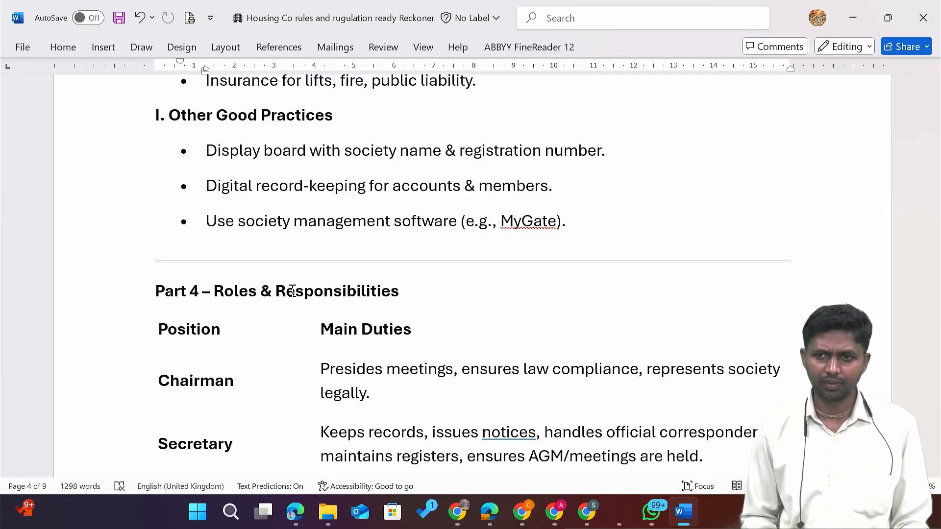
Scroll past the Part 4 Roles & Responsibilities table to the Part 5 Compliance Calendar.
{"action": "scroll", "coordinate": [292, 290], "scroll_direction": "down", "scroll_amount": 1}
{"action": "scroll", "coordinate": [292, 291], "scroll_direction": "down", "scroll_amount": 3}
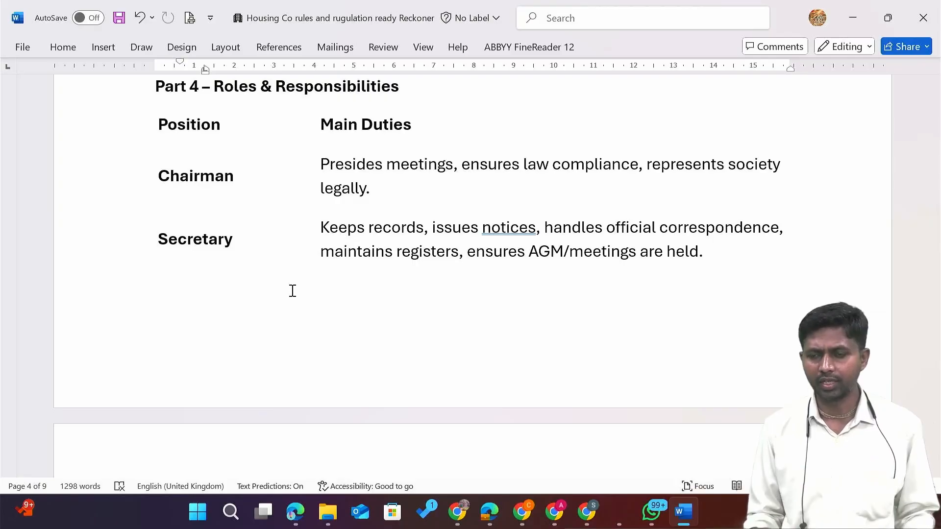
{"action": "scroll", "coordinate": [292, 290], "scroll_direction": "down", "scroll_amount": 7}
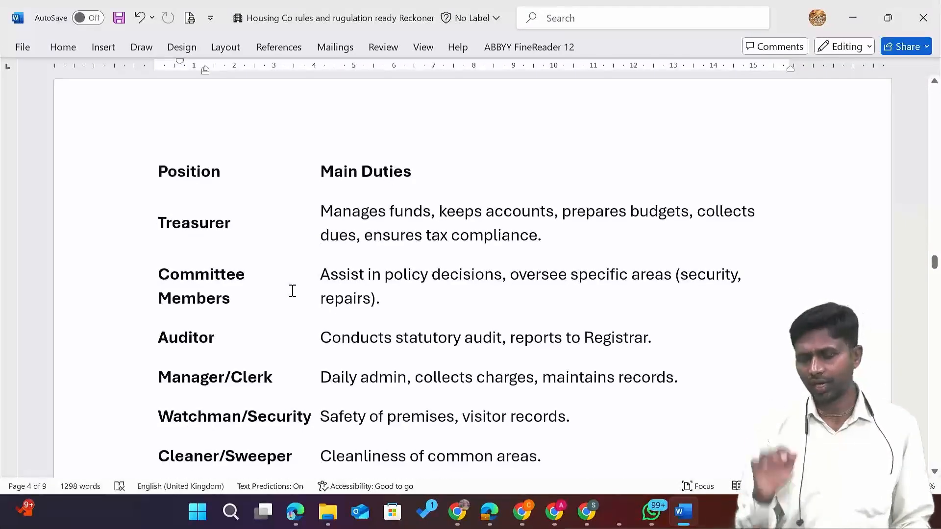
{"action": "scroll", "coordinate": [292, 291], "scroll_direction": "down", "scroll_amount": 1}
{"action": "scroll", "coordinate": [293, 291], "scroll_direction": "down", "scroll_amount": 1}
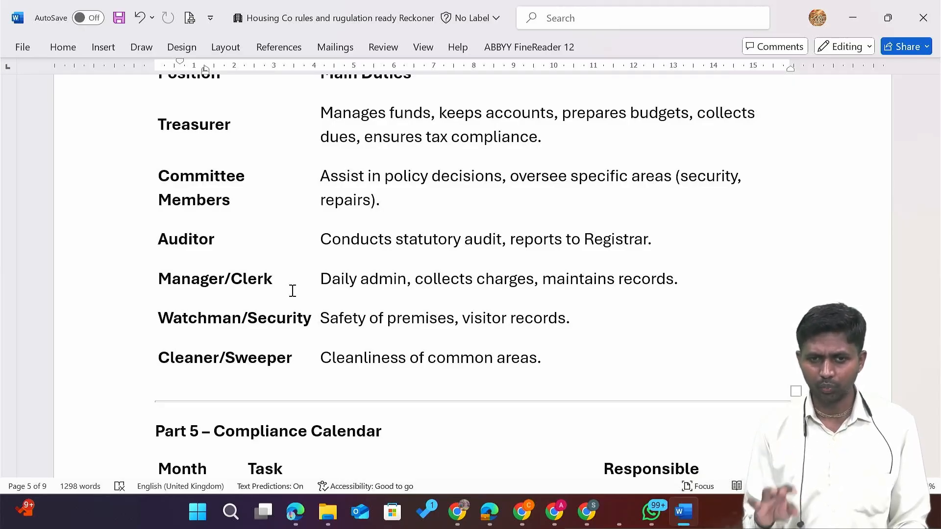
{"action": "scroll", "coordinate": [292, 290], "scroll_direction": "down", "scroll_amount": 10}
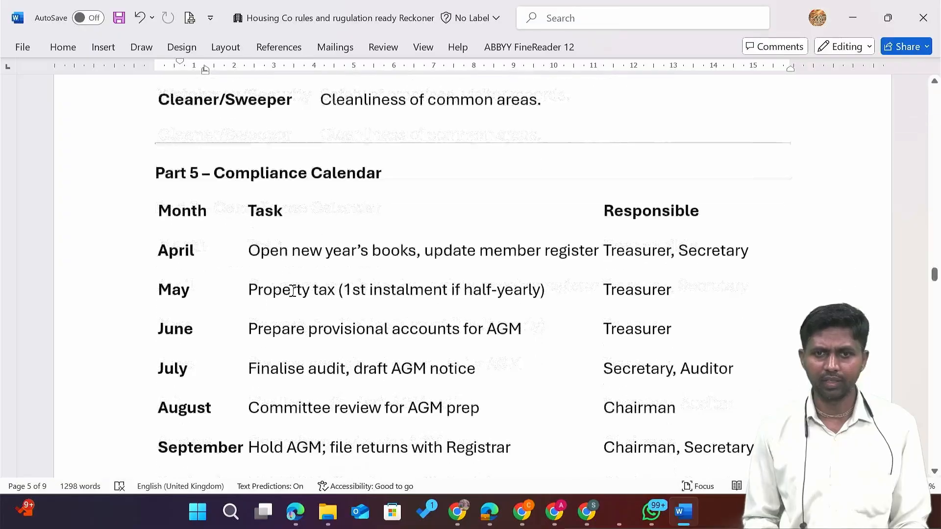
Read the Compliance Calendar, briefly selecting 'provisional accounts' in the June row.
{"action": "scroll", "coordinate": [292, 291], "scroll_direction": "down", "scroll_amount": 3}
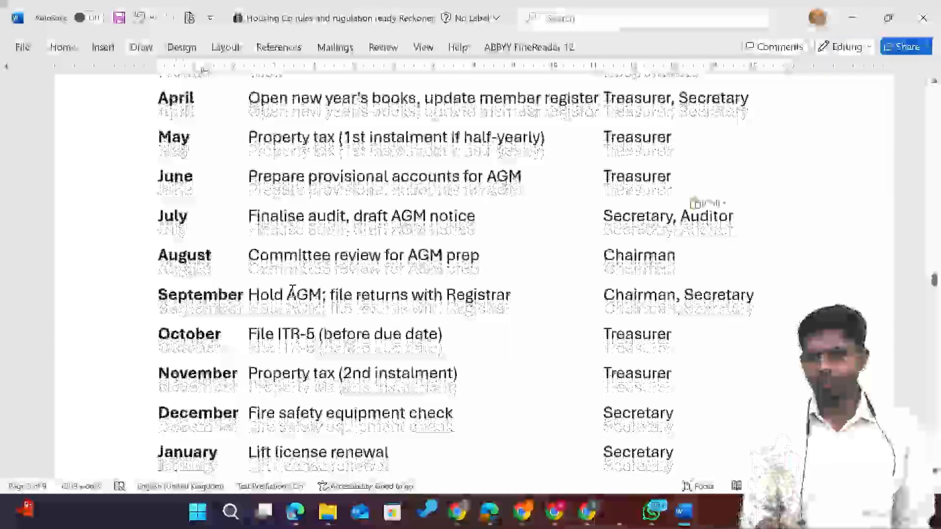
{"action": "scroll", "coordinate": [293, 291], "scroll_direction": "up", "scroll_amount": 1}
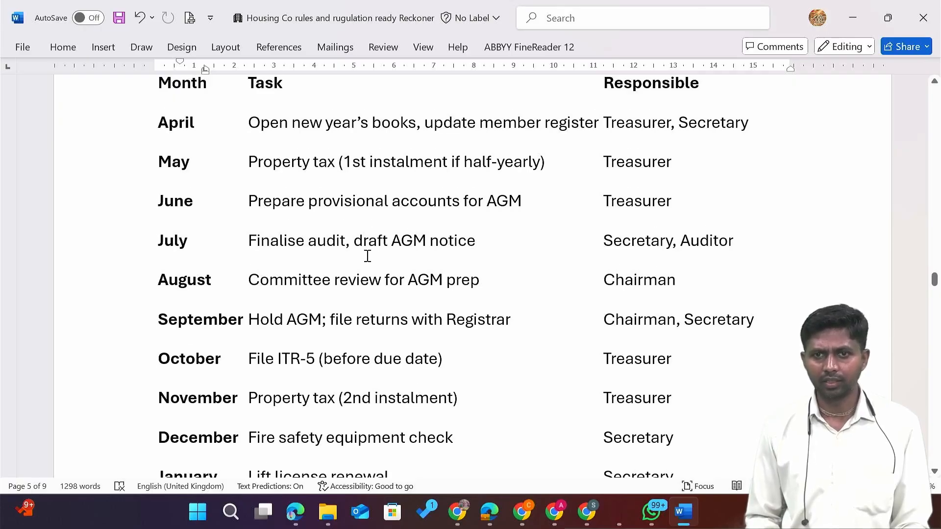
{"action": "scroll", "coordinate": [367, 256], "scroll_direction": "down", "scroll_amount": 1}
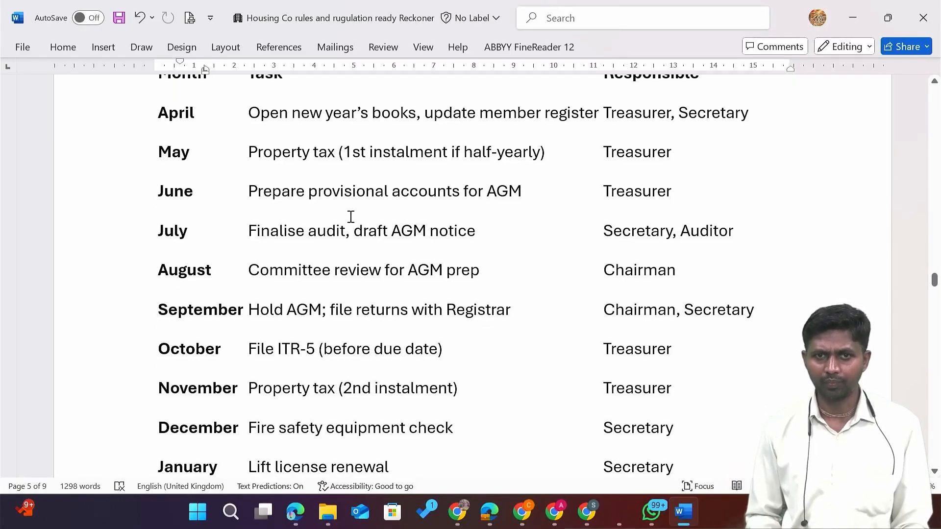
{"action": "left_click_drag", "start_coordinate": [344, 191], "coordinate": [430, 195]}
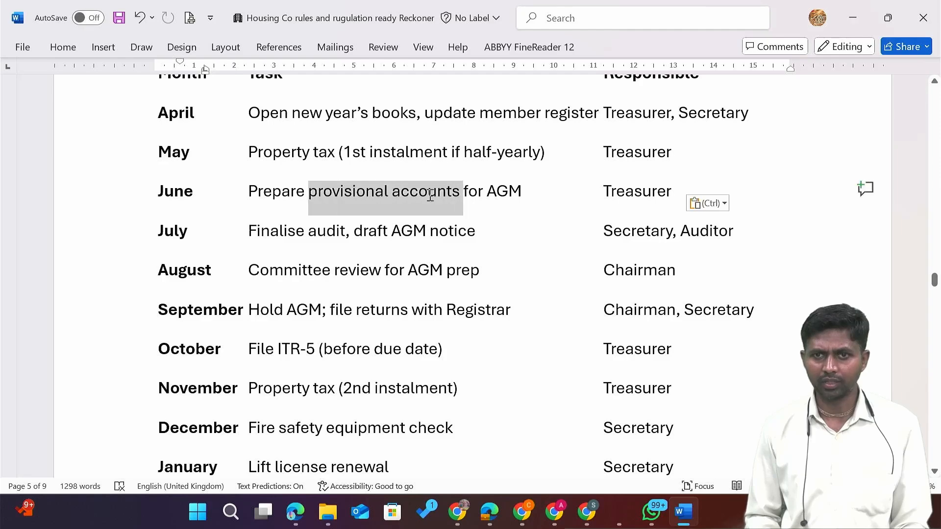
{"action": "left_click", "coordinate": [509, 199]}
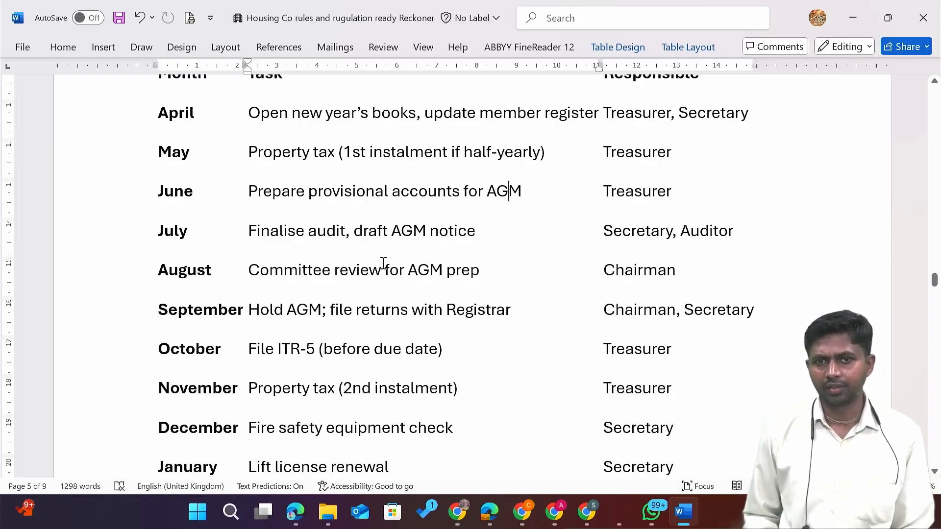
Scroll through to March and the Ongoing Monthly Tasks list, leaving the text unchanged.
{"action": "scroll", "coordinate": [434, 300], "scroll_direction": "down", "scroll_amount": 1}
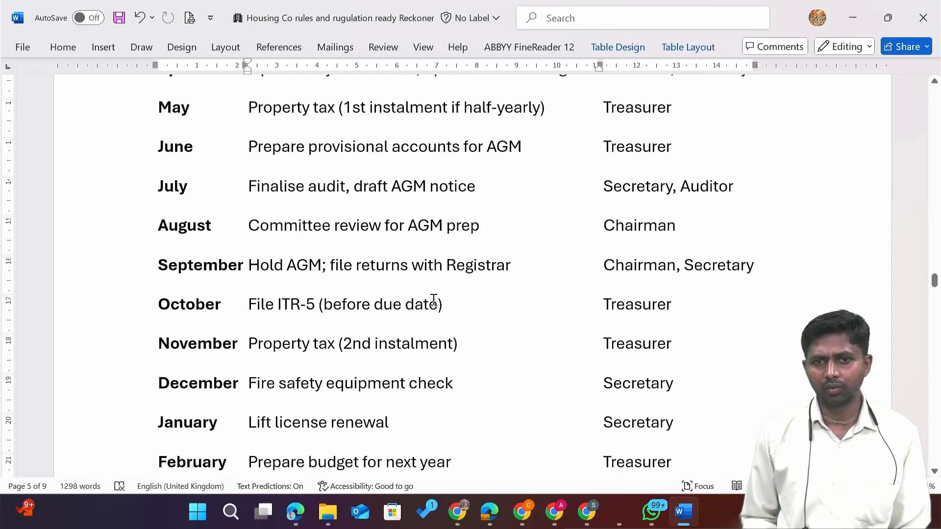
{"action": "scroll", "coordinate": [434, 300], "scroll_direction": "down", "scroll_amount": 4}
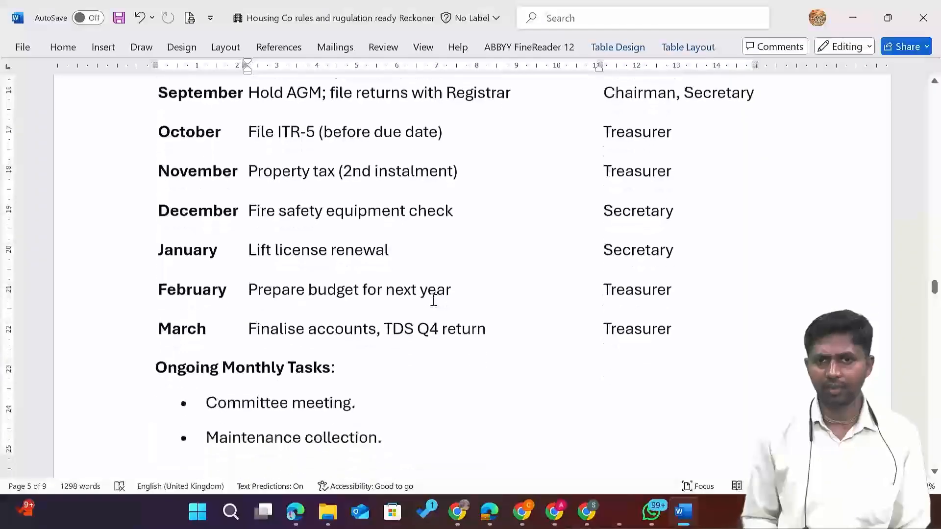
{"action": "scroll", "coordinate": [433, 300], "scroll_direction": "down", "scroll_amount": 1}
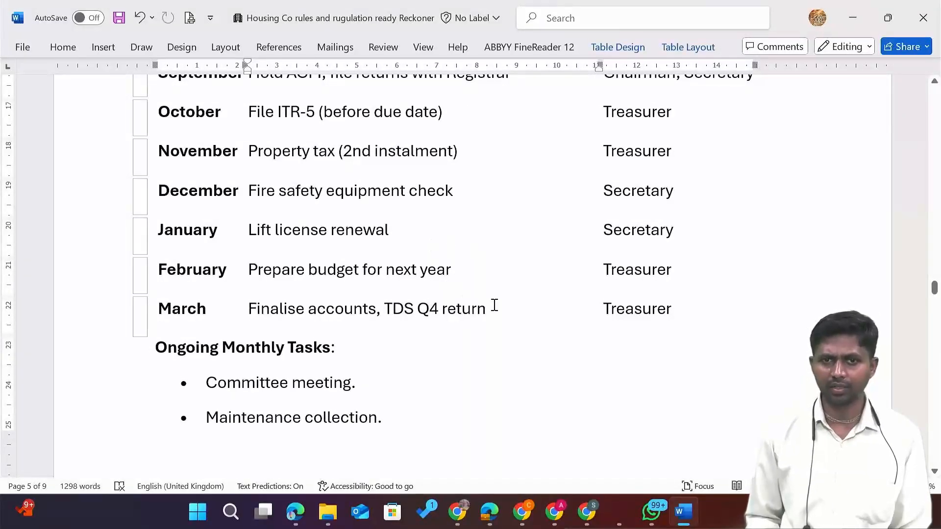
{"action": "scroll", "coordinate": [408, 302], "scroll_direction": "down", "scroll_amount": 1}
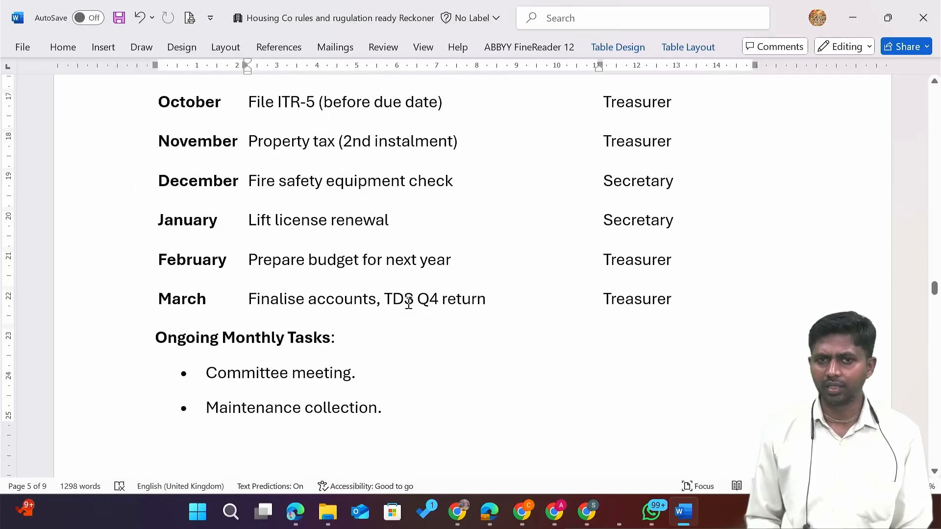
{"action": "scroll", "coordinate": [409, 301], "scroll_direction": "down", "scroll_amount": 1}
{"action": "right_click", "coordinate": [407, 303]}
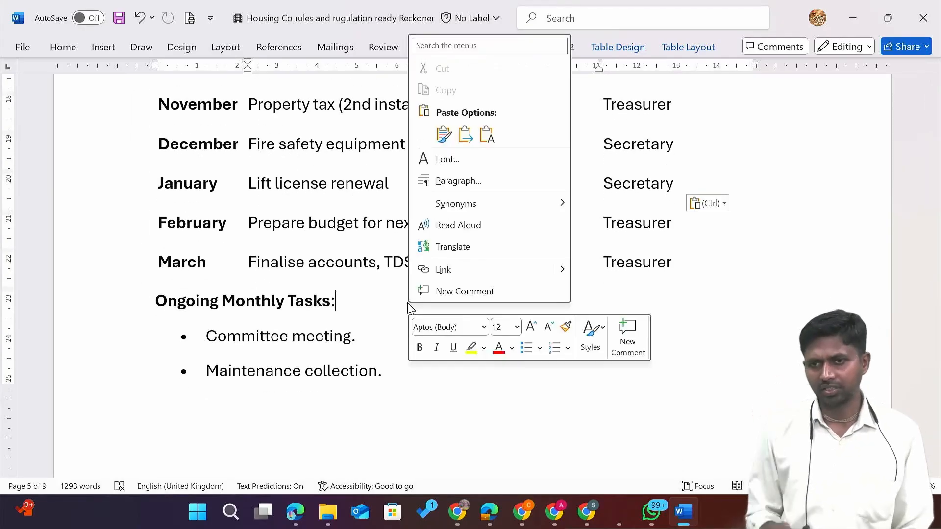
{"action": "left_click", "coordinate": [387, 360]}
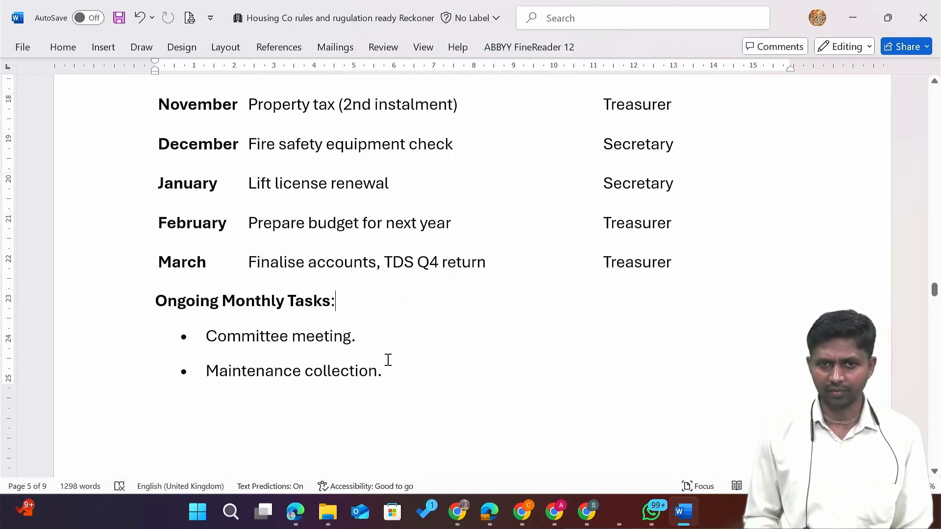
{"action": "scroll", "coordinate": [387, 360], "scroll_direction": "down", "scroll_amount": 4}
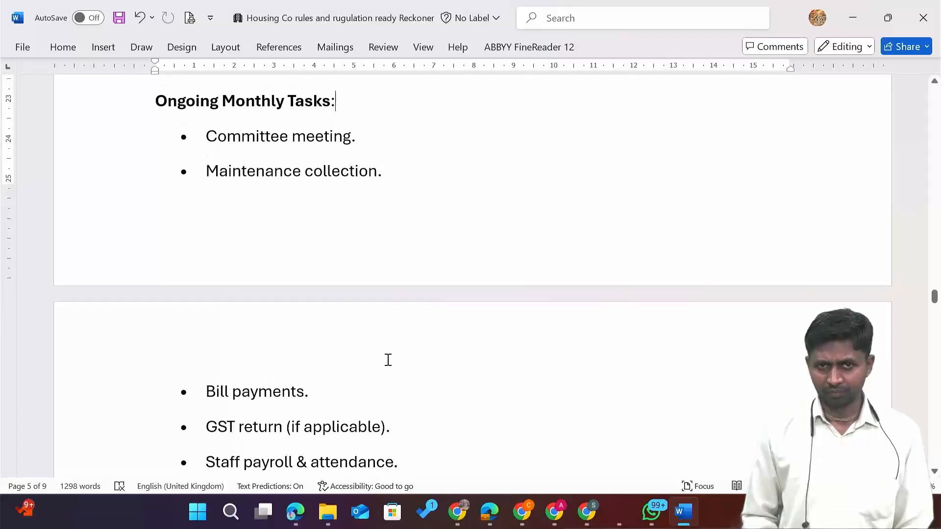
{"action": "scroll", "coordinate": [388, 360], "scroll_direction": "down", "scroll_amount": 4}
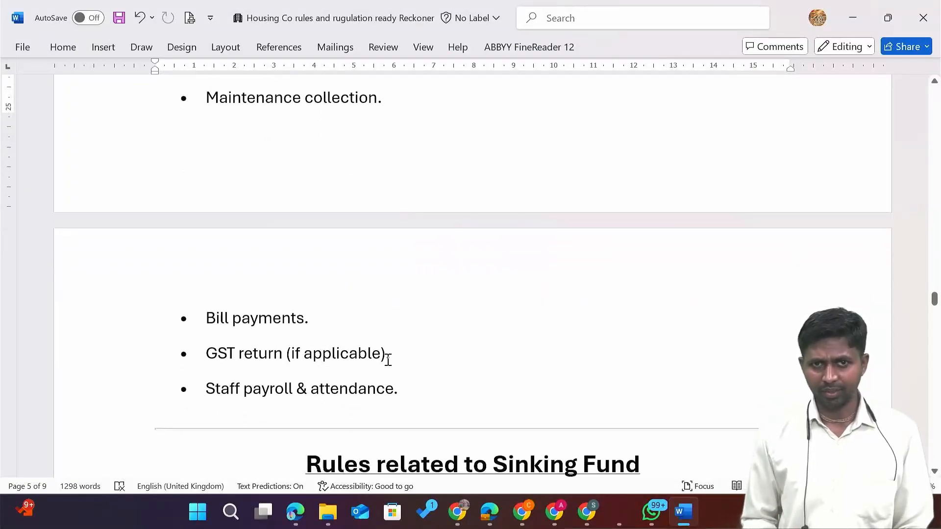
{"action": "scroll", "coordinate": [387, 360], "scroll_direction": "up", "scroll_amount": 4}
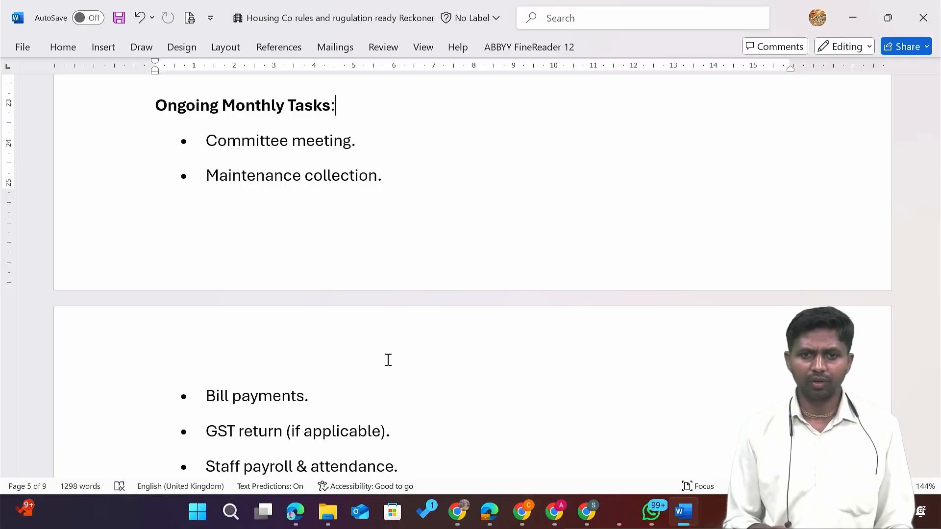
Scroll down to the 'Rules related to Sinking Fund' section.
{"action": "scroll", "coordinate": [388, 360], "scroll_direction": "down", "scroll_amount": 3}
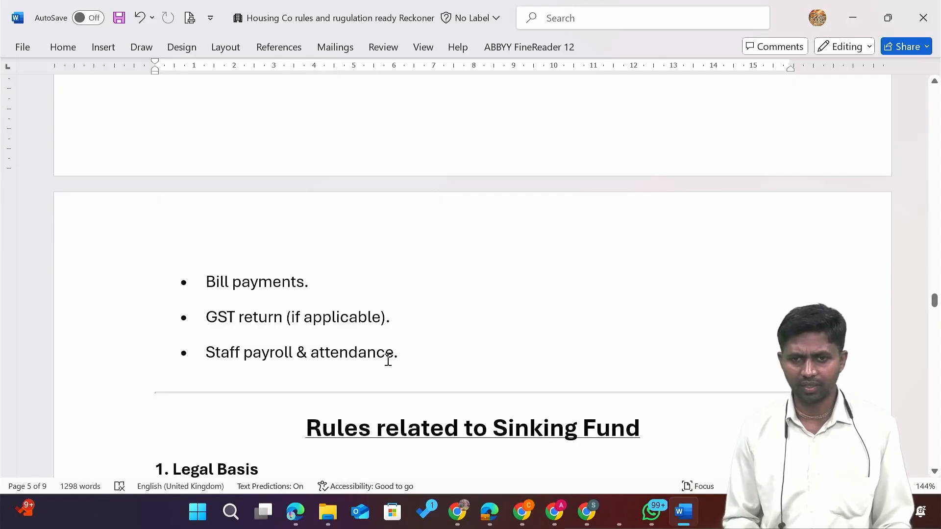
{"action": "scroll", "coordinate": [388, 360], "scroll_direction": "down", "scroll_amount": 5}
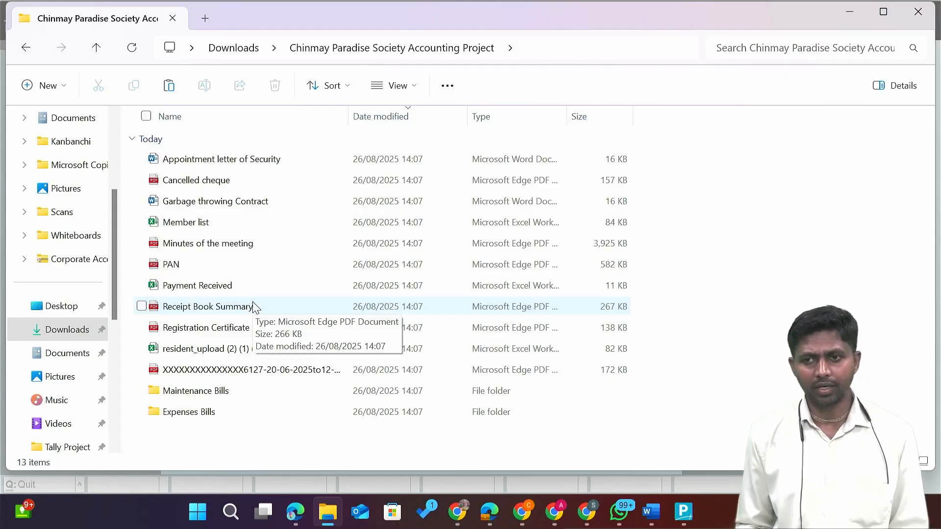
Browse the project files from Maintenance Bills to Registration Certificate, then return to the Word reckoner.
{"action": "key", "text": "Down"}
{"action": "key", "text": "Down"}
{"action": "key", "text": "Down"}
{"action": "key", "text": "Down"}
{"action": "key", "text": "Down"}
{"action": "key", "text": "Down"}
{"action": "key", "text": "Down"}
{"action": "key", "text": "Down"}
{"action": "key", "text": "Down"}
{"action": "key", "text": "Down"}
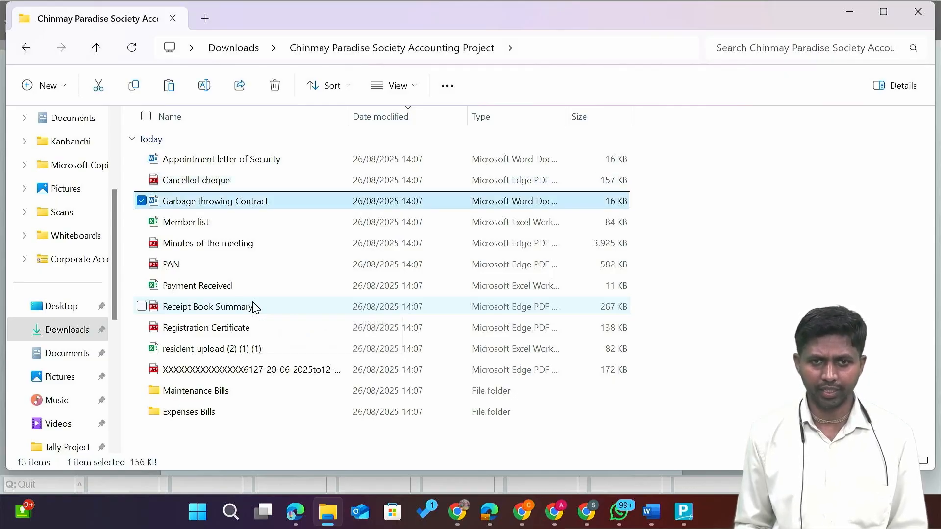
{"action": "key", "text": "Down"}
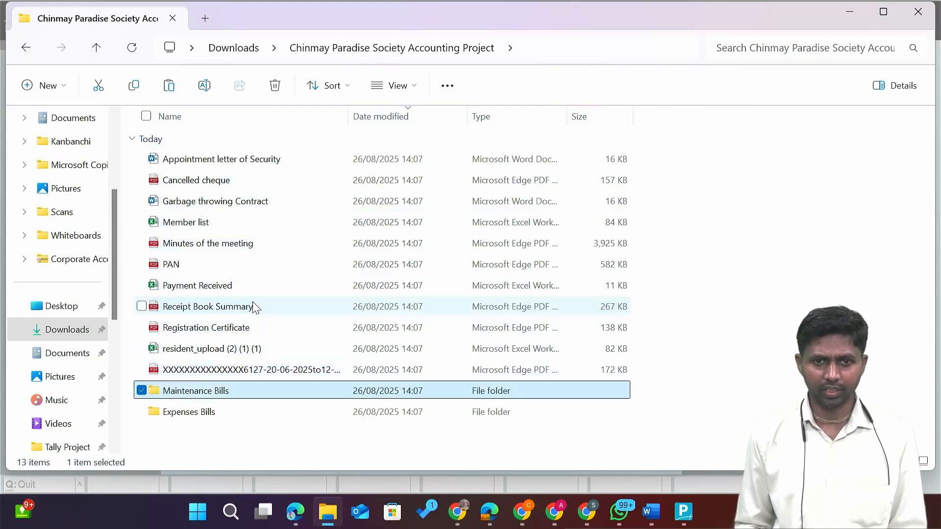
{"action": "key", "text": "Up"}
{"action": "key", "text": "Up"}
{"action": "key", "text": "Up"}
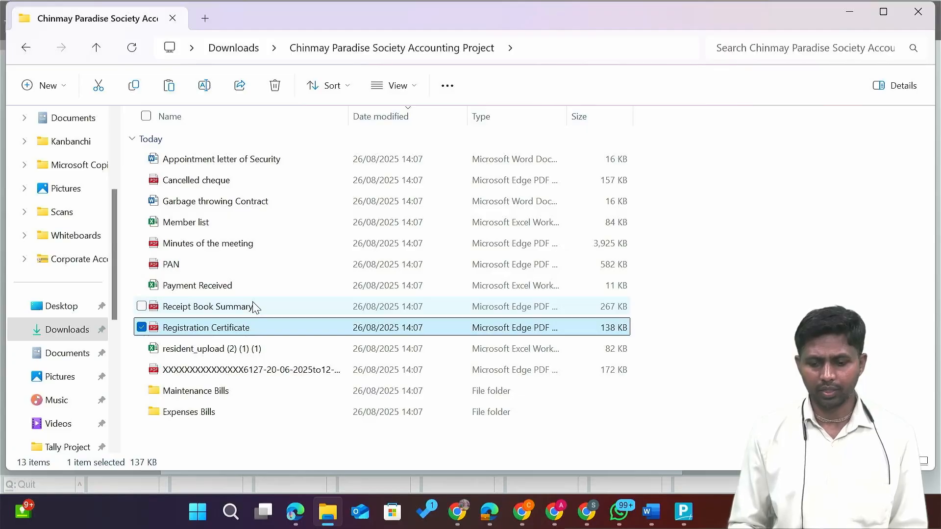
{"action": "key", "text": "alt+Tab"}
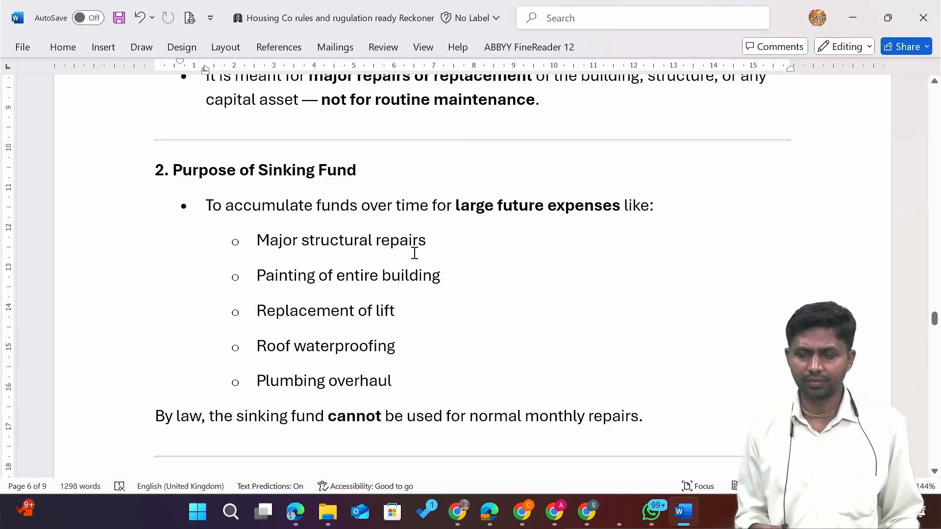
{"action": "scroll", "coordinate": [414, 253], "scroll_direction": "down", "scroll_amount": 3}
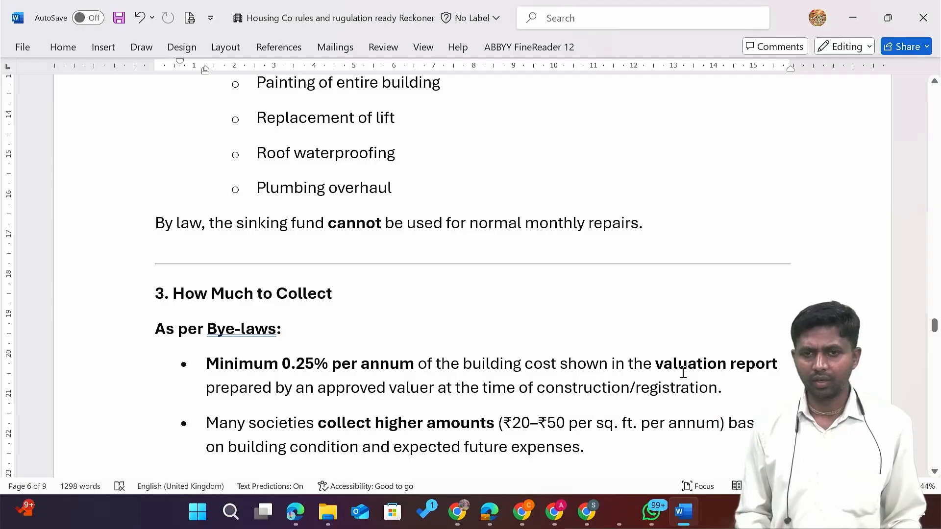
{"action": "scroll", "coordinate": [683, 373], "scroll_direction": "down", "scroll_amount": 2}
{"action": "scroll", "coordinate": [683, 372], "scroll_direction": "down", "scroll_amount": 3}
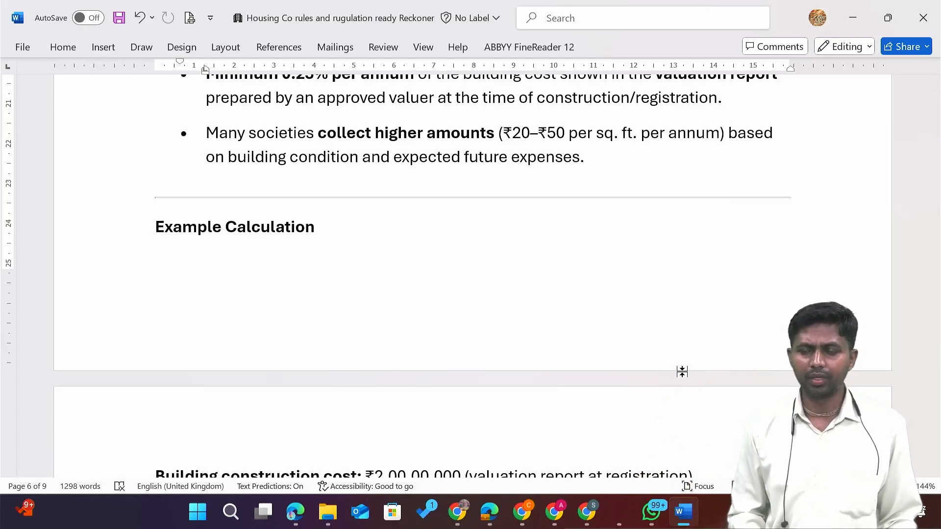
{"action": "scroll", "coordinate": [682, 371], "scroll_direction": "down", "scroll_amount": 3}
{"action": "scroll", "coordinate": [682, 372], "scroll_direction": "down", "scroll_amount": 3}
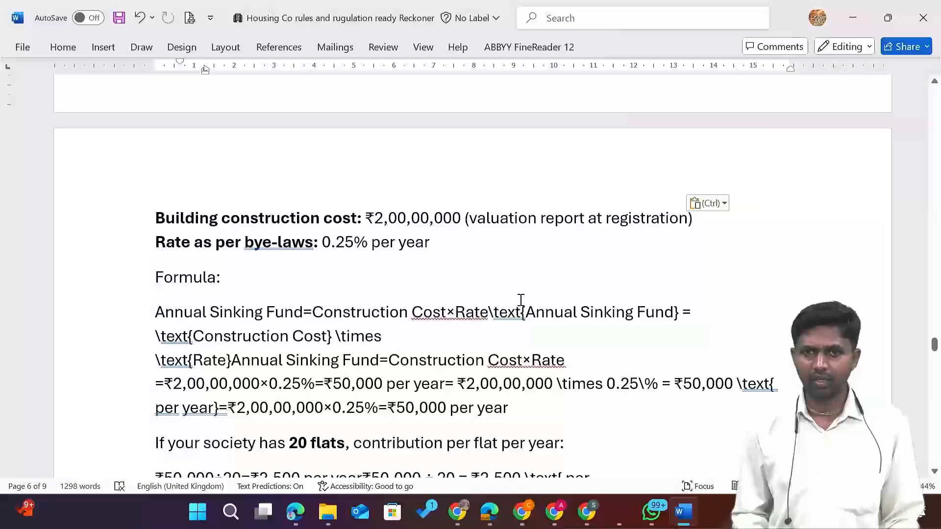
{"action": "left_click", "coordinate": [485, 316]}
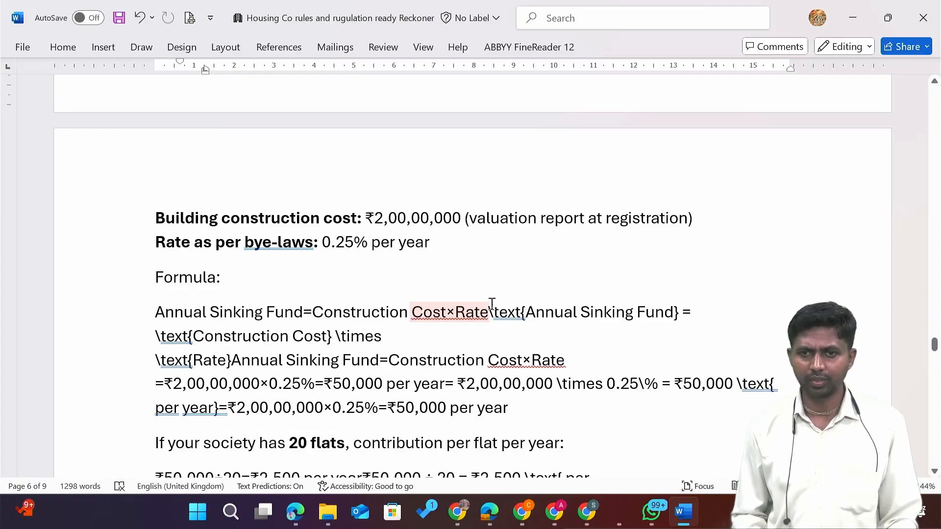
{"action": "scroll", "coordinate": [504, 340], "scroll_direction": "down", "scroll_amount": 2}
{"action": "scroll", "coordinate": [504, 340], "scroll_direction": "down", "scroll_amount": 7}
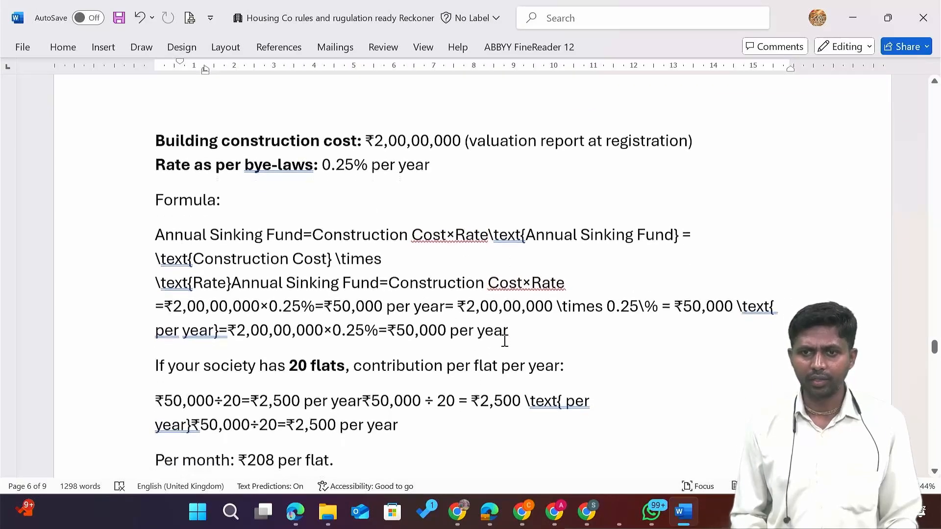
{"action": "scroll", "coordinate": [504, 340], "scroll_direction": "down", "scroll_amount": 2}
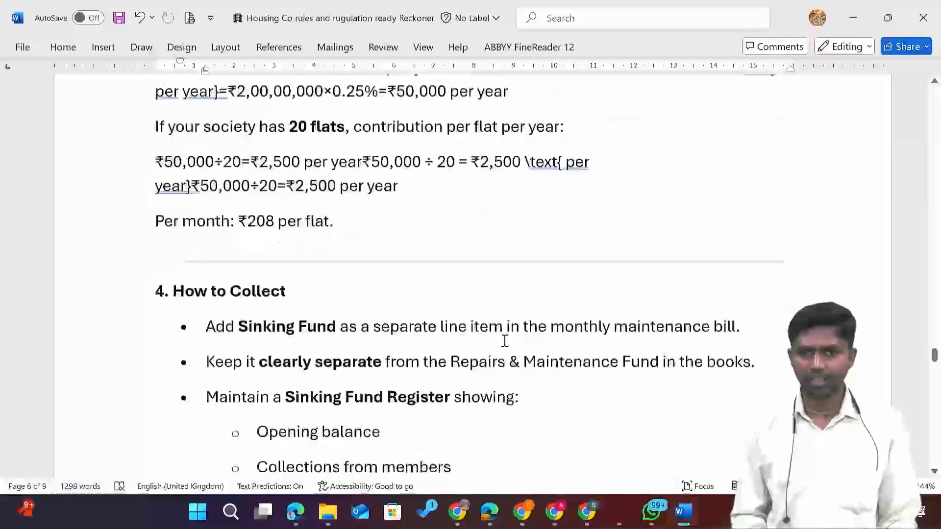
{"action": "scroll", "coordinate": [504, 340], "scroll_direction": "down", "scroll_amount": 3}
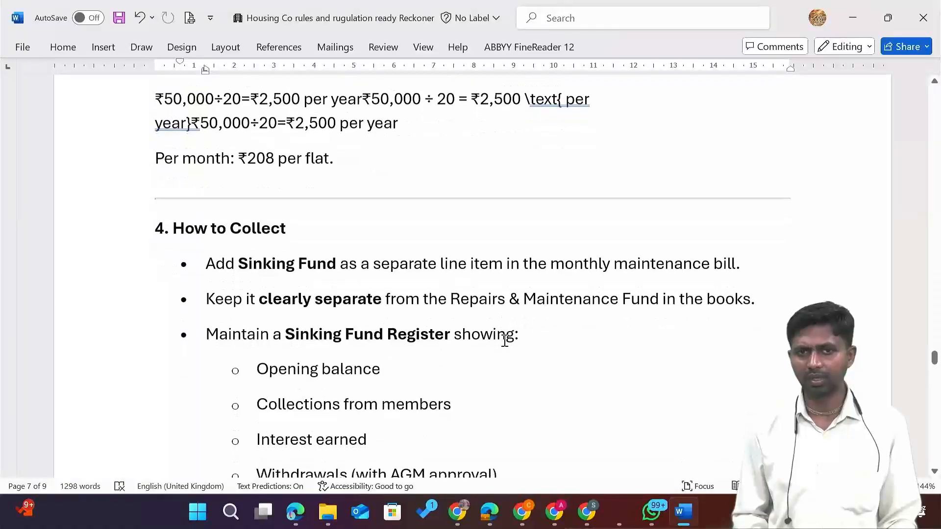
{"action": "scroll", "coordinate": [359, 295], "scroll_direction": "down", "scroll_amount": 6}
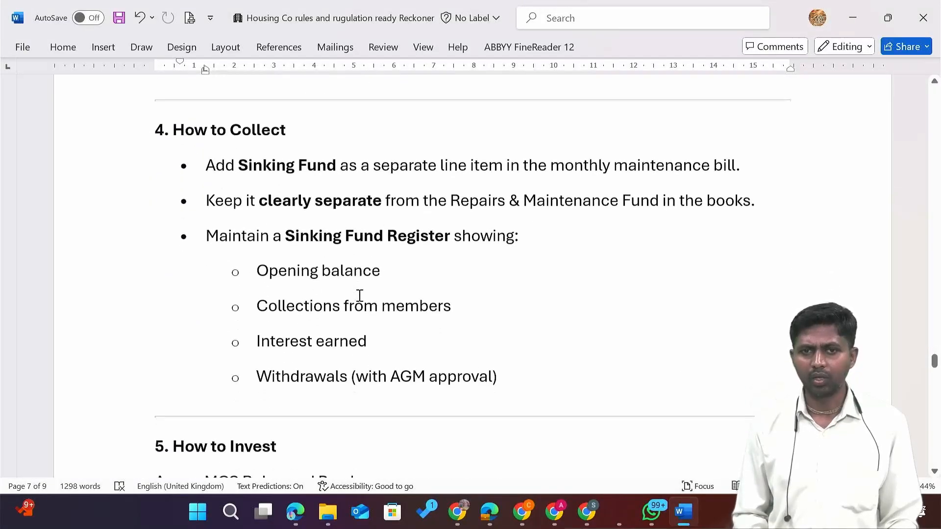
{"action": "scroll", "coordinate": [359, 295], "scroll_direction": "up", "scroll_amount": 2}
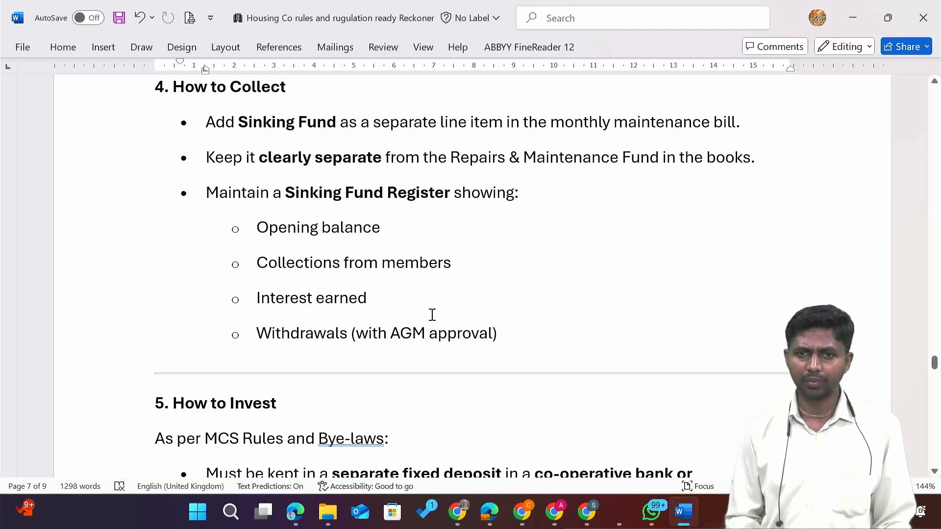
{"action": "scroll", "coordinate": [425, 337], "scroll_direction": "down", "scroll_amount": 5}
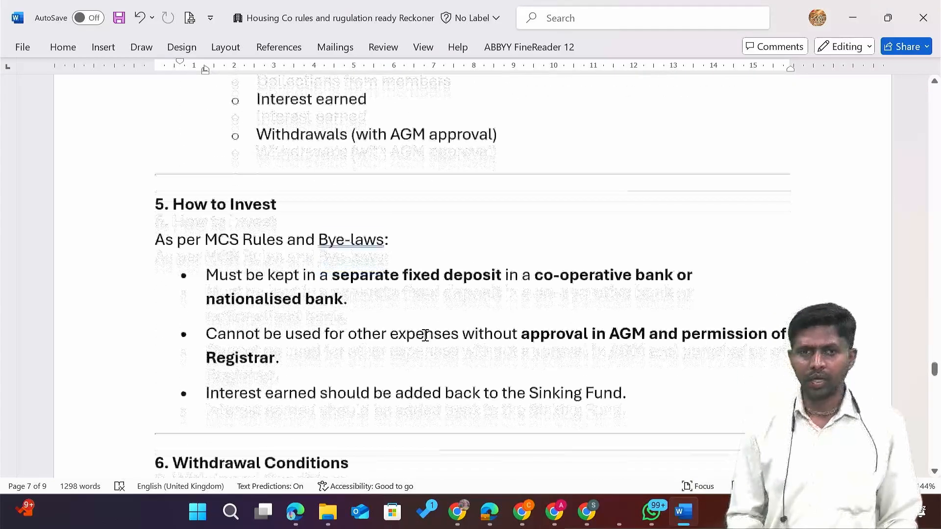
{"action": "scroll", "coordinate": [425, 336], "scroll_direction": "down", "scroll_amount": 3}
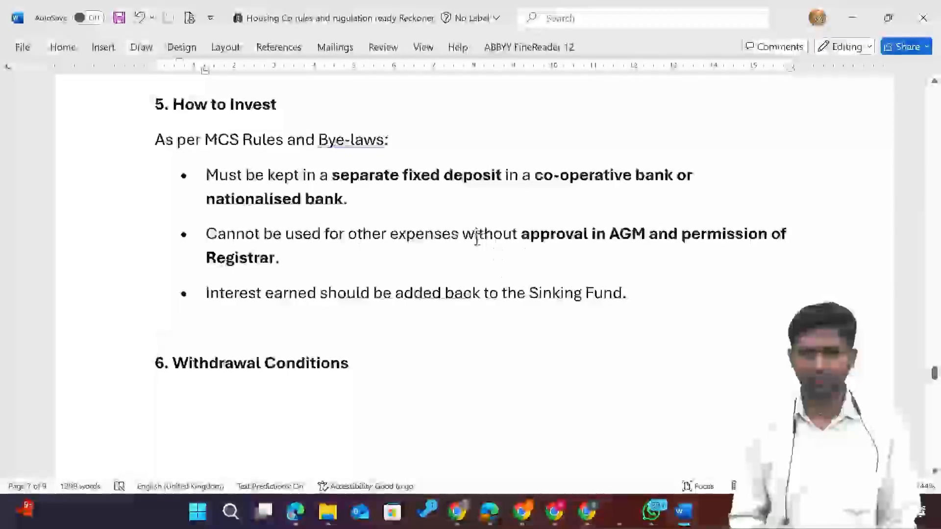
{"action": "scroll", "coordinate": [464, 238], "scroll_direction": "down", "scroll_amount": 12}
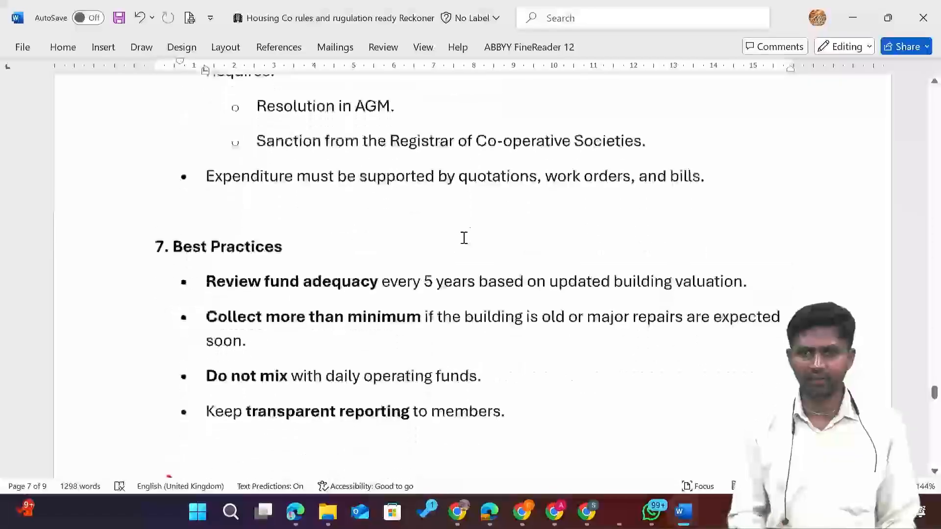
{"action": "scroll", "coordinate": [463, 238], "scroll_direction": "down", "scroll_amount": 11}
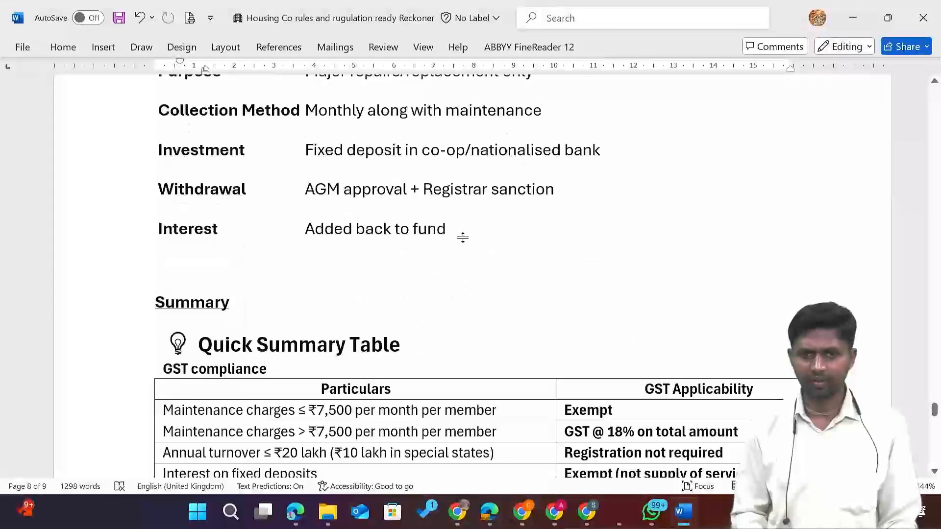
{"action": "scroll", "coordinate": [463, 238], "scroll_direction": "down", "scroll_amount": 8}
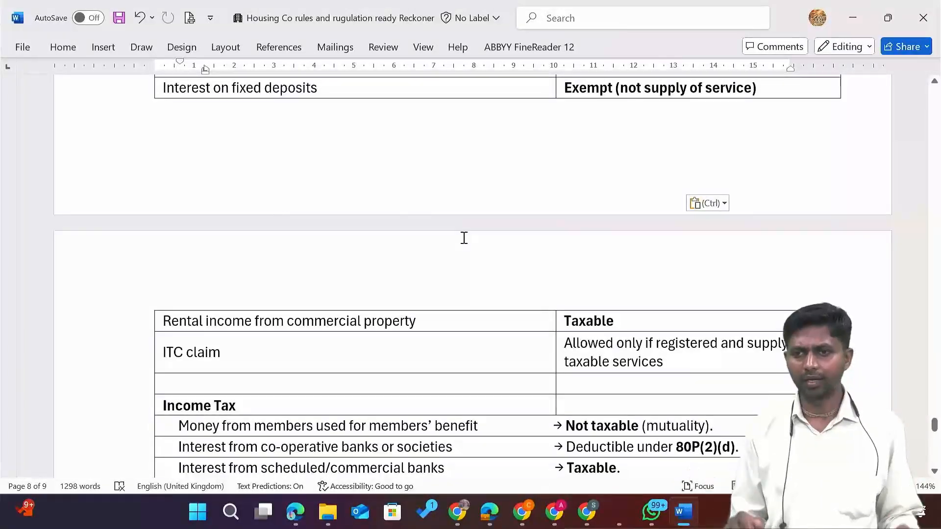
{"action": "scroll", "coordinate": [463, 239], "scroll_direction": "down", "scroll_amount": 5}
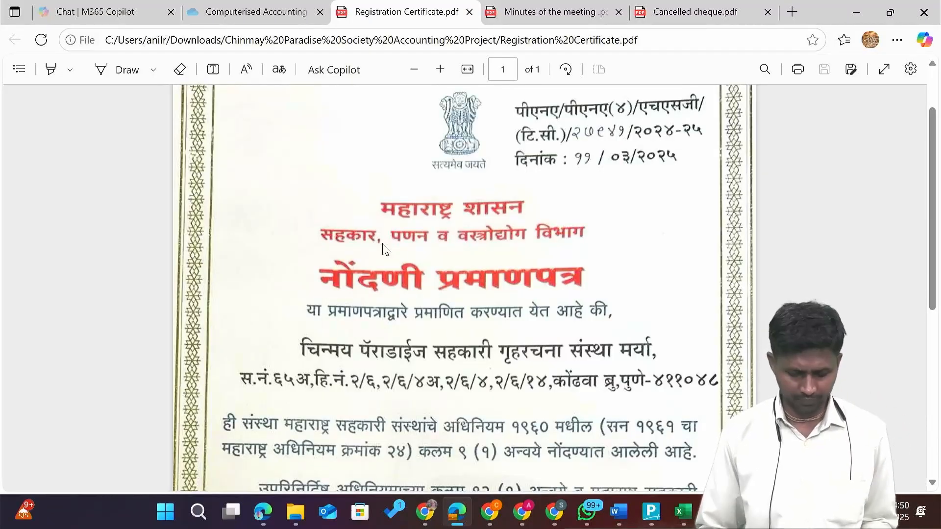
Switch from the Registration Certificate PDF to Tally Prime's Select Company list.
{"action": "key", "text": "alt+Tab"}
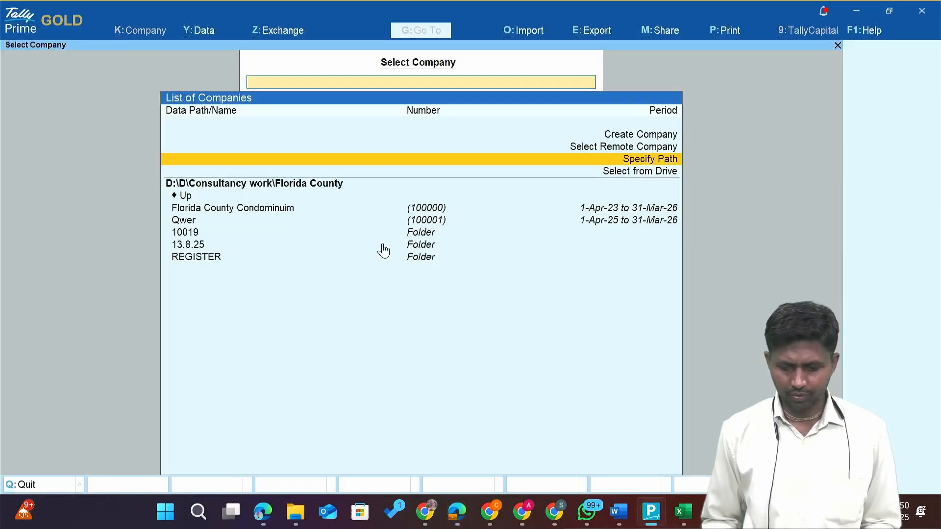
Start a new company named Chinmay Paradise Co Op Hsg Soc, checking the registration certificate.
{"action": "key", "text": "Return"}
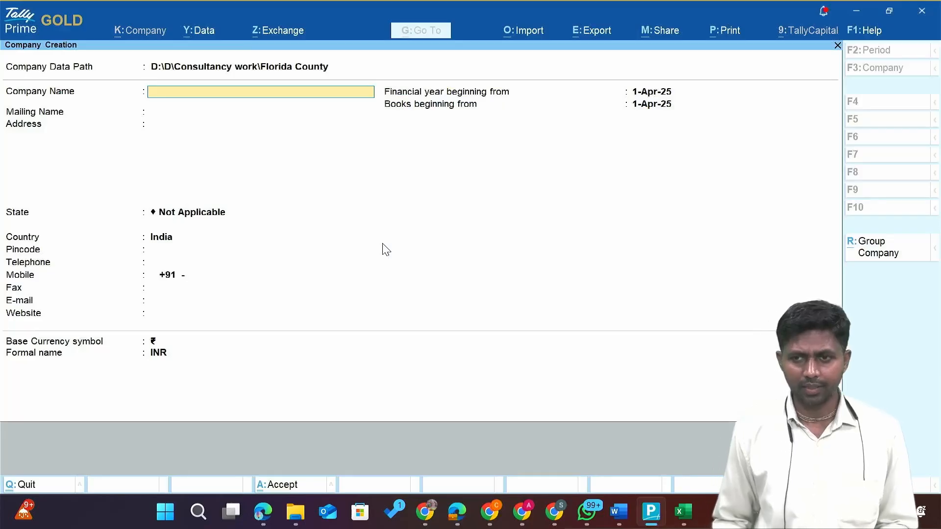
{"action": "key", "text": "alt+Tab"}
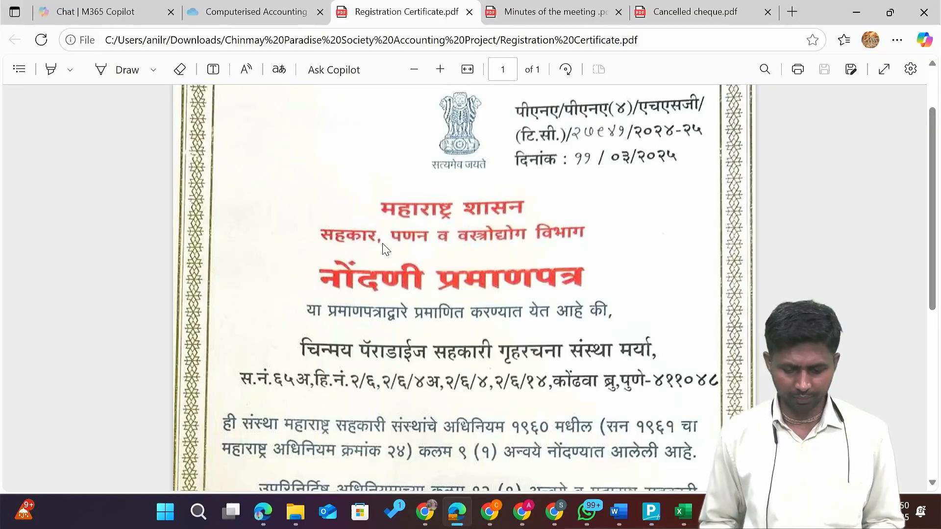
{"action": "scroll", "coordinate": [383, 243], "scroll_direction": "down", "scroll_amount": 1}
{"action": "key", "text": "alt+Tab"}
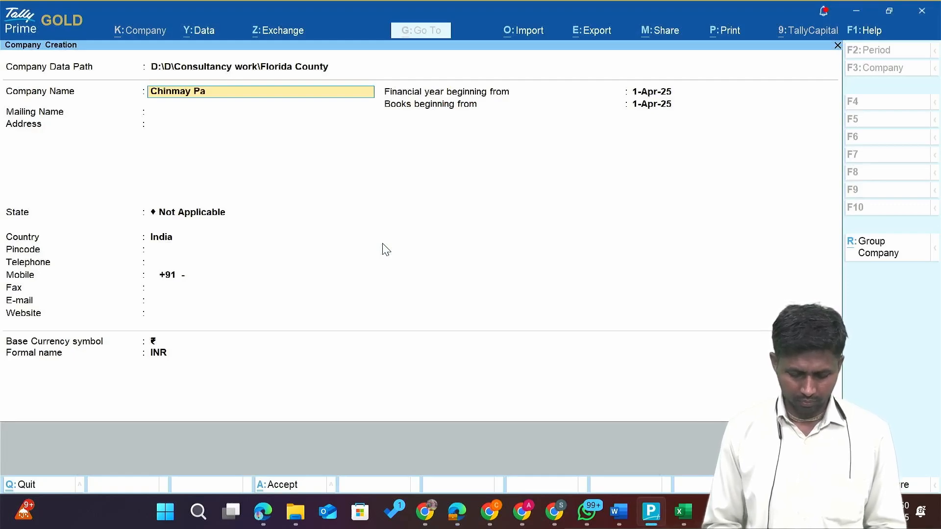
{"action": "type", "text": "Co"}
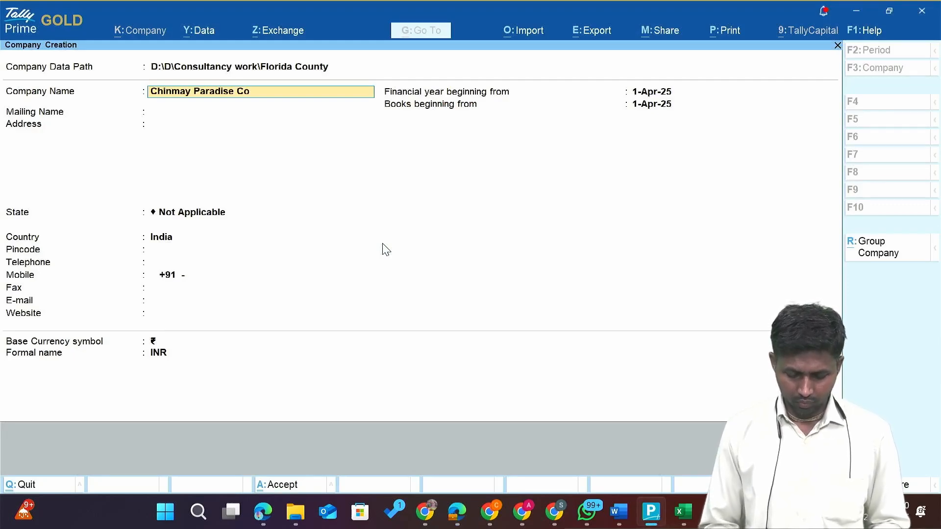
{"action": "type", "text": " Op Ah"}
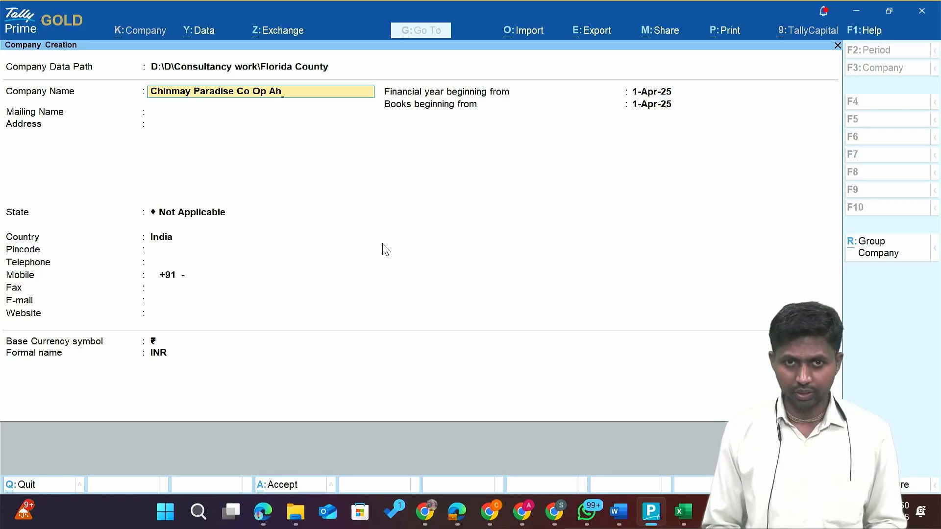
{"action": "key", "text": "BackSpace"}
{"action": "key", "text": "BackSpace"}
{"action": "type", "text": "a"}
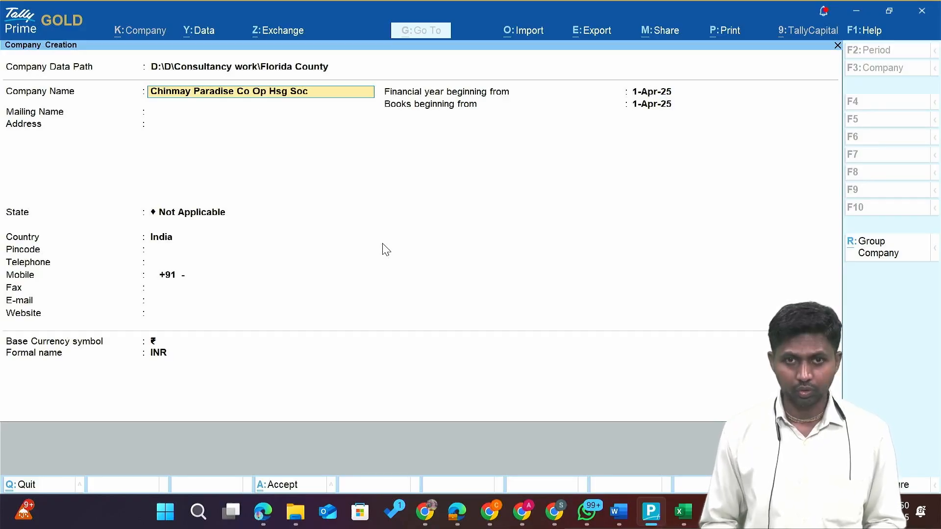
{"action": "key", "text": "Return"}
{"action": "key", "text": "Return"}
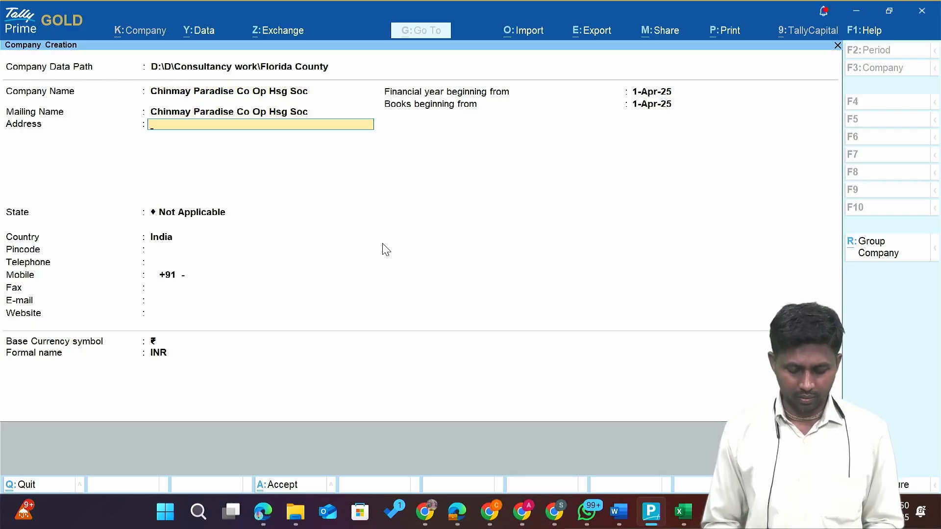
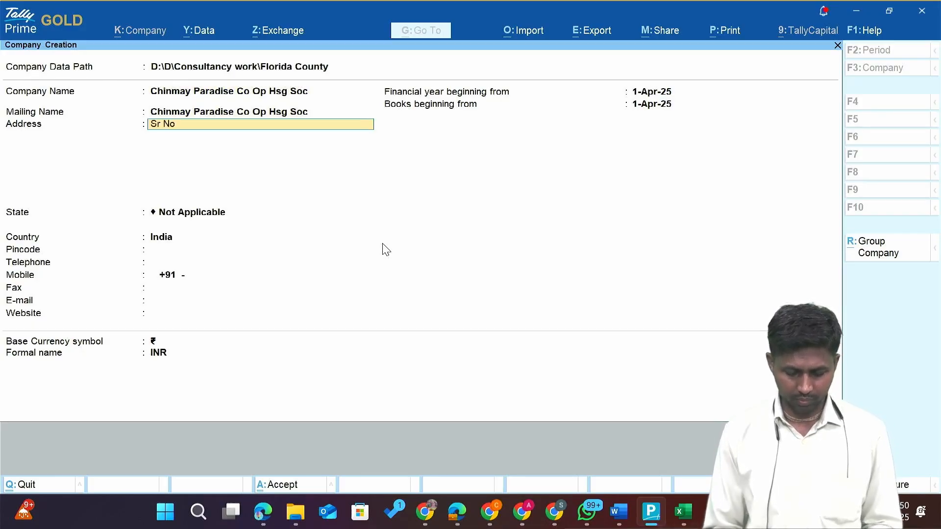
{"action": "key", "text": "Return"}
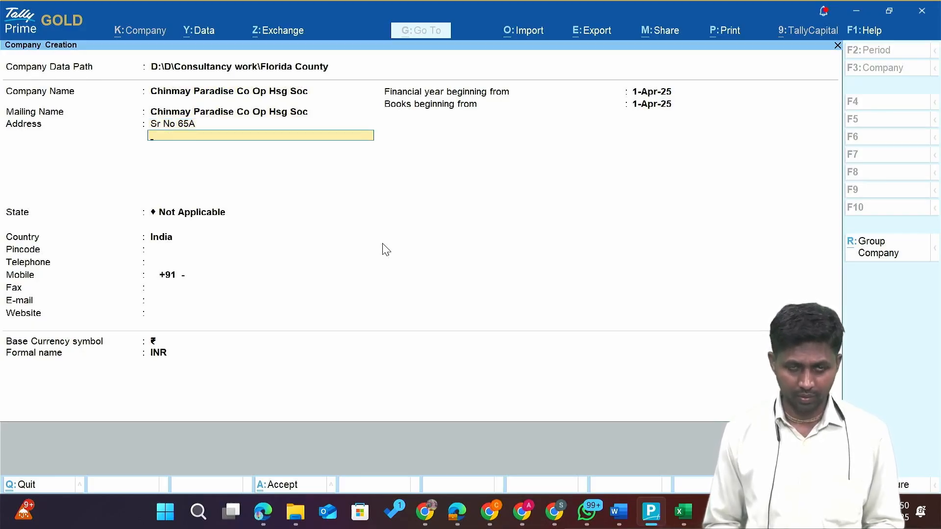
{"action": "key", "text": "alt+Tab"}
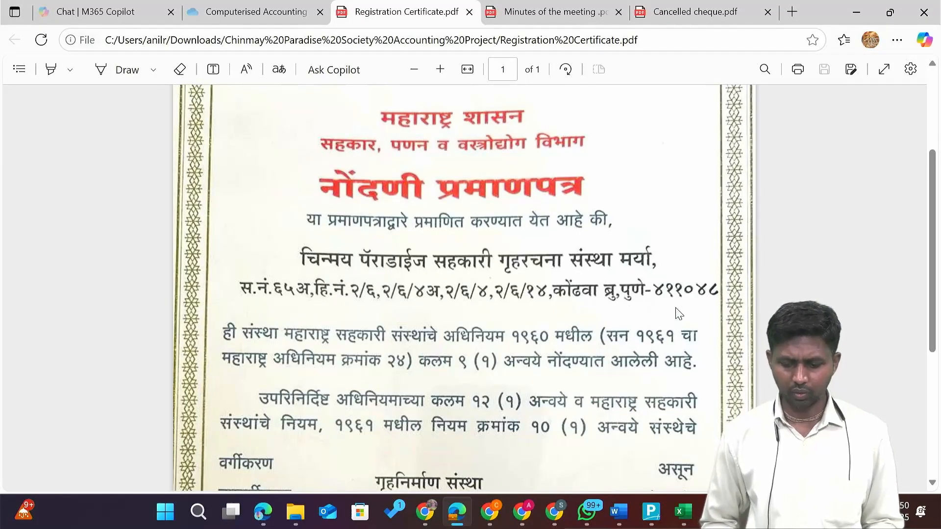
{"action": "key", "text": "alt+Tab"}
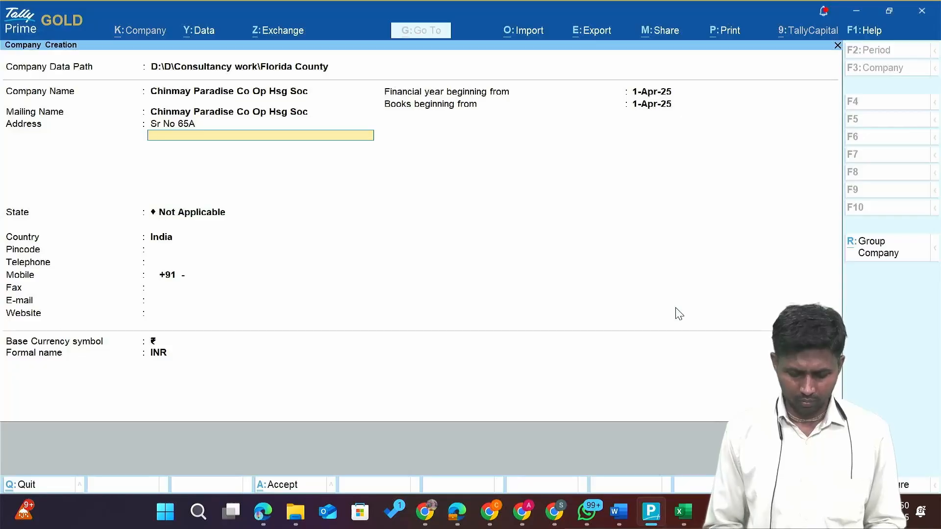
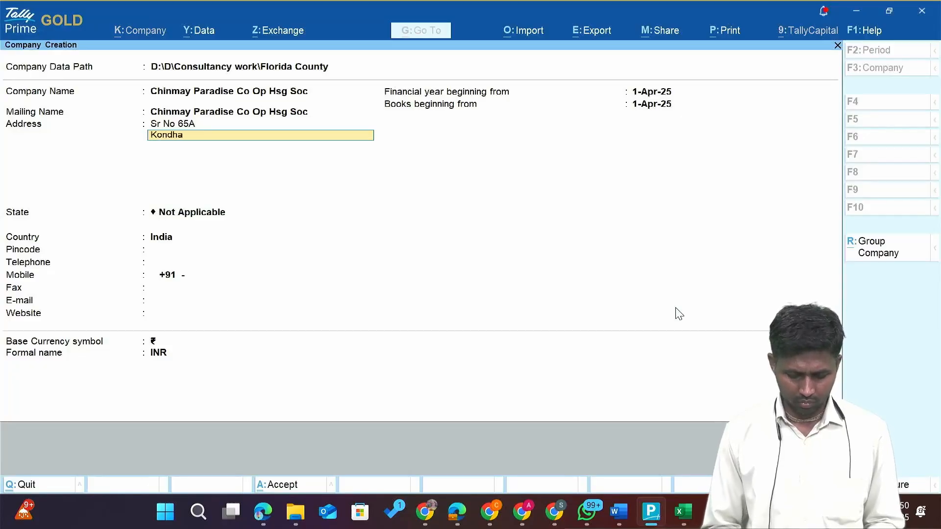
{"action": "key", "text": "Return"}
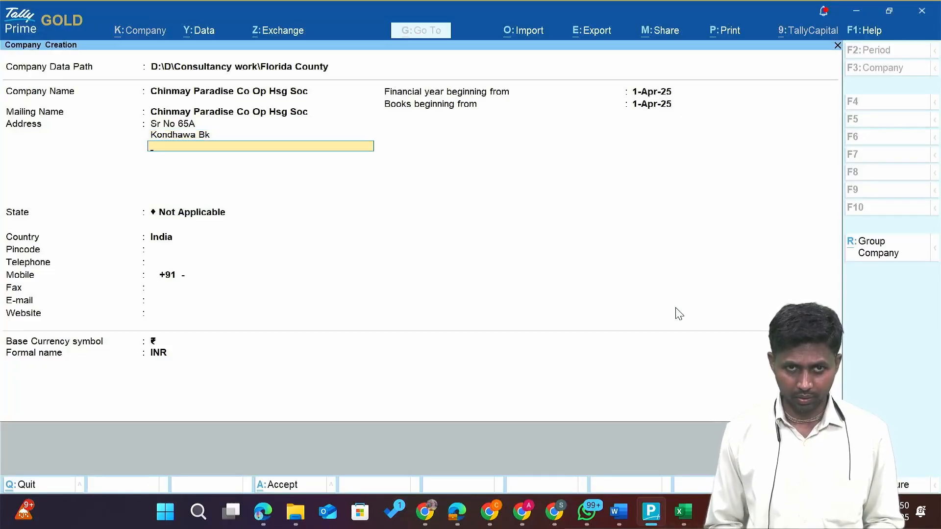
{"action": "type", "text": "Pu"}
{"action": "key", "text": "Return"}
{"action": "key", "text": "Return"}
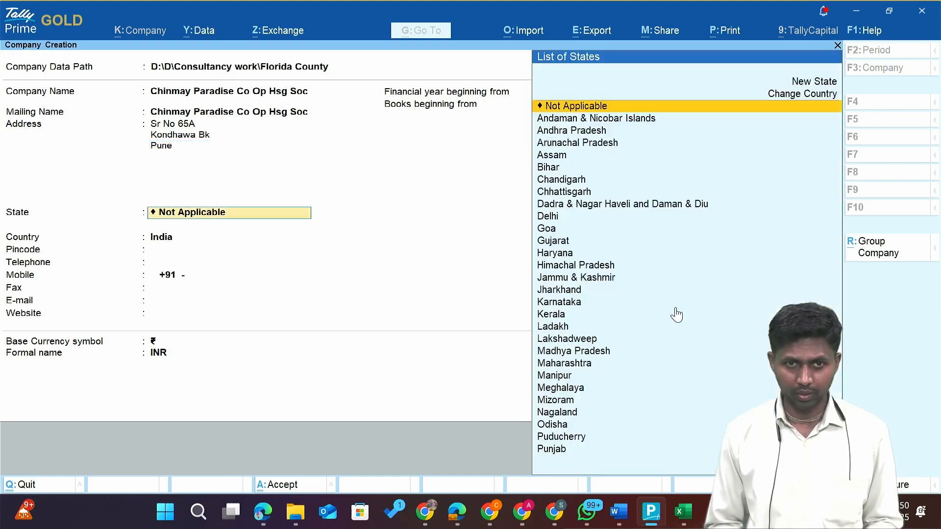
Set state Maharashtra and pincode 411048, leaving telephone and fax blank.
{"action": "type", "text": "Mha"}
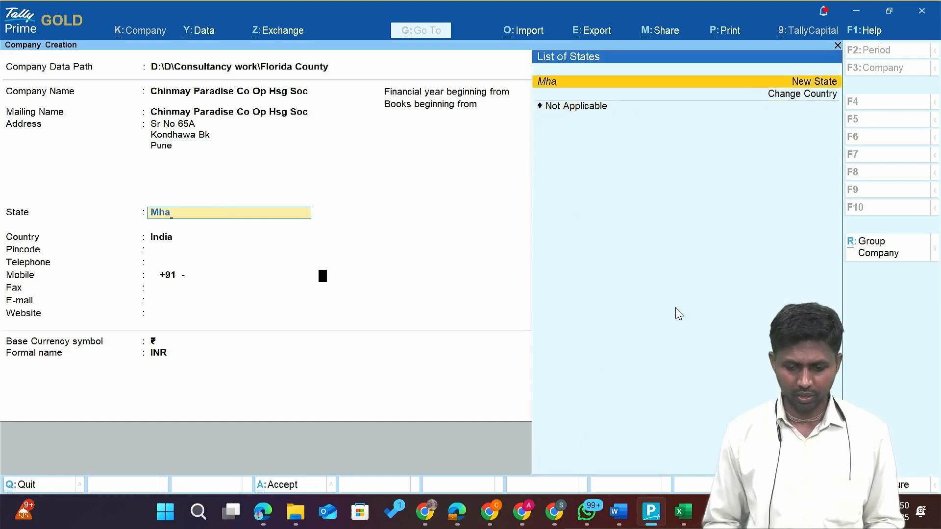
{"action": "key", "text": "Return"}
{"action": "key", "text": "Escape"}
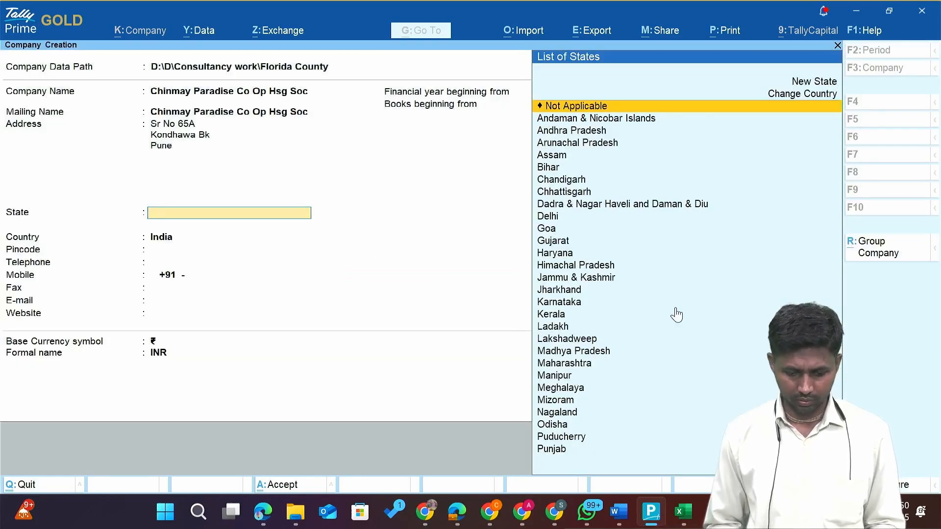
{"action": "type", "text": "Maha"}
{"action": "key", "text": "Return"}
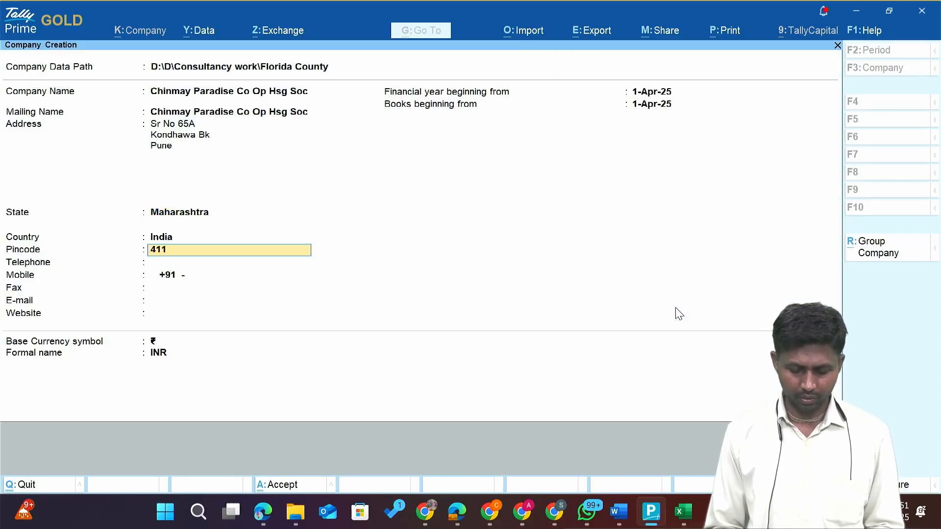
{"action": "key", "text": "alt+Tab"}
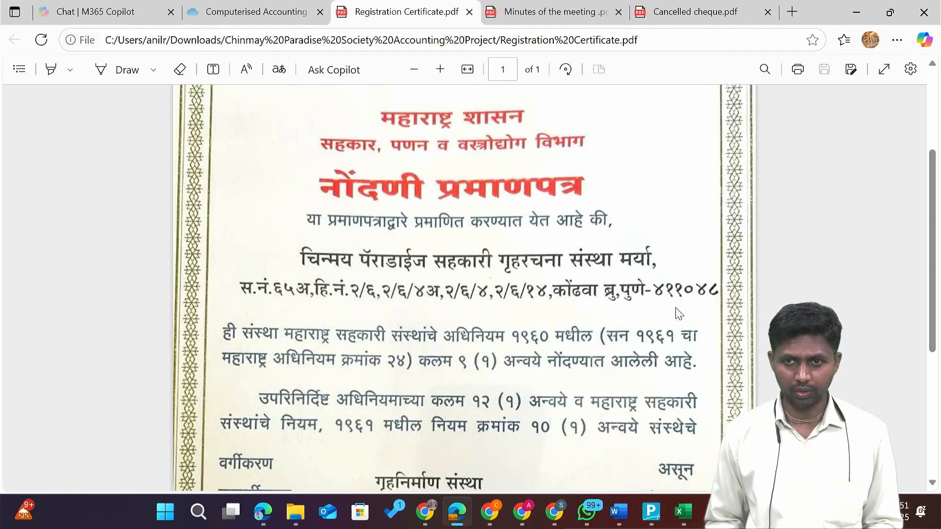
{"action": "key", "text": "alt+Tab"}
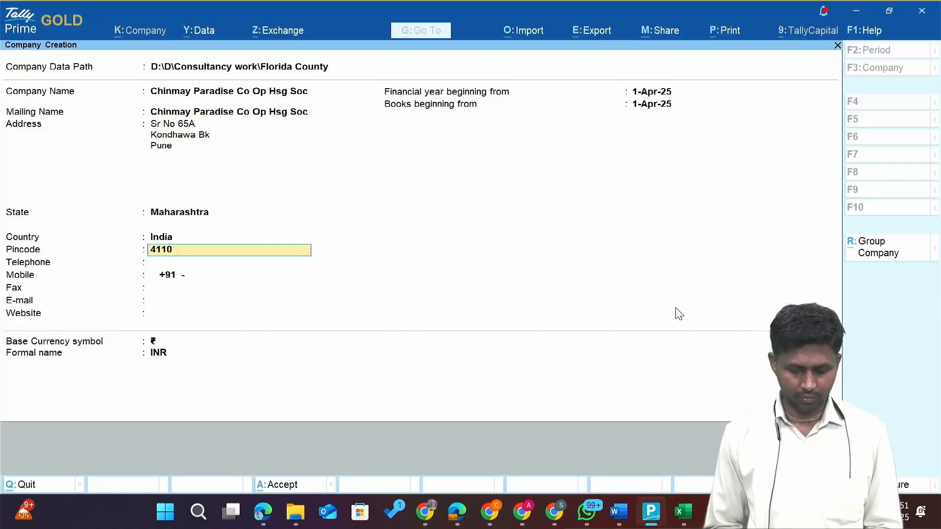
{"action": "type", "text": "411048"}
{"action": "key", "text": "Return"}
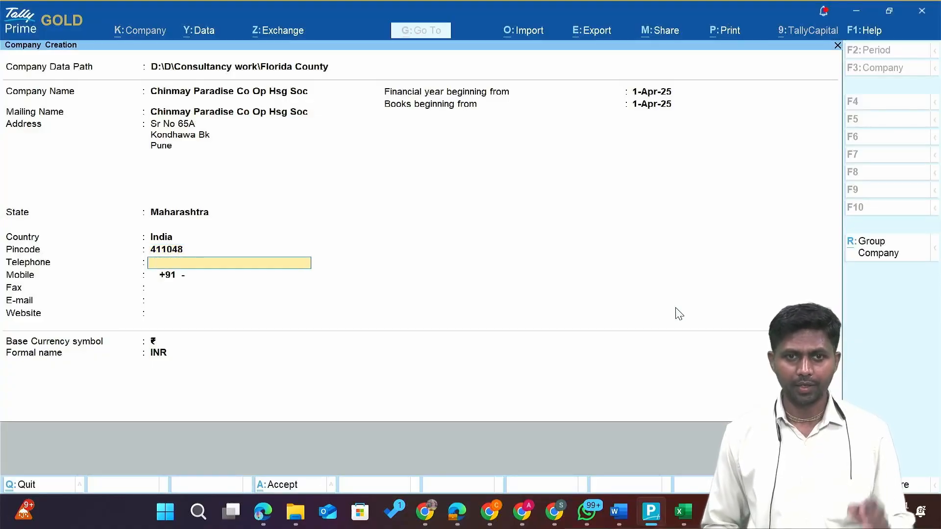
{"action": "key", "text": "Return"}
{"action": "key", "text": "Return"}
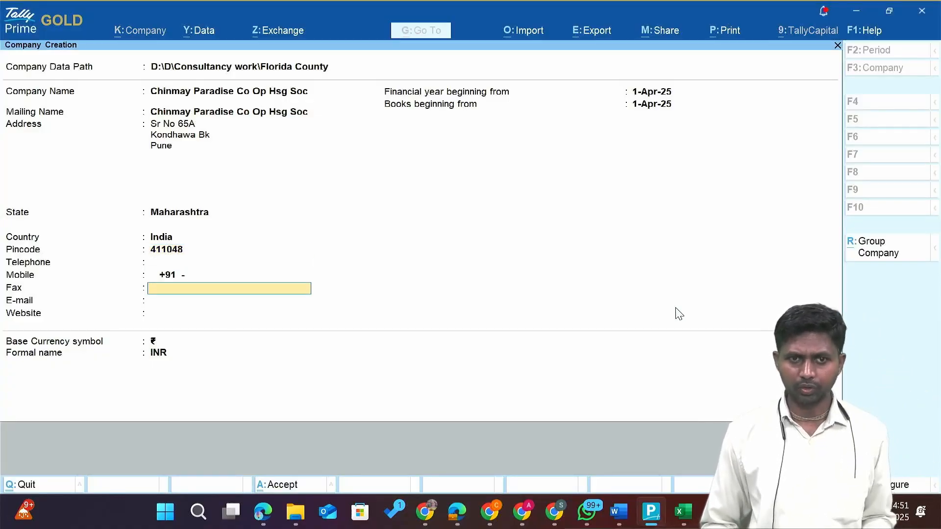
{"action": "key", "text": "Return"}
{"action": "key", "text": "Return"}
{"action": "key", "text": "Return"}
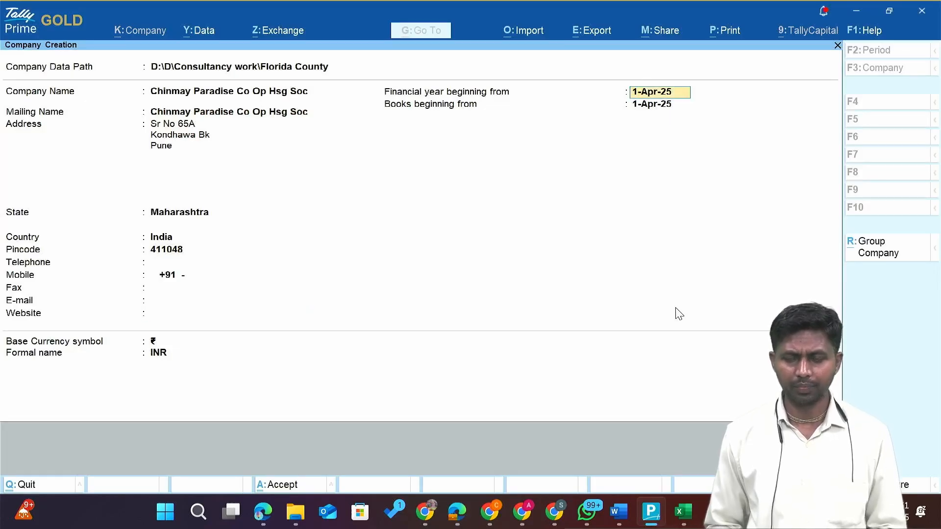
Verify the date on the registration certificate and accept the 1-Apr-25 financial year to create the company.
{"action": "key", "text": "alt+Tab"}
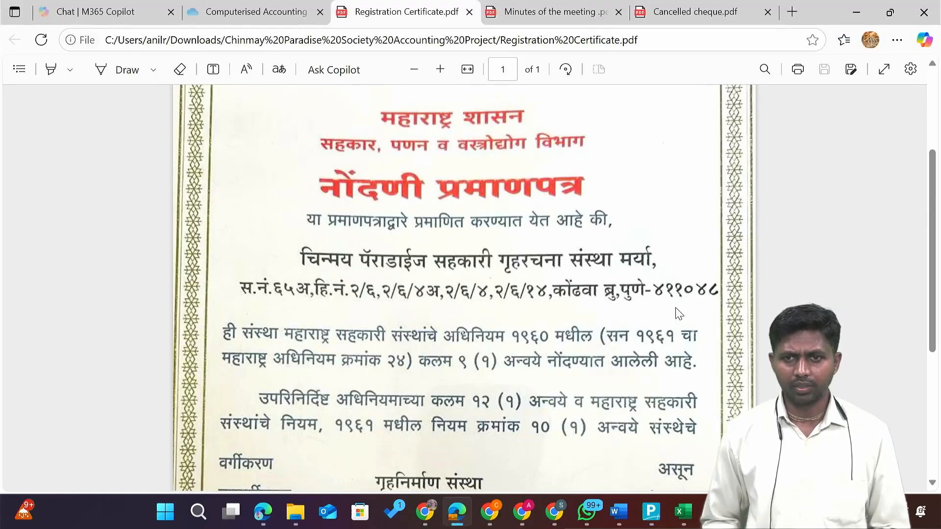
{"action": "scroll", "coordinate": [588, 300], "scroll_direction": "up", "scroll_amount": 3}
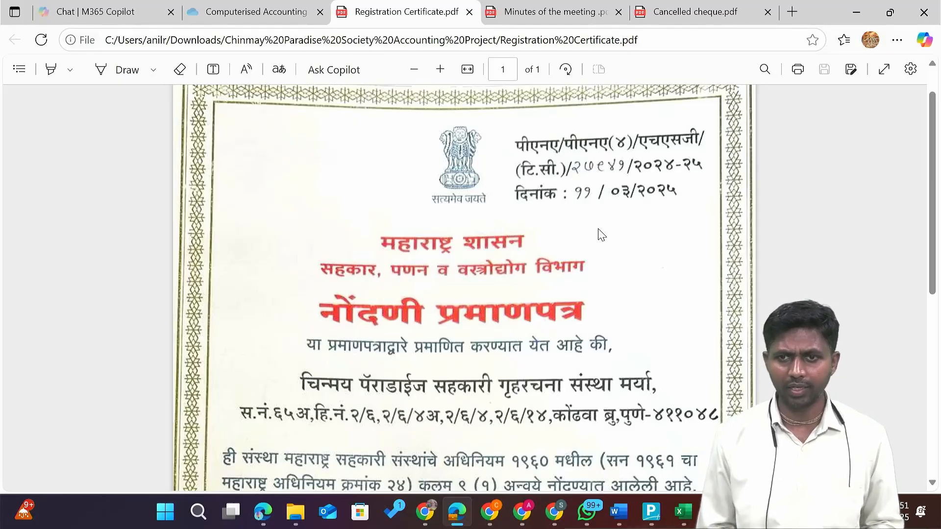
{"action": "key", "text": "alt+Tab"}
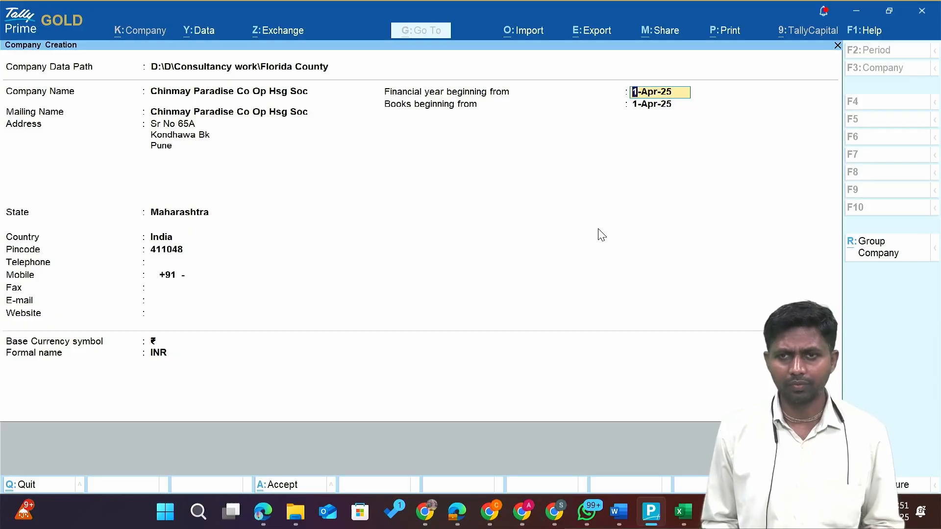
{"action": "key", "text": "Return"}
{"action": "key", "text": "Return"}
{"action": "key", "text": "Return"}
{"action": "key", "text": "Return"}
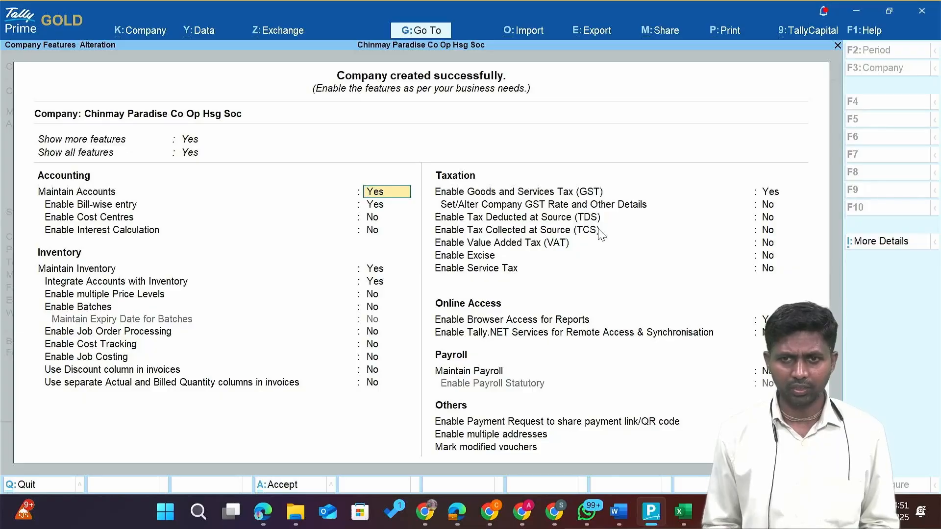
Keep the default accounting features and Cost Centres off, referring to the certificate PDF.
{"action": "key", "text": "alt+Tab"}
{"action": "scroll", "coordinate": [602, 236], "scroll_direction": "down", "scroll_amount": 10}
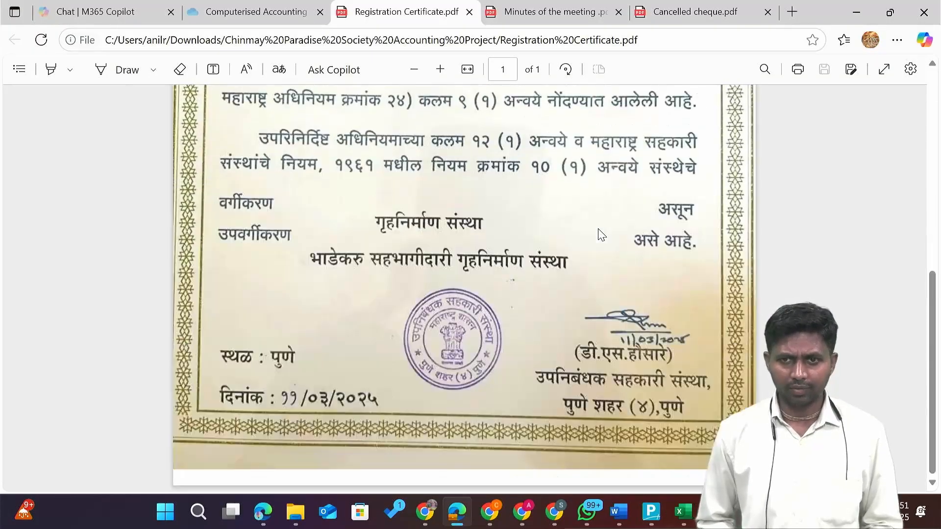
{"action": "scroll", "coordinate": [602, 235], "scroll_direction": "up", "scroll_amount": 9}
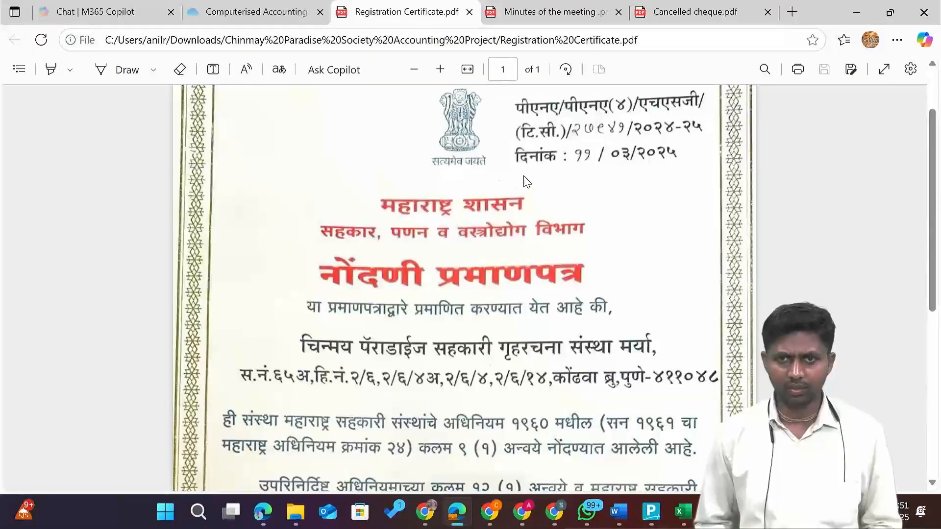
{"action": "key", "text": "alt+Tab"}
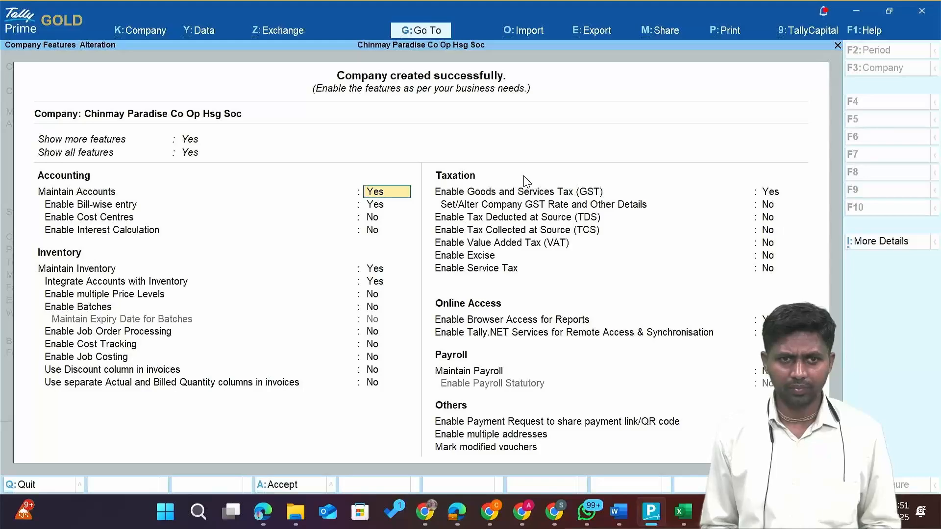
{"action": "key", "text": "Return"}
{"action": "key", "text": "Return"}
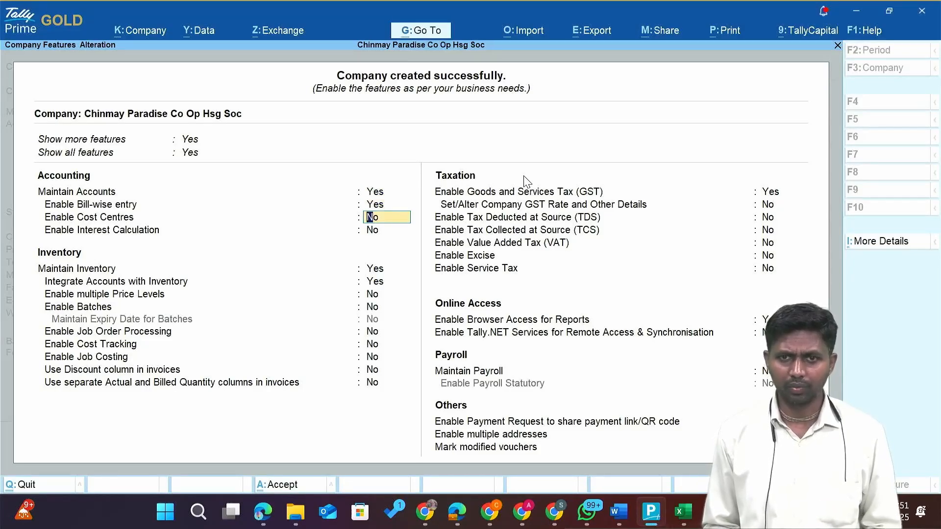
{"action": "key", "text": "Return"}
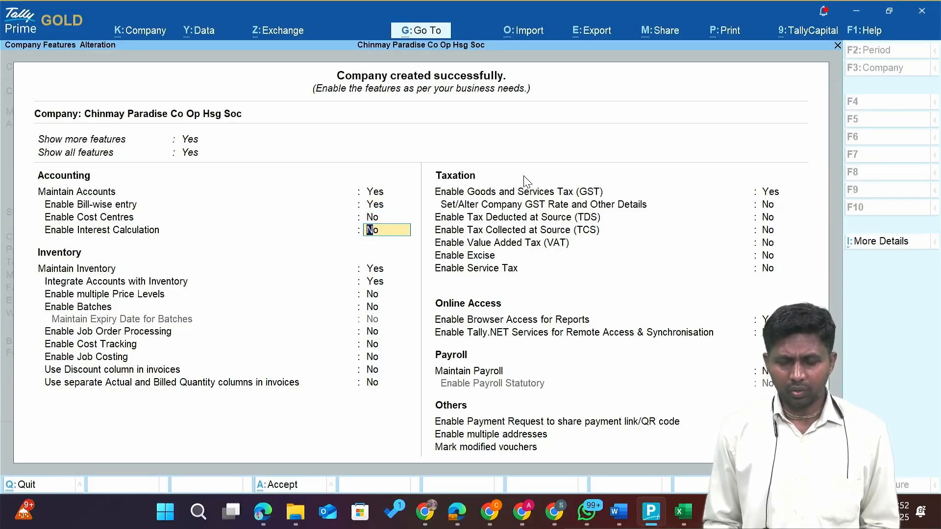
{"action": "key", "text": "alt+Tab"}
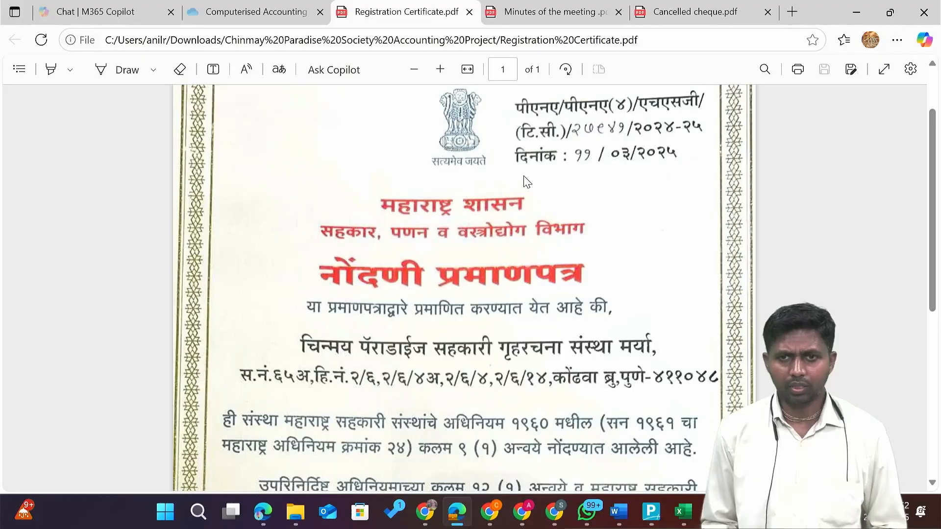
Open the Minutes of the meeting PDF from the society project folder.
{"action": "key", "text": "alt+Tab"}
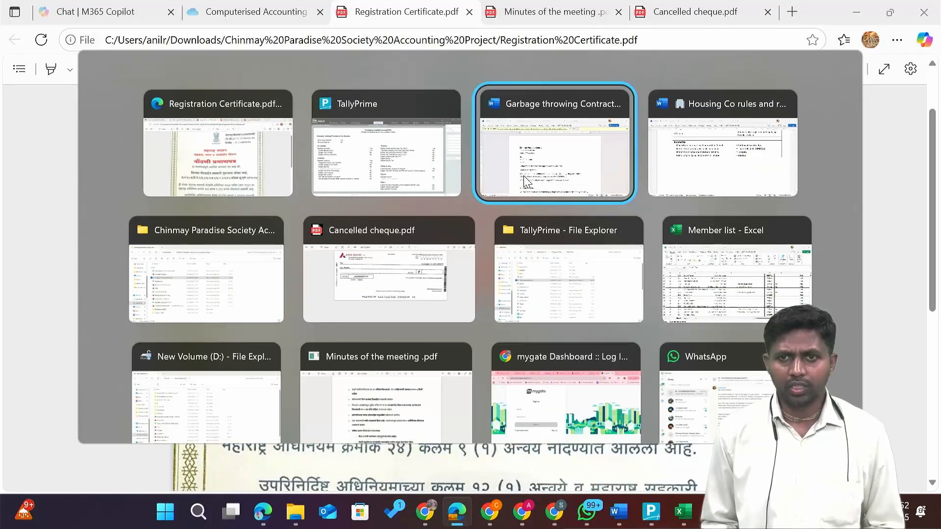
{"action": "key", "text": "alt+Tab"}
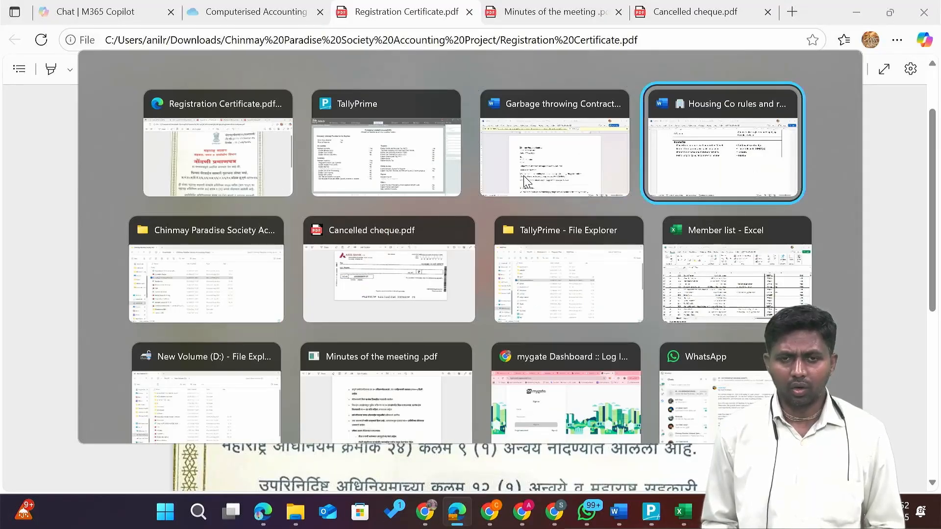
{"action": "key", "text": "alt+Tab"}
{"action": "key", "text": "alt+Tab"}
{"action": "key", "text": "alt+shift+Tab"}
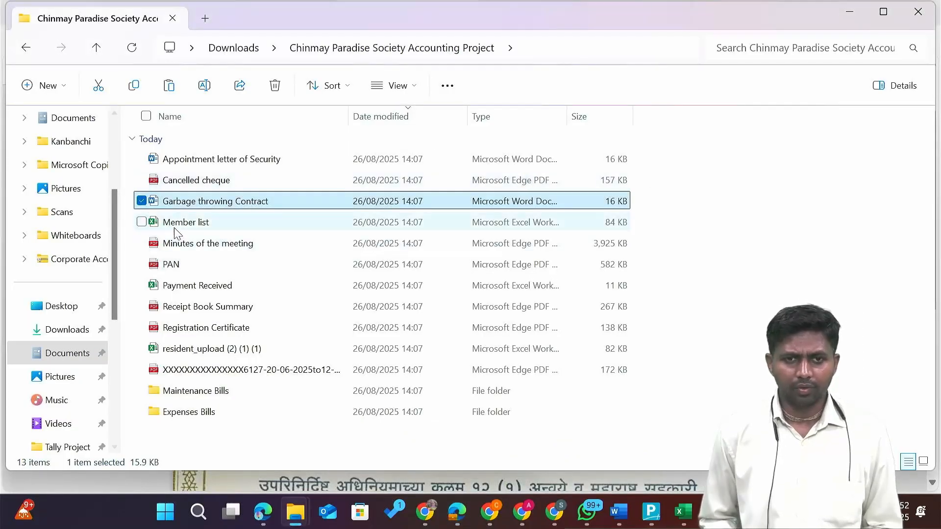
{"action": "double_click", "coordinate": [189, 249]}
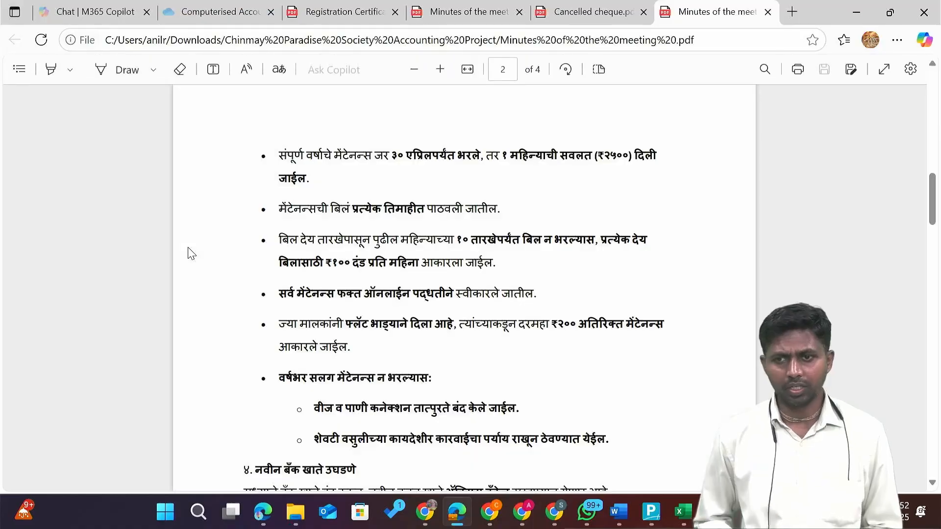
Read the maintenance rules, selecting the 10th-day payment deadline and ₹100 late penalty.
{"action": "scroll", "coordinate": [191, 253], "scroll_direction": "up", "scroll_amount": 15}
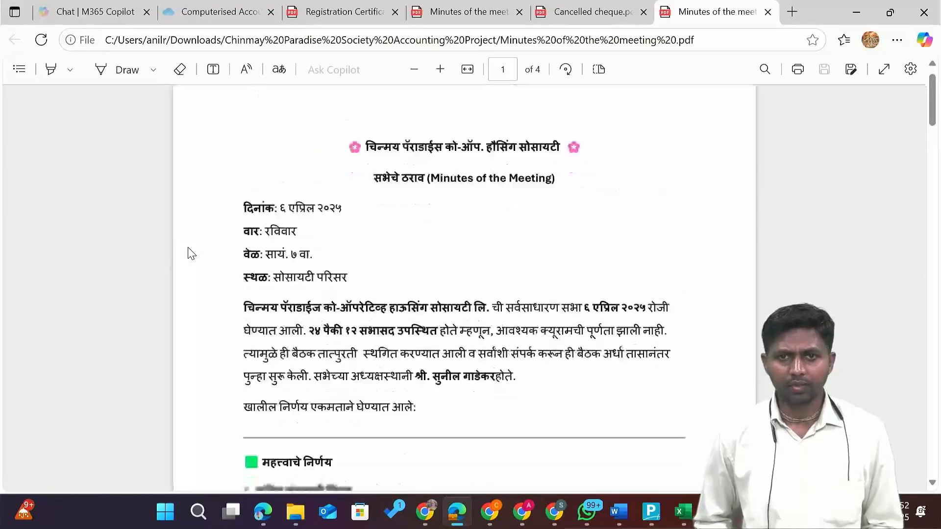
{"action": "scroll", "coordinate": [192, 254], "scroll_direction": "down", "scroll_amount": 3}
{"action": "scroll", "coordinate": [191, 254], "scroll_direction": "down", "scroll_amount": 2}
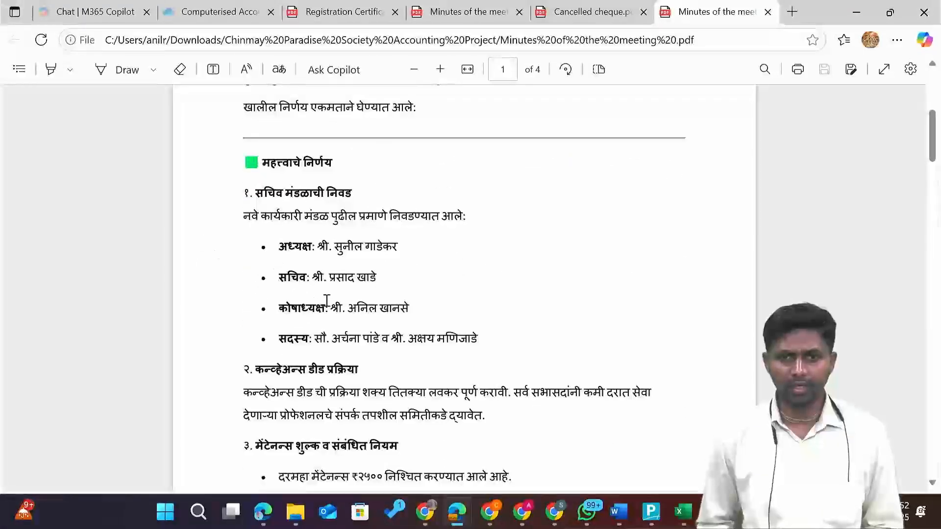
{"action": "scroll", "coordinate": [327, 300], "scroll_direction": "down", "scroll_amount": 3}
{"action": "scroll", "coordinate": [327, 300], "scroll_direction": "down", "scroll_amount": 3}
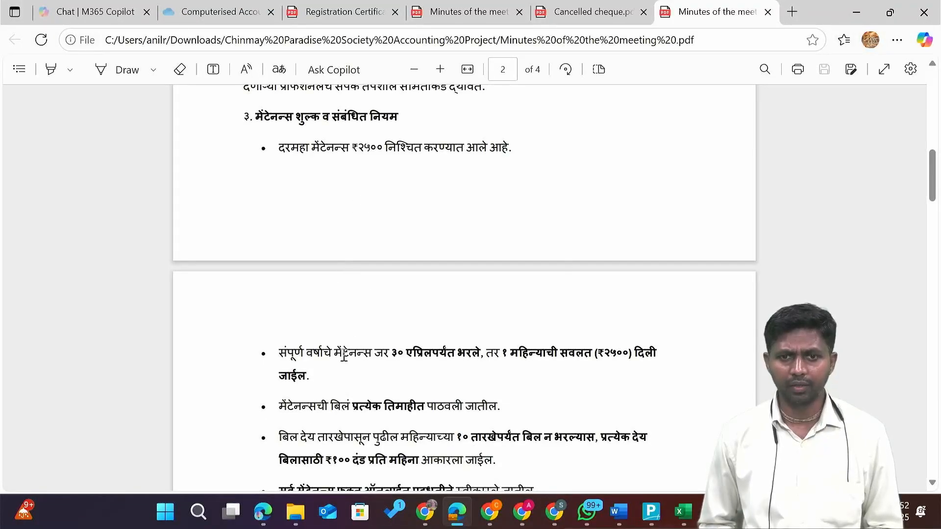
{"action": "scroll", "coordinate": [424, 360], "scroll_direction": "down", "scroll_amount": 1}
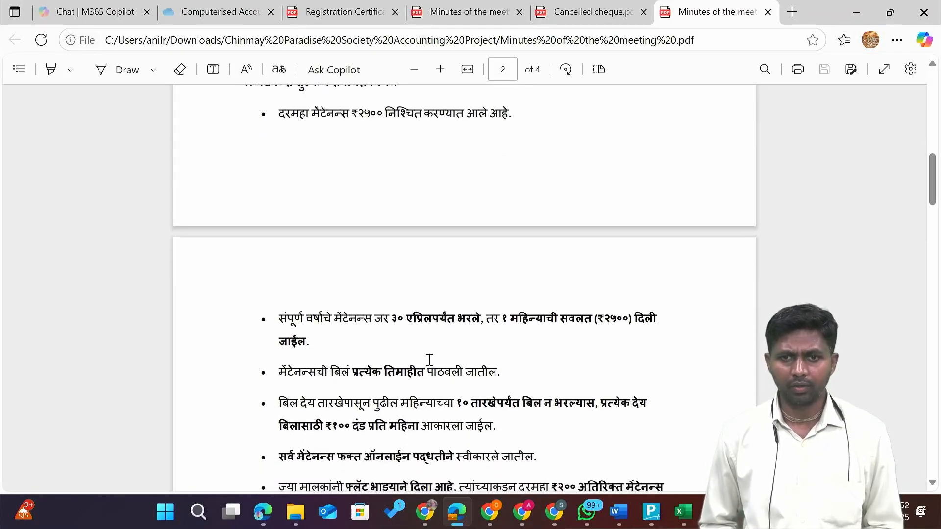
{"action": "scroll", "coordinate": [429, 359], "scroll_direction": "down", "scroll_amount": 1}
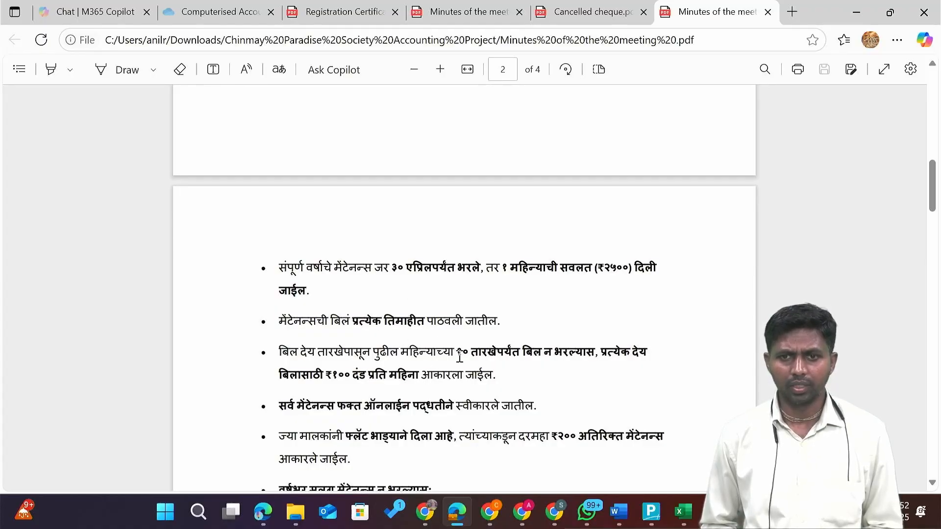
{"action": "left_click_drag", "start_coordinate": [457, 354], "coordinate": [490, 357]}
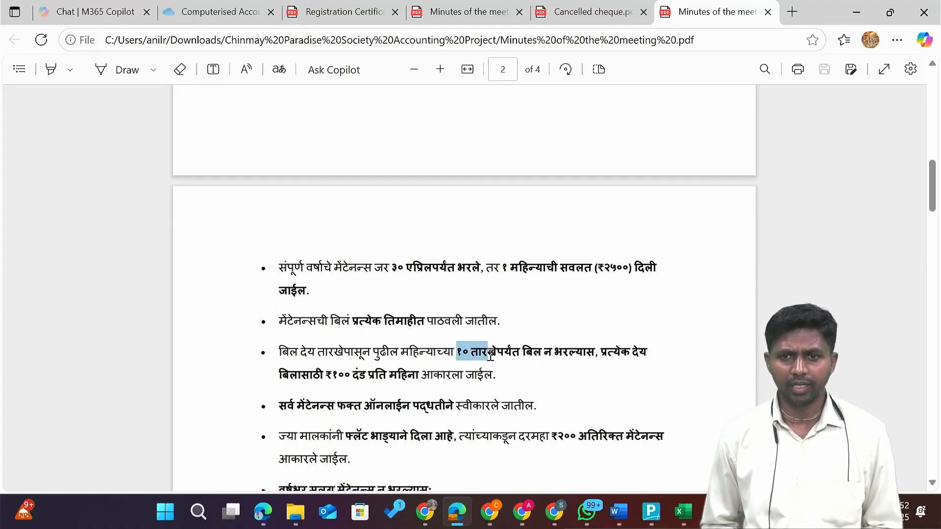
{"action": "double_click", "coordinate": [341, 378]}
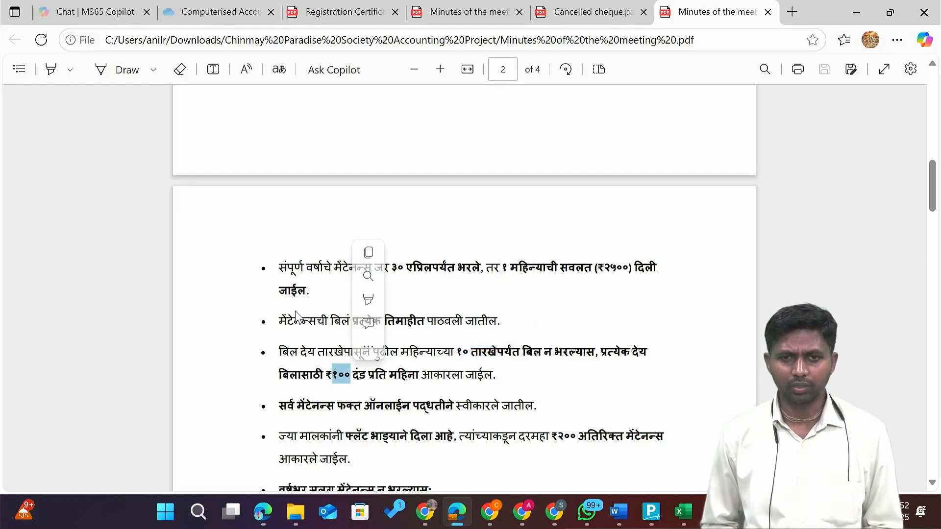
{"action": "scroll", "coordinate": [296, 318], "scroll_direction": "up", "scroll_amount": 2}
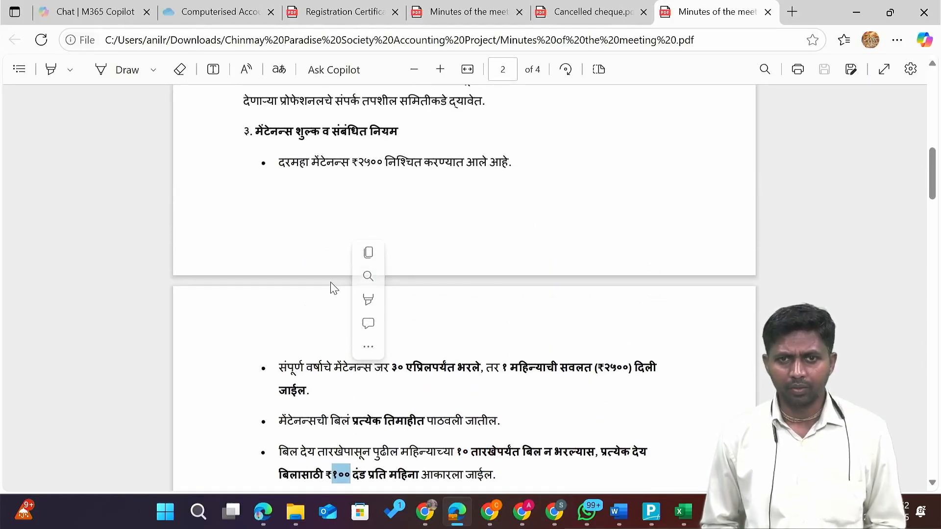
{"action": "left_click", "coordinate": [429, 370]}
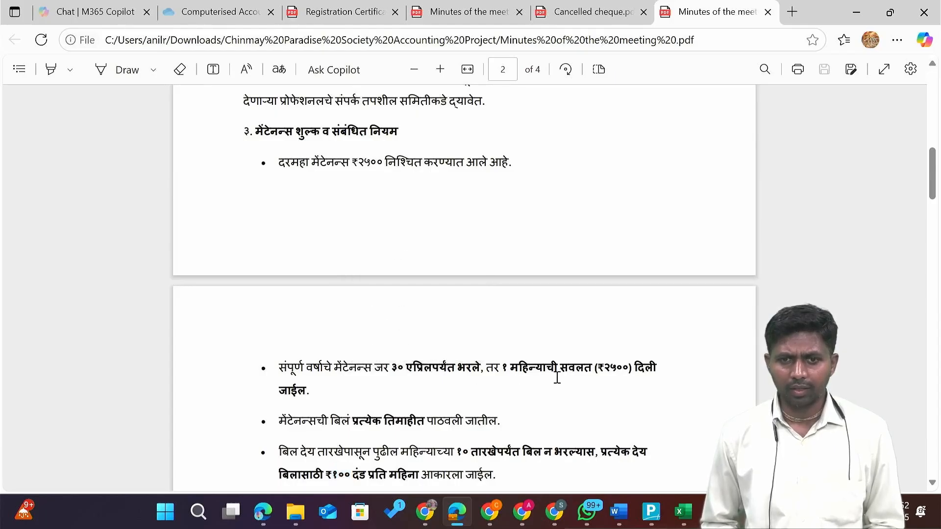
Select the quarterly billing bullet's ending and its 10th-day deadline.
{"action": "scroll", "coordinate": [558, 378], "scroll_direction": "down", "scroll_amount": 1}
{"action": "scroll", "coordinate": [557, 377], "scroll_direction": "down", "scroll_amount": 1}
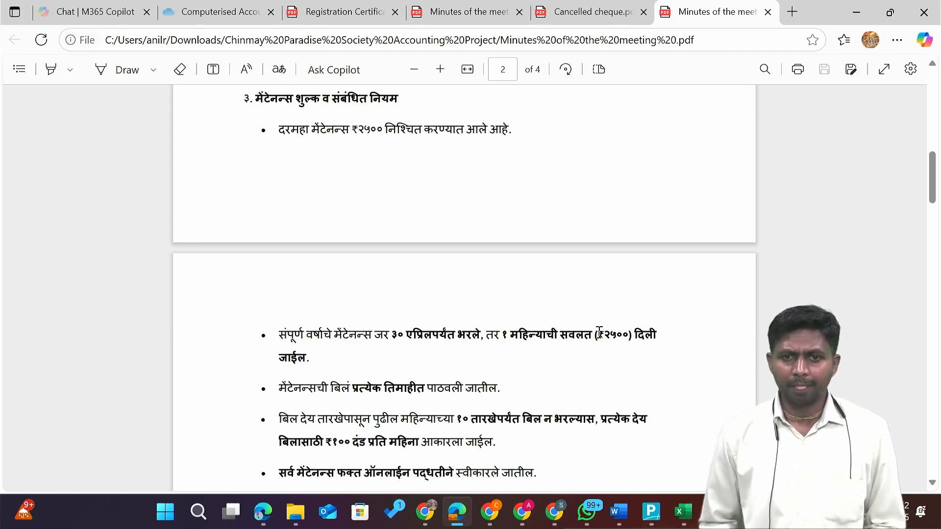
{"action": "scroll", "coordinate": [599, 334], "scroll_direction": "down", "scroll_amount": 3}
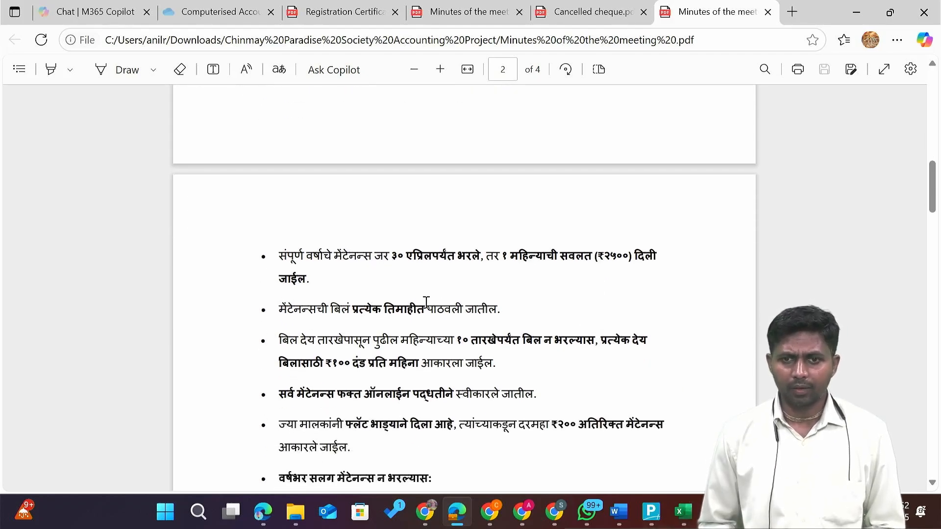
{"action": "left_click_drag", "start_coordinate": [426, 303], "coordinate": [502, 313]}
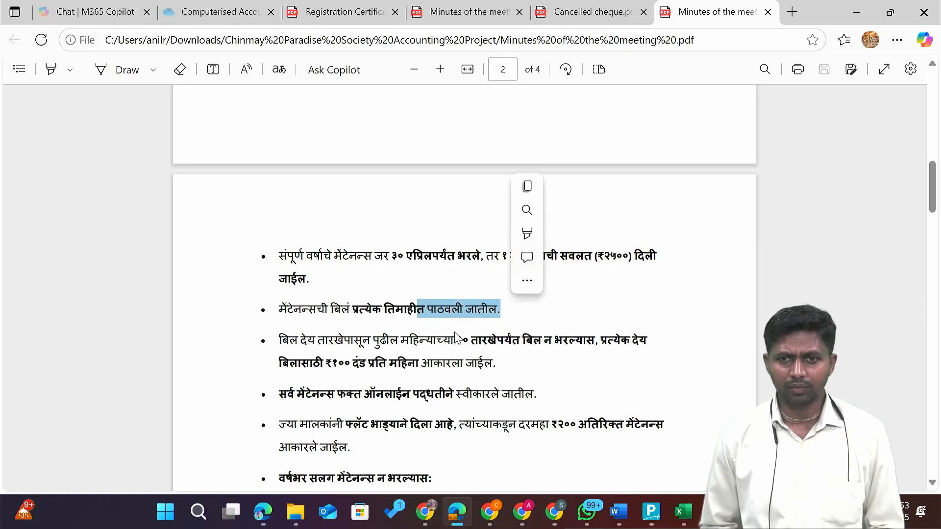
{"action": "left_click", "coordinate": [440, 339]}
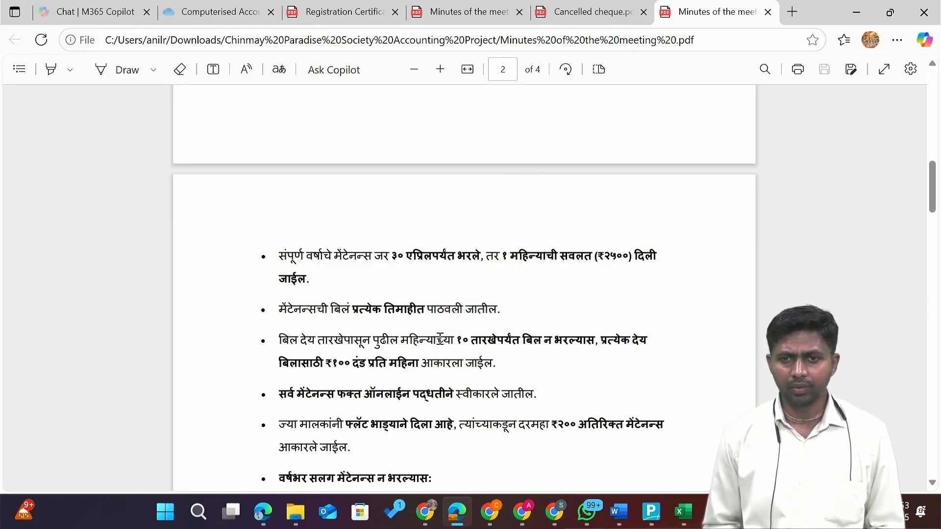
{"action": "left_click_drag", "start_coordinate": [440, 339], "coordinate": [479, 339]}
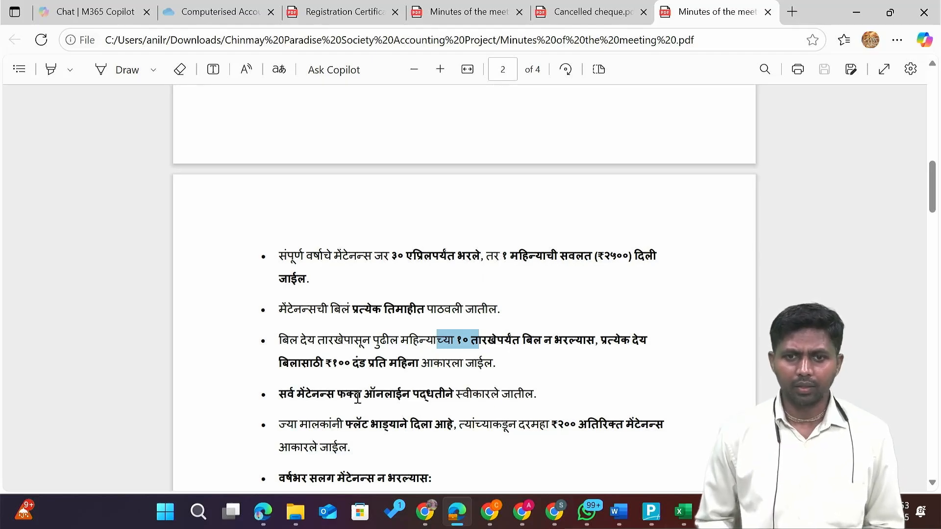
Highlight the ₹200 extra maintenance for rented flats and the new Axis Bank account mention.
{"action": "scroll", "coordinate": [357, 398], "scroll_direction": "down", "scroll_amount": 1}
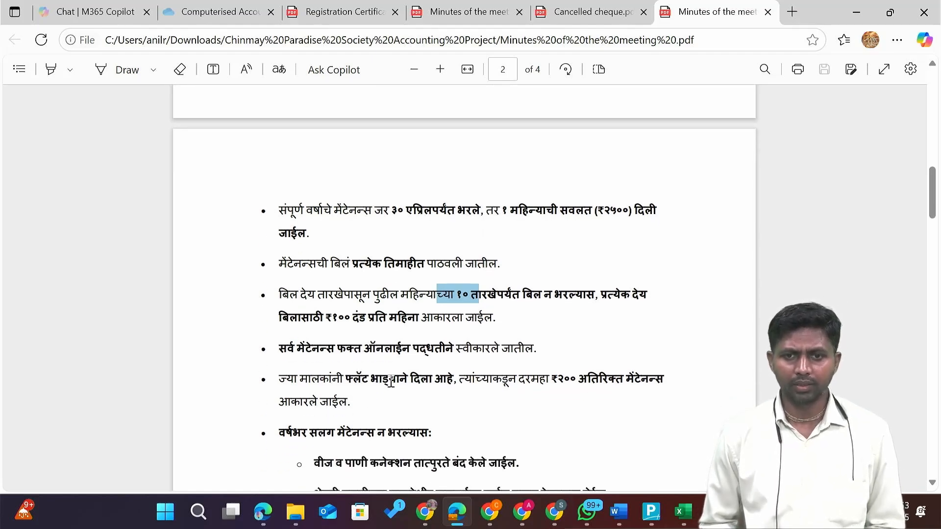
{"action": "scroll", "coordinate": [391, 380], "scroll_direction": "down", "scroll_amount": 1}
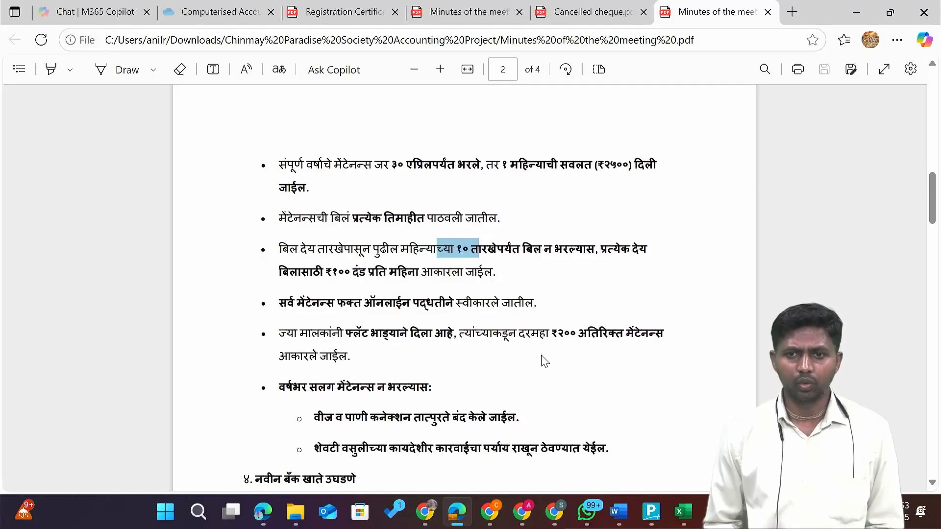
{"action": "left_click_drag", "start_coordinate": [564, 336], "coordinate": [599, 337]}
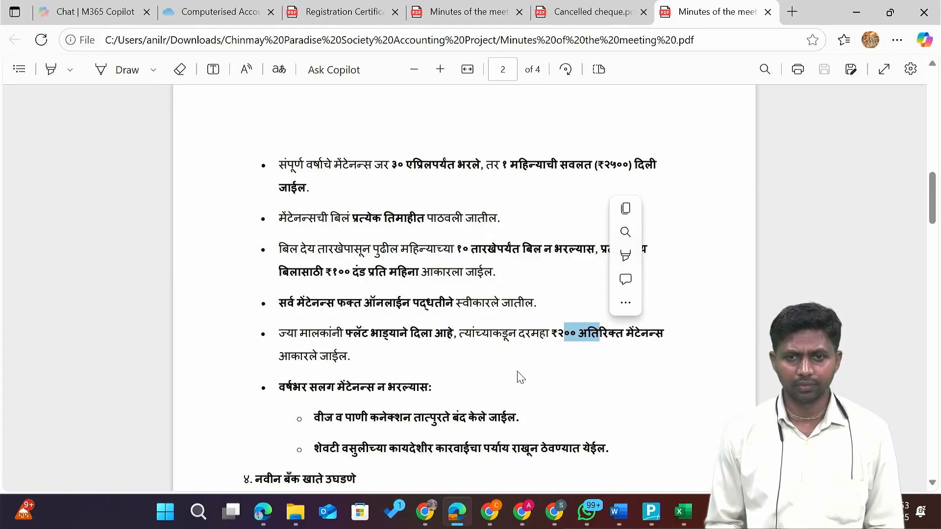
{"action": "scroll", "coordinate": [519, 378], "scroll_direction": "down", "scroll_amount": 2}
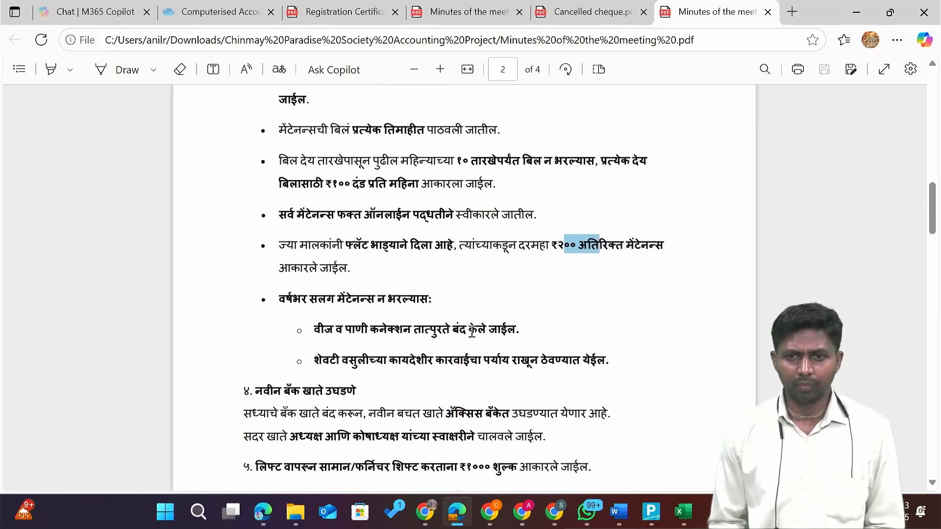
{"action": "scroll", "coordinate": [474, 340], "scroll_direction": "down", "scroll_amount": 2}
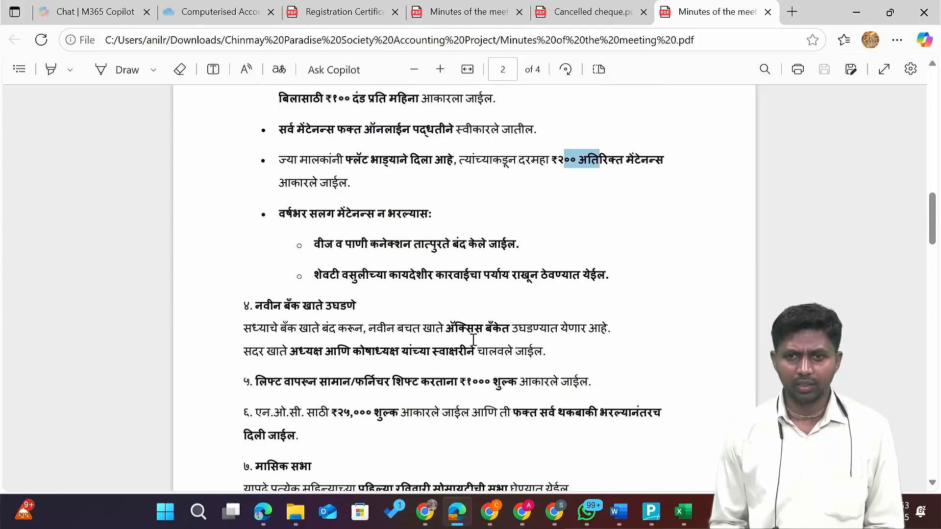
{"action": "scroll", "coordinate": [474, 340], "scroll_direction": "down", "scroll_amount": 1}
{"action": "left_click_drag", "start_coordinate": [493, 290], "coordinate": [455, 291]}
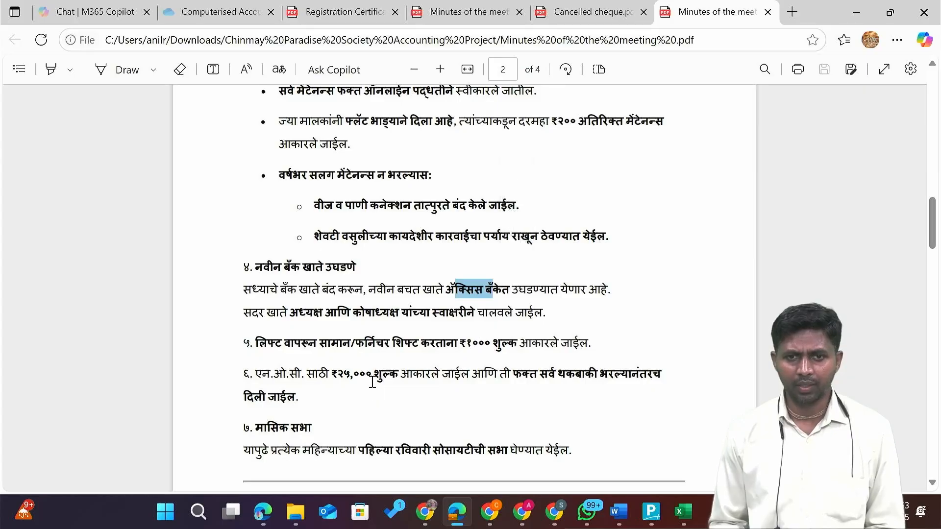
{"action": "scroll", "coordinate": [373, 381], "scroll_direction": "down", "scroll_amount": 1}
{"action": "key", "text": "alt+Tab"}
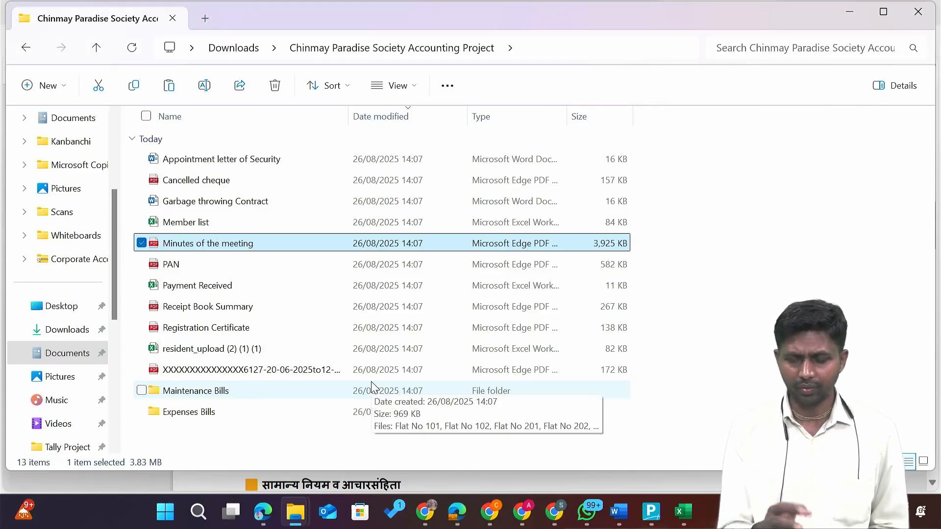
{"action": "key", "text": "alt+Tab"}
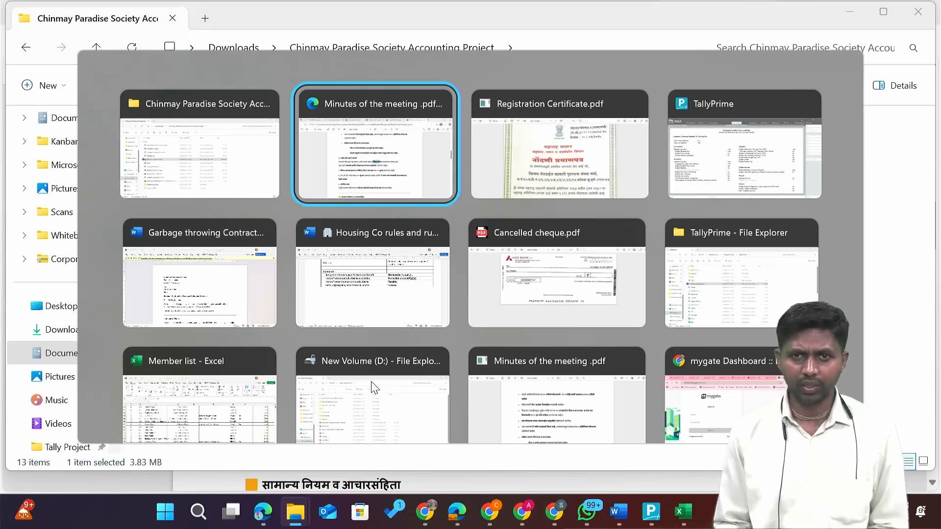
Set Maintain Inventory and GST to No, leave TDS and TCS off, and save the features.
{"action": "key", "text": "alt+Tab"}
{"action": "key", "text": "alt+Tab"}
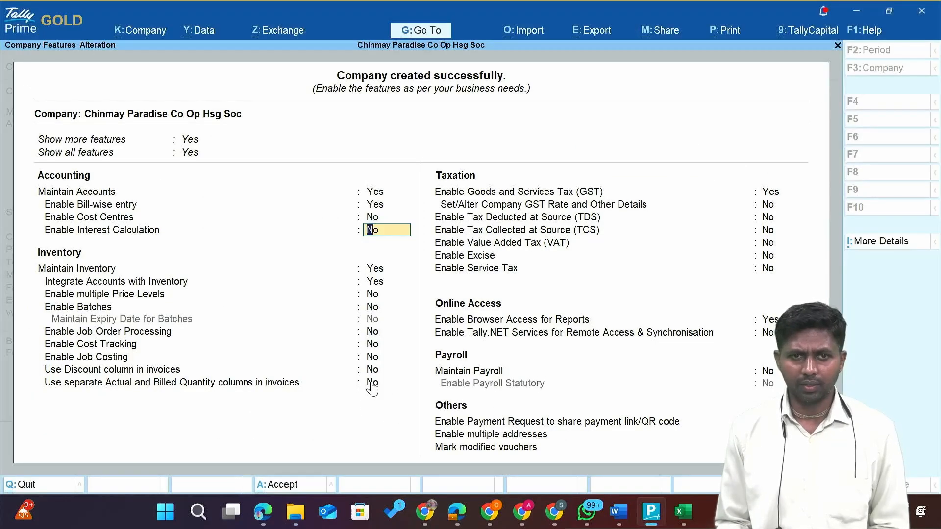
{"action": "key", "text": "Return"}
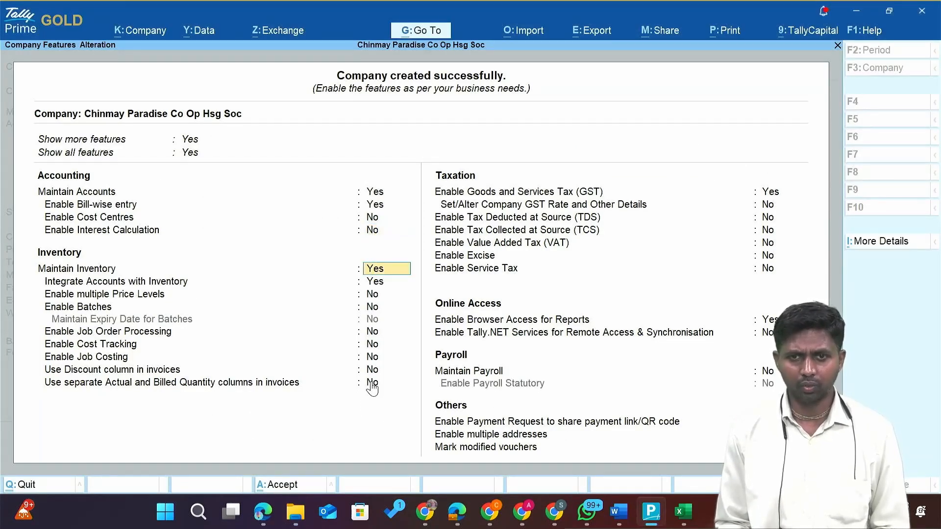
{"action": "type", "text": "n"}
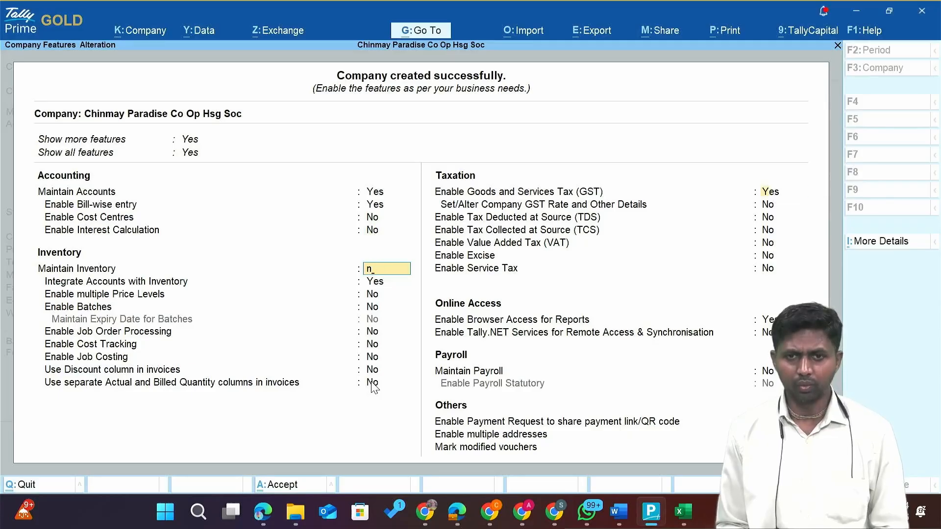
{"action": "key", "text": "Return"}
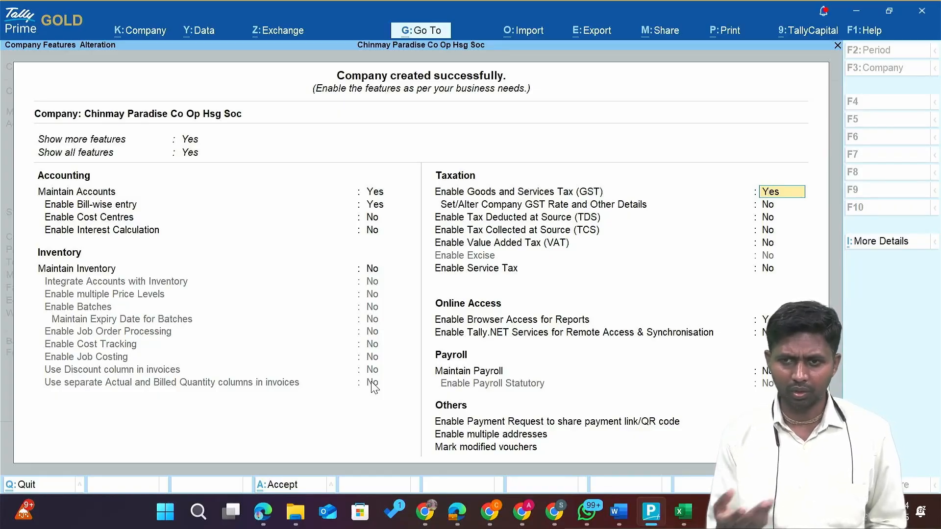
{"action": "type", "text": "n"}
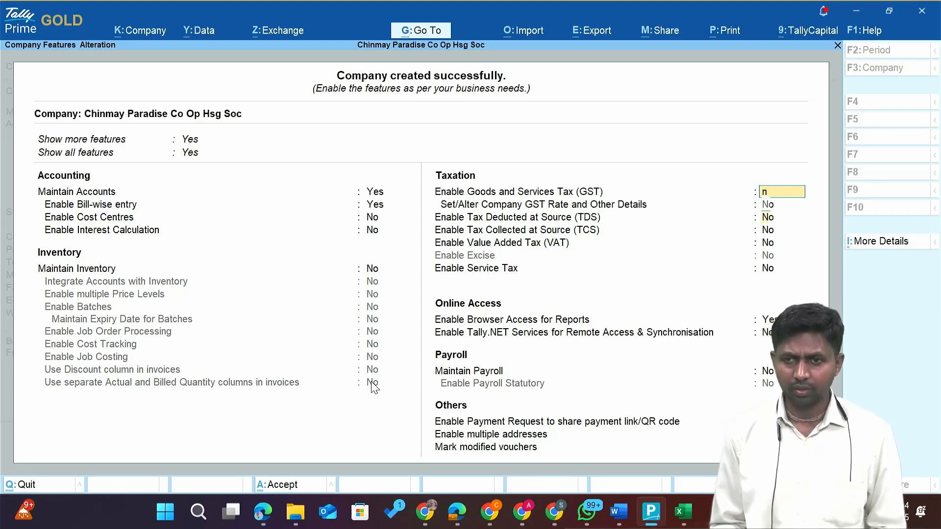
{"action": "key", "text": "Return"}
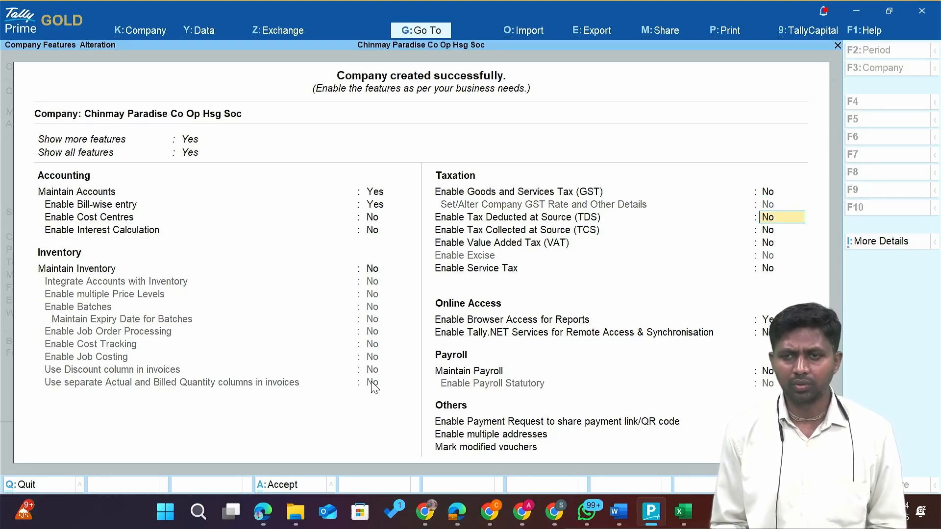
{"action": "key", "text": "Return"}
{"action": "key", "text": "Return"}
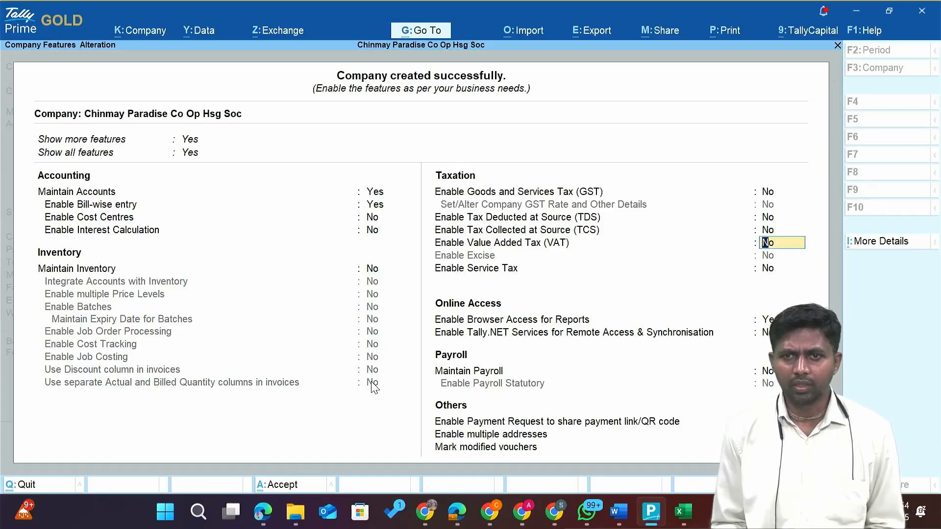
{"action": "key", "text": "Return"}
{"action": "key", "text": "Return"}
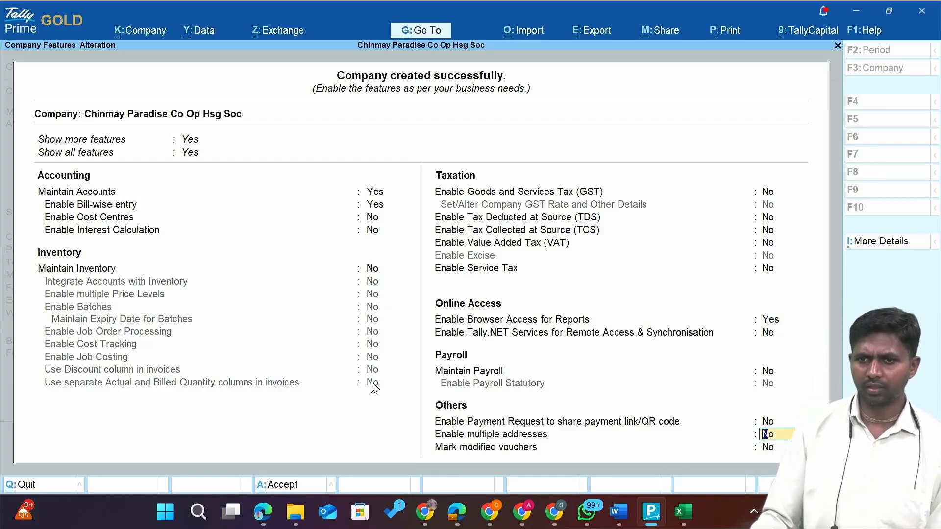
{"action": "key", "text": "Return"}
{"action": "key", "text": "Return"}
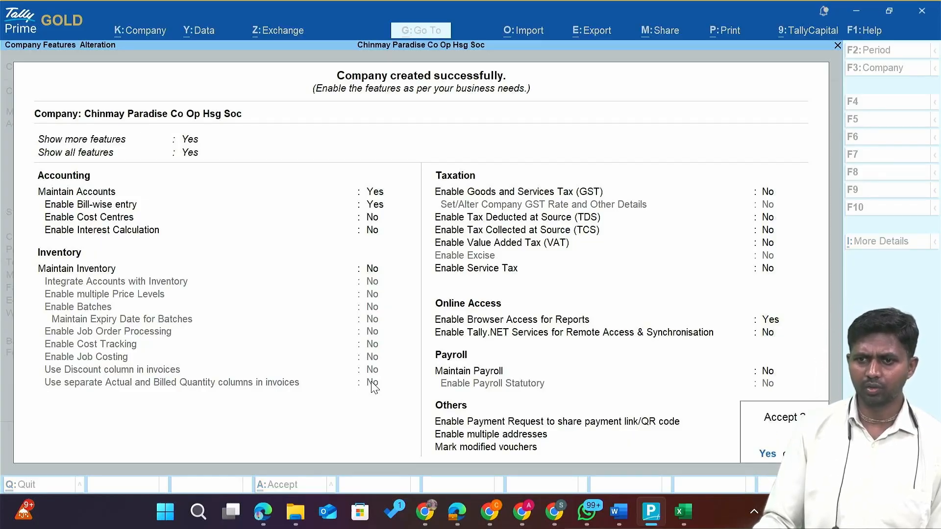
{"action": "key", "text": "Return"}
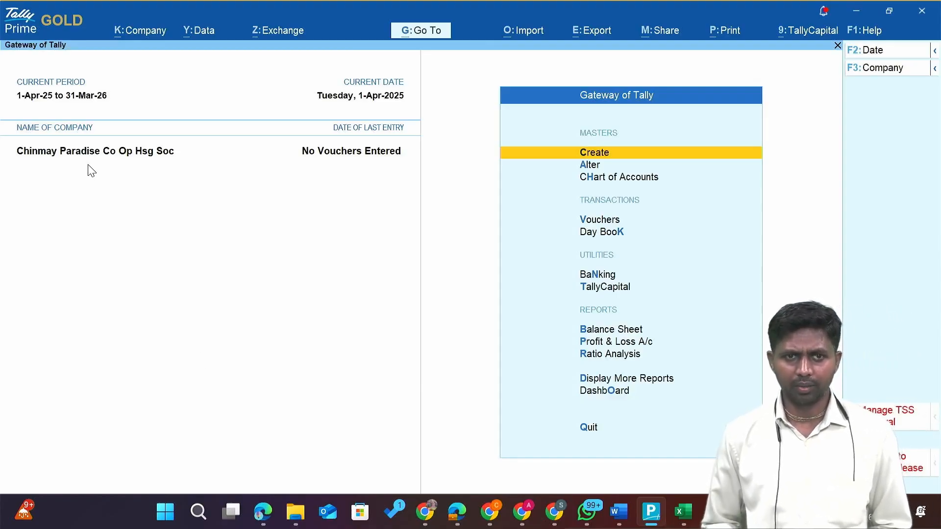
Switch to the project folder and open the Appointment letter of Security.
{"action": "key", "text": "alt+Tab"}
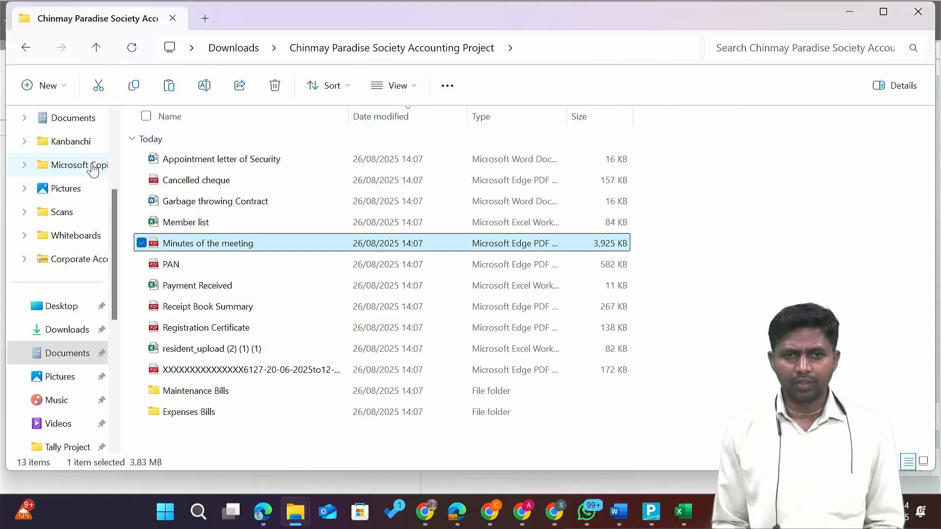
{"action": "key", "text": "Up"}
{"action": "key", "text": "Up"}
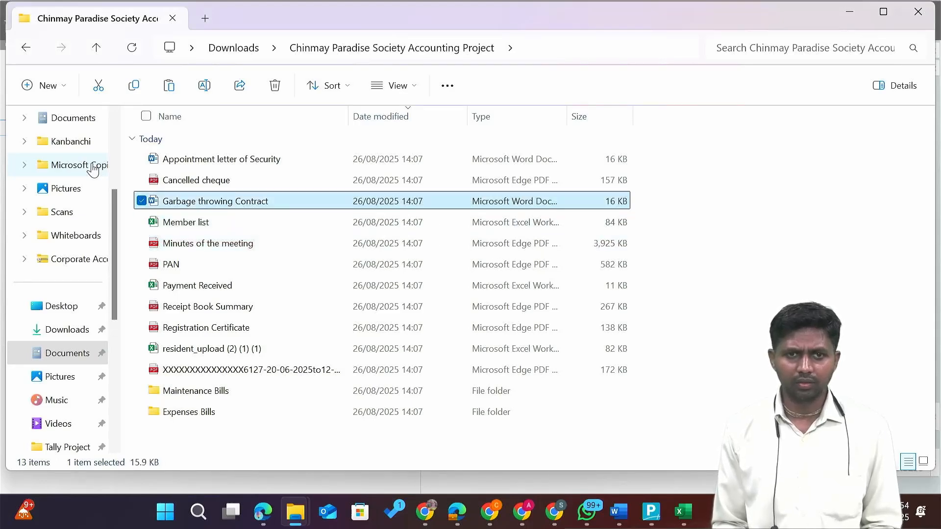
{"action": "key", "text": "Up"}
{"action": "key", "text": "Up"}
{"action": "key", "text": "ctrl+a"}
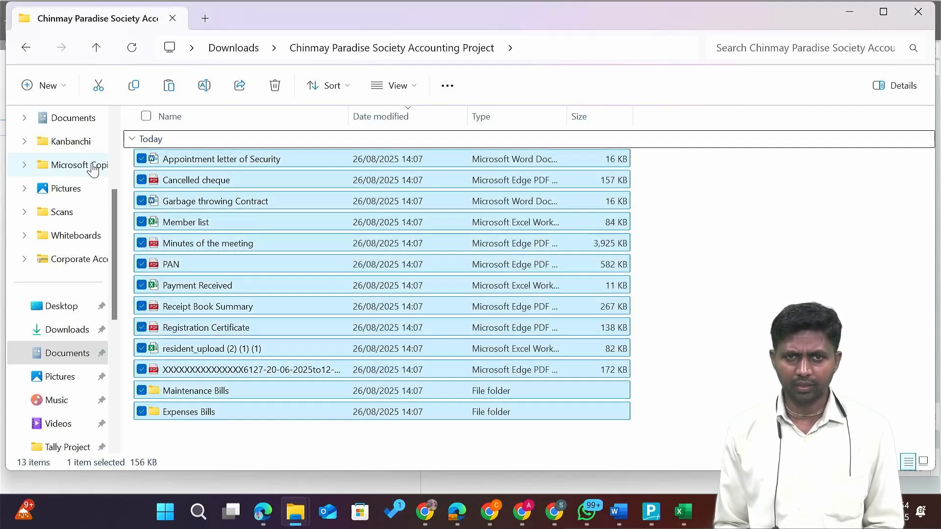
{"action": "key", "text": "Up"}
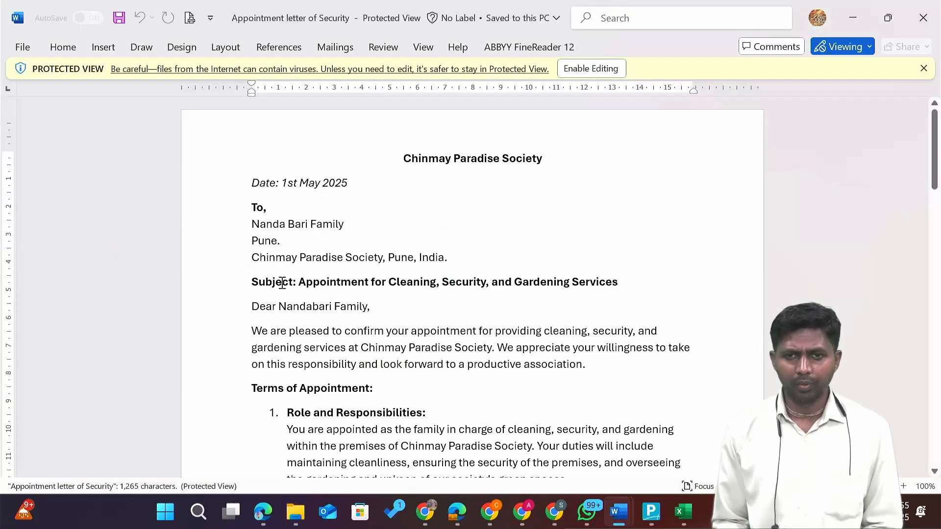
Read the letter, highlighting the INR 19,000 starting salary and increment start, then close it.
{"action": "scroll", "coordinate": [338, 296], "scroll_direction": "down", "scroll_amount": 3}
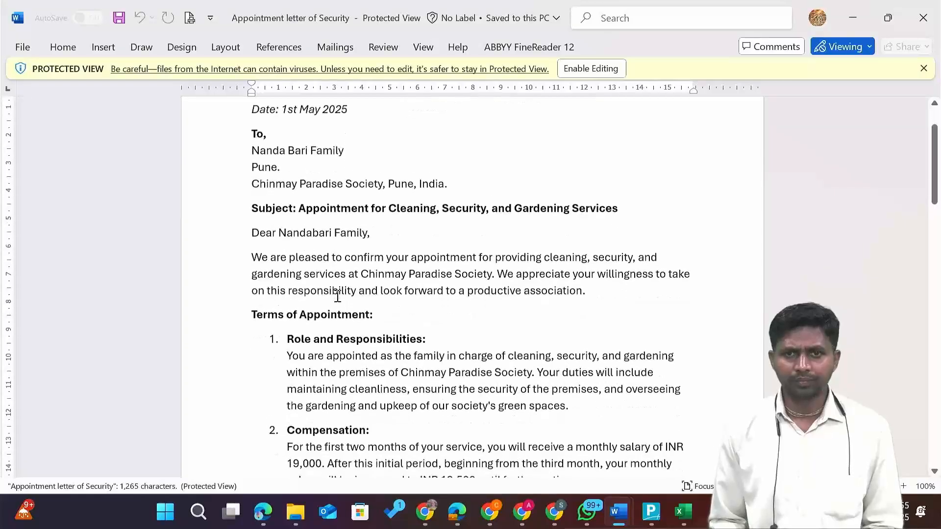
{"action": "scroll", "coordinate": [338, 296], "scroll_direction": "up", "scroll_amount": 2}
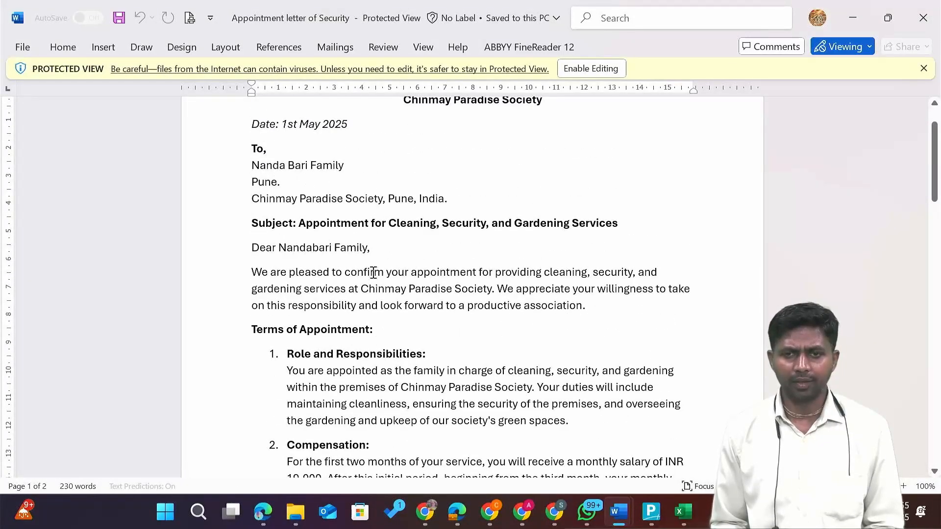
{"action": "scroll", "coordinate": [383, 299], "scroll_direction": "down", "scroll_amount": 1}
{"action": "scroll", "coordinate": [382, 299], "scroll_direction": "down", "scroll_amount": 1}
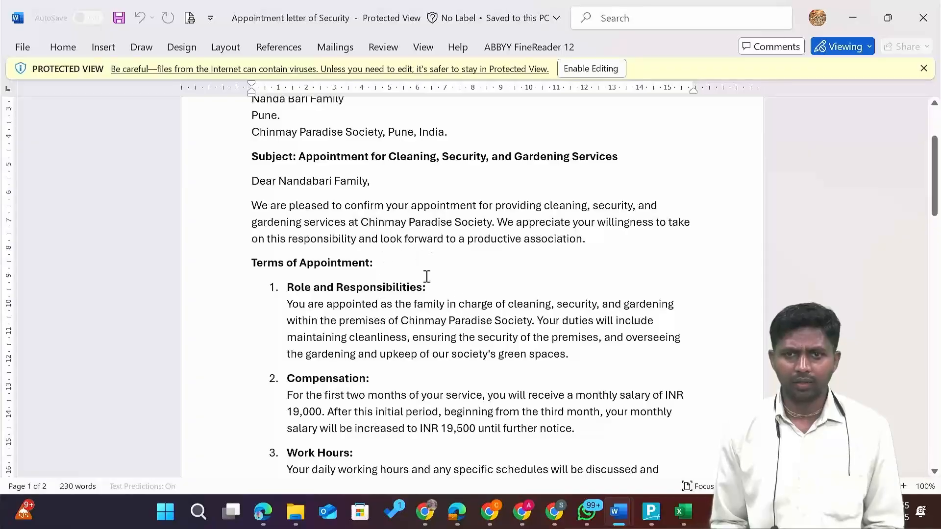
{"action": "scroll", "coordinate": [480, 342], "scroll_direction": "down", "scroll_amount": 2}
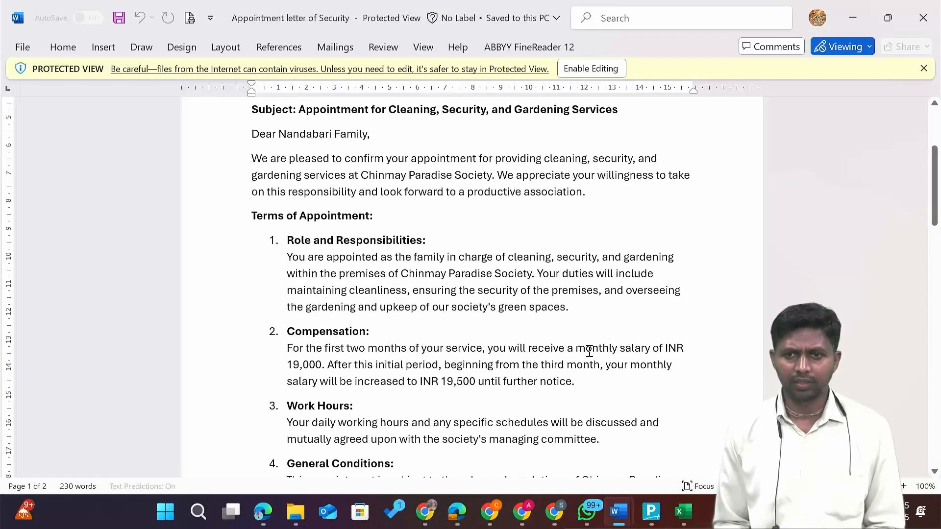
{"action": "left_click_drag", "start_coordinate": [588, 348], "coordinate": [334, 368]}
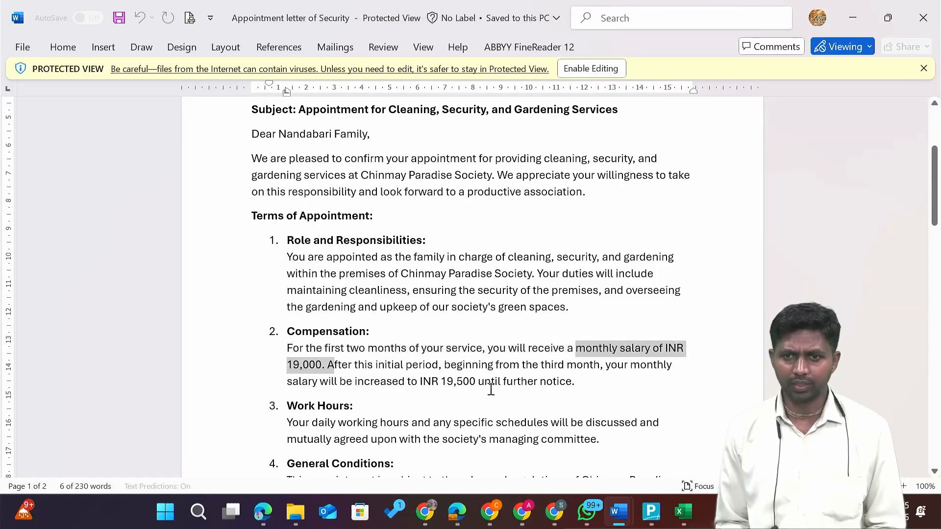
{"action": "left_click_drag", "start_coordinate": [552, 368], "coordinate": [606, 374]}
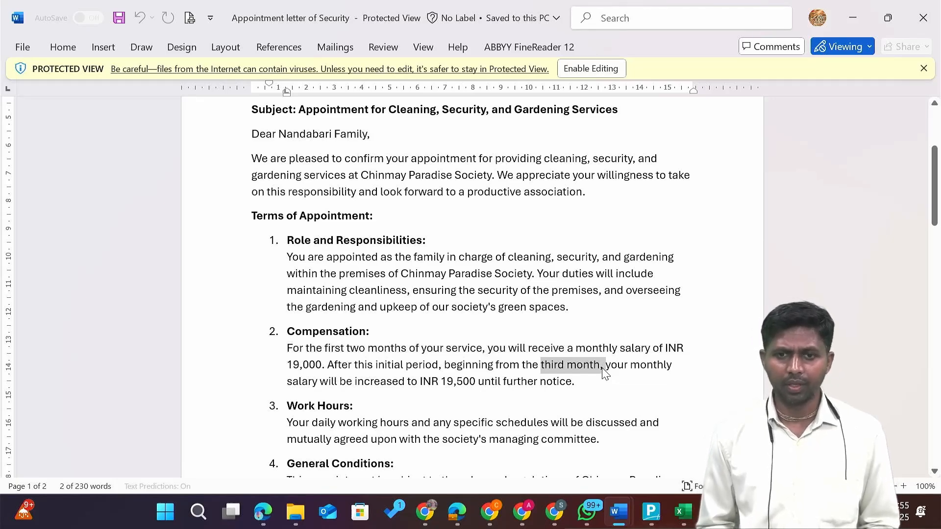
{"action": "scroll", "coordinate": [475, 400], "scroll_direction": "down", "scroll_amount": 8}
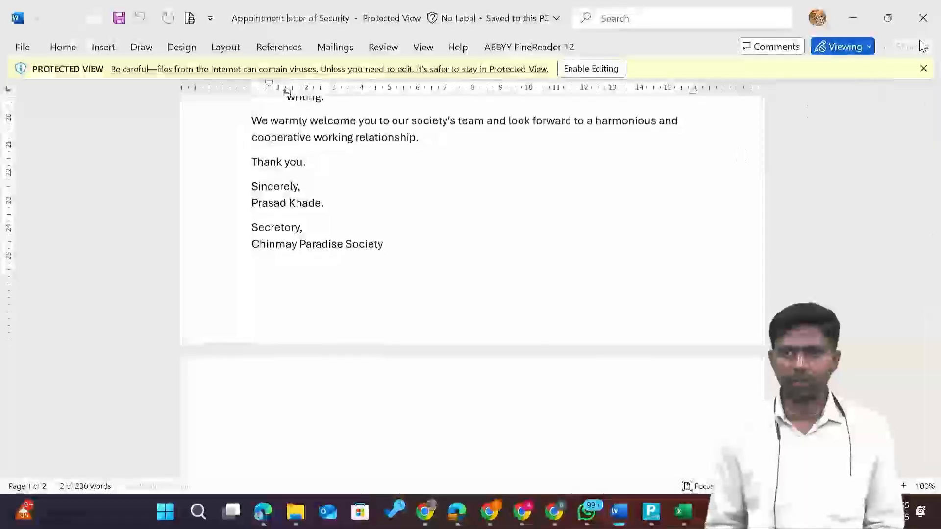
{"action": "left_click", "coordinate": [925, 22]}
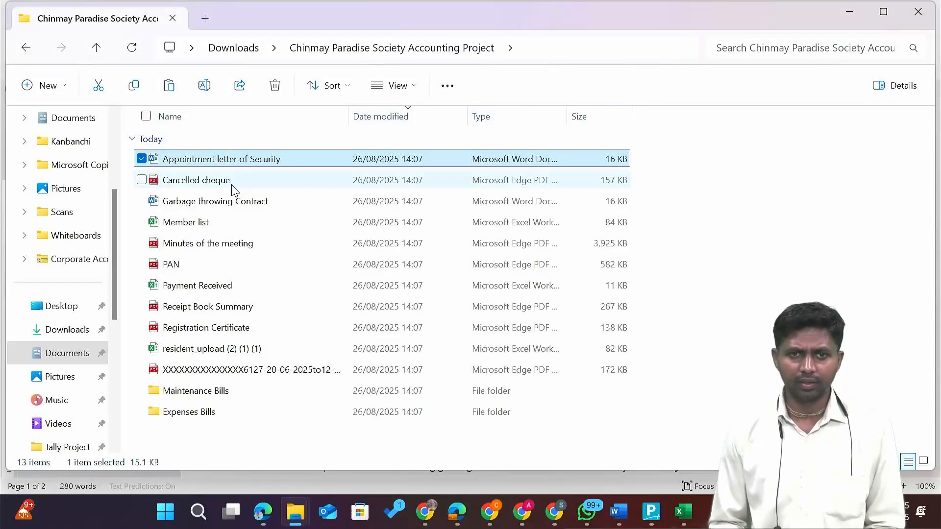
Open the Garbage throwing Contract, highlight the ₹80 charge and 5th-day due date, then close it.
{"action": "left_click", "coordinate": [238, 210]}
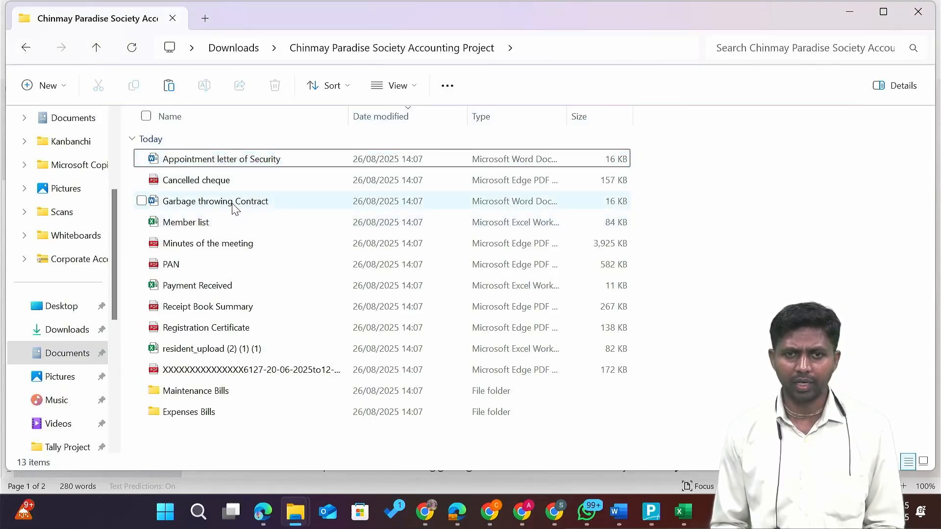
{"action": "double_click", "coordinate": [234, 207]}
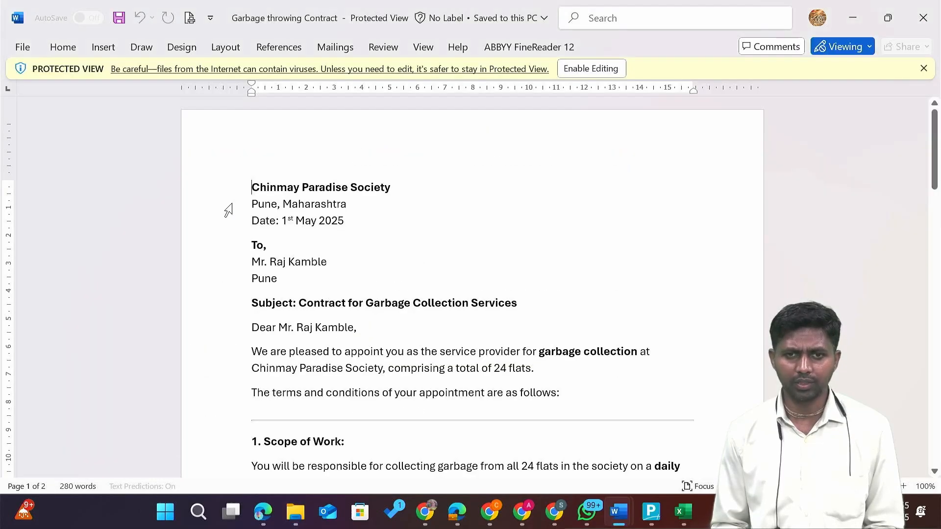
{"action": "scroll", "coordinate": [373, 328], "scroll_direction": "down", "scroll_amount": 3}
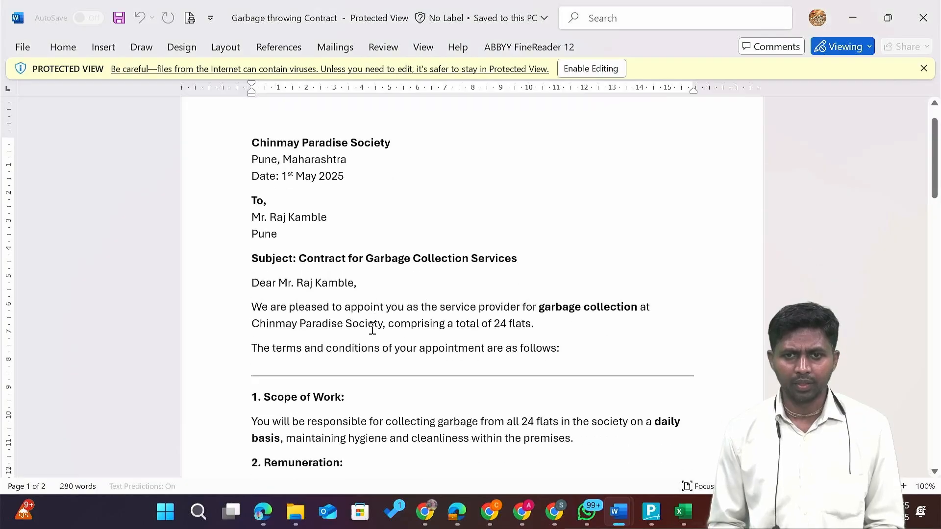
{"action": "scroll", "coordinate": [373, 328], "scroll_direction": "down", "scroll_amount": 5}
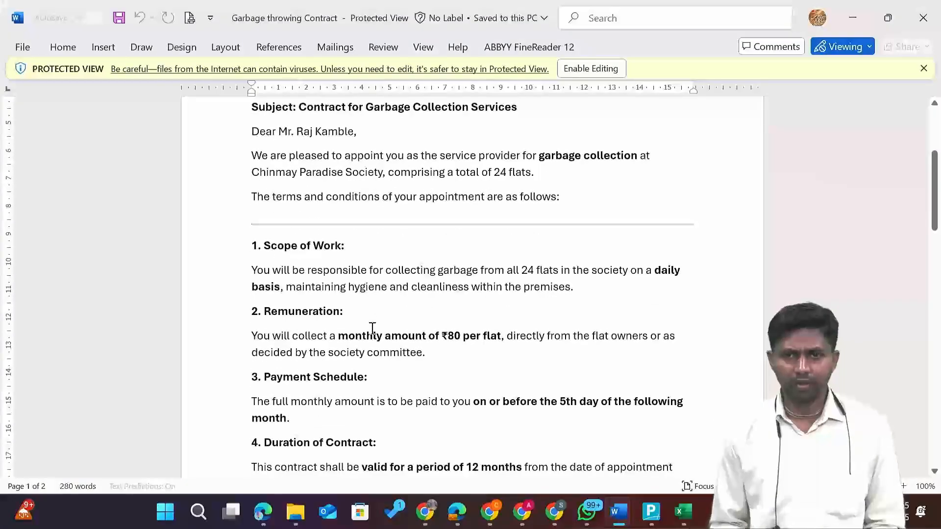
{"action": "left_click_drag", "start_coordinate": [463, 338], "coordinate": [425, 335]}
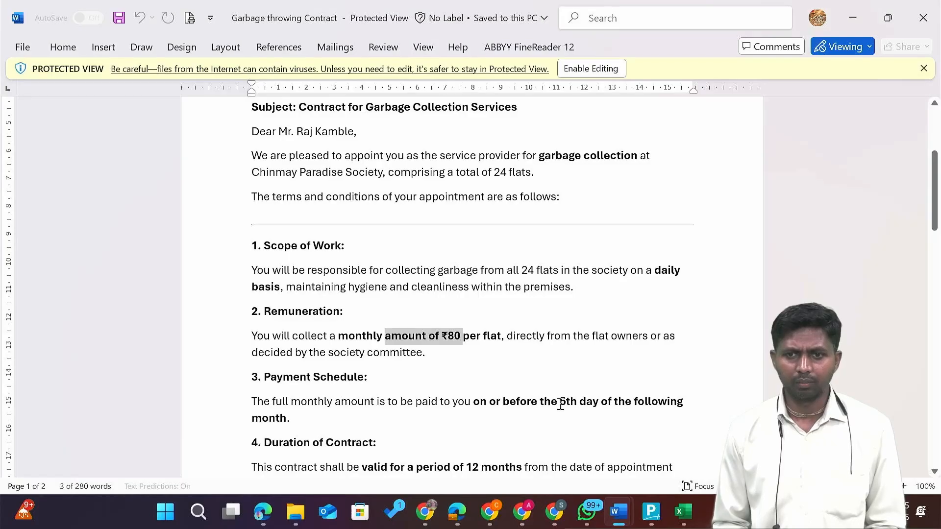
{"action": "left_click_drag", "start_coordinate": [553, 403], "coordinate": [603, 411]}
{"action": "scroll", "coordinate": [603, 412], "scroll_direction": "down", "scroll_amount": 7}
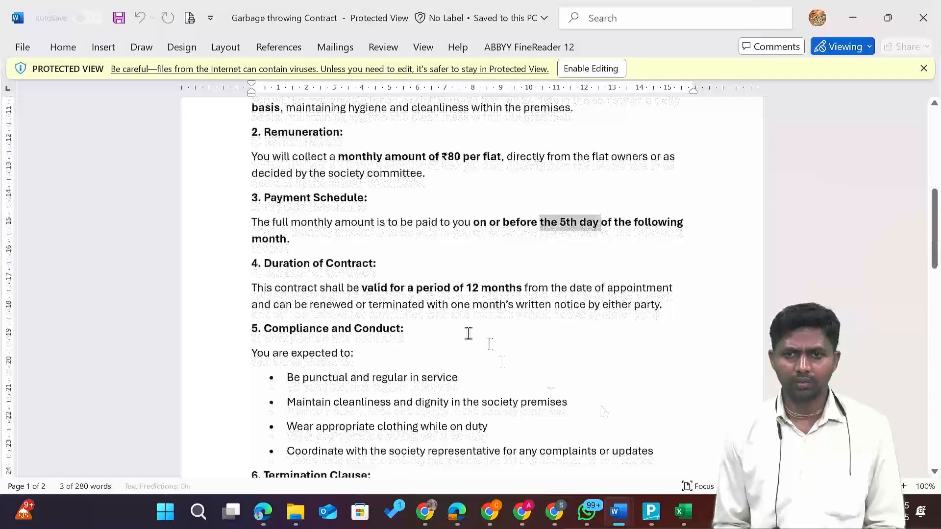
{"action": "left_click_drag", "start_coordinate": [440, 289], "coordinate": [521, 290]}
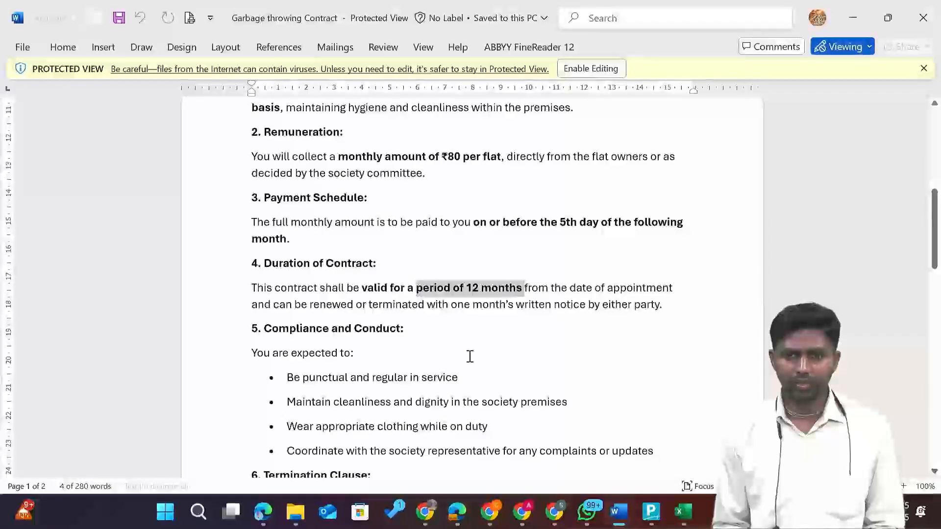
{"action": "scroll", "coordinate": [471, 357], "scroll_direction": "down", "scroll_amount": 7}
{"action": "scroll", "coordinate": [470, 357], "scroll_direction": "up", "scroll_amount": 20}
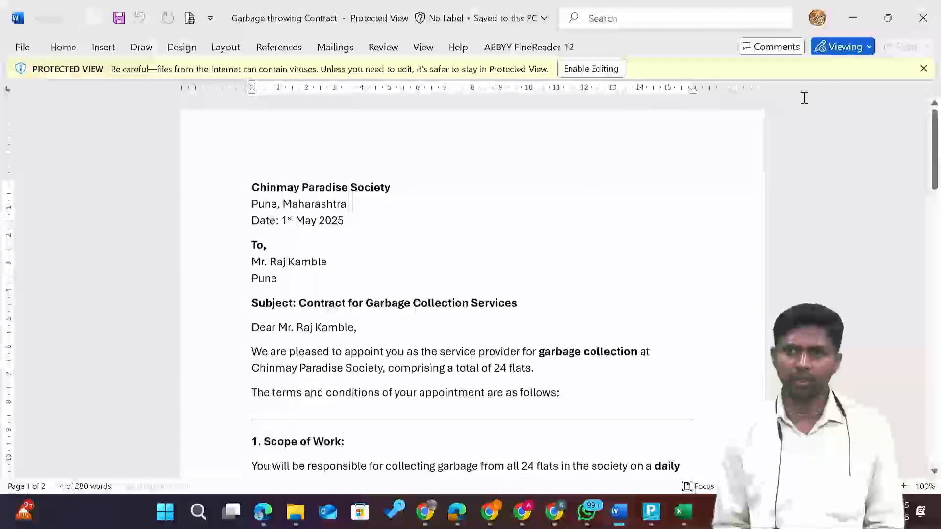
{"action": "left_click", "coordinate": [923, 18]}
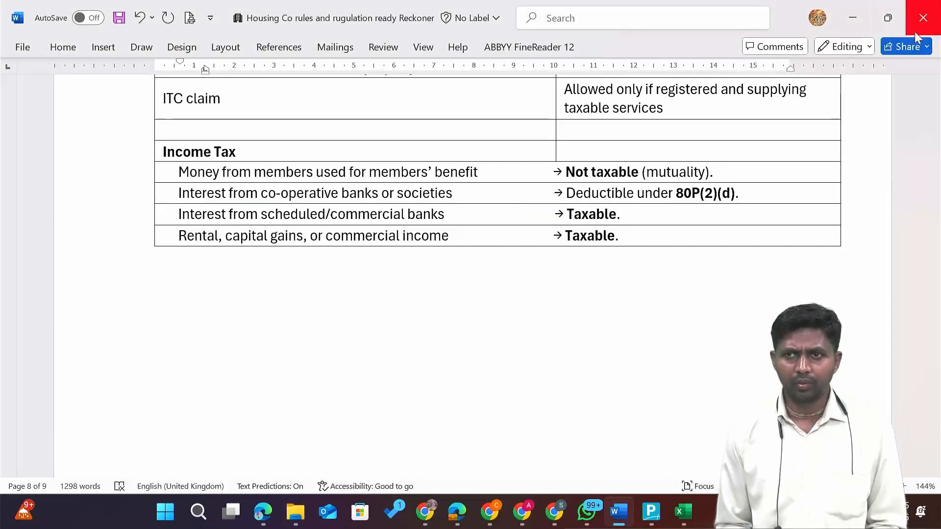
Open the PAN card PDF from the project folder and close it again.
{"action": "key", "text": "alt+Tab"}
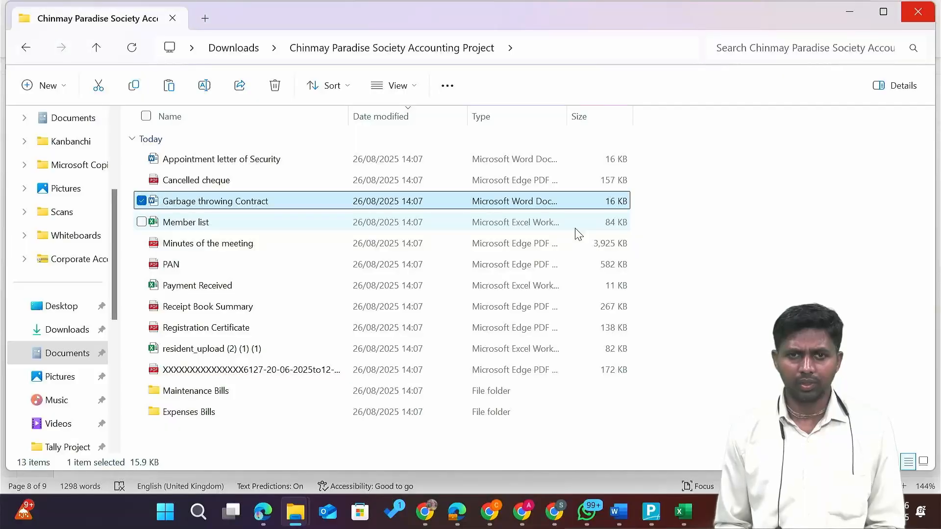
{"action": "key", "text": "Down"}
{"action": "key", "text": "Down"}
{"action": "key", "text": "Down"}
{"action": "key", "text": "Up"}
{"action": "key", "text": "Up"}
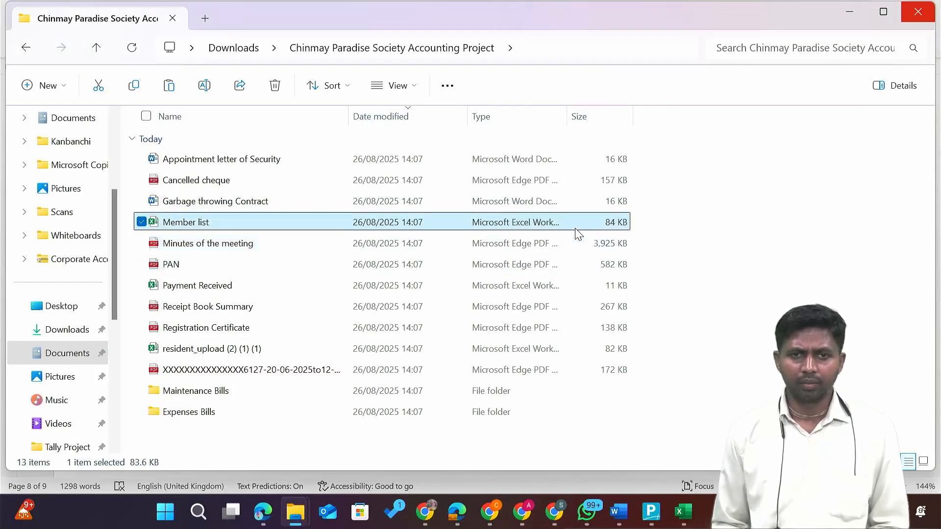
{"action": "key", "text": "Down"}
{"action": "key", "text": "Down"}
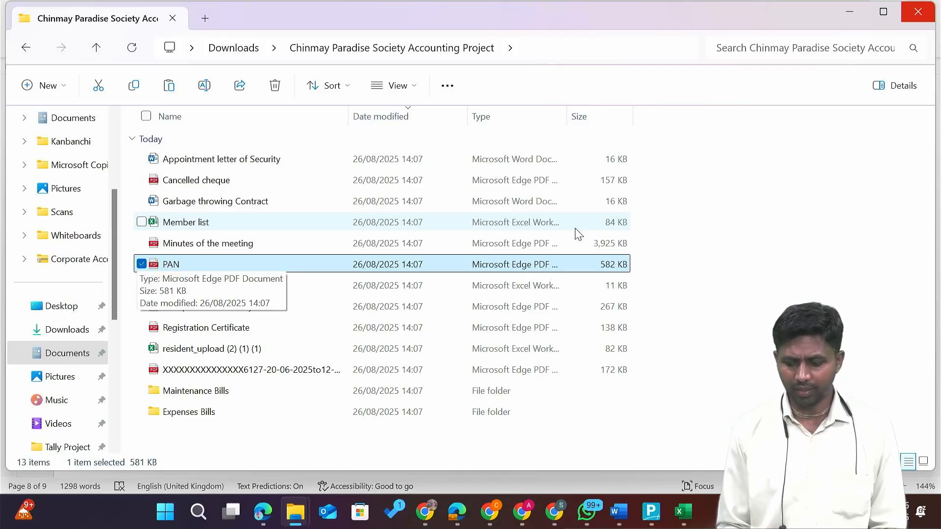
{"action": "key", "text": "Return"}
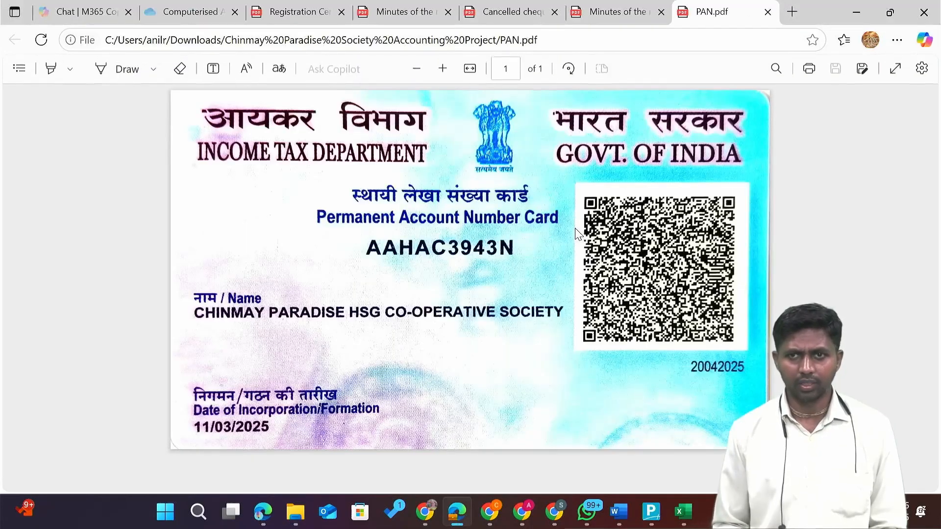
{"action": "left_click", "coordinate": [768, 12]}
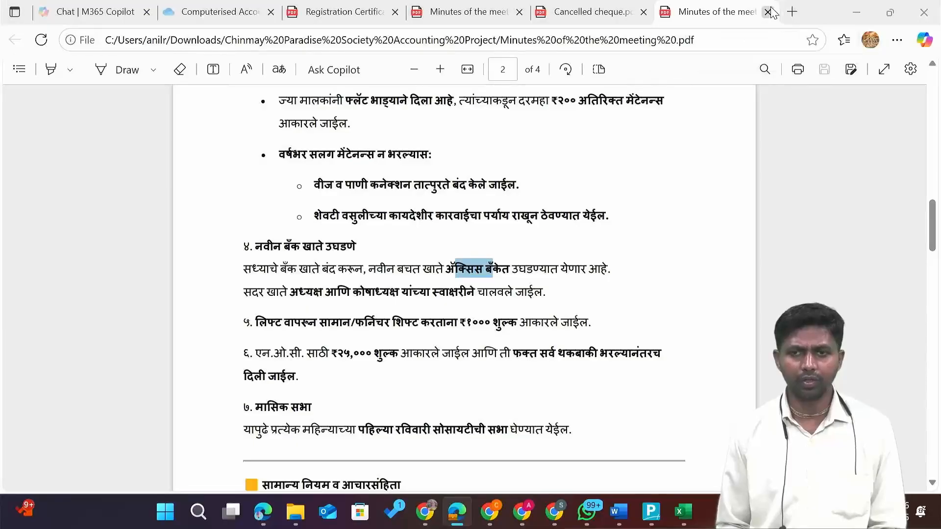
Browse the remaining project files, then bring Tally Prime to the front.
{"action": "key", "text": "alt+Tab"}
{"action": "key", "text": "Down"}
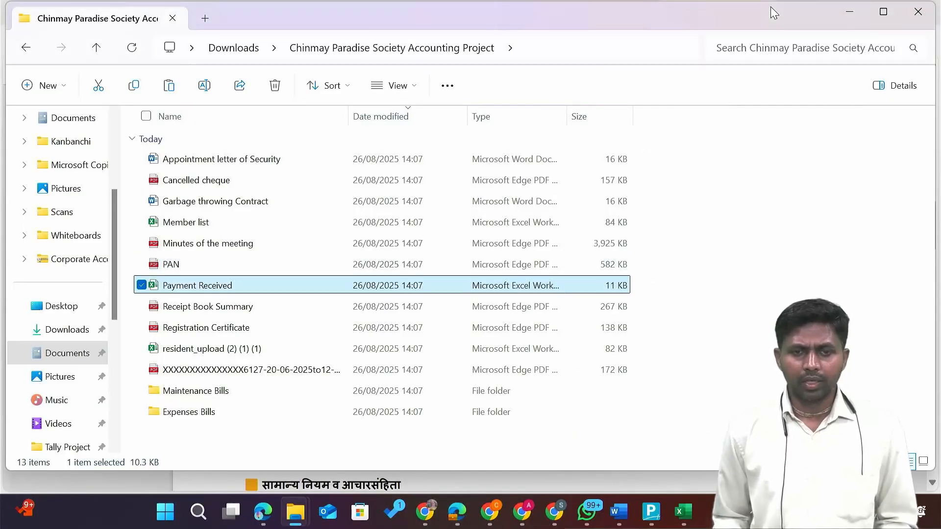
{"action": "key", "text": "Down"}
{"action": "key", "text": "Down"}
{"action": "key", "text": "Down"}
{"action": "key", "text": "Down"}
{"action": "key", "text": "Down"}
{"action": "key", "text": "Down"}
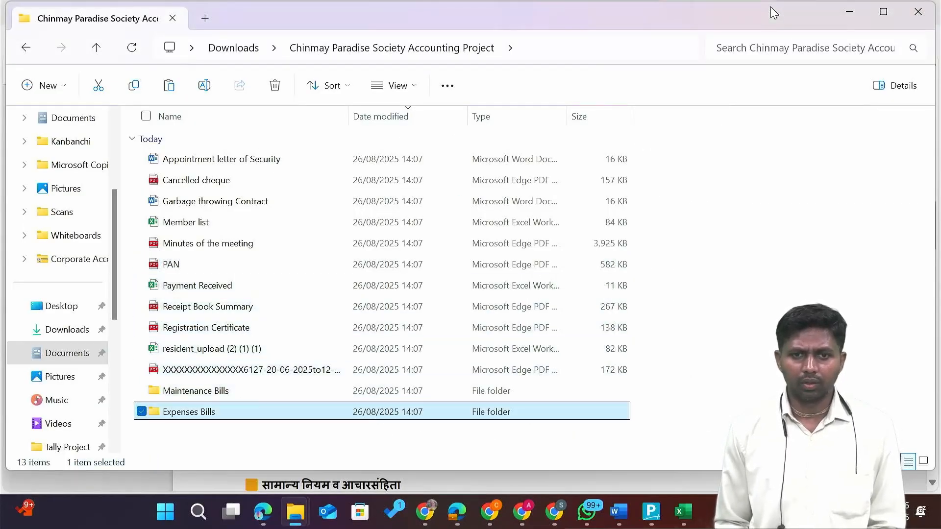
{"action": "key", "text": "Up"}
{"action": "key", "text": "Up"}
{"action": "key", "text": "Up"}
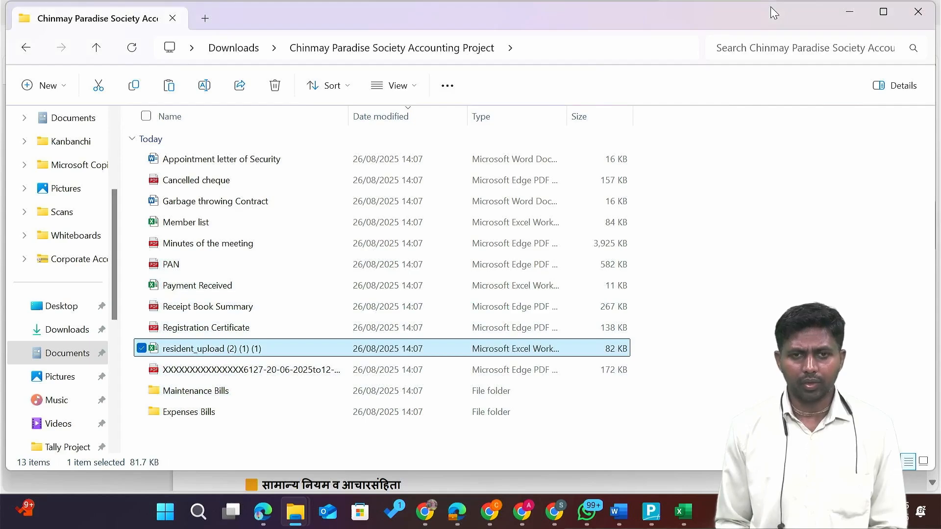
{"action": "key", "text": "alt+Tab"}
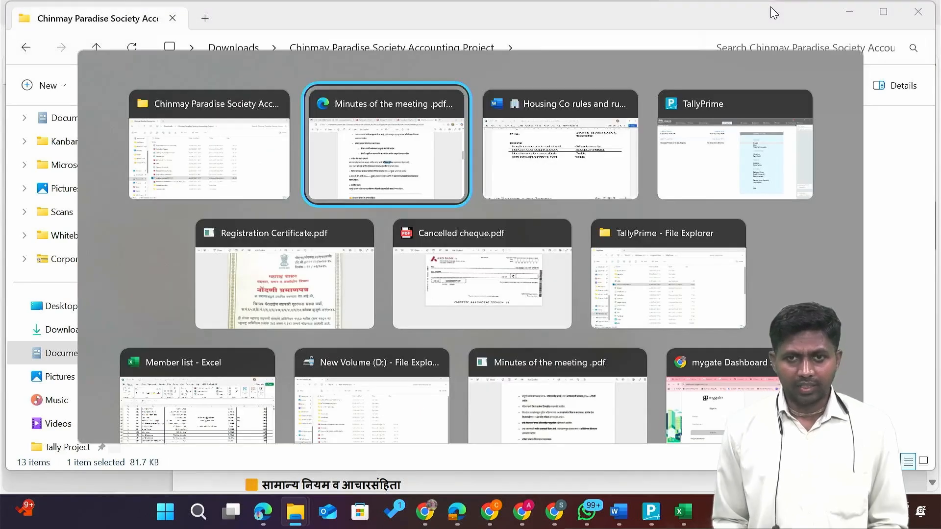
{"action": "key", "text": "alt+Tab"}
{"action": "key", "text": "alt+Tab"}
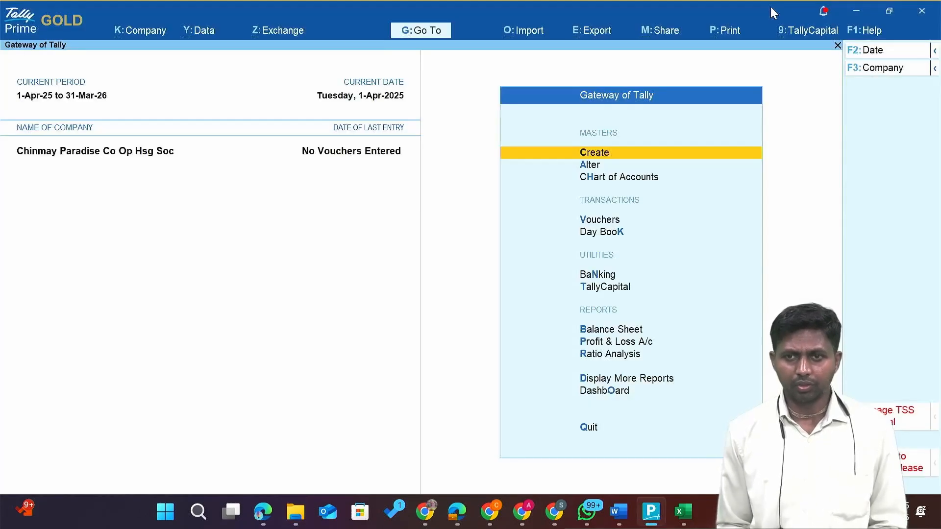
Browse the Gateway of Tally options between creating and altering masters.
{"action": "key", "text": "Down"}
{"action": "key", "text": "Down"}
{"action": "key", "text": "Down"}
{"action": "key", "text": "Down"}
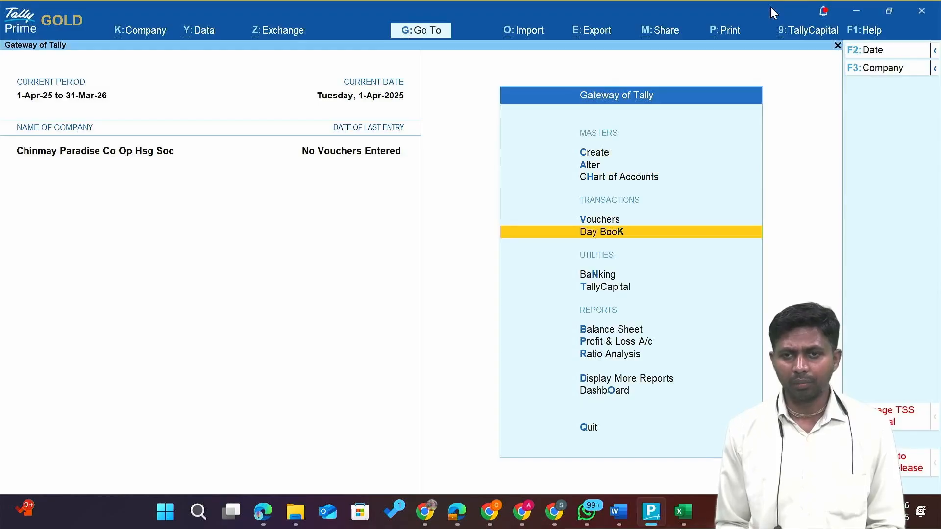
{"action": "key", "text": "Up"}
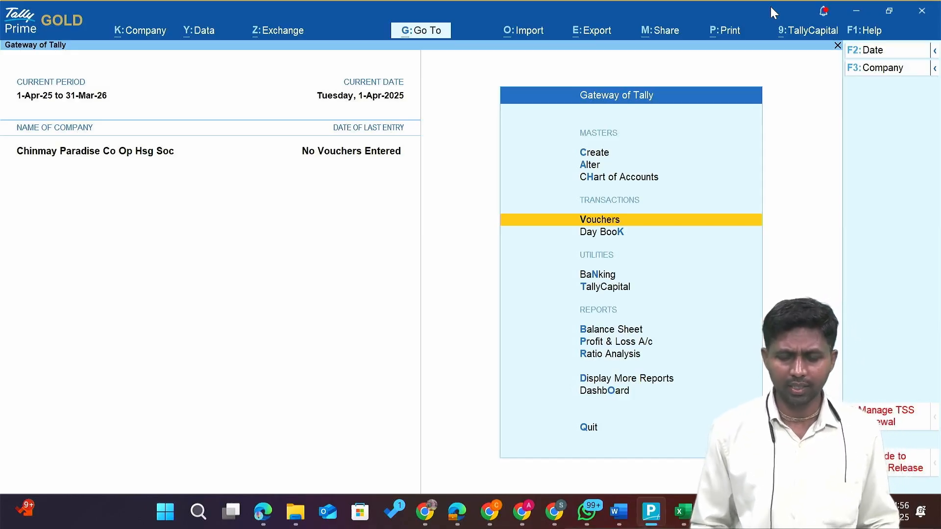
{"action": "key", "text": "Up"}
{"action": "key", "text": "Up"}
{"action": "key", "text": "Up"}
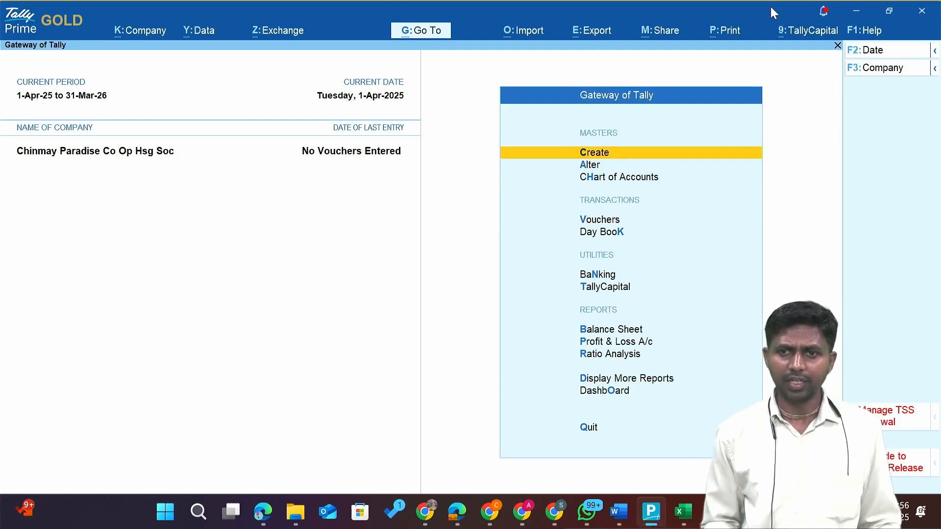
{"action": "key", "text": "Down"}
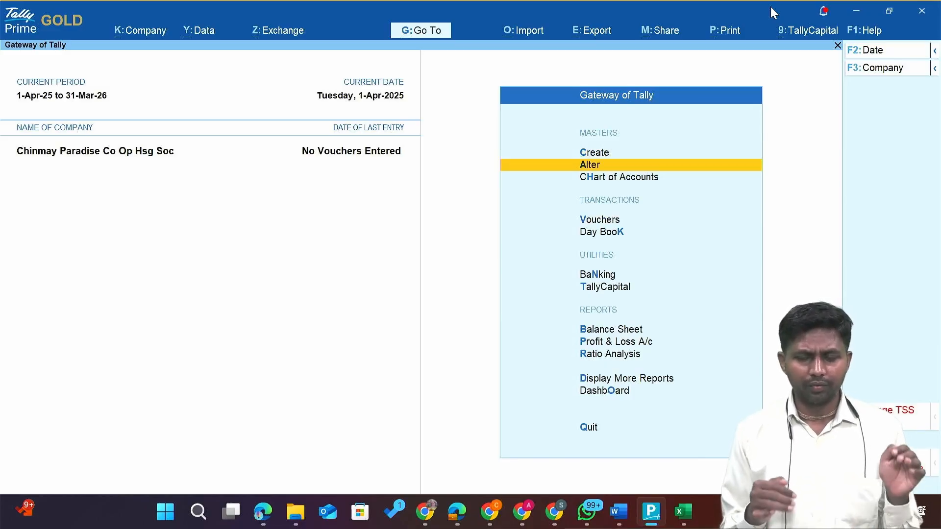
Glance over the project files down to the Cancelled cheque, then return to Tally Prime.
{"action": "key", "text": "alt+Tab"}
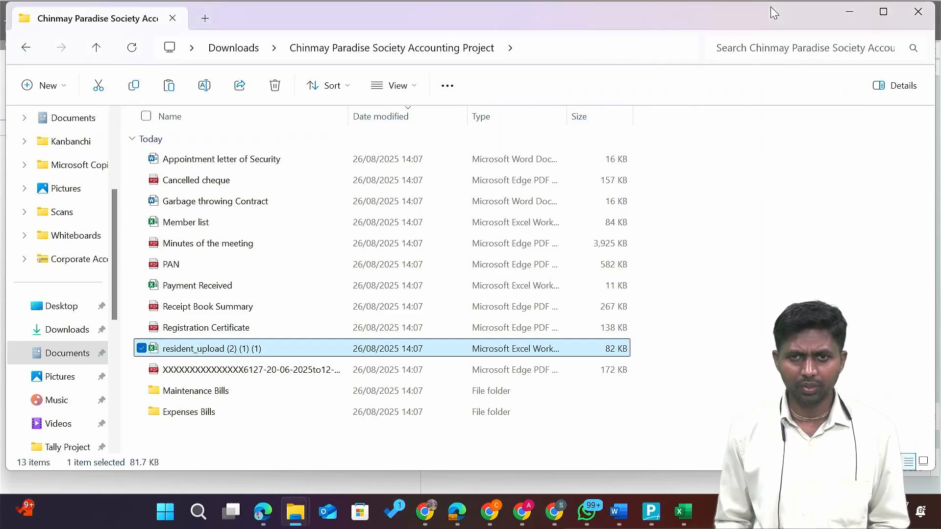
{"action": "key", "text": "Up"}
{"action": "key", "text": "Up"}
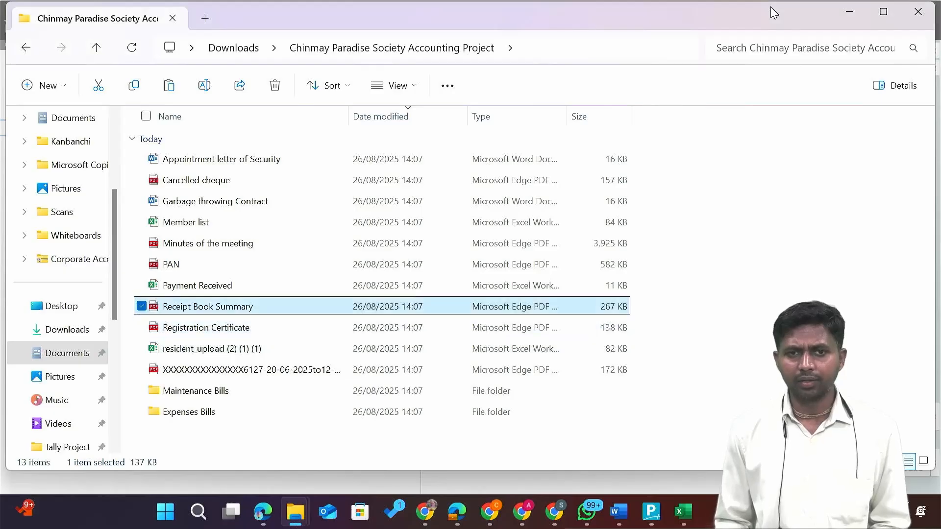
{"action": "key", "text": "Home"}
{"action": "key", "text": "ctrl+a"}
{"action": "key", "text": "Home"}
{"action": "key", "text": "Down"}
{"action": "key", "text": "alt+Tab"}
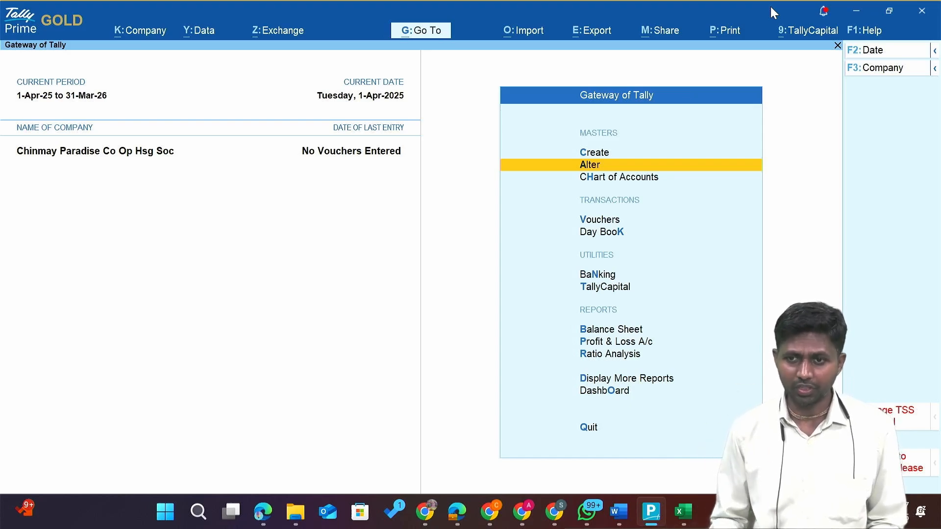
Open the Chart of Accounts and its list of ledgers.
{"action": "key", "text": "Down"}
{"action": "key", "text": "Up"}
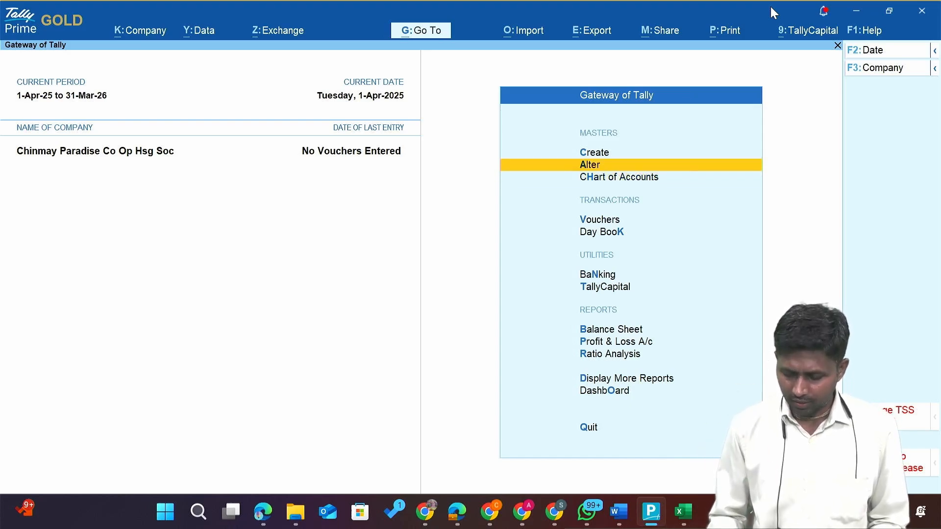
{"action": "key", "text": "Down"}
{"action": "key", "text": "Return"}
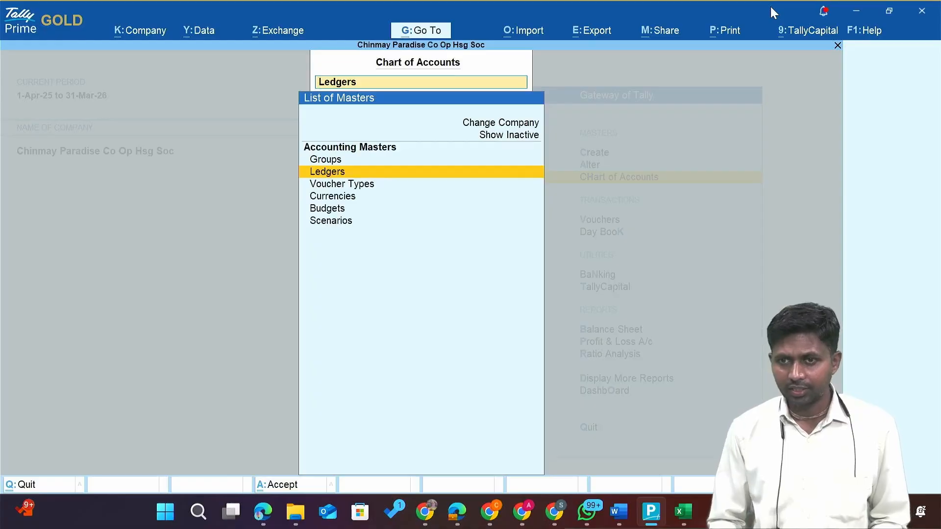
{"action": "key", "text": "Return"}
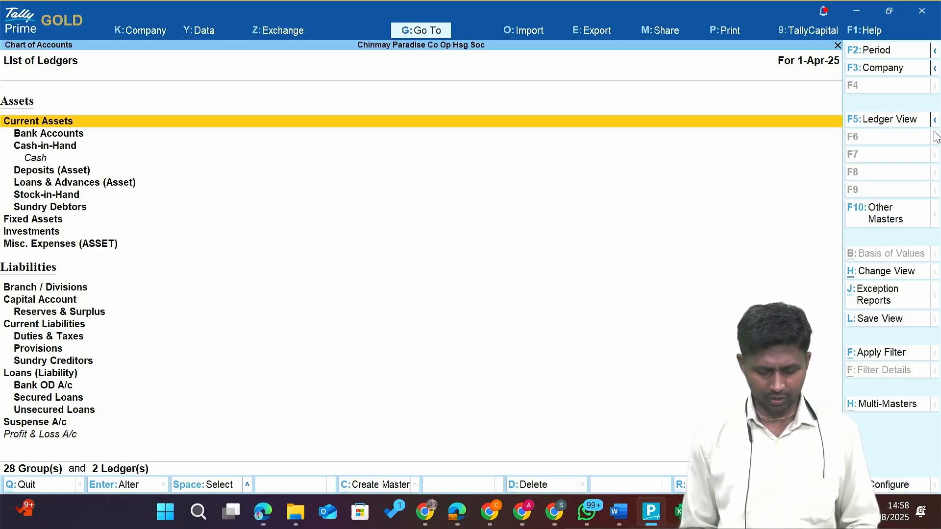
Start Multi Ledger Creation from Multi-Masters, leaving the Under Group empty.
{"action": "key", "text": "alt"}
{"action": "key", "text": "alt+h"}
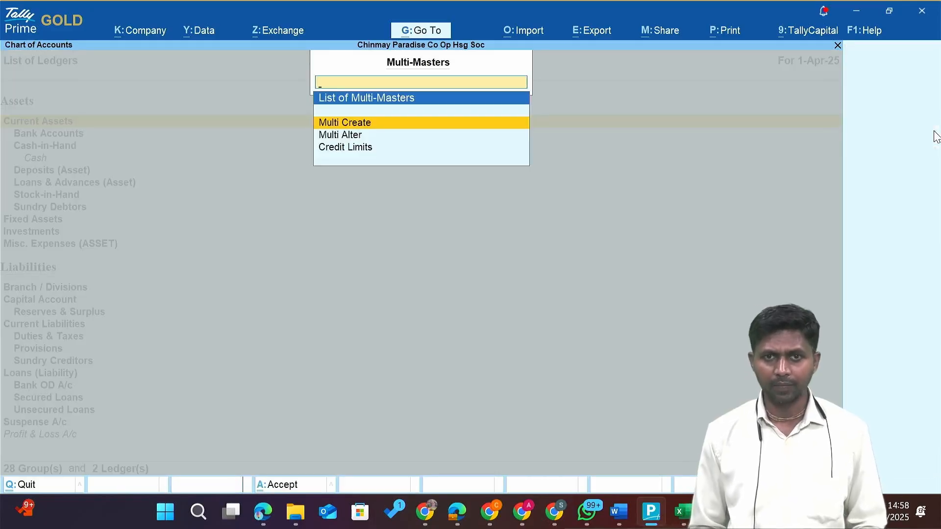
{"action": "key", "text": "Down"}
{"action": "key", "text": "Up"}
{"action": "key", "text": "Down"}
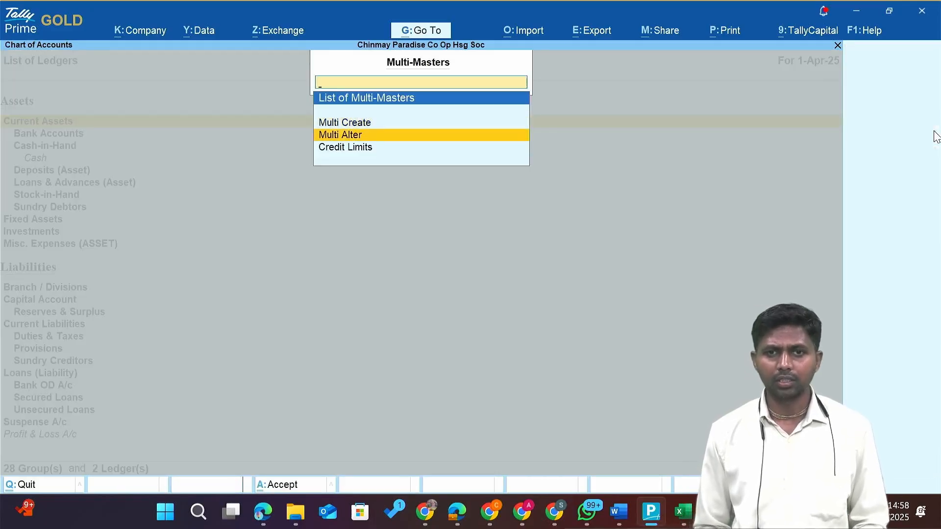
{"action": "key", "text": "Up"}
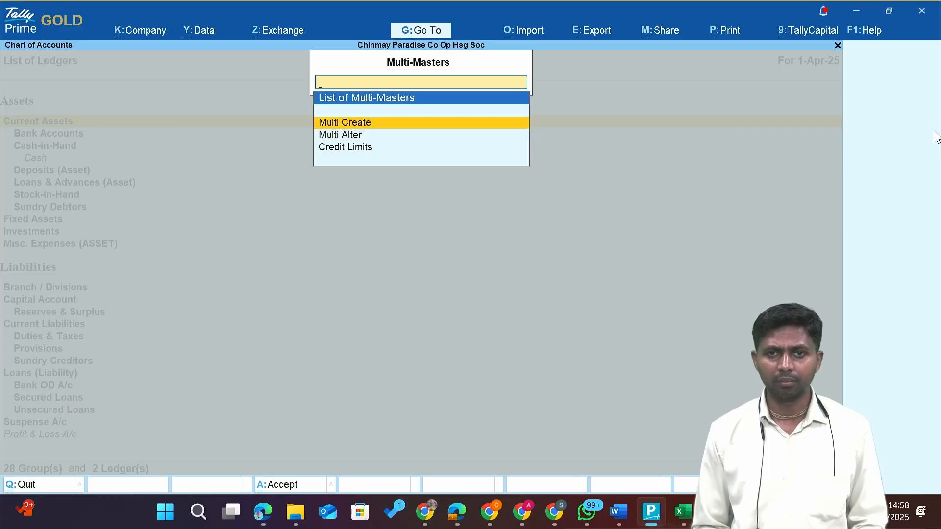
{"action": "key", "text": "Return"}
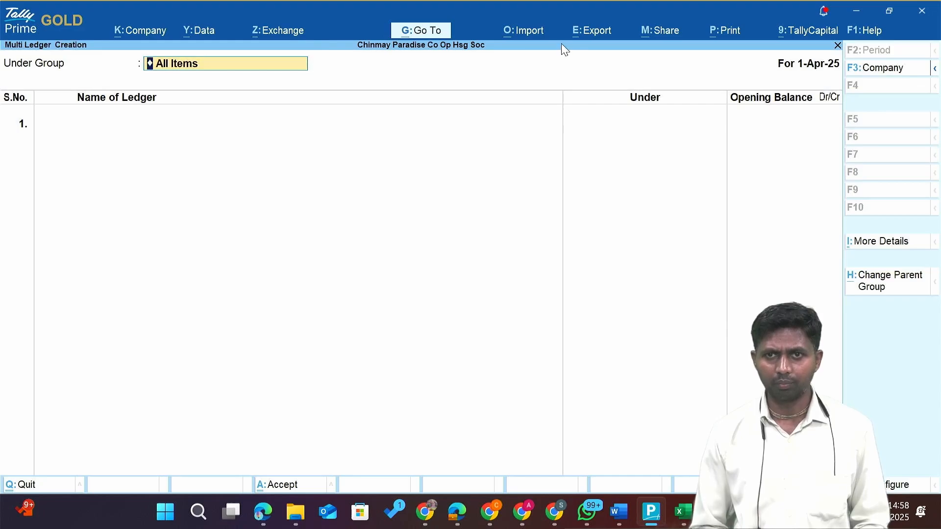
{"action": "type", "text": "Su"}
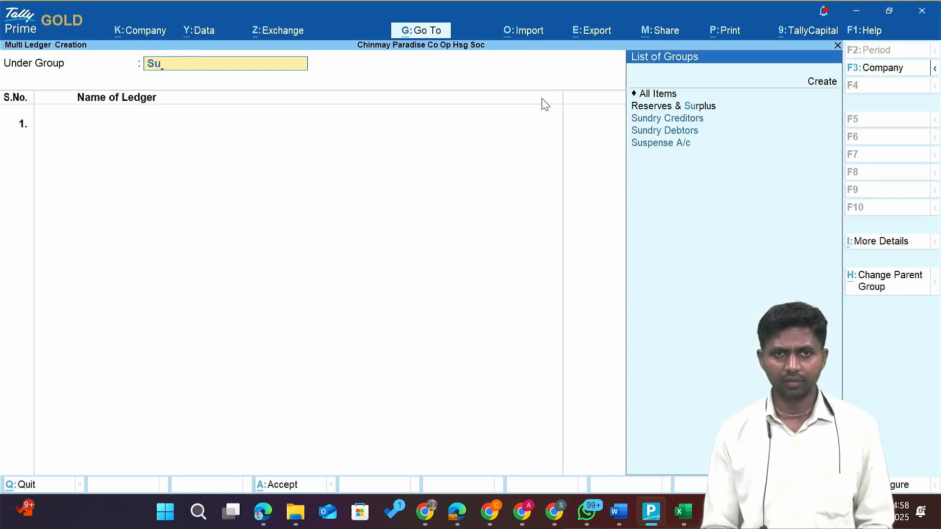
{"action": "key", "text": "BackSpace"}
{"action": "key", "text": "BackSpace"}
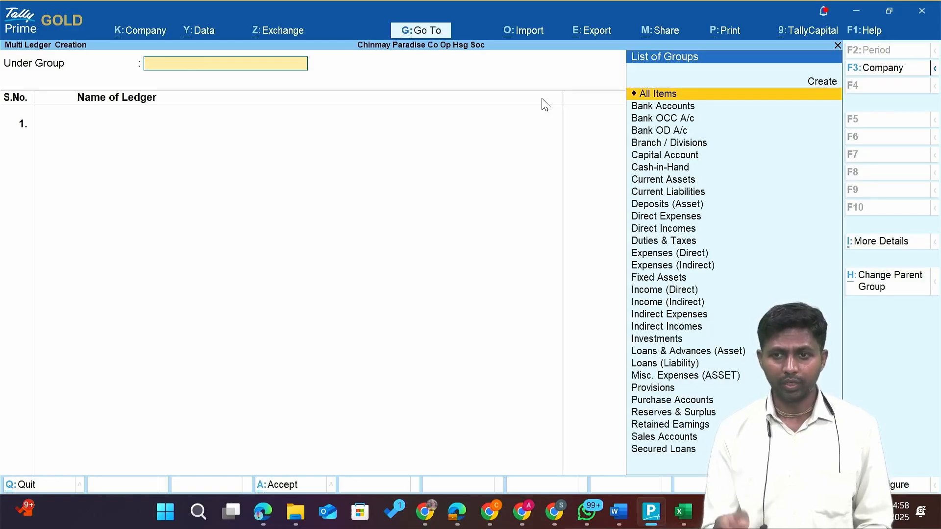
{"action": "key", "text": "alt+Tab"}
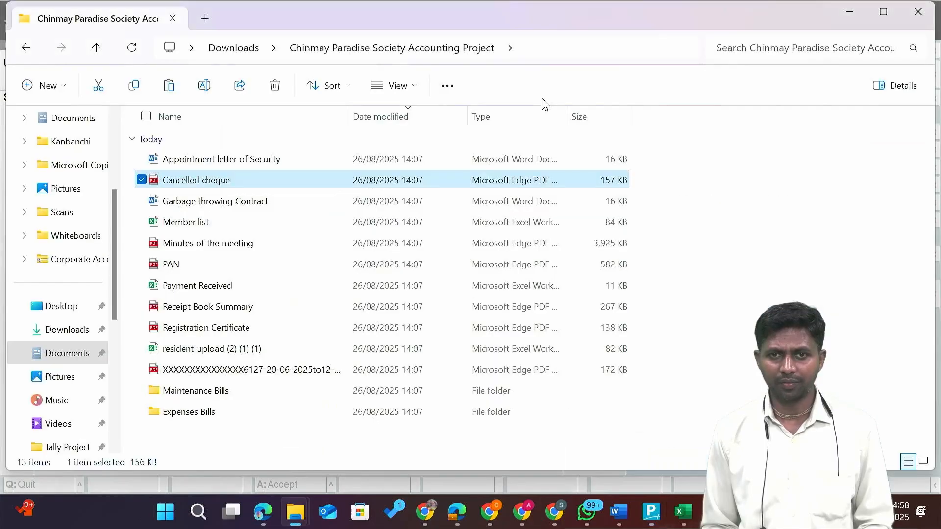
{"action": "key", "text": "alt+Tab"}
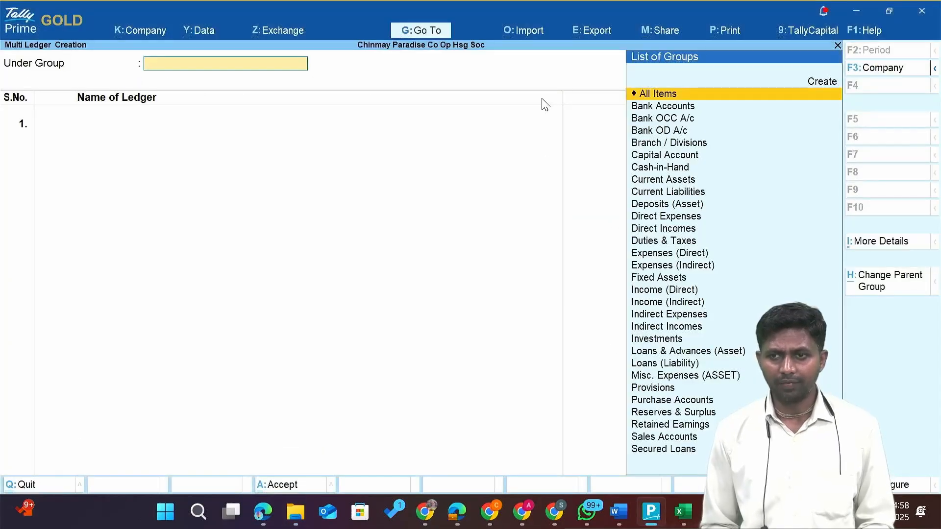
Look through the Import, Export and Excel mapping template options.
{"action": "left_click", "coordinate": [534, 30]}
{"action": "key", "text": "Down"}
{"action": "key", "text": "Down"}
{"action": "key", "text": "Down"}
{"action": "key", "text": "Down"}
{"action": "key", "text": "Down"}
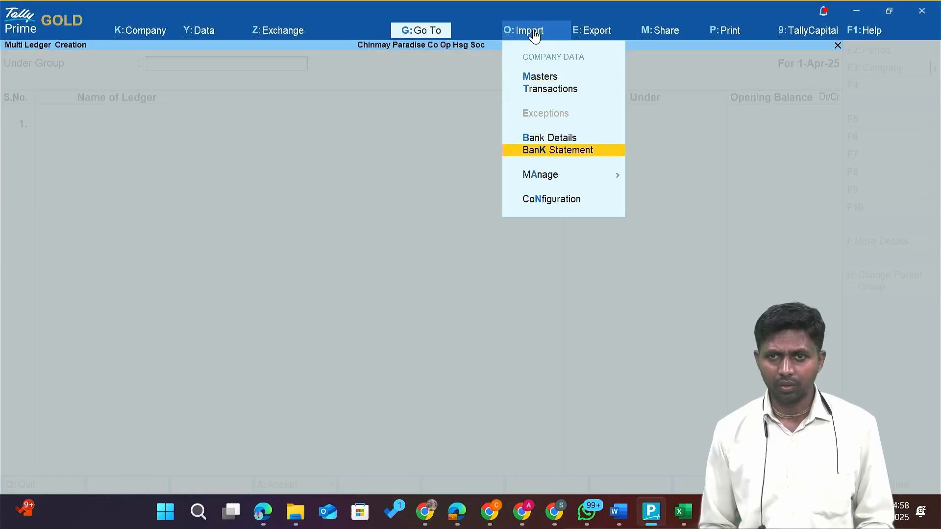
{"action": "key", "text": "Right"}
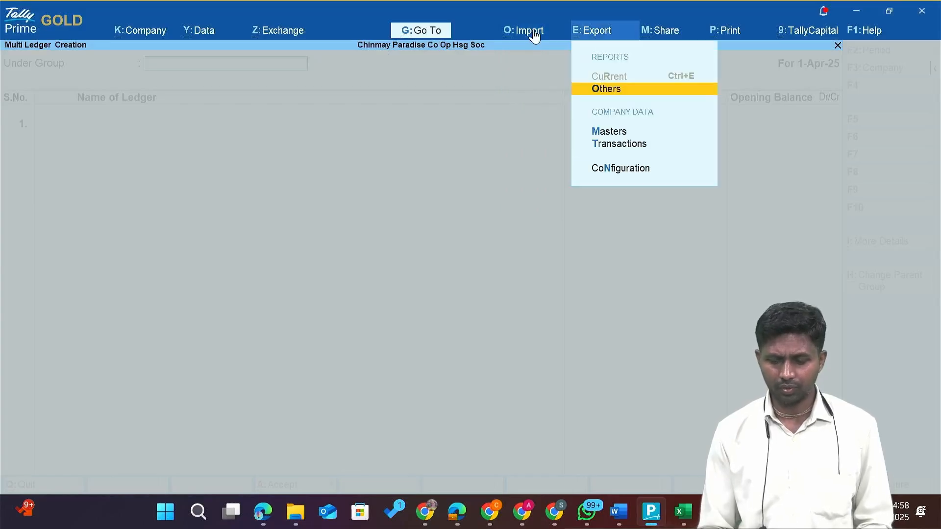
{"action": "key", "text": "Escape"}
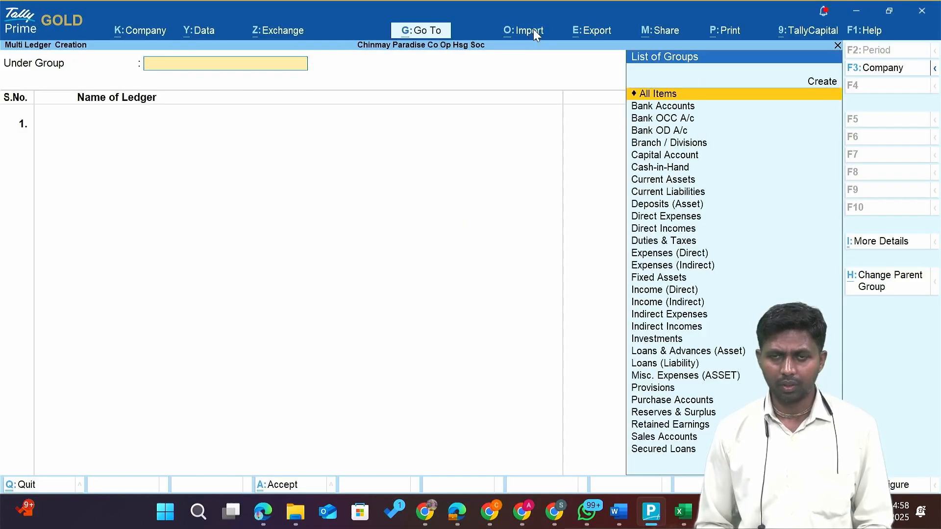
{"action": "left_click", "coordinate": [533, 31]}
{"action": "key", "text": "Down"}
{"action": "key", "text": "Down"}
{"action": "key", "text": "Down"}
{"action": "key", "text": "Down"}
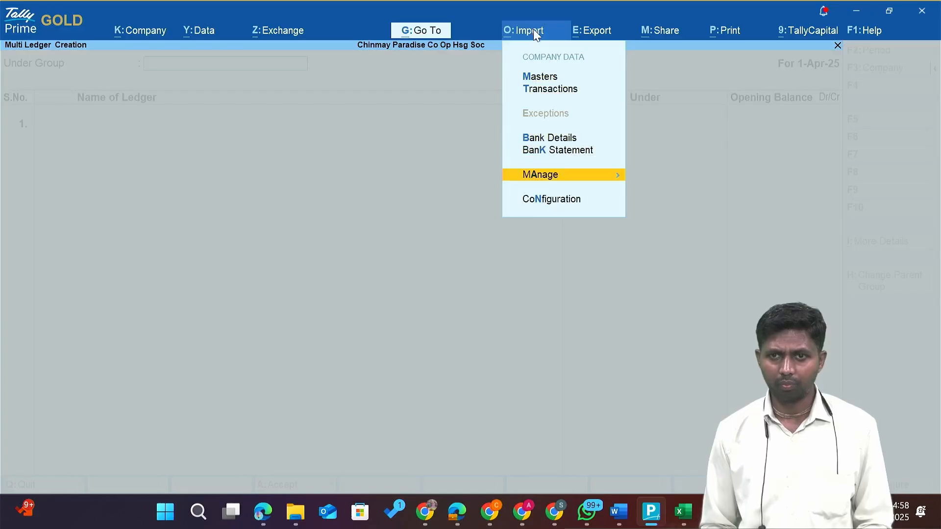
{"action": "key", "text": "Return"}
{"action": "key", "text": "Down"}
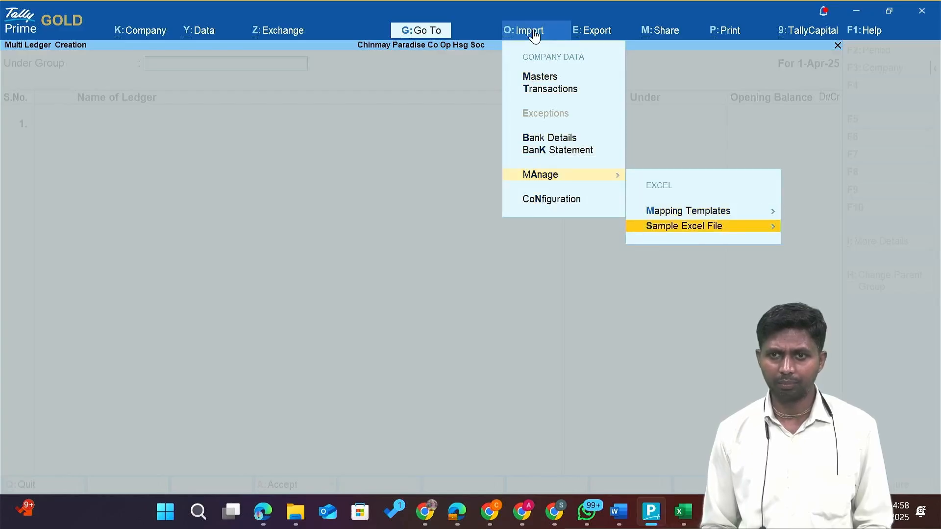
{"action": "key", "text": "Up"}
{"action": "key", "text": "Return"}
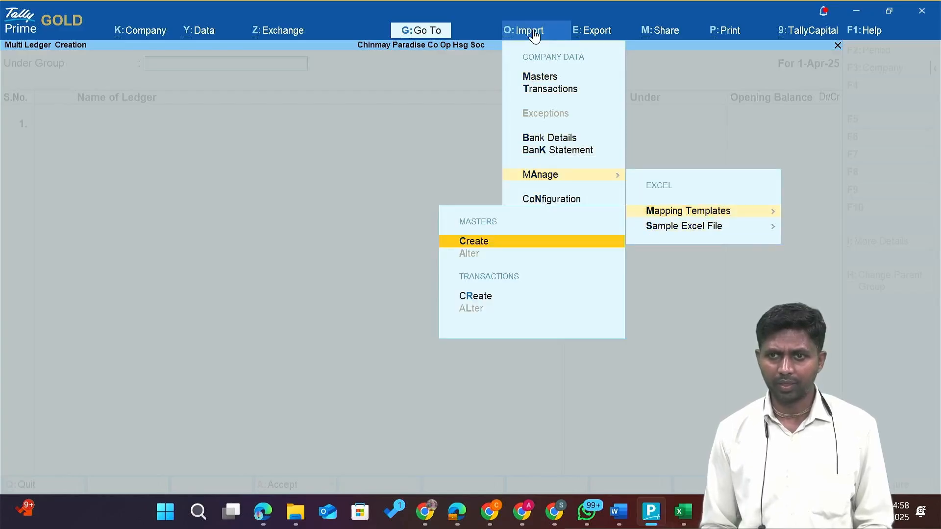
{"action": "key", "text": "Escape"}
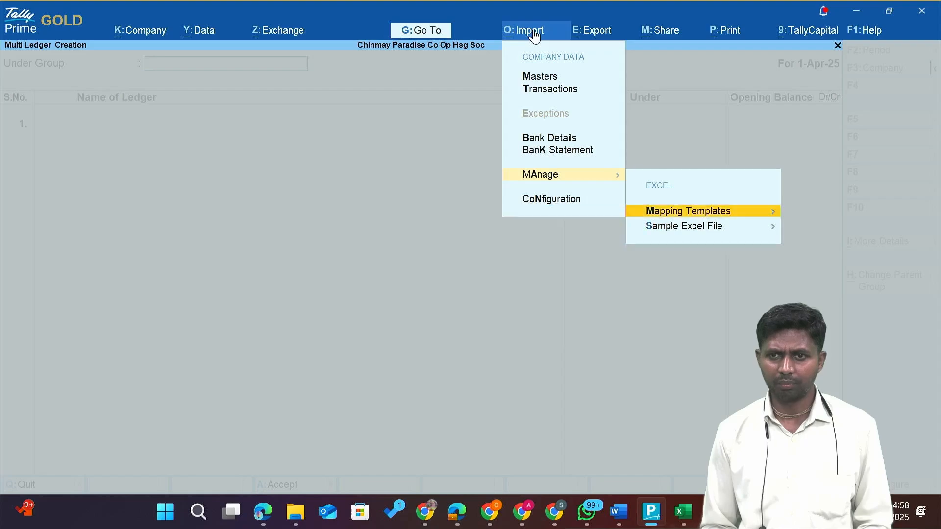
Export the Transactions sample Excel file AccountingVouchers.xlsx.
{"action": "key", "text": "Down"}
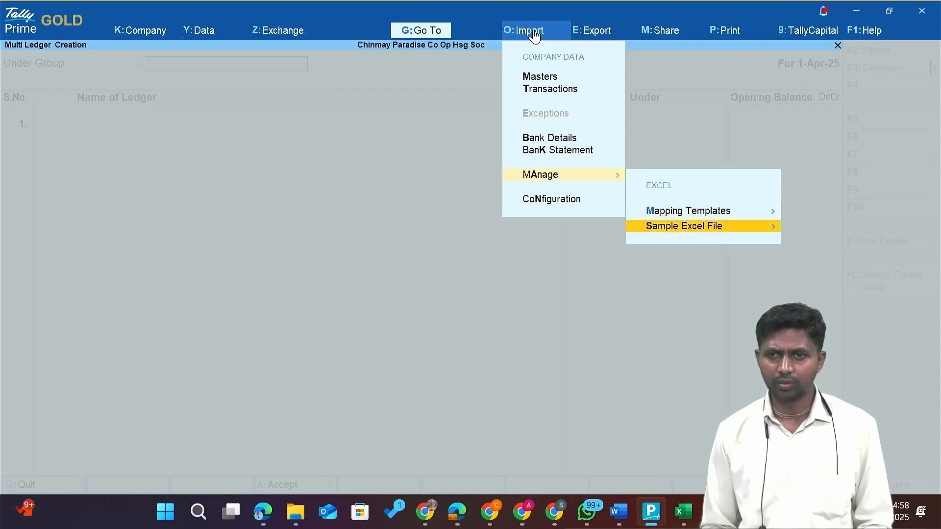
{"action": "key", "text": "Return"}
{"action": "key", "text": "Down"}
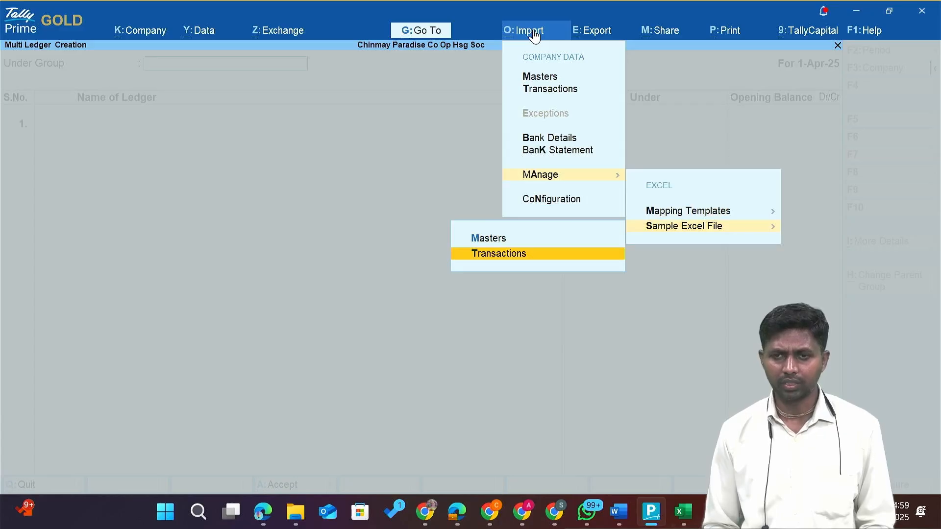
{"action": "key", "text": "Return"}
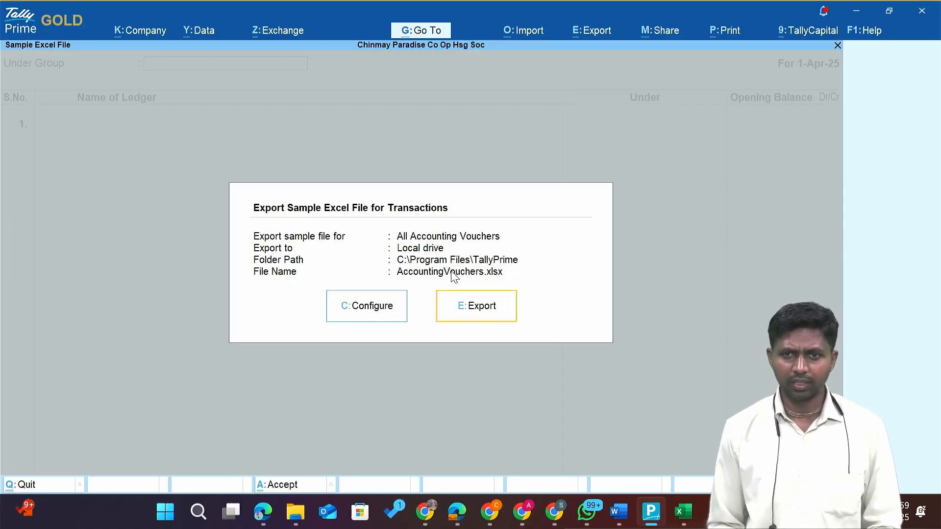
{"action": "key", "text": "Escape"}
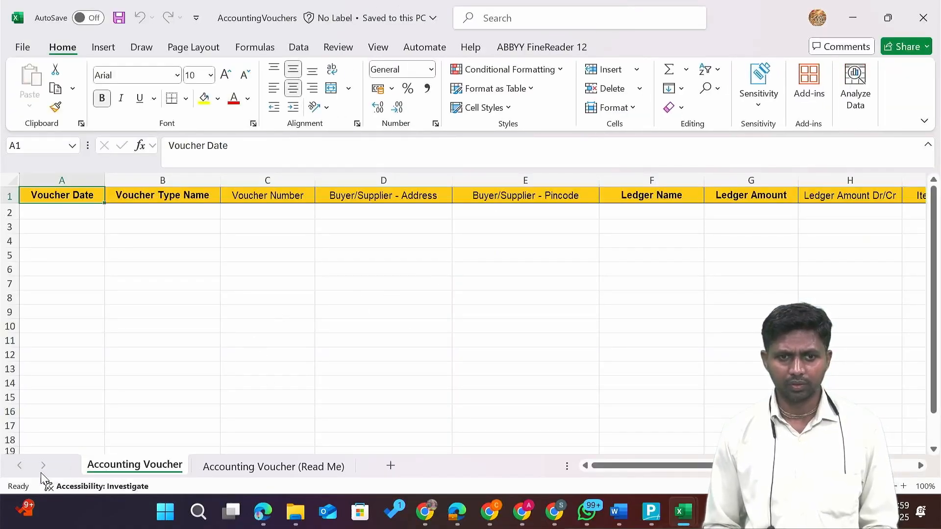
Check the Accounting Voucher (Read Me) sheet, return to Accounting Voucher, and close the workbook.
{"action": "left_click", "coordinate": [244, 467]}
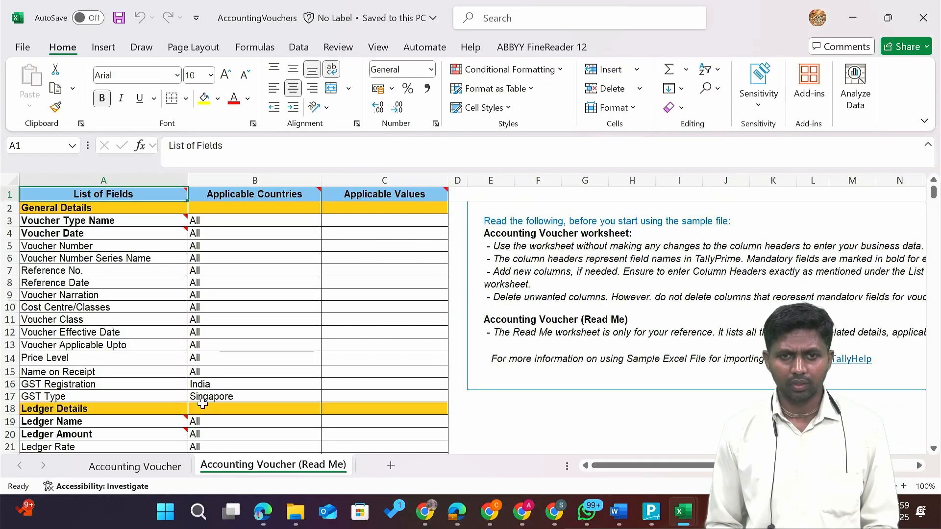
{"action": "left_click", "coordinate": [149, 470]}
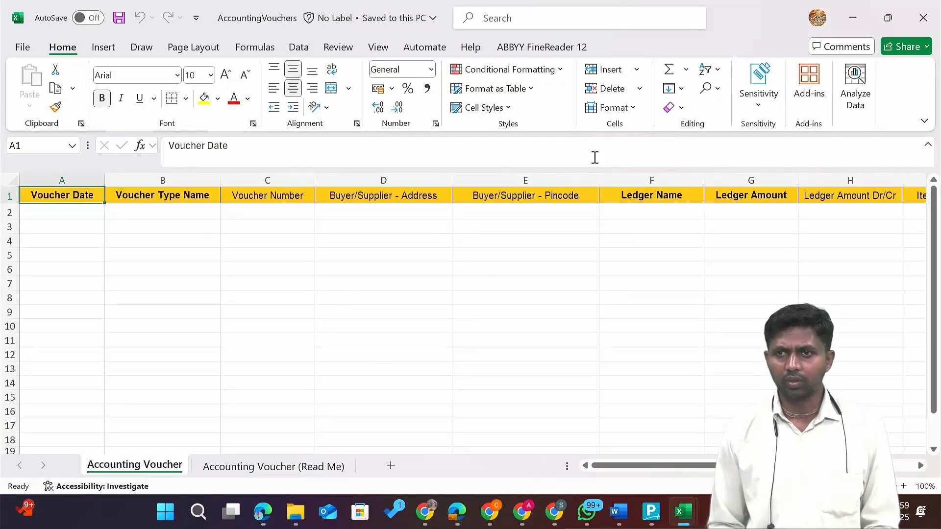
{"action": "left_click", "coordinate": [922, 20]}
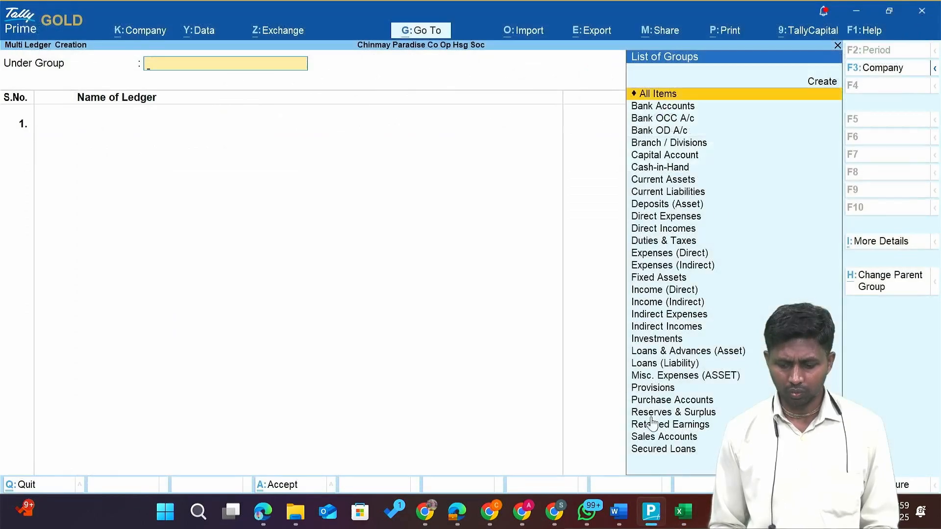
{"action": "mouse_move", "coordinate": [693, 504]}
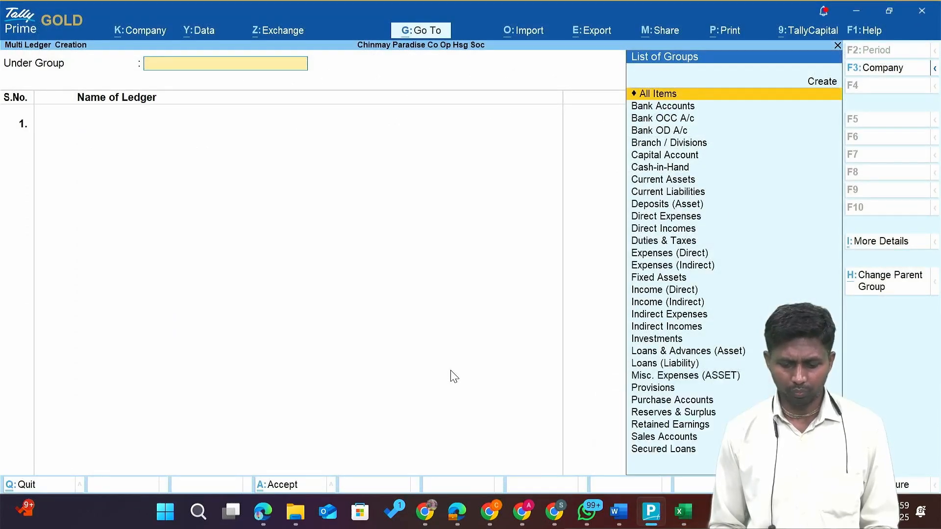
Export the Masters sample file AllAccountingMasters.xlsx, overwriting the existing copy.
{"action": "left_click", "coordinate": [521, 36]}
{"action": "key", "text": "Down"}
{"action": "key", "text": "Down"}
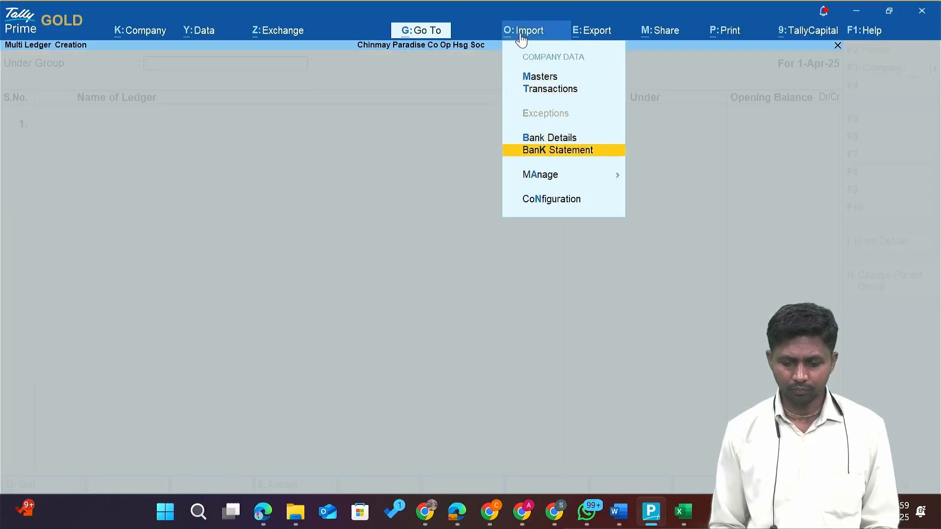
{"action": "key", "text": "Down"}
{"action": "key", "text": "Return"}
{"action": "key", "text": "Down"}
{"action": "key", "text": "Return"}
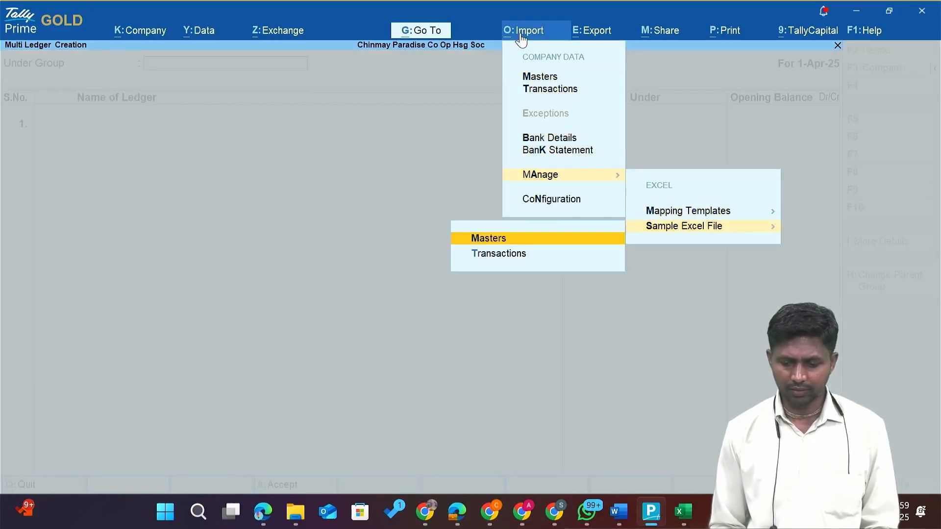
{"action": "key", "text": "Return"}
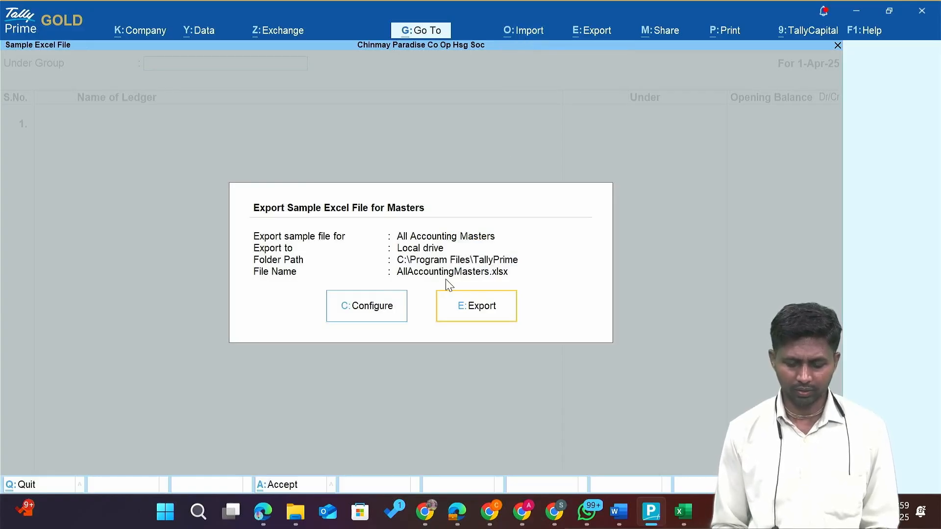
{"action": "key", "text": "Return"}
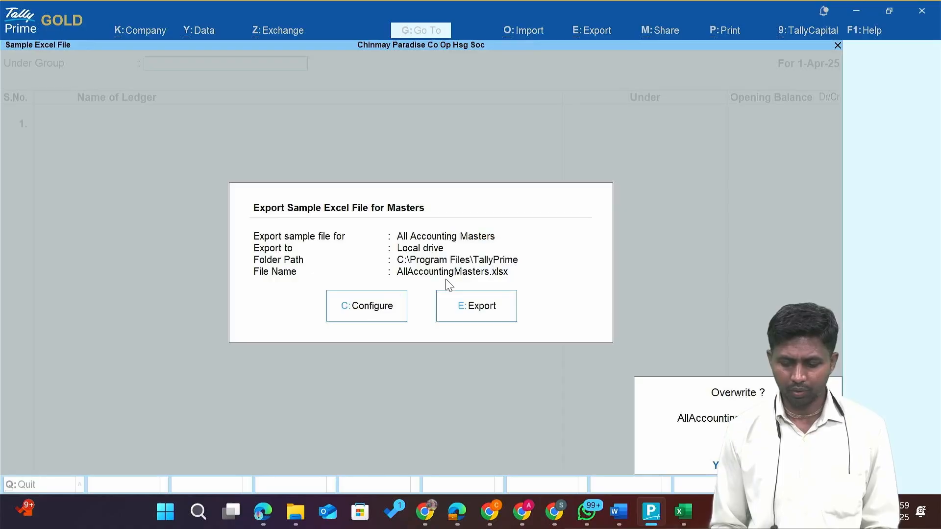
{"action": "key", "text": "Return"}
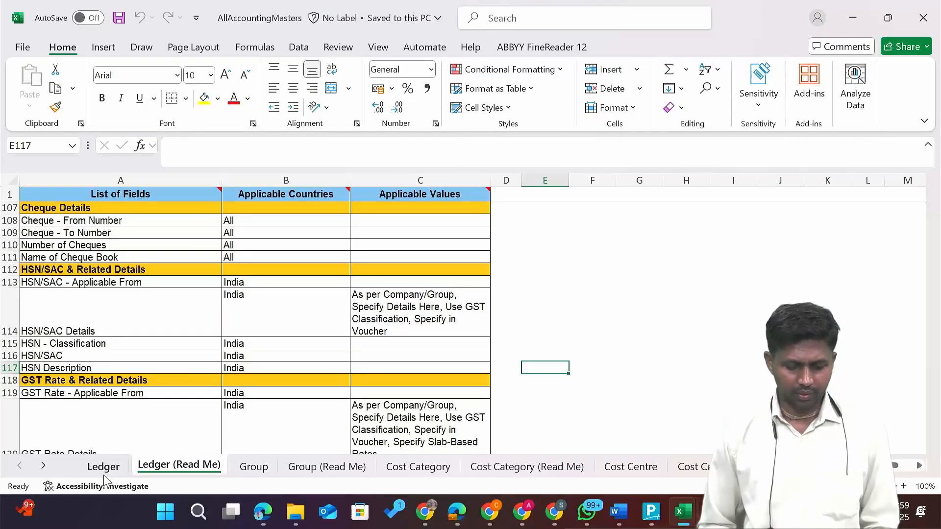
View the Ledger sheet columns, then pick the Member list workbook in the project folder.
{"action": "left_click", "coordinate": [104, 471]}
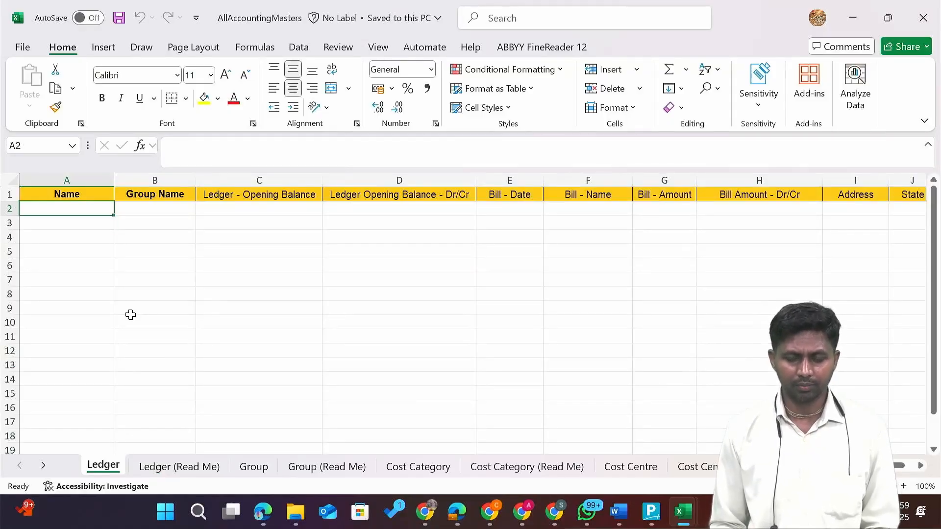
{"action": "key", "text": "alt+Tab"}
{"action": "key", "text": "alt+Tab"}
{"action": "key", "text": "Down"}
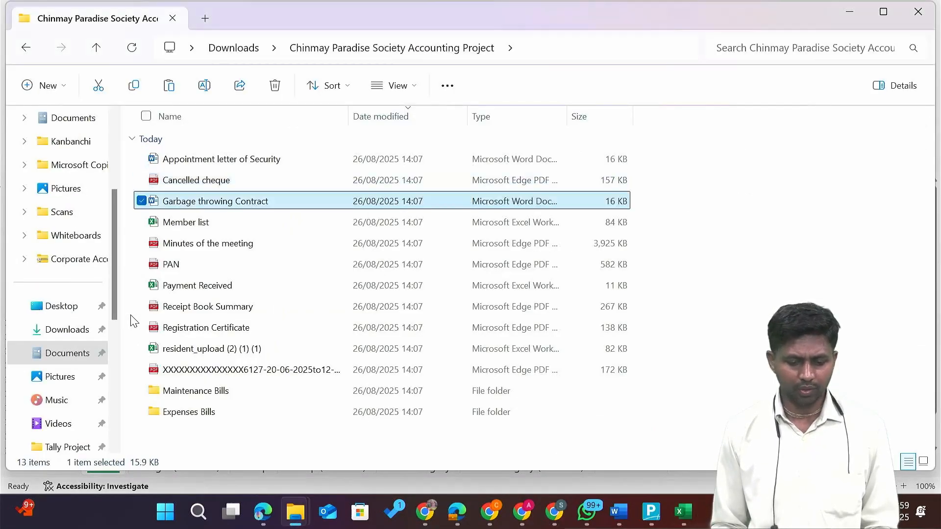
{"action": "key", "text": "Down"}
{"action": "key", "text": "Down"}
{"action": "key", "text": "Up"}
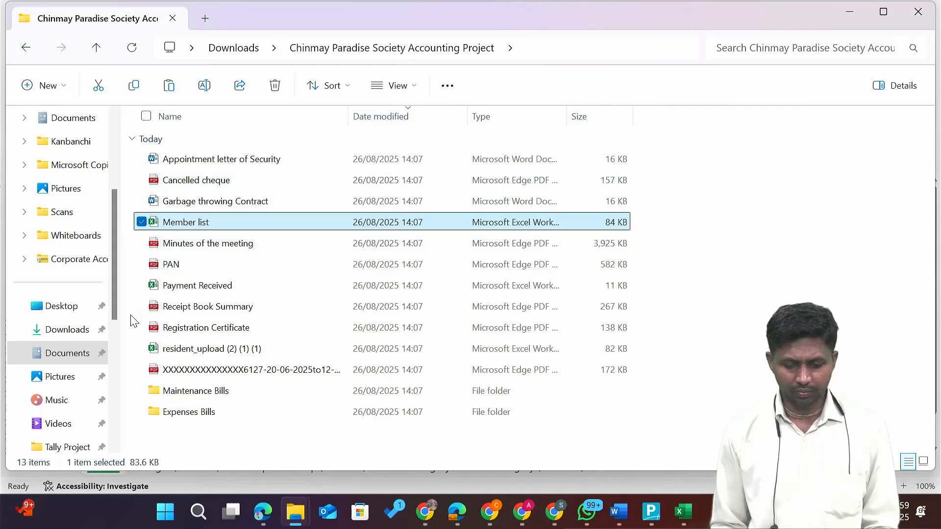
In the Member list, check that D2 joins flat number 101 and the member name.
{"action": "key", "text": "Return"}
{"action": "key", "text": "Up"}
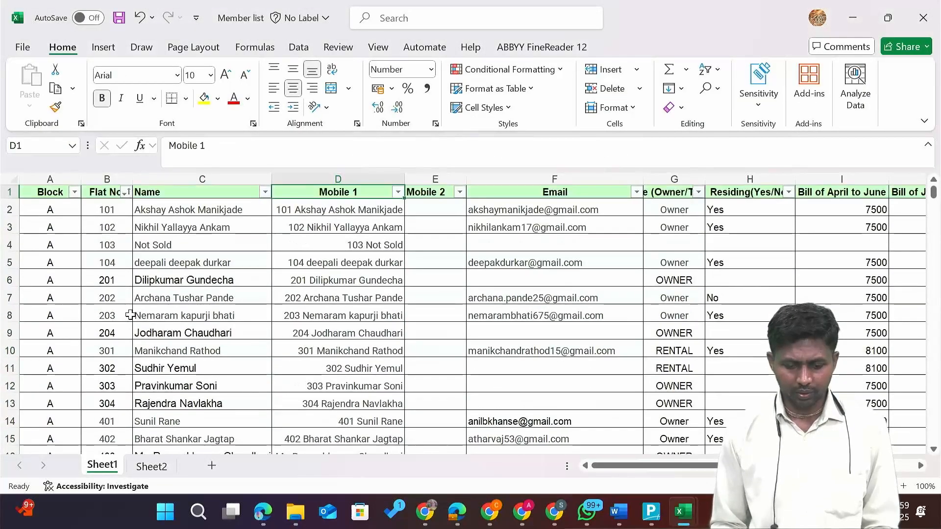
{"action": "key", "text": "Down"}
{"action": "key", "text": "Left"}
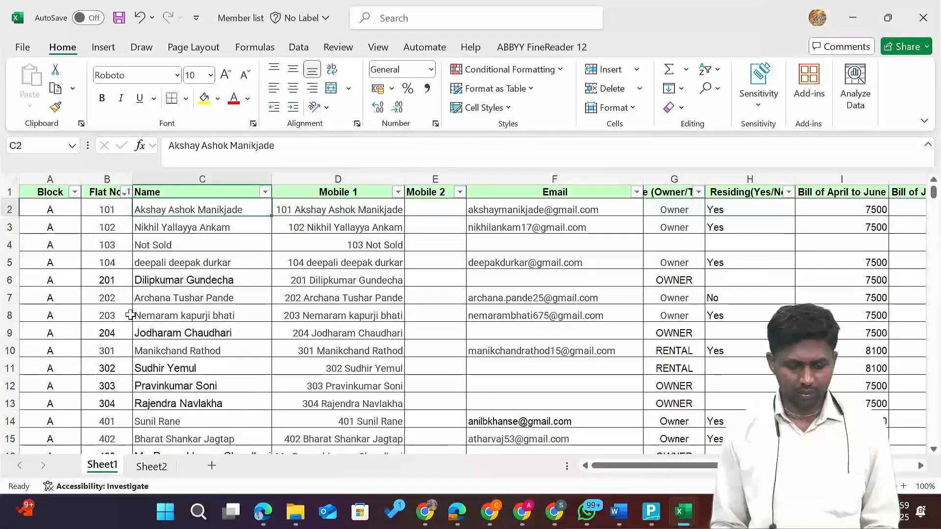
{"action": "key", "text": "Left"}
{"action": "key", "text": "Right"}
{"action": "key", "text": "Left"}
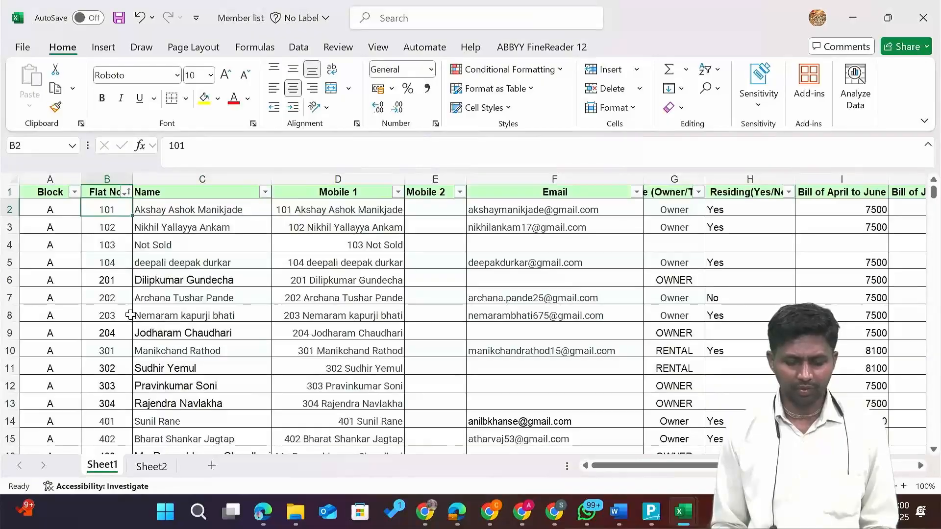
{"action": "key", "text": "Right"}
{"action": "key", "text": "Right"}
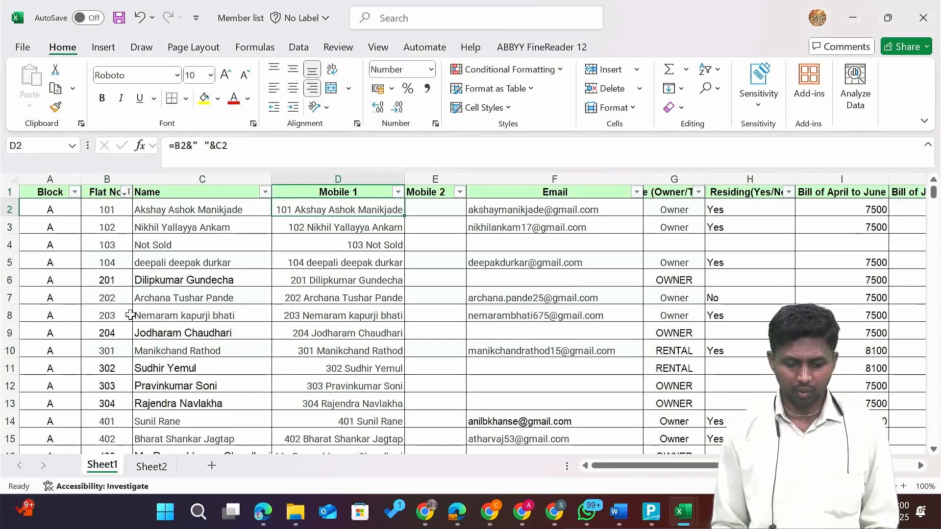
Select the combined flat-number-and-name entries D2:D25 and copy them.
{"action": "key", "text": "Down"}
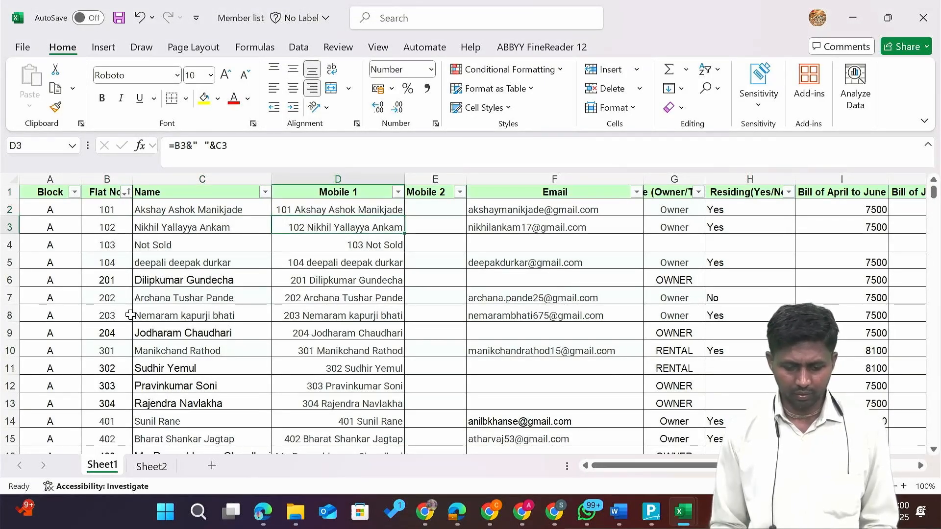
{"action": "key", "text": "ctrl+shift+Down"}
{"action": "key", "text": "ctrl+Up"}
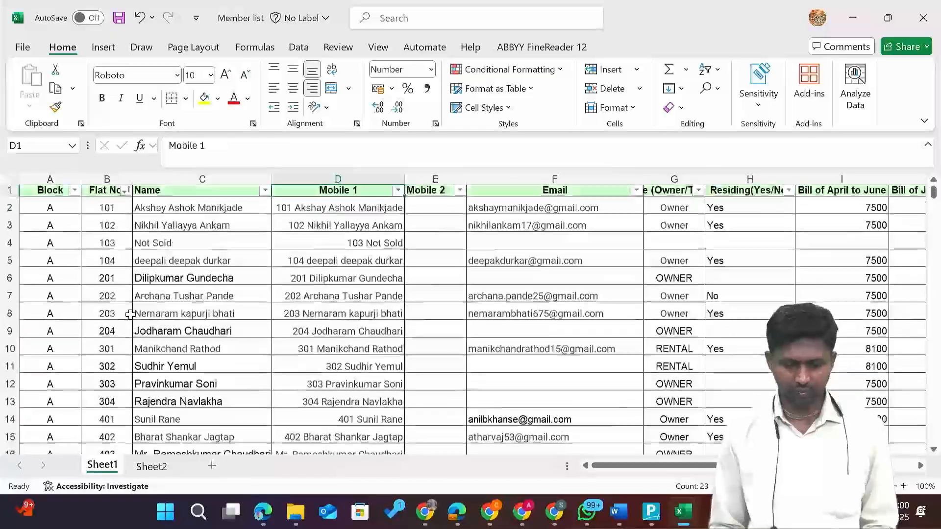
{"action": "key", "text": "Down"}
{"action": "key", "text": "Left"}
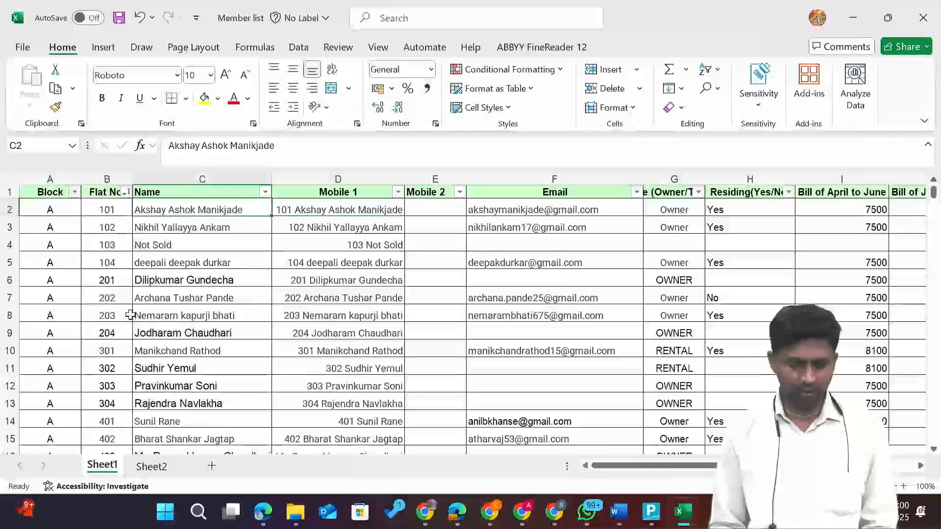
{"action": "key", "text": "Left"}
{"action": "key", "text": "shift+Right"}
{"action": "key", "text": "Right"}
{"action": "key", "text": "Right"}
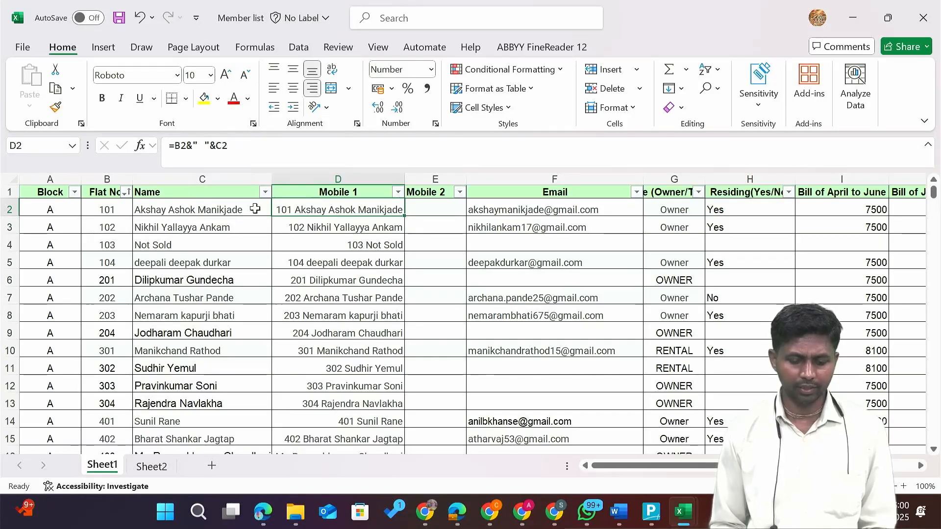
{"action": "key", "text": "ctrl+shift+Down"}
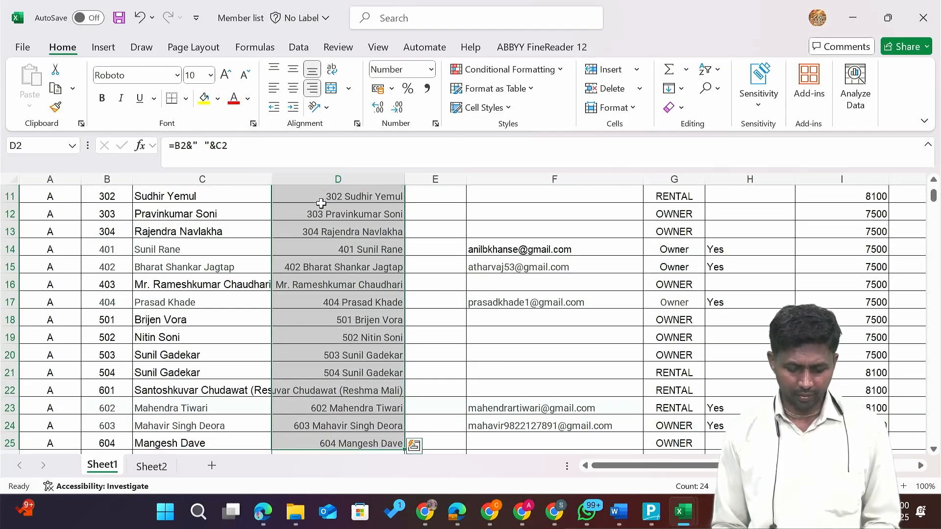
{"action": "key", "text": "ctrl+c"}
{"action": "key", "text": "alt+Tab"}
{"action": "key", "text": "alt+Tab"}
Paste the member names as values into the Name column, left-aligned and widened to fit.
{"action": "key", "text": "Tab"}
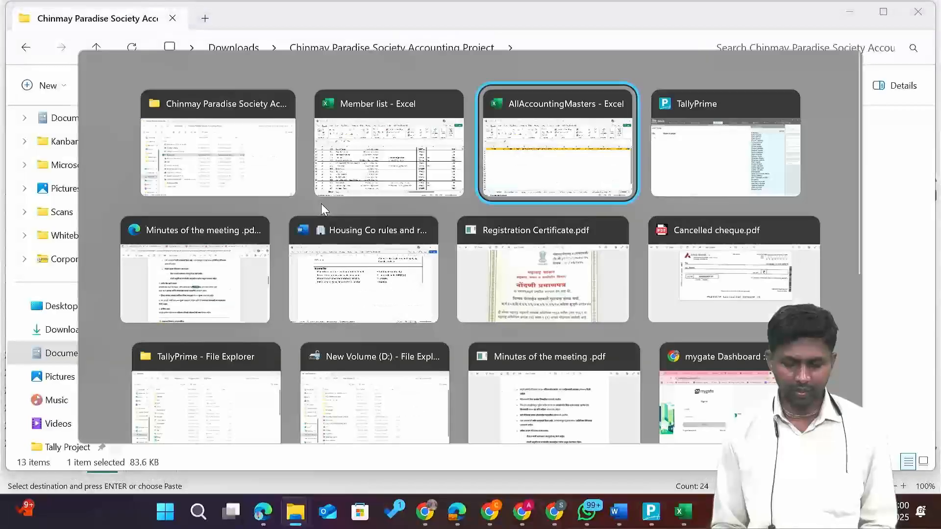
{"action": "key", "text": "ctrl+v"}
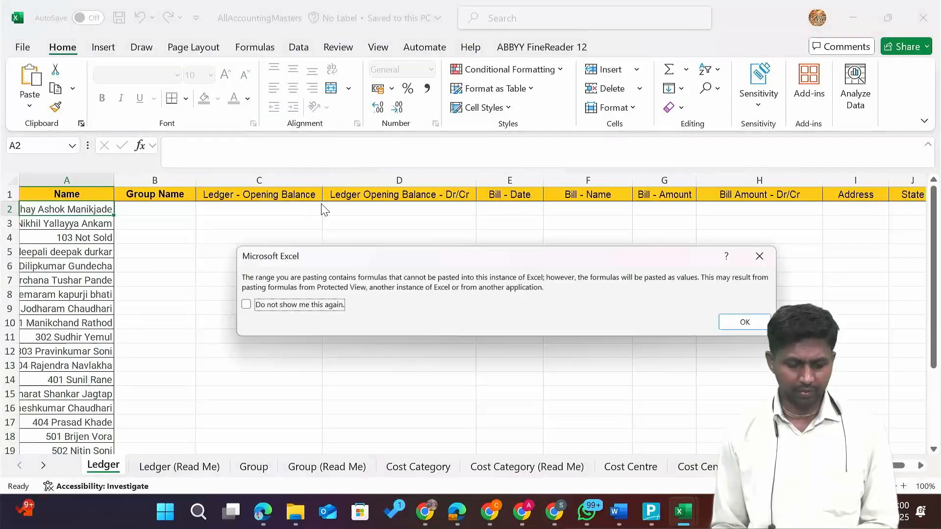
{"action": "key", "text": "Return"}
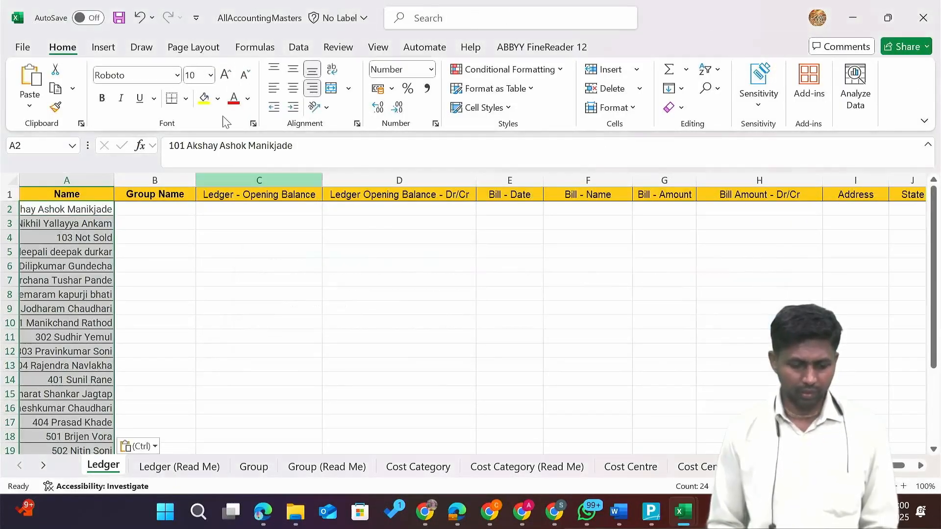
{"action": "left_click", "coordinate": [272, 89]}
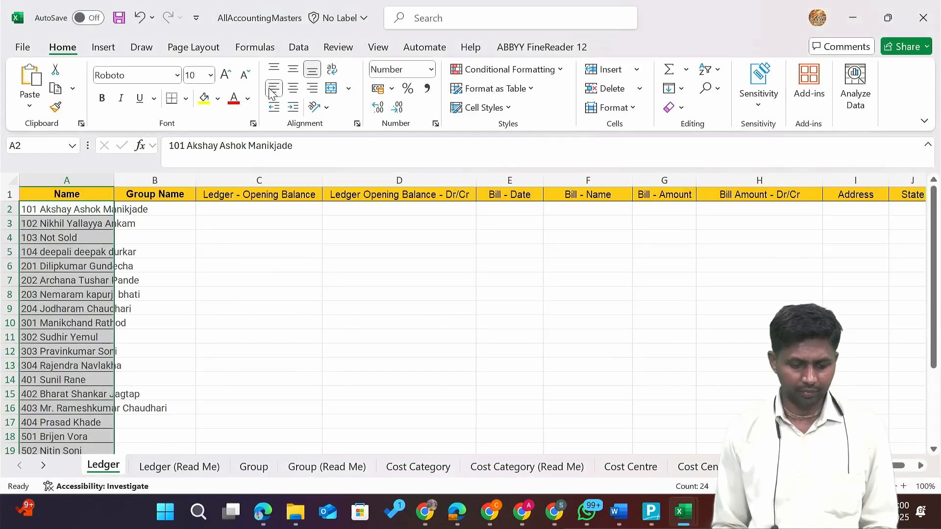
{"action": "double_click", "coordinate": [110, 183]}
{"action": "key", "text": "Right"}
{"action": "key", "text": "Right"}
{"action": "key", "text": "Left"}
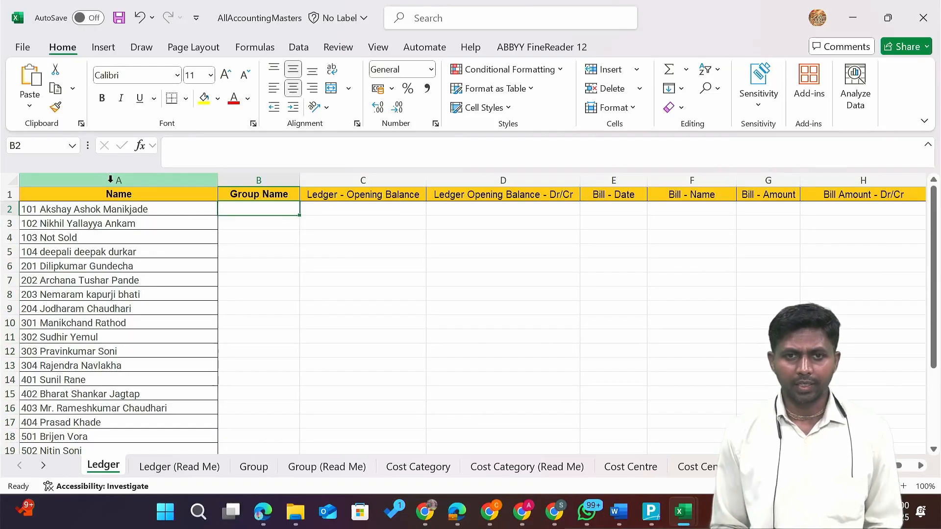
Enter Sundry Debtors in B2 and fill it down the Group Name column through row 25.
{"action": "type", "text": "Sun"}
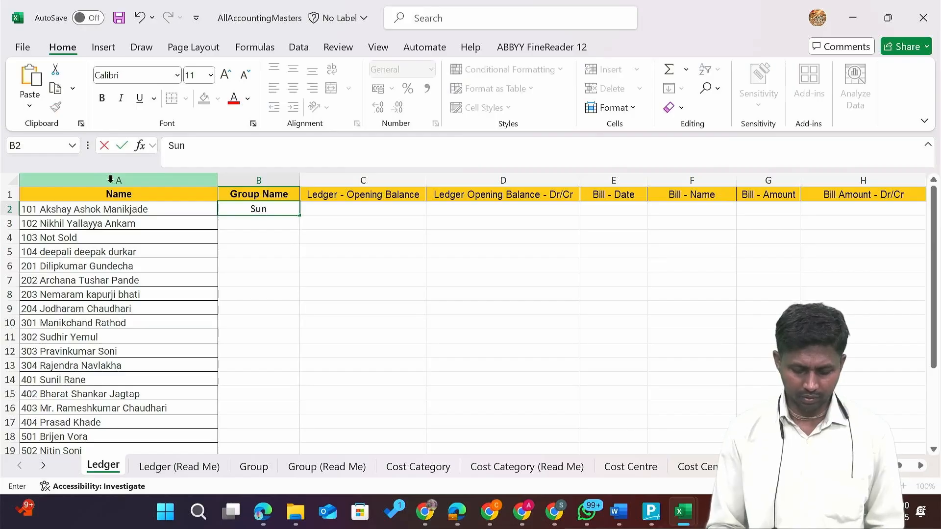
{"action": "type", "text": "dry"}
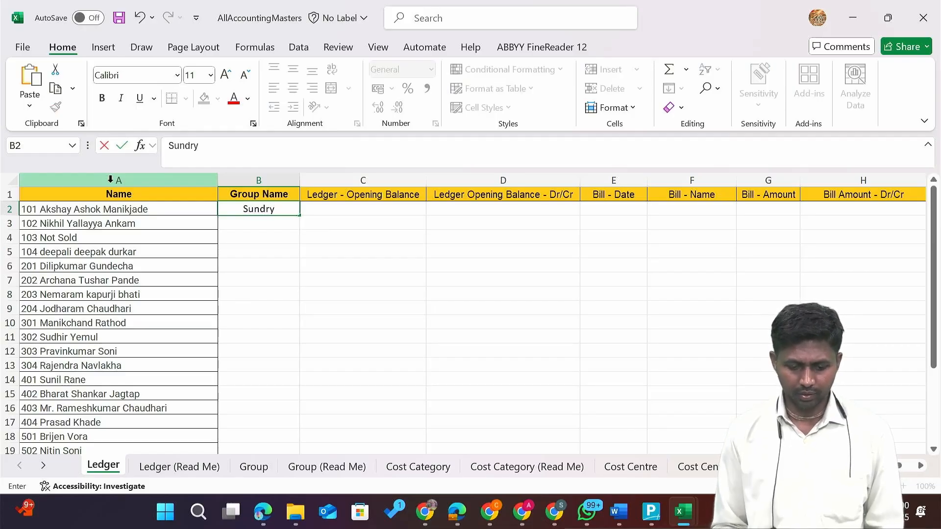
{"action": "type", "text": " Debtors"}
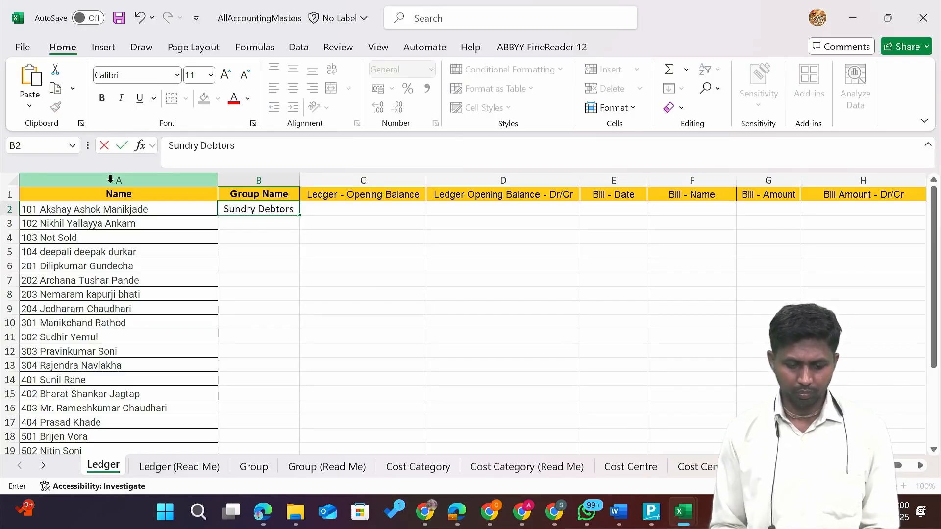
{"action": "key", "text": "ctrl+Return"}
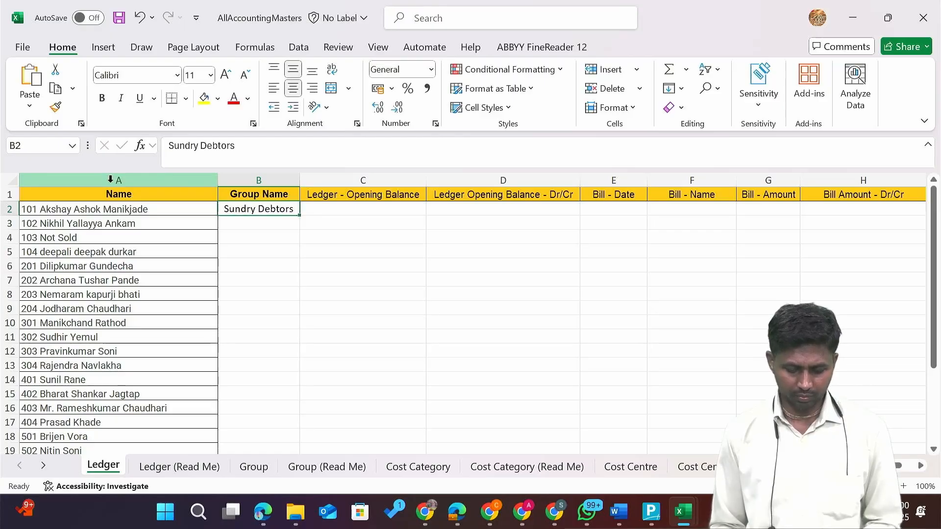
{"action": "key", "text": "ctrl+c"}
{"action": "key", "text": "Left"}
{"action": "key", "text": "ctrl+Down"}
{"action": "key", "text": "Right"}
{"action": "key", "text": "ctrl+shift+Up"}
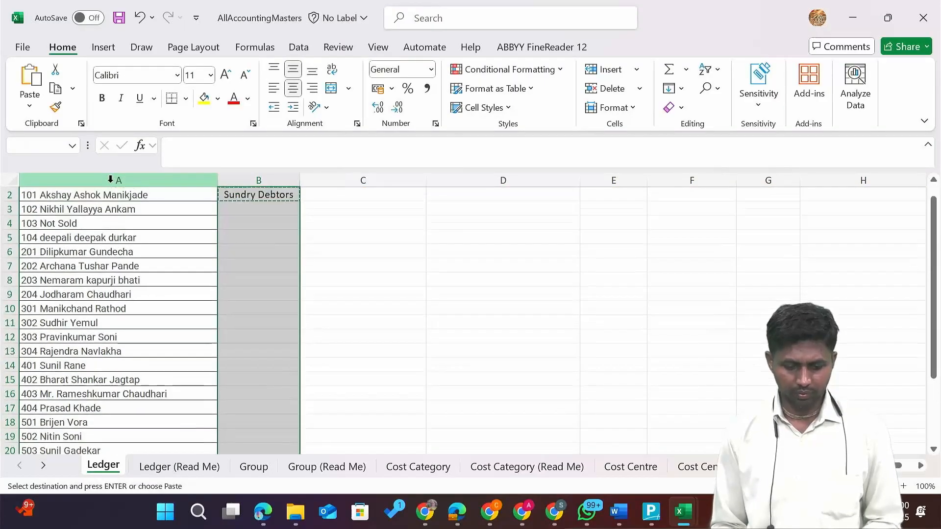
{"action": "key", "text": "ctrl+v"}
{"action": "key", "text": "Up"}
{"action": "key", "text": "Up"}
{"action": "key", "text": "ctrl+Up"}
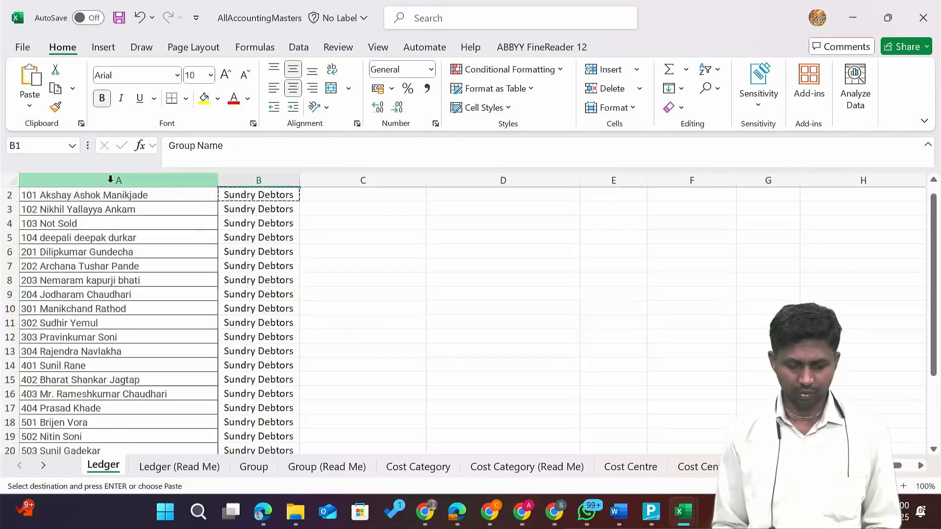
{"action": "key", "text": "Down"}
{"action": "key", "text": "Right"}
{"action": "key", "text": "Right"}
{"action": "key", "text": "Right"}
{"action": "key", "text": "Right"}
{"action": "key", "text": "Right"}
{"action": "key", "text": "Right"}
{"action": "key", "text": "Right"}
{"action": "key", "text": "Right"}
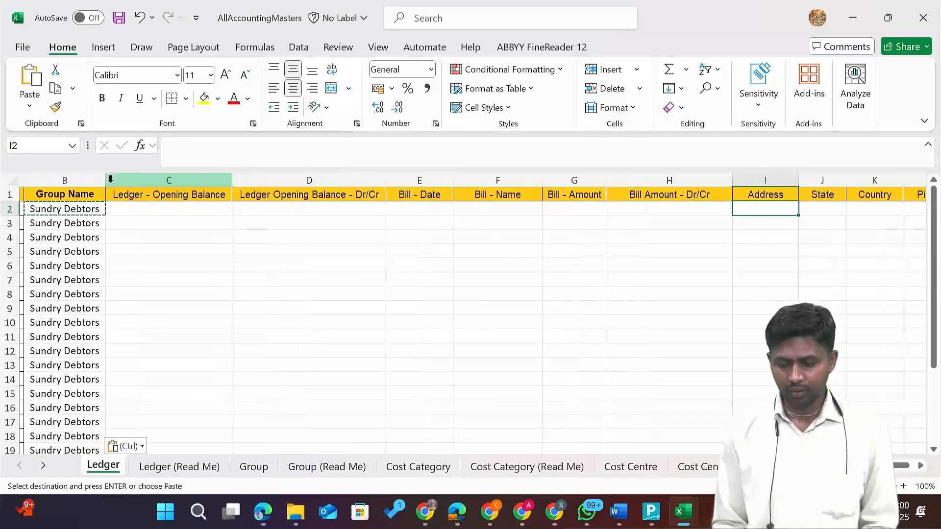
Fill row 2 with address Pune, state Maharashtra, country India and pincode 411048.
{"action": "key", "text": "Left"}
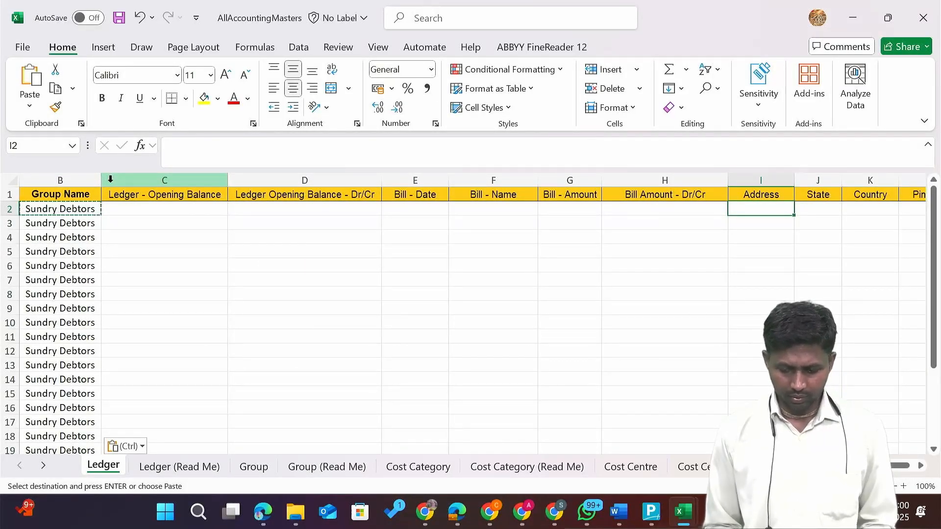
{"action": "type", "text": "Pune"}
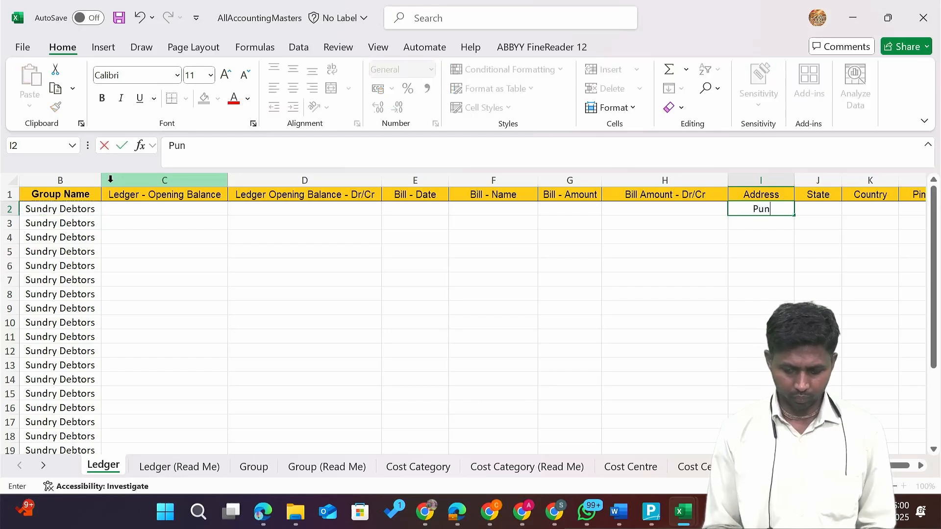
{"action": "key", "text": "Tab"}
{"action": "type", "text": "Maha"}
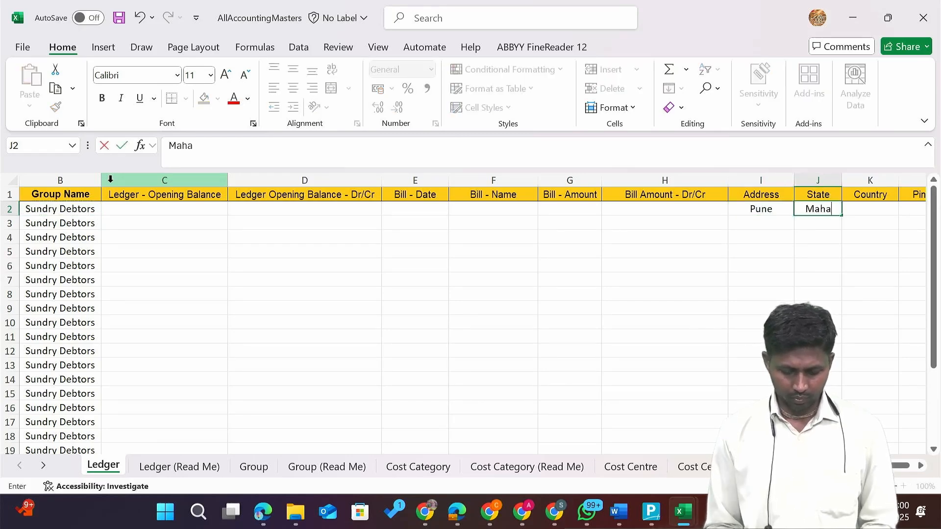
{"action": "type", "text": "rashra"}
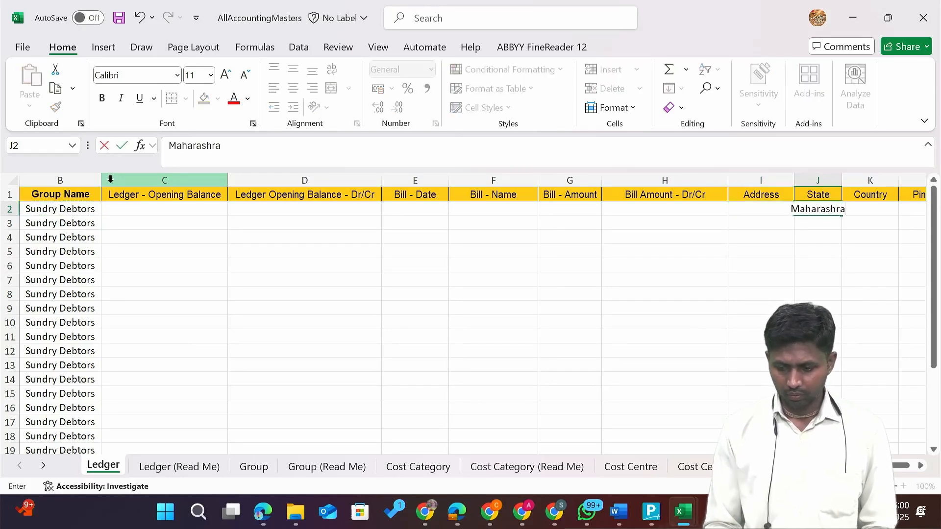
{"action": "key", "text": "BackSpace"}
{"action": "key", "text": "BackSpace"}
{"action": "type", "text": "tra"}
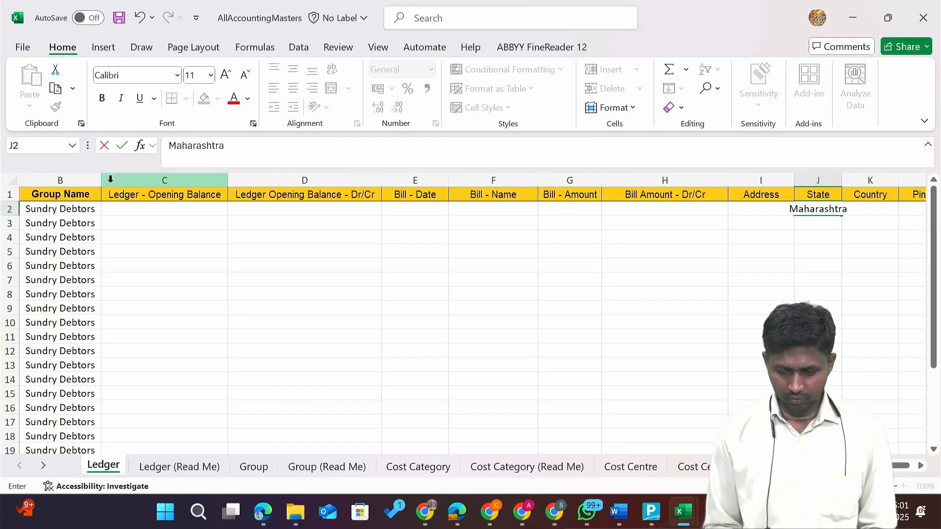
{"action": "key", "text": "Return"}
{"action": "key", "text": "Up"}
{"action": "key", "text": "Right"}
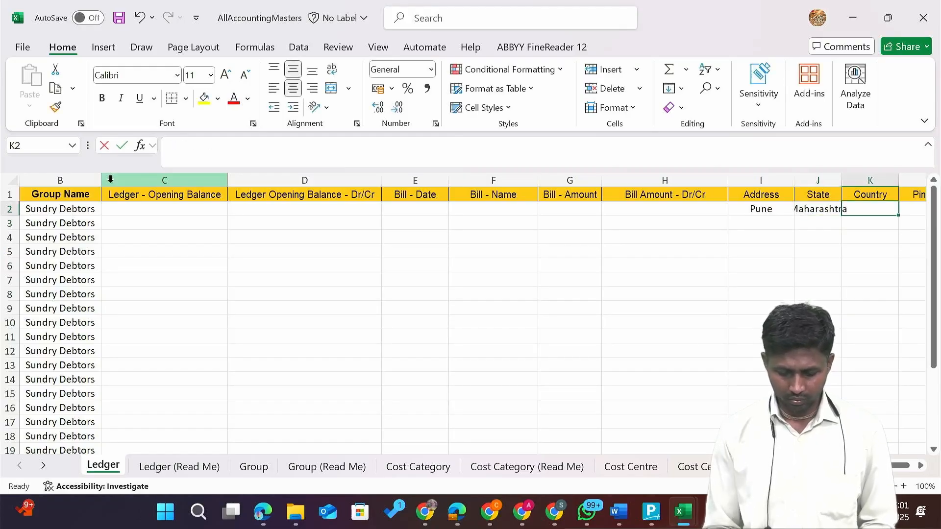
{"action": "type", "text": "India"}
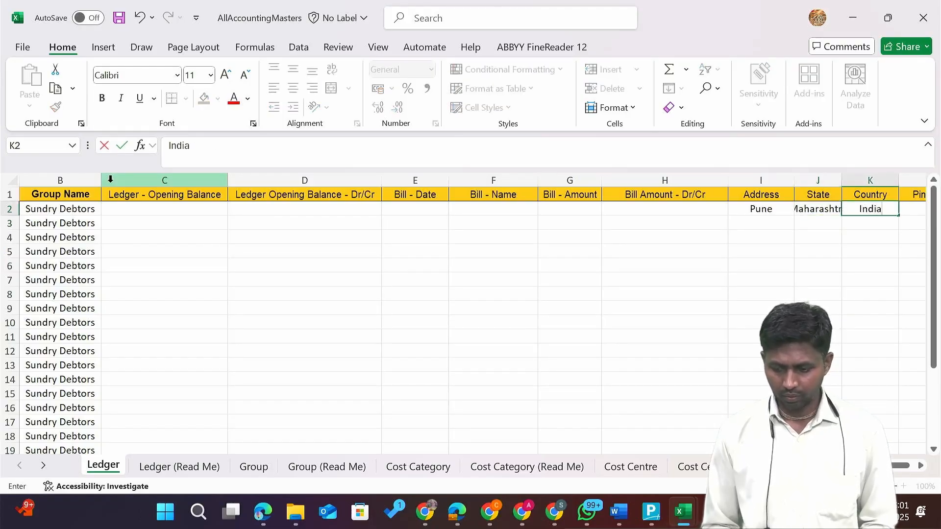
{"action": "key", "text": "Right"}
{"action": "type", "text": "411"}
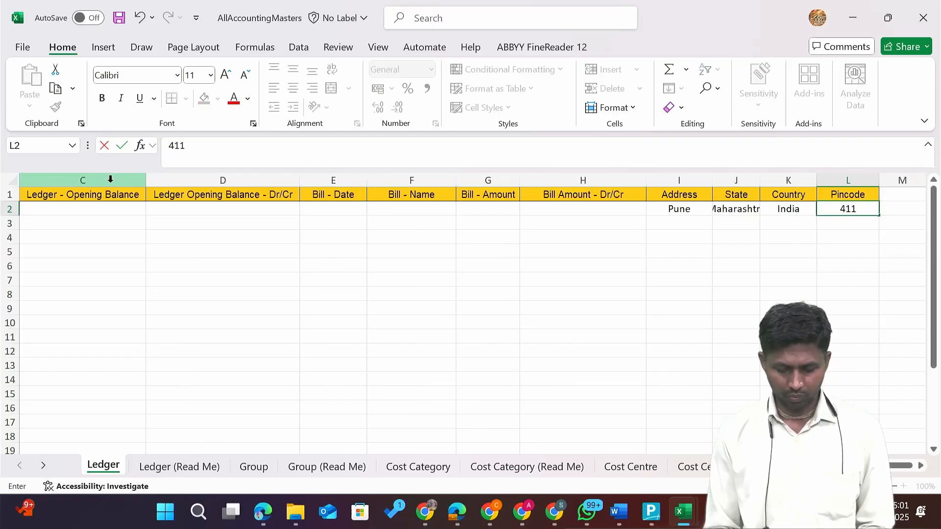
{"action": "type", "text": "048"}
{"action": "key", "text": "Return"}
{"action": "key", "text": "Up"}
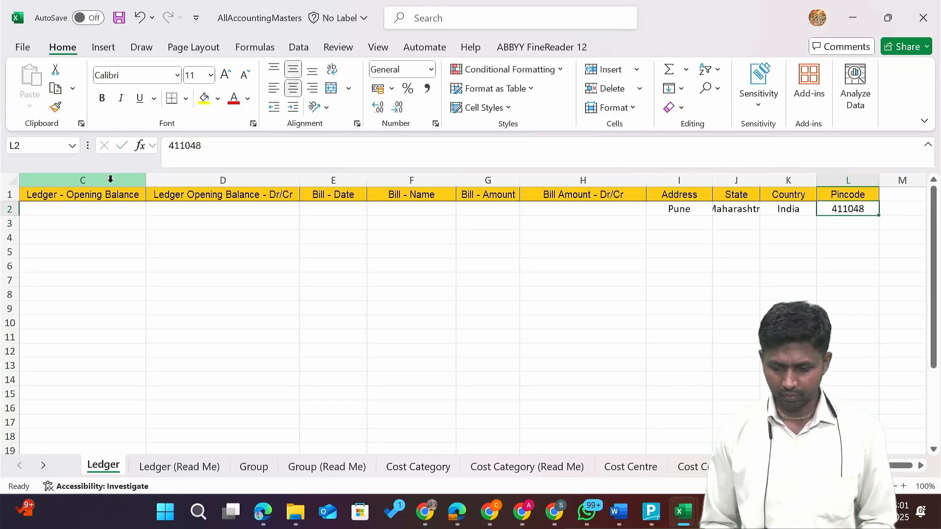
Copy row 2's address details into every member row down to row 25 and save.
{"action": "scroll", "coordinate": [111, 179], "scroll_direction": "left", "scroll_amount": 2}
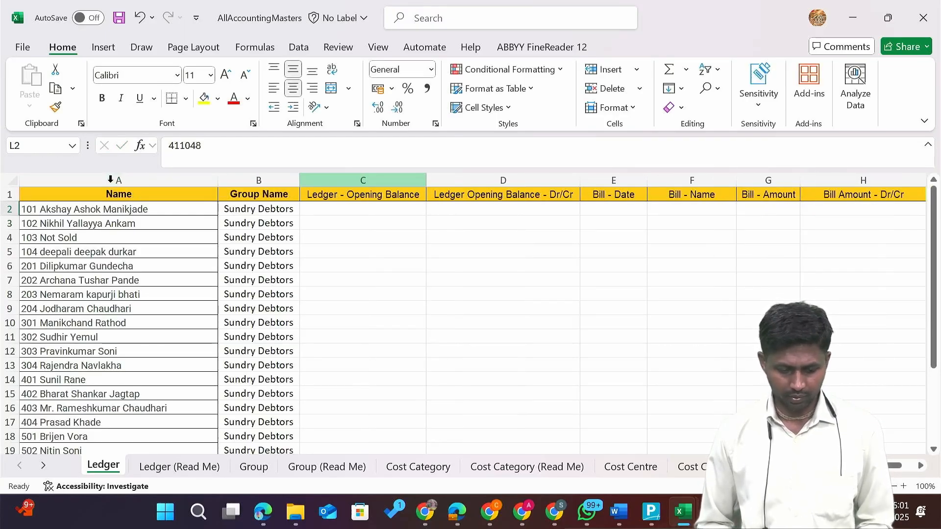
{"action": "scroll", "coordinate": [110, 179], "scroll_direction": "down", "scroll_amount": 3}
{"action": "scroll", "coordinate": [110, 179], "scroll_direction": "up", "scroll_amount": 3}
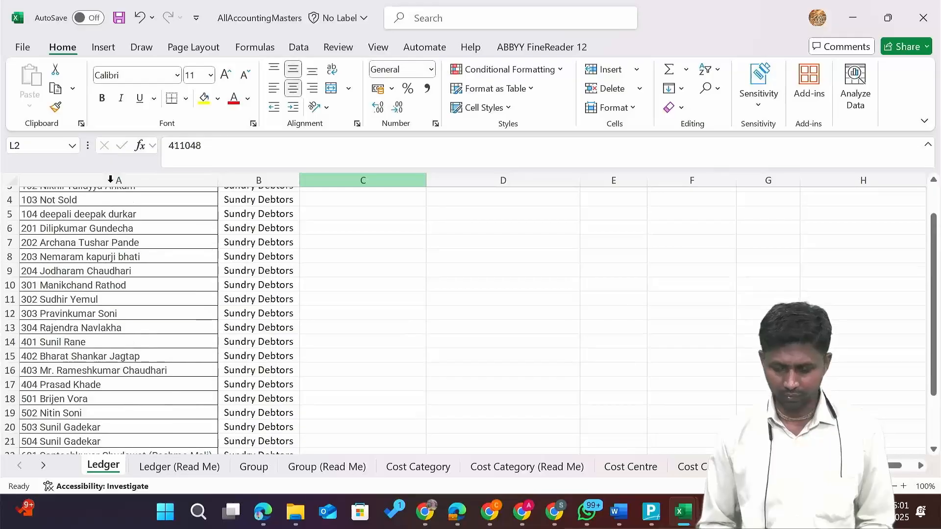
{"action": "scroll", "coordinate": [110, 179], "scroll_direction": "up", "scroll_amount": 1}
{"action": "scroll", "coordinate": [110, 179], "scroll_direction": "right", "scroll_amount": 3}
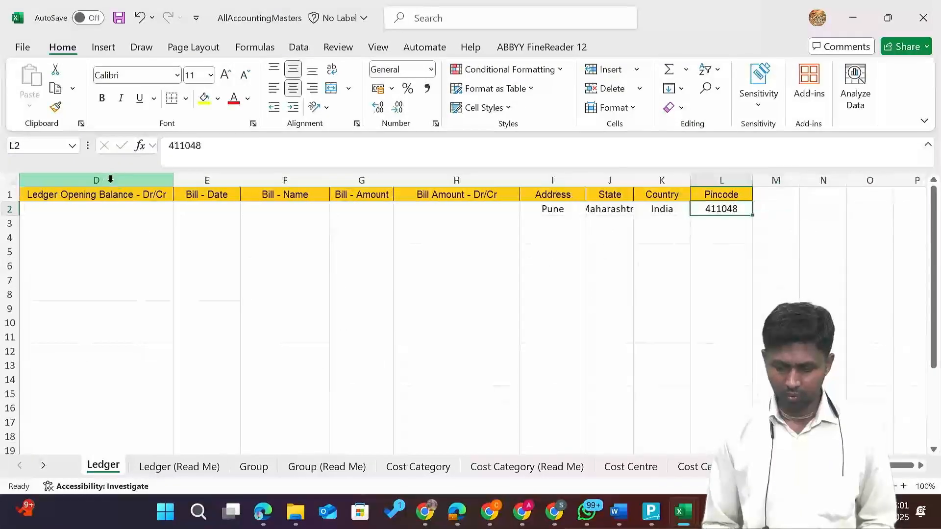
{"action": "key", "text": "shift+Left"}
{"action": "key", "text": "shift+Left"}
{"action": "key", "text": "shift+Left"}
{"action": "key", "text": "ctrl+c"}
{"action": "key", "text": "Down"}
{"action": "key", "text": "Left"}
{"action": "key", "text": "Left"}
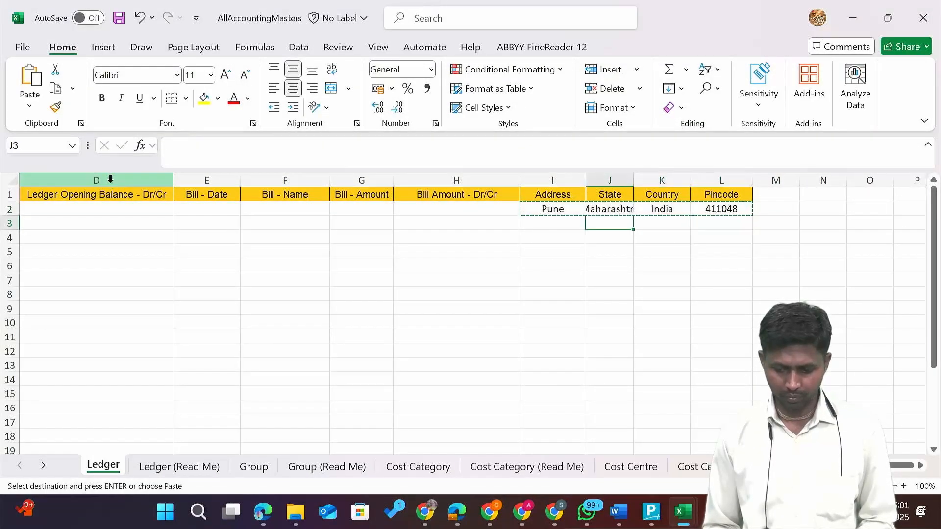
{"action": "key", "text": "Left"}
{"action": "key", "text": "shift+Right"}
{"action": "key", "text": "shift+Right"}
{"action": "key", "text": "shift+Right"}
{"action": "key", "text": "shift+Down"}
{"action": "key", "text": "shift+Down"}
{"action": "key", "text": "shift+Down"}
{"action": "key", "text": "shift+Down"}
{"action": "key", "text": "shift+Down"}
{"action": "key", "text": "shift+Down"}
{"action": "key", "text": "shift+Down"}
{"action": "key", "text": "shift+Down"}
{"action": "key", "text": "shift+Down"}
{"action": "key", "text": "shift+Down"}
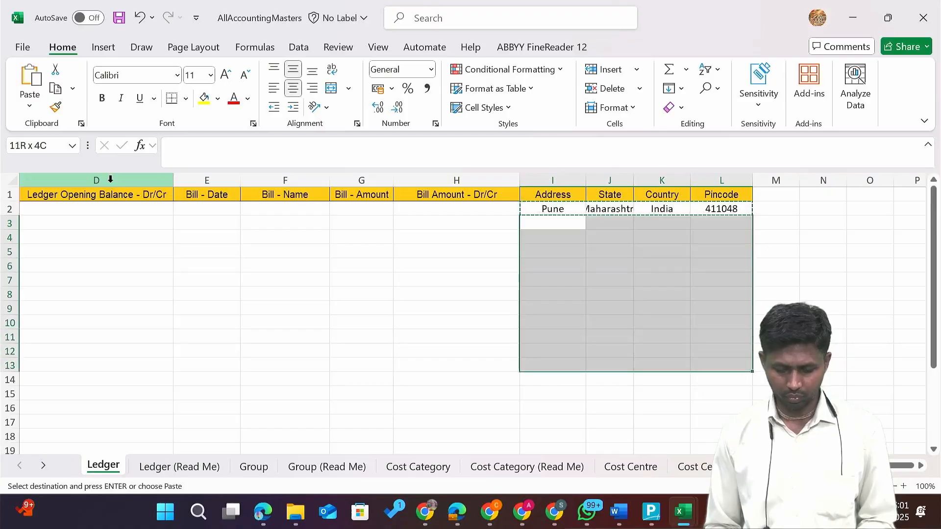
{"action": "key", "text": "shift+Down"}
{"action": "key", "text": "shift+Down"}
{"action": "key", "text": "shift+Down"}
{"action": "key", "text": "shift+Down"}
{"action": "key", "text": "shift+Down"}
{"action": "key", "text": "shift+Down"}
{"action": "key", "text": "shift+Down"}
{"action": "key", "text": "shift+Down"}
{"action": "key", "text": "shift+Down"}
{"action": "key", "text": "shift+Down"}
{"action": "key", "text": "shift+Down"}
{"action": "key", "text": "shift+Down"}
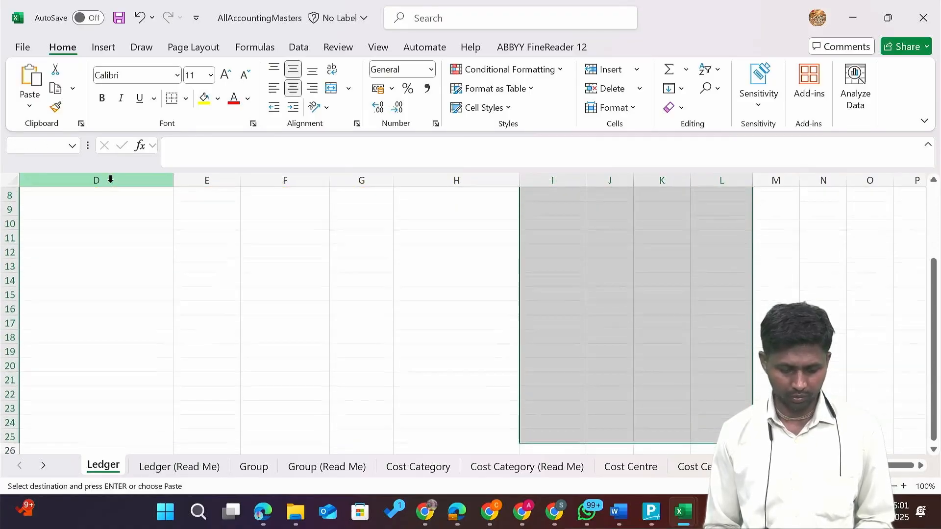
{"action": "key", "text": "ctrl+v"}
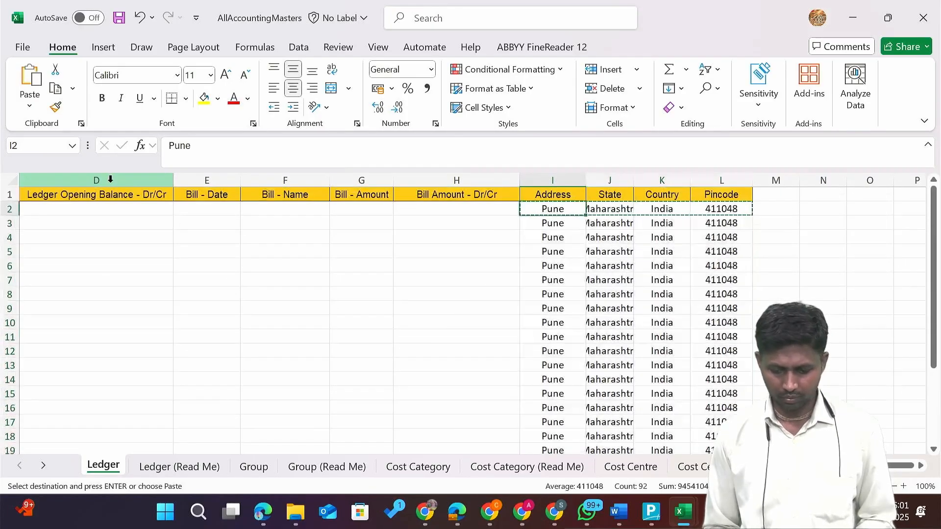
{"action": "key", "text": "ctrl+s"}
{"action": "key", "text": "Left"}
{"action": "key", "text": "Left"}
{"action": "key", "text": "Left"}
{"action": "key", "text": "Left"}
{"action": "key", "text": "Left"}
{"action": "key", "text": "Left"}
{"action": "key", "text": "Left"}
{"action": "key", "text": "Left"}
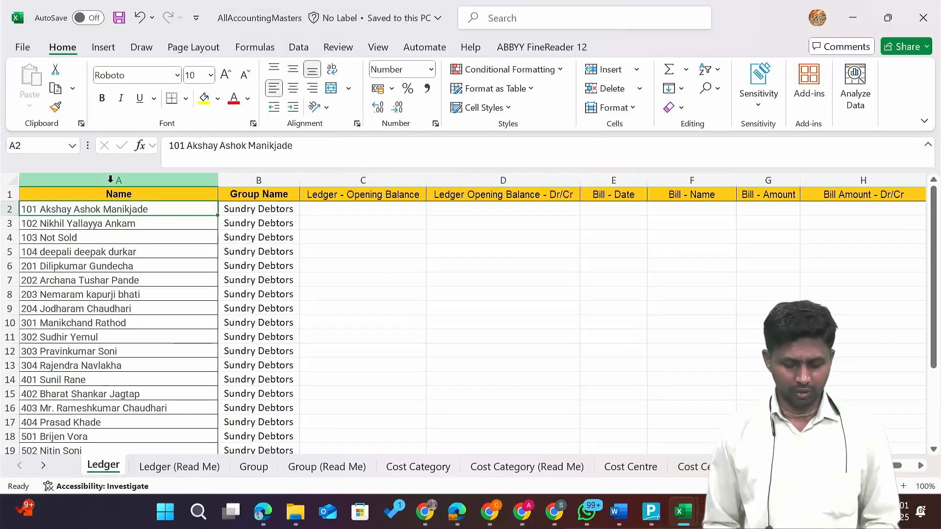
Import Ledger masters from AllAccountingMasters.xlsx's Ledger sheet, modifying with new data, creating 24 ledgers.
{"action": "key", "text": "alt+Tab"}
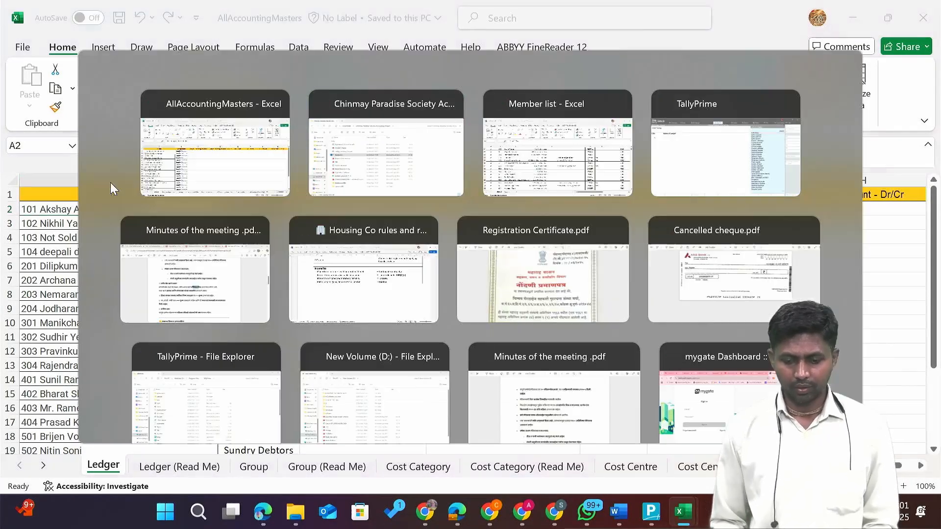
{"action": "key", "text": "alt+Tab"}
{"action": "key", "text": "alt+Tab"}
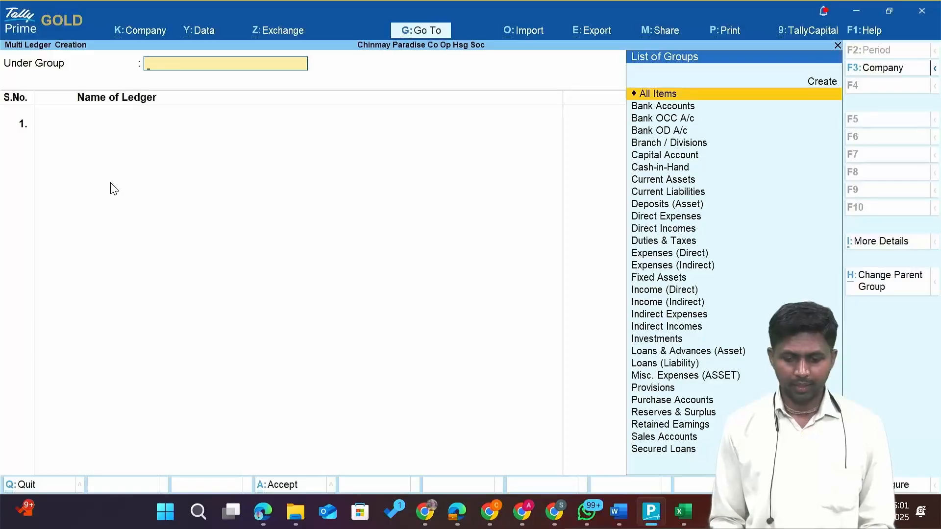
{"action": "left_click", "coordinate": [518, 32]}
{"action": "key", "text": "Down"}
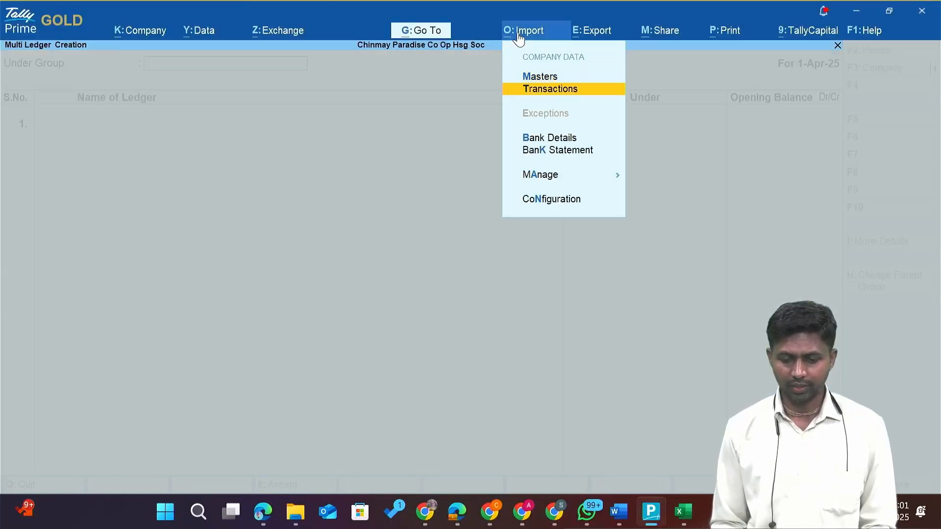
{"action": "key", "text": "Up"}
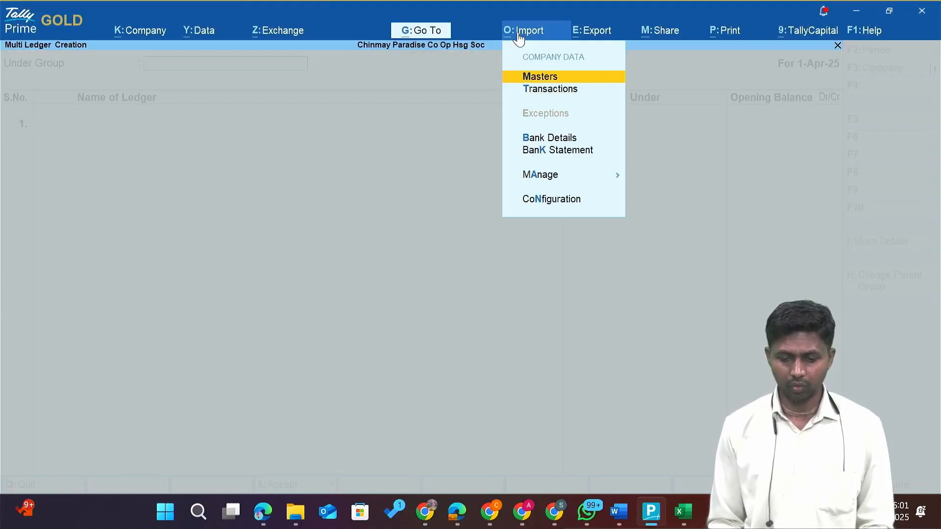
{"action": "key", "text": "Return"}
{"action": "key", "text": "Return"}
{"action": "key", "text": "Return"}
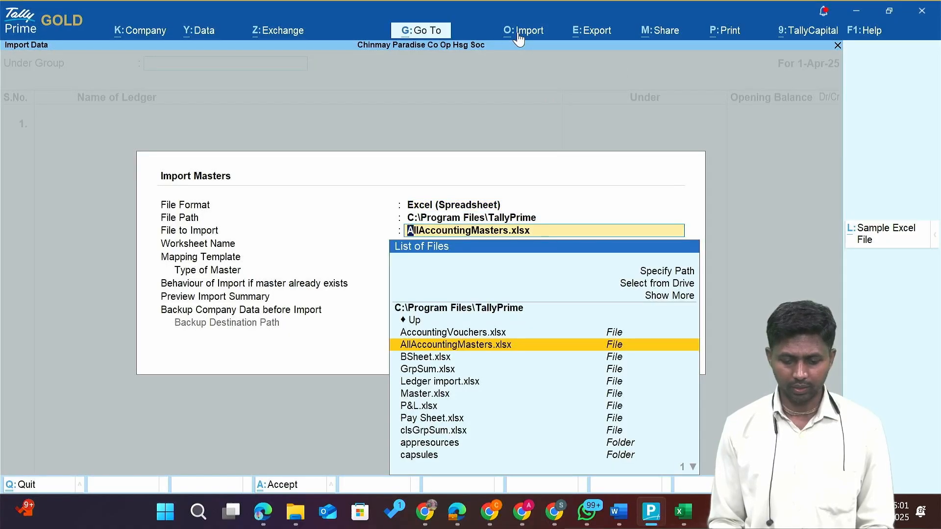
{"action": "key", "text": "Return"}
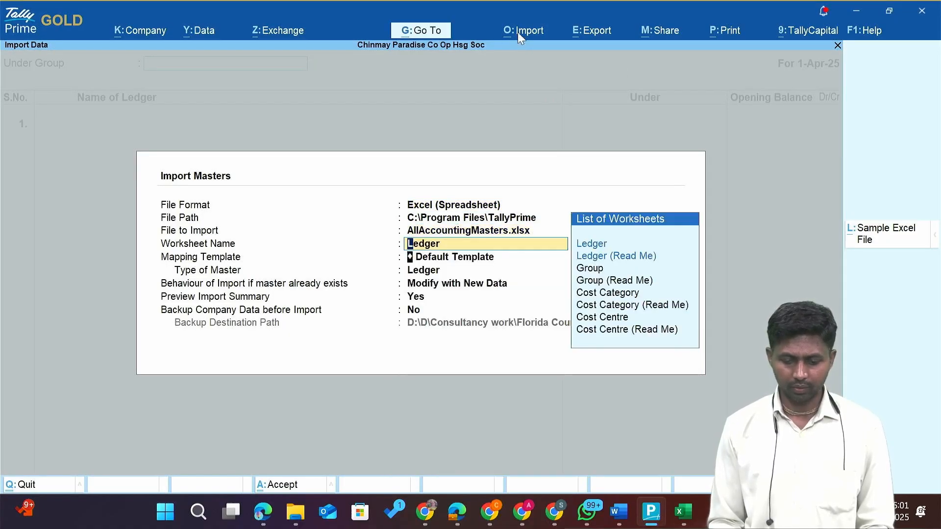
{"action": "key", "text": "Return"}
{"action": "key", "text": "Return"}
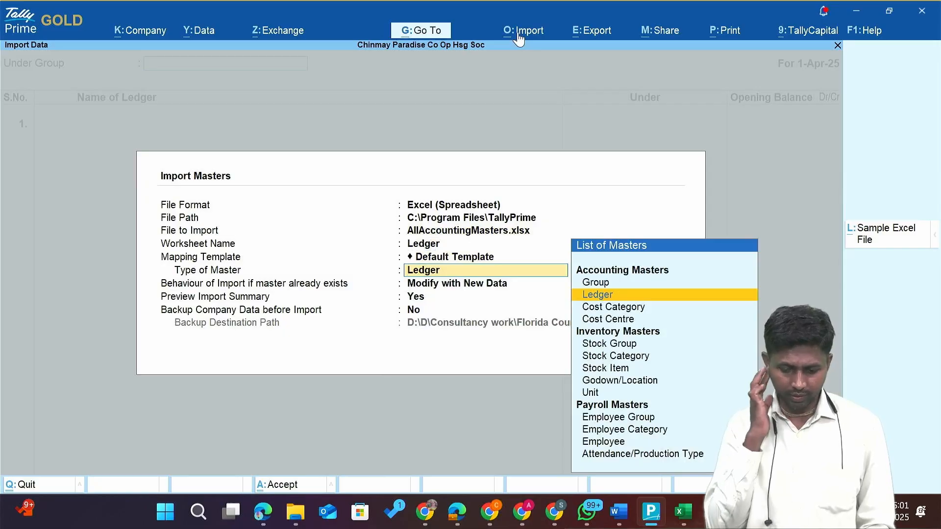
{"action": "key", "text": "Return"}
{"action": "key", "text": "Return"}
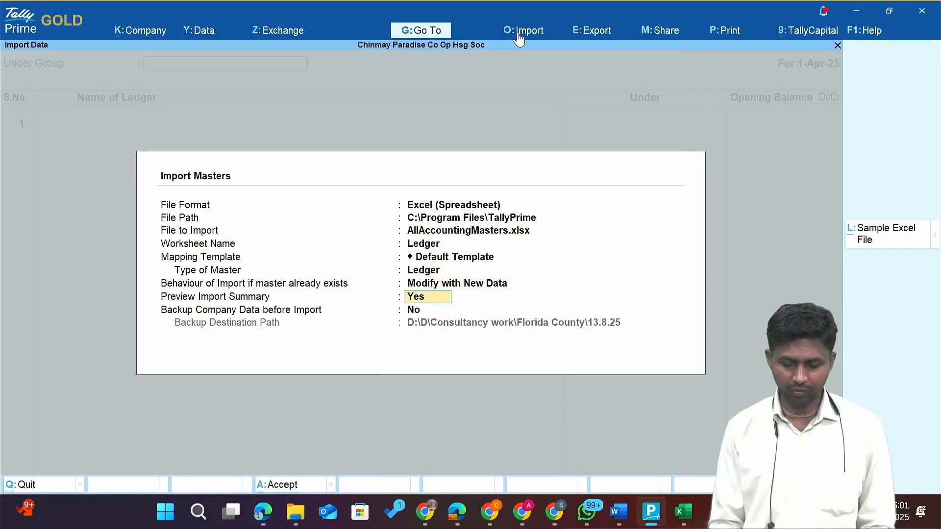
{"action": "key", "text": "Return"}
{"action": "key", "text": "Return"}
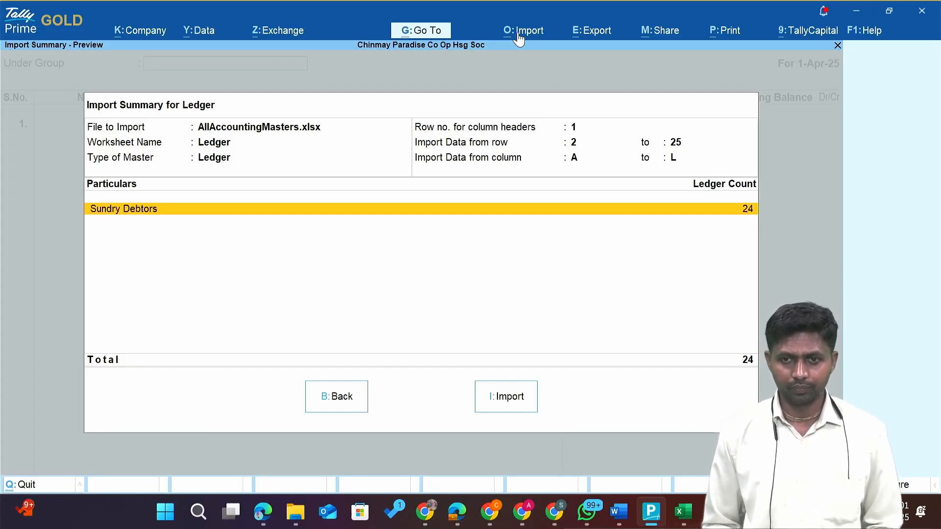
{"action": "left_click", "coordinate": [528, 389]}
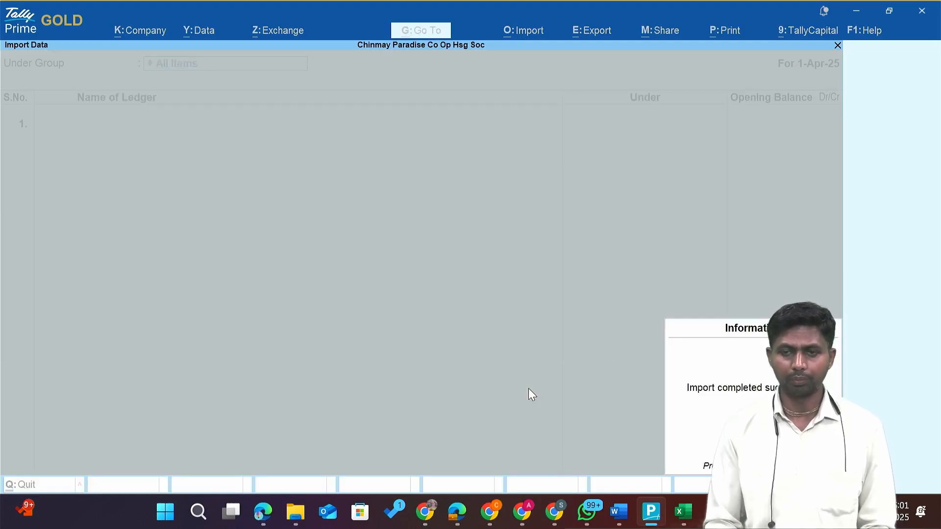
{"action": "key", "text": "Return"}
Open the List of Ledgers and review the imported flat-number members under Sundry Debtors.
{"action": "key", "text": "Up"}
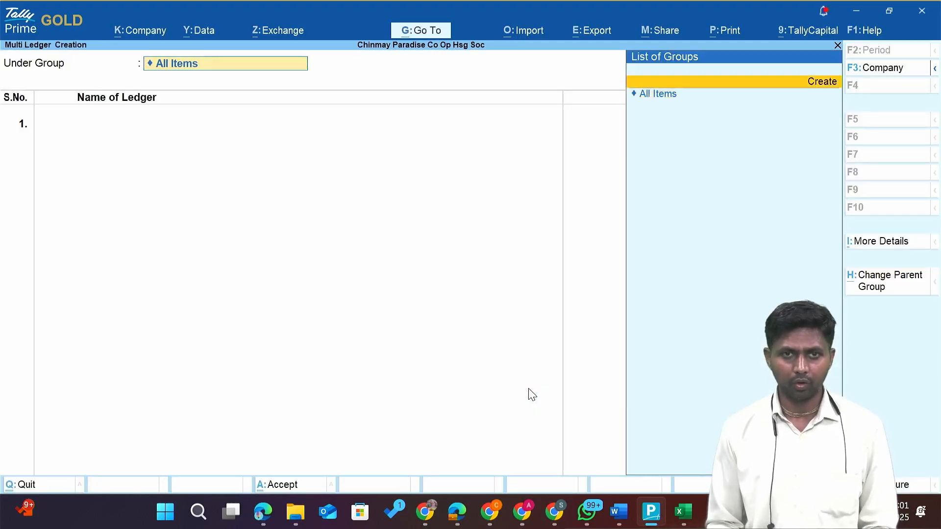
{"action": "key", "text": "Escape"}
{"action": "key", "text": "Escape"}
{"action": "key", "text": "Return"}
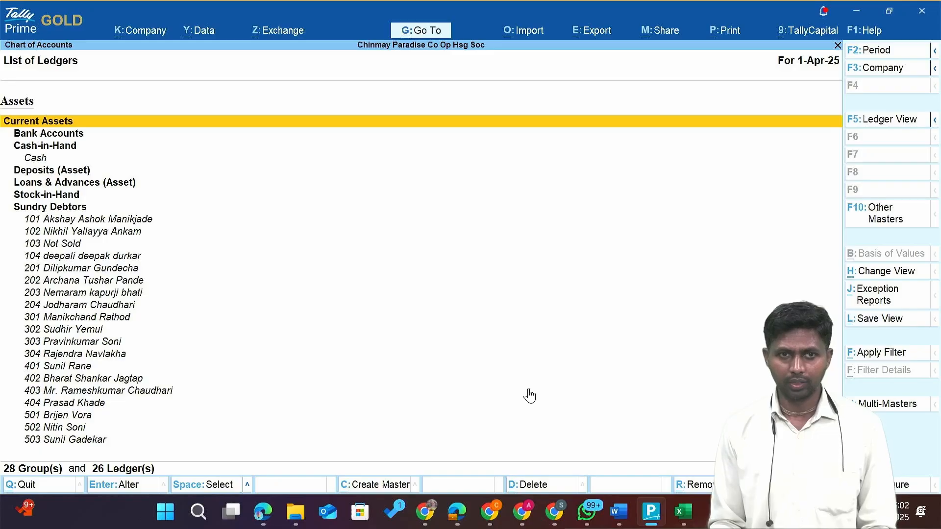
{"action": "key", "text": "Down"}
{"action": "key", "text": "Down"}
{"action": "key", "text": "Down"}
{"action": "key", "text": "Down"}
{"action": "key", "text": "Down"}
{"action": "key", "text": "Down"}
{"action": "key", "text": "Down"}
{"action": "key", "text": "Down"}
{"action": "key", "text": "Down"}
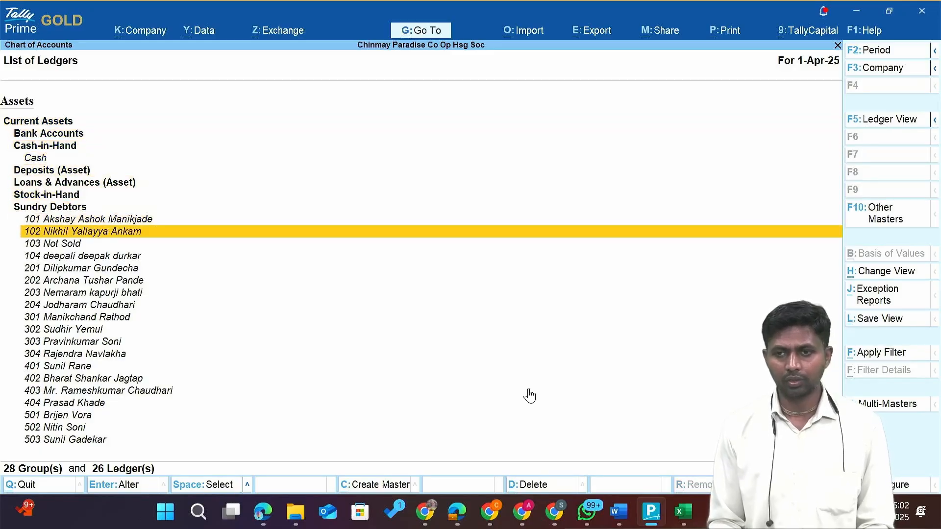
{"action": "key", "text": "Down"}
{"action": "key", "text": "Down"}
{"action": "key", "text": "Down"}
{"action": "key", "text": "Down"}
{"action": "key", "text": "Down"}
{"action": "key", "text": "Down"}
{"action": "key", "text": "Down"}
{"action": "key", "text": "Down"}
{"action": "key", "text": "Down"}
{"action": "key", "text": "Down"}
{"action": "key", "text": "Down"}
{"action": "key", "text": "Down"}
{"action": "key", "text": "Down"}
{"action": "key", "text": "Down"}
{"action": "key", "text": "Down"}
{"action": "key", "text": "Down"}
{"action": "key", "text": "Down"}
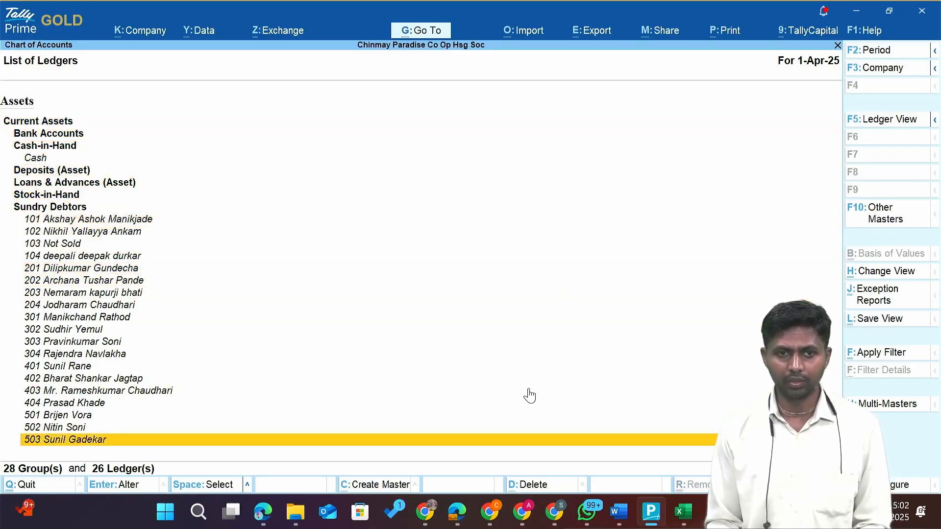
{"action": "key", "text": "Up"}
{"action": "key", "text": "alt+Tab"}
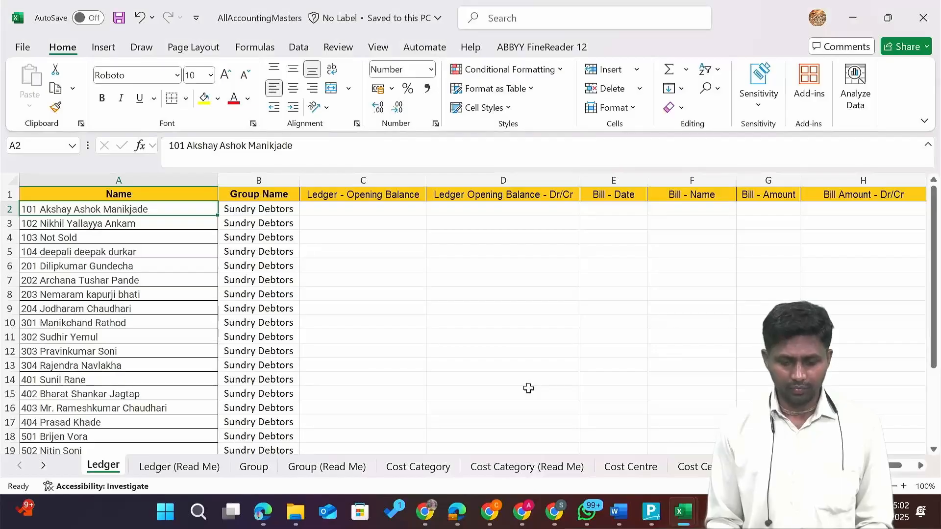
{"action": "key", "text": "alt+Tab"}
{"action": "key", "text": "alt+Tab"}
{"action": "key", "text": "Tab"}
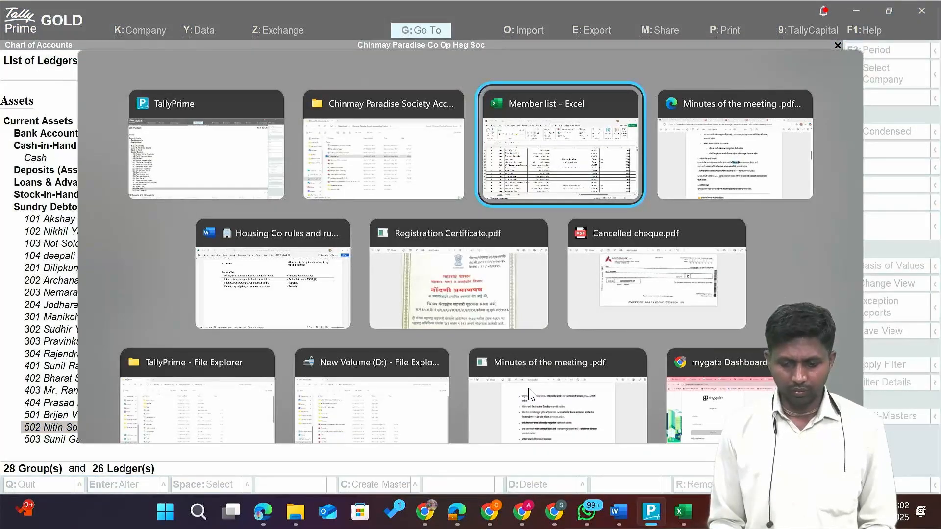
Open the Cancelled cheque PDF from the project folder in Edge, then return to Tally.
{"action": "key", "text": "alt+shift+Tab"}
{"action": "key", "text": "Up"}
{"action": "key", "text": "Up"}
{"action": "key", "text": "Up"}
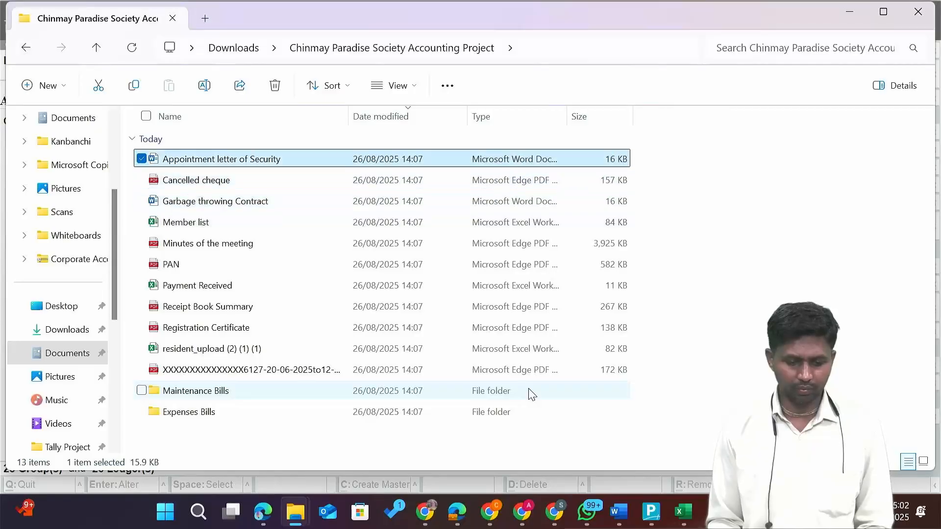
{"action": "key", "text": "Down"}
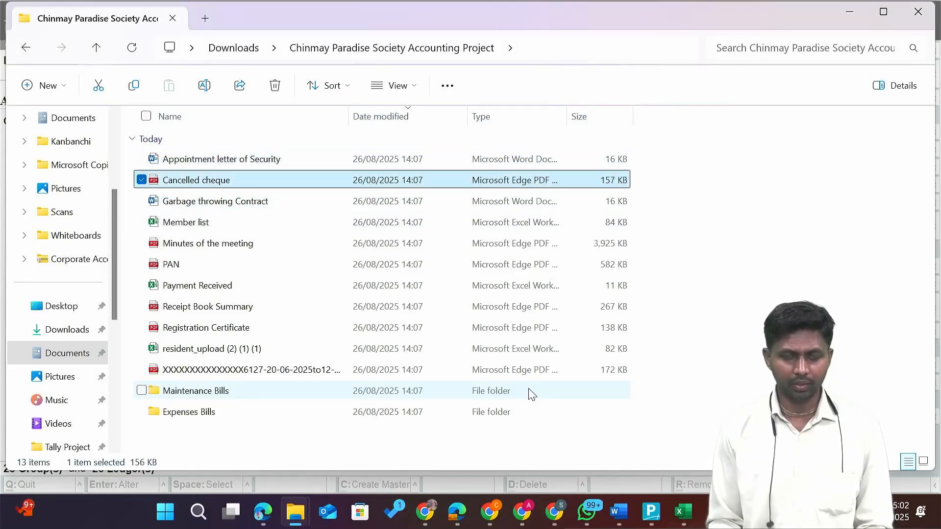
{"action": "key", "text": "Return"}
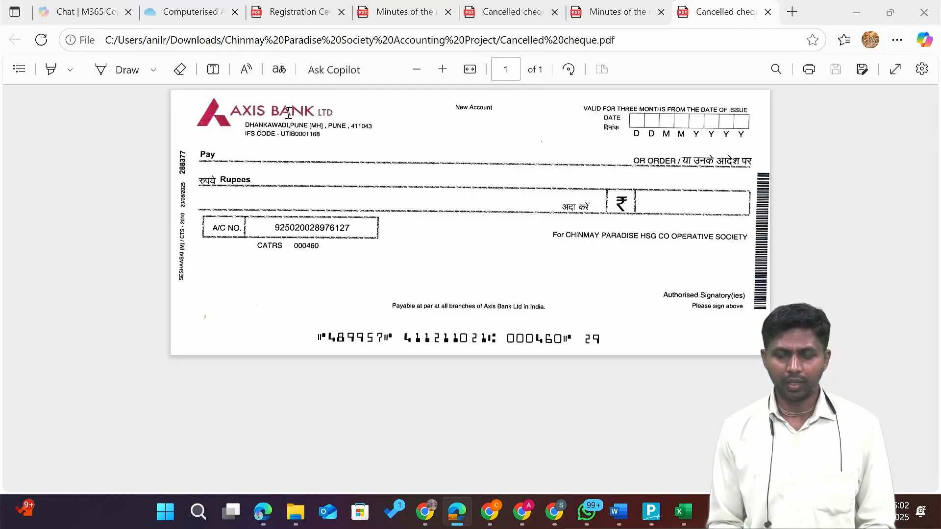
{"action": "key", "text": "alt+Tab"}
{"action": "key", "text": "Tab"}
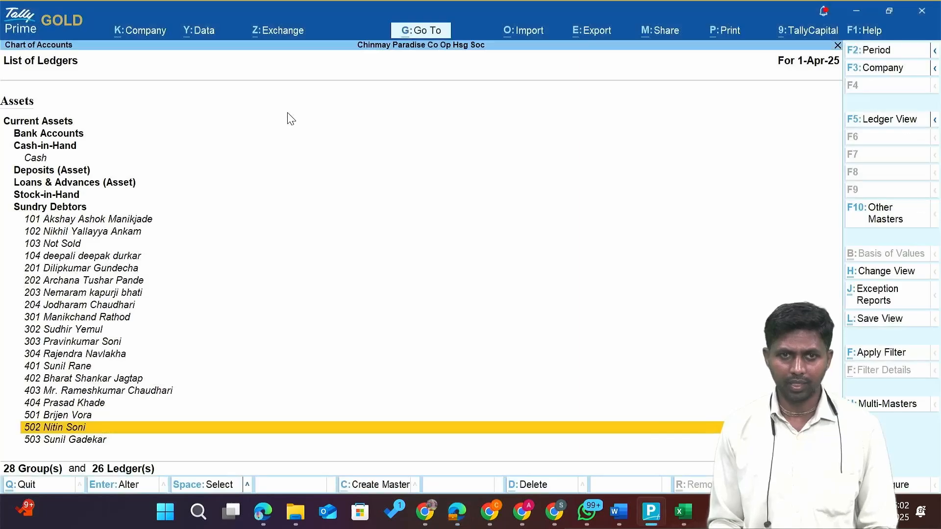
Start a new ledger from the Gateway of Tally, checking the cheque for the account details.
{"action": "key", "text": "Escape"}
{"action": "key", "text": "Escape"}
{"action": "key", "text": "Up"}
{"action": "key", "text": "Up"}
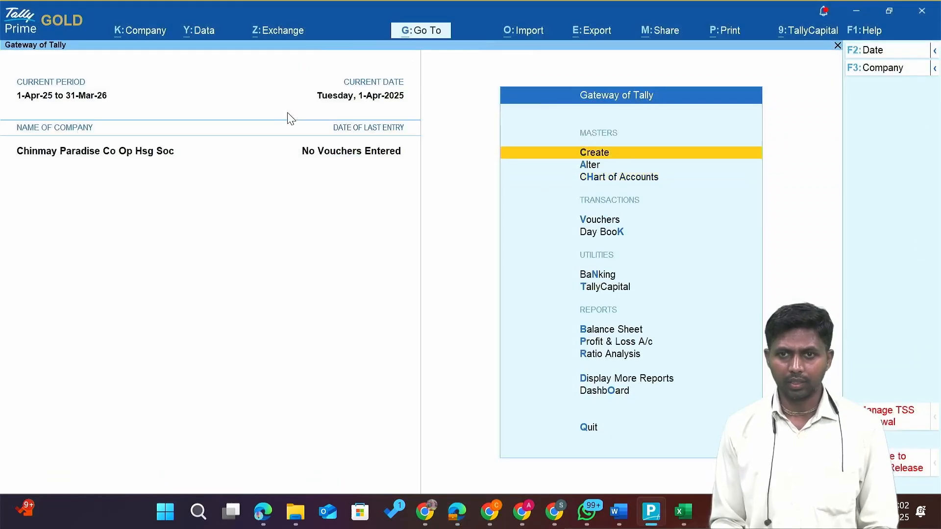
{"action": "key", "text": "Return"}
{"action": "key", "text": "Down"}
{"action": "key", "text": "Return"}
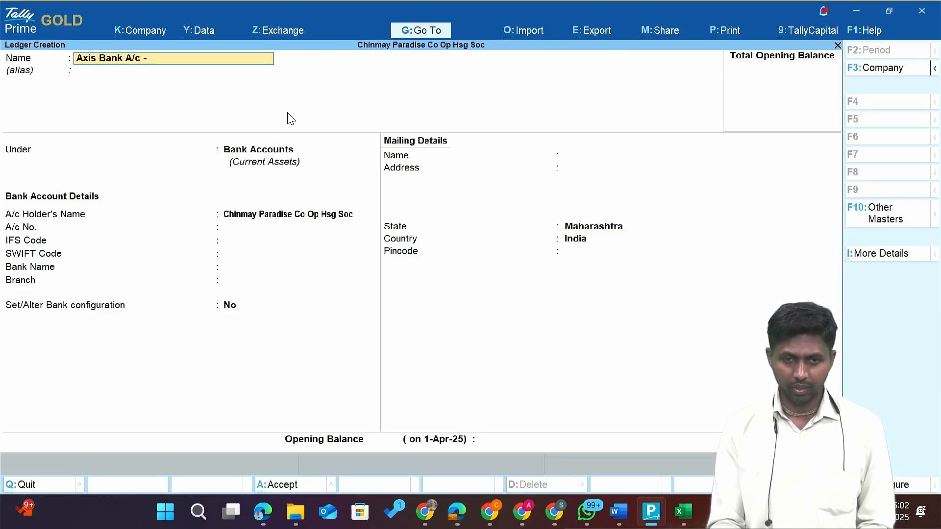
{"action": "key", "text": "alt+Tab"}
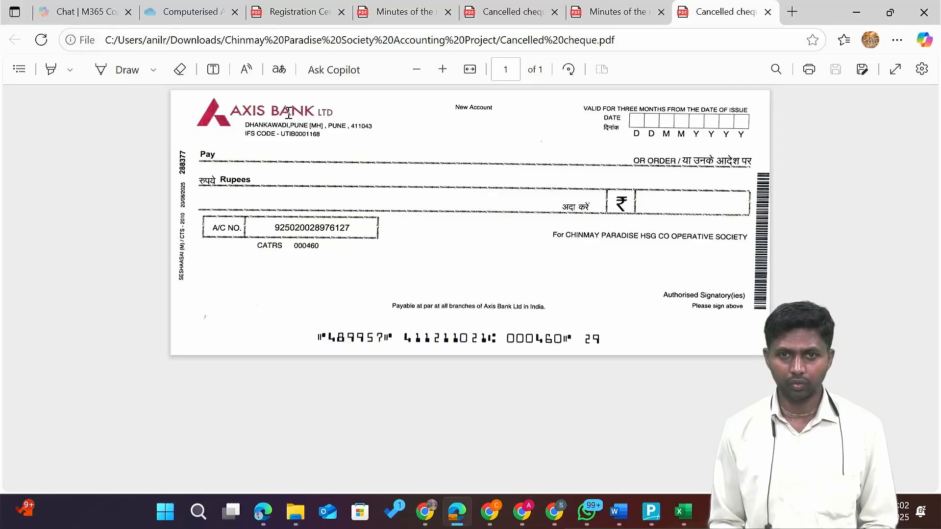
{"action": "key", "text": "alt+Tab"}
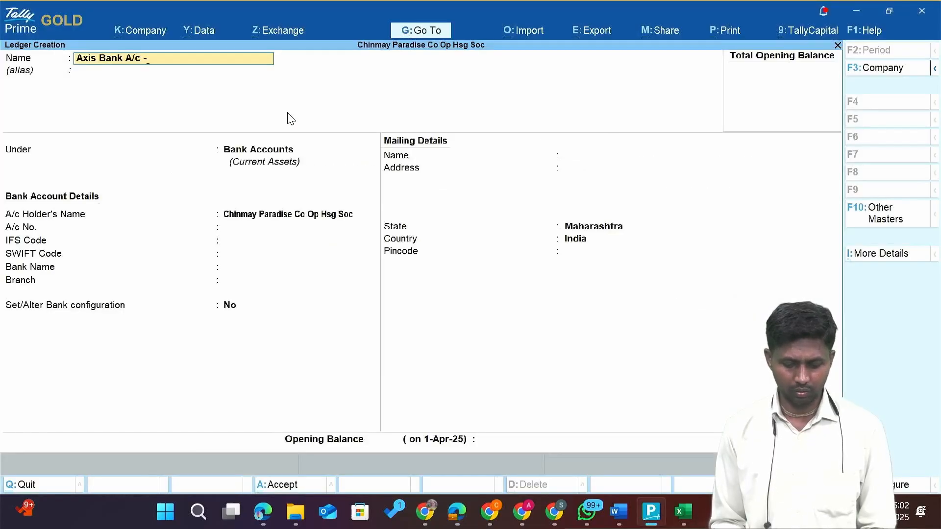
Save the Axis Bank A/c ledger under Bank Accounts with address Pune.
{"action": "key", "text": "Return"}
{"action": "key", "text": "Return"}
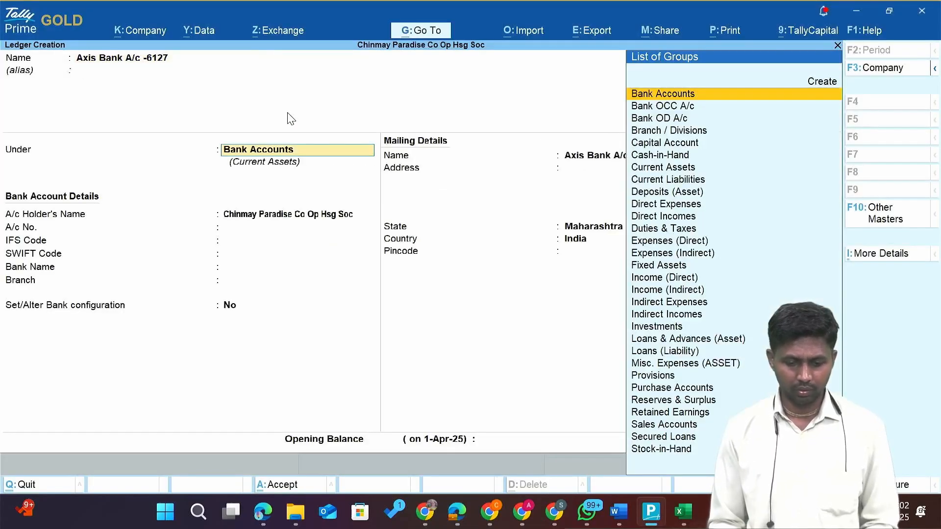
{"action": "key", "text": "Return"}
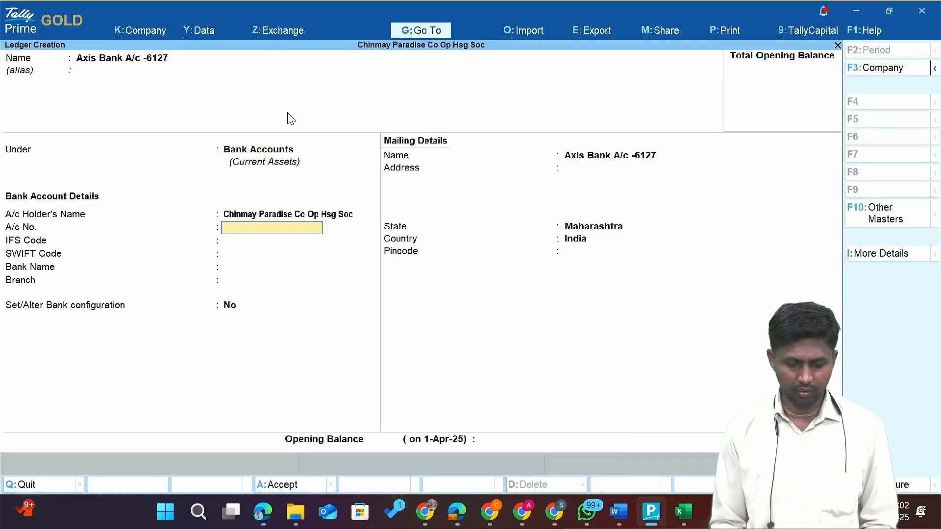
{"action": "key", "text": "Return"}
{"action": "key", "text": "Return"}
{"action": "key", "text": "Return"}
{"action": "key", "text": "Return"}
{"action": "key", "text": "Return"}
{"action": "key", "text": "Return"}
{"action": "key", "text": "Return"}
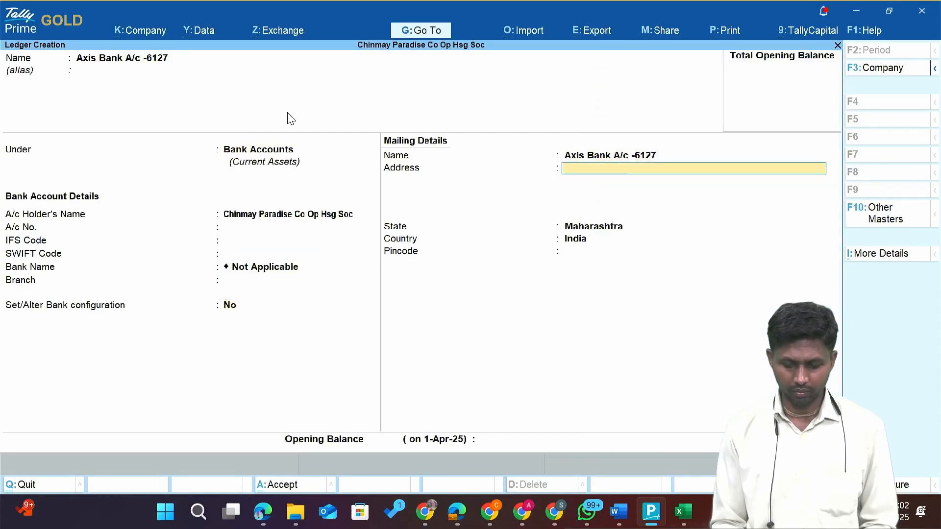
{"action": "key", "text": "Return"}
{"action": "key", "text": "Return"}
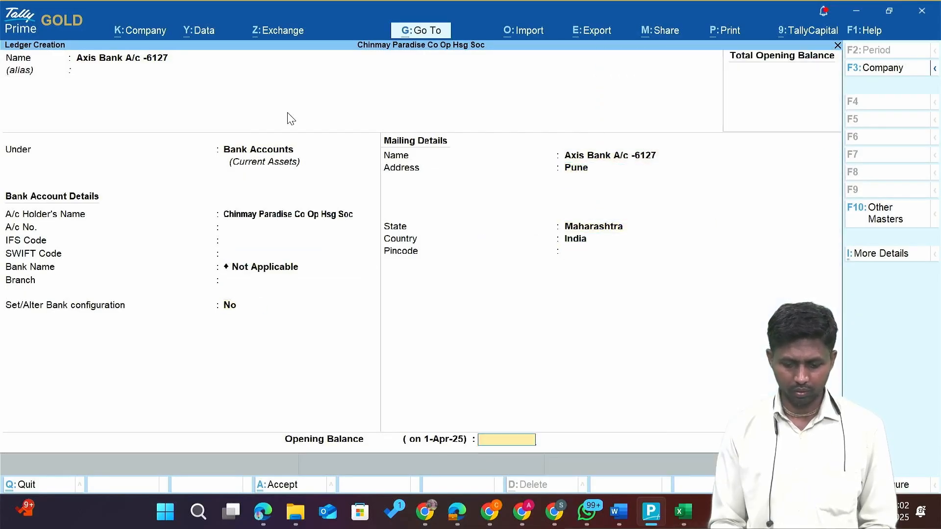
{"action": "key", "text": "Return"}
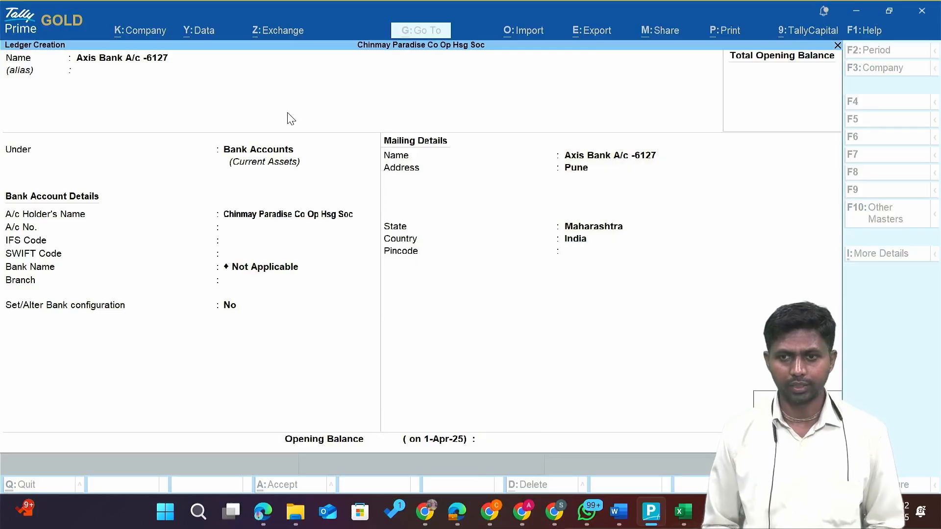
{"action": "key", "text": "Return"}
{"action": "key", "text": "alt+Tab"}
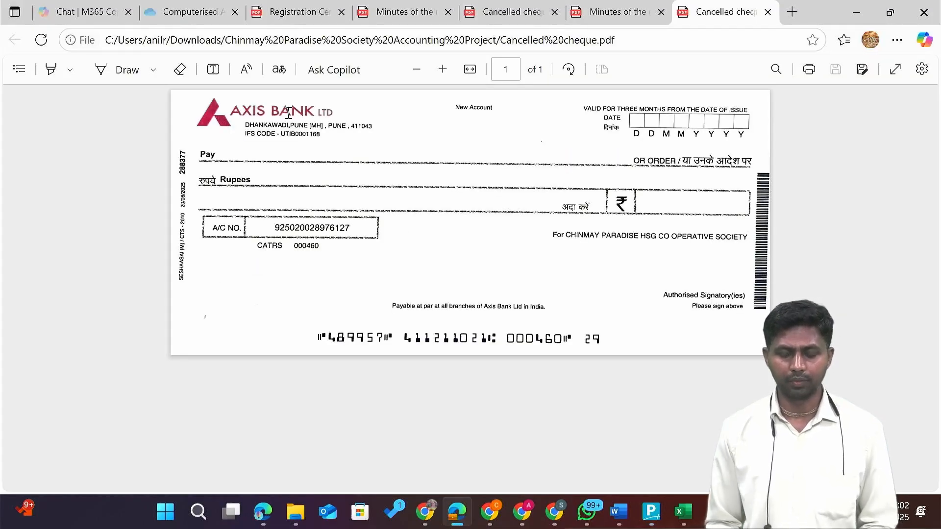
{"action": "key", "text": "alt+Tab"}
{"action": "key", "text": "alt+Tab"}
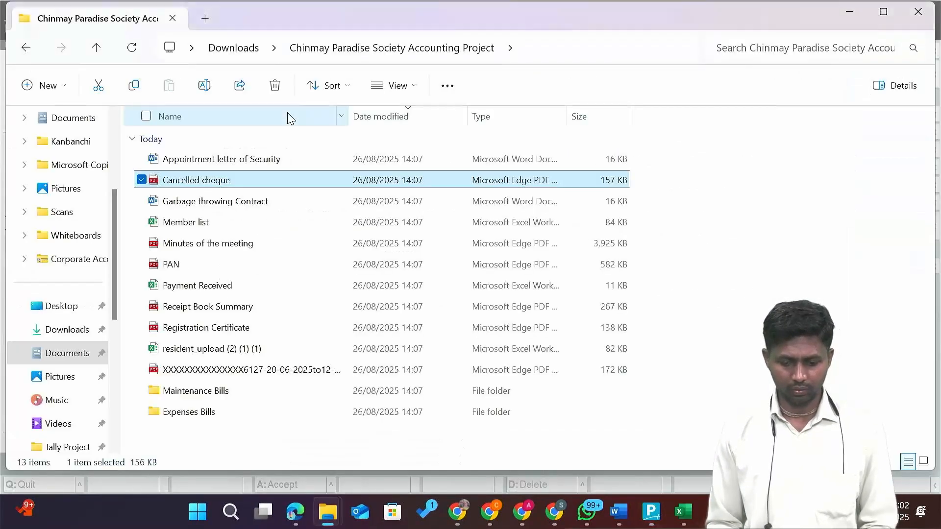
Browse the project folder's files down to the Maintenance Bills folder.
{"action": "key", "text": "Down"}
{"action": "key", "text": "Down"}
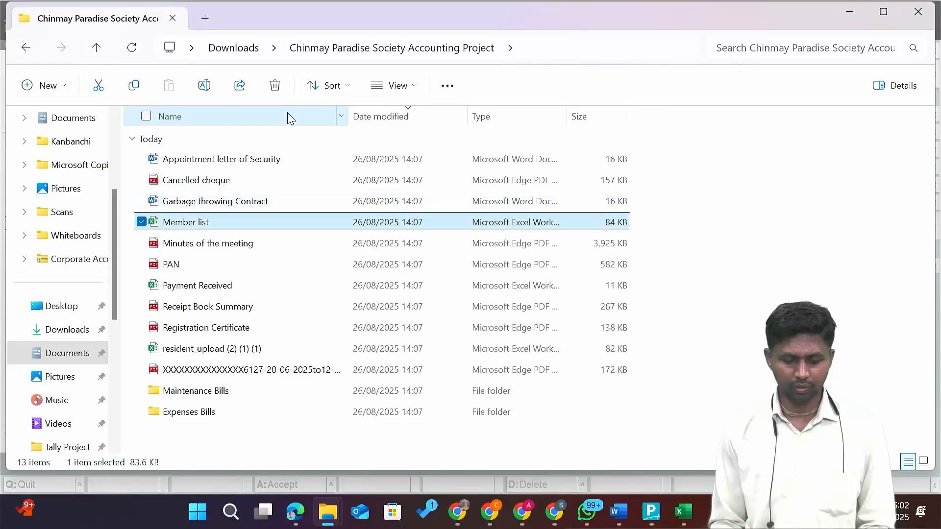
{"action": "key", "text": "Down"}
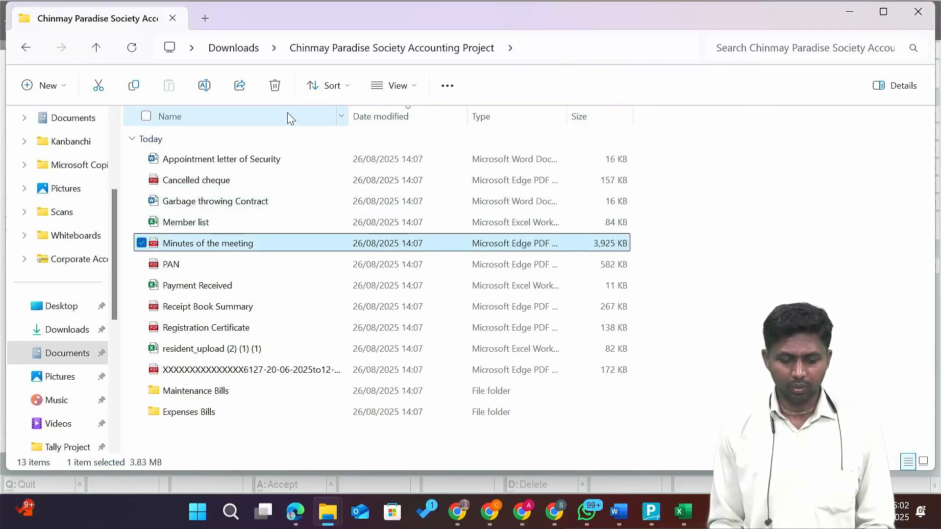
{"action": "key", "text": "Down"}
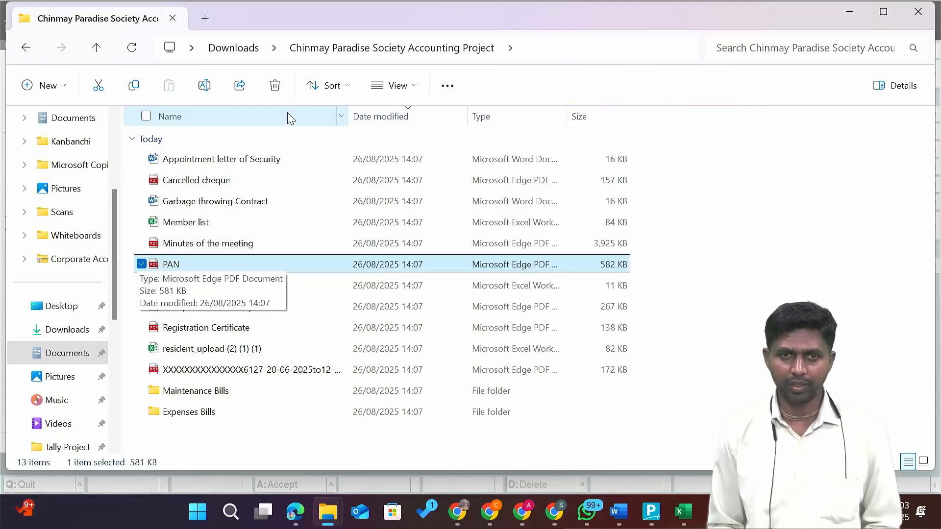
{"action": "key", "text": "Down"}
{"action": "key", "text": "Down"}
{"action": "key", "text": "Up"}
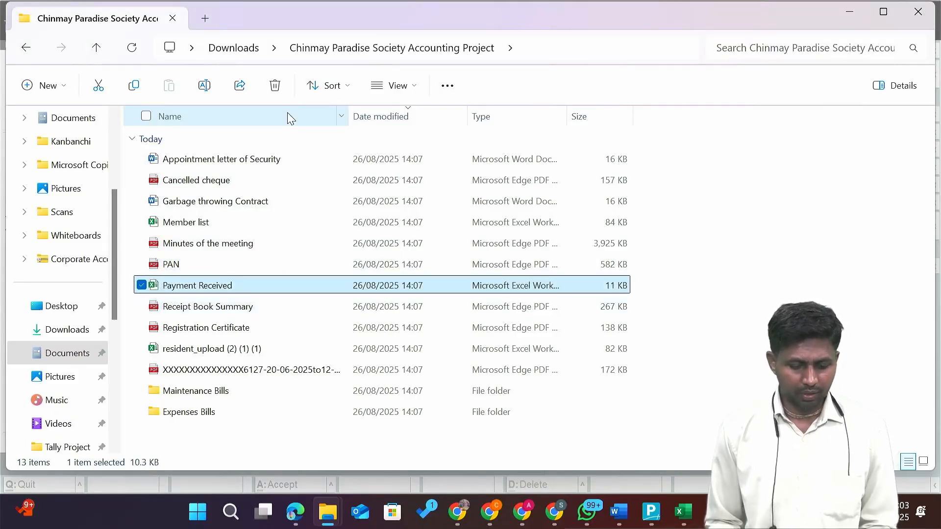
{"action": "key", "text": "Down"}
{"action": "key", "text": "Up"}
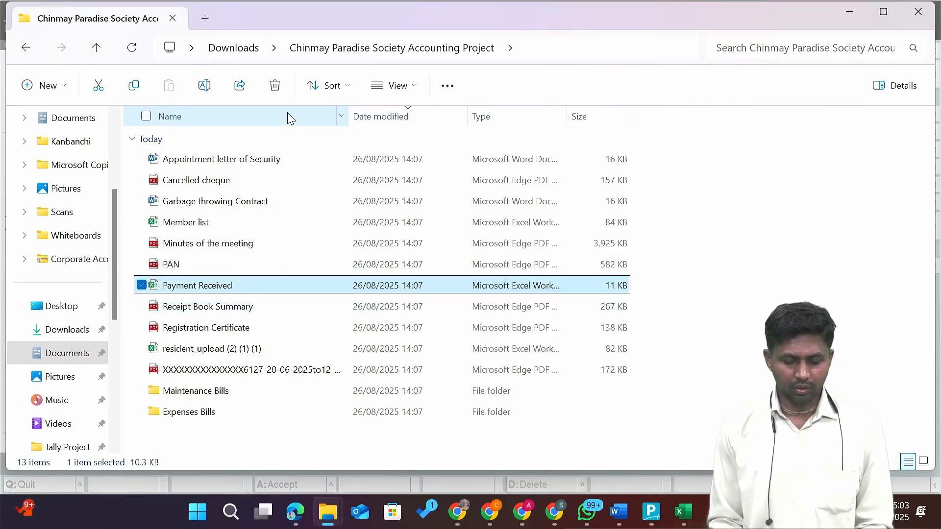
{"action": "key", "text": "Down"}
{"action": "key", "text": "Down"}
{"action": "key", "text": "Up"}
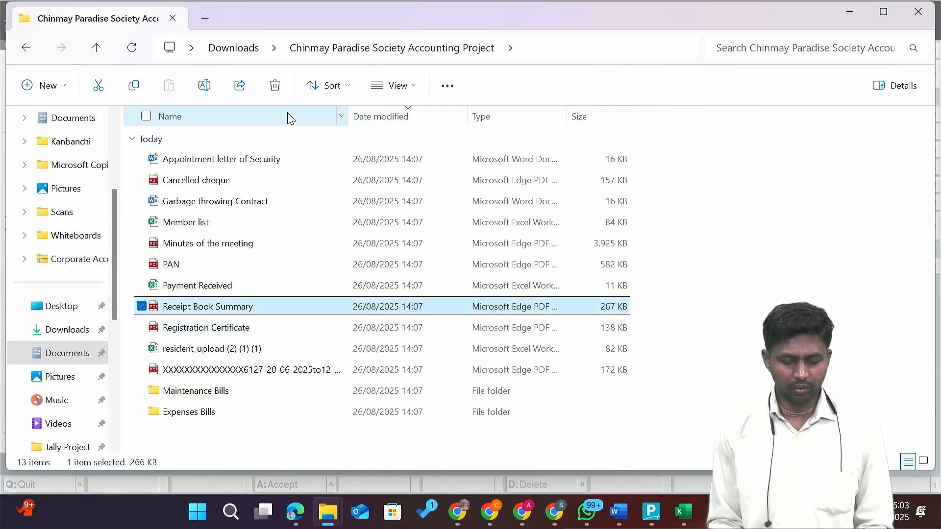
{"action": "key", "text": "Down"}
{"action": "key", "text": "Down"}
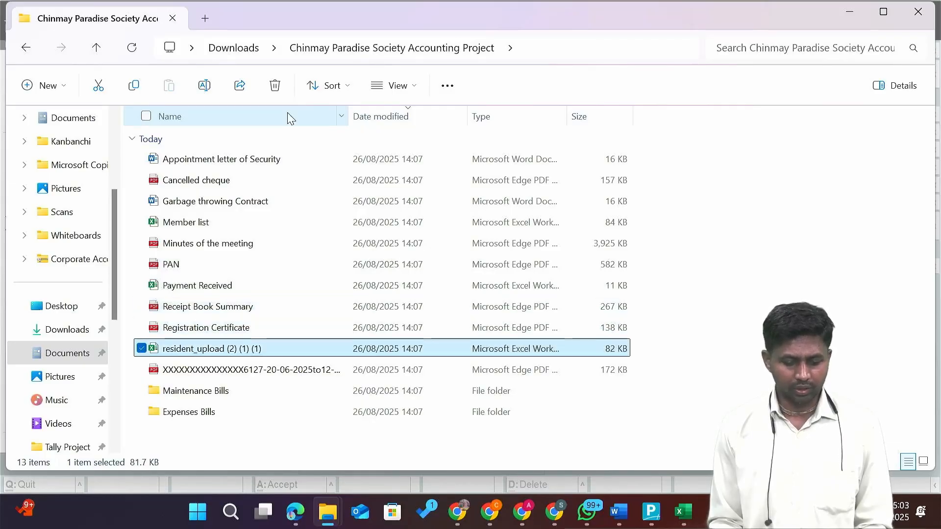
{"action": "key", "text": "Down"}
{"action": "key", "text": "Down"}
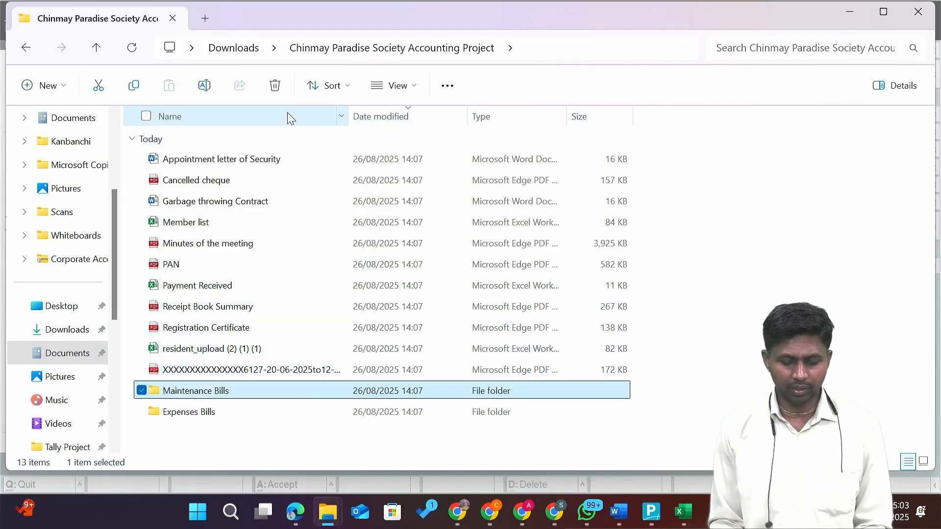
{"action": "key", "text": "Down"}
{"action": "key", "text": "Up"}
{"action": "key", "text": "Down"}
{"action": "key", "text": "Up"}
{"action": "key", "text": "Down"}
{"action": "key", "text": "Up"}
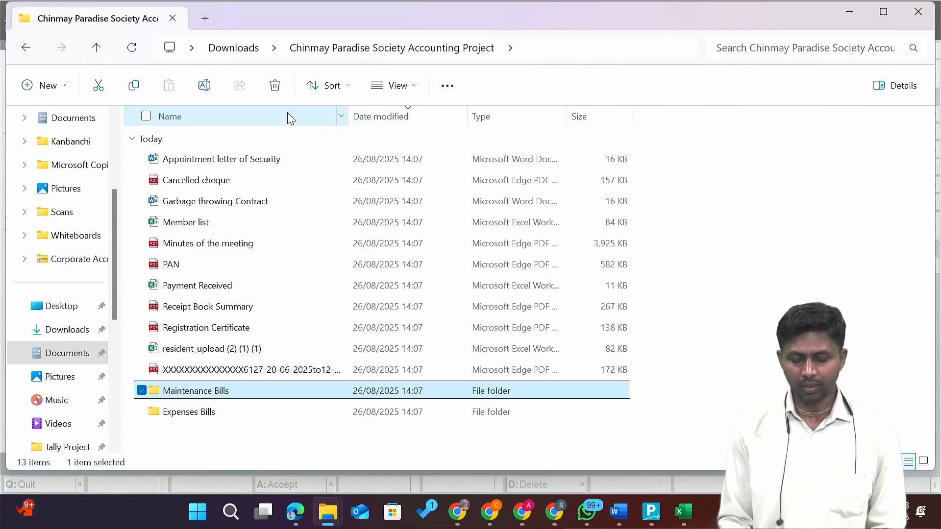
{"action": "key", "text": "Down"}
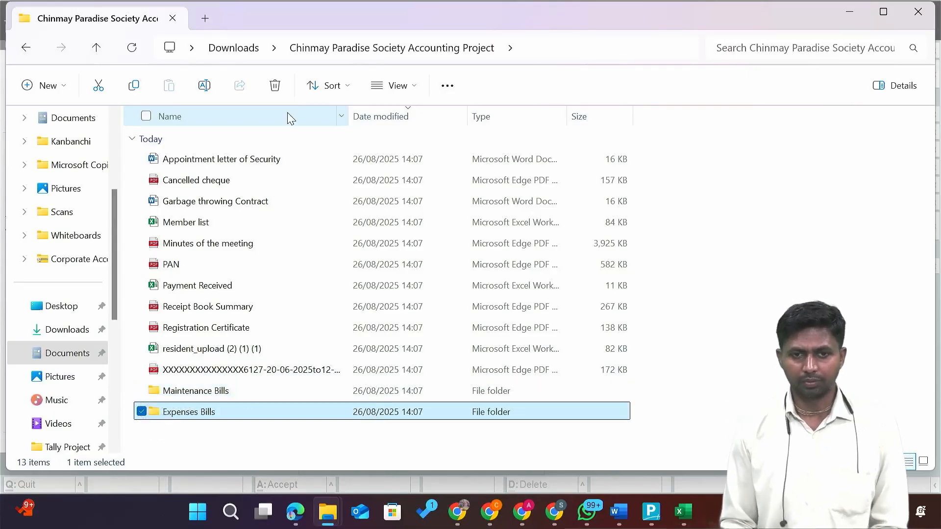
{"action": "key", "text": "Up"}
Open the Maintenance Bills folder and select its 19 flat bill PDFs before returning to Tally.
{"action": "key", "text": "Return"}
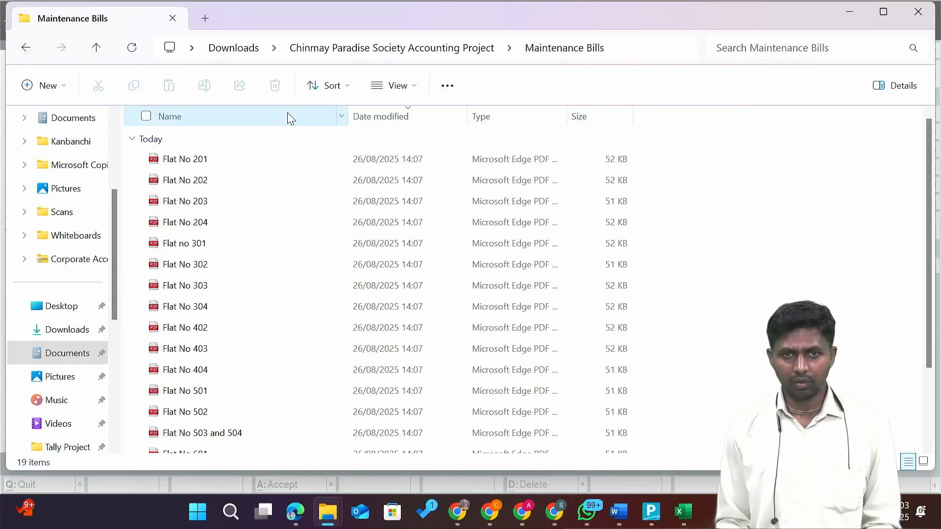
{"action": "key", "text": "Down"}
{"action": "key", "text": "Down"}
{"action": "key", "text": "Down"}
{"action": "key", "text": "Down"}
{"action": "key", "text": "Down"}
{"action": "key", "text": "Down"}
{"action": "key", "text": "Down"}
{"action": "key", "text": "Down"}
{"action": "key", "text": "Down"}
{"action": "key", "text": "Down"}
{"action": "key", "text": "Down"}
{"action": "key", "text": "Down"}
{"action": "key", "text": "Down"}
{"action": "key", "text": "Down"}
{"action": "key", "text": "Down"}
{"action": "key", "text": "Down"}
{"action": "key", "text": "Down"}
{"action": "key", "text": "Down"}
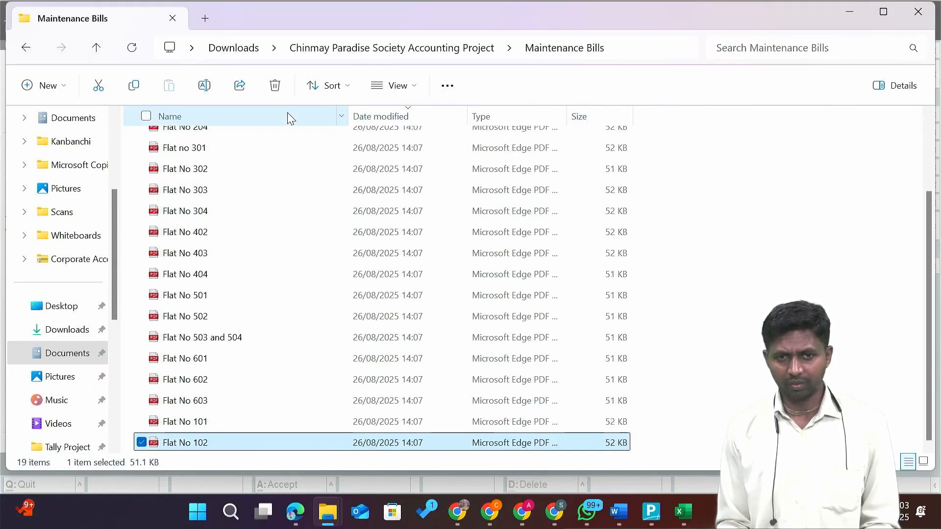
{"action": "key", "text": "Up"}
{"action": "key", "text": "Up"}
{"action": "key", "text": "Up"}
{"action": "key", "text": "Up"}
{"action": "key", "text": "Up"}
{"action": "key", "text": "Up"}
{"action": "key", "text": "Up"}
{"action": "key", "text": "ctrl+a"}
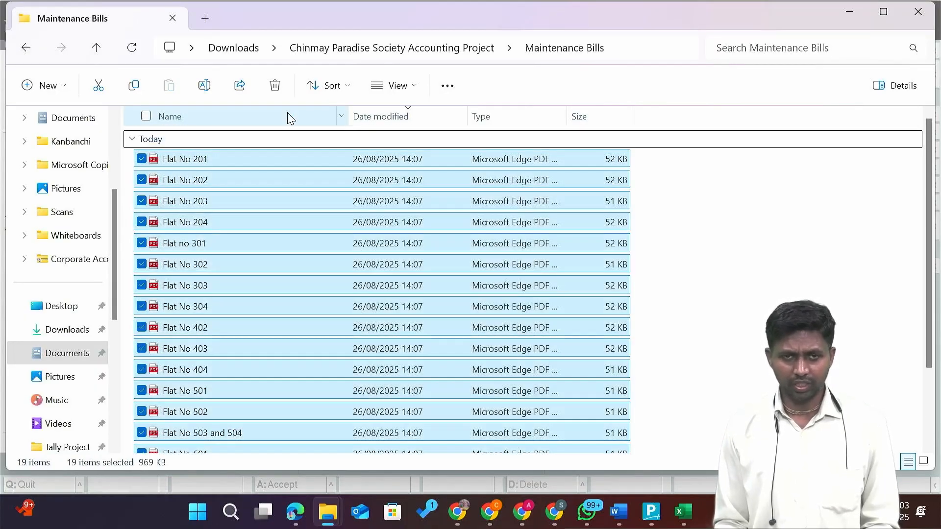
{"action": "key", "text": "Home"}
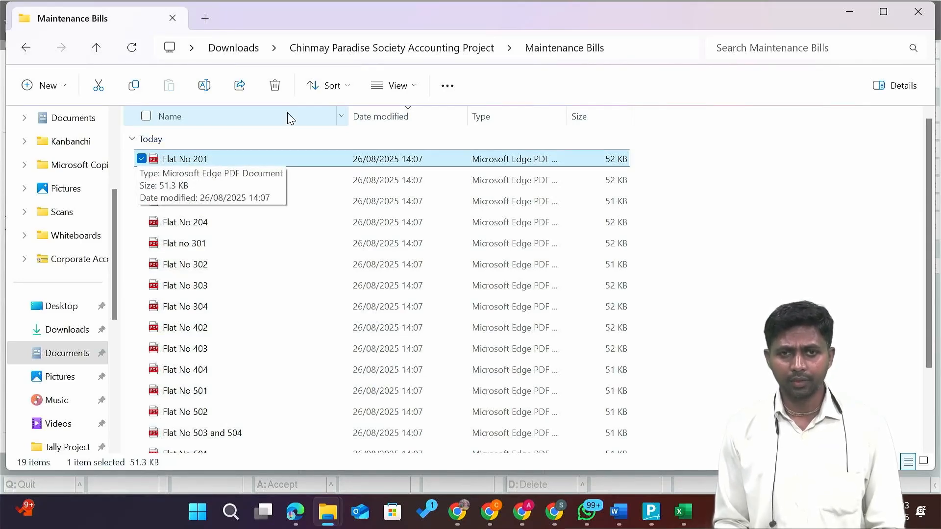
{"action": "key", "text": "alt+Tab"}
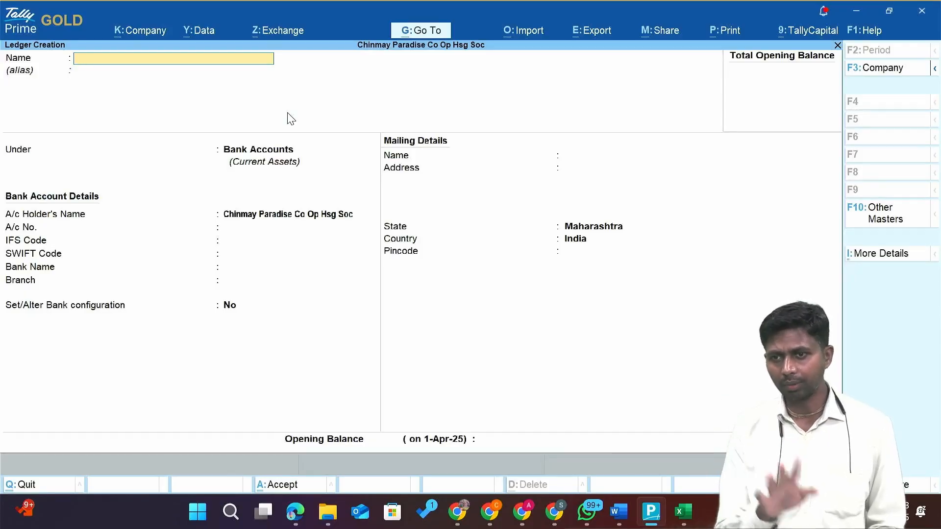
Leave ledger creation and open voucher No. 1 as a Journal voucher via F7.
{"action": "key", "text": "Escape"}
{"action": "key", "text": "Escape"}
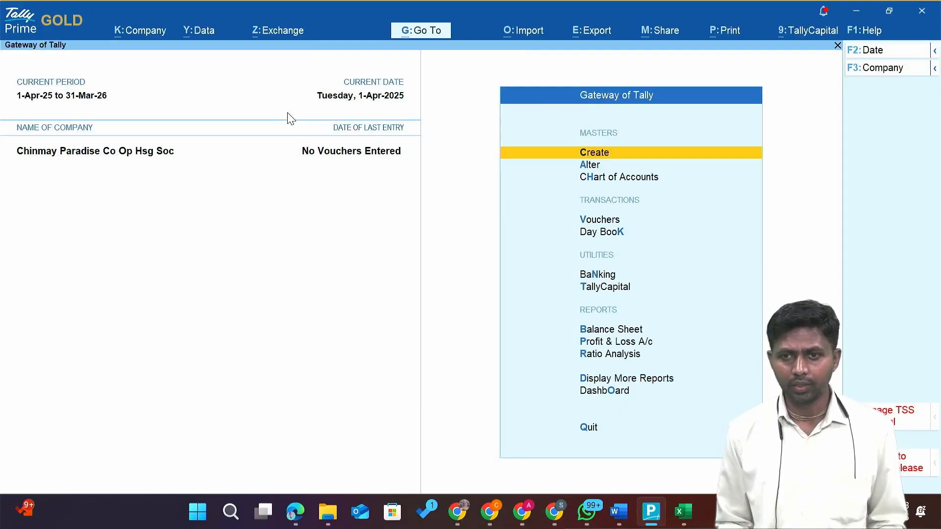
{"action": "key", "text": "Down"}
{"action": "key", "text": "Down"}
{"action": "key", "text": "Down"}
{"action": "key", "text": "Return"}
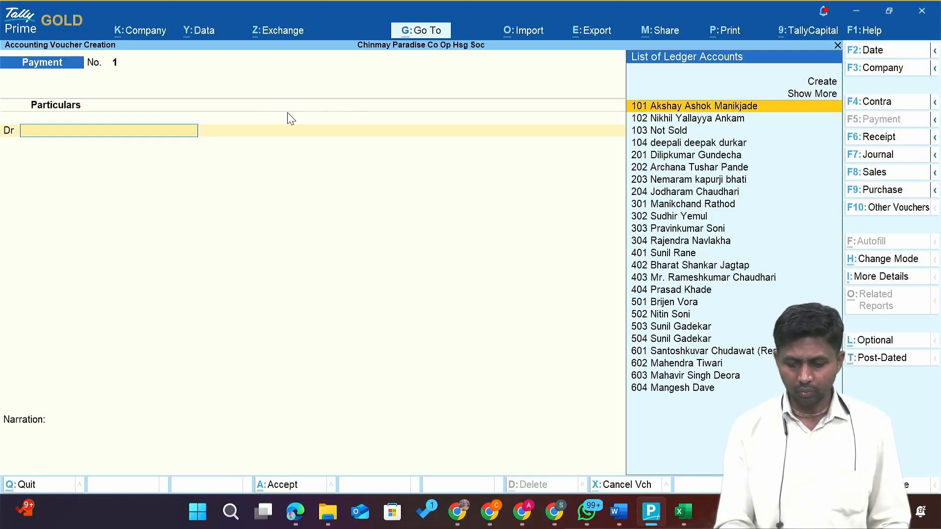
{"action": "key", "text": "F7"}
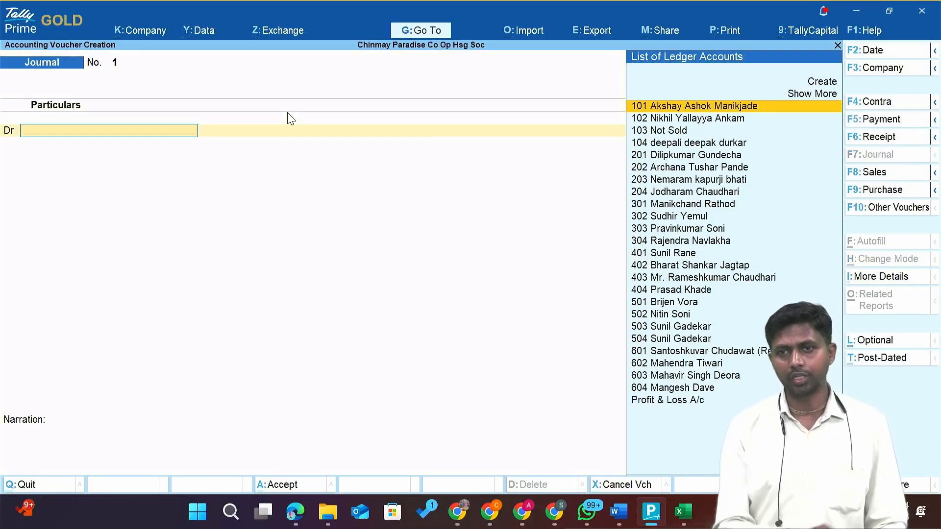
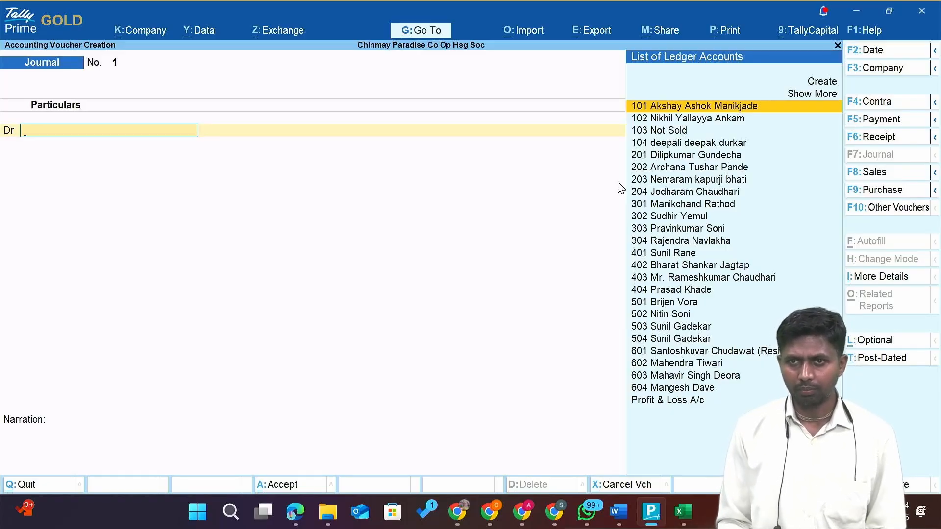
Select the flat 101 member ledger as the first debit account in Journal voucher No. 1.
{"action": "key", "text": "Down"}
{"action": "key", "text": "Down"}
{"action": "key", "text": "Down"}
{"action": "key", "text": "Down"}
{"action": "key", "text": "Down"}
{"action": "key", "text": "Down"}
{"action": "key", "text": "Down"}
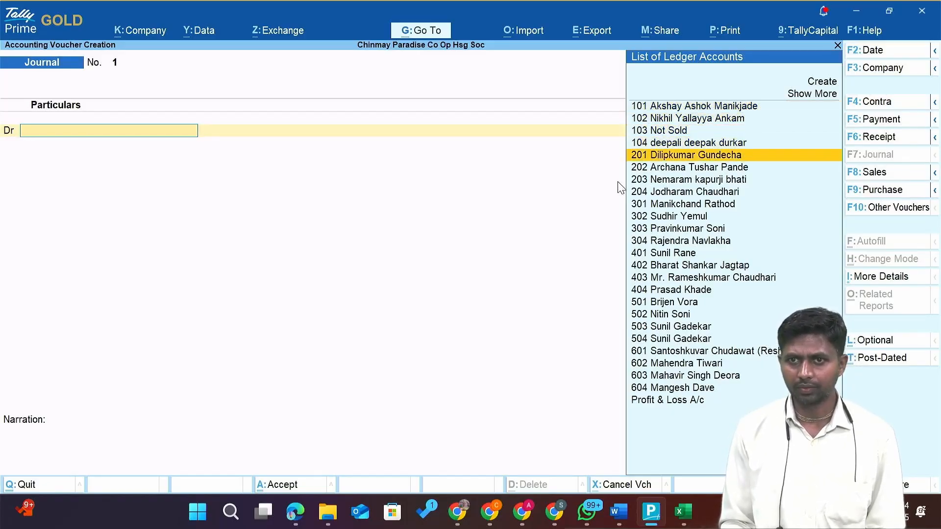
{"action": "key", "text": "Up"}
{"action": "key", "text": "Up"}
{"action": "key", "text": "Up"}
{"action": "key", "text": "Up"}
{"action": "key", "text": "Up"}
{"action": "key", "text": "Up"}
{"action": "key", "text": "Up"}
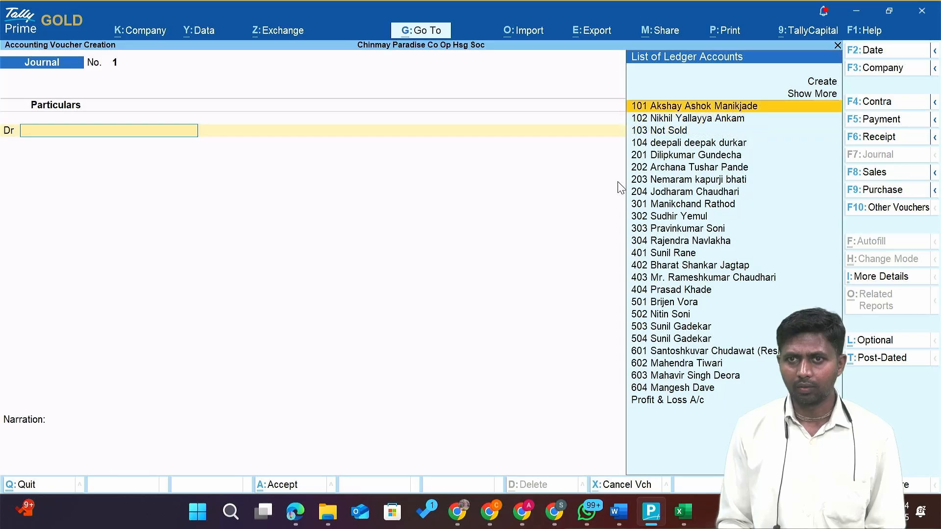
{"action": "key", "text": "Return"}
{"action": "key", "text": "alt+Tab"}
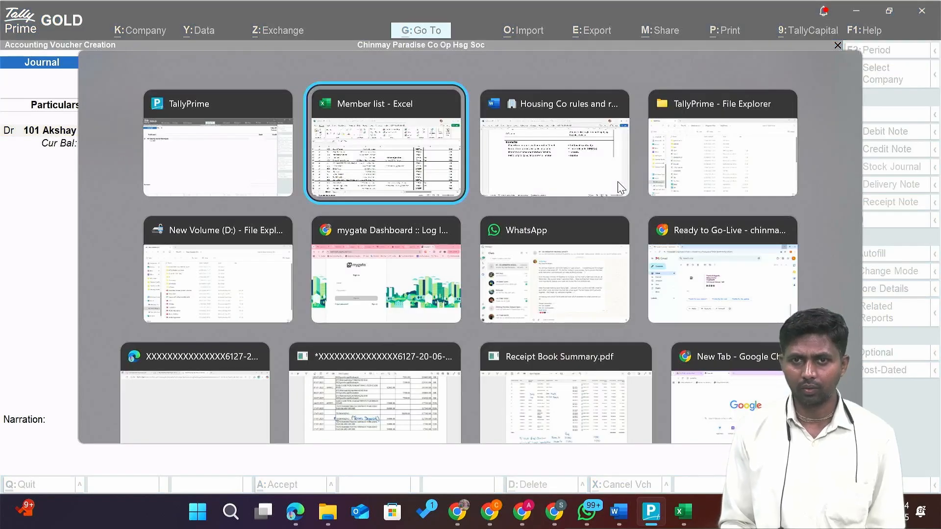
{"action": "key", "text": "Right"}
{"action": "key", "text": "Right"}
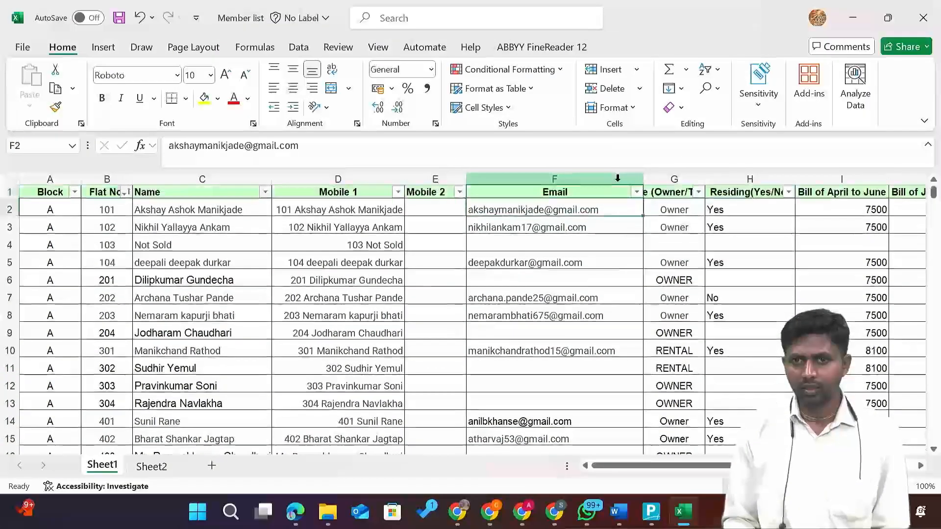
{"action": "key", "text": "Down"}
{"action": "key", "text": "Right"}
{"action": "key", "text": "Right"}
{"action": "key", "text": "Up"}
{"action": "key", "text": "Left"}
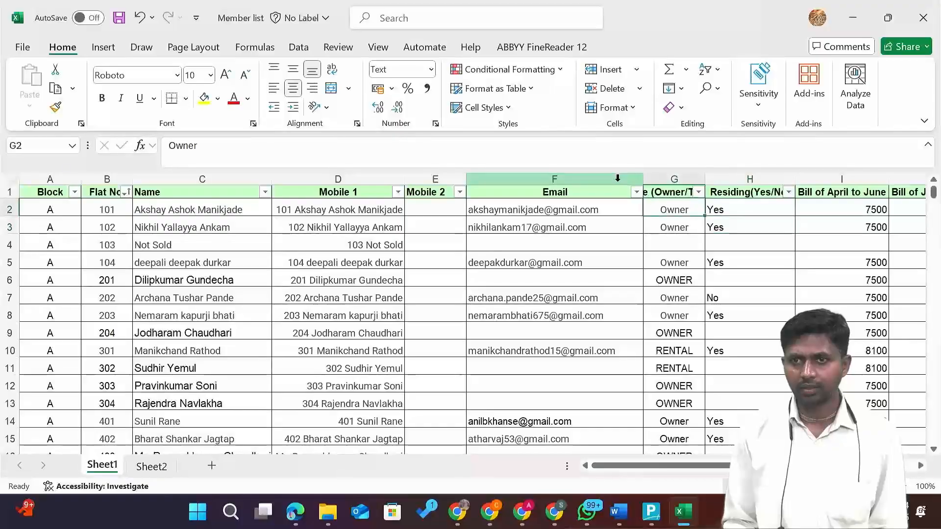
{"action": "key", "text": "Down"}
{"action": "key", "text": "Down"}
{"action": "key", "text": "Up"}
{"action": "key", "text": "Up"}
{"action": "key", "text": "Down"}
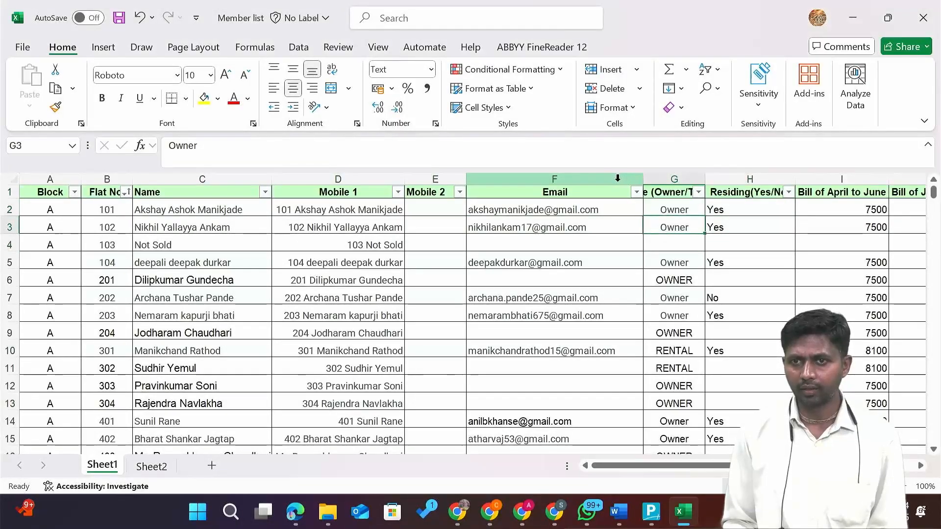
{"action": "key", "text": "Down"}
{"action": "key", "text": "Up"}
{"action": "key", "text": "Up"}
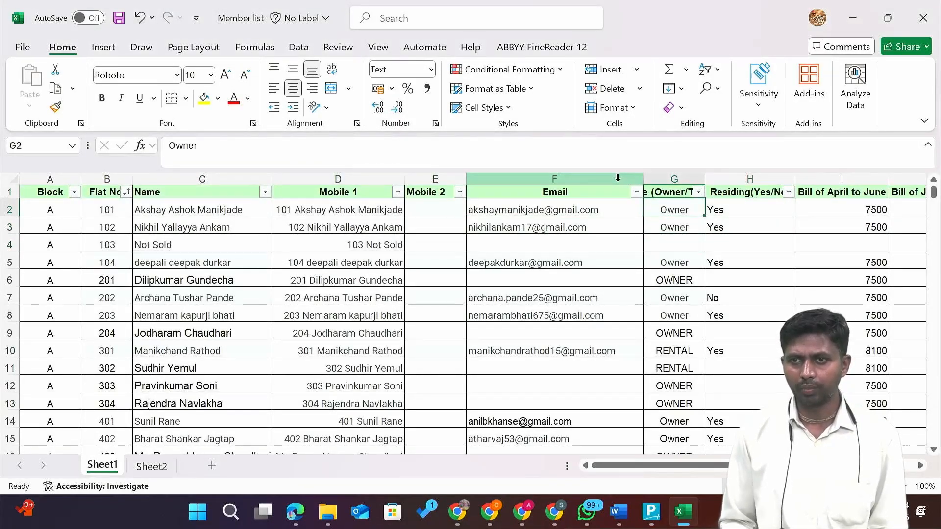
{"action": "key", "text": "Right"}
{"action": "key", "text": "Right"}
{"action": "key", "text": "Right"}
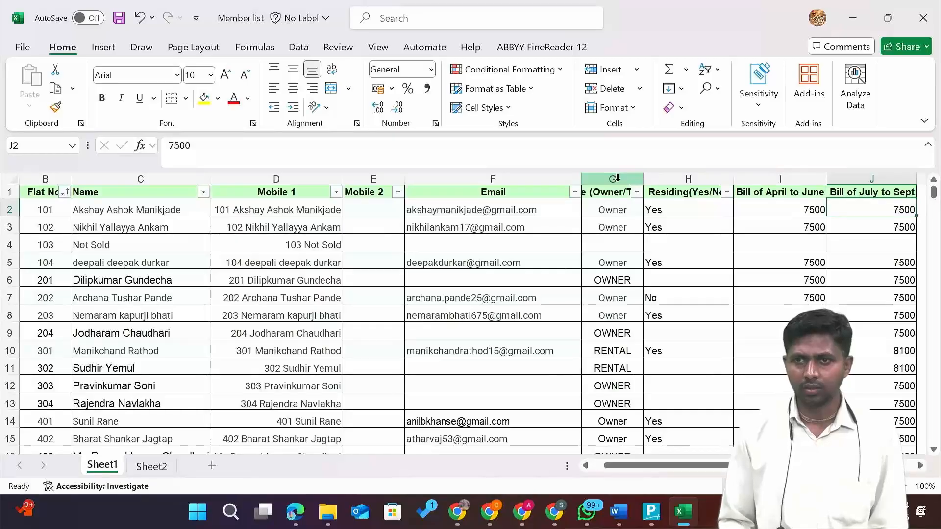
{"action": "key", "text": "Right"}
{"action": "key", "text": "Right"}
{"action": "key", "text": "Right"}
{"action": "key", "text": "Left"}
{"action": "key", "text": "Left"}
{"action": "key", "text": "Left"}
{"action": "key", "text": "Left"}
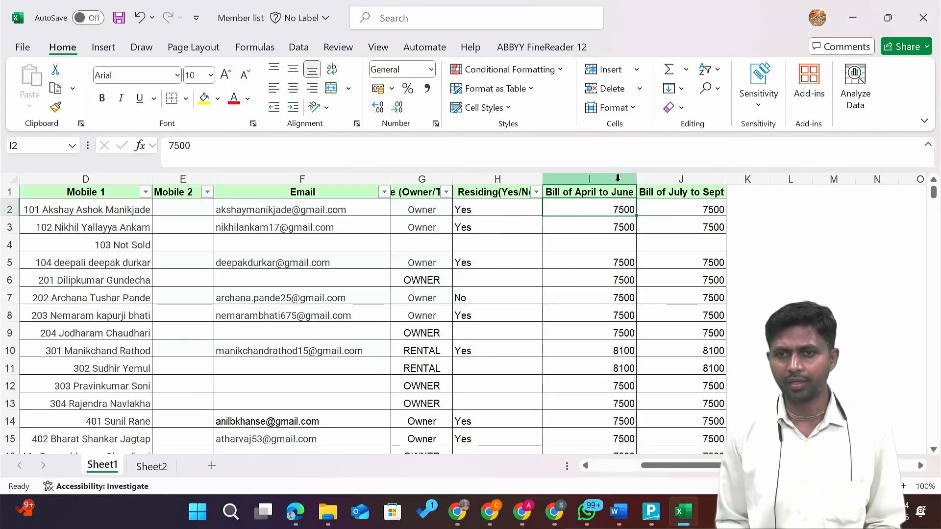
{"action": "key", "text": "Down"}
{"action": "key", "text": "Down"}
{"action": "key", "text": "Down"}
{"action": "key", "text": "Down"}
{"action": "key", "text": "Down"}
{"action": "key", "text": "Down"}
{"action": "key", "text": "Down"}
{"action": "key", "text": "Down"}
{"action": "key", "text": "Down"}
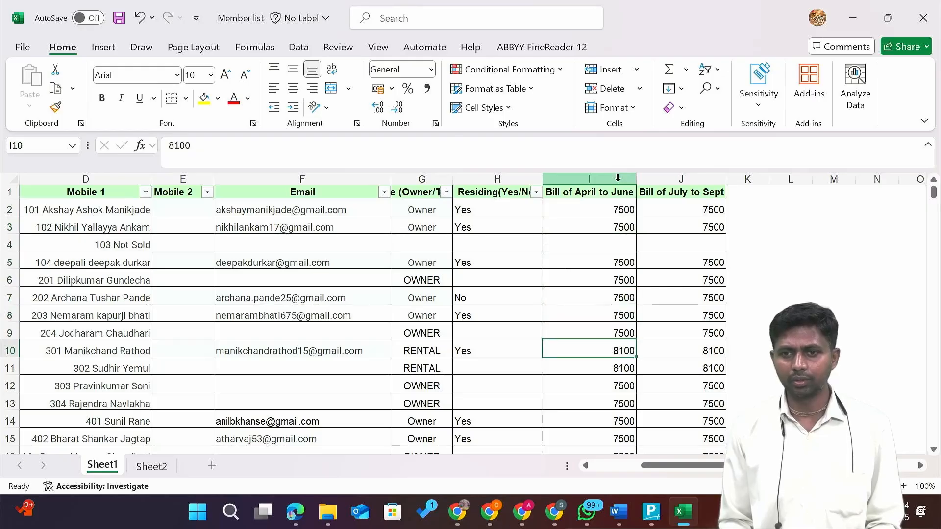
{"action": "key", "text": "Up"}
{"action": "key", "text": "Up"}
{"action": "key", "text": "Up"}
{"action": "key", "text": "Up"}
{"action": "key", "text": "Up"}
{"action": "key", "text": "Up"}
{"action": "key", "text": "Up"}
{"action": "key", "text": "Up"}
{"action": "key", "text": "Up"}
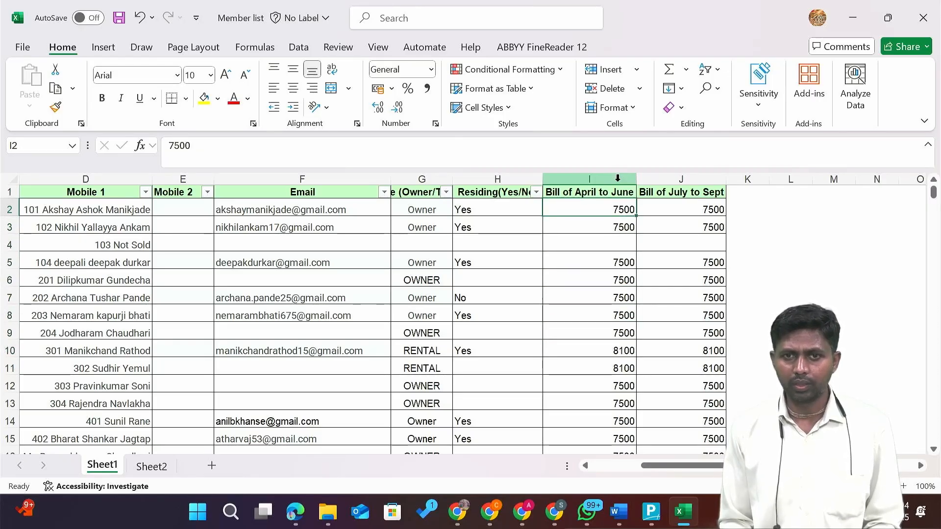
{"action": "key", "text": "Left"}
{"action": "key", "text": "Left"}
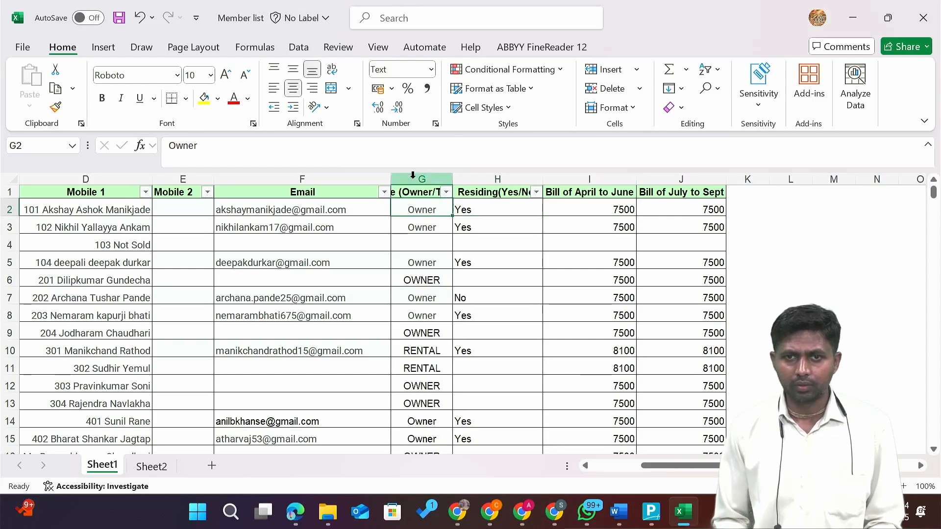
{"action": "scroll", "coordinate": [334, 288], "scroll_direction": "down", "scroll_amount": 1, "text": "ctrl"}
{"action": "scroll", "coordinate": [334, 289], "scroll_direction": "down", "scroll_amount": 1, "text": "ctrl"}
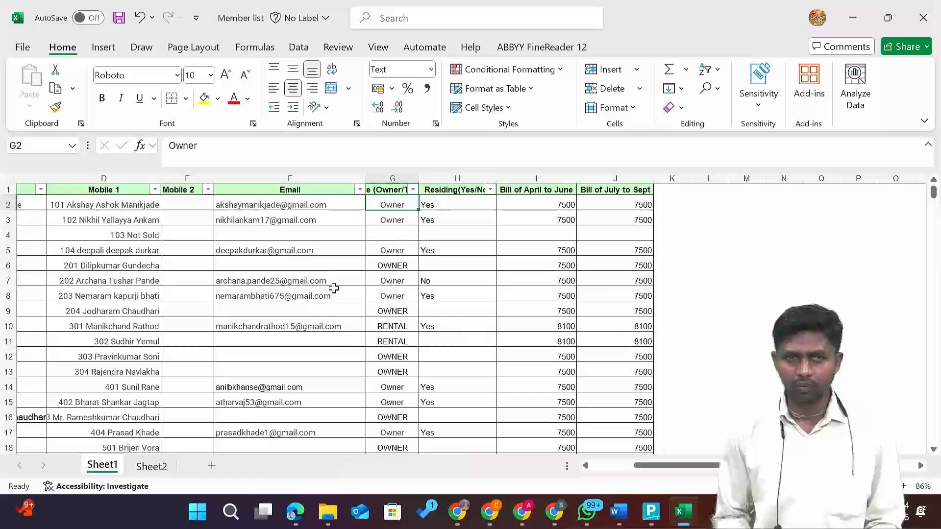
{"action": "scroll", "coordinate": [334, 289], "scroll_direction": "left", "scroll_amount": 2}
{"action": "scroll", "coordinate": [334, 288], "scroll_direction": "left", "scroll_amount": 3}
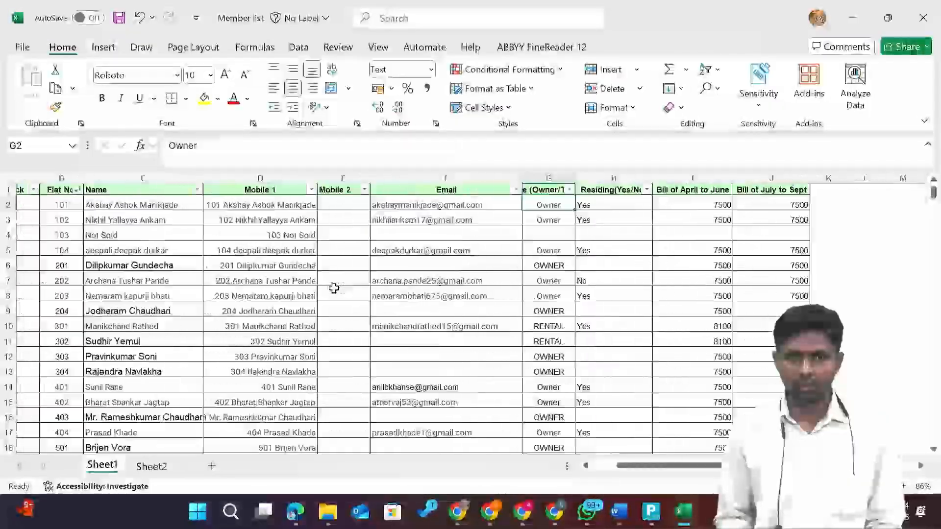
{"action": "scroll", "coordinate": [334, 288], "scroll_direction": "right", "scroll_amount": 2}
{"action": "scroll", "coordinate": [333, 288], "scroll_direction": "up", "scroll_amount": 3, "text": "ctrl"}
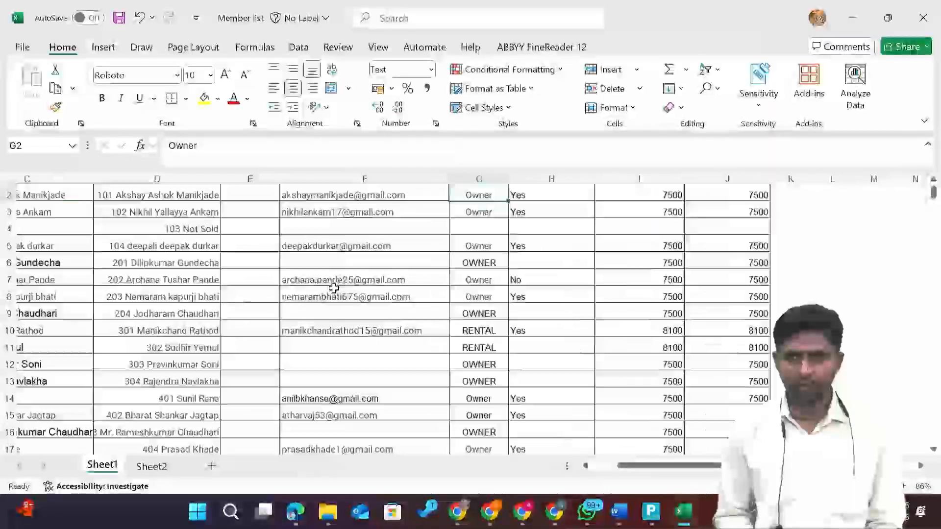
{"action": "scroll", "coordinate": [334, 288], "scroll_direction": "down", "scroll_amount": 2, "text": "ctrl"}
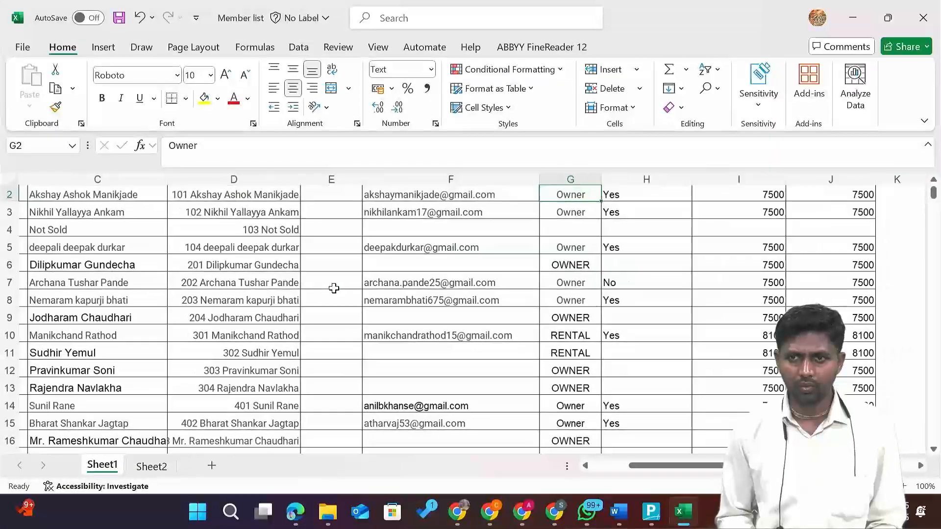
{"action": "scroll", "coordinate": [333, 289], "scroll_direction": "right", "scroll_amount": 3}
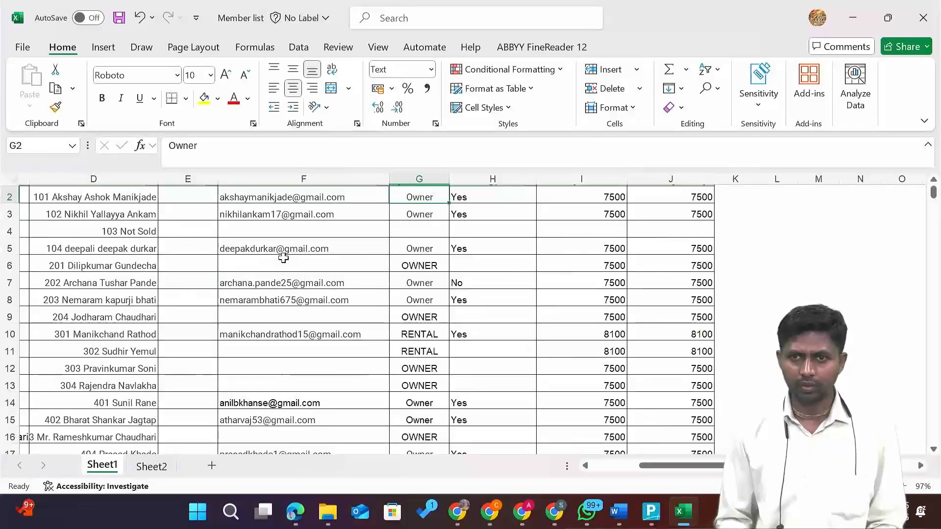
{"action": "left_click", "coordinate": [620, 197]}
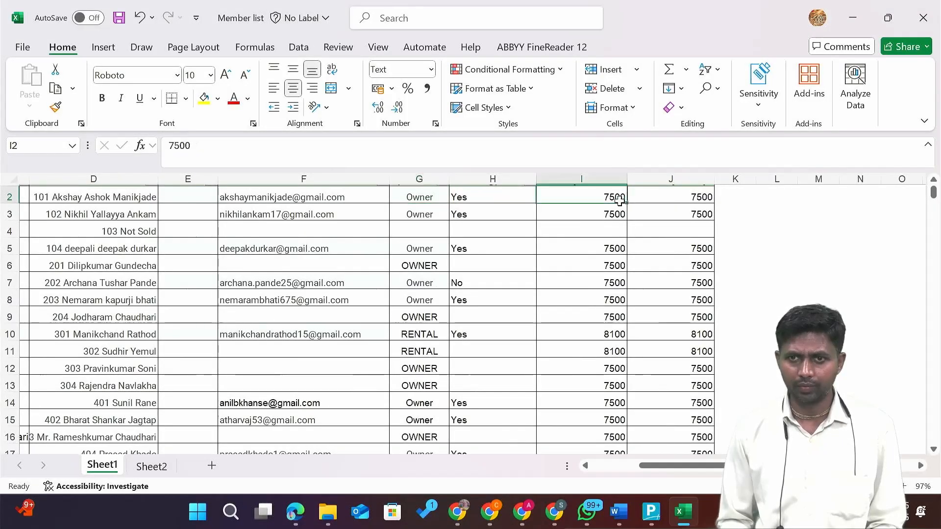
{"action": "key", "text": "alt+Tab"}
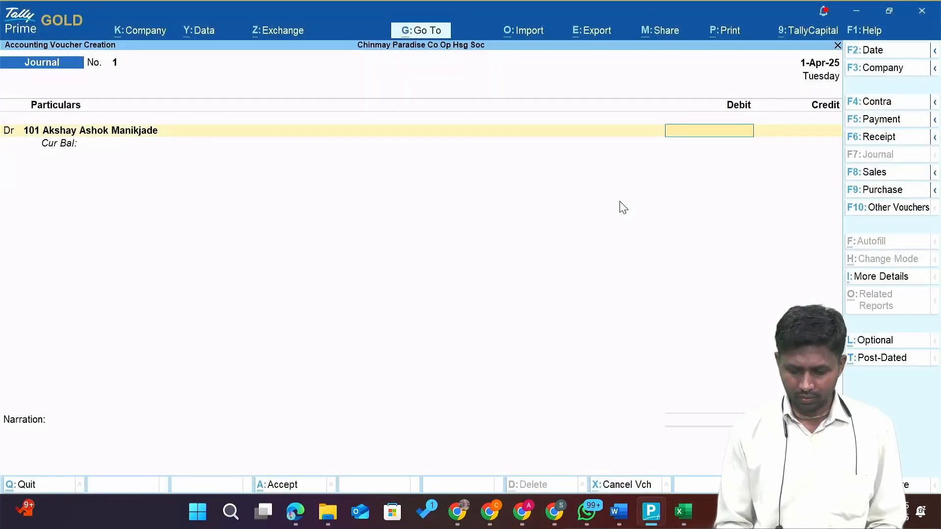
Enter the 7,500 debit for flat 101 as a New Ref bill.
{"action": "type", "text": "7500"}
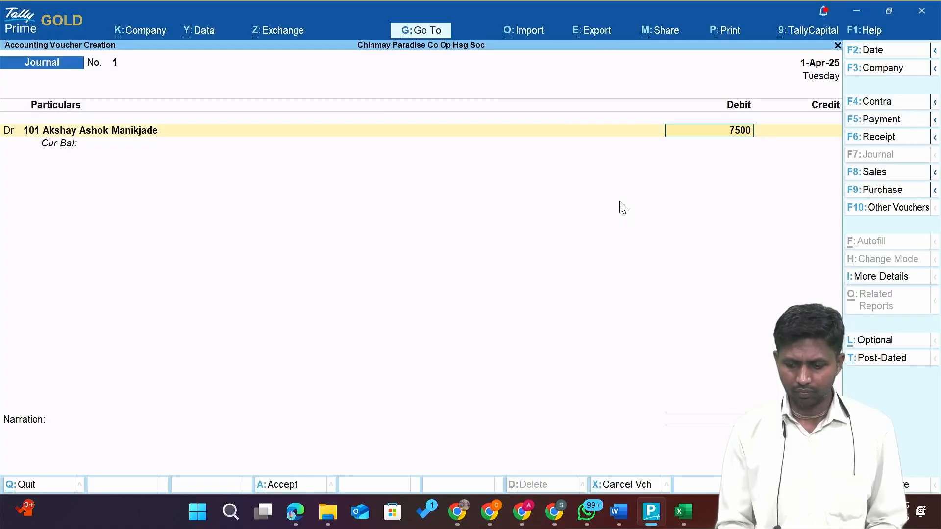
{"action": "key", "text": "Return"}
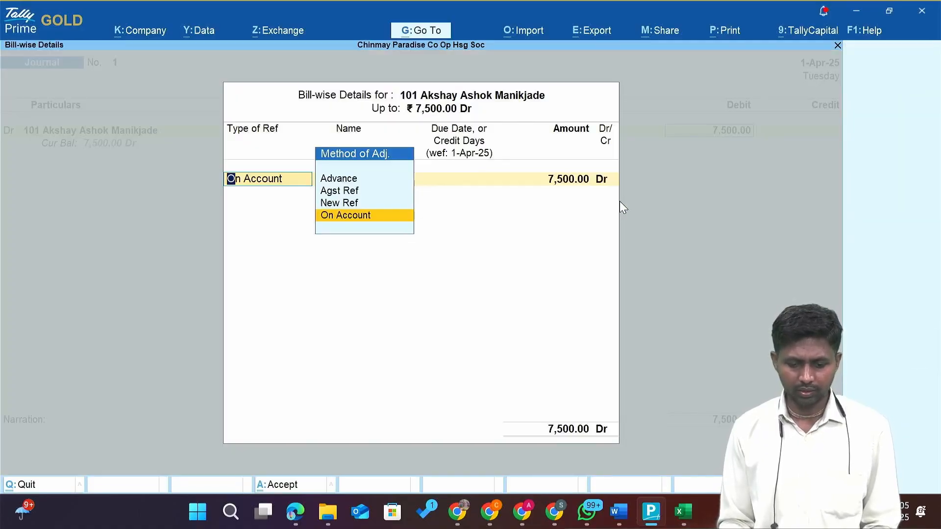
{"action": "key", "text": "Up"}
{"action": "key", "text": "Return"}
{"action": "key", "text": "Return"}
{"action": "key", "text": "Return"}
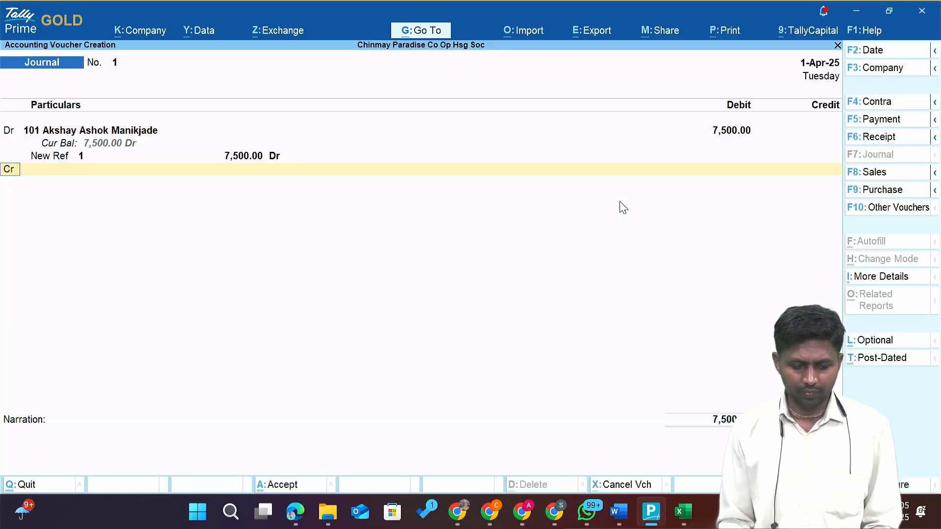
Add a debit line for flat 102 of 7,500 with a New Ref bill.
{"action": "type", "text": "d"}
{"action": "key", "text": "Return"}
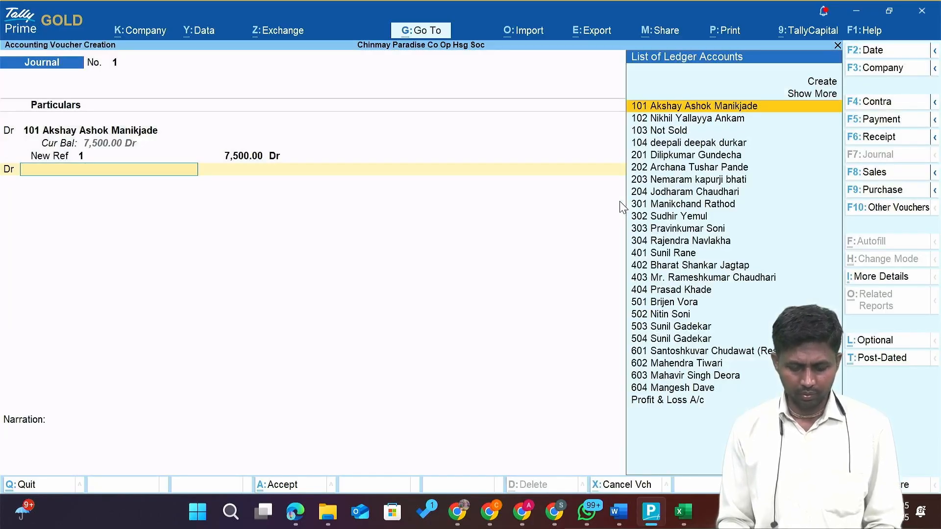
{"action": "type", "text": "102"}
{"action": "key", "text": "Return"}
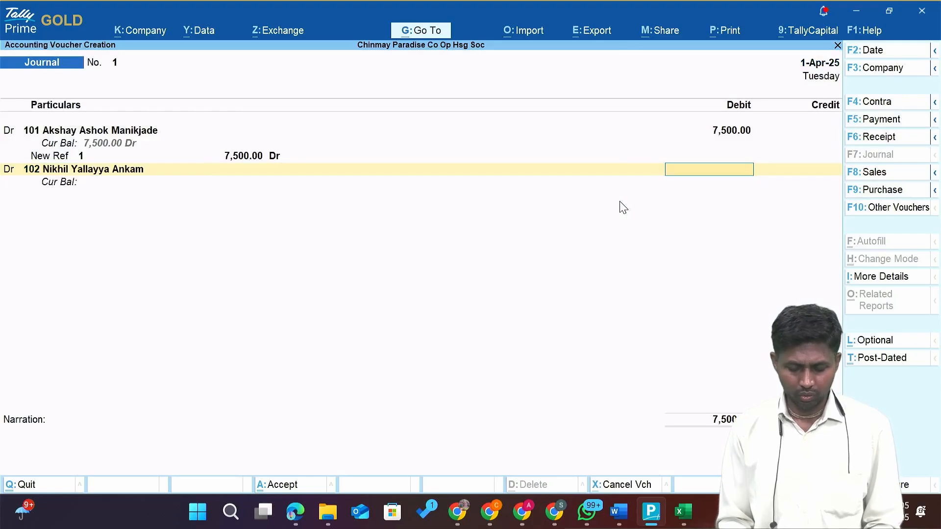
{"action": "key", "text": "alt+Tab"}
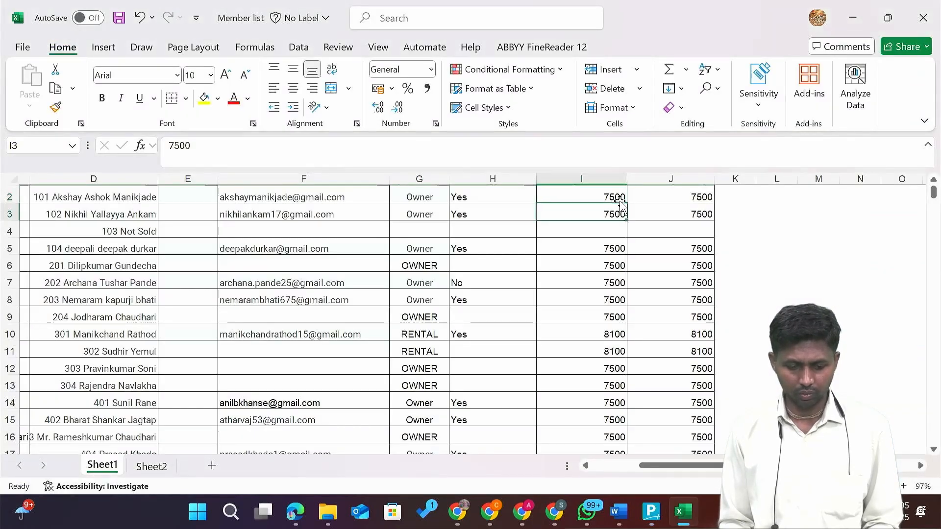
{"action": "key", "text": "alt+Tab"}
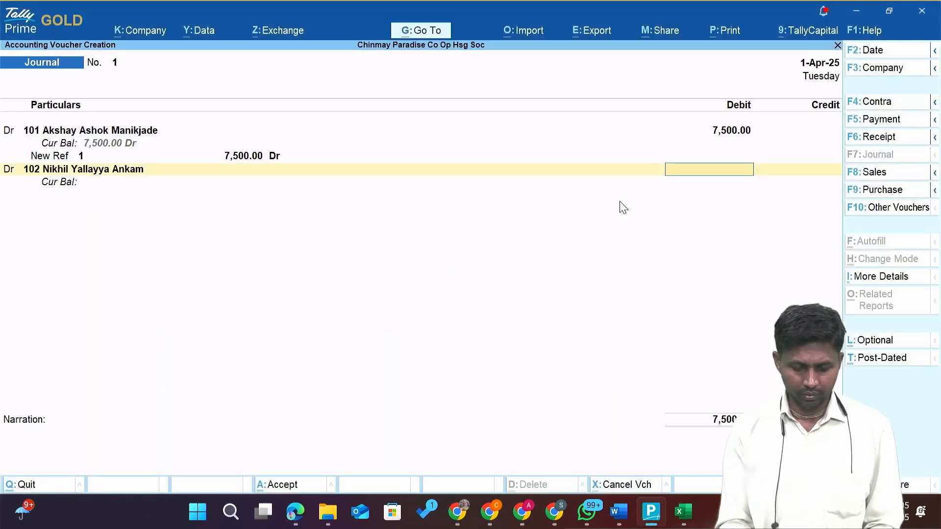
{"action": "type", "text": "7500"}
{"action": "key", "text": "Return"}
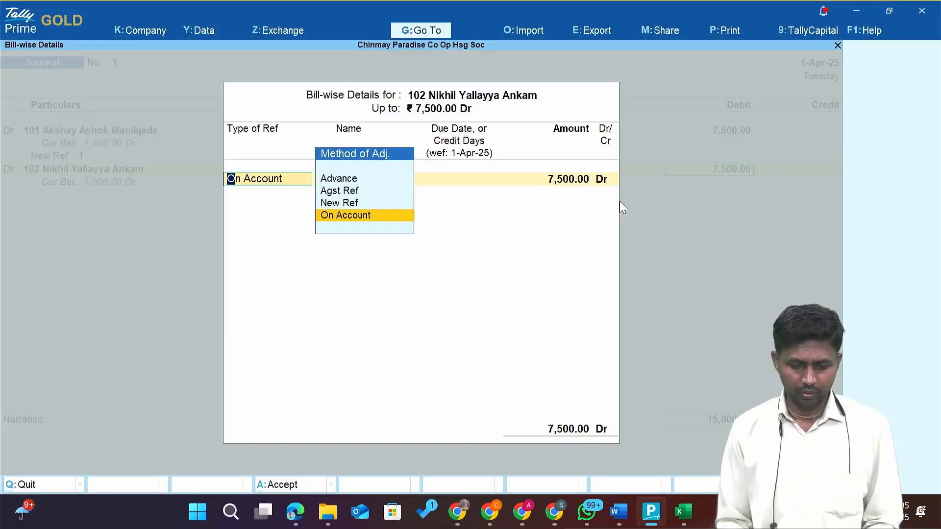
{"action": "key", "text": "Up"}
{"action": "key", "text": "Return"}
{"action": "key", "text": "Return"}
{"action": "key", "text": "Return"}
{"action": "key", "text": "Return"}
{"action": "key", "text": "Return"}
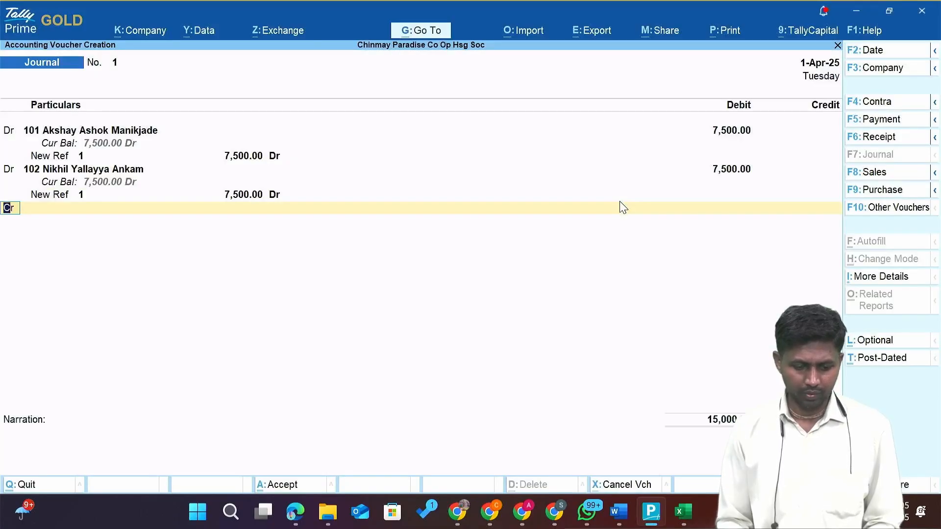
{"action": "key", "text": "Return"}
Debit flat 104's ledger 7,500 with a New Ref bill.
{"action": "key", "text": "alt+Tab"}
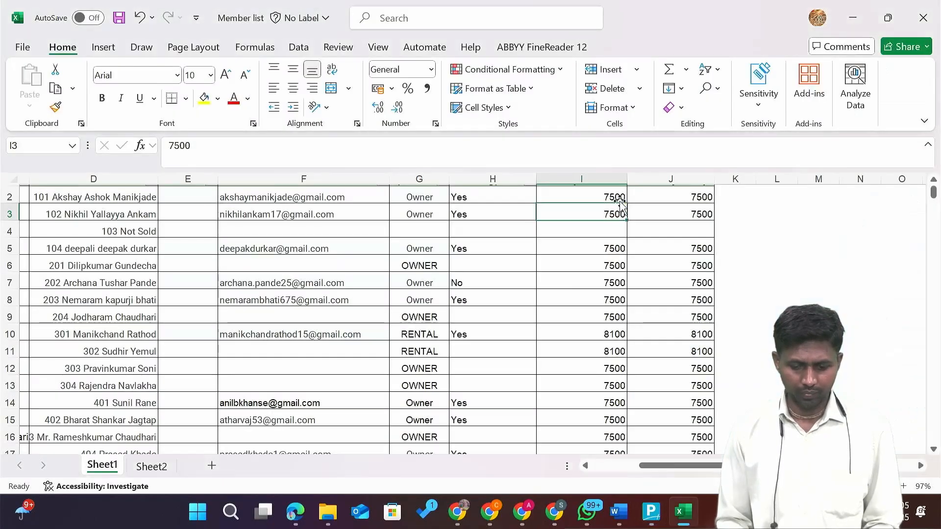
{"action": "key", "text": "Down"}
{"action": "key", "text": "Down"}
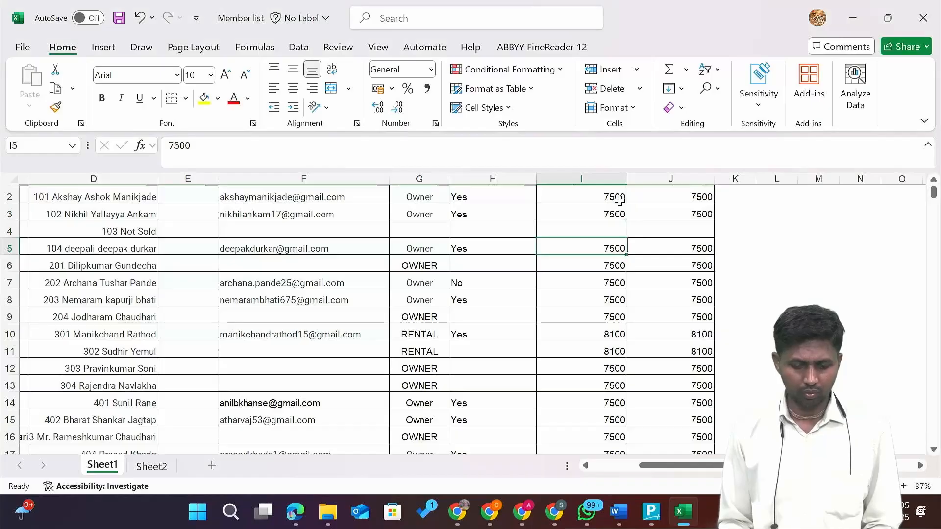
{"action": "key", "text": "alt+Tab"}
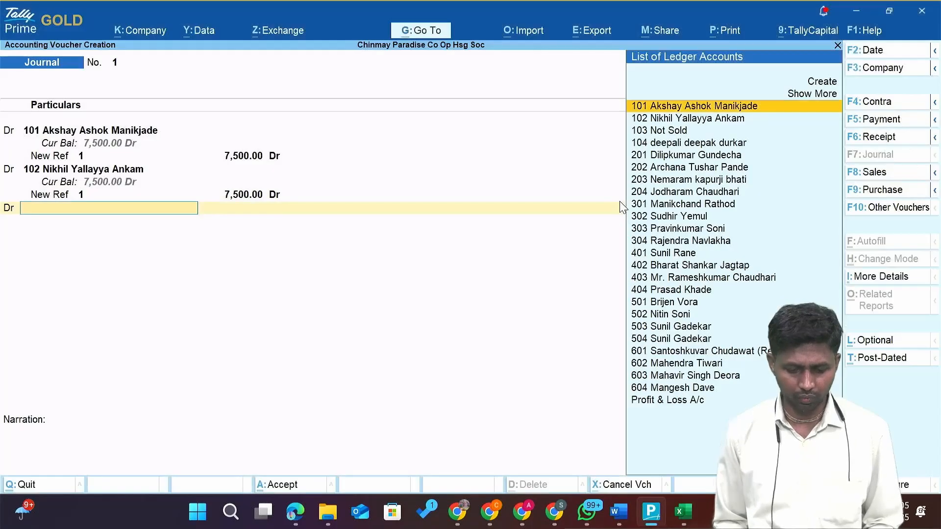
{"action": "type", "text": "104"}
{"action": "key", "text": "Return"}
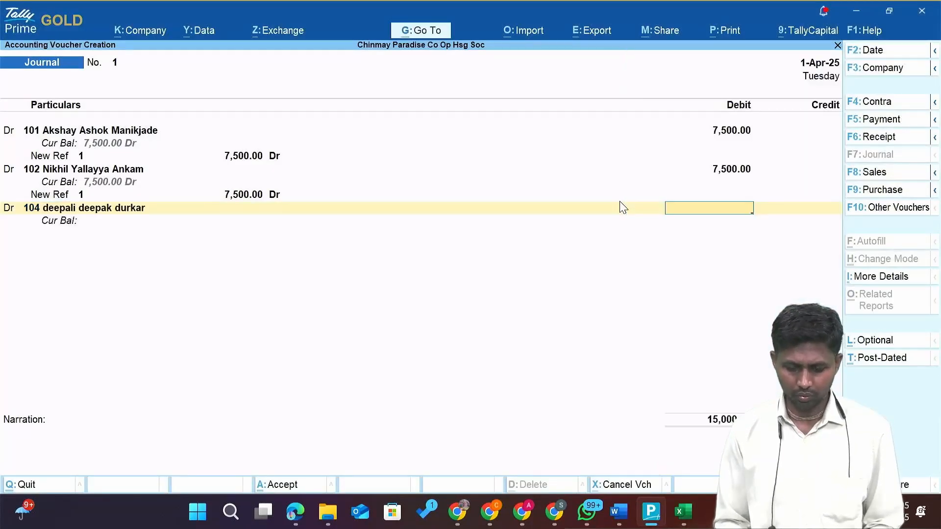
{"action": "type", "text": "7500"}
{"action": "key", "text": "Return"}
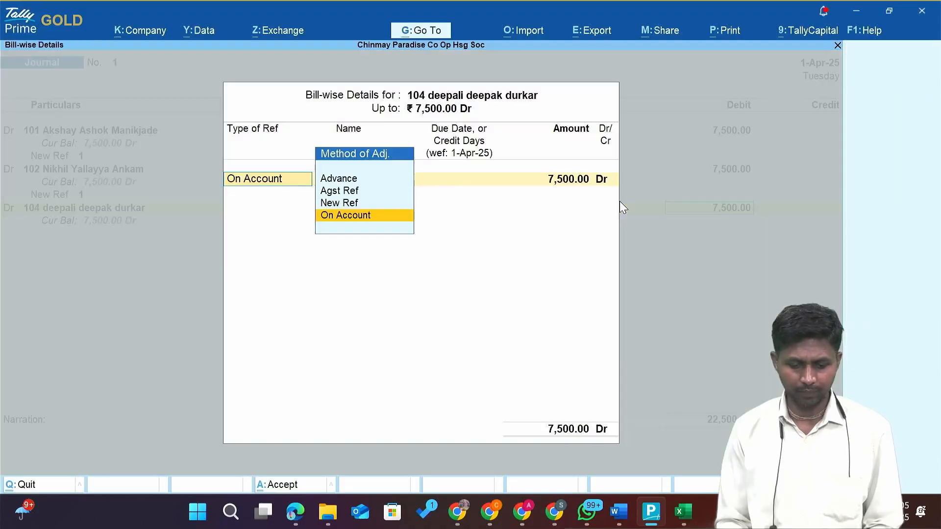
{"action": "key", "text": "Up"}
{"action": "key", "text": "Return"}
{"action": "key", "text": "Return"}
{"action": "key", "text": "Return"}
{"action": "key", "text": "Return"}
{"action": "key", "text": "Return"}
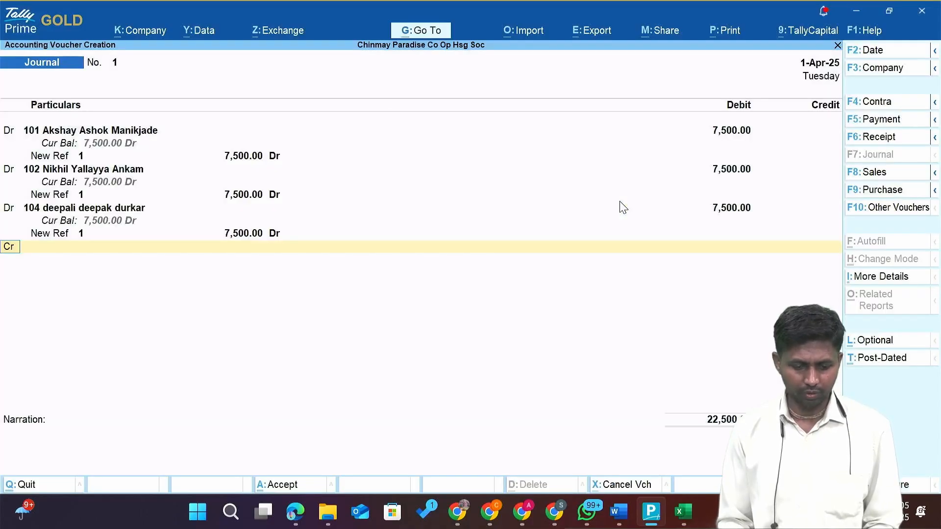
Add a debit line for flat 201 of 7,500 as New Ref 1.
{"action": "key", "text": "alt+Tab"}
{"action": "key", "text": "Down"}
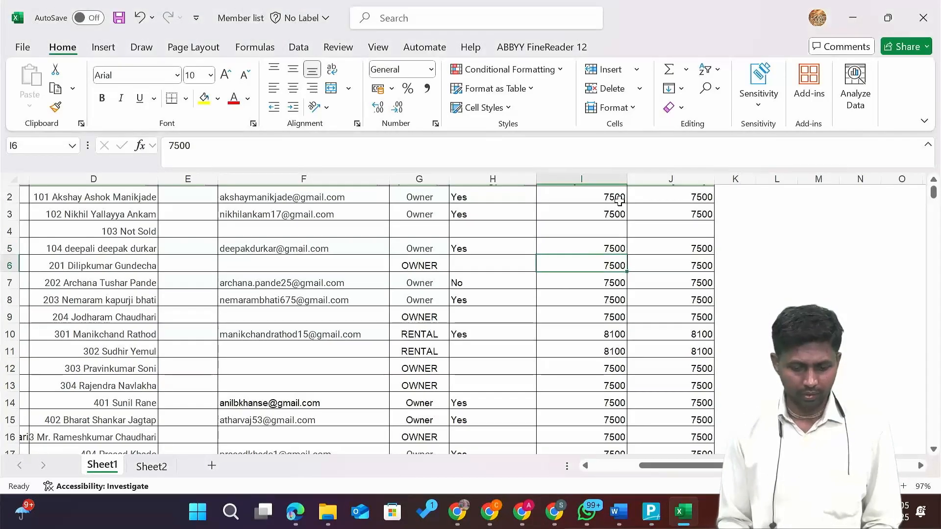
{"action": "key", "text": "alt+Tab"}
{"action": "type", "text": "d"}
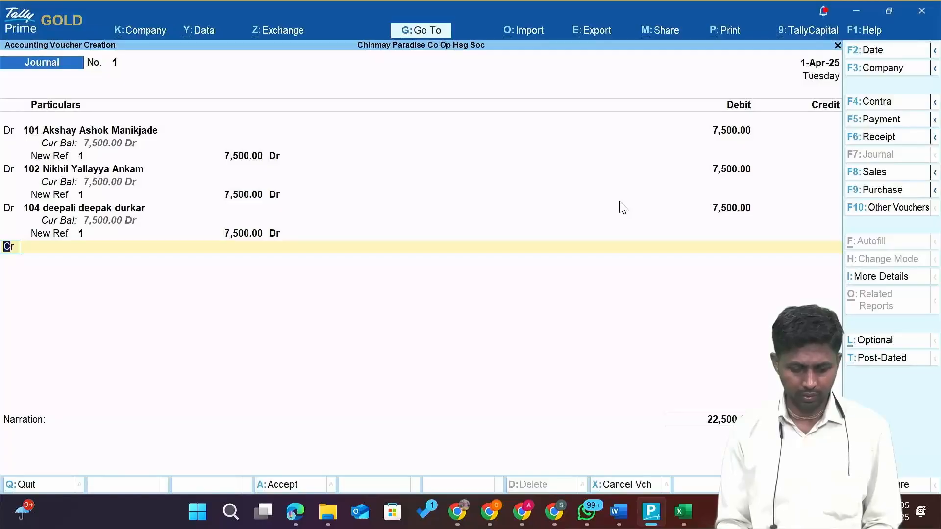
{"action": "key", "text": "Return"}
{"action": "type", "text": "201"}
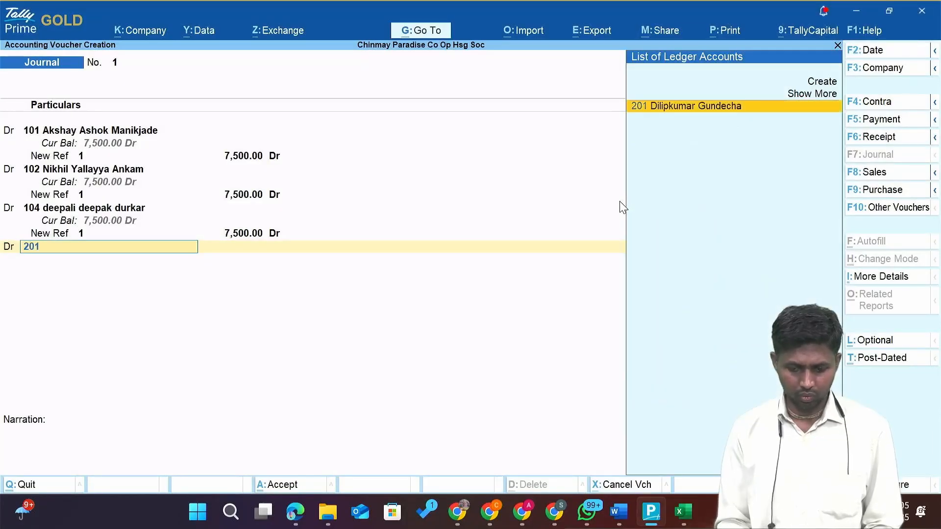
{"action": "key", "text": "Return"}
{"action": "type", "text": "7,500"}
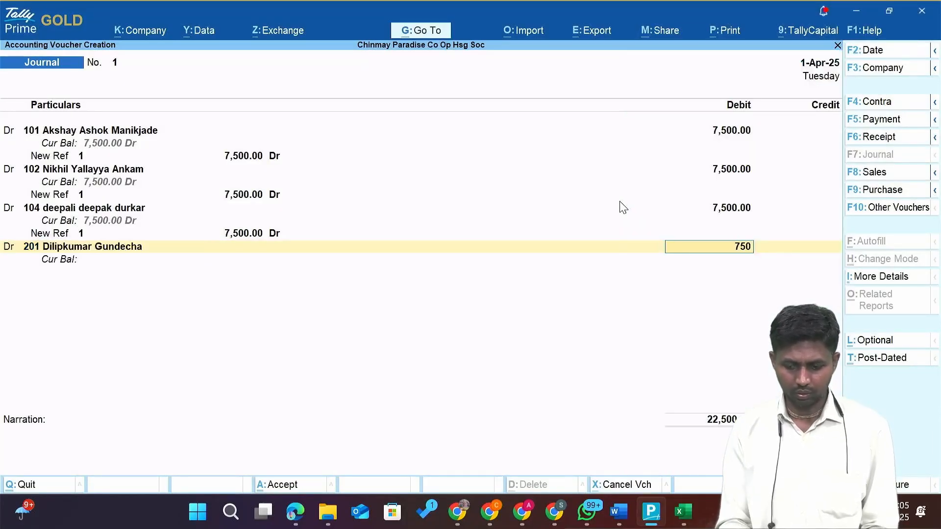
{"action": "key", "text": "Return"}
{"action": "key", "text": "Up"}
{"action": "key", "text": "Return"}
{"action": "key", "text": "Return"}
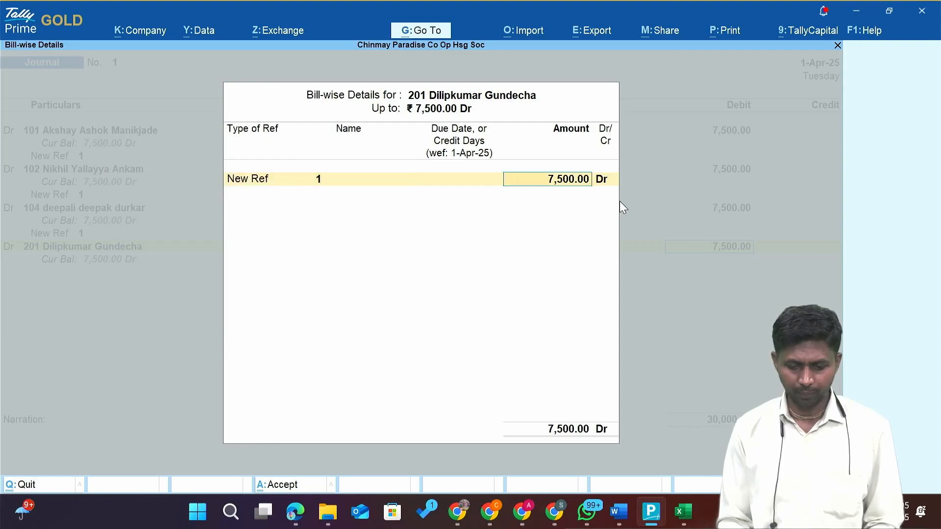
{"action": "key", "text": "Return"}
{"action": "key", "text": "Return"}
{"action": "key", "text": "Return"}
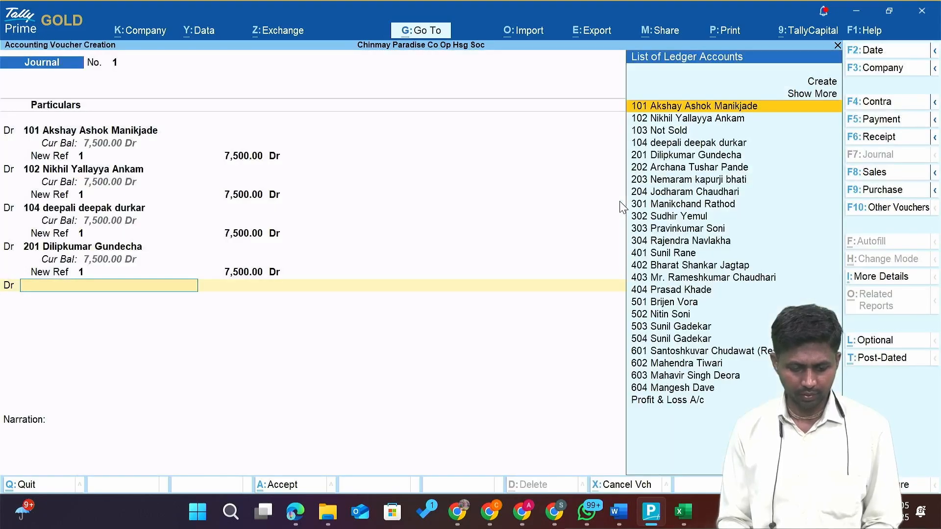
Debit flat 202's ledger 7,500 as New Ref 1.
{"action": "key", "text": "alt+Tab"}
{"action": "key", "text": "Down"}
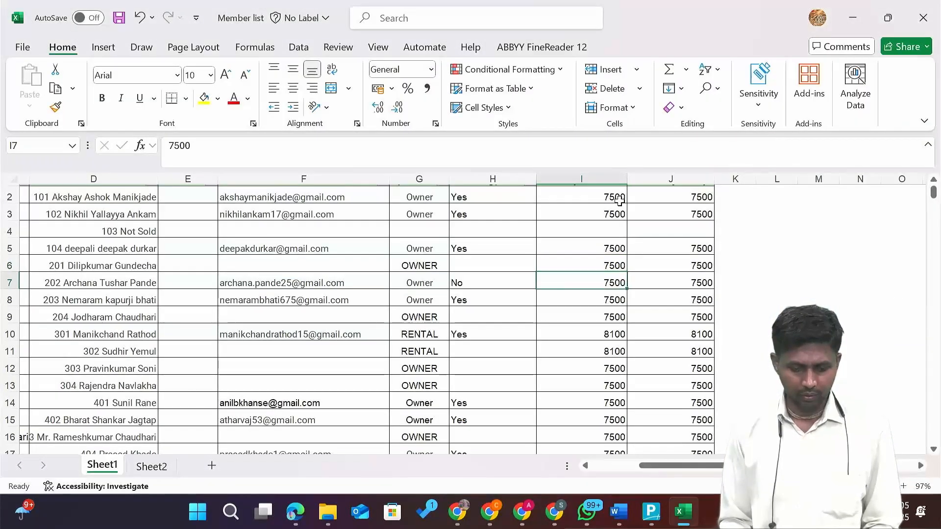
{"action": "key", "text": "alt+Tab"}
{"action": "type", "text": "202"}
{"action": "key", "text": "Return"}
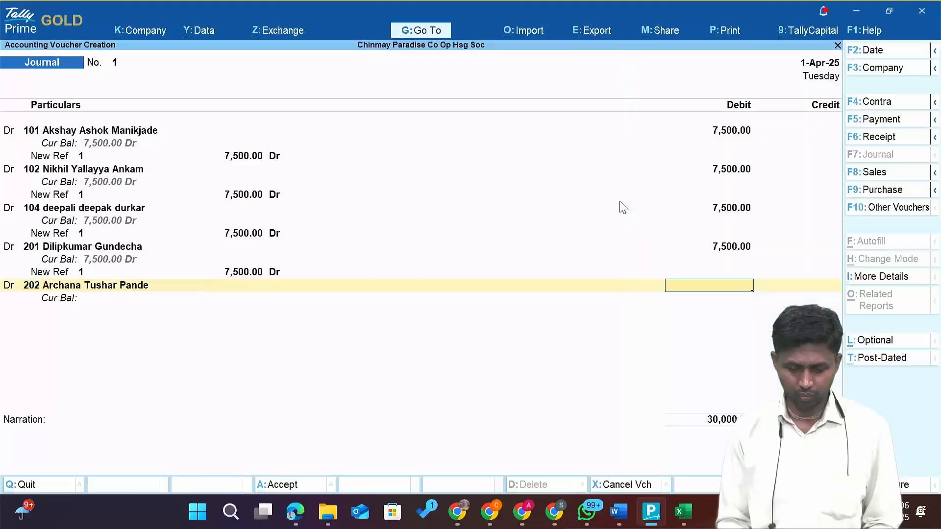
{"action": "key", "text": "alt+Tab"}
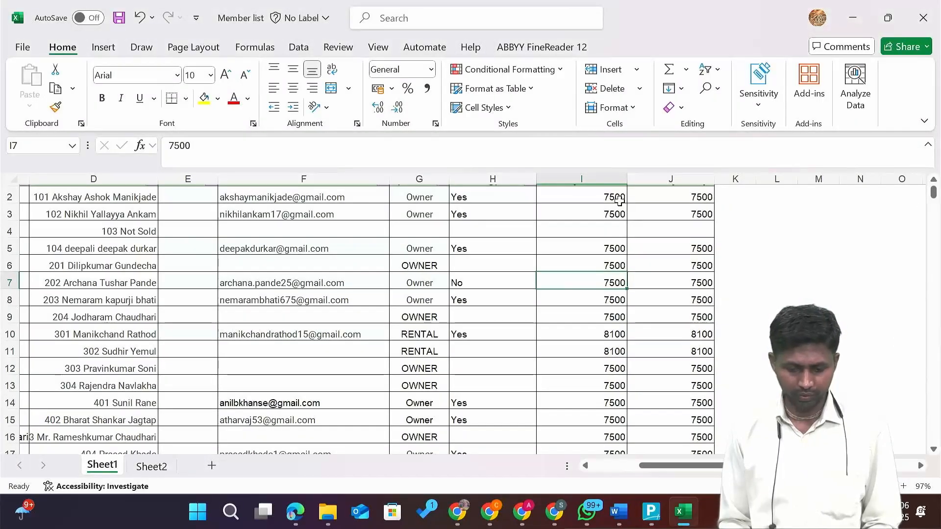
{"action": "key", "text": "alt+Tab"}
{"action": "type", "text": "7500"}
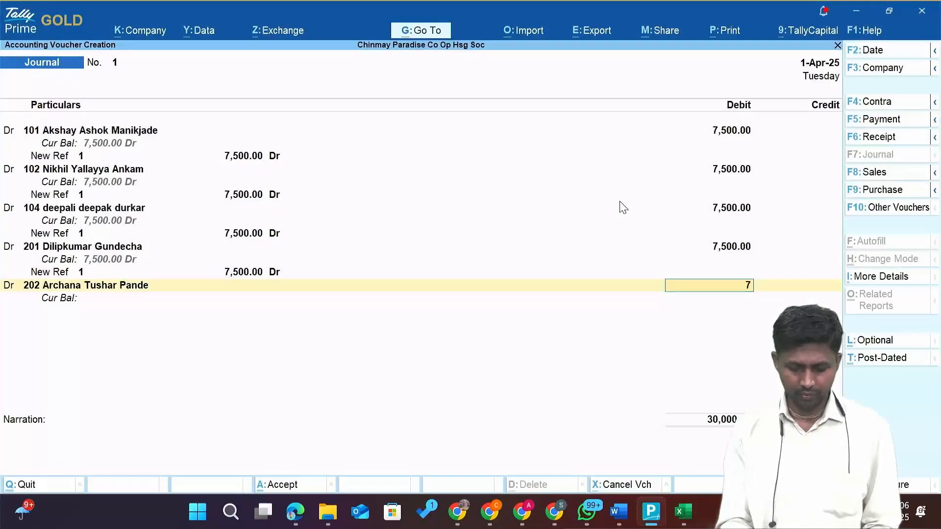
{"action": "key", "text": "Return"}
{"action": "key", "text": "Up"}
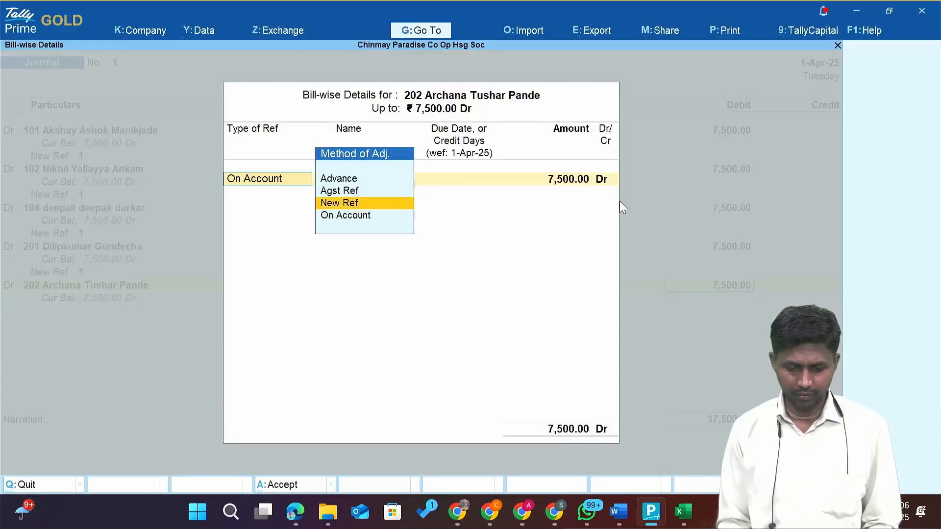
{"action": "key", "text": "Return"}
{"action": "key", "text": "Return"}
{"action": "key", "text": "Return"}
{"action": "key", "text": "Return"}
{"action": "key", "text": "Return"}
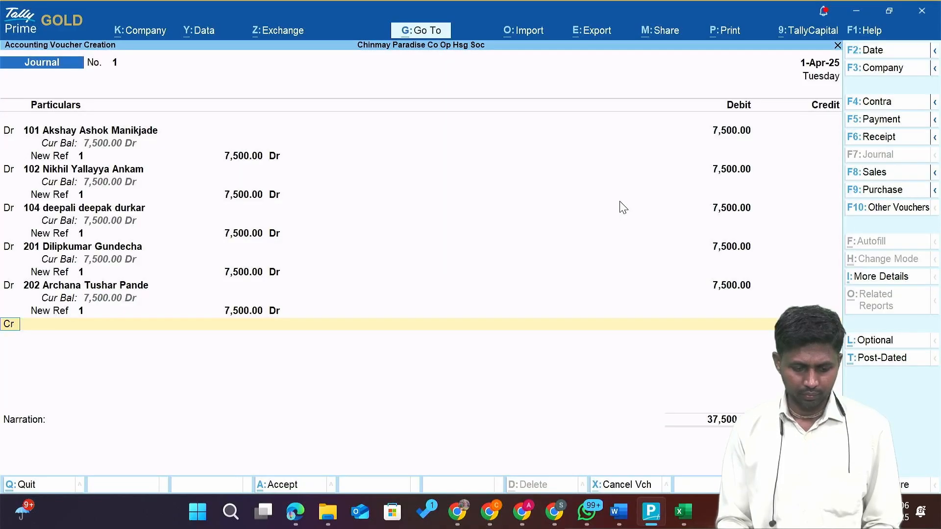
{"action": "key", "text": "Return"}
{"action": "key", "text": "alt+Tab"}
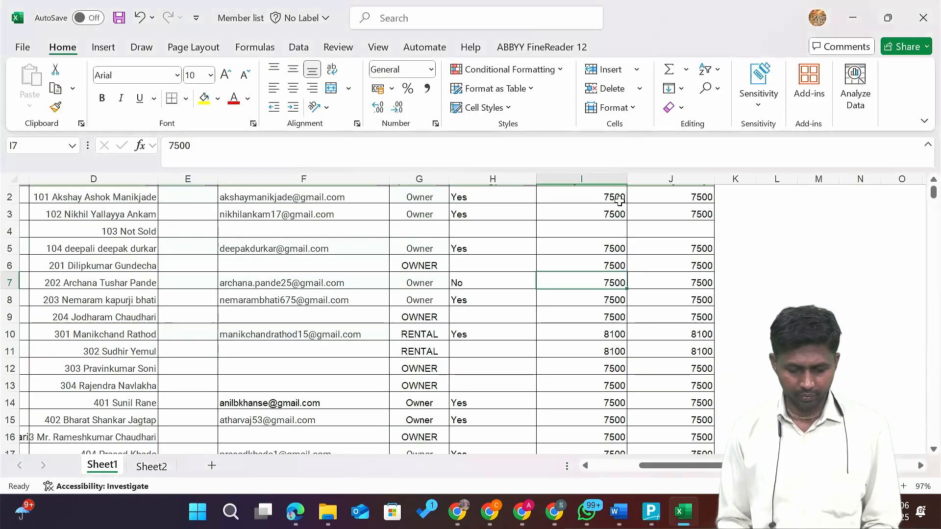
Debit flat 203's ledger 7,500 as New Ref 1, correcting the mistyped ledger code.
{"action": "key", "text": "Down"}
{"action": "key", "text": "alt+Tab"}
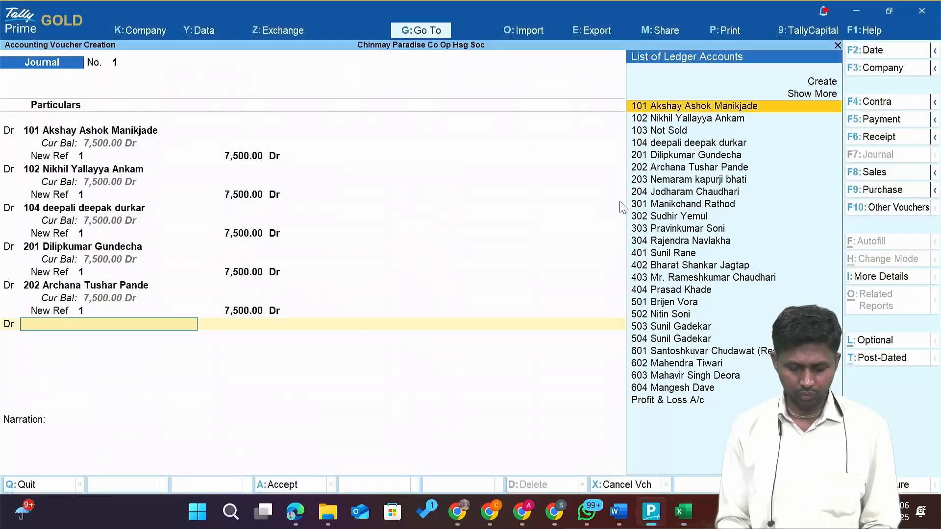
{"action": "type", "text": "202"}
{"action": "key", "text": "BackSpace"}
{"action": "type", "text": "3"}
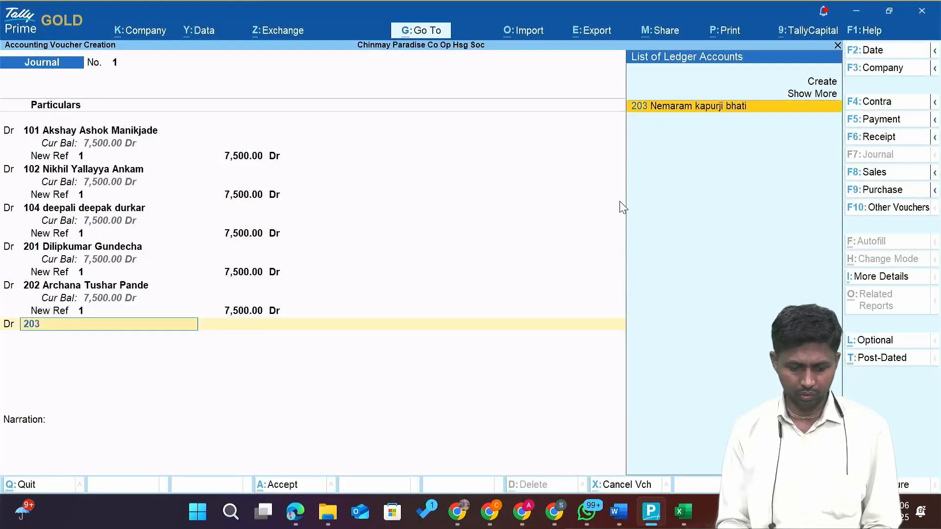
{"action": "key", "text": "Return"}
{"action": "key", "text": "alt+Tab"}
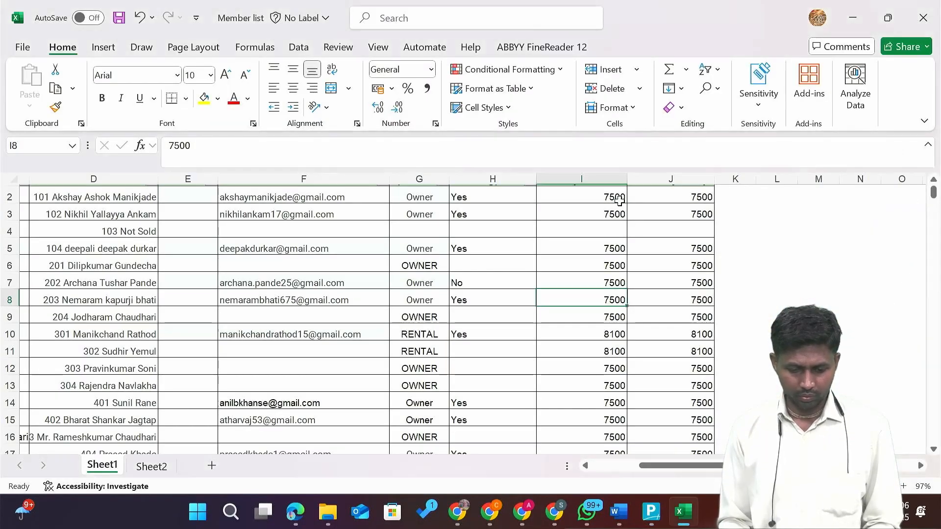
{"action": "key", "text": "alt+Tab"}
{"action": "type", "text": "7,50"}
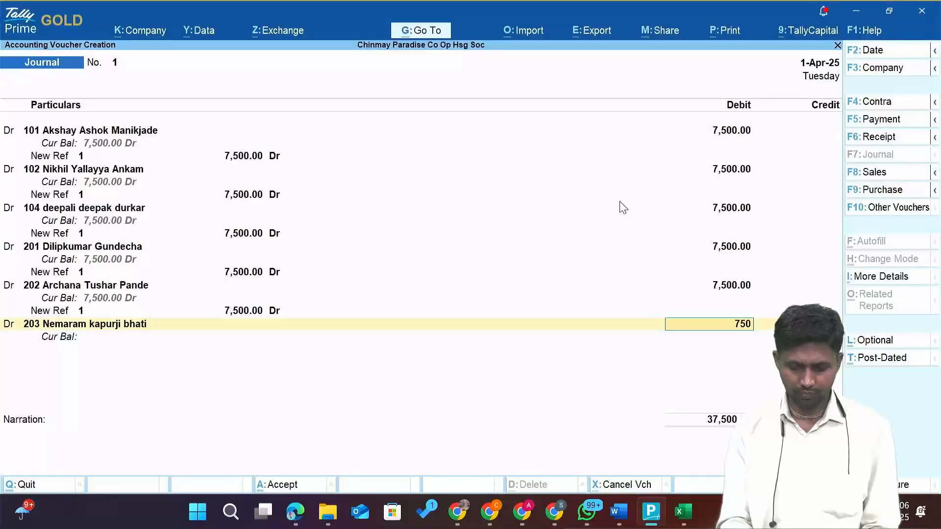
{"action": "type", "text": "0"}
{"action": "key", "text": "Return"}
{"action": "key", "text": "Up"}
{"action": "key", "text": "Return"}
{"action": "key", "text": "Return"}
{"action": "key", "text": "Return"}
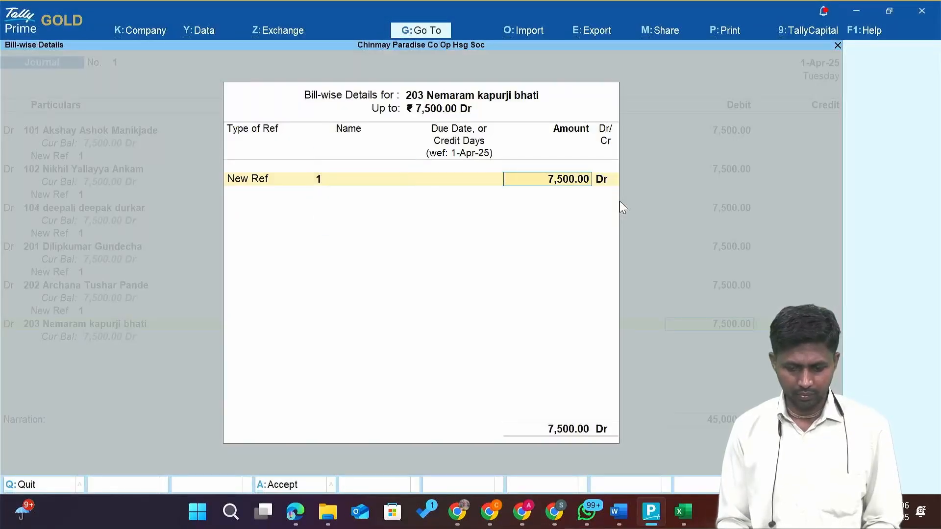
{"action": "key", "text": "Return"}
{"action": "key", "text": "Return"}
Add a debit line for flat 204 of 7,500 as New Ref 1.
{"action": "type", "text": "d"}
{"action": "key", "text": "Return"}
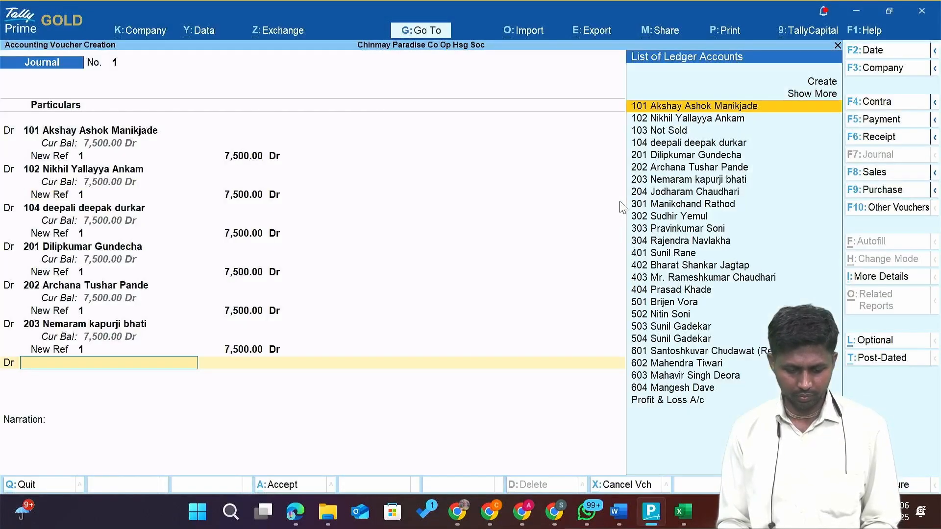
{"action": "type", "text": "204"}
{"action": "key", "text": "Return"}
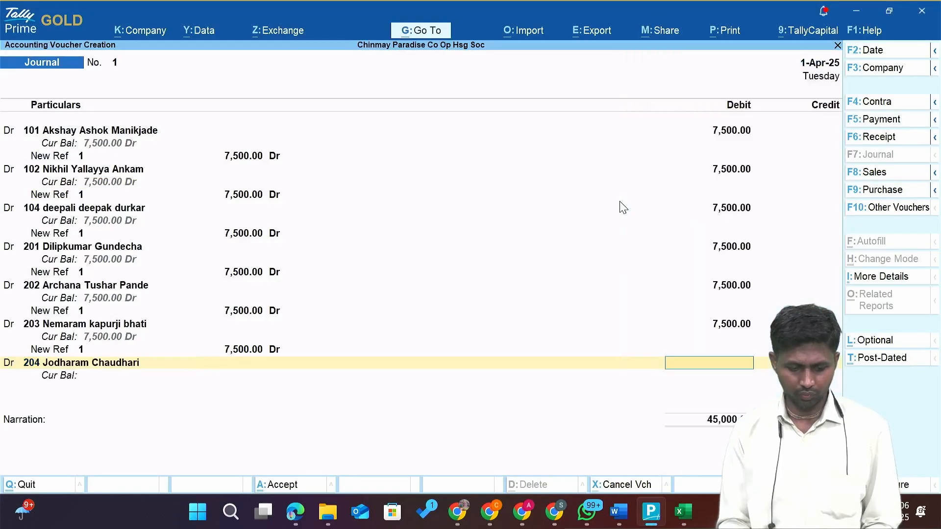
{"action": "key", "text": "alt+Tab"}
{"action": "key", "text": "Down"}
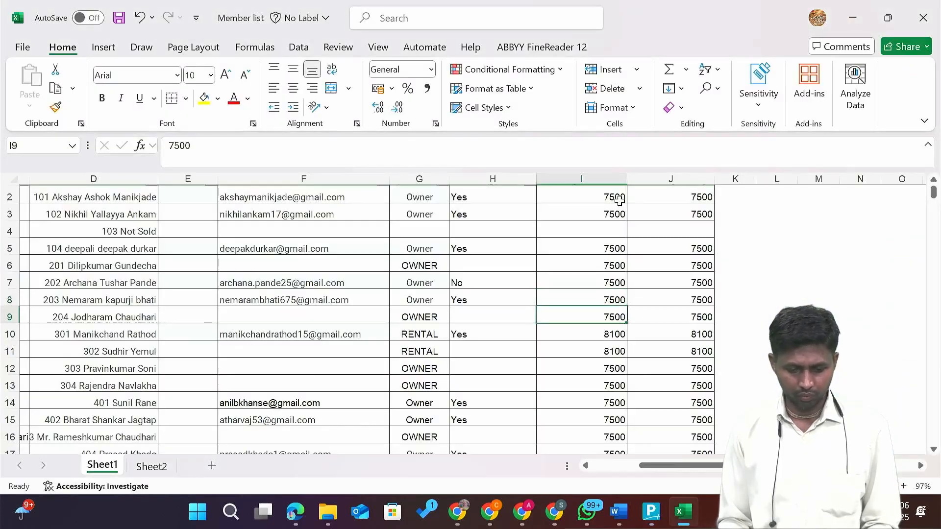
{"action": "key", "text": "alt+Tab"}
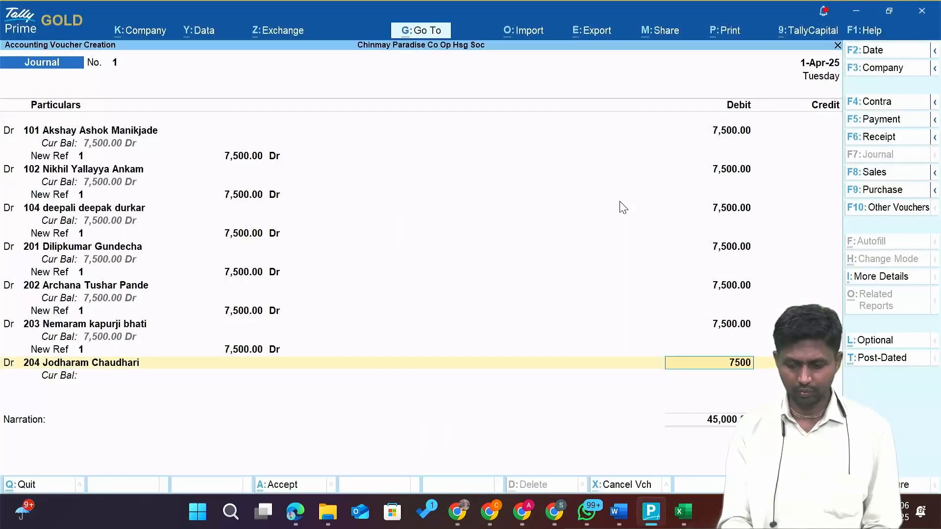
{"action": "type", "text": "7500"}
{"action": "key", "text": "Return"}
{"action": "key", "text": "Up"}
{"action": "key", "text": "Return"}
{"action": "key", "text": "Return"}
{"action": "key", "text": "Return"}
{"action": "key", "text": "Return"}
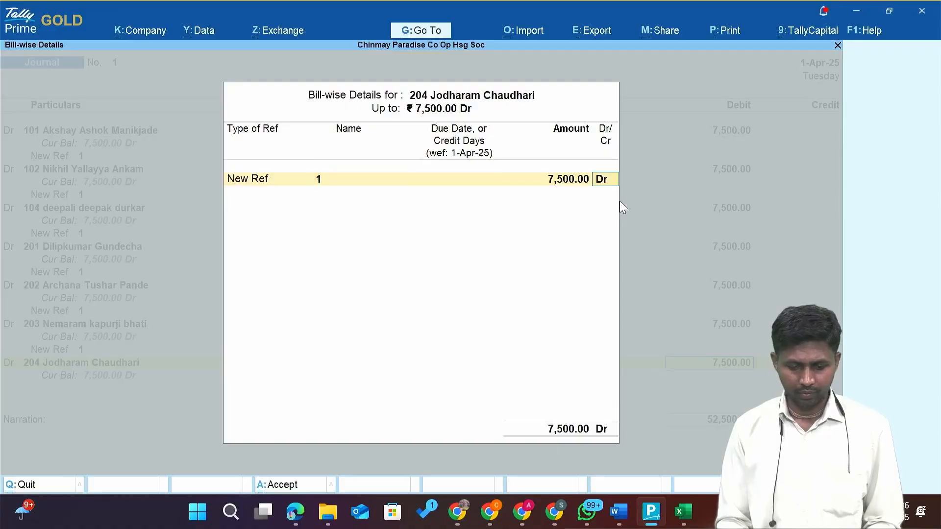
{"action": "key", "text": "Return"}
{"action": "key", "text": "Return"}
{"action": "key", "text": "alt+Tab"}
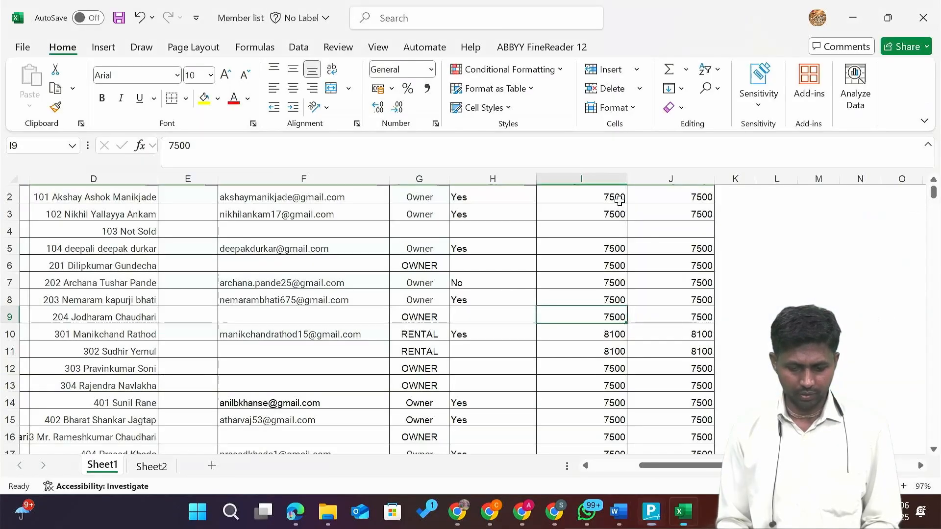
Debit flat 301's ledger 8,100 and set its bill-wise detail to New Ref.
{"action": "key", "text": "Down"}
{"action": "key", "text": "alt+Tab"}
{"action": "type", "text": "3"}
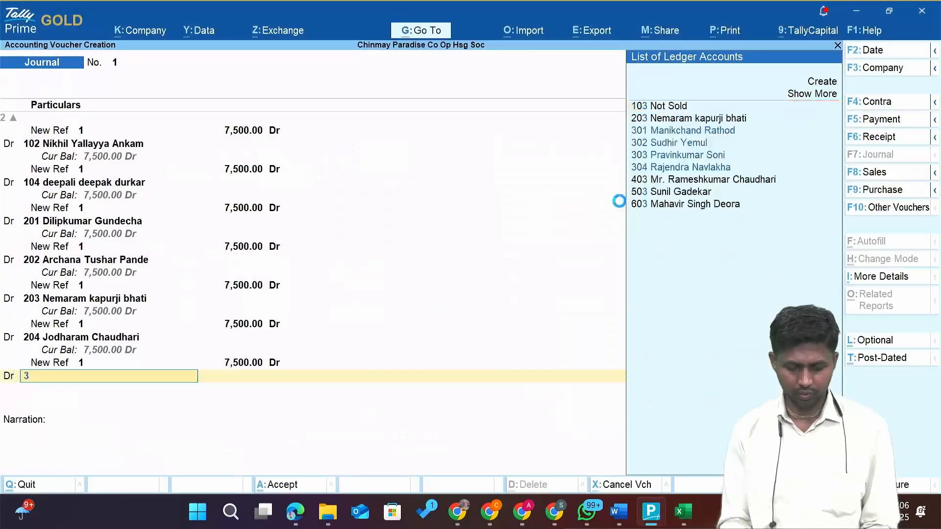
{"action": "type", "text": "01"}
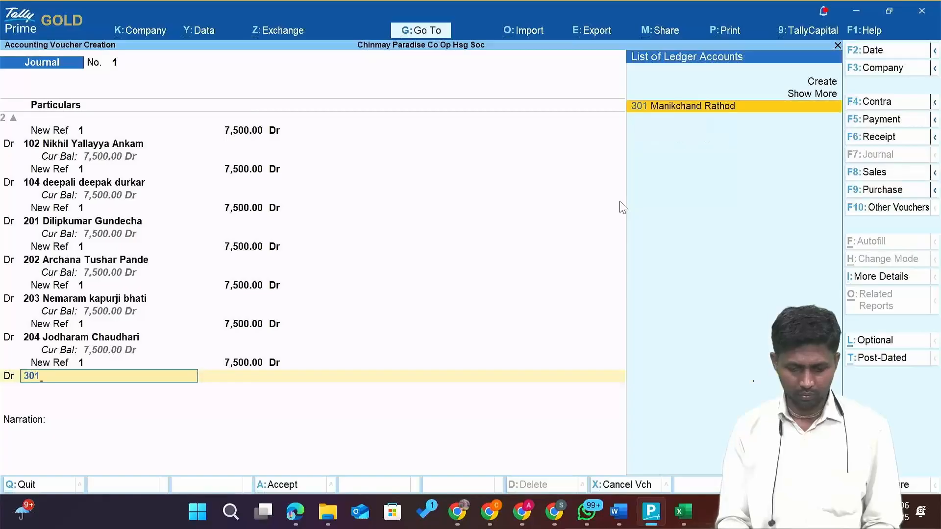
{"action": "key", "text": "Return"}
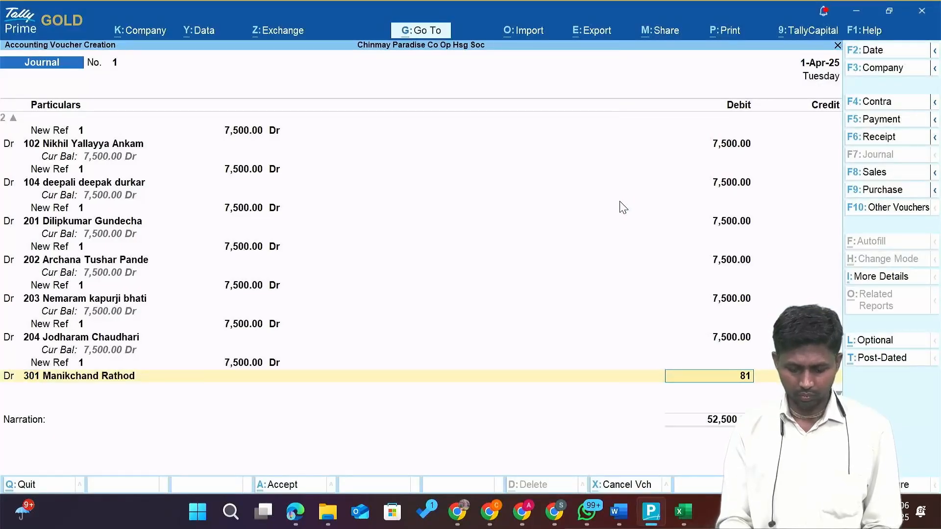
{"action": "key", "text": "Return"}
{"action": "key", "text": "alt+Tab"}
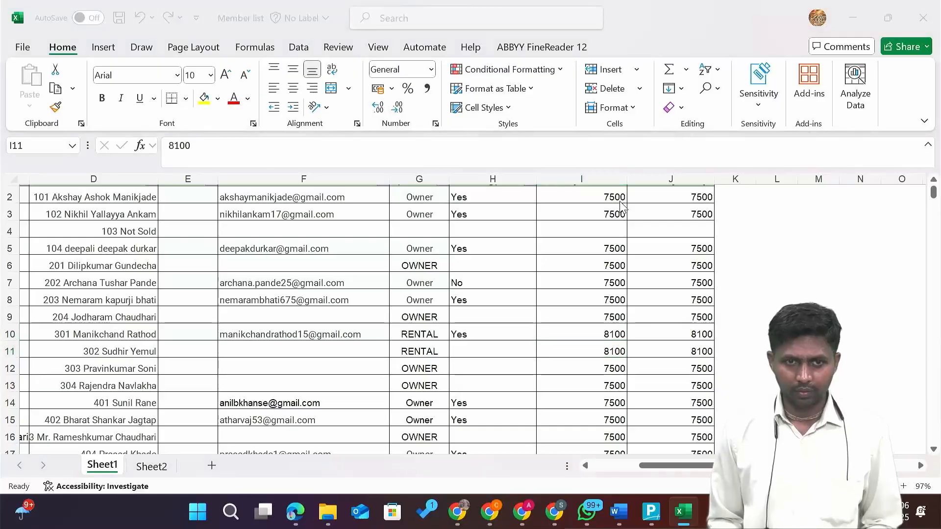
{"action": "key", "text": "alt+Tab"}
{"action": "type", "text": "n"}
{"action": "key", "text": "Return"}
{"action": "type", "text": "1"}
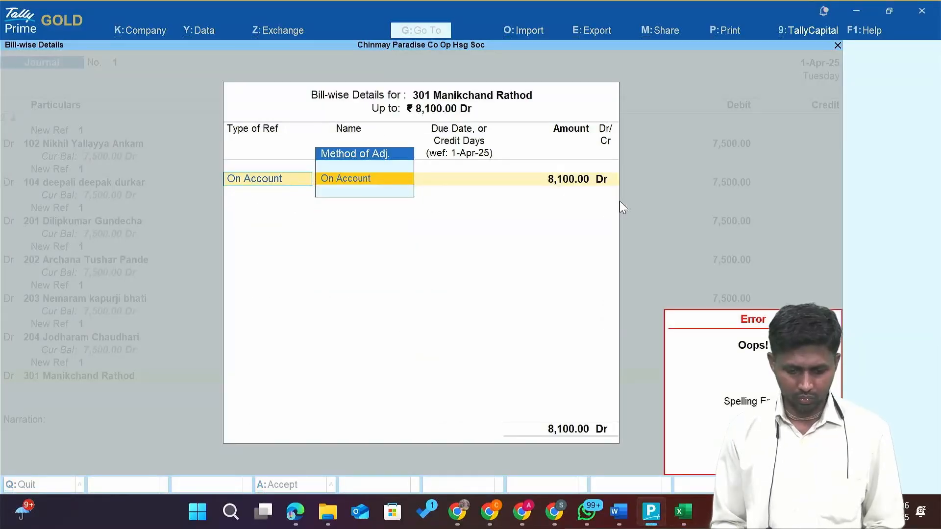
{"action": "key", "text": "BackSpace"}
{"action": "key", "text": "Up"}
{"action": "key", "text": "Return"}
{"action": "key", "text": "Return"}
{"action": "key", "text": "Return"}
{"action": "key", "text": "Return"}
{"action": "key", "text": "Return"}
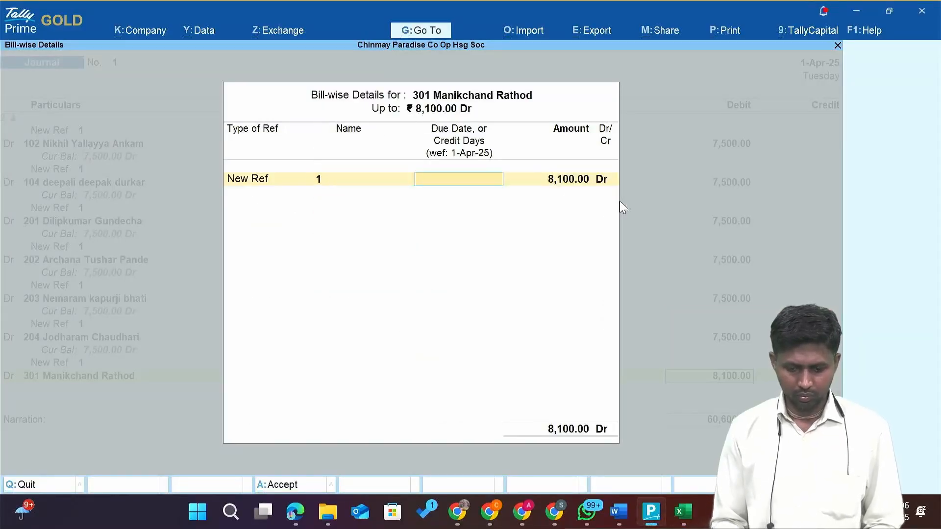
Add a debit line for flat 302 of 8,100 with a New Ref bill.
{"action": "type", "text": "d"}
{"action": "key", "text": "Return"}
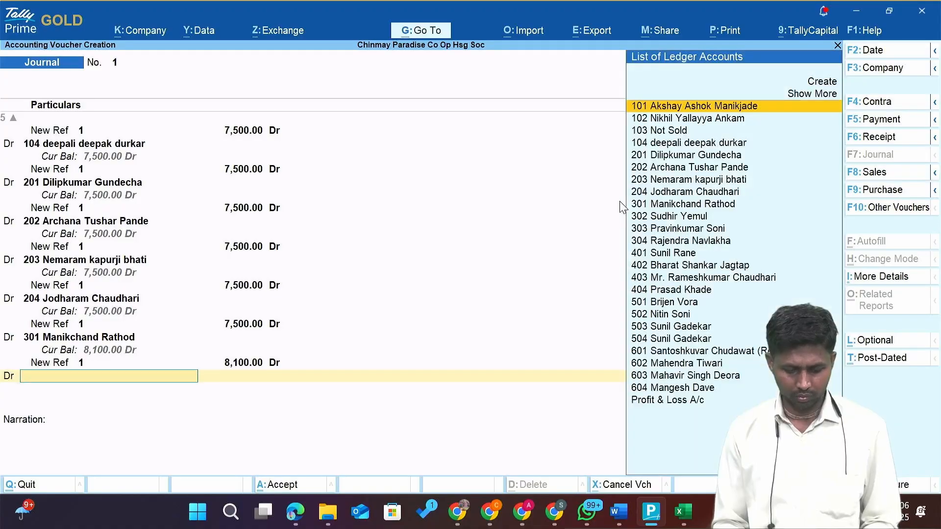
{"action": "type", "text": "302"}
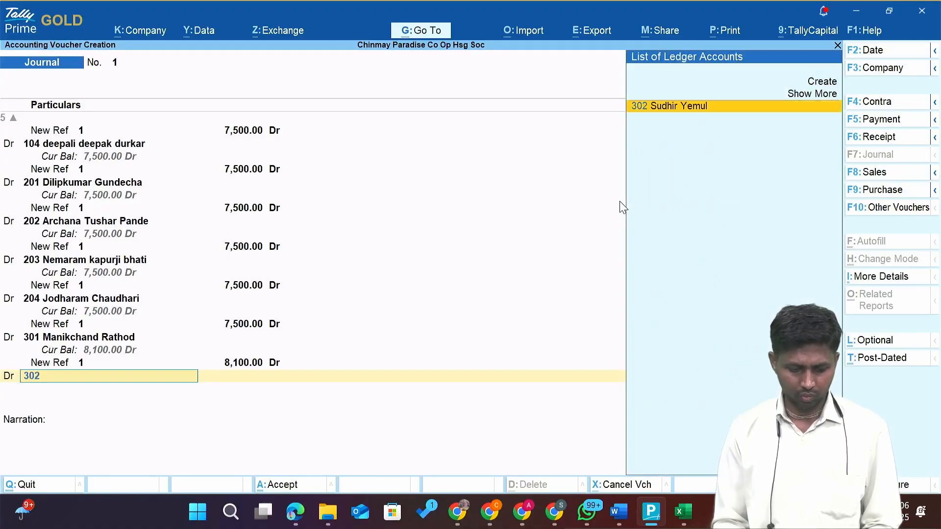
{"action": "key", "text": "Return"}
{"action": "key", "text": "alt+Tab"}
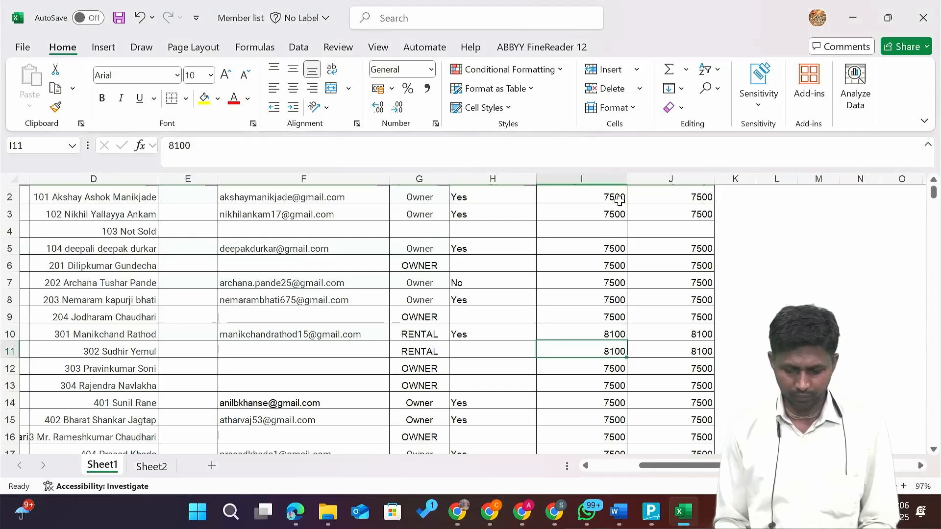
{"action": "key", "text": "alt+Tab"}
{"action": "type", "text": "8100"}
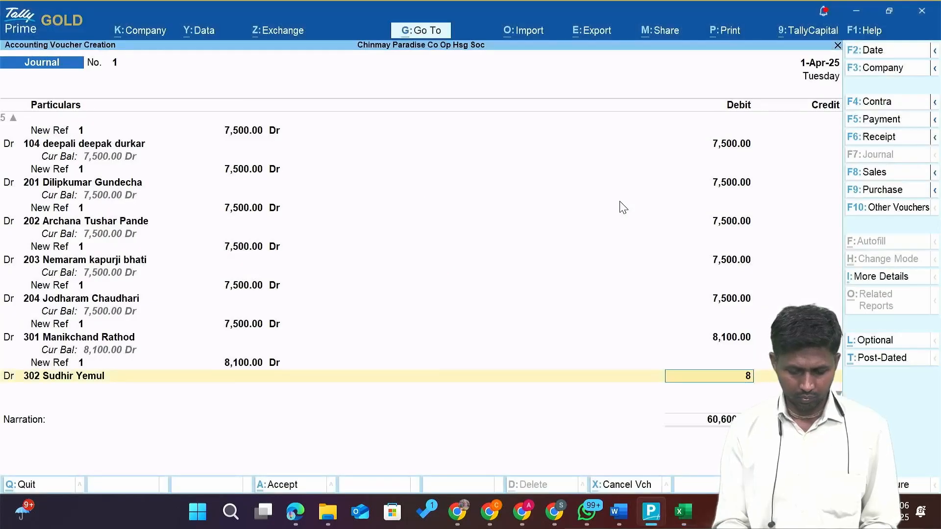
{"action": "key", "text": "Return"}
{"action": "key", "text": "Up"}
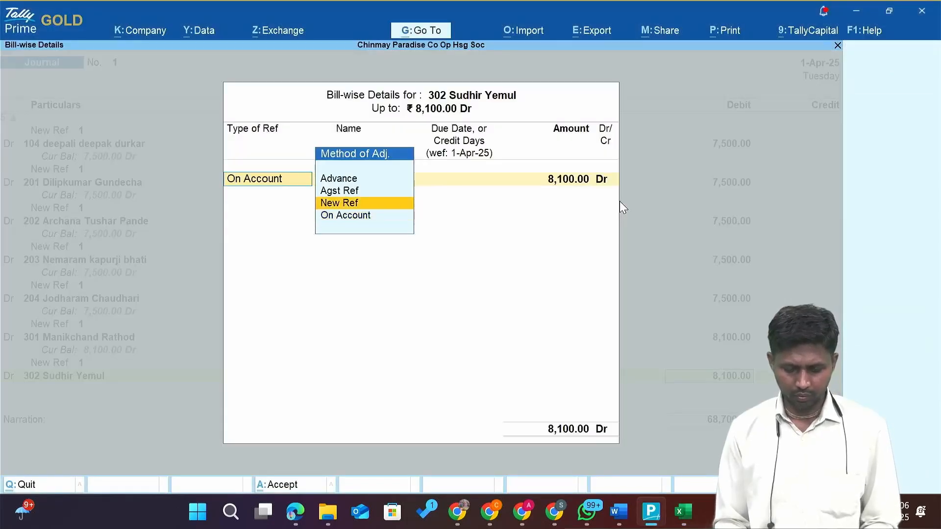
{"action": "key", "text": "Return"}
{"action": "key", "text": "Return"}
{"action": "key", "text": "Return"}
{"action": "key", "text": "Return"}
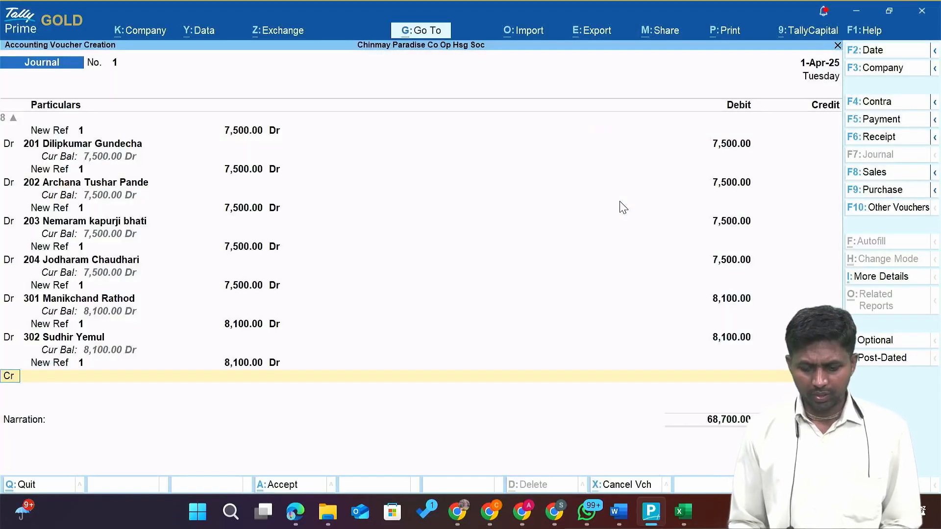
{"action": "key", "text": "d"}
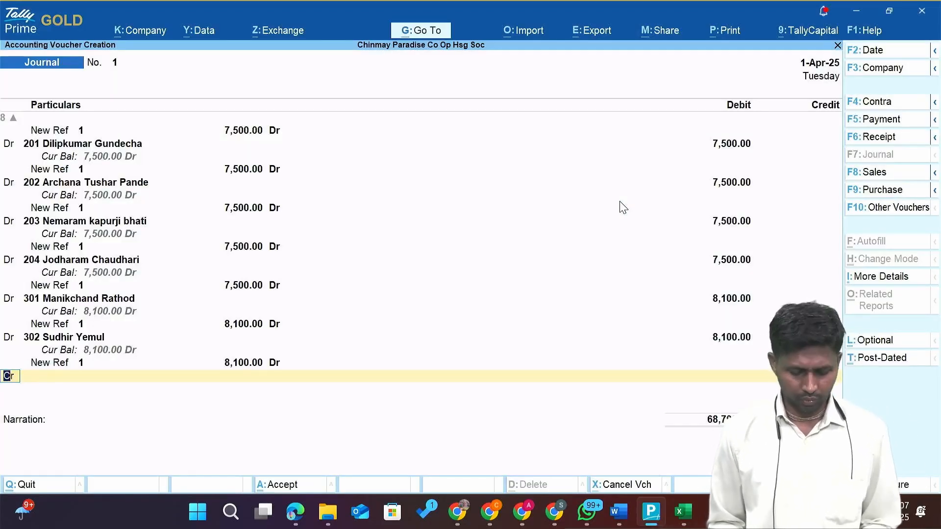
{"action": "key", "text": "Return"}
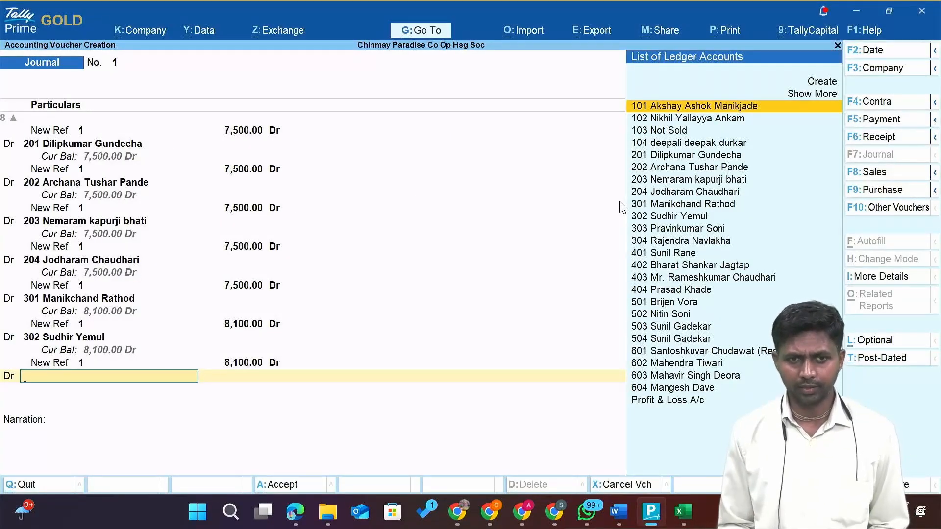
Check the next members' amounts in column I of the Excel member list.
{"action": "key", "text": "alt+Tab"}
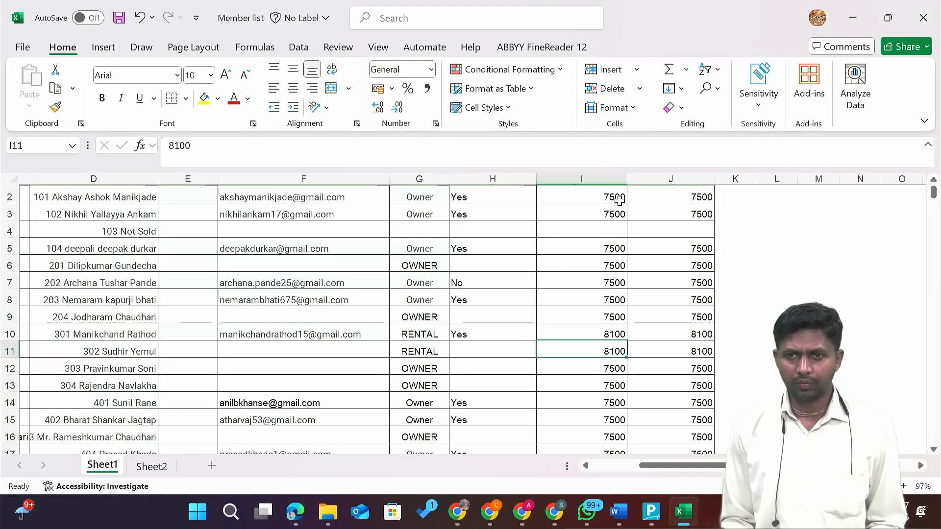
{"action": "key", "text": "Down"}
{"action": "key", "text": "shift+Down"}
{"action": "key", "text": "shift+Down"}
{"action": "key", "text": "shift+Down"}
{"action": "key", "text": "shift+Down"}
{"action": "key", "text": "shift+Down"}
{"action": "key", "text": "shift+Down"}
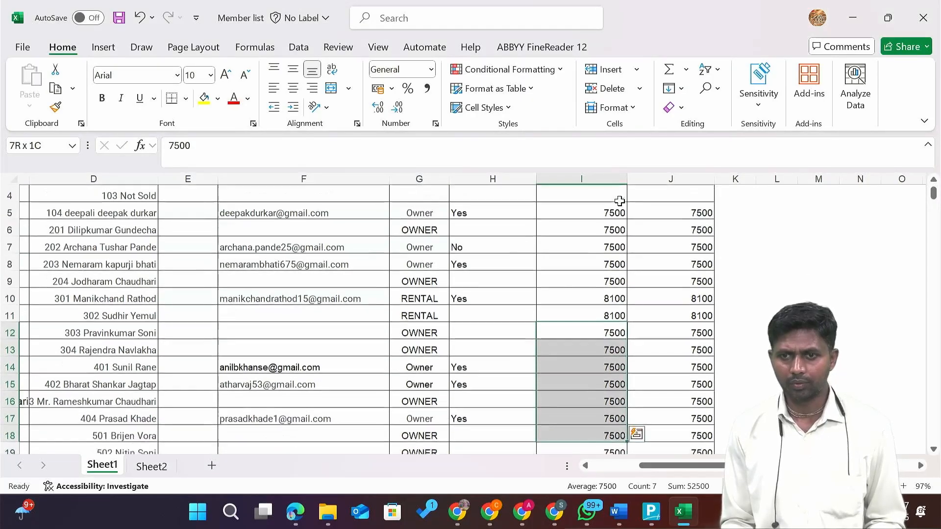
{"action": "scroll", "coordinate": [620, 201], "scroll_direction": "down", "scroll_amount": 2}
{"action": "key", "text": "shift+Down"}
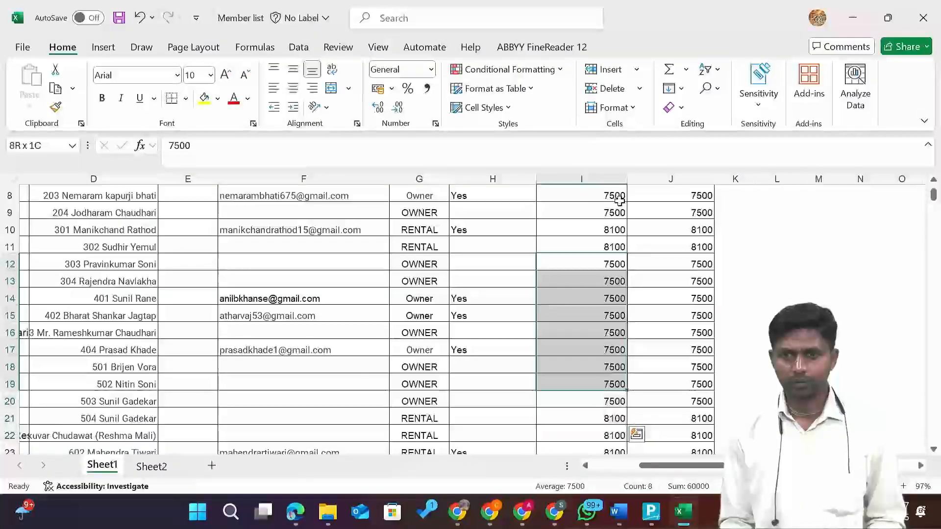
{"action": "key", "text": "shift+Down"}
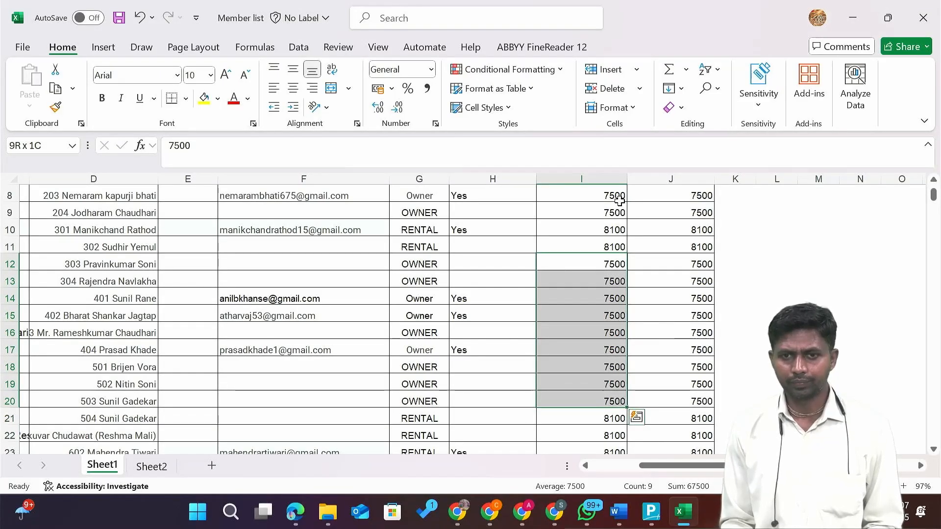
{"action": "key", "text": "alt+Tab"}
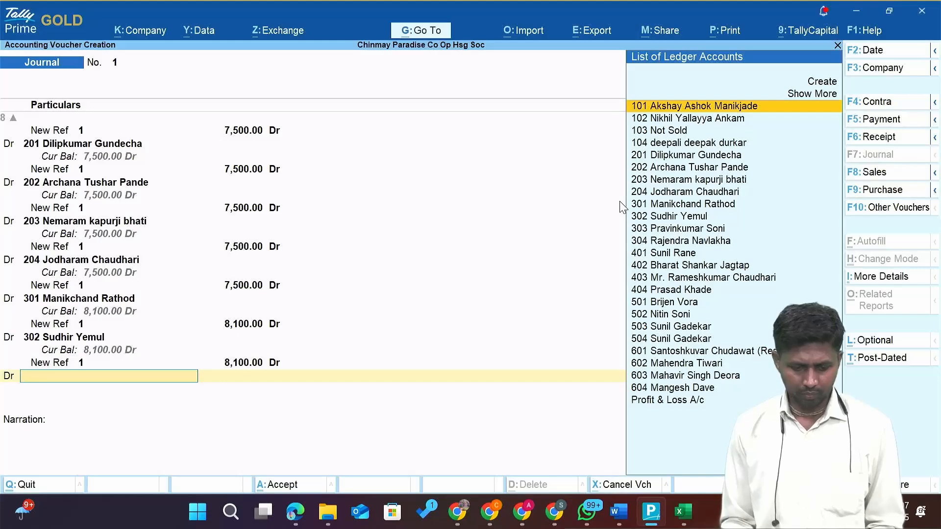
Debit flats 303 and 304 at 7,500 each, On Account.
{"action": "type", "text": "303"}
{"action": "key", "text": "Return"}
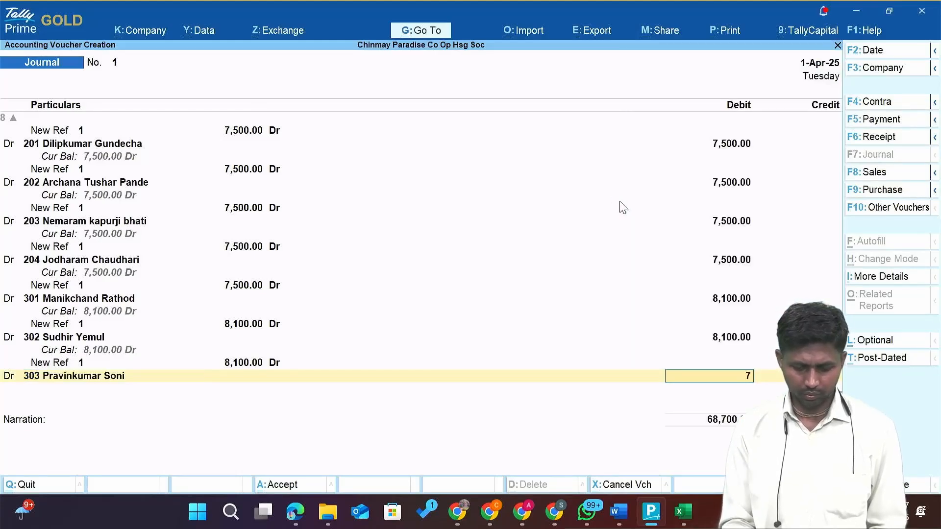
{"action": "key", "text": "Return"}
{"action": "key", "text": "Return"}
{"action": "key", "text": "Return"}
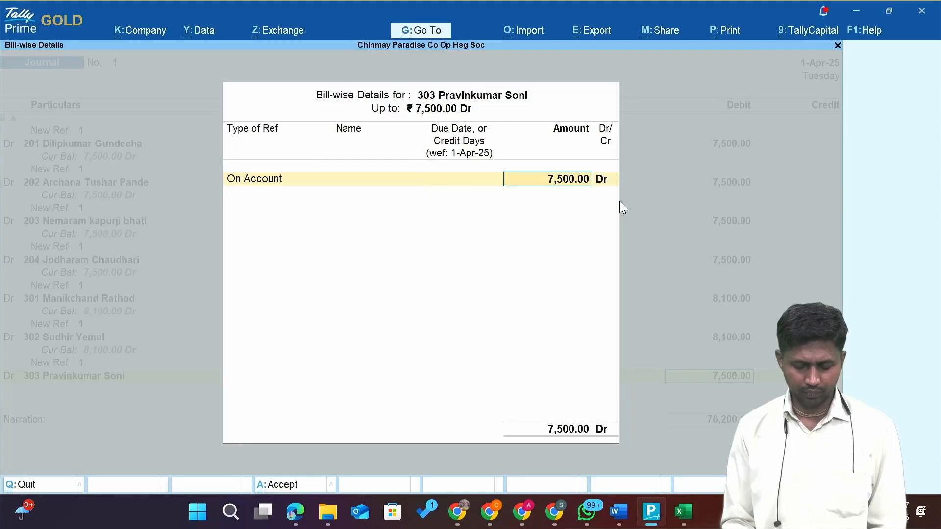
{"action": "key", "text": "BackSpace"}
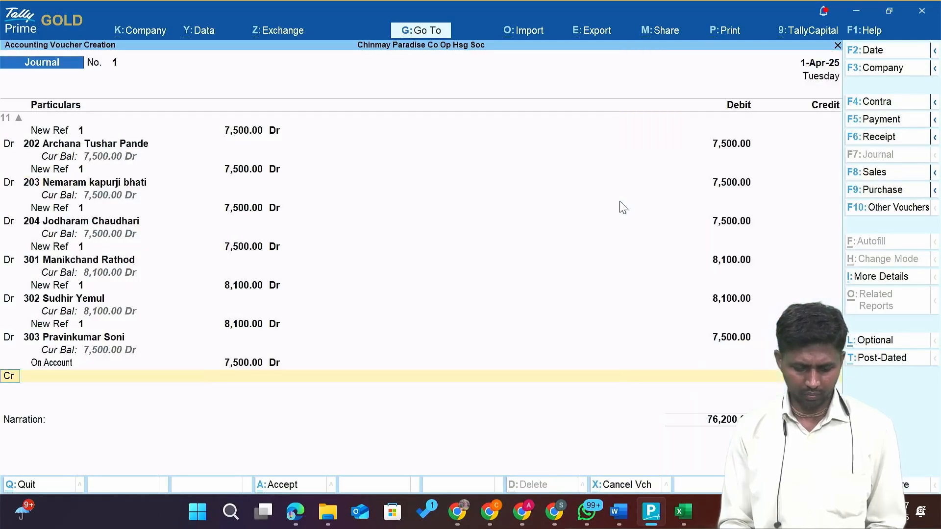
{"action": "type", "text": "d"}
{"action": "key", "text": "Return"}
{"action": "type", "text": "304"}
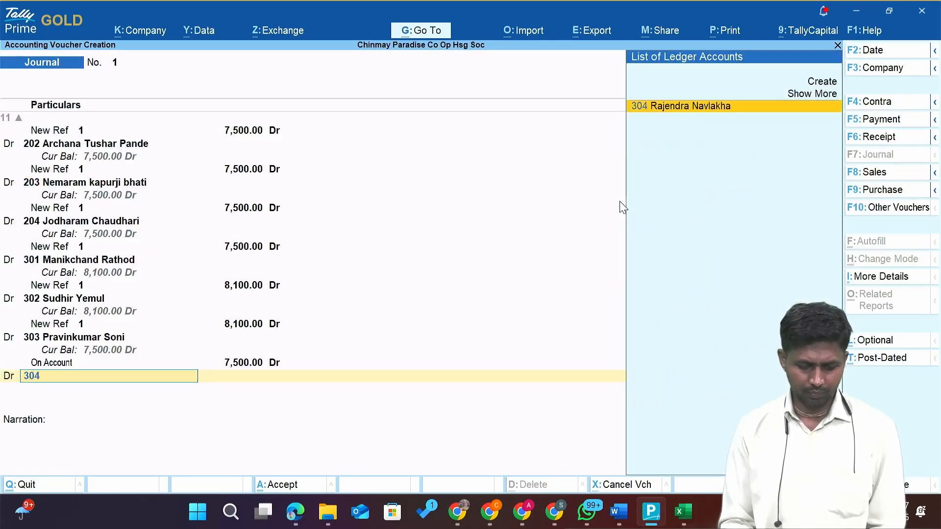
{"action": "key", "text": "Return"}
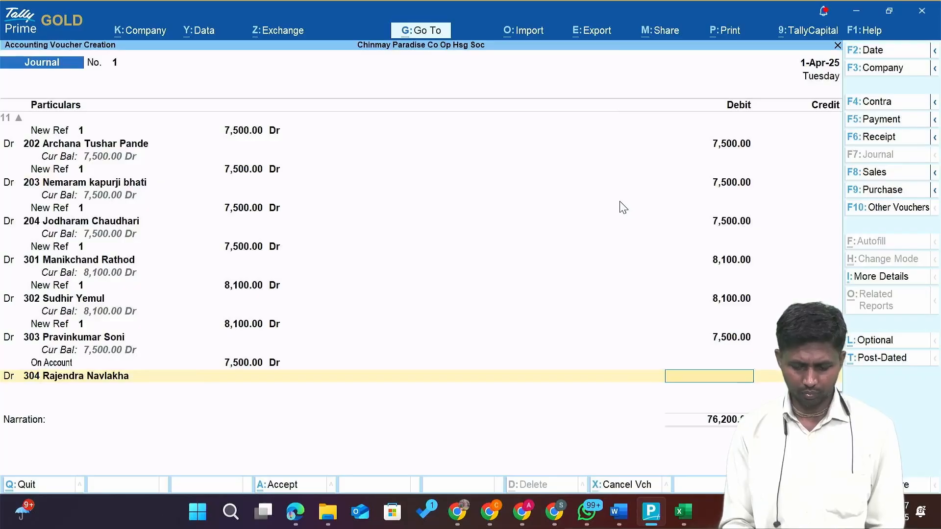
{"action": "key", "text": "Return"}
{"action": "key", "text": "Return"}
{"action": "key", "text": "Return"}
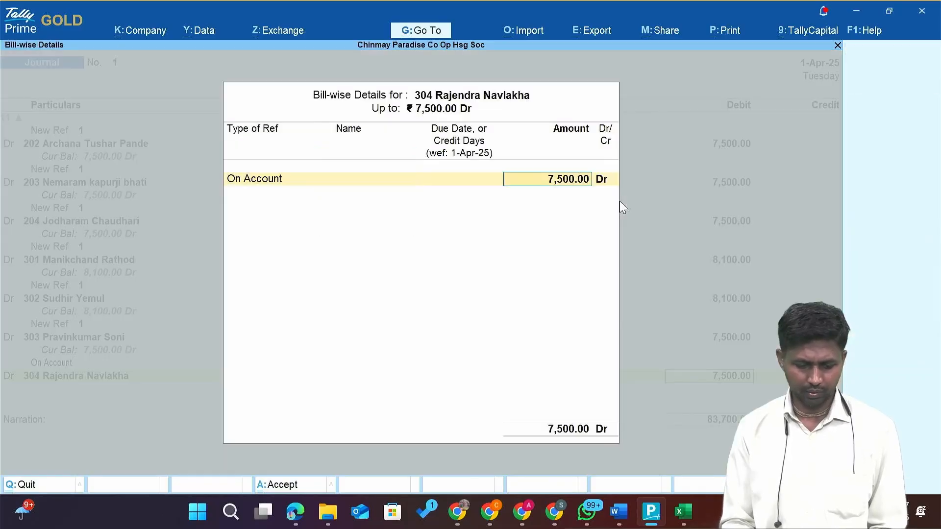
Debit flat 401's member ledger 7,500 On Account.
{"action": "type", "text": "d"}
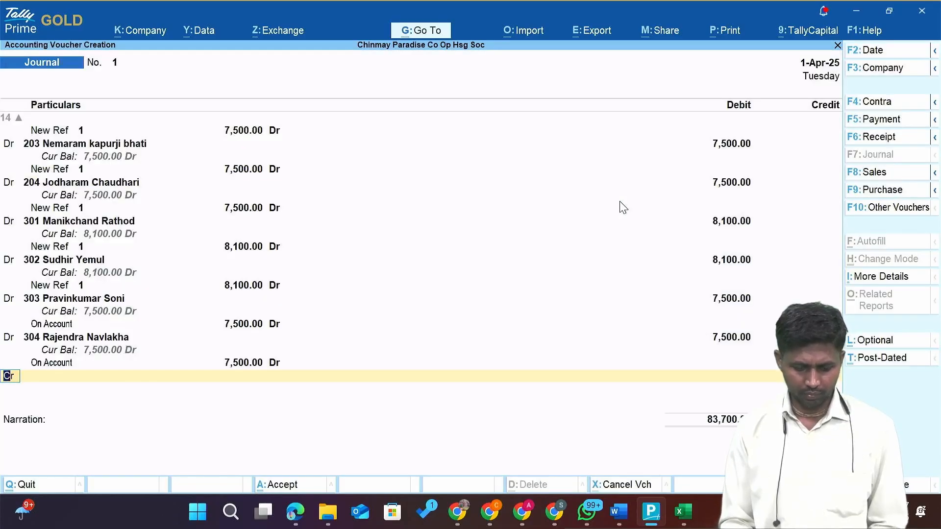
{"action": "key", "text": "Return"}
{"action": "type", "text": "40"}
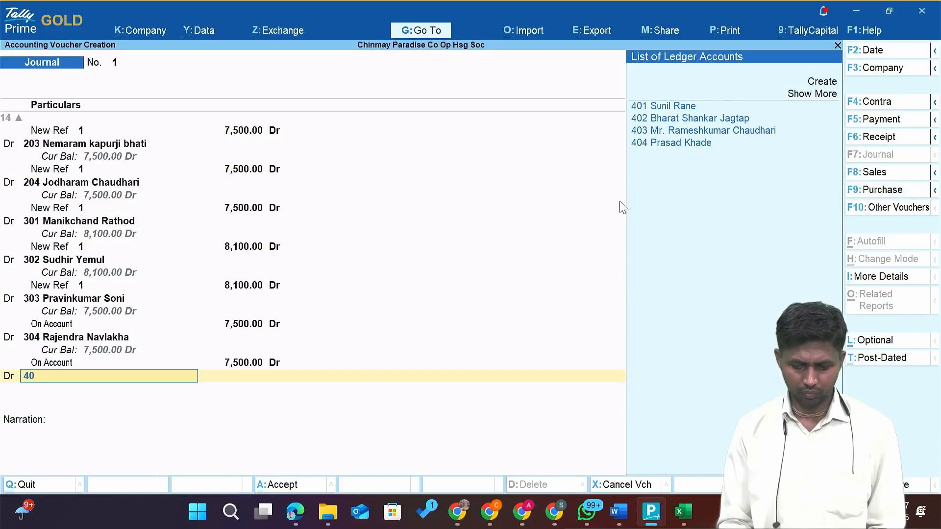
{"action": "key", "text": "Return"}
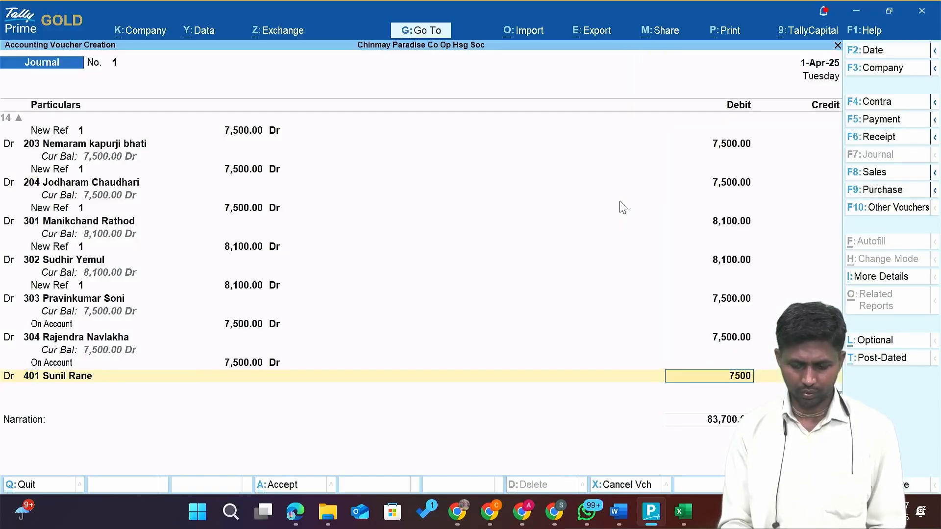
{"action": "type", "text": "7500"}
{"action": "key", "text": "Return"}
{"action": "key", "text": "Return"}
{"action": "key", "text": "Return"}
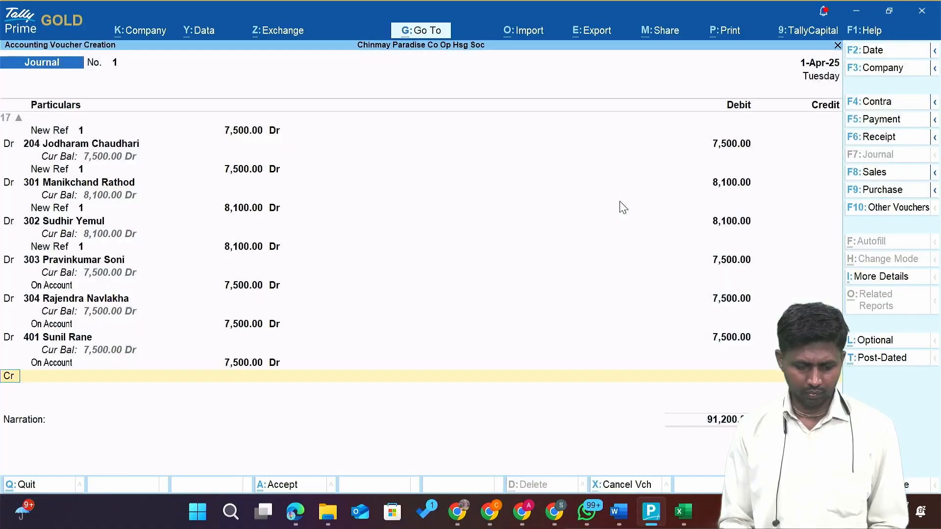
{"action": "key", "text": "d"}
Debit flats 402 and 403 at 7,500 each, On Account.
{"action": "key", "text": "Return"}
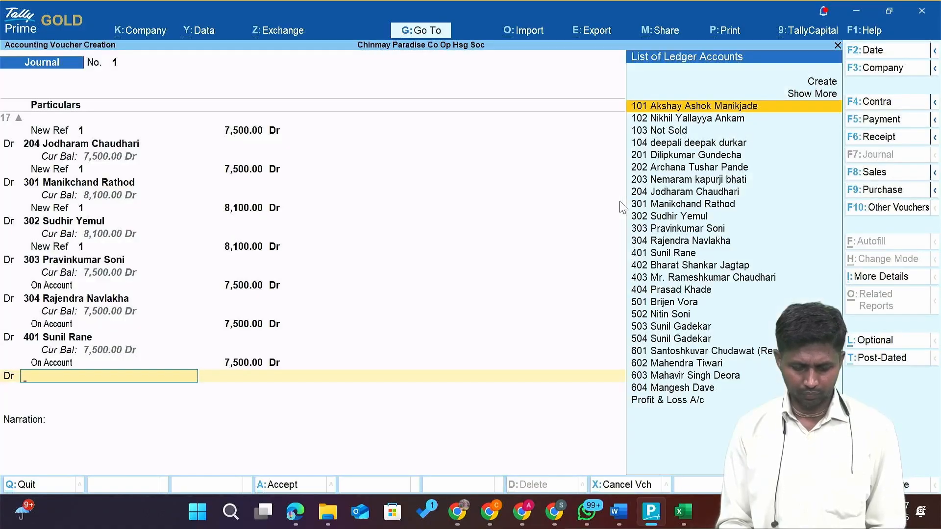
{"action": "type", "text": "402"}
{"action": "key", "text": "Return"}
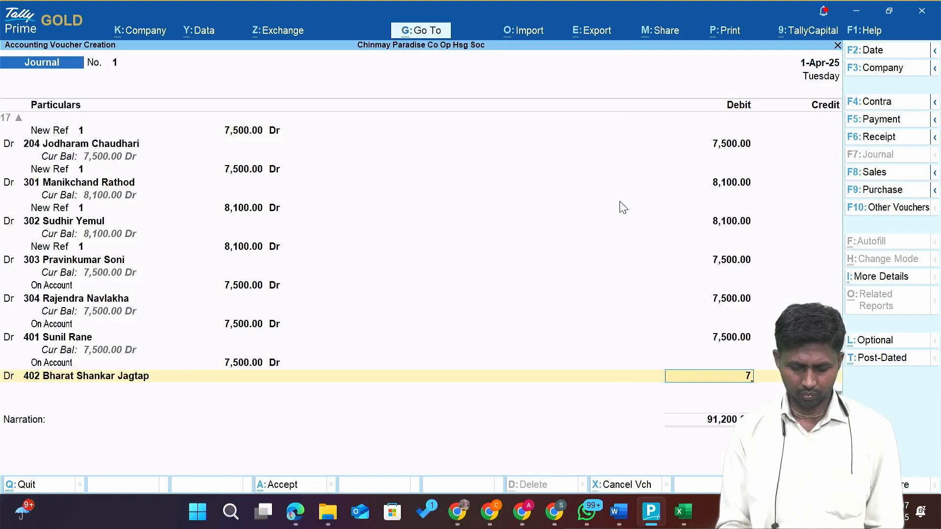
{"action": "type", "text": "7500"}
{"action": "key", "text": "Return"}
{"action": "key", "text": "Return"}
{"action": "key", "text": "Return"}
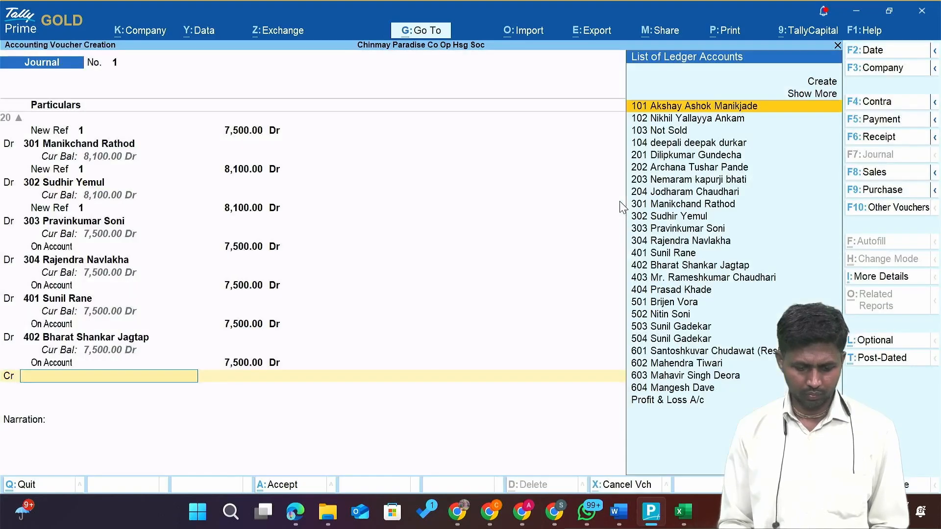
{"action": "key", "text": "d"}
{"action": "key", "text": "Return"}
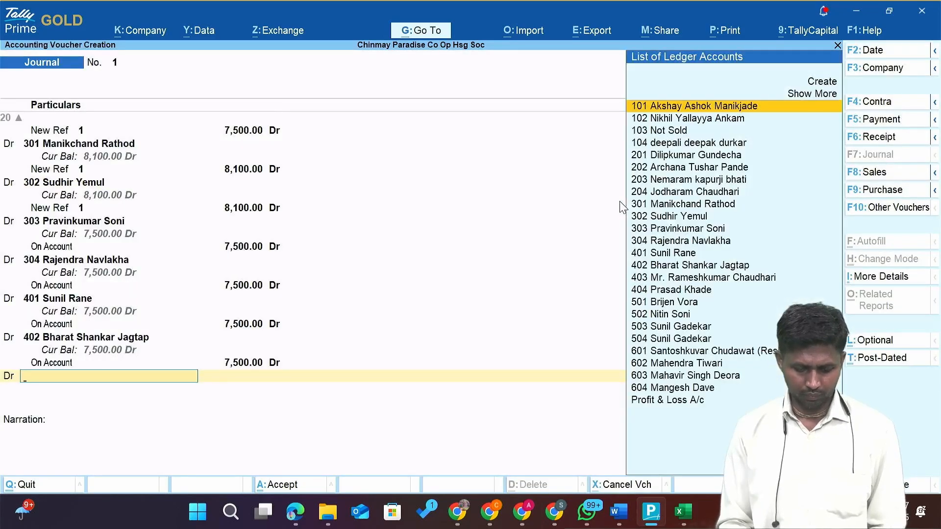
{"action": "type", "text": "403"}
{"action": "key", "text": "Return"}
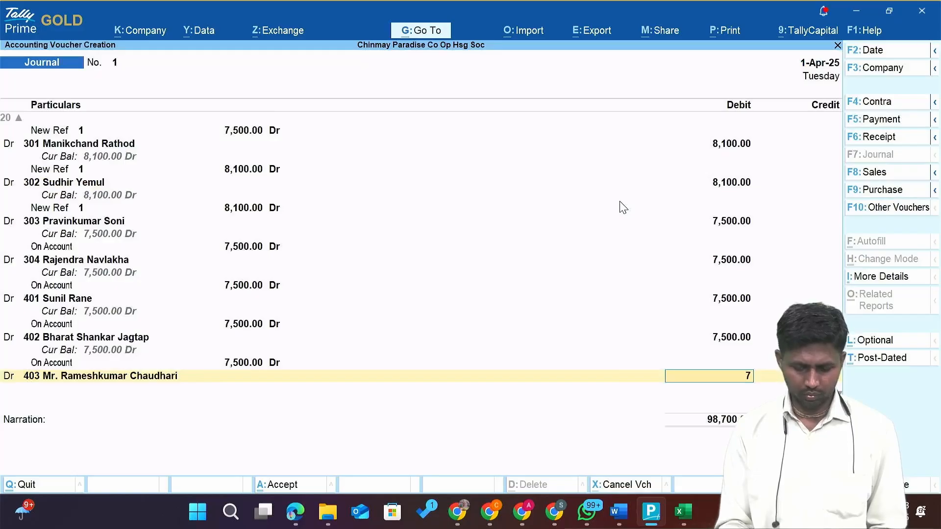
{"action": "key", "text": "Return"}
{"action": "key", "text": "Return"}
{"action": "key", "text": "BackSpace"}
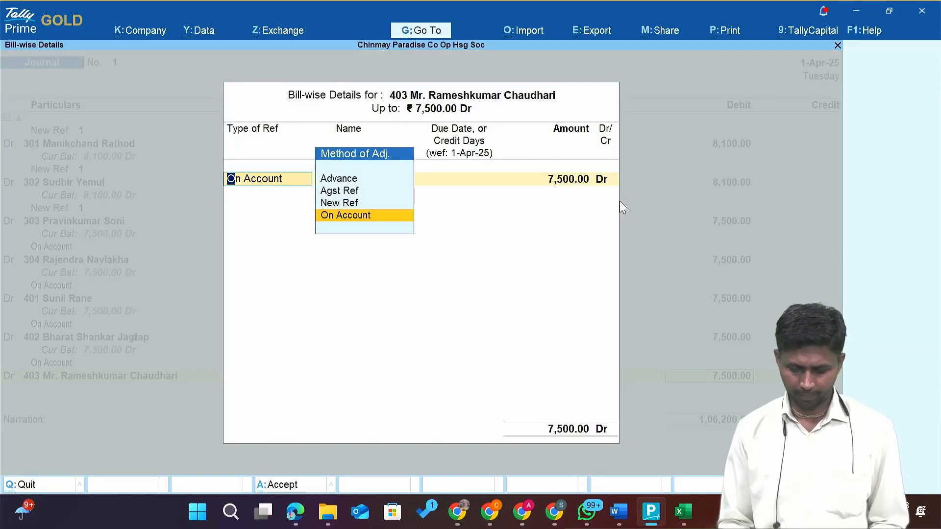
{"action": "key", "text": "Return"}
{"action": "key", "text": "Return"}
{"action": "key", "text": "d"}
Debit flat 404's member ledger 7,500 On Account.
{"action": "key", "text": "Return"}
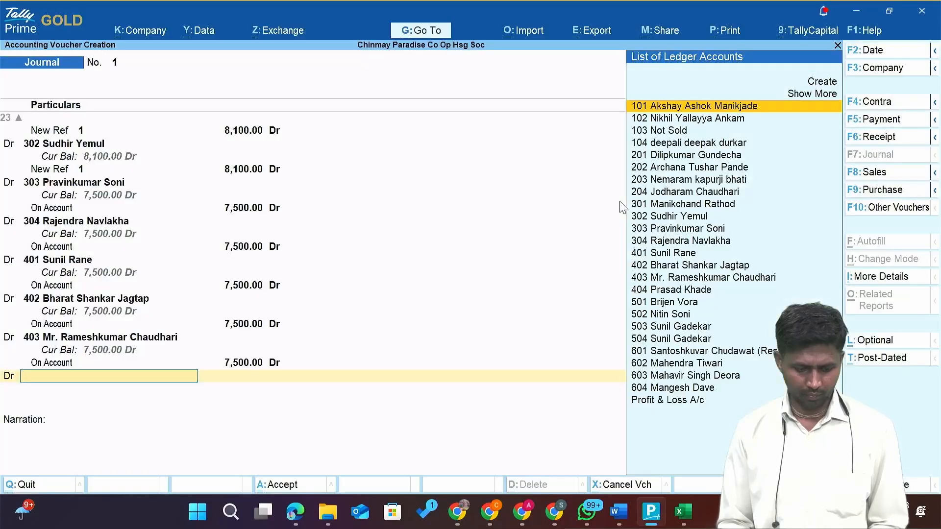
{"action": "type", "text": "404"}
{"action": "key", "text": "Return"}
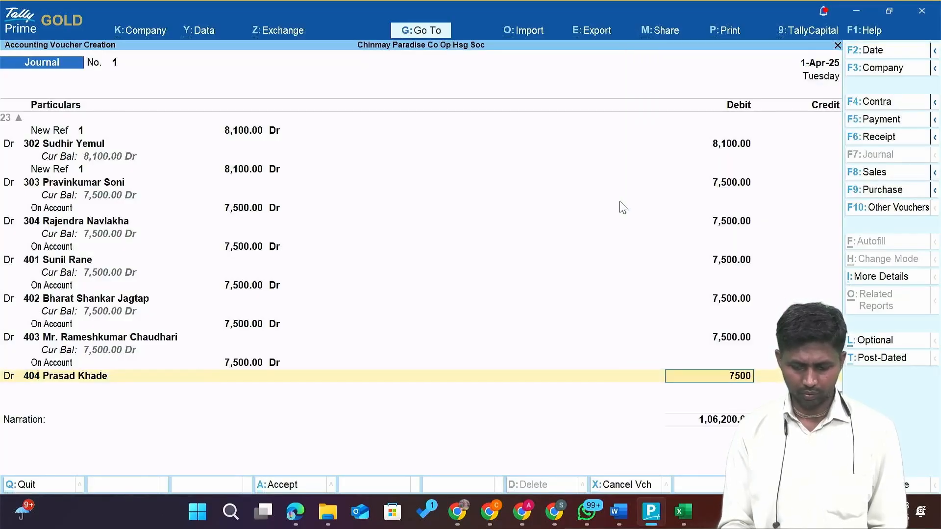
{"action": "type", "text": "7500"}
{"action": "key", "text": "Return"}
{"action": "key", "text": "Return"}
{"action": "key", "text": "Return"}
{"action": "key", "text": "Return"}
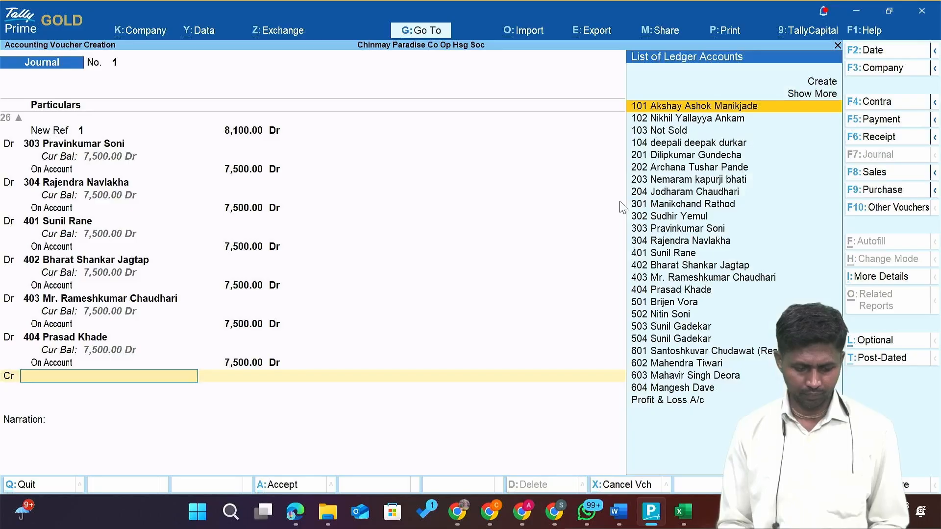
{"action": "key", "text": "BackSpace"}
{"action": "key", "text": "d"}
Debit flat 501's member ledger 7,500 On Account.
{"action": "key", "text": "Return"}
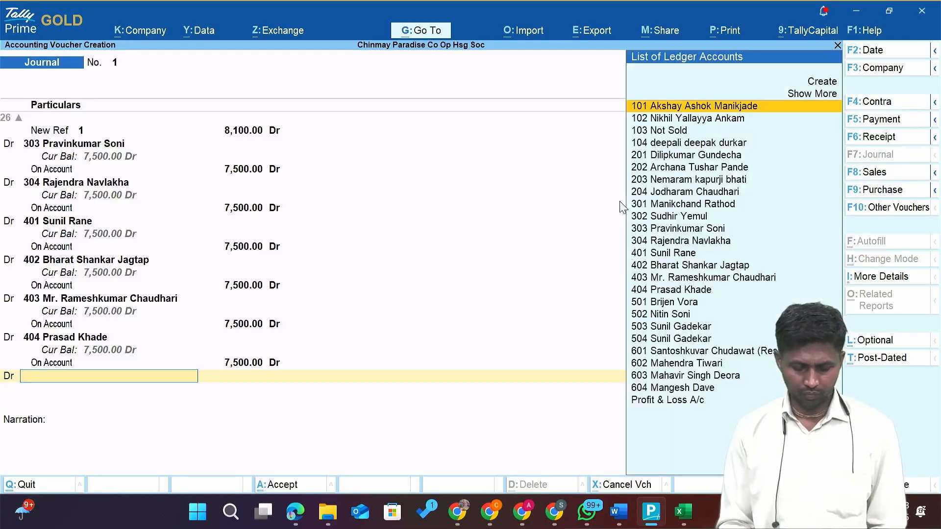
{"action": "type", "text": "501"}
{"action": "key", "text": "Return"}
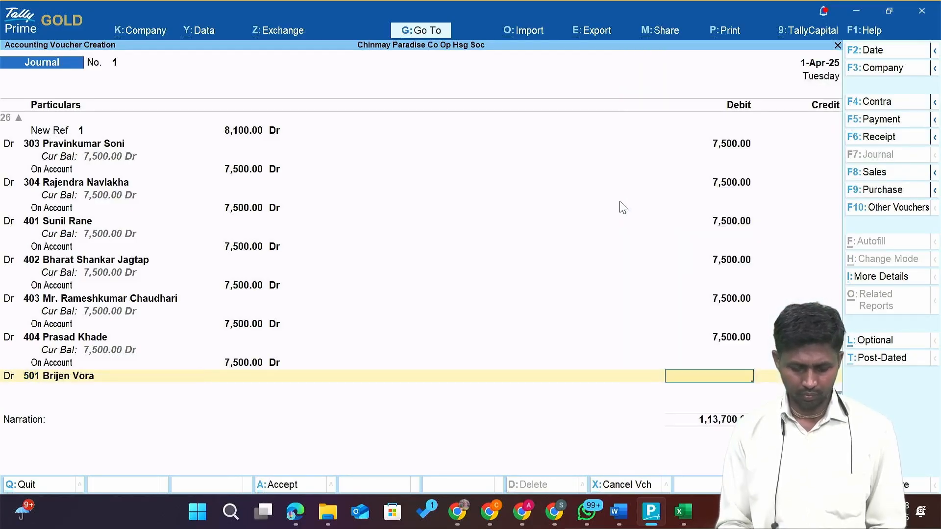
{"action": "type", "text": "7500"}
{"action": "key", "text": "Return"}
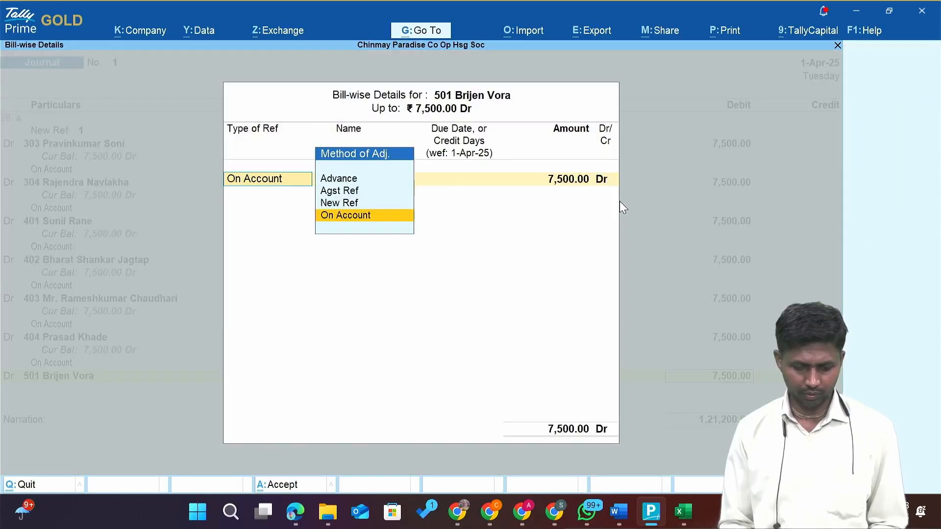
{"action": "key", "text": "Return"}
Debit flat 502's member ledger 7,500 On Account.
{"action": "key", "text": "Return"}
{"action": "key", "text": "Return"}
{"action": "key", "text": "BackSpace"}
{"action": "key", "text": "d"}
{"action": "key", "text": "Return"}
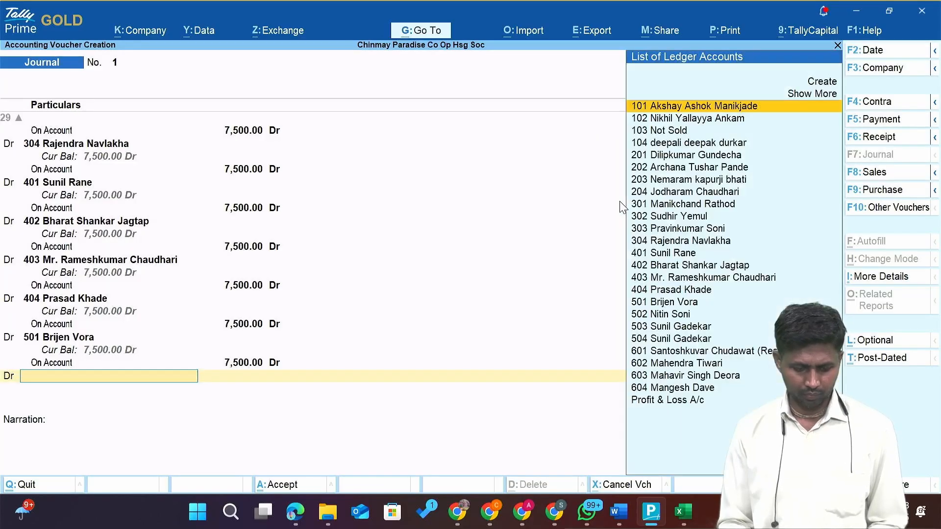
{"action": "type", "text": "502"}
{"action": "key", "text": "Return"}
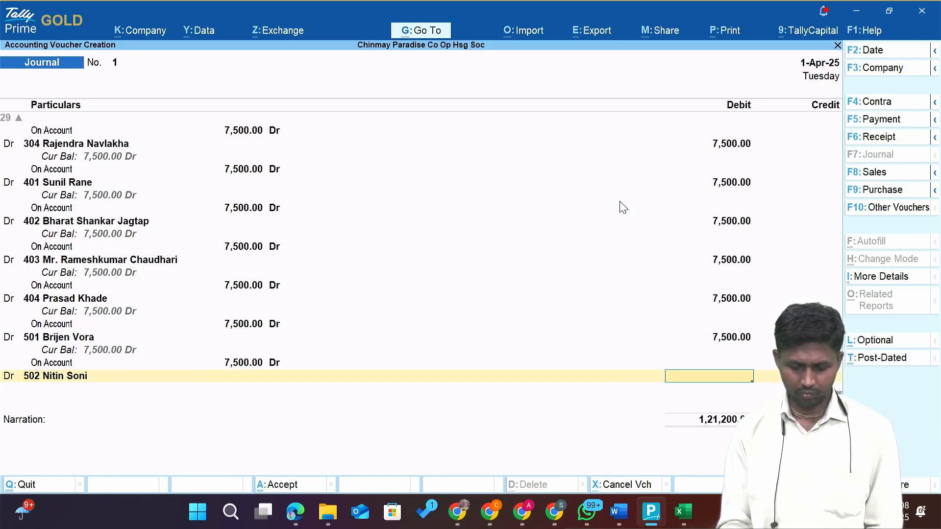
{"action": "key", "text": "Return"}
{"action": "key", "text": "Return"}
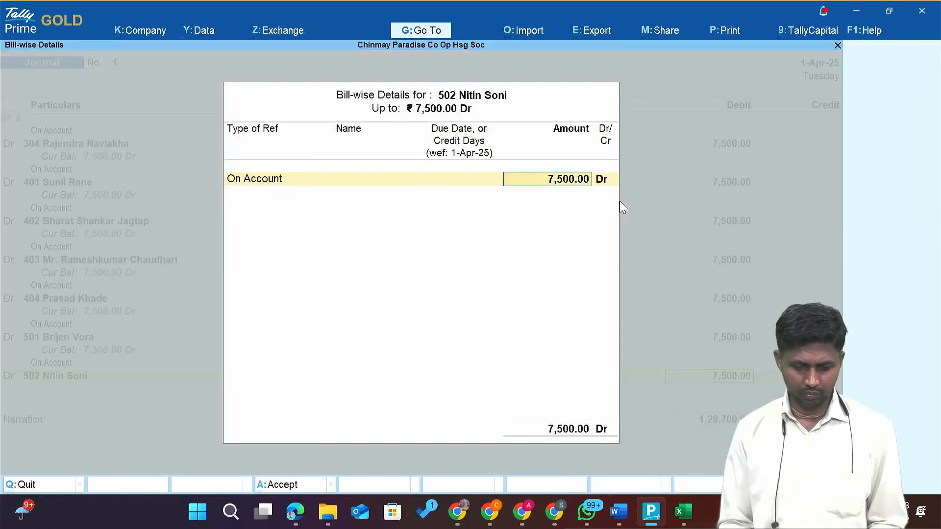
{"action": "key", "text": "Return"}
{"action": "key", "text": "Return"}
{"action": "key", "text": "d"}
Debit flat 503 at 7,500 On Account after verifying cell I20 in Excel.
{"action": "key", "text": "Return"}
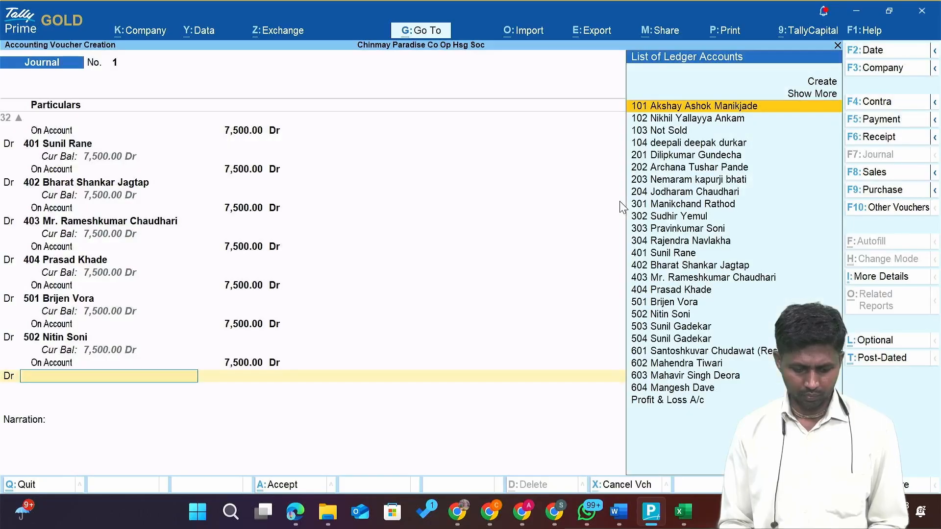
{"action": "type", "text": "503"}
{"action": "key", "text": "Return"}
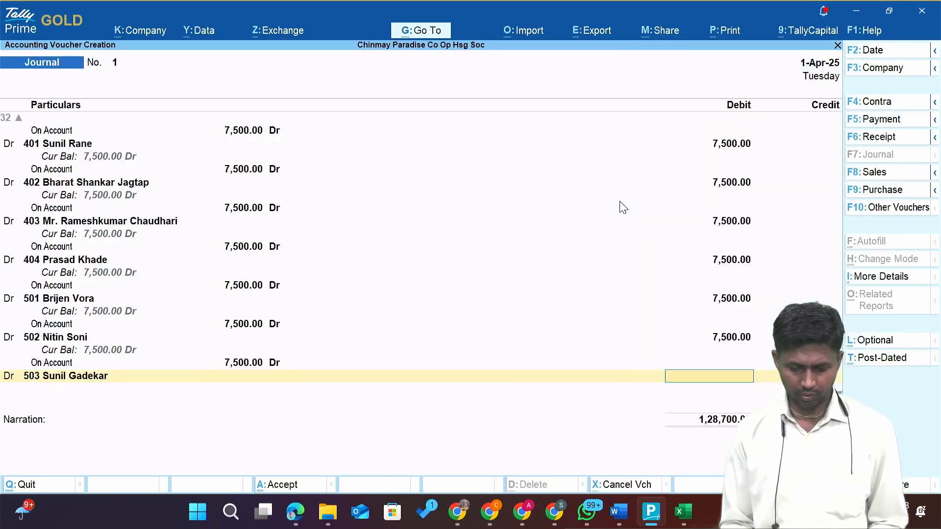
{"action": "key", "text": "alt+Tab"}
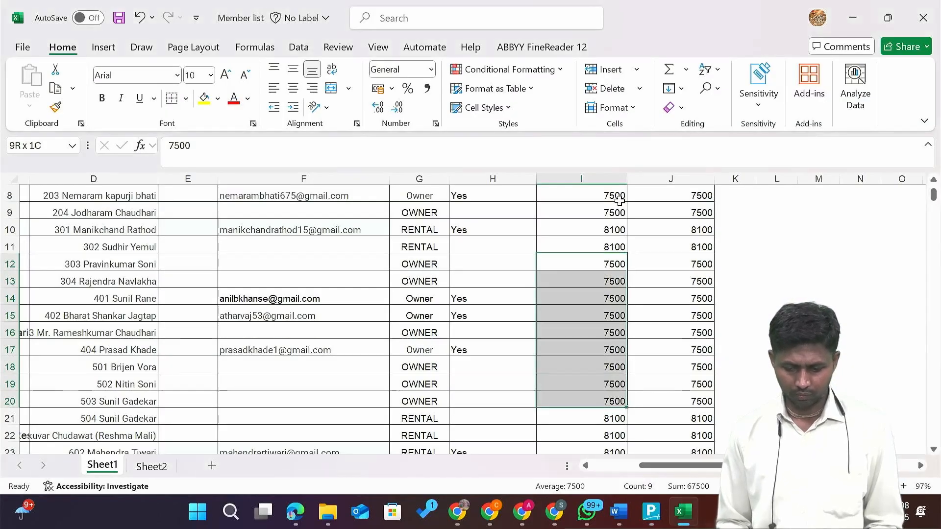
{"action": "left_click", "coordinate": [584, 396]}
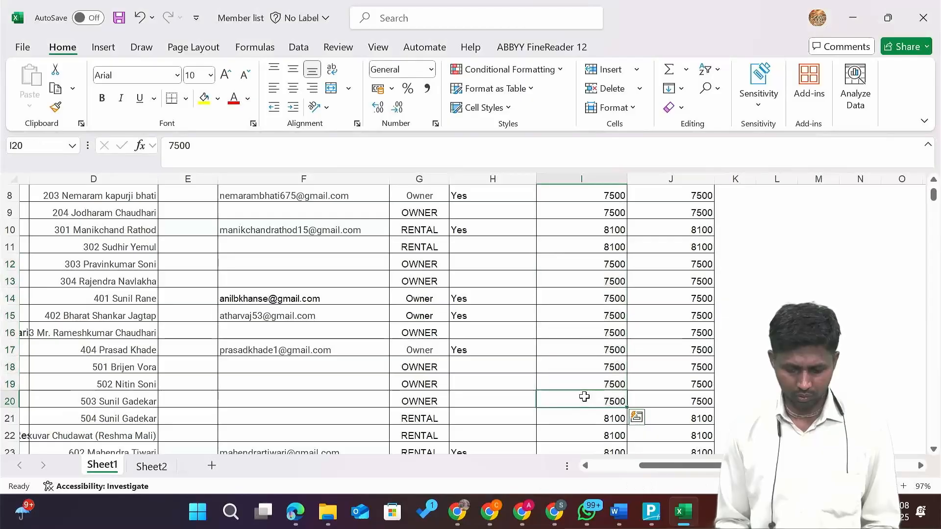
{"action": "key", "text": "Left"}
{"action": "key", "text": "Right"}
{"action": "key", "text": "alt+Tab"}
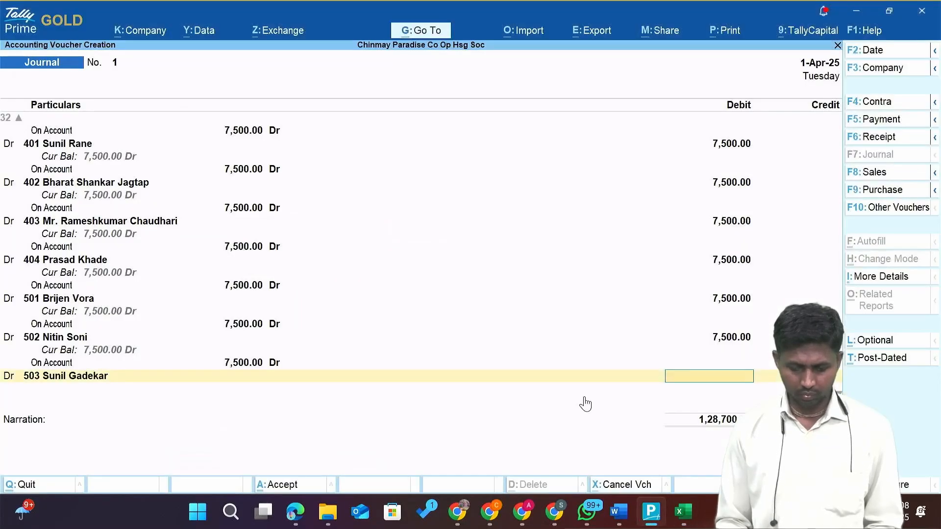
{"action": "type", "text": "7500"}
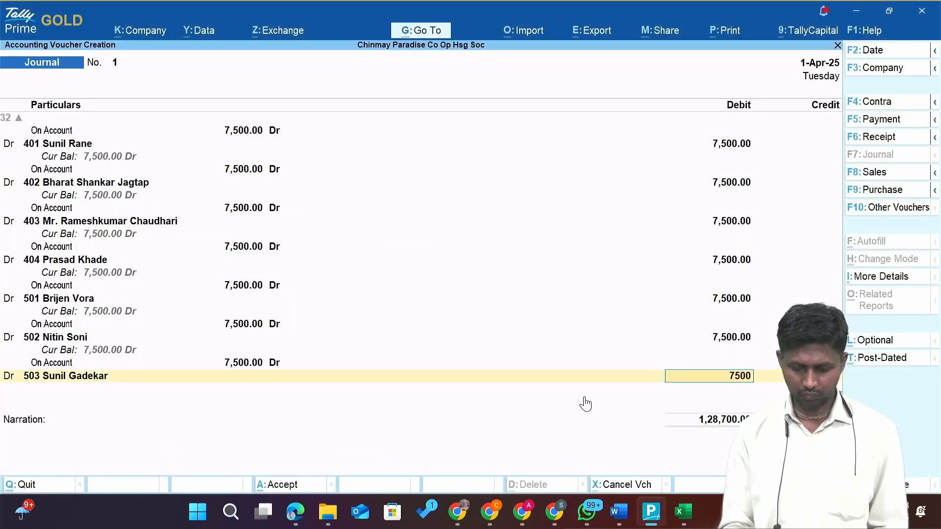
{"action": "key", "text": "Return"}
{"action": "key", "text": "Return"}
{"action": "key", "text": "Return"}
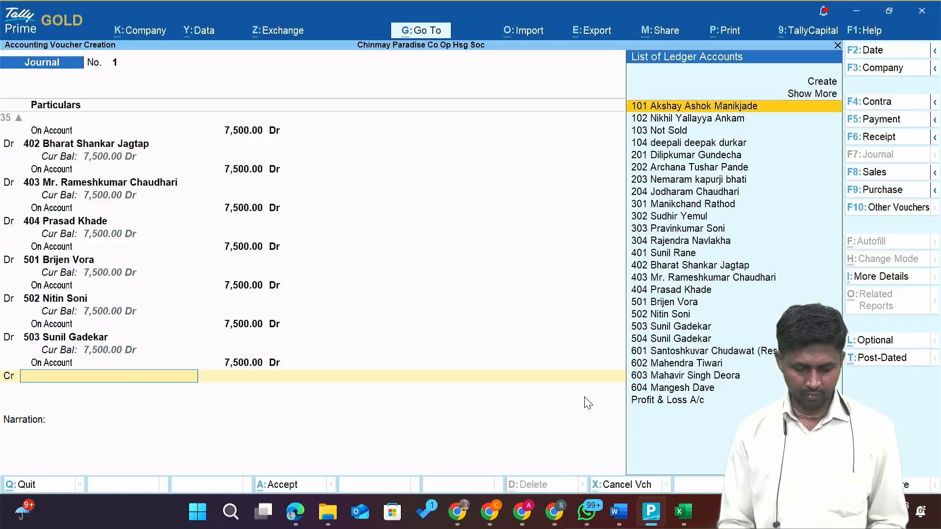
Debit flat 504 at 8,100 On Account and check the next Excel amounts.
{"action": "key", "text": "BackSpace"}
{"action": "type", "text": "d"}
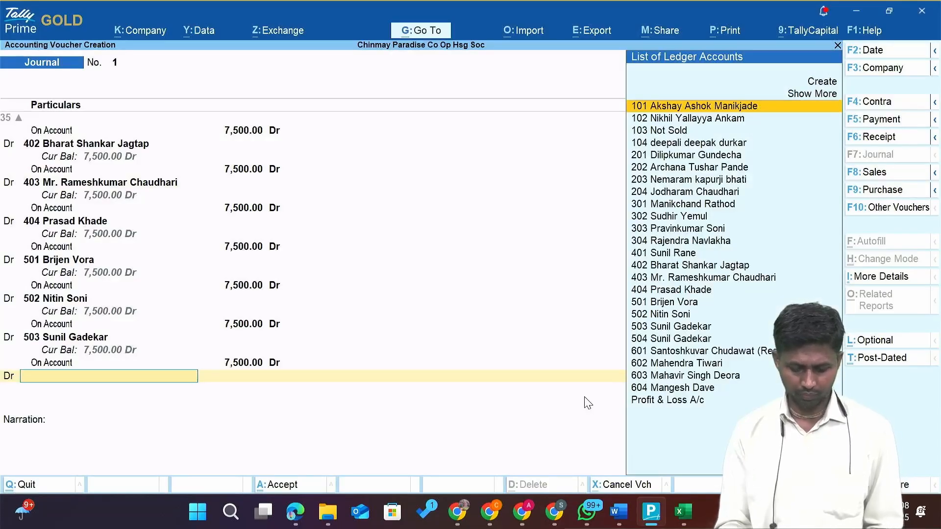
{"action": "type", "text": "504"}
{"action": "key", "text": "Return"}
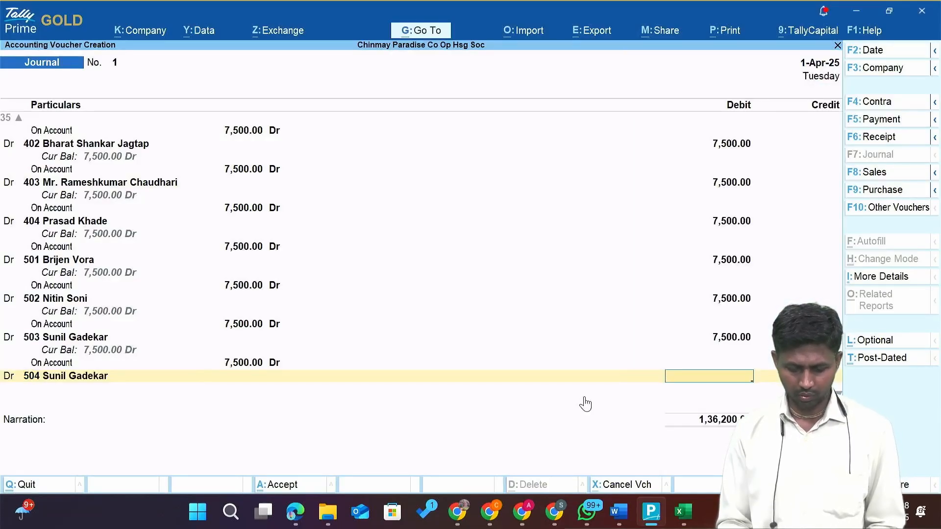
{"action": "key", "text": "Return"}
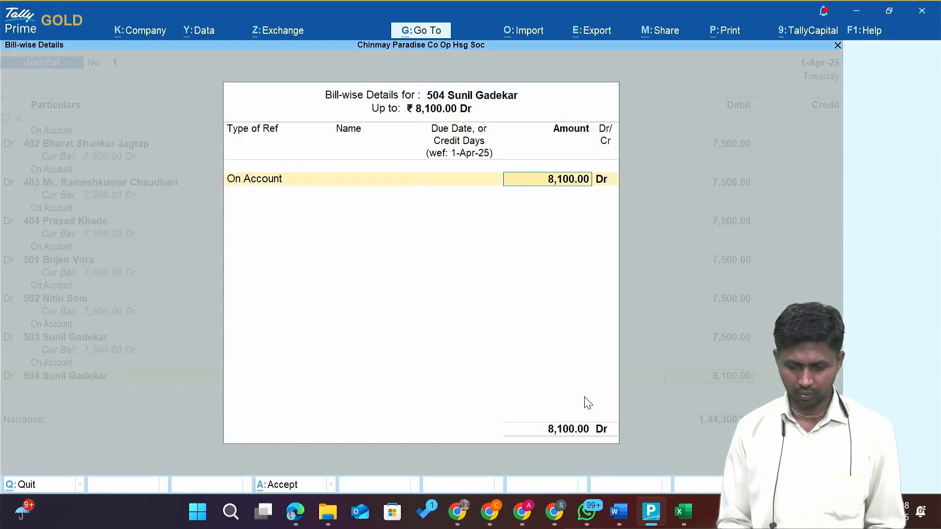
{"action": "key", "text": "Return"}
{"action": "key", "text": "Return"}
{"action": "key", "text": "alt+Tab"}
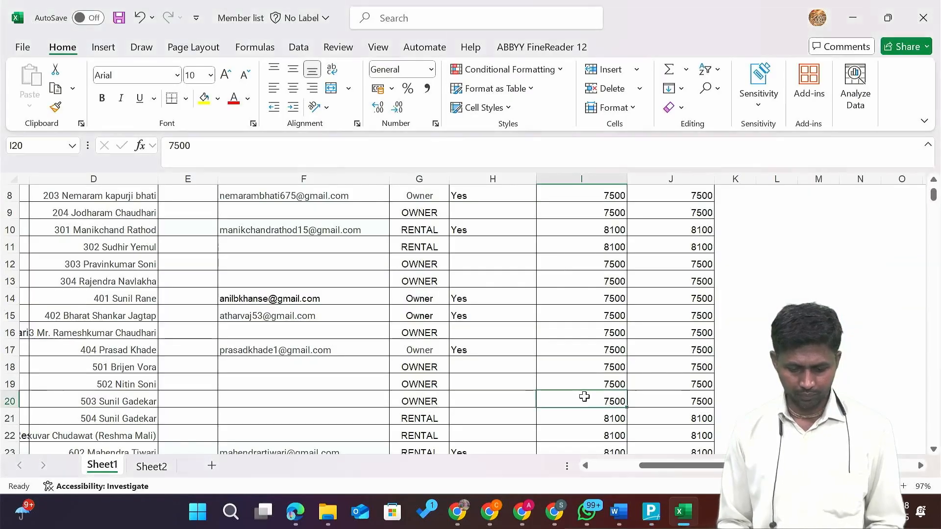
{"action": "key", "text": "Down"}
{"action": "key", "text": "Down"}
{"action": "key", "text": "Down"}
{"action": "key", "text": "Down"}
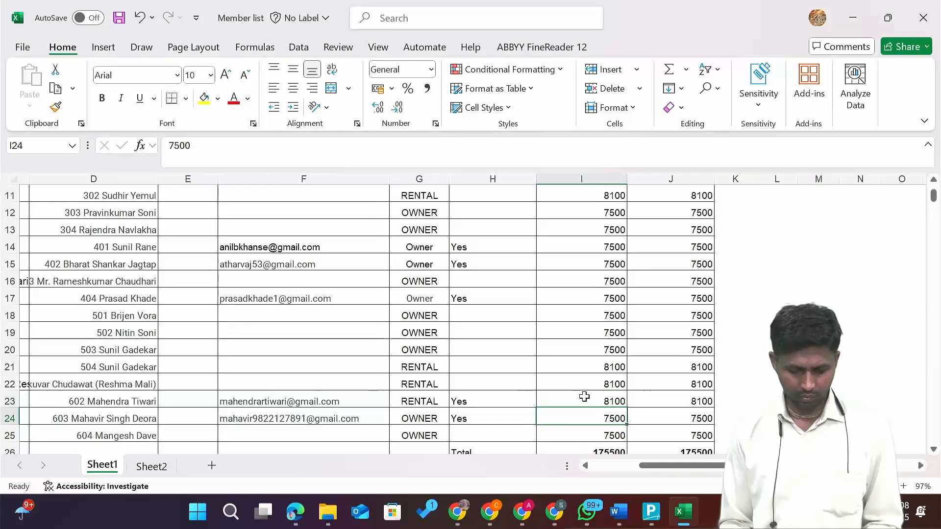
{"action": "key", "text": "alt+Tab"}
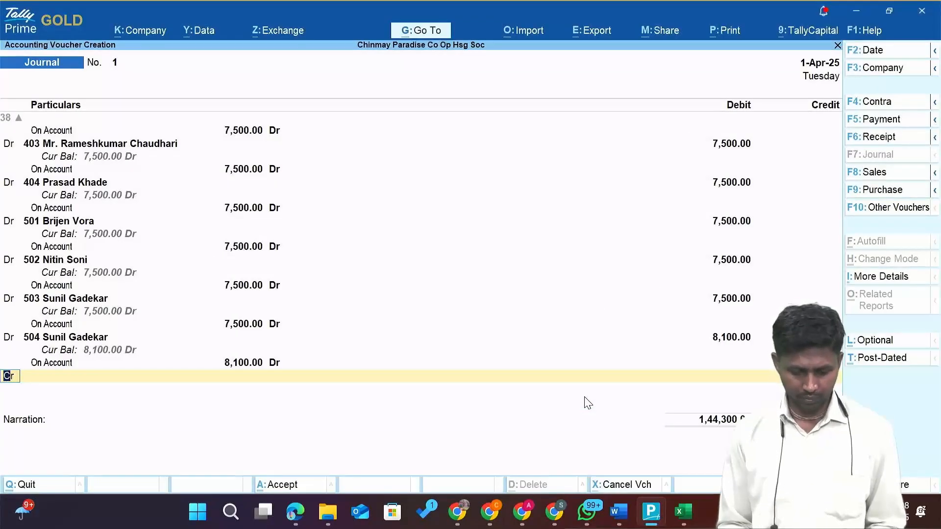
Debit flats 601 and 602 at 8,100 each, On Account.
{"action": "type", "text": "d"}
{"action": "key", "text": "Return"}
{"action": "type", "text": "601"}
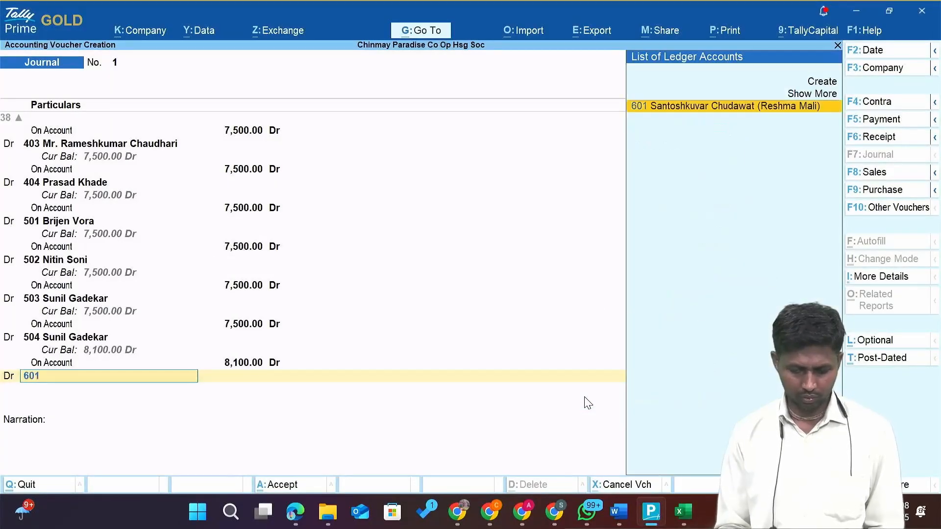
{"action": "key", "text": "Return"}
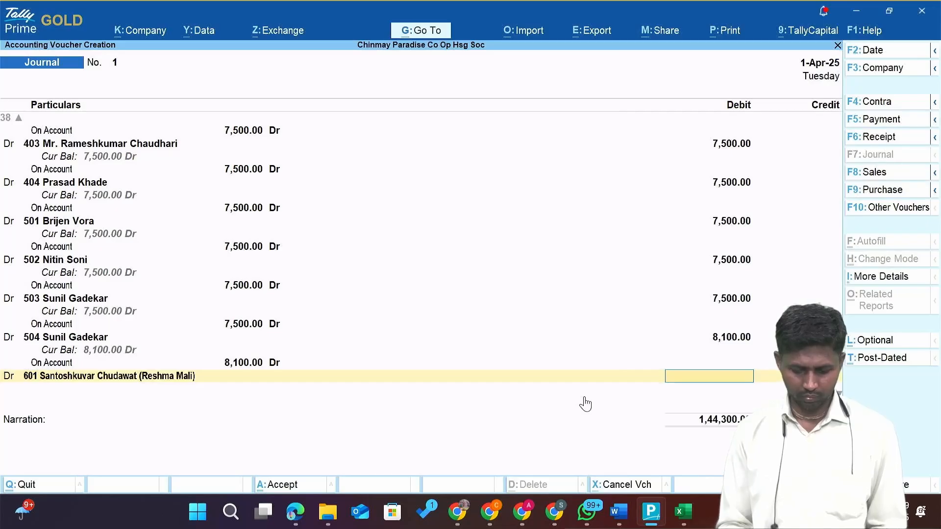
{"action": "type", "text": "00"}
{"action": "key", "text": "Return"}
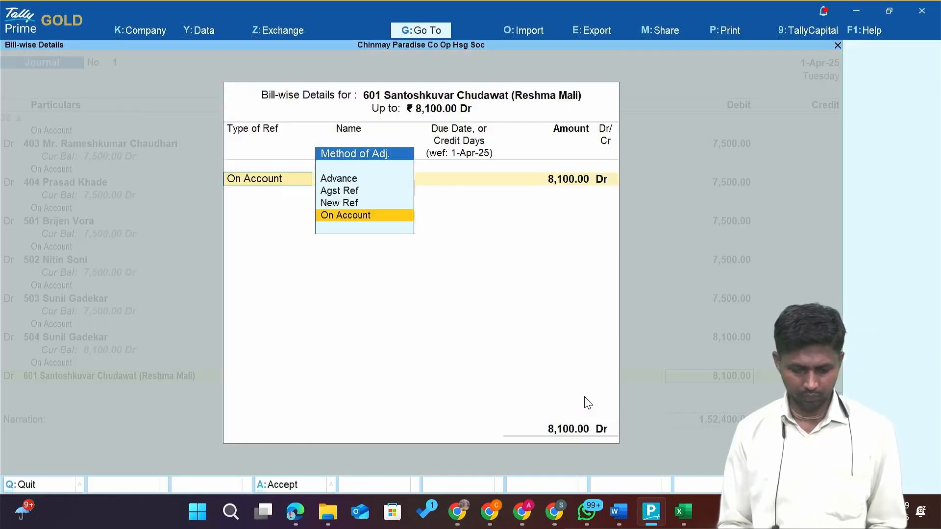
{"action": "key", "text": "Return"}
{"action": "key", "text": "Return"}
{"action": "key", "text": "Return"}
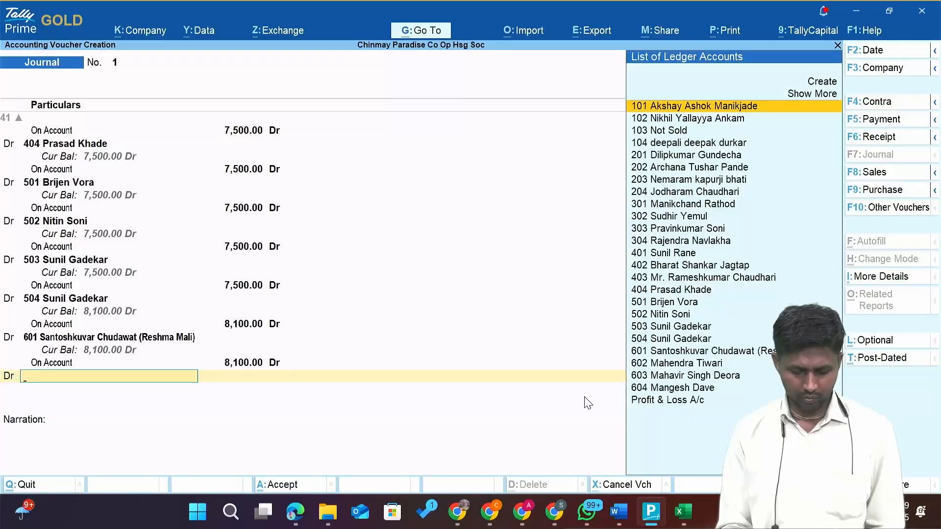
{"action": "type", "text": "602"}
{"action": "key", "text": "Return"}
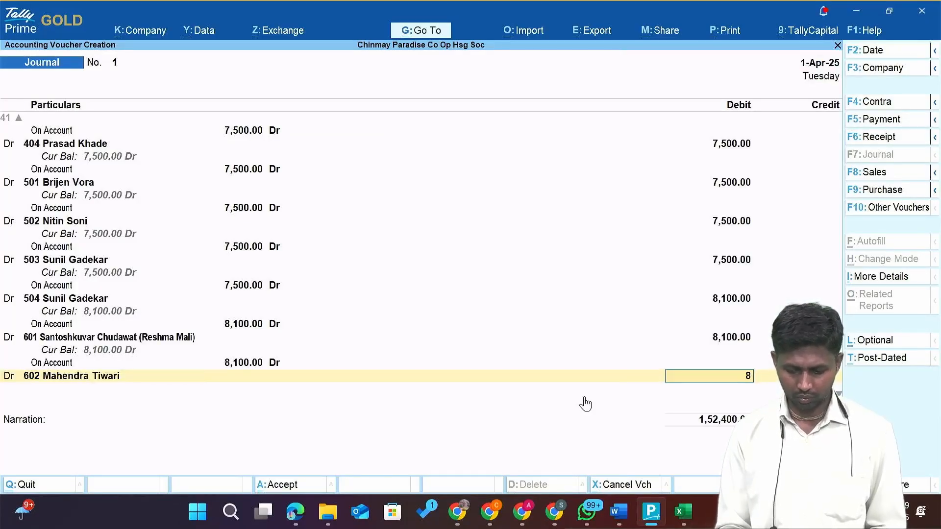
{"action": "key", "text": "Return"}
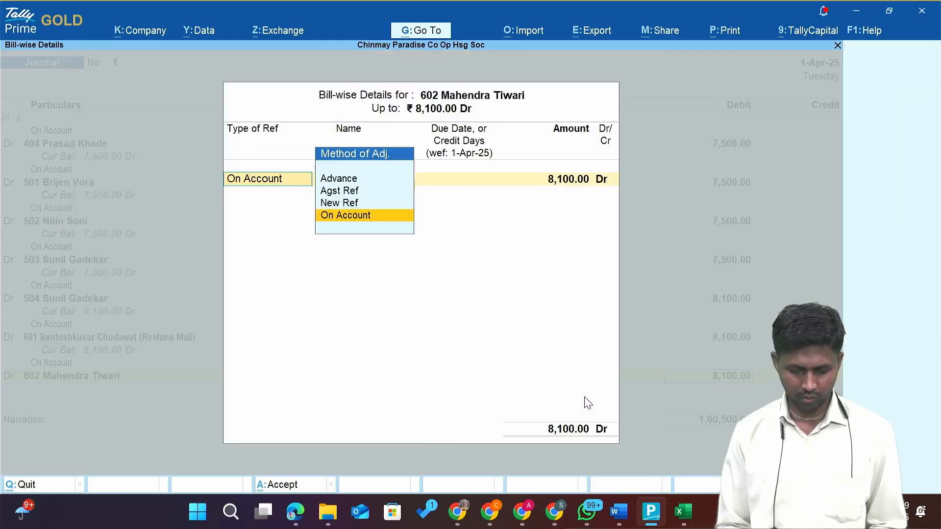
{"action": "key", "text": "Return"}
Debit flats 603 and 604 at 7,500 each On Account, confirming the amount in Excel.
{"action": "key", "text": "Return"}
{"action": "key", "text": "d"}
{"action": "key", "text": "Return"}
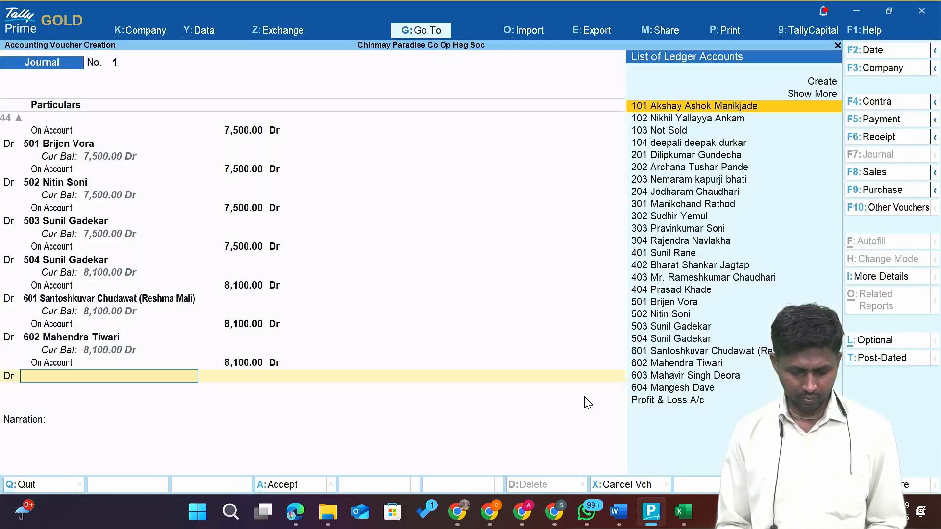
{"action": "type", "text": "603"}
{"action": "key", "text": "Return"}
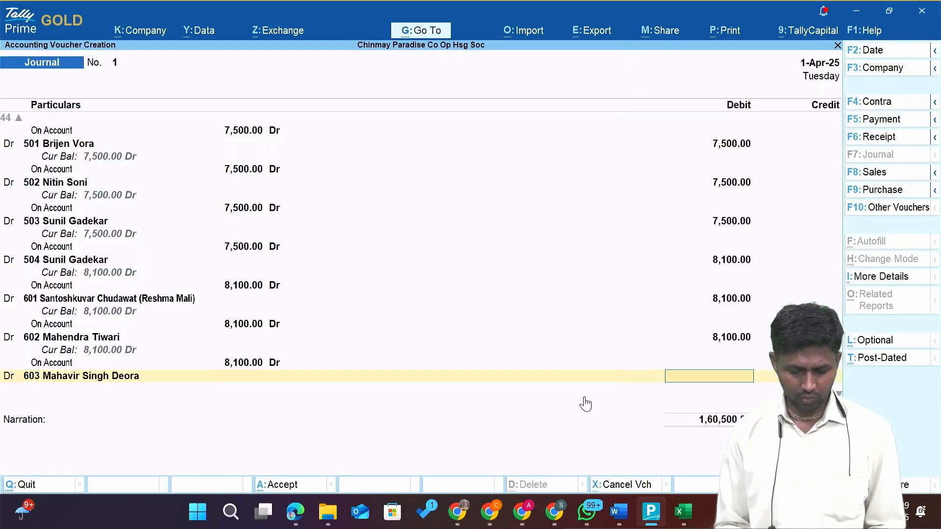
{"action": "key", "text": "alt+Tab"}
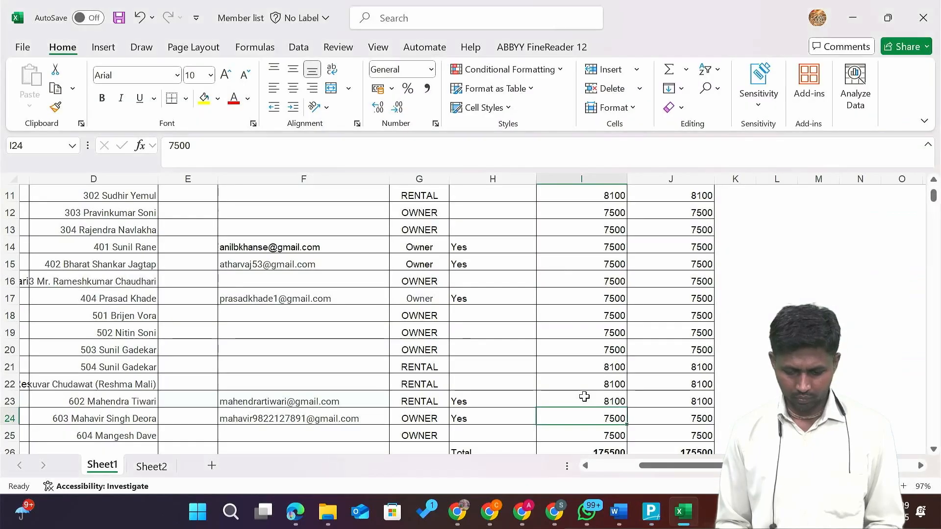
{"action": "key", "text": "Down"}
{"action": "key", "text": "alt+Tab"}
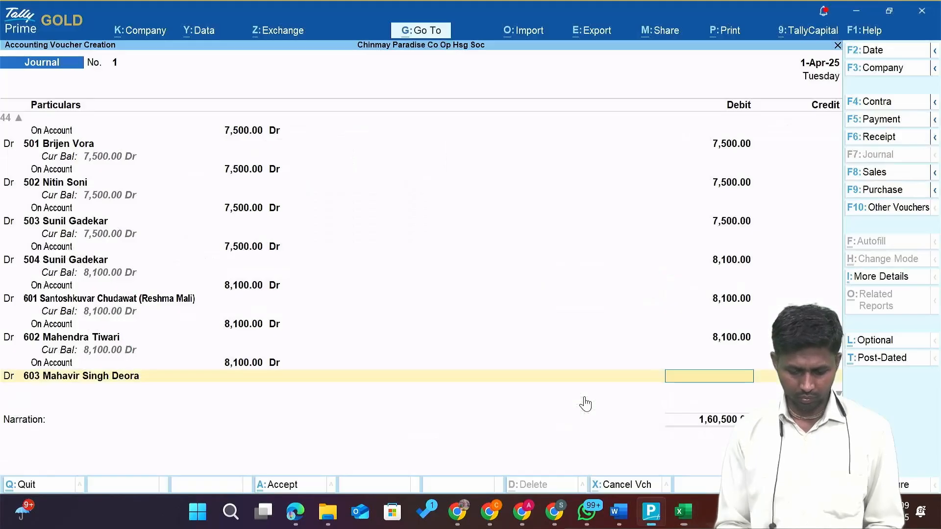
{"action": "key", "text": "Return"}
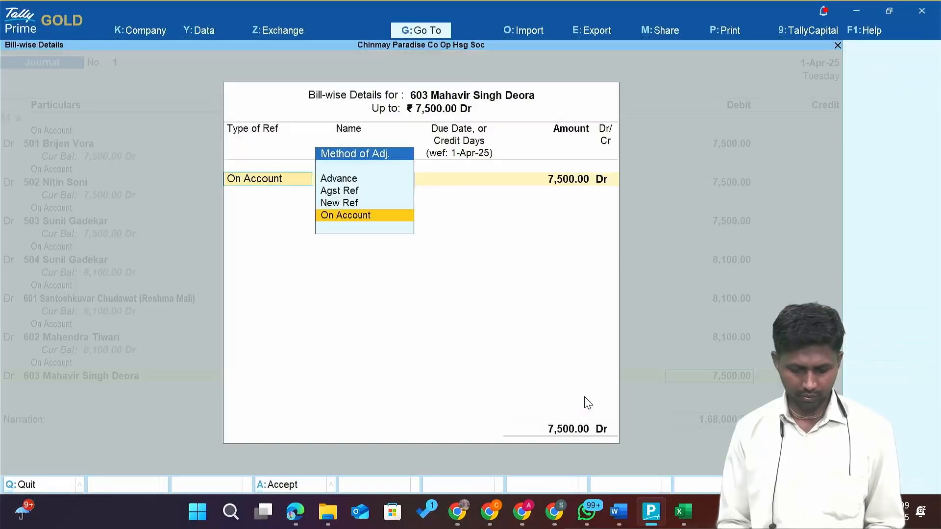
{"action": "key", "text": "Return"}
{"action": "key", "text": "Return"}
{"action": "key", "text": "Return"}
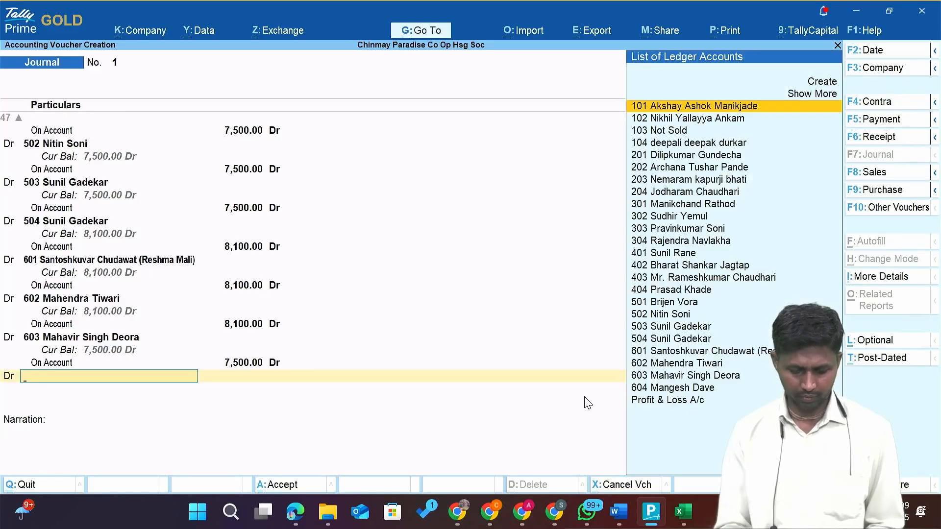
{"action": "type", "text": "604"}
{"action": "key", "text": "Return"}
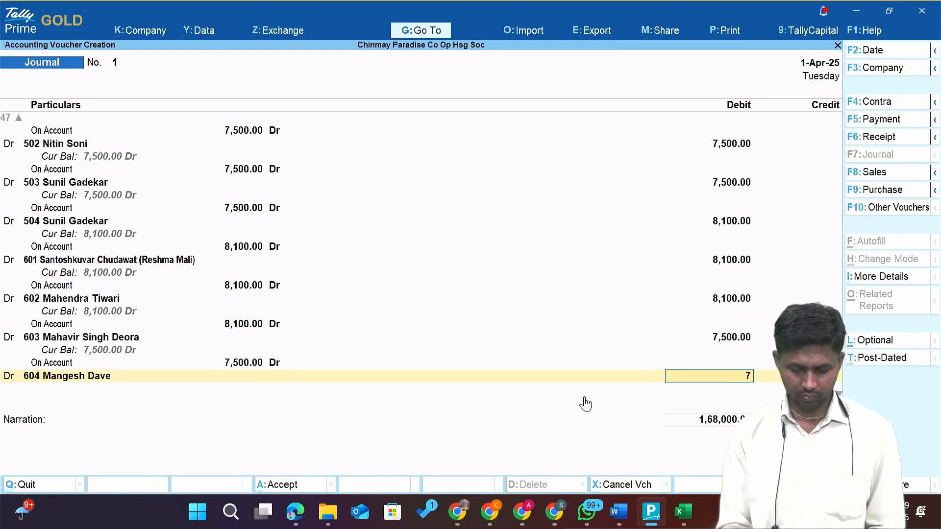
{"action": "key", "text": "Return"}
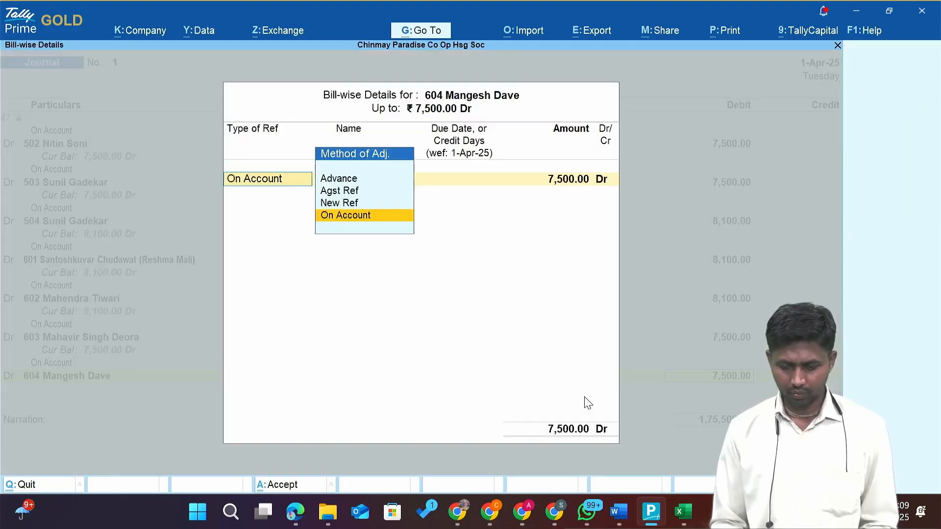
{"action": "key", "text": "Return"}
{"action": "key", "text": "Return"}
{"action": "key", "text": "Return"}
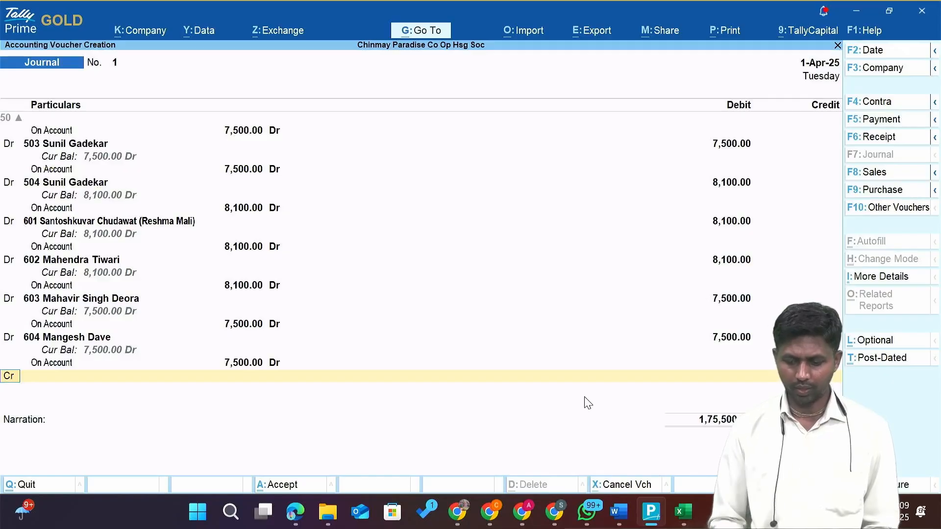
{"action": "key", "text": "alt+Tab"}
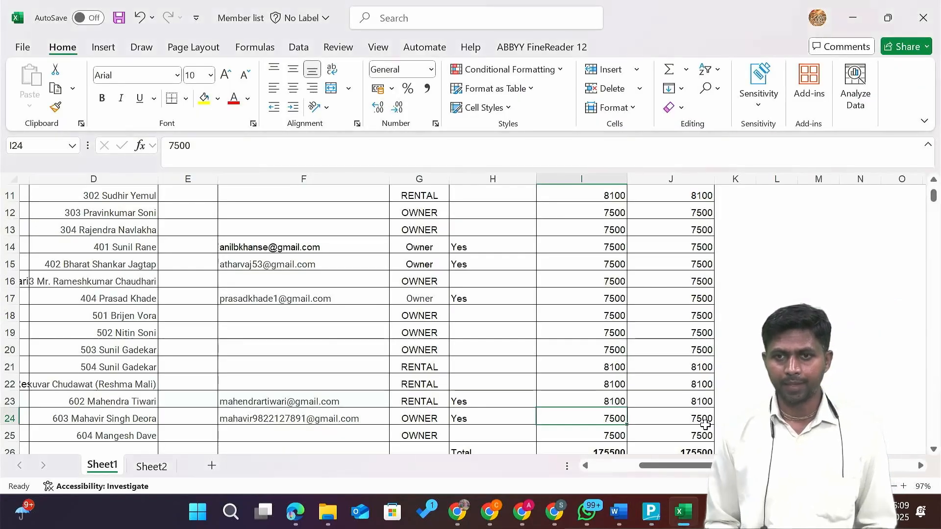
{"action": "key", "text": "Down"}
{"action": "key", "text": "Down"}
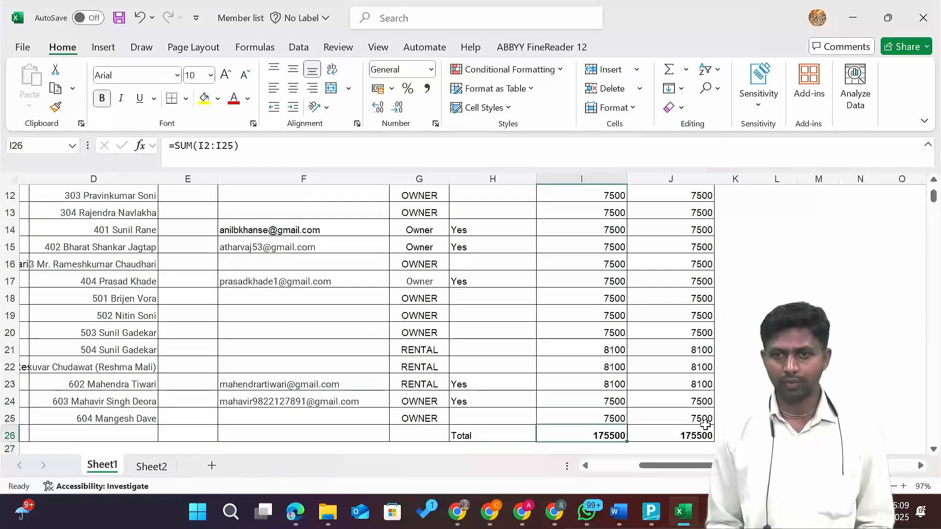
{"action": "key", "text": "alt+Tab"}
{"action": "key", "text": "Return"}
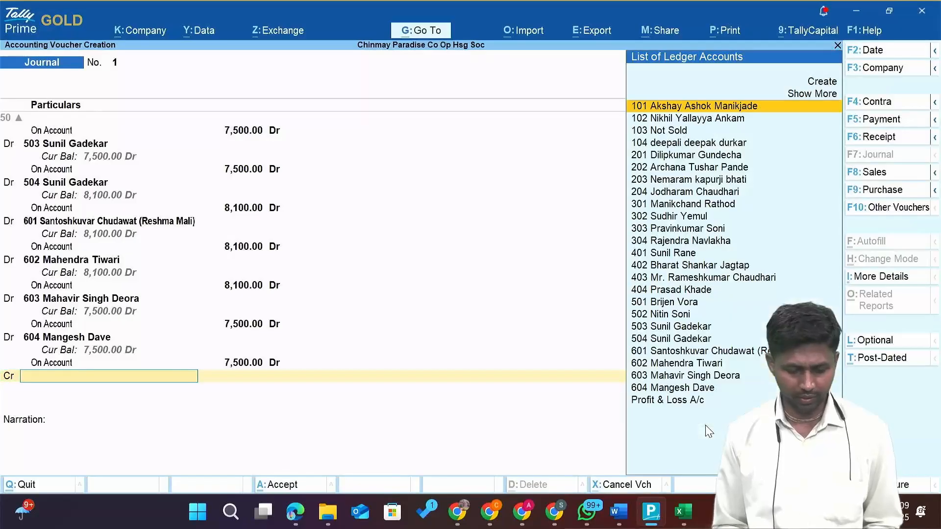
{"action": "type", "text": "M"}
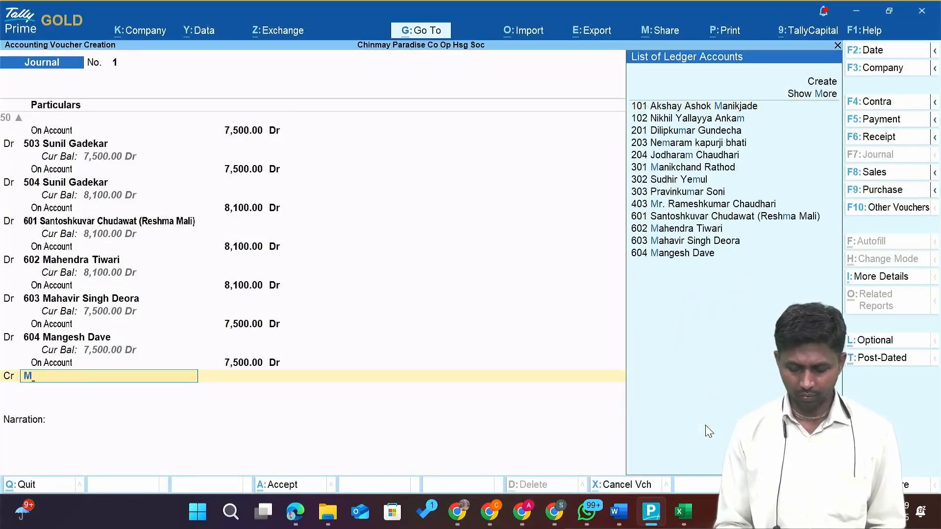
{"action": "key", "text": "Return"}
{"action": "key", "text": "Escape"}
{"action": "key", "text": "BackSpace"}
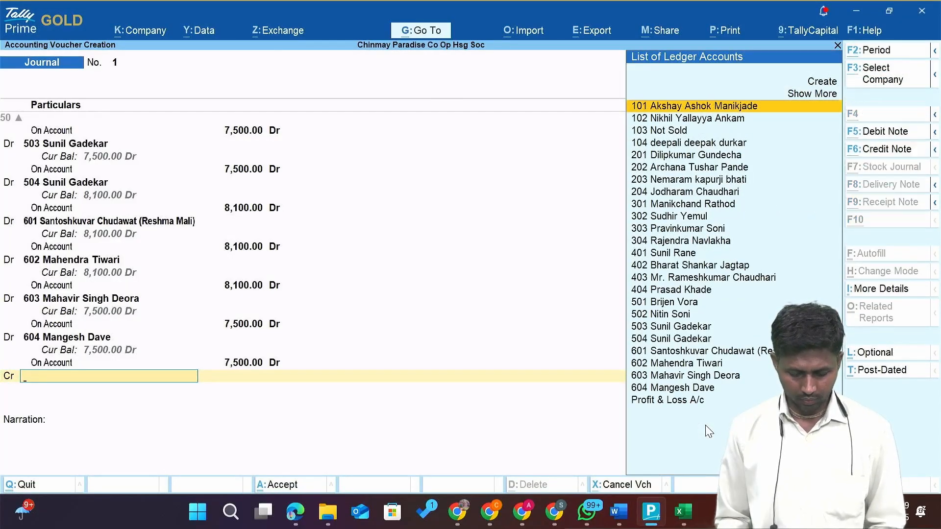
{"action": "key", "text": "alt+c"}
Create the 'Maintenance Charges' ledger under Indirect Incomes and save it as the credit ledger.
{"action": "type", "text": "Mainten"}
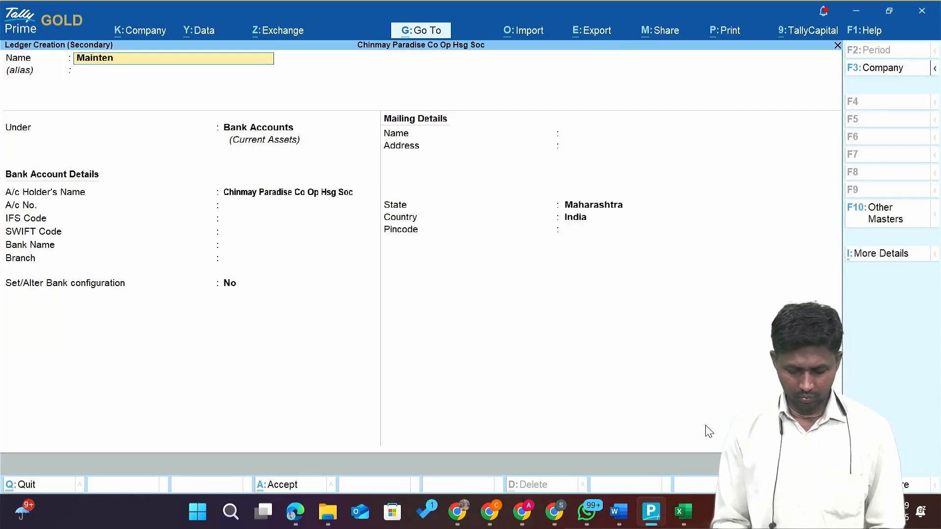
{"action": "type", "text": "ance Charges"}
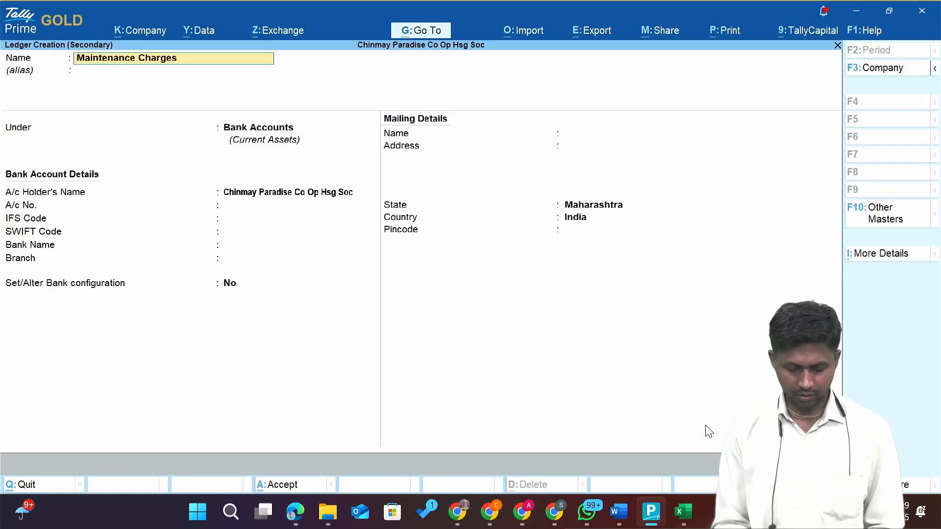
{"action": "key", "text": "Return"}
{"action": "key", "text": "Return"}
{"action": "type", "text": "Ind"}
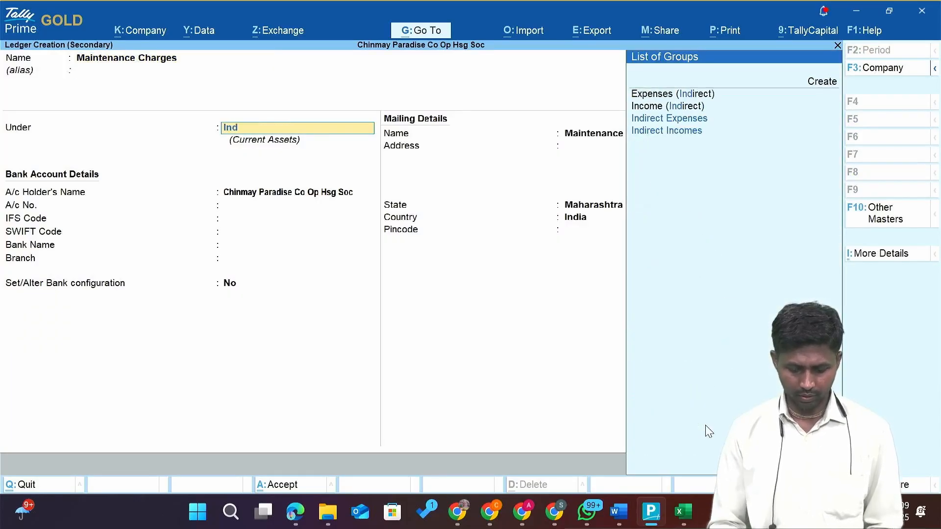
{"action": "type", "text": "i"}
{"action": "key", "text": "Down"}
{"action": "key", "text": "Up"}
{"action": "key", "text": "Down"}
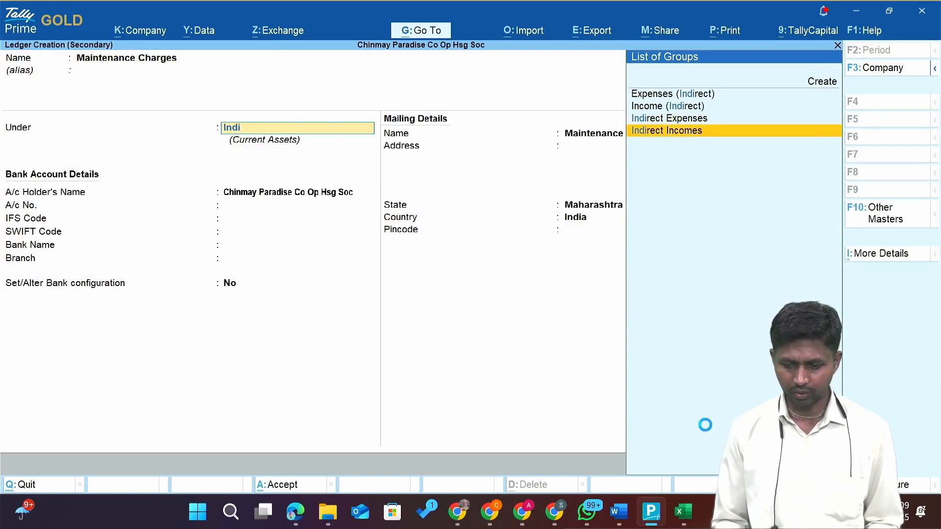
{"action": "key", "text": "Return"}
{"action": "key", "text": "Return"}
{"action": "key", "text": "ctrl+a"}
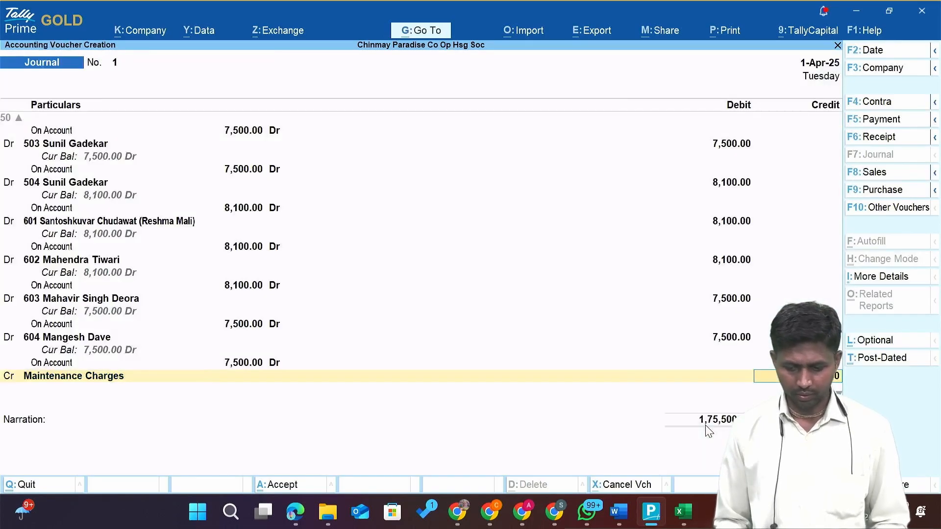
{"action": "key", "text": "Return"}
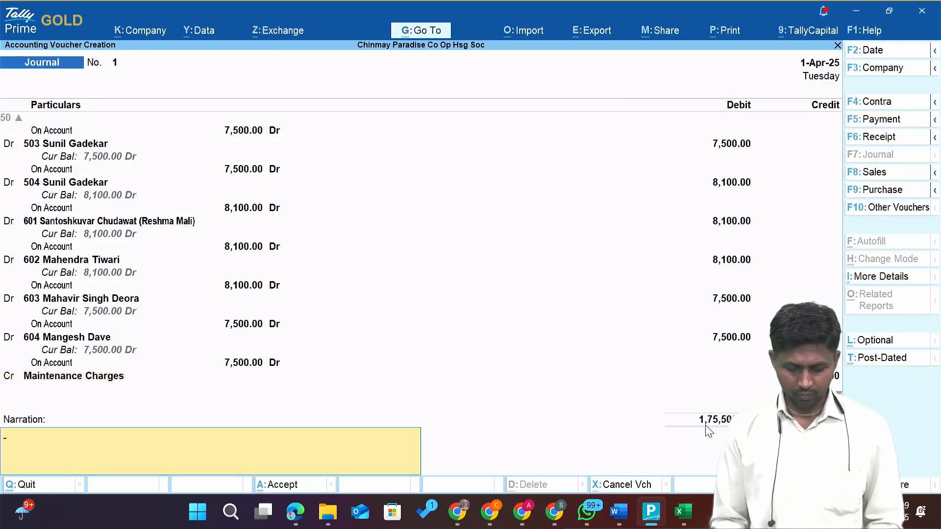
Enter the narration 'For the month of April to June' and save journal voucher 1.
{"action": "type", "text": "Fo"}
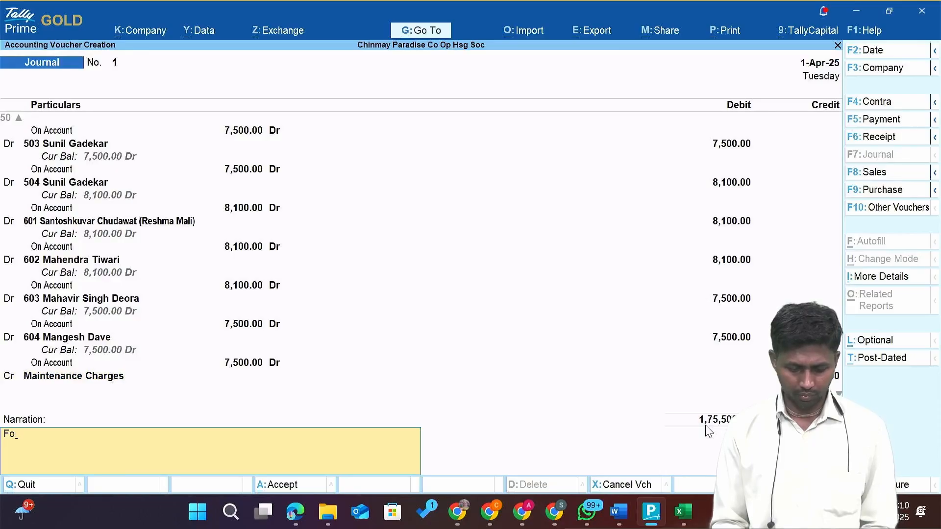
{"action": "type", "text": "r the mon"}
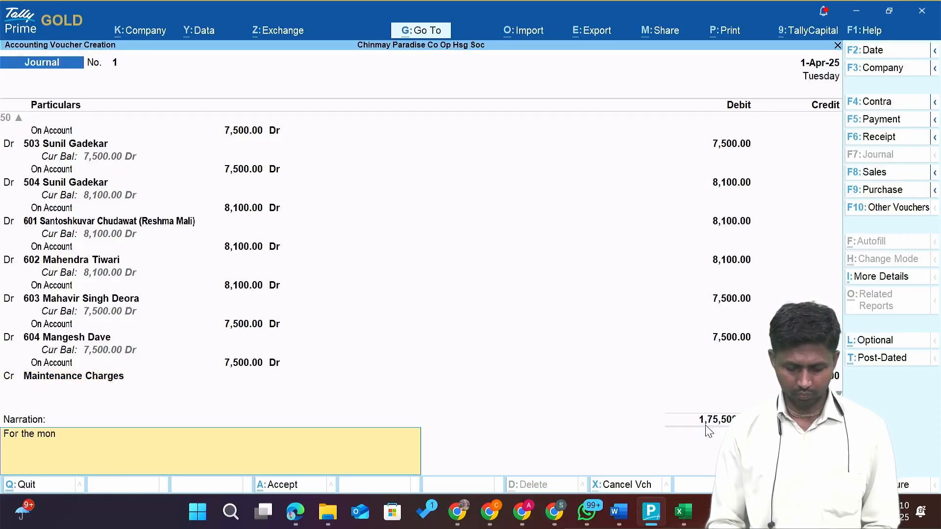
{"action": "type", "text": "th of Apr"}
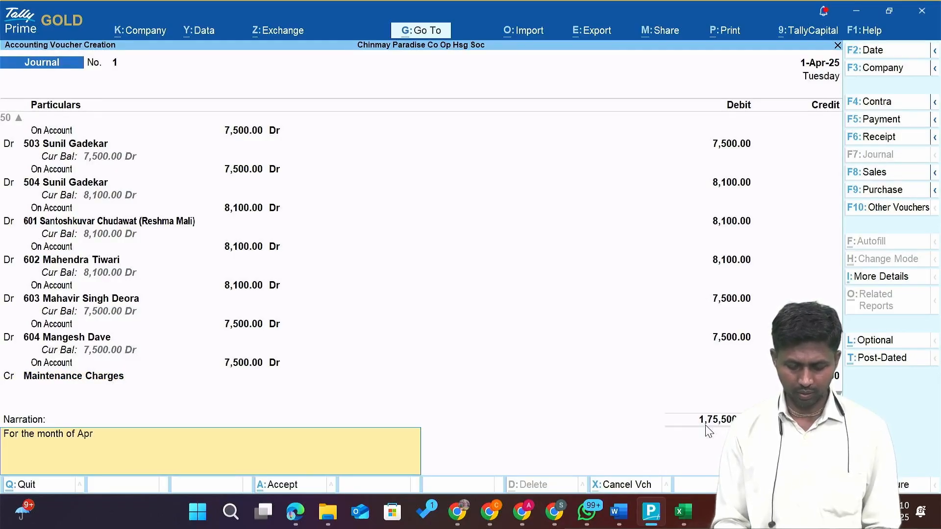
{"action": "type", "text": "il to June"}
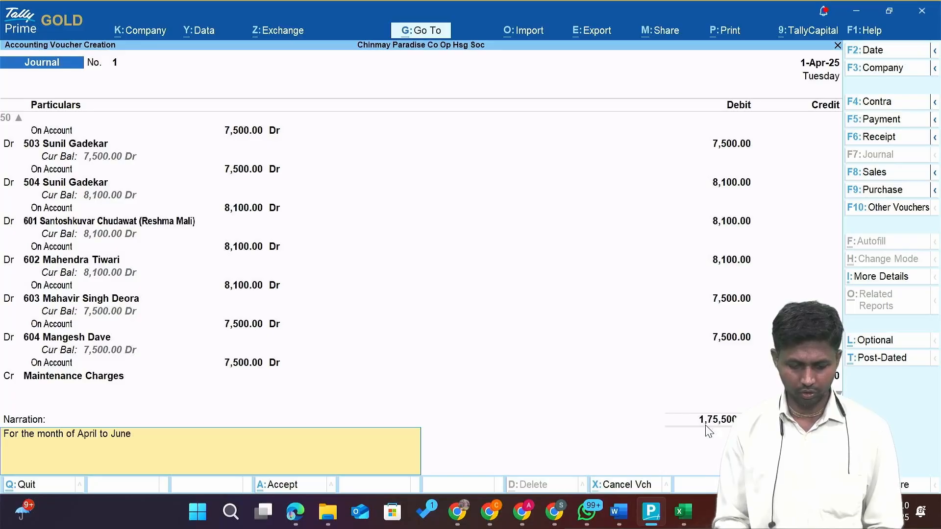
{"action": "key", "text": "Return"}
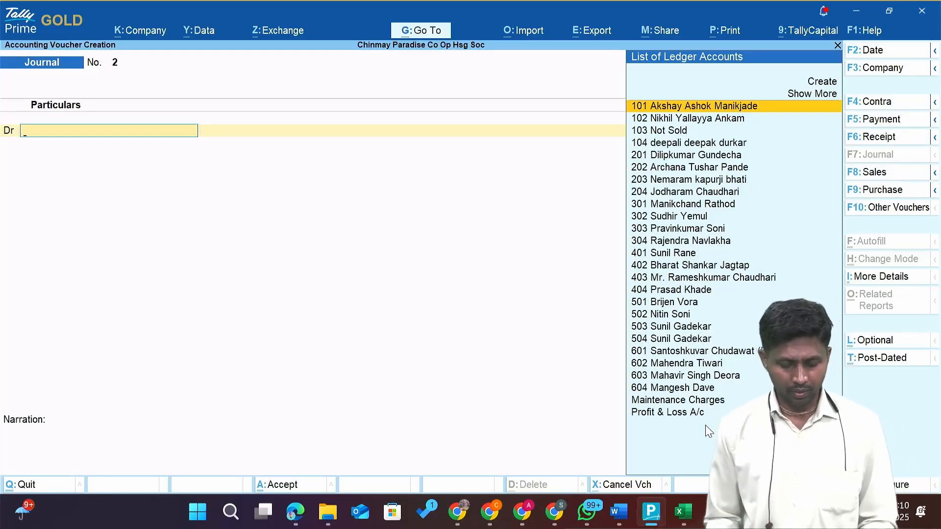
Open the Day Book from the Gateway and duplicate journal voucher 1 with Alt+2.
{"action": "key", "text": "Escape"}
{"action": "key", "text": "Escape"}
{"action": "key", "text": "Escape"}
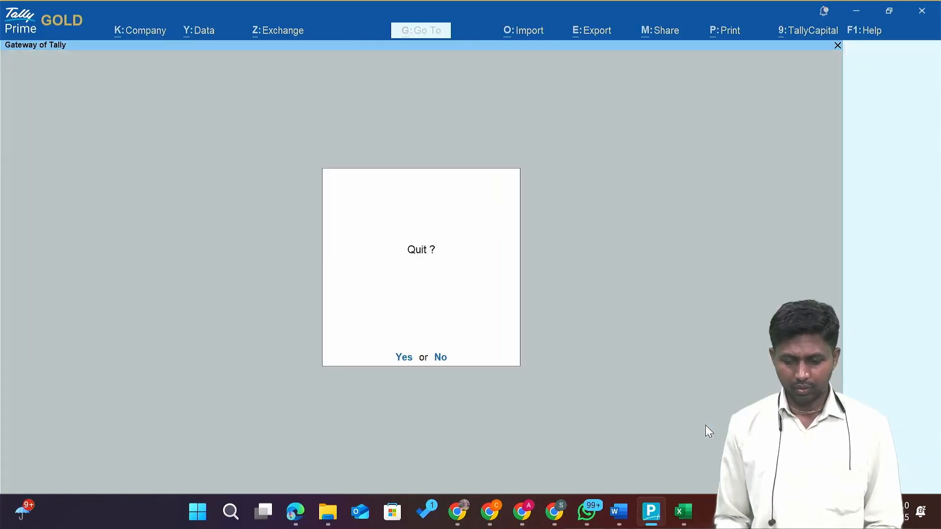
{"action": "key", "text": "n"}
{"action": "key", "text": "k"}
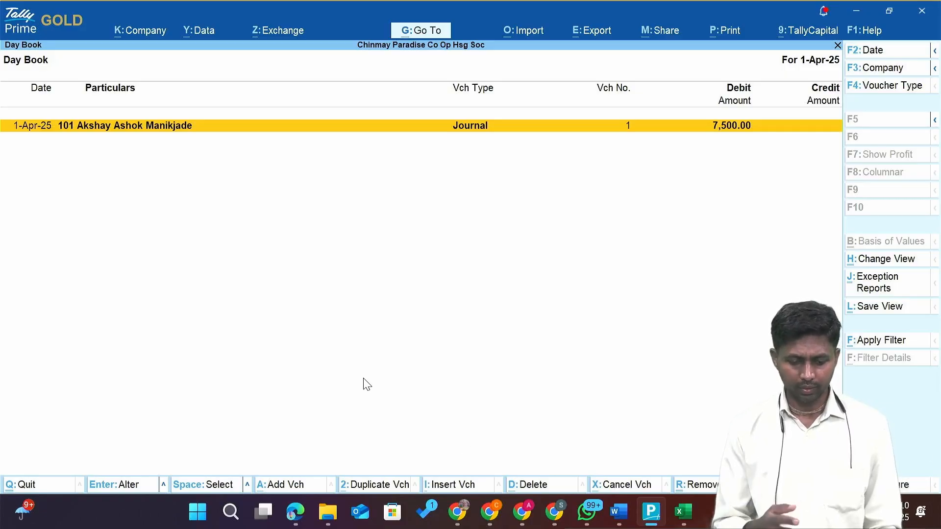
{"action": "key", "text": "alt+2"}
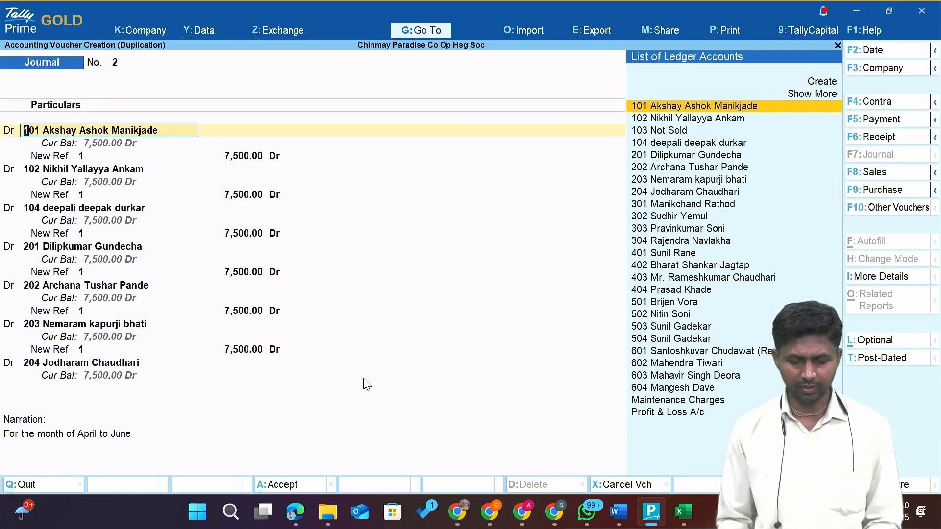
{"action": "key", "text": "Escape"}
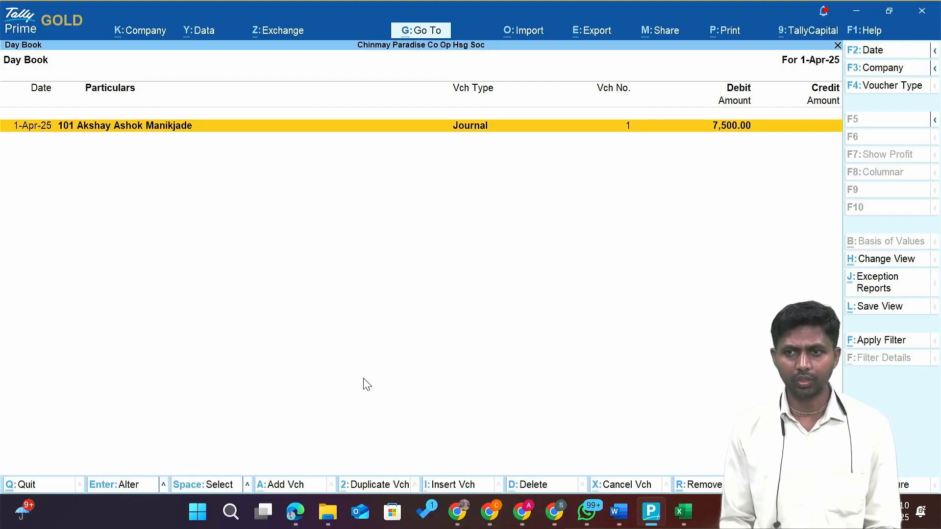
{"action": "key", "text": "alt+2"}
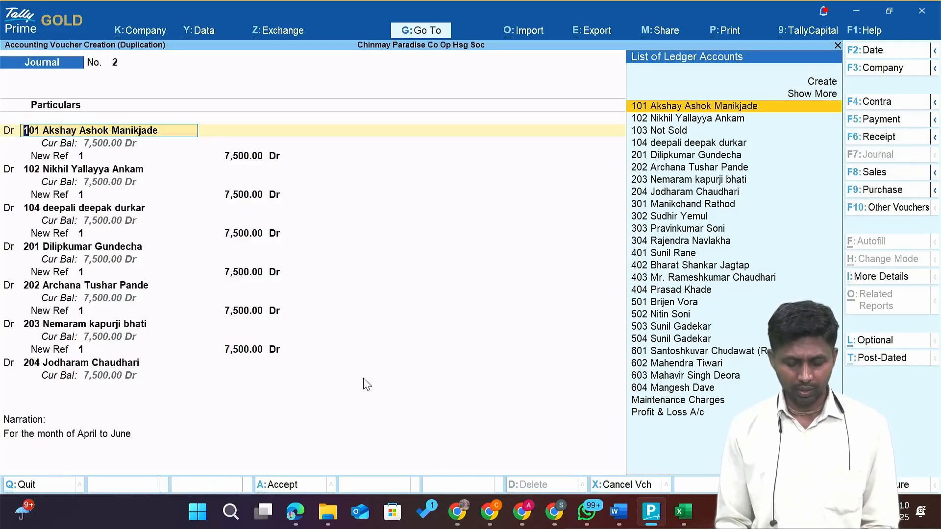
Date the duplicated journal voucher 1-Jul-25 and save it.
{"action": "key", "text": "F2"}
{"action": "type", "text": "1."}
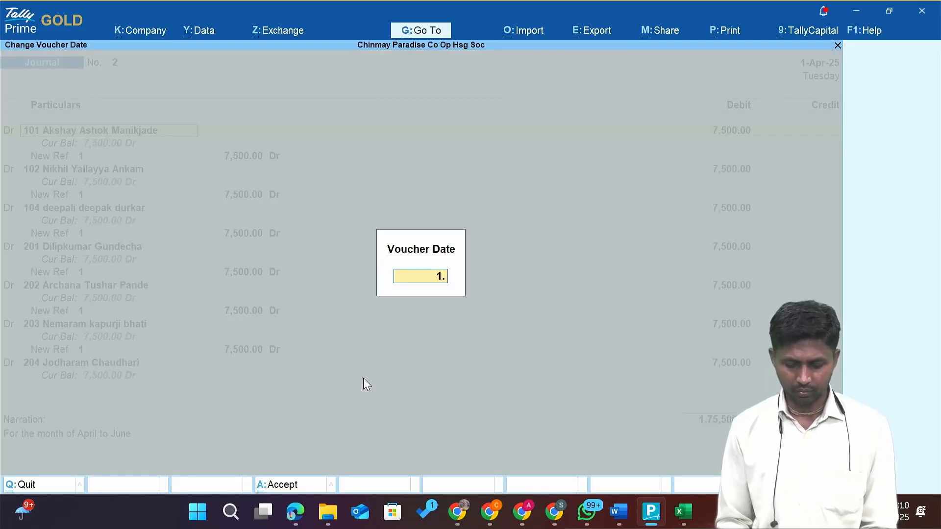
{"action": "key", "text": "Return"}
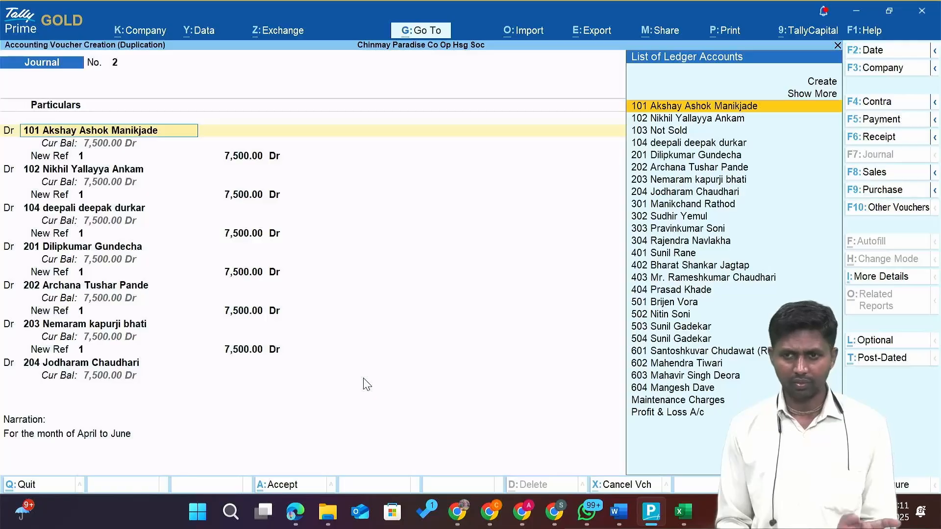
{"action": "key", "text": "Return"}
{"action": "key", "text": "Return"}
{"action": "key", "text": "Return"}
{"action": "key", "text": "Return"}
{"action": "key", "text": "Return"}
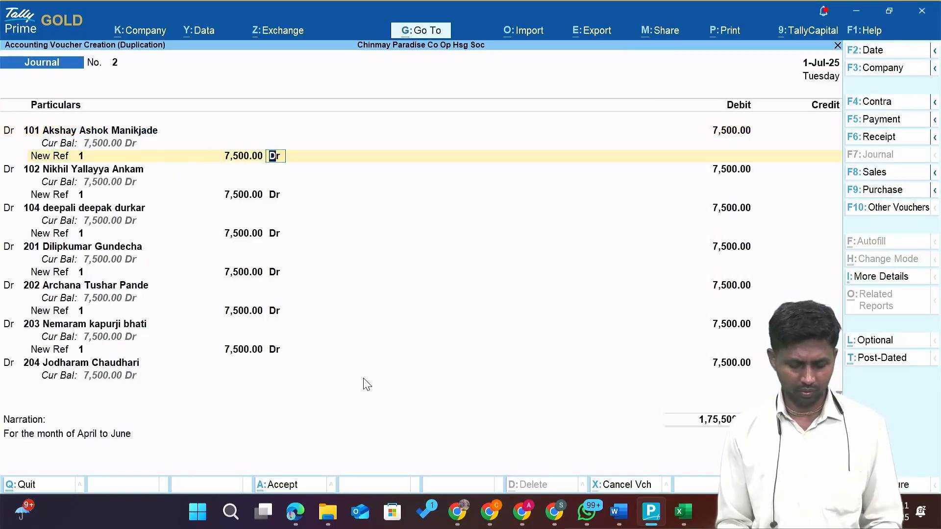
{"action": "key", "text": "ctrl"}
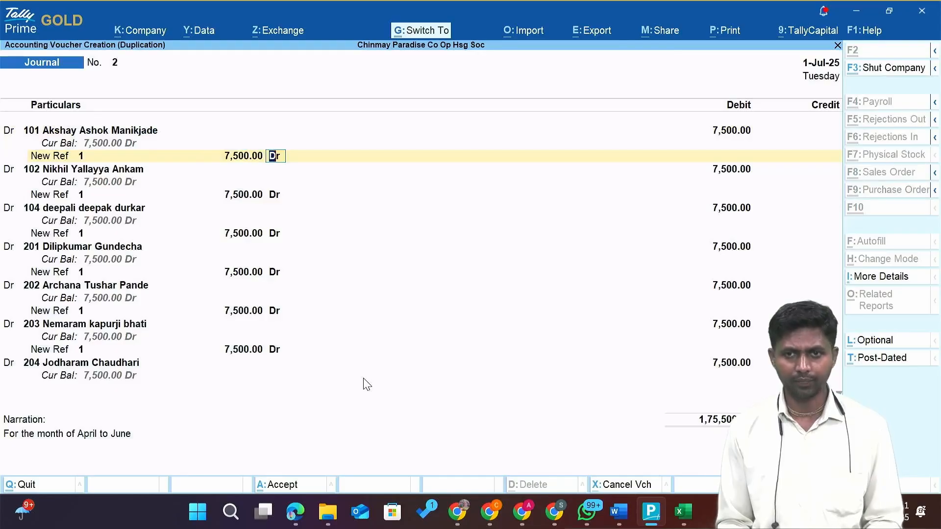
{"action": "key", "text": "ctrl+a"}
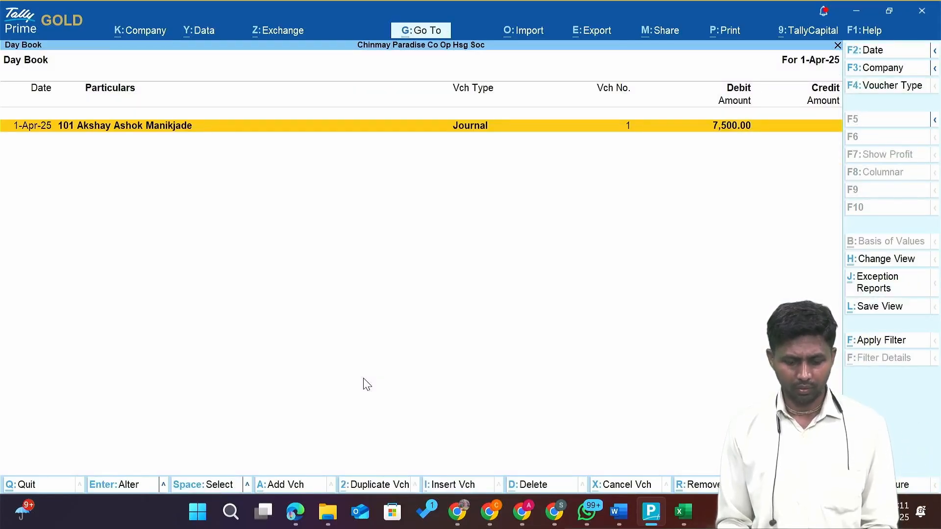
Show Day Book vouchers from 1-Apr-25 to 1-Jul-25, review both, and return to Excel.
{"action": "key", "text": "F2"}
{"action": "key", "text": "BackSpace"}
{"action": "key", "text": "Return"}
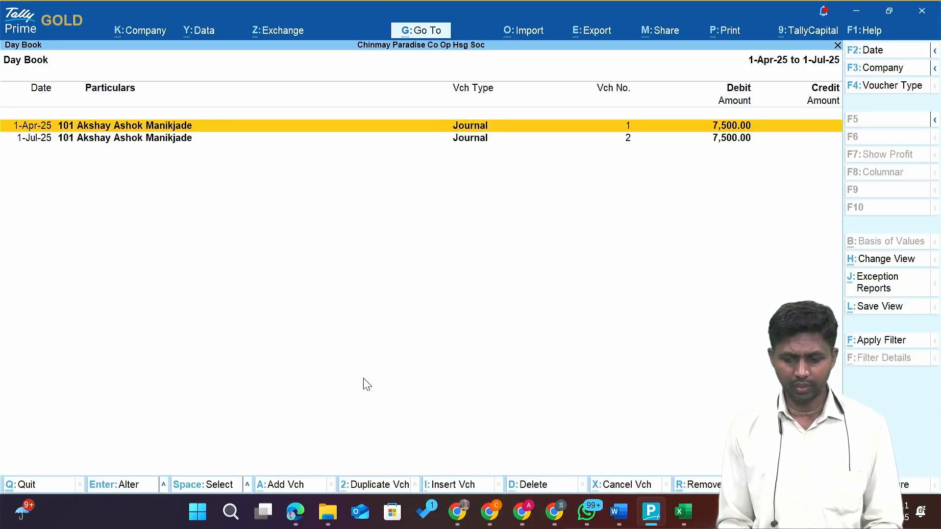
{"action": "key", "text": "Down"}
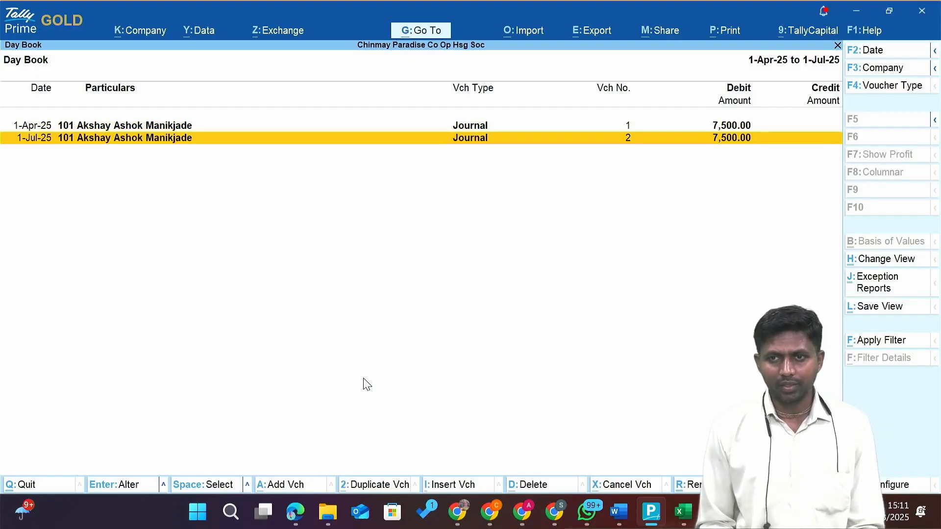
{"action": "key", "text": "Up"}
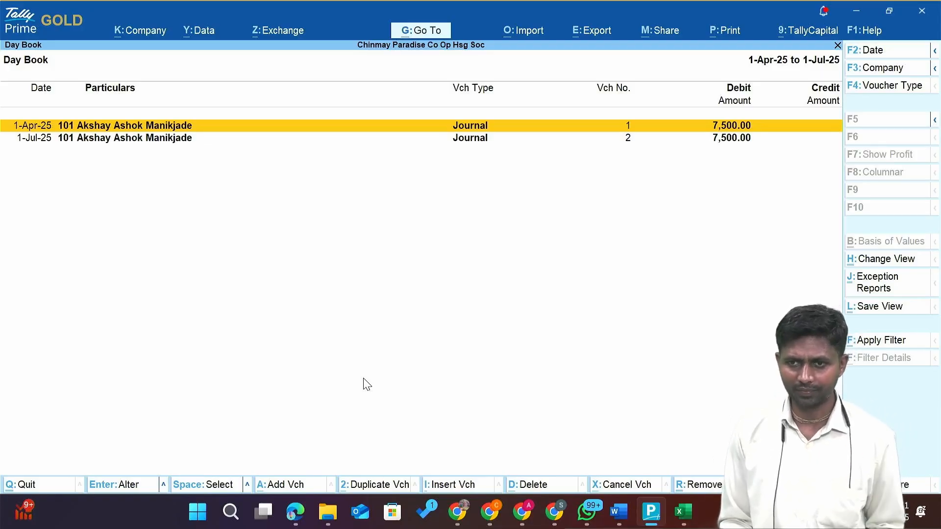
{"action": "key", "text": "Escape"}
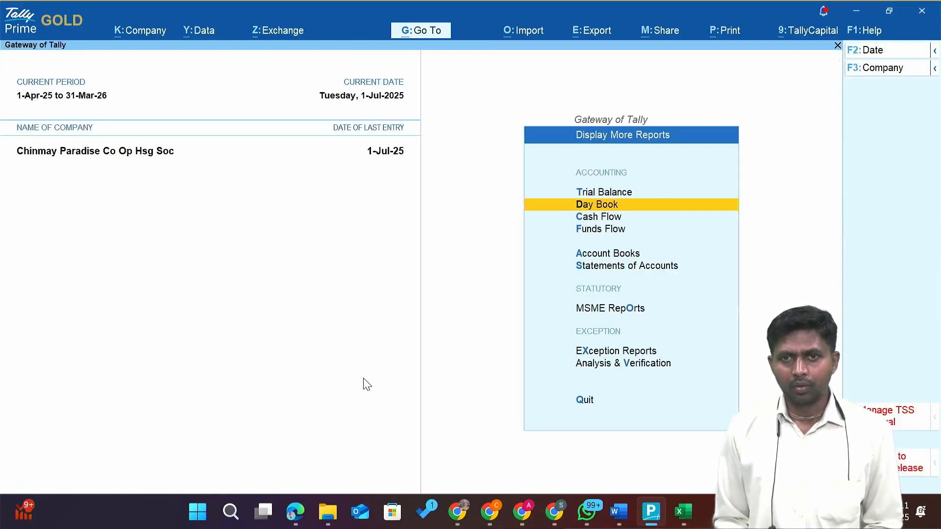
{"action": "key", "text": "alt+Tab"}
{"action": "key", "text": "alt+Tab"}
Switch to the File Explorer window and go to the Downloads folder.
{"action": "key", "text": "Tab"}
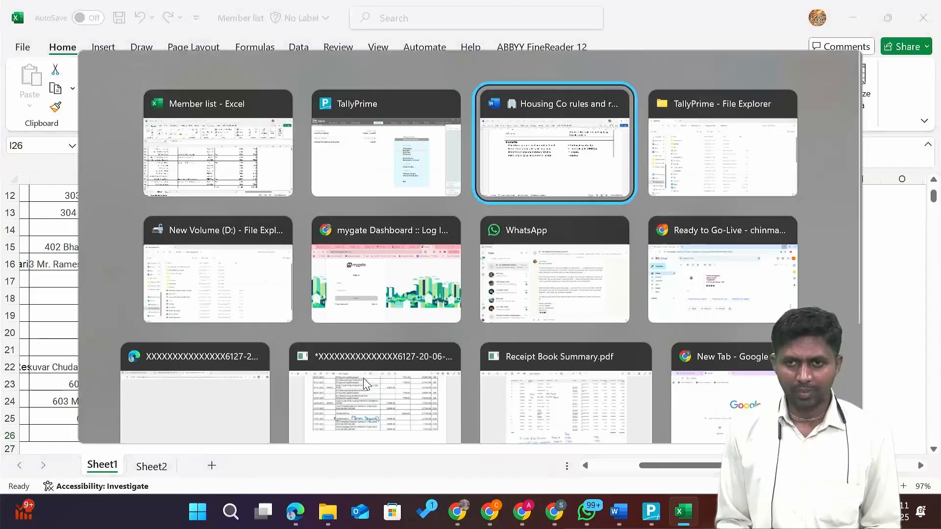
{"action": "key", "text": "Tab"}
{"action": "key", "text": "Down"}
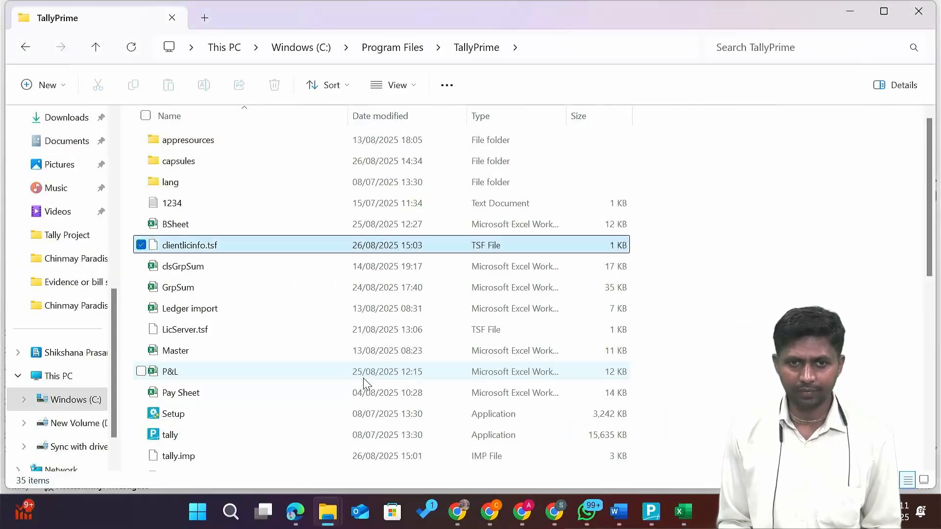
{"action": "key", "text": "Up"}
{"action": "key", "text": "Up"}
{"action": "key", "text": "alt+Tab"}
{"action": "key", "text": "Tab"}
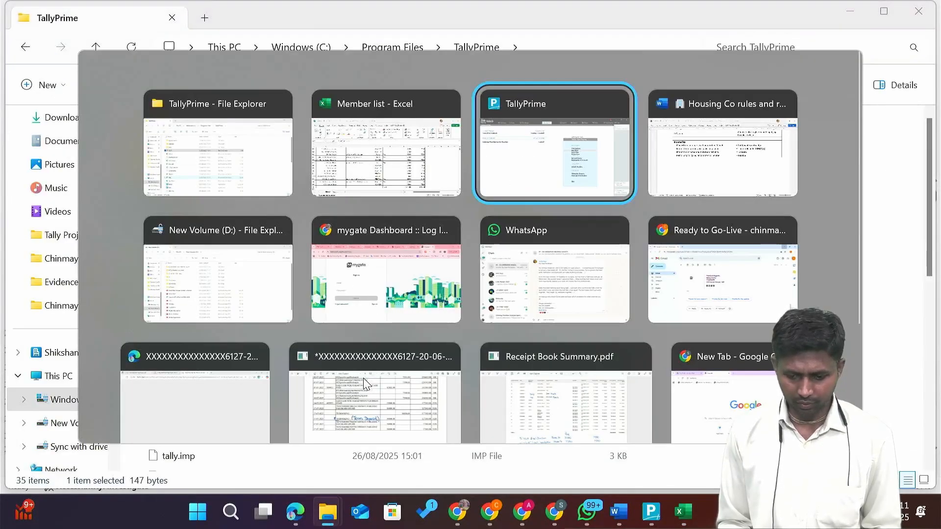
{"action": "key", "text": "Tab"}
{"action": "key", "text": "Tab"}
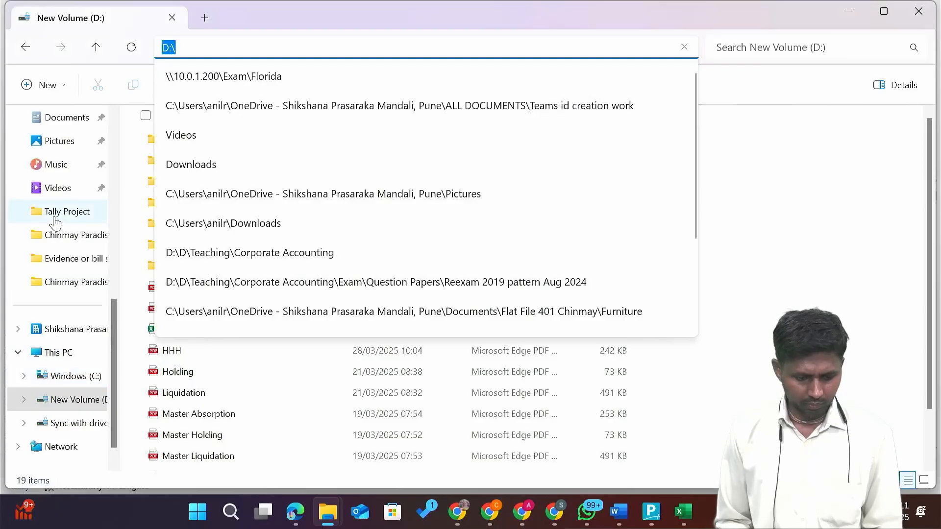
{"action": "scroll", "coordinate": [54, 221], "scroll_direction": "up", "scroll_amount": 3}
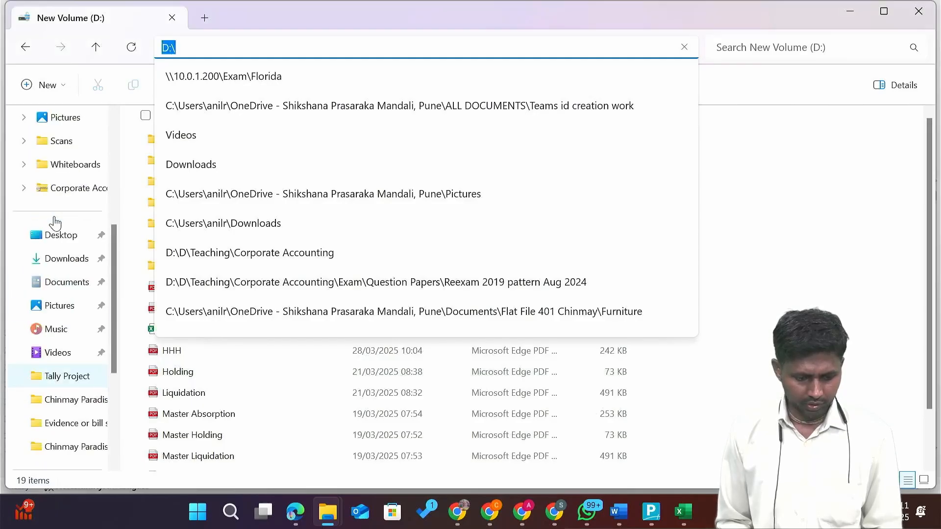
{"action": "left_click", "coordinate": [68, 259]}
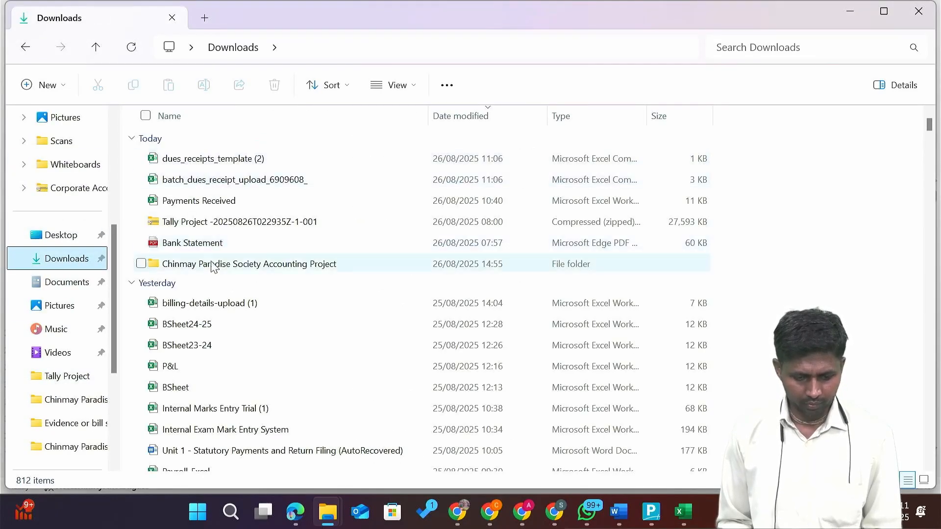
Open Chinmay Paradise Society Accounting Project, then its Expenses Bills folder.
{"action": "double_click", "coordinate": [211, 268]}
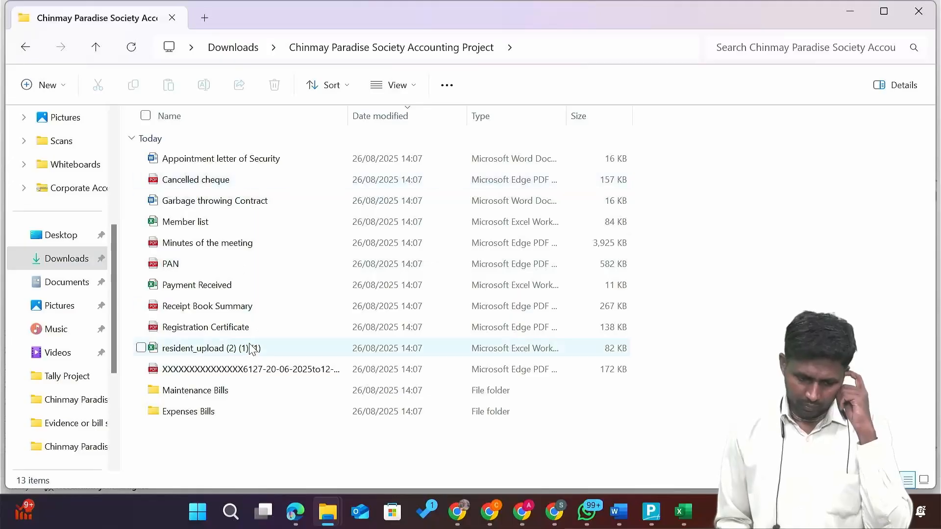
{"action": "left_click", "coordinate": [239, 396]}
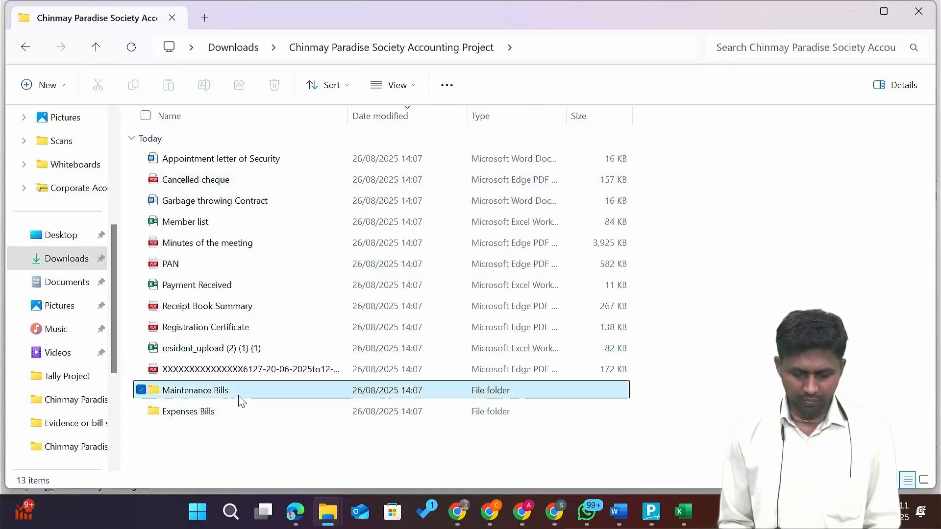
{"action": "key", "text": "Down"}
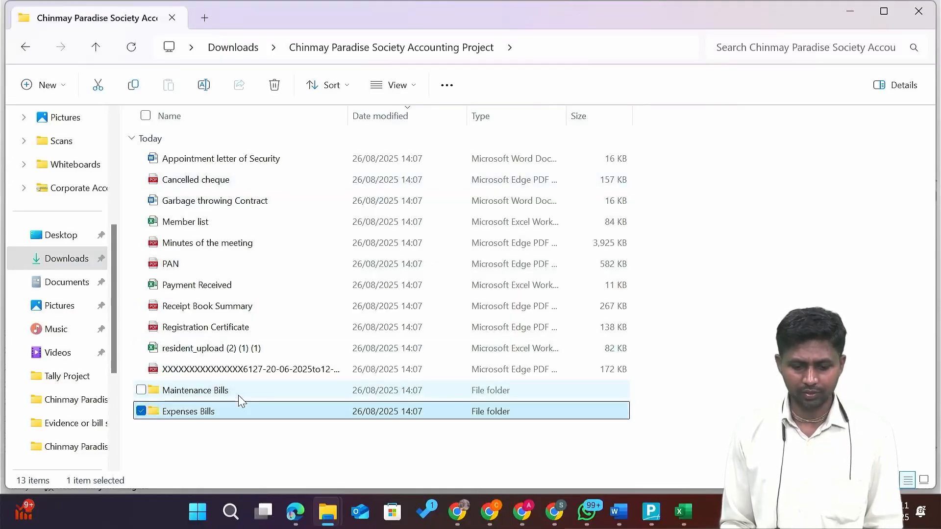
{"action": "key", "text": "Up"}
{"action": "key", "text": "Down"}
{"action": "key", "text": "Return"}
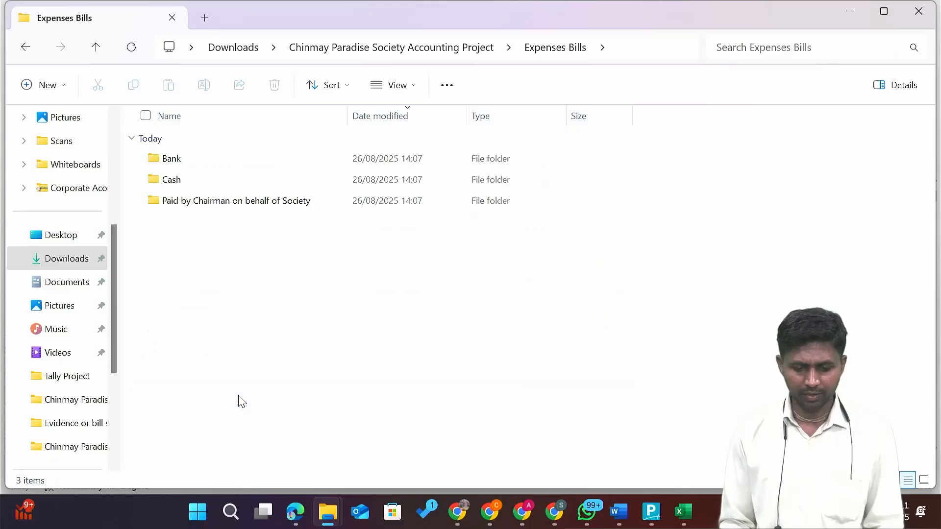
Open the Bank subfolder and launch the Lift Maintenance Bill PDF.
{"action": "key", "text": "Down"}
{"action": "key", "text": "Up"}
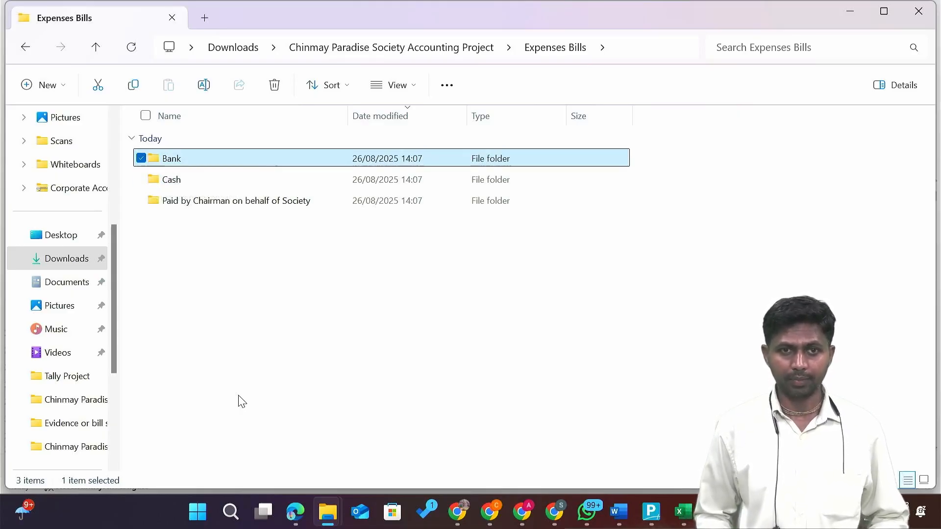
{"action": "key", "text": "Down"}
{"action": "key", "text": "Down"}
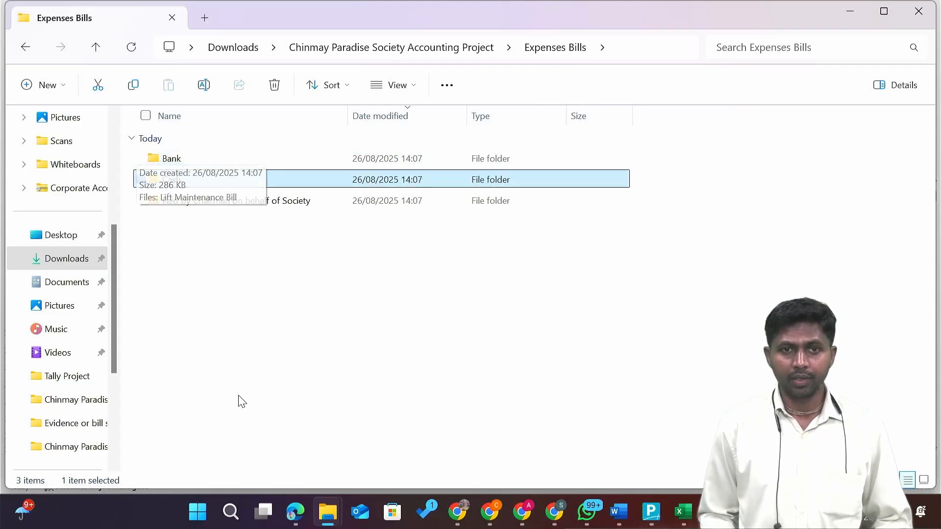
{"action": "key", "text": "Up"}
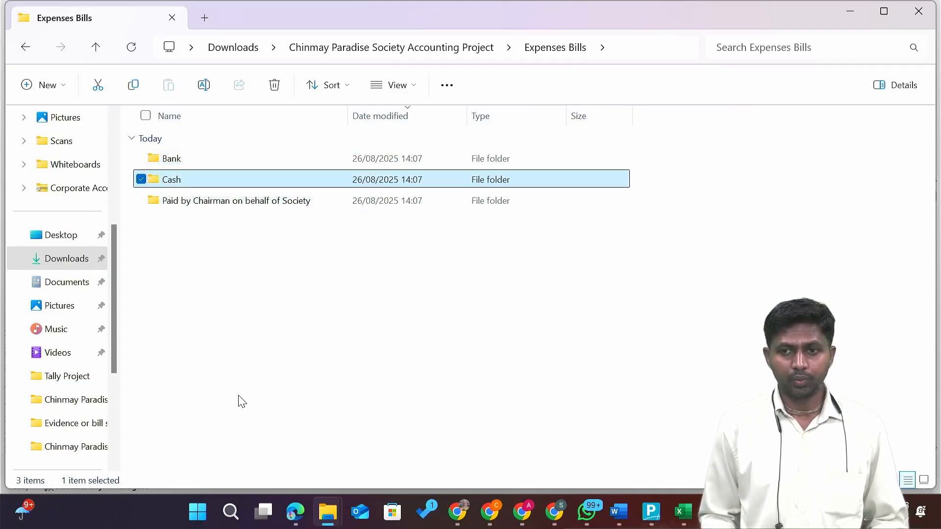
{"action": "key", "text": "Down"}
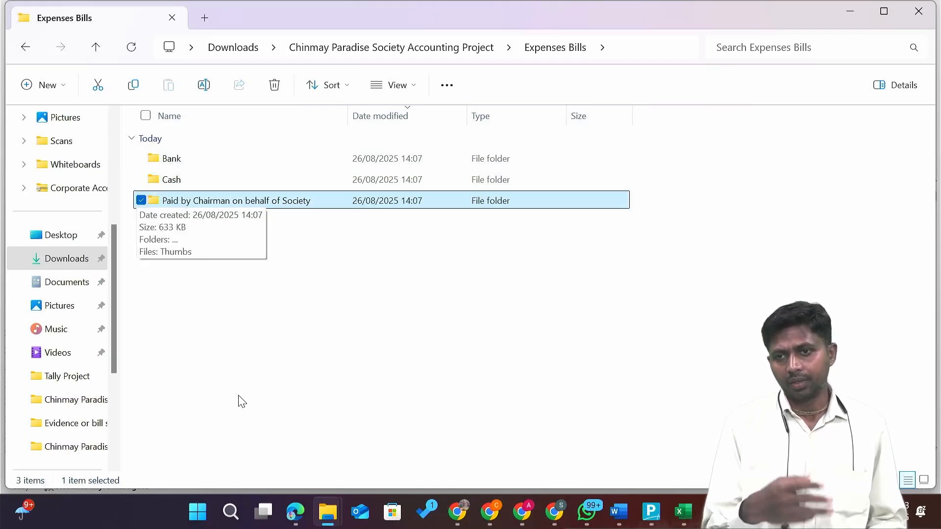
{"action": "key", "text": "Up"}
{"action": "key", "text": "Up"}
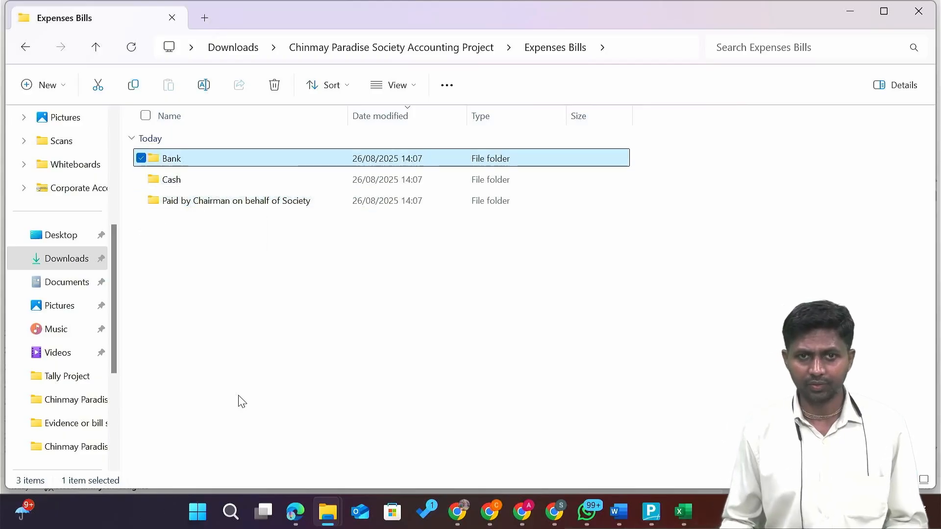
{"action": "key", "text": "Return"}
{"action": "key", "text": "Down"}
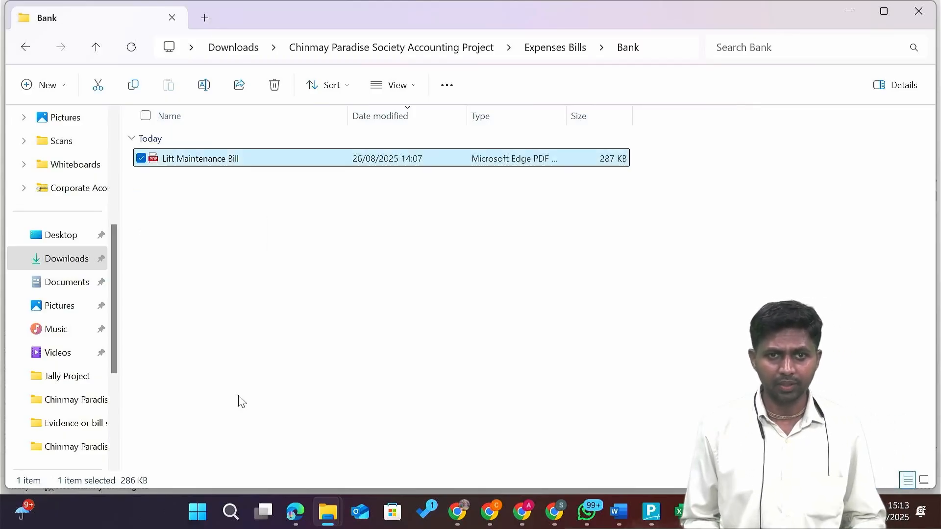
{"action": "key", "text": "Return"}
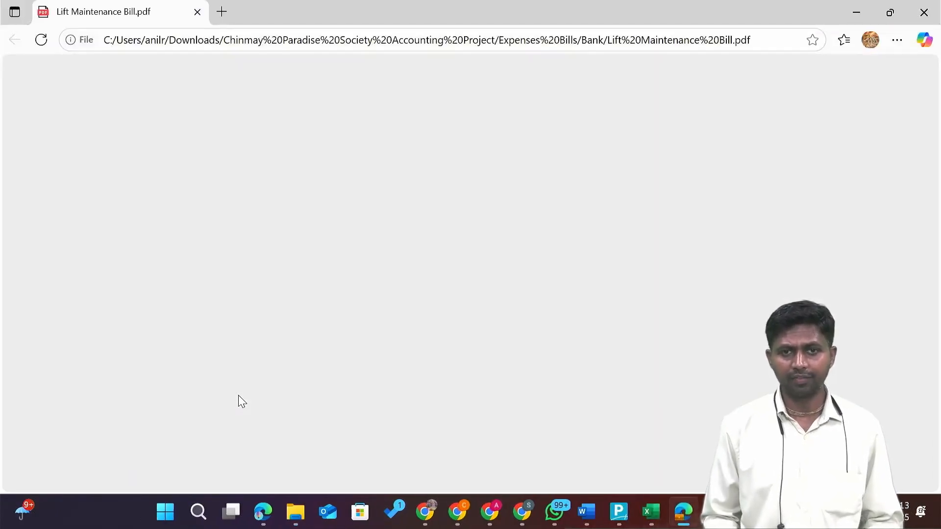
Review the Schindler invoice down to its 37,170.00 total and Approved, cheque-paid note.
{"action": "scroll", "coordinate": [434, 353], "scroll_direction": "down", "scroll_amount": 6}
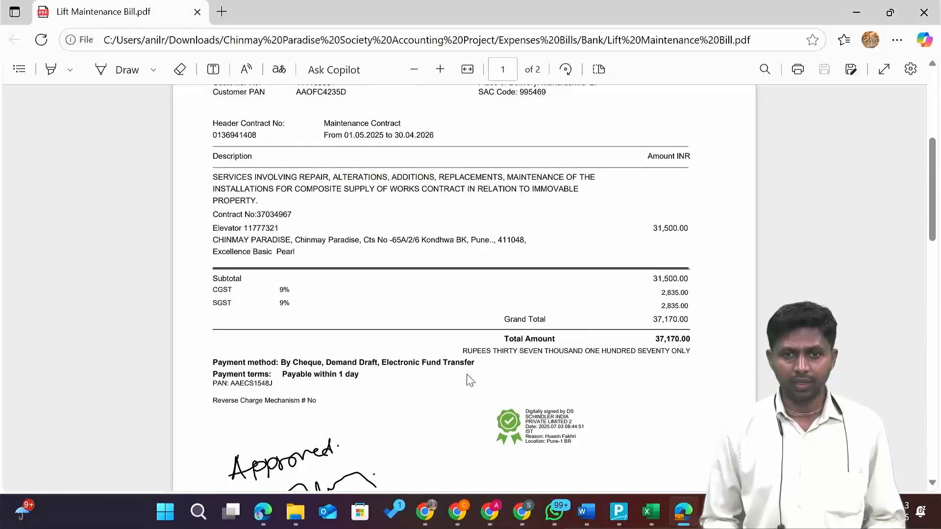
{"action": "scroll", "coordinate": [469, 380], "scroll_direction": "down", "scroll_amount": 2}
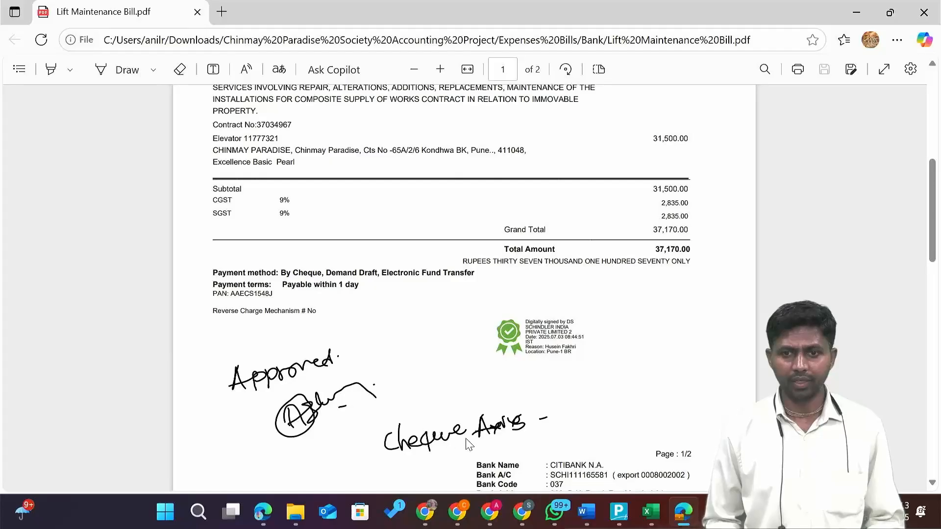
{"action": "scroll", "coordinate": [505, 441], "scroll_direction": "up", "scroll_amount": 4}
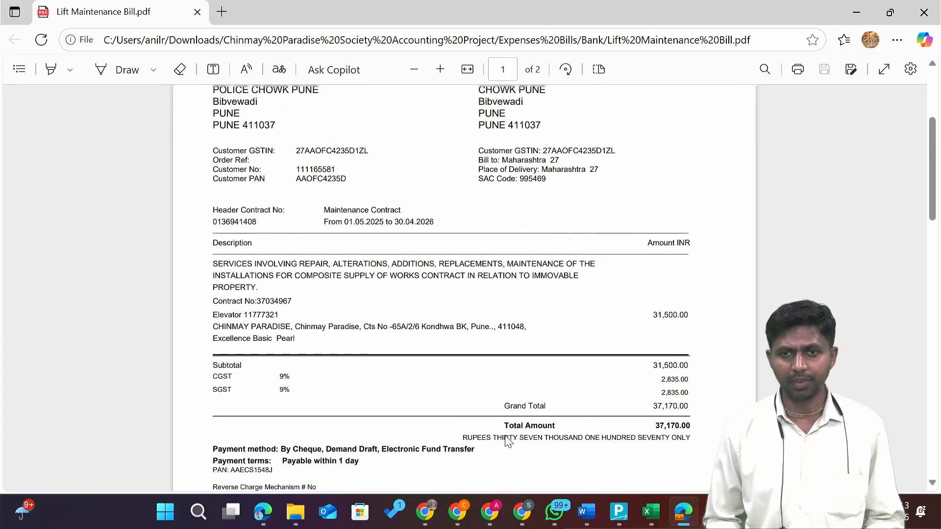
{"action": "key", "text": "alt+Tab"}
In Tally, return to Gateway and start Journal voucher No. 3, then bring back the bill.
{"action": "key", "text": "alt+Tab"}
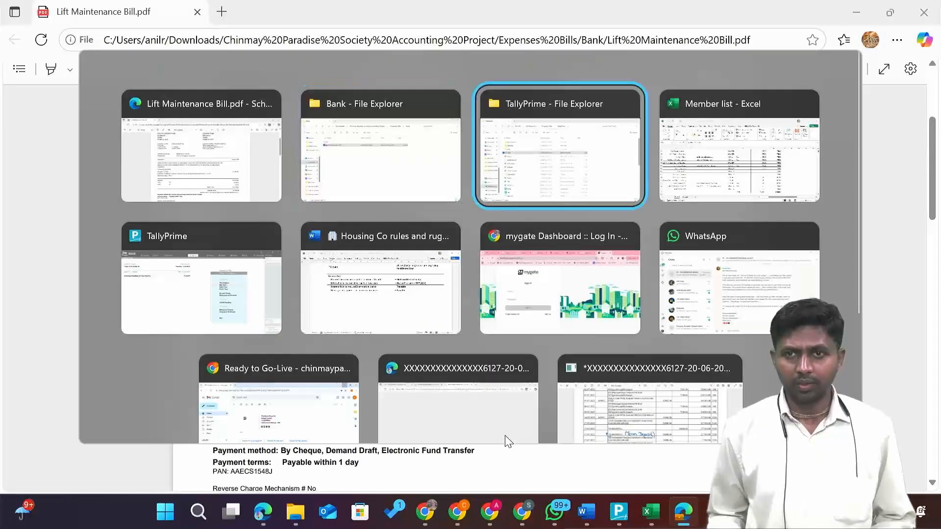
{"action": "key", "text": "alt+Tab"}
{"action": "key", "text": "alt+Tab"}
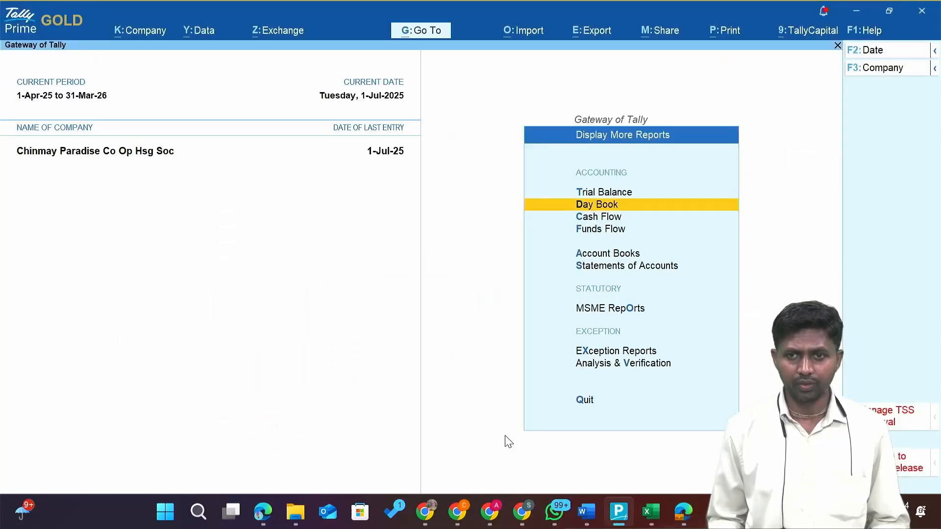
{"action": "key", "text": "Escape"}
{"action": "key", "text": "Up"}
{"action": "key", "text": "Up"}
{"action": "key", "text": "Up"}
{"action": "key", "text": "Up"}
{"action": "key", "text": "Up"}
{"action": "key", "text": "Up"}
{"action": "key", "text": "Up"}
{"action": "key", "text": "Up"}
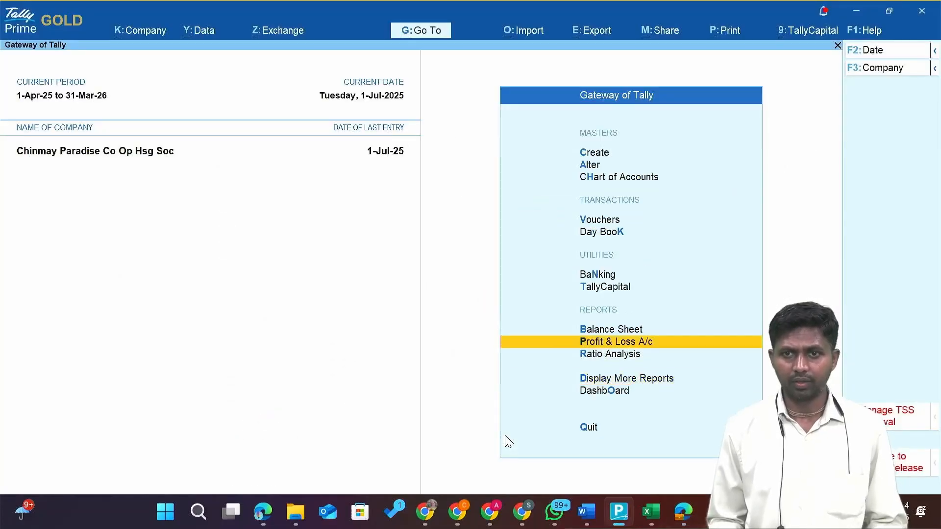
{"action": "key", "text": "Return"}
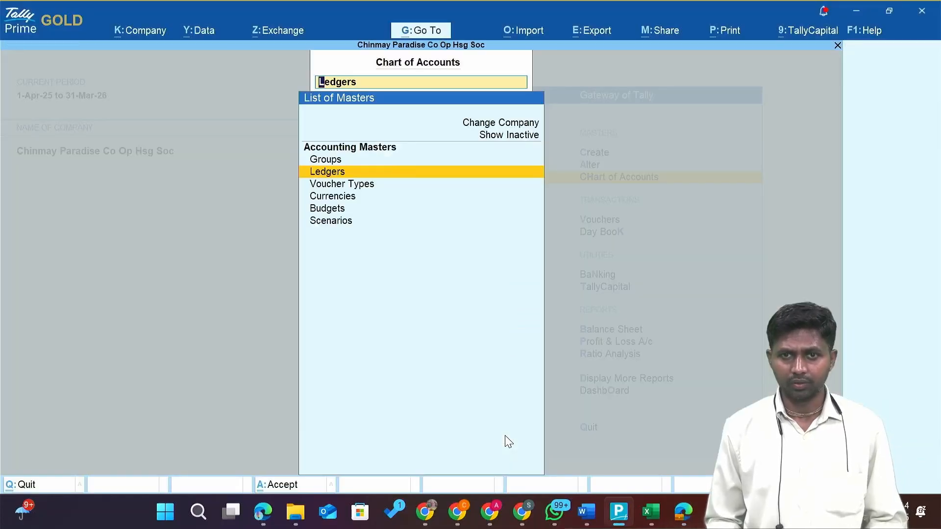
{"action": "key", "text": "Escape"}
{"action": "key", "text": "Down"}
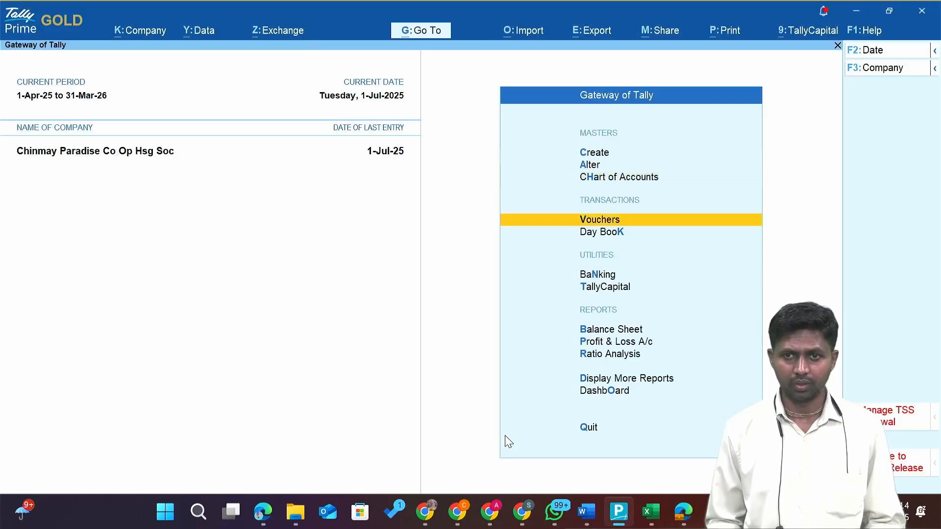
{"action": "key", "text": "Return"}
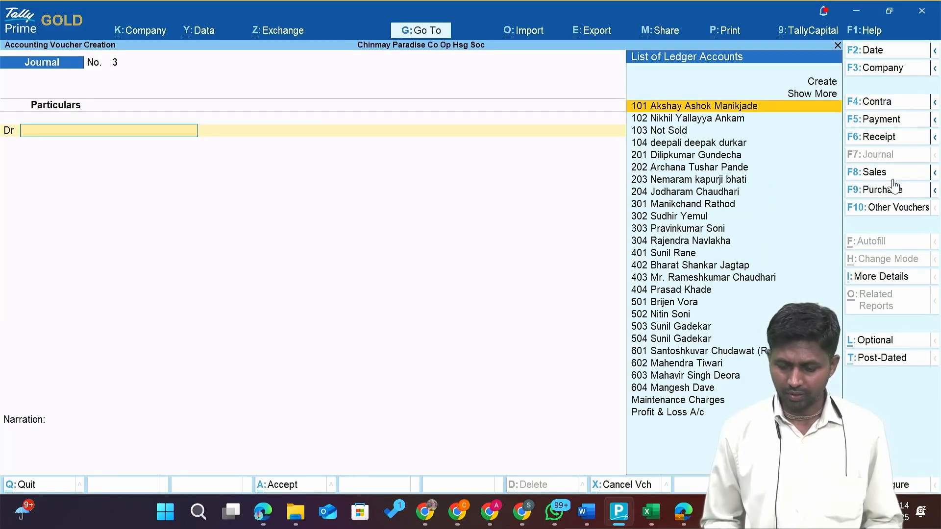
{"action": "key", "text": "alt+Tab"}
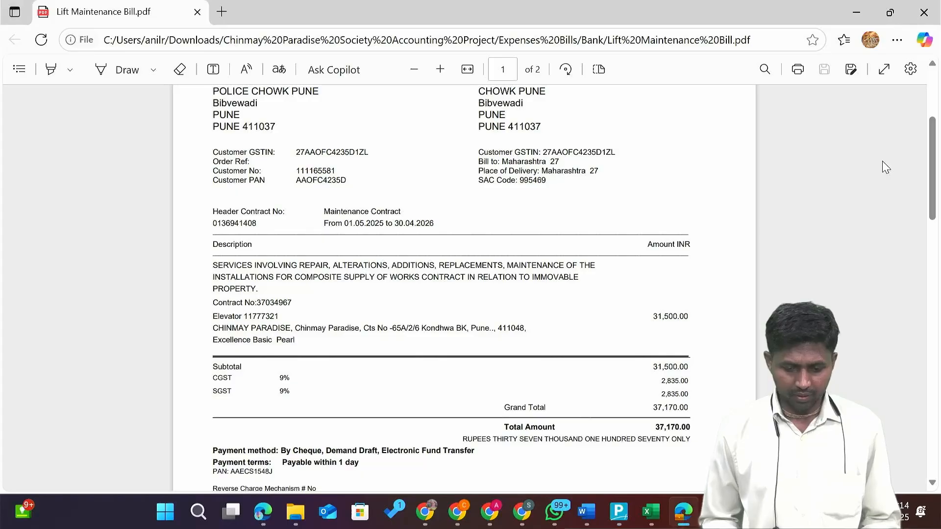
{"action": "scroll", "coordinate": [886, 168], "scroll_direction": "up", "scroll_amount": 3}
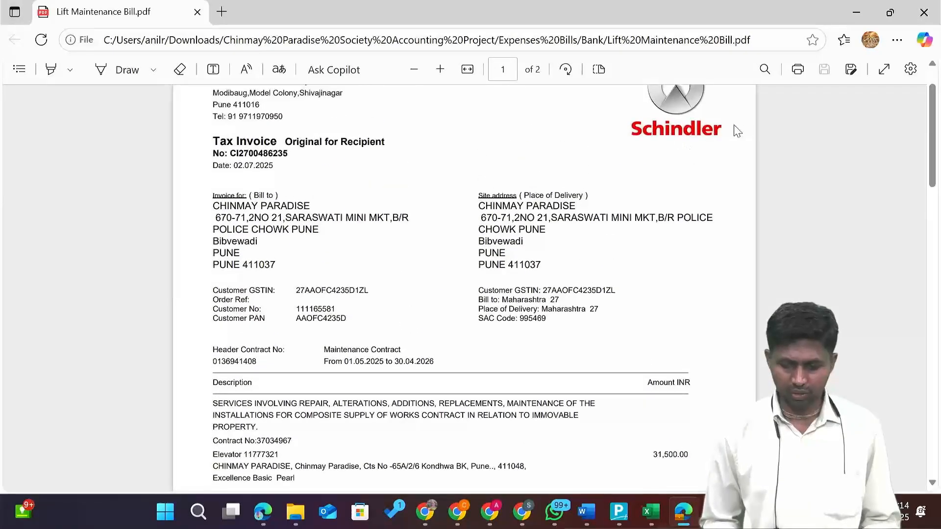
Check the Schindler invoice header and totals, then return to Journal voucher No. 3.
{"action": "scroll", "coordinate": [659, 158], "scroll_direction": "up", "scroll_amount": 1}
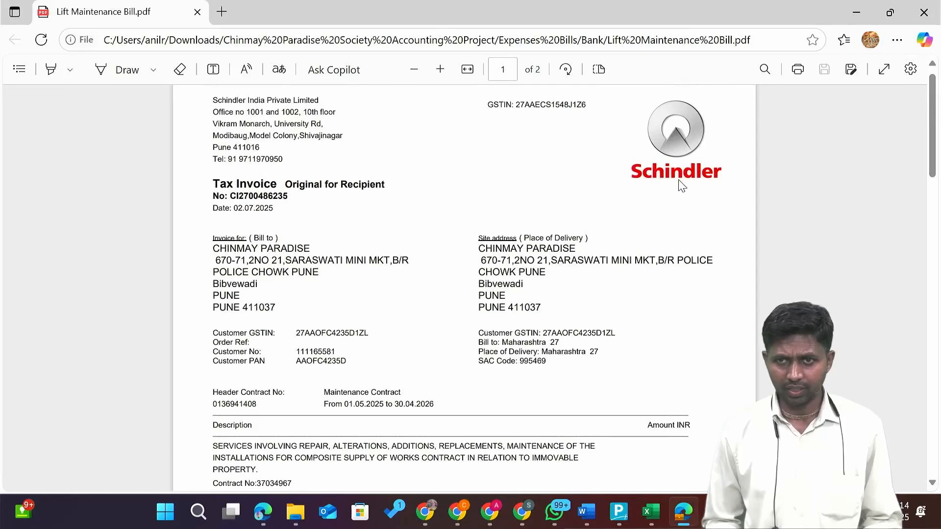
{"action": "scroll", "coordinate": [688, 187], "scroll_direction": "down", "scroll_amount": 5}
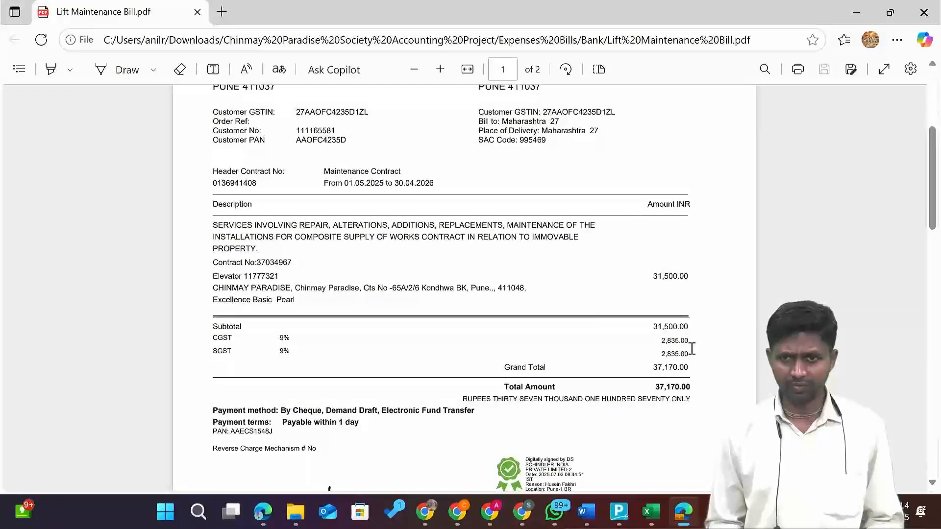
{"action": "scroll", "coordinate": [678, 356], "scroll_direction": "up", "scroll_amount": 4}
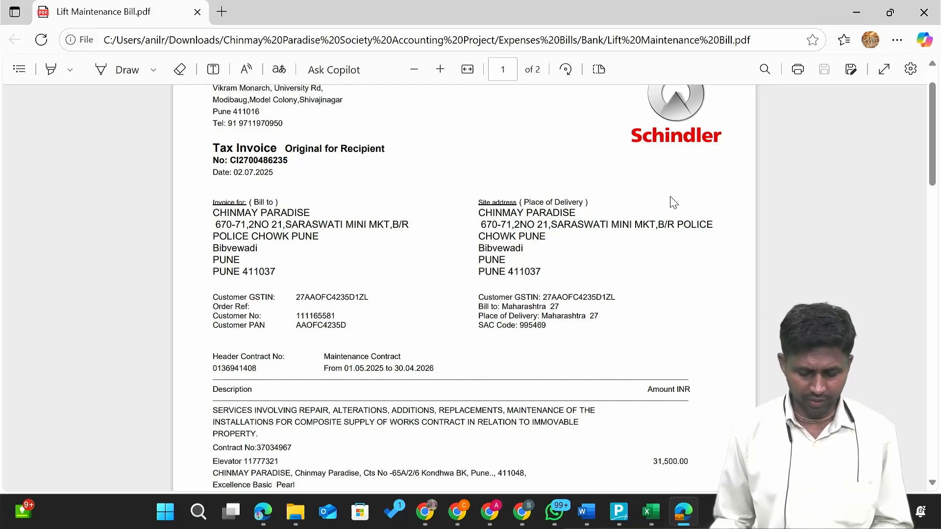
{"action": "key", "text": "alt+Tab"}
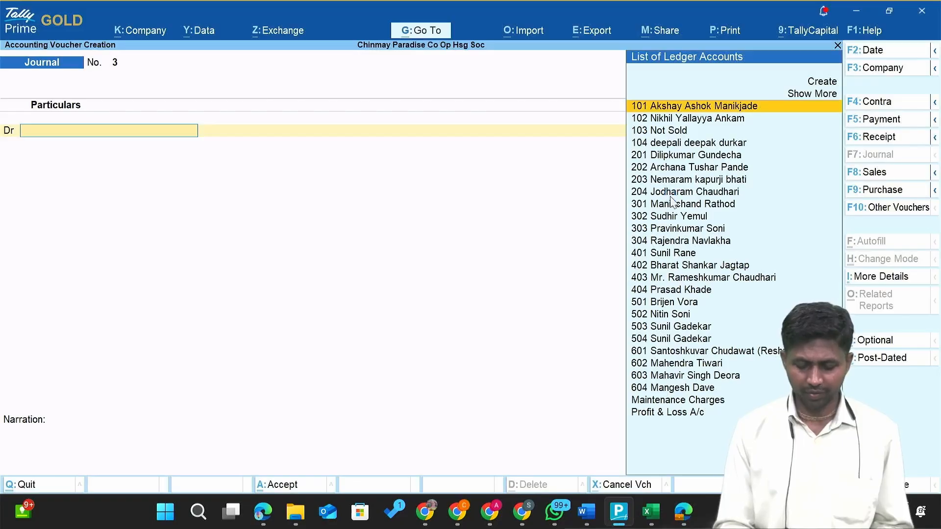
Switch to a Purchase voucher and paste the bill's invoice number as Supplier Invoice No.
{"action": "key", "text": "F8"}
{"action": "key", "text": "F9"}
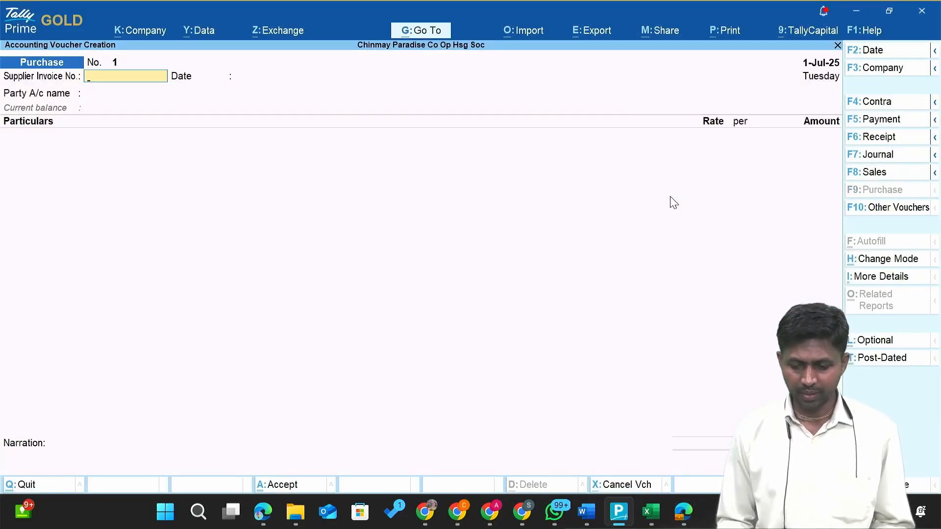
{"action": "key", "text": "alt+Tab"}
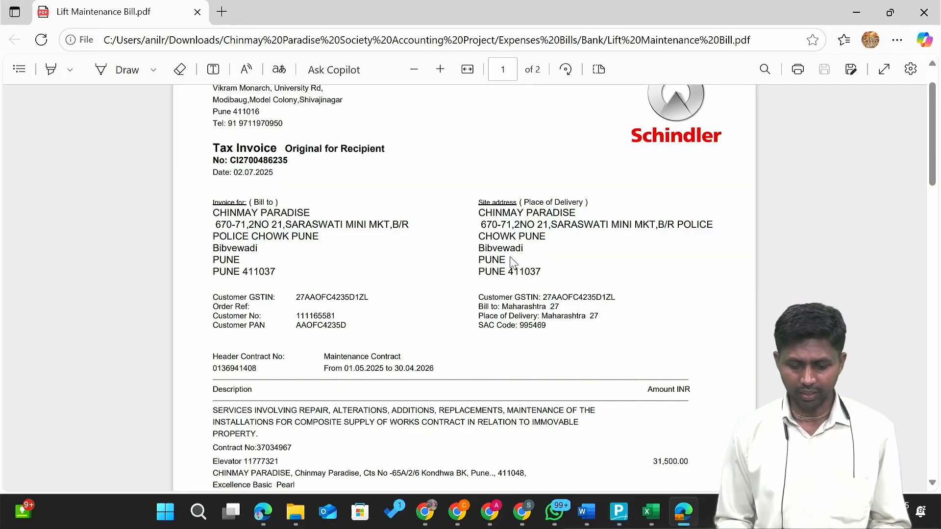
{"action": "key", "text": "alt+Tab"}
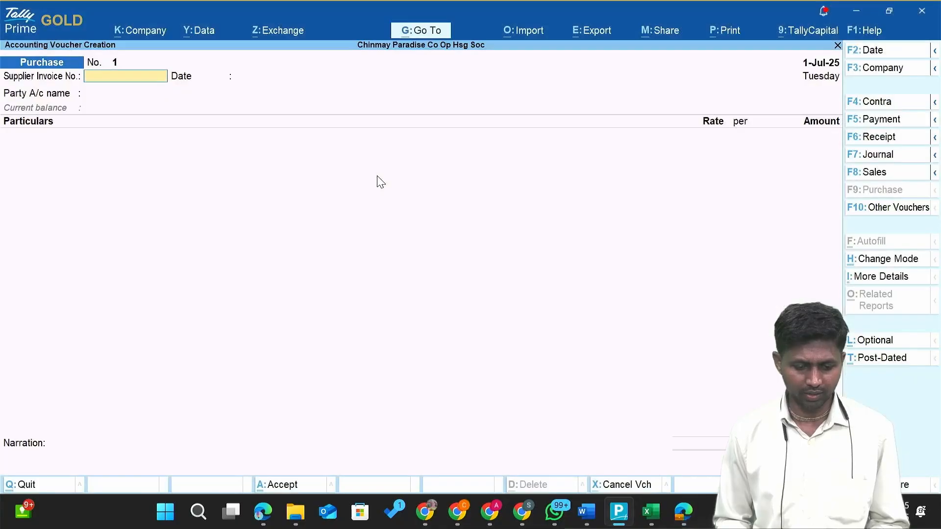
{"action": "key", "text": "alt+Tab"}
{"action": "double_click", "coordinate": [255, 160]}
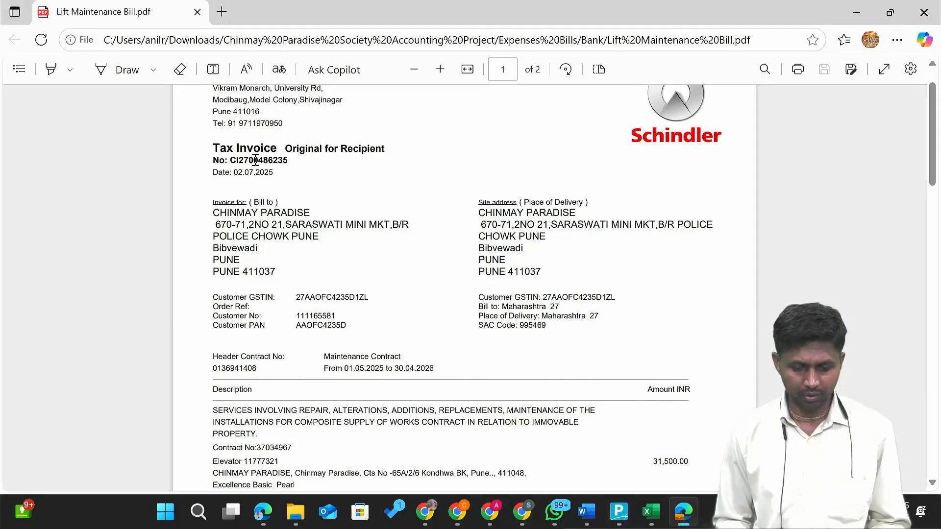
{"action": "key", "text": "ctrl+c"}
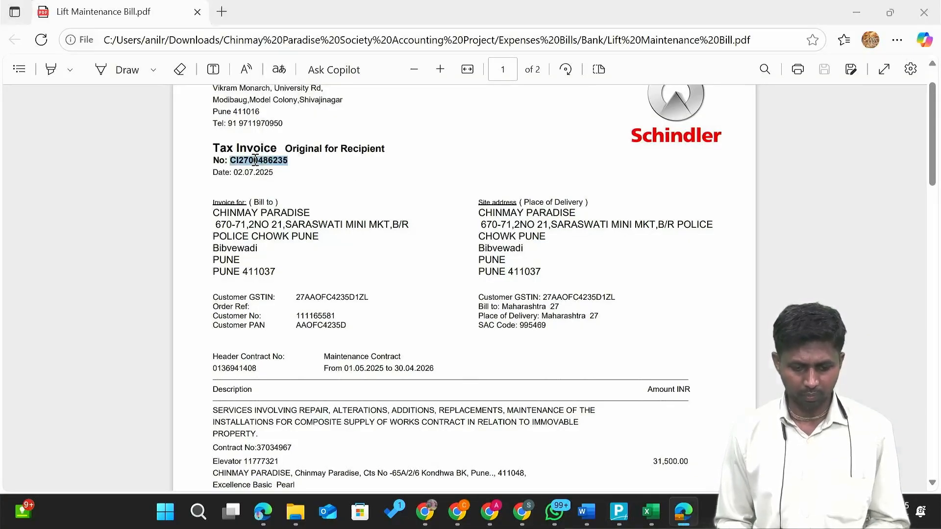
{"action": "key", "text": "alt+Tab"}
{"action": "key", "text": "ctrl+alt+v"}
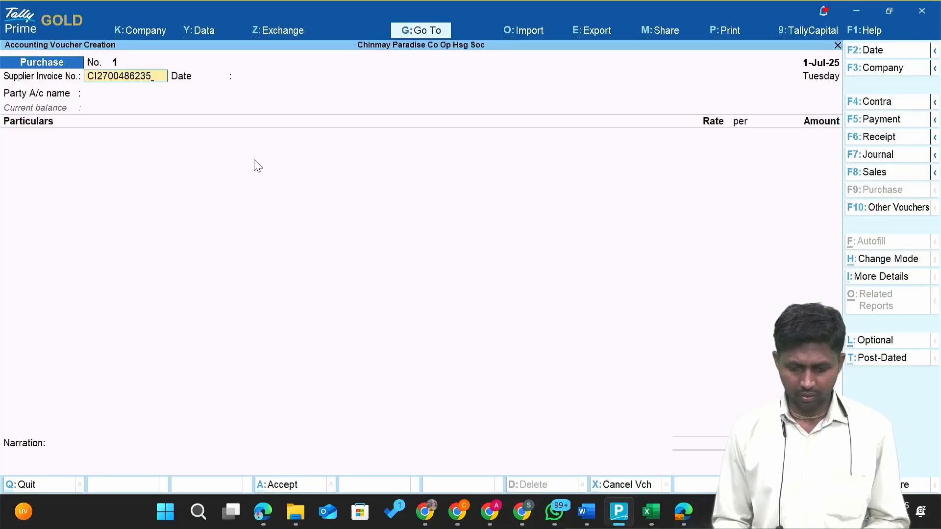
{"action": "key", "text": "Return"}
Set the voucher date to 2-Jul-25, matching the bill.
{"action": "key", "text": "alt+Tab"}
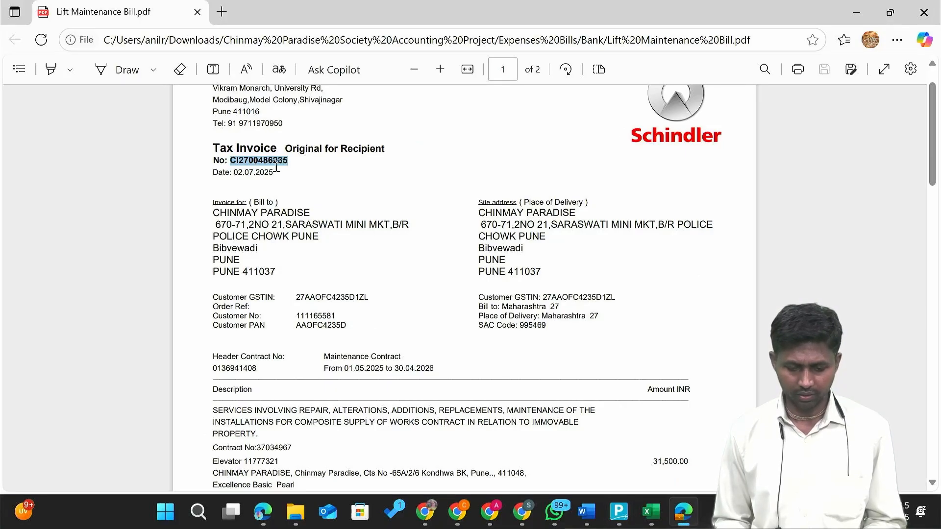
{"action": "key", "text": "alt+Tab"}
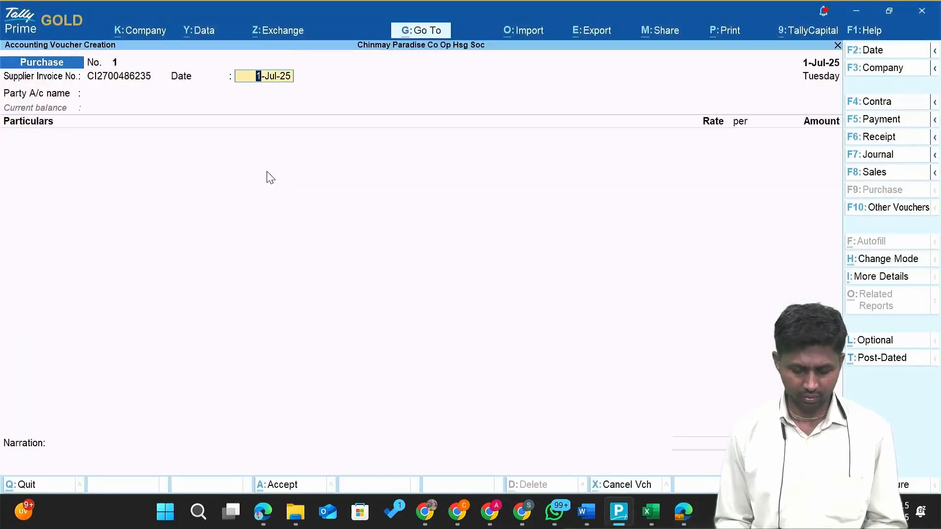
{"action": "key", "text": "BackSpace"}
{"action": "type", "text": "2.7"}
{"action": "key", "text": "Return"}
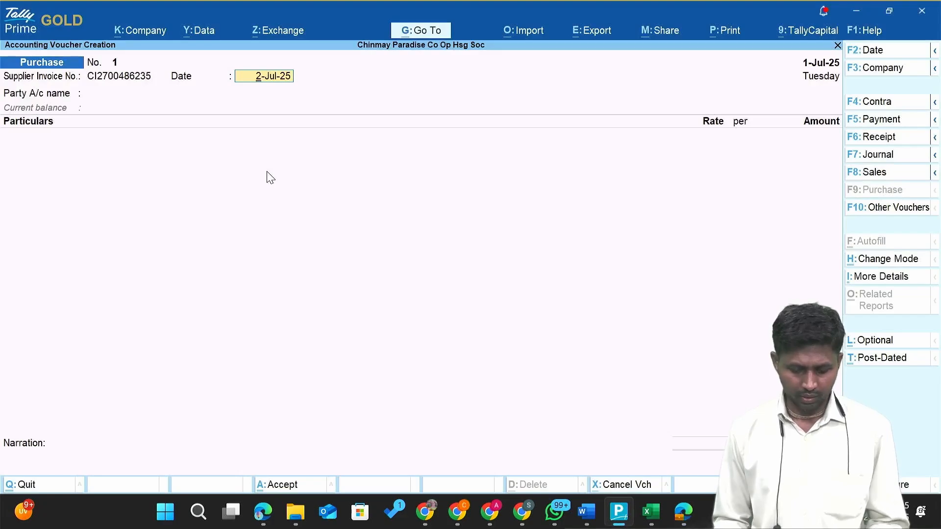
{"action": "key", "text": "Return"}
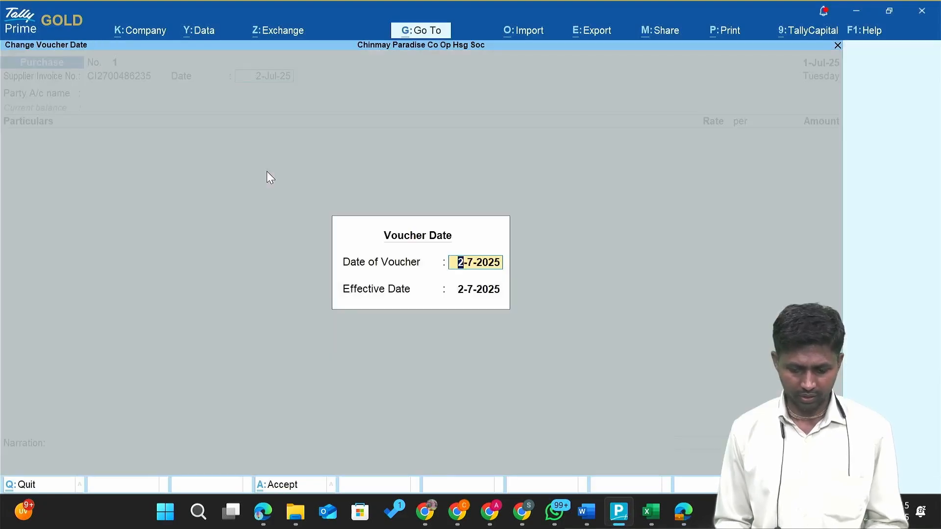
{"action": "key", "text": "Return"}
{"action": "key", "text": "Return"}
{"action": "key", "text": "Return"}
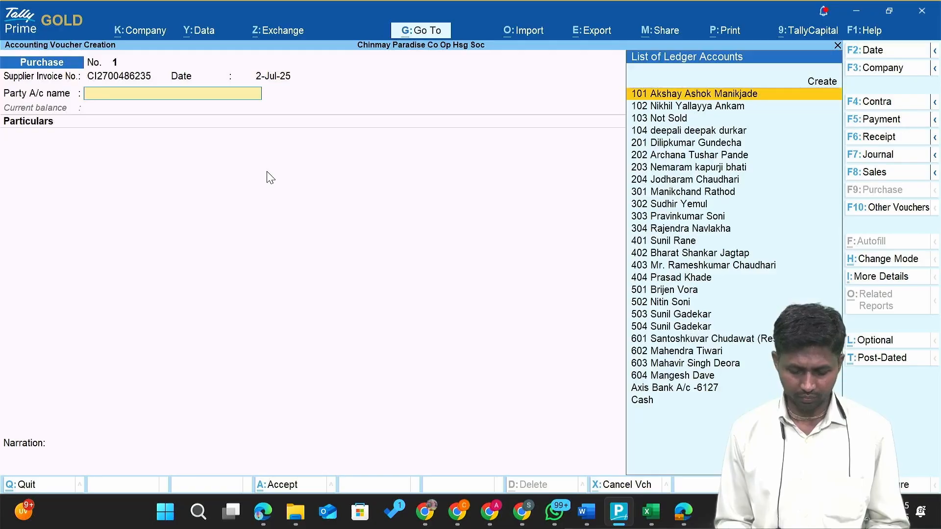
Start a new party ledger, checking the supplier's name on the bill.
{"action": "key", "text": "alt+c"}
{"action": "key", "text": "alt+Tab"}
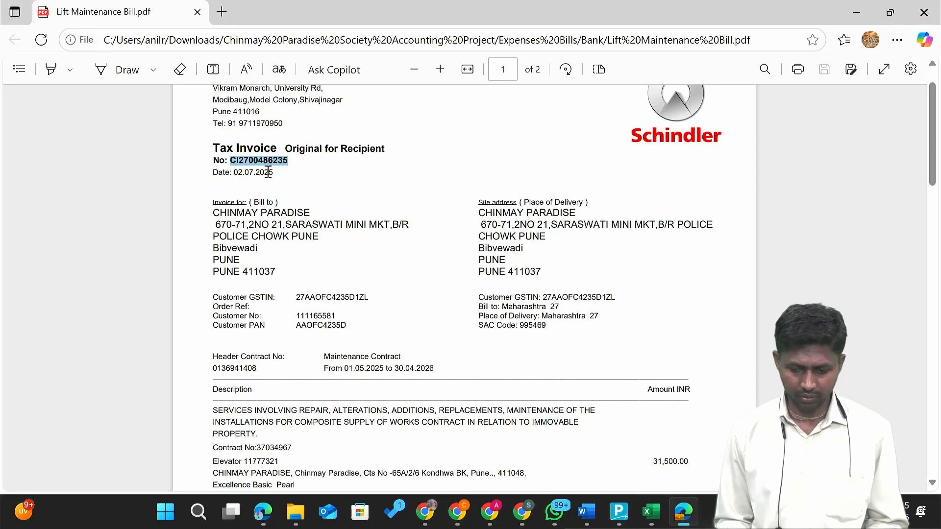
{"action": "key", "text": "alt+Tab"}
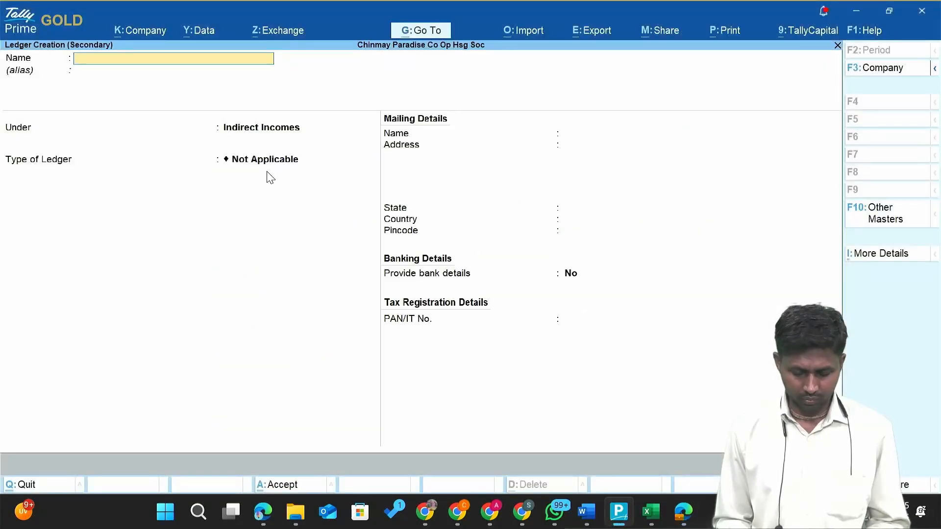
Create ledger 'Schindler' under Sundry Creditors with bill-by-bill balances and save it.
{"action": "type", "text": "Schindl"}
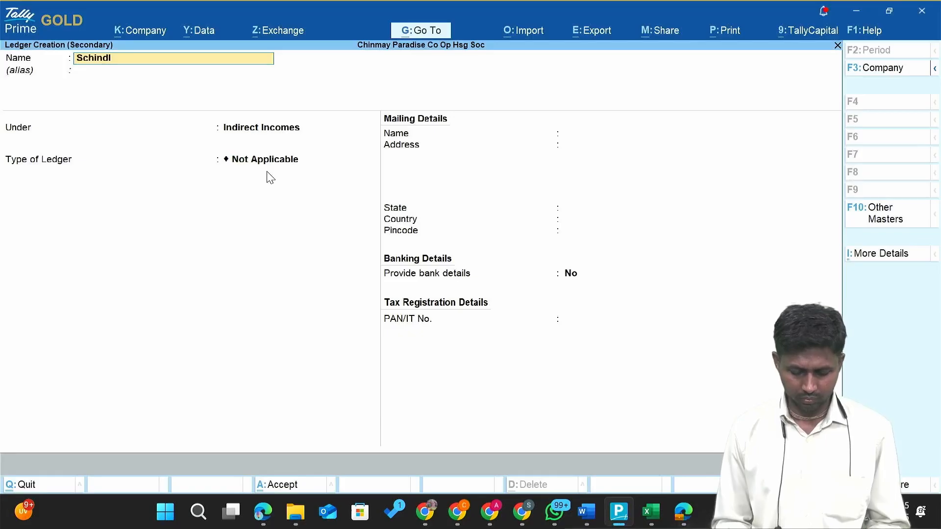
{"action": "type", "text": "er"}
{"action": "key", "text": "Return"}
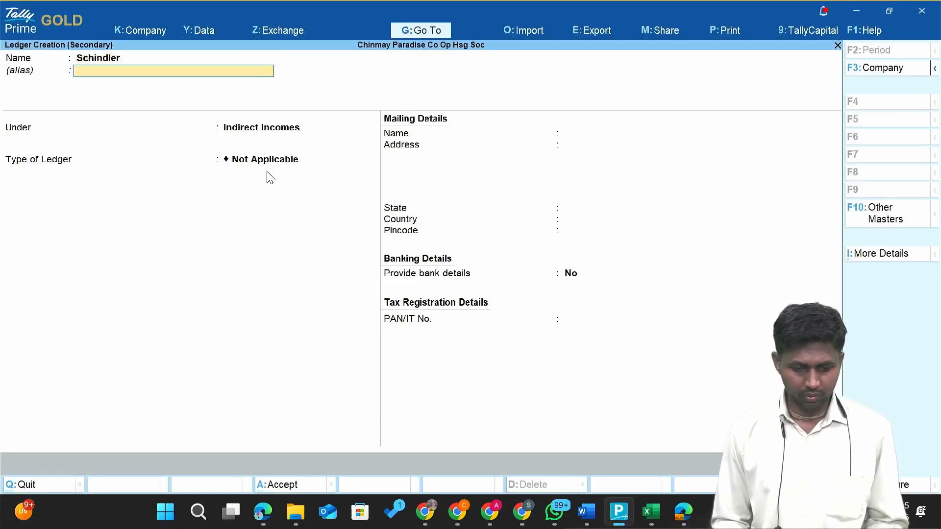
{"action": "key", "text": "alt+Tab"}
{"action": "key", "text": "alt+Tab"}
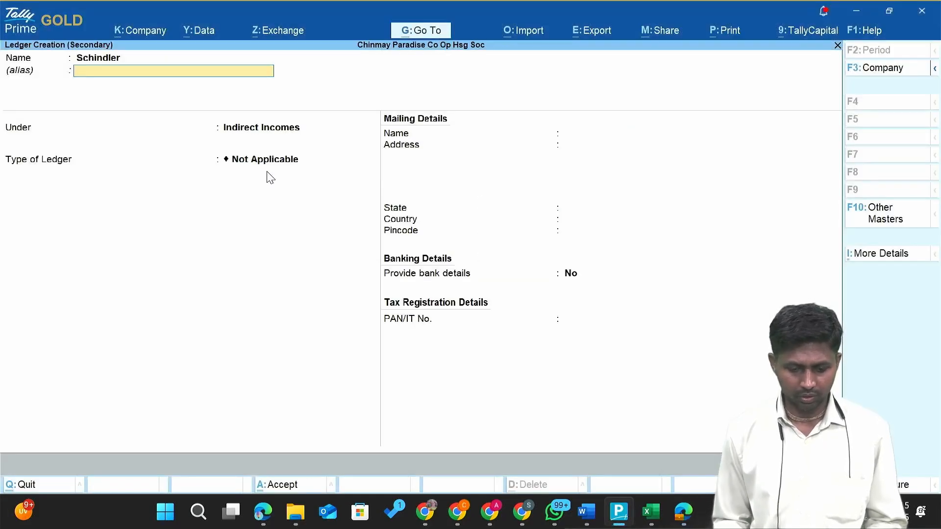
{"action": "key", "text": "Return"}
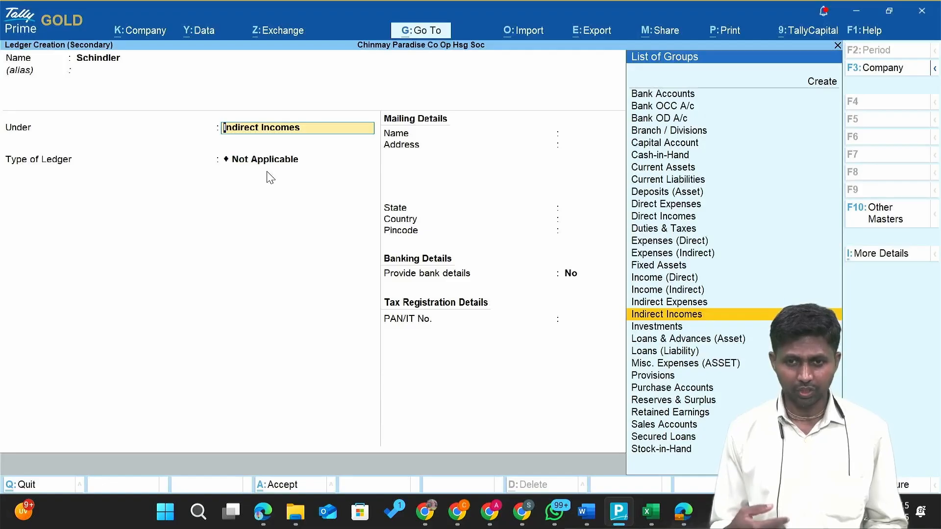
{"action": "type", "text": "Sun"}
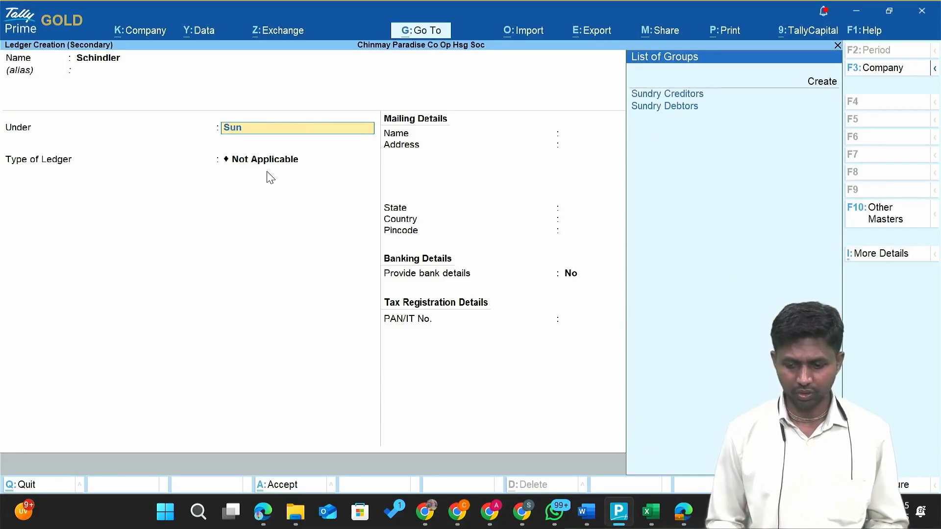
{"action": "key", "text": "Return"}
{"action": "key", "text": "Return"}
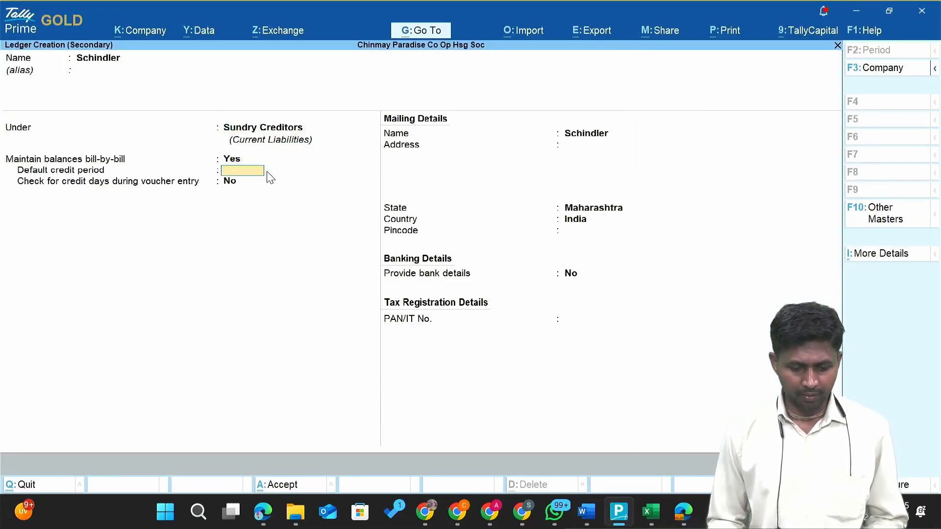
{"action": "key", "text": "Return"}
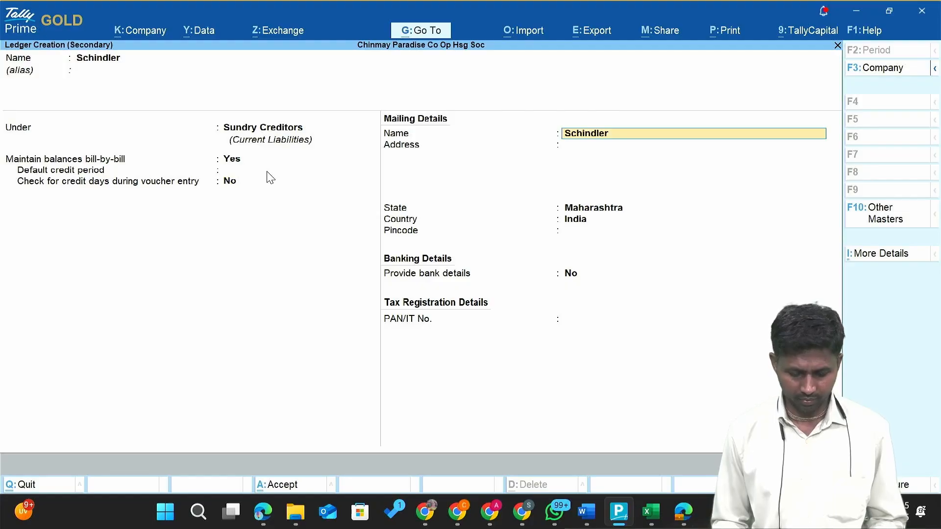
{"action": "key", "text": "Return"}
{"action": "key", "text": "ctrl+a"}
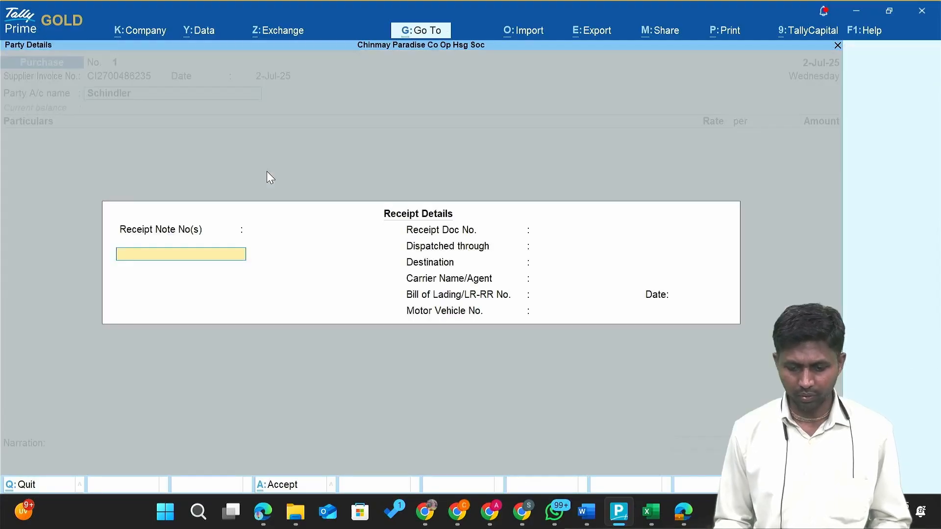
Skip through the empty Receipt and Party Details to reach the particulars.
{"action": "key", "text": "Return"}
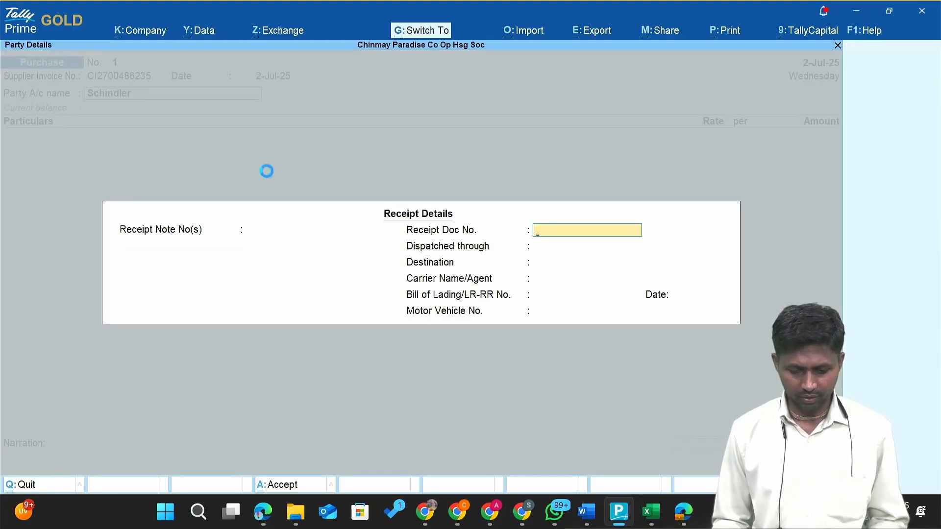
{"action": "key", "text": "ctrl+a"}
{"action": "key", "text": "Return"}
{"action": "key", "text": "Return"}
{"action": "key", "text": "ctrl+a"}
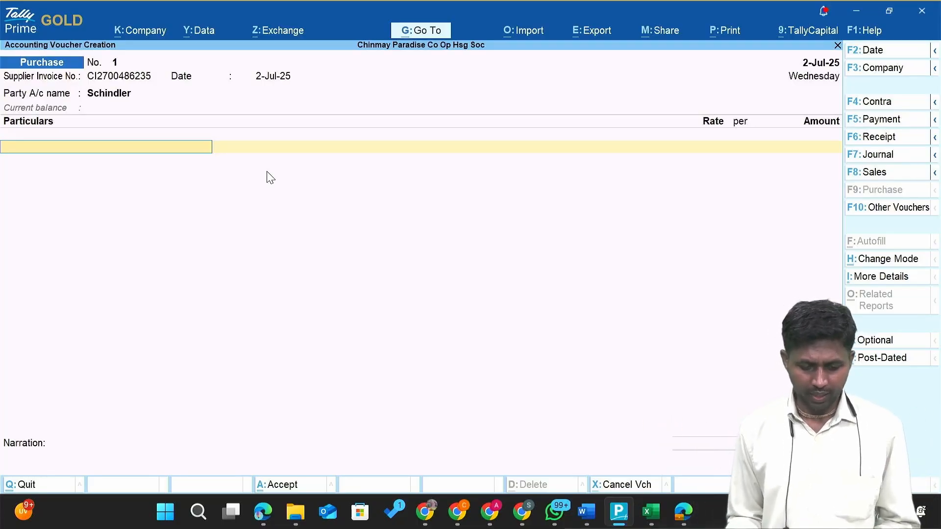
Check the bill's totals, then start a new ledger from the voucher's Particulars field.
{"action": "key", "text": "alt+Tab"}
{"action": "scroll", "coordinate": [352, 375], "scroll_direction": "down", "scroll_amount": 5}
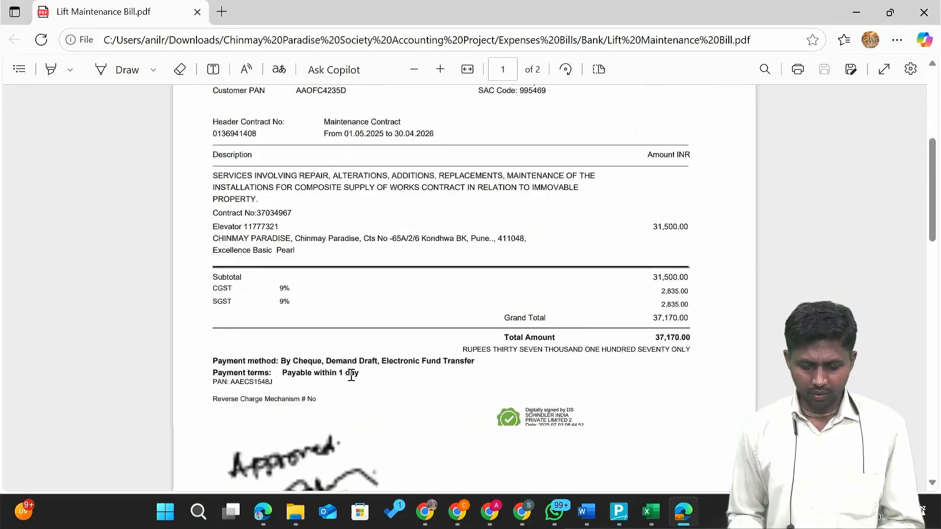
{"action": "key", "text": "alt+Tab"}
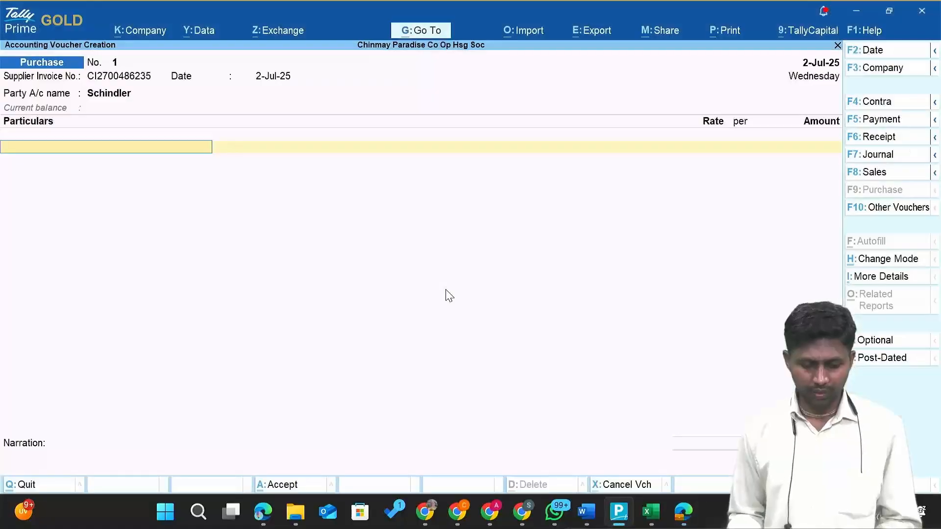
{"action": "type", "text": "Re"}
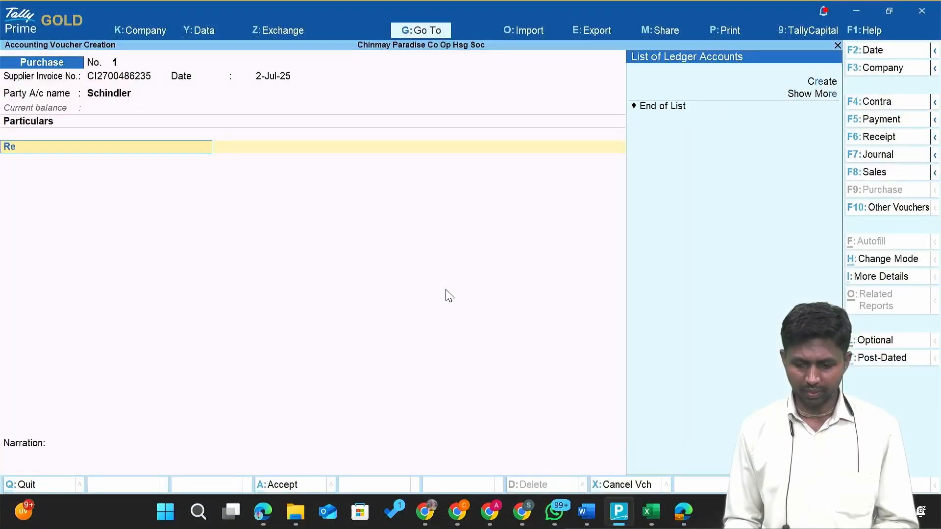
{"action": "key", "text": "BackSpace"}
{"action": "key", "text": "BackSpace"}
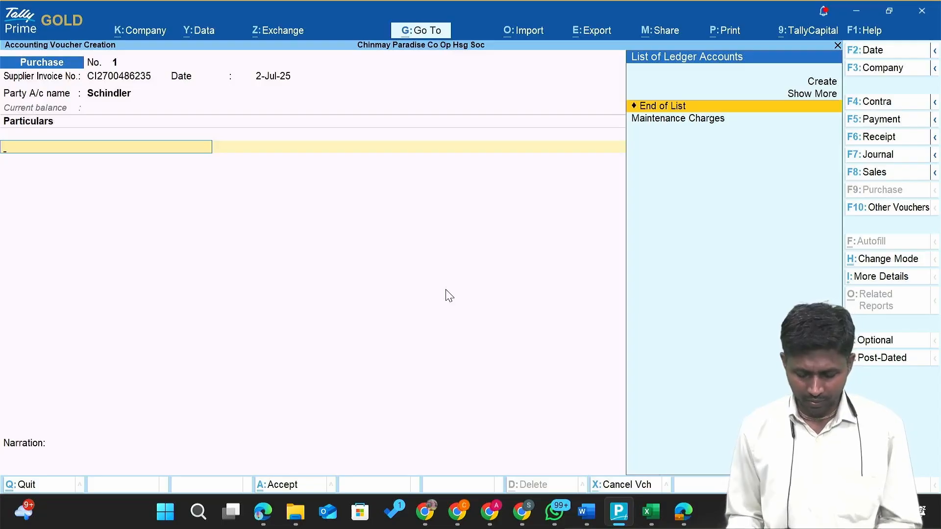
{"action": "type", "text": "li"}
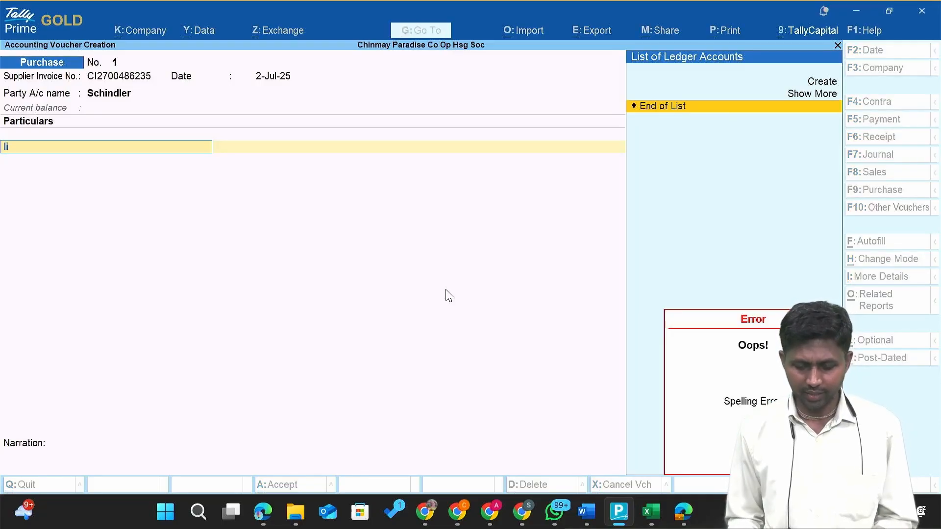
{"action": "key", "text": "alt+c"}
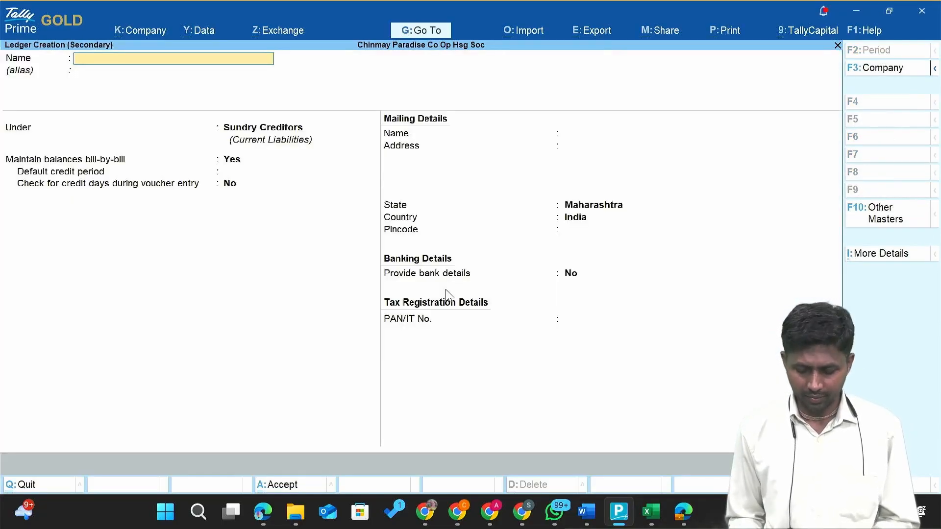
Name the ledger 'Lift Repair and Maintenance' and begin a new group for it.
{"action": "type", "text": "Lift Re"}
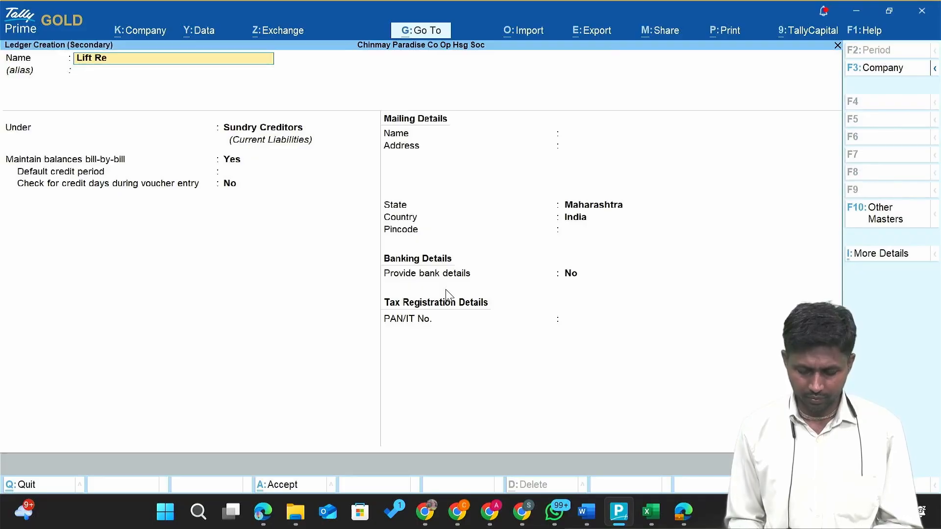
{"action": "type", "text": "pair and Ma"}
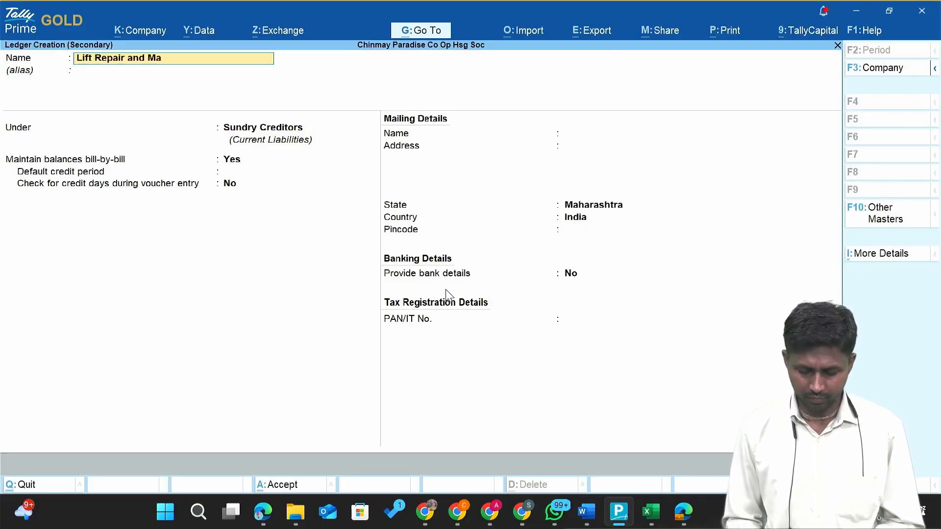
{"action": "type", "text": "intenance"}
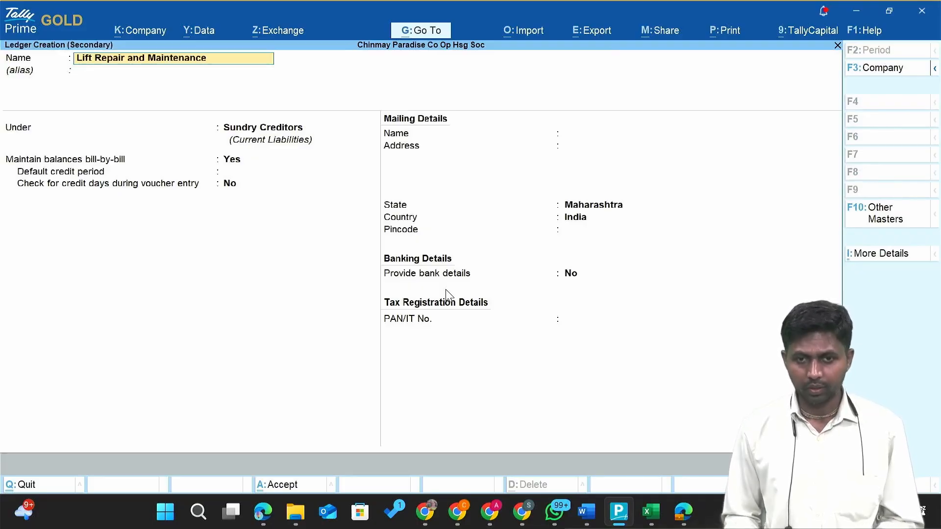
{"action": "key", "text": "Return"}
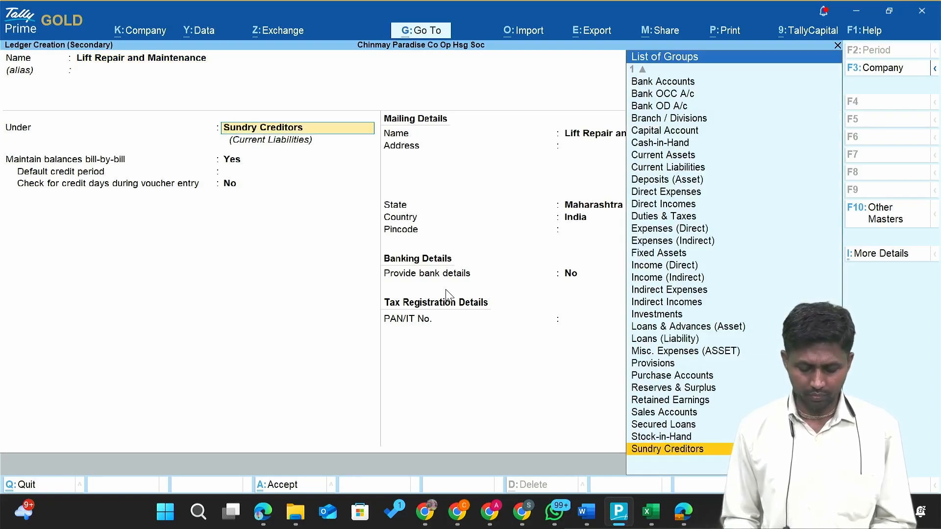
{"action": "type", "text": "Re"}
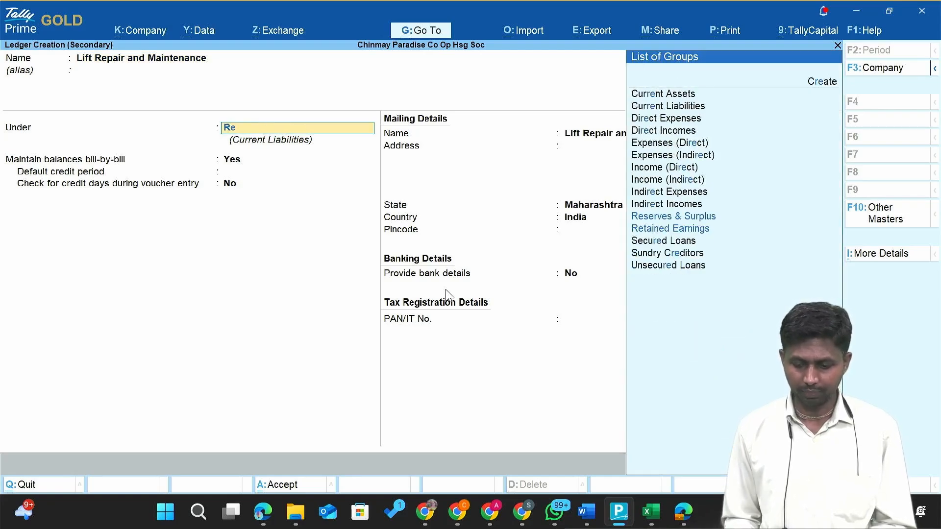
{"action": "type", "text": "a"}
{"action": "key", "text": "Return"}
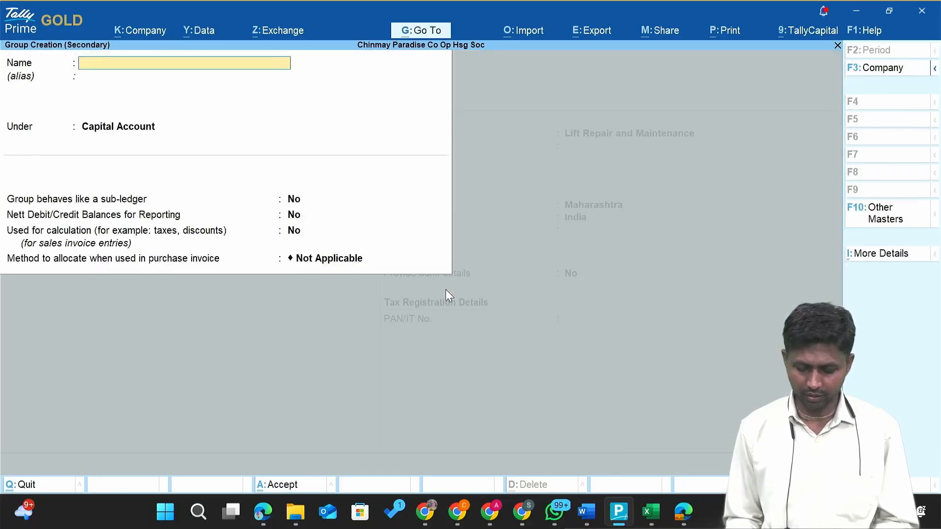
Create group 'Rapair and Maintenance' under Indirect Expenses and keep type Not Applicable.
{"action": "type", "text": "Rap"}
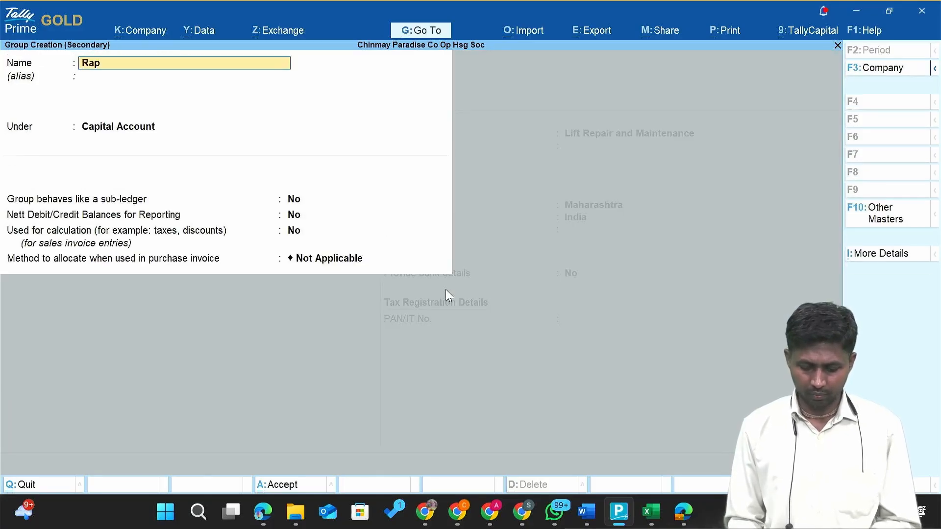
{"action": "type", "text": "air and Mai"}
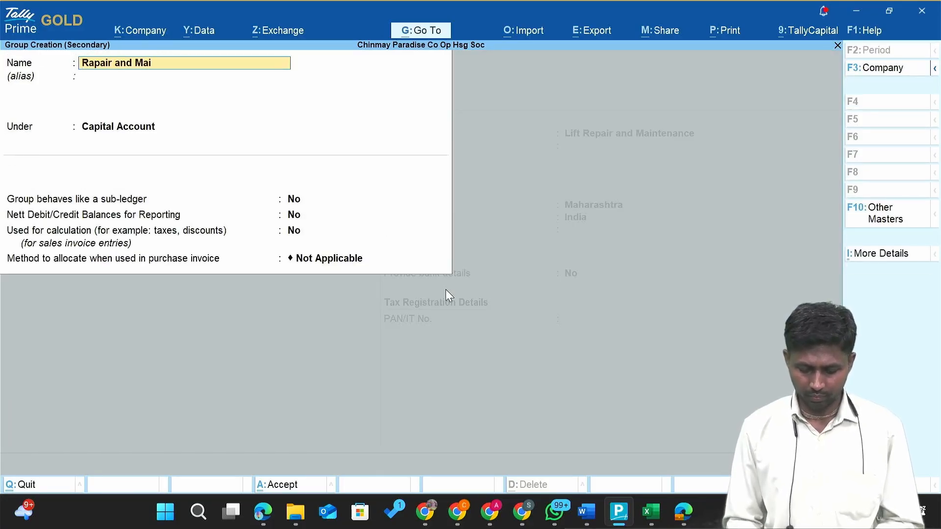
{"action": "type", "text": "ntenance"}
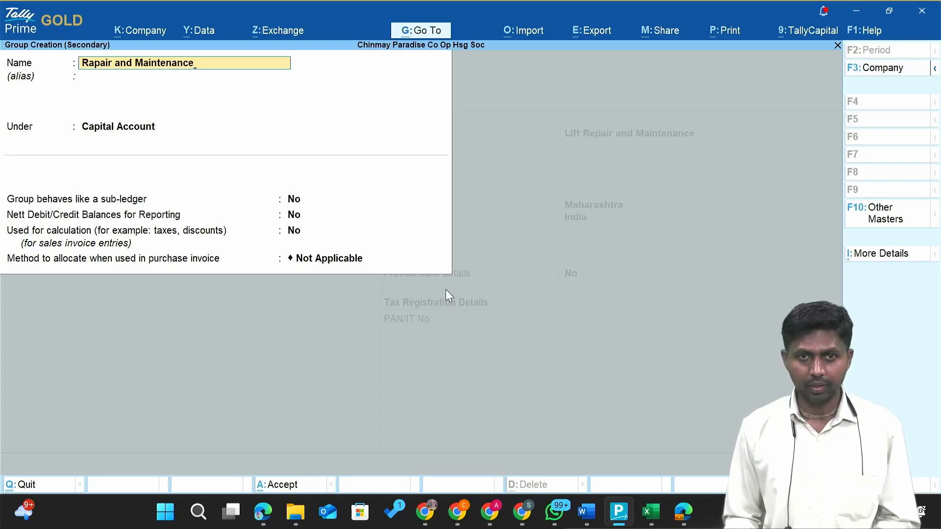
{"action": "key", "text": "Return"}
{"action": "key", "text": "Return"}
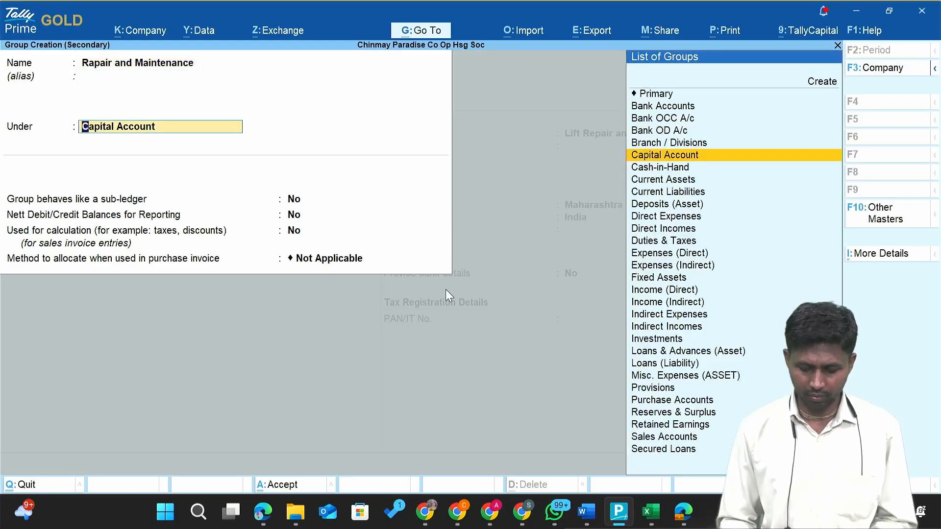
{"action": "type", "text": "Ind"}
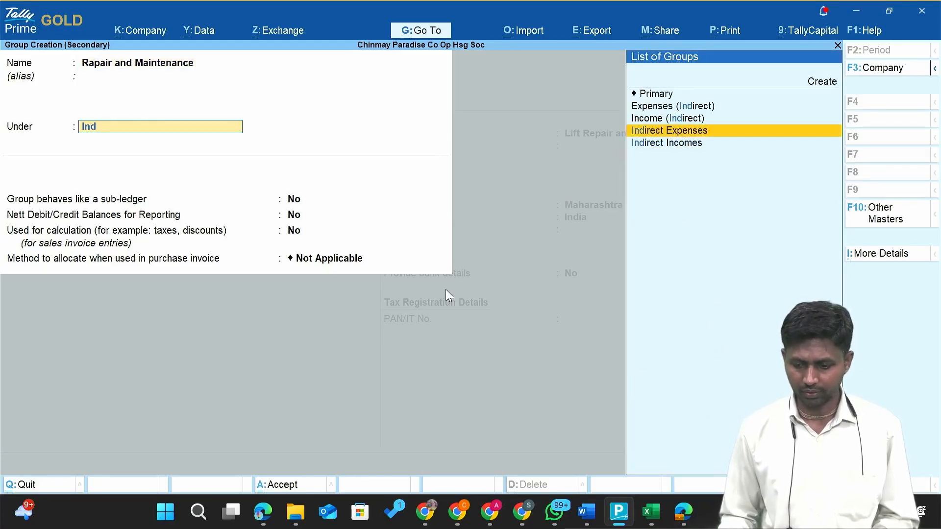
{"action": "key", "text": "Return"}
{"action": "key", "text": "ctrl+a"}
{"action": "key", "text": "Return"}
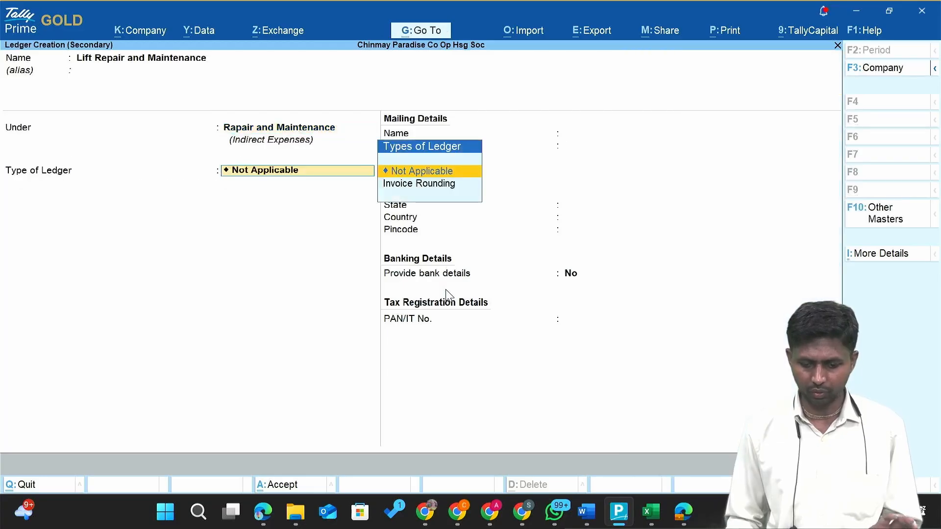
{"action": "key", "text": "Return"}
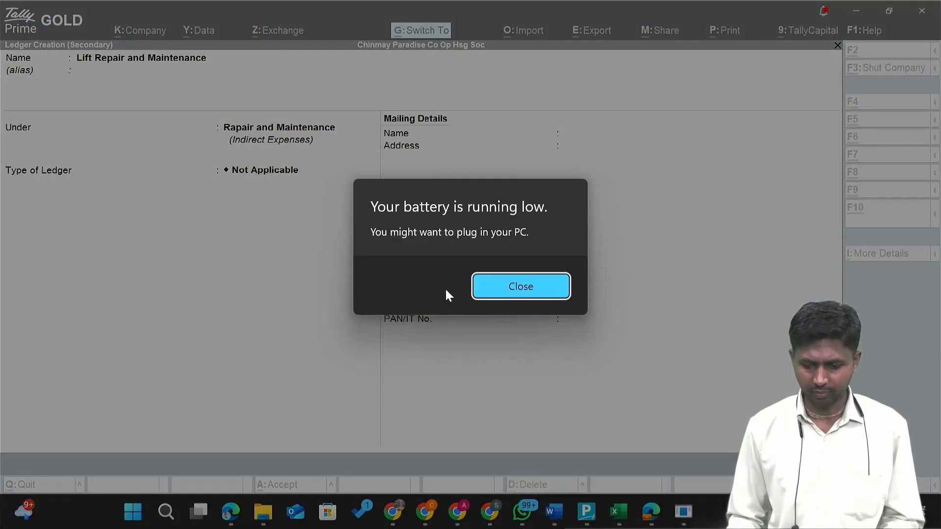
{"action": "key", "text": "Return"}
Save the new ledger and locate the bill's 37,170.00 grand total.
{"action": "key", "text": "Return"}
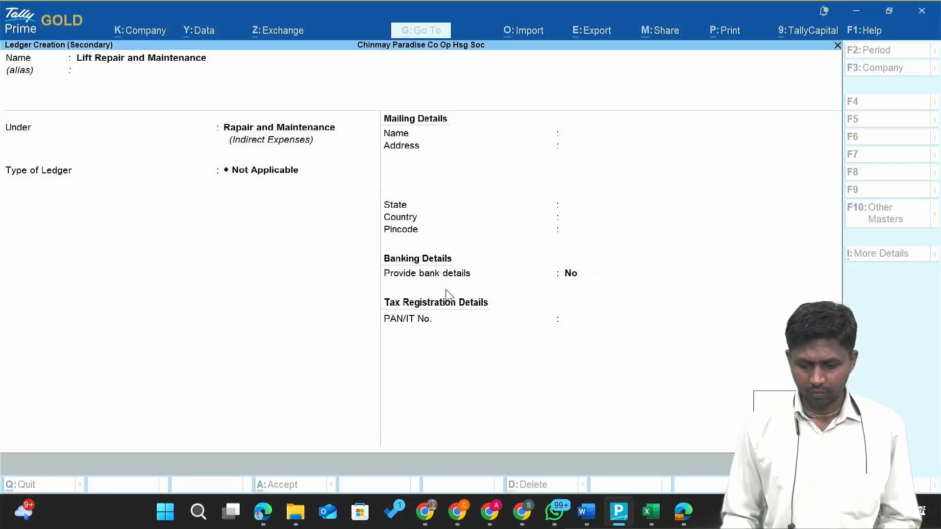
{"action": "key", "text": "Return"}
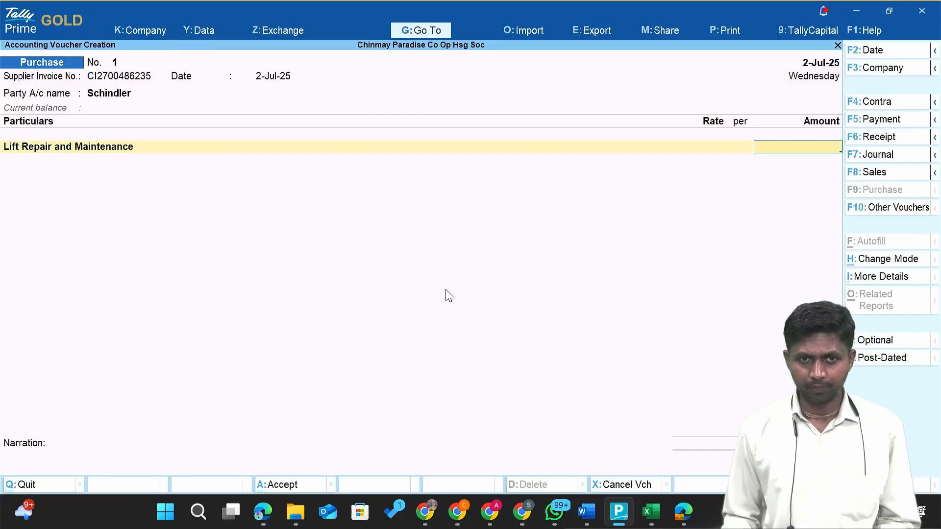
{"action": "key", "text": "alt+Tab"}
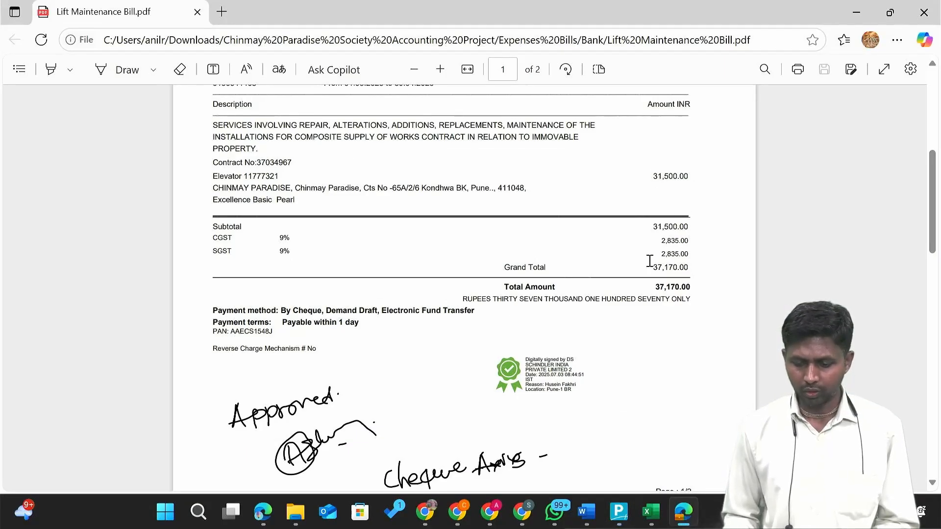
{"action": "left_click_drag", "start_coordinate": [662, 240], "coordinate": [709, 264]}
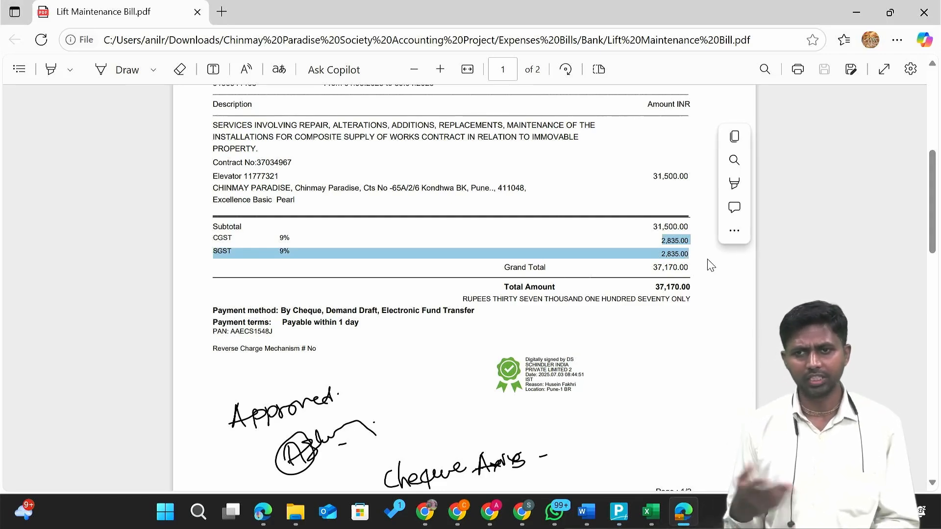
{"action": "left_click", "coordinate": [653, 268]}
{"action": "left_click_drag", "start_coordinate": [653, 267], "coordinate": [692, 269]}
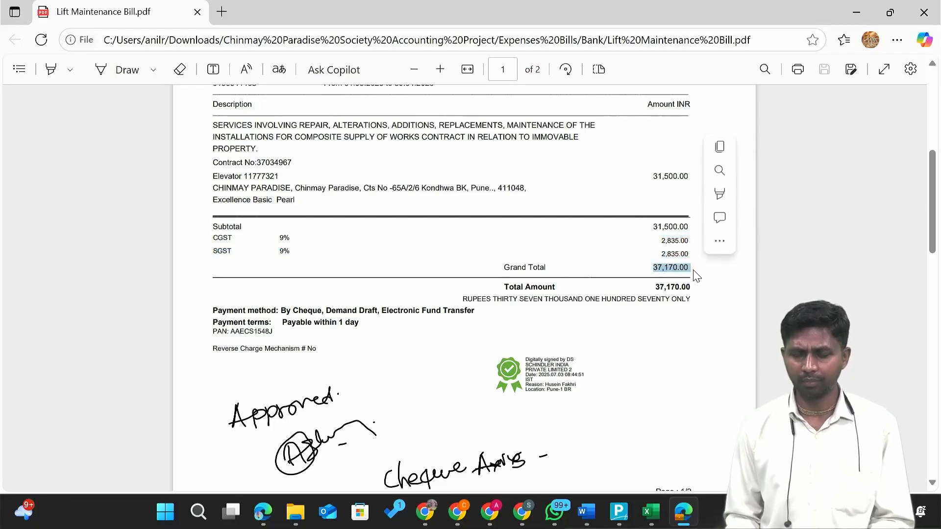
{"action": "key", "text": "alt+Tab"}
Enter 37,170 as the amount, record it as a new bill reference, and save.
{"action": "type", "text": "37170"}
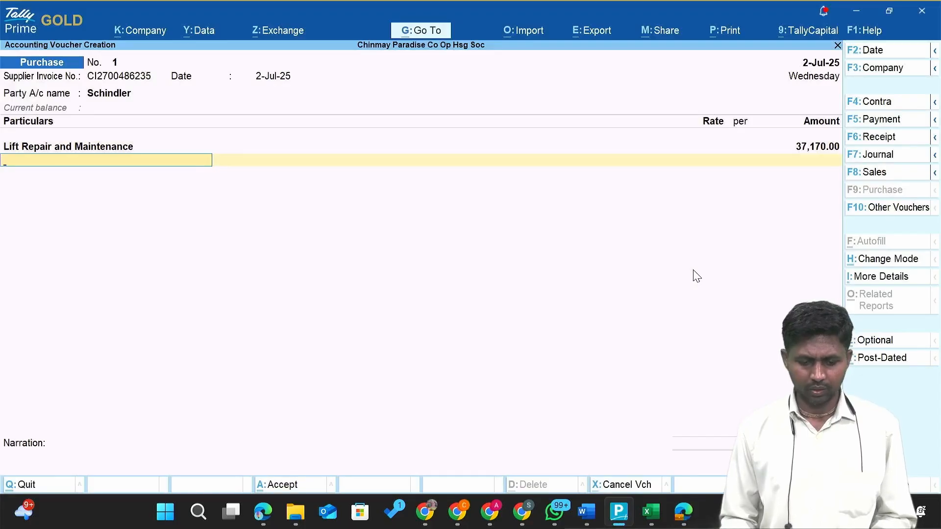
{"action": "key", "text": "Return"}
{"action": "key", "text": "Return"}
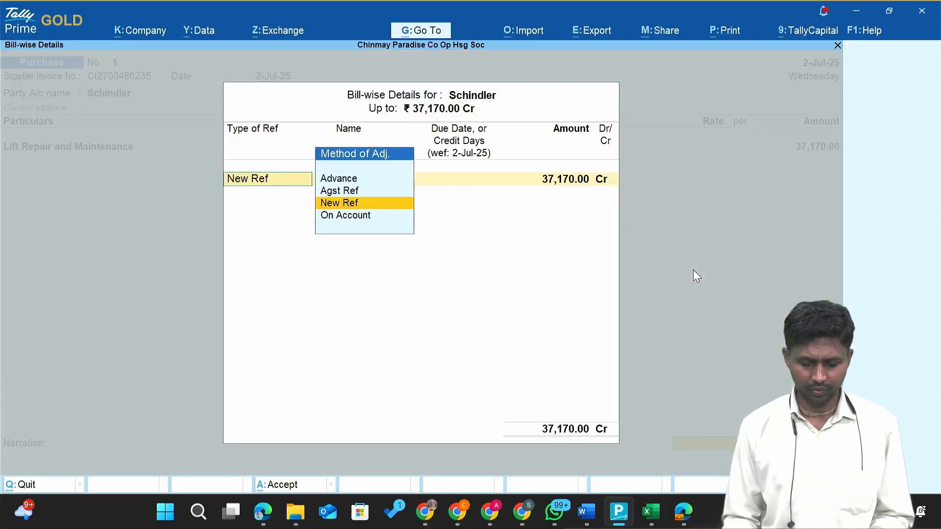
{"action": "key", "text": "Return"}
{"action": "key", "text": "Return"}
{"action": "key", "text": "Return"}
{"action": "key", "text": "Return"}
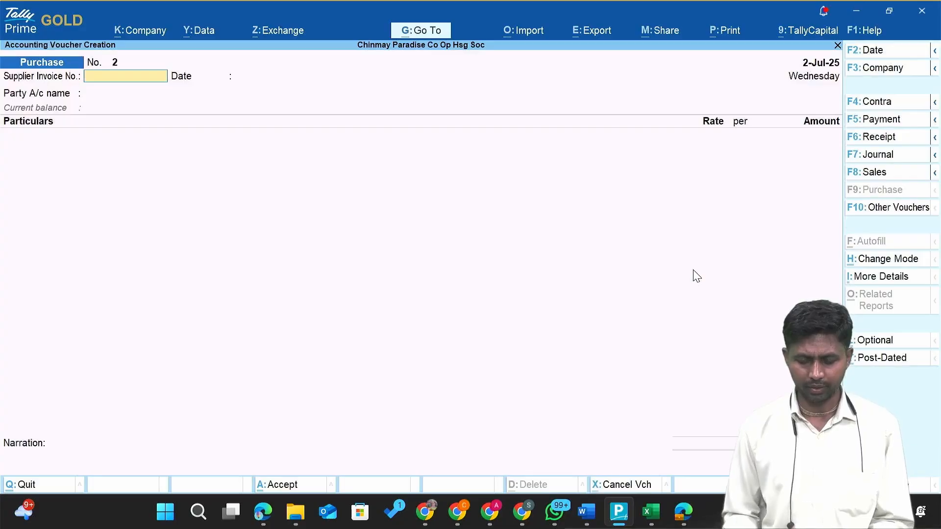
{"action": "key", "text": "alt+Tab"}
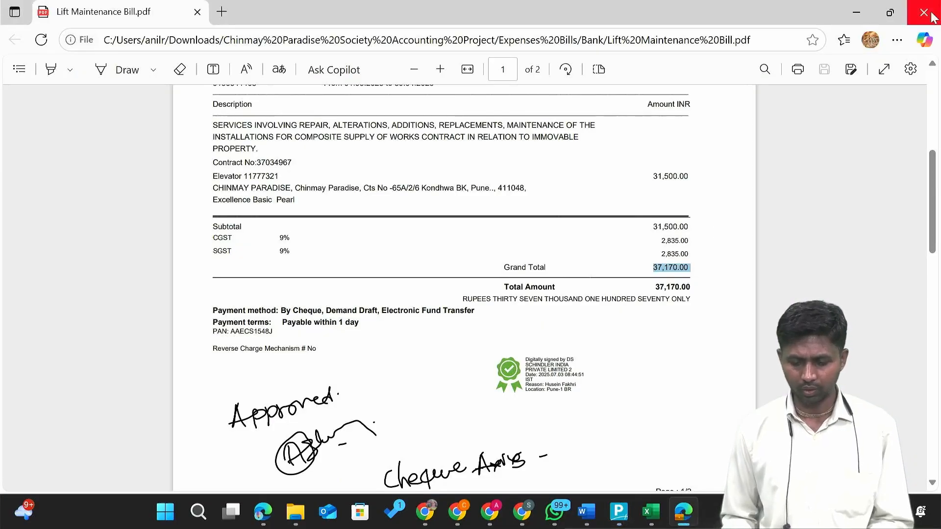
Reopen saved purchase voucher No. 1 in Tally, then return to the bill.
{"action": "key", "text": "alt+Tab"}
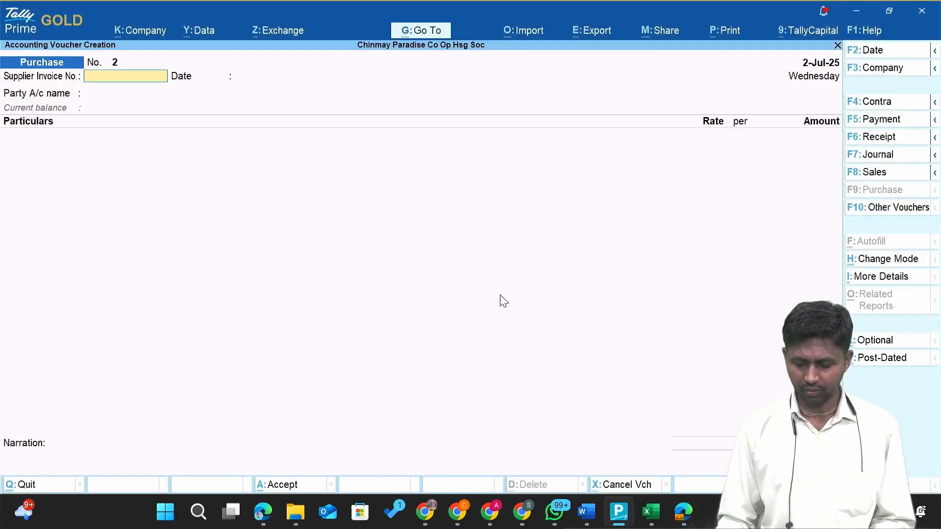
{"action": "key", "text": "Page_Up"}
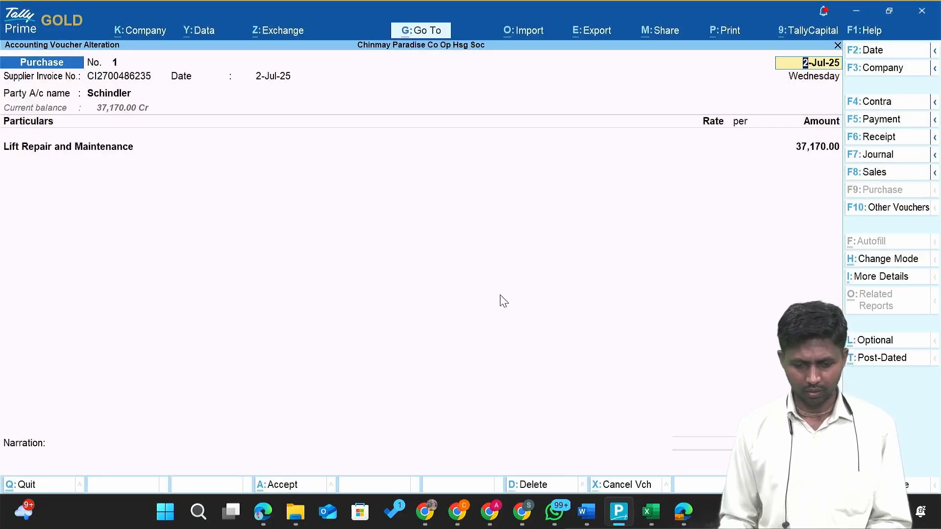
{"action": "key", "text": "alt+Tab"}
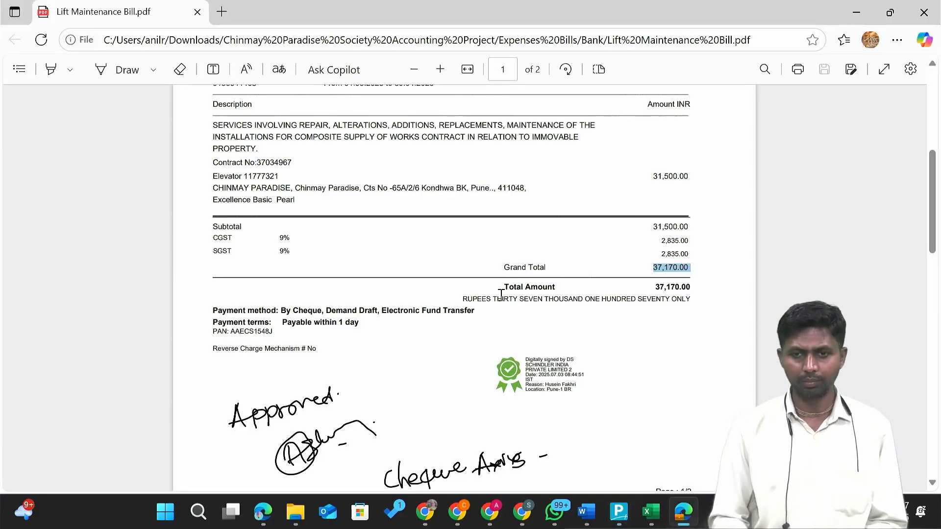
{"action": "scroll", "coordinate": [501, 294], "scroll_direction": "up", "scroll_amount": 5}
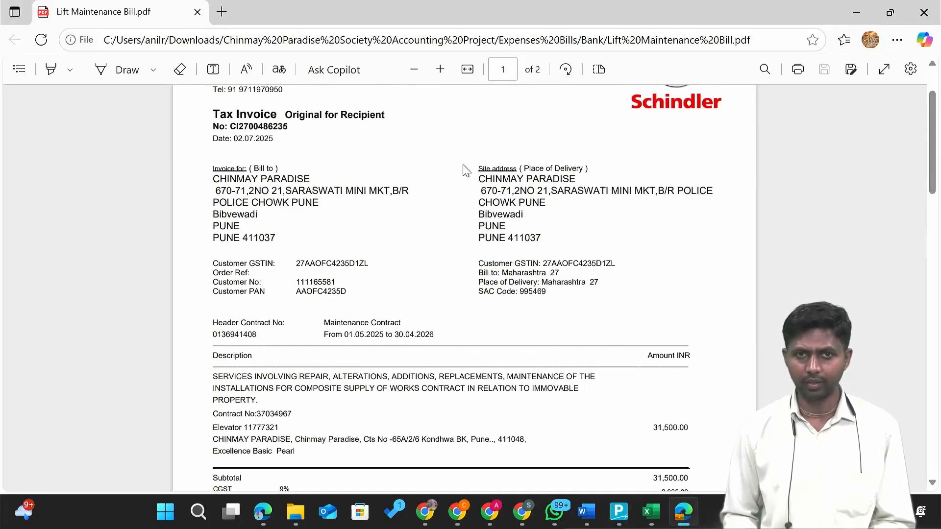
Tick the bill with freehand ink marks, then close it without saving.
{"action": "left_click", "coordinate": [125, 72]}
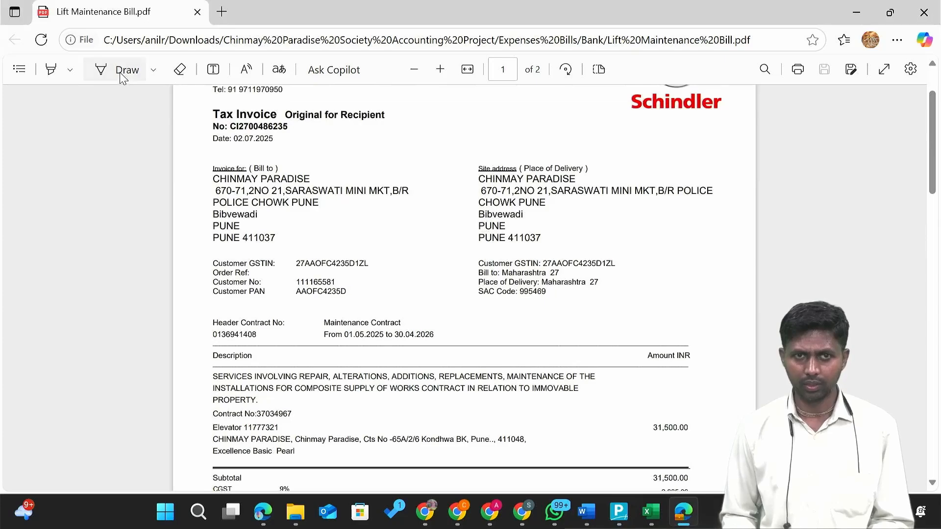
{"action": "mouse_move", "coordinate": [475, 123]}
{"action": "left_mouse_down"}
{"action": "mouse_move", "coordinate": [505, 124]}
{"action": "mouse_move", "coordinate": [540, 95]}
{"action": "left_mouse_up"}
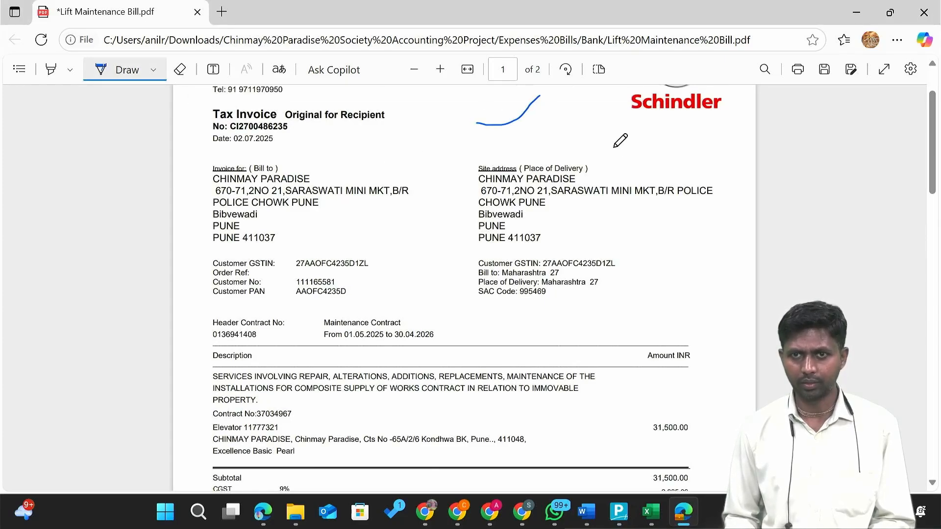
{"action": "mouse_move", "coordinate": [616, 137]}
{"action": "left_mouse_down"}
{"action": "mouse_move", "coordinate": [641, 145]}
{"action": "mouse_move", "coordinate": [701, 85]}
{"action": "left_mouse_up"}
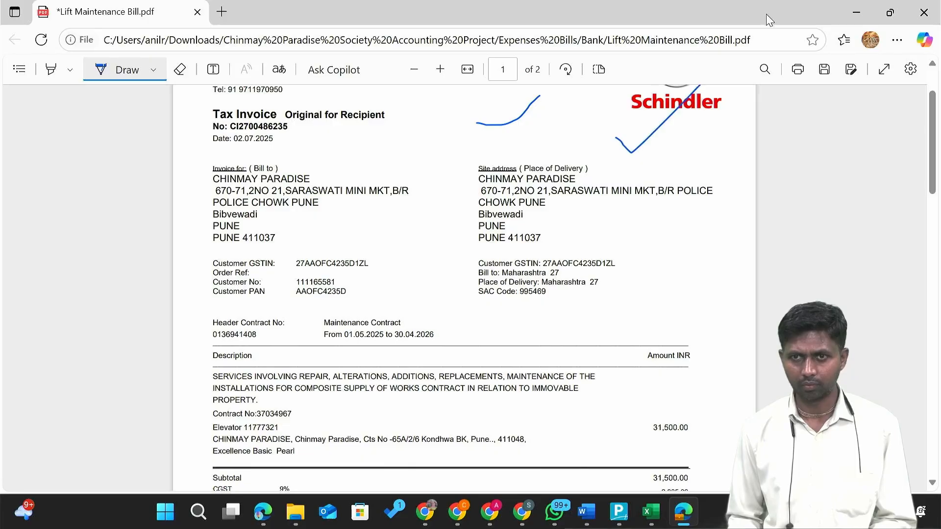
{"action": "left_click", "coordinate": [924, 13]}
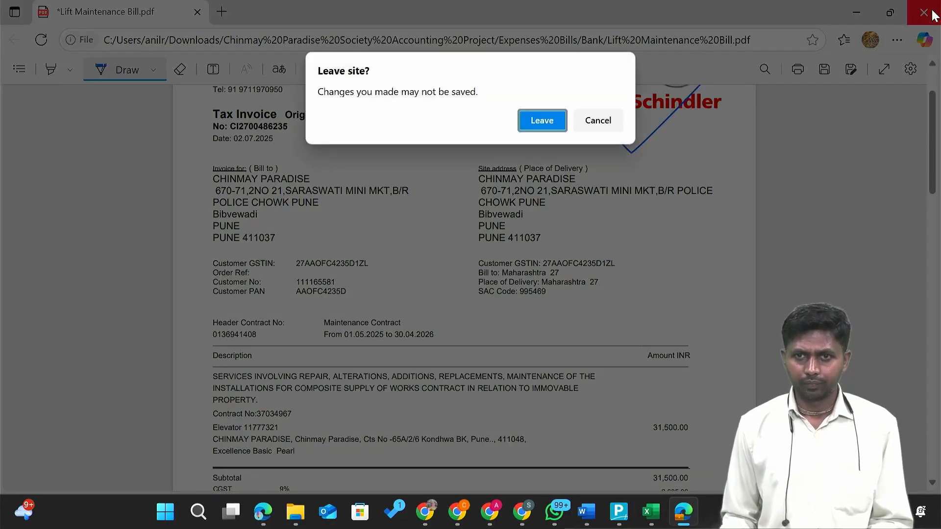
{"action": "key", "text": "Return"}
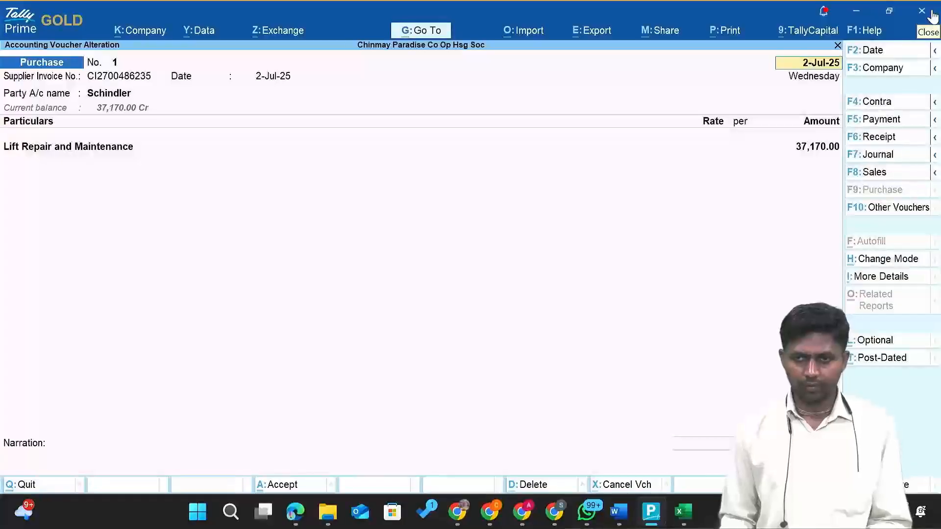
Open Cleaning Material Bill.jpg from the Cash bills folder in Photos.
{"action": "key", "text": "alt+Tab"}
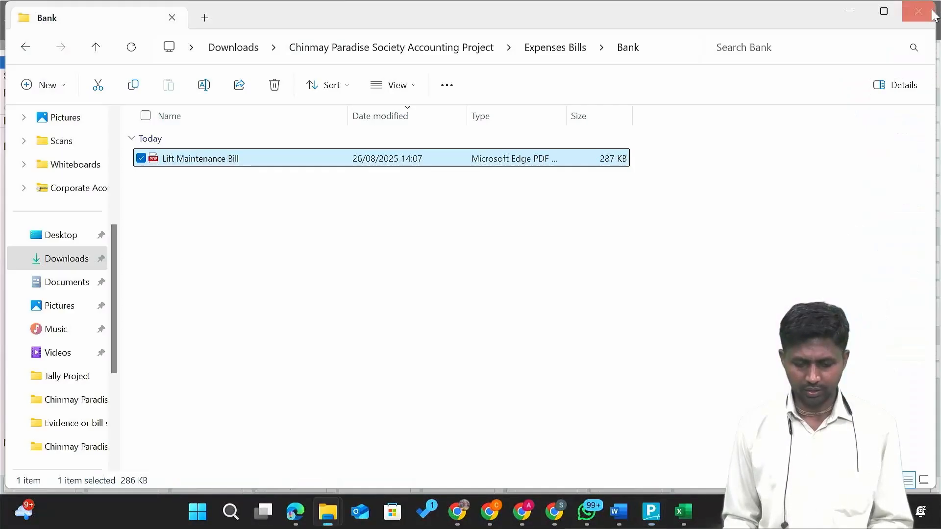
{"action": "key", "text": "alt+Up"}
{"action": "key", "text": "Down"}
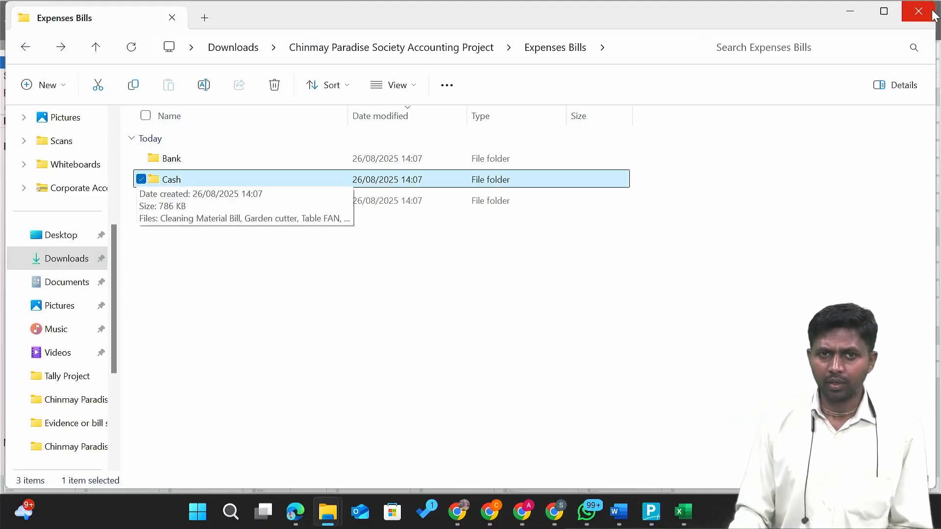
{"action": "key", "text": "Return"}
{"action": "key", "text": "Down"}
{"action": "key", "text": "Down"}
{"action": "key", "text": "Down"}
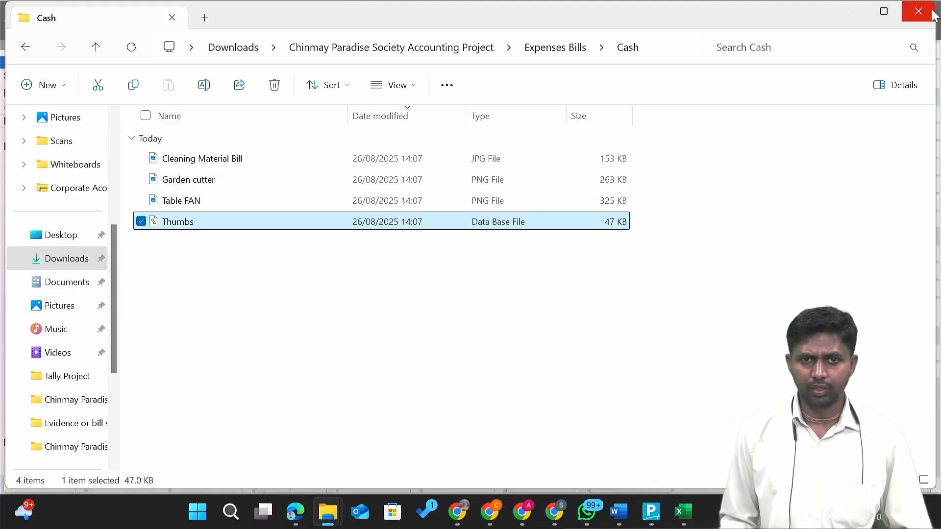
{"action": "key", "text": "Up"}
{"action": "key", "text": "Up"}
{"action": "key", "text": "Up"}
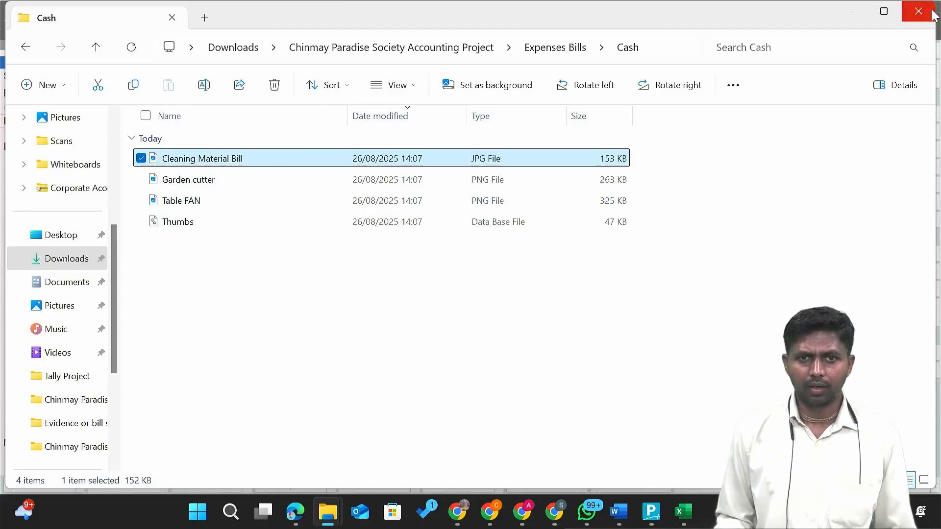
{"action": "key", "text": "Return"}
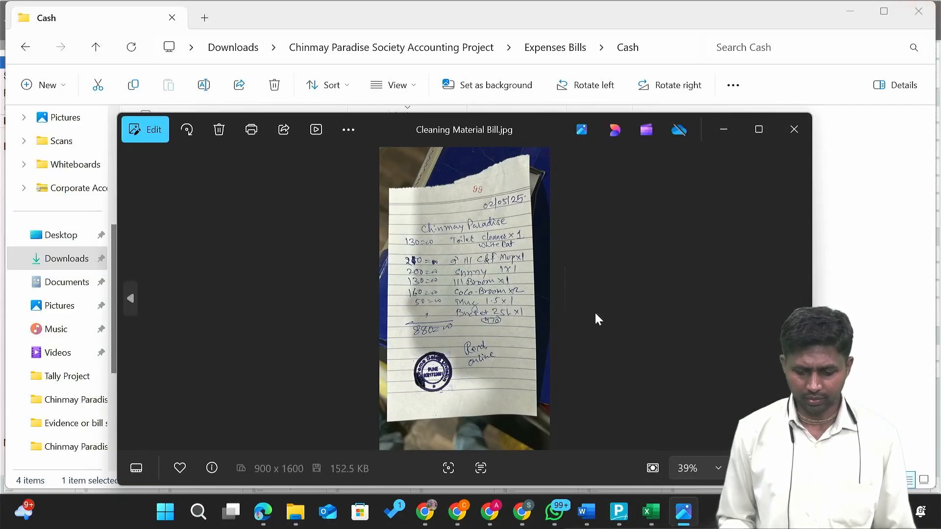
Zoom in to read the bill's 880 total and 02/05/25 date, then return to Tally Prime.
{"action": "scroll", "coordinate": [455, 234], "scroll_direction": "up", "scroll_amount": 3}
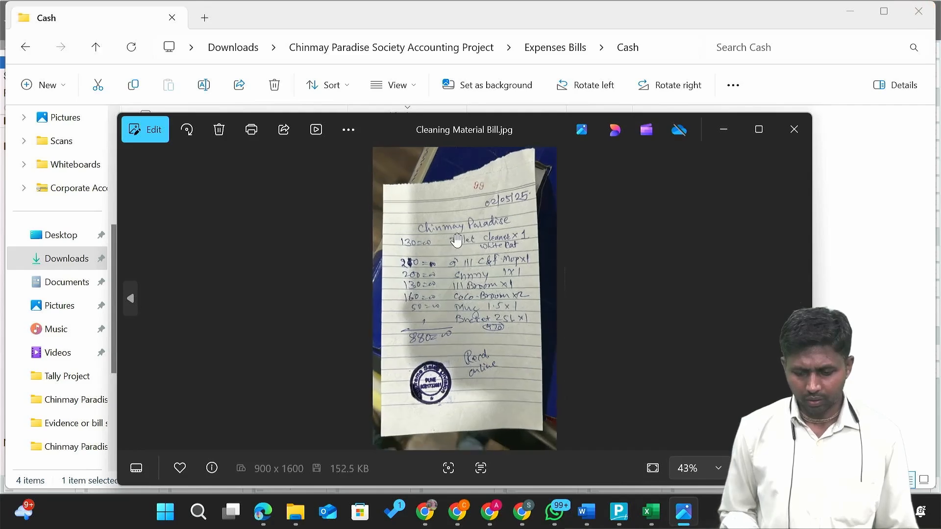
{"action": "scroll", "coordinate": [457, 240], "scroll_direction": "up", "scroll_amount": 1}
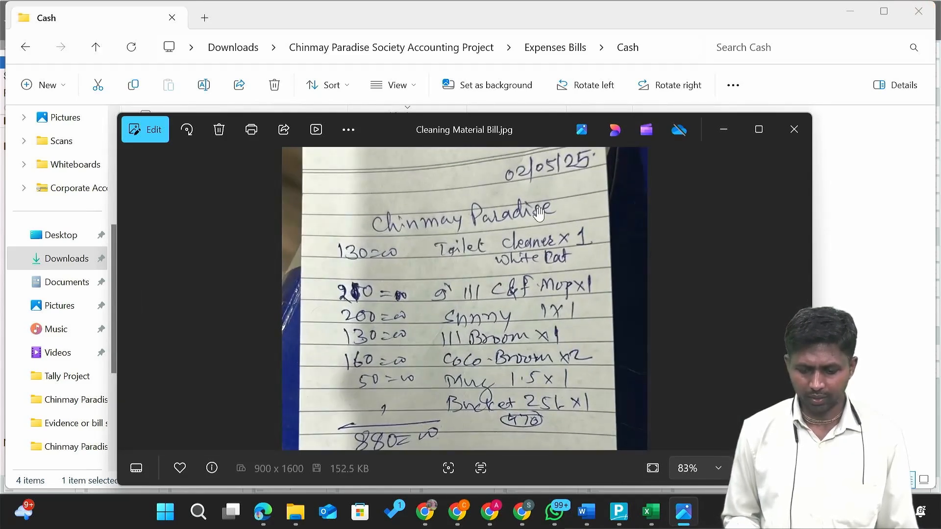
{"action": "key", "text": "alt+Tab"}
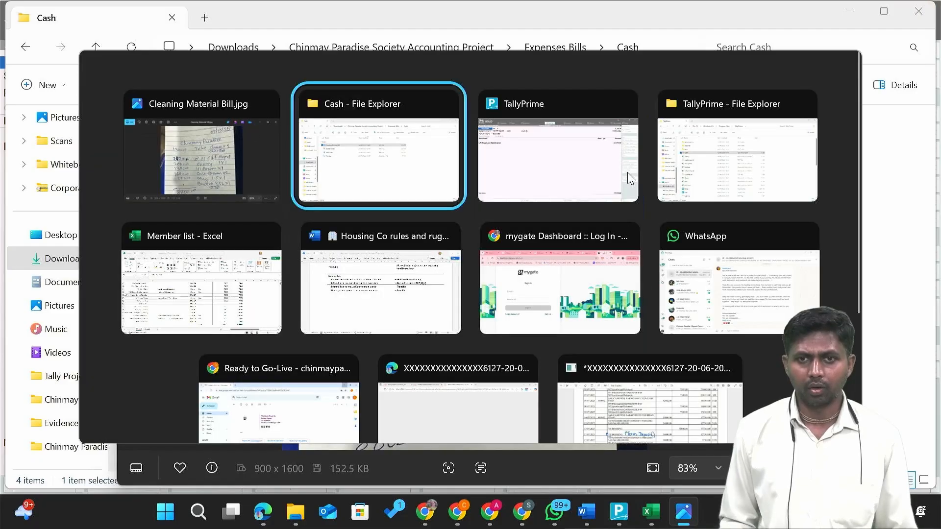
{"action": "left_click", "coordinate": [628, 173]}
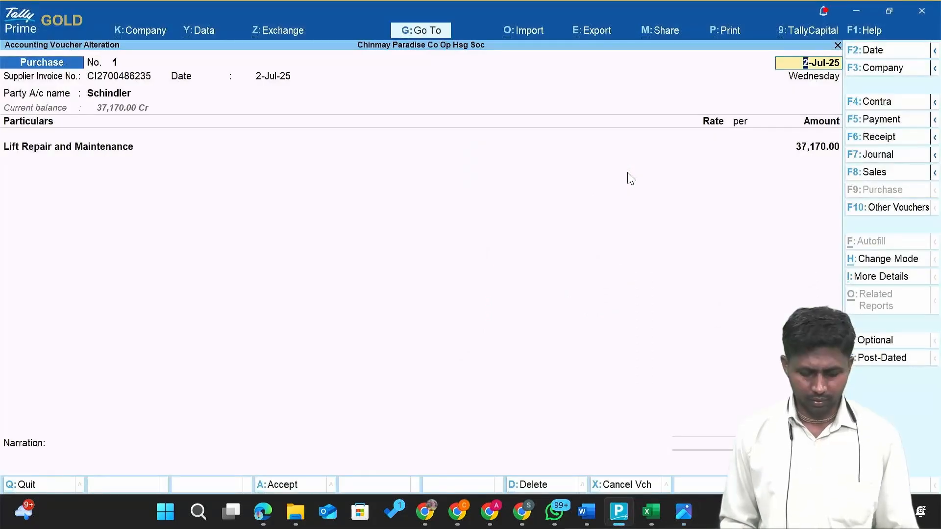
Change the voucher date to 2-May-25, checking it against the cleaning material bill.
{"action": "key", "text": "F2"}
{"action": "type", "text": "2-5"}
{"action": "key", "text": "Return"}
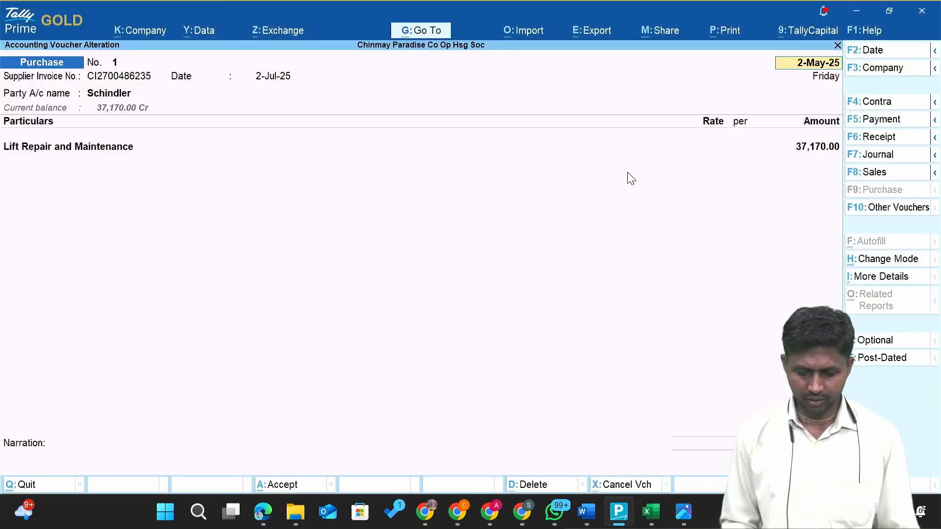
{"action": "key", "text": "alt+Tab"}
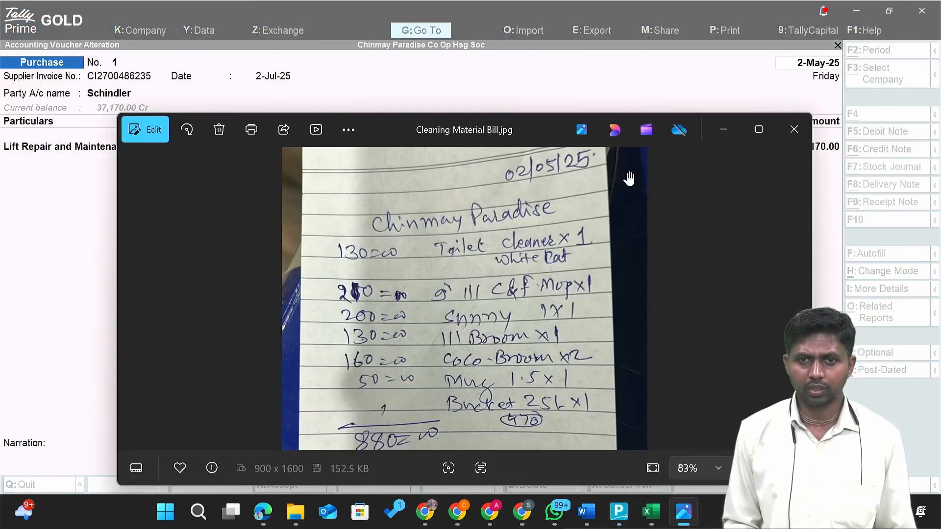
{"action": "key", "text": "alt+Tab"}
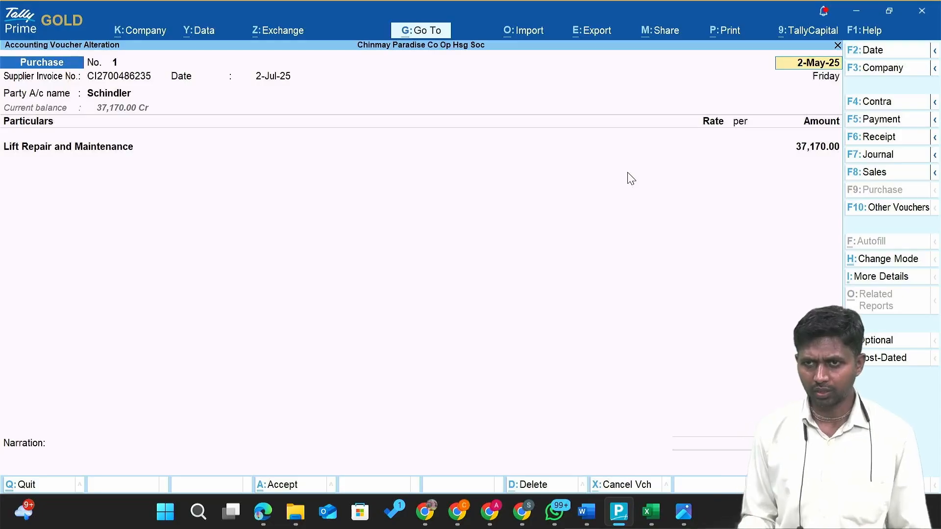
Quit the Schindler voucher alteration to get a blank Purchase voucher No. 2.
{"action": "key", "text": "BackSpace"}
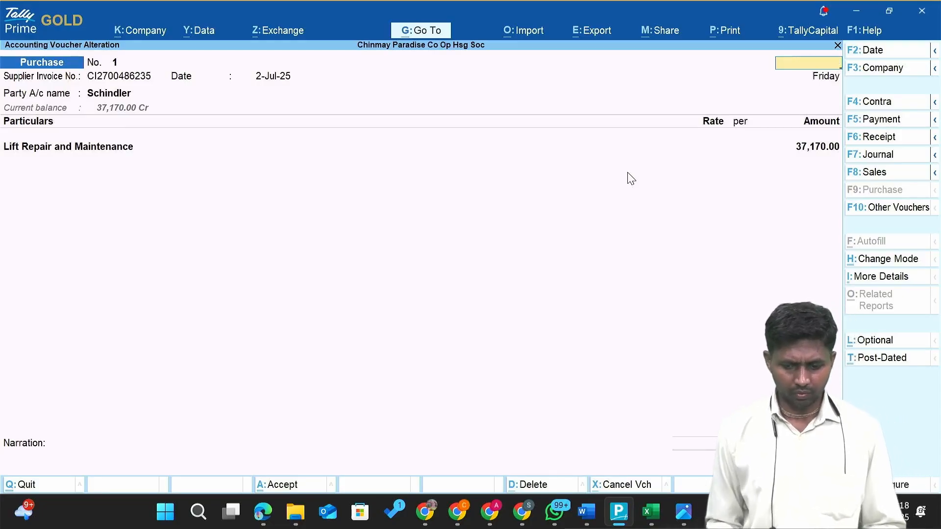
{"action": "key", "text": "Escape"}
{"action": "key", "text": "Return"}
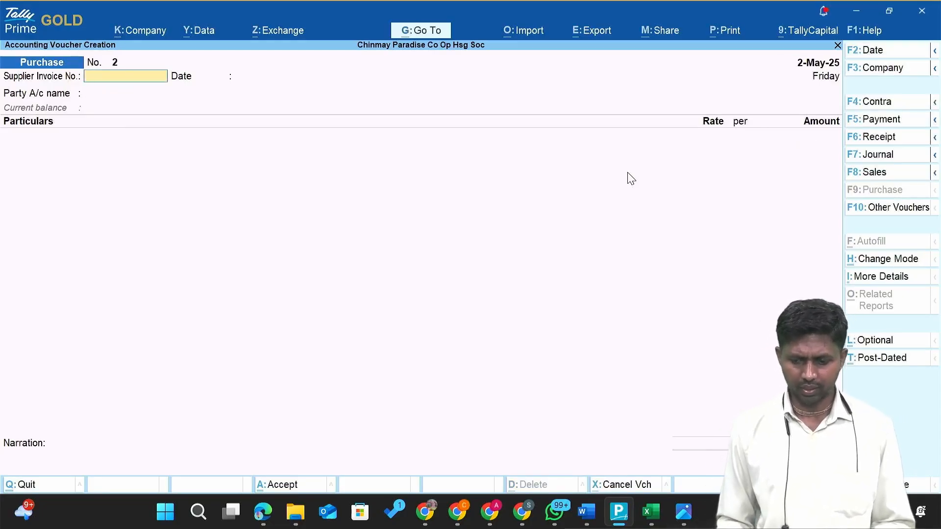
Skip the supplier invoice number and date voucher No. 2 as 2-May-25 from the bill photo.
{"action": "key", "text": "alt+Tab"}
{"action": "key", "text": "alt+Tab"}
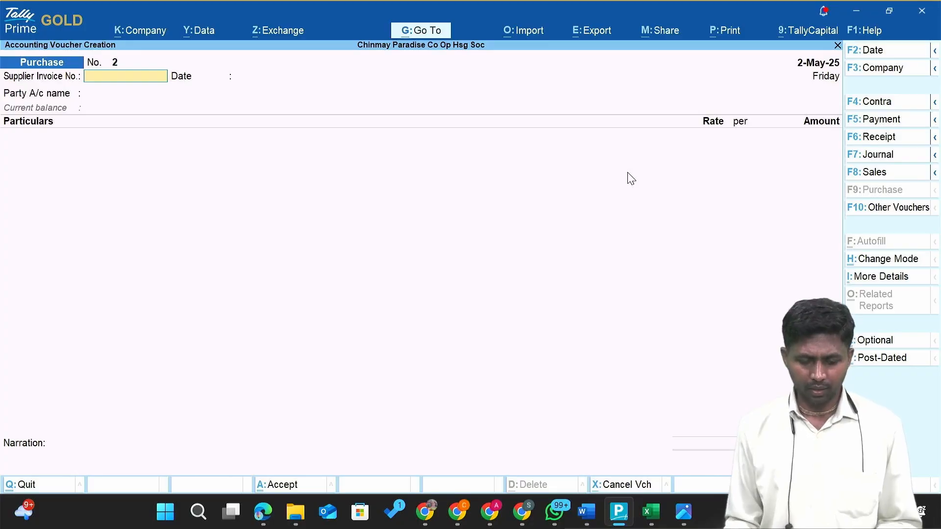
{"action": "key", "text": "alt+Tab"}
{"action": "key", "text": "alt+Tab"}
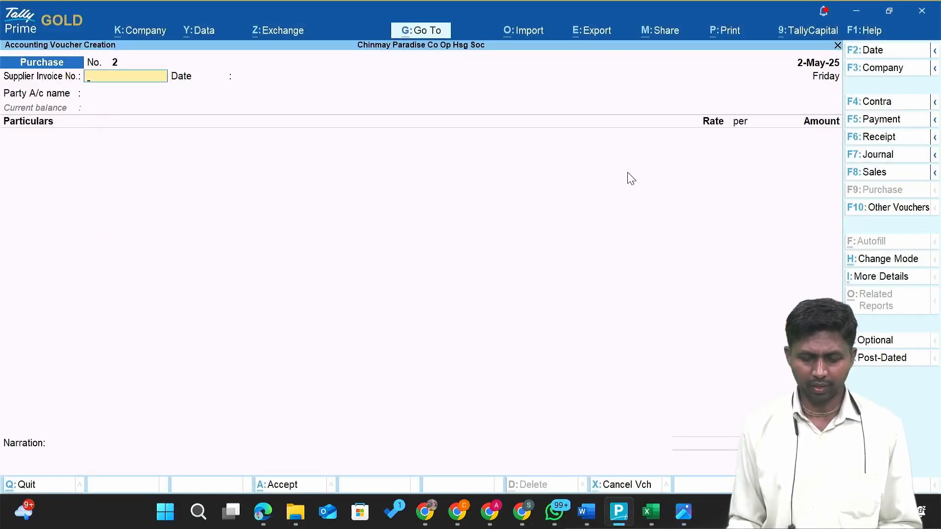
{"action": "key", "text": "alt+Tab"}
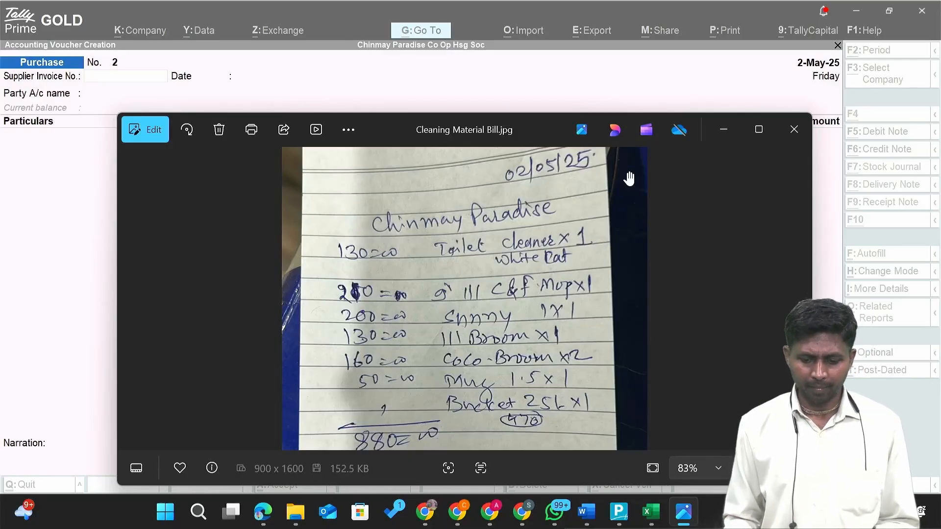
{"action": "key", "text": "alt+Tab"}
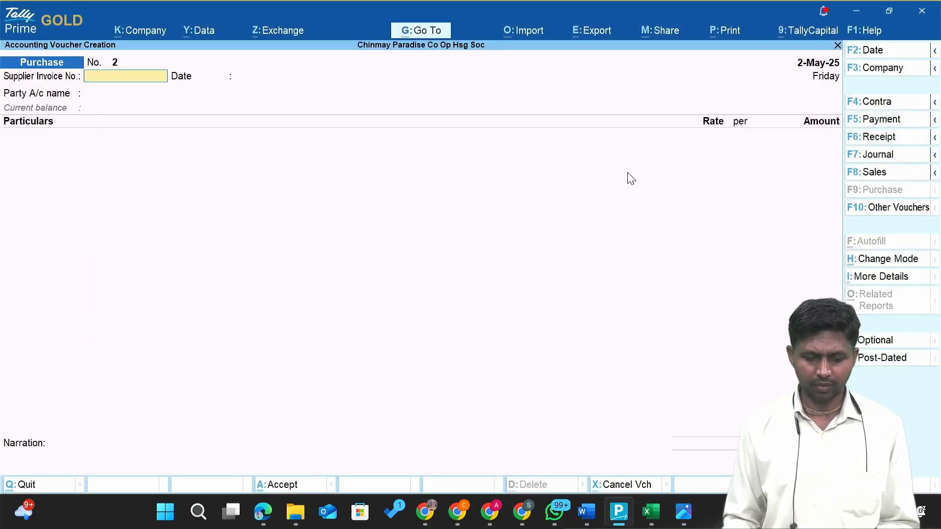
{"action": "key", "text": "Return"}
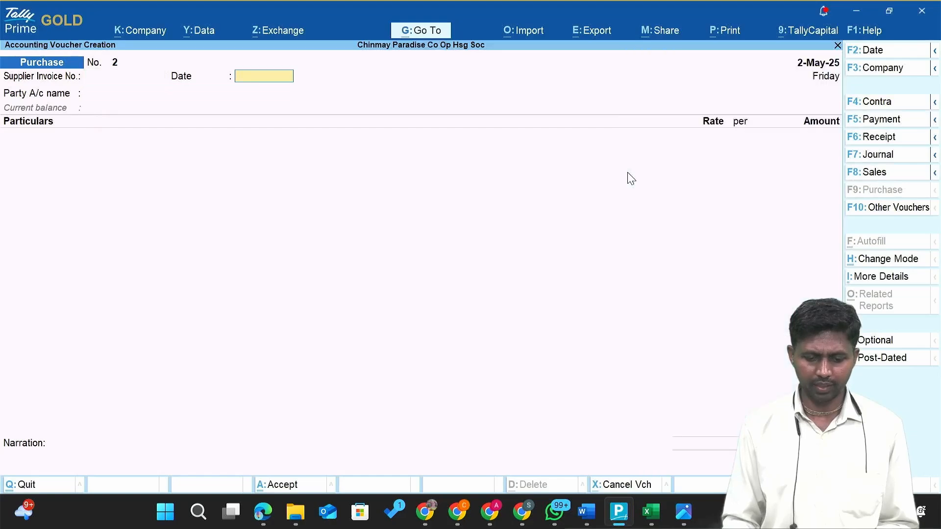
{"action": "key", "text": "alt+Tab"}
{"action": "key", "text": "alt+Tab"}
{"action": "type", "text": "2.5"}
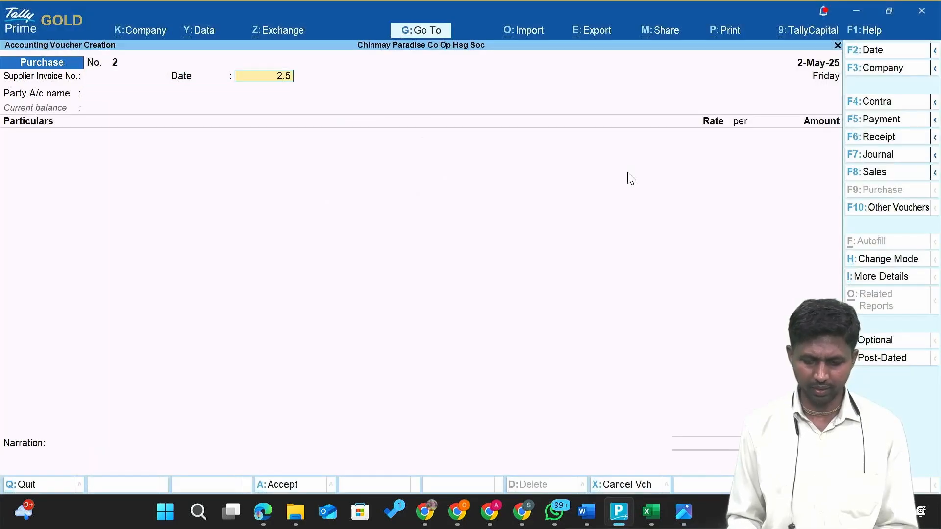
{"action": "key", "text": "Return"}
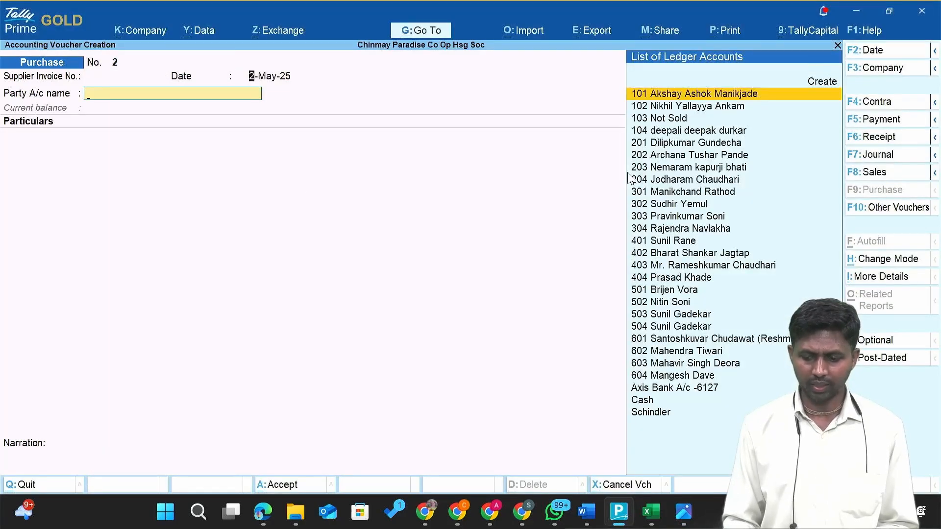
{"action": "key", "text": "BackSpace"}
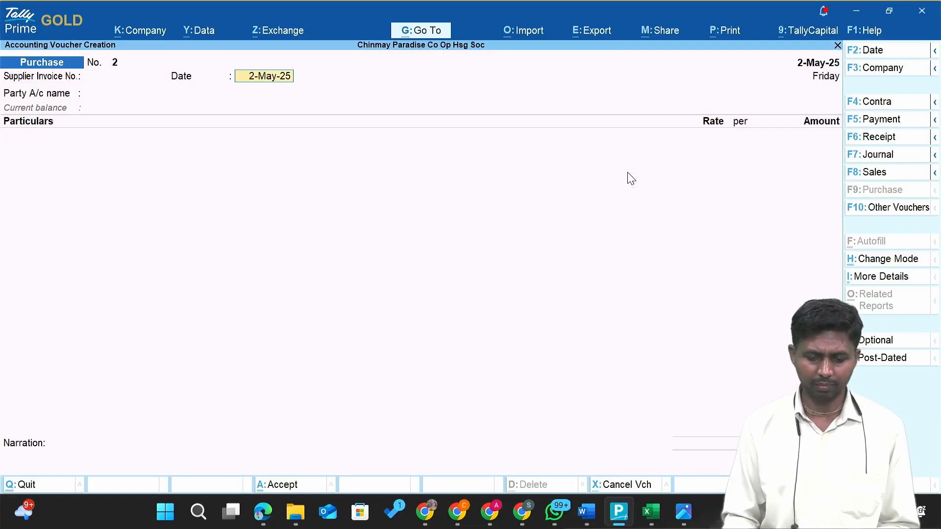
{"action": "key", "text": "Return"}
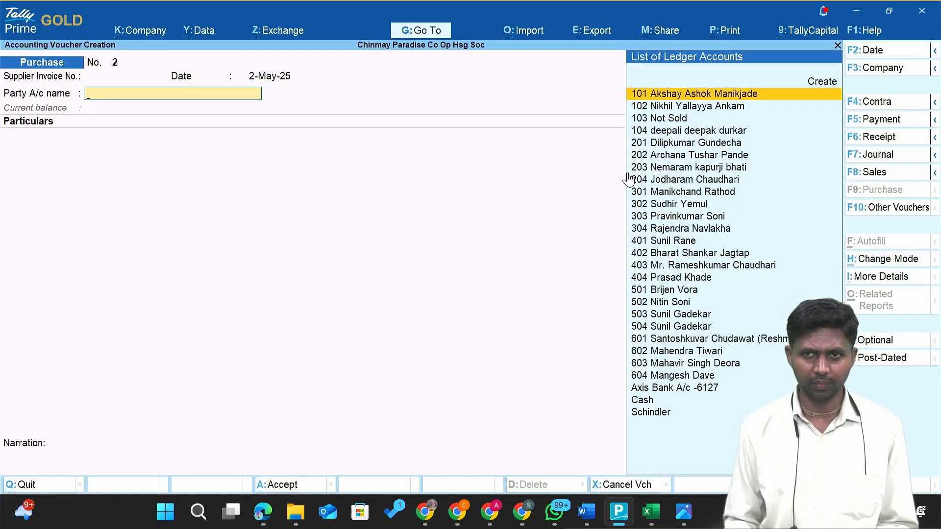
Enter Cash as the party account and accept Party Details of Cash, Maharashtra, India.
{"action": "type", "text": "Cash"}
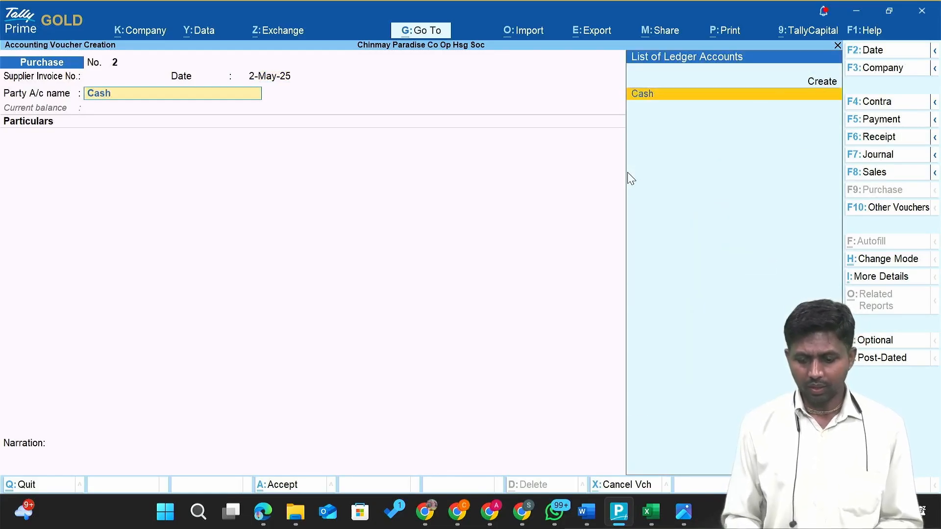
{"action": "key", "text": "Return"}
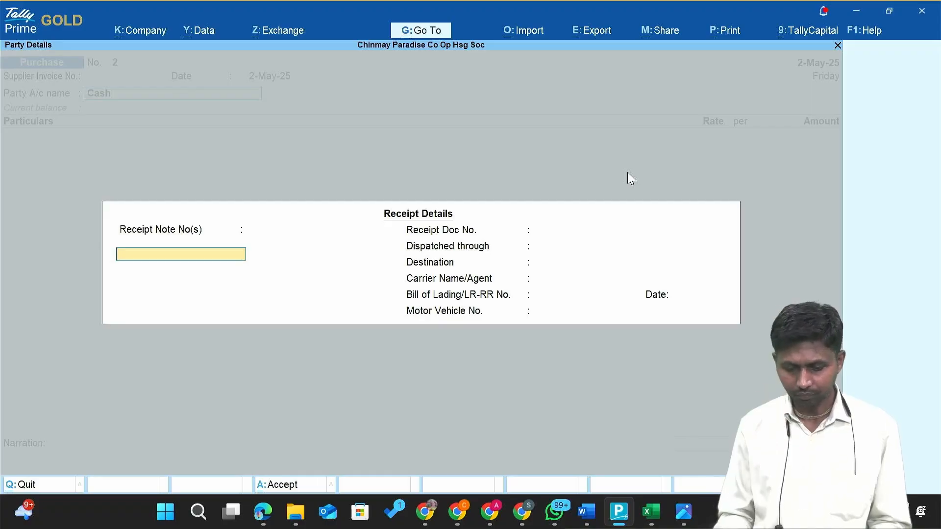
{"action": "key", "text": "Return"}
{"action": "key", "text": "Return"}
{"action": "key", "text": "Return"}
{"action": "key", "text": "Return"}
{"action": "key", "text": "Return"}
{"action": "key", "text": "Return"}
{"action": "key", "text": "Return"}
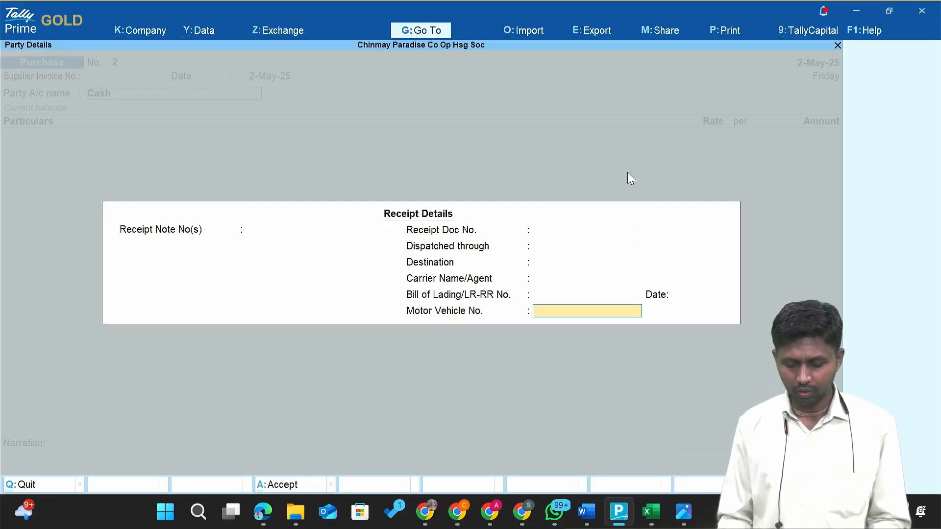
{"action": "key", "text": "Return"}
{"action": "key", "text": "Return"}
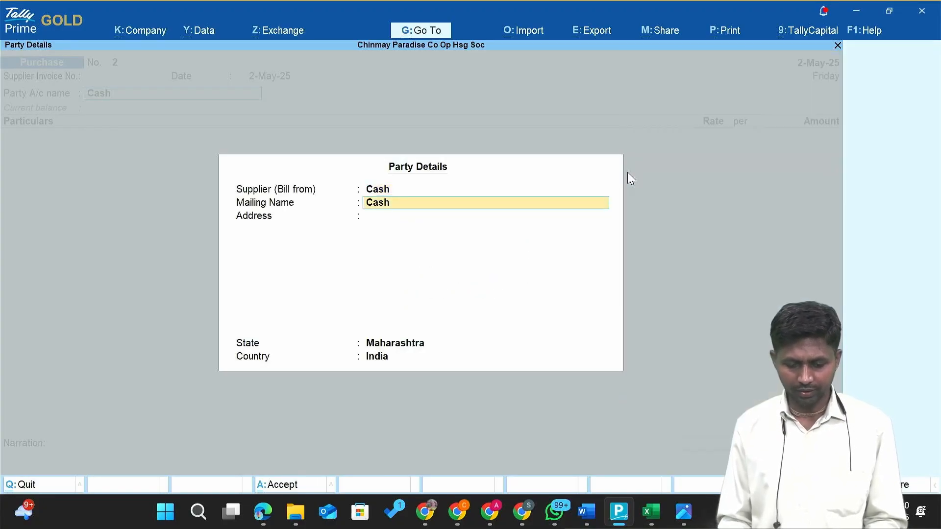
{"action": "key", "text": "Return"}
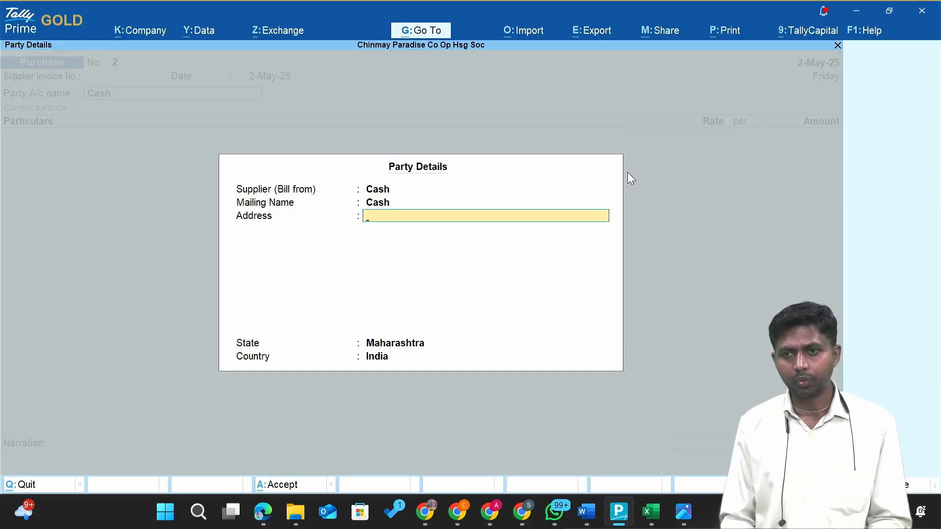
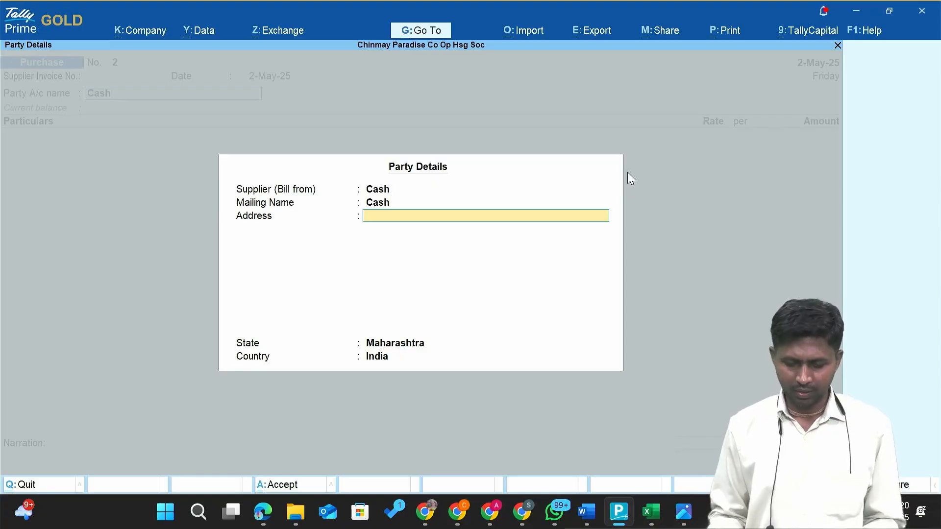
Accept the Cash party details and start entering the first expense ledger in Particulars.
{"action": "key", "text": "Return"}
{"action": "key", "text": "Return"}
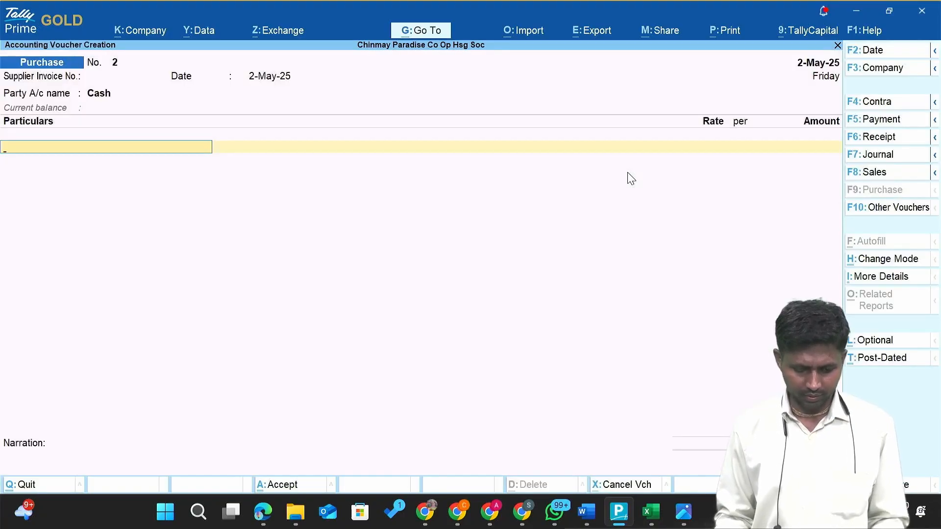
{"action": "key", "text": "alt+Tab"}
{"action": "key", "text": "alt+Tab"}
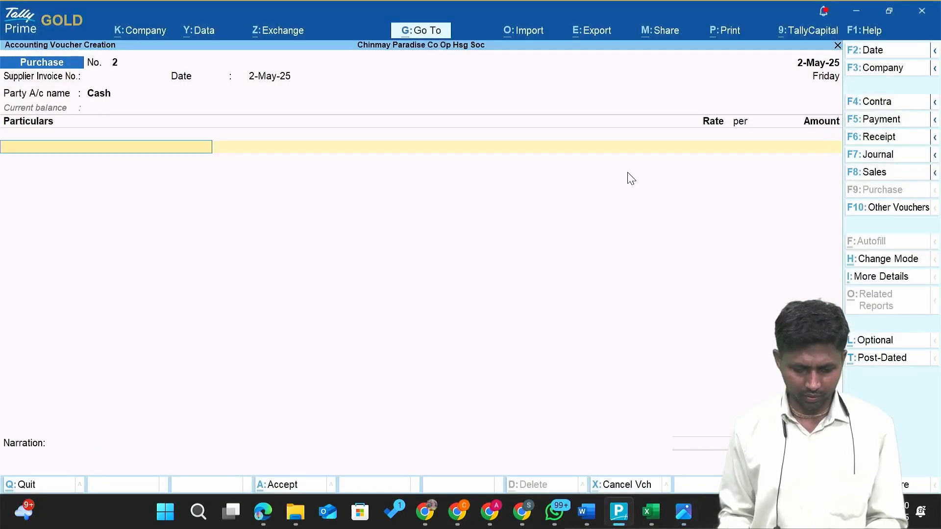
{"action": "type", "text": "c"}
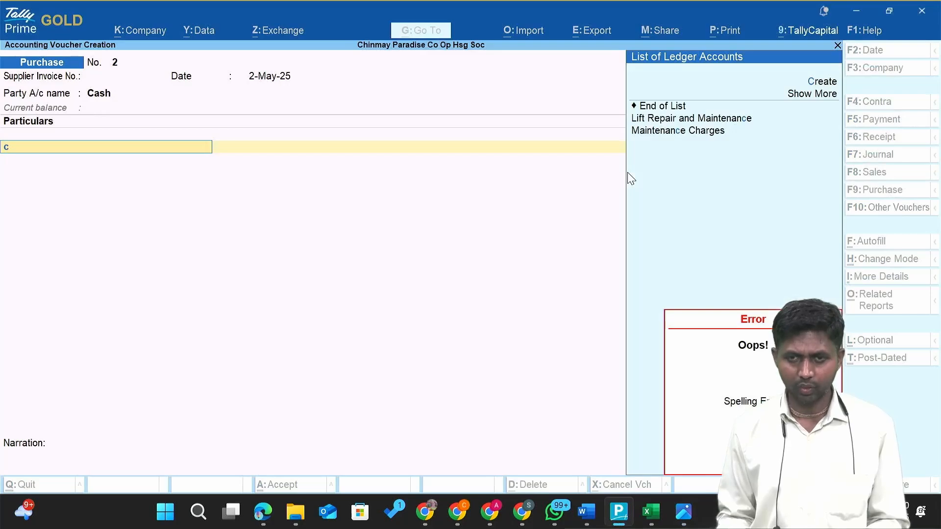
Create the ledger 'Cleaning Material Expenses' under Indirect Expenses and save it.
{"action": "type", "text": "Cle"}
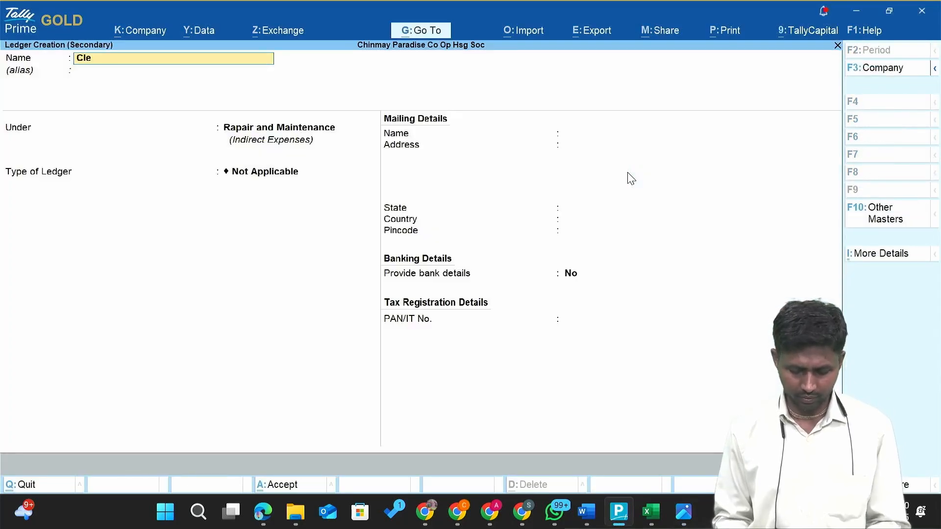
{"action": "type", "text": "ning"}
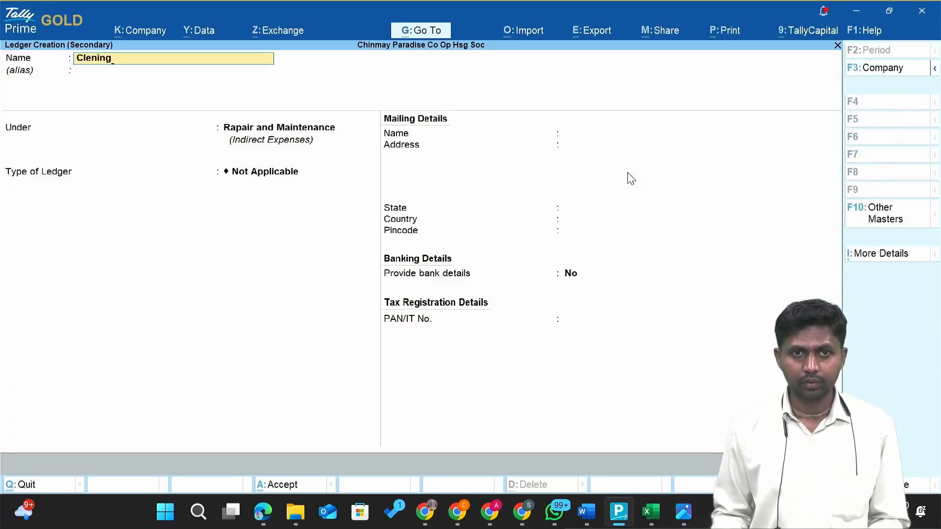
{"action": "key", "text": "BackSpace"}
{"action": "key", "text": "BackSpace"}
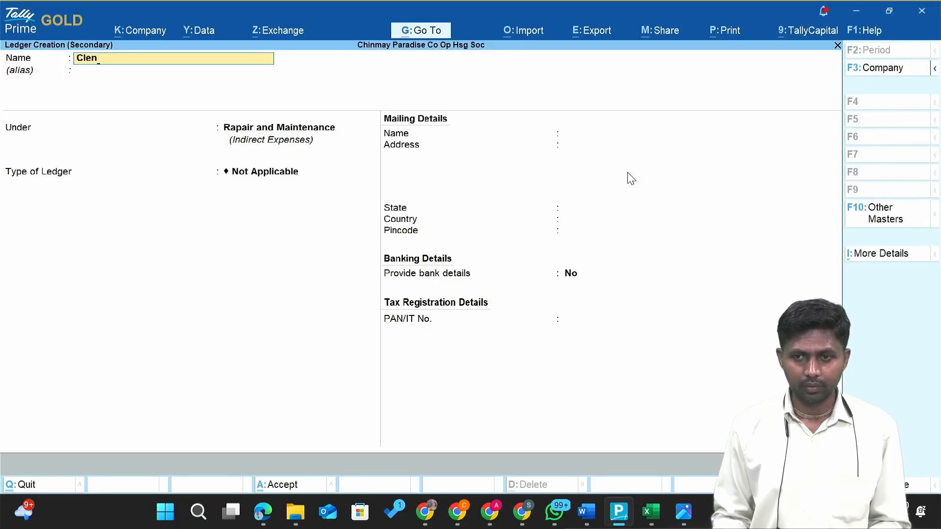
{"action": "key", "text": "BackSpace"}
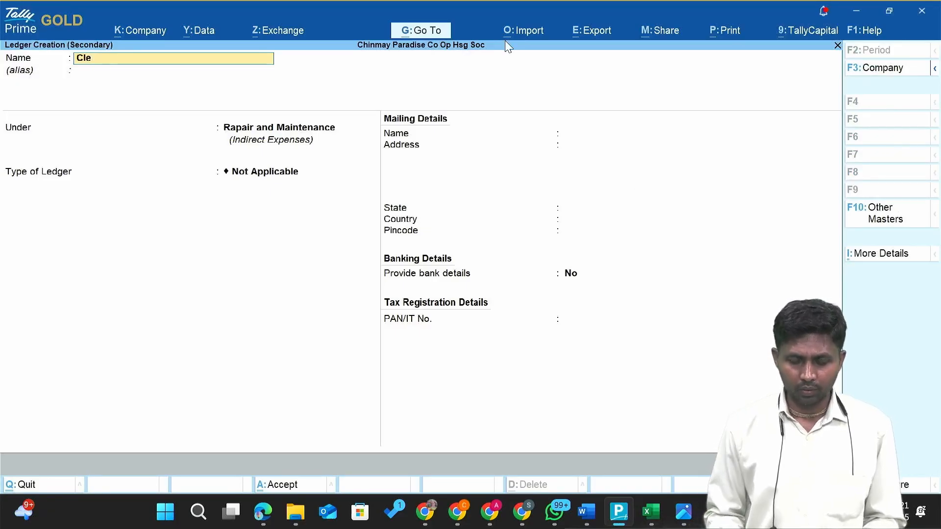
{"action": "type", "text": "aning"}
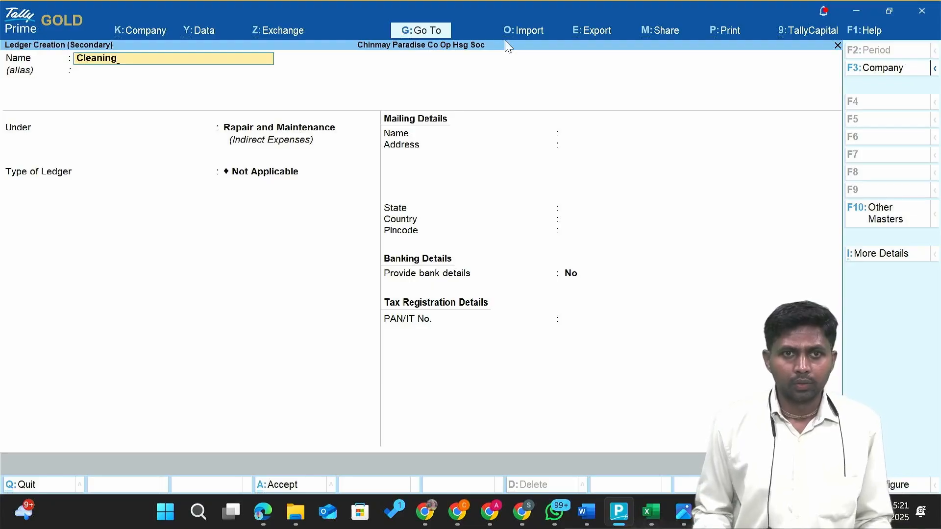
{"action": "type", "text": " Material"}
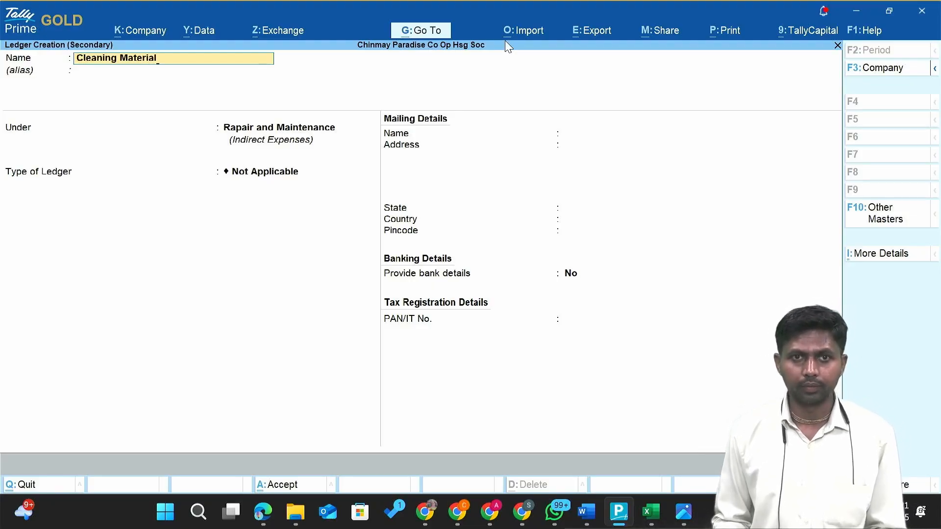
{"action": "type", "text": " Expen"}
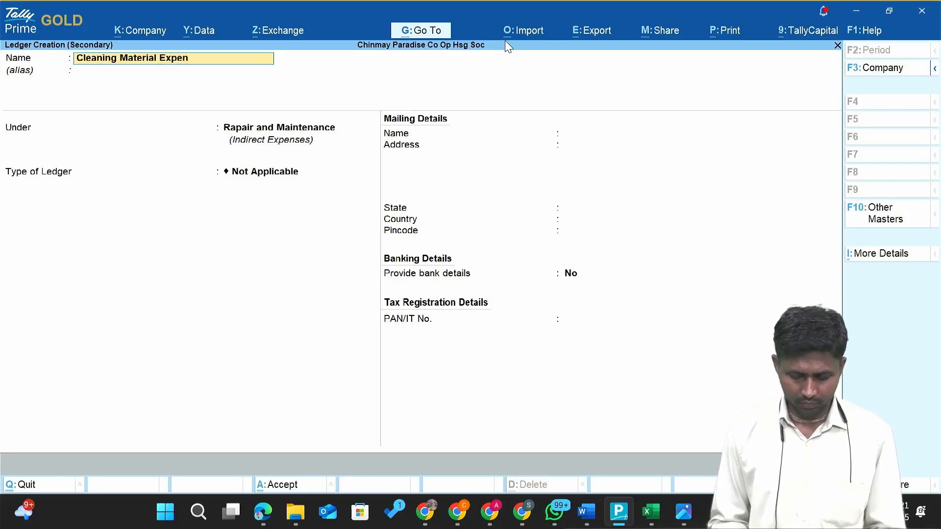
{"action": "type", "text": "ses"}
{"action": "key", "text": "Return"}
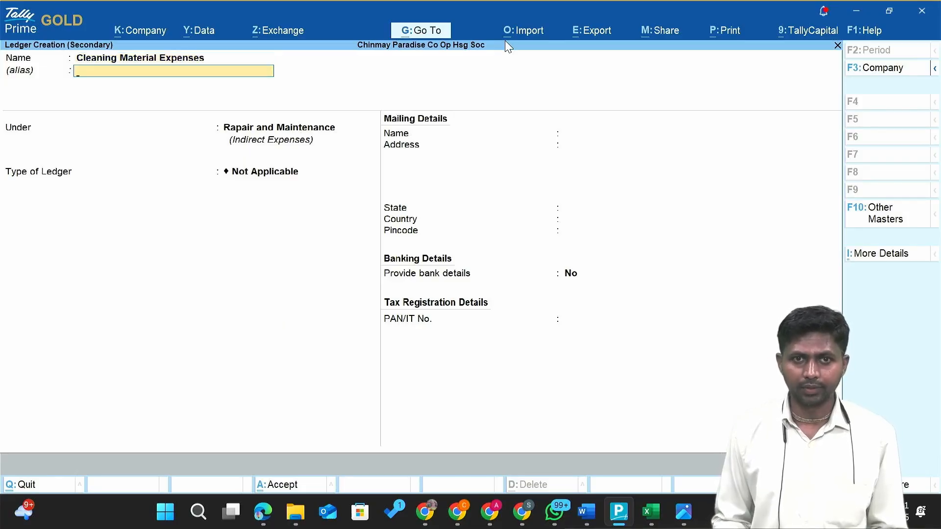
{"action": "key", "text": "Return"}
{"action": "type", "text": "Ind"}
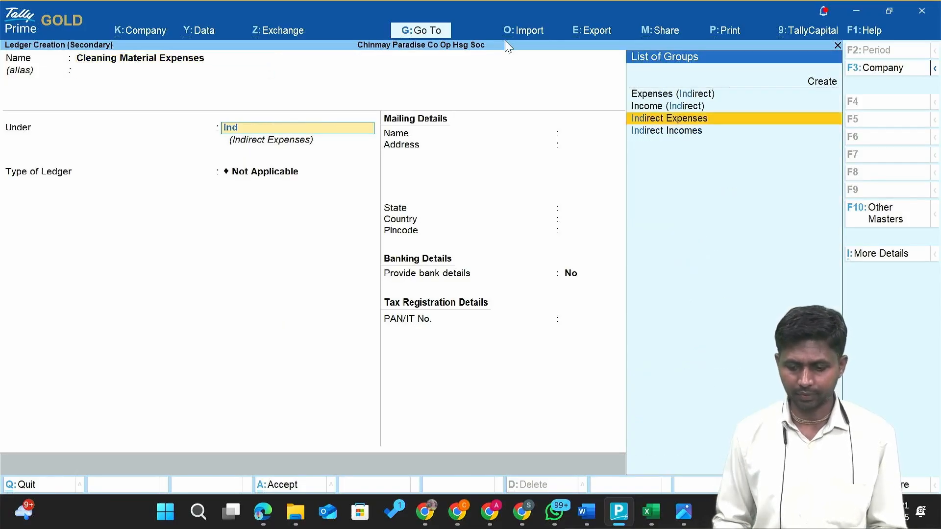
{"action": "key", "text": "Return"}
{"action": "key", "text": "Return"}
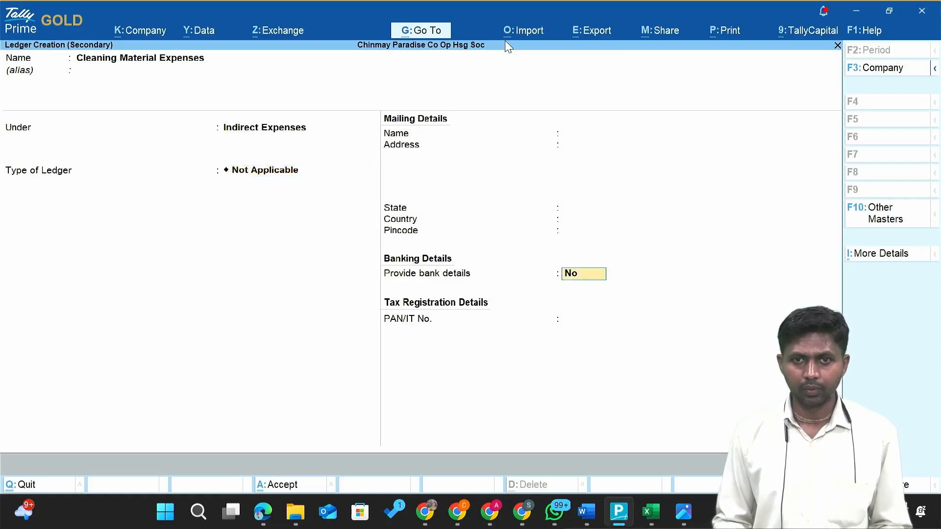
{"action": "key", "text": "Return"}
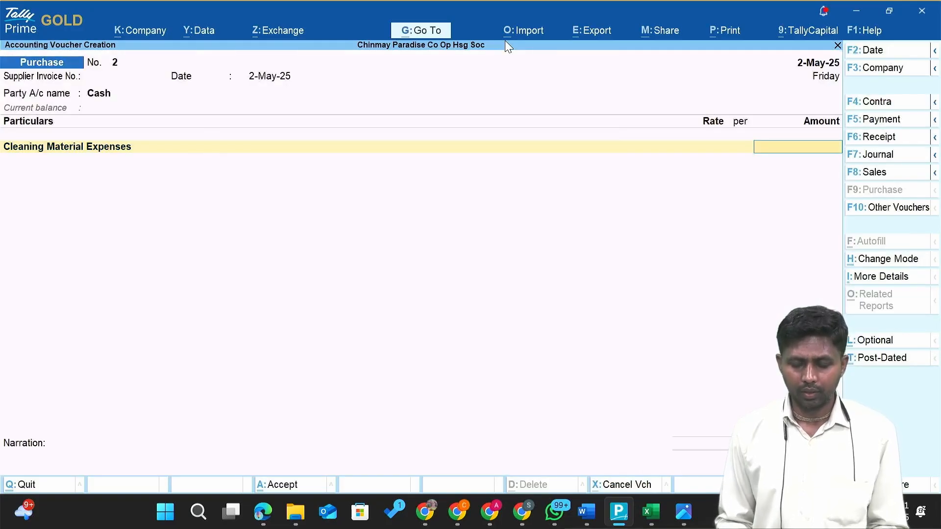
Enter 880.00 for Cleaning Material Expenses from the bill and save purchase voucher No. 2.
{"action": "key", "text": "alt+Tab"}
{"action": "key", "text": "alt+Tab"}
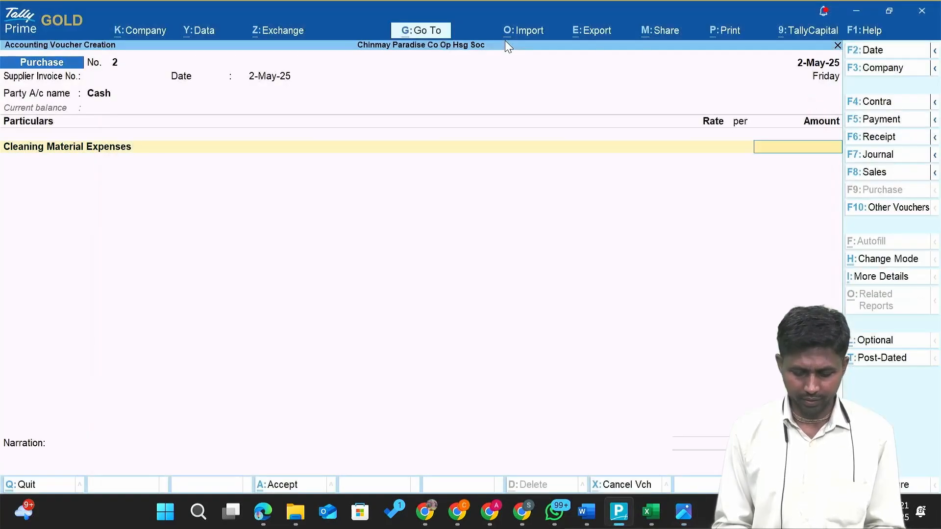
{"action": "type", "text": "880"}
{"action": "key", "text": "Return"}
{"action": "key", "text": "Return"}
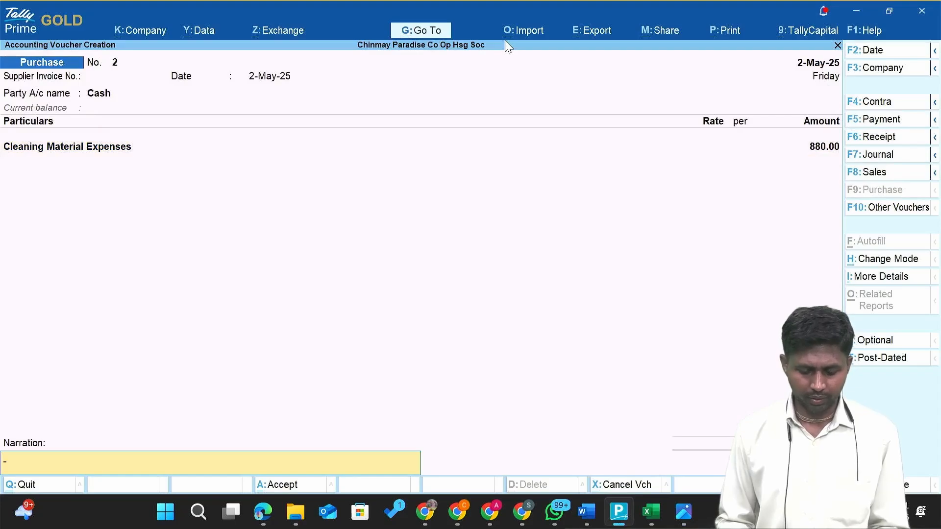
{"action": "key", "text": "alt+Tab"}
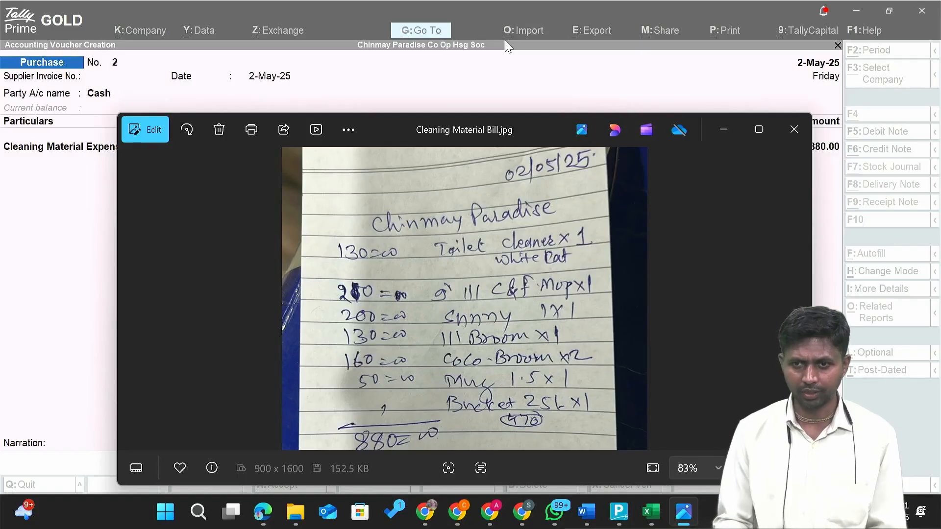
{"action": "key", "text": "alt+Tab"}
{"action": "key", "text": "Return"}
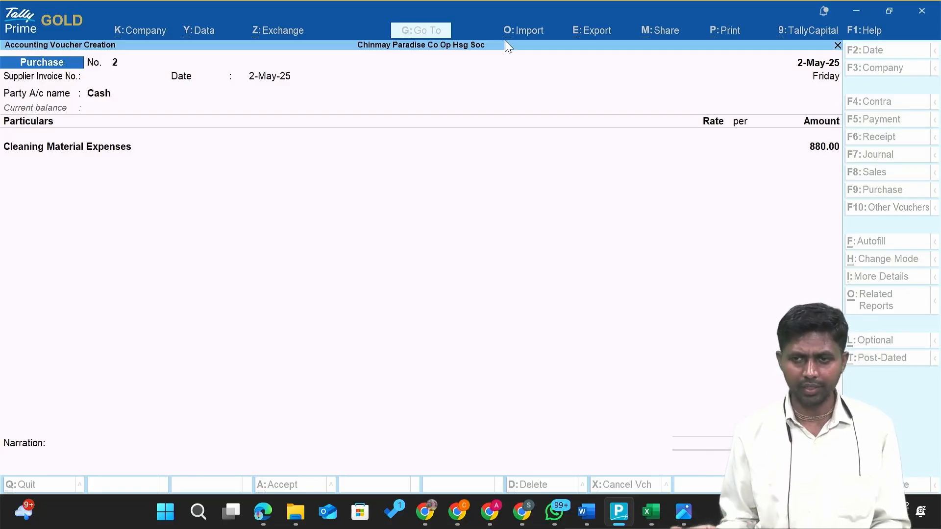
{"action": "key", "text": "Return"}
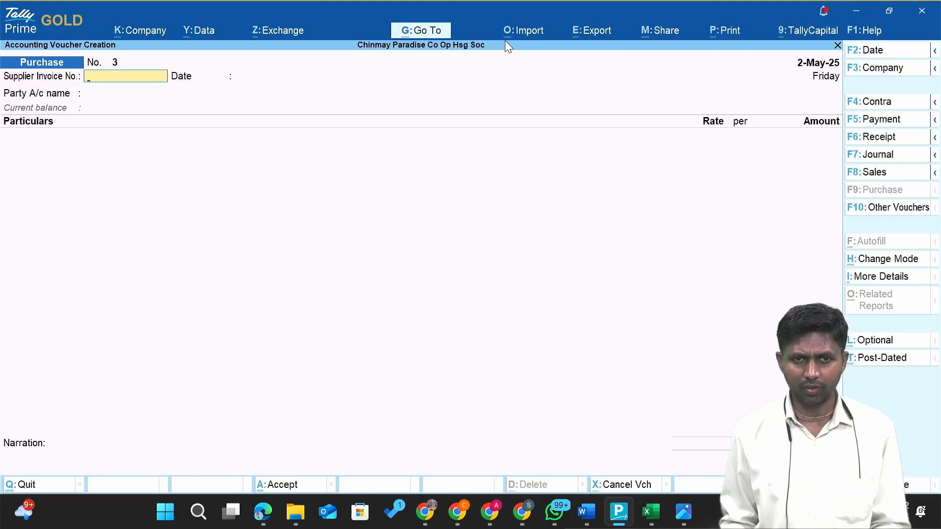
{"action": "key", "text": "alt+Tab"}
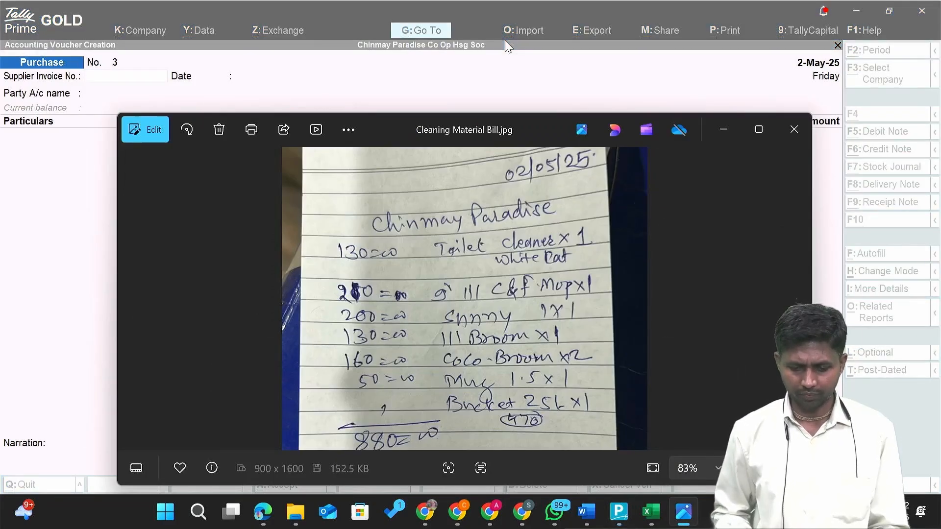
{"action": "key", "text": "alt+Tab"}
{"action": "key", "text": "Tab"}
{"action": "key", "text": "Tab"}
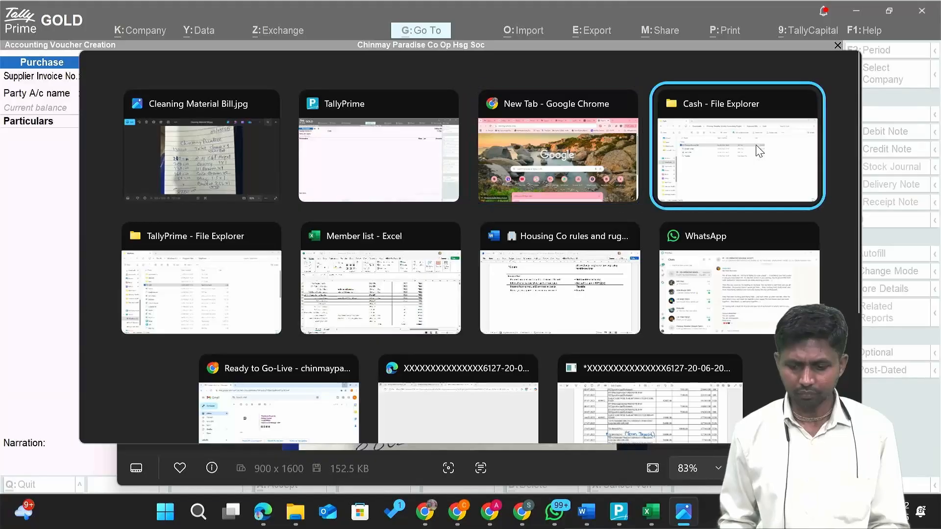
{"action": "key", "text": "Down"}
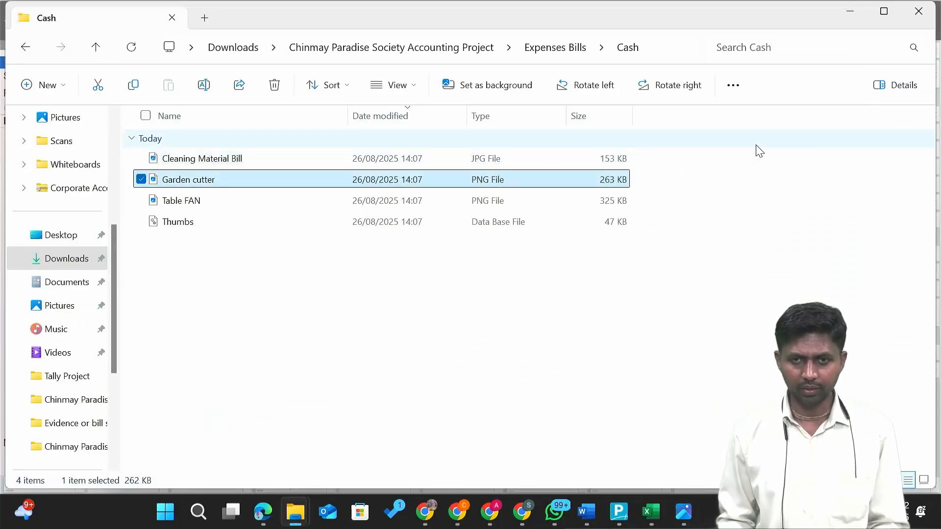
{"action": "key", "text": "Return"}
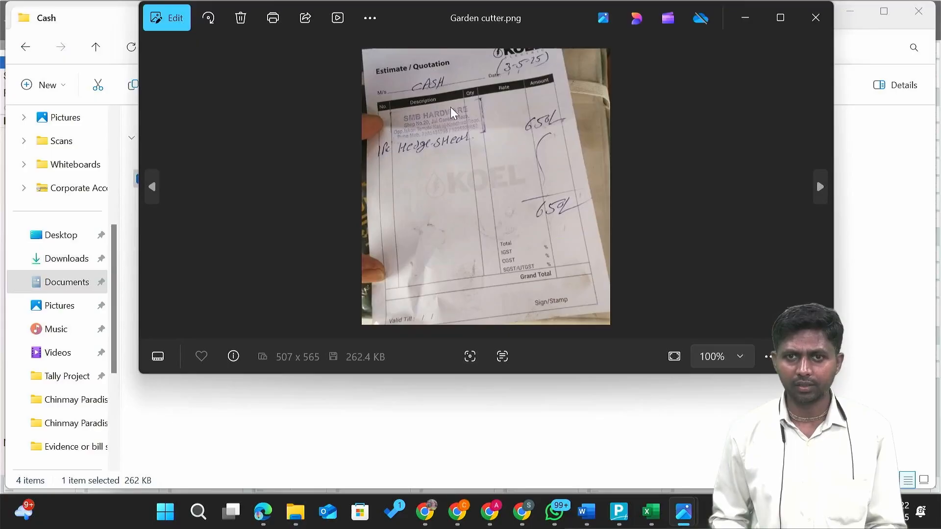
{"action": "key", "text": "alt+F4"}
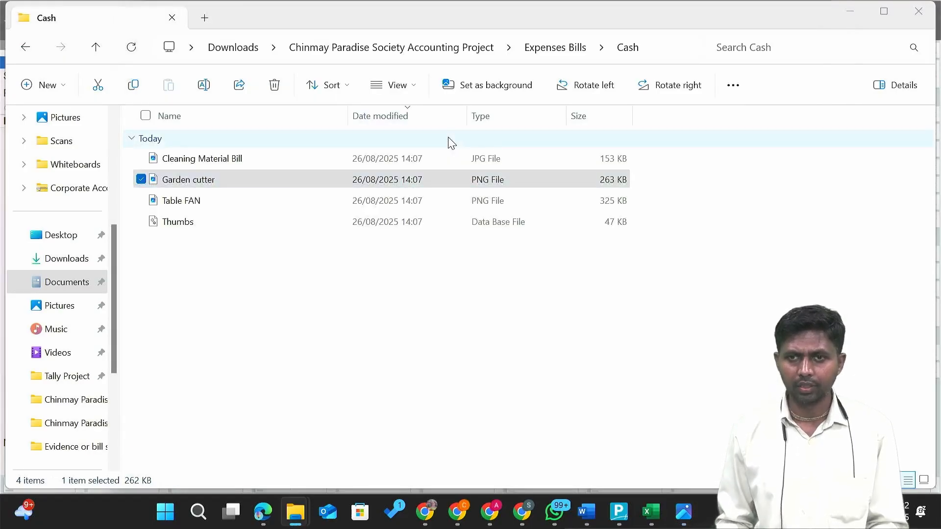
{"action": "key", "text": "alt+Tab"}
{"action": "key", "text": "alt+Tab"}
{"action": "key", "text": "alt+Tab"}
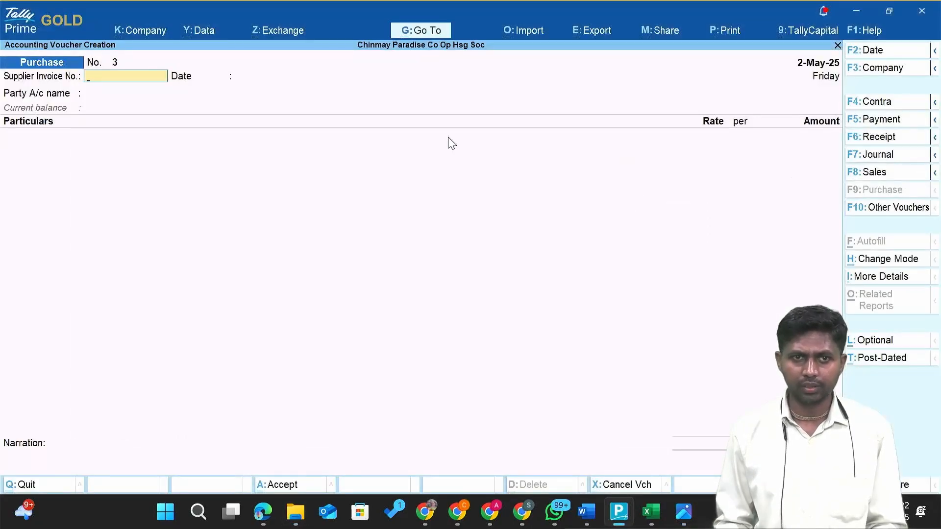
{"action": "key", "text": "Return"}
{"action": "key", "text": "alt+Tab"}
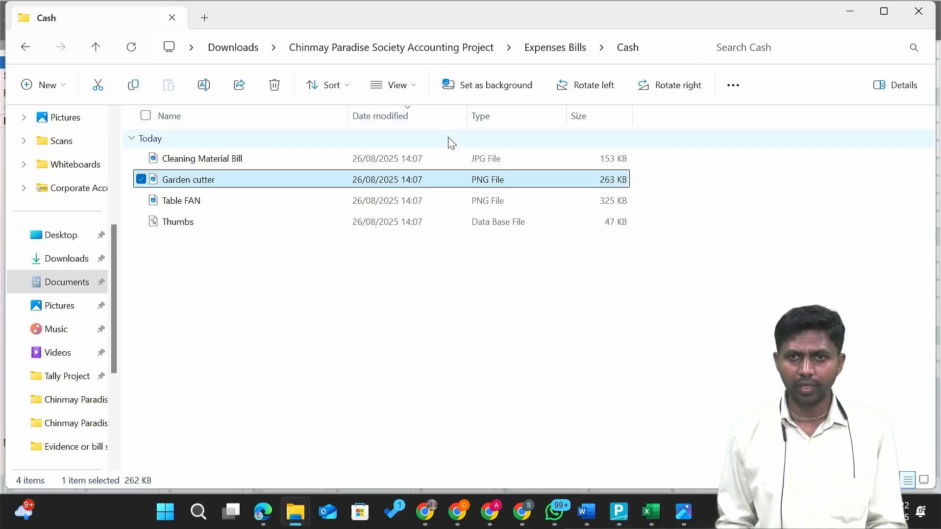
{"action": "key", "text": "alt+Tab"}
{"action": "key", "text": "alt+Tab"}
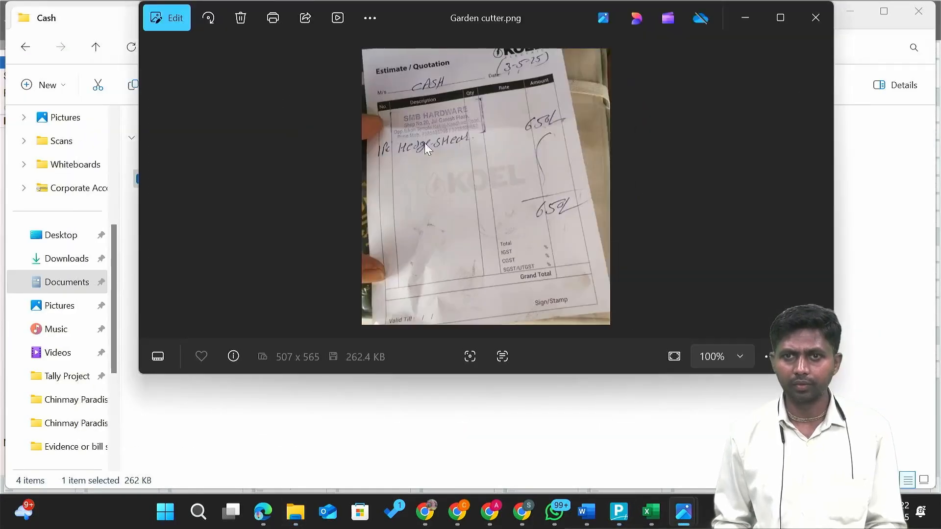
{"action": "key", "text": "alt+Tab"}
{"action": "key", "text": "alt+Tab"}
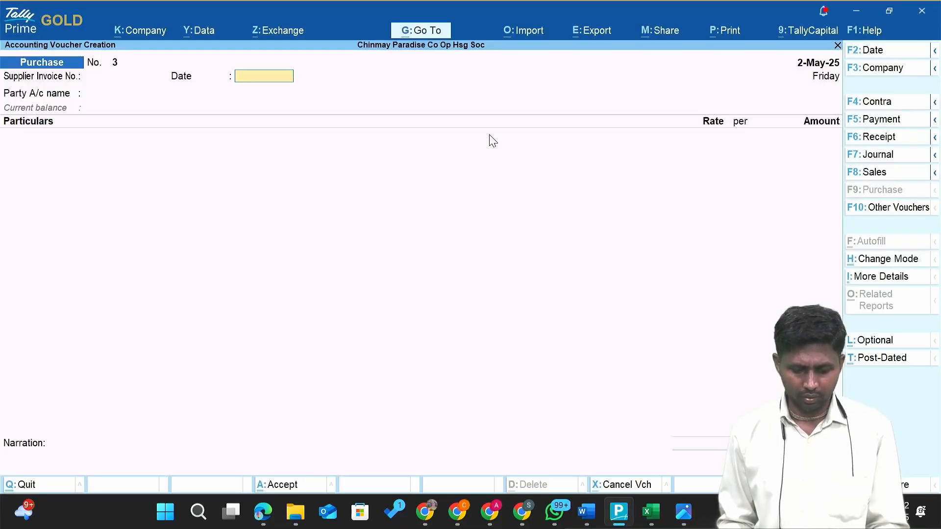
Change the purchase voucher No. 3 date to 3-May-25.
{"action": "key", "text": "F2"}
{"action": "key", "text": "Return"}
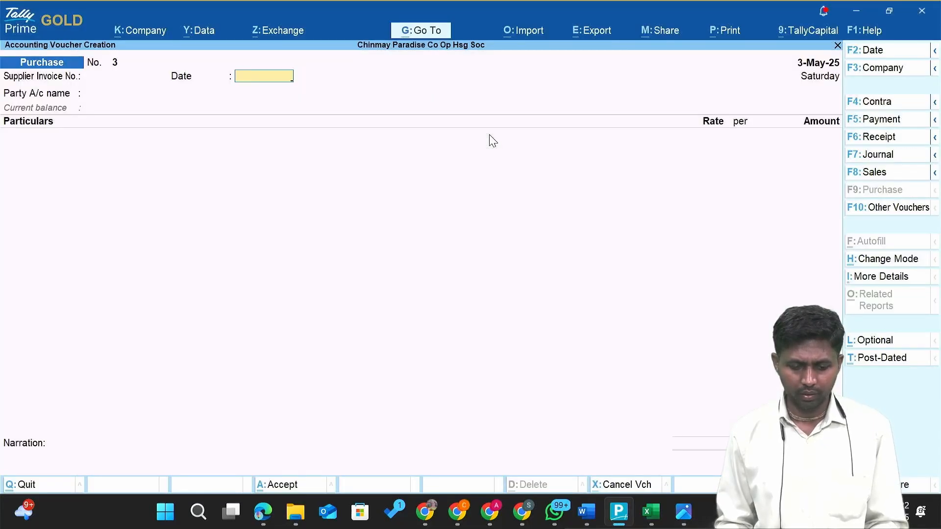
{"action": "key", "text": "Return"}
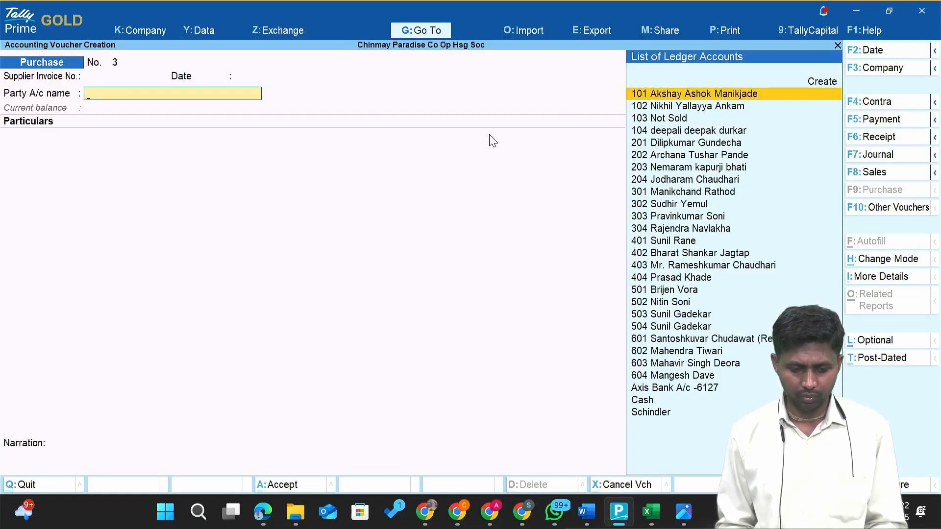
Enter Cash as the party account, accept its details, and check the Garden cutter bill.
{"action": "type", "text": "Ca"}
{"action": "key", "text": "Return"}
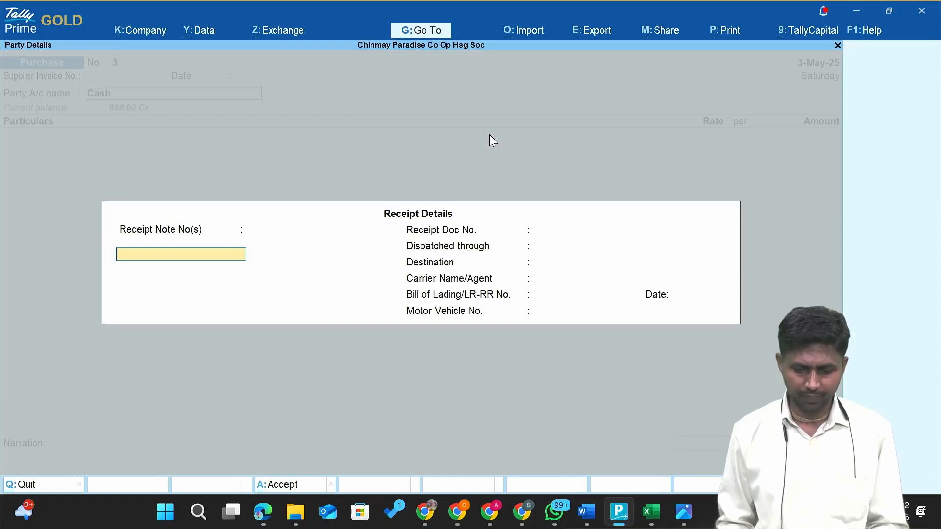
{"action": "key", "text": "Return"}
{"action": "key", "text": "Return"}
{"action": "key", "text": "Return"}
{"action": "key", "text": "Return"}
{"action": "key", "text": "Return"}
{"action": "key", "text": "Return"}
{"action": "key", "text": "Return"}
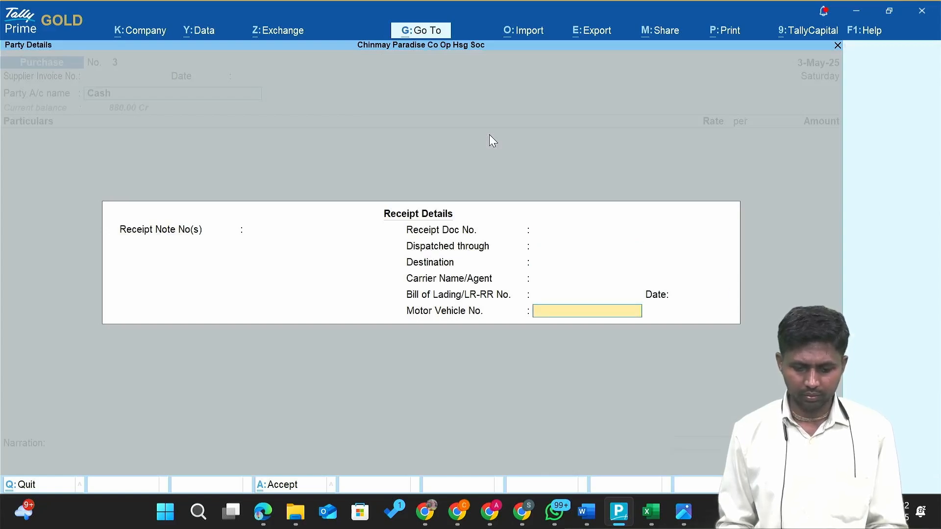
{"action": "key", "text": "Return"}
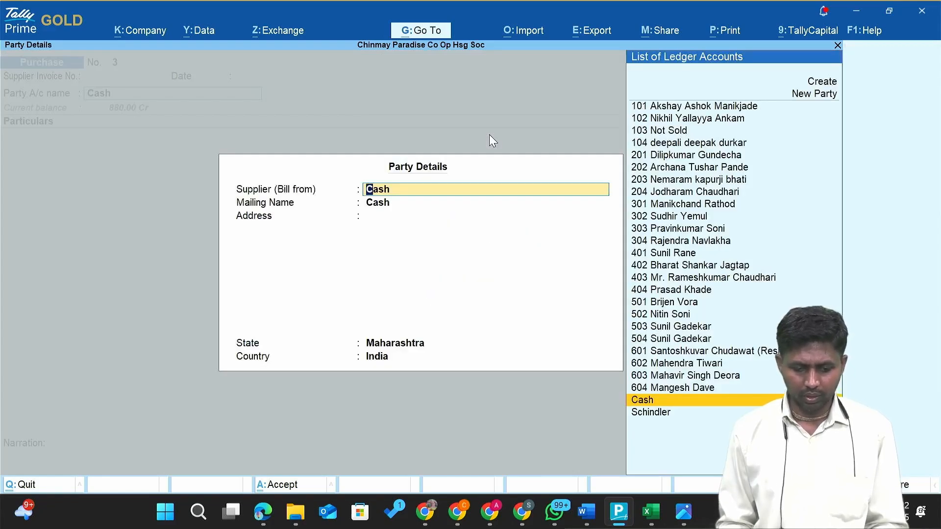
{"action": "key", "text": "Return"}
{"action": "key", "text": "Return"}
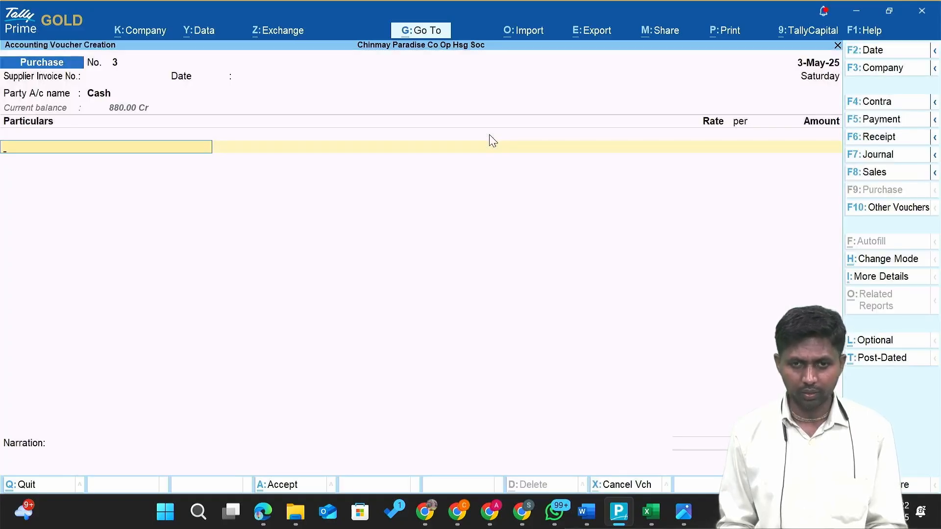
{"action": "key", "text": "alt+Tab"}
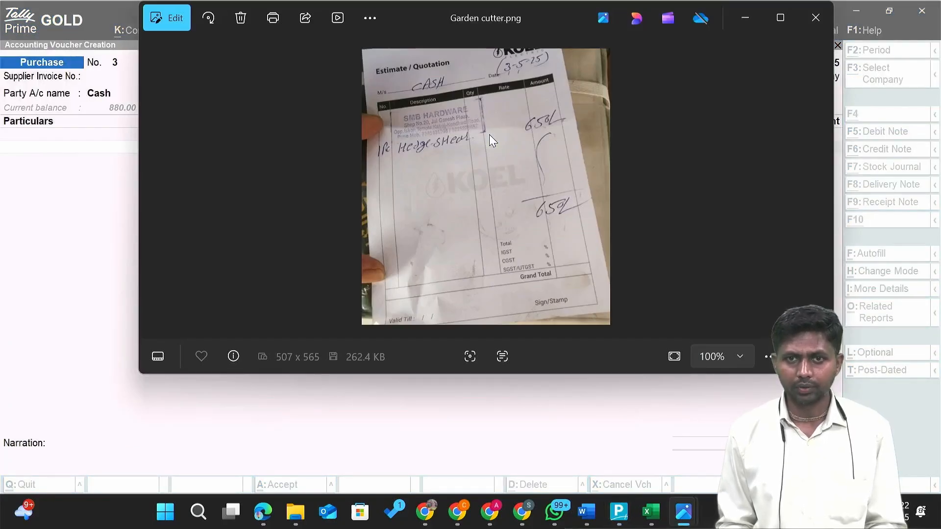
{"action": "key", "text": "alt+Tab"}
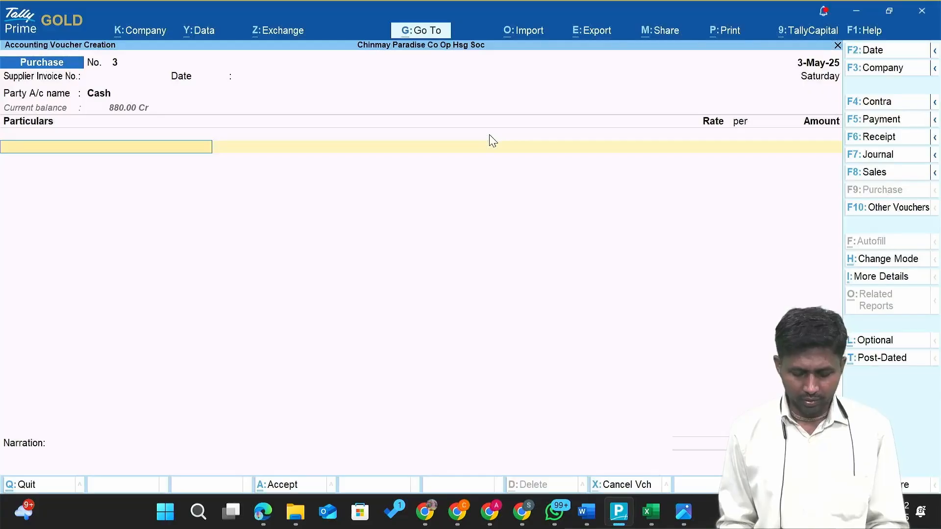
Create the 'Garden Expenses' ledger under Indirect Expenses and save it.
{"action": "key", "text": "alt+c"}
{"action": "type", "text": "Ga"}
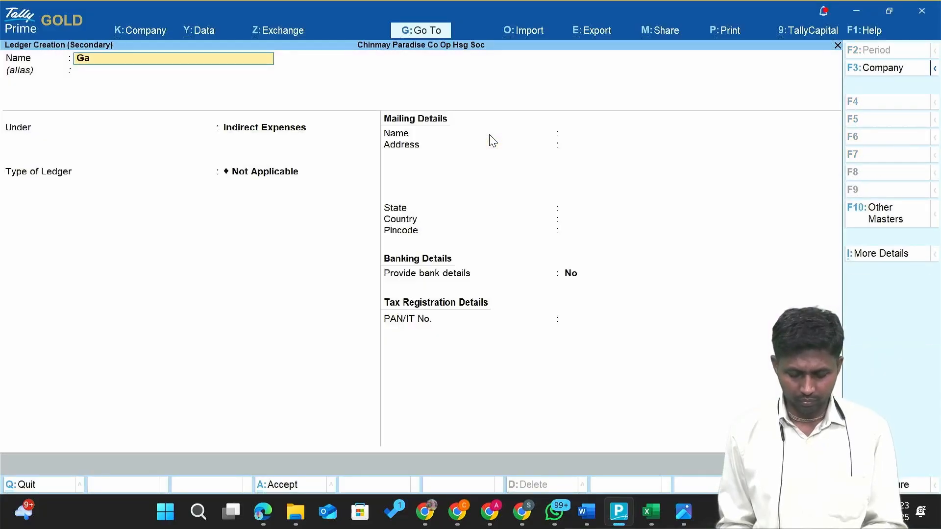
{"action": "type", "text": "rden En"}
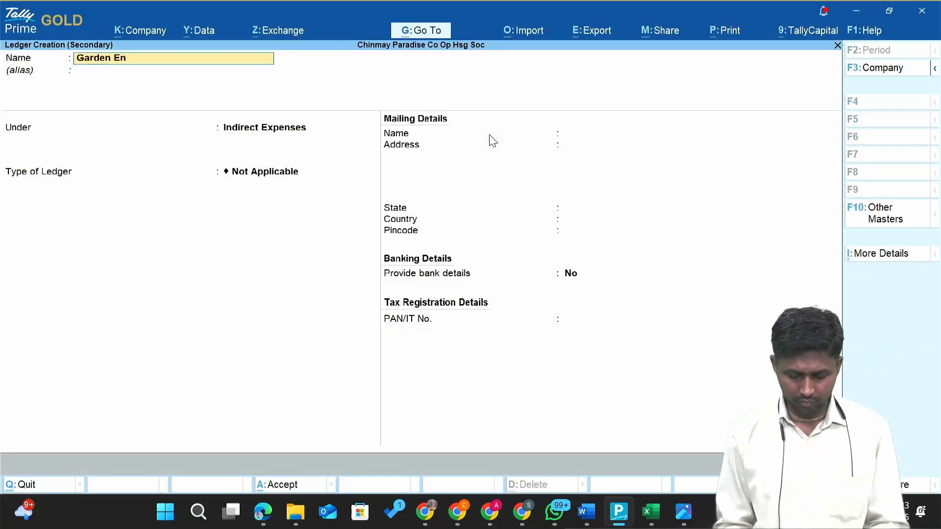
{"action": "key", "text": "BackSpace"}
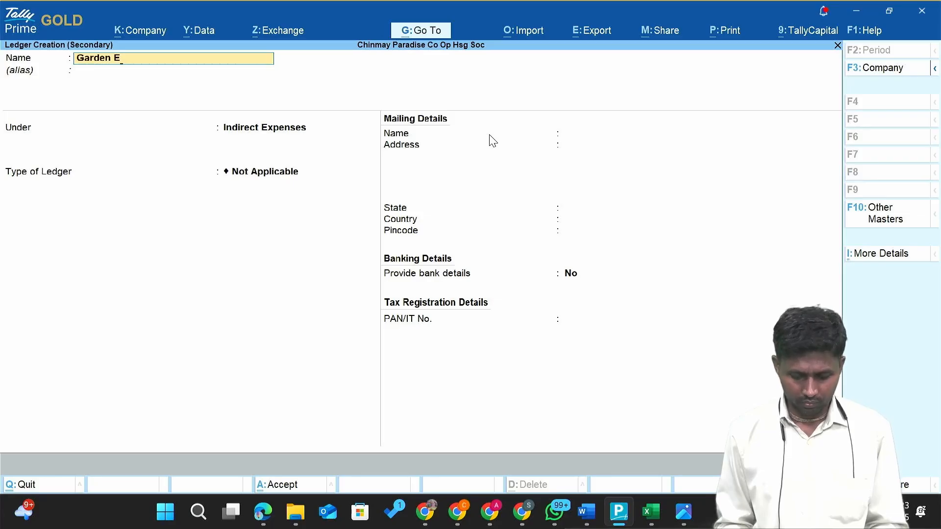
{"action": "type", "text": "xpenses"}
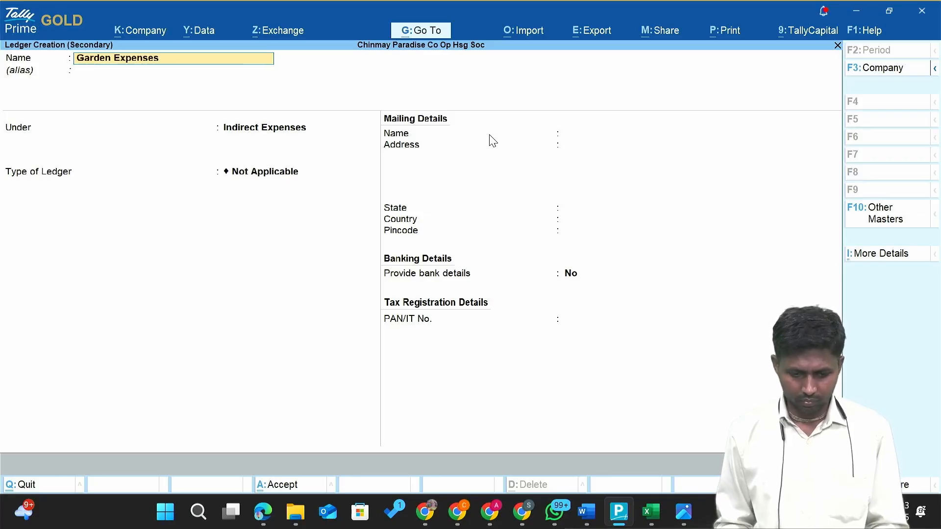
{"action": "key", "text": "Return"}
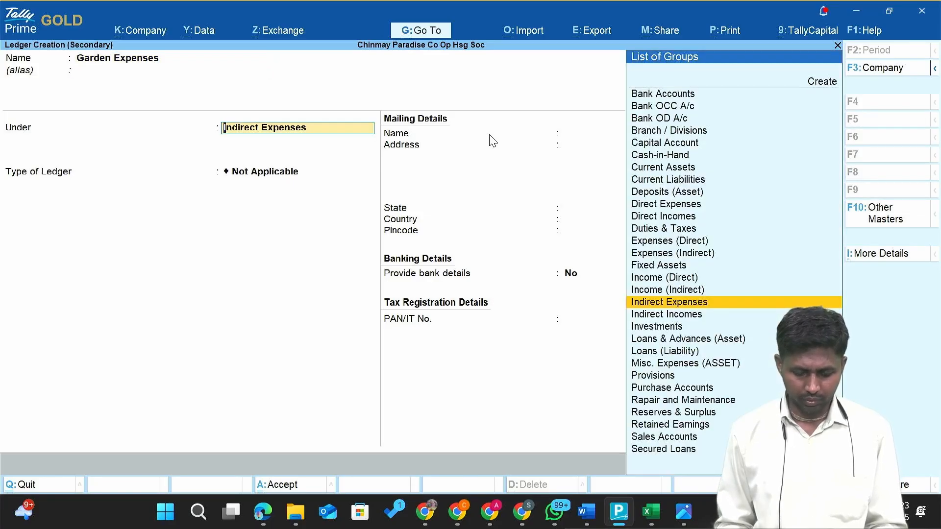
{"action": "key", "text": "Return"}
{"action": "key", "text": "ctrl+a"}
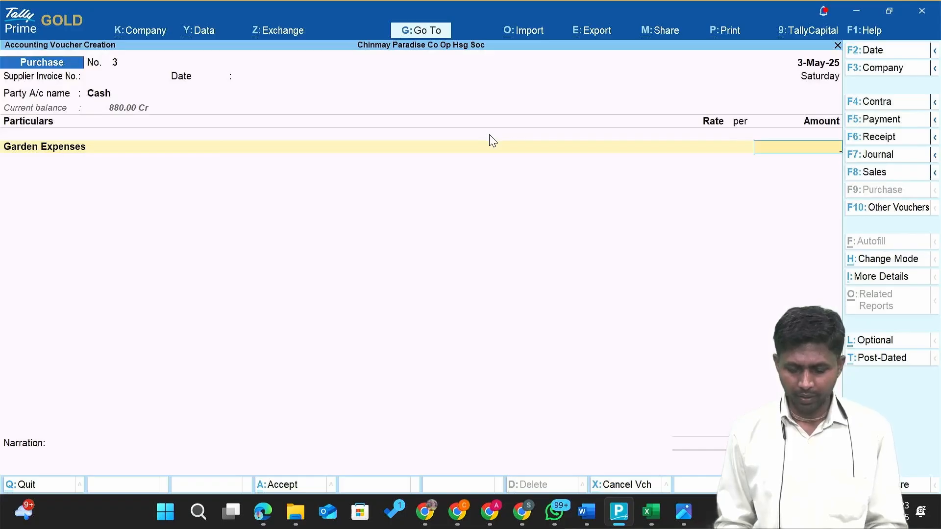
Enter 650.00 for Garden Expenses with narration '-' and save voucher No. 3.
{"action": "key", "text": "alt+Tab"}
{"action": "key", "text": "alt+Tab"}
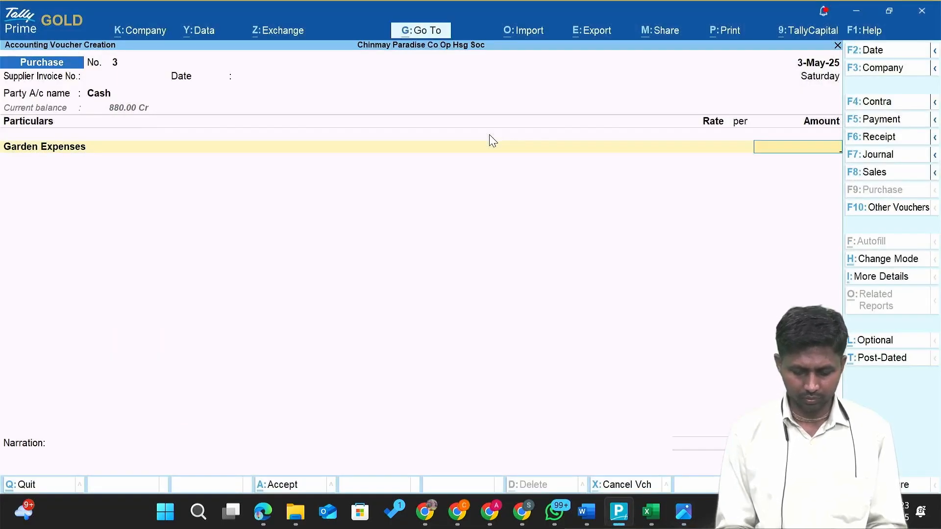
{"action": "type", "text": "650"}
{"action": "key", "text": "Return"}
{"action": "key", "text": "Return"}
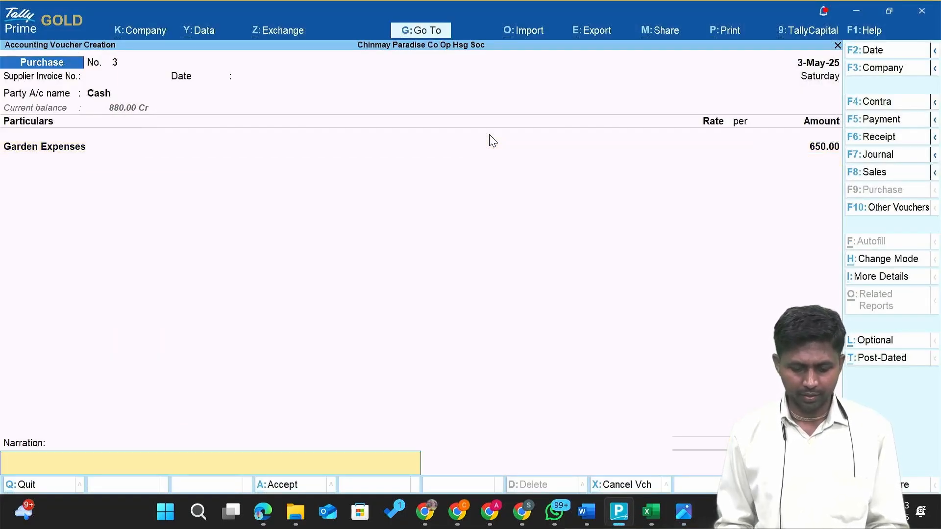
{"action": "type", "text": "-"}
{"action": "key", "text": "Return"}
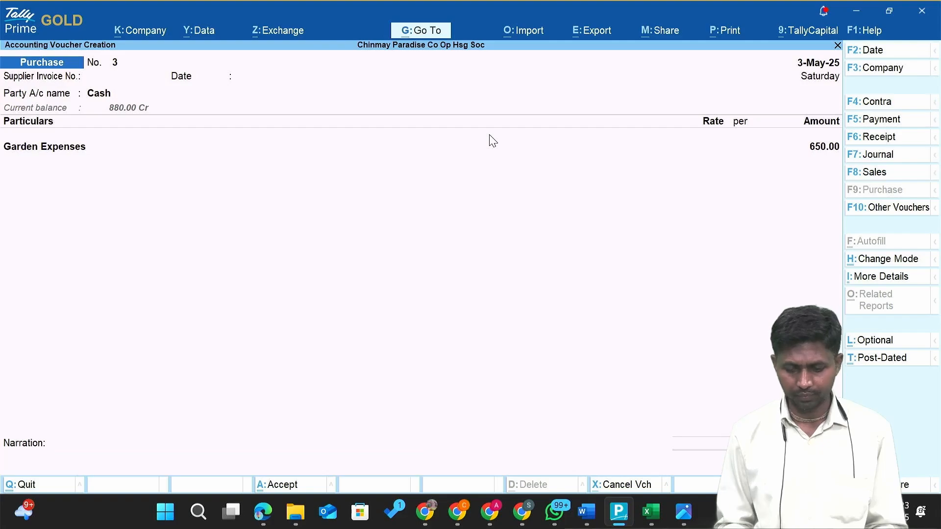
{"action": "key", "text": "alt+Tab"}
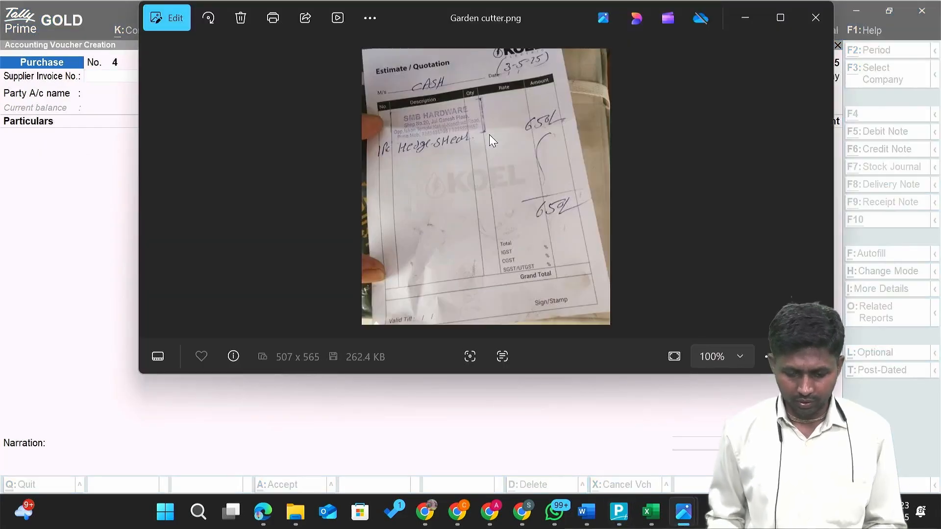
Browse the bill images, then select the Table FAN bill in the Cash bills folder.
{"action": "key", "text": "Right"}
{"action": "key", "text": "Left"}
{"action": "key", "text": "Left"}
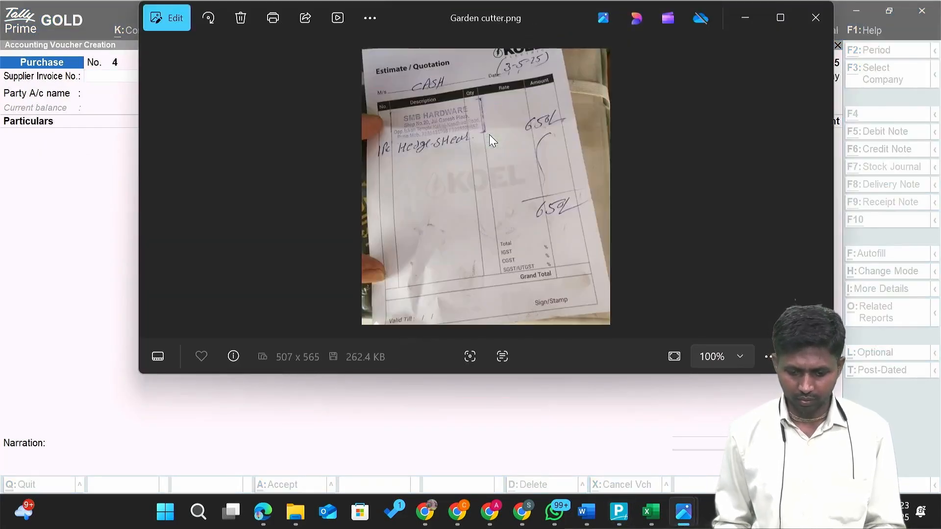
{"action": "key", "text": "alt+Tab"}
{"action": "key", "text": "Tab"}
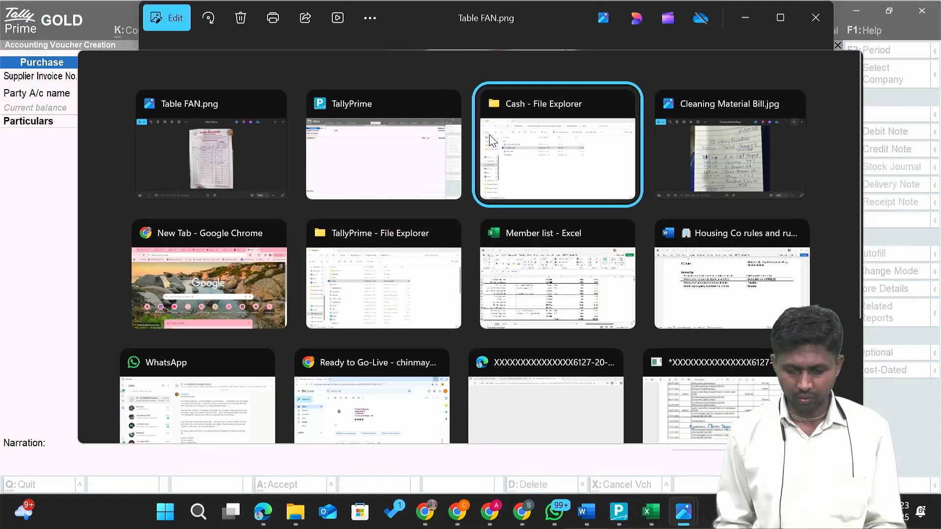
{"action": "key", "text": "Down"}
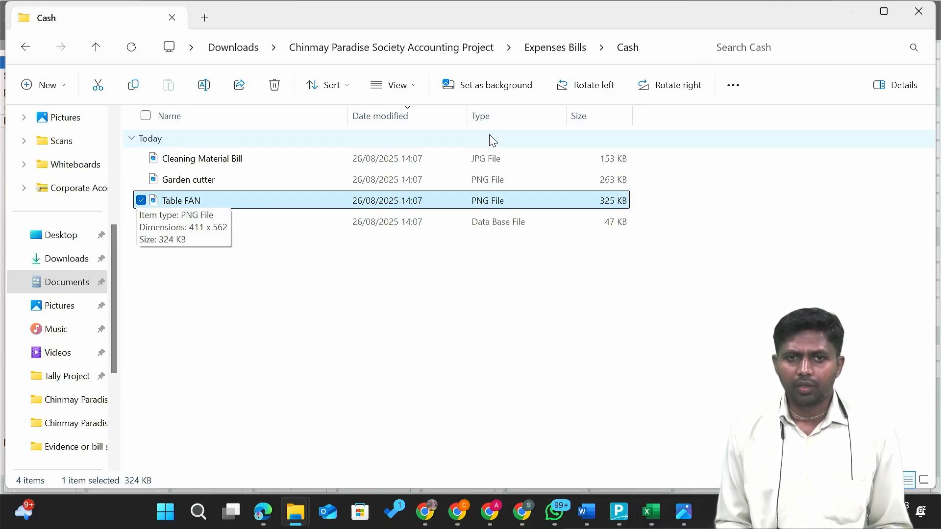
Open the Table FAN bill, zoom in and maximize it to read the 1300 total.
{"action": "key", "text": "Return"}
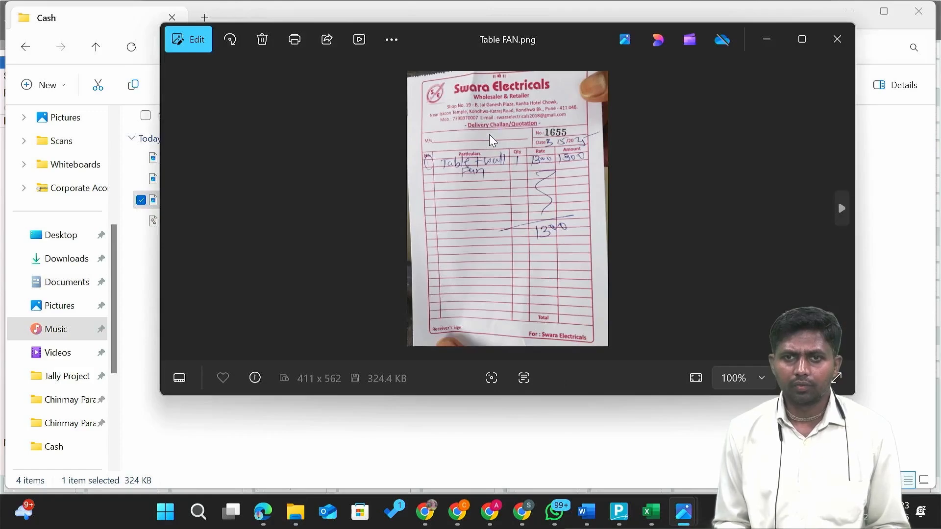
{"action": "scroll", "coordinate": [482, 164], "scroll_direction": "up", "scroll_amount": 4}
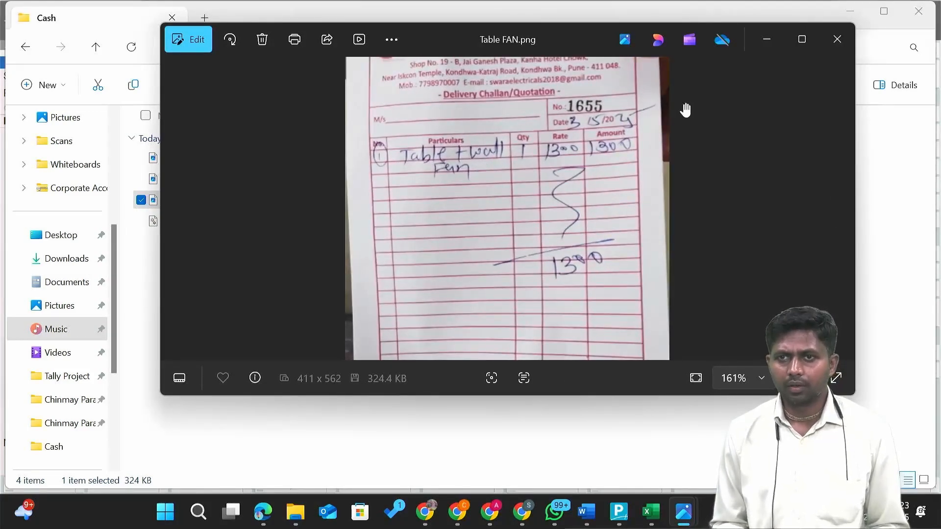
{"action": "left_click", "coordinate": [801, 39]}
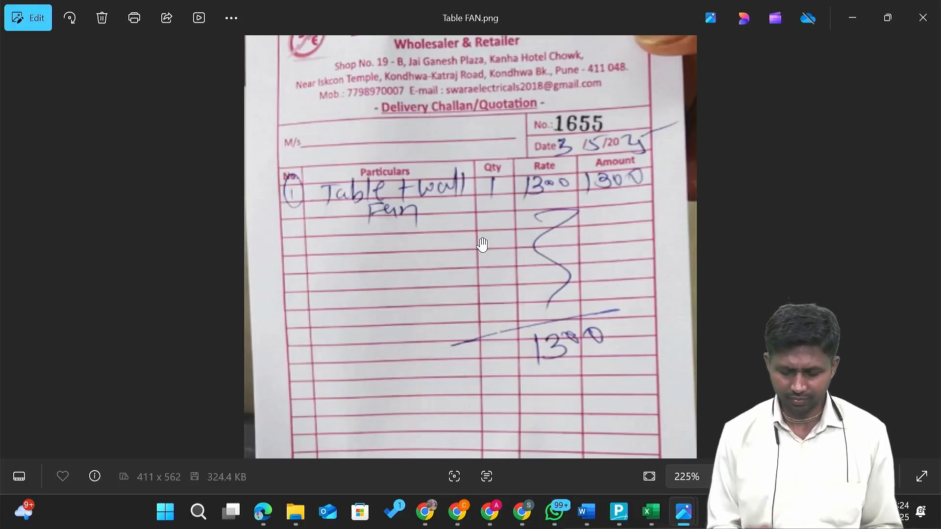
{"action": "key", "text": "alt+Tab"}
{"action": "key", "text": "alt+Tab"}
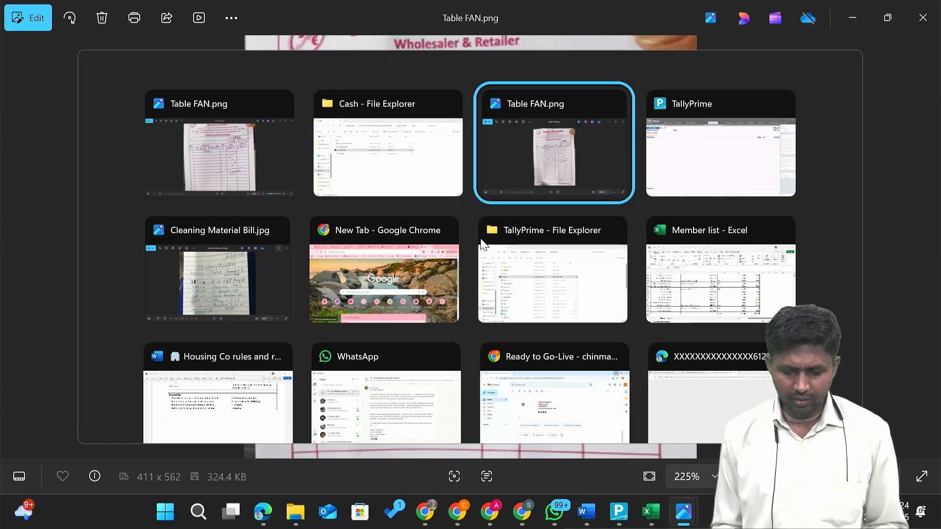
{"action": "key", "text": "alt+Tab"}
{"action": "key", "text": "alt+Tab"}
{"action": "key", "text": "alt+Tab"}
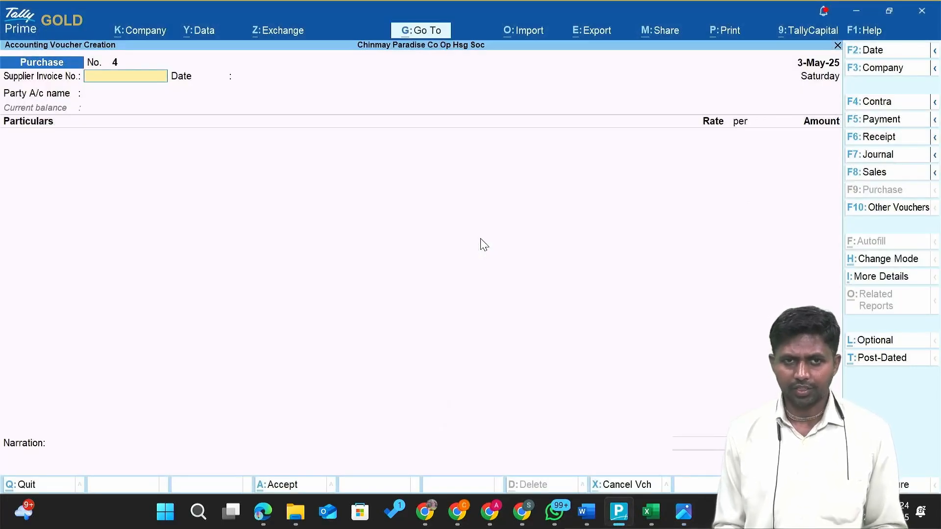
Bring the Table FAN bill image back to the front.
{"action": "key", "text": "alt+Tab"}
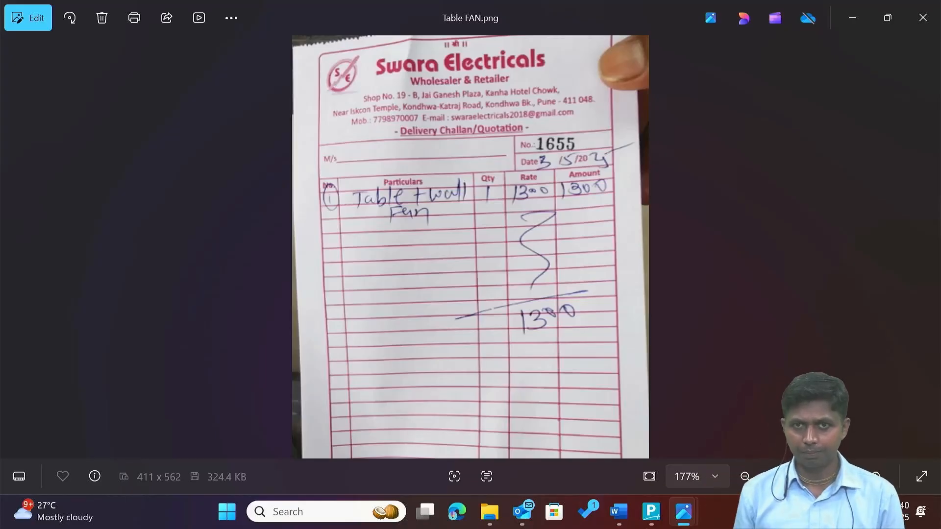
Open Change Voucher Mode on purchase voucher No. 4, showing Accounting Invoice and As Voucher.
{"action": "key", "text": "alt+Tab"}
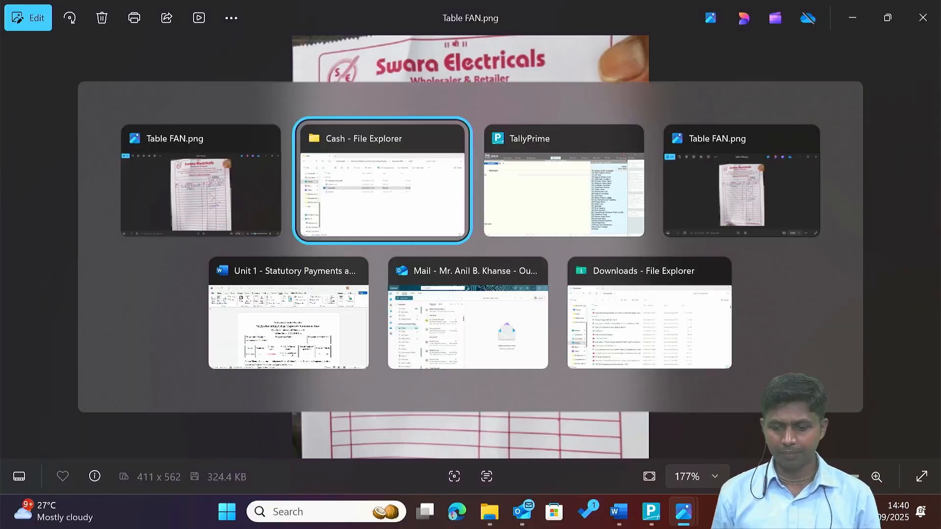
{"action": "key", "text": "alt+Tab"}
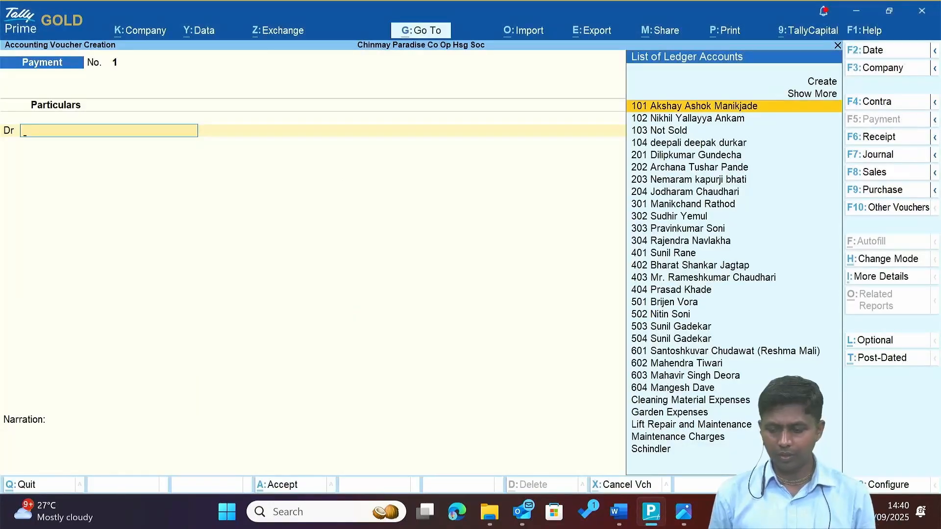
{"action": "left_click", "coordinate": [877, 190]}
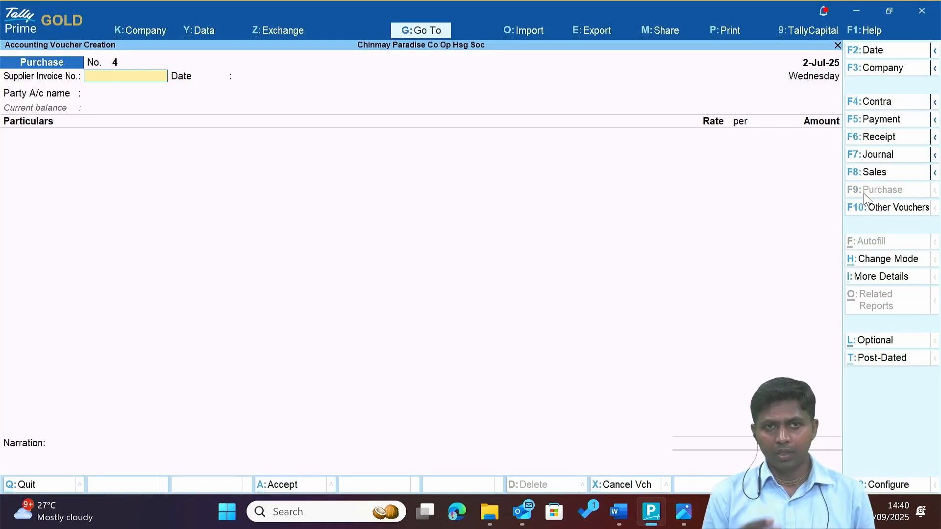
{"action": "key", "text": "alt+Tab"}
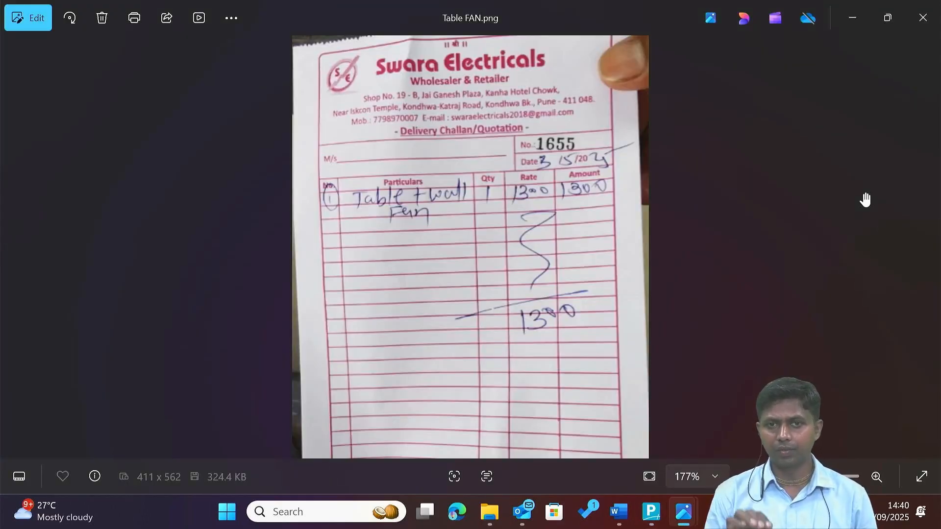
{"action": "key", "text": "alt+Tab"}
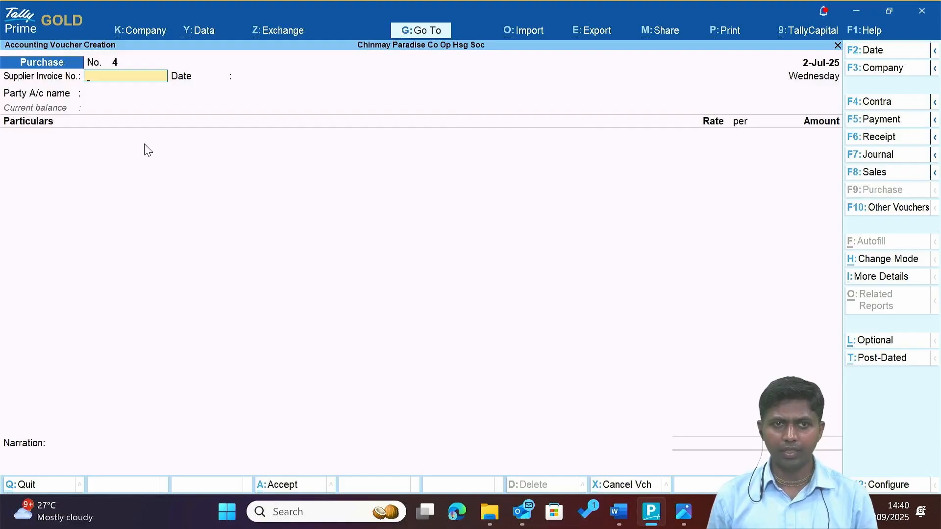
{"action": "left_click", "coordinate": [905, 264]}
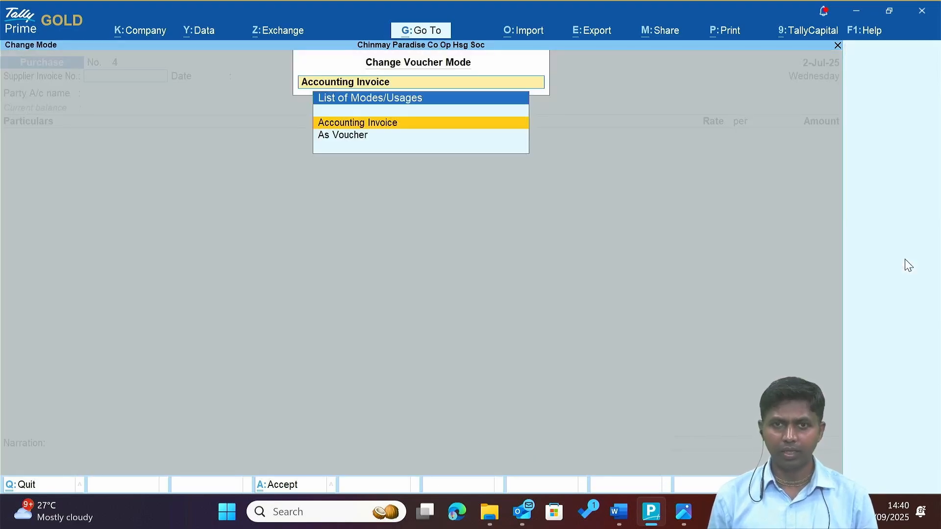
Keep Accounting Invoice mode and enter supplier invoice number 1655 from the bill.
{"action": "key", "text": "Return"}
{"action": "key", "text": "alt+Tab"}
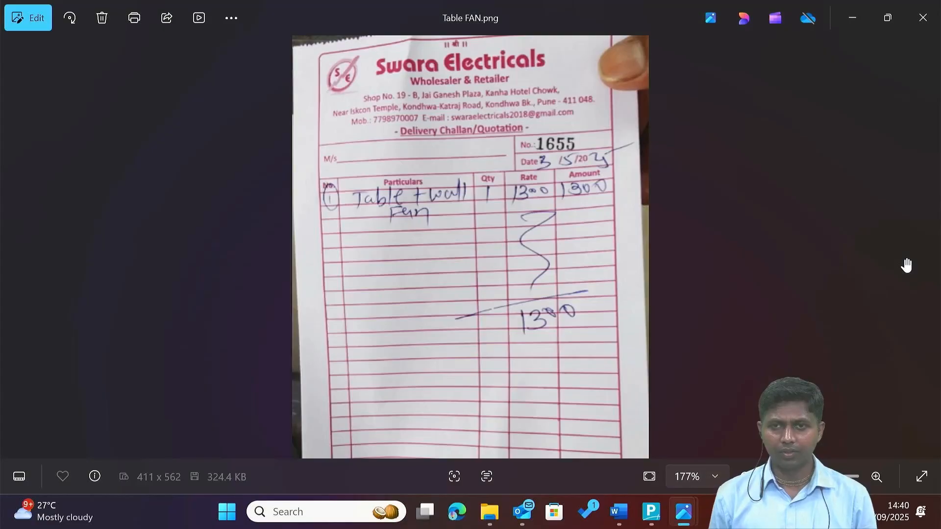
{"action": "key", "text": "alt+Tab"}
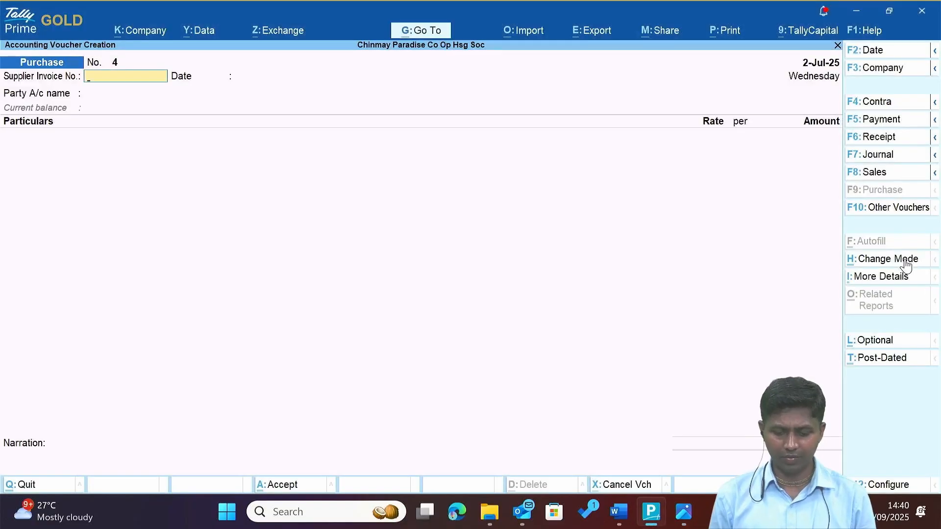
{"action": "type", "text": "1655"}
{"action": "key", "text": "Return"}
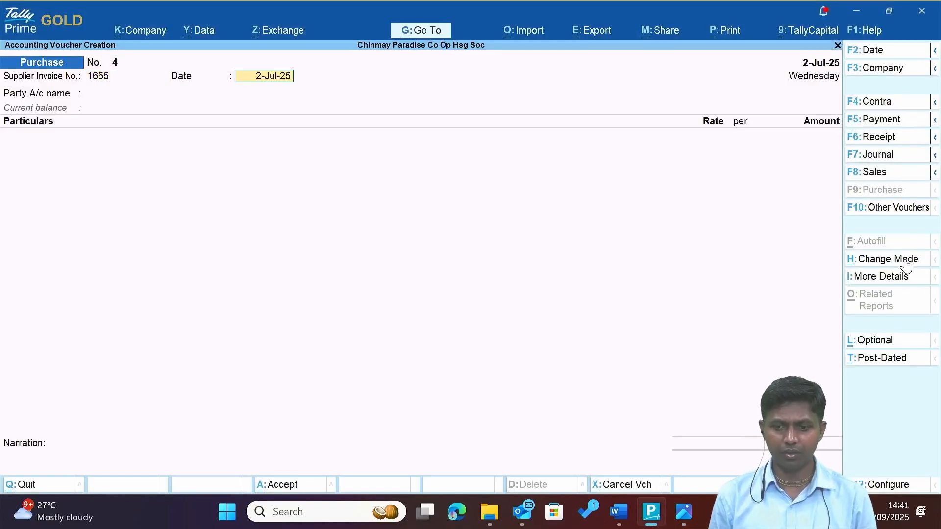
Date both the supplier bill and the voucher 3-May-25.
{"action": "key", "text": "alt+Tab"}
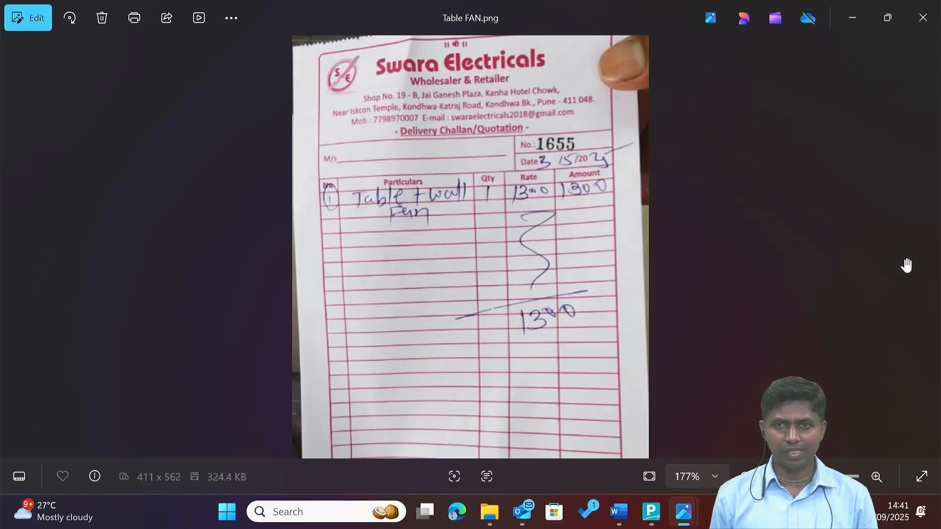
{"action": "key", "text": "alt+Tab"}
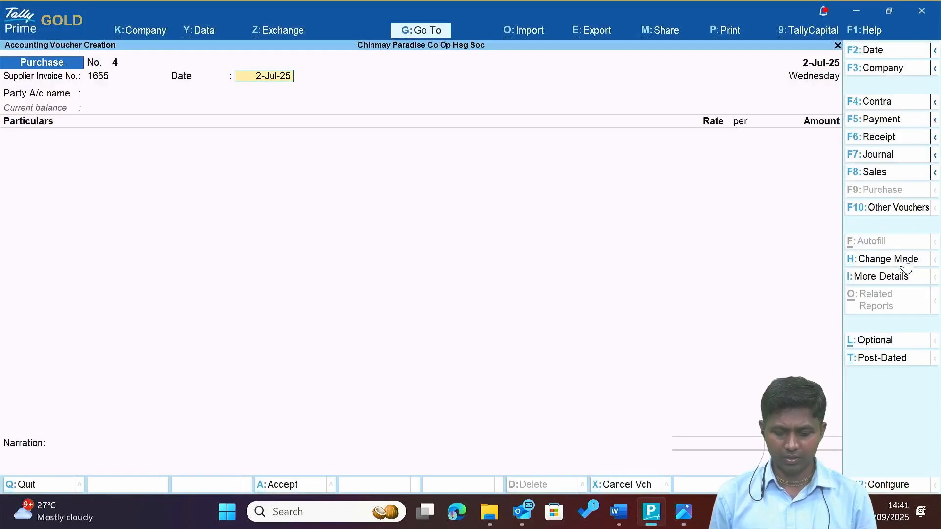
{"action": "type", "text": "3.5"}
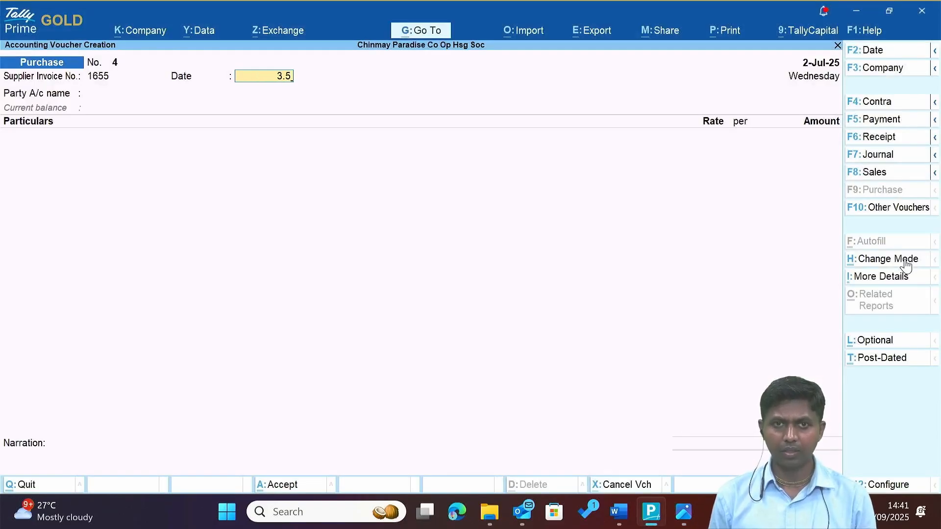
{"action": "key", "text": "Return"}
{"action": "key", "text": "F2"}
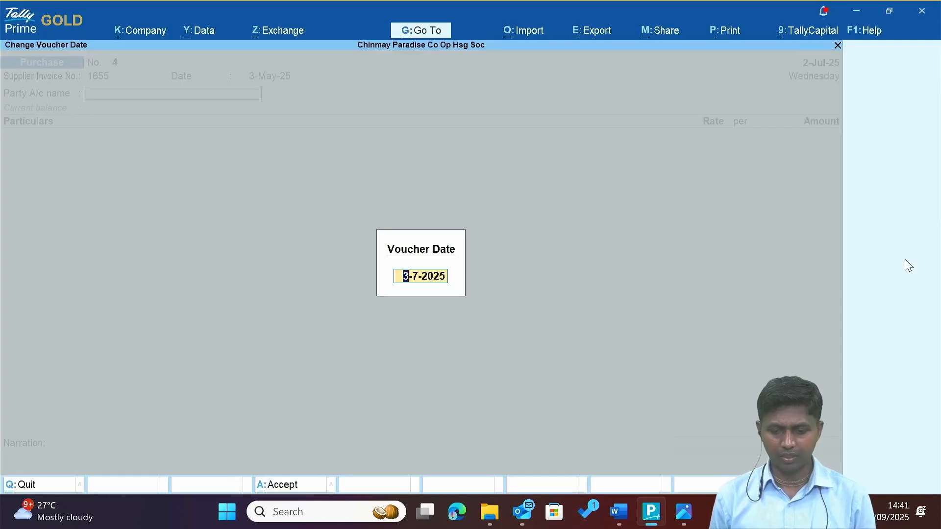
{"action": "type", "text": "3.5"}
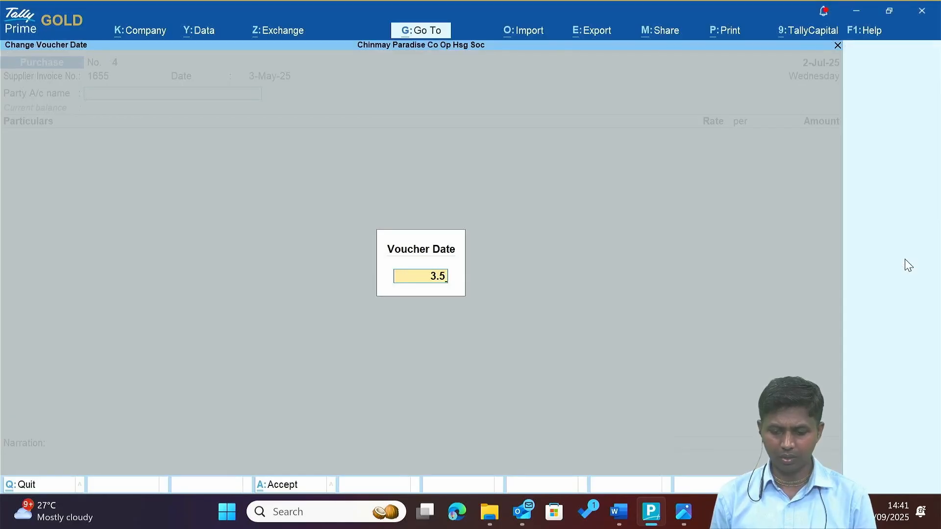
{"action": "key", "text": "Return"}
{"action": "key", "text": "alt+Tab"}
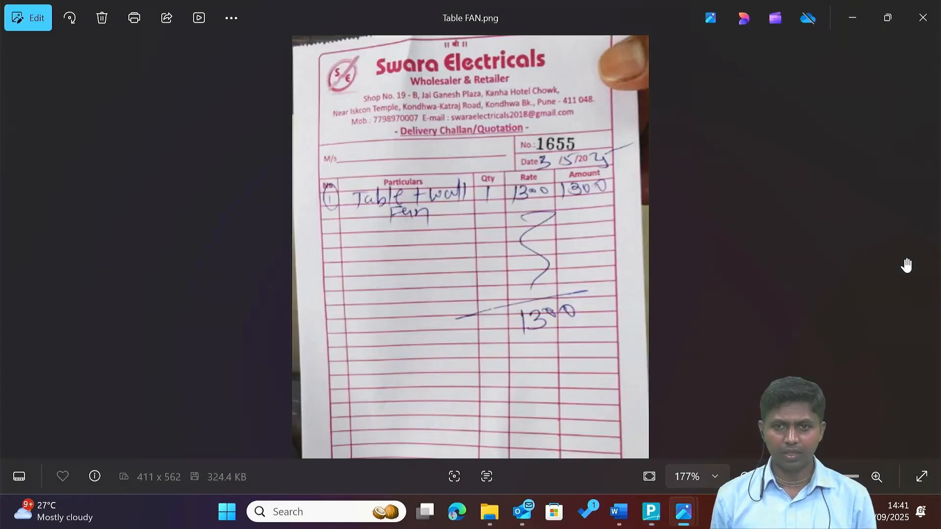
{"action": "key", "text": "alt+Tab"}
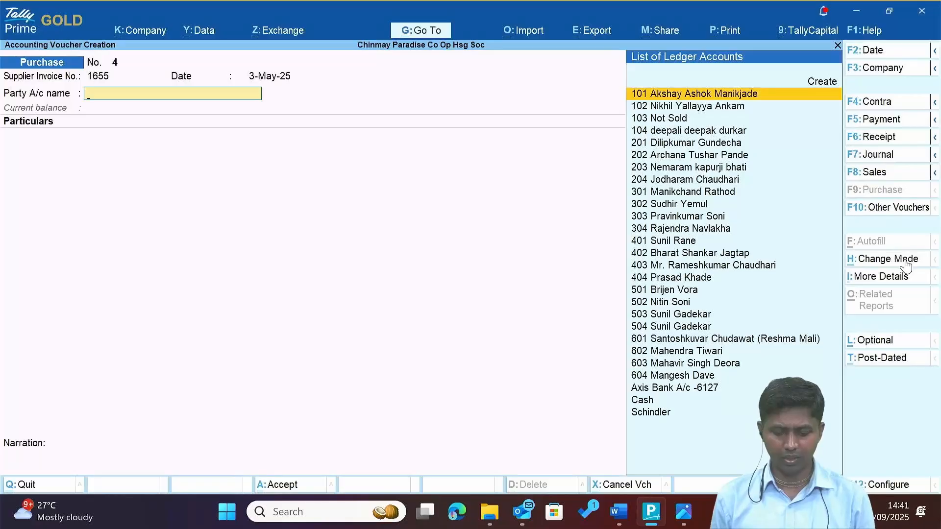
Start a new party ledger named Swara Electricals, matching the bill's supplier name.
{"action": "type", "text": "sa"}
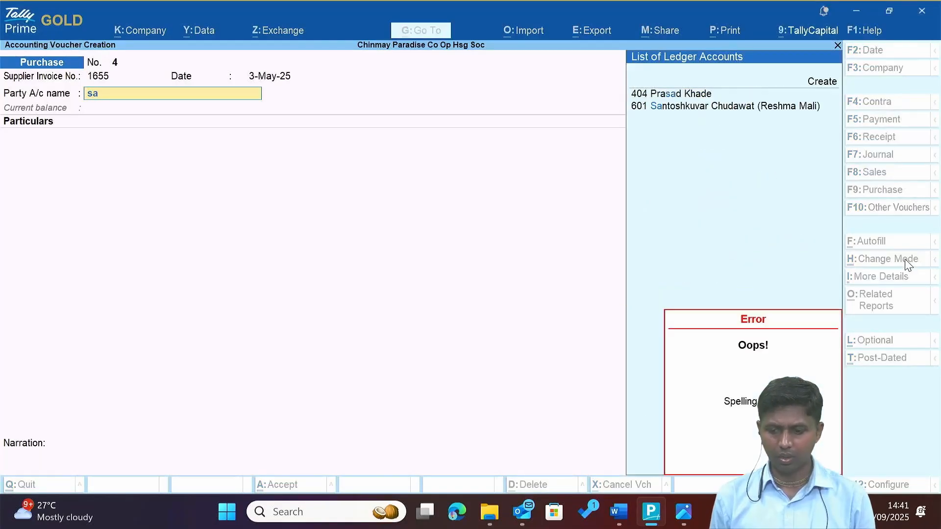
{"action": "key", "text": "alt+c"}
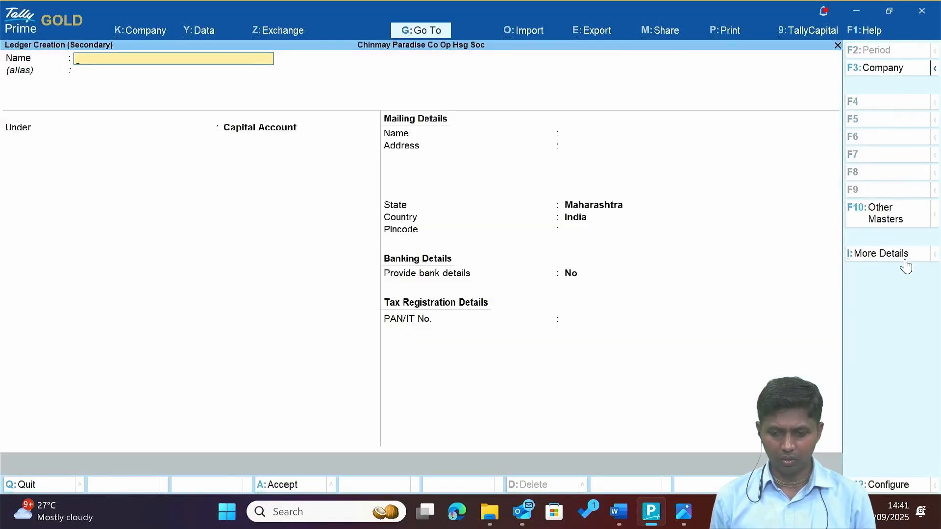
{"action": "type", "text": "Swara"}
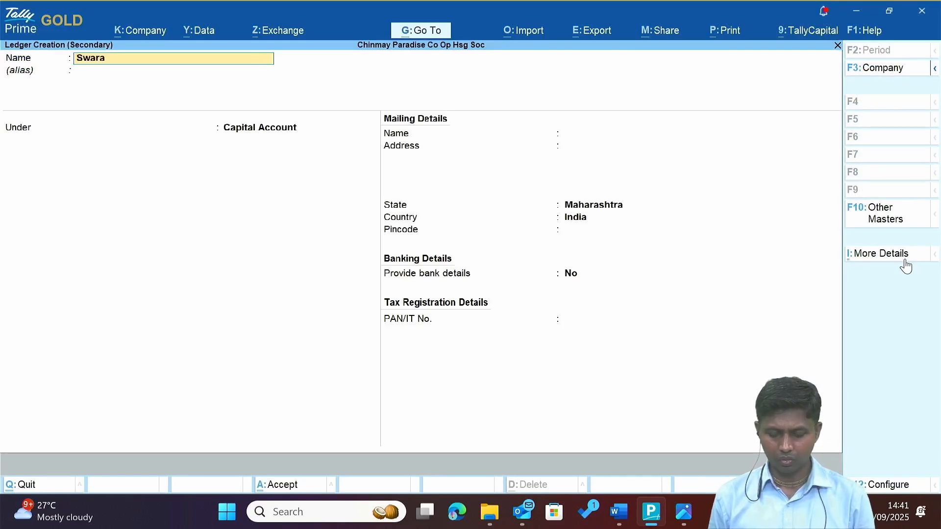
{"action": "type", "text": " El"}
{"action": "key", "text": "alt+Tab"}
{"action": "key", "text": "alt+Tab"}
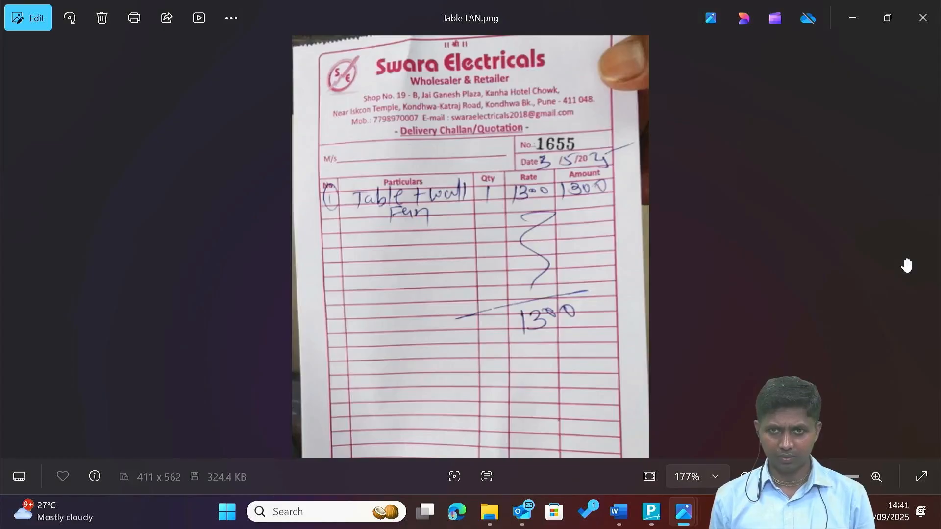
{"action": "key", "text": "alt+Tab"}
{"action": "type", "text": "ec"}
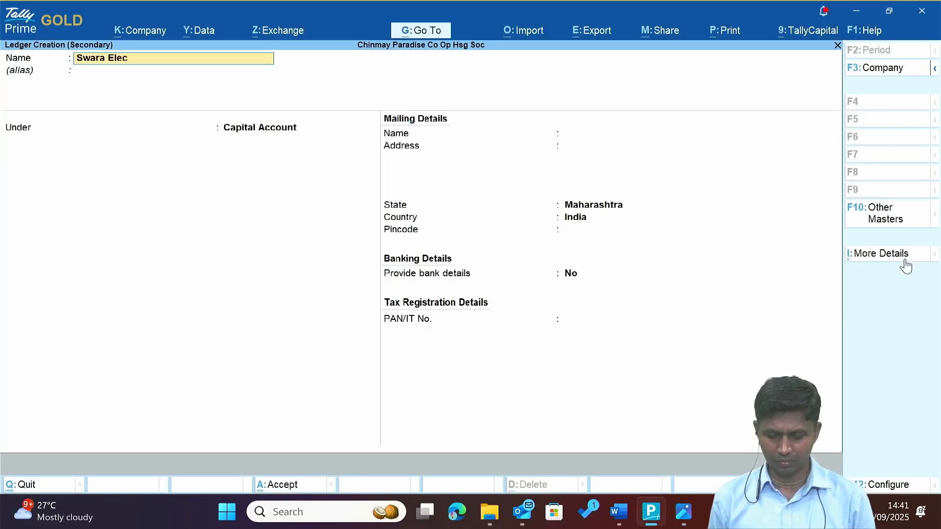
{"action": "type", "text": "tricals"}
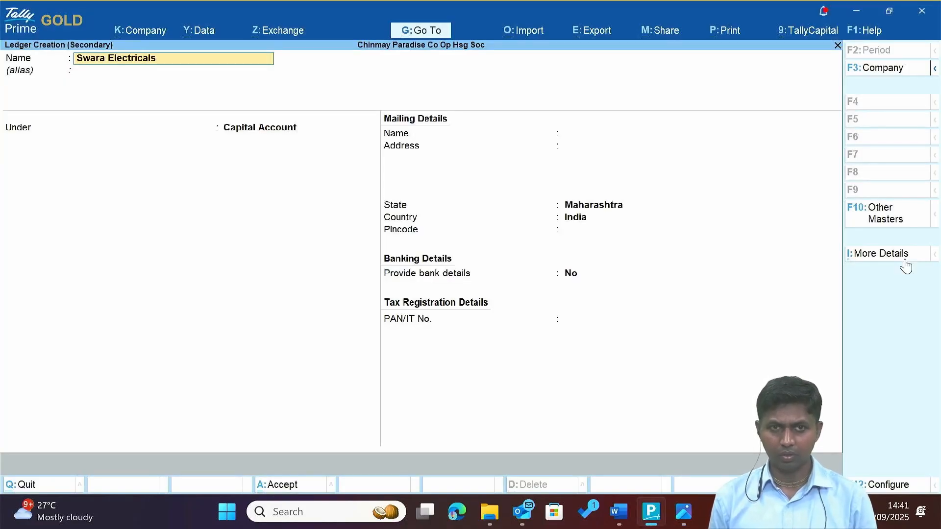
{"action": "key", "text": "Return"}
{"action": "key", "text": "Return"}
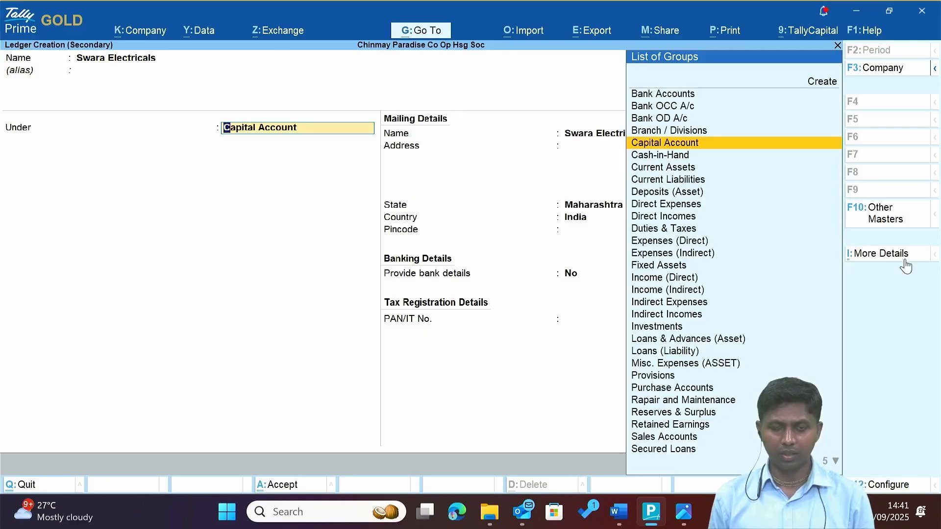
Place Swara Electricals under Sundry Creditors, save it, and accept receipt and party details.
{"action": "type", "text": "Sun"}
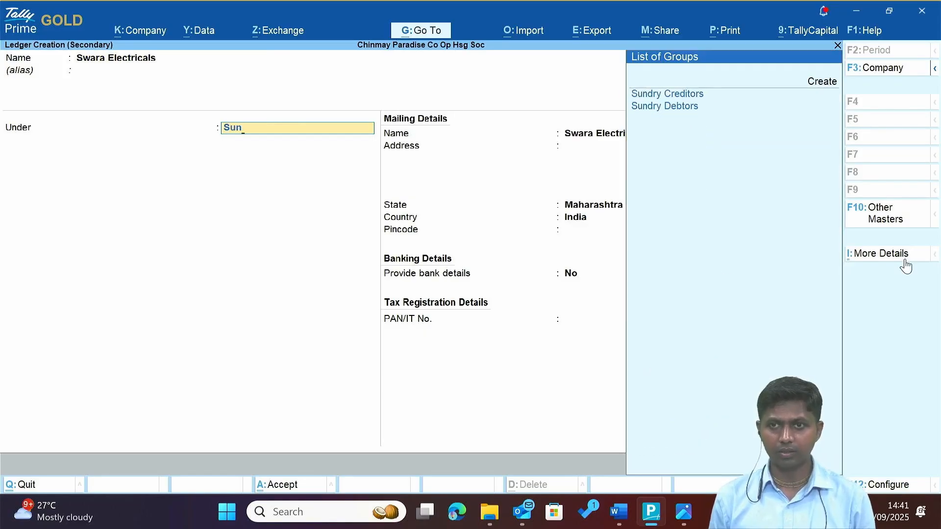
{"action": "key", "text": "Return"}
{"action": "key", "text": "Return"}
{"action": "key", "text": "Return"}
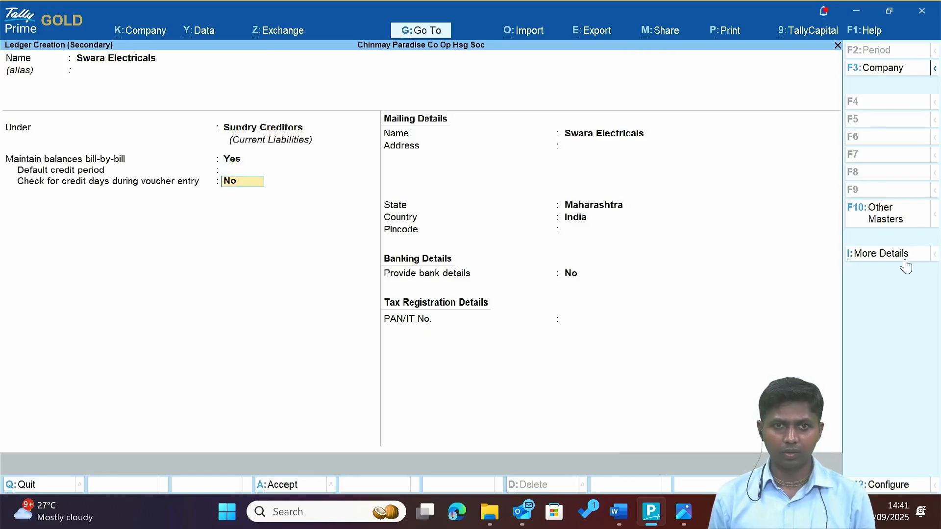
{"action": "key", "text": "Return"}
{"action": "key", "text": "Return"}
{"action": "key", "text": "ctrl+a"}
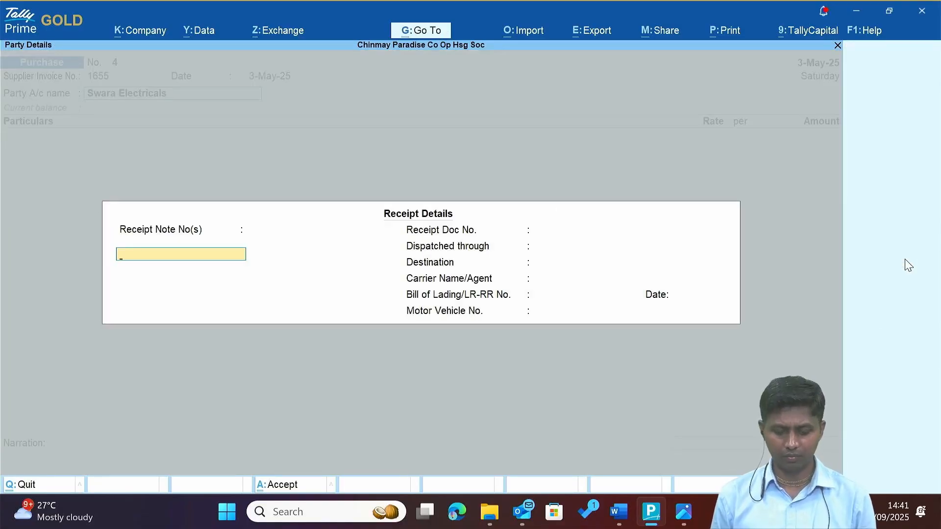
{"action": "key", "text": "Return"}
{"action": "key", "text": "Return"}
{"action": "key", "text": "Return"}
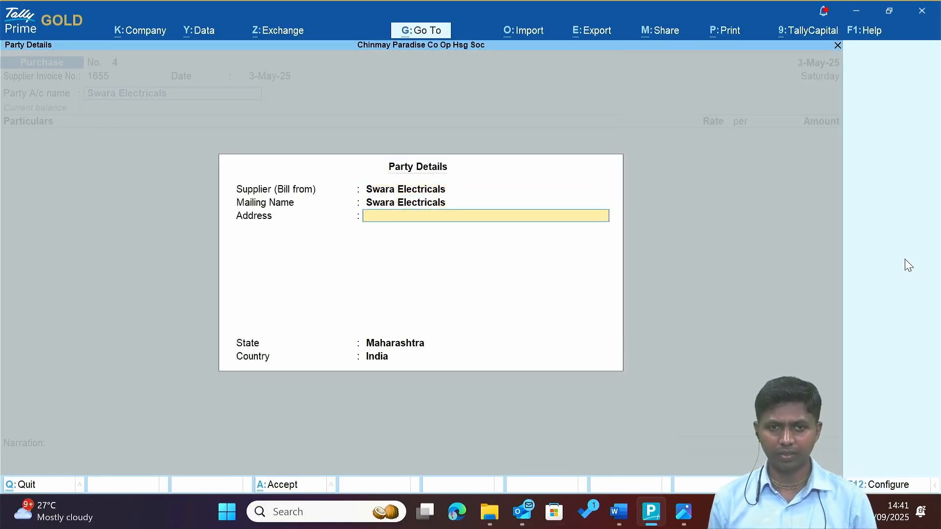
{"action": "key", "text": "ctrl+a"}
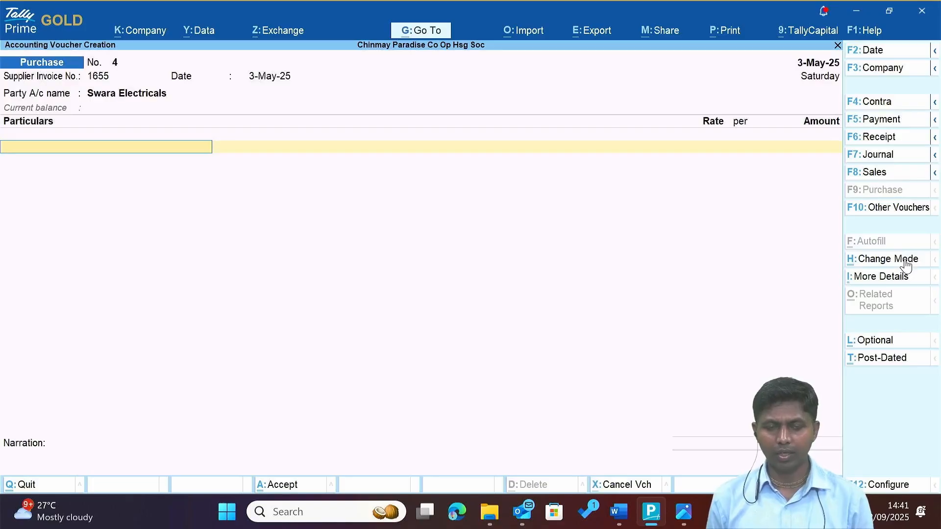
Create an Electrical Equipments ledger under Fixed Assets as the first particulars line.
{"action": "key", "text": "alt+Tab"}
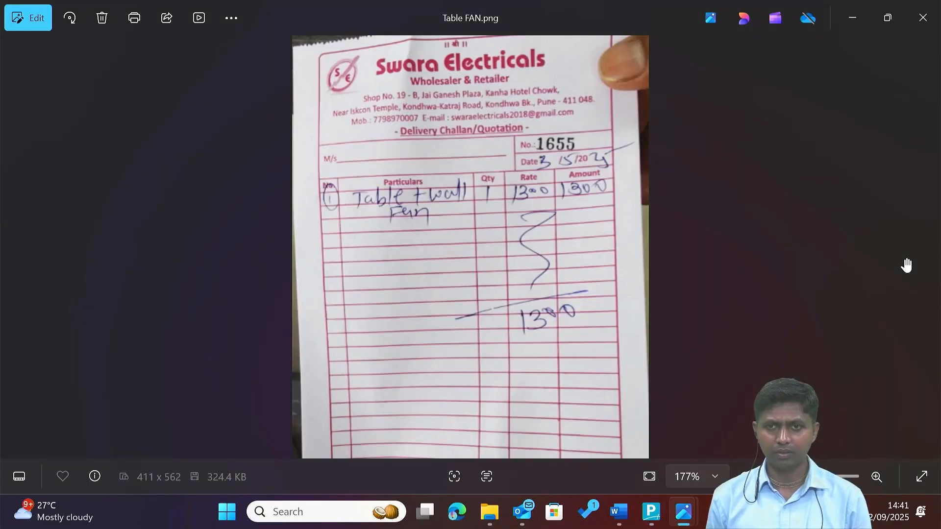
{"action": "key", "text": "alt+Tab"}
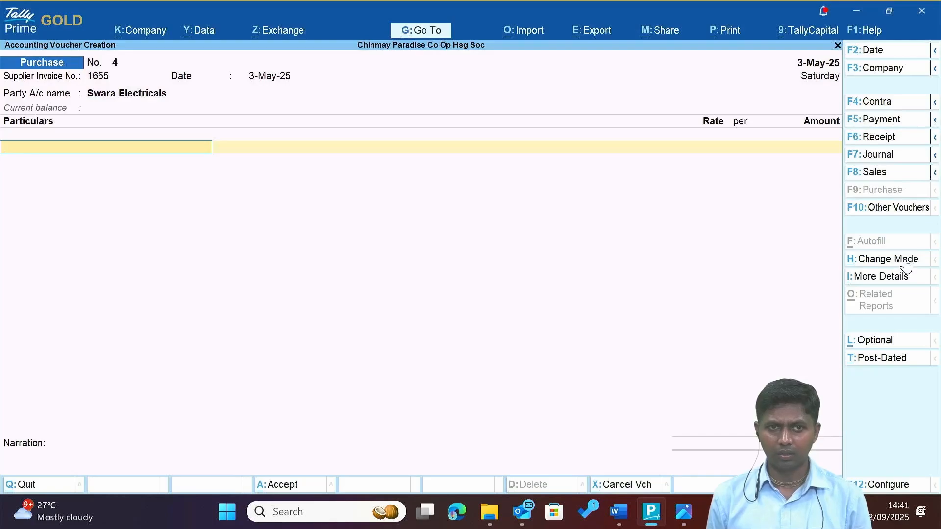
{"action": "key", "text": "alt+Tab"}
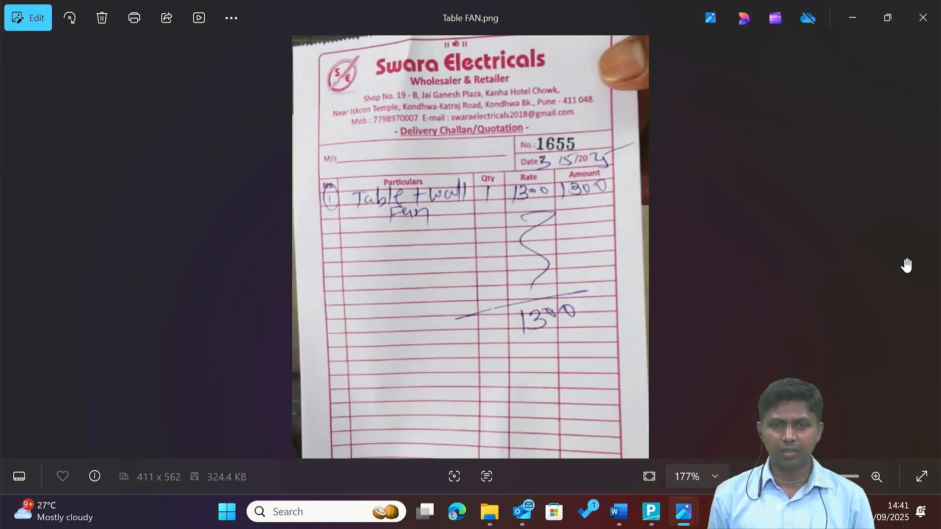
{"action": "key", "text": "alt+Tab"}
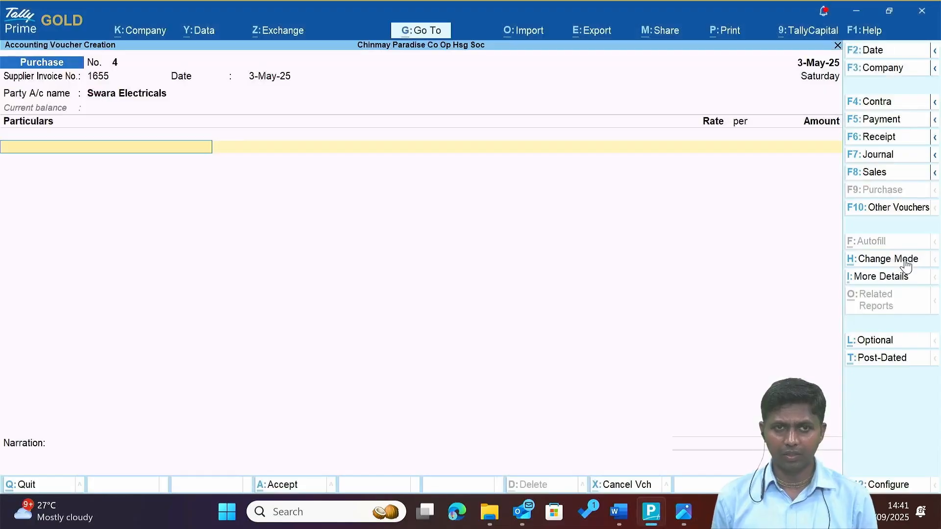
{"action": "type", "text": "e"}
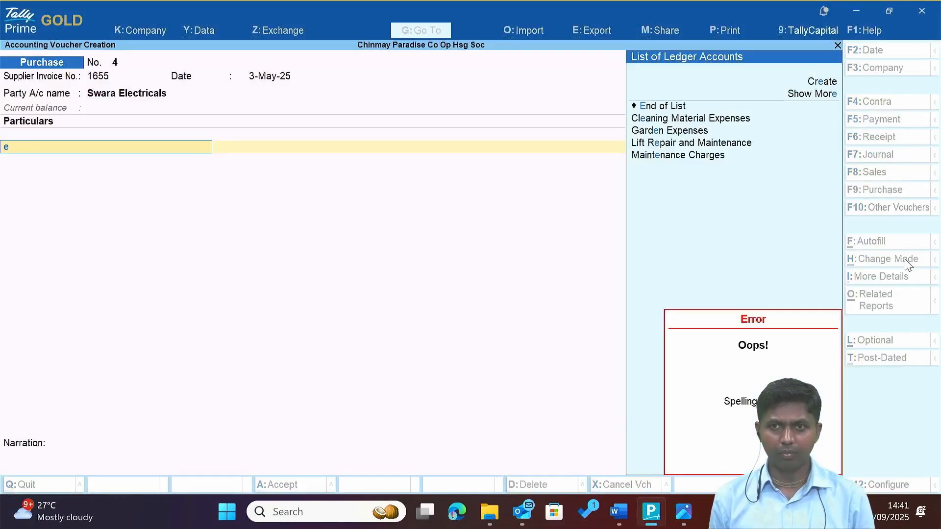
{"action": "key", "text": "alt+c"}
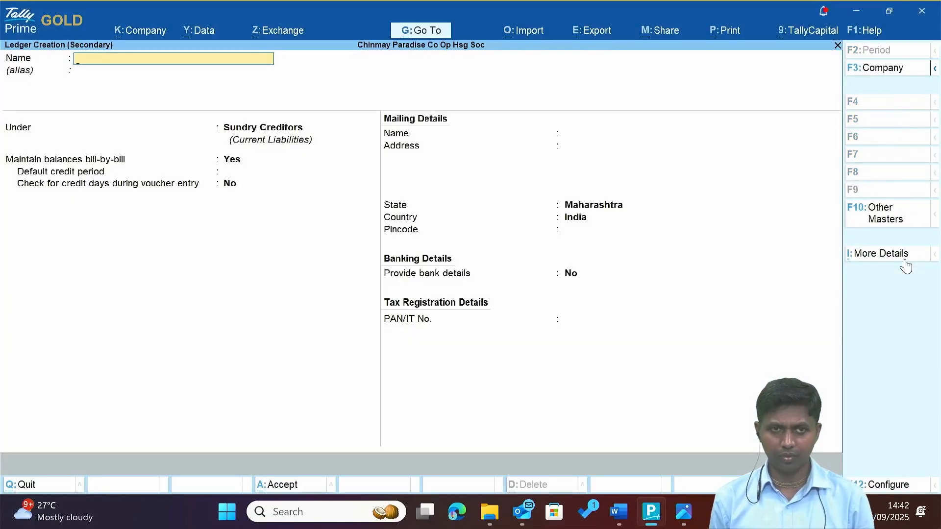
{"action": "type", "text": "Elec"}
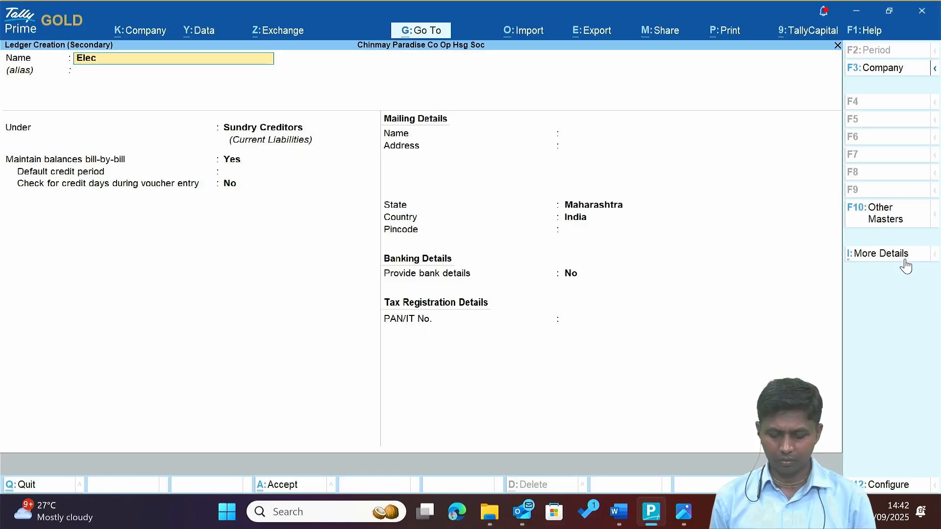
{"action": "type", "text": "trical"}
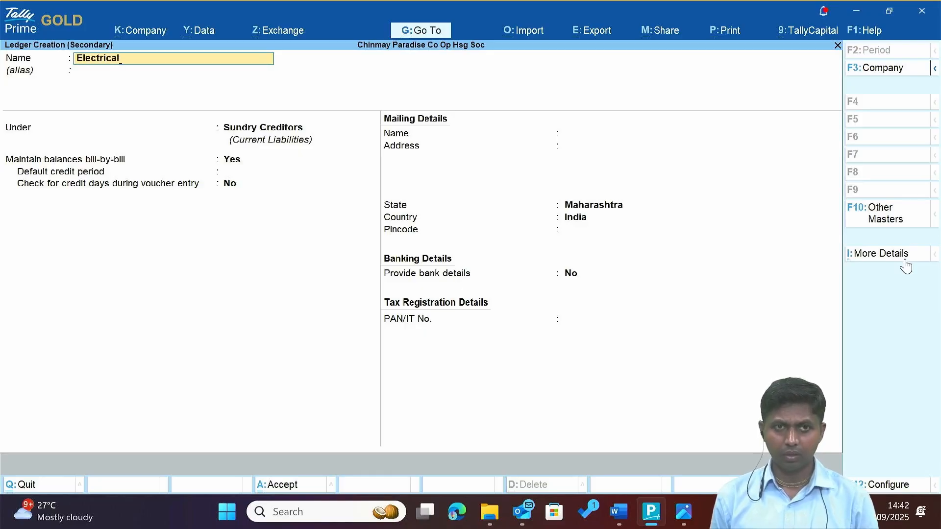
{"action": "type", "text": " Equ"}
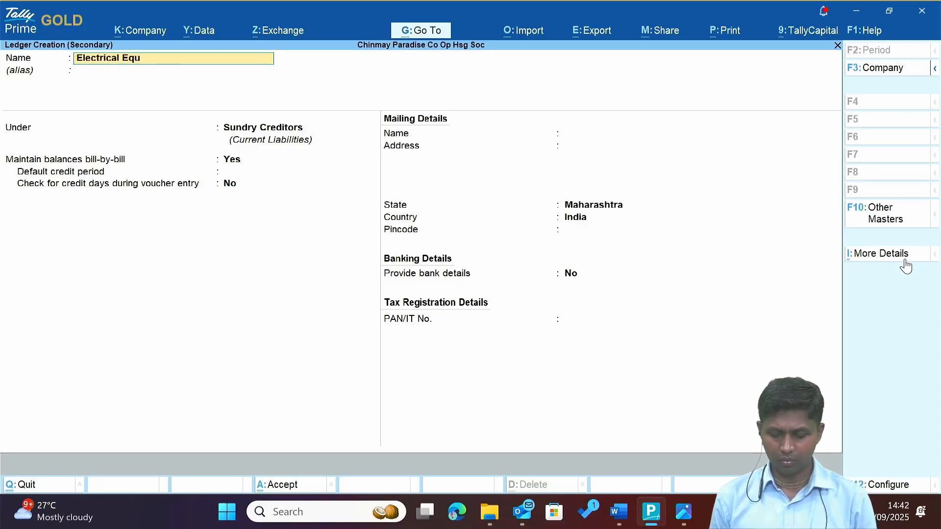
{"action": "type", "text": "ipments"}
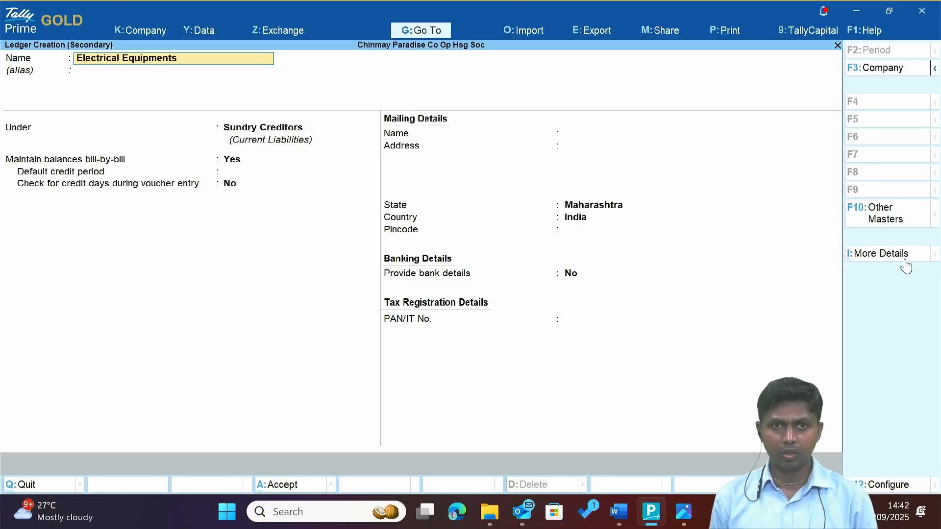
{"action": "key", "text": "Return"}
{"action": "key", "text": "Return"}
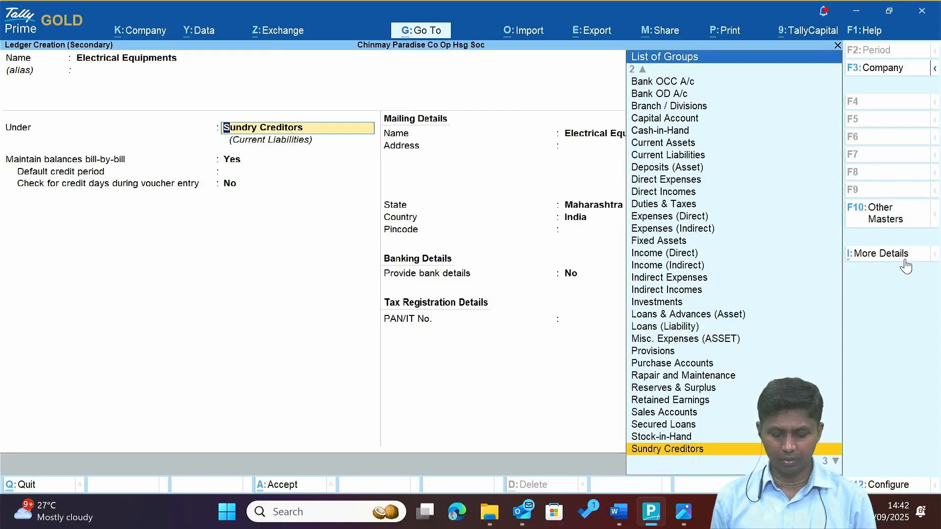
{"action": "type", "text": "Fix"}
{"action": "key", "text": "Return"}
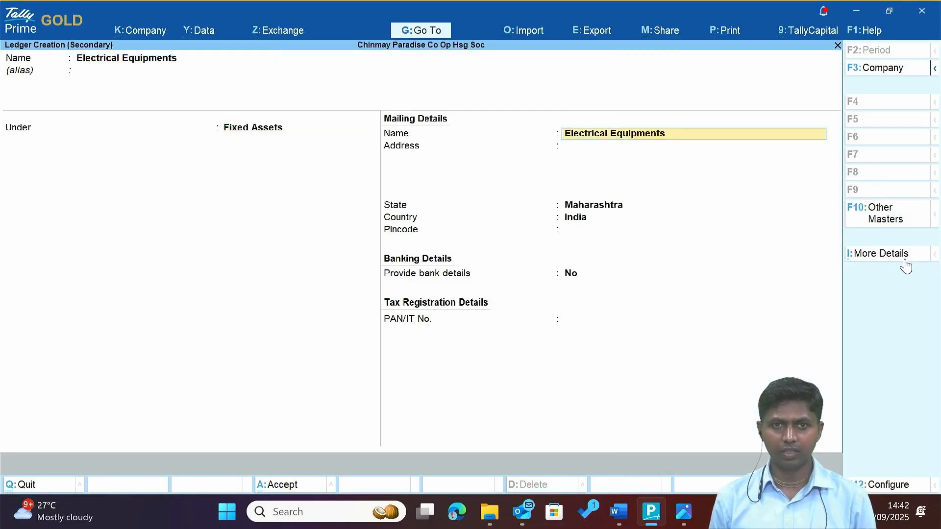
{"action": "key", "text": "ctrl+a"}
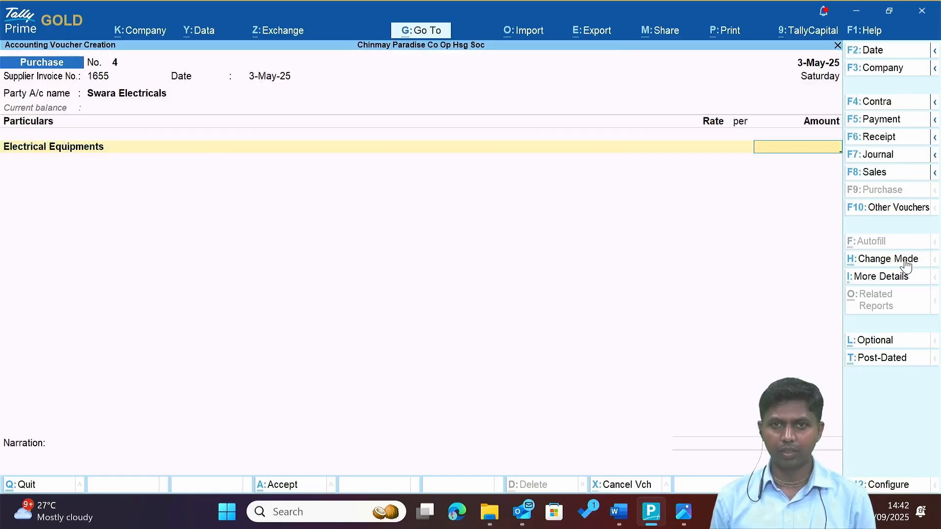
Enter 1,300.00 for Electrical Equipments and add the narration 'Table Fan Purchased'.
{"action": "key", "text": "alt+Tab"}
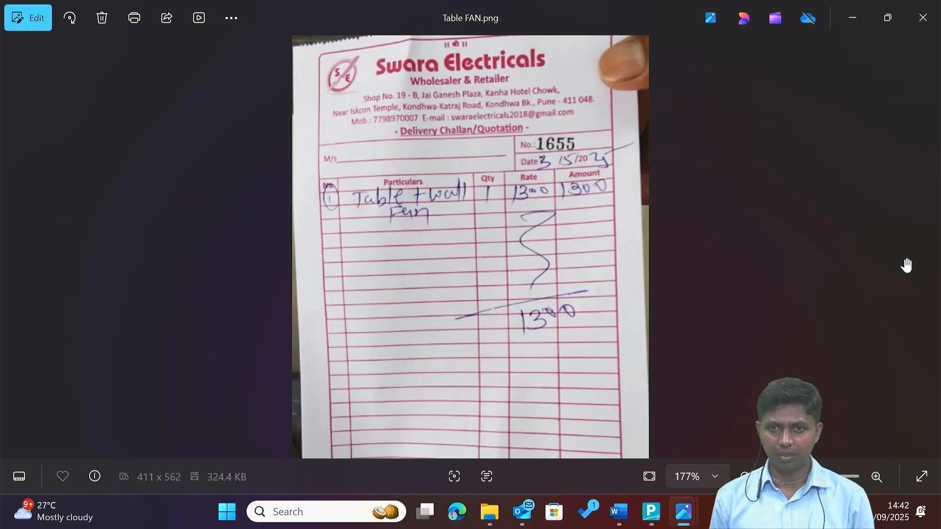
{"action": "key", "text": "alt+Tab"}
{"action": "type", "text": "1300"}
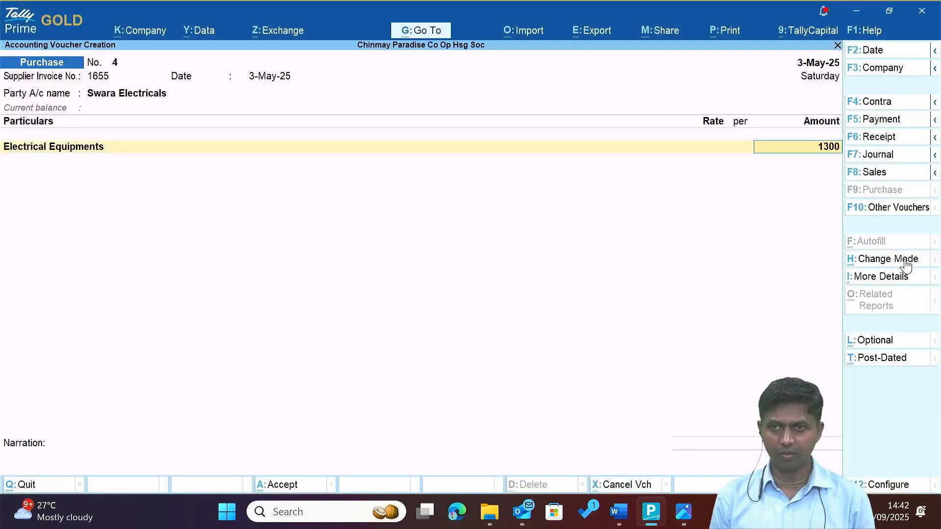
{"action": "key", "text": "Return"}
{"action": "key", "text": "Return"}
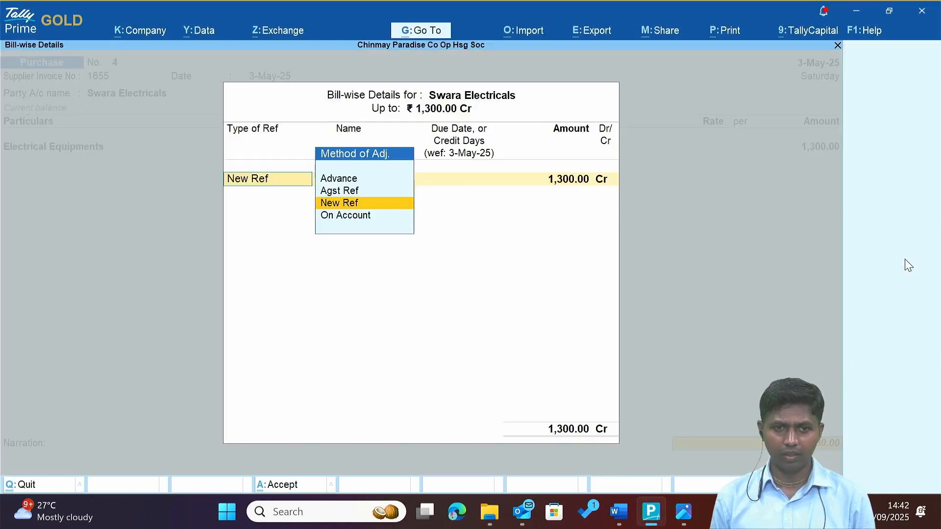
{"action": "key", "text": "Return"}
{"action": "key", "text": "Return"}
{"action": "key", "text": "Return"}
{"action": "key", "text": "Return"}
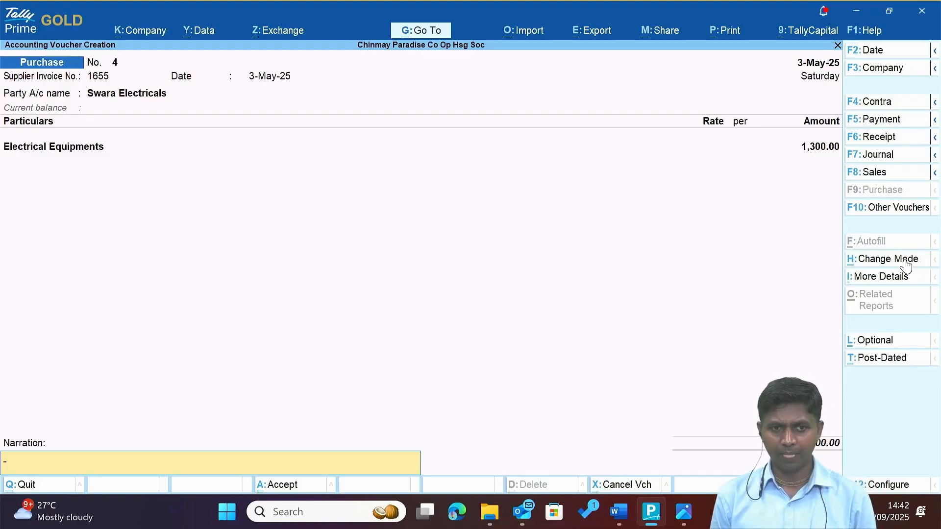
{"action": "key", "text": "alt+Tab"}
{"action": "key", "text": "alt+Tab"}
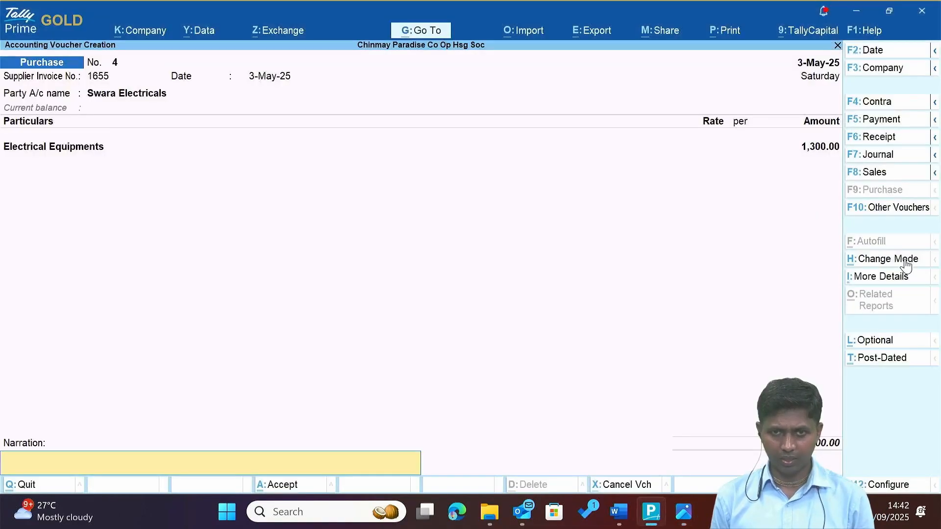
{"action": "type", "text": "Table"}
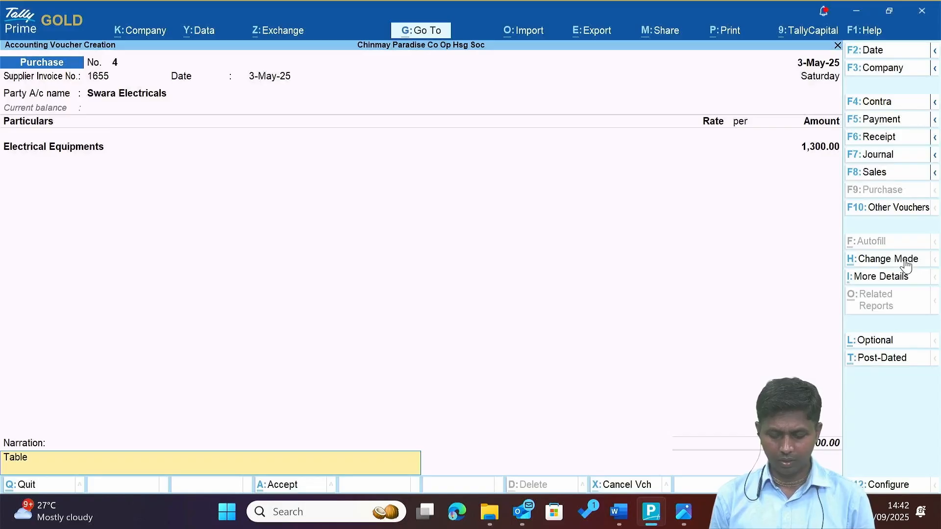
{"action": "type", "text": " Fan P"}
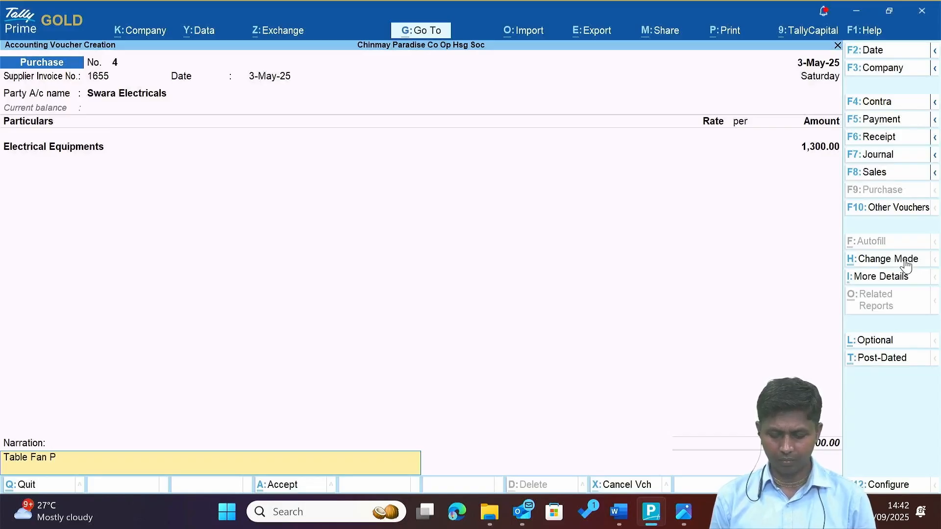
{"action": "type", "text": "urchased"}
{"action": "key", "text": "Return"}
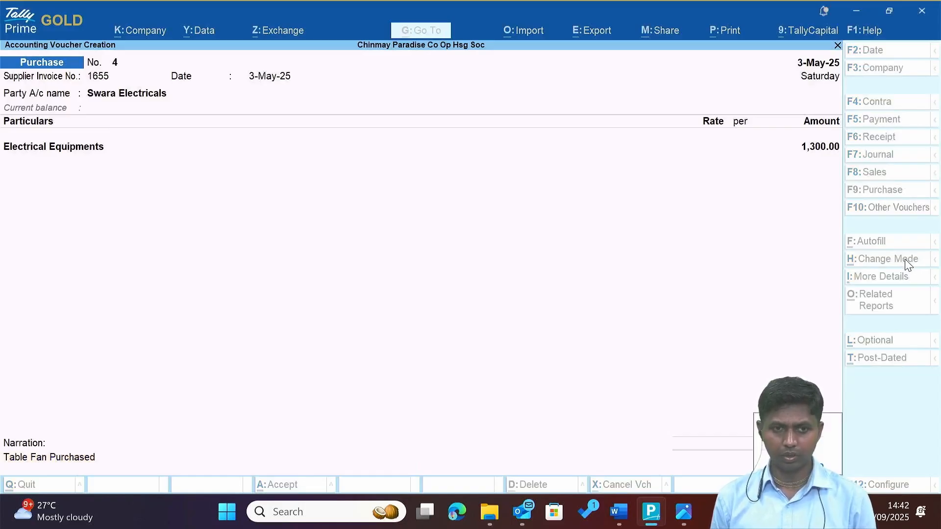
Save purchase voucher No. 4, then look through the Garden cutter bill and the cash bill files.
{"action": "key", "text": "alt+Tab"}
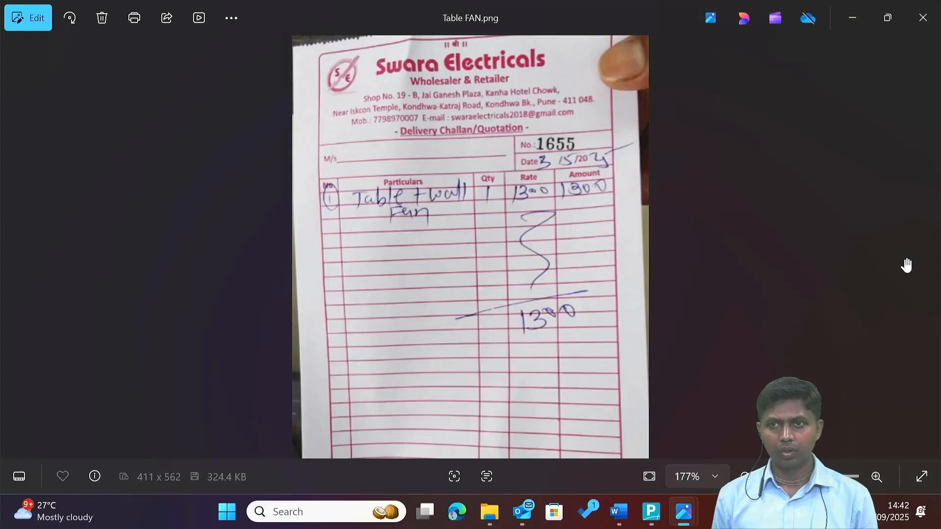
{"action": "scroll", "coordinate": [907, 265], "scroll_direction": "down", "scroll_amount": 6}
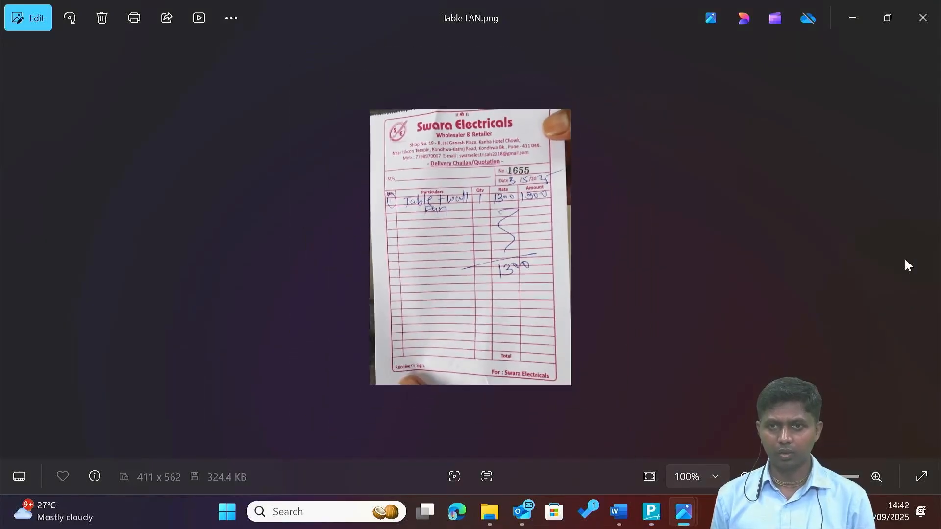
{"action": "key", "text": "Right"}
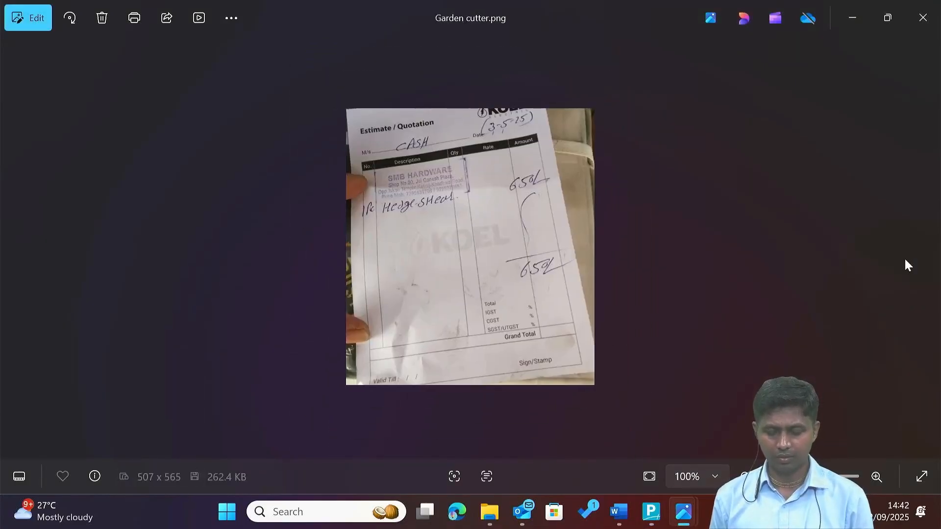
{"action": "key", "text": "alt+Tab"}
{"action": "key", "text": "Tab"}
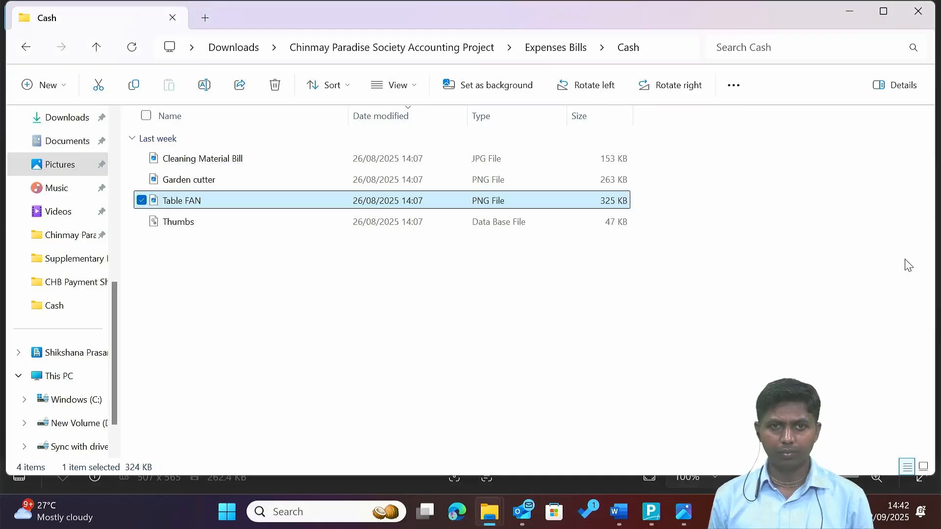
{"action": "key", "text": "Down"}
{"action": "key", "text": "Up"}
{"action": "key", "text": "Up"}
{"action": "key", "text": "Up"}
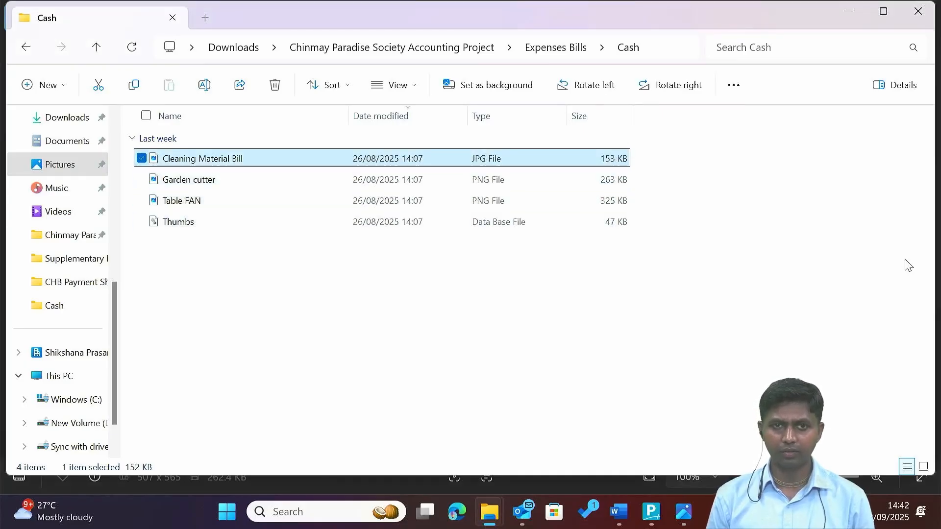
Go up to Expenses Bills and open the Paid by Chairman on behalf of Society evidence subfolder.
{"action": "key", "text": "BackSpace"}
{"action": "key", "text": "Down"}
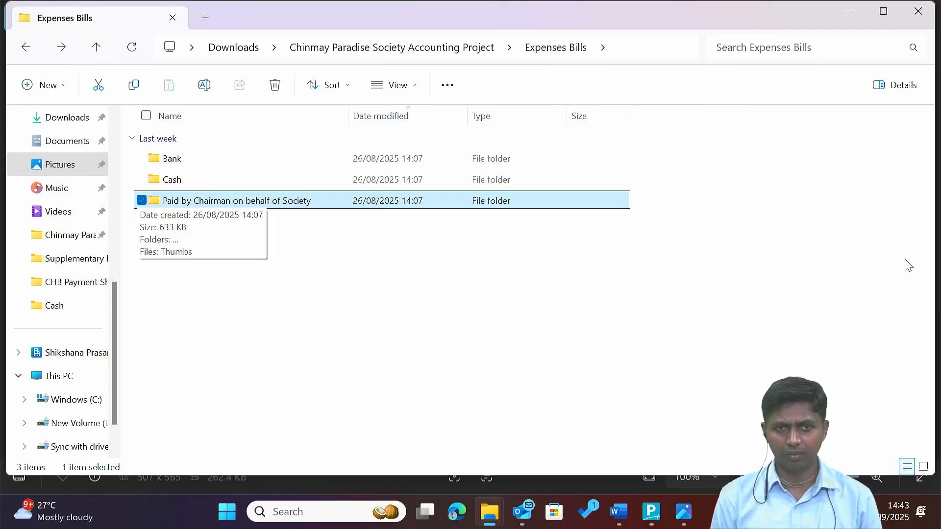
{"action": "key", "text": "Return"}
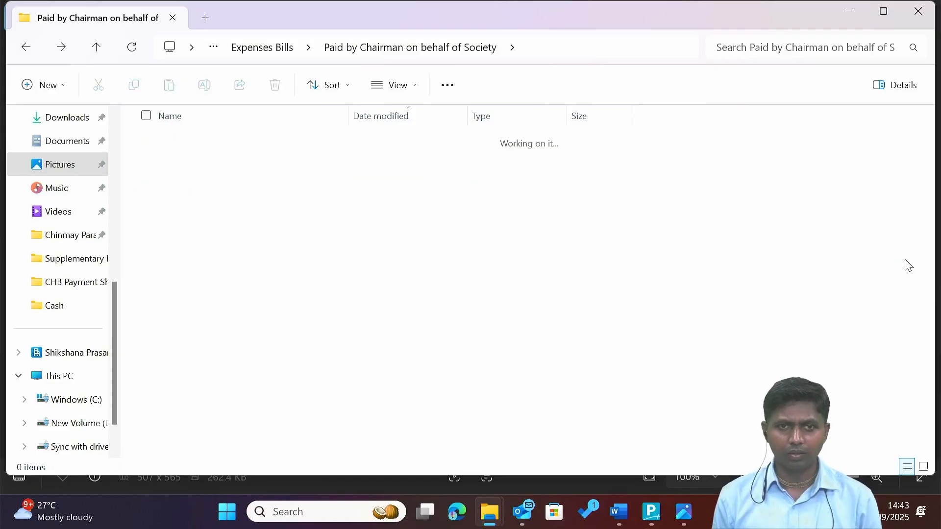
{"action": "key", "text": "Down"}
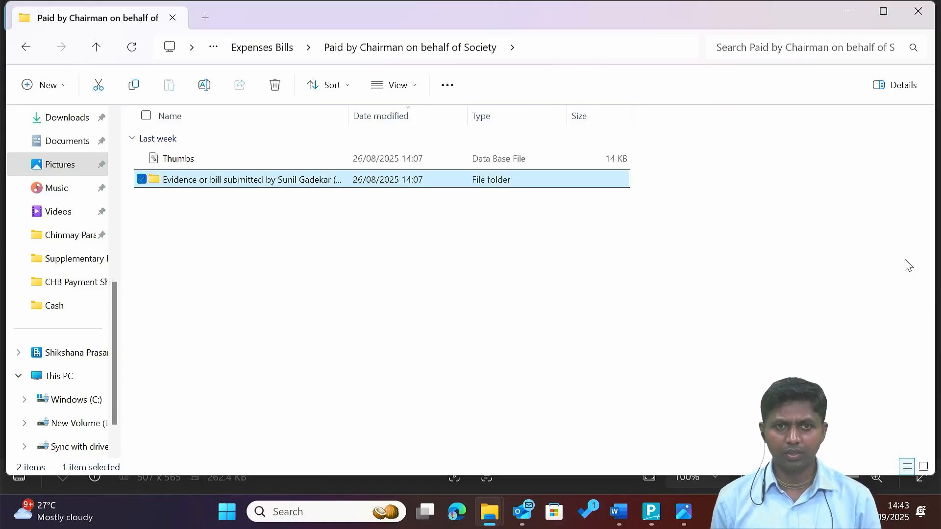
{"action": "key", "text": "Return"}
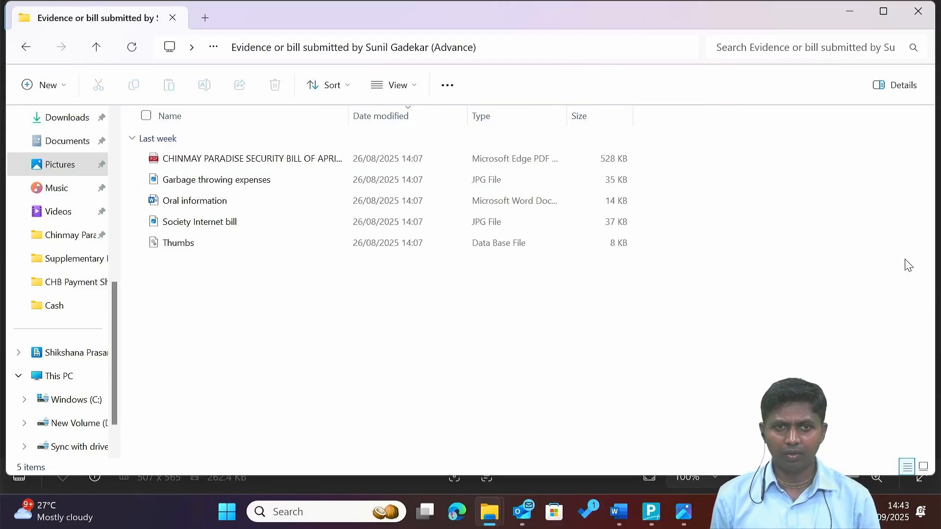
Open the Chinmay Paradise security bill PDF from the submitted bills.
{"action": "key", "text": "Down"}
{"action": "key", "text": "Down"}
{"action": "key", "text": "Down"}
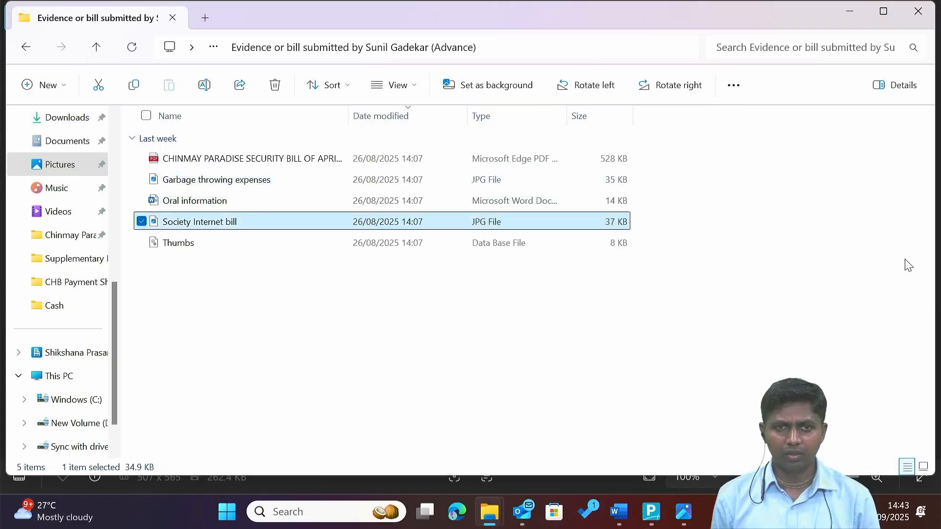
{"action": "key", "text": "Up"}
{"action": "key", "text": "Up"}
{"action": "key", "text": "Up"}
{"action": "key", "text": "ctrl+a"}
{"action": "key", "text": "Up"}
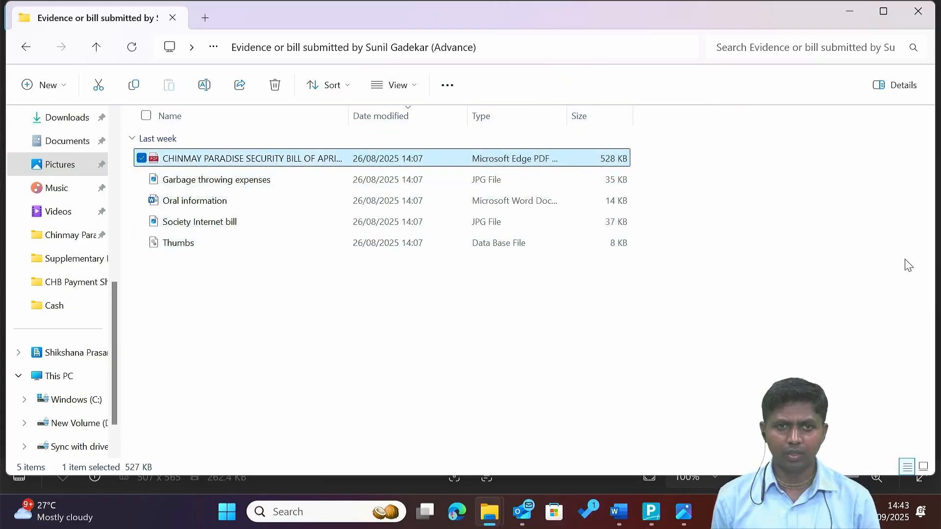
{"action": "key", "text": "Down"}
{"action": "key", "text": "Up"}
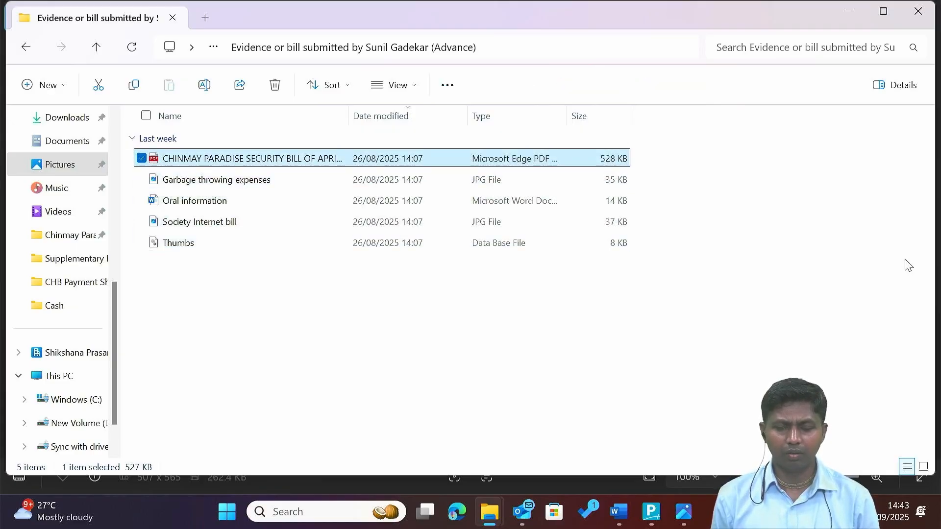
{"action": "key", "text": "Return"}
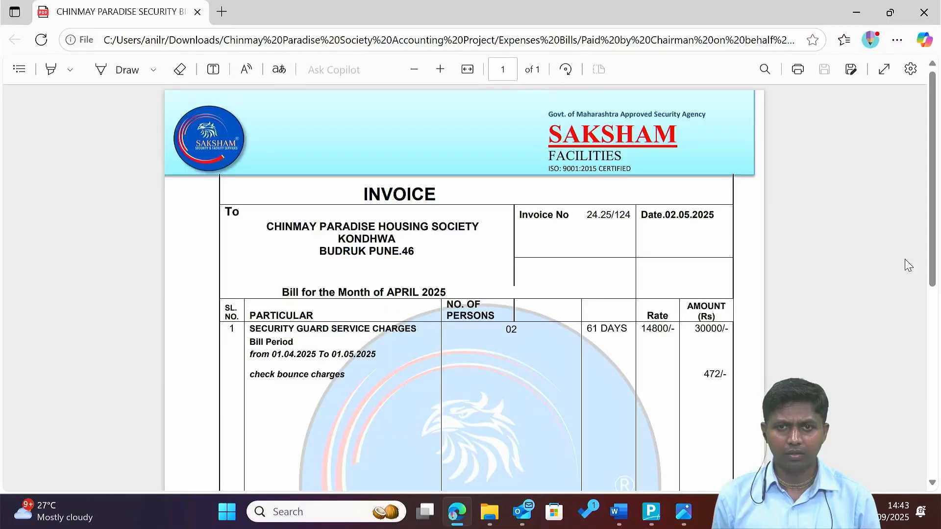
Verify the invoice's bill period 01.04.2025 To 01.05.2025, then return to the evidence folder.
{"action": "scroll", "coordinate": [909, 265], "scroll_direction": "down", "scroll_amount": 1}
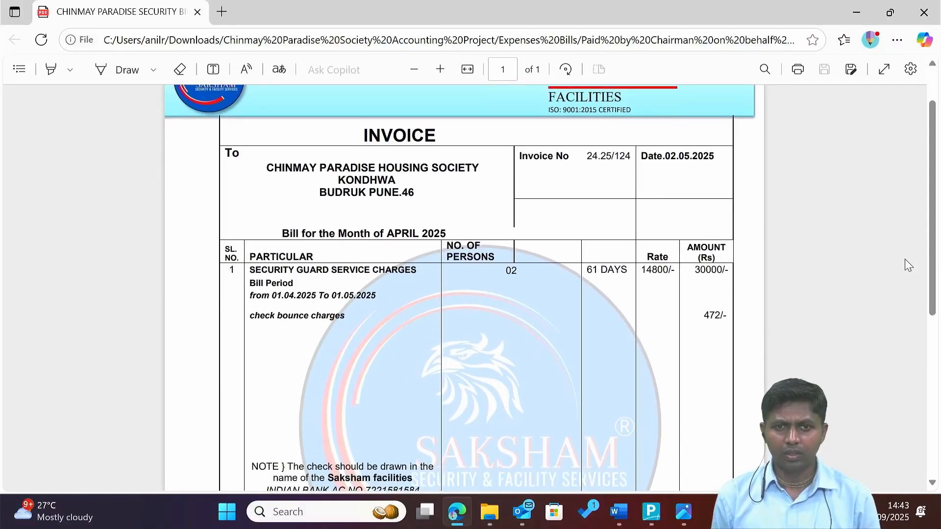
{"action": "scroll", "coordinate": [908, 265], "scroll_direction": "down", "scroll_amount": 2}
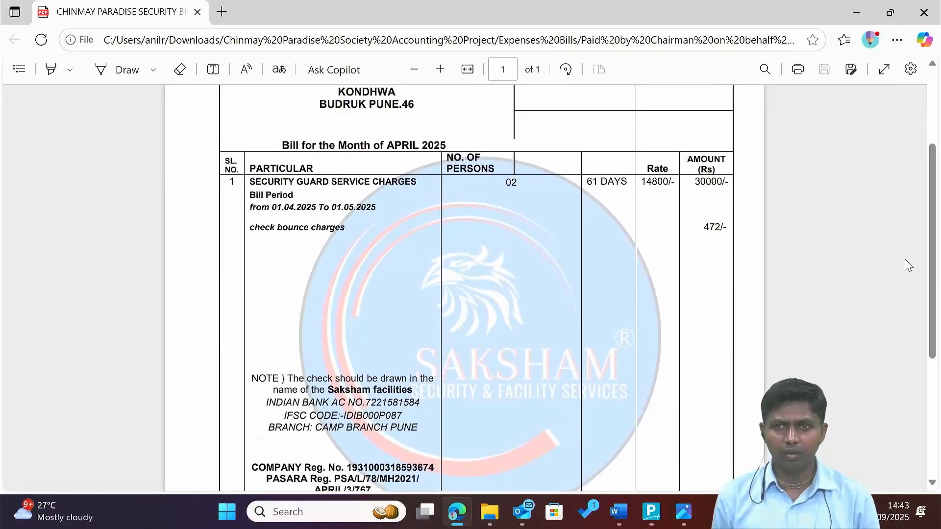
{"action": "scroll", "coordinate": [908, 265], "scroll_direction": "up", "scroll_amount": 3}
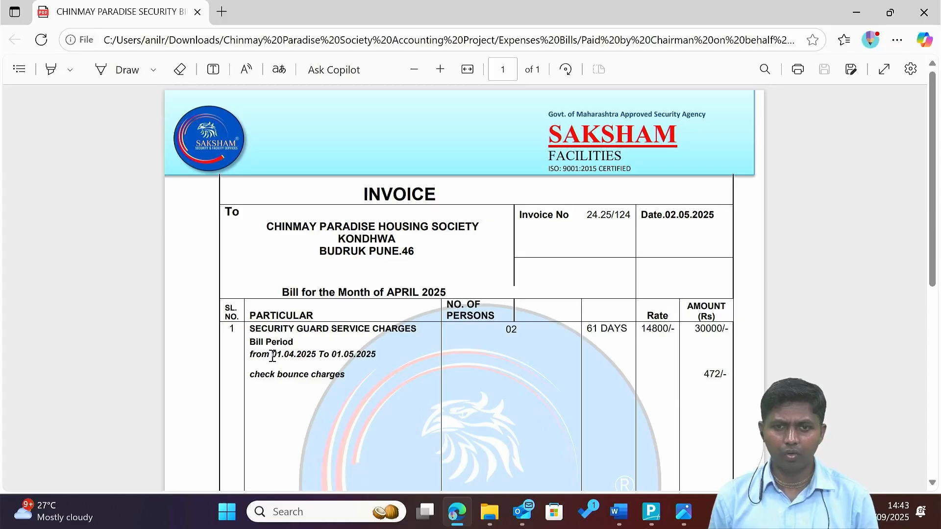
{"action": "left_click_drag", "start_coordinate": [272, 357], "coordinate": [383, 361]}
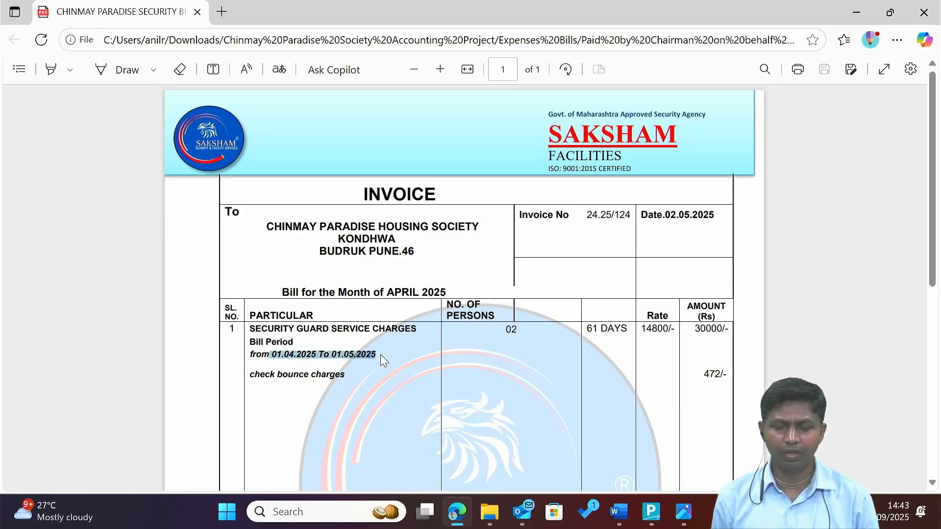
{"action": "left_click", "coordinate": [553, 247]}
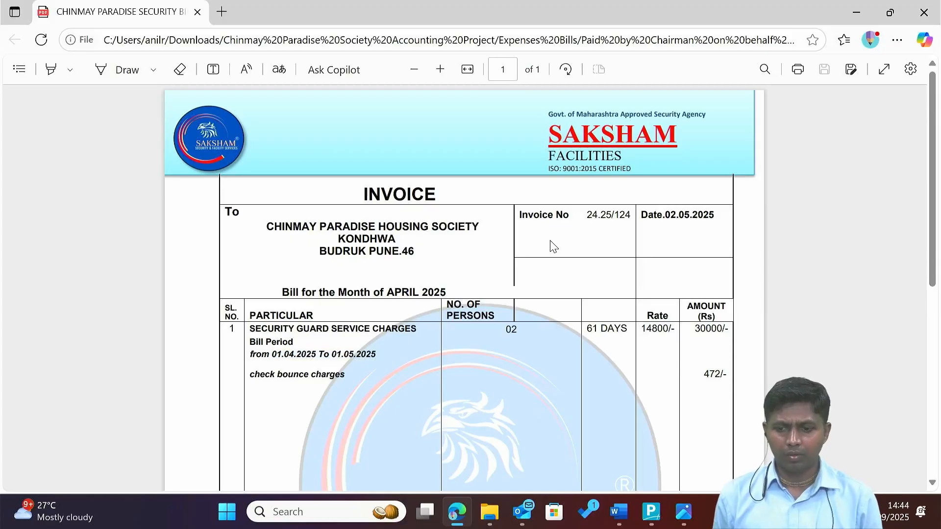
{"action": "key", "text": "alt+Tab"}
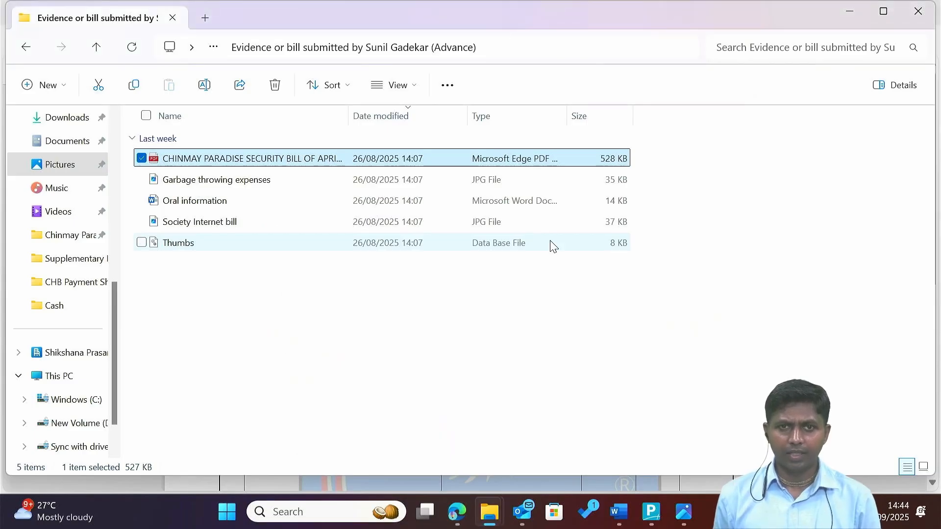
Glance at Tally's blank Purchase voucher No. 5, then return to the Saksham invoice.
{"action": "key", "text": "alt+Tab"}
{"action": "key", "text": "alt+Tab"}
{"action": "key", "text": "alt+Tab"}
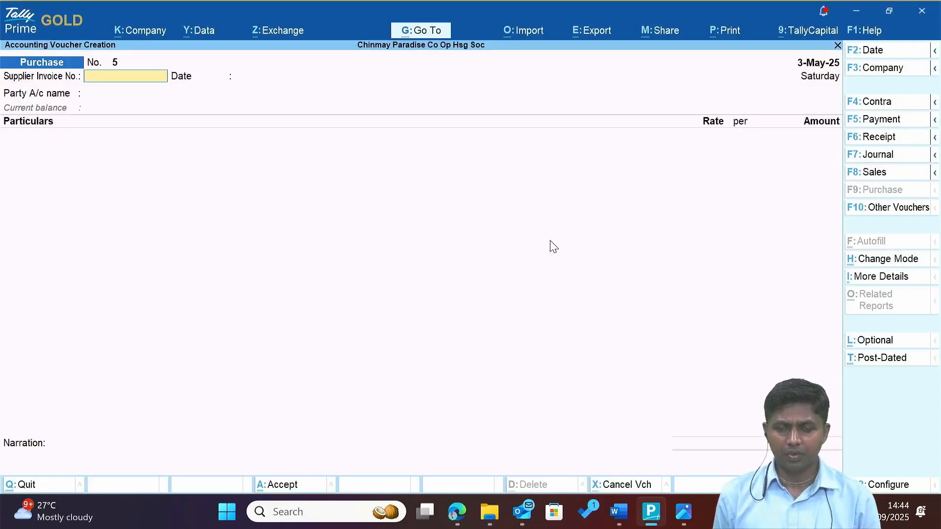
{"action": "key", "text": "alt+Tab"}
{"action": "key", "text": "alt+Tab"}
{"action": "key", "text": "alt+Tab"}
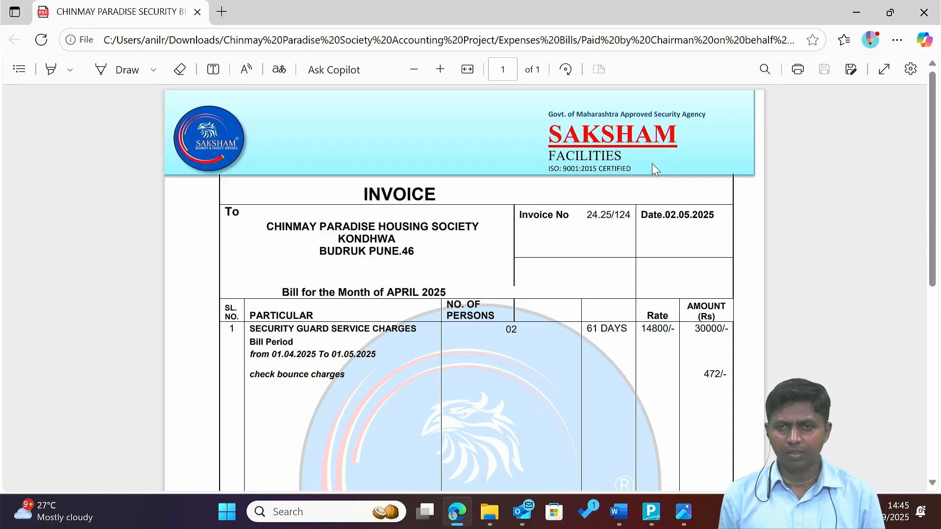
Scroll the Saksham invoice down to its 30472/- total and back up.
{"action": "key", "text": "alt+Tab"}
{"action": "key", "text": "alt+Tab"}
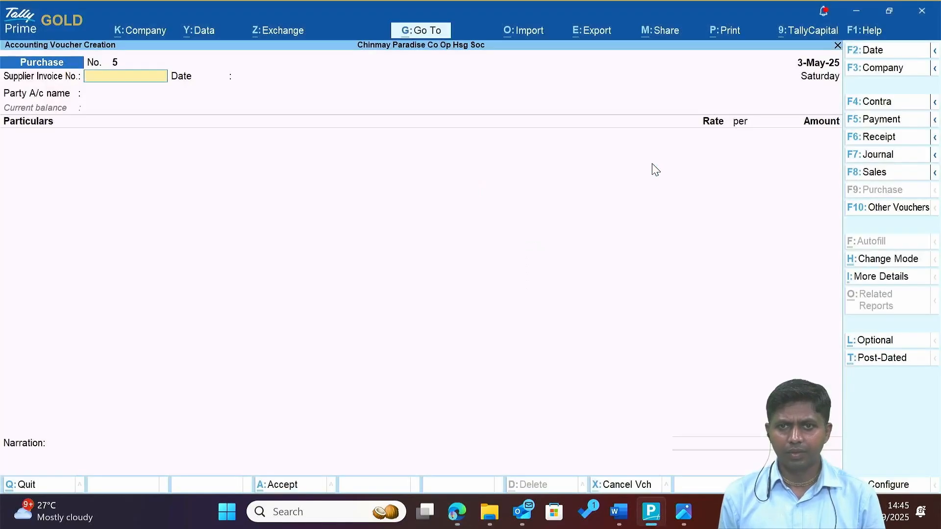
{"action": "key", "text": "alt+Tab"}
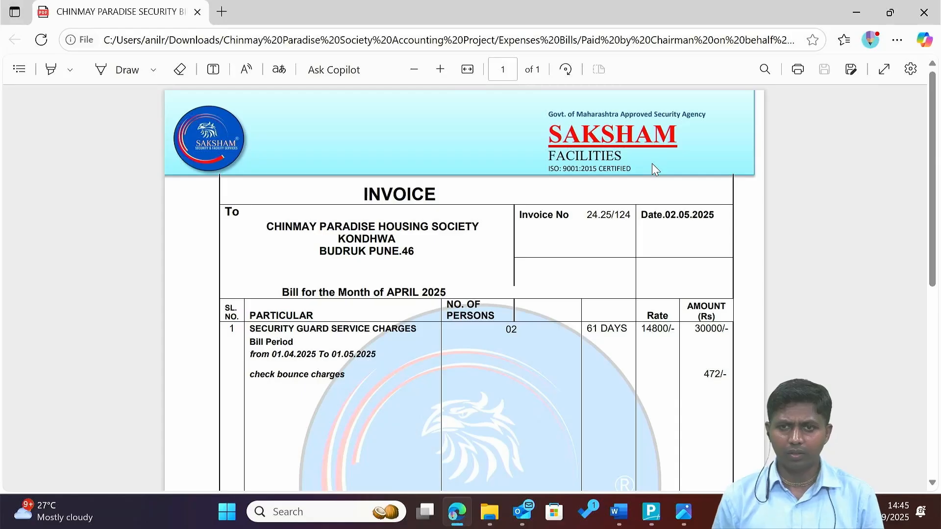
{"action": "scroll", "coordinate": [653, 165], "scroll_direction": "down", "scroll_amount": 6}
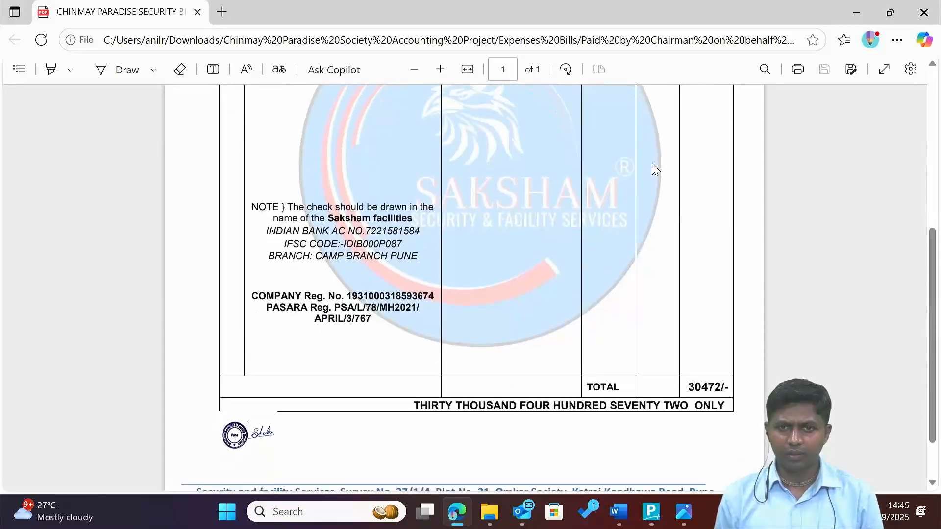
{"action": "scroll", "coordinate": [652, 164], "scroll_direction": "up", "scroll_amount": 6}
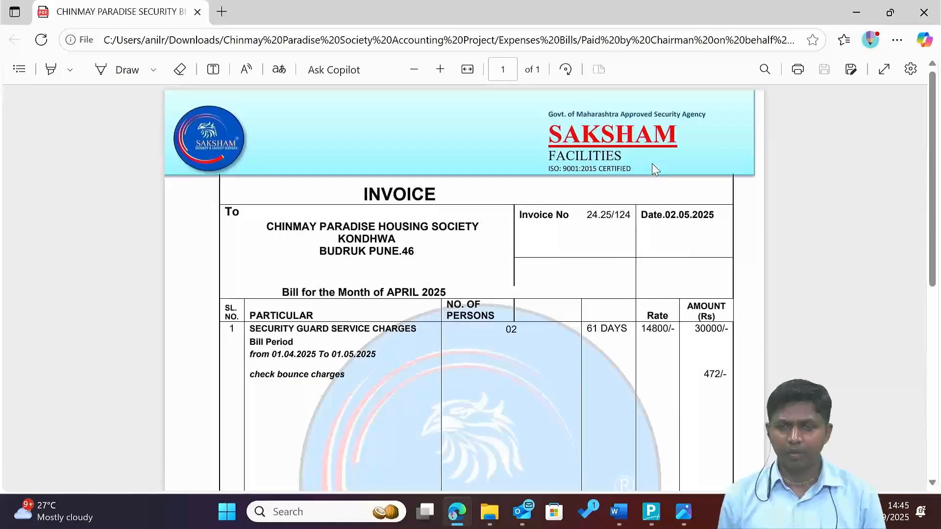
Reopen the security bill PDF from the evidence folder, then bring Tally's voucher No. 5 forward.
{"action": "key", "text": "alt+Tab"}
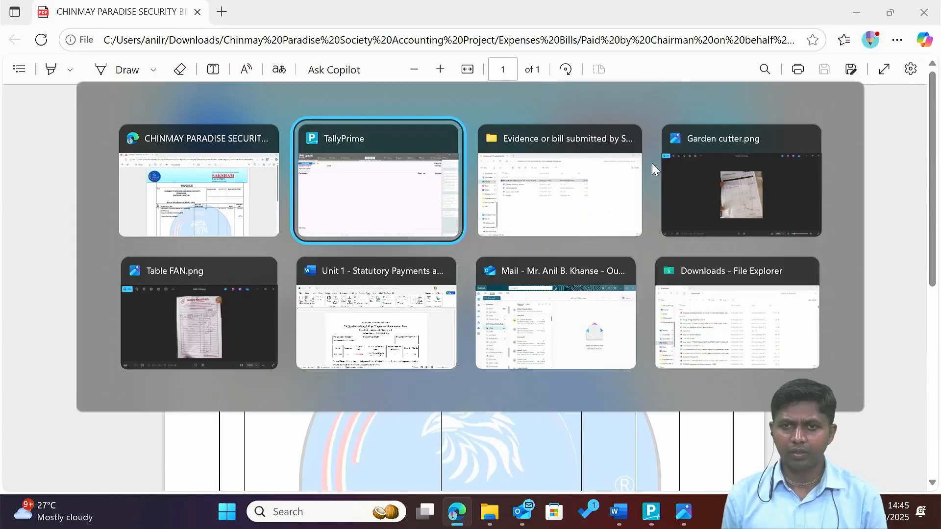
{"action": "key", "text": "alt+Tab"}
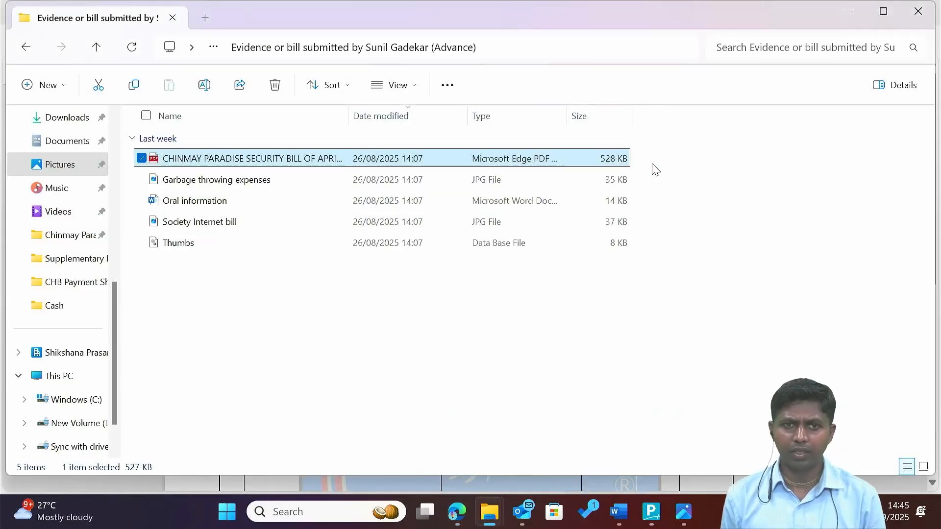
{"action": "key", "text": "Down"}
{"action": "key", "text": "Up"}
{"action": "key", "text": "Up"}
{"action": "key", "text": "Down"}
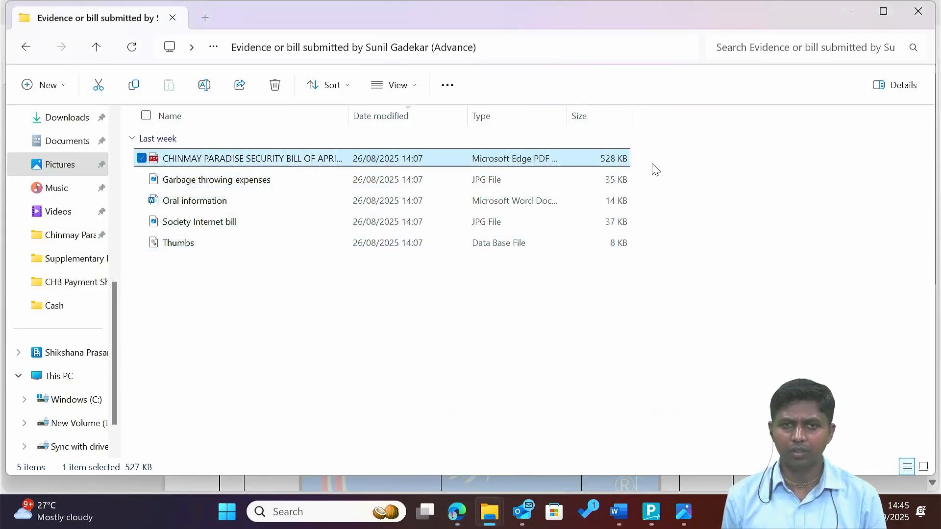
{"action": "key", "text": "Return"}
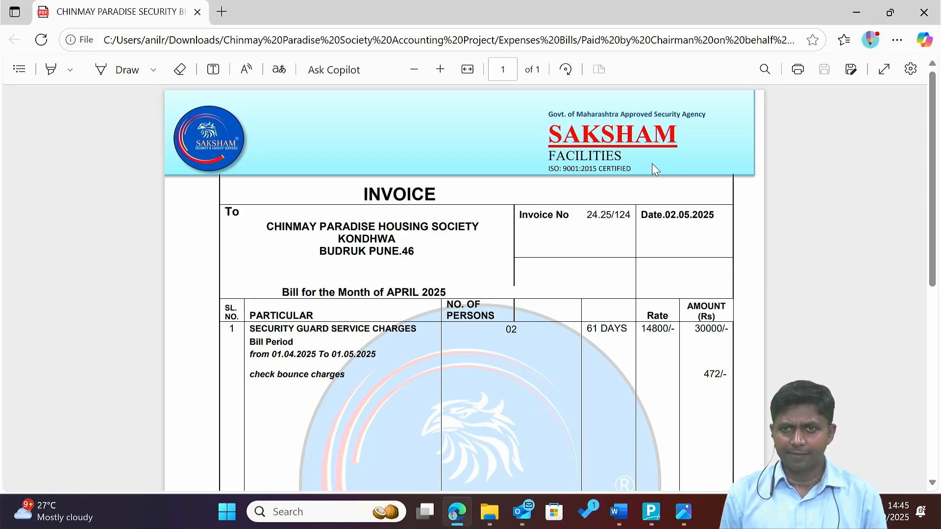
{"action": "key", "text": "alt+Tab"}
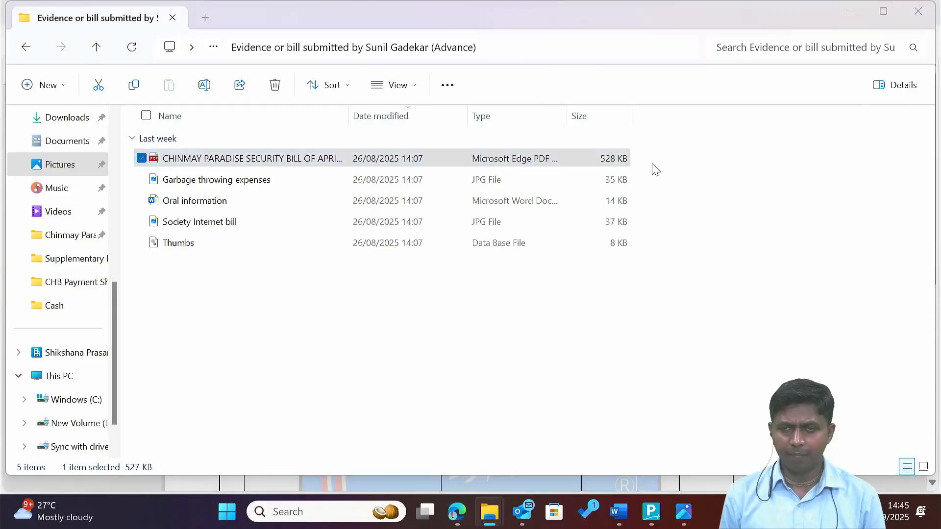
{"action": "key", "text": "alt+Tab"}
{"action": "key", "text": "Tab"}
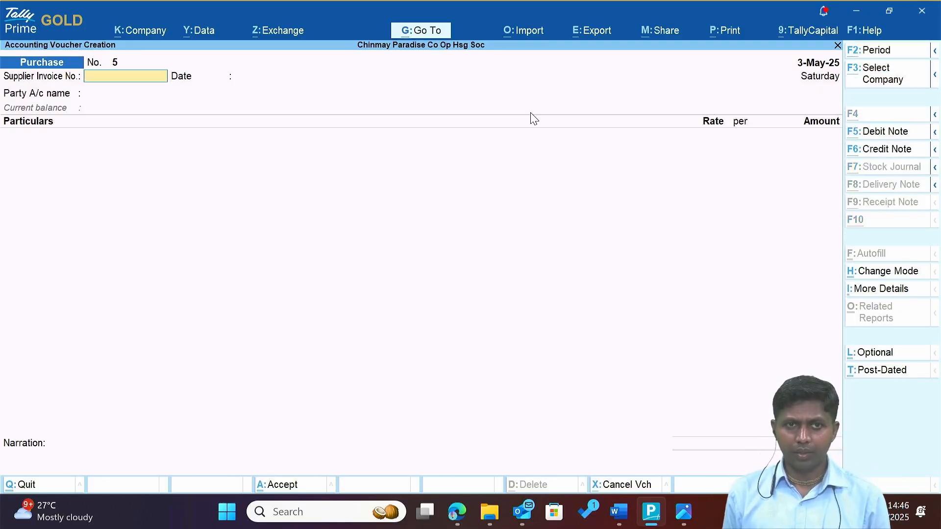
Enter supplier invoice number 124 dated 2-May-25 on voucher No. 5.
{"action": "key", "text": "alt+Tab"}
{"action": "key", "text": "alt+Tab"}
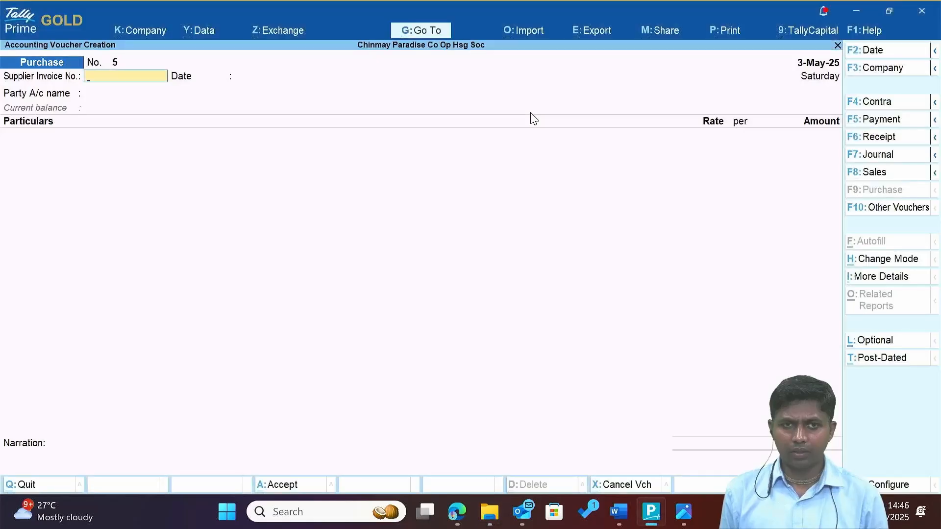
{"action": "key", "text": "alt+Tab"}
{"action": "key", "text": "alt+Tab"}
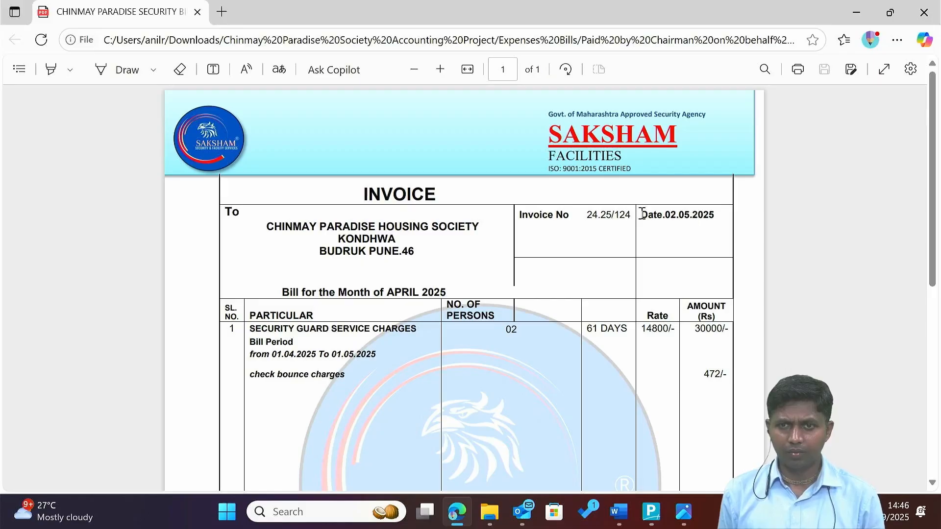
{"action": "key", "text": "alt+Tab"}
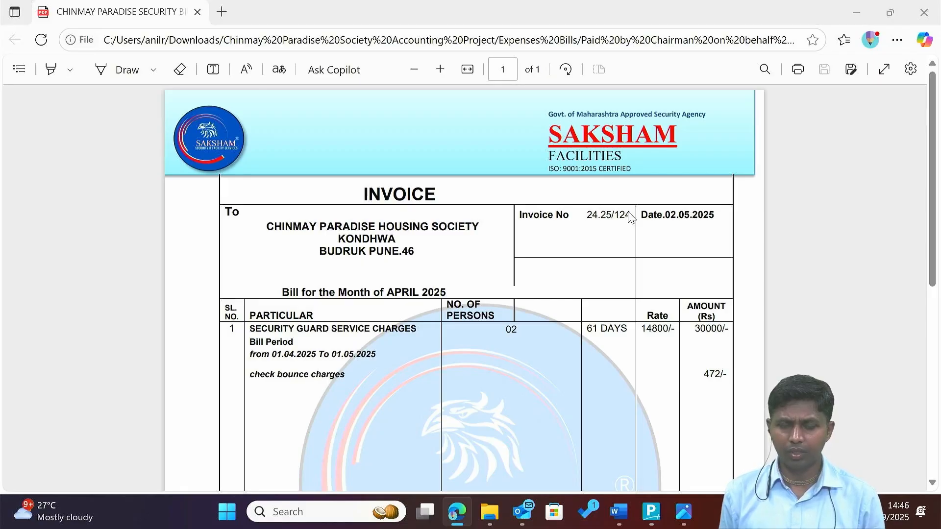
{"action": "type", "text": "124"}
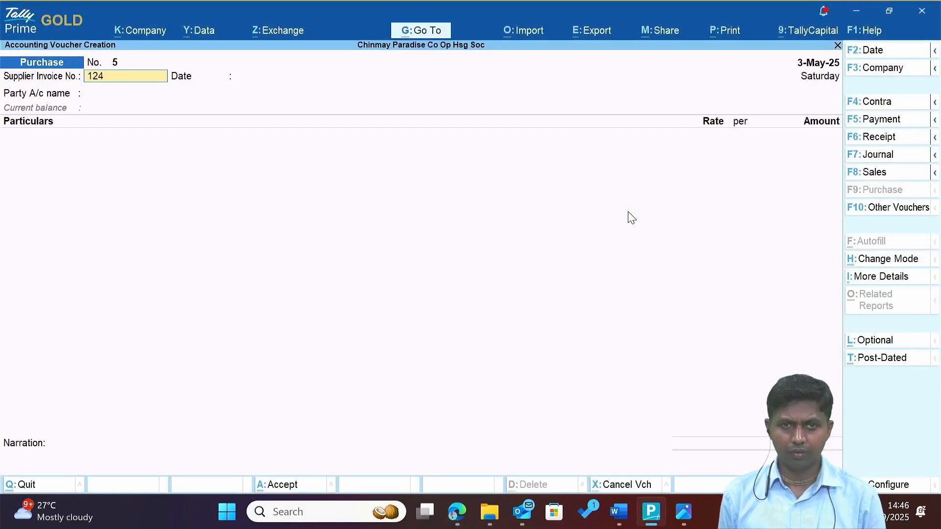
{"action": "key", "text": "Return"}
{"action": "key", "text": "alt+Tab"}
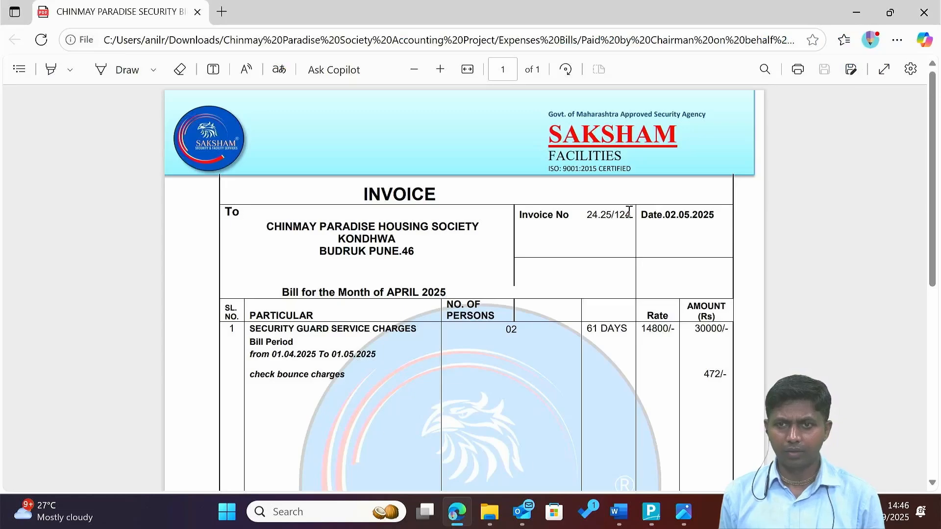
{"action": "key", "text": "alt+Tab"}
{"action": "type", "text": "2"}
{"action": "key", "text": "Return"}
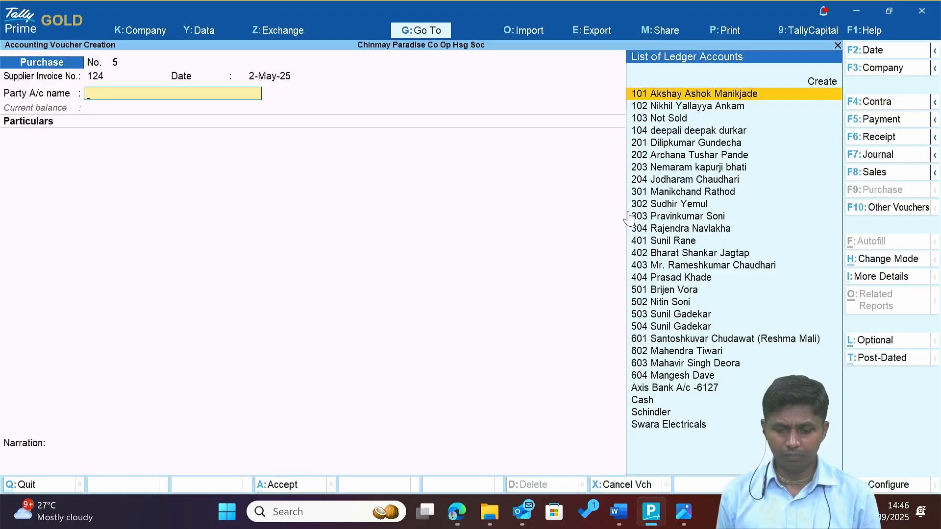
Start a new supplier ledger named Saksham Facilities, checking the name on the invoice.
{"action": "key", "text": "alt+Tab"}
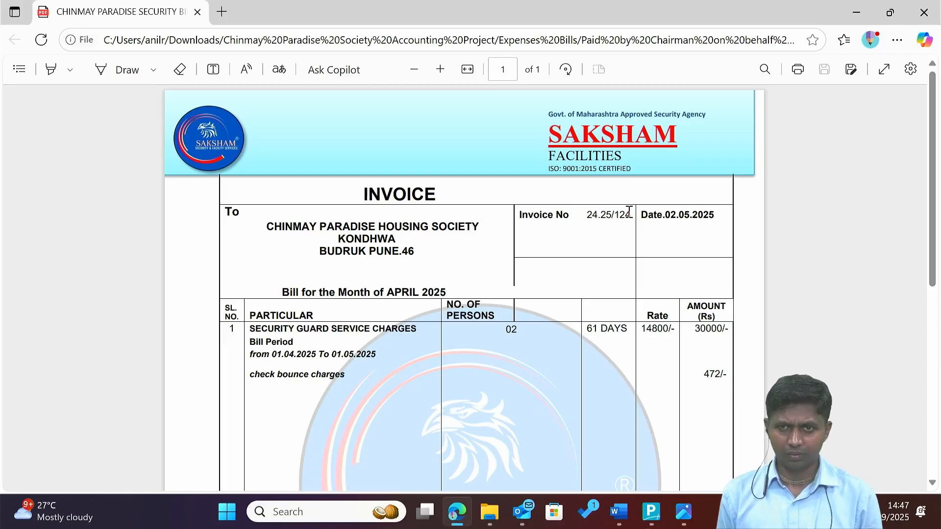
{"action": "key", "text": "alt+Tab"}
{"action": "key", "text": "alt+c"}
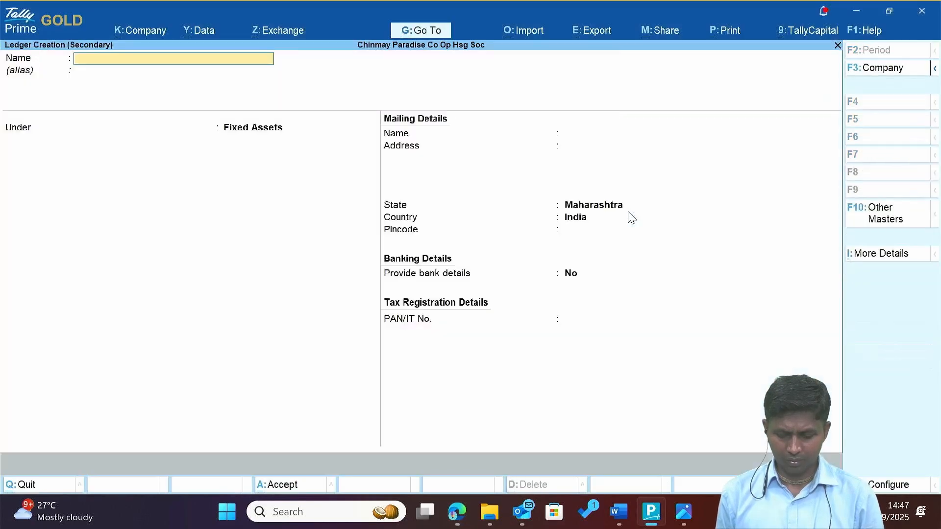
{"action": "type", "text": "Saksham"}
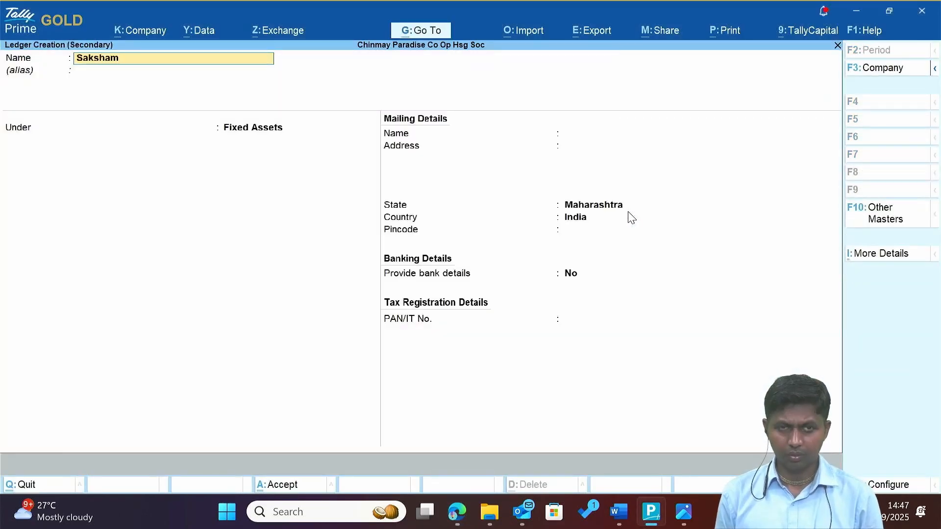
{"action": "key", "text": "alt+Tab"}
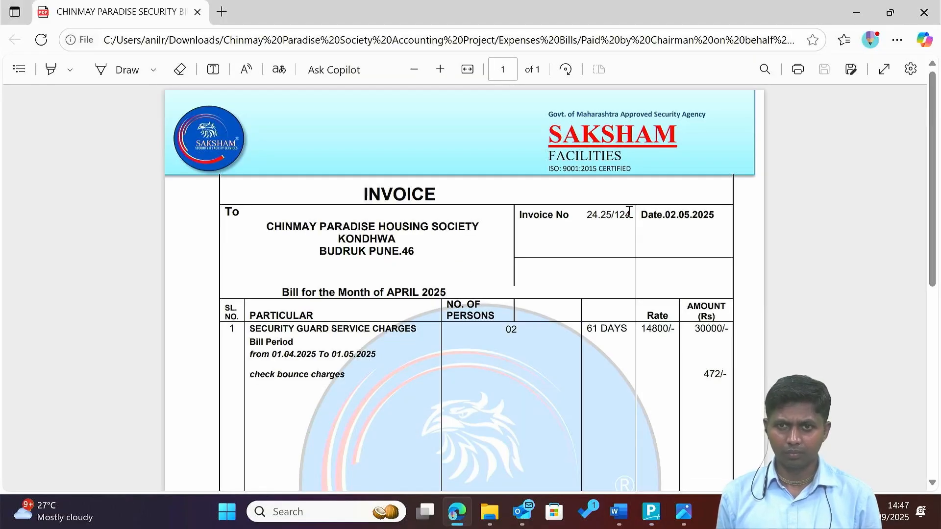
{"action": "key", "text": "alt+Tab"}
{"action": "type", "text": "Faci"}
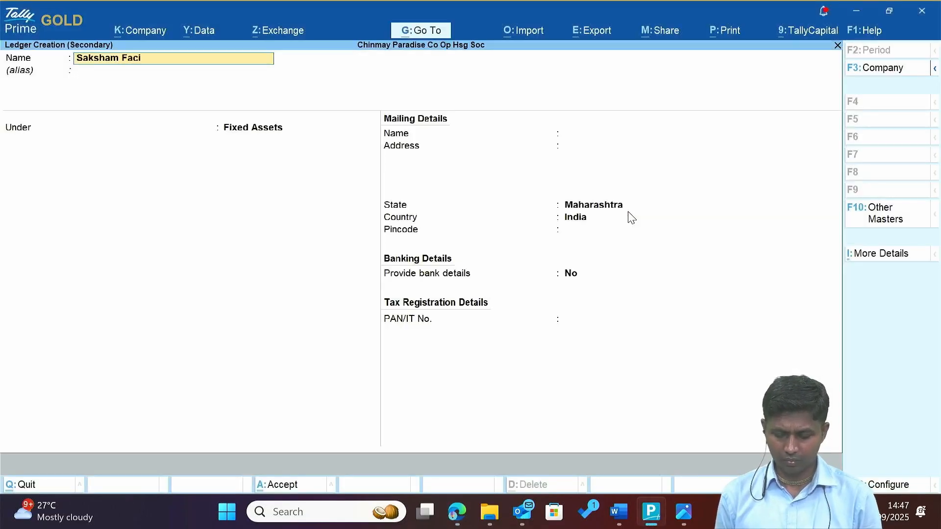
{"action": "type", "text": "liti"}
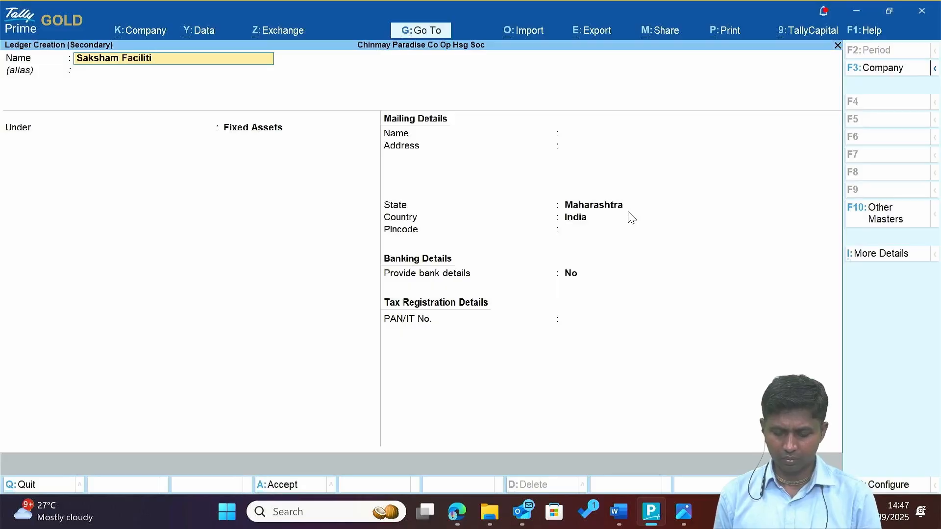
{"action": "type", "text": "es"}
{"action": "key", "text": "Return"}
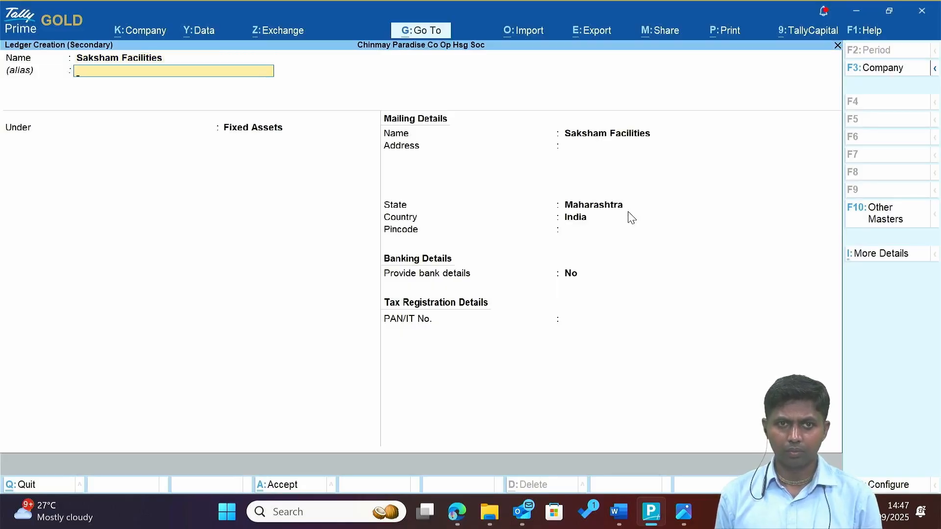
Place Saksham Facilities under Sundry Creditors, save it, and accept the party details.
{"action": "key", "text": "alt+Tab"}
{"action": "key", "text": "alt+Tab"}
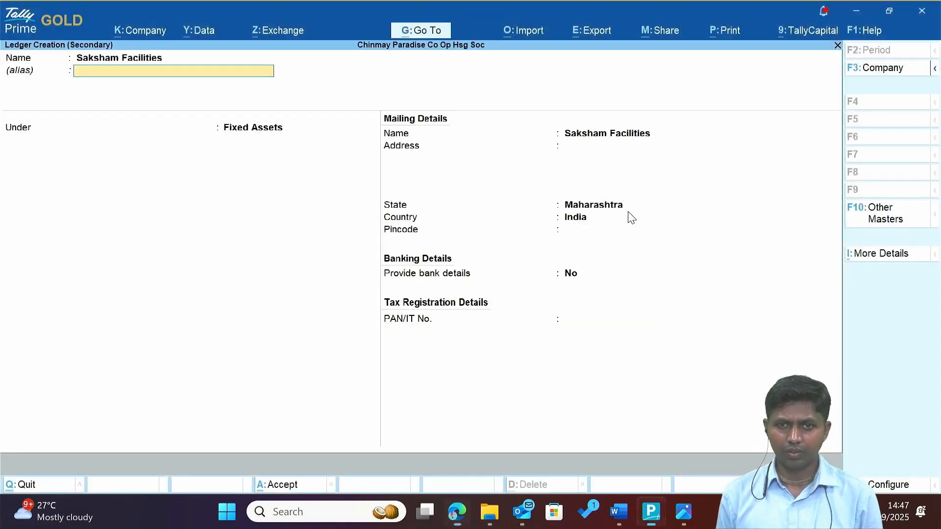
{"action": "key", "text": "Return"}
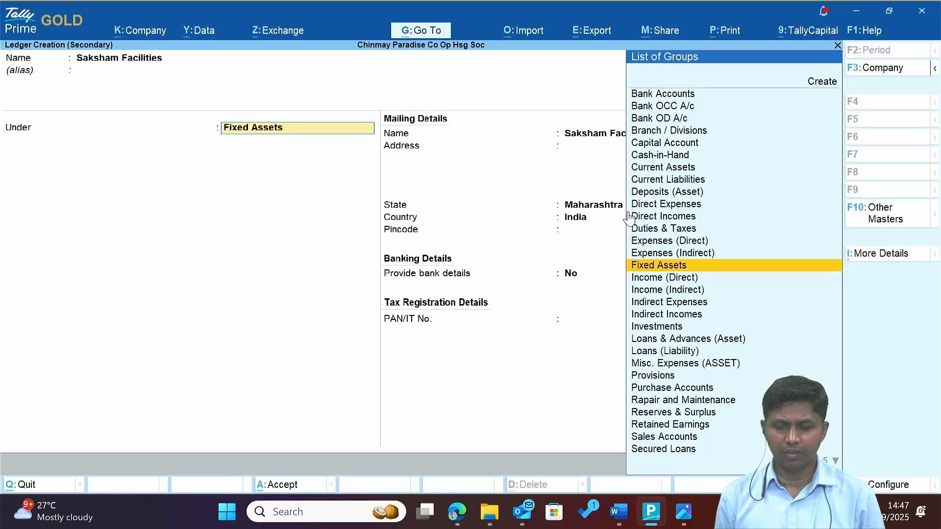
{"action": "type", "text": "Sun"}
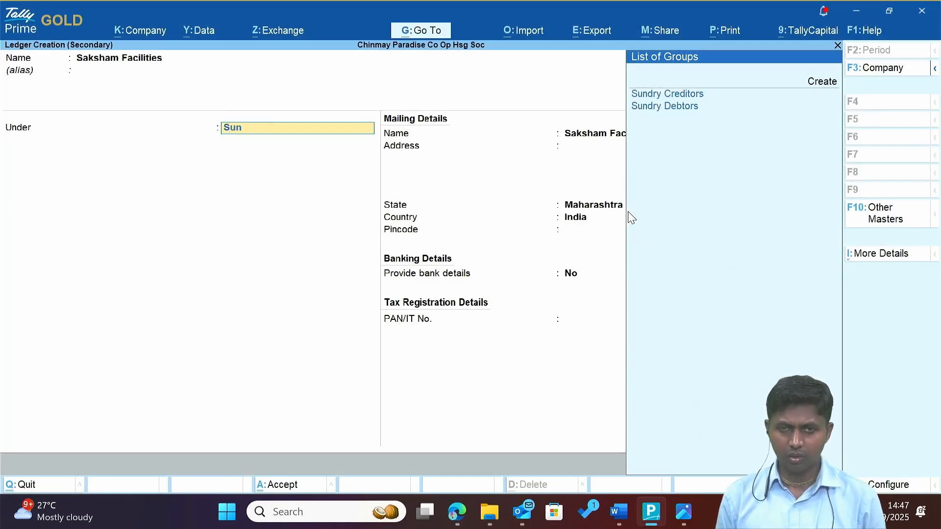
{"action": "key", "text": "Return"}
{"action": "key", "text": "Return"}
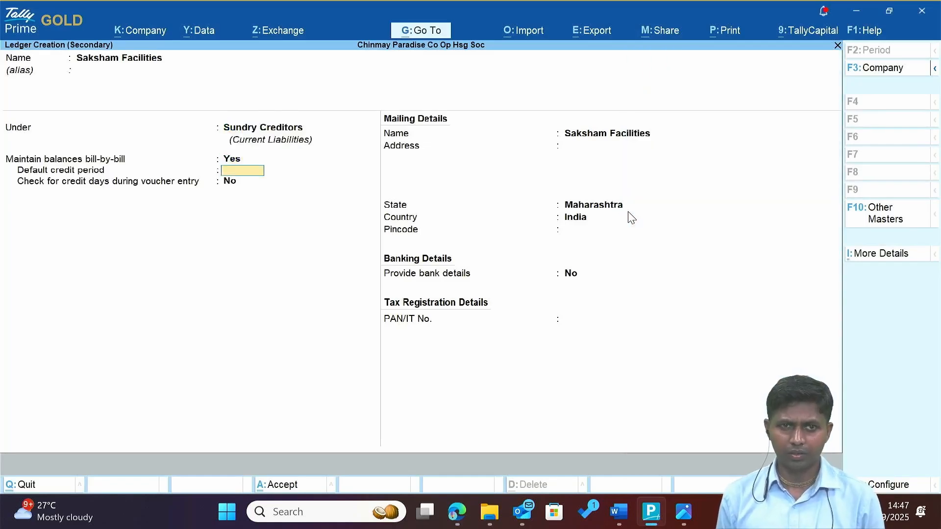
{"action": "key", "text": "Return"}
{"action": "key", "text": "Return"}
{"action": "key", "text": "Return"}
{"action": "key", "text": "Return"}
{"action": "key", "text": "Return"}
{"action": "key", "text": "Return"}
{"action": "key", "text": "Return"}
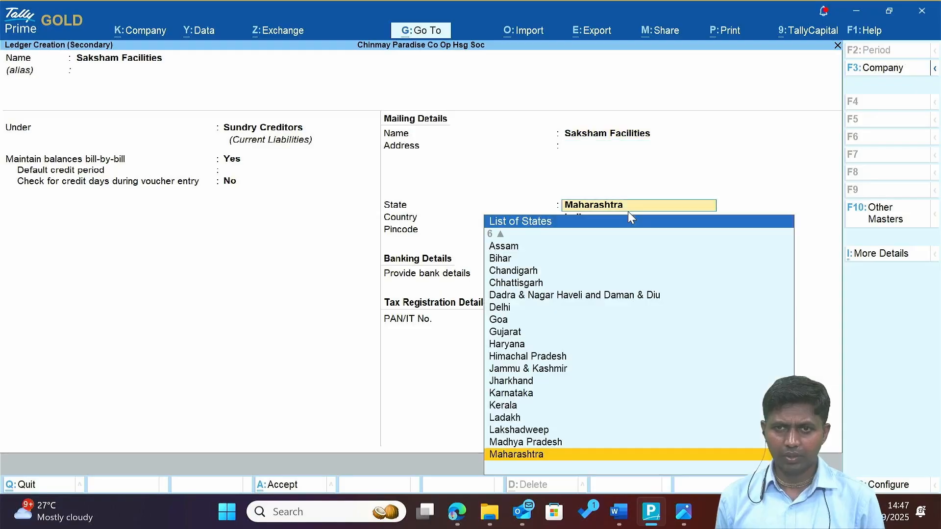
{"action": "key", "text": "Return"}
{"action": "key", "text": "Return"}
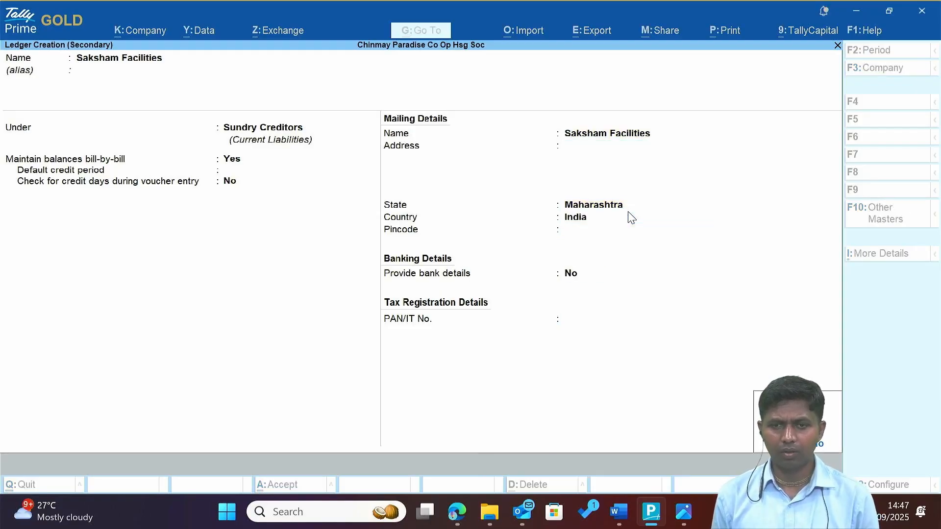
{"action": "key", "text": "Return"}
{"action": "key", "text": "ctrl+a"}
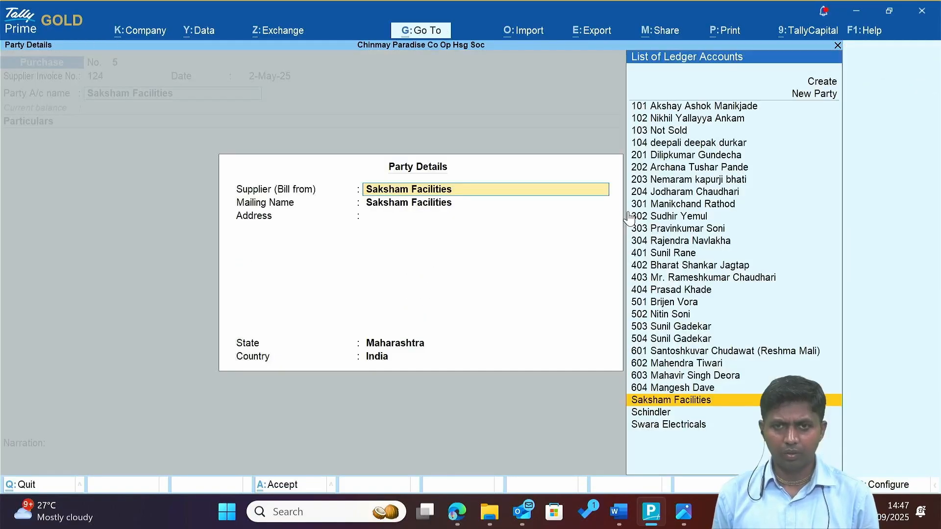
{"action": "key", "text": "ctrl+a"}
Copy 'SECURITY GUARD SERVICE CHARGES' from the invoice and create it as an Indirect Expenses ledger.
{"action": "key", "text": "alt+Tab"}
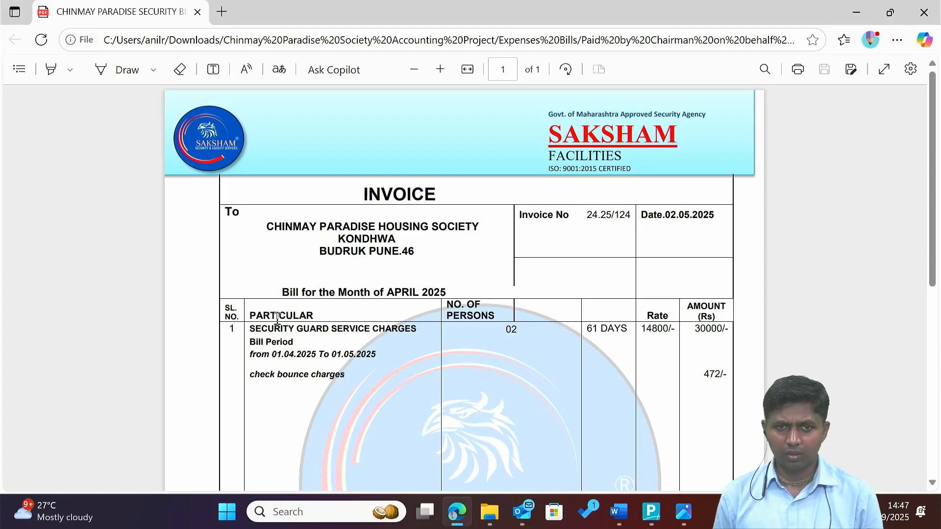
{"action": "left_click_drag", "start_coordinate": [247, 333], "coordinate": [431, 327]}
{"action": "key", "text": "ctrl+c"}
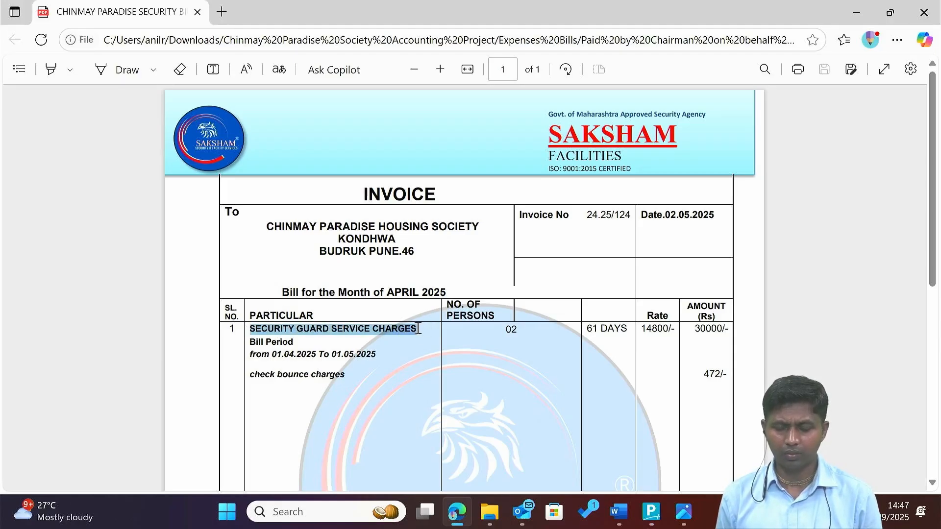
{"action": "key", "text": "alt+Tab"}
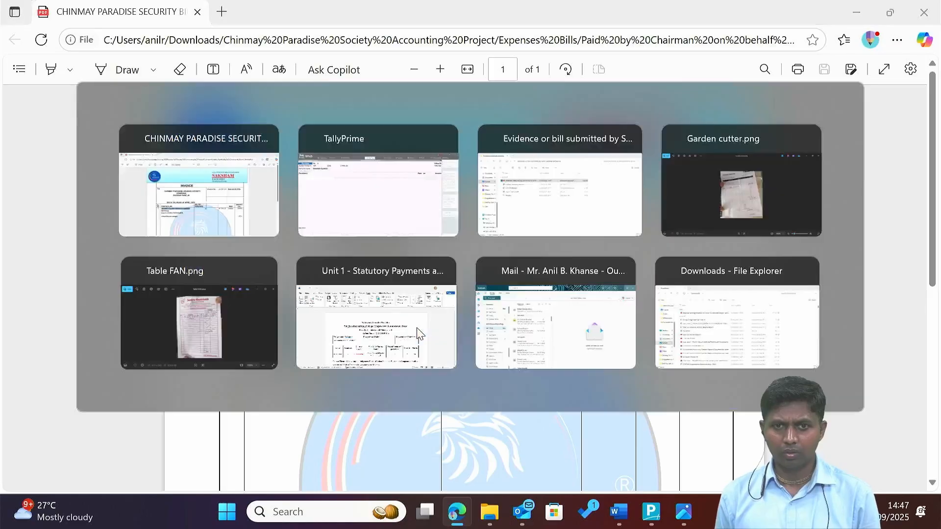
{"action": "key", "text": "alt+c"}
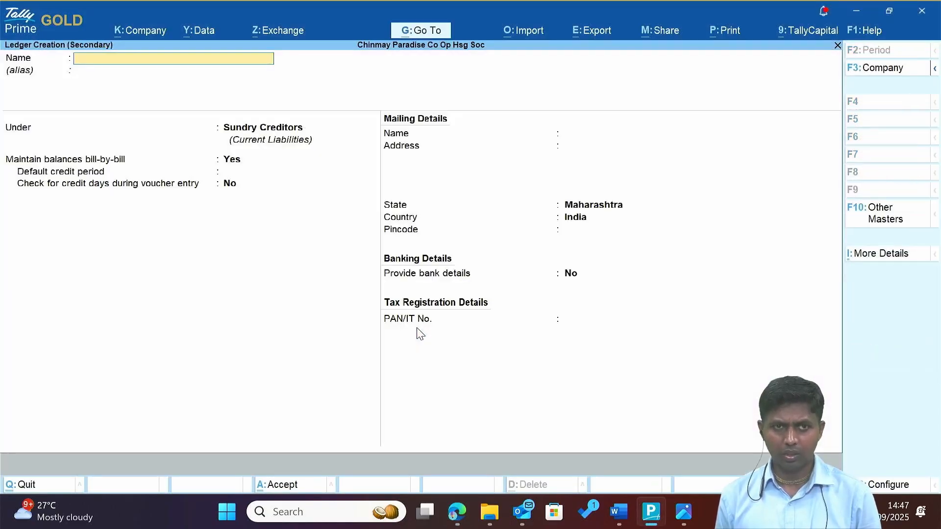
{"action": "key", "text": "ctrl+v"}
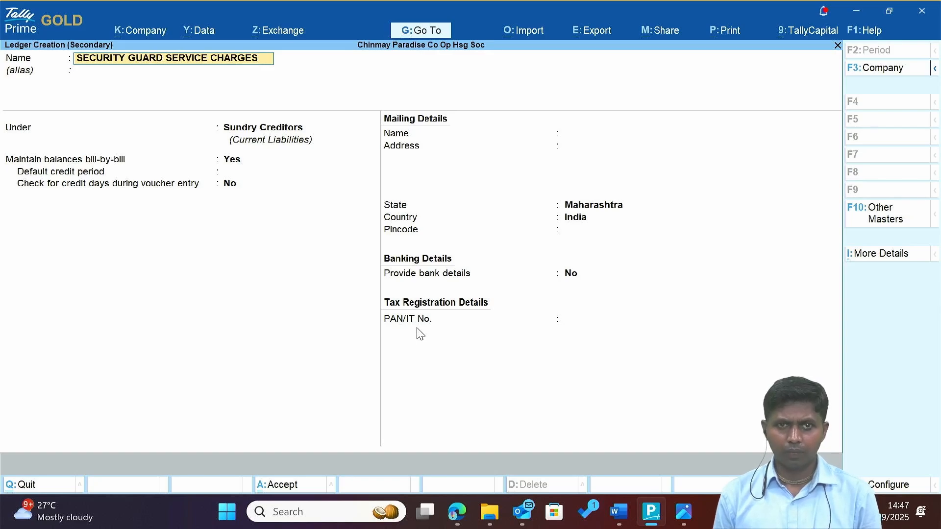
{"action": "key", "text": "Return"}
{"action": "key", "text": "Return"}
{"action": "type", "text": "In"}
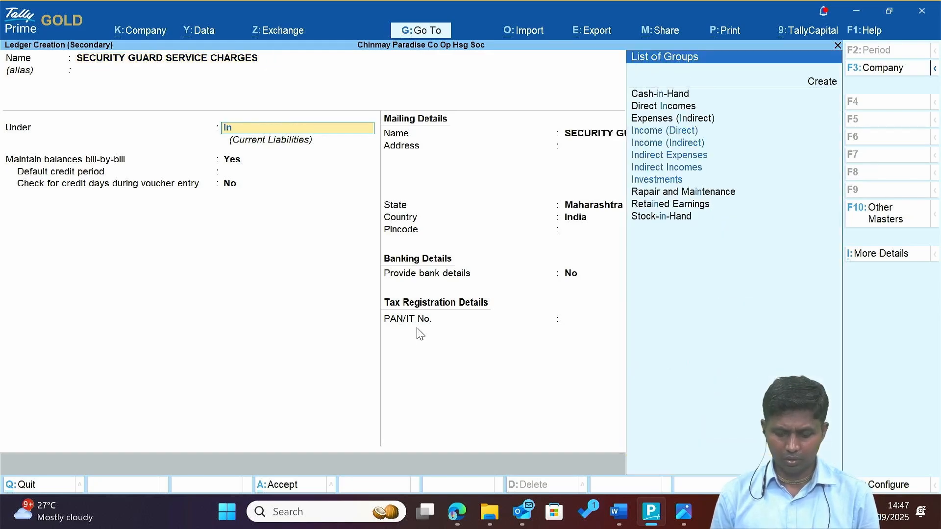
{"action": "type", "text": "d"}
{"action": "key", "text": "Return"}
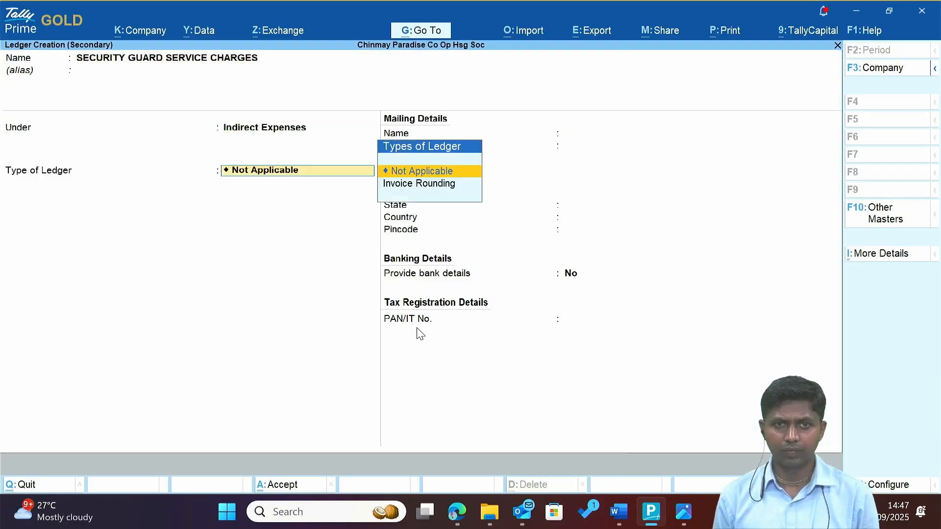
{"action": "key", "text": "Return"}
{"action": "key", "text": "ctrl+a"}
{"action": "key", "text": "Return"}
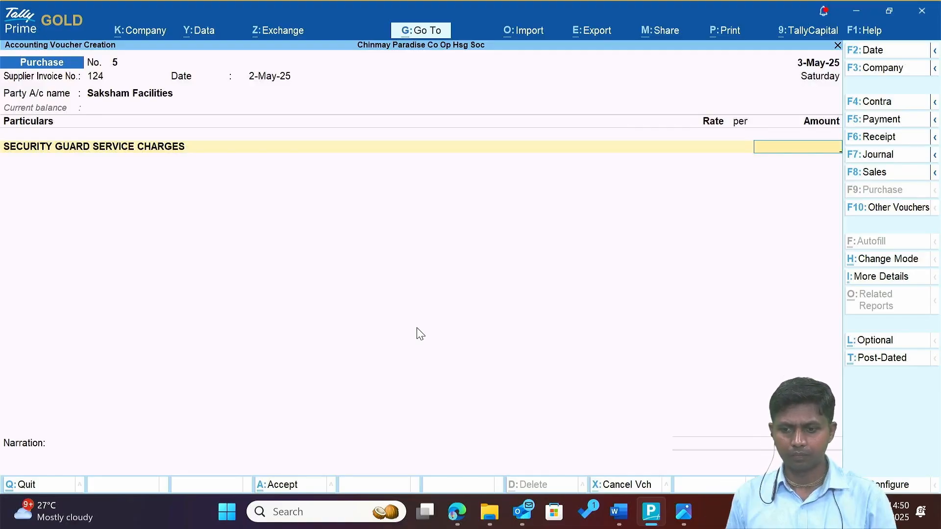
Scroll the invoice PDF in Edge down to its 30472 total.
{"action": "key", "text": "alt+Tab"}
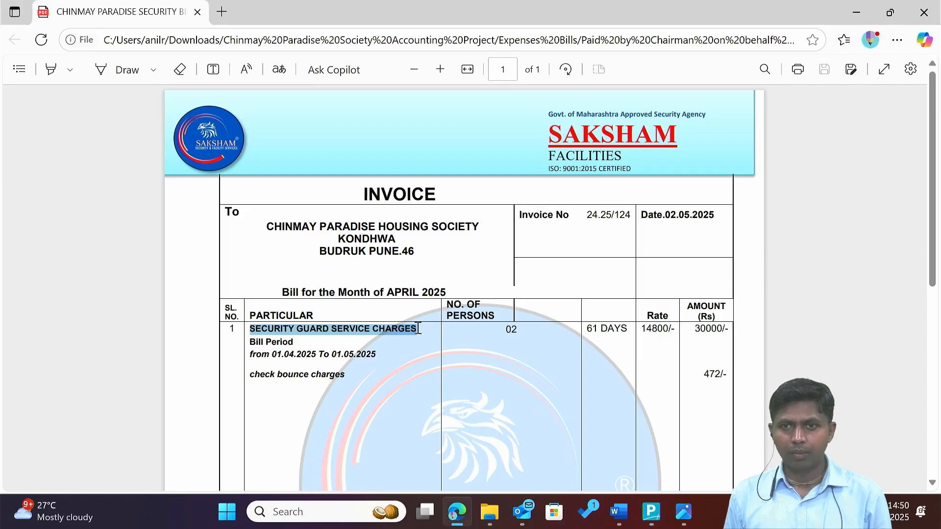
{"action": "scroll", "coordinate": [418, 328], "scroll_direction": "down", "scroll_amount": 2}
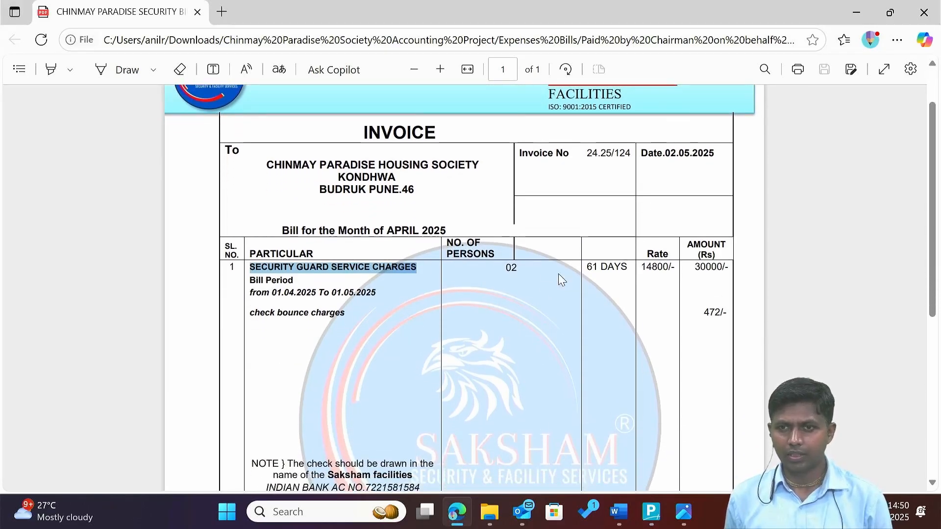
{"action": "scroll", "coordinate": [593, 303], "scroll_direction": "down", "scroll_amount": 2}
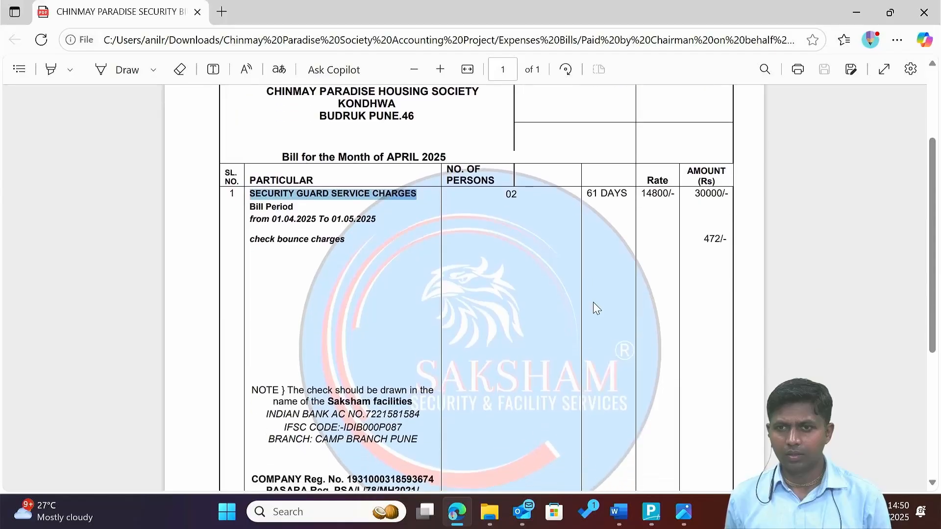
{"action": "scroll", "coordinate": [698, 292], "scroll_direction": "down", "scroll_amount": 5}
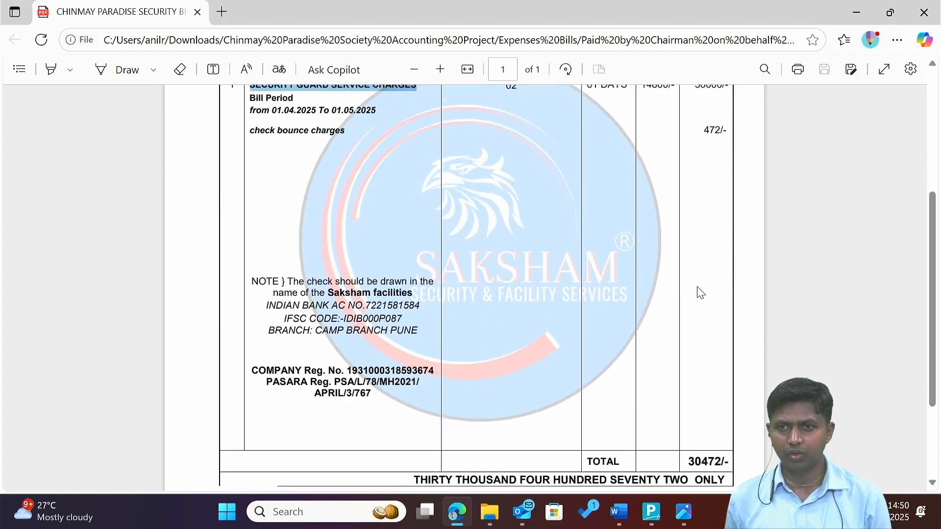
{"action": "scroll", "coordinate": [699, 292], "scroll_direction": "down", "scroll_amount": 1}
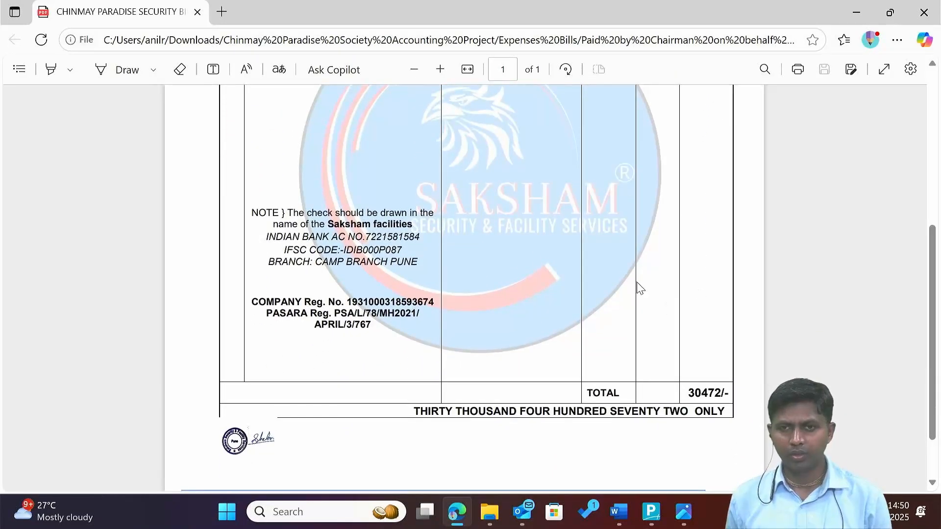
{"action": "scroll", "coordinate": [637, 286], "scroll_direction": "up", "scroll_amount": 4}
{"action": "scroll", "coordinate": [638, 286], "scroll_direction": "down", "scroll_amount": 2}
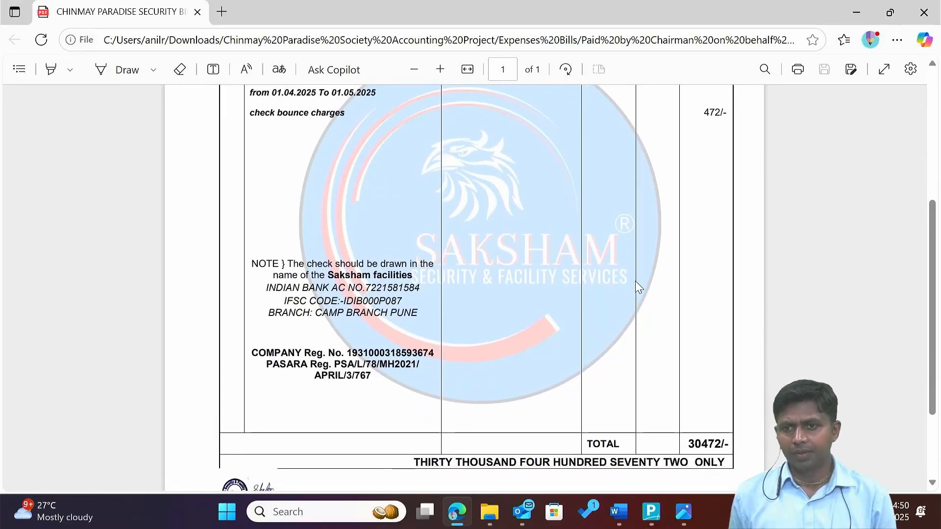
Enter 30472 as the amount, accept new bill reference 124, and save purchase voucher 5.
{"action": "key", "text": "alt+Tab"}
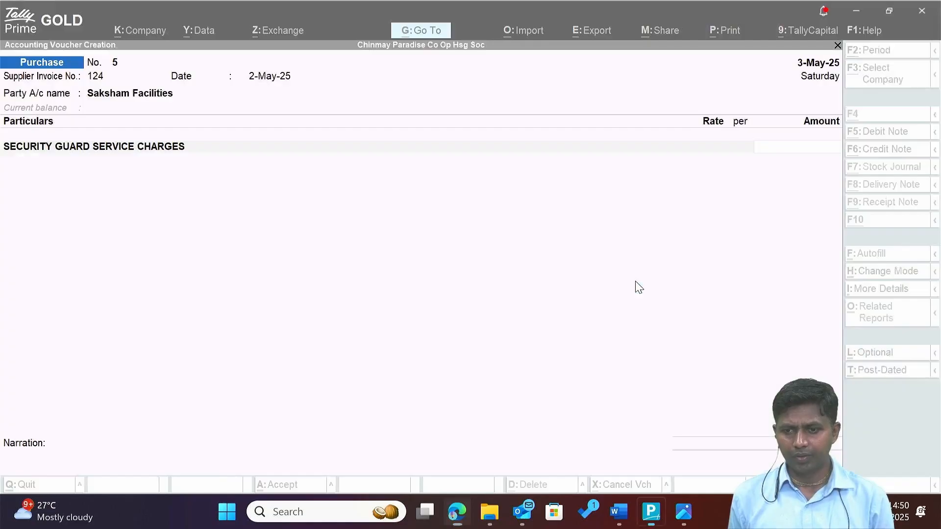
{"action": "type", "text": "30"}
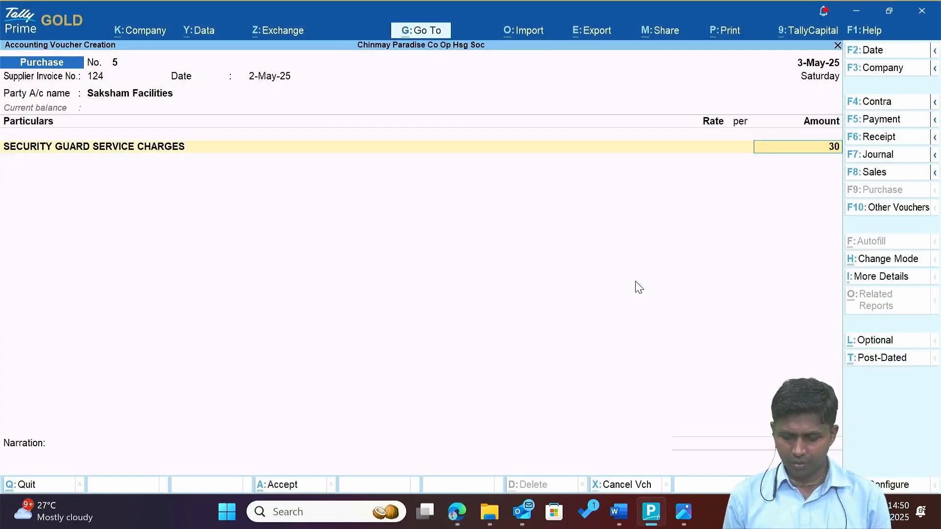
{"action": "type", "text": "472"}
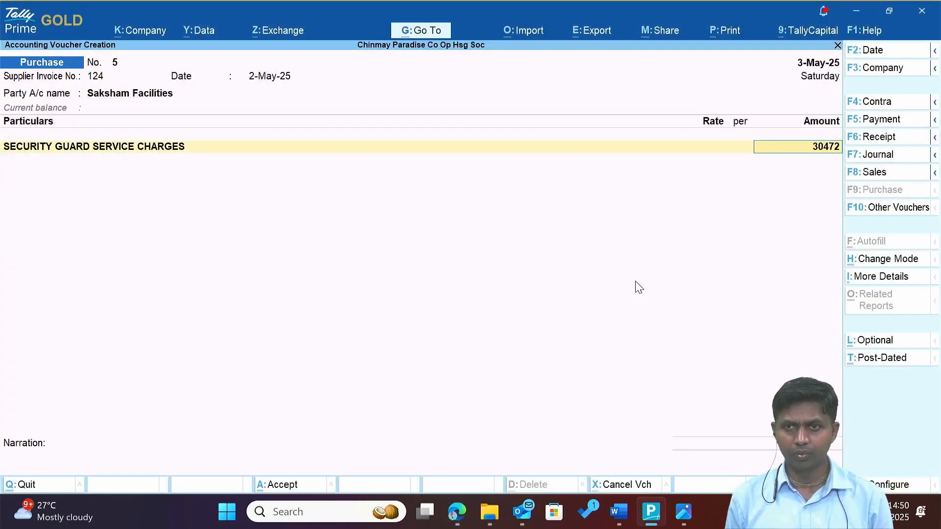
{"action": "key", "text": "Return"}
{"action": "key", "text": "Return"}
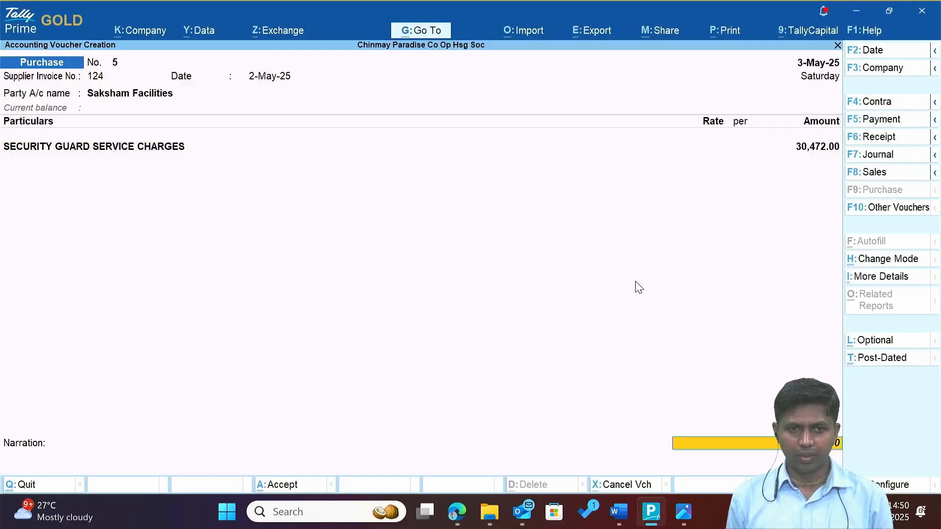
{"action": "key", "text": "Return"}
{"action": "key", "text": "Return"}
{"action": "key", "text": "Return"}
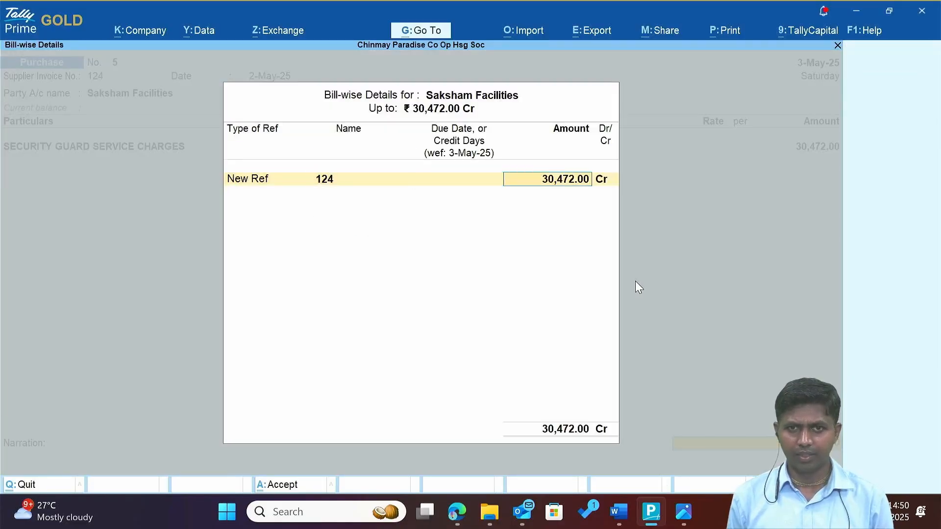
{"action": "key", "text": "Return"}
{"action": "key", "text": "Return"}
{"action": "key", "text": "Return"}
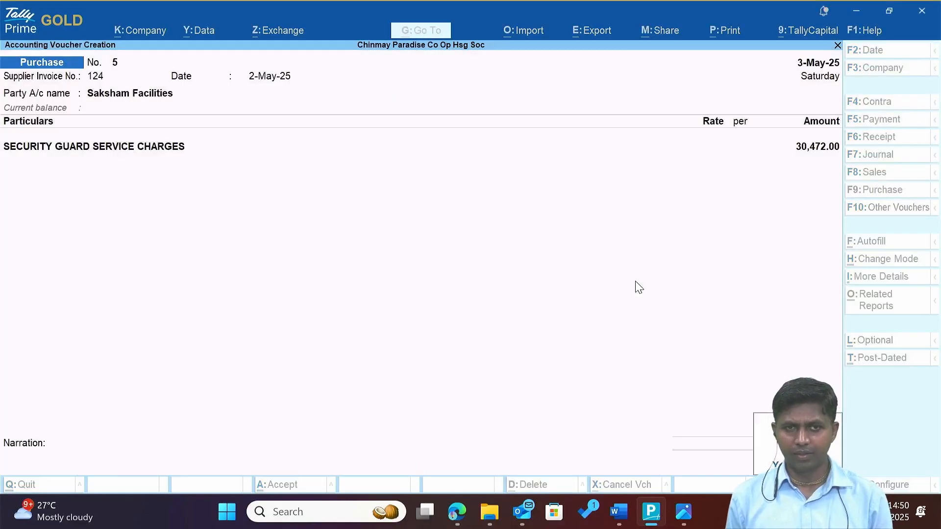
{"action": "key", "text": "Return"}
{"action": "key", "text": "alt+Tab"}
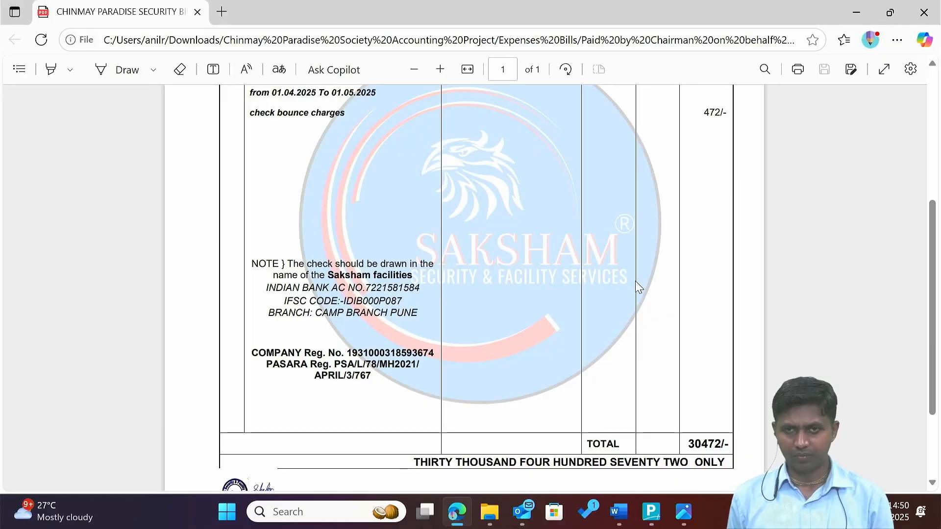
{"action": "key", "text": "alt+Tab"}
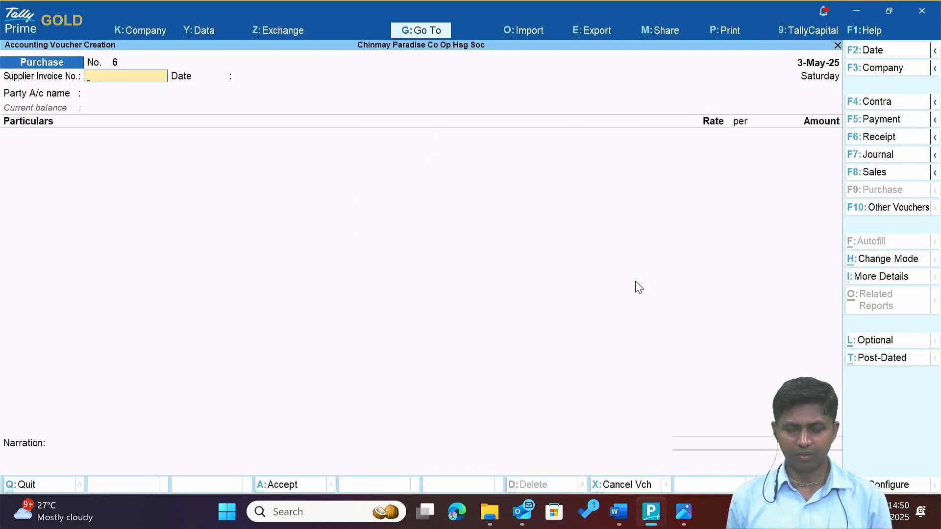
Open the Garbage throwing expenses receipt image from the bills folder at full screen.
{"action": "key", "text": "alt+Tab"}
{"action": "key", "text": "Down"}
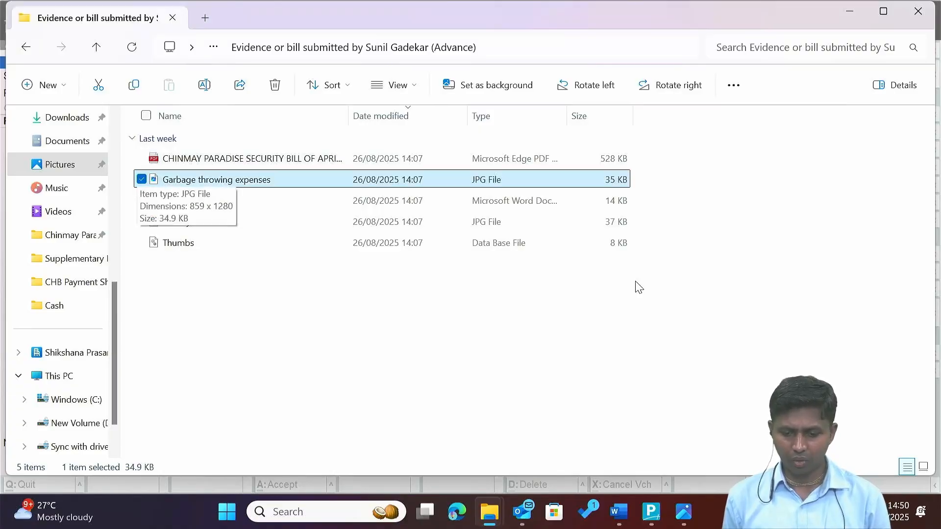
{"action": "key", "text": "Return"}
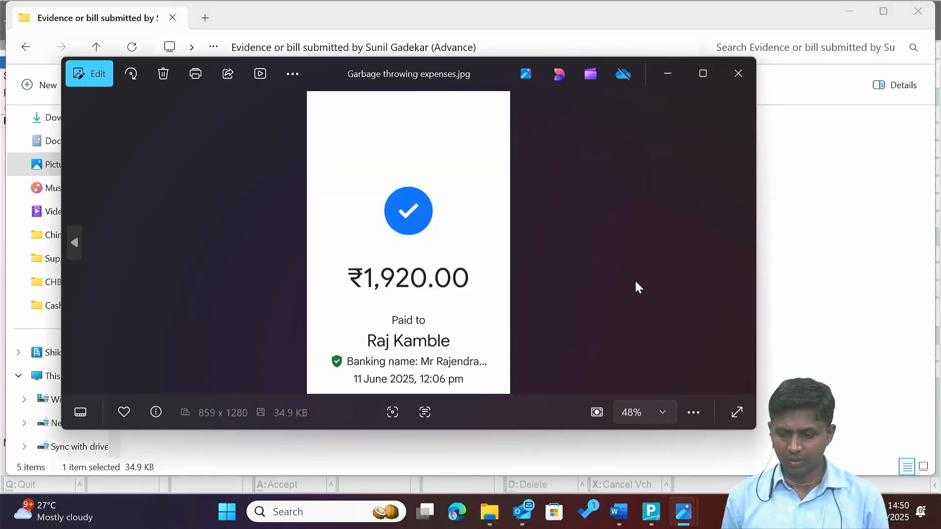
{"action": "left_click", "coordinate": [703, 75]}
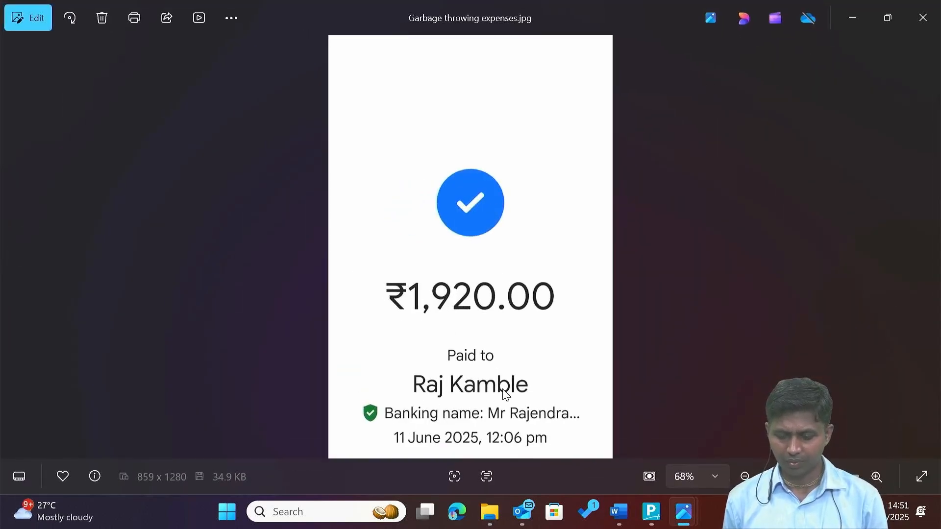
Recheck the ₹1,920.00 receipt amount, then return to Tally's purchase voucher No. 6.
{"action": "key", "text": "alt+Tab"}
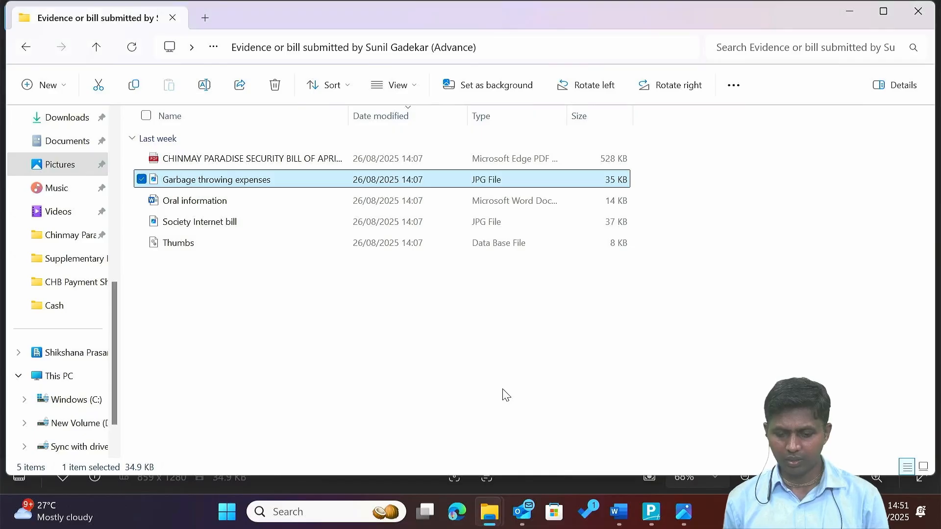
{"action": "key", "text": "alt+Tab"}
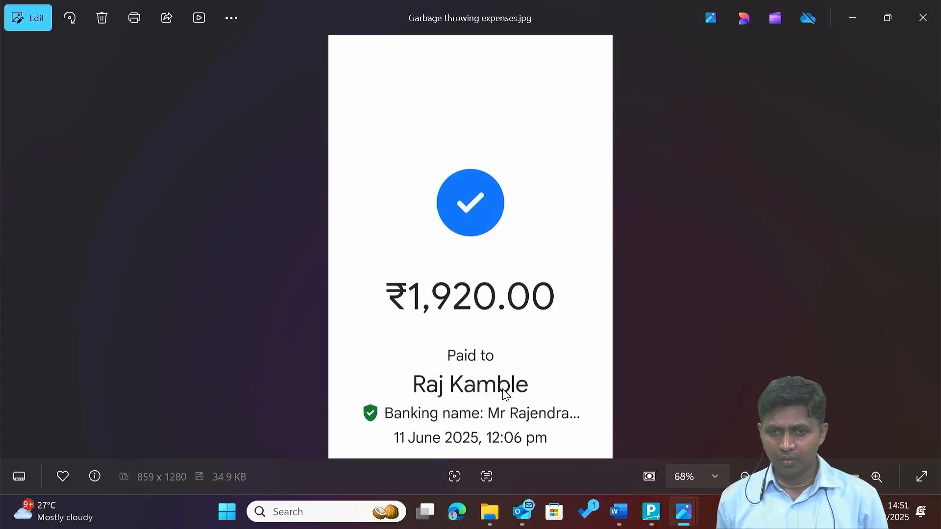
{"action": "key", "text": "alt+Tab"}
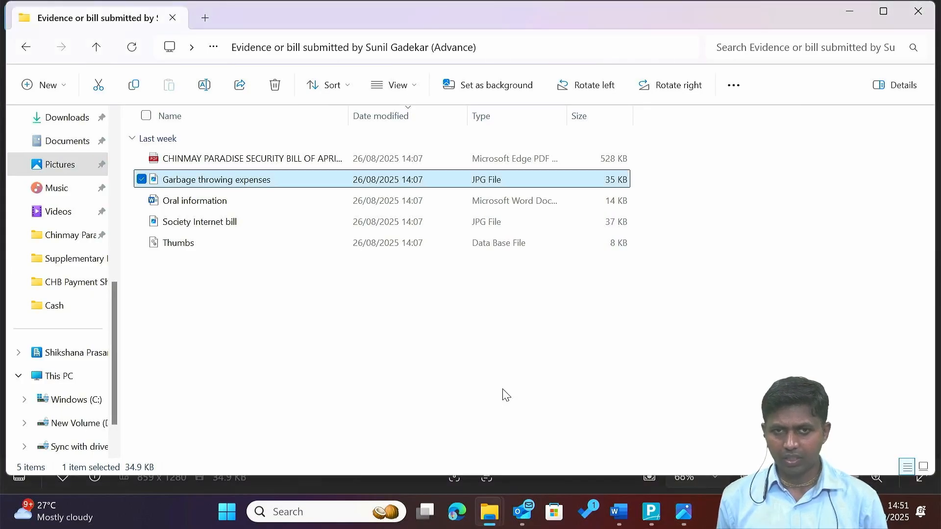
{"action": "key", "text": "alt+Tab"}
{"action": "key", "text": "Tab"}
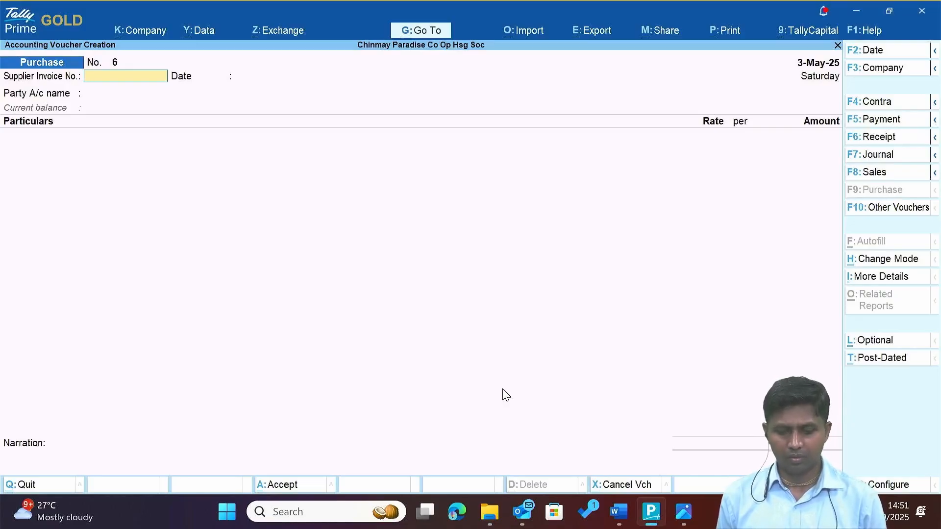
{"action": "key", "text": "alt+Tab"}
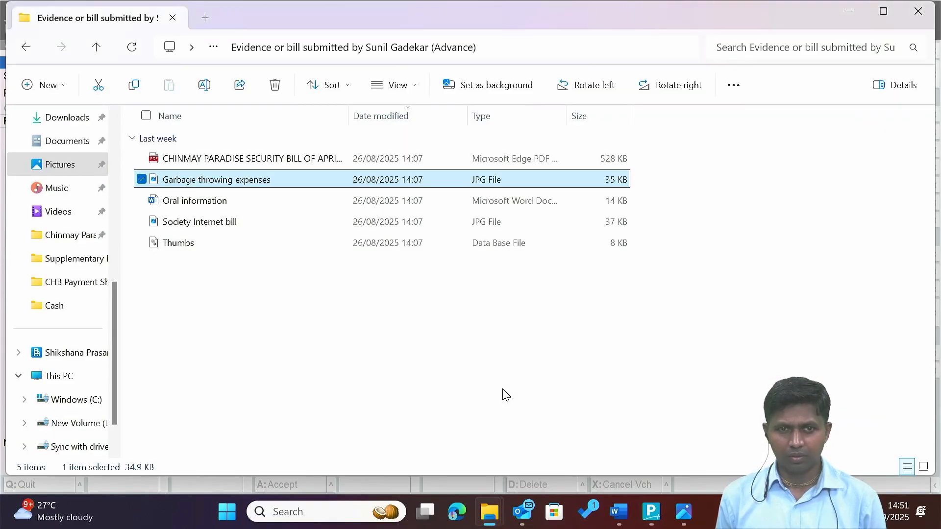
{"action": "key", "text": "Down"}
{"action": "key", "text": "Up"}
{"action": "key", "text": "alt+Tab"}
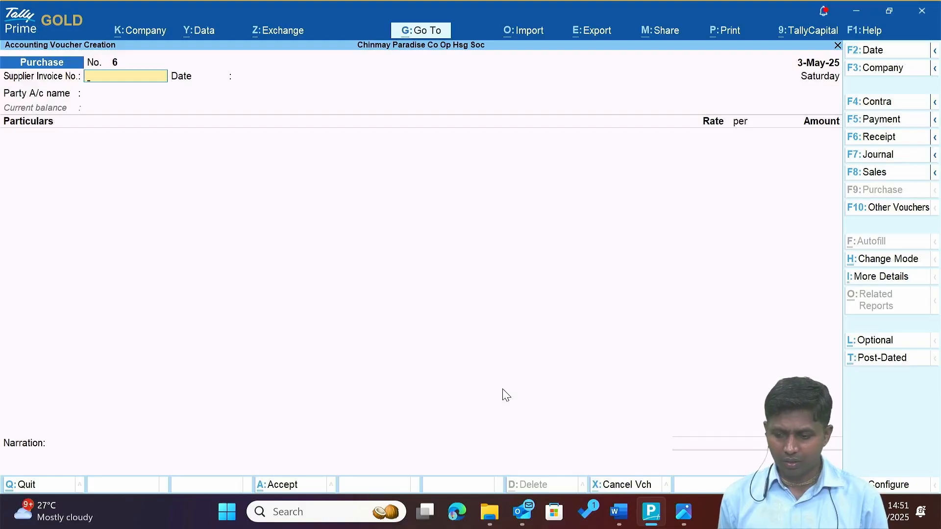
Start a new Payment voucher No. 1, clearing the partially typed debit ledger name.
{"action": "left_click", "coordinate": [872, 127]}
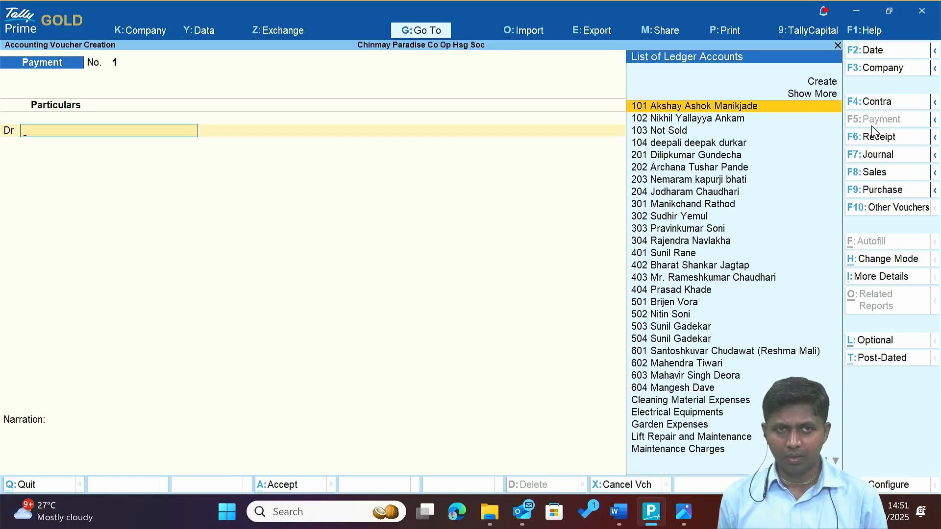
{"action": "type", "text": "Raj"}
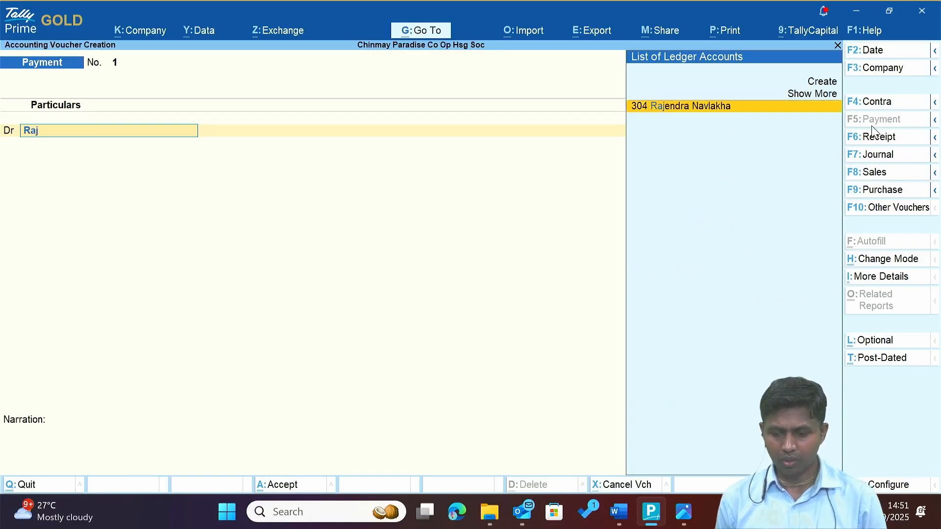
{"action": "key", "text": "BackSpace"}
{"action": "key", "text": "BackSpace"}
{"action": "key", "text": "BackSpace"}
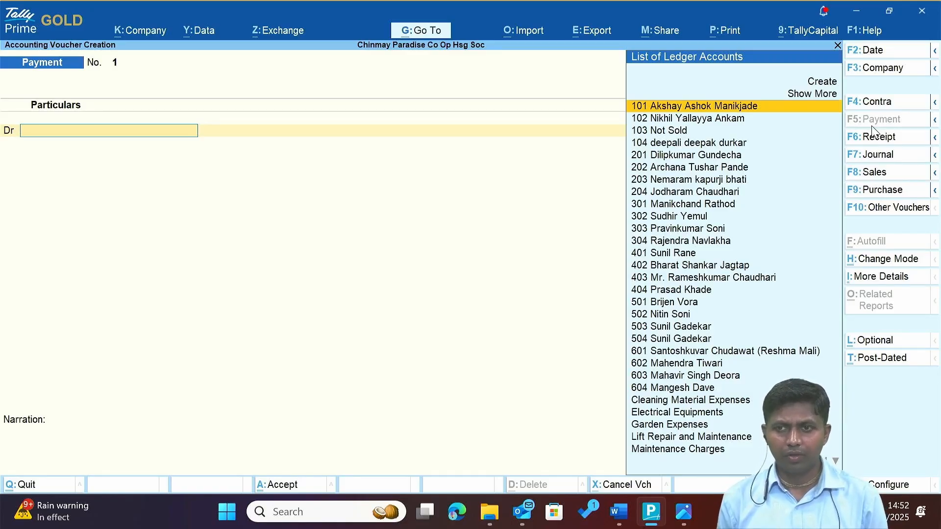
Switch to Journal voucher 3 and create debit ledger 'Gargabe throwing Expenses' under Indirect Expenses.
{"action": "left_click", "coordinate": [889, 162]}
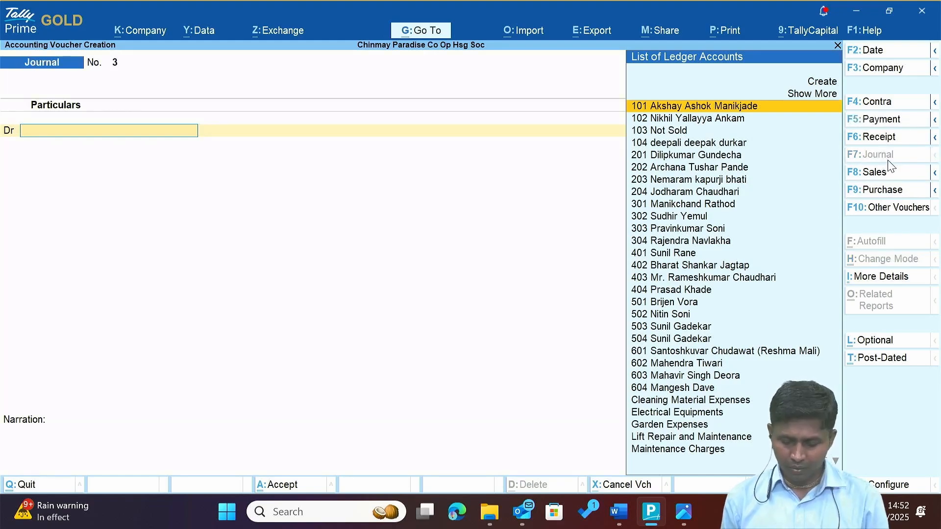
{"action": "type", "text": "Ga"}
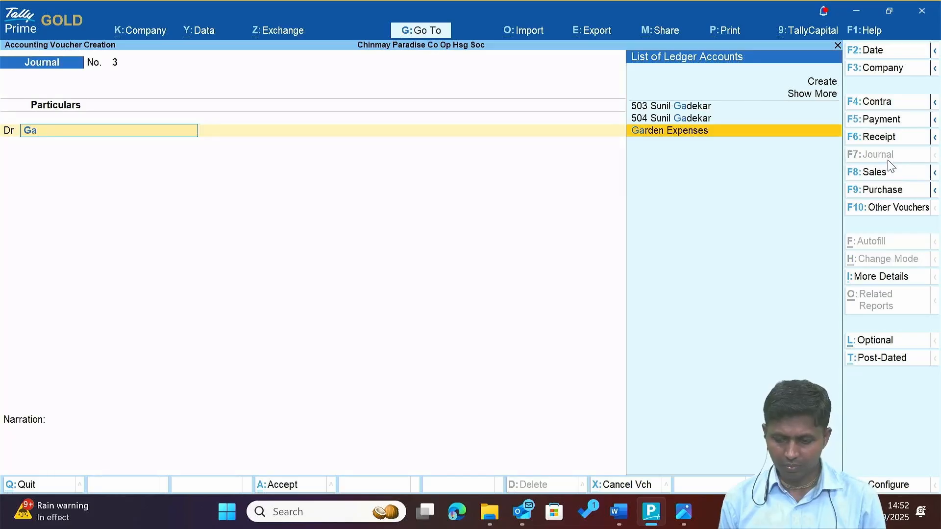
{"action": "type", "text": "r"}
{"action": "key", "text": "BackSpace"}
{"action": "key", "text": "BackSpace"}
{"action": "key", "text": "BackSpace"}
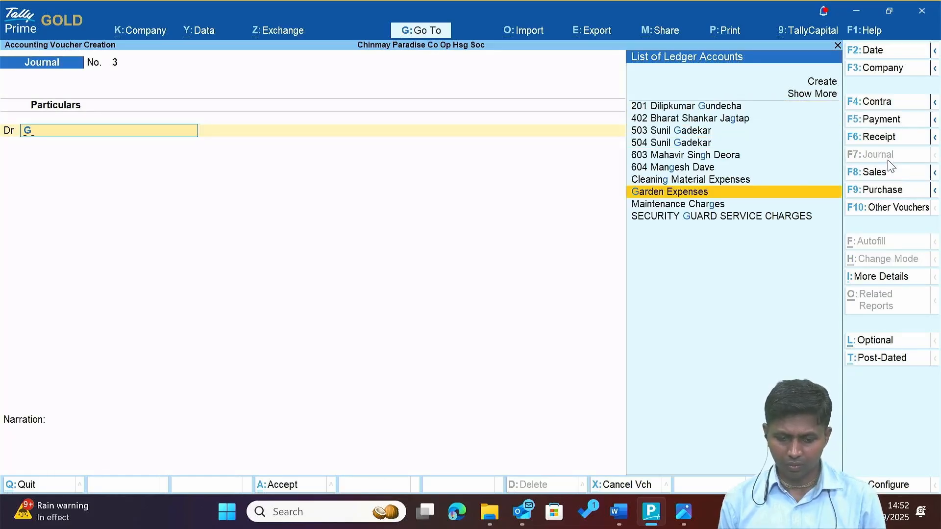
{"action": "key", "text": "alt+c"}
{"action": "type", "text": "G"}
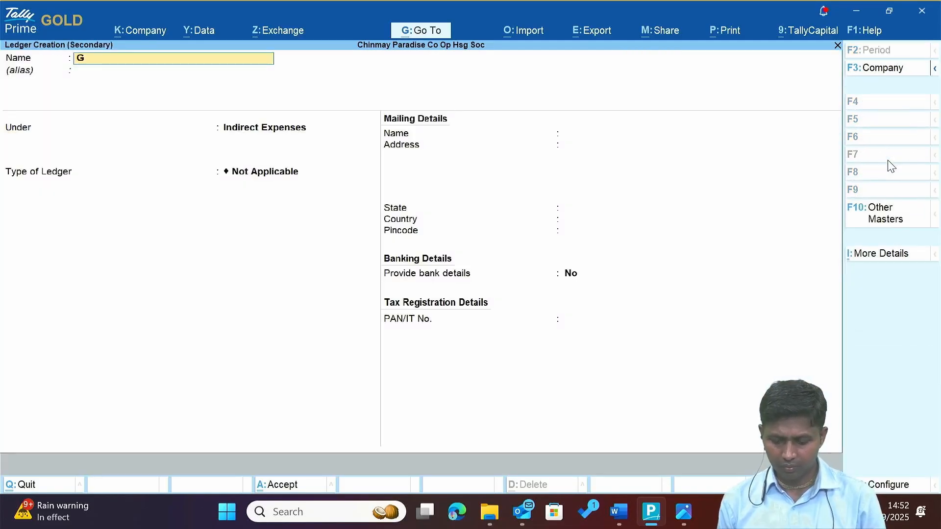
{"action": "type", "text": "argav"}
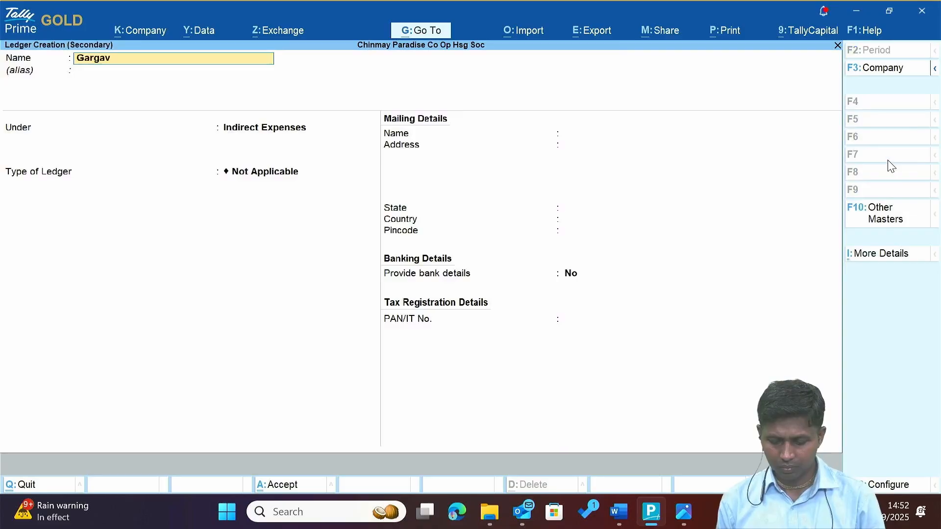
{"action": "key", "text": "BackSpace"}
{"action": "type", "text": "be th"}
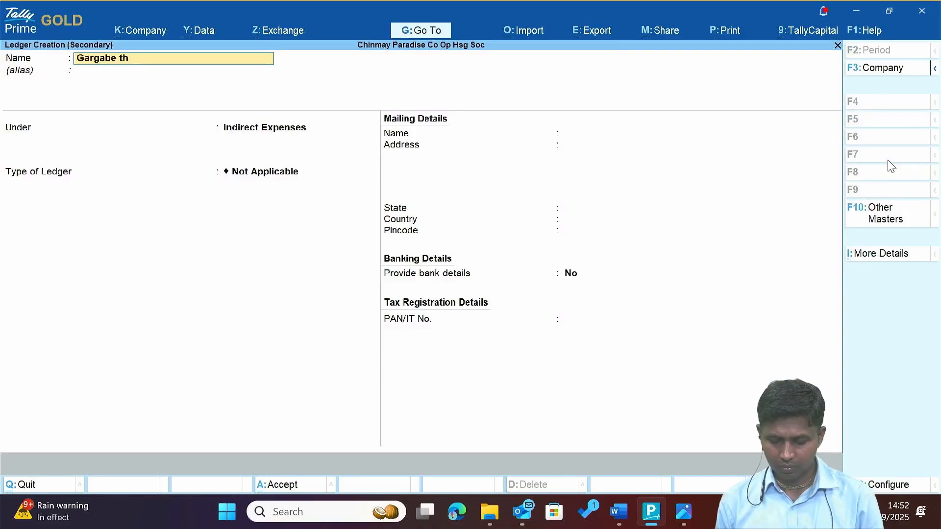
{"action": "type", "text": "rowing"}
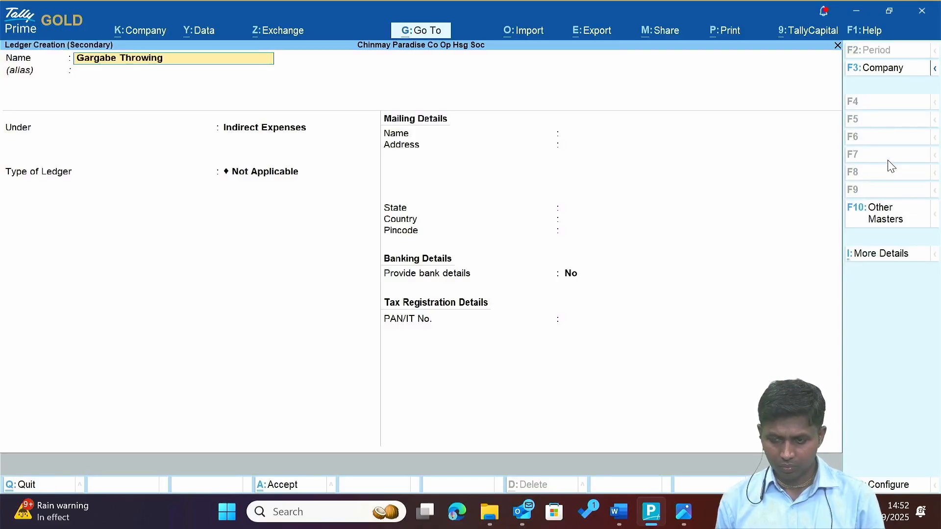
{"action": "type", "text": " E"}
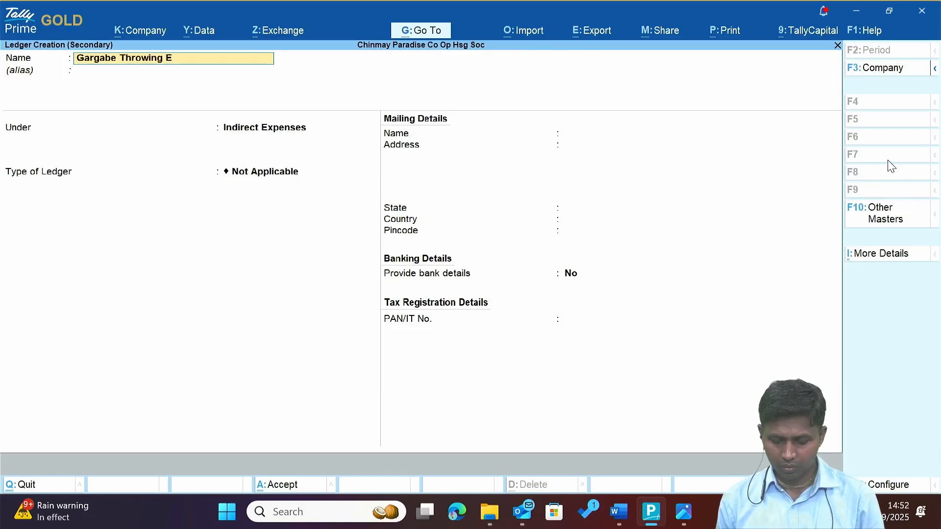
{"action": "type", "text": "xpenses"}
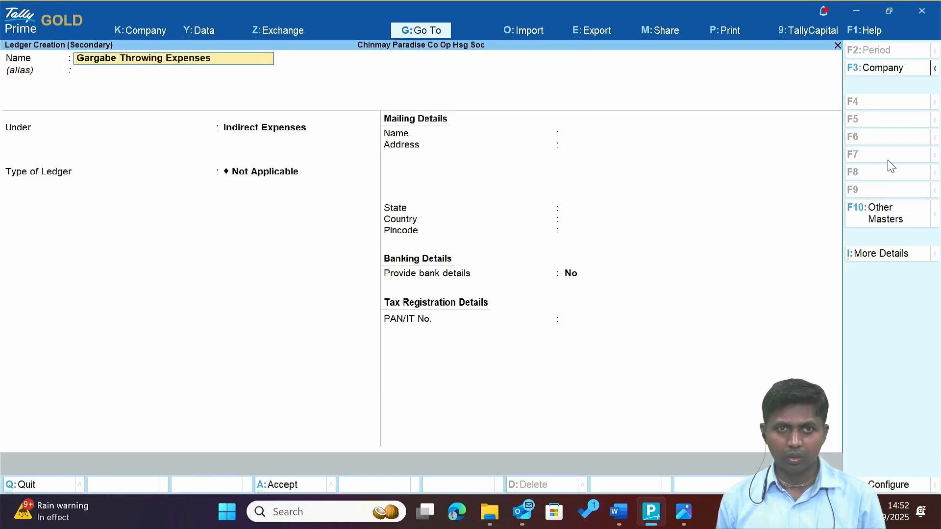
{"action": "key", "text": "Return"}
{"action": "key", "text": "Return"}
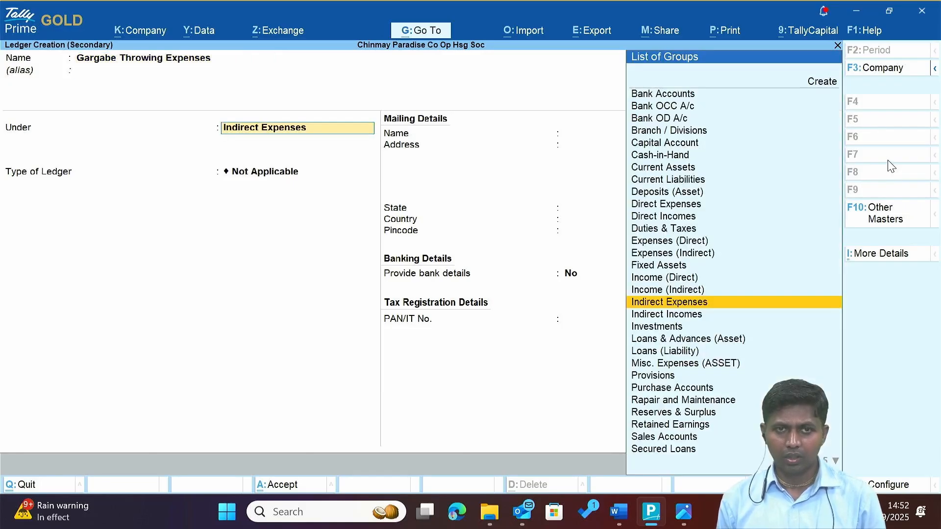
{"action": "key", "text": "Return"}
{"action": "key", "text": "Return"}
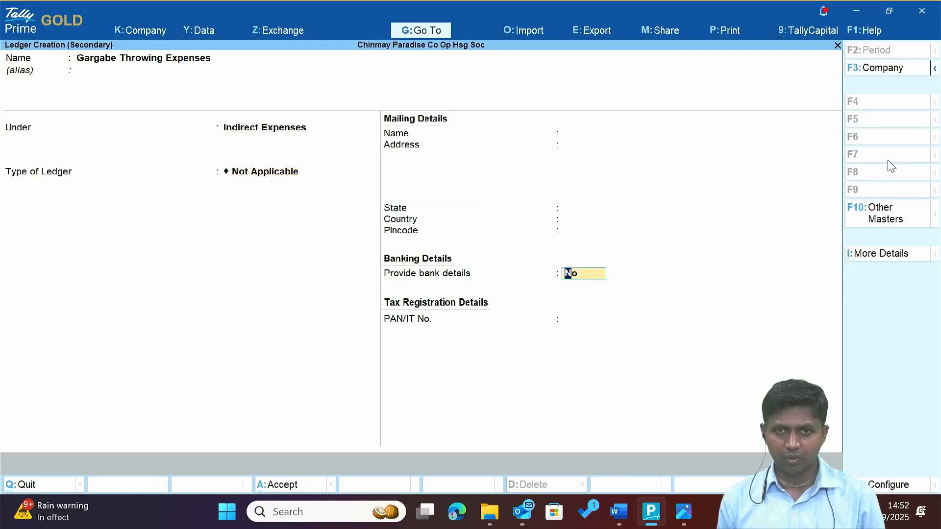
{"action": "key", "text": "ctrl+a"}
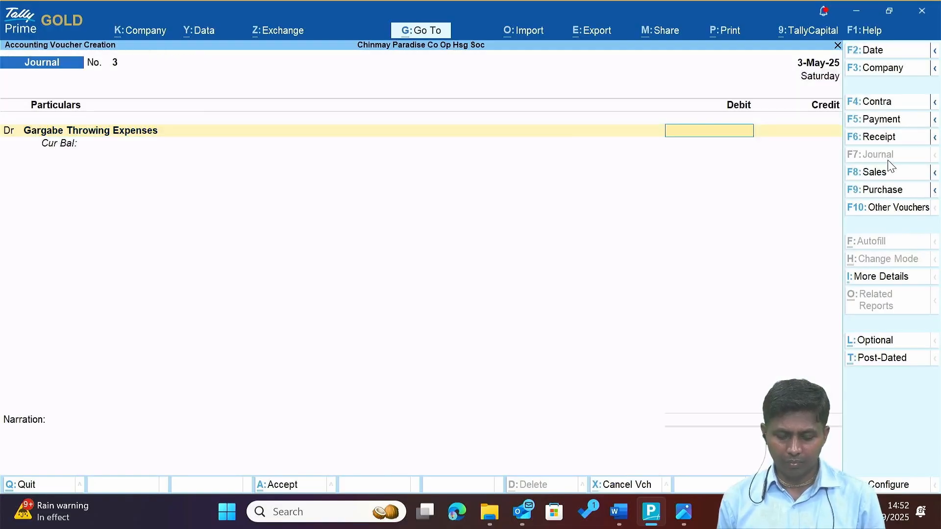
Debit Gargabe Throwing Expenses 1,920 after checking the receipt, then move to the credit line.
{"action": "type", "text": "19"}
{"action": "key", "text": "alt+Tab"}
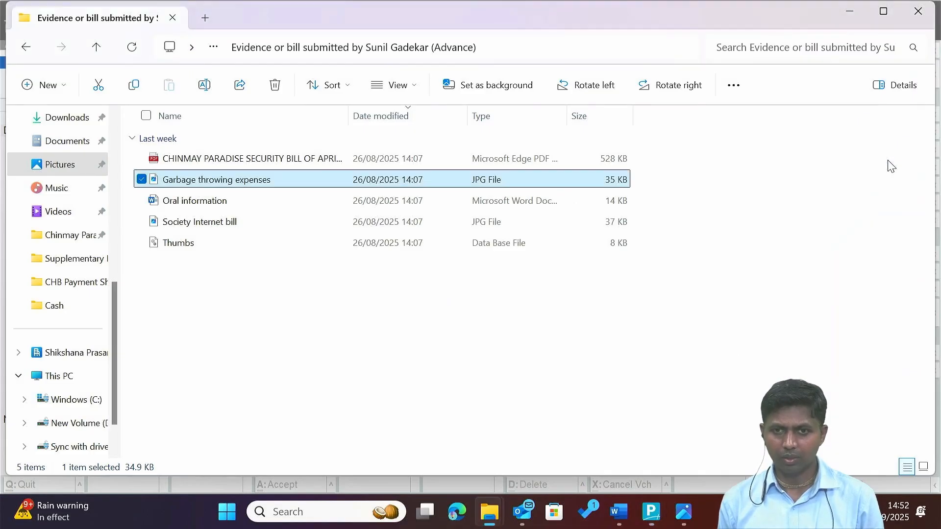
{"action": "key", "text": "alt+Tab"}
{"action": "key", "text": "Tab"}
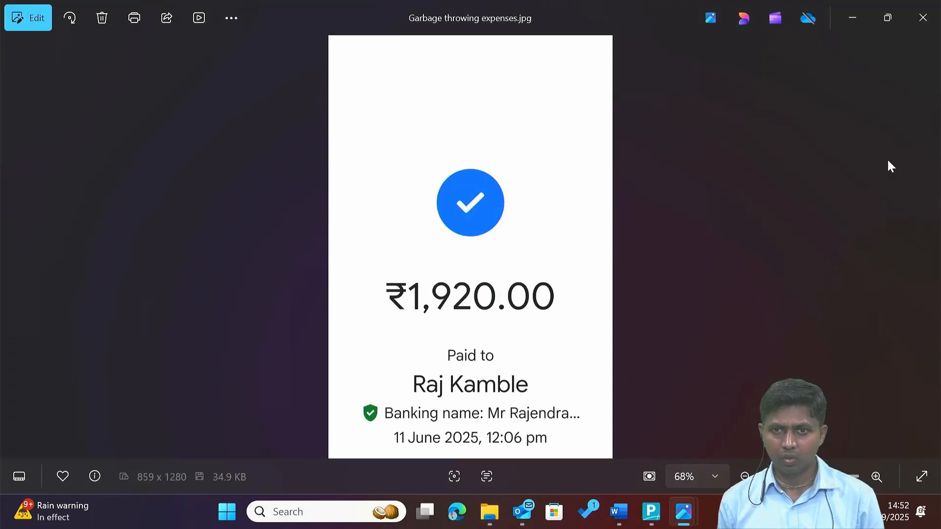
{"action": "key", "text": "alt+Tab"}
{"action": "key", "text": "Tab"}
{"action": "type", "text": "1,9"}
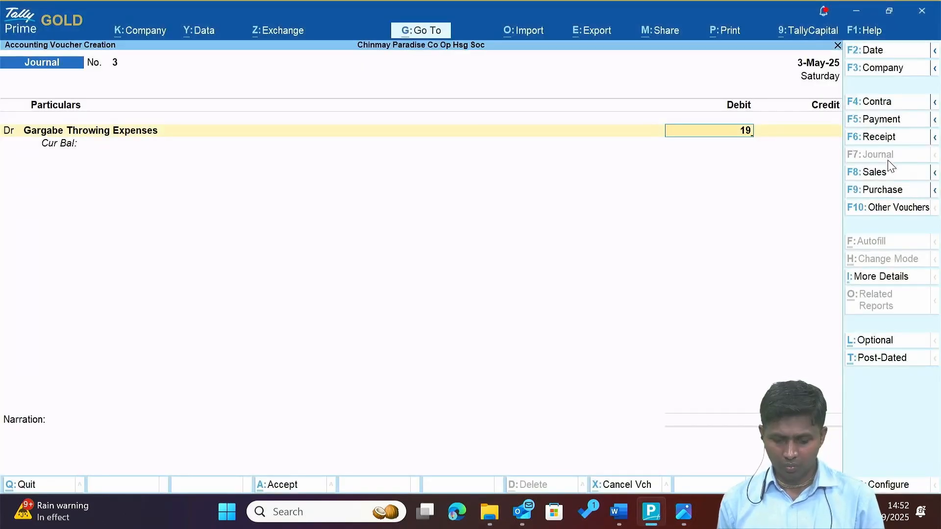
{"action": "type", "text": "20"}
{"action": "key", "text": "Return"}
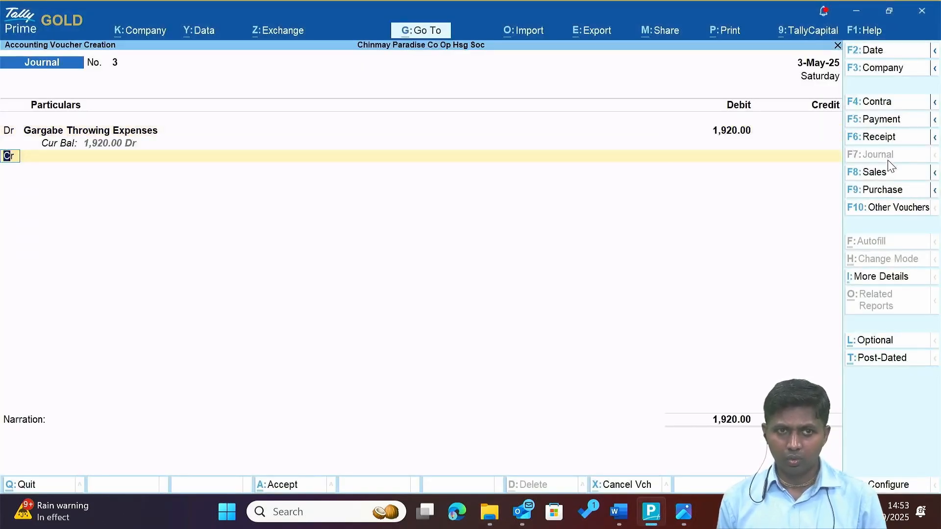
{"action": "key", "text": "Return"}
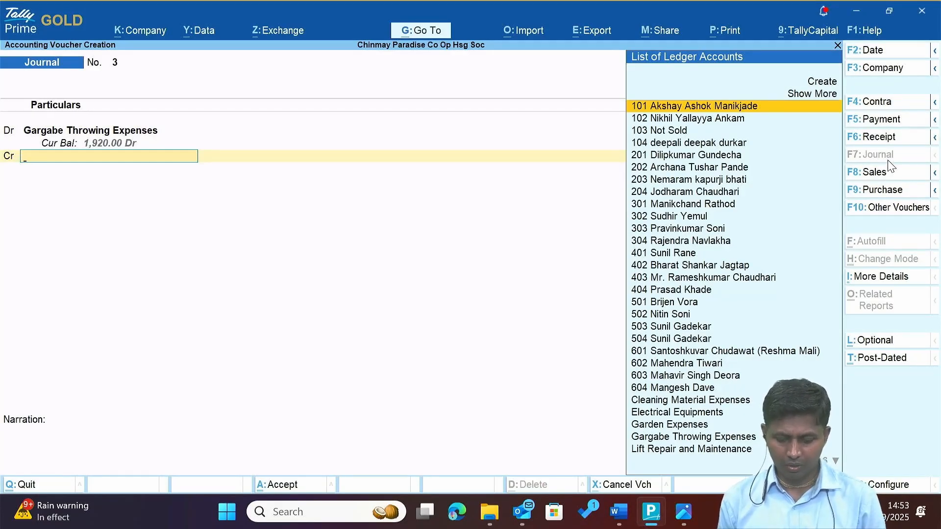
{"action": "type", "text": "Sa"}
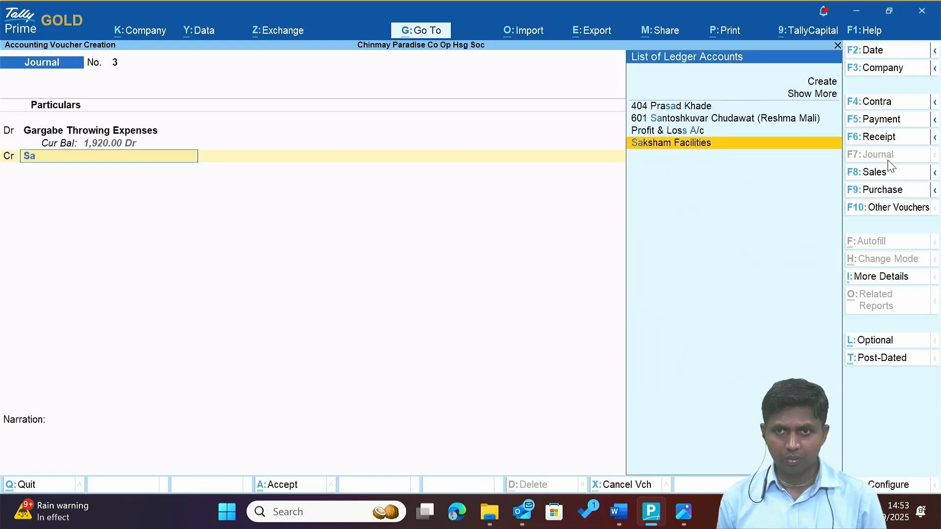
{"action": "key", "text": "BackSpace"}
{"action": "key", "text": "BackSpace"}
Create credit ledger 'Advance From the Charman' grouped under Unsecured Loans.
{"action": "key", "text": "alt+c"}
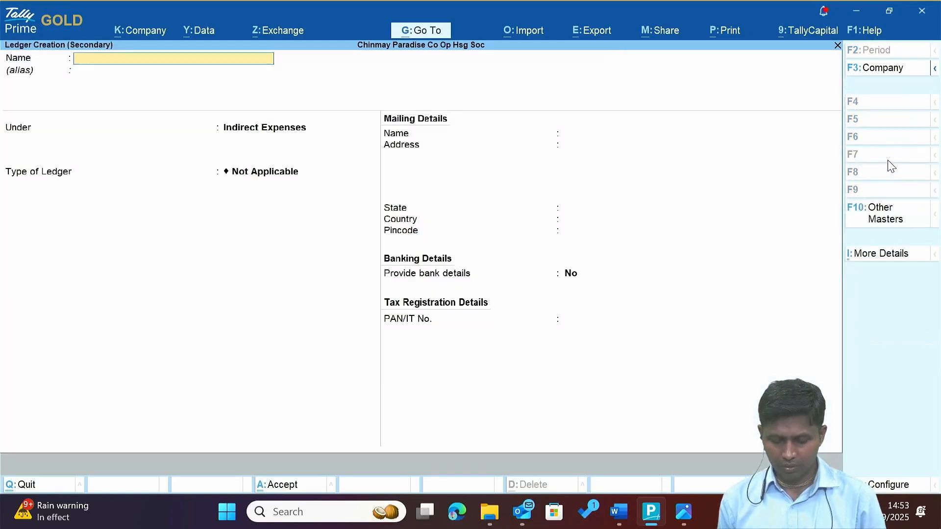
{"action": "type", "text": "Advance"}
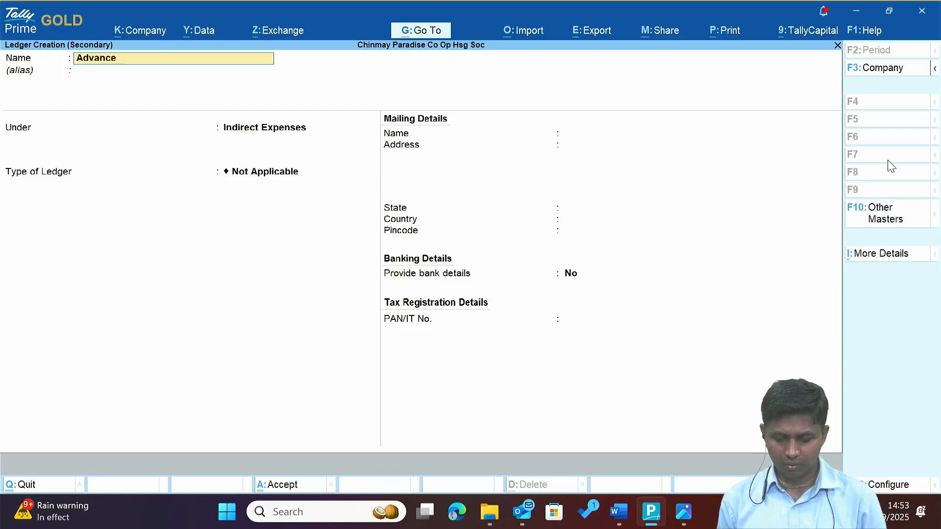
{"action": "type", "text": " From the"}
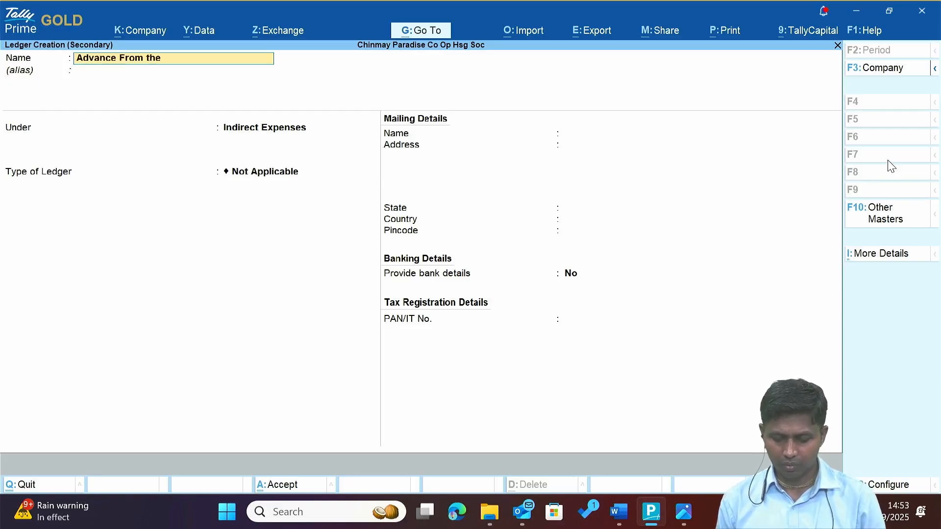
{"action": "type", "text": " Charman"}
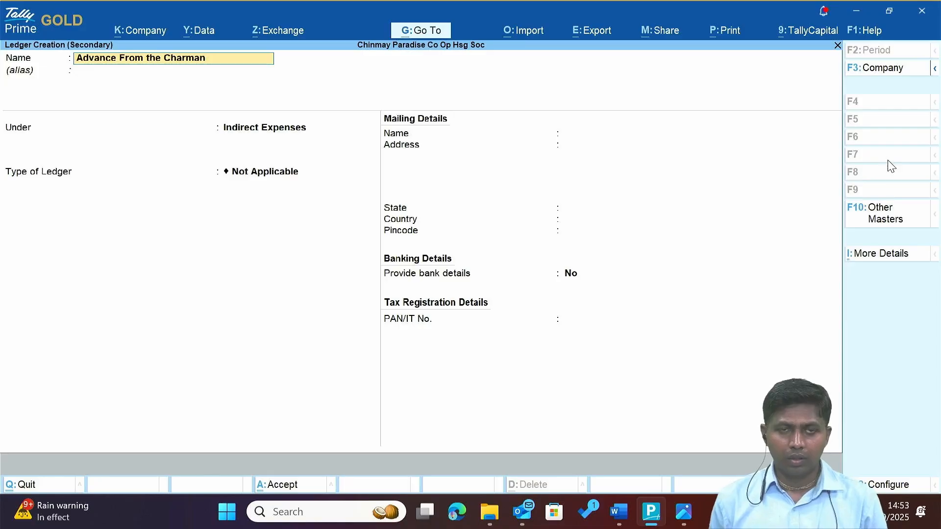
{"action": "key", "text": "Return"}
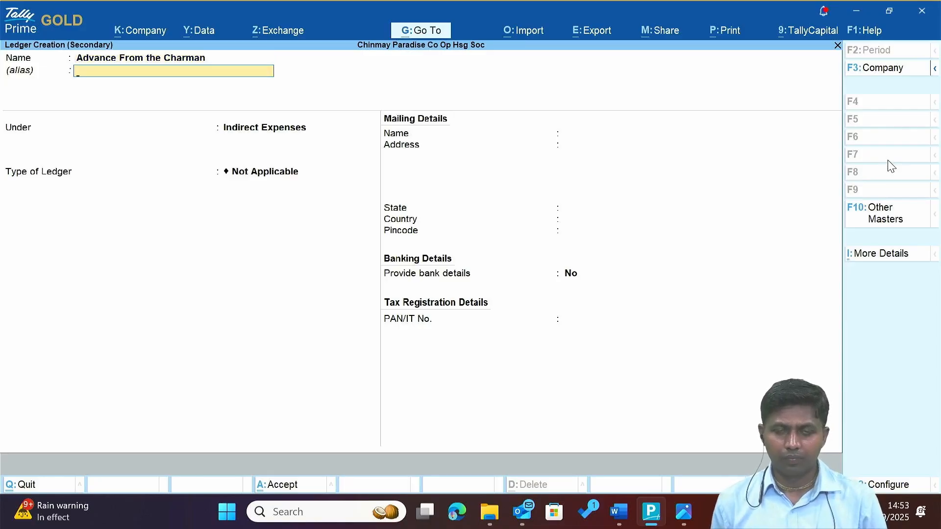
{"action": "key", "text": "Return"}
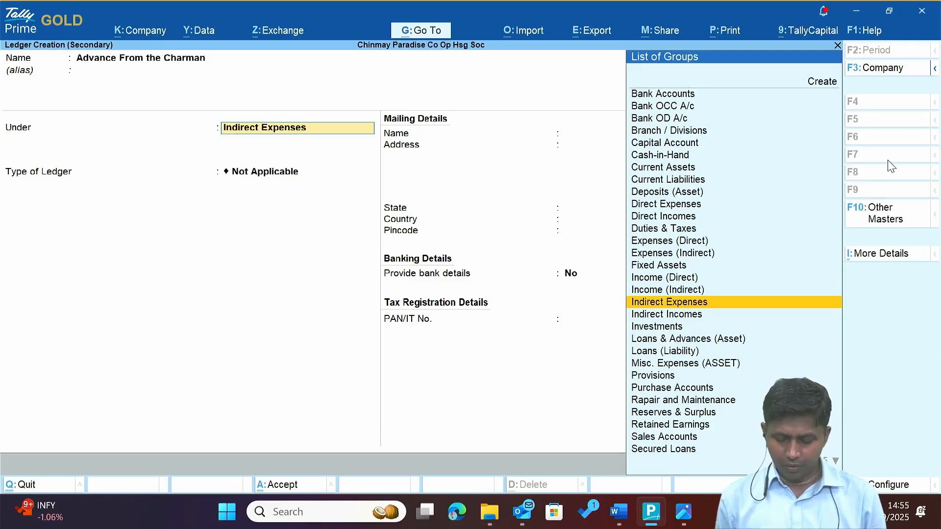
{"action": "type", "text": "S"}
{"action": "key", "text": "BackSpace"}
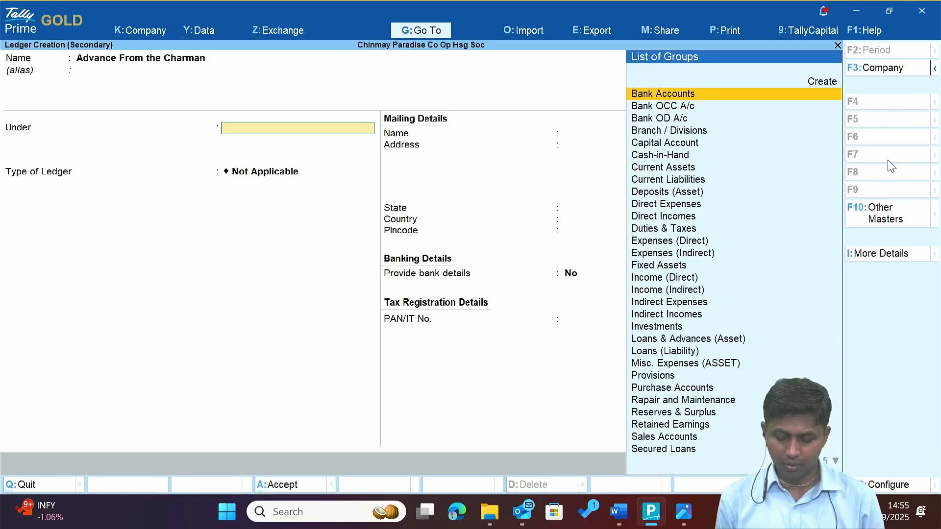
{"action": "type", "text": "lo"}
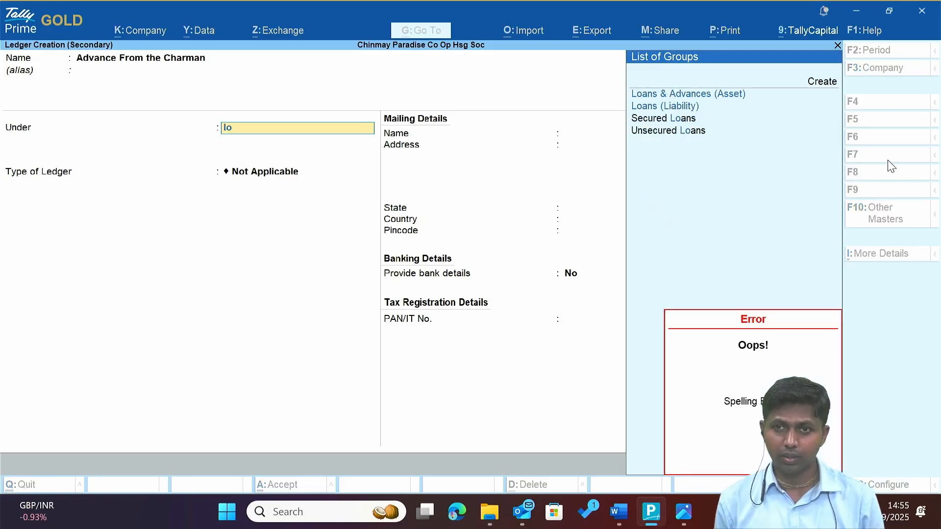
{"action": "key", "text": "Down"}
{"action": "key", "text": "Down"}
{"action": "key", "text": "Down"}
{"action": "key", "text": "Down"}
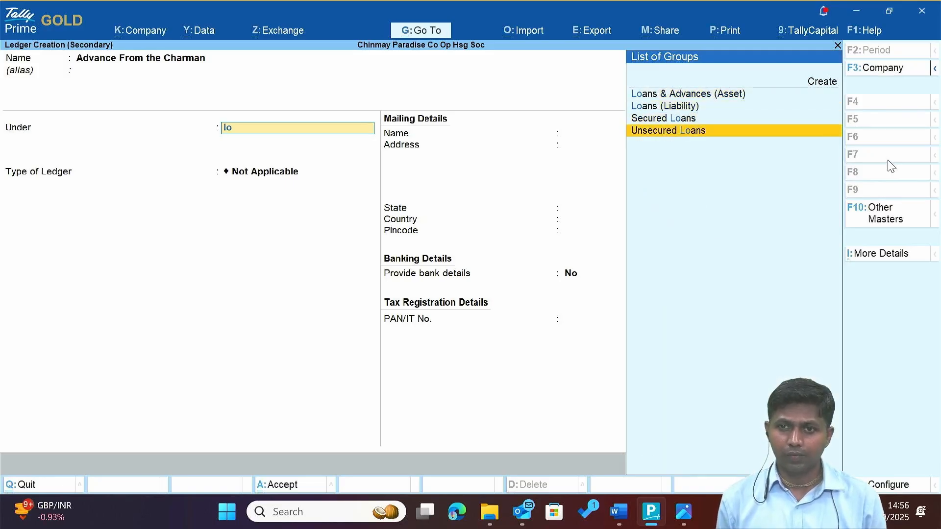
{"action": "key", "text": "Return"}
{"action": "key", "text": "Return"}
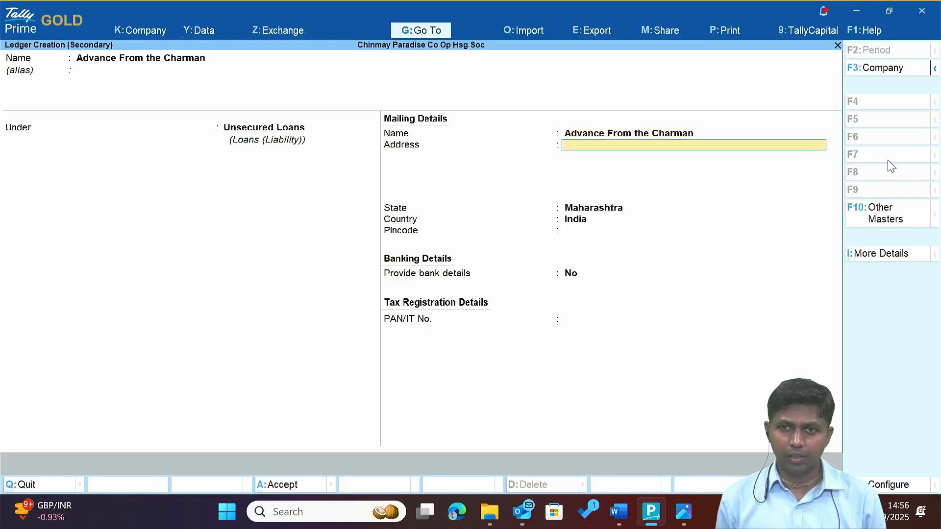
{"action": "key", "text": "Return"}
{"action": "key", "text": "Return"}
{"action": "key", "text": "Return"}
{"action": "key", "text": "Return"}
{"action": "key", "text": "Return"}
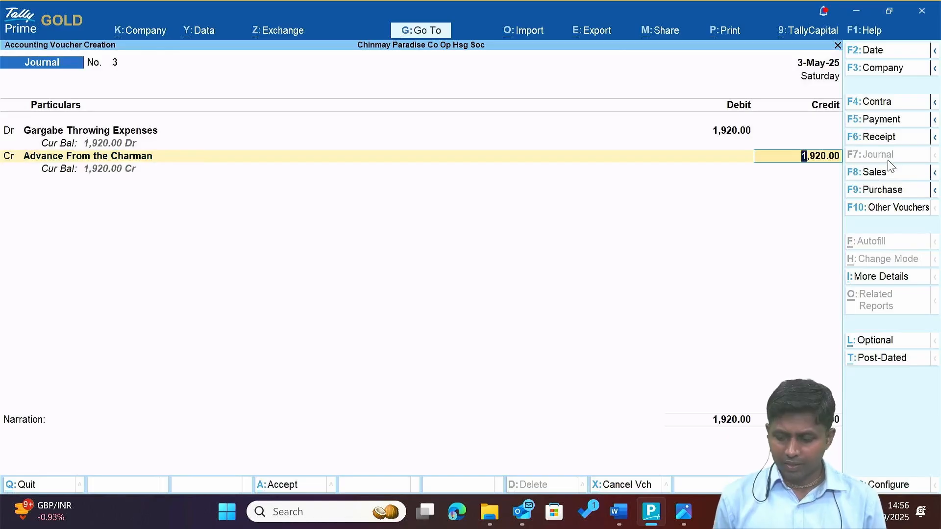
Replace the credit ledger with a new payee-named ledger under Sundry Creditors.
{"action": "key", "text": "BackSpace"}
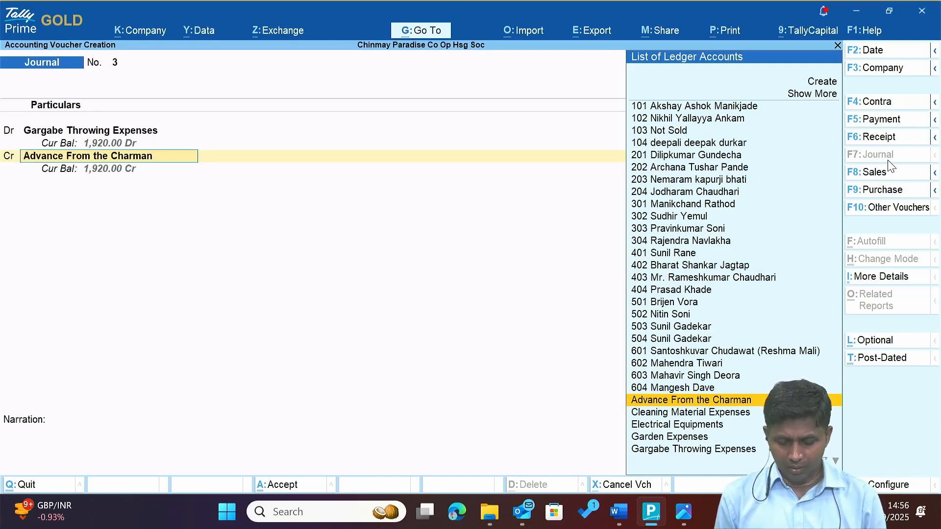
{"action": "key", "text": "alt+c"}
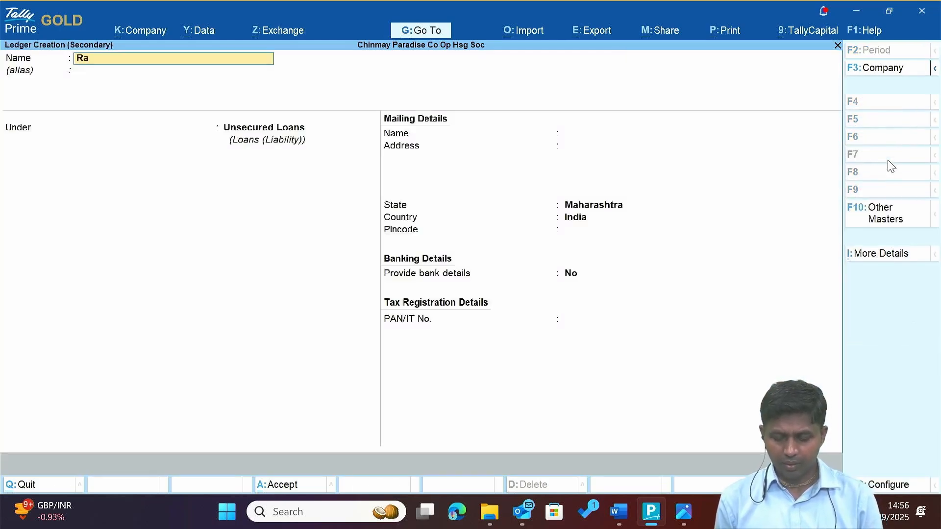
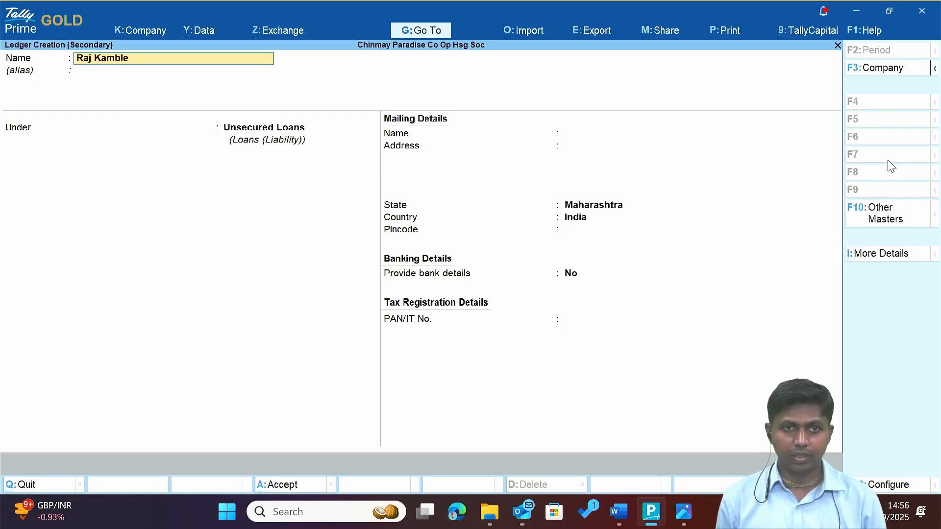
{"action": "key", "text": "Return"}
{"action": "key", "text": "Return"}
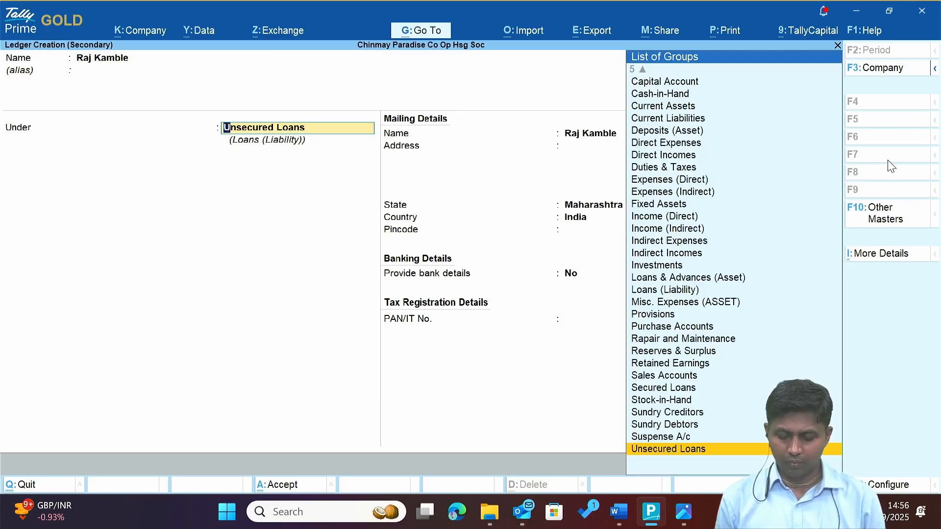
{"action": "type", "text": "Sun"}
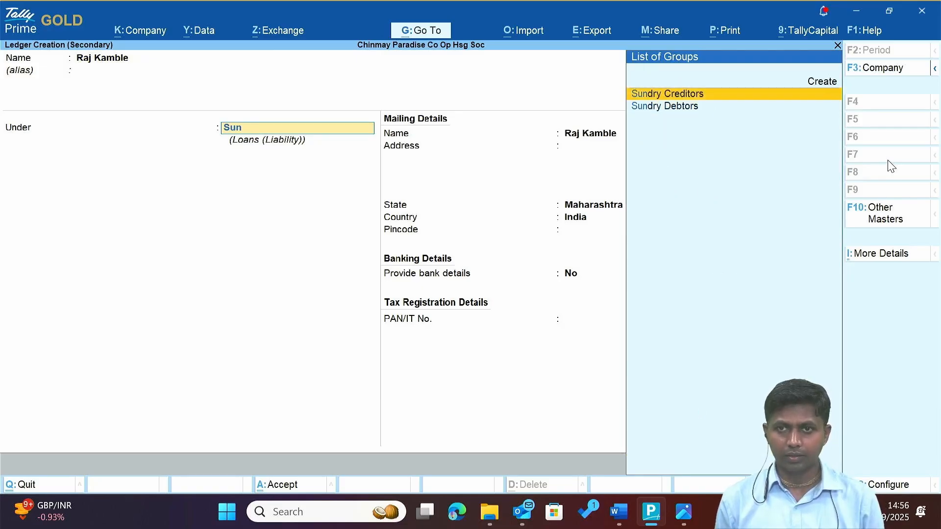
{"action": "key", "text": "Down"}
{"action": "key", "text": "Up"}
{"action": "key", "text": "Return"}
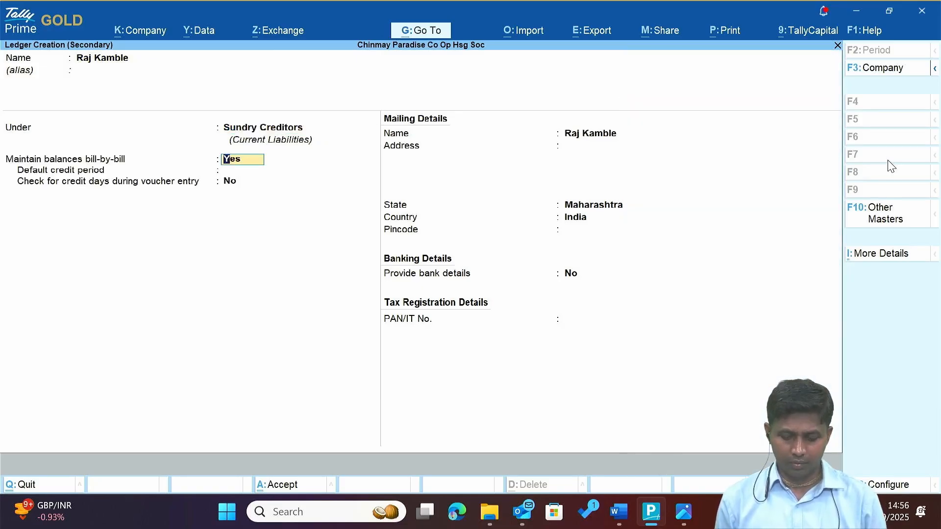
{"action": "key", "text": "ctrl+a"}
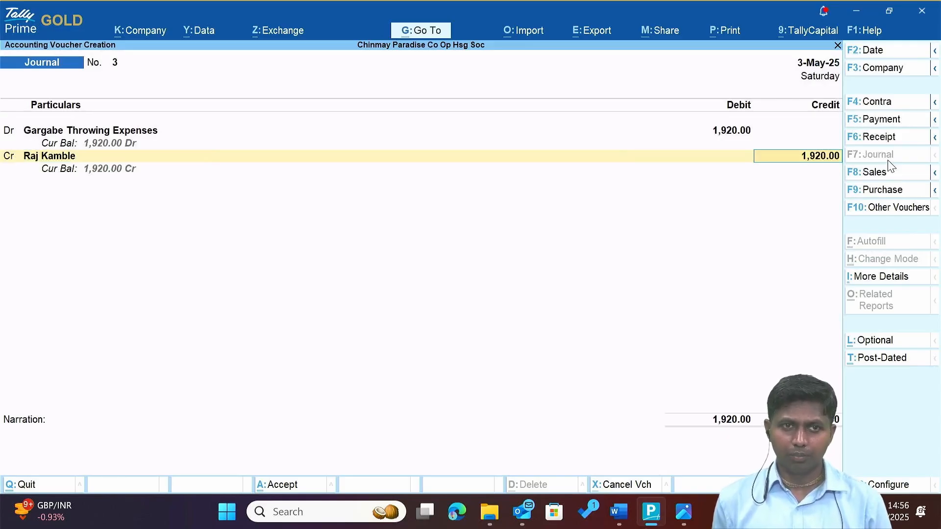
Settle the 1,920 credit On Account in bill-wise details, checking the receipt before saving.
{"action": "key", "text": "Return"}
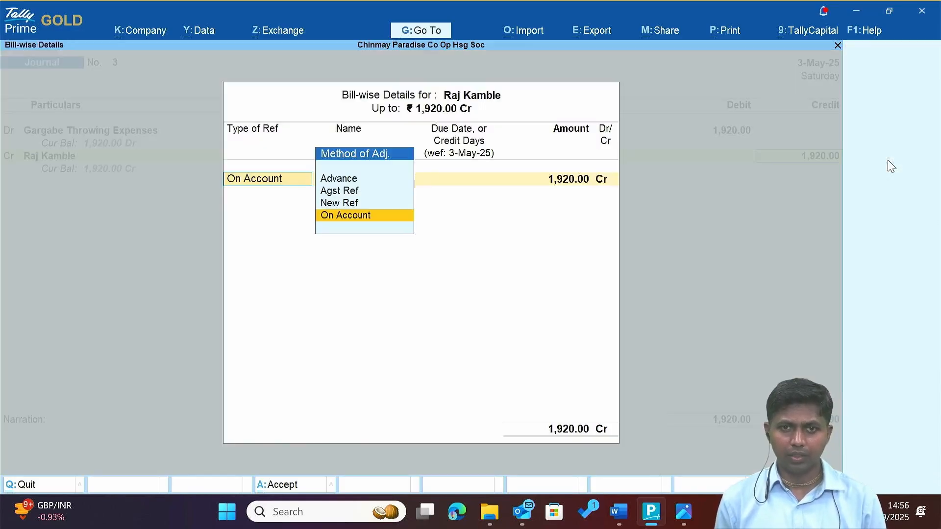
{"action": "key", "text": "Return"}
{"action": "key", "text": "Return"}
{"action": "key", "text": "Return"}
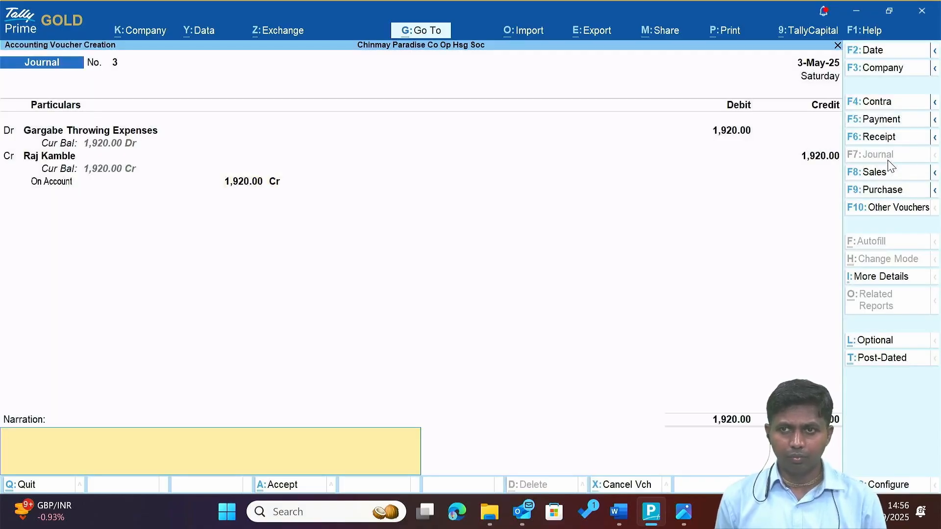
{"action": "key", "text": "Return"}
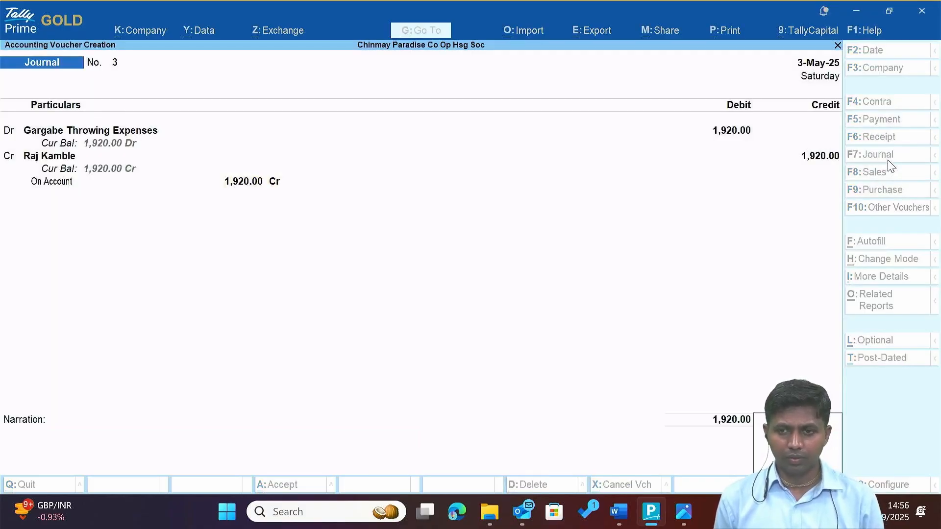
{"action": "key", "text": "alt+Tab"}
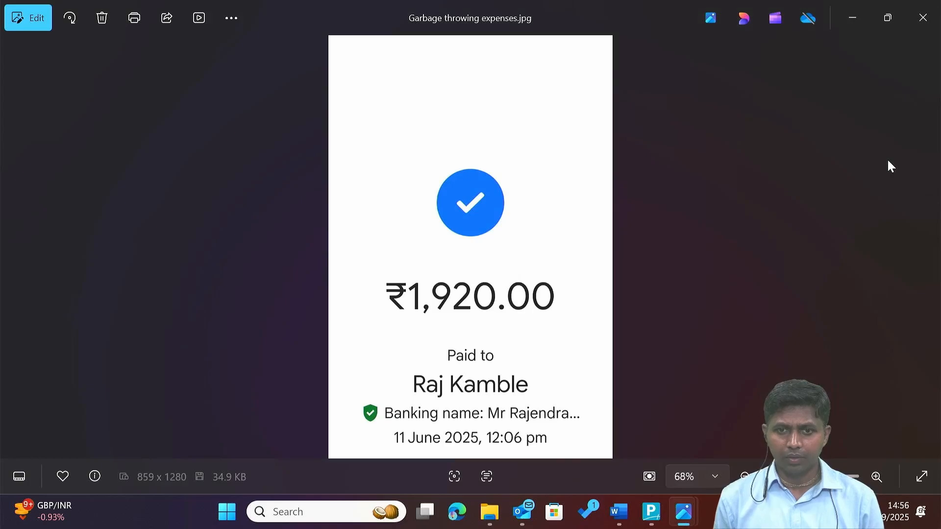
{"action": "key", "text": "alt+Tab"}
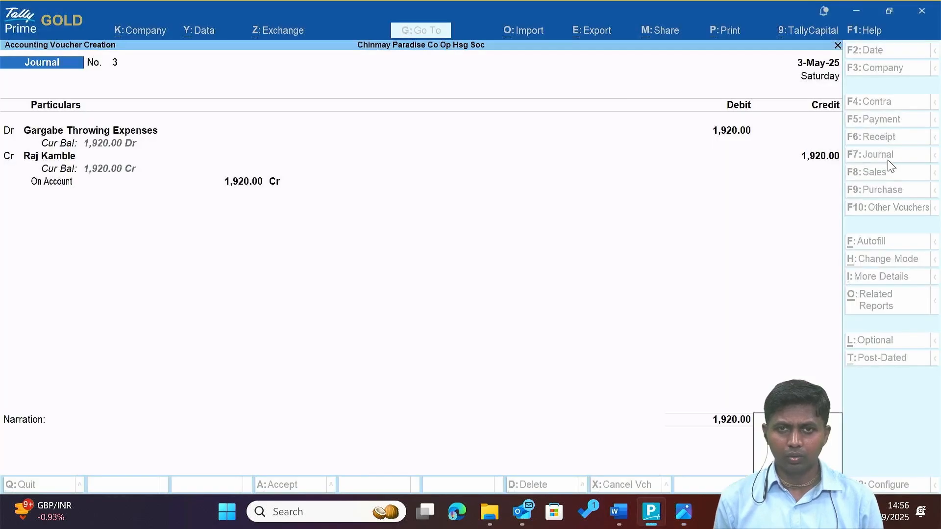
{"action": "key", "text": "Escape"}
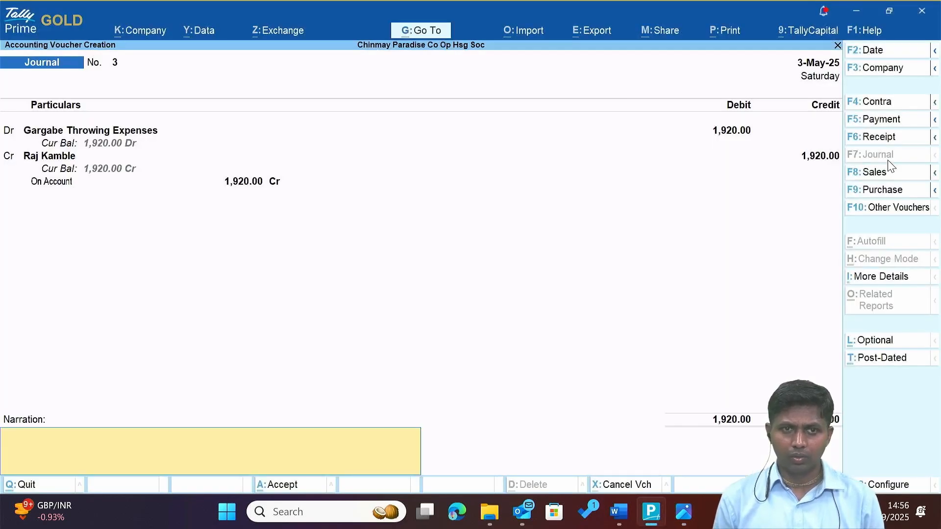
Change the journal date to 31-May-25 and save voucher 3.
{"action": "key", "text": "F2"}
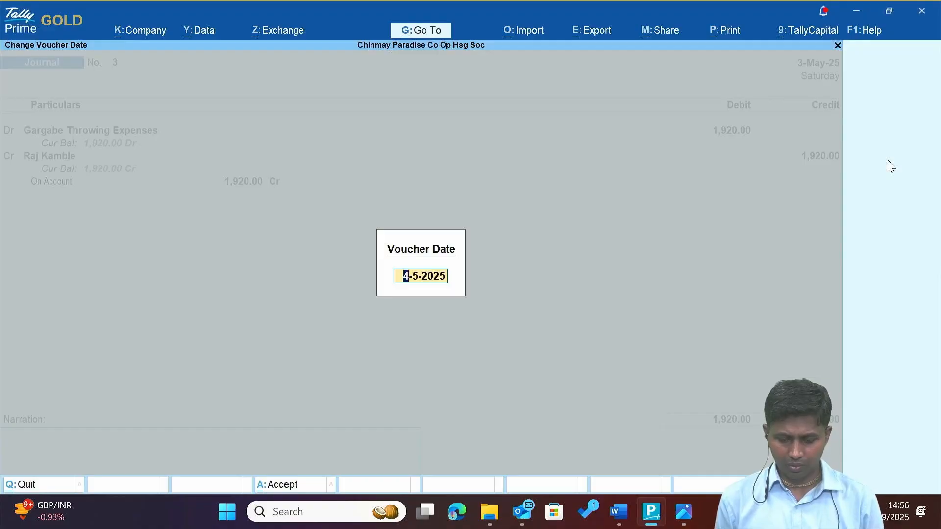
{"action": "type", "text": "11."}
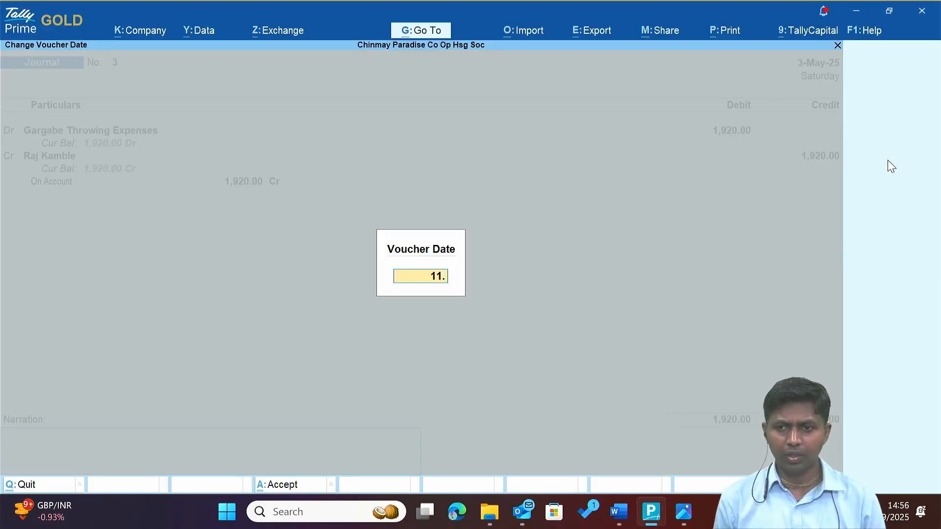
{"action": "key", "text": "BackSpace"}
{"action": "key", "text": "BackSpace"}
{"action": "key", "text": "BackSpace"}
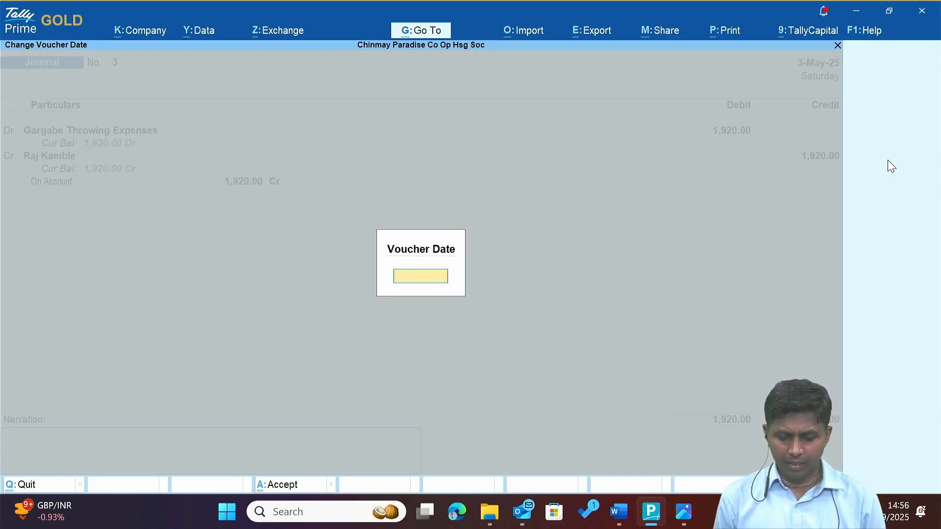
{"action": "type", "text": "31.5"}
{"action": "key", "text": "Return"}
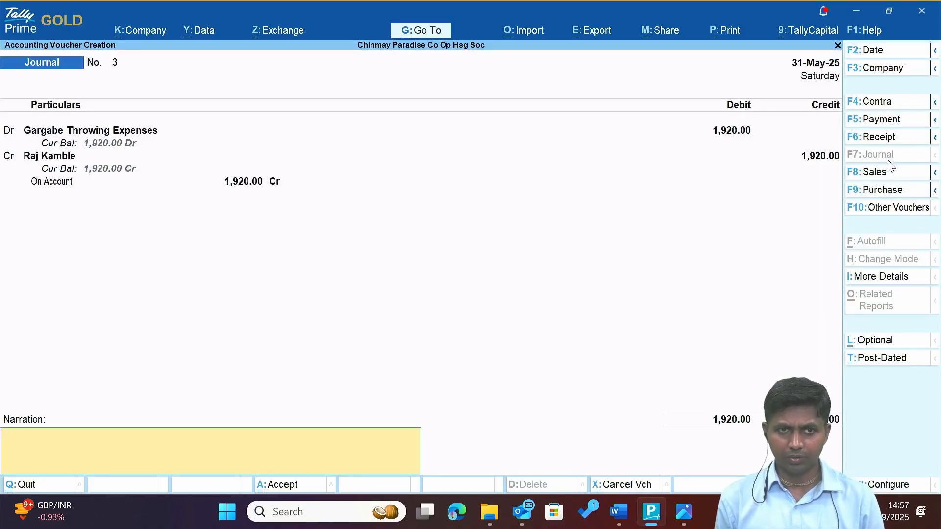
{"action": "key", "text": "Return"}
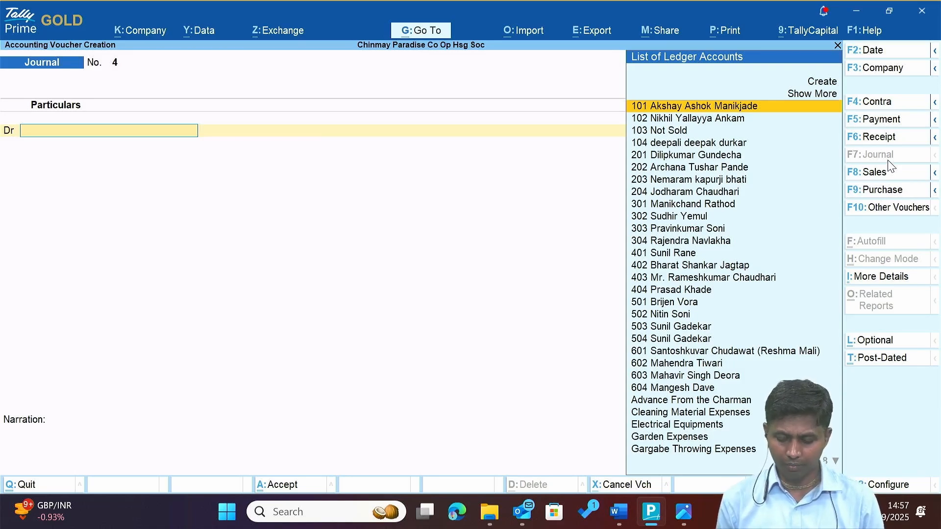
Debit the payee's ledger 1,920 with an On Account bill reference.
{"action": "type", "text": "Raj"}
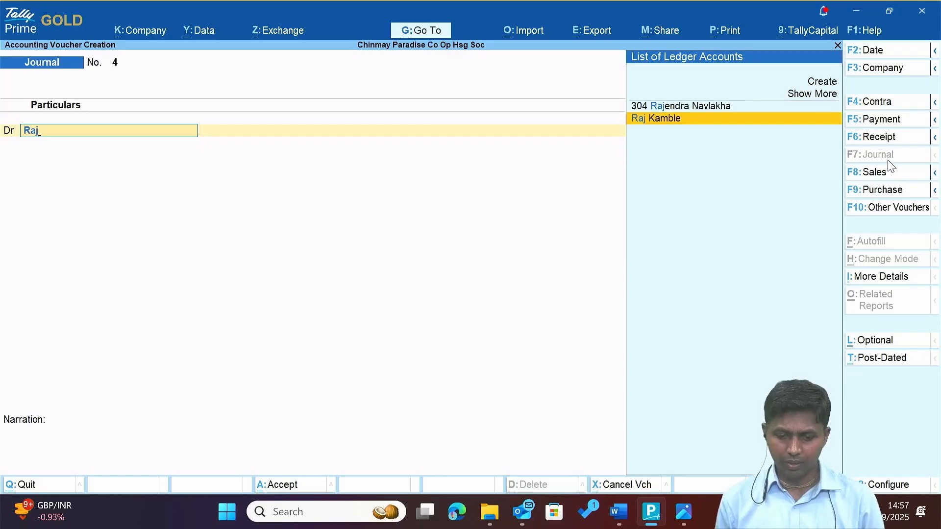
{"action": "key", "text": "Return"}
{"action": "type", "text": "1920"}
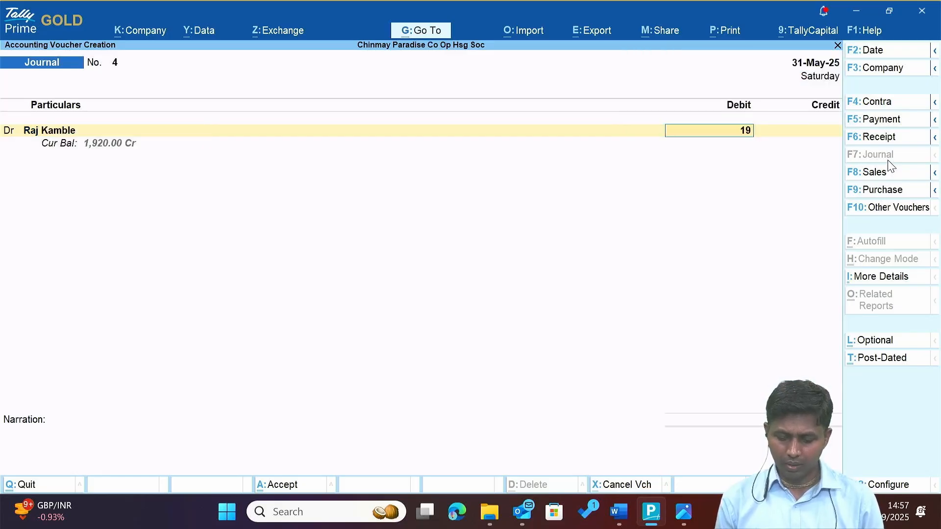
{"action": "key", "text": "BackSpace"}
{"action": "type", "text": "20"}
{"action": "key", "text": "Return"}
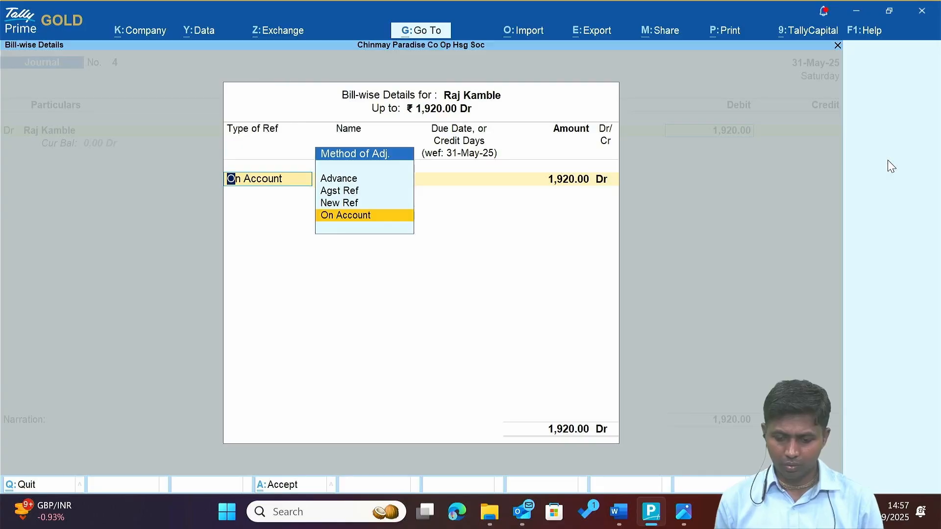
{"action": "key", "text": "Return"}
{"action": "key", "text": "Return"}
{"action": "key", "text": "Return"}
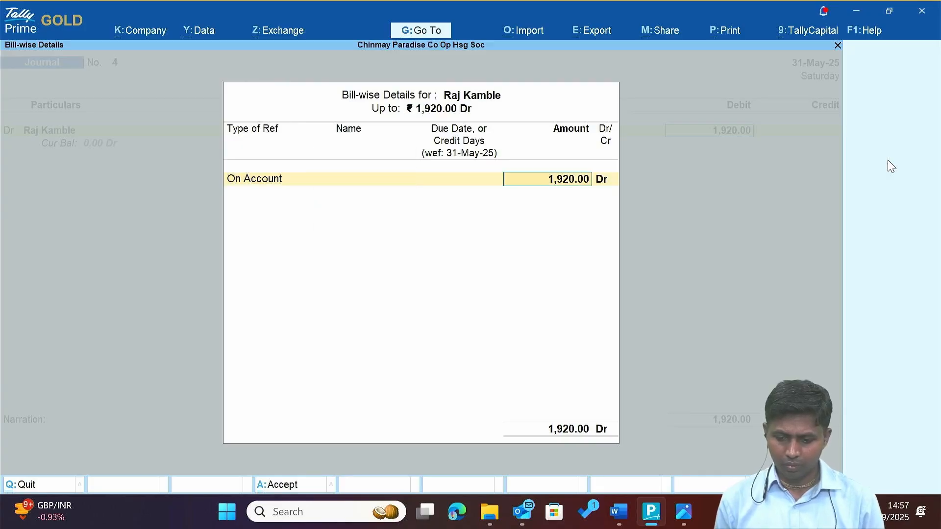
{"action": "key", "text": "Return"}
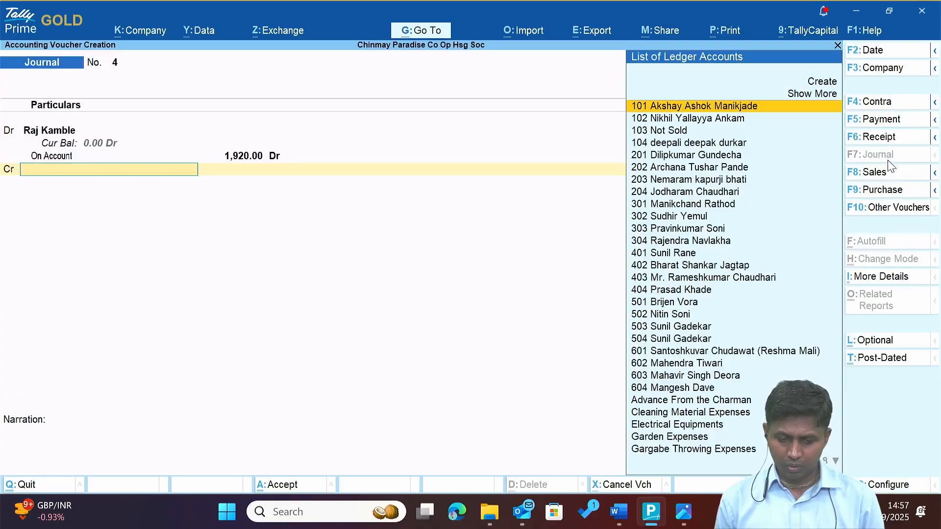
Credit Advance From the Charman 1,920.00, date the journal 11-Jun-25, and save it.
{"action": "type", "text": "Ad"}
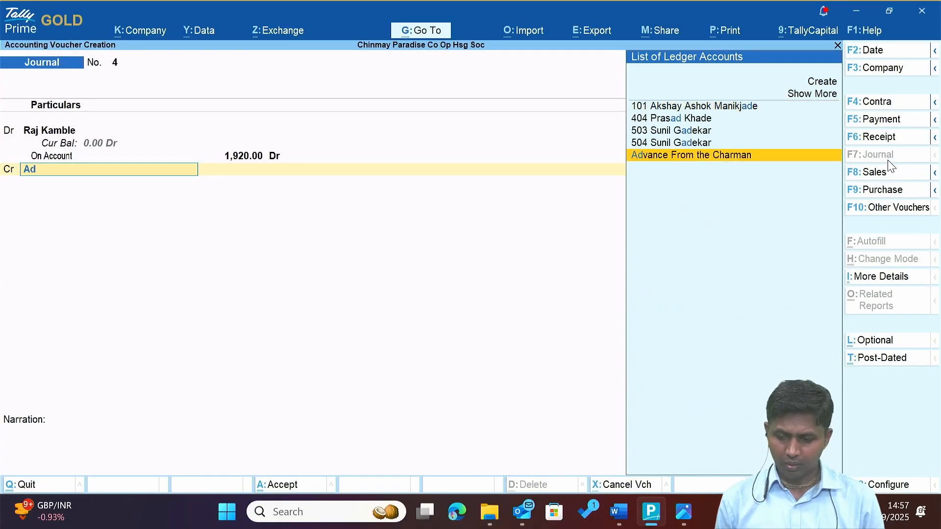
{"action": "key", "text": "Return"}
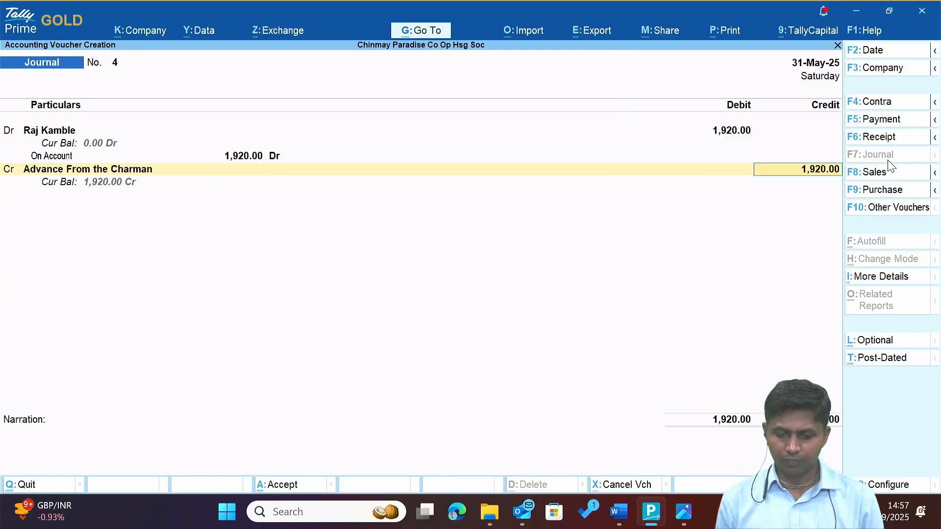
{"action": "key", "text": "Return"}
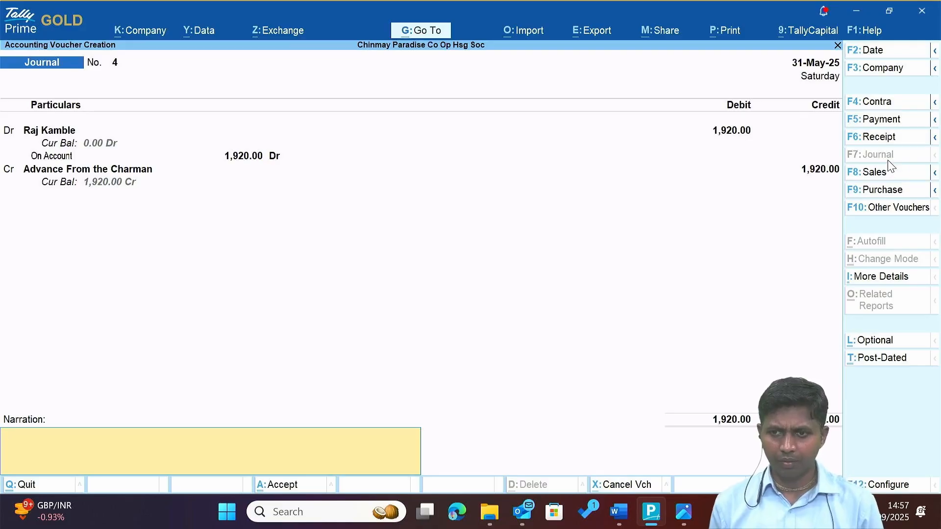
{"action": "type", "text": "-"}
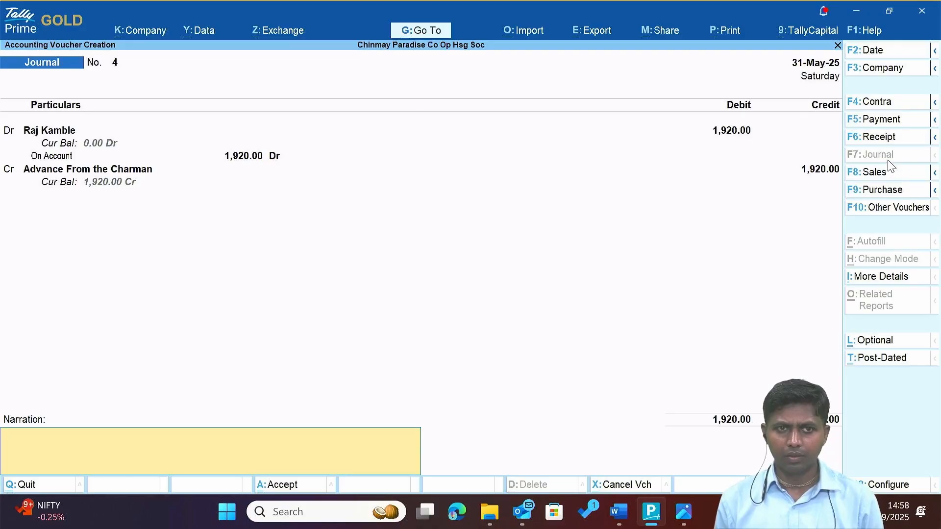
{"action": "key", "text": "alt+Tab"}
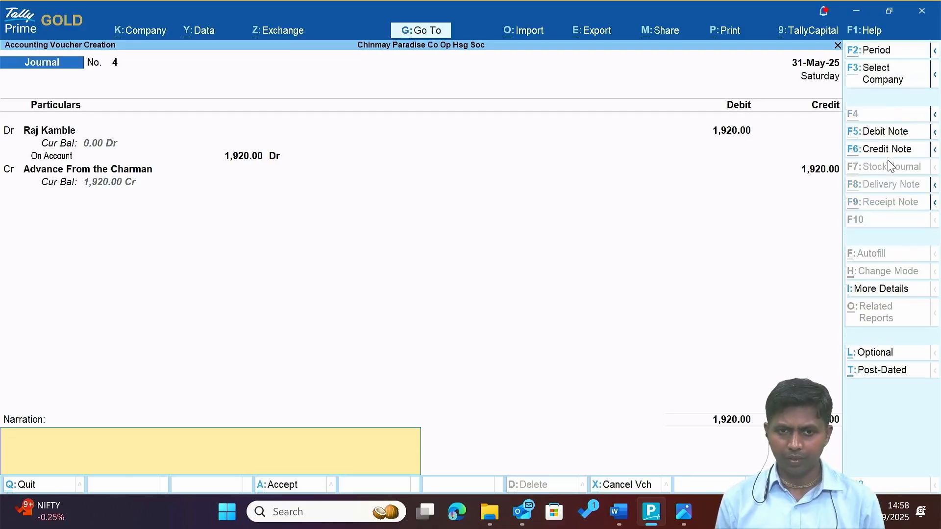
{"action": "key", "text": "alt+Tab"}
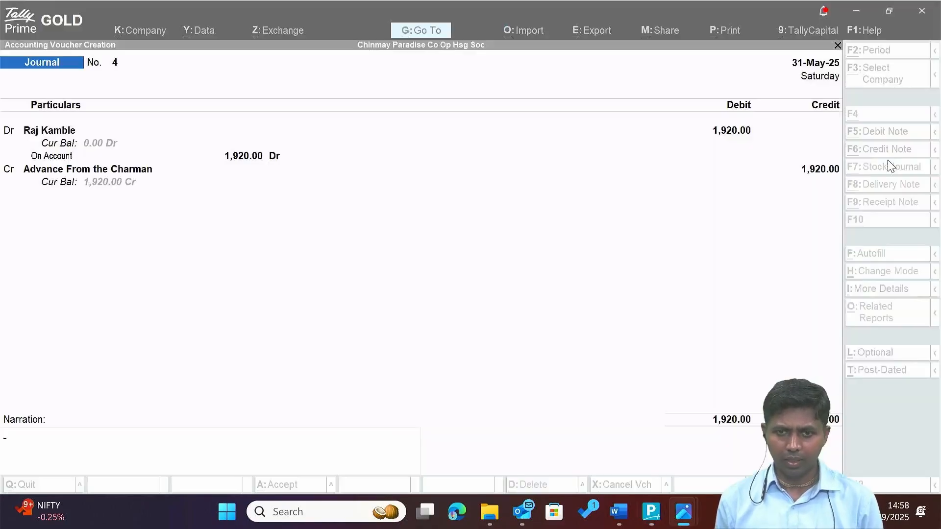
{"action": "key", "text": "F2"}
{"action": "type", "text": "11"}
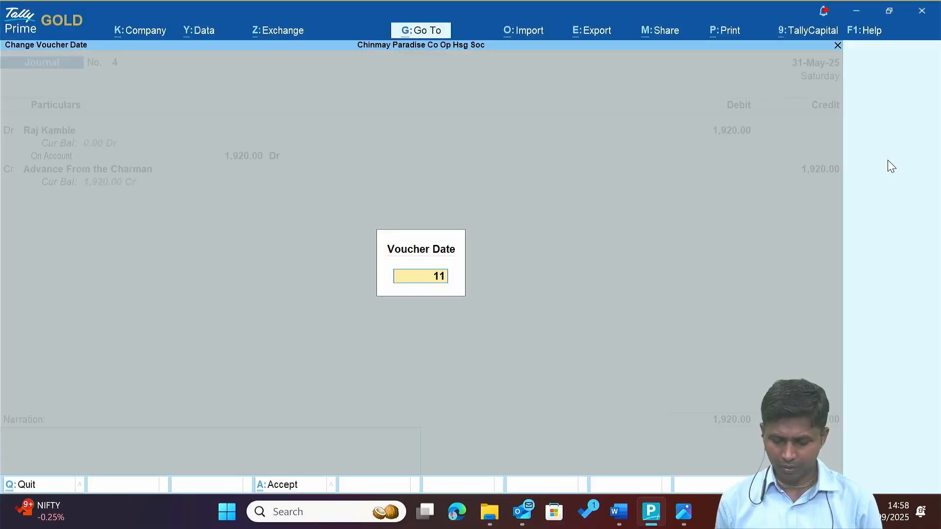
{"action": "type", "text": ".6"}
{"action": "key", "text": "Return"}
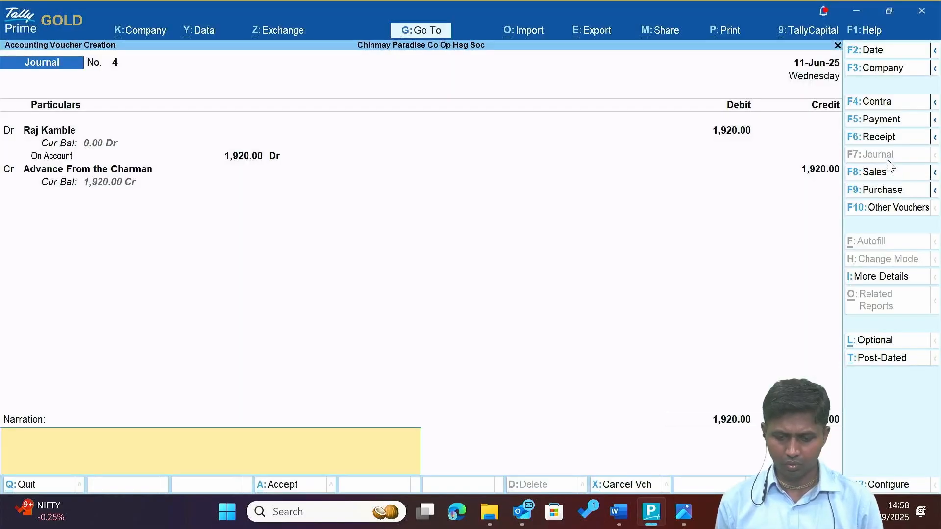
{"action": "key", "text": "Return"}
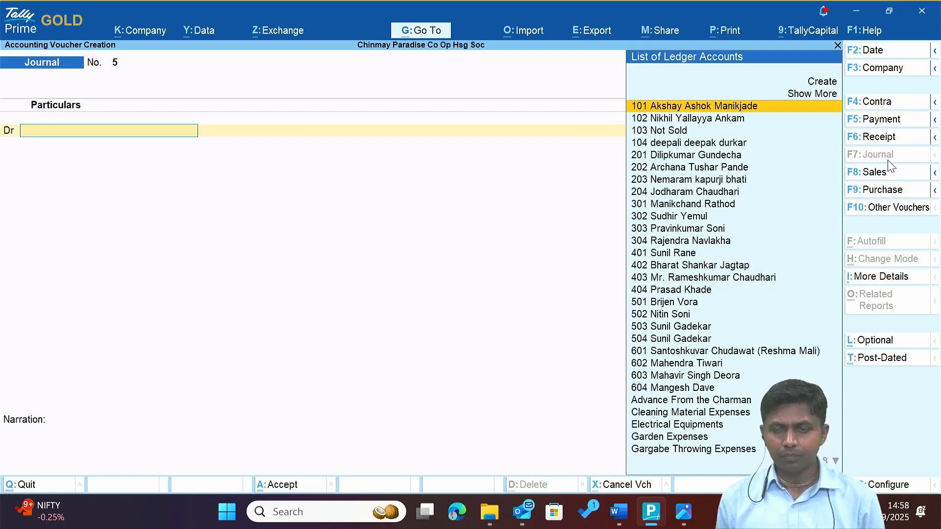
Close the receipt image and open the Oral information document from the Evidence folder.
{"action": "key", "text": "alt+Tab"}
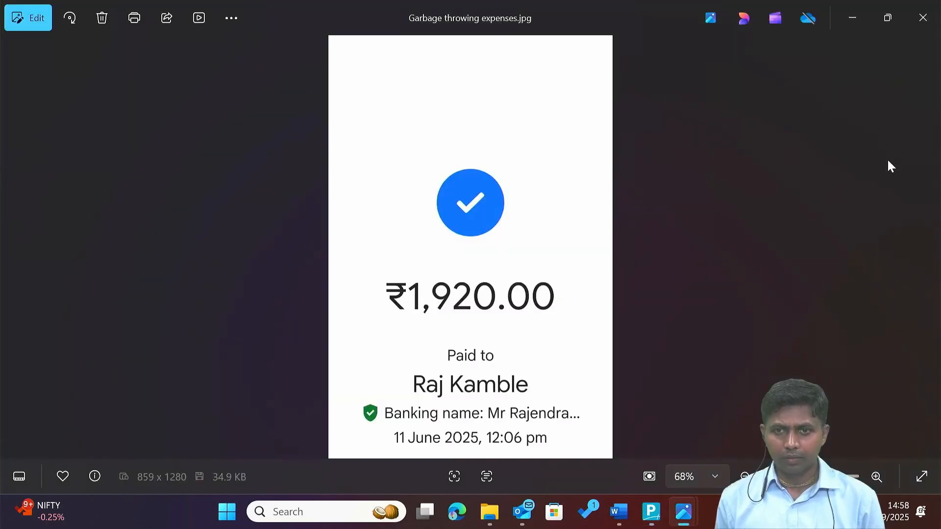
{"action": "key", "text": "alt+F4"}
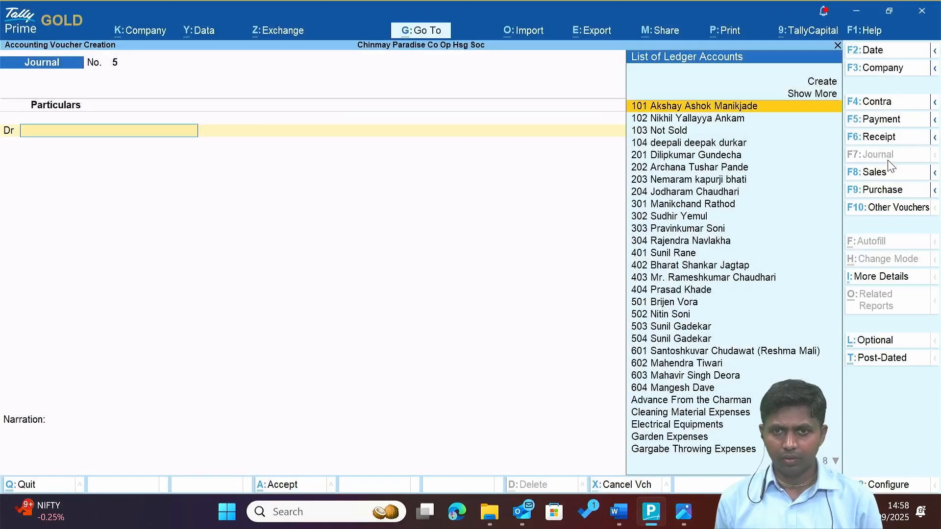
{"action": "key", "text": "alt+Tab"}
{"action": "key", "text": "Tab"}
{"action": "key", "text": "shift+Tab"}
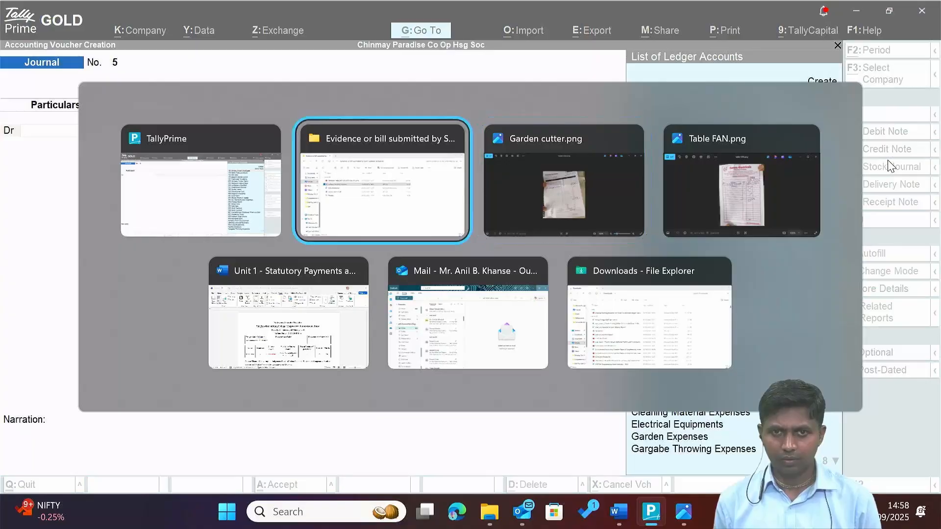
{"action": "key", "text": "Down"}
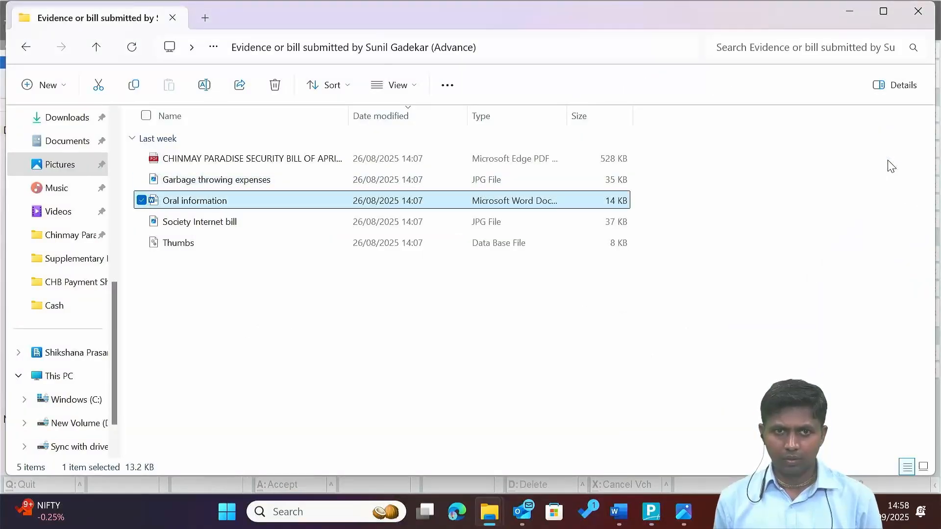
{"action": "key", "text": "Return"}
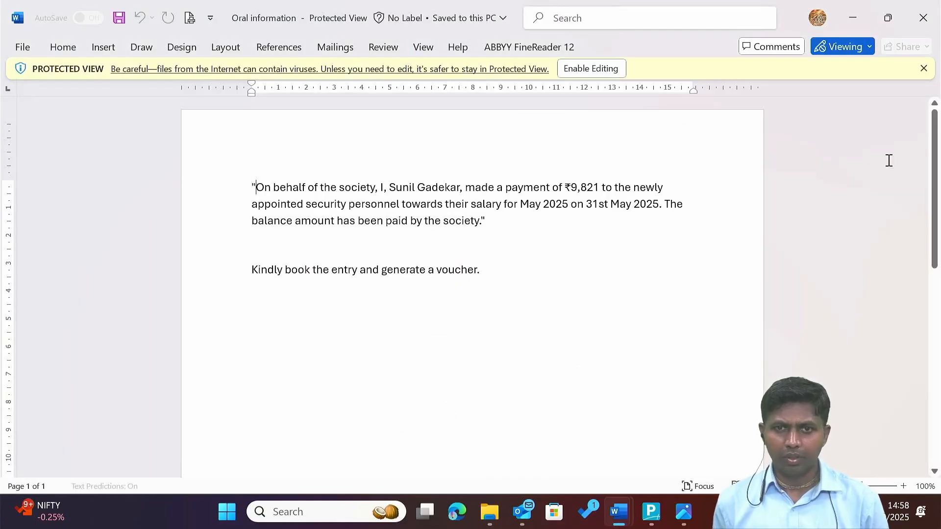
Read the ₹9,821 May 2025 security salary note, then begin changing journal 5's date.
{"action": "key", "text": "Right"}
{"action": "key", "text": "Right"}
{"action": "key", "text": "Right"}
{"action": "key", "text": "Right"}
{"action": "key", "text": "Right"}
{"action": "key", "text": "Right"}
{"action": "key", "text": "Right"}
{"action": "key", "text": "Right"}
{"action": "key", "text": "Right"}
{"action": "key", "text": "Right"}
{"action": "key", "text": "Right"}
{"action": "key", "text": "Right"}
{"action": "key", "text": "Right"}
{"action": "key", "text": "Right"}
{"action": "key", "text": "Right"}
{"action": "key", "text": "Right"}
{"action": "key", "text": "Right"}
{"action": "key", "text": "Right"}
{"action": "key", "text": "Right"}
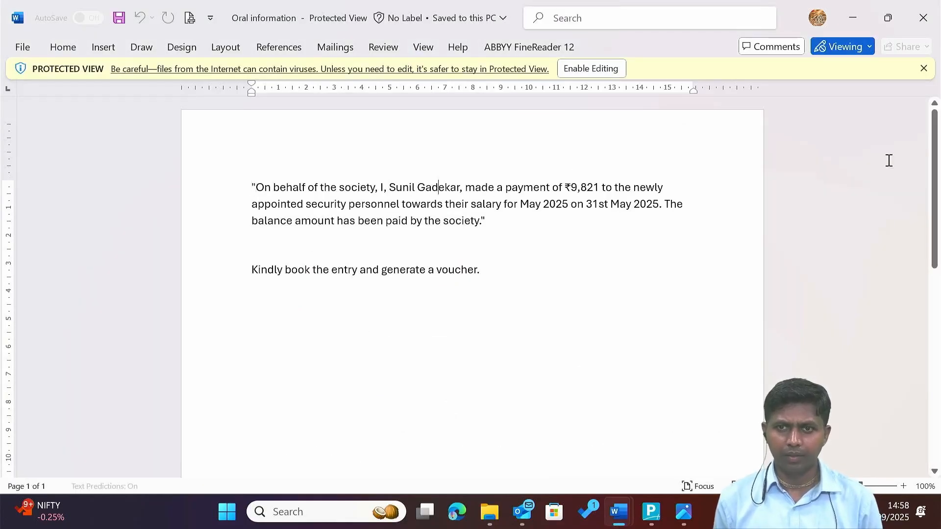
{"action": "key", "text": "Right"}
{"action": "key", "text": "Right"}
{"action": "key", "text": "Right"}
{"action": "key", "text": "Right"}
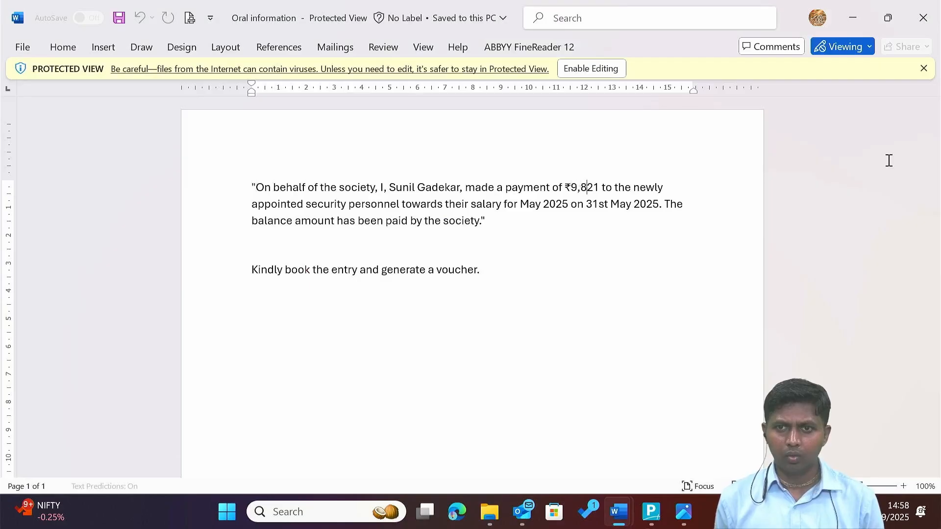
{"action": "key", "text": "Right"}
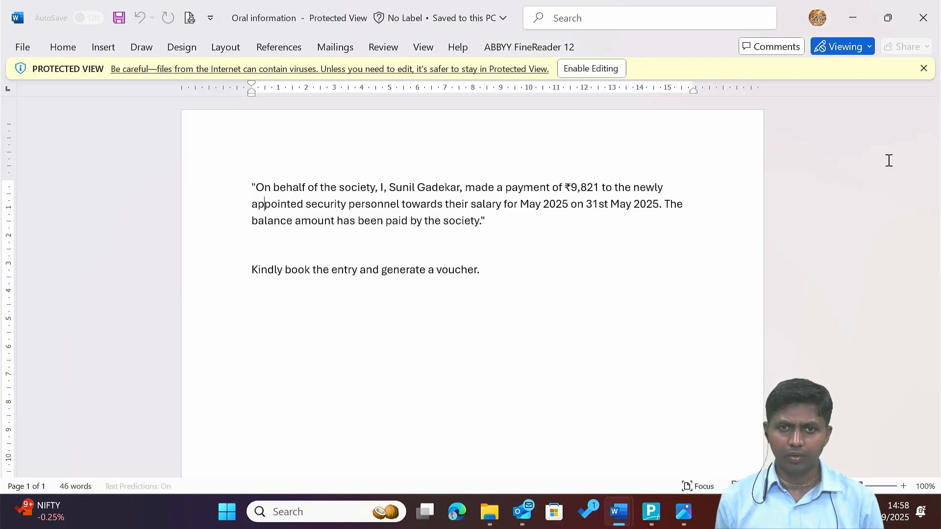
{"action": "key", "text": "Right"}
{"action": "key", "text": "Right"}
{"action": "key", "text": "Right"}
{"action": "key", "text": "Right"}
{"action": "key", "text": "Right"}
{"action": "key", "text": "Right"}
{"action": "key", "text": "Right"}
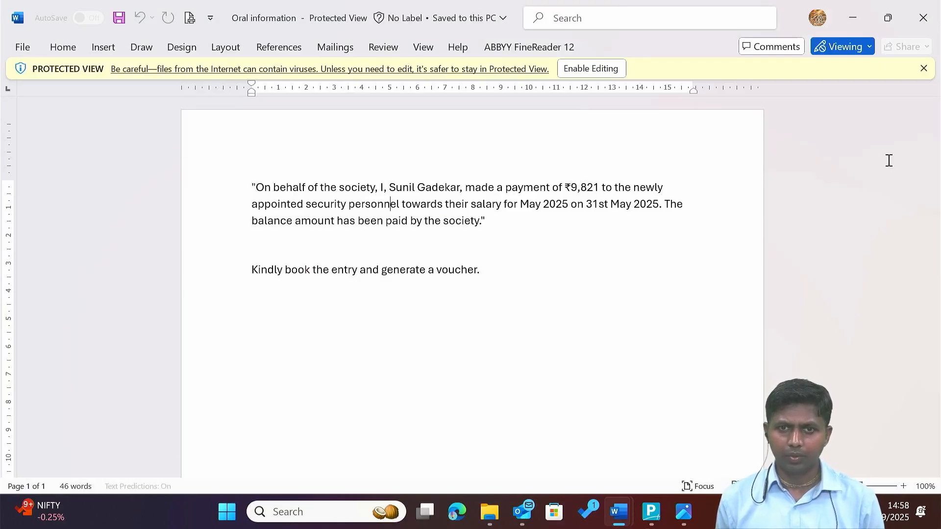
{"action": "key", "text": "Right"}
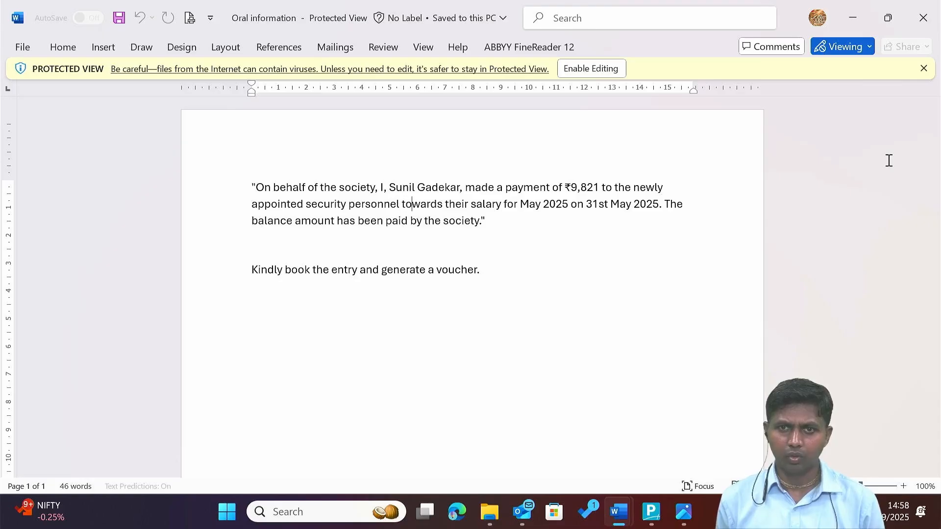
{"action": "key", "text": "Right"}
{"action": "key", "text": "Right"}
{"action": "key", "text": "Right"}
{"action": "key", "text": "Right"}
{"action": "key", "text": "Right"}
{"action": "key", "text": "Right"}
{"action": "key", "text": "Right"}
{"action": "key", "text": "Right"}
{"action": "key", "text": "Right"}
{"action": "key", "text": "Right"}
{"action": "key", "text": "Right"}
{"action": "key", "text": "Right"}
{"action": "key", "text": "Right"}
{"action": "key", "text": "Right"}
{"action": "key", "text": "Right"}
{"action": "key", "text": "Right"}
{"action": "key", "text": "Right"}
{"action": "key", "text": "Right"}
{"action": "key", "text": "Right"}
{"action": "key", "text": "Right"}
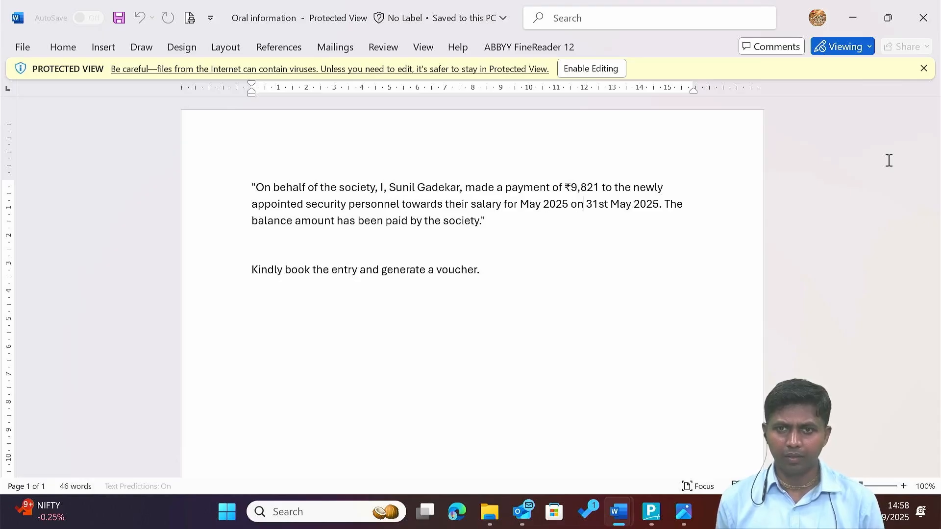
{"action": "key", "text": "alt+Tab"}
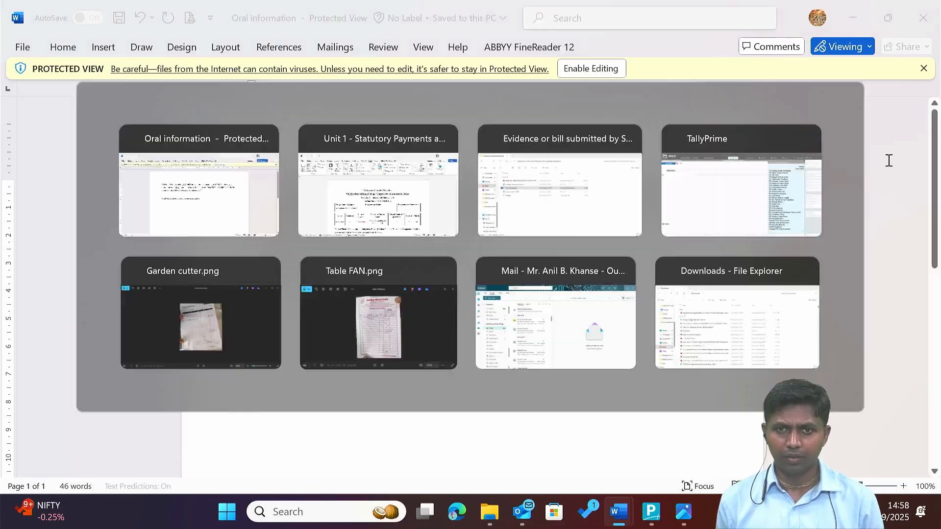
{"action": "key", "text": "alt+Tab"}
{"action": "key", "text": "alt+Tab"}
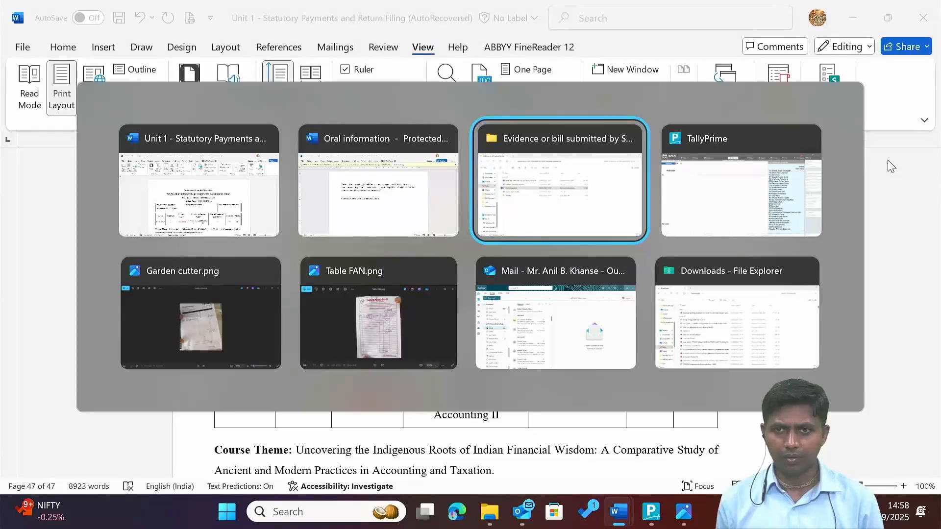
{"action": "key", "text": "alt+Tab"}
{"action": "key", "text": "F2"}
Date the journal voucher 31-5 and clear the partly typed debit ledger name.
{"action": "type", "text": "31-5"}
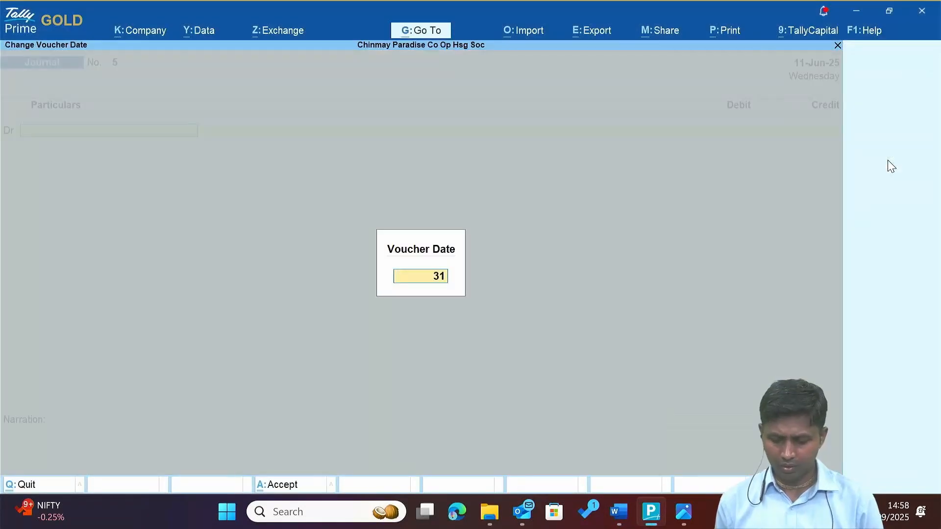
{"action": "key", "text": "Return"}
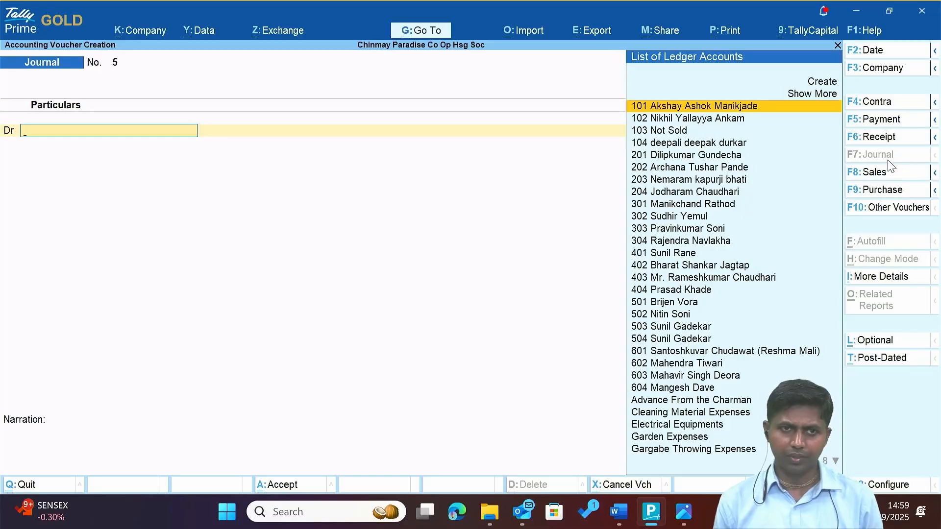
{"action": "type", "text": "Sa"}
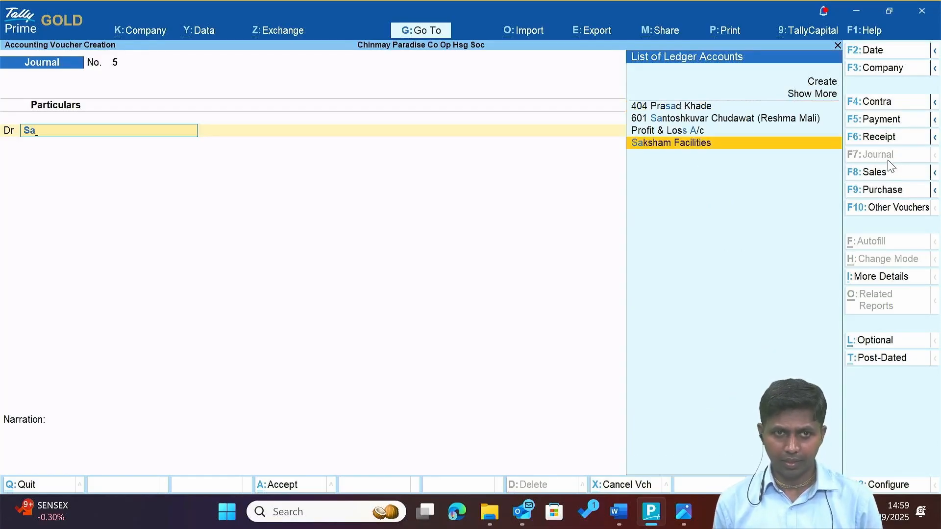
{"action": "key", "text": "BackSpace"}
{"action": "key", "text": "BackSpace"}
Create the ledger Salary A/c under Indirect Expenses and return to the voucher.
{"action": "key", "text": "alt+c"}
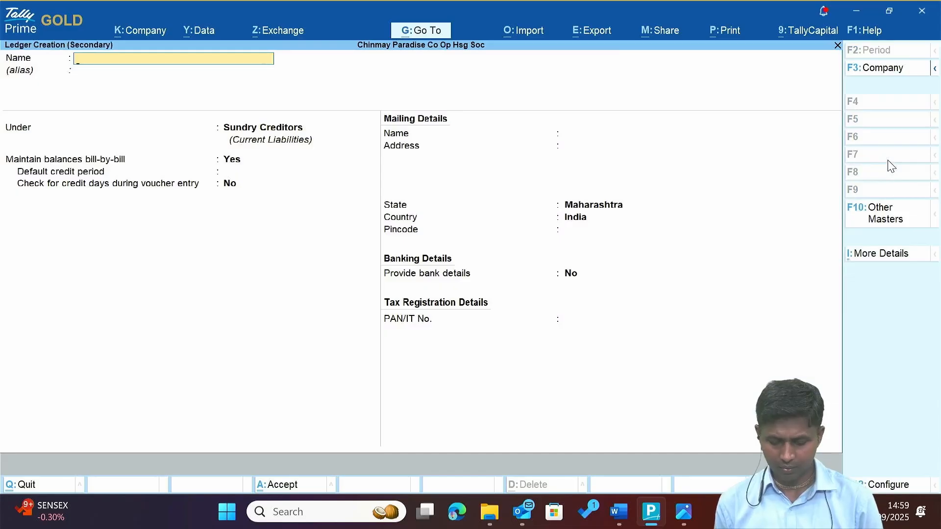
{"action": "type", "text": "Salary"}
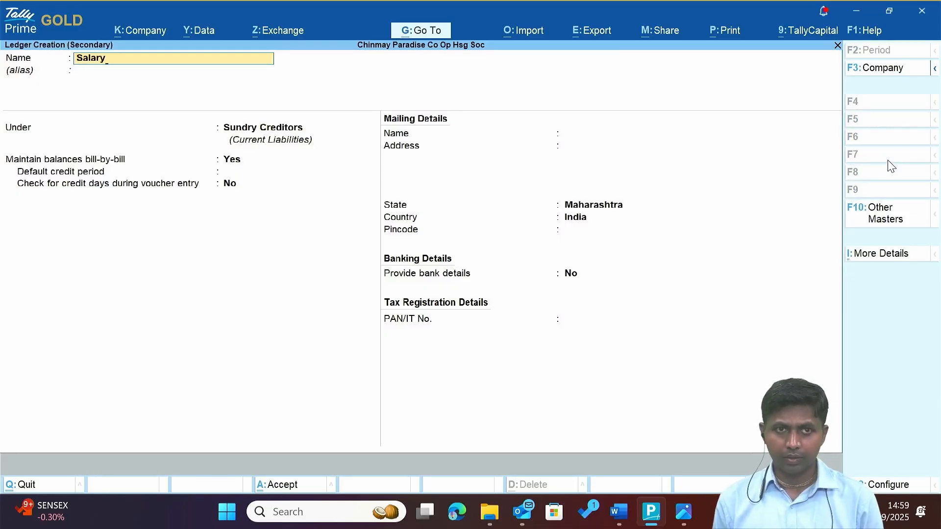
{"action": "type", "text": " A/c"}
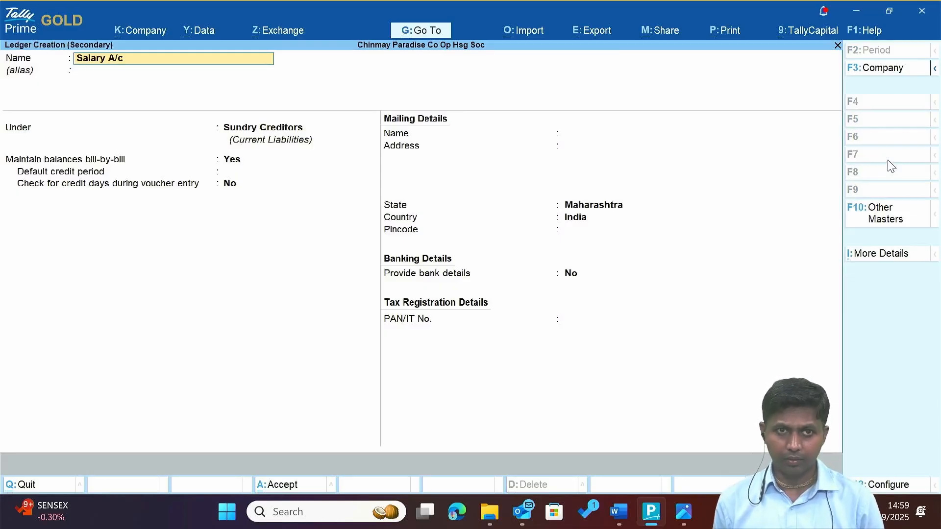
{"action": "key", "text": "Return"}
{"action": "type", "text": "Ind"}
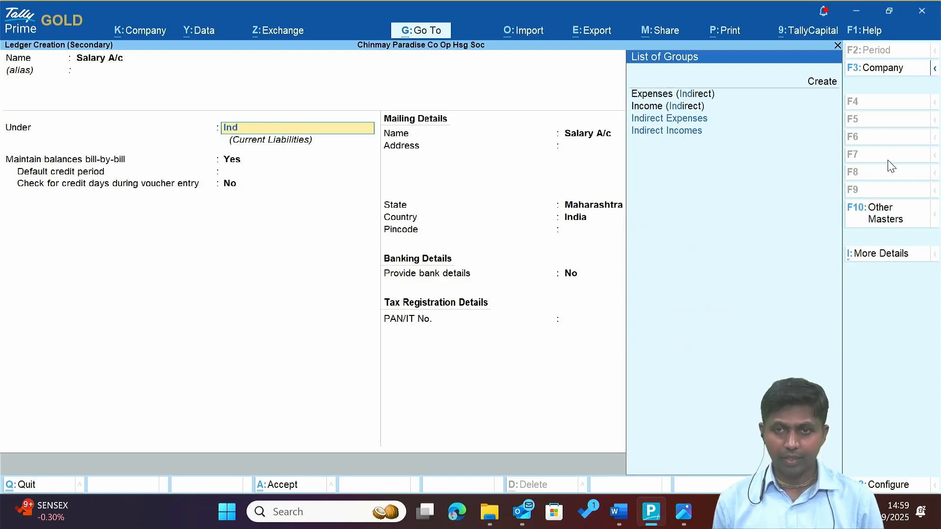
{"action": "key", "text": "Return"}
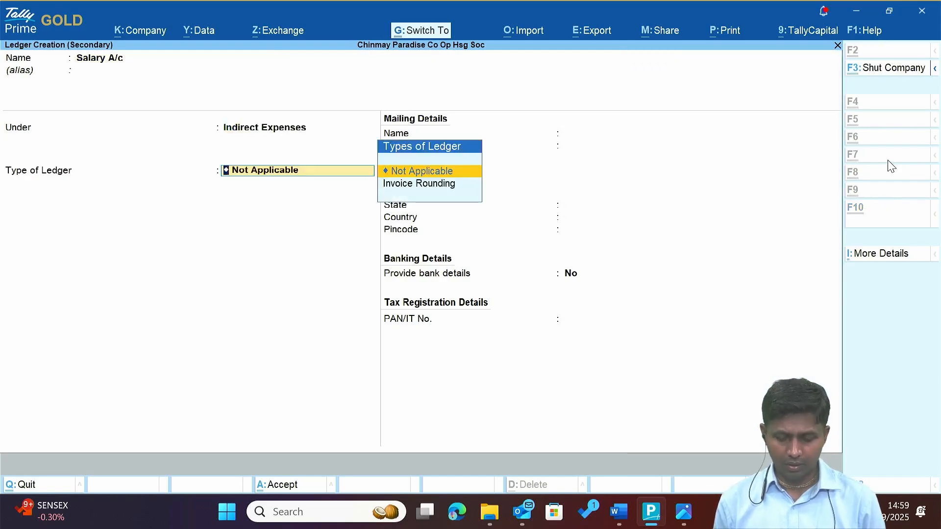
{"action": "key", "text": "ctrl+a"}
Recheck the salary note in the Word oral information document, then return to Tally.
{"action": "key", "text": "alt+Tab"}
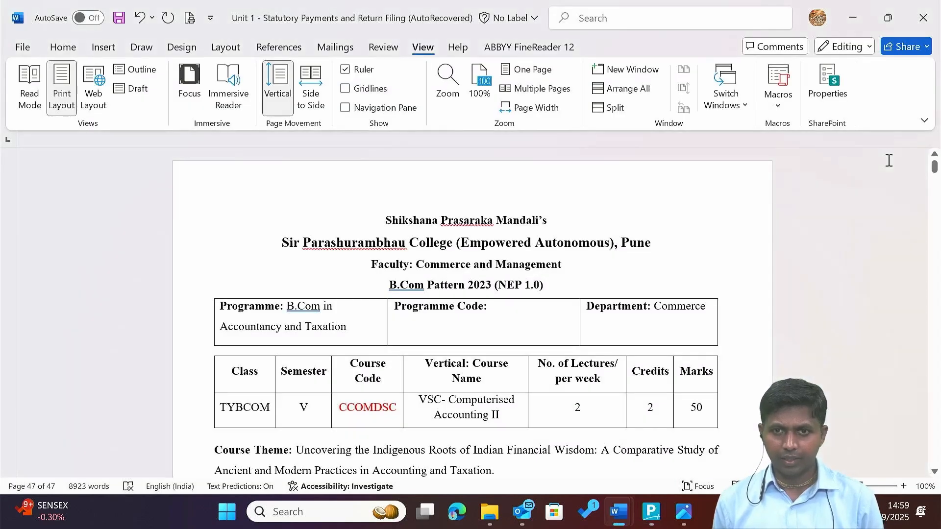
{"action": "key", "text": "alt+Tab"}
{"action": "key", "text": "alt+Tab"}
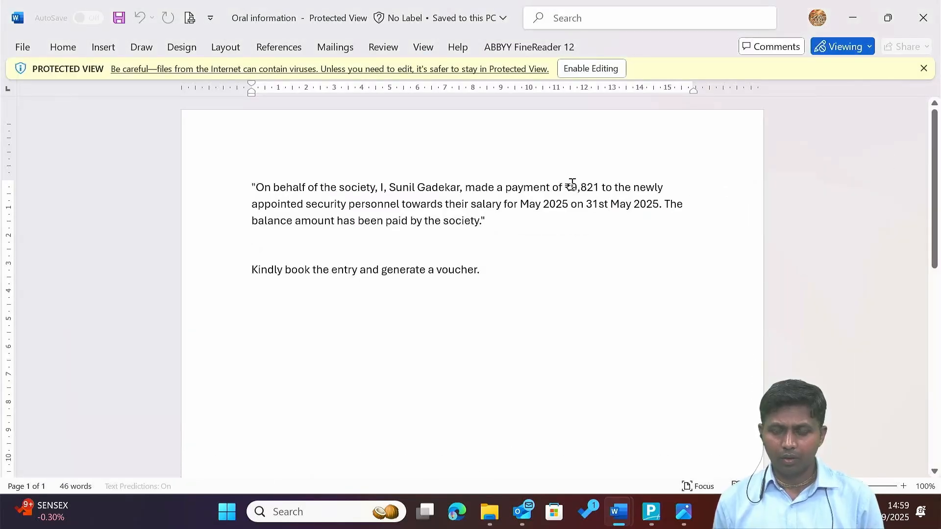
{"action": "key", "text": "alt+Tab"}
{"action": "key", "text": "alt+Tab"}
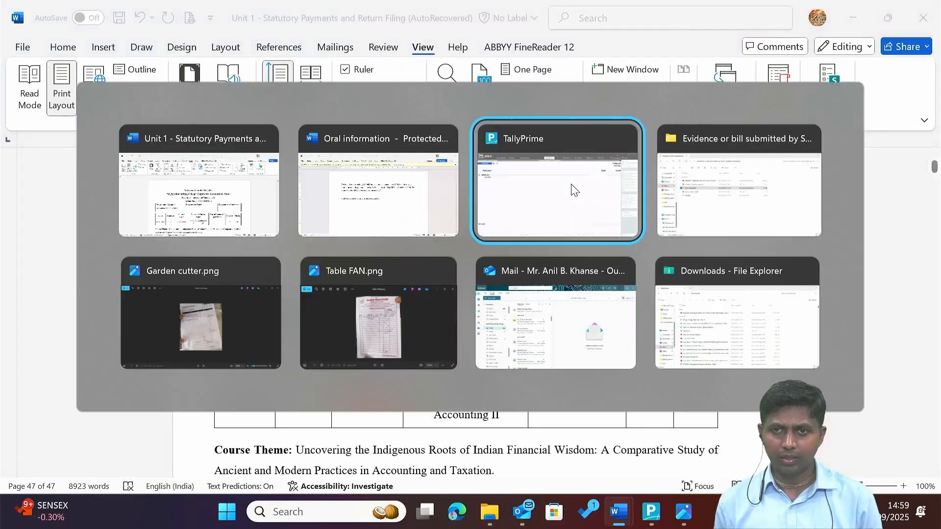
Debit Salary A/c with 19,000 in the journal voucher.
{"action": "left_click", "coordinate": [574, 190]}
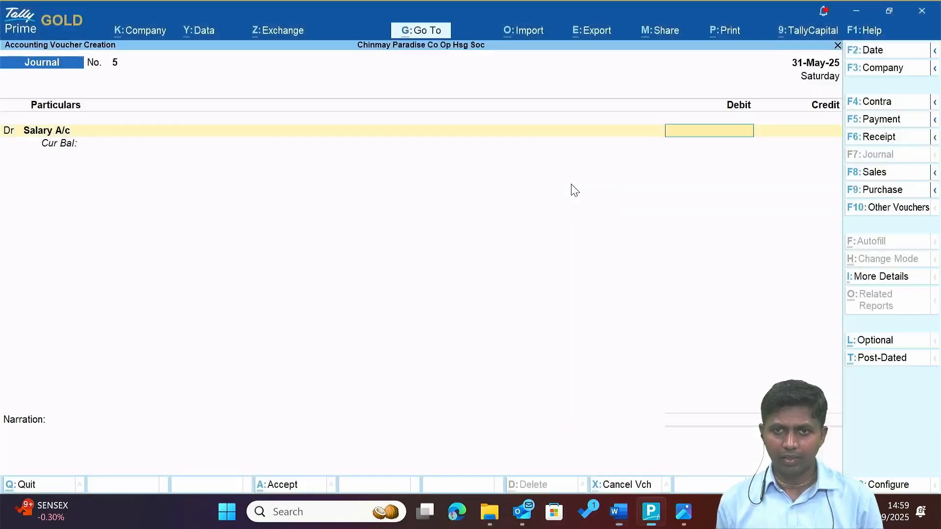
{"action": "type", "text": "19000"}
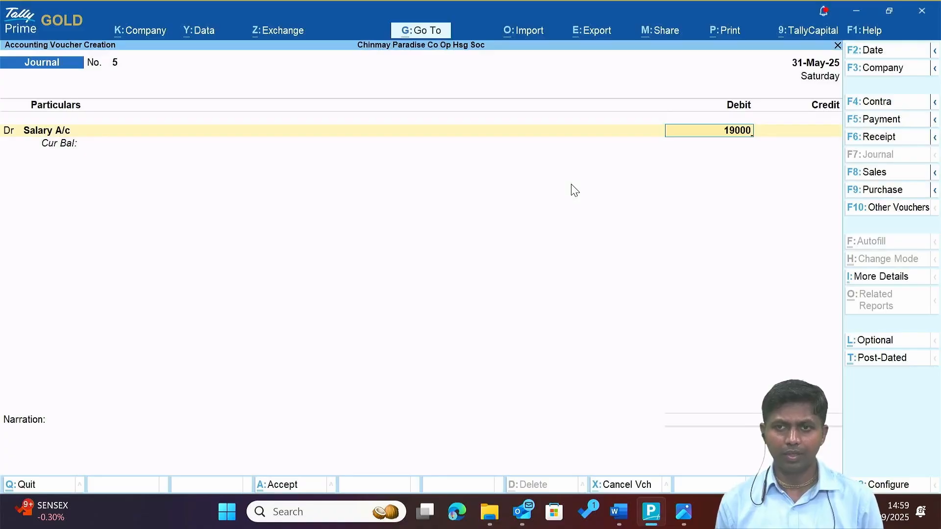
{"action": "key", "text": "Return"}
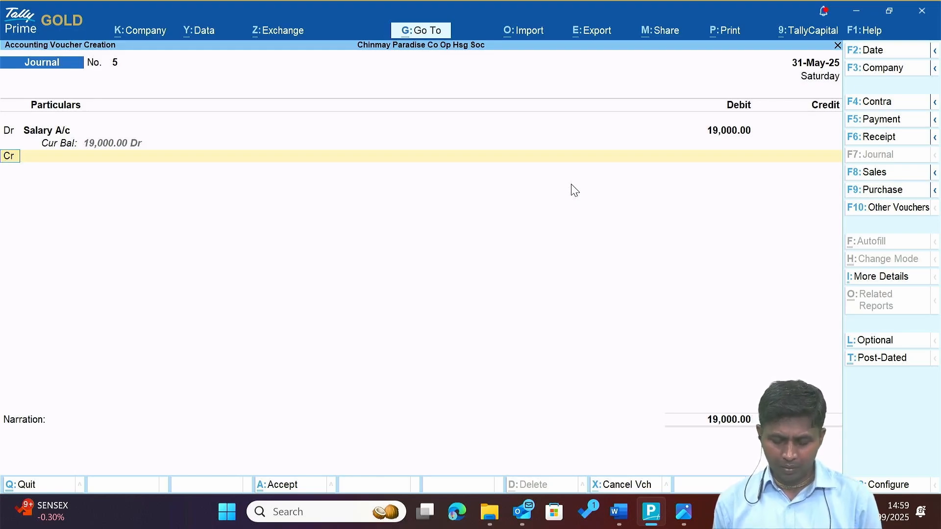
Add a credit line for Advance From the Charman, replacing the initially chosen Cash.
{"action": "key", "text": "Return"}
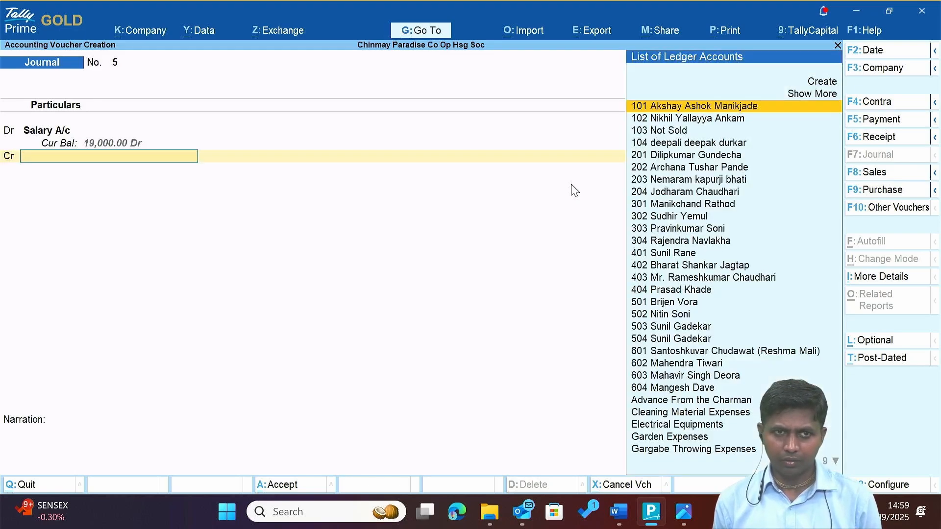
{"action": "type", "text": "Ca"}
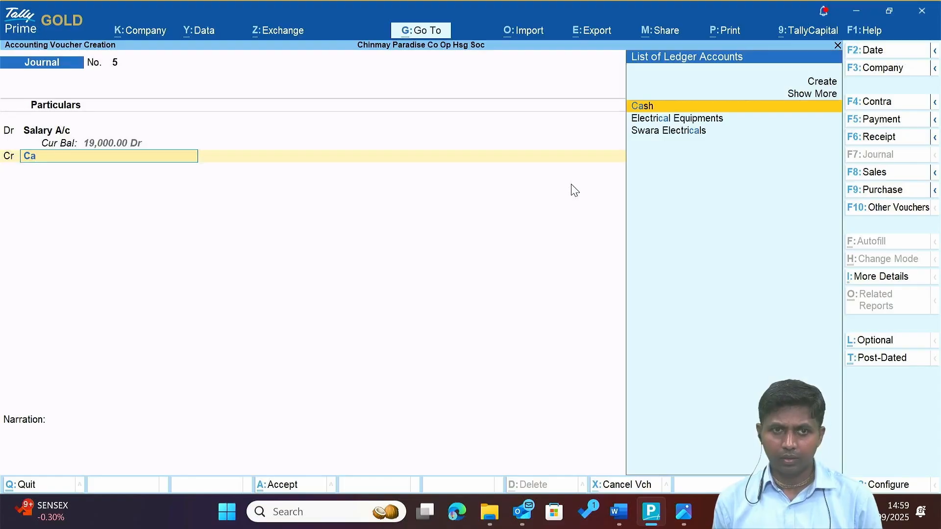
{"action": "key", "text": "Return"}
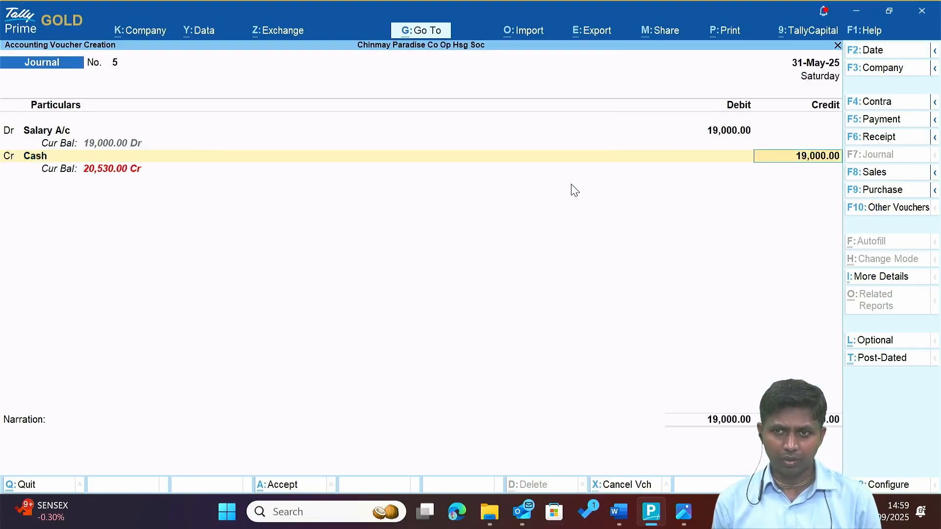
{"action": "key", "text": "shift+Tab"}
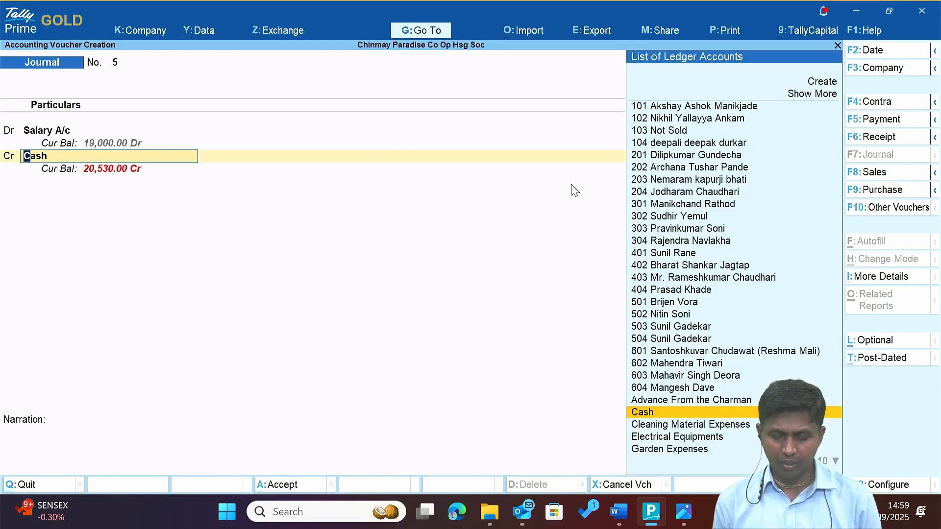
{"action": "type", "text": "Adv"}
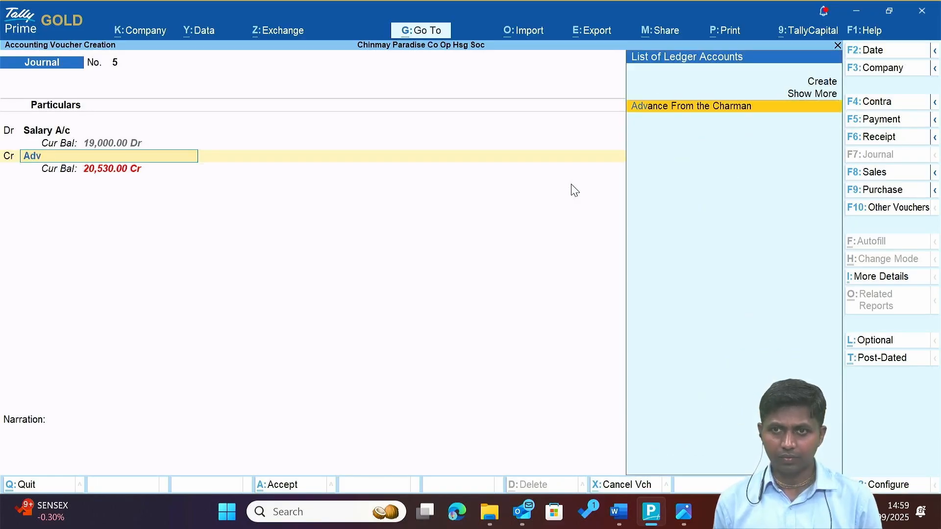
{"action": "key", "text": "Return"}
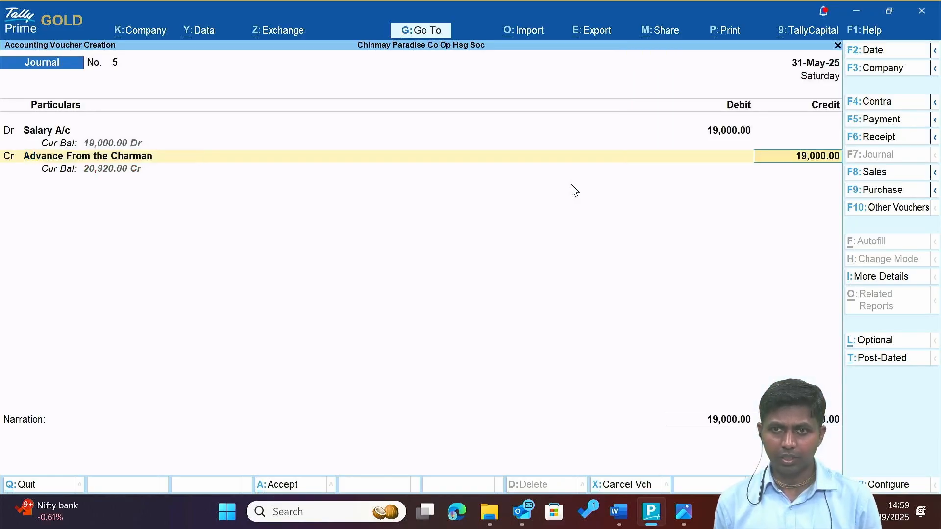
After rechecking the Word note, credit Advance From the Charman 9,821 and Cash the 9,179 balance.
{"action": "key", "text": "alt+Tab"}
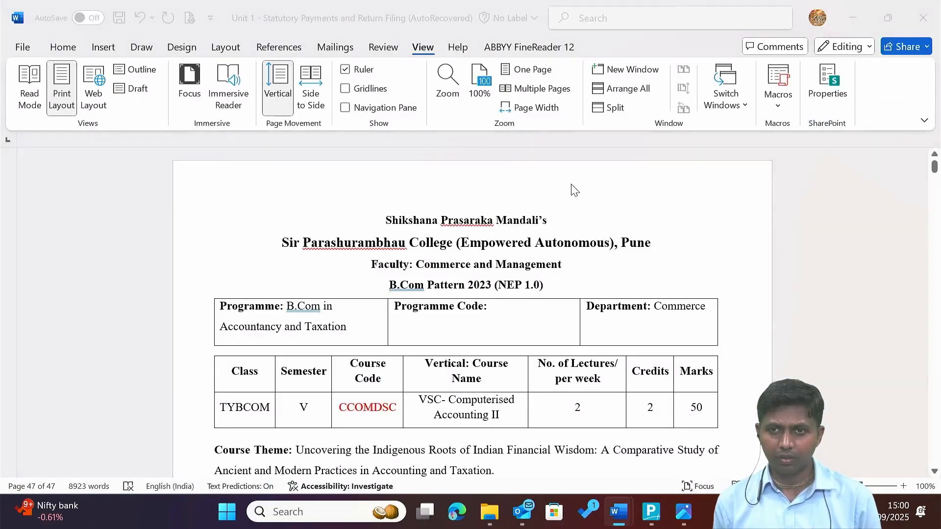
{"action": "key", "text": "alt+Tab"}
{"action": "key", "text": "Tab"}
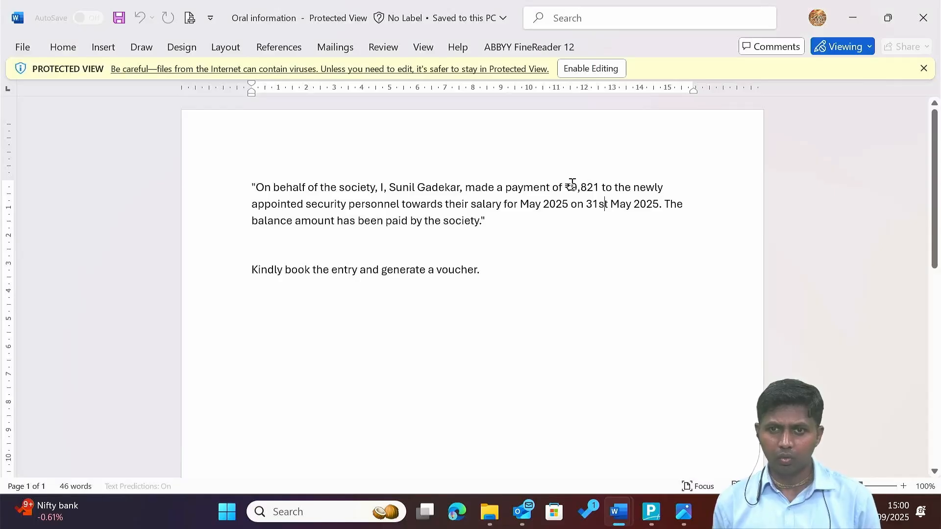
{"action": "key", "text": "alt+Tab"}
{"action": "key", "text": "alt+Tab"}
{"action": "key", "text": "Tab"}
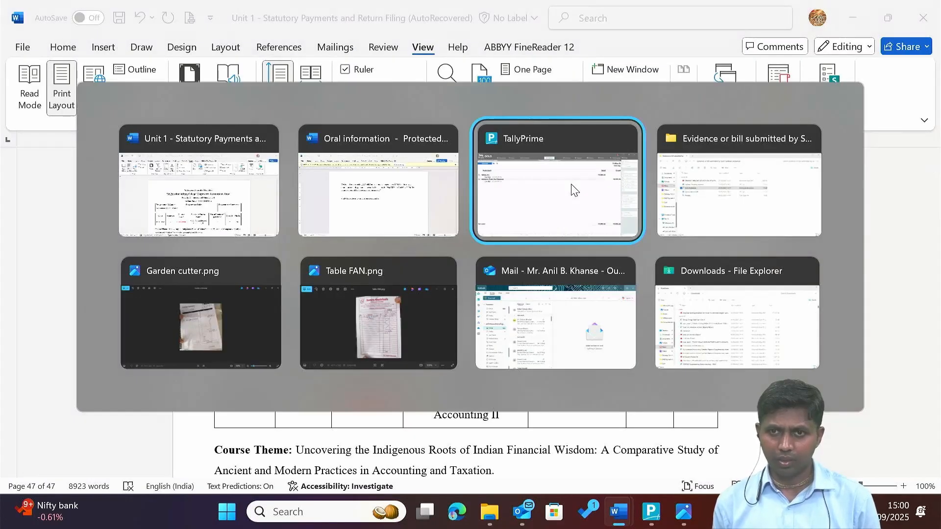
{"action": "type", "text": "9821"}
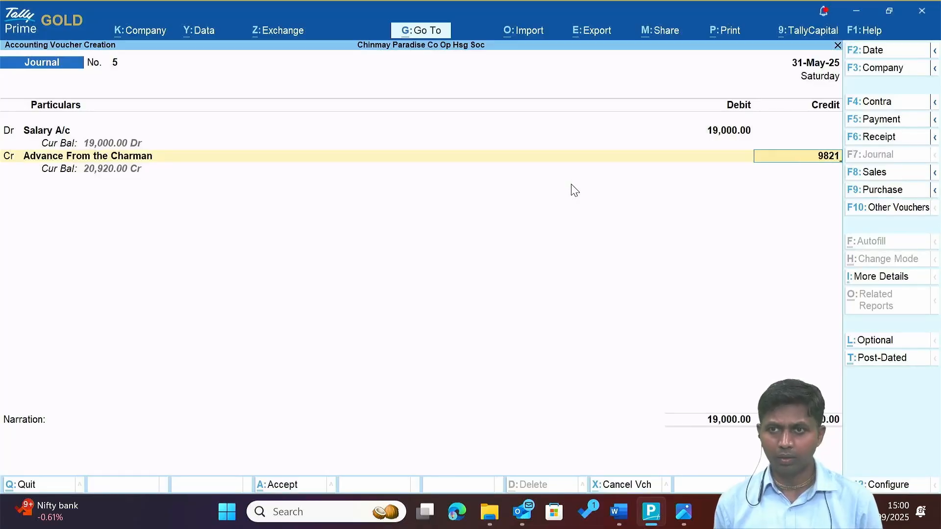
{"action": "key", "text": "Return"}
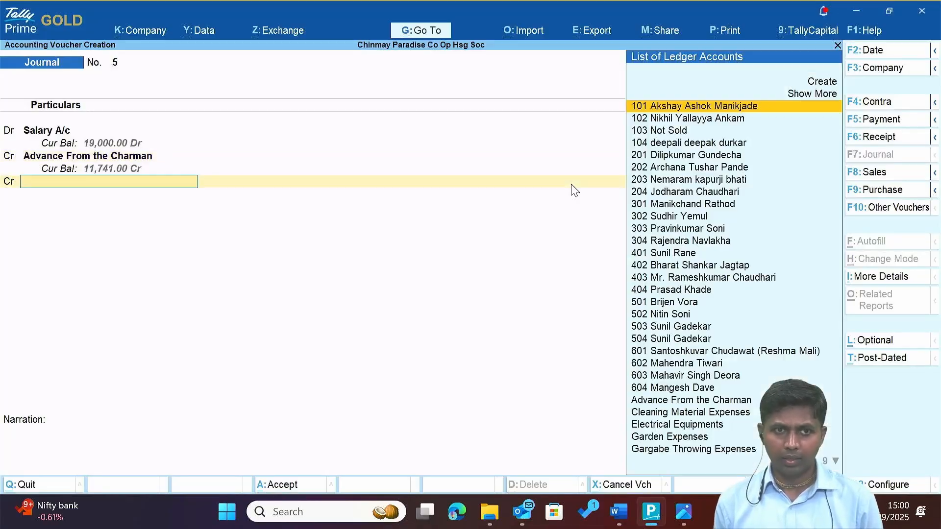
{"action": "type", "text": "Cas"}
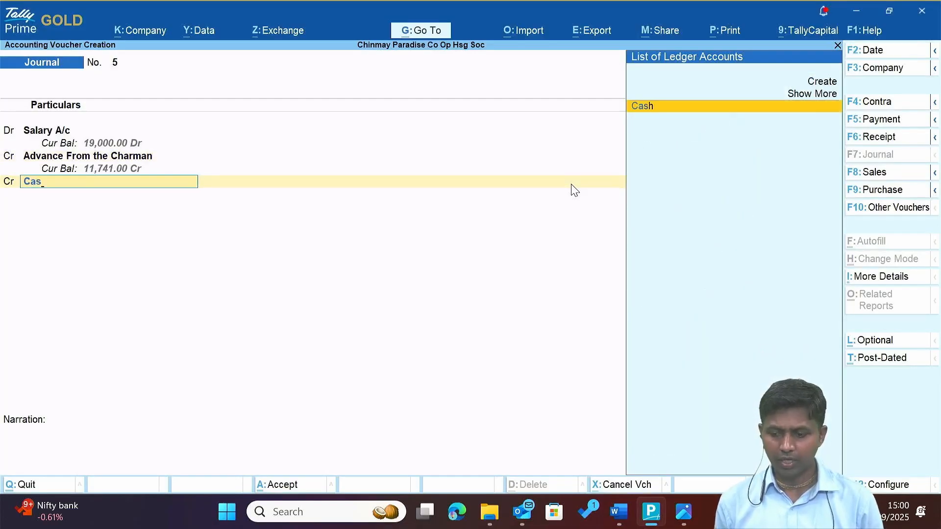
{"action": "key", "text": "Return"}
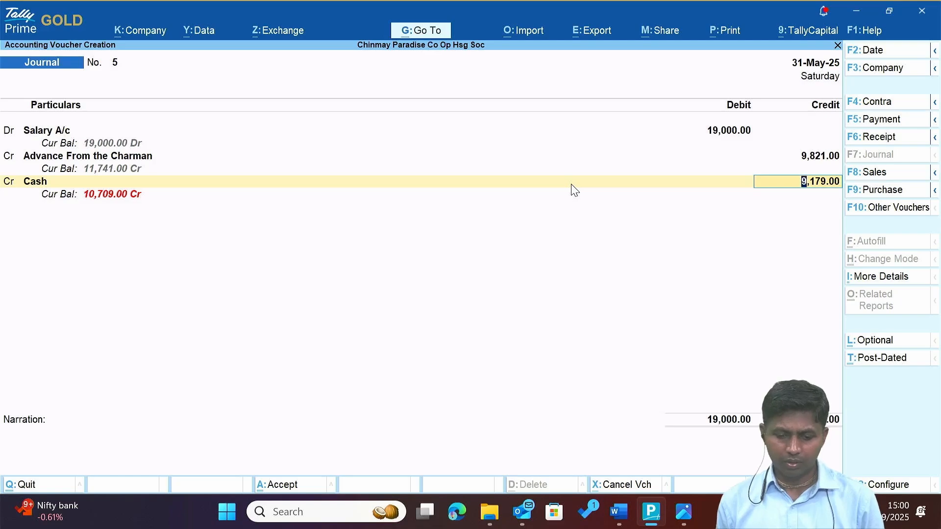
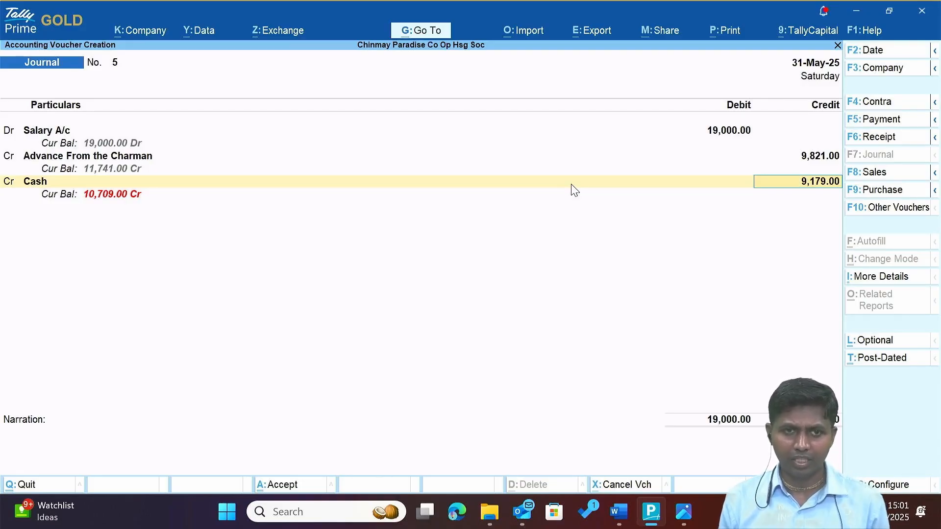
Accept the 9,179.00 Cash credit, dismiss the negative cash warning, and save journal voucher 5.
{"action": "key", "text": "Return"}
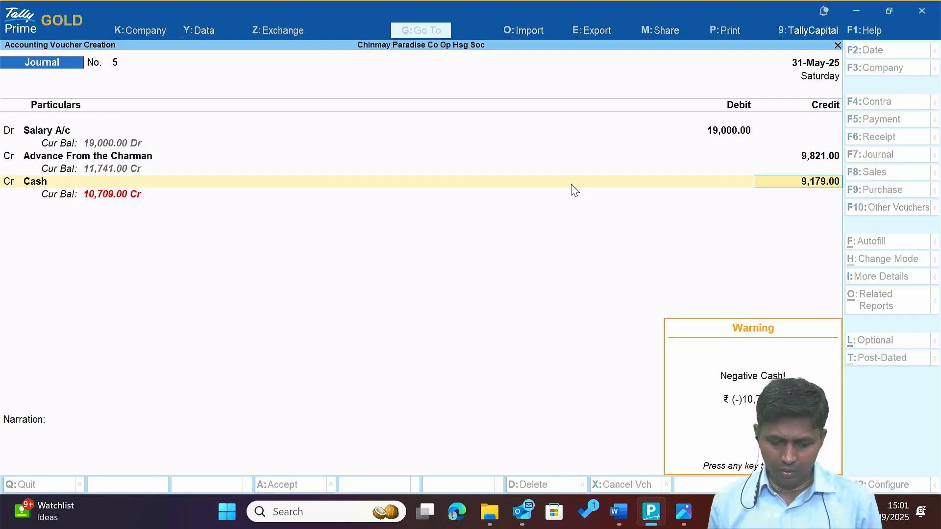
{"action": "key", "text": "Return"}
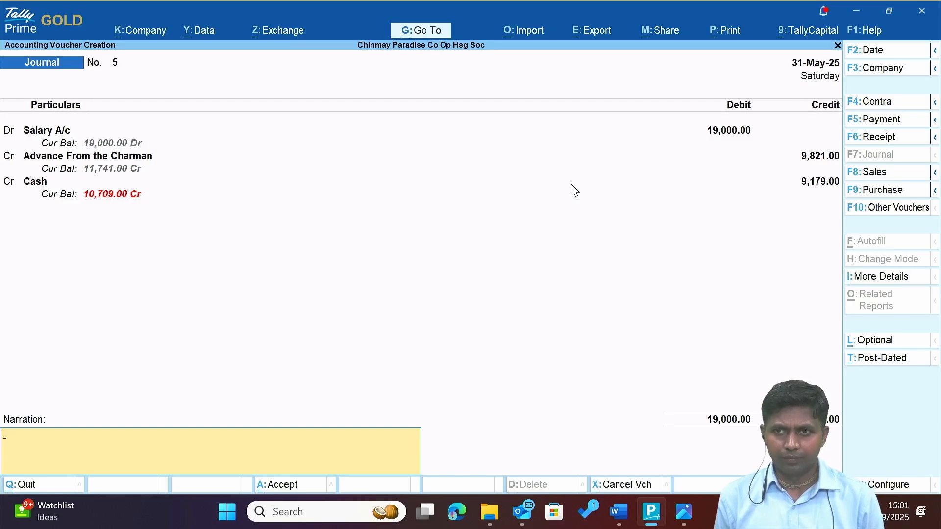
{"action": "key", "text": "Return"}
{"action": "key", "text": "Return"}
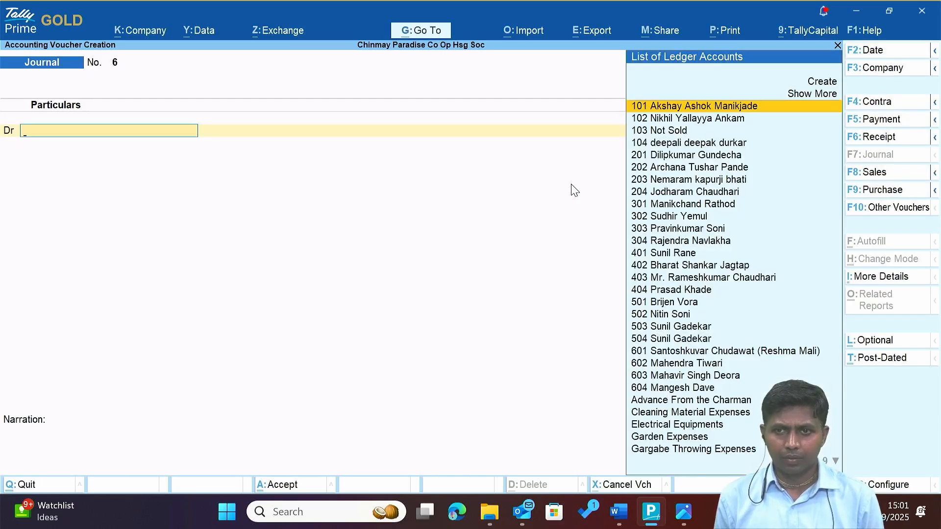
Close the Oral information Word document.
{"action": "key", "text": "alt+Tab"}
{"action": "key", "text": "alt+Tab"}
{"action": "key", "text": "alt+Tab"}
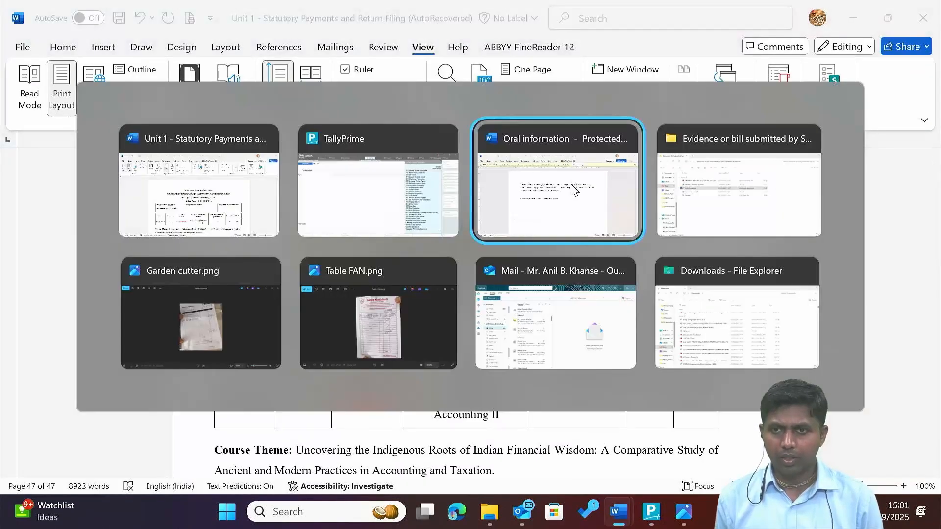
{"action": "left_click", "coordinate": [574, 190]}
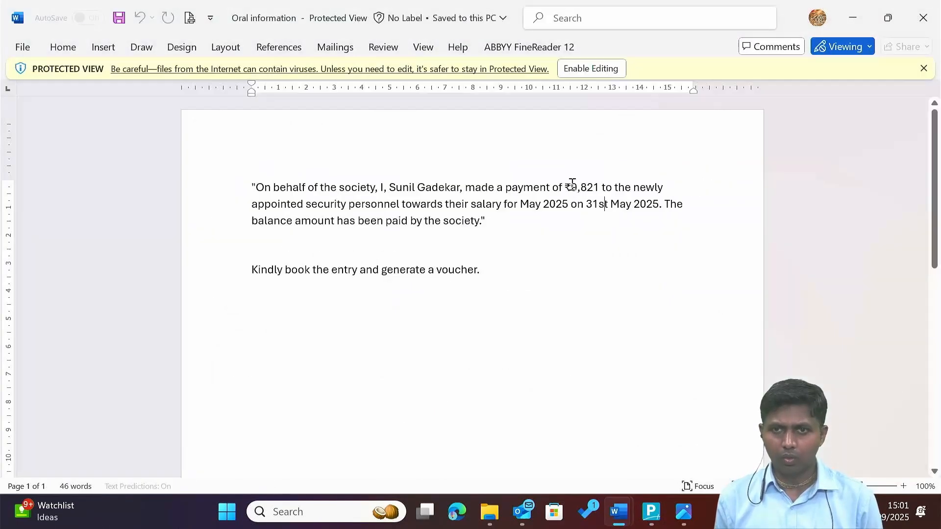
{"action": "left_click", "coordinate": [935, 14]}
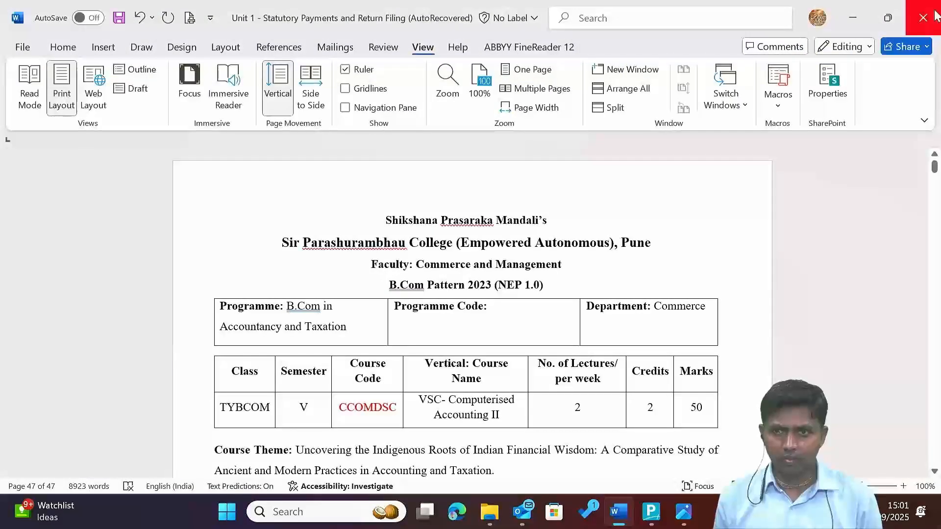
View the Society Internet bill image showing ₹589.00 paid, then return to Tally's journal No. 6.
{"action": "key", "text": "alt+Tab"}
{"action": "key", "text": "alt+Tab"}
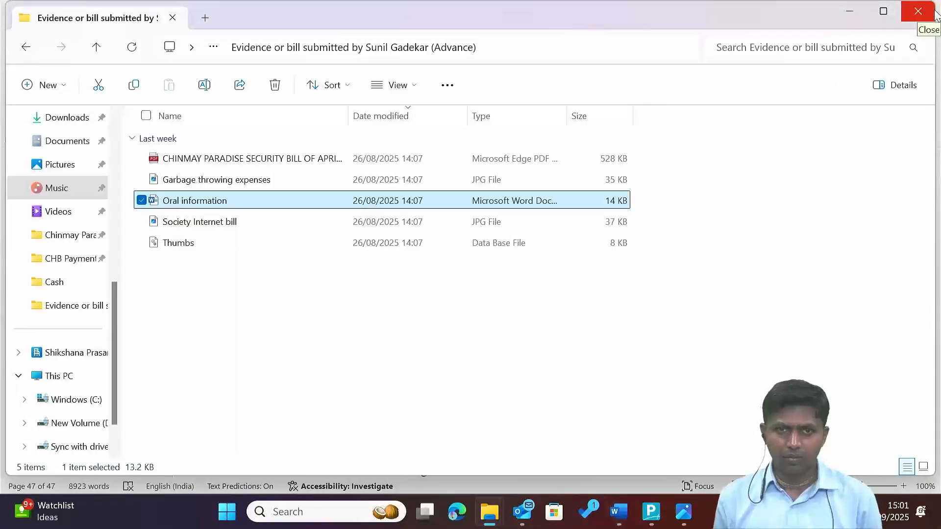
{"action": "key", "text": "Down"}
{"action": "key", "text": "Return"}
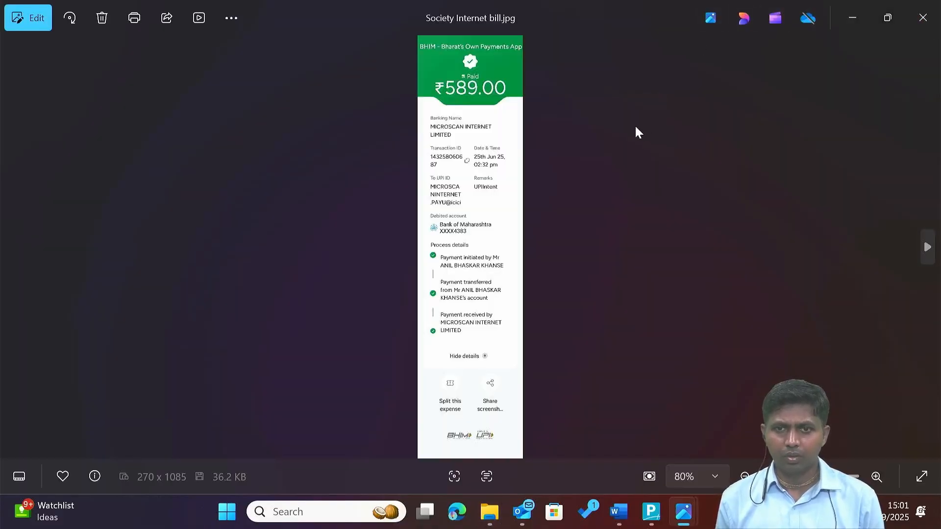
{"action": "key", "text": "alt+F4"}
{"action": "key", "text": "alt+Tab"}
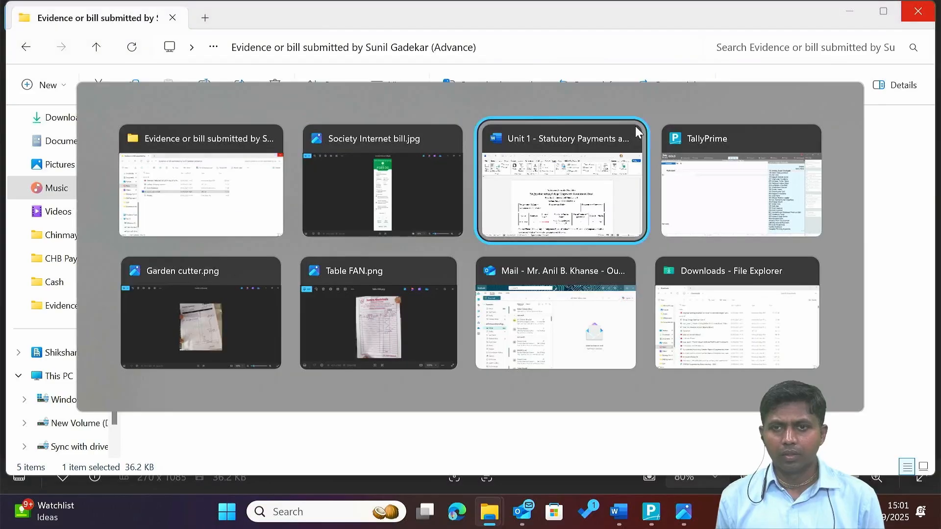
{"action": "key", "text": "alt+Tab"}
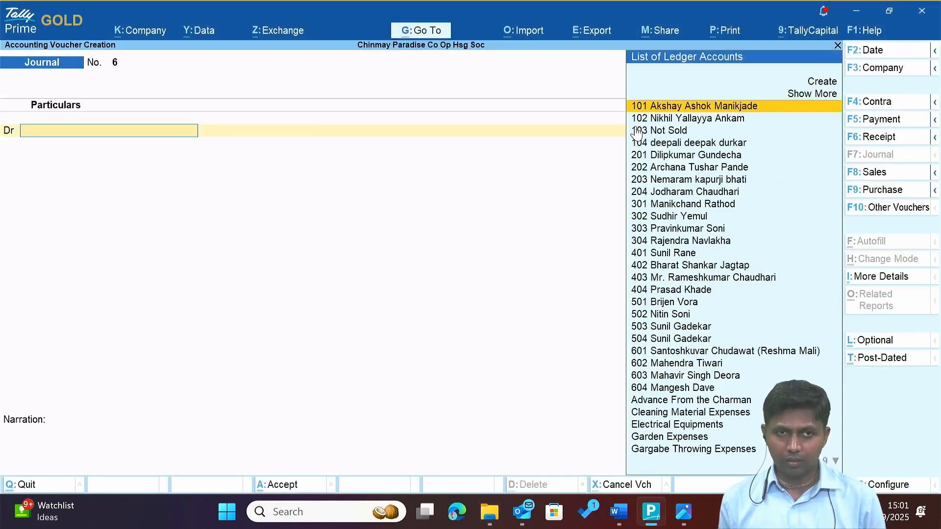
Create the ledger 'Mobile Charges and Internet Bill Expenses' under Indirect Expenses as the debit account.
{"action": "type", "text": "In"}
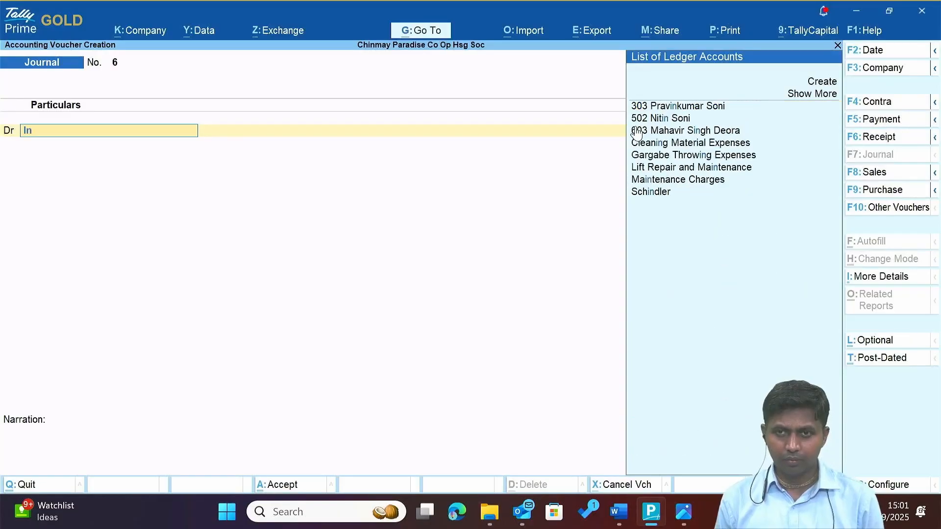
{"action": "key", "text": "BackSpace"}
{"action": "key", "text": "BackSpace"}
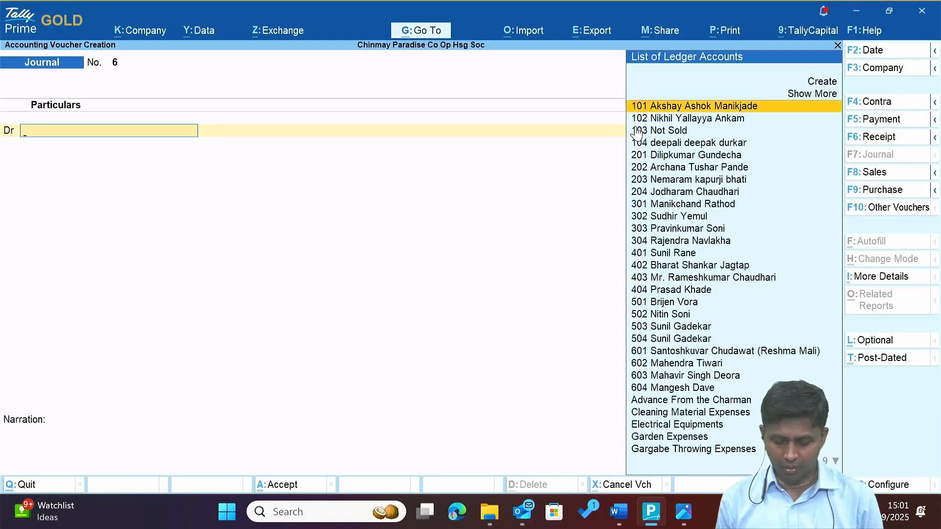
{"action": "key", "text": "alt+c"}
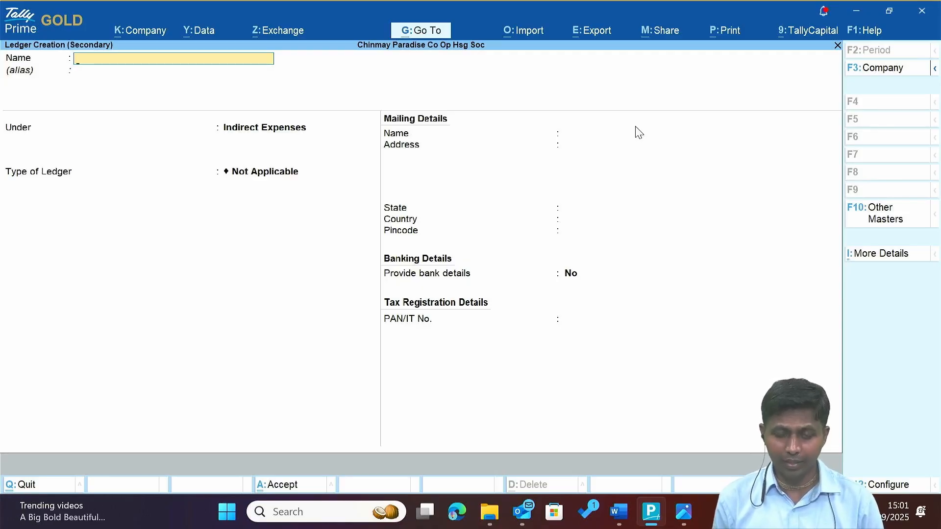
{"action": "type", "text": "Mobile"}
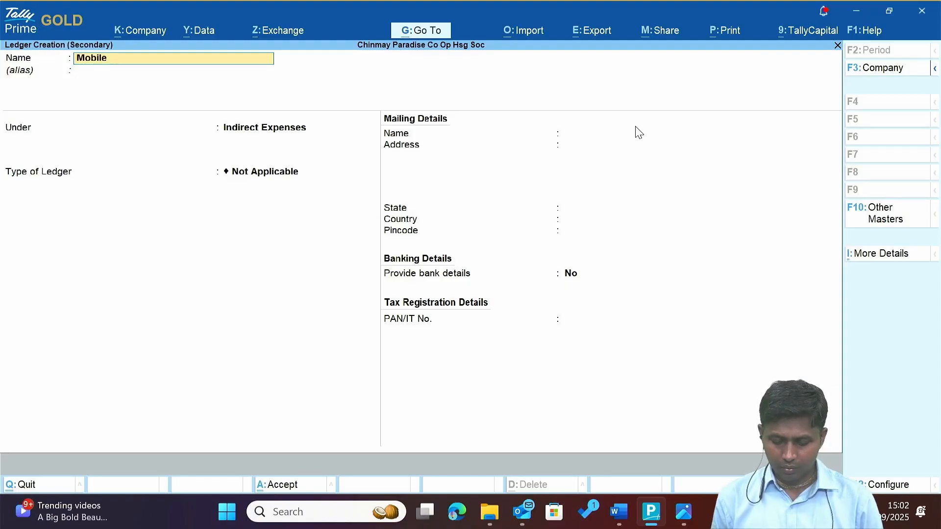
{"action": "type", "text": " Charges and"}
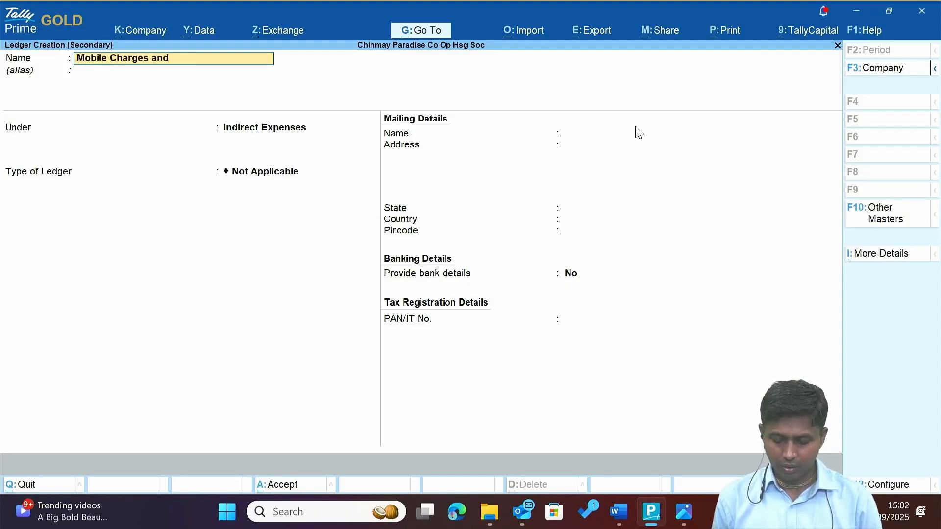
{"action": "type", "text": " Interne"}
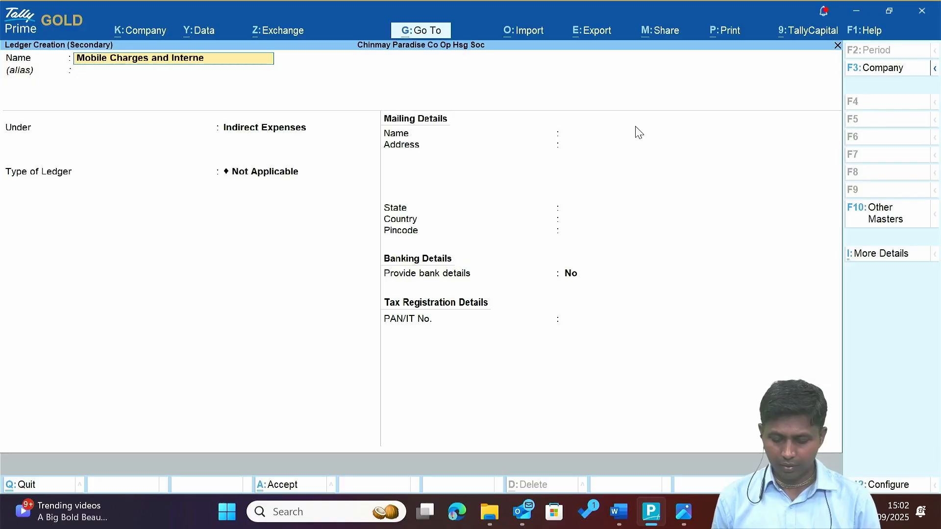
{"action": "type", "text": "t"}
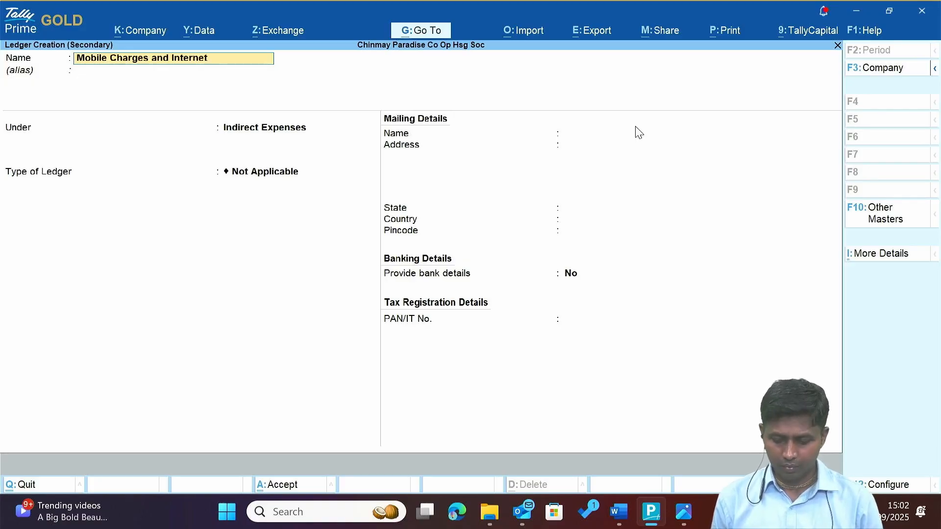
{"action": "type", "text": " Bill Expenses"}
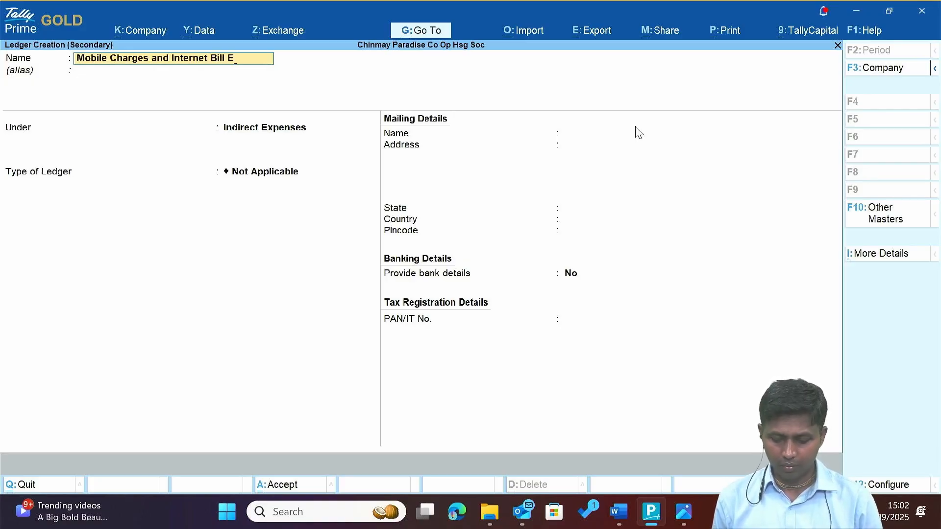
{"action": "key", "text": "Return"}
{"action": "key", "text": "Return"}
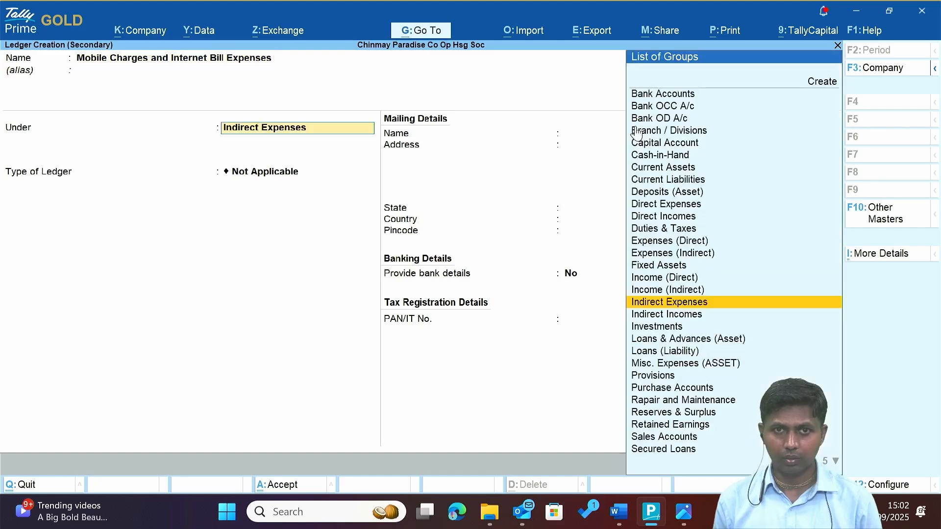
{"action": "key", "text": "Return"}
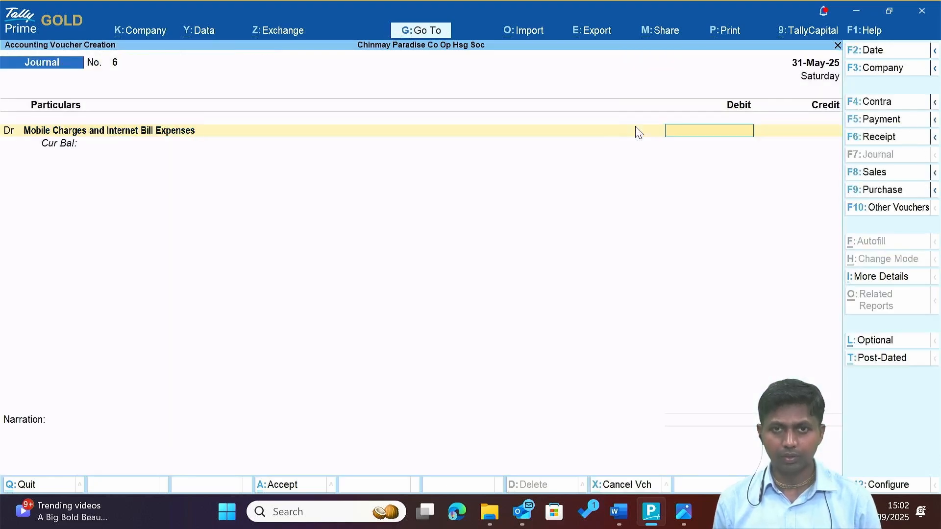
Debit the new expense ledger 589 and credit Advance From the Charman.
{"action": "key", "text": "alt+Tab"}
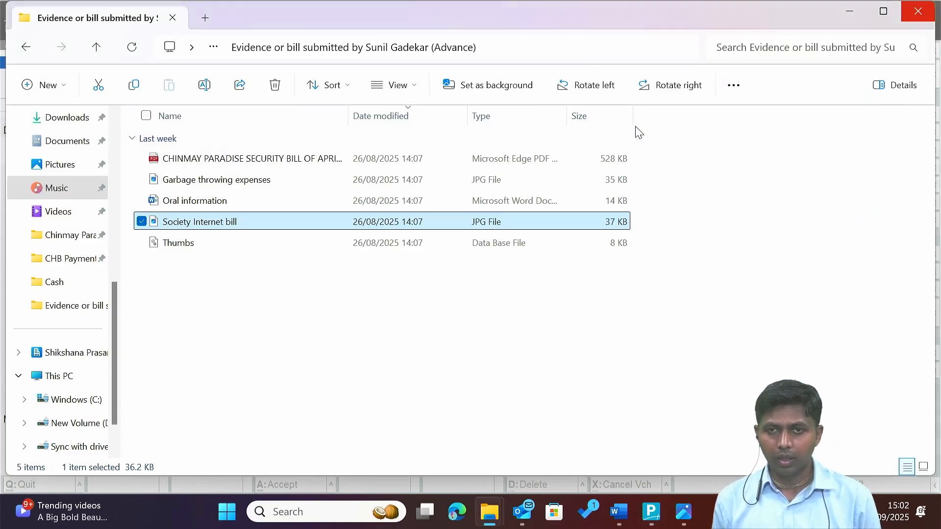
{"action": "key", "text": "alt+Tab"}
{"action": "key", "text": "Tab"}
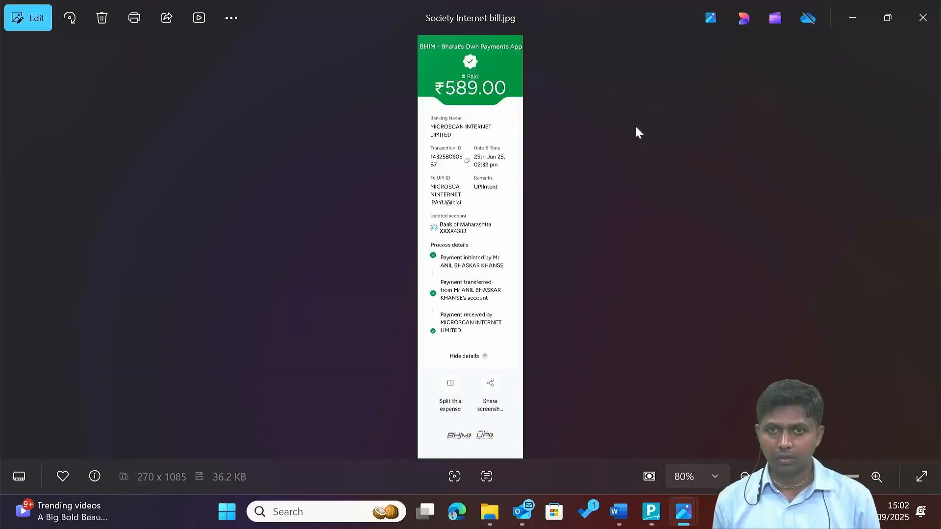
{"action": "key", "text": "alt+Tab"}
{"action": "key", "text": "Tab"}
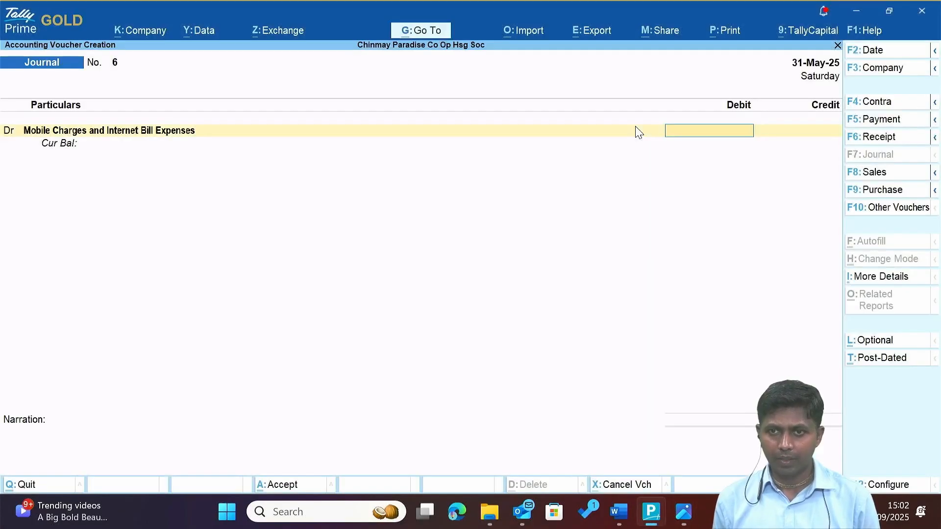
{"action": "type", "text": "589"}
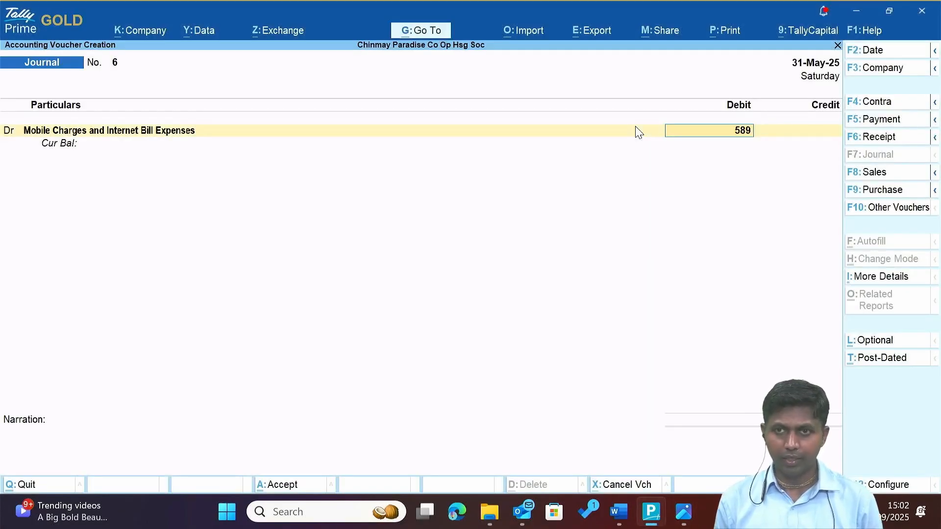
{"action": "key", "text": "Return"}
{"action": "key", "text": "Return"}
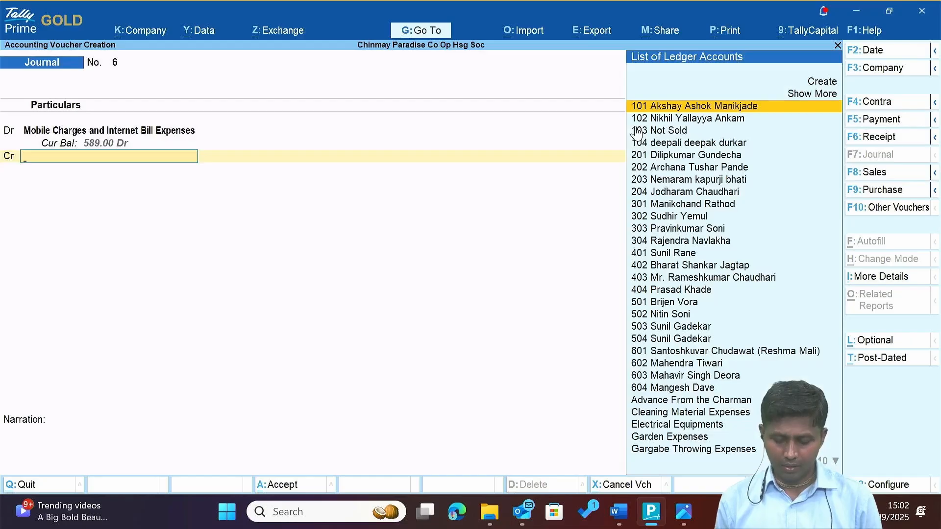
{"action": "type", "text": "Ad"}
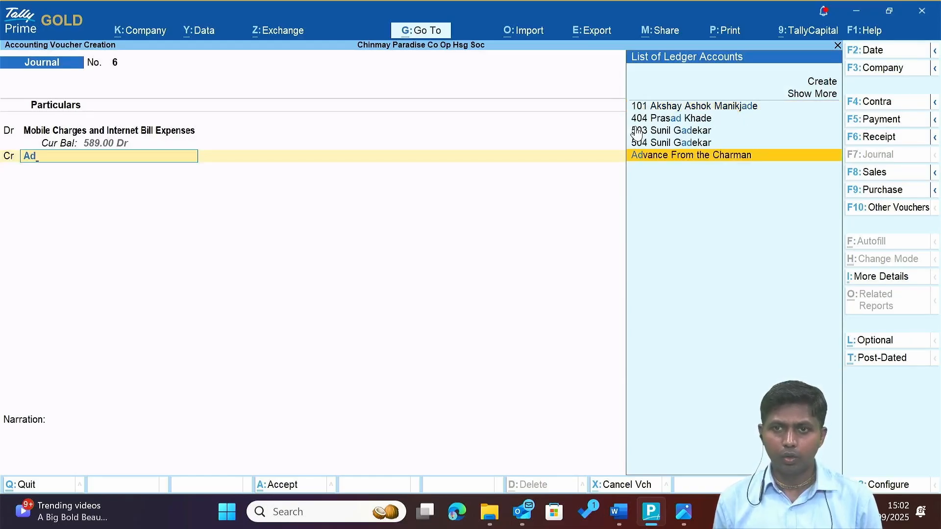
{"action": "key", "text": "Return"}
{"action": "key", "text": "Return"}
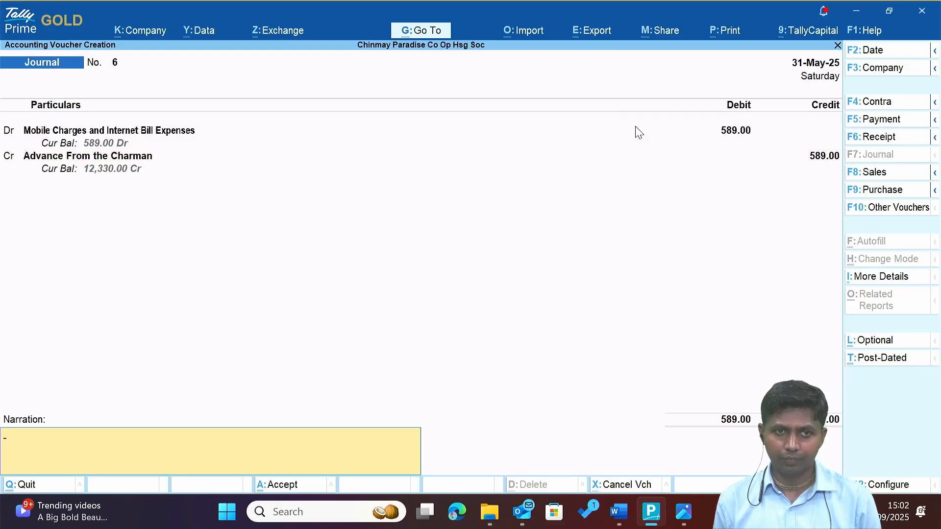
After rechecking the bill's date, date the voucher 25-Jun-25 and save journal No. 6.
{"action": "key", "text": "alt+Tab"}
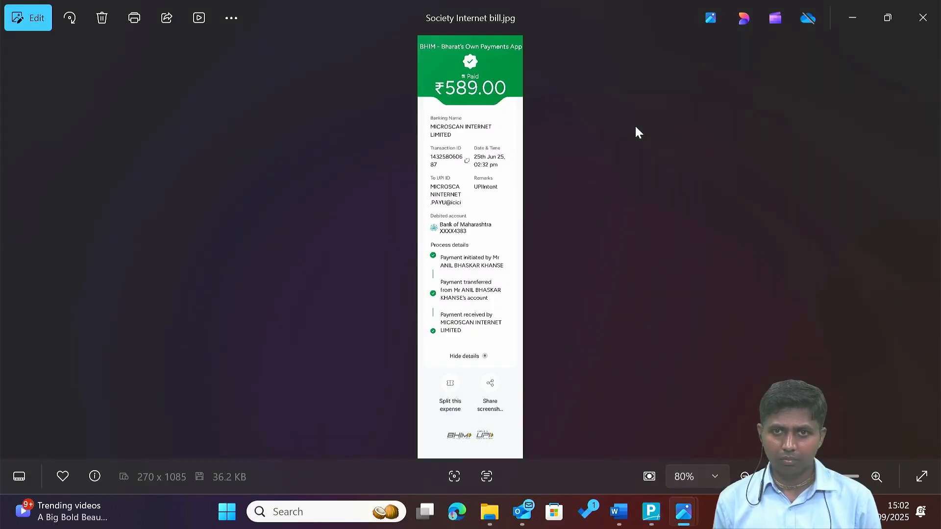
{"action": "key", "text": "alt+Tab"}
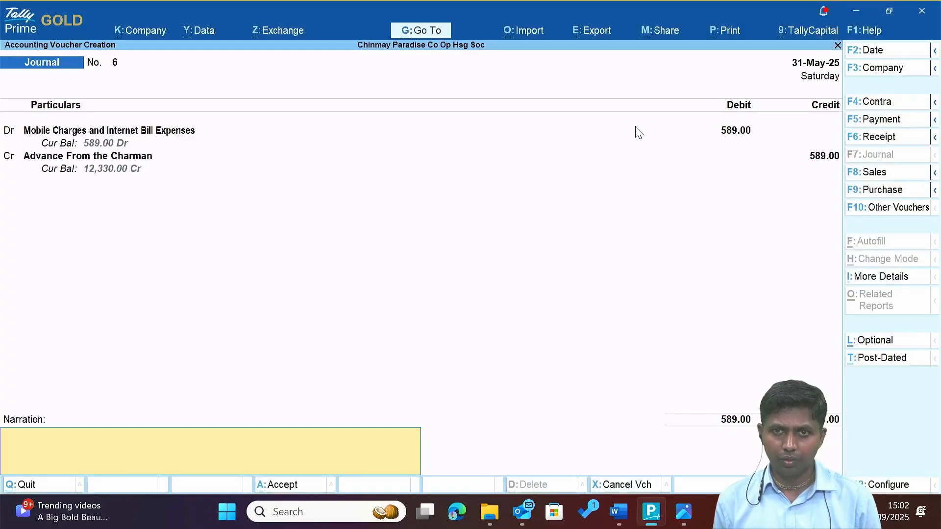
{"action": "key", "text": "alt+Tab"}
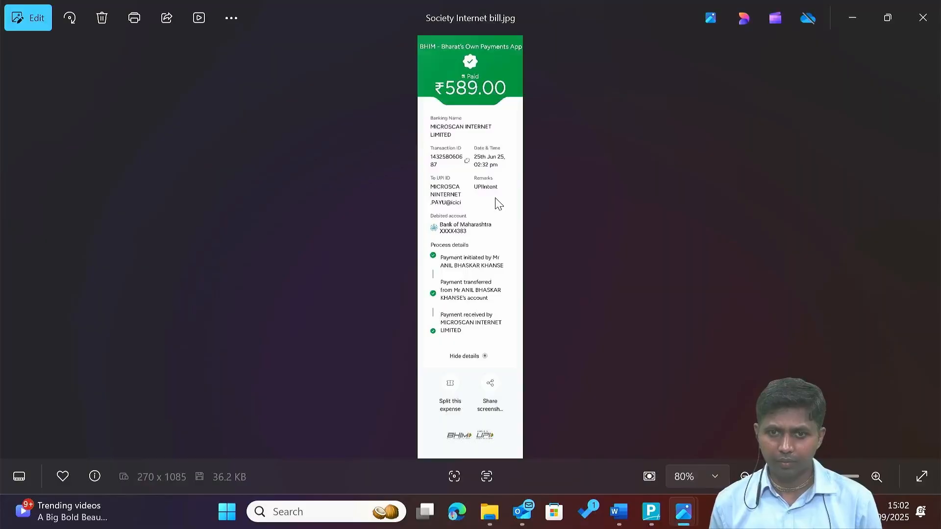
{"action": "scroll", "coordinate": [498, 203], "scroll_direction": "up", "scroll_amount": 1}
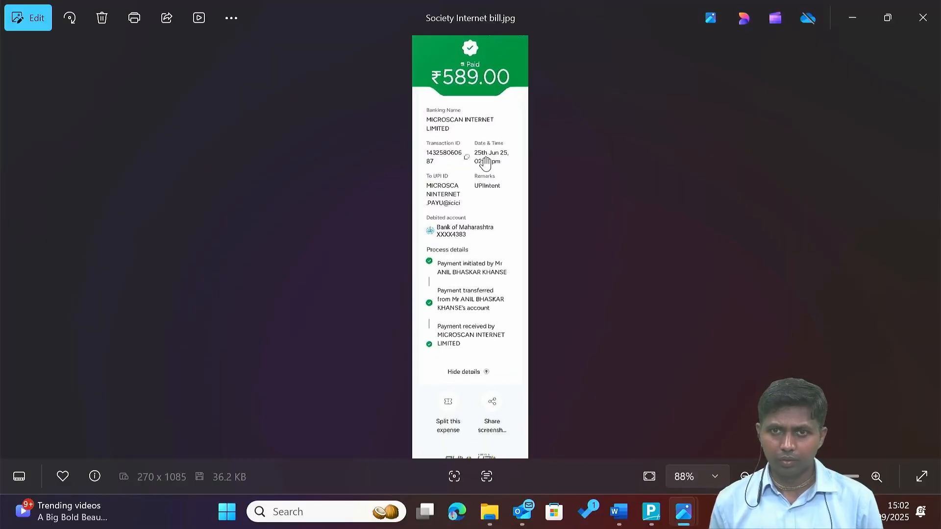
{"action": "scroll", "coordinate": [486, 162], "scroll_direction": "up", "scroll_amount": 1}
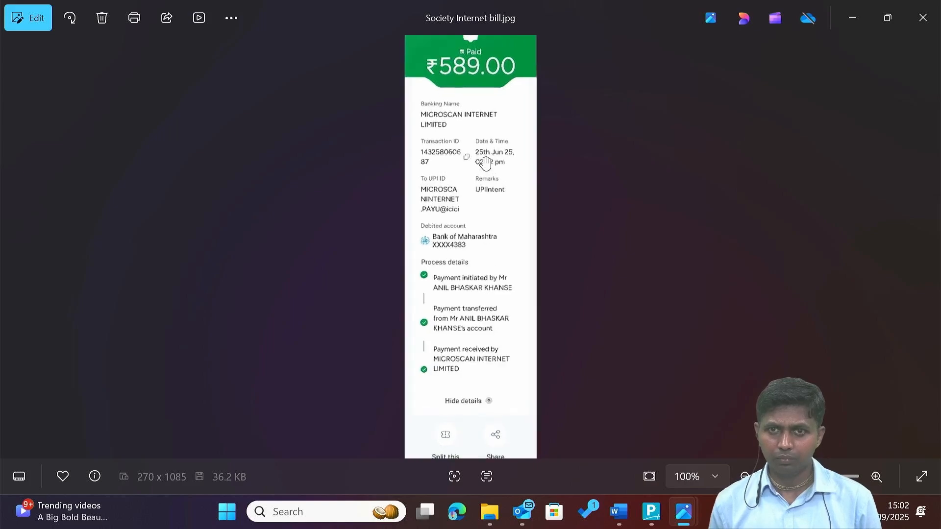
{"action": "key", "text": "alt+Tab"}
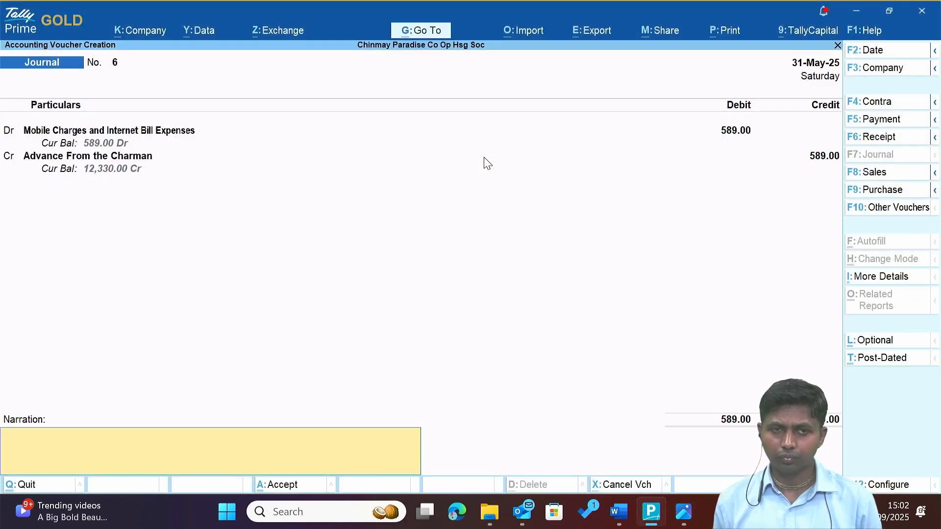
{"action": "key", "text": "F2"}
{"action": "type", "text": "25"}
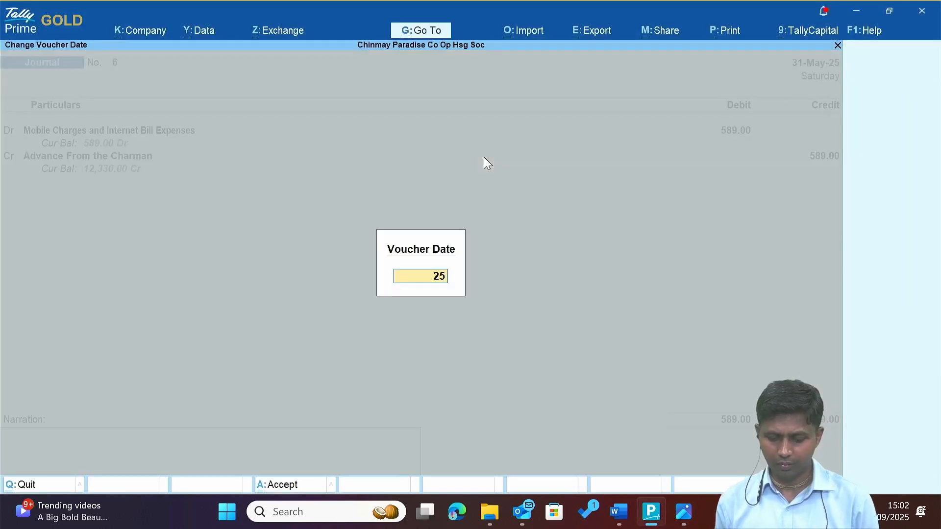
{"action": "type", "text": "-6"}
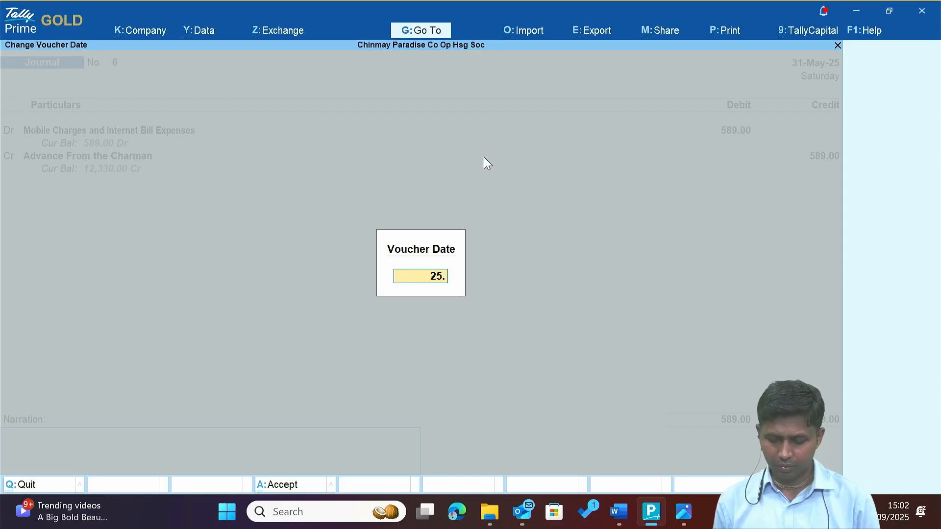
{"action": "key", "text": "Return"}
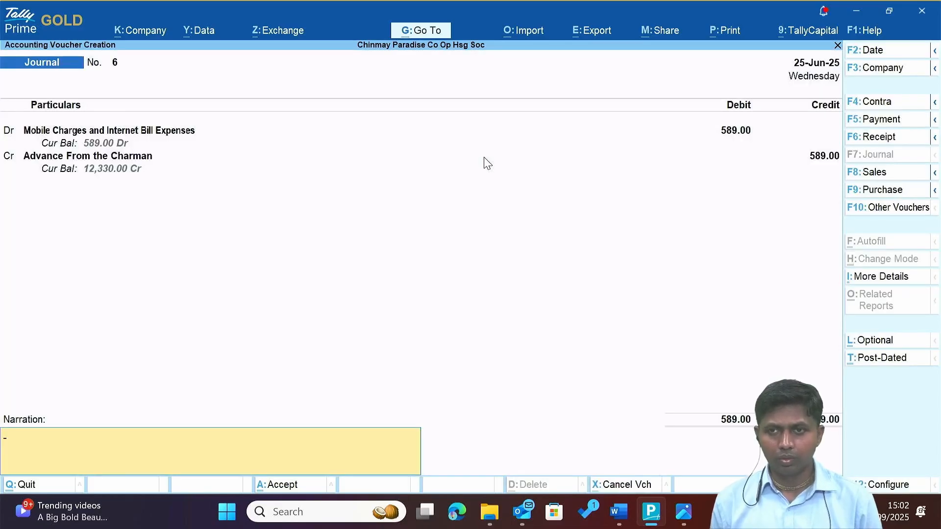
{"action": "key", "text": "Return"}
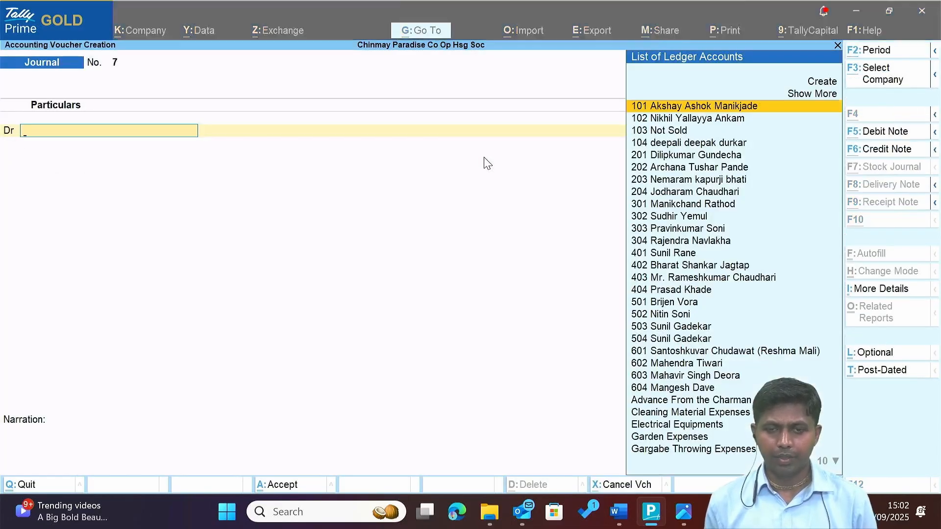
Browse the evidence files around the Society Internet bill in File Explorer.
{"action": "key", "text": "alt+Tab"}
{"action": "scroll", "coordinate": [486, 162], "scroll_direction": "down", "scroll_amount": 1}
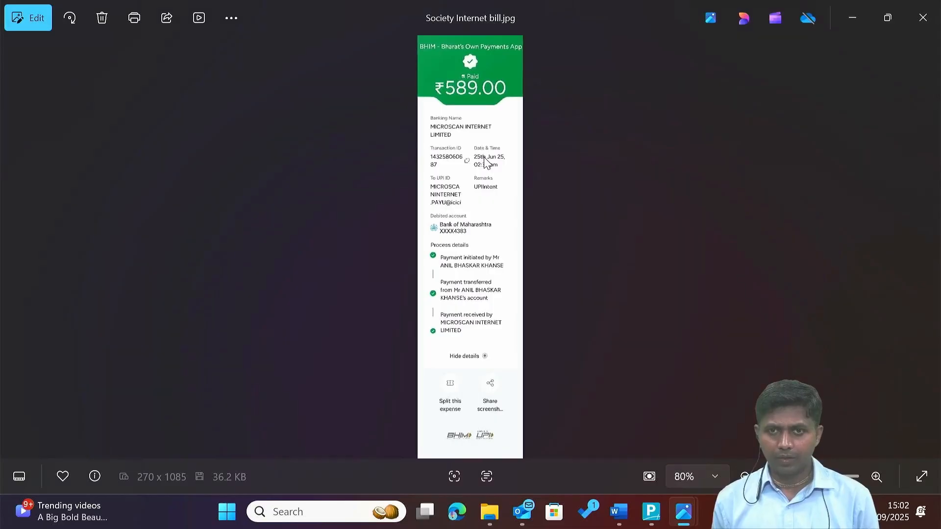
{"action": "key", "text": "alt+Tab"}
{"action": "key", "text": "alt+Tab"}
{"action": "key", "text": "Down"}
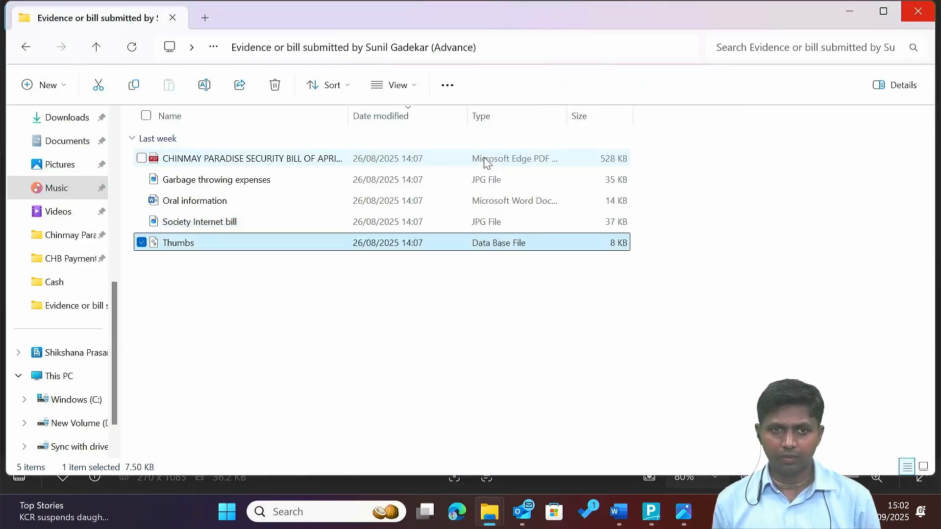
{"action": "key", "text": "Up"}
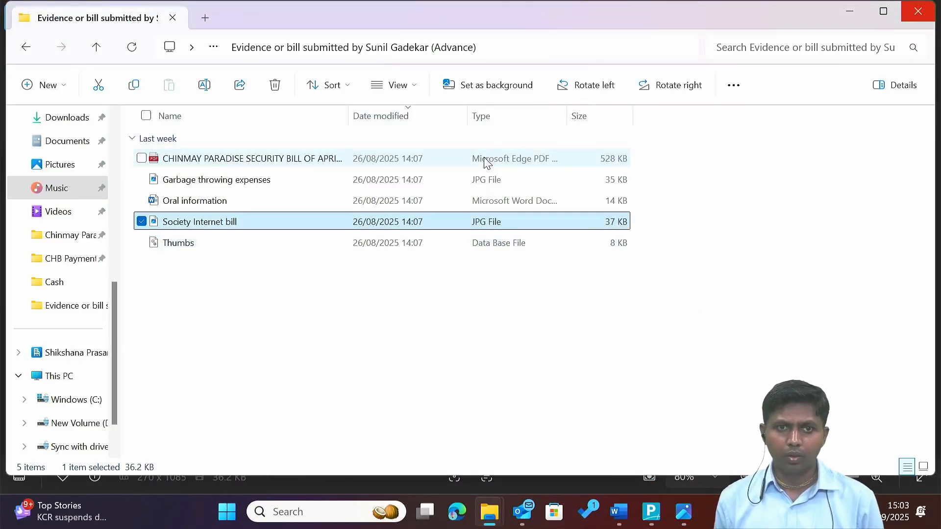
{"action": "key", "text": "shift+Up"}
{"action": "key", "text": "shift+Up"}
{"action": "key", "text": "shift+Up"}
{"action": "key", "text": "ctrl+a"}
{"action": "key", "text": "Up"}
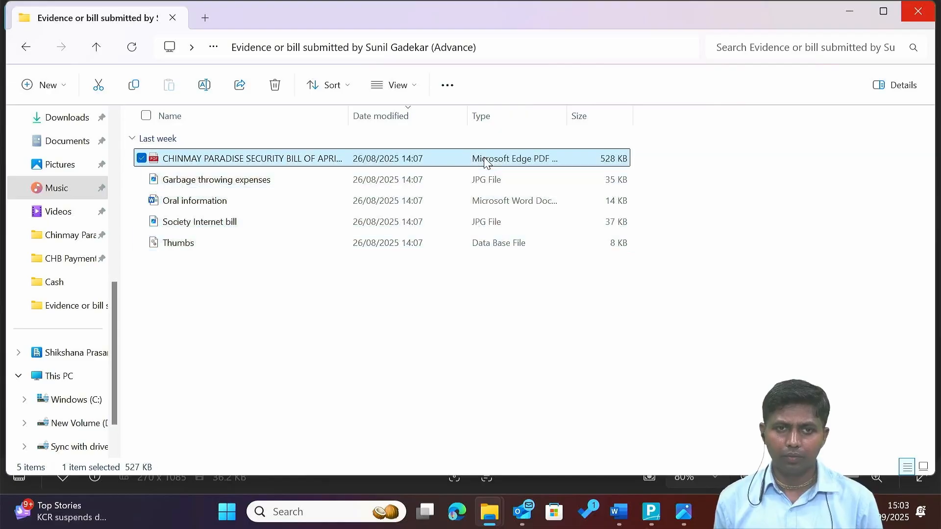
{"action": "key", "text": "Down"}
{"action": "key", "text": "Down"}
{"action": "key", "text": "Down"}
{"action": "key", "text": "Down"}
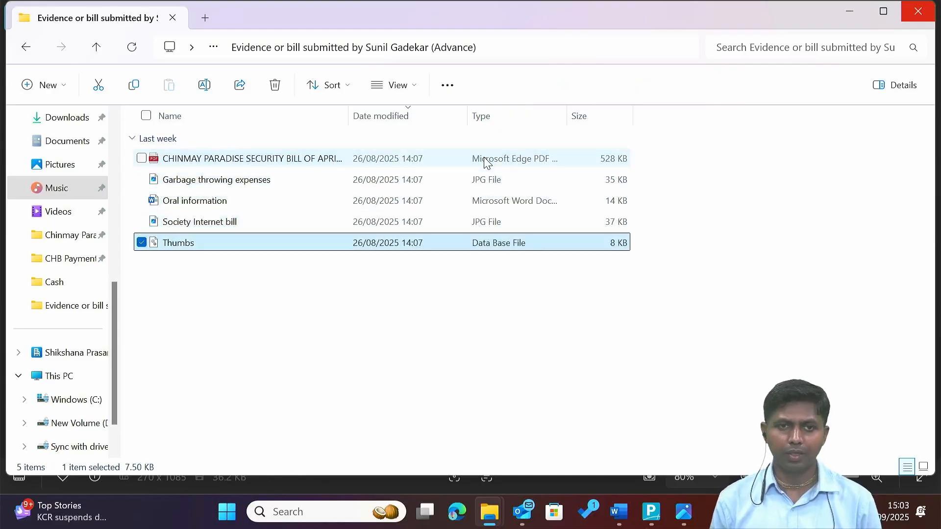
{"action": "key", "text": "alt+Left"}
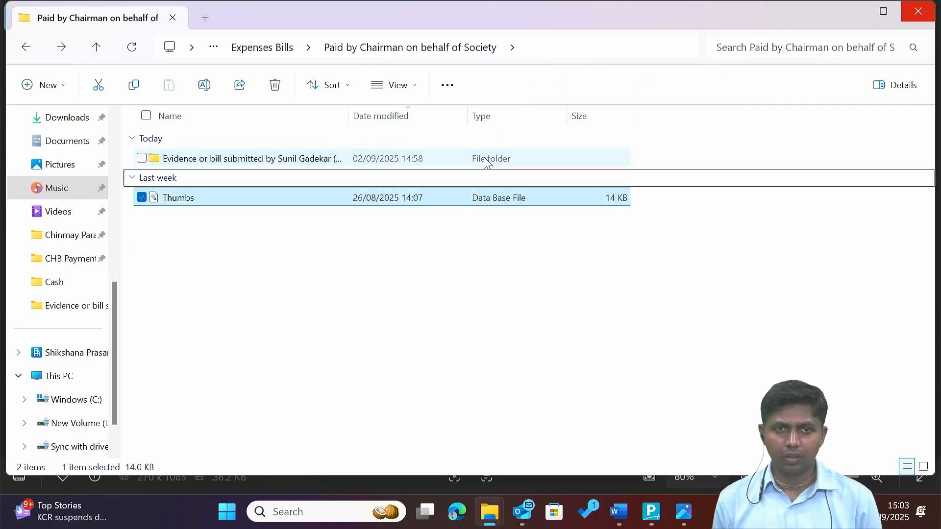
{"action": "key", "text": "Down"}
Look inside the Cash and Bank folders under Expenses Bills.
{"action": "key", "text": "alt+Left"}
{"action": "key", "text": "Up"}
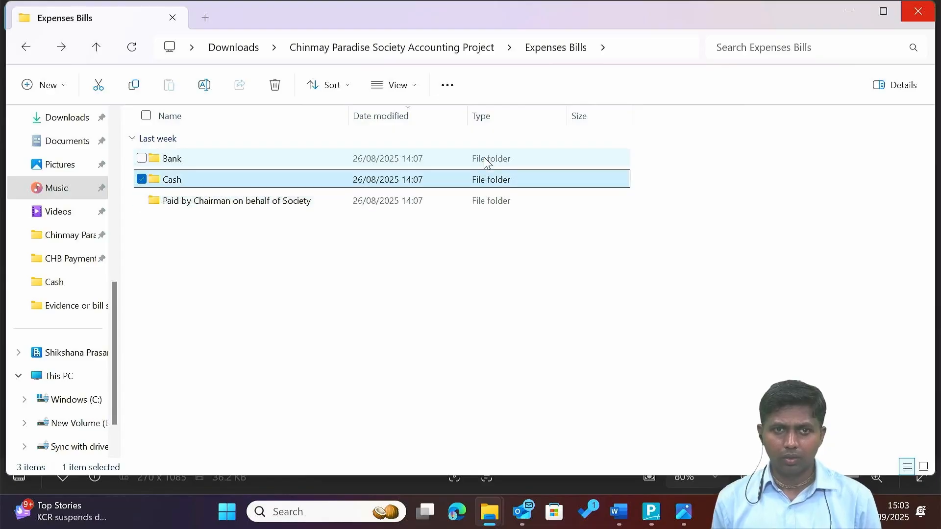
{"action": "key", "text": "Return"}
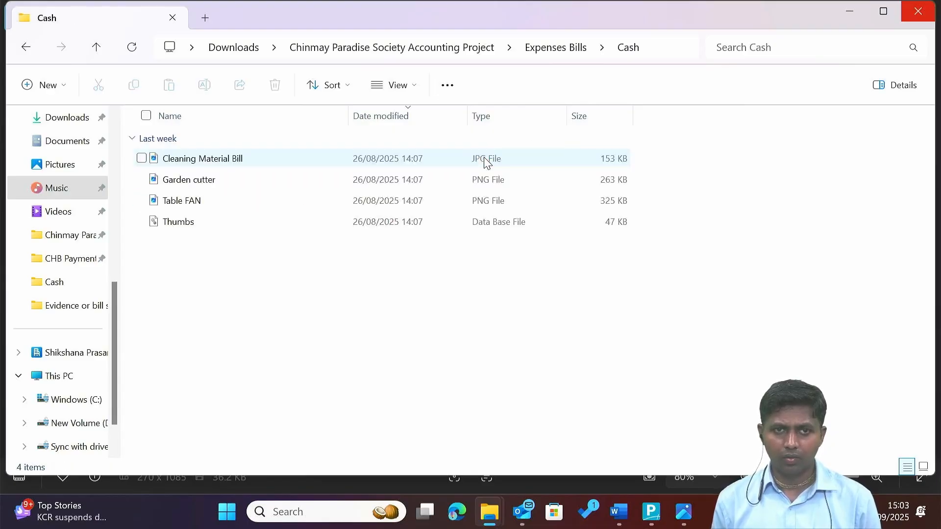
{"action": "key", "text": "alt+Left"}
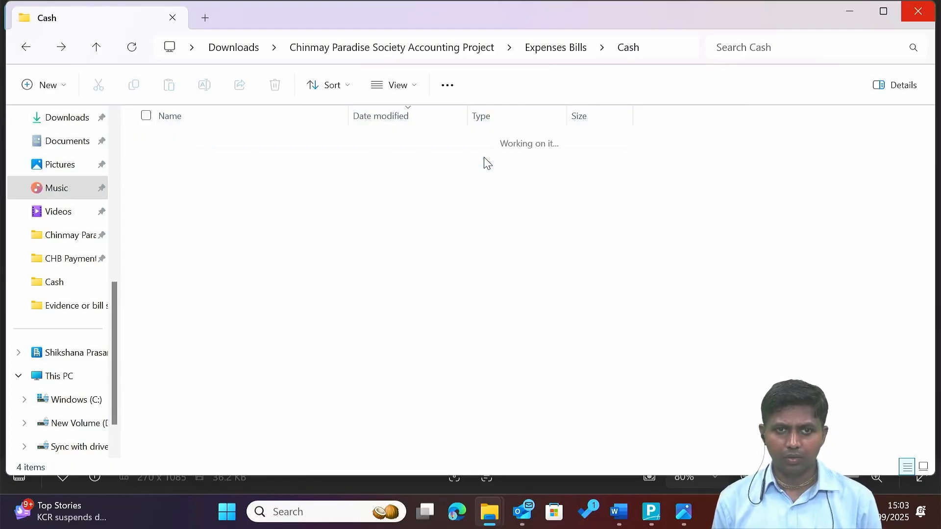
{"action": "key", "text": "Up"}
{"action": "key", "text": "Return"}
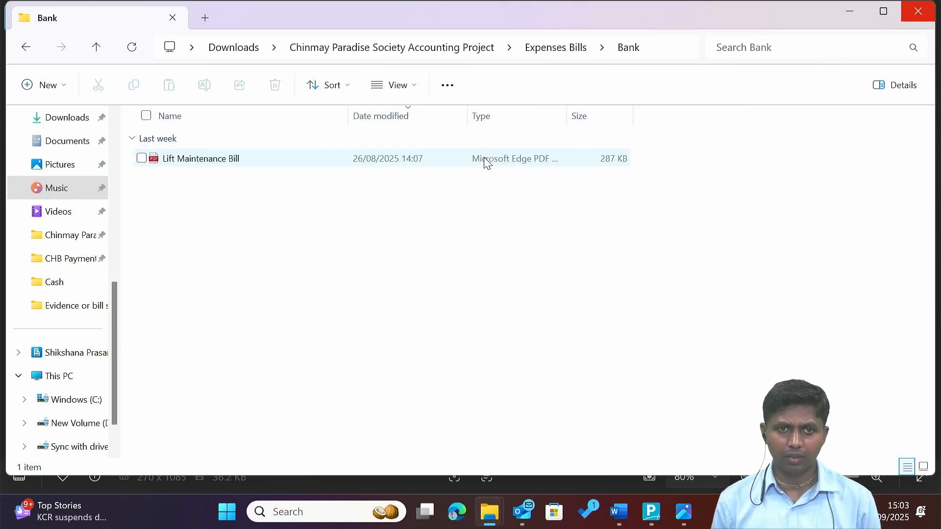
In the accounting project folder, open the Appointment letter of Security document.
{"action": "key", "text": "alt+Left"}
{"action": "key", "text": "alt+Left"}
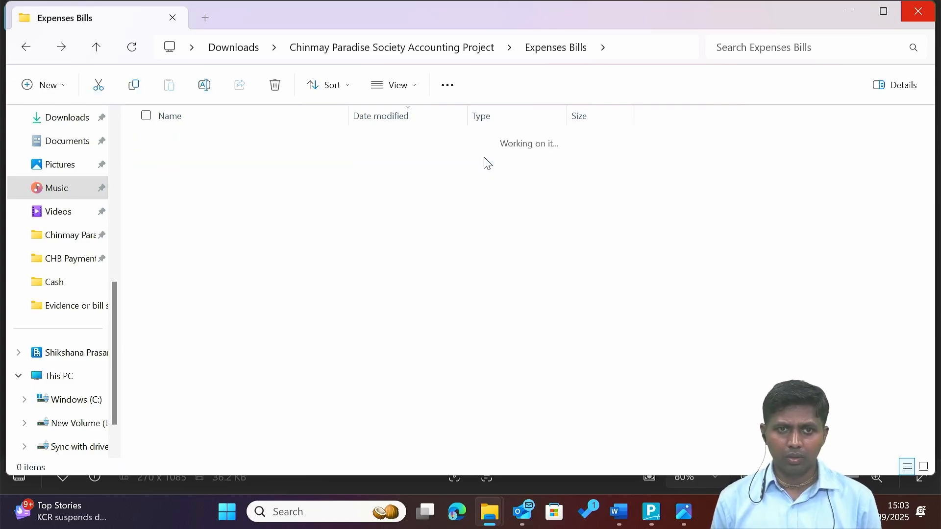
{"action": "key", "text": "Up"}
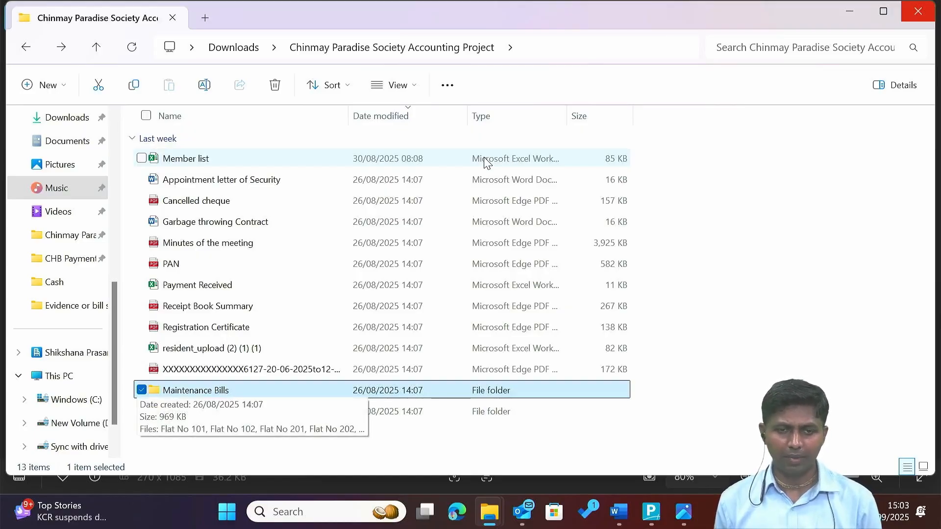
{"action": "key", "text": "Up"}
{"action": "key", "text": "Up"}
{"action": "key", "text": "Up"}
{"action": "key", "text": "Up"}
{"action": "key", "text": "Up"}
{"action": "key", "text": "Up"}
{"action": "key", "text": "Up"}
{"action": "key", "text": "Up"}
{"action": "key", "text": "Up"}
{"action": "key", "text": "Up"}
{"action": "key", "text": "Up"}
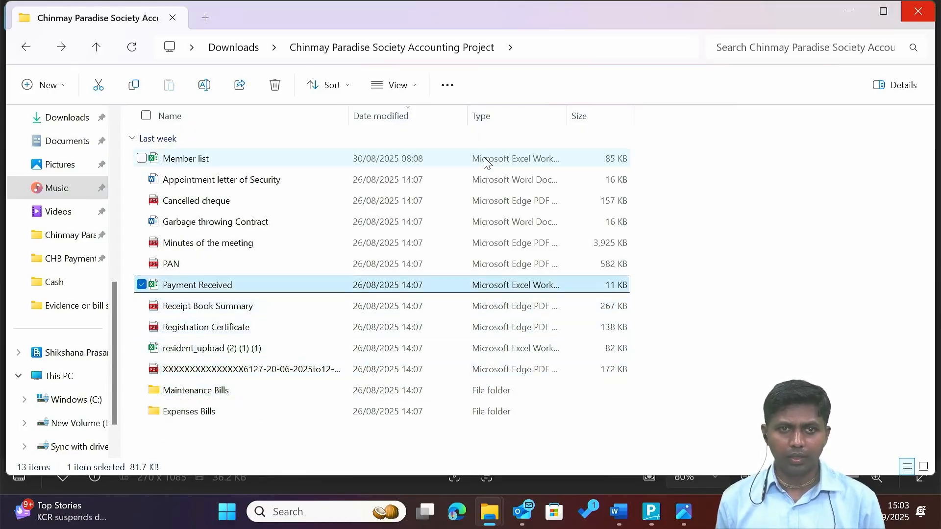
{"action": "key", "text": "ctrl+a"}
{"action": "left_click", "coordinate": [485, 161]}
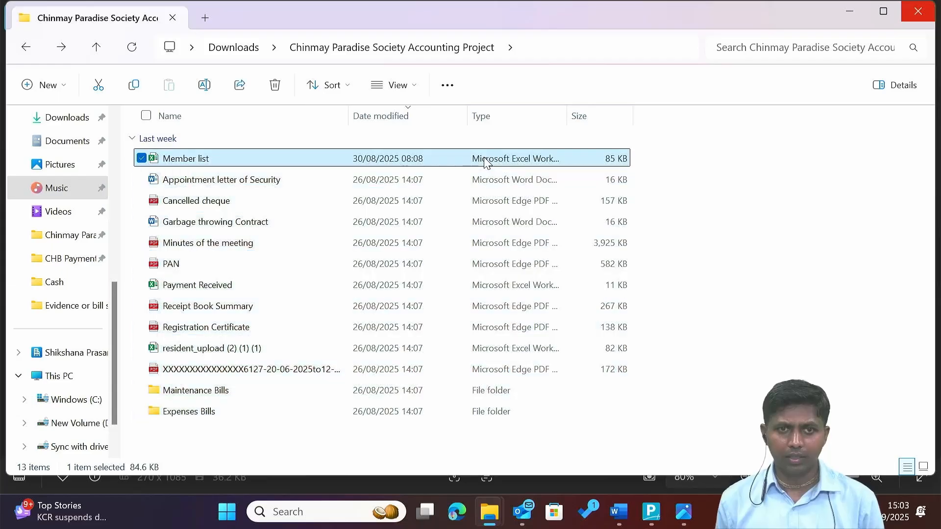
{"action": "key", "text": "Down"}
{"action": "key", "text": "Up"}
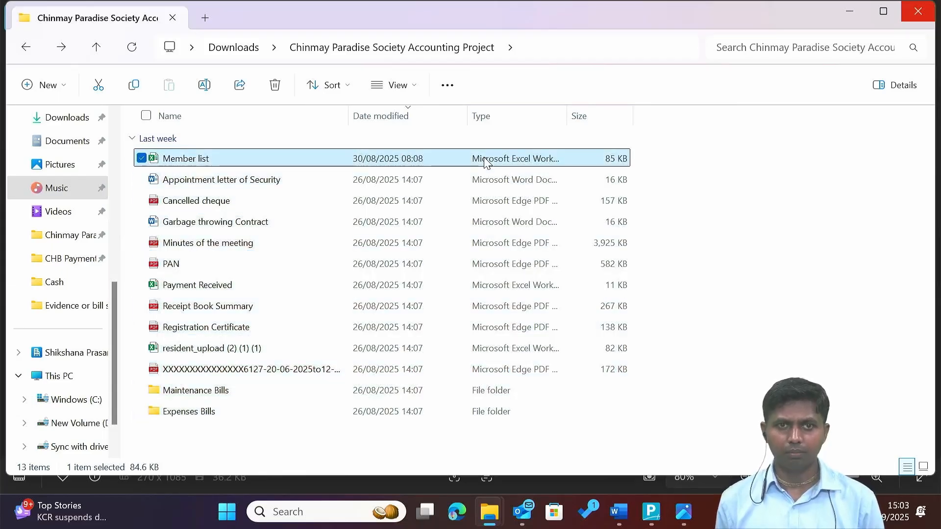
{"action": "key", "text": "Down"}
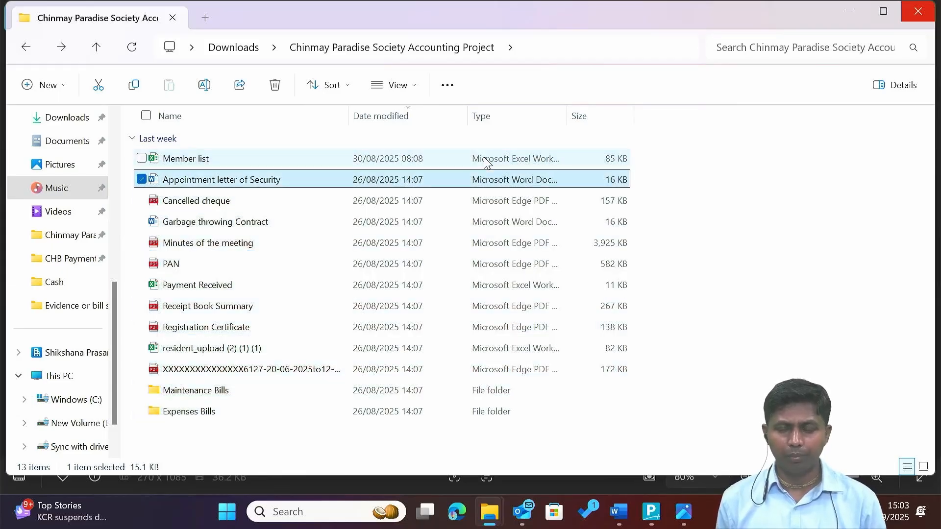
{"action": "key", "text": "Return"}
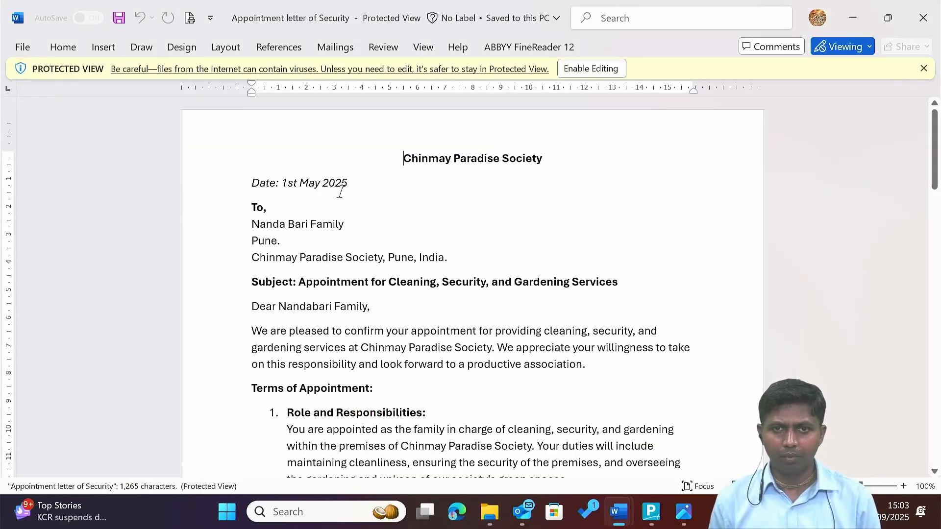
Highlight the letter's date, 1st May 2025, then go back to the project folder.
{"action": "left_click_drag", "start_coordinate": [347, 184], "coordinate": [282, 185]}
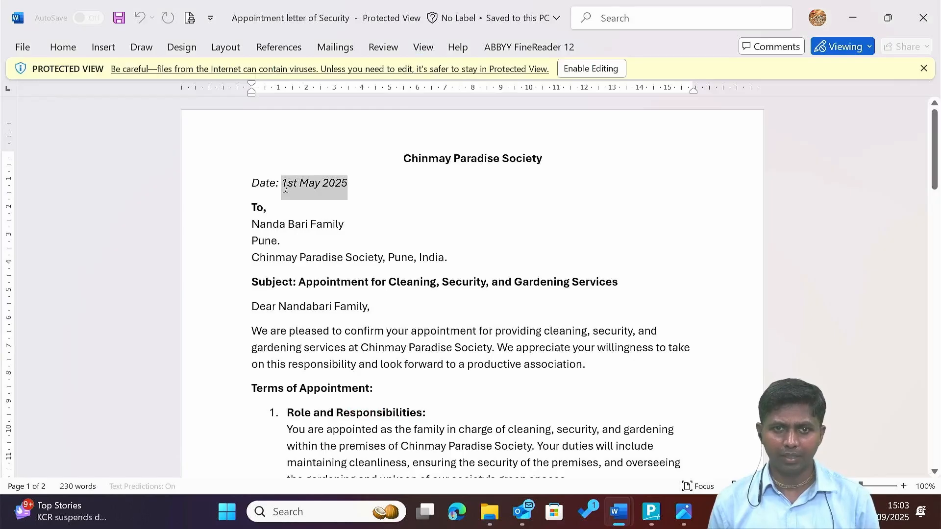
{"action": "key", "text": "alt+Tab"}
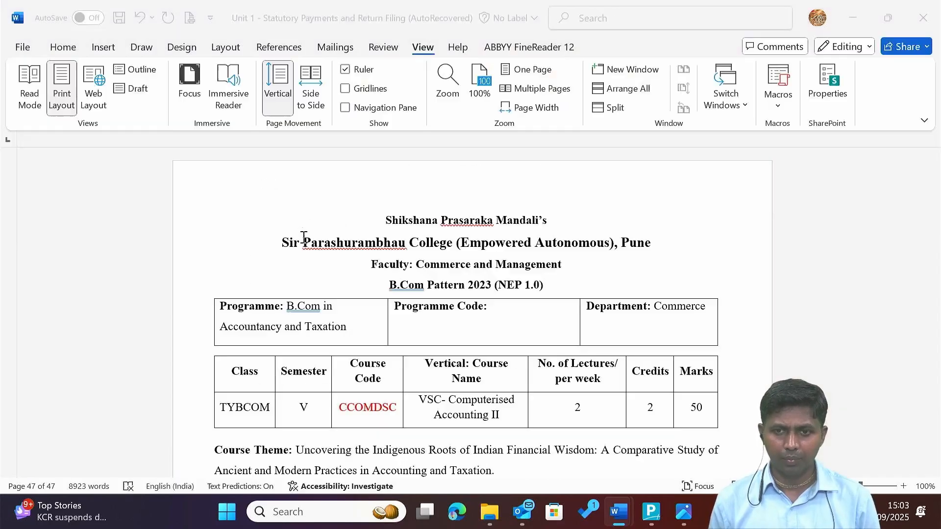
{"action": "key", "text": "alt+Tab"}
{"action": "key", "text": "alt+Tab"}
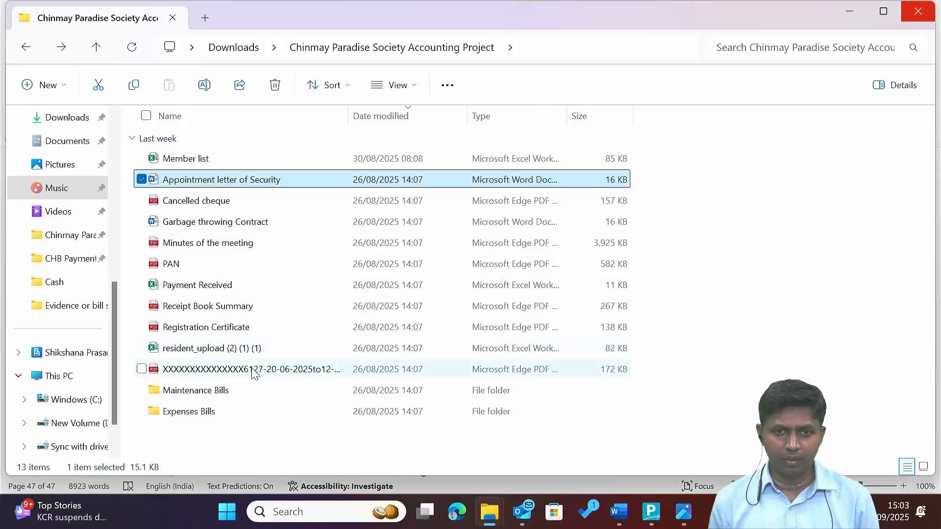
Open the PDF dated 20-06-2025 and scroll through it.
{"action": "double_click", "coordinate": [252, 370]}
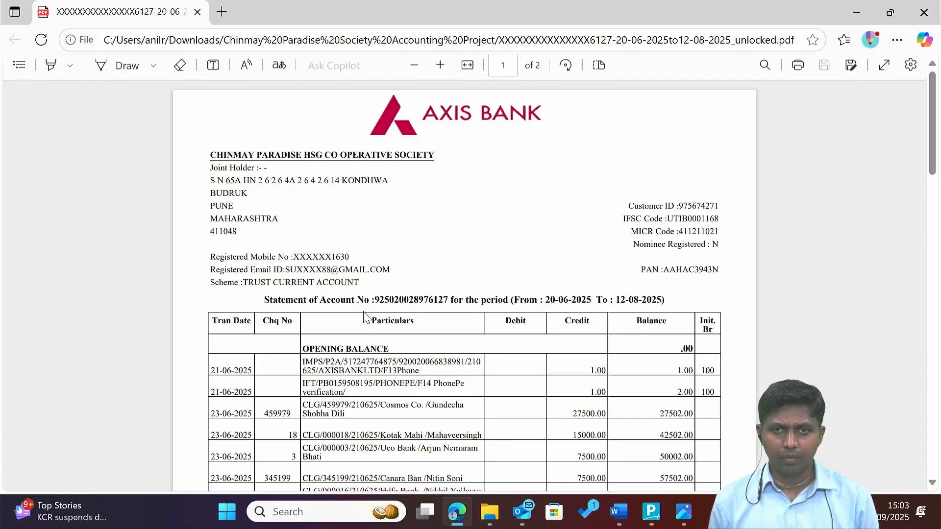
{"action": "scroll", "coordinate": [367, 316], "scroll_direction": "down", "scroll_amount": 8}
{"action": "scroll", "coordinate": [366, 318], "scroll_direction": "down", "scroll_amount": 3}
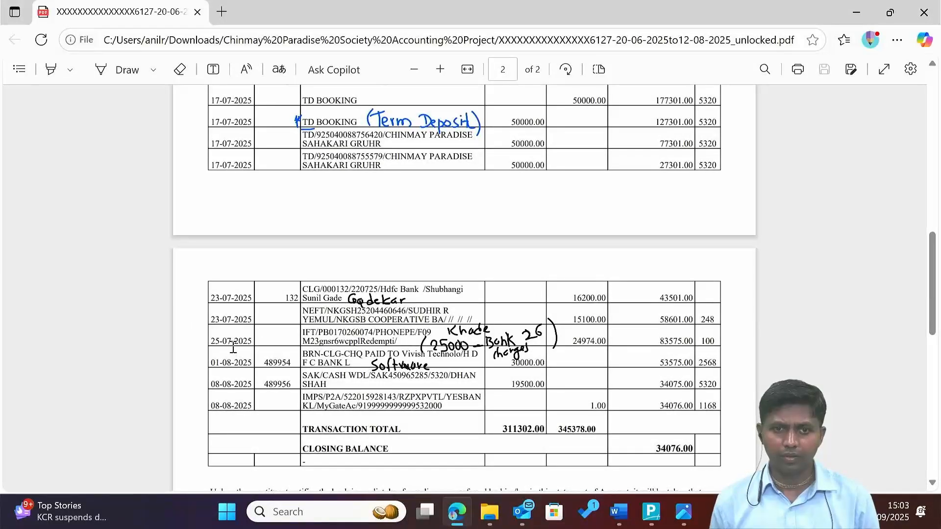
{"action": "key", "text": "alt+Tab"}
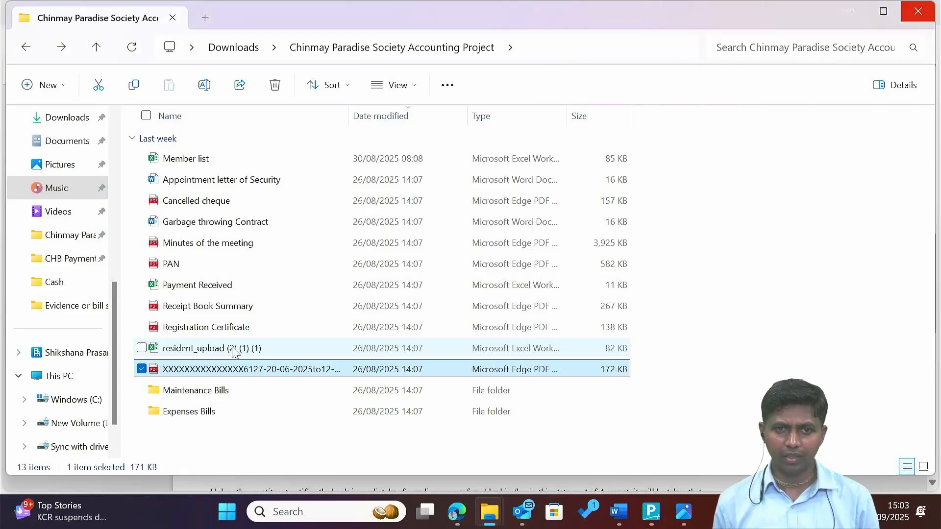
Open the Axis Bank statement PDF (20-06-2025 to 12-08-2025) in Edge and review its top.
{"action": "key", "text": "Up"}
{"action": "key", "text": "Up"}
{"action": "key", "text": "Up"}
{"action": "key", "text": "Up"}
{"action": "key", "text": "Up"}
{"action": "key", "text": "Up"}
{"action": "key", "text": "Up"}
{"action": "key", "text": "Up"}
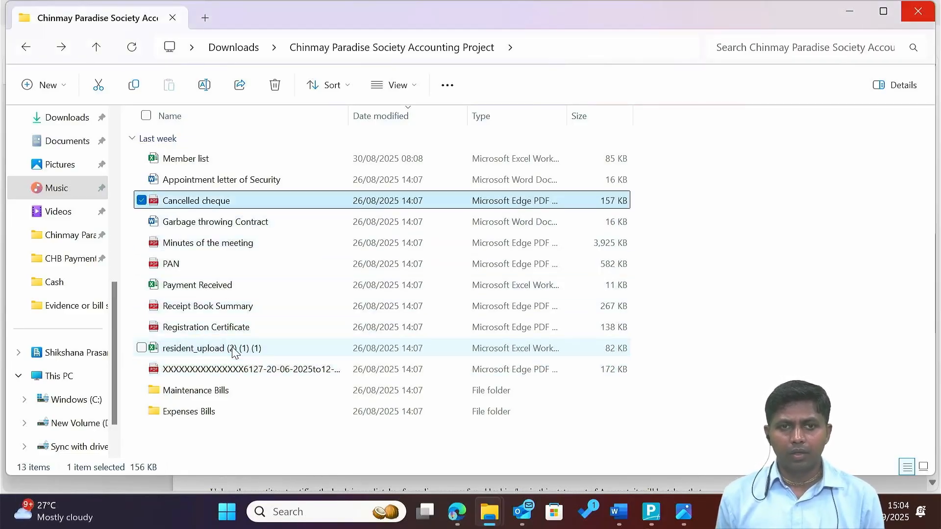
{"action": "key", "text": "Up"}
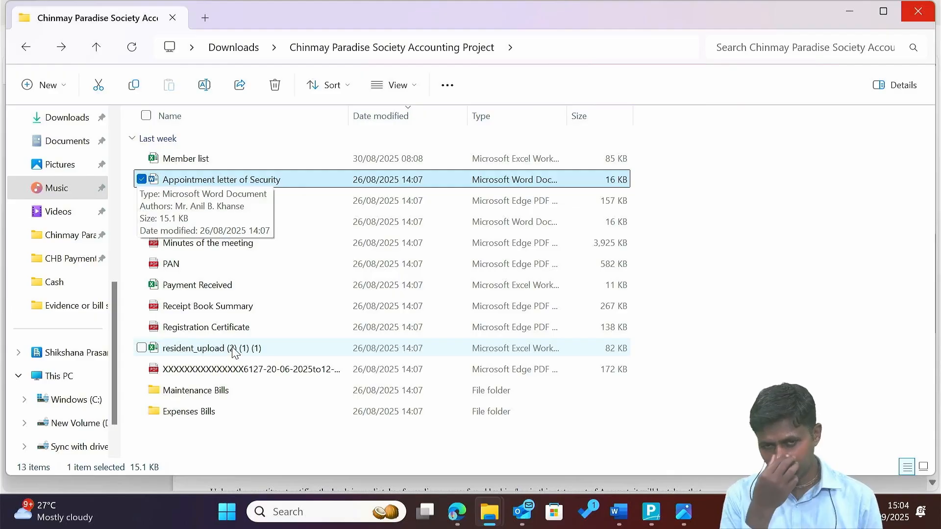
{"action": "key", "text": "Down"}
{"action": "key", "text": "Down"}
{"action": "key", "text": "Down"}
{"action": "key", "text": "Down"}
{"action": "key", "text": "Down"}
{"action": "key", "text": "Down"}
{"action": "key", "text": "Down"}
{"action": "key", "text": "Down"}
{"action": "key", "text": "Down"}
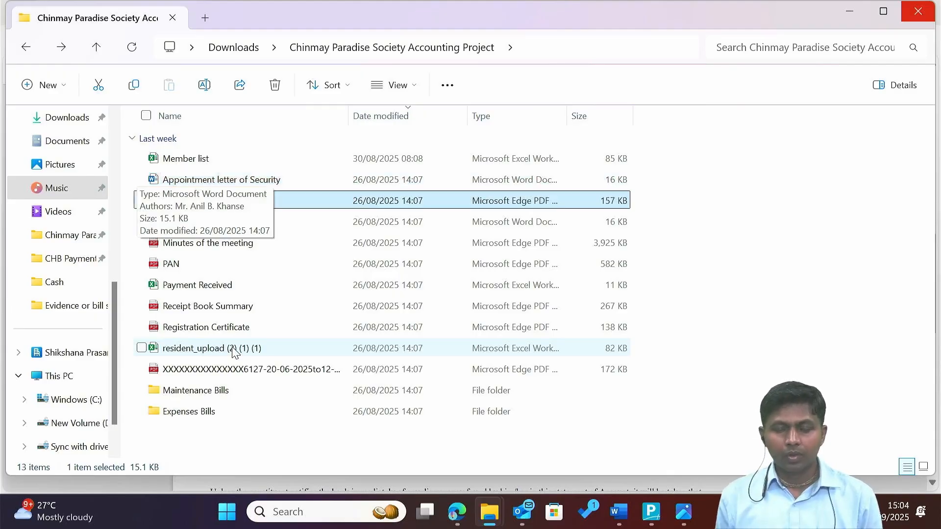
{"action": "key", "text": "Down"}
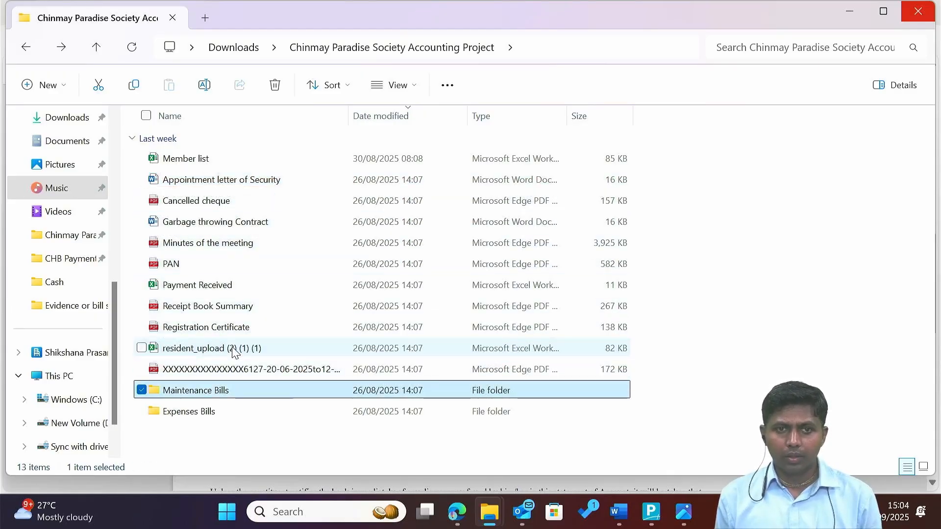
{"action": "key", "text": "Up"}
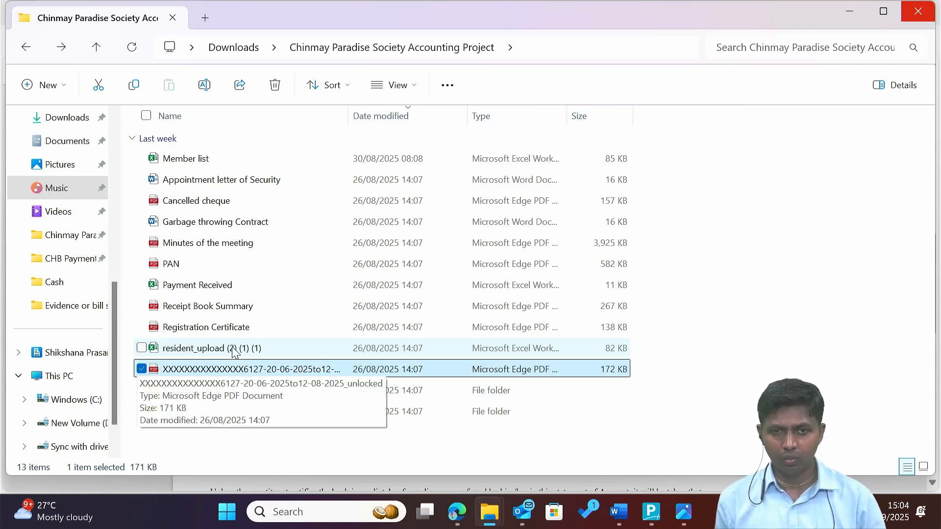
{"action": "key", "text": "Return"}
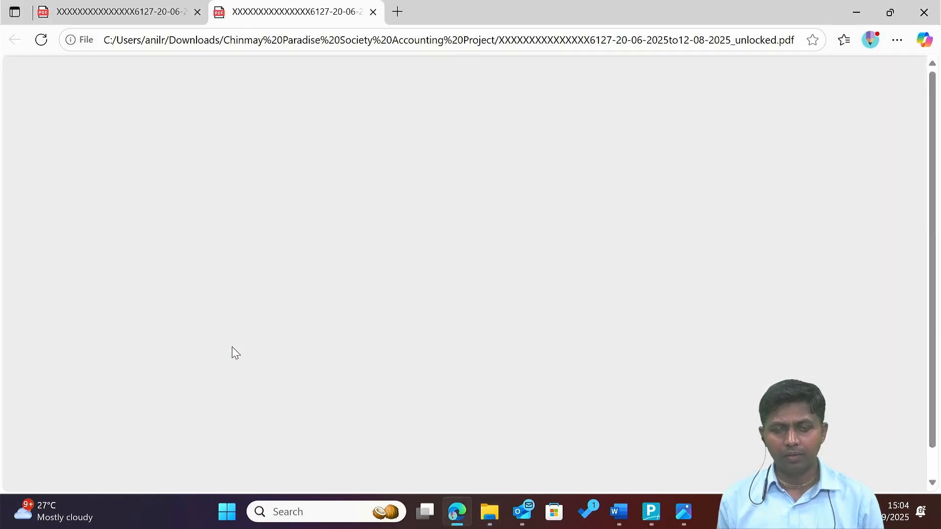
{"action": "scroll", "coordinate": [232, 351], "scroll_direction": "up", "scroll_amount": 5}
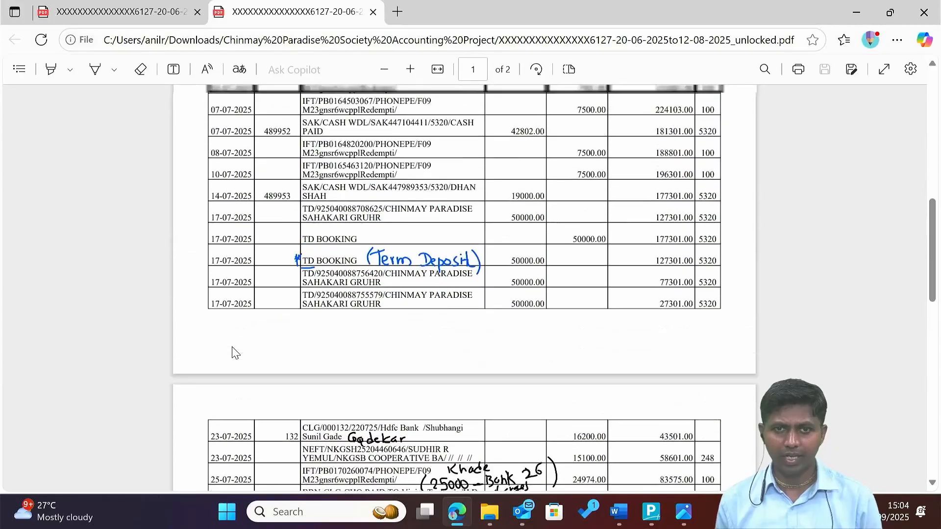
{"action": "scroll", "coordinate": [232, 351], "scroll_direction": "up", "scroll_amount": 7}
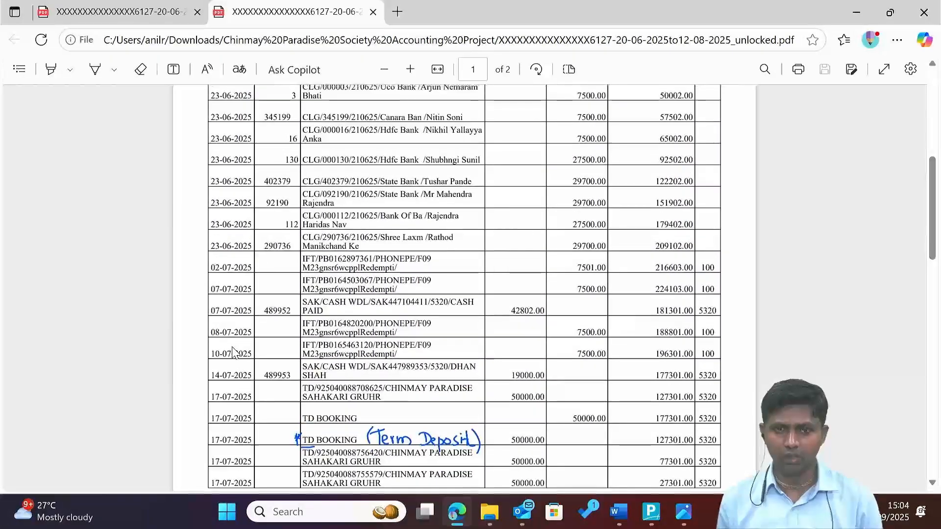
{"action": "scroll", "coordinate": [232, 351], "scroll_direction": "up", "scroll_amount": 3, "text": "ctrl"}
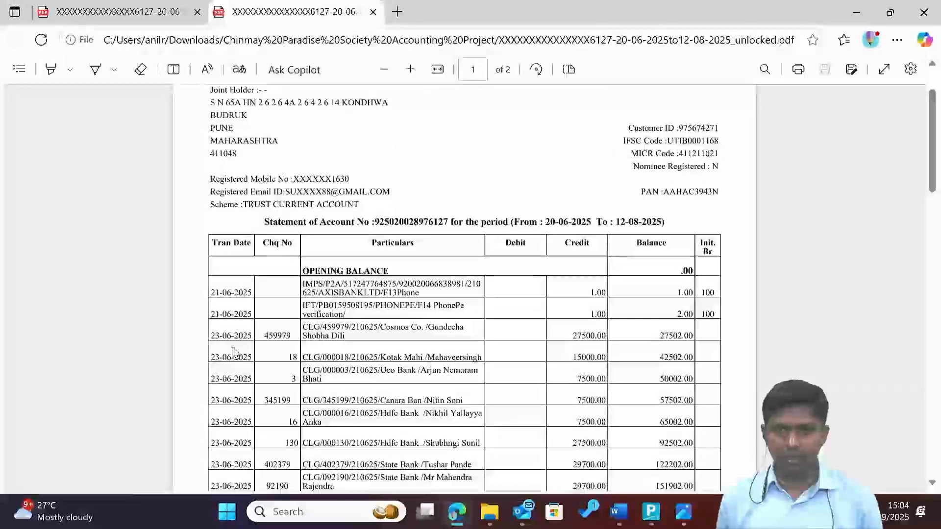
{"action": "scroll", "coordinate": [232, 351], "scroll_direction": "up", "scroll_amount": 2, "text": "ctrl"}
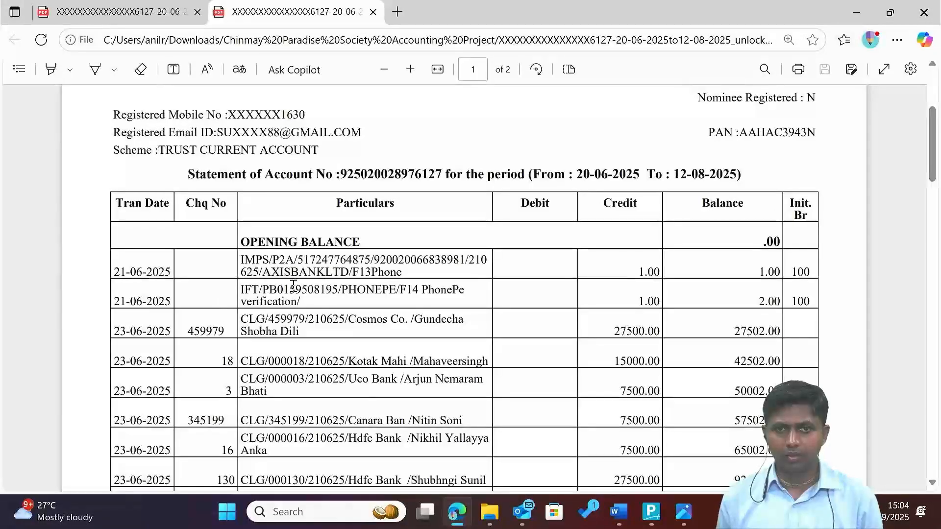
{"action": "key", "text": "alt+Tab"}
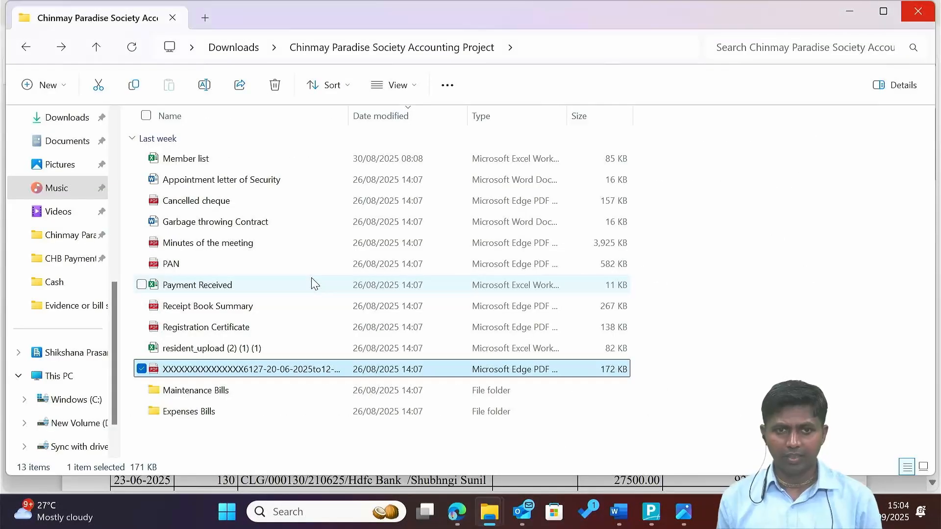
Open Receipt Book Summary.pdf and mark row 18's date and payer surname.
{"action": "key", "text": "Up"}
{"action": "key", "text": "Up"}
{"action": "key", "text": "Up"}
{"action": "key", "text": "Up"}
{"action": "key", "text": "Down"}
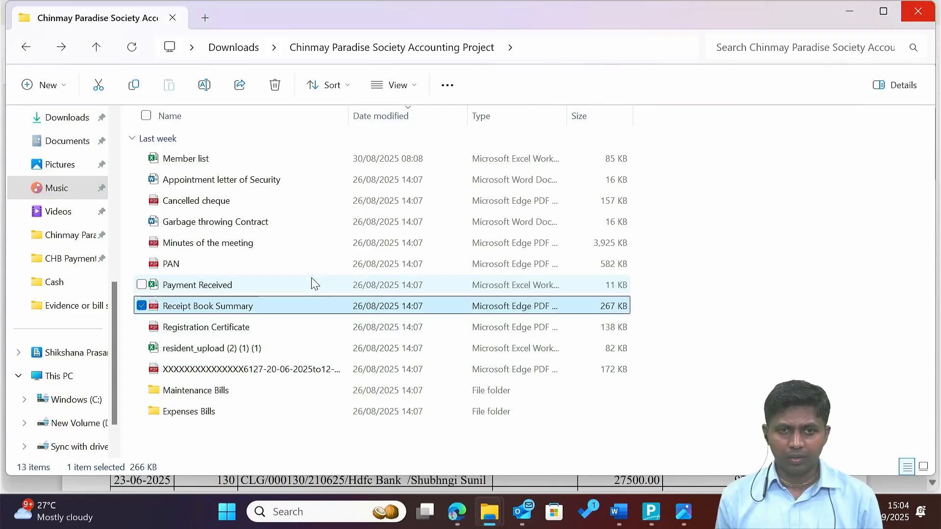
{"action": "key", "text": "Down"}
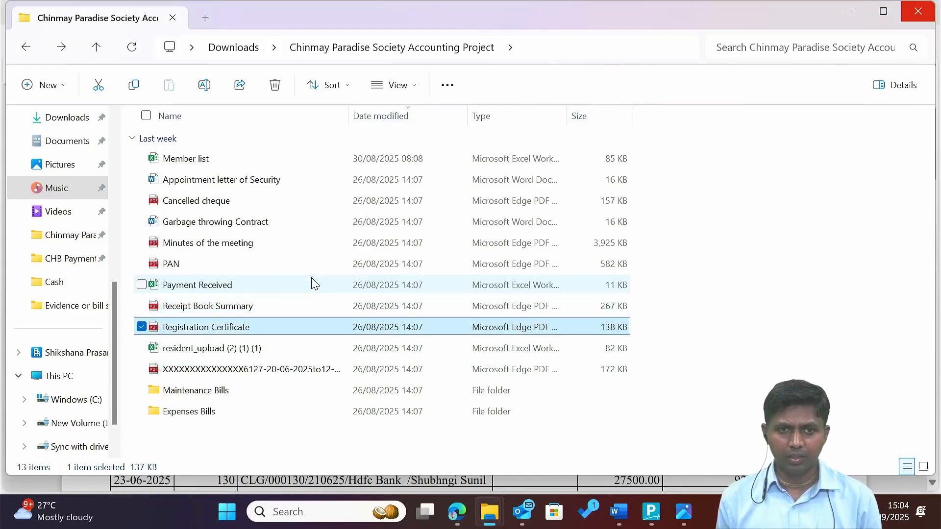
{"action": "key", "text": "Up"}
{"action": "key", "text": "Up"}
{"action": "key", "text": "Up"}
{"action": "key", "text": "Up"}
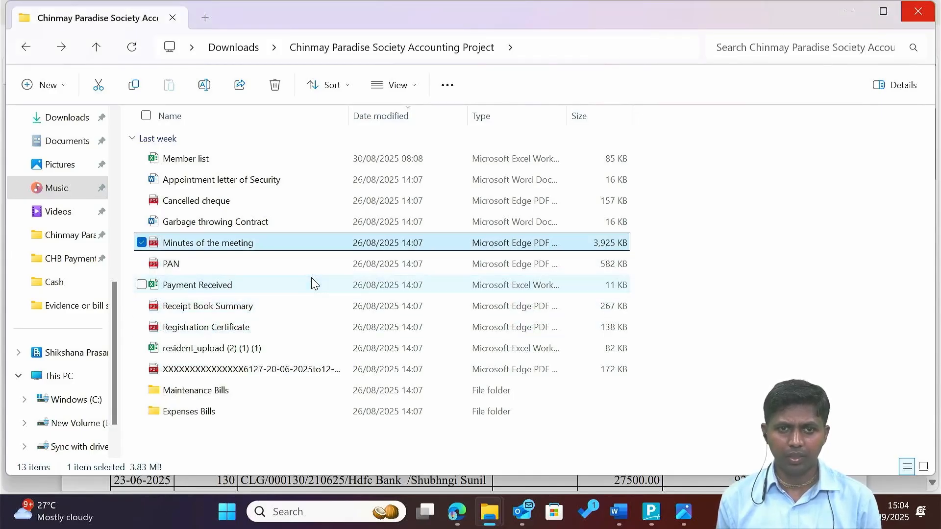
{"action": "key", "text": "Up"}
{"action": "key", "text": "Down"}
{"action": "key", "text": "Down"}
{"action": "key", "text": "Up"}
{"action": "key", "text": "Up"}
{"action": "key", "text": "Up"}
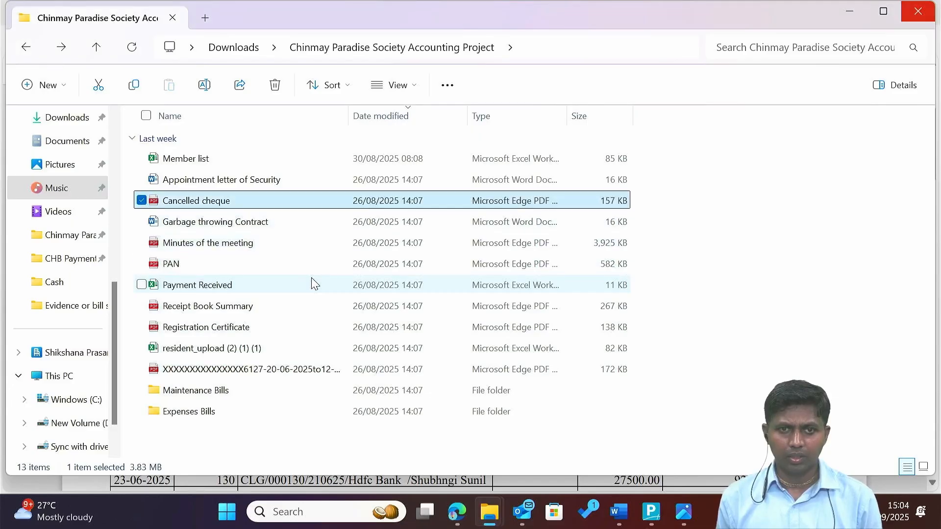
{"action": "key", "text": "Down"}
{"action": "key", "text": "Down"}
{"action": "key", "text": "Down"}
{"action": "key", "text": "Down"}
{"action": "key", "text": "Down"}
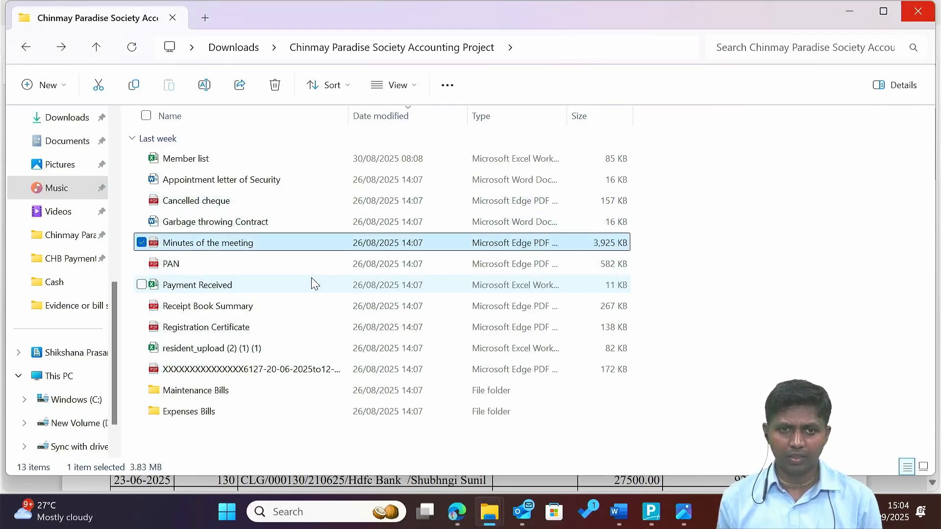
{"action": "key", "text": "Return"}
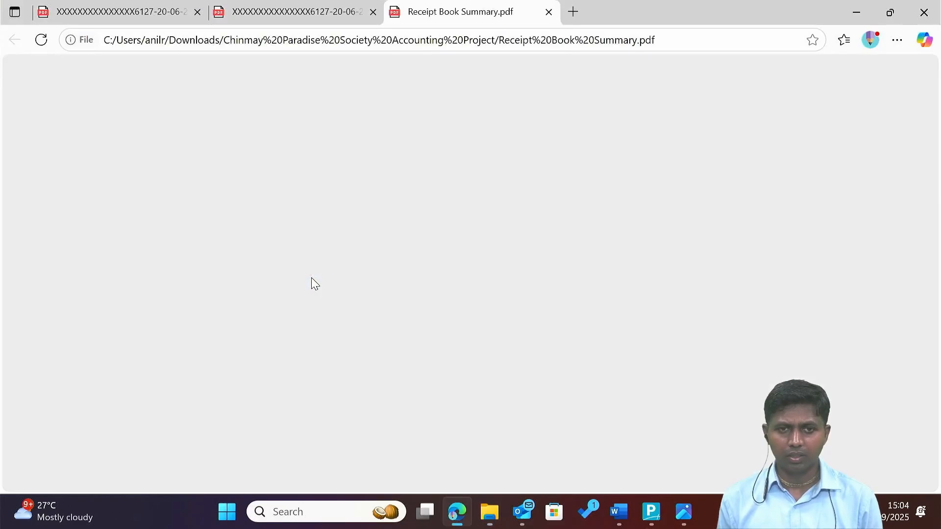
{"action": "scroll", "coordinate": [312, 283], "scroll_direction": "up", "scroll_amount": 2}
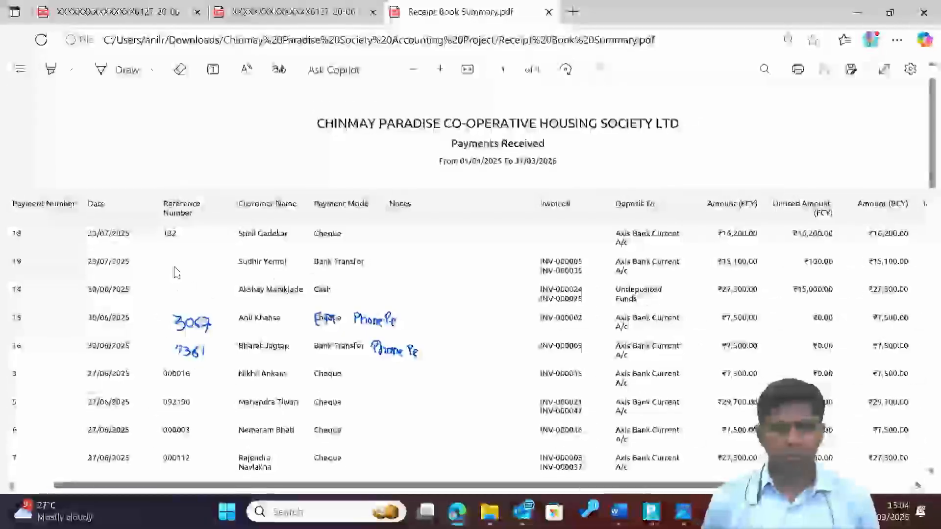
{"action": "left_click_drag", "start_coordinate": [103, 238], "coordinate": [133, 237]}
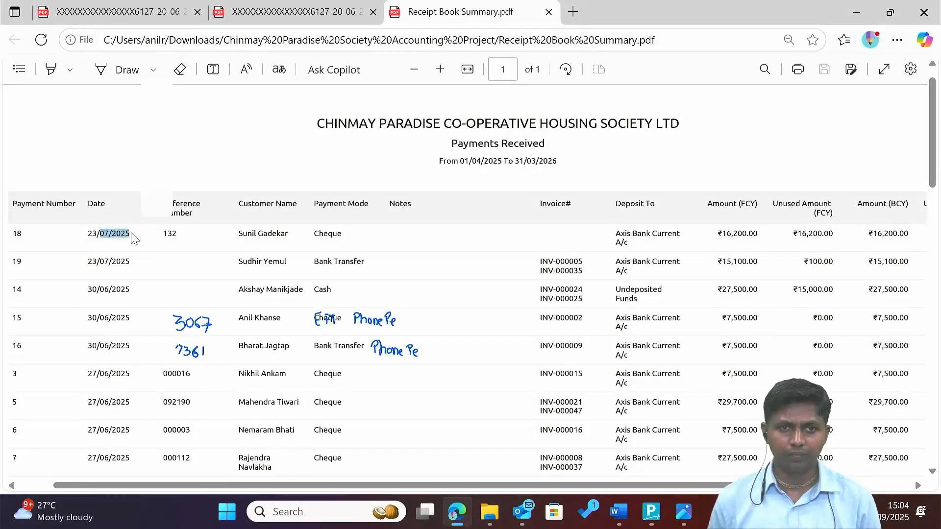
{"action": "double_click", "coordinate": [290, 235]}
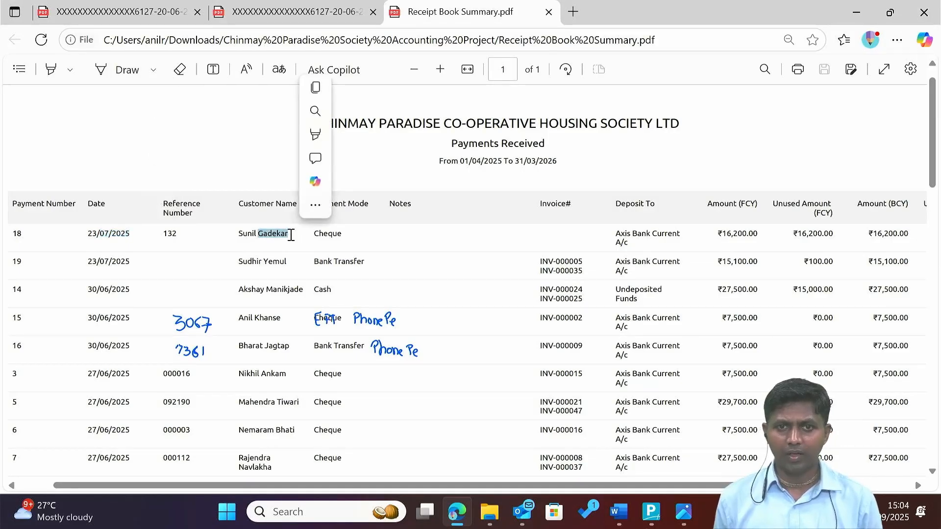
In Tally's Dr ledger field, search the member's name and pick ledger 503.
{"action": "key", "text": "alt+Tab"}
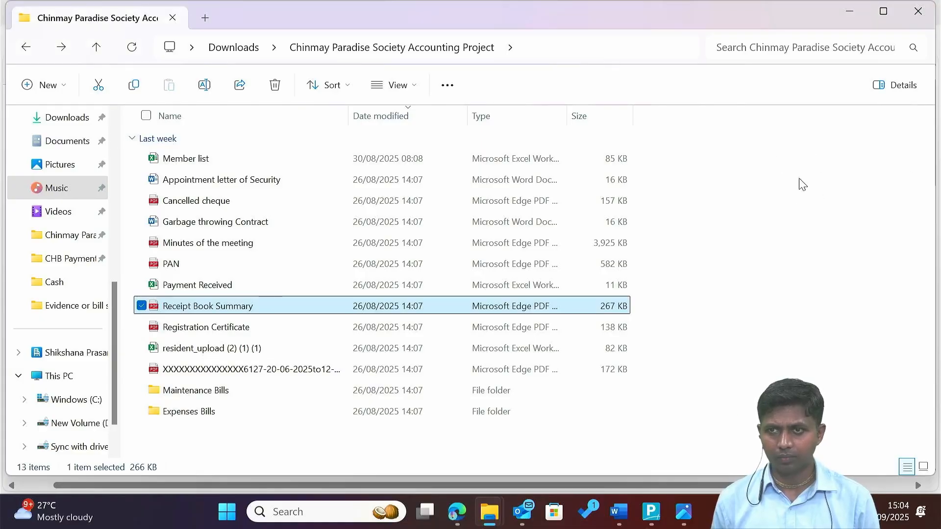
{"action": "key", "text": "alt+Tab"}
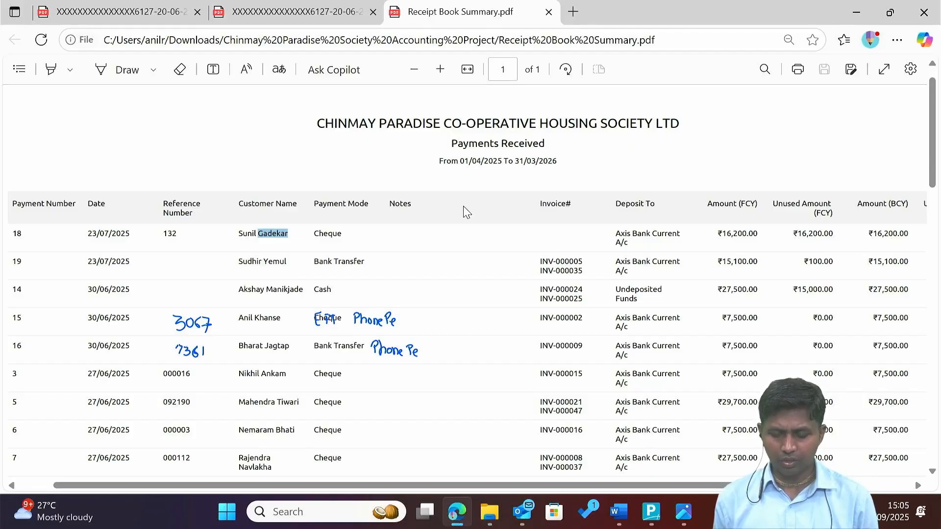
{"action": "key", "text": "alt+Tab"}
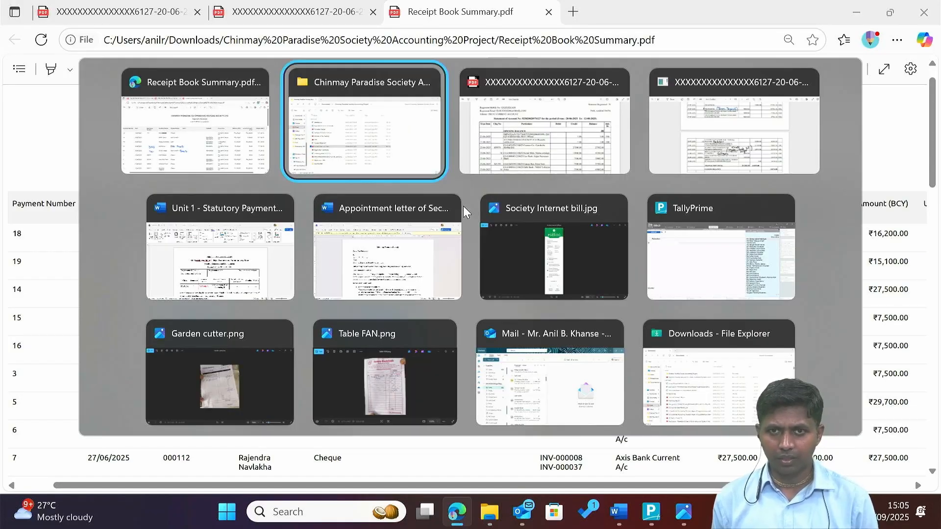
{"action": "key", "text": "Tab"}
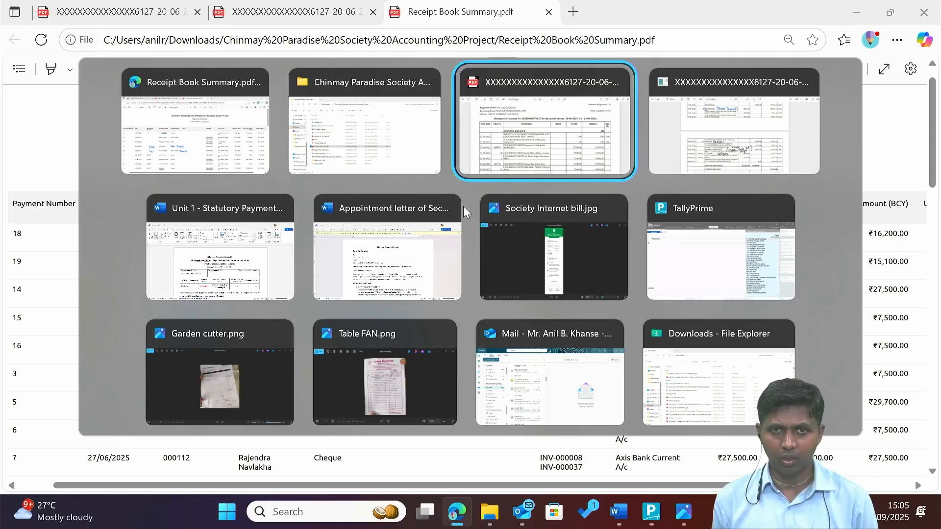
{"action": "key", "text": "Tab"}
{"action": "key", "text": "Tab"}
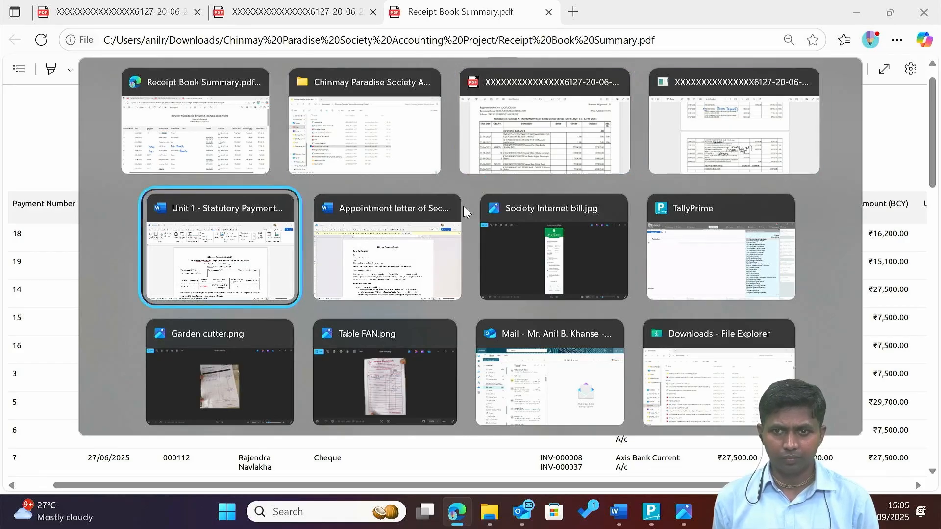
{"action": "key", "text": "Tab"}
{"action": "key", "text": "Tab"}
{"action": "key", "text": "Tab"}
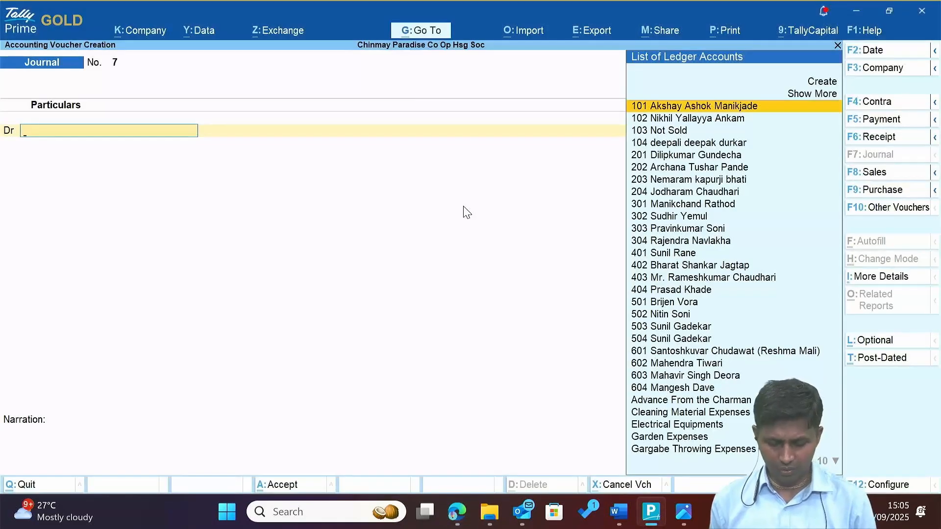
{"action": "type", "text": "Suni"}
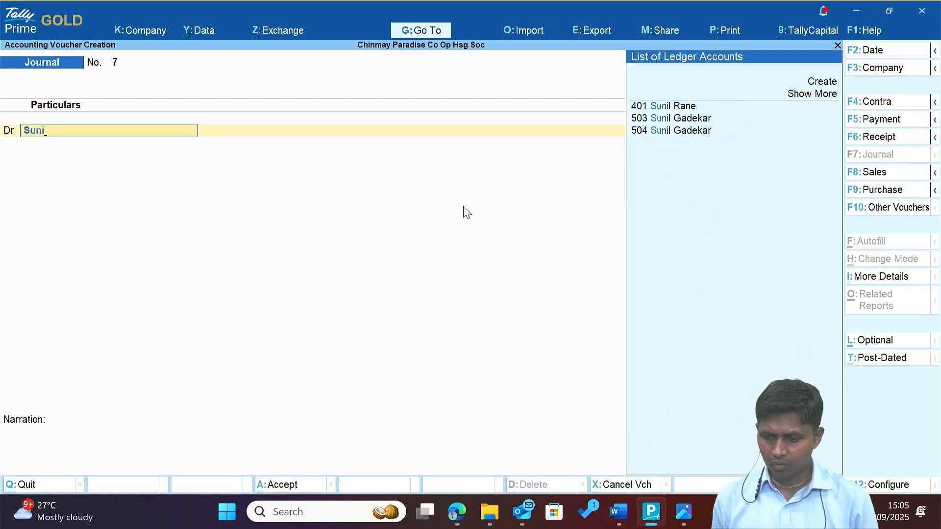
{"action": "key", "text": "Down"}
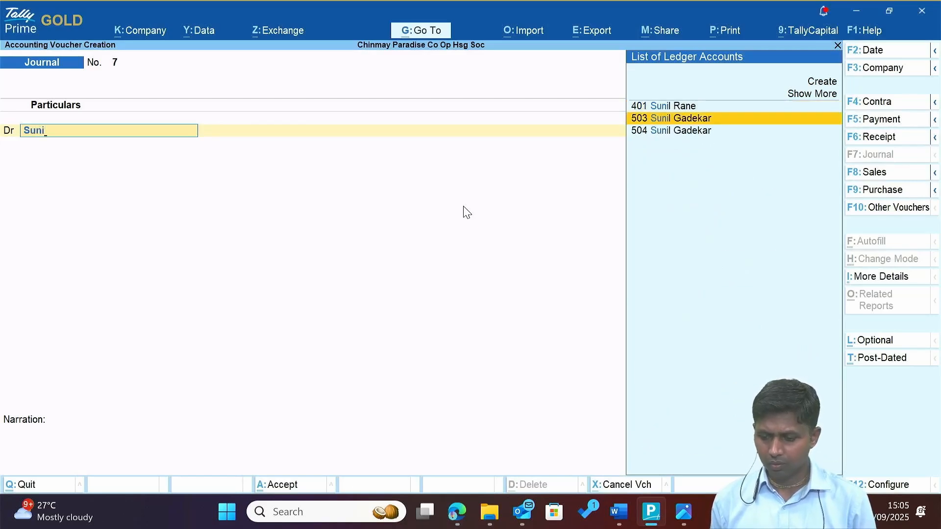
{"action": "key", "text": "alt+Tab"}
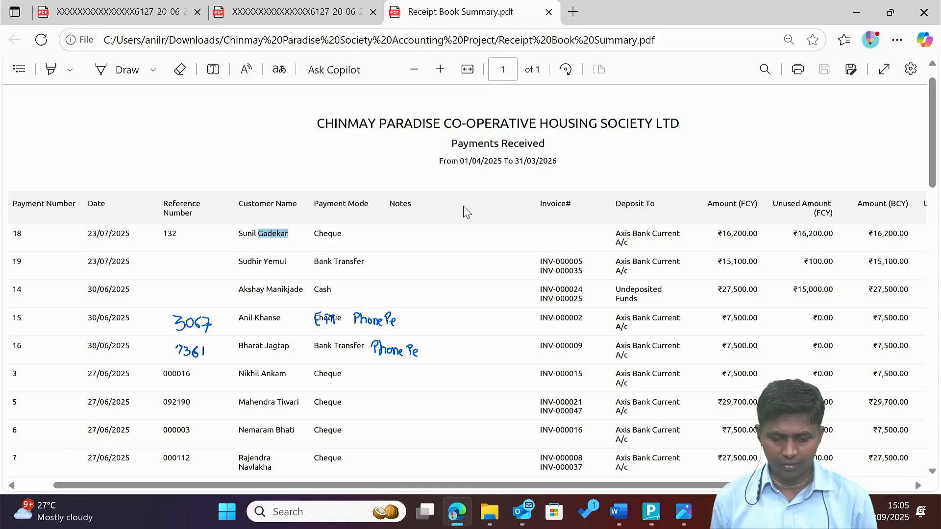
{"action": "scroll", "coordinate": [209, 241], "scroll_direction": "left", "scroll_amount": 2}
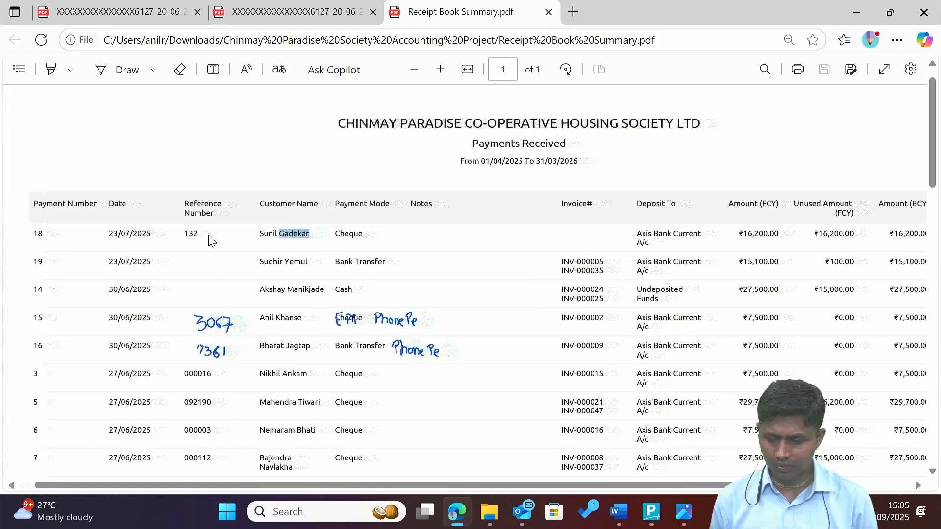
{"action": "scroll", "coordinate": [210, 240], "scroll_direction": "right", "scroll_amount": 3}
{"action": "scroll", "coordinate": [209, 240], "scroll_direction": "left", "scroll_amount": 3}
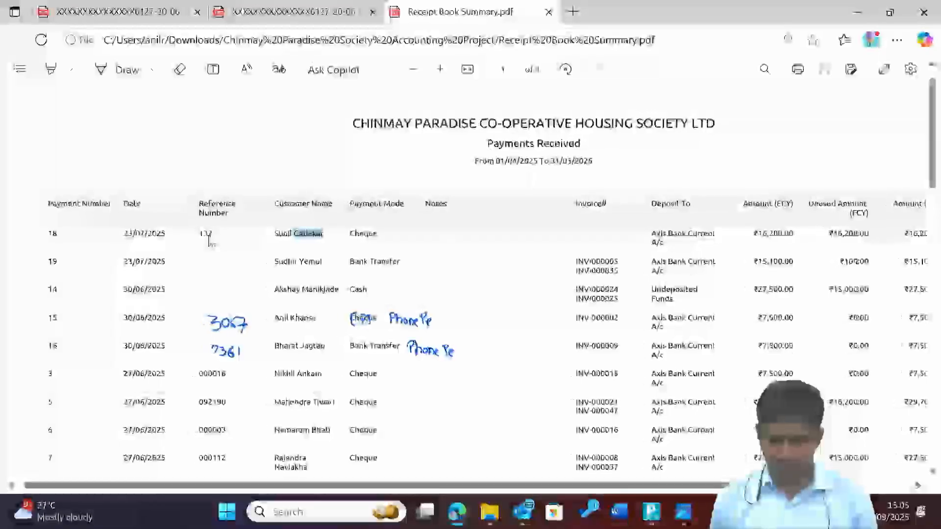
{"action": "scroll", "coordinate": [305, 329], "scroll_direction": "down", "scroll_amount": 3}
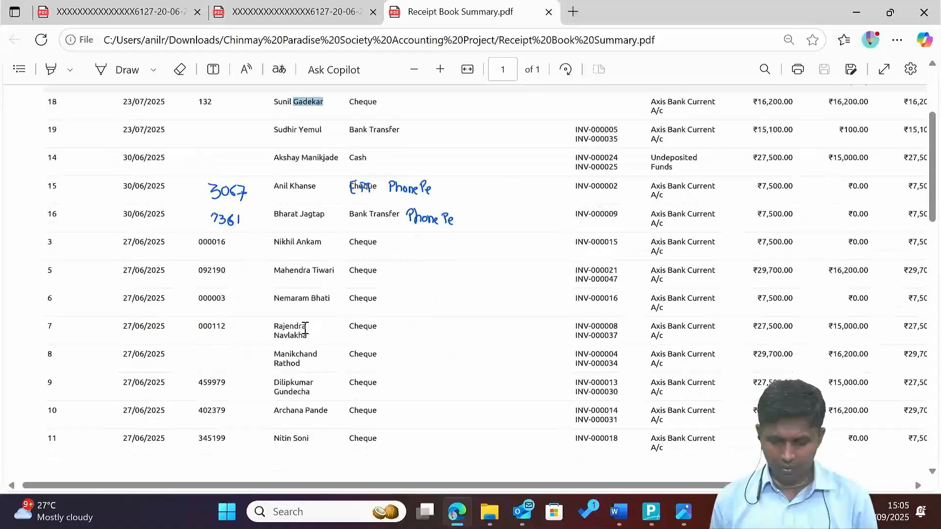
{"action": "scroll", "coordinate": [304, 330], "scroll_direction": "down", "scroll_amount": 4}
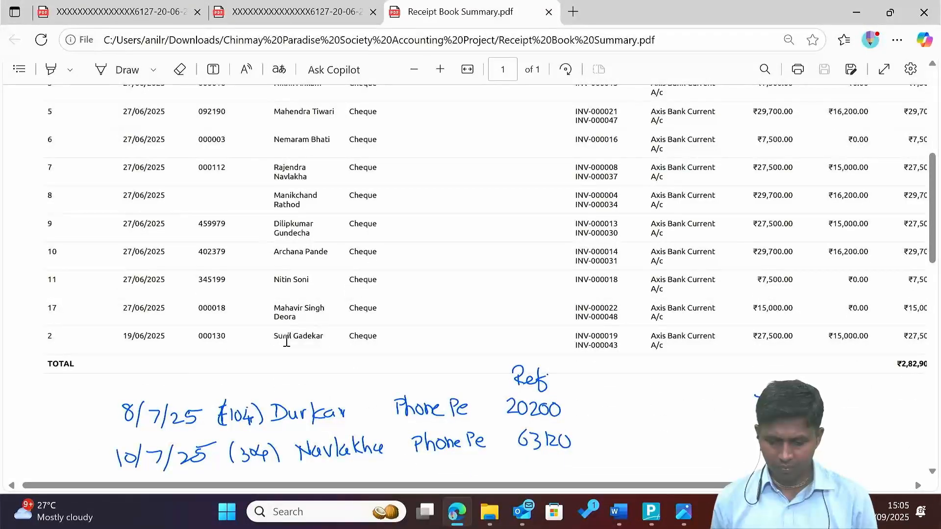
{"action": "scroll", "coordinate": [287, 341], "scroll_direction": "up", "scroll_amount": 5}
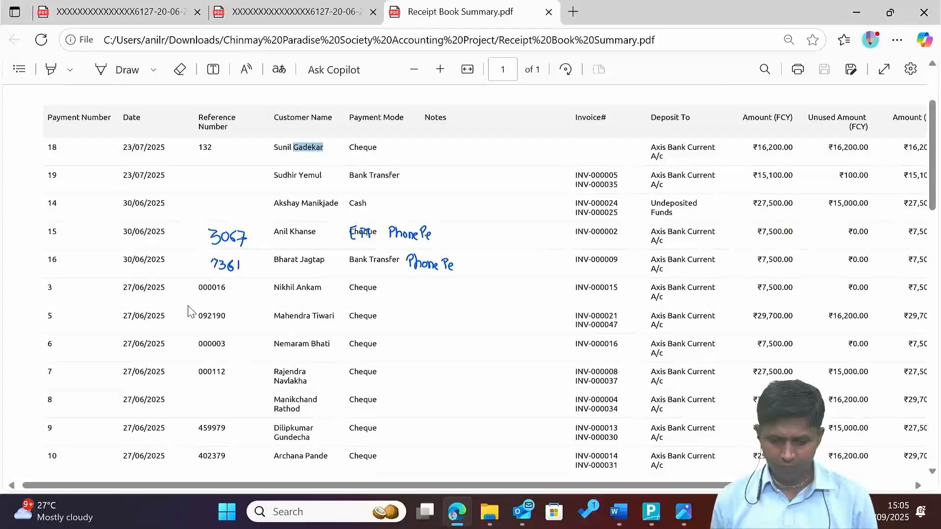
{"action": "scroll", "coordinate": [363, 166], "scroll_direction": "down", "scroll_amount": 1}
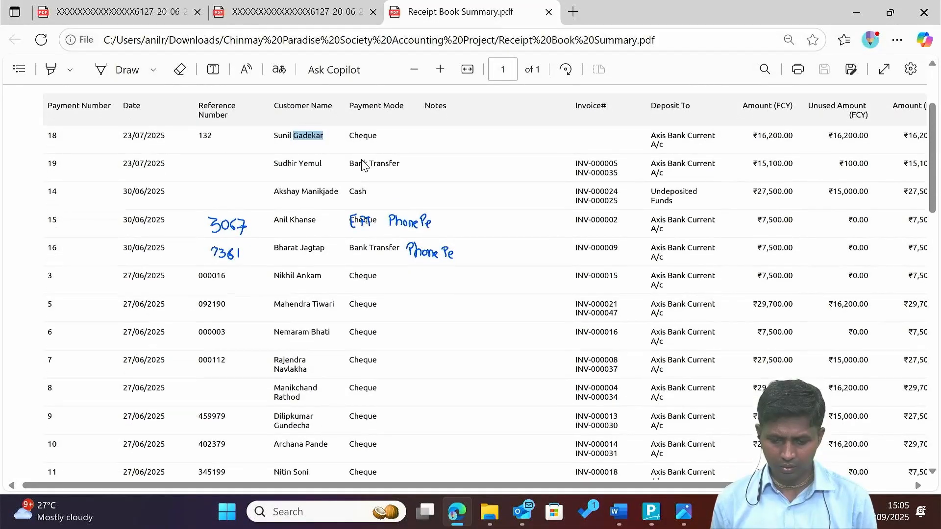
{"action": "scroll", "coordinate": [362, 166], "scroll_direction": "down", "scroll_amount": 4}
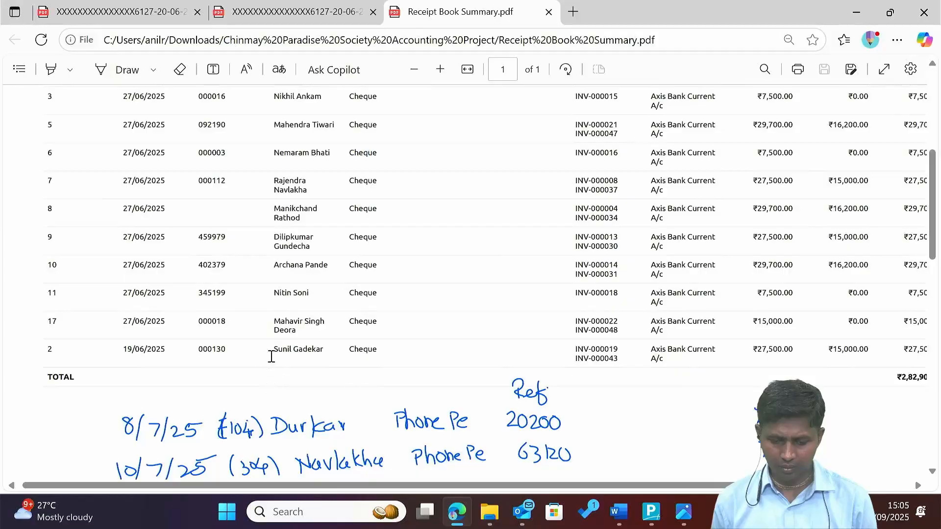
{"action": "scroll", "coordinate": [158, 353], "scroll_direction": "up", "scroll_amount": 7}
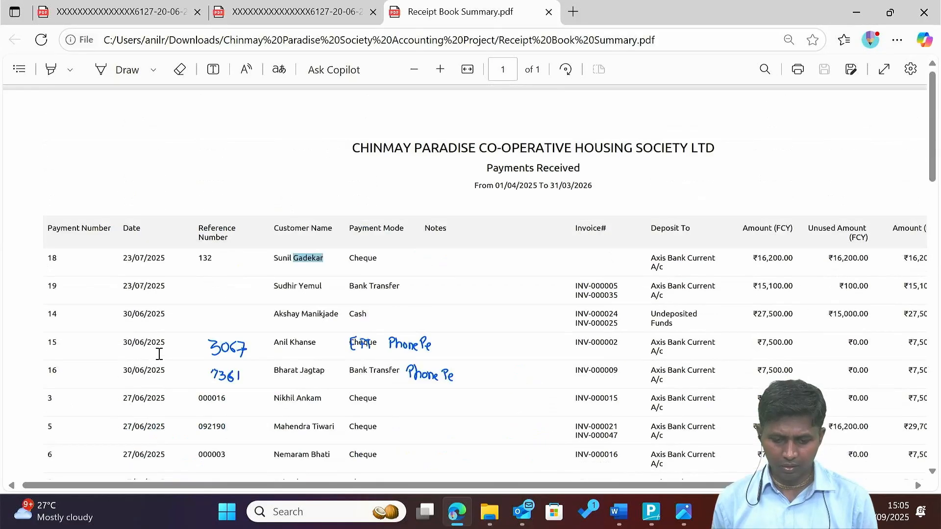
{"action": "scroll", "coordinate": [159, 354], "scroll_direction": "down", "scroll_amount": 8}
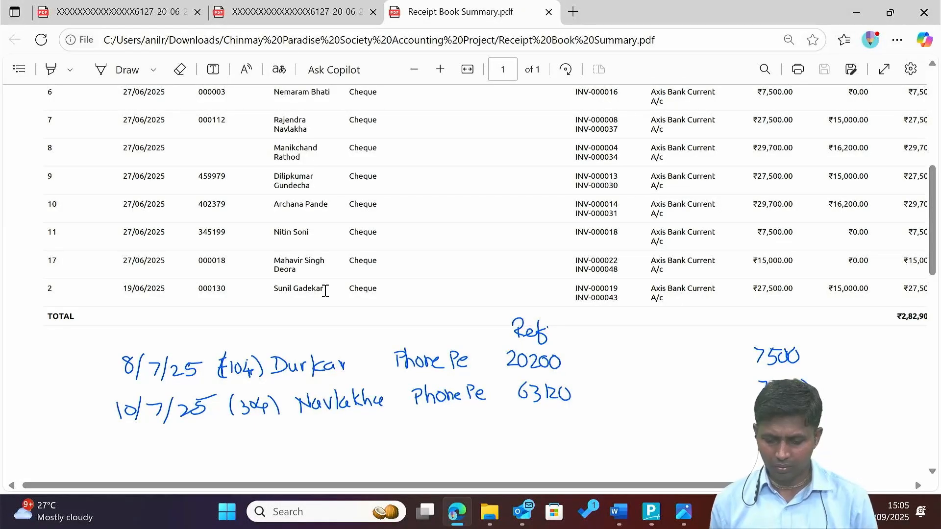
{"action": "scroll", "coordinate": [325, 291], "scroll_direction": "up", "scroll_amount": 8}
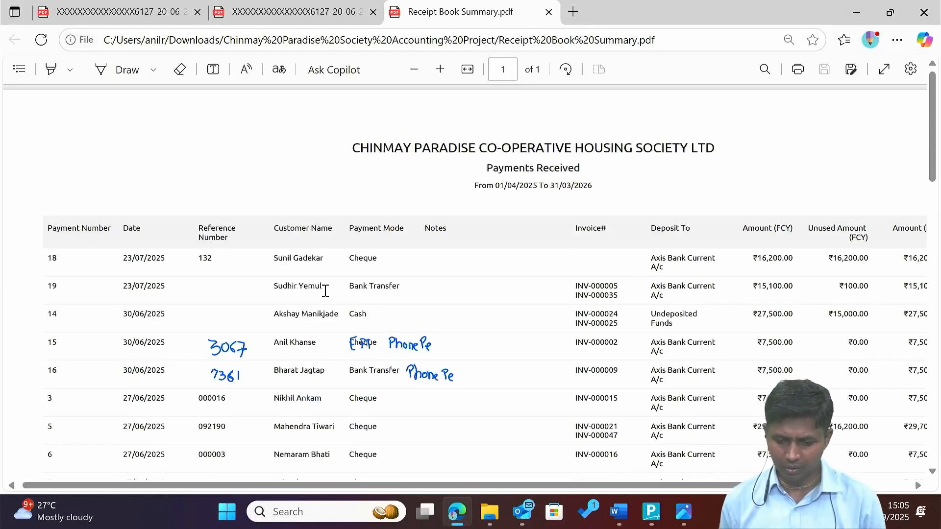
{"action": "scroll", "coordinate": [325, 291], "scroll_direction": "down", "scroll_amount": 1}
After rechecking the receipt summary, discard the unfinished journal voucher.
{"action": "key", "text": "alt+Tab"}
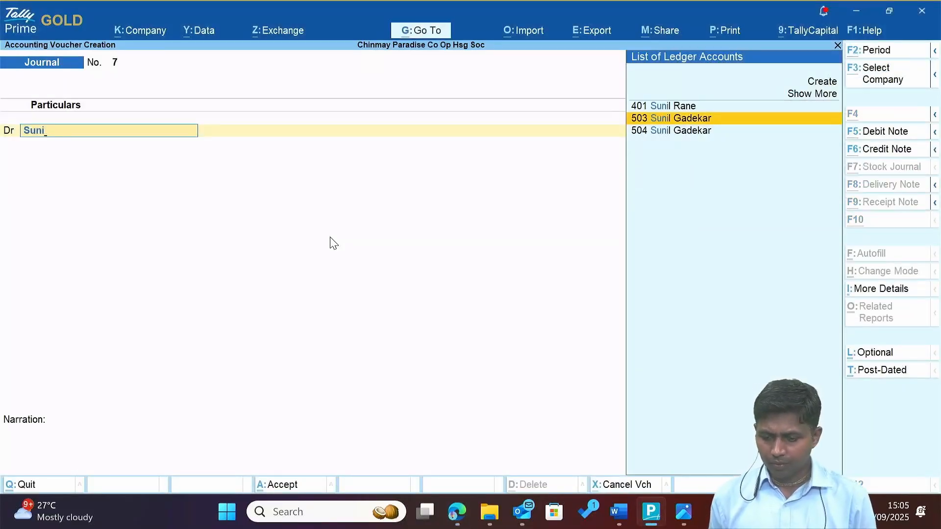
{"action": "key", "text": "alt+Tab"}
{"action": "scroll", "coordinate": [331, 237], "scroll_direction": "down", "scroll_amount": 8}
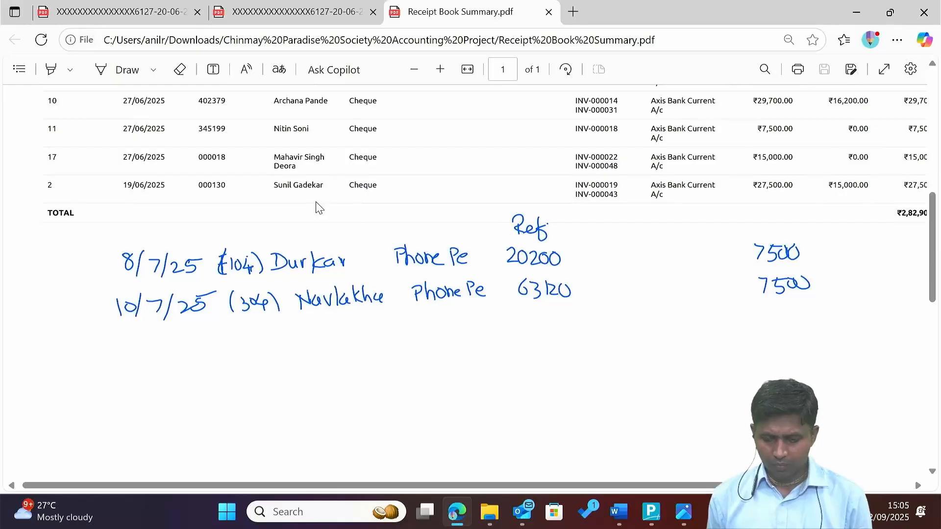
{"action": "key", "text": "alt+Tab"}
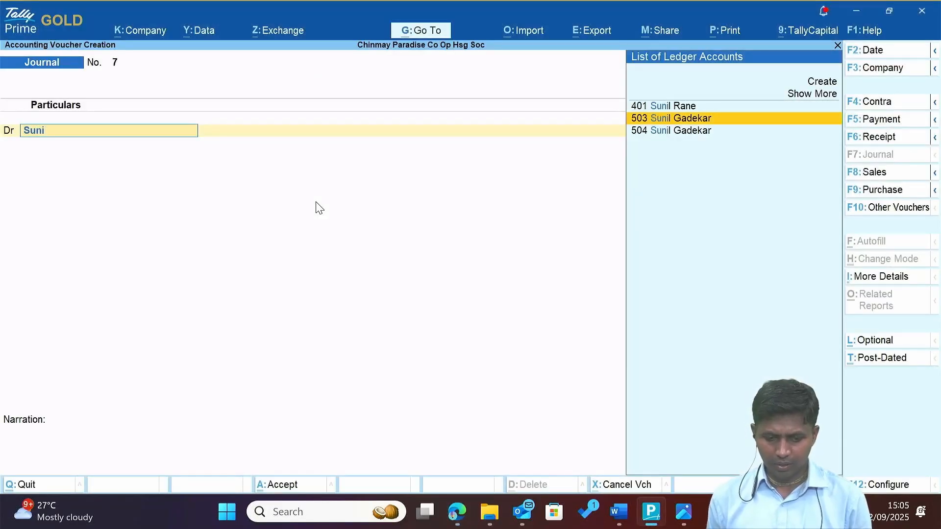
{"action": "key", "text": "Escape"}
{"action": "key", "text": "Escape"}
{"action": "key", "text": "Escape"}
{"action": "key", "text": "Escape"}
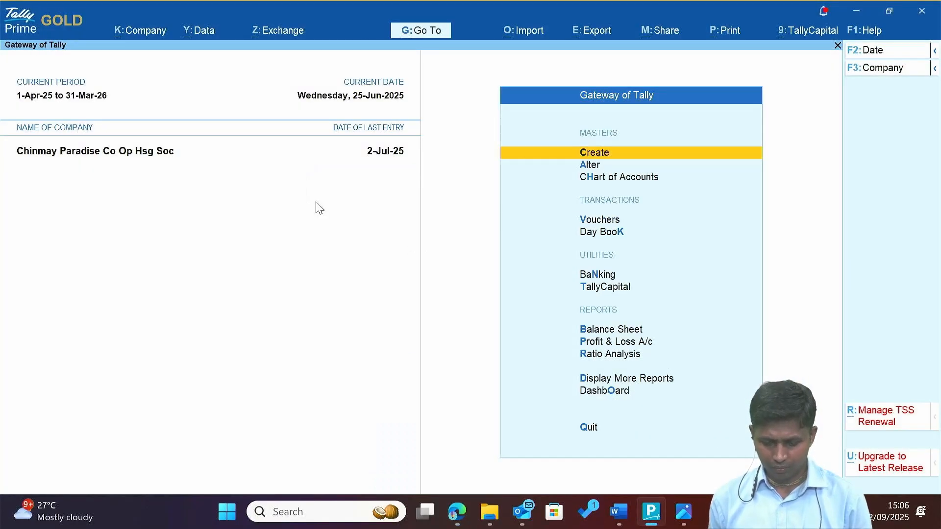
Open member ledger 504's report for the period from 1-Apr-25.
{"action": "type", "text": "dalSun"}
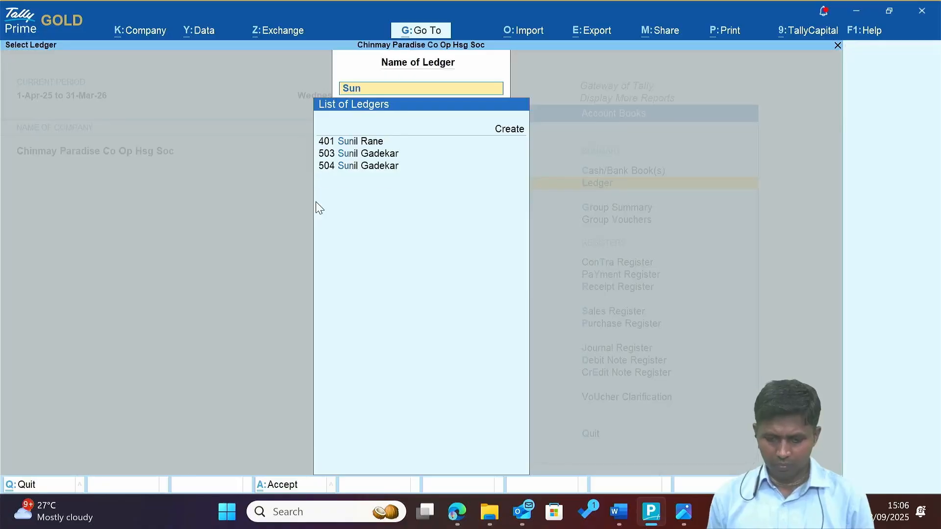
{"action": "key", "text": "Down"}
{"action": "key", "text": "Down"}
{"action": "key", "text": "Return"}
{"action": "key", "text": "F2"}
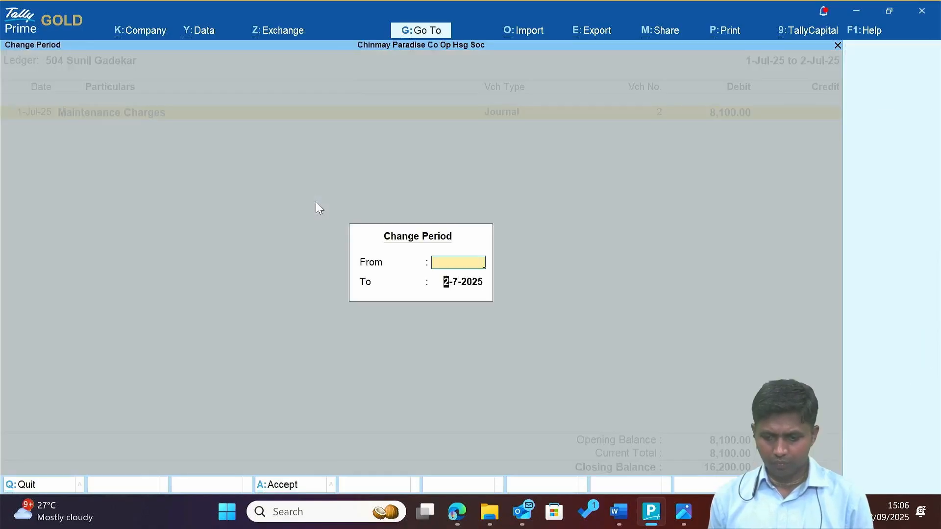
{"action": "key", "text": "Return"}
{"action": "key", "text": "Down"}
{"action": "key", "text": "Up"}
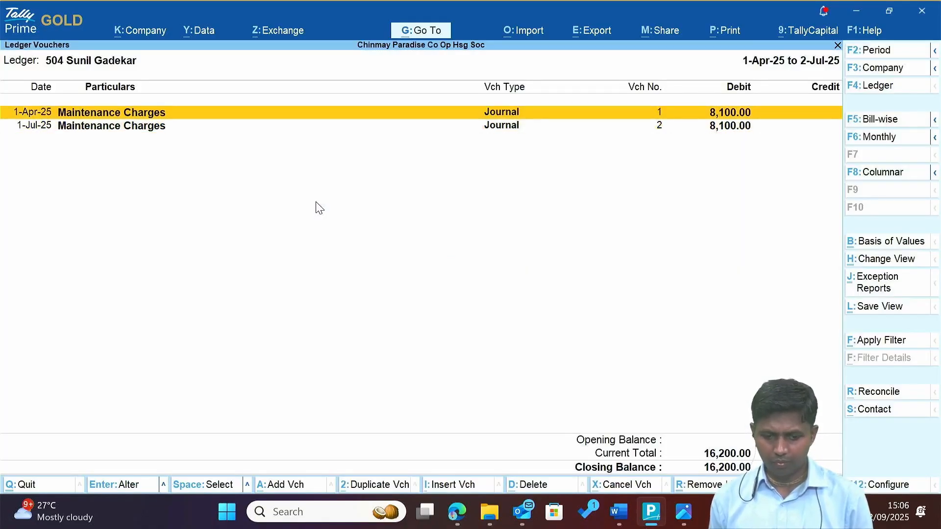
Compare ledger 503 from 1-4, then return to ledger 504 showing a 16,200.00 closing balance.
{"action": "key", "text": "F4"}
{"action": "key", "text": "Up"}
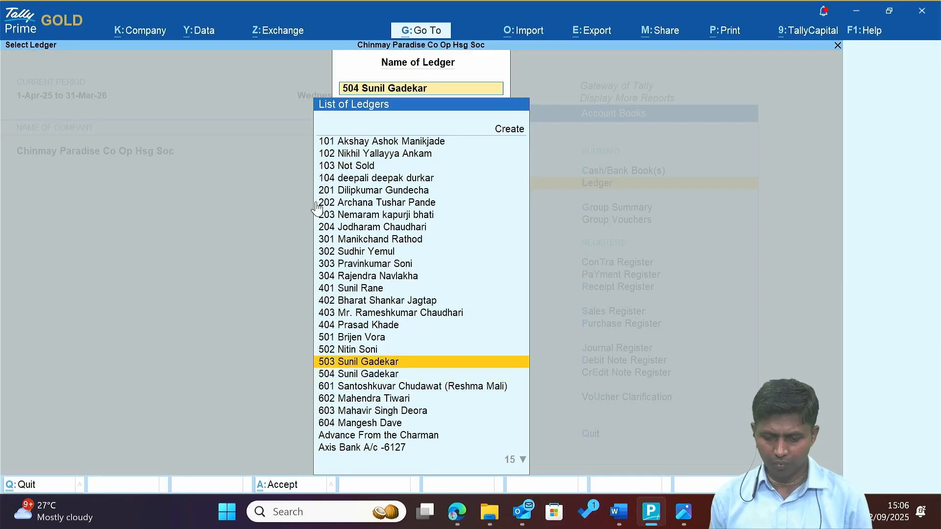
{"action": "key", "text": "Return"}
{"action": "key", "text": "F2"}
{"action": "type", "text": "1-4"}
{"action": "key", "text": "Return"}
{"action": "key", "text": "Return"}
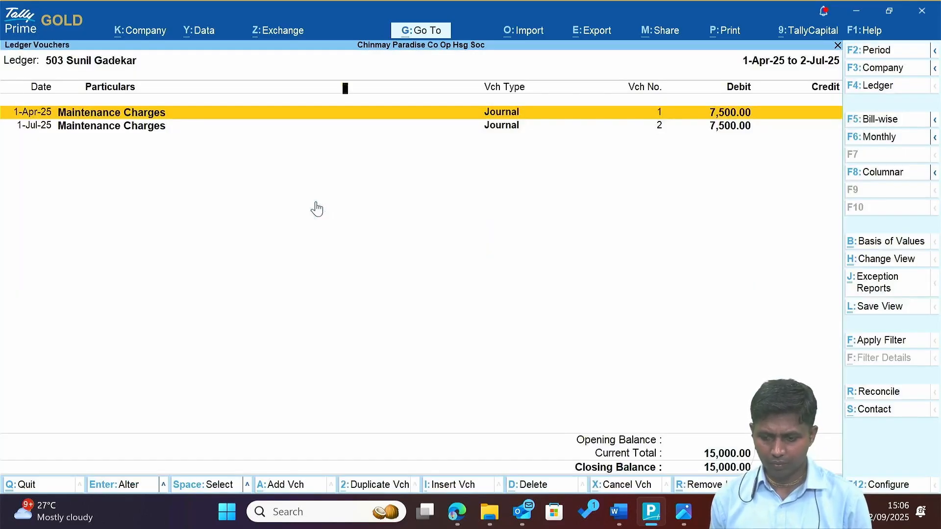
{"action": "key", "text": "F4"}
{"action": "key", "text": "Down"}
{"action": "key", "text": "Return"}
{"action": "key", "text": "F2"}
{"action": "type", "text": "1-4"}
{"action": "key", "text": "Return"}
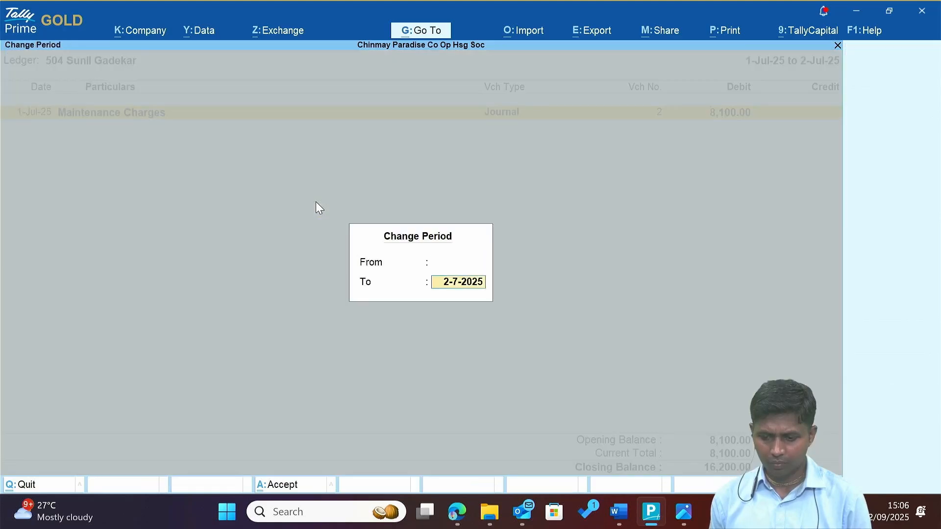
{"action": "key", "text": "Return"}
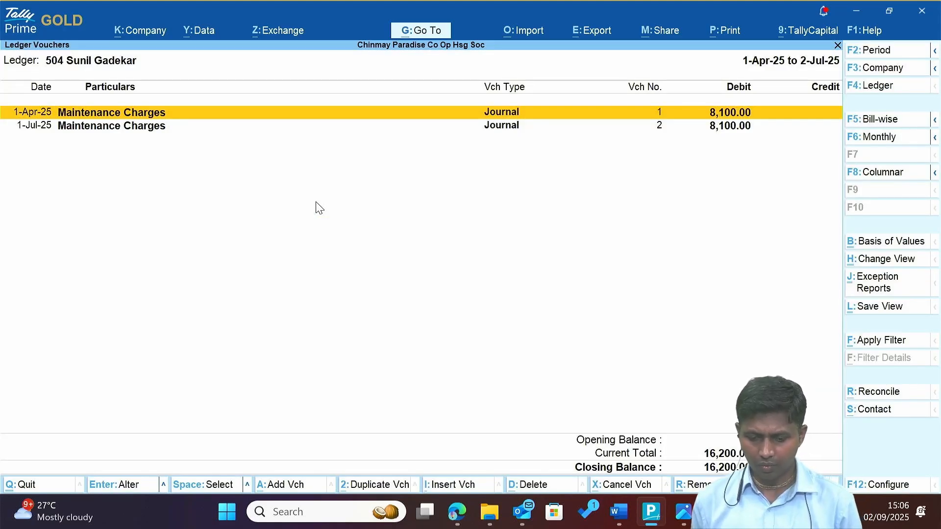
{"action": "key", "text": "alt+Tab"}
Check row 18's 16,200.00 cheque in the summary and start a voucher dated 23-Jul-25.
{"action": "scroll", "coordinate": [320, 209], "scroll_direction": "up", "scroll_amount": 10}
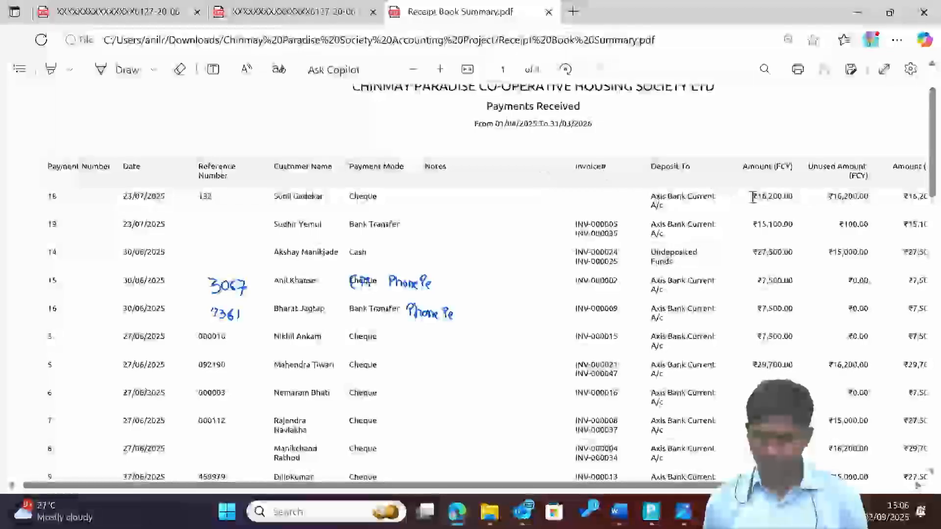
{"action": "left_click_drag", "start_coordinate": [769, 204], "coordinate": [789, 203]}
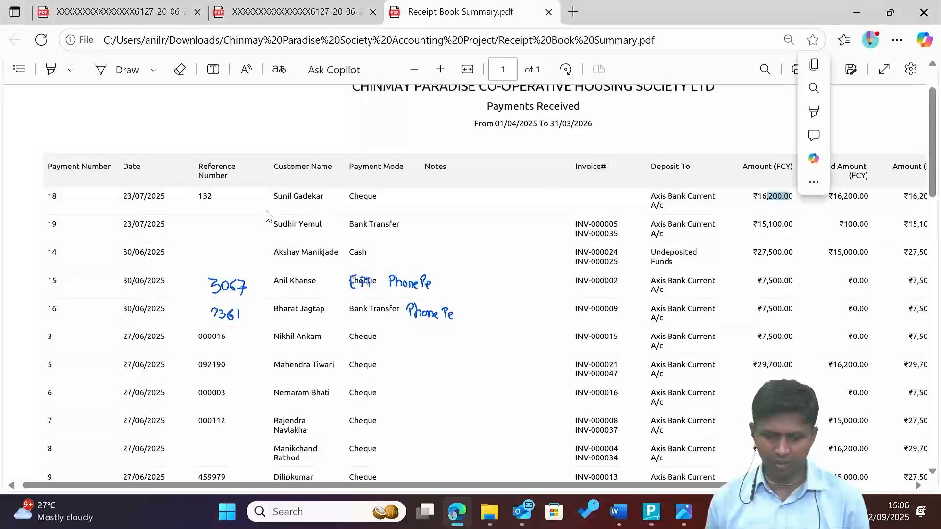
{"action": "left_click_drag", "start_coordinate": [271, 202], "coordinate": [379, 206]}
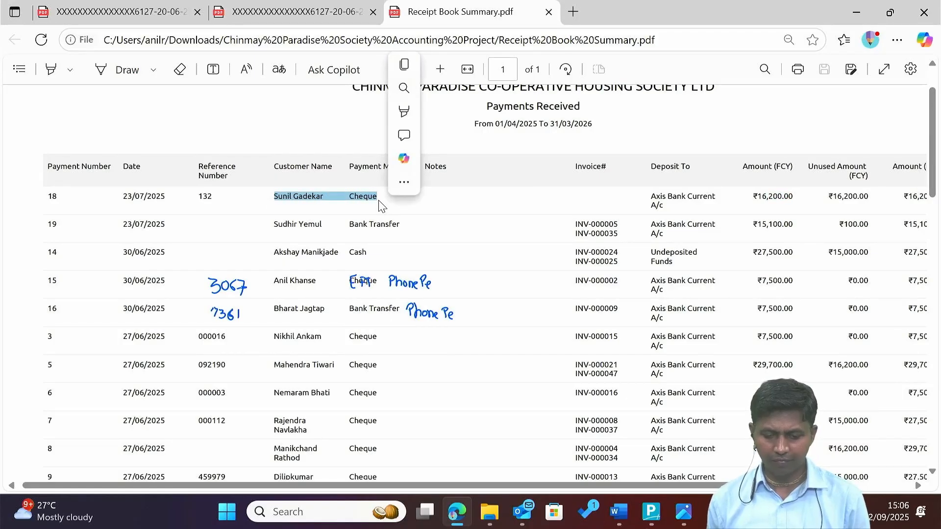
{"action": "key", "text": "alt+Tab"}
{"action": "key", "text": "alt+Tab"}
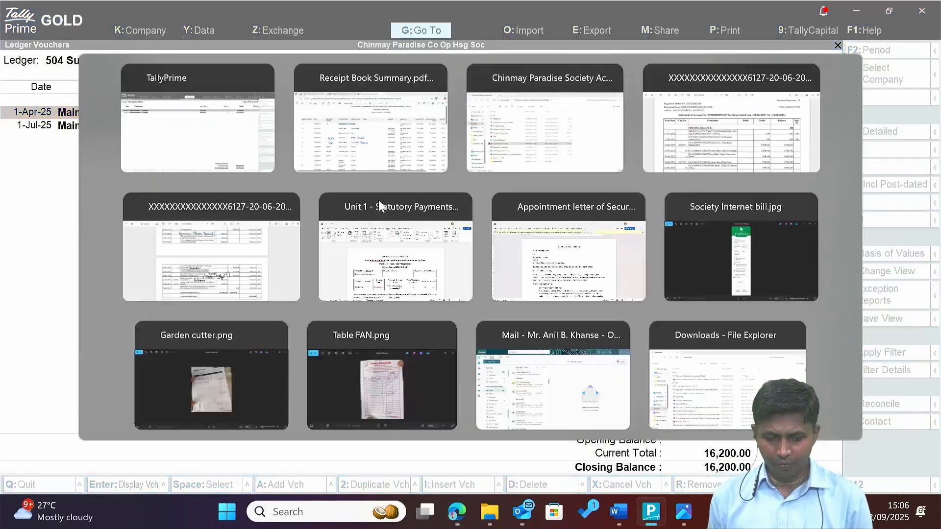
{"action": "key", "text": "alt+Tab"}
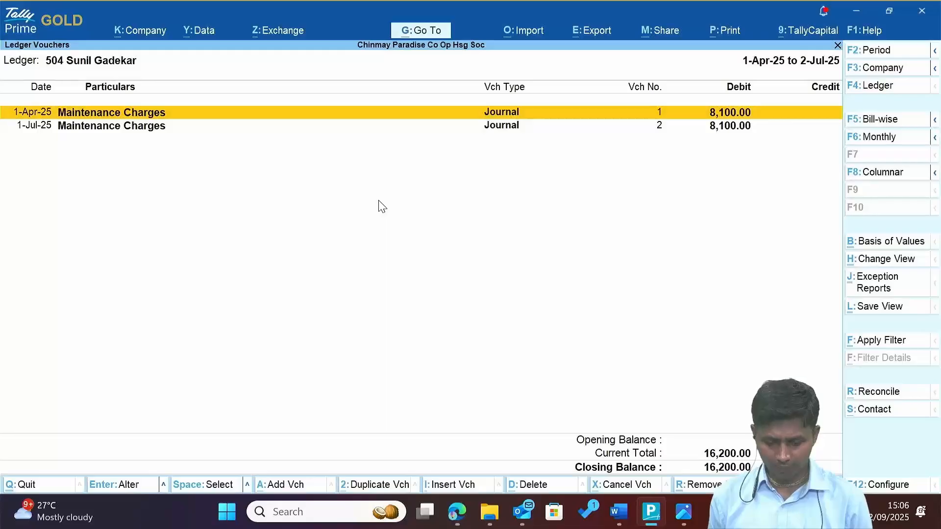
{"action": "key", "text": "alt+a"}
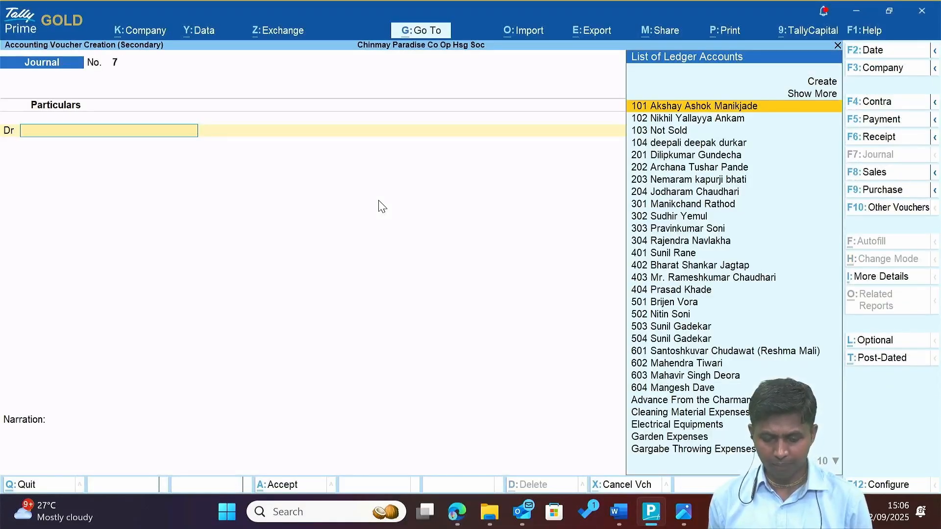
{"action": "key", "text": "F2"}
{"action": "type", "text": "23."}
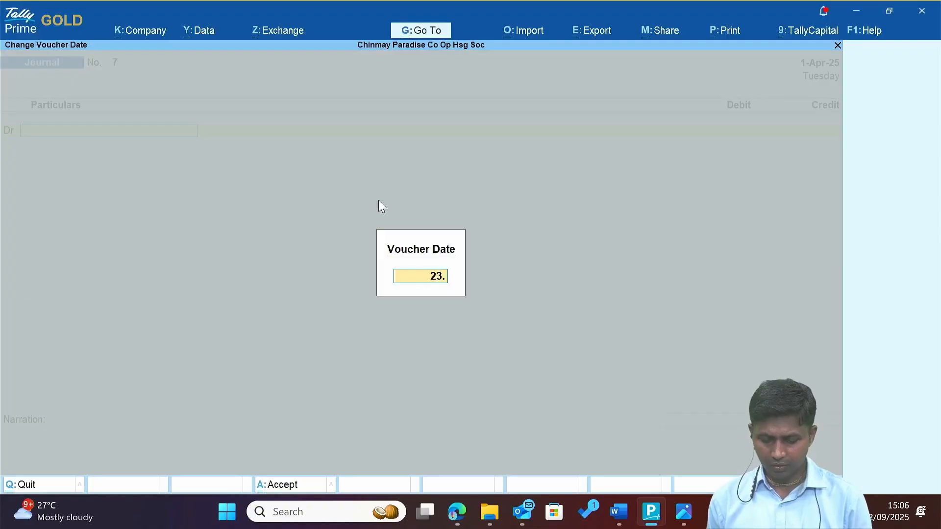
{"action": "key", "text": "Return"}
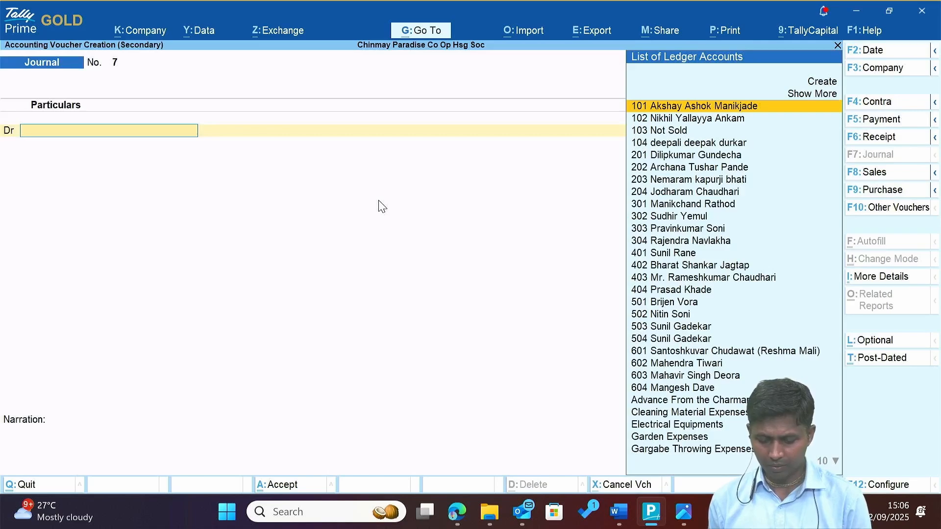
Make it a Receipt voucher crediting member ledger 504 with 16,200.
{"action": "key", "text": "F6"}
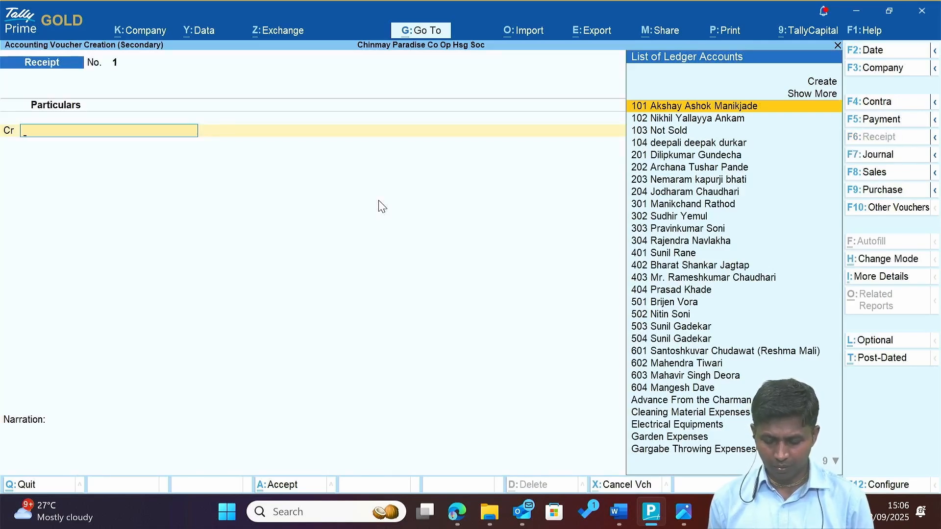
{"action": "type", "text": "Sun"}
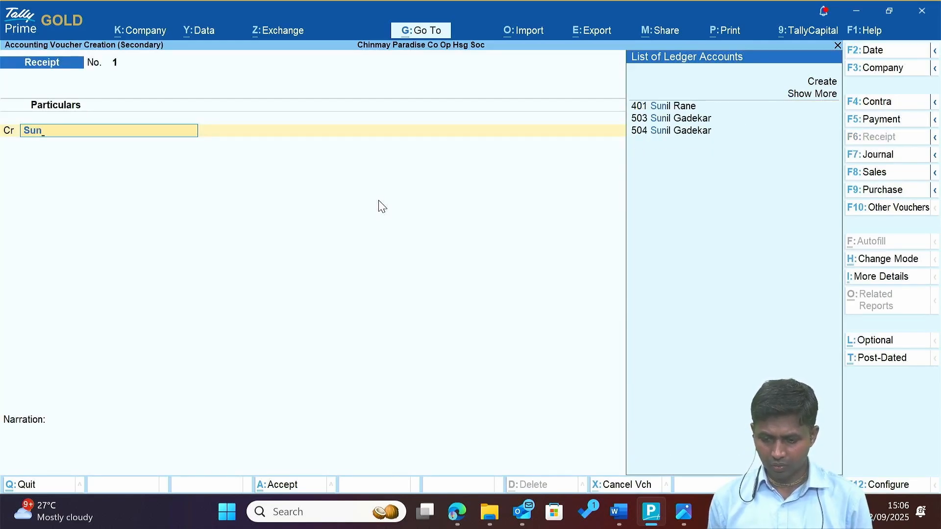
{"action": "key", "text": "Down"}
{"action": "key", "text": "alt+Tab"}
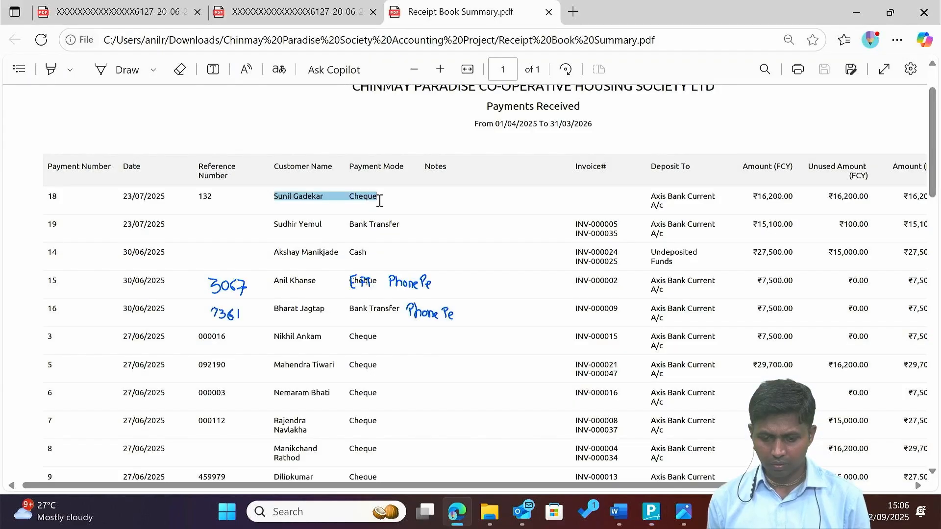
{"action": "key", "text": "alt+Tab"}
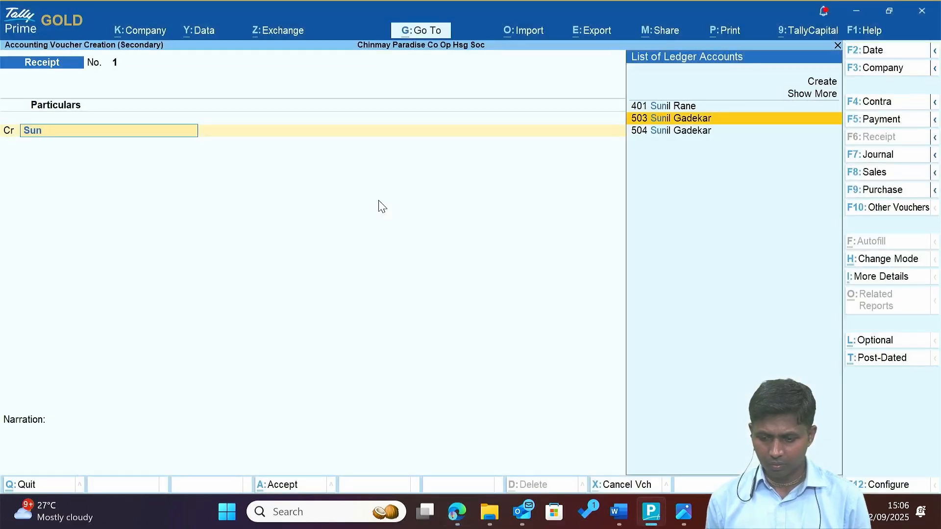
{"action": "key", "text": "Return"}
{"action": "key", "text": "BackSpace"}
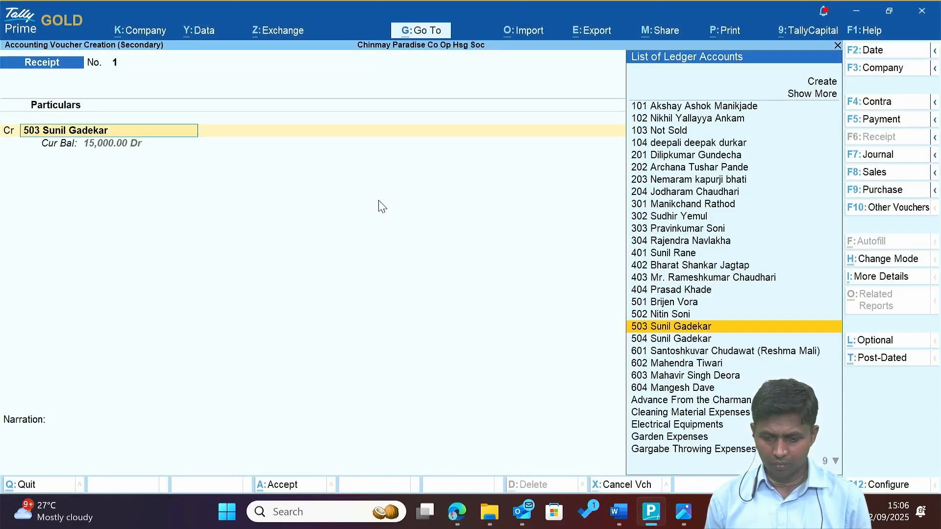
{"action": "key", "text": "Down"}
{"action": "key", "text": "Return"}
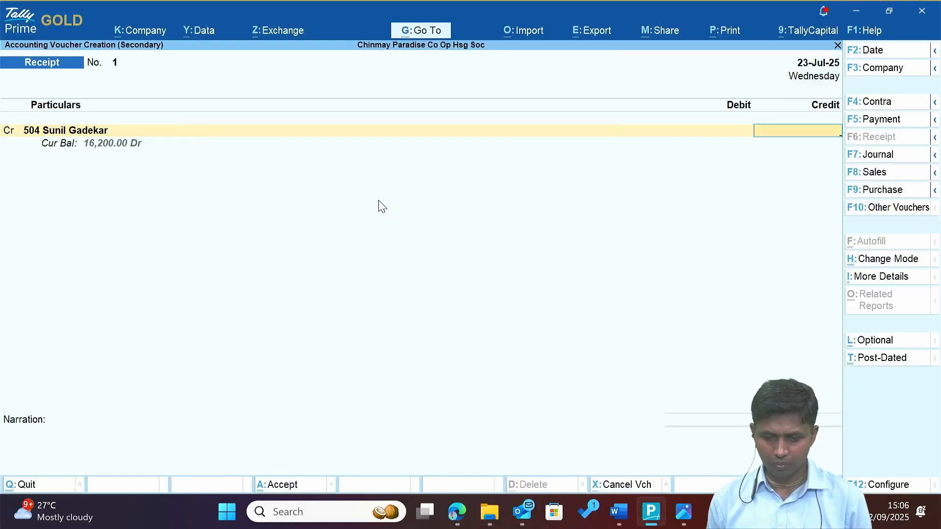
{"action": "type", "text": "16,200"}
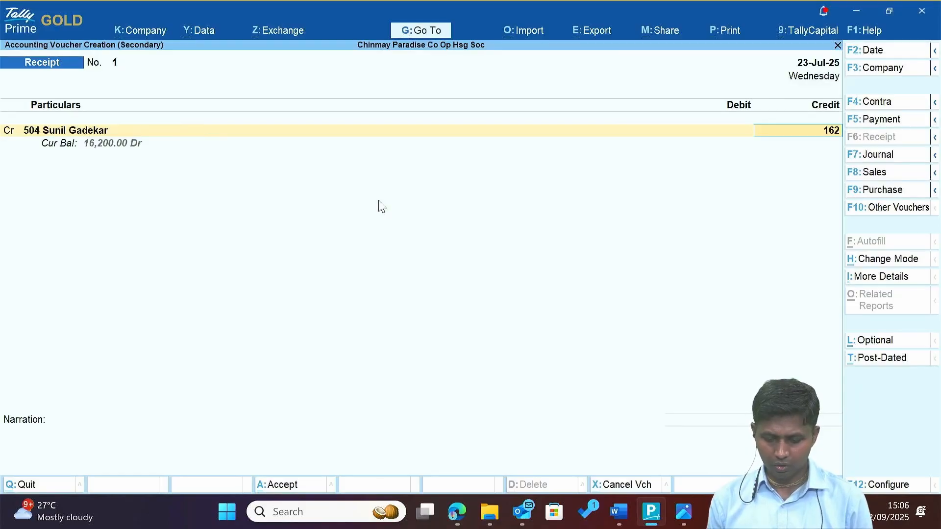
{"action": "key", "text": "Return"}
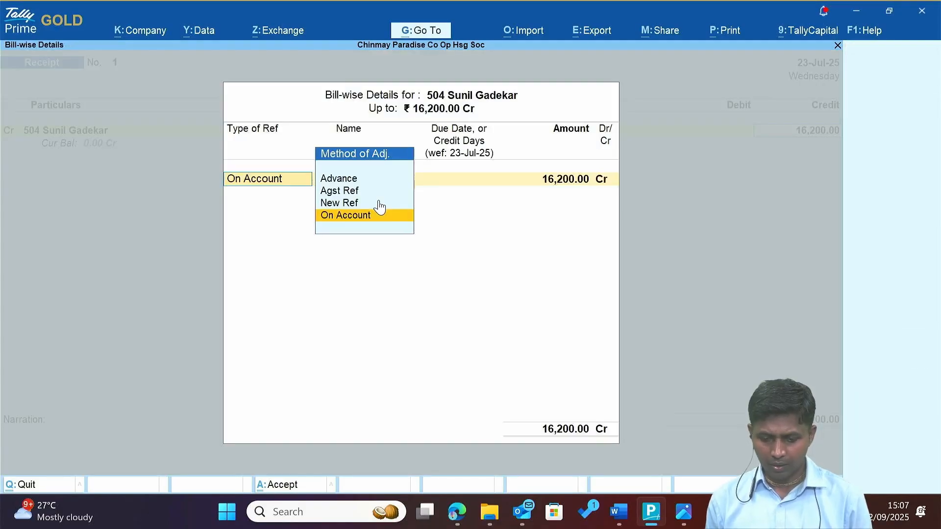
Set the bill-wise reference for the 16,200.00 credit to On Account.
{"action": "key", "text": "Up"}
{"action": "key", "text": "Up"}
{"action": "key", "text": "Return"}
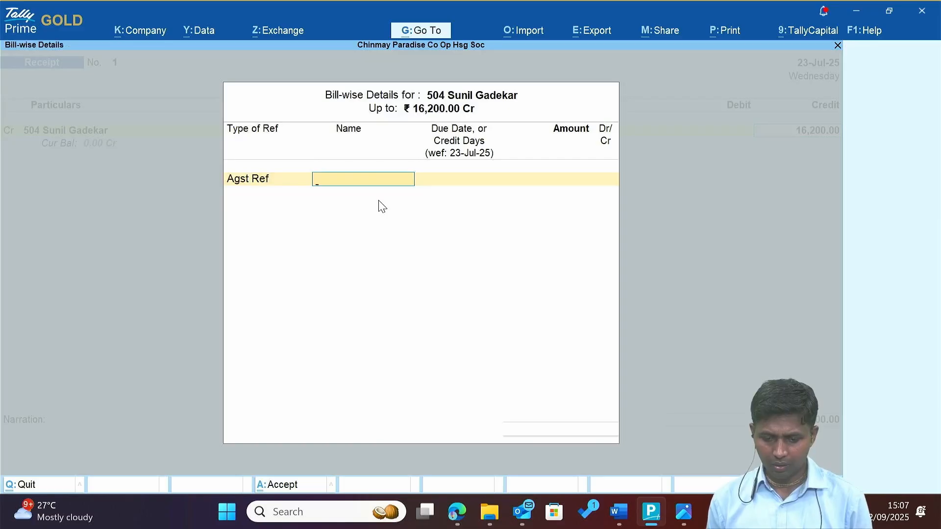
{"action": "key", "text": "BackSpace"}
{"action": "key", "text": "Down"}
{"action": "key", "text": "Down"}
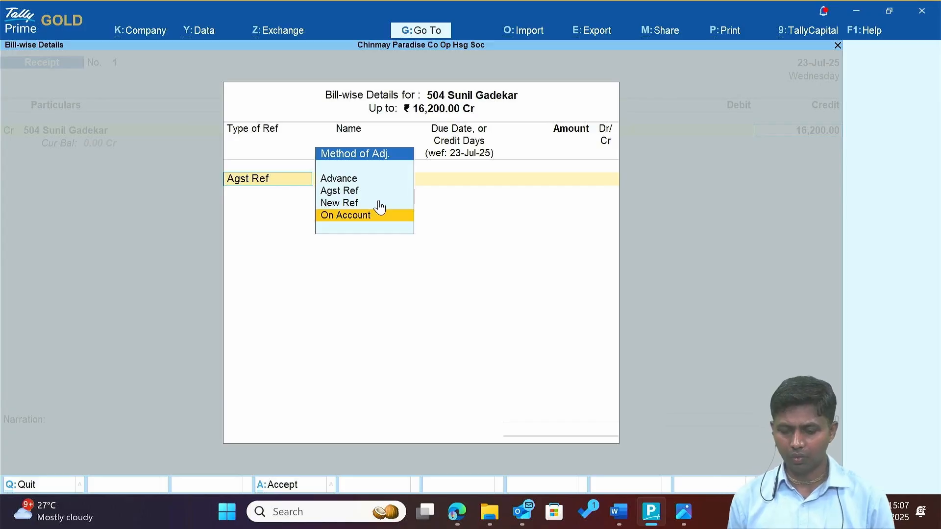
{"action": "key", "text": "Return"}
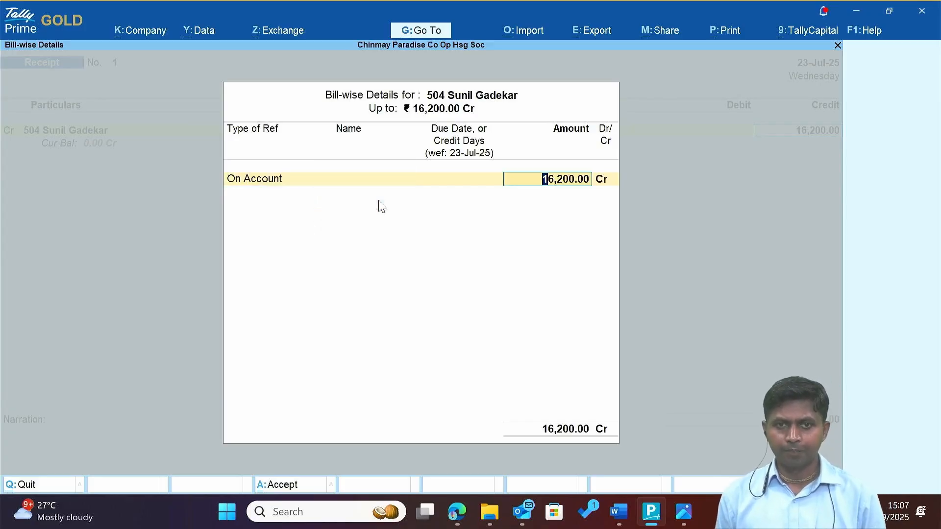
{"action": "key", "text": "Return"}
{"action": "key", "text": "Return"}
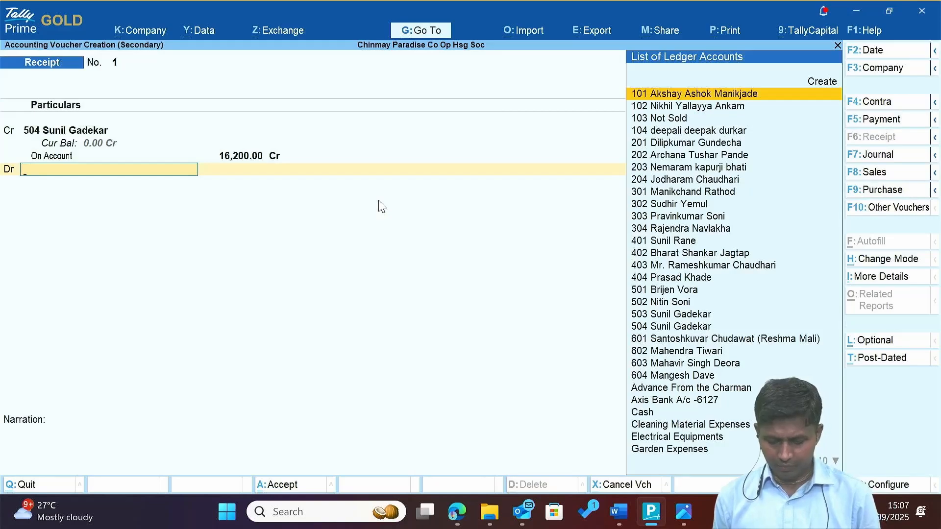
Debit Axis Bank A/c with cheque number 000132 and accept the receipt.
{"action": "key", "text": "alt+Tab"}
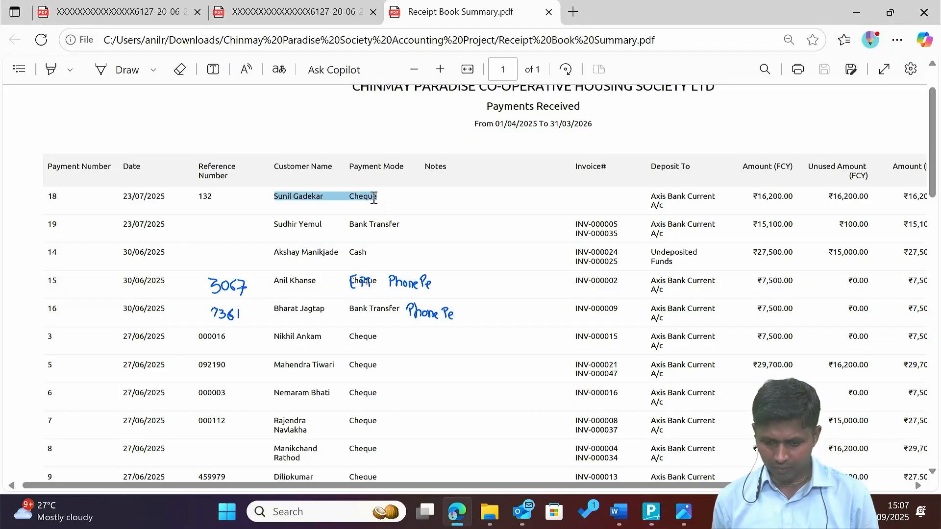
{"action": "double_click", "coordinate": [374, 198]}
{"action": "key", "text": "alt+Tab"}
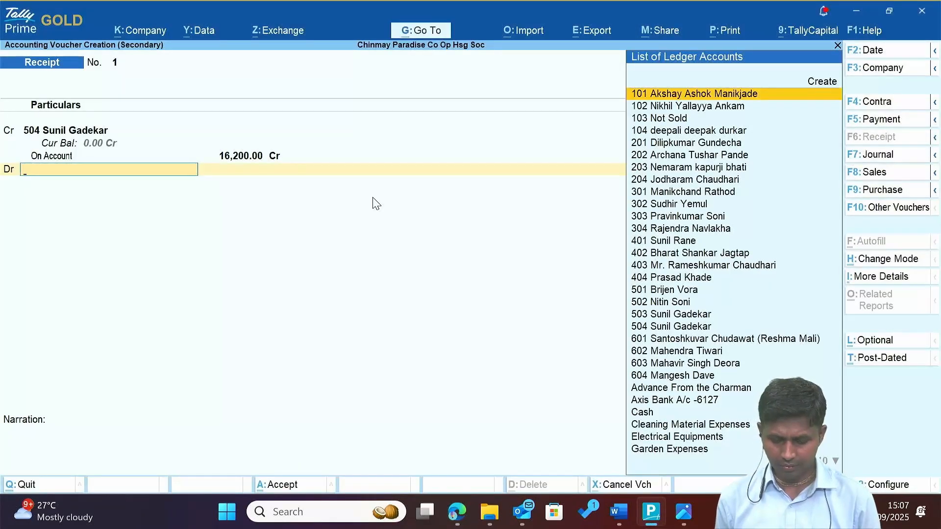
{"action": "type", "text": "Ba"}
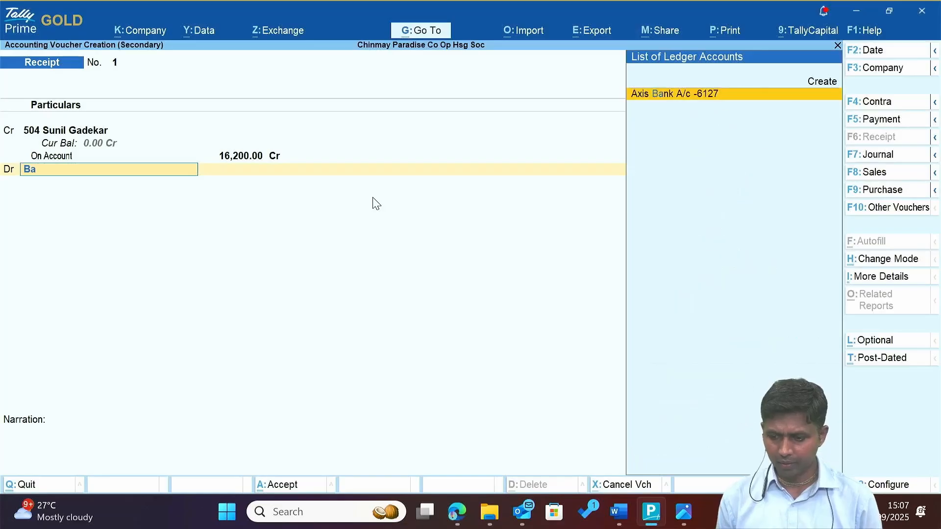
{"action": "key", "text": "Return"}
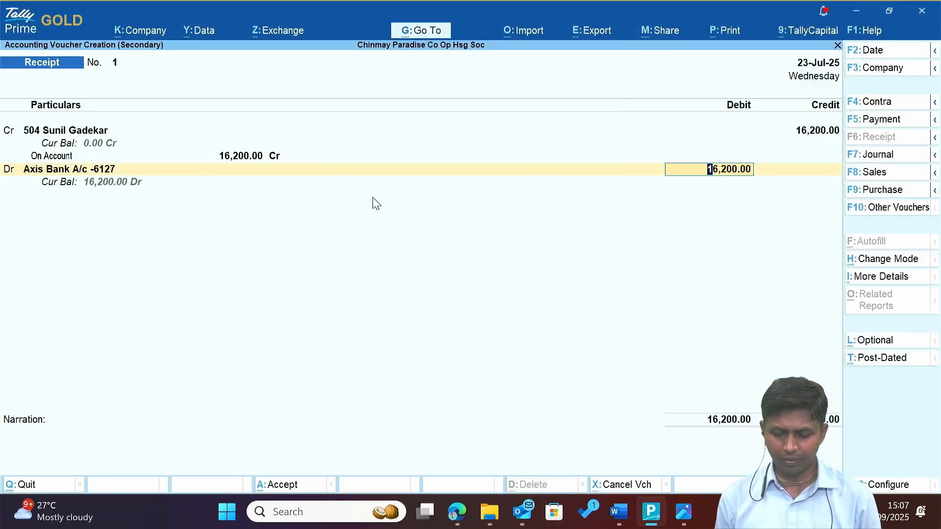
{"action": "key", "text": "Return"}
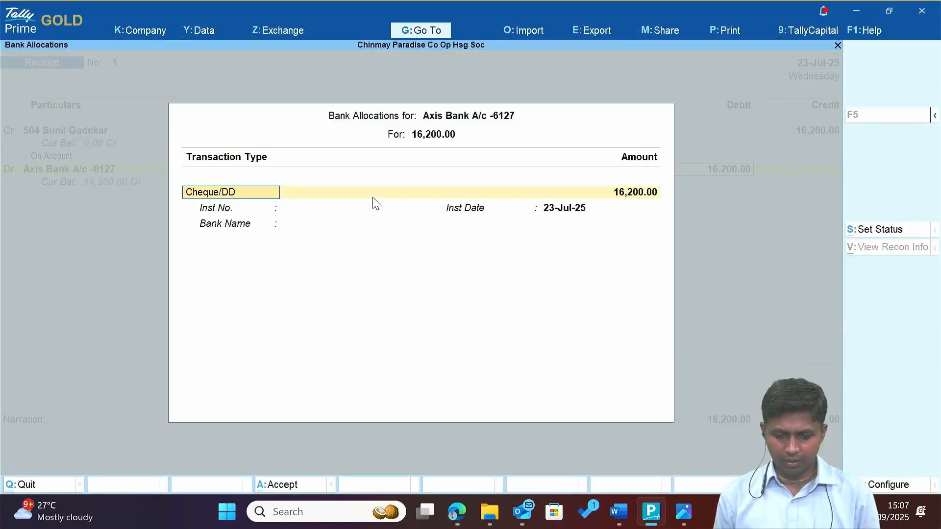
{"action": "key", "text": "Return"}
{"action": "key", "text": "Return"}
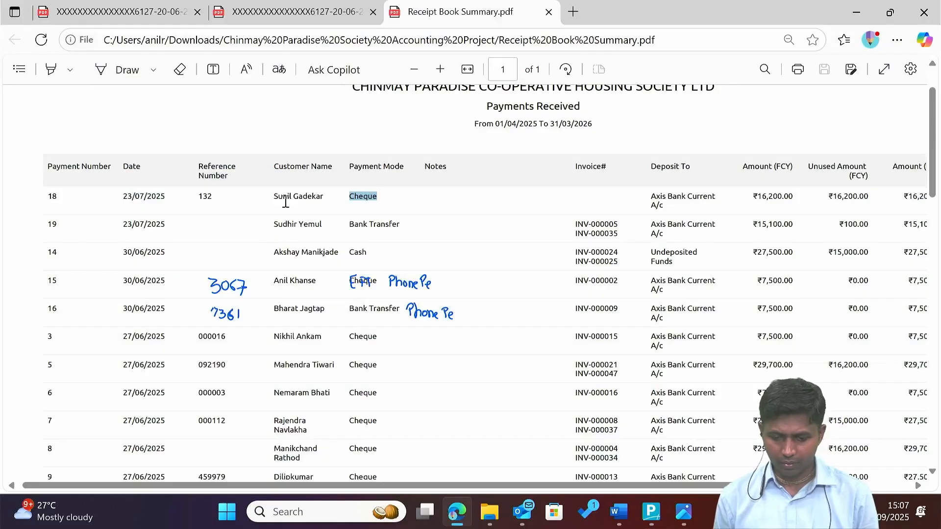
{"action": "double_click", "coordinate": [208, 197]}
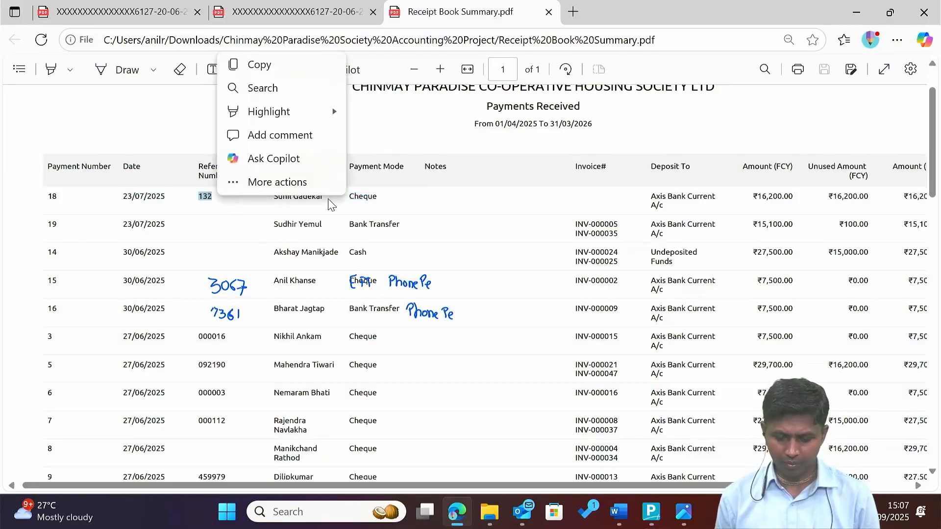
{"action": "key", "text": "alt+Tab"}
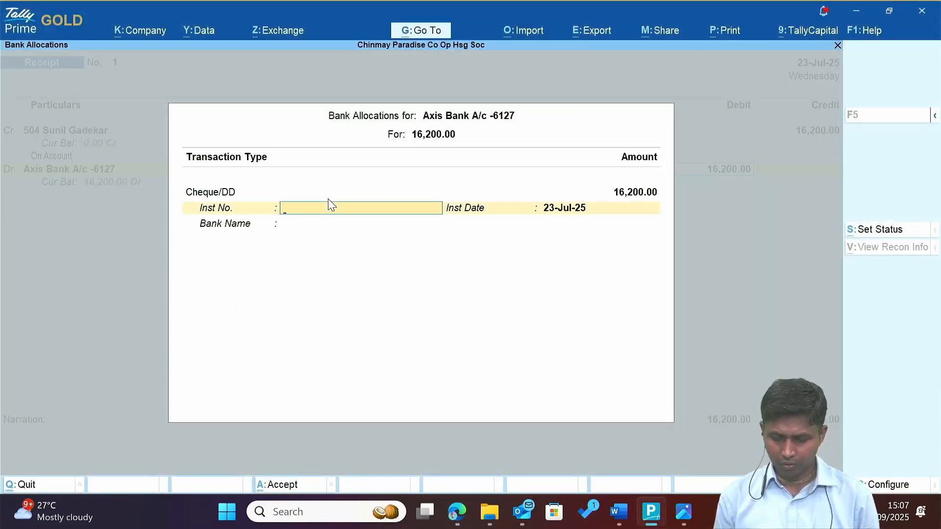
{"action": "type", "text": "000132"}
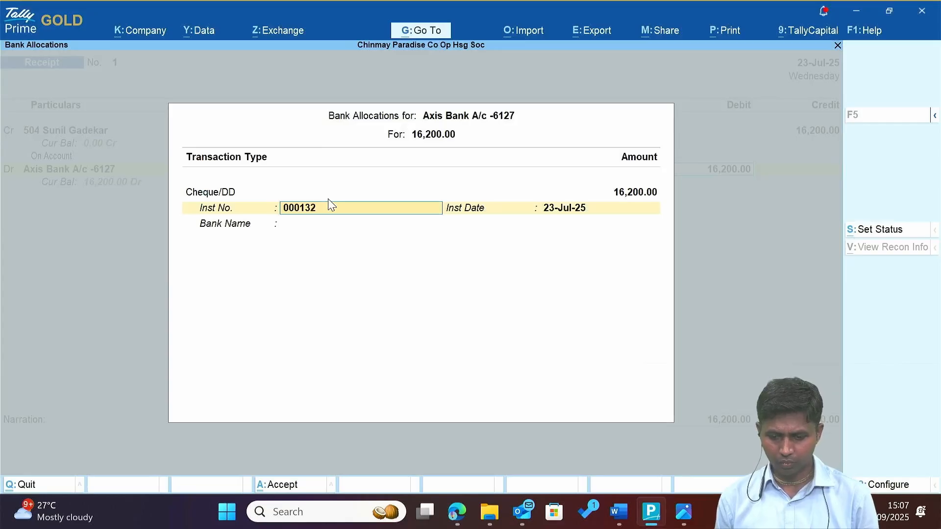
{"action": "key", "text": "Return"}
{"action": "key", "text": "Return"}
{"action": "key", "text": "Return"}
{"action": "key", "text": "Return"}
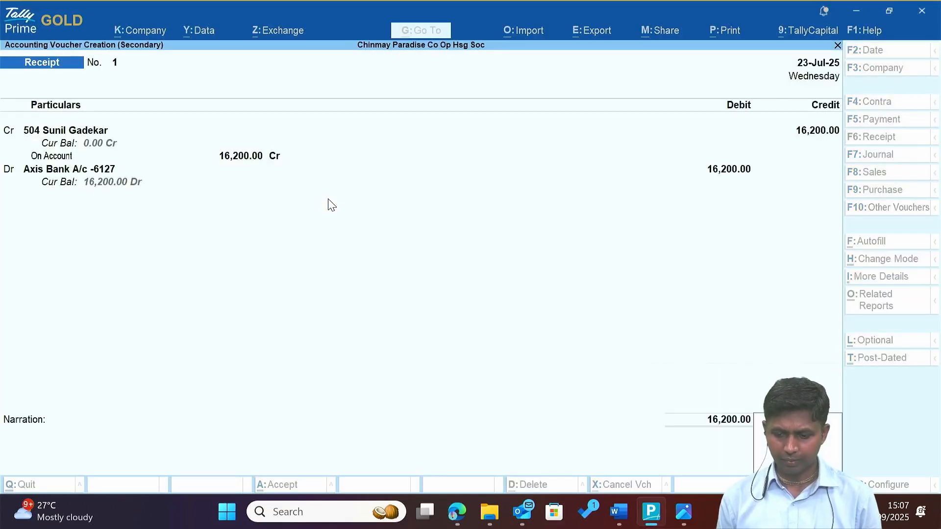
{"action": "key", "text": "alt+Tab"}
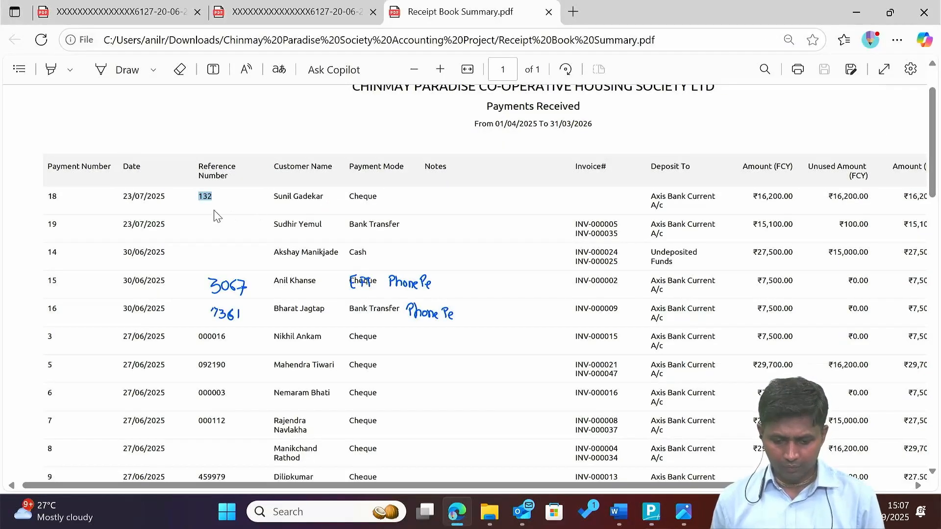
Scroll the receipt summary PDF down to the last cheque rows, then return to Tally Prime.
{"action": "left_click_drag", "start_coordinate": [145, 225], "coordinate": [173, 225]}
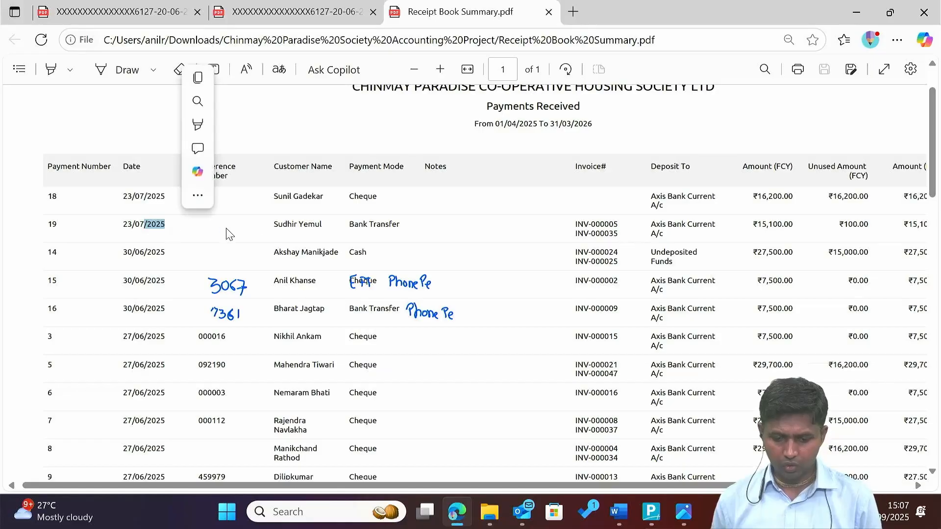
{"action": "left_click", "coordinate": [284, 229]}
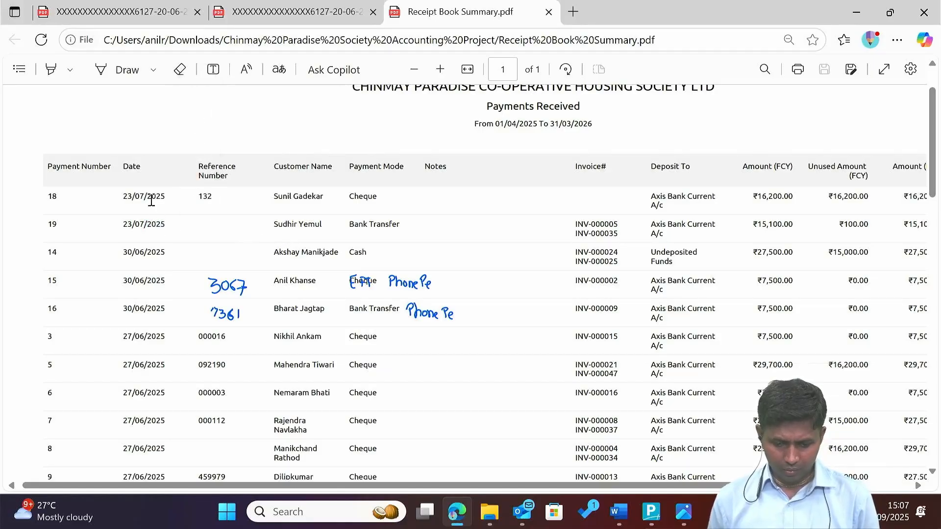
{"action": "scroll", "coordinate": [136, 247], "scroll_direction": "down", "scroll_amount": 1}
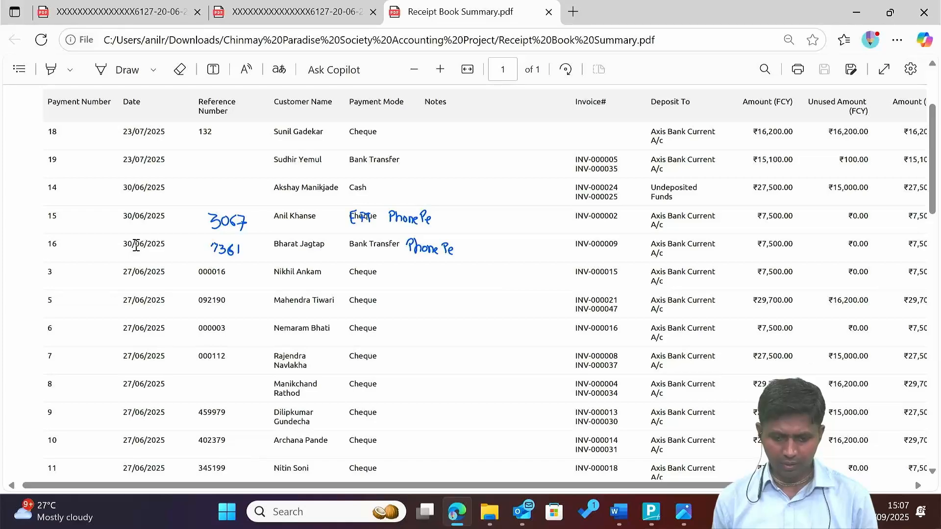
{"action": "scroll", "coordinate": [136, 246], "scroll_direction": "down", "scroll_amount": 2}
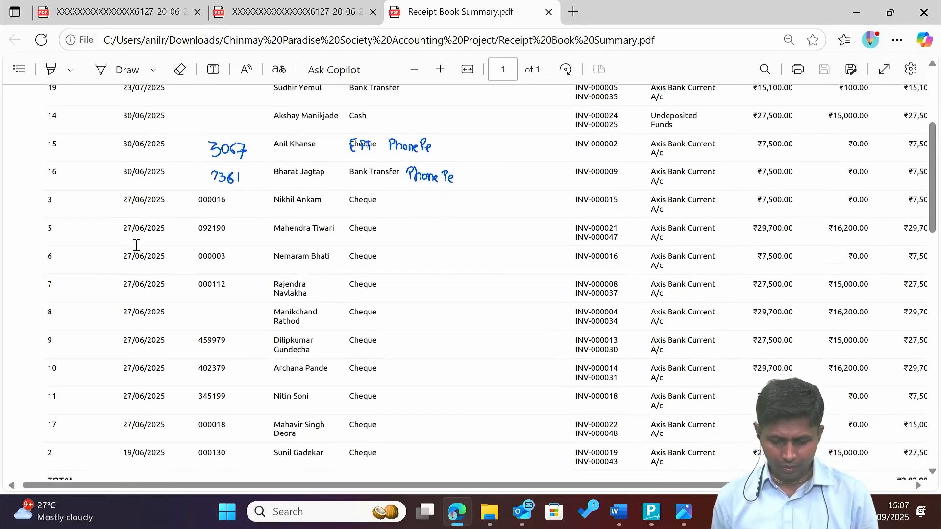
{"action": "scroll", "coordinate": [138, 217], "scroll_direction": "up", "scroll_amount": 2}
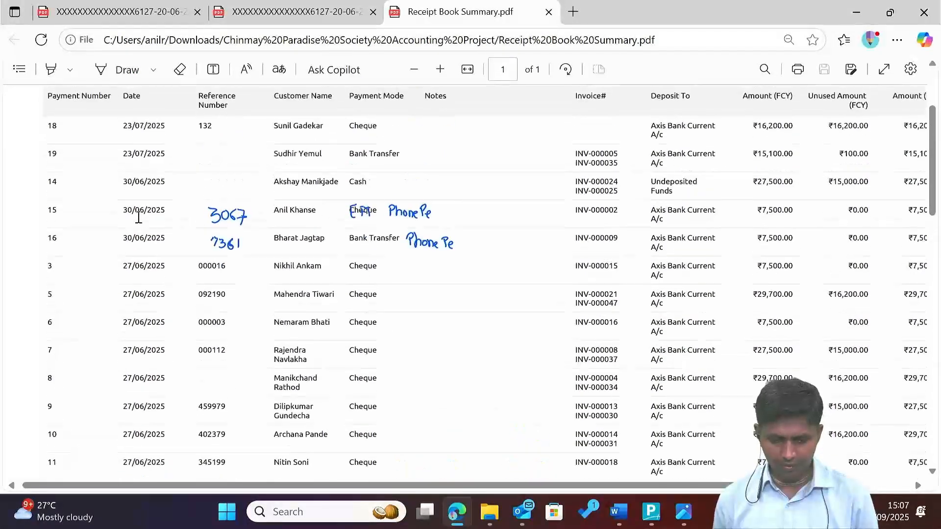
{"action": "scroll", "coordinate": [138, 217], "scroll_direction": "down", "scroll_amount": 1}
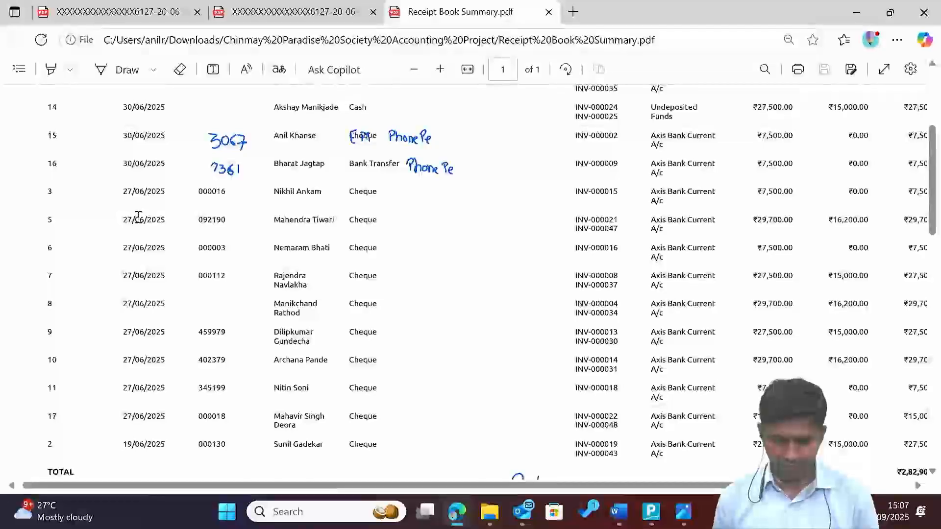
{"action": "scroll", "coordinate": [72, 318], "scroll_direction": "down", "scroll_amount": 1}
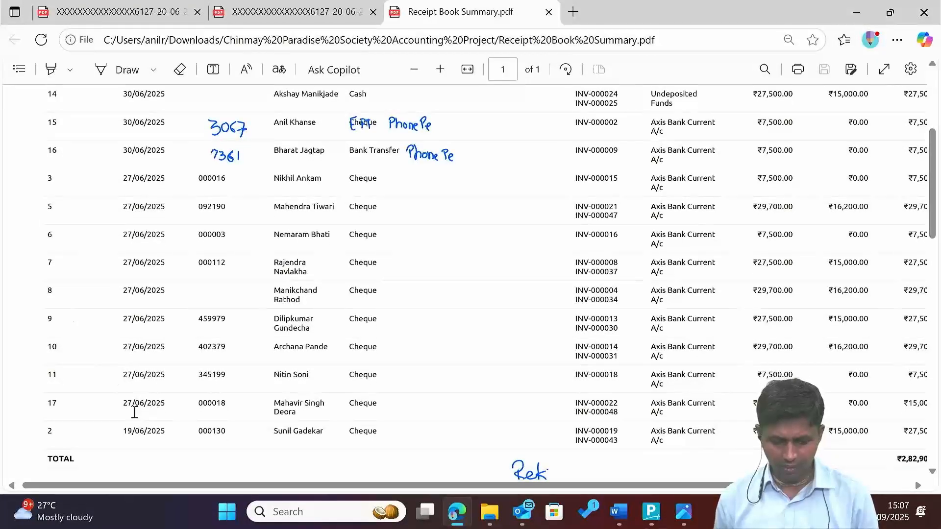
{"action": "left_click_drag", "start_coordinate": [127, 425], "coordinate": [181, 443]}
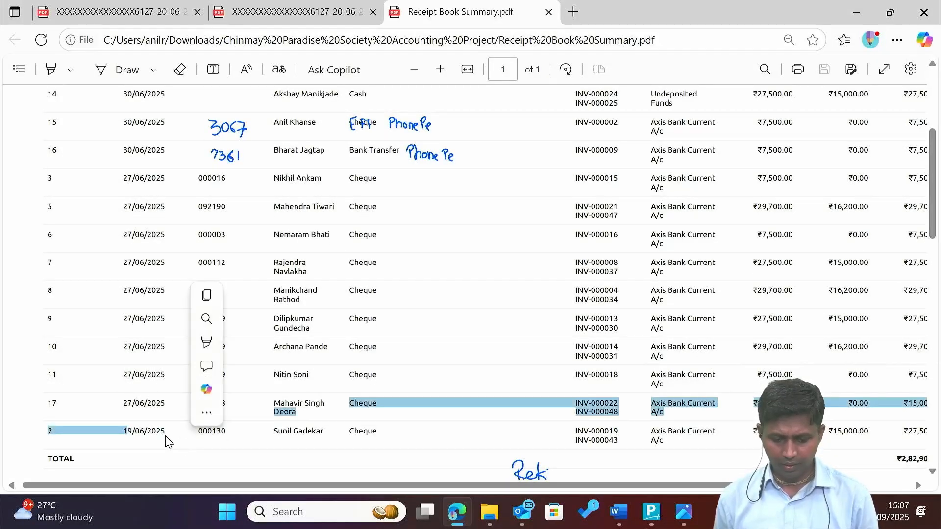
{"action": "left_click", "coordinate": [162, 435]}
{"action": "key", "text": "alt+Tab"}
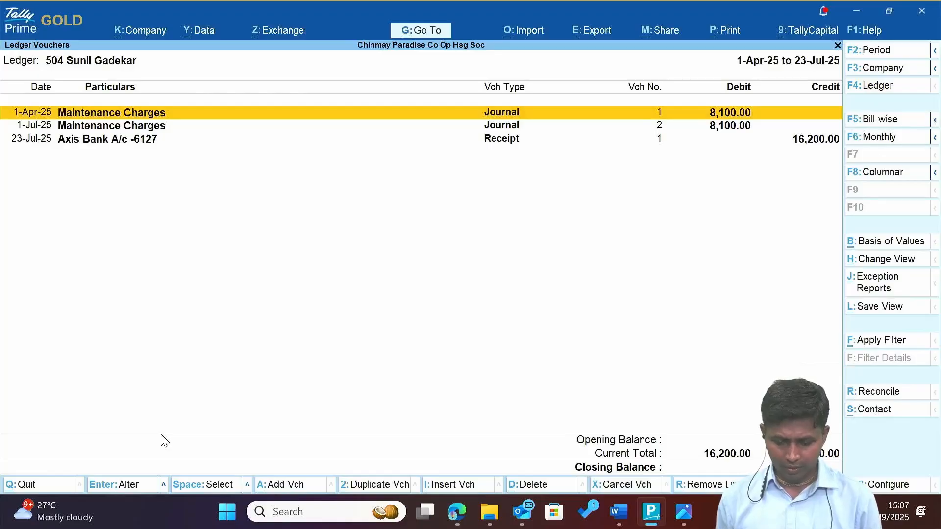
Back out to the main menu and start a new receipt voucher, checking the next summary row.
{"action": "key", "text": "Escape"}
{"action": "key", "text": "Escape"}
{"action": "key", "text": "Escape"}
{"action": "key", "text": "Escape"}
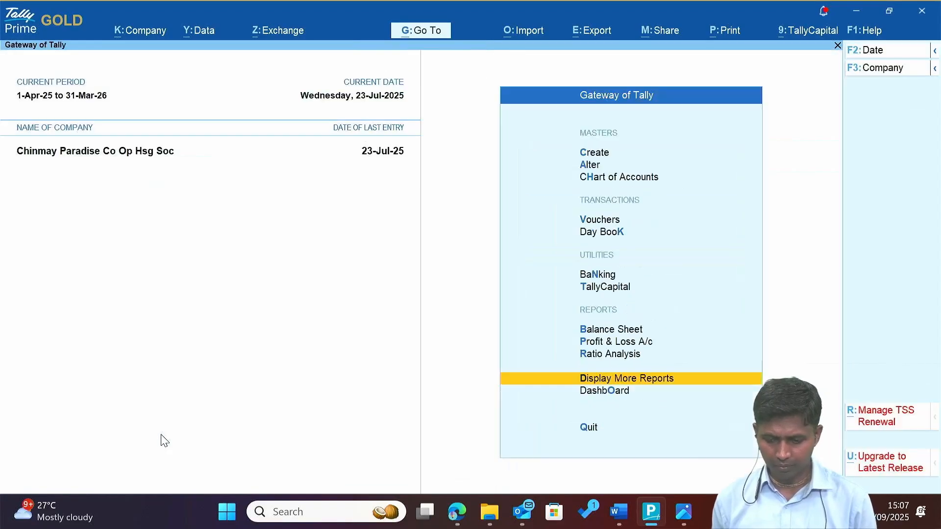
{"action": "key", "text": "v"}
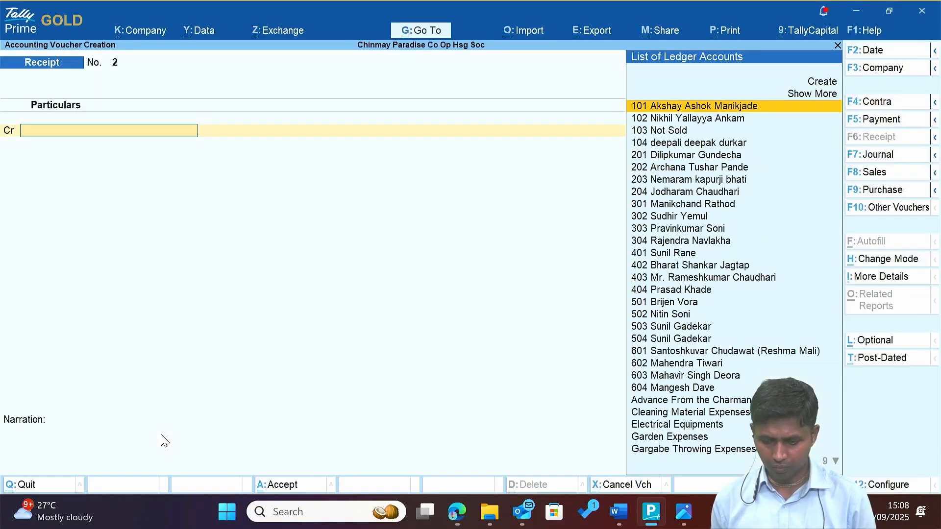
{"action": "key", "text": "alt+Tab"}
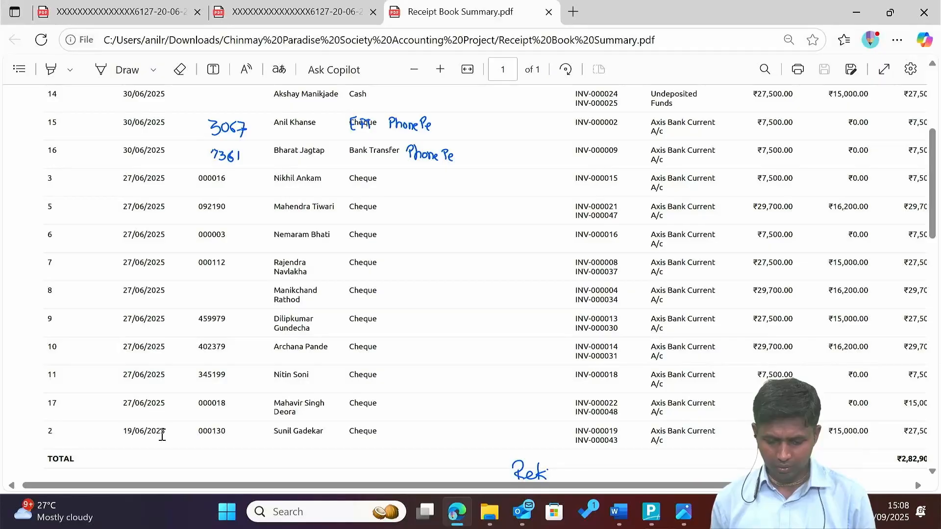
{"action": "left_click_drag", "start_coordinate": [285, 431], "coordinate": [346, 442]}
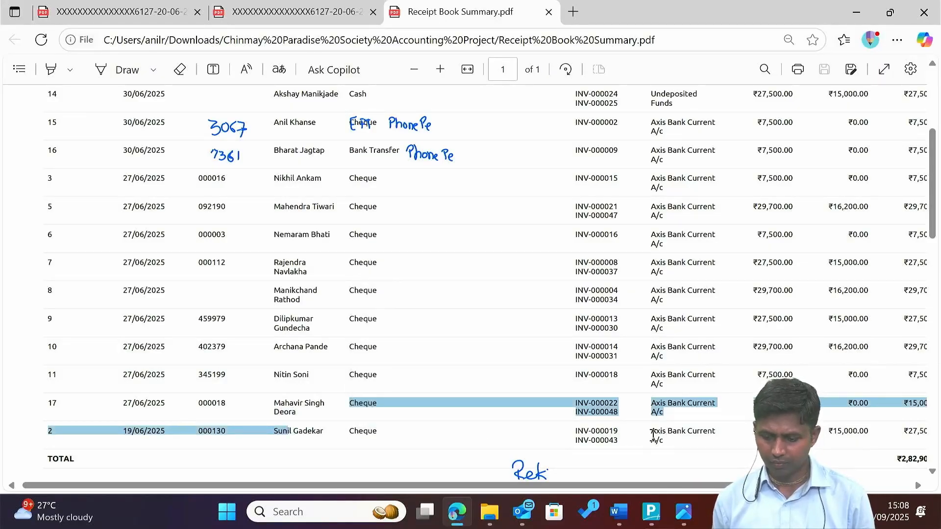
{"action": "left_click", "coordinate": [653, 436]}
{"action": "key", "text": "alt+Tab"}
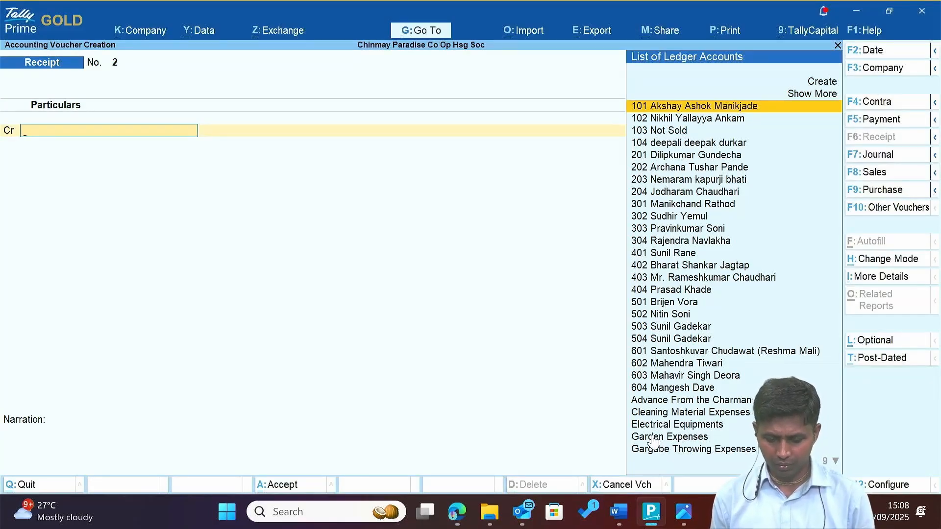
Credit member ledger 503, cross-checking the receipt summary.
{"action": "type", "text": "Sun"}
{"action": "key", "text": "Down"}
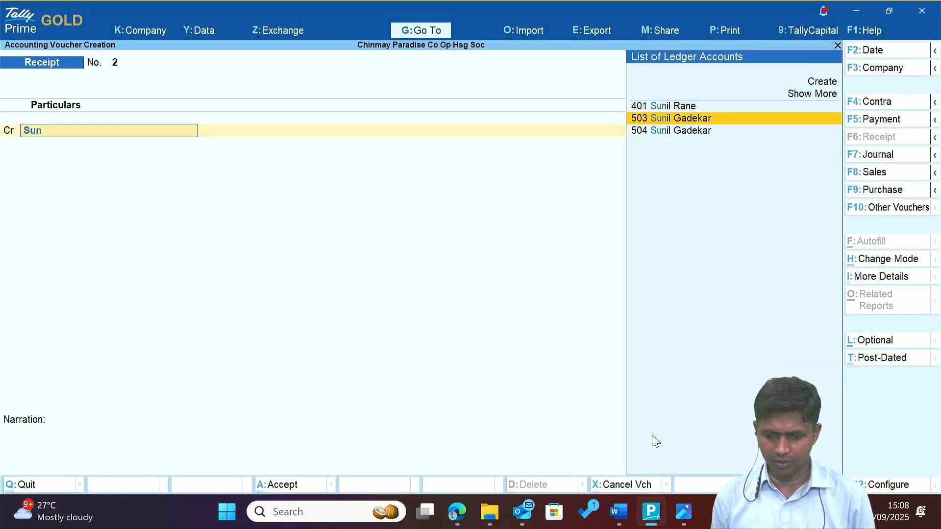
{"action": "key", "text": "Return"}
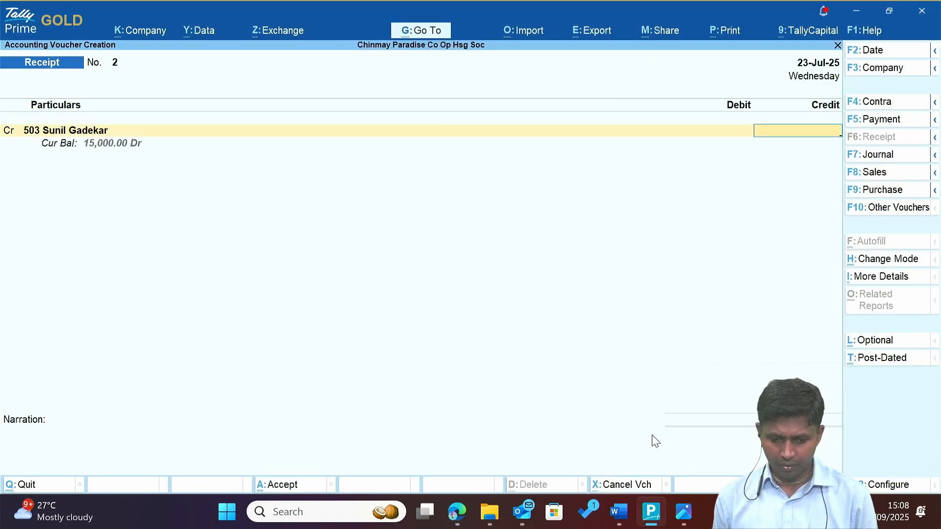
{"action": "key", "text": "alt+Tab"}
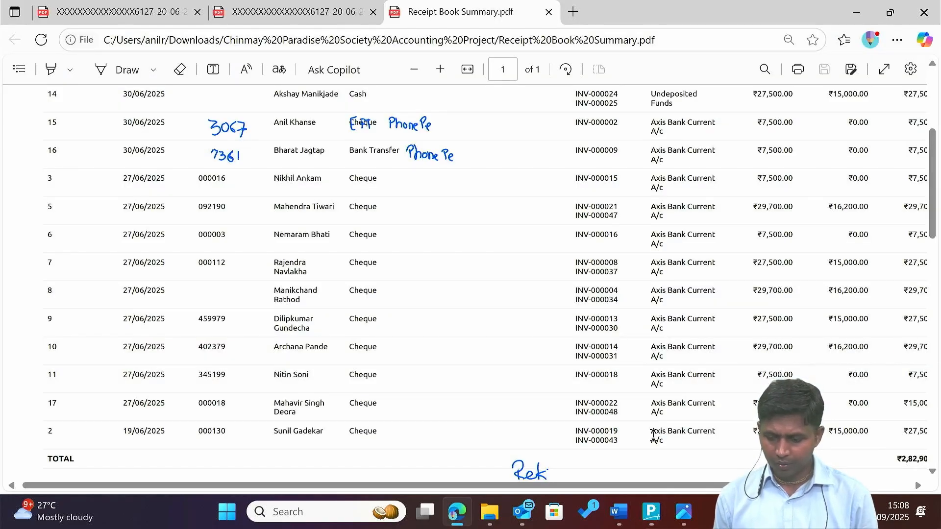
{"action": "key", "text": "alt+Tab"}
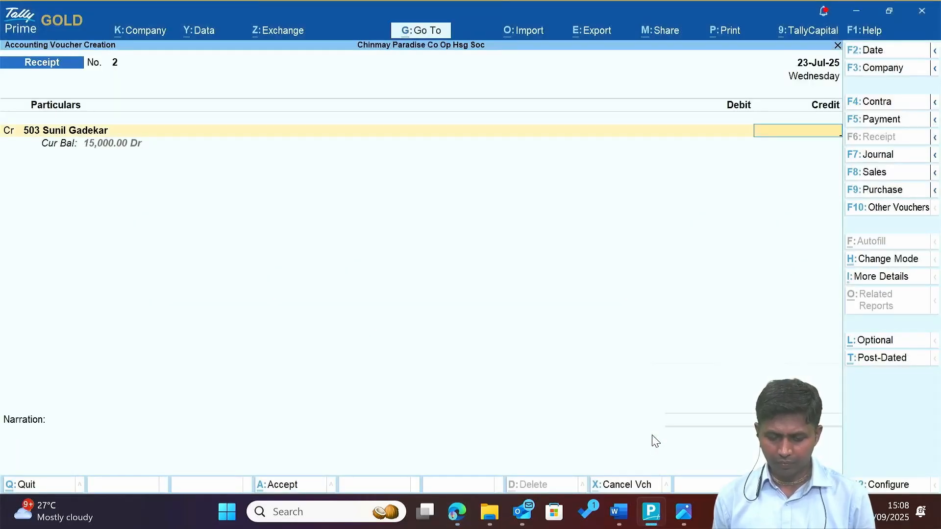
{"action": "key", "text": "alt+Tab"}
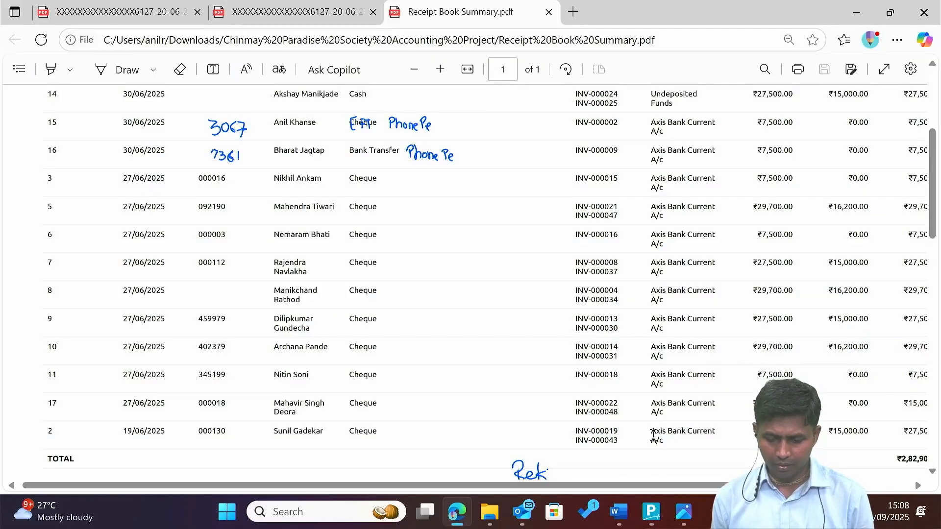
{"action": "key", "text": "alt+Tab"}
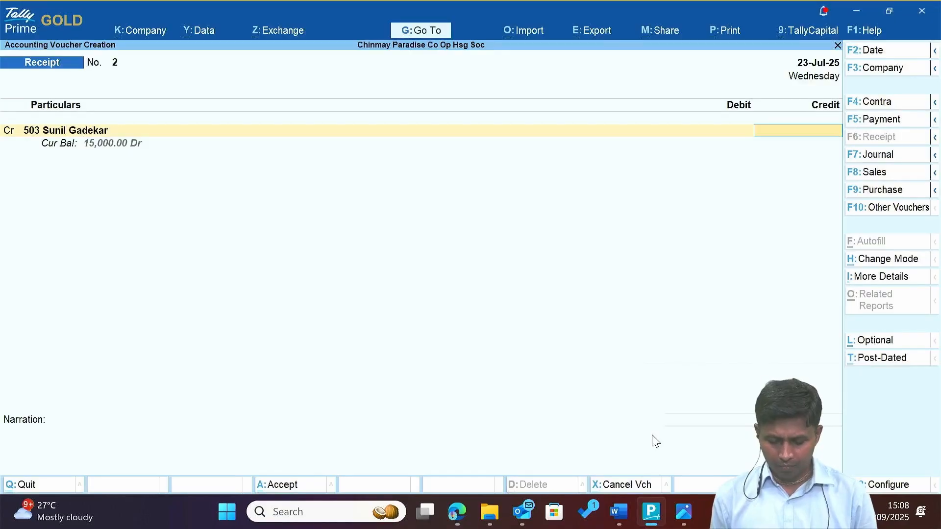
{"action": "key", "text": "alt+Tab"}
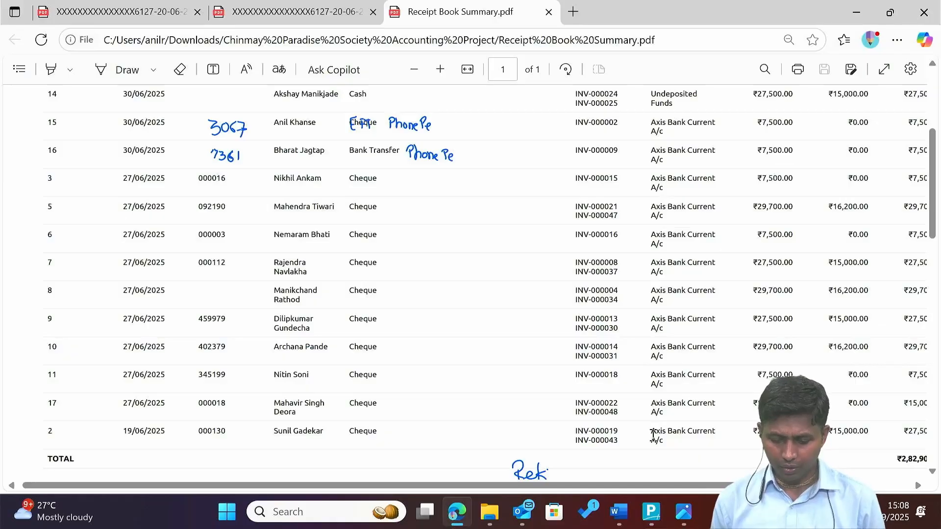
{"action": "key", "text": "alt+Tab"}
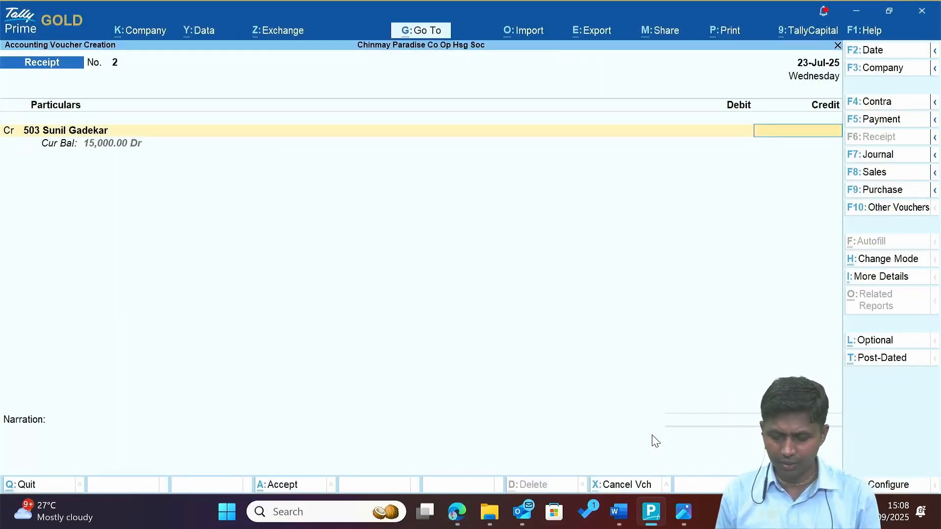
Credit 30,000 to ledger 503 as On Account.
{"action": "type", "text": "30,0"}
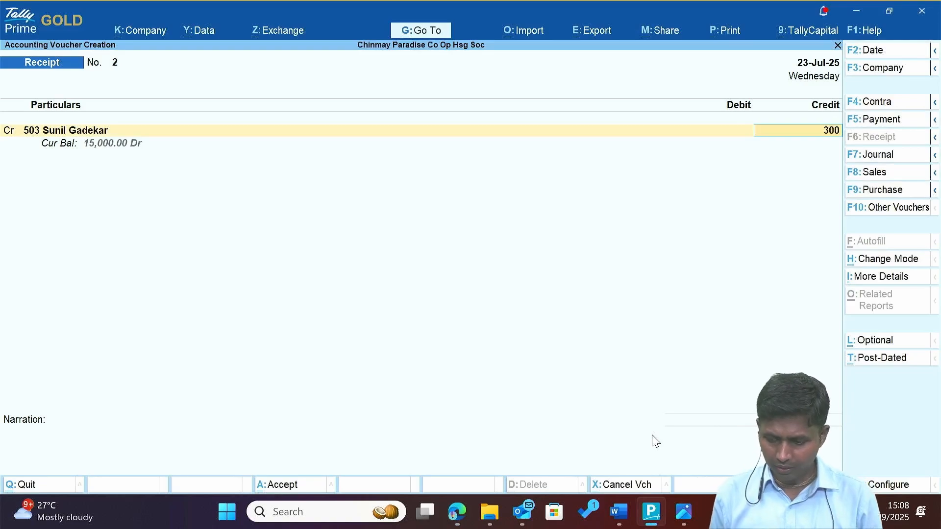
{"action": "type", "text": "00"}
{"action": "key", "text": "Return"}
{"action": "key", "text": "Return"}
{"action": "key", "text": "Return"}
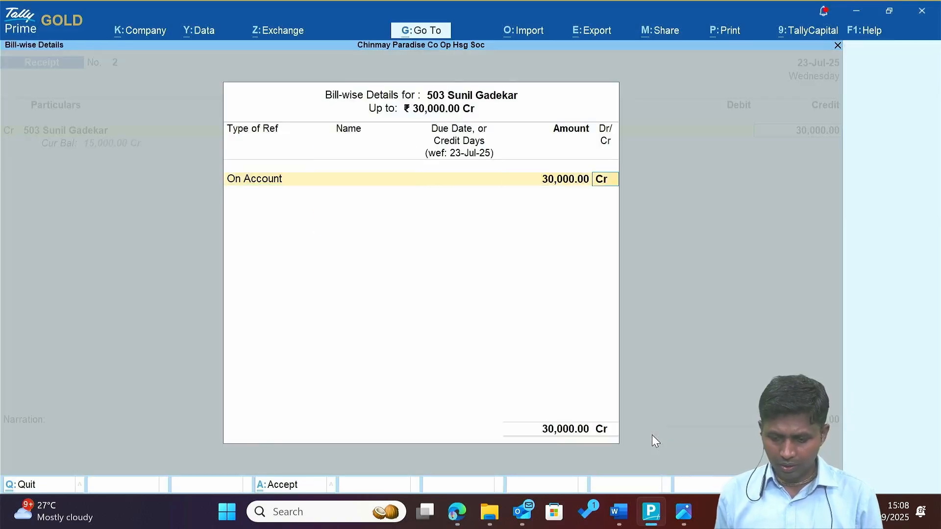
{"action": "key", "text": "Return"}
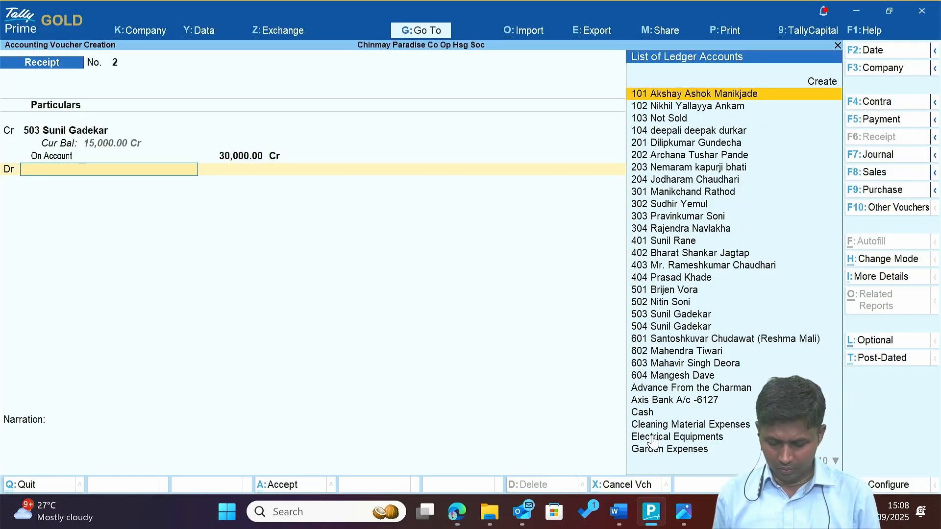
Debit Axis Bank A/c -6127 with 27,500 and cheque number 000130.
{"action": "type", "text": "Ax"}
{"action": "key", "text": "Return"}
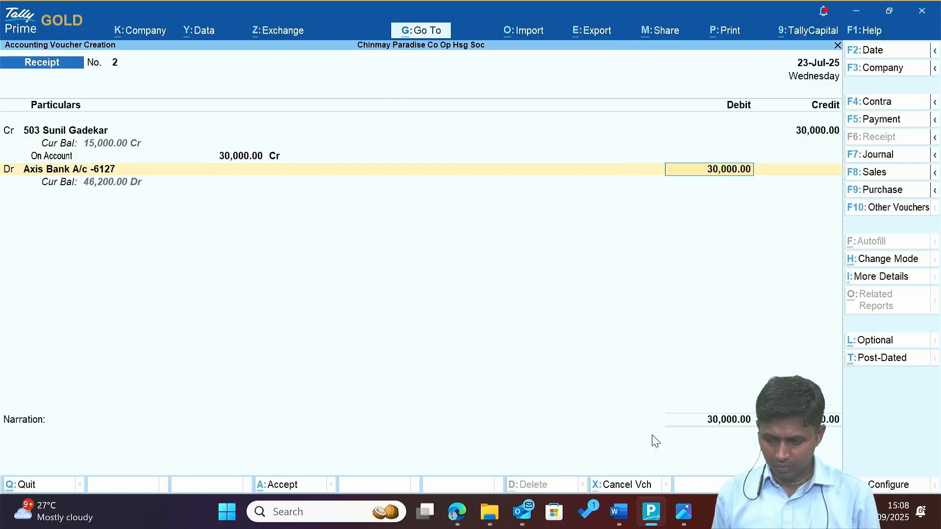
{"action": "type", "text": "27500"}
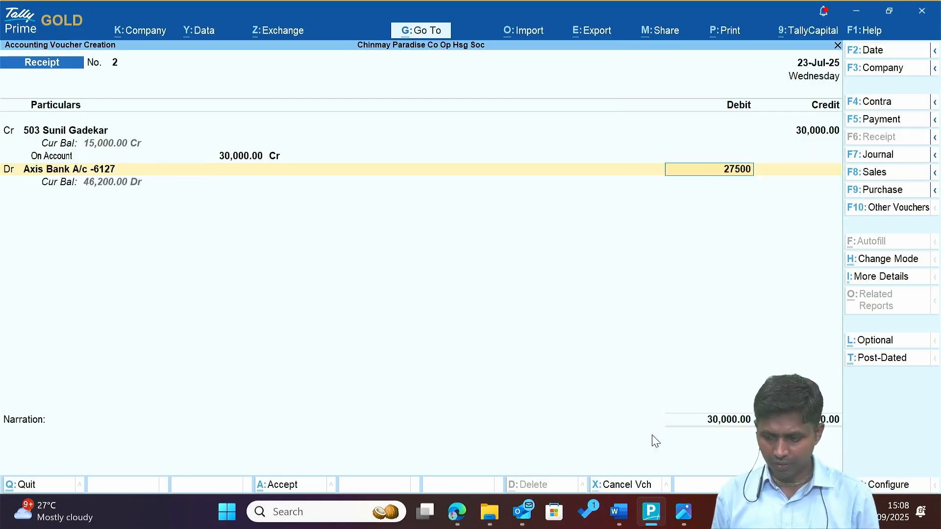
{"action": "key", "text": "Return"}
{"action": "key", "text": "Return"}
{"action": "key", "text": "Return"}
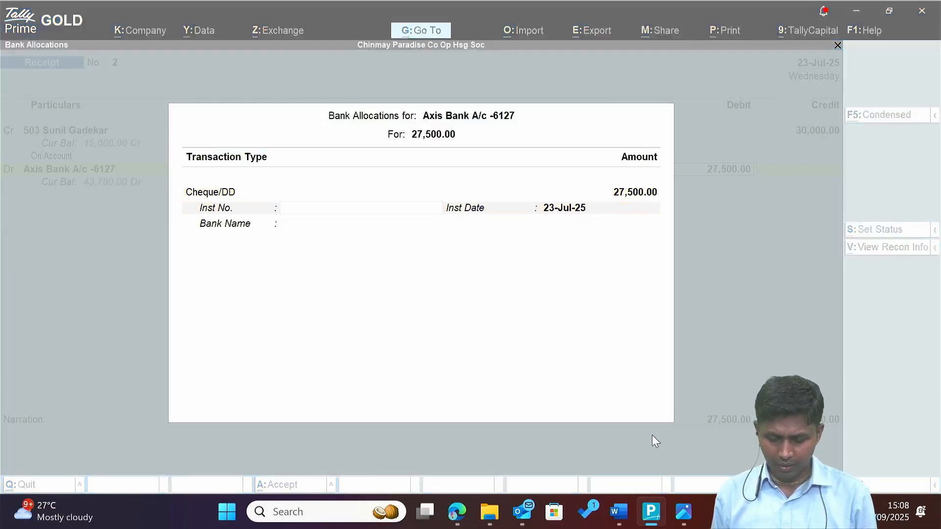
{"action": "key", "text": "alt+Tab"}
{"action": "key", "text": "alt+Tab"}
{"action": "type", "text": "0"}
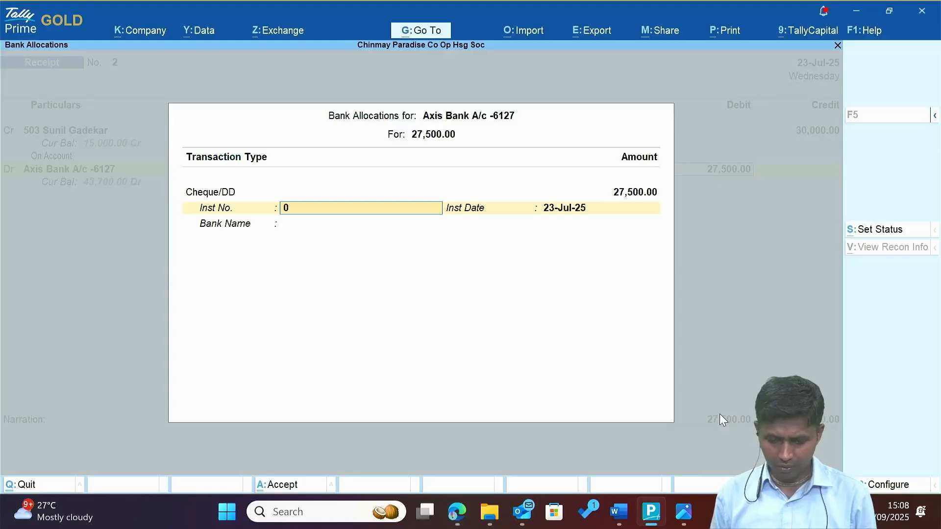
{"action": "type", "text": "00130"}
{"action": "key", "text": "Return"}
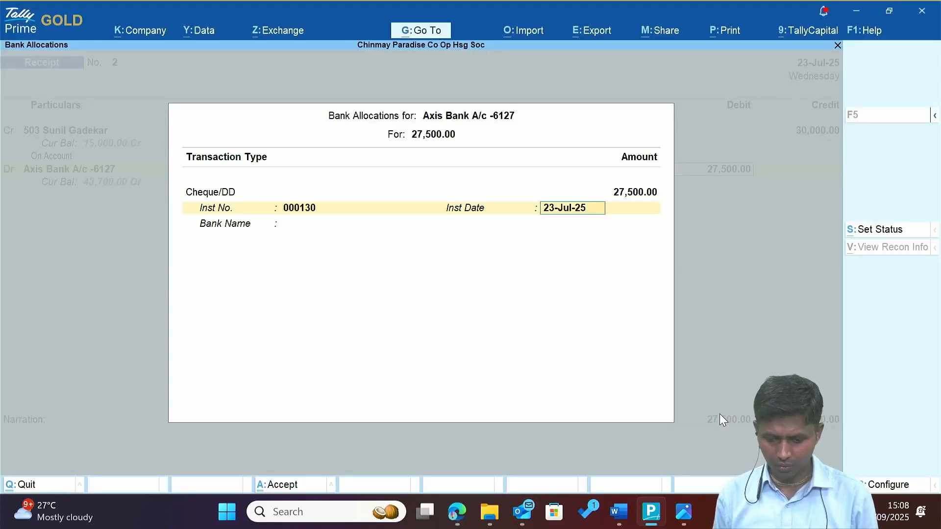
{"action": "key", "text": "Return"}
{"action": "key", "text": "Return"}
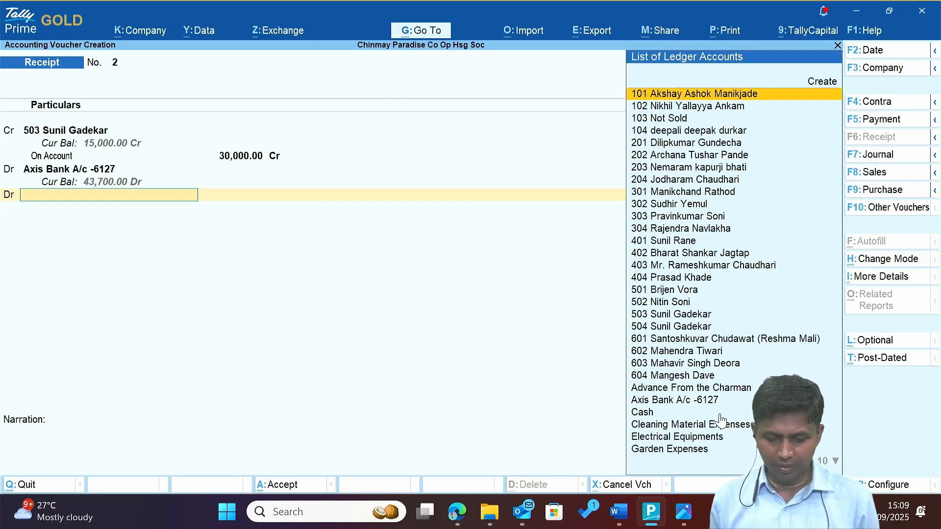
Create a Discount ledger under Indirect Expenses for the 2,500 difference and save the receipt.
{"action": "key", "text": "alt+c"}
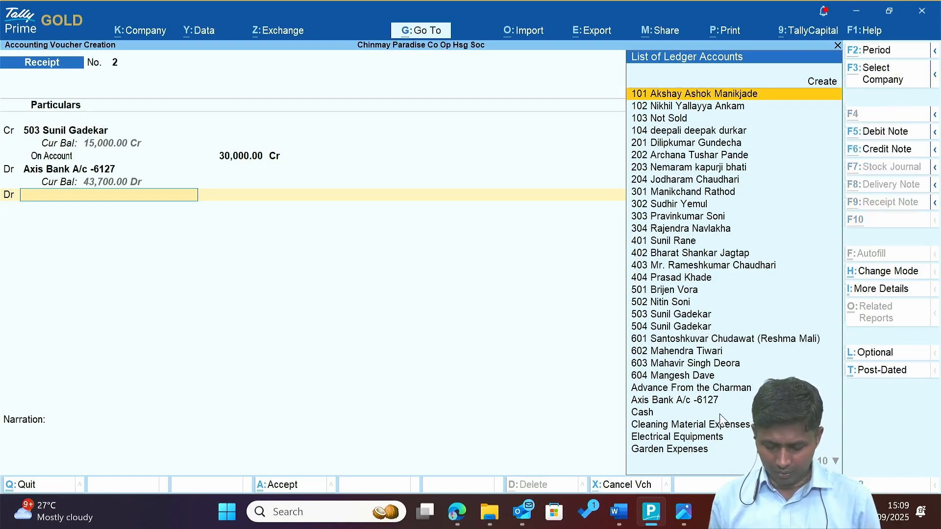
{"action": "type", "text": "Di"}
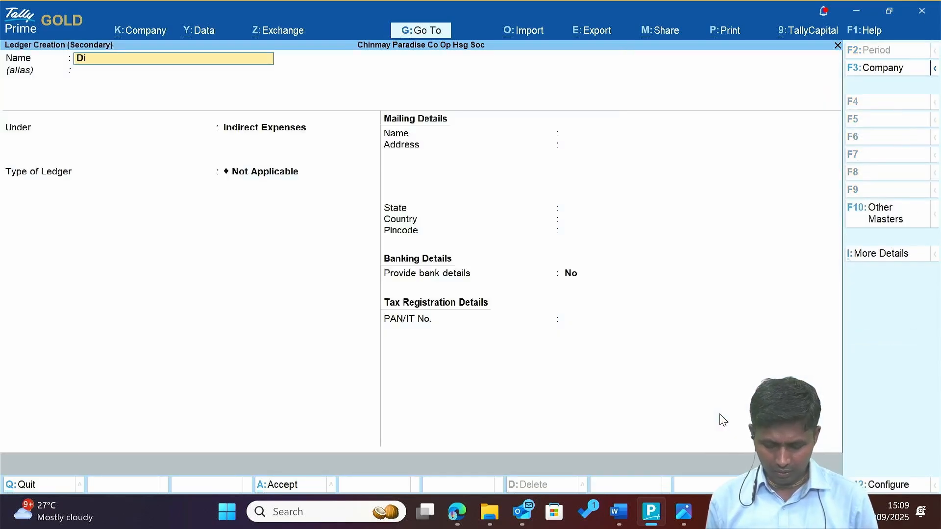
{"action": "type", "text": "scount"}
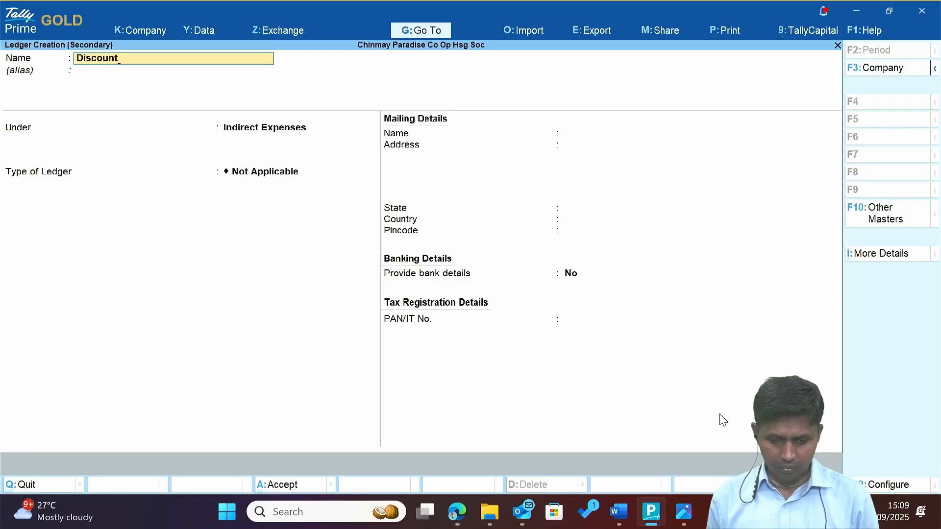
{"action": "key", "text": "Return"}
{"action": "key", "text": "Return"}
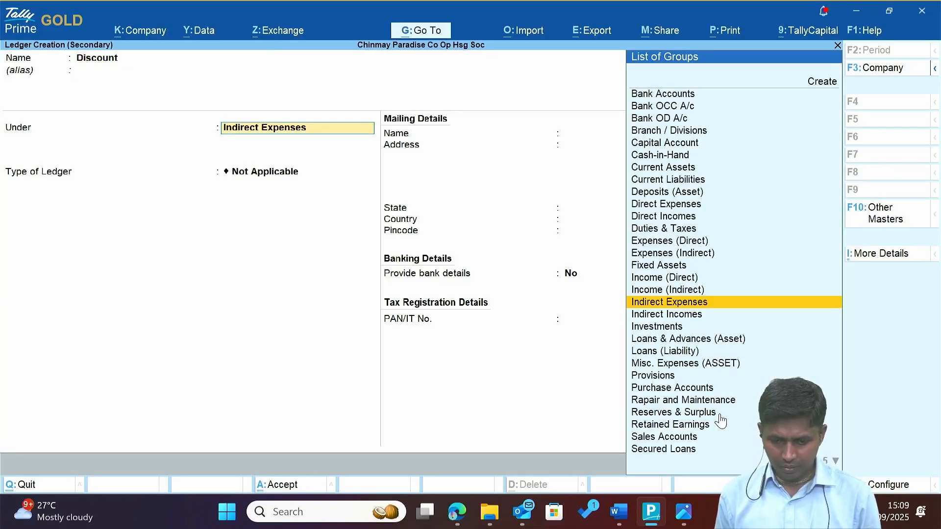
{"action": "key", "text": "Return"}
{"action": "key", "text": "Return"}
{"action": "key", "text": "Return"}
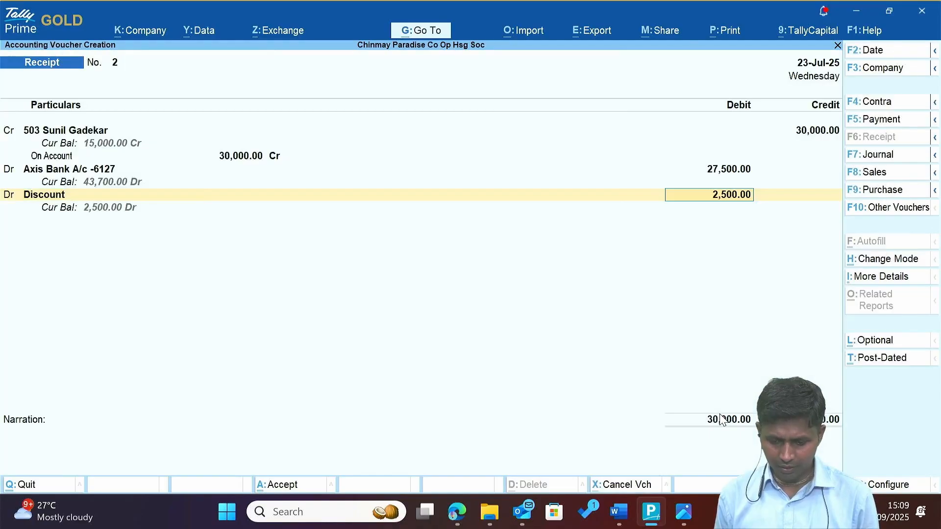
{"action": "key", "text": "Return"}
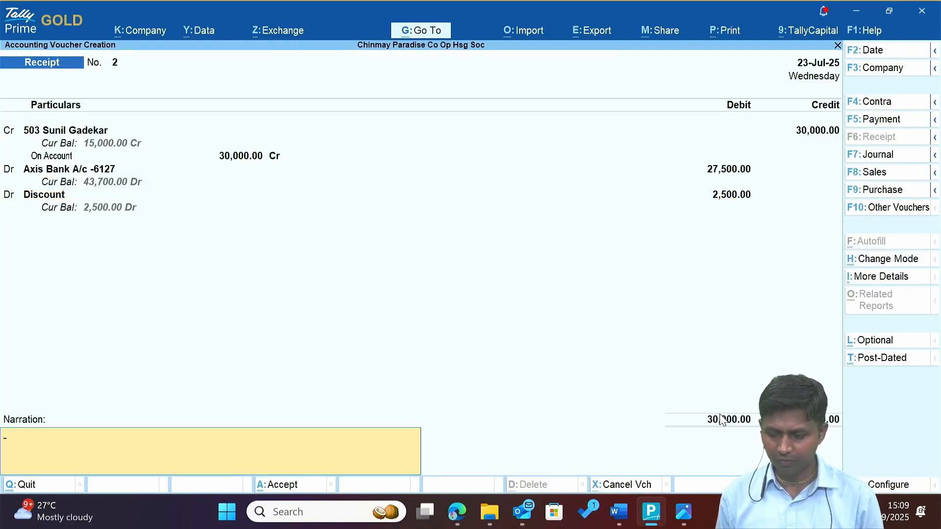
{"action": "key", "text": "Return"}
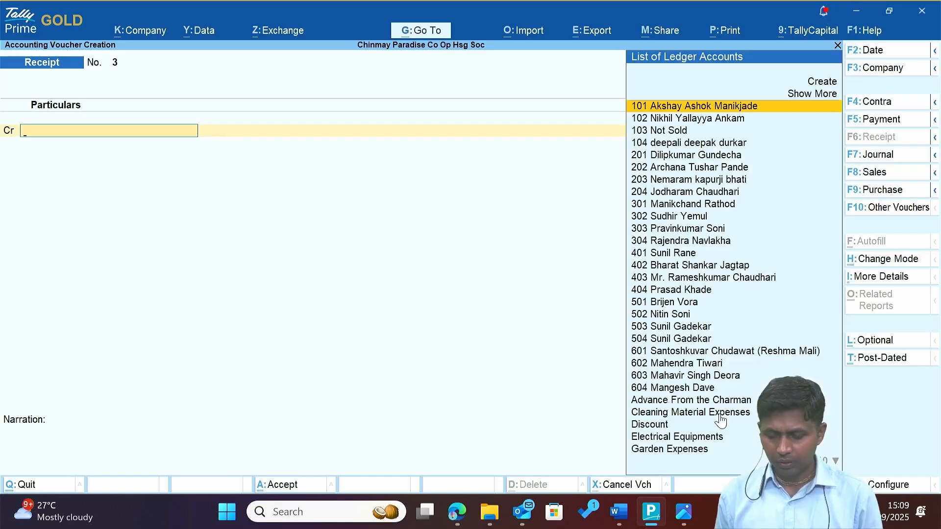
Reopen Receipt No. 2, change its date to 19-Jun-25 and save it again.
{"action": "key", "text": "Page_Up"}
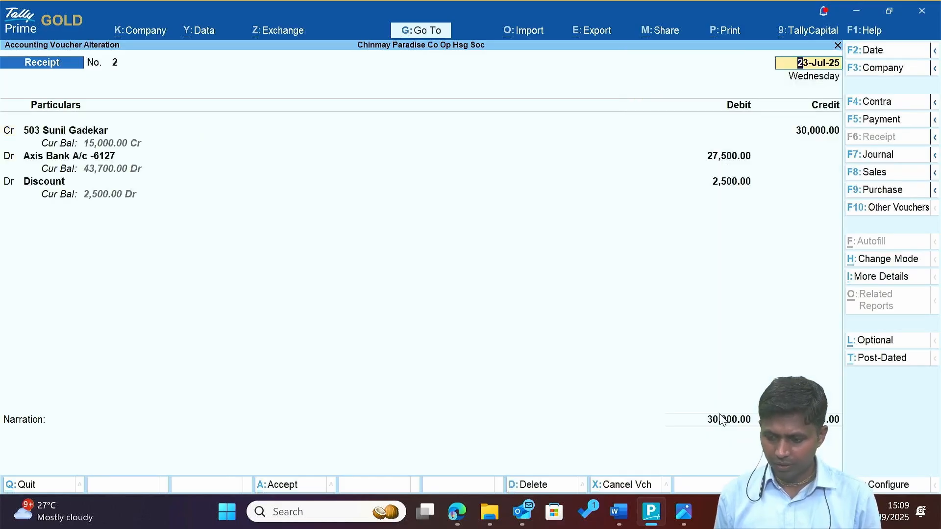
{"action": "key", "text": "alt+Tab"}
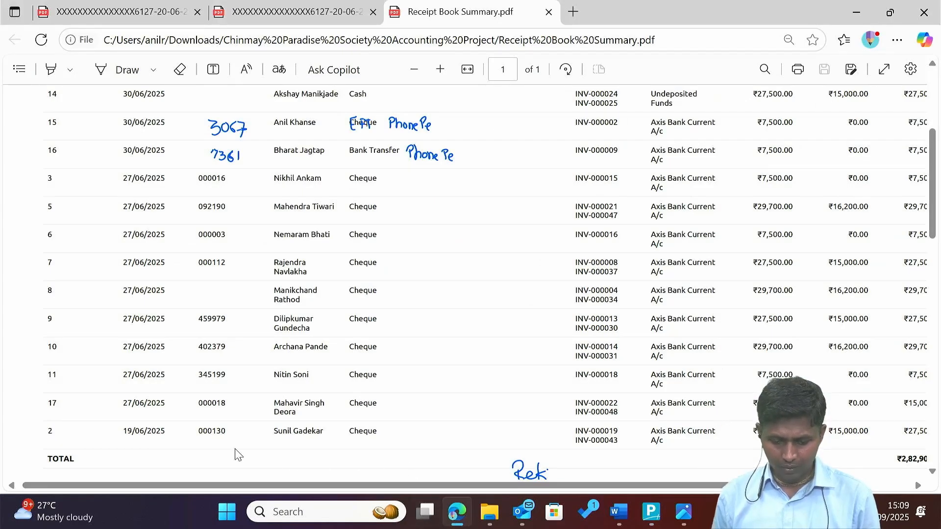
{"action": "key", "text": "alt+Tab"}
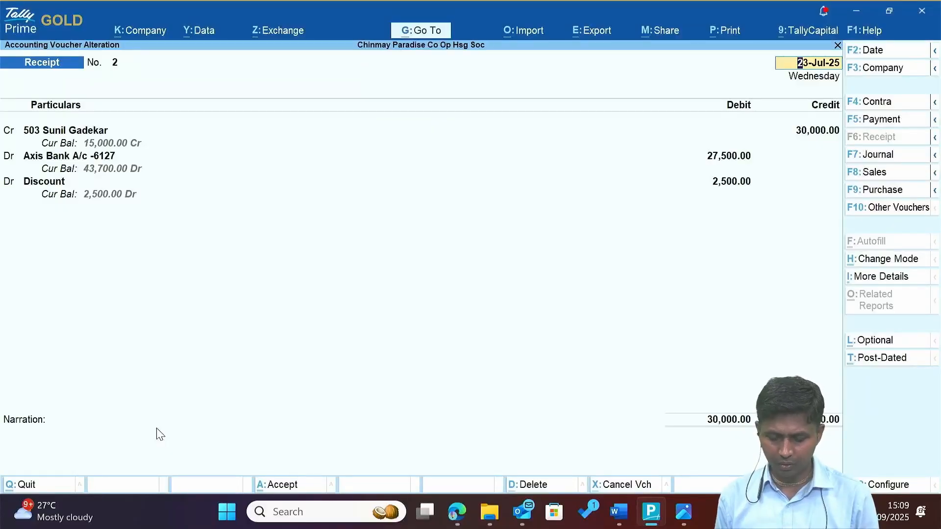
{"action": "type", "text": "19-6"}
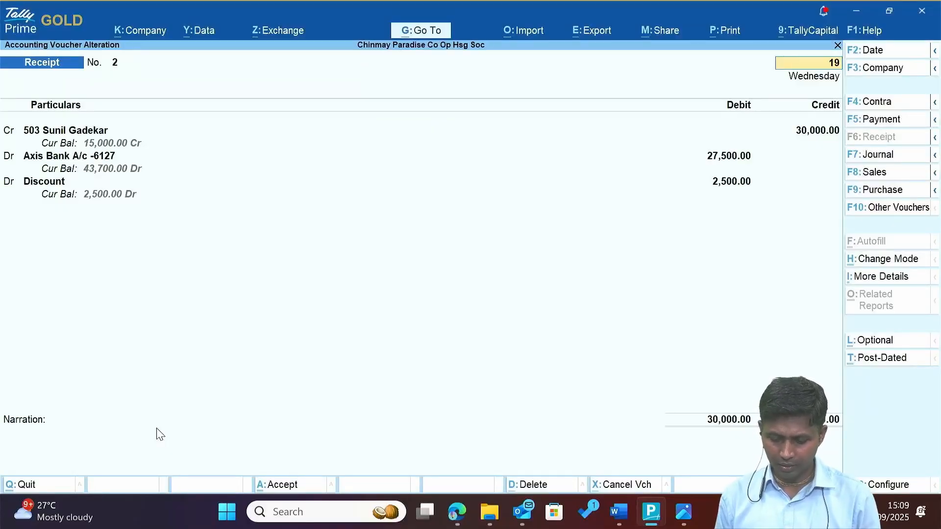
{"action": "key", "text": "Return"}
{"action": "key", "text": "Return"}
{"action": "key", "text": "Return"}
{"action": "key", "text": "Return"}
{"action": "key", "text": "Return"}
{"action": "key", "text": "Return"}
{"action": "key", "text": "Return"}
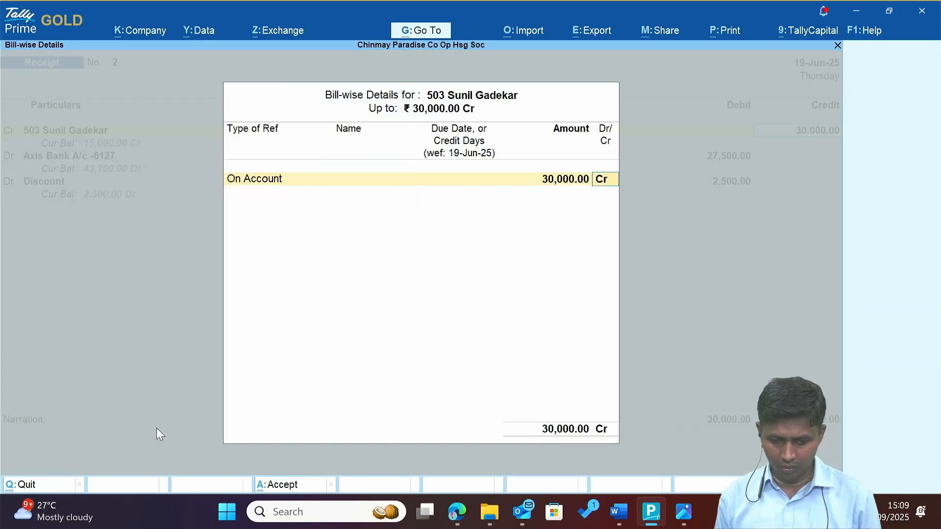
{"action": "key", "text": "Return"}
{"action": "key", "text": "Return"}
{"action": "key", "text": "Return"}
{"action": "key", "text": "Return"}
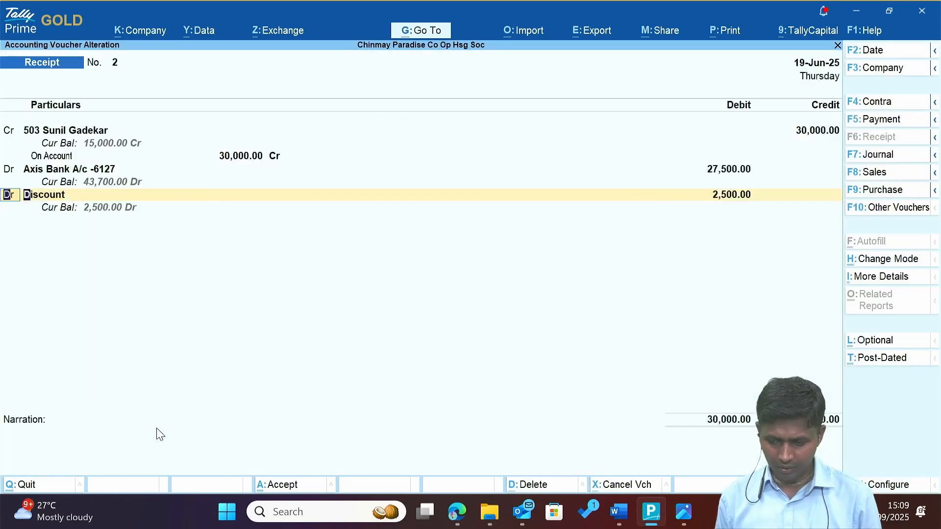
{"action": "key", "text": "ctrl+a"}
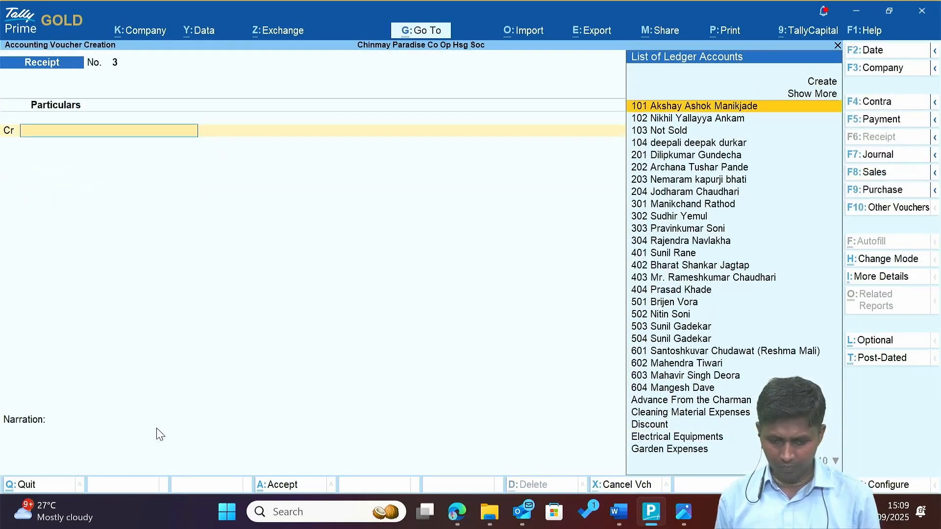
Look up row 17's 27/06/2025 date and set the voucher date to 27-Jun-25.
{"action": "key", "text": "alt+Tab"}
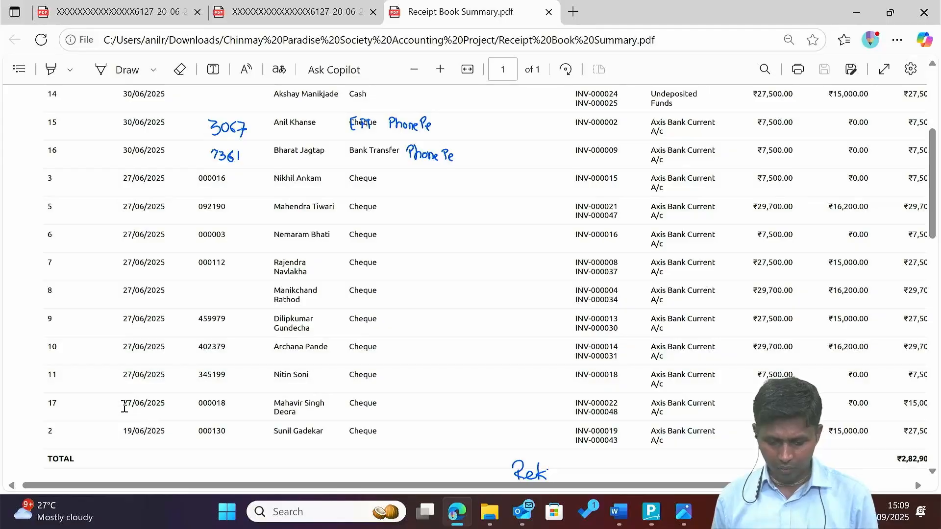
{"action": "left_click_drag", "start_coordinate": [123, 408], "coordinate": [166, 409]}
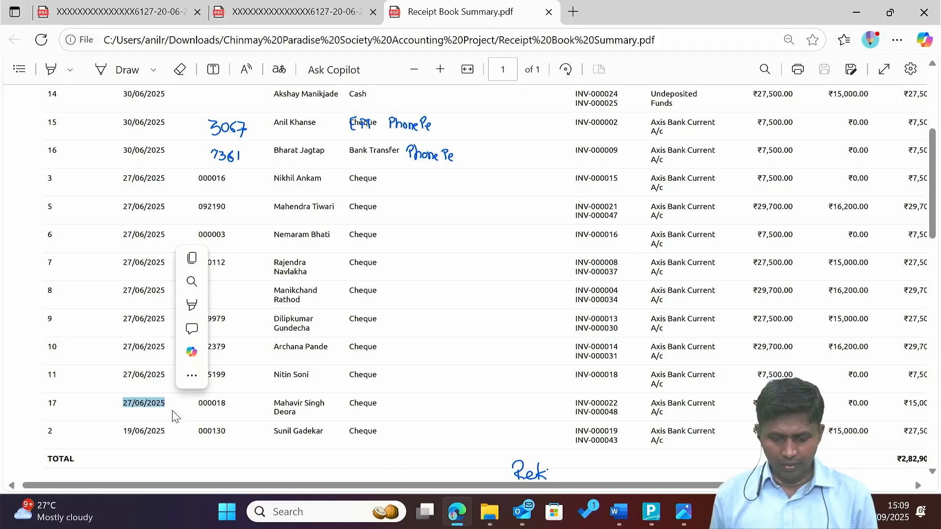
{"action": "left_click", "coordinate": [301, 417]}
{"action": "key", "text": "alt+Tab"}
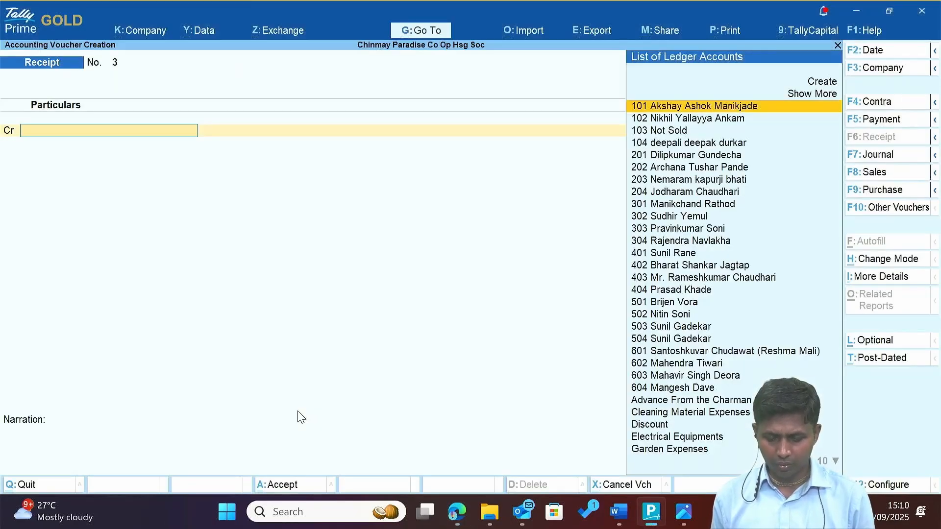
{"action": "key", "text": "F2"}
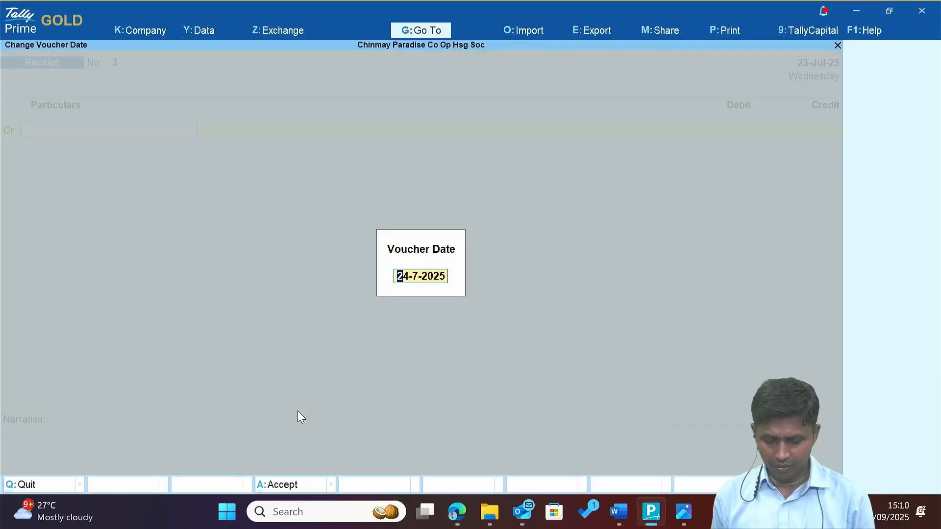
{"action": "type", "text": "27."}
{"action": "key", "text": "Return"}
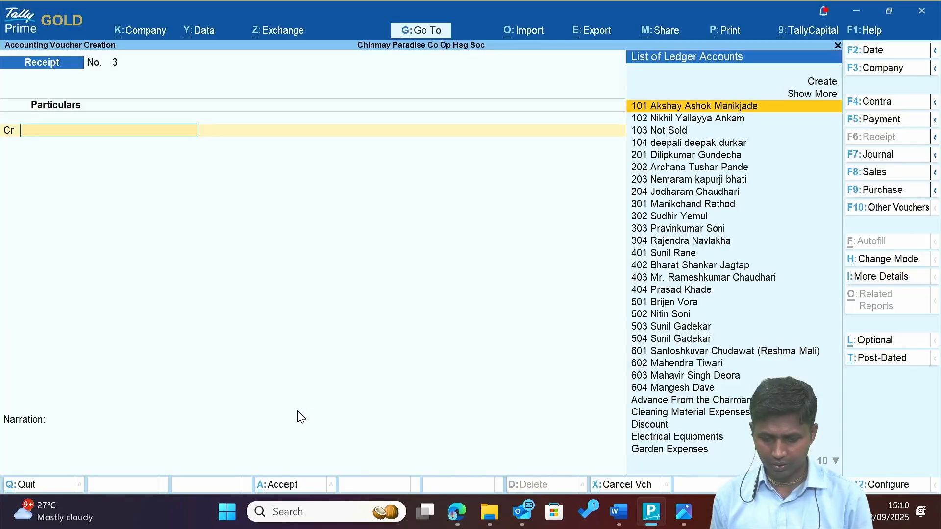
Credit member ledger 603 with 15,000 On Account, copying row 17's cheque number.
{"action": "type", "text": "Ma"}
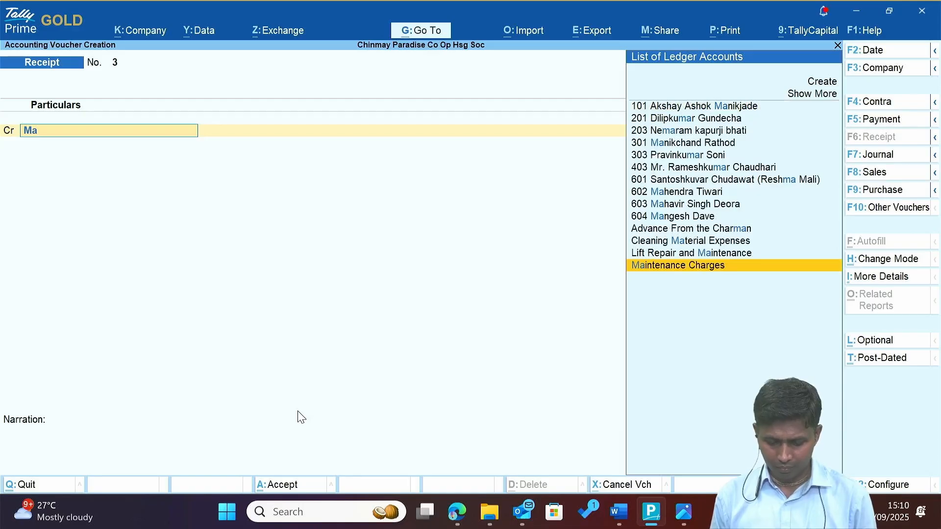
{"action": "type", "text": "ha"}
{"action": "key", "text": "Return"}
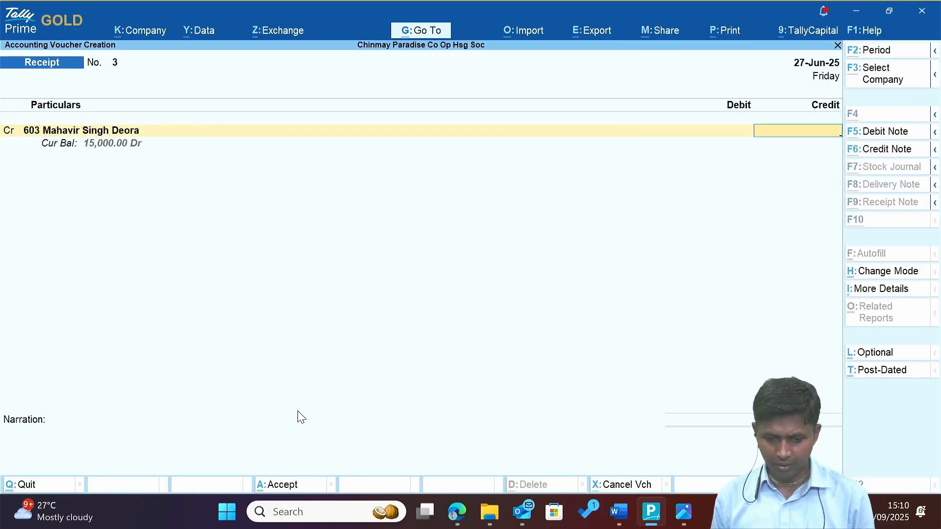
{"action": "key", "text": "alt+Tab"}
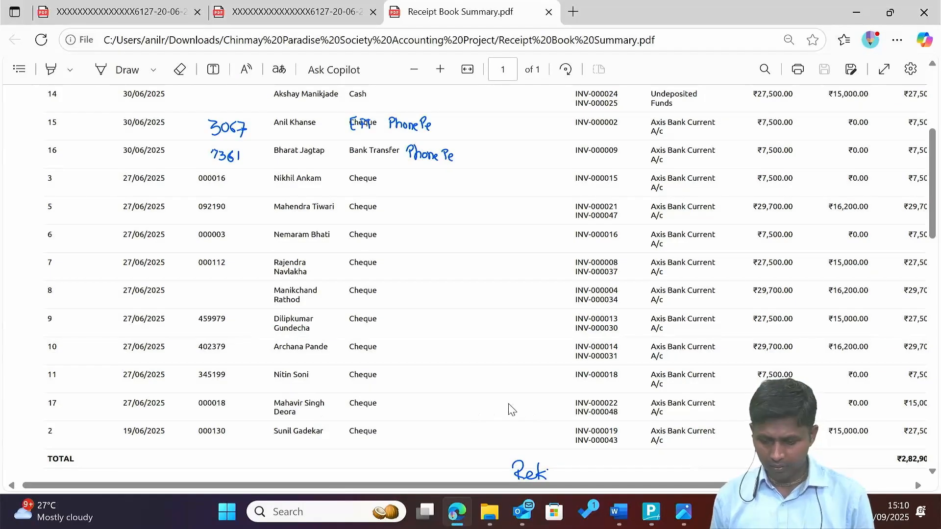
{"action": "double_click", "coordinate": [209, 403]}
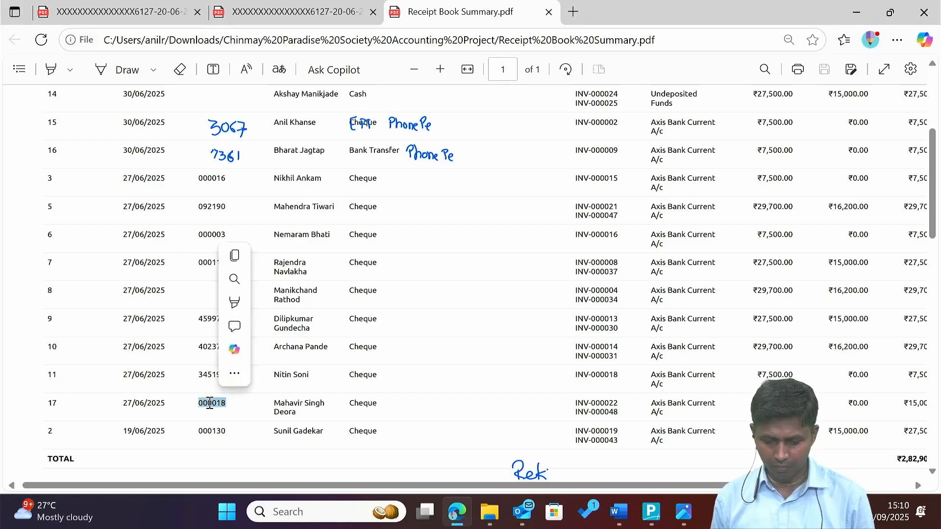
{"action": "key", "text": "alt+Tab"}
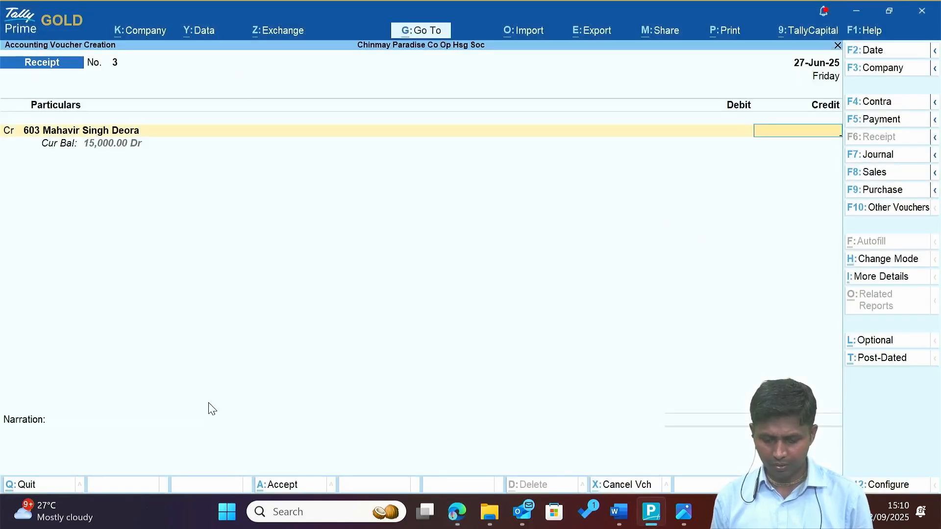
{"action": "type", "text": "15000"}
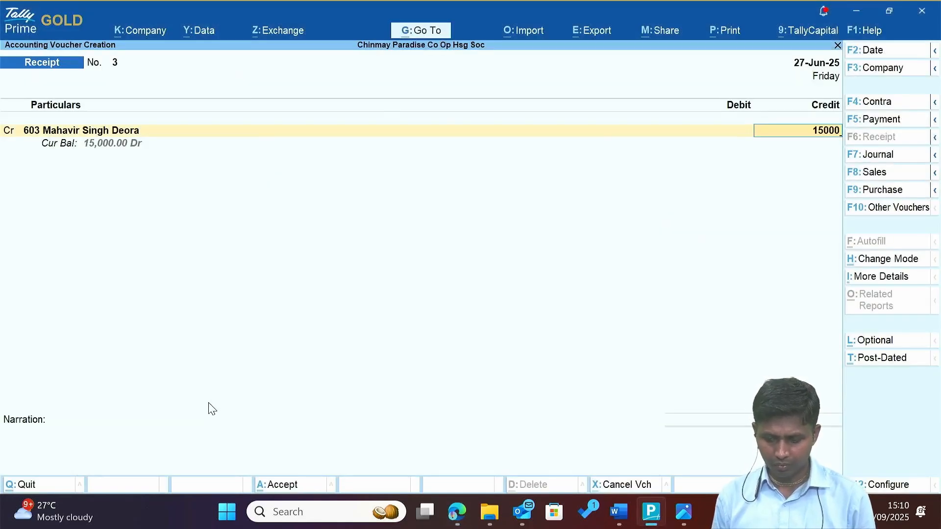
{"action": "key", "text": "Return"}
{"action": "key", "text": "Return"}
{"action": "key", "text": "Return"}
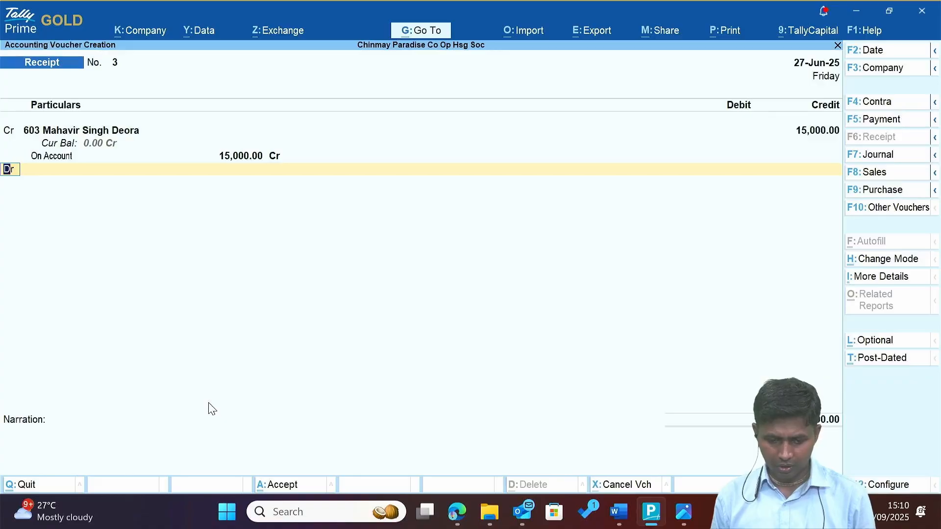
Debit Axis Bank A/c -6127 with the pasted Cheque/DD number and accept the voucher.
{"action": "key", "text": "Return"}
{"action": "type", "text": "ax"}
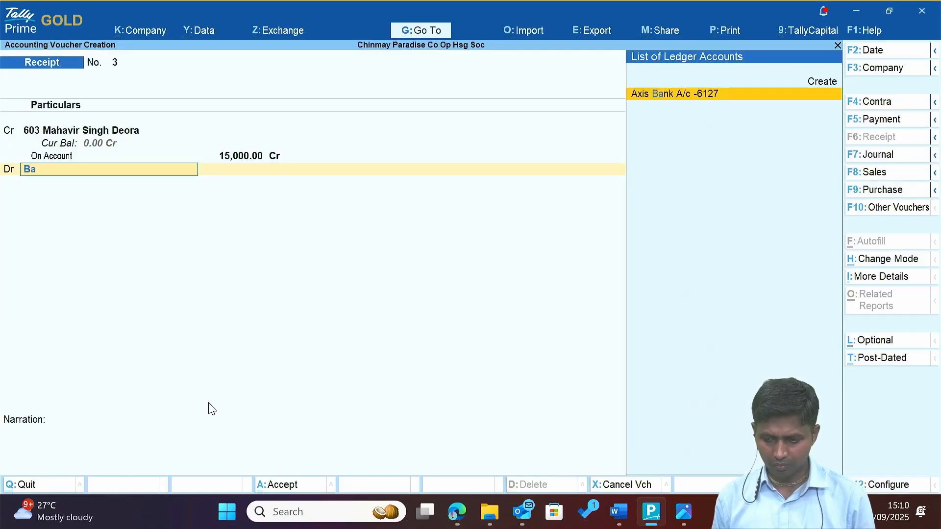
{"action": "key", "text": "Return"}
{"action": "key", "text": "Return"}
{"action": "key", "text": "Return"}
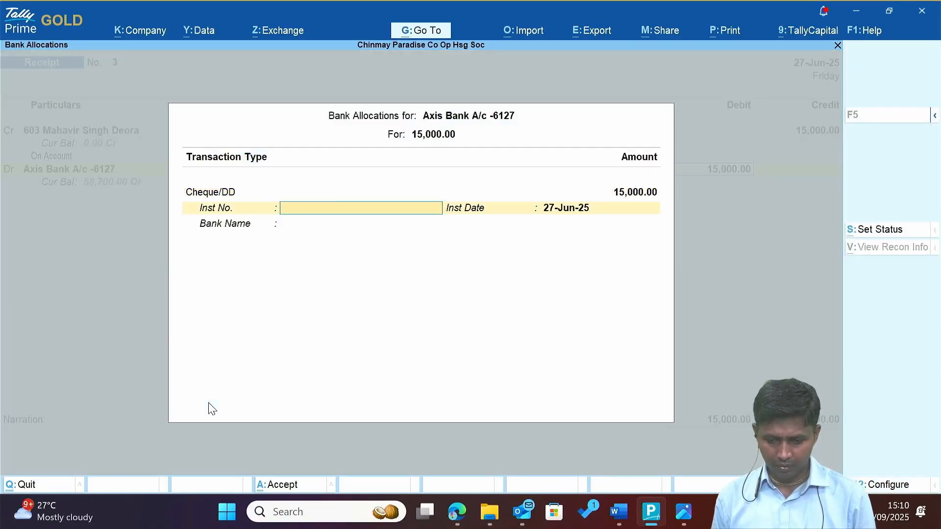
{"action": "type", "text": "000010"}
{"action": "key", "text": "Return"}
{"action": "key", "text": "Return"}
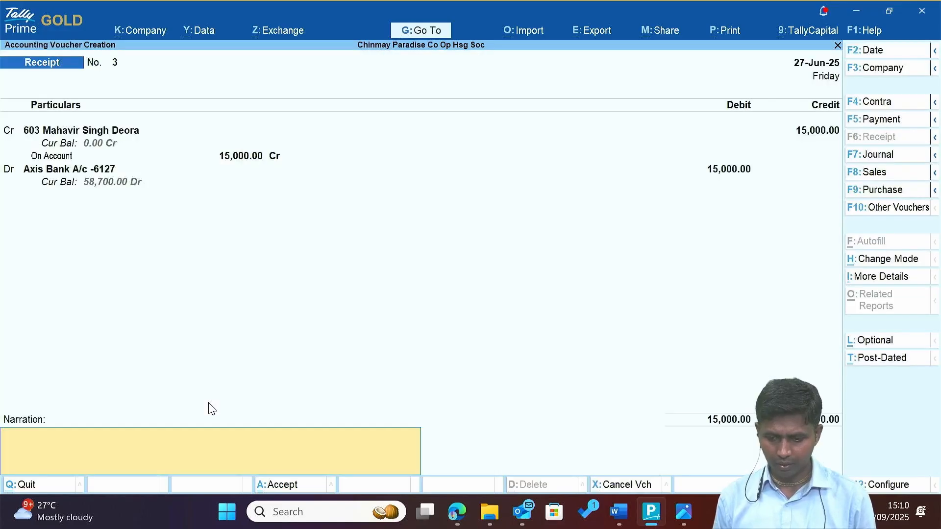
{"action": "key", "text": "Return"}
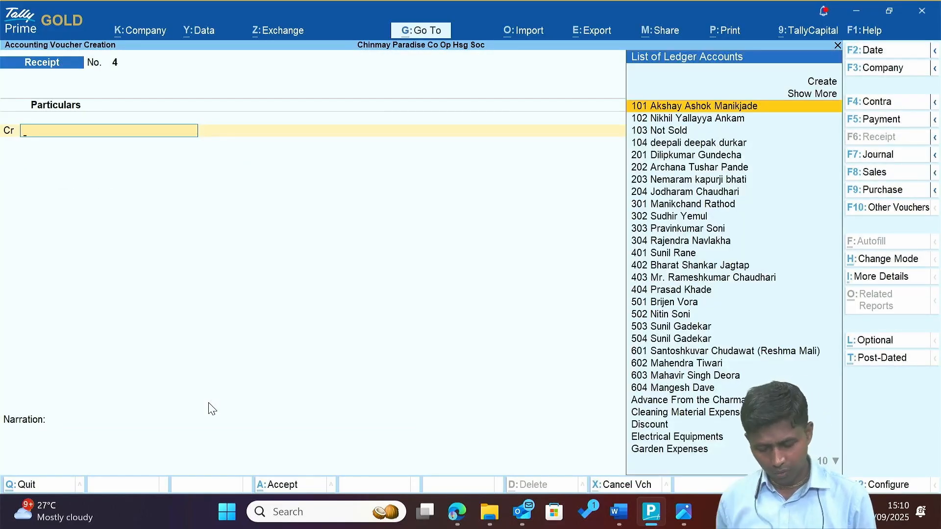
Check row 11 in the summary and set the voucher date to 27-Jun-25.
{"action": "key", "text": "alt+Tab"}
{"action": "double_click", "coordinate": [210, 403]}
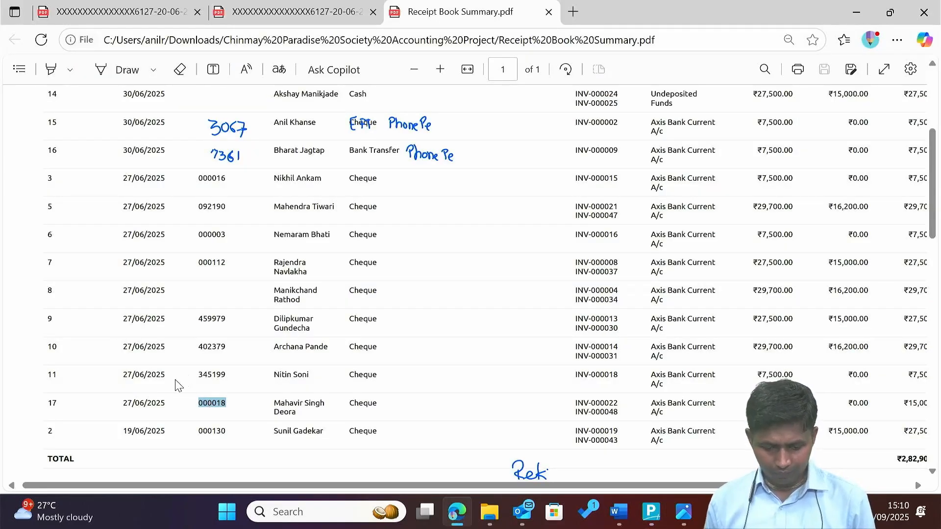
{"action": "double_click", "coordinate": [141, 374]}
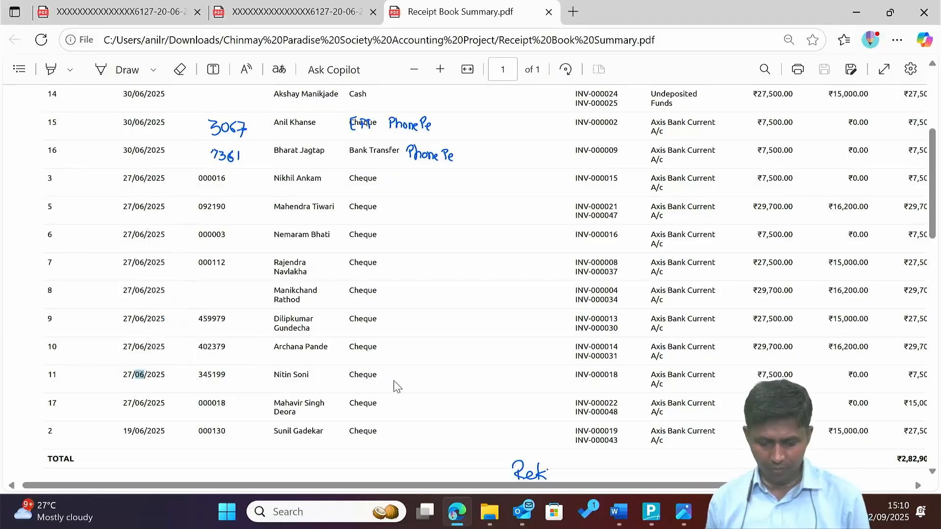
{"action": "left_click", "coordinate": [362, 375]}
{"action": "key", "text": "alt+Tab"}
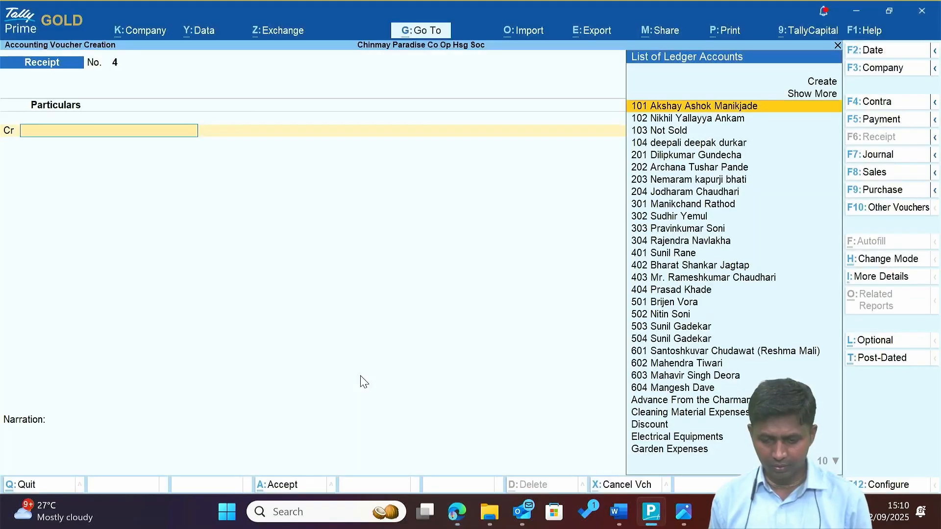
{"action": "key", "text": "F2"}
{"action": "type", "text": "27."}
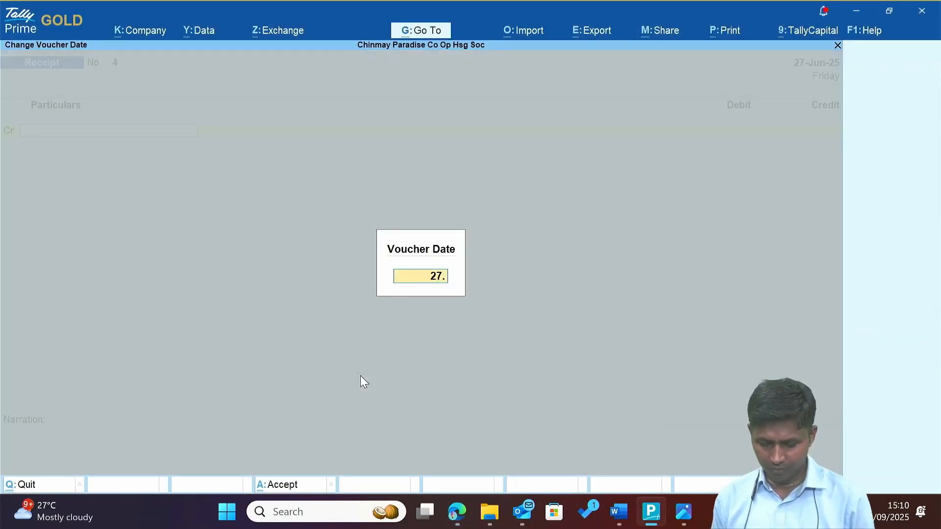
{"action": "key", "text": "Return"}
Credit member ledger 502 with 7,500 On Account.
{"action": "key", "text": "alt+Tab"}
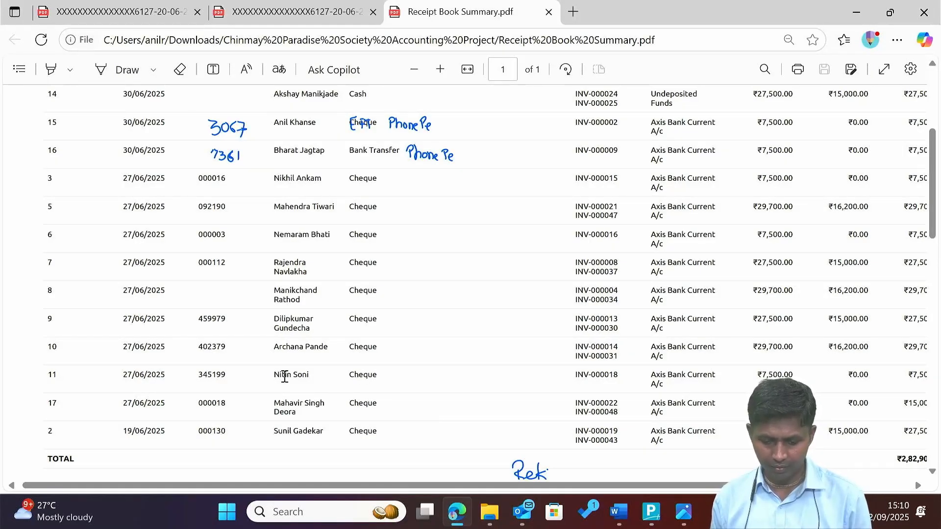
{"action": "key", "text": "alt+Tab"}
{"action": "type", "text": "Ni"}
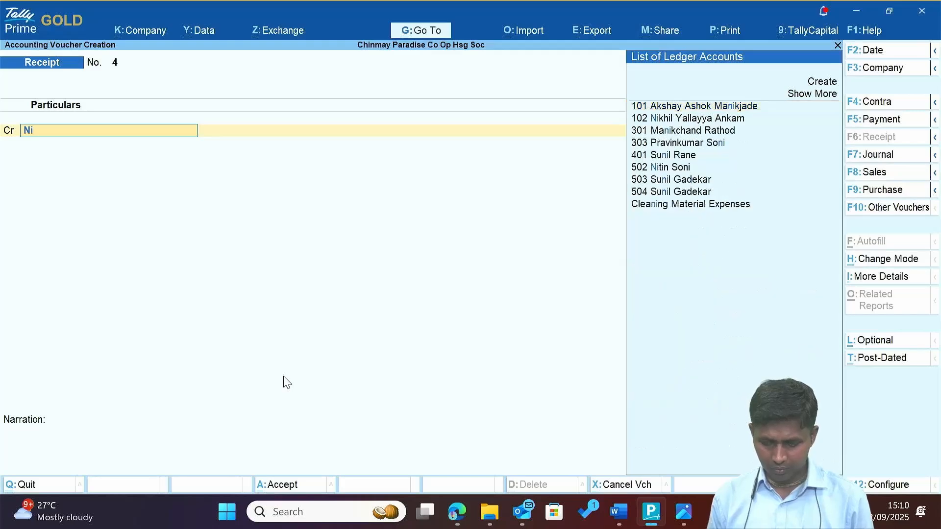
{"action": "type", "text": "tin"}
{"action": "key", "text": "Return"}
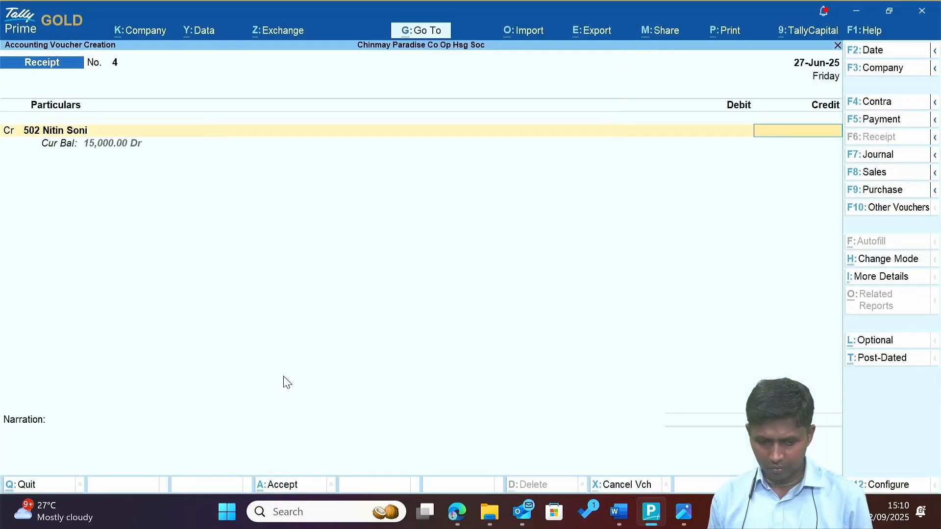
{"action": "type", "text": "7"}
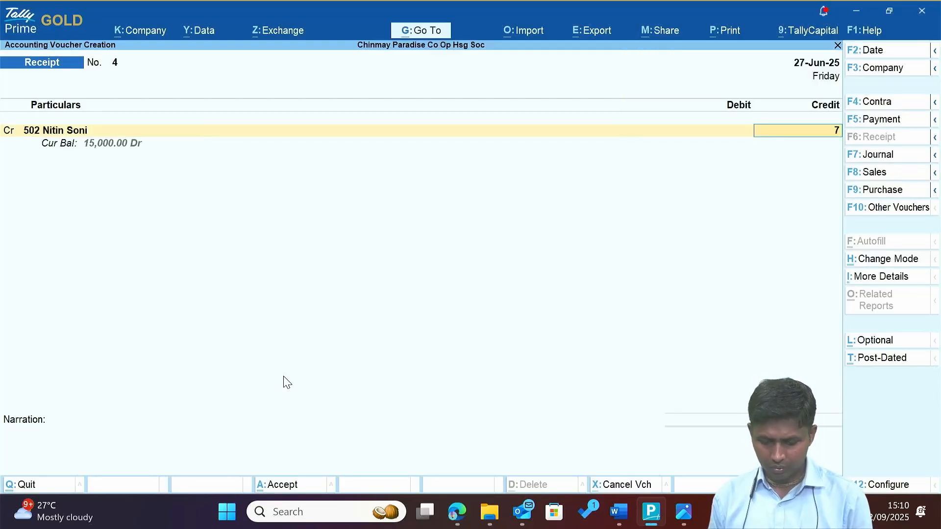
{"action": "type", "text": ",500"}
{"action": "key", "text": "Return"}
{"action": "key", "text": "Return"}
{"action": "key", "text": "Return"}
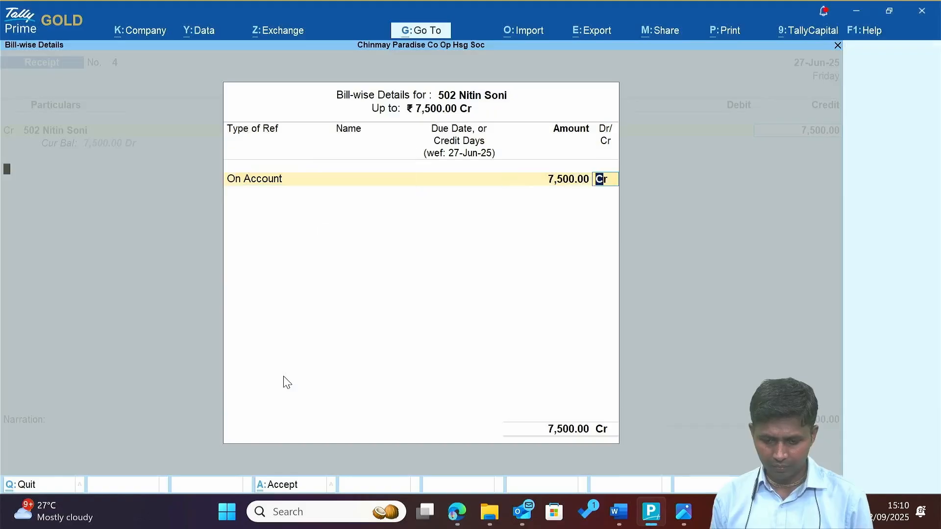
{"action": "key", "text": "Return"}
Debit Axis Bank with cheque number 345199 and save Receipt No. 4.
{"action": "type", "text": "a"}
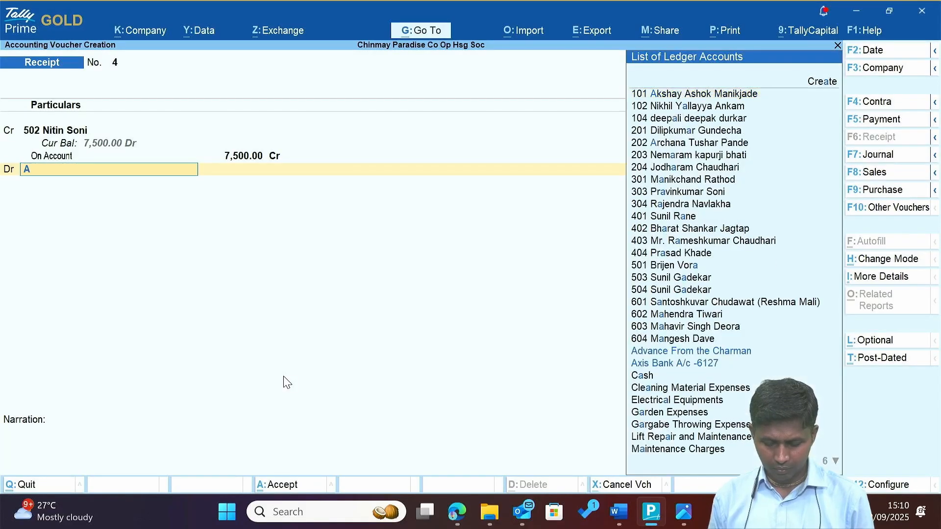
{"action": "key", "text": "Return"}
{"action": "key", "text": "alt+Tab"}
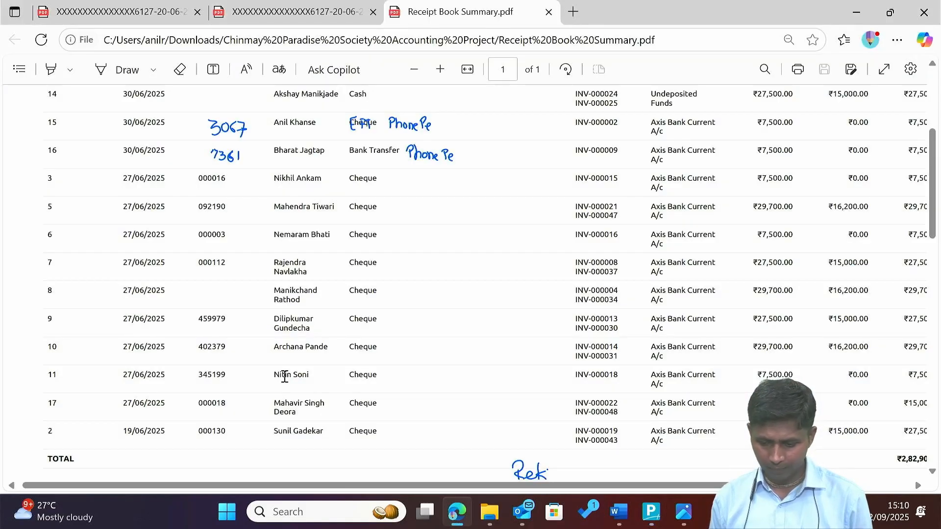
{"action": "double_click", "coordinate": [216, 376]}
{"action": "key", "text": "ctrl+c"}
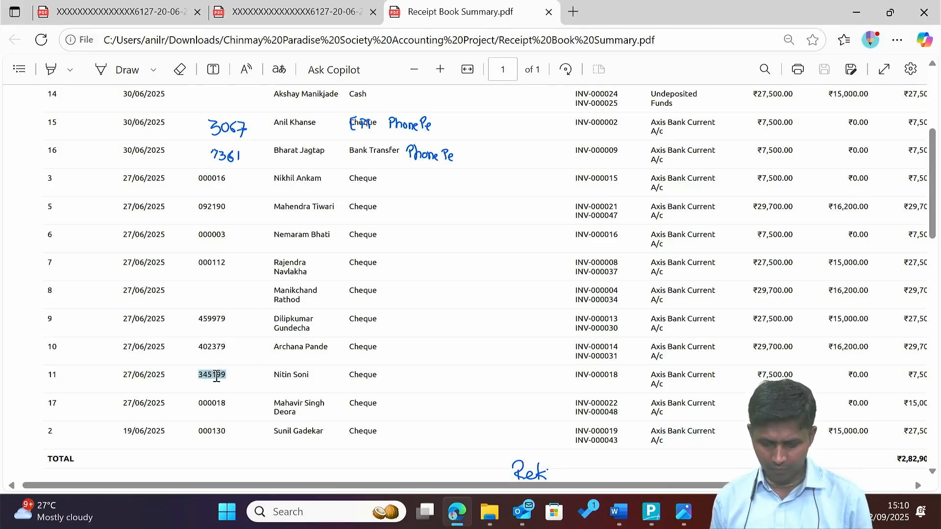
{"action": "key", "text": "alt+Tab"}
{"action": "key", "text": "Return"}
{"action": "key", "text": "Return"}
{"action": "key", "text": "Return"}
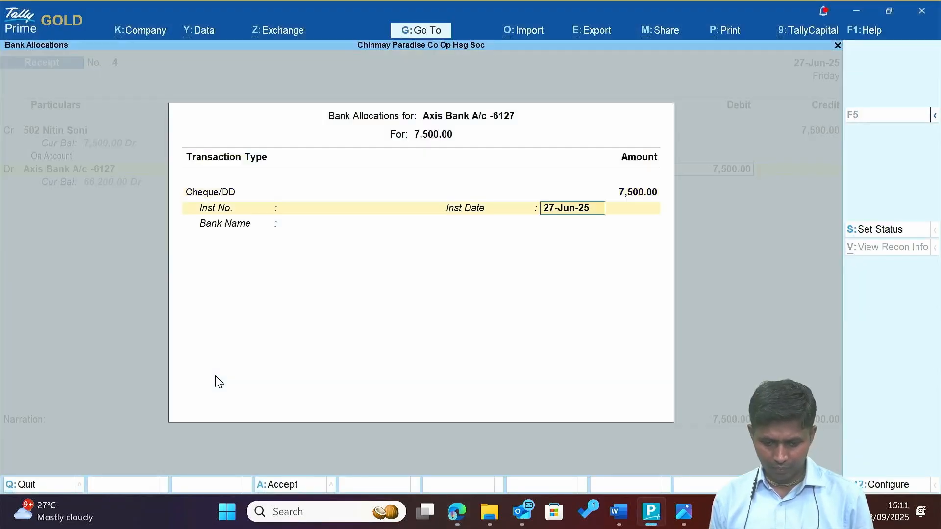
{"action": "key", "text": "shift+Tab"}
{"action": "key", "text": "ctrl+v"}
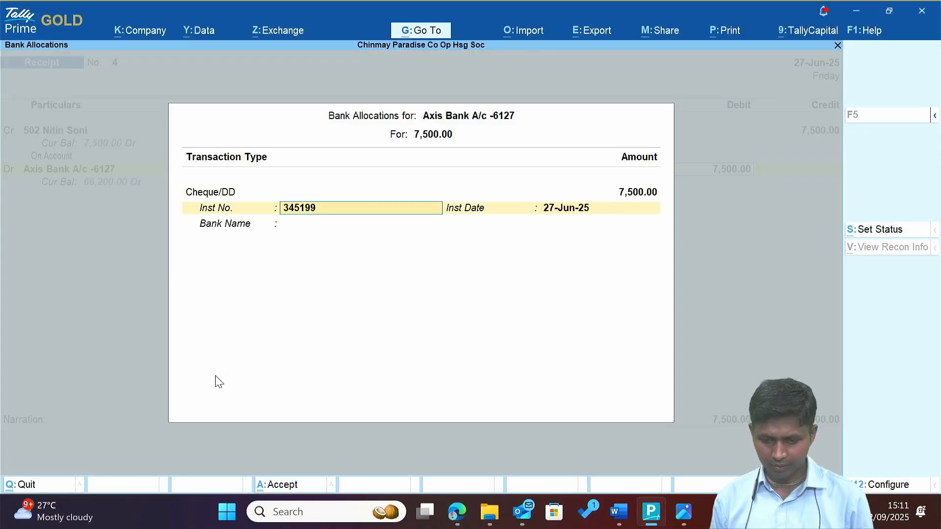
{"action": "key", "text": "shift"}
{"action": "key", "text": "shift"}
{"action": "key", "text": "shift"}
{"action": "key", "text": "shift"}
{"action": "key", "text": "shift"}
{"action": "key", "text": "Escape"}
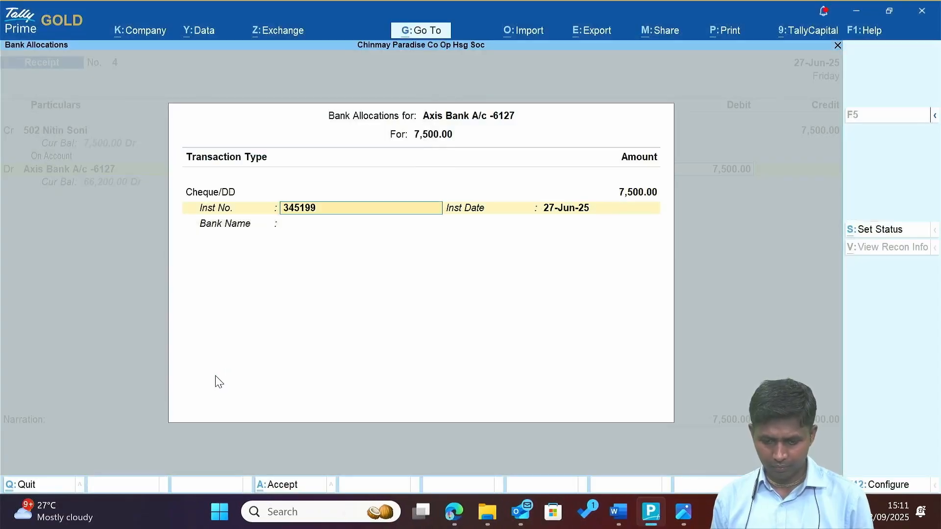
{"action": "key", "text": "Return"}
{"action": "key", "text": "Return"}
{"action": "key", "text": "Return"}
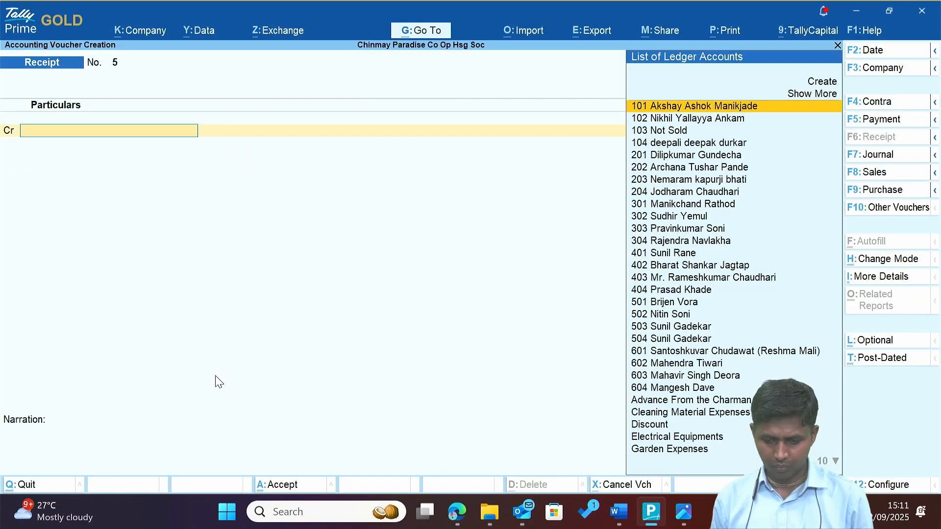
Check row 10's cheque in the receipt summary PDF and credit member ledger 202 on receipt No. 5.
{"action": "key", "text": "alt+Tab"}
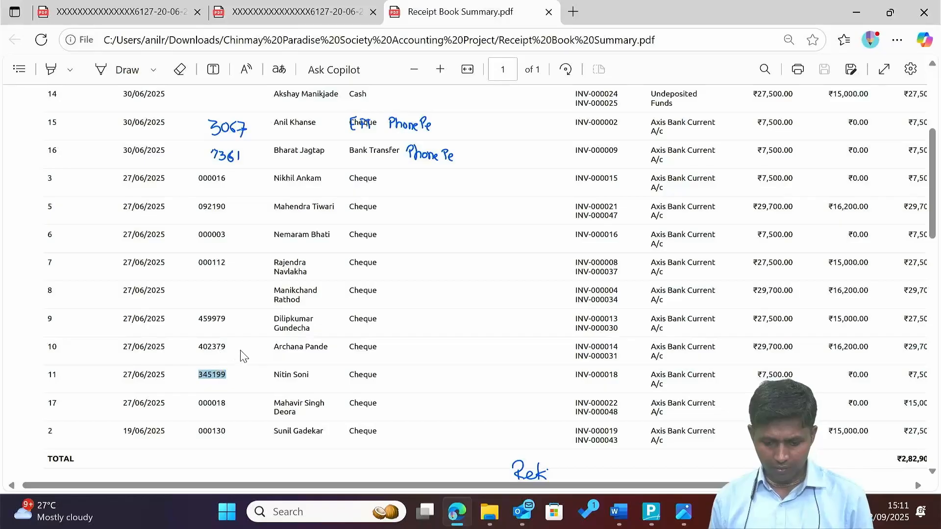
{"action": "double_click", "coordinate": [216, 347]}
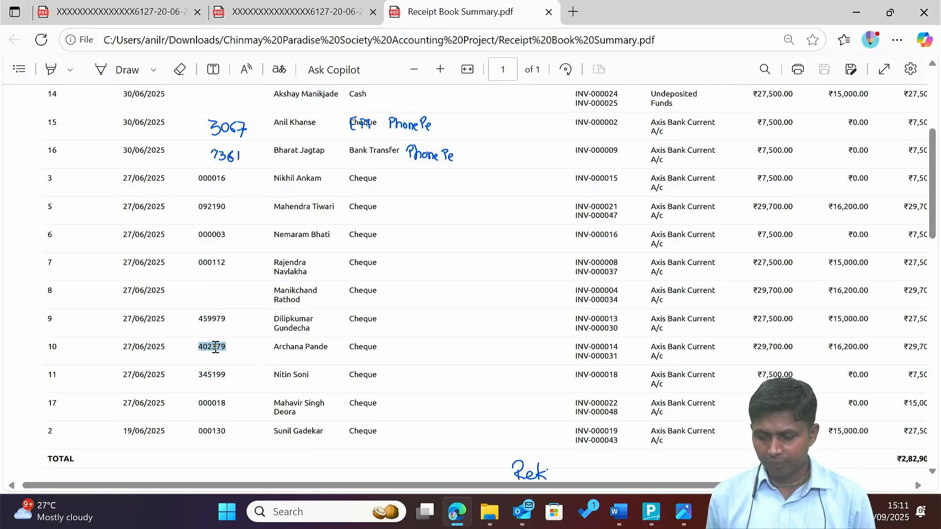
{"action": "key", "text": "alt+Tab"}
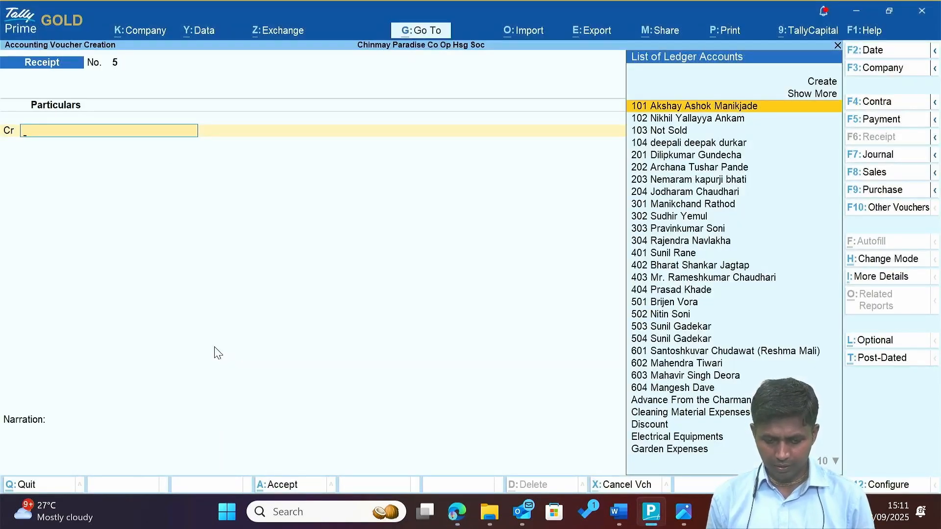
{"action": "type", "text": "Arc"}
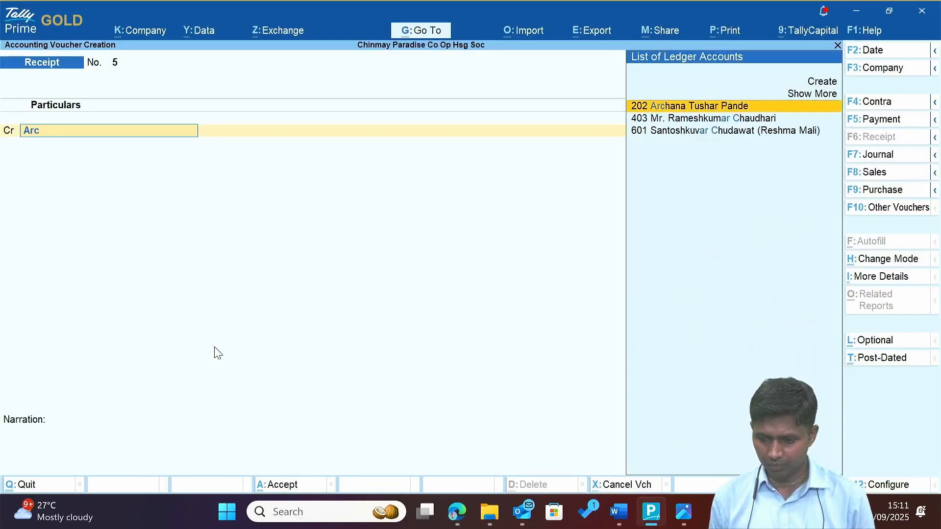
{"action": "key", "text": "Return"}
{"action": "key", "text": "alt+Tab"}
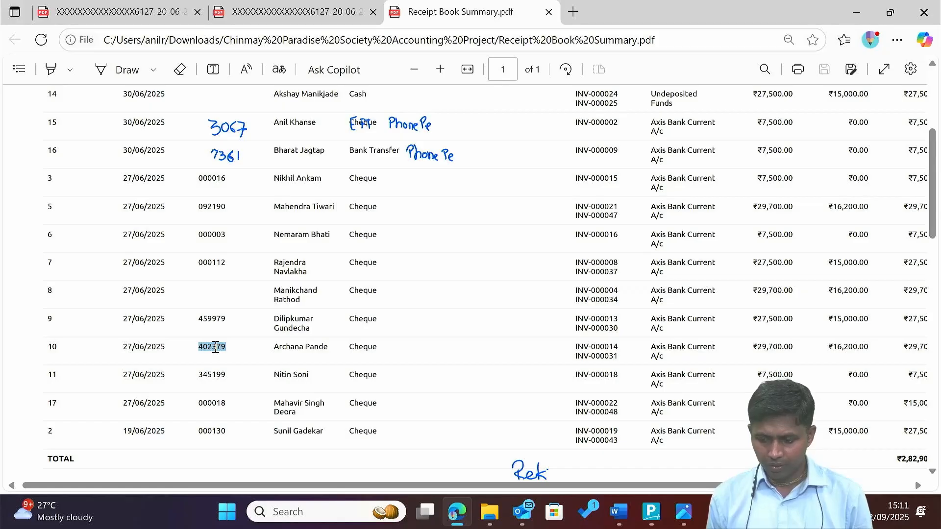
{"action": "key", "text": "alt+Tab"}
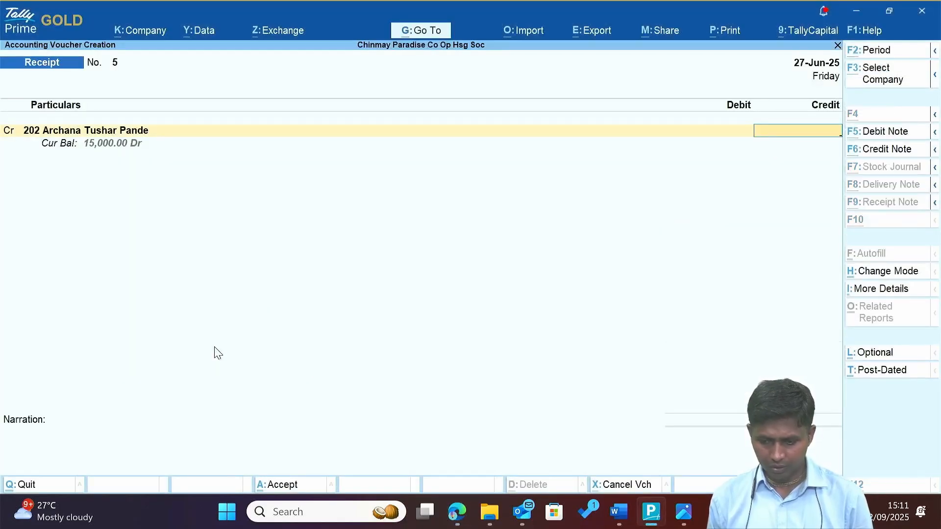
Enter the credit amount 97,200 with the calculator (8100*12) and allocate it On Account.
{"action": "key", "text": "ctrl+n"}
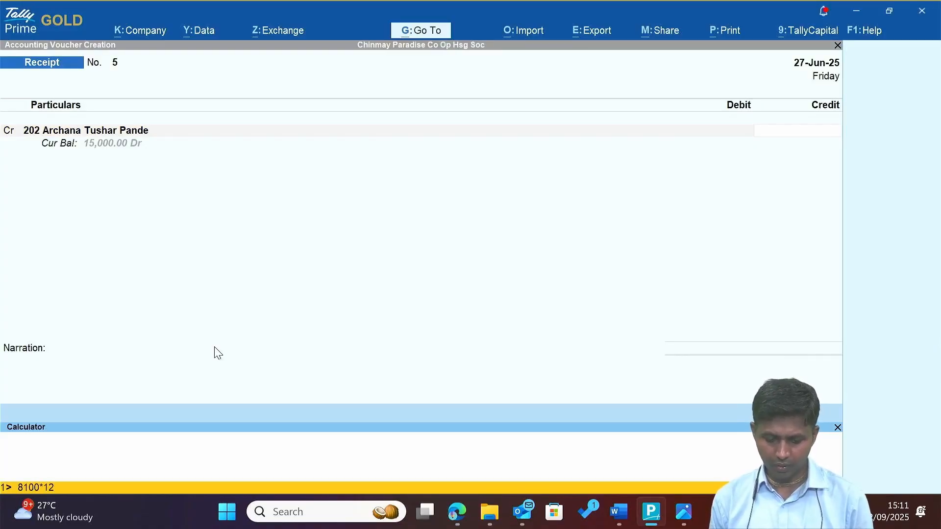
{"action": "key", "text": "Return"}
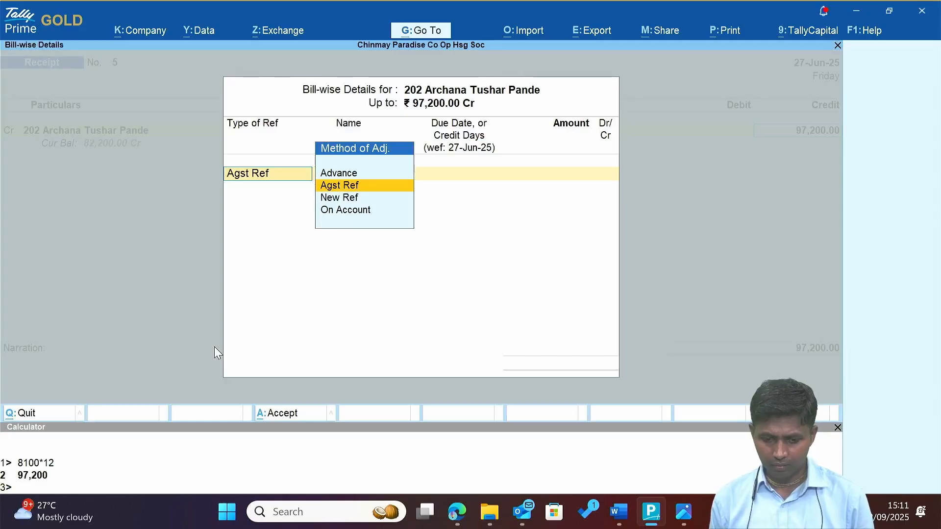
{"action": "key", "text": "Down"}
{"action": "key", "text": "Down"}
{"action": "key", "text": "Return"}
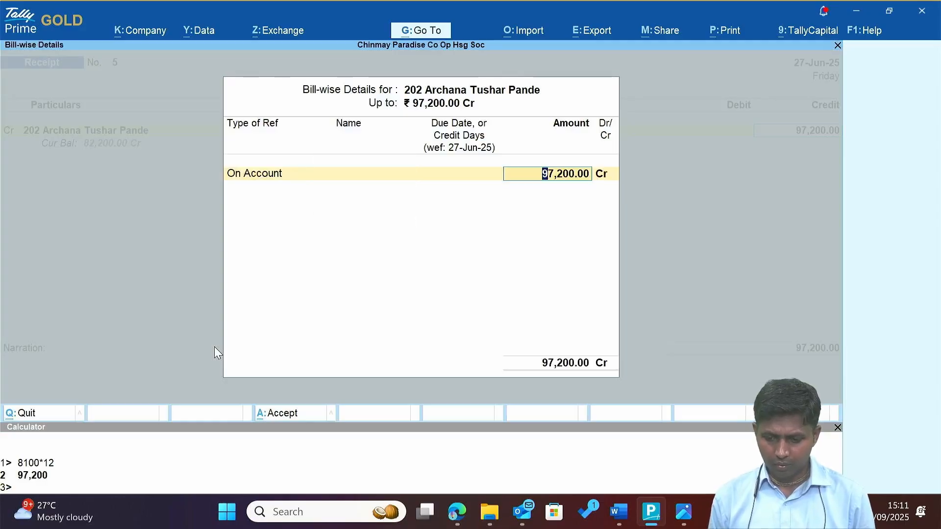
{"action": "key", "text": "BackSpace"}
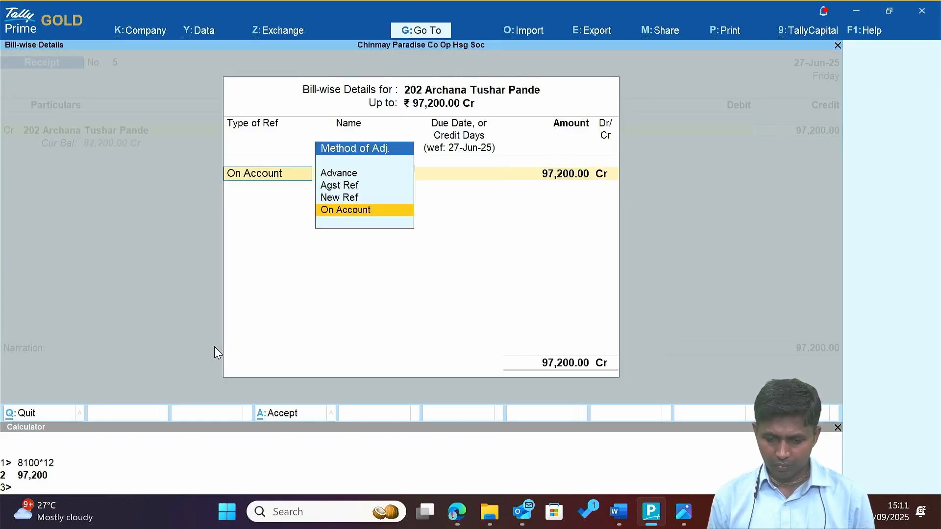
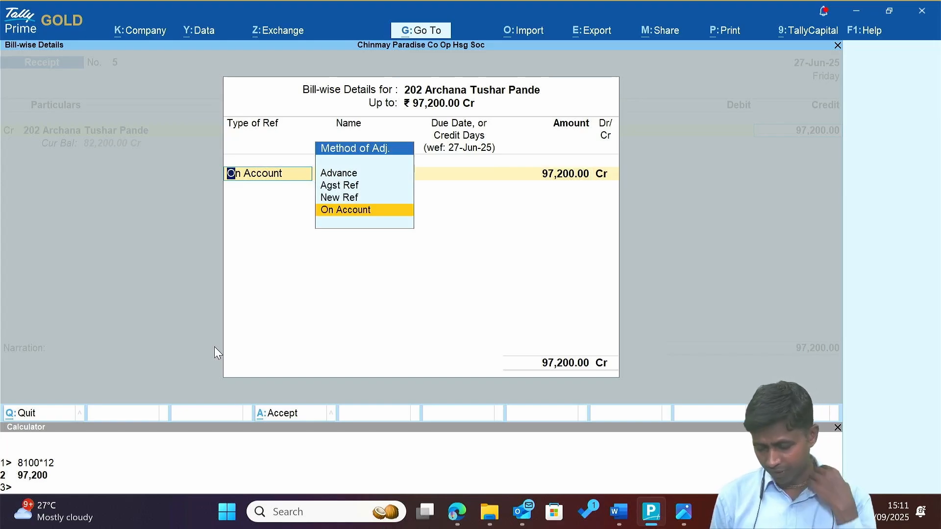
Recalculate the credit as 32,400 with the calculator (2700*12) and allocate it On Account.
{"action": "key", "text": "Return"}
{"action": "key", "text": "Return"}
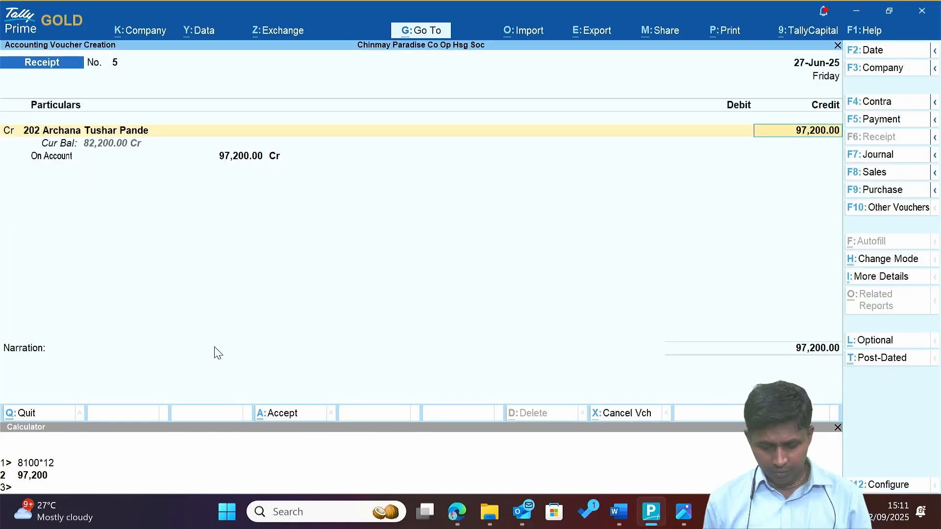
{"action": "key", "text": "ctrl+n"}
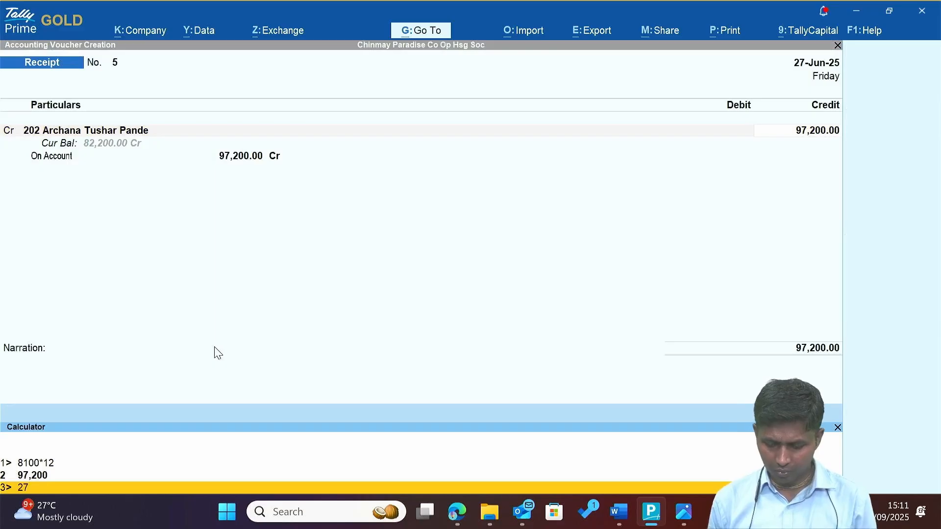
{"action": "type", "text": "2700*1"}
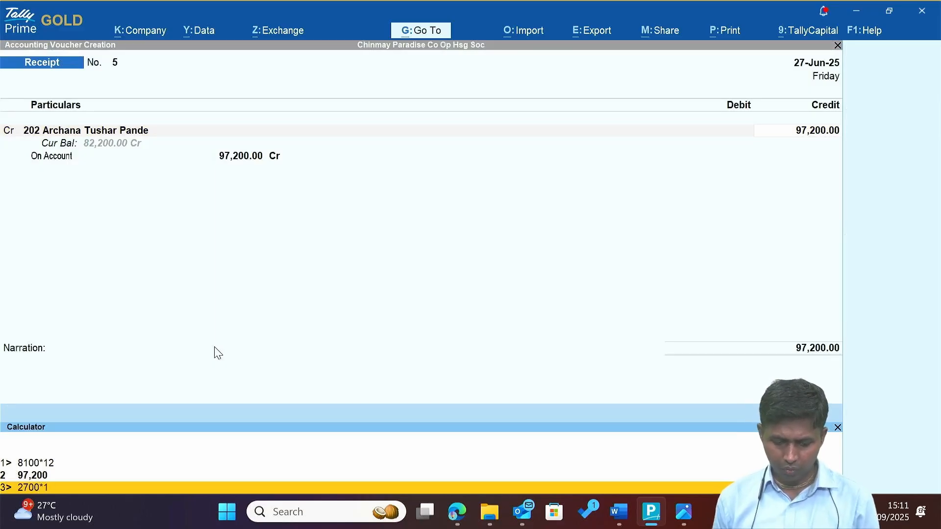
{"action": "type", "text": "2"}
{"action": "key", "text": "Return"}
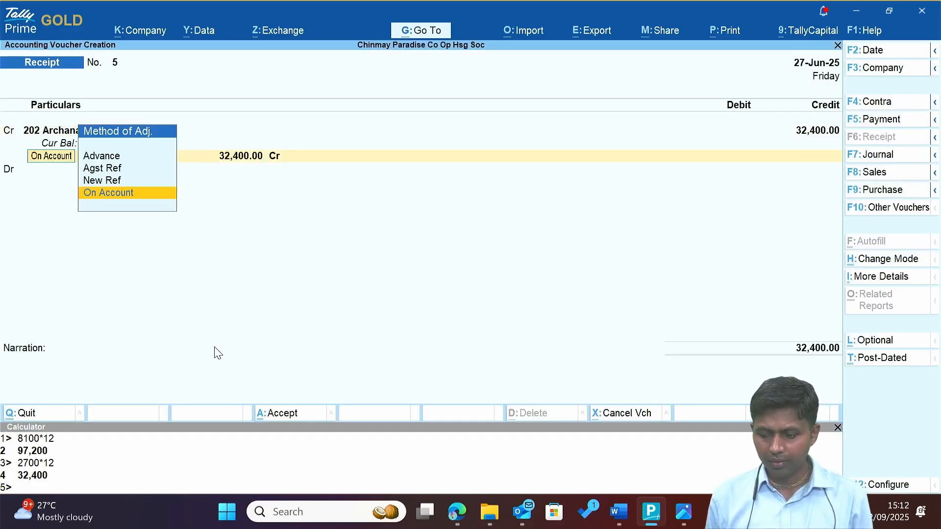
{"action": "key", "text": "Return"}
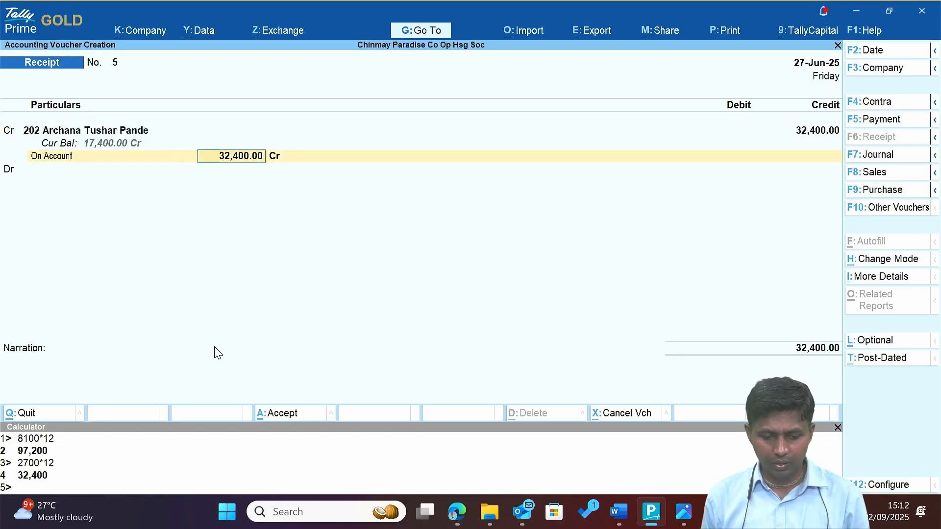
{"action": "key", "text": "Return"}
{"action": "key", "text": "Return"}
{"action": "key", "text": "Return"}
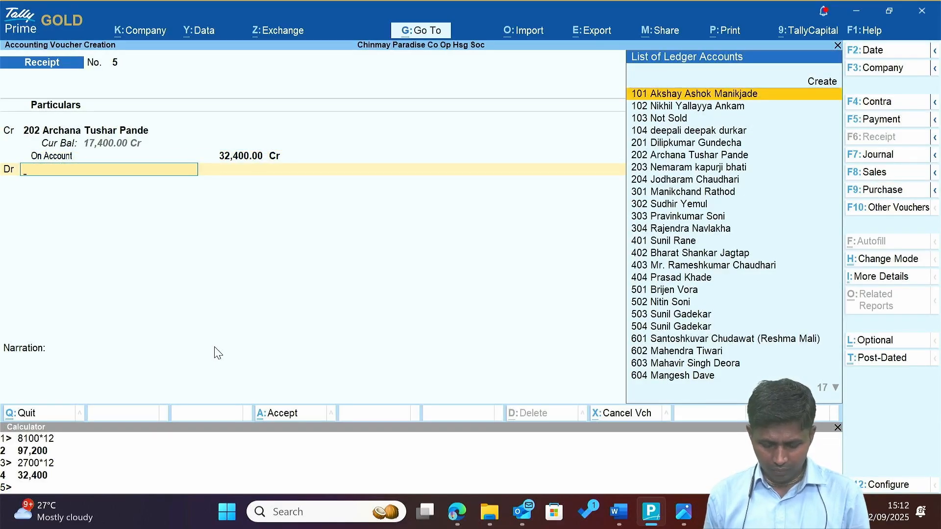
Debit Axis Bank A/c -6127 with 29,700 by Cheque/DD number 402379.
{"action": "type", "text": "Ax"}
{"action": "key", "text": "Return"}
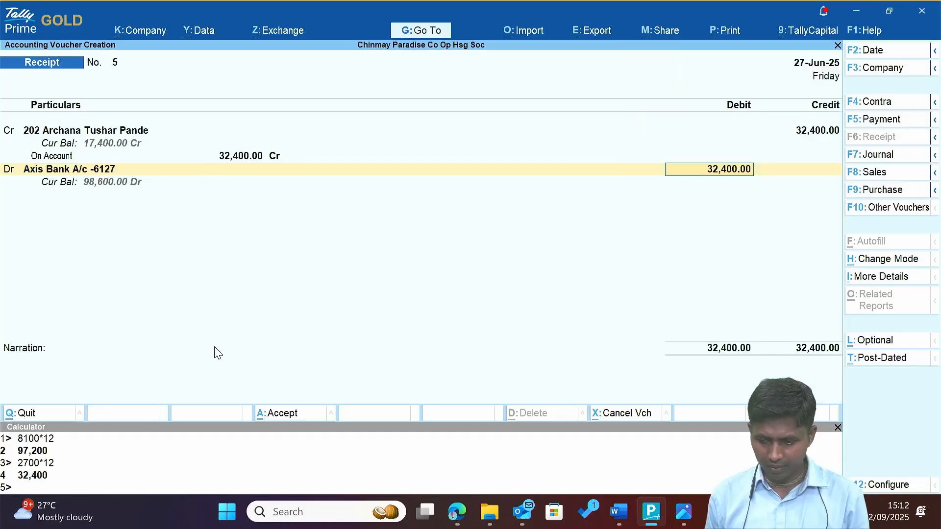
{"action": "key", "text": "alt+Tab"}
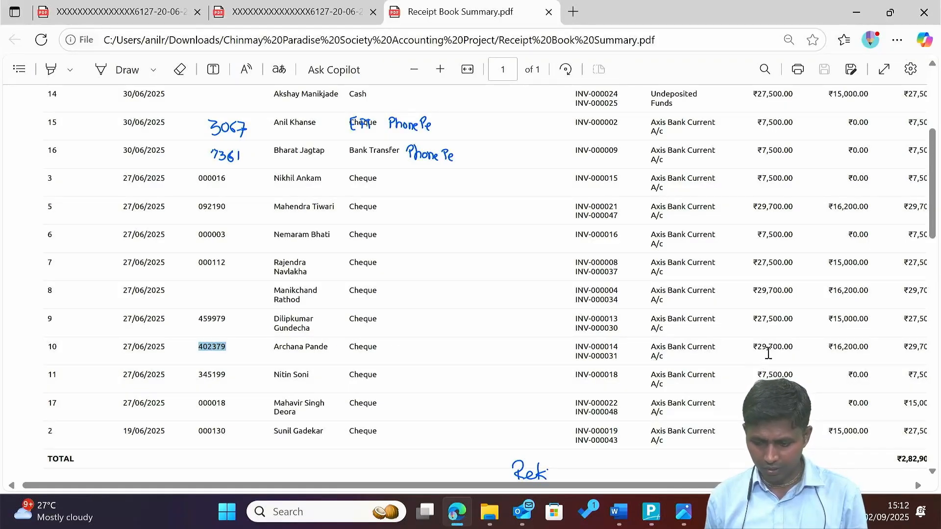
{"action": "key", "text": "alt+Tab"}
{"action": "type", "text": "29700"}
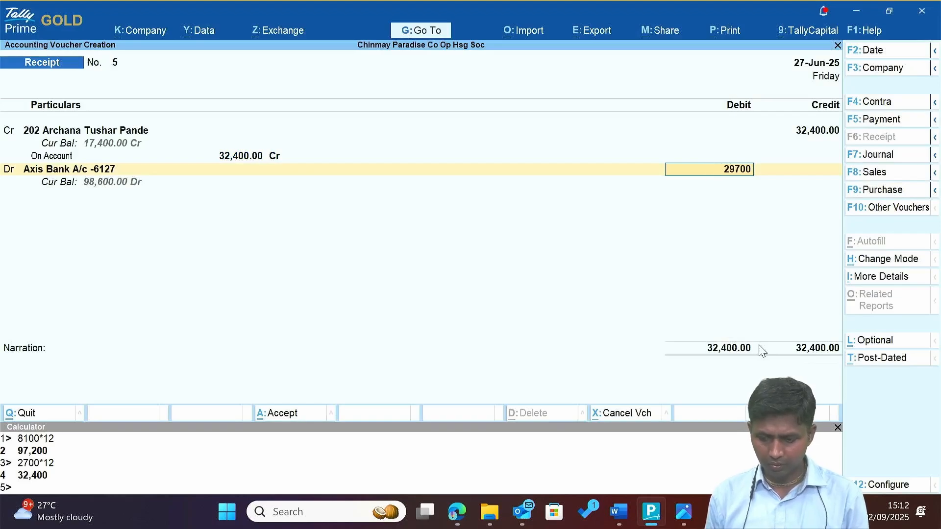
{"action": "key", "text": "Return"}
{"action": "key", "text": "Return"}
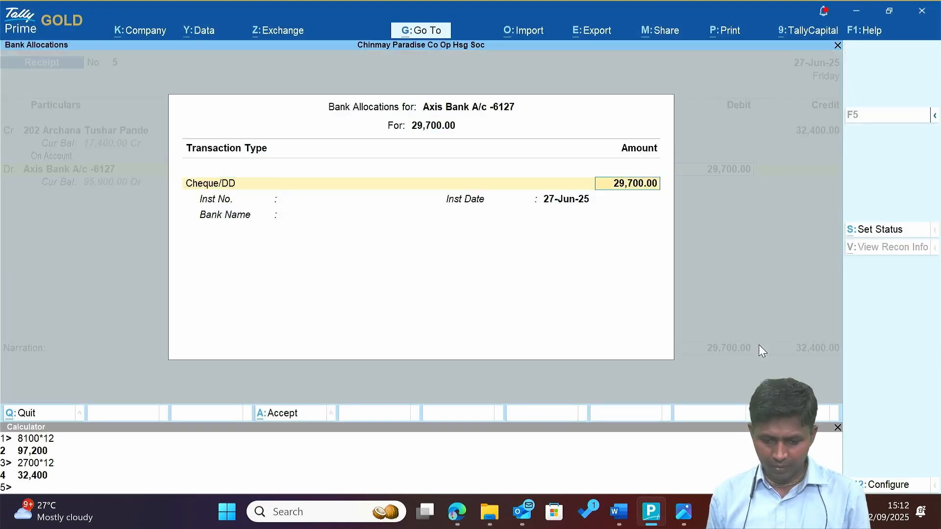
{"action": "key", "text": "Return"}
{"action": "type", "text": "402379"}
{"action": "key", "text": "Return"}
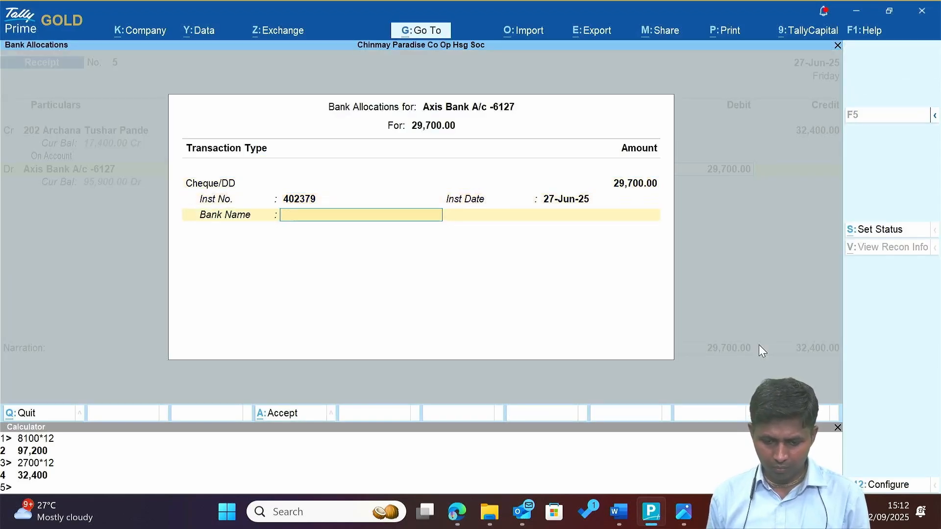
{"action": "key", "text": "Return"}
Debit Discount with the remaining 2,700 and save Receipt No. 5.
{"action": "key", "text": "alt+Tab"}
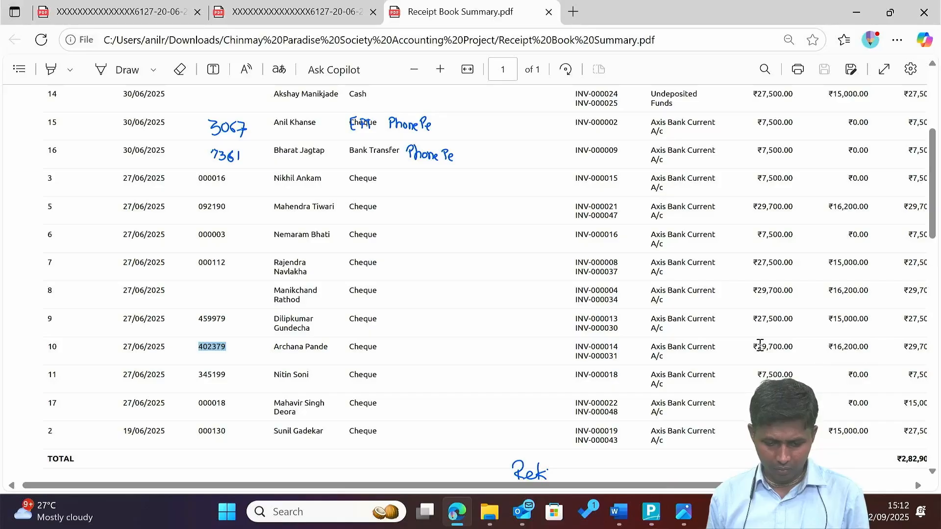
{"action": "key", "text": "alt+Tab"}
{"action": "key", "text": "Return"}
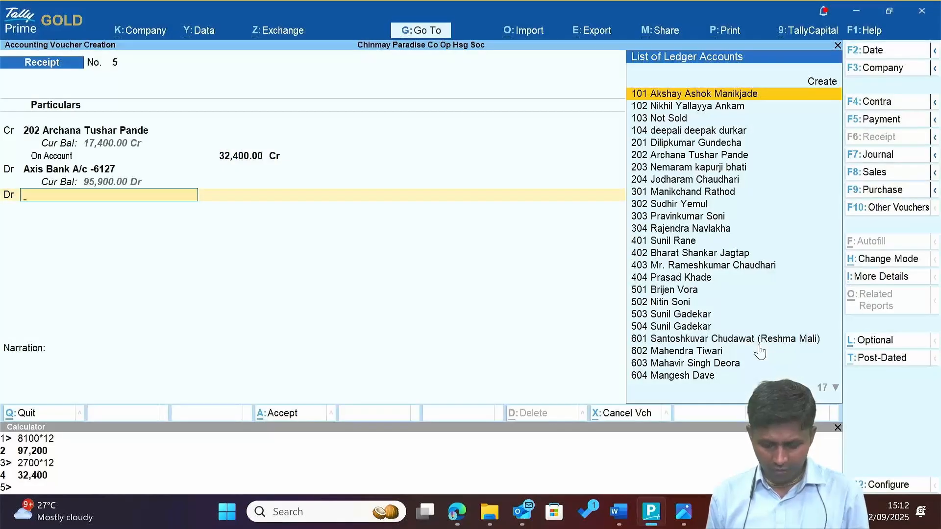
{"action": "type", "text": "Di"}
{"action": "key", "text": "Return"}
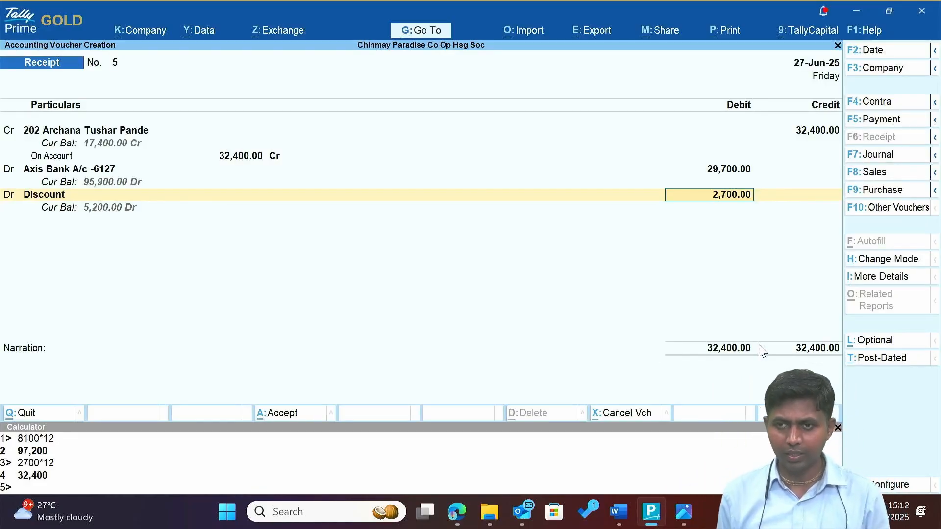
{"action": "key", "text": "Return"}
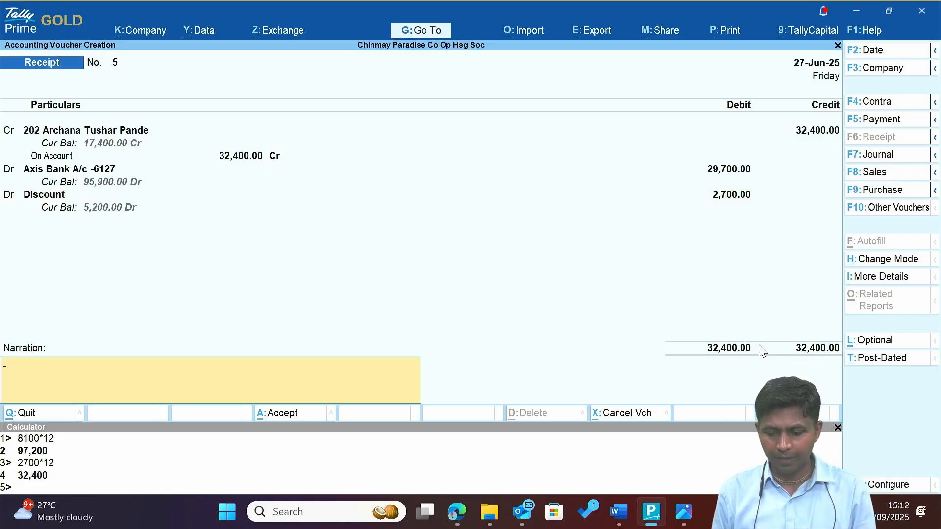
{"action": "key", "text": "Return"}
{"action": "key", "text": "Return"}
{"action": "key", "text": "alt+Tab"}
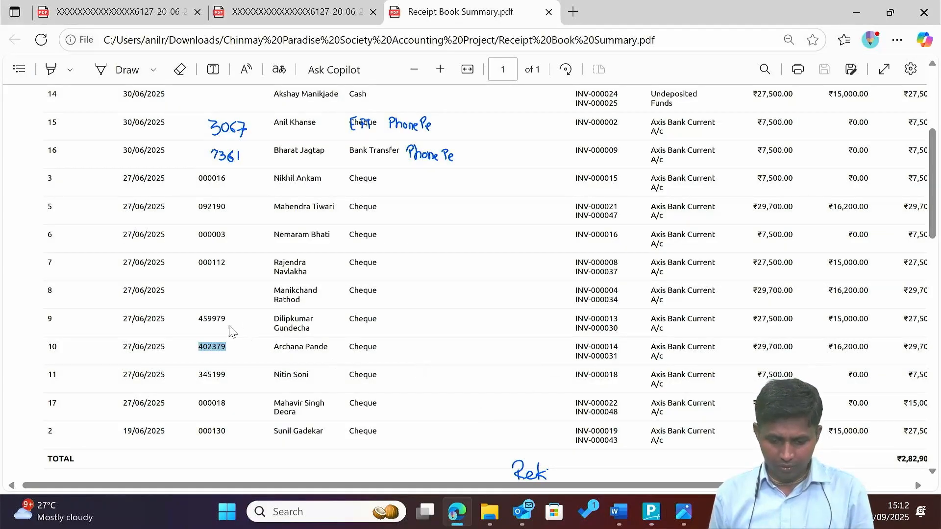
Check row 9's cheque 459979 and 27,500.00 amount in the receipt summary PDF.
{"action": "double_click", "coordinate": [213, 314]}
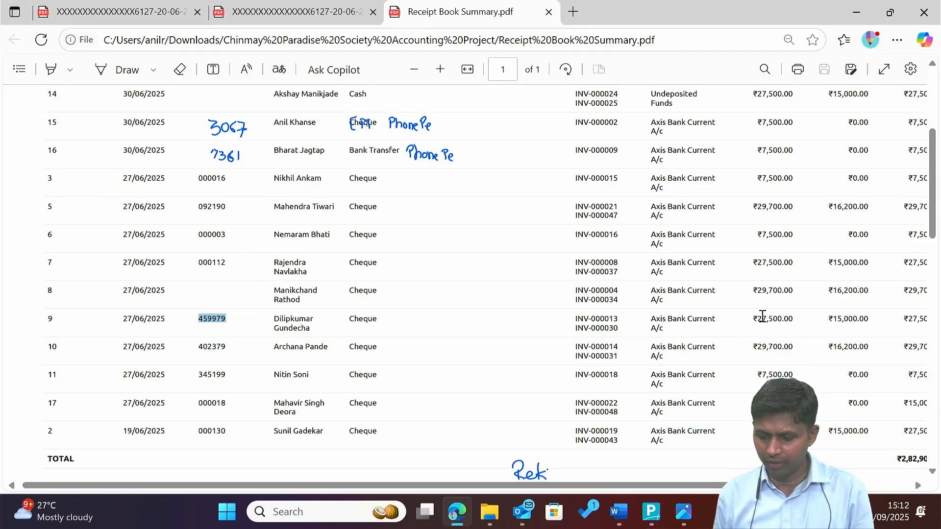
{"action": "left_click_drag", "start_coordinate": [757, 317], "coordinate": [798, 316]}
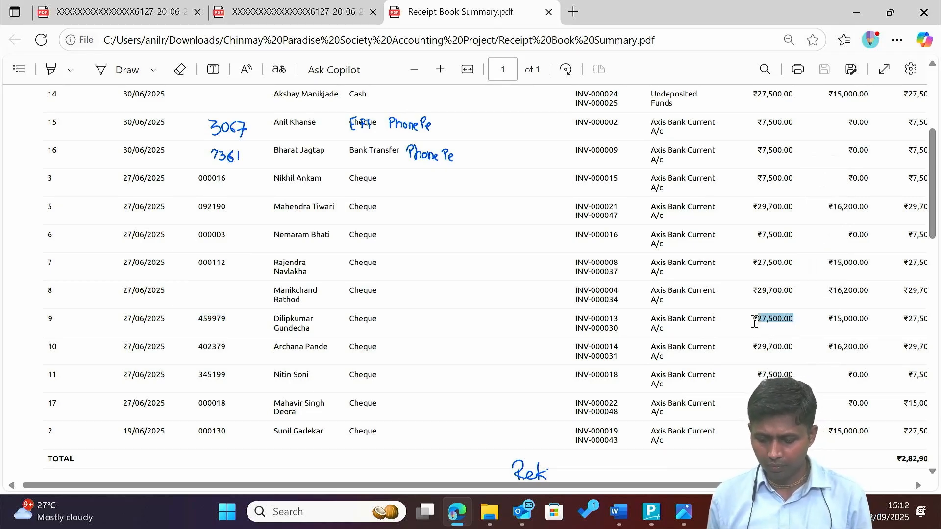
{"action": "key", "text": "alt+Tab"}
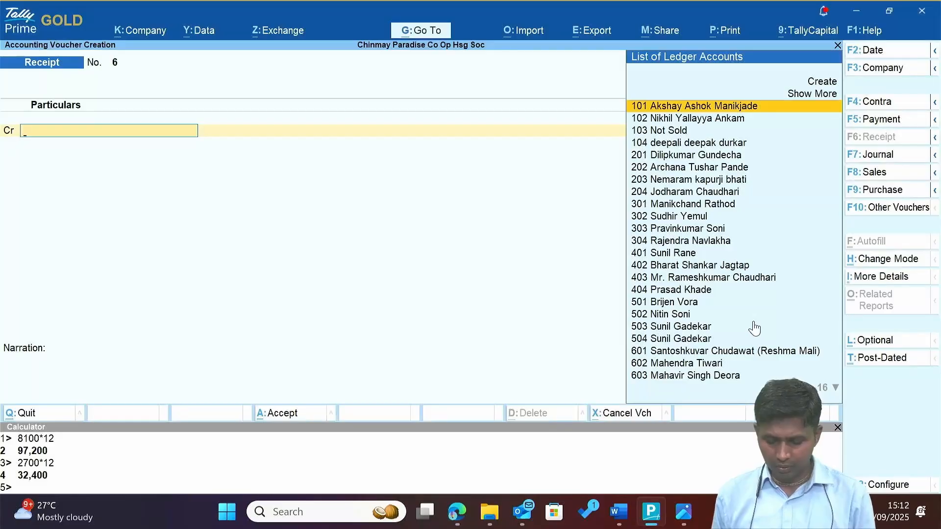
Credit member 201's ledger with 30,000 allocated On Account.
{"action": "type", "text": "Gun"}
{"action": "key", "text": "Return"}
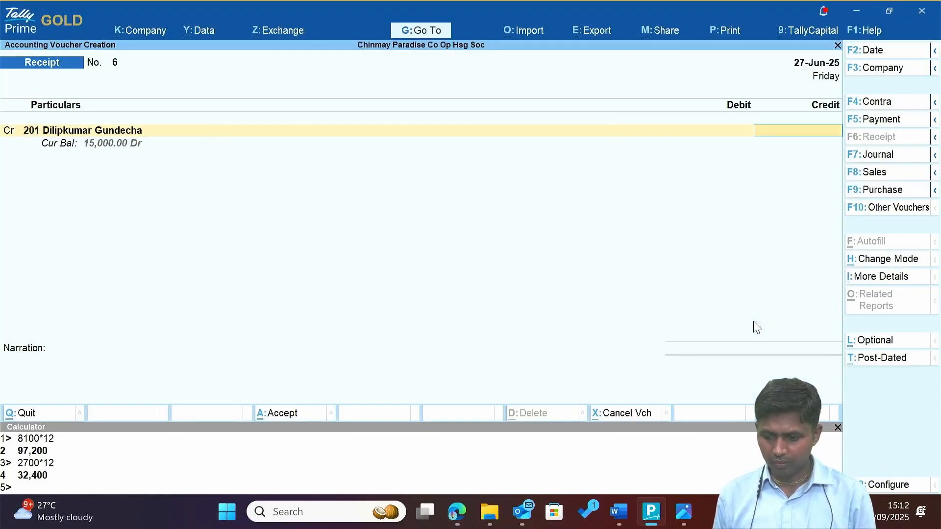
{"action": "type", "text": "30000"}
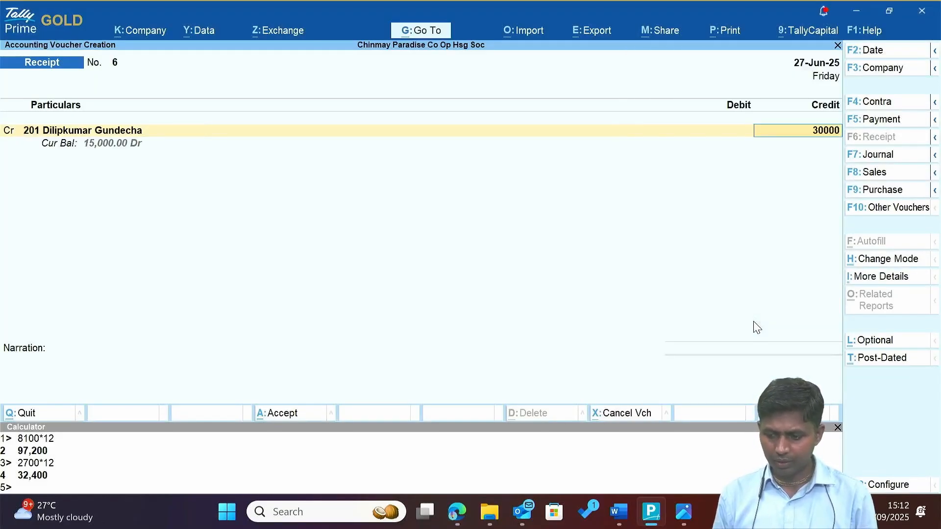
{"action": "key", "text": "Return"}
{"action": "key", "text": "Down"}
{"action": "key", "text": "Down"}
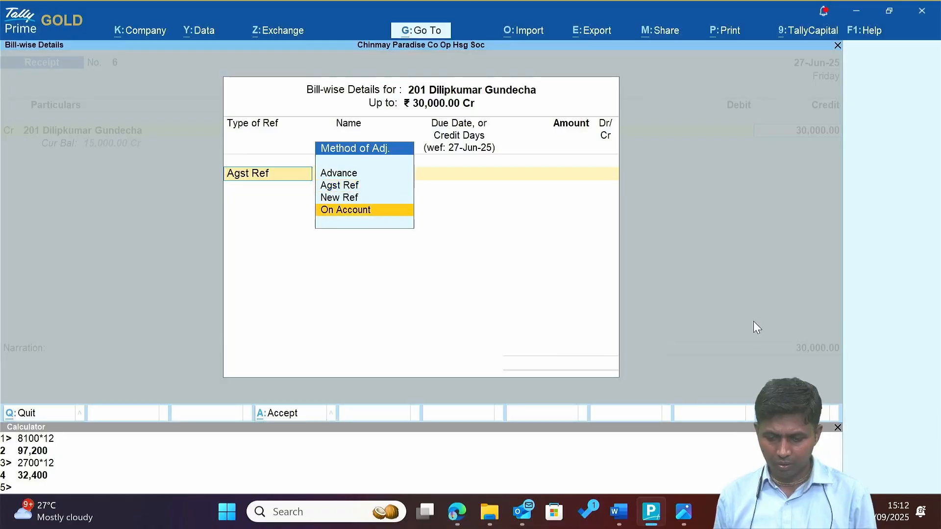
{"action": "key", "text": "Return"}
{"action": "key", "text": "Return"}
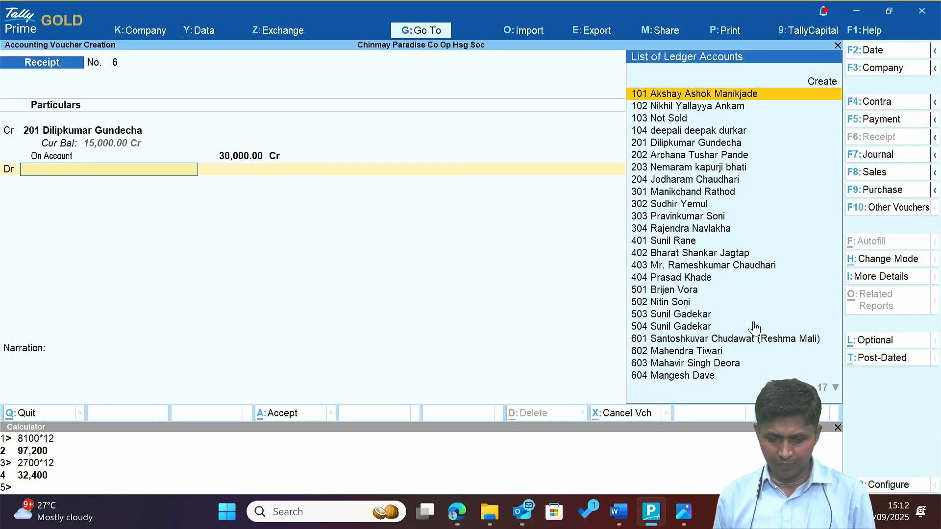
Debit Axis Bank A/c -6127 with 27,500, pasting the cheque number into the bank allocation.
{"action": "type", "text": "A"}
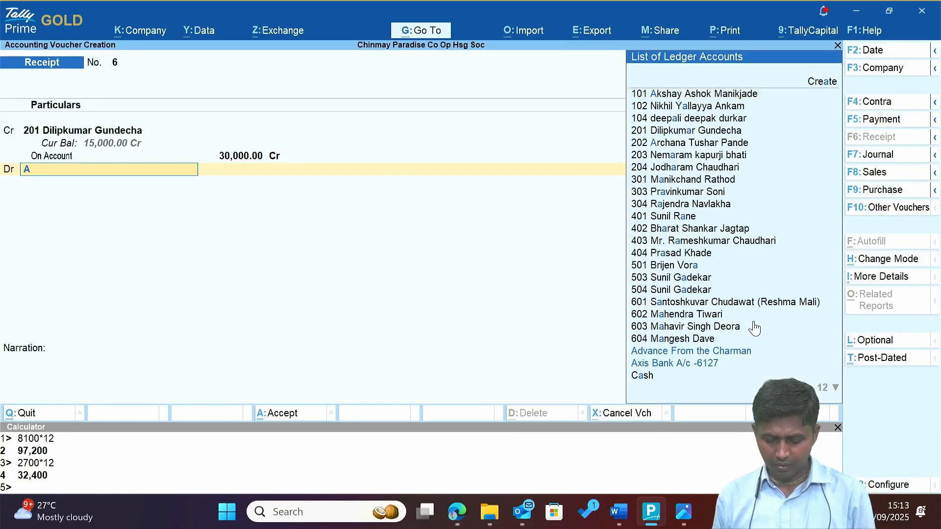
{"action": "type", "text": "x"}
{"action": "key", "text": "Return"}
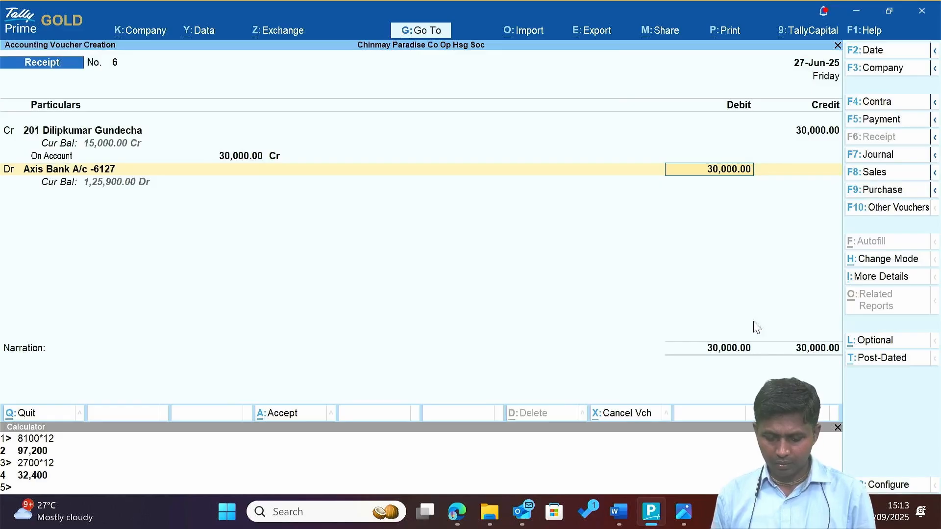
{"action": "type", "text": "27500"}
{"action": "key", "text": "Return"}
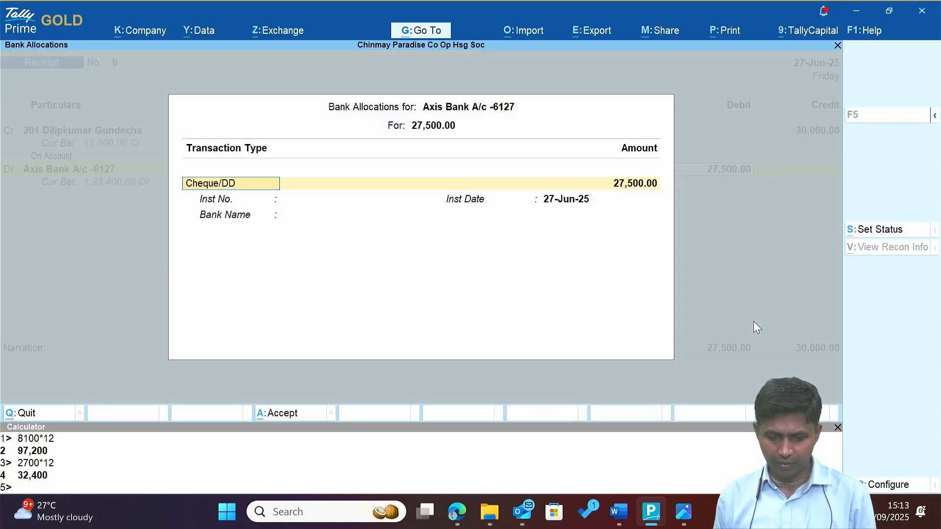
{"action": "key", "text": "Return"}
{"action": "type", "text": "459979"}
{"action": "key", "text": "Return"}
{"action": "key", "text": "Return"}
{"action": "key", "text": "Return"}
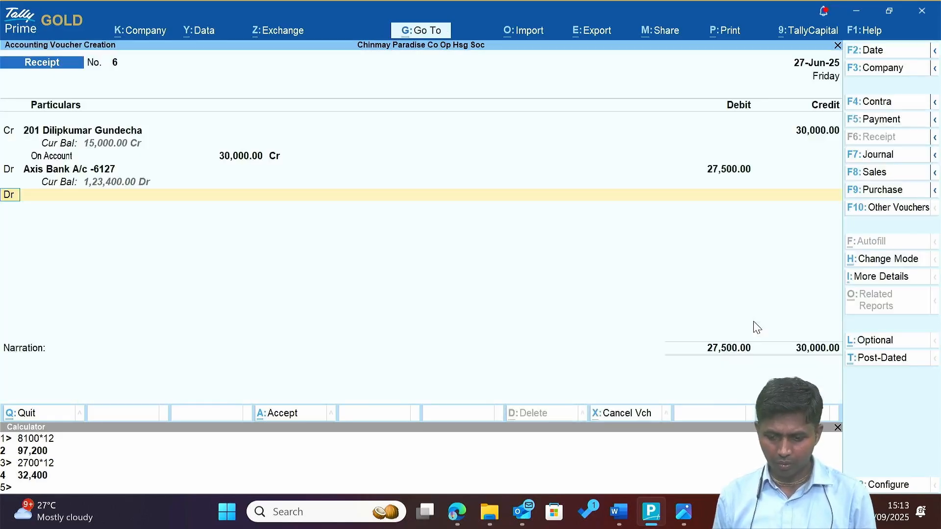
Debit Discount with the remaining 2,500 and save Receipt No. 6.
{"action": "key", "text": "Return"}
{"action": "type", "text": "Dis"}
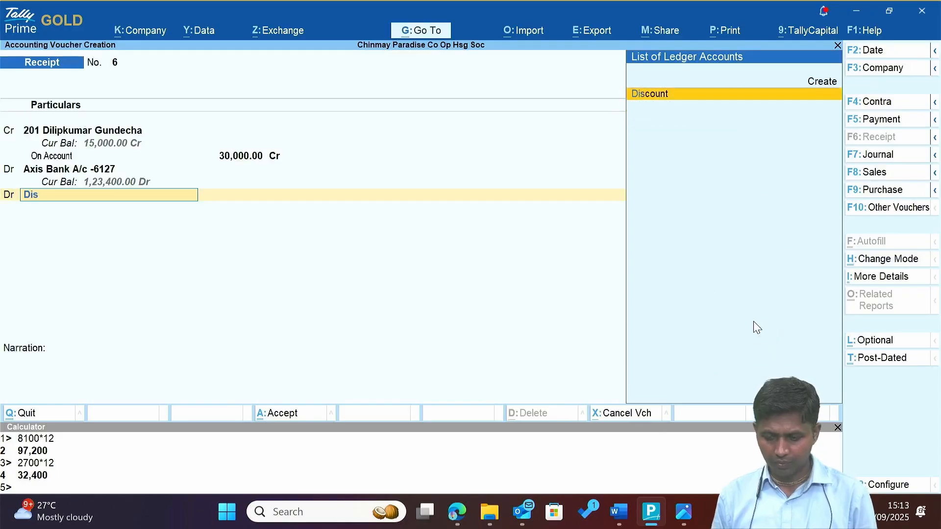
{"action": "key", "text": "Return"}
{"action": "key", "text": "Return"}
{"action": "key", "text": "Return"}
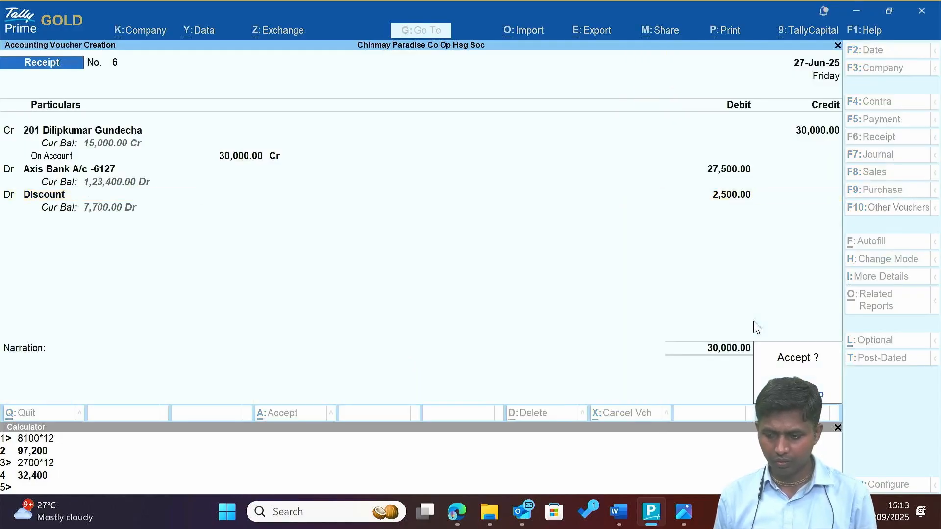
{"action": "key", "text": "Return"}
{"action": "key", "text": "alt+Tab"}
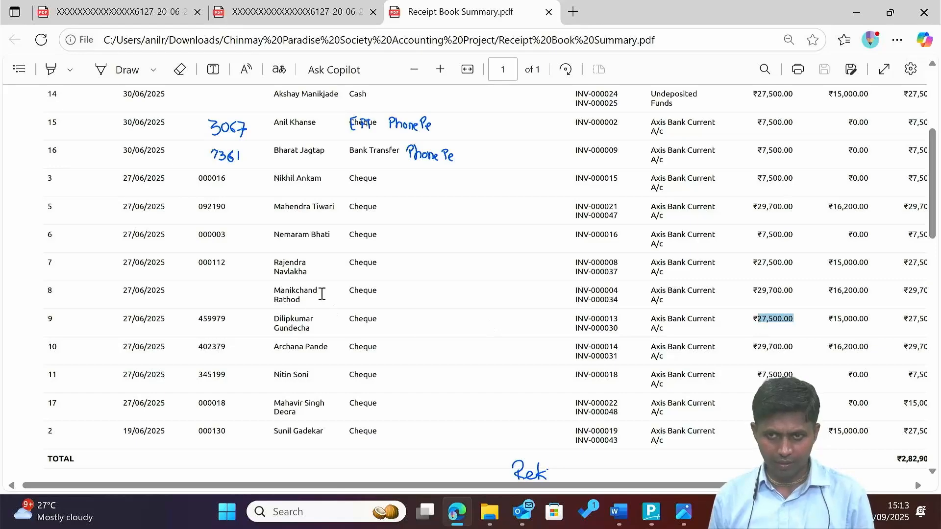
Check row 8's member, date and amount in the receipt summary PDF.
{"action": "left_click_drag", "start_coordinate": [289, 291], "coordinate": [304, 301]}
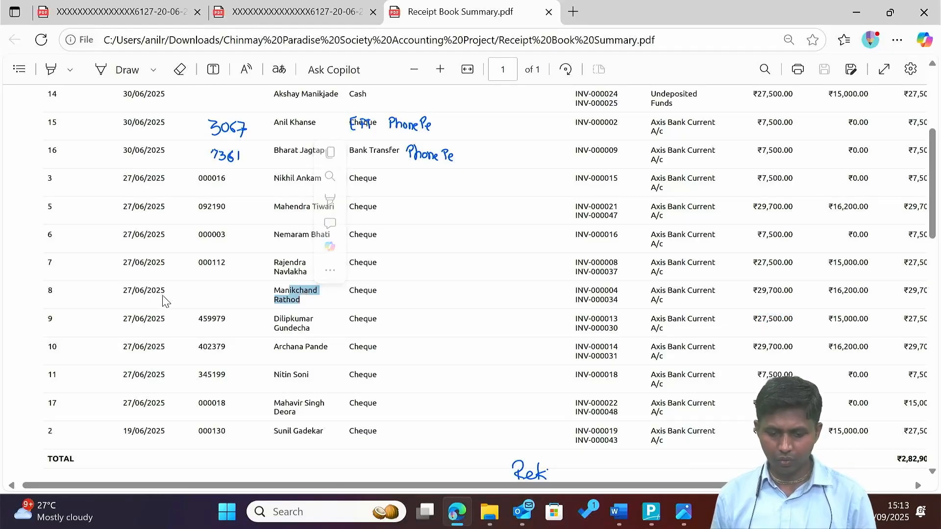
{"action": "left_click_drag", "start_coordinate": [127, 291], "coordinate": [166, 294]}
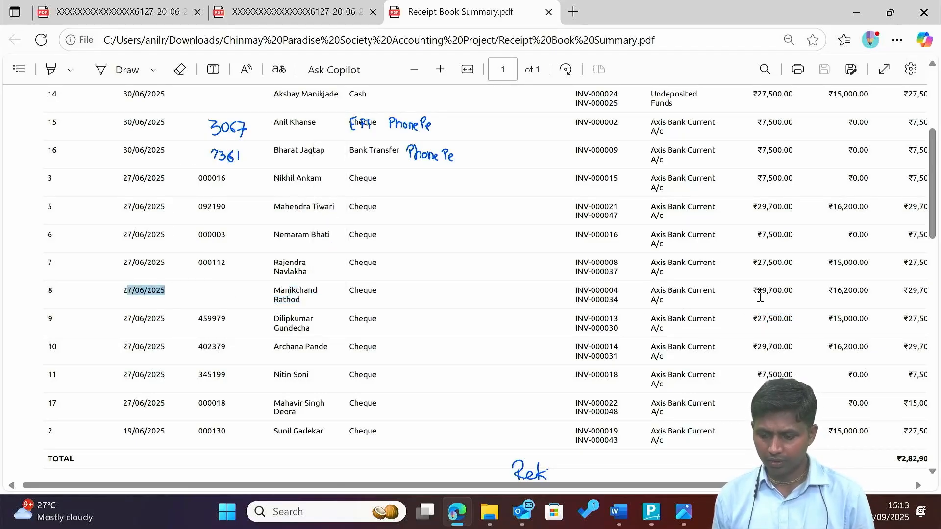
{"action": "left_click_drag", "start_coordinate": [754, 291], "coordinate": [789, 290]}
{"action": "left_click_drag", "start_coordinate": [275, 301], "coordinate": [296, 300]}
{"action": "key", "text": "alt+Tab"}
Credit member 301's ledger with 32,400 allocated On Account.
{"action": "type", "text": "m"}
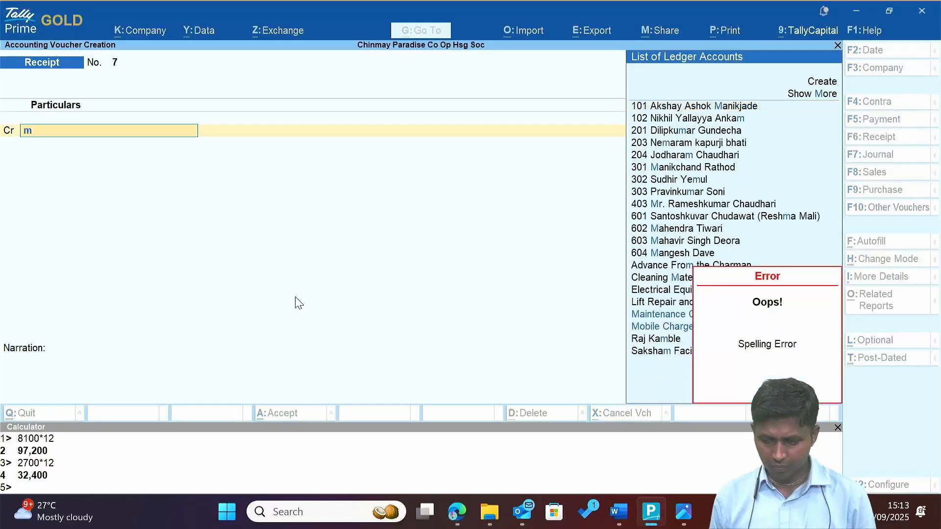
{"action": "type", "text": "ak"}
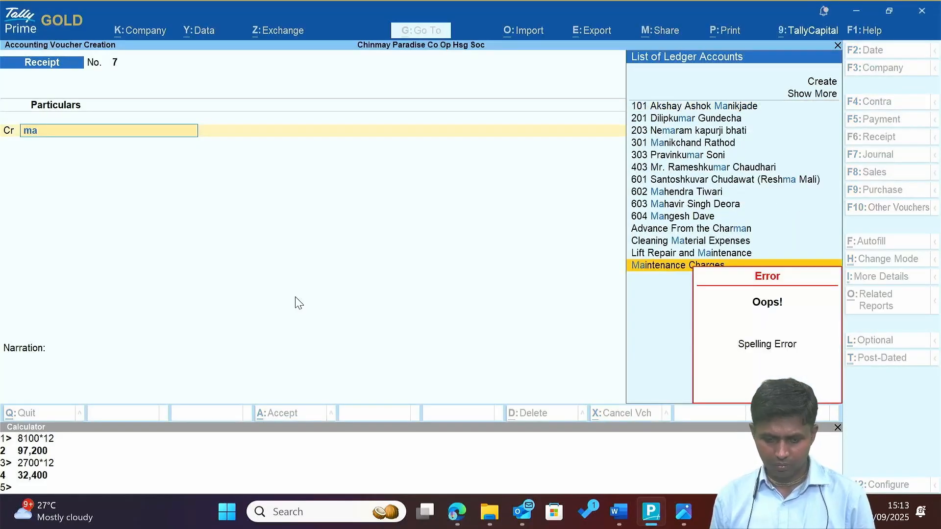
{"action": "key", "text": "BackSpace"}
{"action": "key", "text": "BackSpace"}
{"action": "key", "text": "alt+Tab"}
{"action": "key", "text": "alt+Tab"}
{"action": "type", "text": "Rat"}
{"action": "key", "text": "Return"}
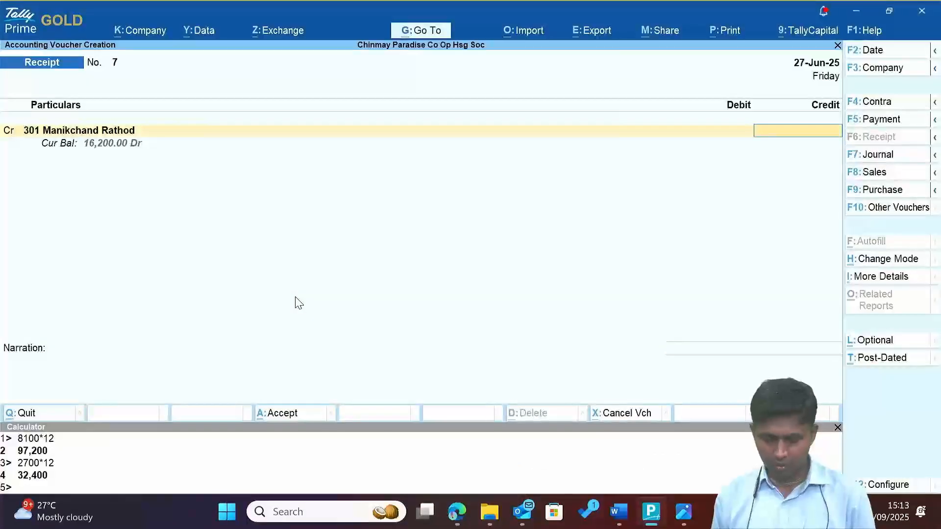
{"action": "type", "text": "32400"}
{"action": "key", "text": "Return"}
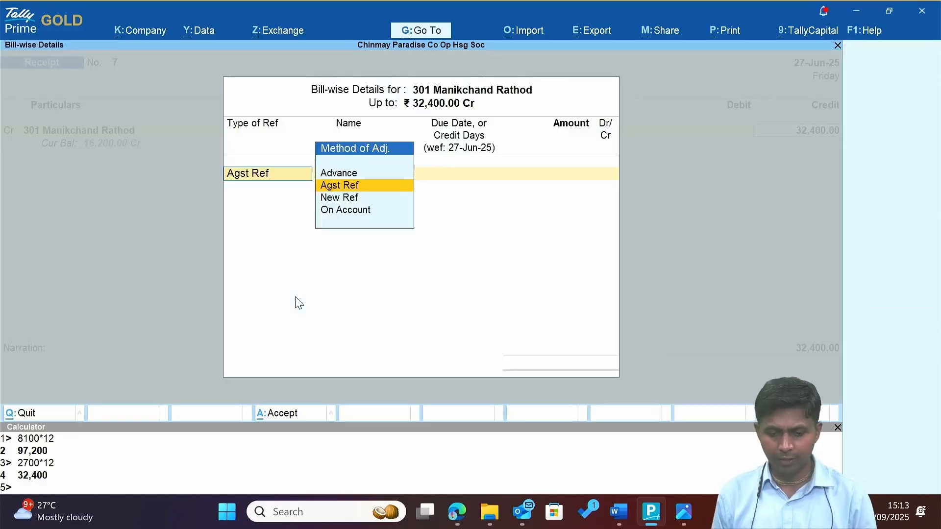
{"action": "key", "text": "Down"}
{"action": "key", "text": "Down"}
{"action": "key", "text": "Return"}
Debit Axis Bank with 29,700 and fill in its bank allocation details.
{"action": "key", "text": "Return"}
{"action": "key", "text": "Return"}
{"action": "type", "text": "Ax"}
{"action": "key", "text": "alt+Tab"}
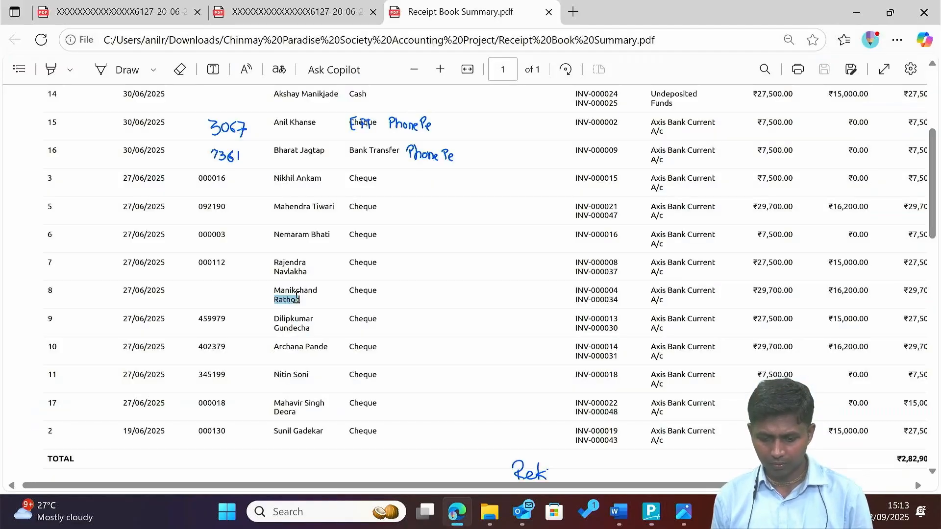
{"action": "key", "text": "alt+Tab"}
{"action": "key", "text": "Return"}
{"action": "type", "text": "29700"}
{"action": "key", "text": "Return"}
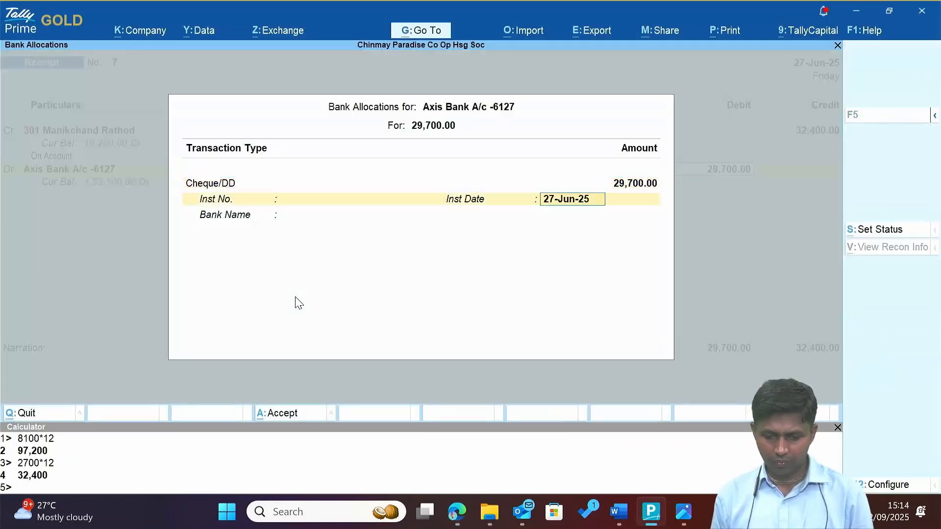
{"action": "key", "text": "Return"}
{"action": "key", "text": "alt+Tab"}
Add the Discount debit line, then check row 7's date in the PDF.
{"action": "key", "text": "alt+Tab"}
{"action": "key", "text": "Return"}
{"action": "key", "text": "Return"}
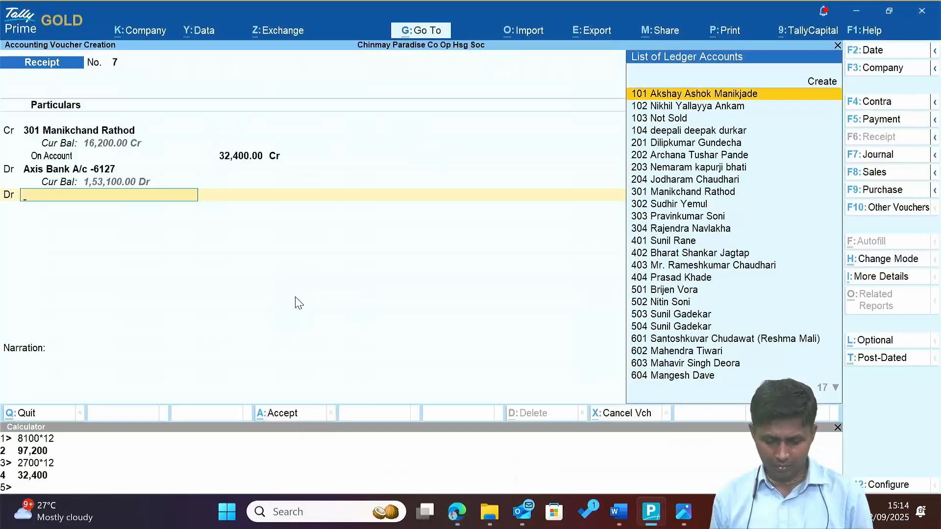
{"action": "type", "text": "dis"}
{"action": "key", "text": "Return"}
{"action": "key", "text": "Return"}
{"action": "key", "text": "Return"}
{"action": "key", "text": "Return"}
{"action": "key", "text": "alt+Tab"}
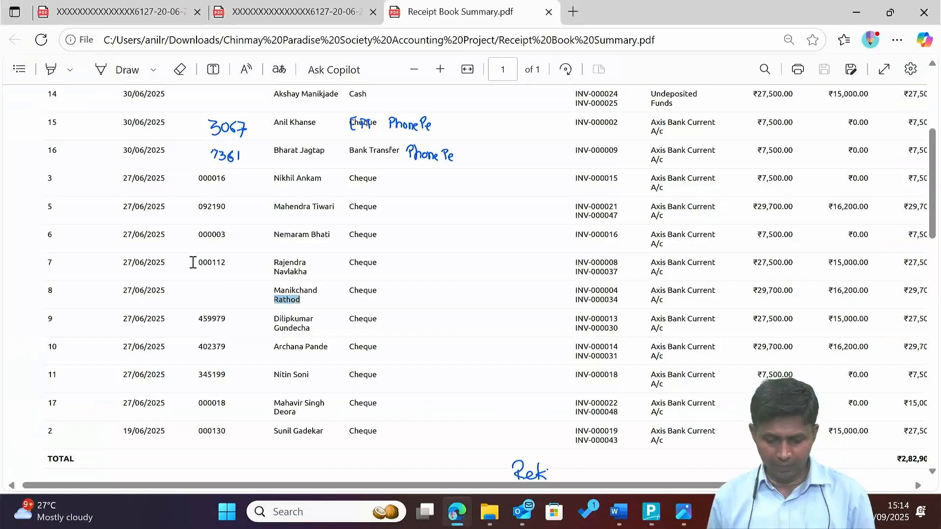
{"action": "left_click_drag", "start_coordinate": [134, 263], "coordinate": [169, 269]}
Copy cheque number 000112 and check the 27,500.00 amount in row 7 of the PDF.
{"action": "double_click", "coordinate": [211, 265]}
{"action": "key", "text": "ctrl+c"}
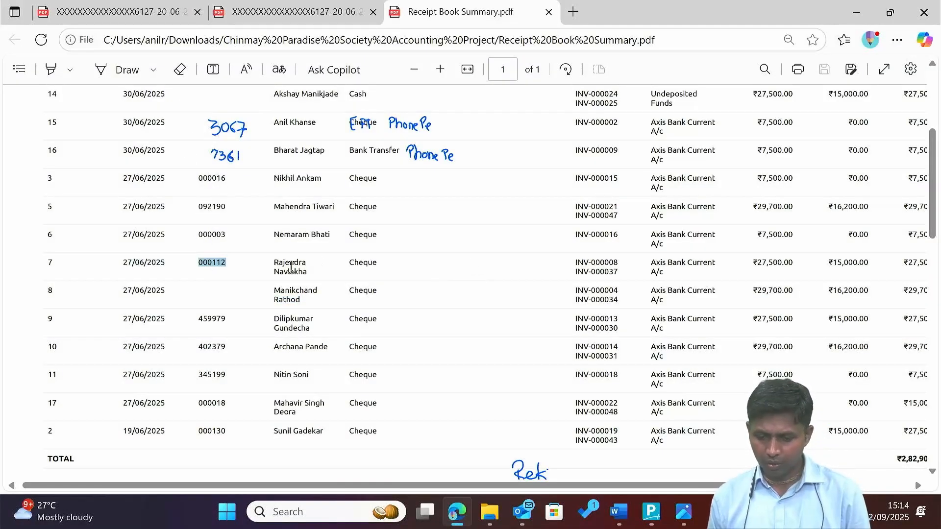
{"action": "double_click", "coordinate": [762, 266]}
{"action": "key", "text": "alt+Tab"}
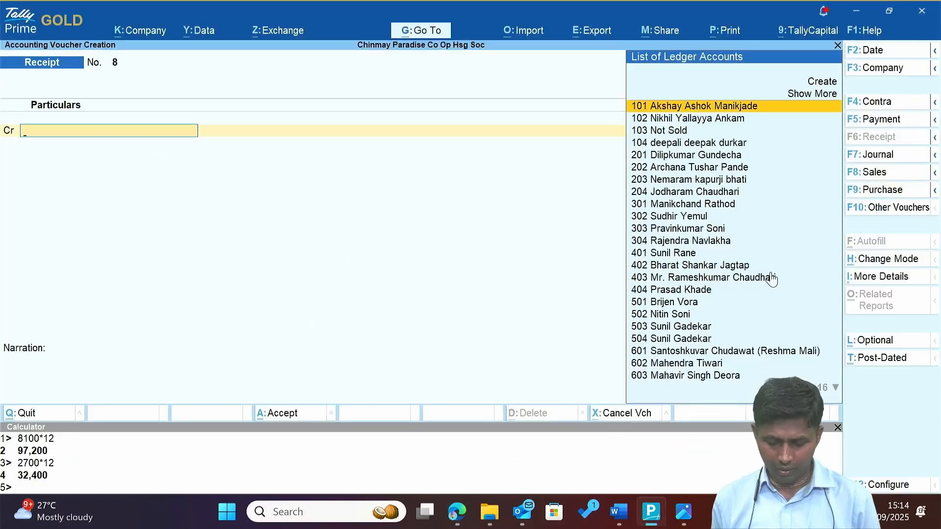
Credit member 304's ledger with 30,000 On Account in Receipt No. 8.
{"action": "type", "text": "nav"}
{"action": "key", "text": "alt+Tab"}
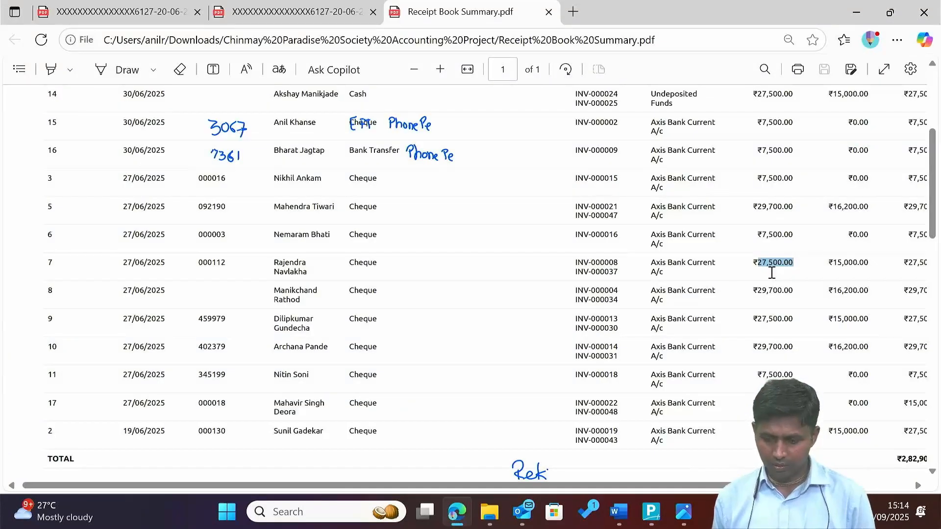
{"action": "key", "text": "alt+Tab"}
{"action": "type", "text": "30000"}
{"action": "key", "text": "Return"}
{"action": "key", "text": "Return"}
{"action": "key", "text": "Return"}
{"action": "key", "text": "Return"}
{"action": "key", "text": "Return"}
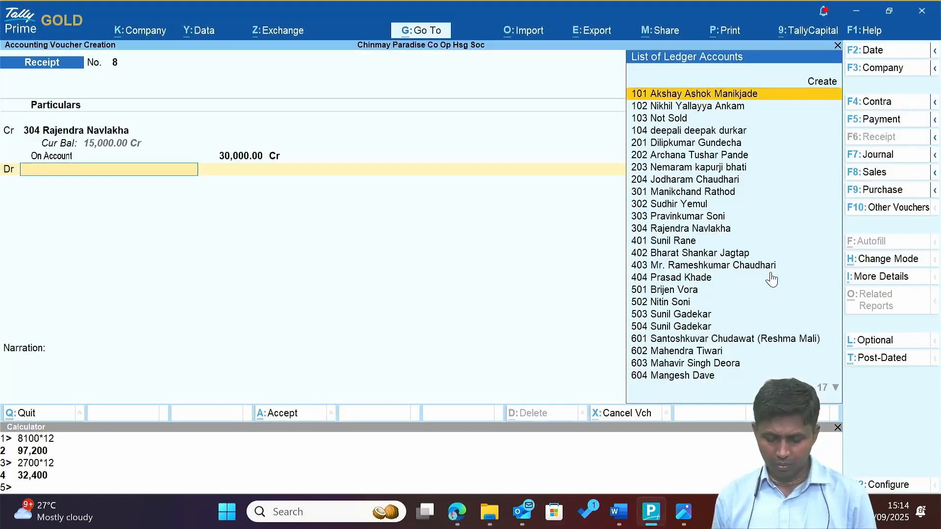
{"action": "type", "text": "axis"}
{"action": "key", "text": "Return"}
{"action": "type", "text": "27500"}
Debit Axis Bank 27,500 with cheque 000112, add Discount, and save Receipt No. 8.
{"action": "key", "text": "Return"}
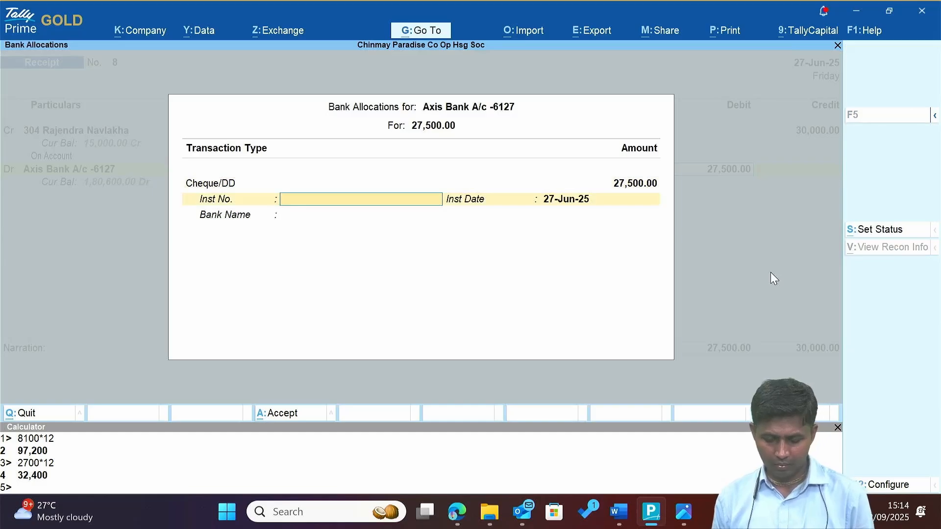
{"action": "key", "text": "alt+Tab"}
{"action": "key", "text": "alt+Tab"}
{"action": "type", "text": "000112"}
{"action": "key", "text": "Return"}
{"action": "key", "text": "Return"}
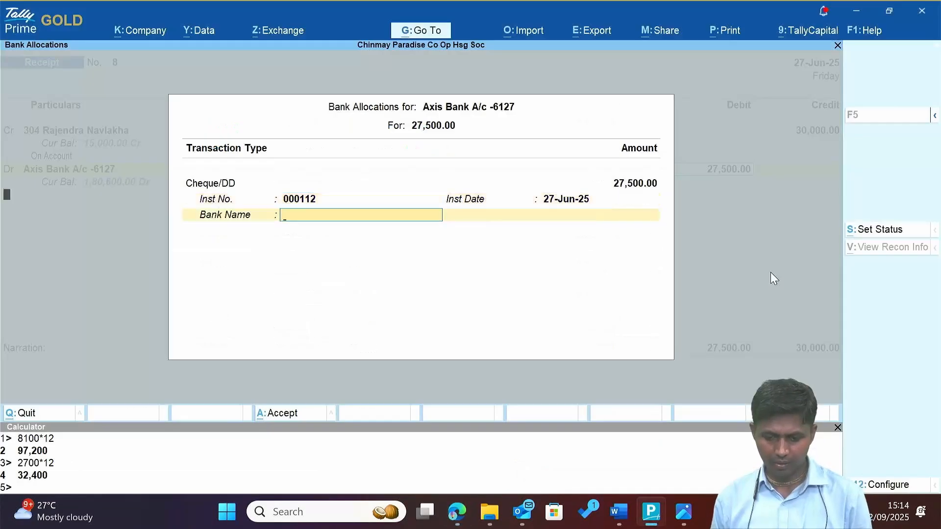
{"action": "key", "text": "Return"}
{"action": "type", "text": "d"}
{"action": "key", "text": "Return"}
{"action": "key", "text": "Return"}
{"action": "key", "text": "Return"}
{"action": "key", "text": "Return"}
{"action": "key", "text": "alt+Tab"}
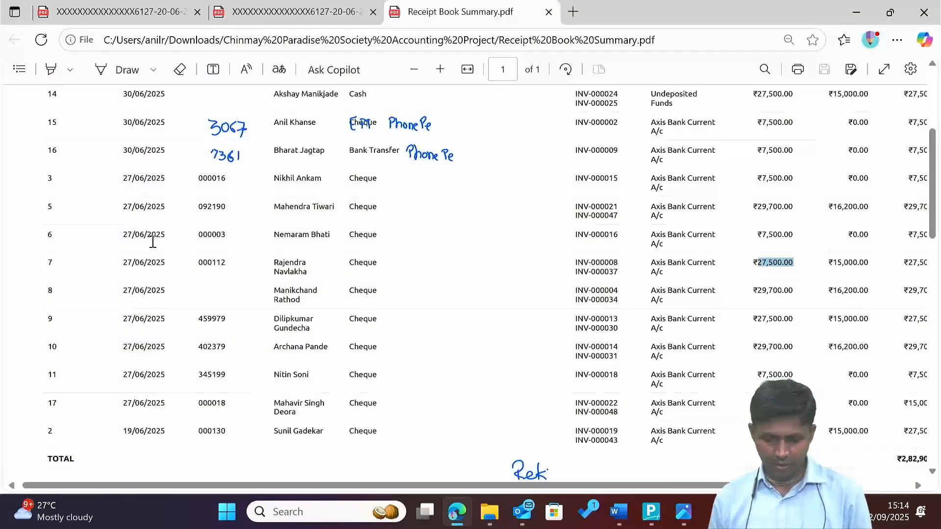
{"action": "double_click", "coordinate": [206, 235]}
{"action": "key", "text": "alt+Tab"}
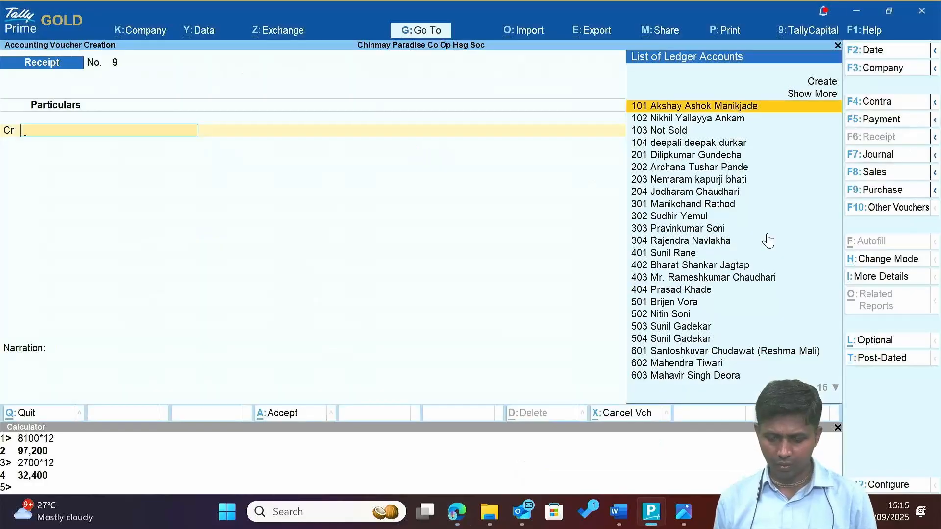
Record Receipt No. 9: member 203 credited 7,500 On Account, Axis Bank debited with cheque 000003.
{"action": "type", "text": "Bhat"}
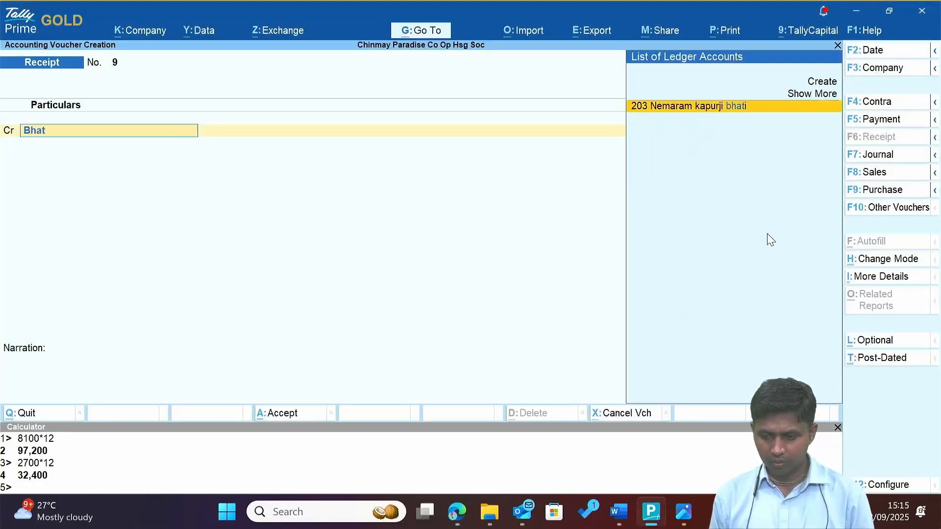
{"action": "key", "text": "Return"}
{"action": "type", "text": "7500"}
{"action": "key", "text": "Return"}
{"action": "type", "text": "o"}
{"action": "key", "text": "Return"}
{"action": "key", "text": "Return"}
{"action": "key", "text": "Return"}
{"action": "key", "text": "Return"}
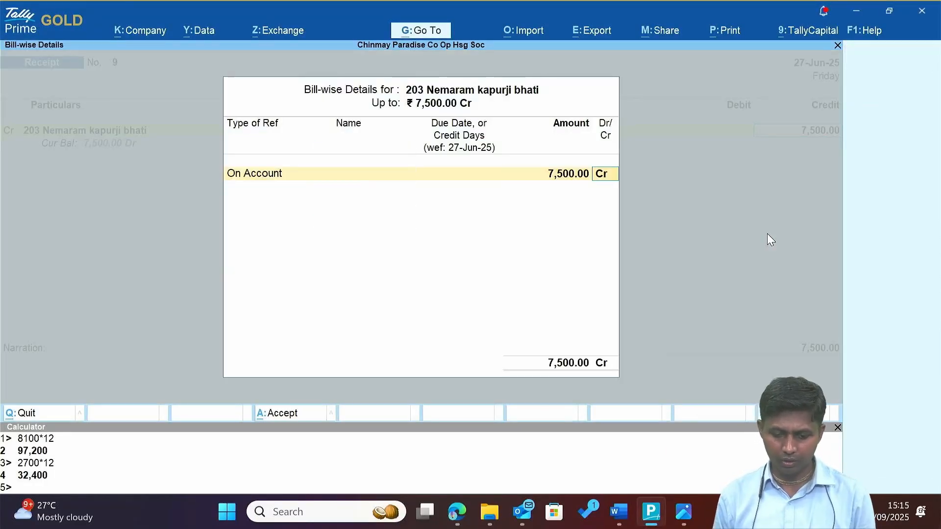
{"action": "type", "text": "Ax"}
{"action": "key", "text": "Return"}
{"action": "key", "text": "Return"}
{"action": "key", "text": "Return"}
{"action": "type", "text": "3"}
{"action": "key", "text": "Return"}
{"action": "key", "text": "Return"}
{"action": "key", "text": "Return"}
{"action": "key", "text": "Return"}
{"action": "key", "text": "Return"}
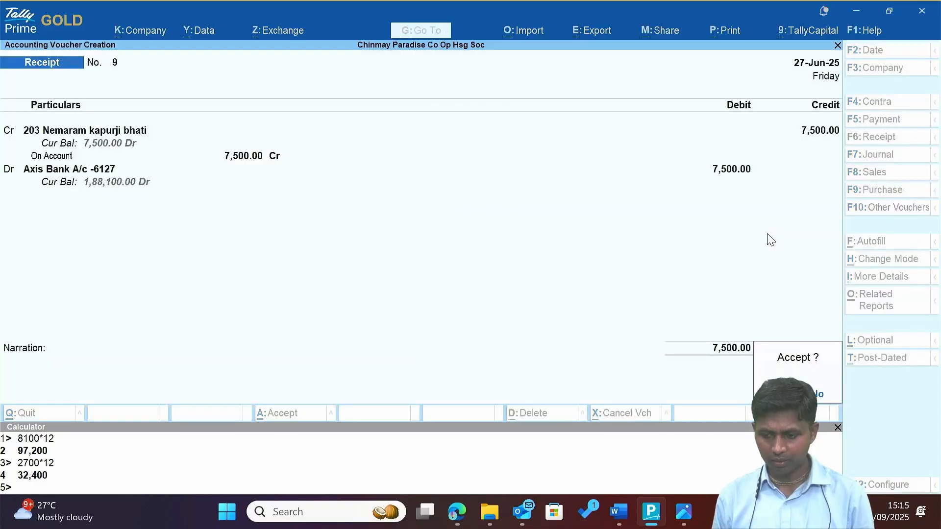
{"action": "key", "text": "alt+Tab"}
Check cheque 092190 in row 5, then credit member 602 with 32,400 On Account.
{"action": "double_click", "coordinate": [205, 207]}
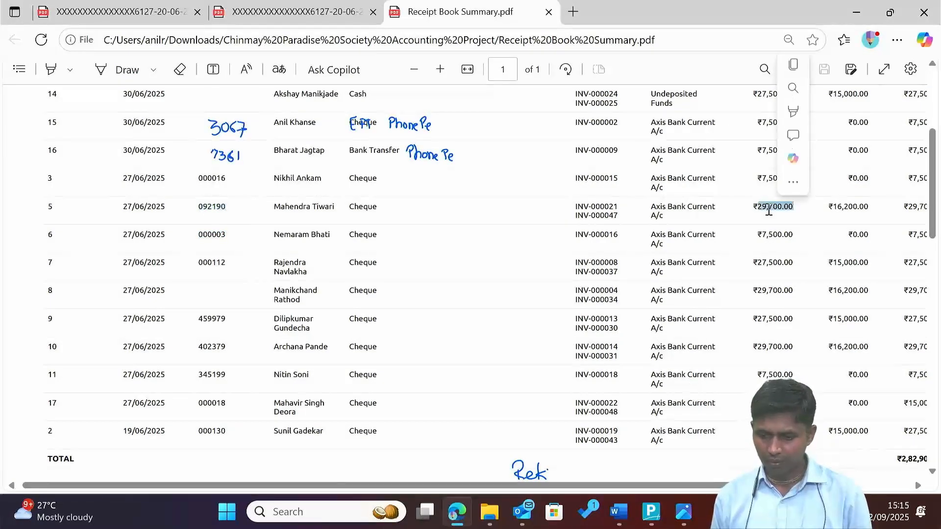
{"action": "key", "text": "alt+Tab"}
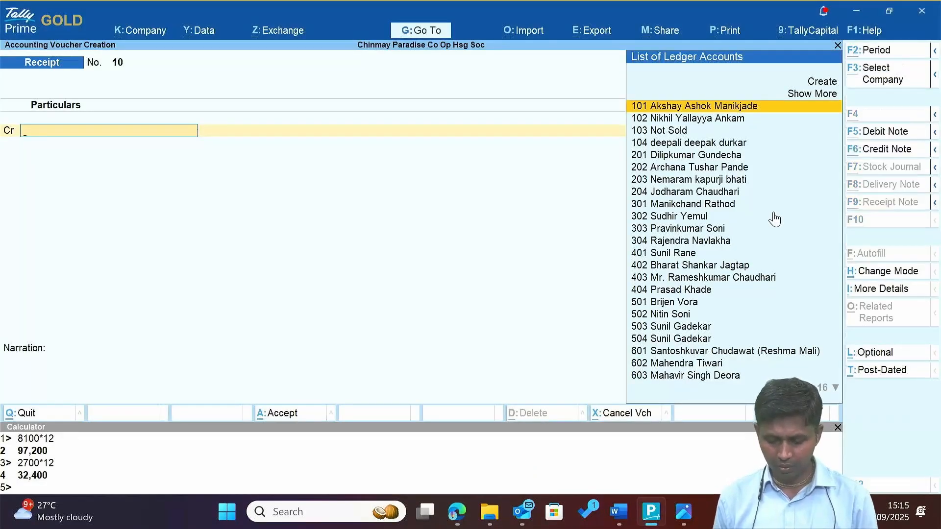
{"action": "key", "text": "alt+Tab"}
{"action": "key", "text": "alt+Tab"}
{"action": "type", "text": "Tiwar"}
{"action": "key", "text": "Return"}
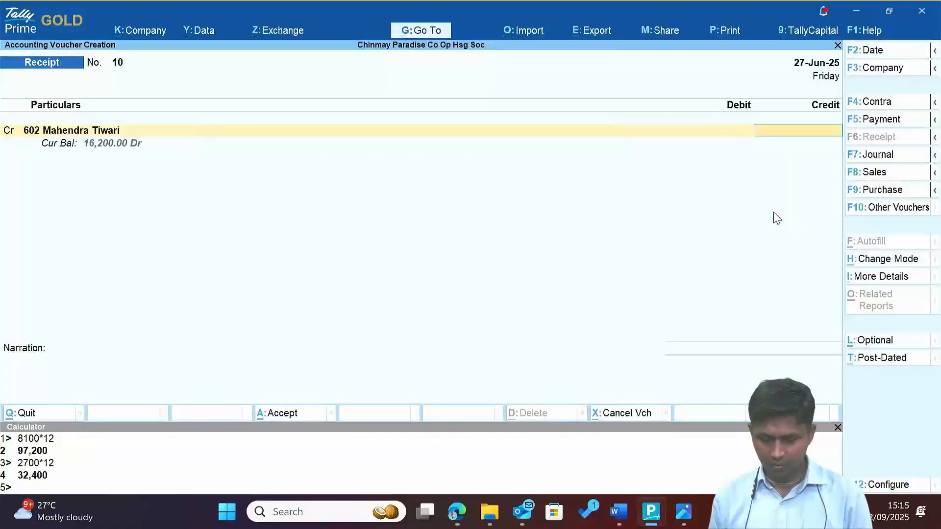
{"action": "key", "text": "alt+Tab"}
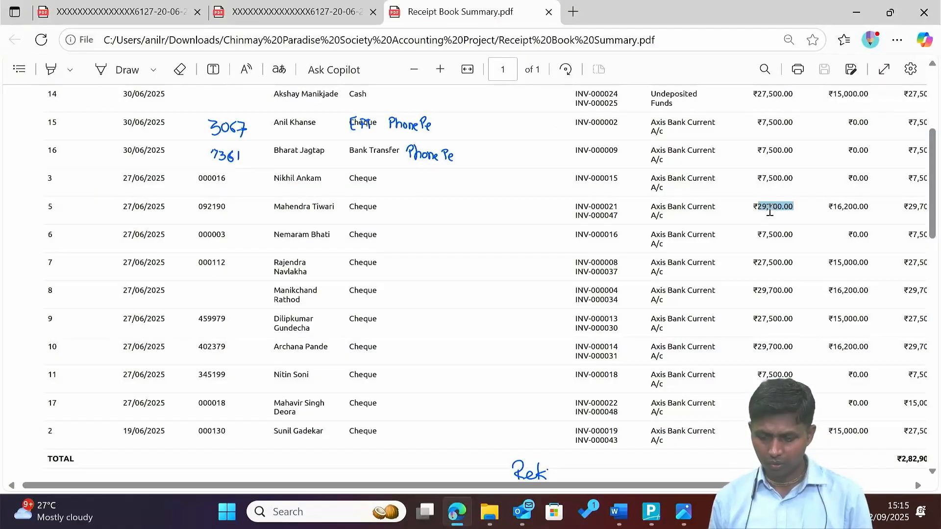
{"action": "key", "text": "alt+Tab"}
{"action": "key", "text": "shift+Tab"}
{"action": "type", "text": "00"}
{"action": "key", "text": "Return"}
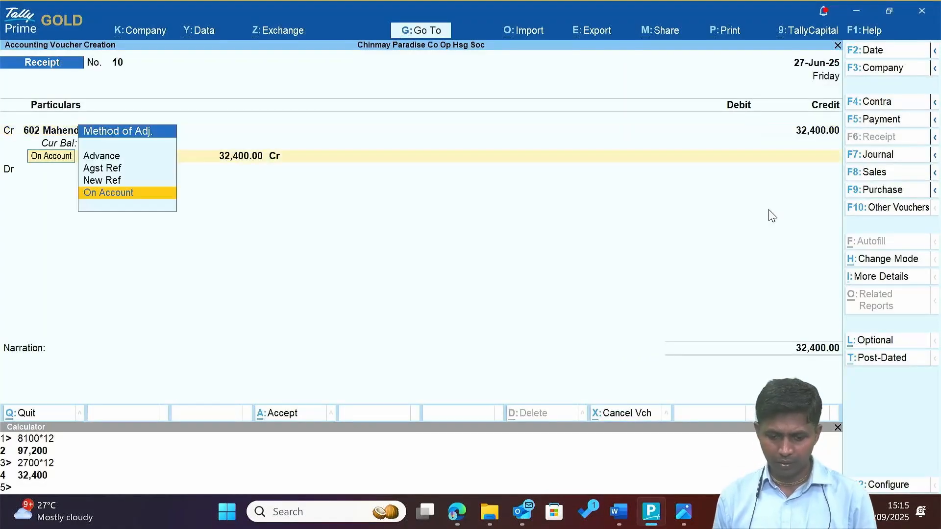
{"action": "key", "text": "Return"}
{"action": "key", "text": "Return"}
Debit Axis Bank with 29,700 by cheque 092190.
{"action": "type", "text": "ax"}
{"action": "key", "text": "Return"}
{"action": "key", "text": "alt+Tab"}
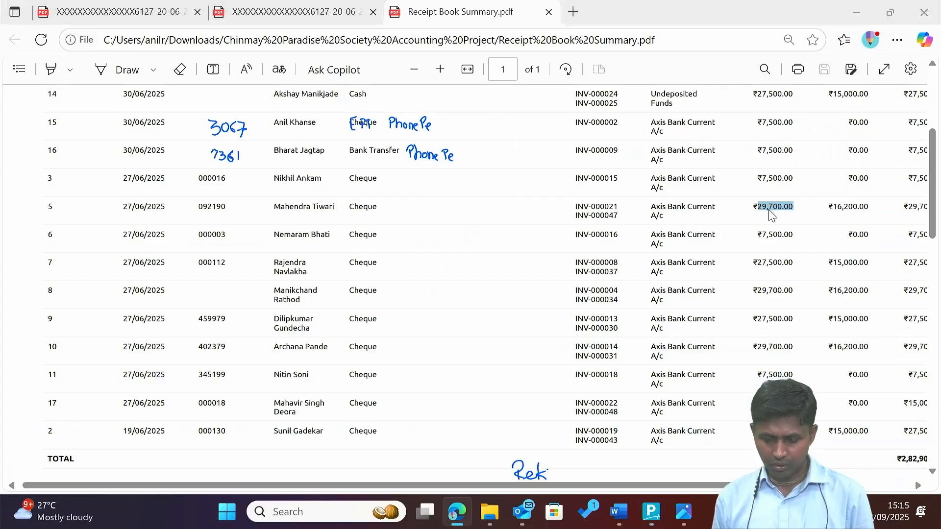
{"action": "key", "text": "alt+Tab"}
{"action": "type", "text": "29700"}
{"action": "key", "text": "Return"}
{"action": "key", "text": "Return"}
{"action": "key", "text": "Return"}
{"action": "key", "text": "Return"}
{"action": "key", "text": "Return"}
{"action": "key", "text": "Return"}
{"action": "key", "text": "Return"}
{"action": "key", "text": "BackSpace"}
{"action": "key", "text": "BackSpace"}
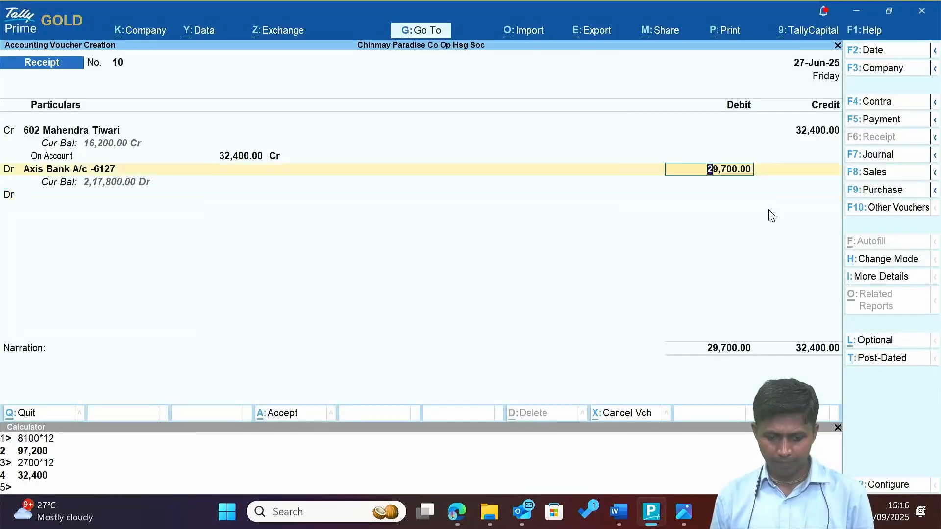
{"action": "key", "text": "Return"}
{"action": "key", "text": "Return"}
{"action": "key", "text": "alt+Tab"}
{"action": "key", "text": "alt+Tab"}
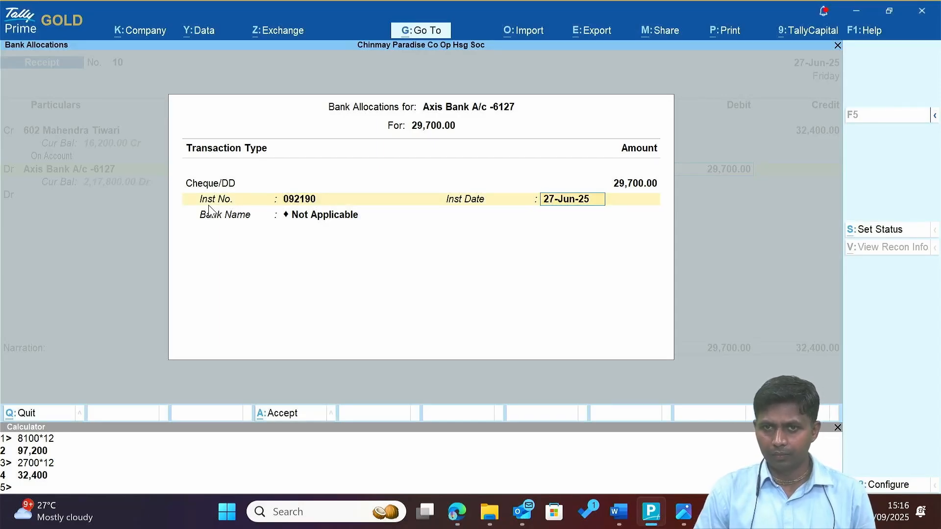
{"action": "key", "text": "Return"}
Debit Discount with 2,700 and save Receipt No. 10.
{"action": "key", "text": "Return"}
{"action": "key", "text": "Return"}
{"action": "type", "text": "Dis"}
{"action": "key", "text": "Return"}
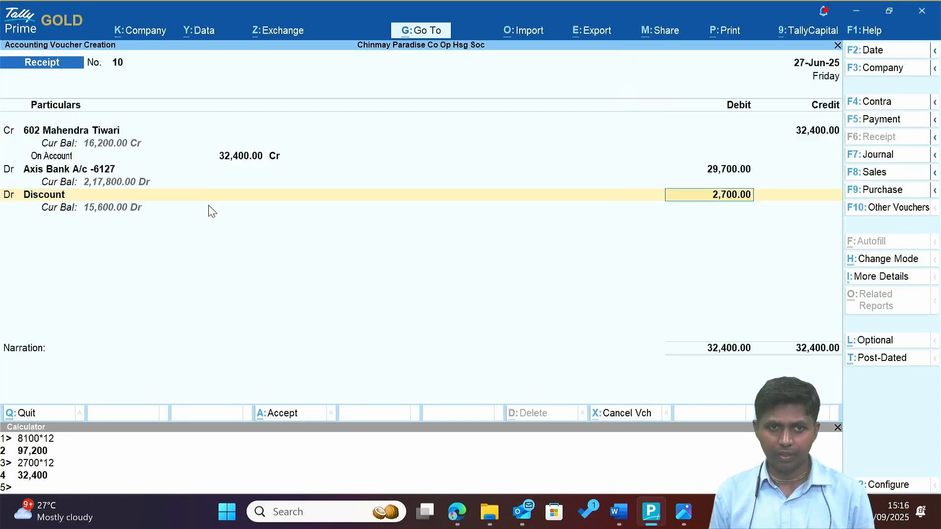
{"action": "key", "text": "Return"}
{"action": "key", "text": "Return"}
{"action": "key", "text": "Return"}
{"action": "key", "text": "alt+Tab"}
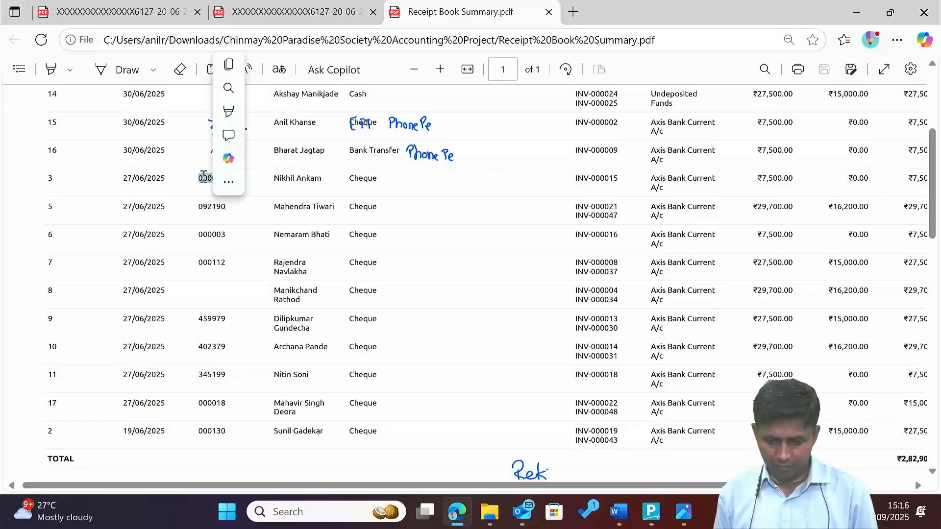
{"action": "key", "text": "alt+Tab"}
{"action": "key", "text": "alt+Tab"}
{"action": "key", "text": "alt+Tab"}
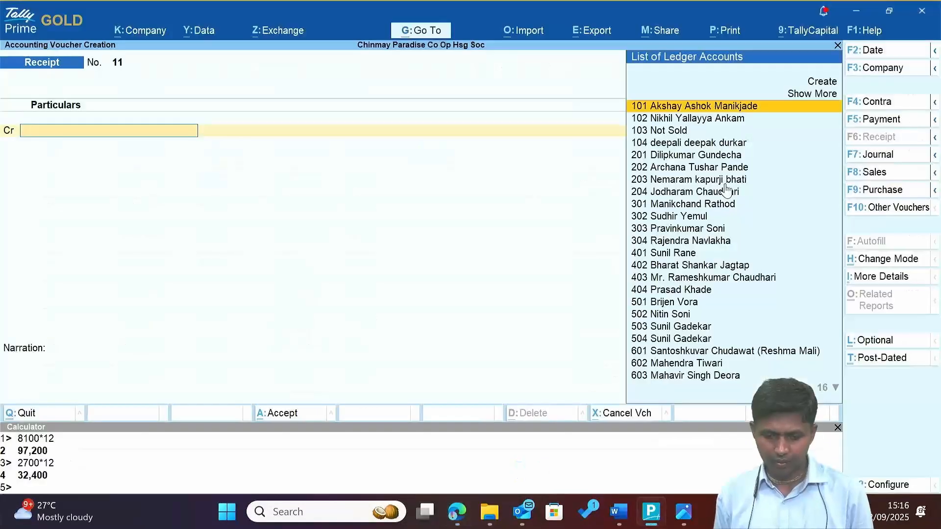
Credit member 102 with 7,500 in receipt 11, settled against pending bill reference 1.
{"action": "type", "text": "Anka"}
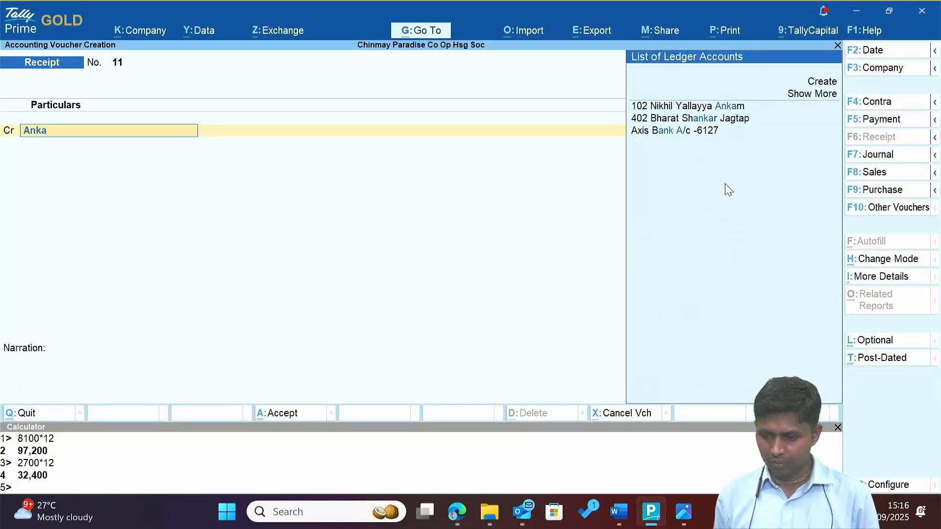
{"action": "key", "text": "Return"}
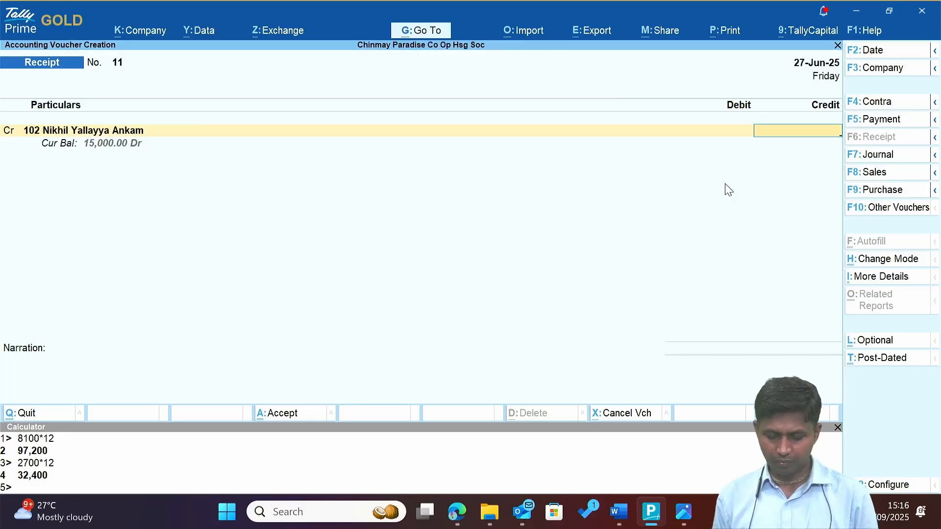
{"action": "type", "text": "7,500"}
{"action": "key", "text": "Return"}
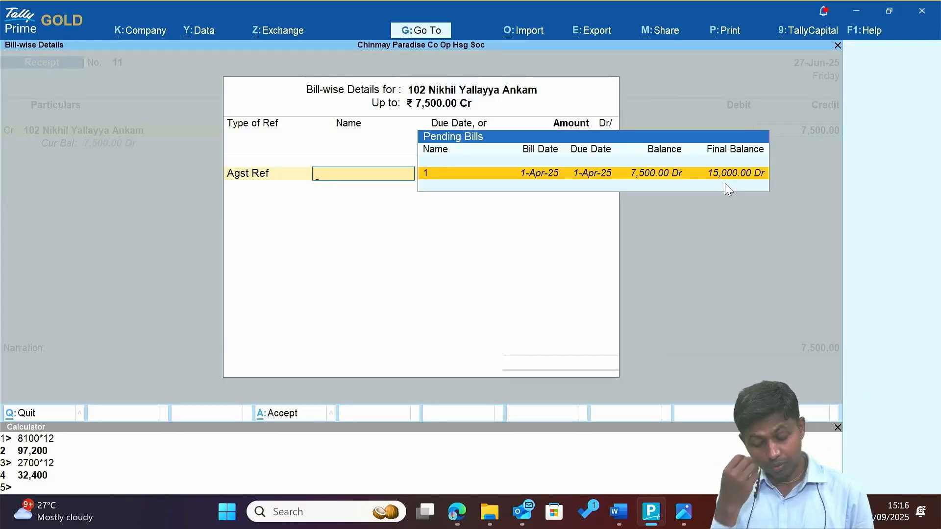
{"action": "key", "text": "Return"}
{"action": "key", "text": "Return"}
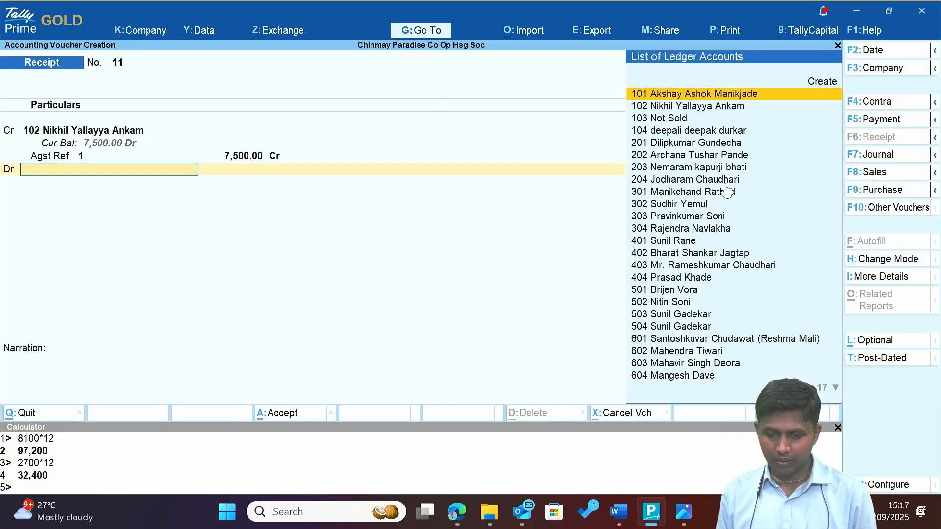
{"action": "type", "text": "ax"}
Debit Axis Bank 7,500 with the cheque allocation and save receipt 11.
{"action": "key", "text": "Return"}
{"action": "key", "text": "Return"}
{"action": "key", "text": "Return"}
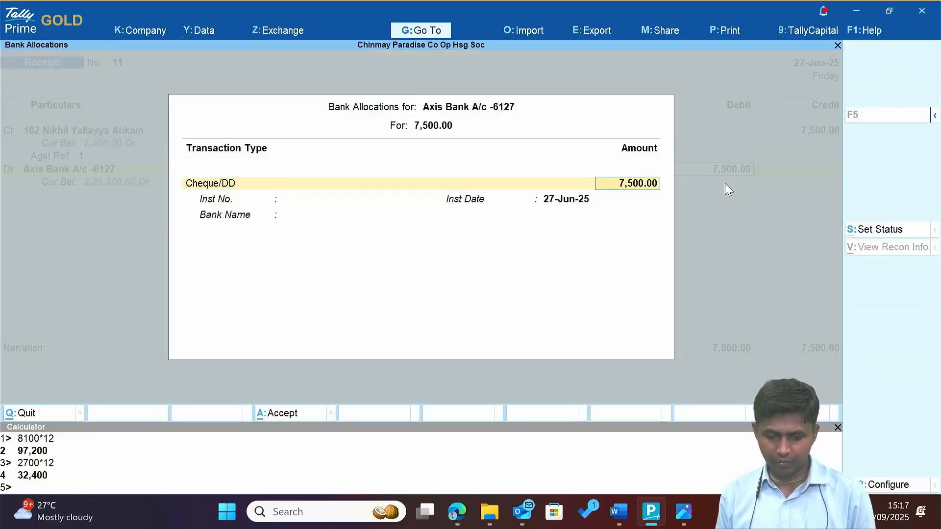
{"action": "key", "text": "Return"}
{"action": "type", "text": "000016"}
{"action": "key", "text": "alt+Tab"}
{"action": "key", "text": "alt+Tab"}
{"action": "key", "text": "Return"}
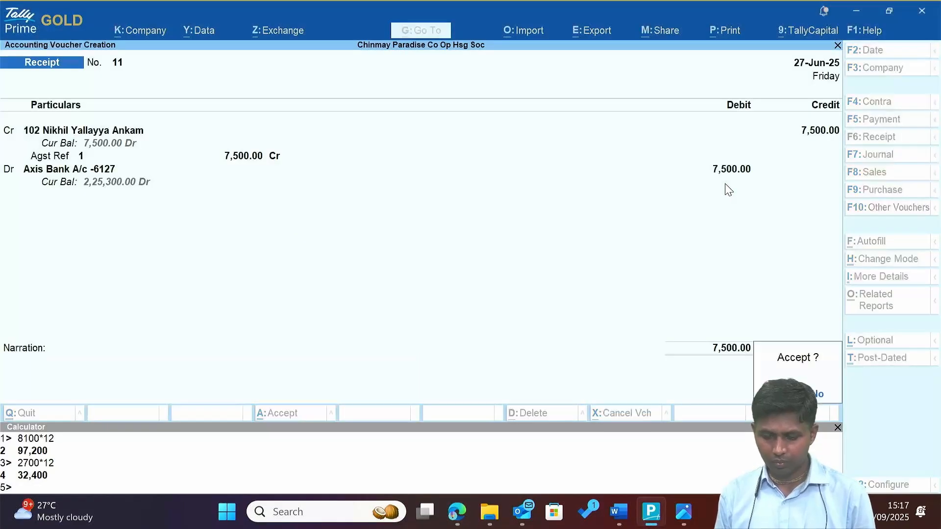
{"action": "key", "text": "alt+Tab"}
{"action": "double_click", "coordinate": [137, 150]}
Date receipt 12 30-Jun-25, credit member 402 and debit Axis Bank 7,500.
{"action": "key", "text": "alt+Tab"}
{"action": "key", "text": "F2"}
{"action": "type", "text": "30"}
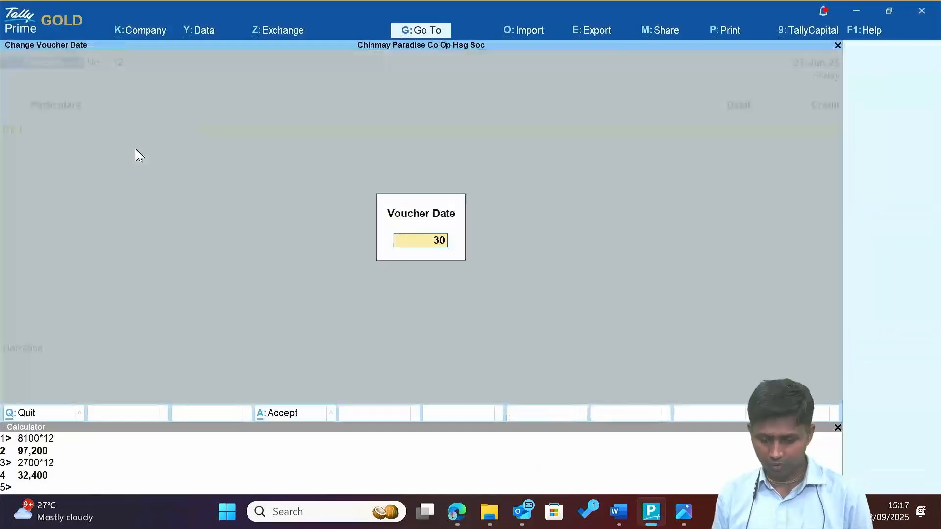
{"action": "key", "text": "Return"}
{"action": "key", "text": "alt+Tab"}
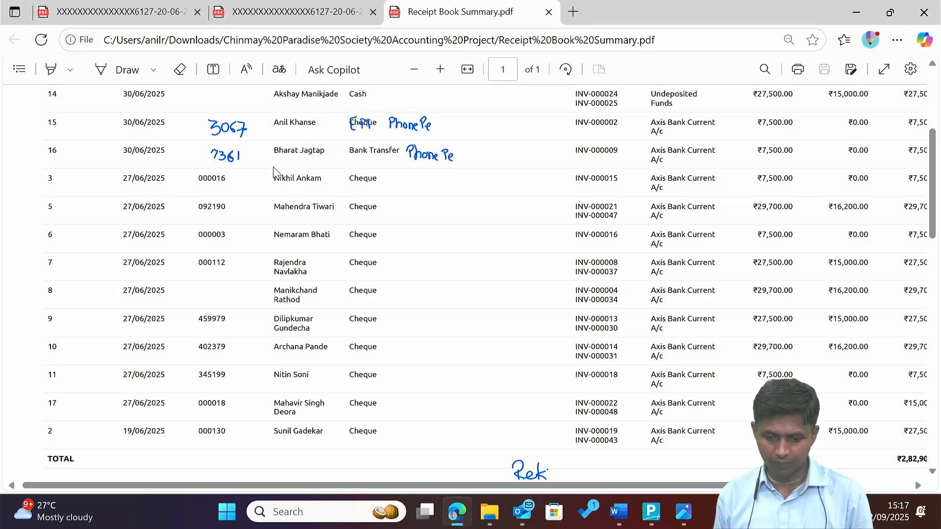
{"action": "key", "text": "alt+Tab"}
{"action": "type", "text": "Jag"}
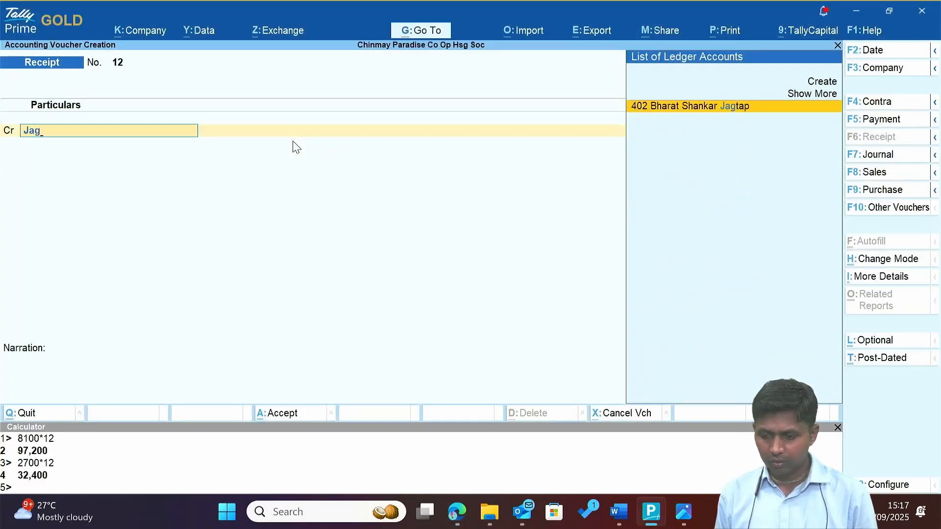
{"action": "key", "text": "Return"}
{"action": "key", "text": "alt+Tab"}
{"action": "key", "text": "alt+Tab"}
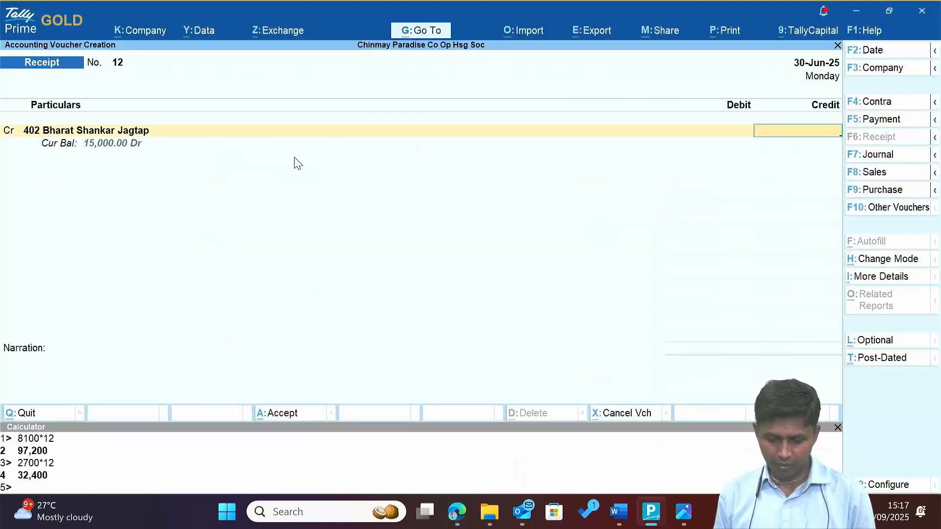
{"action": "key", "text": "Return"}
{"action": "key", "text": "Return"}
{"action": "key", "text": "Return"}
{"action": "key", "text": "Return"}
{"action": "key", "text": "Return"}
{"action": "key", "text": "Return"}
{"action": "key", "text": "Return"}
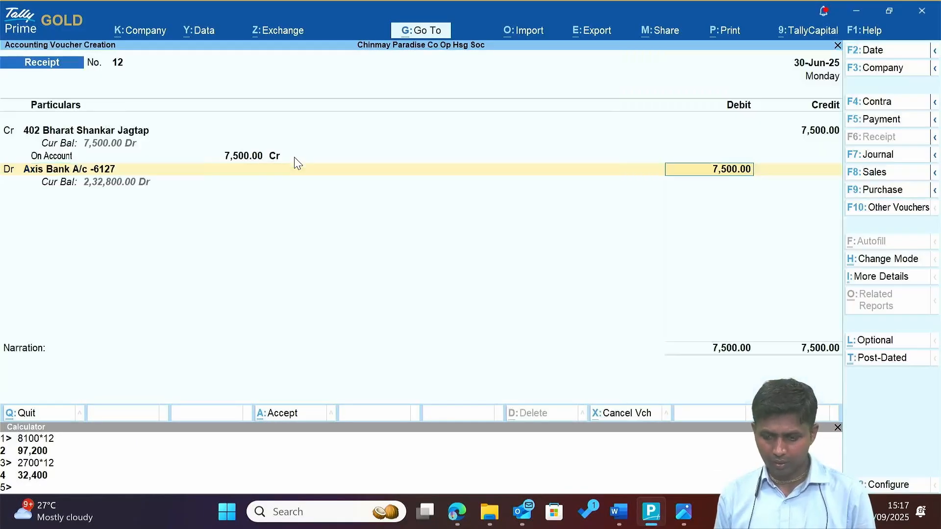
Set receipt 12's bank allocation to UPI with 'Phone pe' as UPI ID and save it.
{"action": "key", "text": "space"}
{"action": "type", "text": "u"}
{"action": "key", "text": "Return"}
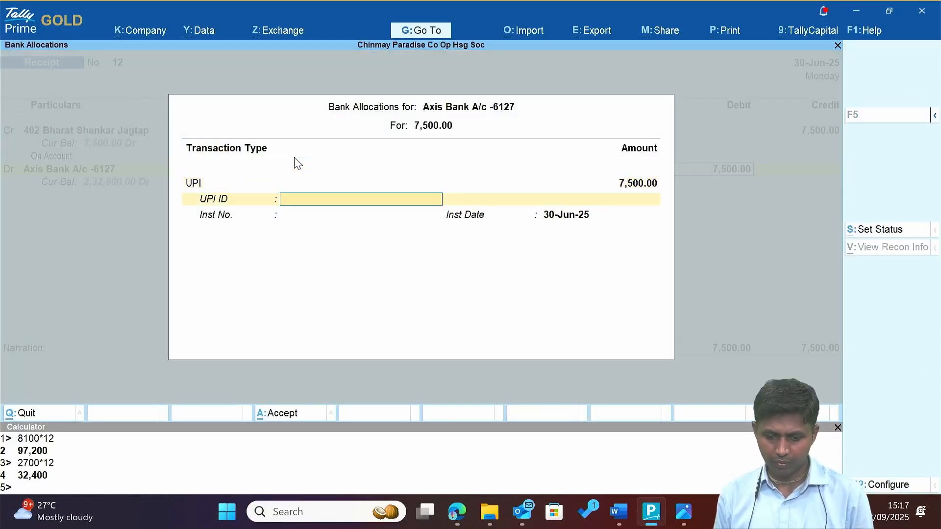
{"action": "type", "text": "Phone pe"}
{"action": "key", "text": "Return"}
{"action": "key", "text": "Return"}
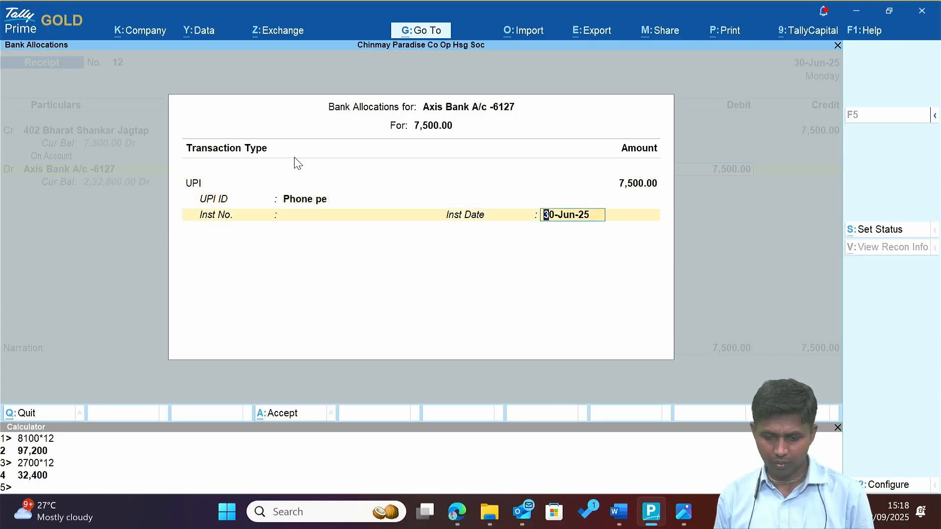
{"action": "key", "text": "BackSpace"}
{"action": "key", "text": "alt+Tab"}
{"action": "key", "text": "alt+Tab"}
{"action": "key", "text": "alt+Tab"}
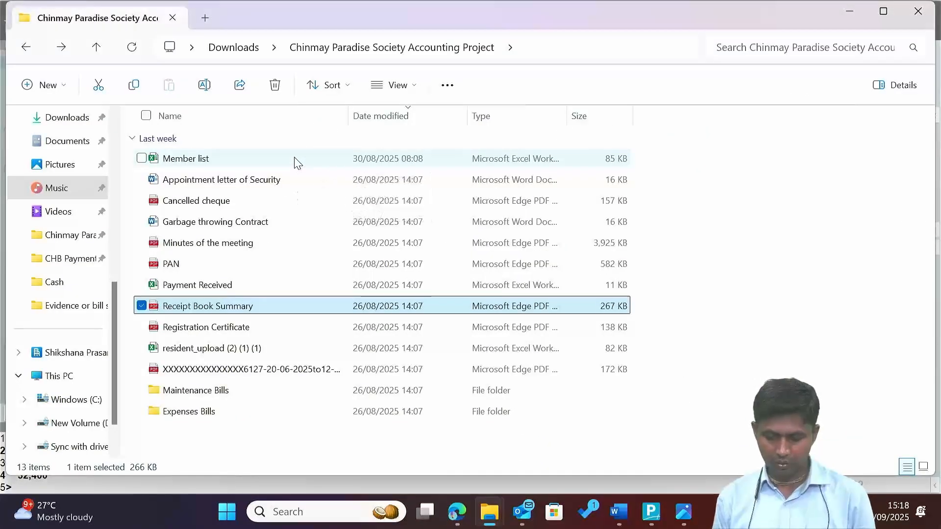
{"action": "key", "text": "alt+Tab"}
{"action": "key", "text": "Return"}
{"action": "key", "text": "Return"}
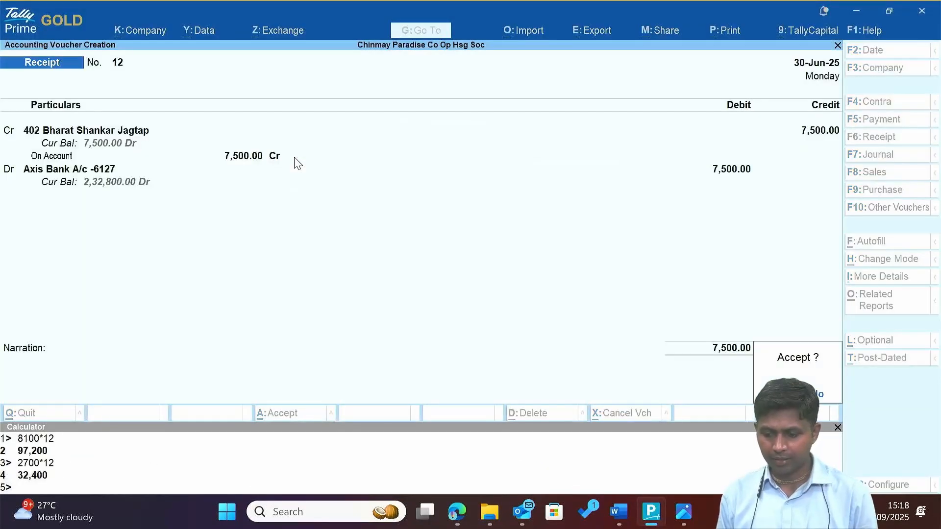
{"action": "key", "text": "Return"}
{"action": "key", "text": "alt+Tab"}
{"action": "key", "text": "alt+Tab"}
{"action": "key", "text": "alt+Tab"}
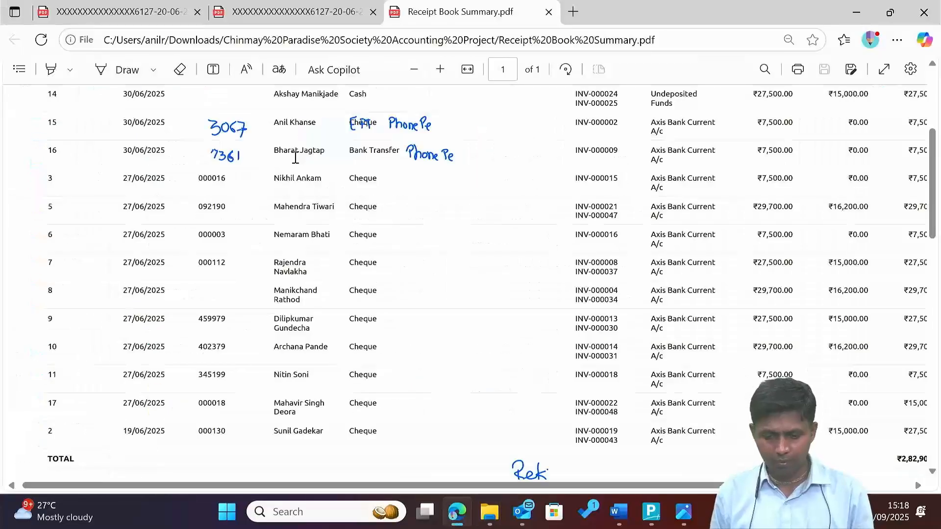
Open Payment Received.xlsx from the project folder and enable editing.
{"action": "right_click", "coordinate": [316, 119]}
{"action": "left_click", "coordinate": [142, 122]}
{"action": "scroll", "coordinate": [515, 187], "scroll_direction": "up", "scroll_amount": 2}
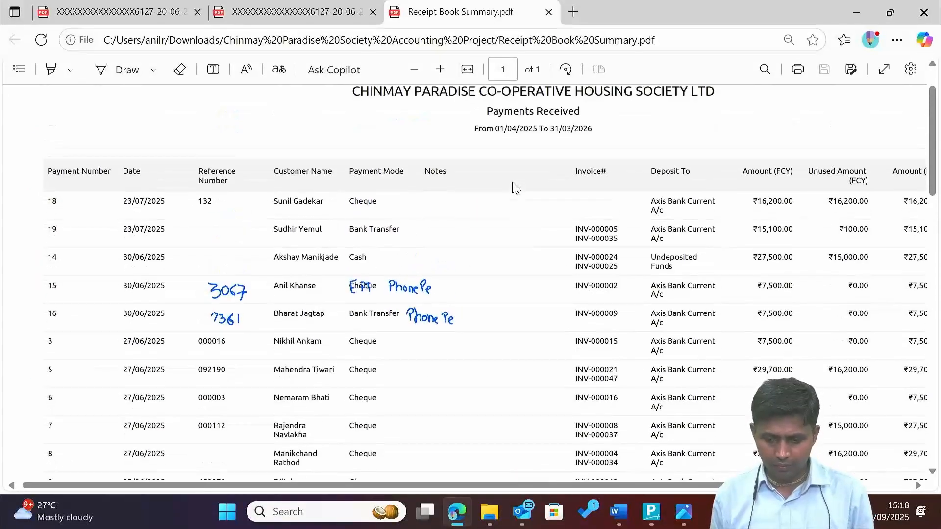
{"action": "key", "text": "alt+Tab"}
{"action": "key", "text": "Down"}
{"action": "key", "text": "Up"}
{"action": "key", "text": "Up"}
{"action": "key", "text": "Up"}
{"action": "key", "text": "Up"}
{"action": "key", "text": "Up"}
{"action": "key", "text": "Up"}
{"action": "key", "text": "Up"}
{"action": "key", "text": "Up"}
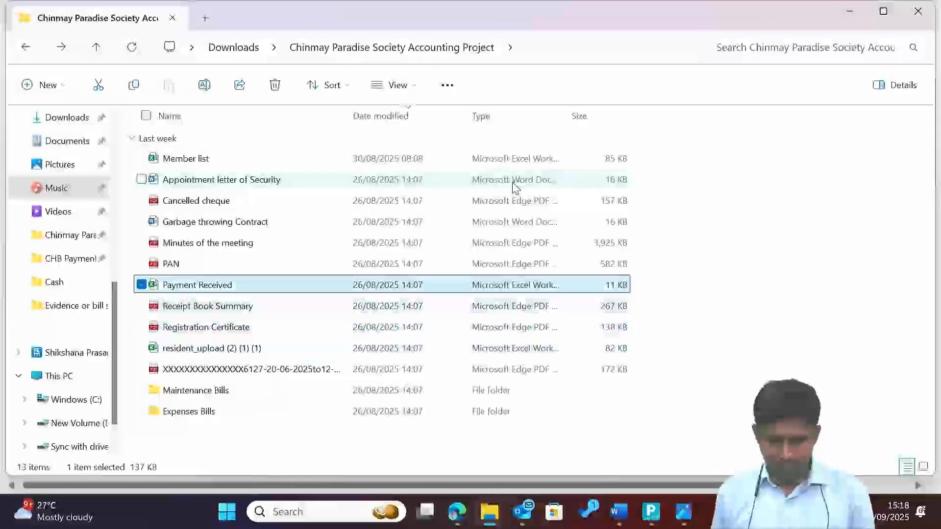
{"action": "key", "text": "Down"}
{"action": "key", "text": "Down"}
{"action": "key", "text": "Down"}
{"action": "key", "text": "Down"}
{"action": "key", "text": "Down"}
{"action": "key", "text": "Down"}
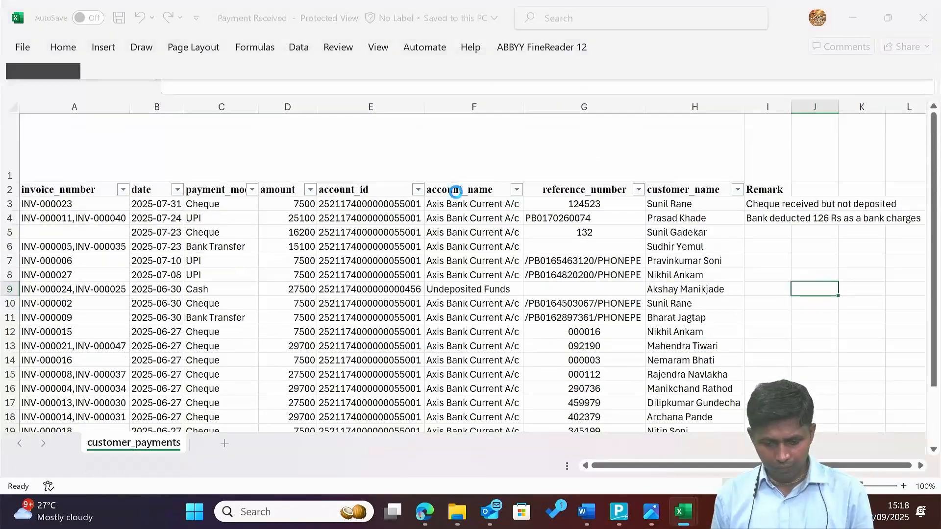
{"action": "left_click", "coordinate": [177, 333]}
Review the payment dates in column B for rows 10 to 21.
{"action": "scroll", "coordinate": [177, 334], "scroll_direction": "down", "scroll_amount": 1}
{"action": "key", "text": "Down"}
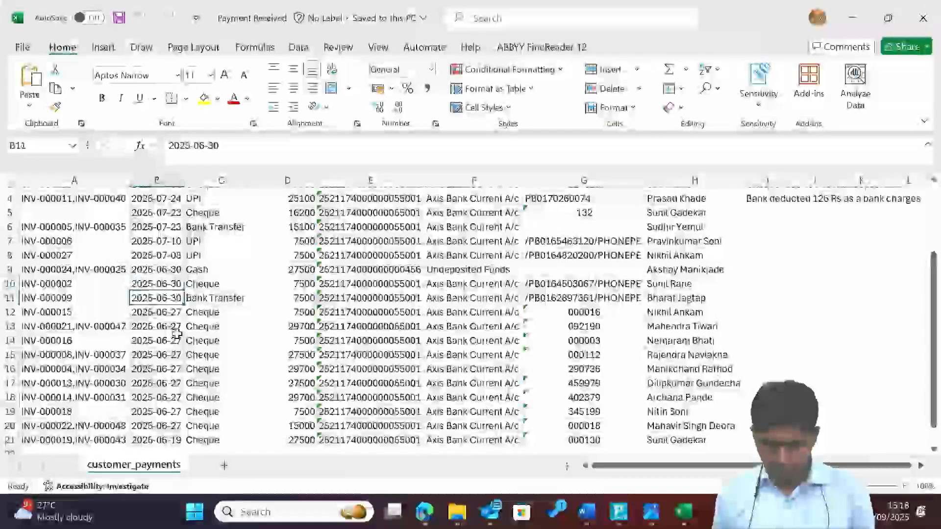
{"action": "key", "text": "Right"}
{"action": "key", "text": "Right"}
{"action": "key", "text": "Right"}
{"action": "key", "text": "Right"}
{"action": "key", "text": "Right"}
{"action": "key", "text": "Right"}
{"action": "key", "text": "Up"}
{"action": "key", "text": "Left"}
{"action": "key", "text": "Left"}
{"action": "key", "text": "Left"}
{"action": "key", "text": "Left"}
{"action": "key", "text": "Left"}
{"action": "key", "text": "Left"}
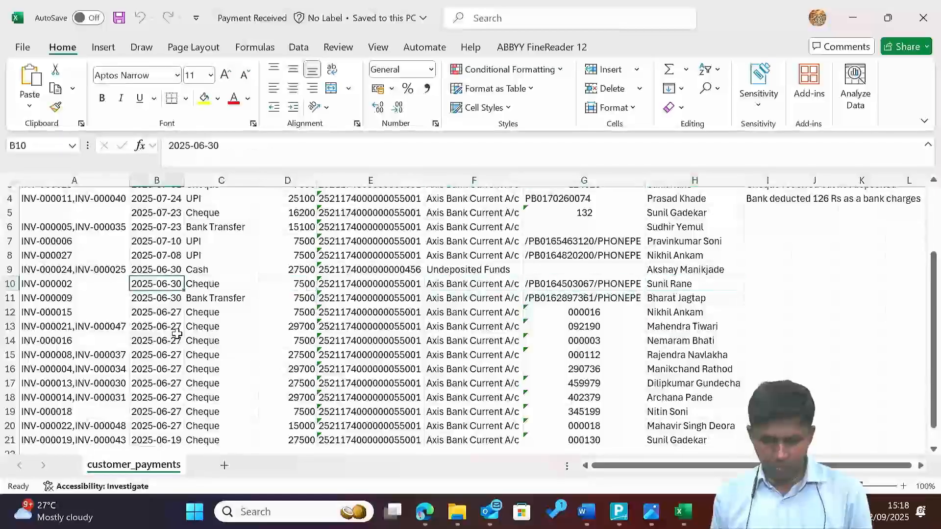
{"action": "key", "text": "Down"}
{"action": "key", "text": "ctrl+shift+Down"}
{"action": "key", "text": "Up"}
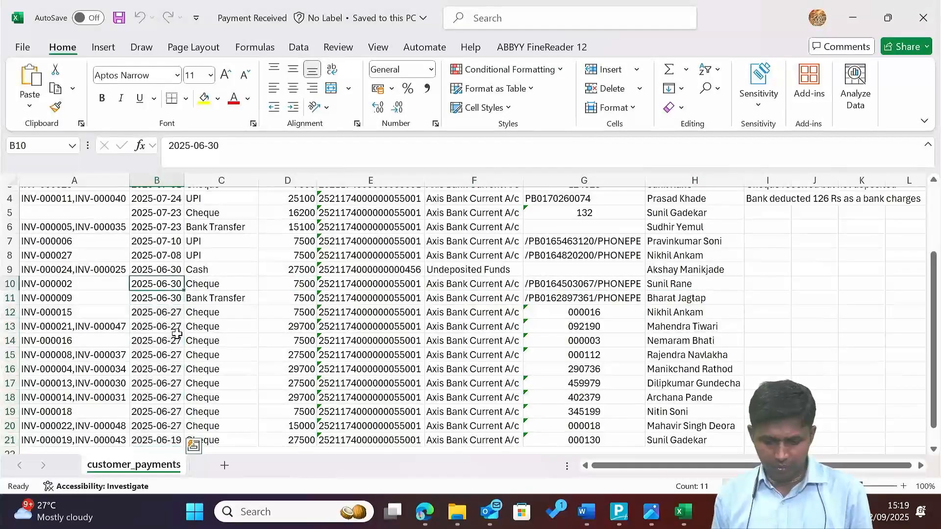
{"action": "key", "text": "alt+Tab"}
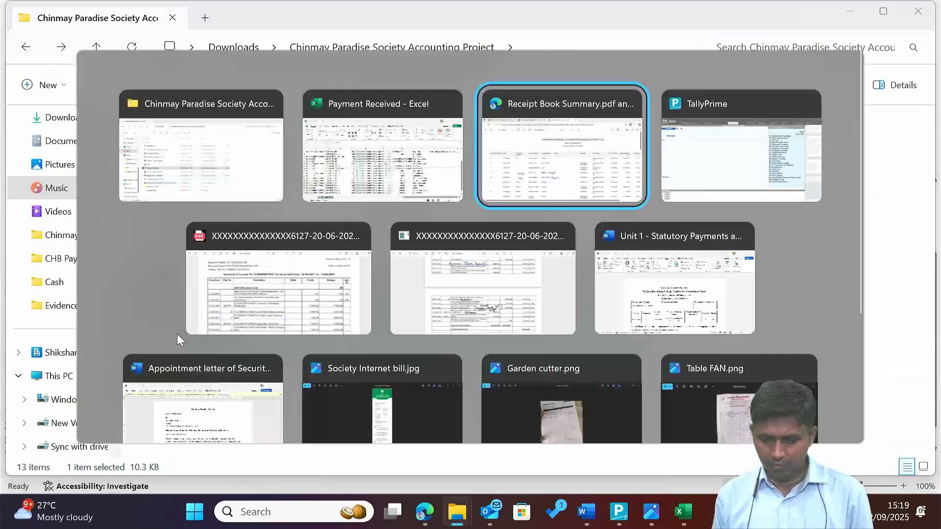
{"action": "key", "text": "F2"}
Date receipt 13 30-Jun, credit member 401, and check row 10's reference in Excel.
{"action": "type", "text": "30.6"}
{"action": "key", "text": "Return"}
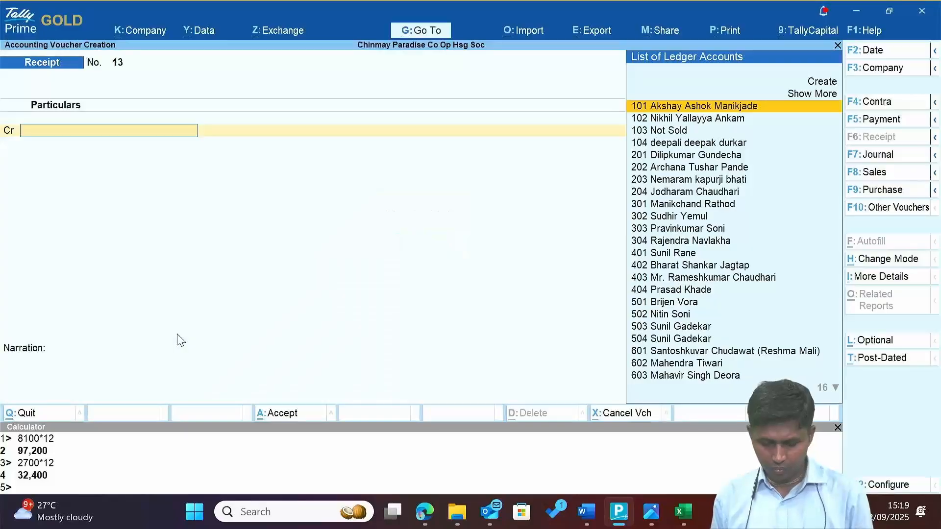
{"action": "type", "text": "sun"}
{"action": "key", "text": "Return"}
{"action": "key", "text": "alt+Tab"}
{"action": "key", "text": "alt+Tab"}
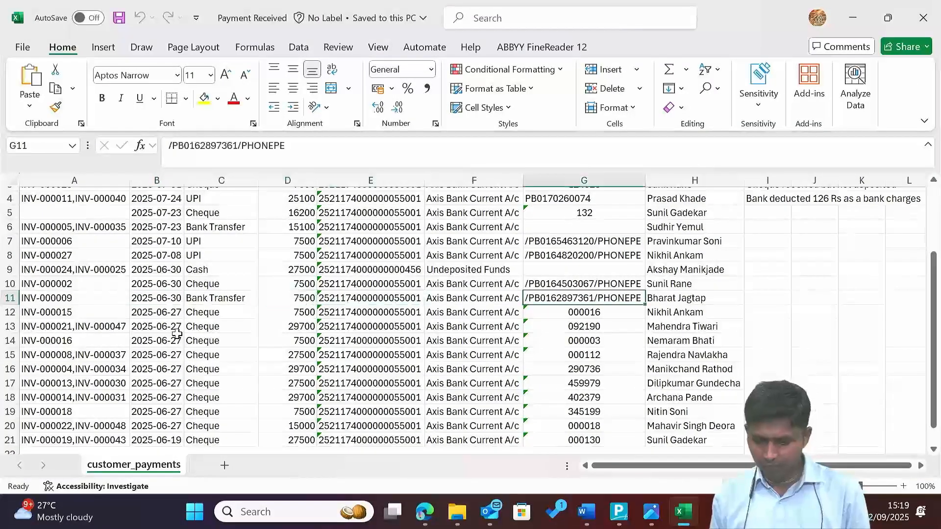
{"action": "key", "text": "alt+Tab"}
{"action": "key", "text": "alt+Tab"}
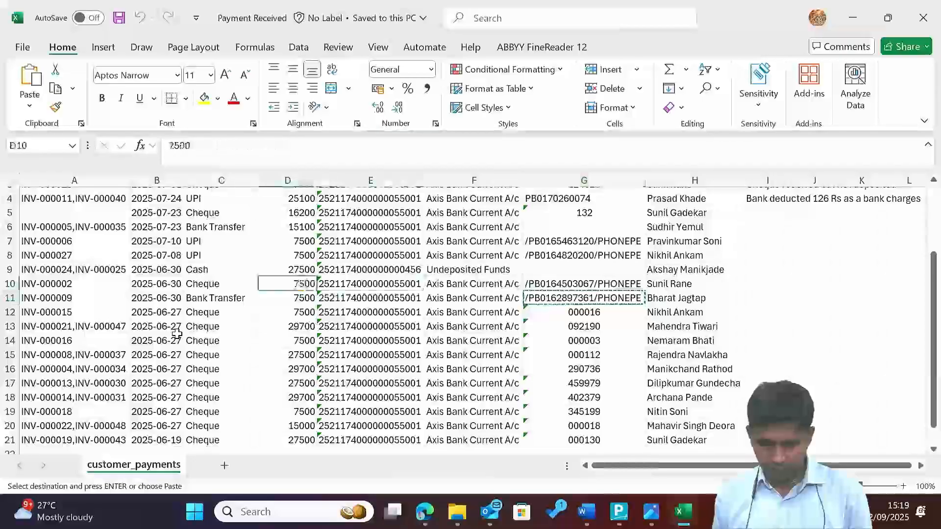
{"action": "key", "text": "Left"}
{"action": "key", "text": "Left"}
{"action": "key", "text": "Right"}
{"action": "key", "text": "Right"}
{"action": "key", "text": "Right"}
{"action": "key", "text": "Right"}
{"action": "key", "text": "Right"}
{"action": "key", "text": "alt+Tab"}
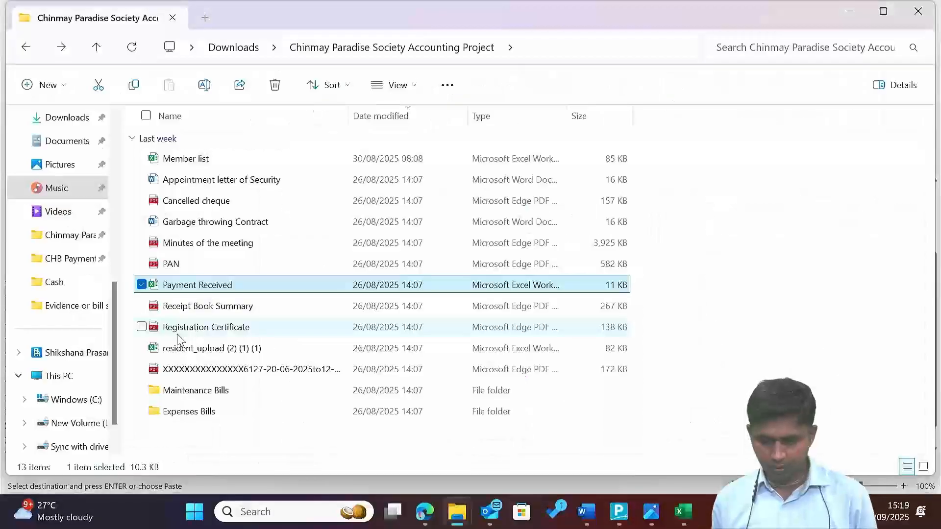
{"action": "key", "text": "alt+Tab"}
Credit 7,500 on account and debit Axis Bank by UPI with the PhonePe reference.
{"action": "type", "text": "0"}
{"action": "key", "text": "Return"}
{"action": "key", "text": "Return"}
{"action": "key", "text": "Return"}
{"action": "key", "text": "Return"}
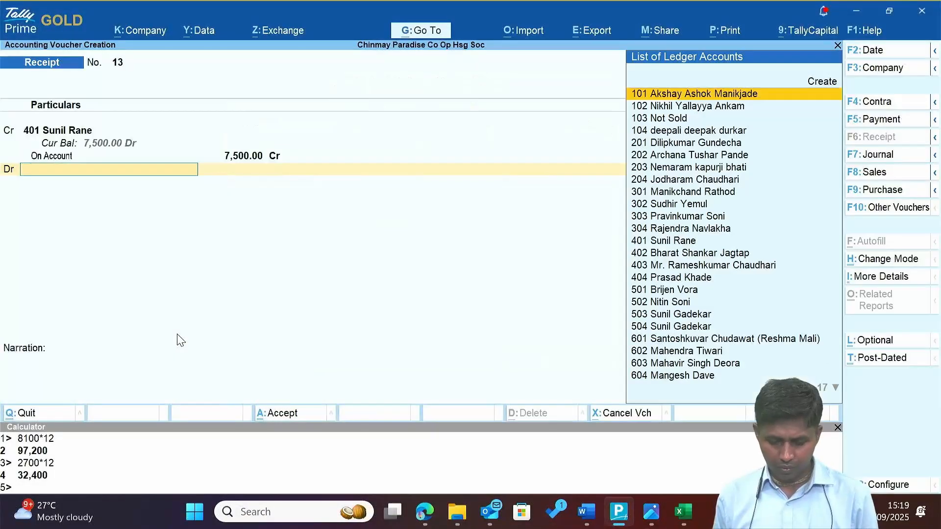
{"action": "type", "text": "Ax"}
{"action": "key", "text": "Return"}
{"action": "key", "text": "Return"}
{"action": "key", "text": "BackSpace"}
{"action": "key", "text": "Down"}
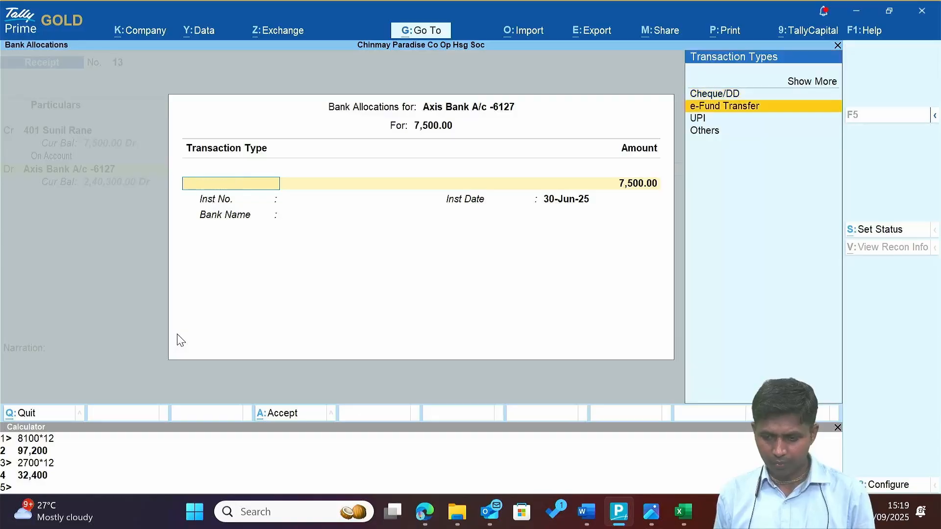
{"action": "key", "text": "Down"}
{"action": "key", "text": "Return"}
{"action": "key", "text": "Return"}
{"action": "key", "text": "Return"}
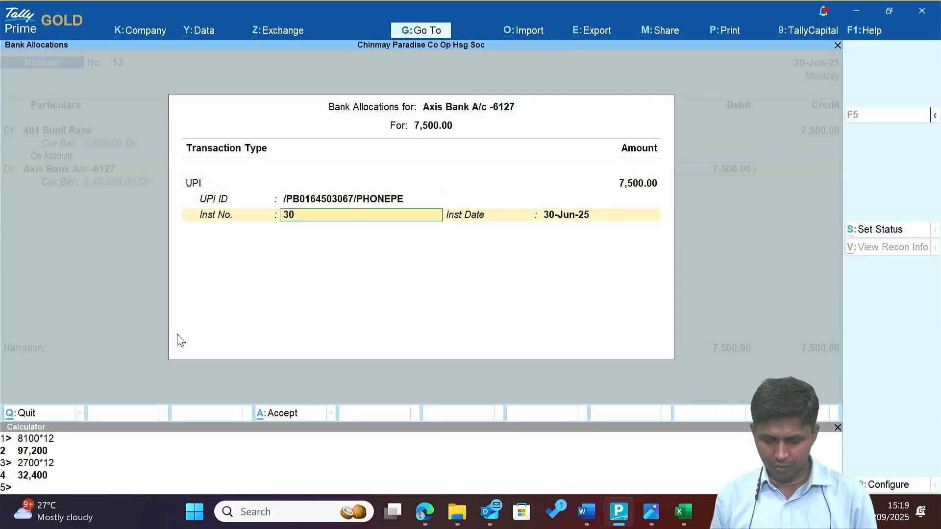
{"action": "key", "text": "Return"}
{"action": "key", "text": "Return"}
{"action": "key", "text": "Return"}
Look up row 9's payment member and details in the Payment Received workbook.
{"action": "key", "text": "alt+Tab"}
{"action": "key", "text": "alt+Tab"}
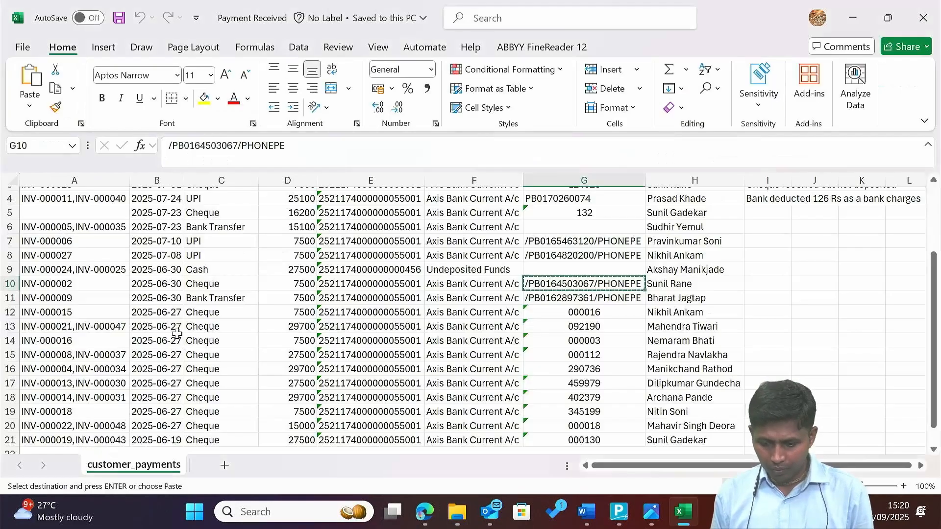
{"action": "key", "text": "Up"}
{"action": "key", "text": "Left"}
{"action": "key", "text": "Left"}
{"action": "key", "text": "Left"}
{"action": "key", "text": "Left"}
{"action": "key", "text": "Left"}
{"action": "key", "text": "Right"}
{"action": "key", "text": "Right"}
{"action": "key", "text": "Right"}
{"action": "key", "text": "Right"}
{"action": "key", "text": "Right"}
{"action": "key", "text": "Right"}
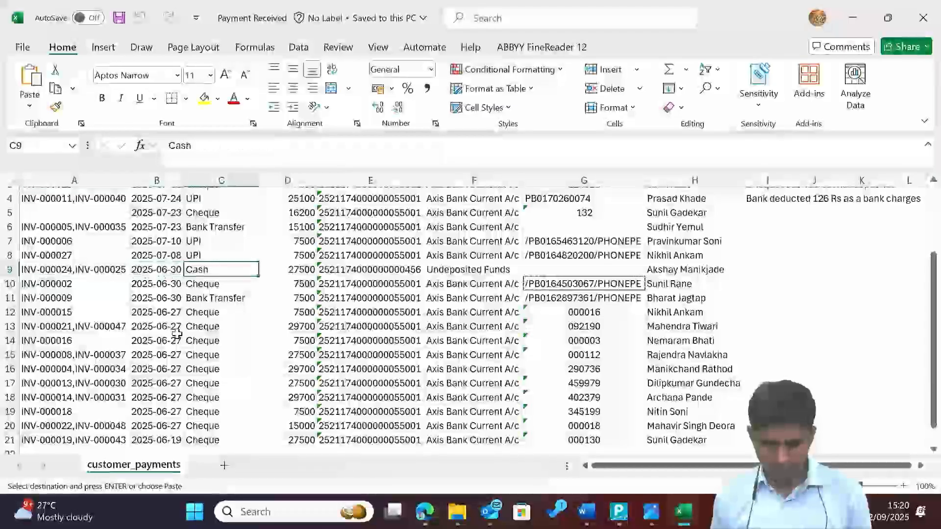
{"action": "key", "text": "Left"}
{"action": "key", "text": "Left"}
{"action": "key", "text": "Left"}
{"action": "key", "text": "Left"}
{"action": "key", "text": "Left"}
{"action": "key", "text": "Left"}
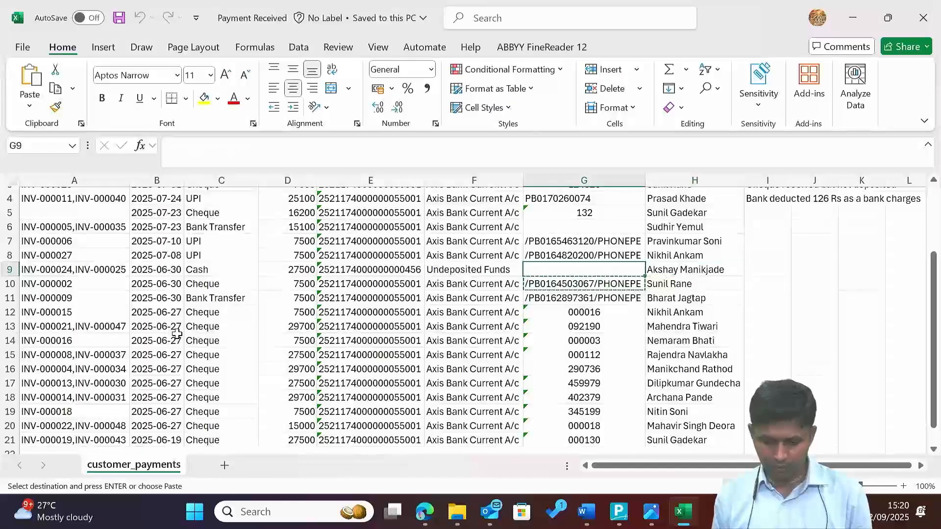
{"action": "key", "text": "alt+Tab"}
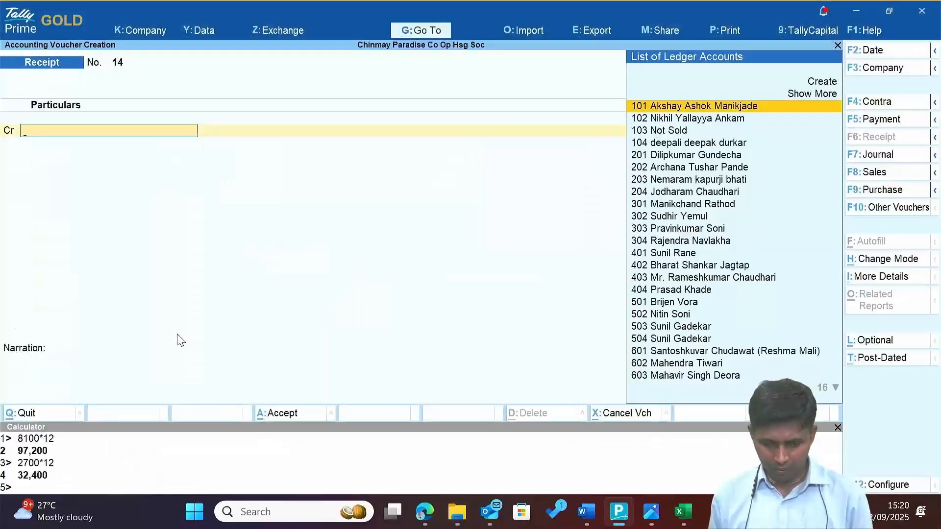
Credit ledger 101 with 30,000 as an On Account bill reference in receipt 14.
{"action": "type", "text": "Aks"}
{"action": "key", "text": "Return"}
{"action": "type", "text": "30000"}
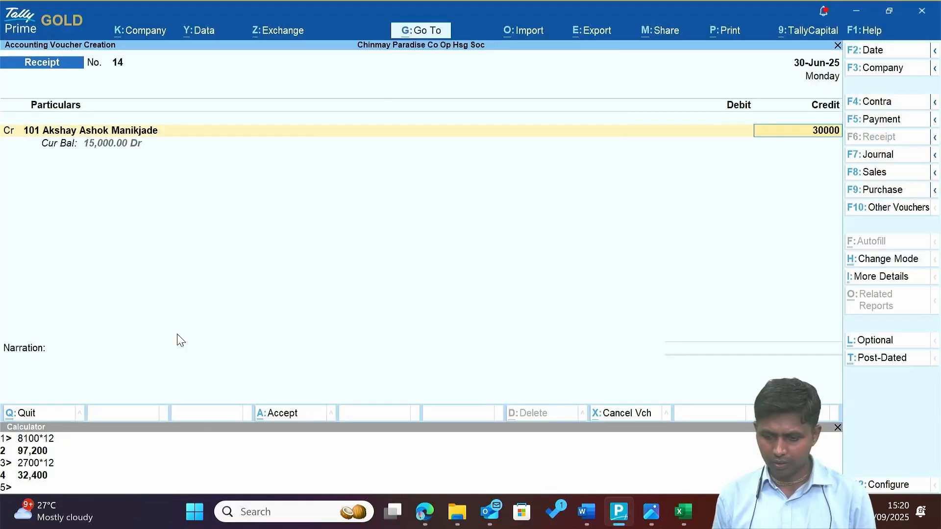
{"action": "key", "text": "Return"}
{"action": "key", "text": "Return"}
{"action": "key", "text": "Return"}
{"action": "key", "text": "Return"}
{"action": "key", "text": "Return"}
{"action": "key", "text": "Return"}
{"action": "key", "text": "BackSpace"}
{"action": "key", "text": "BackSpace"}
{"action": "key", "text": "BackSpace"}
{"action": "key", "text": "BackSpace"}
{"action": "key", "text": "BackSpace"}
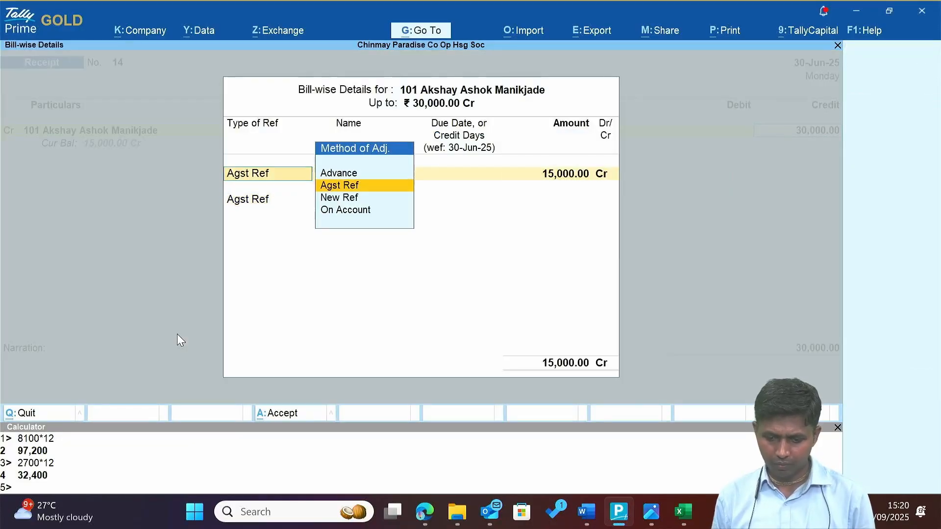
{"action": "key", "text": "Down"}
{"action": "key", "text": "Down"}
{"action": "key", "text": "Return"}
{"action": "type", "text": "30,000"}
{"action": "key", "text": "Return"}
{"action": "key", "text": "Return"}
Check the payment mode in Excel and drop the Axis Bank allocation since it was cash.
{"action": "key", "text": "Return"}
{"action": "type", "text": "Ax"}
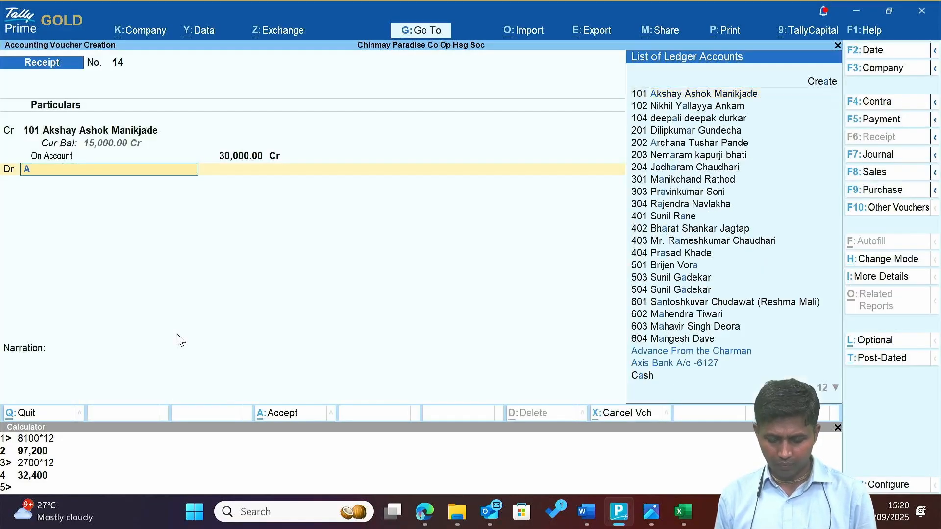
{"action": "key", "text": "Return"}
{"action": "key", "text": "Return"}
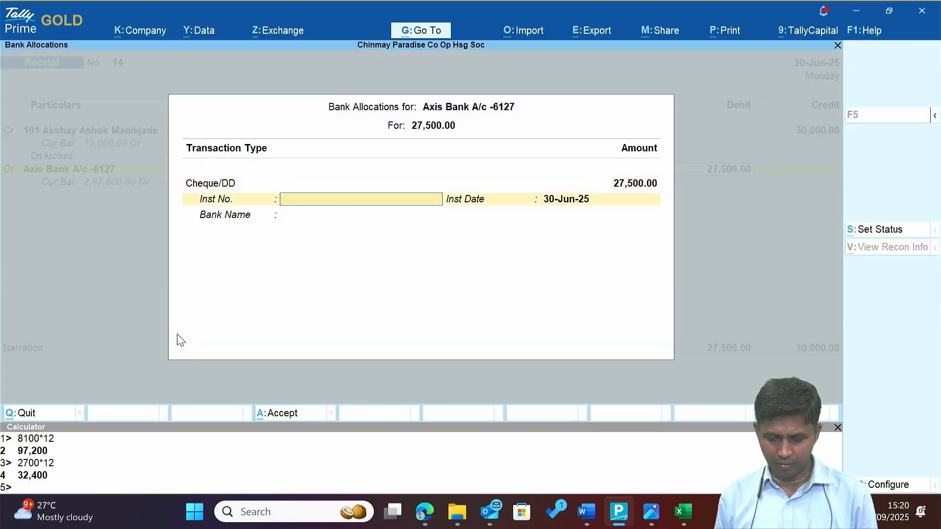
{"action": "key", "text": "alt+Tab"}
{"action": "key", "text": "alt+Tab"}
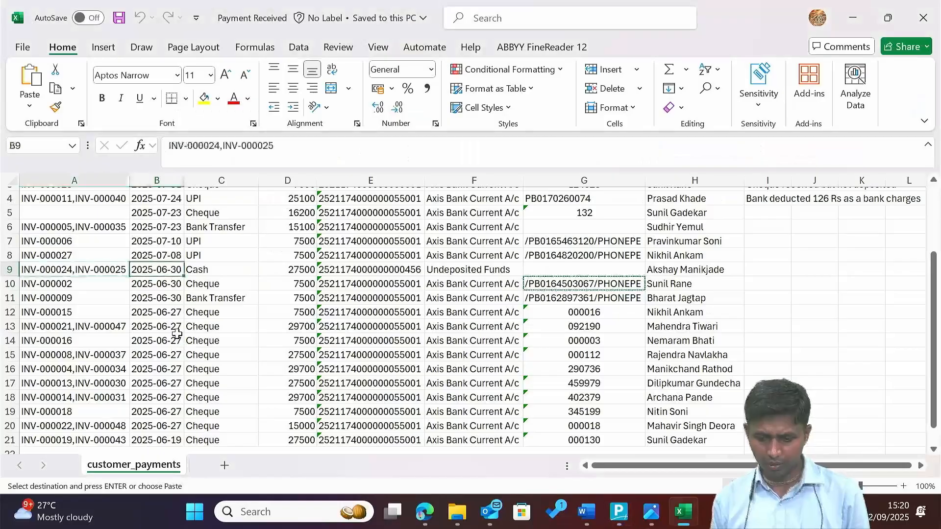
{"action": "key", "text": "Right"}
{"action": "key", "text": "Right"}
{"action": "key", "text": "alt+Tab"}
{"action": "key", "text": "Escape"}
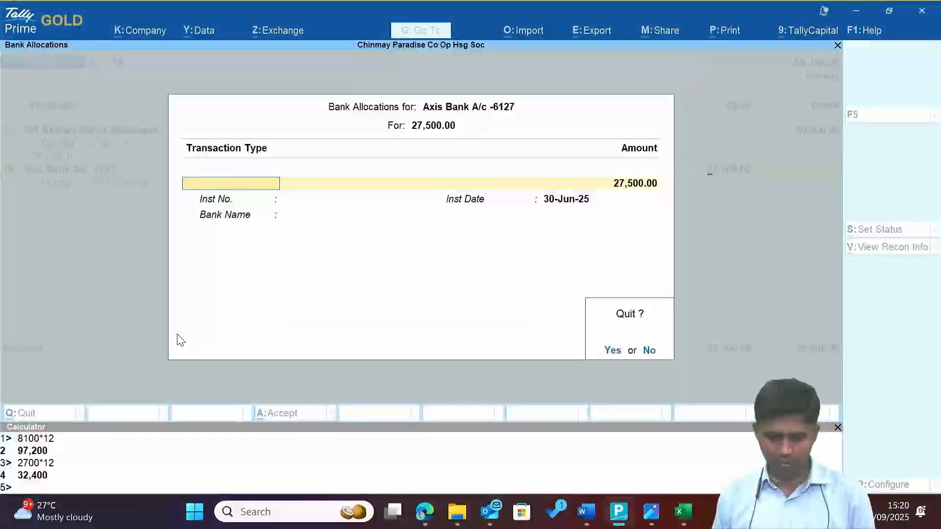
Debit Cash 27,500 and add a Discount debit line for the remaining 2,500.
{"action": "type", "text": "yC"}
{"action": "key", "text": "Return"}
{"action": "type", "text": "27500"}
{"action": "key", "text": "Return"}
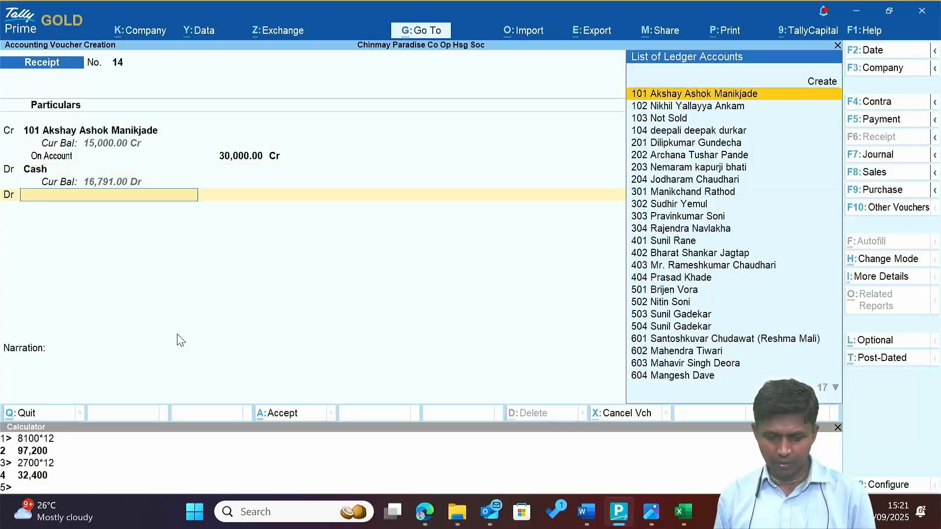
{"action": "type", "text": "D"}
{"action": "key", "text": "Return"}
{"action": "key", "text": "Return"}
{"action": "key", "text": "Return"}
{"action": "key", "text": "Return"}
Review row 8's payment date, mode and customer in Excel, then confirm the next voucher date.
{"action": "key", "text": "alt+Tab"}
{"action": "key", "text": "Up"}
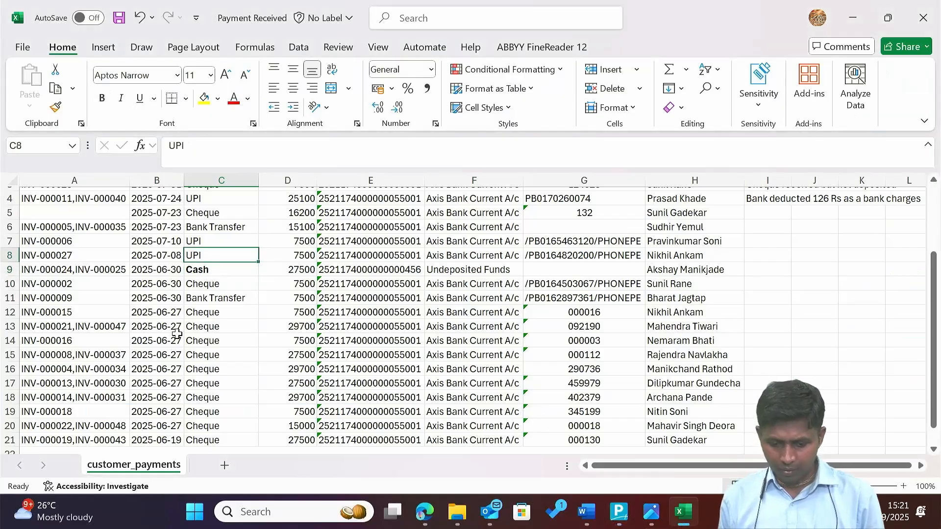
{"action": "key", "text": "shift+Up"}
{"action": "key", "text": "shift+Up"}
{"action": "key", "text": "shift+Up"}
{"action": "key", "text": "shift+Up"}
{"action": "key", "text": "shift+Up"}
{"action": "key", "text": "shift+Up"}
{"action": "key", "text": "shift+Down"}
{"action": "key", "text": "Down"}
{"action": "key", "text": "Right"}
{"action": "key", "text": "Right"}
{"action": "key", "text": "Right"}
{"action": "key", "text": "Right"}
{"action": "key", "text": "Right"}
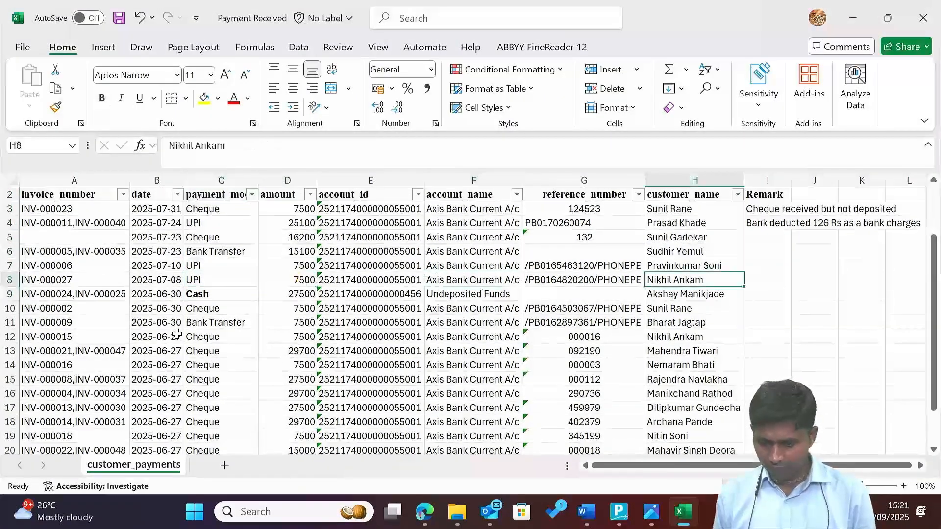
{"action": "key", "text": "Left"}
{"action": "key", "text": "Left"}
{"action": "key", "text": "Left"}
{"action": "key", "text": "Left"}
{"action": "key", "text": "Left"}
{"action": "key", "text": "Left"}
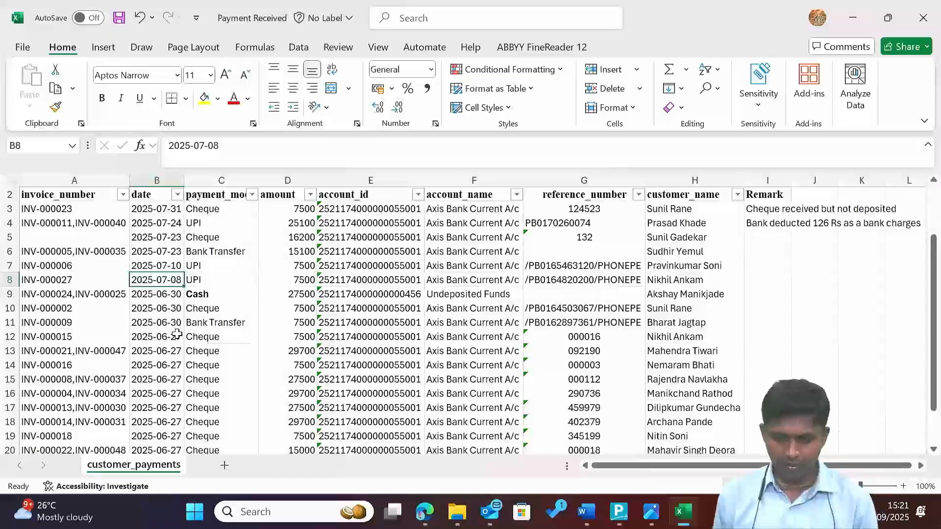
{"action": "key", "text": "alt+Tab"}
{"action": "key", "text": "F2"}
{"action": "key", "text": "Return"}
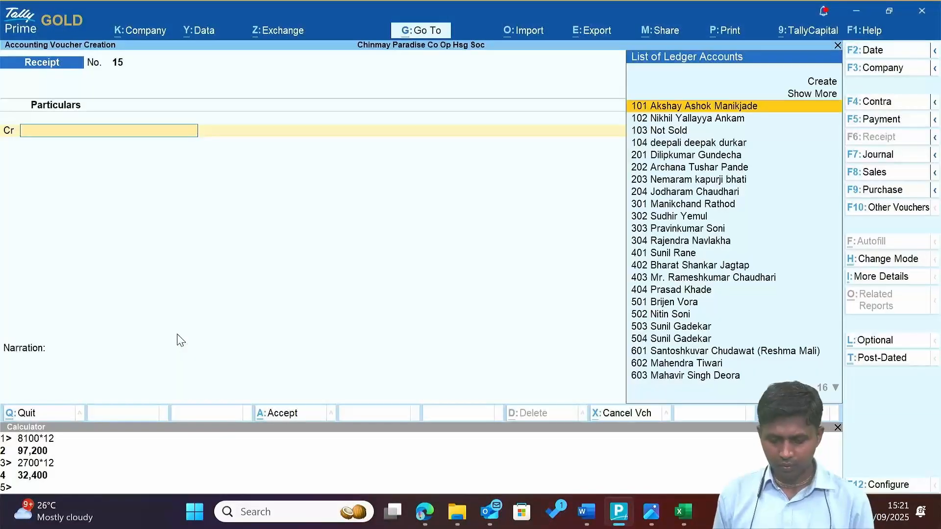
On receipt 15, credit member 102's ledger with 7,500 On Account and debit Axis Bank.
{"action": "key", "text": "alt+Tab"}
{"action": "key", "text": "alt+Tab"}
{"action": "type", "text": "Nikh"}
{"action": "key", "text": "Return"}
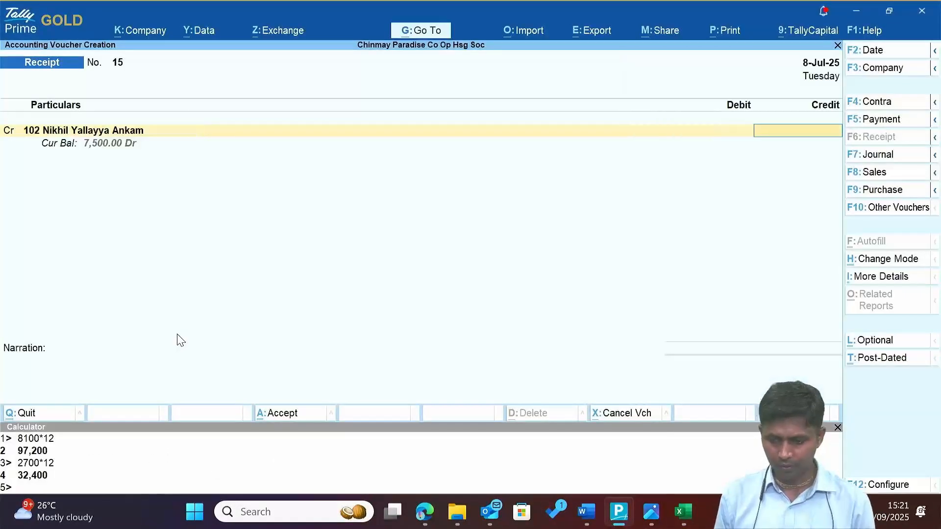
{"action": "type", "text": "7500"}
{"action": "key", "text": "Return"}
{"action": "key", "text": "Down"}
{"action": "key", "text": "Down"}
{"action": "key", "text": "Return"}
{"action": "key", "text": "Return"}
{"action": "key", "text": "Return"}
{"action": "key", "text": "Return"}
{"action": "key", "text": "Return"}
{"action": "key", "text": "Return"}
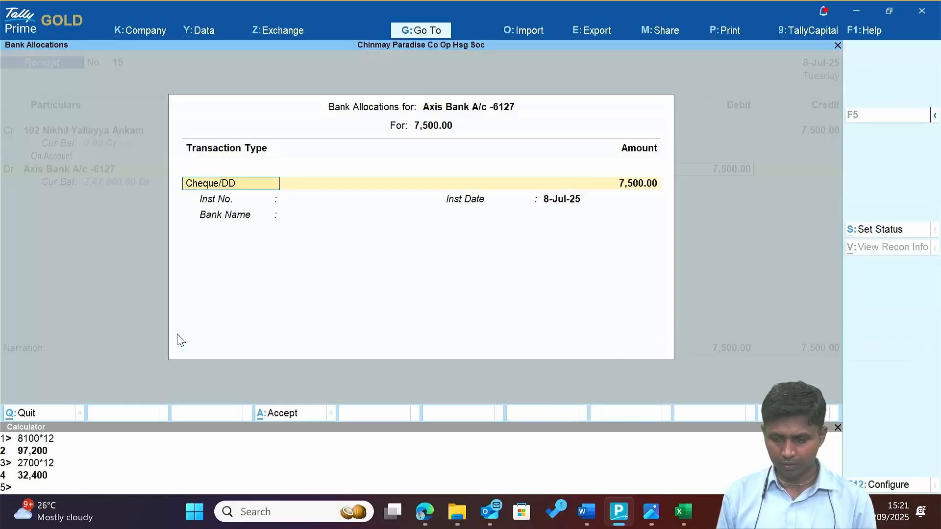
{"action": "key", "text": "Return"}
Allocate receipt 15's bank line as UPI with the reference from Excel cell G8, and save it.
{"action": "key", "text": "alt+Tab"}
{"action": "key", "text": "Right"}
{"action": "key", "text": "Right"}
{"action": "key", "text": "Right"}
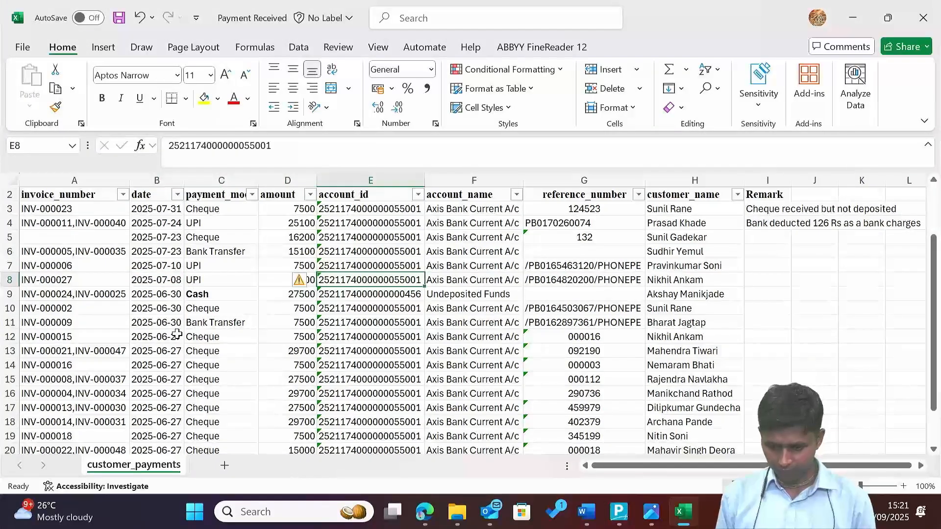
{"action": "key", "text": "Right"}
{"action": "key", "text": "Right"}
{"action": "key", "text": "ctrl+c"}
{"action": "key", "text": "alt+Tab"}
{"action": "key", "text": "BackSpace"}
{"action": "key", "text": "Down"}
{"action": "key", "text": "Down"}
{"action": "key", "text": "Return"}
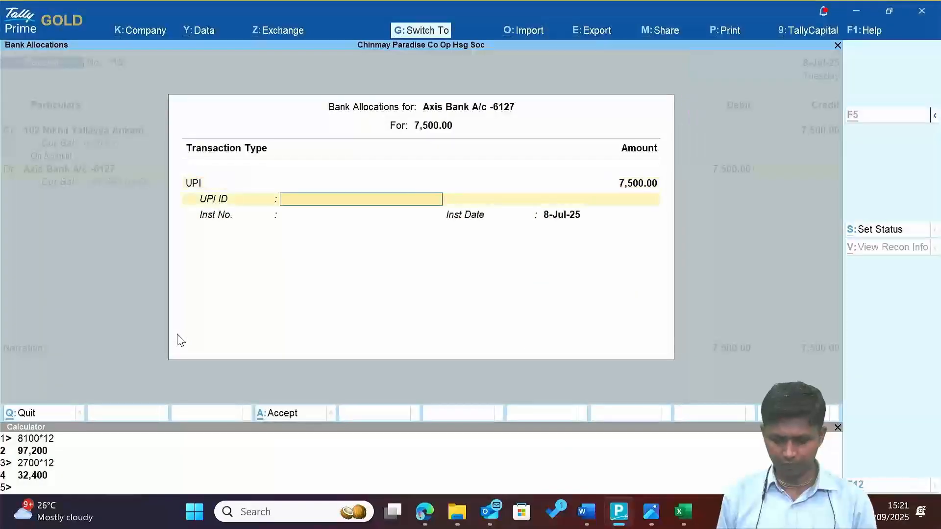
{"action": "key", "text": "ctrl+v"}
{"action": "key", "text": "Return"}
{"action": "key", "text": "Return"}
{"action": "key", "text": "Return"}
{"action": "key", "text": "Return"}
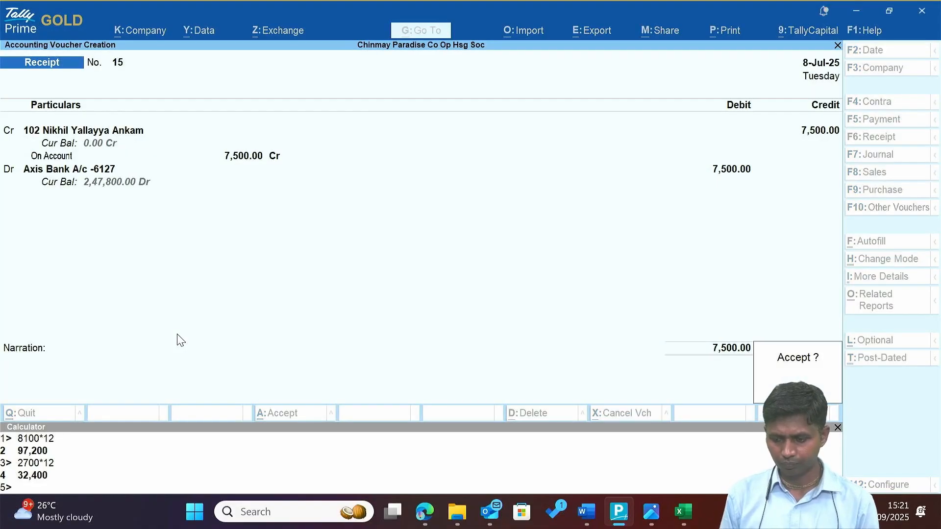
{"action": "key", "text": "Return"}
{"action": "key", "text": "alt+Tab"}
Check row 7 in Excel, pick member 303's ledger for receipt 16, and copy the G7 UPI reference.
{"action": "key", "text": "Up"}
{"action": "key", "text": "Left"}
{"action": "key", "text": "Left"}
{"action": "key", "text": "Left"}
{"action": "key", "text": "Right"}
{"action": "key", "text": "Right"}
{"action": "key", "text": "Right"}
{"action": "key", "text": "Right"}
{"action": "key", "text": "alt+Tab"}
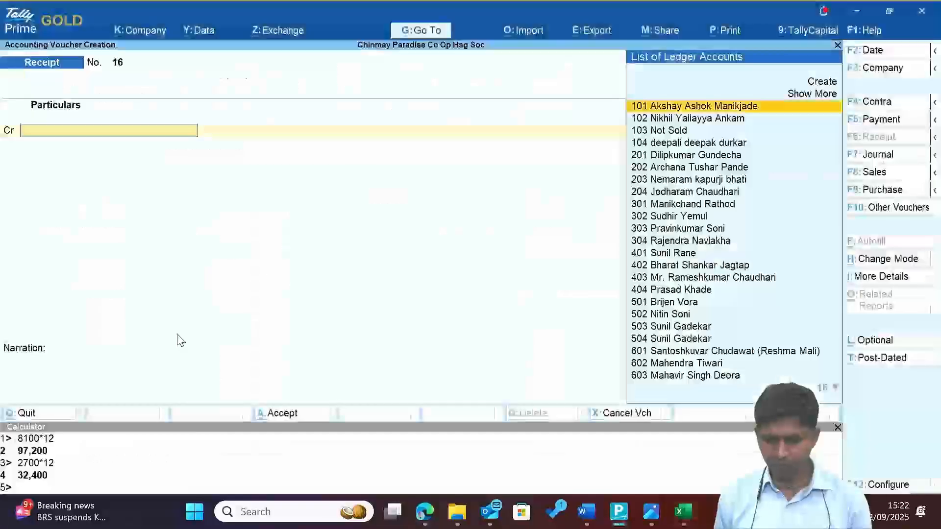
{"action": "type", "text": "Prav"}
{"action": "key", "text": "alt+Tab"}
{"action": "key", "text": "Left"}
{"action": "key", "text": "ctrl+c"}
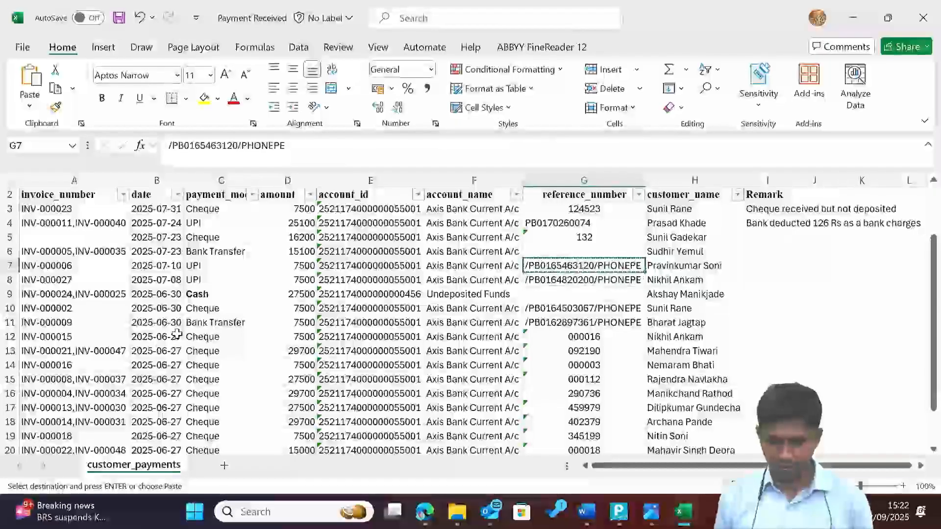
{"action": "key", "text": "alt+Tab"}
Date receipt 16 10-Jul-25, credit 7,500 On Account, debit Axis Bank with the pasted UPI reference.
{"action": "key", "text": "F2"}
{"action": "key", "text": "alt+Tab"}
{"action": "key", "text": "alt+Tab"}
{"action": "type", "text": "10."}
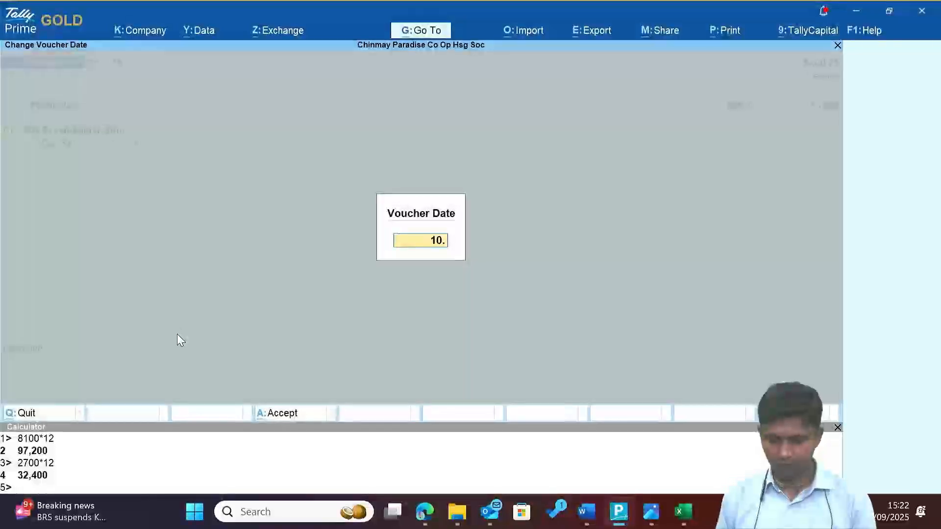
{"action": "key", "text": "Return"}
{"action": "type", "text": "7,500"}
{"action": "key", "text": "Return"}
{"action": "key", "text": "Return"}
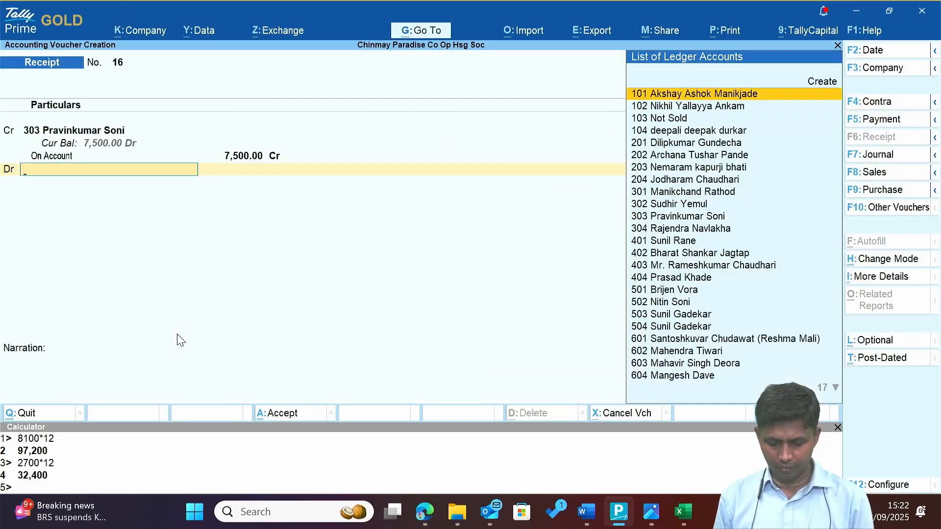
{"action": "type", "text": "Ax"}
{"action": "key", "text": "Return"}
{"action": "key", "text": "Return"}
{"action": "key", "text": "Return"}
{"action": "key", "text": "BackSpace"}
{"action": "key", "text": "BackSpace"}
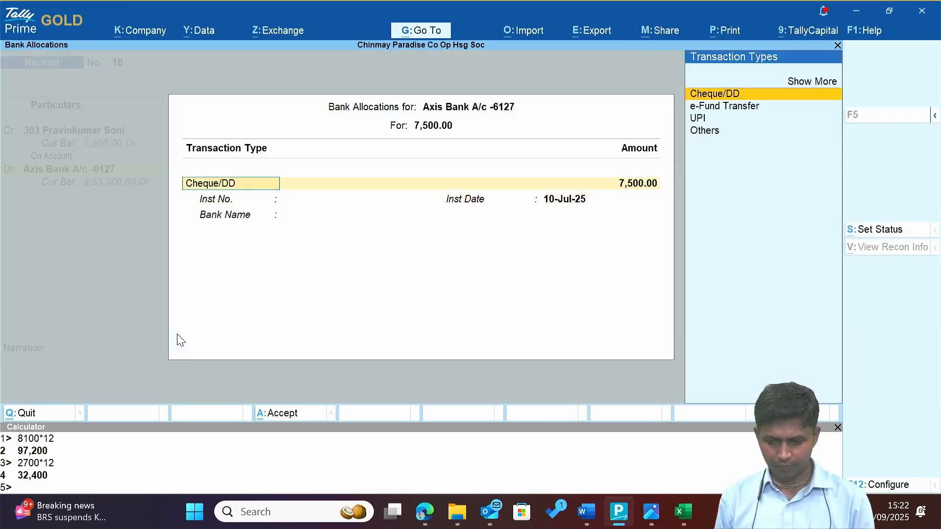
{"action": "type", "text": "u"}
{"action": "key", "text": "Return"}
{"action": "key", "text": "Return"}
{"action": "key", "text": "ctrl+v"}
{"action": "key", "text": "Return"}
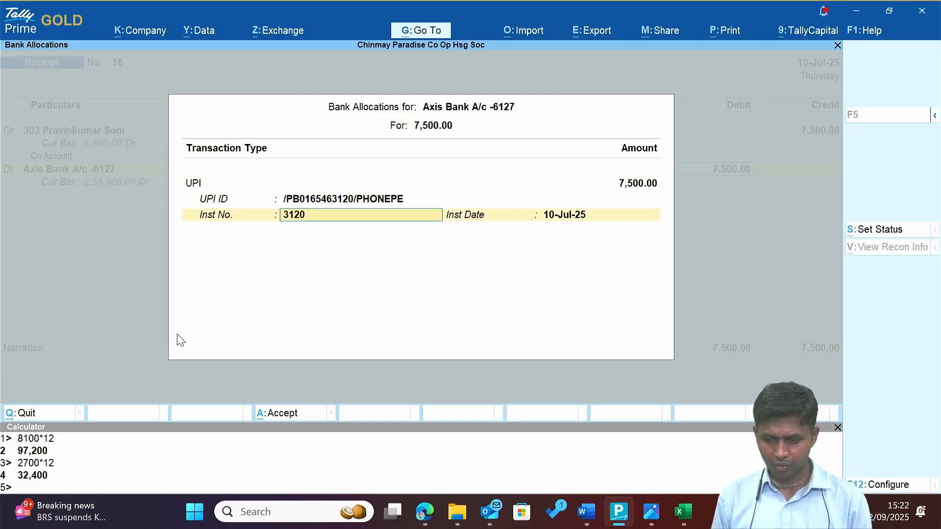
{"action": "key", "text": "Return"}
{"action": "key", "text": "Return"}
{"action": "key", "text": "Return"}
{"action": "key", "text": "alt+Tab"}
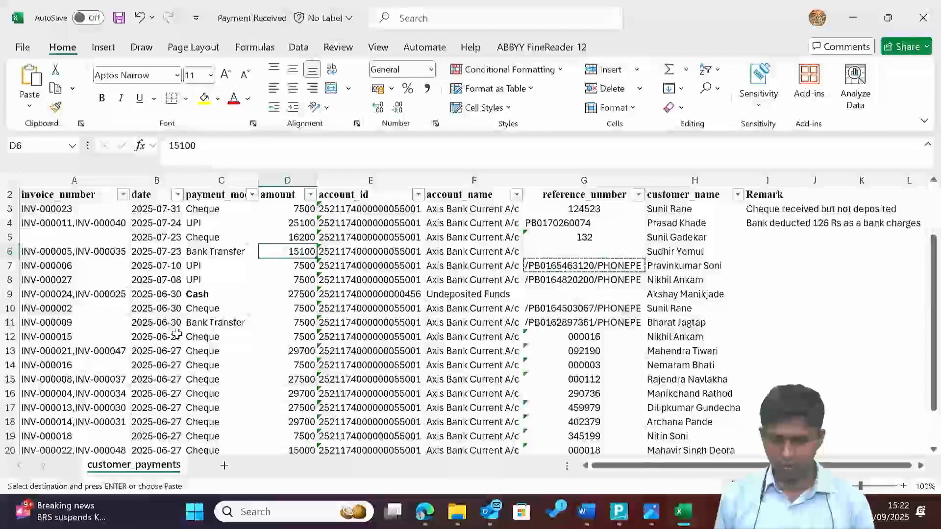
On receipt 17, credit member 302's ledger with 15,100 On Account and debit Axis Bank.
{"action": "key", "text": "Right"}
{"action": "key", "text": "Right"}
{"action": "key", "text": "alt+Tab"}
{"action": "type", "text": "sud"}
{"action": "key", "text": "Return"}
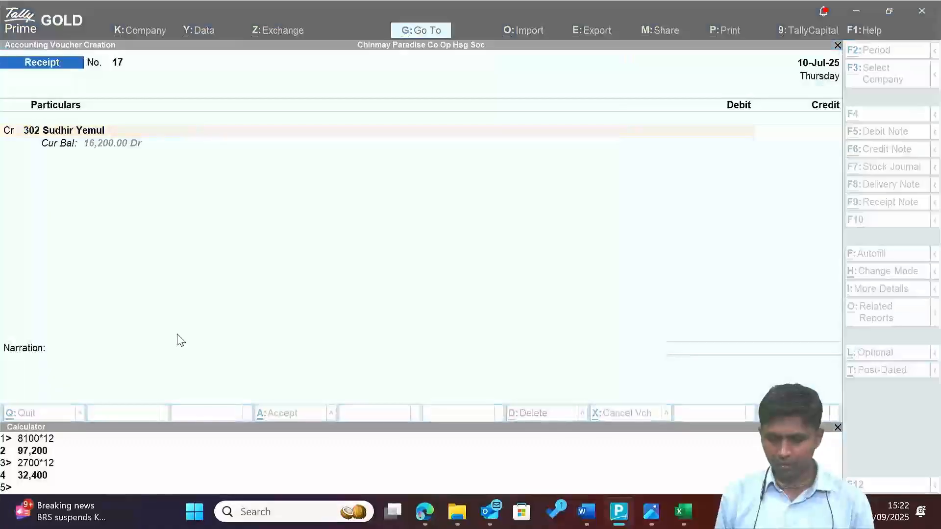
{"action": "key", "text": "alt+Tab"}
Check row 6's date, amount and empty reference in Excel, then finish receipt 17's bank allocation.
{"action": "key", "text": "alt+Tab"}
{"action": "type", "text": "15100"}
{"action": "key", "text": "Return"}
{"action": "type", "text": "o"}
{"action": "key", "text": "Return"}
{"action": "key", "text": "Return"}
{"action": "key", "text": "Return"}
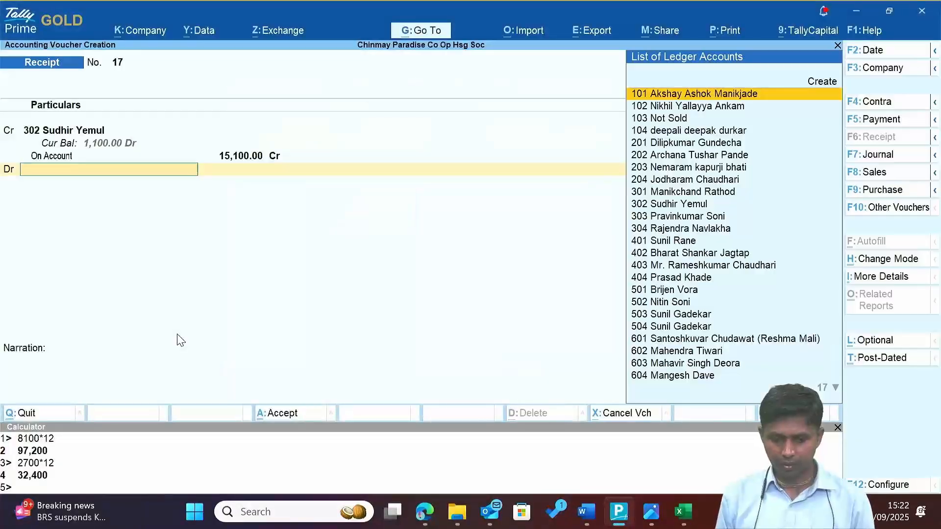
{"action": "type", "text": "ax"}
{"action": "key", "text": "Return"}
{"action": "key", "text": "alt+Tab"}
{"action": "key", "text": "Left"}
{"action": "key", "text": "Left"}
{"action": "key", "text": "Left"}
{"action": "key", "text": "Left"}
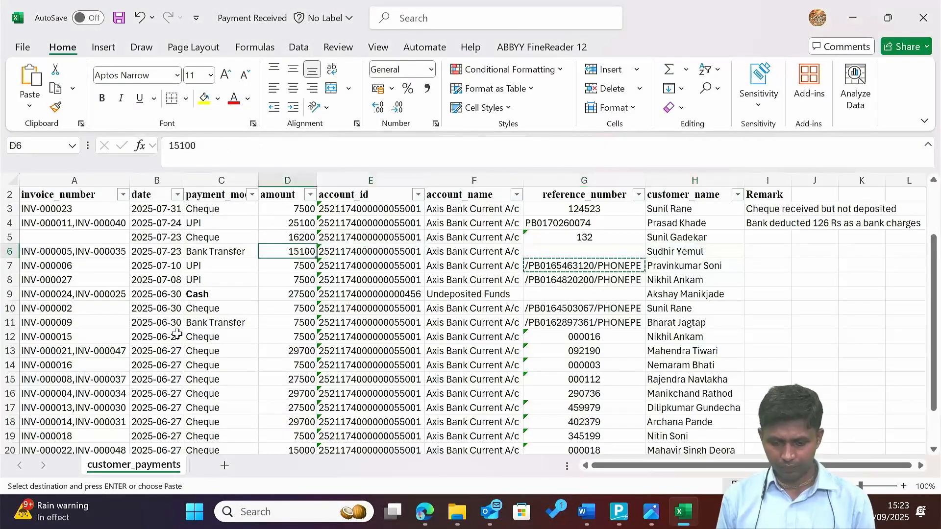
{"action": "key", "text": "Left"}
{"action": "key", "text": "Left"}
{"action": "key", "text": "Left"}
{"action": "key", "text": "Left"}
{"action": "key", "text": "Right"}
{"action": "key", "text": "Right"}
{"action": "key", "text": "Right"}
{"action": "key", "text": "Right"}
{"action": "key", "text": "Right"}
{"action": "key", "text": "alt+Tab"}
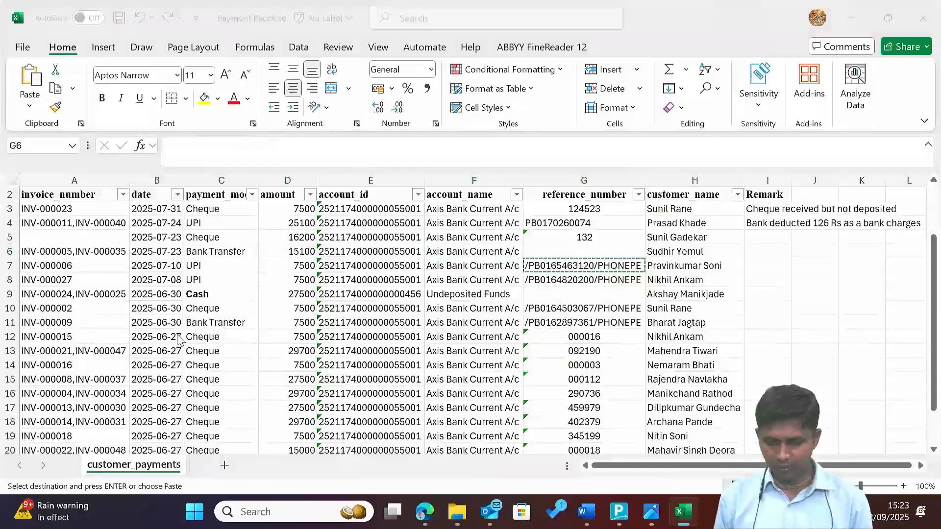
{"action": "key", "text": "Return"}
{"action": "key", "text": "Return"}
{"action": "key", "text": "Return"}
{"action": "key", "text": "Return"}
{"action": "key", "text": "Return"}
{"action": "key", "text": "Return"}
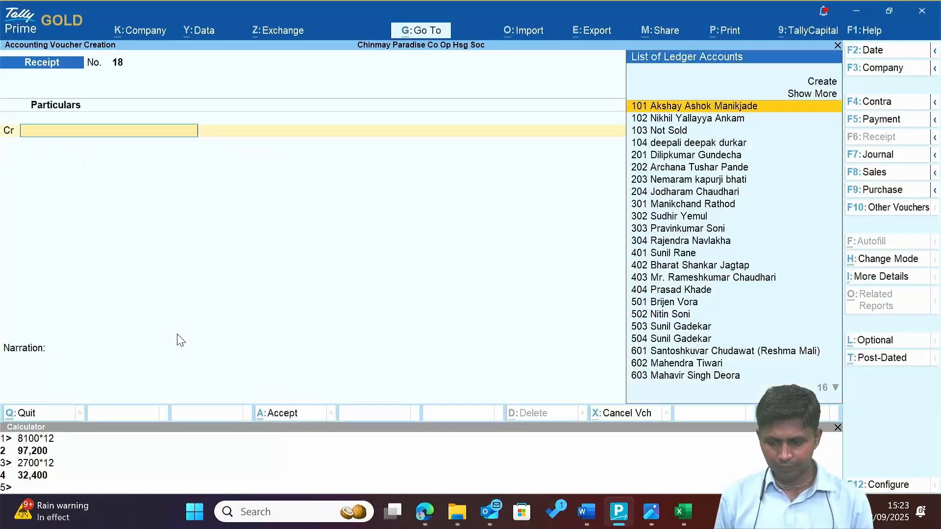
Save receipt 17, review rows 5 and 4 in Excel, and set receipt 18's date to the 24th.
{"action": "key", "text": "alt+Tab"}
{"action": "key", "text": "Up"}
{"action": "key", "text": "ctrl+c"}
{"action": "key", "text": "Left"}
{"action": "key", "text": "Left"}
{"action": "key", "text": "Left"}
{"action": "key", "text": "Left"}
{"action": "key", "text": "Right"}
{"action": "key", "text": "Right"}
{"action": "key", "text": "Right"}
{"action": "key", "text": "Right"}
{"action": "key", "text": "Right"}
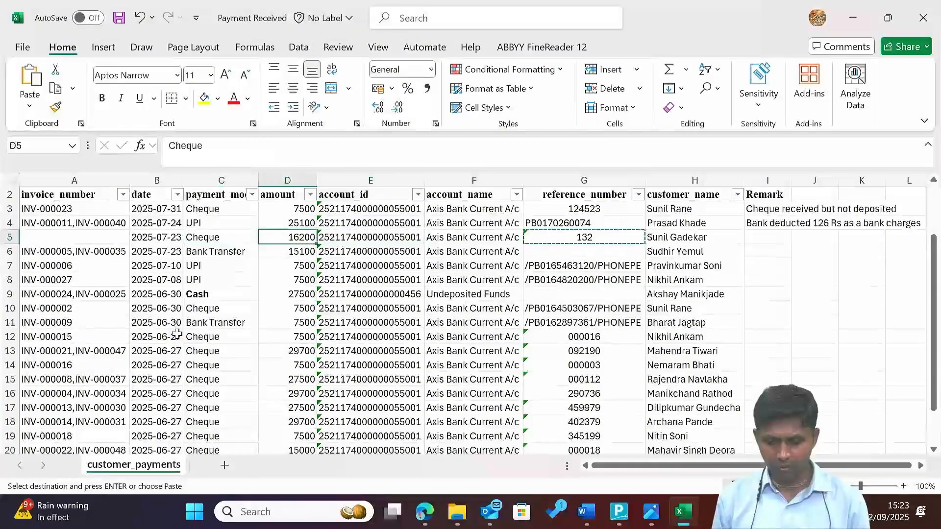
{"action": "key", "text": "Up"}
{"action": "key", "text": "Left"}
{"action": "key", "text": "Left"}
{"action": "key", "text": "Left"}
{"action": "key", "text": "Left"}
{"action": "key", "text": "Left"}
{"action": "key", "text": "Left"}
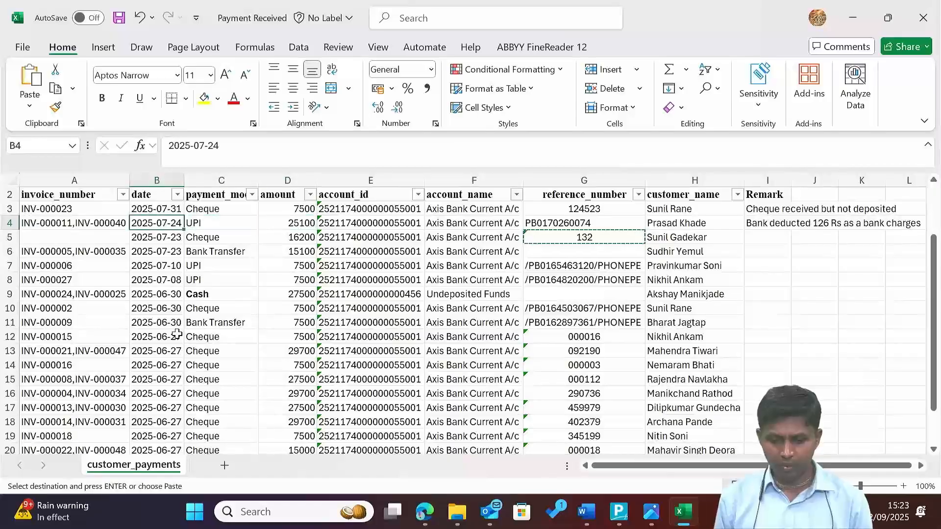
{"action": "key", "text": "alt+Tab"}
{"action": "key", "text": "F2"}
{"action": "type", "text": "24"}
{"action": "key", "text": "Return"}
Review row 4's payment details and credit member 404's ledger with 25,100 On Account.
{"action": "key", "text": "alt+Tab"}
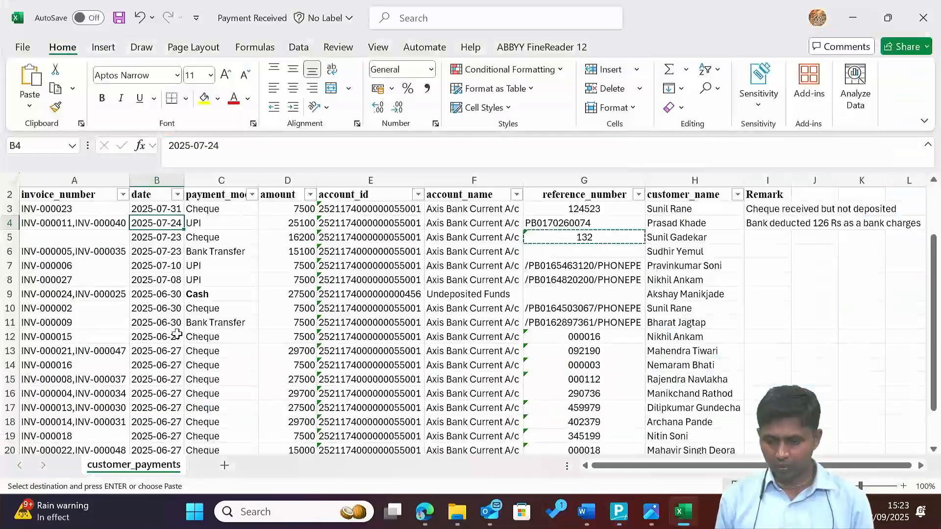
{"action": "key", "text": "Right"}
{"action": "key", "text": "Right"}
{"action": "key", "text": "Right"}
{"action": "key", "text": "Right"}
{"action": "key", "text": "Right"}
{"action": "key", "text": "Right"}
{"action": "key", "text": "Right"}
{"action": "key", "text": "Right"}
{"action": "key", "text": "Right"}
{"action": "key", "text": "Right"}
{"action": "key", "text": "Escape"}
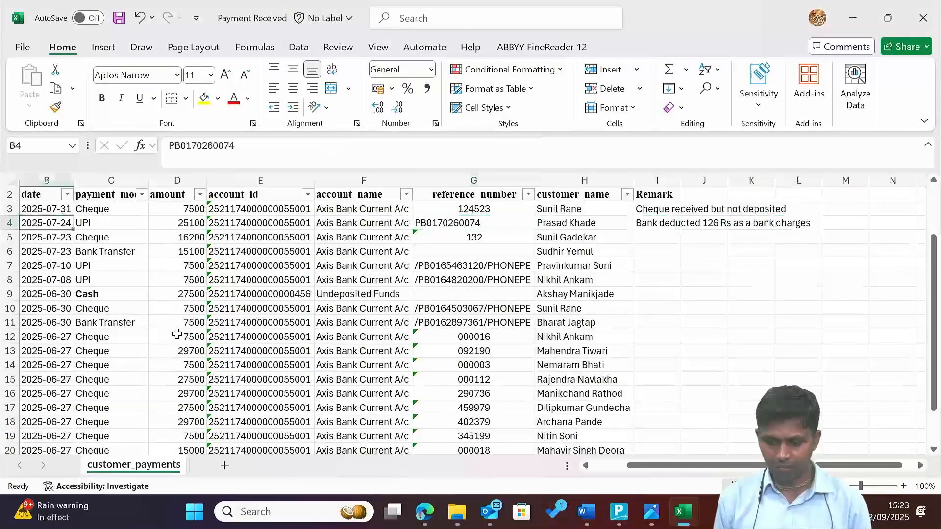
{"action": "key", "text": "Left"}
{"action": "key", "text": "Right"}
{"action": "key", "text": "Right"}
{"action": "key", "text": "Right"}
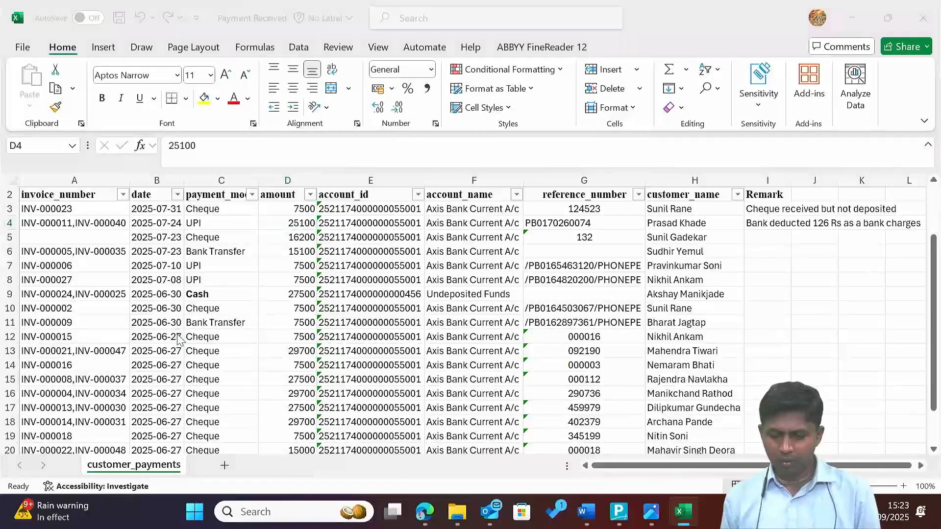
{"action": "key", "text": "alt+Tab"}
{"action": "type", "text": "Kha"}
{"action": "key", "text": "Return"}
{"action": "key", "text": "alt+Tab"}
{"action": "key", "text": "alt+Tab"}
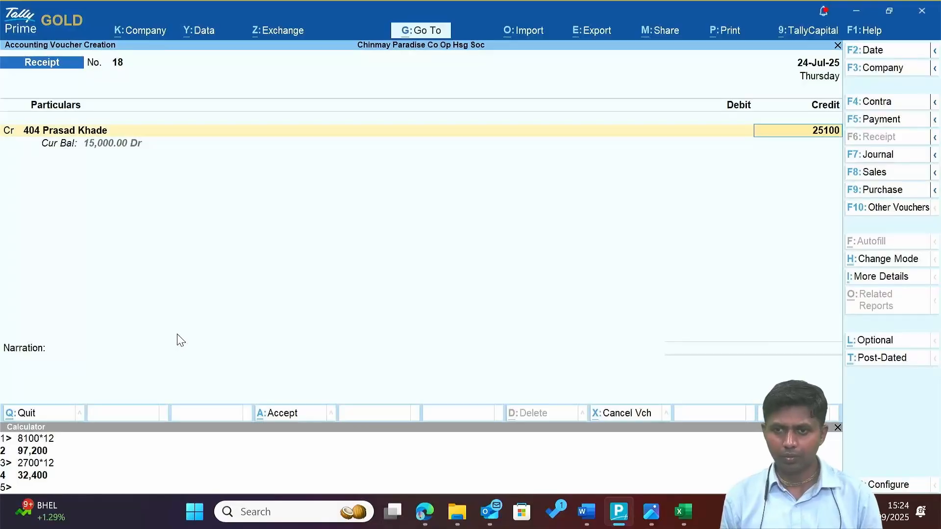
{"action": "key", "text": "Return"}
{"action": "key", "text": "Return"}
{"action": "key", "text": "Return"}
{"action": "key", "text": "Return"}
{"action": "key", "text": "alt+Tab"}
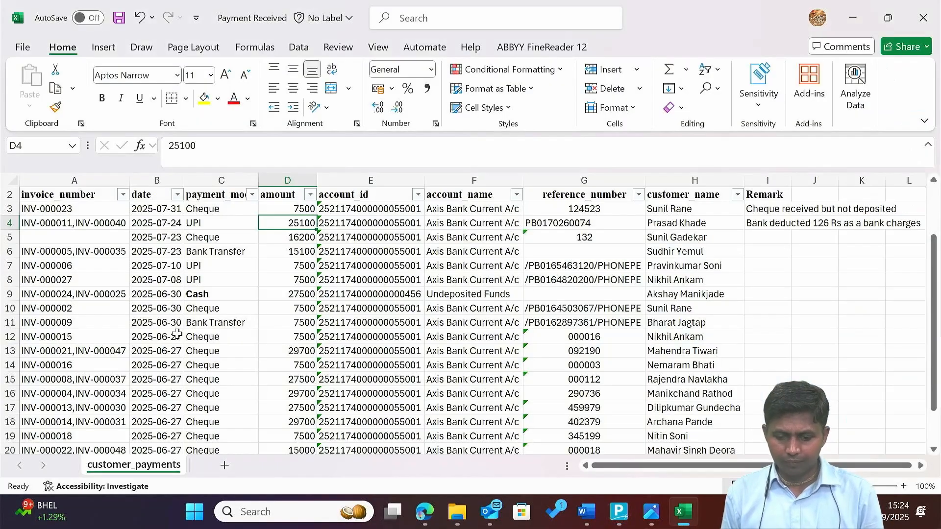
{"action": "key", "text": "Right"}
{"action": "key", "text": "alt+Tab"}
{"action": "type", "text": "Ax"}
{"action": "key", "text": "Return"}
Debit Axis Bank 24,974, net of charges, with a UPI allocation using the G4 reference.
{"action": "key", "text": "alt+Tab"}
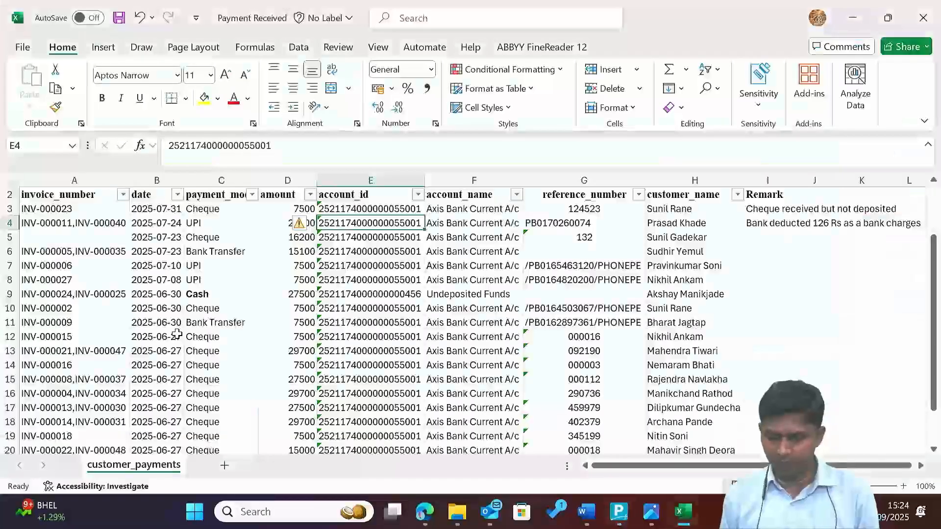
{"action": "key", "text": "alt+Tab"}
{"action": "key", "text": "ctrl+n"}
{"action": "type", "text": "25100"}
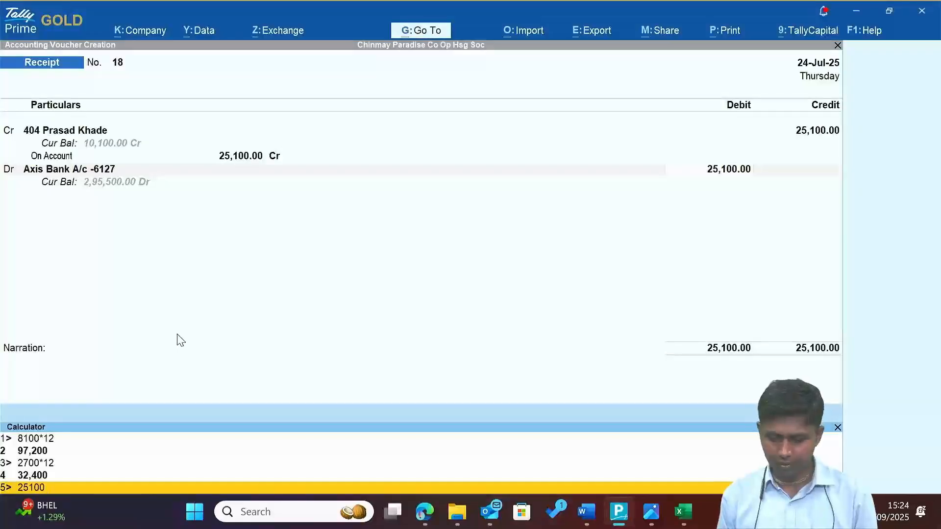
{"action": "key", "text": "Return"}
{"action": "key", "text": "Return"}
{"action": "key", "text": "Return"}
{"action": "key", "text": "alt+Tab"}
{"action": "key", "text": "Right"}
{"action": "key", "text": "Right"}
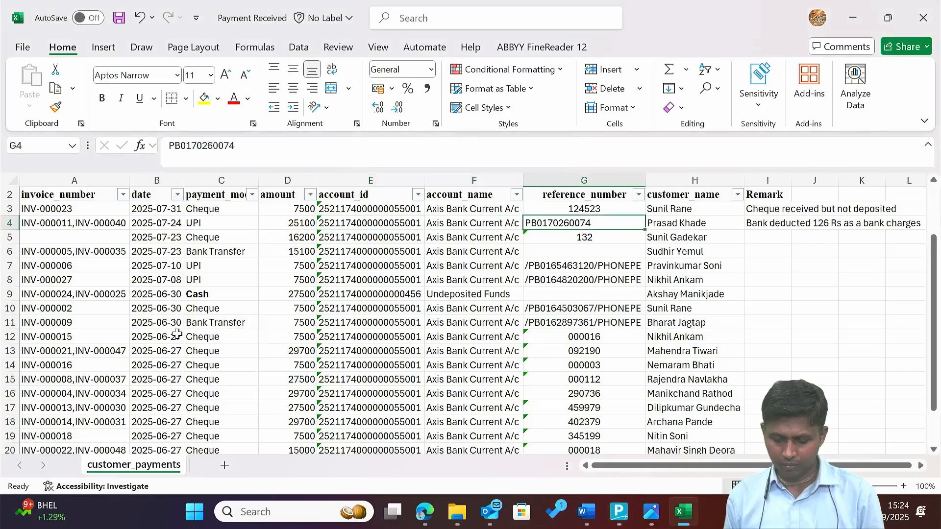
{"action": "key", "text": "ctrl+c"}
{"action": "key", "text": "alt+Tab"}
{"action": "key", "text": "BackSpace"}
{"action": "key", "text": "alt+Tab"}
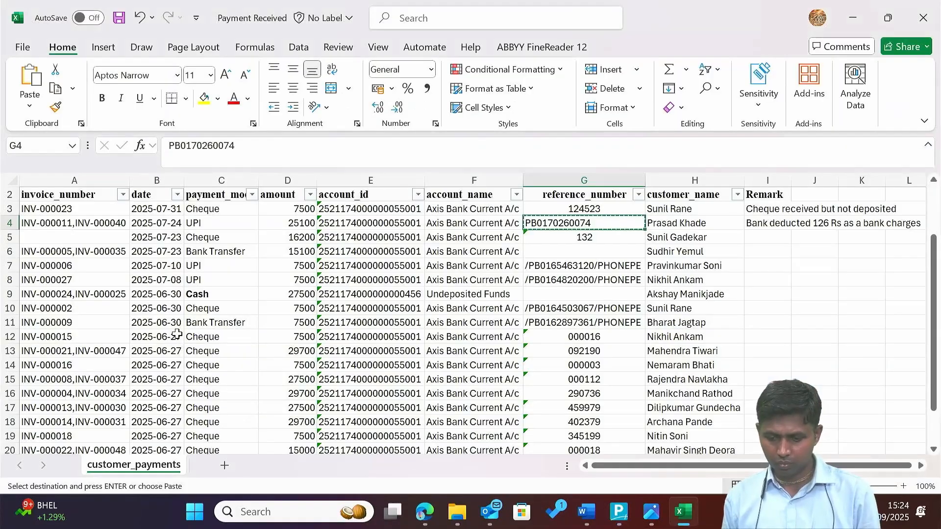
{"action": "key", "text": "alt+Tab"}
{"action": "key", "text": "Down"}
{"action": "key", "text": "Down"}
{"action": "key", "text": "Return"}
{"action": "key", "text": "ctrl+v"}
{"action": "key", "text": "Return"}
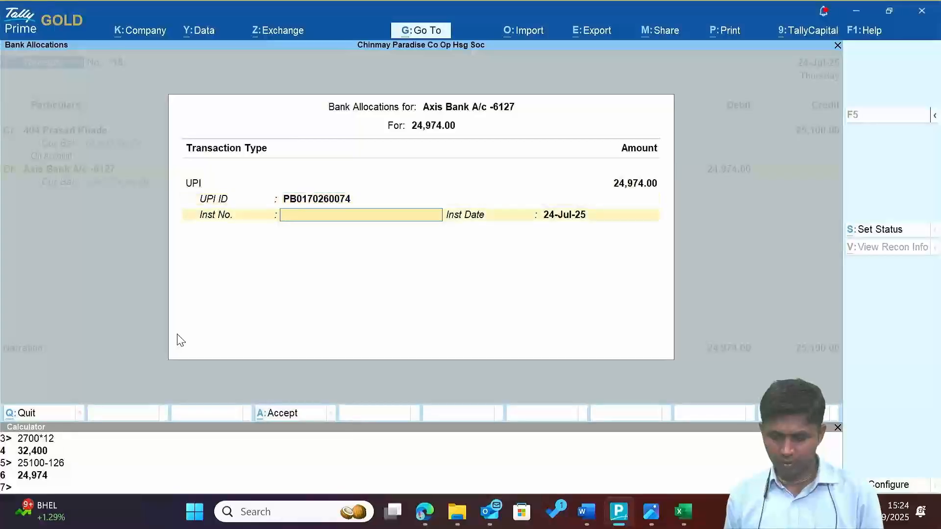
{"action": "key", "text": "Return"}
{"action": "key", "text": "Return"}
Create a Bank Charges ledger, debit it 126, and save receipt 18.
{"action": "key", "text": "Return"}
{"action": "type", "text": "Ba"}
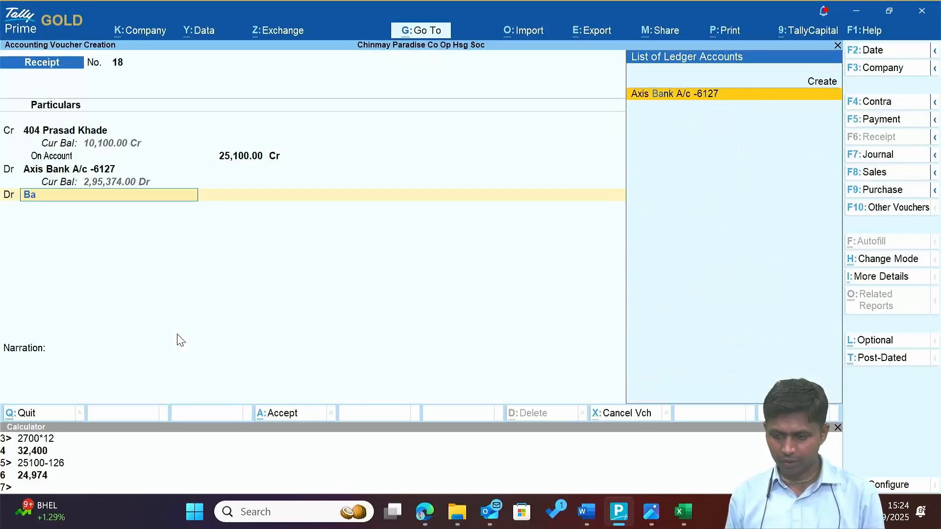
{"action": "key", "text": "BackSpace"}
{"action": "key", "text": "BackSpace"}
{"action": "key", "text": "alt+c"}
{"action": "type", "text": "Bank Charges"}
{"action": "key", "text": "Return"}
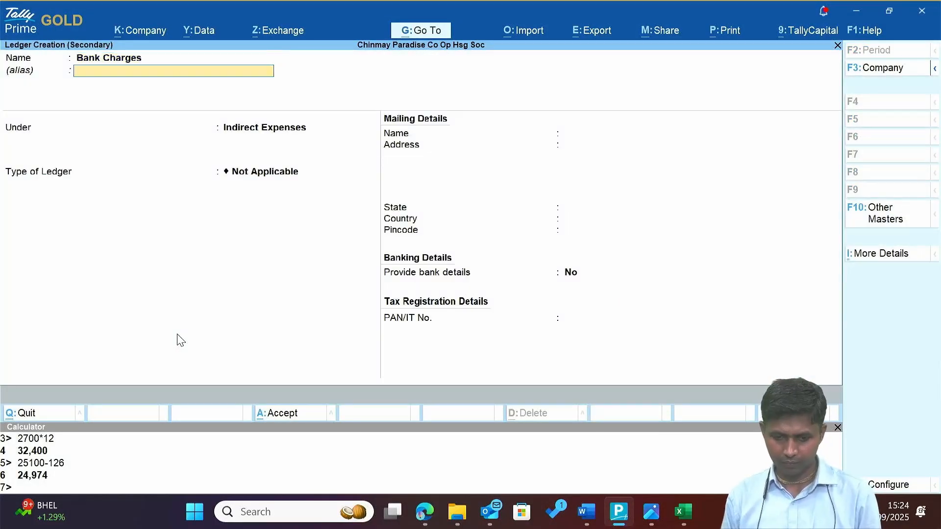
{"action": "key", "text": "Return"}
{"action": "key", "text": "Return"}
{"action": "key", "text": "ctrl+a"}
{"action": "key", "text": "Return"}
{"action": "key", "text": "Return"}
{"action": "key", "text": "Return"}
{"action": "key", "text": "alt+Tab"}
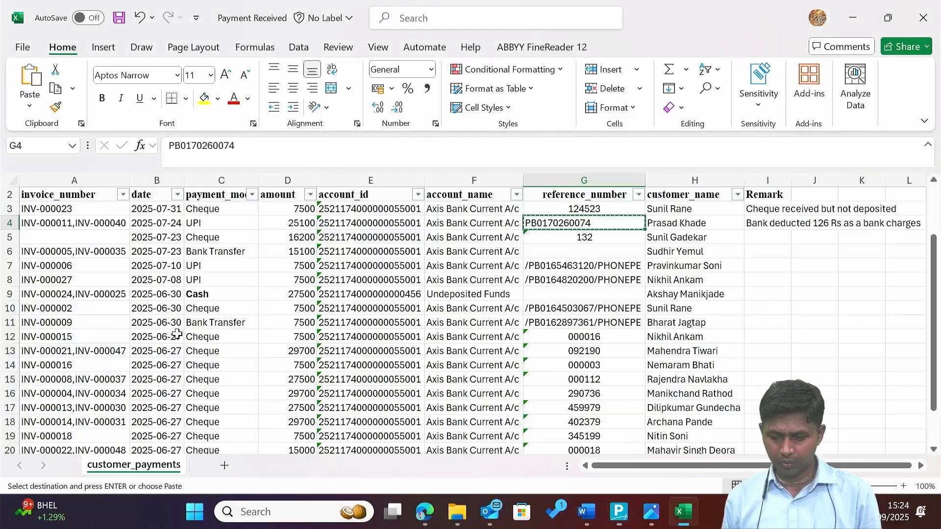
{"action": "key", "text": "Left"}
{"action": "key", "text": "Left"}
{"action": "key", "text": "Left"}
{"action": "key", "text": "Left"}
{"action": "key", "text": "Left"}
{"action": "key", "text": "alt+Tab"}
Date receipt 19 31-Jul-25 and select member 401's ledger as the credit account.
{"action": "key", "text": "F2"}
{"action": "type", "text": "31"}
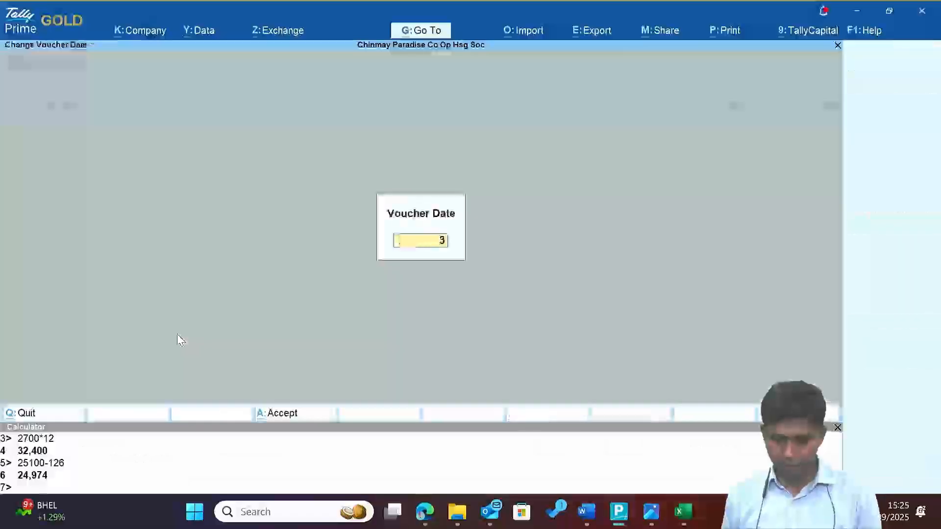
{"action": "key", "text": "Return"}
{"action": "type", "text": "Su"}
{"action": "key", "text": "Return"}
{"action": "key", "text": "alt+Tab"}
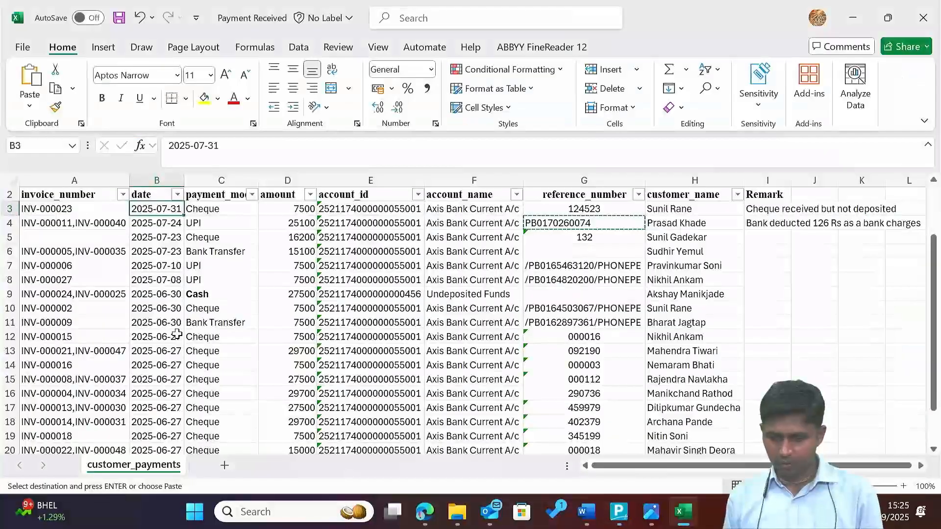
{"action": "key", "text": "Right"}
{"action": "key", "text": "Right"}
{"action": "key", "text": "Right"}
{"action": "key", "text": "Right"}
{"action": "key", "text": "Right"}
{"action": "key", "text": "alt+Tab"}
Credit 7,500 On Account, debit Axis Bank with cheque 124523, and save receipt 19.
{"action": "type", "text": "7500"}
{"action": "key", "text": "Return"}
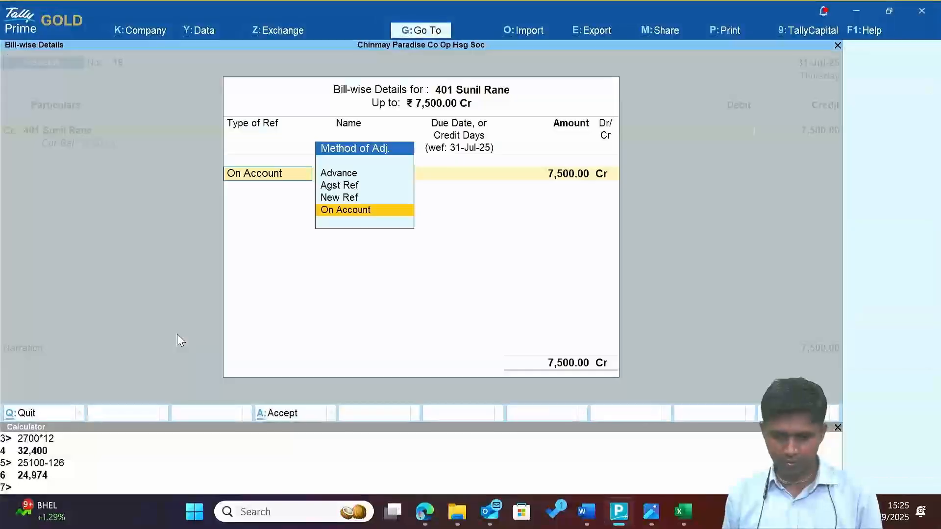
{"action": "key", "text": "Return"}
{"action": "key", "text": "Return"}
{"action": "key", "text": "Return"}
{"action": "key", "text": "Return"}
{"action": "key", "text": "Return"}
{"action": "key", "text": "Return"}
{"action": "key", "text": "Return"}
{"action": "key", "text": "Return"}
{"action": "type", "text": "124523"}
{"action": "key", "text": "Return"}
{"action": "key", "text": "Return"}
{"action": "key", "text": "Return"}
{"action": "key", "text": "Return"}
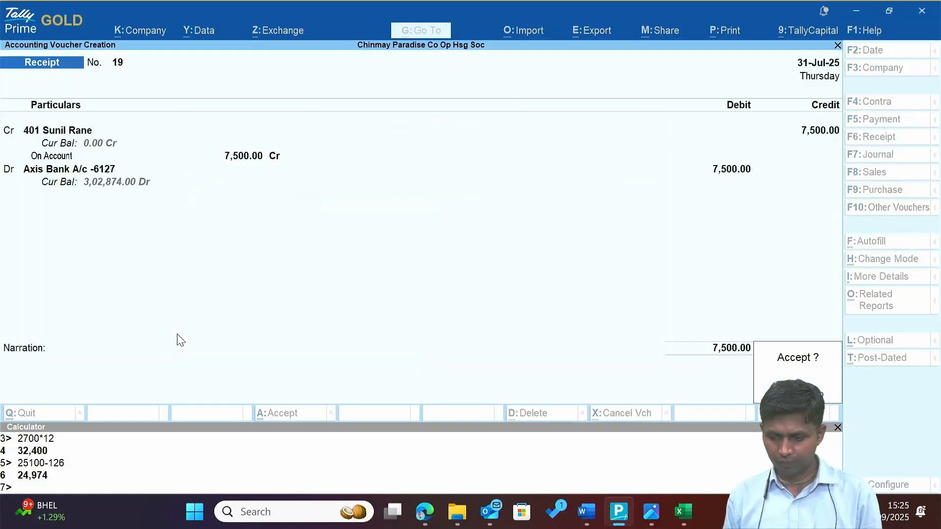
{"action": "key", "text": "Return"}
Review row 3 in the payments spreadsheet, then close Excel without saving changes.
{"action": "key", "text": "alt+Tab"}
{"action": "key", "text": "Right"}
{"action": "key", "text": "Right"}
{"action": "key", "text": "Left"}
{"action": "key", "text": "Left"}
{"action": "key", "text": "Left"}
{"action": "key", "text": "Left"}
{"action": "key", "text": "Left"}
{"action": "key", "text": "Left"}
{"action": "key", "text": "Left"}
{"action": "key", "text": "Left"}
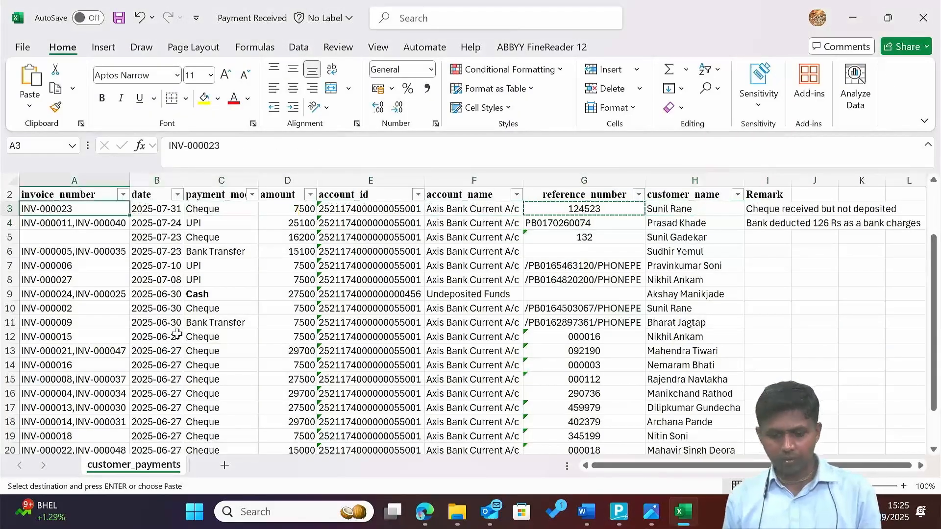
{"action": "key", "text": "ctrl+Down"}
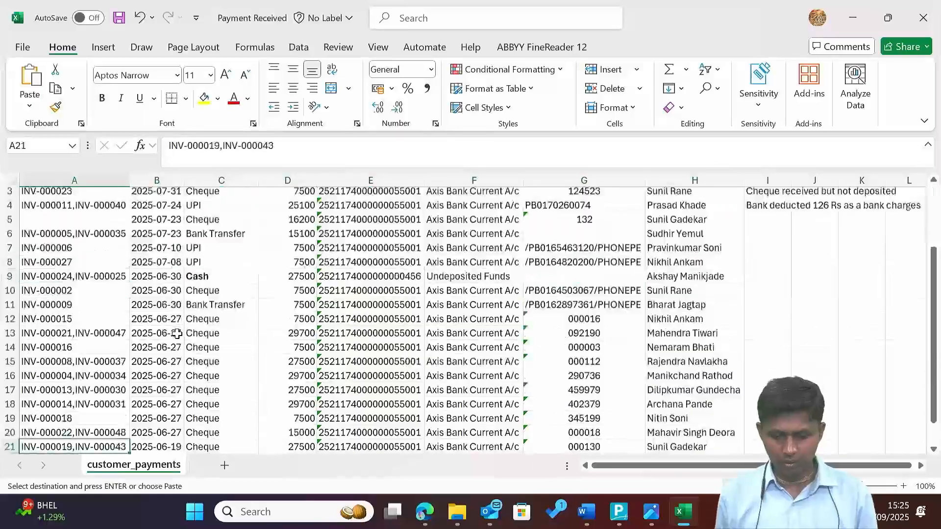
{"action": "key", "text": "ctrl+Up"}
{"action": "key", "text": "Up"}
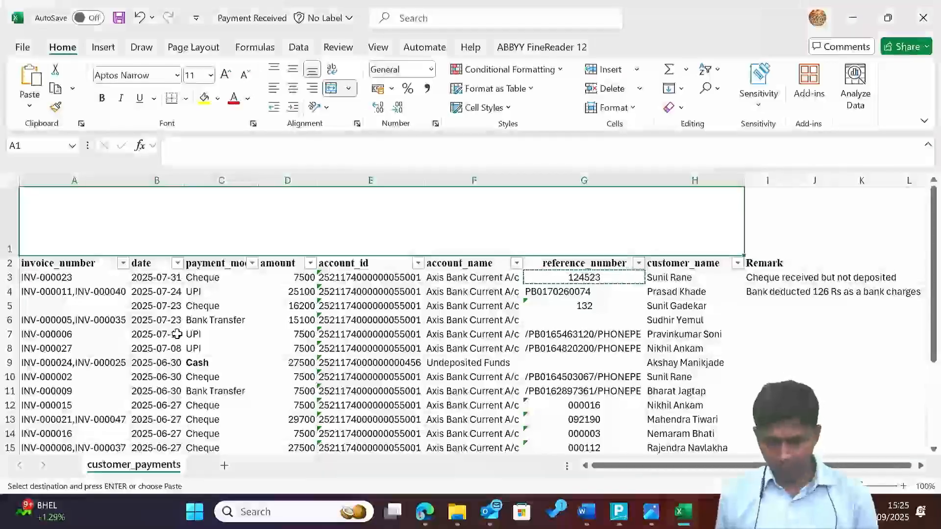
{"action": "key", "text": "alt+F4"}
{"action": "key", "text": "n"}
{"action": "key", "text": "alt+Tab"}
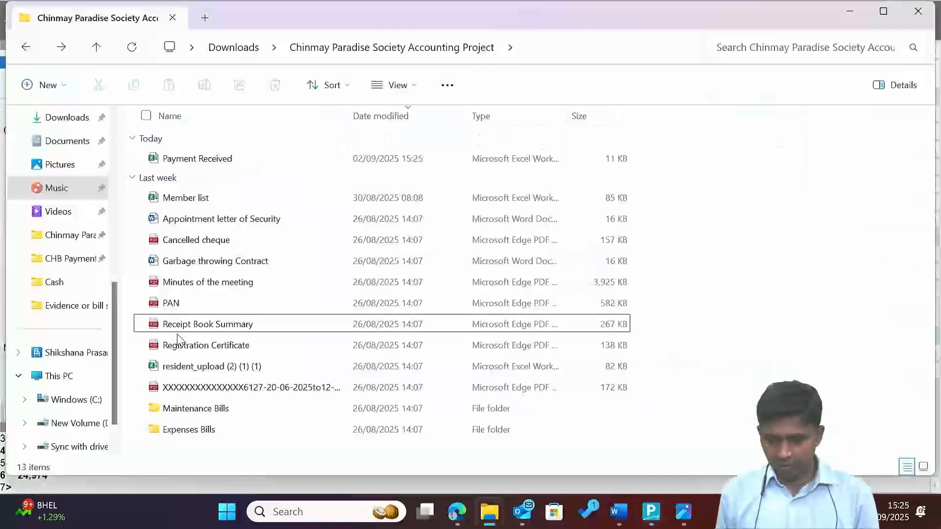
Look through the society accounting project files in File Explorer, then return to Tally Prime.
{"action": "key", "text": "Down"}
{"action": "key", "text": "p"}
{"action": "key", "text": "m"}
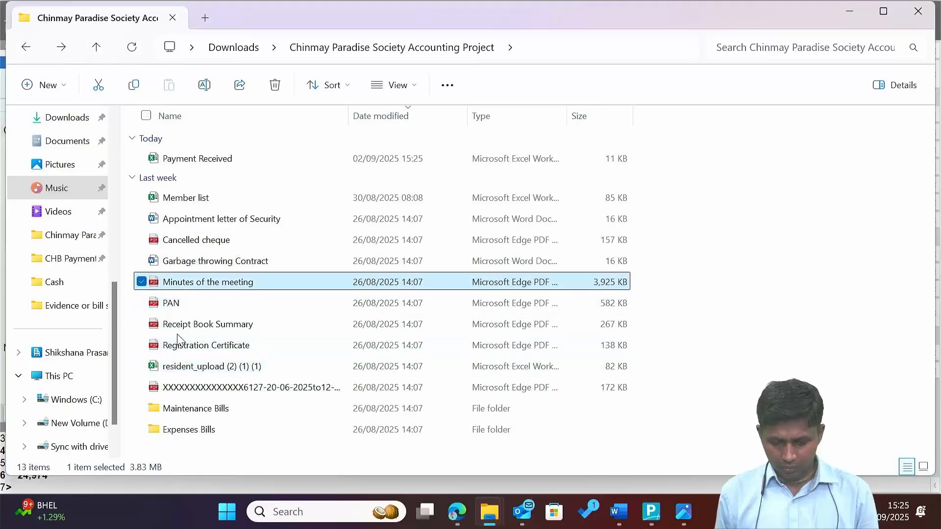
{"action": "key", "text": "r"}
{"action": "key", "text": "r"}
{"action": "key", "text": "a"}
{"action": "key", "text": "g"}
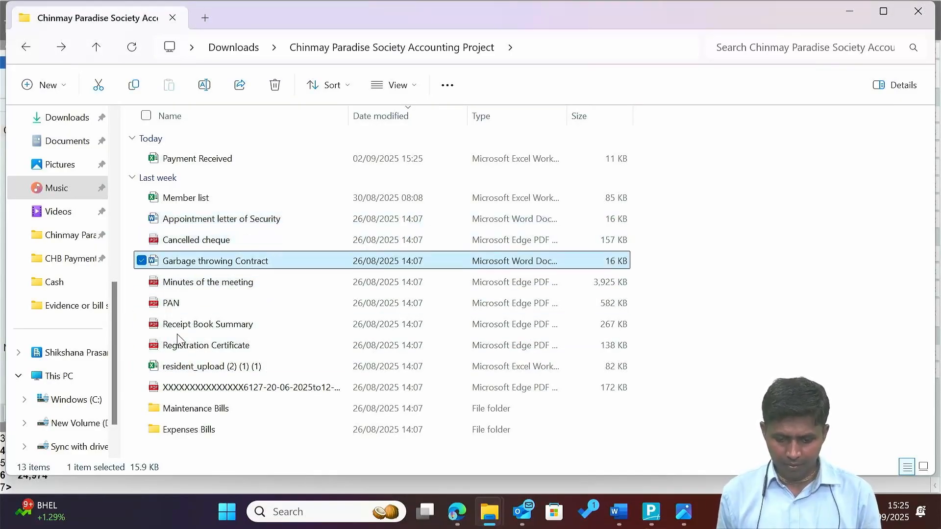
{"action": "key", "text": "m"}
{"action": "key", "text": "g"}
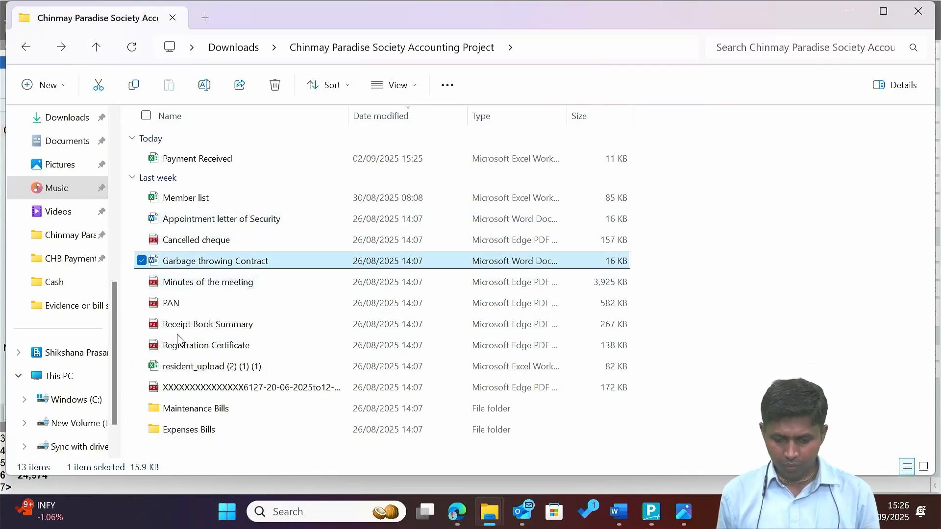
{"action": "key", "text": "alt+Tab"}
Start a Journal voucher debiting Salary A/c, dated 30-Jun-25.
{"action": "key", "text": "F7"}
{"action": "type", "text": "Sal"}
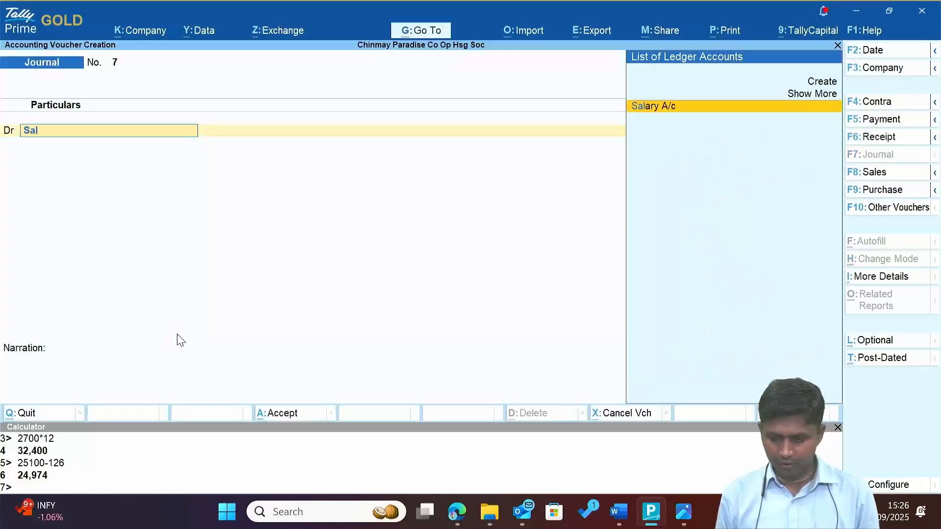
{"action": "key", "text": "Return"}
{"action": "key", "text": "F2"}
{"action": "type", "text": "30-6"}
{"action": "key", "text": "Return"}
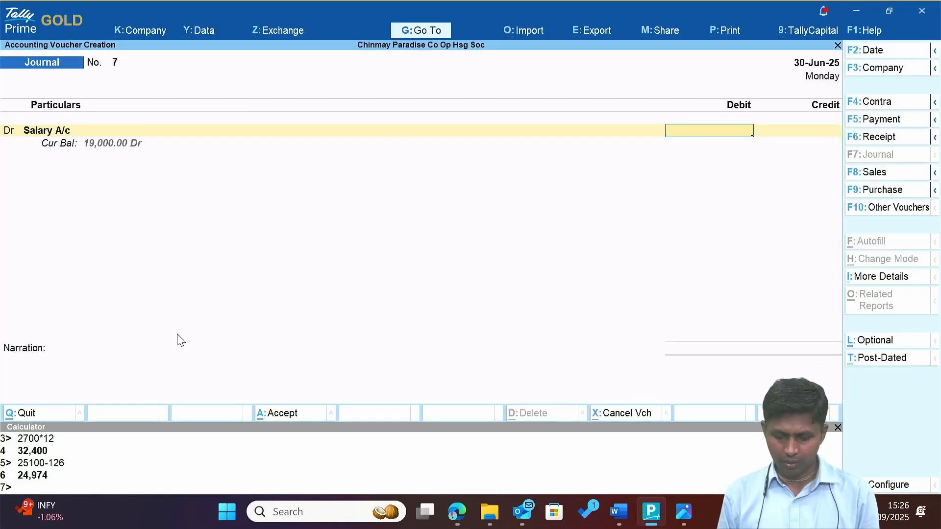
Open the Appointment letter of Security from the project folder.
{"action": "key", "text": "alt+Tab"}
{"action": "key", "text": "p"}
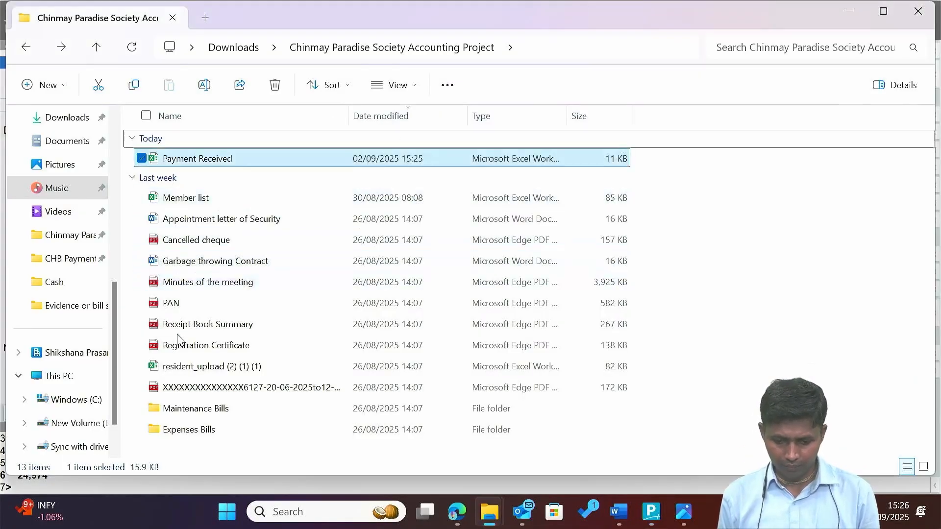
{"action": "key", "text": "p"}
{"action": "key", "text": "Down"}
{"action": "key", "text": "Down"}
{"action": "key", "text": "Down"}
{"action": "key", "text": "Down"}
{"action": "key", "text": "Down"}
{"action": "key", "text": "Down"}
{"action": "key", "text": "Up"}
{"action": "key", "text": "Up"}
{"action": "key", "text": "Up"}
{"action": "key", "text": "Up"}
{"action": "key", "text": "Up"}
{"action": "key", "text": "Up"}
{"action": "key", "text": "Up"}
{"action": "key", "text": "Up"}
{"action": "key", "text": "Up"}
{"action": "key", "text": "Up"}
{"action": "key", "text": "Up"}
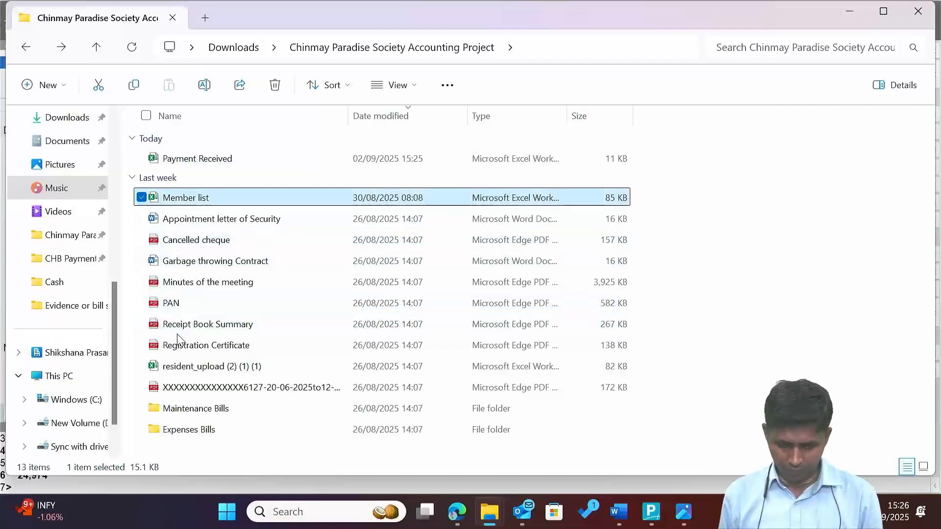
{"action": "key", "text": "Down"}
{"action": "key", "text": "Return"}
Check the letter's initial-period salary and enter a 19,000 Salary A/c debit.
{"action": "scroll", "coordinate": [404, 361], "scroll_direction": "down", "scroll_amount": 5}
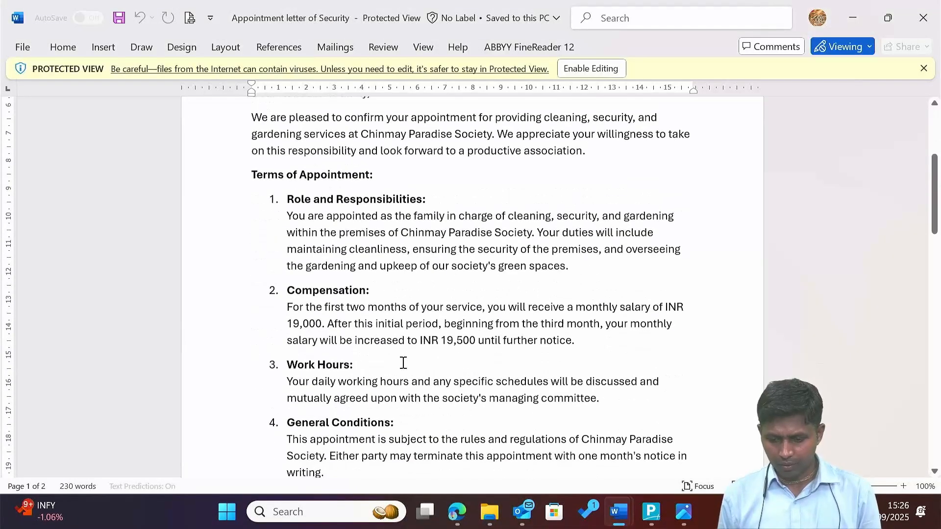
{"action": "left_click_drag", "start_coordinate": [529, 265], "coordinate": [684, 265]}
{"action": "left_click_drag", "start_coordinate": [390, 283], "coordinate": [571, 278]}
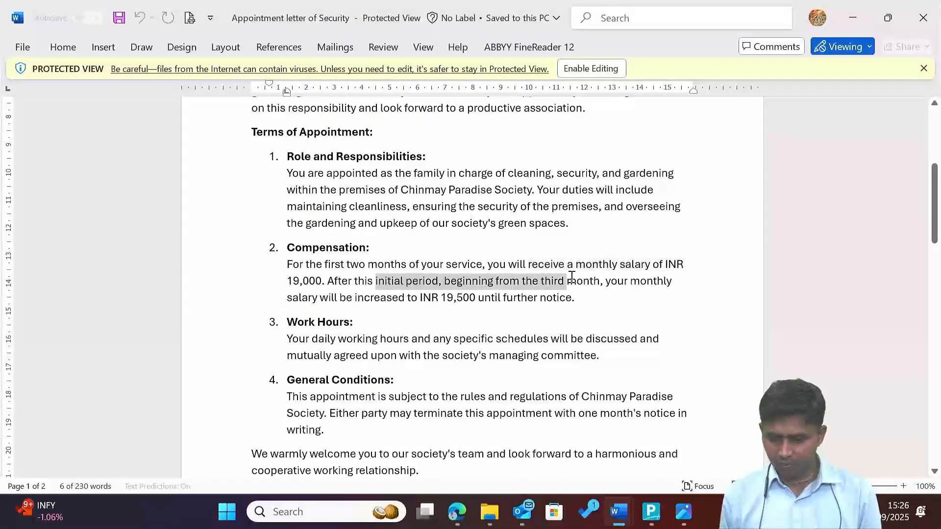
{"action": "key", "text": "alt+Tab"}
{"action": "key", "text": "alt+Tab"}
{"action": "key", "text": "alt+Tab"}
{"action": "key", "text": "alt+Tab"}
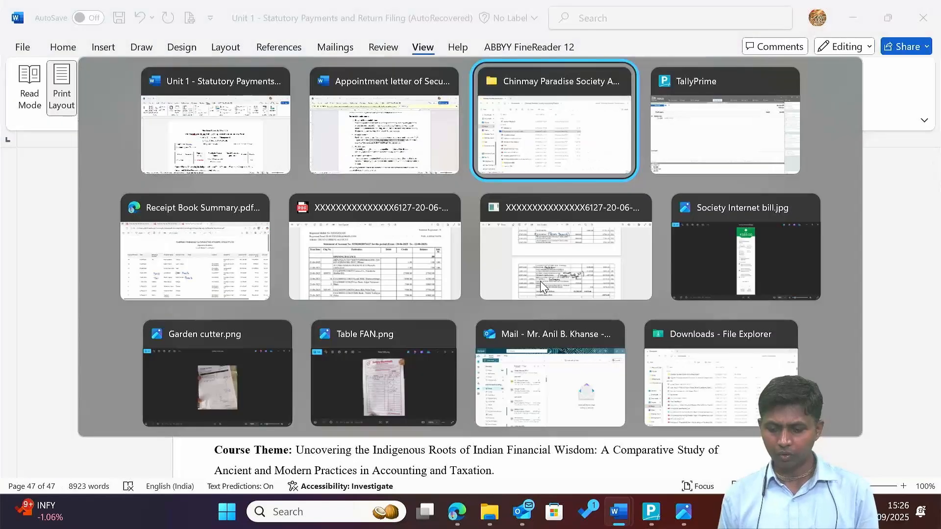
{"action": "type", "text": "19000"}
{"action": "key", "text": "Return"}
{"action": "key", "text": "Return"}
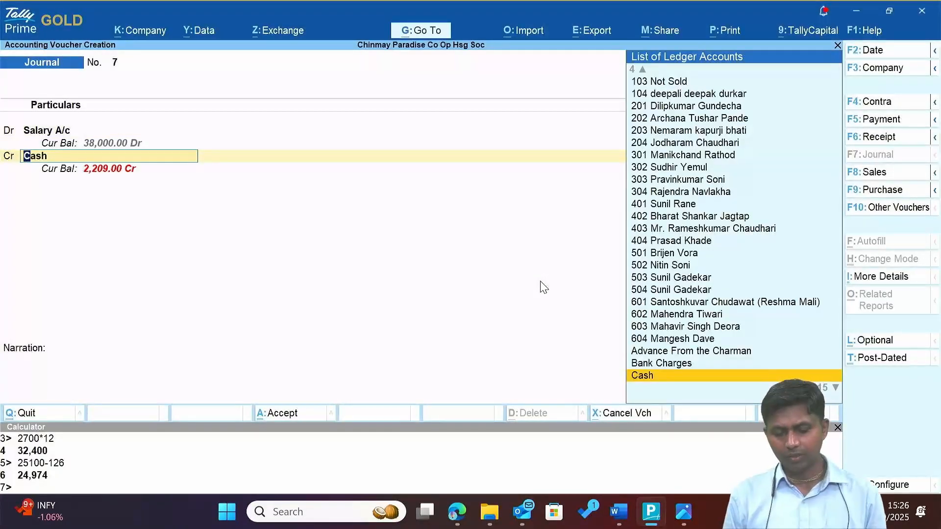
Create a new ledger named after the security family, copying the name from the letter.
{"action": "key", "text": "alt+c"}
{"action": "key", "text": "alt+Tab"}
{"action": "key", "text": "alt+Tab"}
{"action": "key", "text": "alt+Tab"}
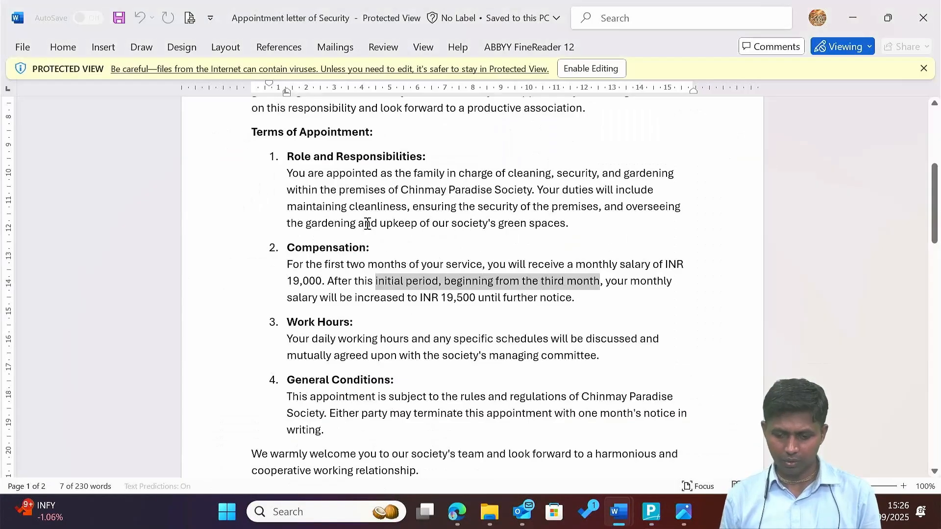
{"action": "scroll", "coordinate": [368, 225], "scroll_direction": "up", "scroll_amount": 5}
{"action": "left_click_drag", "start_coordinate": [252, 224], "coordinate": [308, 224]}
{"action": "key", "text": "ctrl+c"}
{"action": "key", "text": "alt+Tab"}
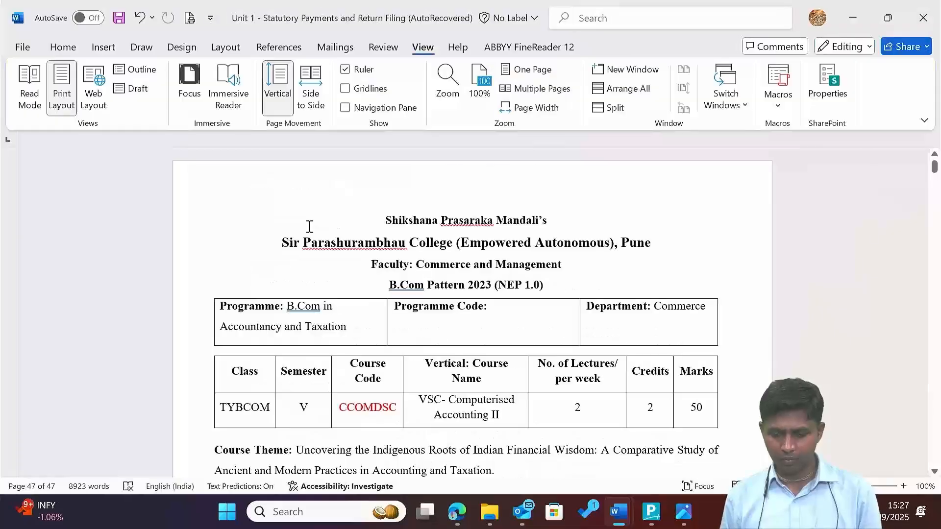
{"action": "key", "text": "alt+Tab"}
{"action": "key", "text": "ctrl+alt+v"}
{"action": "key", "text": "Return"}
Put the new security family ledger under Sundry Creditors and save it.
{"action": "type", "text": "Sun"}
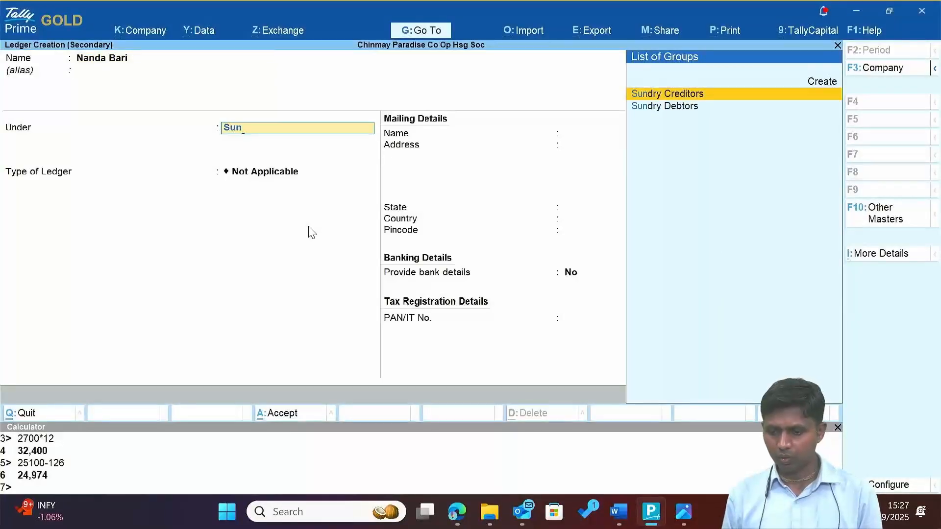
{"action": "key", "text": "Return"}
{"action": "key", "text": "Up"}
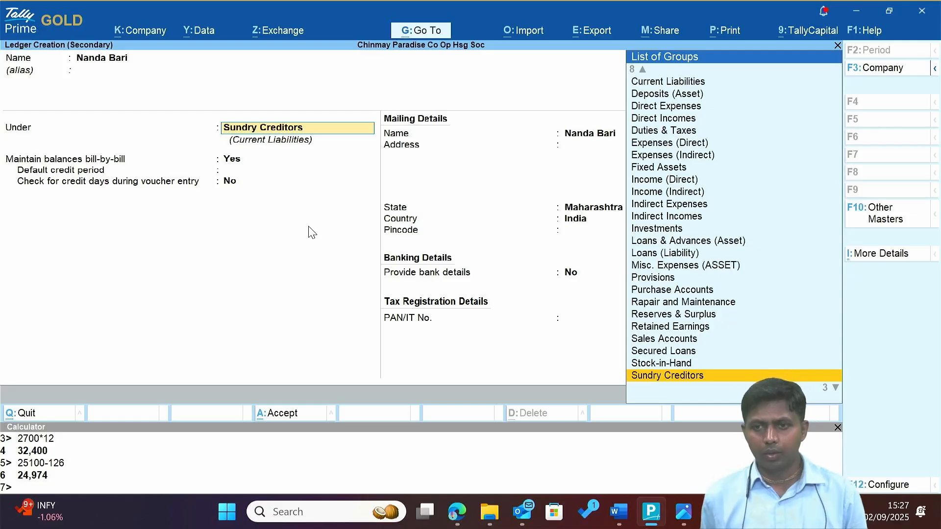
{"action": "key", "text": "Return"}
{"action": "key", "text": "Return"}
{"action": "key", "text": "Return"}
{"action": "key", "text": "Return"}
{"action": "key", "text": "Return"}
{"action": "key", "text": "Return"}
{"action": "key", "text": "Return"}
{"action": "key", "text": "Return"}
{"action": "key", "text": "Return"}
{"action": "key", "text": "Return"}
{"action": "key", "text": "Return"}
{"action": "key", "text": "Return"}
{"action": "key", "text": "Return"}
{"action": "key", "text": "Return"}
{"action": "key", "text": "Return"}
{"action": "key", "text": "Return"}
{"action": "key", "text": "Return"}
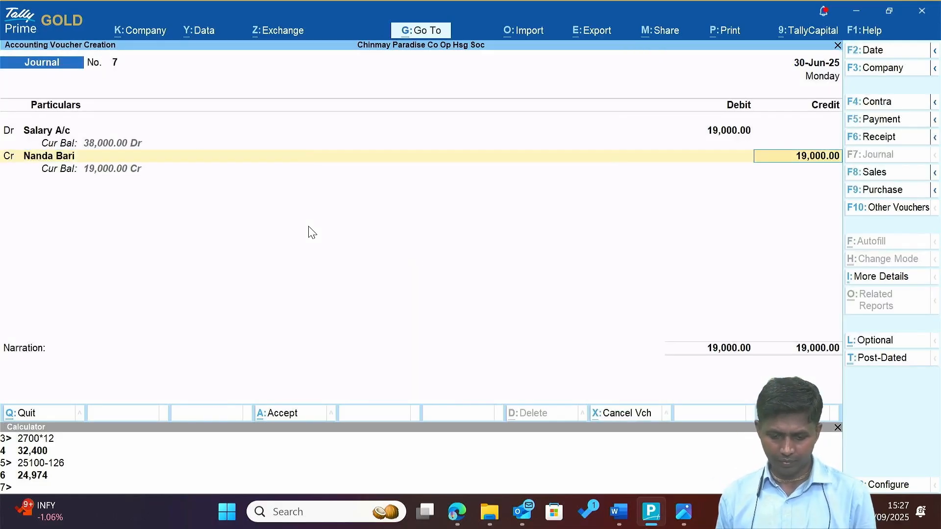
Save journal 7 crediting the security family ledger 19,000.00.
{"action": "key", "text": "Escape"}
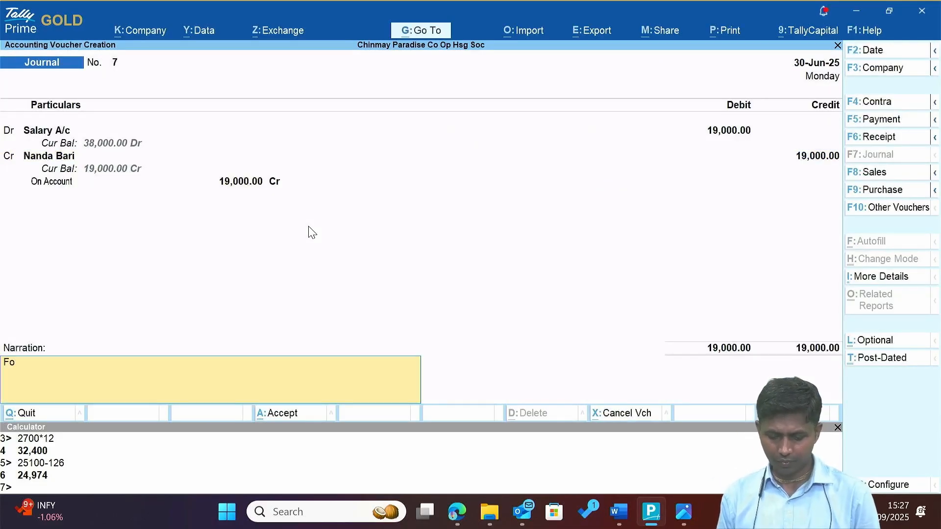
{"action": "key", "text": "Return"}
{"action": "key", "text": "alt+Tab"}
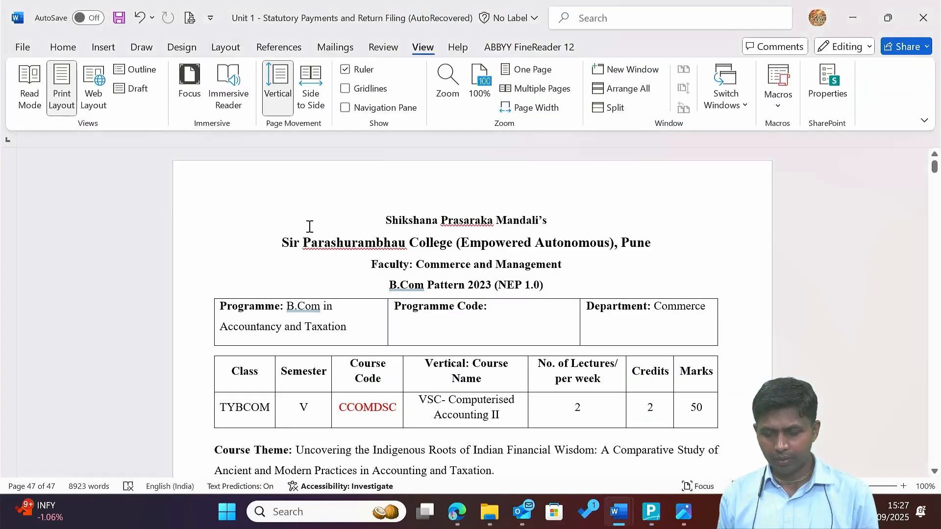
Enter journal 8 dated 31-Jul-25 debiting Salary A/c 19,500.
{"action": "key", "text": "alt+Tab"}
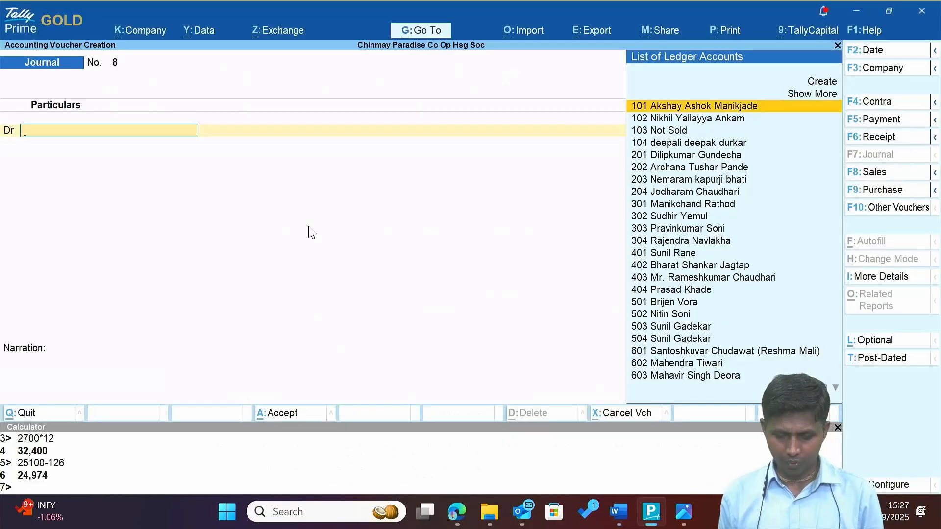
{"action": "key", "text": "F2"}
{"action": "type", "text": "31."}
{"action": "key", "text": "Return"}
{"action": "type", "text": "Sal"}
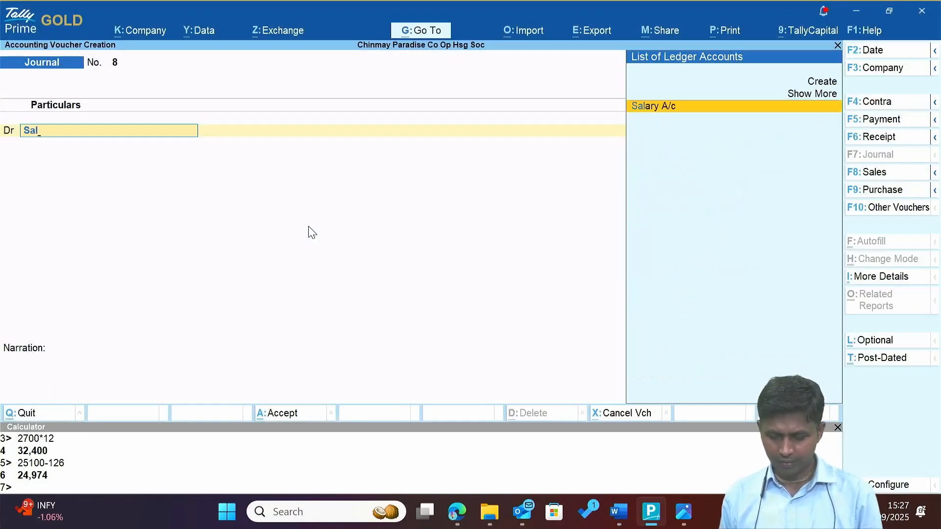
{"action": "key", "text": "Return"}
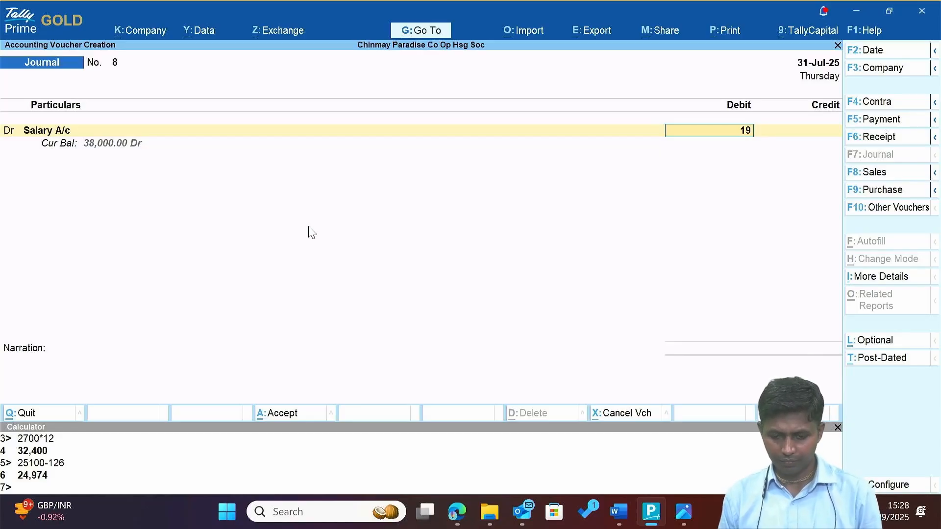
{"action": "type", "text": "19,500"}
{"action": "key", "text": "Return"}
{"action": "key", "text": "Return"}
{"action": "key", "text": "Return"}
{"action": "key", "text": "Return"}
{"action": "key", "text": "Return"}
{"action": "key", "text": "Return"}
{"action": "key", "text": "Return"}
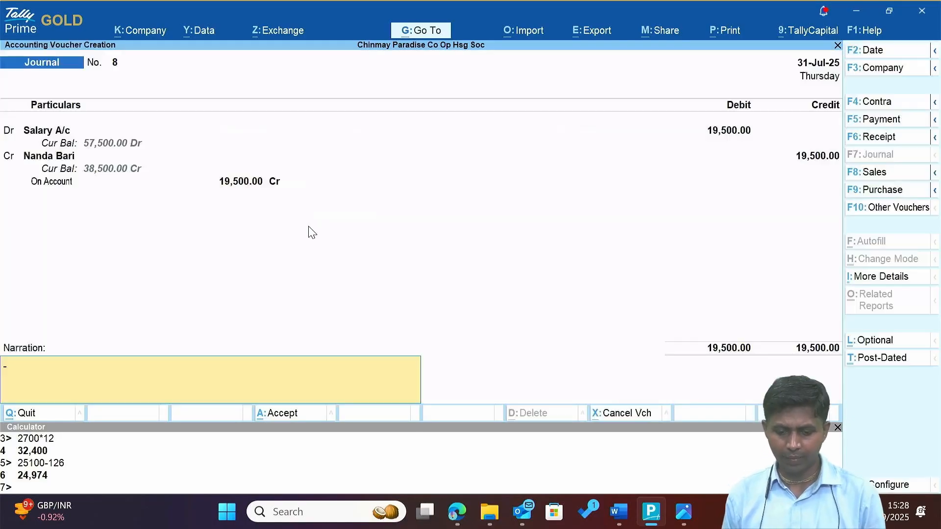
Close both open Word documents.
{"action": "key", "text": "alt+Tab"}
{"action": "key", "text": "alt+Tab"}
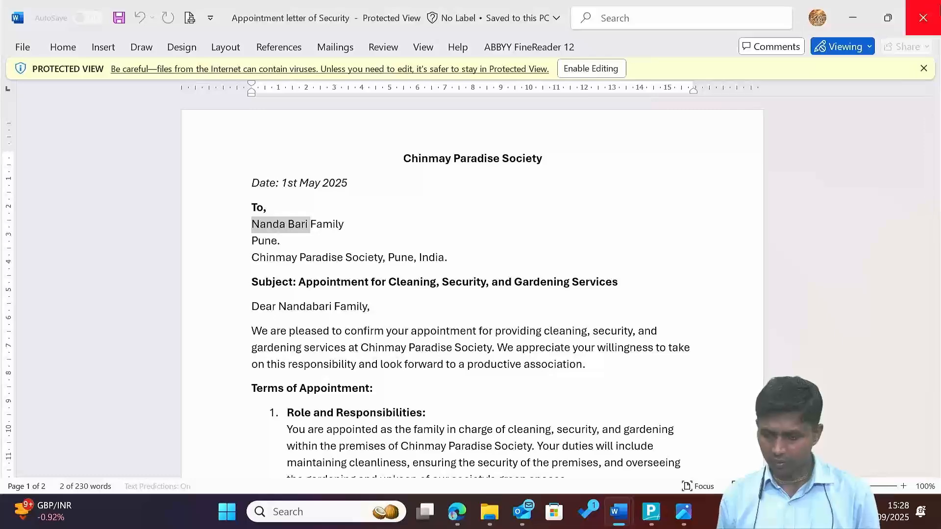
{"action": "left_click", "coordinate": [928, 11]}
{"action": "left_click", "coordinate": [929, 10]}
Discard Word changes, then open the Garbage throwing Contract maximized.
{"action": "key", "text": "n"}
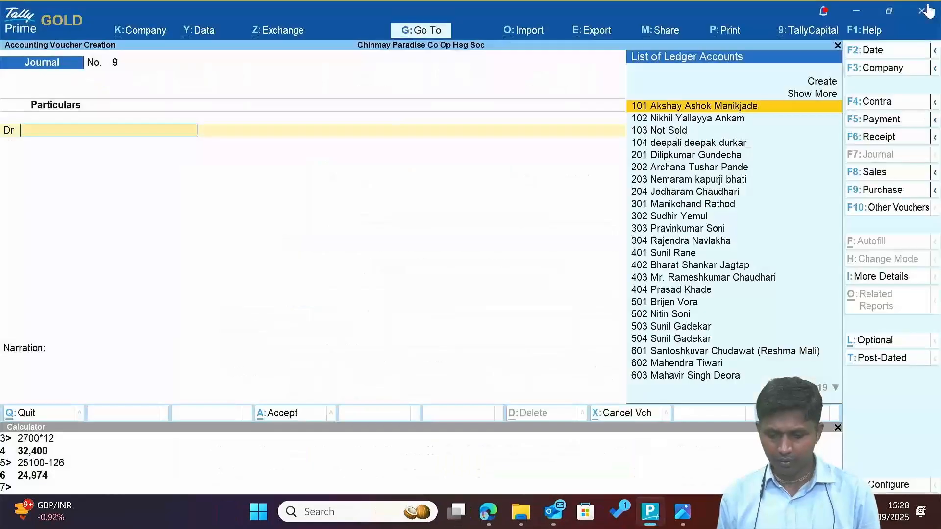
{"action": "key", "text": "alt+Tab"}
{"action": "key", "text": "Down"}
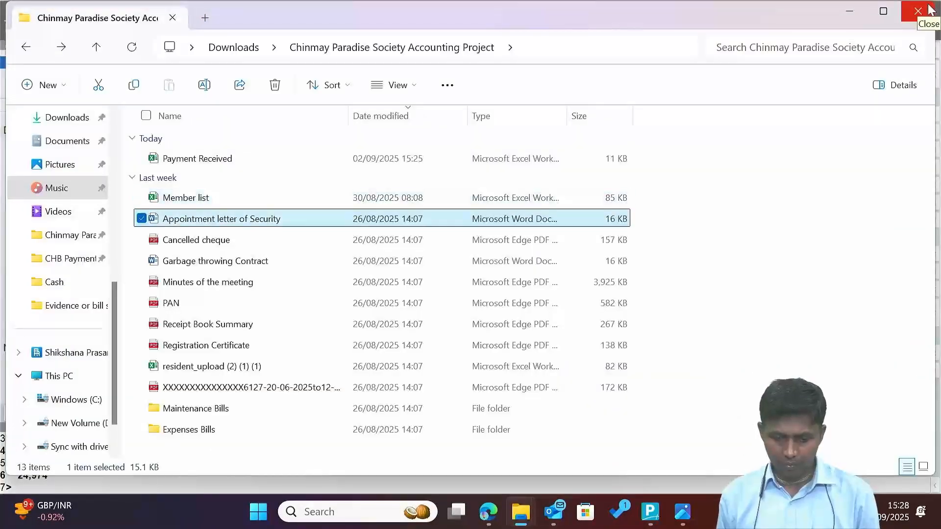
{"action": "key", "text": "Down"}
{"action": "key", "text": "Down"}
{"action": "key", "text": "Up"}
{"action": "key", "text": "Up"}
{"action": "key", "text": "Up"}
{"action": "key", "text": "Up"}
{"action": "key", "text": "Down"}
{"action": "key", "text": "Down"}
{"action": "key", "text": "Down"}
{"action": "key", "text": "Down"}
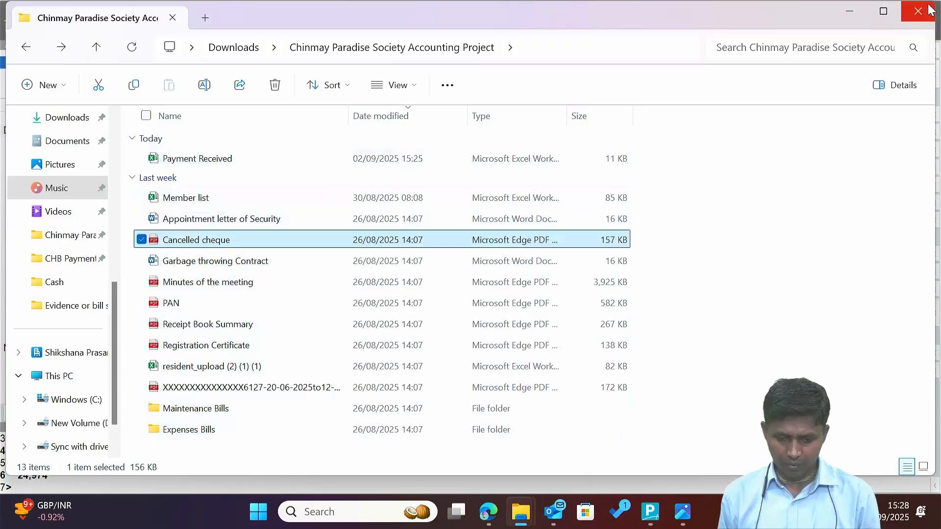
{"action": "key", "text": "Return"}
{"action": "key", "text": "alt+space"}
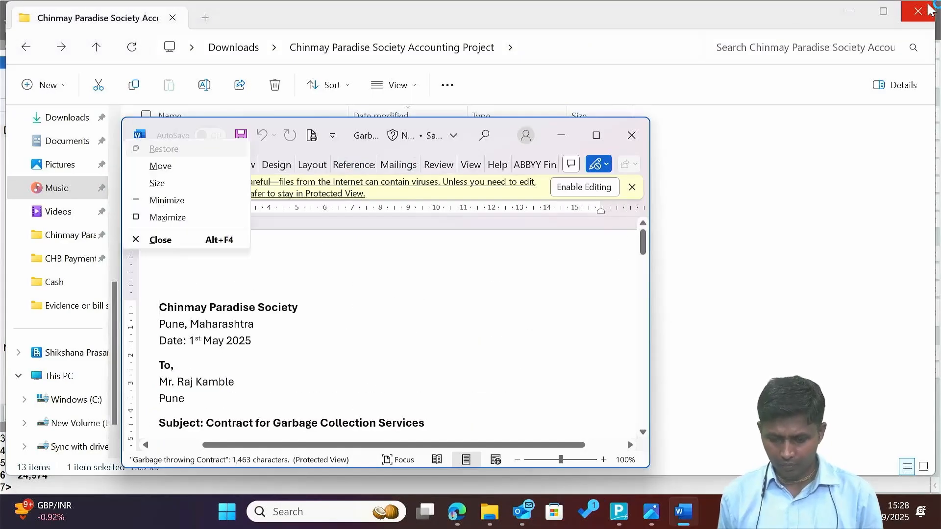
{"action": "key", "text": "Down"}
{"action": "key", "text": "Down"}
{"action": "key", "text": "Down"}
{"action": "key", "text": "Down"}
{"action": "key", "text": "Return"}
Read the contract's payment schedule, duration and termination terms.
{"action": "key", "text": "Down"}
{"action": "key", "text": "Down"}
{"action": "key", "text": "Down"}
{"action": "key", "text": "Down"}
{"action": "key", "text": "Down"}
{"action": "key", "text": "Down"}
{"action": "key", "text": "Down"}
{"action": "key", "text": "Down"}
{"action": "key", "text": "Down"}
{"action": "key", "text": "Down"}
{"action": "key", "text": "Down"}
{"action": "key", "text": "Down"}
{"action": "key", "text": "Down"}
{"action": "key", "text": "Down"}
{"action": "key", "text": "Down"}
{"action": "key", "text": "Down"}
{"action": "key", "text": "Down"}
{"action": "key", "text": "Down"}
{"action": "key", "text": "Down"}
{"action": "key", "text": "Down"}
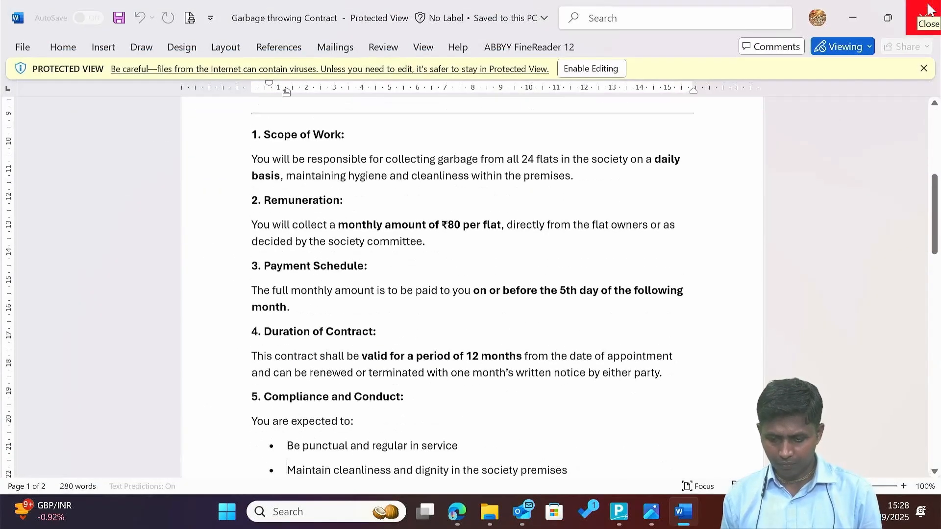
{"action": "key", "text": "Up"}
{"action": "key", "text": "Up"}
{"action": "key", "text": "Up"}
{"action": "key", "text": "Up"}
{"action": "key", "text": "Up"}
{"action": "key", "text": "Up"}
{"action": "key", "text": "Up"}
{"action": "key", "text": "Up"}
{"action": "key", "text": "Up"}
{"action": "key", "text": "Up"}
{"action": "key", "text": "Up"}
{"action": "key", "text": "Up"}
{"action": "key", "text": "Up"}
{"action": "key", "text": "Up"}
{"action": "key", "text": "Up"}
{"action": "key", "text": "Down"}
{"action": "key", "text": "Down"}
{"action": "key", "text": "Down"}
{"action": "key", "text": "Down"}
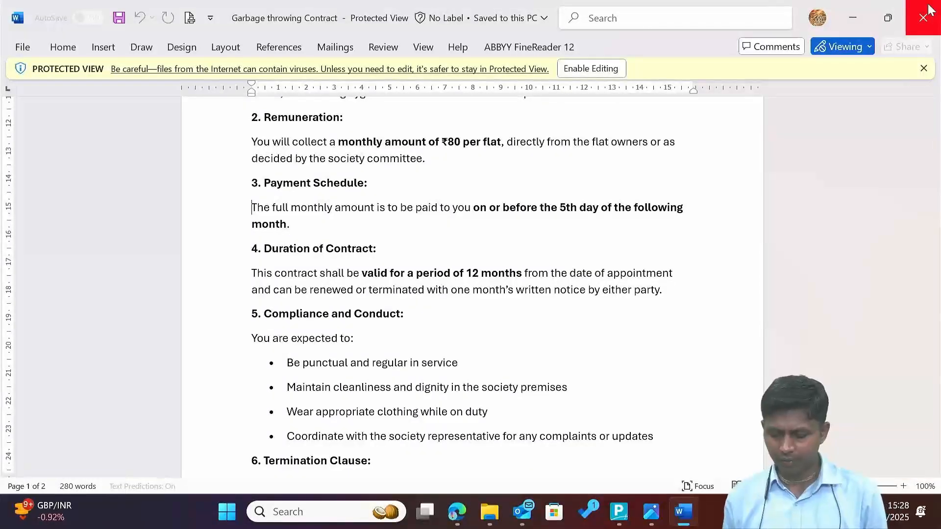
{"action": "key", "text": "shift+Down"}
{"action": "key", "text": "Down"}
{"action": "key", "text": "Down"}
{"action": "key", "text": "Down"}
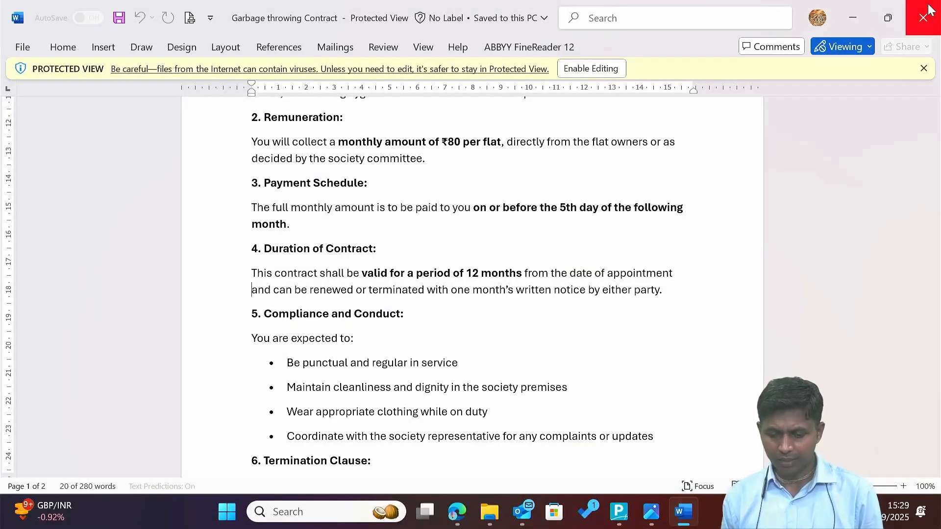
{"action": "key", "text": "Down"}
{"action": "key", "text": "Down"}
{"action": "key", "text": "Down"}
{"action": "key", "text": "Down"}
{"action": "key", "text": "Down"}
{"action": "key", "text": "Down"}
{"action": "key", "text": "Down"}
{"action": "key", "text": "Down"}
{"action": "key", "text": "Down"}
{"action": "key", "text": "Down"}
{"action": "key", "text": "Down"}
{"action": "key", "text": "Down"}
{"action": "key", "text": "Down"}
{"action": "key", "text": "Down"}
{"action": "key", "text": "Down"}
{"action": "key", "text": "Down"}
{"action": "key", "text": "Down"}
{"action": "key", "text": "Down"}
{"action": "key", "text": "Down"}
{"action": "key", "text": "Down"}
{"action": "key", "text": "Up"}
{"action": "key", "text": "Up"}
{"action": "key", "text": "Up"}
{"action": "key", "text": "Up"}
{"action": "key", "text": "Up"}
{"action": "key", "text": "Up"}
{"action": "key", "text": "Up"}
{"action": "key", "text": "Up"}
{"action": "key", "text": "Up"}
{"action": "key", "text": "Up"}
{"action": "key", "text": "Up"}
{"action": "key", "text": "Up"}
{"action": "key", "text": "Up"}
{"action": "key", "text": "Up"}
{"action": "key", "text": "Up"}
{"action": "key", "text": "Up"}
{"action": "key", "text": "Up"}
{"action": "key", "text": "Up"}
{"action": "key", "text": "Up"}
{"action": "key", "text": "Up"}
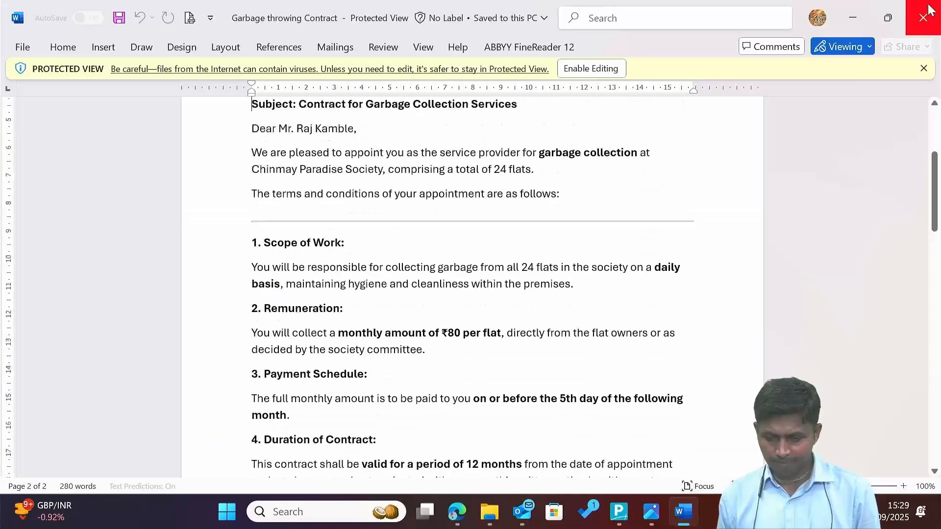
Return to Tally Prime and leave the empty Journal No. 9.
{"action": "key", "text": "alt+Tab"}
{"action": "key", "text": "alt+Tab"}
{"action": "key", "text": "alt+Tab"}
{"action": "key", "text": "Up"}
{"action": "key", "text": "Up"}
{"action": "key", "text": "Up"}
{"action": "key", "text": "Up"}
{"action": "key", "text": "Down"}
{"action": "key", "text": "Down"}
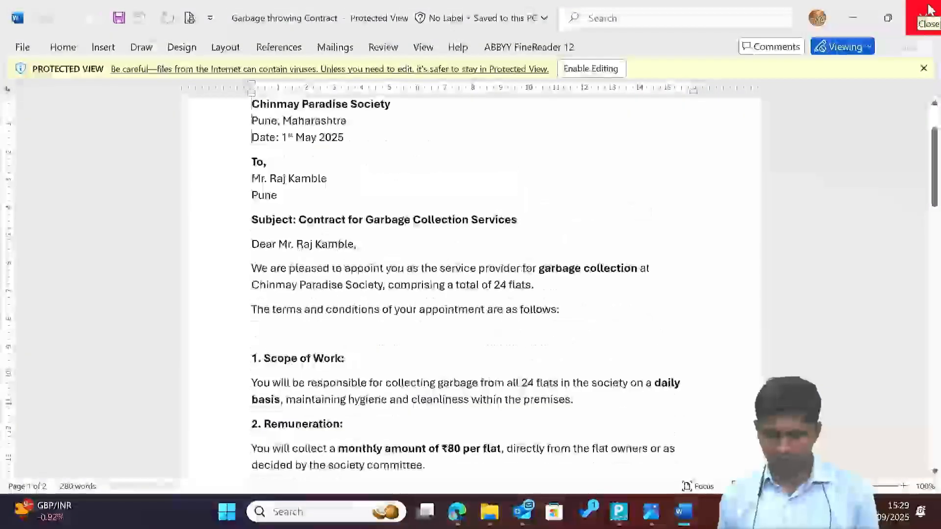
{"action": "key", "text": "Right"}
{"action": "key", "text": "Right"}
{"action": "key", "text": "Right"}
{"action": "key", "text": "Right"}
{"action": "key", "text": "Right"}
{"action": "key", "text": "Right"}
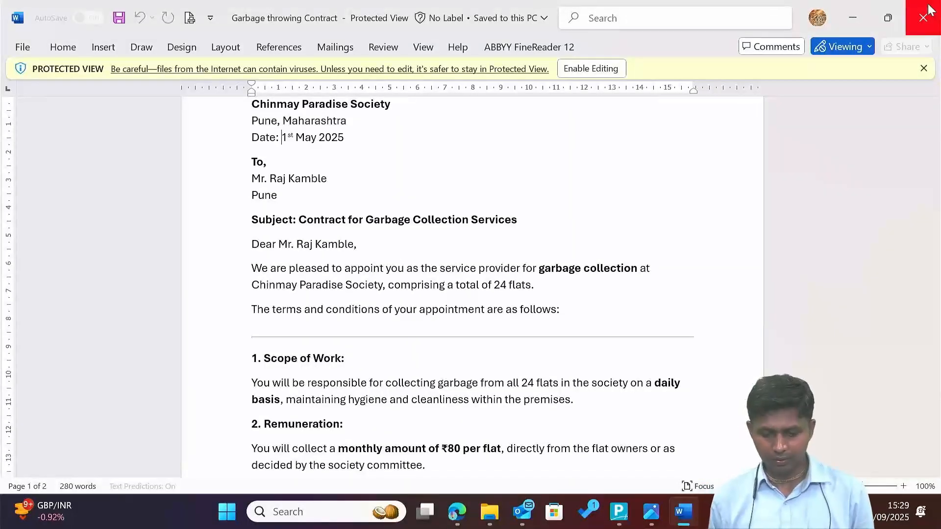
{"action": "key", "text": "alt+Tab"}
{"action": "key", "text": "Escape"}
Display the garbage contractor's ledger vouchers from 1-Apr-25.
{"action": "key", "text": "d"}
{"action": "key", "text": "a"}
{"action": "key", "text": "l"}
{"action": "key", "text": "Return"}
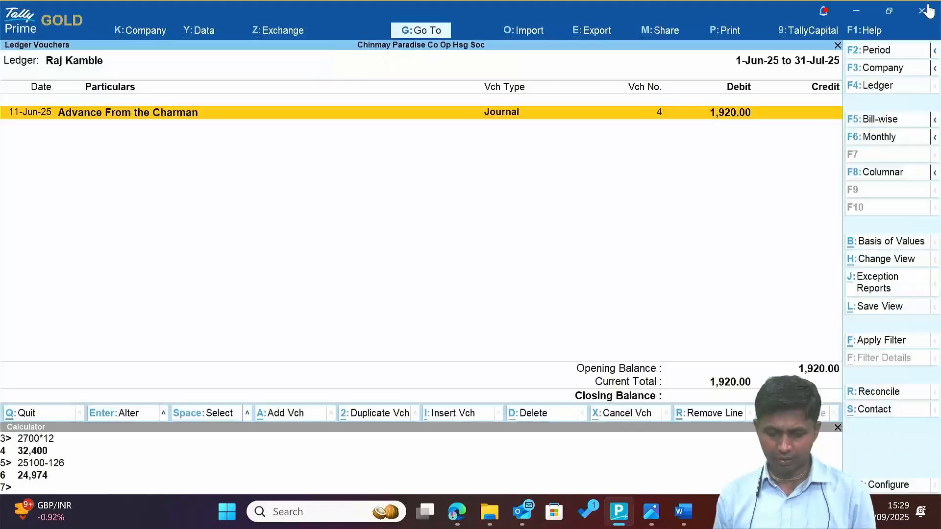
{"action": "key", "text": "F2"}
{"action": "type", "text": "1-4"}
{"action": "key", "text": "Return"}
{"action": "key", "text": "Return"}
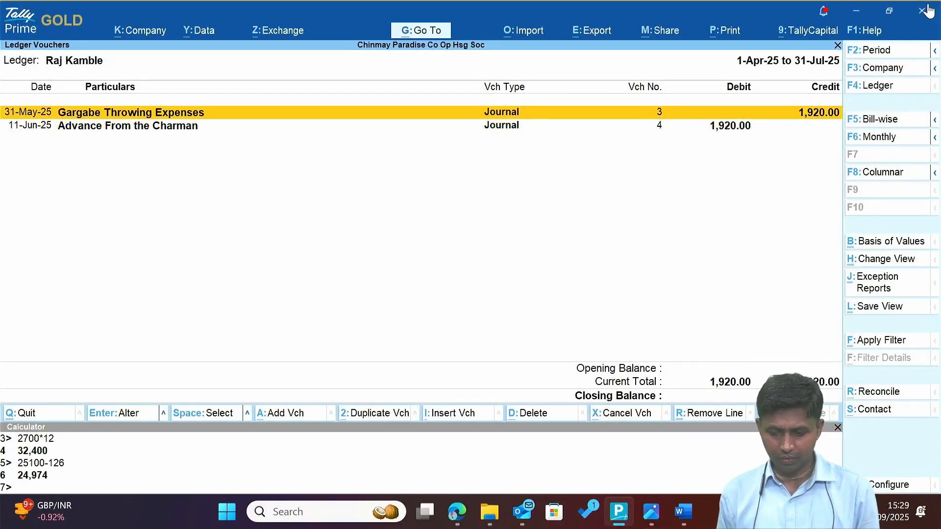
Duplicate the May 1,920.00 garbage expense journal, dated 30-Jun-25.
{"action": "key", "text": "alt+2"}
{"action": "key", "text": "F2"}
{"action": "type", "text": "30."}
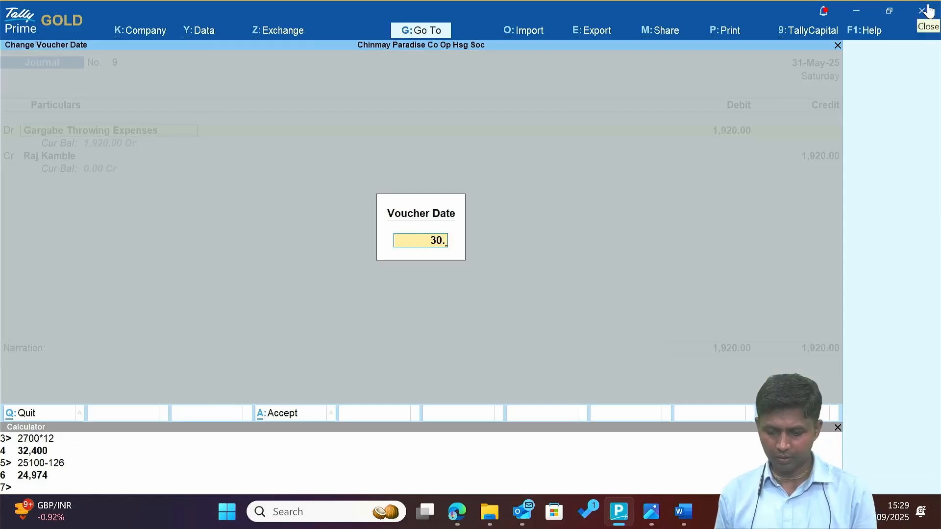
{"action": "type", "text": "6"}
{"action": "key", "text": "Return"}
{"action": "key", "text": "ctrl+a"}
Duplicate it again for 31-Jul-25 with narration 'For July', then close the contract.
{"action": "key", "text": "Down"}
{"action": "key", "text": "Down"}
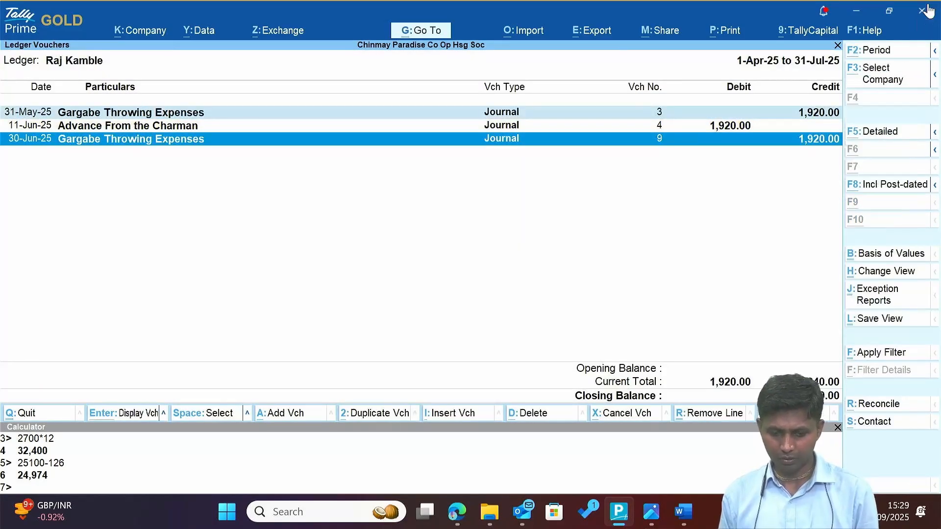
{"action": "key", "text": "alt+2"}
{"action": "key", "text": "F2"}
{"action": "type", "text": "31.7"}
{"action": "key", "text": "Return"}
{"action": "key", "text": "Return"}
{"action": "key", "text": "Return"}
{"action": "key", "text": "Return"}
{"action": "key", "text": "Return"}
{"action": "key", "text": "Return"}
{"action": "key", "text": "Return"}
{"action": "key", "text": "Return"}
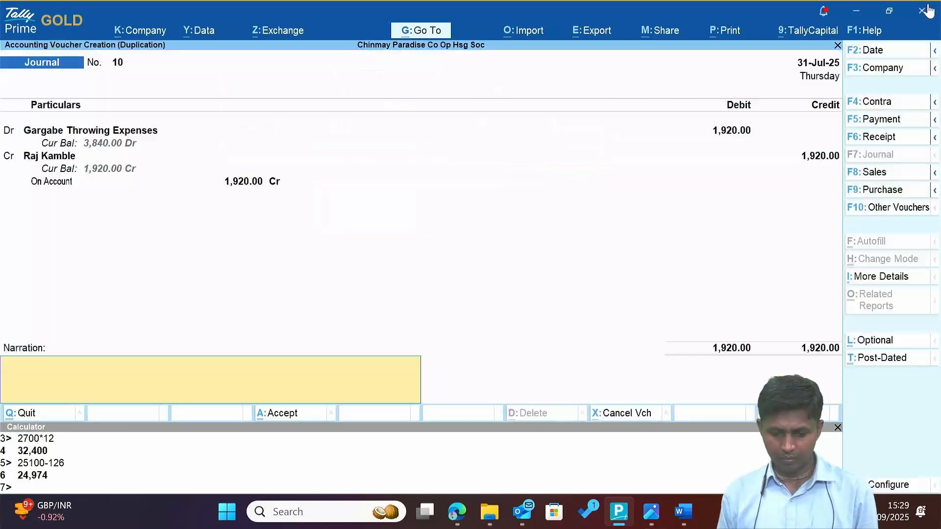
{"action": "key", "text": "BackSpace"}
{"action": "type", "text": "For July"}
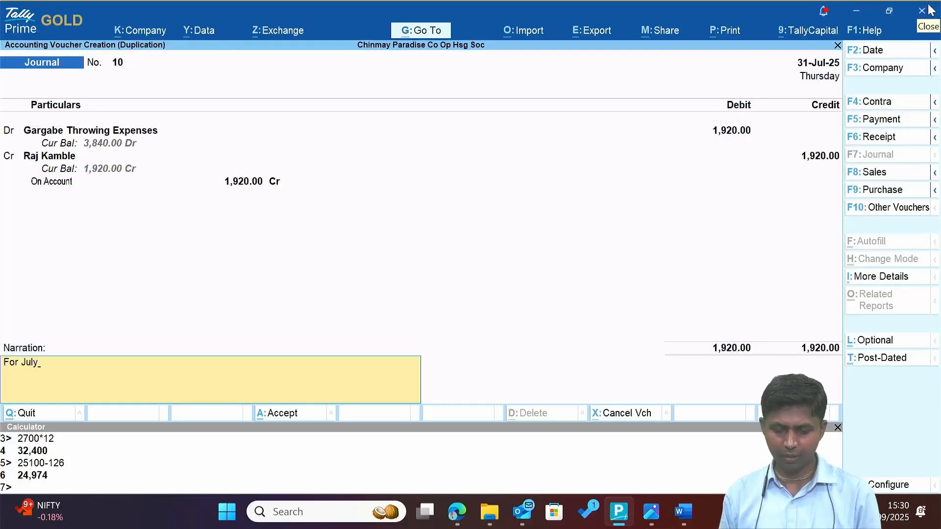
{"action": "key", "text": "ctrl+a"}
{"action": "key", "text": "alt+Tab"}
{"action": "left_click", "coordinate": [930, 10]}
Open the Minutes of the meeting PDF from the project folder in Edge.
{"action": "key", "text": "alt+Tab"}
{"action": "key", "text": "alt+Tab"}
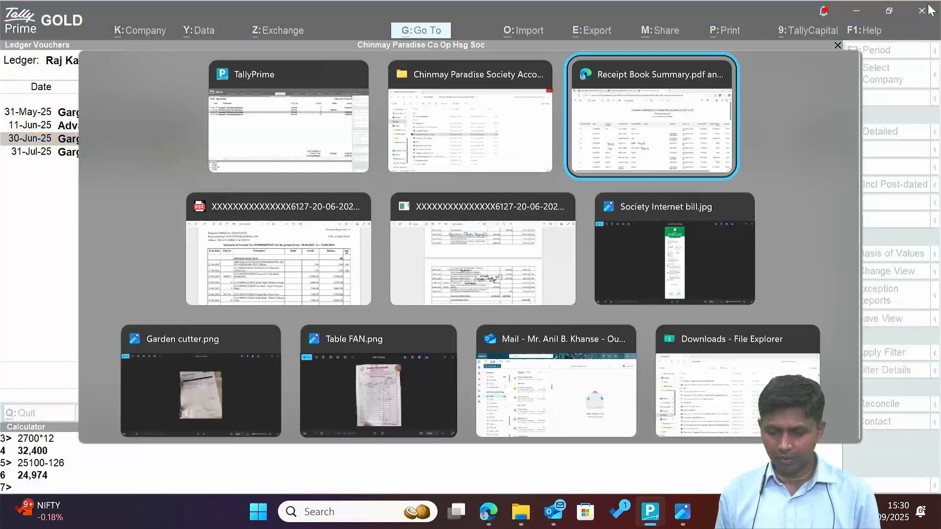
{"action": "key", "text": "alt+shift+Tab"}
{"action": "key", "text": "Down"}
{"action": "key", "text": "Down"}
{"action": "key", "text": "Up"}
{"action": "key", "text": "Up"}
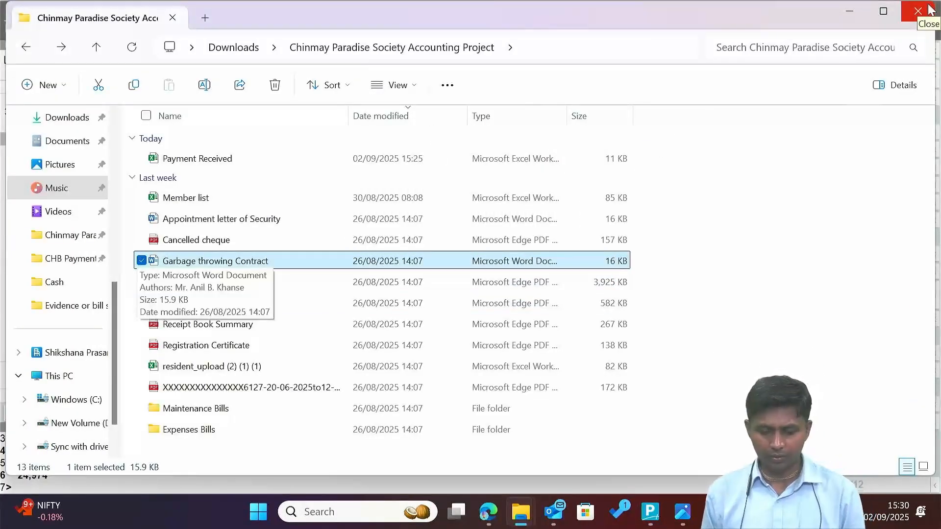
{"action": "key", "text": "Down"}
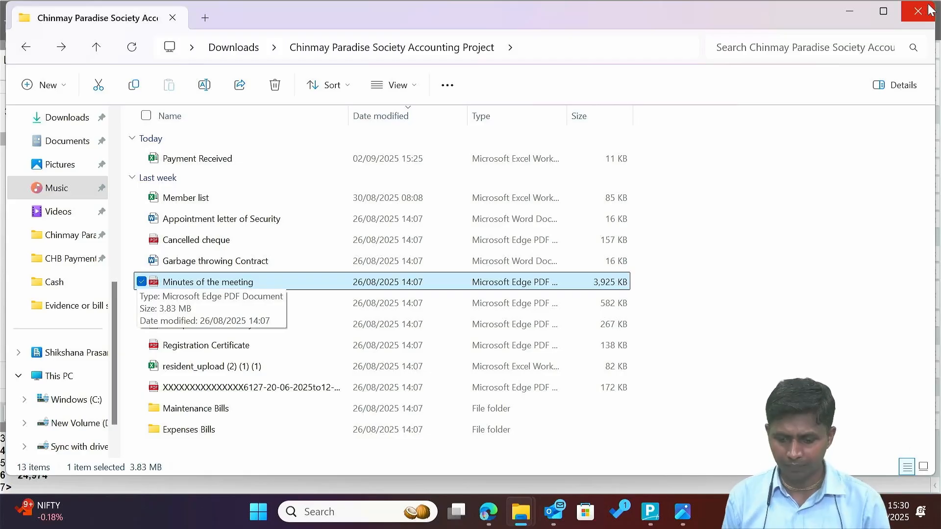
{"action": "key", "text": "Return"}
Read the minutes' maintenance rules, highlighting the late-payment fines bullet.
{"action": "scroll", "coordinate": [616, 235], "scroll_direction": "down", "scroll_amount": 10}
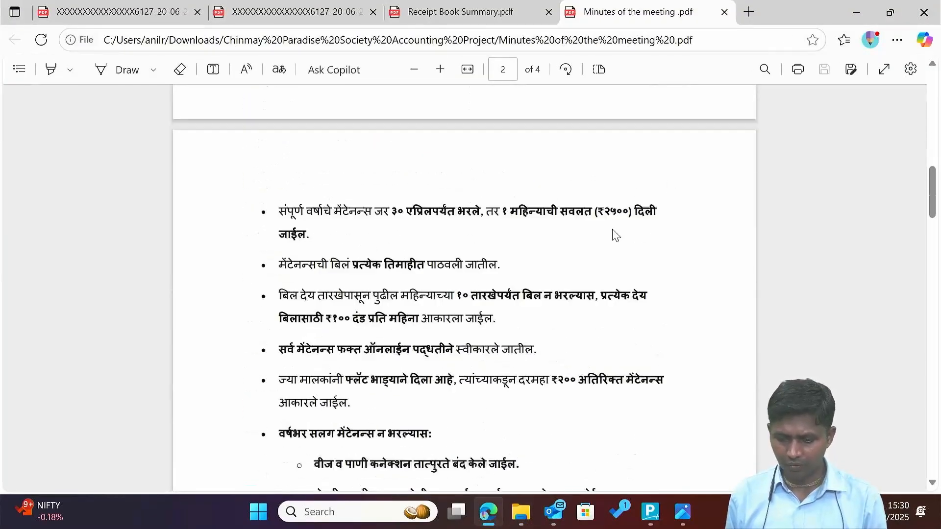
{"action": "scroll", "coordinate": [615, 236], "scroll_direction": "down", "scroll_amount": 4}
{"action": "scroll", "coordinate": [613, 236], "scroll_direction": "up", "scroll_amount": 2}
{"action": "left_click_drag", "start_coordinate": [314, 201], "coordinate": [457, 207]}
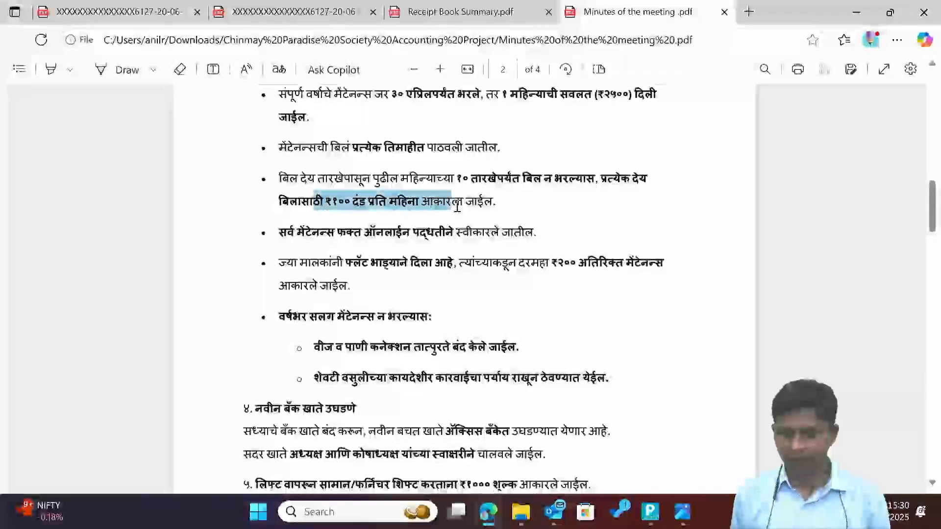
{"action": "left_click", "coordinate": [363, 206]}
{"action": "left_click", "coordinate": [479, 255]}
{"action": "left_click_drag", "start_coordinate": [295, 176], "coordinate": [524, 209]}
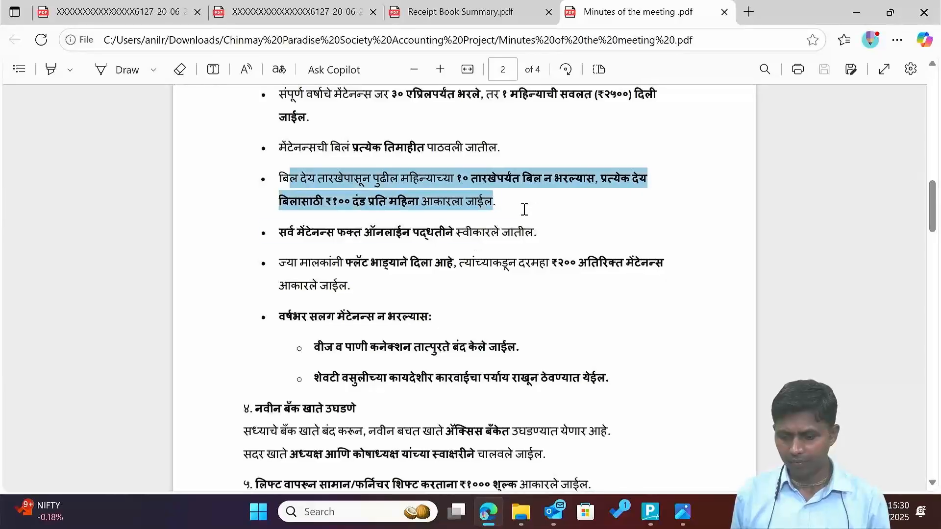
{"action": "left_click", "coordinate": [345, 268]}
Read through to page 4, return to the top, and bring up the project folder.
{"action": "scroll", "coordinate": [344, 268], "scroll_direction": "down", "scroll_amount": 5}
{"action": "left_click_drag", "start_coordinate": [309, 201], "coordinate": [600, 195]}
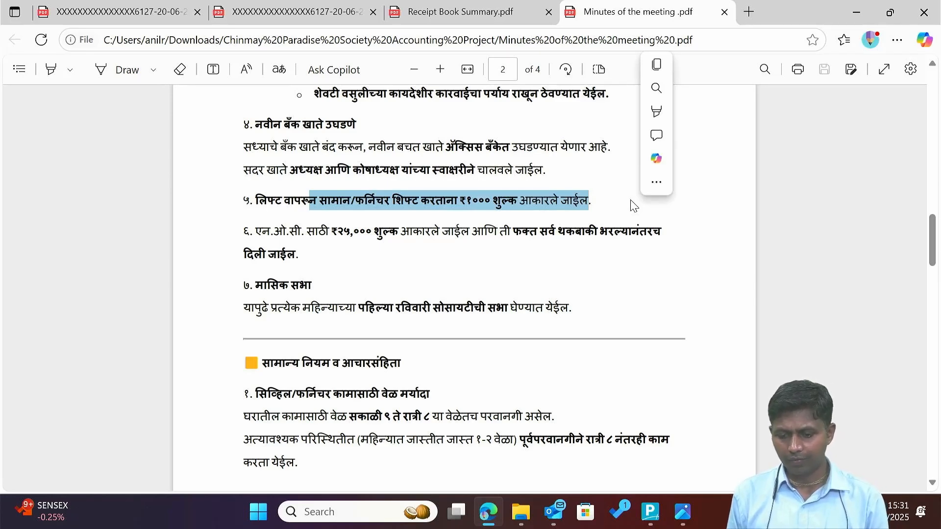
{"action": "left_click_drag", "start_coordinate": [313, 231], "coordinate": [476, 231]}
{"action": "left_click", "coordinate": [365, 218]}
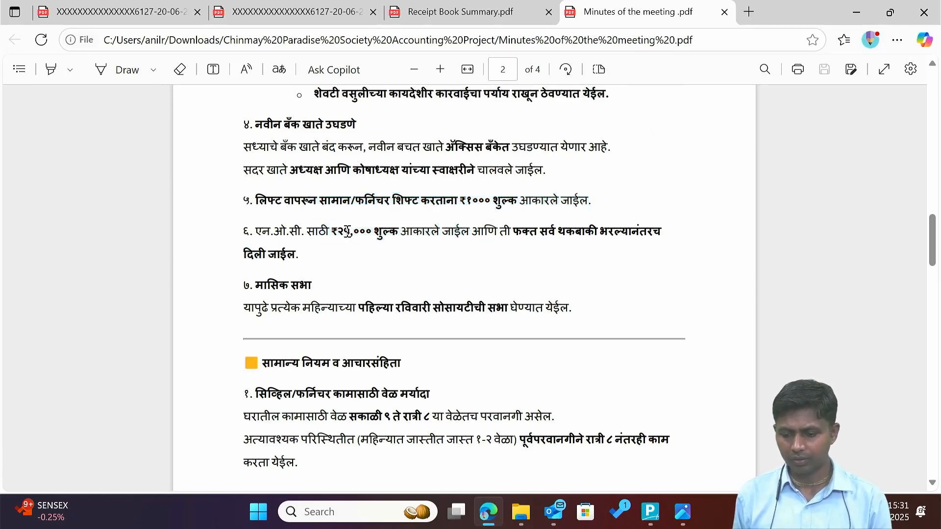
{"action": "scroll", "coordinate": [348, 231], "scroll_direction": "down", "scroll_amount": 2}
{"action": "scroll", "coordinate": [338, 234], "scroll_direction": "down", "scroll_amount": 15}
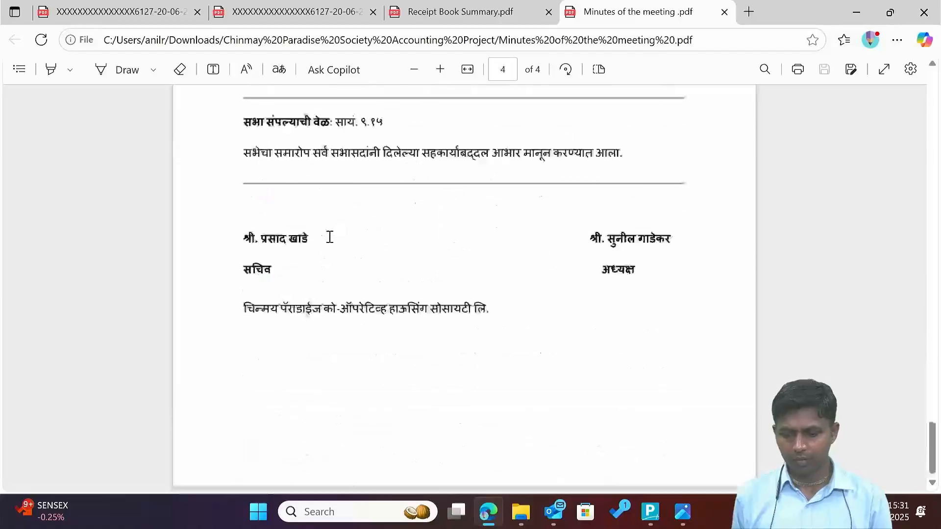
{"action": "key", "text": "Home"}
{"action": "key", "text": "alt+Tab"}
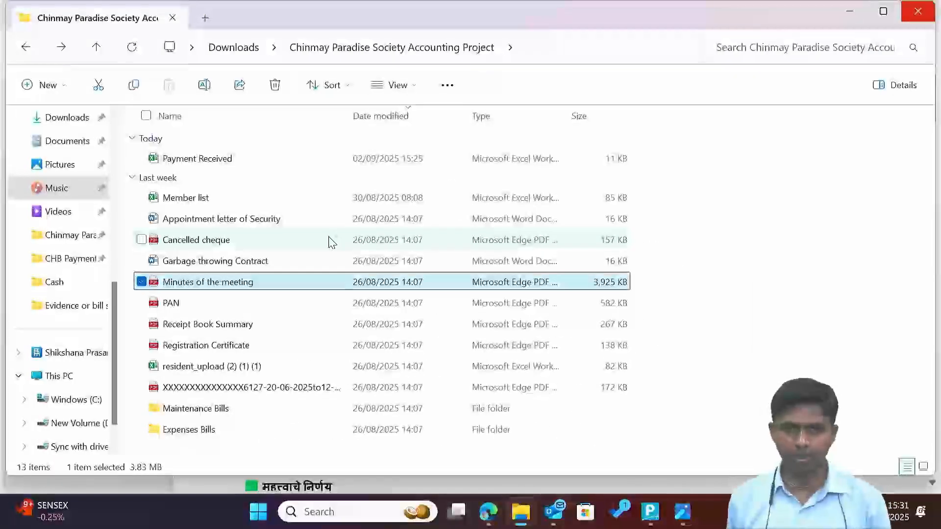
Open the Axis Bank statement PDF, then back out to Tally Prime's Gateway screen.
{"action": "key", "text": "Down"}
{"action": "key", "text": "Down"}
{"action": "key", "text": "Down"}
{"action": "key", "text": "Down"}
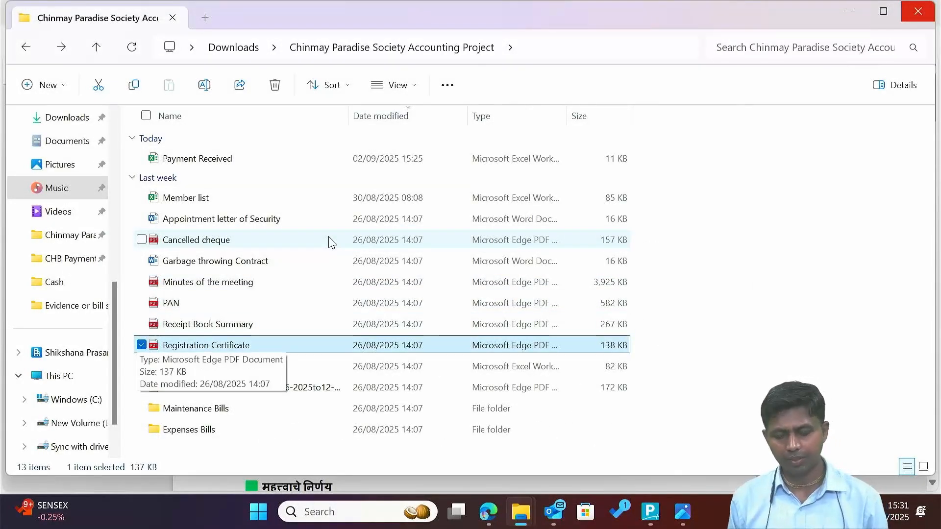
{"action": "key", "text": "Down"}
{"action": "key", "text": "Down"}
{"action": "key", "text": "Down"}
{"action": "key", "text": "Up"}
{"action": "key", "text": "Up"}
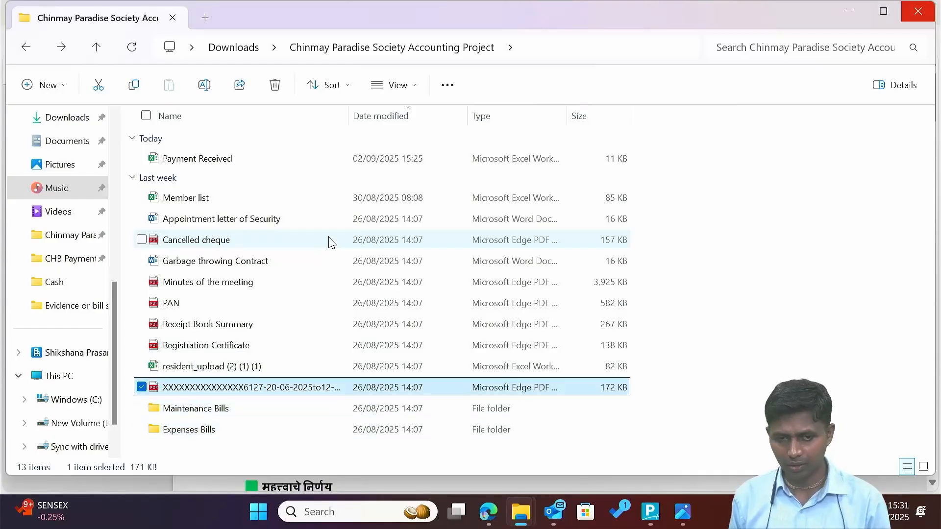
{"action": "key", "text": "Return"}
{"action": "key", "text": "alt+Tab"}
{"action": "key", "text": "alt+Tab"}
{"action": "key", "text": "alt+Tab"}
{"action": "key", "text": "alt+Tab"}
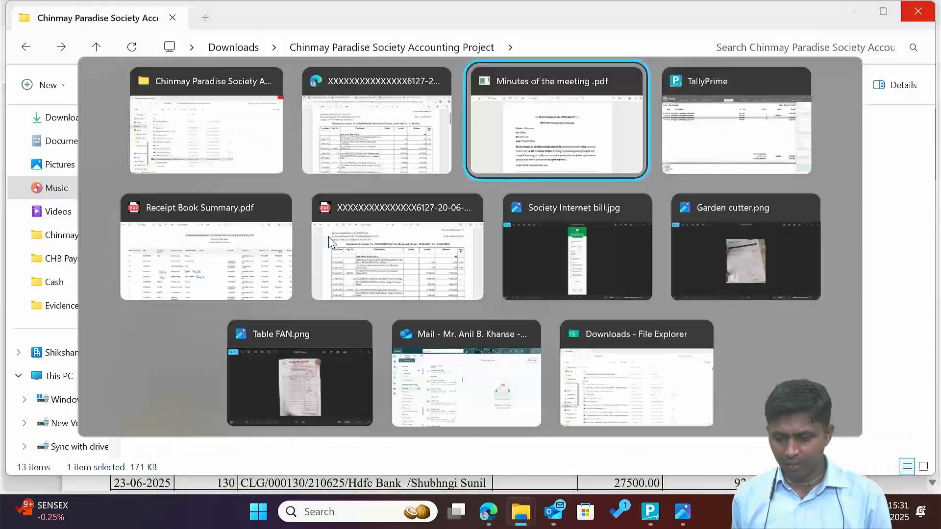
{"action": "key", "text": "Escape"}
{"action": "key", "text": "Escape"}
{"action": "key", "text": "Escape"}
Open the Axis Bank A/c -6127 ledger vouchers with the period starting 1-4.
{"action": "type", "text": "dalax"}
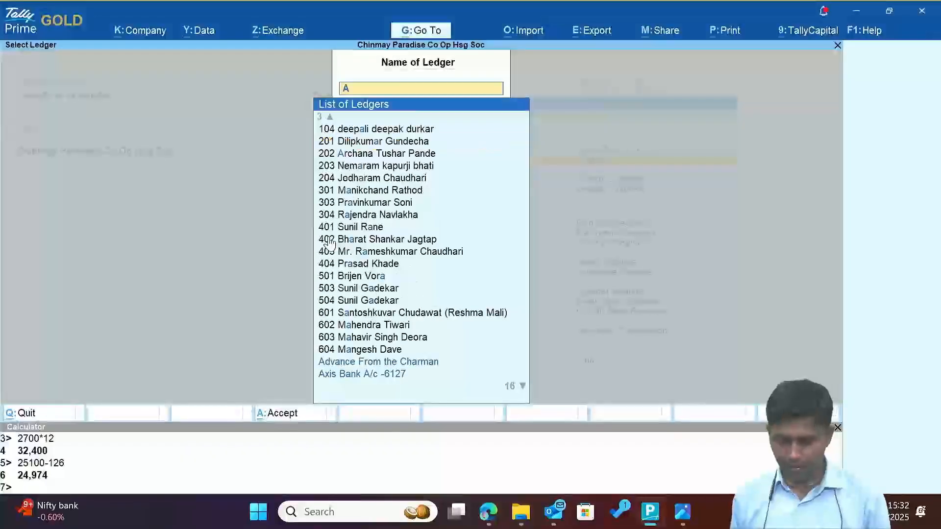
{"action": "key", "text": "Return"}
{"action": "key", "text": "F2"}
{"action": "type", "text": "1-4"}
{"action": "key", "text": "Return"}
{"action": "key", "text": "Return"}
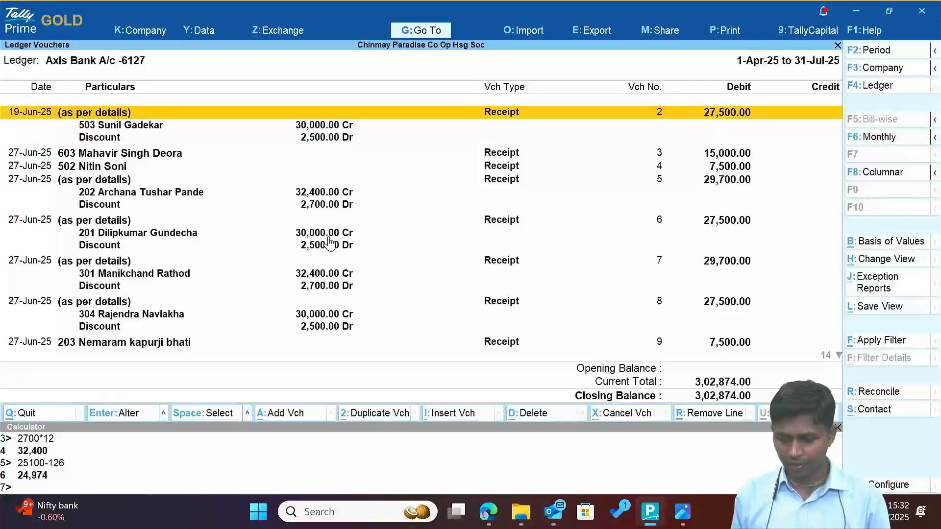
Open manual reconciliation of the unreconciled transactions and review the receipts list.
{"action": "key", "text": "ctrl+r"}
{"action": "key", "text": "Down"}
{"action": "key", "text": "Up"}
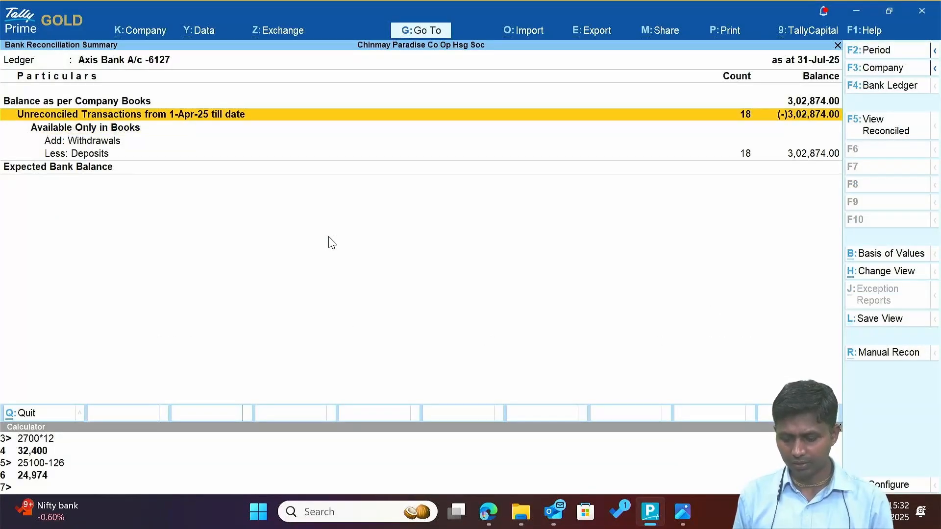
{"action": "key", "text": "alt+r"}
{"action": "key", "text": "Down"}
{"action": "key", "text": "Down"}
{"action": "key", "text": "Down"}
{"action": "key", "text": "Down"}
{"action": "key", "text": "Down"}
{"action": "key", "text": "Down"}
{"action": "key", "text": "Down"}
{"action": "key", "text": "Down"}
{"action": "key", "text": "Down"}
{"action": "key", "text": "Down"}
{"action": "key", "text": "Down"}
{"action": "key", "text": "Down"}
{"action": "key", "text": "Down"}
{"action": "key", "text": "Down"}
{"action": "key", "text": "Down"}
{"action": "key", "text": "Down"}
{"action": "key", "text": "Down"}
{"action": "key", "text": "Down"}
{"action": "key", "text": "Escape"}
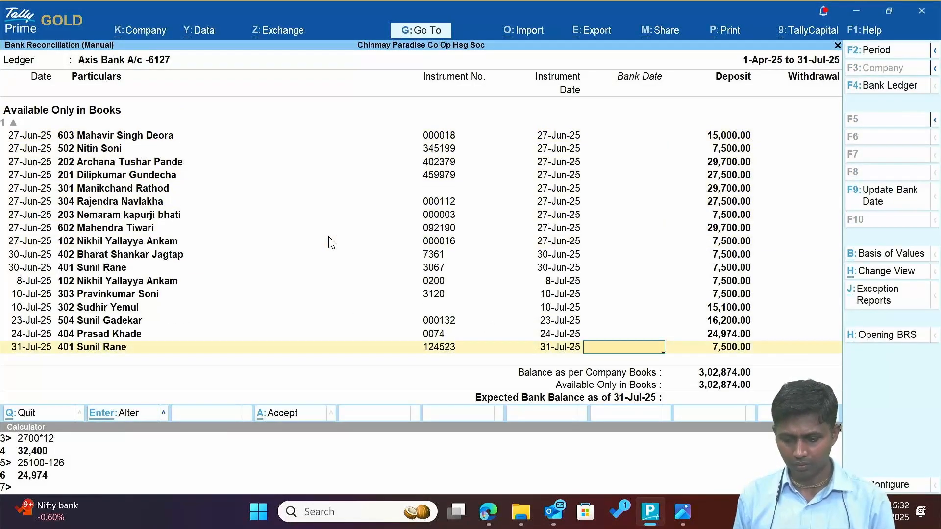
{"action": "key", "text": "F2"}
{"action": "key", "text": "Return"}
{"action": "key", "text": "Return"}
{"action": "key", "text": "Down"}
{"action": "key", "text": "Down"}
{"action": "key", "text": "Down"}
{"action": "key", "text": "Down"}
{"action": "key", "text": "Down"}
{"action": "key", "text": "Down"}
{"action": "key", "text": "Down"}
{"action": "key", "text": "Down"}
{"action": "key", "text": "Down"}
{"action": "key", "text": "Down"}
{"action": "key", "text": "Down"}
{"action": "key", "text": "Down"}
{"action": "key", "text": "Down"}
{"action": "key", "text": "Down"}
{"action": "key", "text": "Down"}
{"action": "key", "text": "Down"}
{"action": "key", "text": "Down"}
{"action": "key", "text": "Down"}
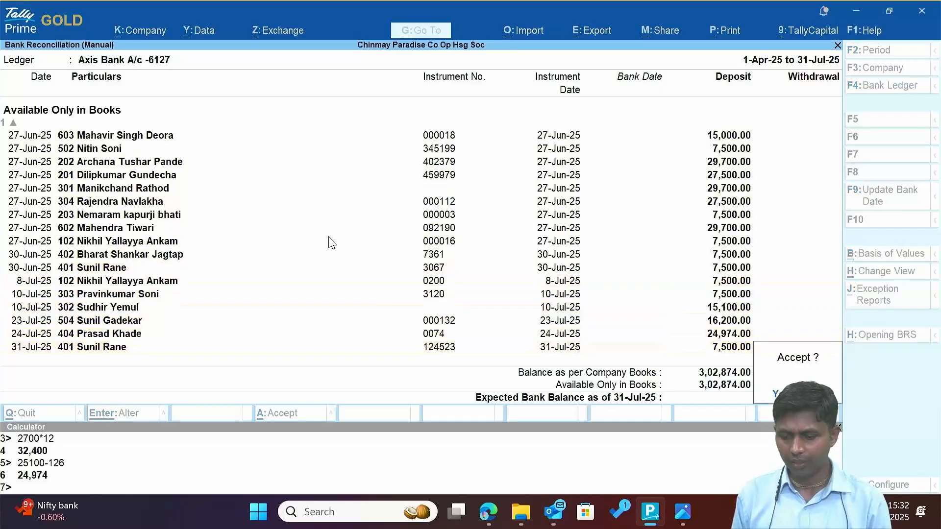
{"action": "key", "text": "Escape"}
{"action": "key", "text": "Up"}
{"action": "key", "text": "Up"}
{"action": "key", "text": "Up"}
{"action": "key", "text": "Up"}
{"action": "key", "text": "Up"}
{"action": "key", "text": "Up"}
{"action": "key", "text": "Up"}
{"action": "key", "text": "Up"}
{"action": "key", "text": "Up"}
{"action": "key", "text": "Up"}
{"action": "key", "text": "Up"}
{"action": "key", "text": "Up"}
{"action": "key", "text": "Up"}
{"action": "key", "text": "Up"}
{"action": "key", "text": "Up"}
{"action": "key", "text": "Up"}
{"action": "key", "text": "Up"}
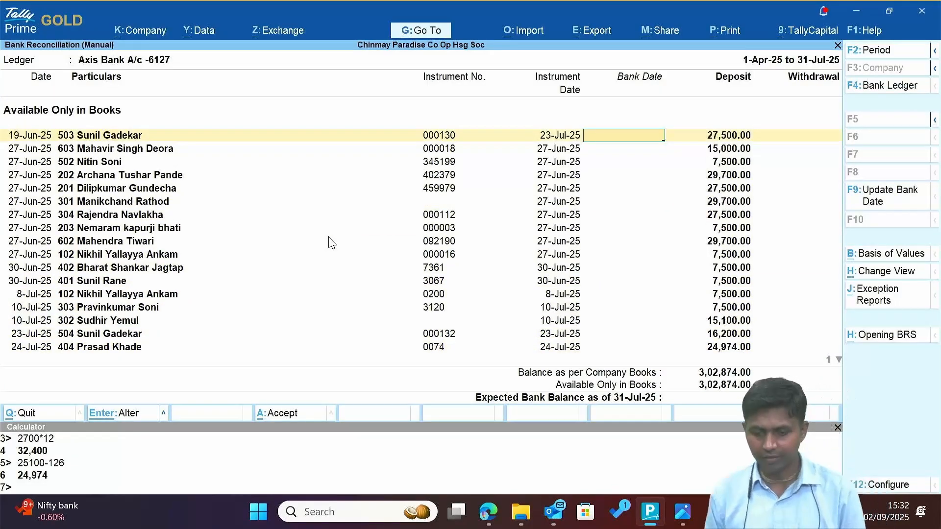
Turn on highlighting in the bank statement PDF and highlight cheque 459979.
{"action": "key", "text": "alt+Tab"}
{"action": "key", "text": "alt+Tab"}
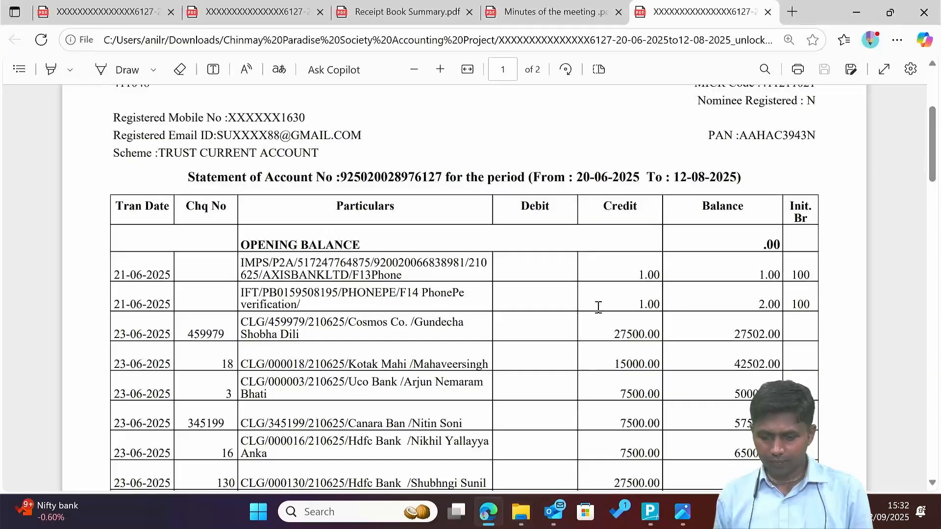
{"action": "left_click", "coordinate": [51, 69]}
{"action": "scroll", "coordinate": [607, 333], "scroll_direction": "down", "scroll_amount": 1}
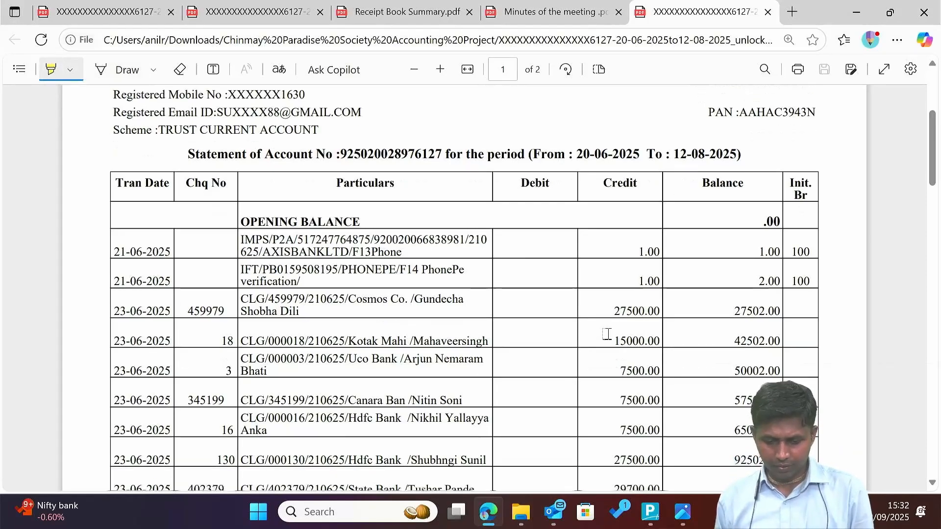
{"action": "key", "text": "alt+Tab"}
{"action": "key", "text": "alt+Tab"}
{"action": "key", "text": "alt+Tab"}
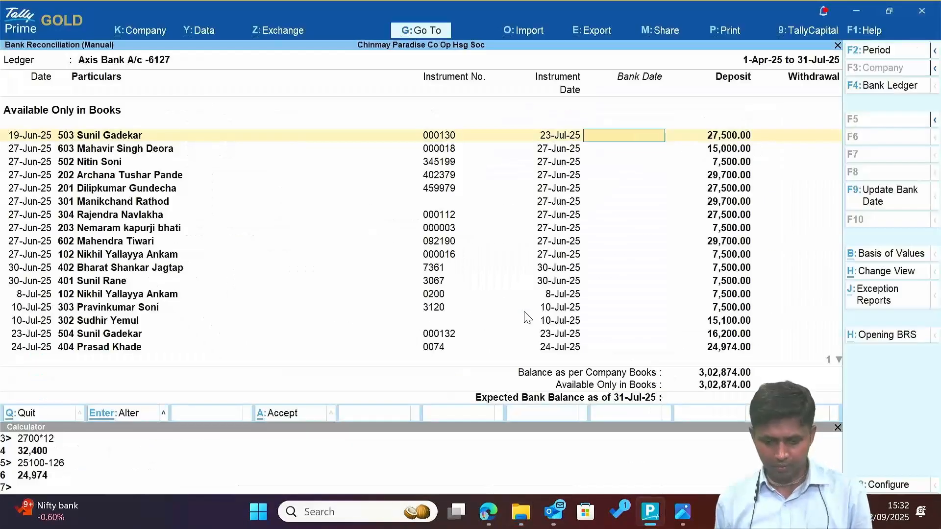
{"action": "key", "text": "Down"}
{"action": "key", "text": "Down"}
{"action": "key", "text": "Up"}
{"action": "key", "text": "Up"}
{"action": "key", "text": "Down"}
{"action": "key", "text": "Down"}
{"action": "key", "text": "alt+Tab"}
{"action": "key", "text": "alt+Tab"}
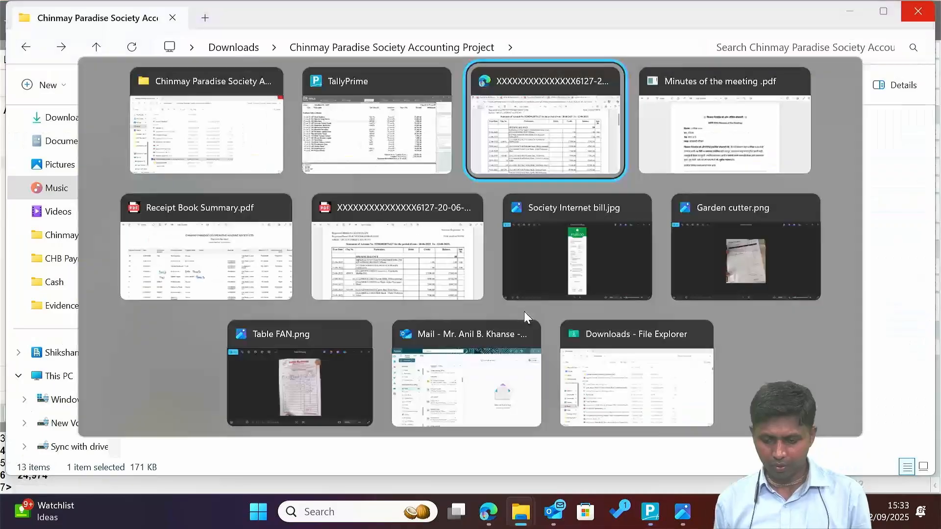
{"action": "double_click", "coordinate": [197, 293]}
{"action": "key", "text": "alt+Tab"}
{"action": "key", "text": "alt+Tab"}
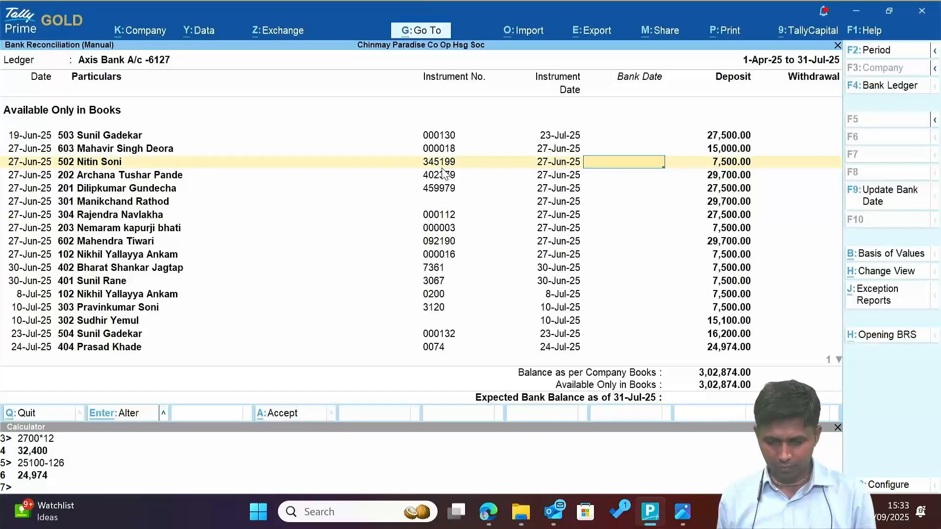
Stay on the reconciliation screen and bring up the F12 report configuration.
{"action": "key", "text": "Up"}
{"action": "key", "text": "Up"}
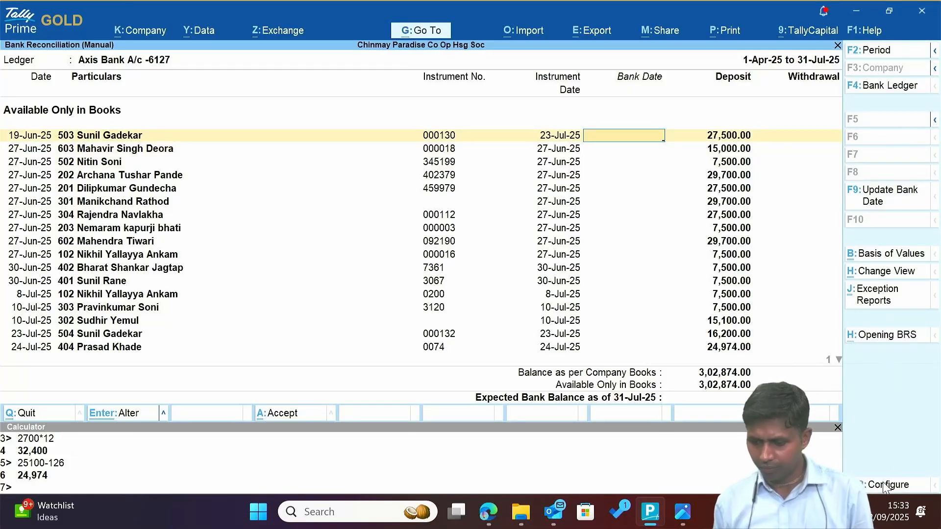
{"action": "key", "text": "Escape"}
{"action": "key", "text": "n"}
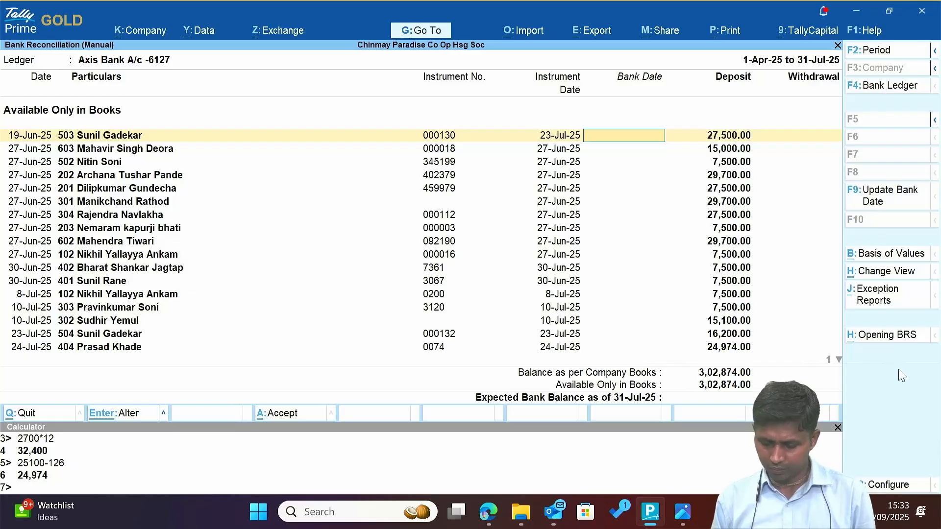
{"action": "key", "text": "F12"}
Keep the reconciliation configuration in Condensed format and close it unchanged.
{"action": "key", "text": "y"}
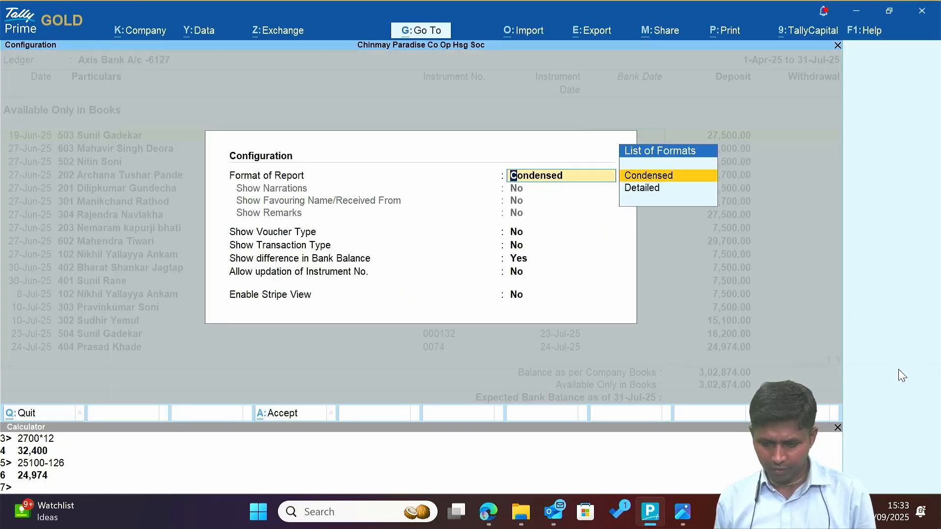
{"action": "key", "text": "Return"}
{"action": "key", "text": "Return"}
{"action": "key", "text": "Return"}
{"action": "key", "text": "Up"}
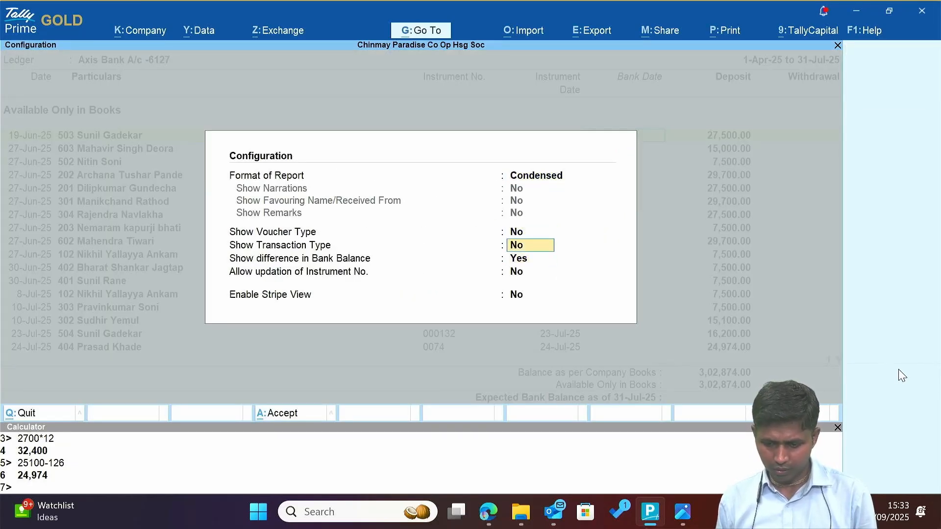
{"action": "key", "text": "Down"}
{"action": "key", "text": "Down"}
{"action": "key", "text": "Down"}
{"action": "key", "text": "Up"}
{"action": "key", "text": "Return"}
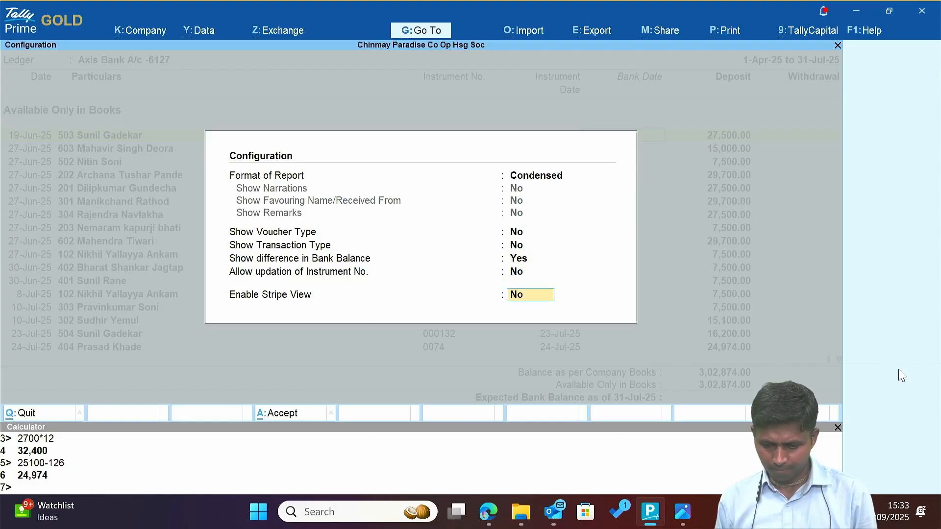
{"action": "key", "text": "Return"}
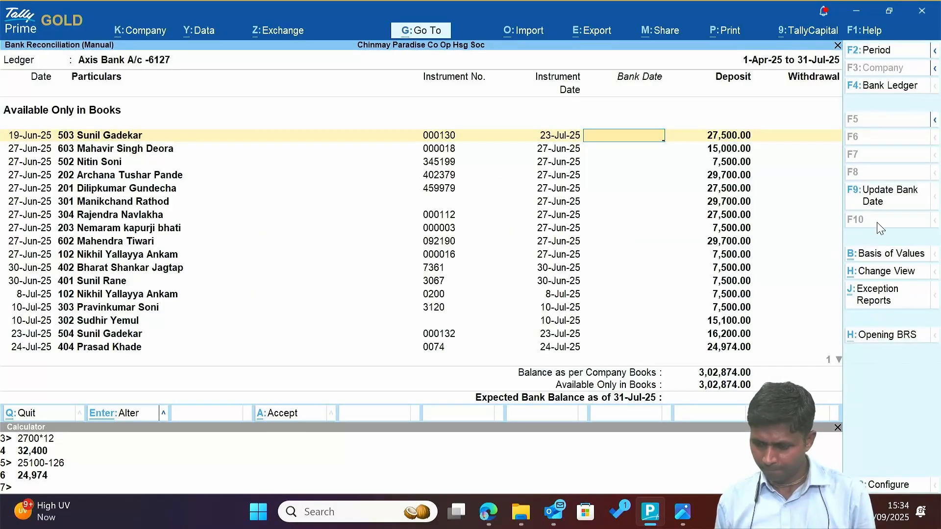
Cancel the Update Bank Date option and bring the Axis Bank statement PDF forward.
{"action": "left_click", "coordinate": [890, 203]}
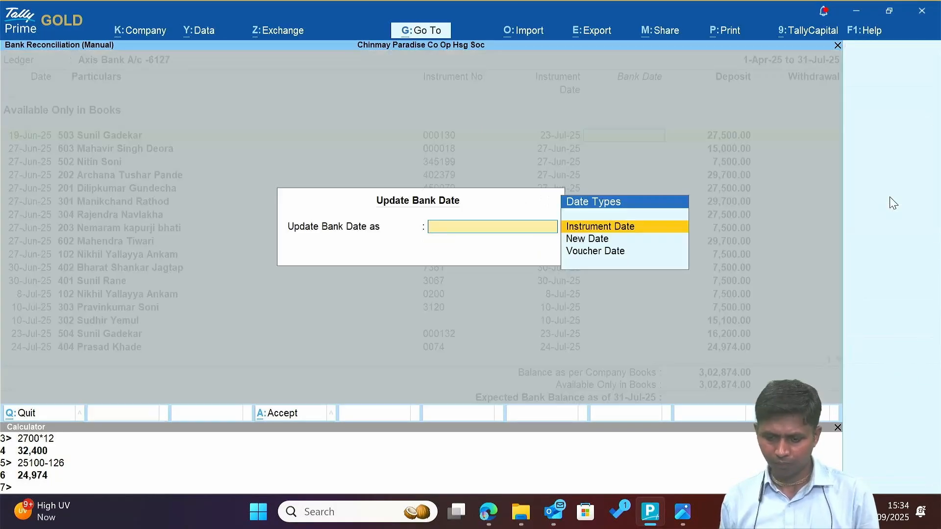
{"action": "key", "text": "Escape"}
{"action": "key", "text": "alt+Tab"}
{"action": "key", "text": "alt+Tab"}
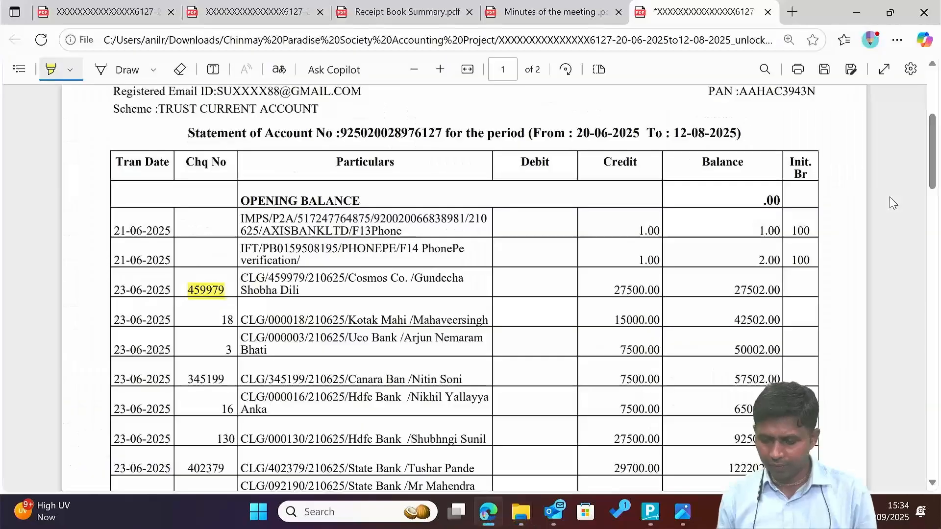
{"action": "scroll", "coordinate": [598, 426], "scroll_direction": "down", "scroll_amount": 1}
{"action": "key", "text": "alt+Tab"}
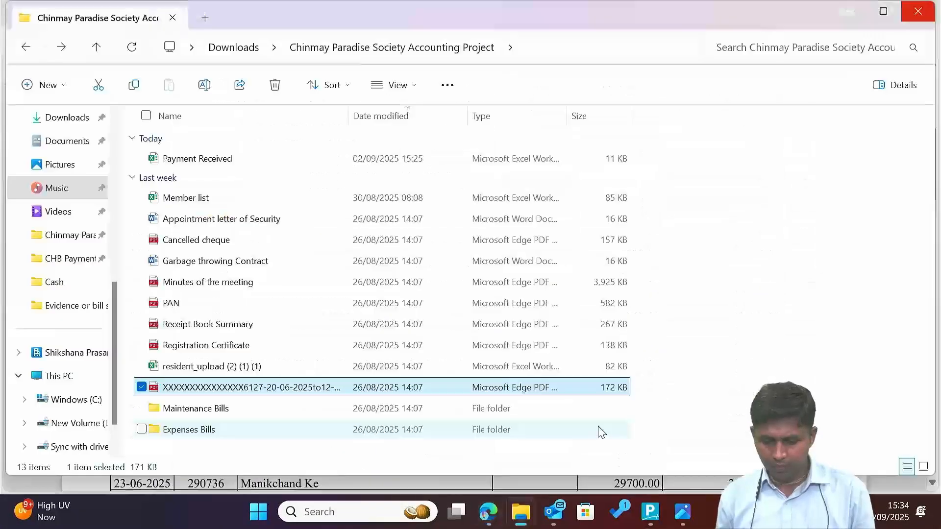
{"action": "key", "text": "alt+Tab"}
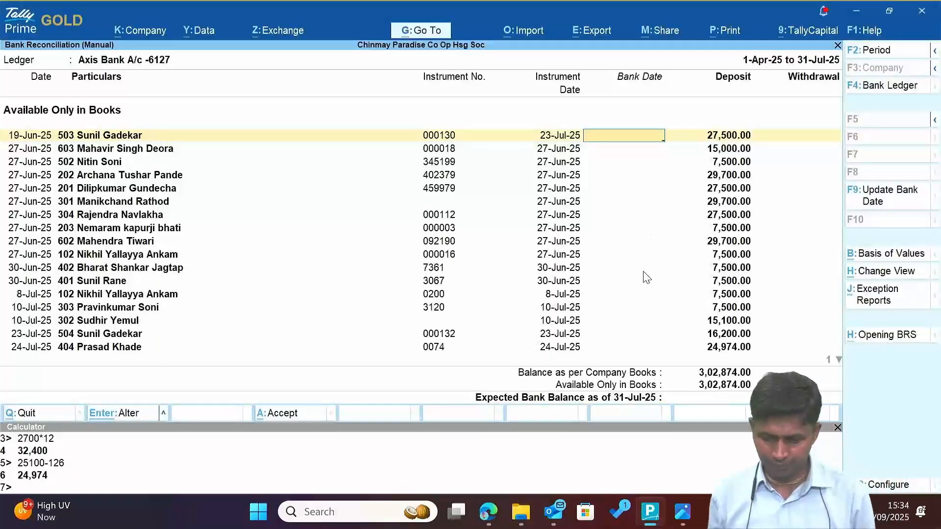
{"action": "key", "text": "alt+Tab"}
{"action": "key", "text": "alt+Tab"}
{"action": "key", "text": "alt+Tab"}
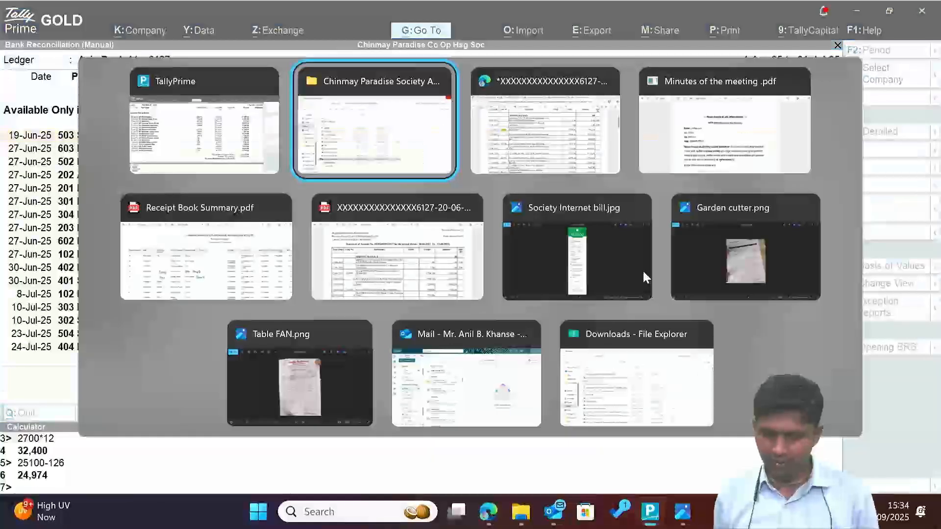
{"action": "key", "text": "alt+Tab"}
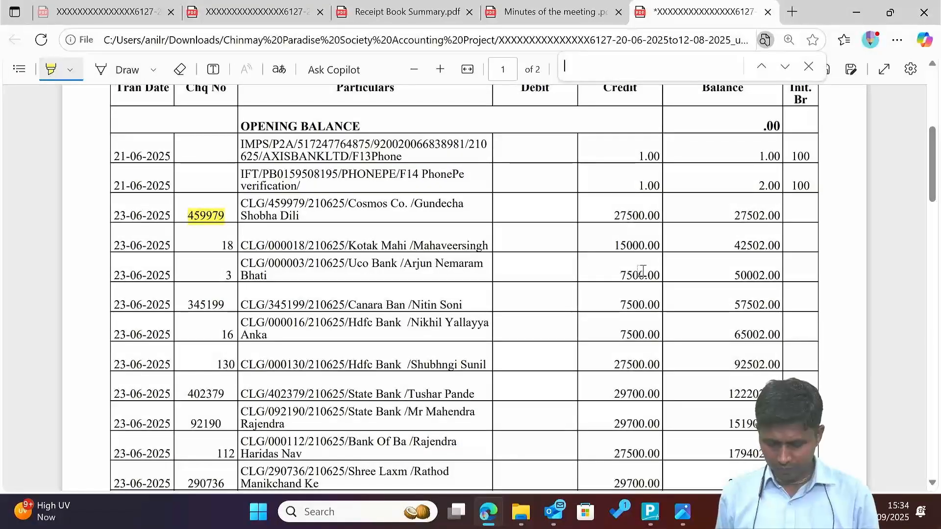
Match cheques 000130 and 000018 in the statement and give both bank date 23-Jun-25.
{"action": "type", "text": "000130"}
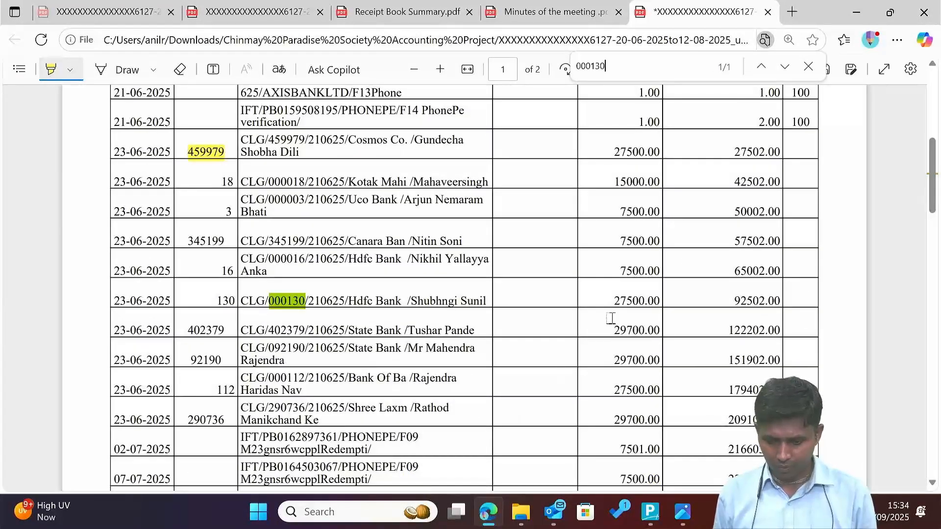
{"action": "left_click_drag", "start_coordinate": [613, 300], "coordinate": [670, 299]}
{"action": "key", "text": "alt+Tab"}
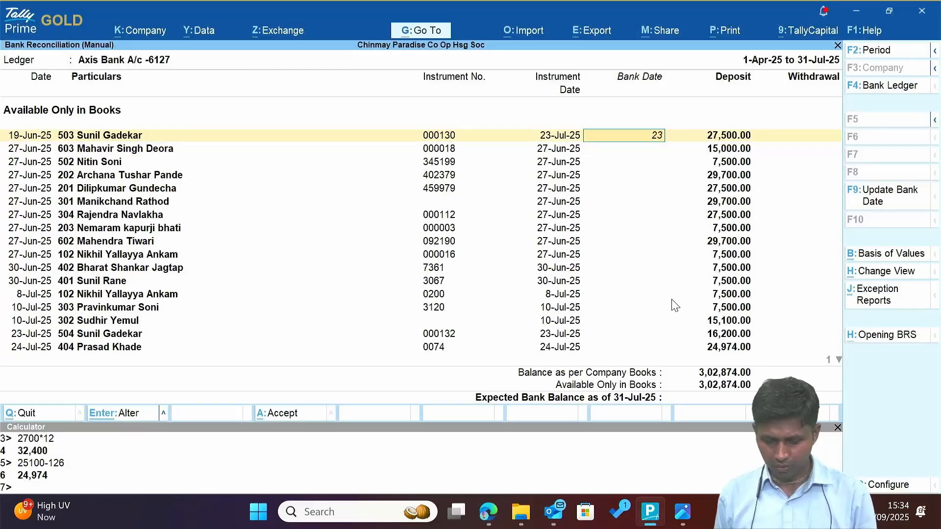
{"action": "type", "text": "23"}
{"action": "key", "text": "Return"}
{"action": "key", "text": "alt+Tab"}
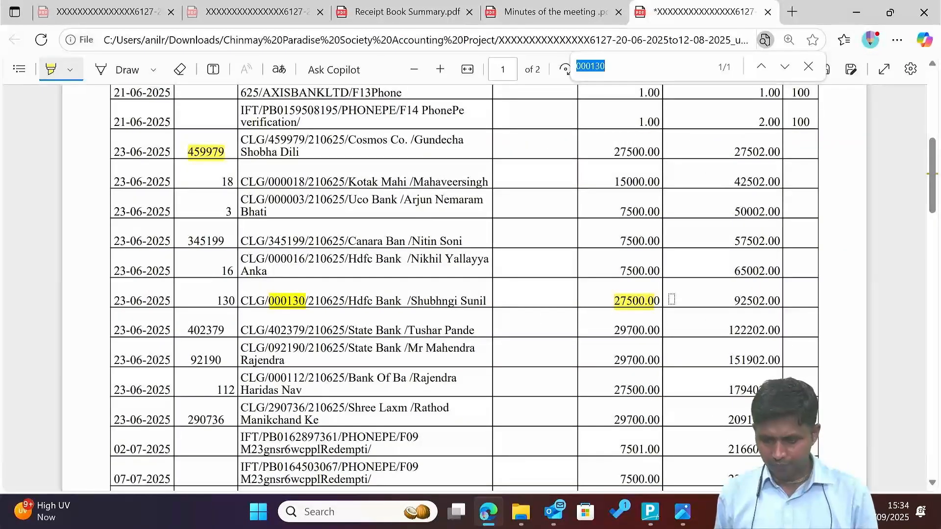
{"action": "type", "text": "018"}
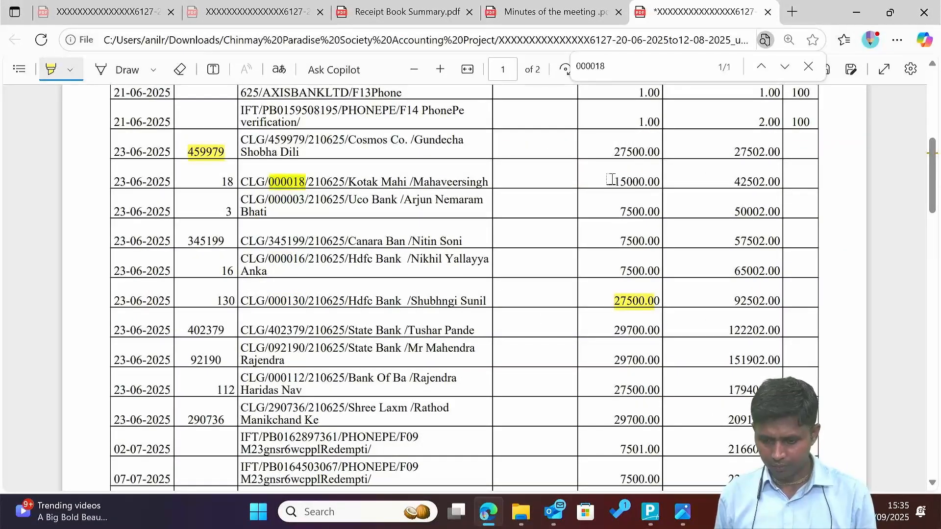
{"action": "key", "text": "alt+Tab"}
{"action": "key", "text": "alt+Tab"}
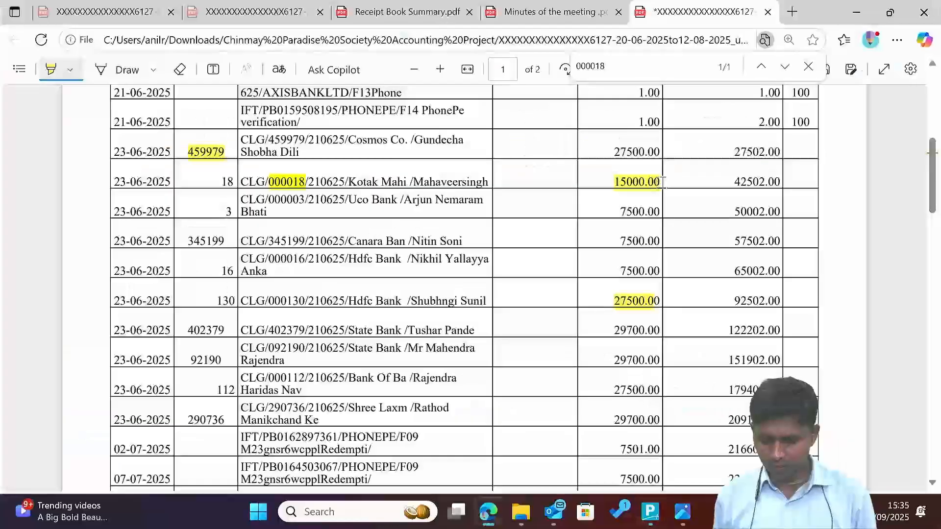
{"action": "key", "text": "alt+Tab"}
{"action": "type", "text": "23"}
{"action": "key", "text": "Return"}
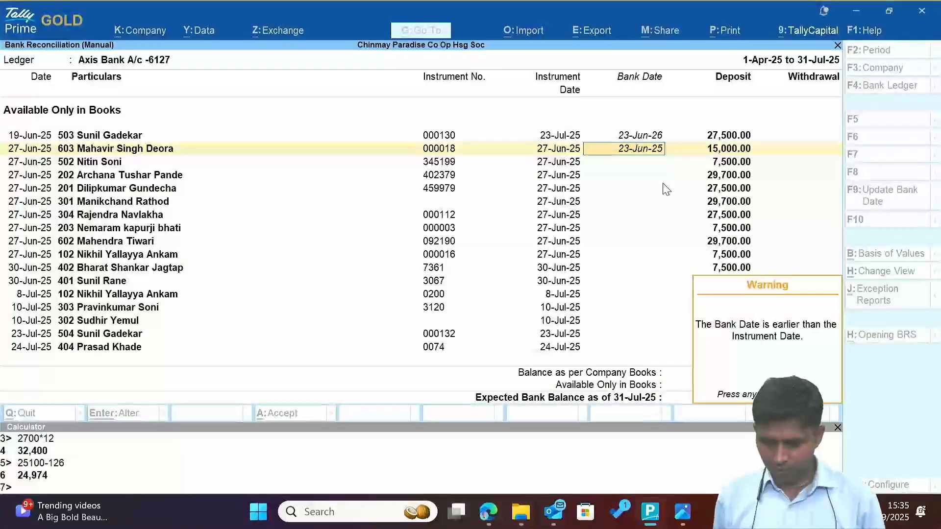
{"action": "key", "text": "alt+Tab"}
{"action": "key", "text": "alt+Tab"}
{"action": "key", "text": "alt+Tab"}
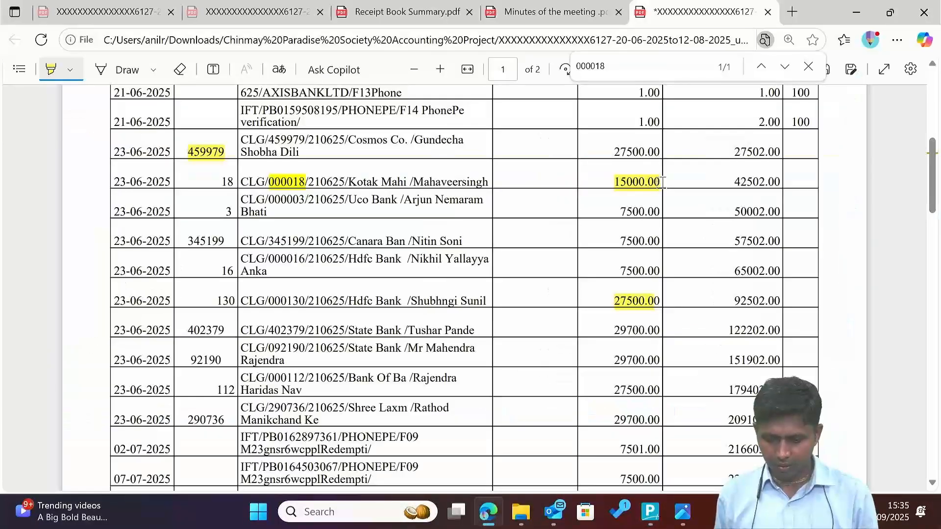
Find cheque 345199 in the statement and date cheques 345199 and 402379 23-Jun-25.
{"action": "key", "text": "ctrl+f"}
{"action": "type", "text": "345199"}
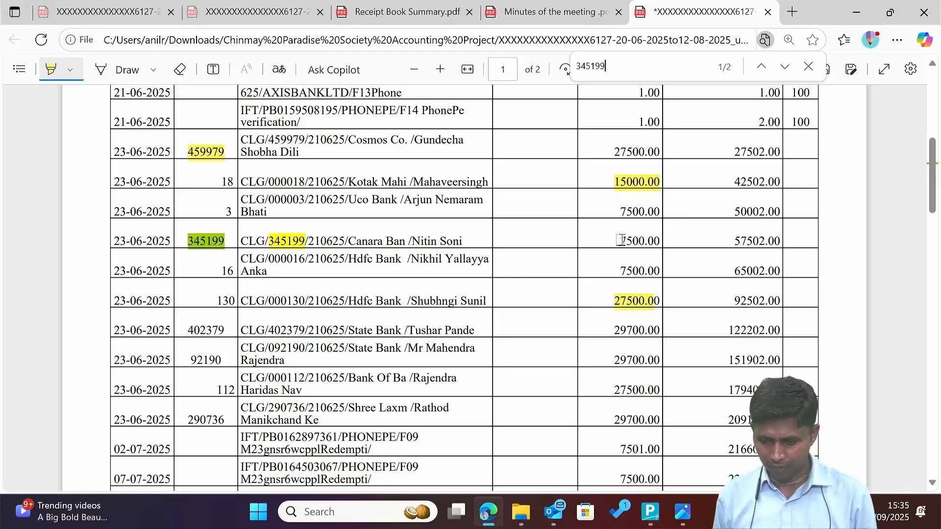
{"action": "key", "text": "alt+Tab"}
{"action": "key", "text": "alt+Tab"}
{"action": "key", "text": "alt+Tab"}
{"action": "type", "text": "23"}
{"action": "key", "text": "Return"}
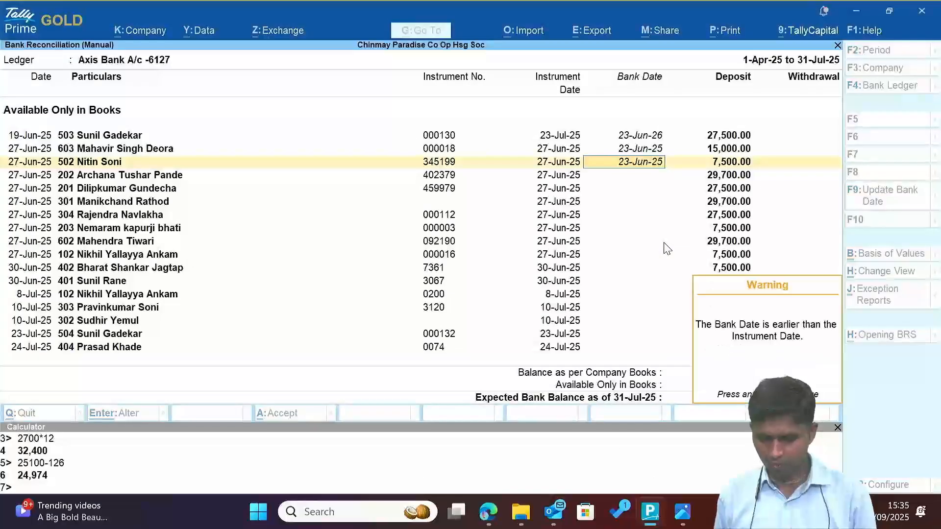
{"action": "key", "text": "Return"}
{"action": "key", "text": "alt+Tab"}
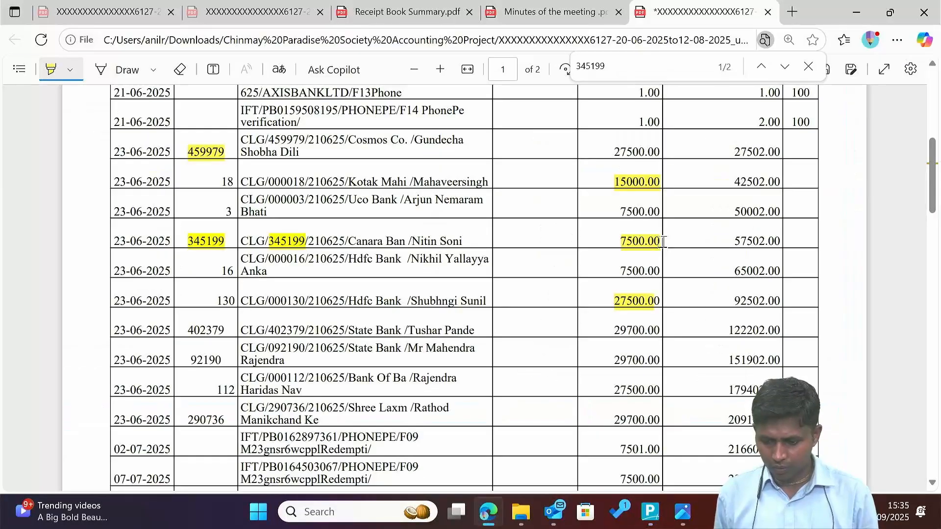
{"action": "key", "text": "alt+Tab"}
{"action": "key", "text": "alt+Tab"}
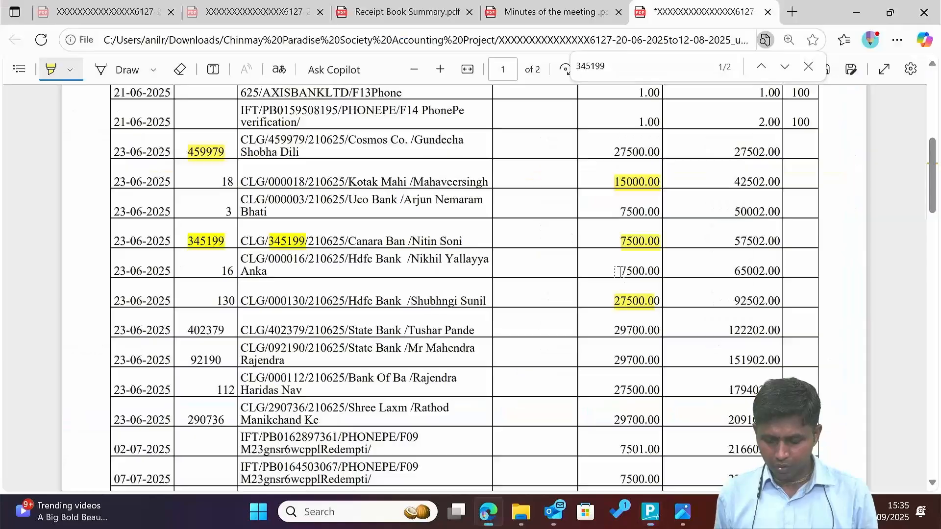
{"action": "key", "text": "ctrl+f"}
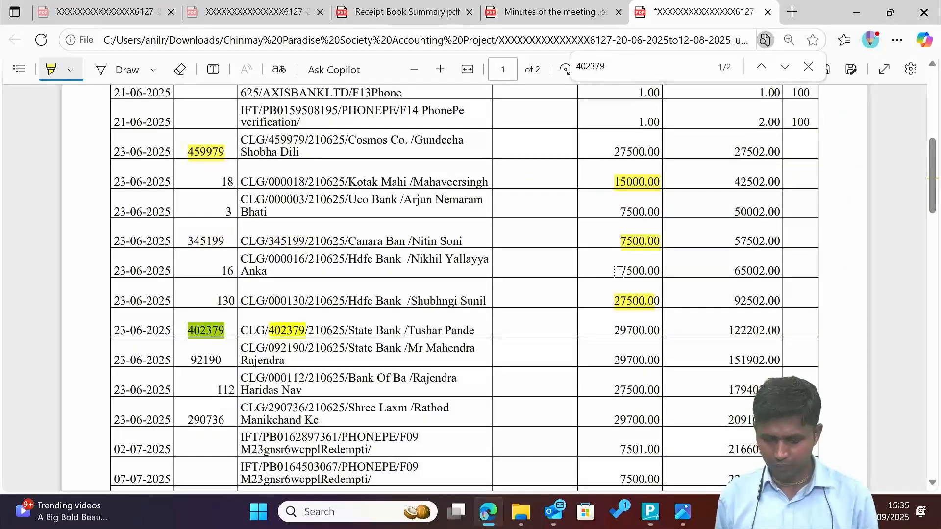
{"action": "key", "text": "alt+Tab"}
{"action": "type", "text": "6"}
{"action": "key", "text": "Return"}
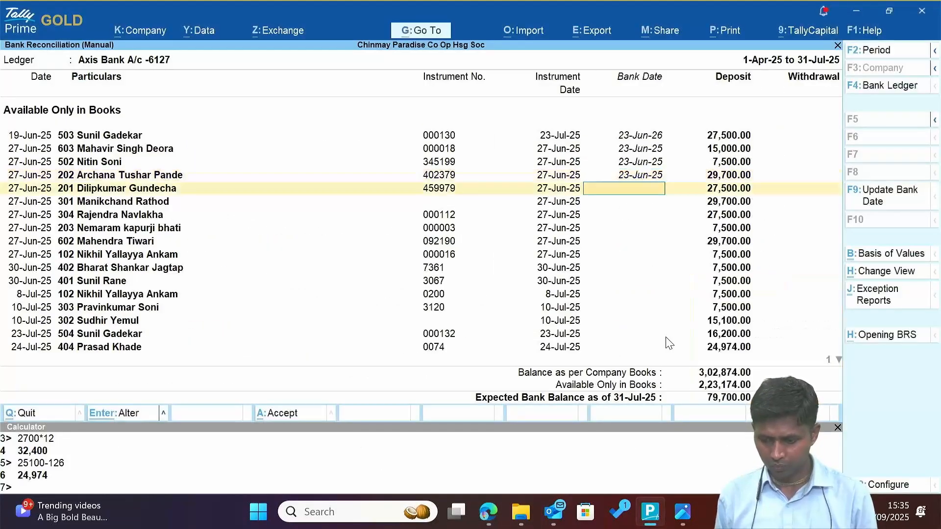
Date cheque 459979 and flat 301's 29,700.00 receipt 23-Jun-25 after matching them in the statement.
{"action": "key", "text": "alt+Tab"}
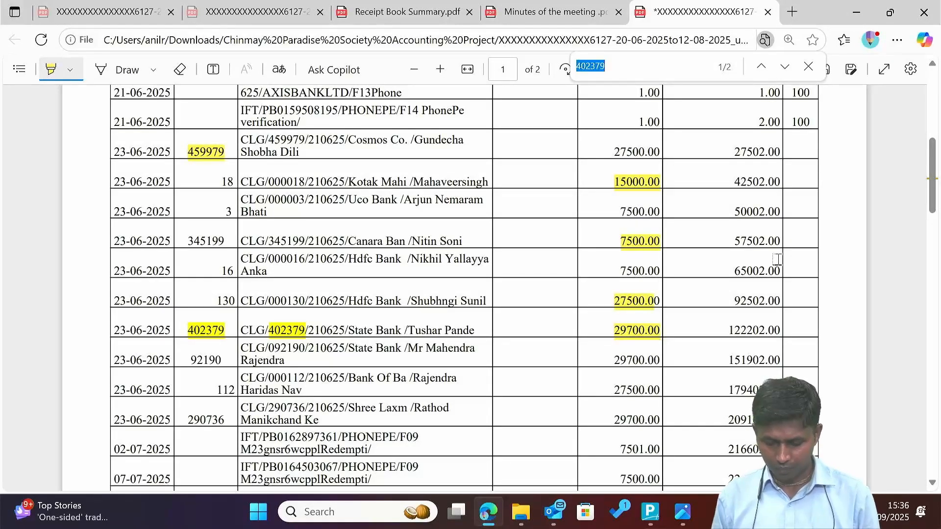
{"action": "type", "text": "4599"}
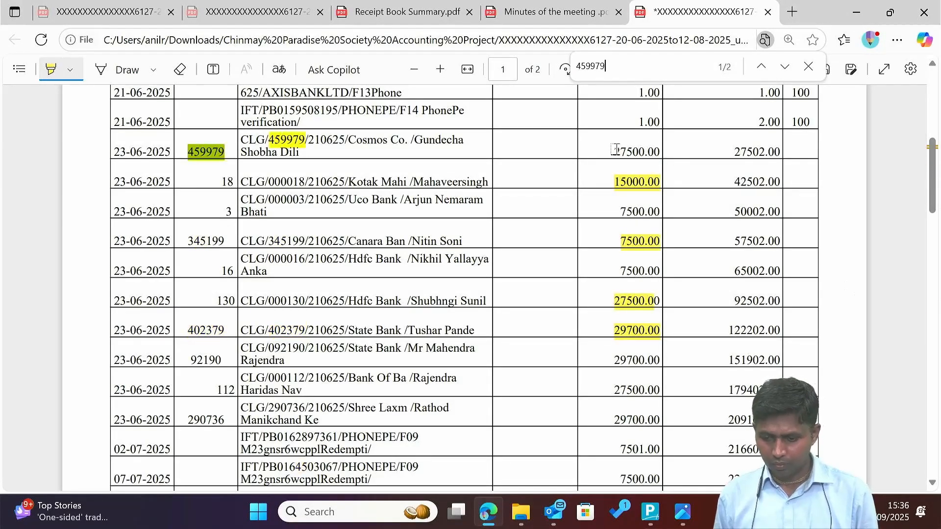
{"action": "left_click_drag", "start_coordinate": [614, 148], "coordinate": [672, 152]}
{"action": "key", "text": "alt+Tab"}
{"action": "type", "text": "23.6"}
{"action": "key", "text": "Return"}
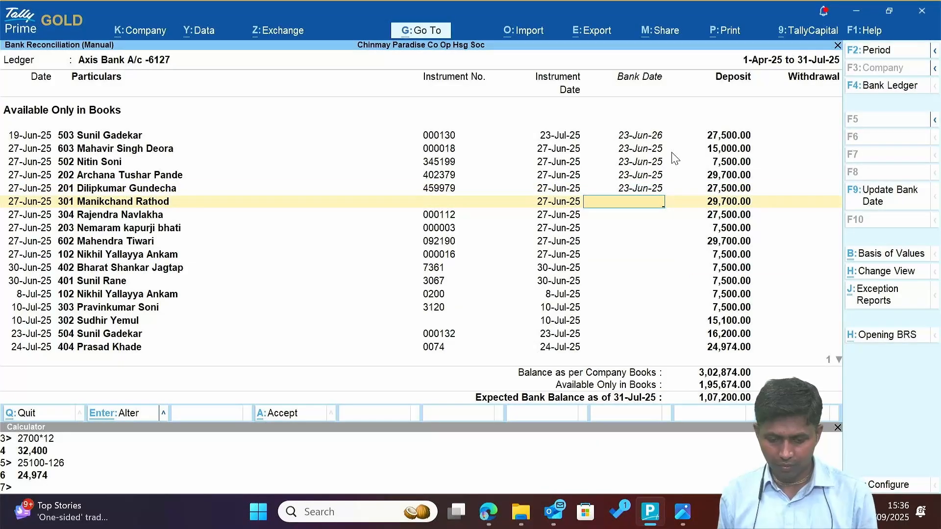
{"action": "key", "text": "alt+Tab"}
{"action": "type", "text": "rathod"}
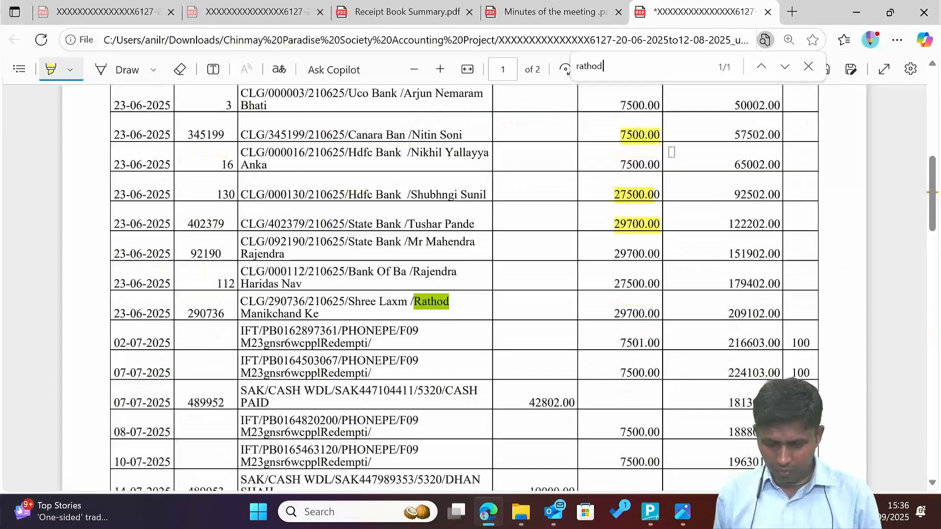
{"action": "key", "text": "alt+Tab"}
{"action": "type", "text": "23.6"}
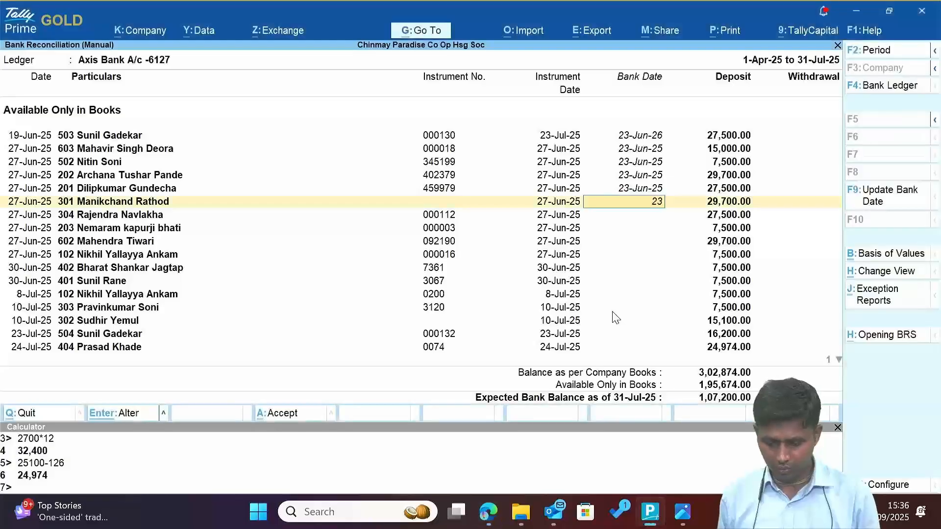
{"action": "key", "text": "Return"}
Compare with the statement and give cheque 000112 bank date 23-Jun-25.
{"action": "key", "text": "alt+Tab"}
{"action": "key", "text": "alt+Tab"}
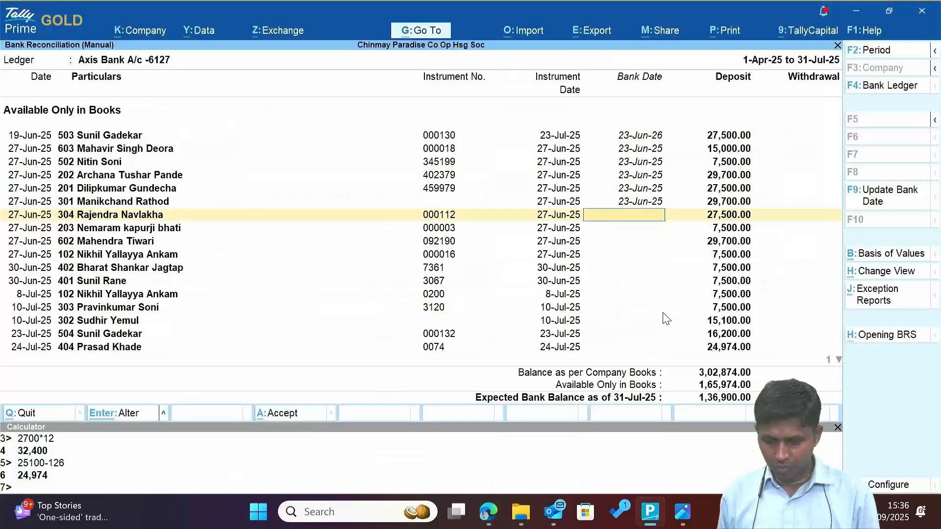
{"action": "key", "text": "alt+Tab"}
{"action": "key", "text": "alt+Tab"}
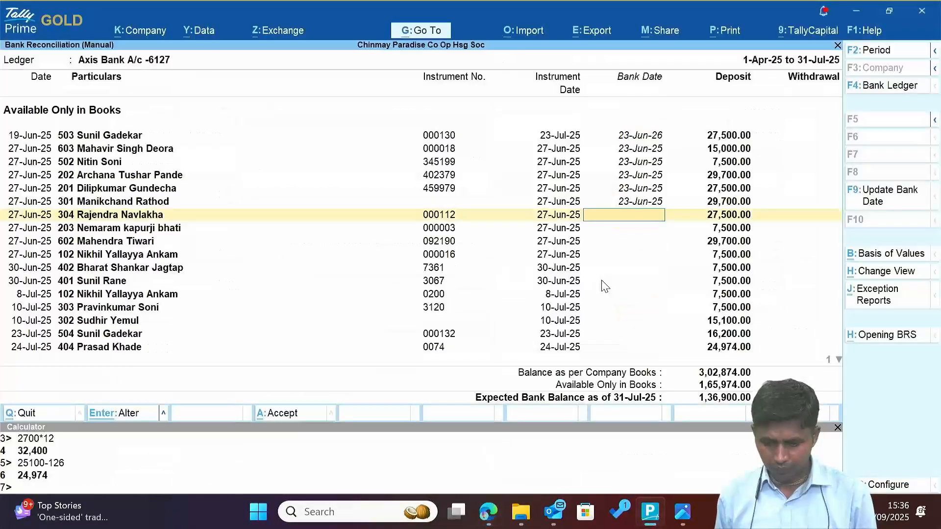
{"action": "key", "text": "alt+Tab"}
{"action": "key", "text": "alt+Tab"}
{"action": "type", "text": "2"}
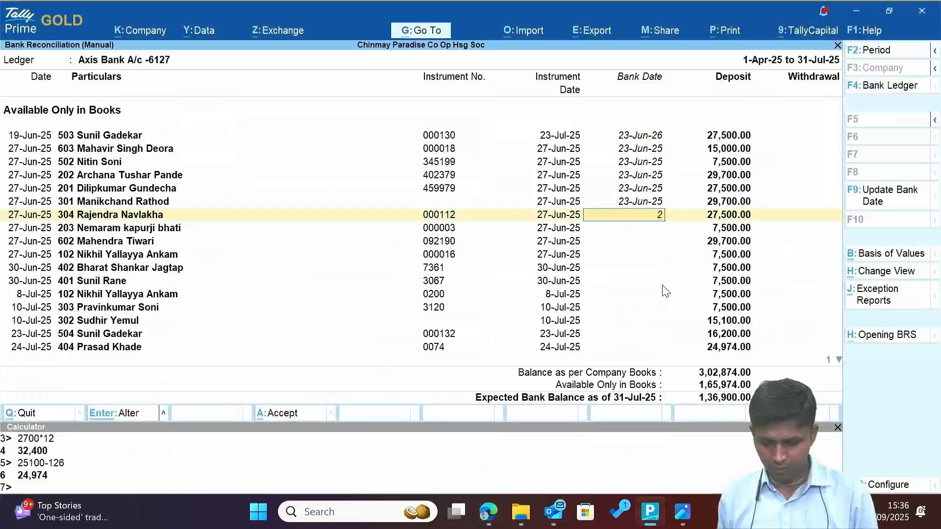
{"action": "type", "text": "3.6"}
{"action": "key", "text": "Return"}
{"action": "key", "text": "alt+Tab"}
{"action": "key", "text": "alt+Tab"}
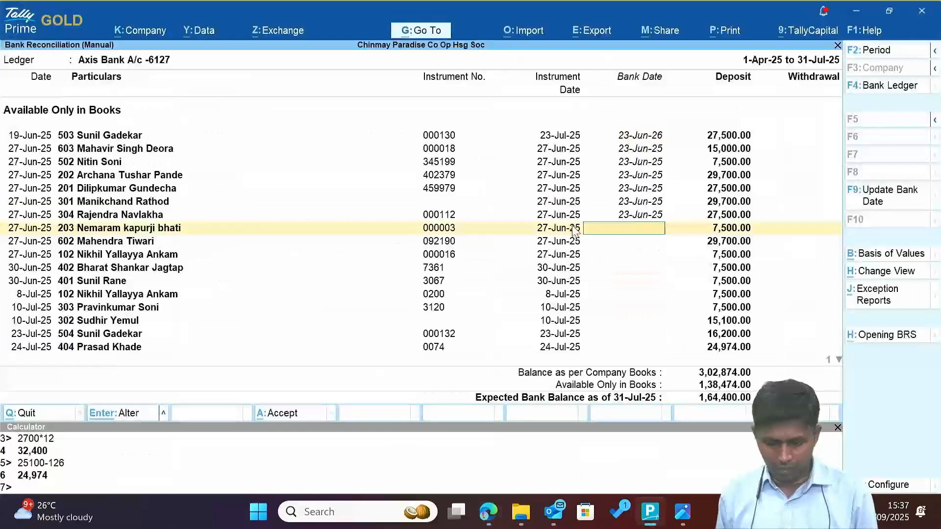
{"action": "key", "text": "alt+Tab"}
Search the statement for cheque 000003 and give it bank date 23-Jun-25.
{"action": "key", "text": "alt+Tab"}
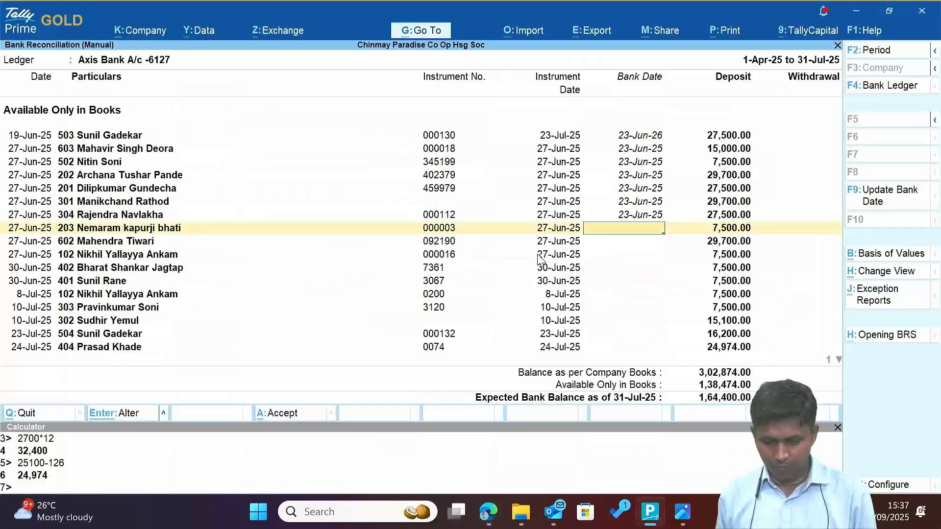
{"action": "key", "text": "alt+Tab"}
{"action": "key", "text": "ctrl+f"}
{"action": "type", "text": "000003"}
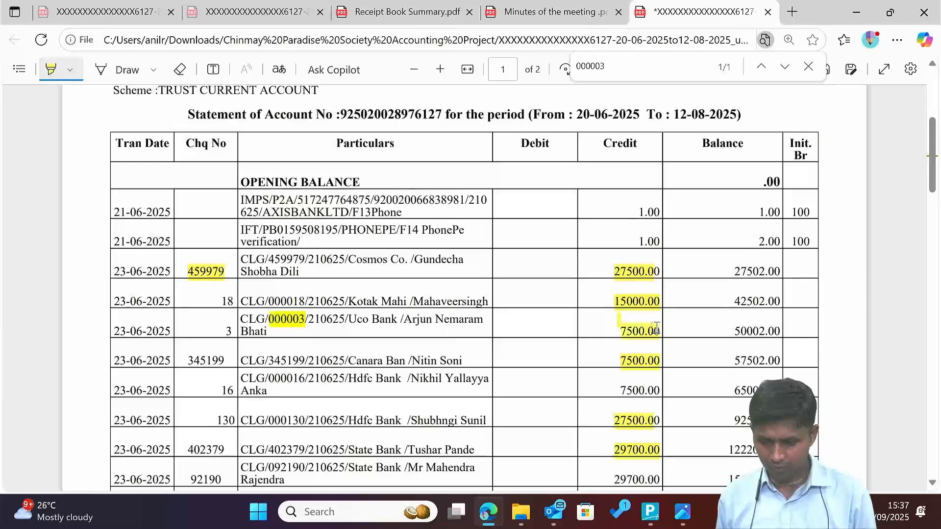
{"action": "key", "text": "alt+Tab"}
{"action": "key", "text": "alt+Tab"}
{"action": "key", "text": "alt+Tab"}
{"action": "type", "text": "23.6"}
{"action": "key", "text": "Return"}
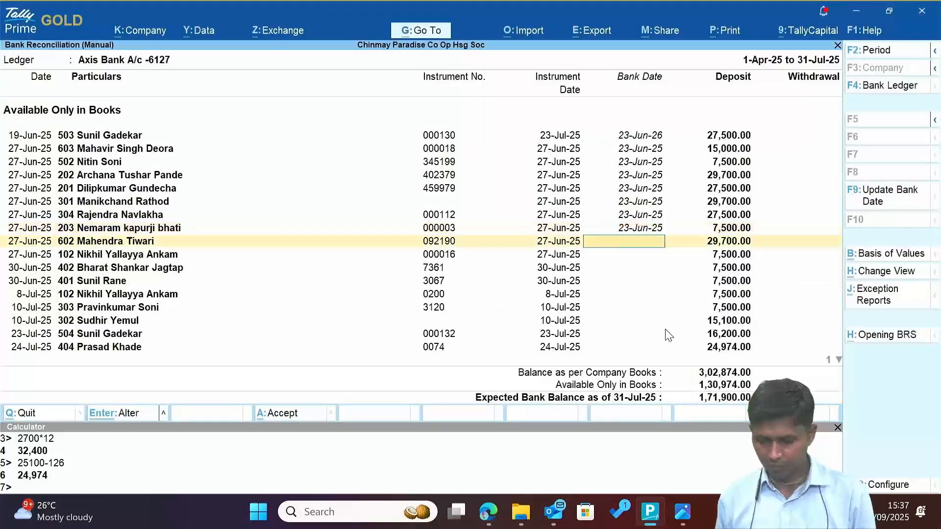
Search the statement for cheque 092190 and give it bank date 23-Jun-25.
{"action": "key", "text": "alt+Tab"}
{"action": "key", "text": "alt+Tab"}
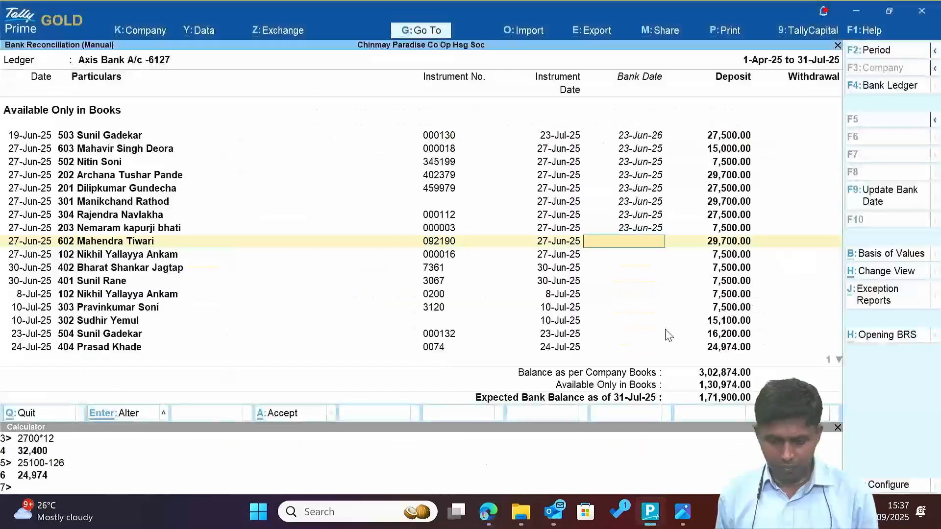
{"action": "key", "text": "alt+Tab"}
{"action": "key", "text": "ctrl+f"}
{"action": "type", "text": "092190"}
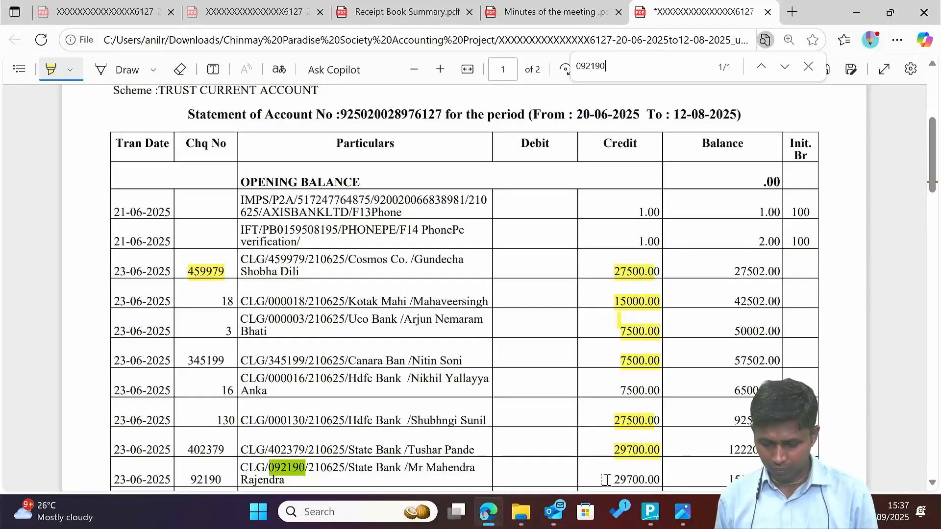
{"action": "key", "text": "alt+Tab"}
{"action": "type", "text": "23"}
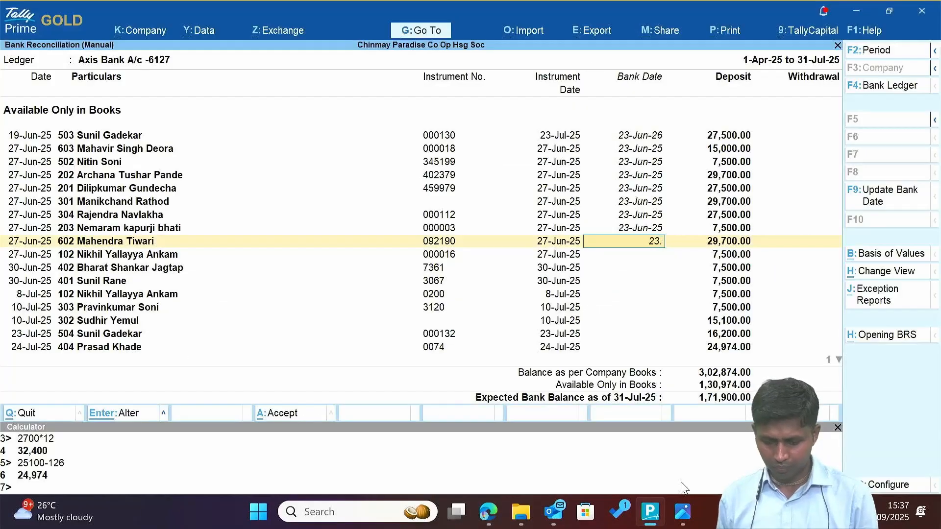
{"action": "key", "text": "alt+Tab"}
{"action": "key", "text": "alt+Tab"}
{"action": "type", "text": ".6"}
{"action": "key", "text": "Return"}
{"action": "key", "text": "alt+Tab"}
{"action": "key", "text": "alt+Tab"}
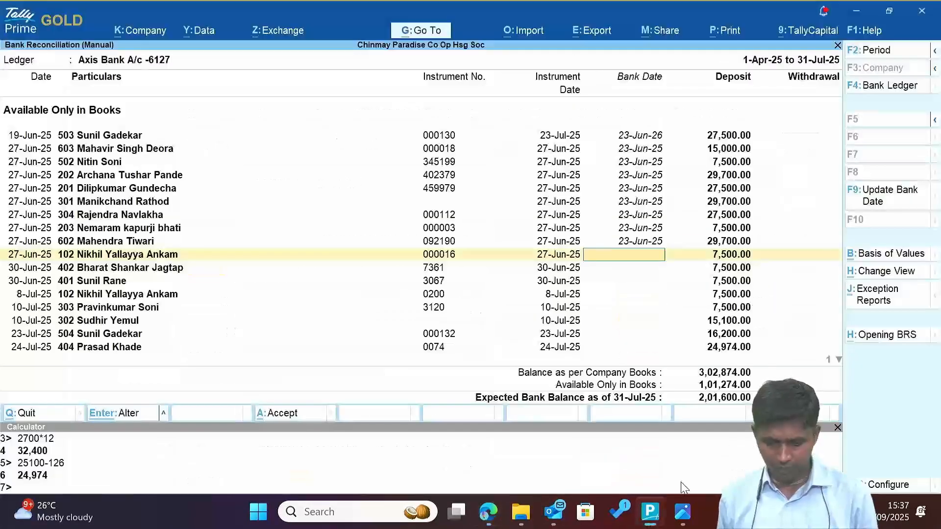
{"action": "key", "text": "alt+Tab"}
Search the statement for cheque 000016 and give it bank date 23-Jun-25.
{"action": "key", "text": "ctrl+f"}
{"action": "type", "text": "000016"}
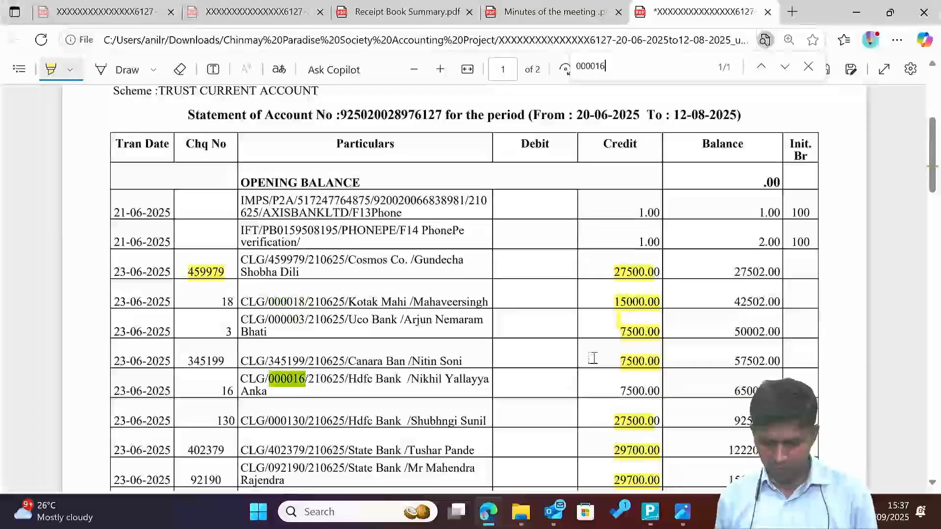
{"action": "key", "text": "alt+Tab"}
{"action": "type", "text": "23"}
{"action": "key", "text": "Return"}
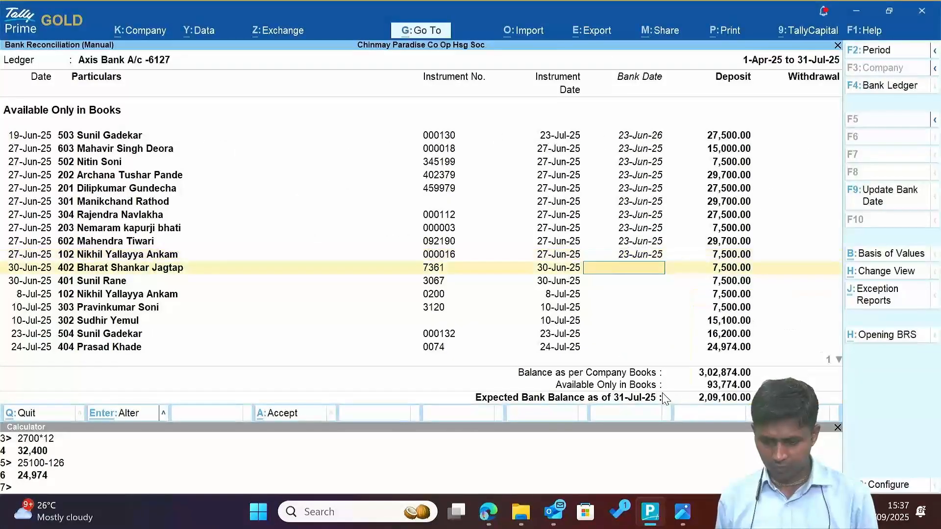
{"action": "key", "text": "alt+Tab"}
{"action": "key", "text": "alt+Tab"}
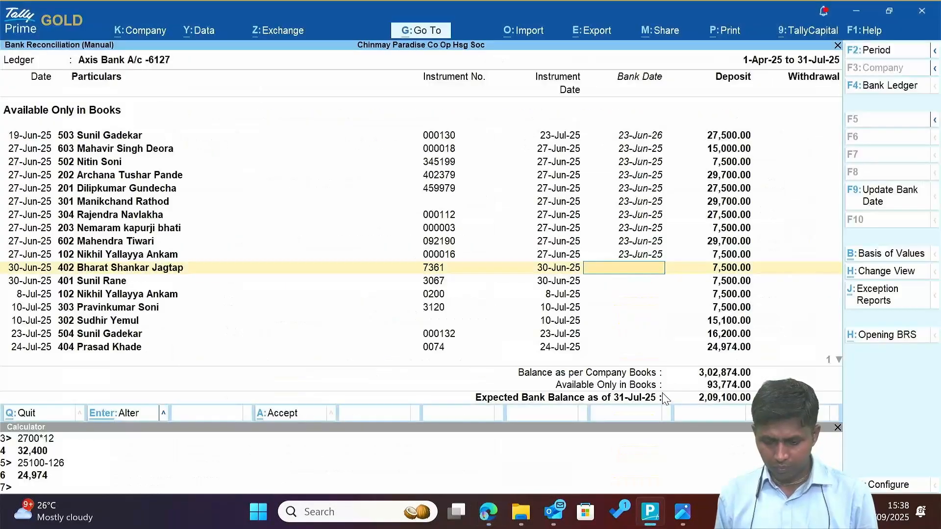
Give receipt 7361 bank date 2-Jul-25 and draw a tick beside its statement row.
{"action": "key", "text": "alt+Tab"}
{"action": "key", "text": "ctrl+f"}
{"action": "type", "text": "7361"}
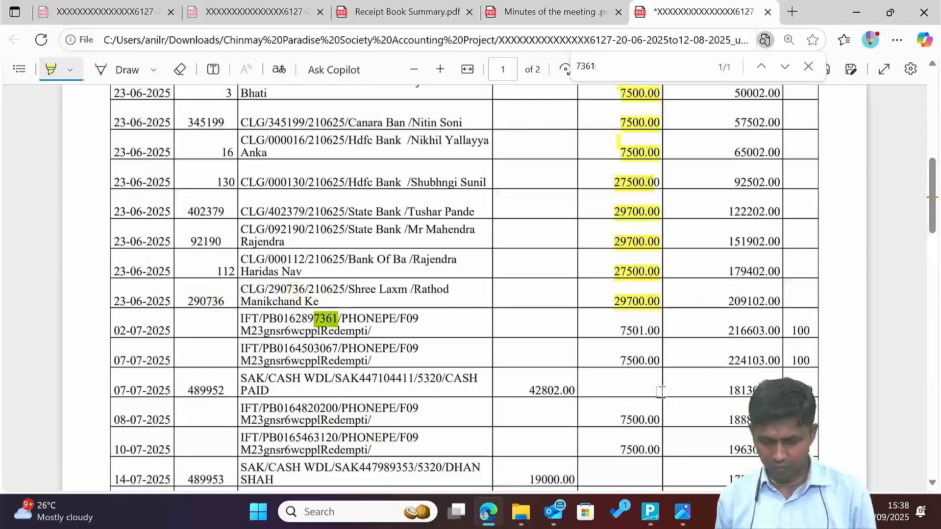
{"action": "key", "text": "alt+Tab"}
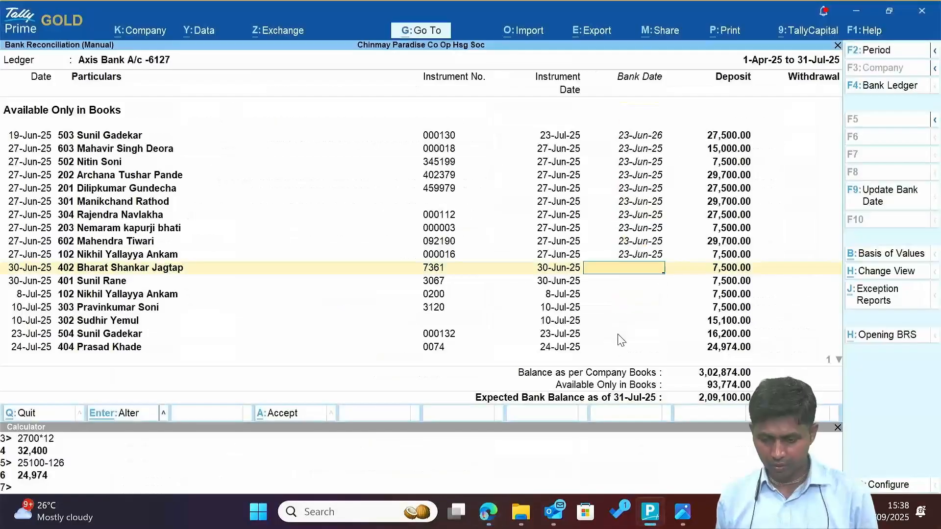
{"action": "type", "text": "2.7"}
{"action": "key", "text": "Return"}
{"action": "key", "text": "Up"}
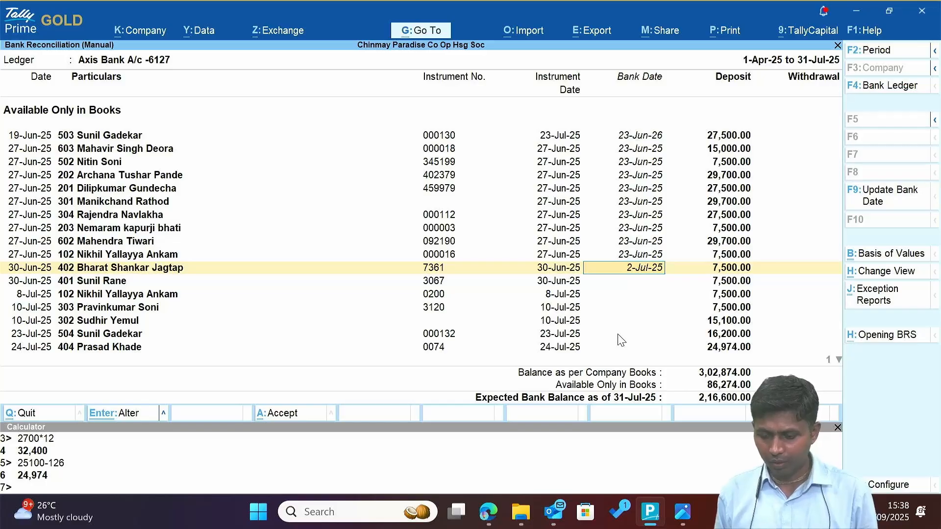
{"action": "key", "text": "alt+Tab"}
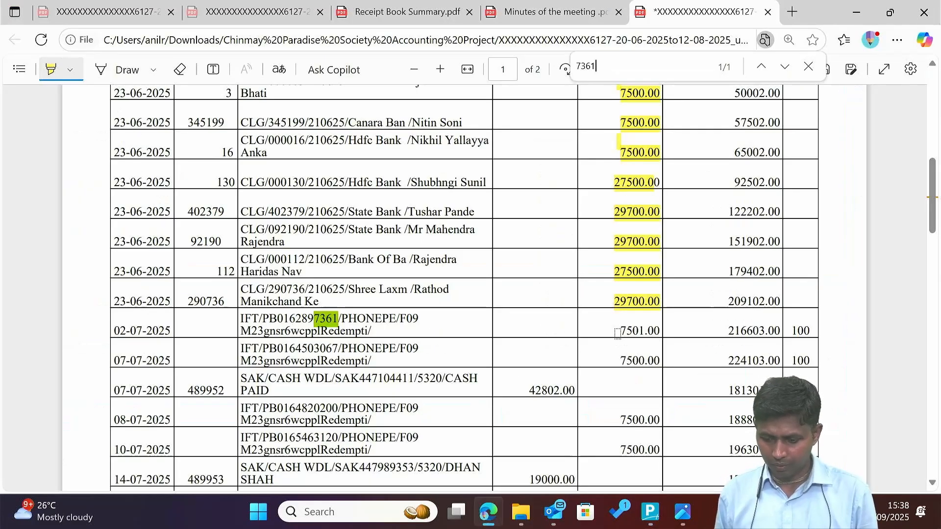
{"action": "left_click", "coordinate": [130, 70]}
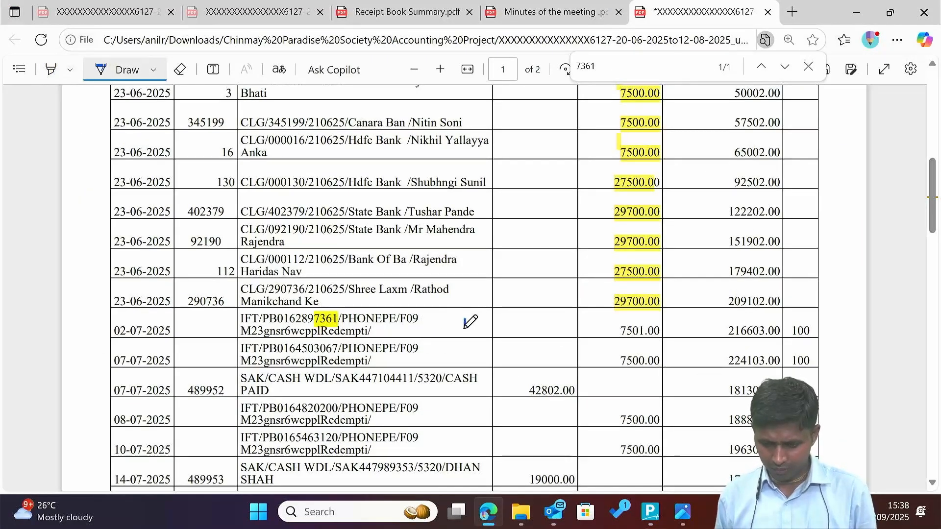
{"action": "left_click_drag", "start_coordinate": [465, 327], "coordinate": [464, 332]}
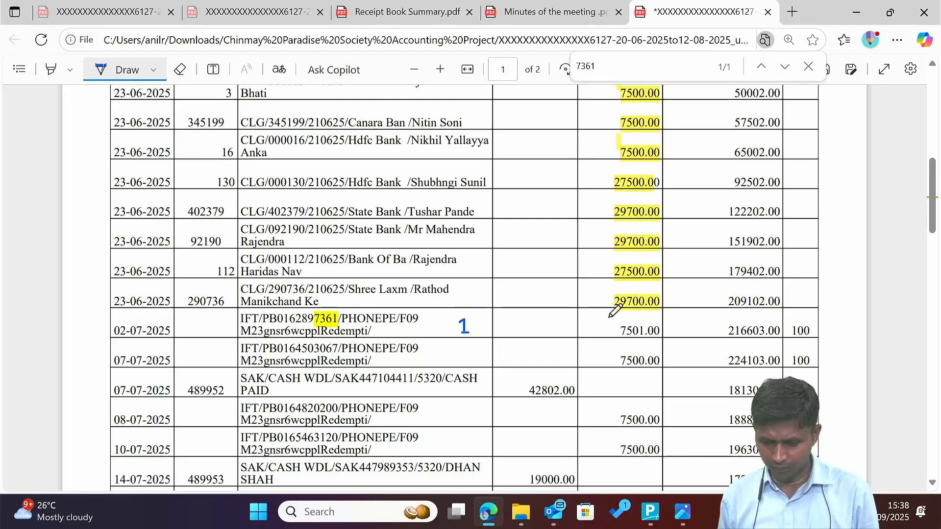
Confirm the 2-Jul-25 bank date, then find receipt 3067 in the statement and date it 7-Jul-25.
{"action": "key", "text": "alt+Tab"}
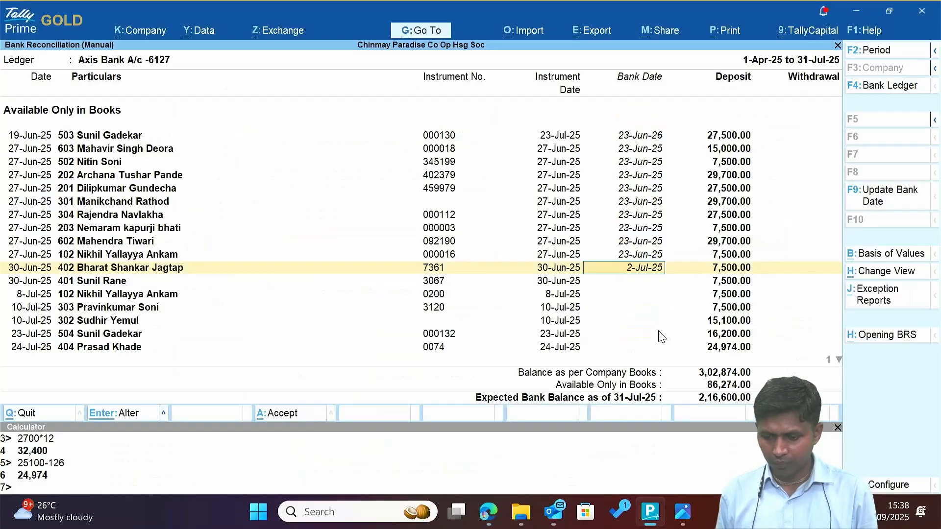
{"action": "key", "text": "Return"}
{"action": "key", "text": "alt+Tab"}
{"action": "key", "text": "alt+Tab"}
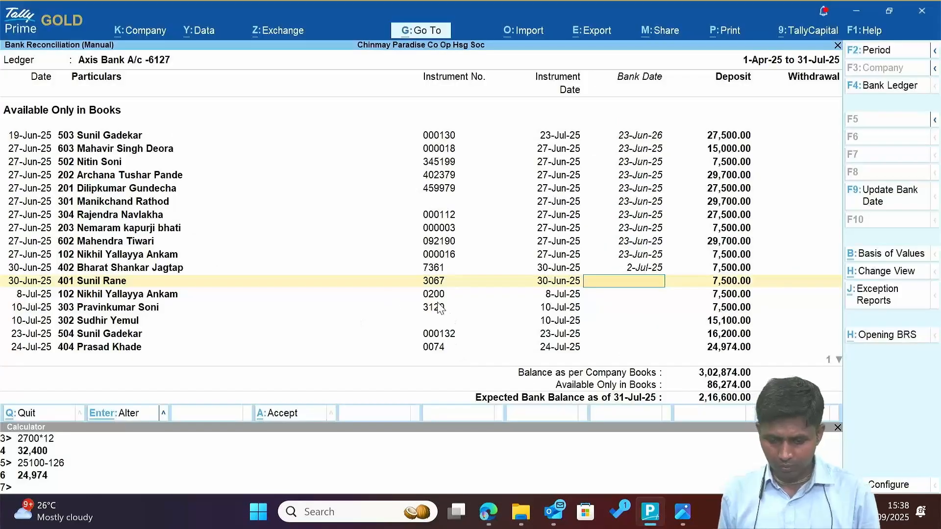
{"action": "key", "text": "alt+Tab"}
{"action": "type", "text": "3067"}
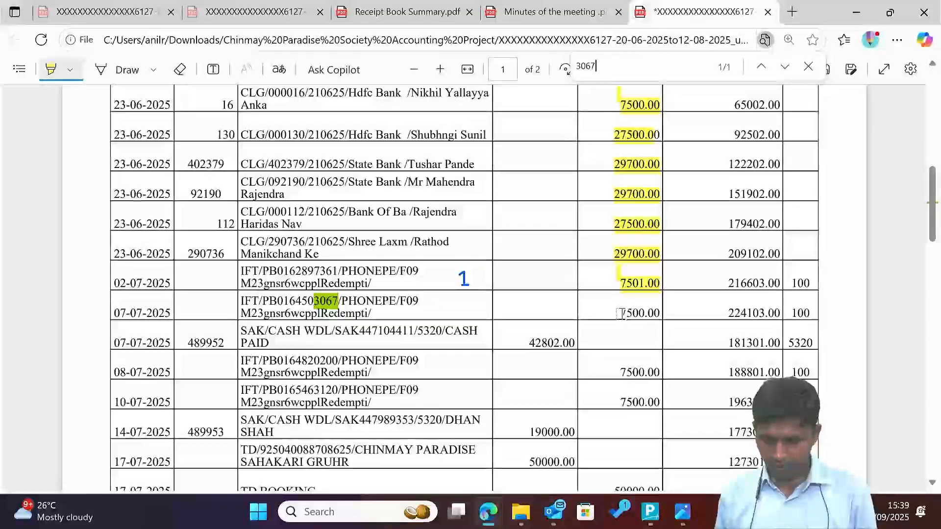
{"action": "key", "text": "alt+Tab"}
{"action": "type", "text": "7"}
{"action": "key", "text": "Return"}
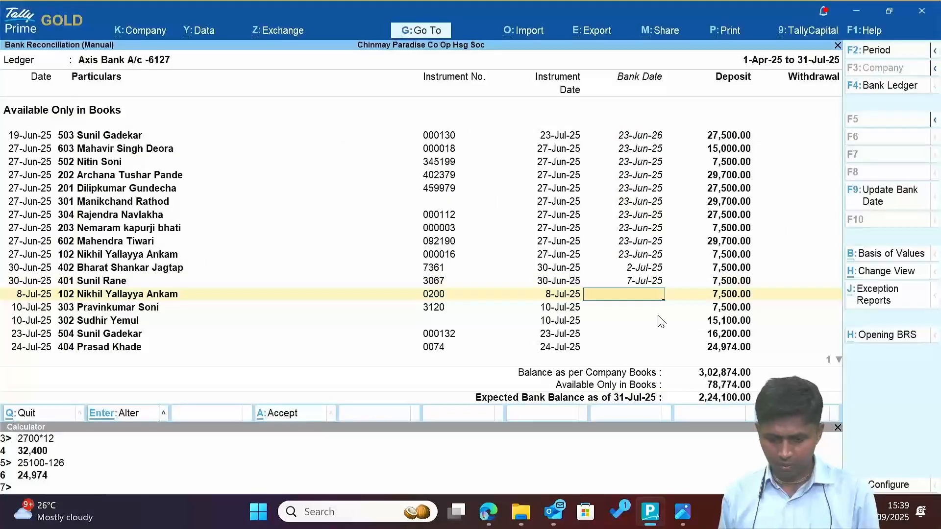
Find receipt 0200 in the statement and give it bank date 8-Jul-25.
{"action": "key", "text": "alt+Tab"}
{"action": "key", "text": "ctrl+f"}
{"action": "type", "text": "0200"}
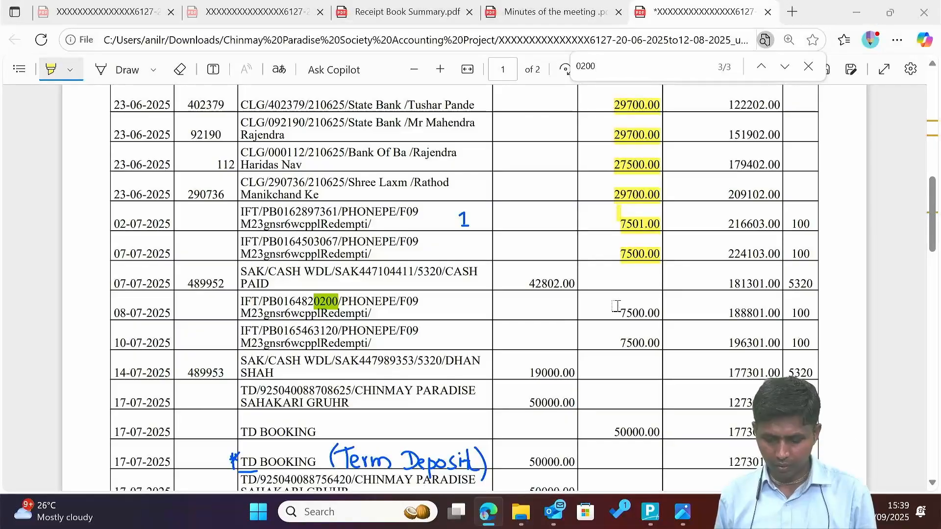
{"action": "key", "text": "alt+Tab"}
{"action": "type", "text": "8"}
{"action": "key", "text": "Return"}
{"action": "key", "text": "alt+Tab"}
Match receipt 3120's 7,500.00 amount and give it bank date 10-Jul-25.
{"action": "key", "text": "alt+Tab"}
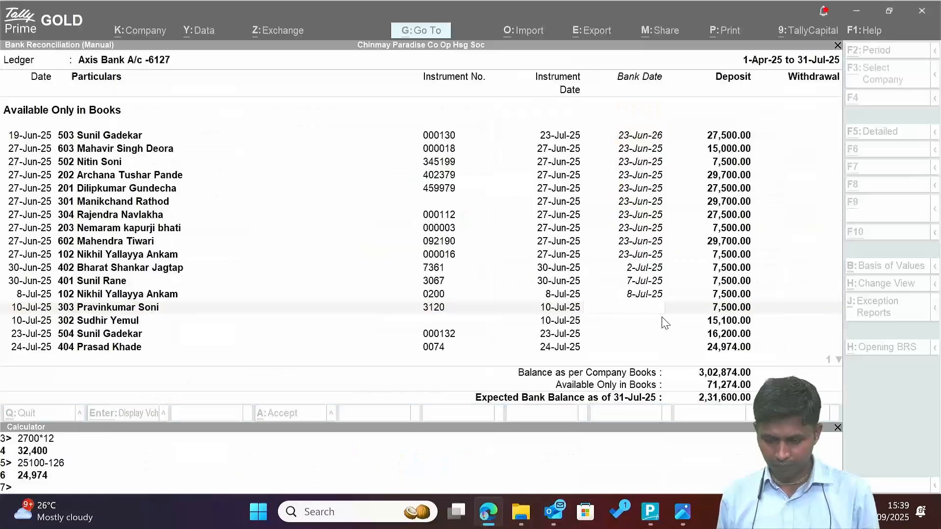
{"action": "key", "text": "alt+Tab"}
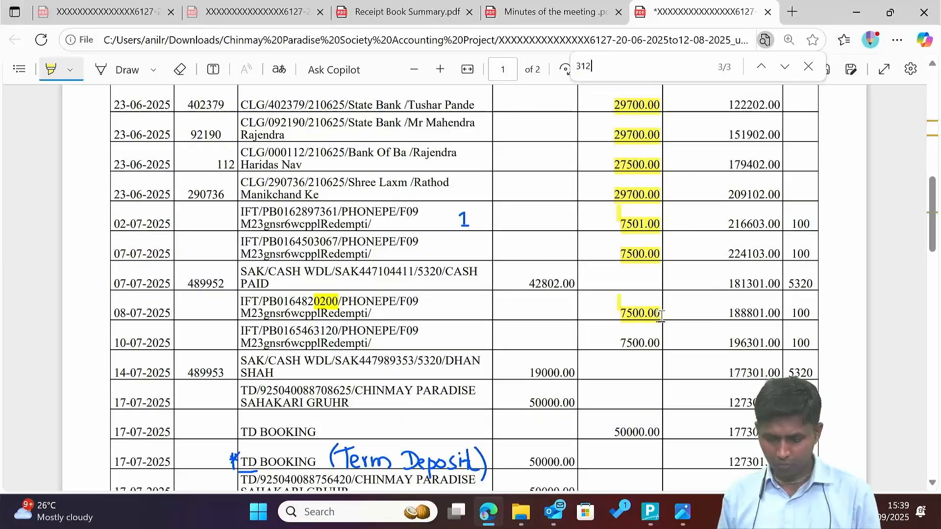
{"action": "left_click_drag", "start_coordinate": [620, 337], "coordinate": [660, 345]}
Find the 15,100.00 transfer by the sender's name and give it bank date 23-Jul-25.
{"action": "key", "text": "alt+Tab"}
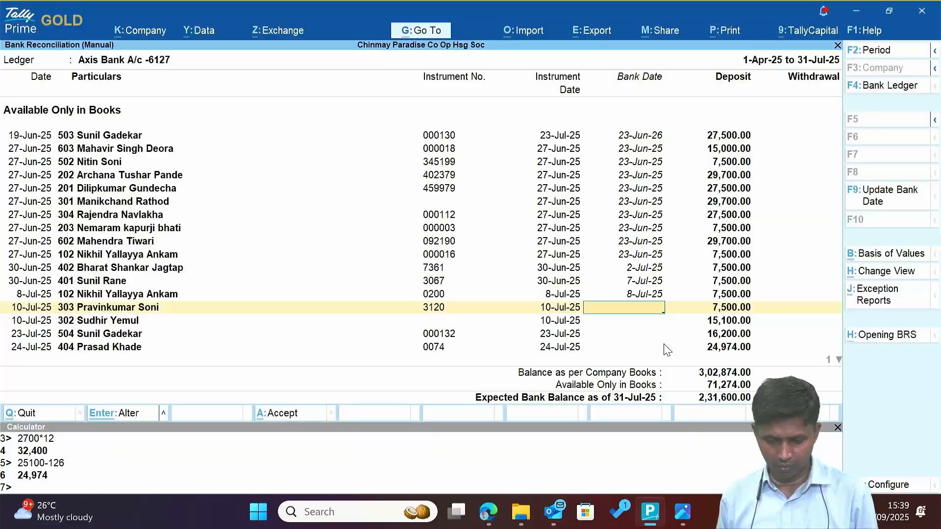
{"action": "type", "text": "10.7"}
{"action": "key", "text": "Return"}
{"action": "key", "text": "alt+Tab"}
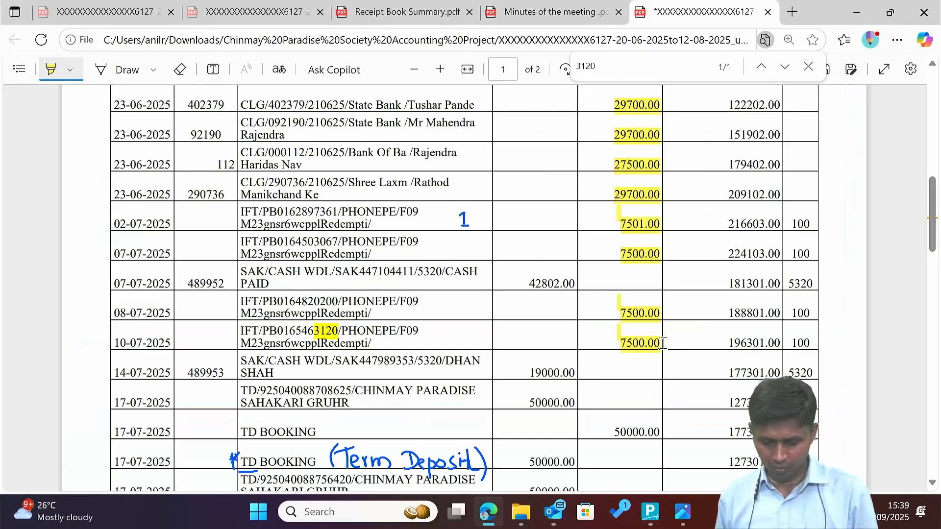
{"action": "type", "text": "sudhir"}
{"action": "left_click_drag", "start_coordinate": [618, 312], "coordinate": [662, 314]}
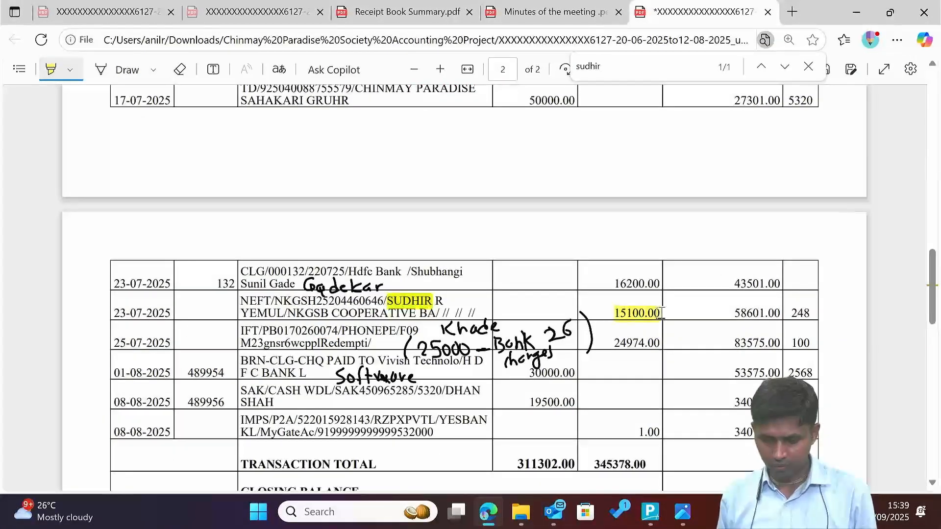
{"action": "key", "text": "alt+Tab"}
{"action": "type", "text": "23.7"}
{"action": "key", "text": "Return"}
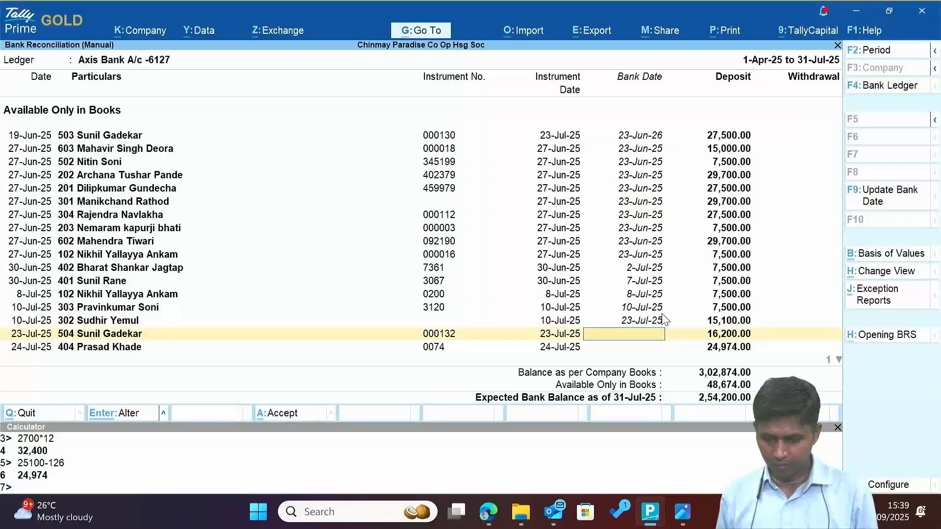
Find cheque 000132 (16,200.00) in the statement and give it bank date 23-Jul-25.
{"action": "key", "text": "alt+Tab"}
{"action": "key", "text": "ctrl+f"}
{"action": "type", "text": "000132"}
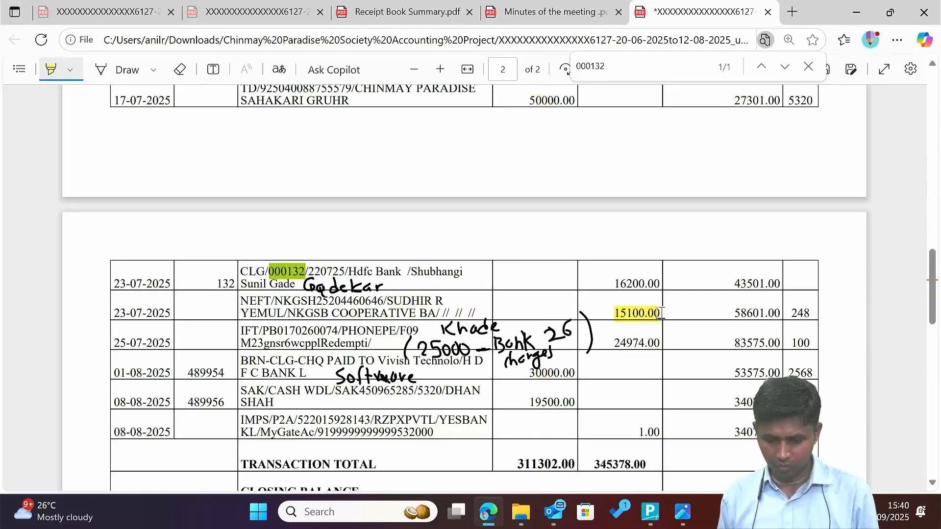
{"action": "left_click_drag", "start_coordinate": [612, 286], "coordinate": [661, 287]}
{"action": "key", "text": "alt+Tab"}
{"action": "type", "text": "23.7"}
{"action": "key", "text": "Return"}
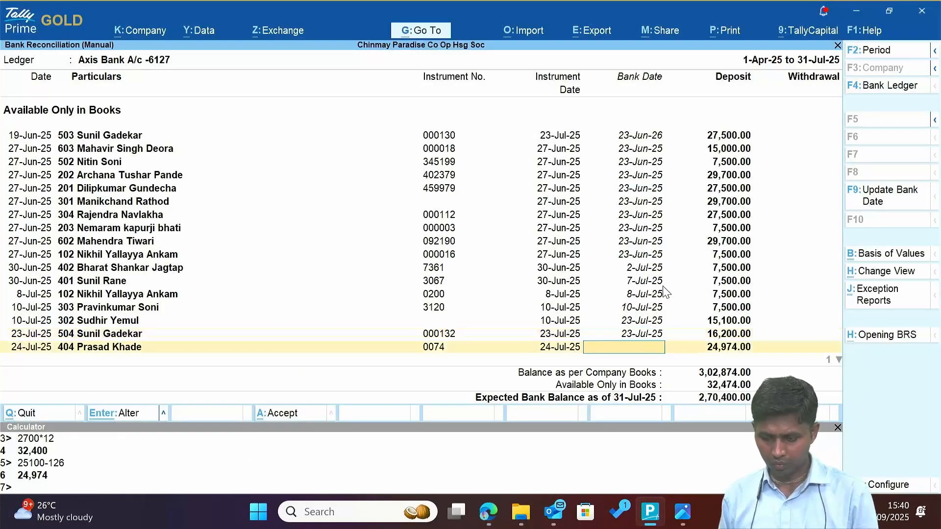
Locate receipt 0074 further down the statement and give it bank date 25-Jul-25.
{"action": "key", "text": "alt+Tab"}
{"action": "scroll", "coordinate": [664, 279], "scroll_direction": "down", "scroll_amount": 2}
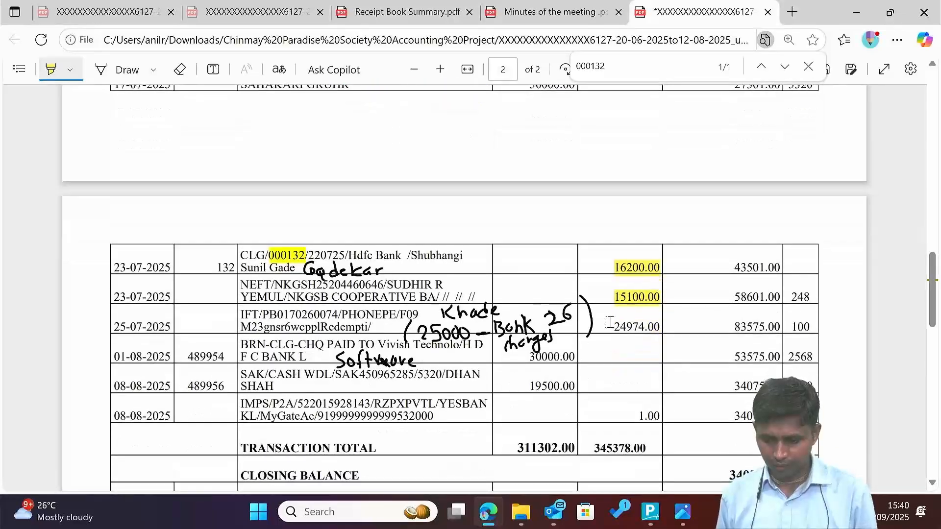
{"action": "left_click_drag", "start_coordinate": [614, 327], "coordinate": [655, 327]}
{"action": "key", "text": "alt+Tab"}
{"action": "key", "text": "alt+Tab"}
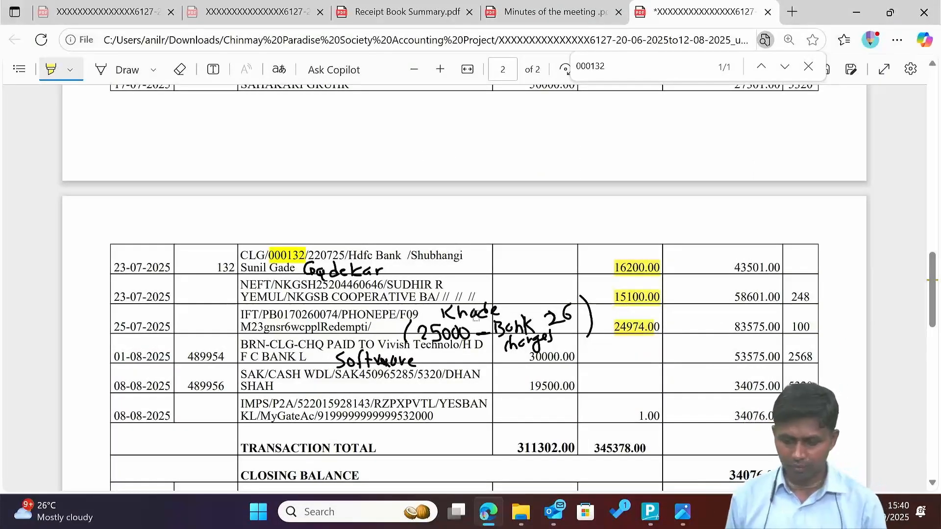
{"action": "key", "text": "alt+Tab"}
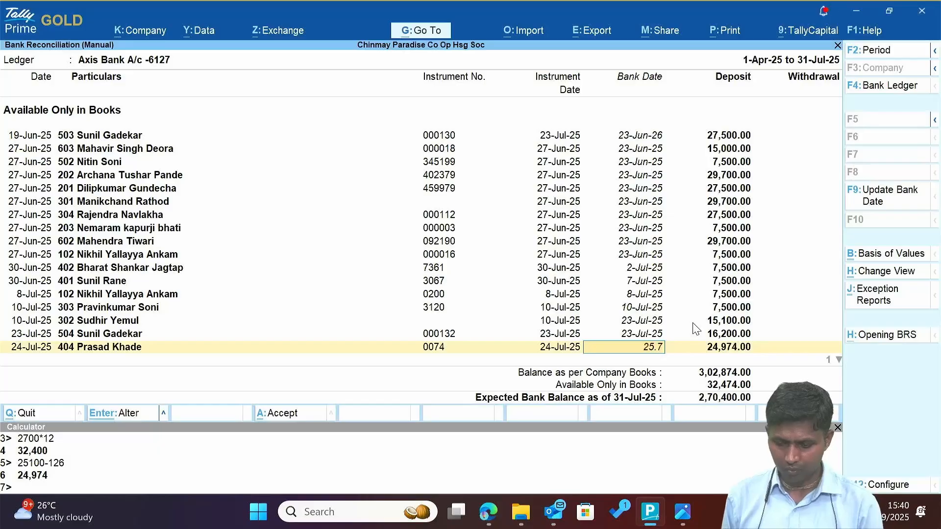
{"action": "type", "text": "25.7"}
{"action": "key", "text": "Return"}
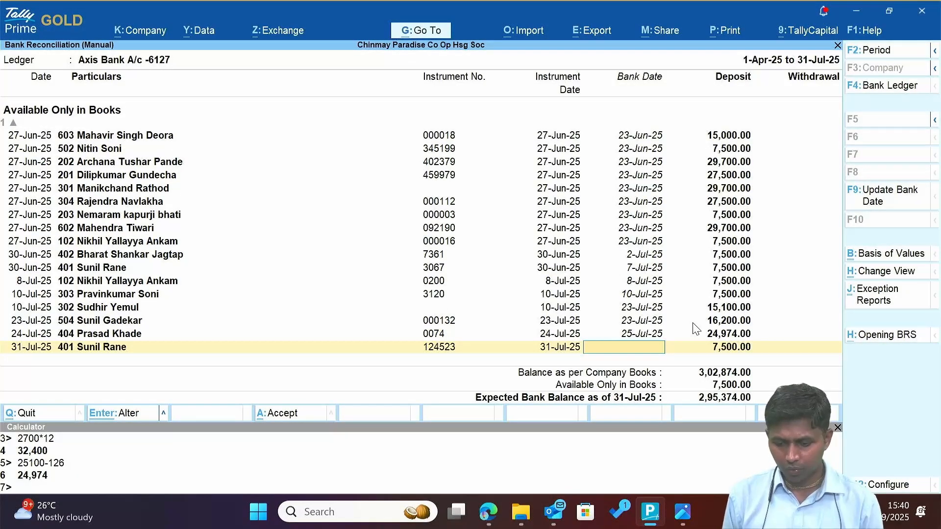
Confirm cheque 124523 has no statement match and accept the reconciliation with it undated.
{"action": "key", "text": "alt+Tab"}
{"action": "key", "text": "alt+Tab"}
{"action": "key", "text": "alt+Tab"}
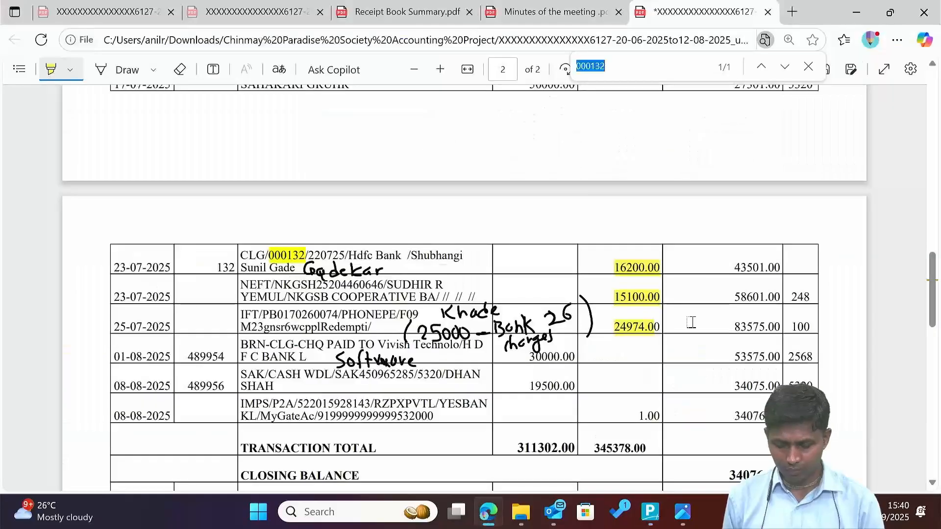
{"action": "key", "text": "alt+Tab"}
{"action": "key", "text": "alt+Tab"}
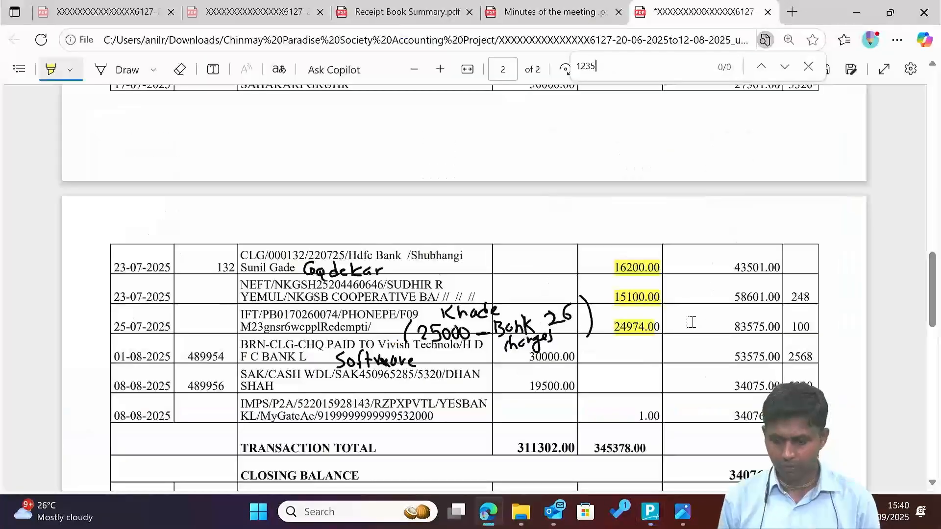
{"action": "key", "text": "alt+Tab"}
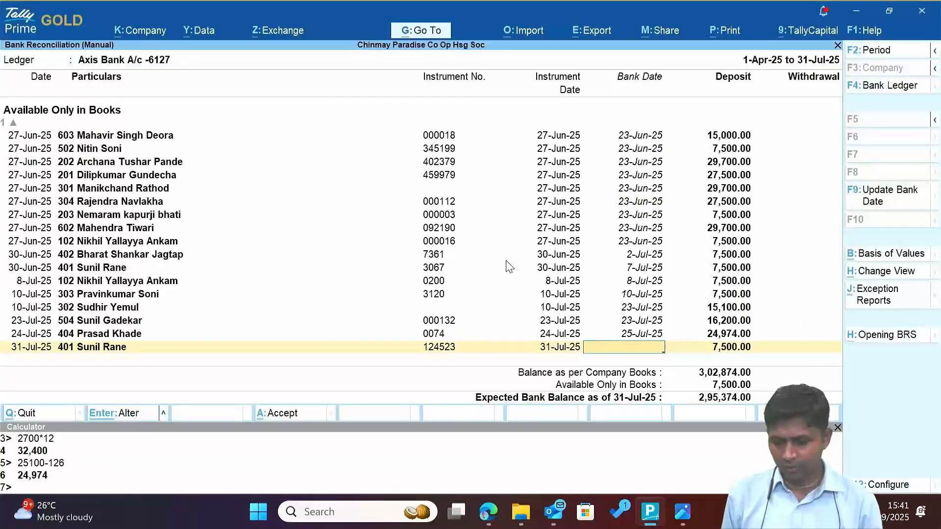
{"action": "key", "text": "alt+Tab"}
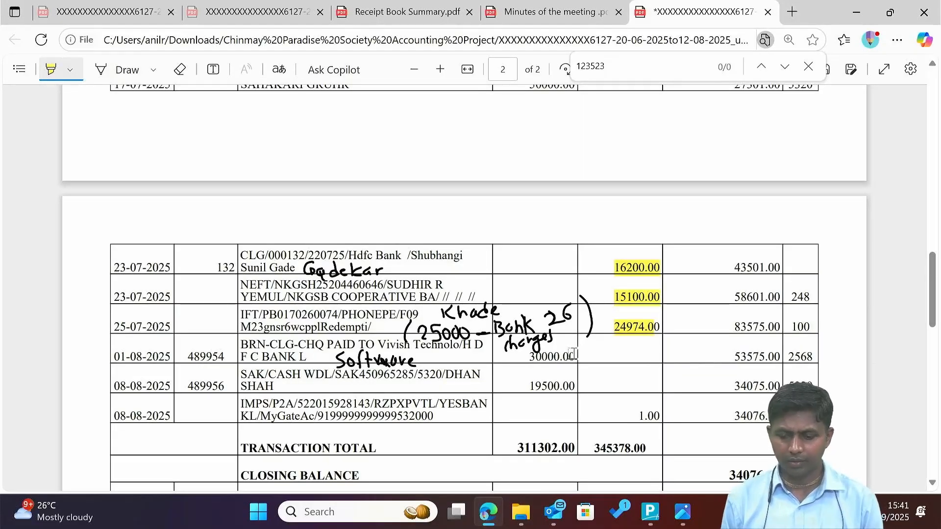
{"action": "key", "text": "alt+Tab"}
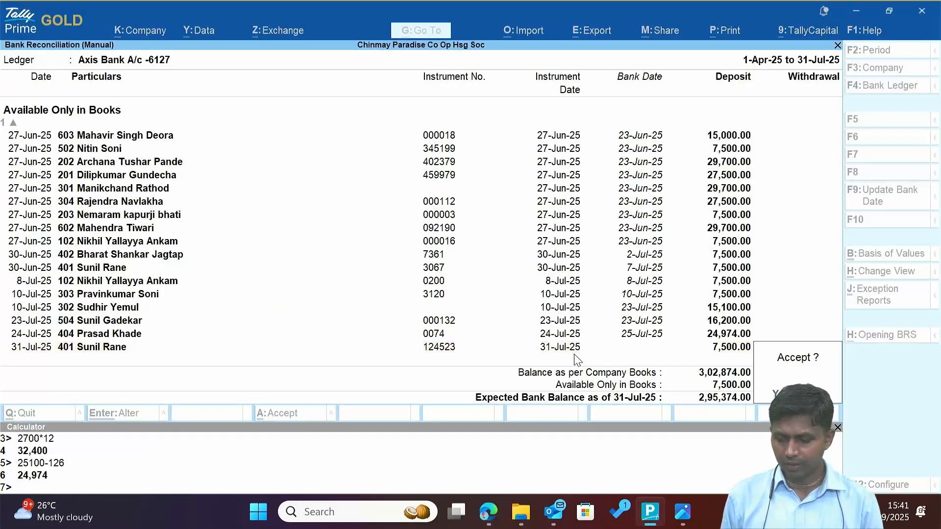
{"action": "key", "text": "y"}
Scroll the bank statement PDF back up to its opening balance.
{"action": "key", "text": "alt+Tab"}
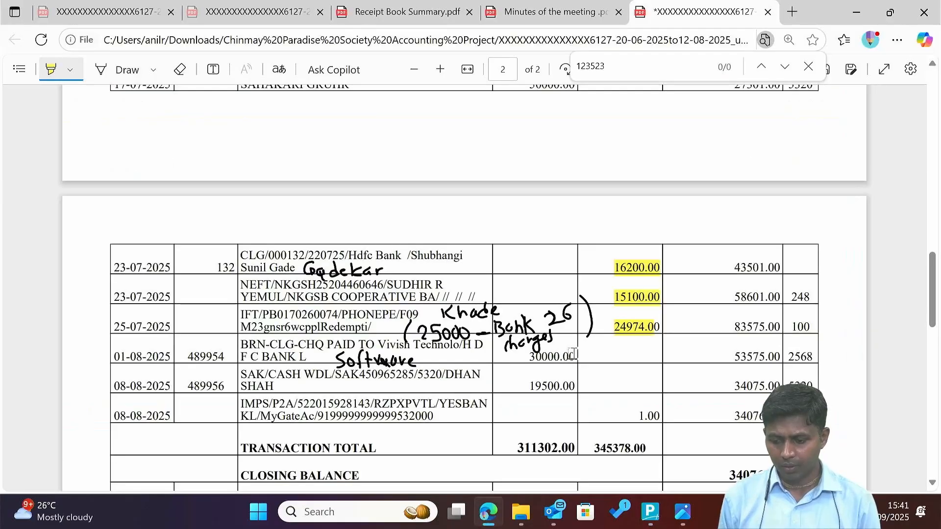
{"action": "scroll", "coordinate": [574, 353], "scroll_direction": "up", "scroll_amount": 15}
{"action": "scroll", "coordinate": [573, 353], "scroll_direction": "down", "scroll_amount": 15}
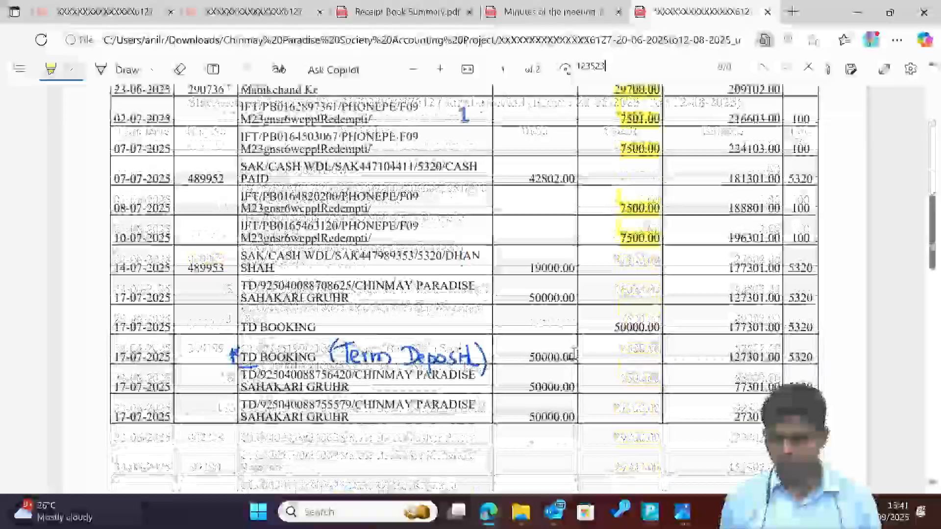
{"action": "scroll", "coordinate": [573, 353], "scroll_direction": "up", "scroll_amount": 5}
{"action": "scroll", "coordinate": [573, 352], "scroll_direction": "up", "scroll_amount": 10}
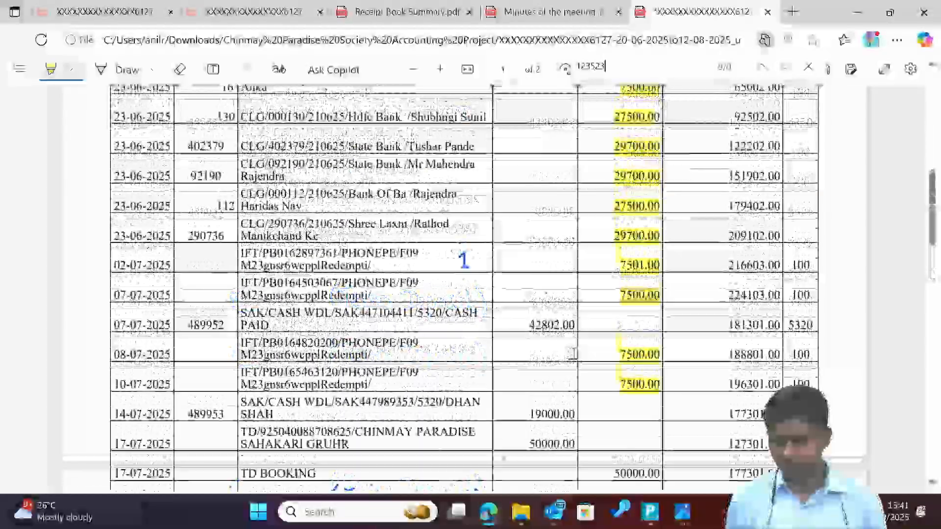
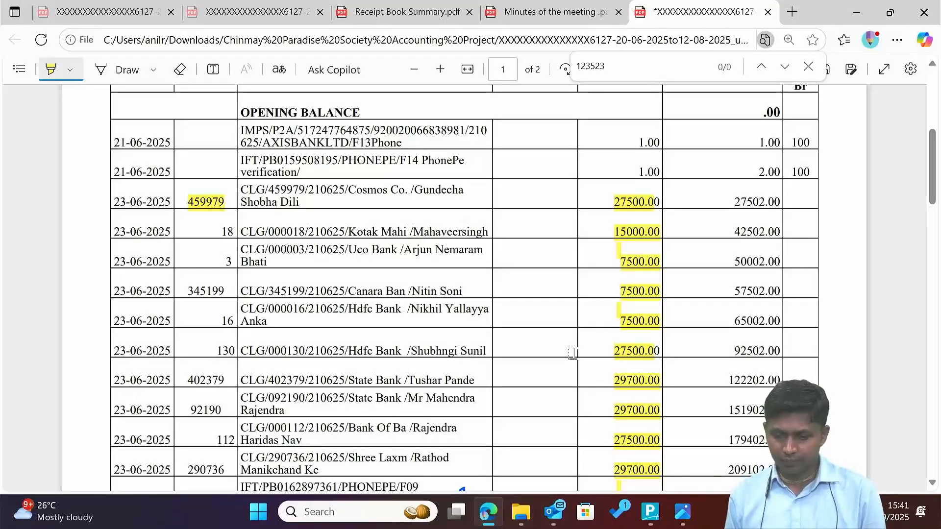
Highlight the 21-06-2025 credit of 1.00 in the statement PDF, then return to Tally's main menu.
{"action": "scroll", "coordinate": [573, 353], "scroll_direction": "down", "scroll_amount": 1}
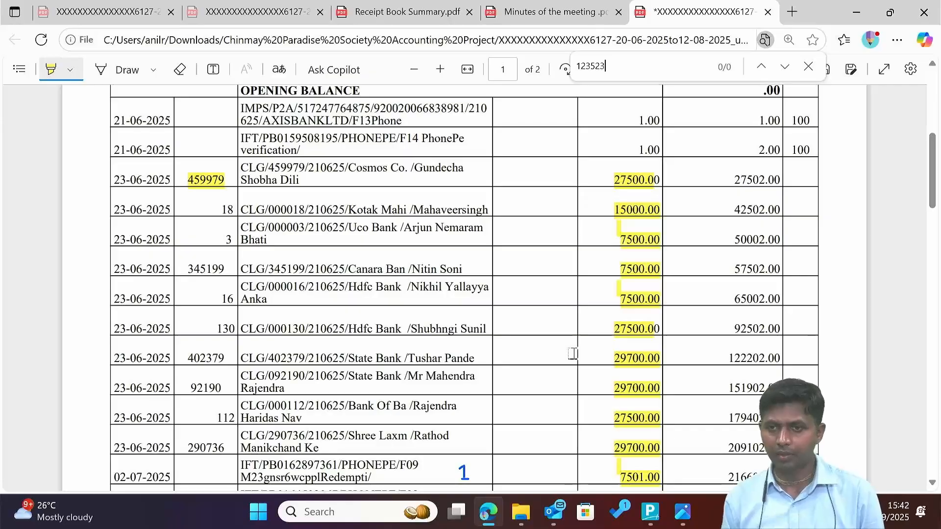
{"action": "left_click_drag", "start_coordinate": [629, 105], "coordinate": [665, 147]}
{"action": "scroll", "coordinate": [576, 149], "scroll_direction": "up", "scroll_amount": 2}
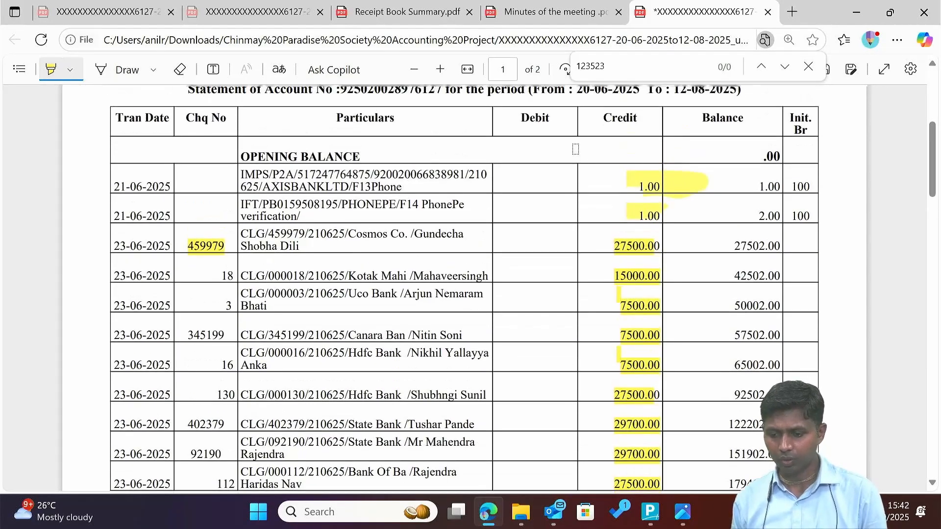
{"action": "key", "text": "alt+Tab"}
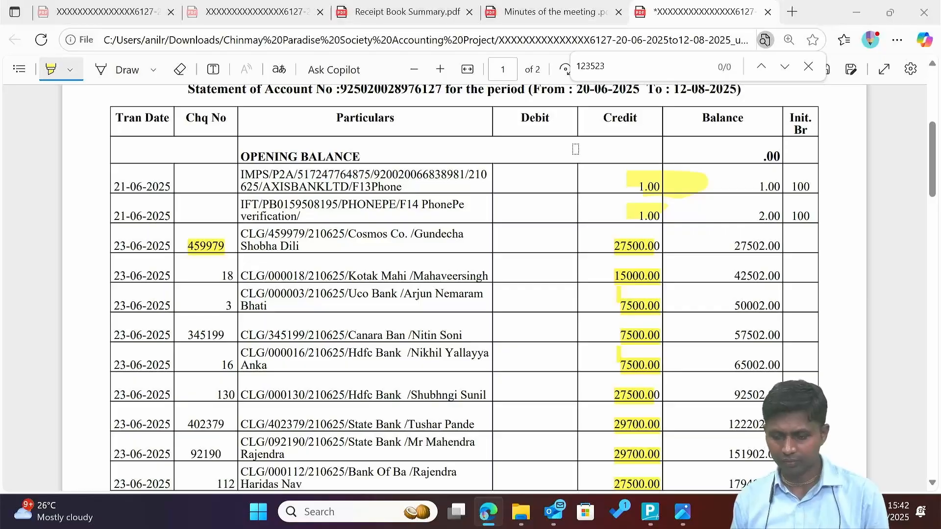
{"action": "key", "text": "Escape"}
{"action": "key", "text": "Escape"}
{"action": "key", "text": "Escape"}
Start a Receipt voucher and create an Other Income ledger under Indirect Incomes.
{"action": "key", "text": "Down"}
{"action": "key", "text": "Down"}
{"action": "key", "text": "Down"}
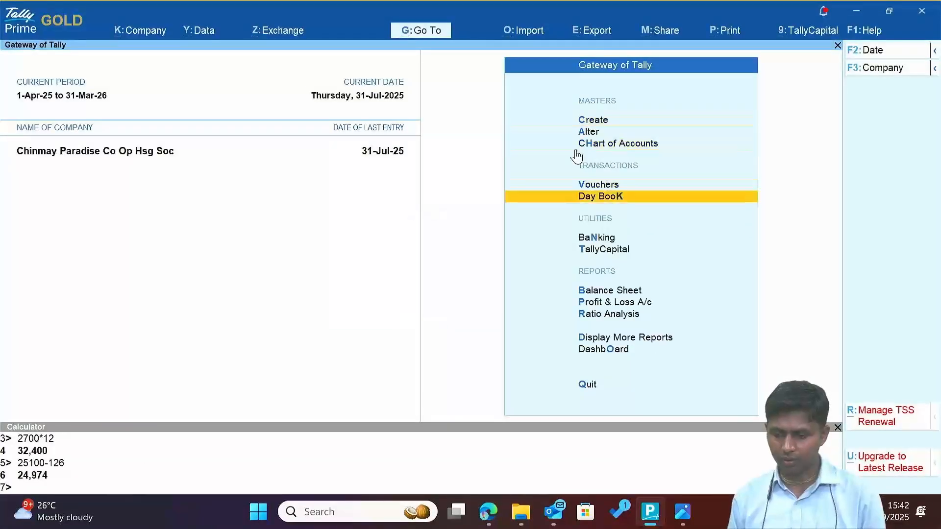
{"action": "key", "text": "v"}
{"action": "key", "text": "F6"}
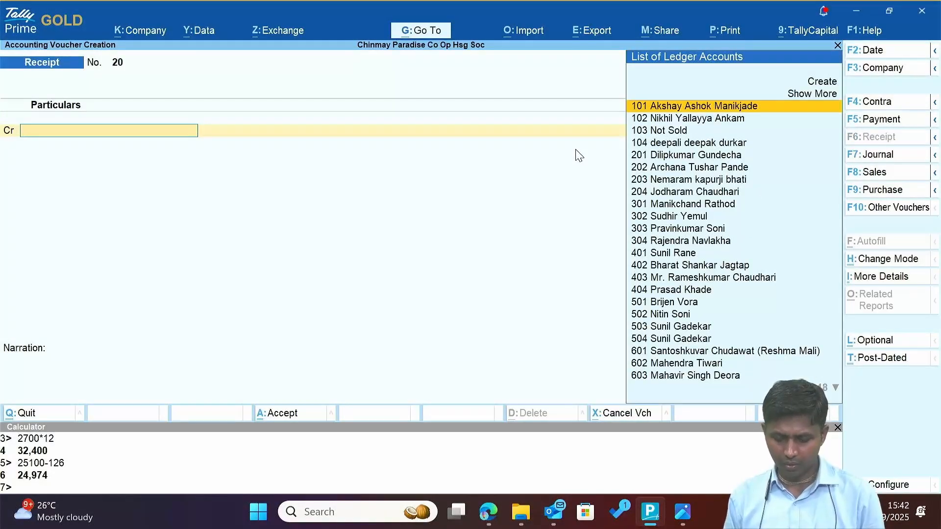
{"action": "key", "text": "alt+c"}
{"action": "type", "text": "O"}
{"action": "key", "text": "Return"}
{"action": "key", "text": "Return"}
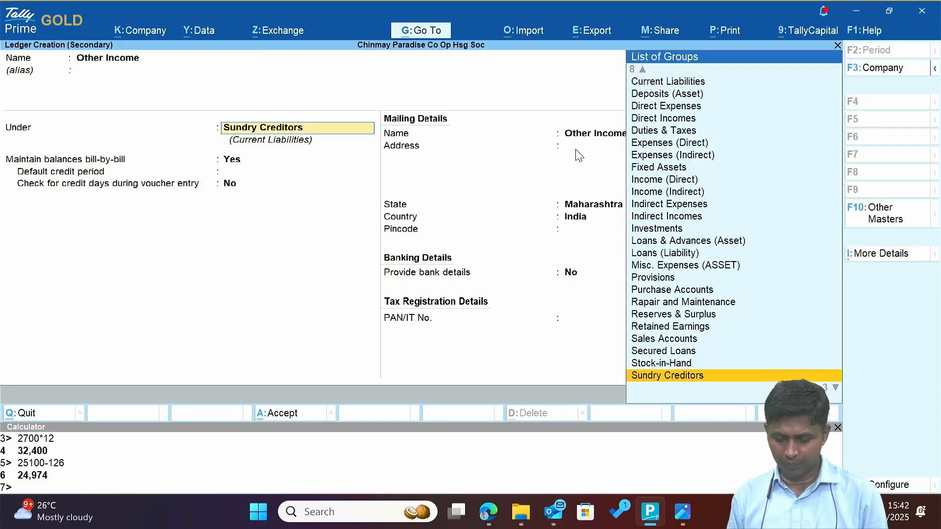
{"action": "type", "text": "Ind"}
{"action": "key", "text": "Down"}
{"action": "key", "text": "Return"}
{"action": "key", "text": "ctrl+a"}
Credit Other Income 1.00 against Axis Bank and save the receipt dated 21-Jun-25.
{"action": "type", "text": "2"}
{"action": "key", "text": "Return"}
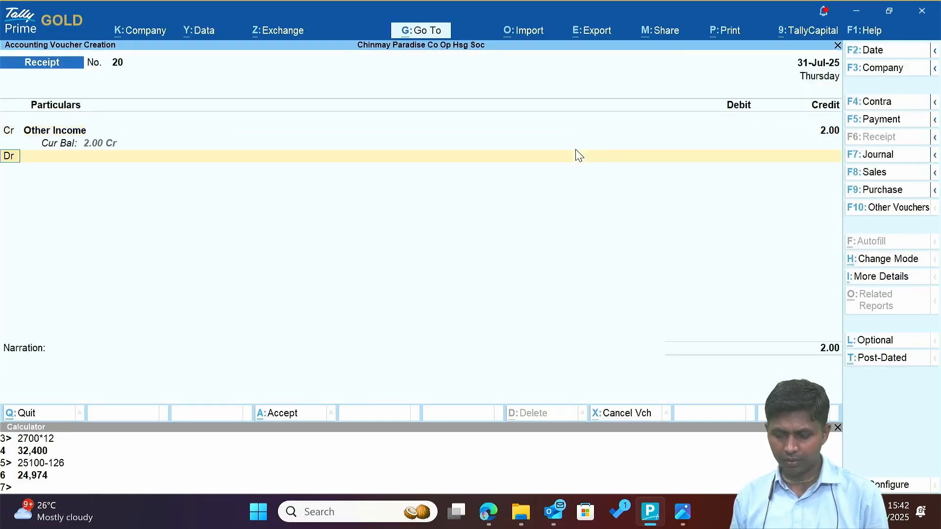
{"action": "key", "text": "BackSpace"}
{"action": "type", "text": "1"}
{"action": "key", "text": "Return"}
{"action": "type", "text": "d"}
{"action": "key", "text": "Return"}
{"action": "type", "text": "ax"}
{"action": "key", "text": "Return"}
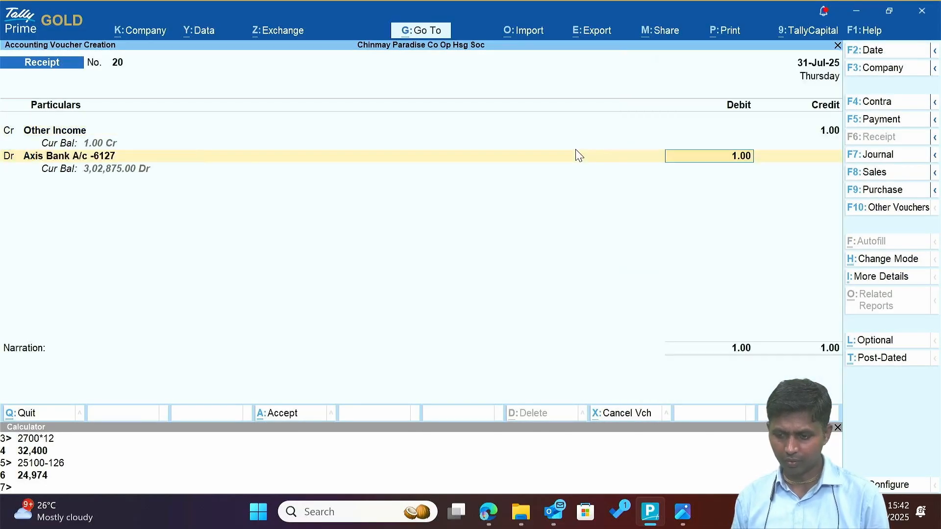
{"action": "key", "text": "alt+Tab"}
Duplicate the 1.00 Other Income receipt from the 21-Jun-25 Day Book as voucher 21.
{"action": "key", "text": "alt+Tab"}
{"action": "key", "text": "F2"}
{"action": "type", "text": "21"}
{"action": "key", "text": "Return"}
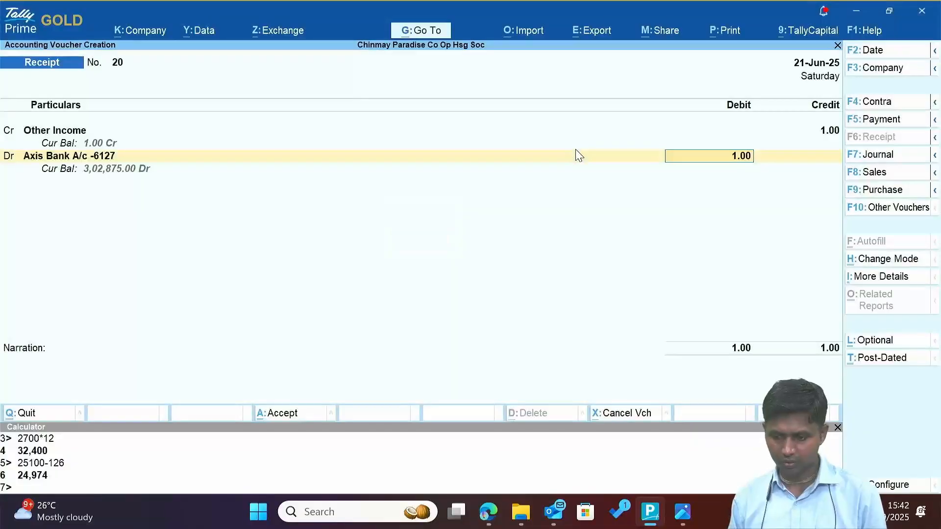
{"action": "key", "text": "Return"}
{"action": "key", "text": "Return"}
{"action": "key", "text": "alt+Tab"}
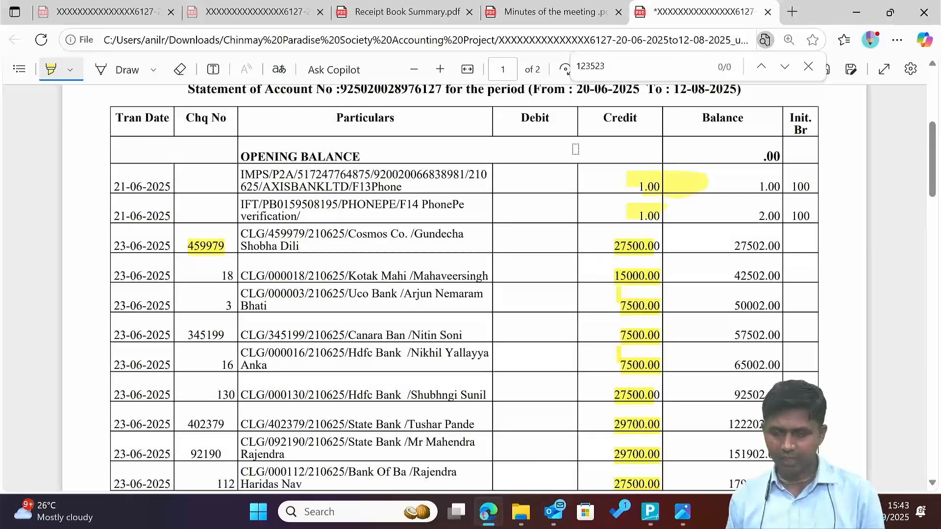
{"action": "key", "text": "alt+Tab"}
{"action": "key", "text": "Escape"}
{"action": "key", "text": "k"}
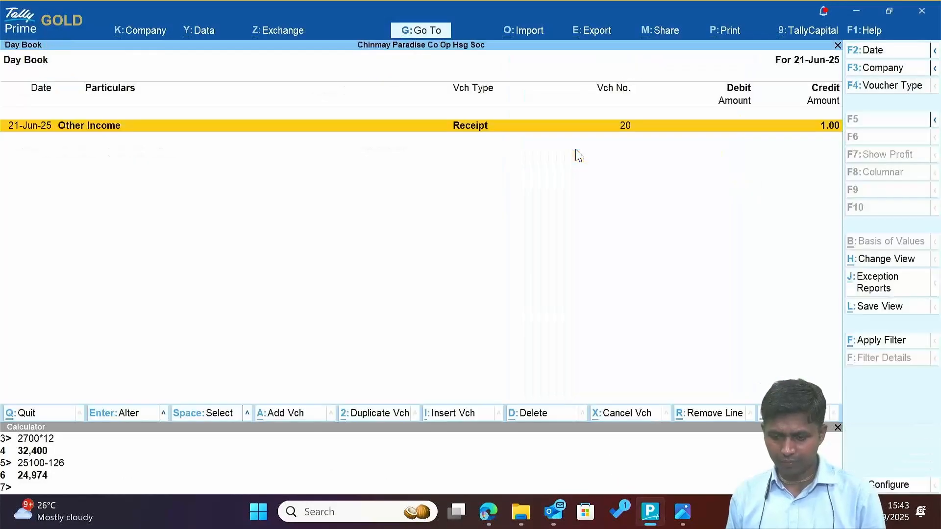
{"action": "key", "text": "2"}
{"action": "key", "text": "ctrl+a"}
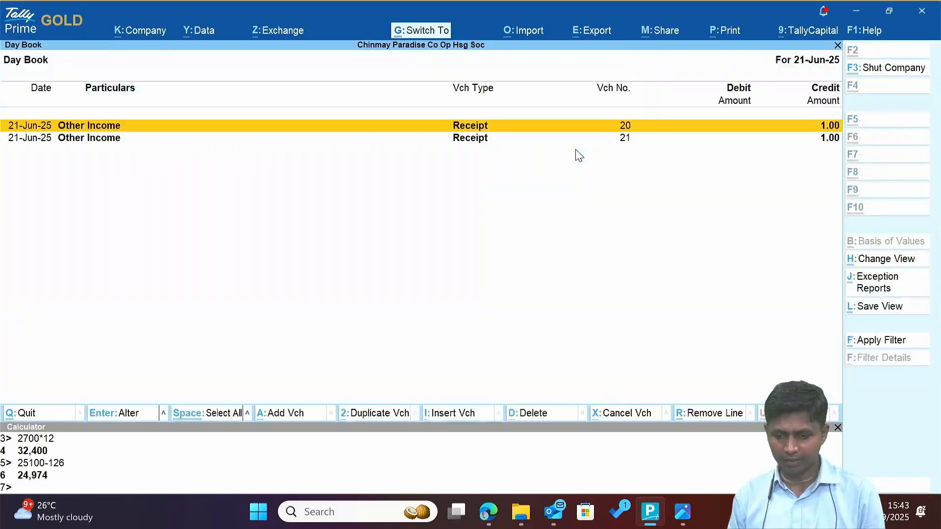
{"action": "key", "text": "alt+Tab"}
Review the invoice, date, amount and remark columns of the customer_payments rows.
{"action": "scroll", "coordinate": [729, 174], "scroll_direction": "down", "scroll_amount": 7}
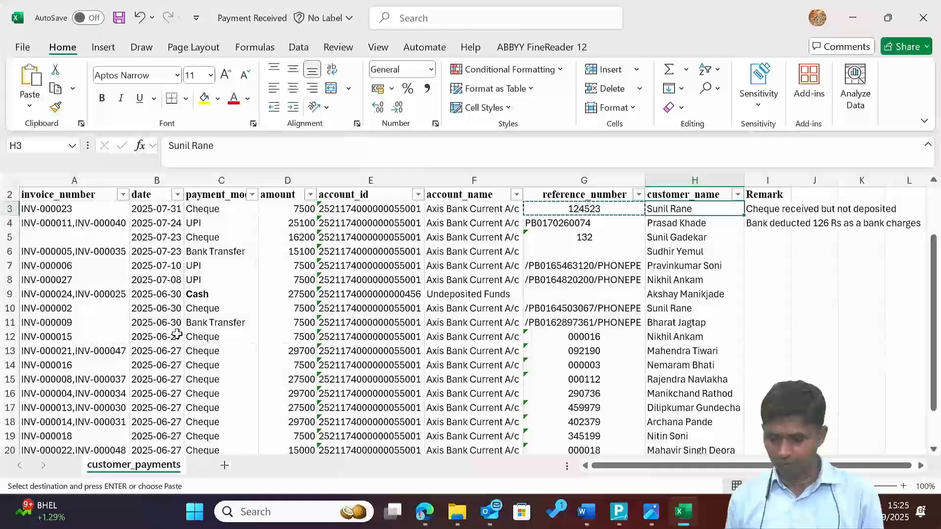
{"action": "key", "text": "Right"}
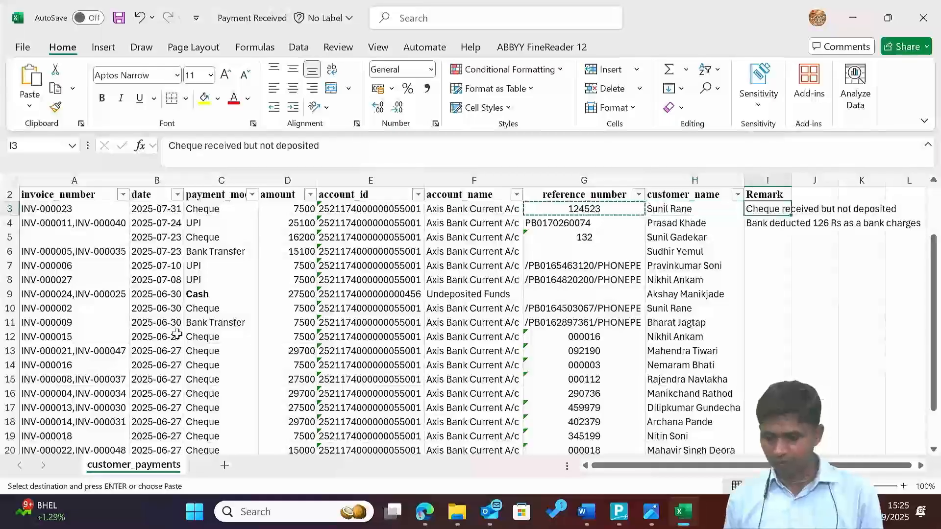
{"action": "key", "text": "Left"}
{"action": "key", "text": "Down"}
{"action": "key", "text": "Up"}
{"action": "key", "text": "Left"}
{"action": "key", "text": "Left"}
{"action": "key", "text": "Left"}
{"action": "key", "text": "Left"}
{"action": "key", "text": "Left"}
{"action": "key", "text": "Left"}
{"action": "key", "text": "Left"}
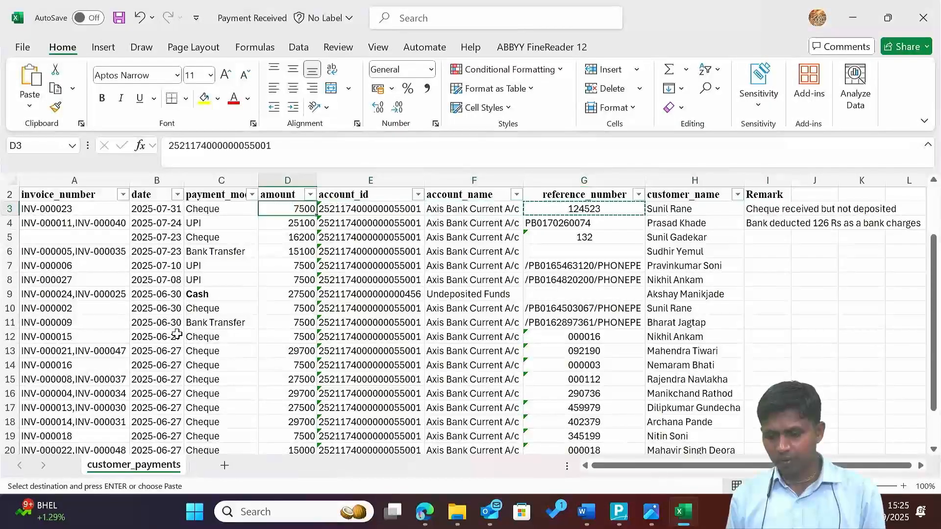
{"action": "key", "text": "Right"}
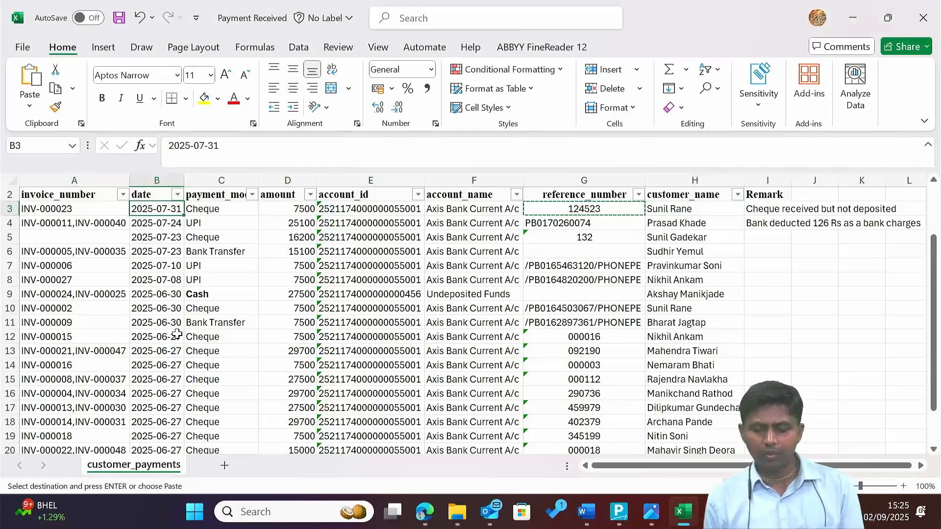
{"action": "key", "text": "Right"}
{"action": "key", "text": "Right"}
{"action": "key", "text": "Right"}
{"action": "key", "text": "Left"}
{"action": "key", "text": "Left"}
{"action": "key", "text": "Left"}
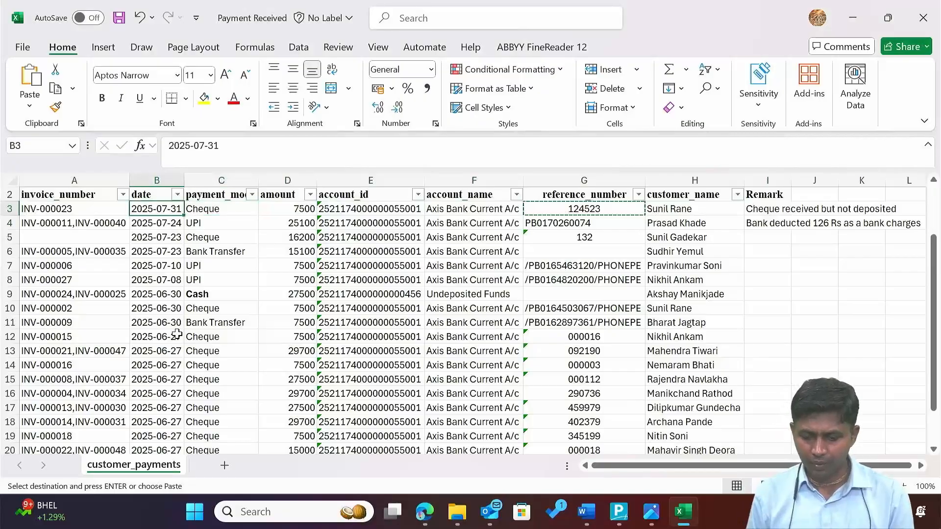
{"action": "key", "text": "Left"}
{"action": "key", "text": "Up"}
{"action": "key", "text": "Up"}
{"action": "key", "text": "Down"}
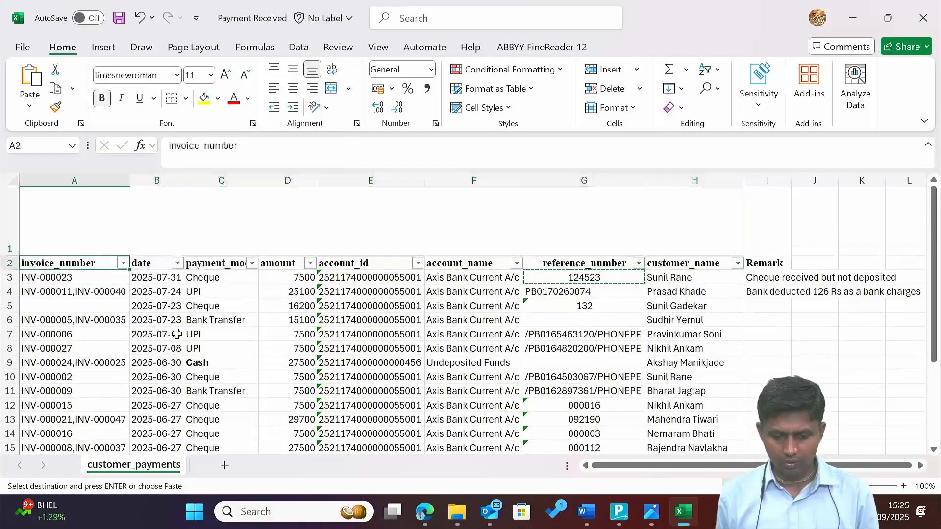
{"action": "key", "text": "Down"}
{"action": "key", "text": "Down"}
{"action": "key", "text": "ctrl+Down"}
{"action": "key", "text": "ctrl+Down"}
{"action": "key", "text": "Down"}
{"action": "key", "text": "Down"}
{"action": "key", "text": "Up"}
{"action": "key", "text": "Up"}
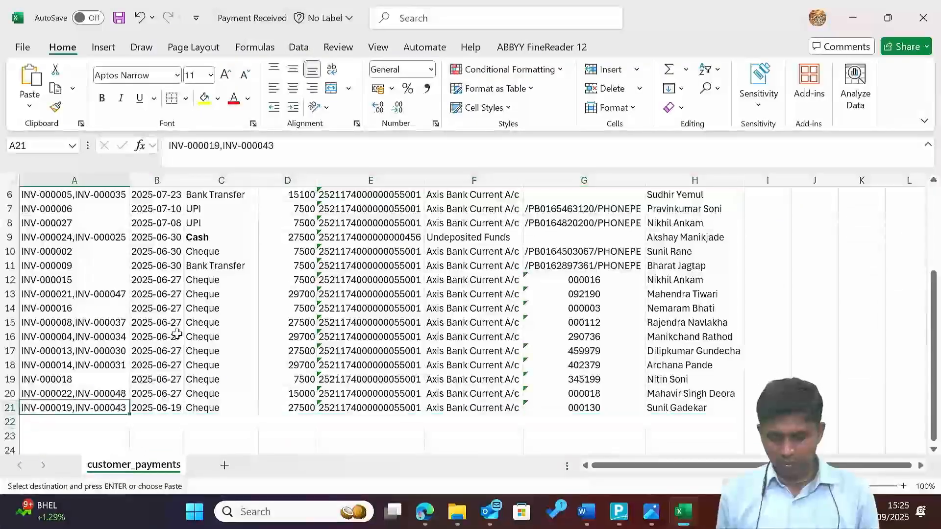
{"action": "key", "text": "ctrl+Up"}
{"action": "key", "text": "ctrl+Up"}
{"action": "key", "text": "ctrl+Up"}
{"action": "key", "text": "Up"}
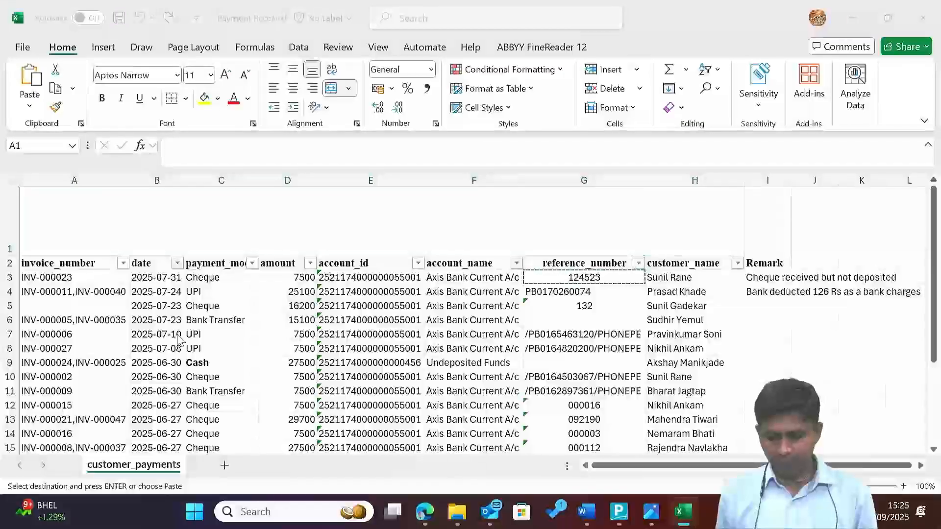
{"action": "key", "text": "alt+Tab"}
{"action": "key", "text": "alt+Tab"}
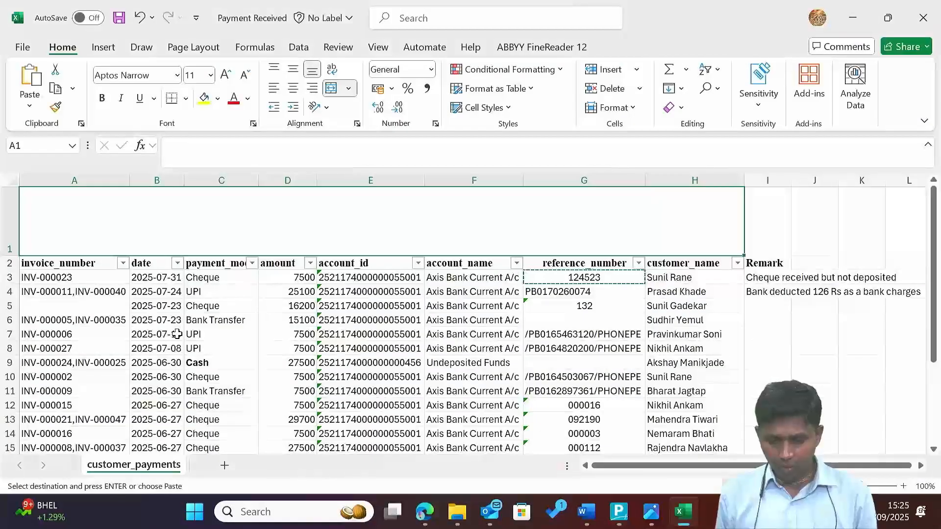
Close the Payment Received workbook, saving its changes.
{"action": "key", "text": "alt+F4"}
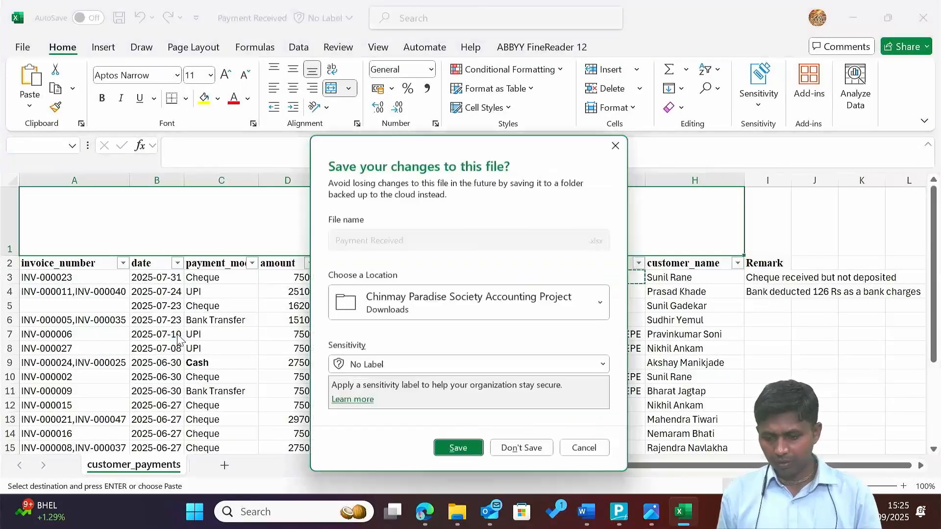
{"action": "key", "text": "Return"}
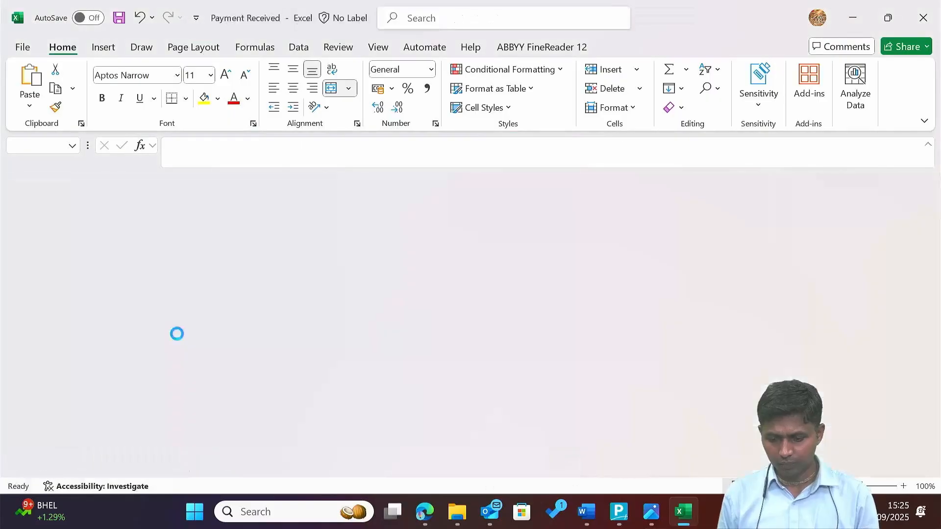
{"action": "key", "text": "alt+Tab"}
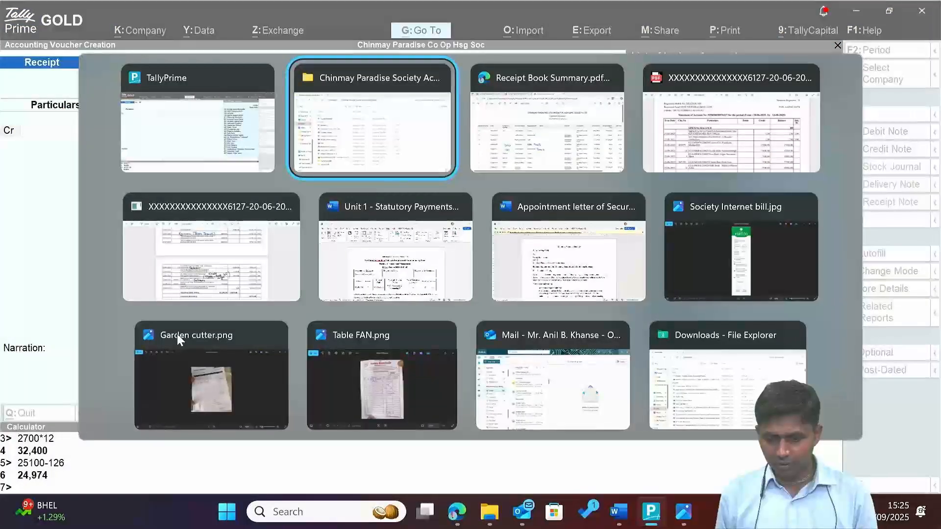
Browse the project files, such as Garbage throwing Contract and Minutes of the meeting, then return to Tally.
{"action": "key", "text": "Down"}
{"action": "key", "text": "Down"}
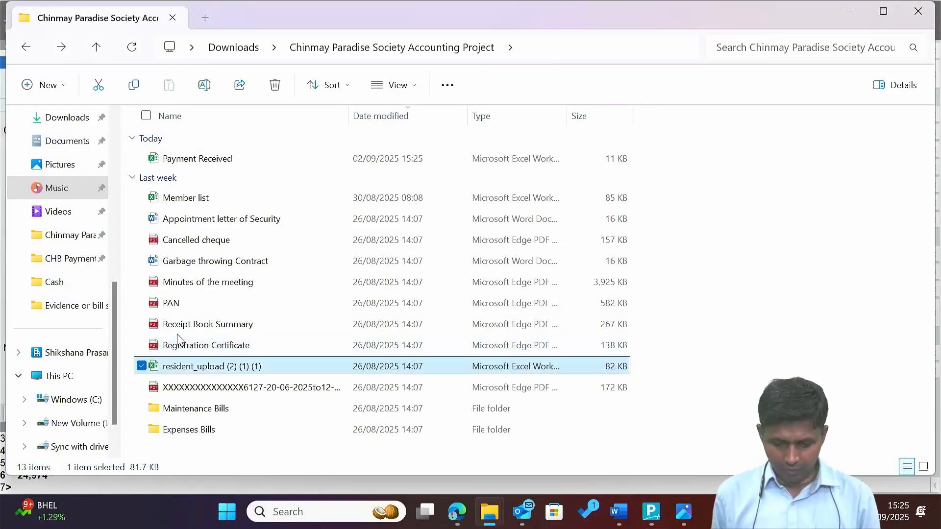
{"action": "key", "text": "Up"}
{"action": "key", "text": "Up"}
{"action": "key", "text": "Up"}
{"action": "key", "text": "Up"}
{"action": "key", "text": "Up"}
{"action": "key", "text": "Down"}
{"action": "key", "text": "Down"}
{"action": "key", "text": "Down"}
{"action": "key", "text": "Down"}
{"action": "key", "text": "Down"}
{"action": "key", "text": "Down"}
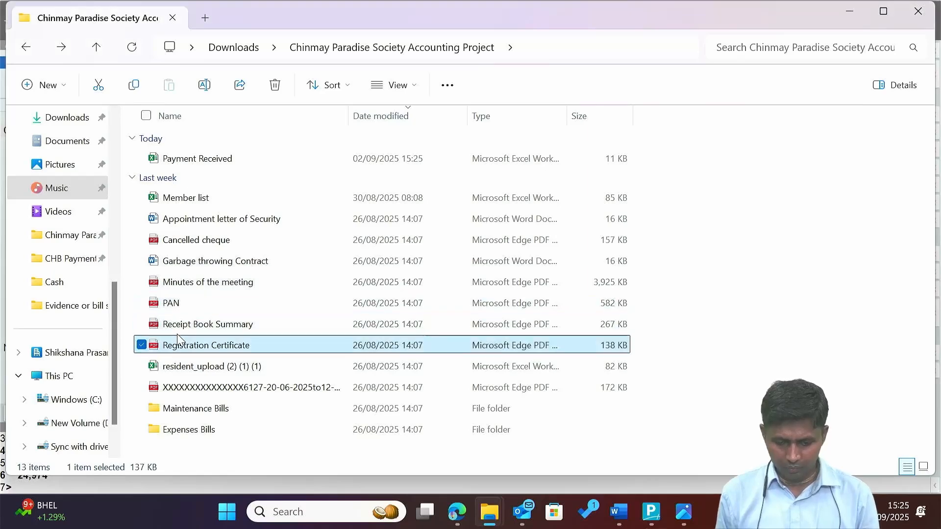
{"action": "key", "text": "Up"}
{"action": "key", "text": "Up"}
{"action": "key", "text": "Up"}
{"action": "key", "text": "Up"}
{"action": "key", "text": "Up"}
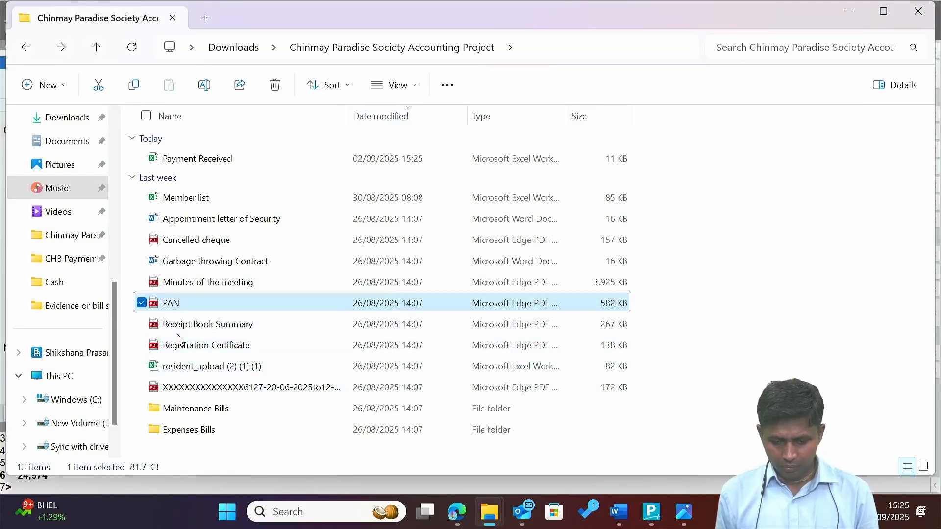
{"action": "key", "text": "Down"}
{"action": "key", "text": "Down"}
{"action": "key", "text": "Down"}
{"action": "key", "text": "Down"}
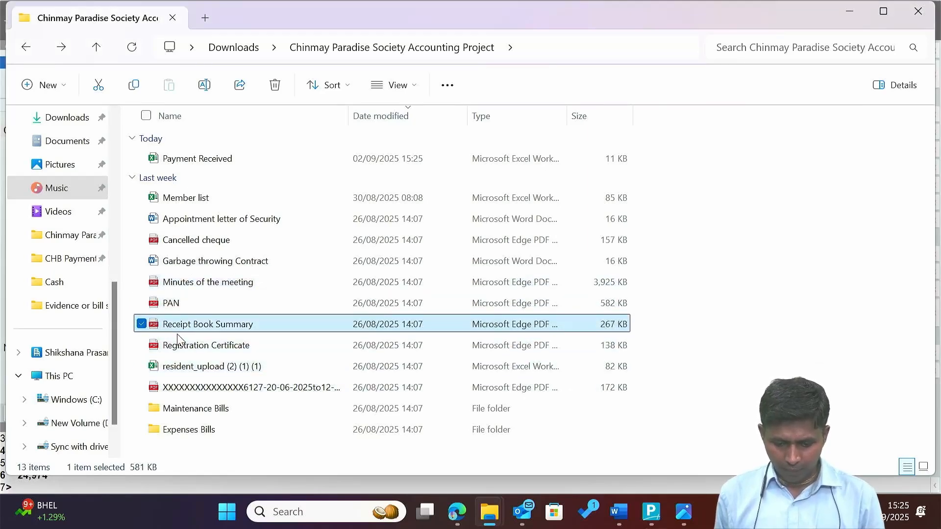
{"action": "key", "text": "Up"}
{"action": "key", "text": "Up"}
{"action": "key", "text": "Up"}
{"action": "key", "text": "Up"}
{"action": "key", "text": "Up"}
{"action": "key", "text": "Up"}
{"action": "key", "text": "Up"}
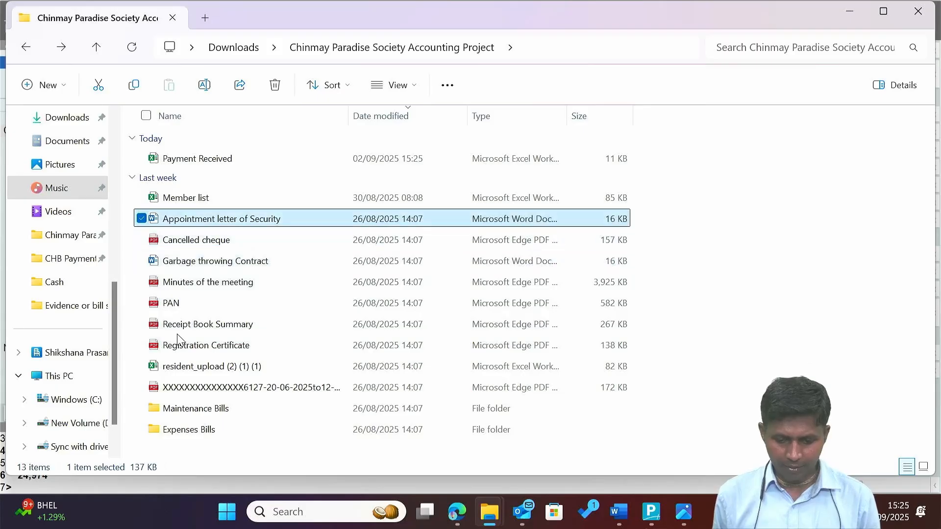
{"action": "key", "text": "Down"}
{"action": "key", "text": "Down"}
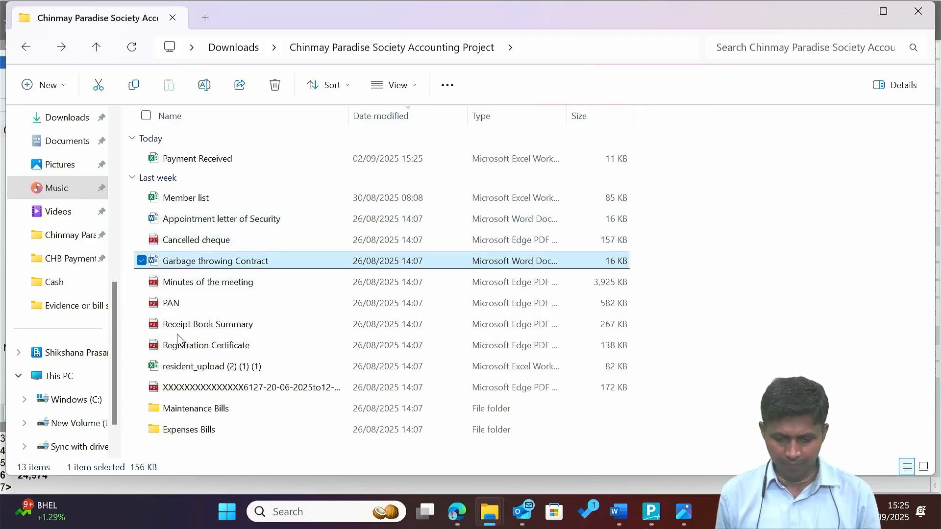
{"action": "key", "text": "Down"}
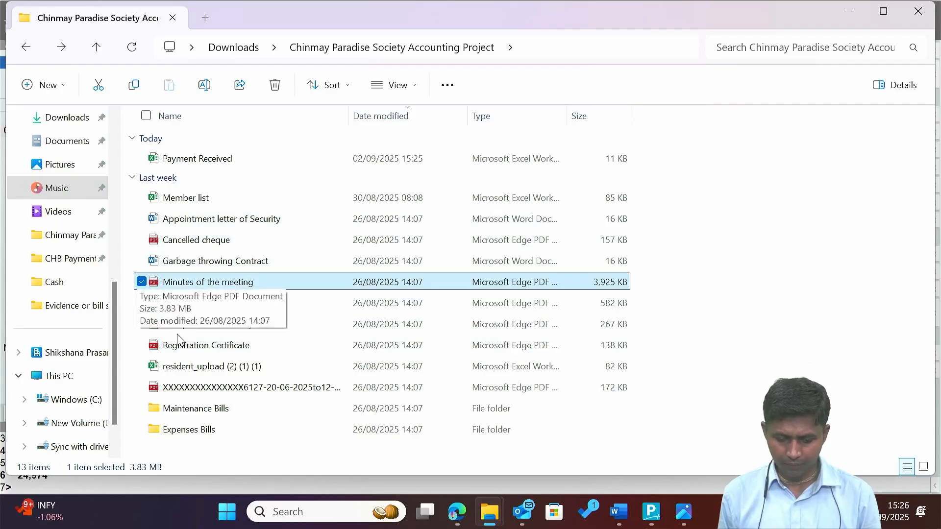
{"action": "key", "text": "Up"}
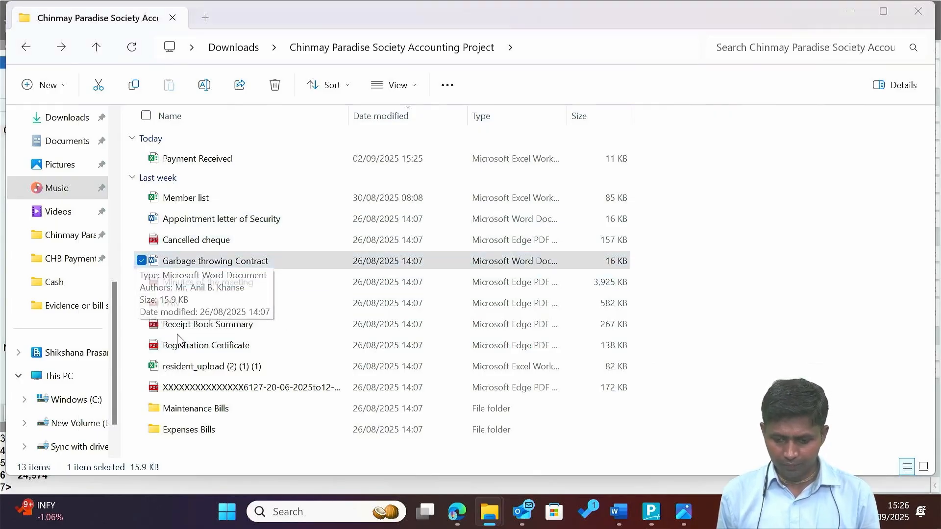
{"action": "key", "text": "alt+Tab"}
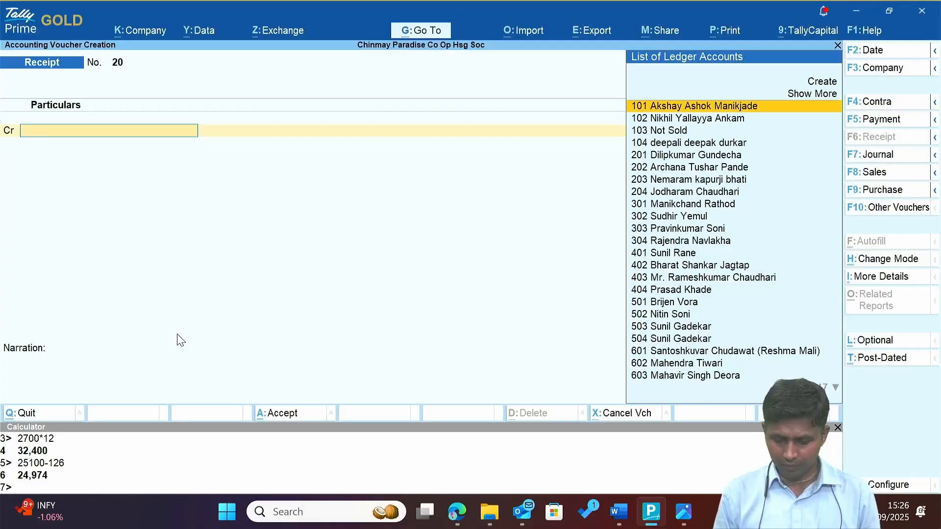
Switch to a Journal voucher debiting Salary A/c, dated 30-Jun-25.
{"action": "key", "text": "F7"}
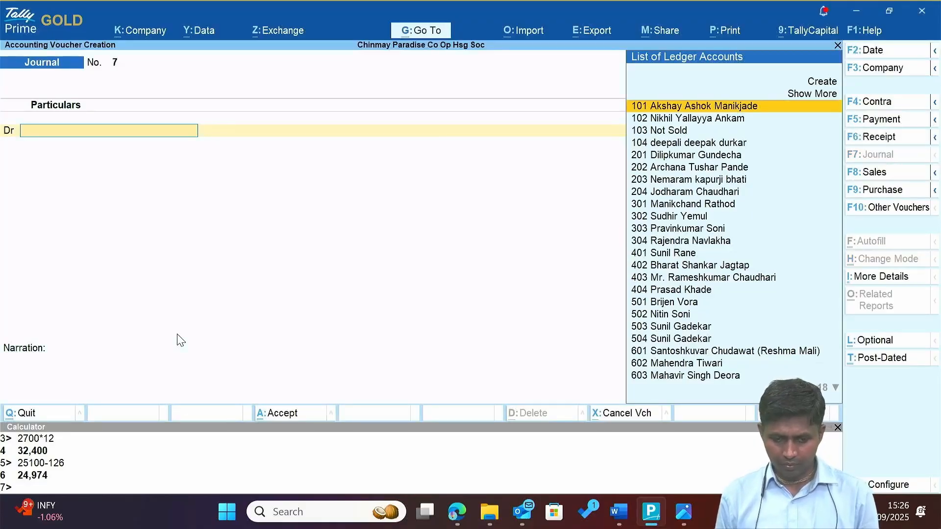
{"action": "type", "text": "Salary A/c"}
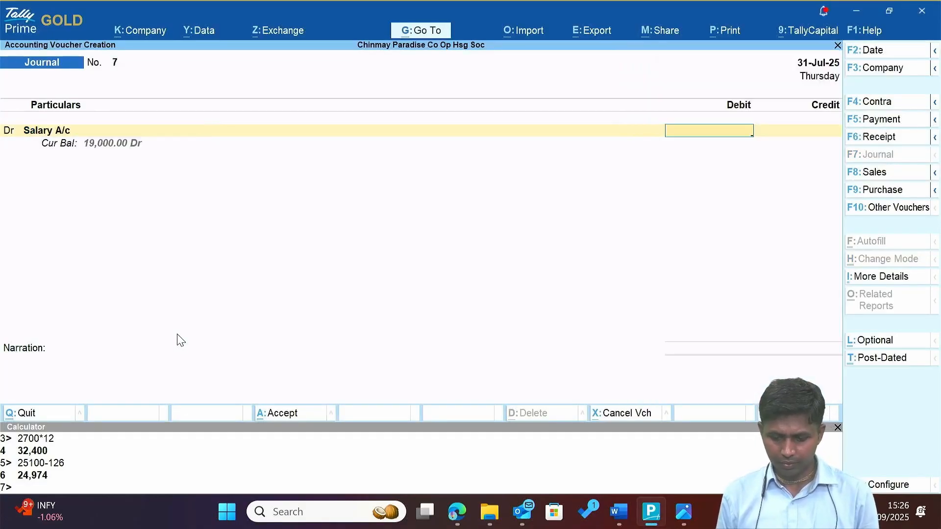
{"action": "key", "text": "F2"}
{"action": "type", "text": "30.6"}
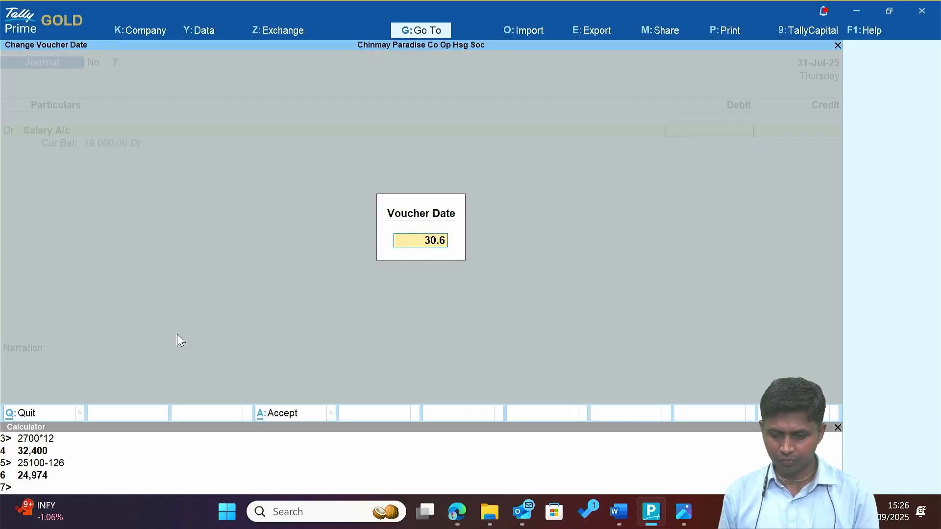
{"action": "key", "text": "Return"}
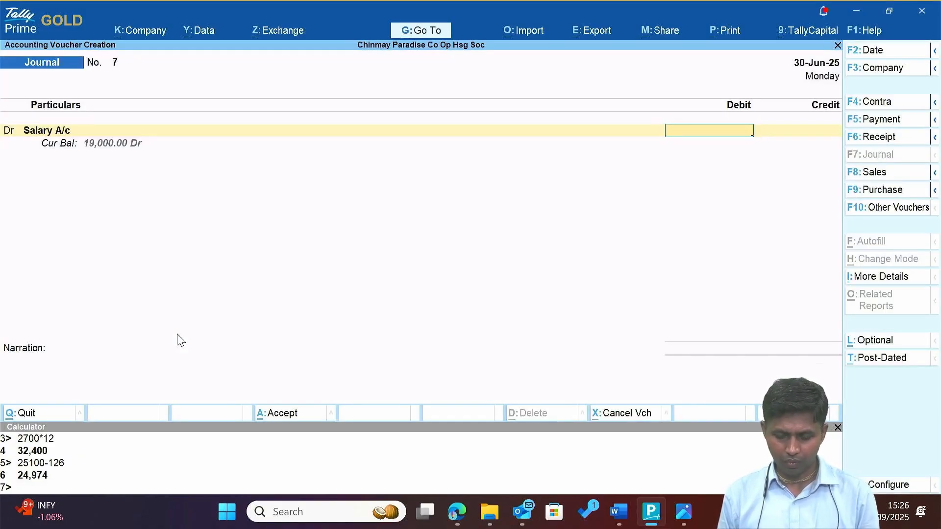
Move through the project folder's file list to the Appointment letter of Security.
{"action": "key", "text": "alt+Tab"}
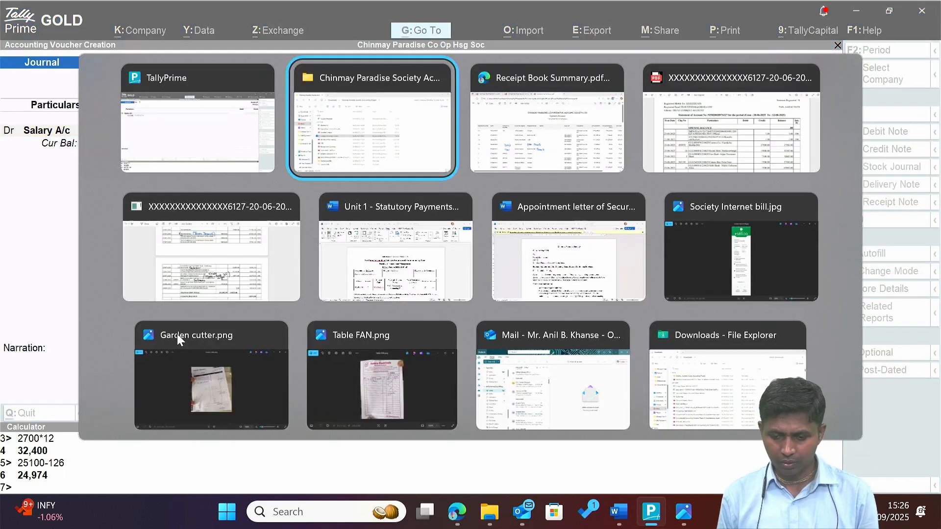
{"action": "key", "text": "Down"}
{"action": "key", "text": "Up"}
{"action": "key", "text": "Up"}
{"action": "key", "text": "Up"}
{"action": "key", "text": "Up"}
{"action": "key", "text": "Up"}
{"action": "key", "text": "Up"}
{"action": "key", "text": "Up"}
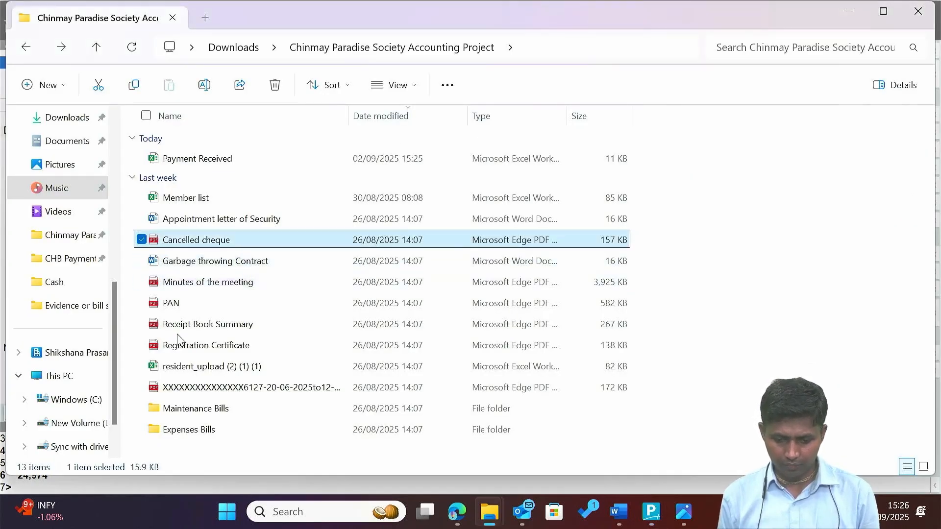
{"action": "key", "text": "Down"}
{"action": "key", "text": "Down"}
{"action": "key", "text": "Down"}
{"action": "key", "text": "Down"}
{"action": "key", "text": "Down"}
{"action": "key", "text": "Down"}
{"action": "key", "text": "Down"}
{"action": "key", "text": "Down"}
{"action": "key", "text": "Down"}
{"action": "key", "text": "Down"}
{"action": "key", "text": "Down"}
{"action": "key", "text": "Down"}
{"action": "key", "text": "Down"}
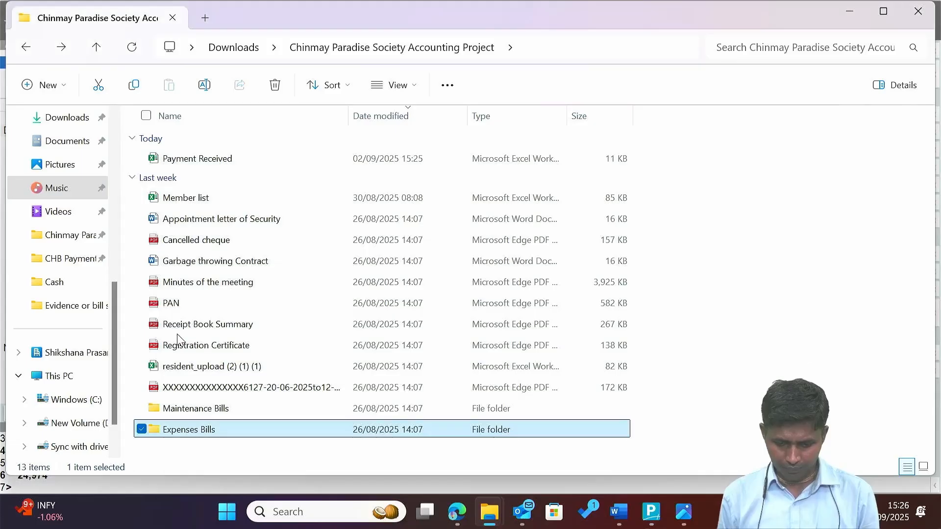
{"action": "key", "text": "Up"}
{"action": "key", "text": "Up"}
{"action": "key", "text": "Up"}
{"action": "key", "text": "Up"}
{"action": "key", "text": "Up"}
{"action": "key", "text": "Up"}
{"action": "key", "text": "Up"}
{"action": "key", "text": "Up"}
{"action": "key", "text": "Up"}
{"action": "key", "text": "Up"}
{"action": "key", "text": "Up"}
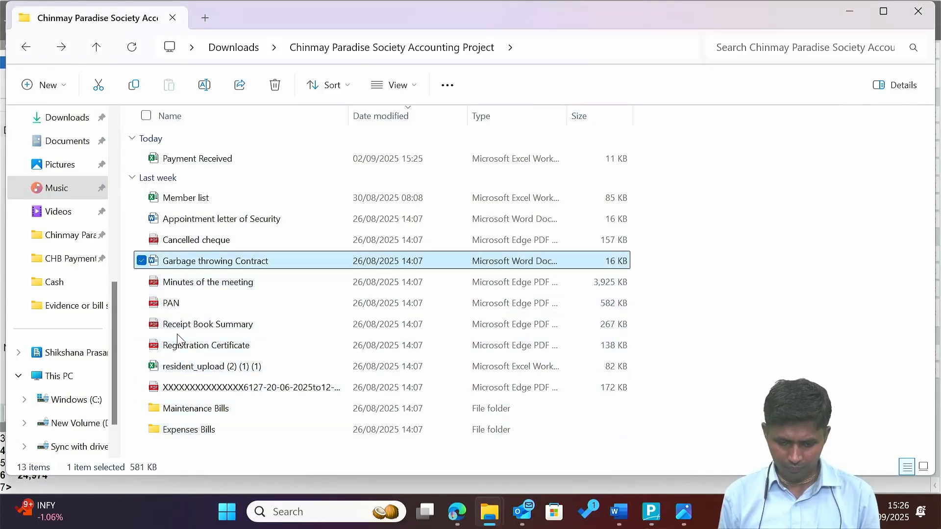
{"action": "key", "text": "Down"}
Open the Appointment letter of Security and select its INR 19,000 and INR 19,500 salary terms.
{"action": "key", "text": "Return"}
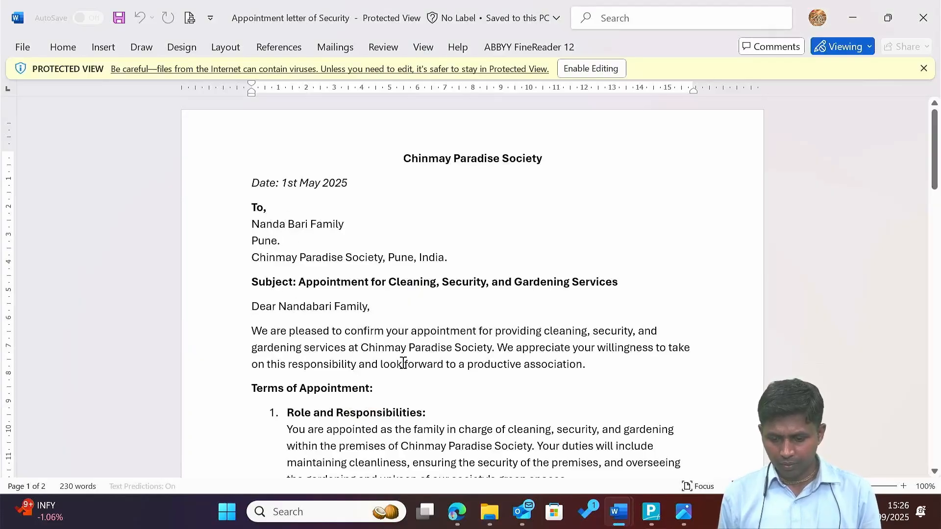
{"action": "scroll", "coordinate": [403, 363], "scroll_direction": "down", "scroll_amount": 5}
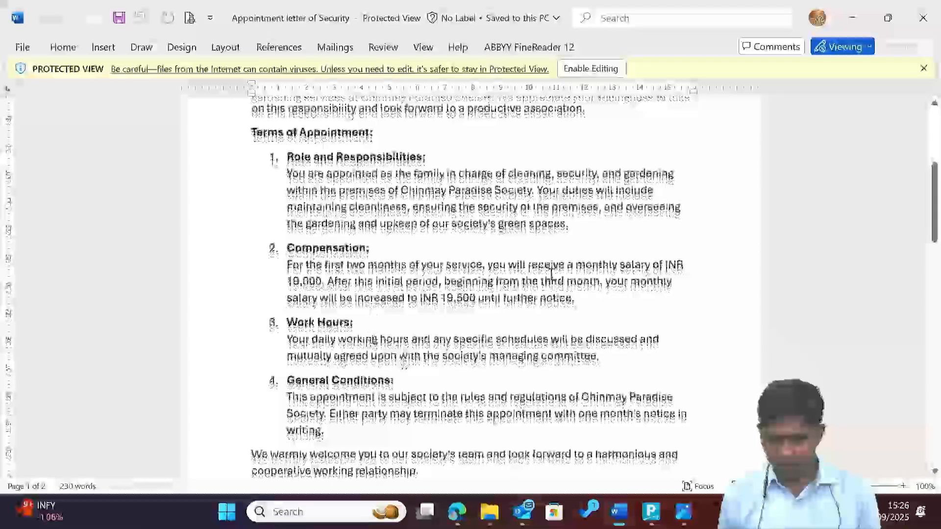
{"action": "left_click_drag", "start_coordinate": [544, 265], "coordinate": [674, 264]}
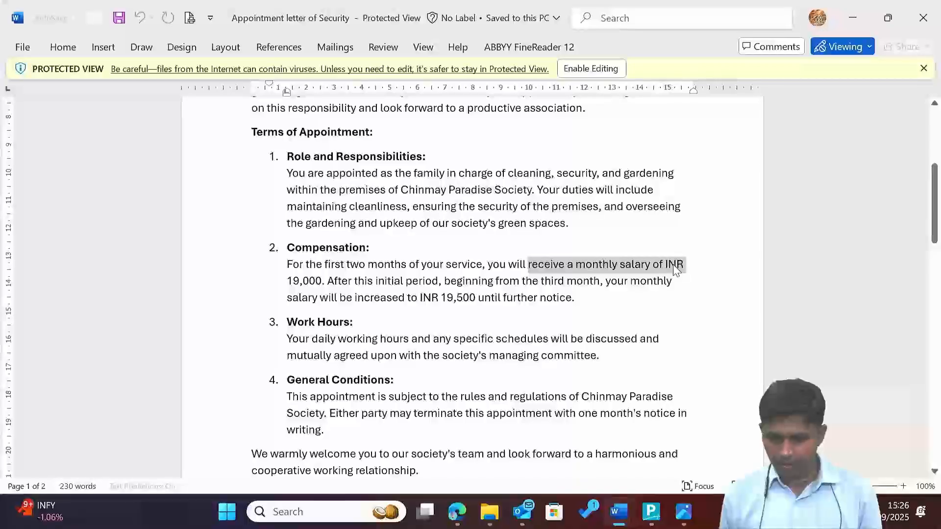
{"action": "left_click_drag", "start_coordinate": [390, 283], "coordinate": [579, 277]}
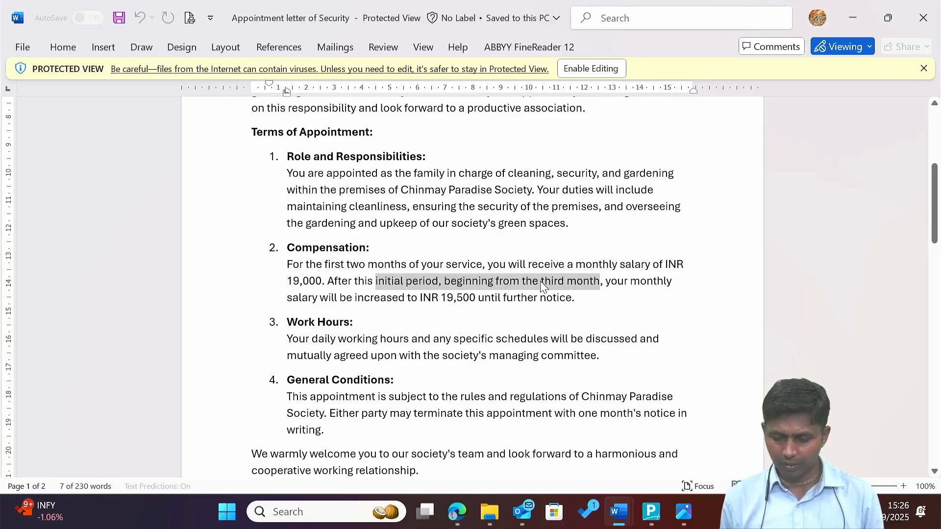
Enter a 19,000 debit to Salary A/c on Journal No. 7.
{"action": "key", "text": "alt+Tab"}
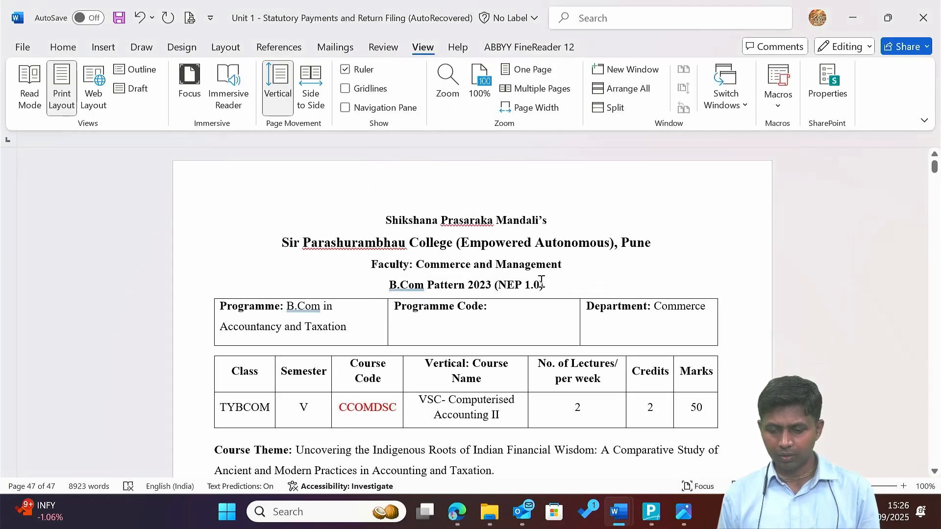
{"action": "key", "text": "alt+Tab"}
{"action": "key", "text": "Tab"}
{"action": "key", "text": "Tab"}
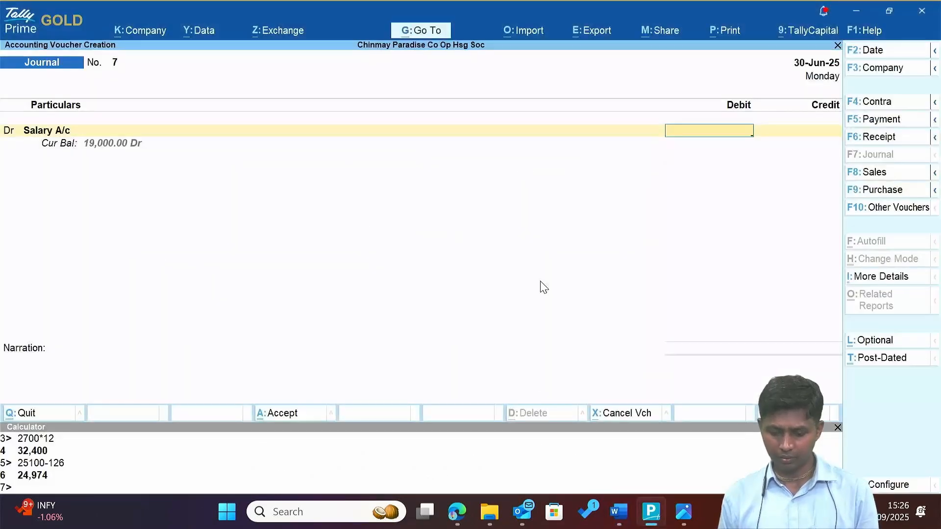
{"action": "type", "text": "9000"}
{"action": "key", "text": "Return"}
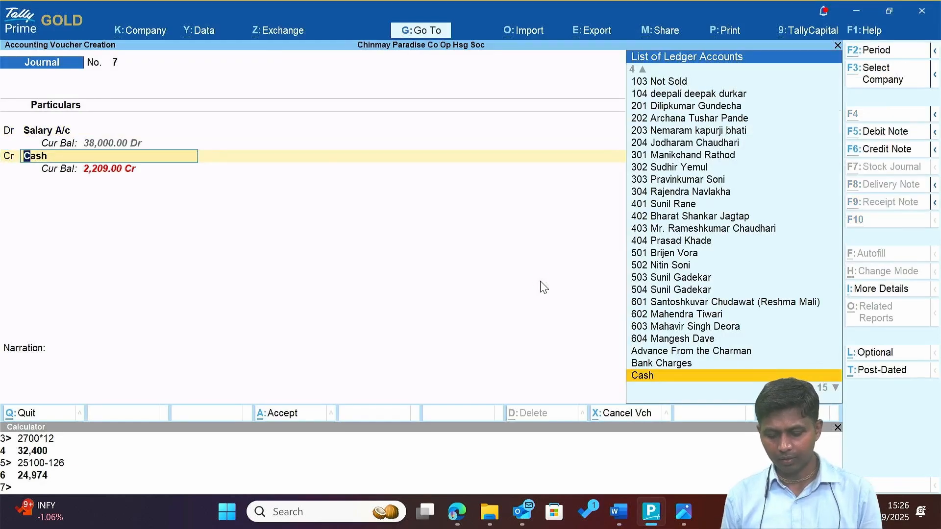
Start a new credit ledger and copy the addressee's name from the appointment letter.
{"action": "key", "text": "alt+c"}
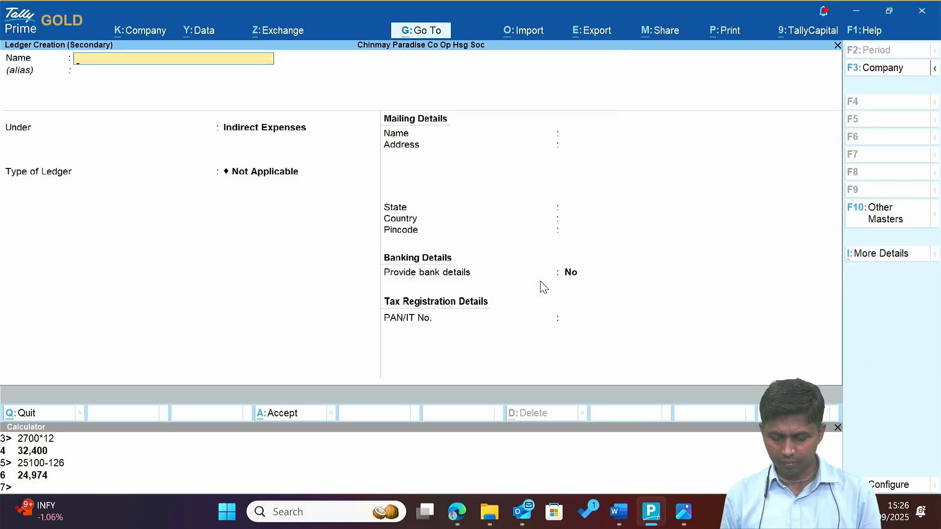
{"action": "key", "text": "alt+Tab"}
{"action": "key", "text": "alt+Tab"}
{"action": "key", "text": "Tab"}
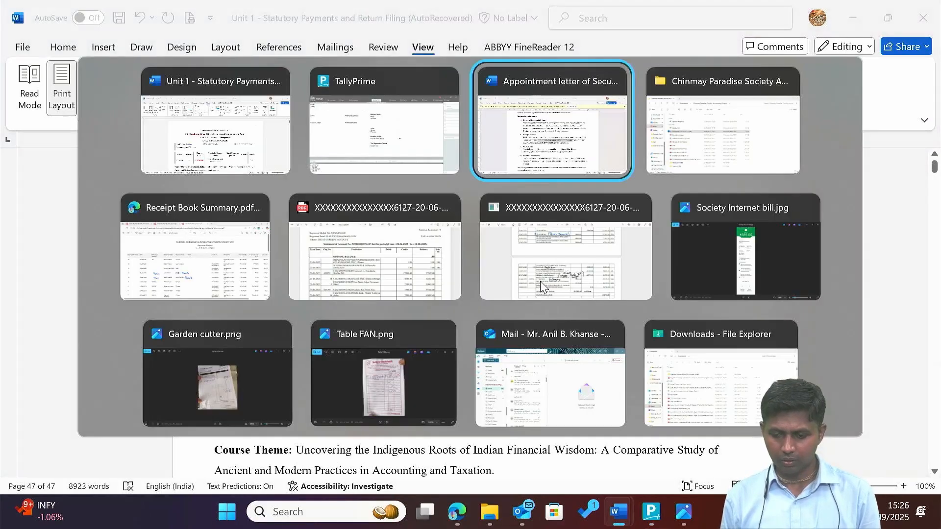
{"action": "scroll", "coordinate": [363, 227], "scroll_direction": "down", "scroll_amount": 1}
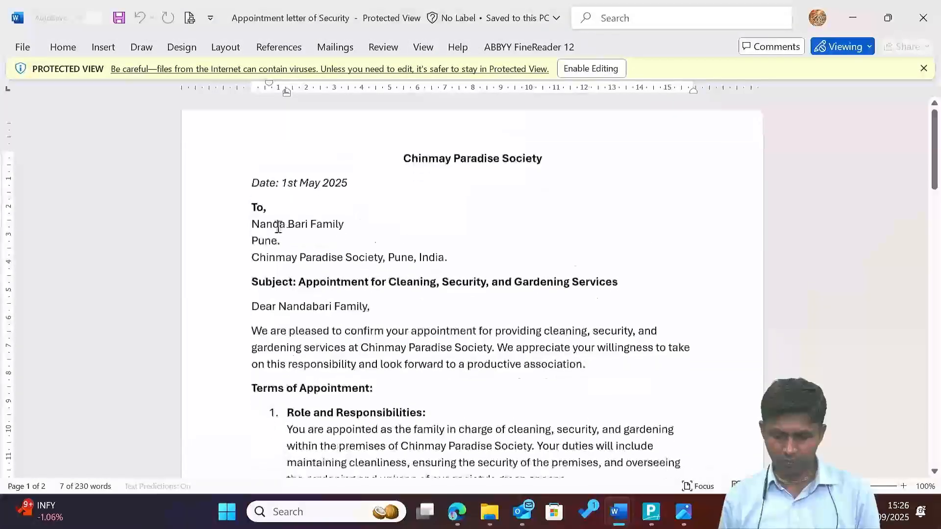
{"action": "left_click", "coordinate": [253, 224]}
{"action": "left_click", "coordinate": [308, 225], "text": "shift"}
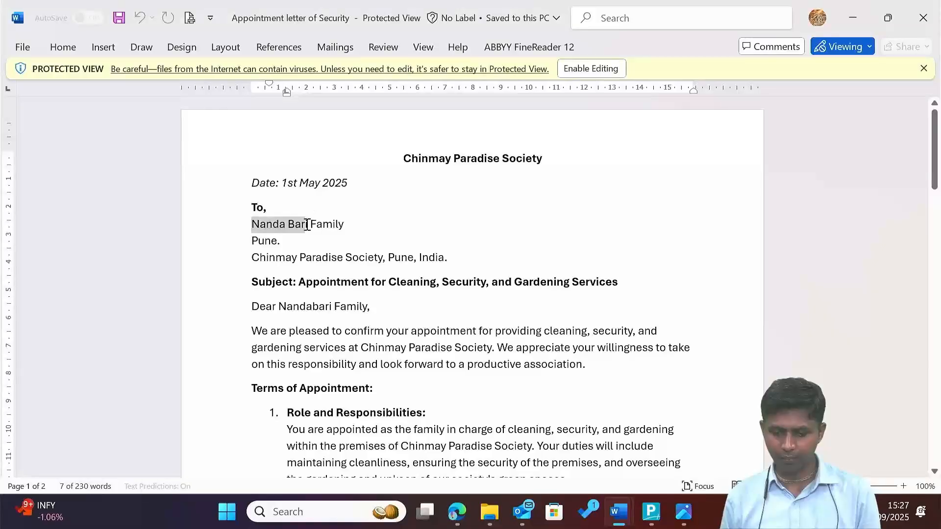
{"action": "left_click", "coordinate": [309, 225], "text": "shift"}
{"action": "key", "text": "ctrl+c"}
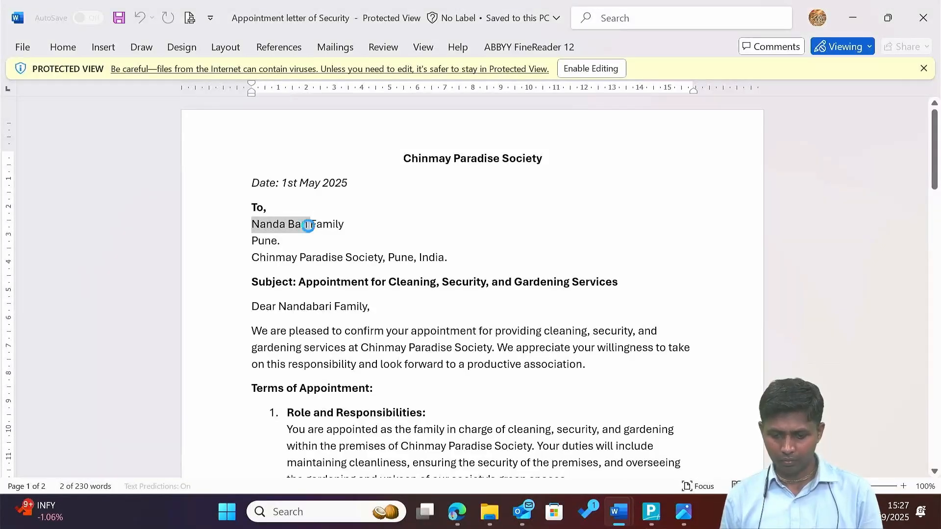
{"action": "key", "text": "alt+Tab"}
{"action": "key", "text": "alt+Tab"}
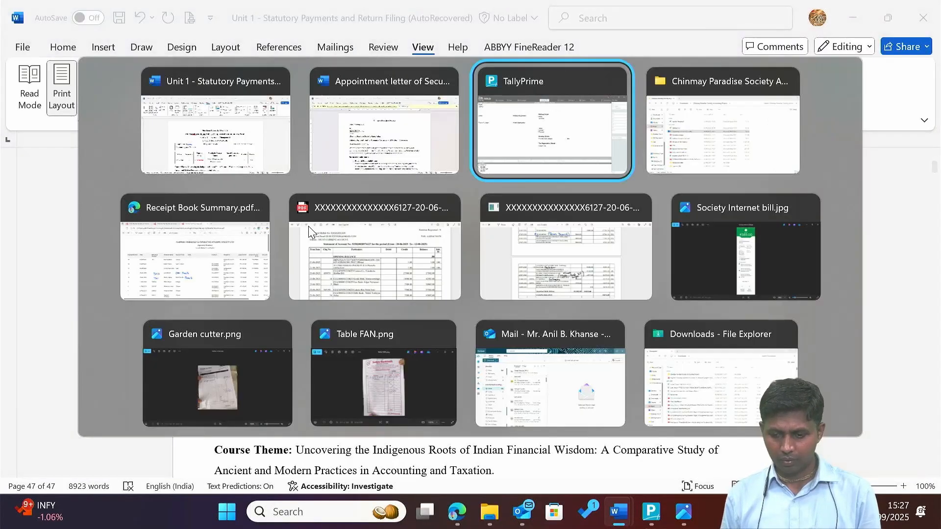
Name the new ledger with the pasted addressee name and place it under Sundry Creditors.
{"action": "key", "text": "ctrl+v"}
{"action": "key", "text": "Return"}
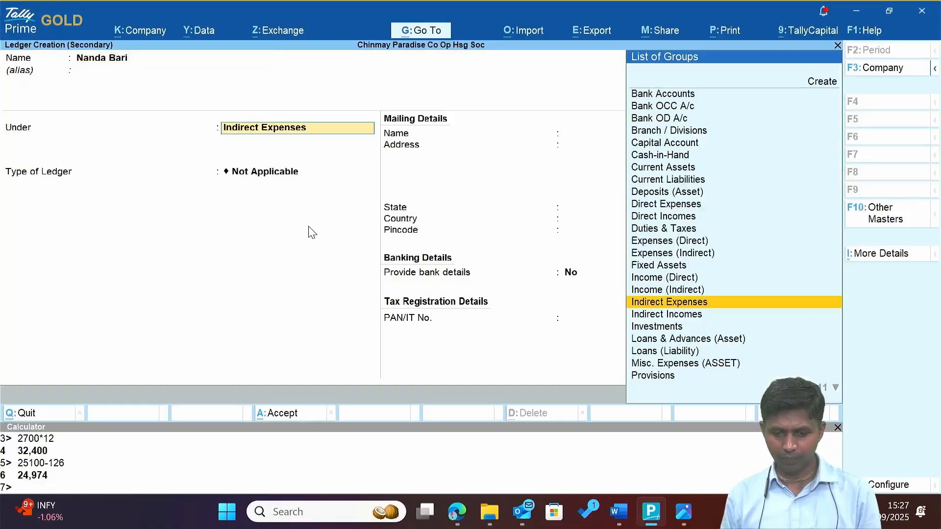
{"action": "type", "text": "Sun"}
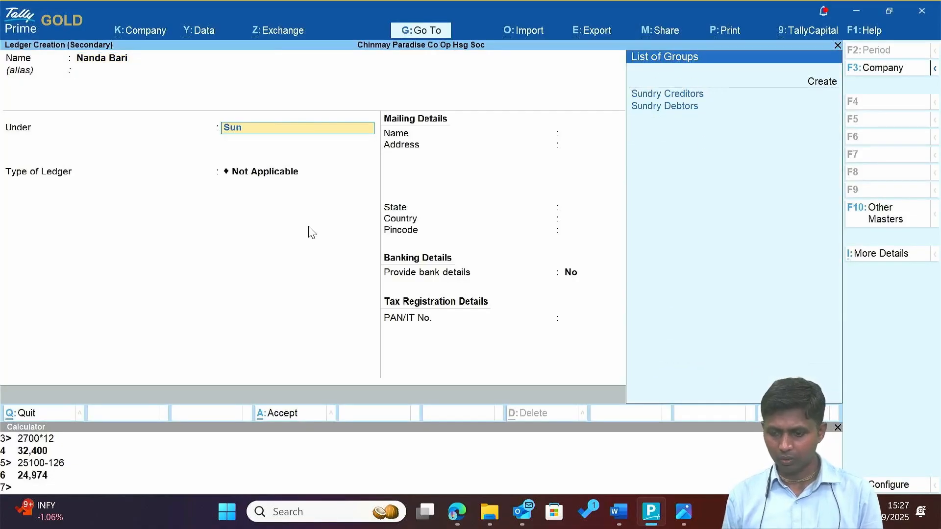
{"action": "key", "text": "Return"}
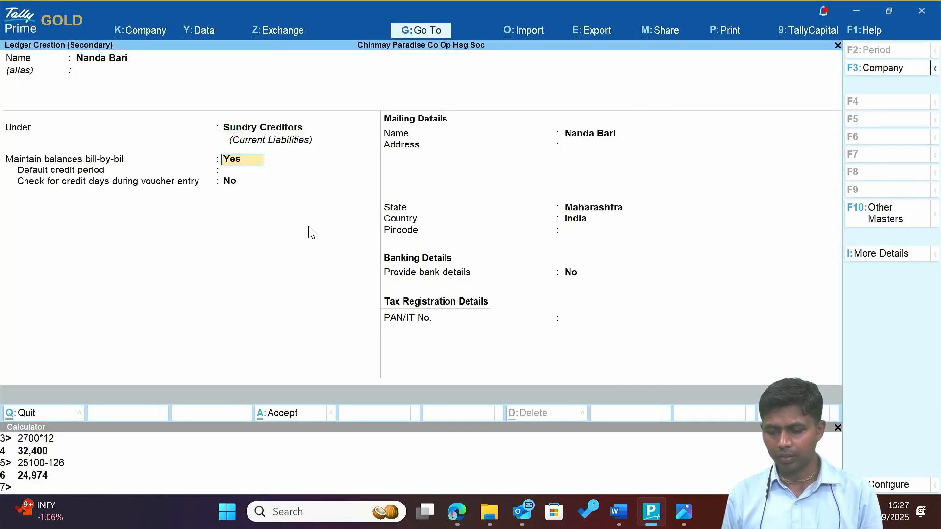
{"action": "key", "text": "BackSpace"}
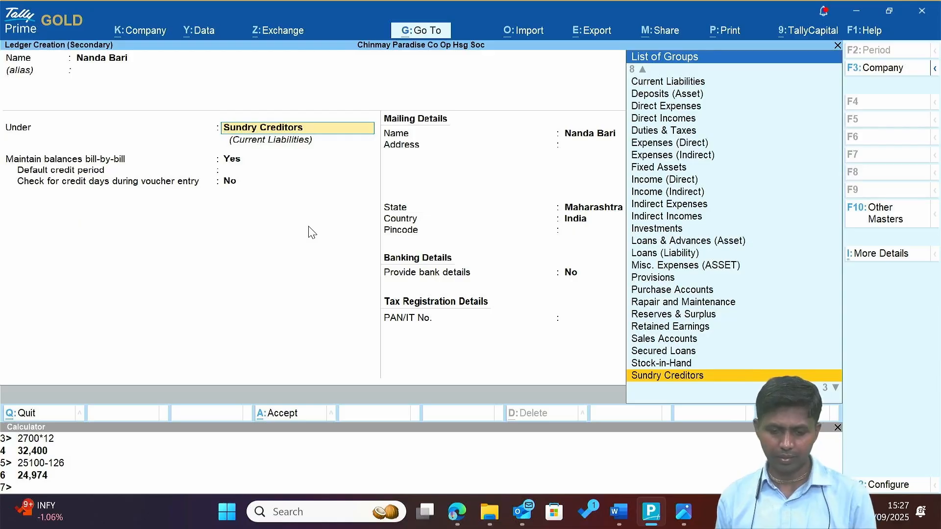
{"action": "key", "text": "Return"}
{"action": "key", "text": "Return"}
{"action": "key", "text": "Return"}
{"action": "key", "text": "Return"}
{"action": "key", "text": "Return"}
{"action": "key", "text": "Return"}
{"action": "key", "text": "Return"}
{"action": "key", "text": "Return"}
{"action": "key", "text": "Return"}
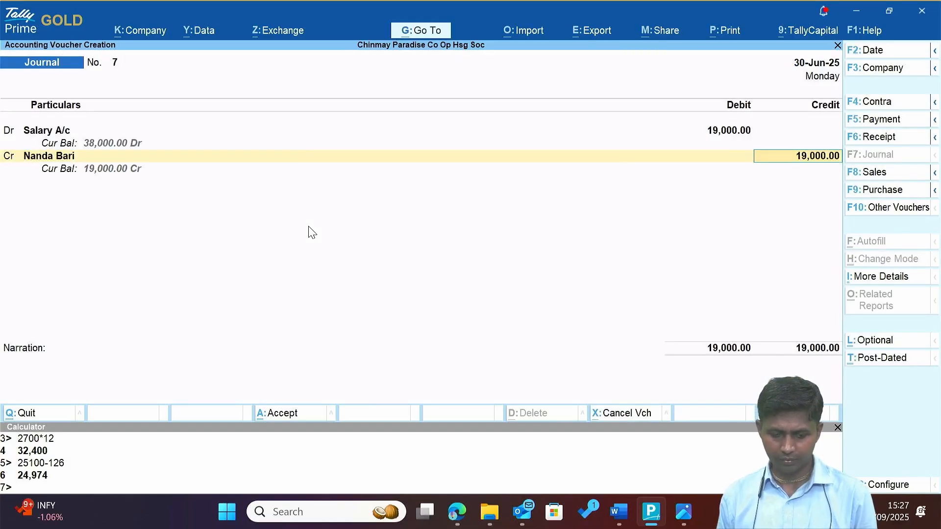
Credit 19,000 On Account, add narration 'For June 2025' and save Journal No. 7.
{"action": "key", "text": "Return"}
{"action": "key", "text": "Return"}
{"action": "key", "text": "Return"}
{"action": "key", "text": "Return"}
{"action": "key", "text": "Return"}
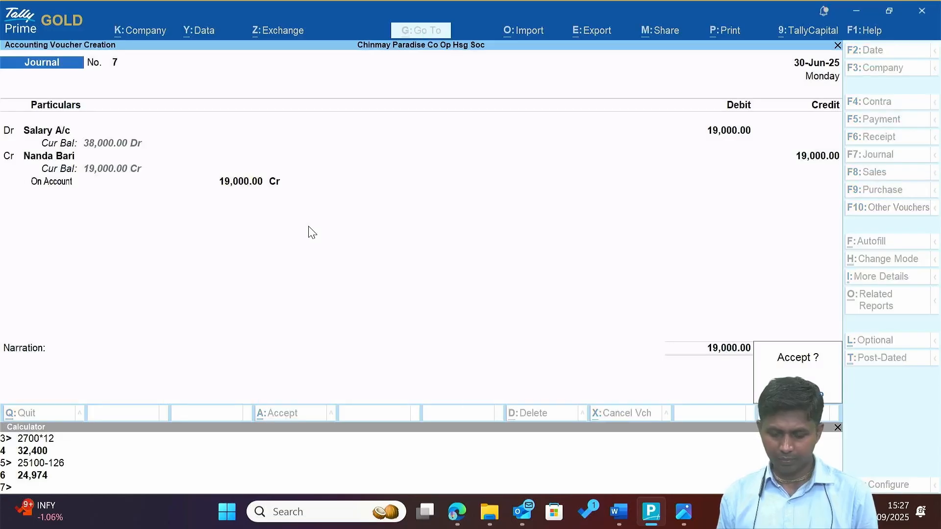
{"action": "key", "text": "Escape"}
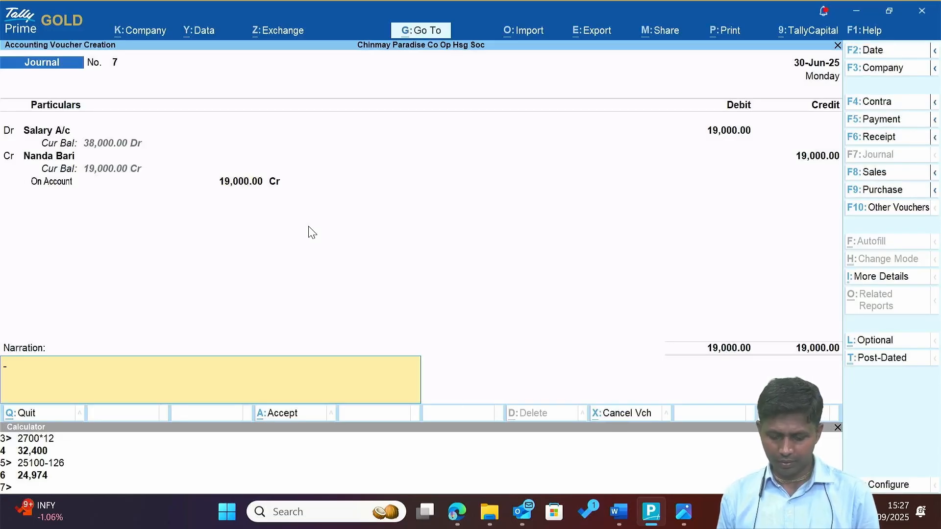
{"action": "type", "text": "For Ju"}
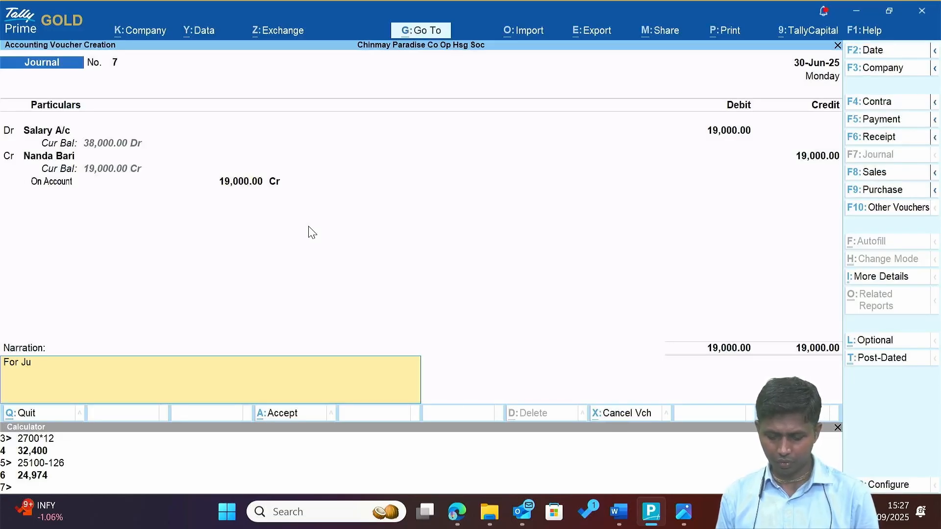
{"action": "type", "text": "ne 2025"}
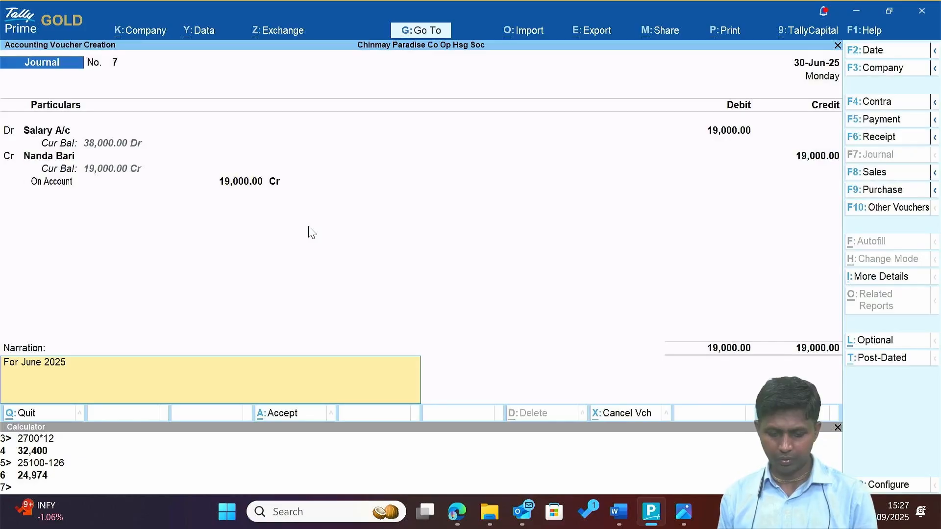
{"action": "key", "text": "Return"}
{"action": "key", "text": "Return"}
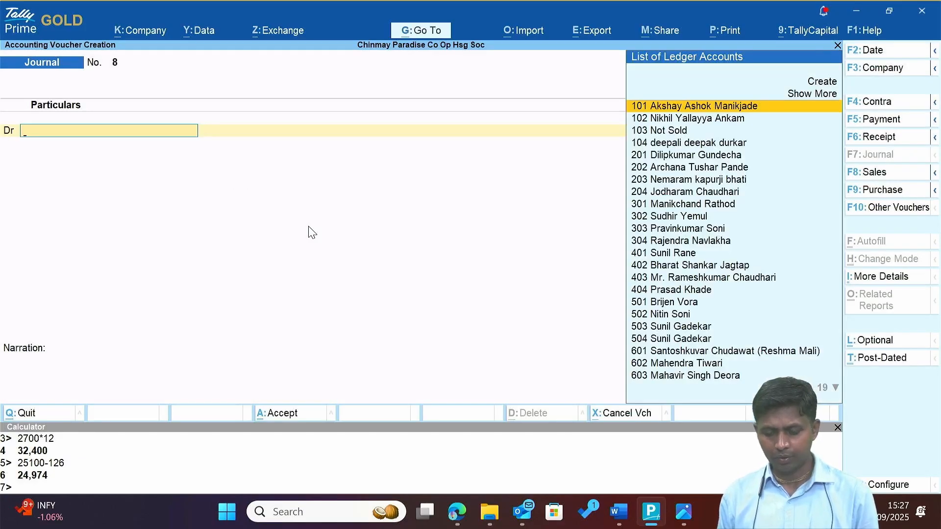
Save Journal No. 8 dated 31-Jul-25, debiting Salary A/c and crediting the guard's ledger 19,500.
{"action": "key", "text": "alt+Tab"}
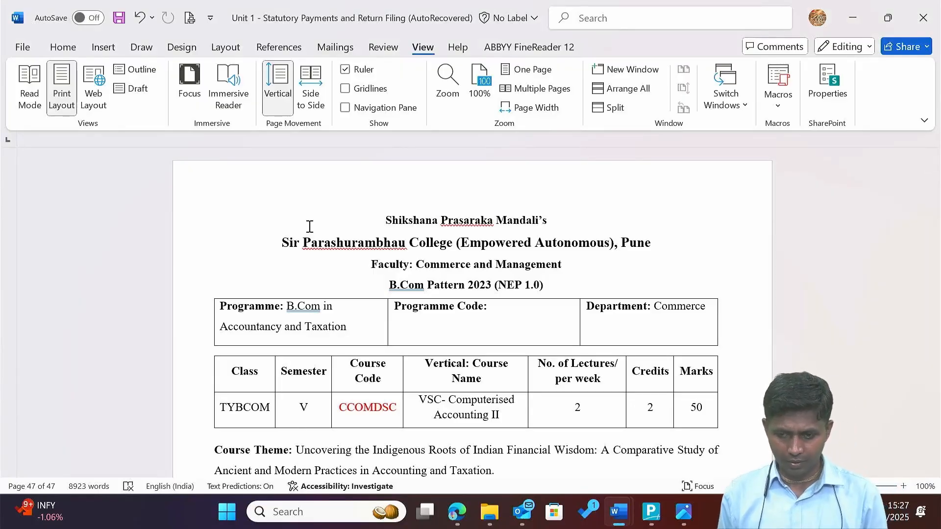
{"action": "key", "text": "alt+Tab"}
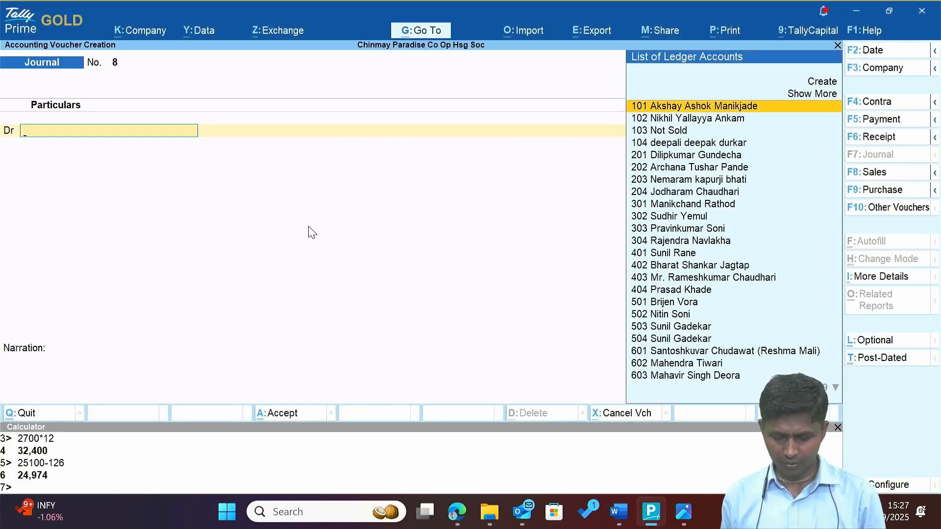
{"action": "key", "text": "F2"}
{"action": "type", "text": "31.7"}
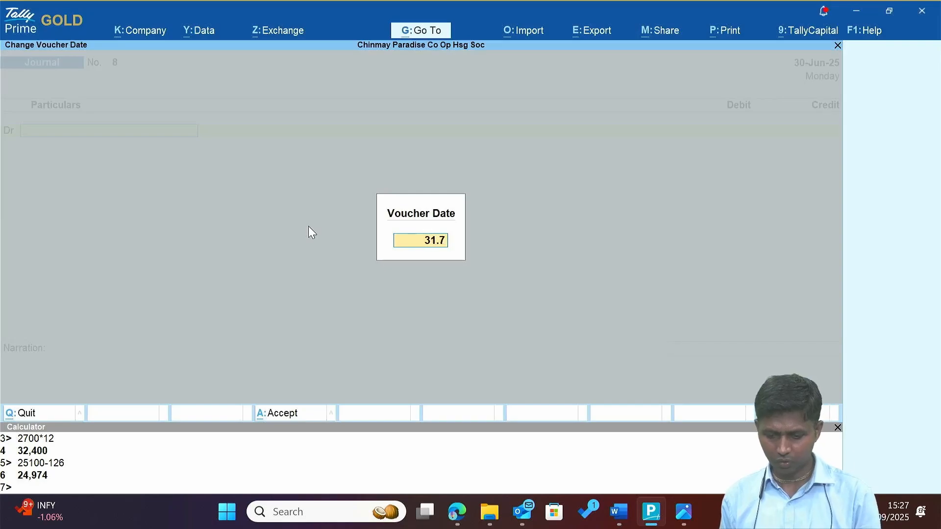
{"action": "key", "text": "Return"}
{"action": "type", "text": "Sal"}
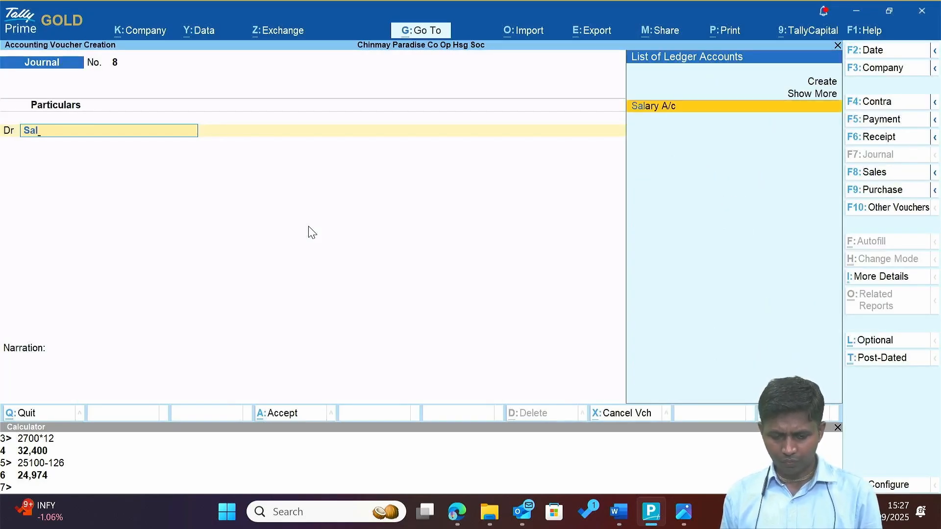
{"action": "key", "text": "Return"}
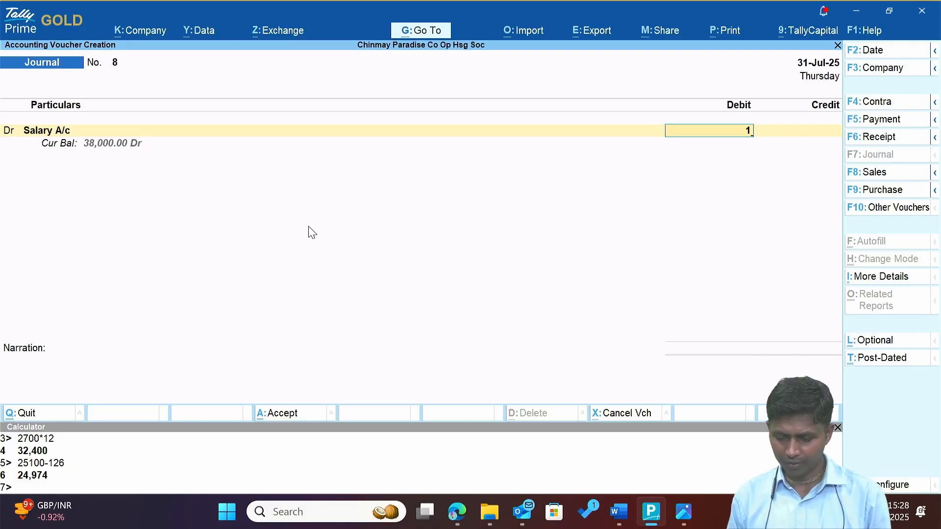
{"action": "type", "text": "9"}
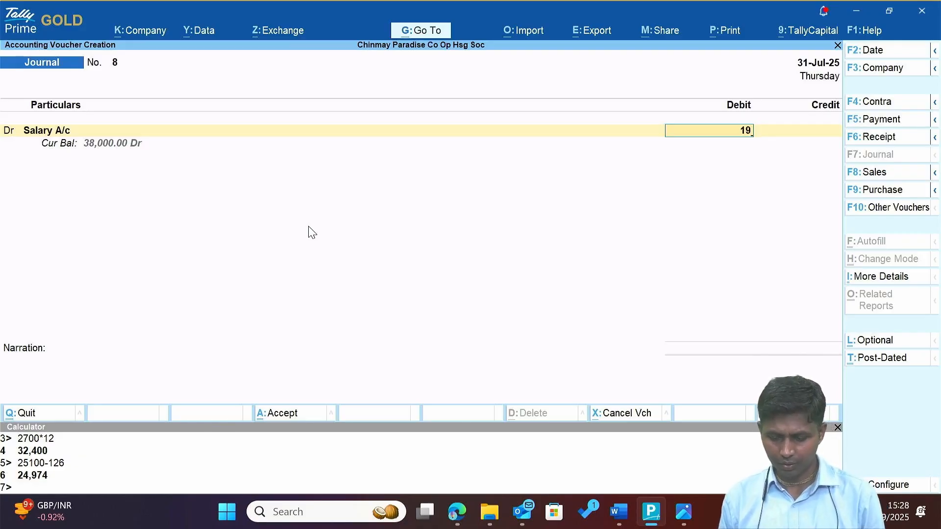
{"action": "type", "text": ",500"}
{"action": "key", "text": "Return"}
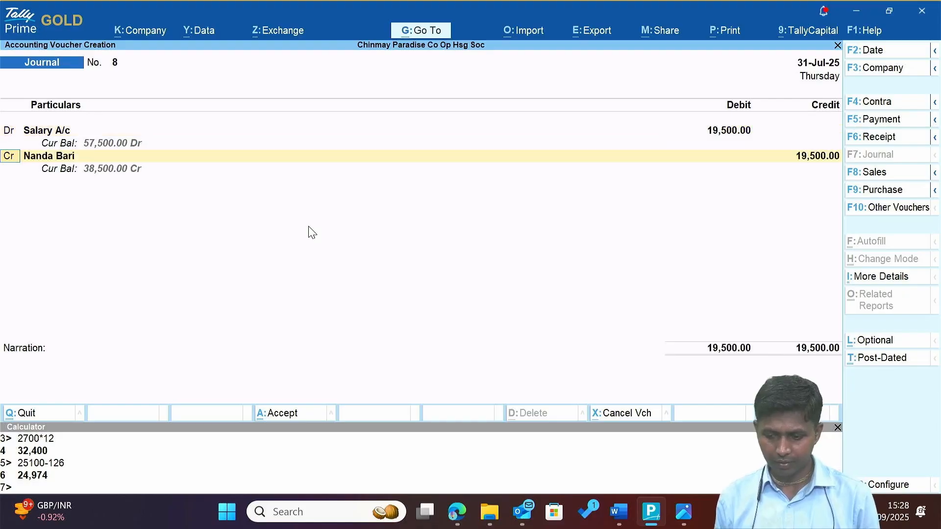
{"action": "key", "text": "Return"}
{"action": "key", "text": "Return"}
{"action": "key", "text": "Return"}
{"action": "key", "text": "Return"}
{"action": "key", "text": "Return"}
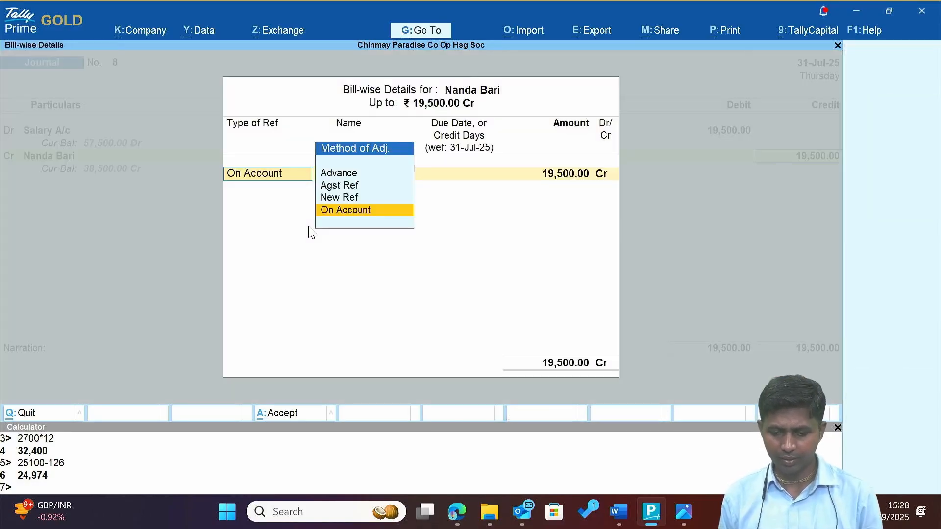
{"action": "key", "text": "Return"}
{"action": "key", "text": "Return"}
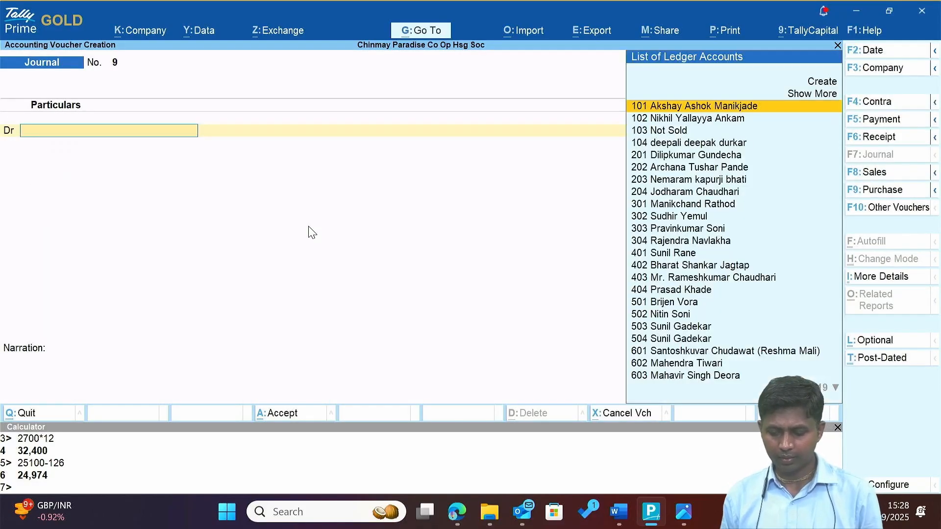
Close the appointment letter and the Unit 1 document in Word without saving.
{"action": "key", "text": "alt+Tab"}
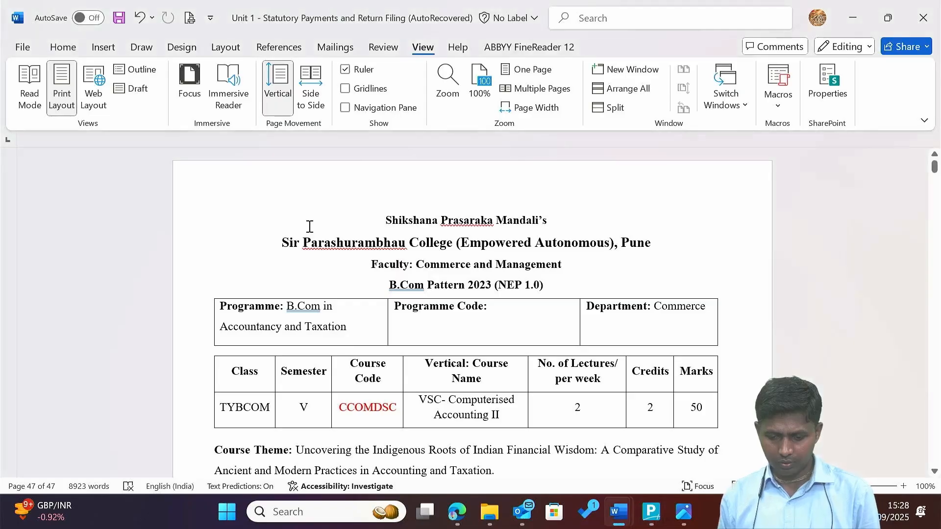
{"action": "key", "text": "alt+Tab"}
{"action": "key", "text": "alt+Tab"}
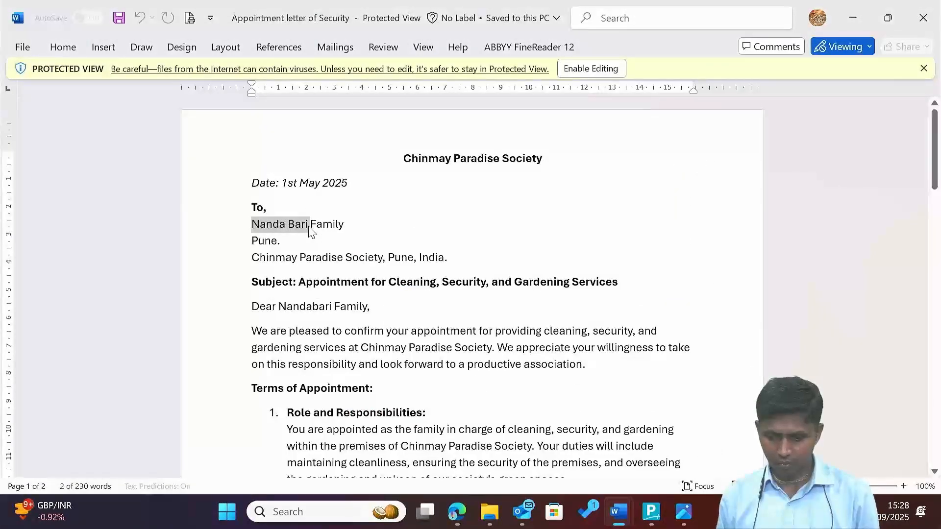
{"action": "left_click", "coordinate": [929, 10]}
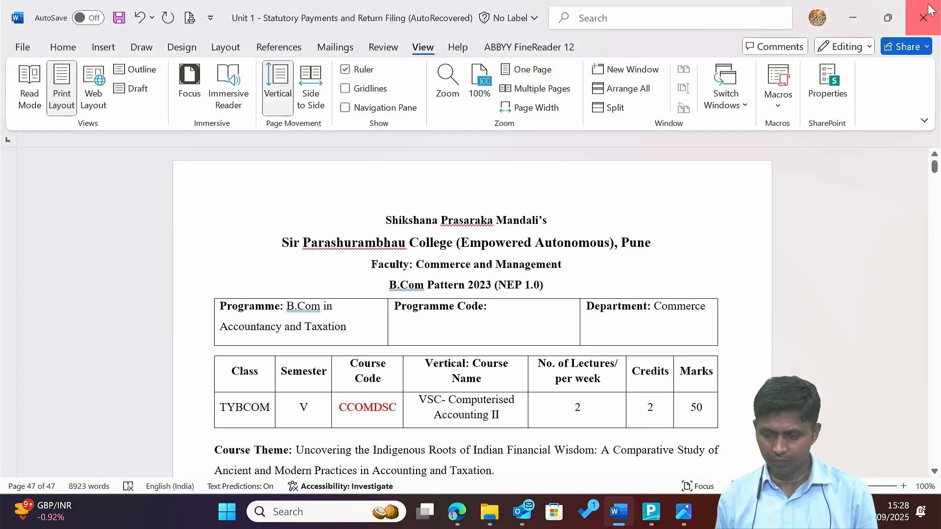
{"action": "left_click", "coordinate": [929, 10]}
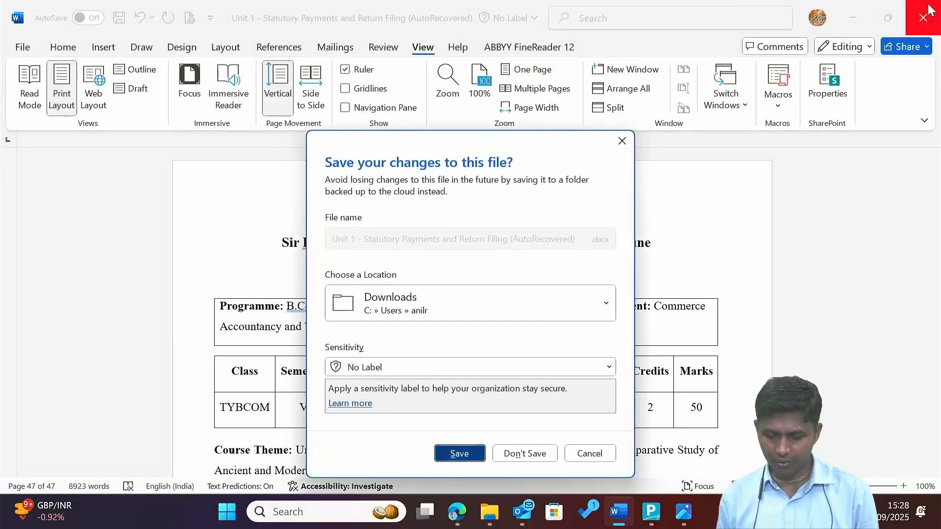
{"action": "key", "text": "n"}
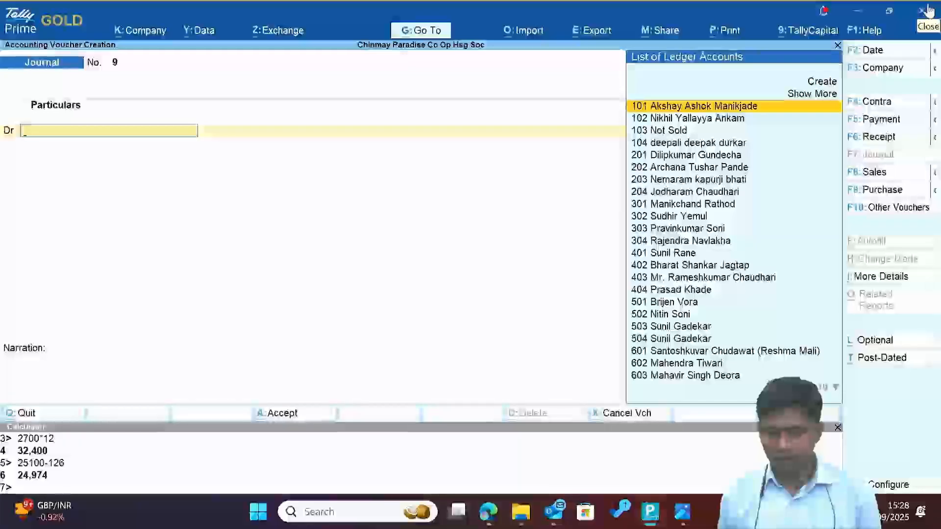
{"action": "key", "text": "alt+Tab"}
{"action": "key", "text": "alt+Tab"}
Open the Garbage throwing Contract from the society's project folder.
{"action": "key", "text": "alt+shift+Tab"}
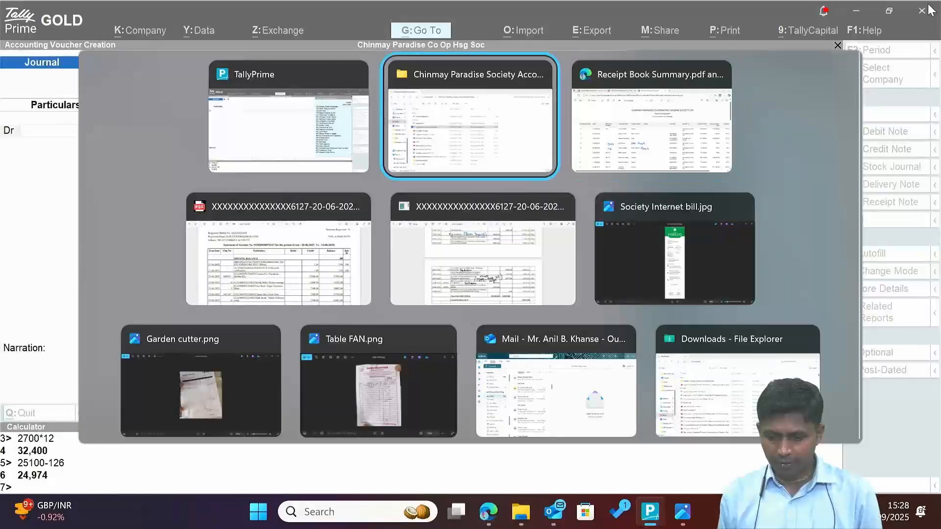
{"action": "key", "text": "Up"}
{"action": "key", "text": "Down"}
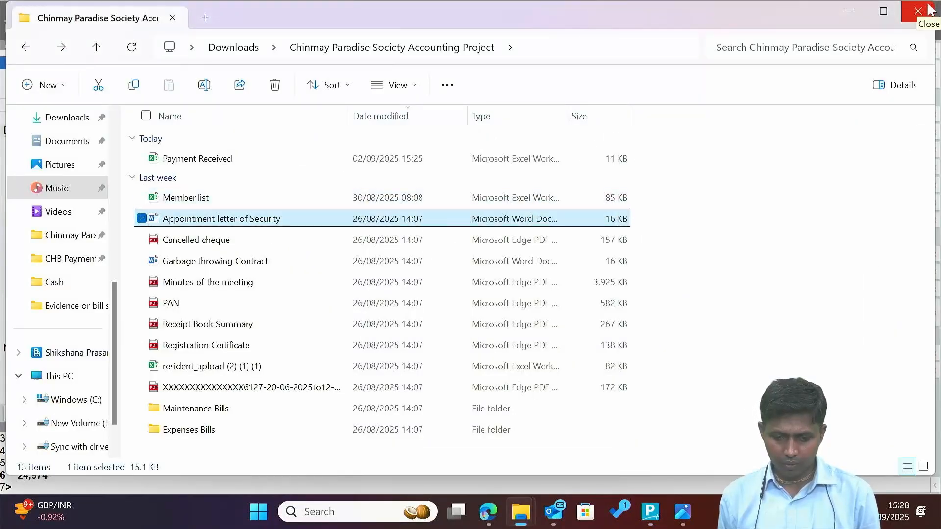
{"action": "key", "text": "Down"}
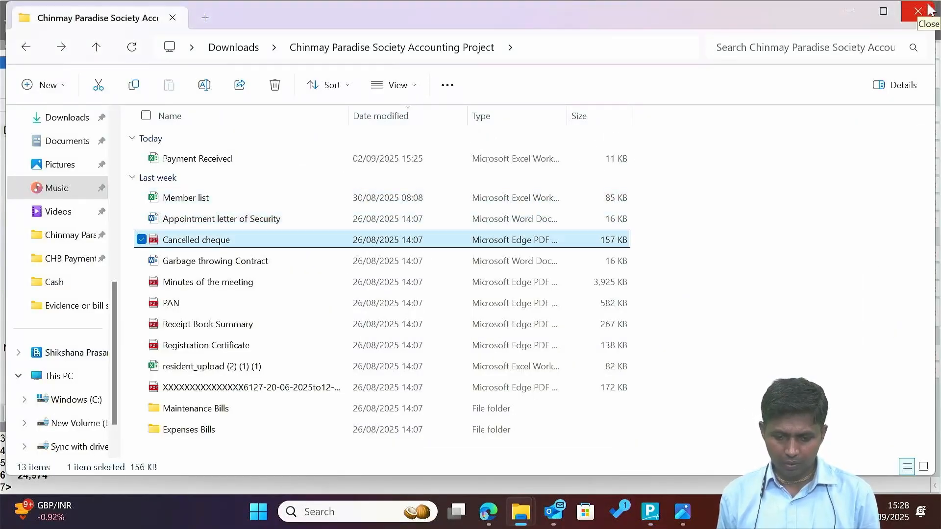
{"action": "key", "text": "Down"}
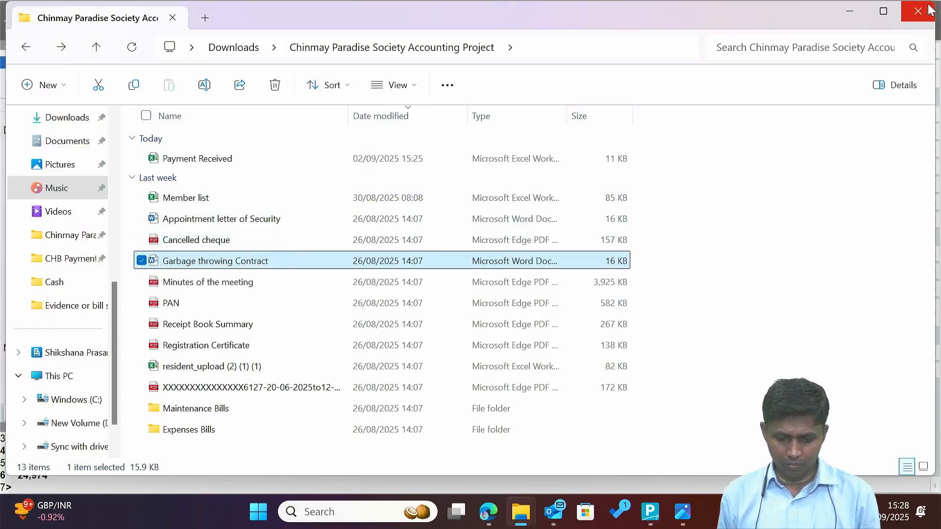
{"action": "key", "text": "Up"}
{"action": "key", "text": "Up"}
{"action": "key", "text": "Up"}
{"action": "key", "text": "Up"}
{"action": "key", "text": "Down"}
{"action": "key", "text": "Down"}
{"action": "key", "text": "Down"}
{"action": "key", "text": "Down"}
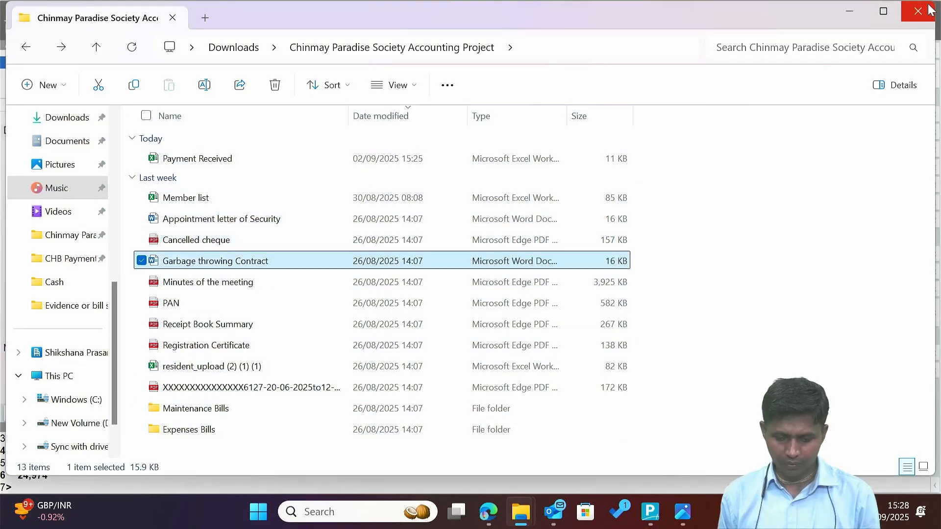
{"action": "key", "text": "Return"}
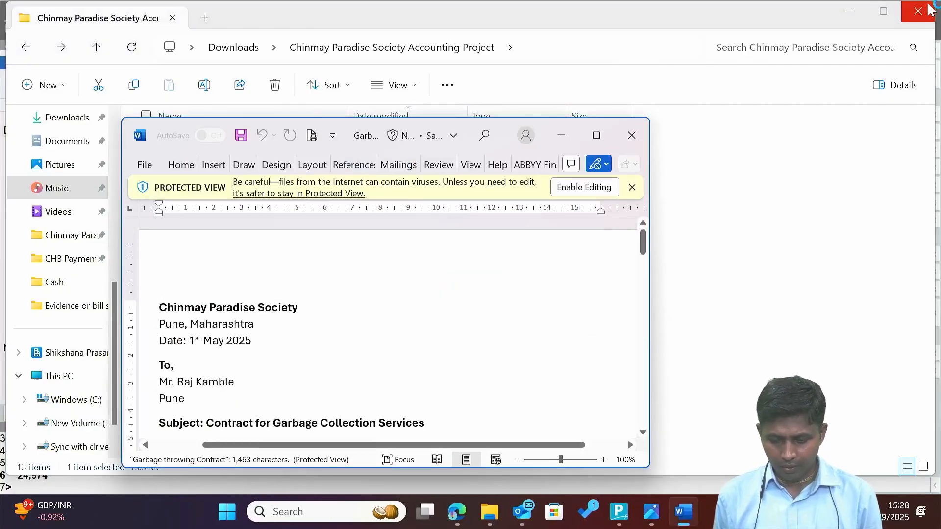
Maximise the contract and read it, noting the ₹80 per flat monthly payment, then return to Tally.
{"action": "key", "text": "alt+space"}
{"action": "key", "text": "Down"}
{"action": "key", "text": "Down"}
{"action": "key", "text": "Down"}
{"action": "key", "text": "Down"}
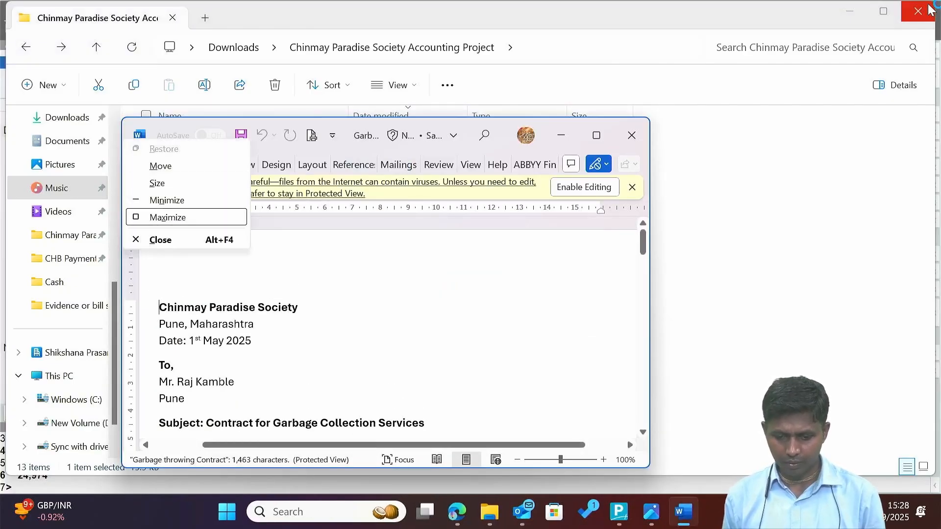
{"action": "key", "text": "Return"}
{"action": "key", "text": "Down"}
{"action": "key", "text": "Down"}
{"action": "key", "text": "Down"}
{"action": "key", "text": "Down"}
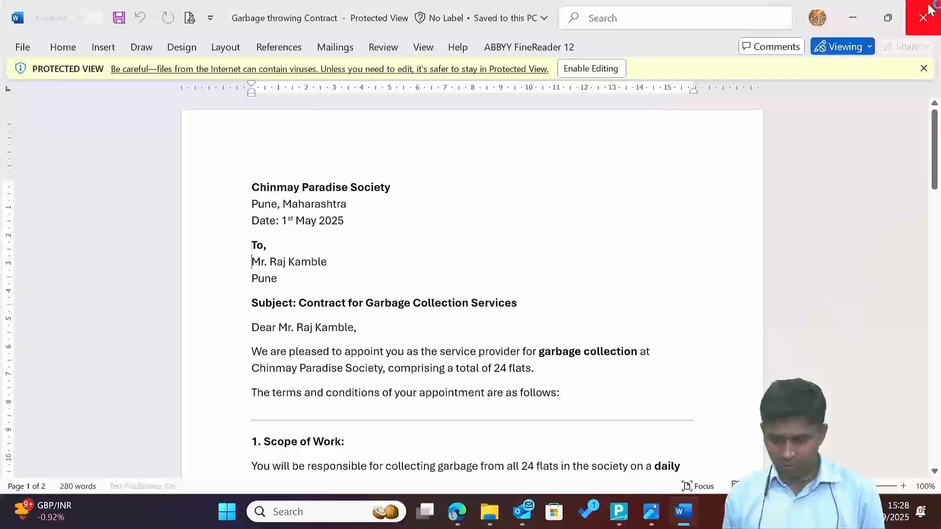
{"action": "key", "text": "Down"}
{"action": "key", "text": "Down"}
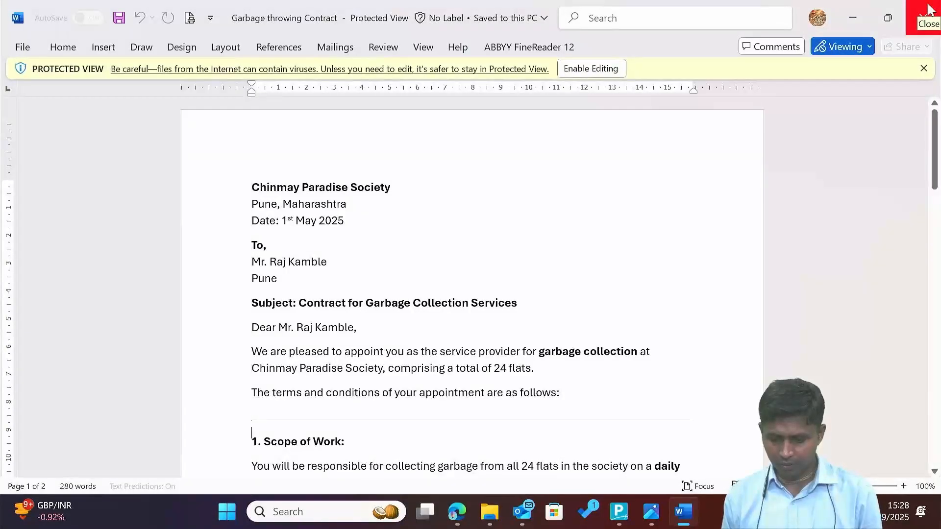
{"action": "key", "text": "Down"}
{"action": "key", "text": "Down"}
{"action": "key", "text": "Down"}
{"action": "key", "text": "Down"}
{"action": "key", "text": "Down"}
{"action": "key", "text": "Down"}
{"action": "key", "text": "Down"}
{"action": "key", "text": "Down"}
{"action": "key", "text": "Down"}
{"action": "key", "text": "Down"}
{"action": "key", "text": "Down"}
{"action": "key", "text": "Down"}
{"action": "key", "text": "Down"}
{"action": "key", "text": "Down"}
{"action": "key", "text": "Down"}
{"action": "key", "text": "Down"}
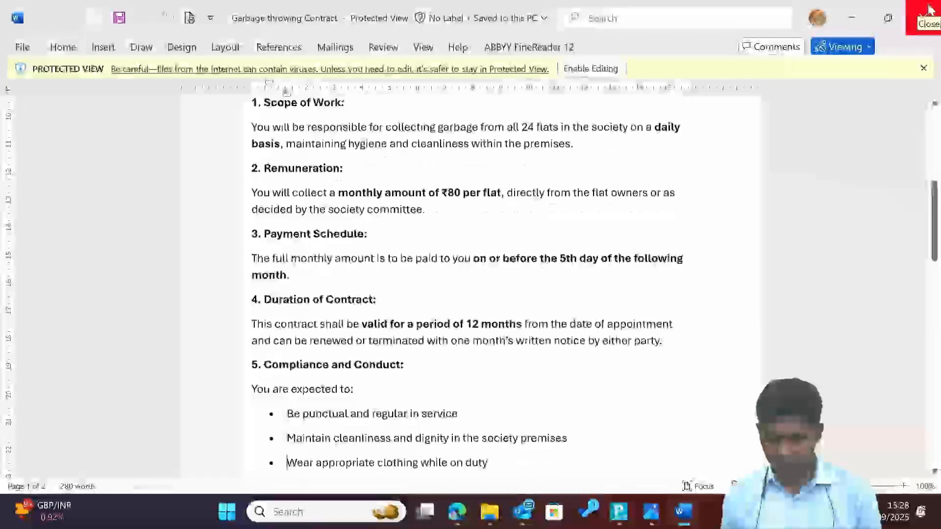
{"action": "key", "text": "Down"}
{"action": "key", "text": "Down"}
{"action": "key", "text": "Up"}
{"action": "key", "text": "Up"}
{"action": "key", "text": "Up"}
{"action": "key", "text": "Up"}
{"action": "key", "text": "Up"}
{"action": "key", "text": "Up"}
{"action": "key", "text": "Up"}
{"action": "key", "text": "Up"}
{"action": "key", "text": "Up"}
{"action": "key", "text": "Up"}
{"action": "key", "text": "Up"}
{"action": "key", "text": "Up"}
{"action": "key", "text": "Up"}
{"action": "key", "text": "Up"}
{"action": "key", "text": "Up"}
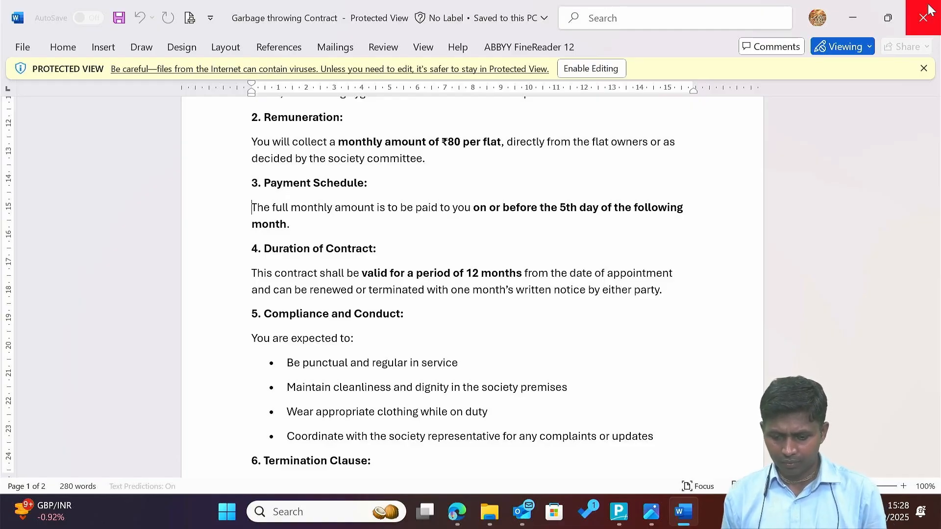
{"action": "key", "text": "shift+Down"}
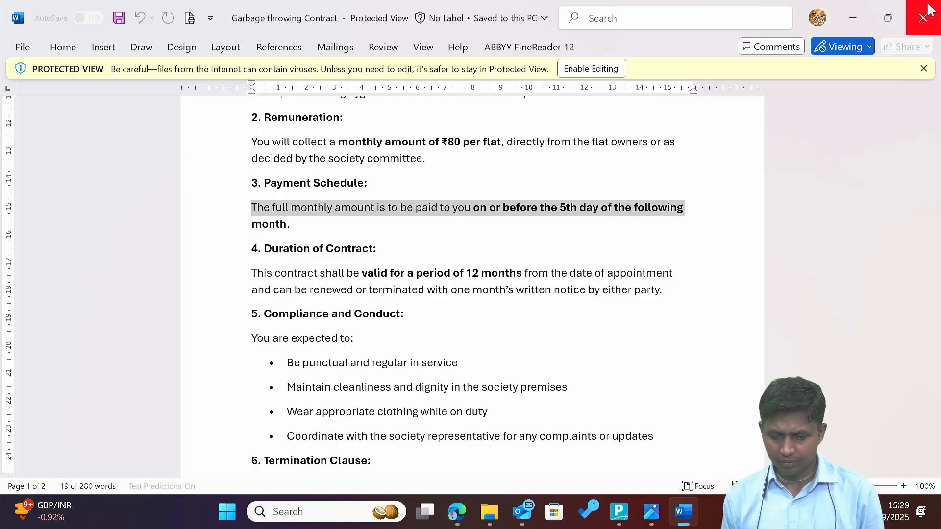
{"action": "key", "text": "Down"}
{"action": "key", "text": "shift+Down"}
{"action": "key", "text": "shift+Down"}
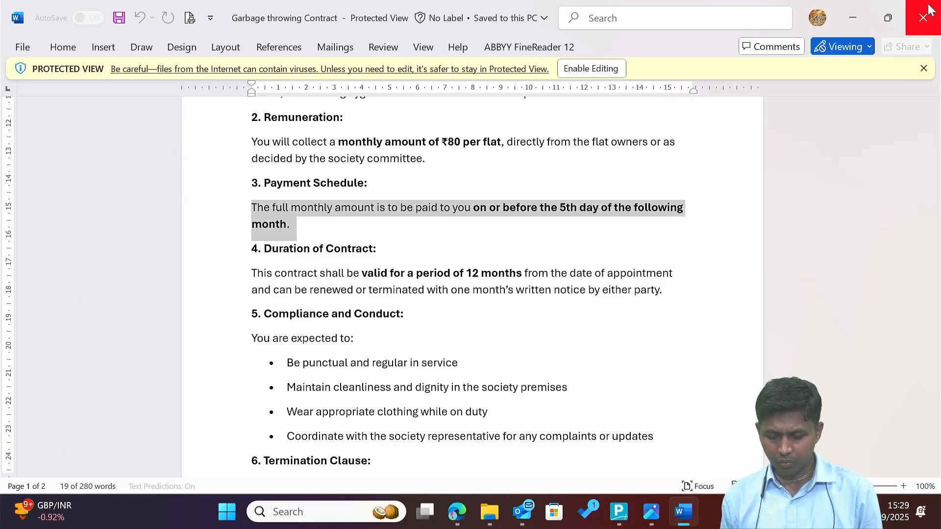
{"action": "key", "text": "Down"}
{"action": "key", "text": "Down"}
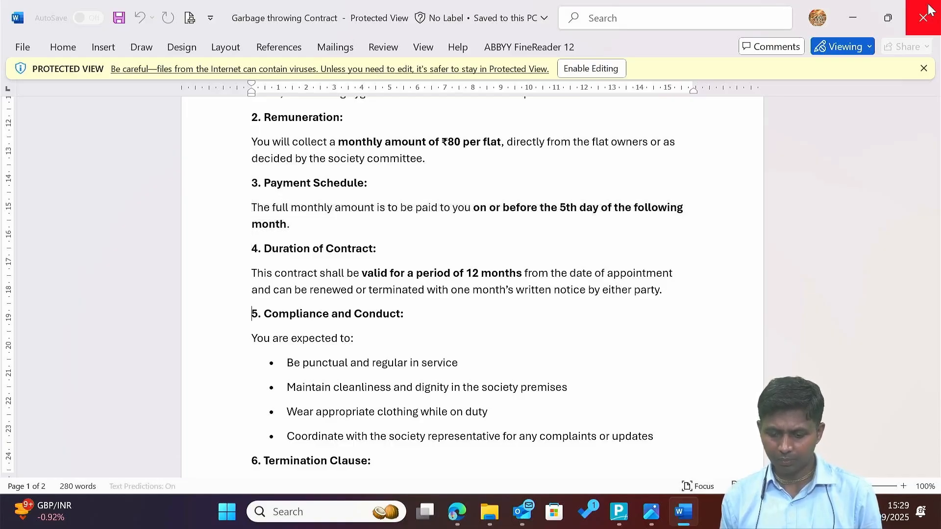
{"action": "key", "text": "Down"}
{"action": "key", "text": "Down"}
{"action": "key", "text": "Down"}
{"action": "key", "text": "Down"}
{"action": "key", "text": "Down"}
{"action": "key", "text": "Down"}
{"action": "key", "text": "Down"}
{"action": "key", "text": "Down"}
{"action": "key", "text": "Down"}
{"action": "key", "text": "Down"}
{"action": "key", "text": "Down"}
{"action": "key", "text": "Down"}
{"action": "key", "text": "Down"}
{"action": "key", "text": "Down"}
{"action": "key", "text": "Down"}
{"action": "key", "text": "Down"}
{"action": "key", "text": "Down"}
{"action": "key", "text": "Down"}
{"action": "key", "text": "Down"}
{"action": "key", "text": "Down"}
{"action": "key", "text": "Down"}
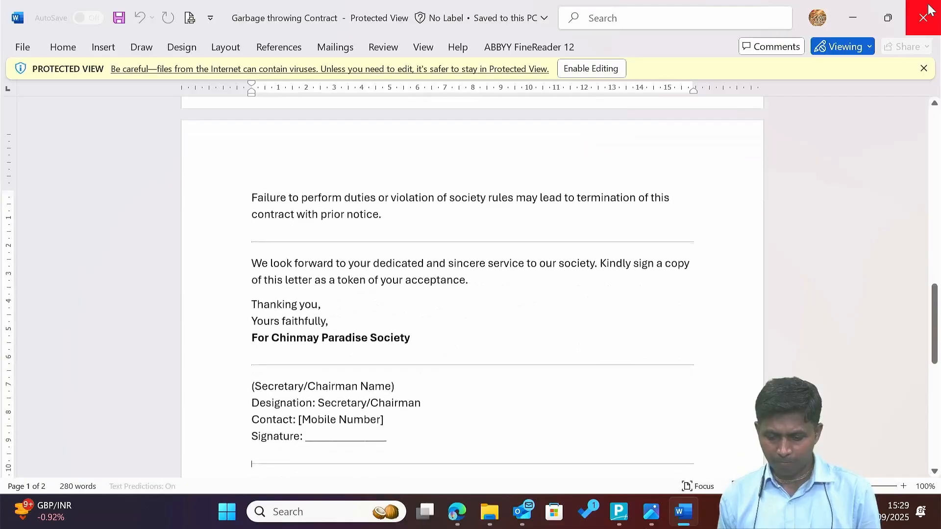
{"action": "key", "text": "Up"}
{"action": "key", "text": "Up"}
{"action": "key", "text": "Up"}
{"action": "key", "text": "Up"}
{"action": "key", "text": "Up"}
{"action": "key", "text": "Up"}
{"action": "key", "text": "Up"}
{"action": "key", "text": "Up"}
{"action": "key", "text": "Up"}
{"action": "key", "text": "Up"}
{"action": "key", "text": "Up"}
{"action": "key", "text": "Up"}
{"action": "key", "text": "Up"}
{"action": "key", "text": "Up"}
{"action": "key", "text": "Up"}
{"action": "key", "text": "Up"}
{"action": "key", "text": "Up"}
{"action": "key", "text": "Up"}
{"action": "key", "text": "Up"}
{"action": "key", "text": "Up"}
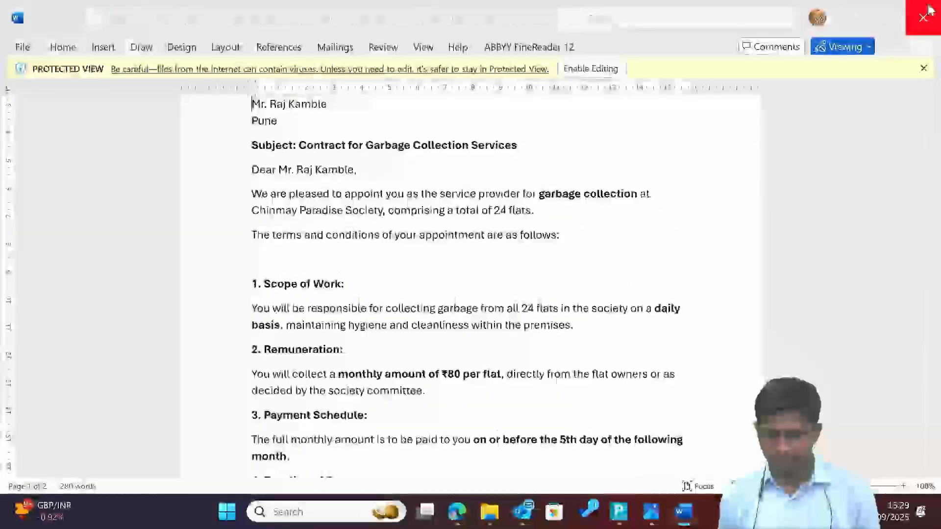
{"action": "key", "text": "alt+Tab"}
{"action": "key", "text": "alt+Tab"}
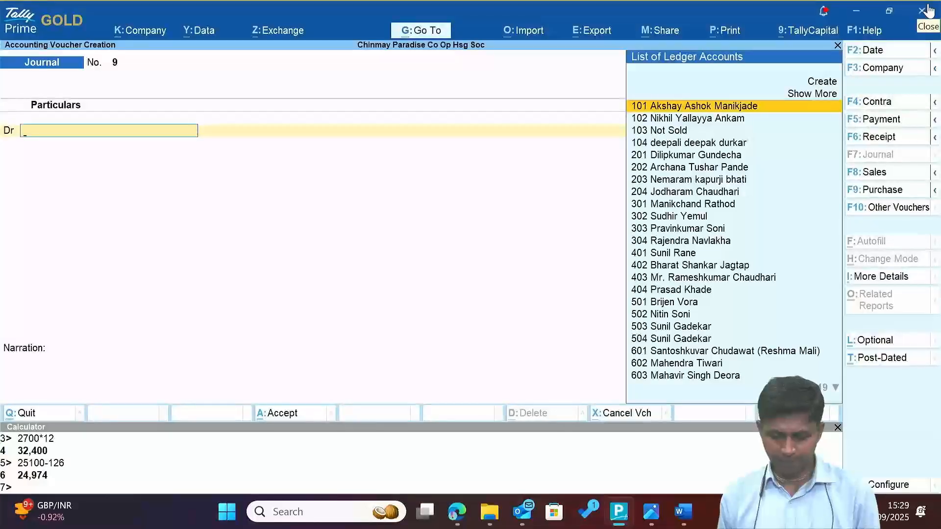
{"action": "key", "text": "alt+Tab"}
Close the garbage contract letter and back out to Tally's Gateway.
{"action": "key", "text": "Up"}
{"action": "key", "text": "Up"}
{"action": "key", "text": "Up"}
{"action": "key", "text": "Up"}
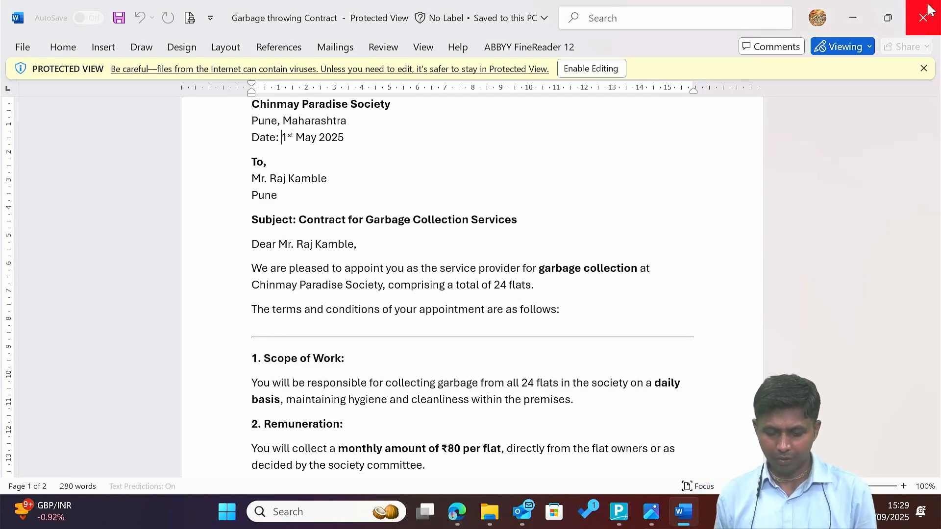
{"action": "left_click", "coordinate": [930, 9]}
{"action": "key", "text": "Escape"}
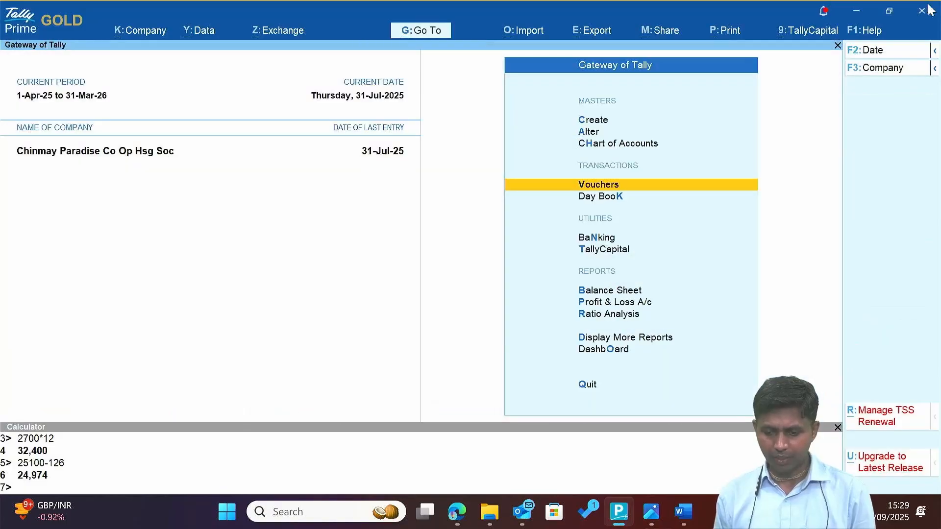
{"action": "key", "text": "Escape"}
{"action": "key", "text": "Escape"}
{"action": "type", "text": "dalRaj"}
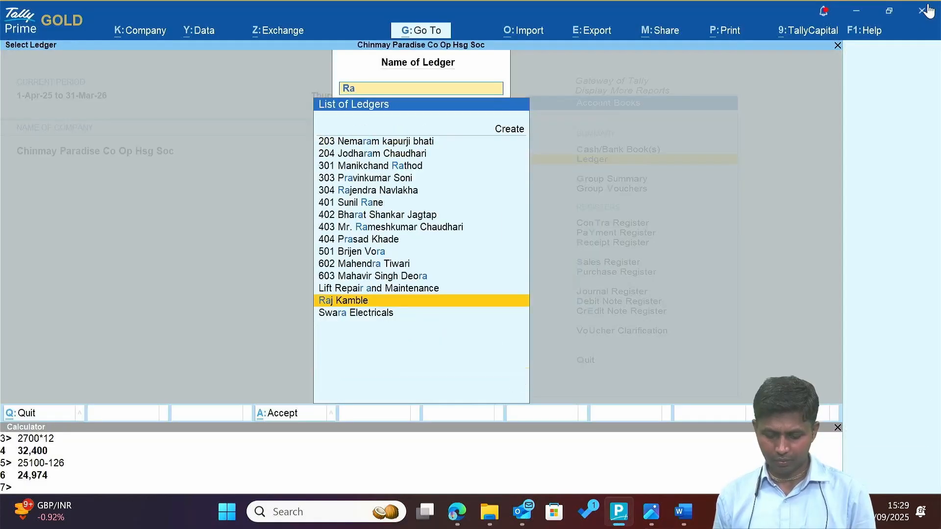
{"action": "key", "text": "Return"}
{"action": "key", "text": "F2"}
{"action": "type", "text": "1-4"}
{"action": "key", "text": "Return"}
{"action": "key", "text": "Return"}
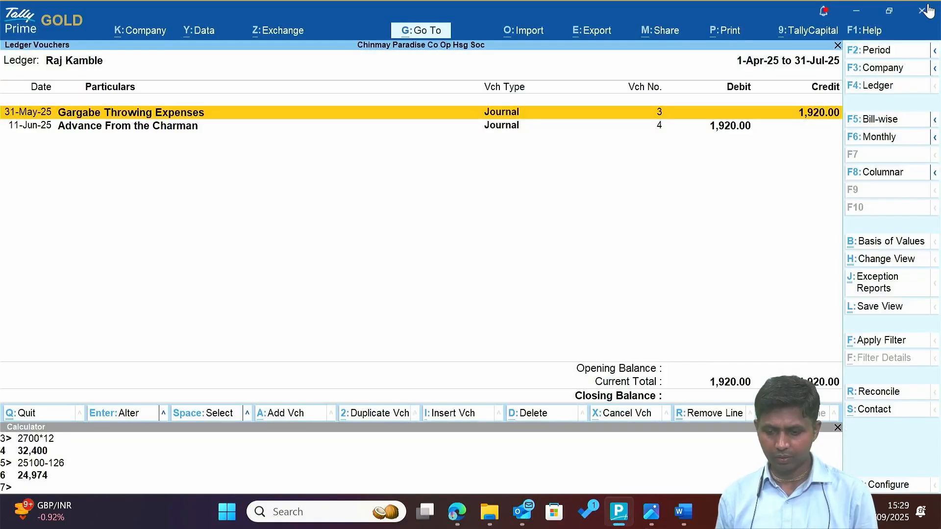
{"action": "key", "text": "Down"}
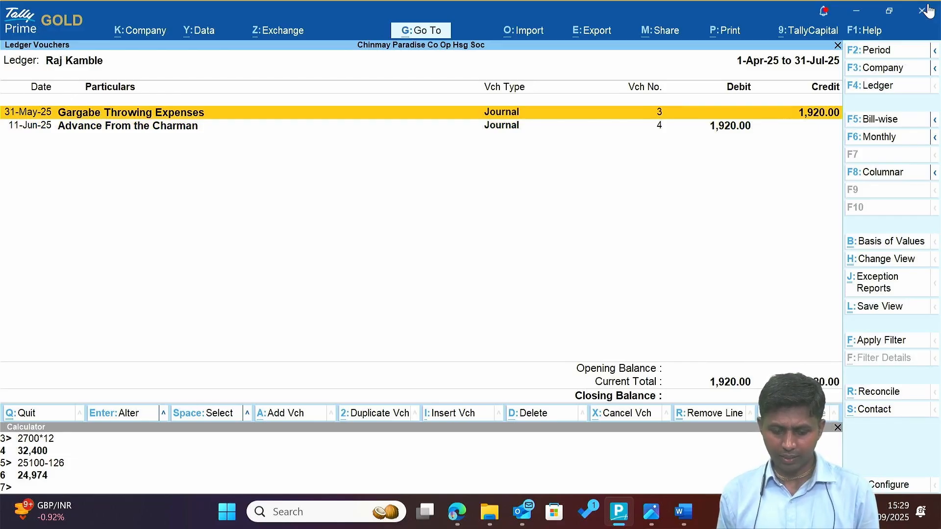
Duplicate the May garbage expense journal as a 30-Jun-25 voucher and save it.
{"action": "key", "text": "2"}
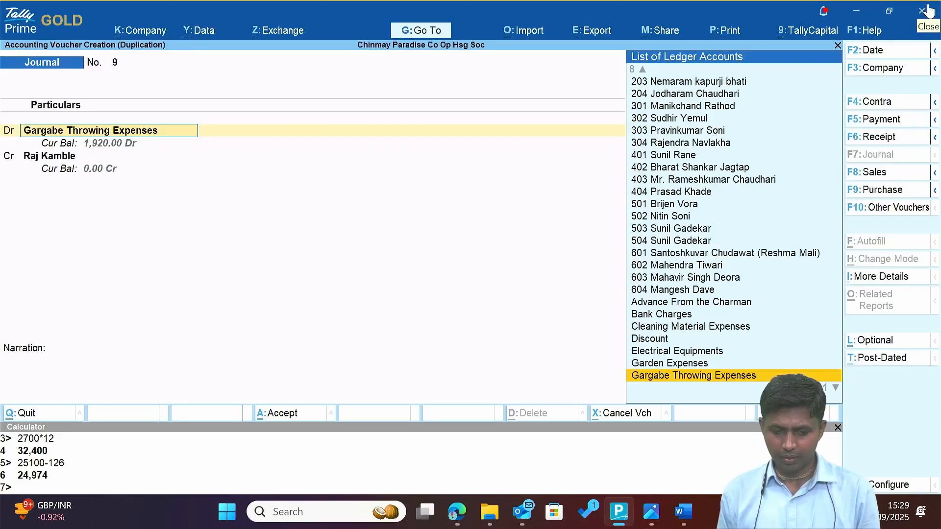
{"action": "key", "text": "F2"}
{"action": "type", "text": "30."}
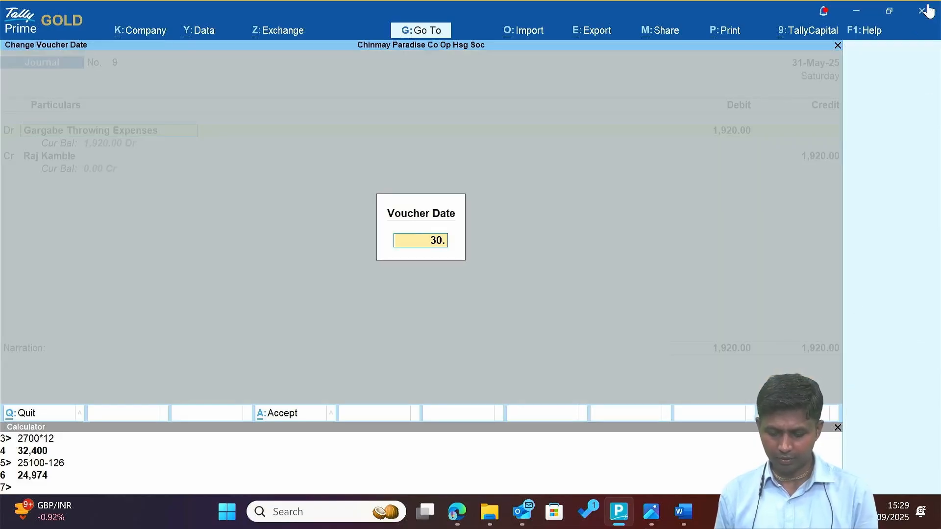
{"action": "key", "text": "Return"}
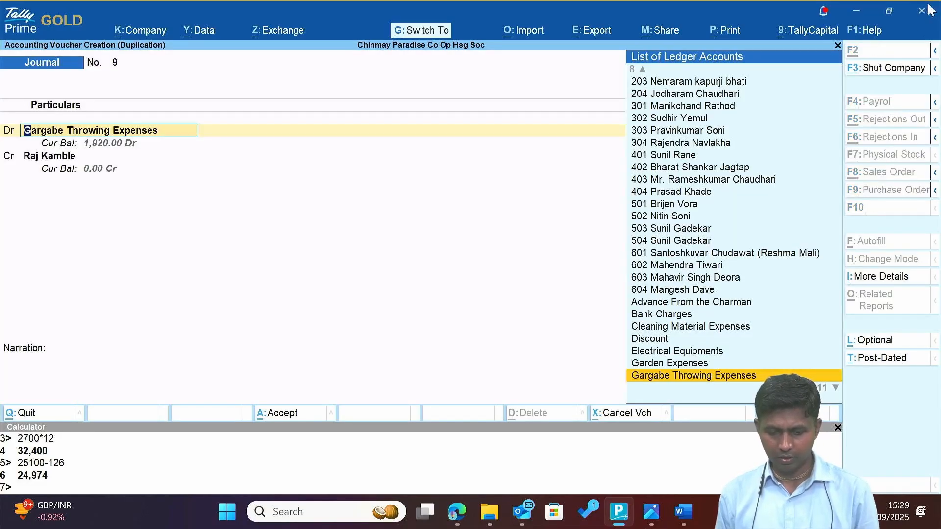
{"action": "key", "text": "ctrl+a"}
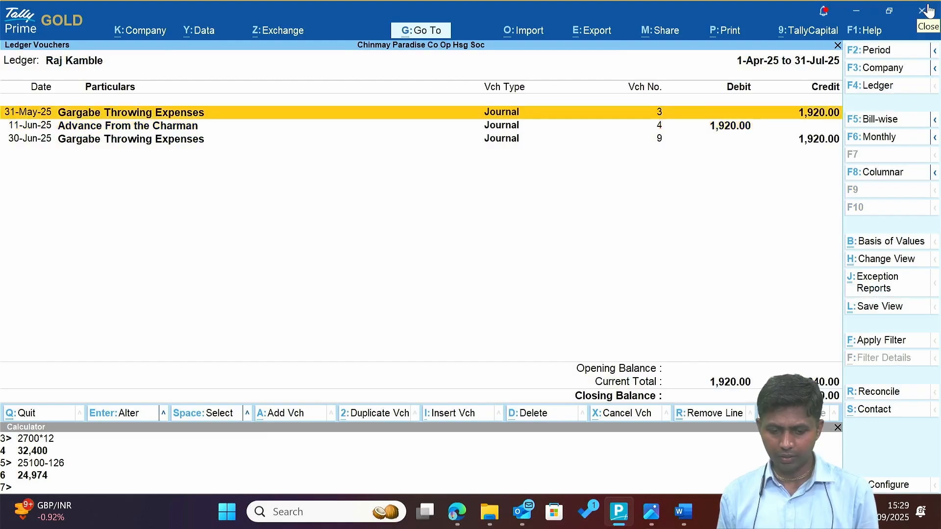
Duplicate the June journal as a 31-Jul-25 voucher narrated 'For July' and save it.
{"action": "key", "text": "Down"}
{"action": "key", "text": "Down"}
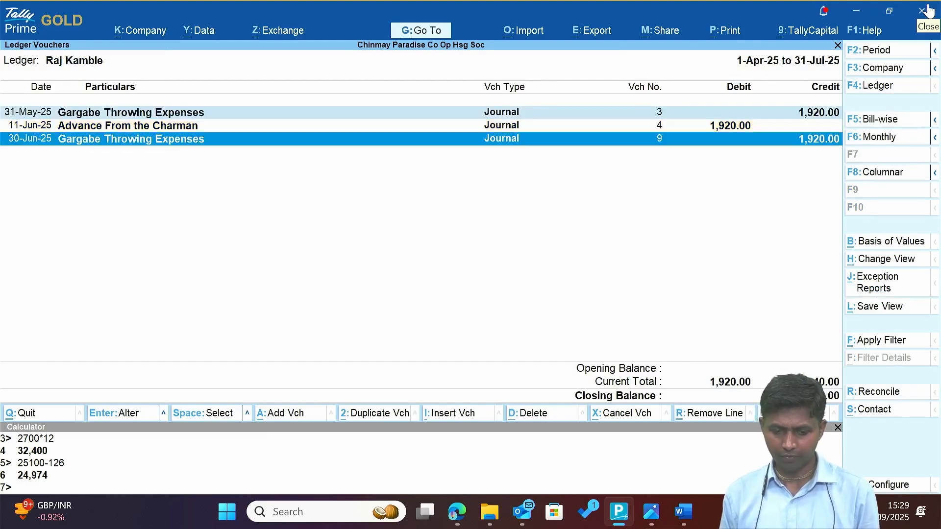
{"action": "key", "text": "alt+2"}
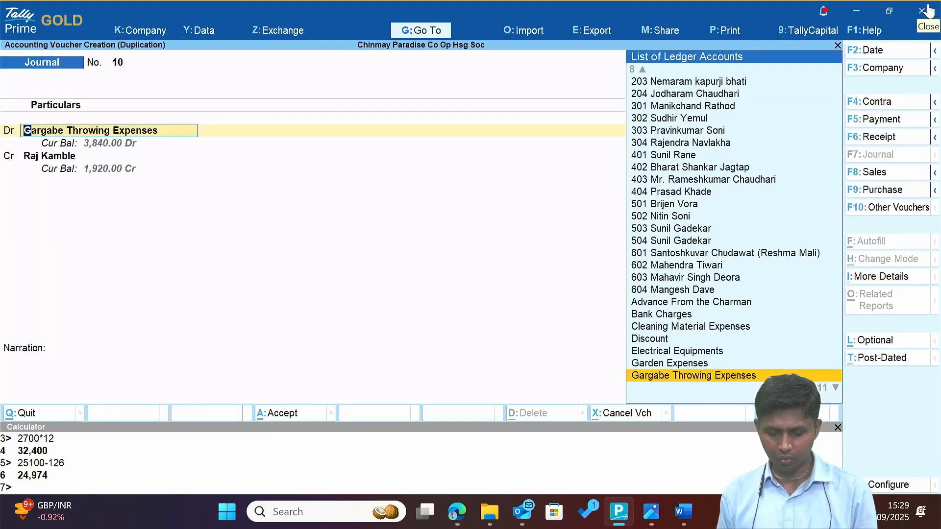
{"action": "key", "text": "F2"}
{"action": "type", "text": "31-7"}
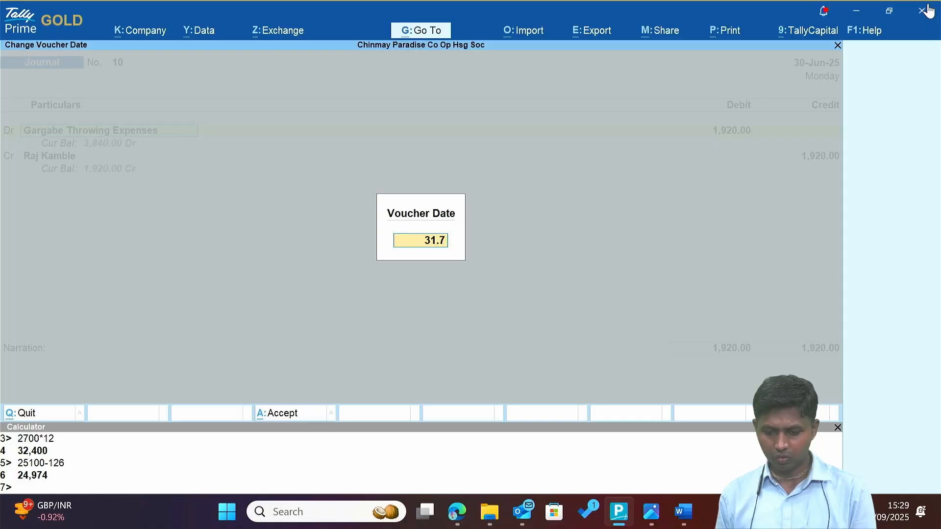
{"action": "key", "text": "Return"}
{"action": "key", "text": "Return"}
{"action": "key", "text": "Return"}
{"action": "key", "text": "Return"}
{"action": "key", "text": "Return"}
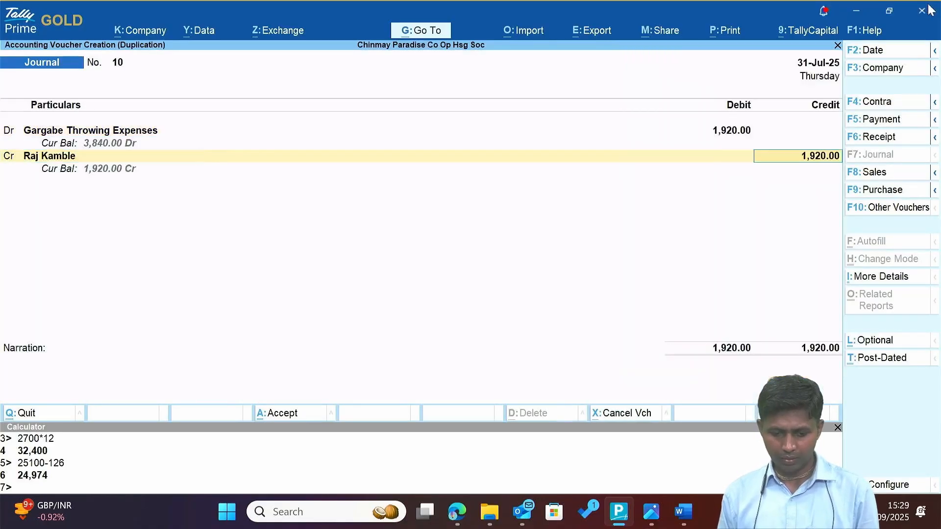
{"action": "key", "text": "Return"}
{"action": "key", "text": "Return"}
{"action": "key", "text": "Escape"}
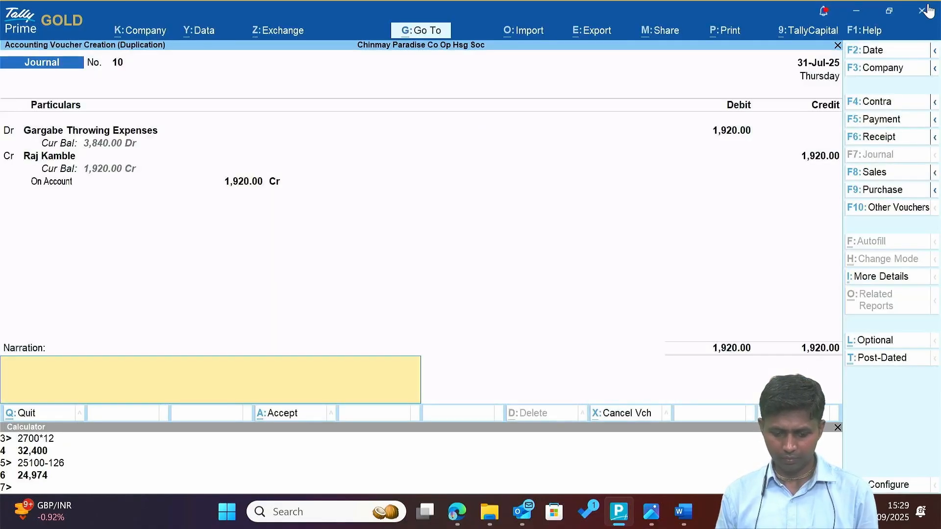
{"action": "type", "text": "For"}
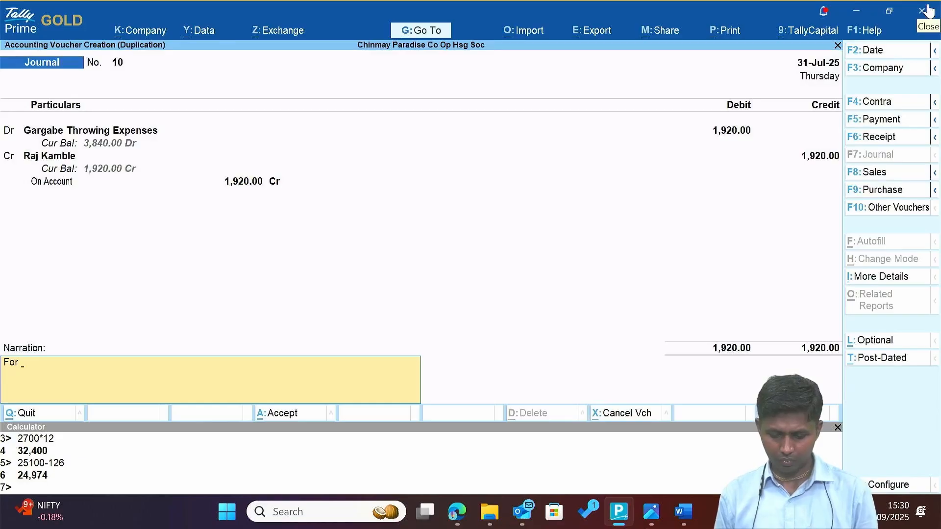
{"action": "type", "text": " July"}
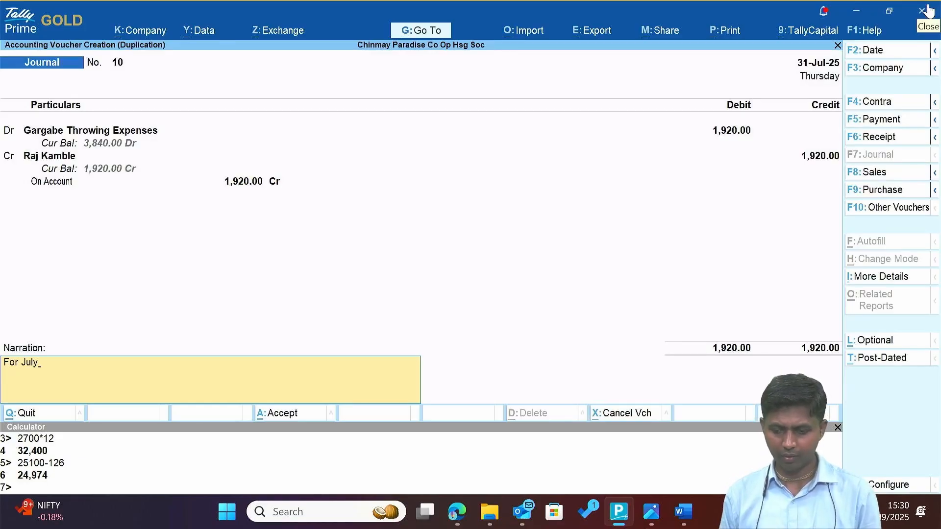
{"action": "key", "text": "Return"}
{"action": "key", "text": "Return"}
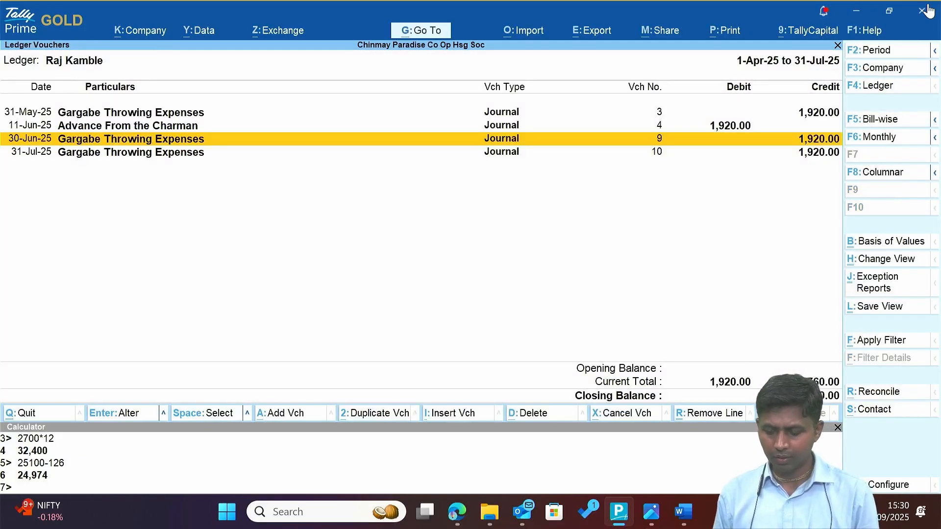
Close the contract letter and open the Minutes of the meeting PDF from the project folder.
{"action": "left_click", "coordinate": [924, 10]}
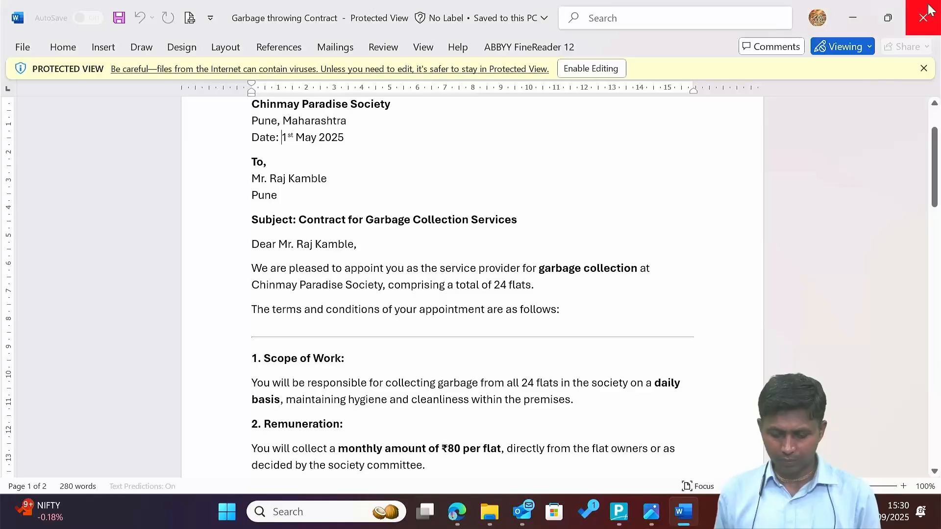
{"action": "left_click", "coordinate": [930, 9]}
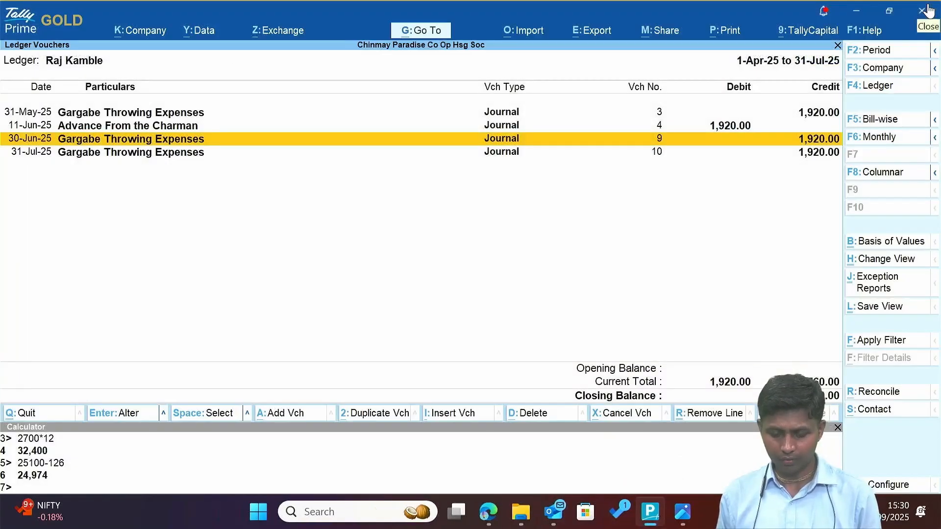
{"action": "key", "text": "alt+Tab"}
{"action": "key", "text": "alt+Tab"}
{"action": "key", "text": "alt+shift+Tab"}
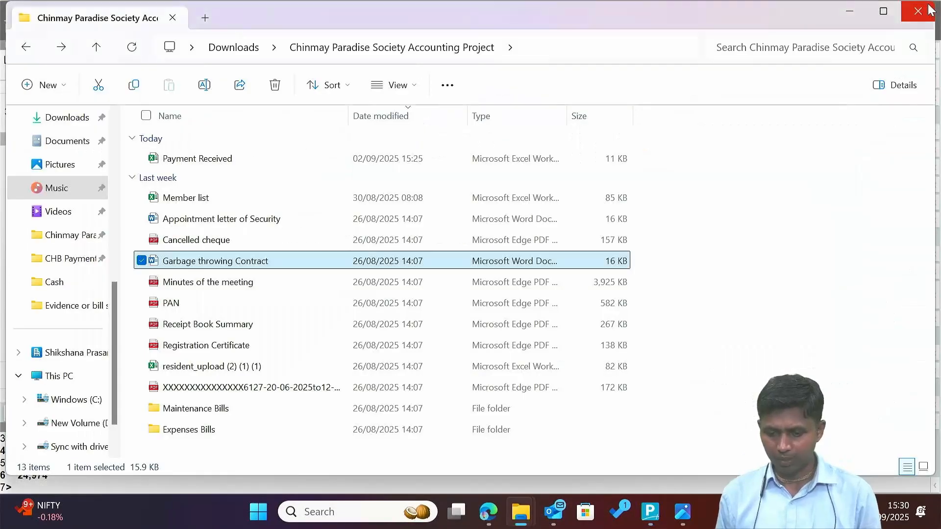
{"action": "key", "text": "Down"}
{"action": "key", "text": "Down"}
{"action": "key", "text": "Up"}
{"action": "key", "text": "Up"}
{"action": "key", "text": "Down"}
{"action": "key", "text": "Down"}
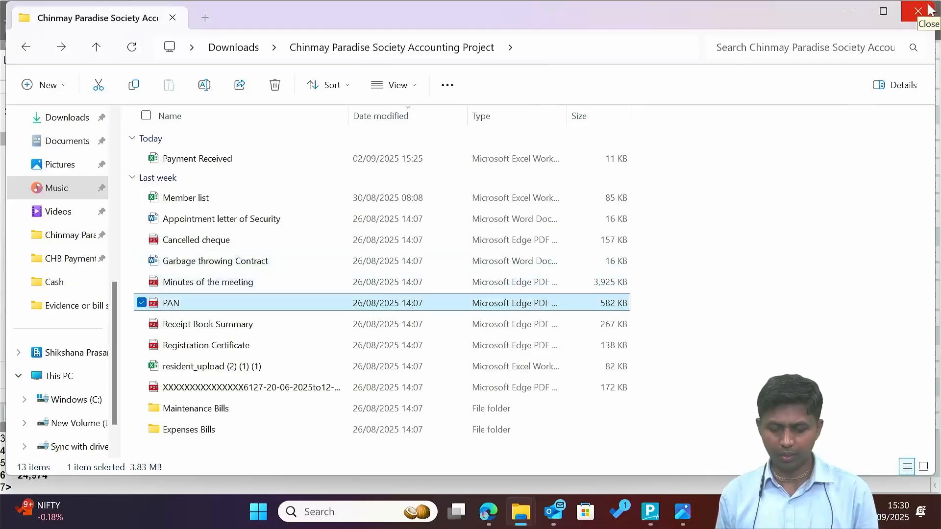
{"action": "key", "text": "Up"}
{"action": "key", "text": "Up"}
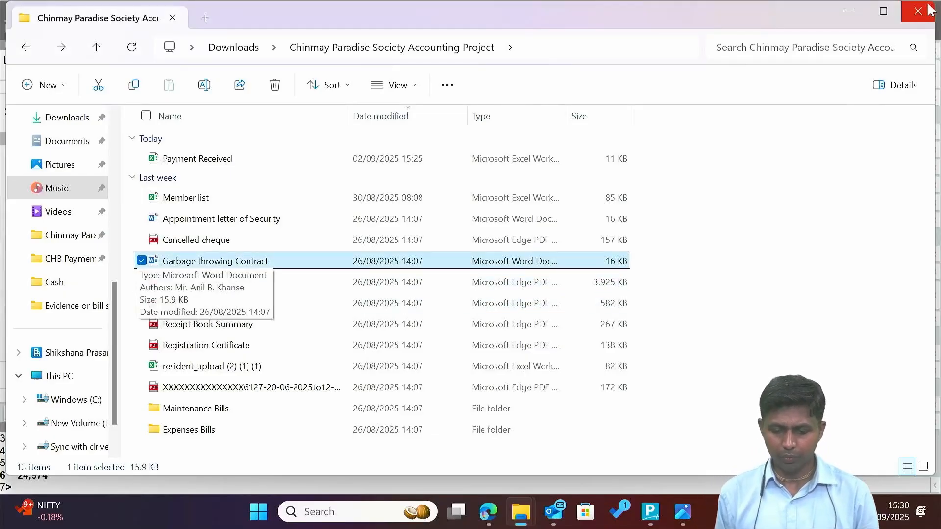
{"action": "key", "text": "Down"}
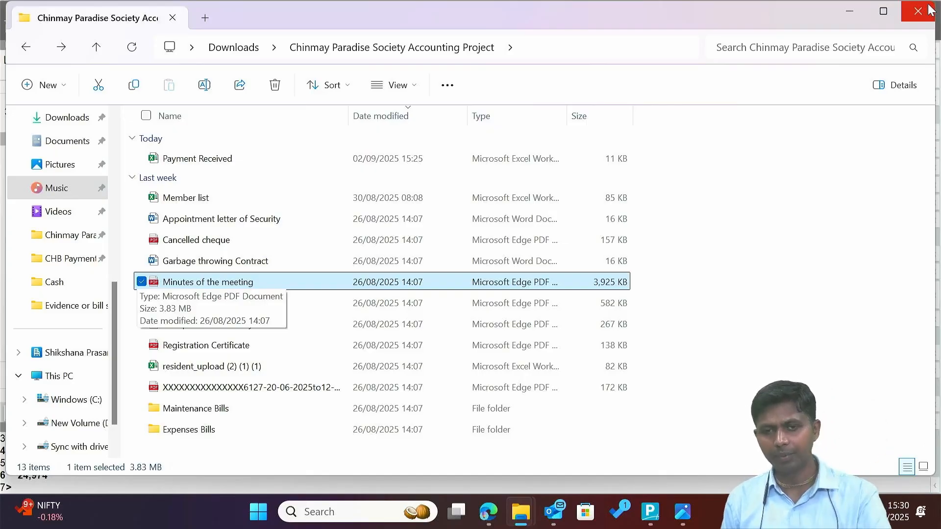
{"action": "key", "text": "Down"}
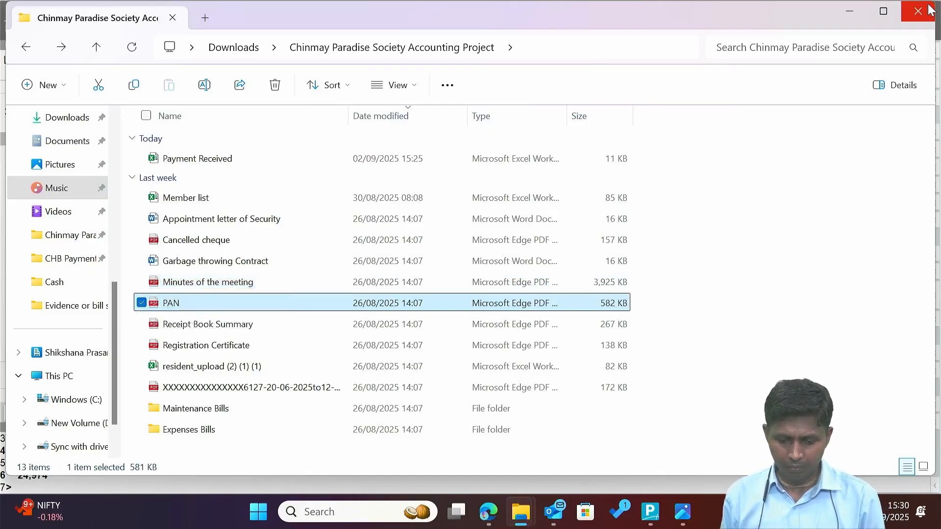
{"action": "key", "text": "Up"}
{"action": "key", "text": "Return"}
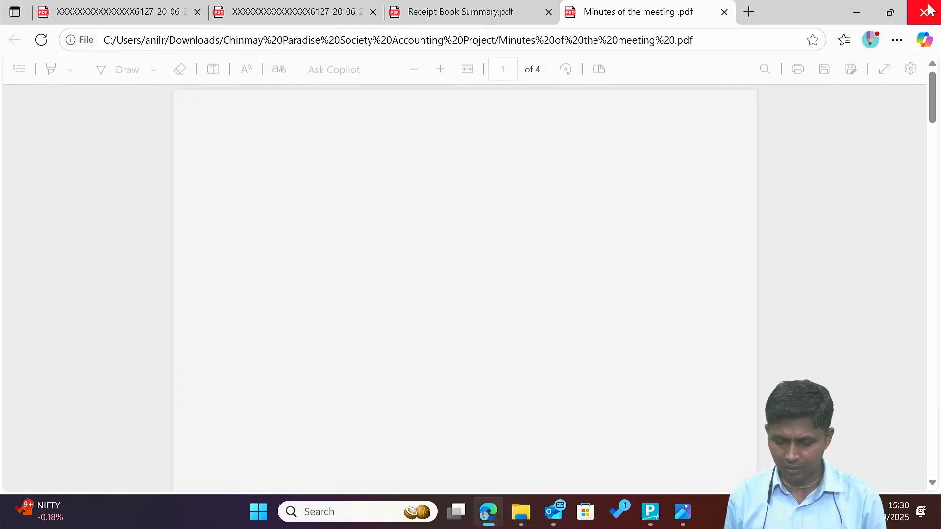
Read the minutes, selecting the late-payment penalty bullet.
{"action": "scroll", "coordinate": [615, 236], "scroll_direction": "down", "scroll_amount": 20}
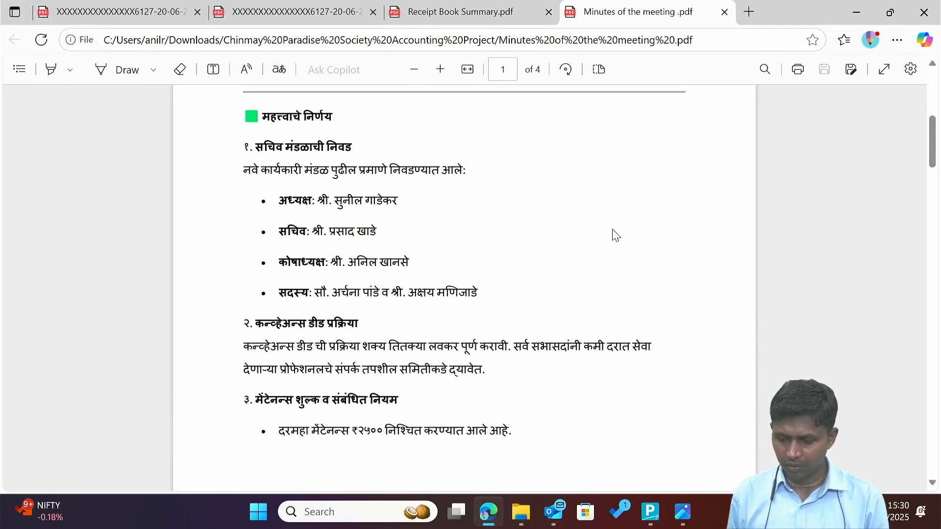
{"action": "scroll", "coordinate": [616, 235], "scroll_direction": "down", "scroll_amount": 3}
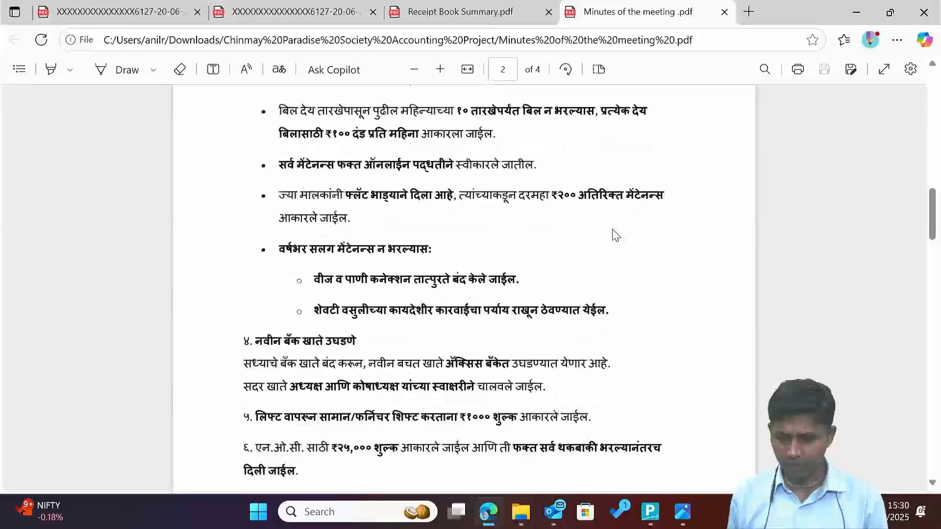
{"action": "scroll", "coordinate": [616, 235], "scroll_direction": "up", "scroll_amount": 2}
{"action": "scroll", "coordinate": [616, 235], "scroll_direction": "up", "scroll_amount": 2}
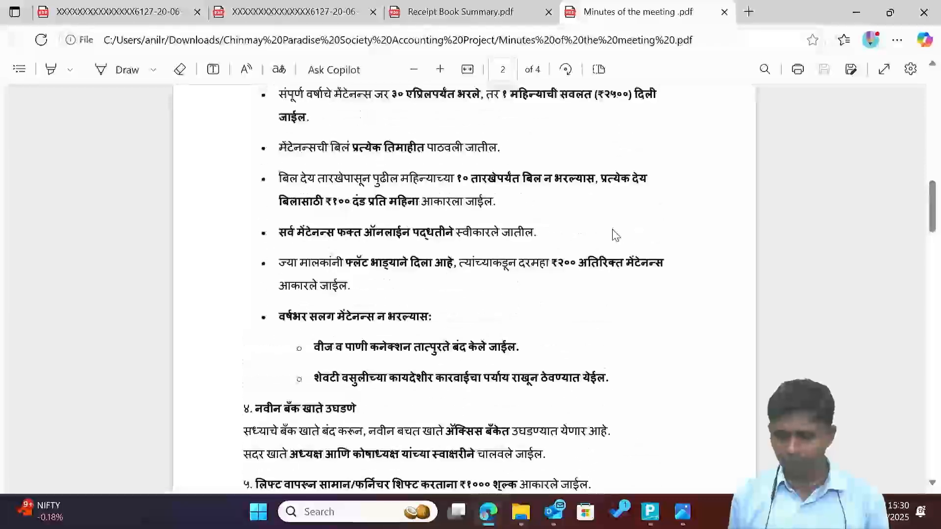
{"action": "left_click_drag", "start_coordinate": [314, 201], "coordinate": [357, 205]}
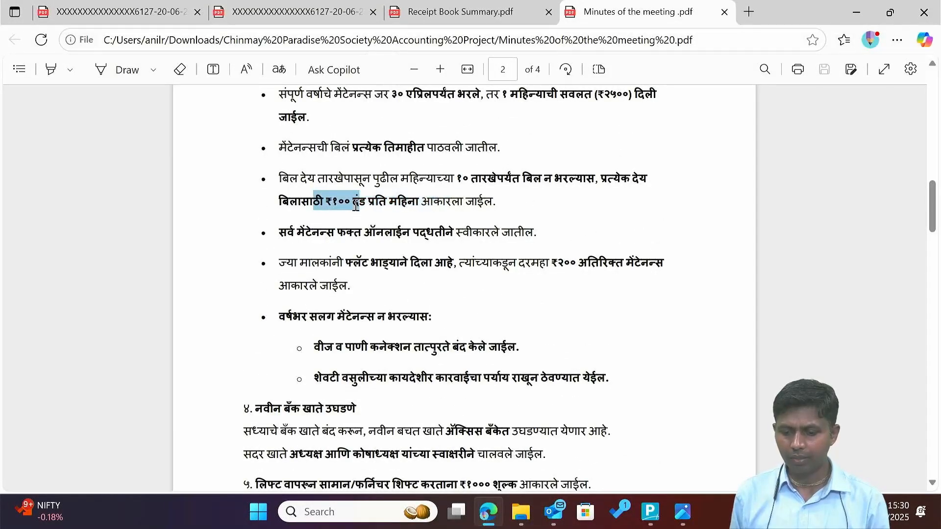
{"action": "left_click", "coordinate": [356, 205]}
{"action": "left_click_drag", "start_coordinate": [290, 178], "coordinate": [519, 209]}
{"action": "left_click", "coordinate": [520, 215]}
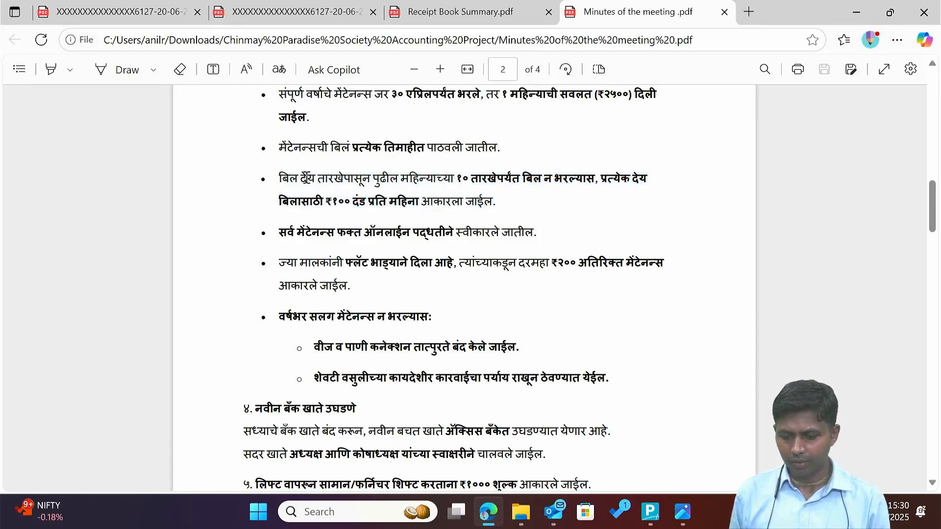
{"action": "left_click_drag", "start_coordinate": [290, 178], "coordinate": [505, 206]}
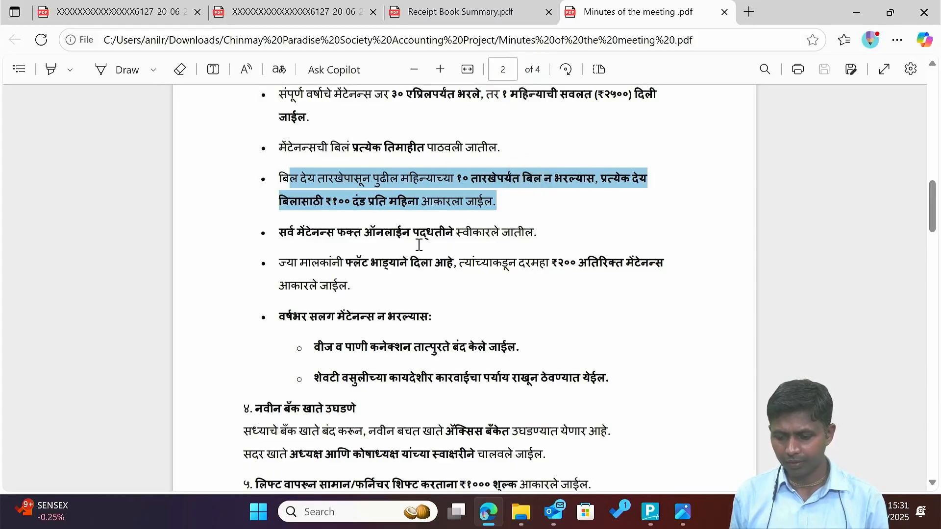
Read the lift furniture-shifting fee and ₹25,000 NOC fee, scroll to page 4, then return to Explorer.
{"action": "scroll", "coordinate": [344, 267], "scroll_direction": "down", "scroll_amount": 1}
{"action": "scroll", "coordinate": [344, 267], "scroll_direction": "down", "scroll_amount": 4}
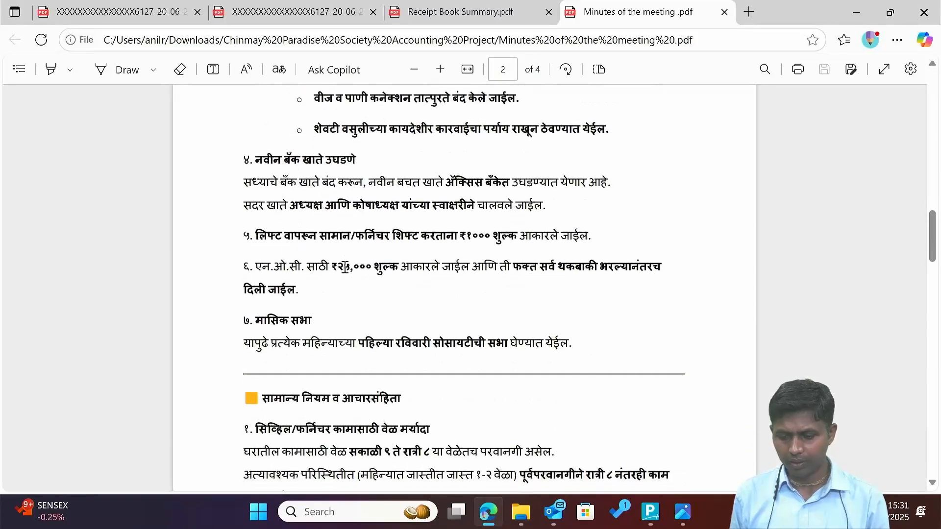
{"action": "left_click_drag", "start_coordinate": [310, 202], "coordinate": [595, 196]}
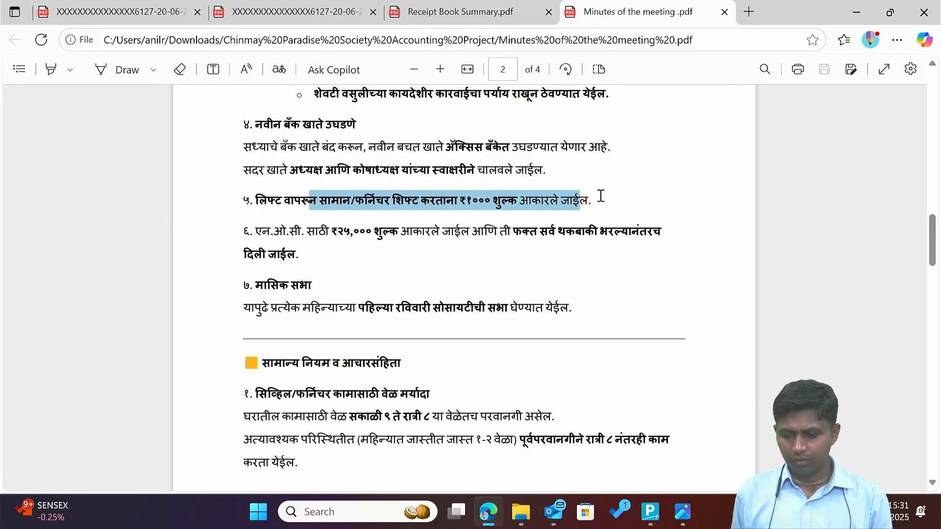
{"action": "left_click_drag", "start_coordinate": [600, 196], "coordinate": [631, 200]}
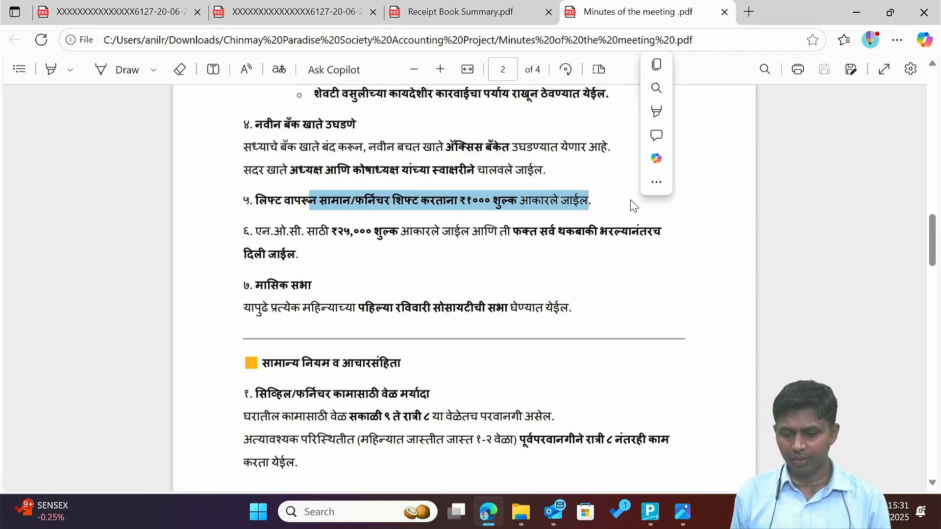
{"action": "left_click_drag", "start_coordinate": [316, 234], "coordinate": [471, 232]}
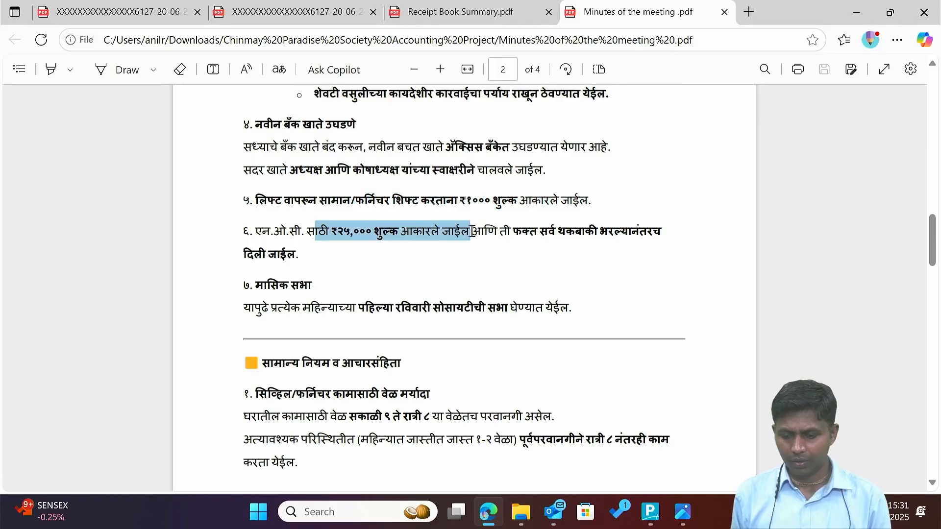
{"action": "left_click", "coordinate": [365, 263]}
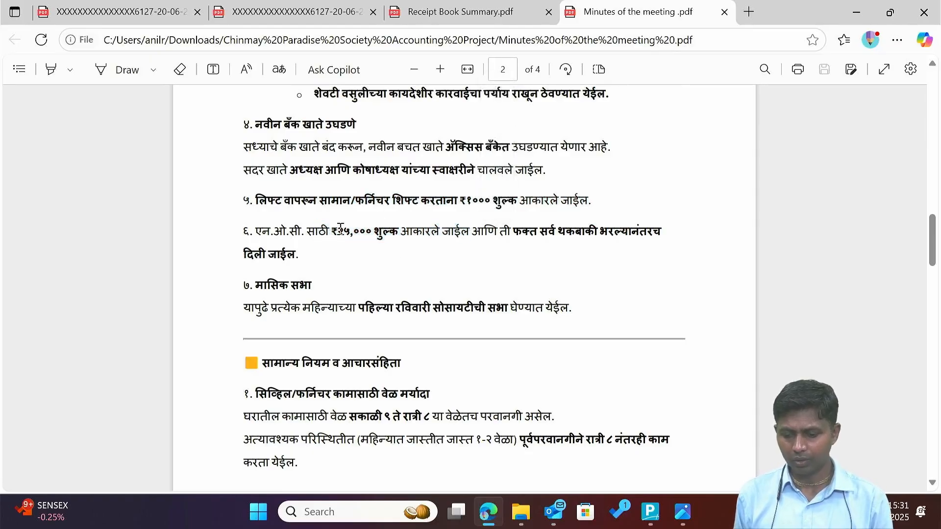
{"action": "scroll", "coordinate": [347, 232], "scroll_direction": "down", "scroll_amount": 3}
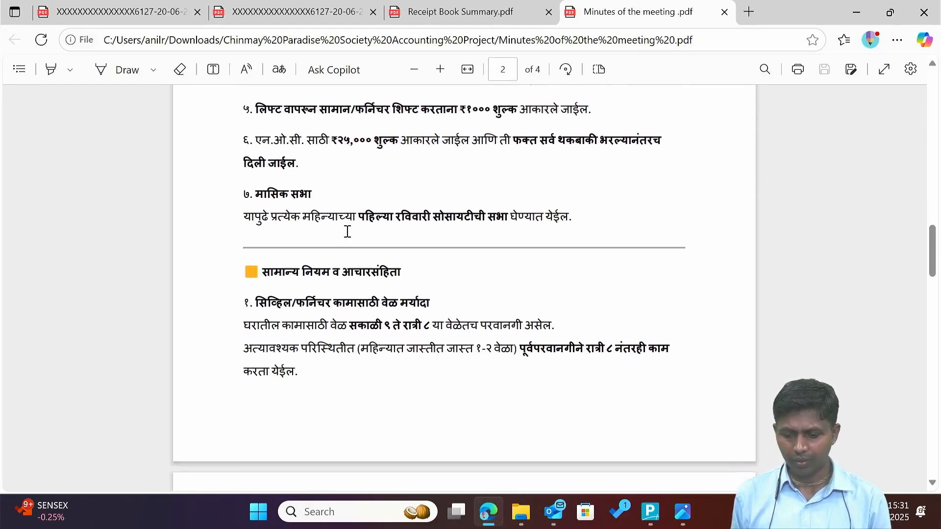
{"action": "scroll", "coordinate": [328, 235], "scroll_direction": "down", "scroll_amount": 3}
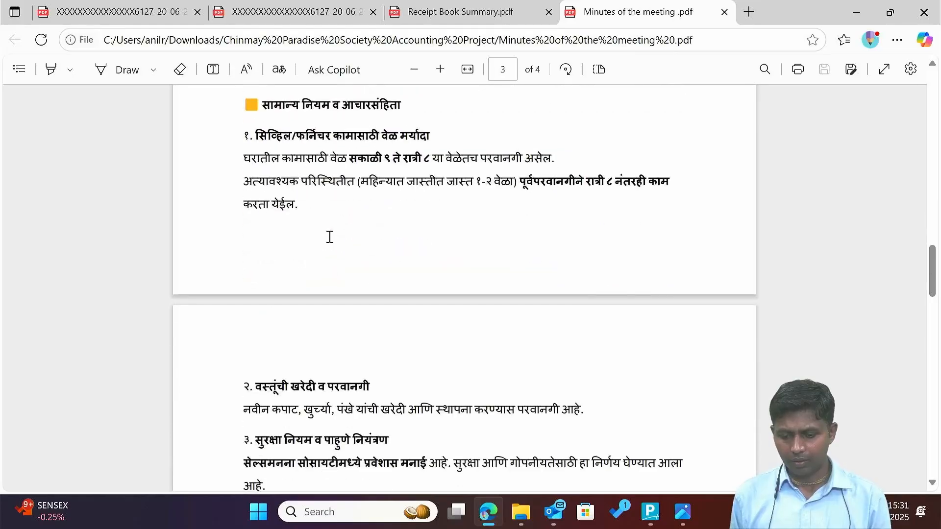
{"action": "scroll", "coordinate": [330, 237], "scroll_direction": "down", "scroll_amount": 5}
{"action": "scroll", "coordinate": [330, 237], "scroll_direction": "down", "scroll_amount": 10}
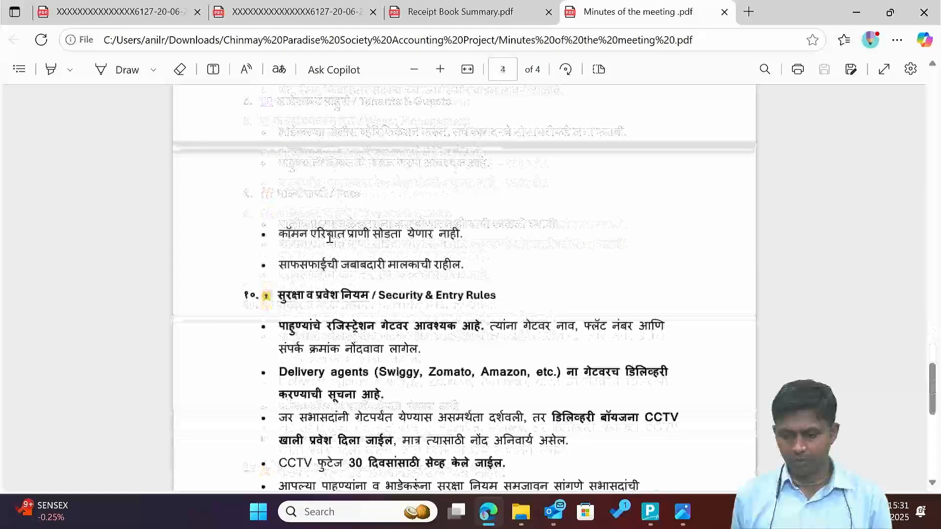
{"action": "scroll", "coordinate": [330, 236], "scroll_direction": "up", "scroll_amount": 20}
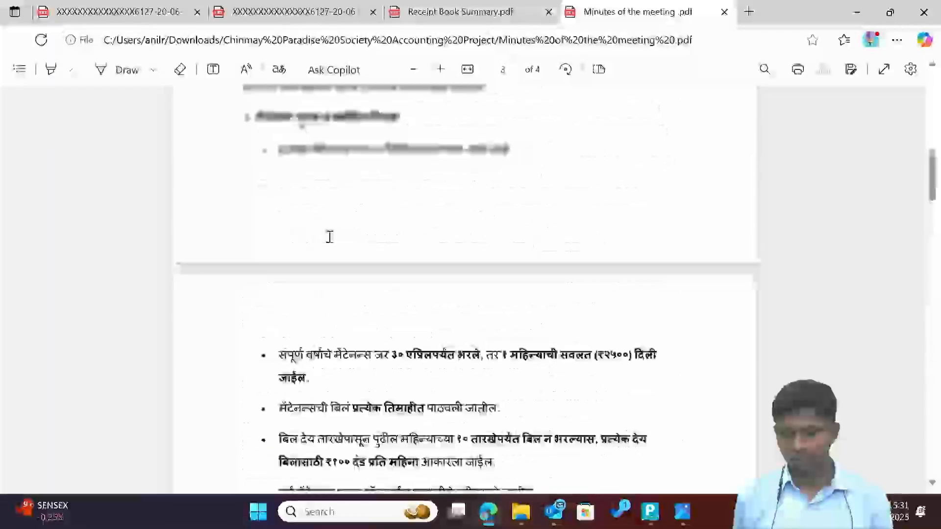
{"action": "key", "text": "alt+Tab"}
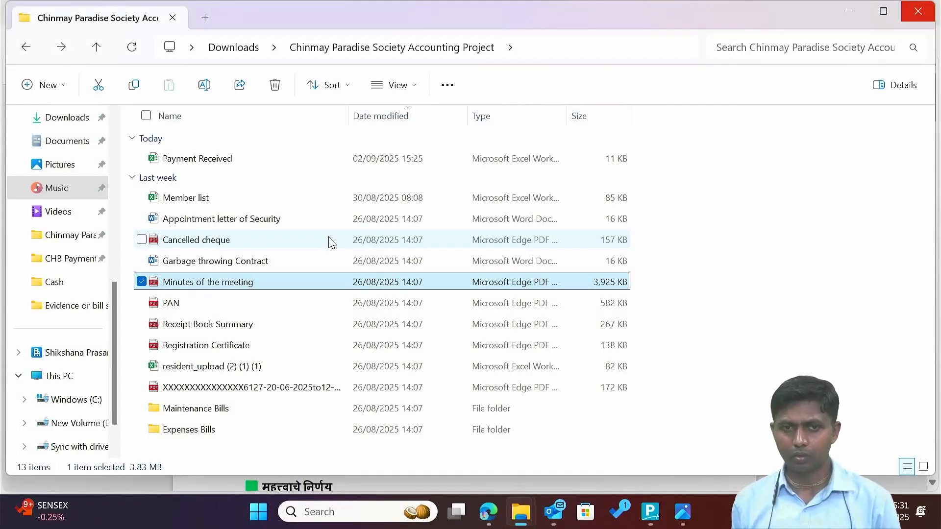
Open the bank statement PDF in Edge from the project folder, then switch back to Tally.
{"action": "key", "text": "Down"}
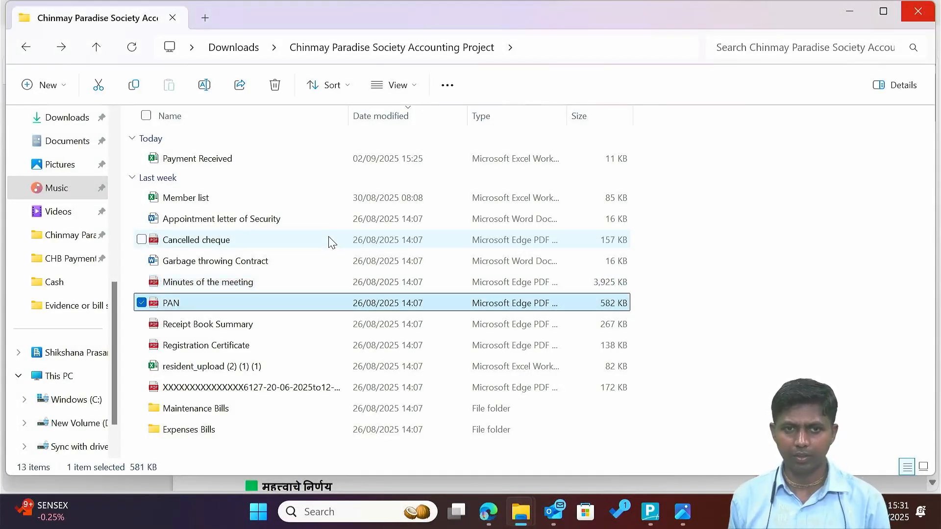
{"action": "key", "text": "Down"}
{"action": "key", "text": "Down"}
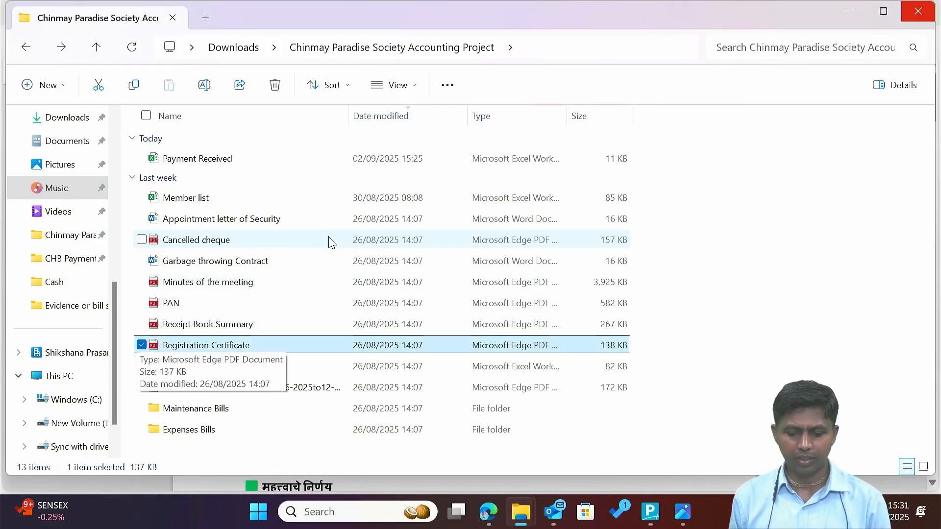
{"action": "key", "text": "Down"}
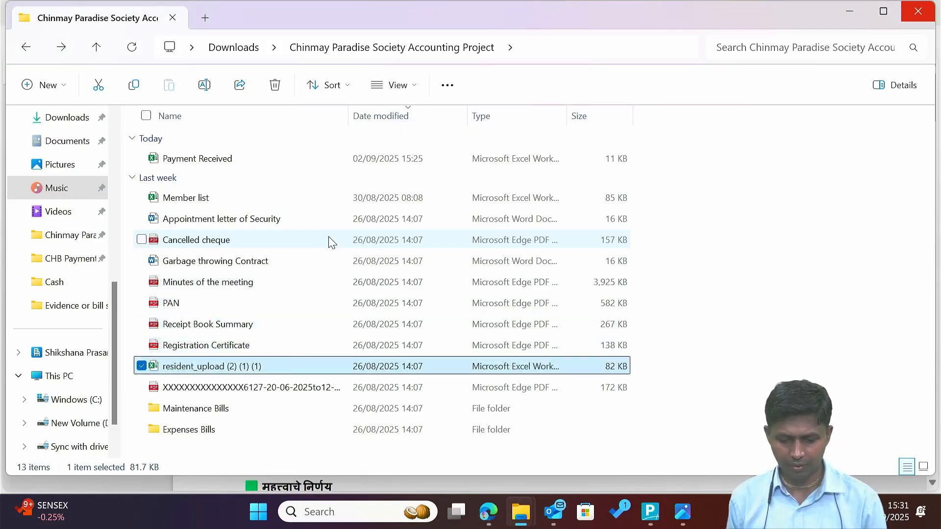
{"action": "key", "text": "Down"}
{"action": "key", "text": "Down"}
{"action": "key", "text": "Up"}
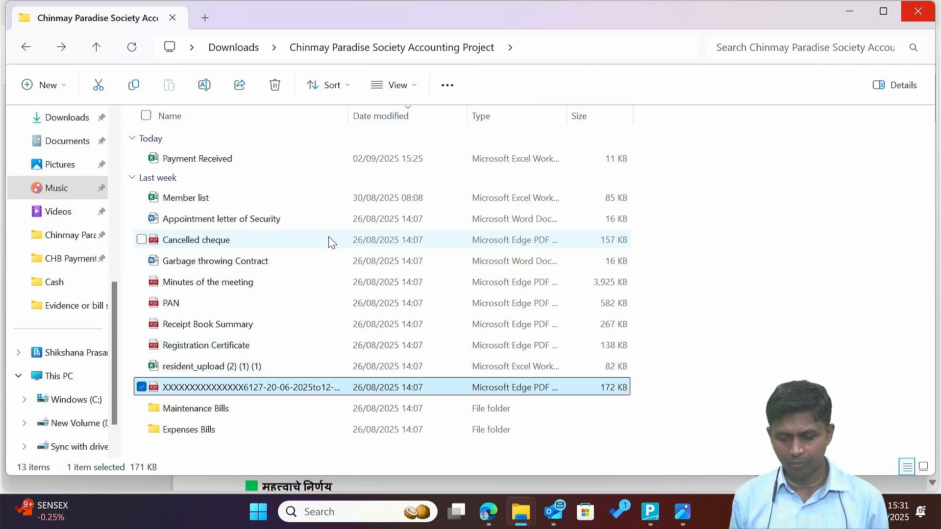
{"action": "key", "text": "Down"}
{"action": "key", "text": "Down"}
{"action": "key", "text": "Up"}
{"action": "key", "text": "Down"}
{"action": "key", "text": "Up"}
{"action": "key", "text": "Up"}
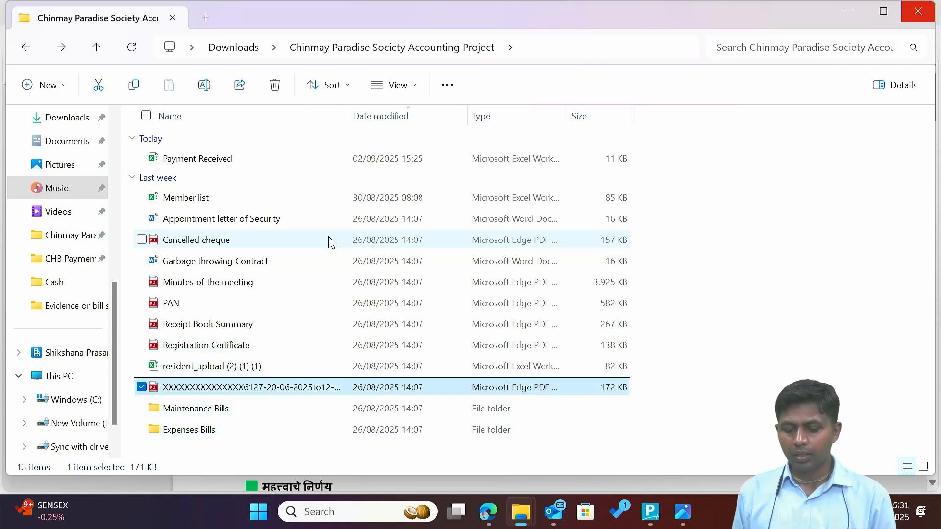
{"action": "key", "text": "Return"}
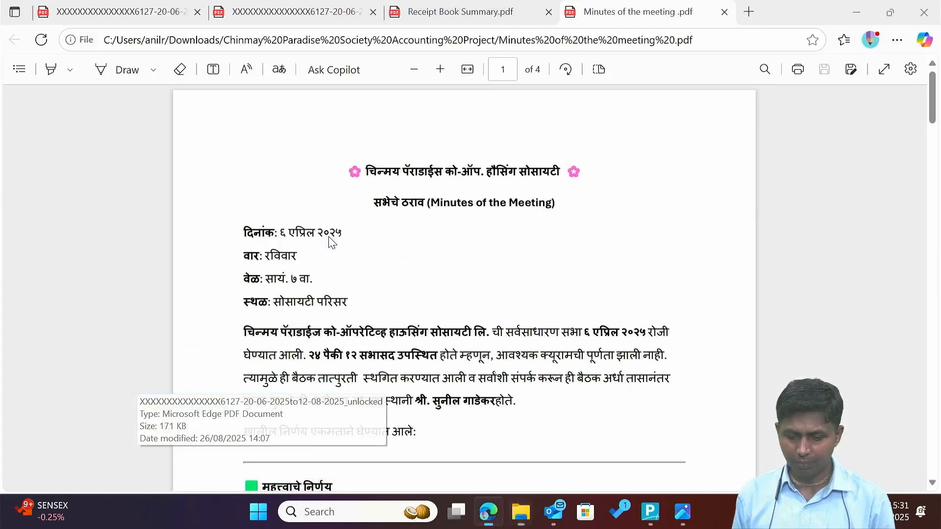
{"action": "key", "text": "alt+Tab"}
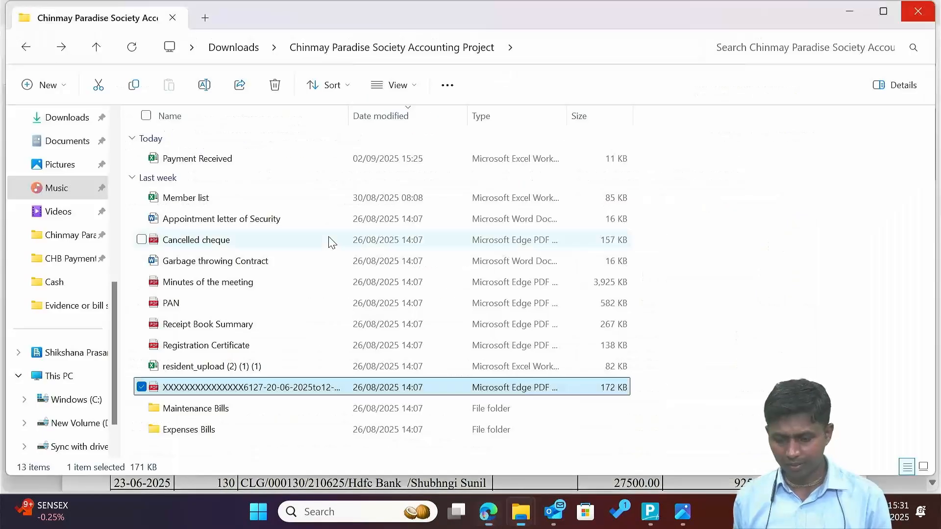
{"action": "key", "text": "alt+Tab"}
{"action": "key", "text": "alt+Tab"}
{"action": "key", "text": "alt+Tab"}
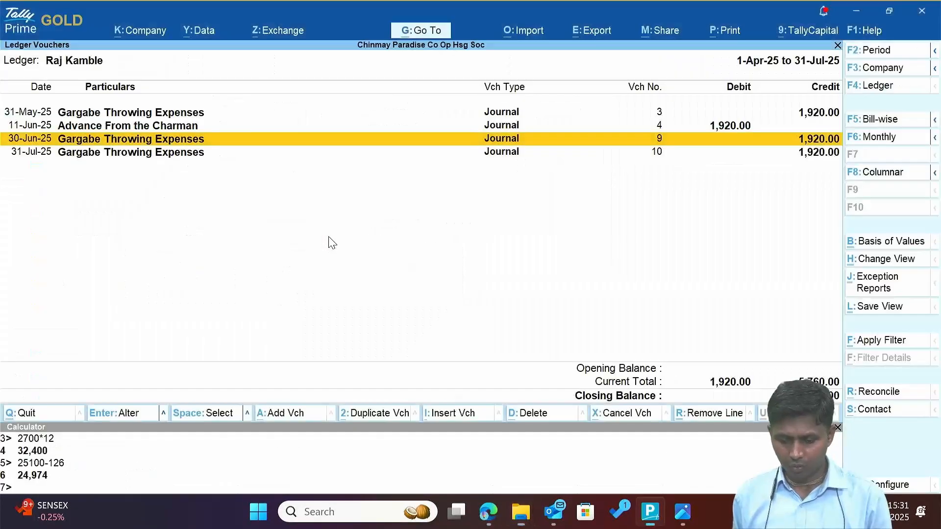
Open the Axis Bank A/c ledger for April to July 2025 via DAL.
{"action": "key", "text": "Escape"}
{"action": "key", "text": "Escape"}
{"action": "key", "text": "Escape"}
{"action": "key", "text": "Escape"}
{"action": "key", "text": "Escape"}
{"action": "key", "text": "Escape"}
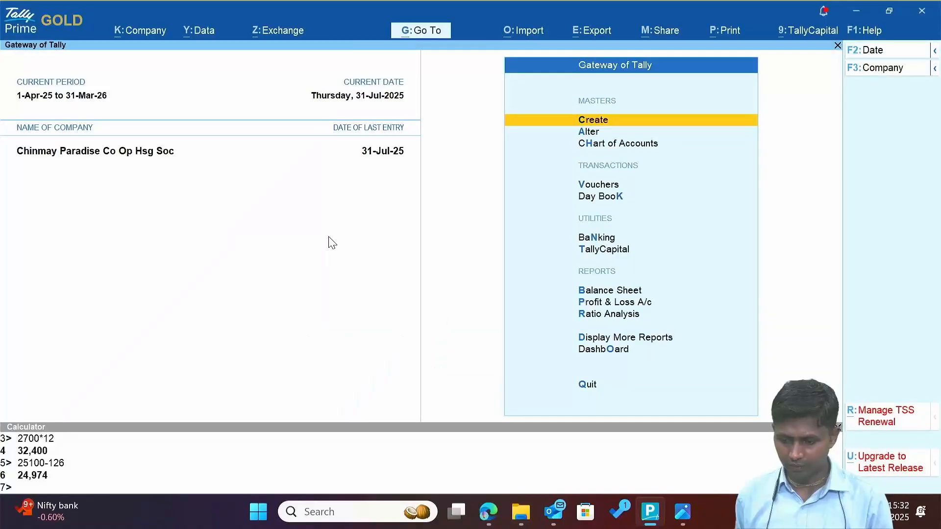
{"action": "key", "text": "d"}
{"action": "key", "text": "a"}
{"action": "key", "text": "l"}
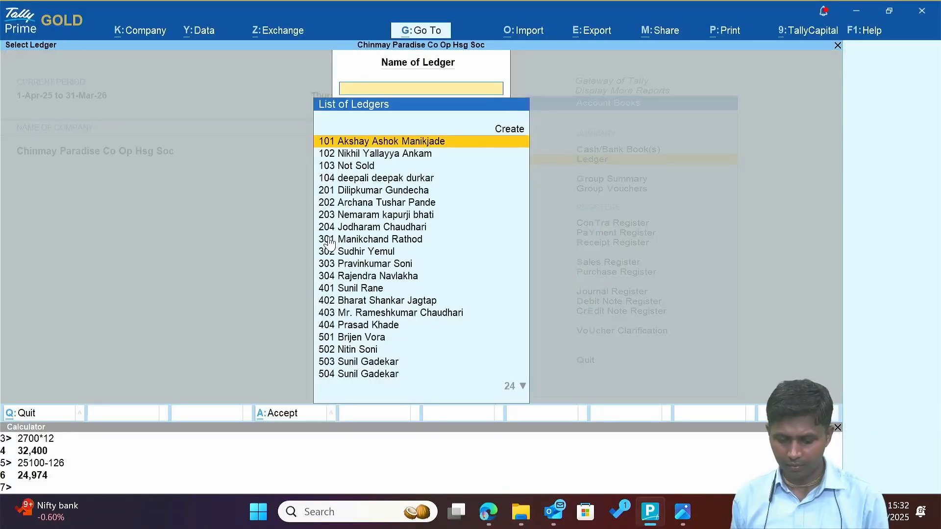
{"action": "type", "text": "Ax"}
{"action": "key", "text": "Return"}
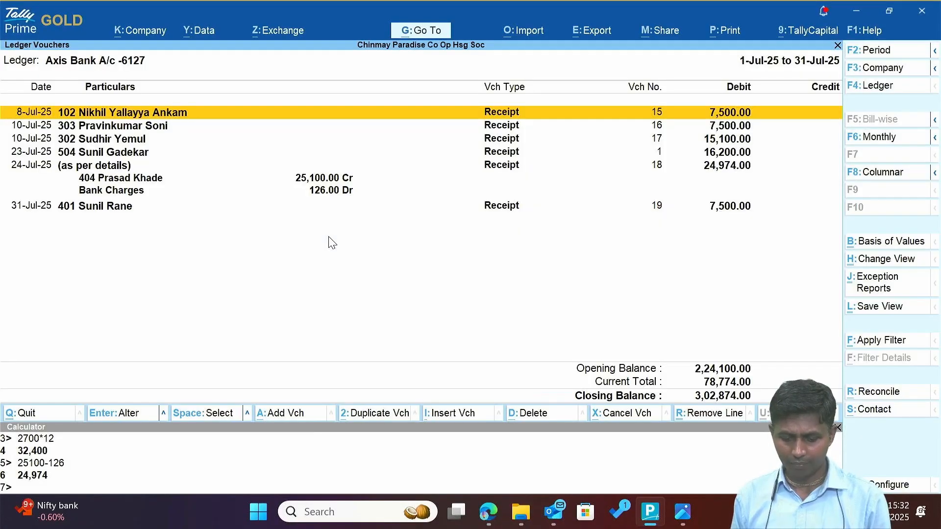
{"action": "key", "text": "F2"}
{"action": "key", "text": "BackSpace"}
{"action": "key", "text": "Return"}
{"action": "key", "text": "Return"}
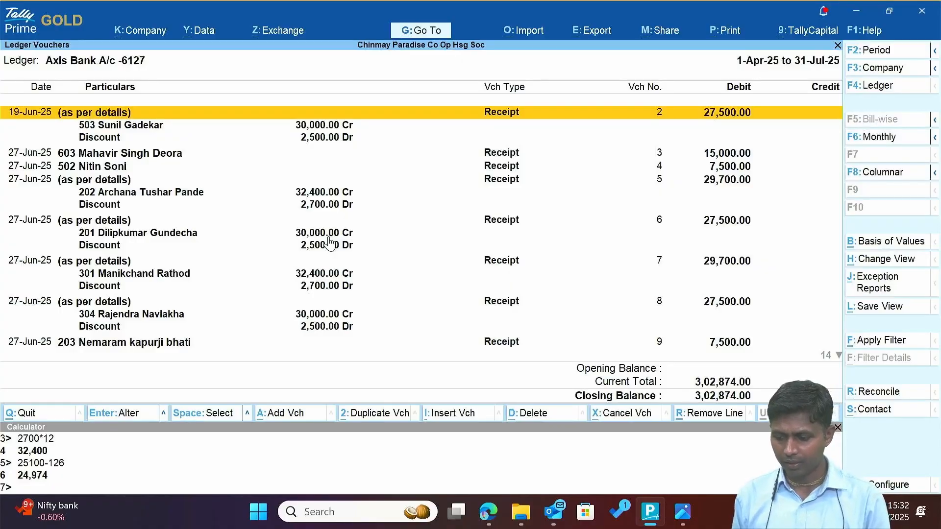
Open the Axis Bank reconciliation summary and start manual reconciliation of unreconciled entries.
{"action": "key", "text": "ctrl+r"}
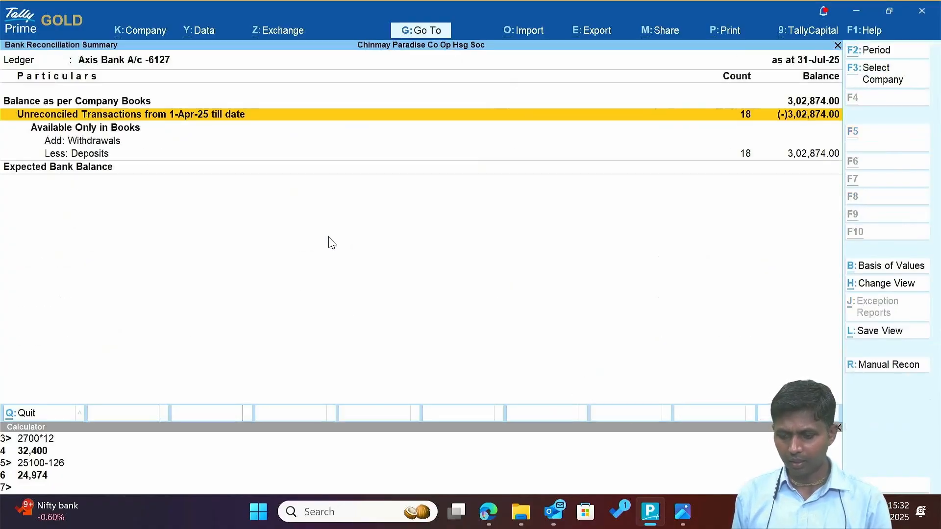
{"action": "key", "text": "Down"}
{"action": "key", "text": "Down"}
{"action": "key", "text": "Up"}
{"action": "key", "text": "Up"}
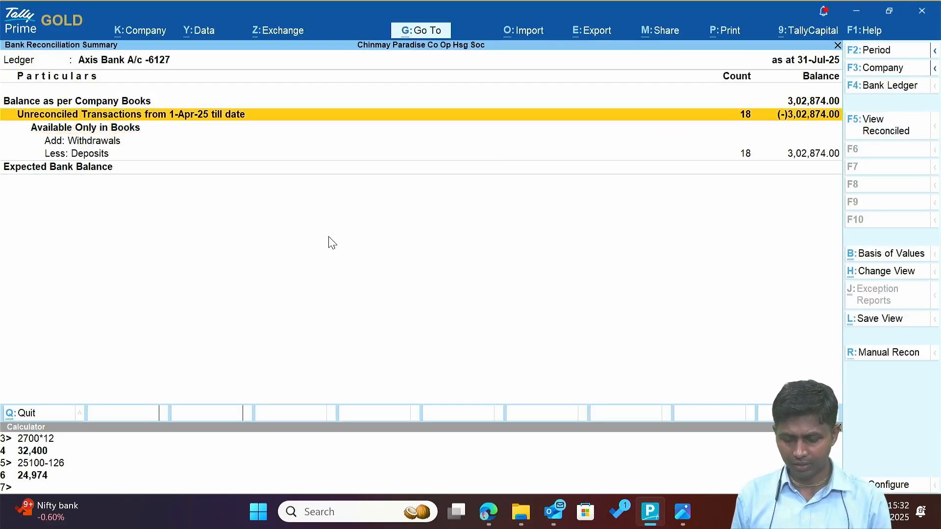
{"action": "key", "text": "Return"}
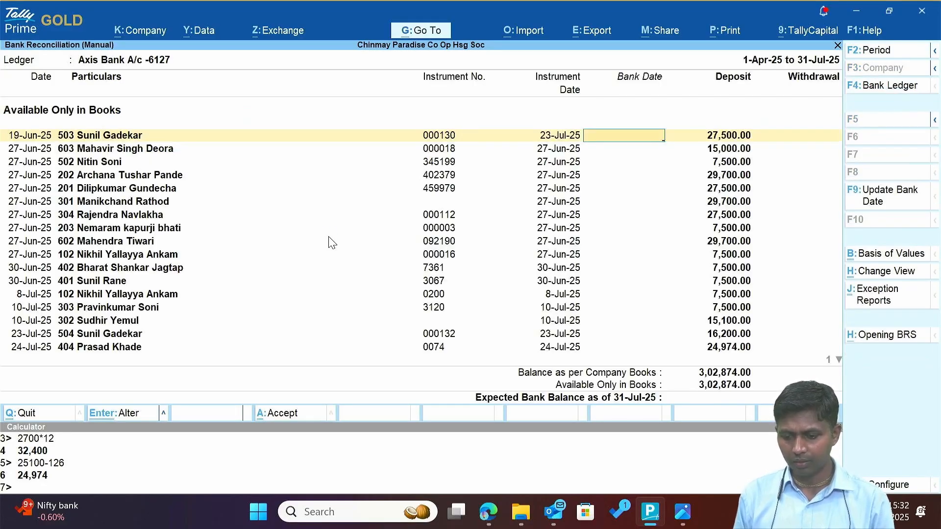
Review the unreconciled deposits through 31-Jul-25, keeping the April–July period without accepting.
{"action": "key", "text": "Down"}
{"action": "key", "text": "Down"}
{"action": "key", "text": "Down"}
{"action": "key", "text": "Down"}
{"action": "key", "text": "Down"}
{"action": "key", "text": "Down"}
{"action": "key", "text": "Down"}
{"action": "key", "text": "Down"}
{"action": "key", "text": "Down"}
{"action": "key", "text": "Down"}
{"action": "key", "text": "Down"}
{"action": "key", "text": "Down"}
{"action": "key", "text": "Down"}
{"action": "key", "text": "Down"}
{"action": "key", "text": "Down"}
{"action": "key", "text": "Down"}
{"action": "key", "text": "Down"}
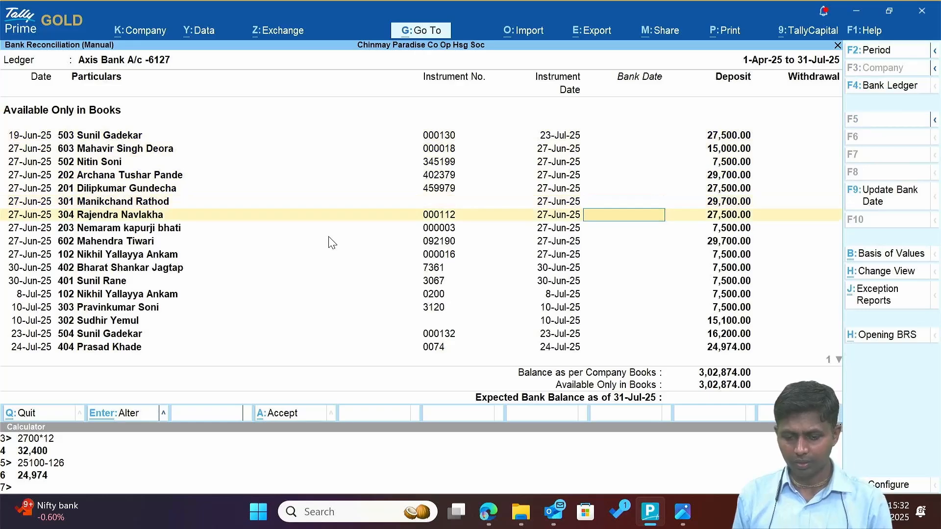
{"action": "key", "text": "ctrl+a"}
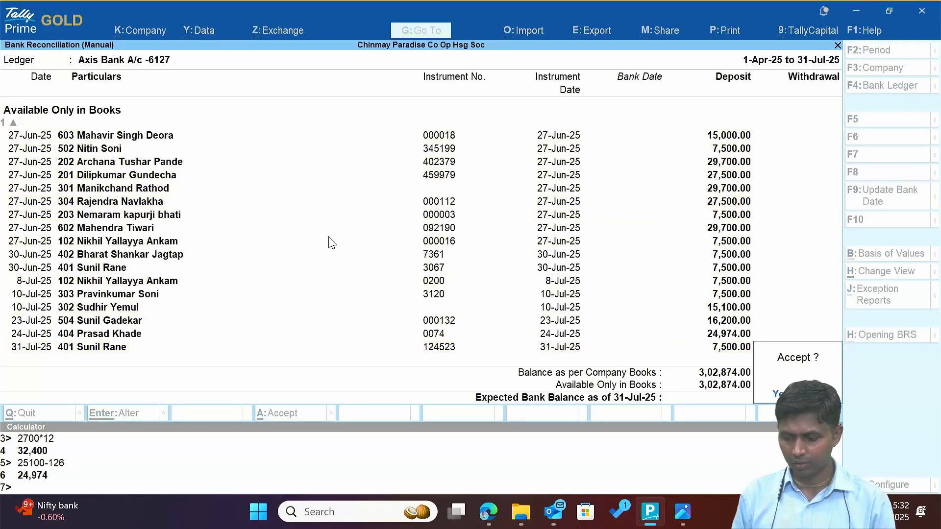
{"action": "key", "text": "Escape"}
{"action": "key", "text": "F2"}
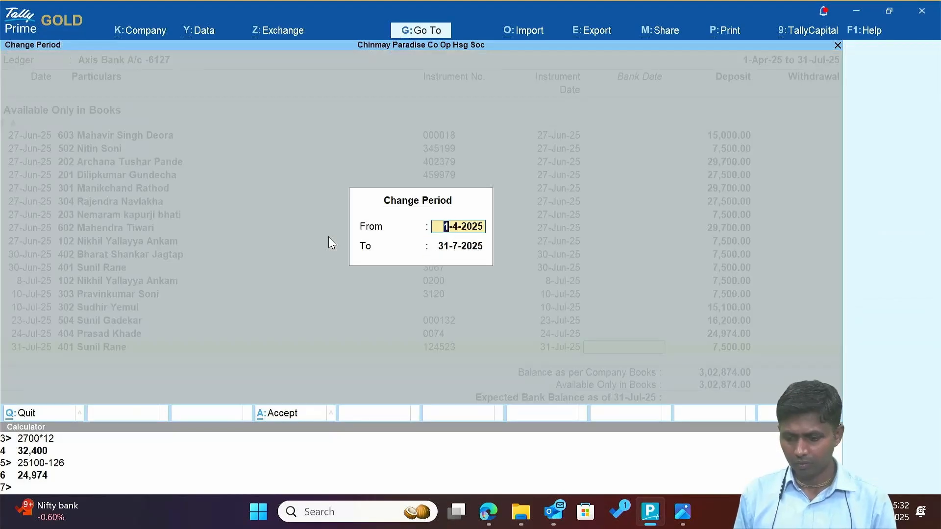
{"action": "key", "text": "Return"}
{"action": "key", "text": "Return"}
{"action": "key", "text": "Down"}
{"action": "key", "text": "Down"}
{"action": "key", "text": "Down"}
{"action": "key", "text": "Down"}
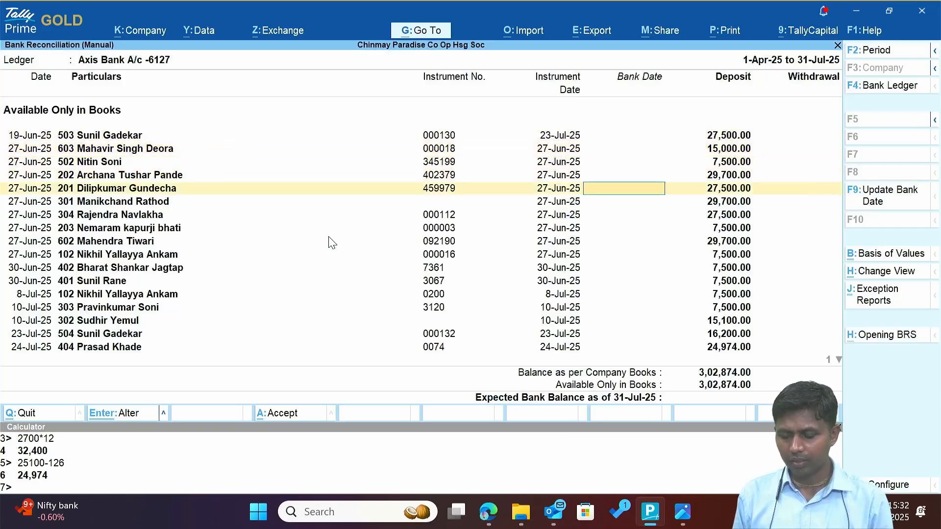
{"action": "key", "text": "Down"}
{"action": "key", "text": "Down"}
{"action": "key", "text": "Down"}
{"action": "key", "text": "Down"}
{"action": "key", "text": "Down"}
{"action": "key", "text": "Down"}
{"action": "key", "text": "Down"}
{"action": "key", "text": "Down"}
{"action": "key", "text": "Down"}
{"action": "key", "text": "Down"}
{"action": "key", "text": "Down"}
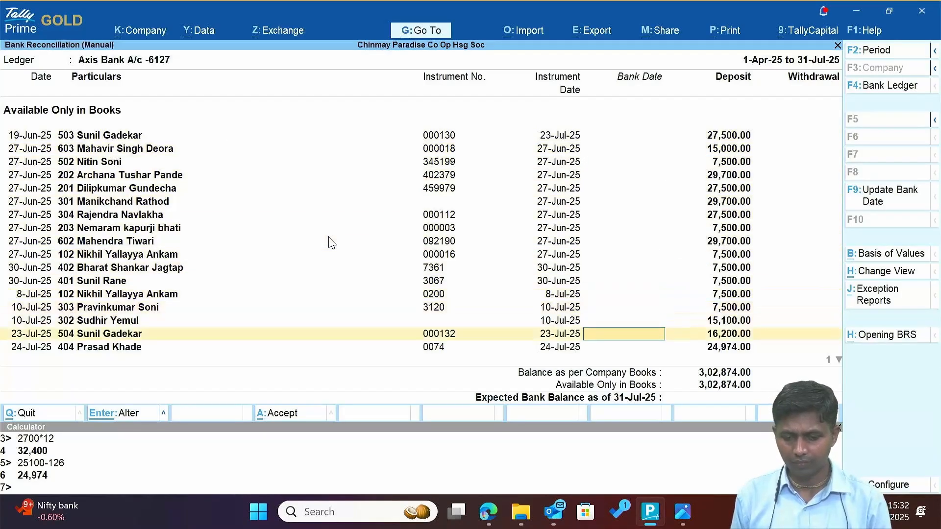
{"action": "key", "text": "Down"}
{"action": "key", "text": "Down"}
{"action": "key", "text": "Down"}
{"action": "key", "text": "Escape"}
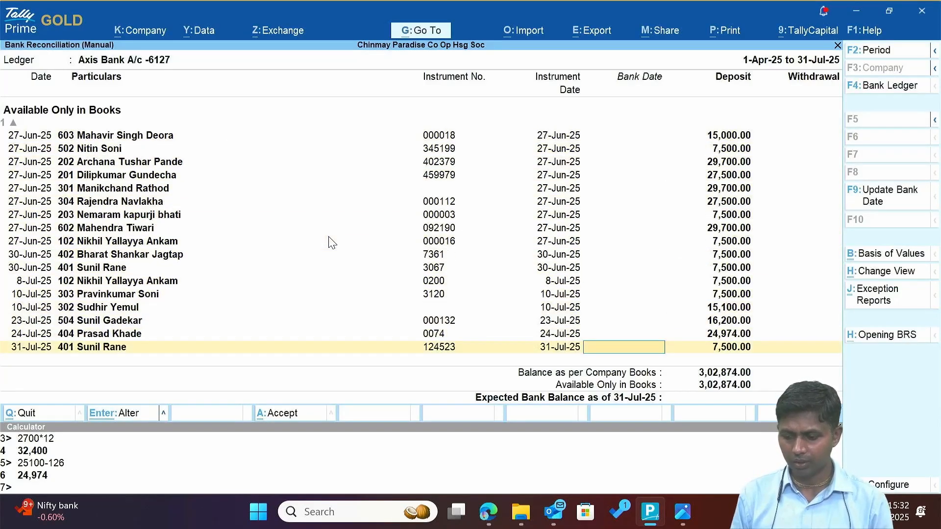
{"action": "key", "text": "Up"}
{"action": "key", "text": "Up"}
{"action": "key", "text": "Up"}
{"action": "key", "text": "Up"}
{"action": "key", "text": "Up"}
{"action": "key", "text": "Up"}
{"action": "key", "text": "Up"}
{"action": "key", "text": "Up"}
{"action": "key", "text": "Up"}
{"action": "key", "text": "Up"}
{"action": "key", "text": "Up"}
{"action": "key", "text": "Up"}
{"action": "key", "text": "Up"}
{"action": "key", "text": "Up"}
{"action": "key", "text": "Up"}
{"action": "key", "text": "Up"}
{"action": "key", "text": "Up"}
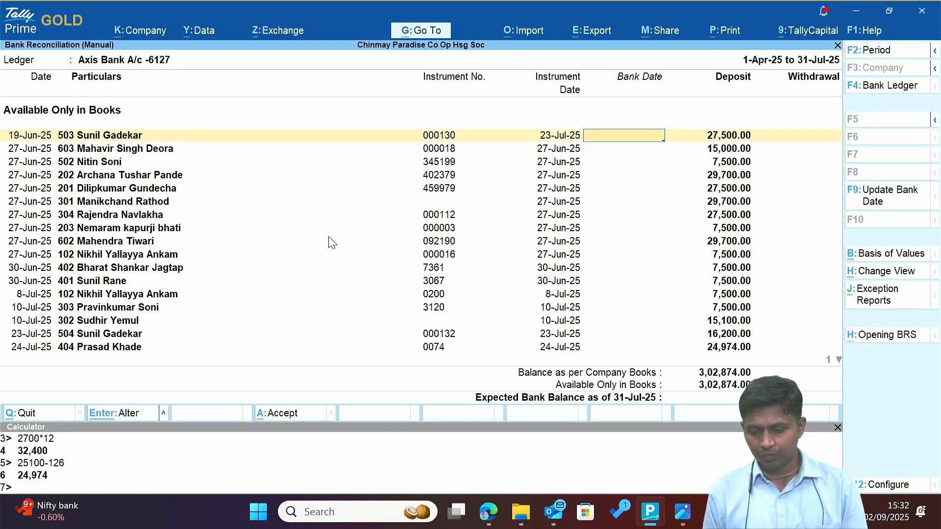
Turn on the highlighter for the bank statement in Edge, then return to Tally's reconciliation.
{"action": "key", "text": "alt+Tab"}
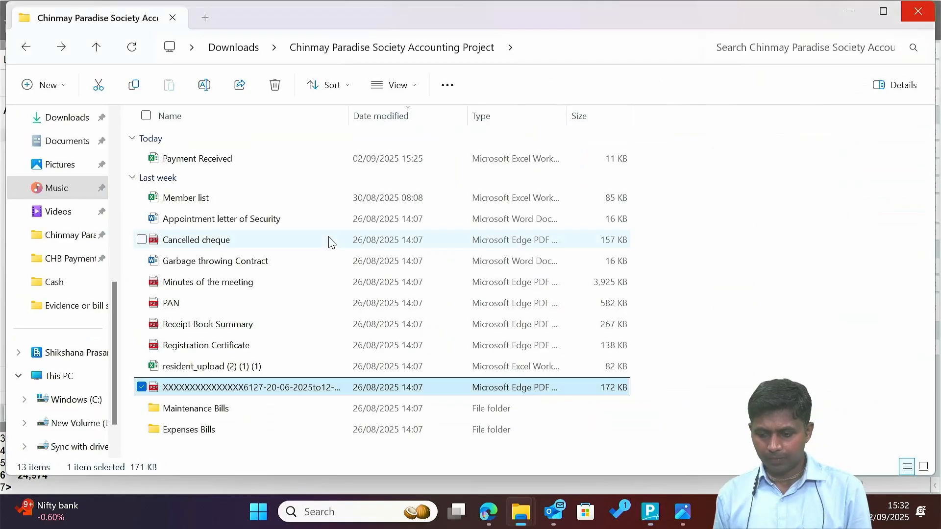
{"action": "key", "text": "alt+Tab"}
{"action": "key", "text": "alt+Tab"}
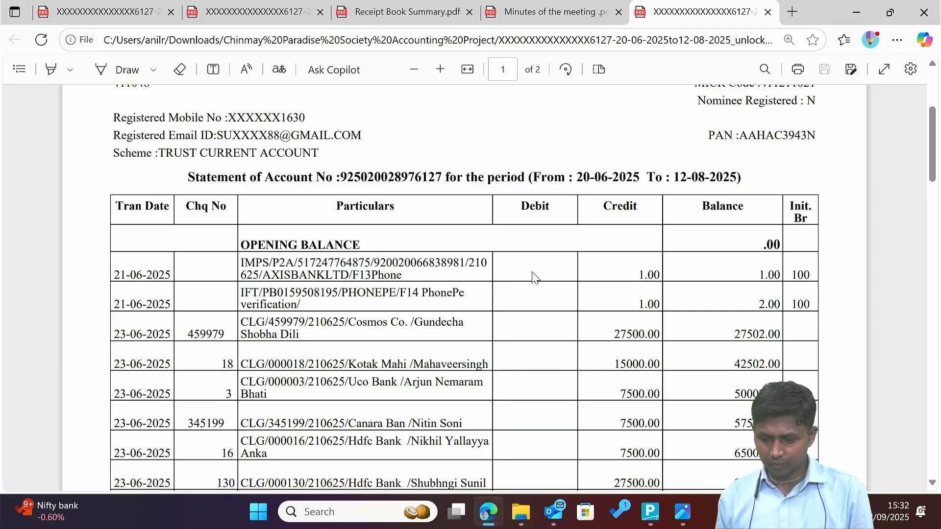
{"action": "left_click", "coordinate": [51, 72]}
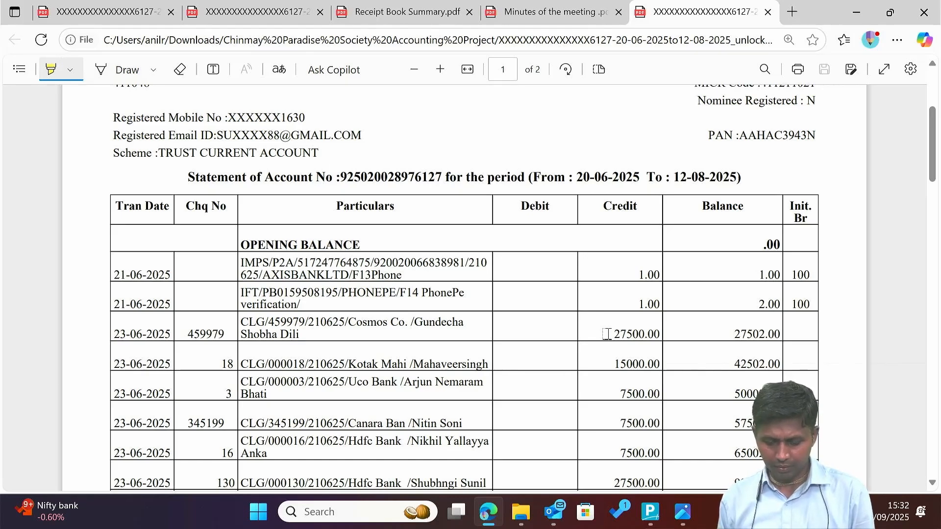
{"action": "scroll", "coordinate": [607, 334], "scroll_direction": "down", "scroll_amount": 1}
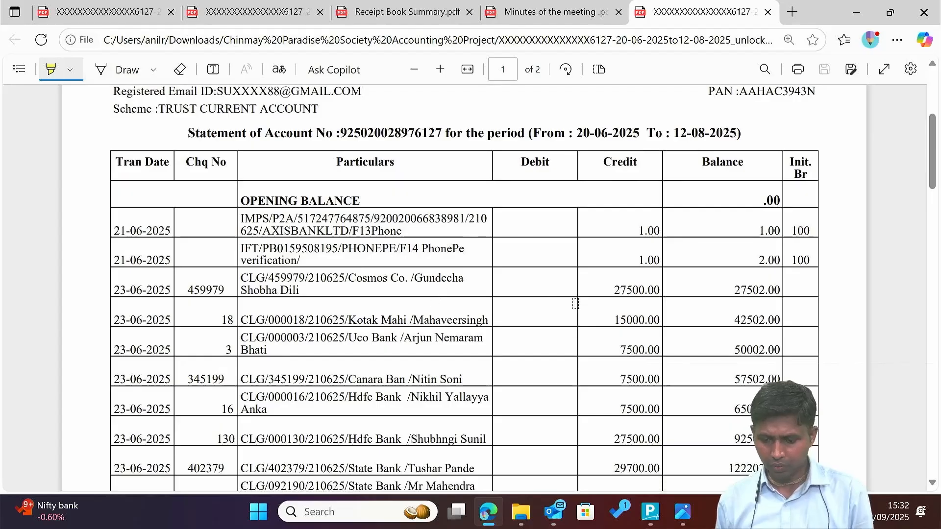
{"action": "key", "text": "alt+Tab"}
{"action": "key", "text": "alt+Tab"}
{"action": "key", "text": "Tab"}
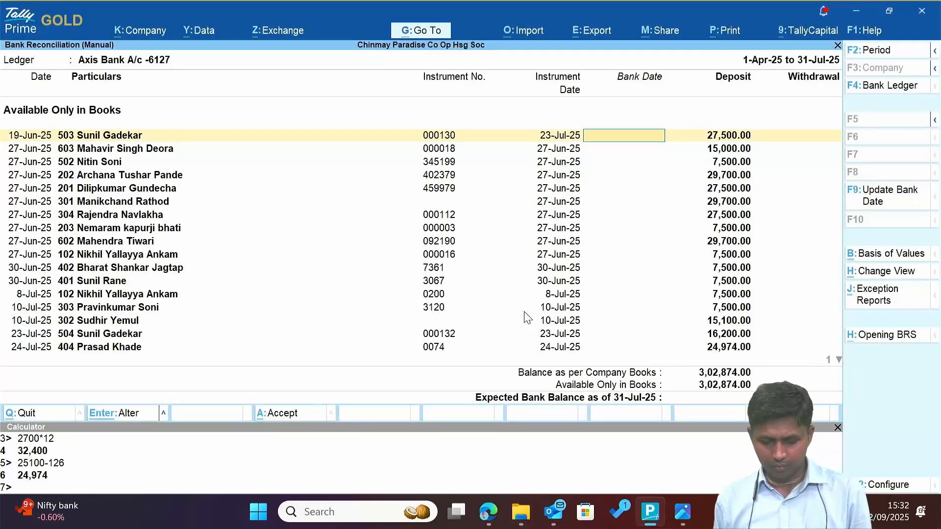
Highlight cheque number 459979 in yellow on the PDF bank statement.
{"action": "key", "text": "Down"}
{"action": "key", "text": "Down"}
{"action": "key", "text": "Up"}
{"action": "key", "text": "Up"}
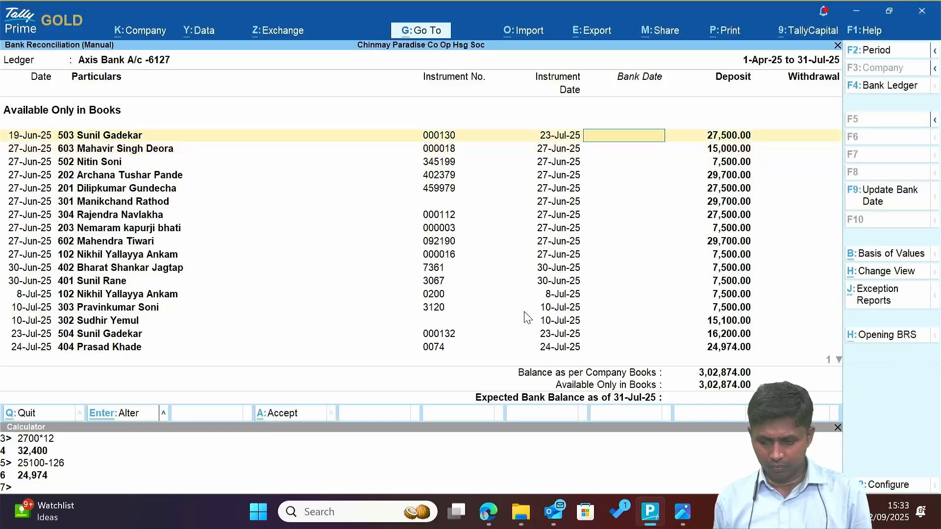
{"action": "key", "text": "Down"}
{"action": "key", "text": "Down"}
{"action": "key", "text": "alt+Tab"}
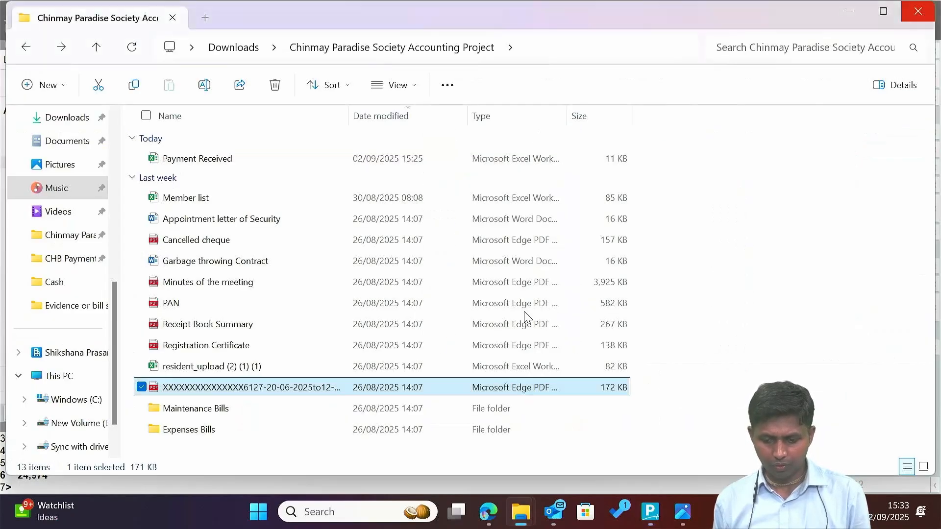
{"action": "key", "text": "alt+Tab"}
{"action": "key", "text": "Tab"}
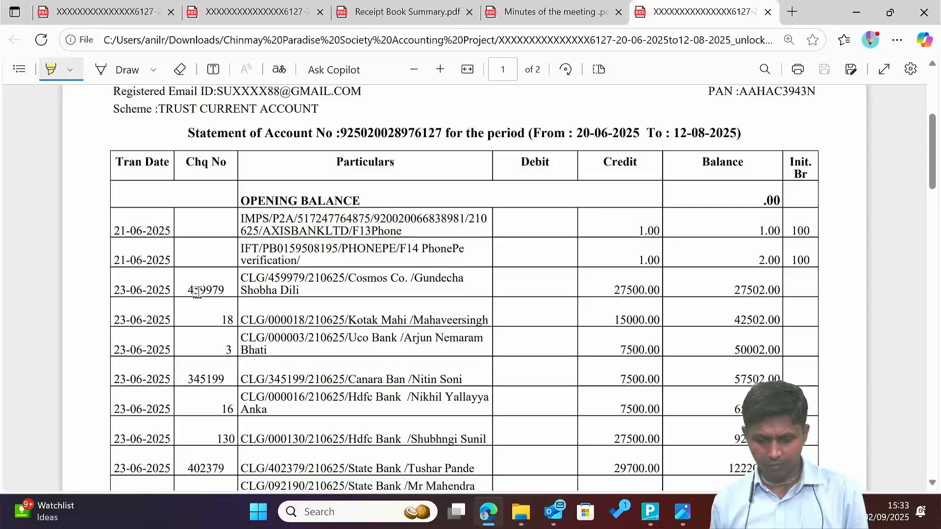
{"action": "left_click_drag", "start_coordinate": [188, 291], "coordinate": [225, 290]}
{"action": "left_click", "coordinate": [427, 310]}
Back in Tally, clear the stray text from entry 502's Bank Date.
{"action": "key", "text": "alt+Tab"}
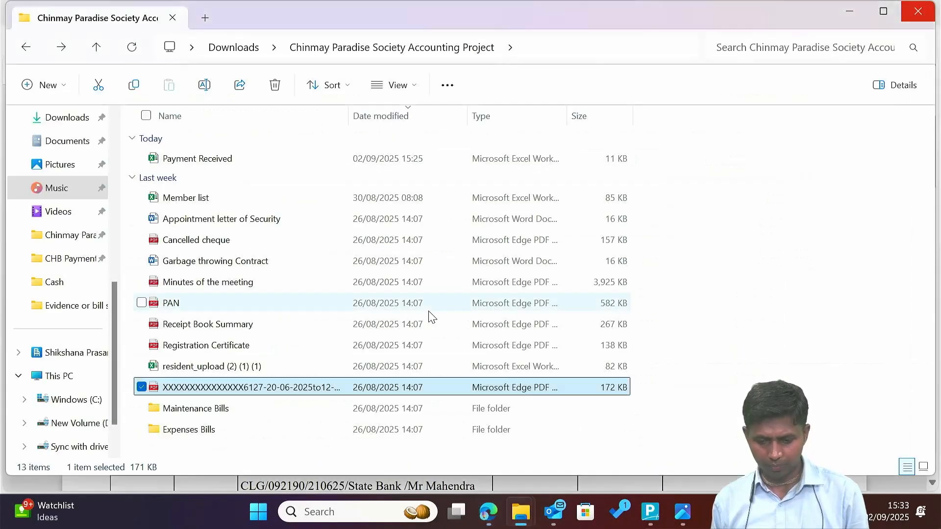
{"action": "key", "text": "alt+Tab"}
{"action": "key", "text": "Tab"}
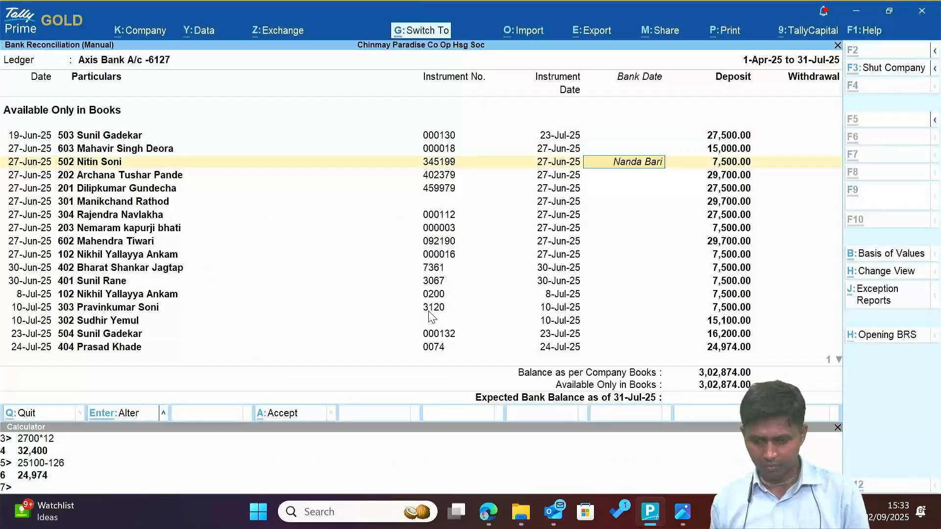
{"action": "key", "text": "BackSpace"}
{"action": "key", "text": "BackSpace"}
{"action": "key", "text": "BackSpace"}
{"action": "key", "text": "BackSpace"}
{"action": "key", "text": "BackSpace"}
{"action": "key", "text": "BackSpace"}
{"action": "key", "text": "BackSpace"}
{"action": "key", "text": "BackSpace"}
{"action": "key", "text": "BackSpace"}
{"action": "key", "text": "BackSpace"}
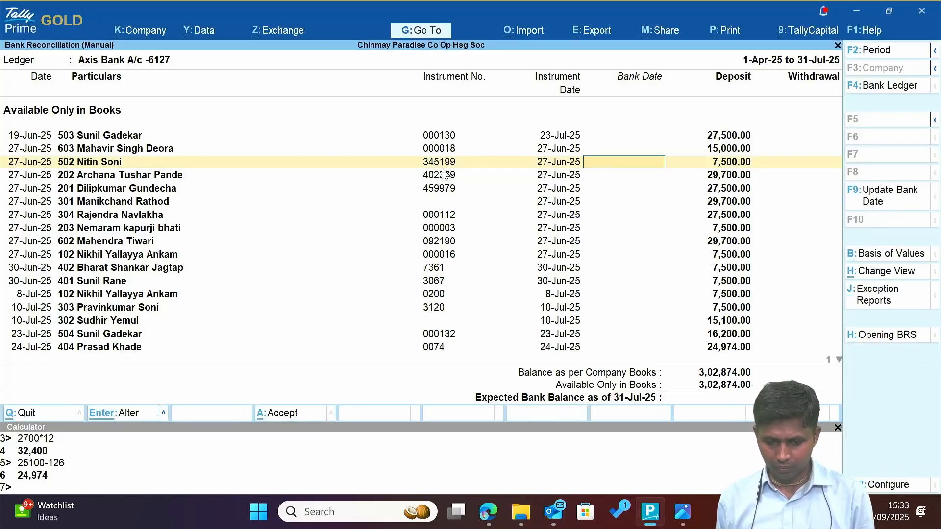
{"action": "key", "text": "Up"}
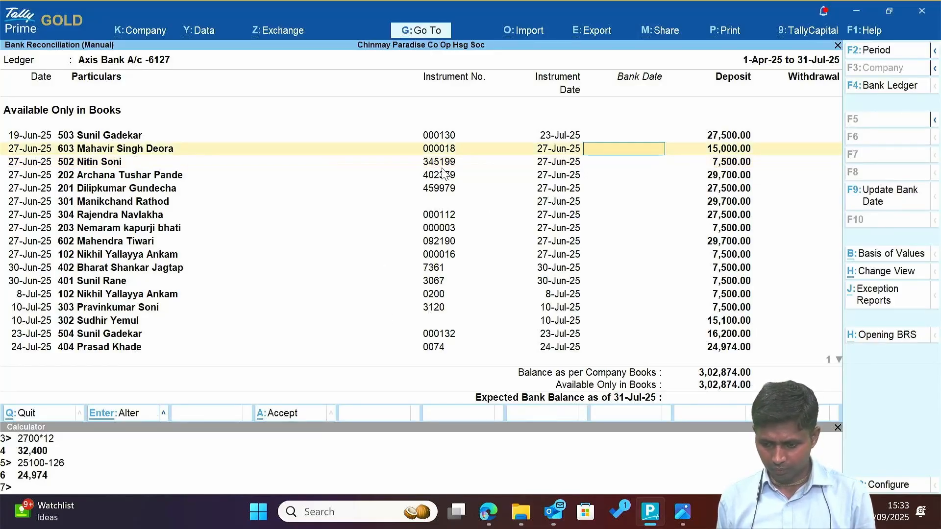
{"action": "key", "text": "Down"}
{"action": "key", "text": "Down"}
{"action": "key", "text": "Up"}
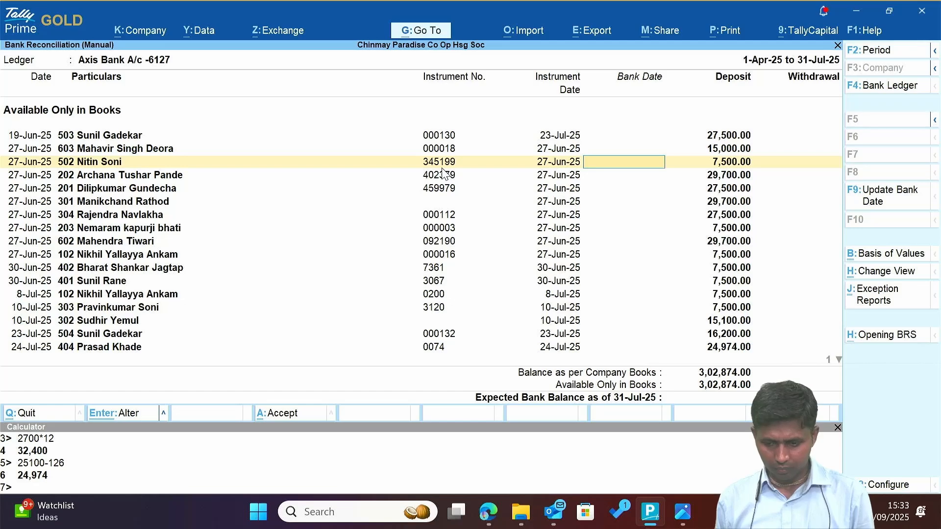
{"action": "key", "text": "Up"}
{"action": "key", "text": "Up"}
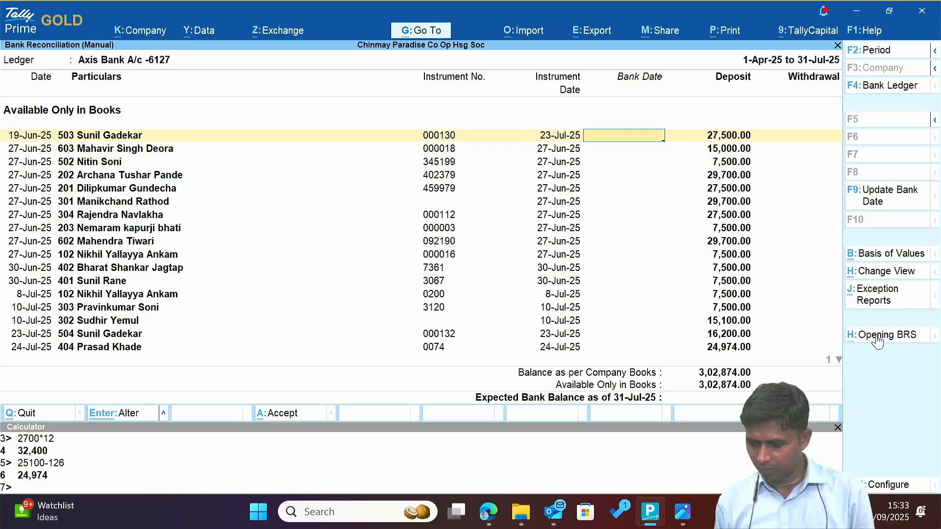
Open the Opening BRS report, keep the unsaved changes, and open its Configuration settings.
{"action": "left_click", "coordinate": [884, 483]}
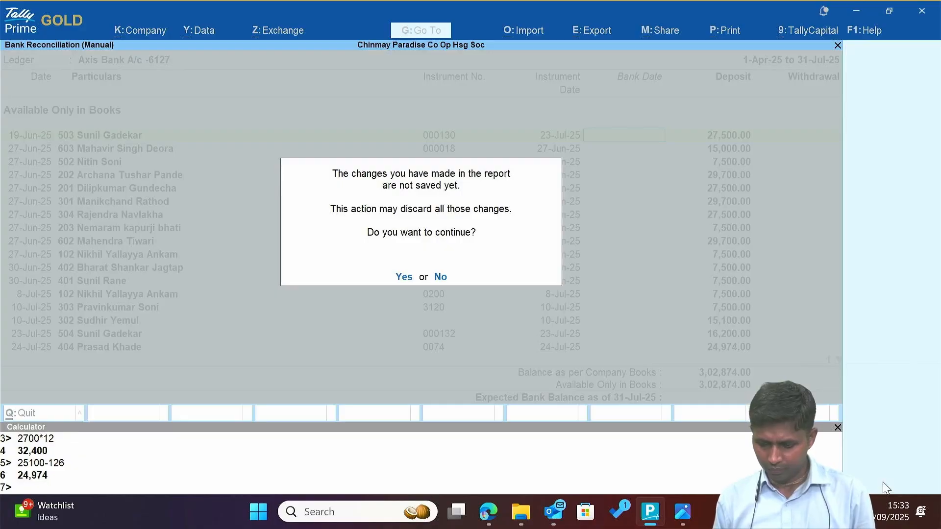
{"action": "key", "text": "Escape"}
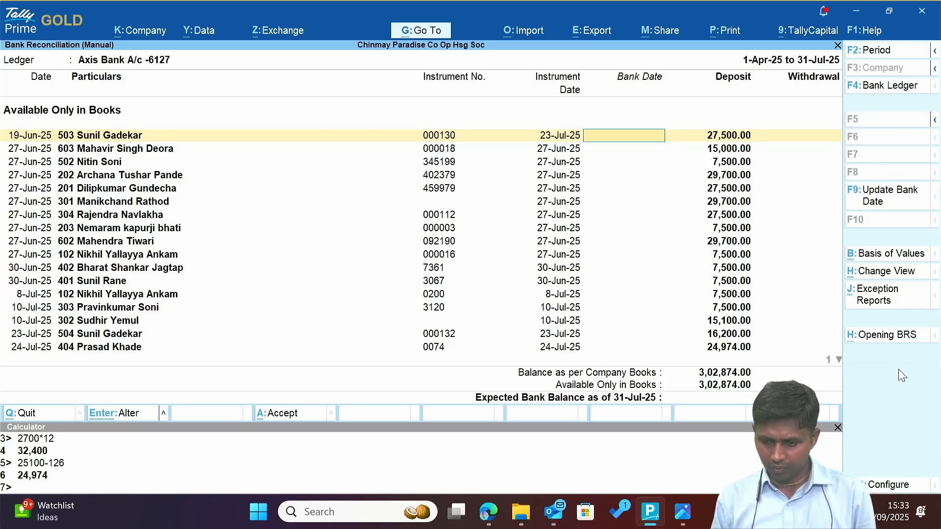
{"action": "key", "text": "Escape"}
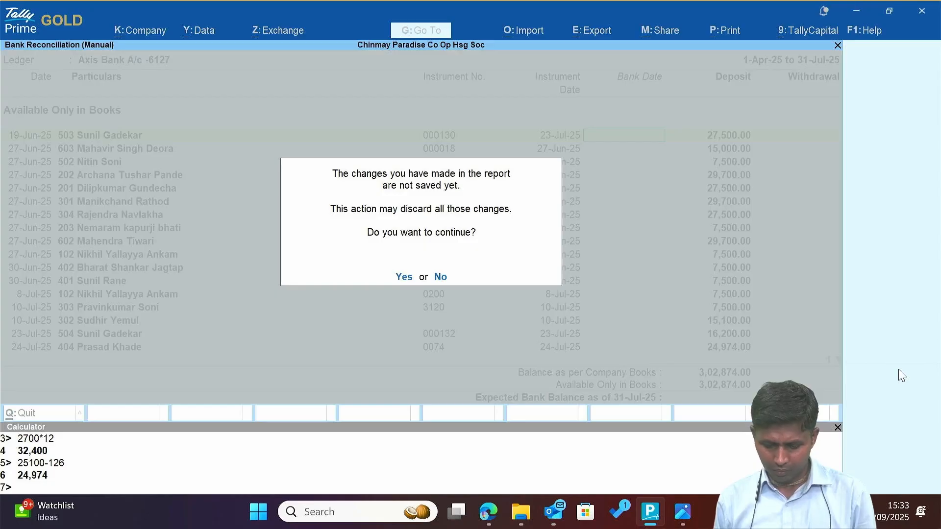
Keep the Condensed format and accept the Configuration with all other options unchanged.
{"action": "key", "text": "y"}
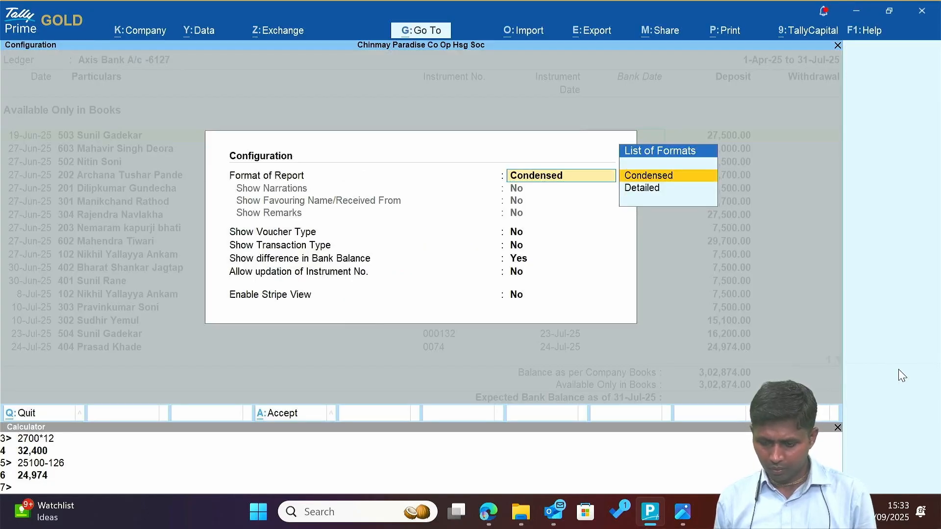
{"action": "key", "text": "Return"}
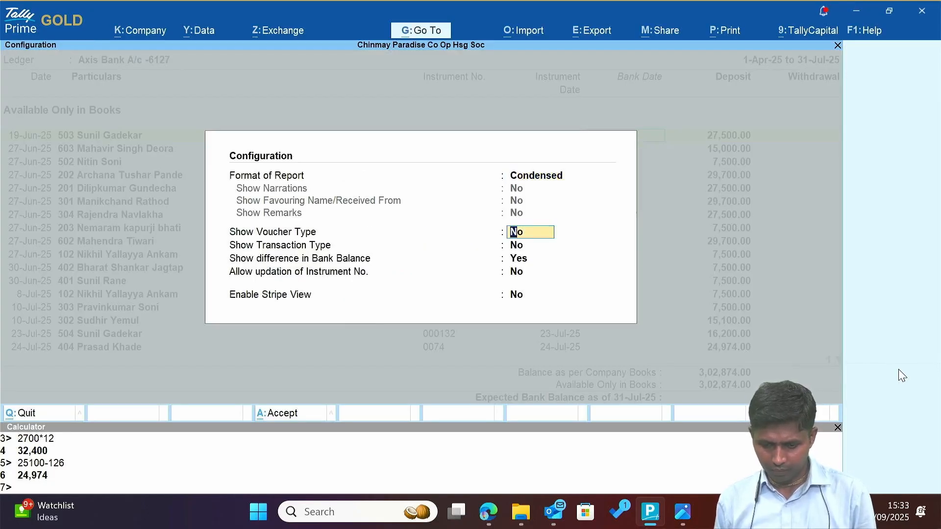
{"action": "key", "text": "Return"}
{"action": "key", "text": "Return"}
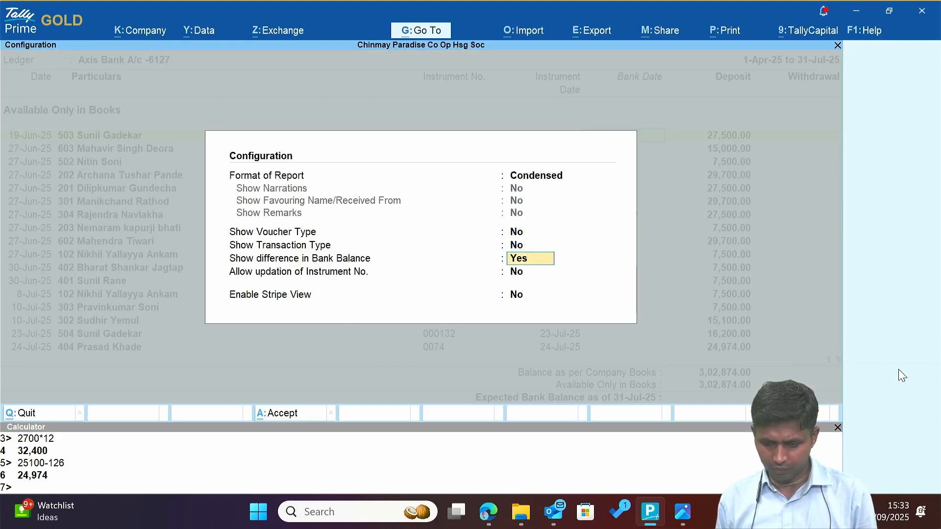
{"action": "key", "text": "Up"}
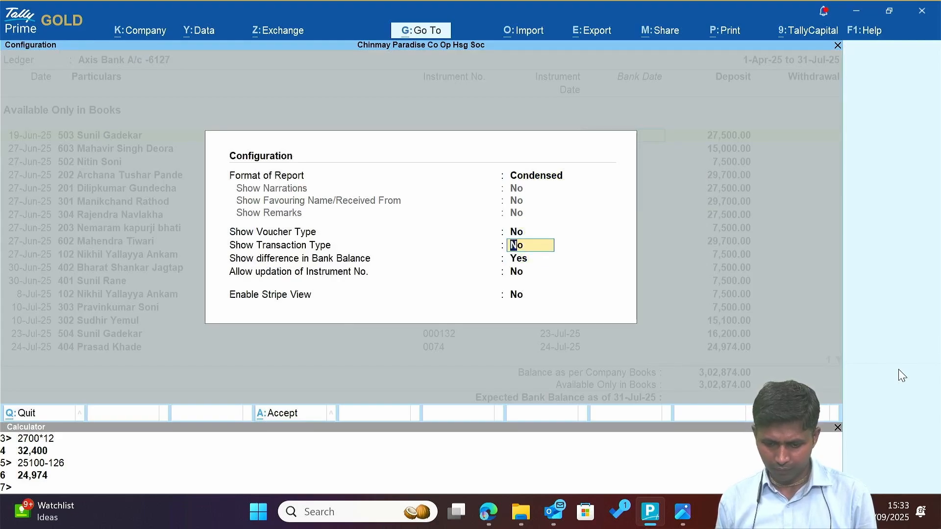
{"action": "key", "text": "Return"}
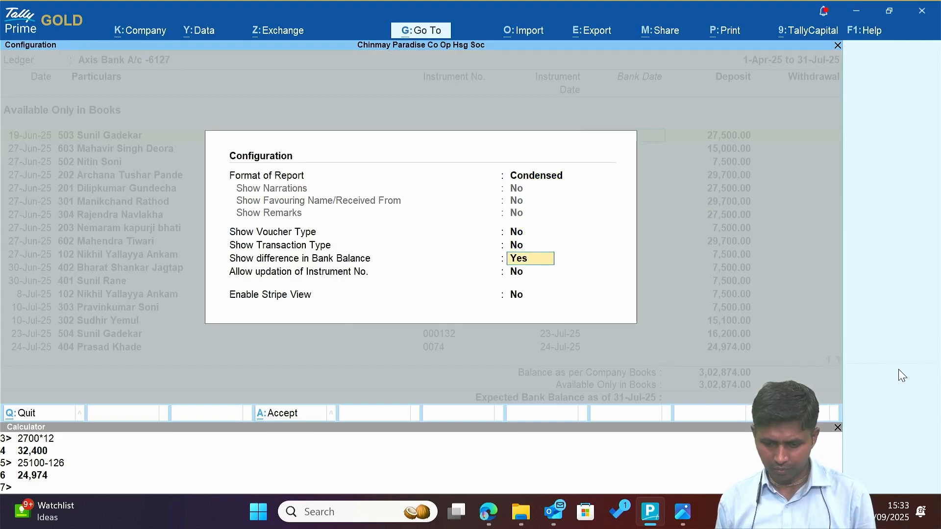
{"action": "key", "text": "Return"}
{"action": "key", "text": "Return"}
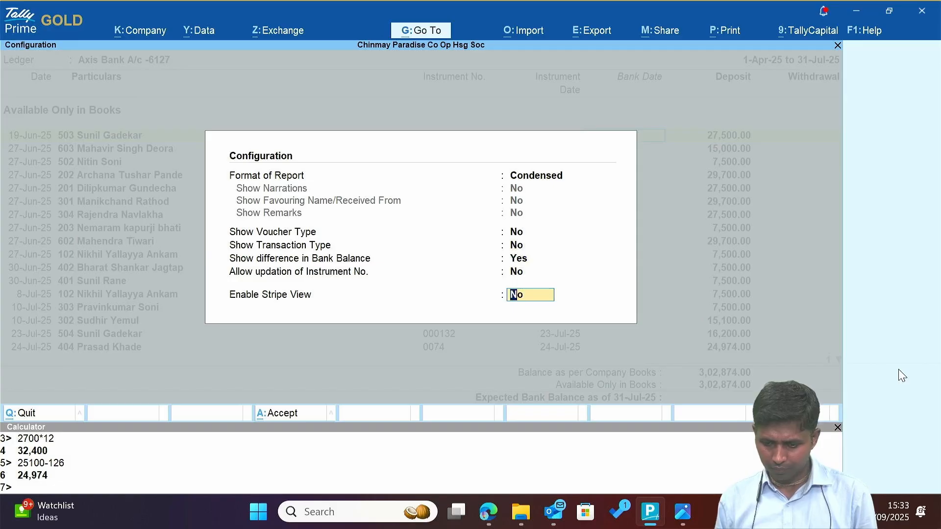
{"action": "key", "text": "Up"}
{"action": "key", "text": "Up"}
{"action": "key", "text": "Up"}
{"action": "key", "text": "Return"}
{"action": "key", "text": "Return"}
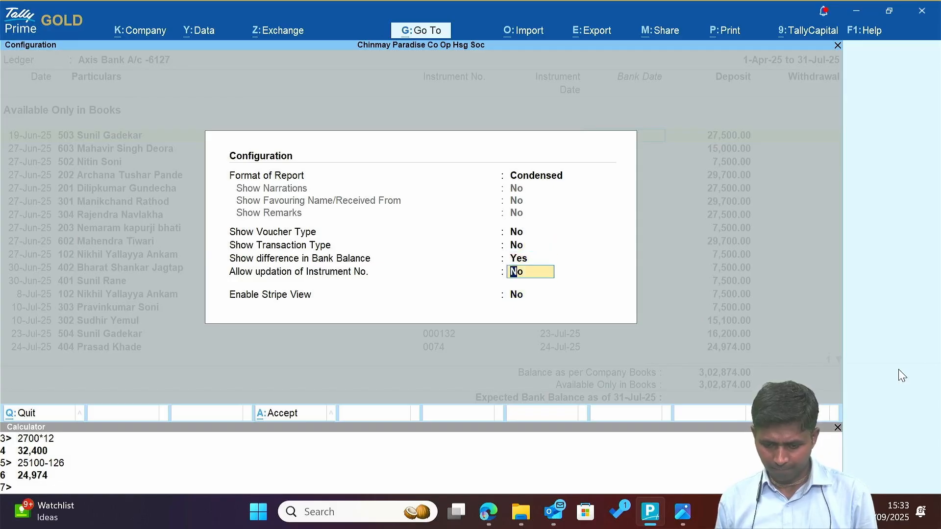
{"action": "key", "text": "Return"}
{"action": "key", "text": "Return"}
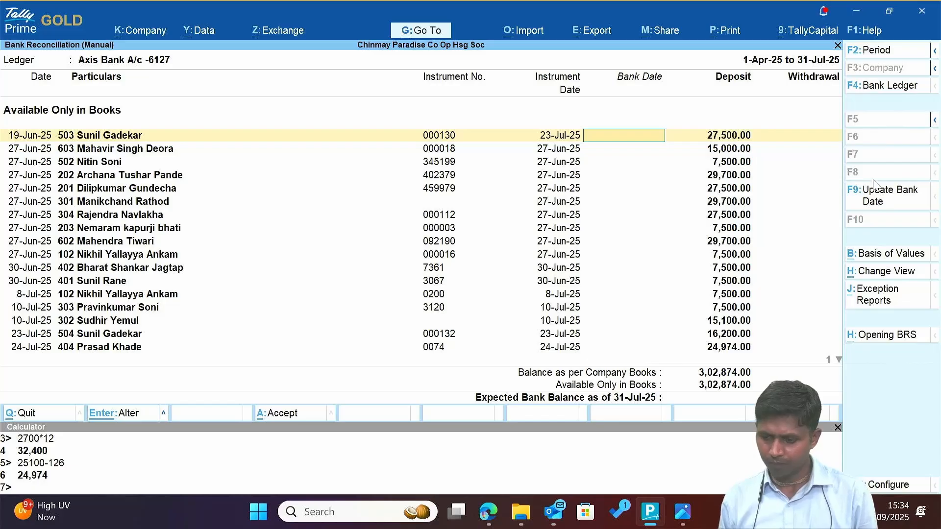
Cancel the F9 bulk bank date update and return to the PDF statement.
{"action": "left_click", "coordinate": [889, 202]}
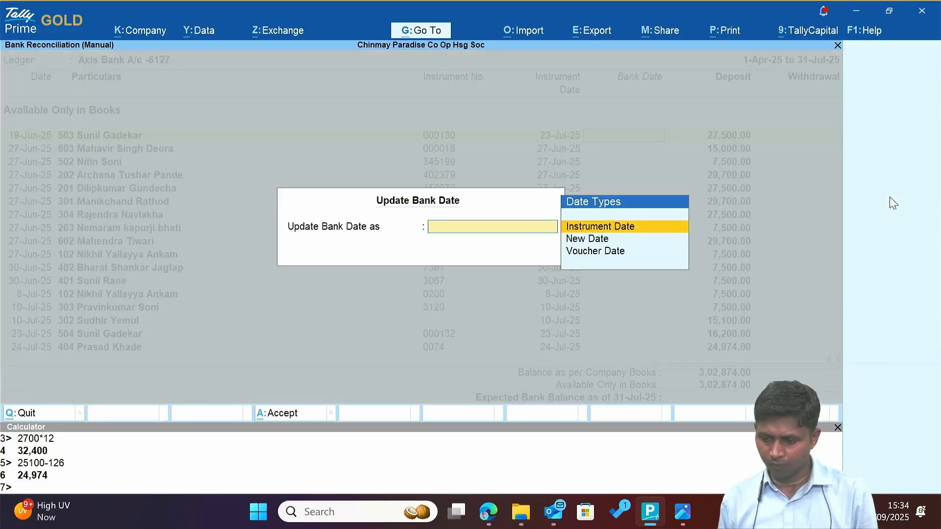
{"action": "key", "text": "Escape"}
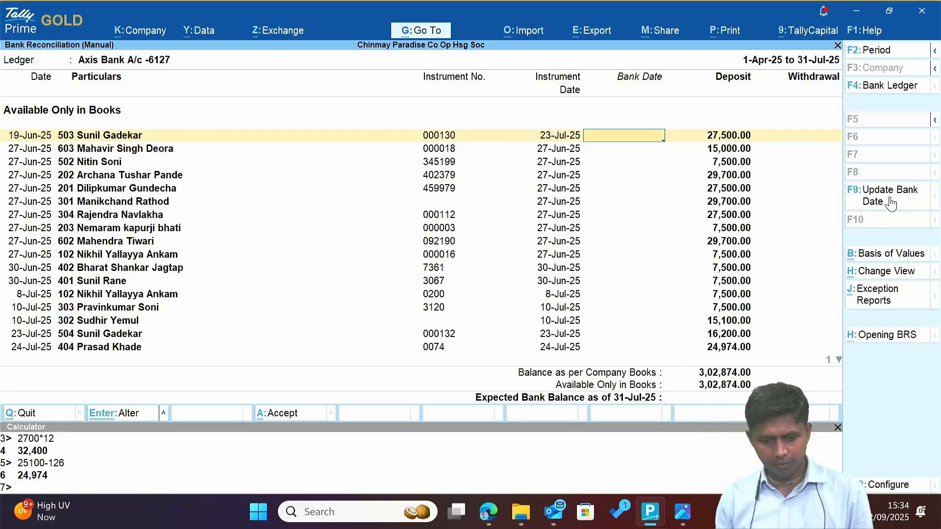
{"action": "key", "text": "alt+Tab"}
{"action": "key", "text": "alt+Tab"}
{"action": "key", "text": "alt+Tab"}
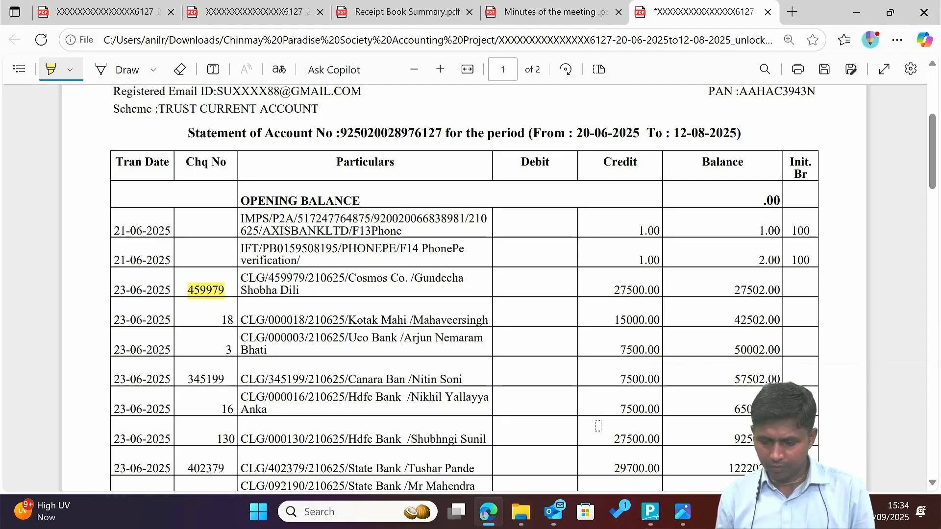
Compare the statement with the reconciliation, settling on the 503 entry.
{"action": "scroll", "coordinate": [597, 421], "scroll_direction": "down", "scroll_amount": 1}
{"action": "scroll", "coordinate": [597, 427], "scroll_direction": "down", "scroll_amount": 2}
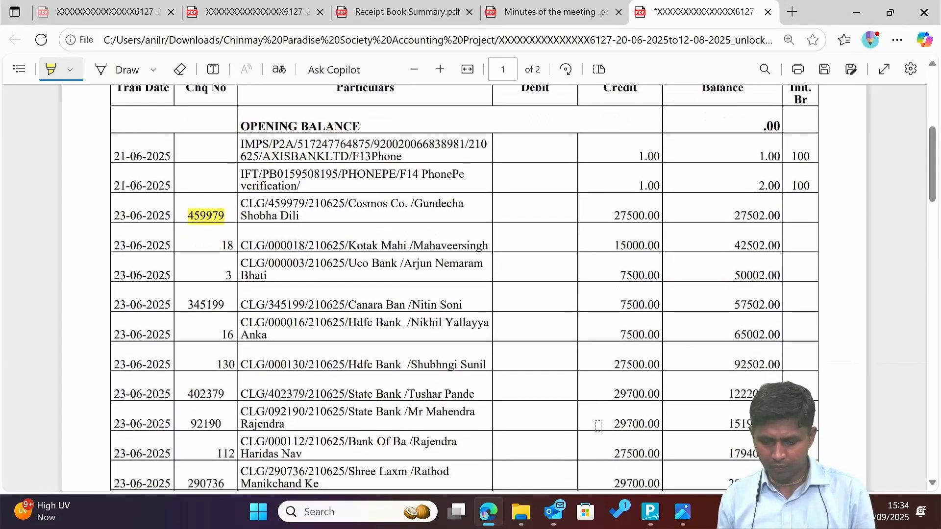
{"action": "key", "text": "alt+Tab"}
{"action": "key", "text": "alt+Tab"}
{"action": "key", "text": "alt+Tab"}
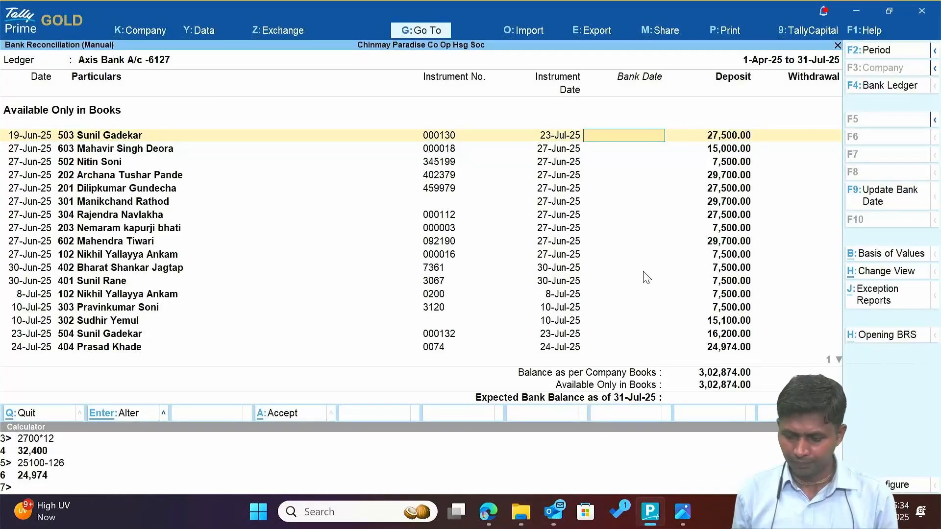
{"action": "key", "text": "alt+Tab"}
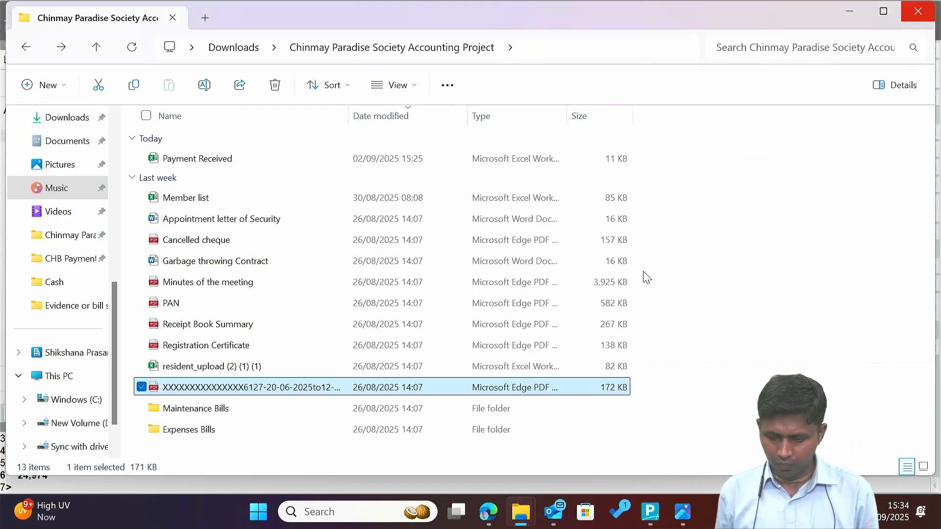
{"action": "key", "text": "alt+Tab"}
{"action": "key", "text": "Down"}
{"action": "key", "text": "alt+Tab"}
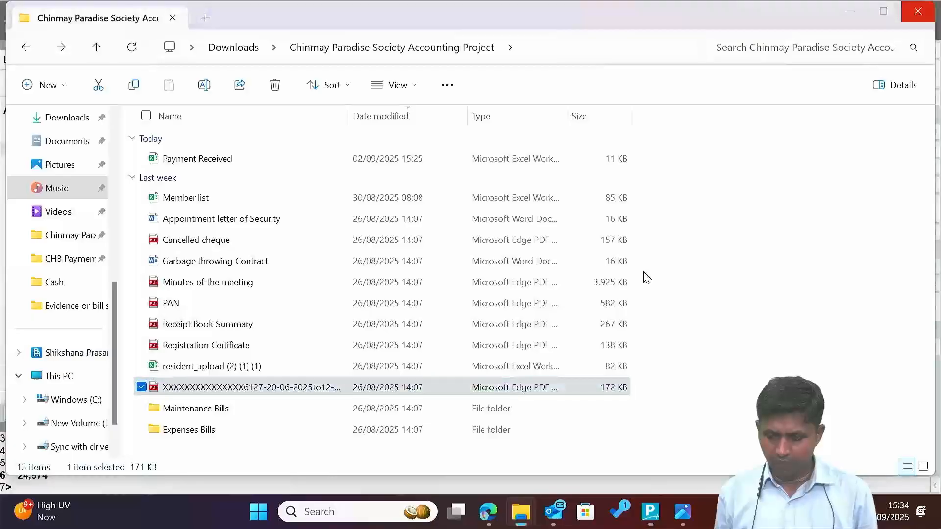
{"action": "key", "text": "alt+Tab"}
{"action": "key", "text": "Up"}
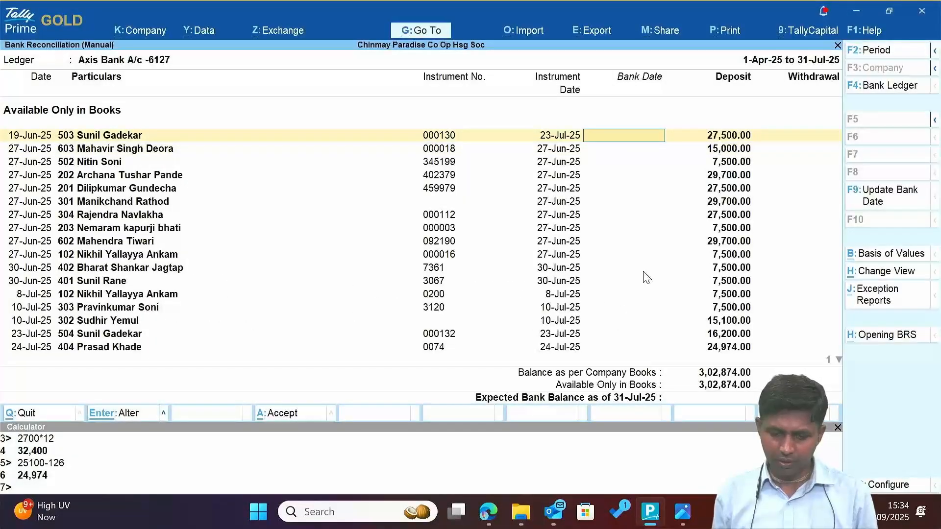
{"action": "key", "text": "alt+Tab"}
{"action": "key", "text": "alt+Tab"}
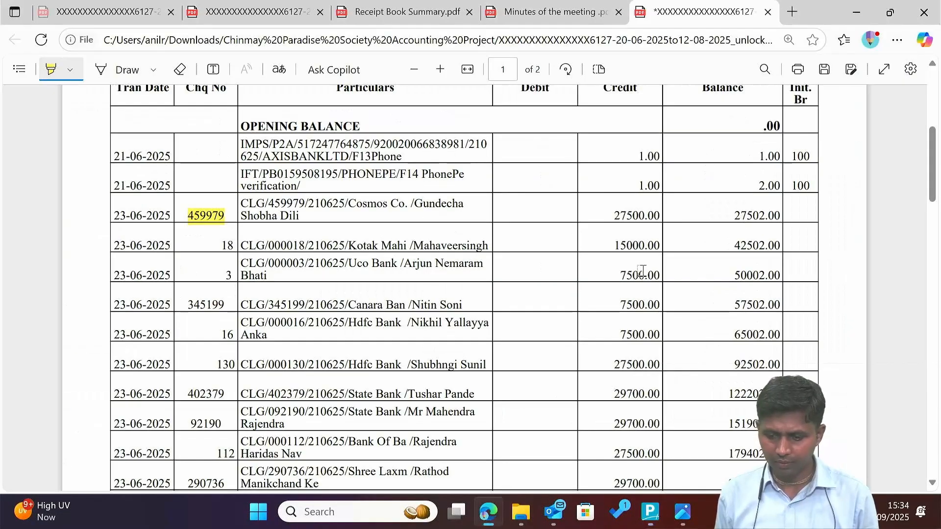
Find cheque 000130 on the statement and highlight its 27,500.00 credit.
{"action": "key", "text": "ctrl+f"}
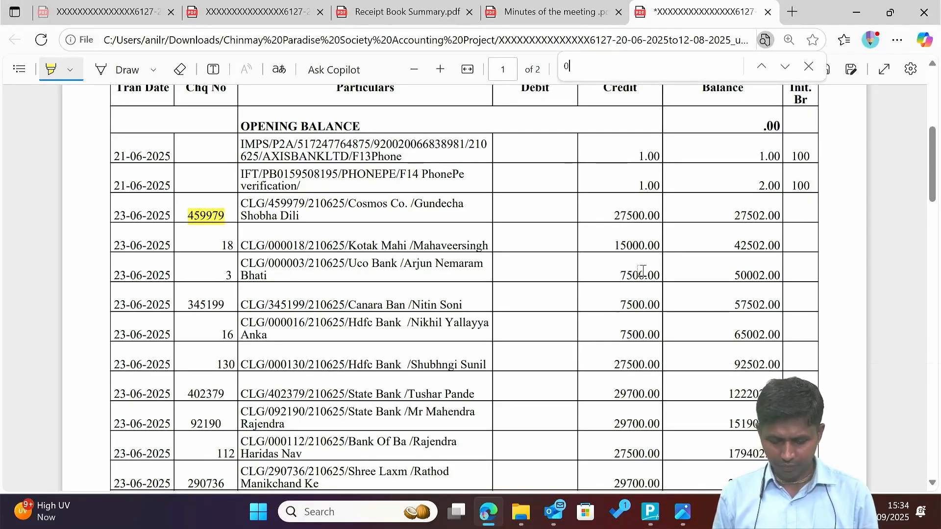
{"action": "type", "text": "000130"}
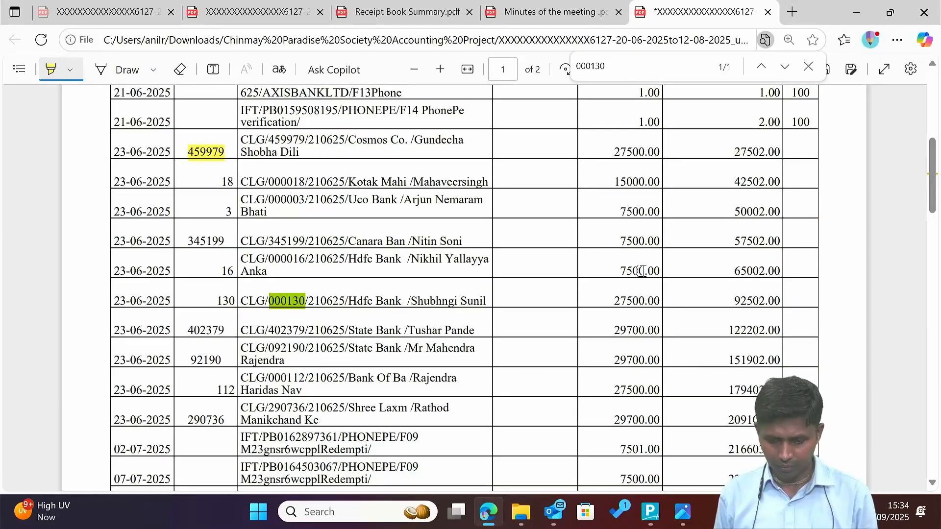
{"action": "left_click_drag", "start_coordinate": [612, 301], "coordinate": [660, 299]}
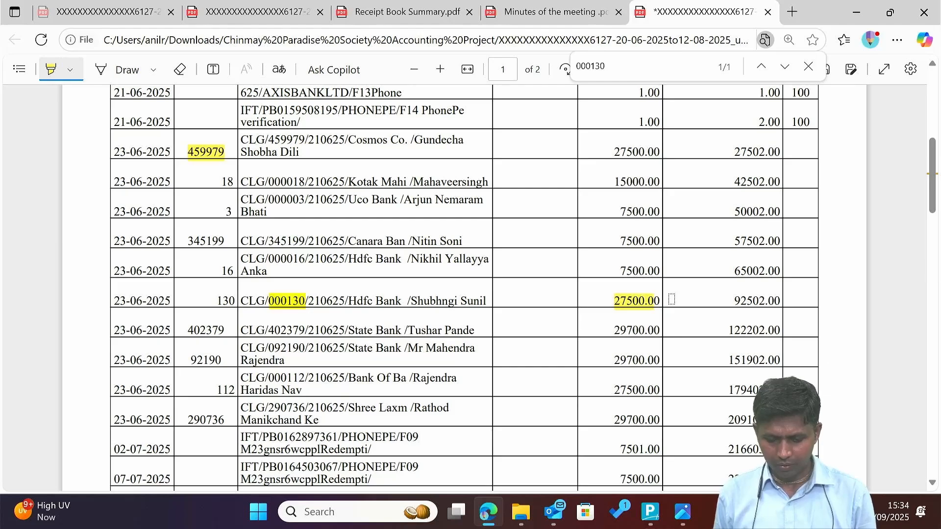
{"action": "key", "text": "alt+Tab"}
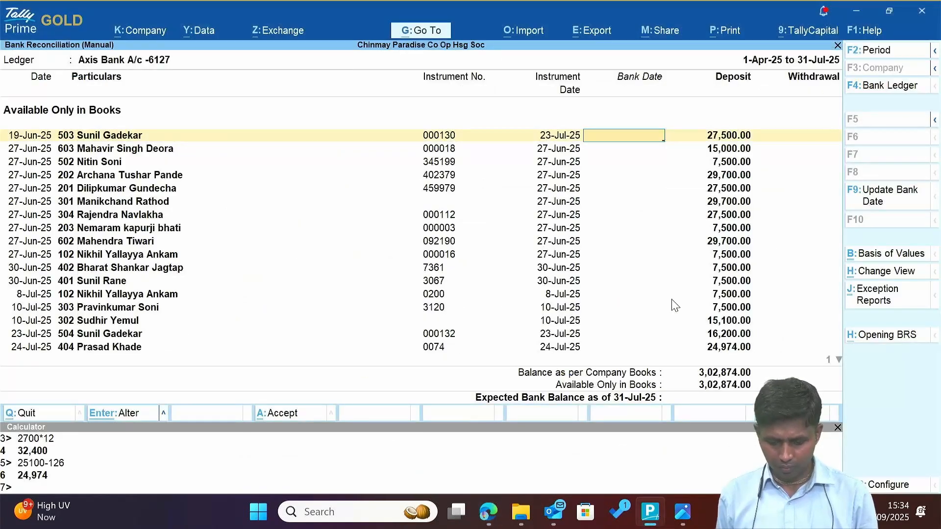
Date cheque 000130 and cheque 000018 (15,000.00 credit) 23-Jun-25, dismissing the earlier-date warning.
{"action": "type", "text": "23.6"}
{"action": "key", "text": "Return"}
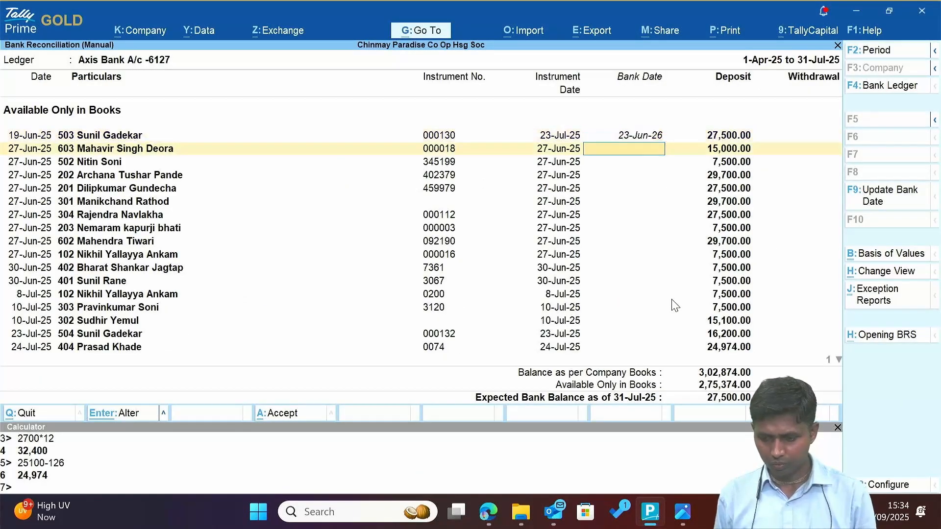
{"action": "key", "text": "alt+Tab"}
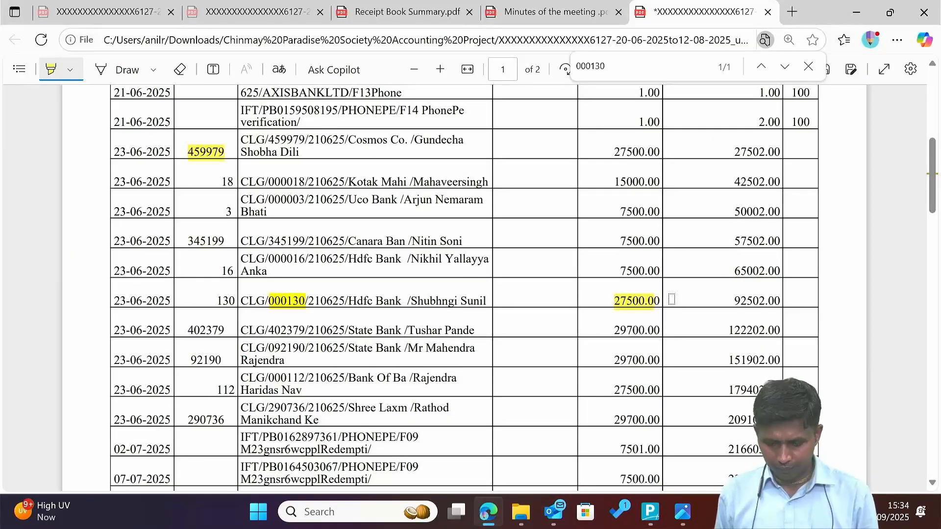
{"action": "key", "text": "ctrl+f"}
{"action": "type", "text": "00001"}
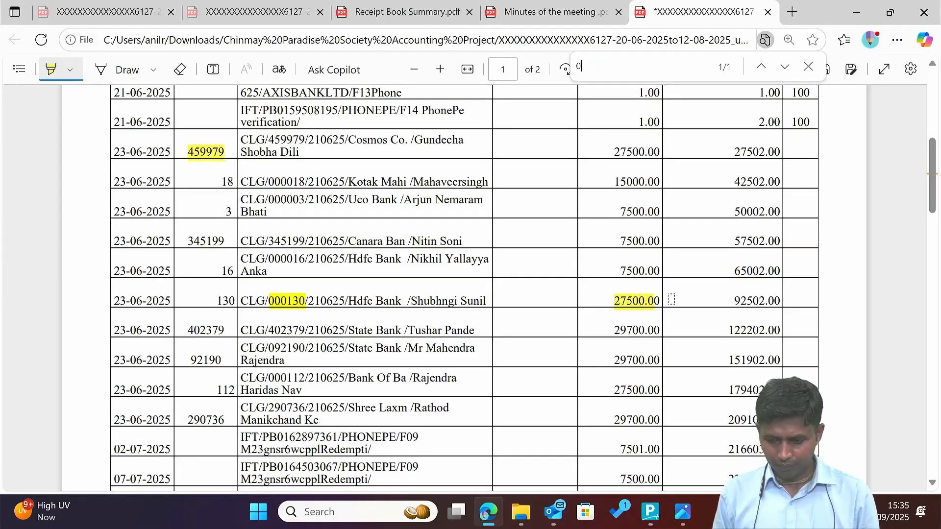
{"action": "type", "text": "8"}
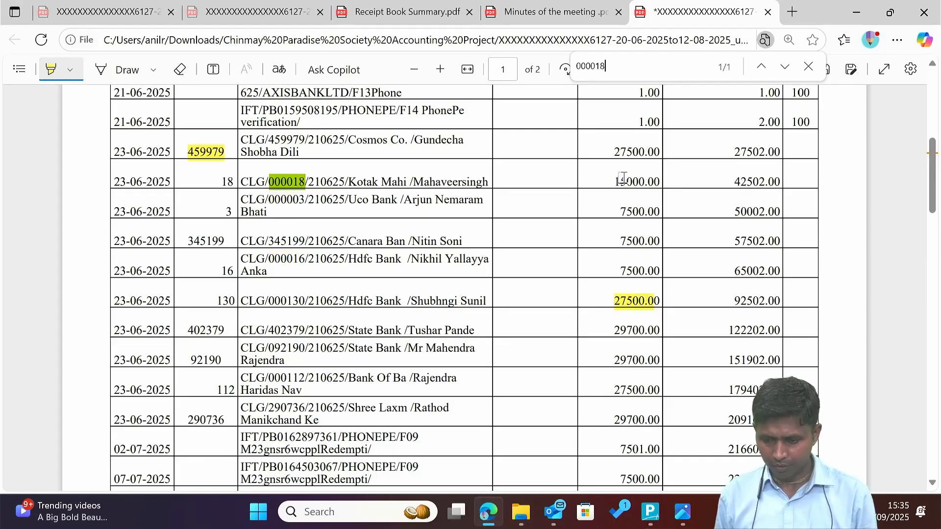
{"action": "left_click_drag", "start_coordinate": [612, 180], "coordinate": [663, 184]}
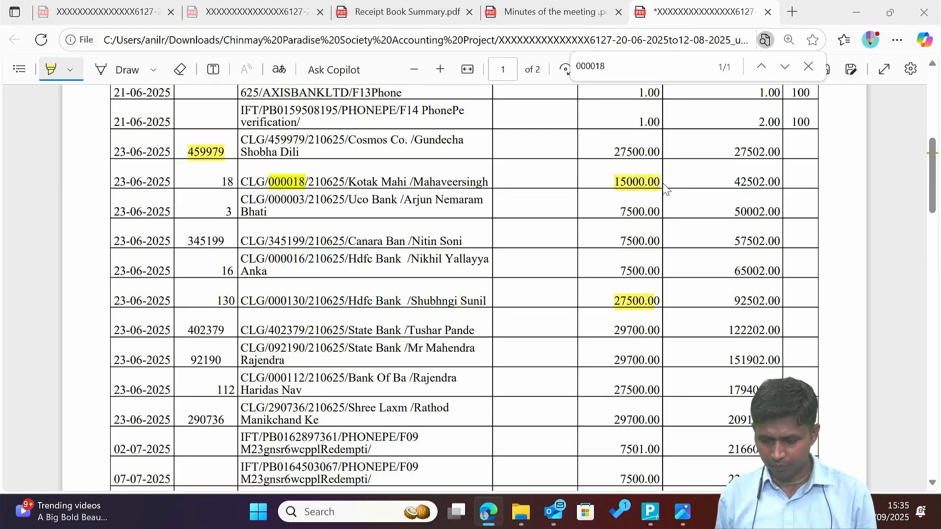
{"action": "key", "text": "alt+Tab"}
{"action": "key", "text": "alt+Tab"}
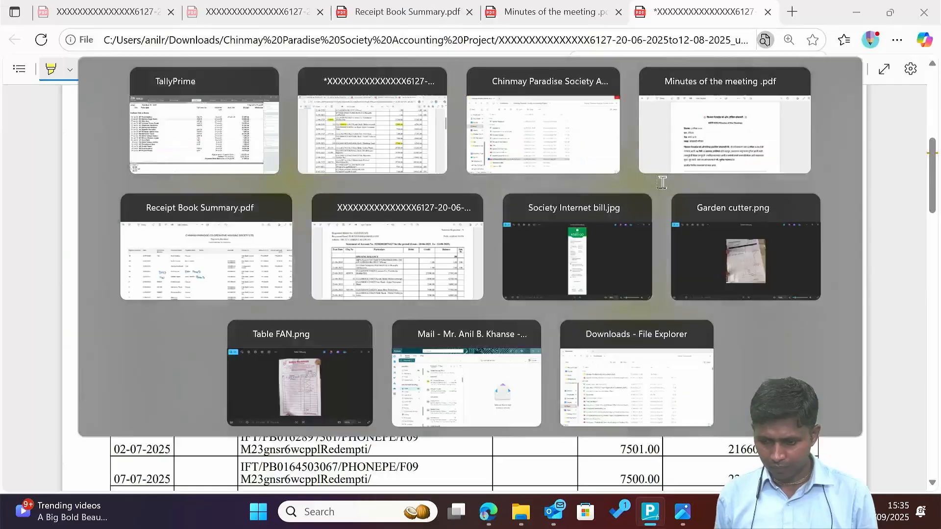
{"action": "key", "text": "alt+Tab"}
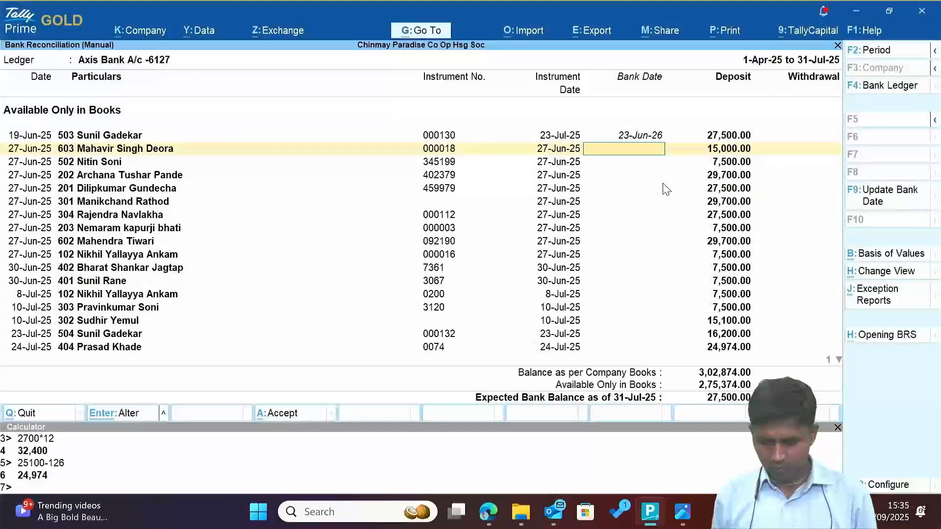
{"action": "key", "text": "alt+Tab"}
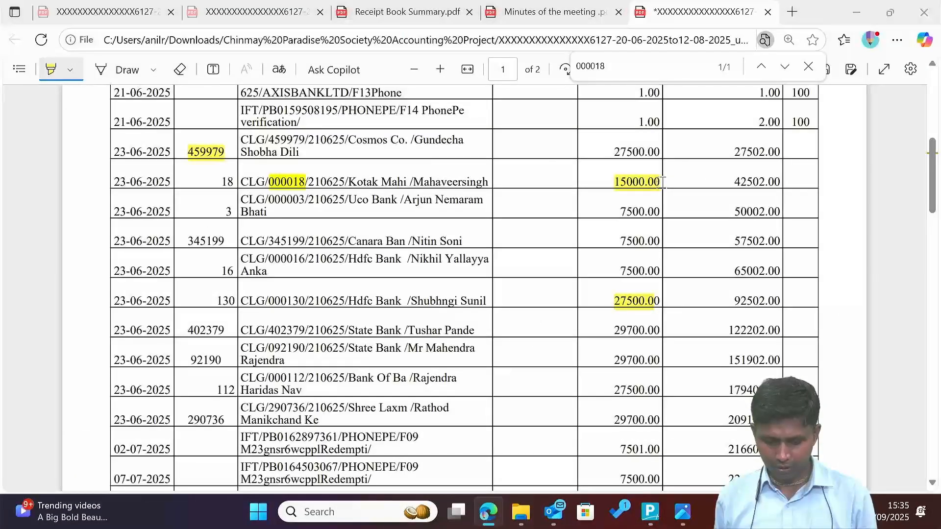
{"action": "key", "text": "alt+Tab"}
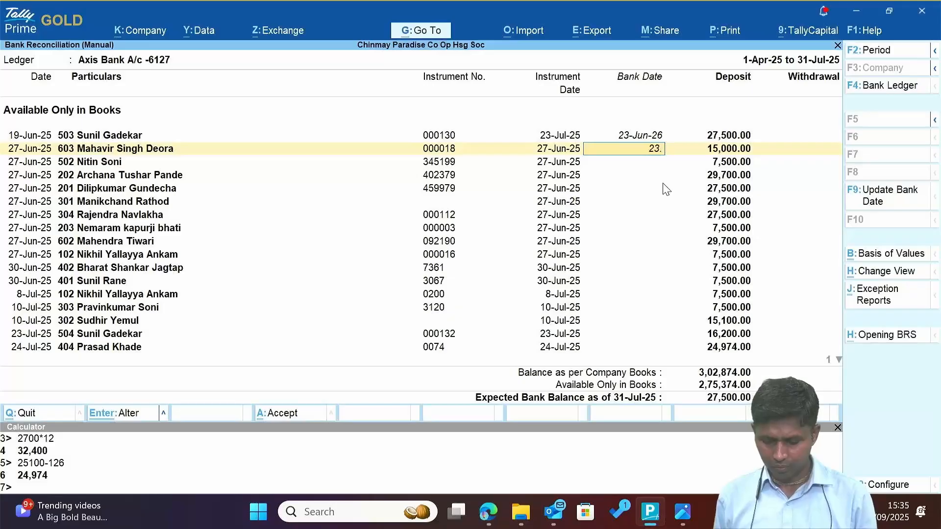
{"action": "type", "text": "6"}
{"action": "key", "text": "Return"}
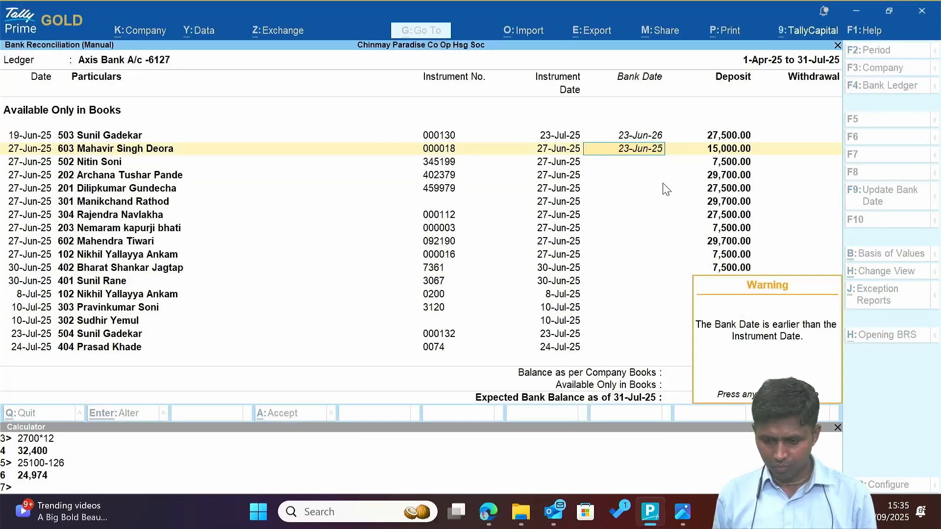
{"action": "key", "text": "Return"}
Find and highlight cheque 345199's 7,500.00 credit, then set its bank date to 23-Jun-25.
{"action": "key", "text": "alt+Tab"}
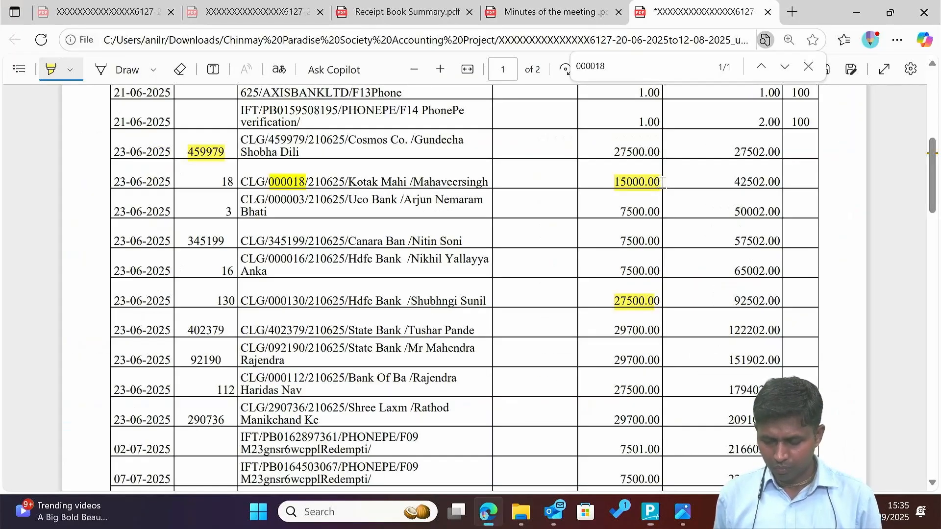
{"action": "key", "text": "alt+Tab"}
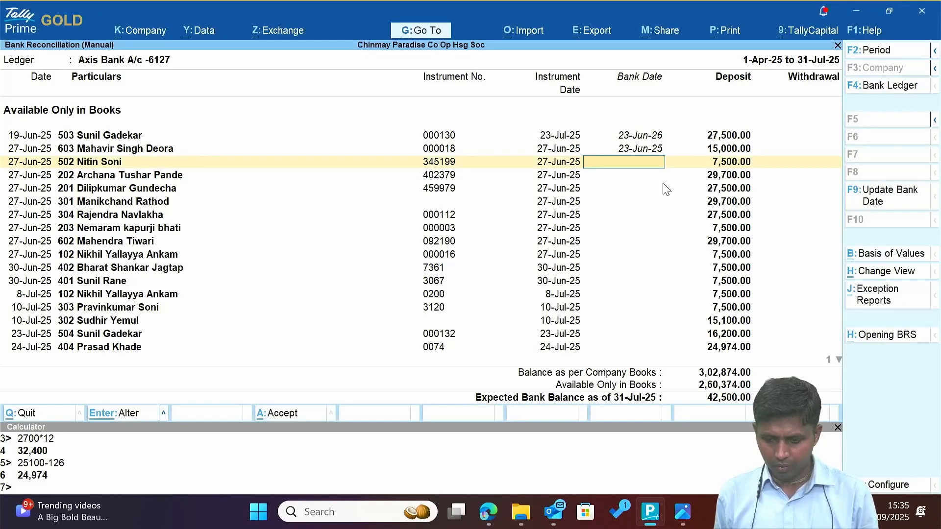
{"action": "key", "text": "alt+Tab"}
{"action": "key", "text": "ctrl+f"}
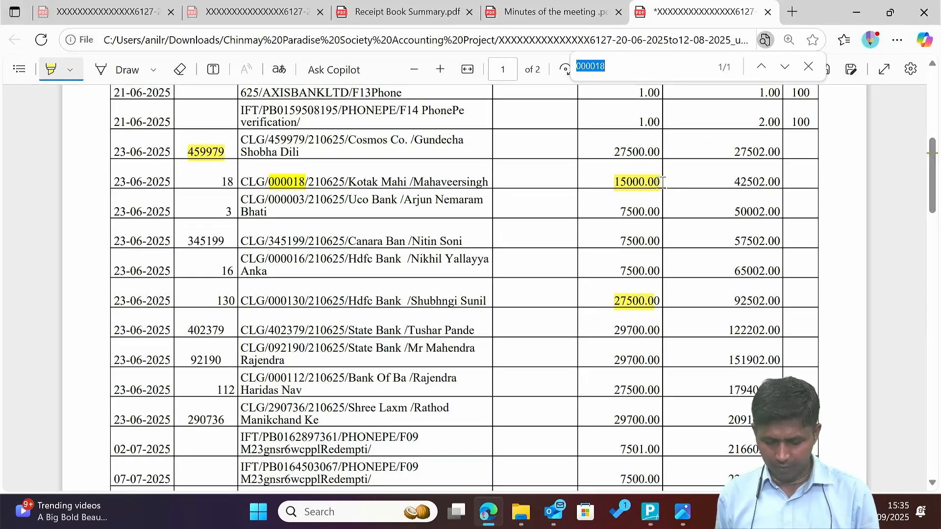
{"action": "type", "text": "345199"}
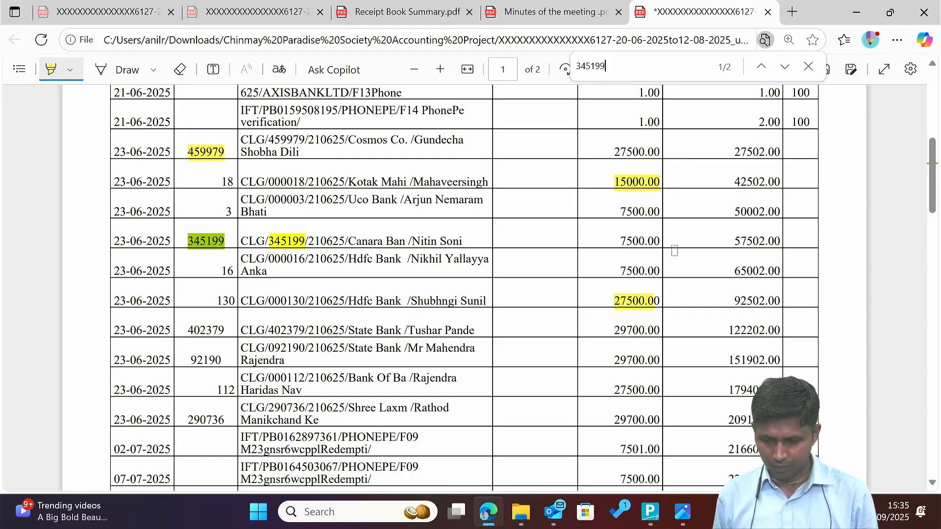
{"action": "left_click_drag", "start_coordinate": [620, 241], "coordinate": [659, 242]}
{"action": "key", "text": "alt+Tab"}
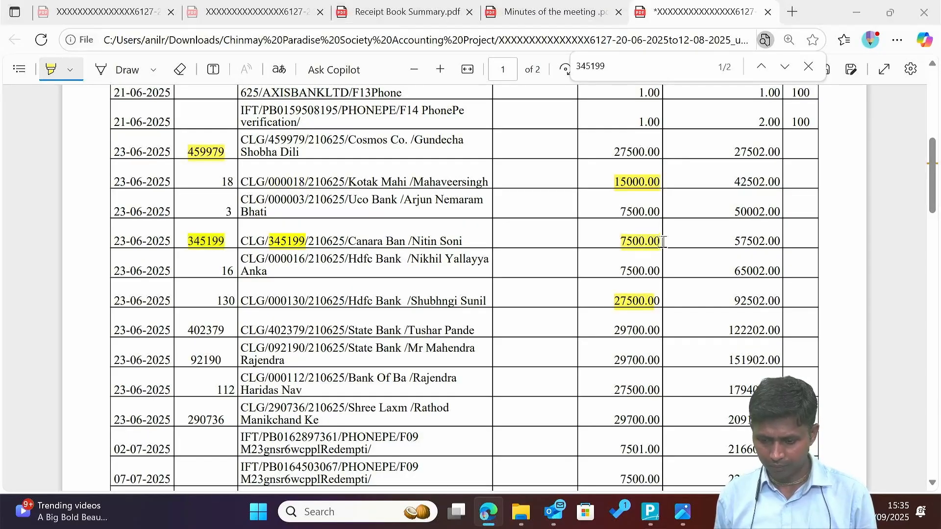
{"action": "key", "text": "alt+Tab"}
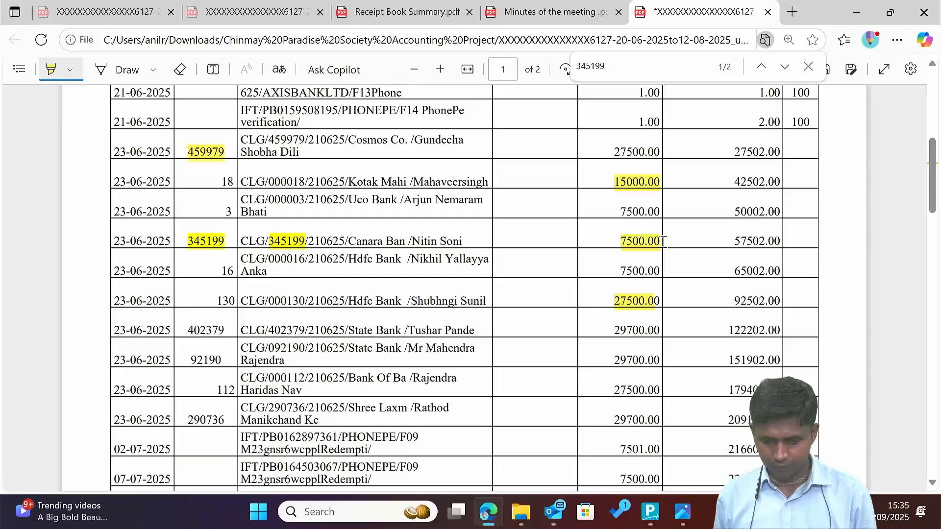
{"action": "key", "text": "alt+Tab"}
{"action": "type", "text": "23,"}
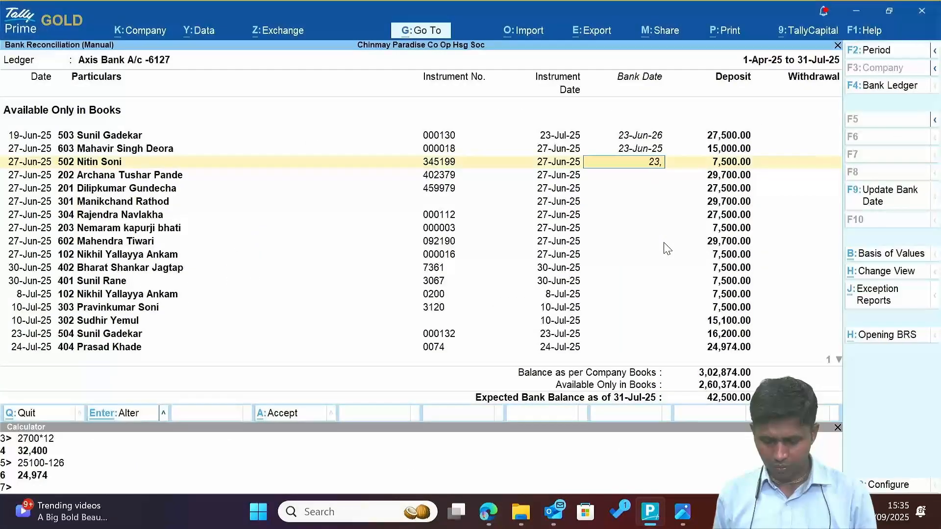
{"action": "type", "text": "6"}
{"action": "key", "text": "Return"}
{"action": "key", "text": "Return"}
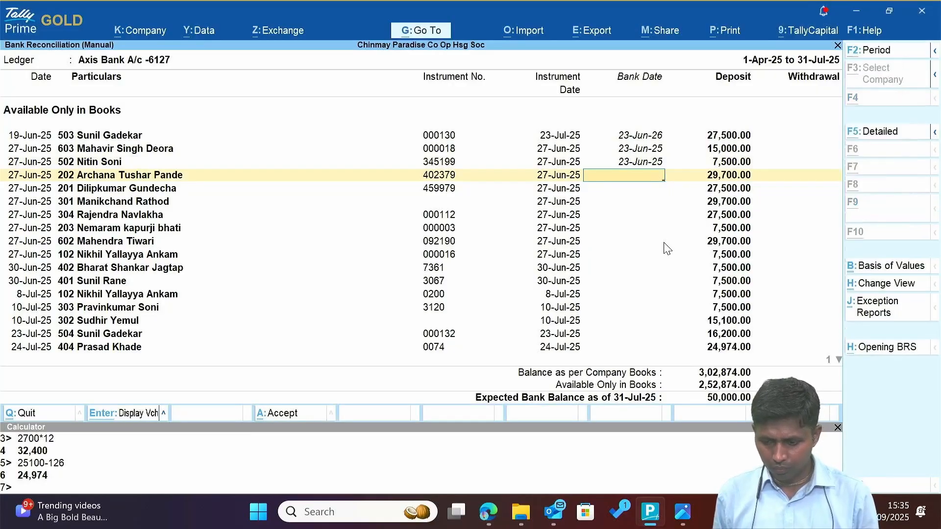
Find and highlight cheque 402379's 29,700.00 credit, then enter bank date 23-Jun-25.
{"action": "key", "text": "alt+Tab"}
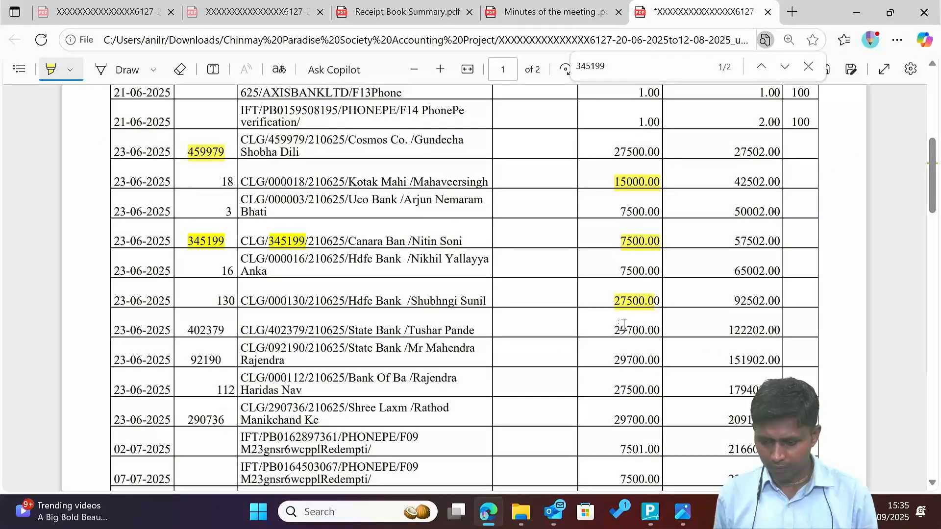
{"action": "key", "text": "alt+Tab"}
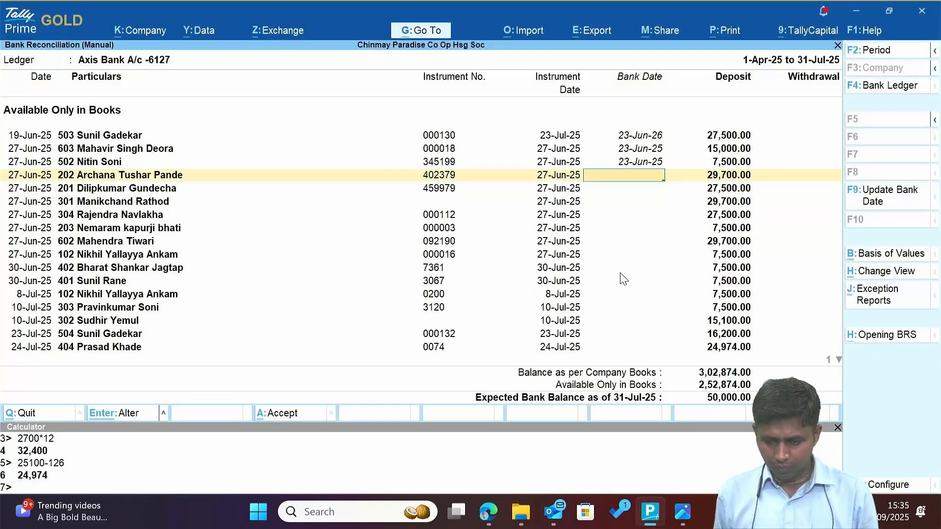
{"action": "key", "text": "alt+Tab"}
{"action": "key", "text": "ctrl+f"}
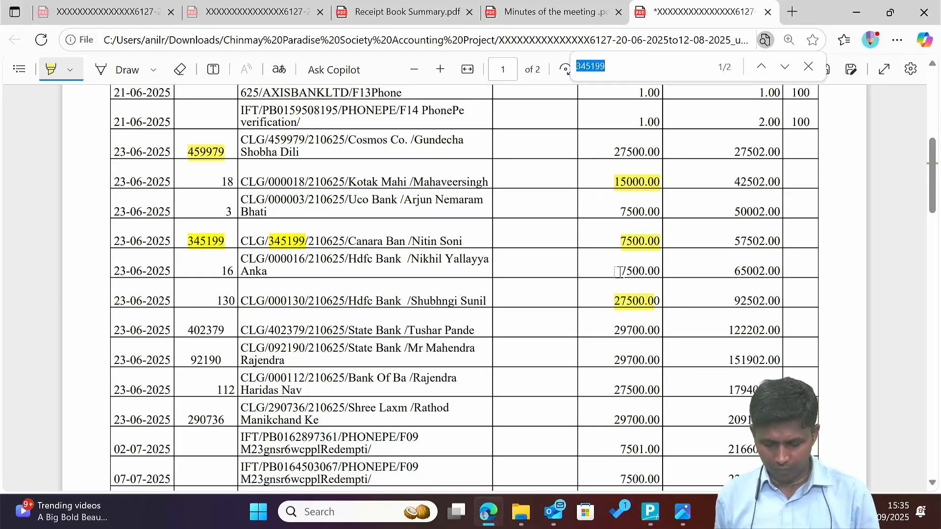
{"action": "type", "text": "402"}
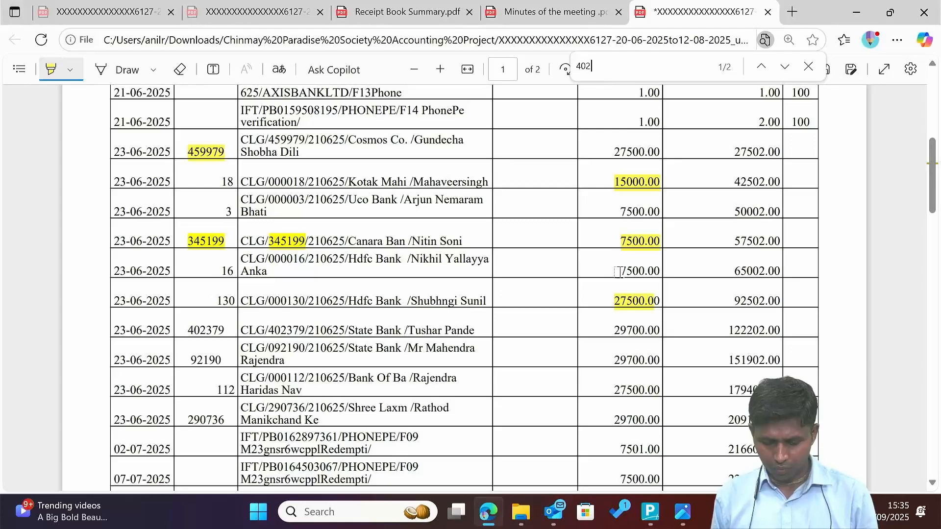
{"action": "type", "text": "379"}
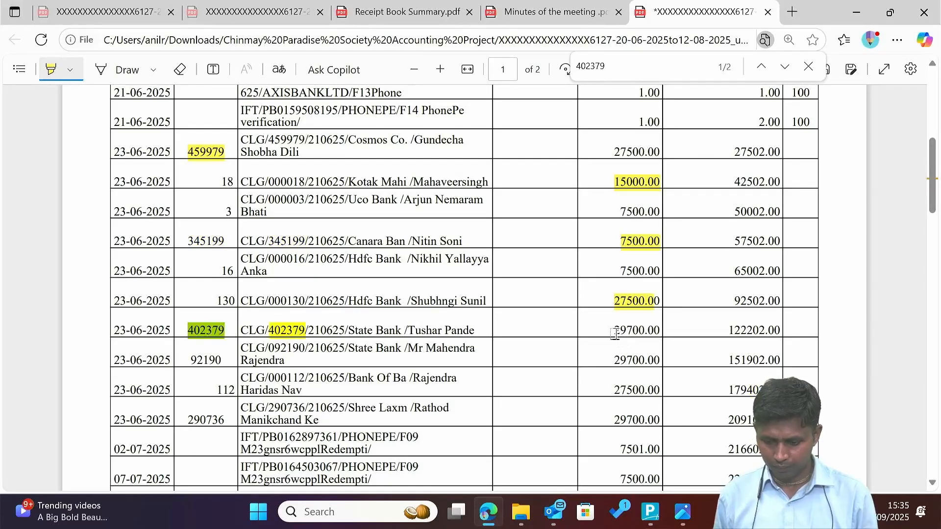
{"action": "left_click_drag", "start_coordinate": [613, 331], "coordinate": [664, 336]}
{"action": "key", "text": "alt+Tab"}
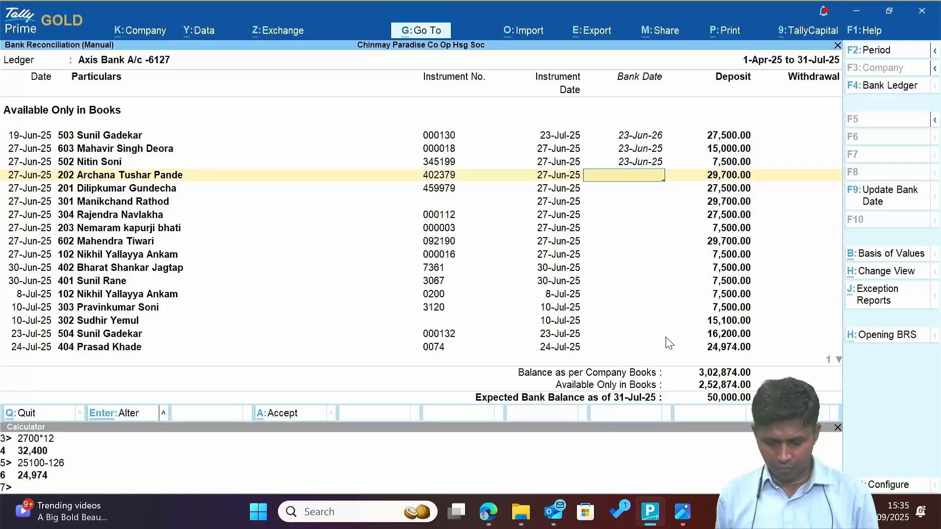
{"action": "type", "text": "23.6"}
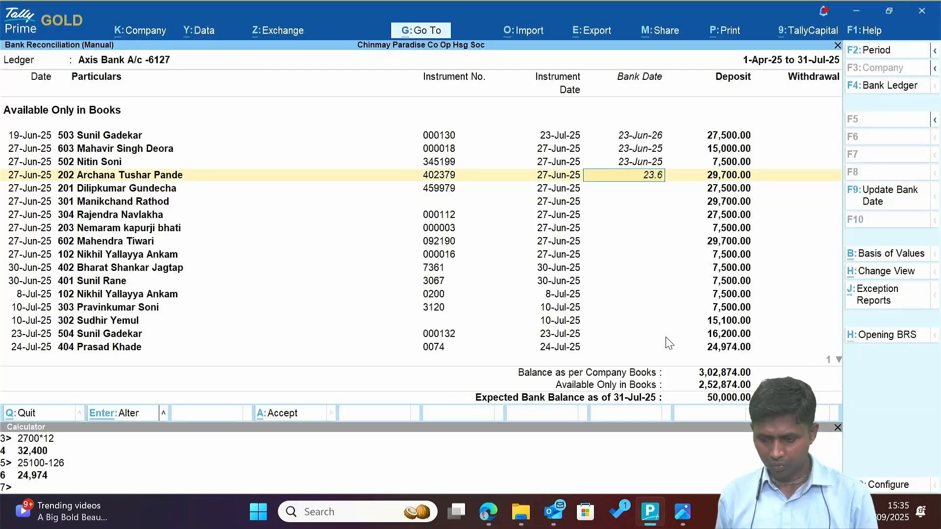
{"action": "key", "text": "Return"}
{"action": "key", "text": "Return"}
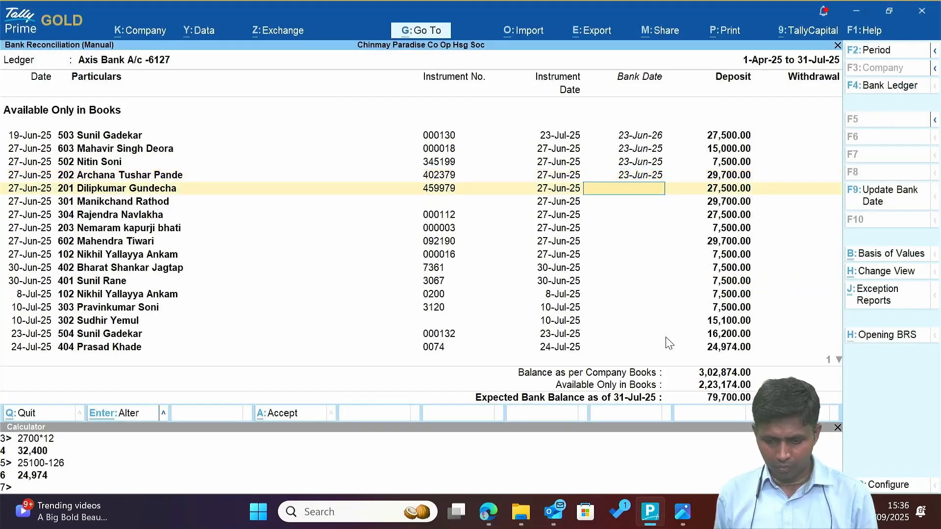
Check the statement and set bank date 23-Jun-25 for cheque 459979.
{"action": "key", "text": "alt+Tab"}
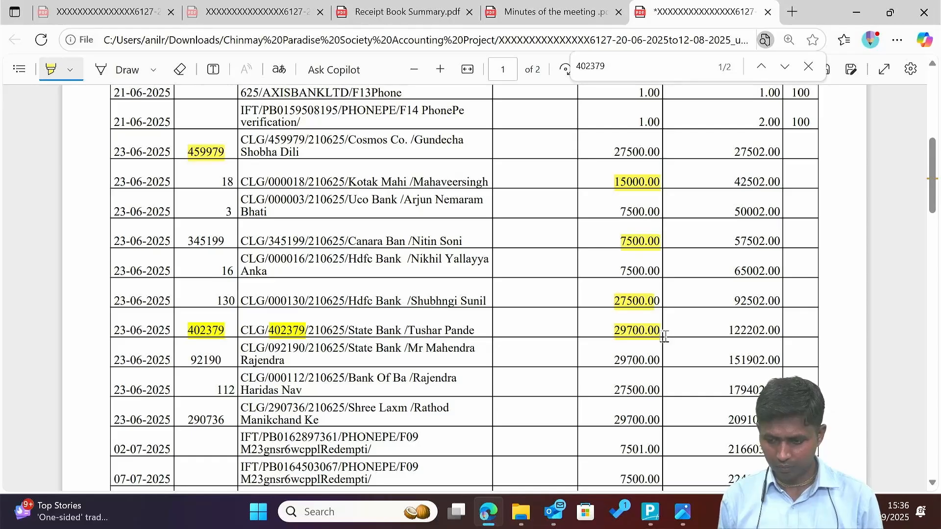
{"action": "key", "text": "ctrl+f"}
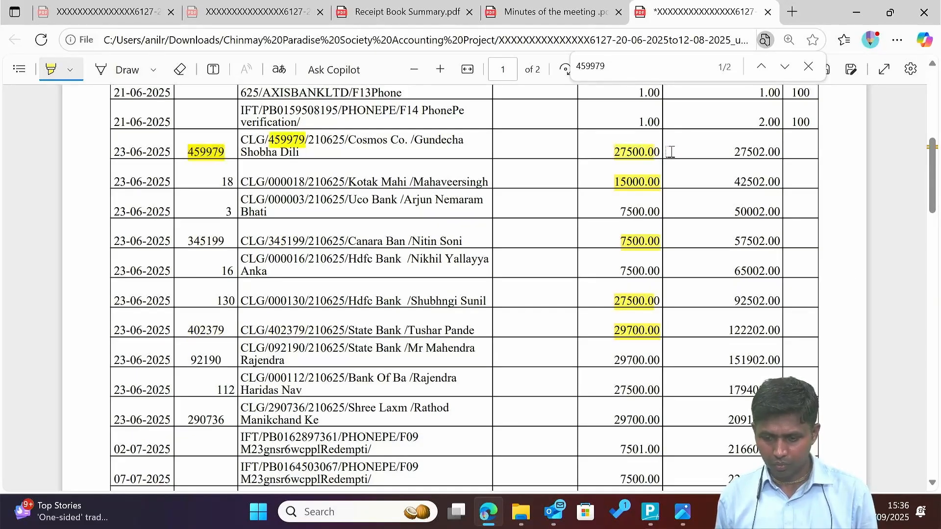
{"action": "key", "text": "alt+Tab"}
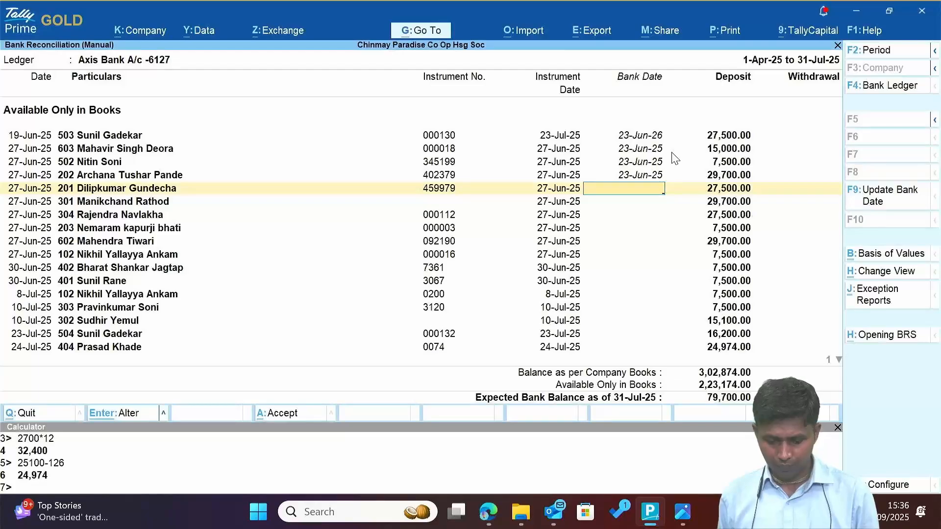
{"action": "type", "text": "23"}
{"action": "key", "text": "Return"}
{"action": "key", "text": "Return"}
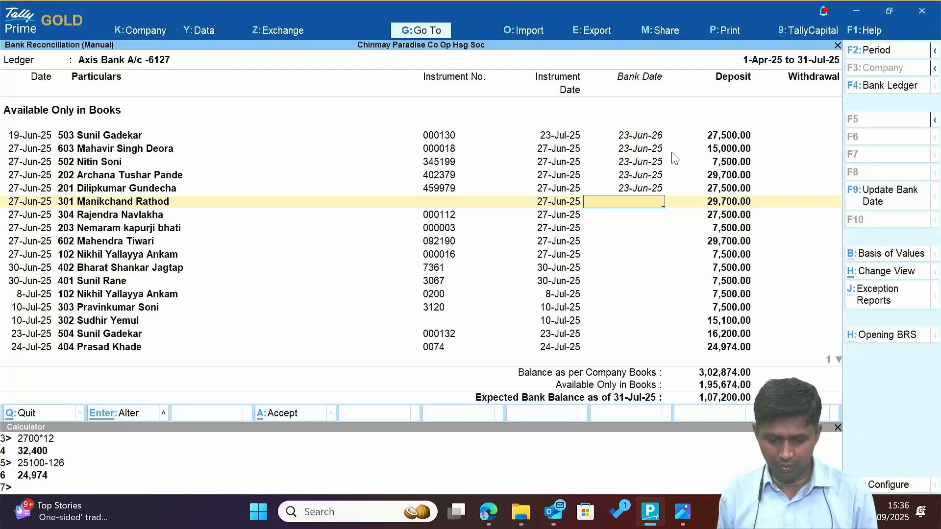
Search the depositor's name, then date flat 301's deposit and cheque 000112 23-Jun-25.
{"action": "key", "text": "alt+Tab"}
{"action": "key", "text": "ctrl+f"}
{"action": "type", "text": "rathod"}
{"action": "key", "text": "alt+Tab"}
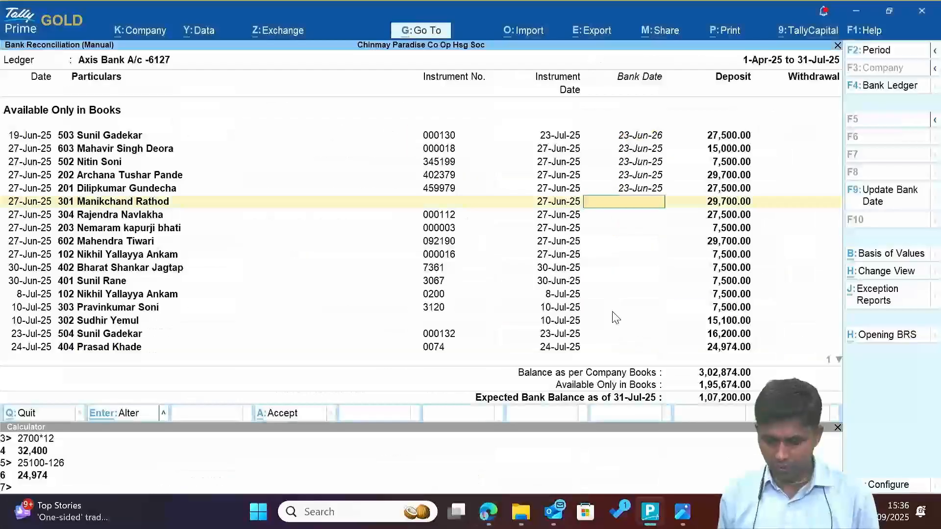
{"action": "type", "text": "23"}
{"action": "key", "text": "Return"}
{"action": "key", "text": "Return"}
{"action": "key", "text": "alt+Tab"}
{"action": "key", "text": "alt+Tab"}
{"action": "key", "text": "alt+Tab"}
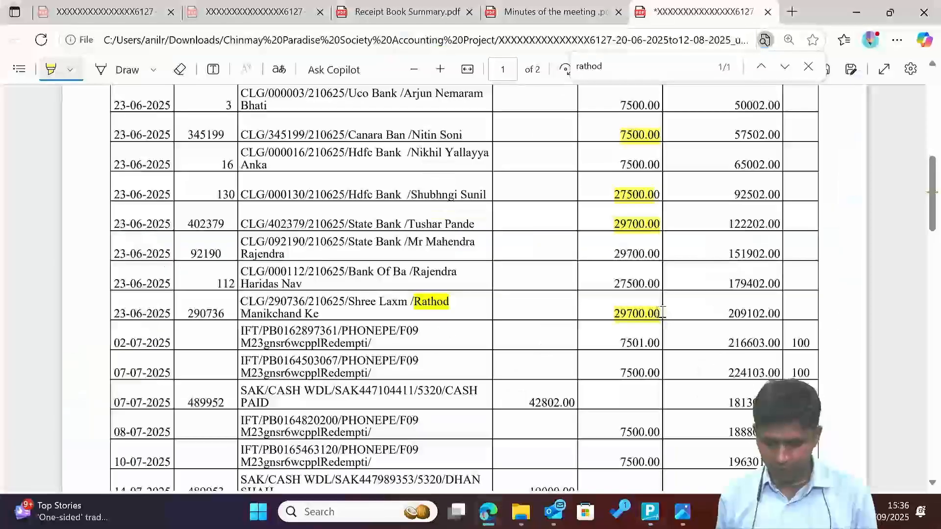
{"action": "key", "text": "alt+Tab"}
{"action": "key", "text": "alt+Tab"}
{"action": "key", "text": "alt+Tab"}
{"action": "type", "text": "23."}
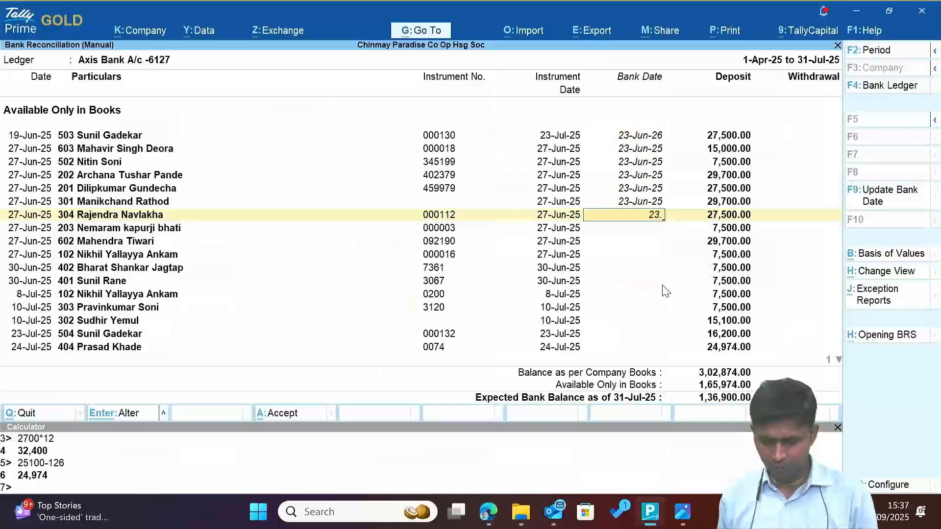
{"action": "key", "text": "Return"}
{"action": "key", "text": "Return"}
Highlight cheque 000003's 7,500.00 credit and give it bank date 23-Jun-25.
{"action": "key", "text": "alt+Tab"}
{"action": "key", "text": "alt+Tab"}
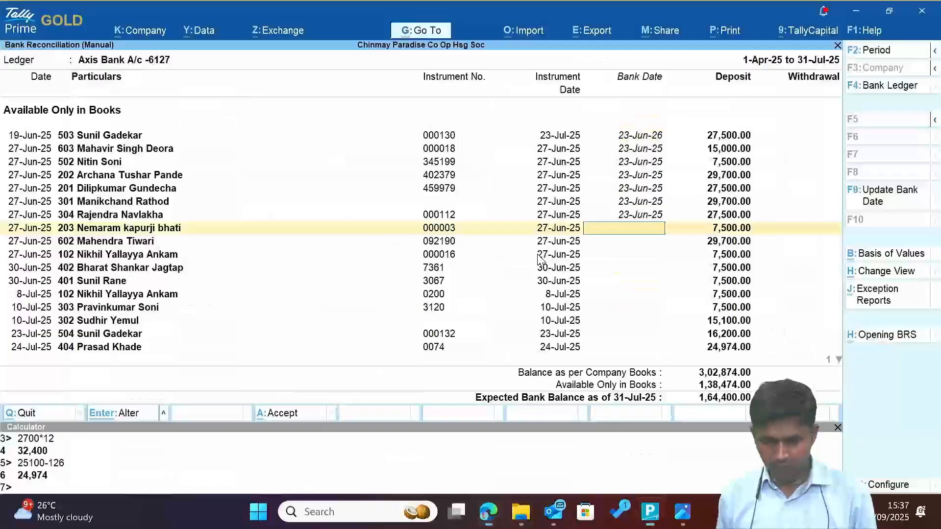
{"action": "key", "text": "alt+Tab"}
{"action": "key", "text": "ctrl+f"}
{"action": "type", "text": "000003"}
{"action": "left_click_drag", "start_coordinate": [617, 323], "coordinate": [664, 329]}
{"action": "key", "text": "alt+Tab"}
{"action": "key", "text": "alt+Tab"}
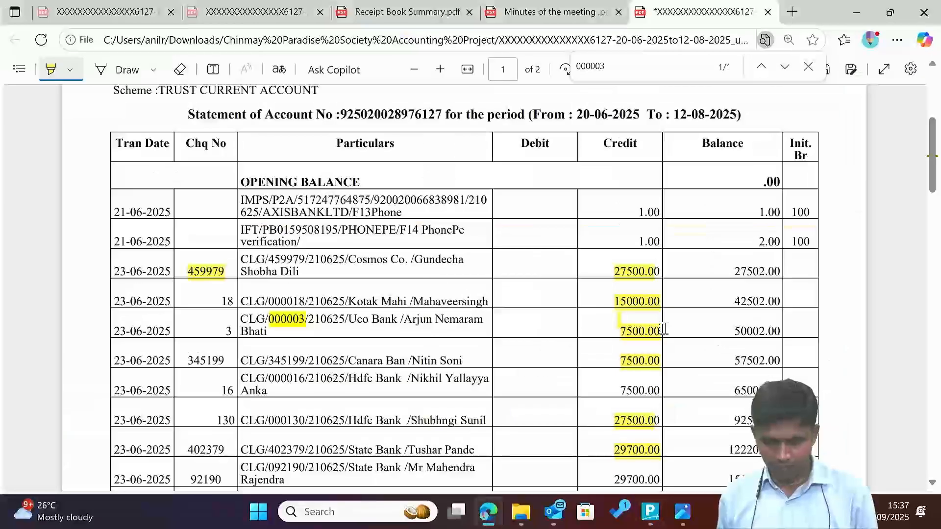
{"action": "key", "text": "alt+Tab"}
{"action": "type", "text": "23."}
{"action": "key", "text": "Return"}
{"action": "key", "text": "Return"}
Find and highlight the 29,700.00 credit for cheque 092190 and 7,500.00 for cheque 000016.
{"action": "key", "text": "alt+Tab"}
{"action": "key", "text": "alt+Tab"}
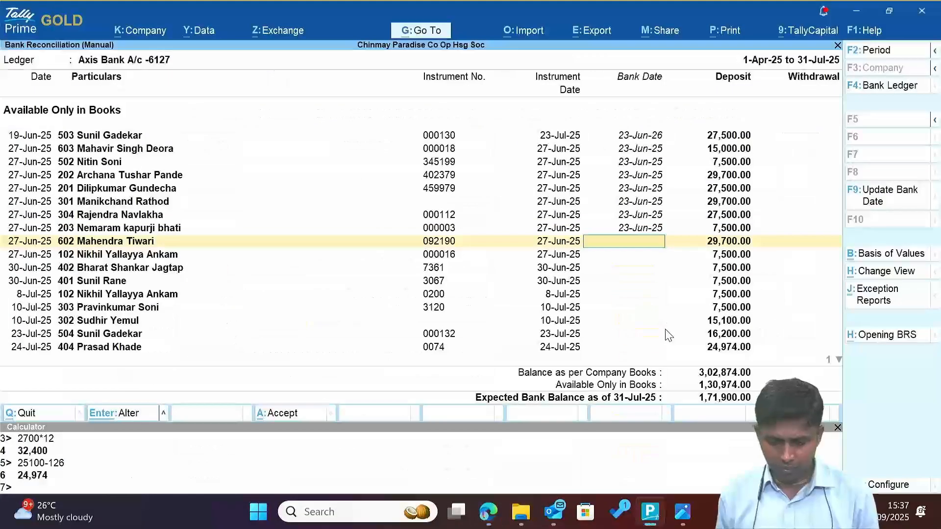
{"action": "key", "text": "alt+Tab"}
{"action": "key", "text": "ctrl+f"}
{"action": "type", "text": "092190"}
{"action": "left_click_drag", "start_coordinate": [615, 471], "coordinate": [681, 481]}
{"action": "key", "text": "alt+Tab"}
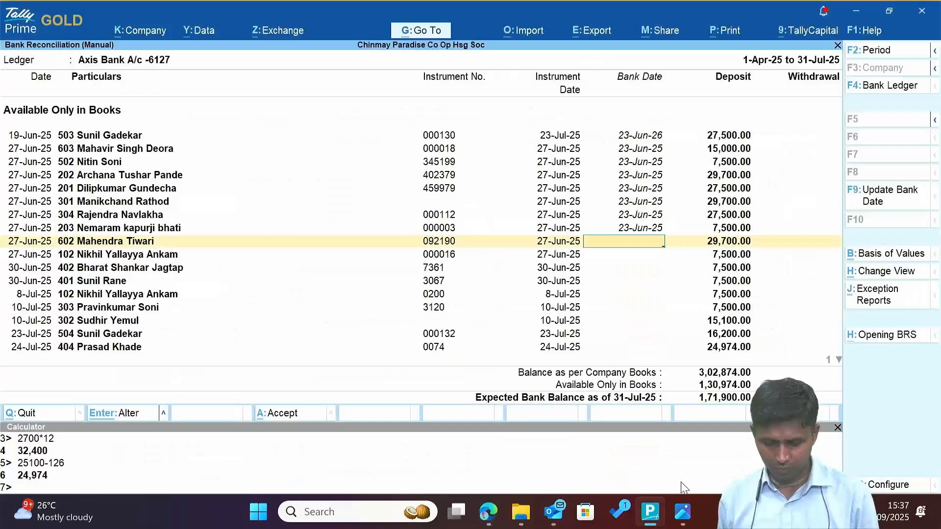
{"action": "key", "text": "alt+Tab"}
{"action": "key", "text": "alt+Tab"}
{"action": "key", "text": "alt+Tab"}
{"action": "key", "text": "ctrl+f"}
{"action": "type", "text": "000016"}
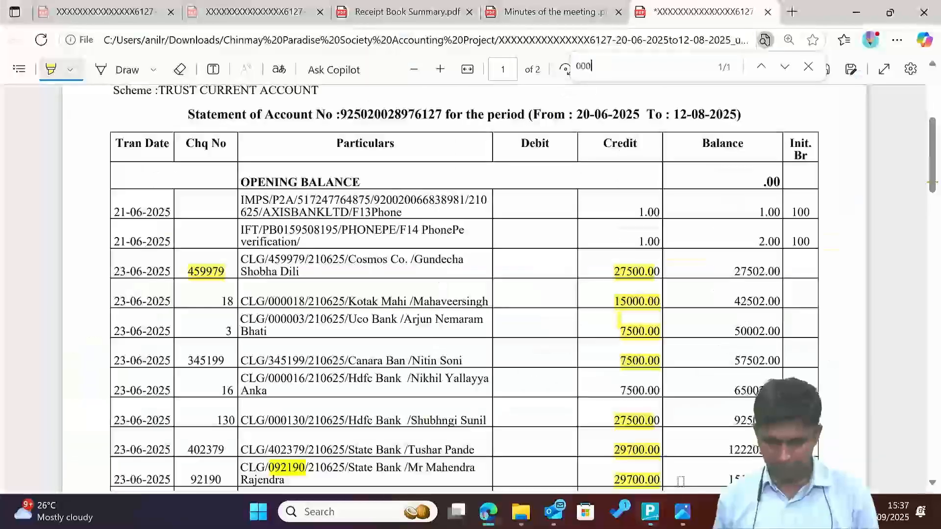
{"action": "left_click_drag", "start_coordinate": [618, 384], "coordinate": [660, 392]}
{"action": "key", "text": "alt+Tab"}
Enter bank date 23-Jun-25 for cheque 000016 and 2-Jul-25 for cheque 7361.
{"action": "type", "text": "23."}
{"action": "key", "text": "Return"}
{"action": "key", "text": "Return"}
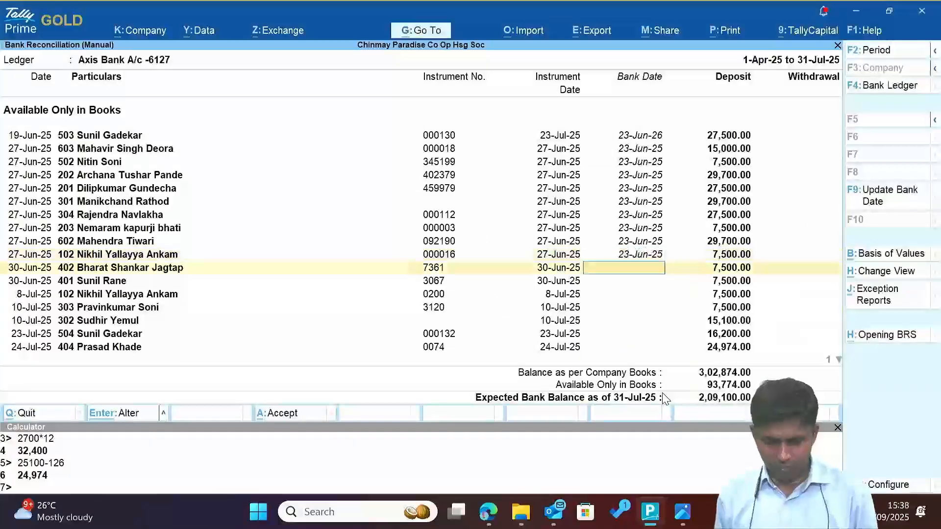
{"action": "key", "text": "alt+Tab"}
{"action": "key", "text": "alt+Tab"}
{"action": "key", "text": "alt+Tab"}
{"action": "key", "text": "ctrl+f"}
{"action": "type", "text": "7361"}
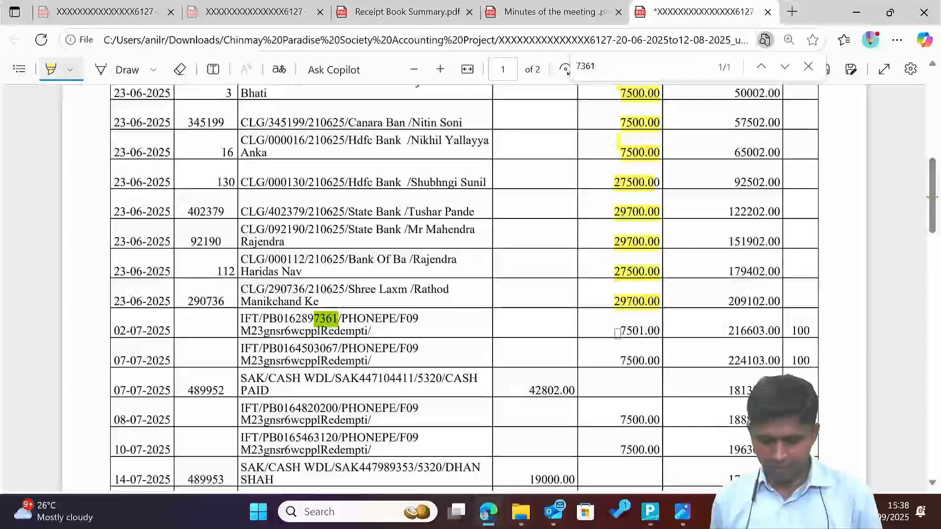
{"action": "key", "text": "alt+Tab"}
{"action": "type", "text": "2.7"}
{"action": "key", "text": "Return"}
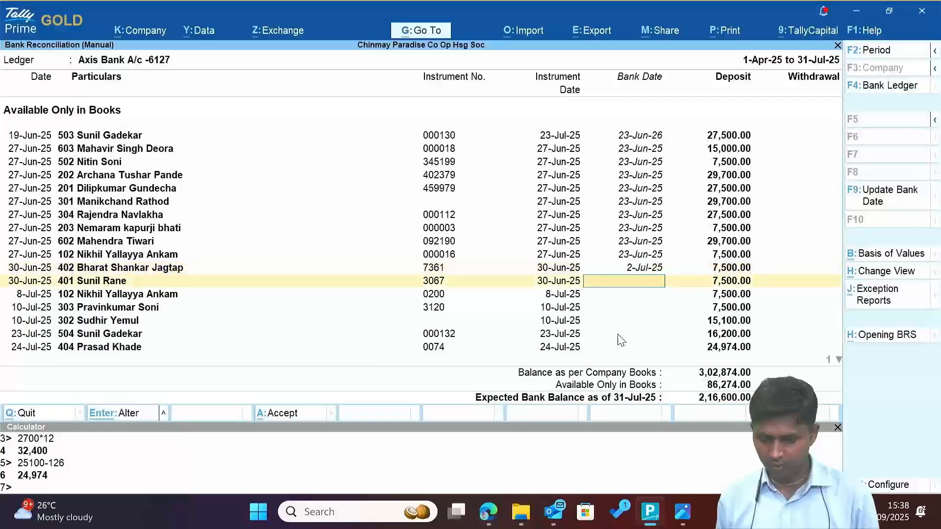
{"action": "key", "text": "Up"}
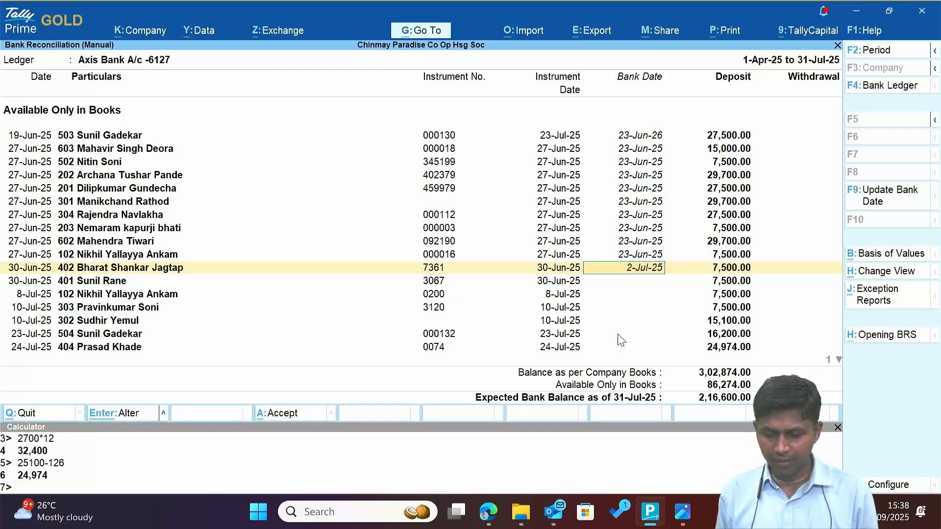
Find cheque 3067 in the statement and enter its bank date, 7-Jul-25.
{"action": "key", "text": "alt+Tab"}
{"action": "left_click", "coordinate": [120, 69]}
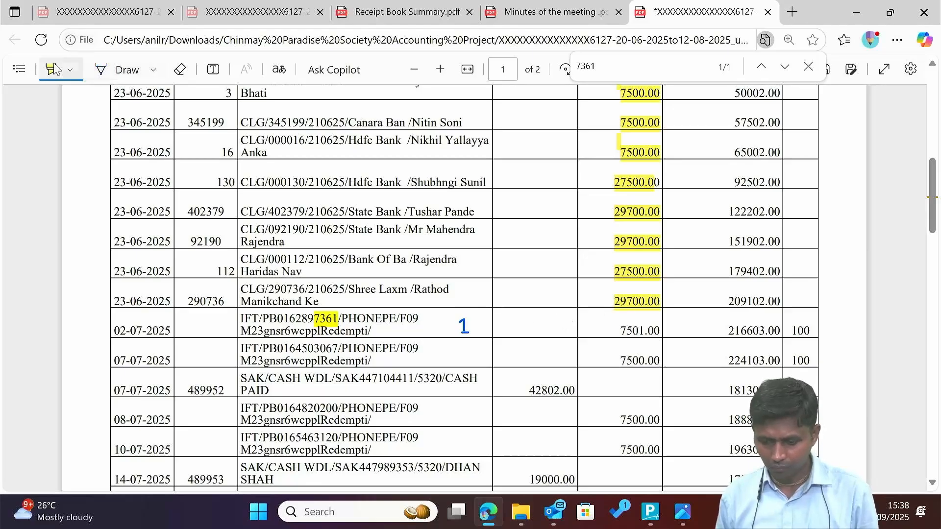
{"action": "key", "text": "alt+Tab"}
{"action": "key", "text": "Down"}
{"action": "key", "text": "alt+Tab"}
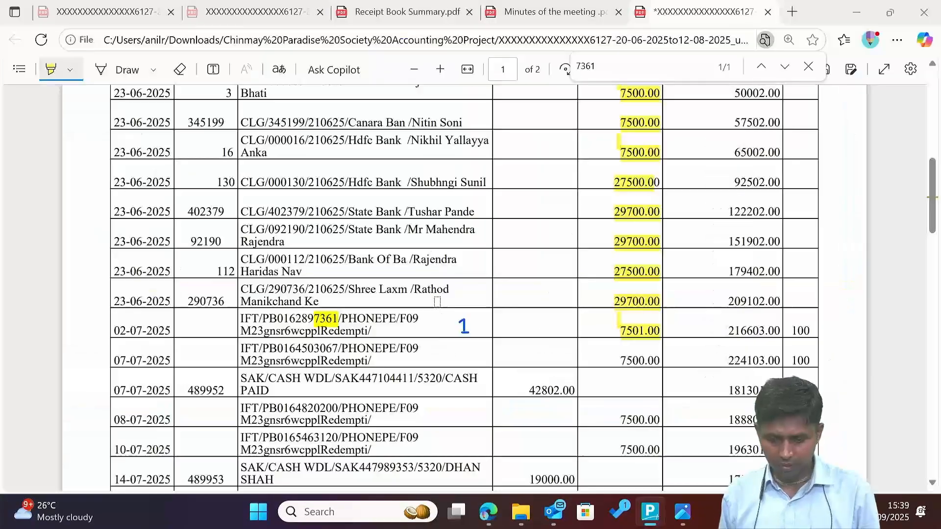
{"action": "key", "text": "ctrl+f"}
{"action": "type", "text": "3067"}
{"action": "key", "text": "alt+Tab"}
{"action": "type", "text": "7"}
{"action": "key", "text": "Return"}
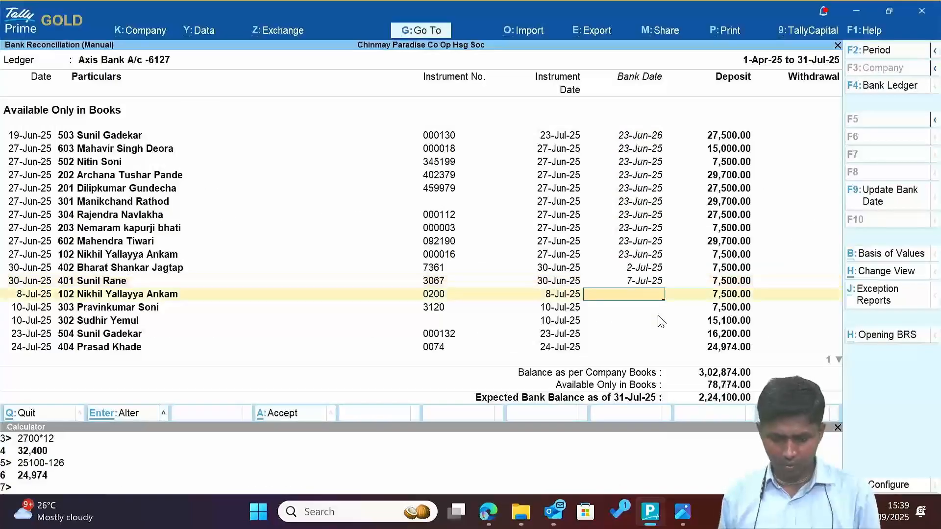
Find cheque 0200 in the statement and enter its bank date, 8-Jul-25.
{"action": "key", "text": "alt+Tab"}
{"action": "key", "text": "ctrl+f"}
{"action": "type", "text": "0200"}
{"action": "key", "text": "Return"}
{"action": "key", "text": "Return"}
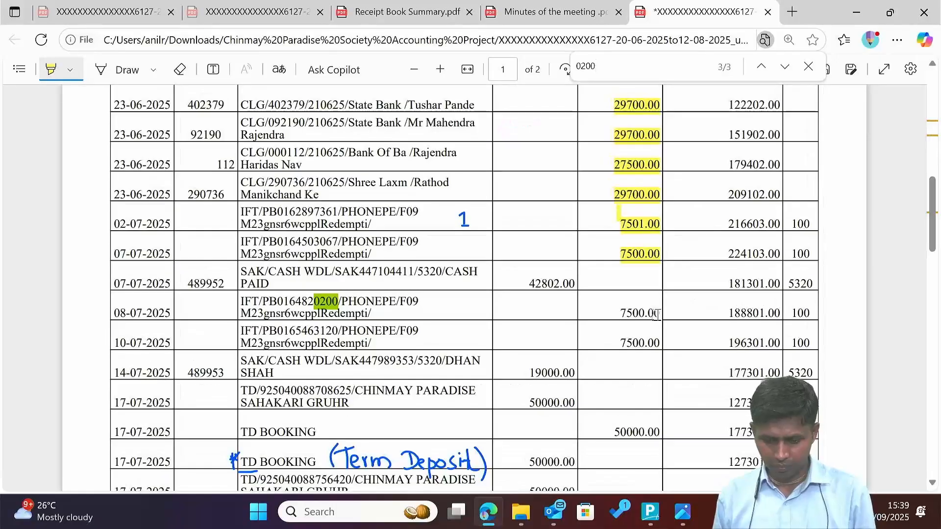
{"action": "key", "text": "alt+Tab"}
{"action": "type", "text": "8"}
{"action": "key", "text": "Return"}
Find cheque 3120 in the statement and enter its bank date, 10-Jul-25.
{"action": "key", "text": "alt+Tab"}
{"action": "key", "text": "alt+Tab"}
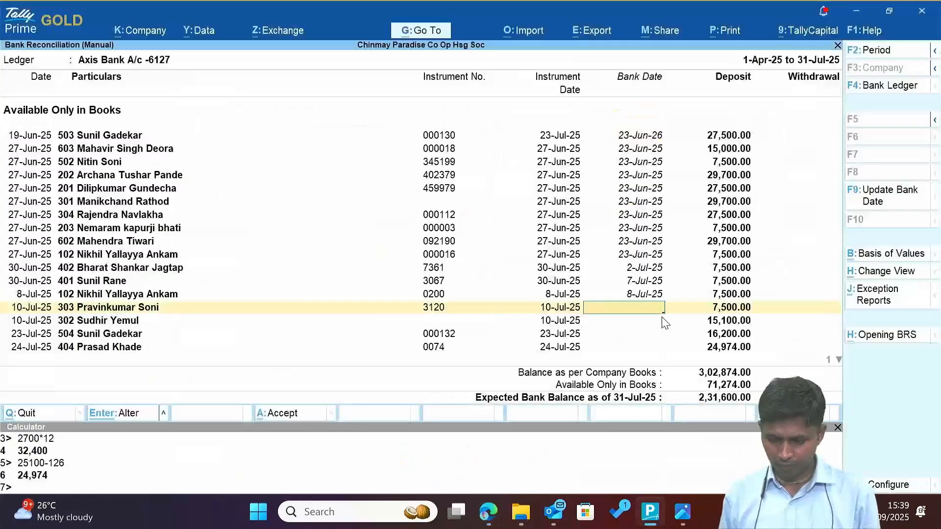
{"action": "key", "text": "alt+Tab"}
{"action": "key", "text": "ctrl+f"}
{"action": "type", "text": "3120"}
Search the statement for flat 302's depositor and enter bank date 23-Jul-25.
{"action": "key", "text": "alt+Tab"}
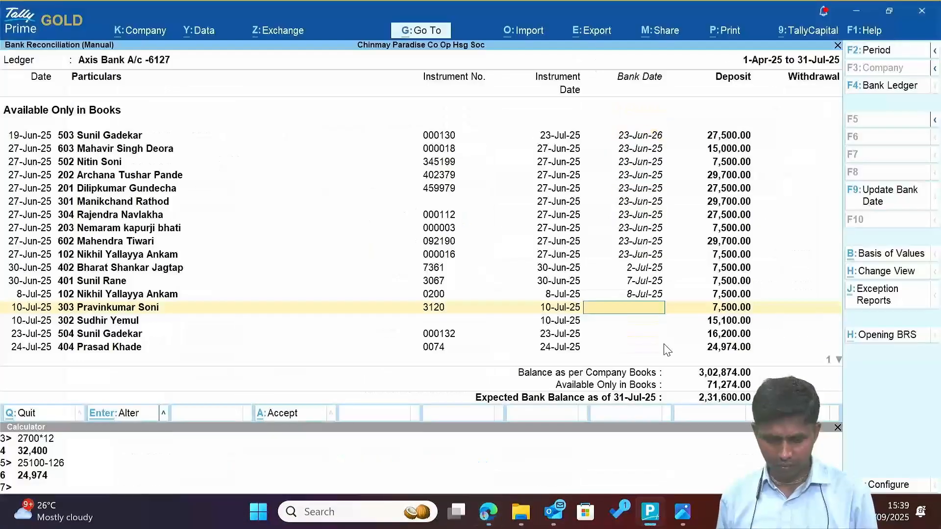
{"action": "type", "text": "10."}
{"action": "key", "text": "Return"}
{"action": "key", "text": "alt+Tab"}
{"action": "key", "text": "ctrl+f"}
{"action": "type", "text": "sudhir"}
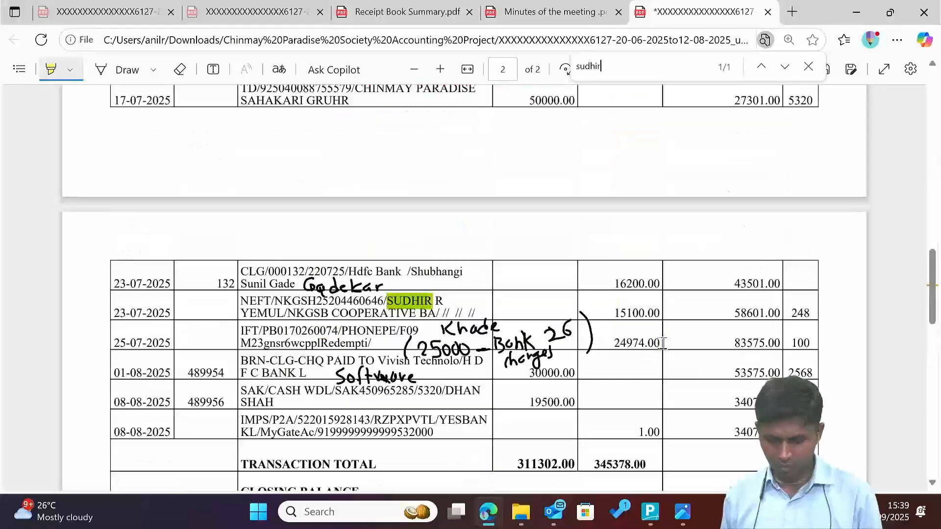
Find cheque 000132 in the statement and enter its bank date, 23-Jul-25.
{"action": "key", "text": "alt+Tab"}
{"action": "type", "text": "23."}
{"action": "key", "text": "Return"}
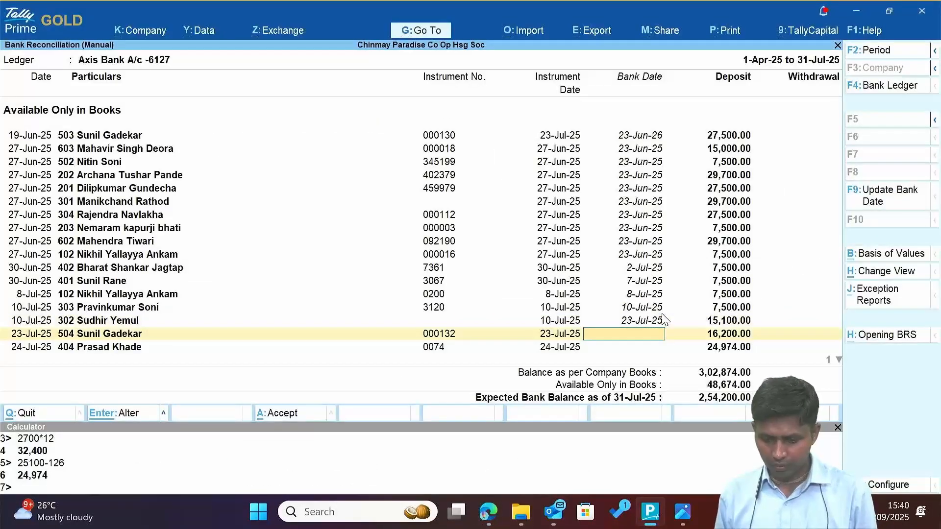
{"action": "key", "text": "alt+Tab"}
{"action": "key", "text": "ctrl+f"}
{"action": "type", "text": "000132"}
Enter bank date 25-Jul-25 for cheque 0074 after checking the statement.
{"action": "key", "text": "alt+Tab"}
{"action": "type", "text": "23"}
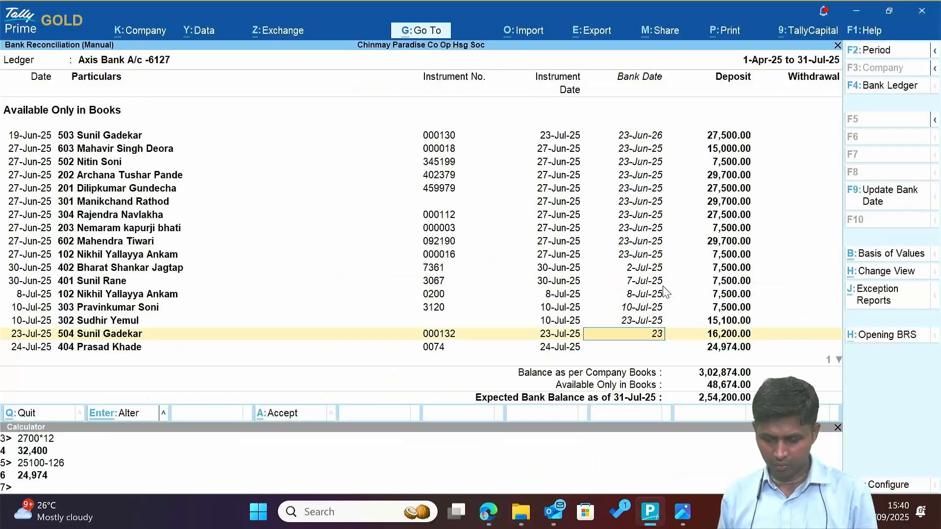
{"action": "type", "text": "."}
{"action": "key", "text": "Return"}
{"action": "key", "text": "alt+Tab"}
{"action": "scroll", "coordinate": [606, 328], "scroll_direction": "up", "scroll_amount": 2}
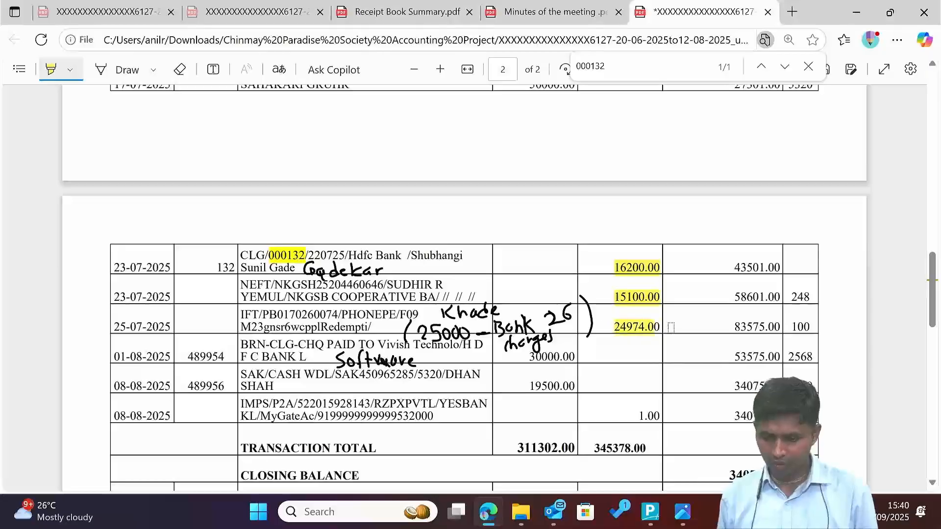
{"action": "key", "text": "alt+Tab"}
{"action": "key", "text": "alt+Tab"}
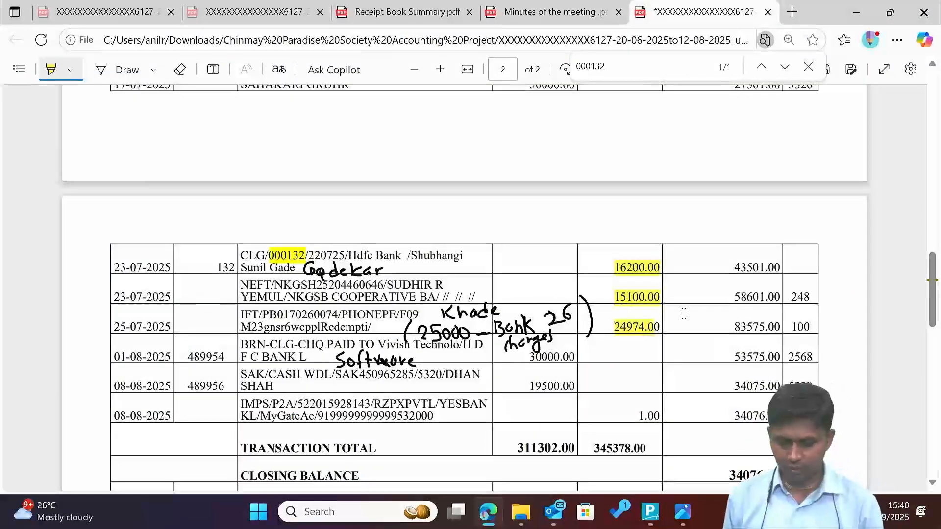
{"action": "key", "text": "alt+Tab"}
{"action": "type", "text": "25.7"}
{"action": "key", "text": "Return"}
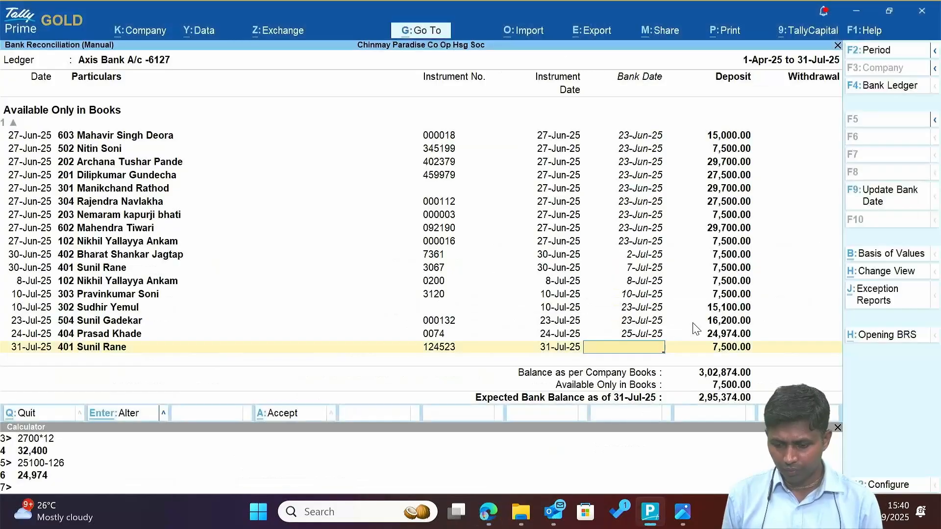
Compare the last cheque with the statement, accept the entered dates, and review the list.
{"action": "key", "text": "alt+Tab"}
{"action": "key", "text": "alt+Tab"}
{"action": "key", "text": "alt+Tab"}
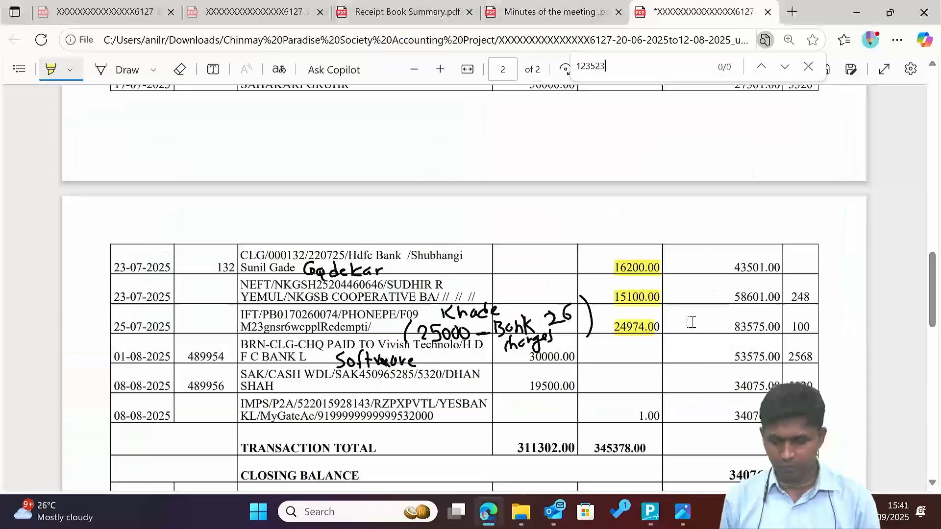
{"action": "key", "text": "alt+Tab"}
{"action": "key", "text": "alt+Tab"}
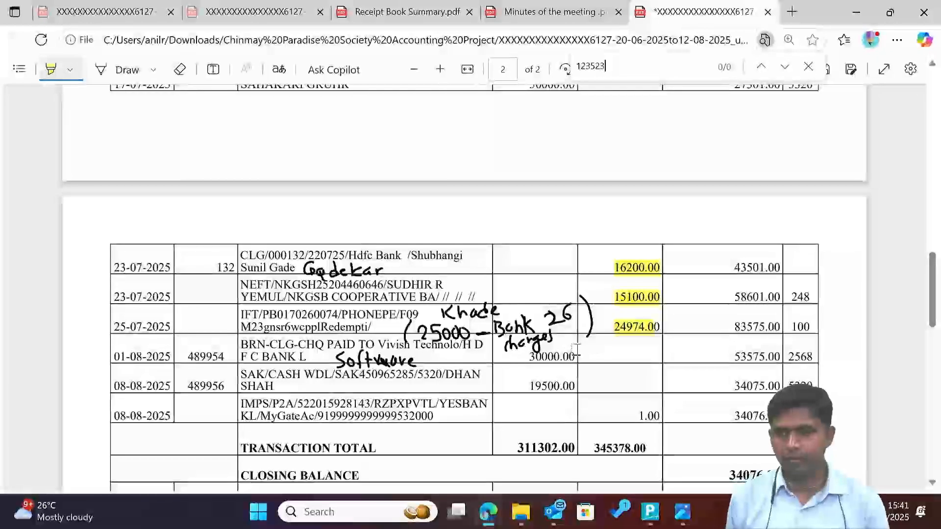
{"action": "key", "text": "alt+Tab"}
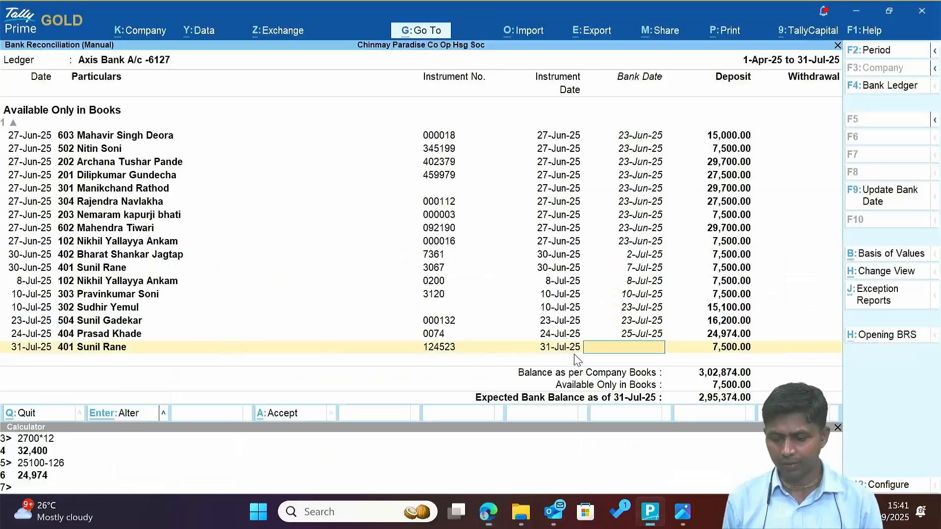
{"action": "key", "text": "Return"}
{"action": "key", "text": "Return"}
{"action": "key", "text": "alt+Tab"}
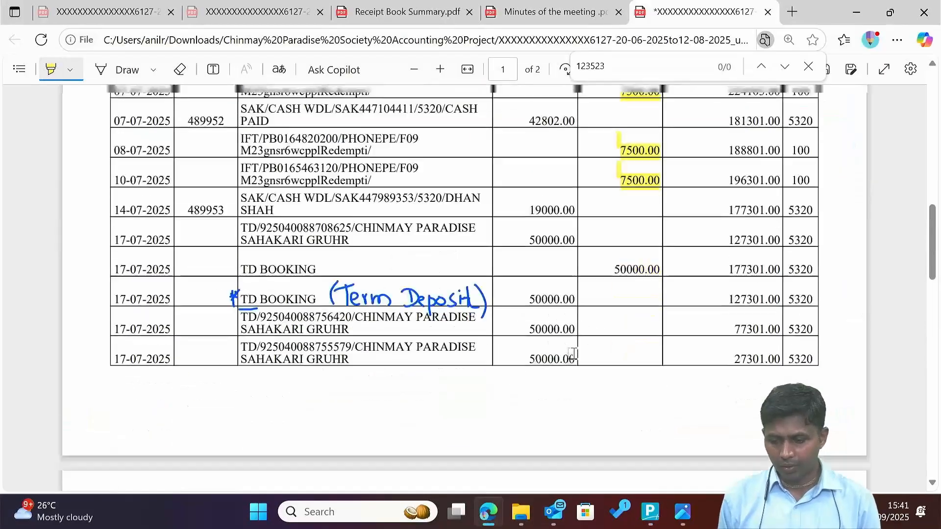
{"action": "scroll", "coordinate": [572, 353], "scroll_direction": "up", "scroll_amount": 8}
{"action": "scroll", "coordinate": [573, 353], "scroll_direction": "down", "scroll_amount": 15}
{"action": "scroll", "coordinate": [573, 353], "scroll_direction": "up", "scroll_amount": 15}
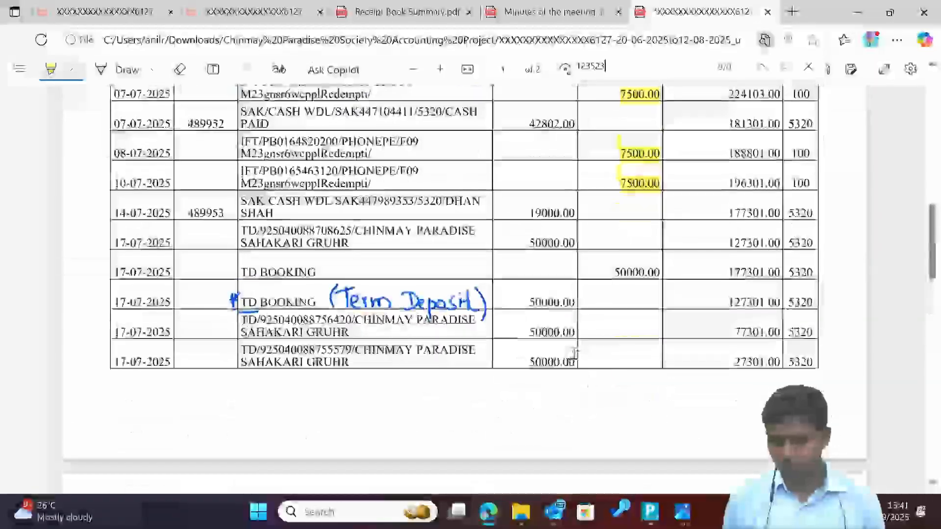
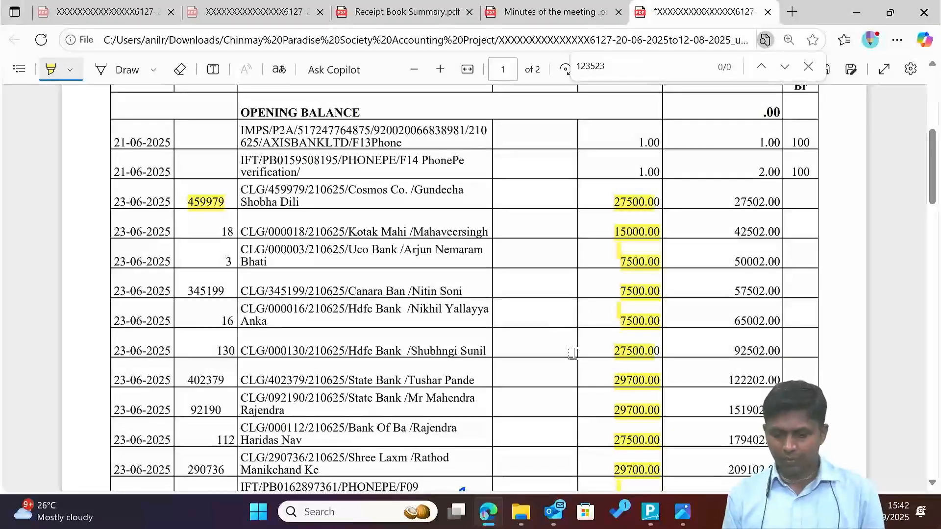
Highlight the 1.00 credit in the statement's 21-06-2025 row.
{"action": "scroll", "coordinate": [573, 353], "scroll_direction": "down", "scroll_amount": 1}
{"action": "left_click_drag", "start_coordinate": [628, 112], "coordinate": [687, 122]}
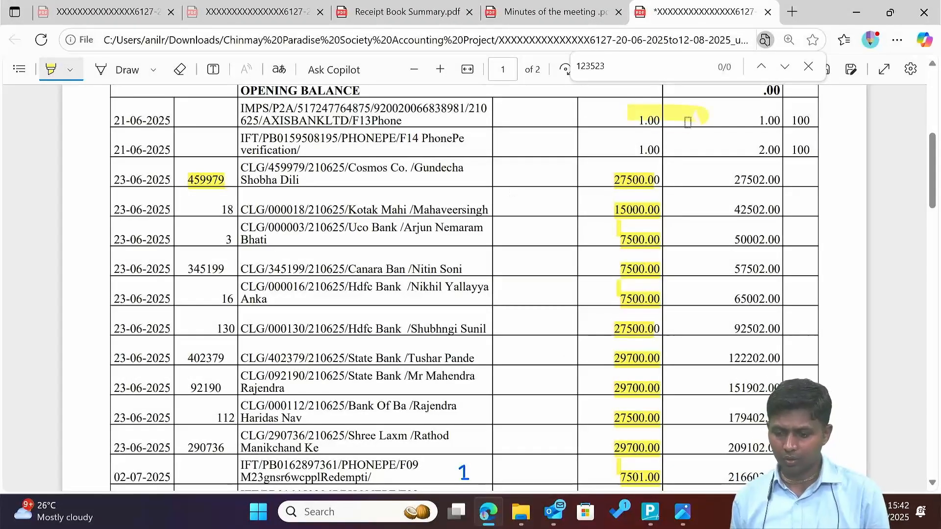
{"action": "scroll", "coordinate": [576, 149], "scroll_direction": "up", "scroll_amount": 3}
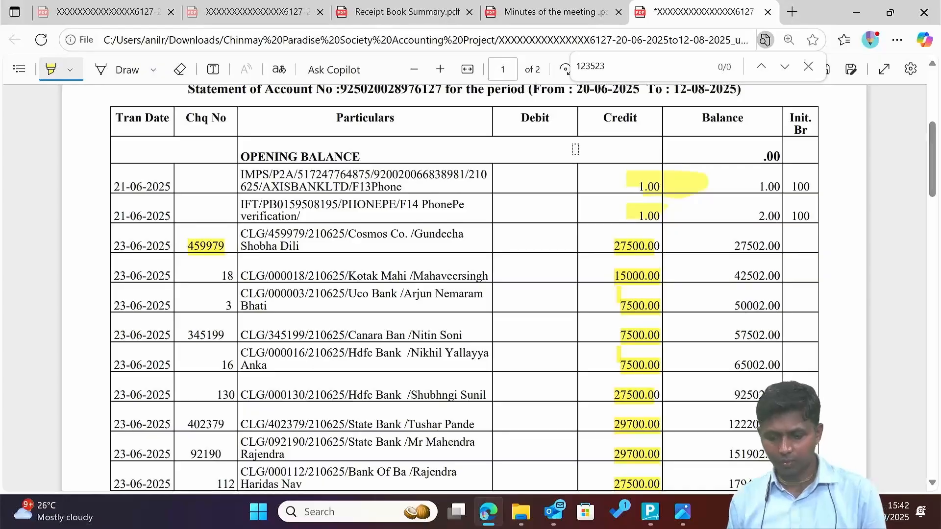
{"action": "key", "text": "alt+Tab"}
{"action": "key", "text": "Escape"}
{"action": "key", "text": "Escape"}
{"action": "key", "text": "Escape"}
{"action": "key", "text": "Escape"}
From a new receipt voucher, create an Other Income ledger under Indirect Incomes.
{"action": "key", "text": "v"}
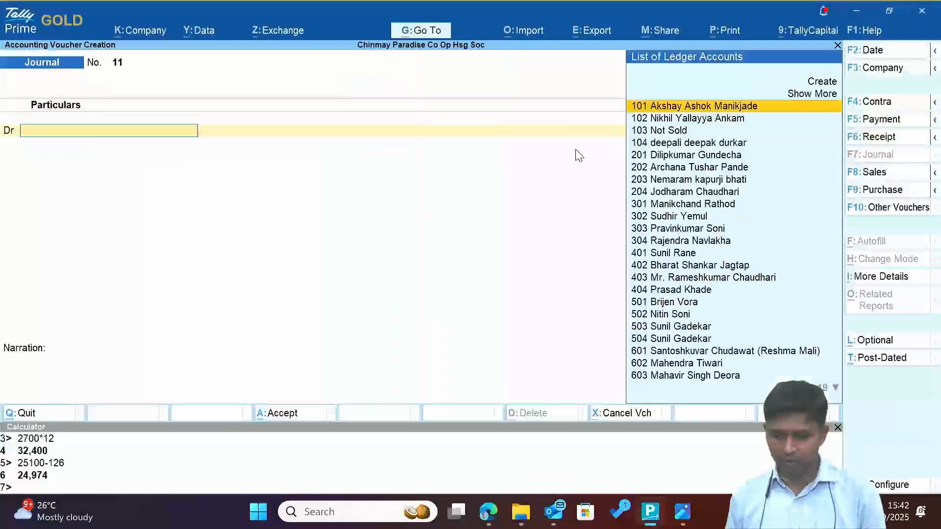
{"action": "key", "text": "F6"}
{"action": "key", "text": "alt+c"}
{"action": "type", "text": "Other Income"}
{"action": "key", "text": "Return"}
{"action": "key", "text": "Return"}
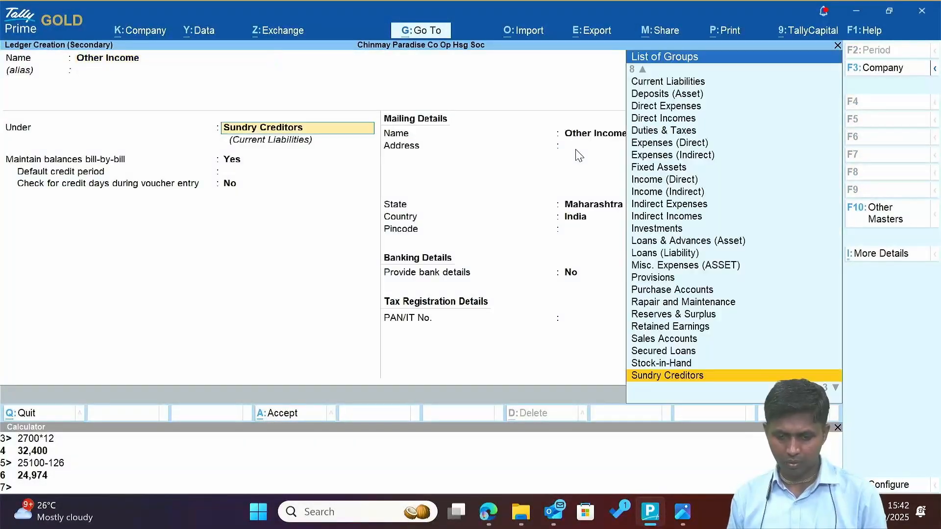
{"action": "type", "text": "Ind"}
{"action": "key", "text": "Down"}
{"action": "key", "text": "Return"}
Record a 1.00 receipt crediting Other Income into Axis Bank A/c, dated 21-Jun-25.
{"action": "key", "text": "ctrl+a"}
{"action": "type", "text": "1"}
{"action": "key", "text": "Return"}
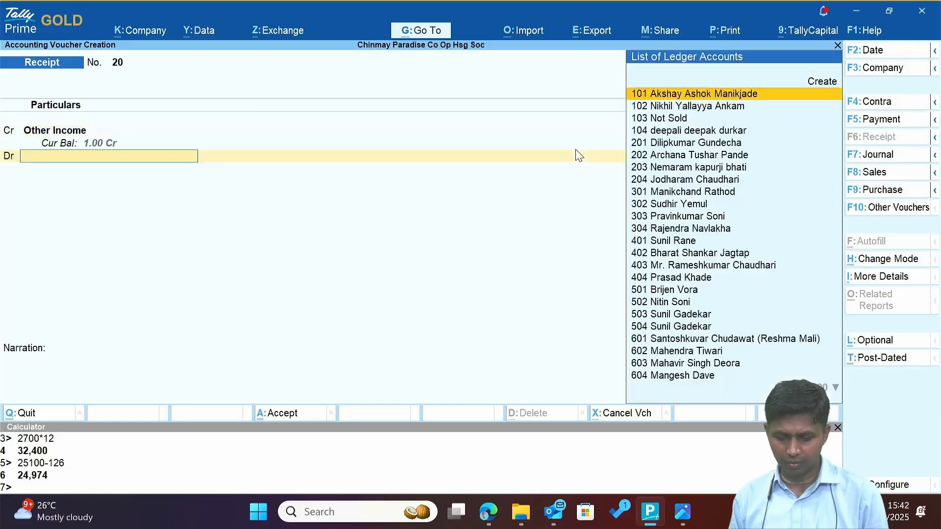
{"action": "type", "text": "ax"}
{"action": "key", "text": "Return"}
{"action": "key", "text": "alt+Tab"}
{"action": "key", "text": "alt+Tab"}
{"action": "key", "text": "F2"}
{"action": "type", "text": "21"}
{"action": "key", "text": "Return"}
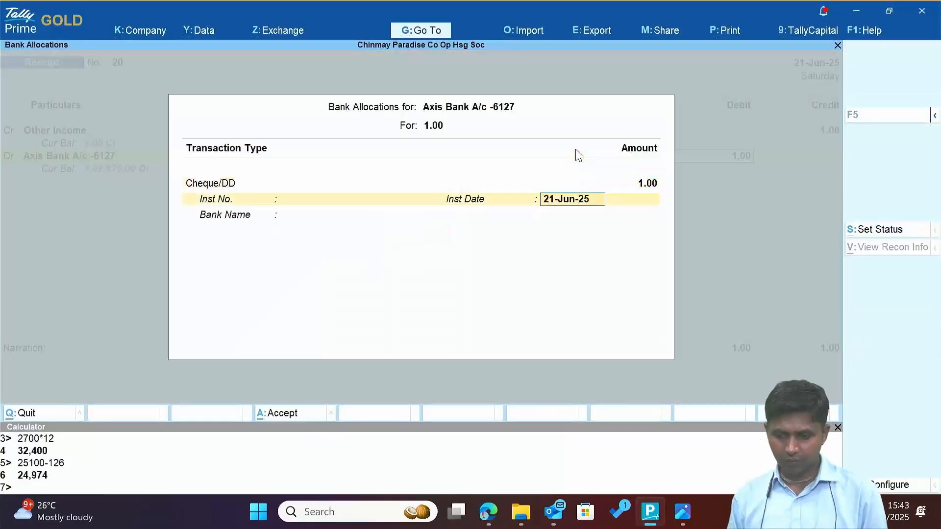
{"action": "key", "text": "ctrl+a"}
{"action": "key", "text": "ctrl+a"}
Duplicate receipt voucher 20 from the Day Book and save it as receipt No. 21.
{"action": "key", "text": "alt+Tab"}
{"action": "key", "text": "alt+Tab"}
{"action": "key", "text": "Escape"}
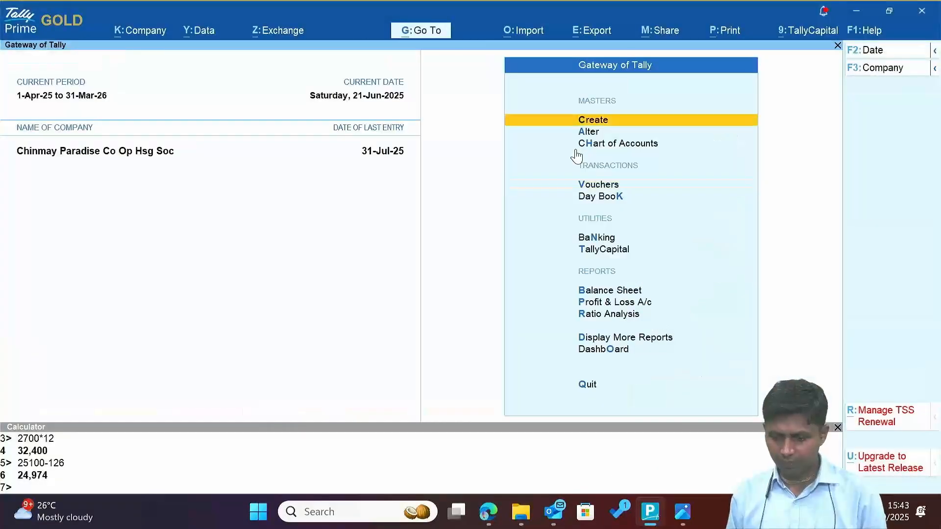
{"action": "key", "text": "k"}
{"action": "key", "text": "2"}
{"action": "key", "text": "ctrl+a"}
{"action": "key", "text": "alt+Tab"}
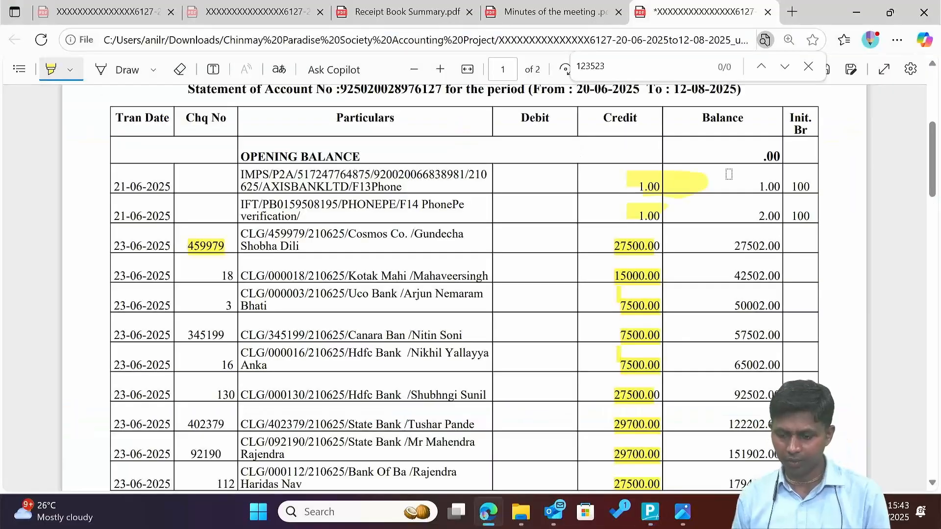
Highlight CASH WDL and /CASH in the statement's 07-07-2025 row.
{"action": "scroll", "coordinate": [441, 245], "scroll_direction": "down", "scroll_amount": 10}
{"action": "left_click_drag", "start_coordinate": [269, 231], "coordinate": [326, 232]}
{"action": "left_click_drag", "start_coordinate": [442, 230], "coordinate": [478, 232]}
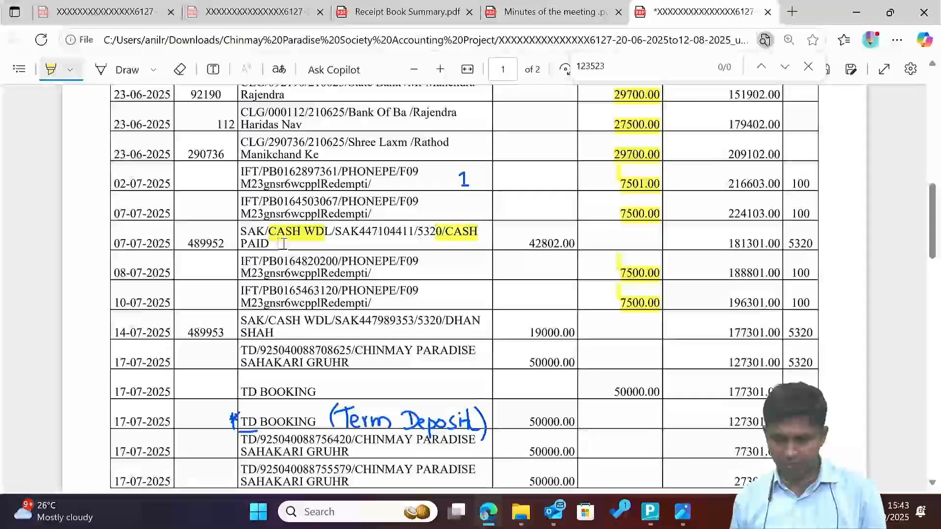
{"action": "key", "text": "alt+Tab"}
Review the Balance Sheet and the Advance From the Charman ledger's May transactions.
{"action": "key", "text": "Escape"}
{"action": "key", "text": "b"}
{"action": "key", "text": "alt+F1"}
{"action": "key", "text": "Down"}
{"action": "key", "text": "Down"}
{"action": "key", "text": "Down"}
{"action": "key", "text": "Down"}
{"action": "key", "text": "Return"}
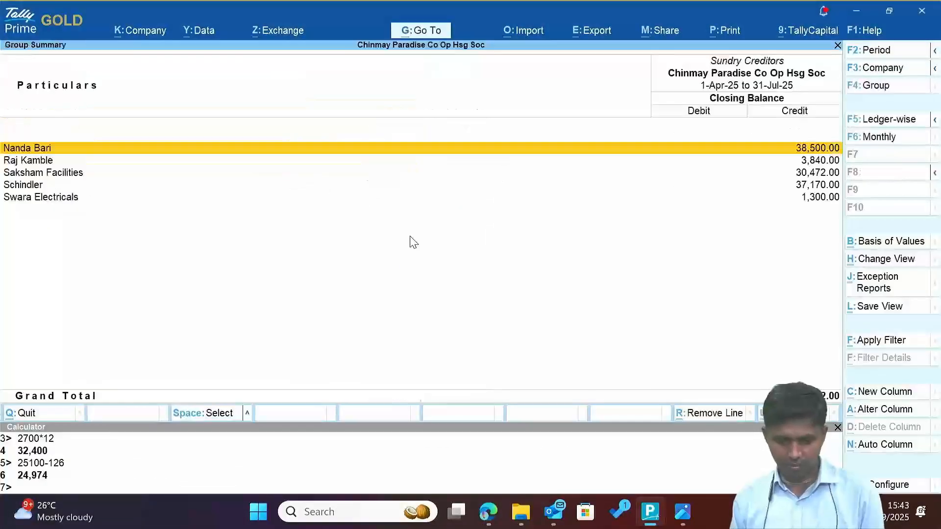
{"action": "key", "text": "Down"}
{"action": "key", "text": "Down"}
{"action": "key", "text": "Down"}
{"action": "key", "text": "Escape"}
{"action": "key", "text": "Up"}
{"action": "key", "text": "Up"}
{"action": "key", "text": "Return"}
{"action": "key", "text": "Return"}
{"action": "key", "text": "Up"}
{"action": "key", "text": "Up"}
{"action": "key", "text": "Return"}
{"action": "key", "text": "Escape"}
{"action": "key", "text": "Escape"}
{"action": "key", "text": "Escape"}
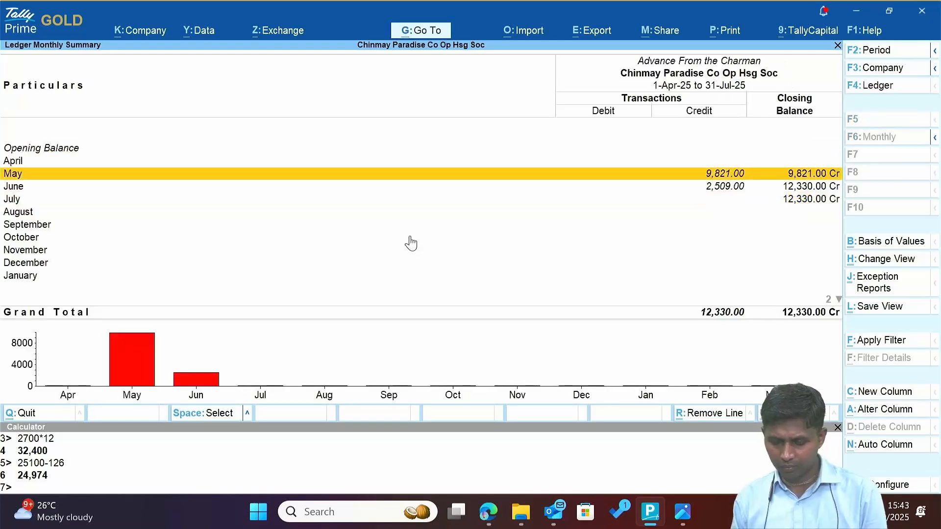
Open Saksham Facilities' purchase voucher 5 from Sundry Creditors.
{"action": "key", "text": "Down"}
{"action": "key", "text": "Down"}
{"action": "key", "text": "Return"}
{"action": "key", "text": "Down"}
{"action": "key", "text": "Down"}
{"action": "key", "text": "Return"}
{"action": "key", "text": "Up"}
{"action": "key", "text": "Up"}
{"action": "key", "text": "Return"}
{"action": "key", "text": "Return"}
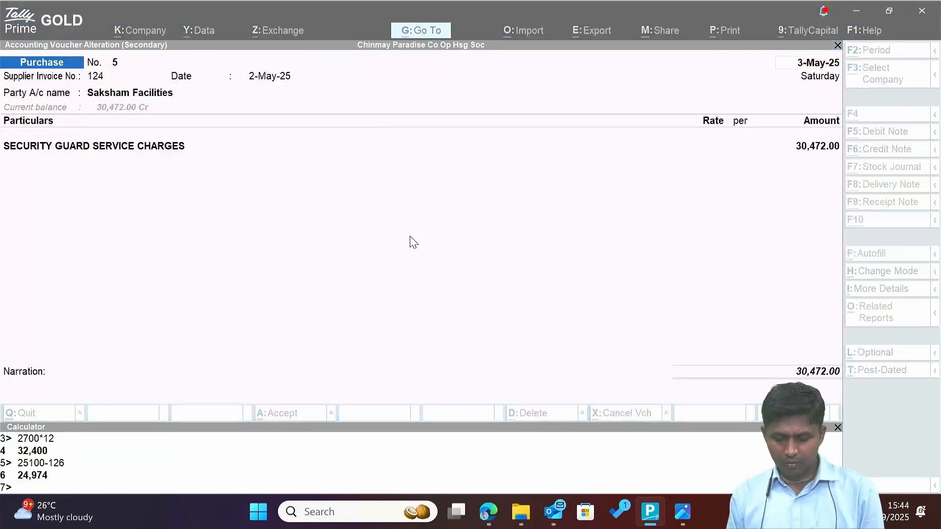
Open the security bill PDF from the expenses bills folder to compare with voucher 5.
{"action": "key", "text": "alt+Tab"}
{"action": "key", "text": "Down"}
{"action": "key", "text": "Down"}
{"action": "key", "text": "Return"}
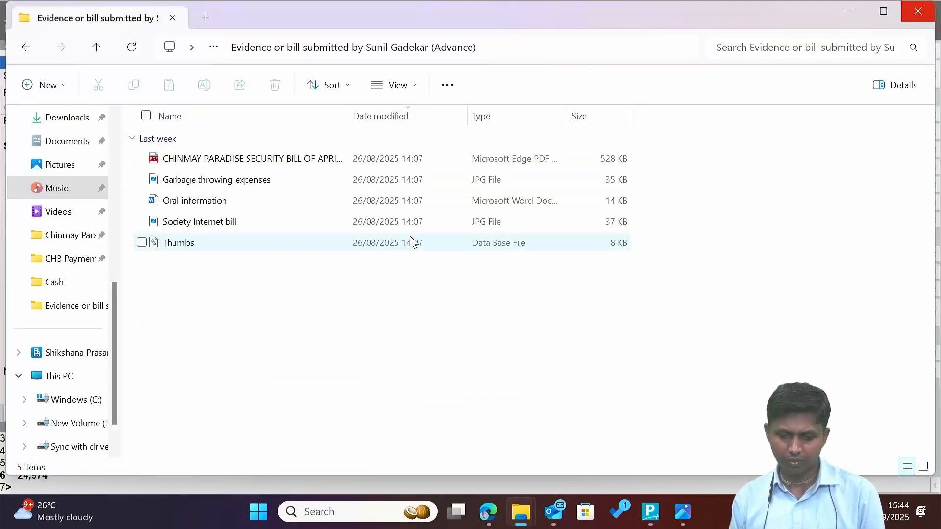
{"action": "key", "text": "Down"}
{"action": "key", "text": "Return"}
{"action": "key", "text": "alt+Tab"}
{"action": "key", "text": "Tab"}
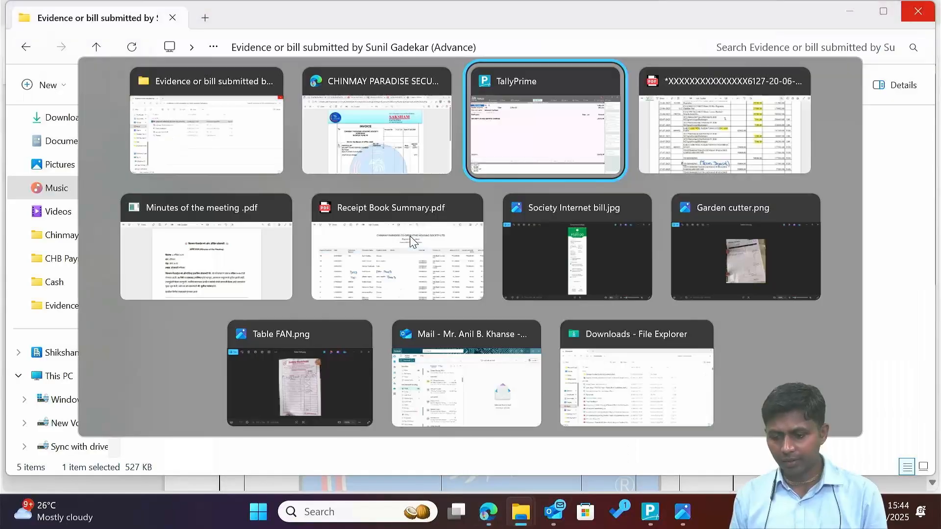
{"action": "key", "text": "Escape"}
Start a journal dated 3-May-25 debiting Saksham Facilities, checking the invoice total.
{"action": "key", "text": "F7"}
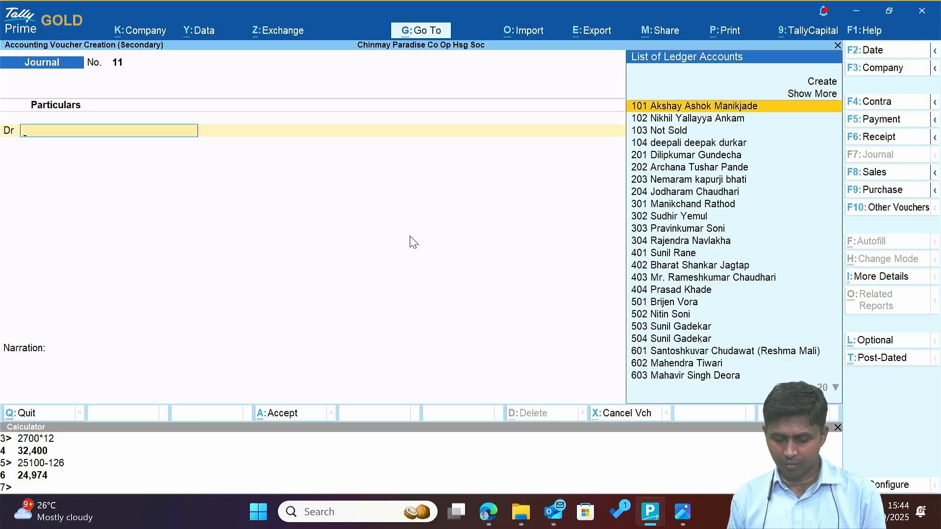
{"action": "key", "text": "alt+Tab"}
{"action": "key", "text": "alt+Tab"}
{"action": "key", "text": "Tab"}
{"action": "key", "text": "alt+Tab"}
{"action": "key", "text": "alt+Tab"}
{"action": "key", "text": "Tab"}
{"action": "type", "text": "S"}
{"action": "key", "text": "Return"}
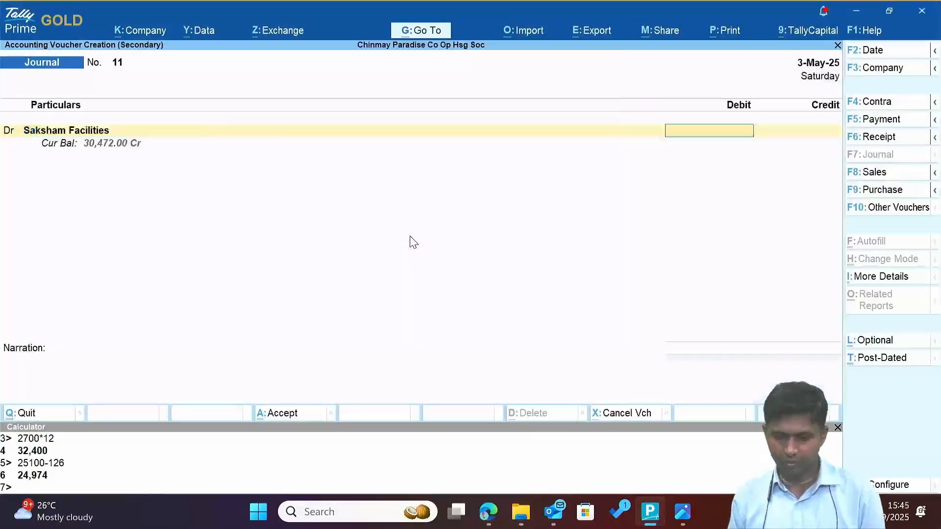
{"action": "key", "text": "alt+Tab"}
{"action": "key", "text": "alt+Tab"}
{"action": "key", "text": "Tab"}
{"action": "key", "text": "alt+Tab"}
{"action": "key", "text": "Tab"}
Debit 30,472 On Account and credit Advance From the Charman, then save the journal.
{"action": "type", "text": "30,47"}
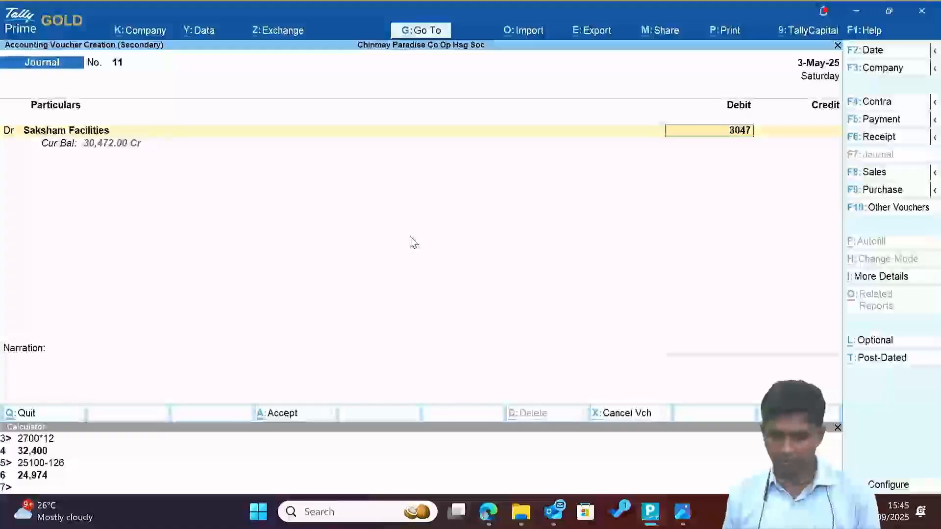
{"action": "type", "text": "2"}
{"action": "key", "text": "Return"}
{"action": "key", "text": "Down"}
{"action": "key", "text": "Down"}
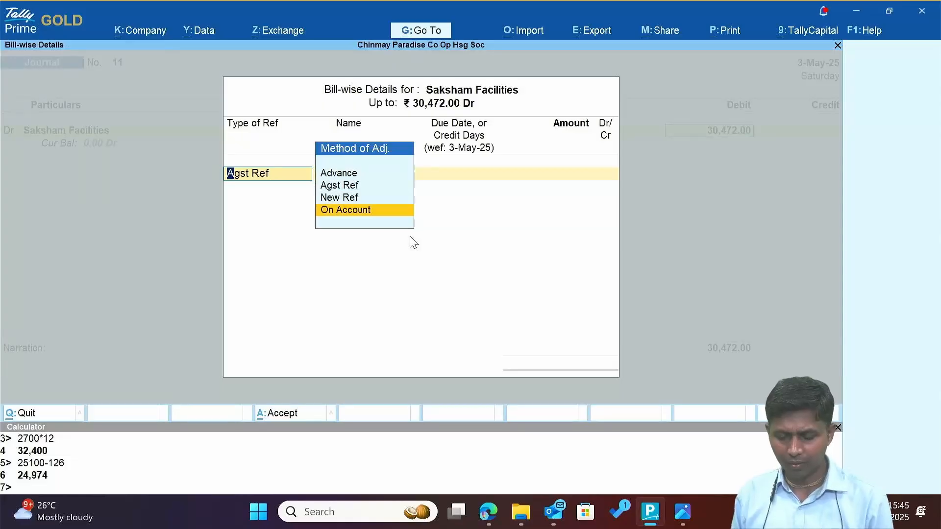
{"action": "key", "text": "Return"}
{"action": "key", "text": "Return"}
{"action": "key", "text": "Return"}
{"action": "key", "text": "Return"}
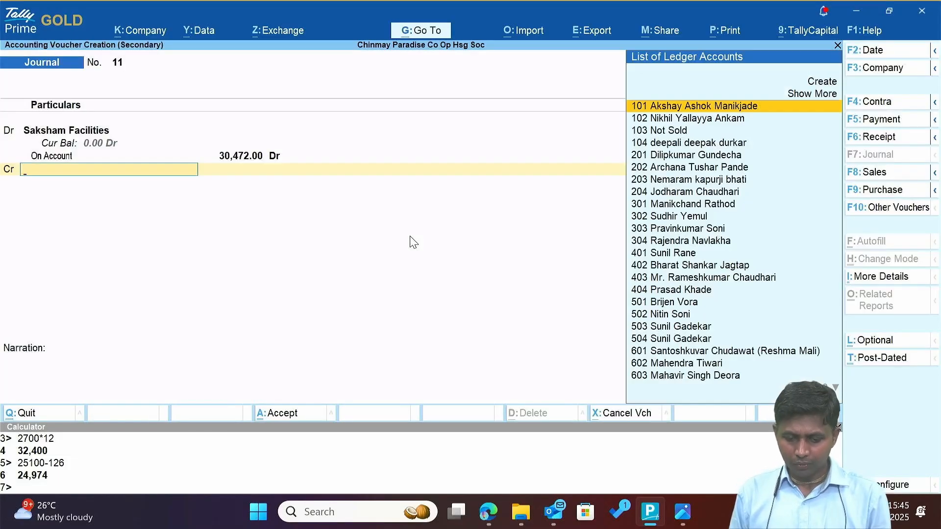
{"action": "type", "text": "A"}
{"action": "key", "text": "Return"}
{"action": "key", "text": "Return"}
{"action": "key", "text": "Return"}
{"action": "key", "text": "Return"}
{"action": "key", "text": "alt+Tab"}
{"action": "key", "text": "alt+Tab"}
{"action": "key", "text": "Tab"}
{"action": "key", "text": "alt+Tab"}
{"action": "key", "text": "Tab"}
{"action": "key", "text": "Tab"}
{"action": "key", "text": "Tab"}
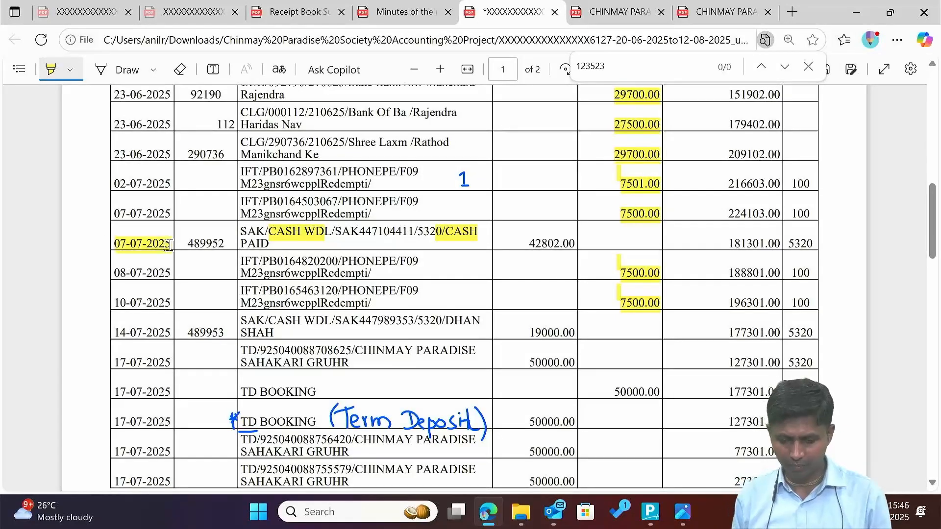
Drill from the balance sheet's Unsecured Loans into the Advance From the Charman ledger.
{"action": "key", "text": "alt+Tab"}
{"action": "key", "text": "alt+Tab"}
{"action": "key", "text": "Tab"}
{"action": "key", "text": "Escape"}
{"action": "key", "text": "Escape"}
{"action": "key", "text": "Escape"}
{"action": "key", "text": "Escape"}
{"action": "key", "text": "Up"}
{"action": "key", "text": "Return"}
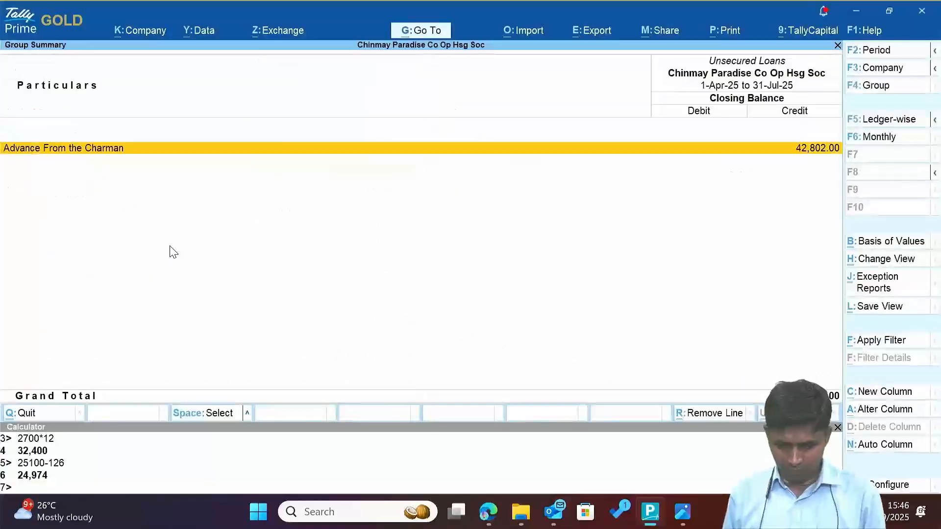
{"action": "key", "text": "Escape"}
{"action": "key", "text": "alt+Tab"}
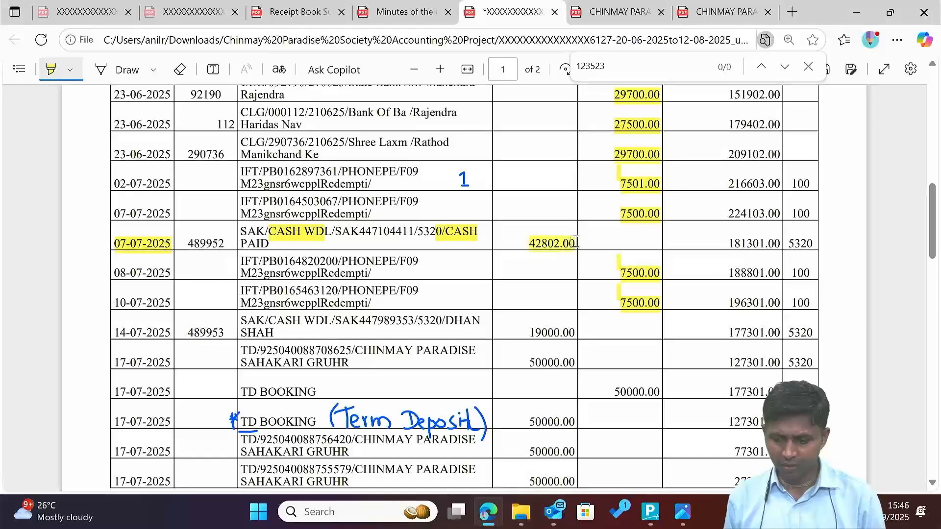
{"action": "key", "text": "alt+Tab"}
{"action": "key", "text": "Return"}
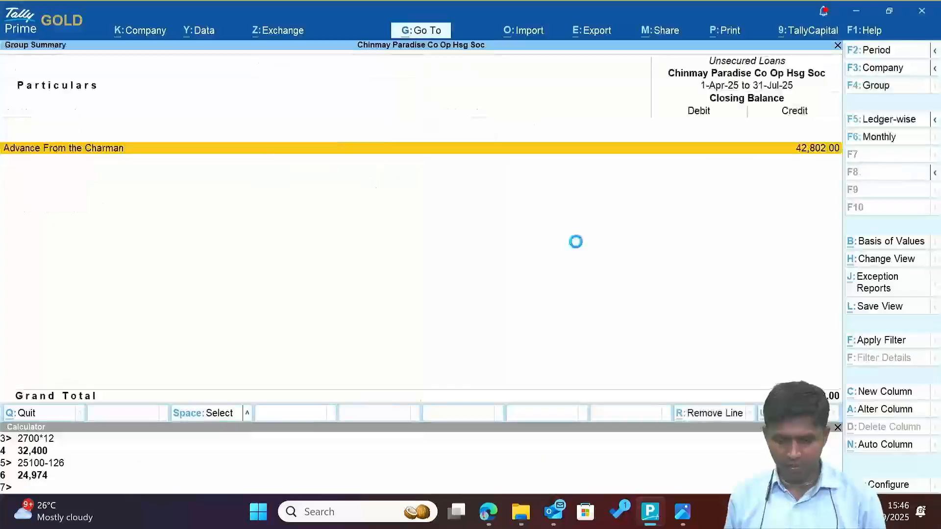
{"action": "key", "text": "Return"}
Start a 7-Jul payment voucher debiting Advance From the Charman 42,802.
{"action": "key", "text": "F7"}
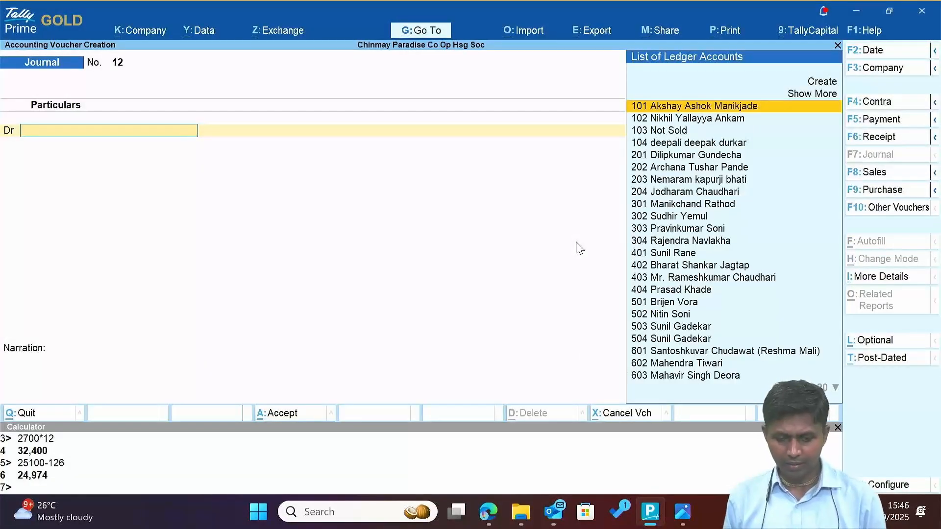
{"action": "key", "text": "F2"}
{"action": "type", "text": "7-7"}
{"action": "key", "text": "Return"}
{"action": "key", "text": "F5"}
{"action": "key", "text": "Return"}
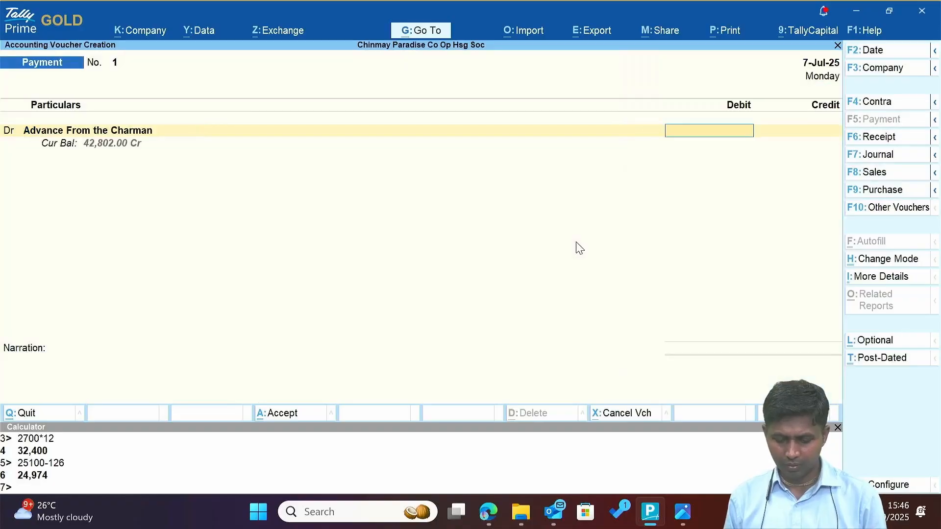
{"action": "key", "text": "alt+Tab"}
{"action": "key", "text": "alt+Tab"}
{"action": "key", "text": "alt+Tab"}
{"action": "key", "text": "alt+Tab"}
Credit the 42,802 to Axis Bank A/c.
{"action": "key", "text": "alt+Tab"}
{"action": "key", "text": "alt+Tab"}
{"action": "type", "text": "42802"}
{"action": "key", "text": "Return"}
{"action": "type", "text": "c"}
{"action": "key", "text": "Return"}
{"action": "type", "text": "Ca"}
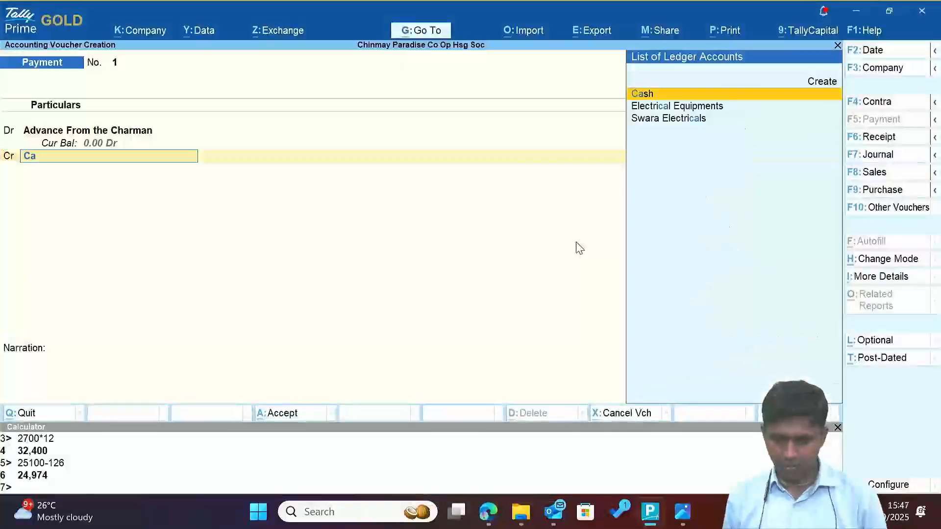
{"action": "key", "text": "BackSpace"}
{"action": "key", "text": "BackSpace"}
{"action": "type", "text": "ax"}
{"action": "key", "text": "Return"}
{"action": "key", "text": "Return"}
{"action": "key", "text": "Down"}
{"action": "key", "text": "Down"}
{"action": "key", "text": "Down"}
{"action": "key", "text": "Return"}
Enter cheque number 489952 in the bank allocation and save the voucher.
{"action": "key", "text": "alt+Tab"}
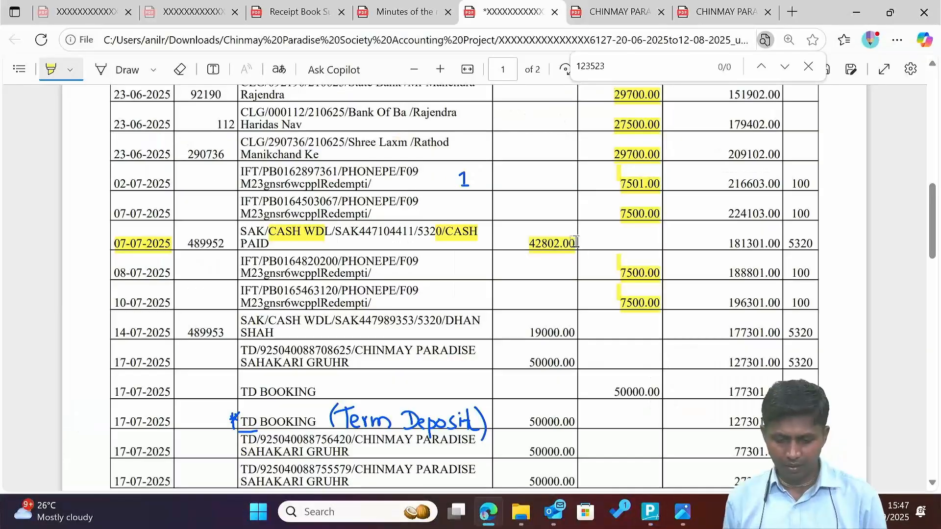
{"action": "double_click", "coordinate": [206, 243]}
{"action": "key", "text": "alt+Tab"}
{"action": "type", "text": "489"}
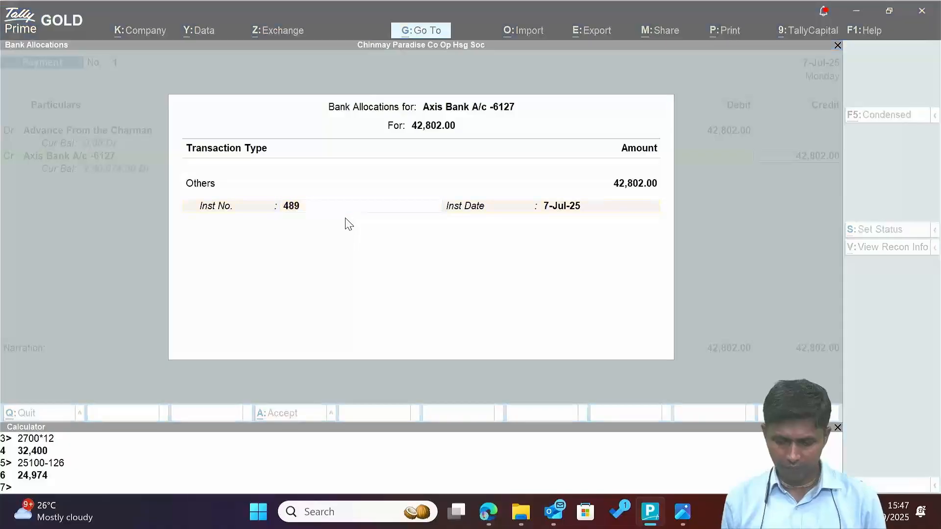
{"action": "key", "text": "alt+Tab"}
{"action": "key", "text": "alt+Tab"}
{"action": "type", "text": "952"}
{"action": "key", "text": "Return"}
{"action": "key", "text": "alt+Tab"}
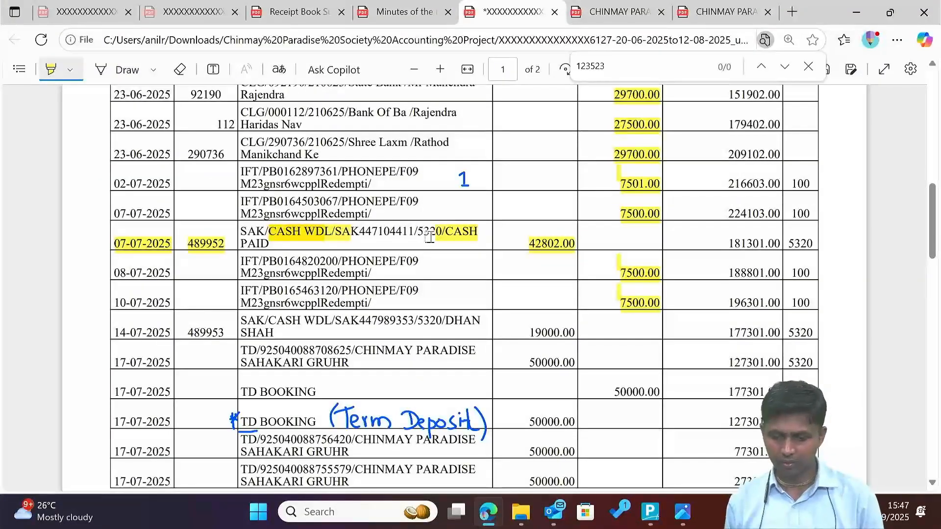
Highlight the 42,802 withdrawal on the bank statement PDF.
{"action": "key", "text": "alt+Tab"}
{"action": "key", "text": "Return"}
{"action": "key", "text": "alt+Tab"}
{"action": "scroll", "coordinate": [506, 328], "scroll_direction": "down", "scroll_amount": 2}
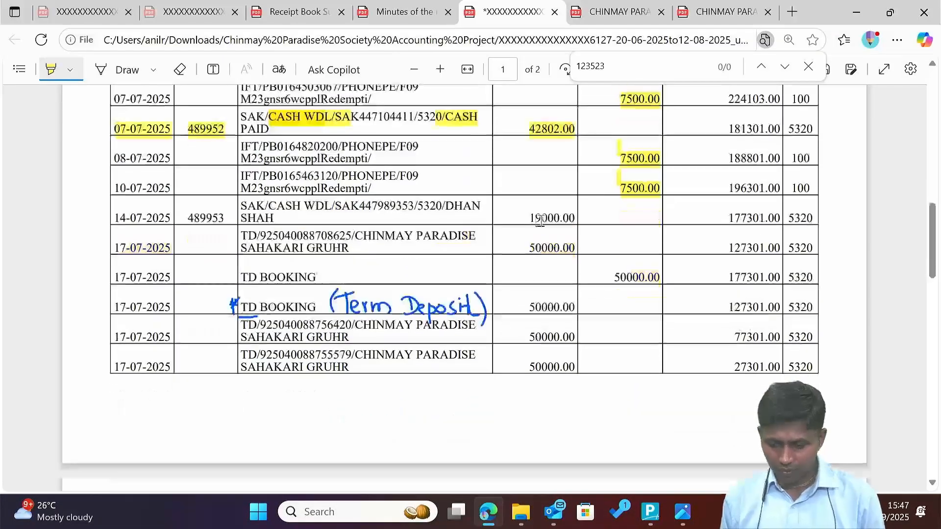
{"action": "left_click_drag", "start_coordinate": [522, 217], "coordinate": [569, 221]}
{"action": "key", "text": "alt+Tab"}
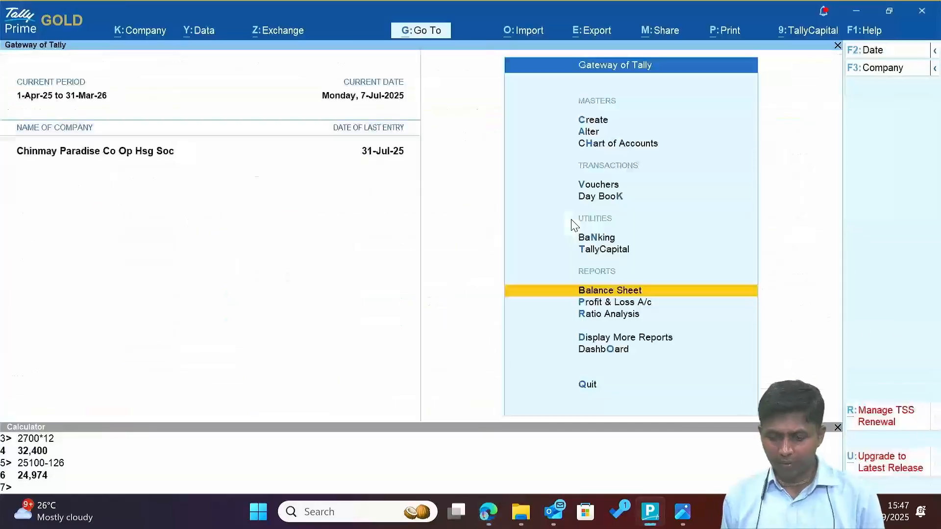
Open the staff member's ledger under Sundry Creditors with the period starting in April.
{"action": "key", "text": "Return"}
{"action": "key", "text": "Down"}
{"action": "key", "text": "Down"}
{"action": "key", "text": "Down"}
{"action": "key", "text": "Down"}
{"action": "key", "text": "Return"}
{"action": "key", "text": "Down"}
{"action": "key", "text": "Up"}
{"action": "key", "text": "Return"}
{"action": "key", "text": "Return"}
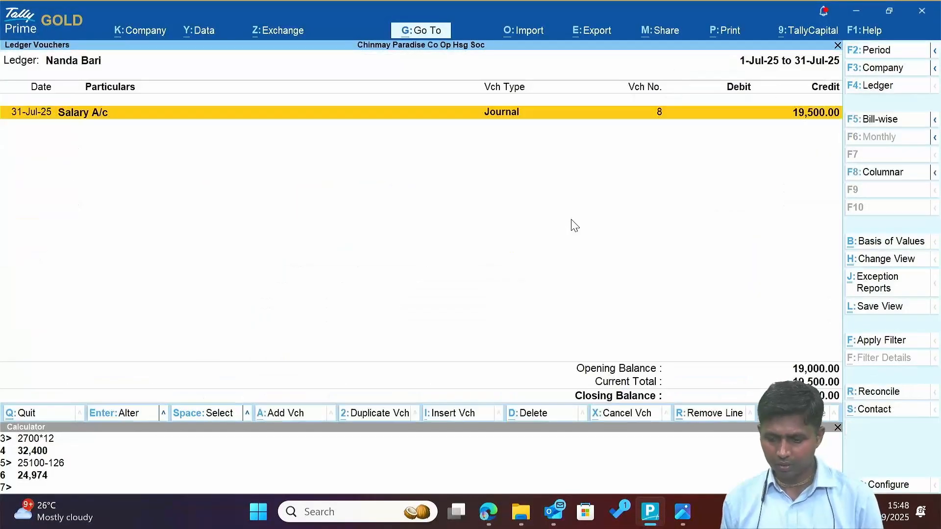
{"action": "key", "text": "F2"}
{"action": "key", "text": "Return"}
{"action": "key", "text": "Return"}
Start a payment voucher debiting the staff member's salary ledger 19,000, credited to Axis Bank.
{"action": "key", "text": "Up"}
{"action": "key", "text": "alt+a"}
{"action": "key", "text": "F5"}
{"action": "type", "text": "Bari"}
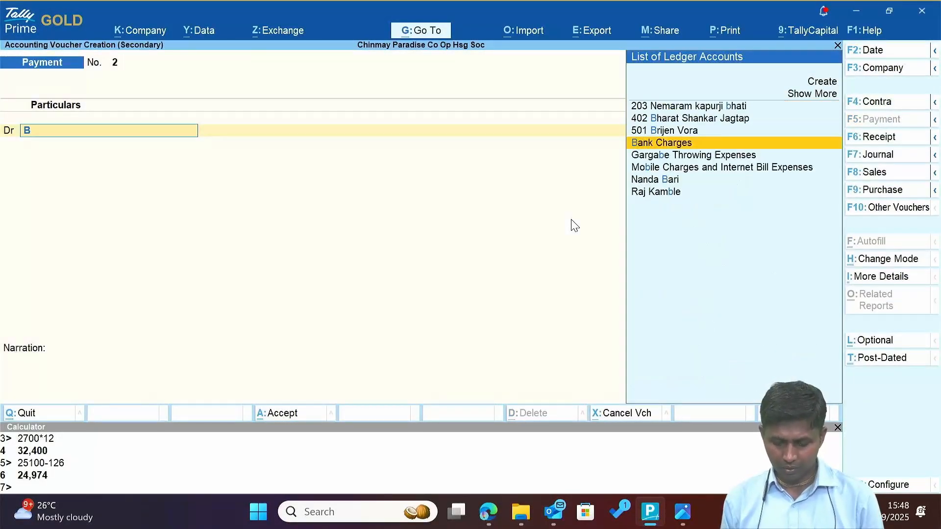
{"action": "key", "text": "Return"}
{"action": "type", "text": "19000"}
{"action": "key", "text": "Return"}
{"action": "key", "text": "Return"}
{"action": "key", "text": "Return"}
{"action": "key", "text": "Return"}
Date the salary voucher 14-Jul, enter the cheque number and accept it.
{"action": "key", "text": "Return"}
{"action": "type", "text": "Axis"}
{"action": "key", "text": "Return"}
{"action": "key", "text": "alt+Tab"}
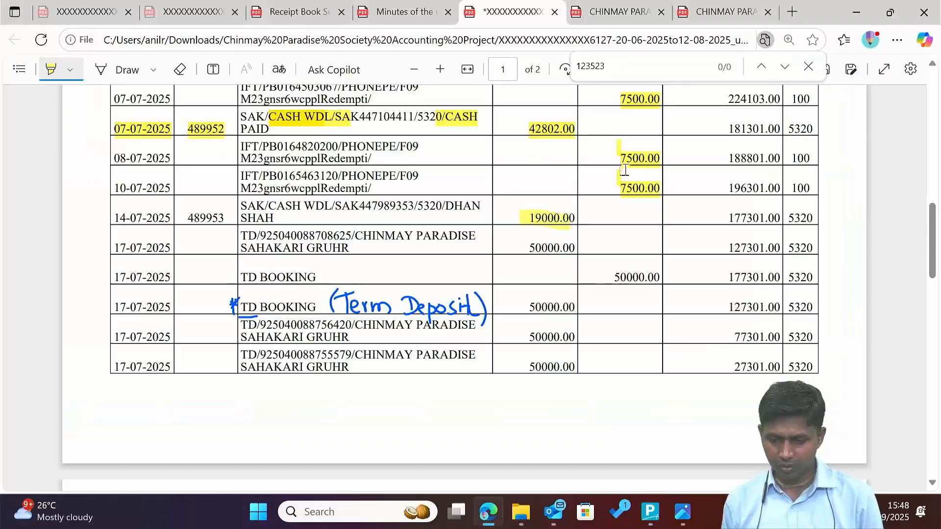
{"action": "key", "text": "alt+Tab"}
{"action": "key", "text": "F2"}
{"action": "type", "text": "14"}
{"action": "key", "text": "Return"}
{"action": "key", "text": "Return"}
{"action": "key", "text": "Return"}
{"action": "key", "text": "alt+Tab"}
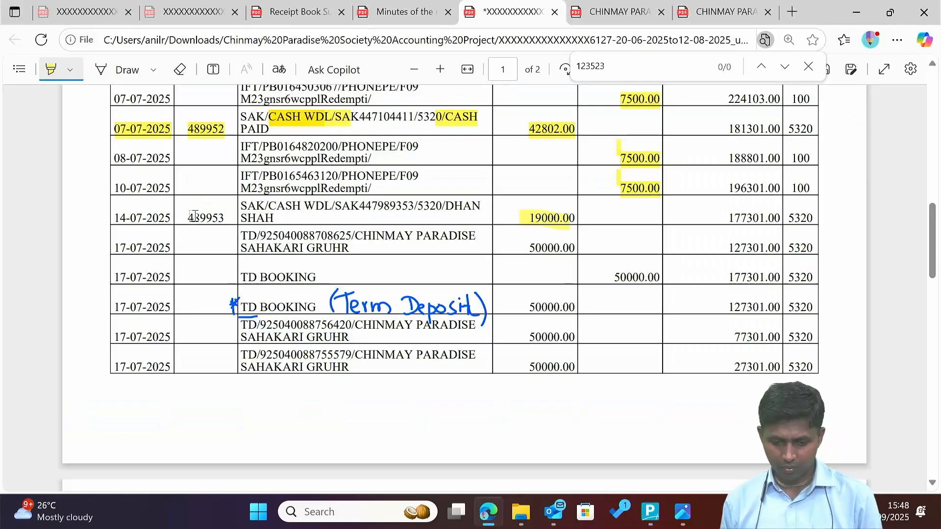
{"action": "key", "text": "alt+Tab"}
{"action": "type", "text": "489"}
{"action": "key", "text": "alt+Tab"}
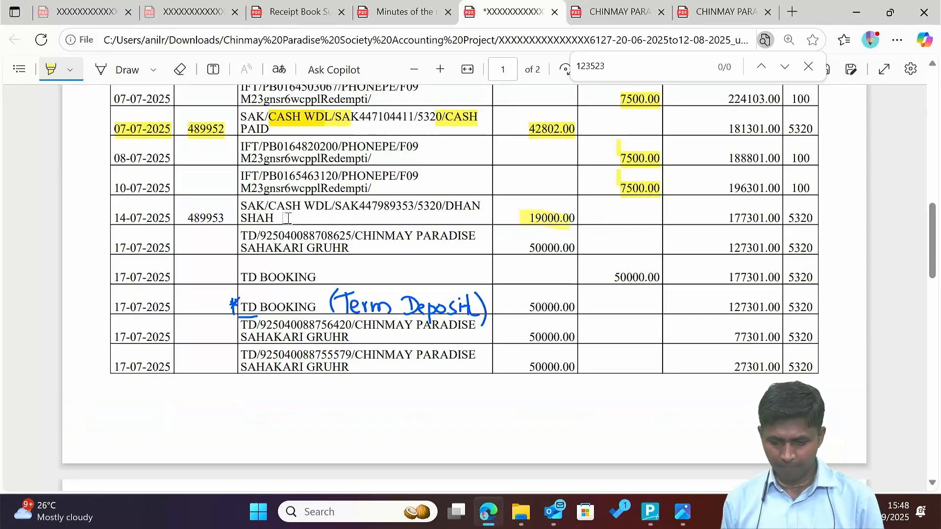
{"action": "key", "text": "alt+Tab"}
{"action": "key", "text": "alt+Tab"}
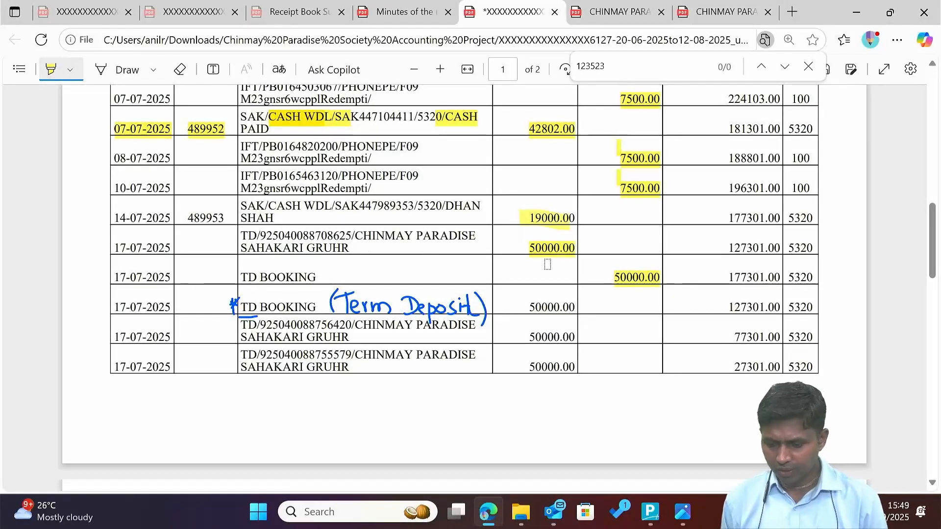
Start a new payment voucher and begin creating a fixed deposit ledger.
{"action": "scroll", "coordinate": [588, 267], "scroll_direction": "down", "scroll_amount": 1}
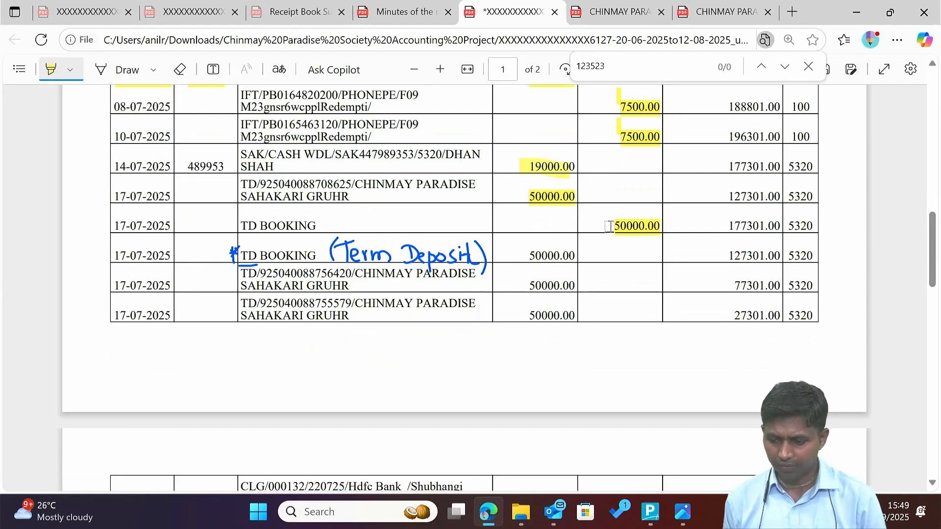
{"action": "key", "text": "alt+Tab"}
{"action": "key", "text": "Escape"}
{"action": "key", "text": "Escape"}
{"action": "key", "text": "Escape"}
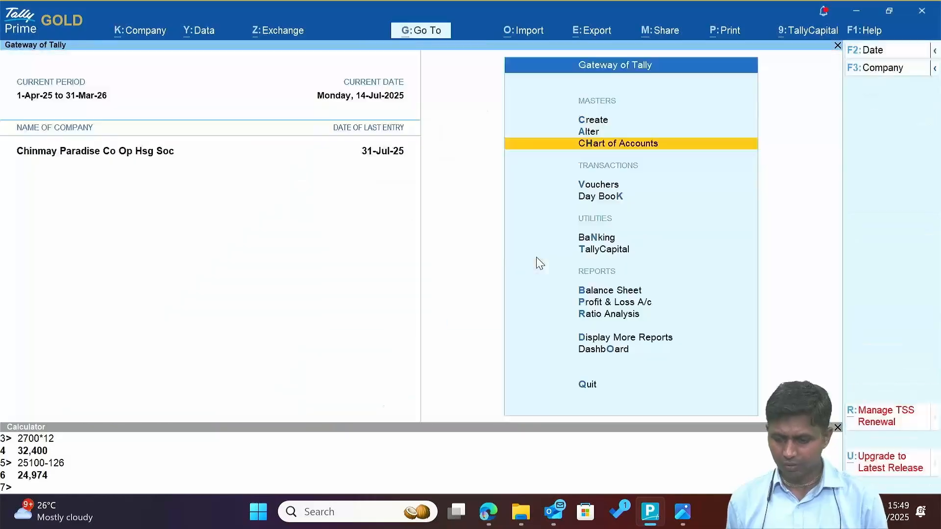
{"action": "key", "text": "v"}
{"action": "key", "text": "alt+Tab"}
{"action": "key", "text": "alt+Tab"}
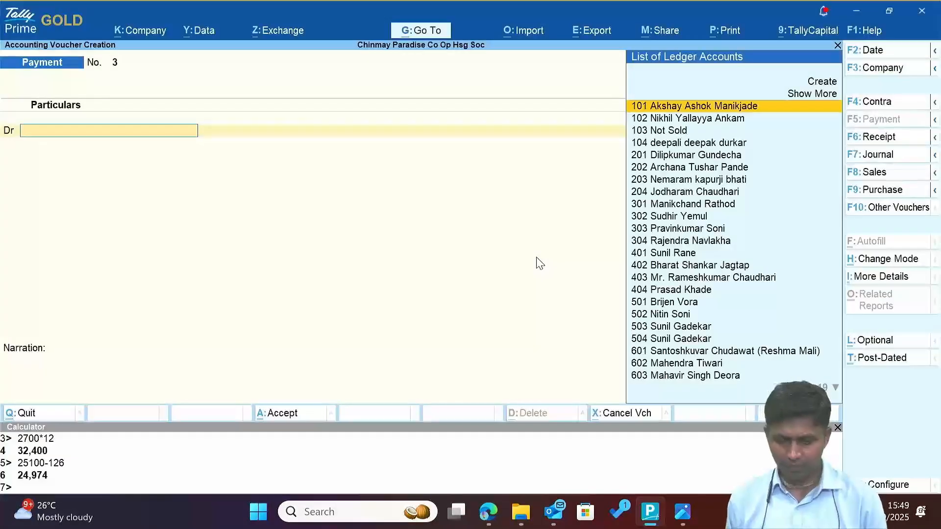
{"action": "key", "text": "alt+c"}
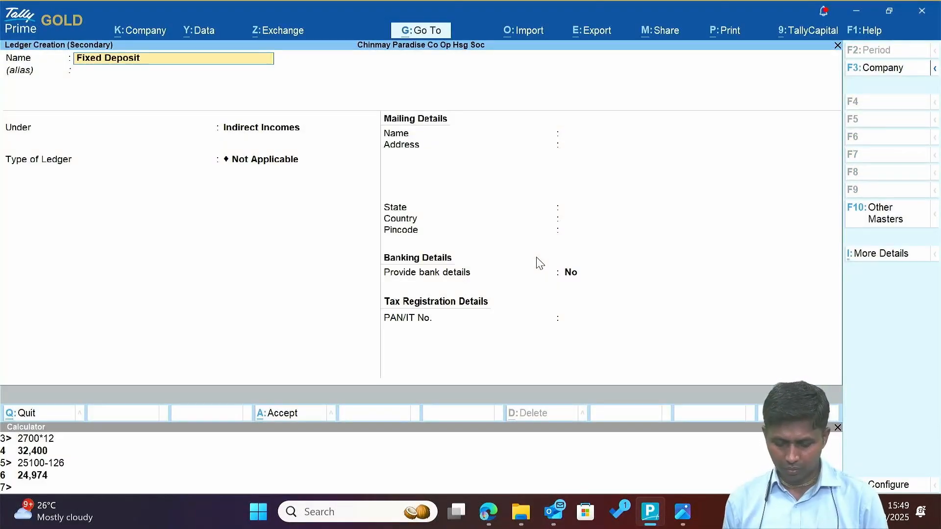
{"action": "key", "text": "alt+Tab"}
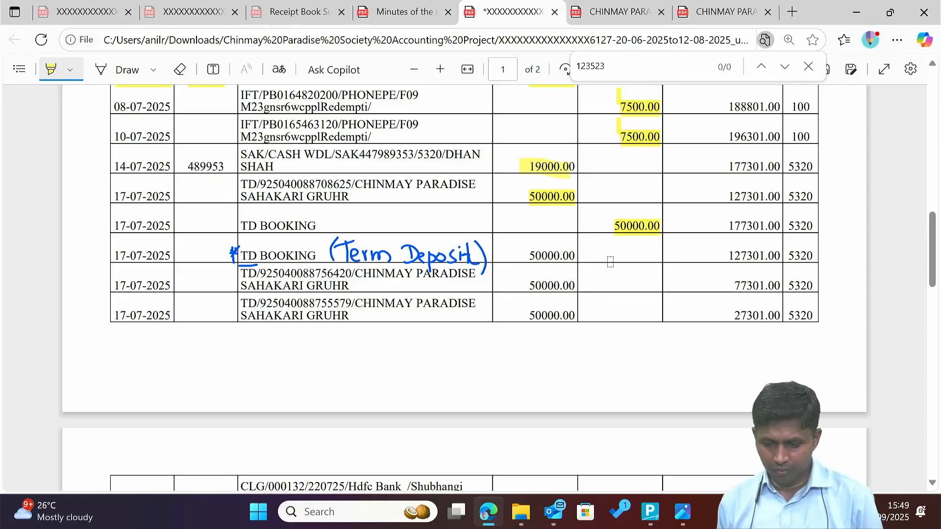
Name the ledger Fixed Deposit 08625, copied from the statement, under Investments.
{"action": "left_click", "coordinate": [60, 70]}
{"action": "left_click_drag", "start_coordinate": [322, 186], "coordinate": [352, 185]}
{"action": "key", "text": "ctrl+c"}
{"action": "key", "text": "alt+Tab"}
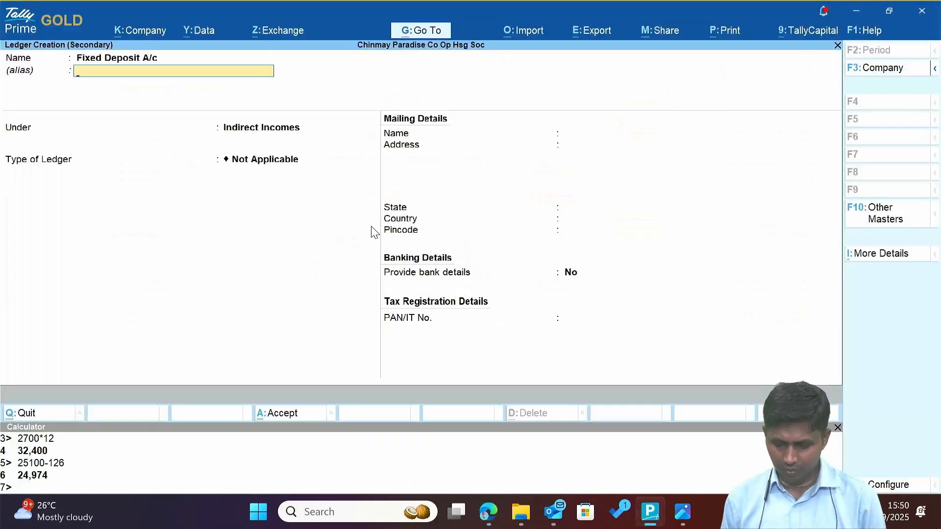
{"action": "key", "text": "BackSpace"}
{"action": "key", "text": "End"}
{"action": "key", "text": "ctrl+v"}
{"action": "key", "text": "Return"}
{"action": "key", "text": "Return"}
{"action": "type", "text": "in"}
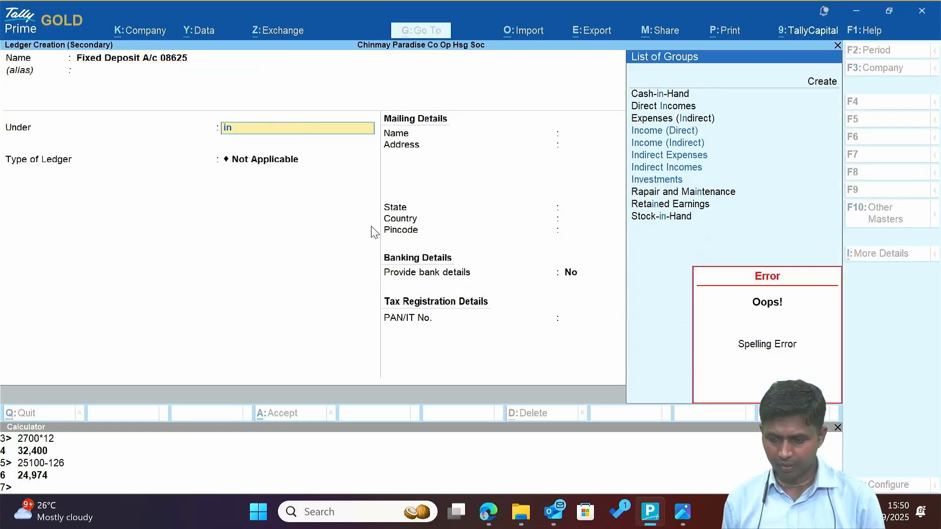
{"action": "key", "text": "Down"}
{"action": "key", "text": "Down"}
{"action": "key", "text": "Down"}
{"action": "key", "text": "Down"}
Debit Fixed Deposit 08625 50,000 on 17-Jul, credited to Axis Bank.
{"action": "key", "text": "Return"}
{"action": "key", "text": "ctrl+a"}
{"action": "type", "text": "50000"}
{"action": "key", "text": "Return"}
{"action": "key", "text": "alt+Tab"}
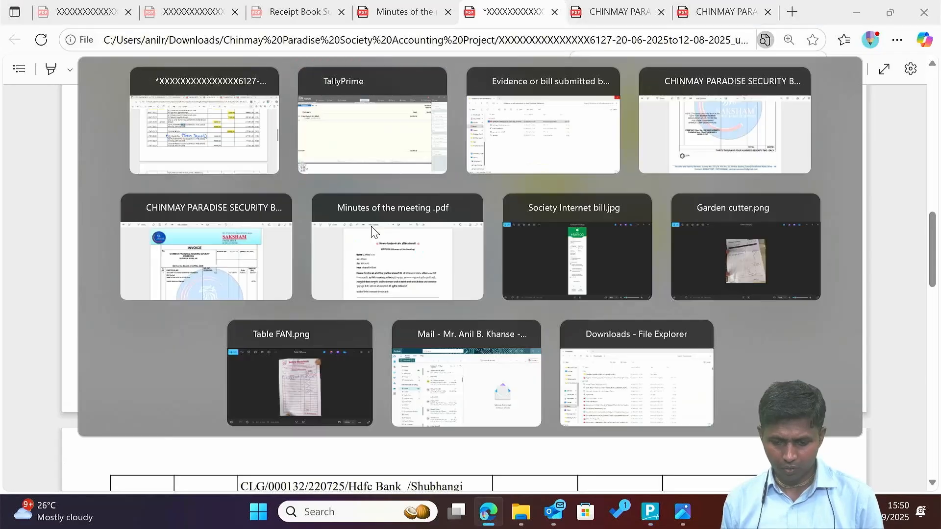
{"action": "key", "text": "alt+Tab"}
{"action": "key", "text": "F2"}
{"action": "type", "text": "17"}
{"action": "key", "text": "Return"}
{"action": "key", "text": "Return"}
{"action": "key", "text": "Return"}
{"action": "key", "text": "Return"}
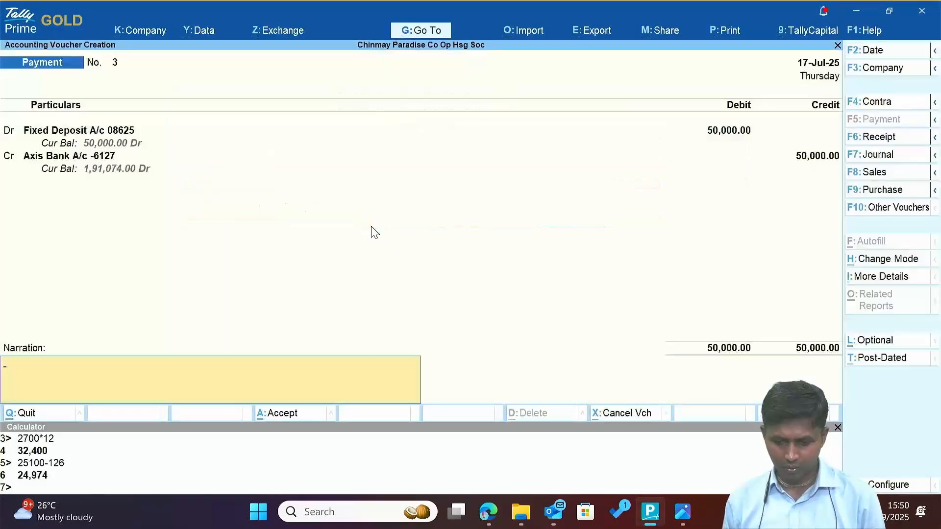
{"action": "key", "text": "alt+Tab"}
Create a Fixed Deposits 56420 ledger using the number copied from the statement.
{"action": "left_click_drag", "start_coordinate": [322, 274], "coordinate": [352, 276]}
{"action": "key", "text": "ctrl+c"}
{"action": "key", "text": "alt+Tab"}
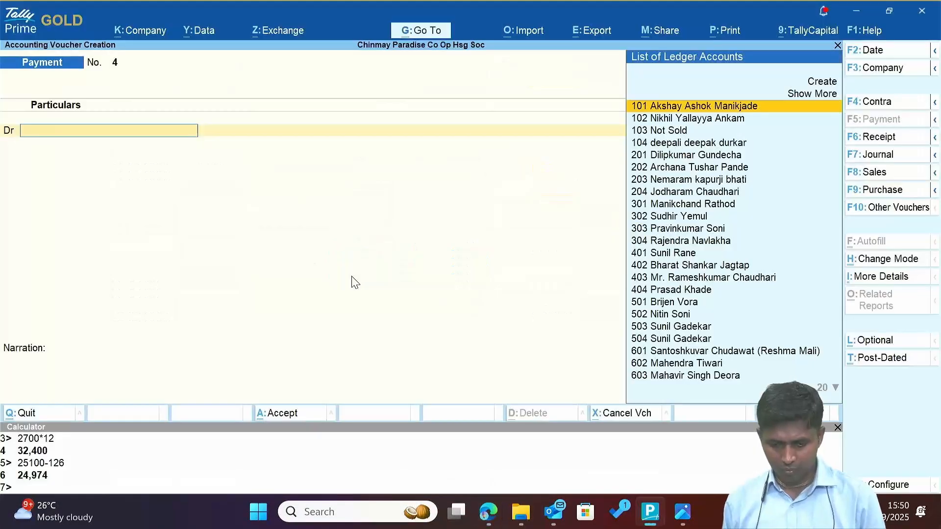
{"action": "key", "text": "alt+c"}
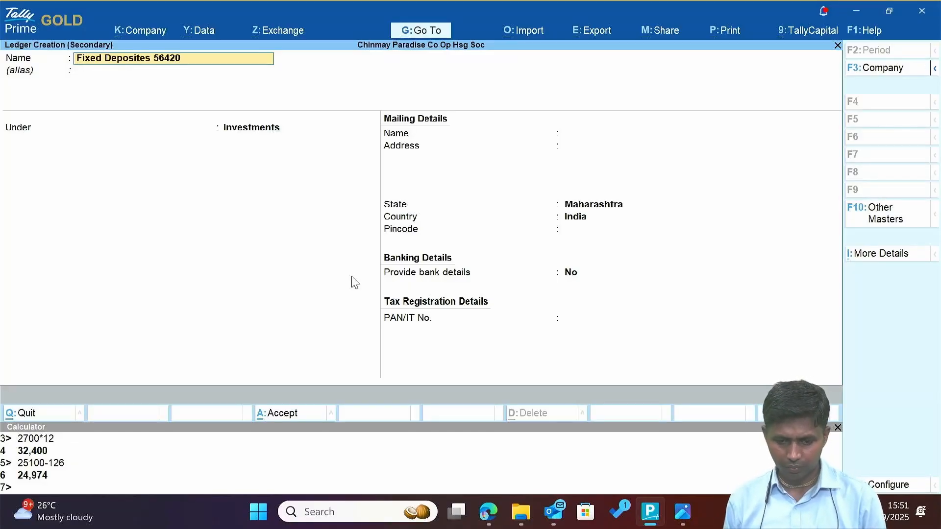
{"action": "key", "text": "Return"}
{"action": "key", "text": "BackSpace"}
{"action": "key", "text": "Return"}
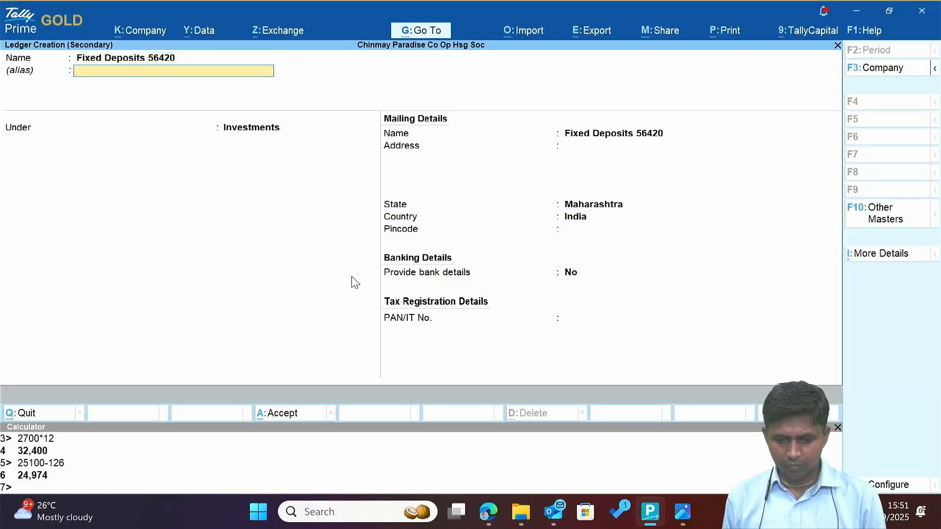
{"action": "key", "text": "alt+Tab"}
Create a new ledger named Fixed Deposit 55579.
{"action": "key", "text": "alt+Tab"}
{"action": "key", "text": "ctrl+a"}
Debit Fixed Deposits 56420 50,000, credit Axis Bank, and save the voucher.
{"action": "type", "text": "50000"}
{"action": "key", "text": "Return"}
{"action": "key", "text": "Return"}
{"action": "type", "text": "Ax"}
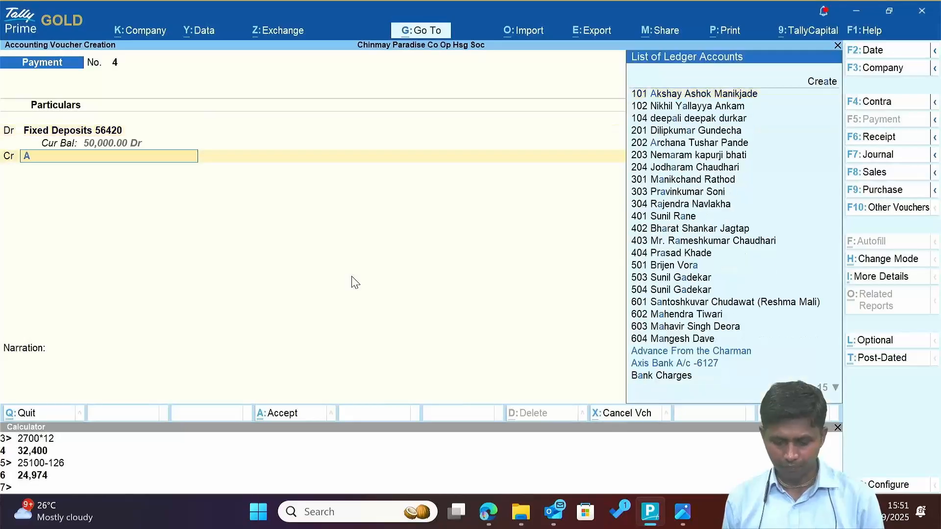
{"action": "key", "text": "Return"}
{"action": "key", "text": "Return"}
{"action": "key", "text": "ctrl+a"}
{"action": "key", "text": "ctrl+a"}
{"action": "key", "text": "alt+c"}
{"action": "key", "text": "alt+Tab"}
{"action": "double_click", "coordinate": [343, 303]}
{"action": "left_click", "coordinate": [349, 304]}
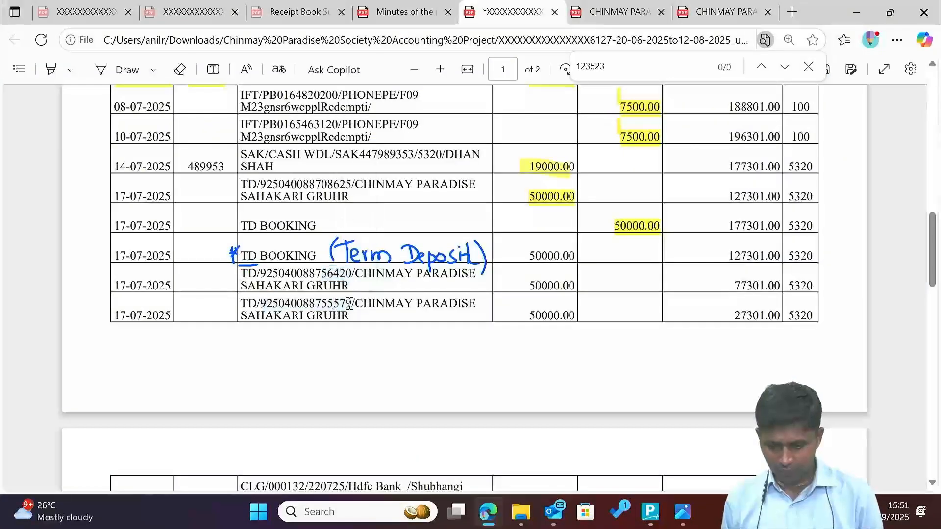
{"action": "key", "text": "alt+Tab"}
{"action": "type", "text": "Fixed Deposi"}
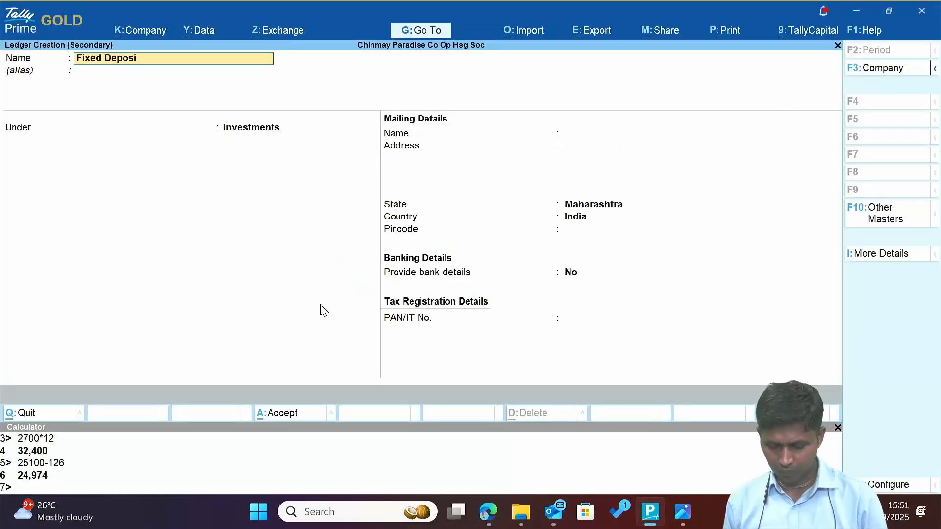
{"action": "type", "text": "t 55579"}
{"action": "key", "text": "Return"}
{"action": "key", "text": "Return"}
Debit Fixed Deposit 55579 50,000 and credit Axis Bank.
{"action": "key", "text": "ctrl+a"}
{"action": "type", "text": "50000"}
{"action": "key", "text": "Return"}
{"action": "key", "text": "Return"}
{"action": "type", "text": "Ax"}
{"action": "key", "text": "Return"}
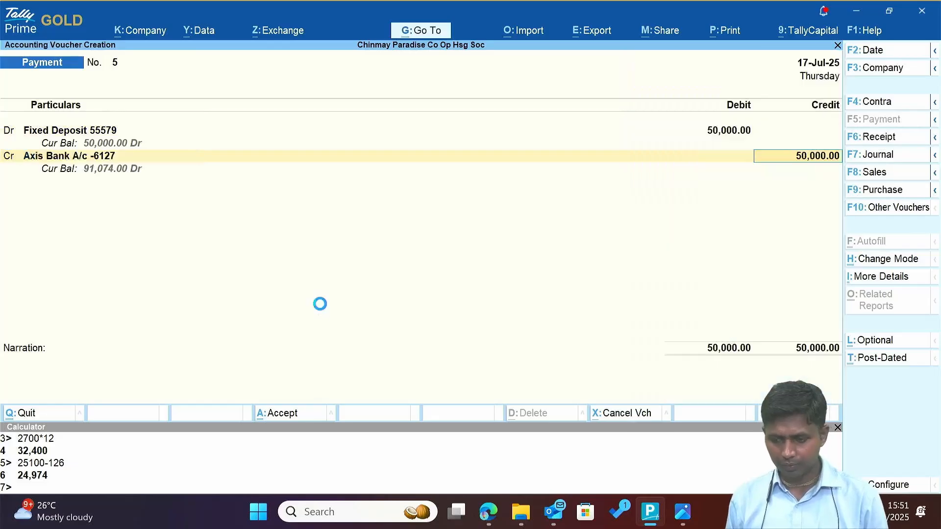
Highlight the 17-07-2025 TD BOOKING 50000.00 entries on the bank statement.
{"action": "key", "text": "alt+Tab"}
{"action": "left_click_drag", "start_coordinate": [115, 256], "coordinate": [171, 255]}
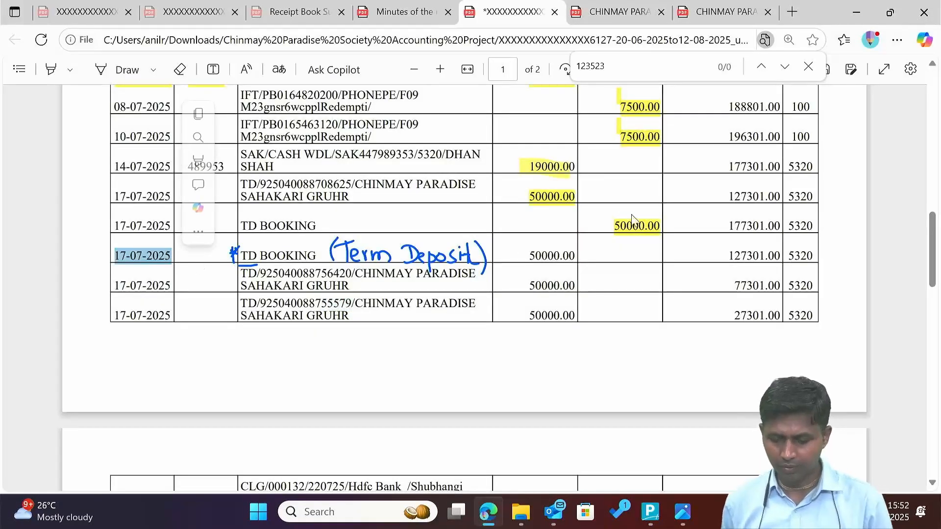
{"action": "left_click", "coordinate": [51, 69]}
{"action": "left_click_drag", "start_coordinate": [528, 256], "coordinate": [578, 261]}
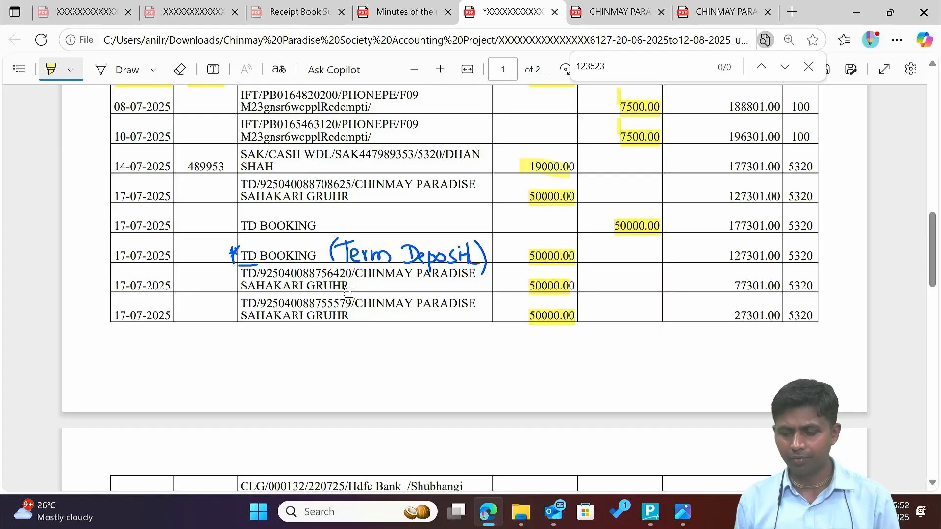
{"action": "scroll", "coordinate": [348, 292], "scroll_direction": "down", "scroll_amount": 5}
{"action": "left_click_drag", "start_coordinate": [367, 301], "coordinate": [482, 301]}
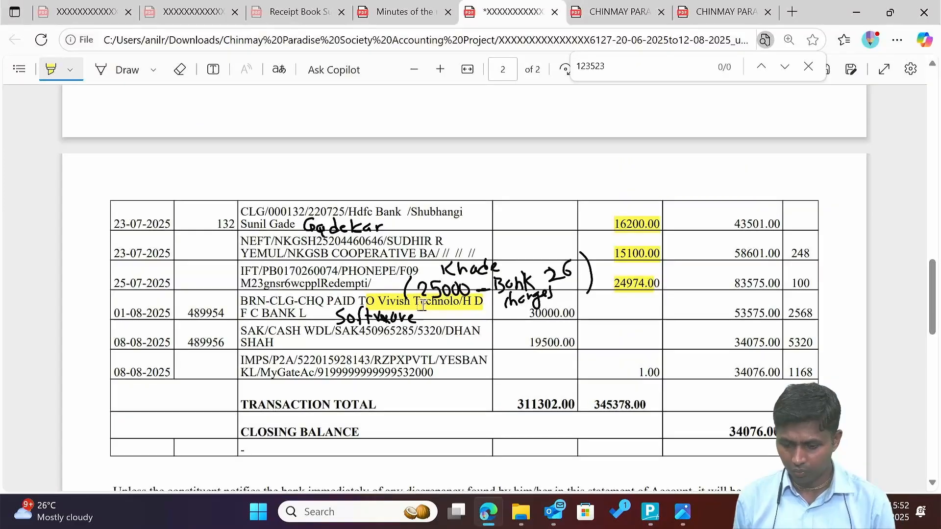
Create the Vivish Technology ledger under Sundry Creditors and debit it 30,000.
{"action": "key", "text": "alt+Tab"}
{"action": "key", "text": "alt+c"}
{"action": "type", "text": "Vivish Technology"}
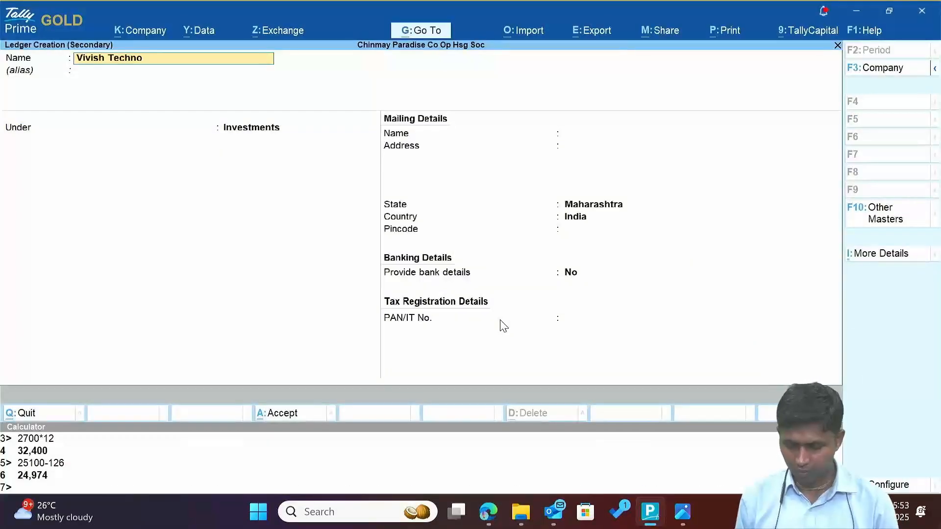
{"action": "key", "text": "Return"}
{"action": "key", "text": "Return"}
{"action": "type", "text": "Sundry Creditors"}
{"action": "key", "text": "Return"}
{"action": "key", "text": "ctrl+a"}
{"action": "type", "text": "30000"}
{"action": "key", "text": "Return"}
Allocate the bill On Account and credit Axis Bank with cheque number 489954.
{"action": "type", "text": "On Account"}
{"action": "key", "text": "Return"}
{"action": "key", "text": "Return"}
{"action": "key", "text": "Return"}
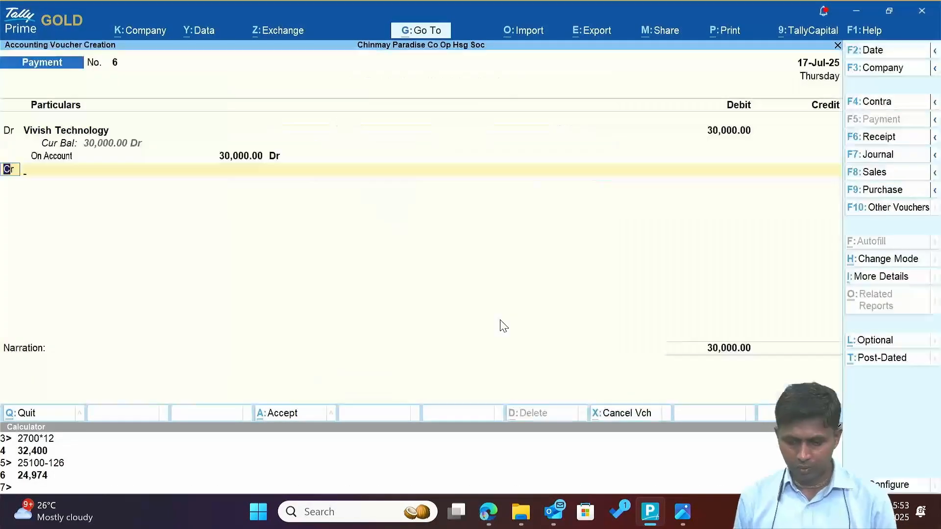
{"action": "key", "text": "Return"}
{"action": "key", "text": "Return"}
{"action": "key", "text": "Return"}
{"action": "key", "text": "alt+Tab"}
{"action": "key", "text": "alt+Tab"}
{"action": "key", "text": "Return"}
{"action": "key", "text": "Return"}
{"action": "type", "text": "489954"}
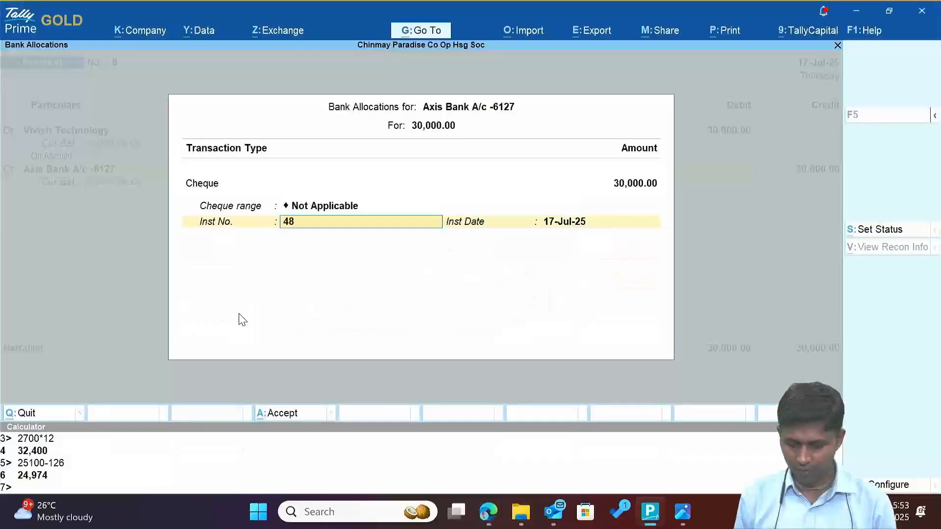
{"action": "key", "text": "Return"}
{"action": "key", "text": "alt+Tab"}
{"action": "key", "text": "alt+Tab"}
{"action": "key", "text": "Return"}
Re-date the voucher to 1.8 and strike through its row on the bank statement PDF.
{"action": "key", "text": "F2"}
{"action": "type", "text": "1.8"}
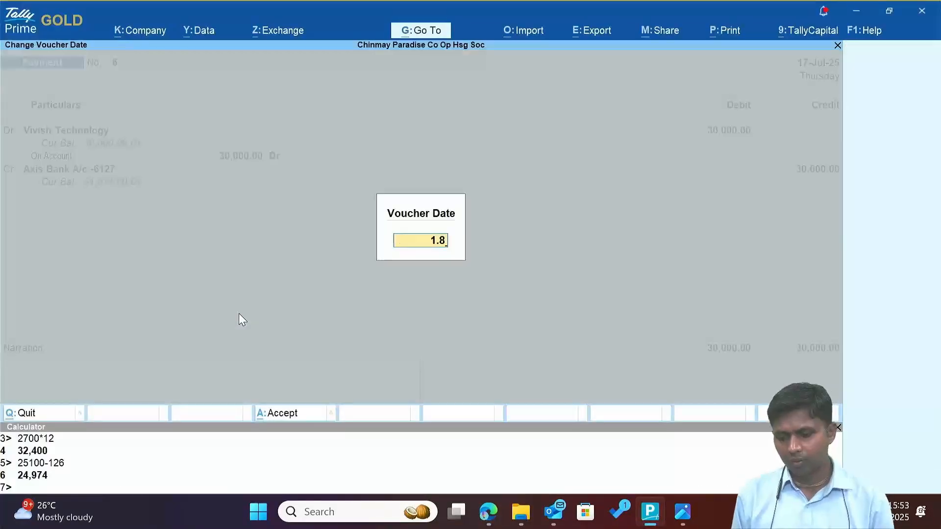
{"action": "key", "text": "Return"}
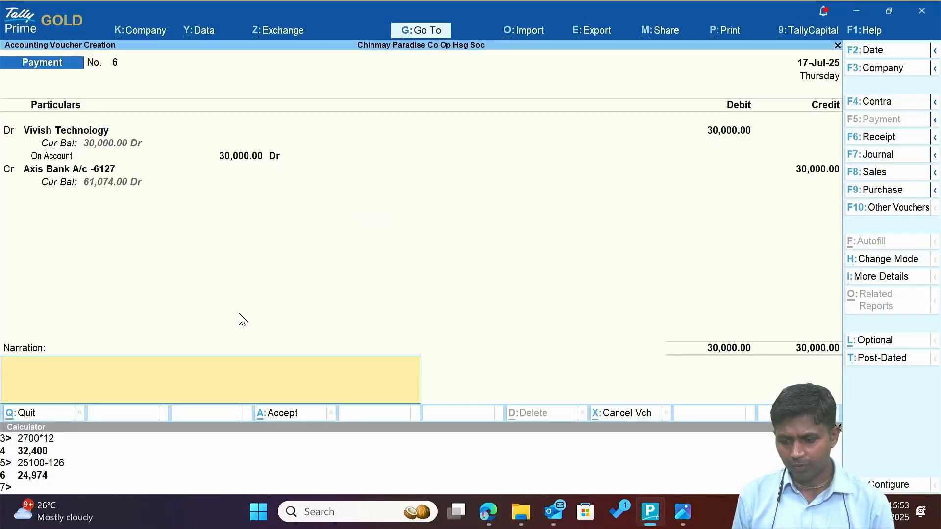
{"action": "key", "text": "alt+Tab"}
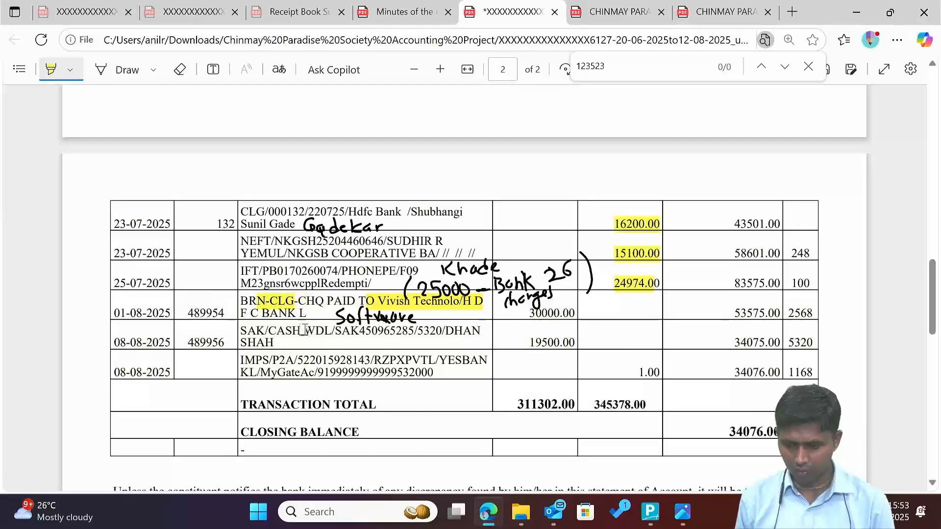
{"action": "left_click", "coordinate": [126, 70]}
{"action": "left_click_drag", "start_coordinate": [109, 295], "coordinate": [824, 295]}
Open the Axis Bank reconciliation and give the 15,100 deposit bank date 23-Jul-25.
{"action": "key", "text": "alt+Tab"}
{"action": "key", "text": "Escape"}
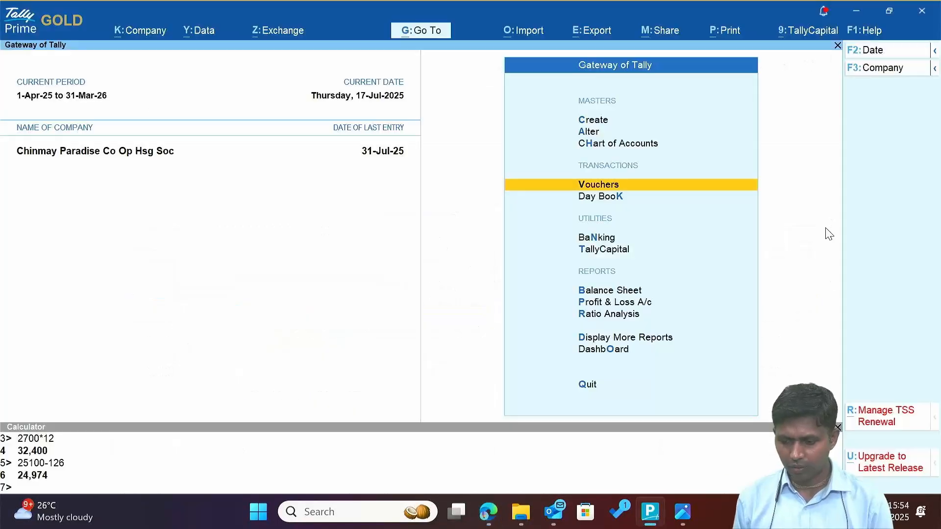
{"action": "type", "text": "dalax"}
{"action": "key", "text": "Return"}
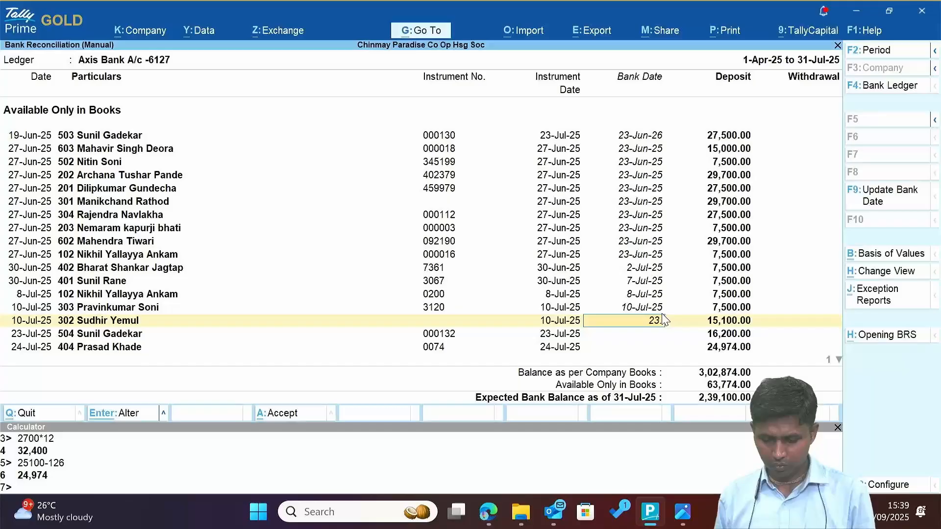
{"action": "type", "text": "7"}
{"action": "key", "text": "Return"}
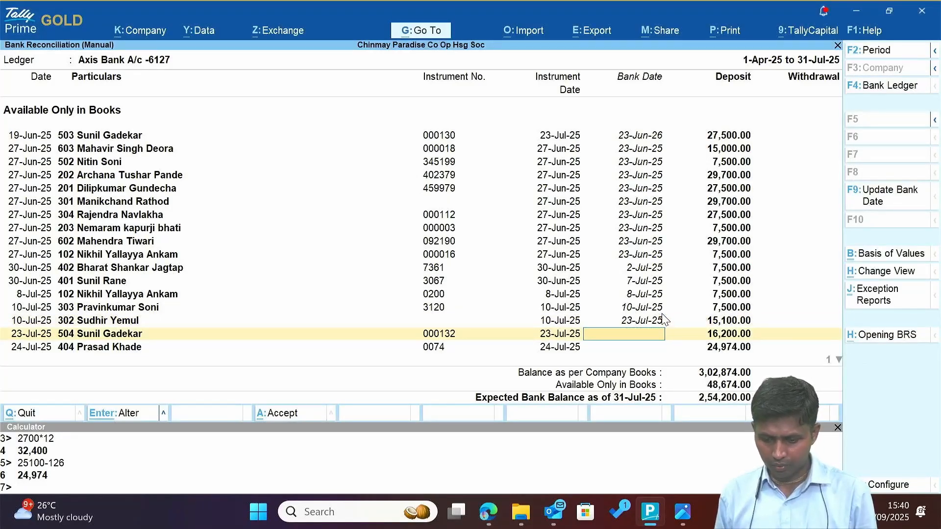
Find and highlight 16200.00 on the statement, then date that deposit 23-Jul-25.
{"action": "key", "text": "alt+Tab"}
{"action": "key", "text": "ctrl+f"}
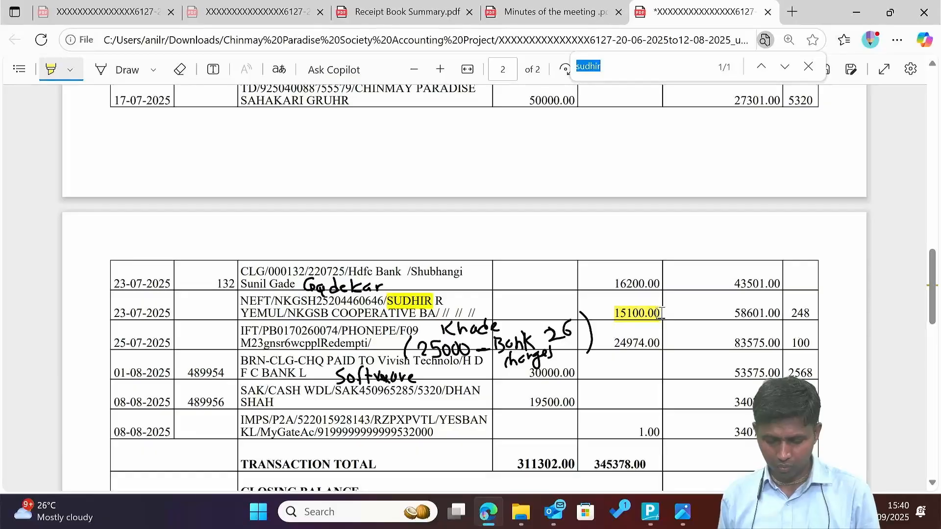
{"action": "type", "text": "000132"}
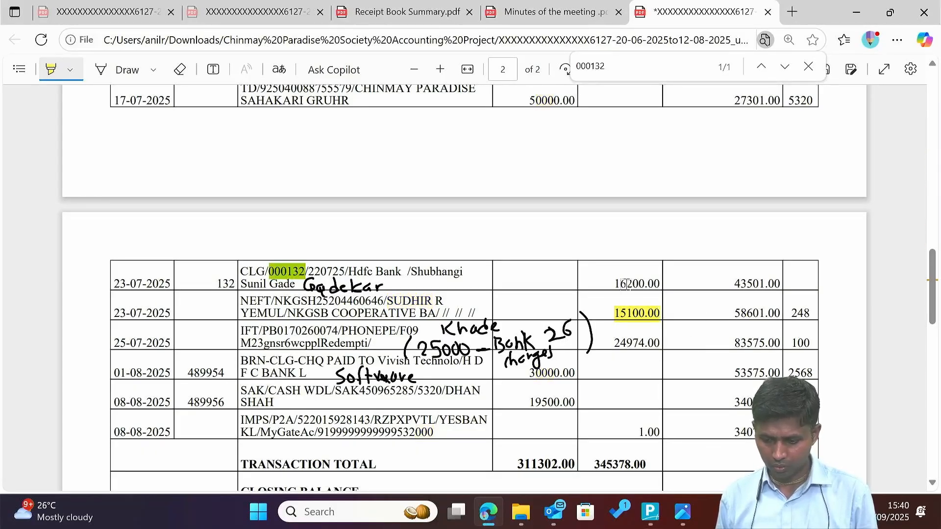
{"action": "left_click_drag", "start_coordinate": [609, 285], "coordinate": [661, 284]}
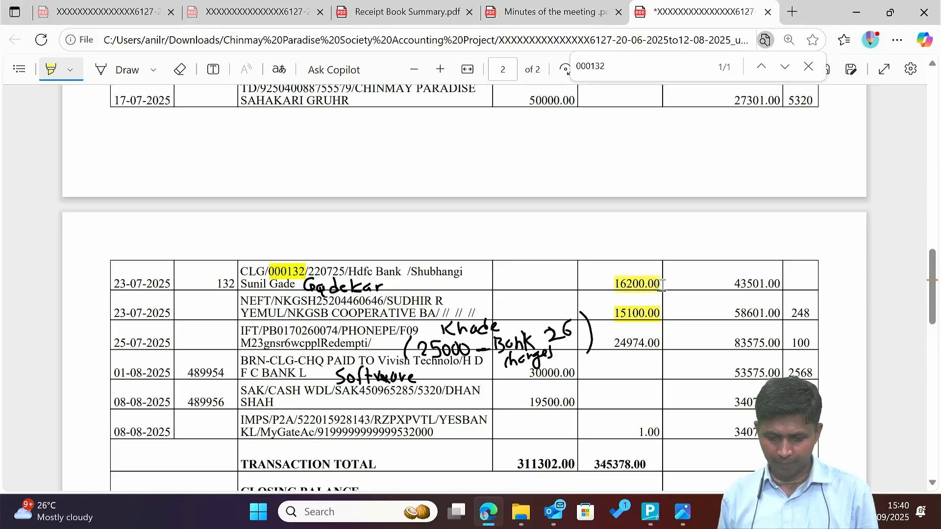
{"action": "key", "text": "alt+Tab"}
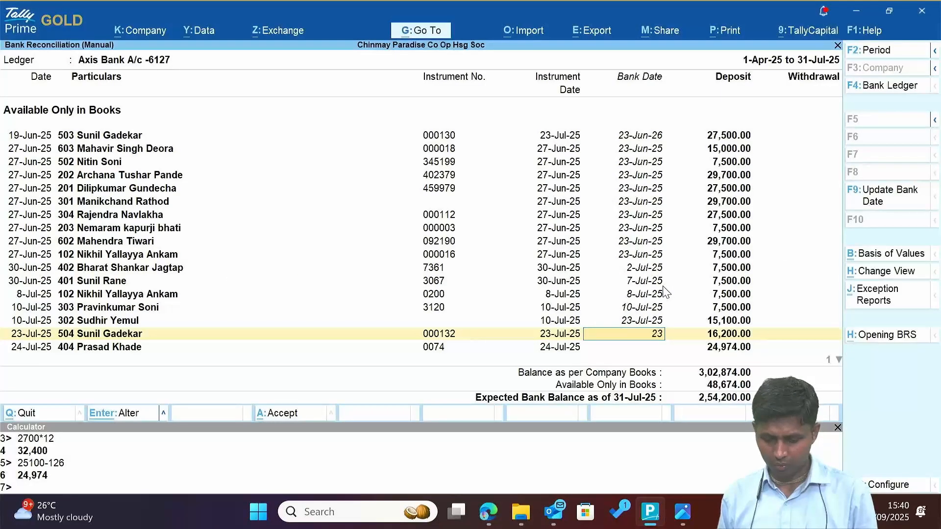
{"action": "type", "text": "23.7"}
{"action": "key", "text": "Return"}
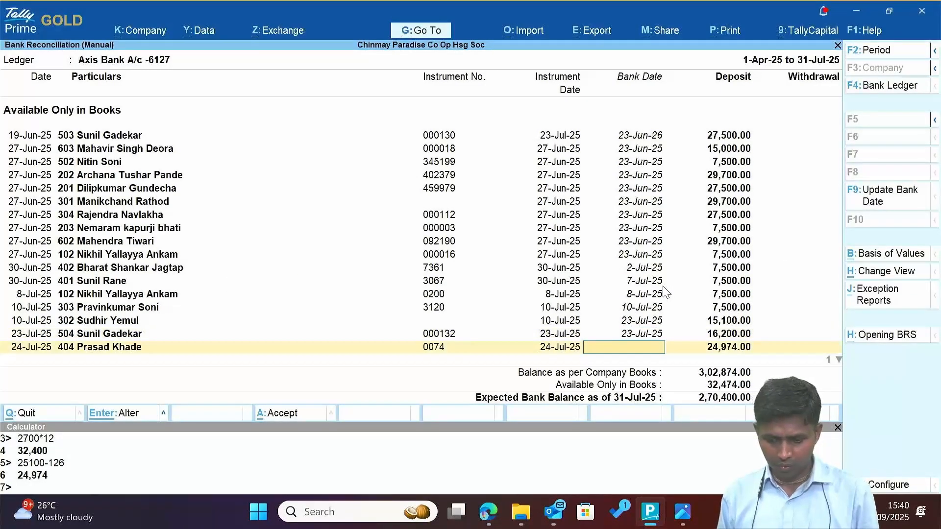
Highlight 24974.00 on the statement and give that deposit bank date 25-Jul-25.
{"action": "key", "text": "alt+Tab"}
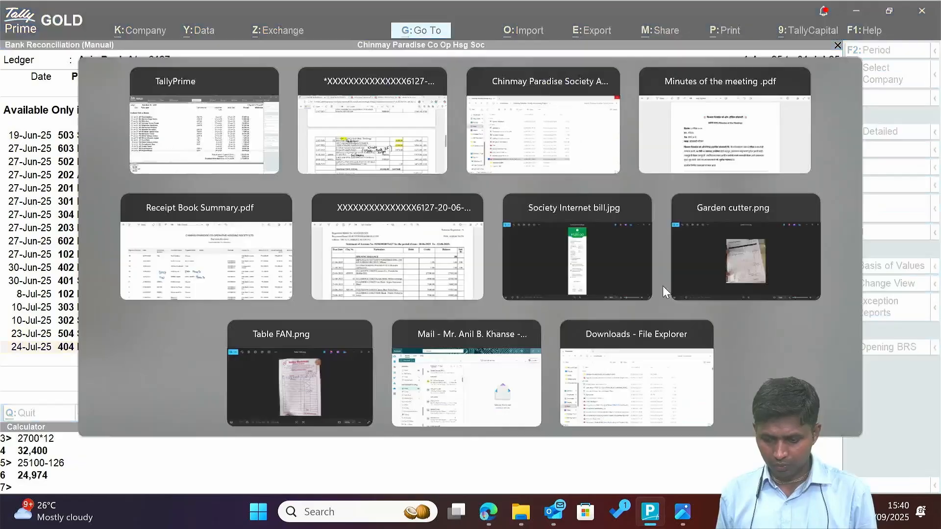
{"action": "scroll", "coordinate": [661, 285], "scroll_direction": "down", "scroll_amount": 1}
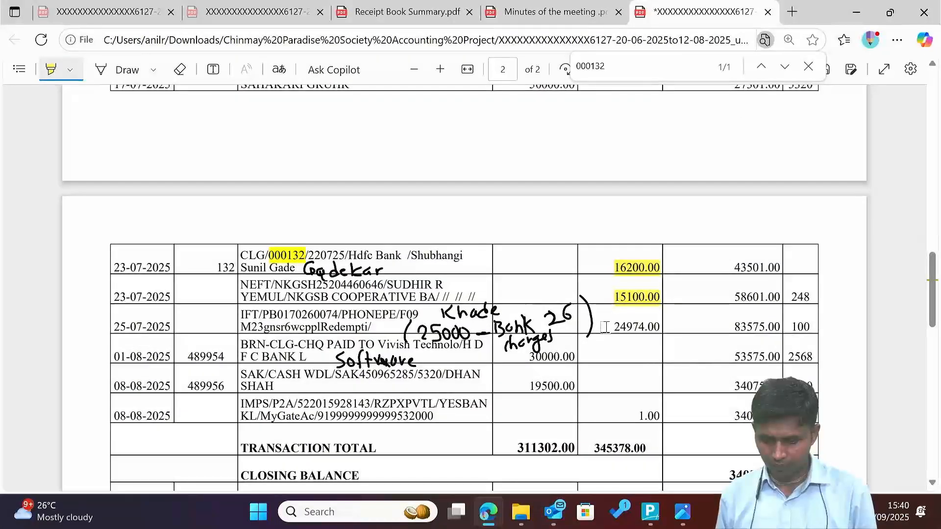
{"action": "left_click_drag", "start_coordinate": [607, 328], "coordinate": [671, 327]}
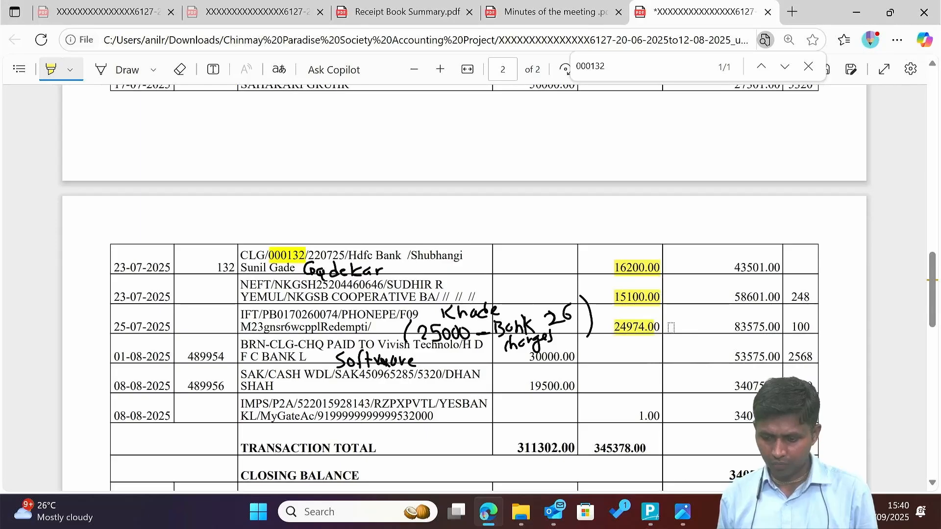
{"action": "key", "text": "alt+Tab"}
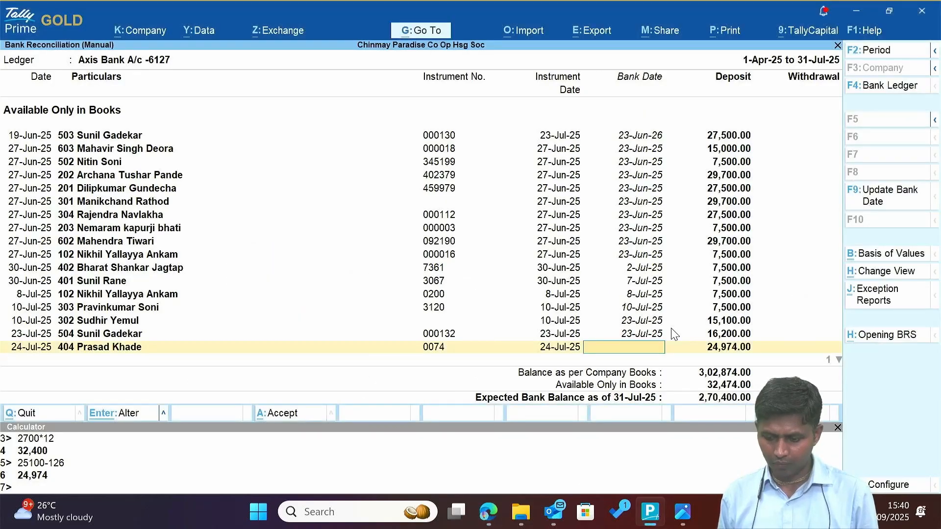
{"action": "key", "text": "alt+Tab"}
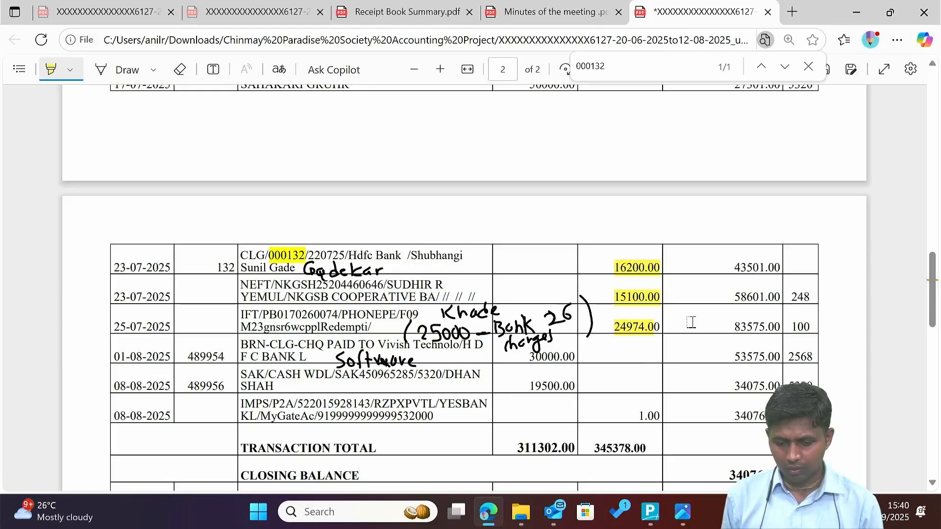
{"action": "key", "text": "alt+Tab"}
{"action": "type", "text": "2"}
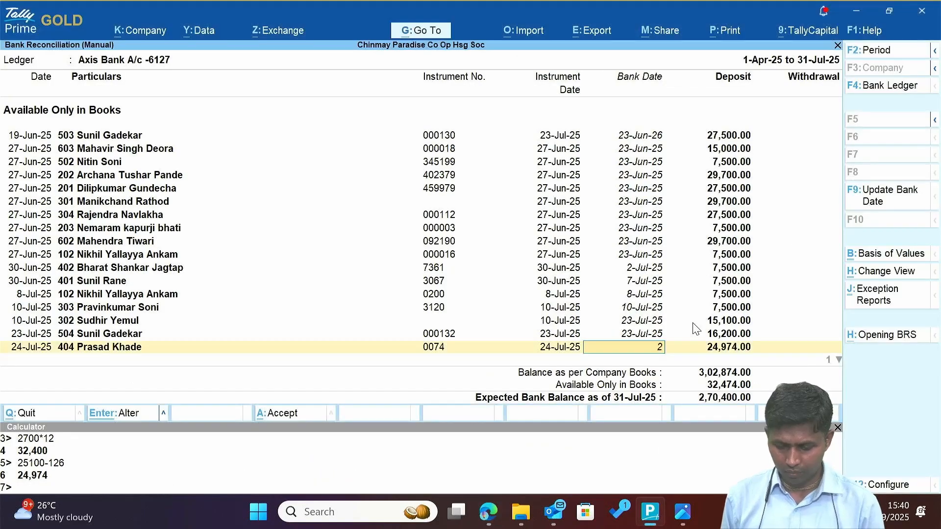
{"action": "type", "text": "5-7"}
{"action": "key", "text": "Return"}
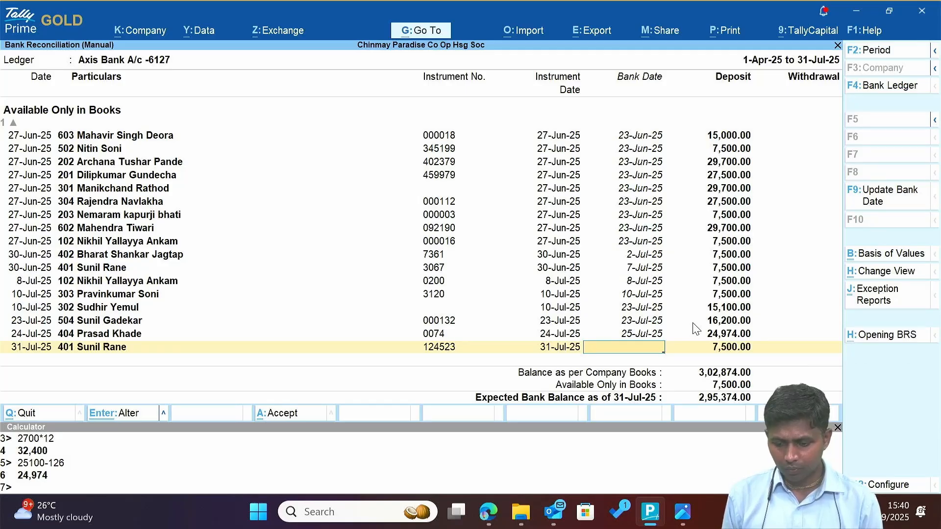
Search the statement for 123523, find no match, and accept the reconciliation.
{"action": "key", "text": "alt+Tab"}
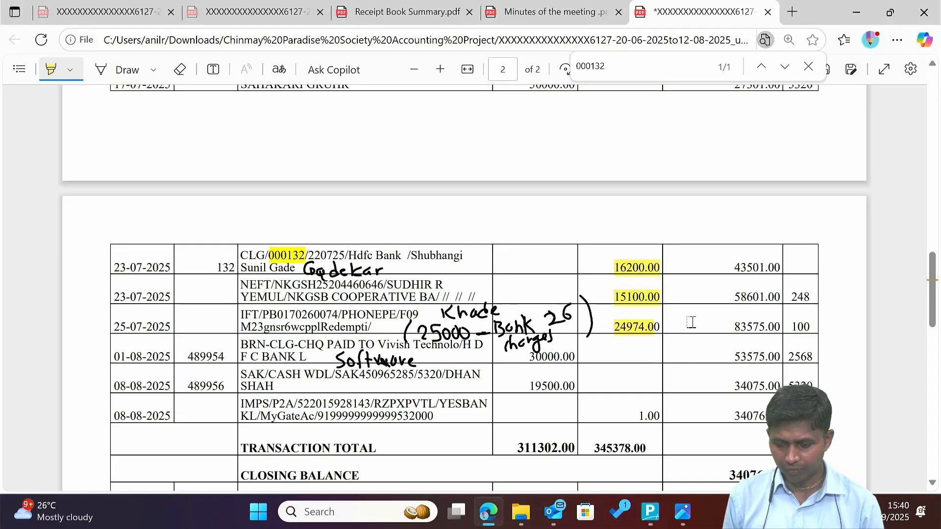
{"action": "key", "text": "alt+Tab"}
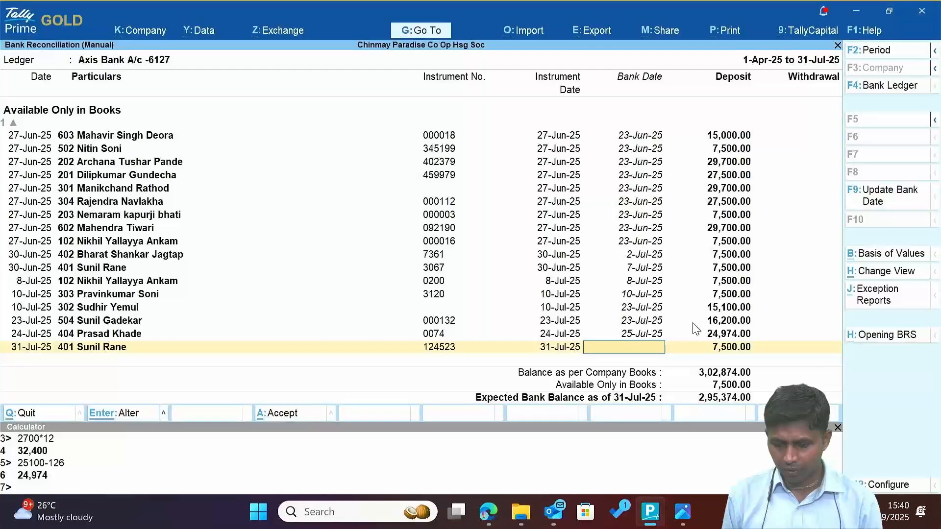
{"action": "key", "text": "alt+Tab"}
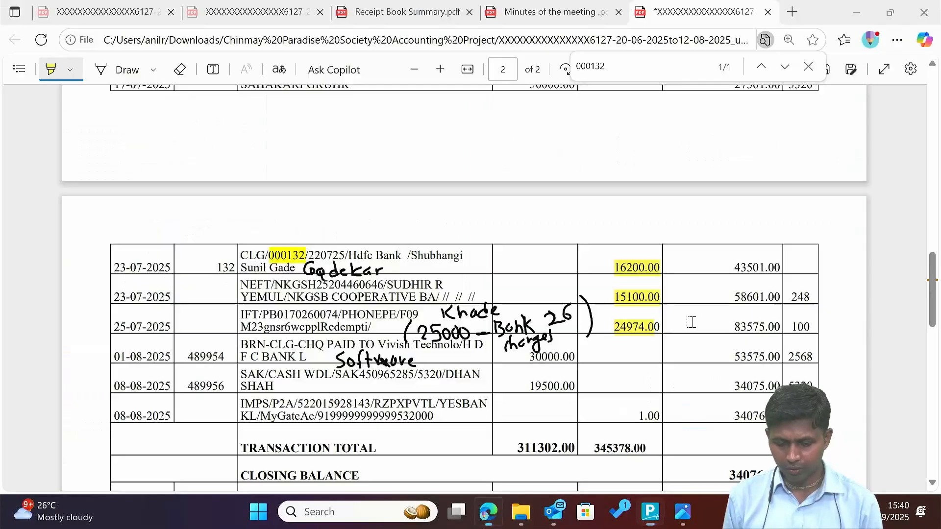
{"action": "type", "text": "123"}
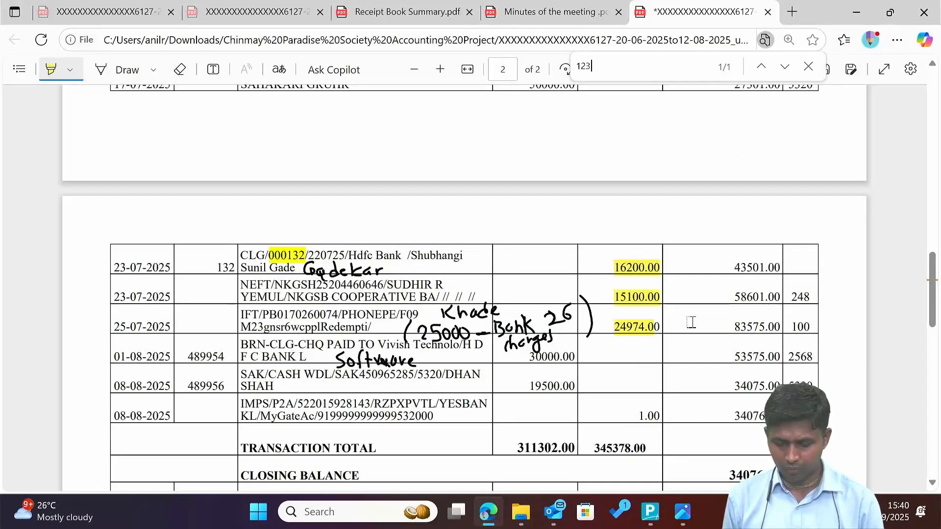
{"action": "type", "text": "532"}
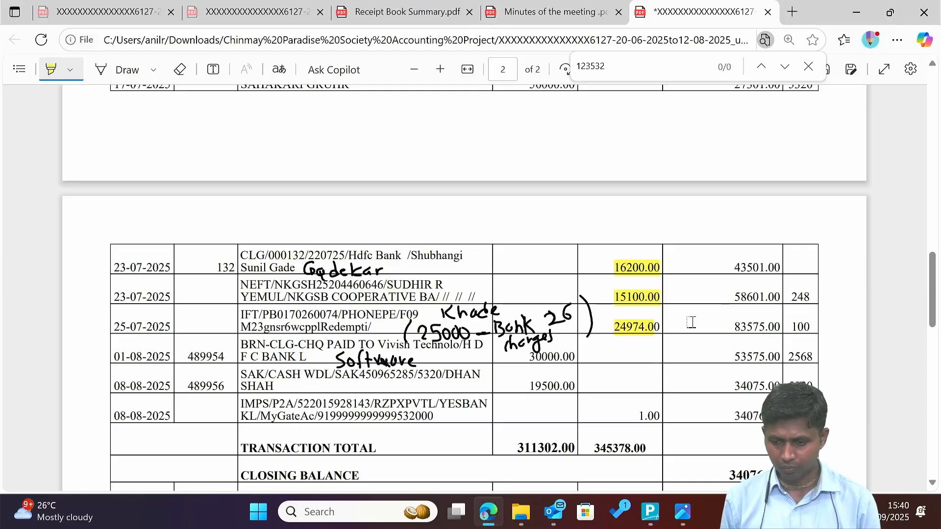
{"action": "key", "text": "alt+Tab"}
{"action": "key", "text": "alt+Tab"}
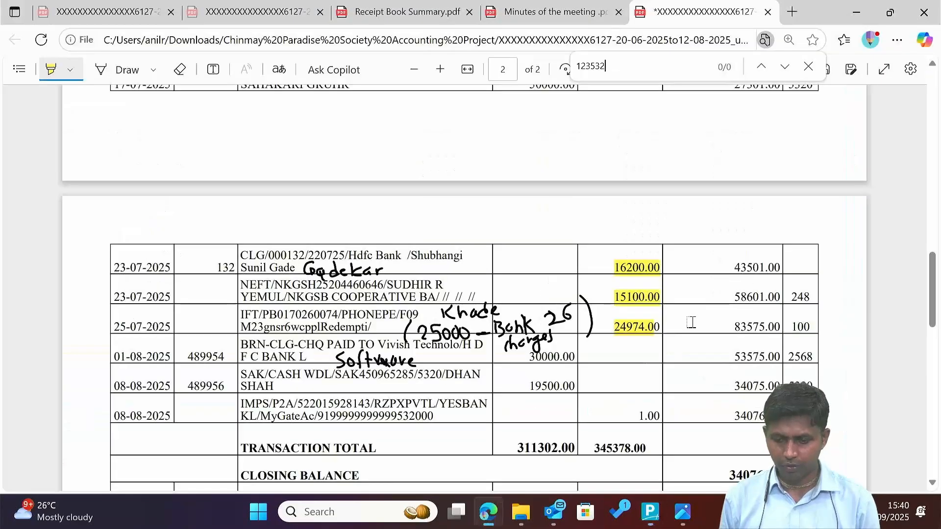
{"action": "key", "text": "BackSpace"}
{"action": "key", "text": "BackSpace"}
{"action": "type", "text": "23"}
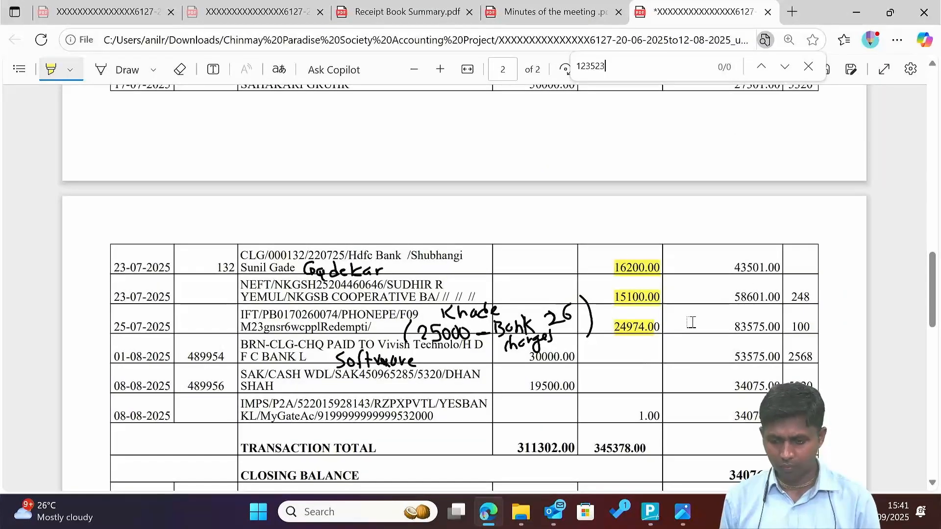
{"action": "key", "text": "alt+Tab"}
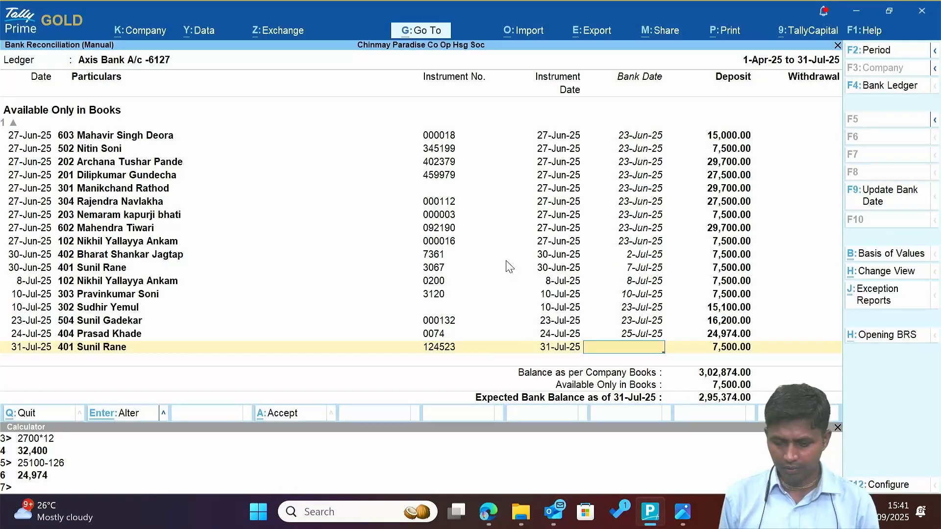
{"action": "key", "text": "alt+Tab"}
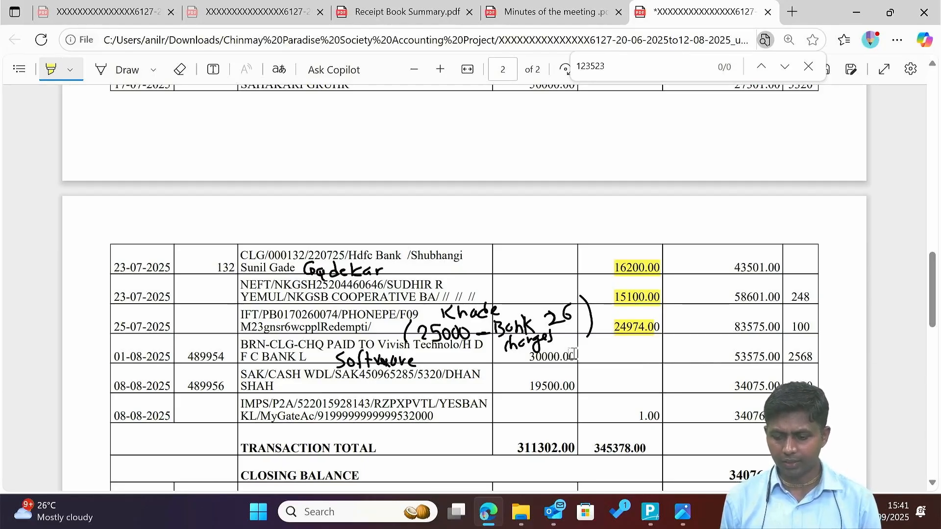
{"action": "key", "text": "alt+Tab"}
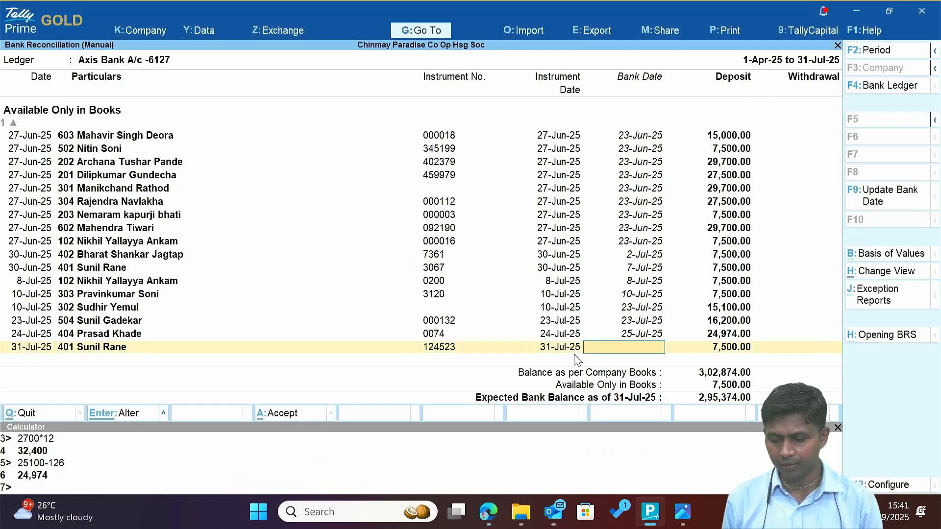
{"action": "key", "text": "ctrl+a"}
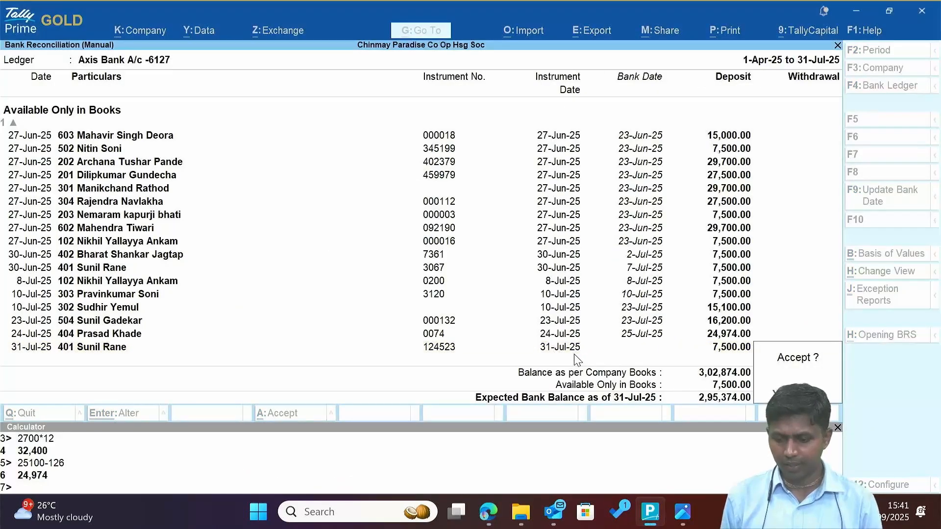
Confirm the reconciliation, then highlight both 21-06-2025 1.00 credits on the statement.
{"action": "key", "text": "y"}
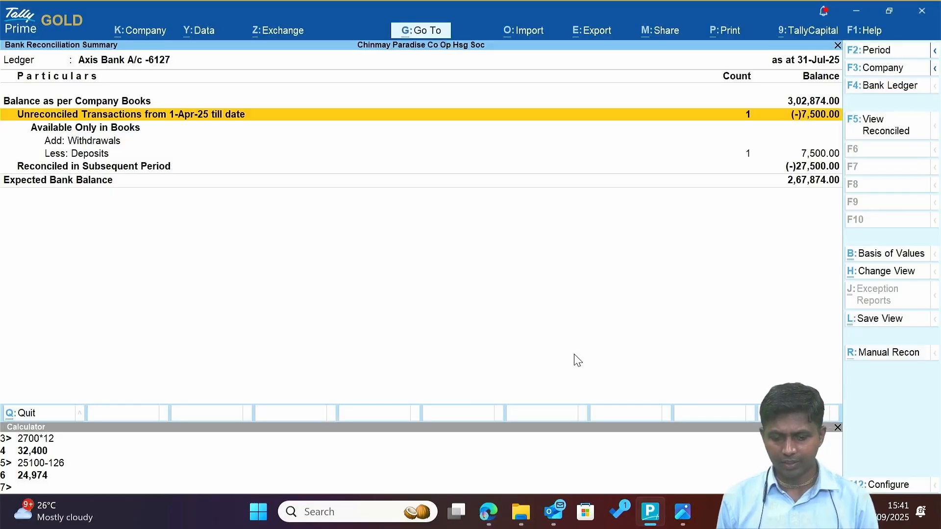
{"action": "key", "text": "alt+Tab"}
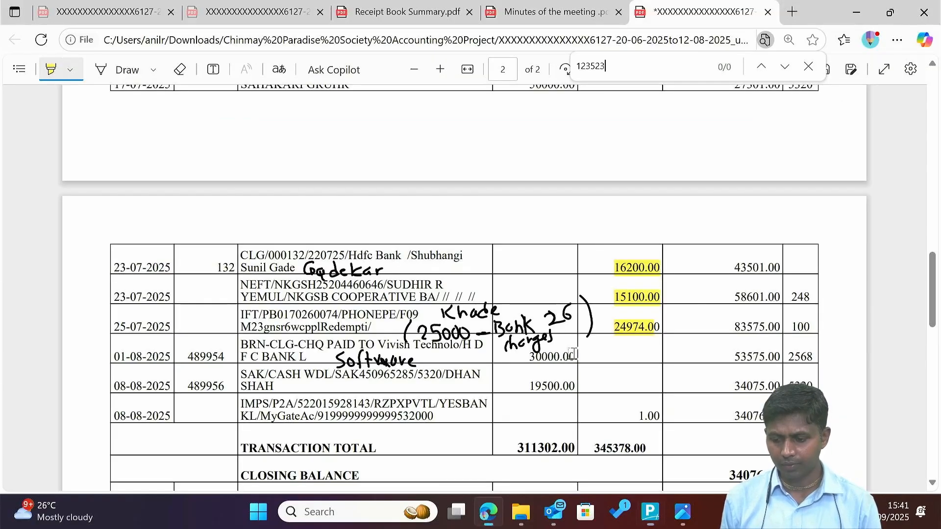
{"action": "scroll", "coordinate": [572, 354], "scroll_direction": "up", "scroll_amount": 1}
{"action": "scroll", "coordinate": [572, 354], "scroll_direction": "up", "scroll_amount": 7}
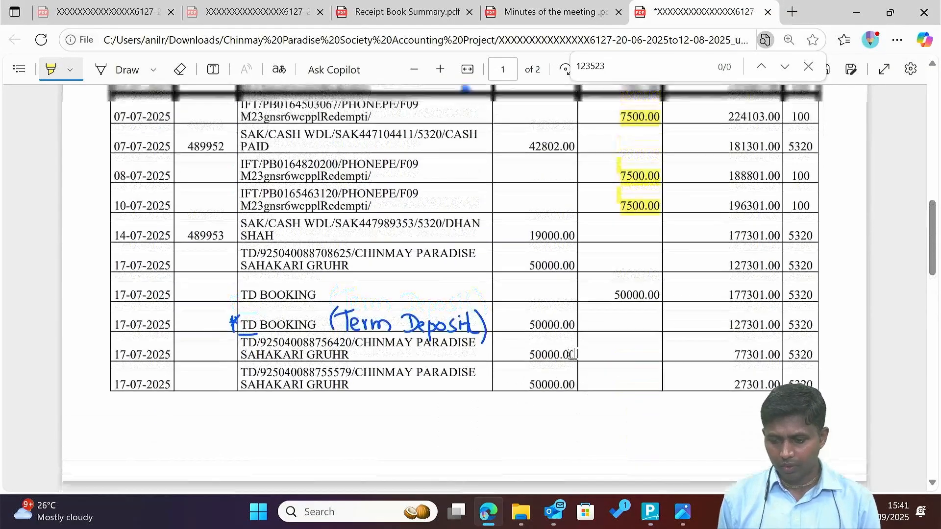
{"action": "scroll", "coordinate": [572, 354], "scroll_direction": "up", "scroll_amount": 7}
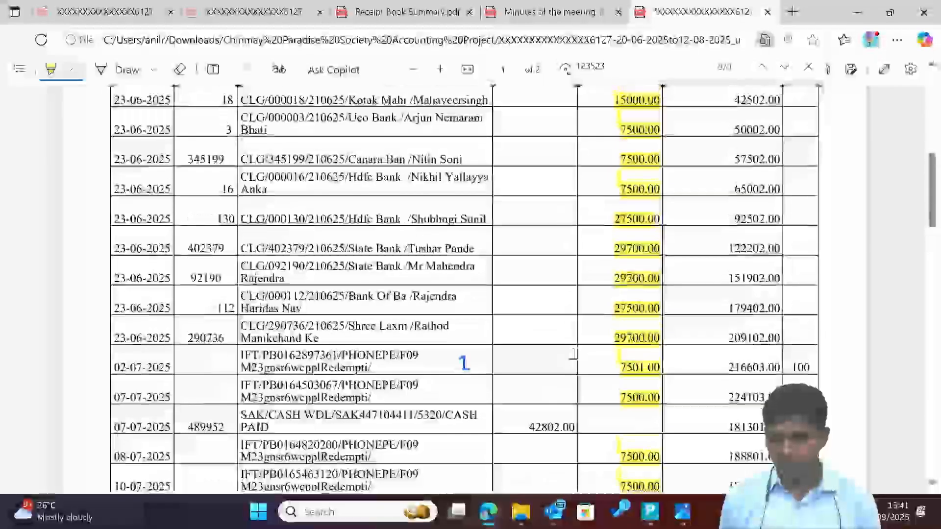
{"action": "scroll", "coordinate": [573, 353], "scroll_direction": "up", "scroll_amount": 1}
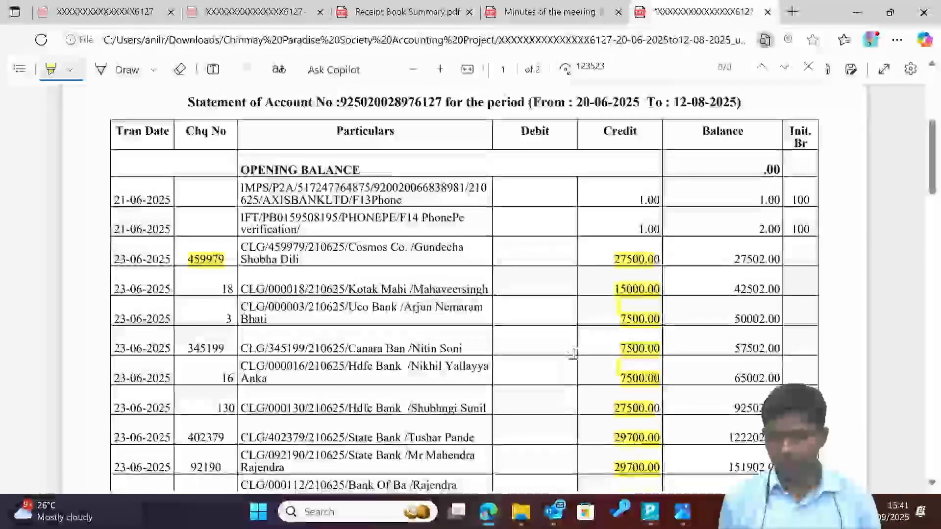
{"action": "scroll", "coordinate": [574, 354], "scroll_direction": "down", "scroll_amount": 8}
{"action": "scroll", "coordinate": [574, 354], "scroll_direction": "down", "scroll_amount": 7}
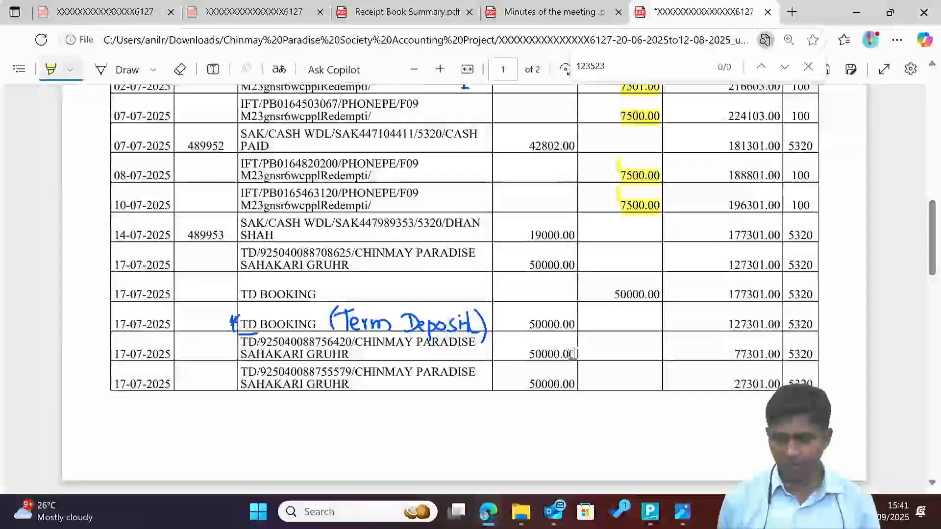
{"action": "scroll", "coordinate": [573, 354], "scroll_direction": "down", "scroll_amount": 3}
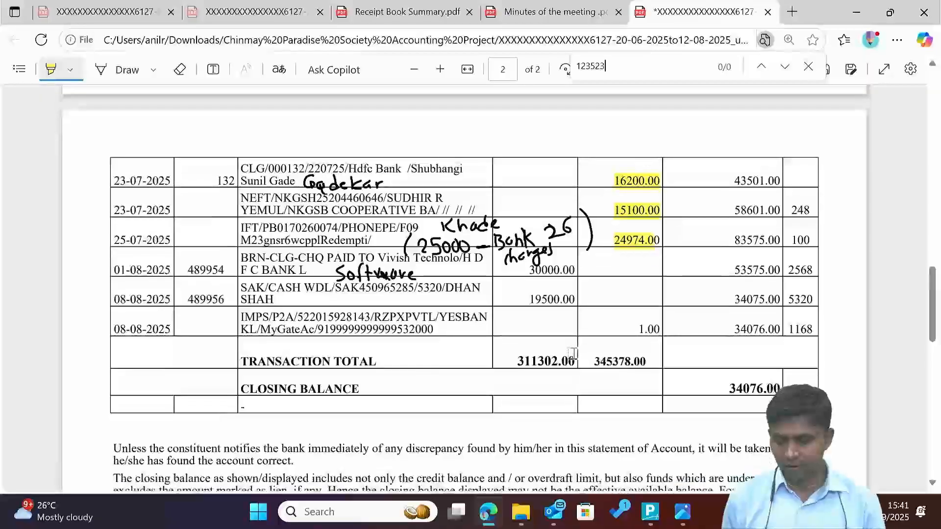
{"action": "scroll", "coordinate": [573, 354], "scroll_direction": "up", "scroll_amount": 8}
{"action": "scroll", "coordinate": [572, 354], "scroll_direction": "up", "scroll_amount": 5}
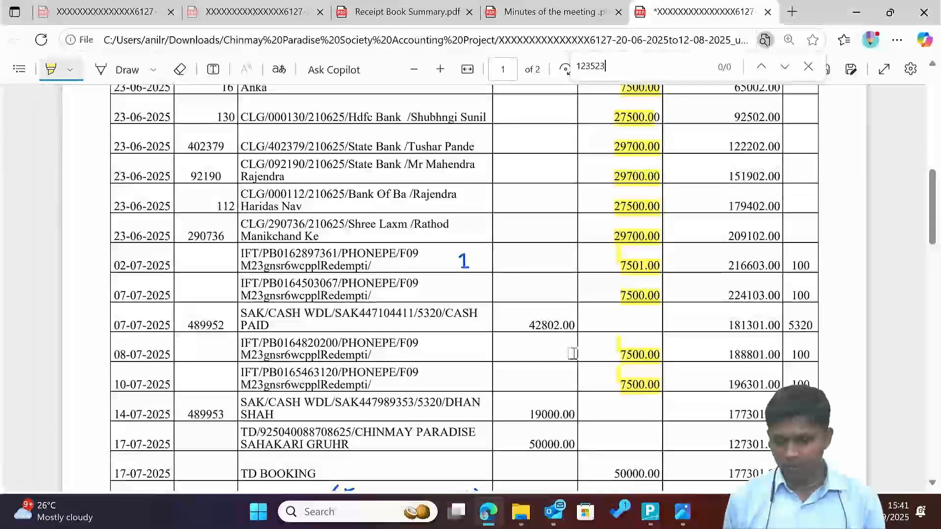
{"action": "scroll", "coordinate": [573, 354], "scroll_direction": "up", "scroll_amount": 2}
{"action": "scroll", "coordinate": [573, 354], "scroll_direction": "up", "scroll_amount": 6}
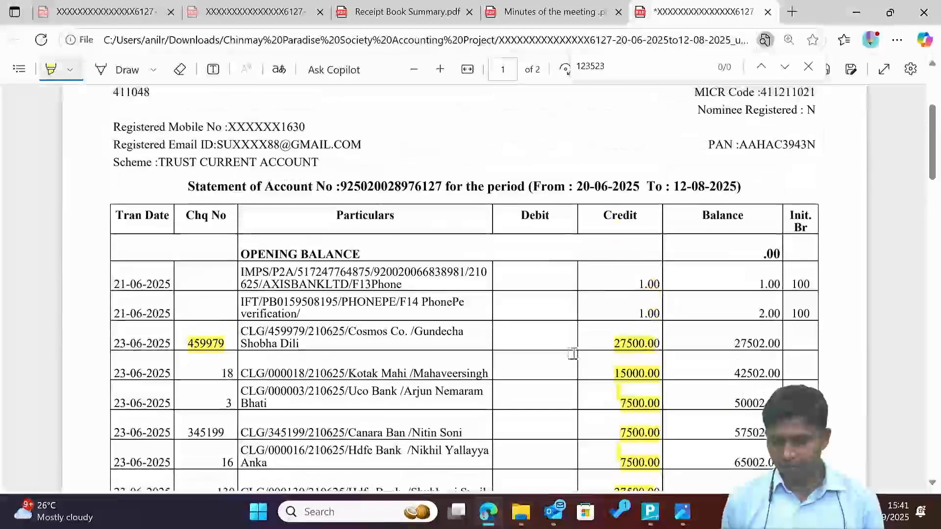
{"action": "scroll", "coordinate": [573, 354], "scroll_direction": "down", "scroll_amount": 3}
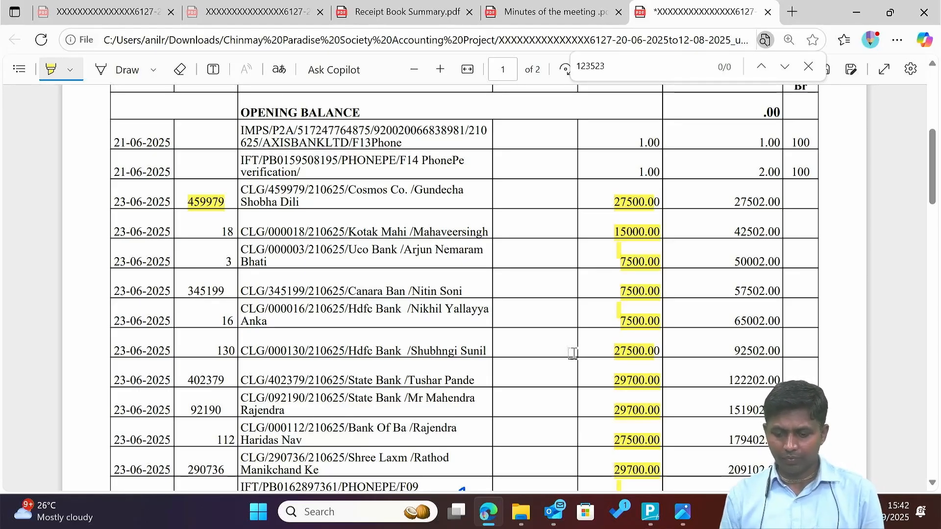
{"action": "scroll", "coordinate": [573, 353], "scroll_direction": "down", "scroll_amount": 1}
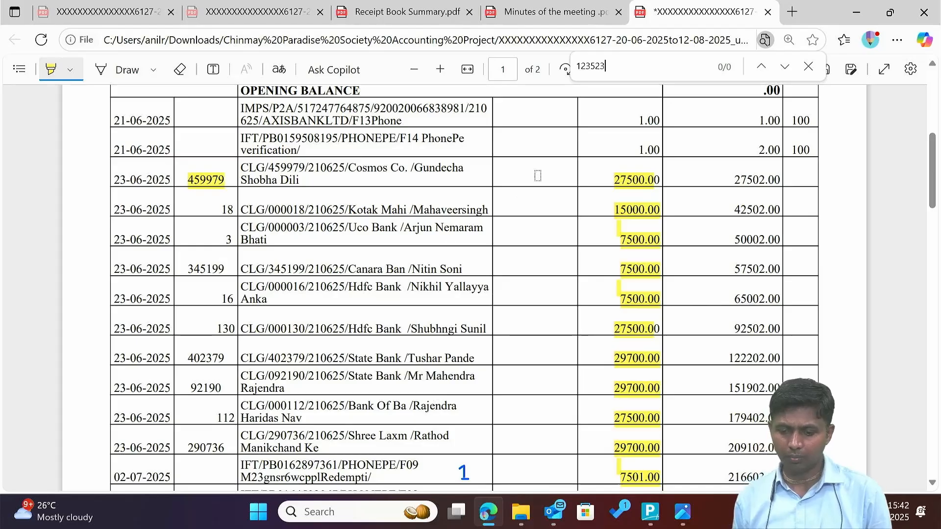
{"action": "mouse_move", "coordinate": [627, 112]}
{"action": "left_mouse_down"}
{"action": "mouse_move", "coordinate": [699, 116]}
{"action": "mouse_move", "coordinate": [675, 120]}
{"action": "left_mouse_up"}
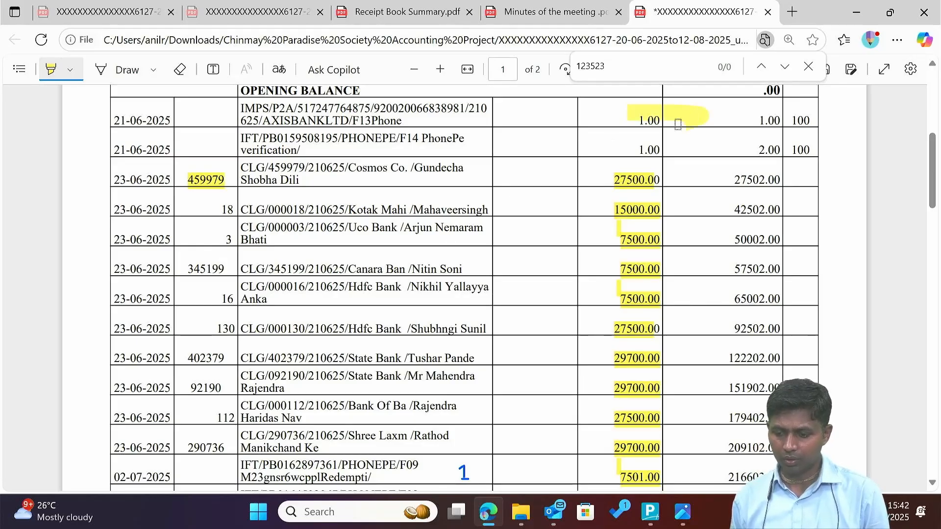
{"action": "left_click_drag", "start_coordinate": [626, 145], "coordinate": [667, 141]}
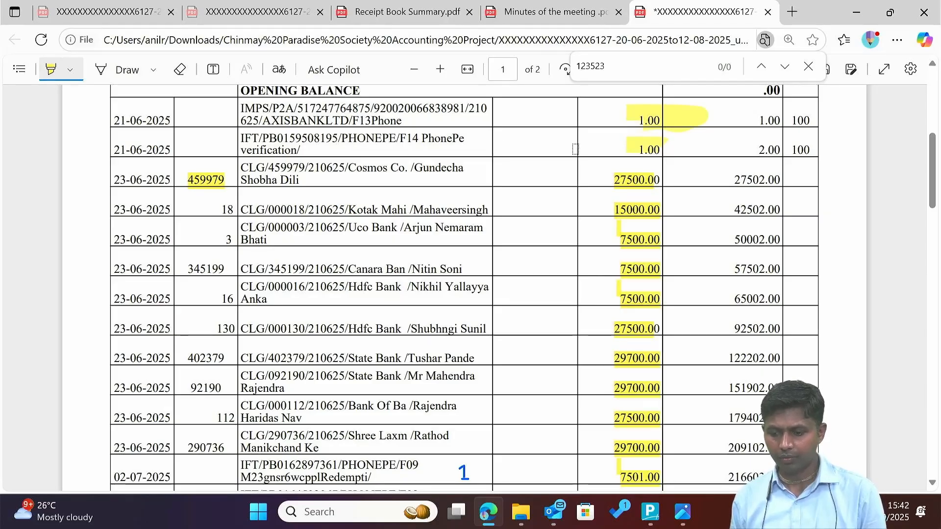
{"action": "scroll", "coordinate": [575, 149], "scroll_direction": "up", "scroll_amount": 3}
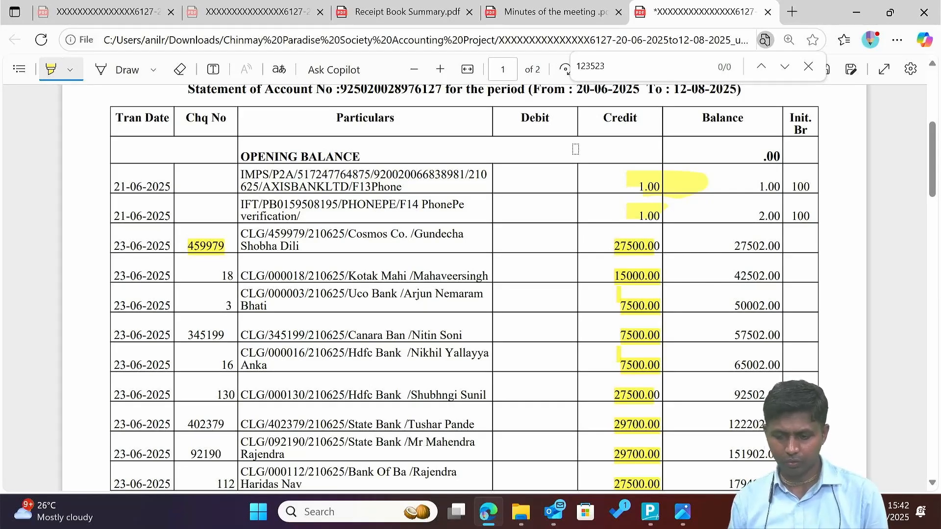
Leave the reconciliation report and start a new Receipt voucher.
{"action": "key", "text": "alt+Tab"}
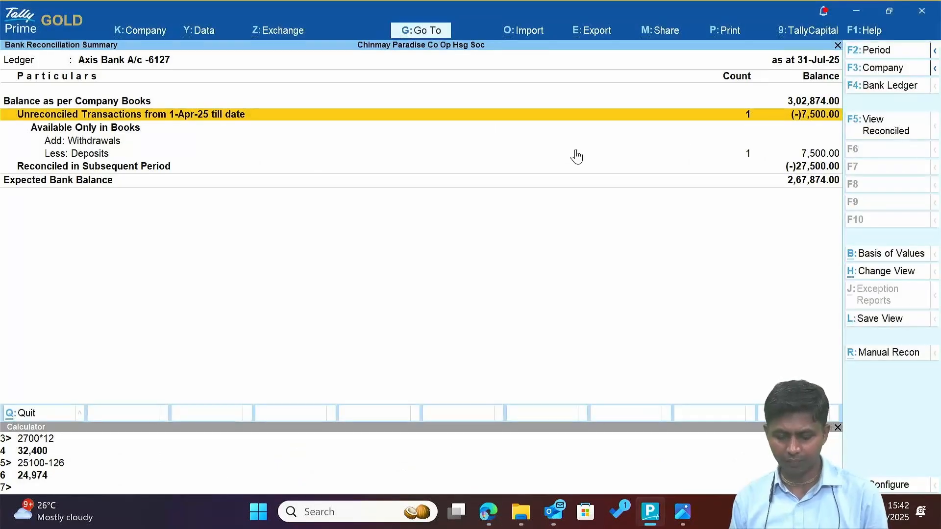
{"action": "key", "text": "Escape"}
{"action": "key", "text": "Escape"}
{"action": "key", "text": "Escape"}
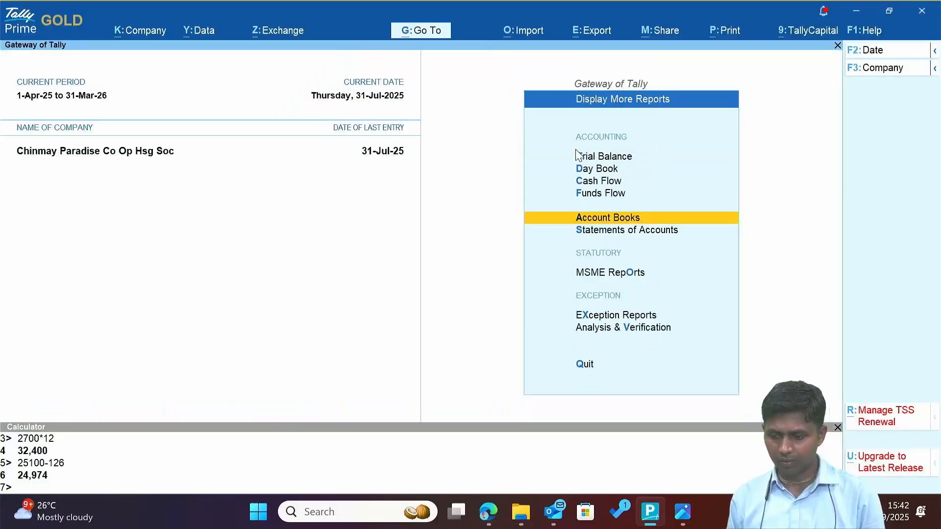
{"action": "key", "text": "Escape"}
{"action": "key", "text": "Escape"}
{"action": "key", "text": "Escape"}
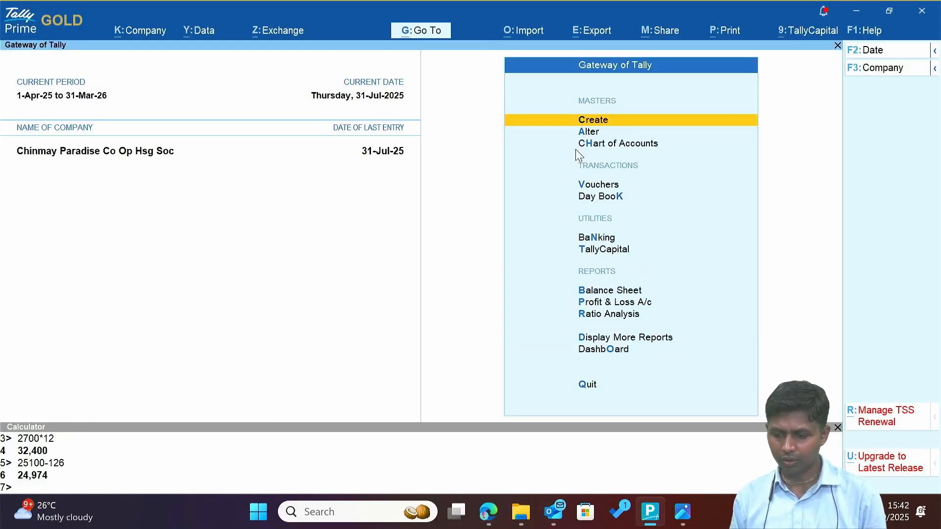
{"action": "key", "text": "Down"}
{"action": "key", "text": "Down"}
{"action": "key", "text": "Down"}
{"action": "key", "text": "Return"}
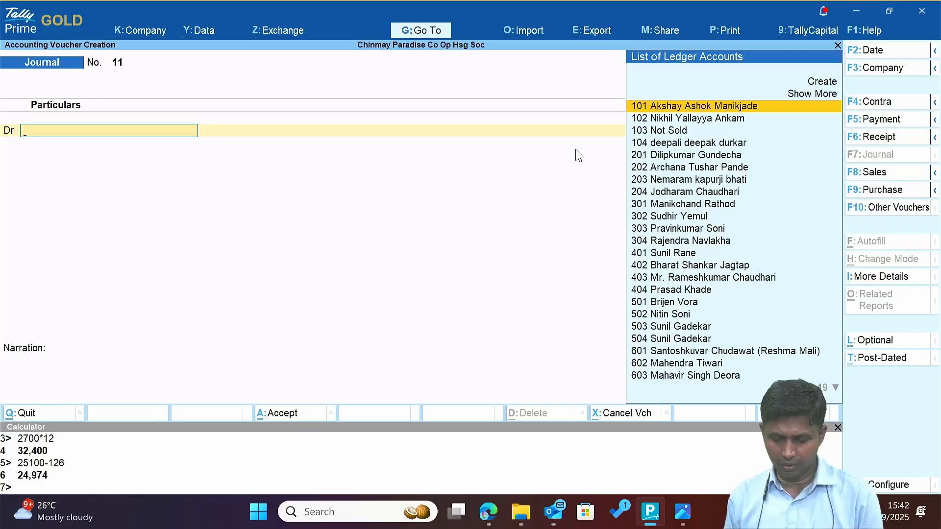
{"action": "key", "text": "F6"}
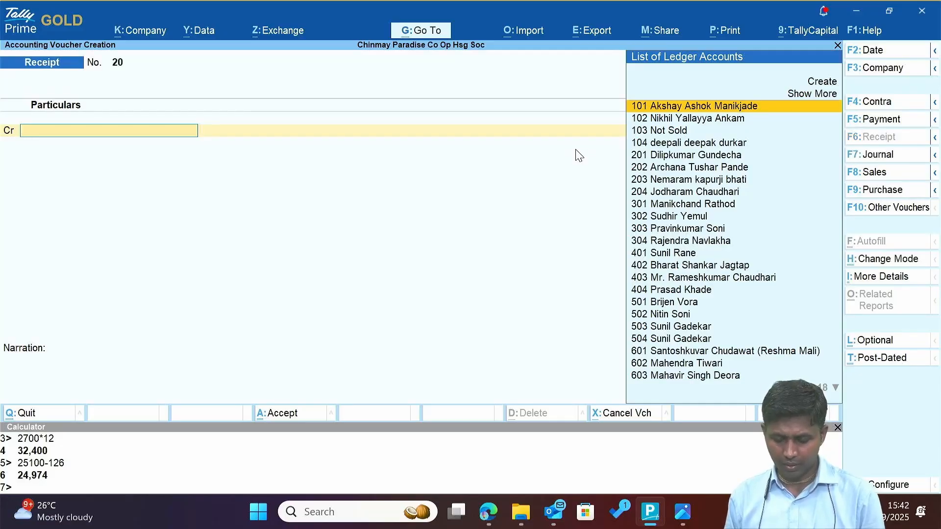
Create the Other Income ledger under Indirect Incomes.
{"action": "key", "text": "alt+c"}
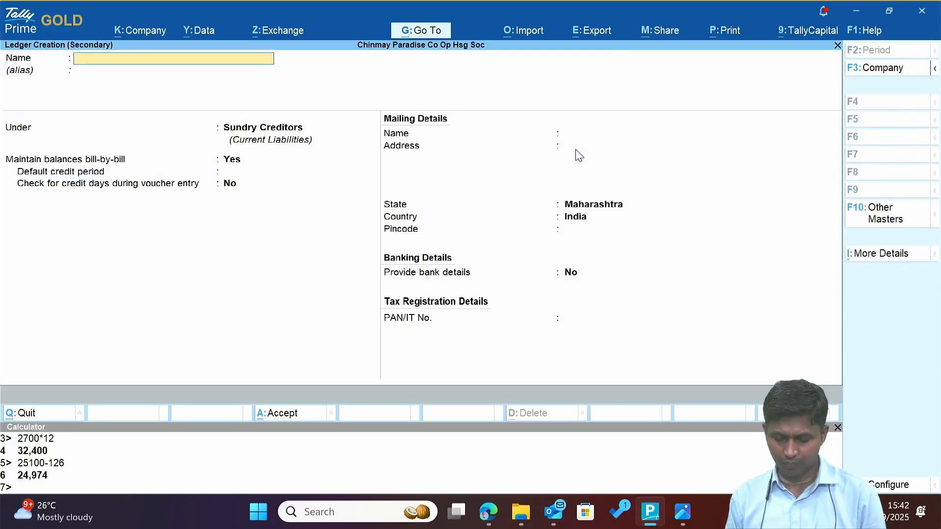
{"action": "type", "text": "Other Income"}
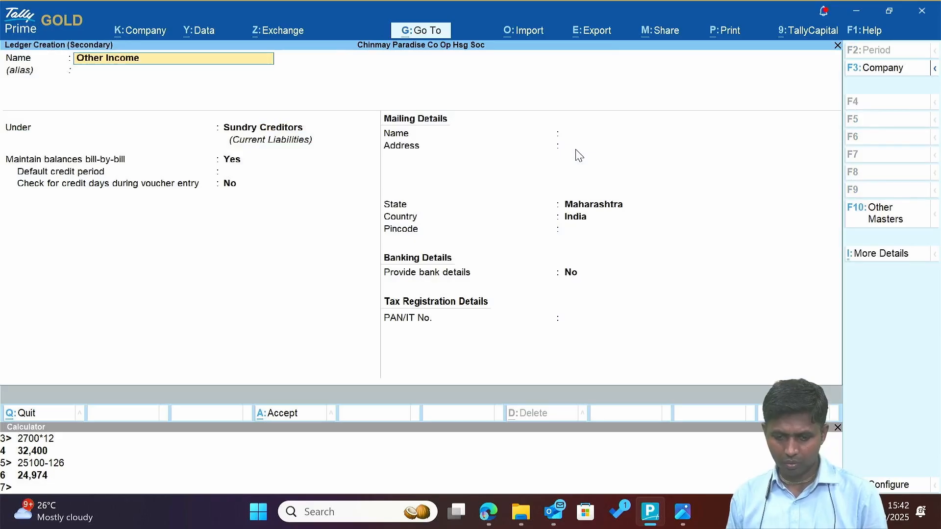
{"action": "key", "text": "Return"}
{"action": "key", "text": "Return"}
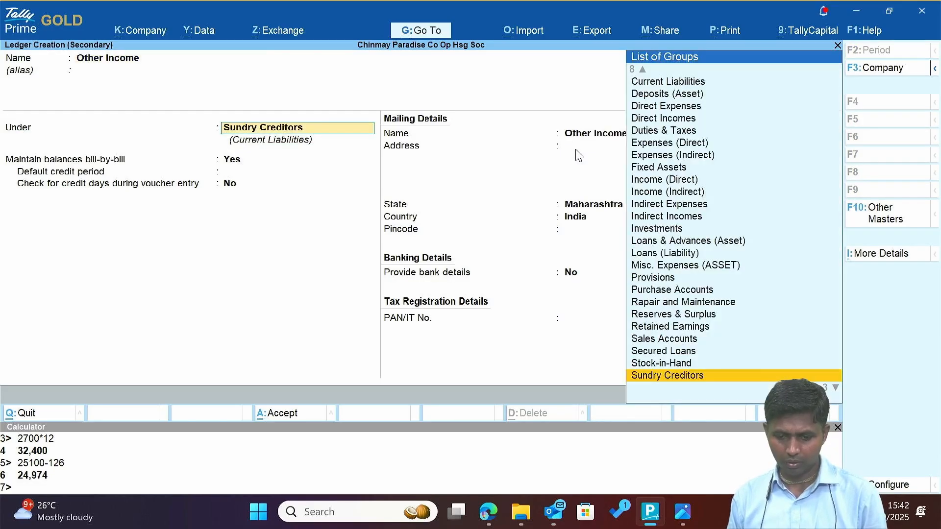
{"action": "type", "text": "Ind"}
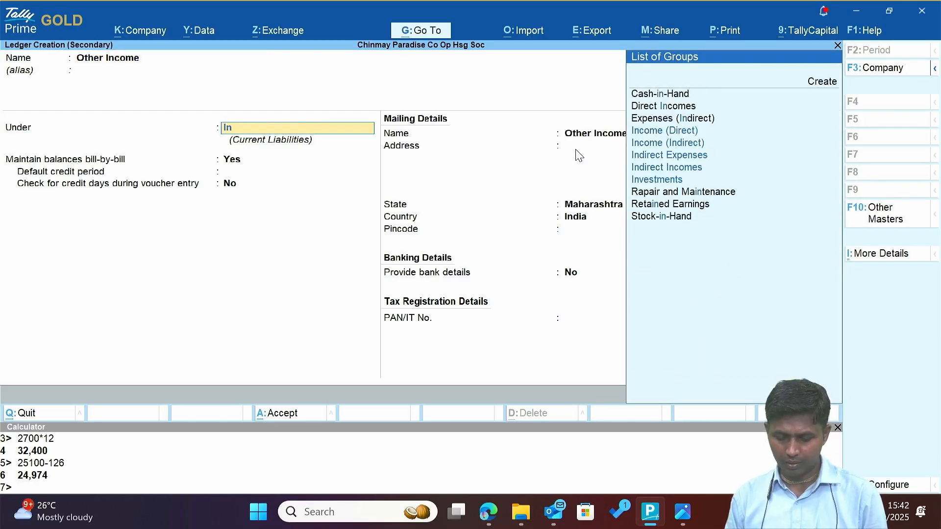
{"action": "key", "text": "Down"}
{"action": "key", "text": "Down"}
{"action": "key", "text": "Down"}
{"action": "key", "text": "Return"}
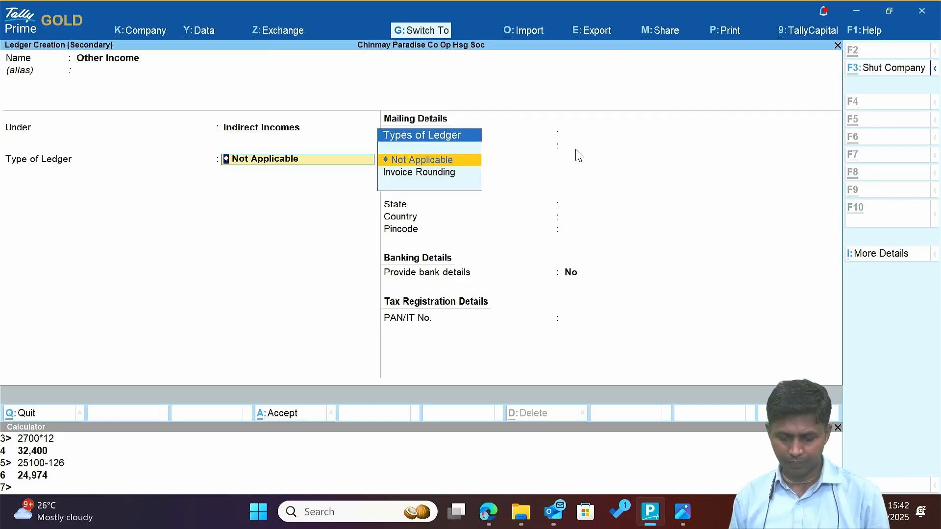
{"action": "key", "text": "ctrl+a"}
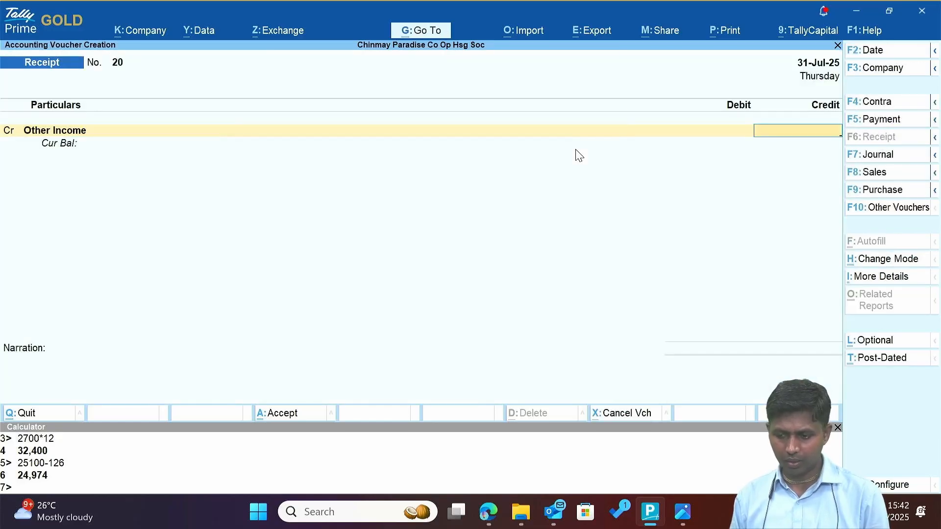
Credit Other Income 1.00 and debit Axis Bank A/c -6127.
{"action": "type", "text": "2"}
{"action": "key", "text": "Return"}
{"action": "key", "text": "BackSpace"}
{"action": "type", "text": "1"}
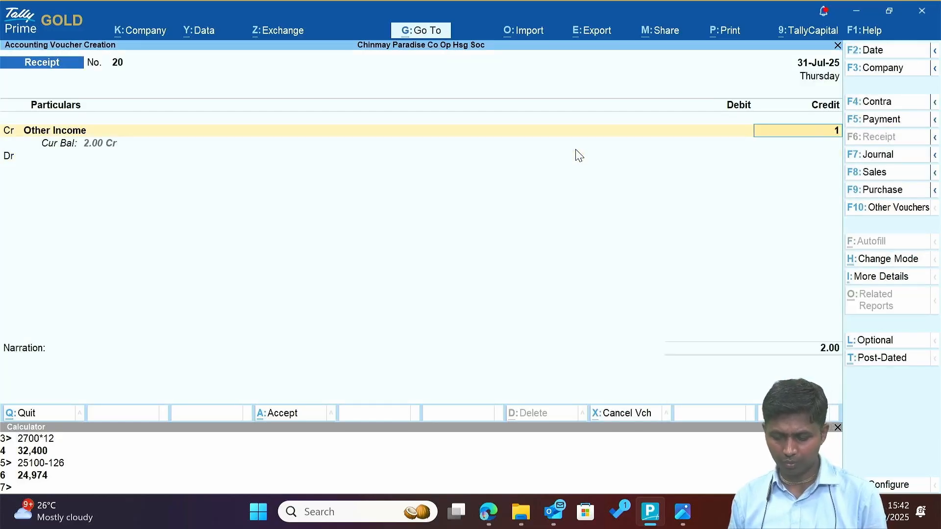
{"action": "key", "text": "Return"}
{"action": "key", "text": "Return"}
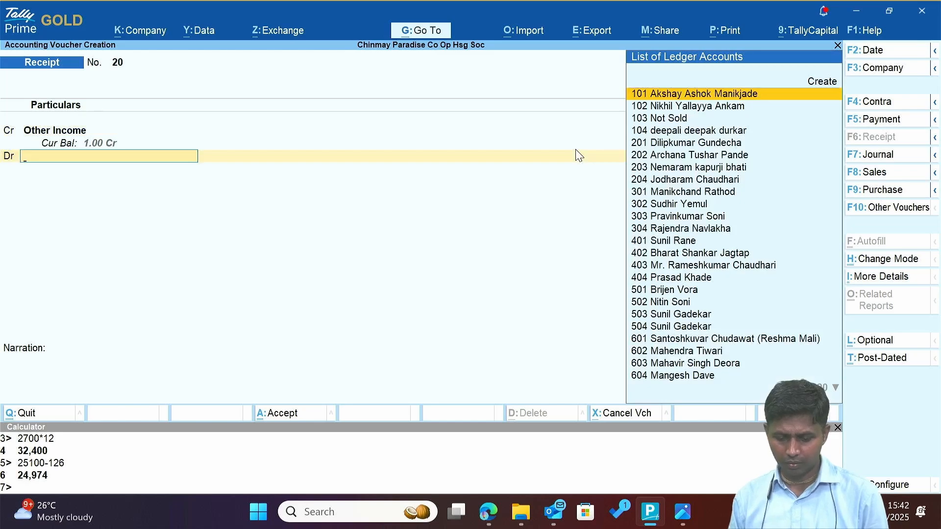
{"action": "type", "text": "a"}
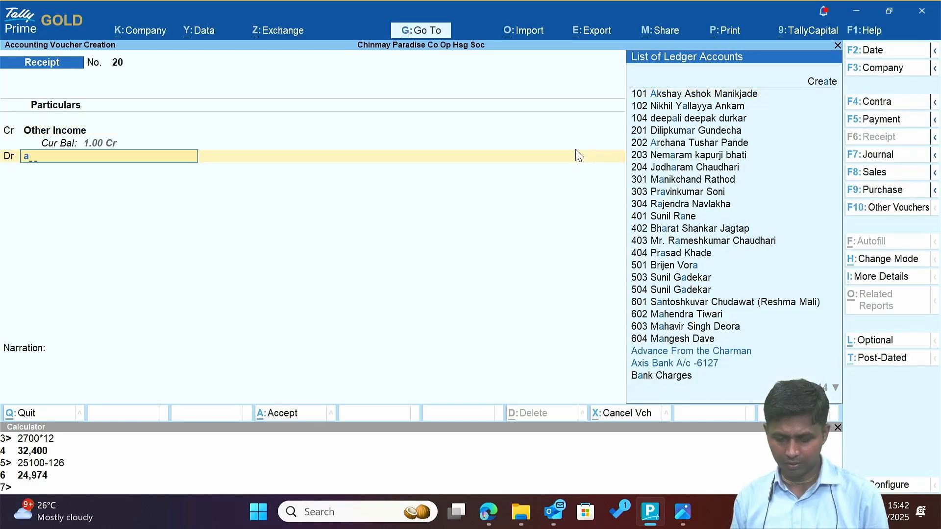
{"action": "type", "text": "x"}
{"action": "key", "text": "Return"}
Date the receipt 21-Jun-25 and save it as Receipt No. 20.
{"action": "key", "text": "alt+Tab"}
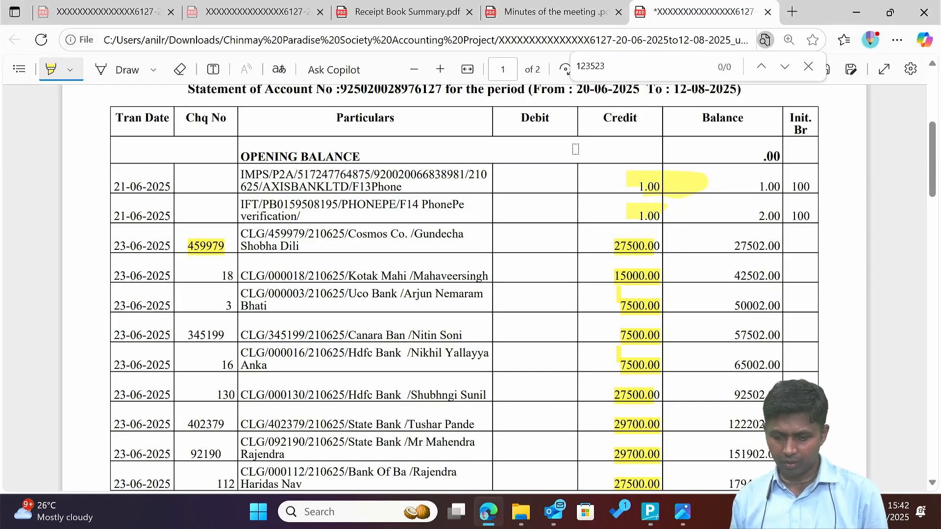
{"action": "key", "text": "alt+Tab"}
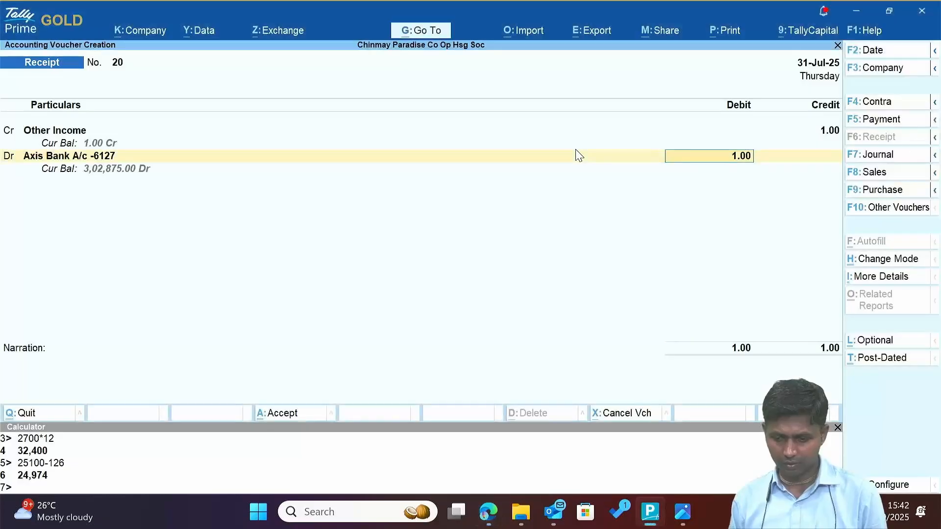
{"action": "key", "text": "F2"}
{"action": "type", "text": "21-6"}
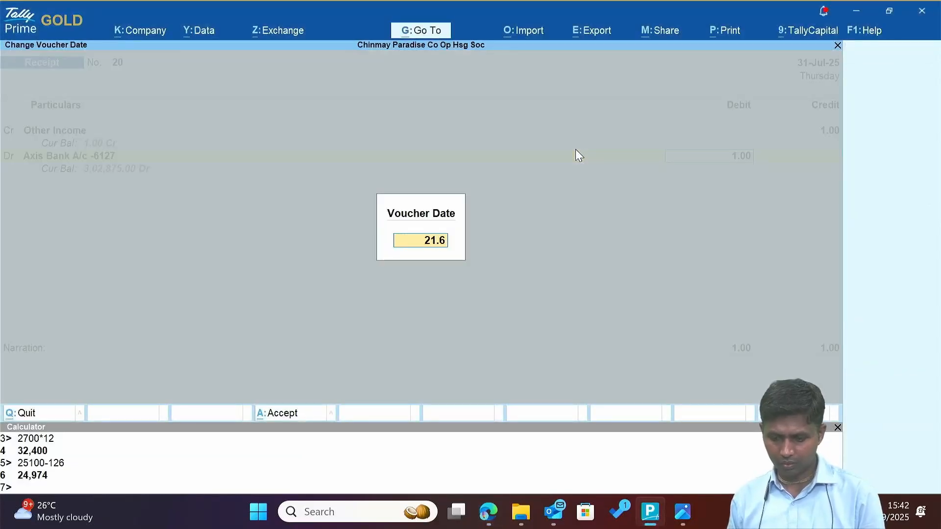
{"action": "key", "text": "Return"}
{"action": "key", "text": "Return"}
{"action": "key", "text": "Return"}
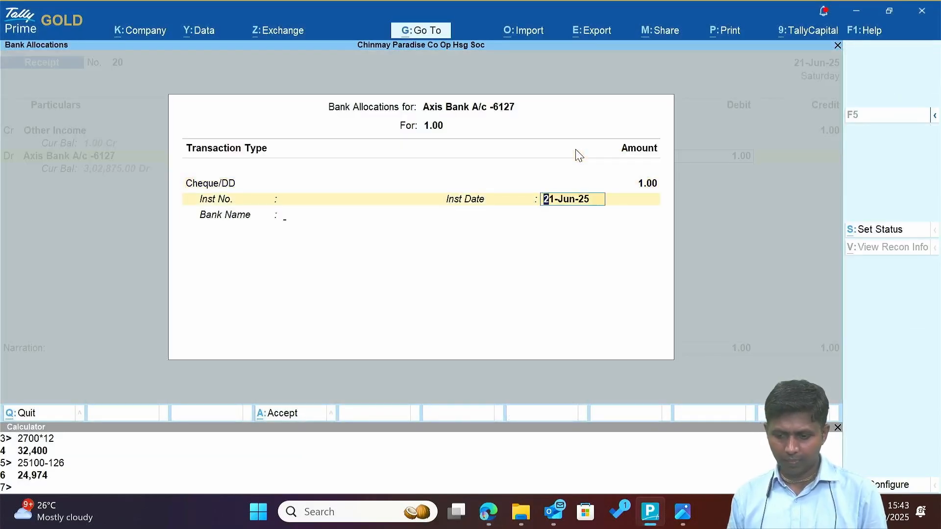
{"action": "key", "text": "Return"}
{"action": "key", "text": "Return"}
{"action": "key", "text": "Return"}
{"action": "key", "text": "Return"}
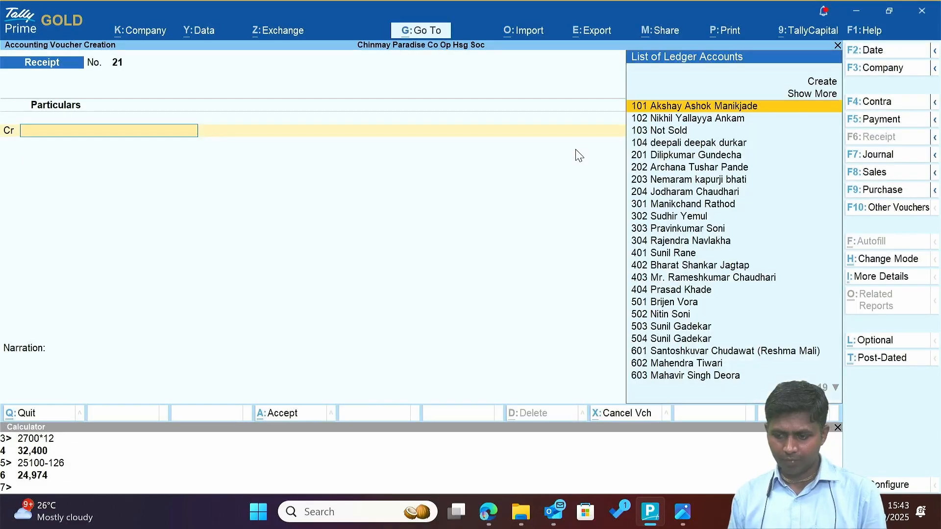
Quit the blank new receipt and return to the Gateway of Tally.
{"action": "key", "text": "alt+Tab"}
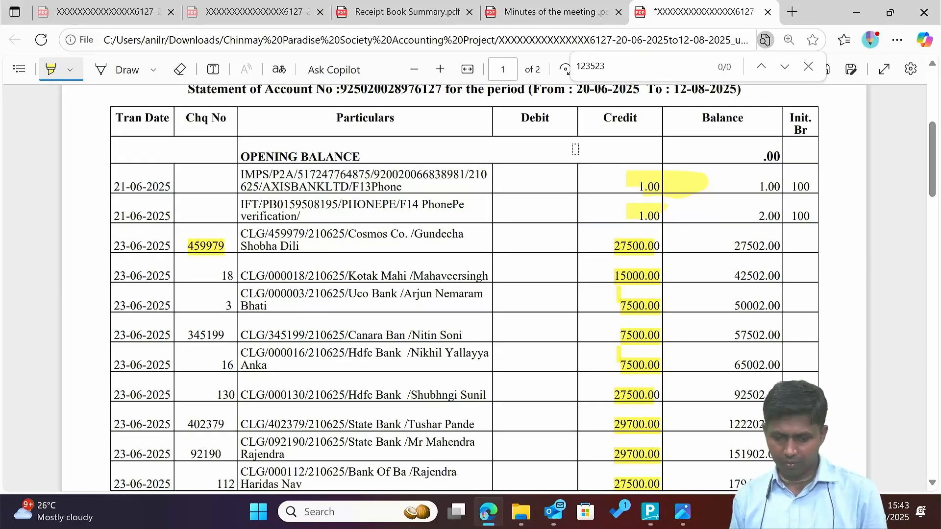
{"action": "key", "text": "alt+Tab"}
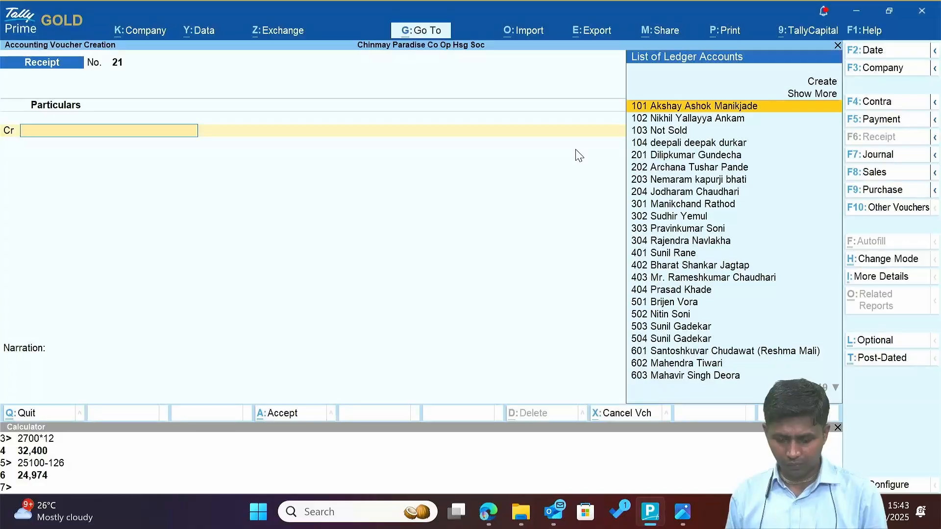
{"action": "key", "text": "Escape"}
{"action": "key", "text": "y"}
{"action": "key", "text": "Escape"}
From the Day Book, duplicate the 1.00 Other Income receipt and save it as Receipt No. 21.
{"action": "key", "text": "n"}
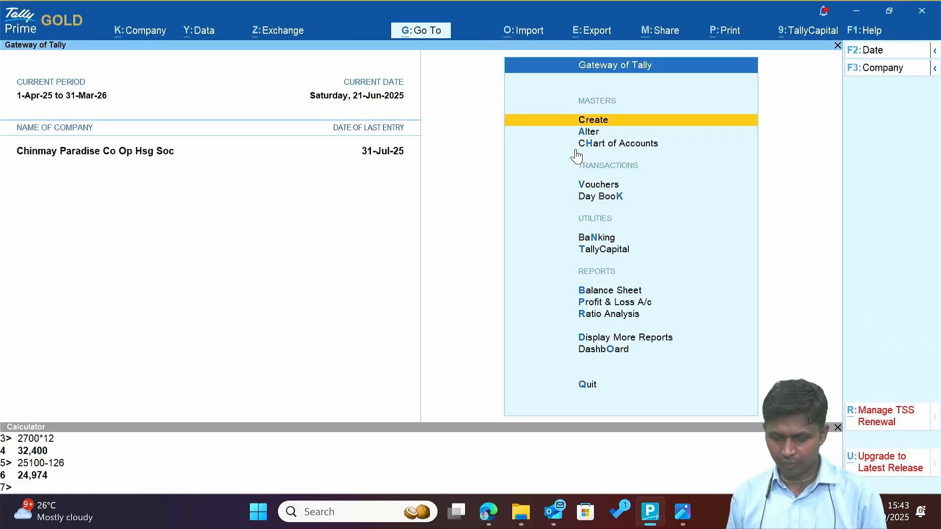
{"action": "key", "text": "d"}
{"action": "key", "text": "d"}
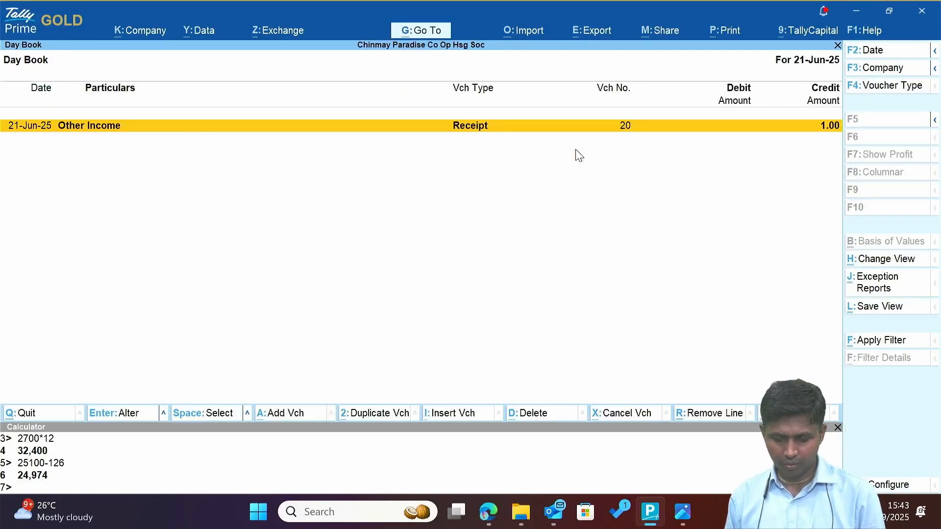
{"action": "key", "text": "2"}
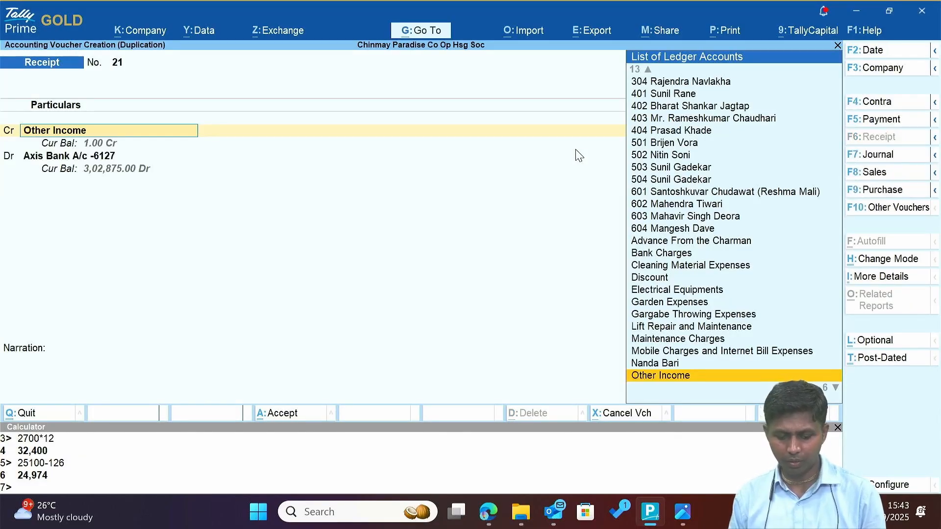
{"action": "key", "text": "ctrl+a"}
{"action": "key", "text": "Down"}
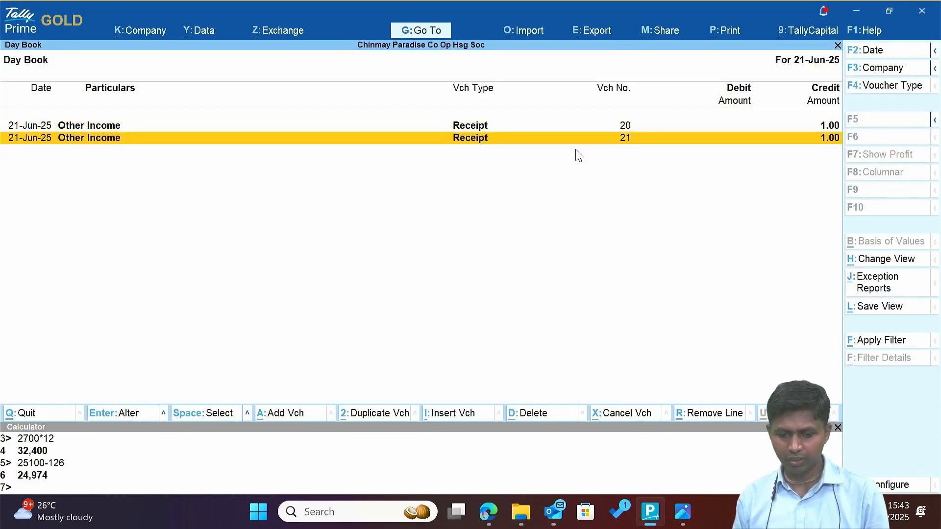
{"action": "key", "text": "alt+Tab"}
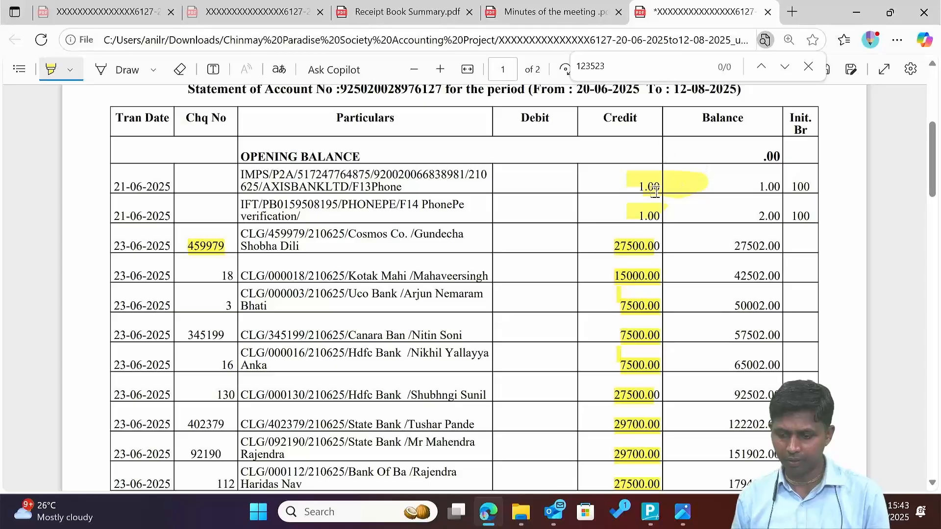
Highlight 'CASH WDL' and '/CASH' in the 07-07-2025 42802.00 withdrawal row.
{"action": "scroll", "coordinate": [616, 228], "scroll_direction": "down", "scroll_amount": 2}
{"action": "scroll", "coordinate": [616, 228], "scroll_direction": "down", "scroll_amount": 6}
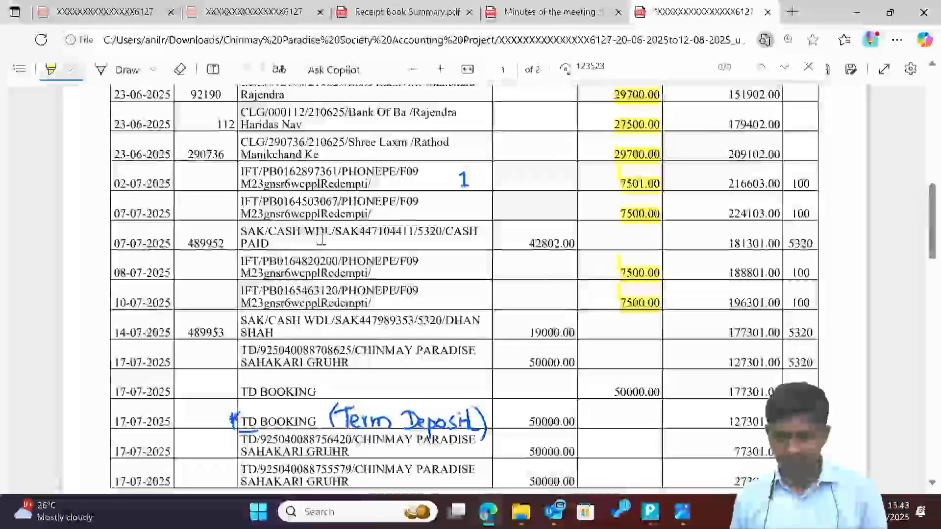
{"action": "left_click_drag", "start_coordinate": [269, 233], "coordinate": [324, 233]}
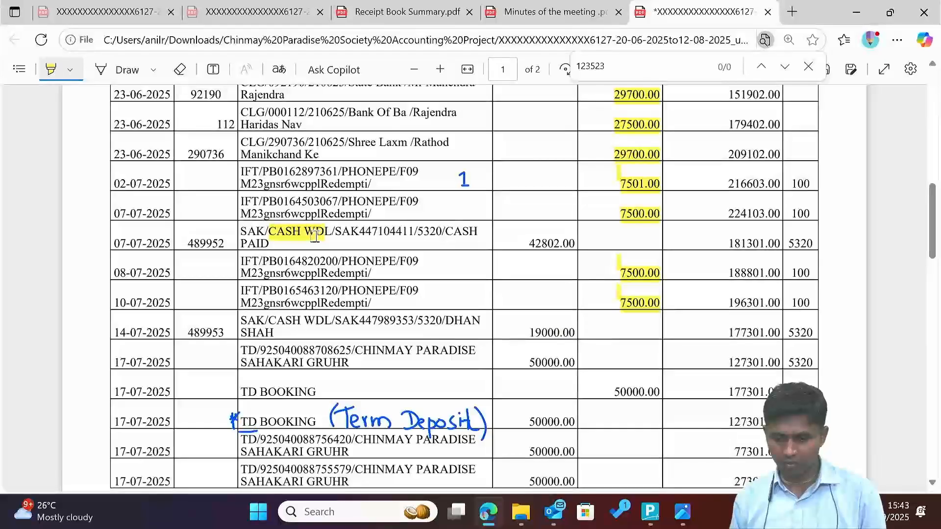
{"action": "left_click_drag", "start_coordinate": [435, 230], "coordinate": [478, 232]}
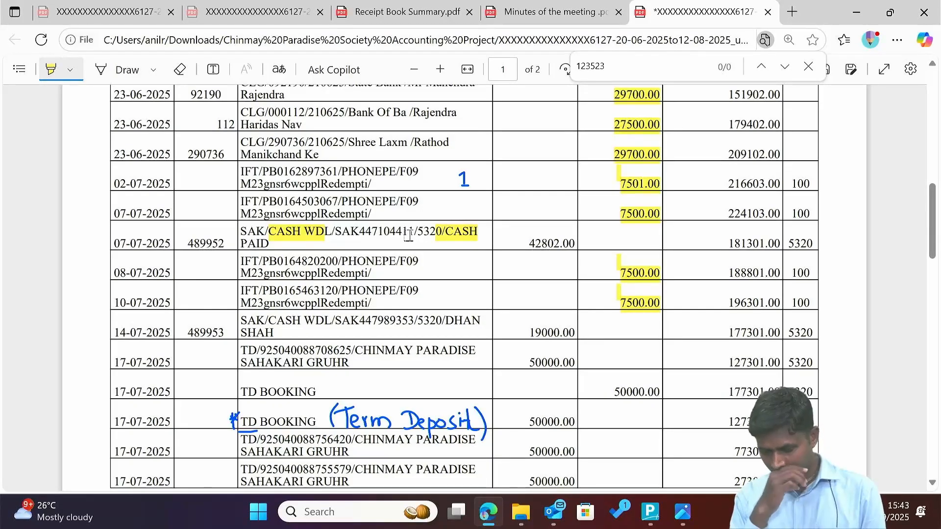
{"action": "key", "text": "alt+Tab"}
{"action": "key", "text": "Escape"}
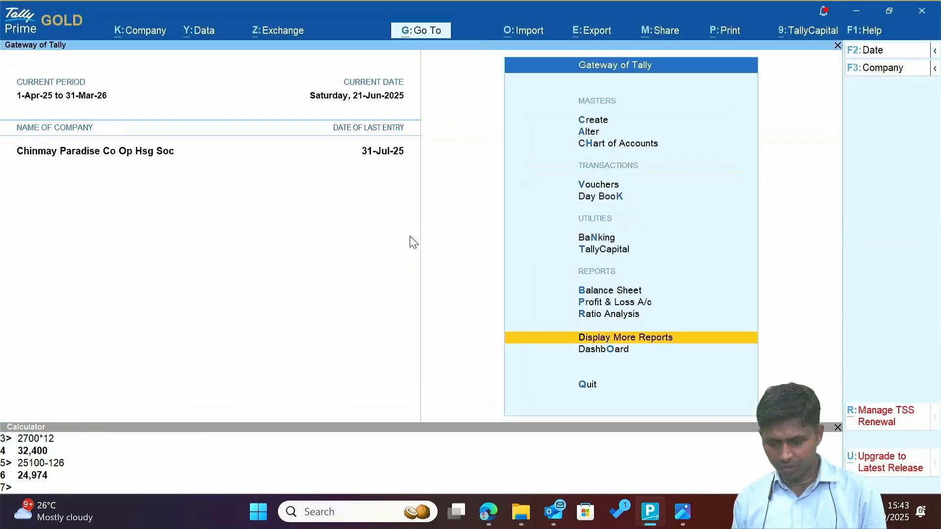
{"action": "key", "text": "b"}
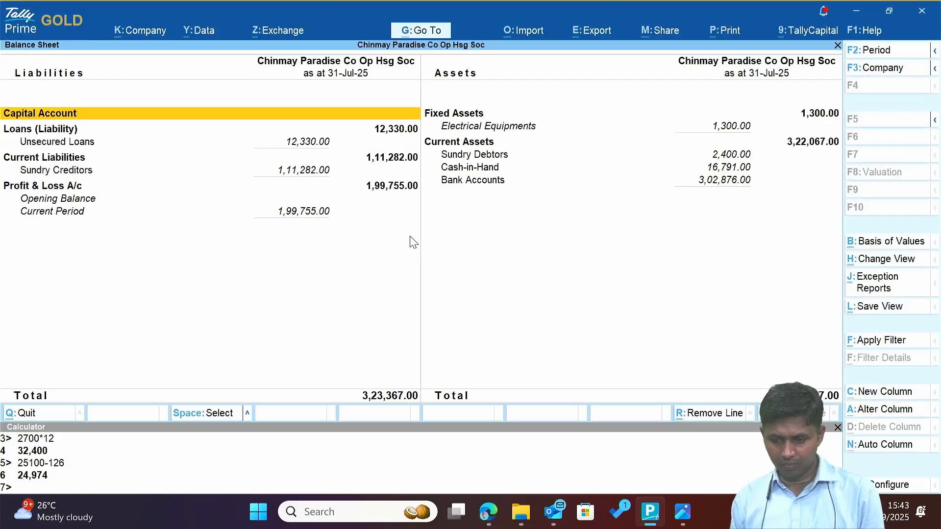
{"action": "key", "text": "Down"}
{"action": "key", "text": "Down"}
{"action": "key", "text": "Down"}
{"action": "key", "text": "Return"}
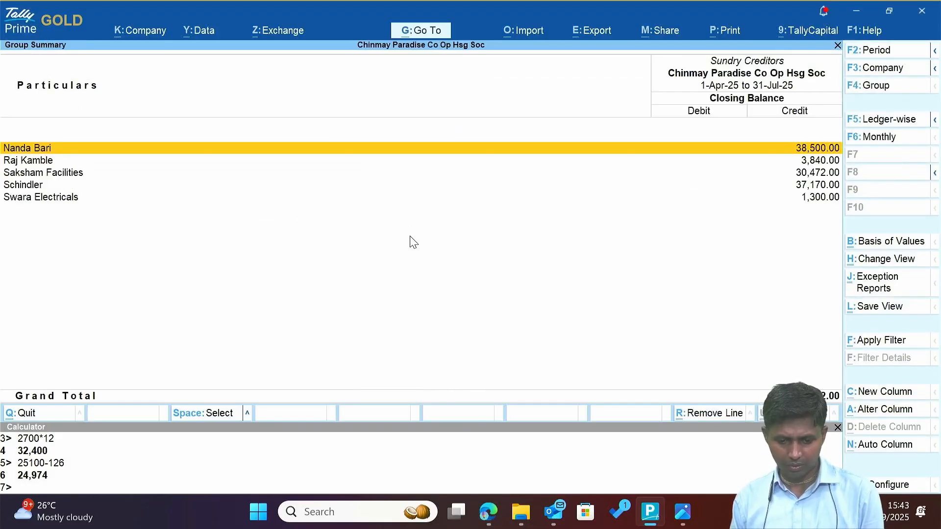
{"action": "key", "text": "Down"}
{"action": "key", "text": "Down"}
{"action": "key", "text": "Down"}
{"action": "key", "text": "Down"}
{"action": "key", "text": "Up"}
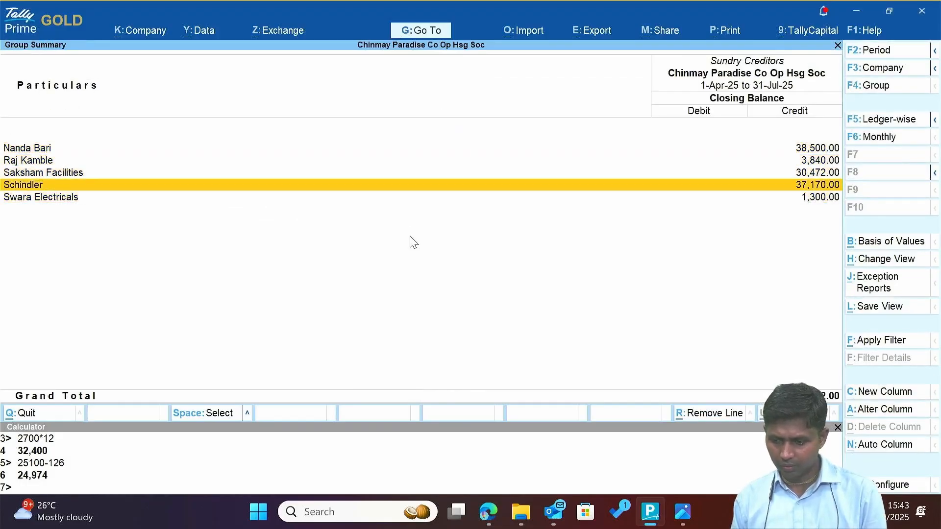
{"action": "key", "text": "Up"}
{"action": "key", "text": "Up"}
{"action": "key", "text": "Up"}
{"action": "key", "text": "Down"}
{"action": "key", "text": "Down"}
{"action": "key", "text": "Down"}
{"action": "key", "text": "Down"}
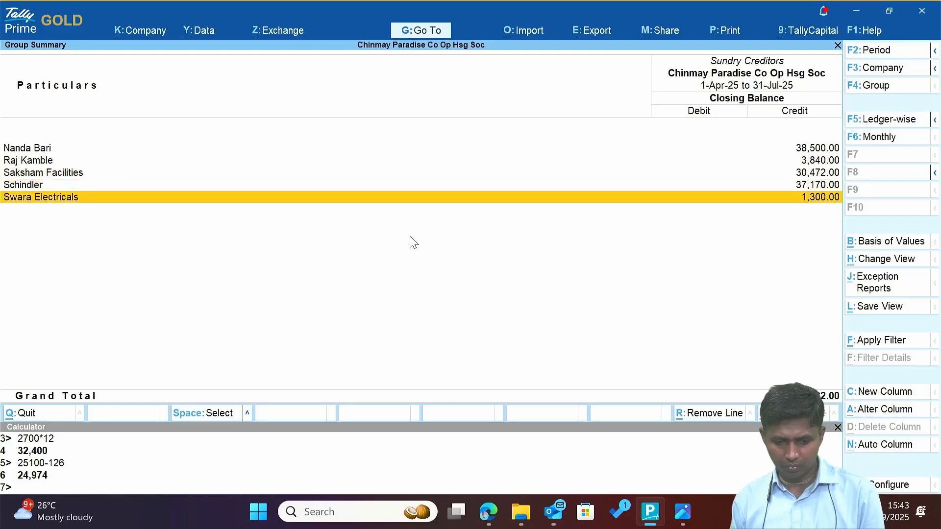
{"action": "key", "text": "Escape"}
Review the Advance From the Charman monthly summary under Unsecured Loans.
{"action": "key", "text": "Up"}
{"action": "key", "text": "Up"}
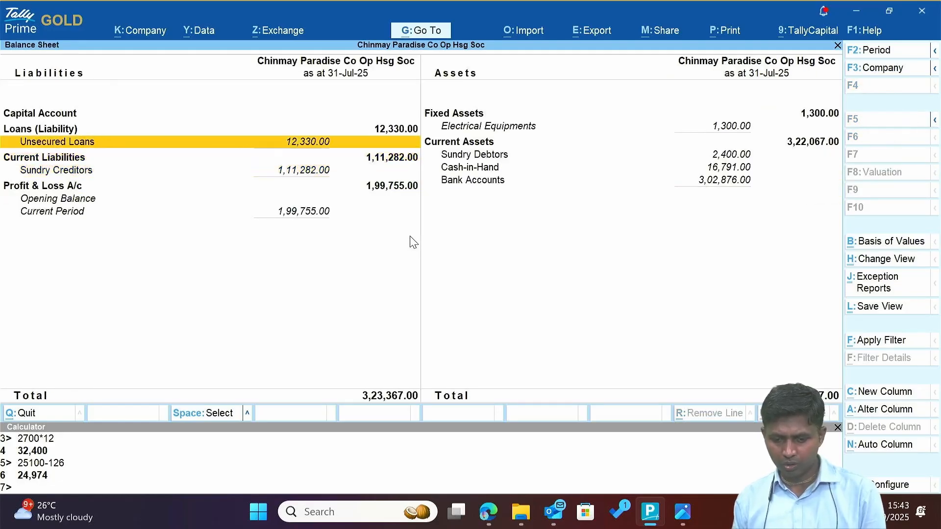
{"action": "key", "text": "Return"}
{"action": "key", "text": "Return"}
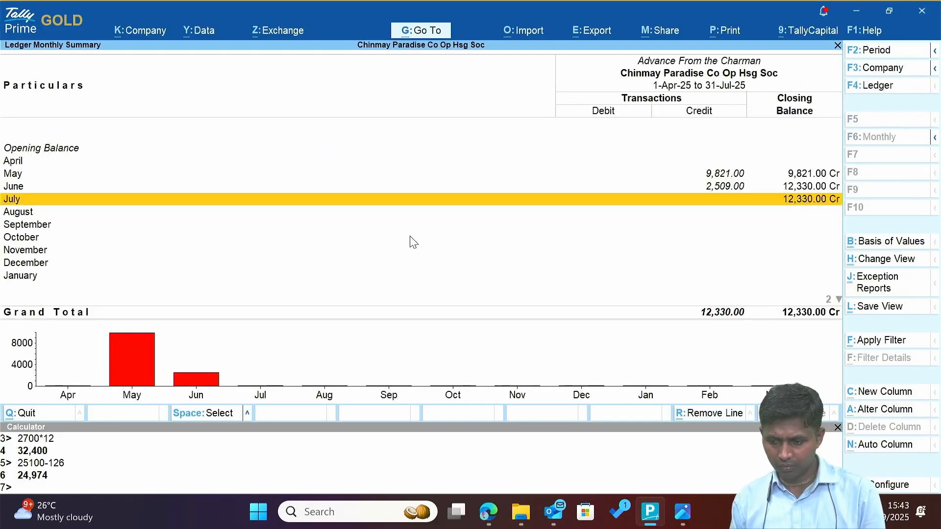
{"action": "key", "text": "Escape"}
{"action": "key", "text": "Return"}
{"action": "key", "text": "Up"}
{"action": "key", "text": "Up"}
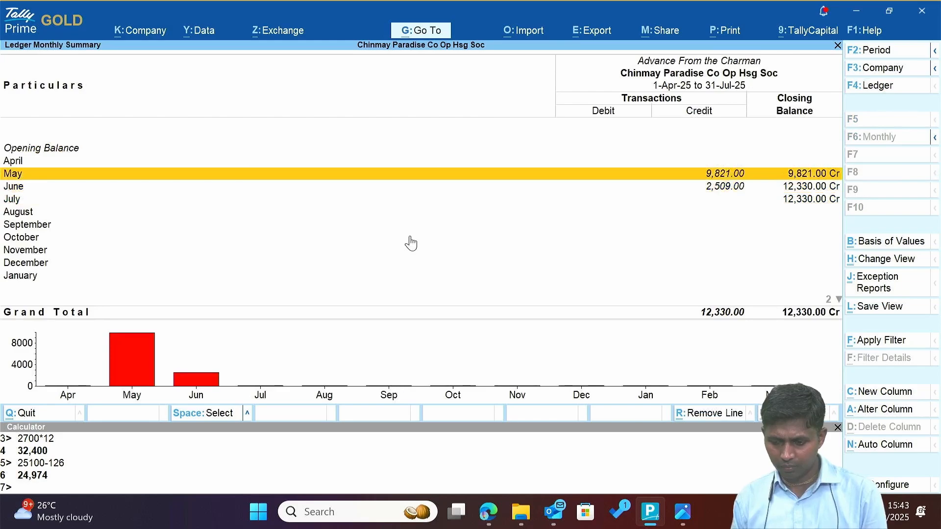
{"action": "key", "text": "Escape"}
{"action": "key", "text": "Escape"}
Drill into Saksham Facilities' May vouchers and open Purchase No. 5.
{"action": "key", "text": "Down"}
{"action": "key", "text": "Down"}
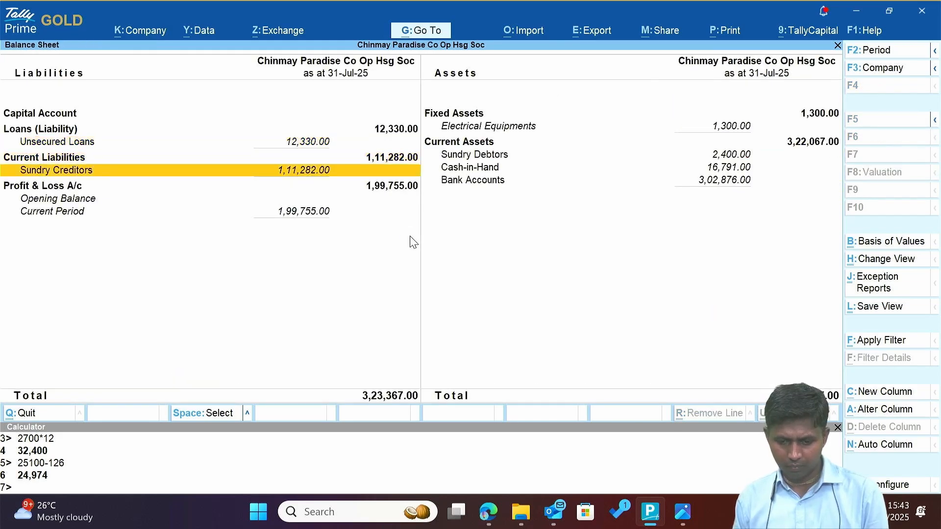
{"action": "key", "text": "Return"}
{"action": "key", "text": "Down"}
{"action": "key", "text": "Down"}
{"action": "key", "text": "Return"}
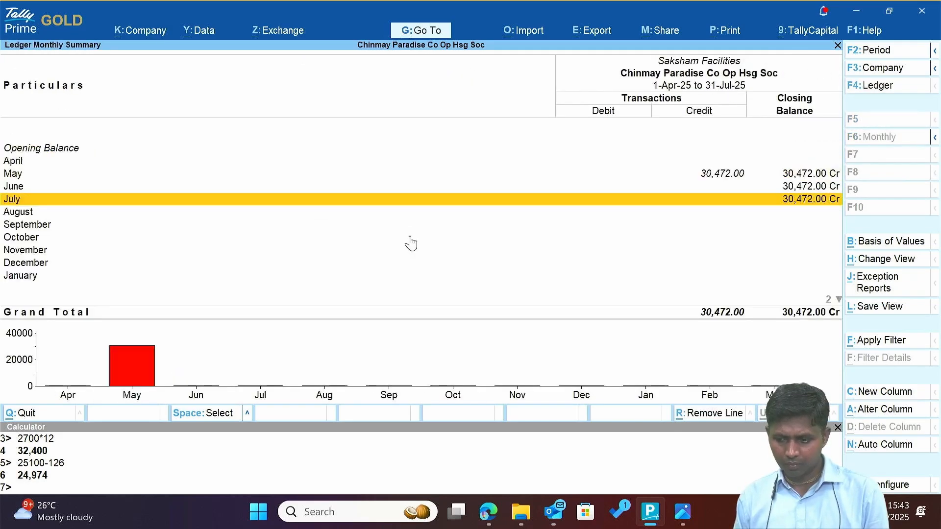
{"action": "key", "text": "Up"}
{"action": "key", "text": "Up"}
{"action": "key", "text": "Return"}
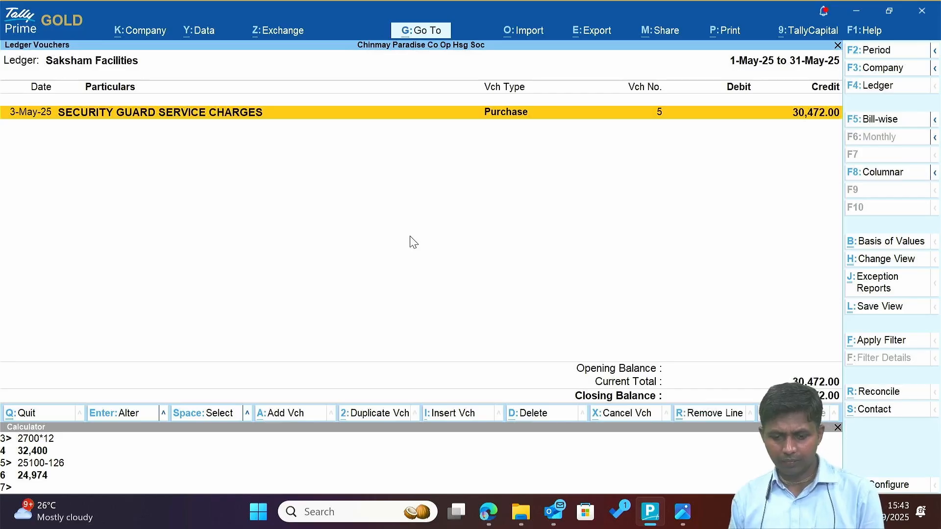
{"action": "key", "text": "Return"}
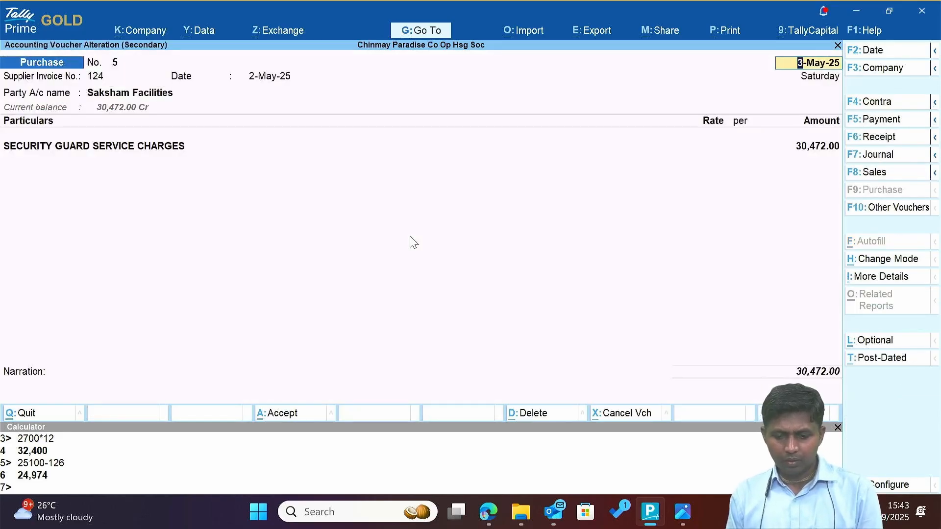
In File Explorer, navigate to the chairman's advance evidence folder.
{"action": "key", "text": "alt+Tab"}
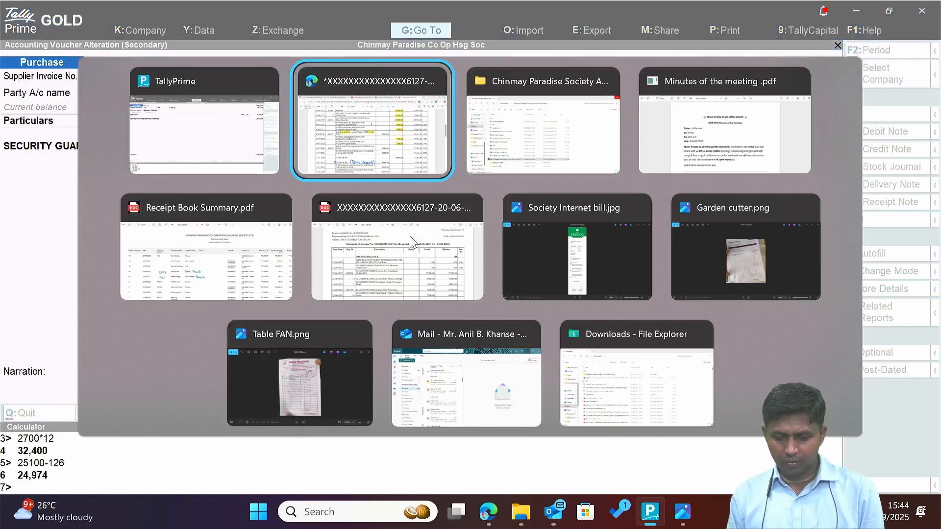
{"action": "key", "text": "alt+Tab"}
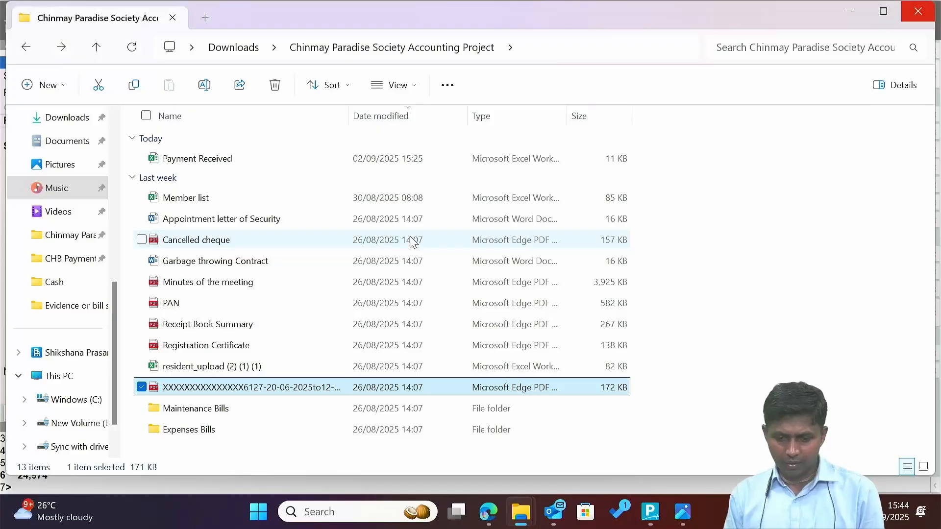
{"action": "key", "text": "Down"}
{"action": "key", "text": "Down"}
{"action": "key", "text": "Up"}
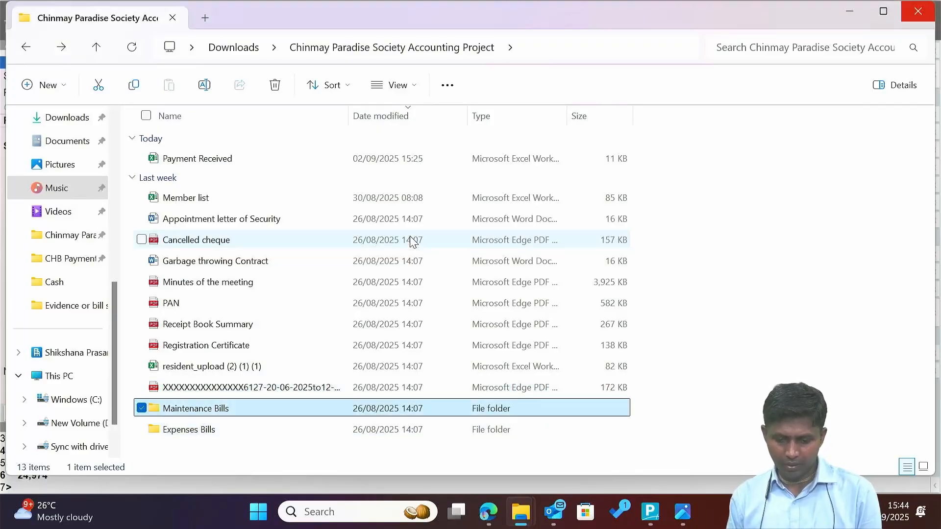
{"action": "key", "text": "Down"}
{"action": "key", "text": "Return"}
{"action": "key", "text": "Down"}
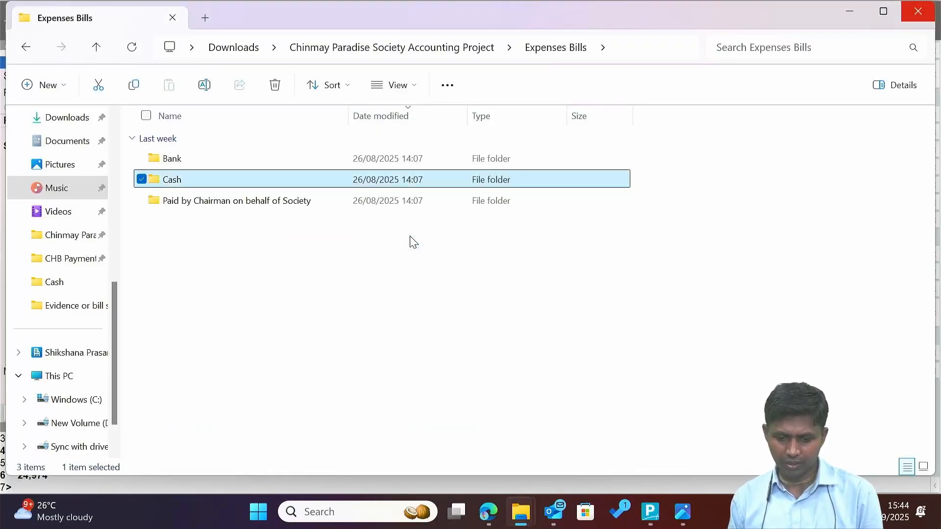
{"action": "key", "text": "Down"}
{"action": "key", "text": "Return"}
{"action": "key", "text": "Down"}
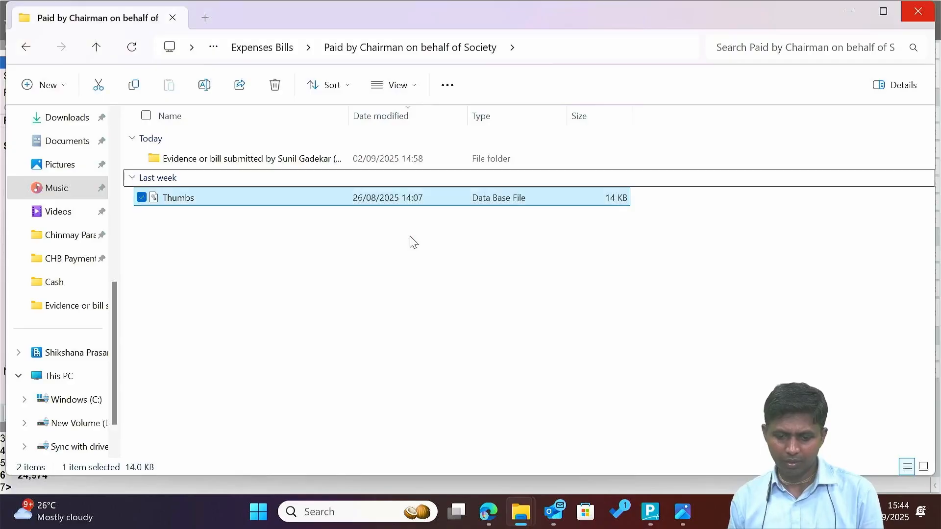
{"action": "key", "text": "Up"}
{"action": "key", "text": "Return"}
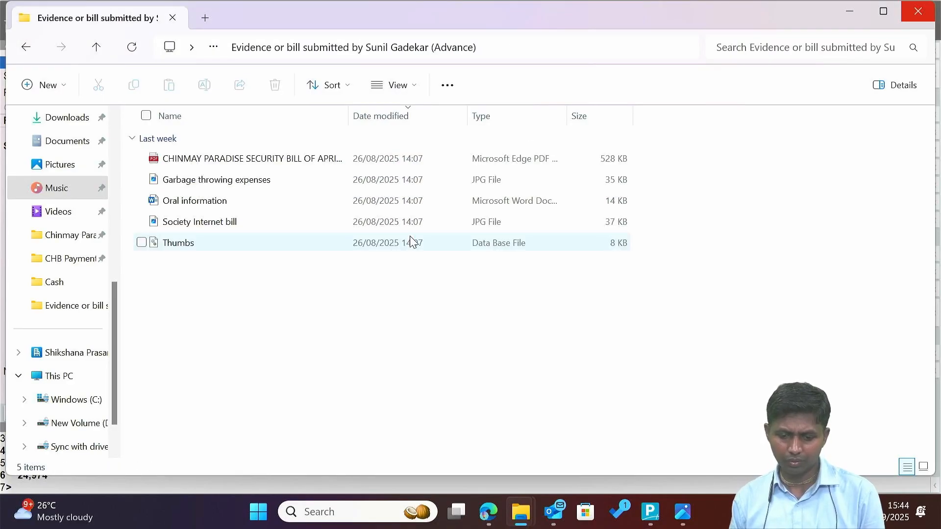
Open the CHINMAY PARADISE security bill PDF showing Saksham's 30472 invoice, then return to Tally.
{"action": "key", "text": "ctrl+a"}
{"action": "key", "text": "Home"}
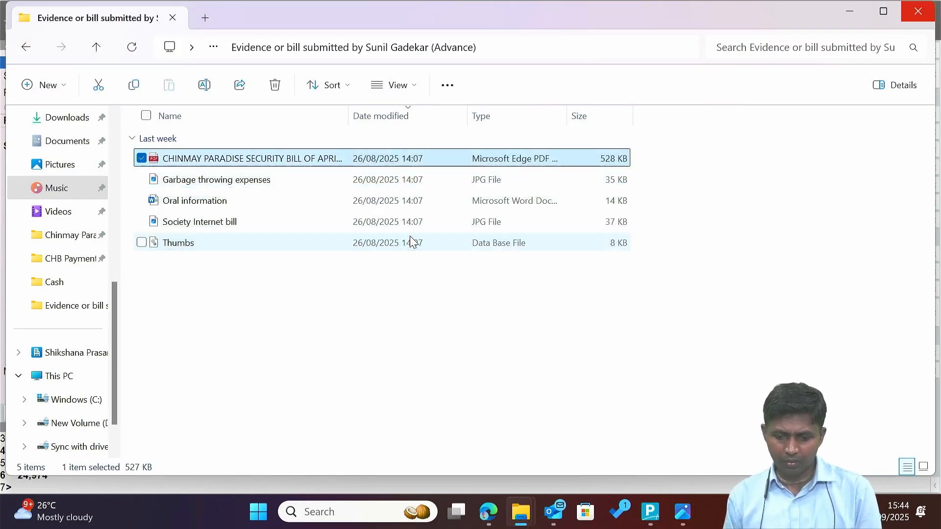
{"action": "key", "text": "Return"}
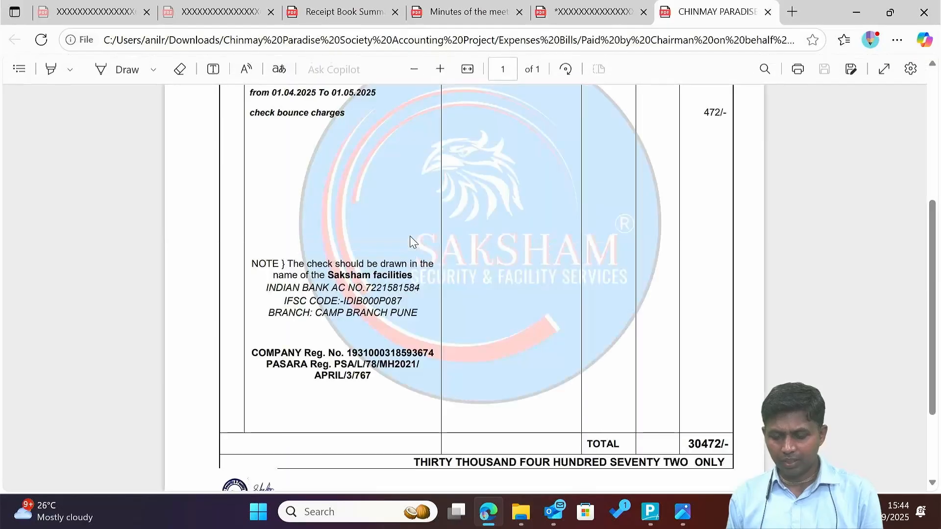
{"action": "scroll", "coordinate": [411, 241], "scroll_direction": "up", "scroll_amount": 5}
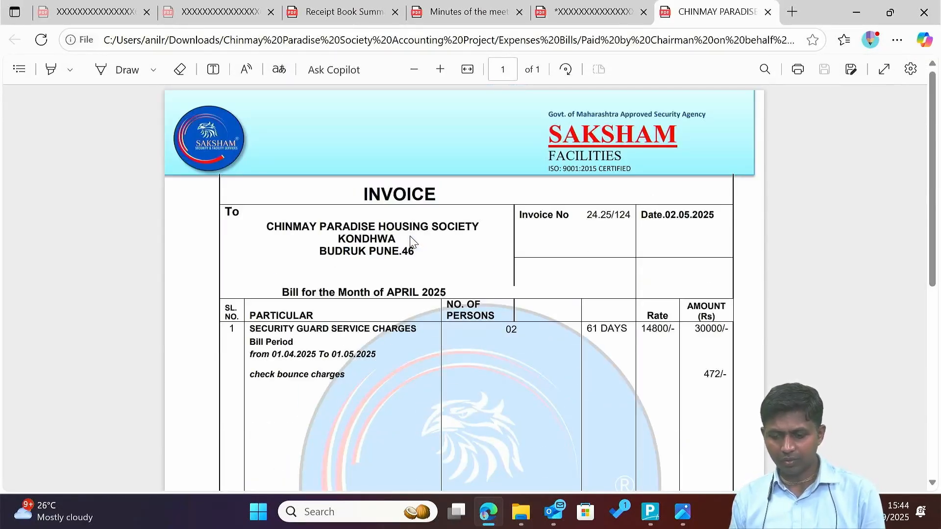
{"action": "key", "text": "alt+Tab"}
{"action": "key", "text": "alt+Tab"}
{"action": "key", "text": "alt+Tab"}
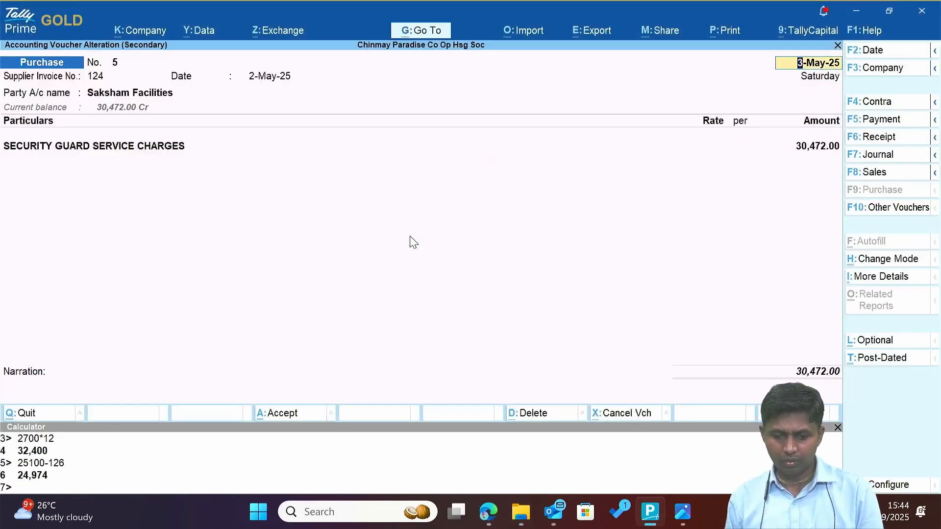
Quit the purchase voucher alteration and start a new Journal voucher No. 11.
{"action": "key", "text": "Escape"}
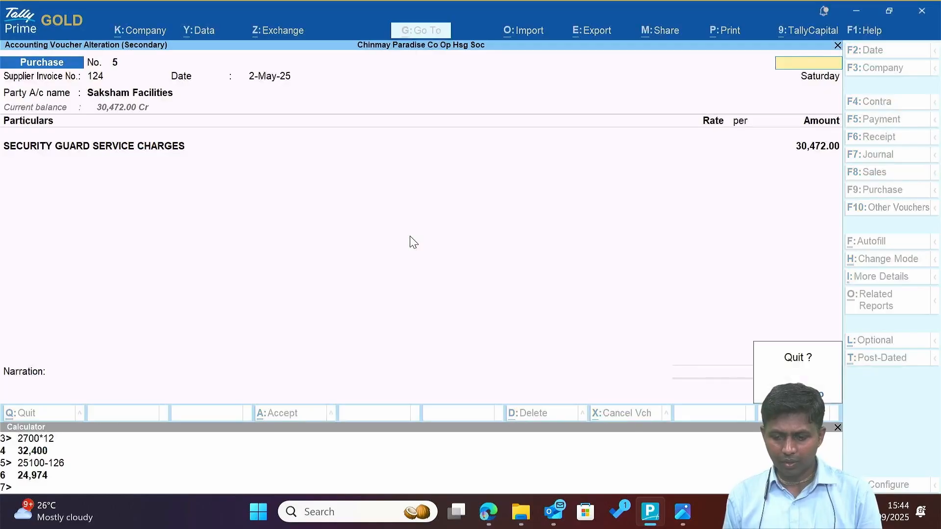
{"action": "key", "text": "Return"}
{"action": "key", "text": "alt+a"}
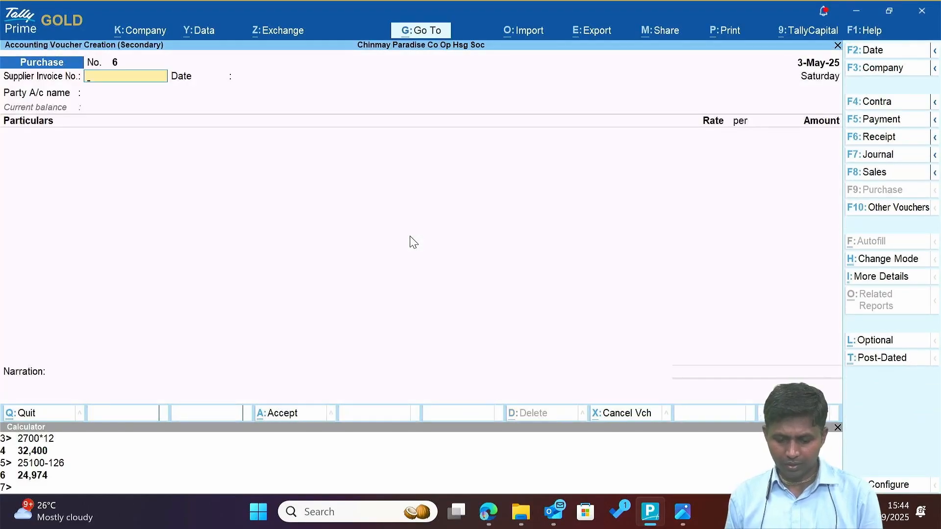
{"action": "key", "text": "F7"}
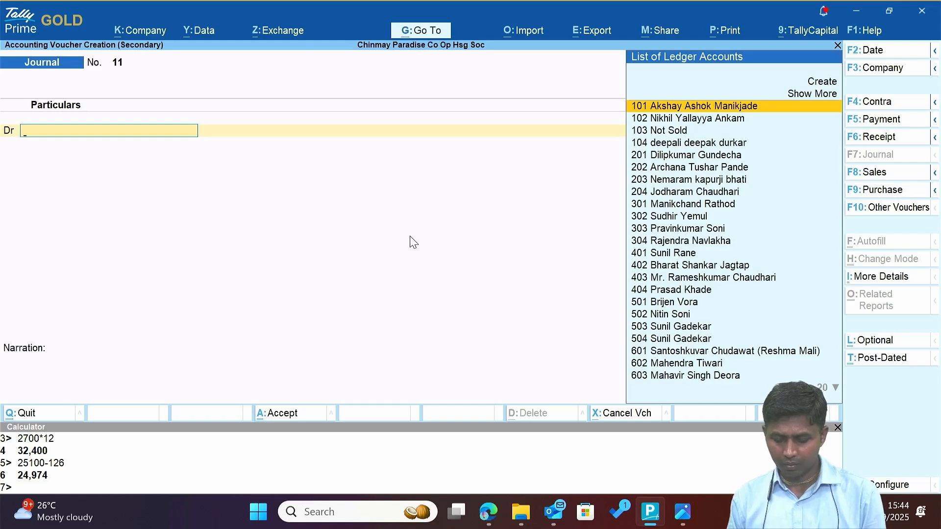
Recheck the security bill PDF and select Saksham Facilities as the debit ledger.
{"action": "key", "text": "alt+Tab"}
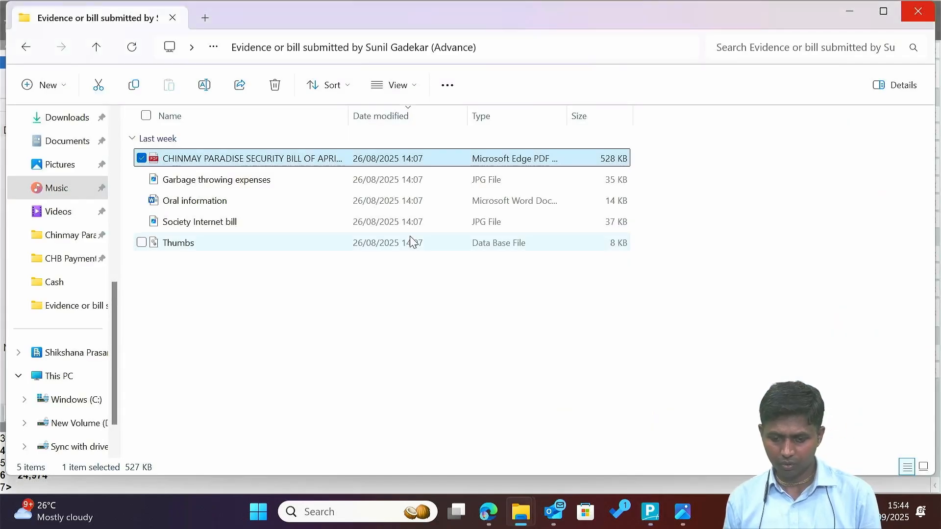
{"action": "key", "text": "Down"}
{"action": "key", "text": "Up"}
{"action": "key", "text": "Return"}
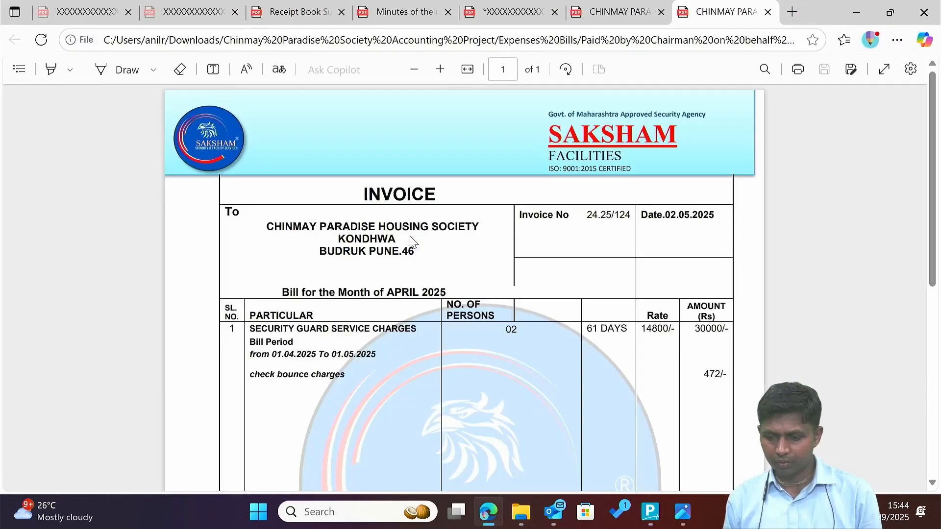
{"action": "key", "text": "alt+Tab"}
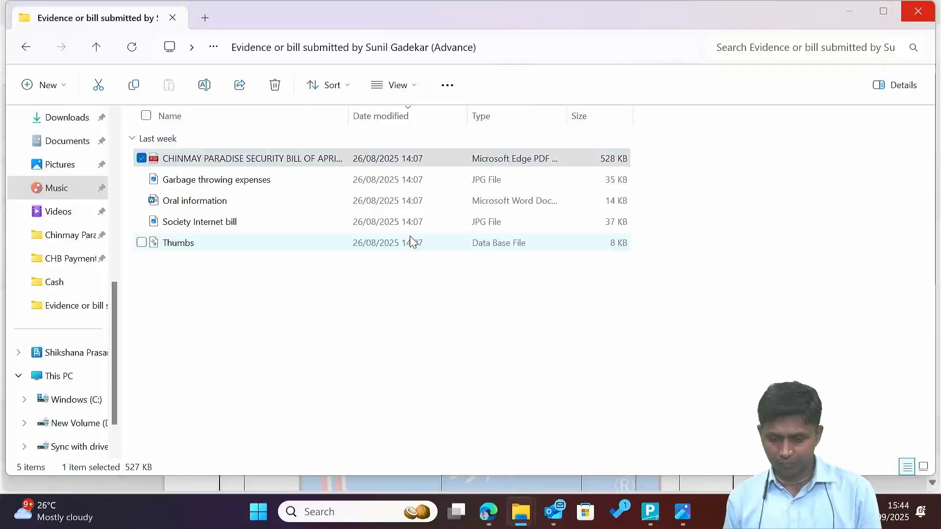
{"action": "key", "text": "alt+Tab"}
{"action": "key", "text": "Tab"}
{"action": "type", "text": "Sak"}
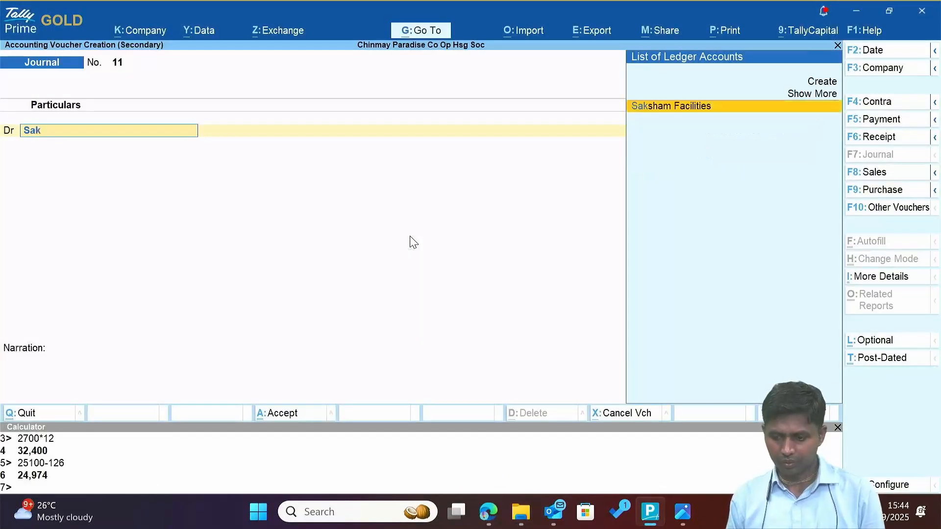
{"action": "key", "text": "Return"}
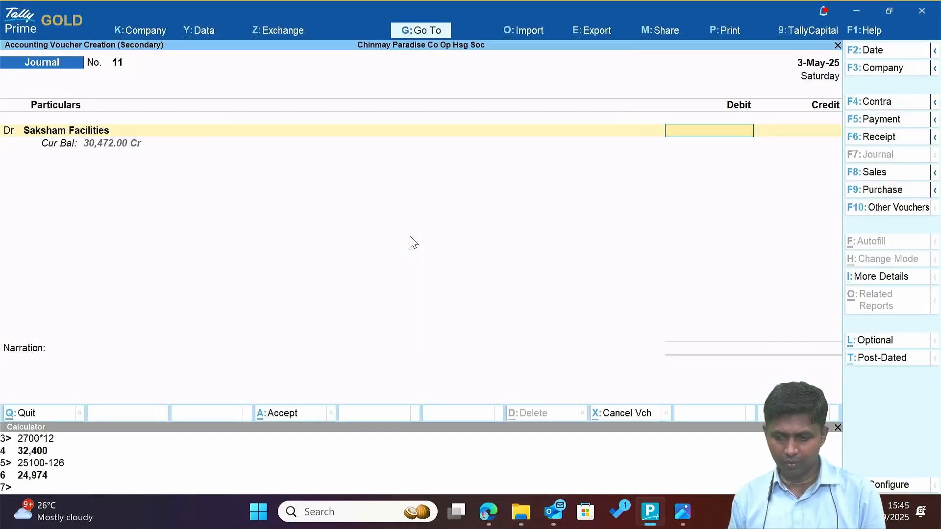
Enter the 30,472 debit amount from the Saksham invoice.
{"action": "key", "text": "alt+Tab"}
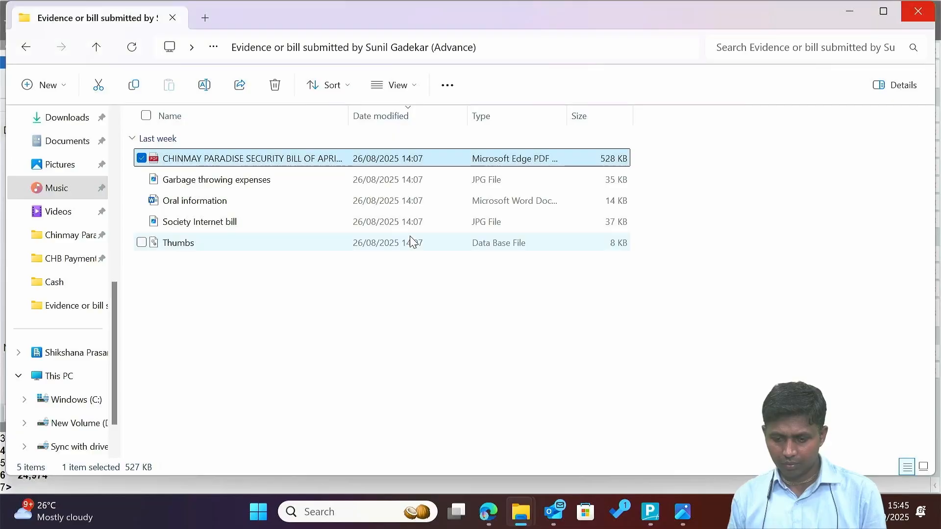
{"action": "key", "text": "alt+Tab"}
{"action": "key", "text": "alt+Tab"}
{"action": "scroll", "coordinate": [410, 236], "scroll_direction": "down", "scroll_amount": 10}
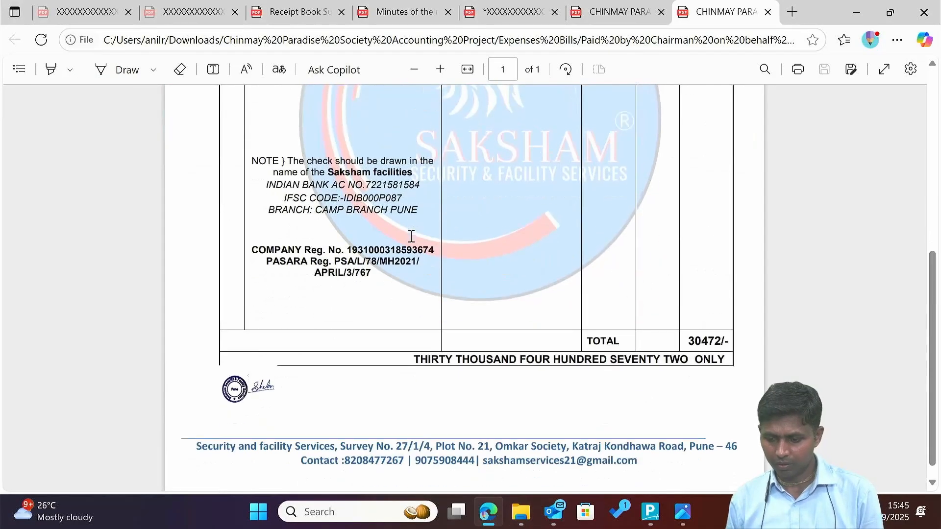
{"action": "key", "text": "alt+Tab"}
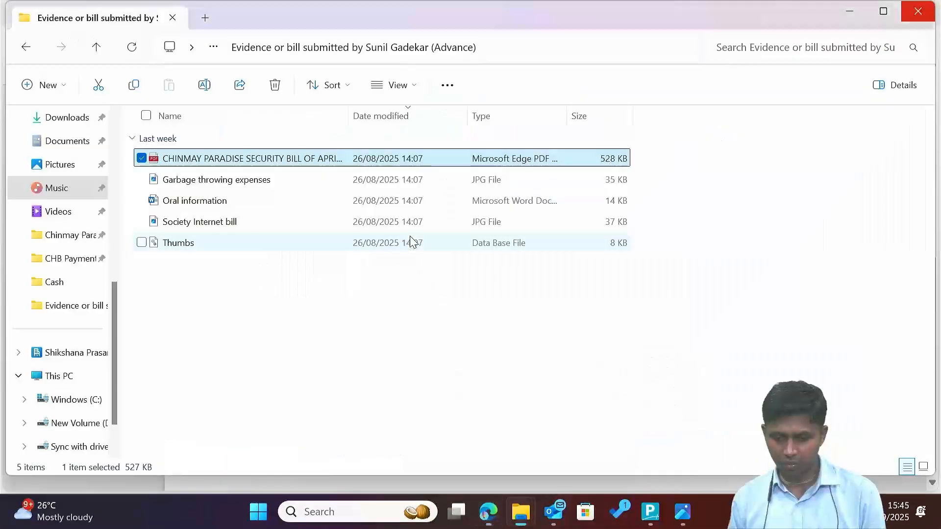
{"action": "key", "text": "alt+Tab"}
{"action": "key", "text": "alt+Tab"}
{"action": "type", "text": "30"}
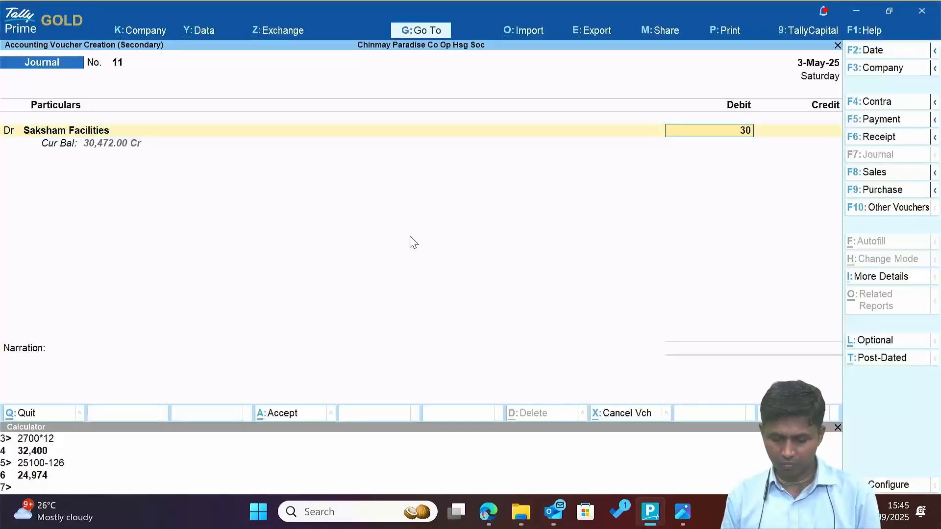
{"action": "type", "text": "471"}
{"action": "key", "text": "BackSpace"}
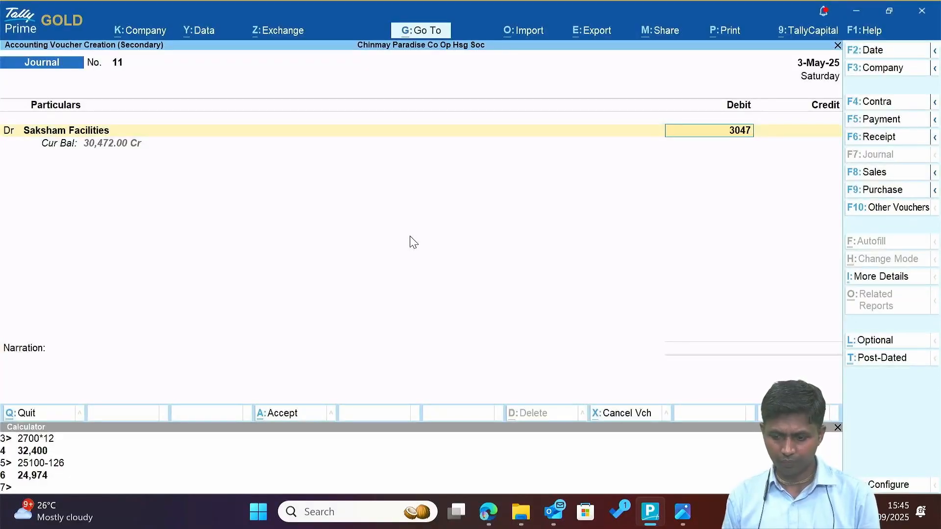
{"action": "type", "text": "2"}
{"action": "key", "text": "Return"}
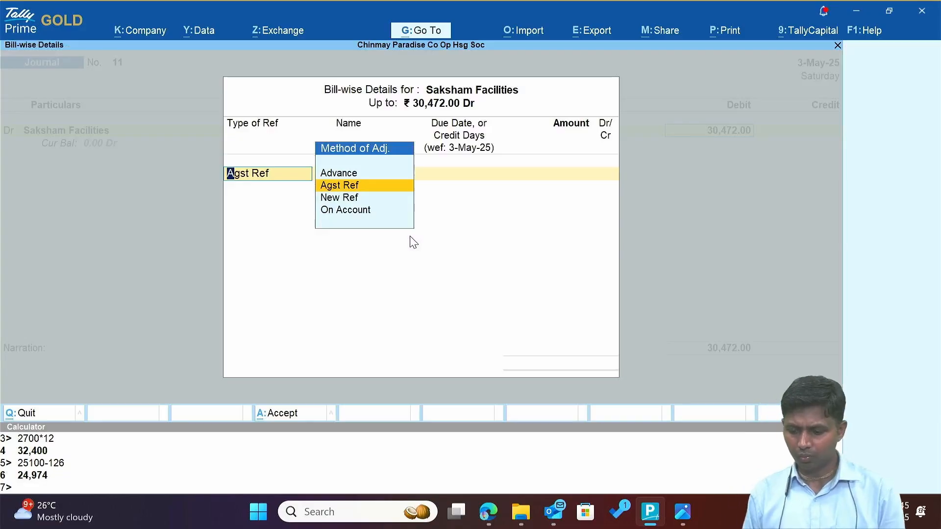
Set bill-wise details to On Account, credit Advance From the Charman, and save Journal 11.
{"action": "key", "text": "Down"}
{"action": "key", "text": "Down"}
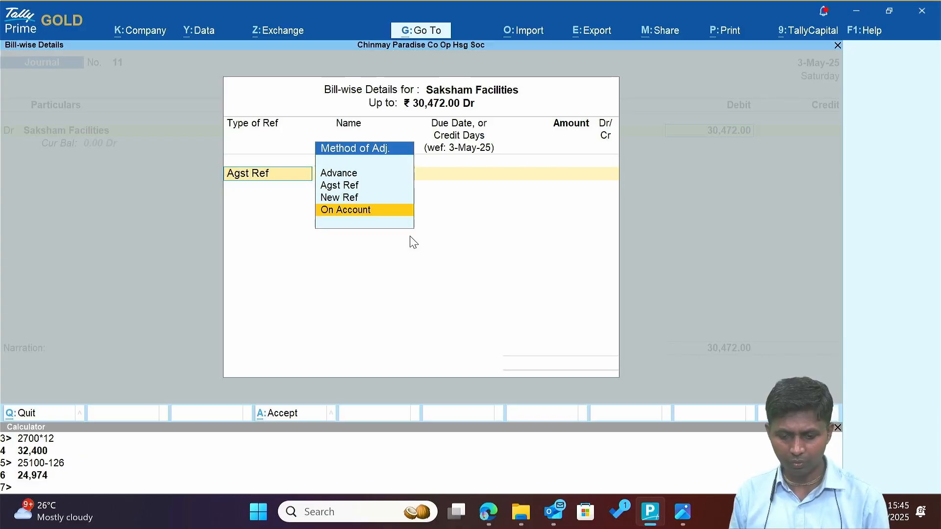
{"action": "key", "text": "Return"}
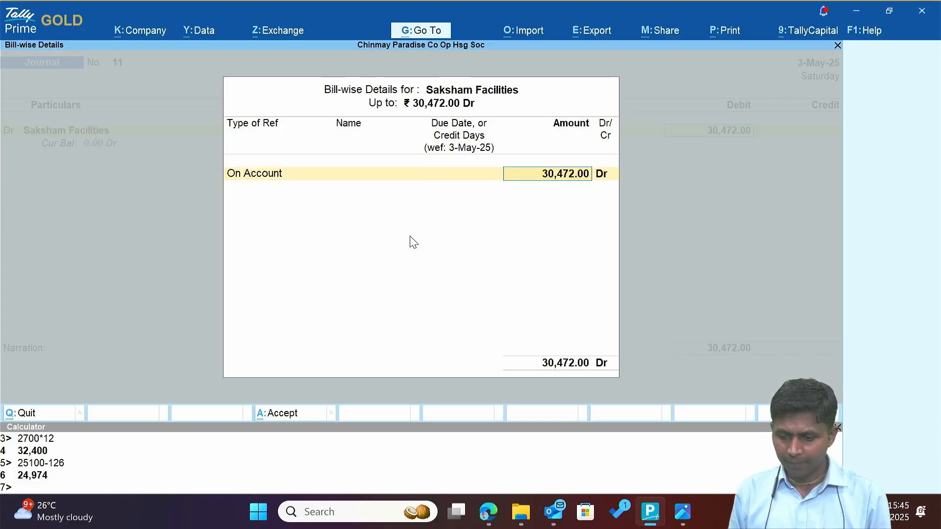
{"action": "key", "text": "Return"}
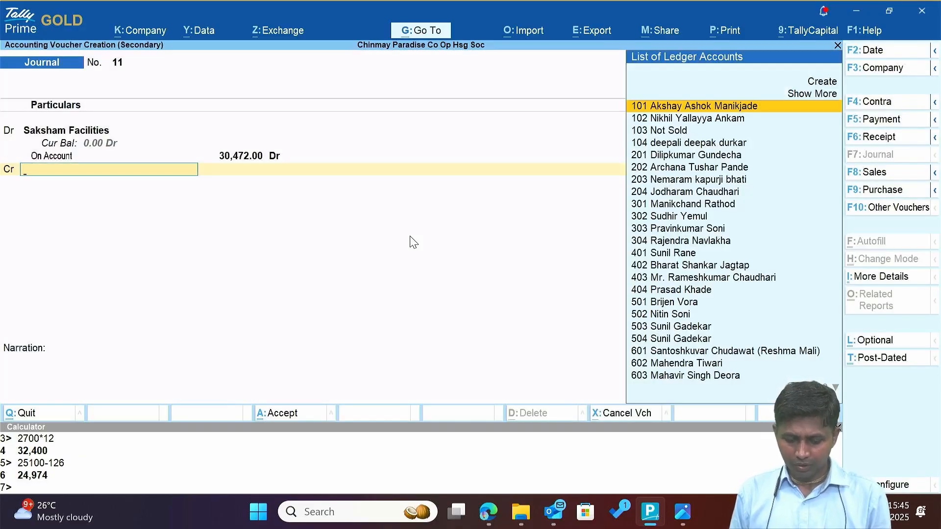
{"action": "type", "text": "Ad"}
{"action": "key", "text": "Return"}
{"action": "key", "text": "Return"}
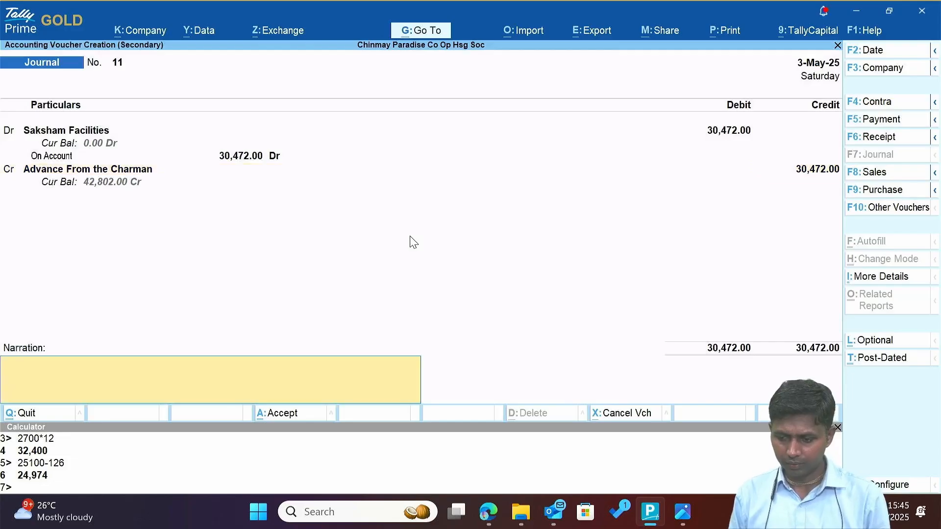
{"action": "key", "text": "Return"}
{"action": "key", "text": "Return"}
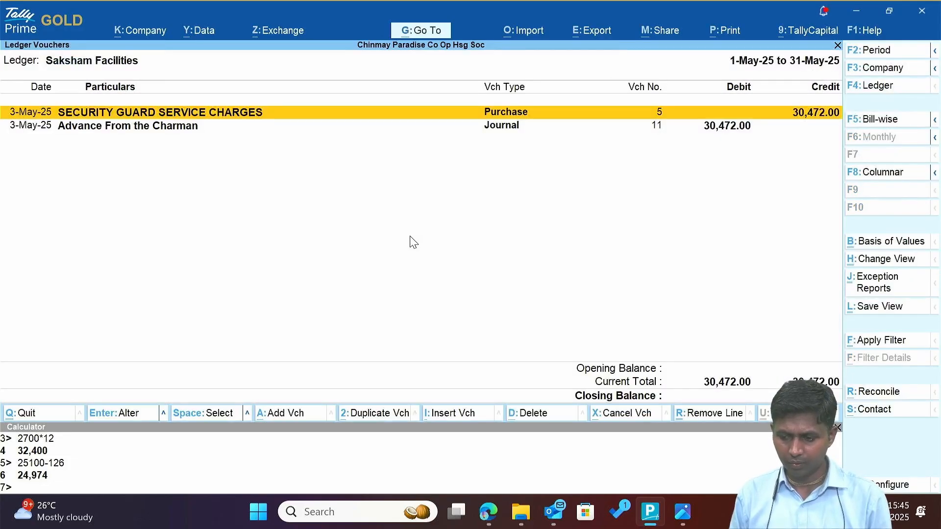
{"action": "key", "text": "Down"}
Highlight the 07-07-2025 withdrawal date on the bank statement and return to Tally's Balance Sheet.
{"action": "key", "text": "alt+Tab"}
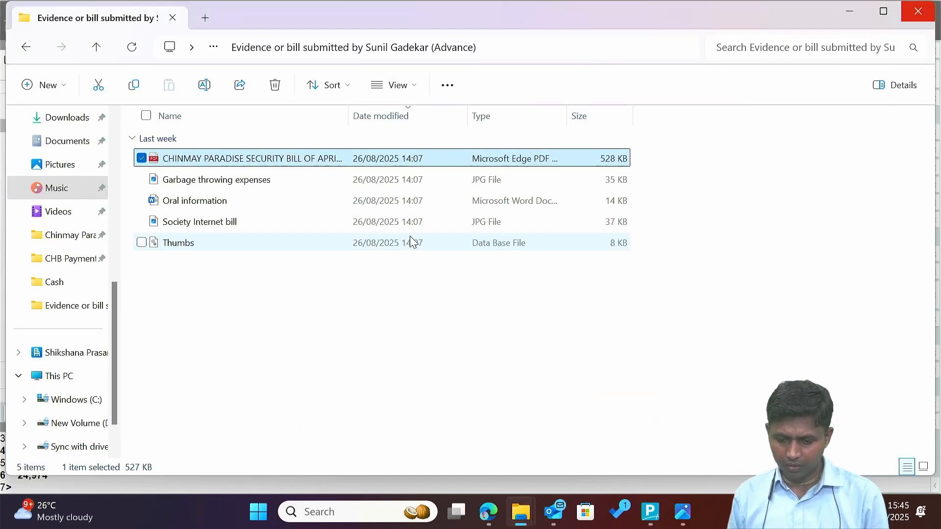
{"action": "key", "text": "alt+Tab"}
{"action": "key", "text": "alt+Tab"}
{"action": "key", "text": "alt+Tab"}
{"action": "key", "text": "alt+Tab"}
{"action": "key", "text": "alt+Tab"}
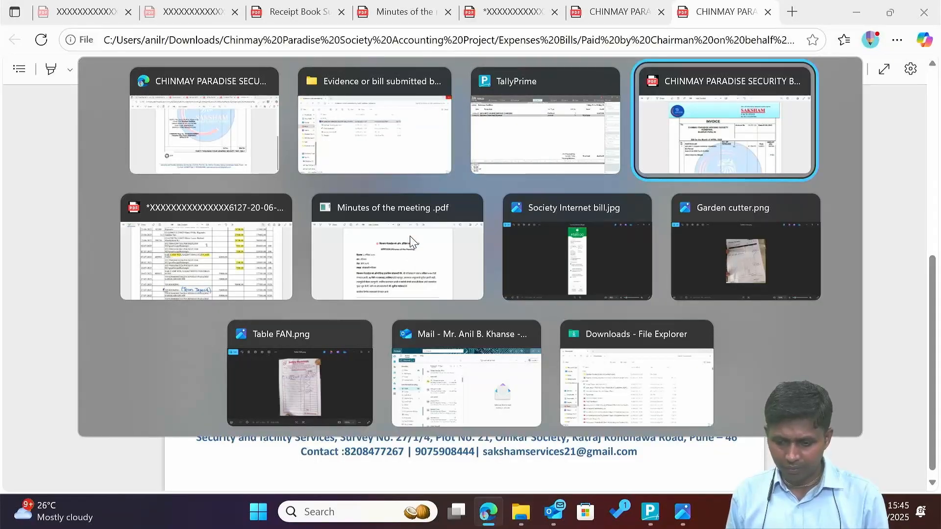
{"action": "key", "text": "alt+shift+Tab"}
{"action": "key", "text": "alt+Tab"}
{"action": "key", "text": "alt+Tab"}
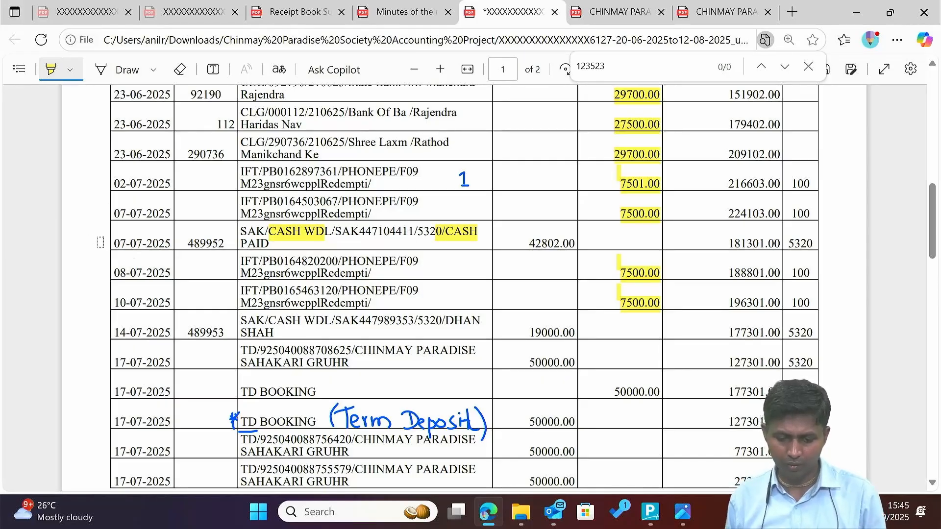
{"action": "left_click_drag", "start_coordinate": [112, 243], "coordinate": [168, 245]}
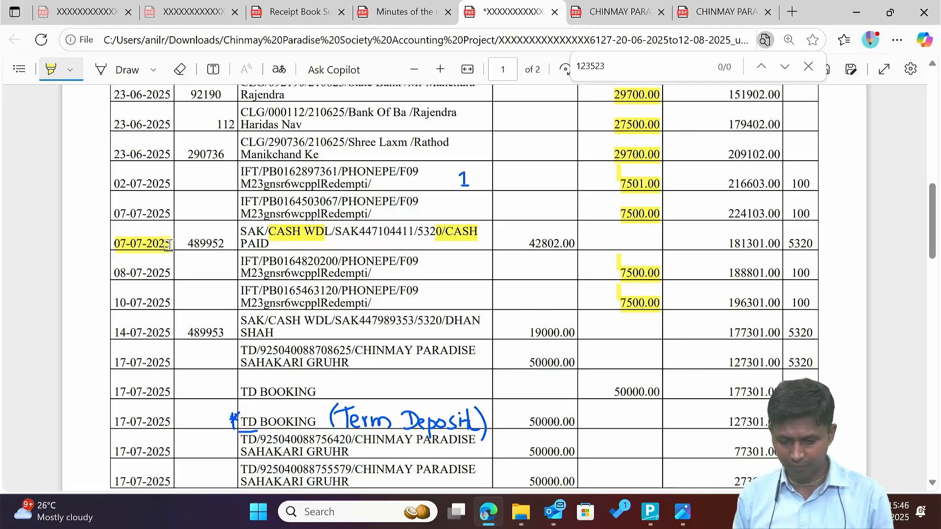
{"action": "key", "text": "alt+Tab"}
{"action": "key", "text": "alt+Tab"}
{"action": "key", "text": "Tab"}
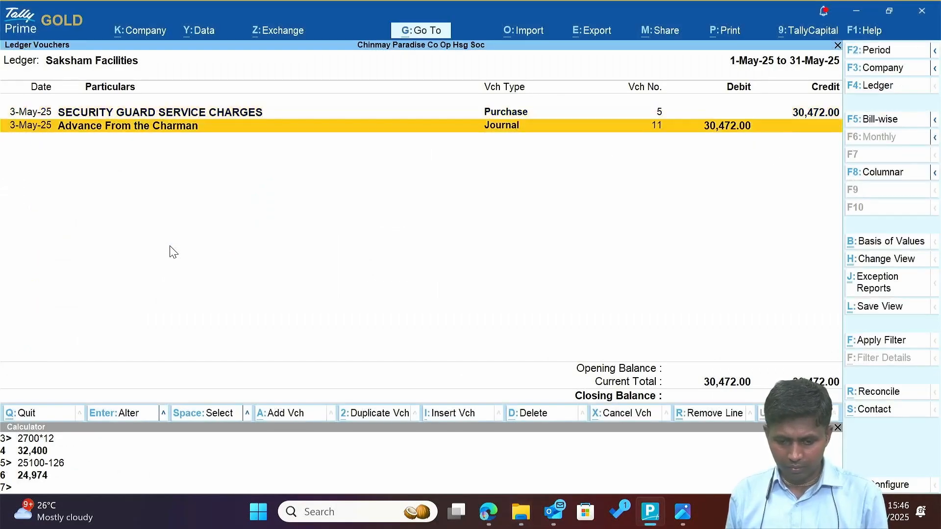
{"action": "key", "text": "Escape"}
{"action": "key", "text": "Escape"}
{"action": "key", "text": "Escape"}
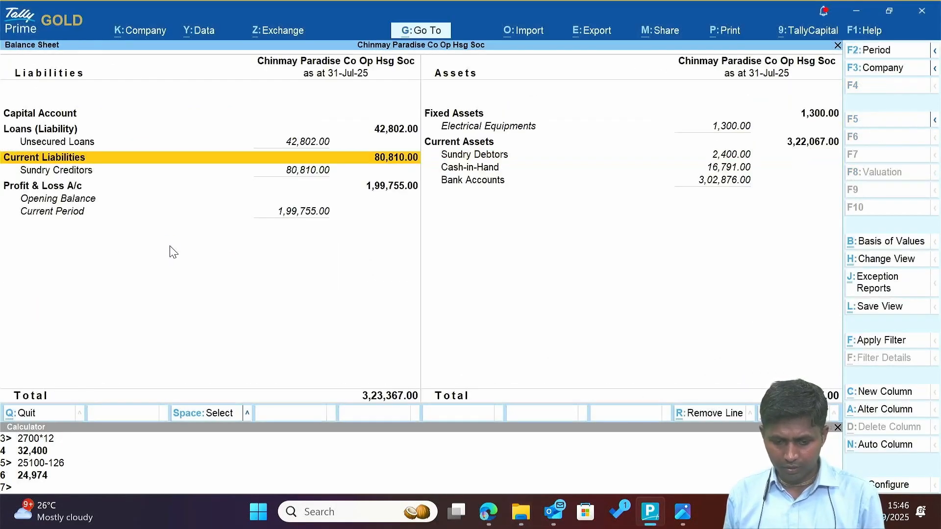
Highlight the 42802.00 withdrawal on the statement and open Advance From the Charman's monthly summary.
{"action": "key", "text": "Up"}
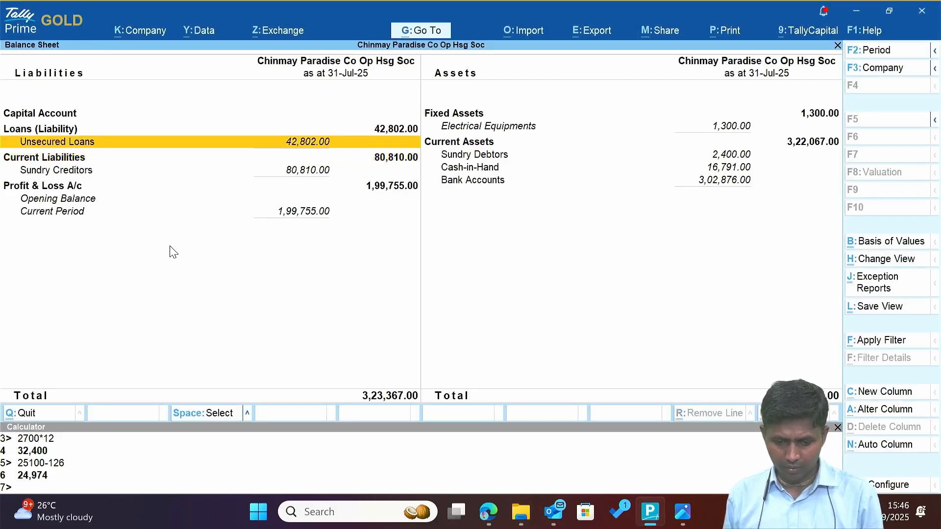
{"action": "key", "text": "Return"}
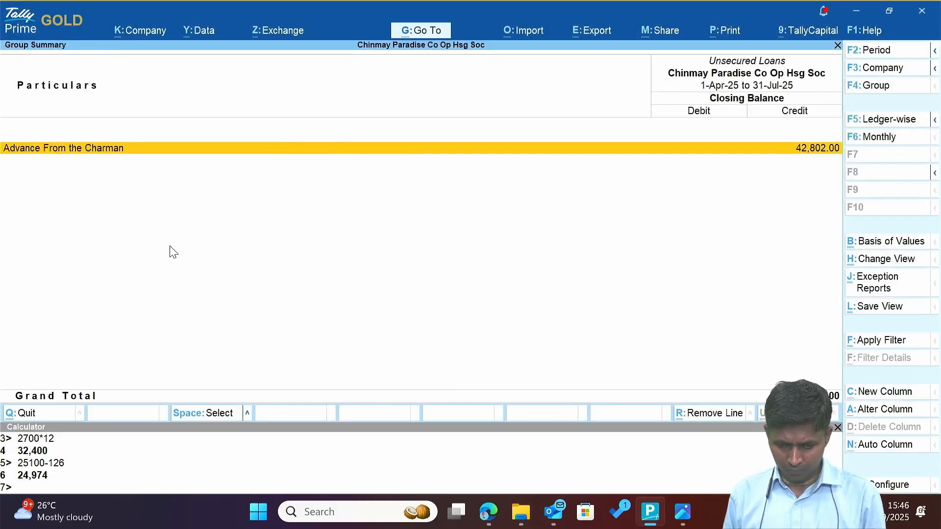
{"action": "key", "text": "Escape"}
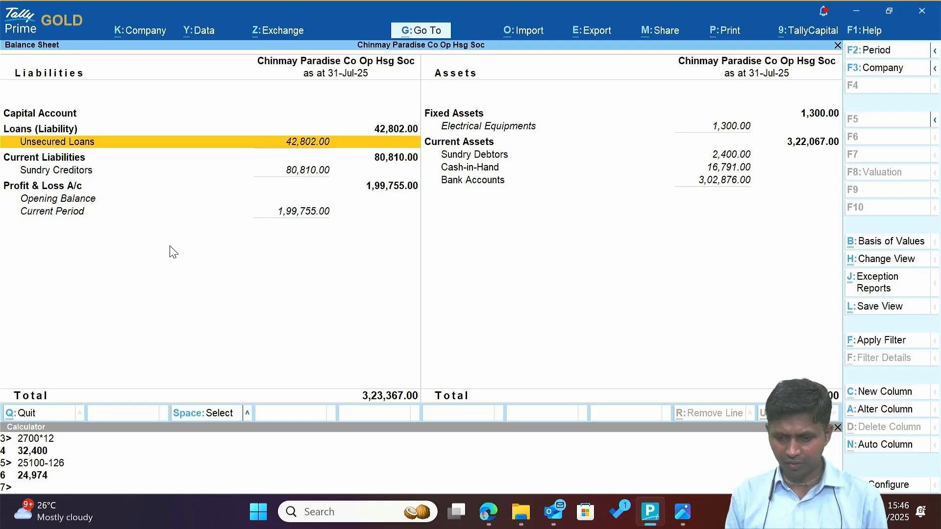
{"action": "key", "text": "alt+Tab"}
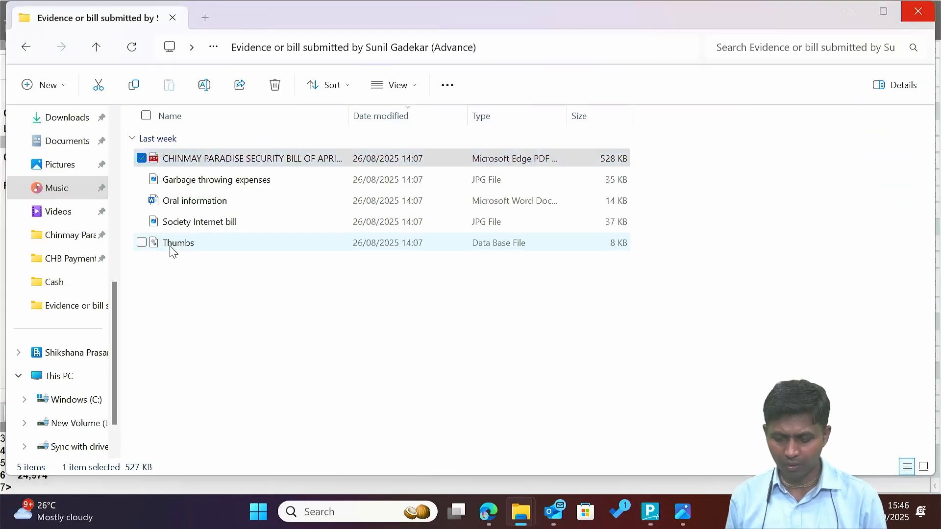
{"action": "key", "text": "alt+Tab"}
{"action": "key", "text": "alt+Tab"}
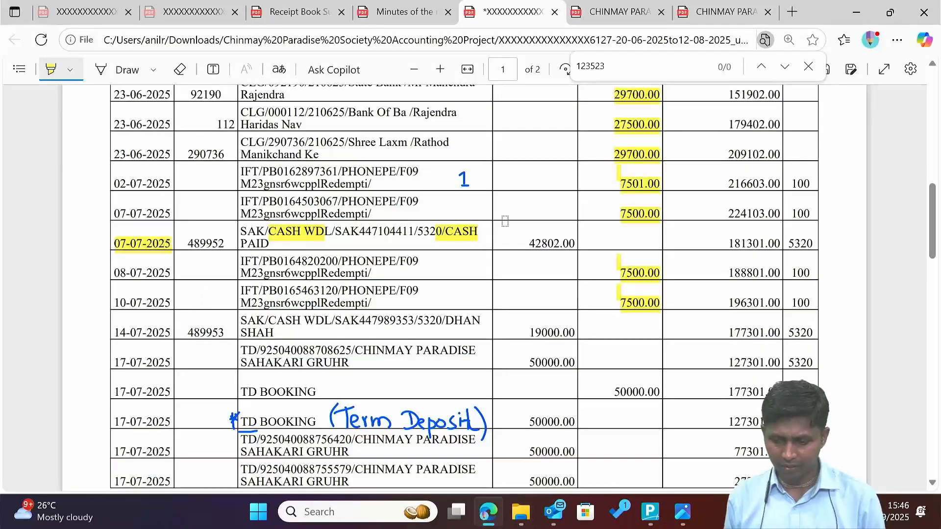
{"action": "left_click_drag", "start_coordinate": [522, 240], "coordinate": [574, 241]}
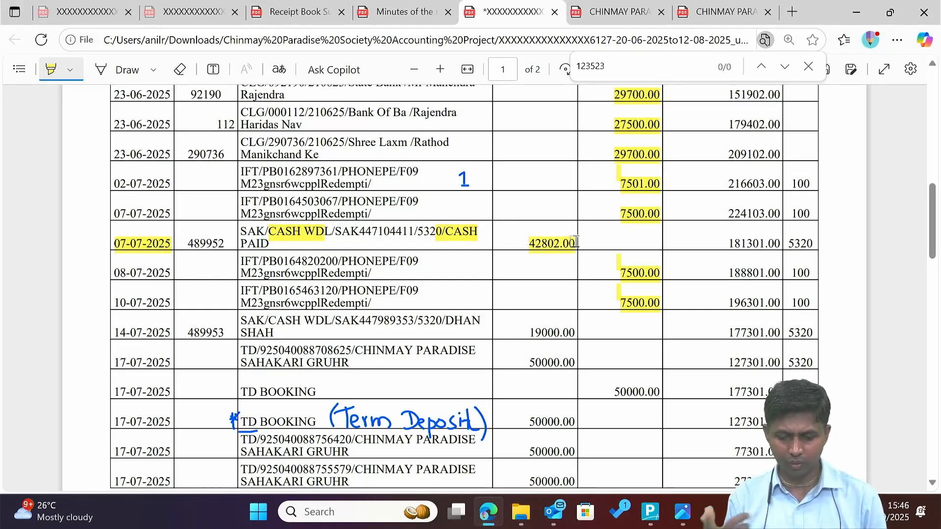
{"action": "key", "text": "alt+Tab"}
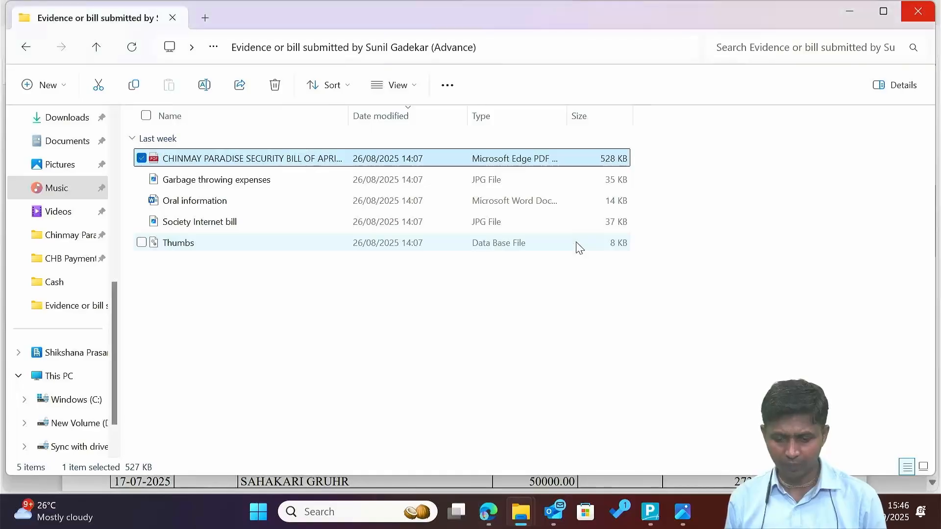
{"action": "key", "text": "alt+Tab"}
{"action": "key", "text": "alt+Tab"}
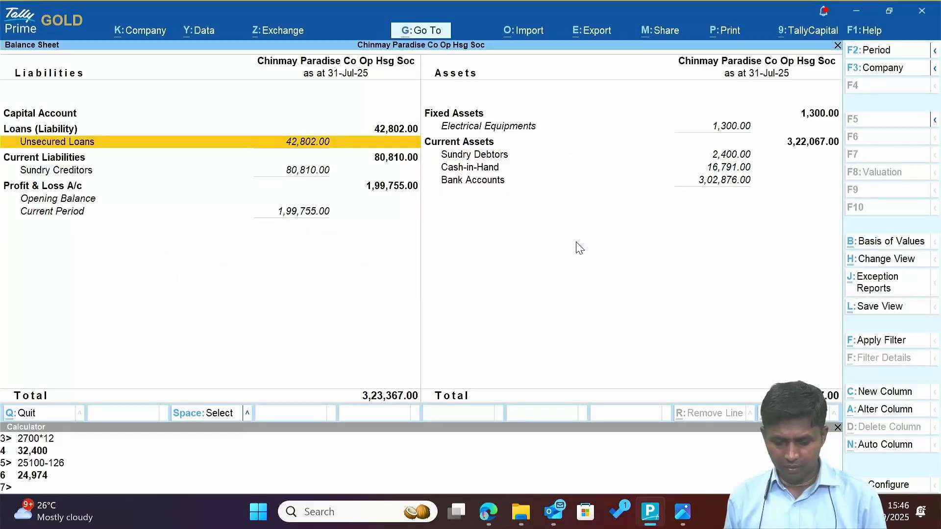
{"action": "key", "text": "Return"}
{"action": "key", "text": "Return"}
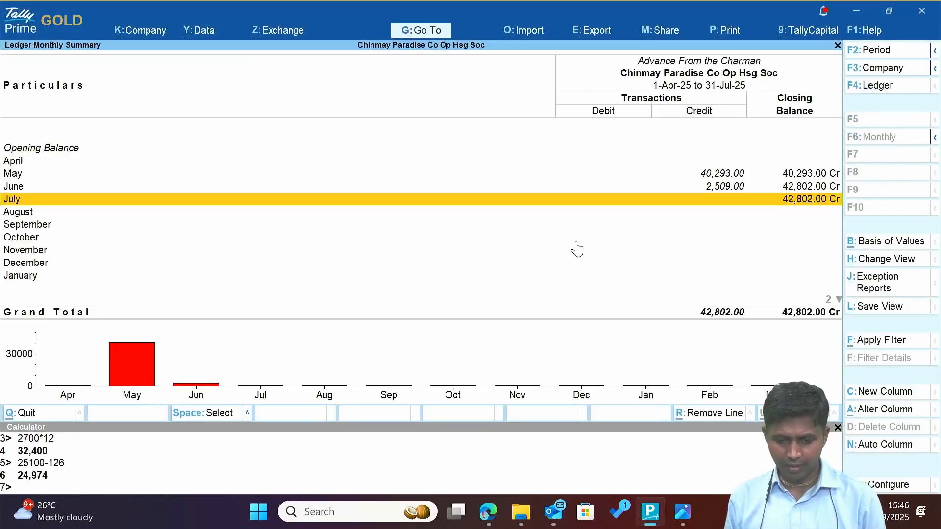
{"action": "key", "text": "Return"}
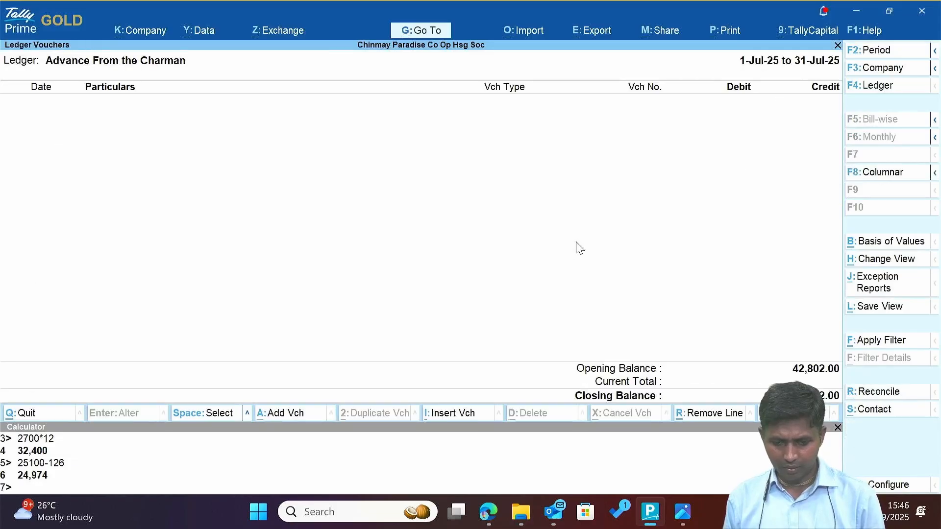
Start a Payment voucher dated 7-Jul-25 debiting Advance From the Charman.
{"action": "key", "text": "alt+a"}
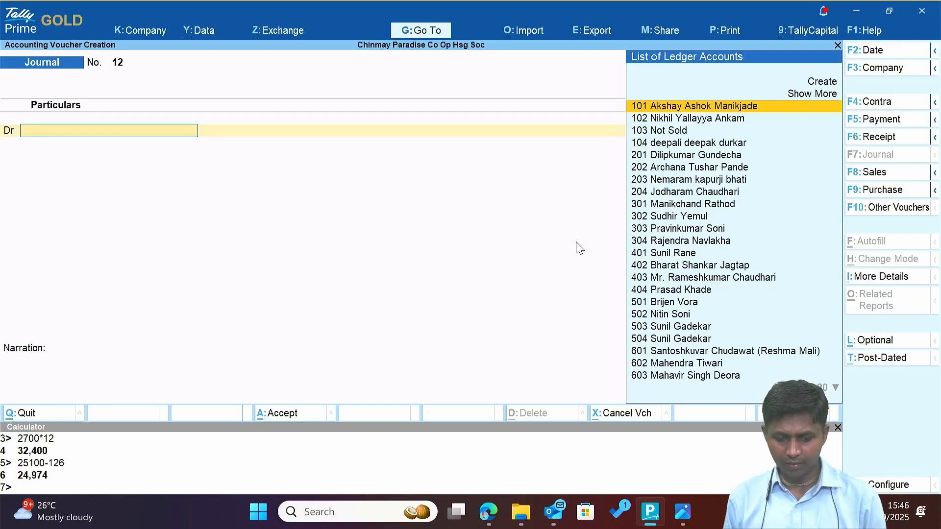
{"action": "key", "text": "F2"}
{"action": "type", "text": "7.7"}
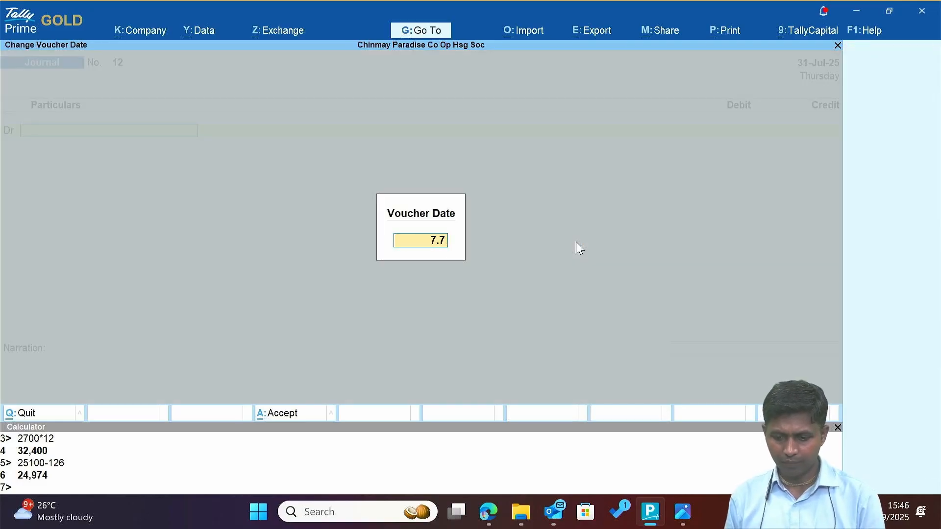
{"action": "key", "text": "Return"}
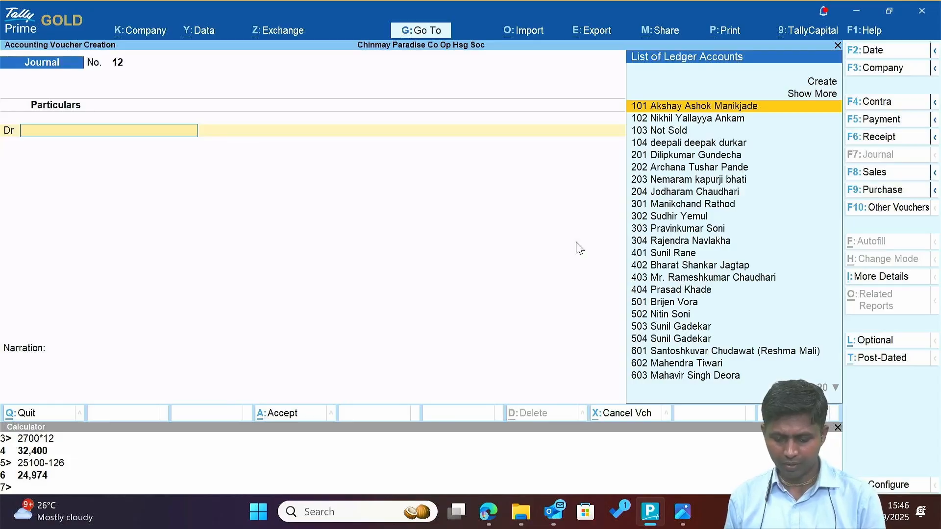
{"action": "key", "text": "F5"}
{"action": "type", "text": "Adv"}
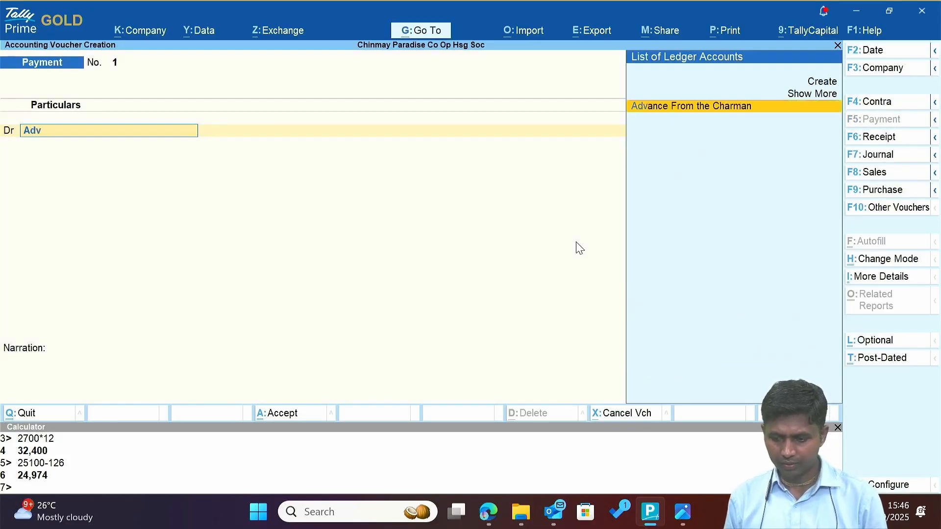
{"action": "key", "text": "Return"}
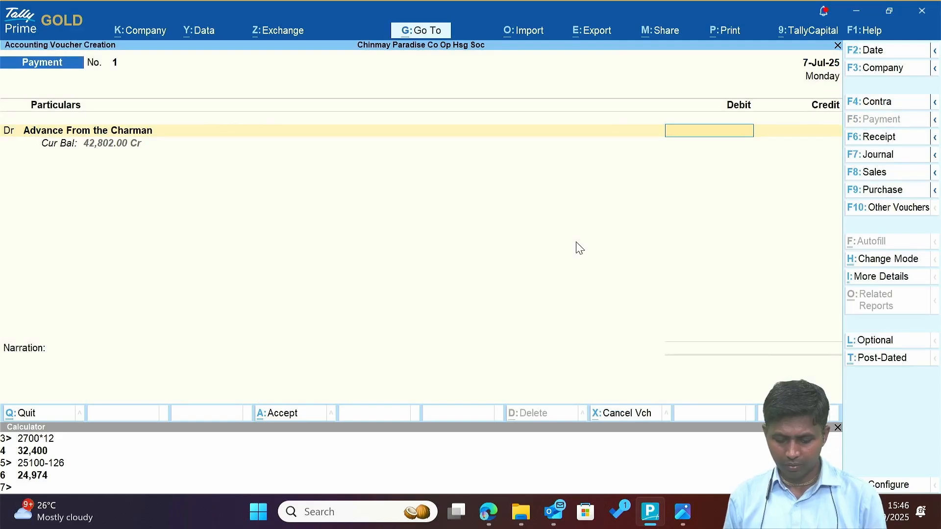
Enter the 42,802 debit amount and credit the Axis Bank A/c -6127 ledger.
{"action": "type", "text": "42"}
{"action": "key", "text": "alt+Tab"}
{"action": "key", "text": "alt+Tab"}
{"action": "key", "text": "alt+Tab"}
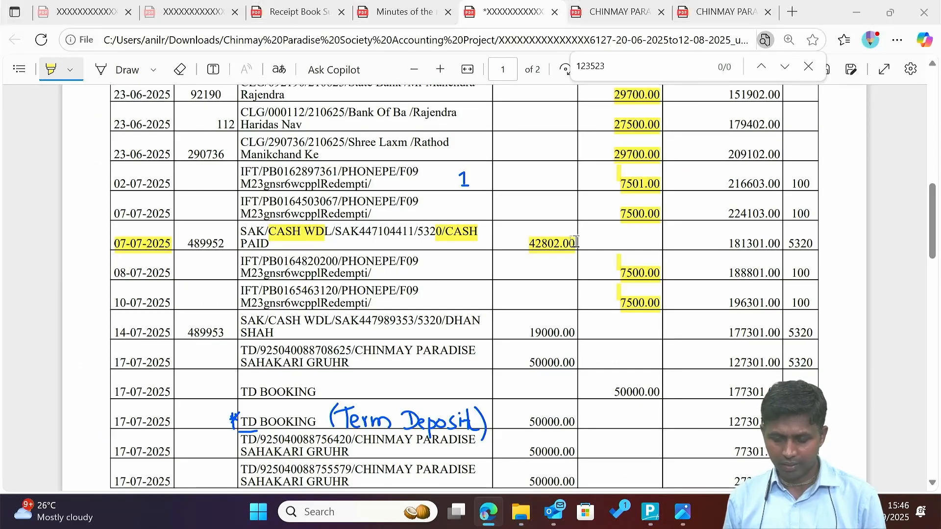
{"action": "key", "text": "alt+Tab"}
{"action": "key", "text": "alt+Tab"}
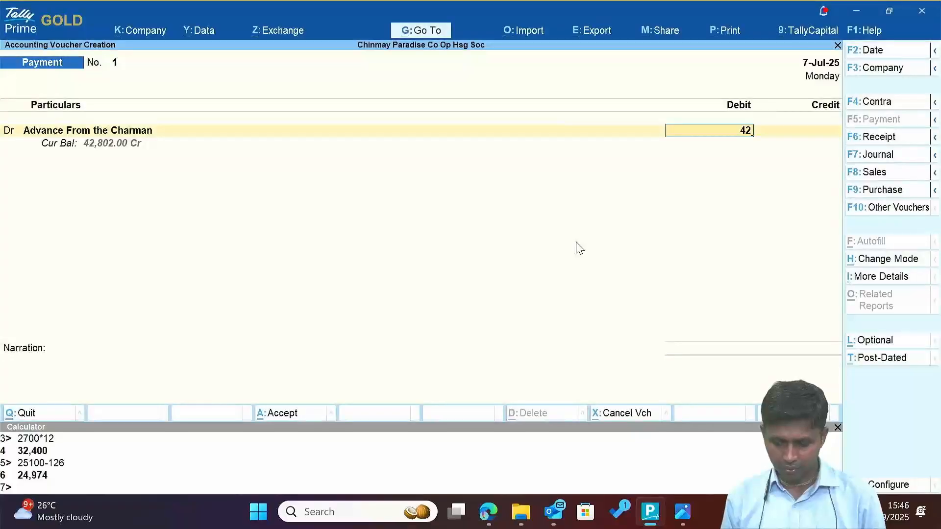
{"action": "type", "text": "802"}
{"action": "key", "text": "Return"}
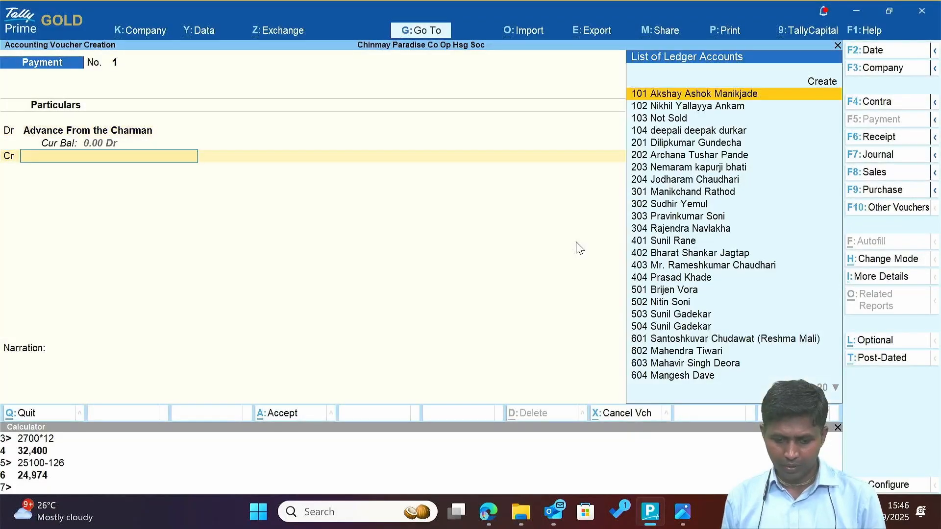
{"action": "type", "text": "Ca"}
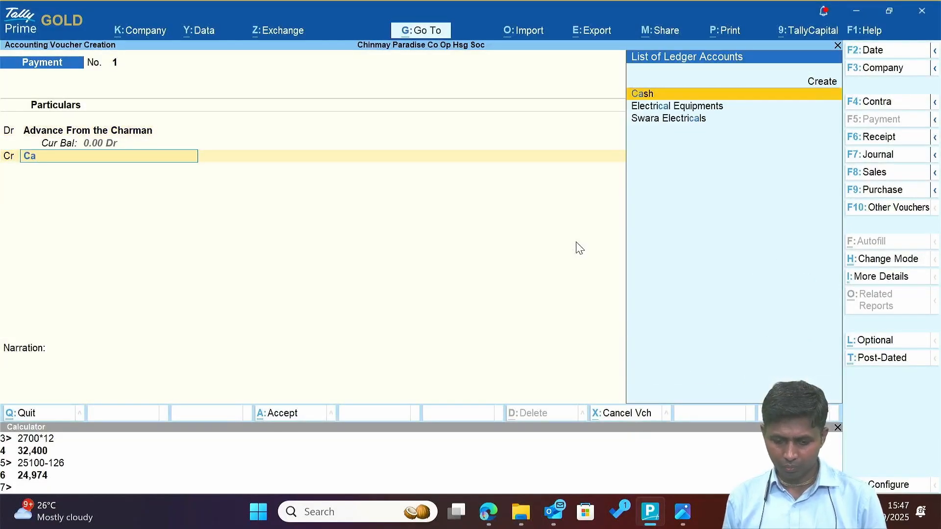
{"action": "key", "text": "BackSpace"}
{"action": "key", "text": "BackSpace"}
{"action": "type", "text": "Ax"}
{"action": "key", "text": "Return"}
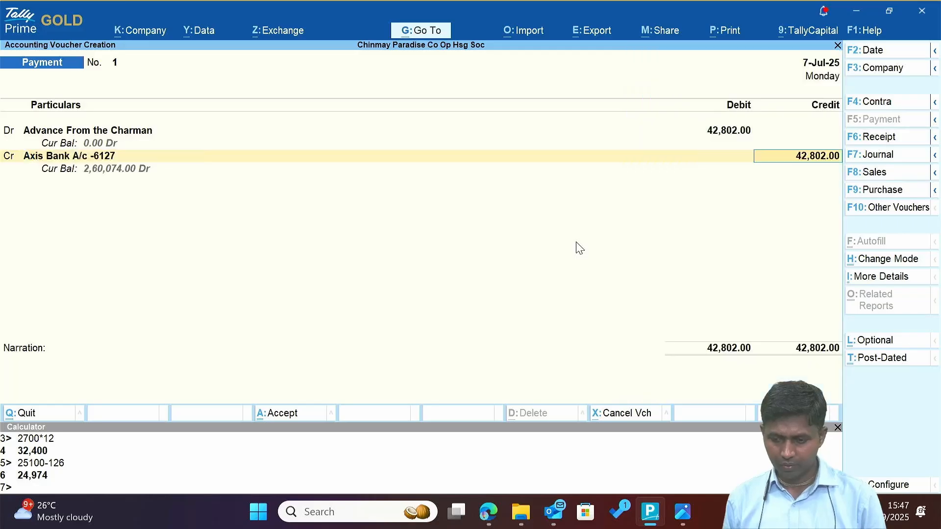
Complete bank allocation as Others for 42,802.00 with the statement's cheque number.
{"action": "key", "text": "Return"}
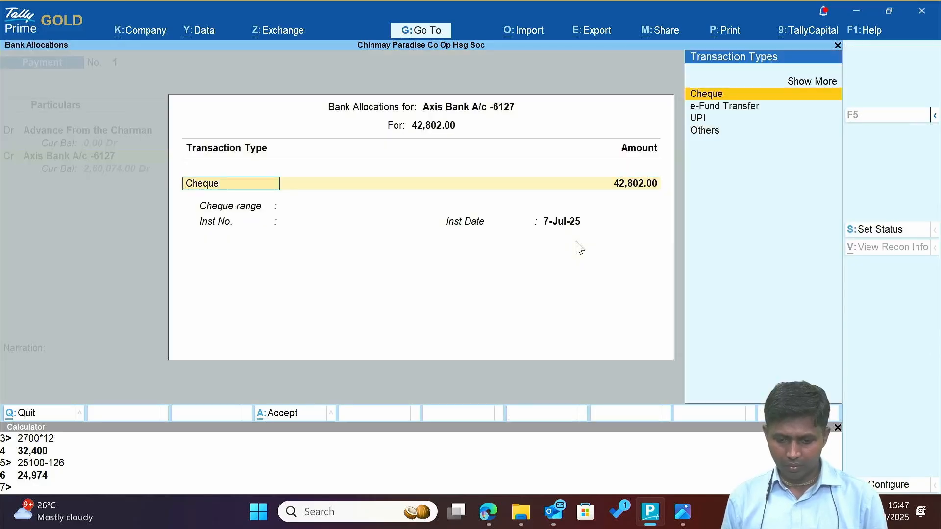
{"action": "key", "text": "Up"}
{"action": "key", "text": "Down"}
{"action": "key", "text": "Down"}
{"action": "key", "text": "Down"}
{"action": "key", "text": "Down"}
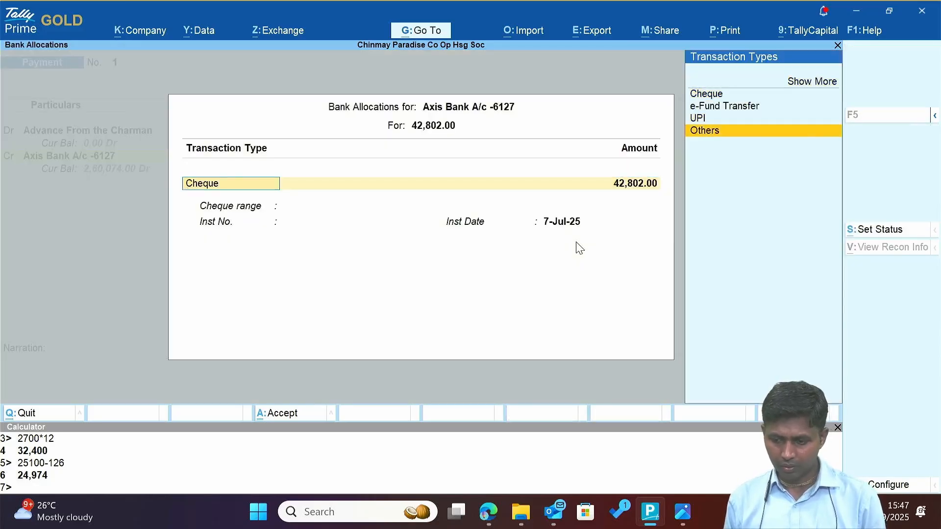
{"action": "key", "text": "Return"}
{"action": "key", "text": "Return"}
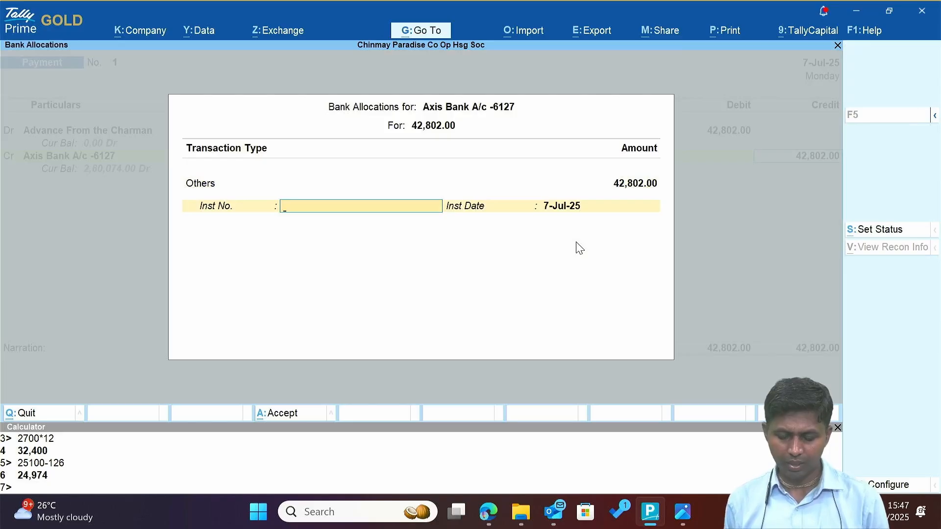
{"action": "key", "text": "Return"}
{"action": "key", "text": "BackSpace"}
{"action": "key", "text": "alt+Tab"}
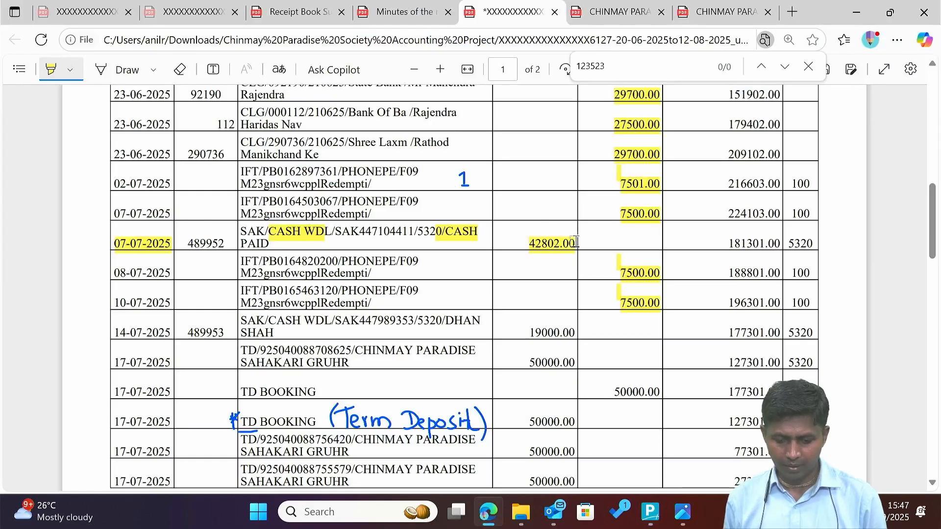
{"action": "double_click", "coordinate": [210, 243]}
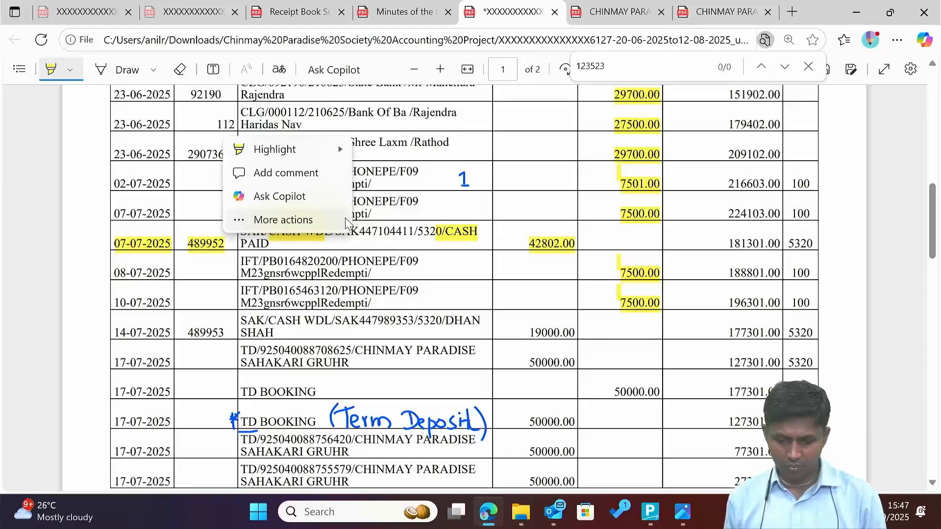
{"action": "key", "text": "alt+Tab"}
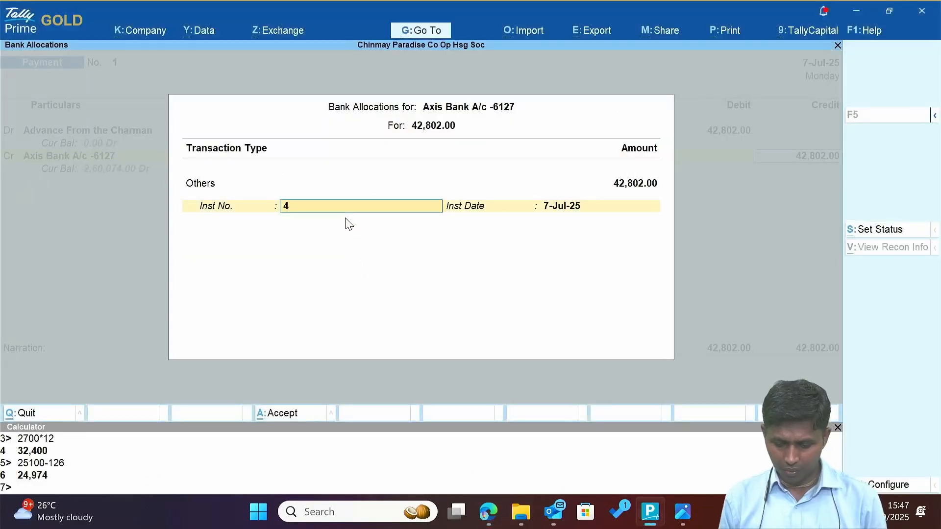
{"action": "key", "text": "alt+Tab"}
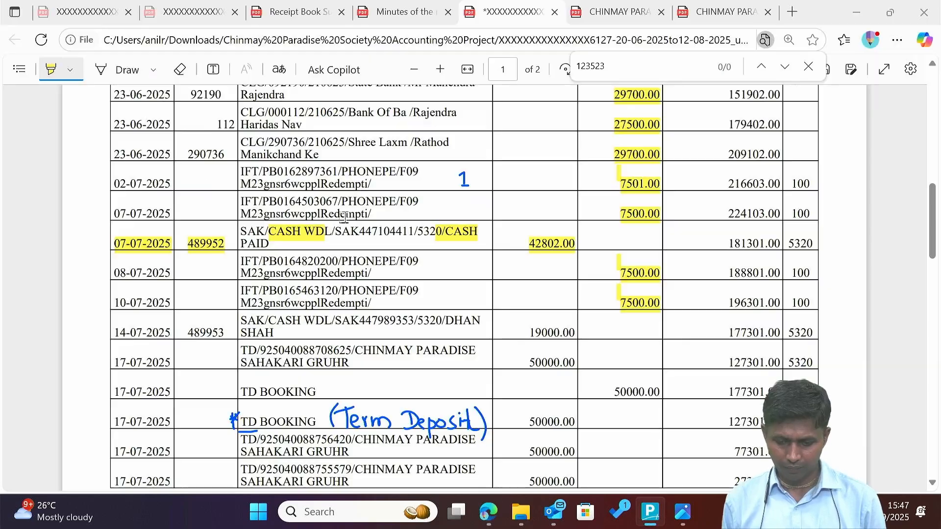
{"action": "key", "text": "alt+Tab"}
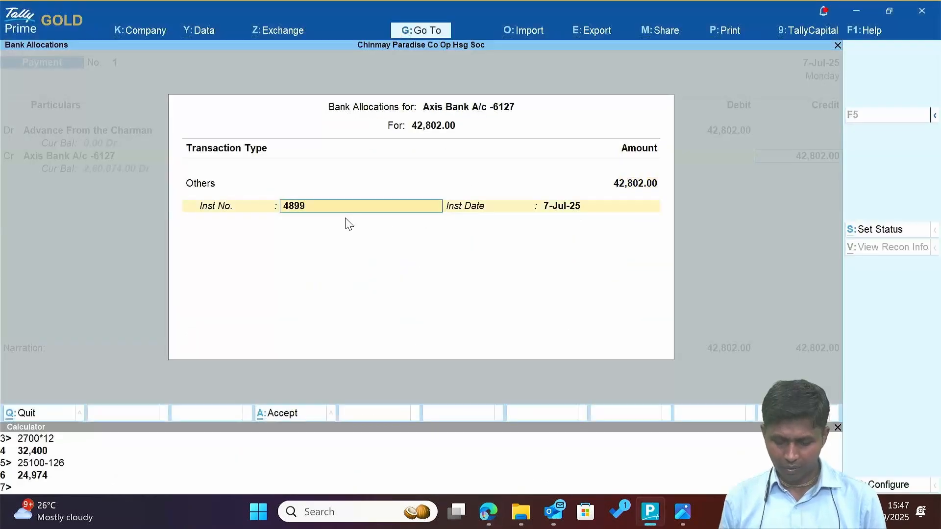
{"action": "key", "text": "Return"}
{"action": "key", "text": "Return"}
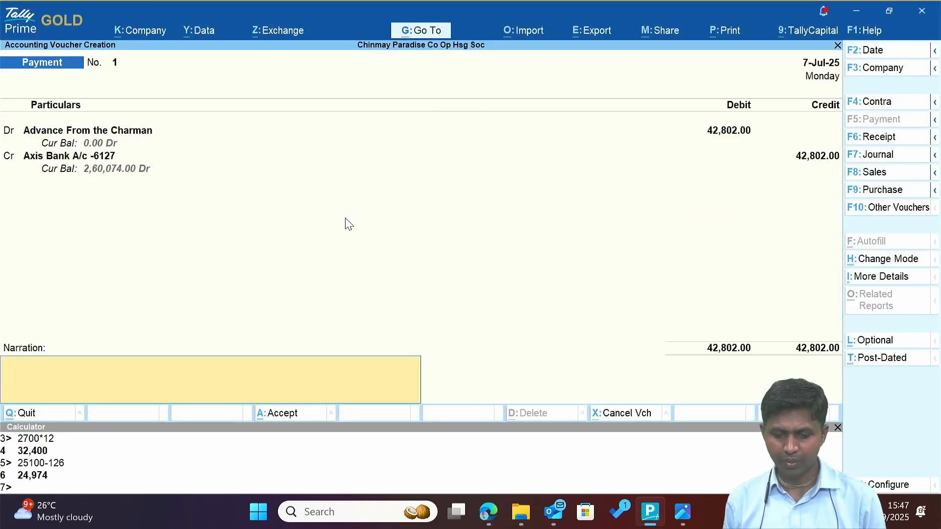
Highlight CASH WDL/ in the 07-07-2025 statement row and save Payment voucher No. 1.
{"action": "key", "text": "alt+Tab"}
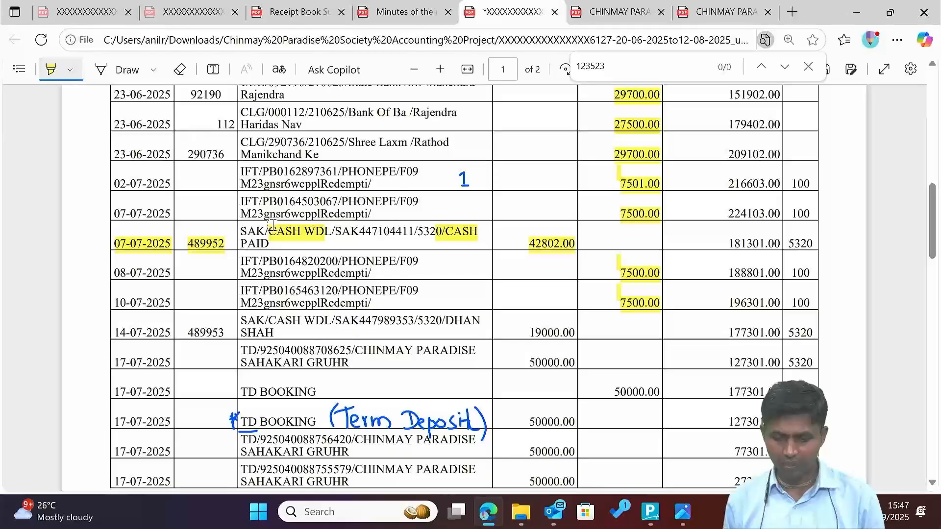
{"action": "left_click_drag", "start_coordinate": [271, 227], "coordinate": [347, 230]}
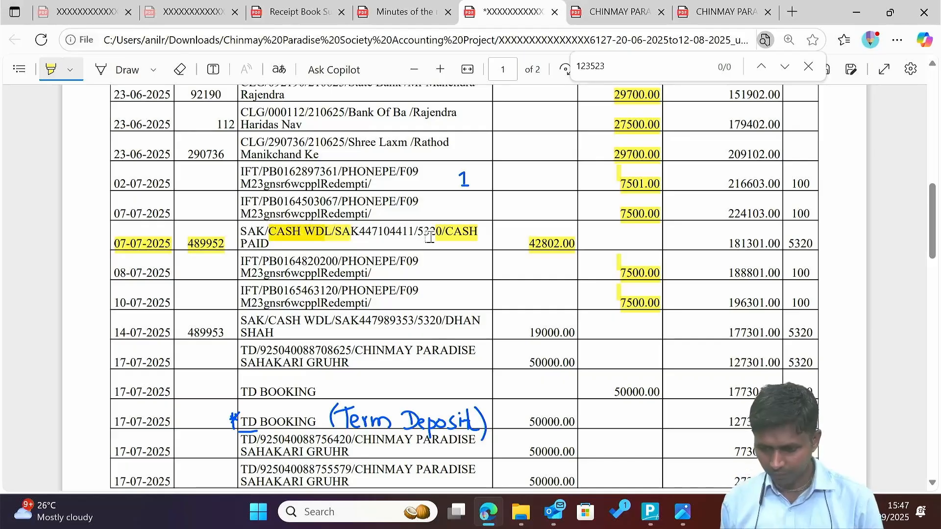
{"action": "key", "text": "alt+Tab"}
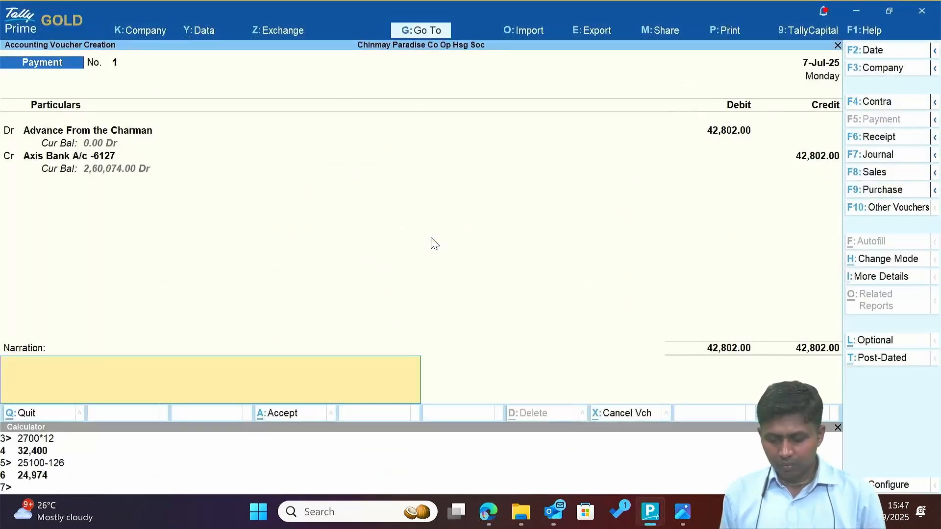
{"action": "key", "text": "Return"}
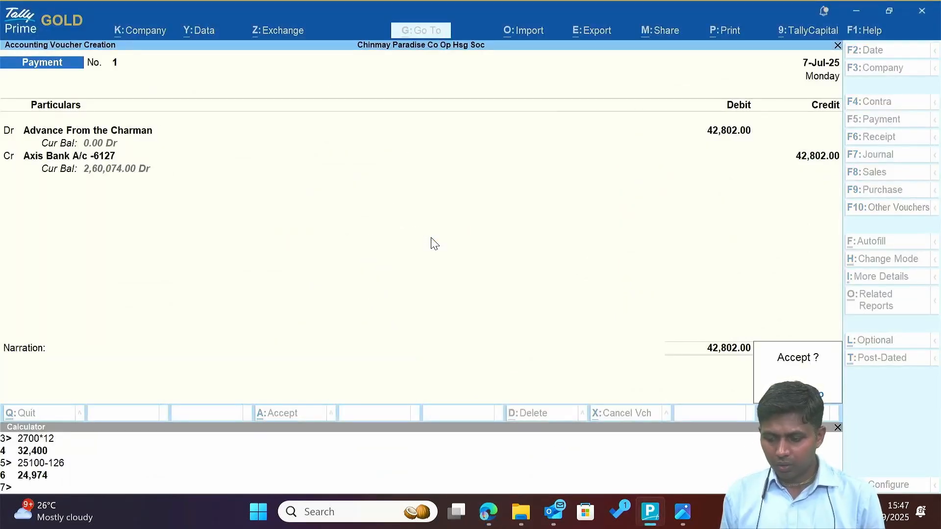
{"action": "key", "text": "Return"}
{"action": "key", "text": "alt+Tab"}
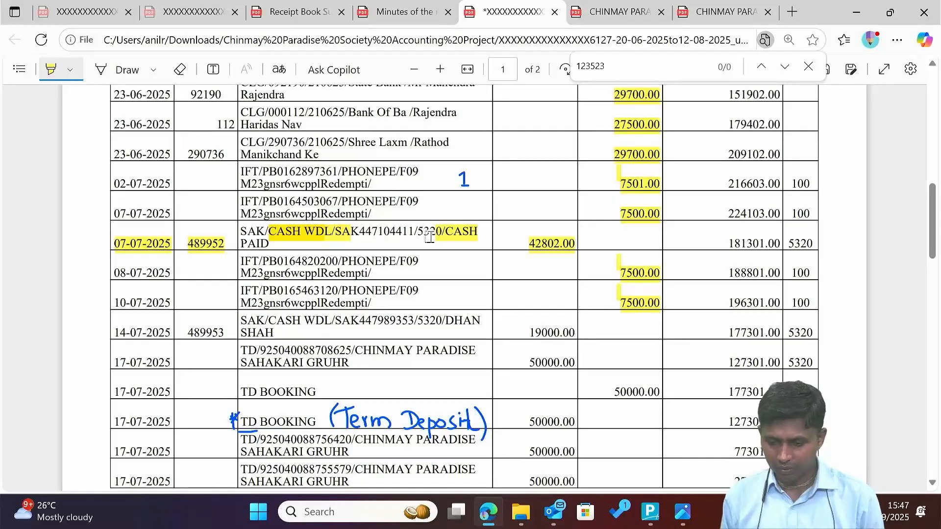
Highlight the 19000.00 withdrawal of 14-07-2025 on the bank statement.
{"action": "scroll", "coordinate": [512, 314], "scroll_direction": "down", "scroll_amount": 3}
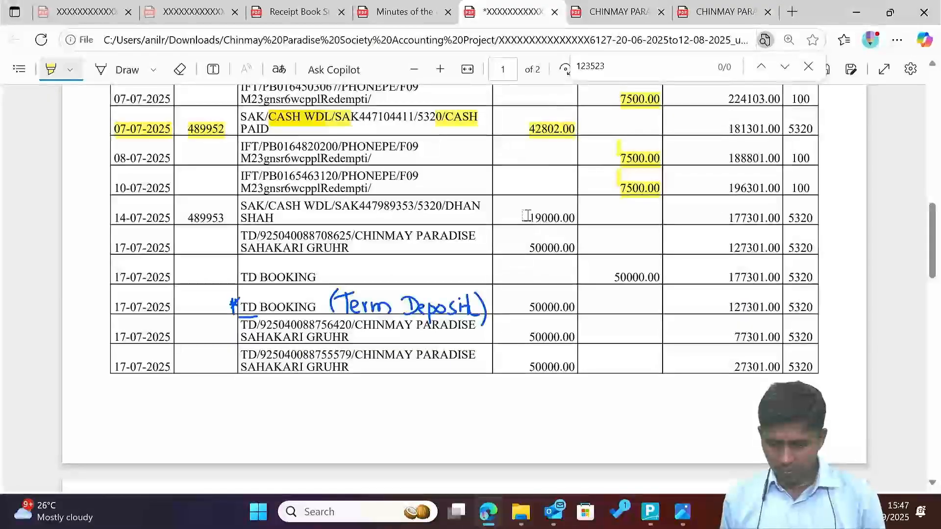
{"action": "left_click_drag", "start_coordinate": [521, 217], "coordinate": [572, 220]}
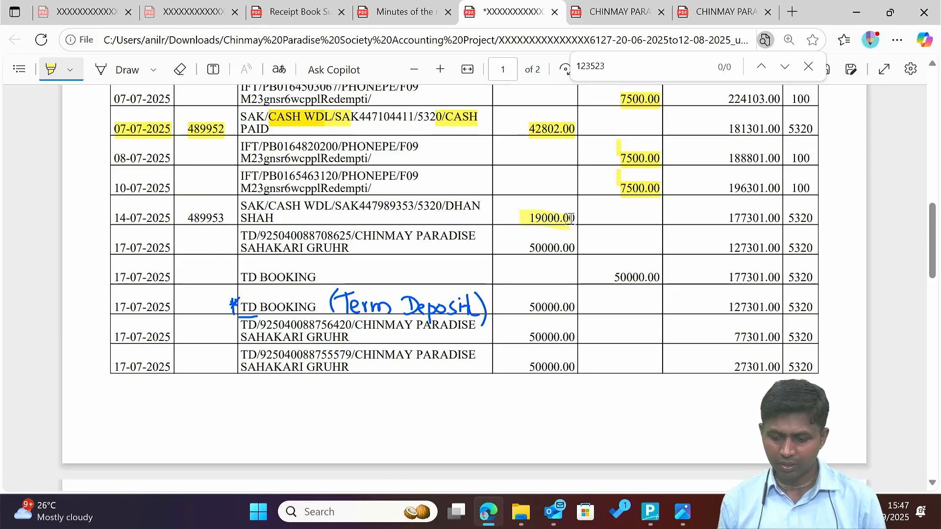
{"action": "key", "text": "alt+Tab"}
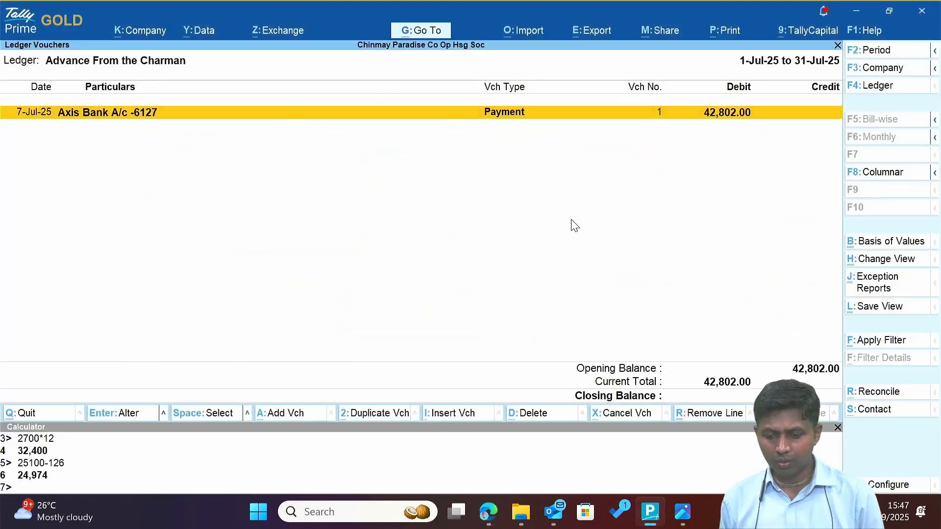
{"action": "key", "text": "Escape"}
{"action": "key", "text": "Escape"}
{"action": "key", "text": "Escape"}
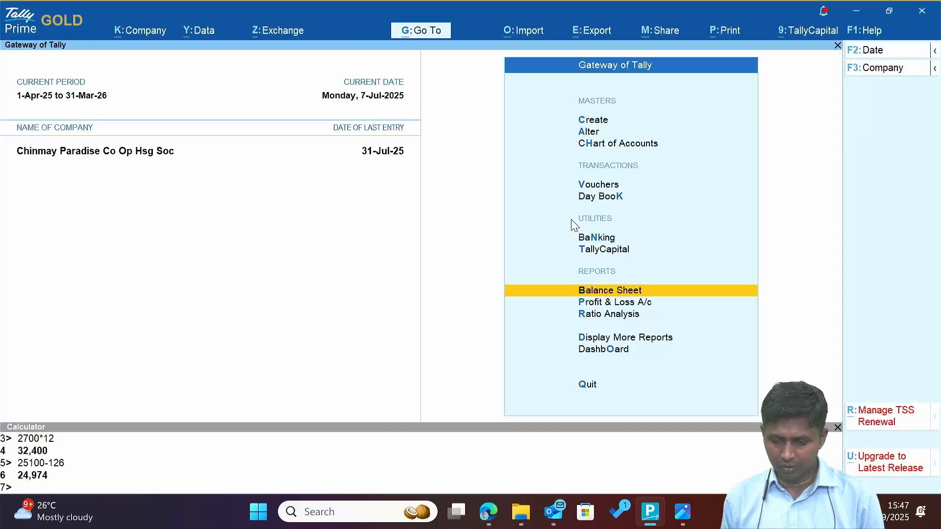
{"action": "key", "text": "Return"}
{"action": "key", "text": "Down"}
{"action": "key", "text": "Down"}
{"action": "key", "text": "Down"}
{"action": "key", "text": "Down"}
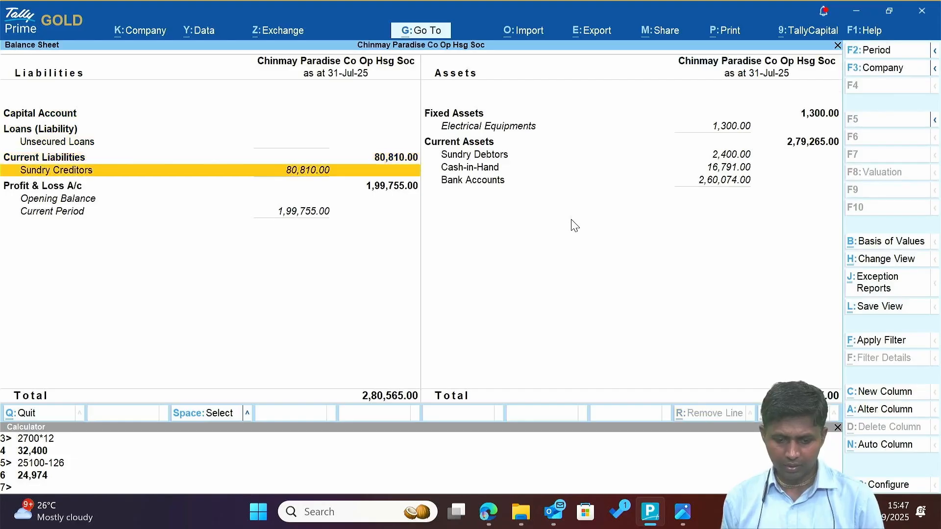
{"action": "key", "text": "Return"}
{"action": "key", "text": "Down"}
{"action": "key", "text": "Up"}
{"action": "key", "text": "Return"}
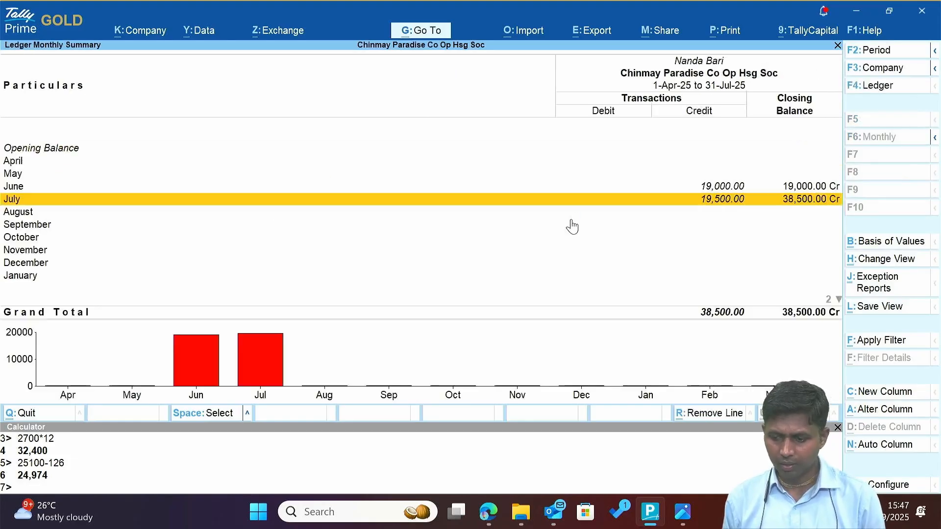
{"action": "key", "text": "F2"}
{"action": "key", "text": "Escape"}
{"action": "key", "text": "Return"}
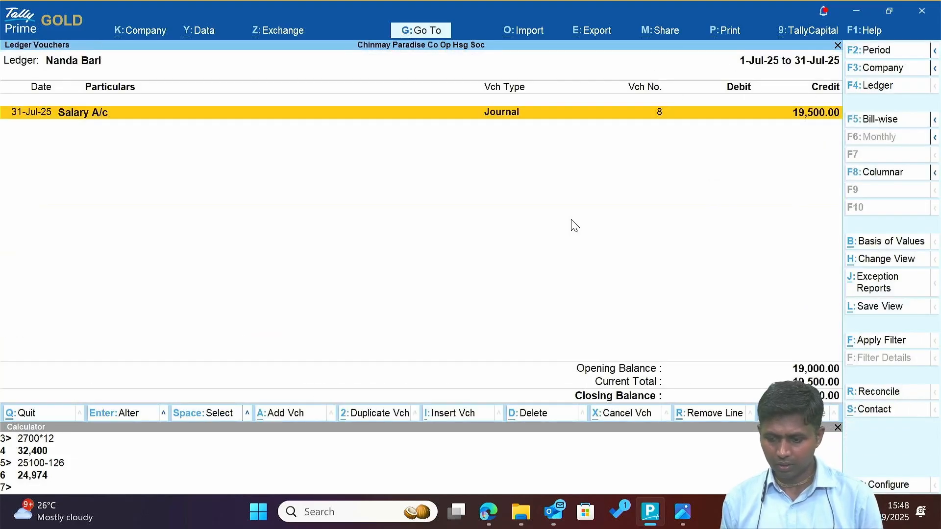
Set the report period from 1-4 to review the 19,000 and 19,500 salary entries.
{"action": "key", "text": "F2"}
{"action": "type", "text": "1-4"}
{"action": "key", "text": "Return"}
{"action": "key", "text": "Return"}
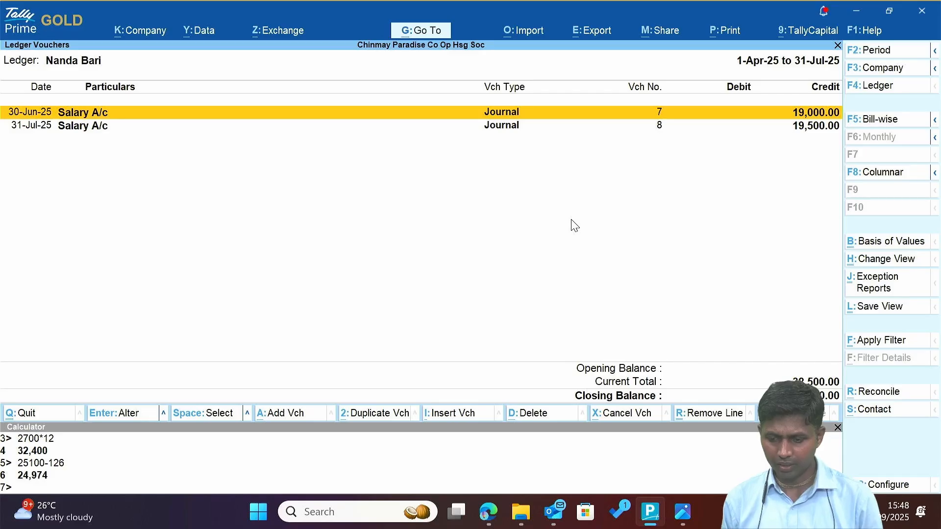
{"action": "key", "text": "Down"}
{"action": "key", "text": "Up"}
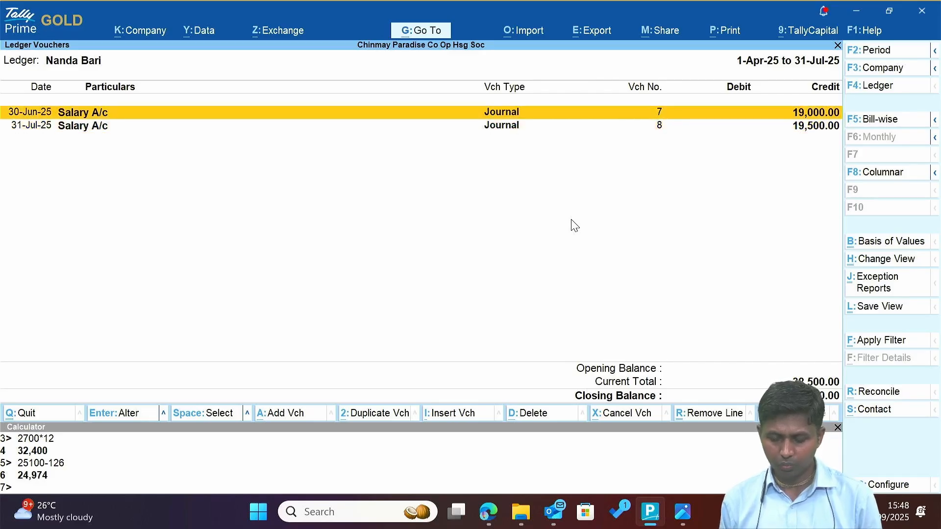
{"action": "key", "text": "alt+a"}
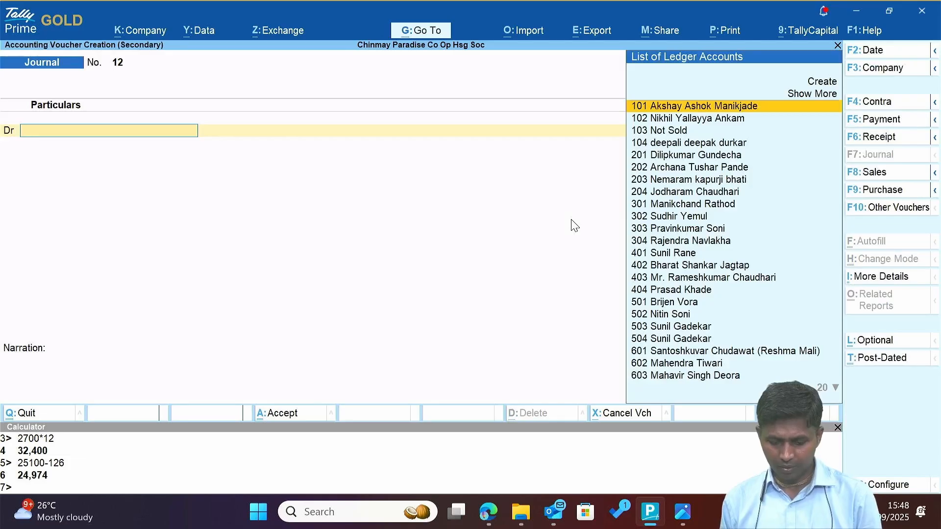
{"action": "key", "text": "F5"}
{"action": "type", "text": "b"}
{"action": "key", "text": "BackSpace"}
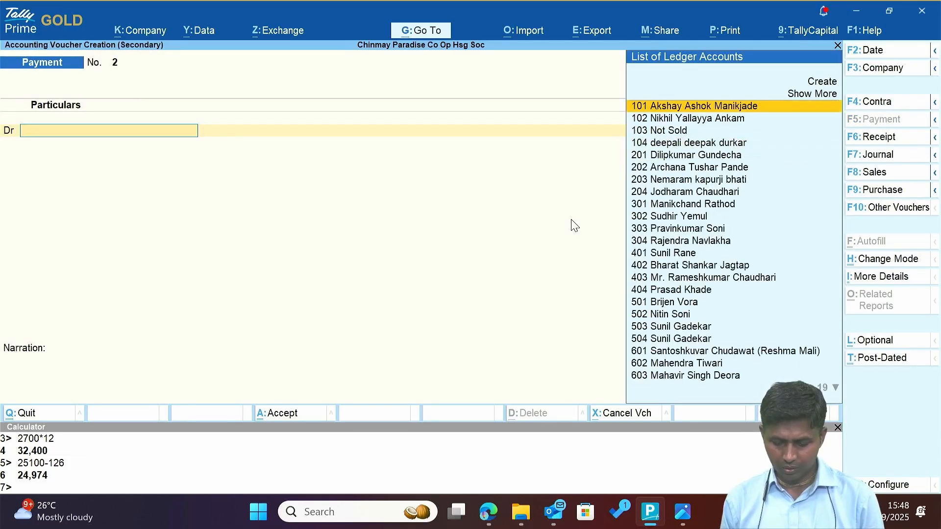
{"action": "type", "text": "Nan"}
{"action": "key", "text": "Return"}
{"action": "type", "text": "1"}
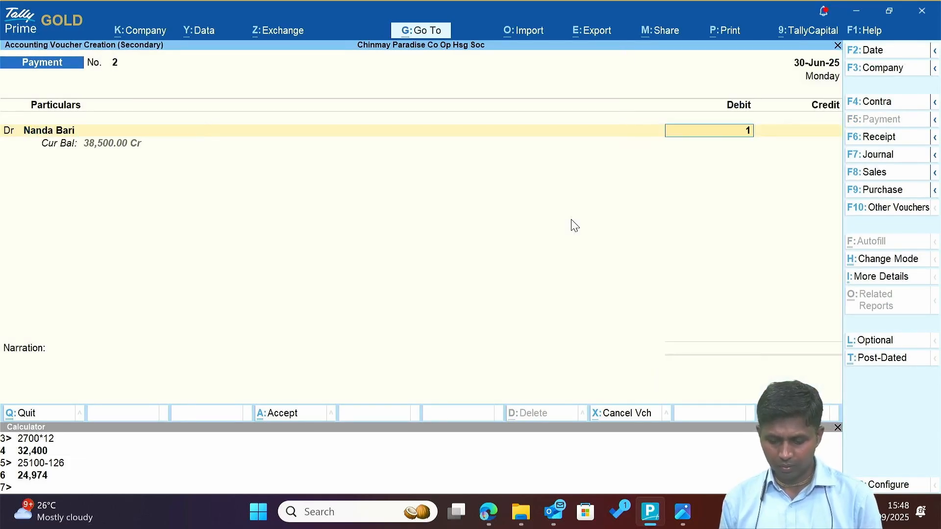
{"action": "type", "text": "9000"}
{"action": "key", "text": "Return"}
{"action": "key", "text": "Return"}
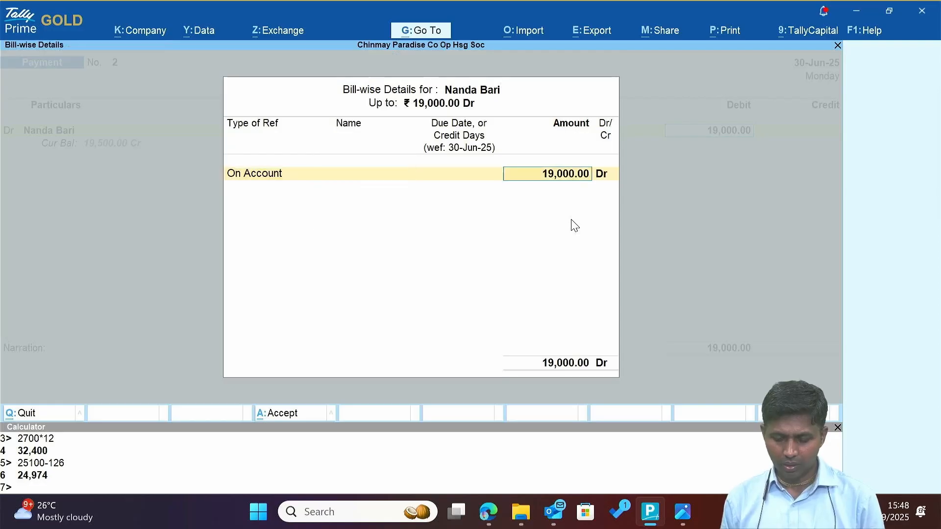
{"action": "key", "text": "Return"}
Credit Axis Bank and date the voucher 14-Jul-25 after checking the statement.
{"action": "key", "text": "Return"}
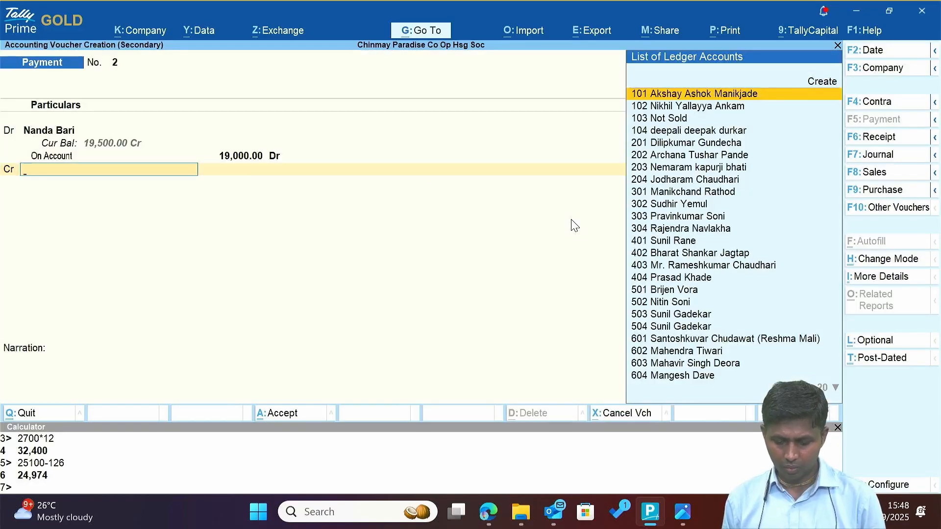
{"action": "type", "text": "Ax"}
{"action": "key", "text": "Return"}
{"action": "key", "text": "alt+Tab"}
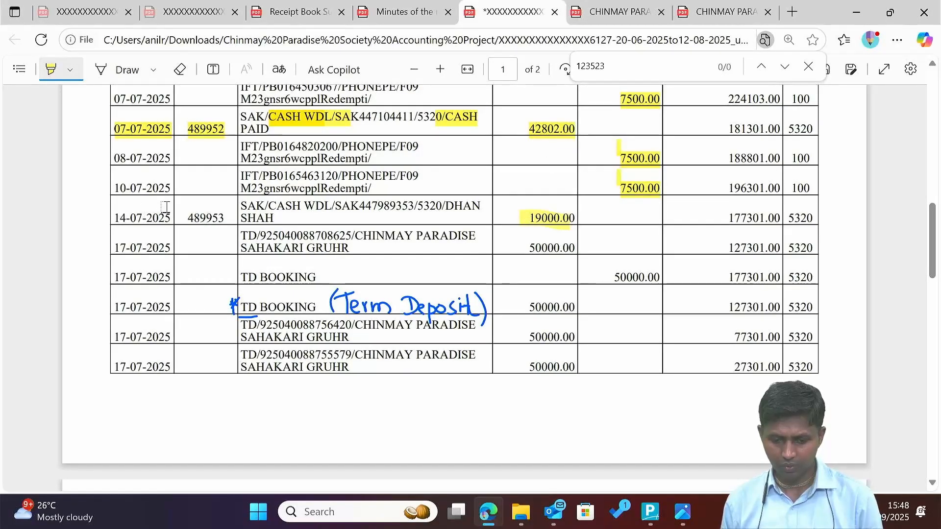
{"action": "key", "text": "alt+Tab"}
{"action": "key", "text": "F2"}
{"action": "type", "text": "1"}
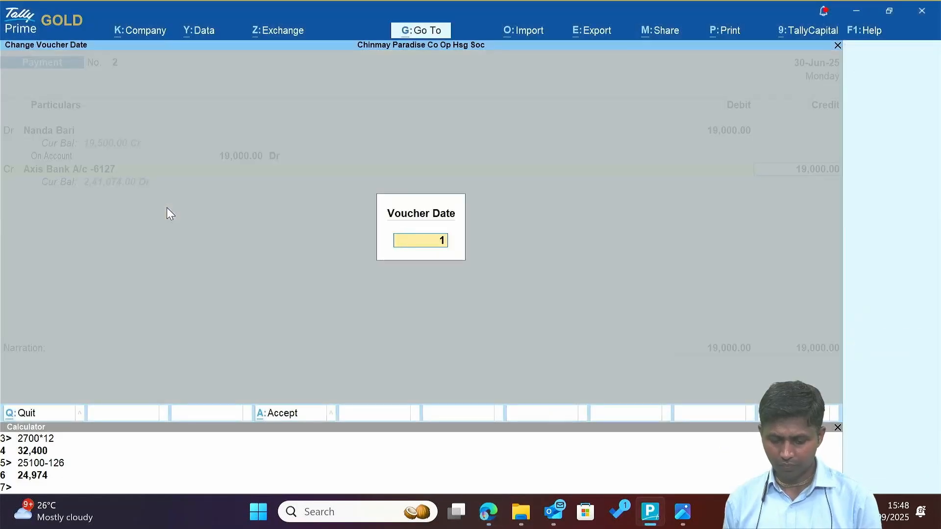
{"action": "type", "text": "4-7"}
{"action": "key", "text": "Return"}
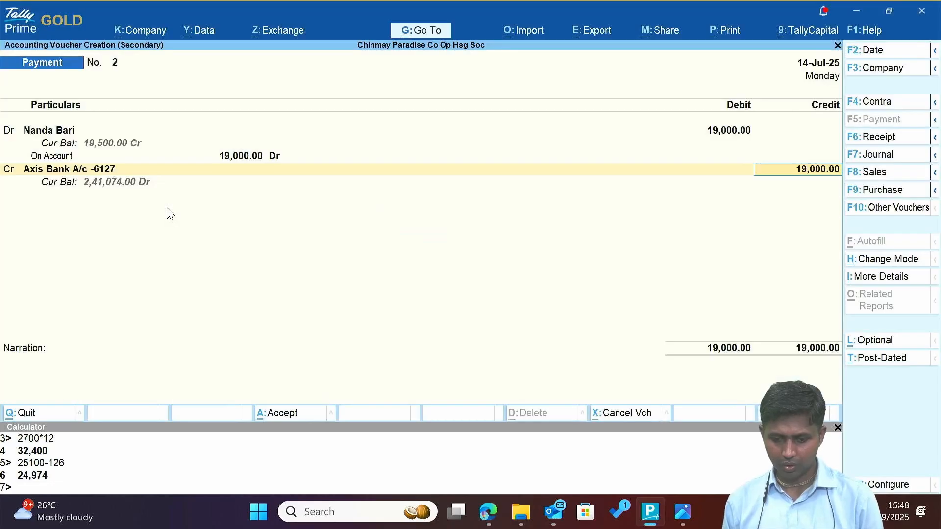
Enter the statement's cheque number in the bank allocation, save, then highlight the 50,000 TD entries.
{"action": "key", "text": "Return"}
{"action": "key", "text": "Return"}
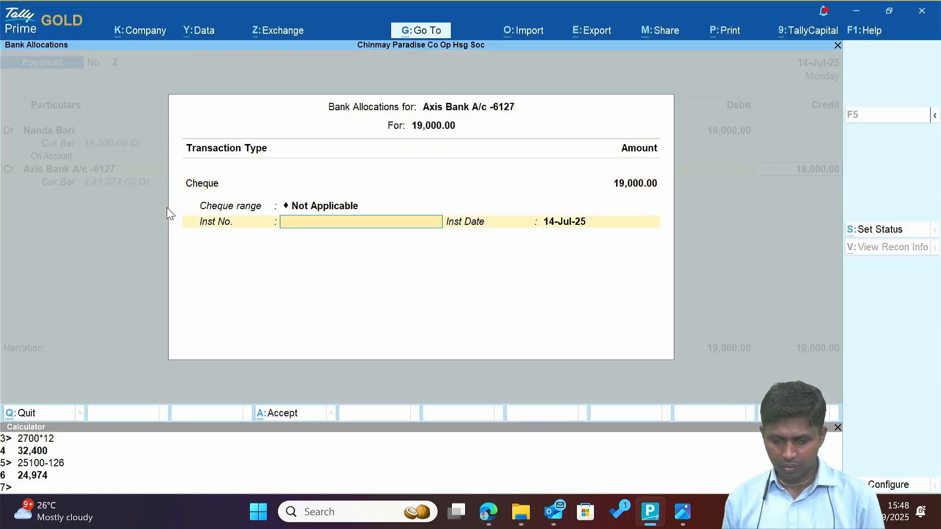
{"action": "key", "text": "alt+Tab"}
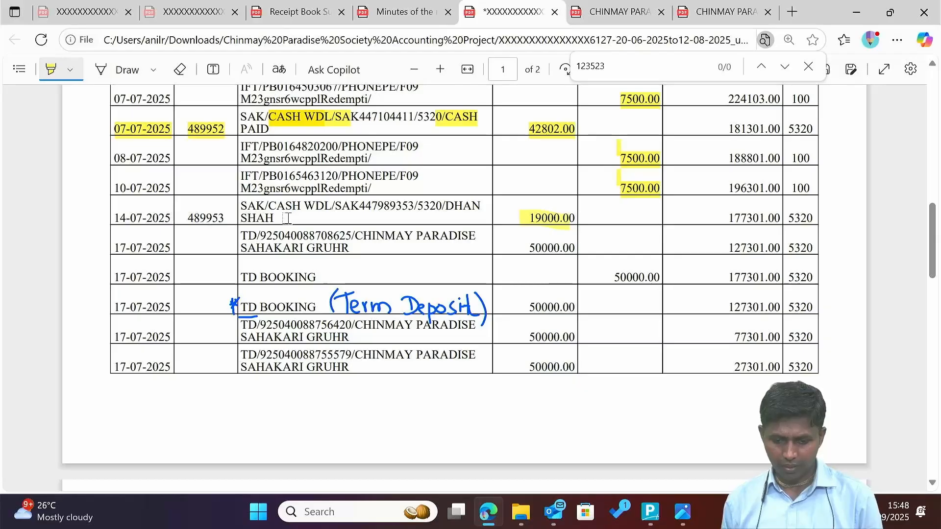
{"action": "key", "text": "alt+Tab"}
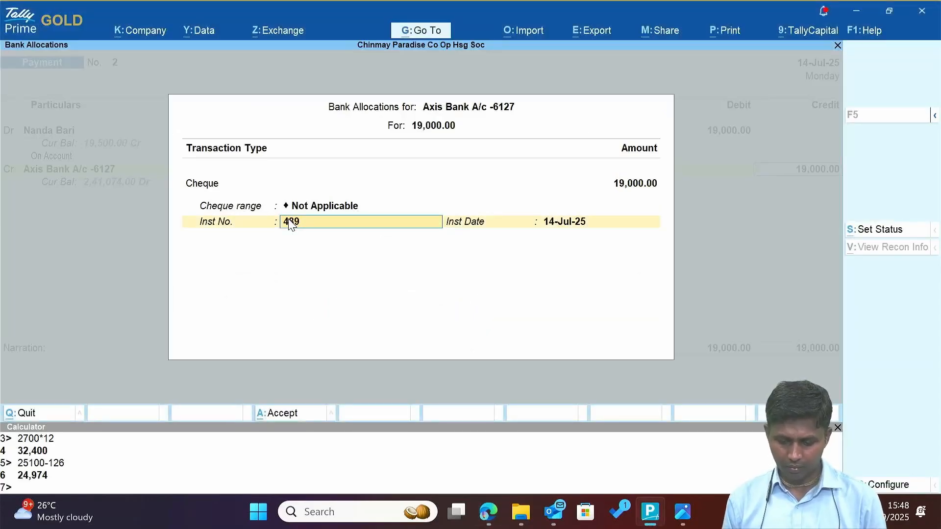
{"action": "type", "text": "489953"}
{"action": "key", "text": "Return"}
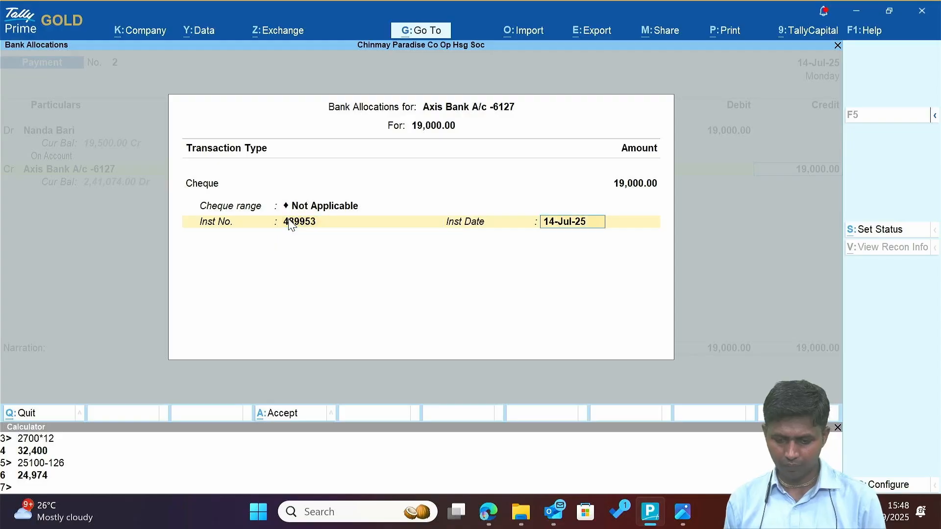
{"action": "key", "text": "alt+Tab"}
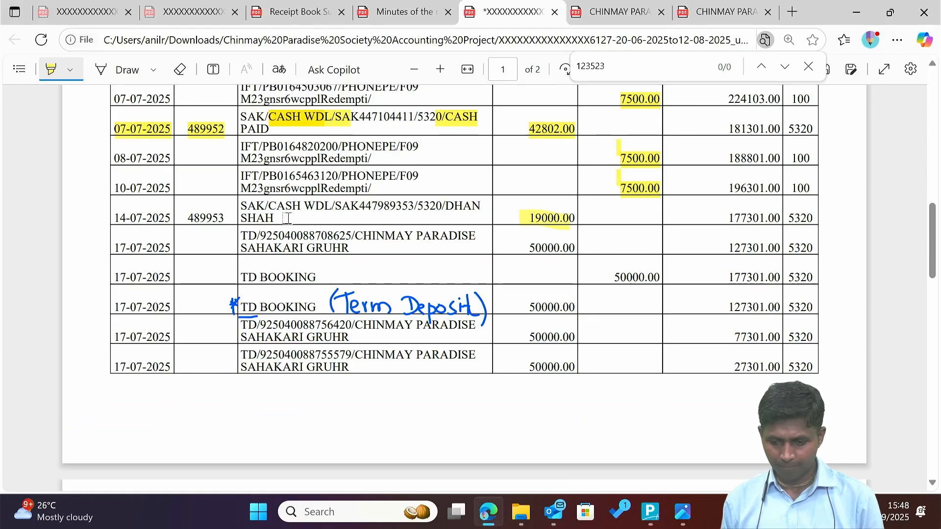
{"action": "key", "text": "alt+Tab"}
{"action": "key", "text": "Return"}
{"action": "key", "text": "Return"}
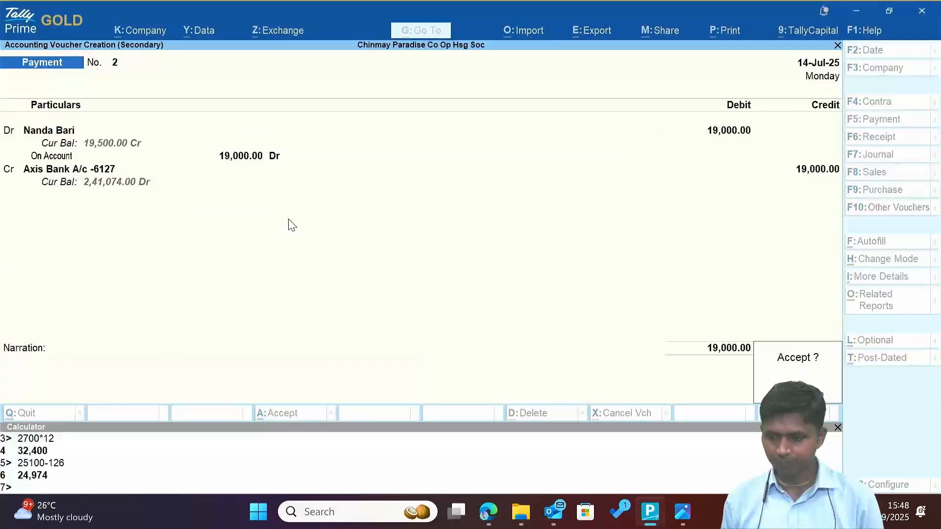
{"action": "key", "text": "Return"}
{"action": "key", "text": "alt+Tab"}
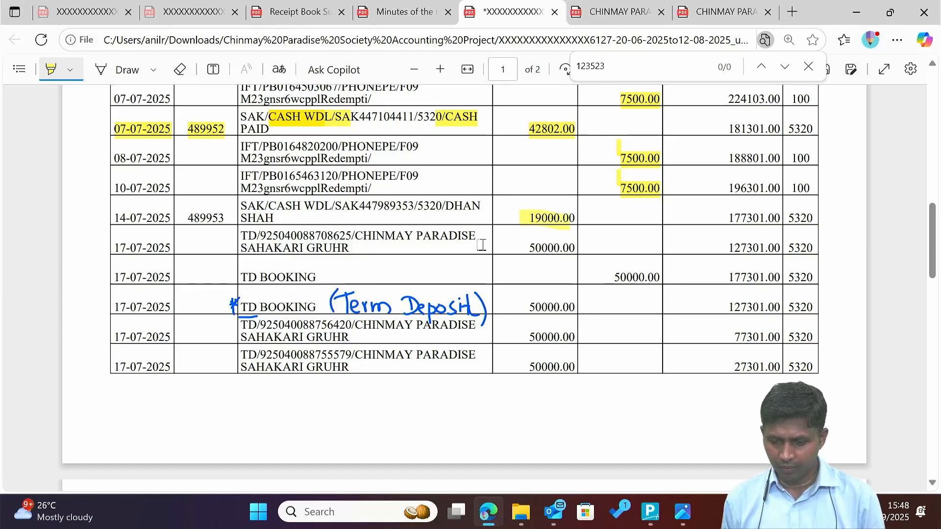
{"action": "left_click_drag", "start_coordinate": [523, 247], "coordinate": [571, 249]}
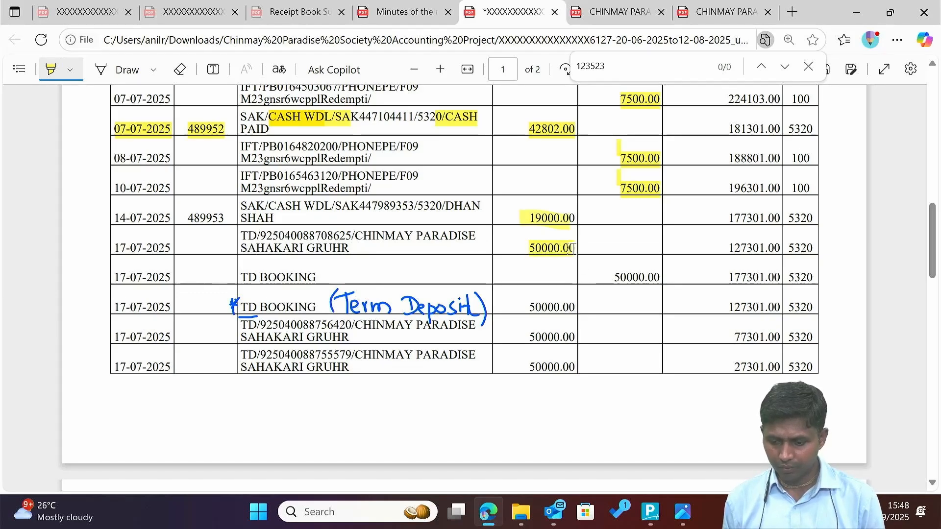
{"action": "left_click_drag", "start_coordinate": [610, 277], "coordinate": [653, 279]}
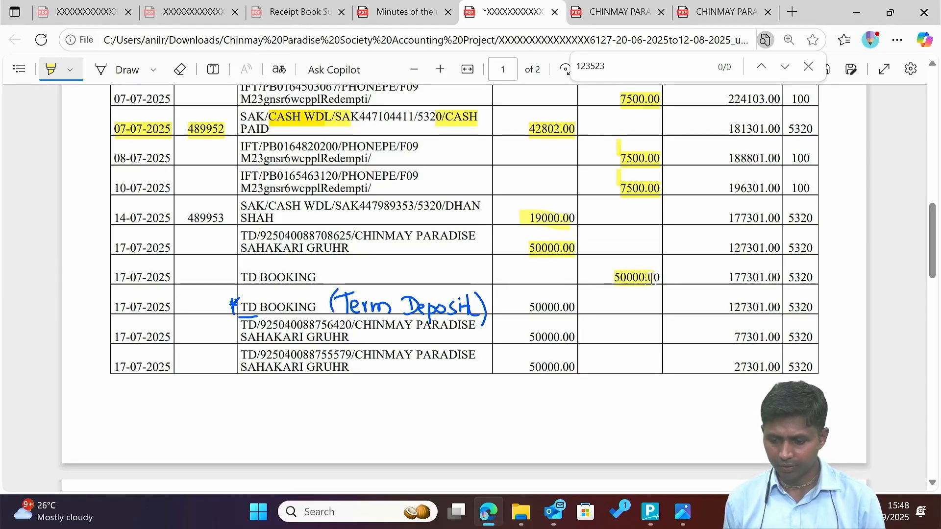
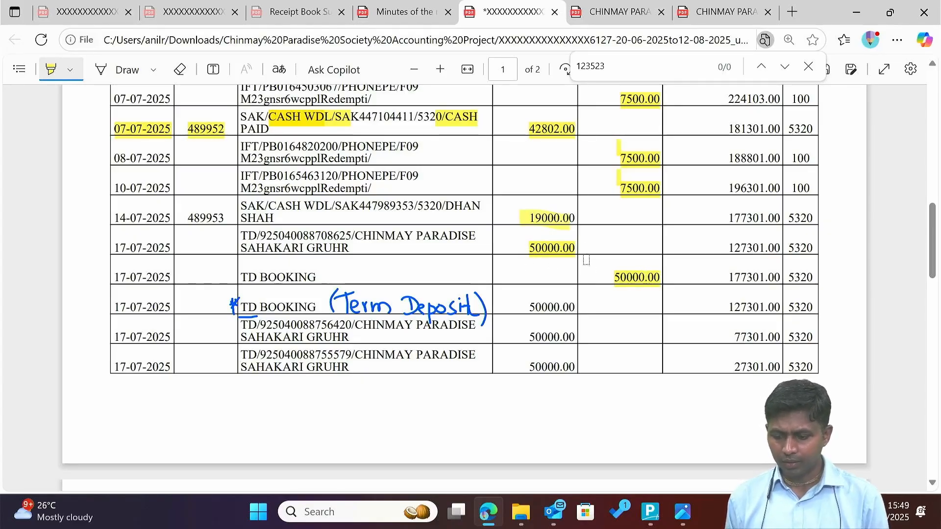
Scroll the bank statement to the TD booking rows, then return to Tally's main menu.
{"action": "scroll", "coordinate": [587, 265], "scroll_direction": "down", "scroll_amount": 1}
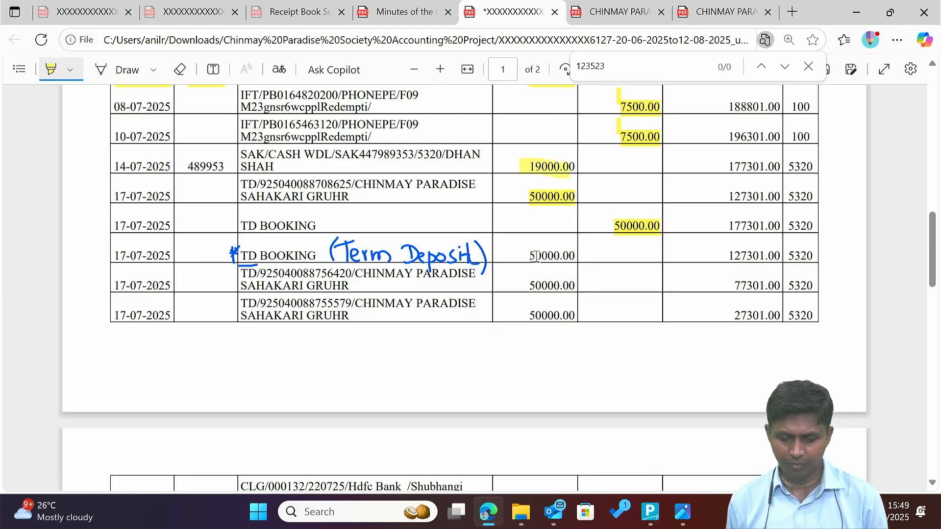
{"action": "key", "text": "alt+Tab"}
{"action": "key", "text": "Escape"}
{"action": "key", "text": "Escape"}
{"action": "key", "text": "Escape"}
{"action": "key", "text": "Escape"}
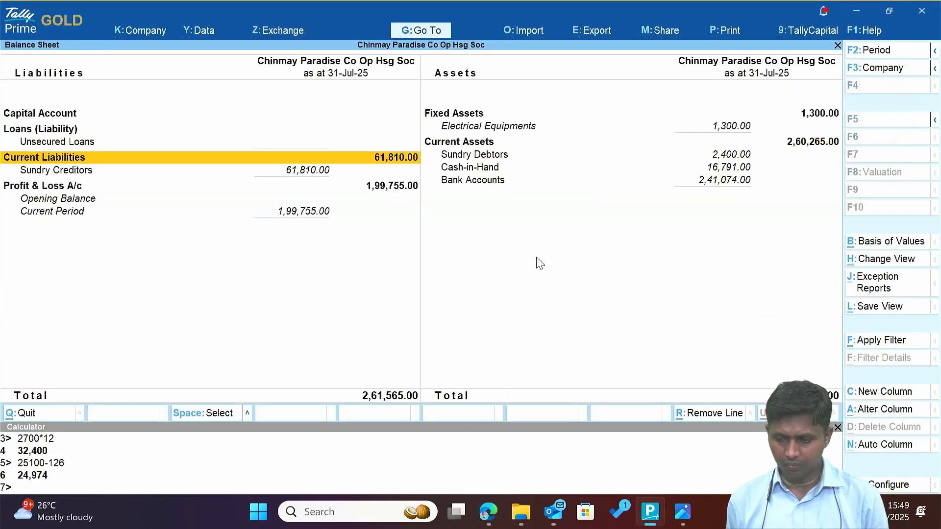
Start a new Payment voucher from the Gateway of Tally.
{"action": "key", "text": "Escape"}
{"action": "key", "text": "Down"}
{"action": "key", "text": "Down"}
{"action": "key", "text": "Down"}
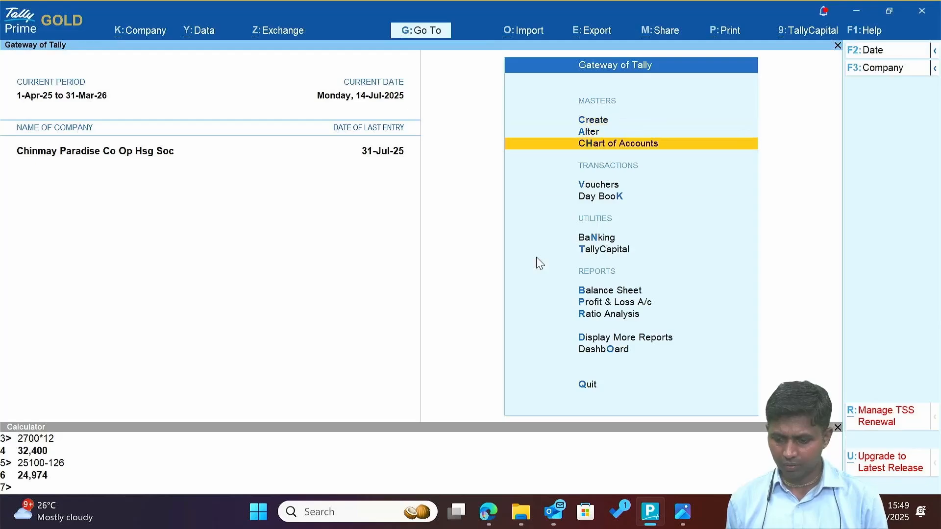
{"action": "key", "text": "Return"}
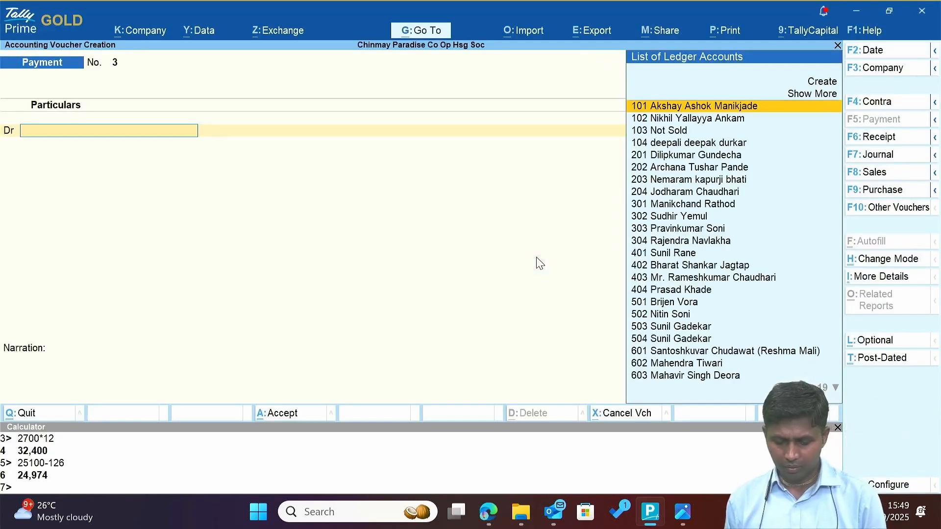
{"action": "key", "text": "alt+Tab"}
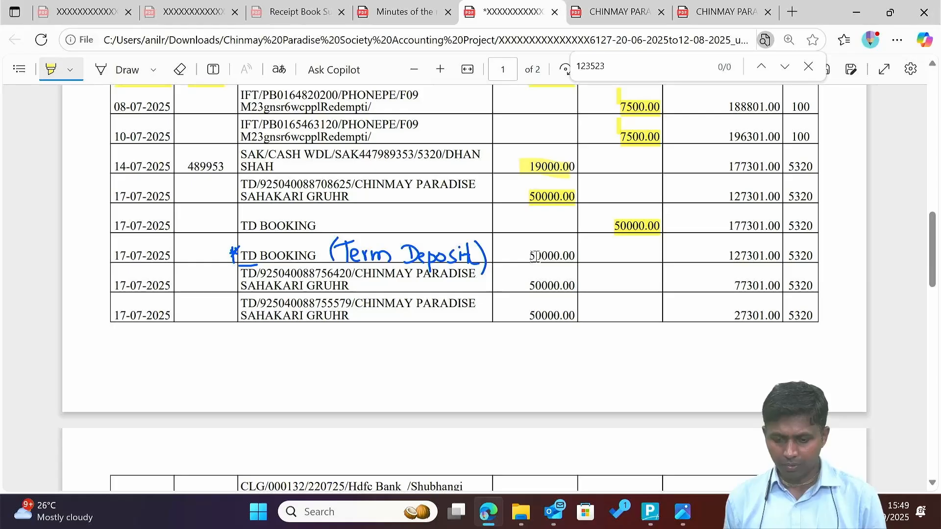
{"action": "key", "text": "alt+Tab"}
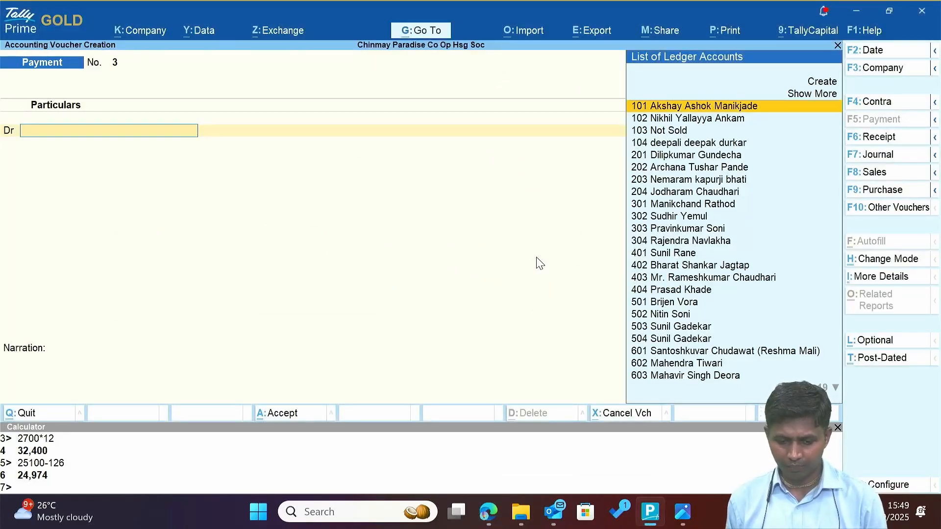
Create ledger 'Fixed Deposit A/c 08625' under Investments, using the statement's reference digits.
{"action": "key", "text": "alt+c"}
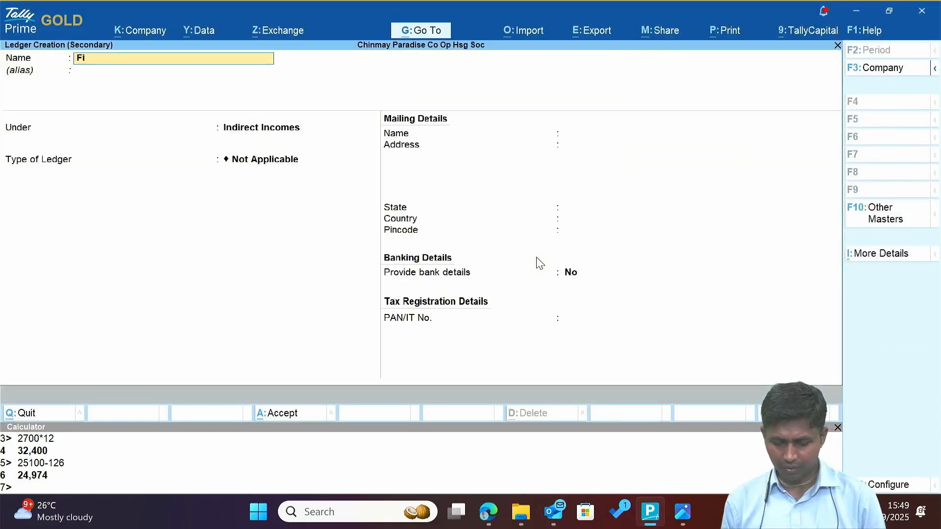
{"action": "type", "text": "Fixed"}
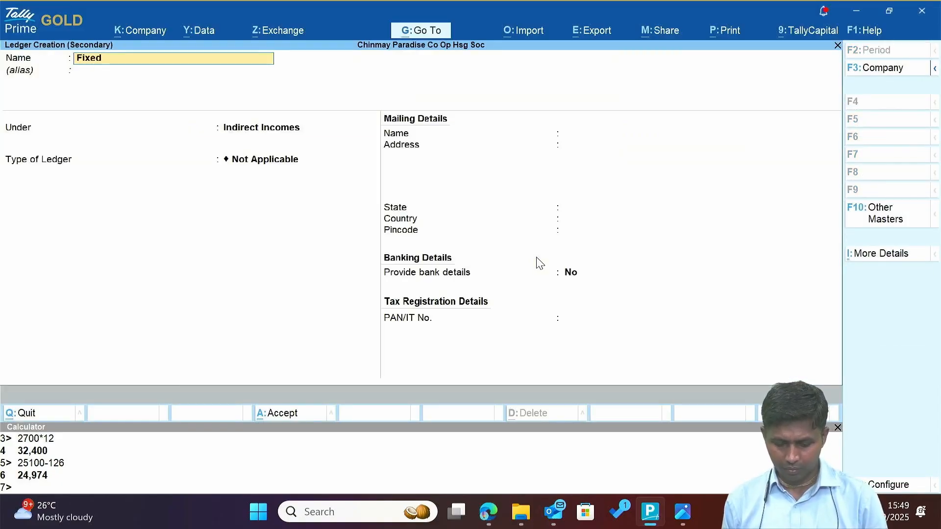
{"action": "type", "text": " Deposit A/c"}
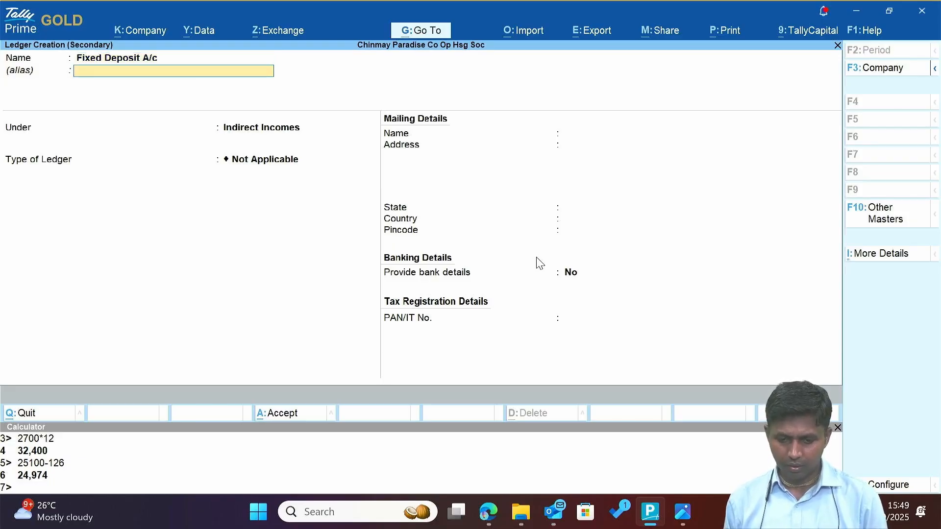
{"action": "key", "text": "alt+Tab"}
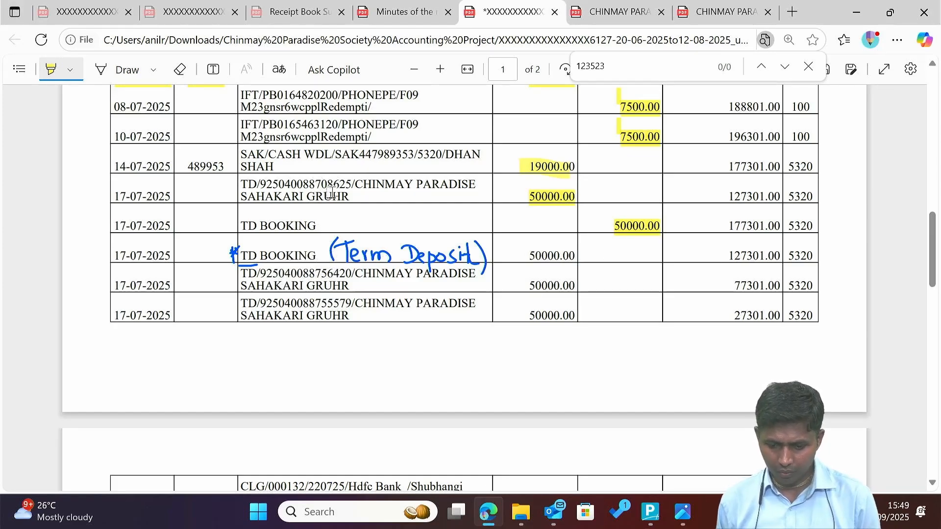
{"action": "left_click", "coordinate": [58, 69]}
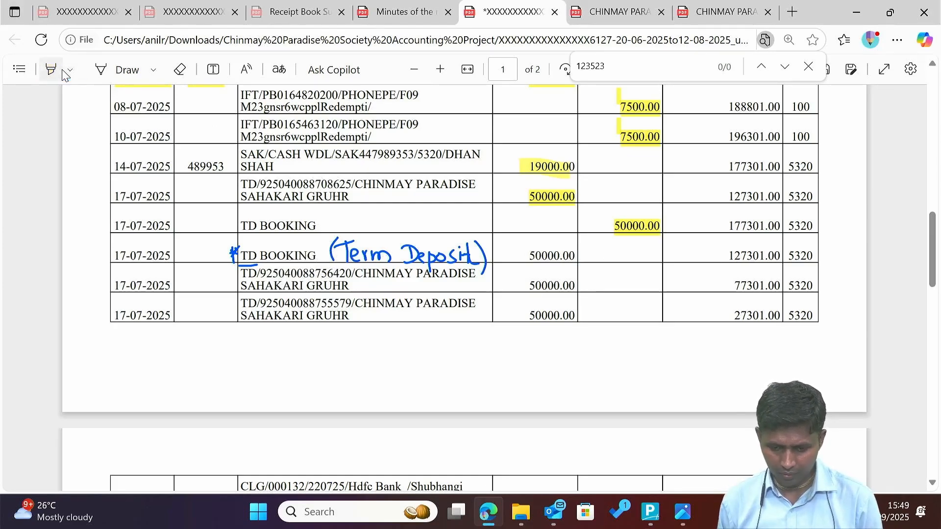
{"action": "left_click_drag", "start_coordinate": [328, 189], "coordinate": [353, 192]}
{"action": "key", "text": "ctrl+c"}
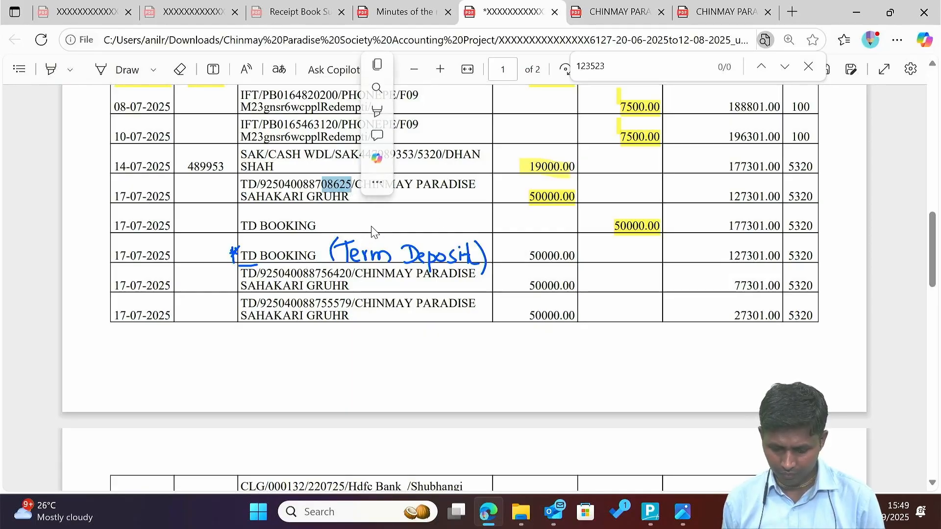
{"action": "key", "text": "alt+Tab"}
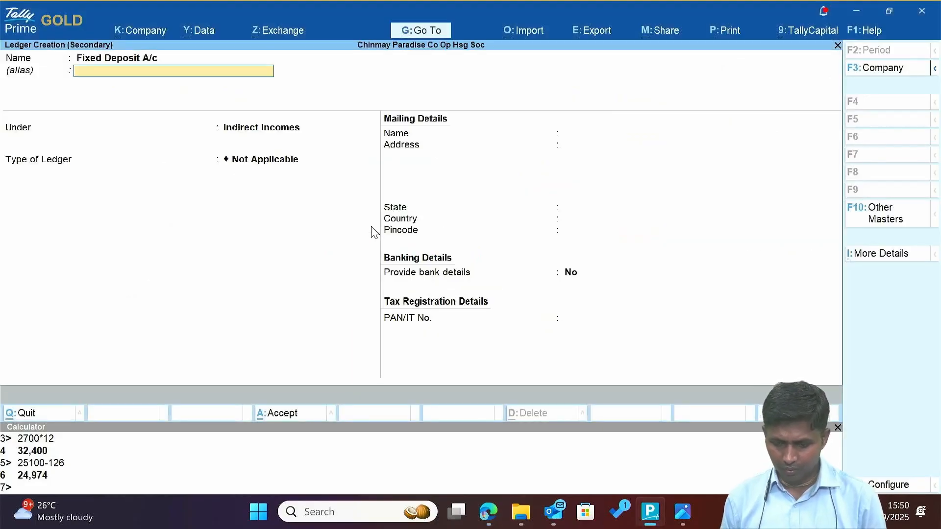
{"action": "key", "text": "Up"}
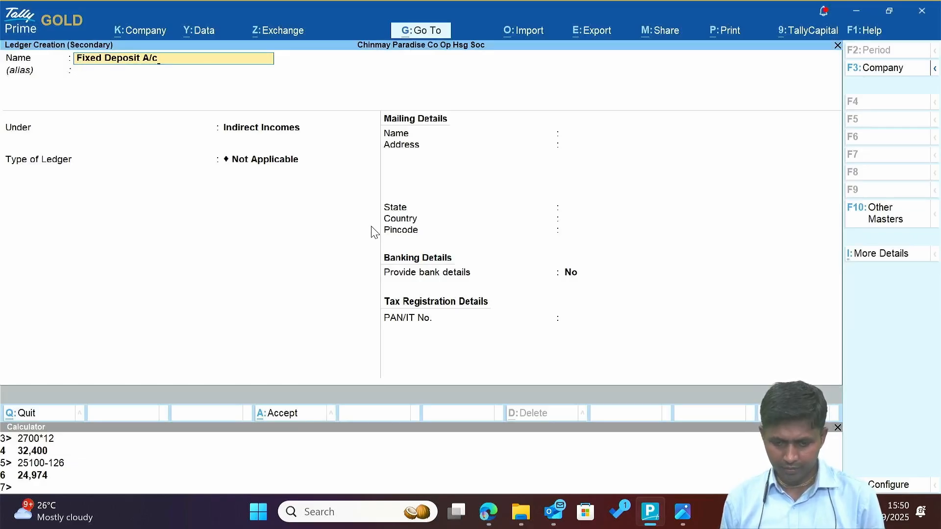
{"action": "key", "text": "ctrl+v"}
{"action": "key", "text": "Return"}
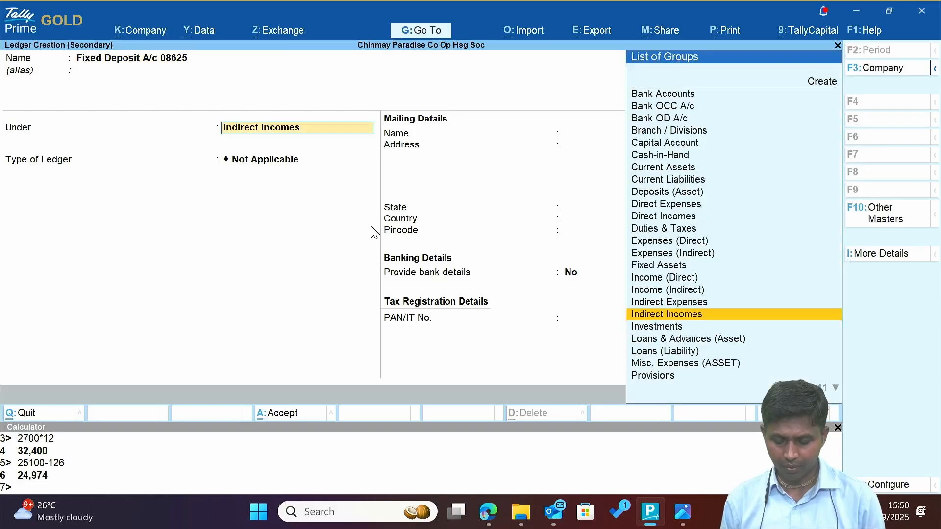
{"action": "type", "text": "in"}
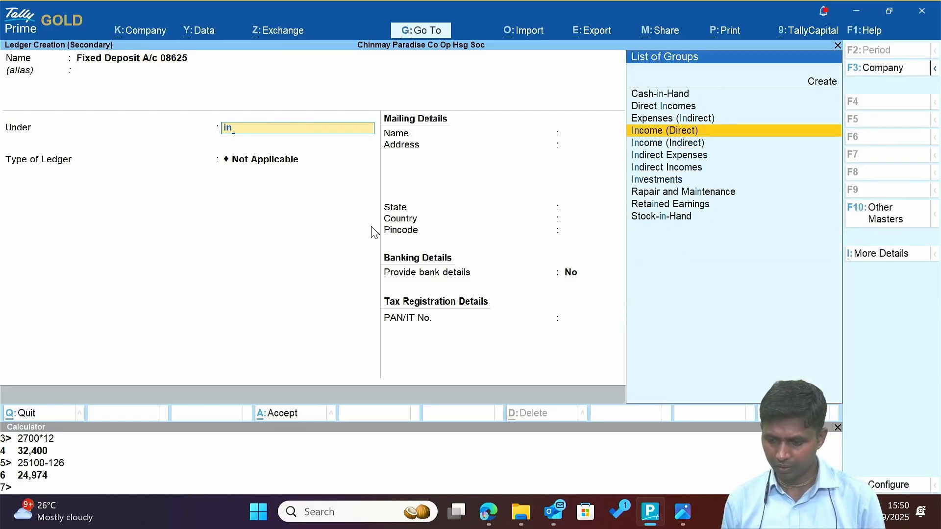
{"action": "key", "text": "Down"}
{"action": "key", "text": "Down"}
{"action": "key", "text": "Down"}
{"action": "key", "text": "Down"}
{"action": "key", "text": "Return"}
{"action": "key", "text": "Return"}
{"action": "key", "text": "Return"}
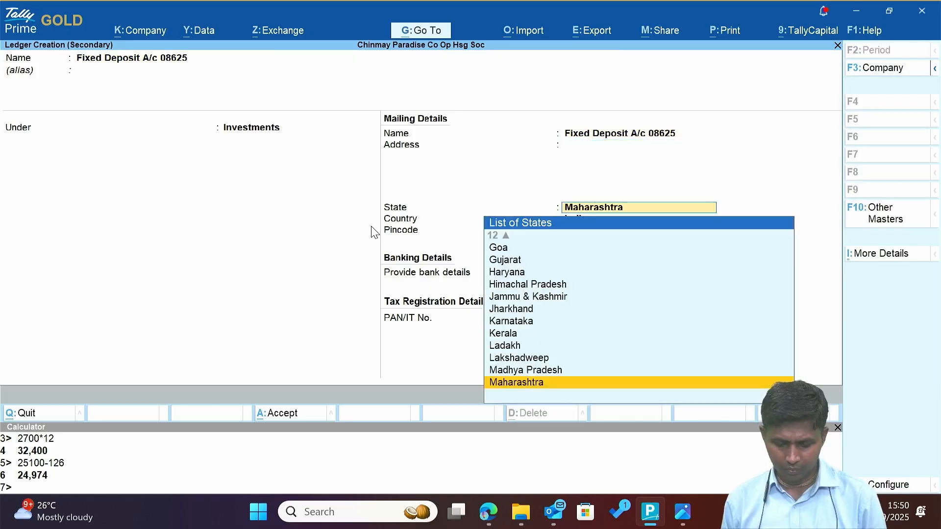
{"action": "key", "text": "ctrl+a"}
Debit it 50,000, date the voucher 17-Jul-25, and credit Axis Bank 50,000.
{"action": "type", "text": "50000"}
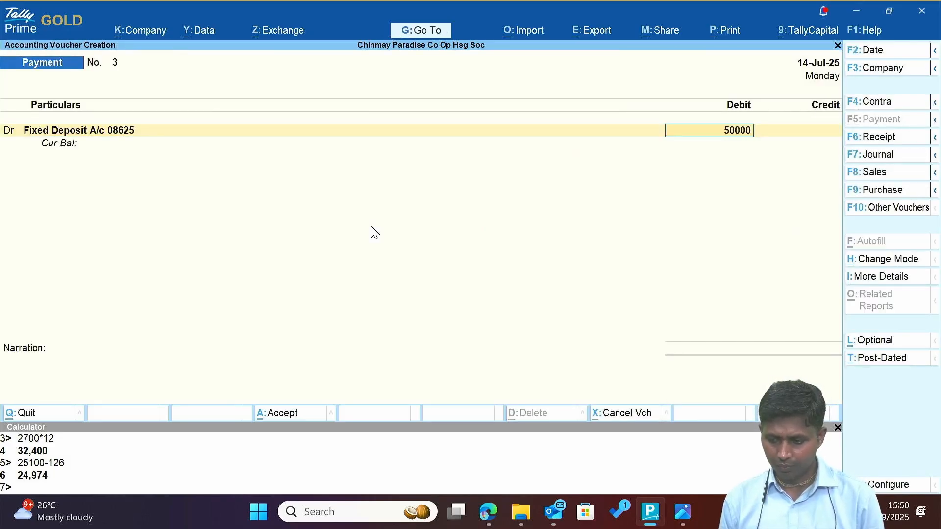
{"action": "key", "text": "Return"}
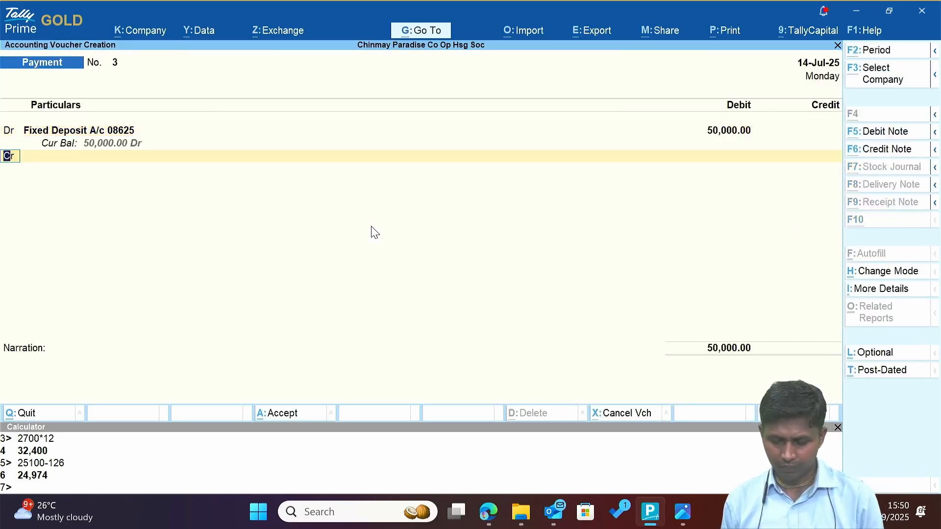
{"action": "key", "text": "alt+Tab"}
{"action": "key", "text": "alt+Tab"}
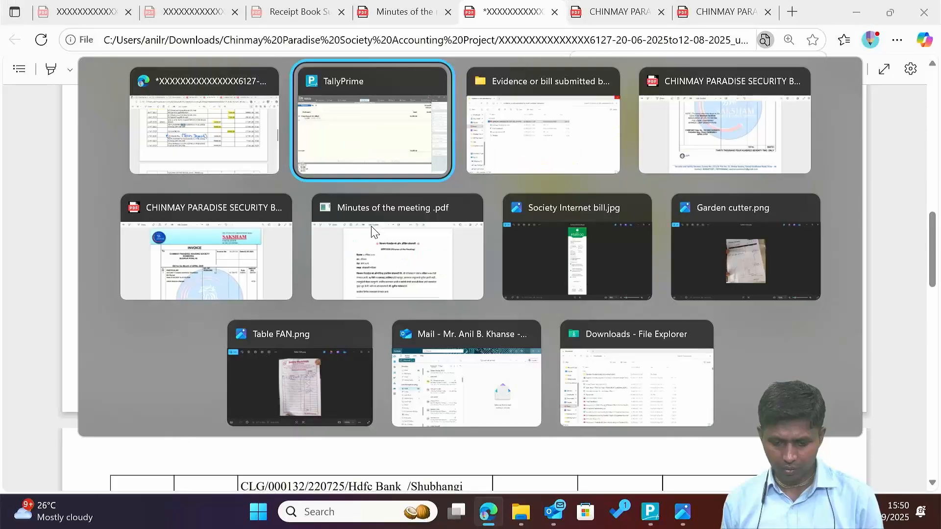
{"action": "key", "text": "F2"}
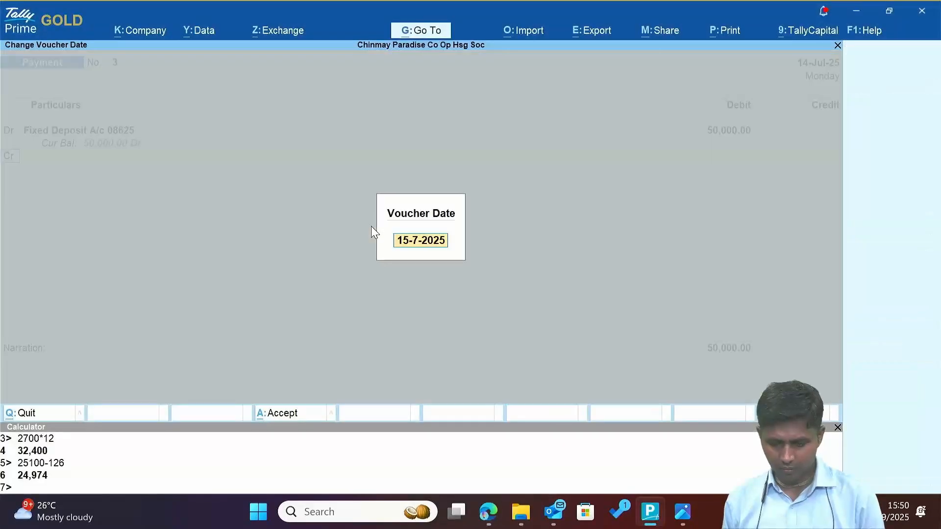
{"action": "type", "text": "17"}
{"action": "key", "text": "Return"}
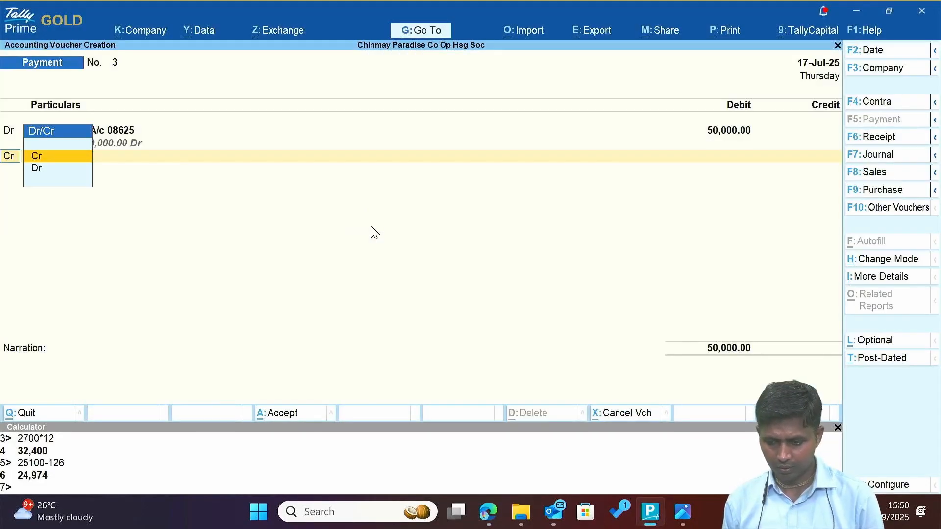
{"action": "key", "text": "Return"}
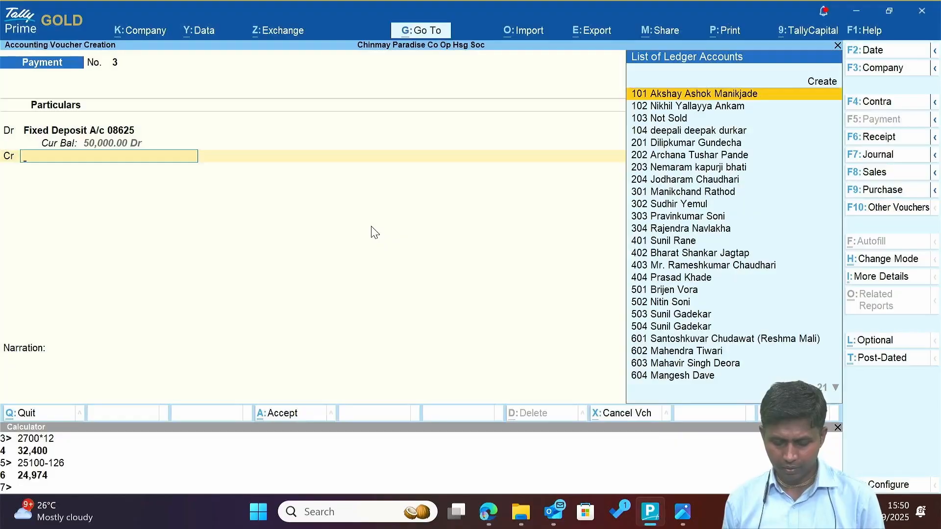
{"action": "type", "text": "Ax"}
{"action": "key", "text": "Return"}
{"action": "key", "text": "Return"}
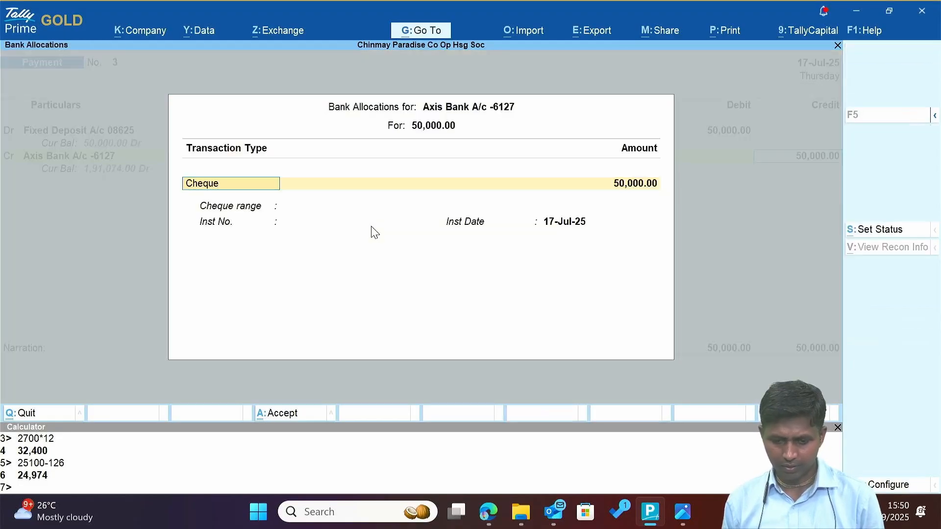
{"action": "key", "text": "Return"}
{"action": "key", "text": "Return"}
{"action": "key", "text": "Return"}
{"action": "key", "text": "Return"}
{"action": "key", "text": "Return"}
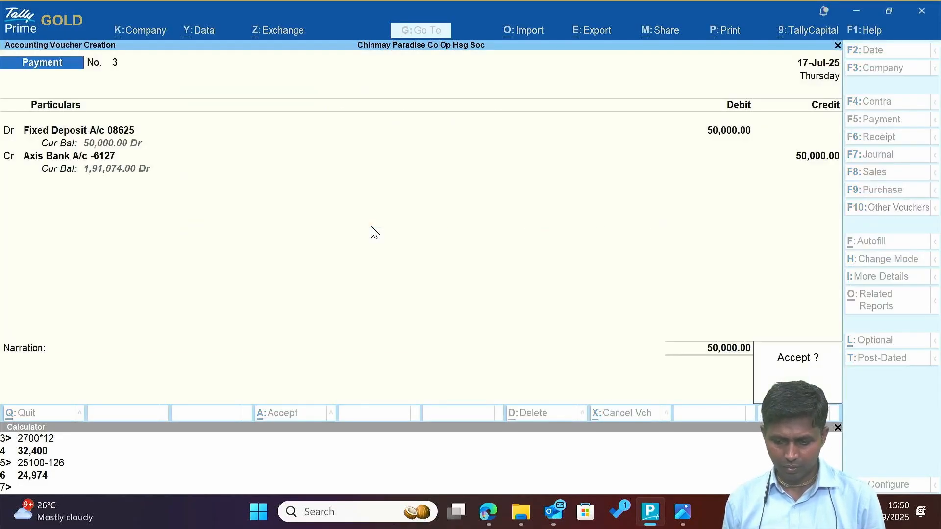
{"action": "key", "text": "Return"}
Create the Investments ledger 'Fixed Deposits 56420', correcting the 'Deposites' misspelling.
{"action": "key", "text": "alt+Tab"}
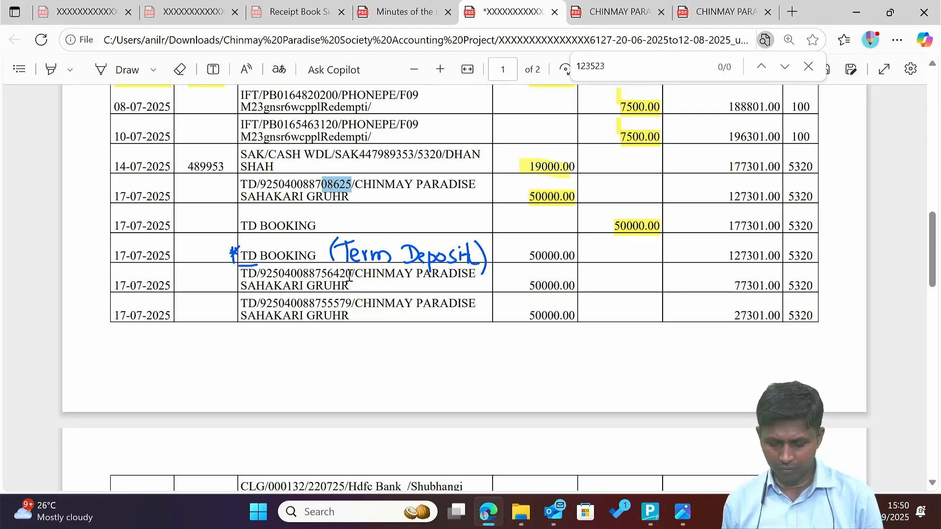
{"action": "left_click_drag", "start_coordinate": [322, 274], "coordinate": [352, 278]}
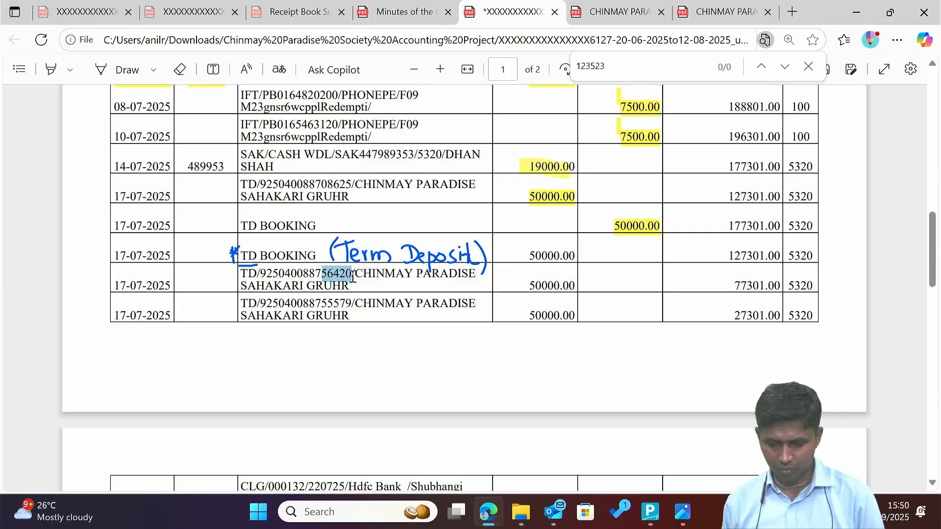
{"action": "key", "text": "alt+Tab"}
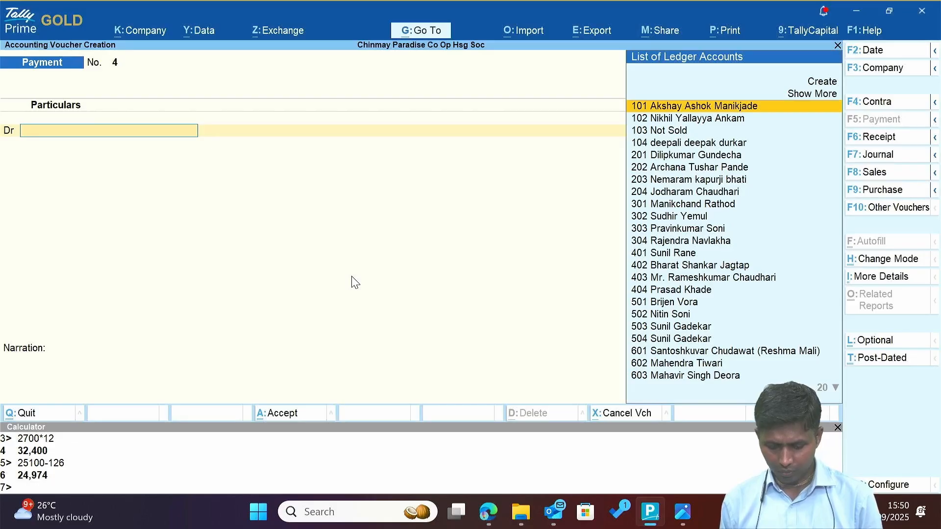
{"action": "key", "text": "alt+c"}
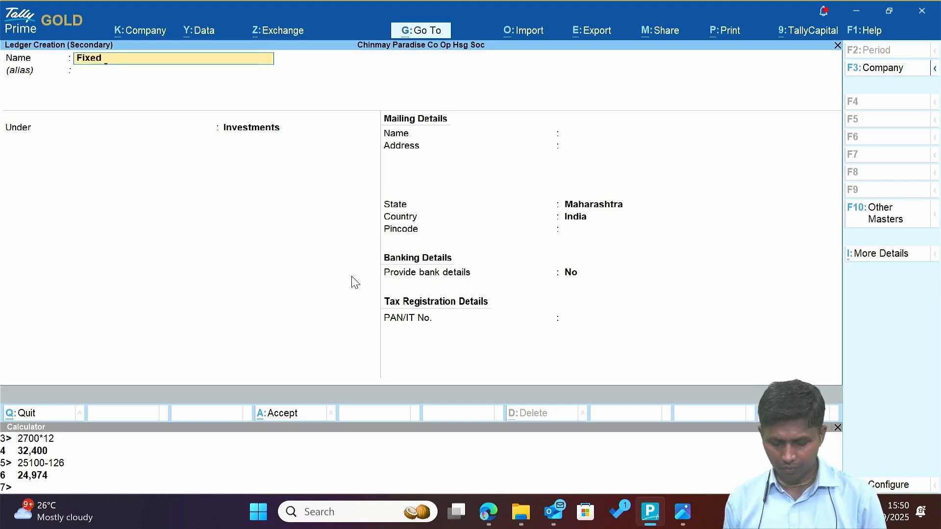
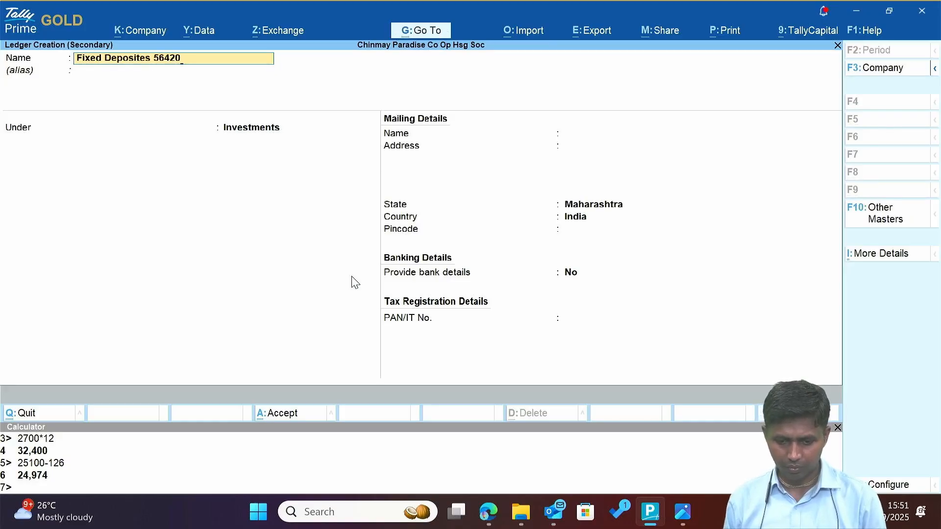
{"action": "key", "text": "Return"}
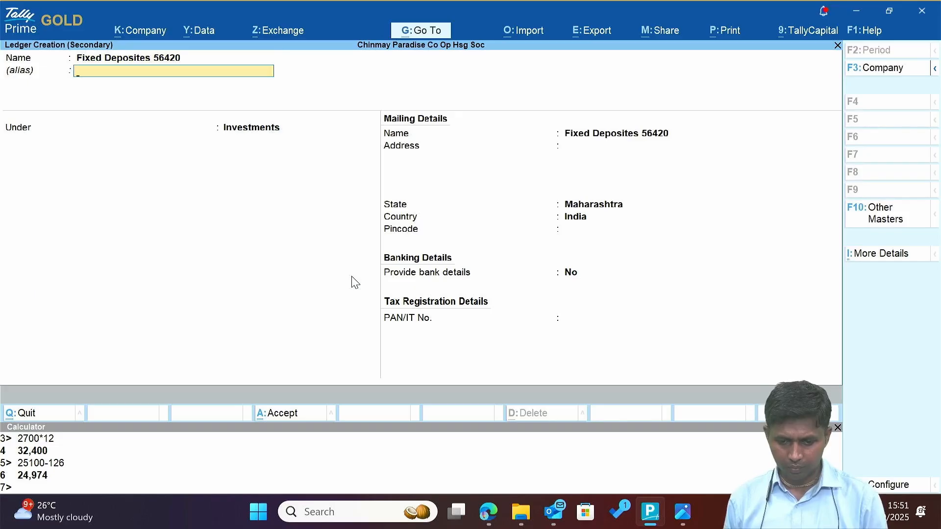
{"action": "key", "text": "BackSpace"}
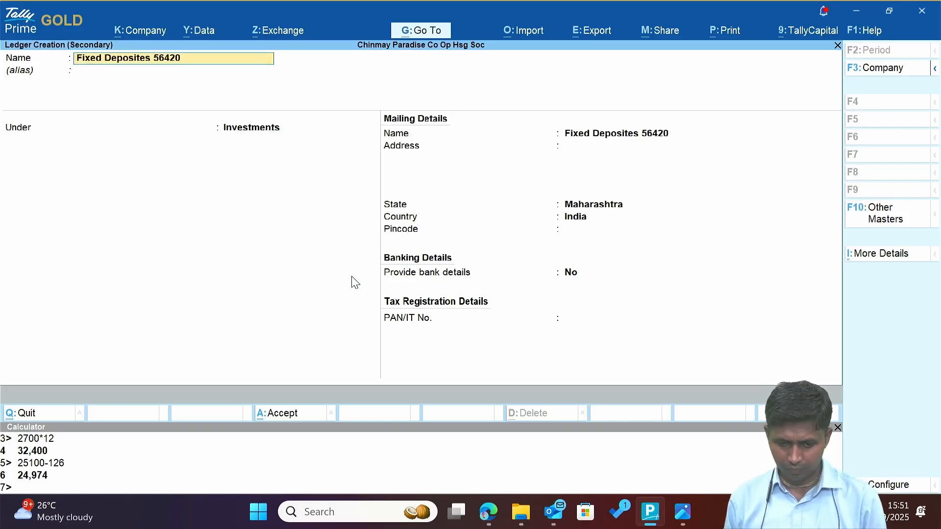
{"action": "key", "text": "BackSpace"}
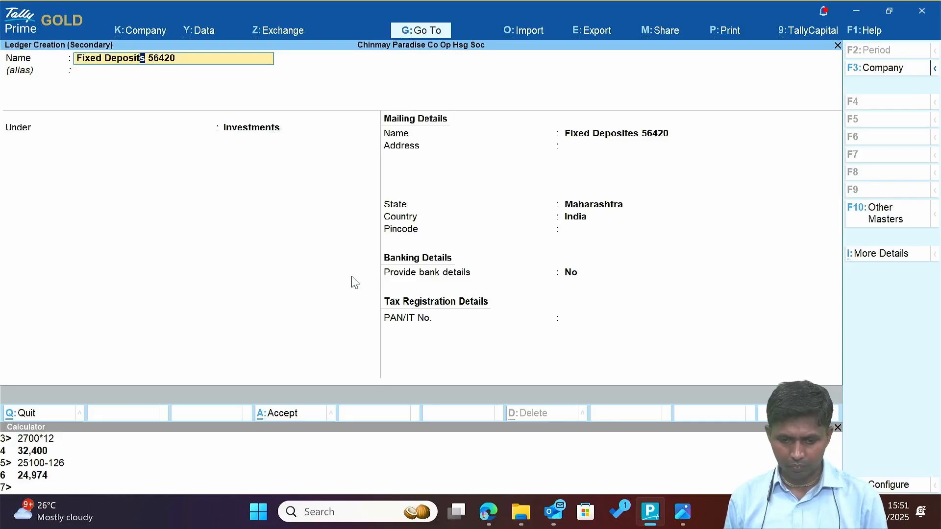
{"action": "key", "text": "Return"}
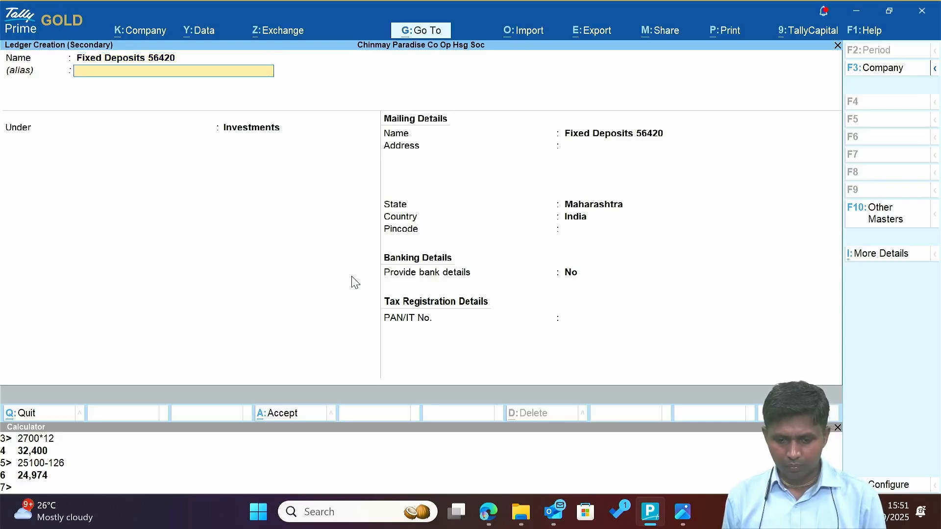
{"action": "key", "text": "alt+Tab"}
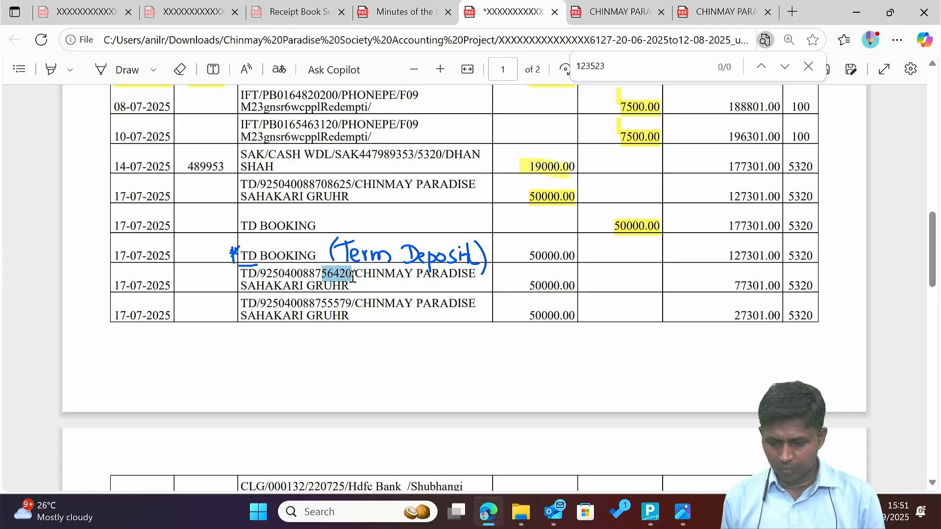
{"action": "key", "text": "alt+Tab"}
{"action": "key", "text": "Return"}
{"action": "key", "text": "Return"}
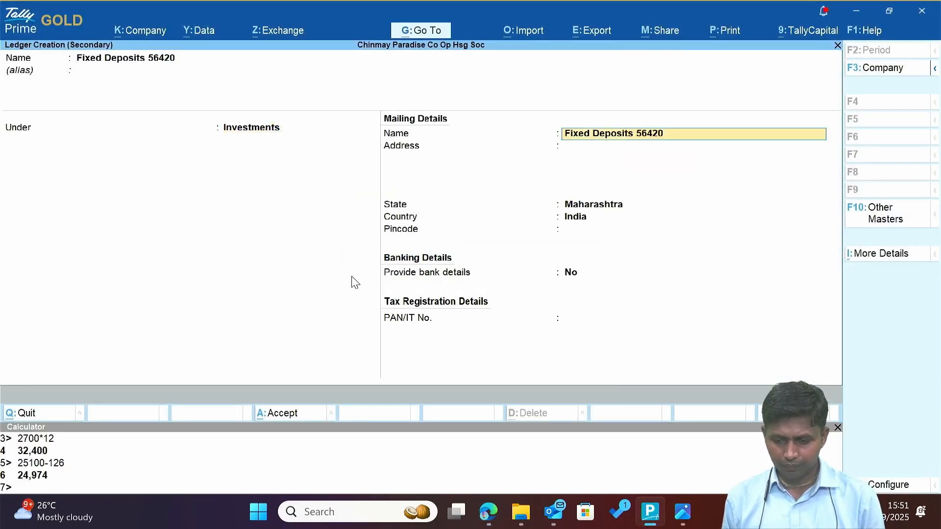
{"action": "key", "text": "ctrl+a"}
Debit Fixed Deposits 56420 50,000 and credit Axis Bank A/c -6127.
{"action": "type", "text": "5"}
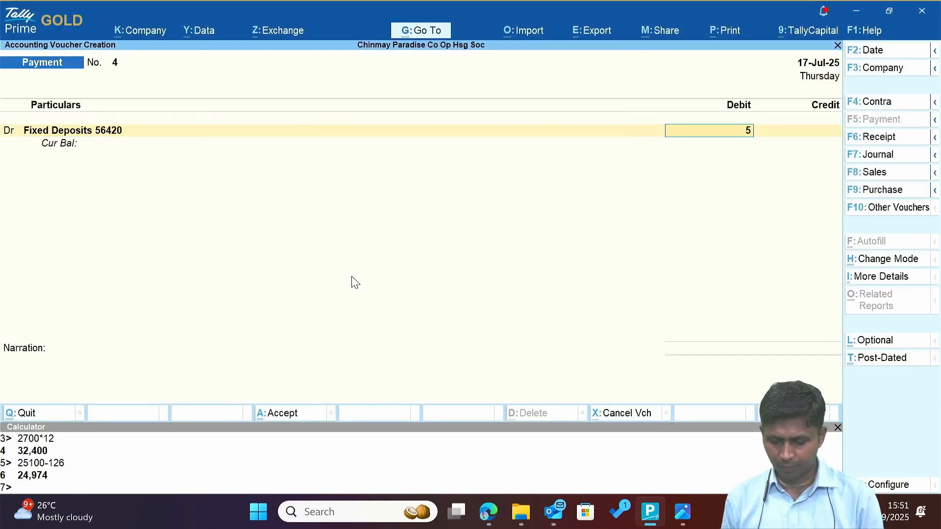
{"action": "type", "text": "0000"}
{"action": "key", "text": "Return"}
{"action": "type", "text": "A"}
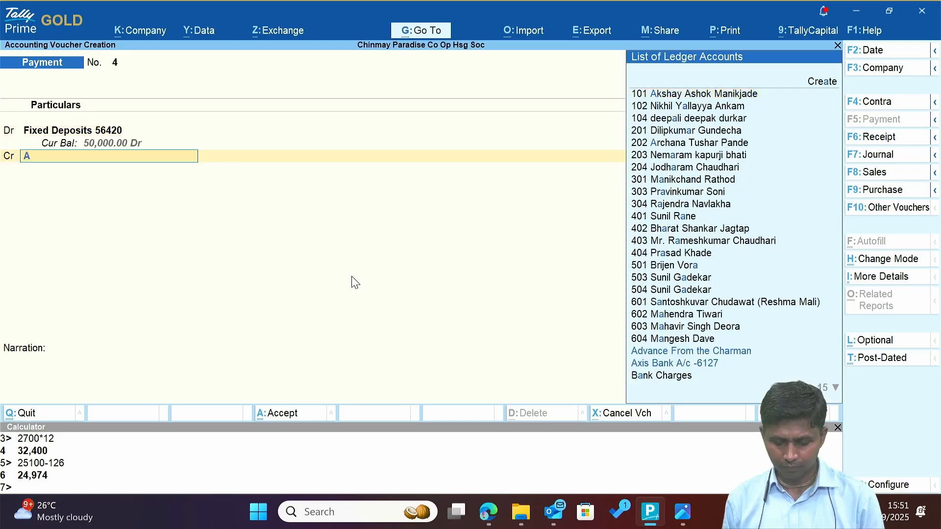
{"action": "type", "text": "x"}
{"action": "key", "text": "Return"}
{"action": "key", "text": "Return"}
{"action": "key", "text": "Return"}
{"action": "key", "text": "Return"}
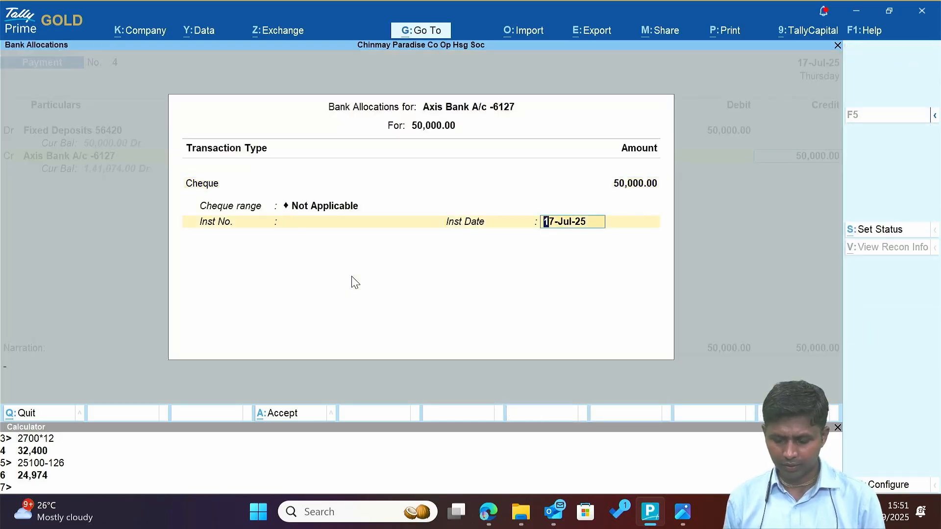
{"action": "key", "text": "Return"}
{"action": "key", "text": "Return"}
{"action": "key", "text": "Return"}
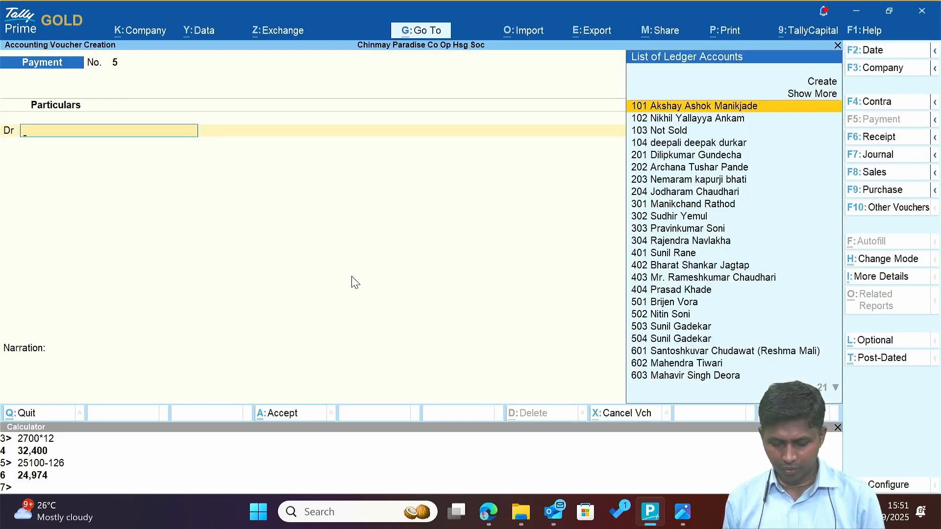
Create ledger 'Fixed Deposit 55579' using the reference digits copied from the statement.
{"action": "key", "text": "alt+c"}
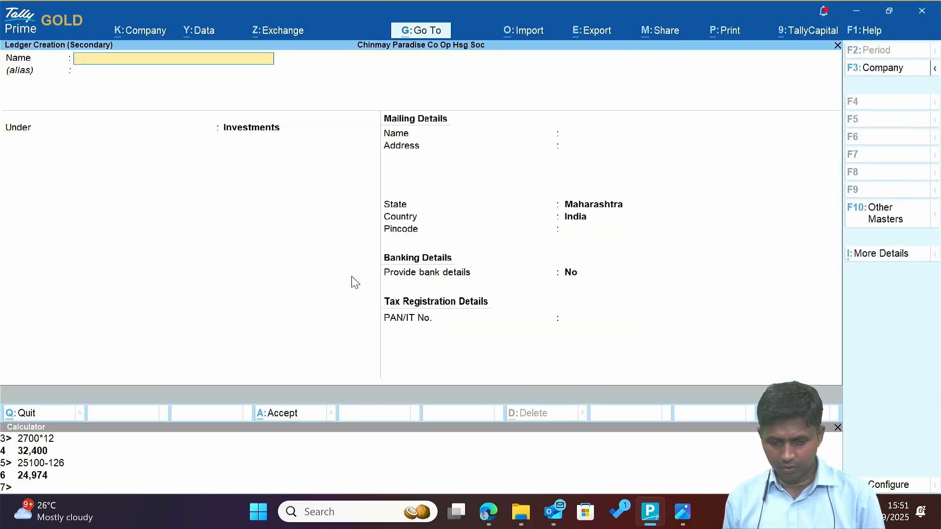
{"action": "key", "text": "alt+Tab"}
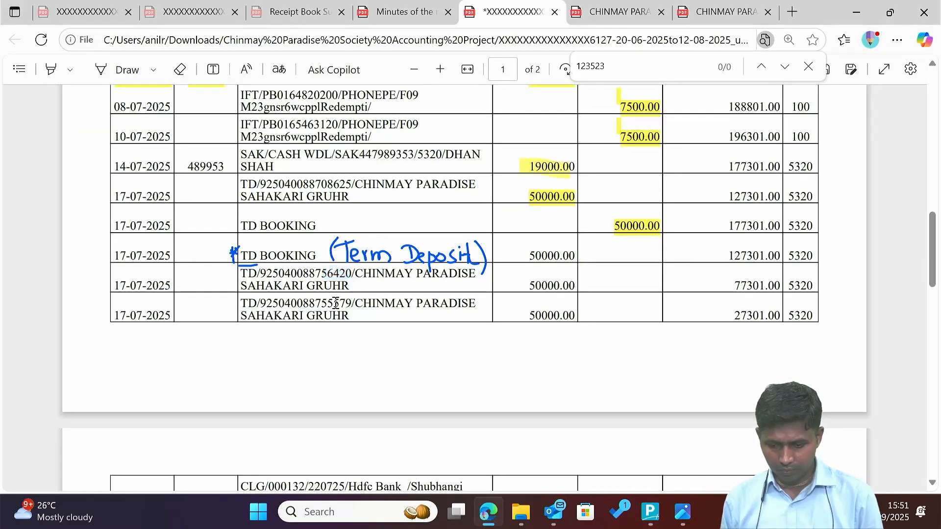
{"action": "double_click", "coordinate": [336, 303]}
{"action": "left_click_drag", "start_coordinate": [348, 305], "coordinate": [321, 305]}
{"action": "key", "text": "ctrl+c"}
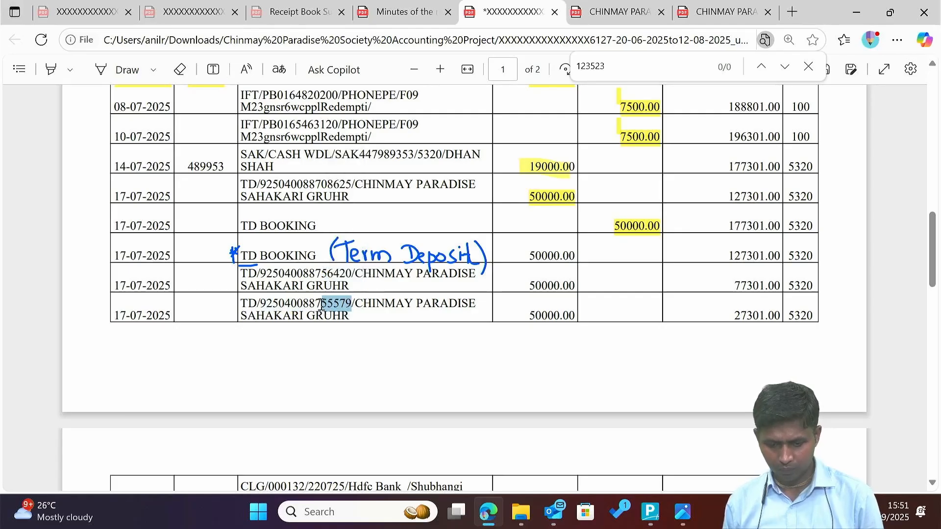
{"action": "key", "text": "alt+Tab"}
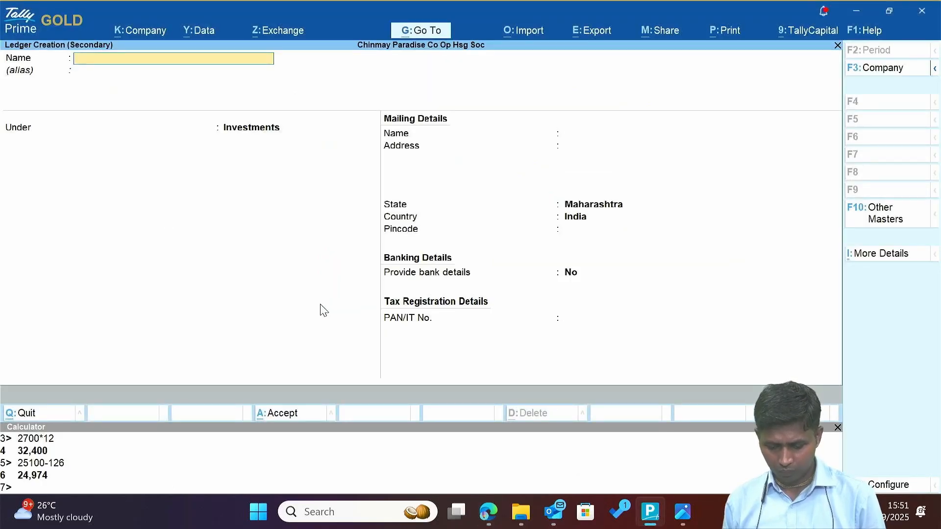
{"action": "type", "text": "Fixed Deposi"}
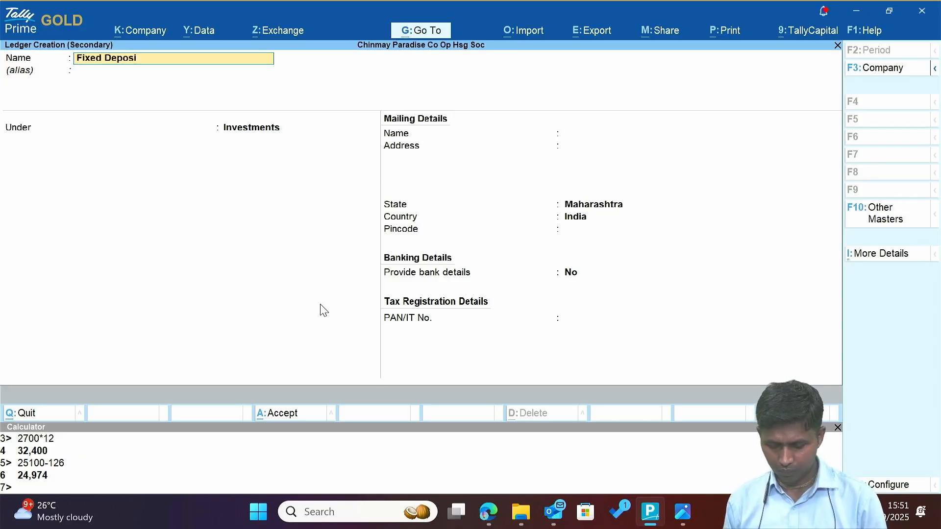
{"action": "type", "text": "t"}
{"action": "key", "text": "ctrl+v"}
{"action": "key", "text": "Return"}
{"action": "key", "text": "Return"}
{"action": "key", "text": "Return"}
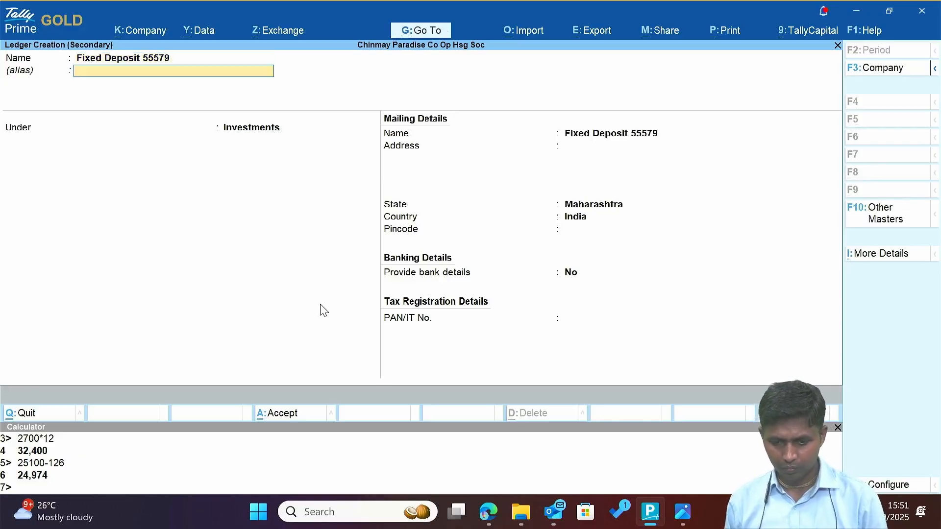
{"action": "key", "text": "ctrl+a"}
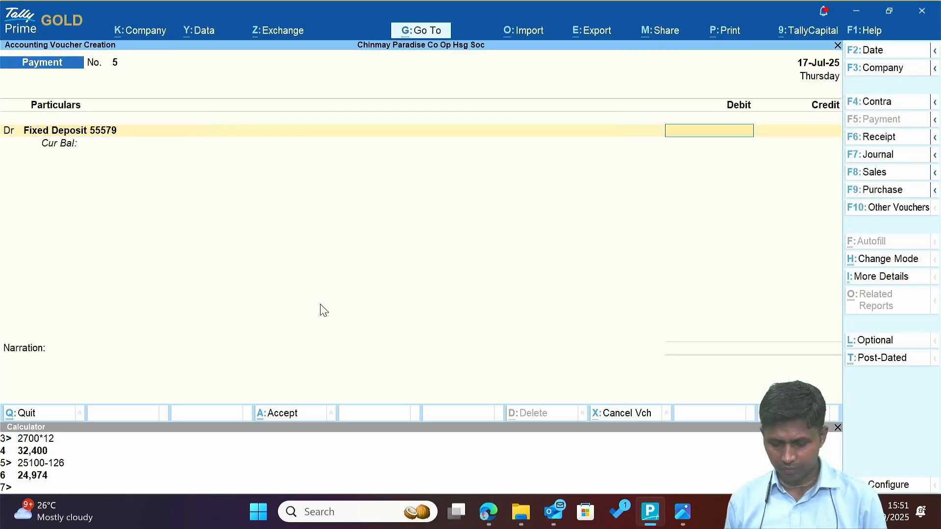
Debit it 50,000, credit Axis Bank A/c -6127, and save the payment.
{"action": "type", "text": "50000"}
{"action": "key", "text": "Return"}
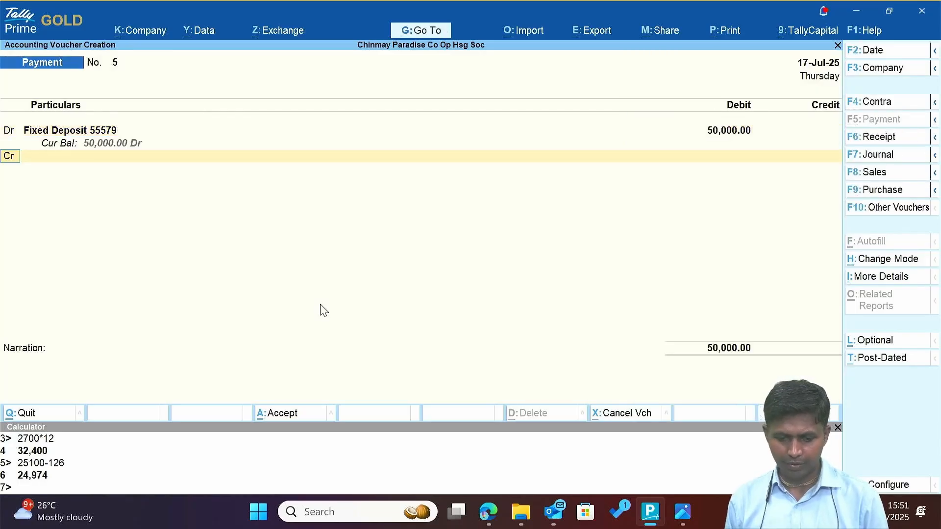
{"action": "type", "text": "Ca"}
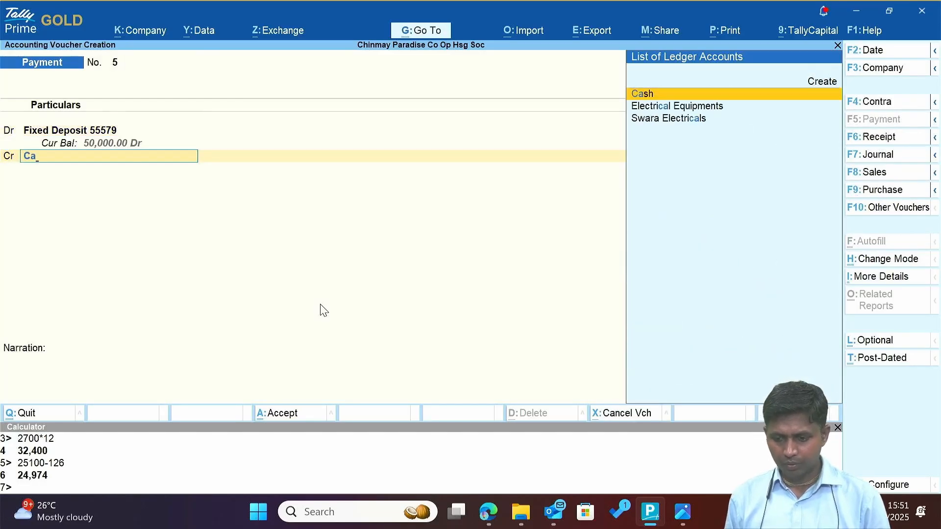
{"action": "key", "text": "BackSpace"}
{"action": "key", "text": "BackSpace"}
{"action": "type", "text": "Ax"}
{"action": "key", "text": "Return"}
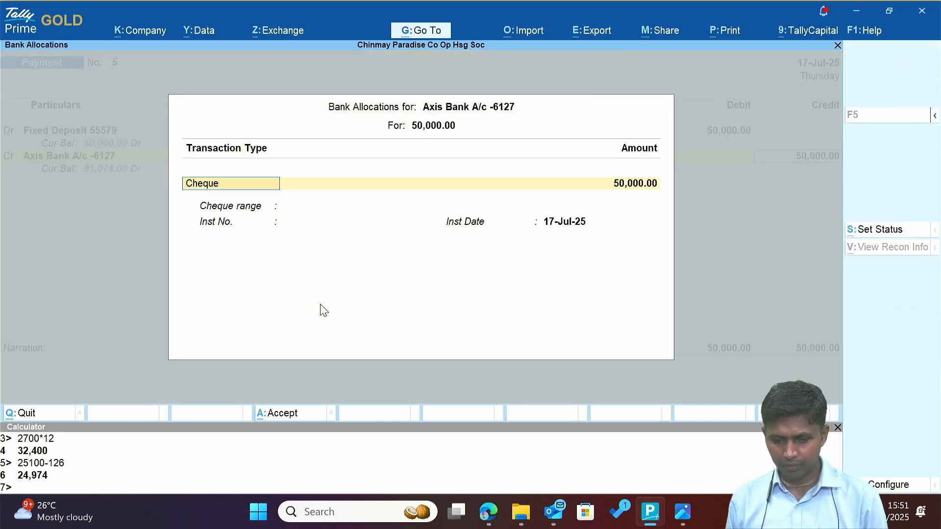
{"action": "key", "text": "Return"}
{"action": "key", "text": "Return"}
{"action": "key", "text": "Return"}
{"action": "key", "text": "Return"}
{"action": "key", "text": "Return"}
{"action": "key", "text": "Return"}
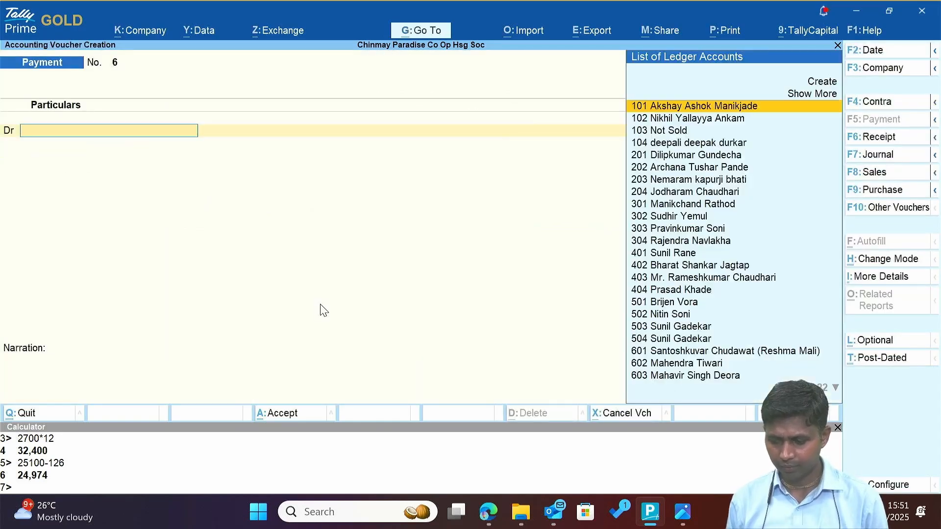
{"action": "key", "text": "alt+Tab"}
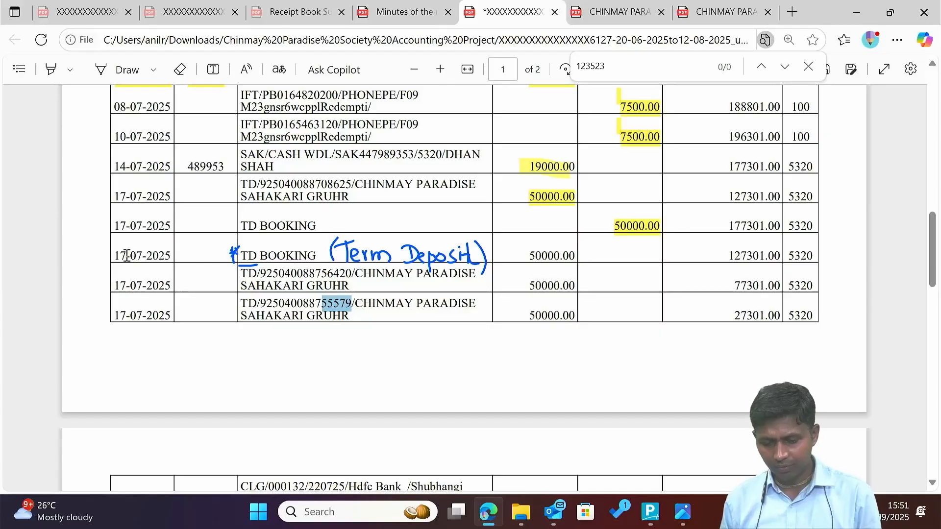
Highlight the 50000.00 debits for the TD booking and deposits 756420 and 755579.
{"action": "left_click_drag", "start_coordinate": [113, 256], "coordinate": [174, 264]}
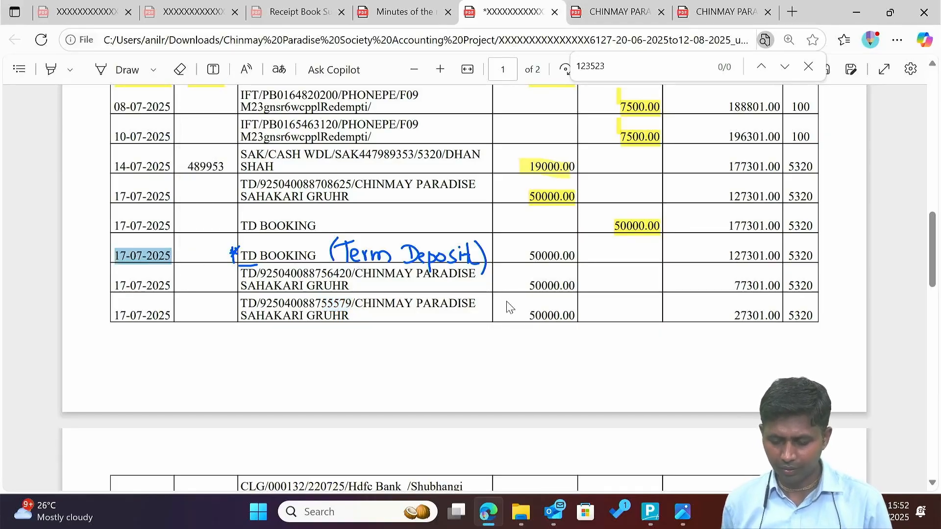
{"action": "left_click", "coordinate": [120, 73]}
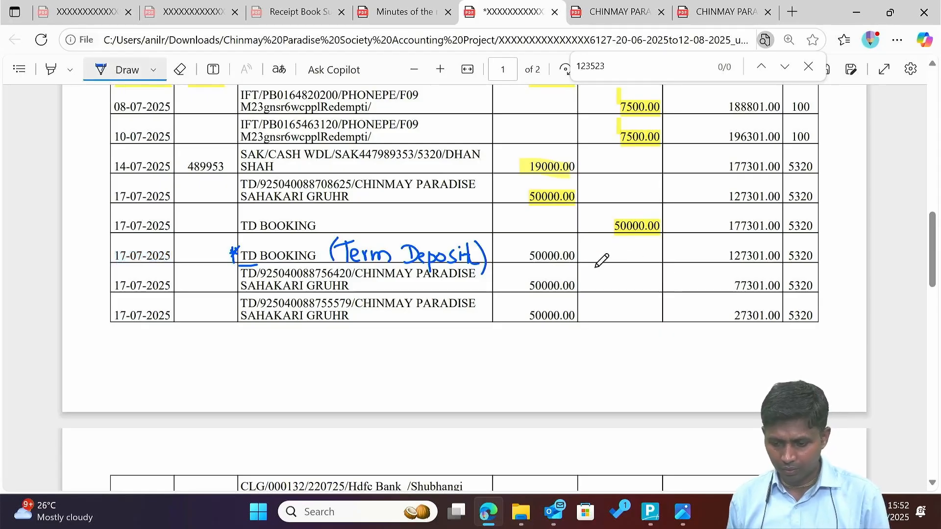
{"action": "left_click", "coordinate": [50, 69]}
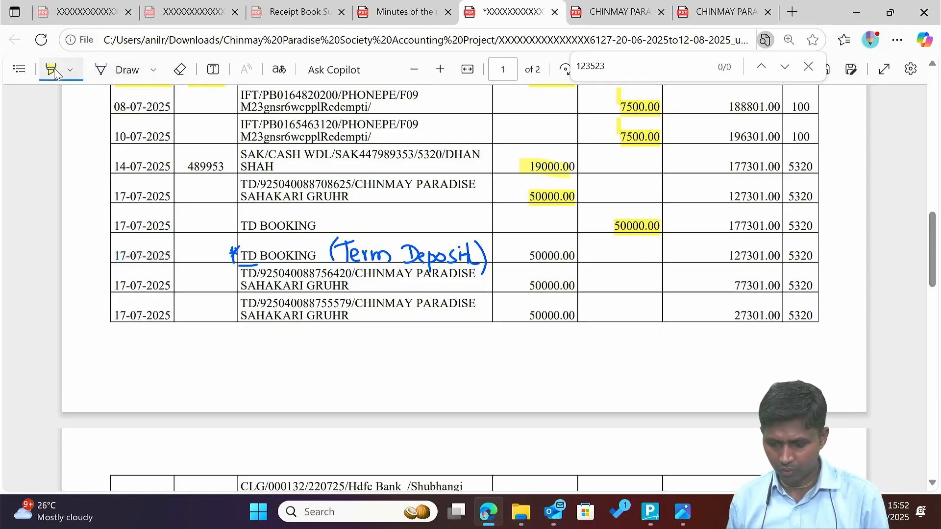
{"action": "left_click_drag", "start_coordinate": [526, 257], "coordinate": [580, 256]}
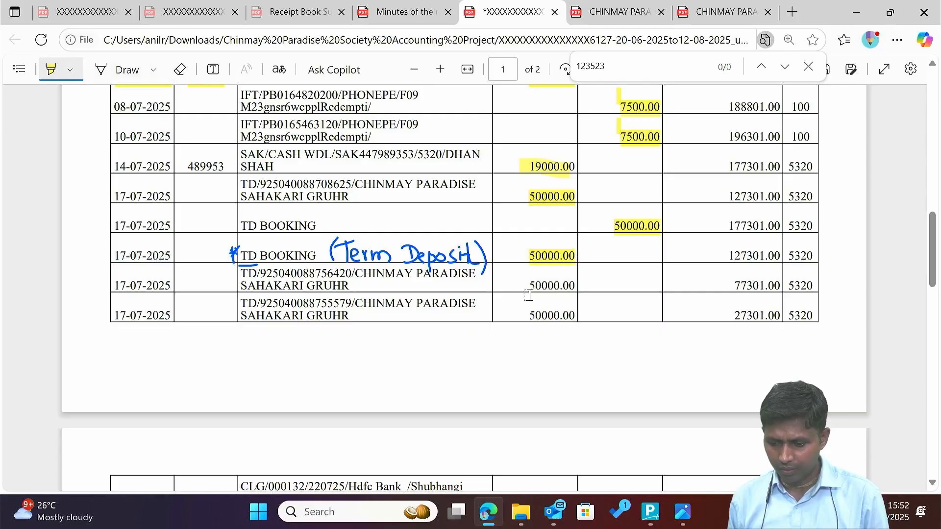
{"action": "left_click_drag", "start_coordinate": [529, 286], "coordinate": [579, 286]}
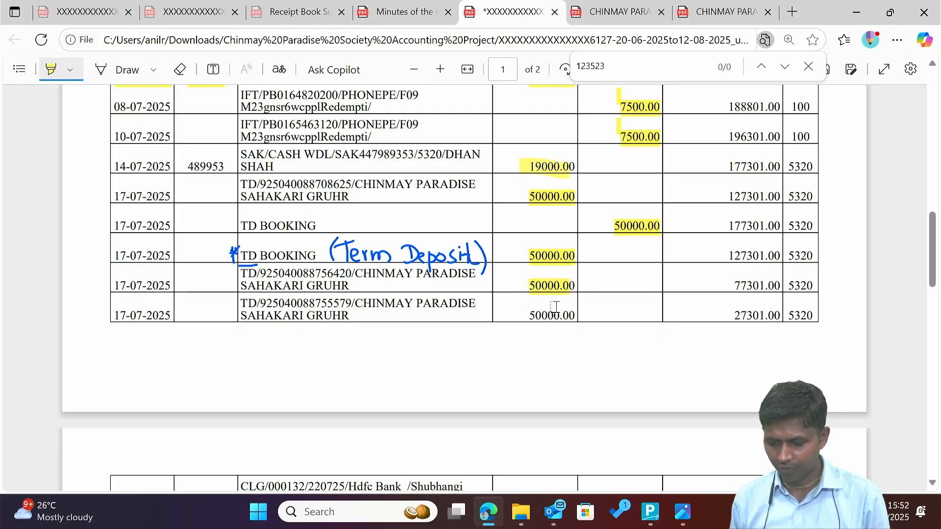
{"action": "left_click_drag", "start_coordinate": [523, 316], "coordinate": [580, 317]}
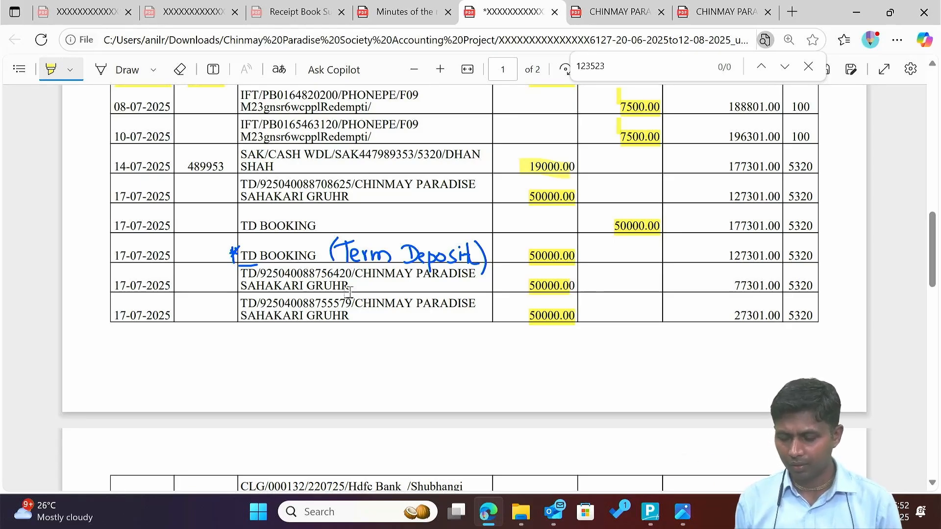
On page 2, highlight the payee of the 01-08-2025 30000.00 cheque, then return to Tally.
{"action": "scroll", "coordinate": [348, 293], "scroll_direction": "down", "scroll_amount": 5}
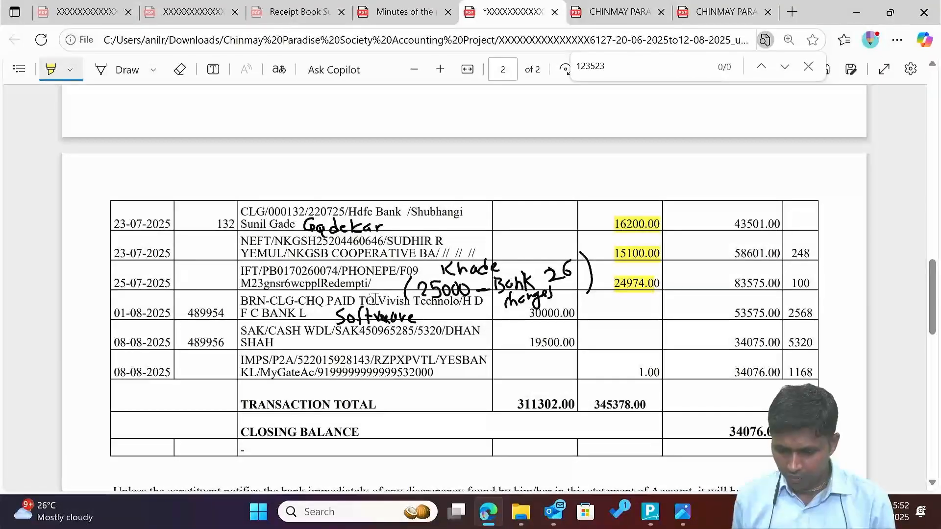
{"action": "left_click_drag", "start_coordinate": [367, 301], "coordinate": [477, 298]}
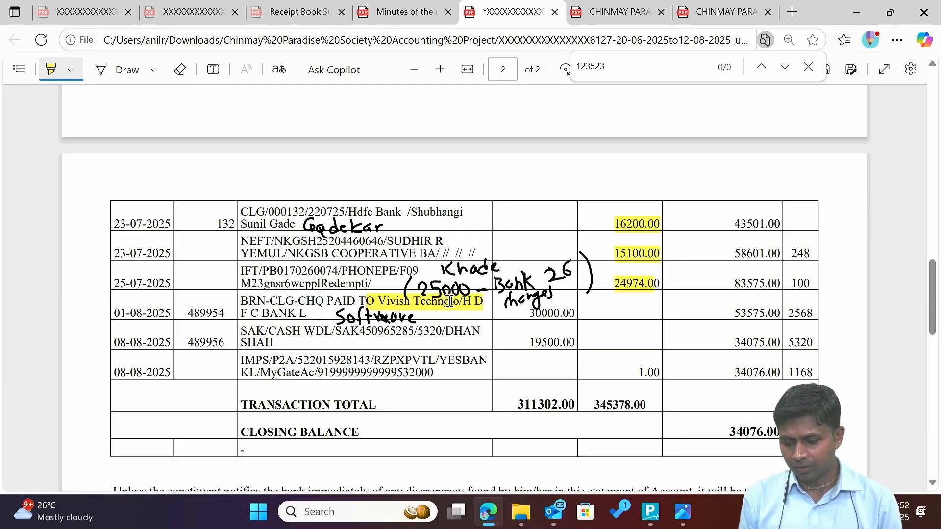
{"action": "key", "text": "alt+Tab"}
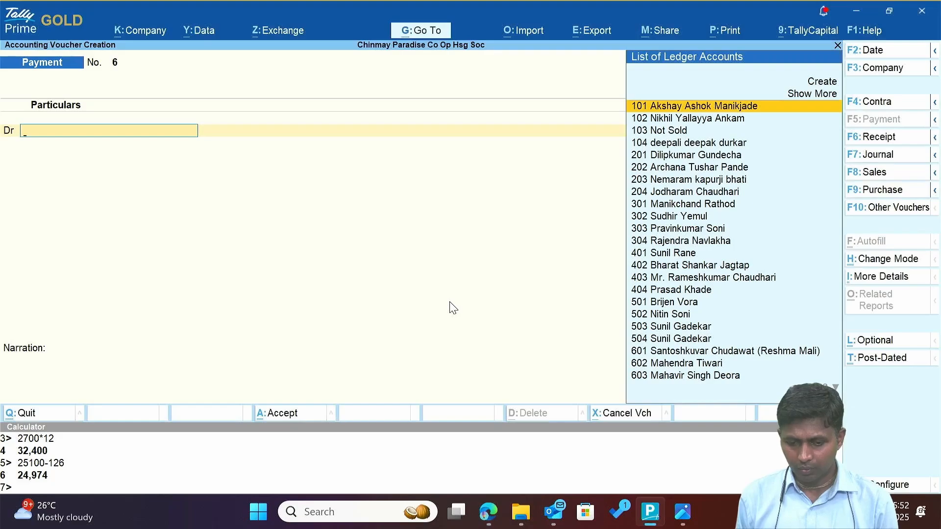
Create ledger 'Vivish Technology' under Sundry Creditors.
{"action": "key", "text": "alt+Tab"}
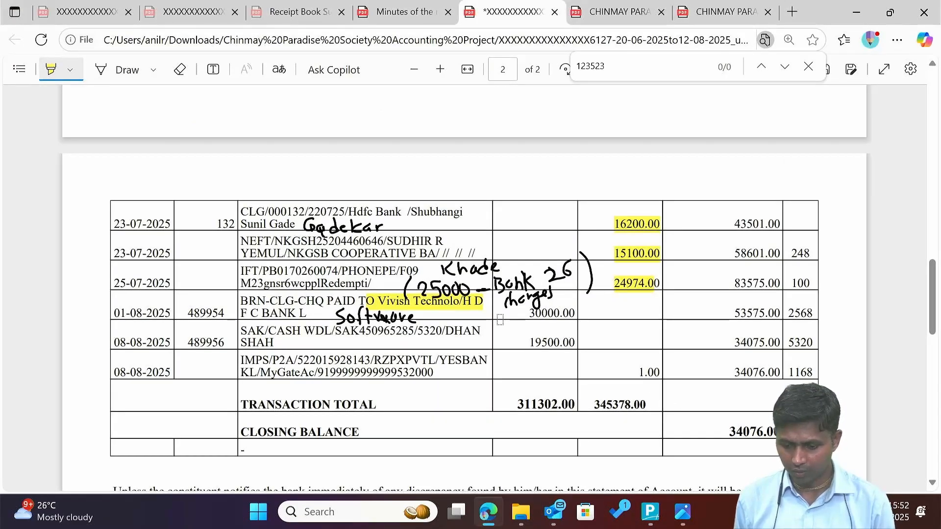
{"action": "key", "text": "alt+Tab"}
{"action": "key", "text": "alt+c"}
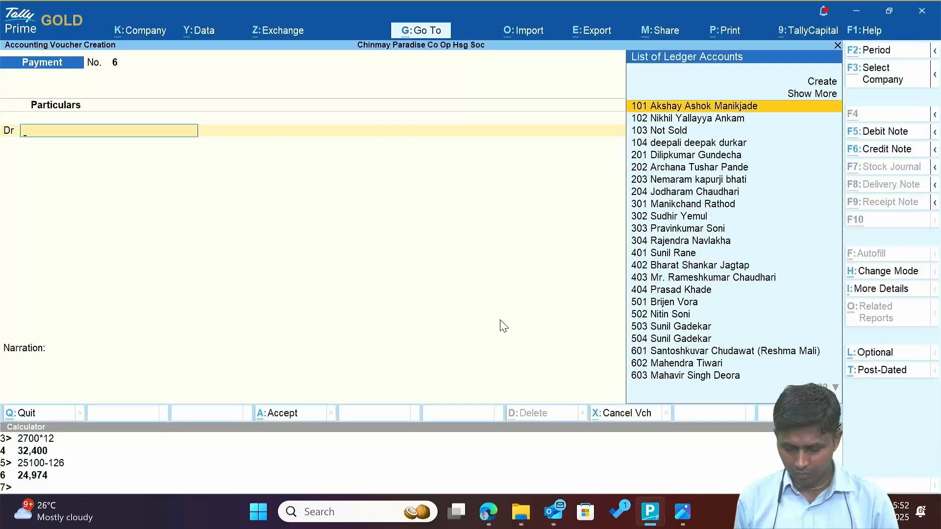
{"action": "type", "text": "Vivish"}
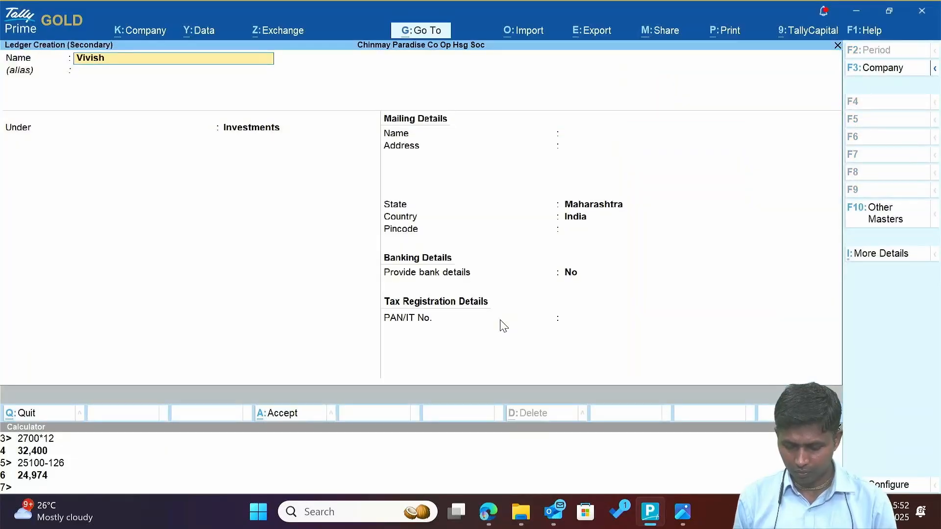
{"action": "type", "text": " Technol"}
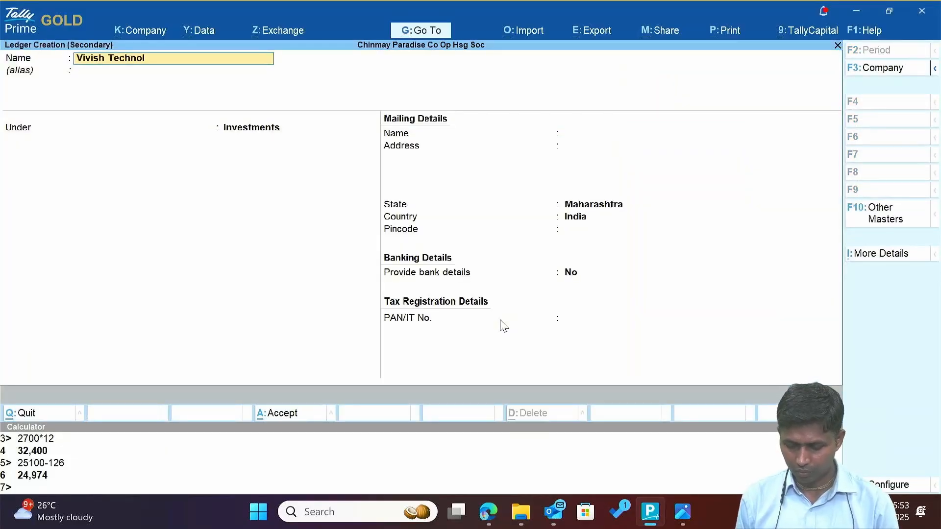
{"action": "type", "text": "ogy"}
{"action": "key", "text": "Return"}
{"action": "key", "text": "Return"}
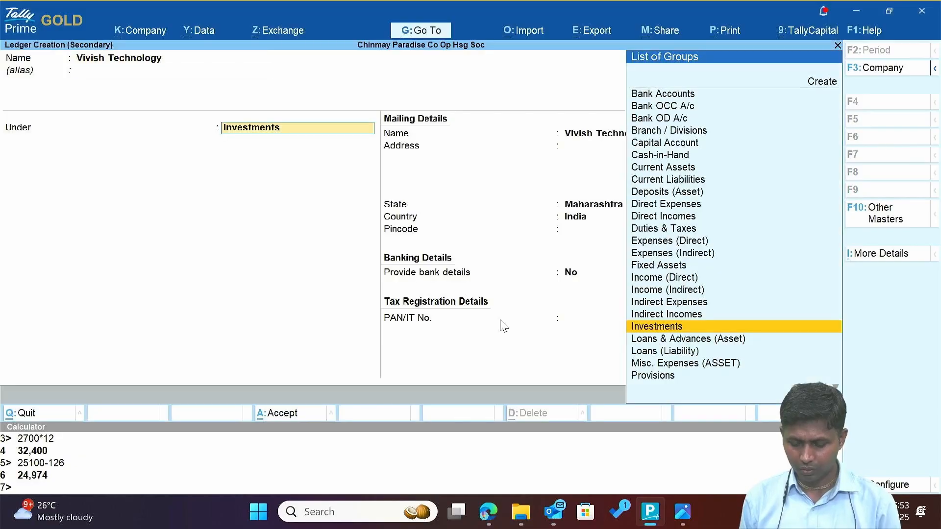
{"action": "type", "text": "Sun"}
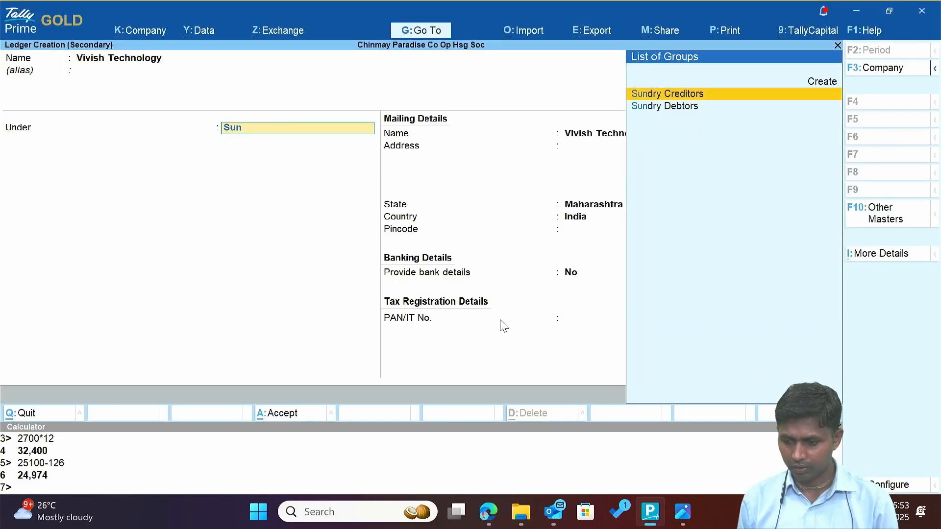
{"action": "key", "text": "Return"}
{"action": "key", "text": "ctrl+a"}
Debit Vivish Technology 30,000, credit Axis Bank A/c -6127 with cheque number 489954.
{"action": "key", "text": "alt+Tab"}
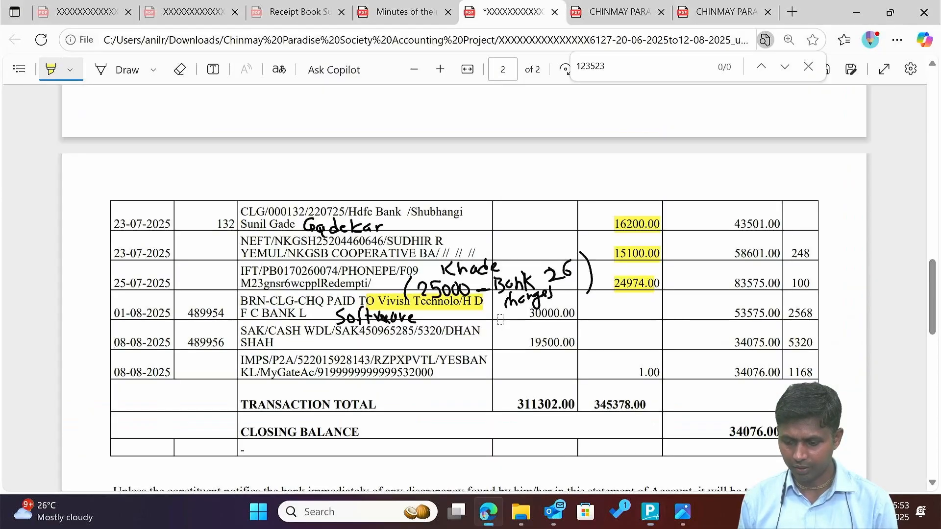
{"action": "key", "text": "alt+Tab"}
{"action": "type", "text": "30000"}
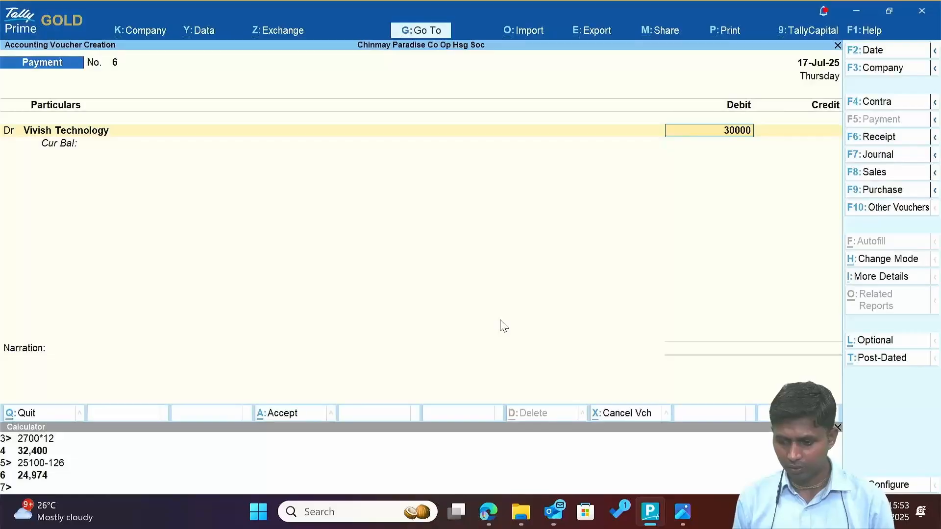
{"action": "key", "text": "Return"}
{"action": "key", "text": "Return"}
{"action": "key", "text": "Return"}
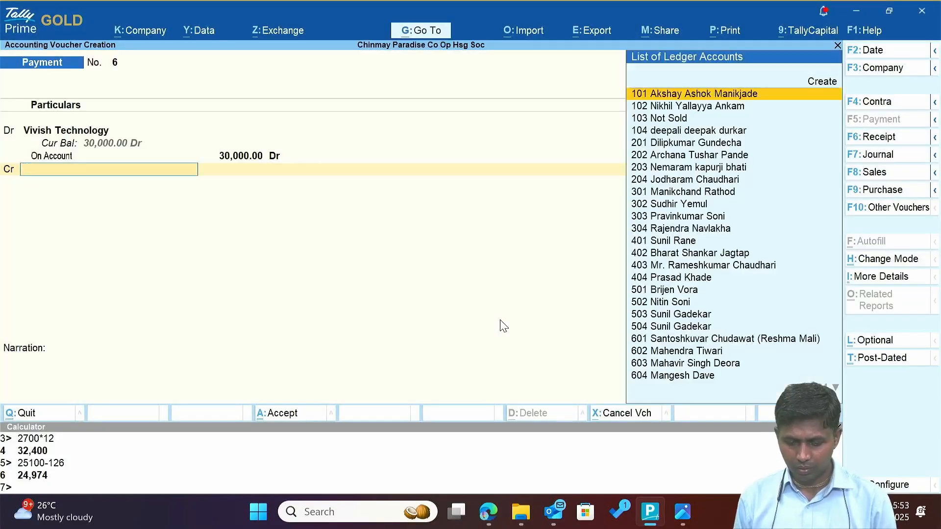
{"action": "type", "text": "ax"}
{"action": "key", "text": "Return"}
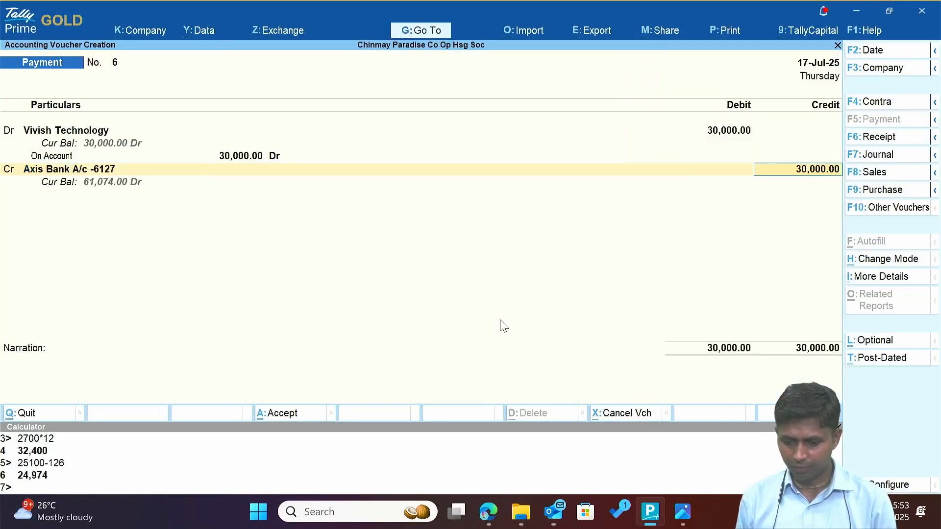
{"action": "key", "text": "Return"}
{"action": "key", "text": "Return"}
{"action": "key", "text": "alt+Tab"}
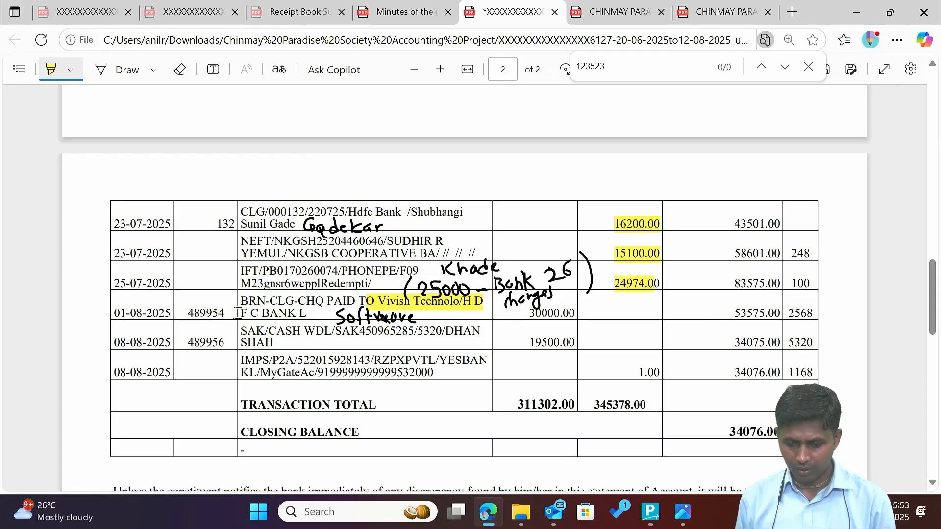
{"action": "key", "text": "alt+Tab"}
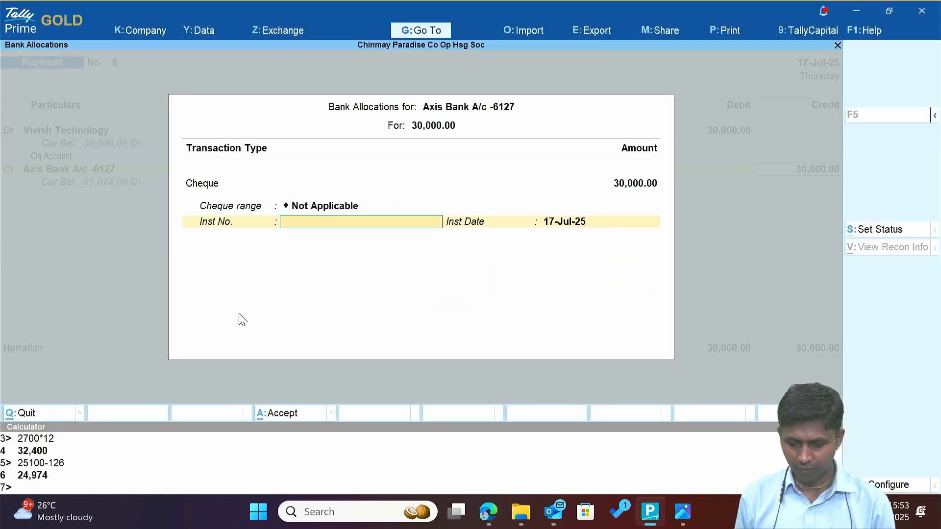
{"action": "type", "text": "489"}
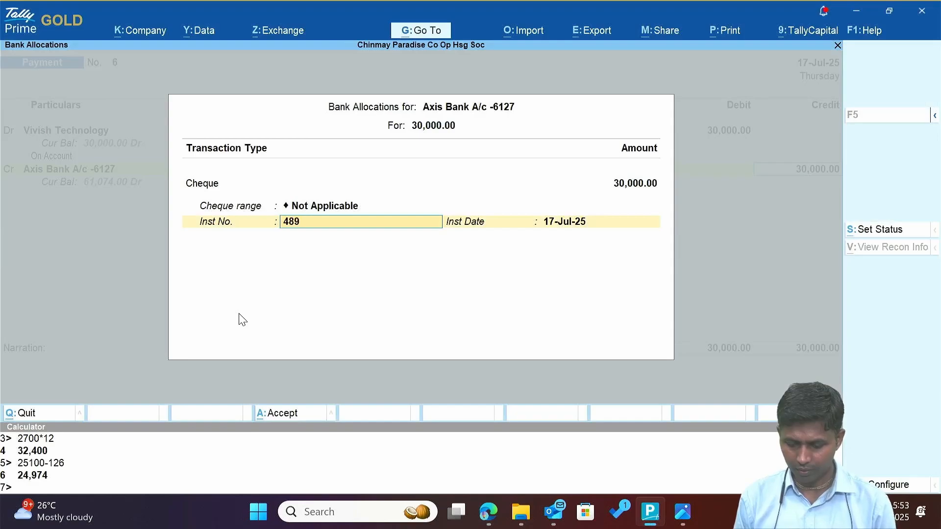
{"action": "type", "text": "954"}
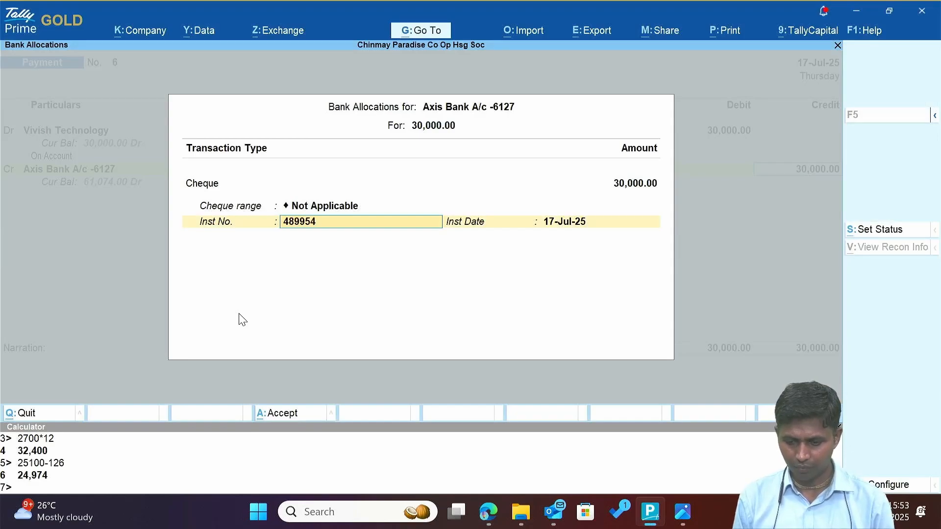
{"action": "key", "text": "Return"}
{"action": "key", "text": "Return"}
{"action": "key", "text": "Return"}
Abandon the 1.8 date change and quit the payment voucher without saving.
{"action": "key", "text": "alt+Tab"}
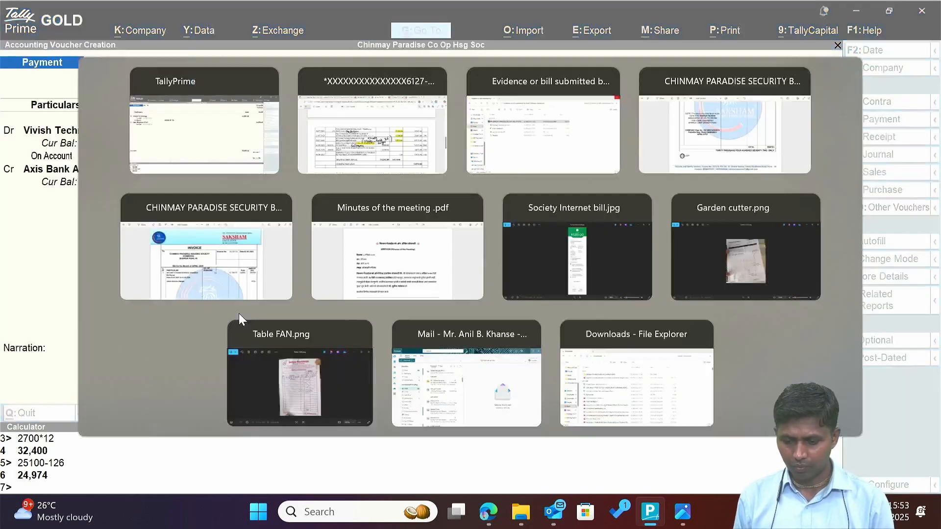
{"action": "key", "text": "alt+Tab"}
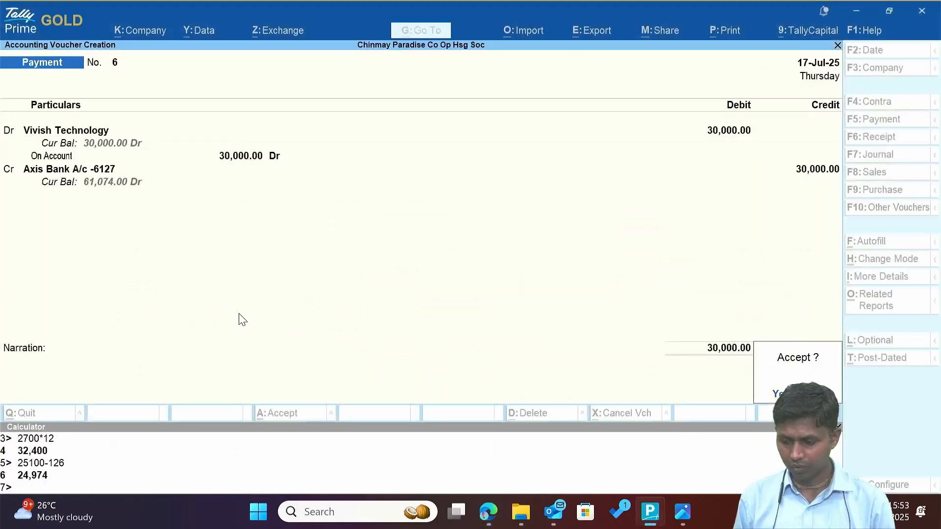
{"action": "key", "text": "Escape"}
{"action": "key", "text": "F2"}
{"action": "type", "text": "1."}
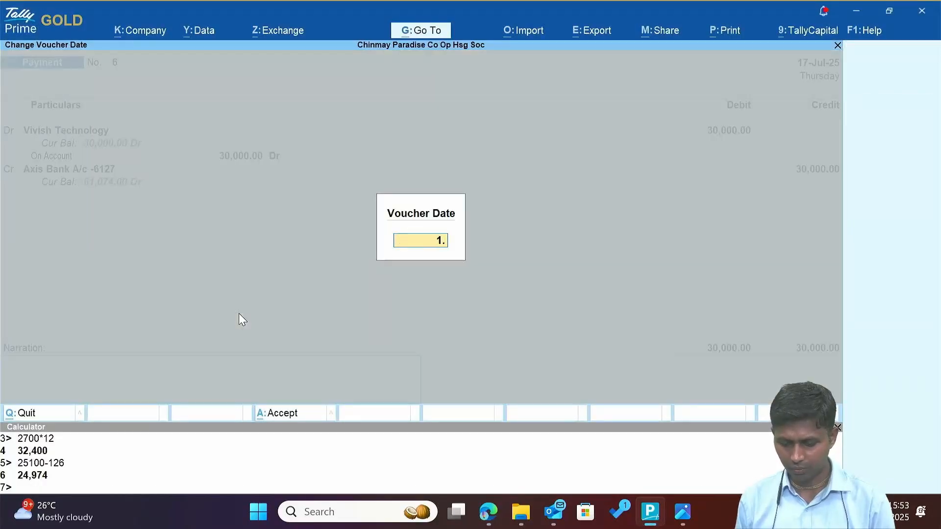
{"action": "type", "text": "8"}
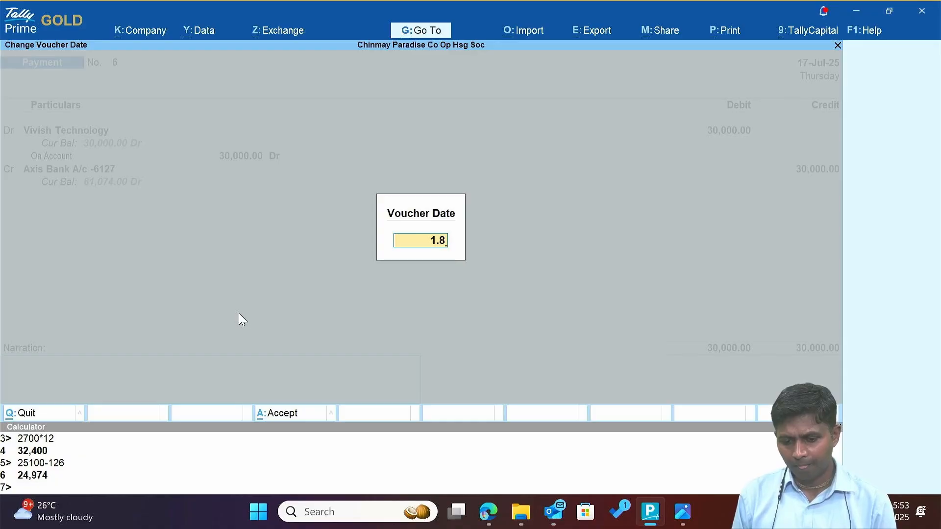
{"action": "key", "text": "Escape"}
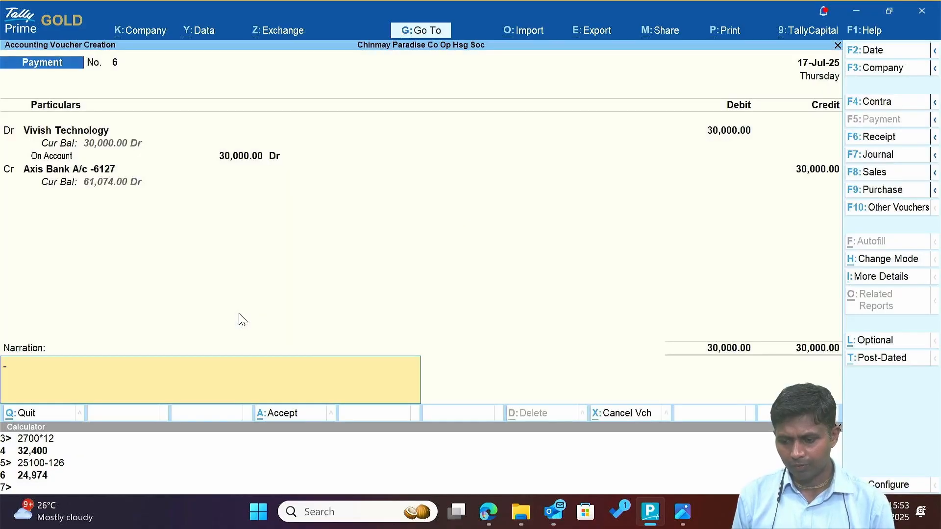
{"action": "key", "text": "Escape"}
{"action": "key", "text": "Return"}
{"action": "key", "text": "alt+Tab"}
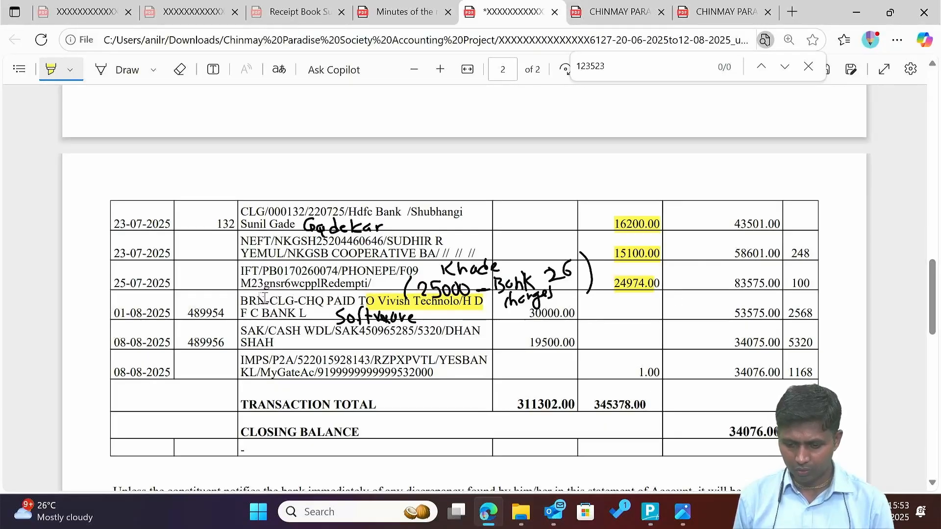
Highlight 'N-CLG-C' in the 01-08-2025 row and draw a pen line across that row.
{"action": "mouse_move", "coordinate": [265, 299]}
{"action": "left_mouse_down"}
{"action": "mouse_move", "coordinate": [297, 336]}
{"action": "mouse_move", "coordinate": [302, 361]}
{"action": "mouse_move", "coordinate": [294, 305]}
{"action": "left_mouse_up"}
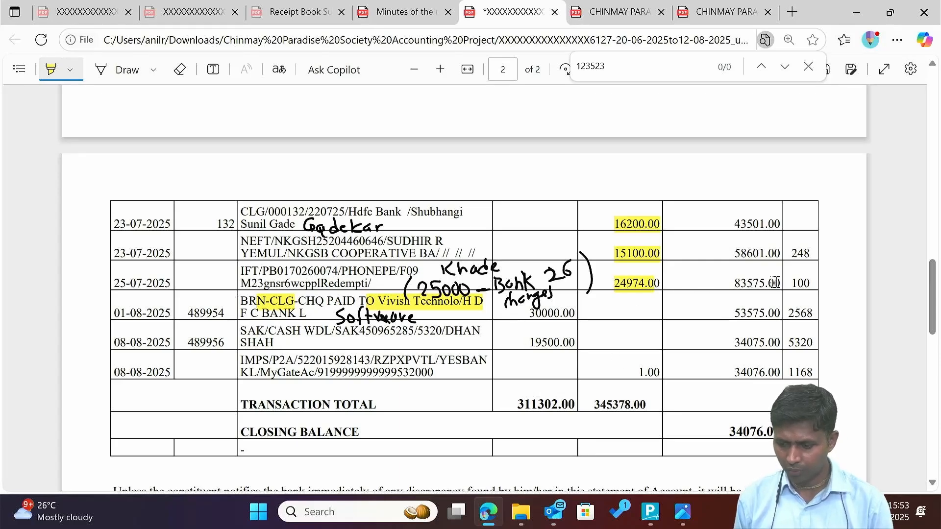
{"action": "left_click", "coordinate": [122, 73]}
{"action": "mouse_move", "coordinate": [107, 294]}
{"action": "left_mouse_down"}
{"action": "mouse_move", "coordinate": [331, 310]}
{"action": "mouse_move", "coordinate": [472, 291]}
{"action": "mouse_move", "coordinate": [736, 295]}
{"action": "left_mouse_up"}
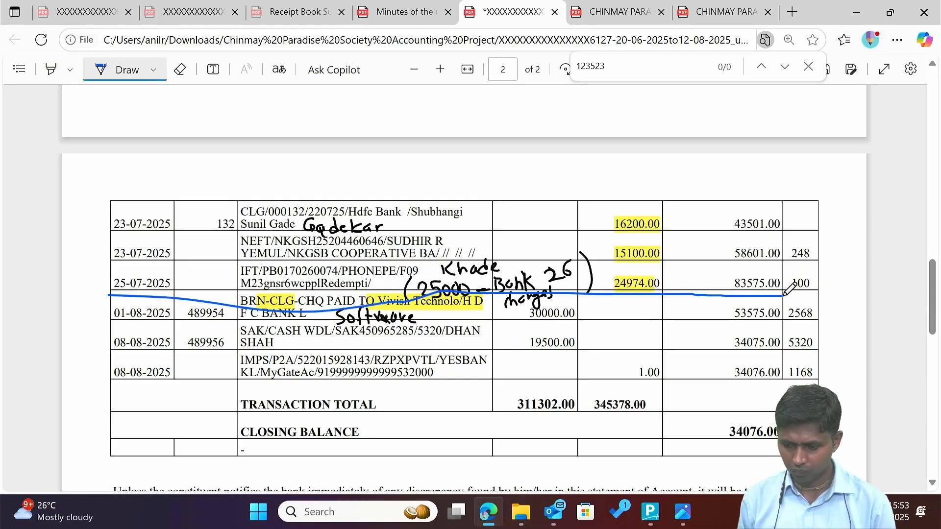
{"action": "key", "text": "alt+Tab"}
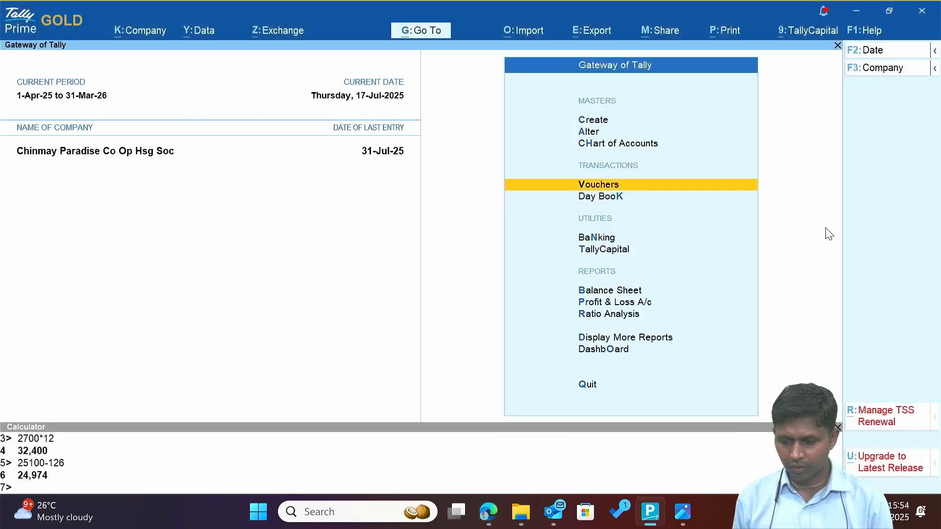
Open the Axis Bank A/c -6127 ledger vouchers for the period starting 1-Apr-25.
{"action": "key", "text": "c"}
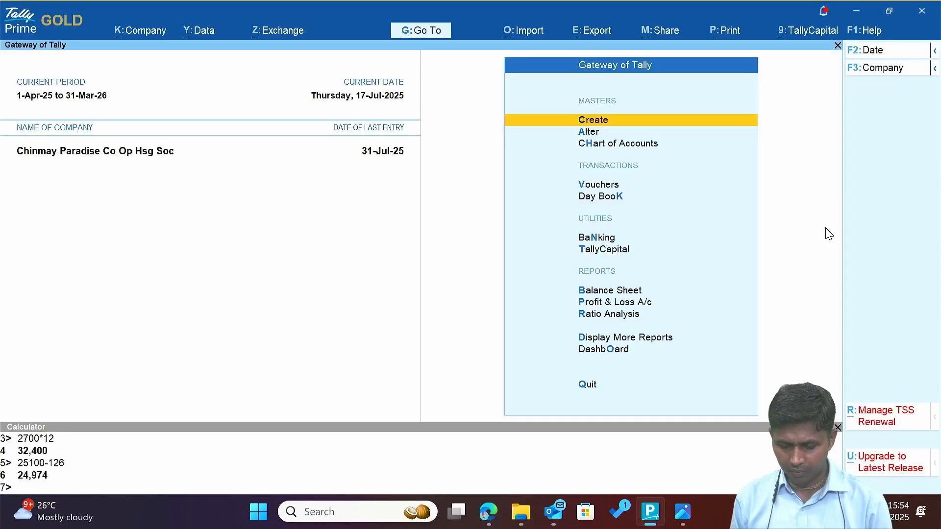
{"action": "key", "text": "d"}
{"action": "key", "text": "a"}
{"action": "key", "text": "l"}
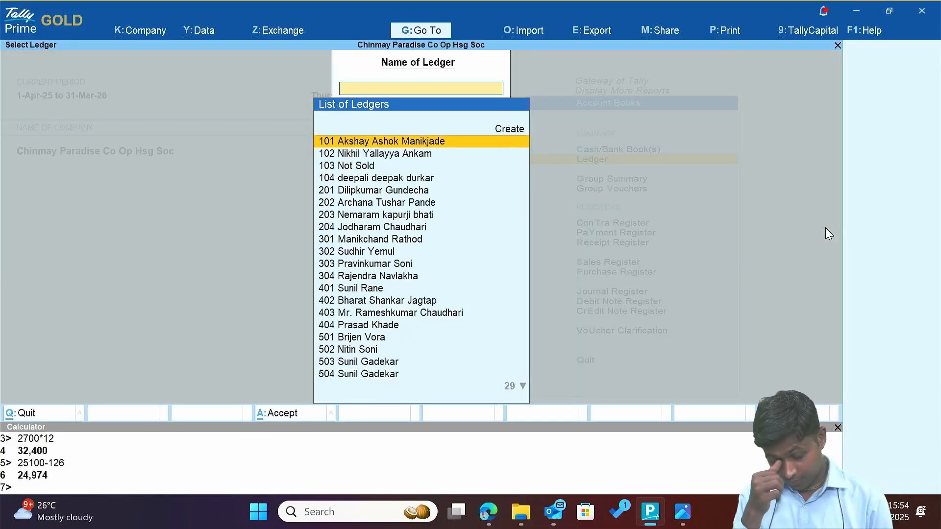
{"action": "type", "text": "Ba"}
{"action": "key", "text": "BackSpace"}
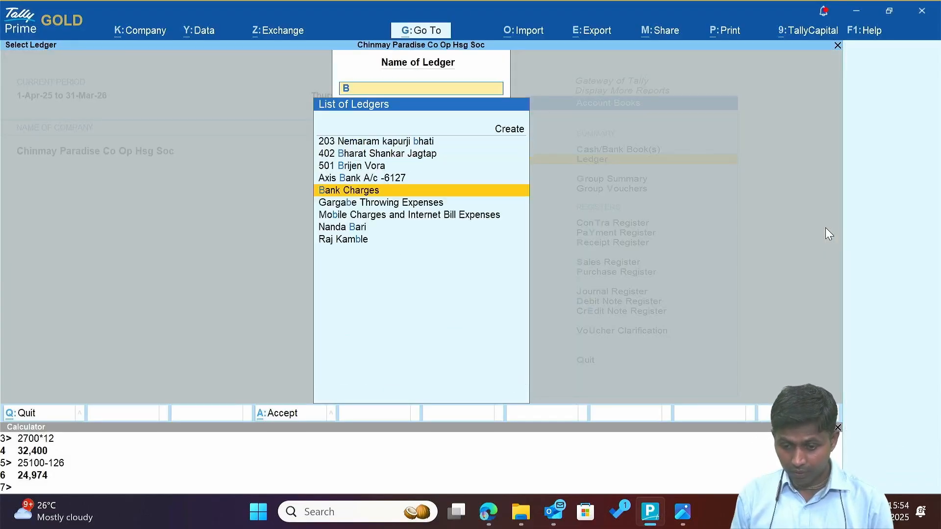
{"action": "key", "text": "Up"}
{"action": "key", "text": "Return"}
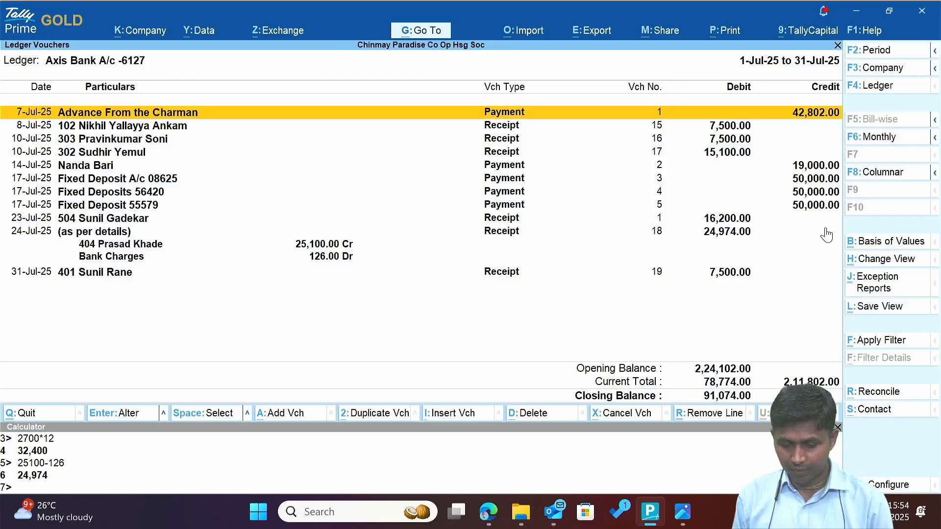
{"action": "key", "text": "F2"}
{"action": "type", "text": "1-4"}
{"action": "key", "text": "Return"}
{"action": "key", "text": "Return"}
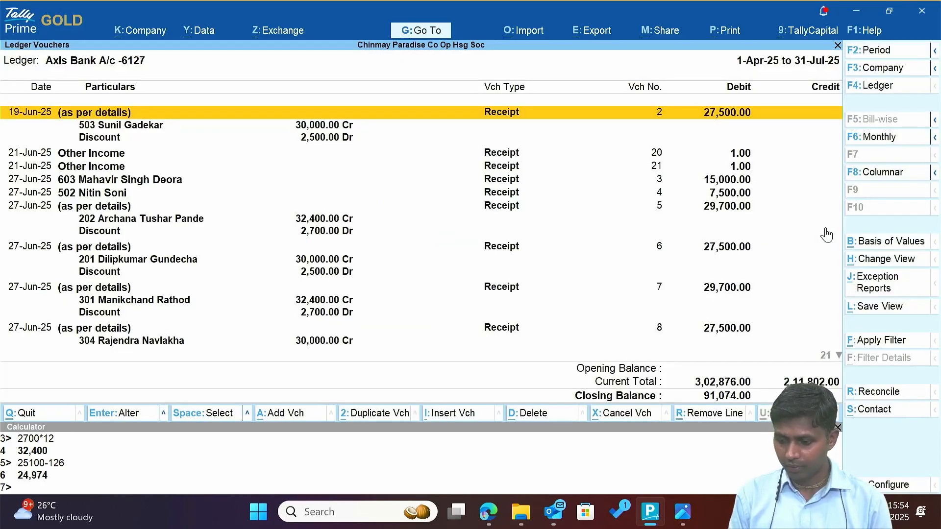
Open Axis Bank's unreconciled transactions in manual reconciliation mode with bank dates.
{"action": "key", "text": "alt"}
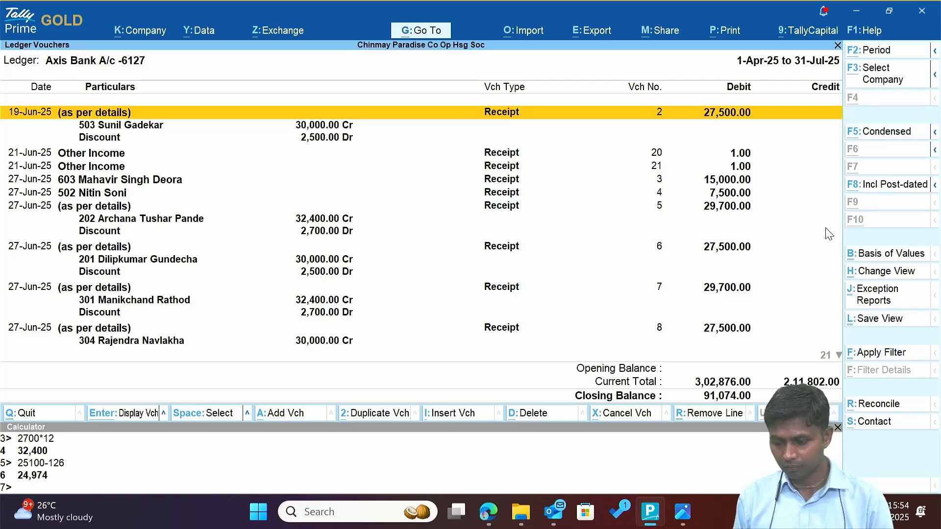
{"action": "key", "text": "ctrl+r"}
{"action": "key", "text": "Down"}
{"action": "key", "text": "Down"}
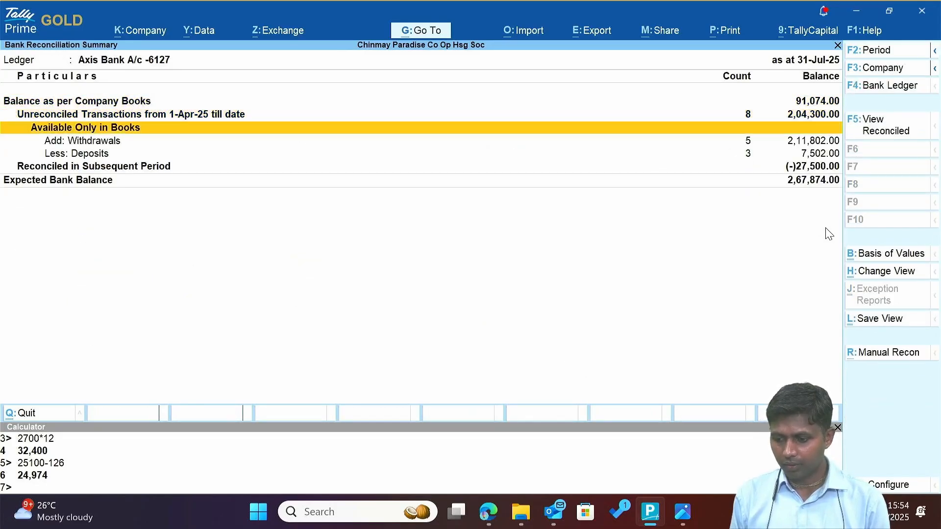
{"action": "key", "text": "Up"}
{"action": "key", "text": "Return"}
{"action": "key", "text": "Down"}
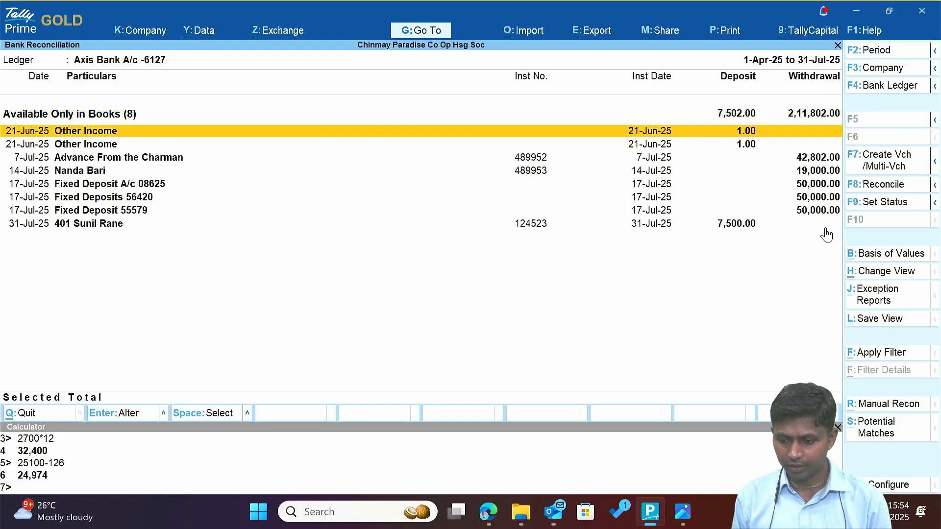
{"action": "key", "text": "ctrl+r"}
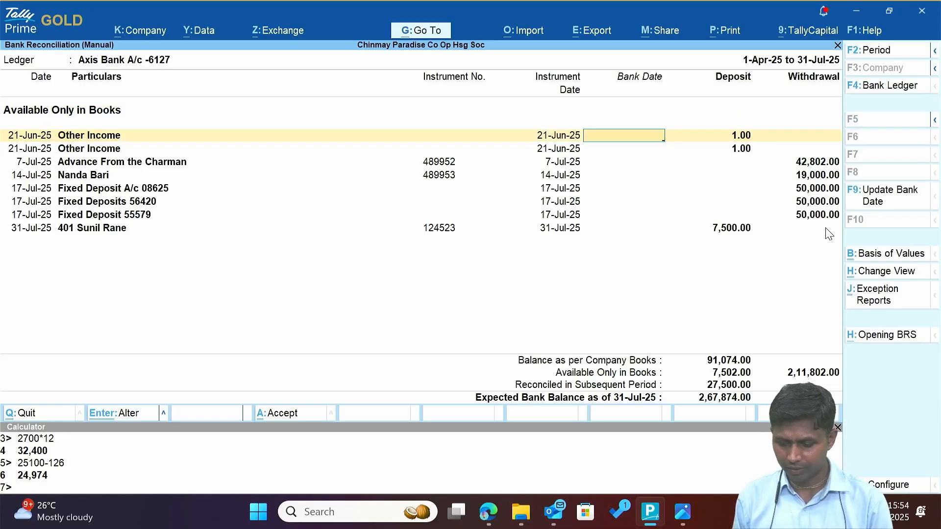
Bank-date both Other Income entries 21-Jun-25, the Chairman advance 7-Jul-25, the 19,000.00 withdrawal 14-Jul-25.
{"action": "type", "text": "21."}
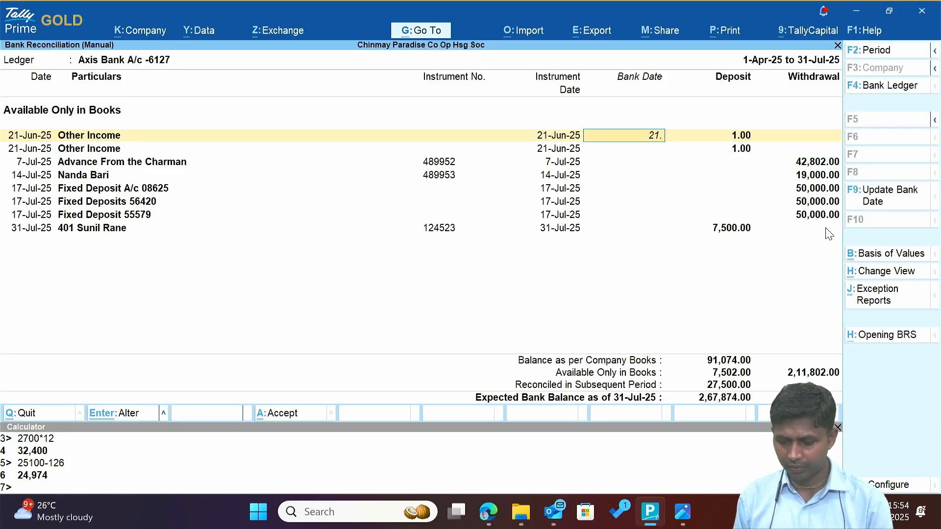
{"action": "type", "text": "6"}
{"action": "key", "text": "Return"}
{"action": "type", "text": "21.6"}
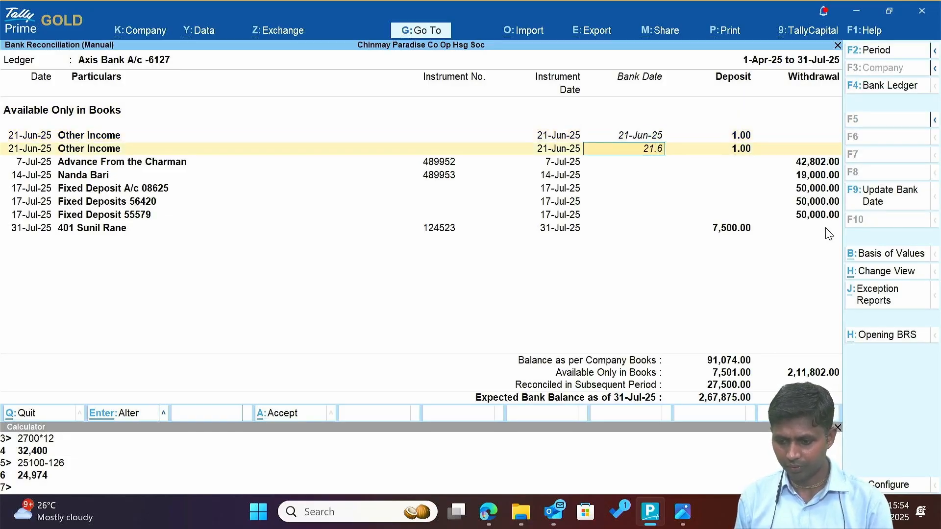
{"action": "key", "text": "Return"}
{"action": "type", "text": "7.7"}
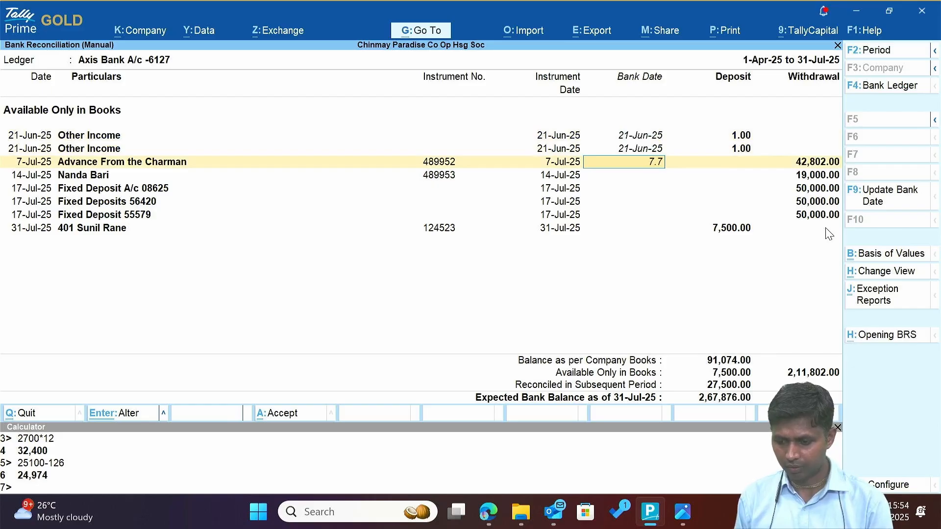
{"action": "key", "text": "Return"}
{"action": "type", "text": "14.7"}
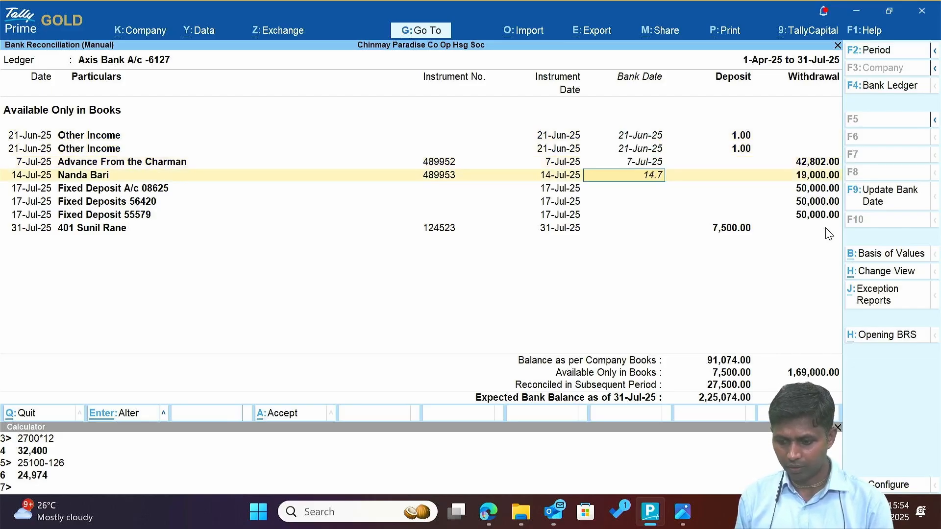
{"action": "key", "text": "Return"}
Bank-date the three fixed deposits 17-Jul-25 and the 7,500.00 deposit 31-Jul-25, then accept.
{"action": "type", "text": "1"}
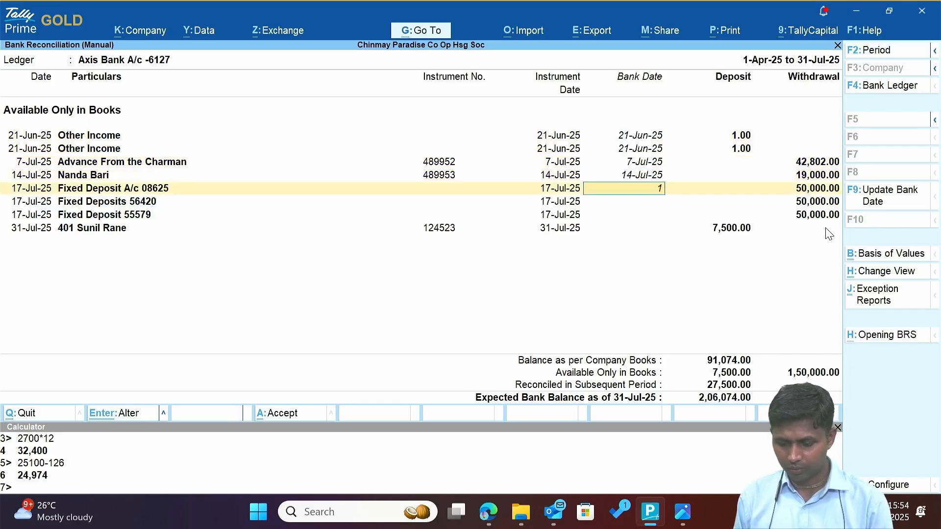
{"action": "type", "text": "7.7"}
{"action": "key", "text": "Return"}
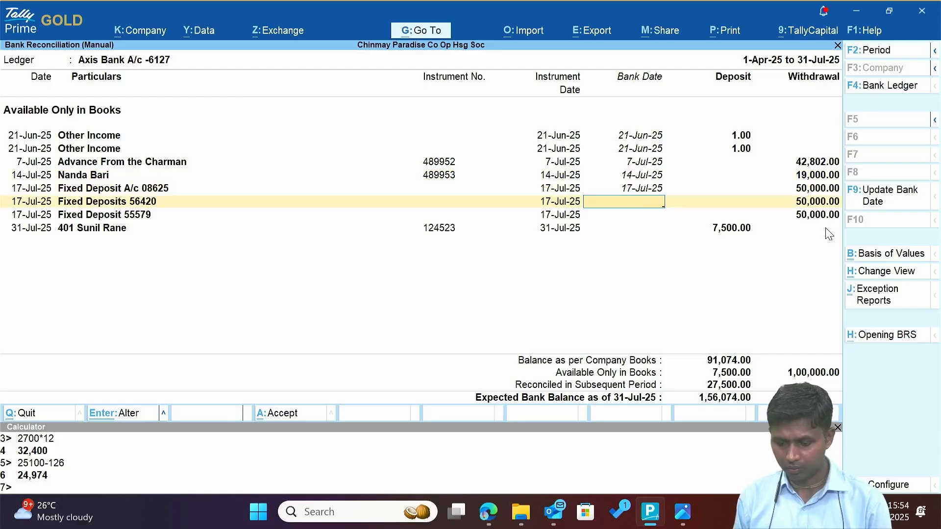
{"action": "type", "text": "17.7"}
{"action": "key", "text": "Return"}
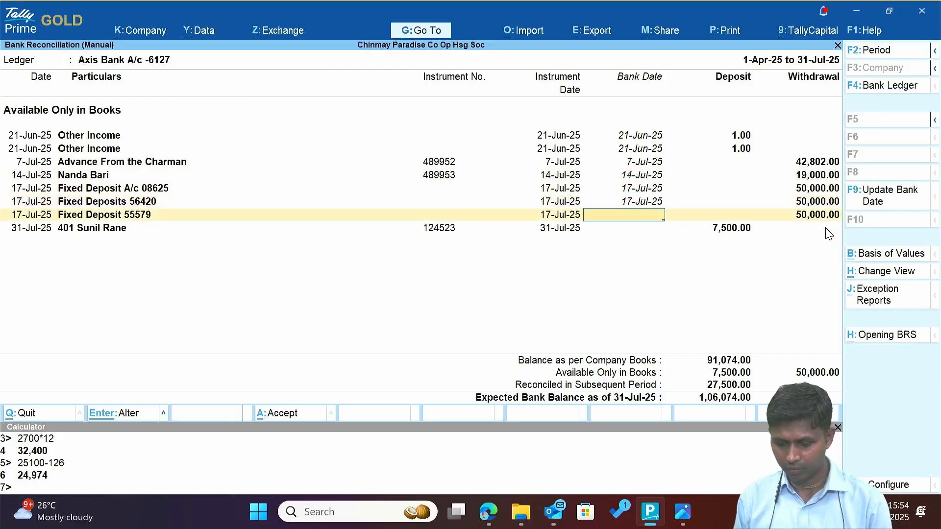
{"action": "type", "text": "17.7"}
{"action": "key", "text": "Return"}
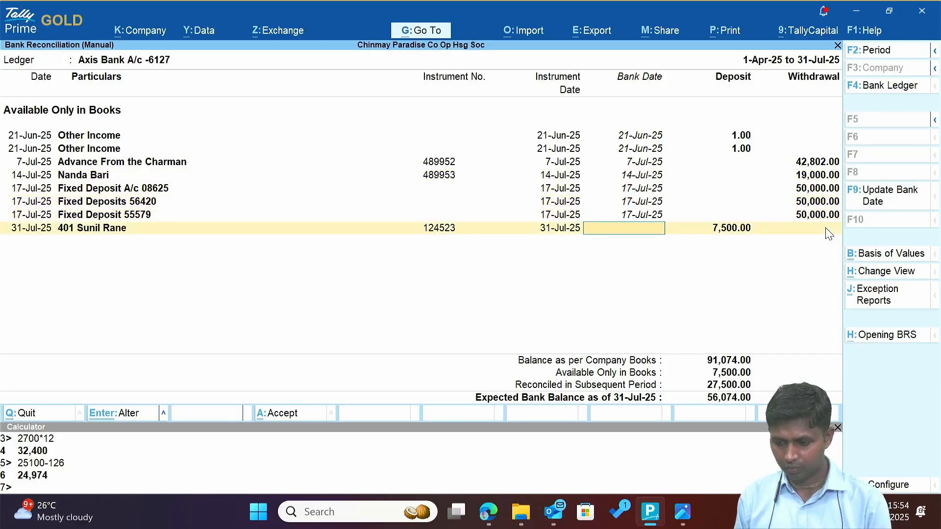
{"action": "type", "text": "17.7"}
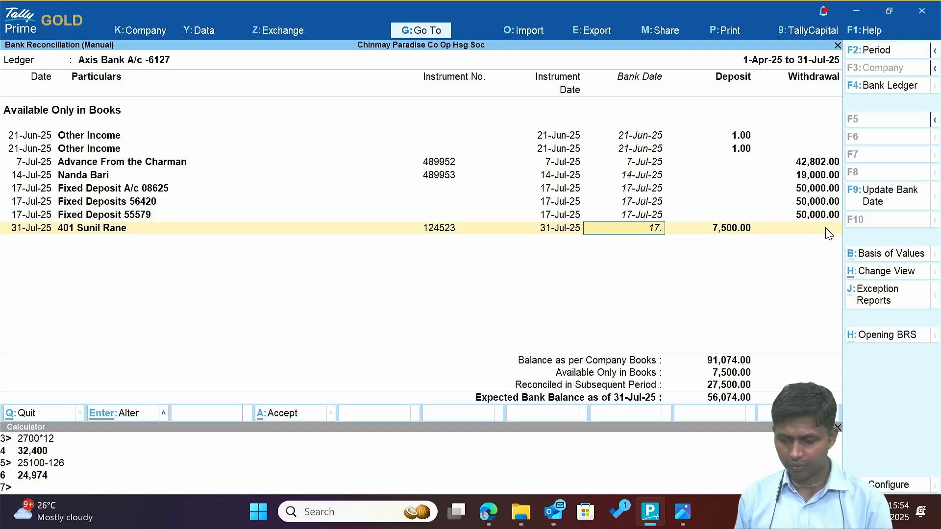
{"action": "key", "text": "Return"}
{"action": "key", "text": "Return"}
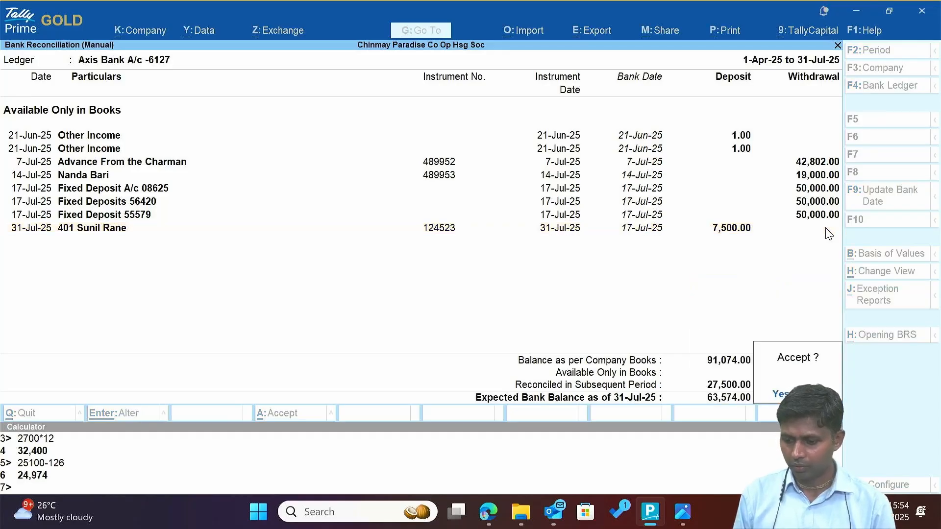
{"action": "key", "text": "Escape"}
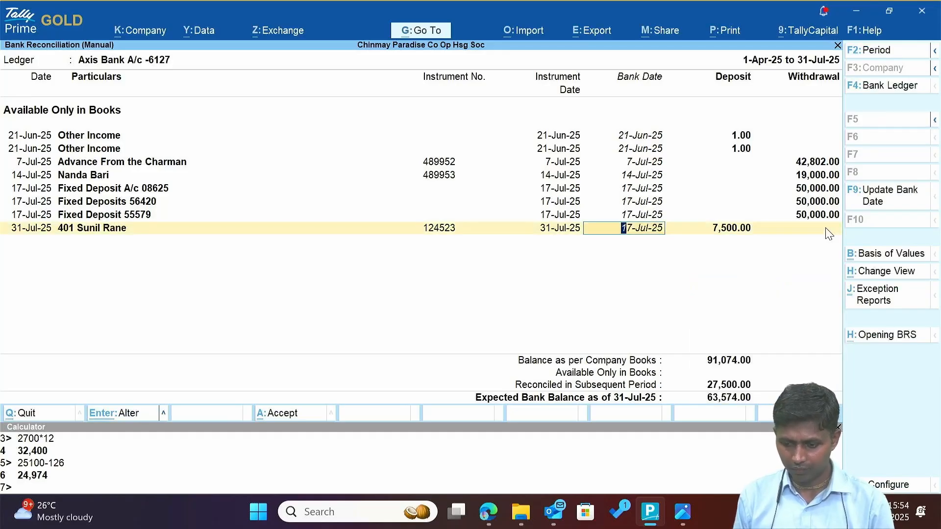
{"action": "type", "text": "31.7"}
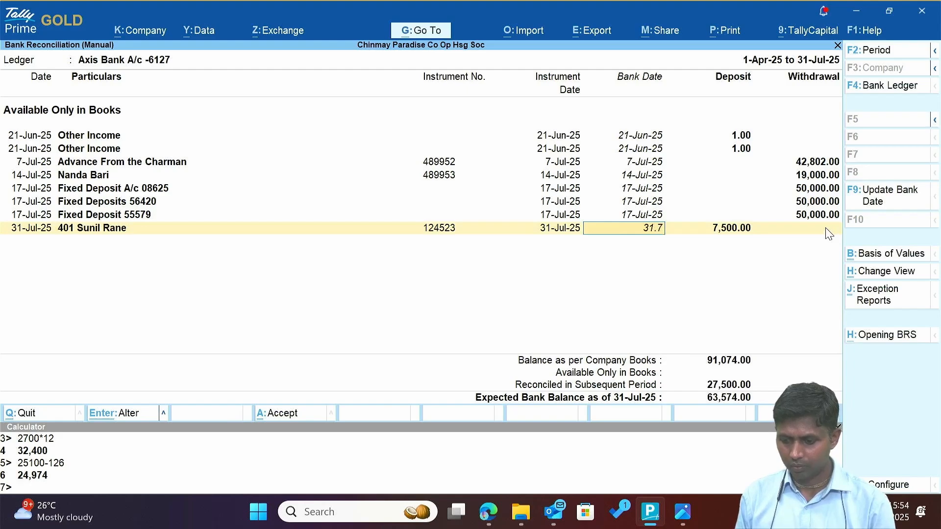
{"action": "key", "text": "Return"}
{"action": "key", "text": "Return"}
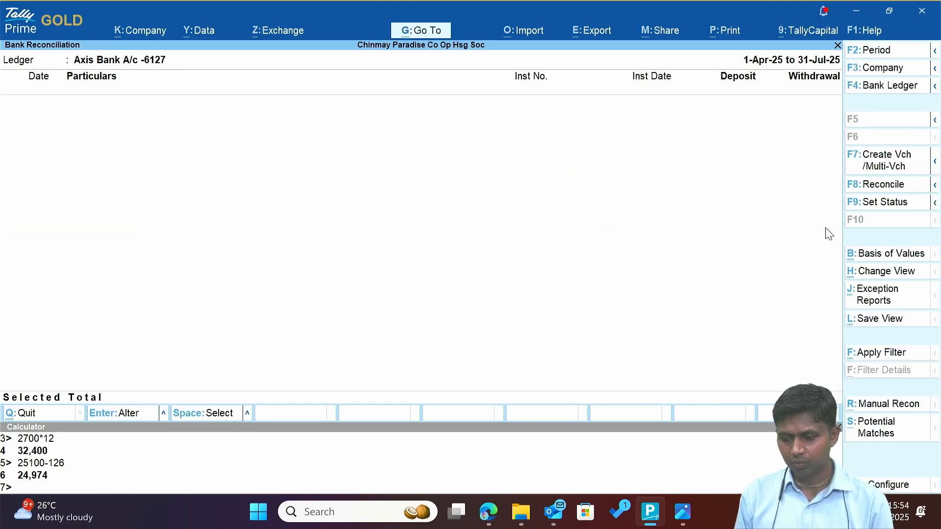
Inspect the 27,500.00 receipt reconciled in a subsequent period, closing it unchanged, back to the summary.
{"action": "key", "text": "Escape"}
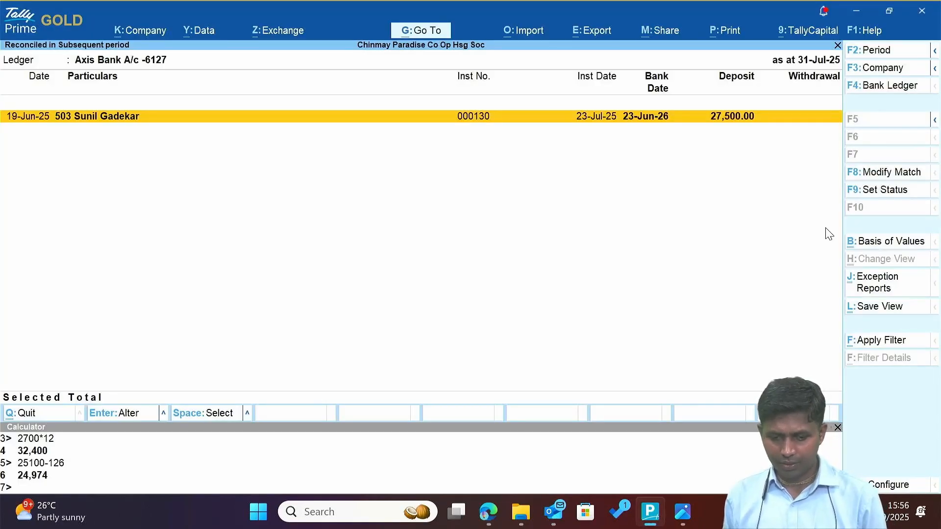
{"action": "key", "text": "Return"}
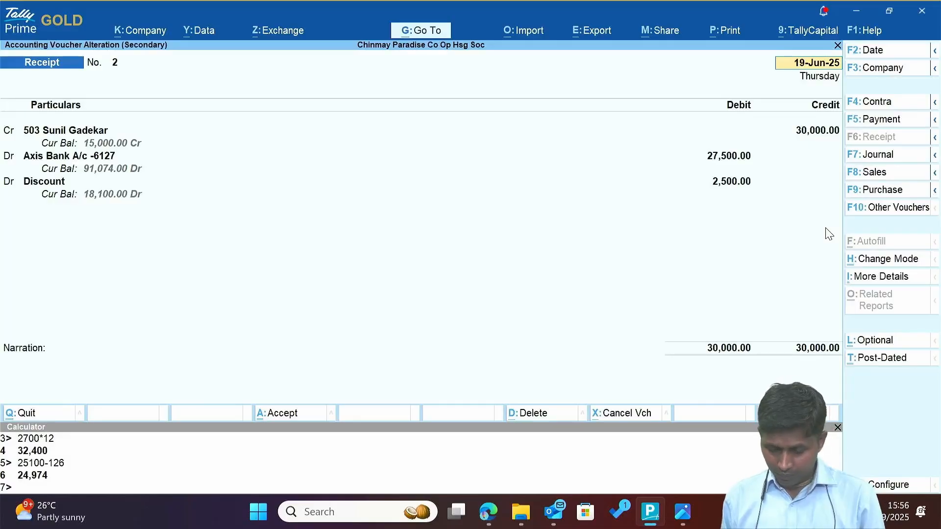
{"action": "key", "text": "BackSpace"}
{"action": "key", "text": "Escape"}
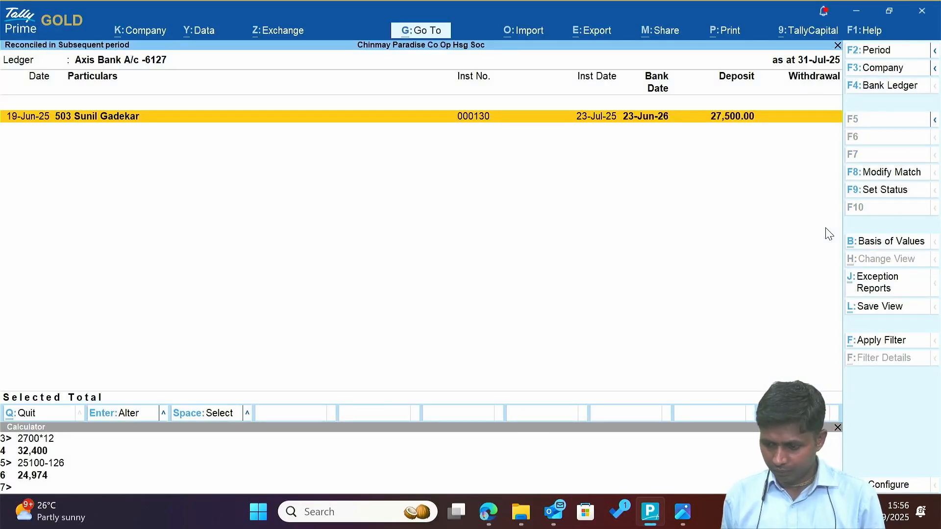
{"action": "key", "text": "alt"}
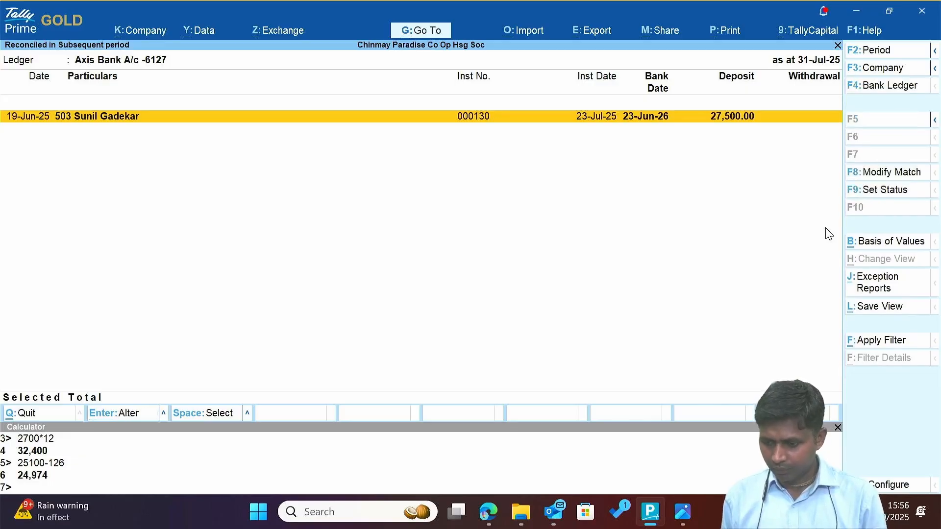
{"action": "key", "text": "Escape"}
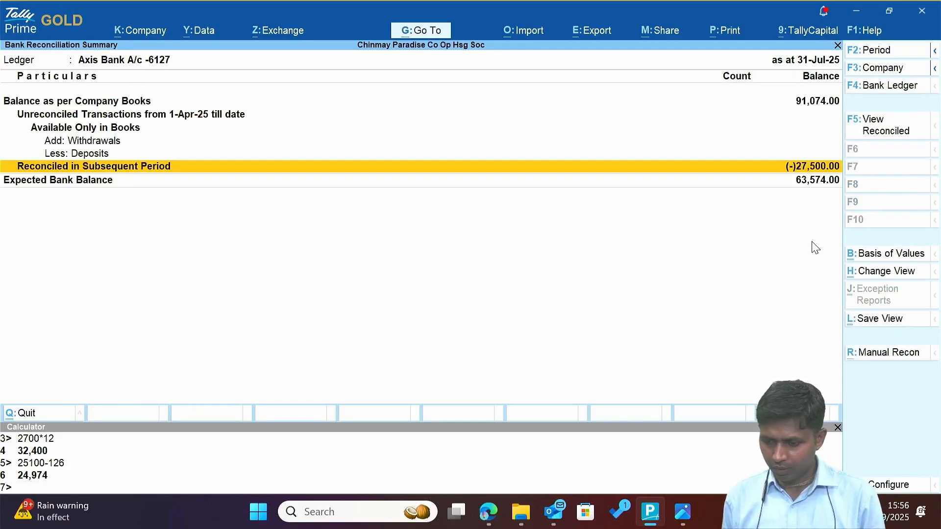
Open July's reconciled Axis Bank transactions and view the 31-Jul-25 receipt voucher.
{"action": "left_click", "coordinate": [891, 131]}
{"action": "key", "text": "Up"}
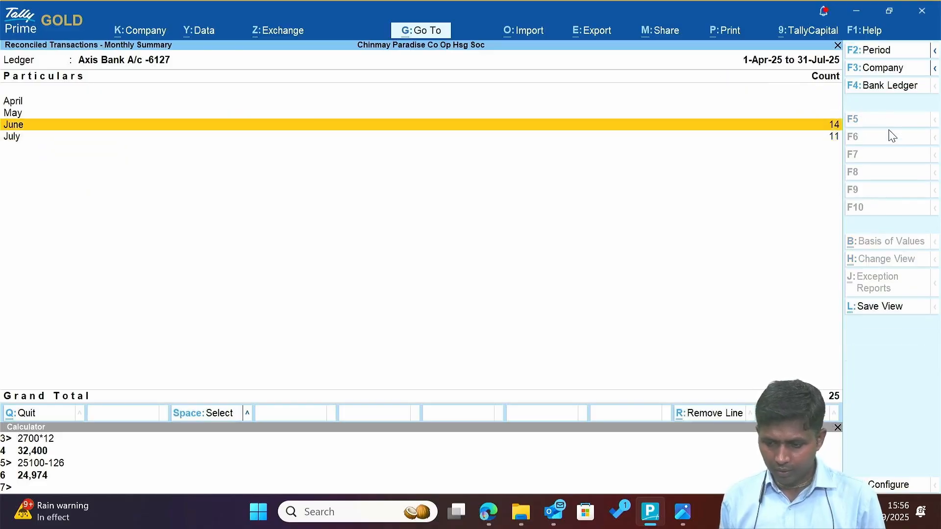
{"action": "key", "text": "Down"}
{"action": "key", "text": "Return"}
{"action": "key", "text": "Down"}
{"action": "key", "text": "Down"}
{"action": "key", "text": "Down"}
{"action": "key", "text": "Down"}
{"action": "key", "text": "Down"}
{"action": "key", "text": "Down"}
{"action": "key", "text": "Down"}
{"action": "key", "text": "Down"}
{"action": "key", "text": "Down"}
{"action": "key", "text": "Down"}
{"action": "key", "text": "Down"}
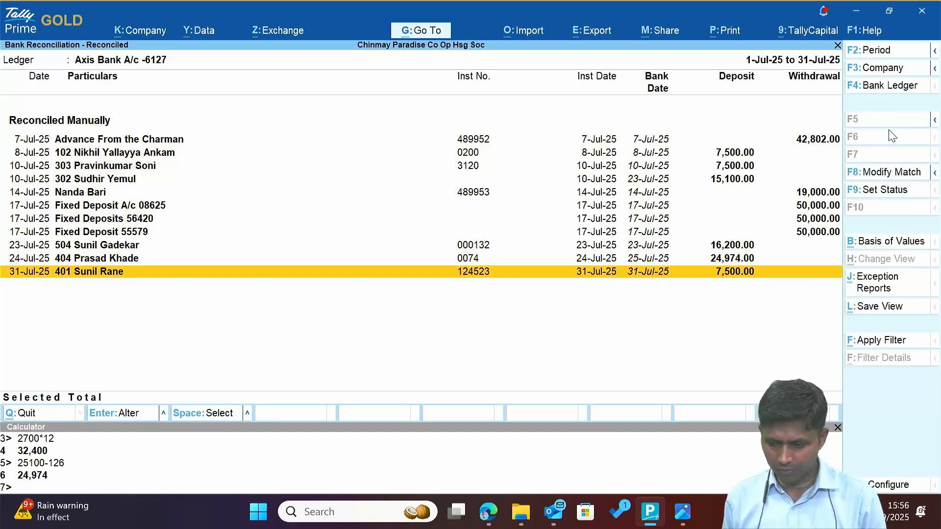
{"action": "key", "text": "Return"}
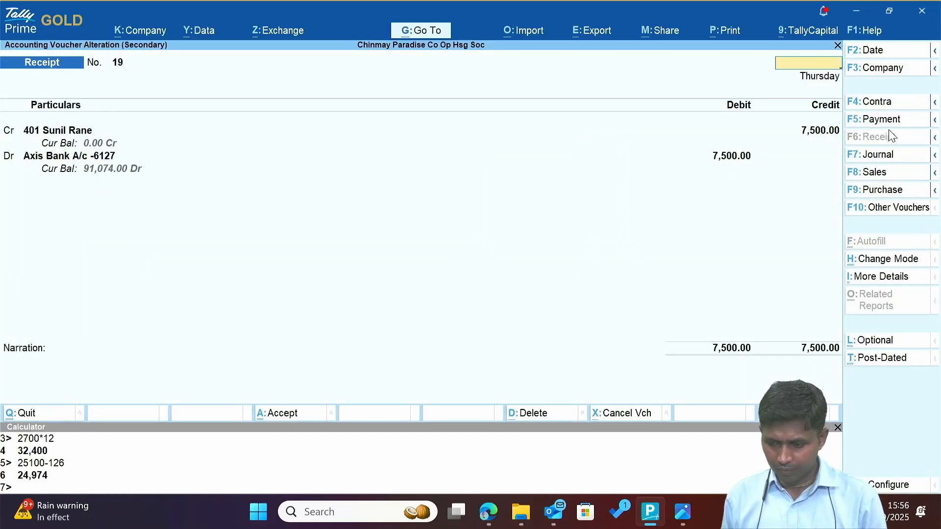
{"action": "key", "text": "Escape"}
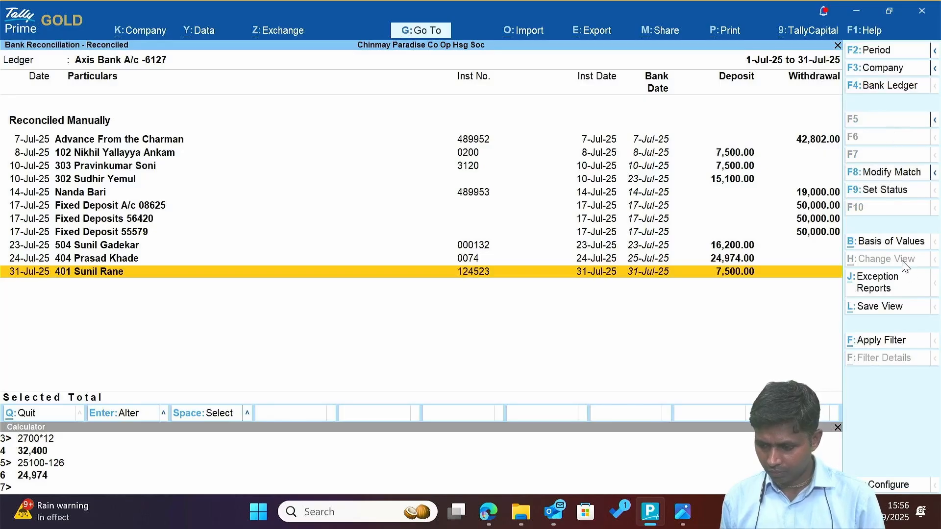
Change the 31-Jul-25 7,500.00 deposit's status from Reconciled to On Hold.
{"action": "left_click", "coordinate": [882, 192]}
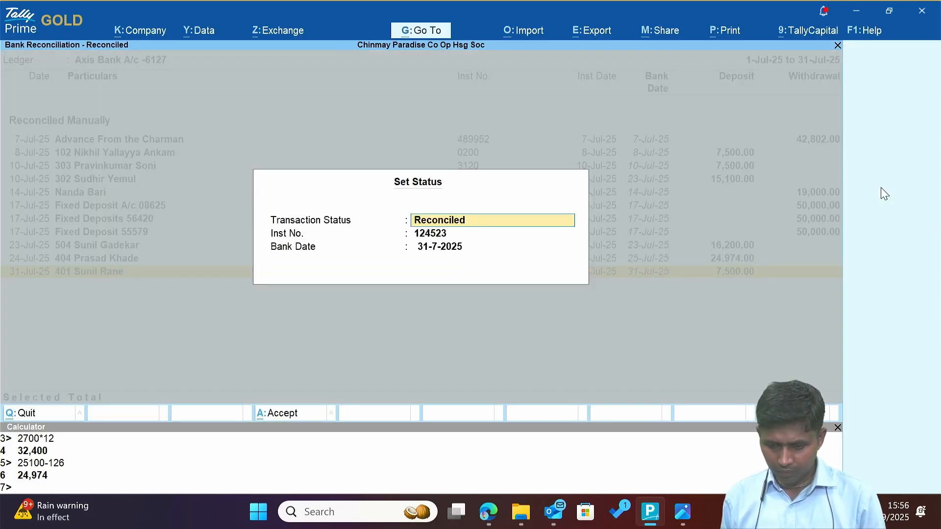
{"action": "key", "text": "BackSpace"}
{"action": "key", "text": "Up"}
{"action": "key", "text": "Up"}
{"action": "key", "text": "Up"}
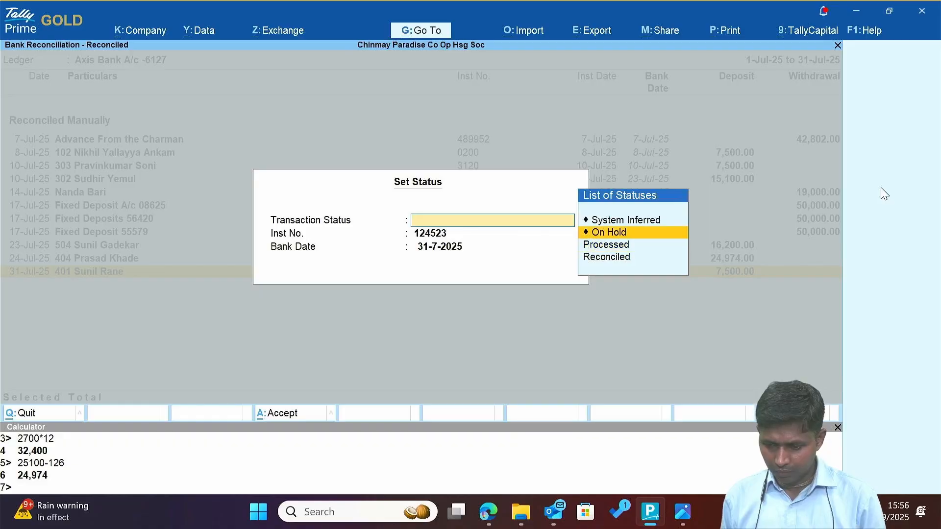
{"action": "key", "text": "Down"}
{"action": "key", "text": "Down"}
{"action": "key", "text": "Up"}
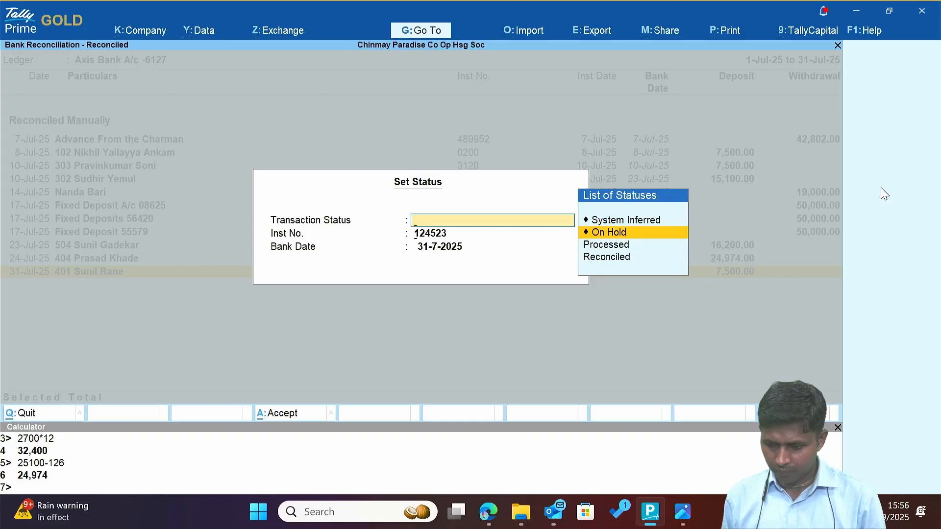
{"action": "key", "text": "Return"}
{"action": "key", "text": "Return"}
{"action": "key", "text": "Return"}
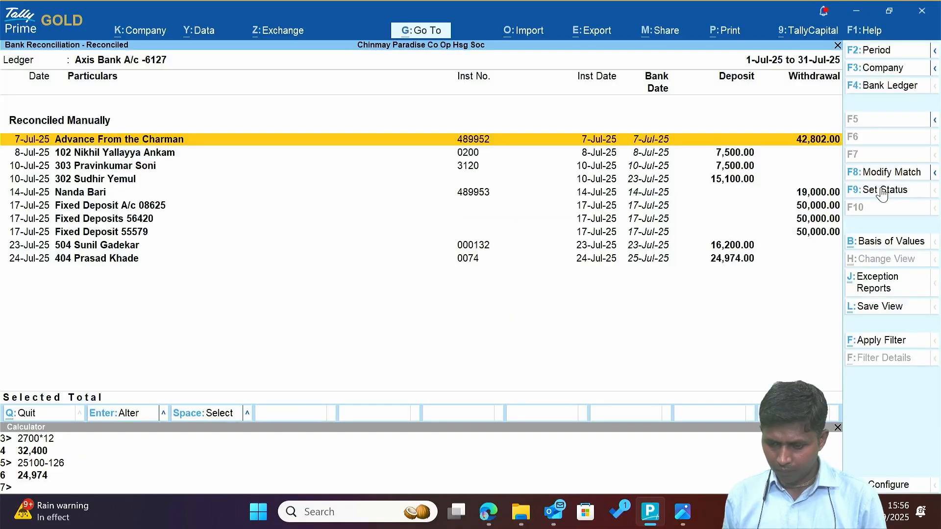
{"action": "key", "text": "Down"}
{"action": "key", "text": "Down"}
{"action": "key", "text": "Escape"}
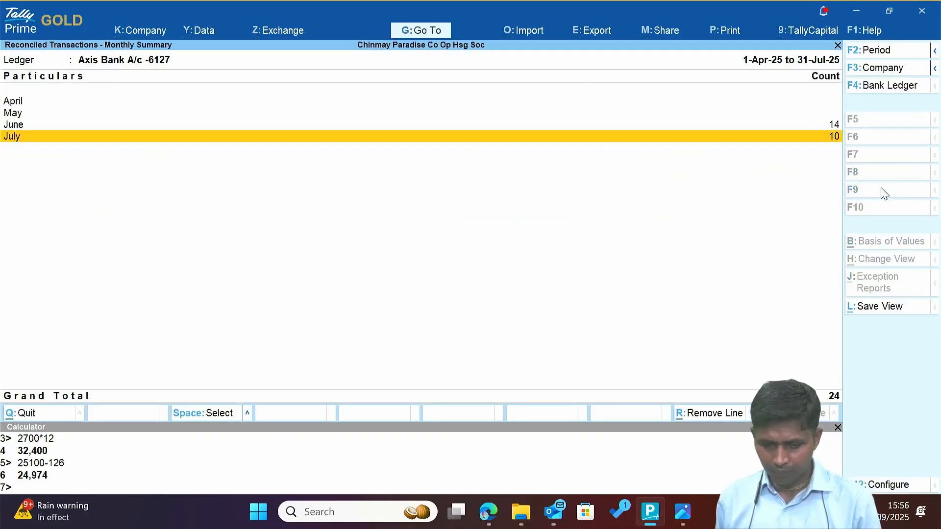
Browse June's reconciled entries, then list the entries reconciled in a subsequent period.
{"action": "key", "text": "Up"}
{"action": "key", "text": "Return"}
{"action": "key", "text": "Down"}
{"action": "key", "text": "Down"}
{"action": "key", "text": "Down"}
{"action": "key", "text": "Down"}
{"action": "key", "text": "Down"}
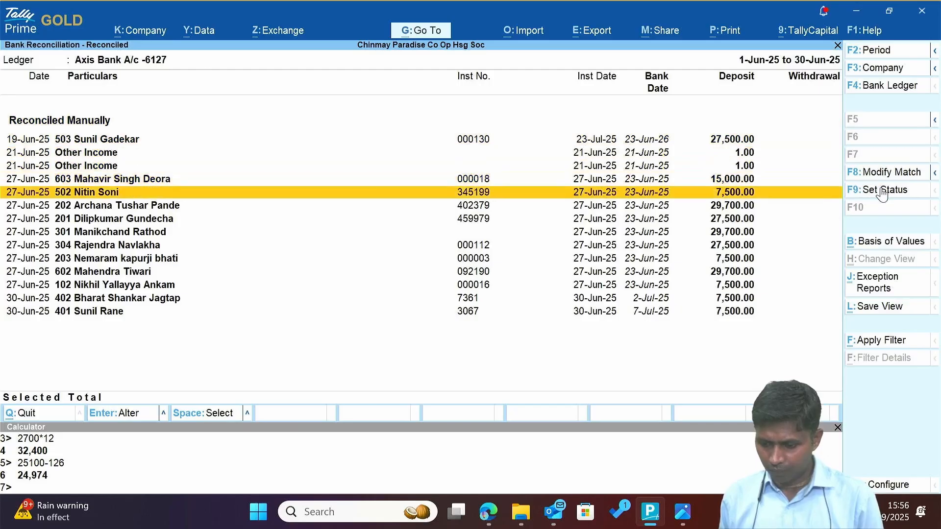
{"action": "key", "text": "Down"}
{"action": "key", "text": "Up"}
{"action": "key", "text": "Up"}
{"action": "key", "text": "Up"}
{"action": "key", "text": "Up"}
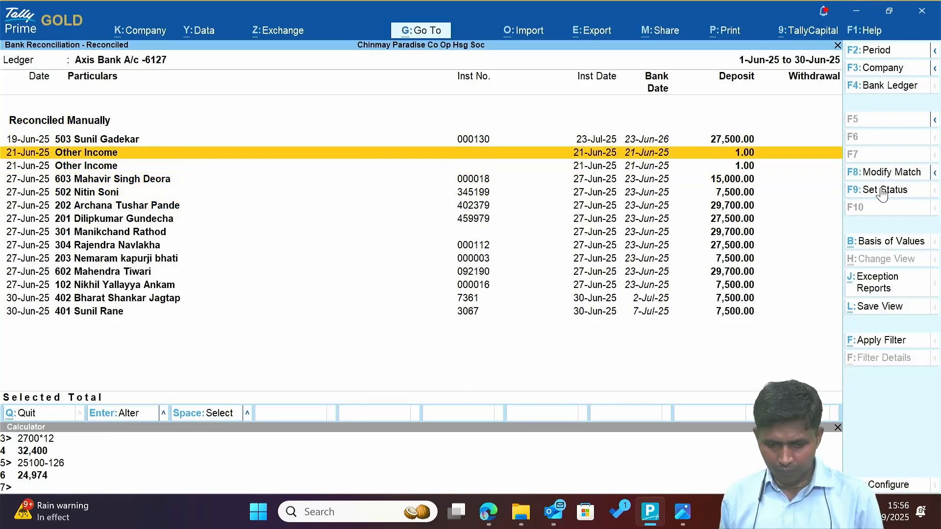
{"action": "key", "text": "Up"}
{"action": "key", "text": "Down"}
{"action": "key", "text": "Down"}
{"action": "key", "text": "Down"}
{"action": "key", "text": "Down"}
{"action": "key", "text": "Down"}
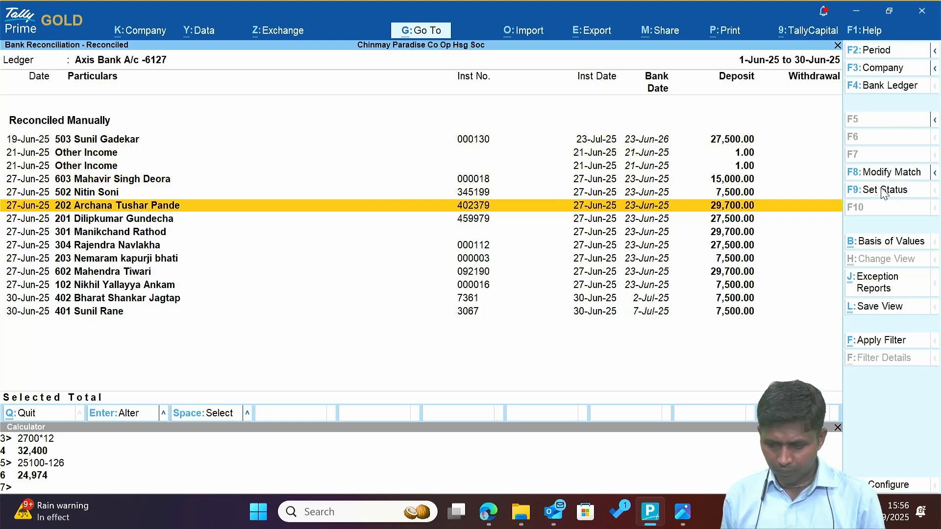
{"action": "key", "text": "Escape"}
{"action": "key", "text": "Down"}
{"action": "key", "text": "Escape"}
{"action": "key", "text": "Down"}
{"action": "key", "text": "Down"}
{"action": "key", "text": "Down"}
{"action": "key", "text": "Down"}
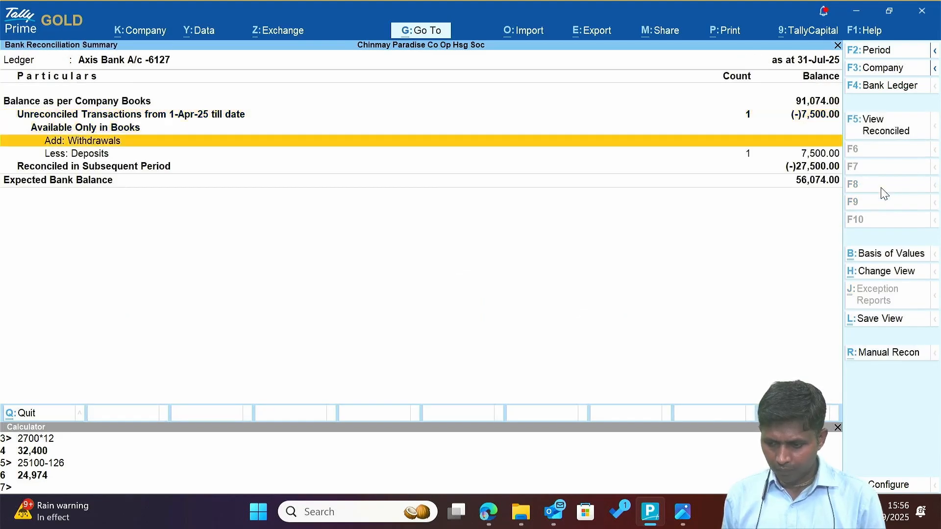
{"action": "key", "text": "Return"}
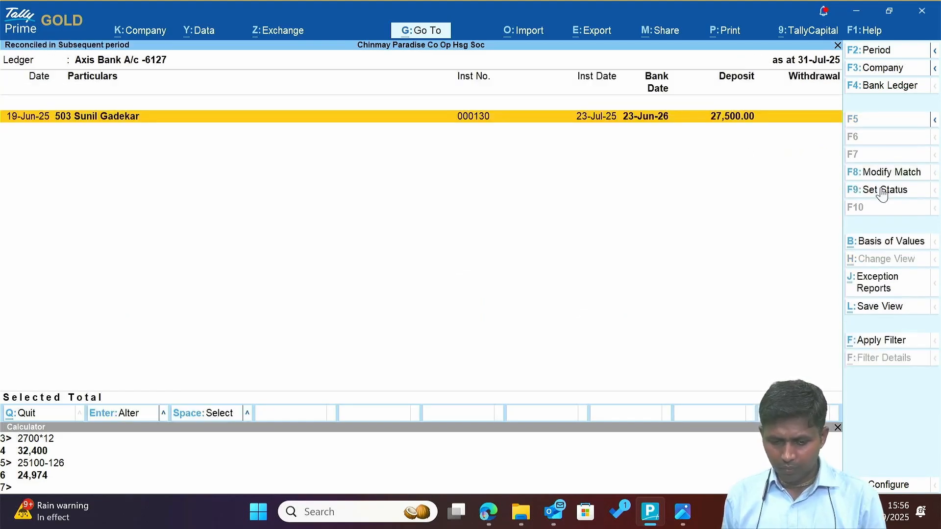
Review the customer's 30,000 receipt, On Account with Cheque/DD 000130, and re-save it.
{"action": "key", "text": "Return"}
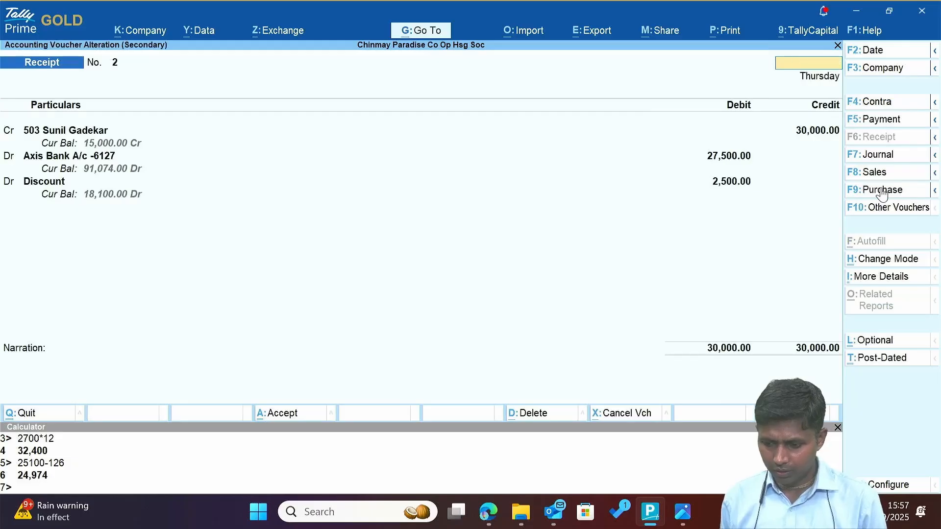
{"action": "key", "text": "Escape"}
{"action": "key", "text": "Return"}
{"action": "key", "text": "Return"}
{"action": "key", "text": "Return"}
{"action": "key", "text": "Return"}
{"action": "key", "text": "Return"}
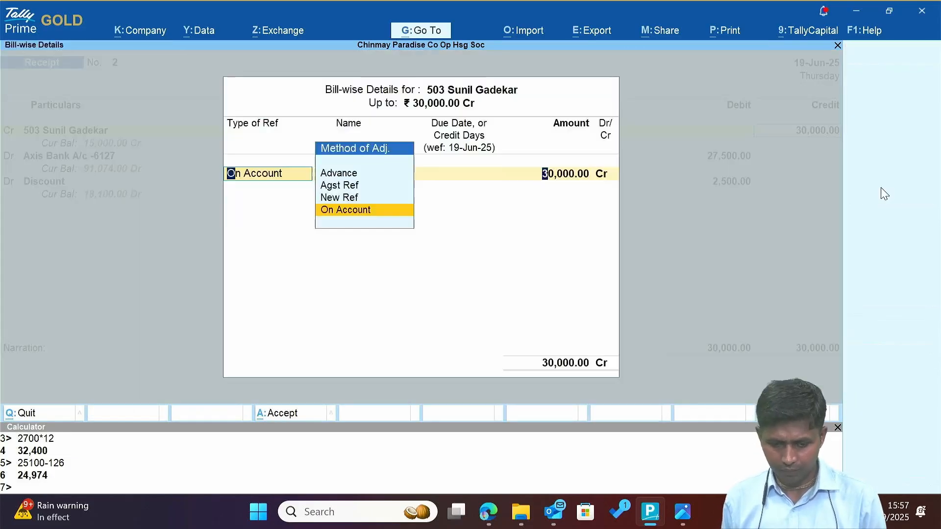
{"action": "key", "text": "Return"}
{"action": "key", "text": "Return"}
{"action": "key", "text": "Return"}
{"action": "key", "text": "Return"}
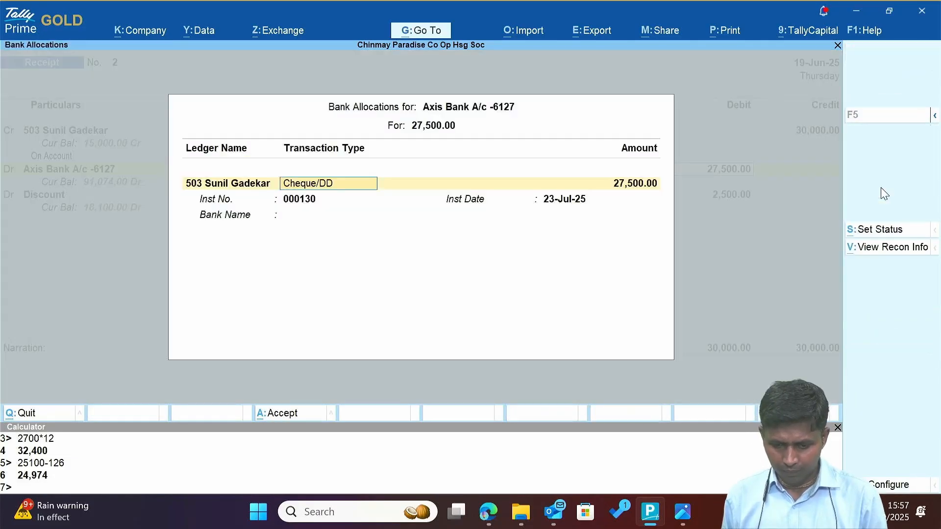
{"action": "key", "text": "Return"}
{"action": "key", "text": "Return"}
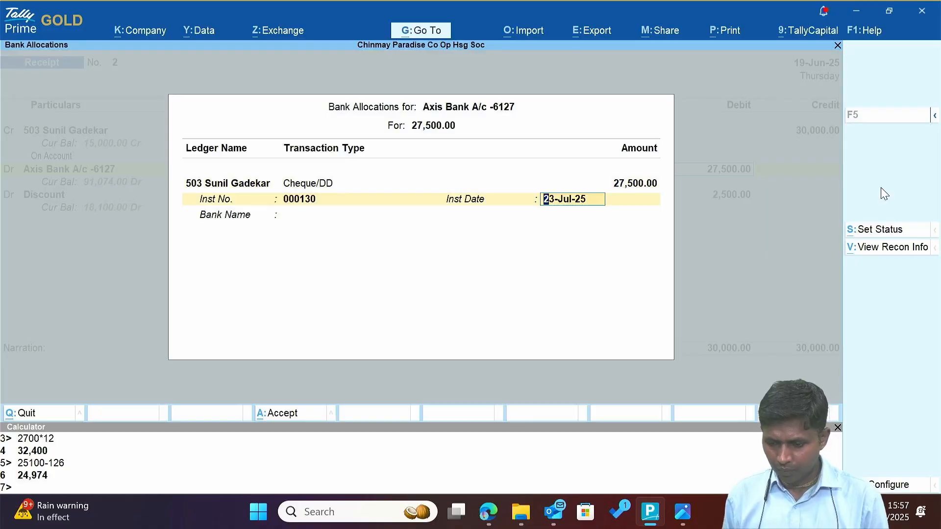
{"action": "key", "text": "Return"}
{"action": "key", "text": "Return"}
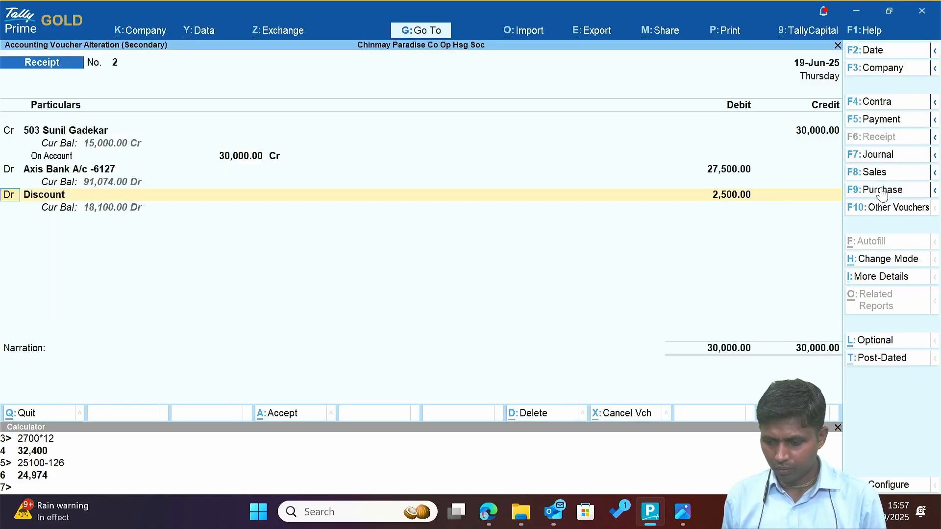
{"action": "key", "text": "Return"}
{"action": "key", "text": "Return"}
{"action": "key", "text": "Return"}
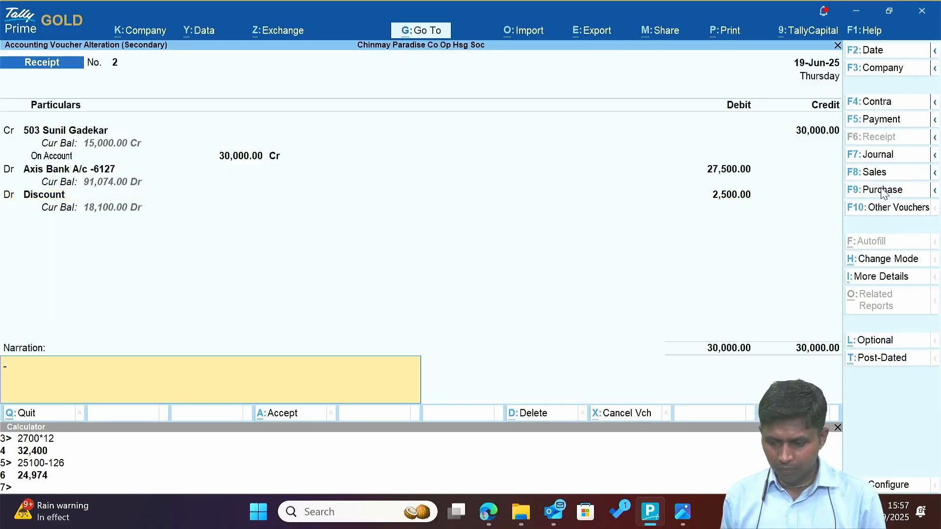
{"action": "key", "text": "Return"}
{"action": "key", "text": "Return"}
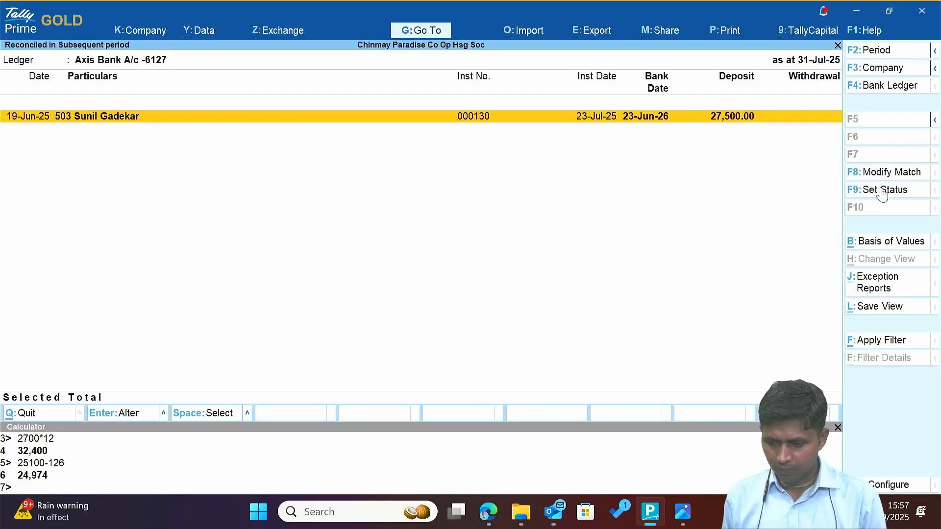
Change cheque 000130's bank date to 23-6-2025, bringing the expected bank balance to 83,574.00.
{"action": "key", "text": "Escape"}
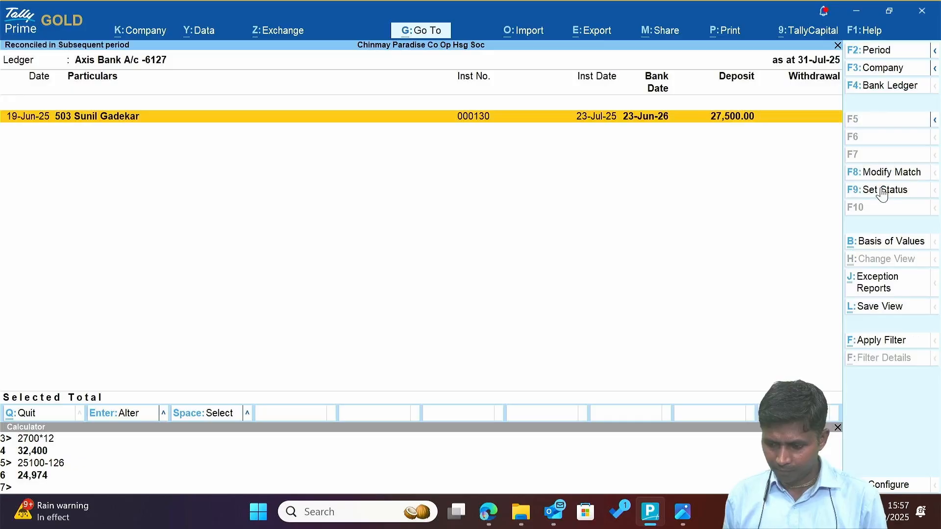
{"action": "left_click", "coordinate": [882, 191]}
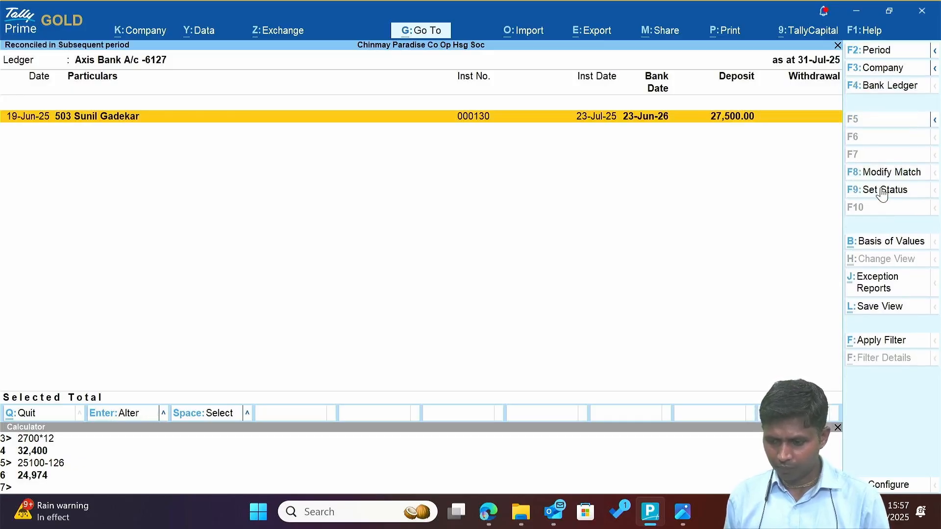
{"action": "left_click", "coordinate": [890, 191]}
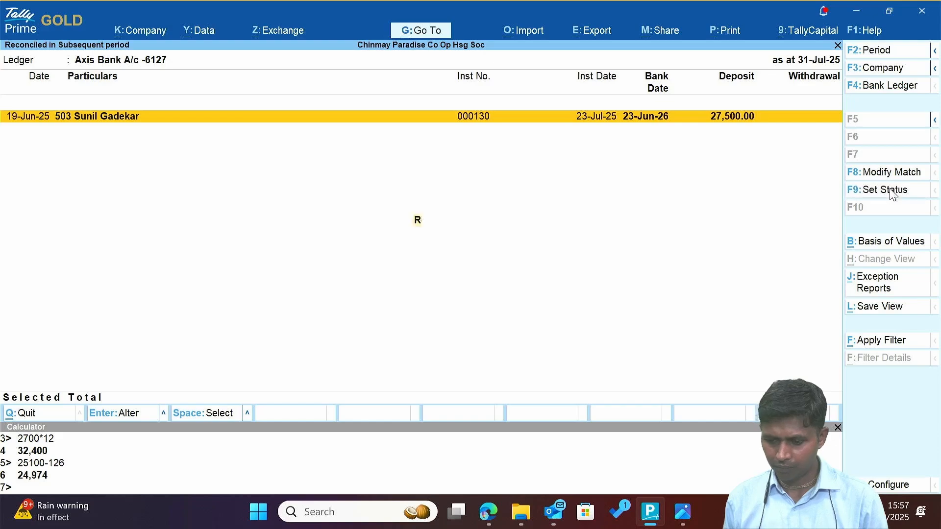
{"action": "key", "text": "Return"}
{"action": "key", "text": "Return"}
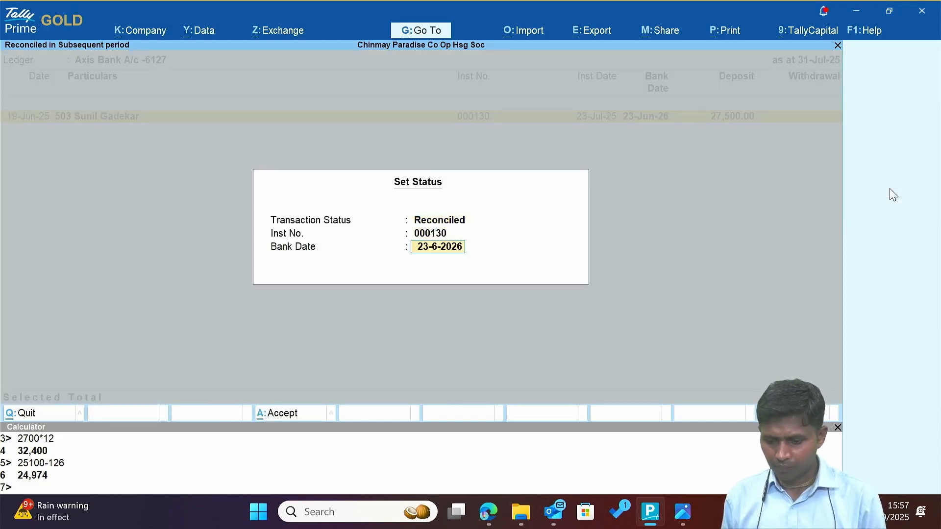
{"action": "type", "text": "23"}
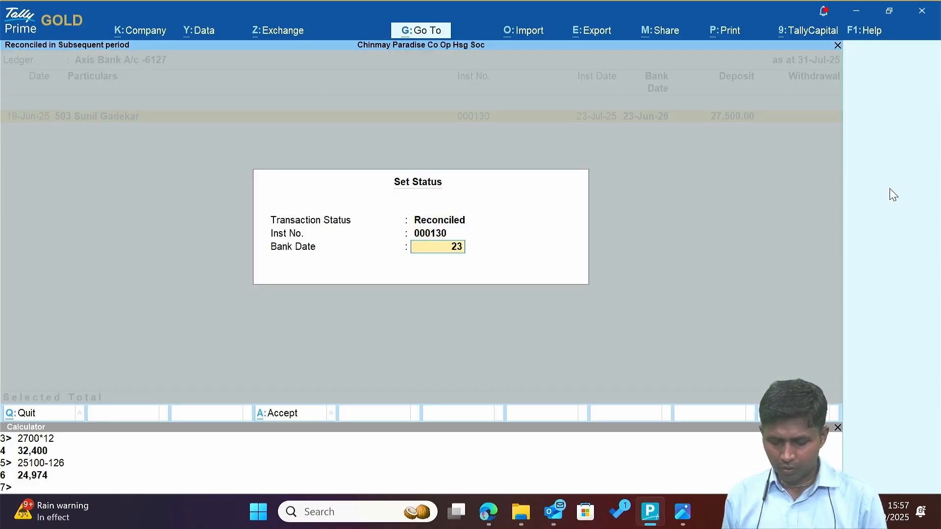
{"action": "type", "text": ".6."}
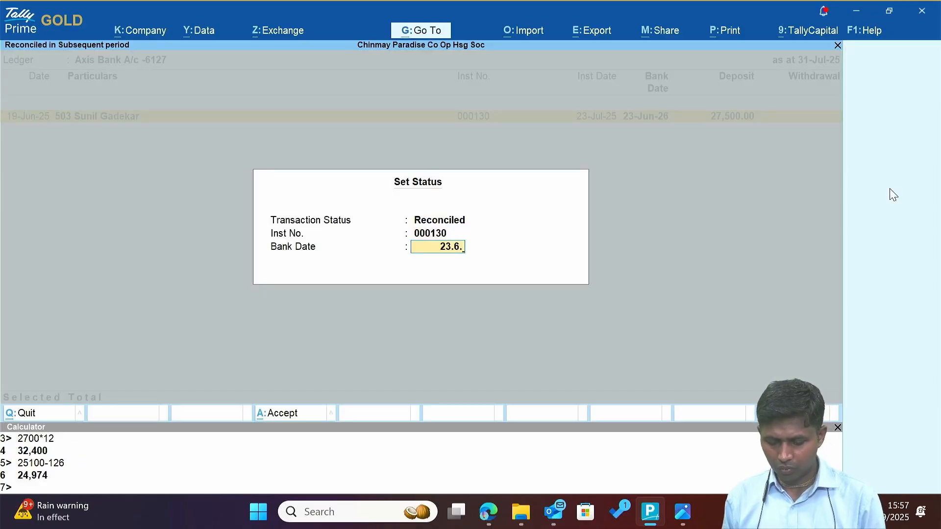
{"action": "type", "text": "25"}
{"action": "key", "text": "Return"}
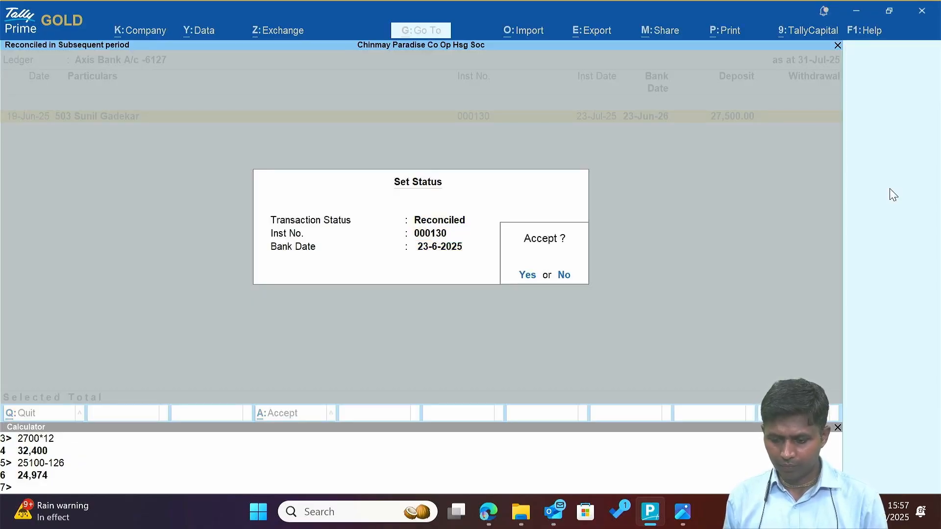
{"action": "key", "text": "Return"}
{"action": "key", "text": "Return"}
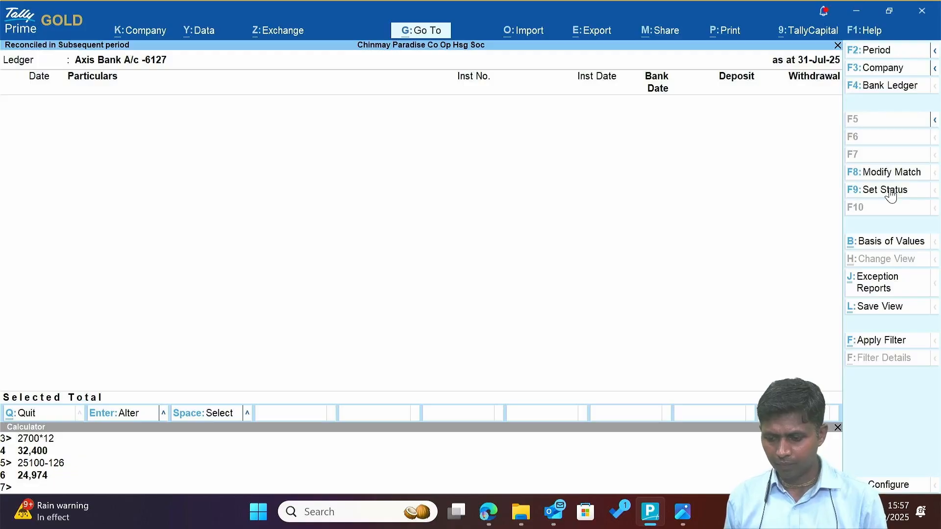
{"action": "key", "text": "Escape"}
{"action": "key", "text": "Down"}
{"action": "key", "text": "Down"}
{"action": "key", "text": "Down"}
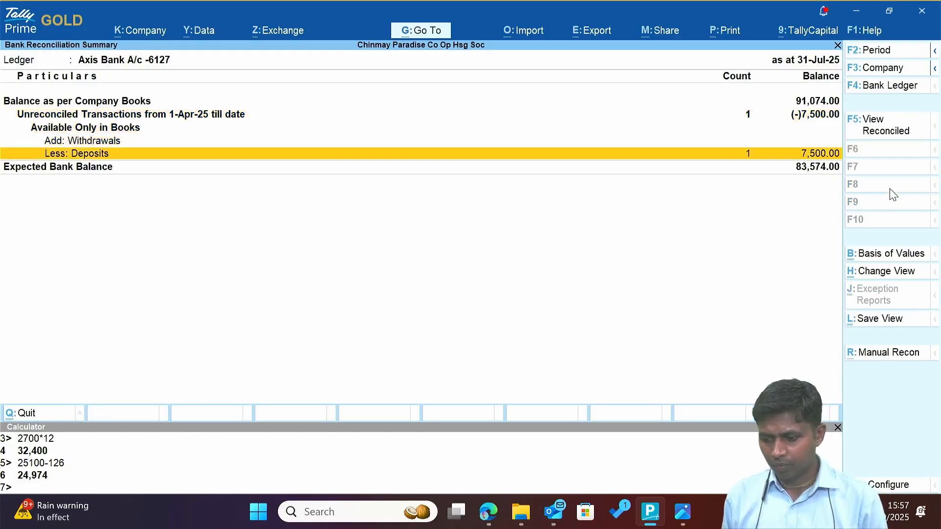
{"action": "key", "text": "alt+Tab"}
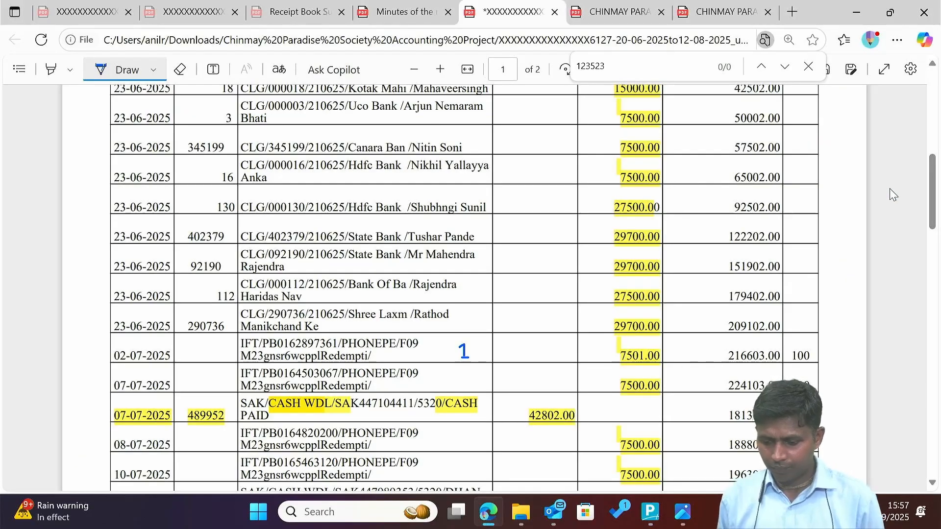
Compare the statement with Tally and circle the 25-07-2025 balance of 83575.00 in blue.
{"action": "scroll", "coordinate": [892, 194], "scroll_direction": "down", "scroll_amount": 10}
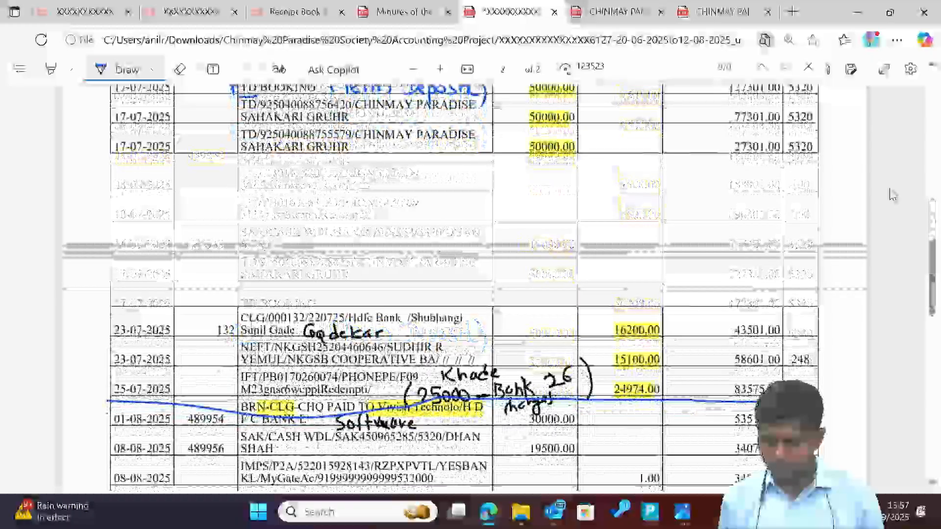
{"action": "key", "text": "alt+Tab"}
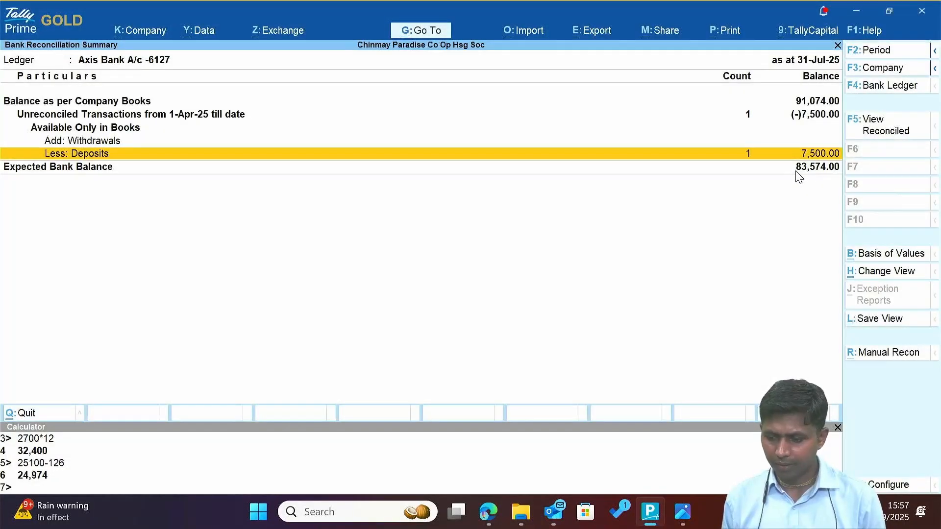
{"action": "key", "text": "alt+Tab"}
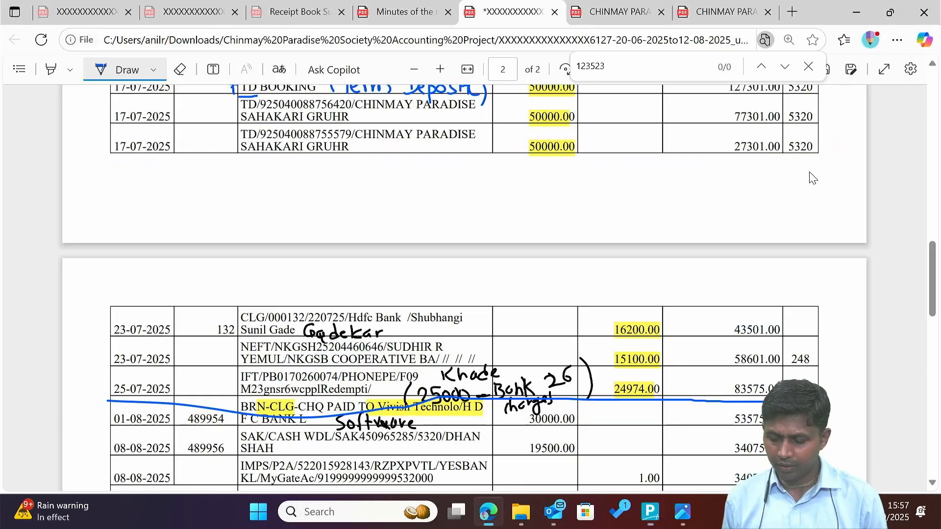
{"action": "mouse_move", "coordinate": [772, 374]}
{"action": "left_mouse_down"}
{"action": "mouse_move", "coordinate": [714, 371]}
{"action": "mouse_move", "coordinate": [763, 402]}
{"action": "mouse_move", "coordinate": [790, 378]}
{"action": "mouse_move", "coordinate": [732, 371]}
{"action": "left_mouse_up"}
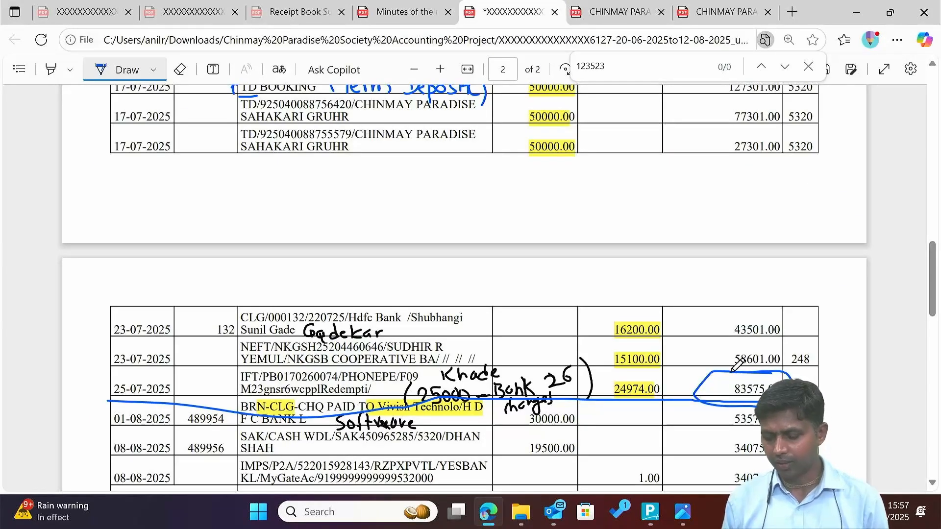
{"action": "key", "text": "alt+Tab"}
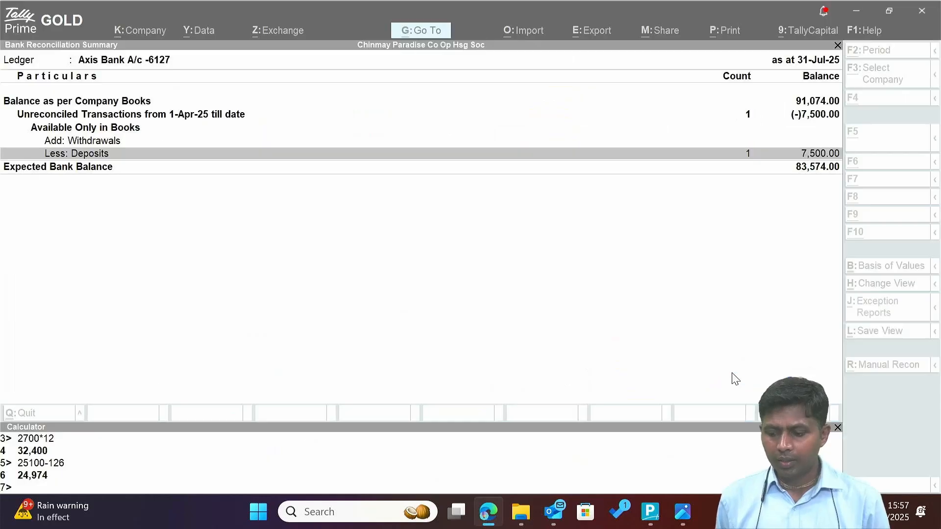
{"action": "key", "text": "Escape"}
Open the detailed Balance Sheet and step through the liabilities and assets groups to Investments.
{"action": "key", "text": "Escape"}
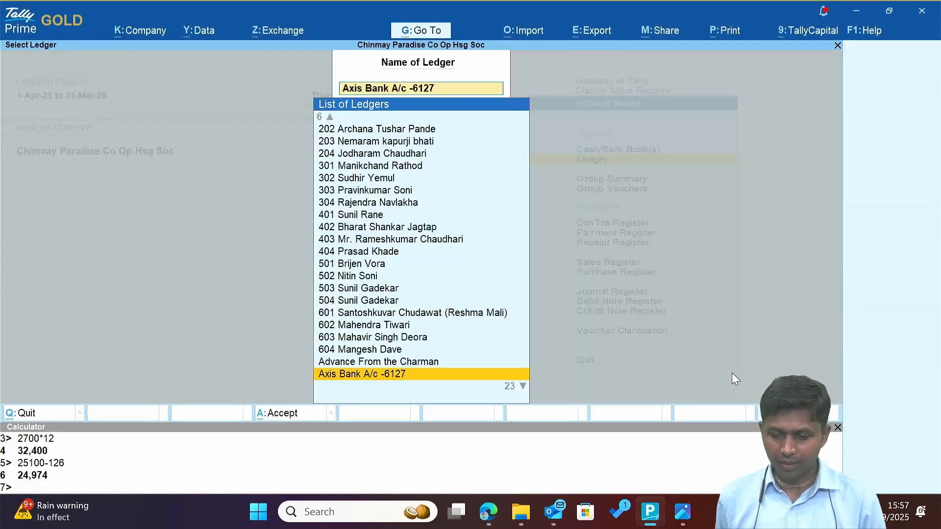
{"action": "key", "text": "Escape"}
{"action": "key", "text": "Escape"}
{"action": "key", "text": "Escape"}
{"action": "key", "text": "Escape"}
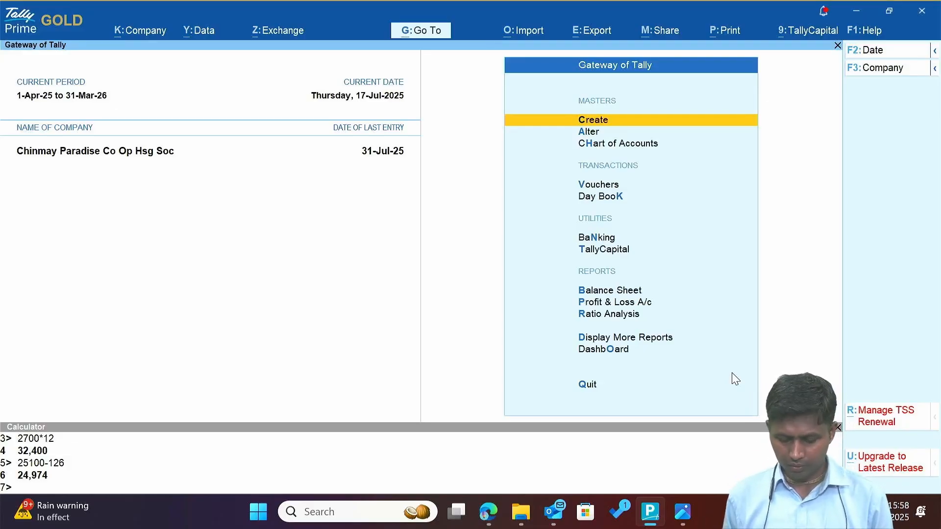
{"action": "key", "text": "b"}
{"action": "key", "text": "alt+F5"}
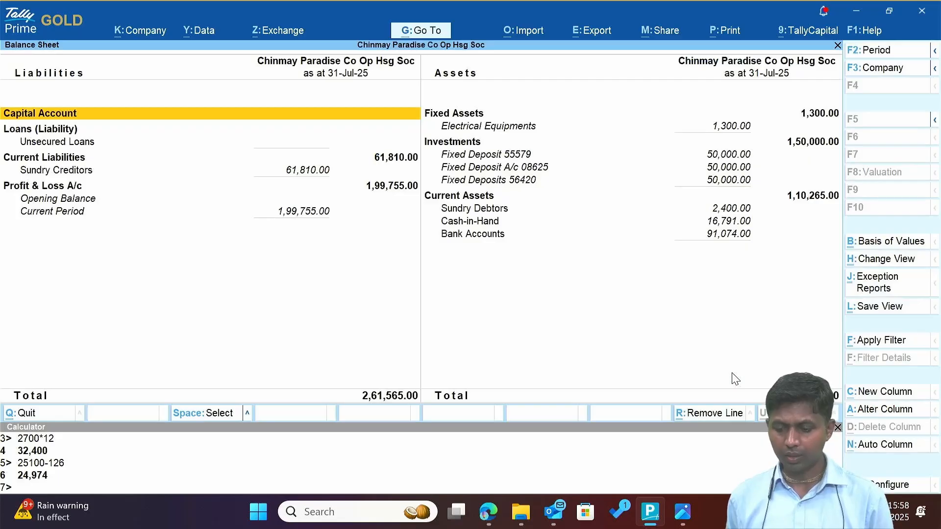
{"action": "key", "text": "Right"}
{"action": "key", "text": "Down"}
{"action": "key", "text": "Left"}
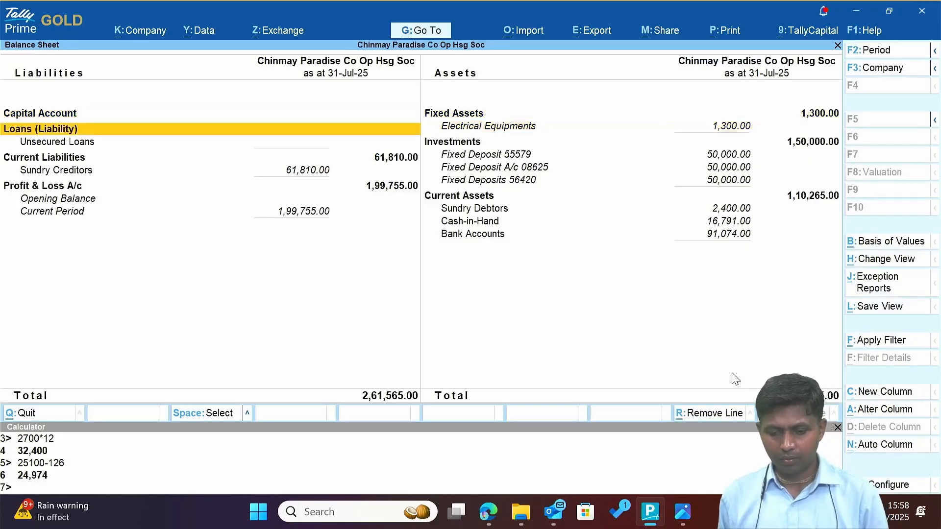
{"action": "key", "text": "Right"}
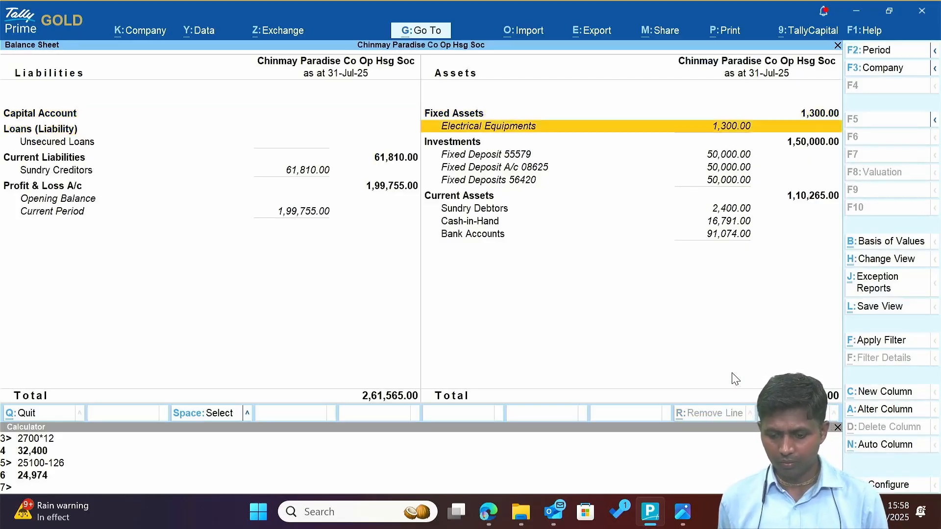
{"action": "key", "text": "Down"}
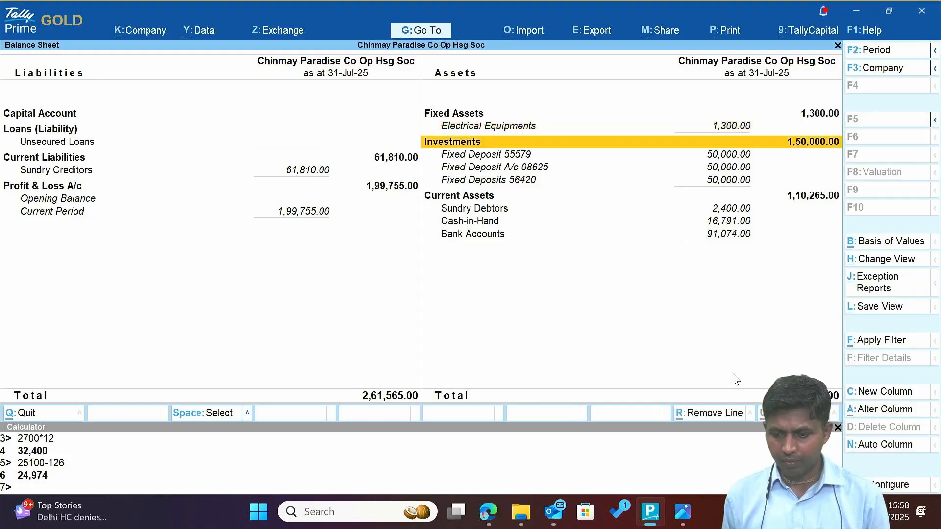
{"action": "key", "text": "Up"}
{"action": "key", "text": "Down"}
{"action": "key", "text": "Up"}
{"action": "key", "text": "Down"}
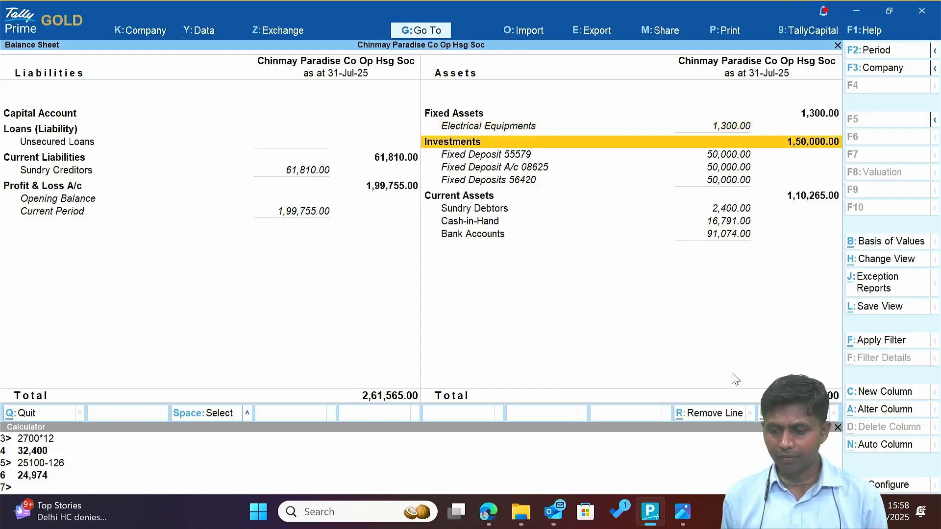
Review the fixed deposit lines under Investments, then open the Sundry Debtors group summary.
{"action": "key", "text": "Down"}
{"action": "key", "text": "Down"}
{"action": "key", "text": "Up"}
{"action": "key", "text": "Up"}
{"action": "key", "text": "Up"}
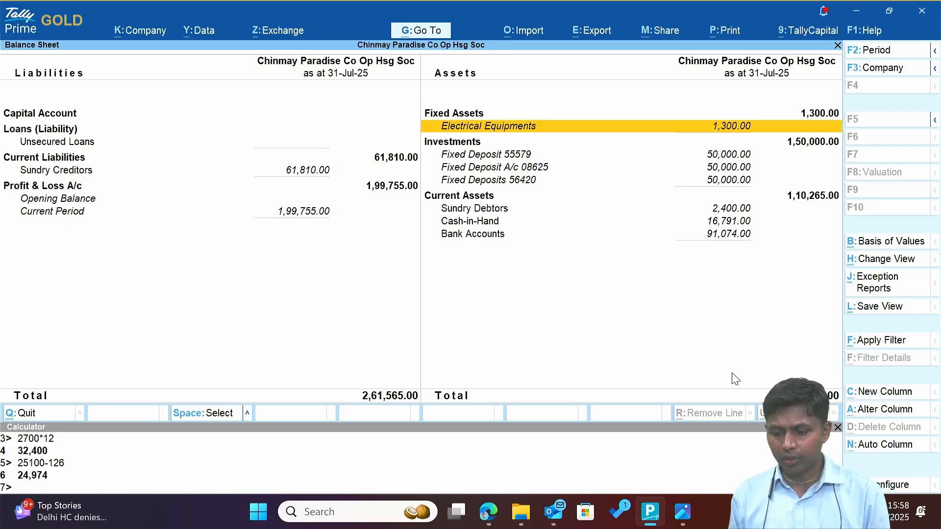
{"action": "key", "text": "Down"}
{"action": "key", "text": "Up"}
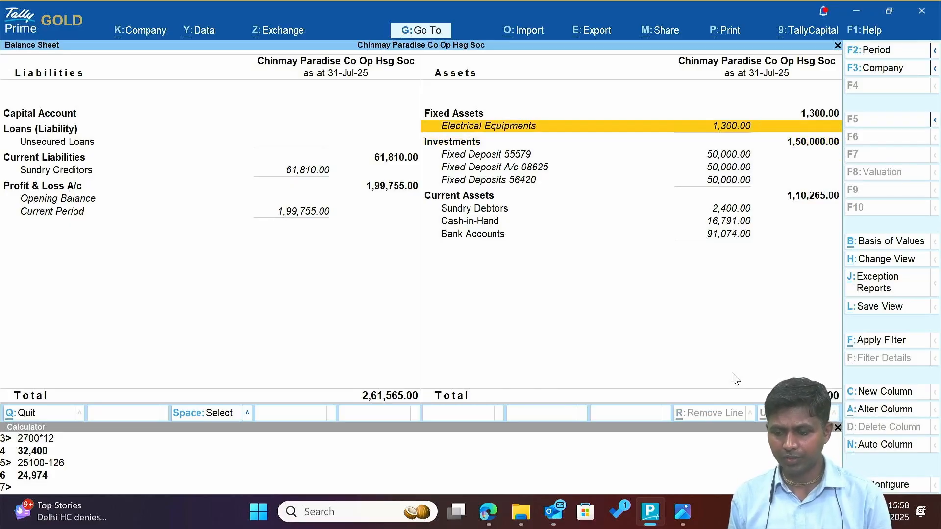
{"action": "key", "text": "Down"}
{"action": "key", "text": "Down"}
{"action": "key", "text": "Down"}
{"action": "key", "text": "Down"}
{"action": "key", "text": "Up"}
{"action": "key", "text": "Up"}
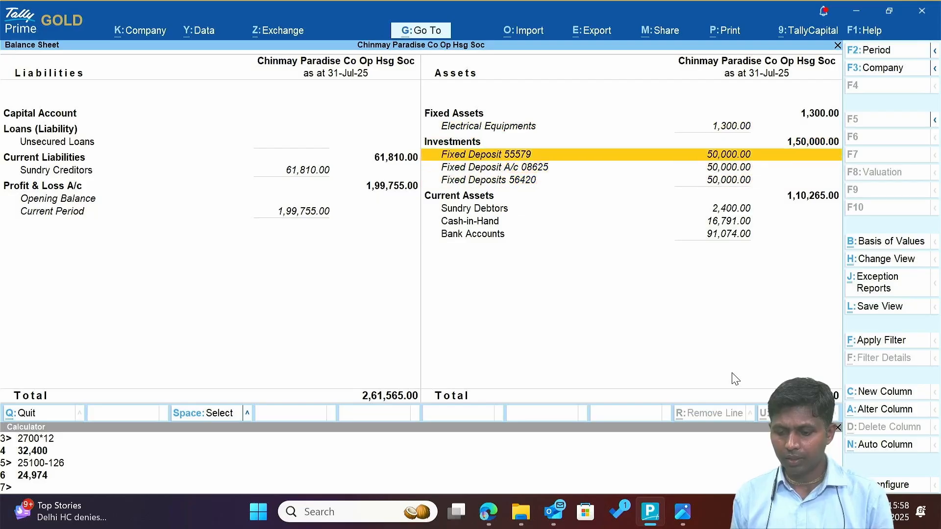
{"action": "key", "text": "Down"}
{"action": "key", "text": "Down"}
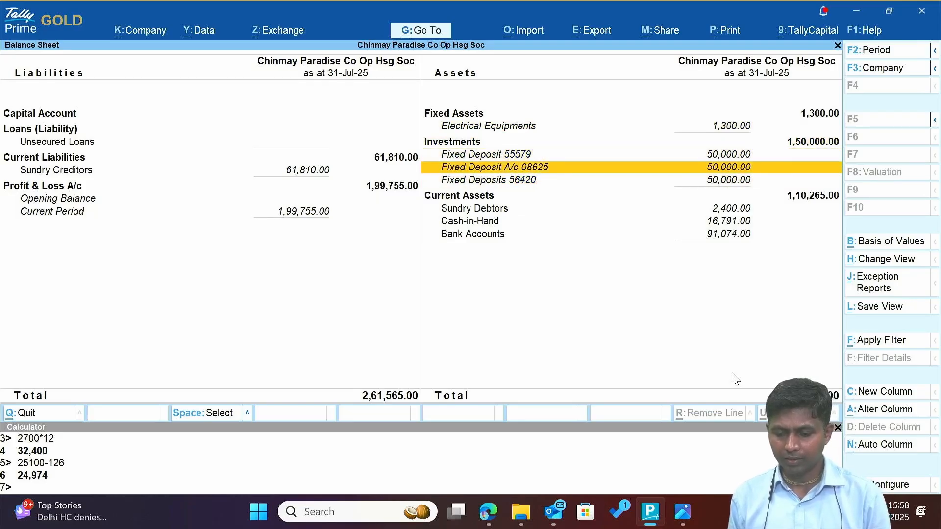
{"action": "key", "text": "Up"}
{"action": "key", "text": "Up"}
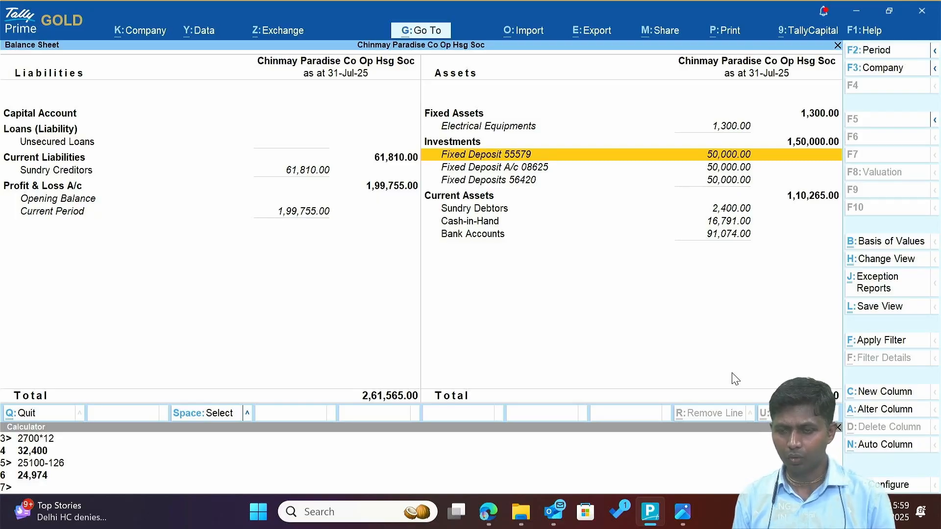
{"action": "key", "text": "Down"}
{"action": "key", "text": "Down"}
{"action": "key", "text": "Down"}
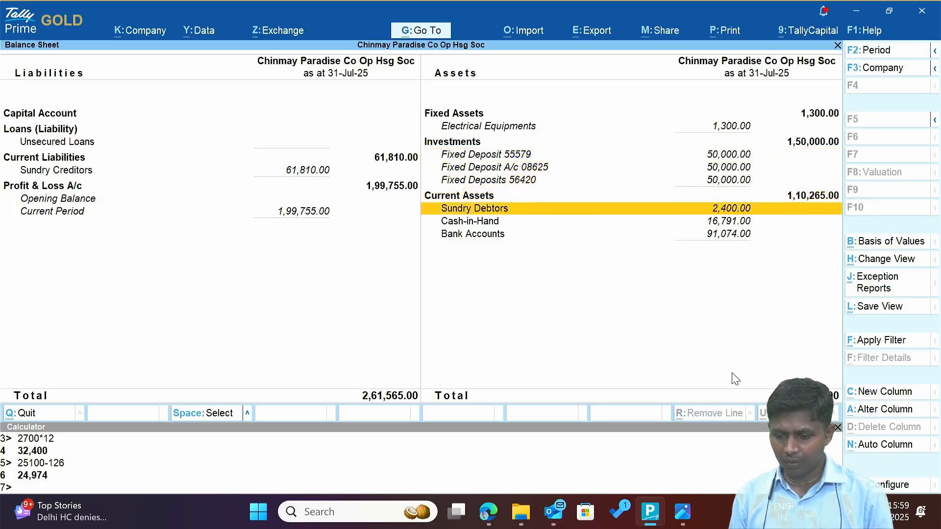
{"action": "key", "text": "Return"}
Review each debtor's closing balance, then return to the Balance Sheet's Cash-in-Hand line.
{"action": "key", "text": "Down"}
{"action": "key", "text": "Down"}
{"action": "key", "text": "Down"}
{"action": "key", "text": "Down"}
{"action": "key", "text": "Down"}
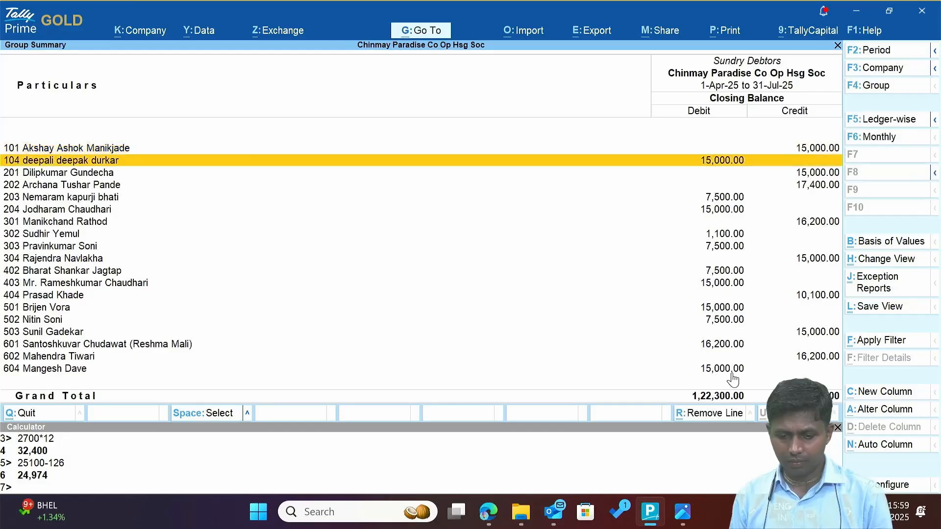
{"action": "key", "text": "Down"}
{"action": "key", "text": "Down"}
{"action": "key", "text": "Down"}
{"action": "key", "text": "Down"}
{"action": "key", "text": "Down"}
{"action": "key", "text": "Down"}
{"action": "key", "text": "Down"}
{"action": "key", "text": "Down"}
{"action": "key", "text": "Down"}
{"action": "key", "text": "Down"}
{"action": "key", "text": "Down"}
{"action": "key", "text": "Down"}
{"action": "key", "text": "Down"}
{"action": "key", "text": "Up"}
{"action": "key", "text": "Up"}
{"action": "key", "text": "Up"}
{"action": "key", "text": "Up"}
{"action": "key", "text": "Up"}
{"action": "key", "text": "Up"}
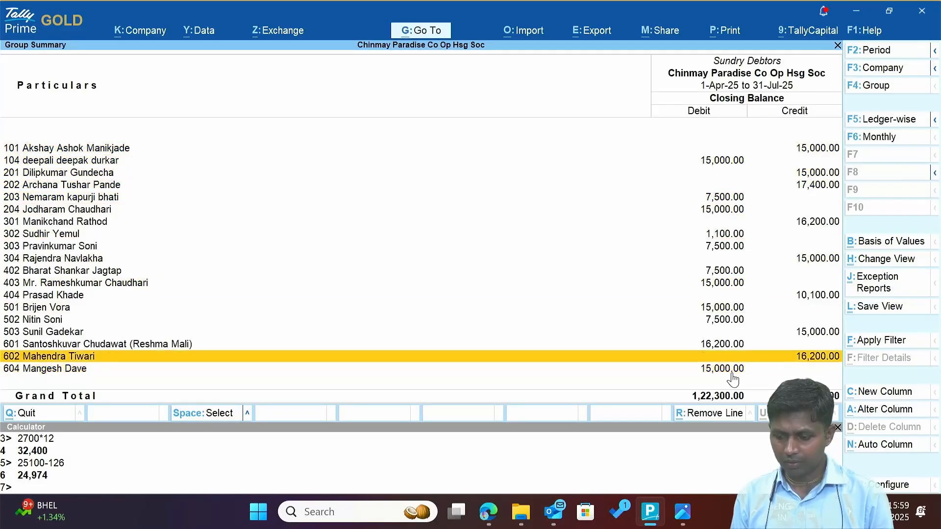
{"action": "key", "text": "Up"}
{"action": "key", "text": "Up"}
{"action": "key", "text": "Up"}
{"action": "key", "text": "Up"}
{"action": "key", "text": "Up"}
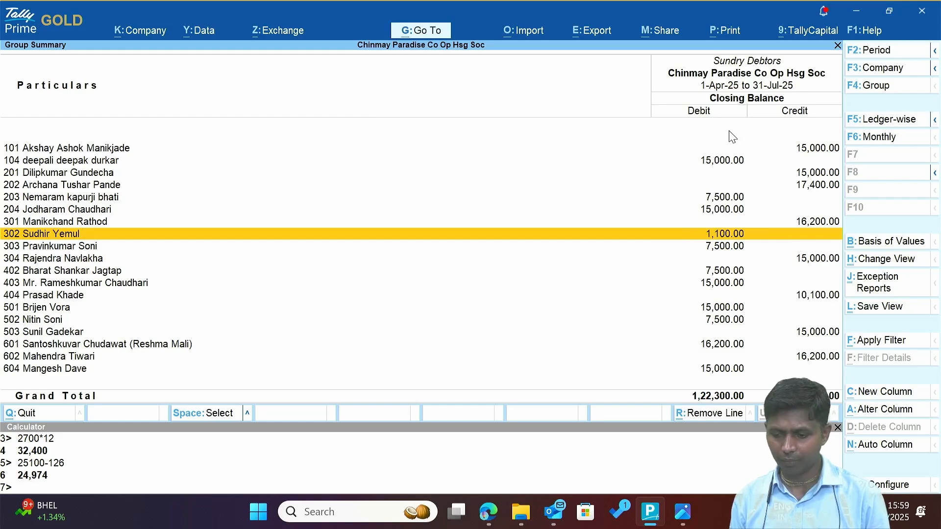
{"action": "key", "text": "Down"}
{"action": "key", "text": "Down"}
{"action": "key", "text": "Down"}
{"action": "key", "text": "Down"}
{"action": "key", "text": "Down"}
{"action": "key", "text": "Down"}
{"action": "key", "text": "Down"}
{"action": "key", "text": "Down"}
{"action": "key", "text": "Down"}
{"action": "key", "text": "Down"}
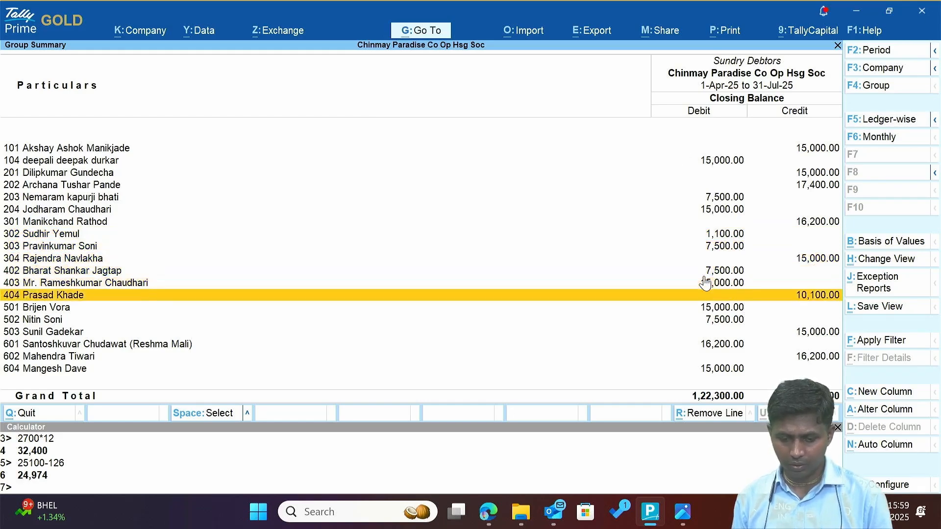
{"action": "key", "text": "Down"}
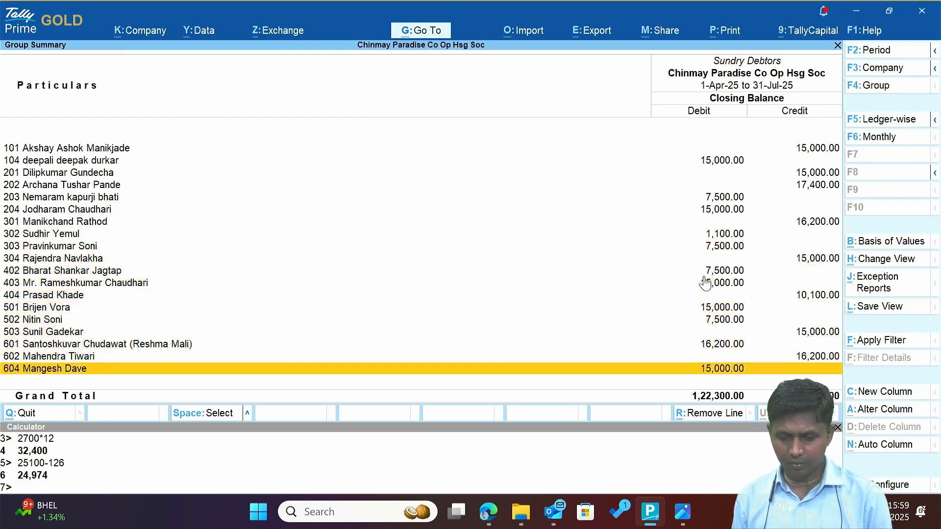
{"action": "key", "text": "Up"}
{"action": "key", "text": "Up"}
{"action": "key", "text": "Up"}
{"action": "key", "text": "Up"}
{"action": "key", "text": "Up"}
{"action": "key", "text": "Up"}
{"action": "key", "text": "Up"}
{"action": "key", "text": "Up"}
{"action": "key", "text": "Up"}
{"action": "key", "text": "Up"}
{"action": "key", "text": "Up"}
{"action": "key", "text": "Up"}
{"action": "key", "text": "Up"}
{"action": "key", "text": "Up"}
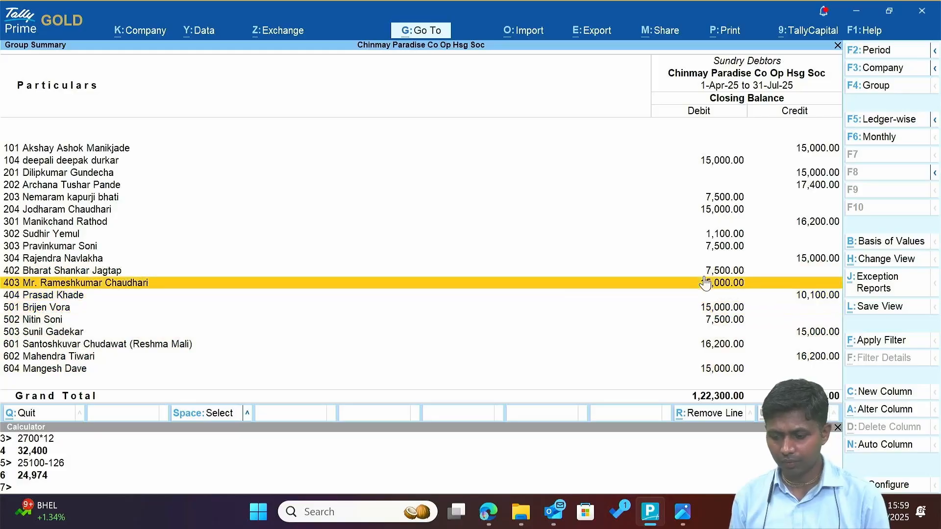
{"action": "key", "text": "Up"}
{"action": "key", "text": "Up"}
{"action": "key", "text": "Up"}
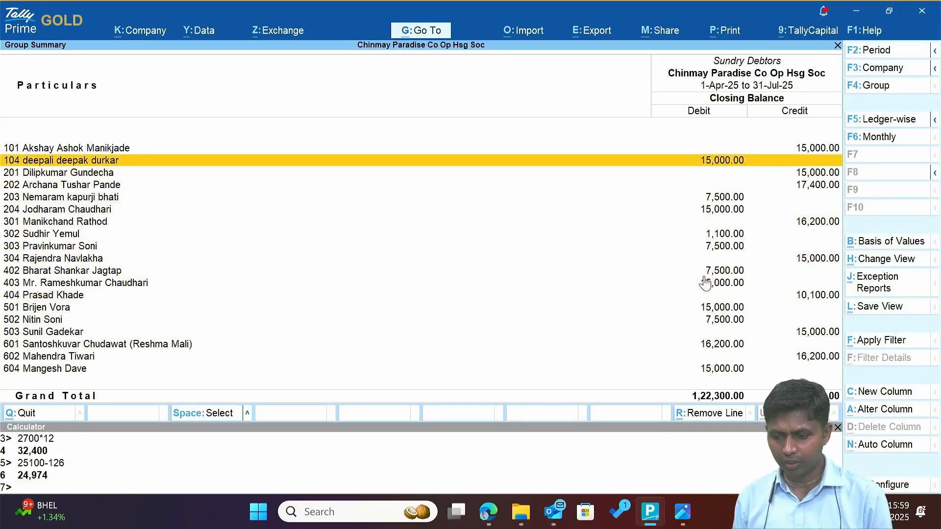
{"action": "key", "text": "Up"}
{"action": "key", "text": "Down"}
{"action": "key", "text": "Down"}
{"action": "key", "text": "Down"}
{"action": "key", "text": "Down"}
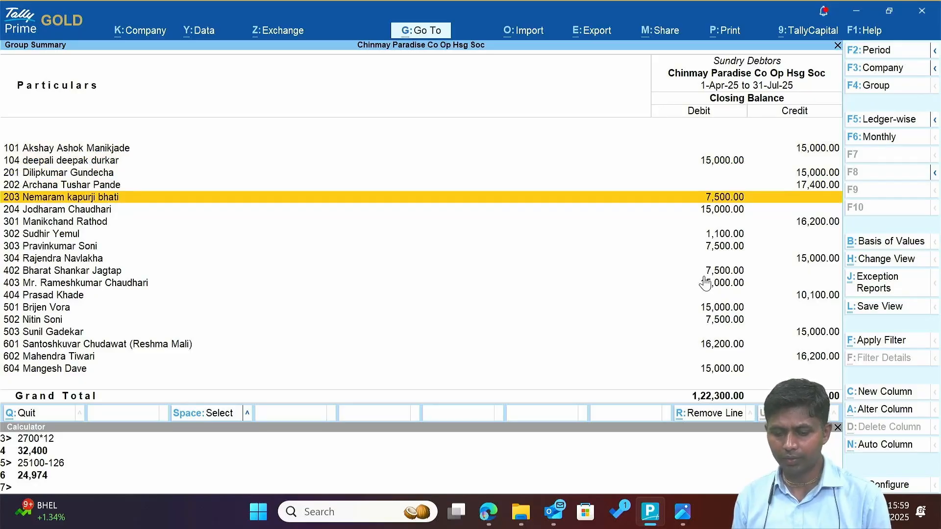
{"action": "key", "text": "Escape"}
{"action": "key", "text": "Down"}
Open the Cash ledger's monthly summary and look through the June cash vouchers.
{"action": "key", "text": "Return"}
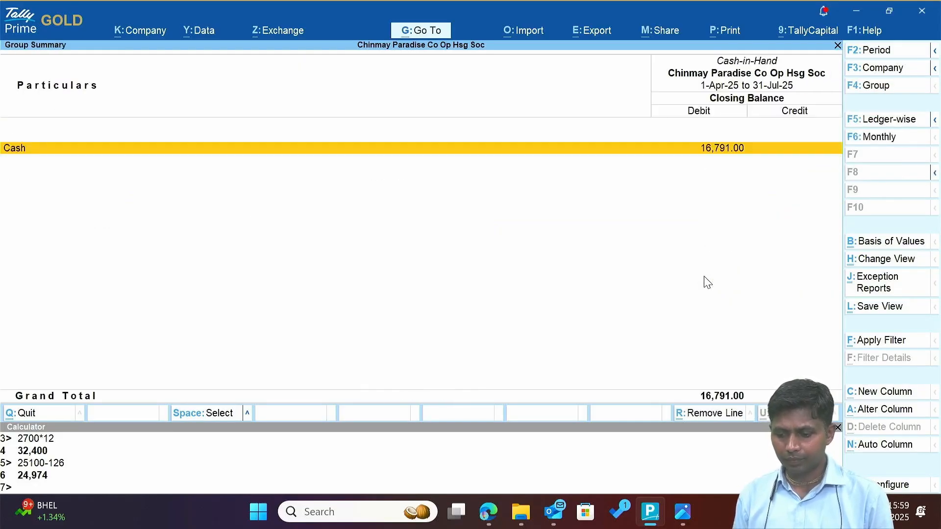
{"action": "key", "text": "Return"}
{"action": "key", "text": "Up"}
{"action": "key", "text": "Up"}
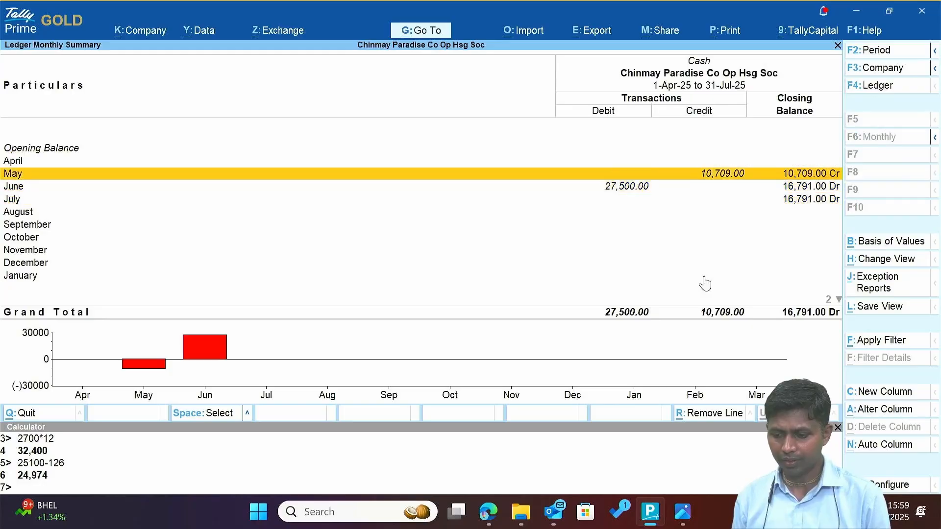
{"action": "key", "text": "Down"}
{"action": "key", "text": "Return"}
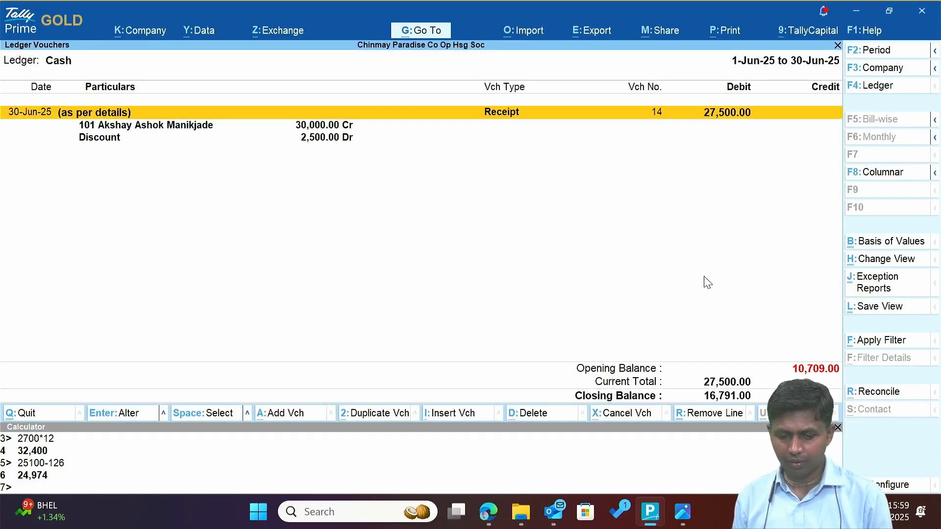
{"action": "key", "text": "Escape"}
Review the May cash vouchers, including the 31-May journal entry, and compare May and June totals.
{"action": "key", "text": "Up"}
{"action": "key", "text": "Return"}
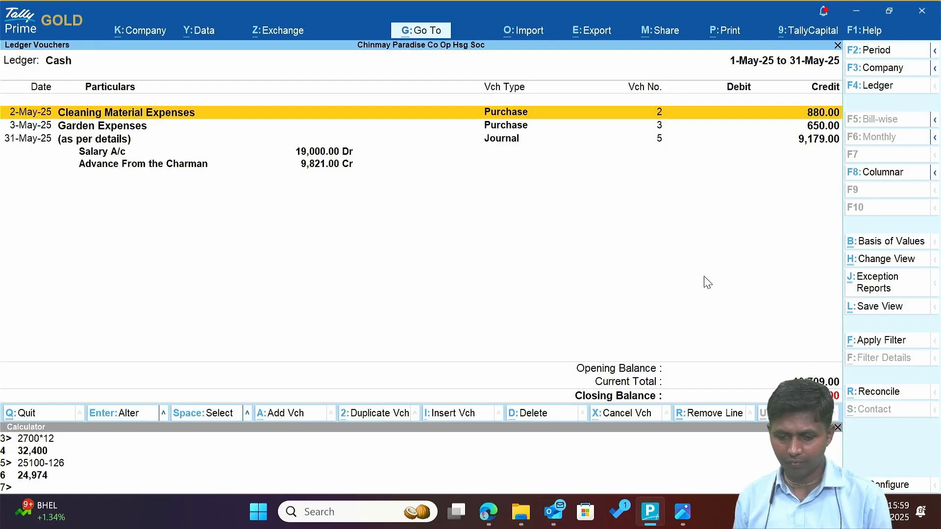
{"action": "key", "text": "Down"}
{"action": "key", "text": "Down"}
{"action": "key", "text": "Up"}
{"action": "key", "text": "Up"}
{"action": "key", "text": "Escape"}
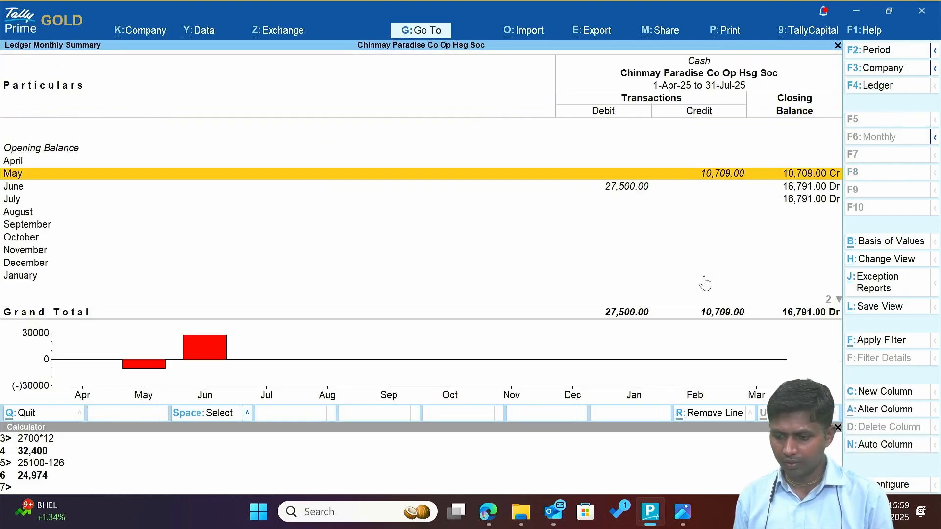
{"action": "key", "text": "Down"}
{"action": "key", "text": "Up"}
{"action": "key", "text": "Down"}
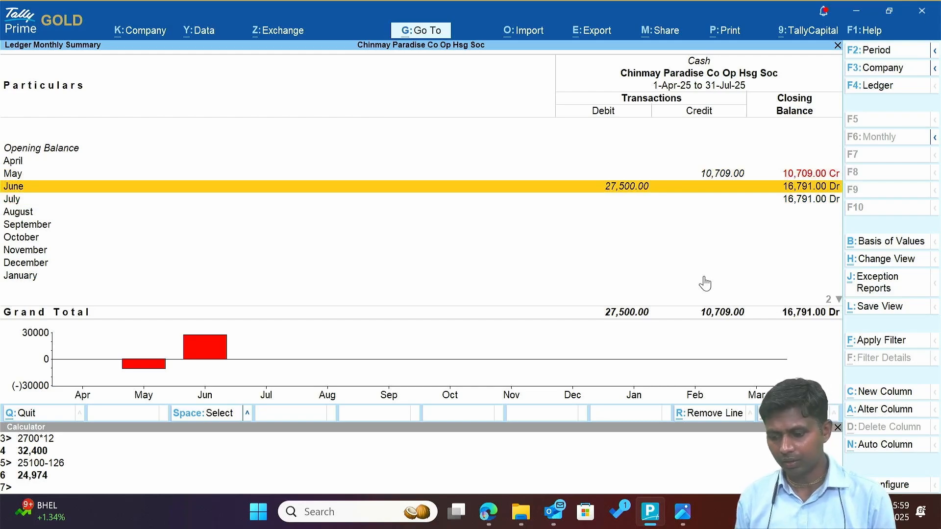
{"action": "key", "text": "Up"}
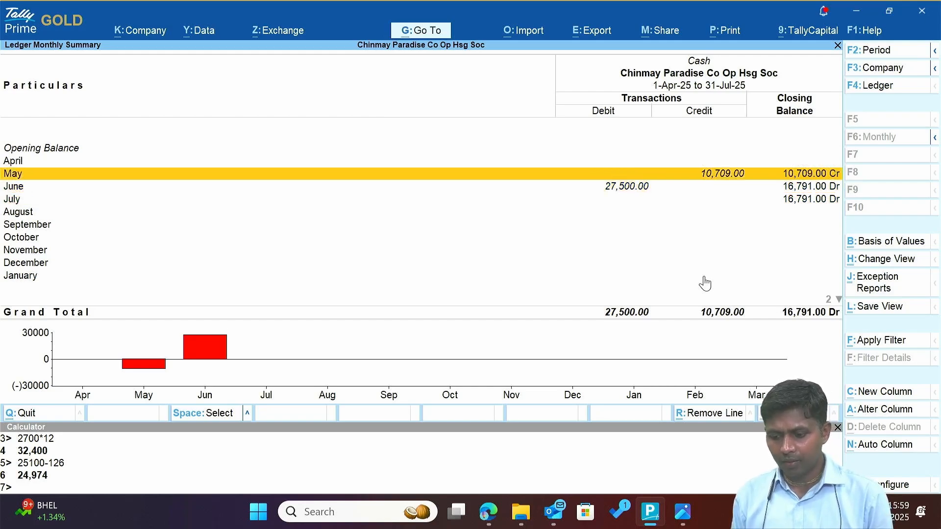
{"action": "key", "text": "Down"}
Check the bank statement, then open June Receipt No. 14 (Cash 27,500, Discount 2,500) for alteration.
{"action": "key", "text": "Return"}
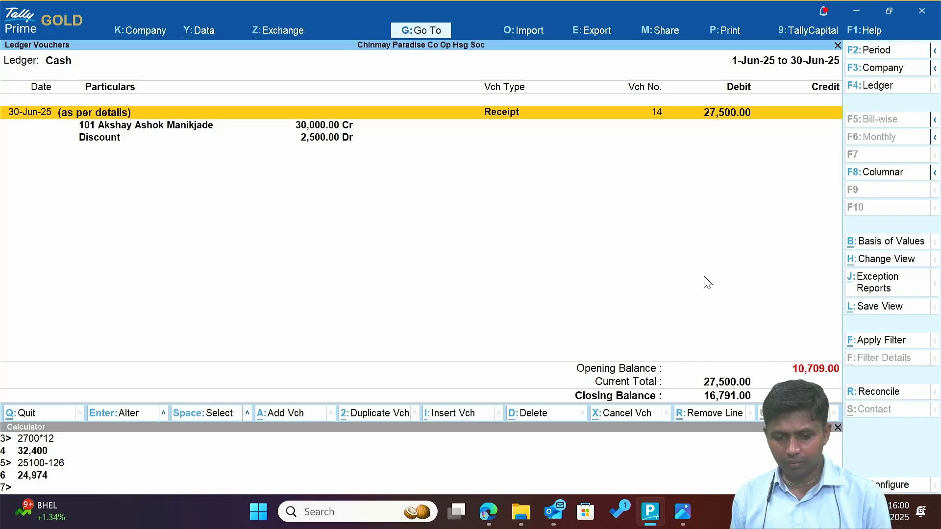
{"action": "key", "text": "alt+Tab"}
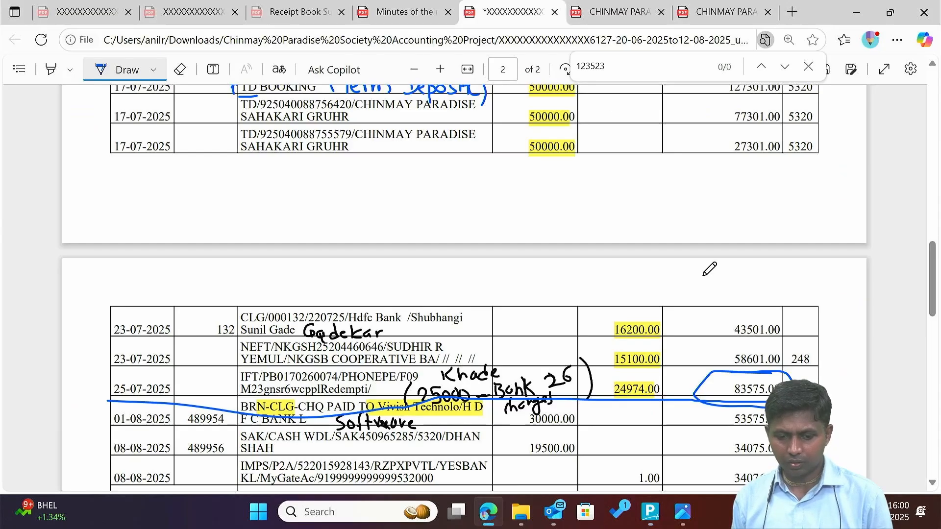
{"action": "key", "text": "alt+Tab"}
{"action": "key", "text": "Return"}
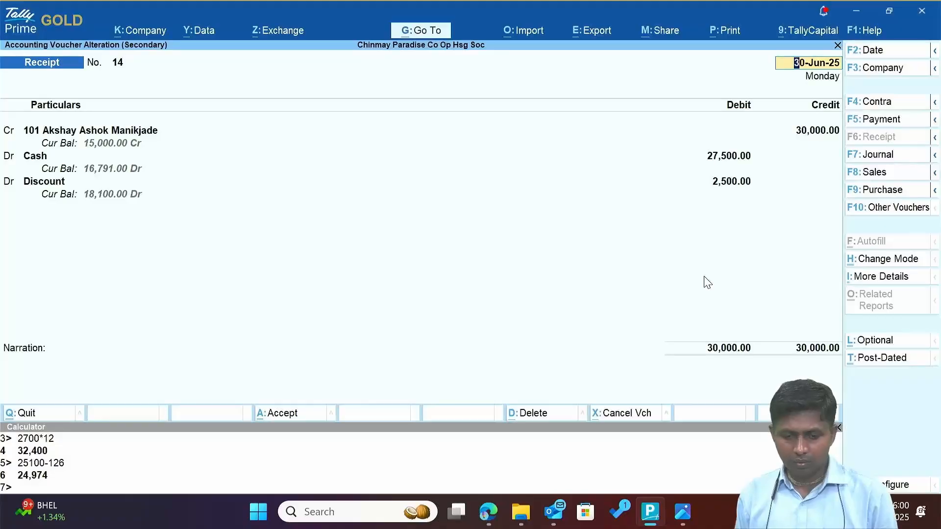
Compare receipt No. 14 against the bank statement and leave it unchanged.
{"action": "key", "text": "alt+Tab"}
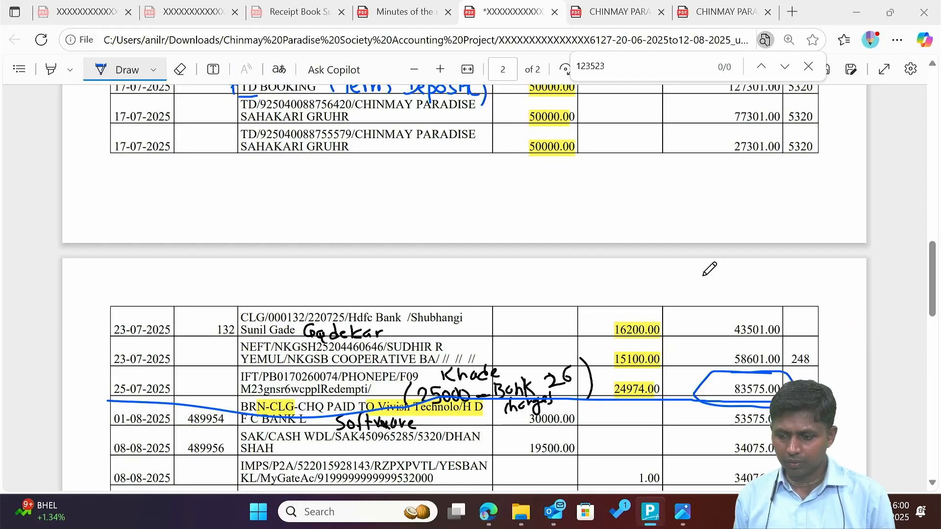
{"action": "key", "text": "alt+Tab"}
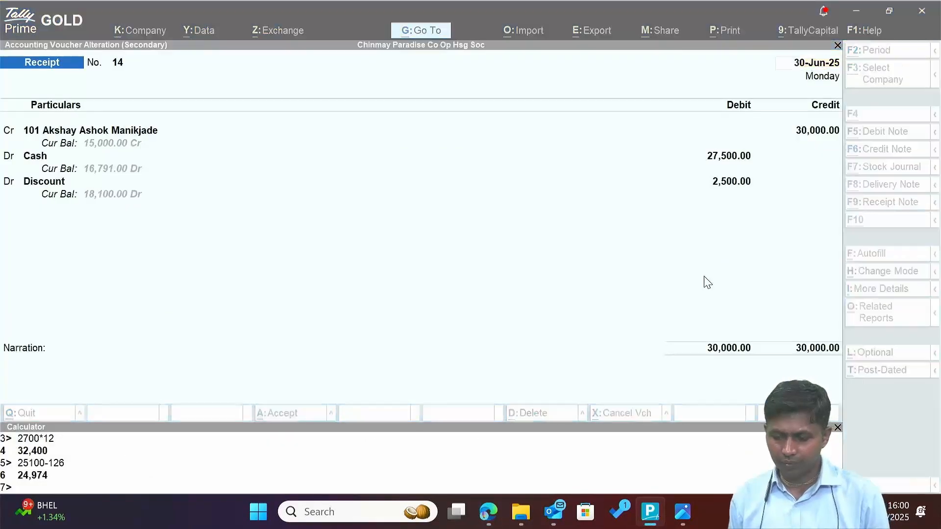
{"action": "key", "text": "alt+Tab"}
{"action": "key", "text": "alt+Tab"}
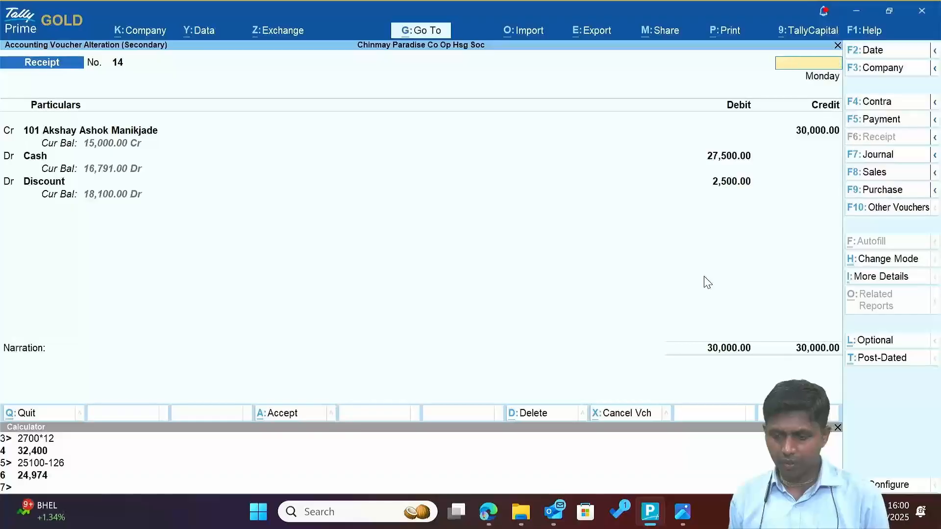
{"action": "key", "text": "Escape"}
{"action": "key", "text": "y"}
{"action": "key", "text": "Escape"}
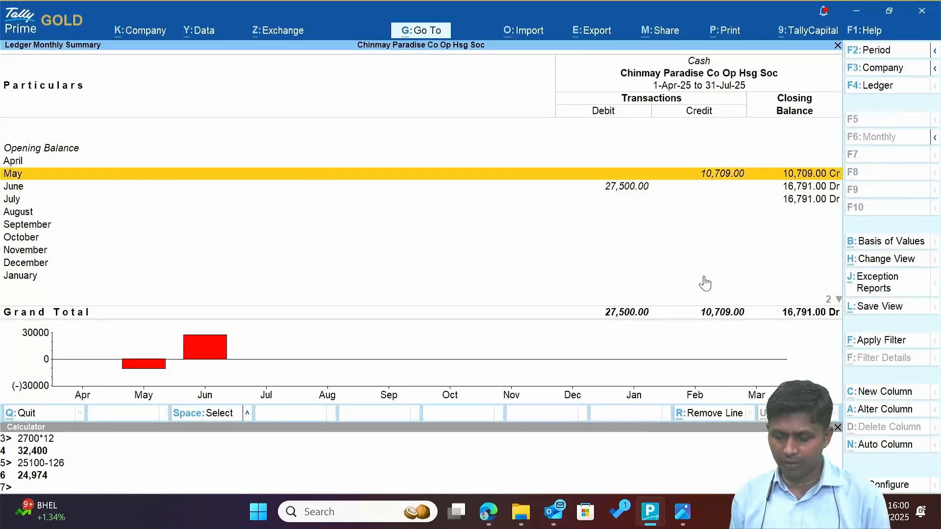
Inspect the first May cash voucher, the Cleaning Material Expenses purchase, and exit without saving.
{"action": "key", "text": "Return"}
{"action": "key", "text": "Down"}
{"action": "key", "text": "Down"}
{"action": "key", "text": "Up"}
{"action": "key", "text": "Up"}
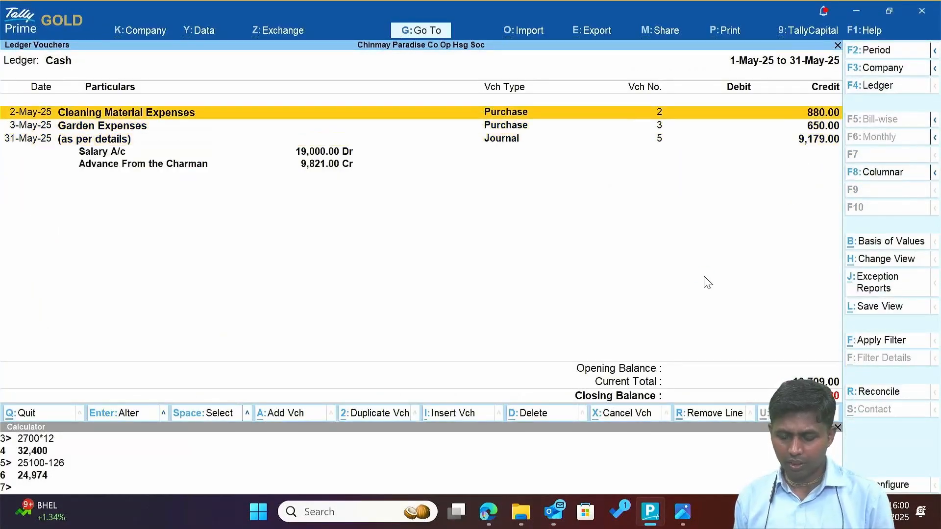
{"action": "key", "text": "Return"}
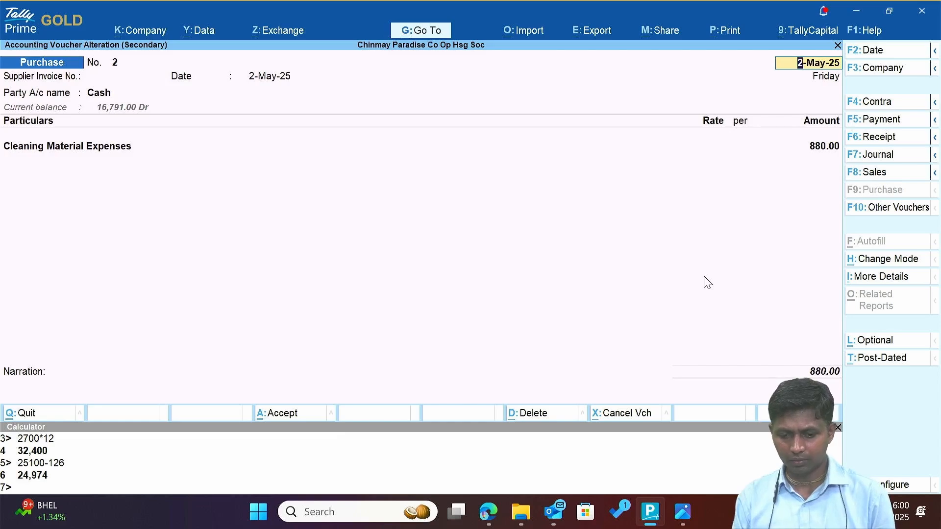
{"action": "key", "text": "BackSpace"}
{"action": "key", "text": "Escape"}
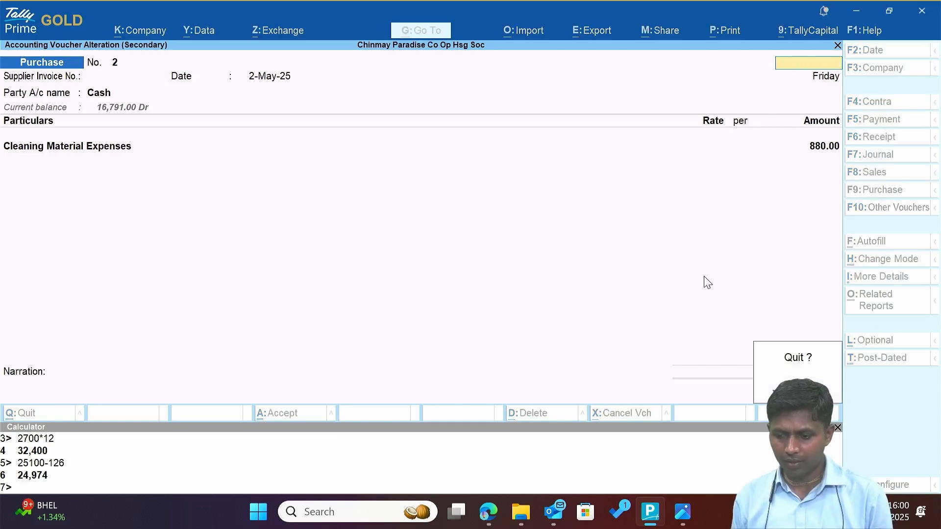
{"action": "key", "text": "Return"}
{"action": "key", "text": "Escape"}
Redate receipt No. 14 to 2-May-25, keeping On Account, Cash 27,500 and Discount 2,500.
{"action": "key", "text": "Down"}
{"action": "key", "text": "Up"}
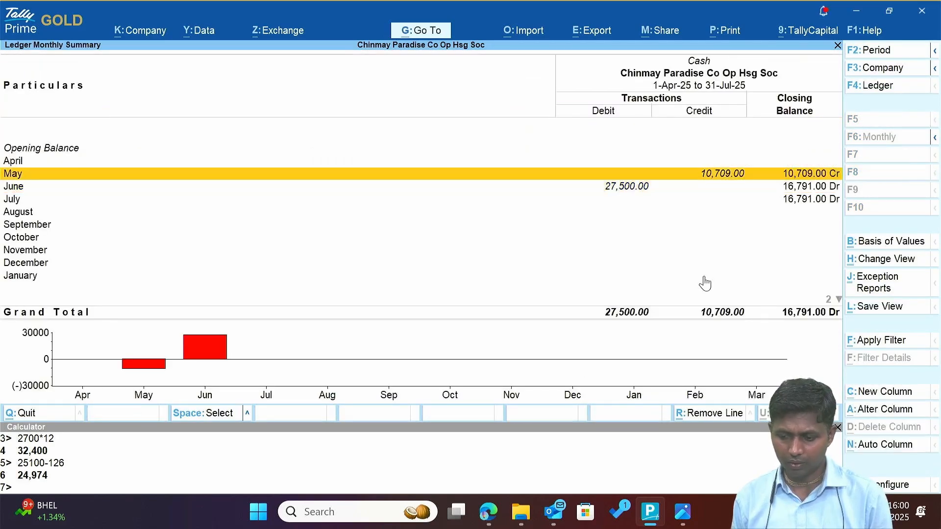
{"action": "key", "text": "Return"}
{"action": "key", "text": "Escape"}
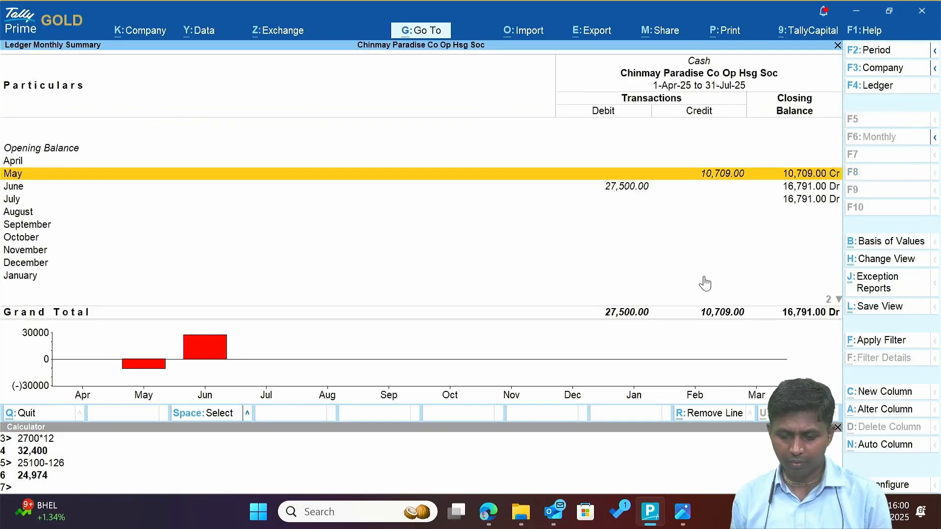
{"action": "key", "text": "Down"}
{"action": "key", "text": "Return"}
{"action": "key", "text": "Return"}
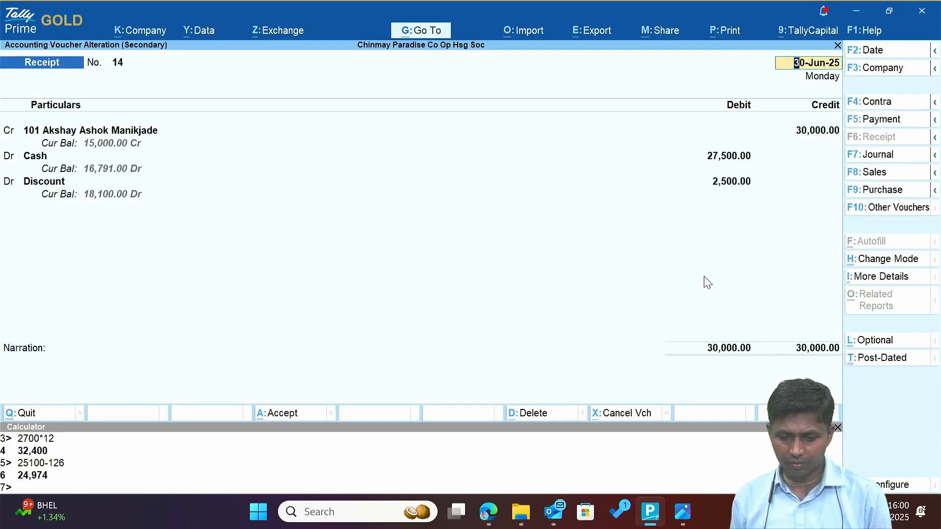
{"action": "type", "text": "2."}
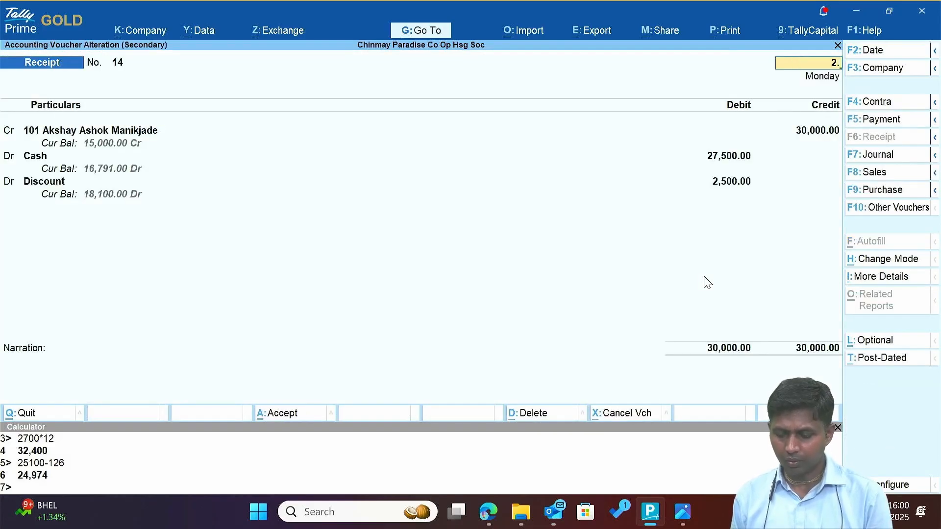
{"action": "type", "text": "7"}
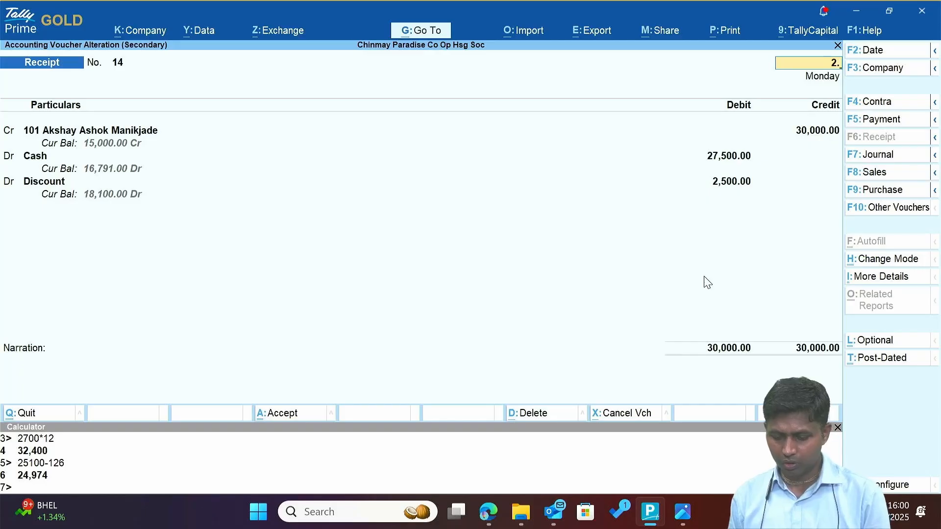
{"action": "key", "text": "Return"}
{"action": "key", "text": "Return"}
{"action": "key", "text": "Return"}
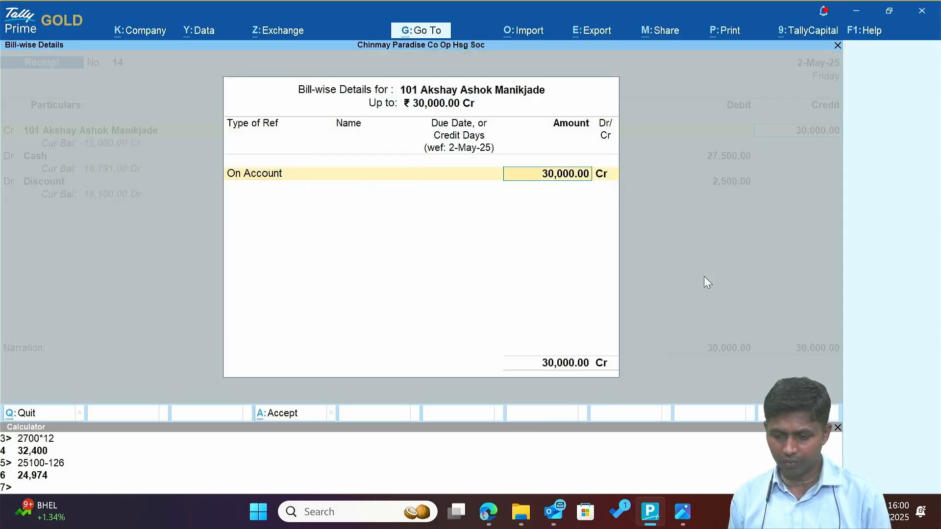
{"action": "key", "text": "Return"}
{"action": "key", "text": "Return"}
{"action": "key", "text": "Return"}
{"action": "key", "text": "Return"}
{"action": "key", "text": "Return"}
{"action": "key", "text": "Return"}
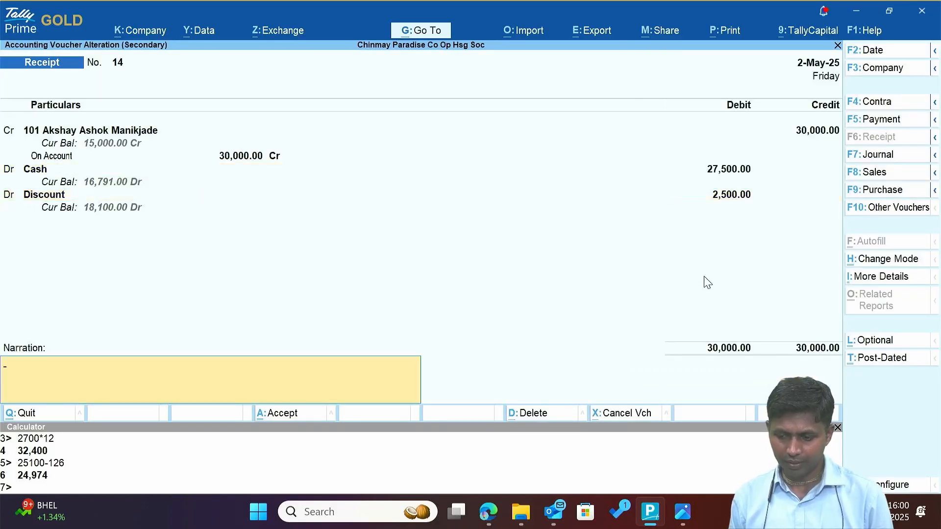
{"action": "key", "text": "Return"}
{"action": "key", "text": "Escape"}
Review Cash's monthly totals for May through July, then return to the Balance Sheet.
{"action": "key", "text": "Up"}
{"action": "key", "text": "Up"}
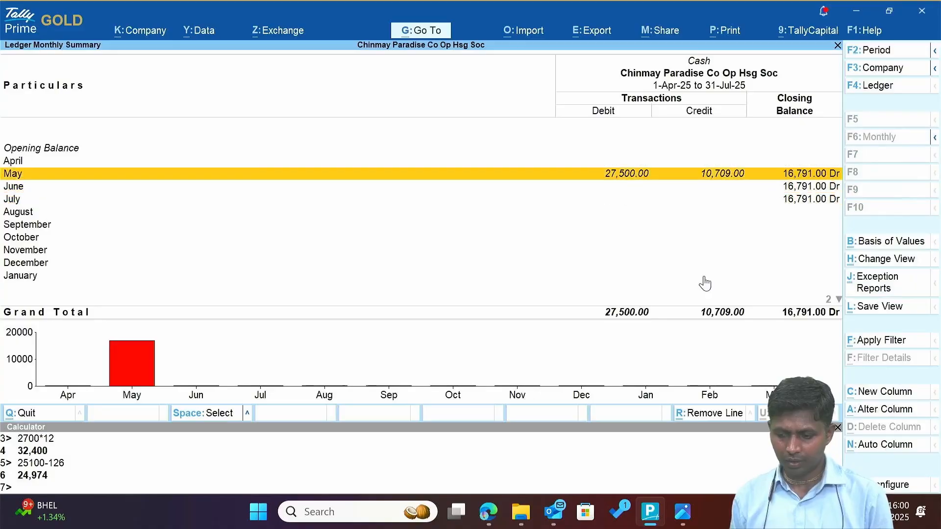
{"action": "key", "text": "Down"}
{"action": "key", "text": "Down"}
{"action": "key", "text": "Up"}
{"action": "key", "text": "Up"}
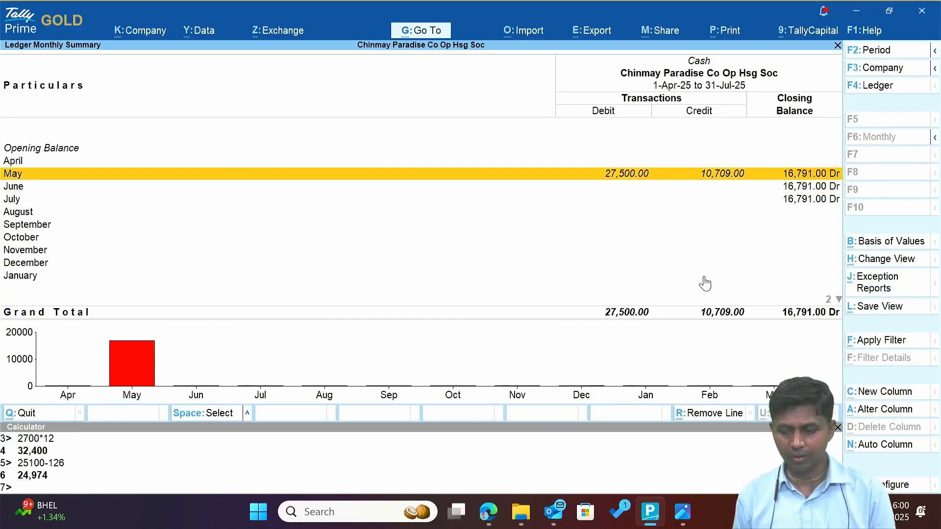
{"action": "key", "text": "Down"}
{"action": "key", "text": "Down"}
{"action": "key", "text": "Up"}
{"action": "key", "text": "Up"}
{"action": "key", "text": "Escape"}
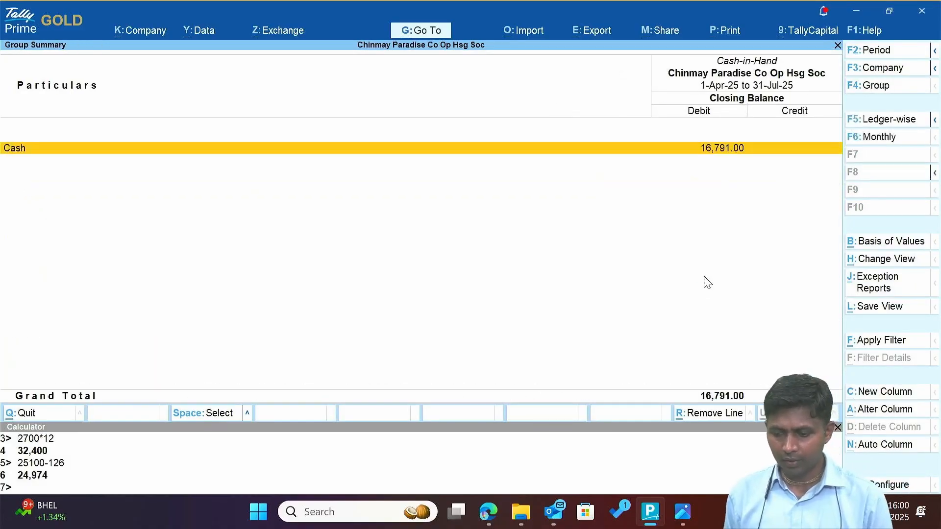
{"action": "key", "text": "Escape"}
{"action": "key", "text": "Down"}
{"action": "key", "text": "Down"}
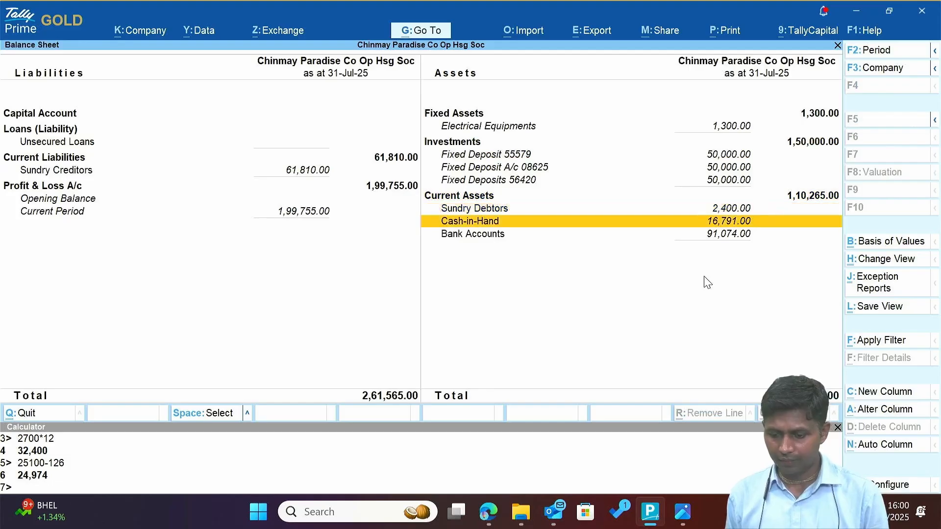
{"action": "key", "text": "Up"}
{"action": "key", "text": "Down"}
{"action": "key", "text": "Down"}
Compare Axis Bank's 91,074.00 Dr balance with the statement, marking its 83,575.00 balance.
{"action": "key", "text": "Return"}
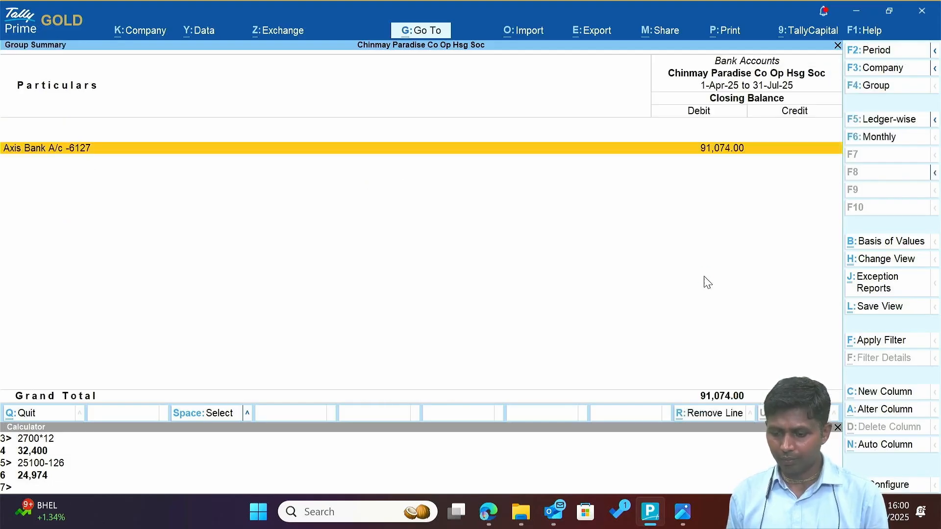
{"action": "key", "text": "Return"}
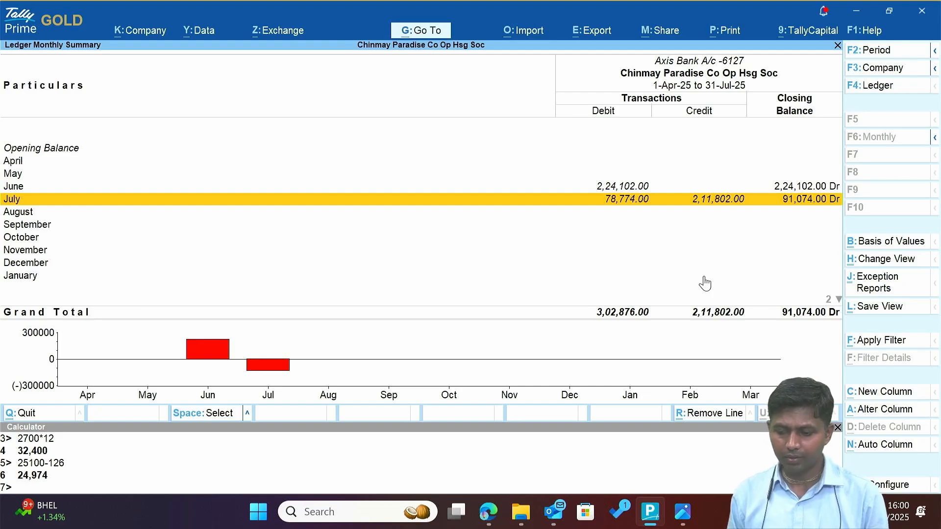
{"action": "key", "text": "alt+Tab"}
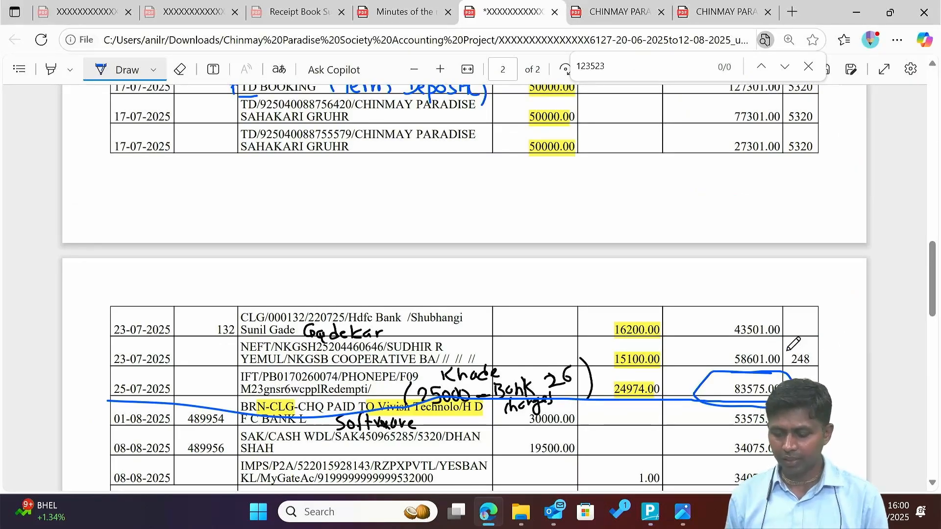
{"action": "key", "text": "alt+Tab"}
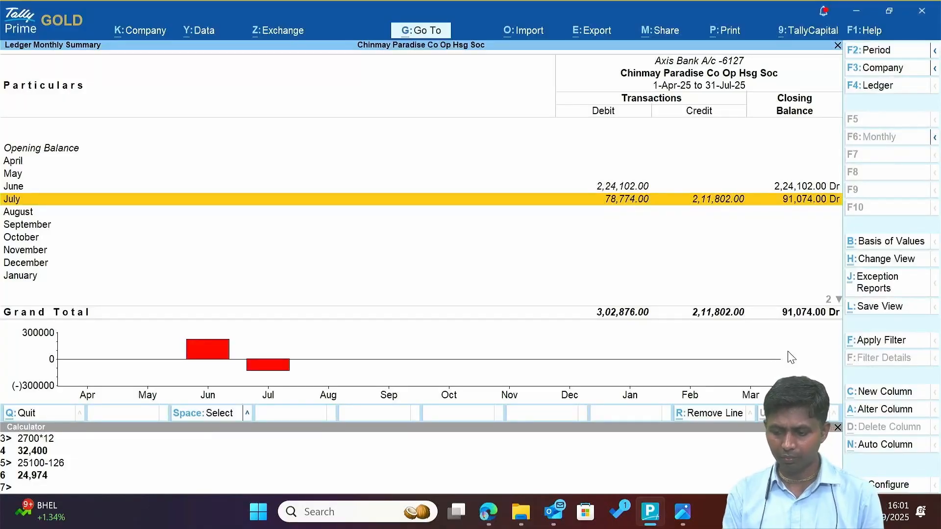
{"action": "key", "text": "alt+Tab"}
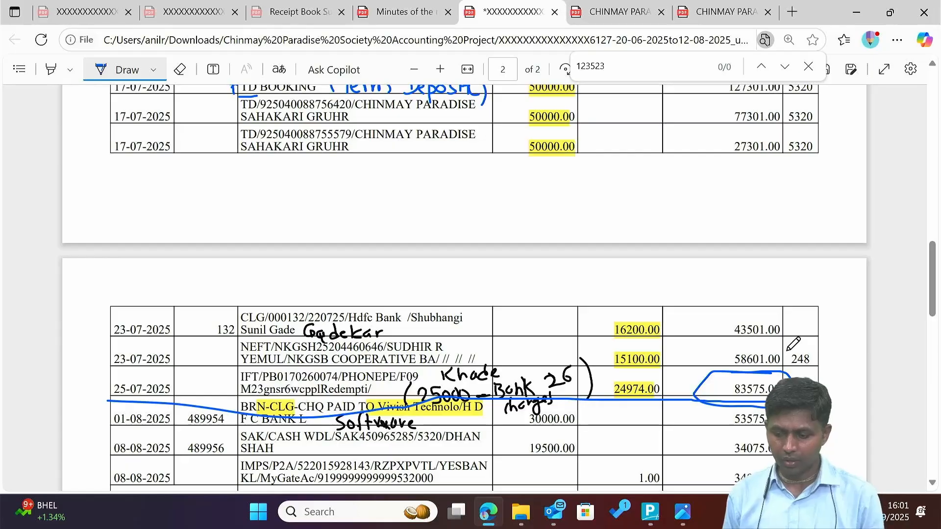
{"action": "left_click_drag", "start_coordinate": [740, 365], "coordinate": [715, 387]}
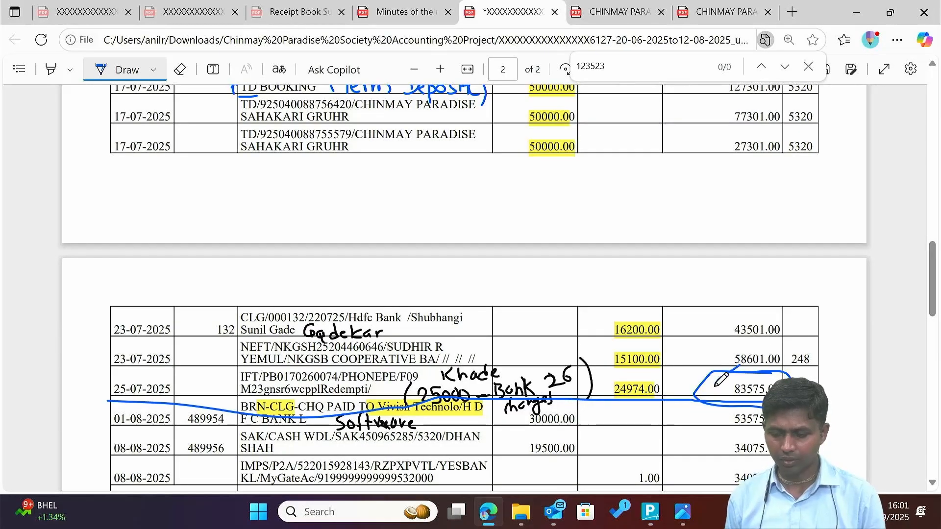
{"action": "key", "text": "alt+Tab"}
Back out to the Balance Sheet and move to Sundry Creditors.
{"action": "key", "text": "Escape"}
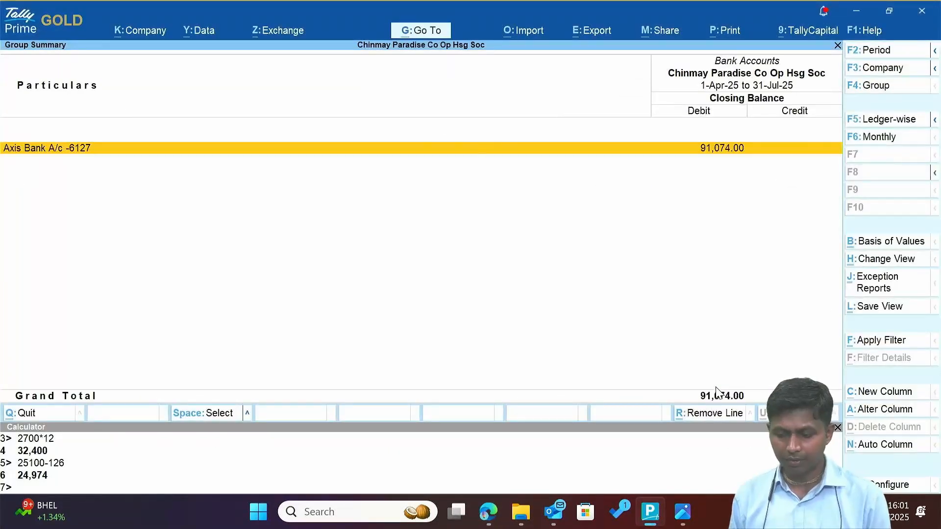
{"action": "key", "text": "Escape"}
{"action": "key", "text": "Left"}
{"action": "key", "text": "Up"}
Open Sundry Creditors and review the first two creditors' monthly summaries.
{"action": "key", "text": "Return"}
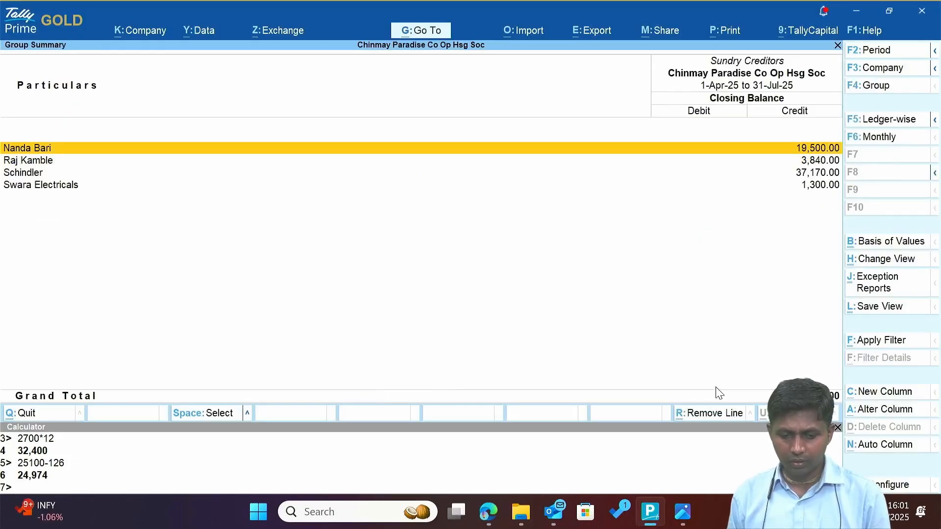
{"action": "key", "text": "Return"}
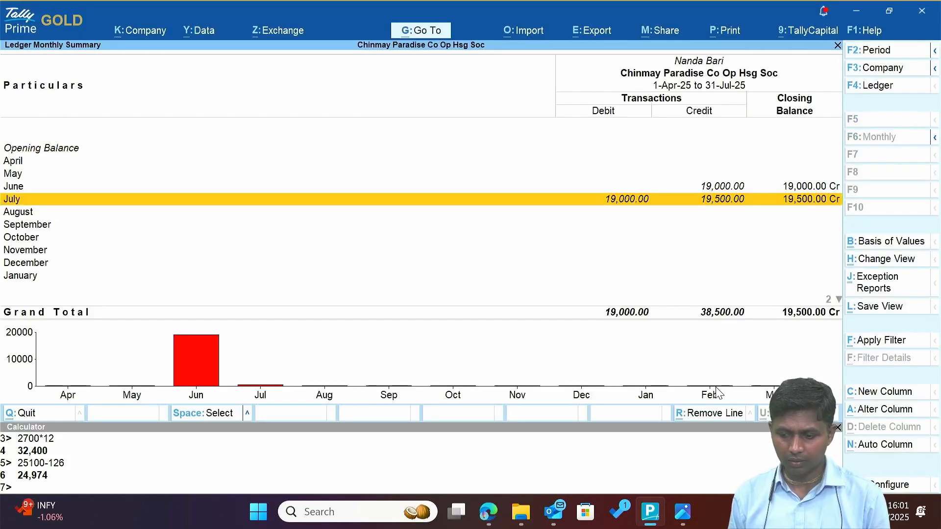
{"action": "key", "text": "Escape"}
{"action": "key", "text": "Down"}
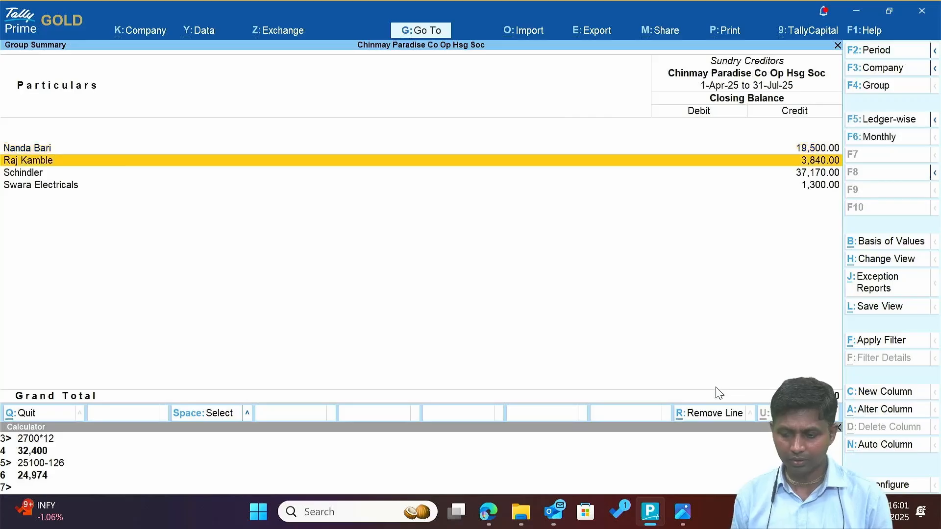
{"action": "key", "text": "Up"}
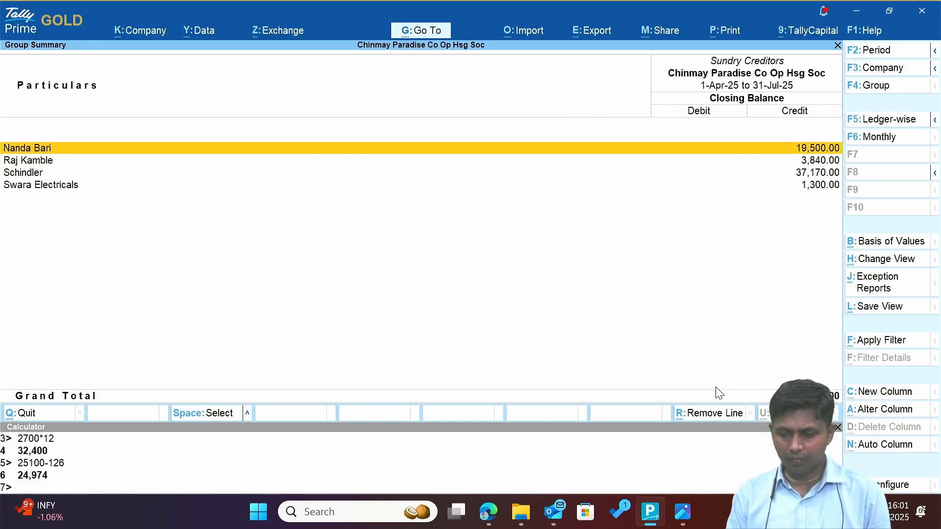
{"action": "key", "text": "Down"}
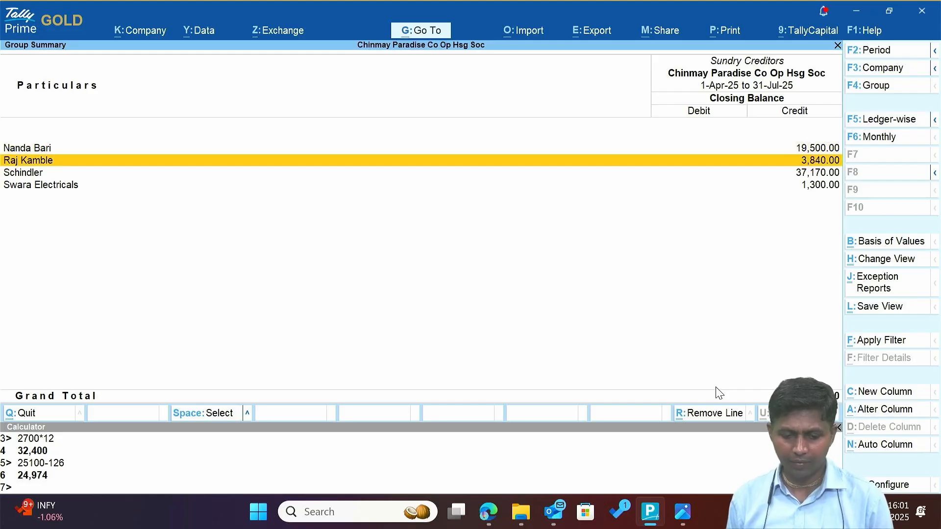
{"action": "key", "text": "Down"}
{"action": "key", "text": "Up"}
{"action": "key", "text": "Return"}
{"action": "key", "text": "Up"}
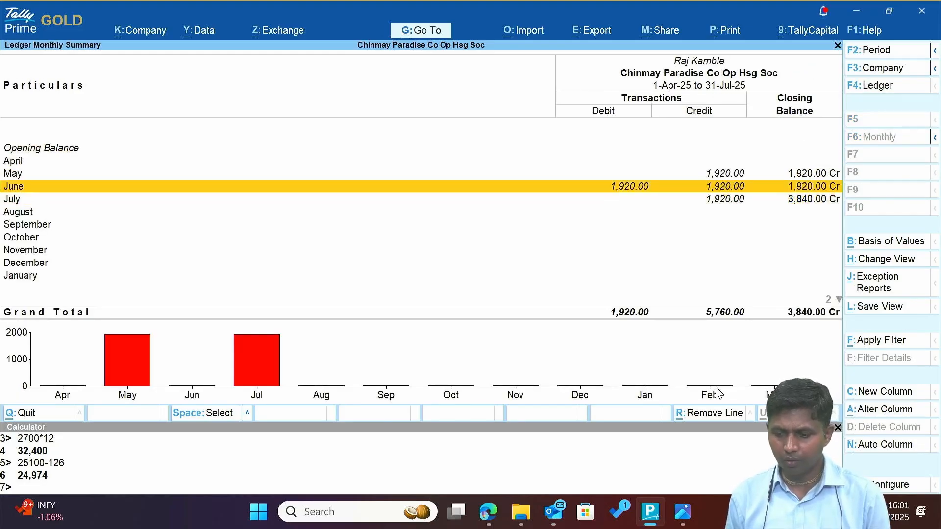
{"action": "key", "text": "Escape"}
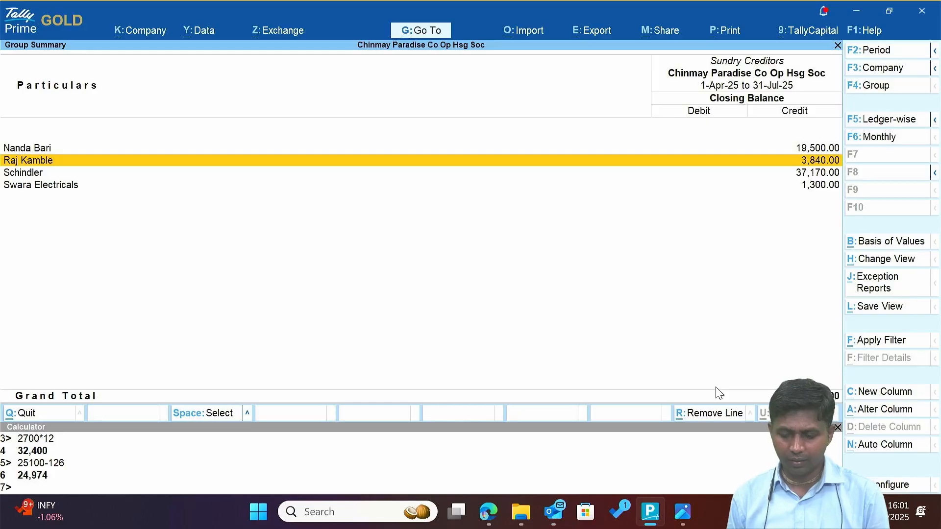
Review Schindler's monthly summary and its July vouchers.
{"action": "key", "text": "Down"}
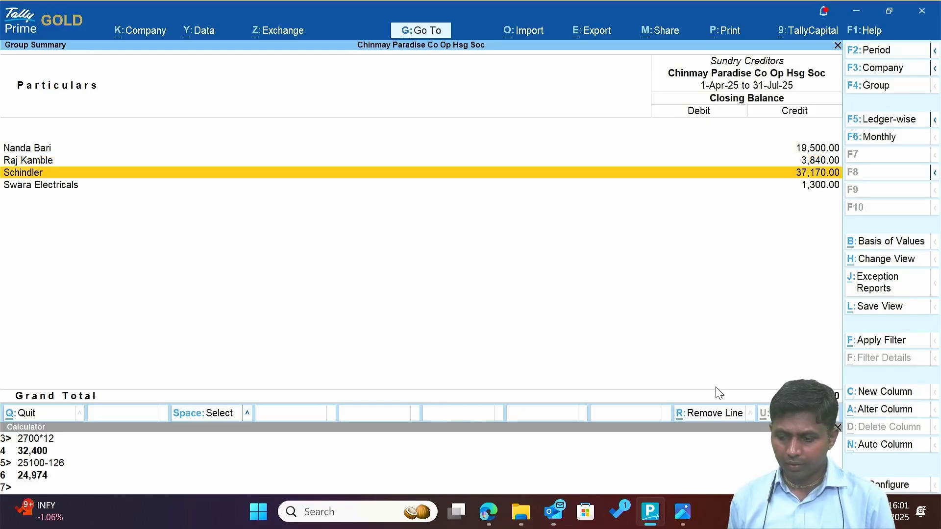
{"action": "key", "text": "Return"}
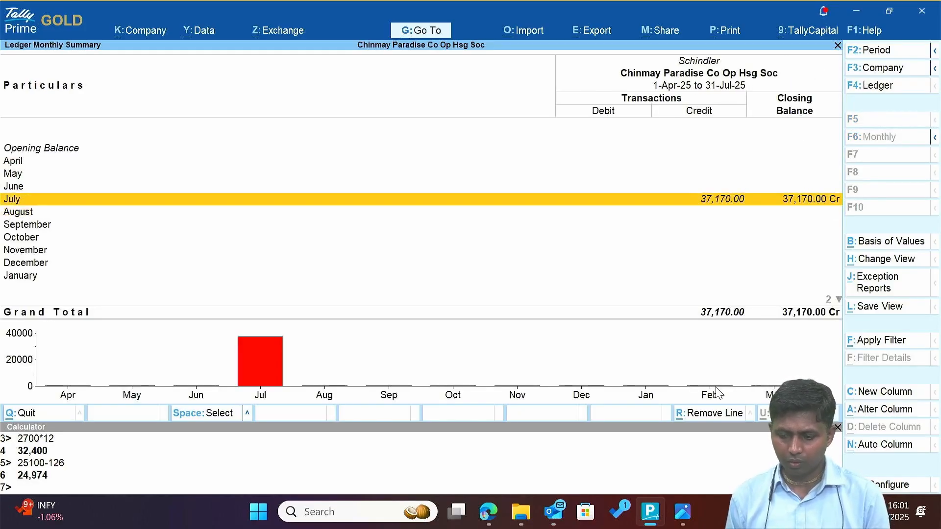
{"action": "key", "text": "Return"}
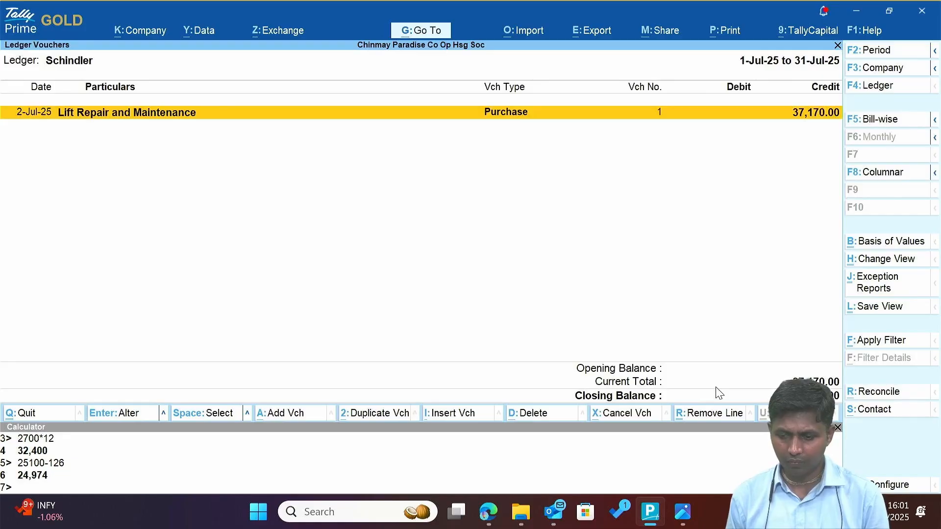
{"action": "key", "text": "Escape"}
{"action": "key", "text": "Return"}
{"action": "key", "text": "Escape"}
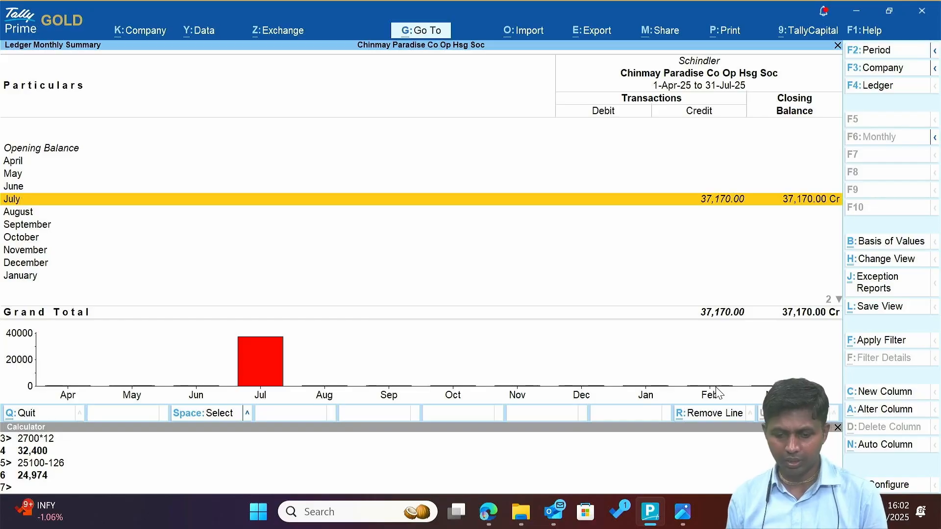
{"action": "key", "text": "Escape"}
Open Swara Electricals' May vouchers showing the 1,300.00 purchase and bring up the evidence folder.
{"action": "key", "text": "Down"}
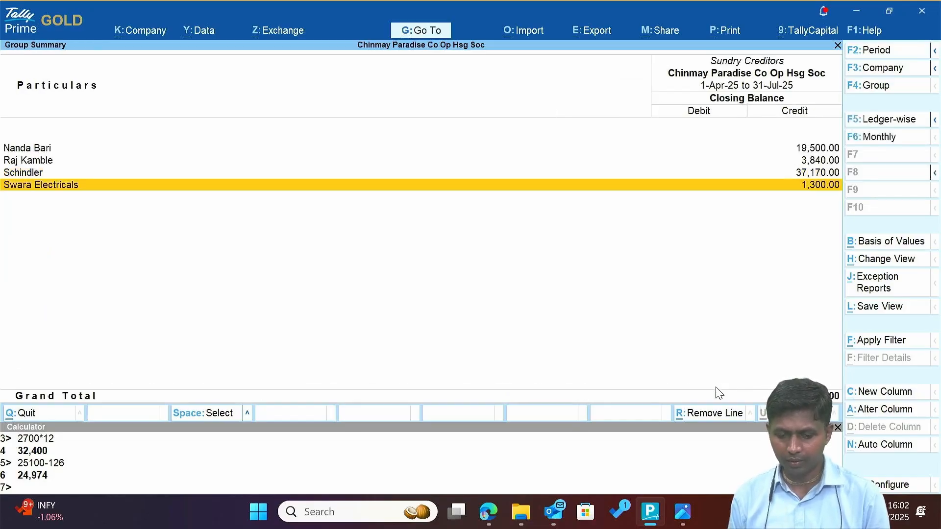
{"action": "key", "text": "Up"}
{"action": "key", "text": "Down"}
{"action": "key", "text": "Return"}
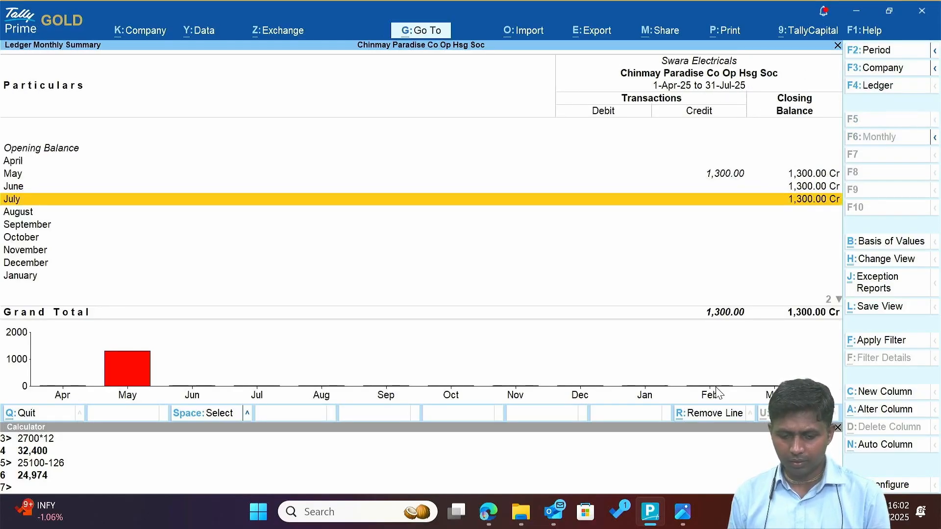
{"action": "key", "text": "Up"}
{"action": "key", "text": "Up"}
{"action": "key", "text": "Up"}
{"action": "key", "text": "Down"}
{"action": "key", "text": "Return"}
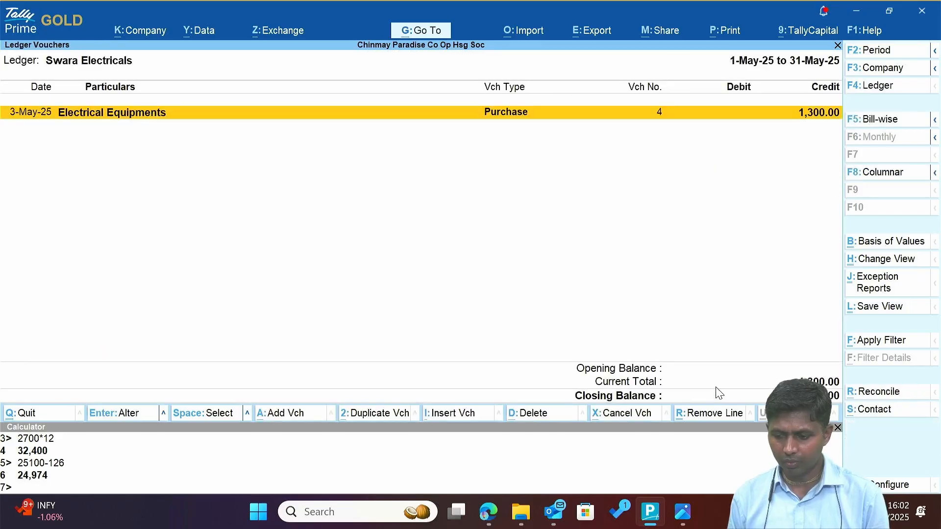
{"action": "key", "text": "alt+Tab"}
{"action": "key", "text": "alt+Tab"}
{"action": "key", "text": "alt+Tab"}
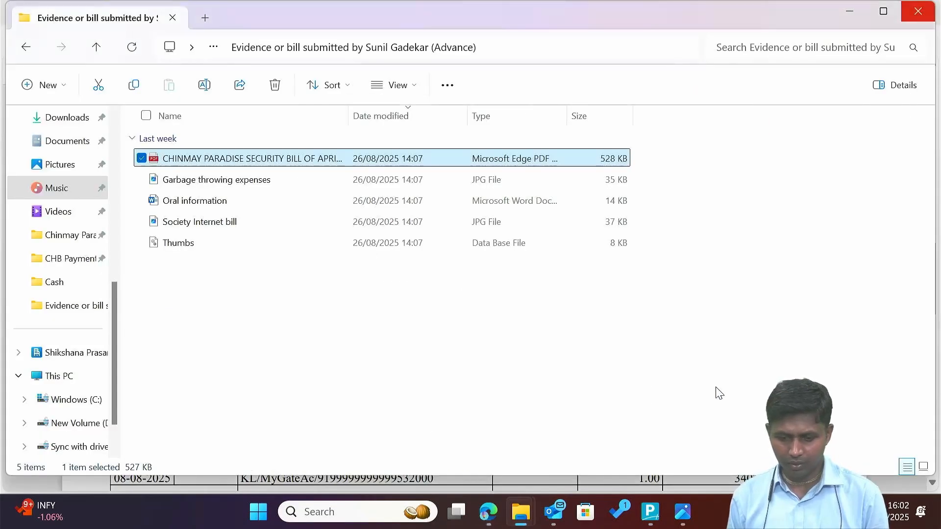
Open Table FAN.png from the Cash expense bills folder to read Swara Electricals challan 1655 for 1,300.
{"action": "key", "text": "BackSpace"}
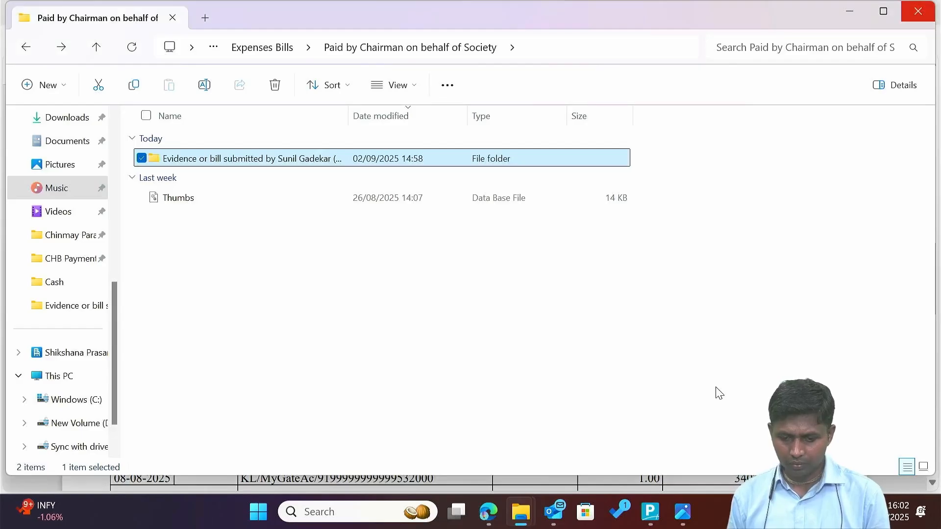
{"action": "key", "text": "BackSpace"}
{"action": "key", "text": "Up"}
{"action": "key", "text": "Return"}
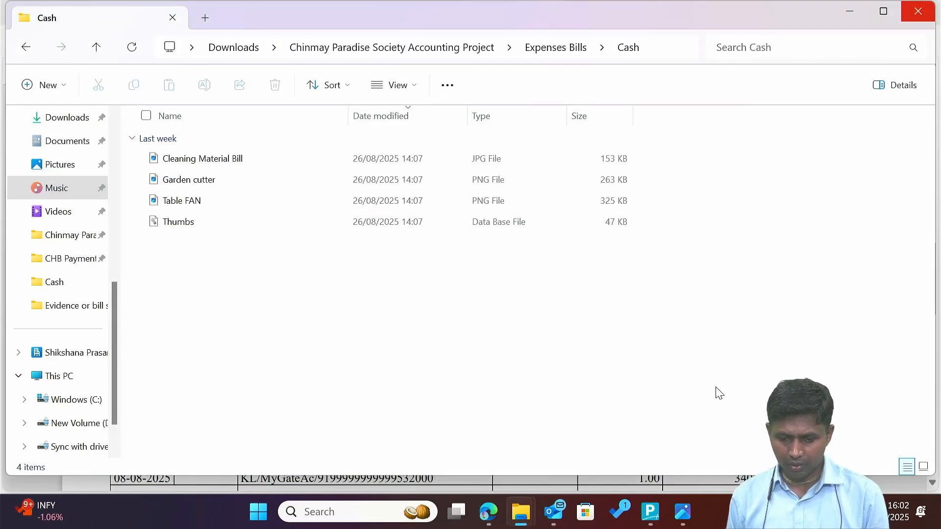
{"action": "key", "text": "t"}
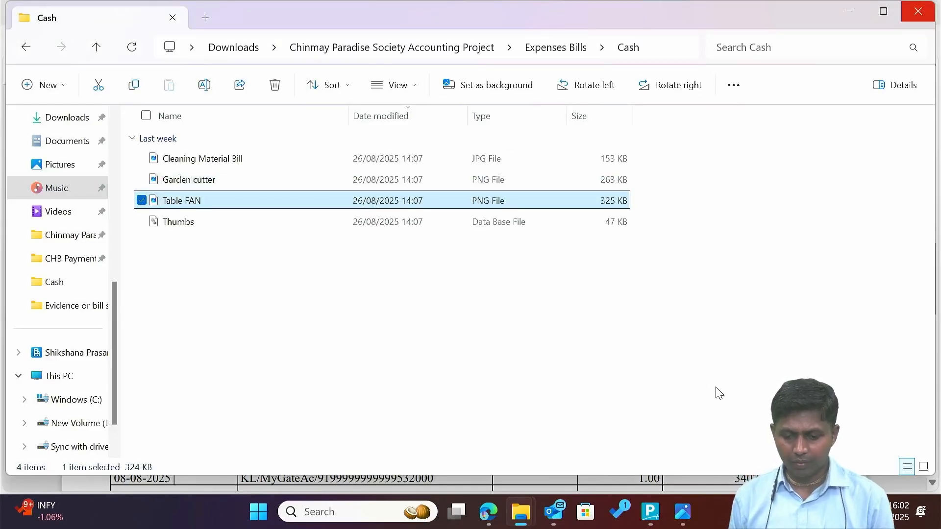
{"action": "key", "text": "Return"}
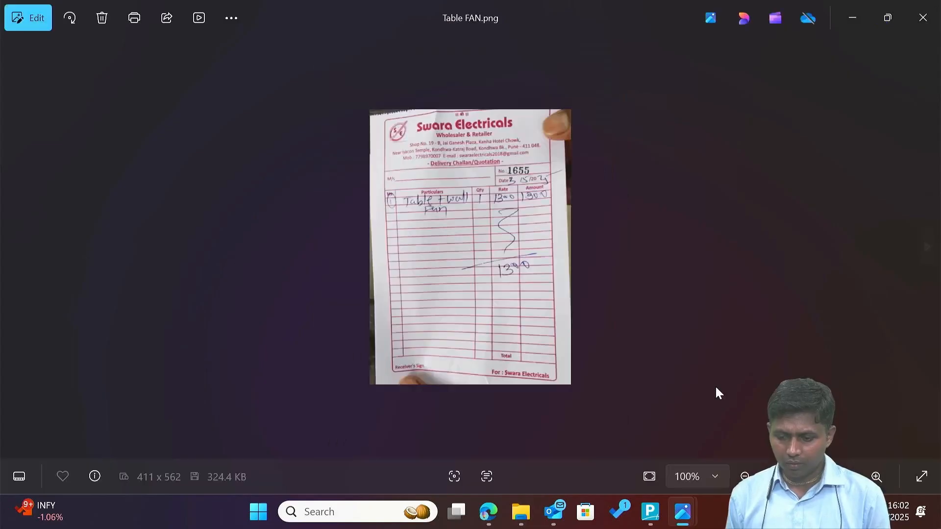
{"action": "scroll", "coordinate": [718, 392], "scroll_direction": "up", "scroll_amount": 2}
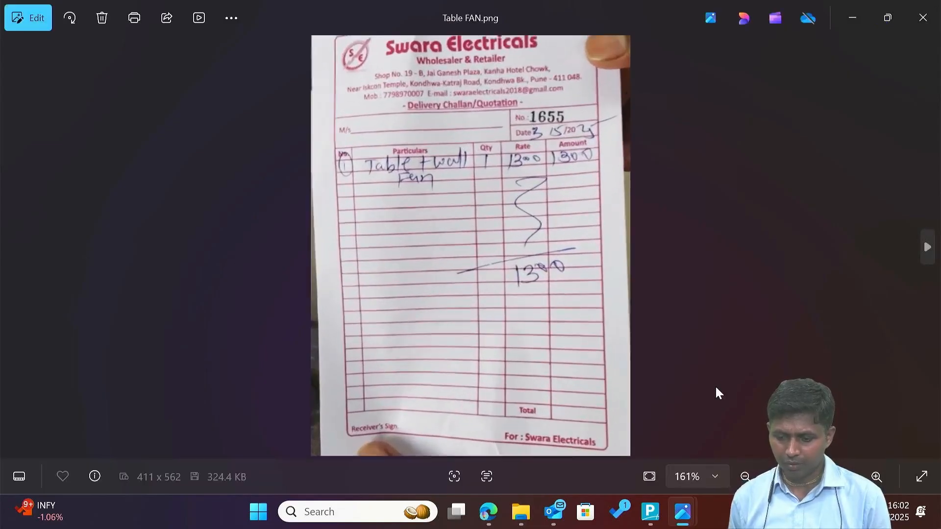
{"action": "key", "text": "alt+Tab"}
{"action": "key", "text": "alt+Tab"}
{"action": "key", "text": "alt+Tab"}
{"action": "key", "text": "alt+Tab"}
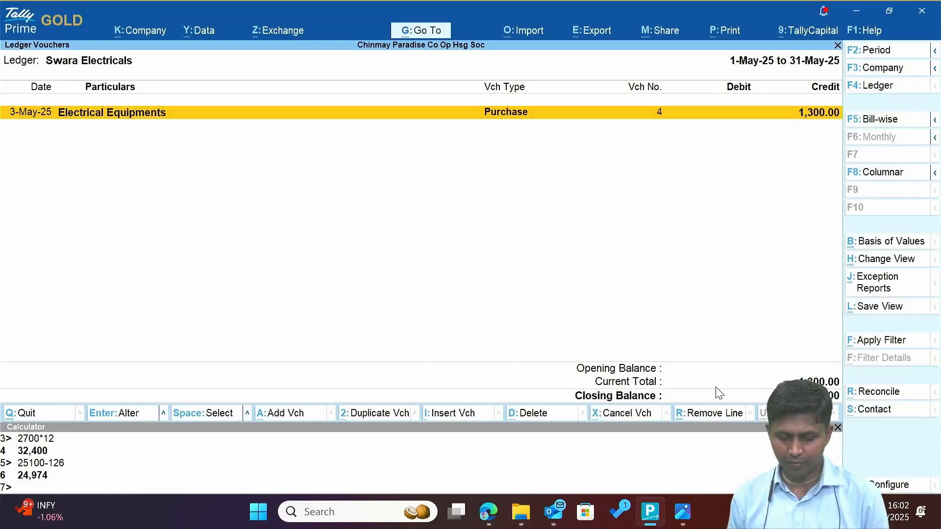
Discard the accidental new purchase voucher and return to Swara Electricals' May vouchers.
{"action": "key", "text": "a"}
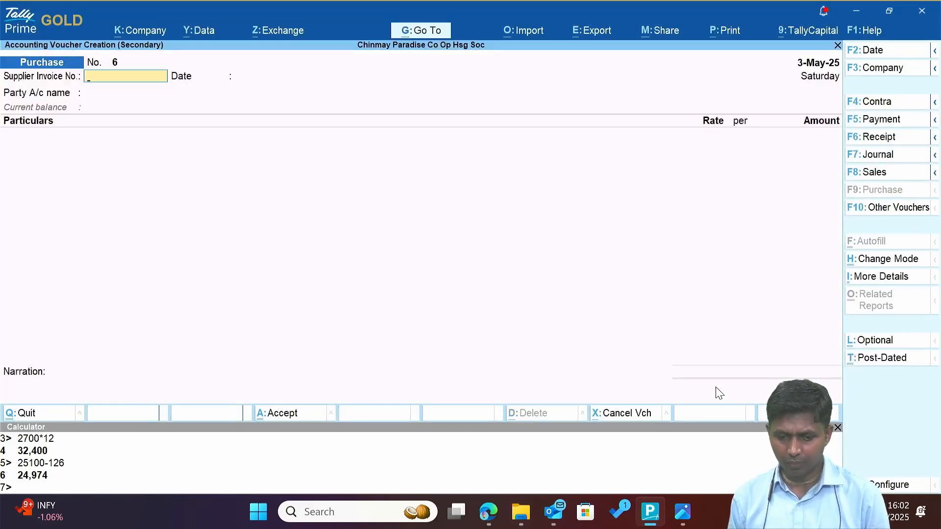
{"action": "key", "text": "Escape"}
{"action": "key", "text": "Escape"}
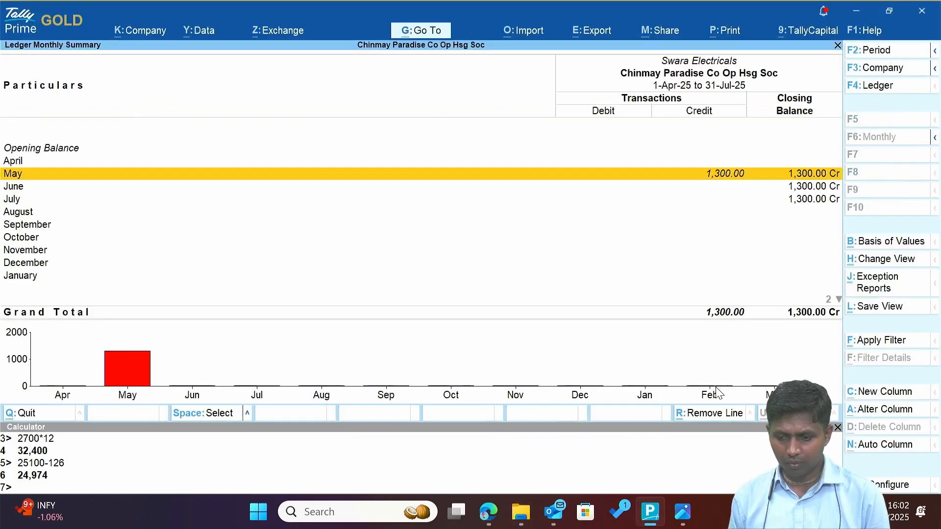
{"action": "key", "text": "Down"}
{"action": "key", "text": "Up"}
{"action": "key", "text": "Escape"}
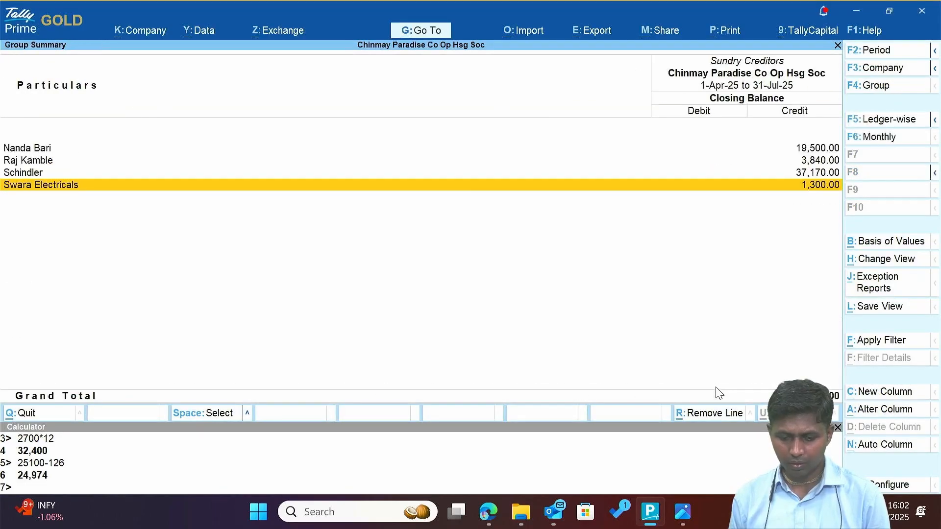
{"action": "key", "text": "Return"}
{"action": "key", "text": "Up"}
{"action": "key", "text": "Up"}
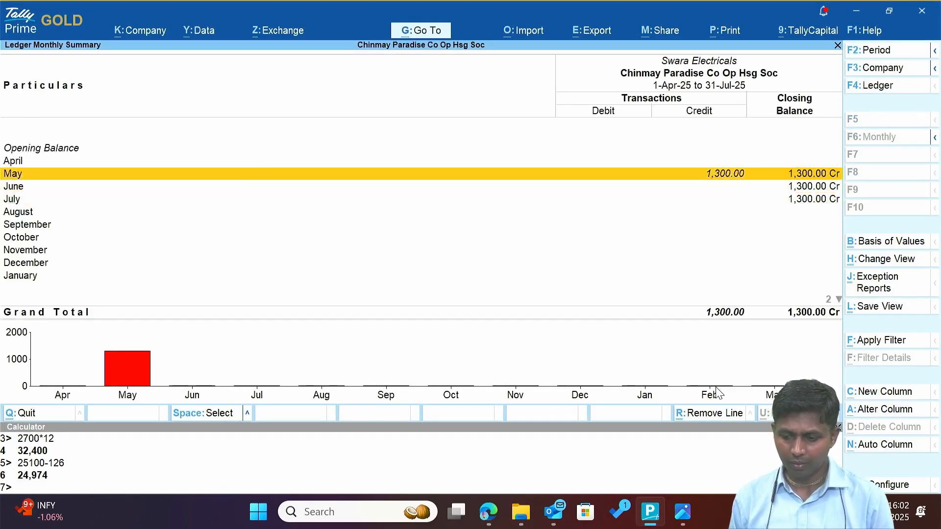
{"action": "key", "text": "Return"}
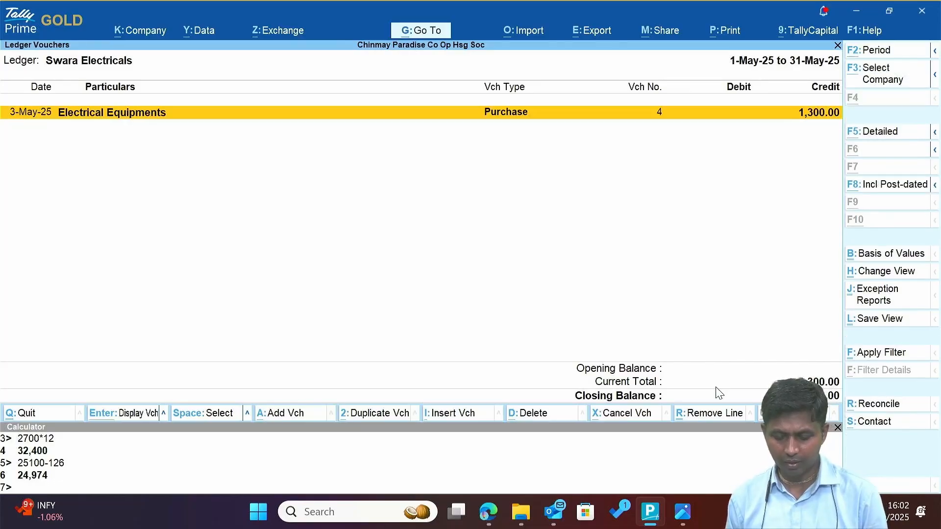
Record a Payment debiting Swara Electricals 1,300 against bill 1655, credited to Cash.
{"action": "key", "text": "alt+a"}
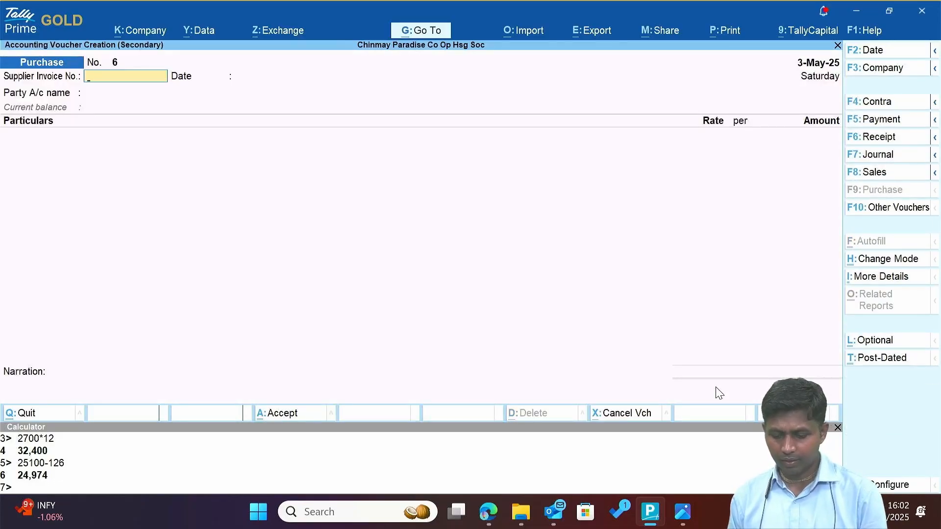
{"action": "key", "text": "F5"}
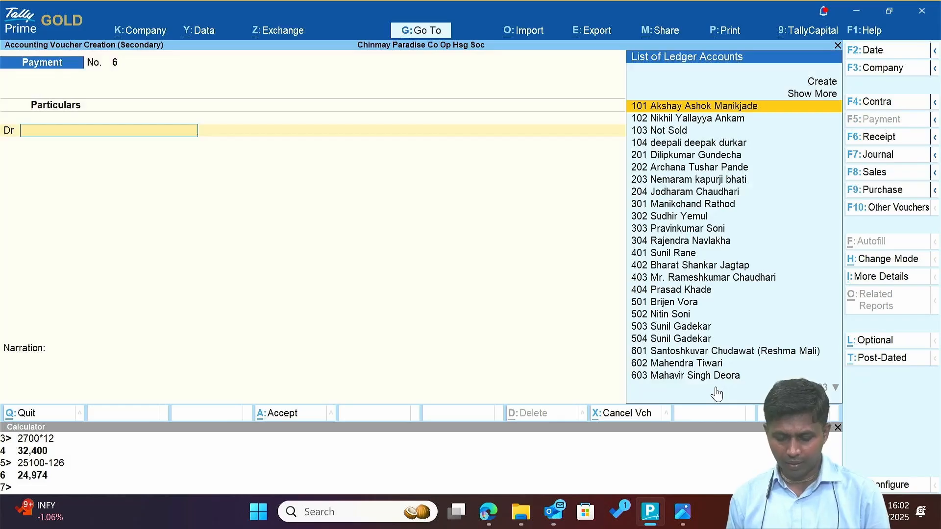
{"action": "type", "text": "Sw"}
{"action": "key", "text": "Return"}
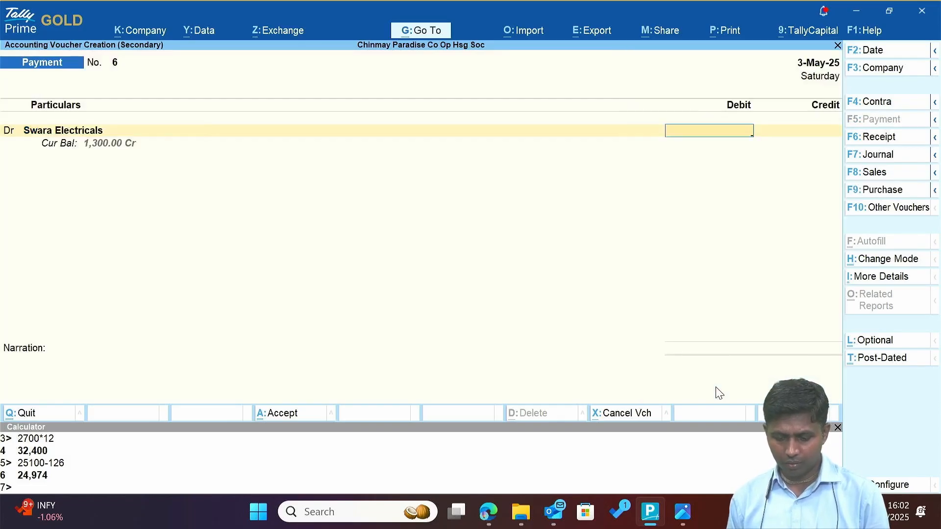
{"action": "type", "text": "1300"}
{"action": "key", "text": "Return"}
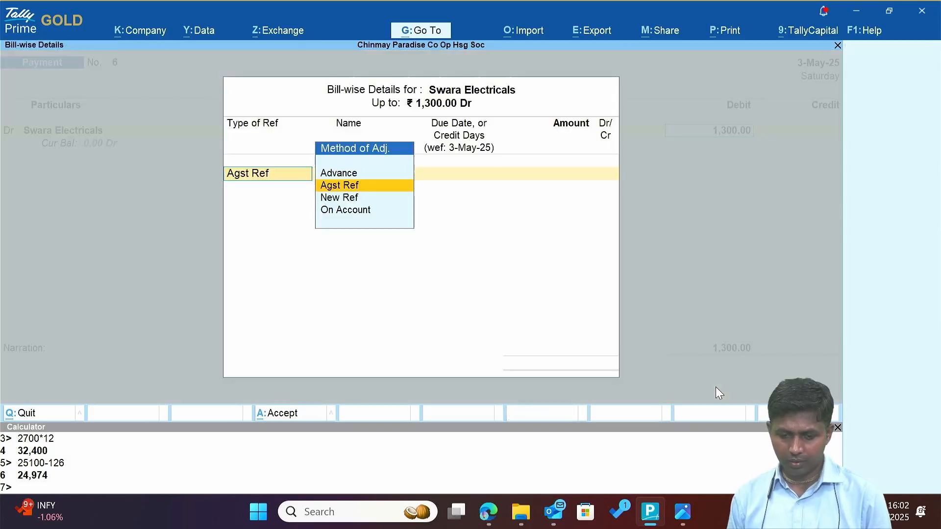
{"action": "key", "text": "Return"}
{"action": "key", "text": "Return"}
{"action": "key", "text": "Return"}
{"action": "key", "text": "Return"}
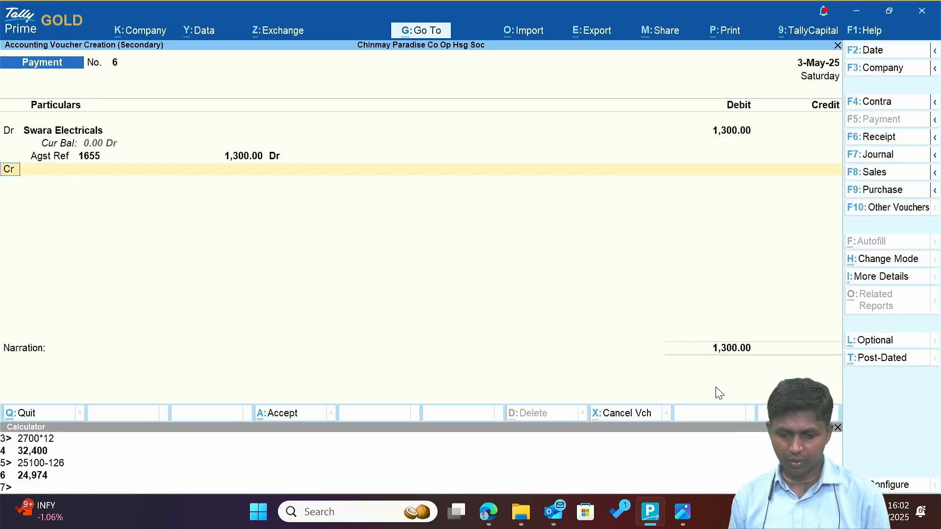
{"action": "type", "text": "Ca"}
{"action": "key", "text": "Return"}
{"action": "key", "text": "Return"}
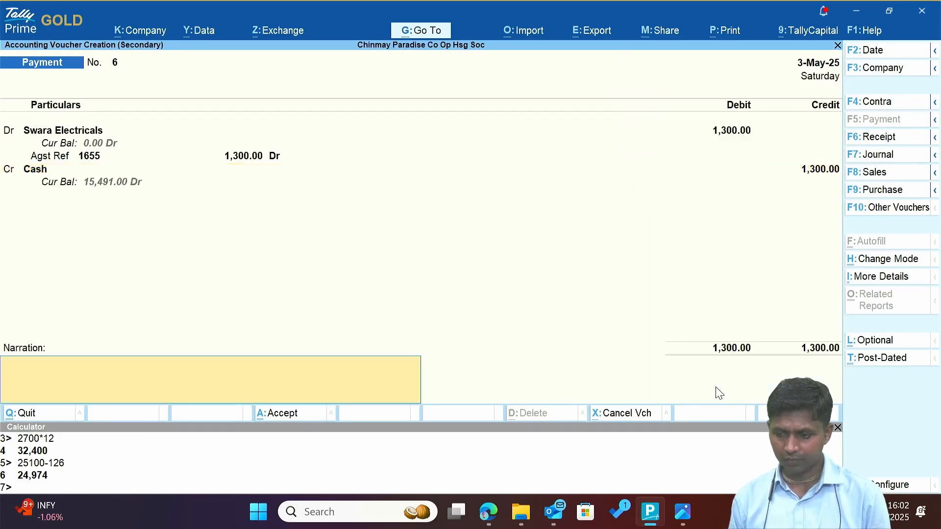
{"action": "key", "text": "Return"}
{"action": "key", "text": "Return"}
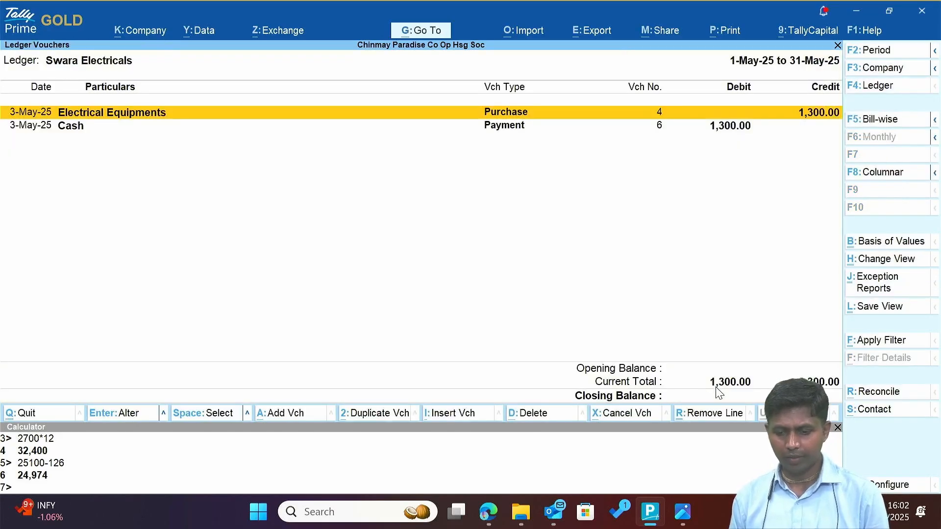
Return to the Sundry Creditors summary, now listing three creditors.
{"action": "key", "text": "Escape"}
{"action": "key", "text": "Escape"}
{"action": "key", "text": "Up"}
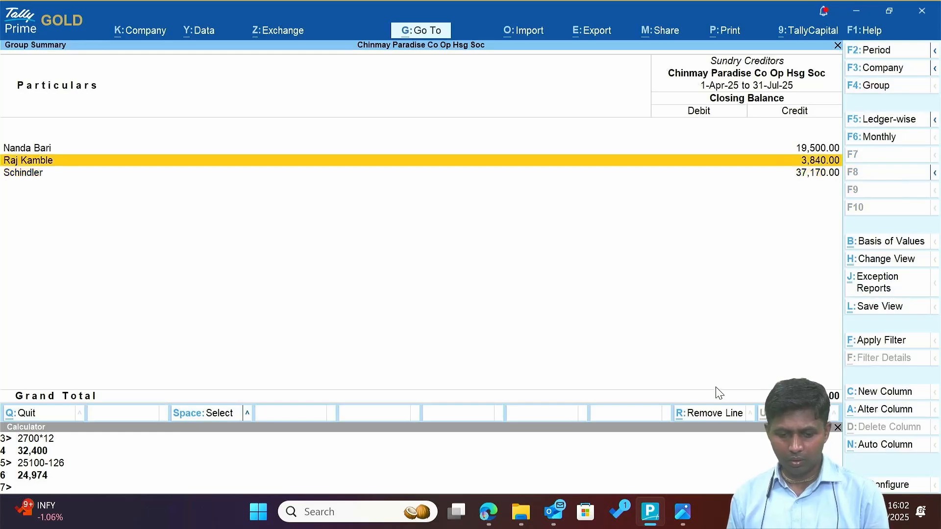
{"action": "key", "text": "Down"}
{"action": "key", "text": "Up"}
{"action": "key", "text": "Up"}
Return from the creditors list to the Balance Sheet and open the Profit & Loss account in detailed view.
{"action": "key", "text": "Down"}
{"action": "key", "text": "Down"}
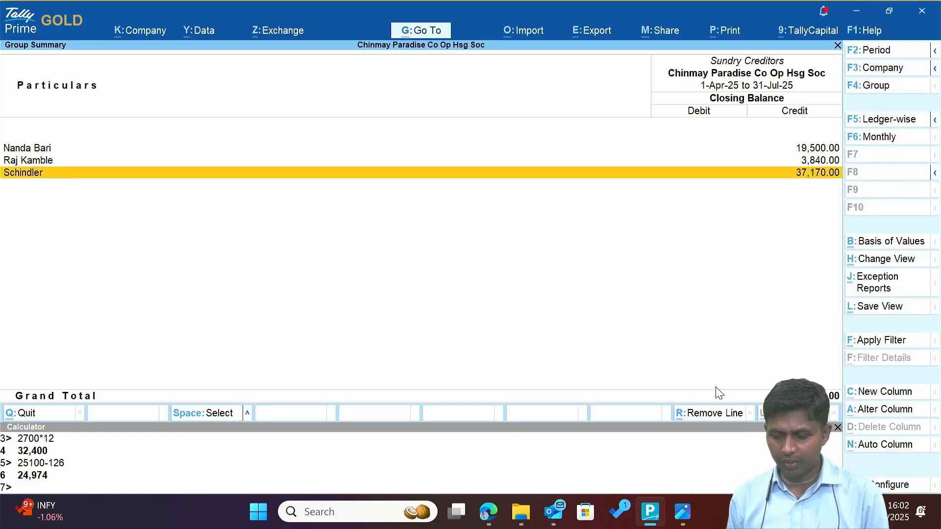
{"action": "key", "text": "Up"}
{"action": "key", "text": "Up"}
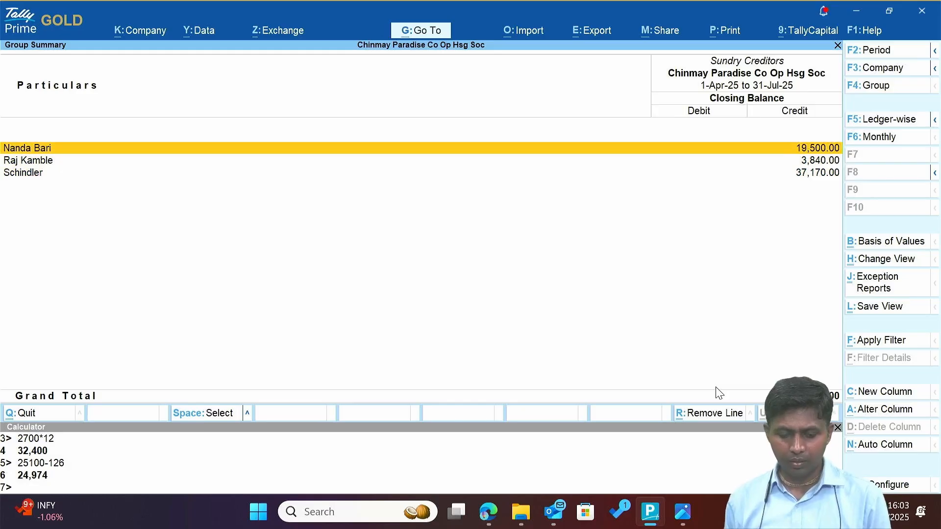
{"action": "key", "text": "Escape"}
{"action": "key", "text": "Down"}
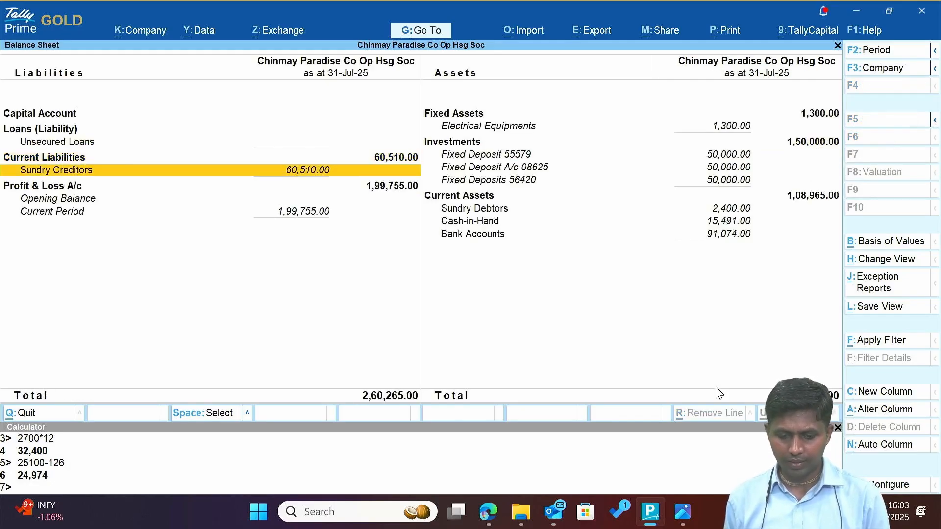
{"action": "key", "text": "Down"}
{"action": "key", "text": "Return"}
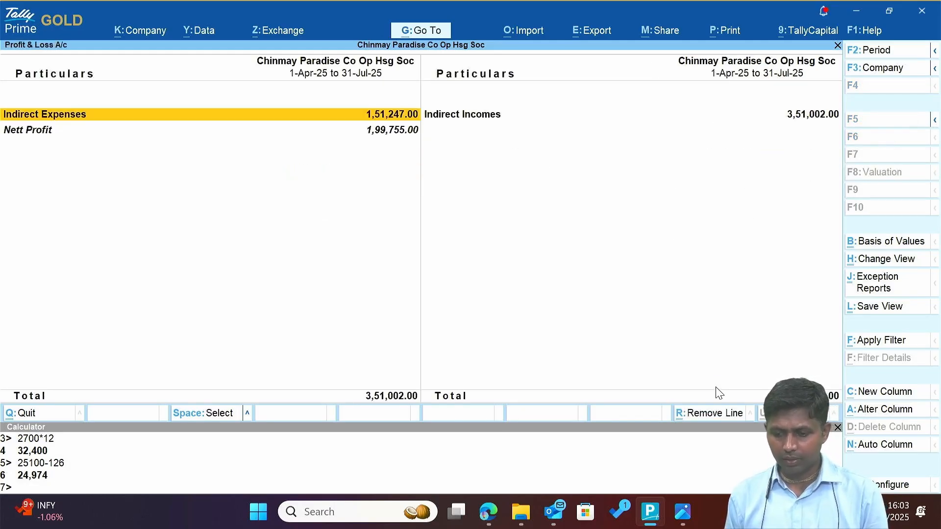
{"action": "key", "text": "alt+F5"}
Browse the P&L rows: Maintenance Charges, Other Income, Bank Charges and Repair and Maintenance.
{"action": "key", "text": "Right"}
{"action": "key", "text": "Down"}
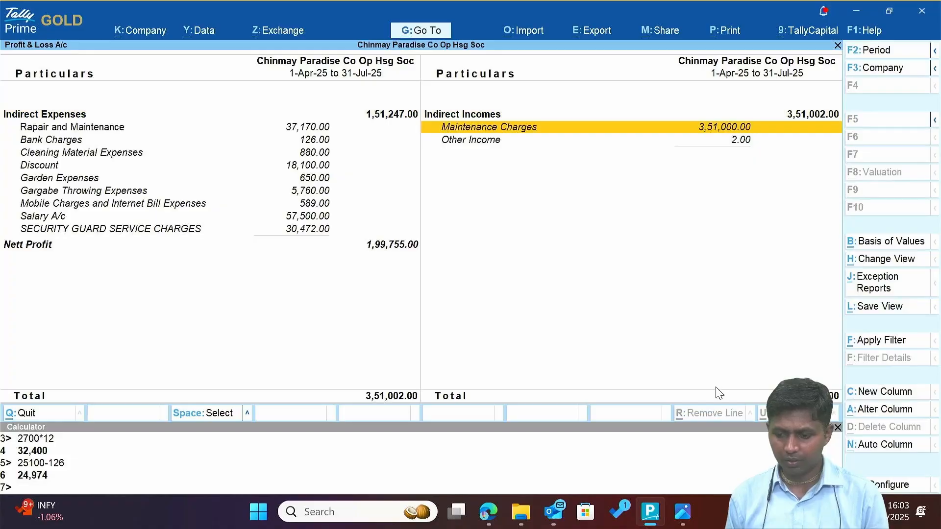
{"action": "key", "text": "Down"}
{"action": "key", "text": "Up"}
{"action": "key", "text": "Down"}
{"action": "key", "text": "Left"}
{"action": "key", "text": "Right"}
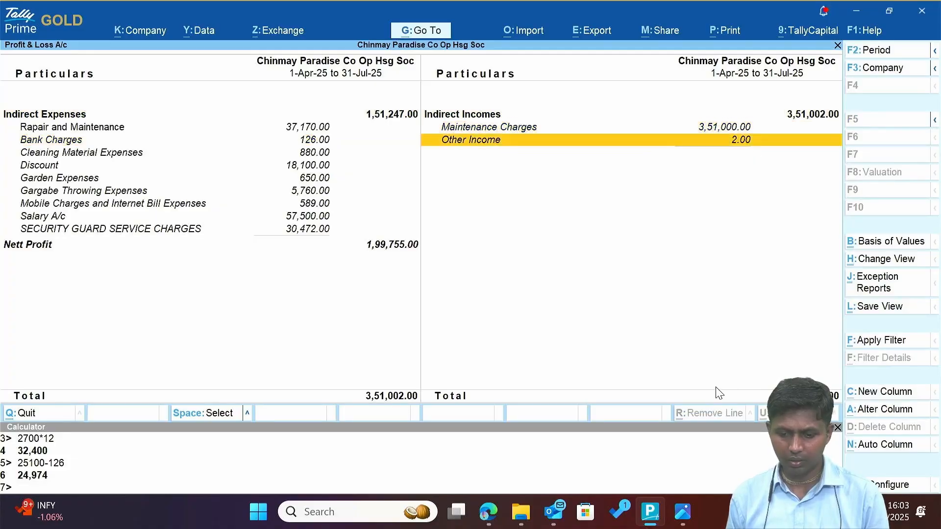
{"action": "key", "text": "Left"}
{"action": "key", "text": "Up"}
{"action": "key", "text": "Down"}
{"action": "key", "text": "Up"}
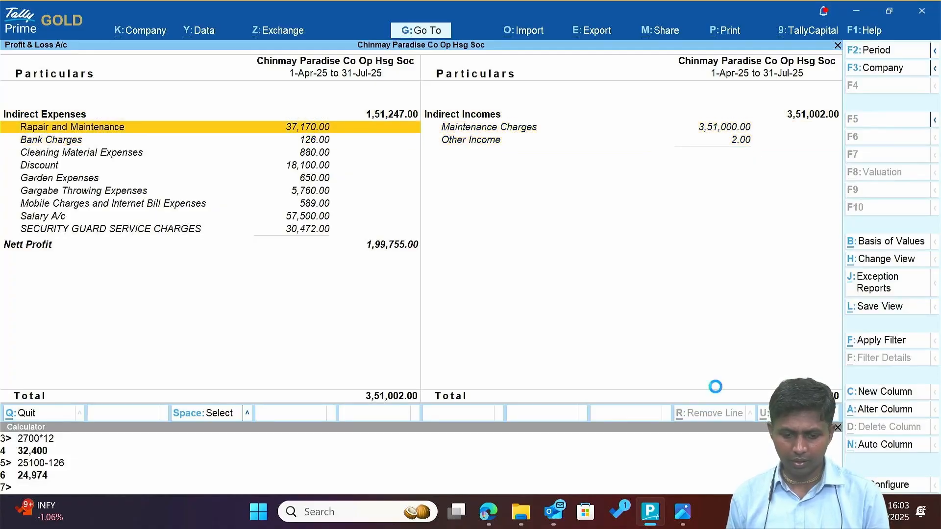
Check the Repair and Maintenance expense breakdown, then return to the Profit & Loss account.
{"action": "key", "text": "Return"}
{"action": "key", "text": "Return"}
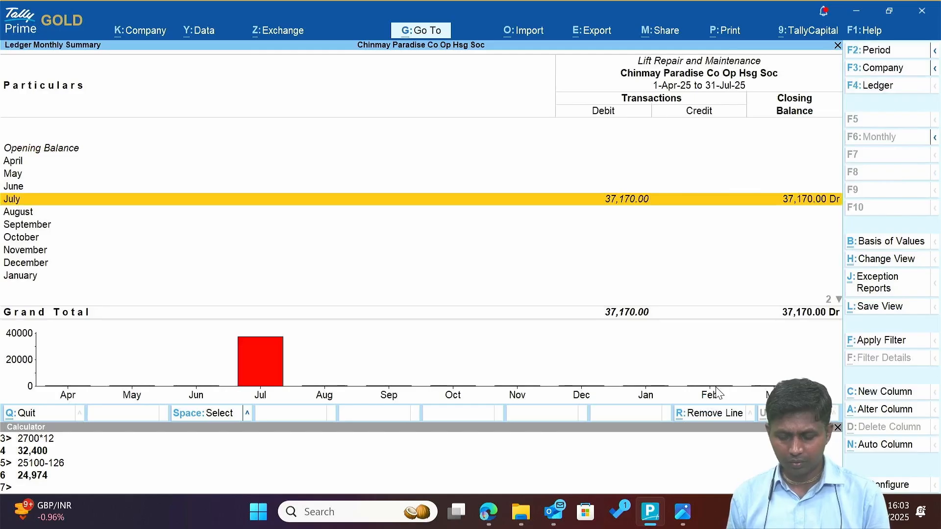
{"action": "key", "text": "Escape"}
{"action": "key", "text": "Escape"}
{"action": "key", "text": "Down"}
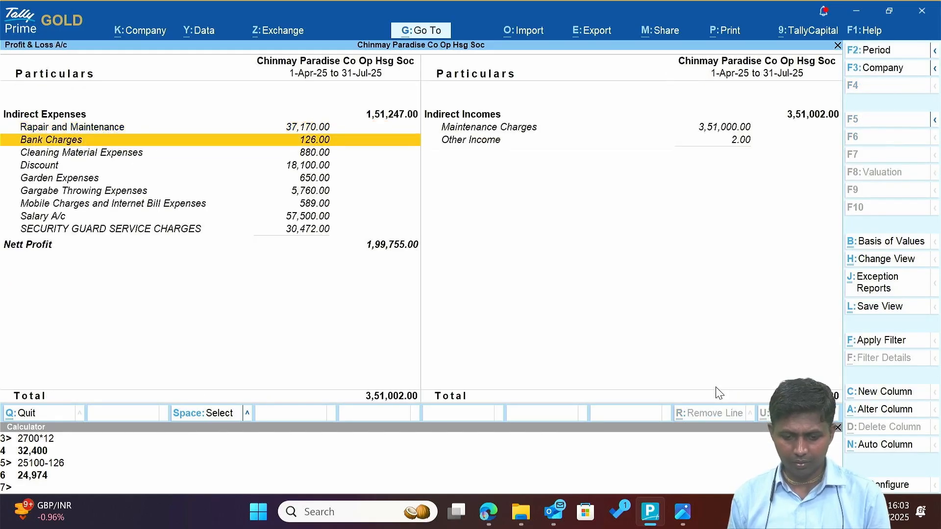
{"action": "key", "text": "Up"}
{"action": "key", "text": "Return"}
{"action": "key", "text": "Escape"}
{"action": "key", "text": "Down"}
{"action": "key", "text": "Down"}
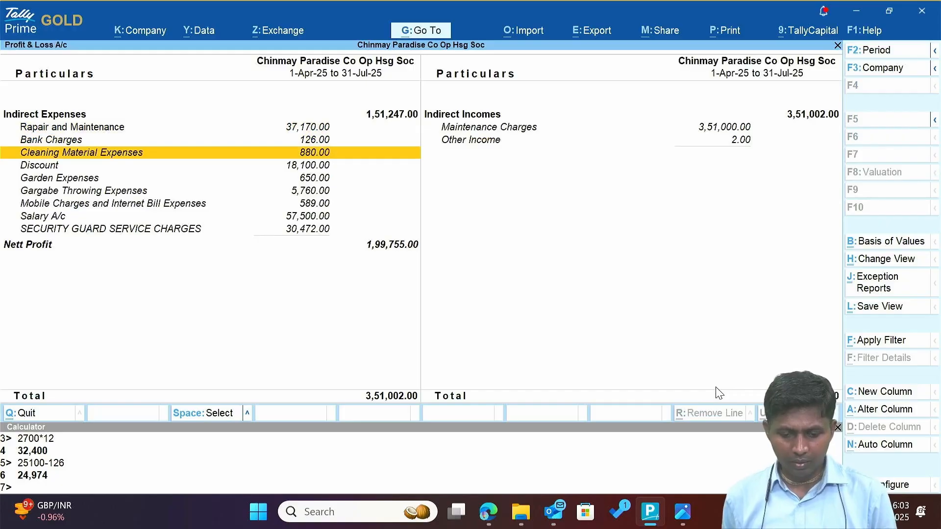
Review the Discount monthly summary, comparing the May and July rows.
{"action": "key", "text": "Down"}
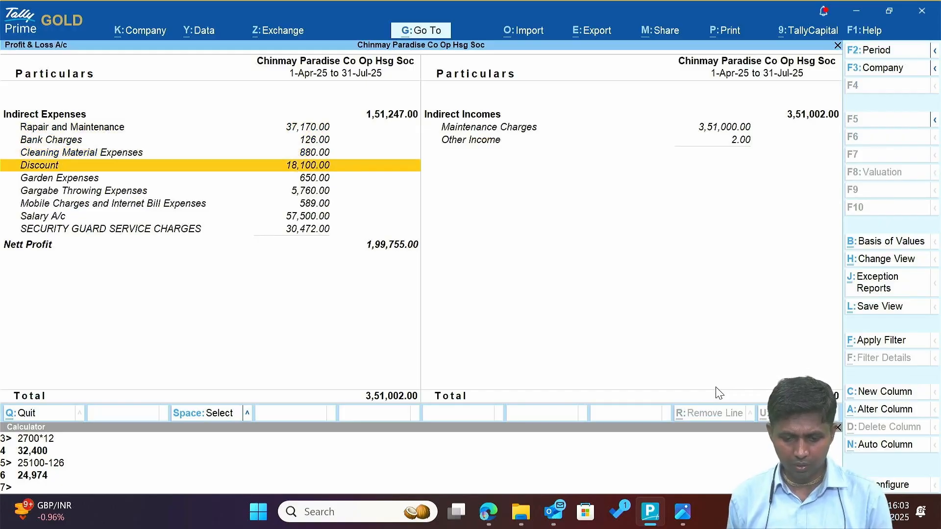
{"action": "key", "text": "Return"}
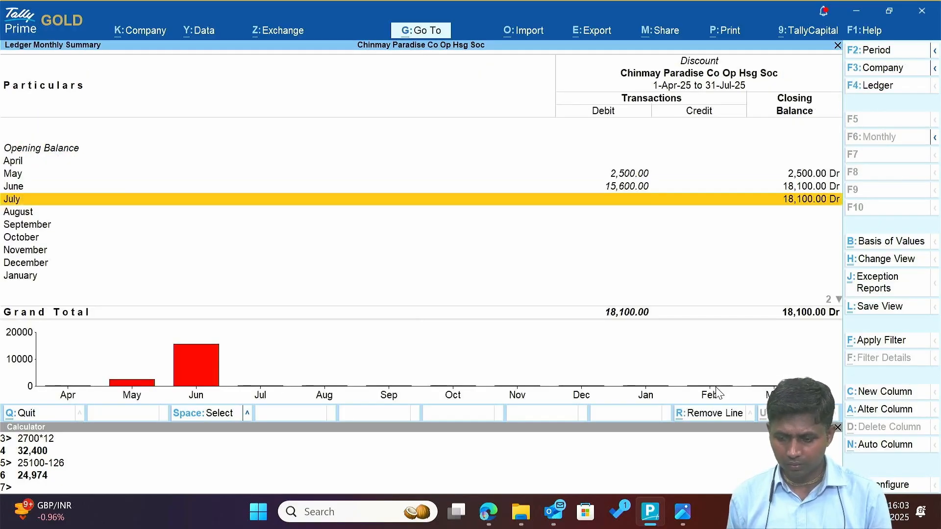
{"action": "key", "text": "Up"}
{"action": "key", "text": "Up"}
{"action": "key", "text": "Down"}
{"action": "key", "text": "Down"}
{"action": "key", "text": "Escape"}
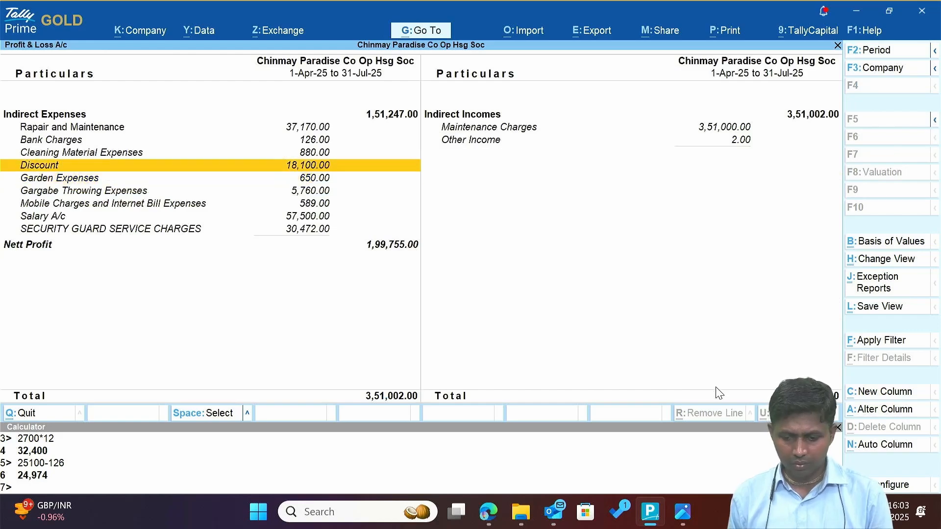
Step through the Salary A/c month-by-month summary from April to August.
{"action": "key", "text": "Down"}
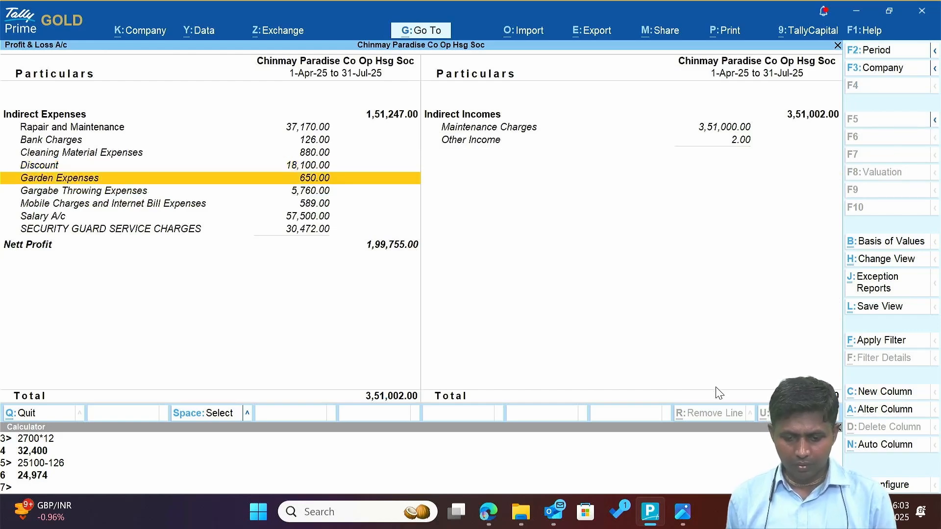
{"action": "key", "text": "Down"}
{"action": "key", "text": "Down"}
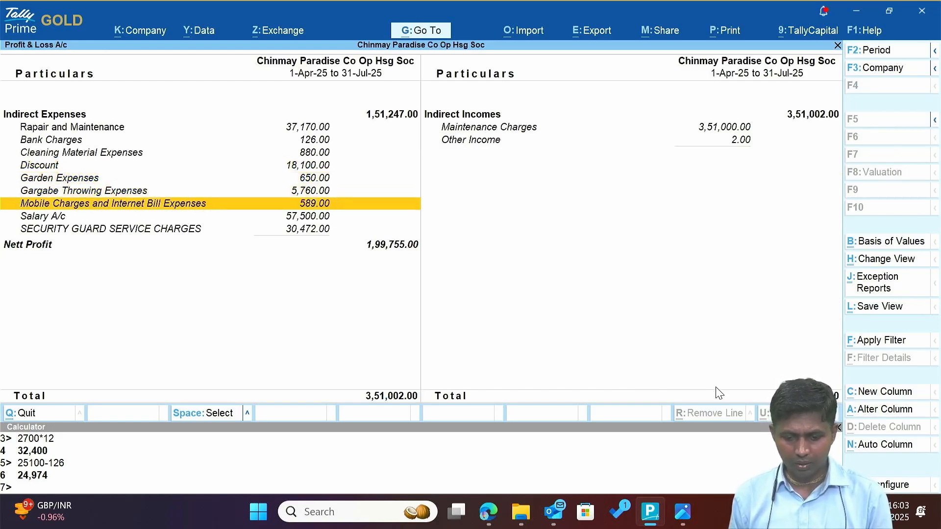
{"action": "key", "text": "Down"}
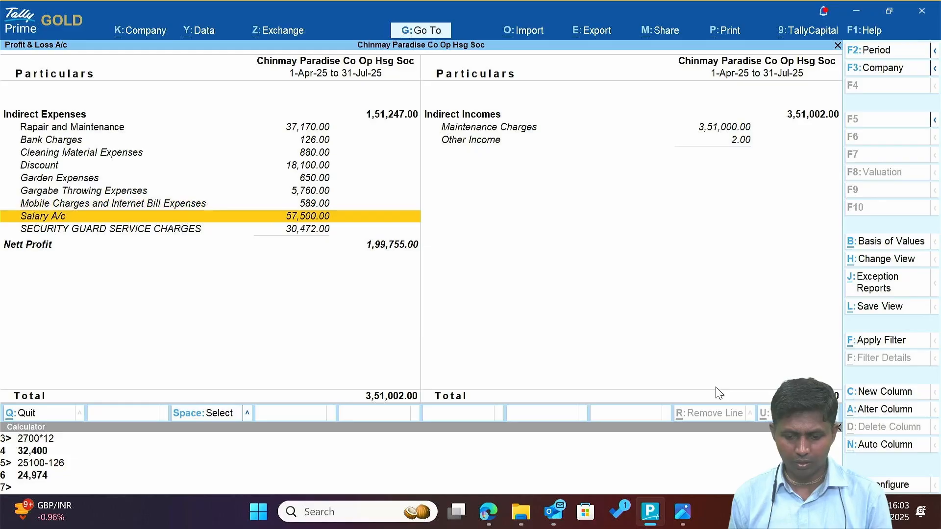
{"action": "key", "text": "Return"}
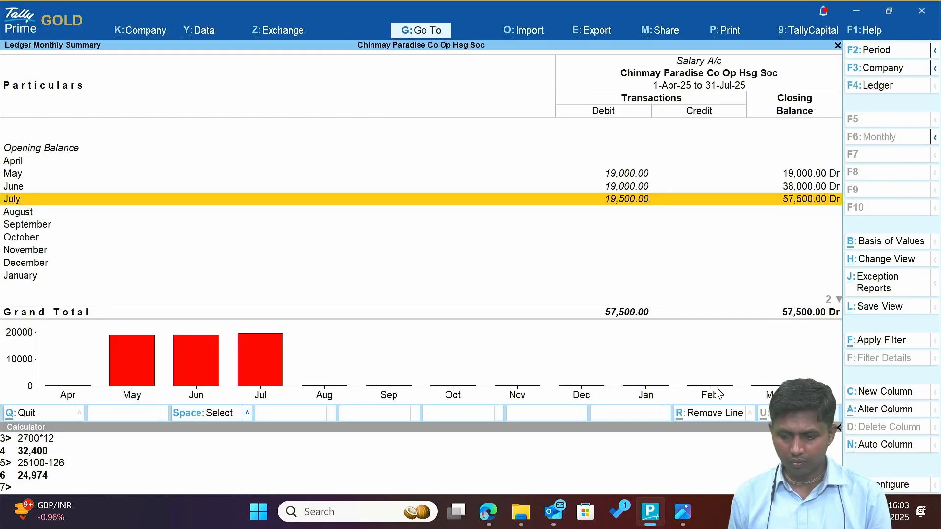
{"action": "key", "text": "Up"}
{"action": "key", "text": "Up"}
{"action": "key", "text": "Down"}
{"action": "key", "text": "Down"}
{"action": "key", "text": "Up"}
{"action": "key", "text": "Up"}
{"action": "key", "text": "Up"}
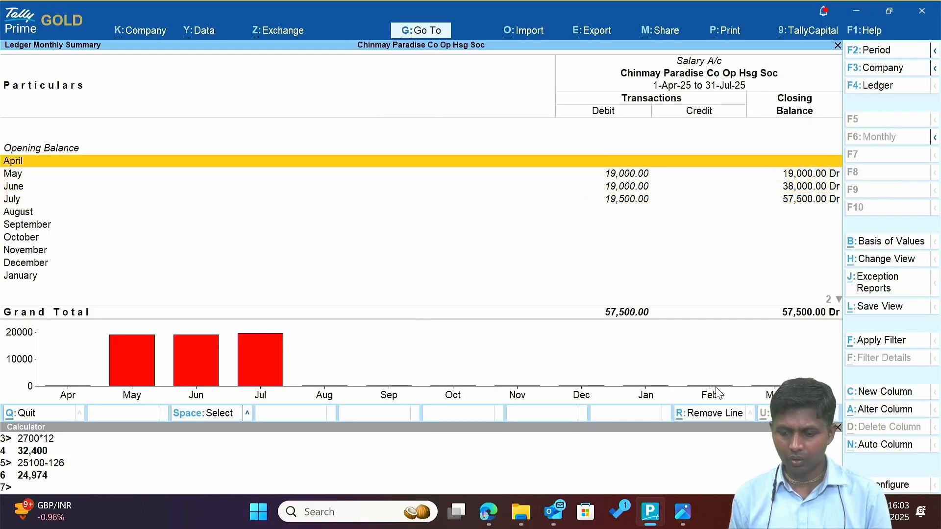
{"action": "key", "text": "Down"}
{"action": "key", "text": "Down"}
{"action": "key", "text": "Down"}
{"action": "key", "text": "Down"}
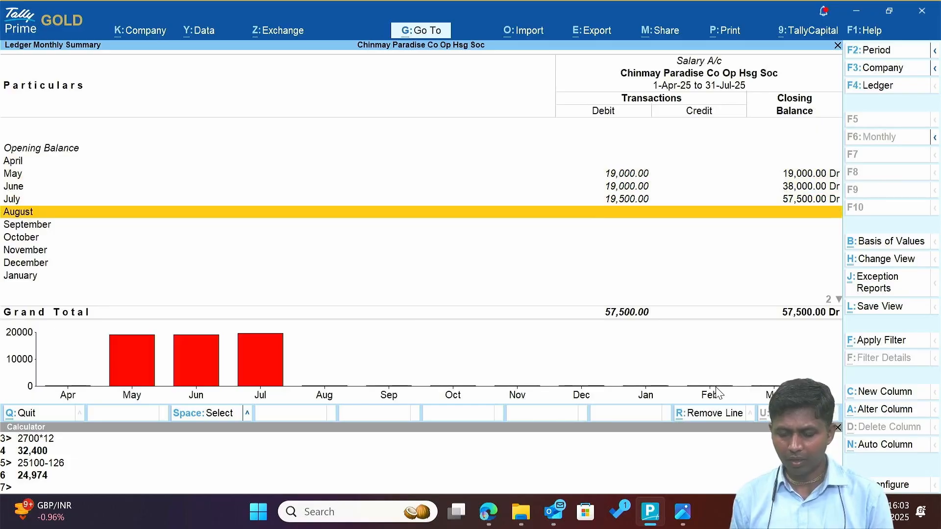
{"action": "key", "text": "Down"}
{"action": "key", "text": "Down"}
{"action": "key", "text": "Down"}
{"action": "key", "text": "Down"}
{"action": "key", "text": "Down"}
{"action": "key", "text": "Up"}
{"action": "key", "text": "Up"}
{"action": "key", "text": "Up"}
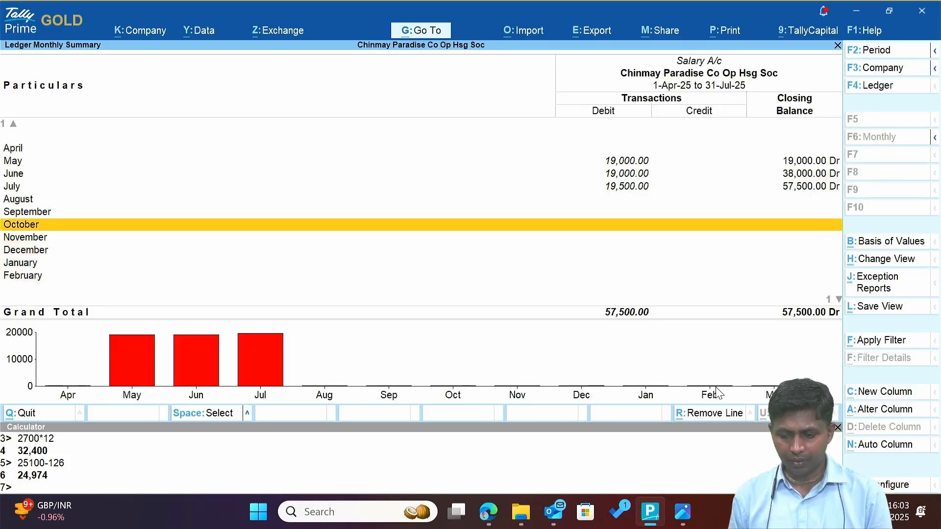
{"action": "key", "text": "Up"}
{"action": "key", "text": "Up"}
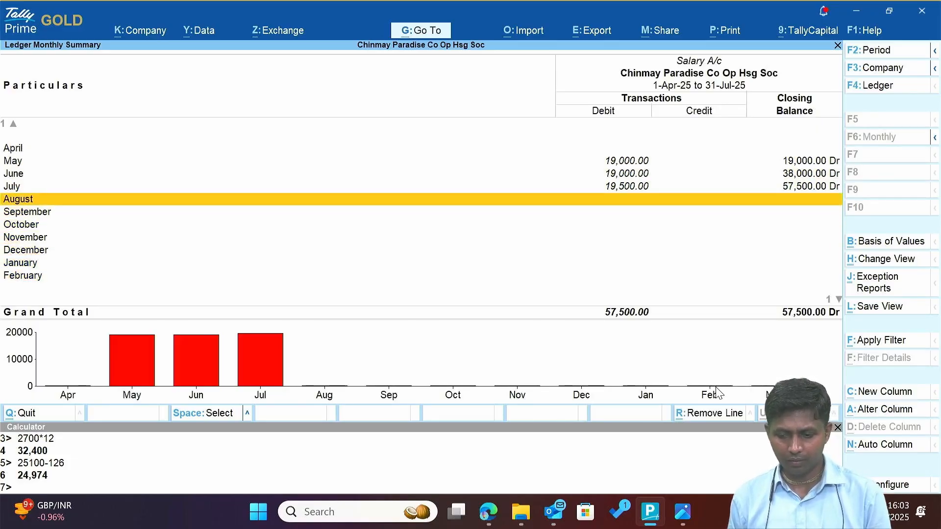
{"action": "key", "text": "Escape"}
Review the SECURITY GUARD SERVICE CHARGES monthly summary, comparing the May and June amounts.
{"action": "key", "text": "Down"}
{"action": "key", "text": "Return"}
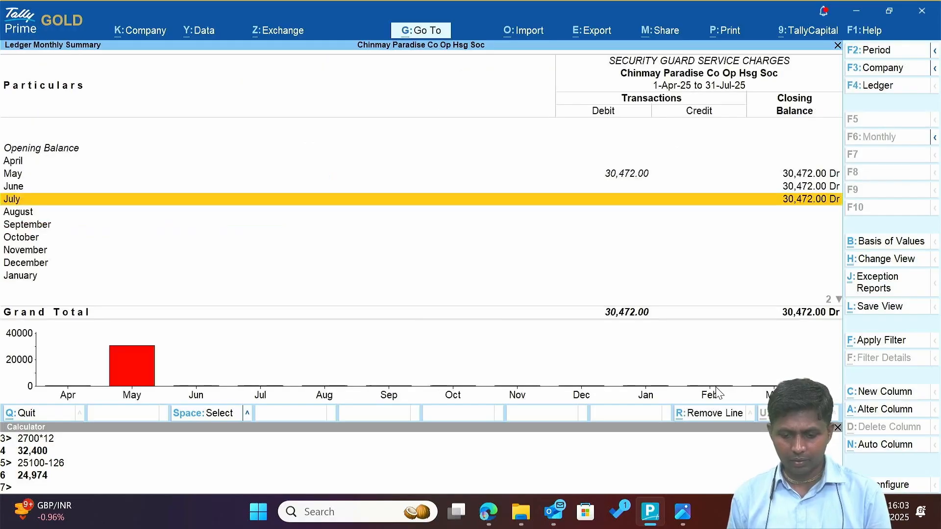
{"action": "key", "text": "Up"}
{"action": "key", "text": "Up"}
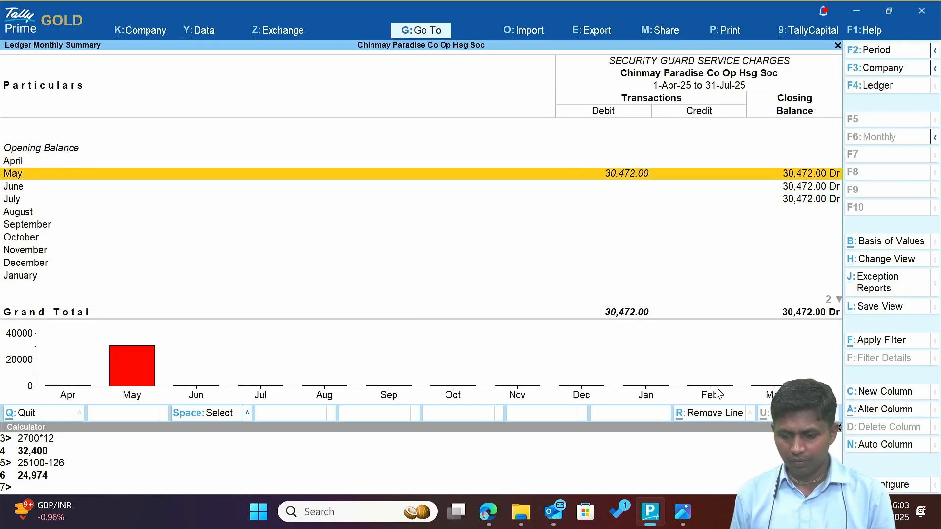
{"action": "key", "text": "Down"}
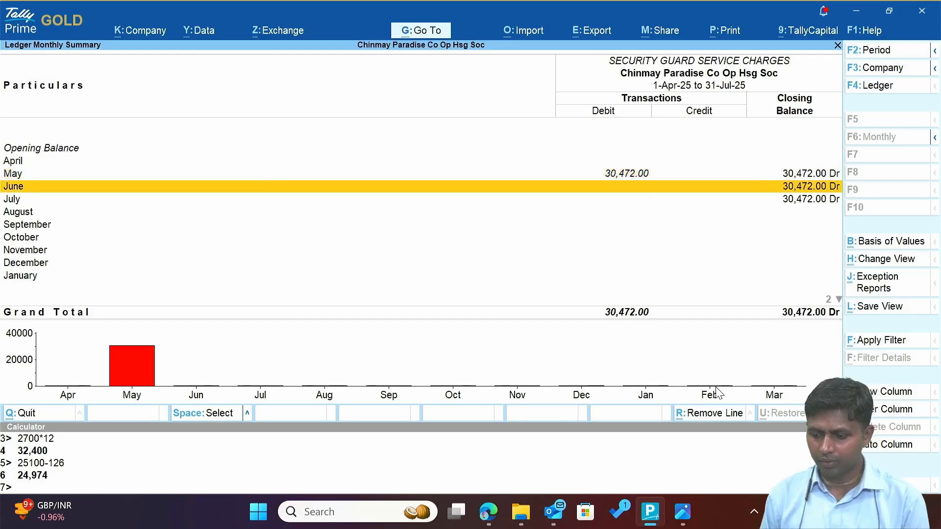
{"action": "key", "text": "Up"}
{"action": "key", "text": "Down"}
{"action": "key", "text": "Up"}
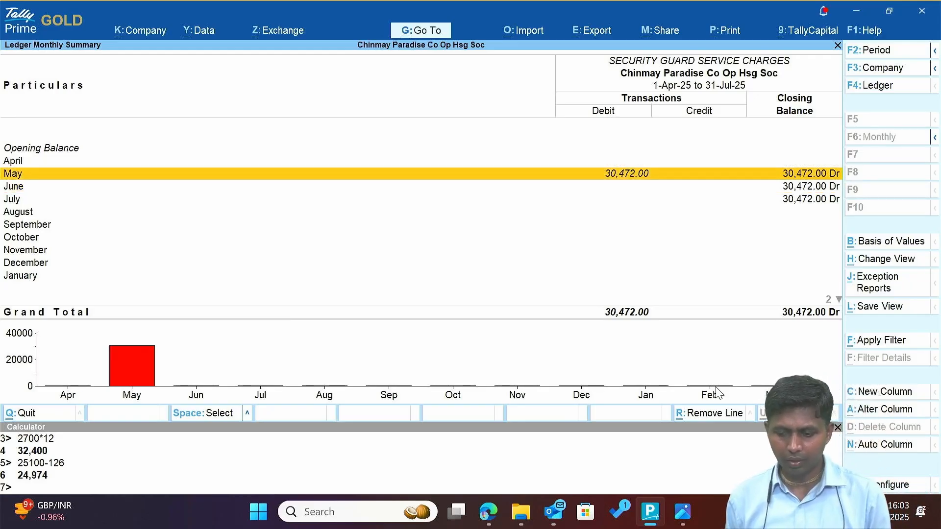
{"action": "key", "text": "Escape"}
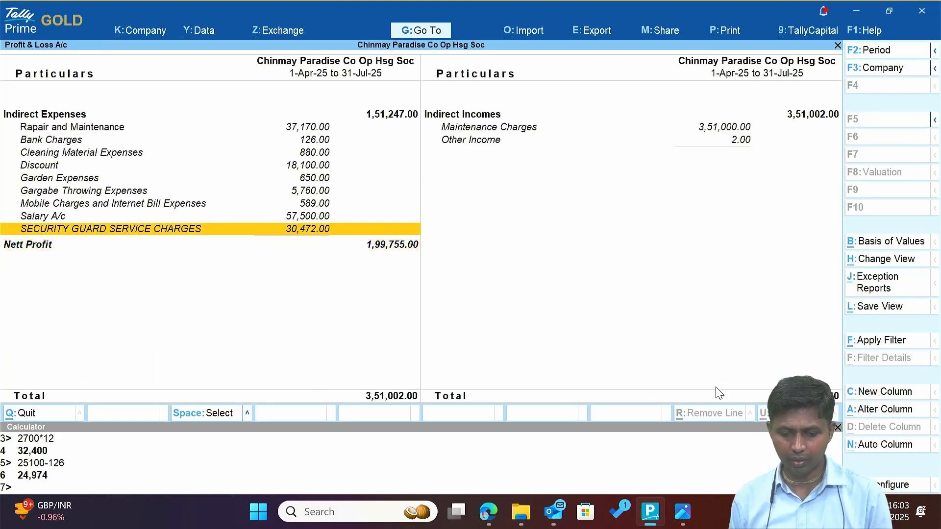
Check the Nett Profit of 1,99,755.00 and Balance Sheet, then return to Gateway of Tally.
{"action": "key", "text": "Up"}
{"action": "key", "text": "Down"}
{"action": "key", "text": "Down"}
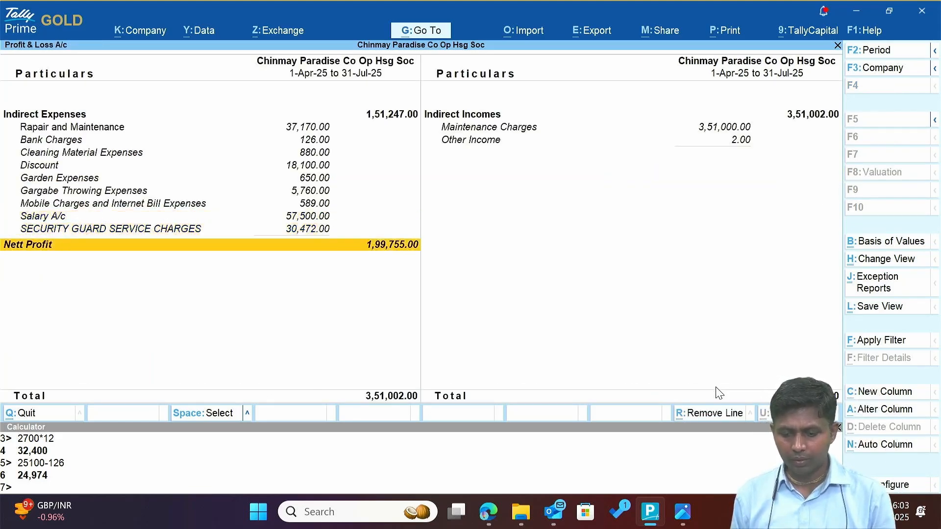
{"action": "key", "text": "Right"}
{"action": "key", "text": "Up"}
{"action": "key", "text": "Up"}
{"action": "key", "text": "Escape"}
{"action": "key", "text": "Right"}
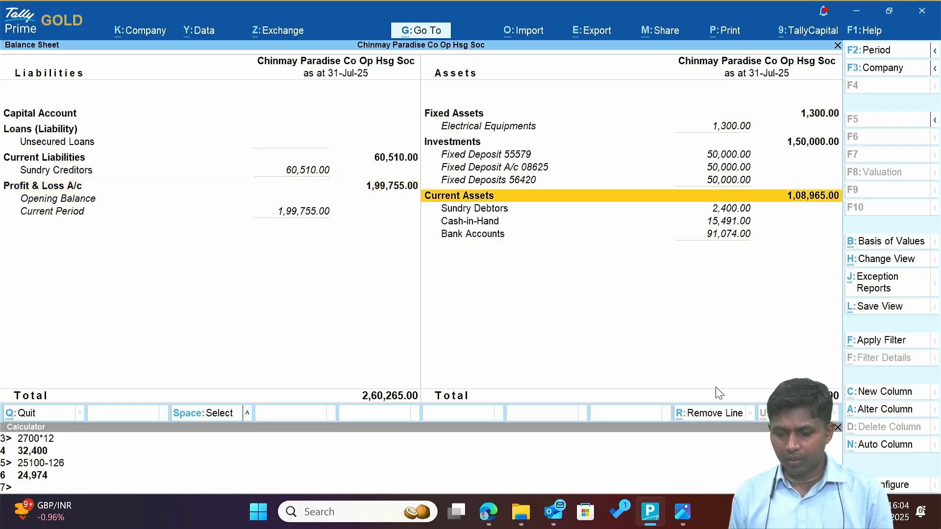
{"action": "key", "text": "Down"}
{"action": "key", "text": "Down"}
{"action": "key", "text": "Down"}
{"action": "key", "text": "Up"}
{"action": "key", "text": "Up"}
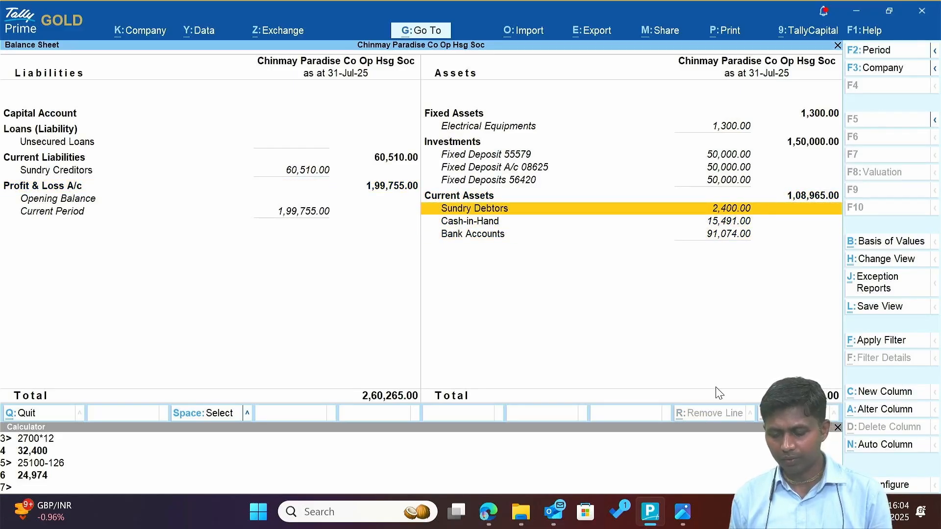
{"action": "key", "text": "Escape"}
{"action": "key", "text": "Home"}
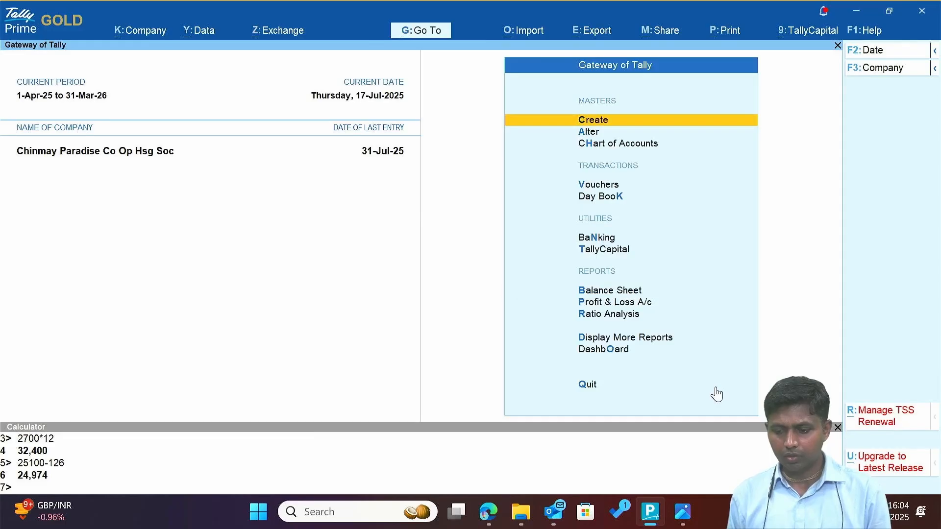
Go back from the Cash bills folder to the project folder, select Cancelled cheque, then return to Tally Prime.
{"action": "key", "text": "alt+Tab"}
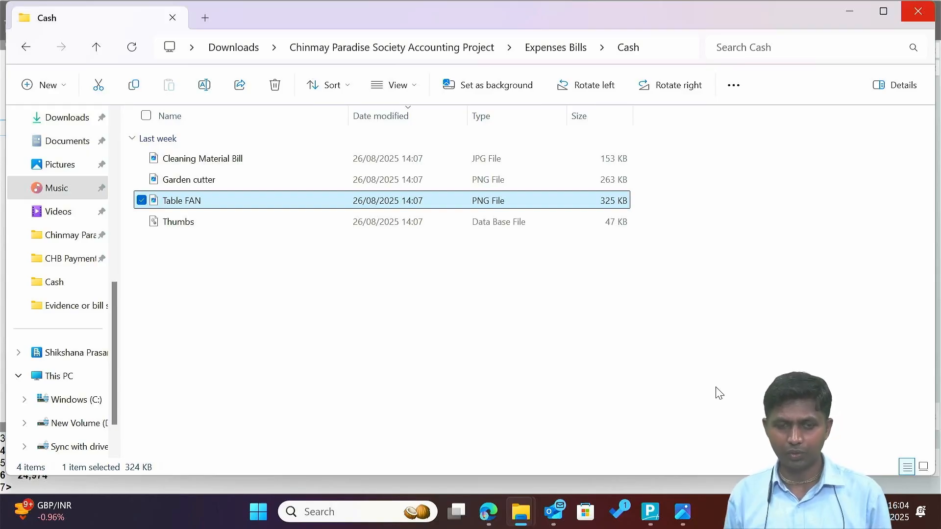
{"action": "key", "text": "alt+Left"}
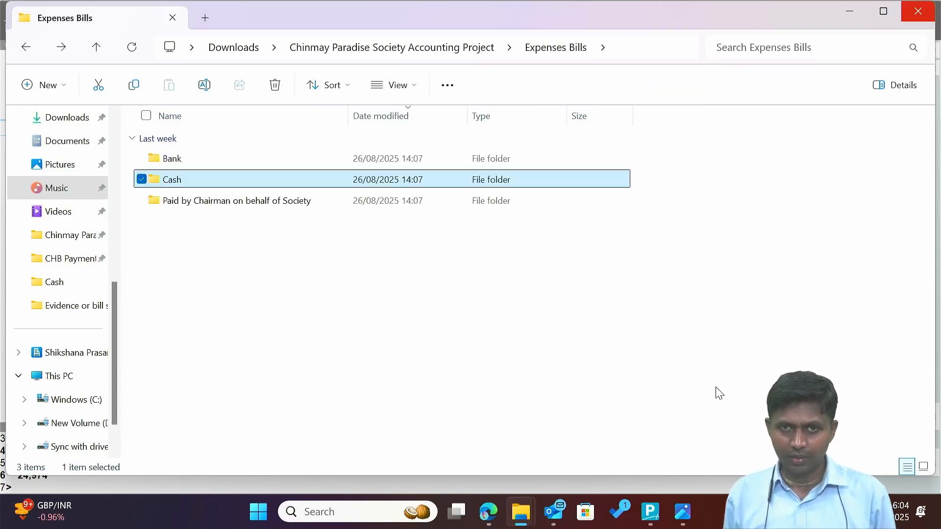
{"action": "key", "text": "alt+Left"}
{"action": "key", "text": "Up"}
{"action": "key", "text": "Up"}
{"action": "key", "text": "Up"}
{"action": "key", "text": "Up"}
{"action": "key", "text": "Up"}
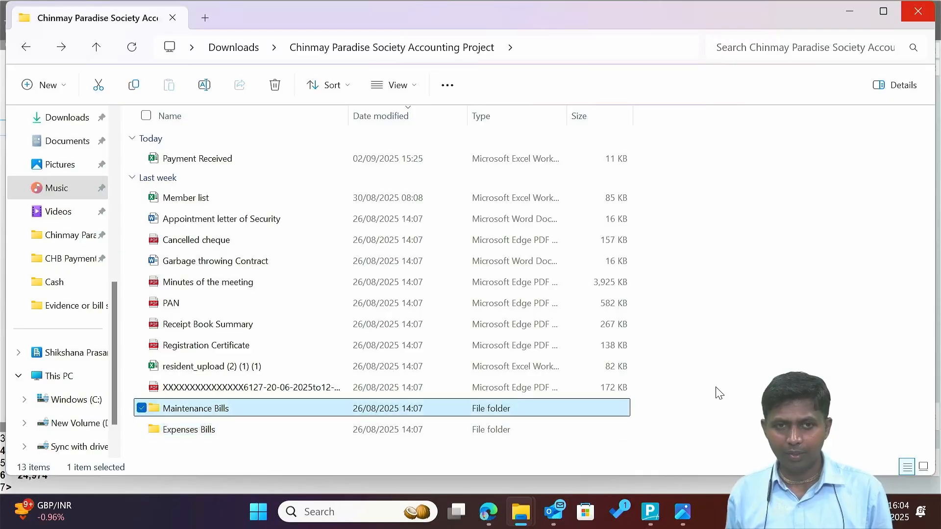
{"action": "key", "text": "Up"}
{"action": "key", "text": "Up"}
{"action": "key", "text": "Up"}
{"action": "key", "text": "Up"}
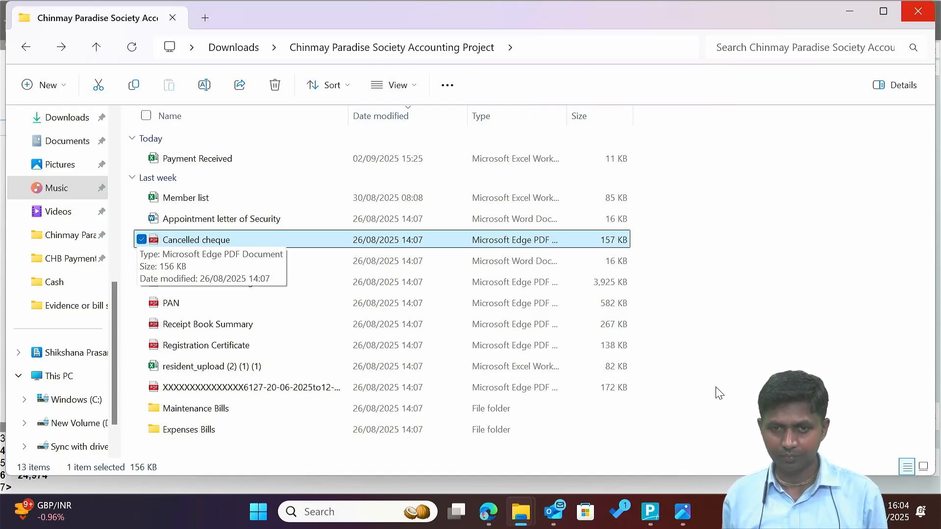
{"action": "key", "text": "alt+Tab"}
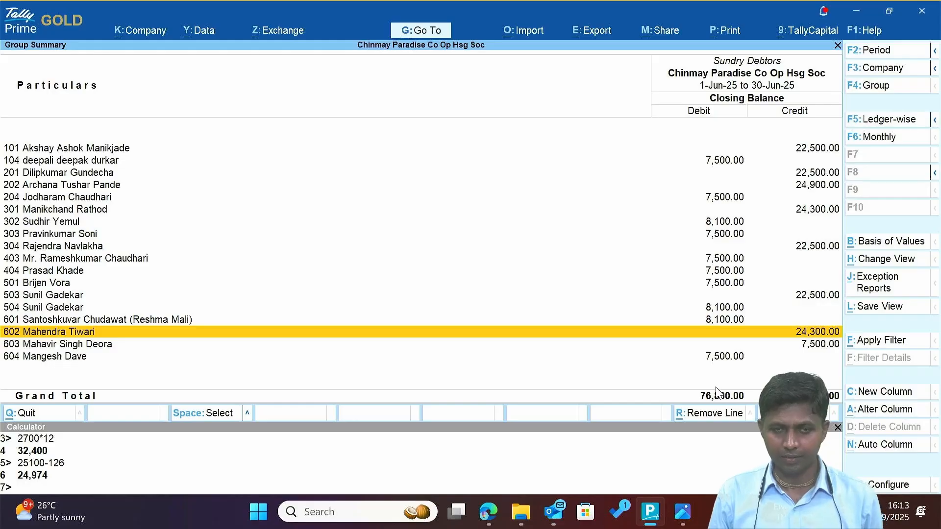
{"action": "key", "text": "Down"}
{"action": "key", "text": "Down"}
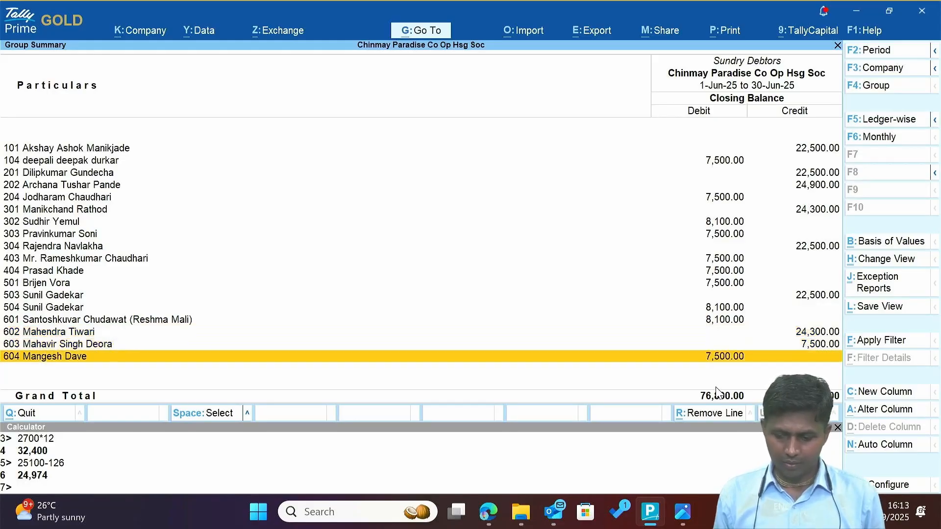
{"action": "key", "text": "Up"}
{"action": "key", "text": "Up"}
{"action": "key", "text": "Up"}
{"action": "key", "text": "Up"}
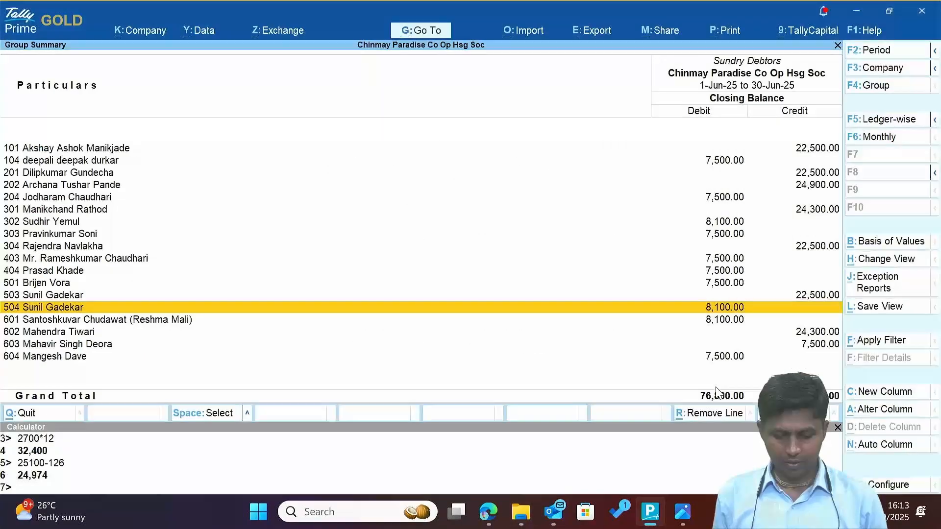
{"action": "key", "text": "Up"}
{"action": "key", "text": "Up"}
{"action": "key", "text": "Up"}
{"action": "key", "text": "Up"}
{"action": "key", "text": "Up"}
{"action": "key", "text": "Up"}
{"action": "key", "text": "Up"}
{"action": "key", "text": "Up"}
{"action": "key", "text": "Up"}
{"action": "key", "text": "Up"}
{"action": "key", "text": "Up"}
{"action": "key", "text": "Up"}
{"action": "key", "text": "Up"}
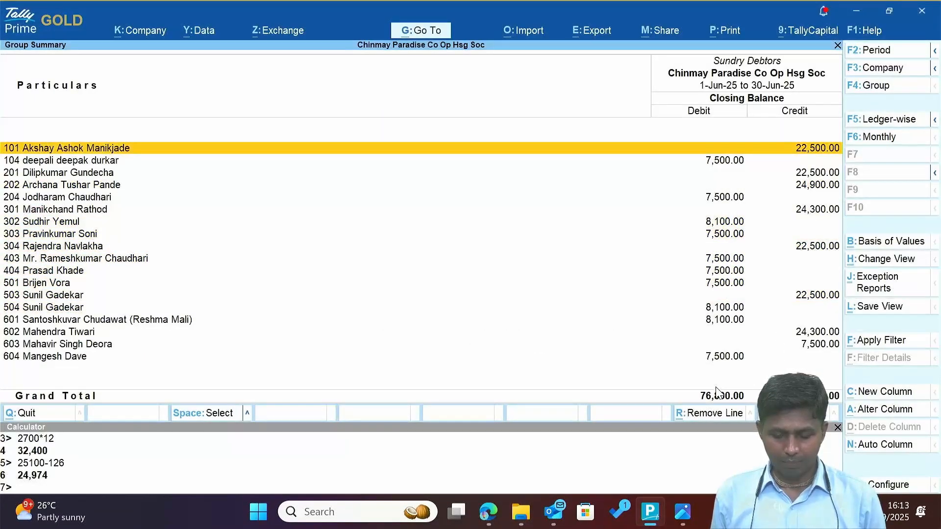
{"action": "key", "text": "alt+Tab"}
{"action": "key", "text": "alt+Tab"}
Switch from Tally Prime to the bank statement PDF in Microsoft Edge.
{"action": "scroll", "coordinate": [718, 393], "scroll_direction": "up", "scroll_amount": 10}
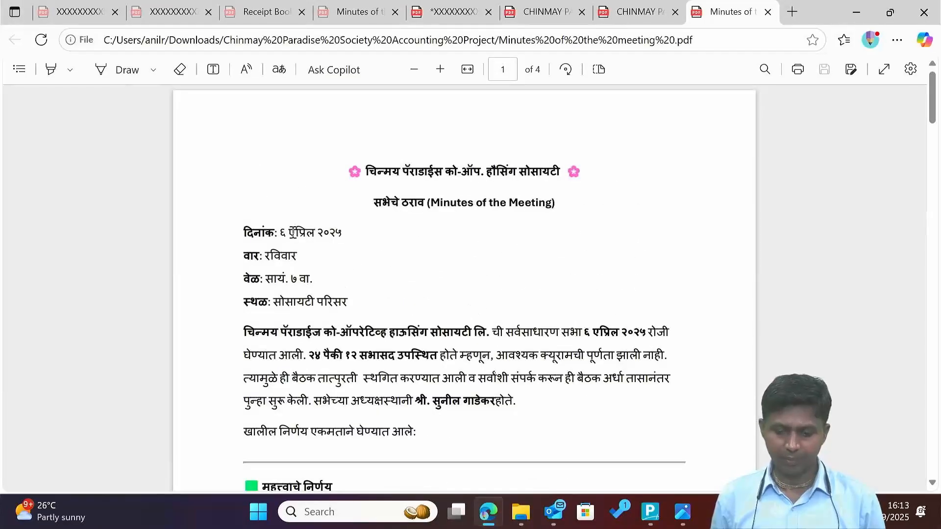
{"action": "scroll", "coordinate": [331, 237], "scroll_direction": "down", "scroll_amount": 15}
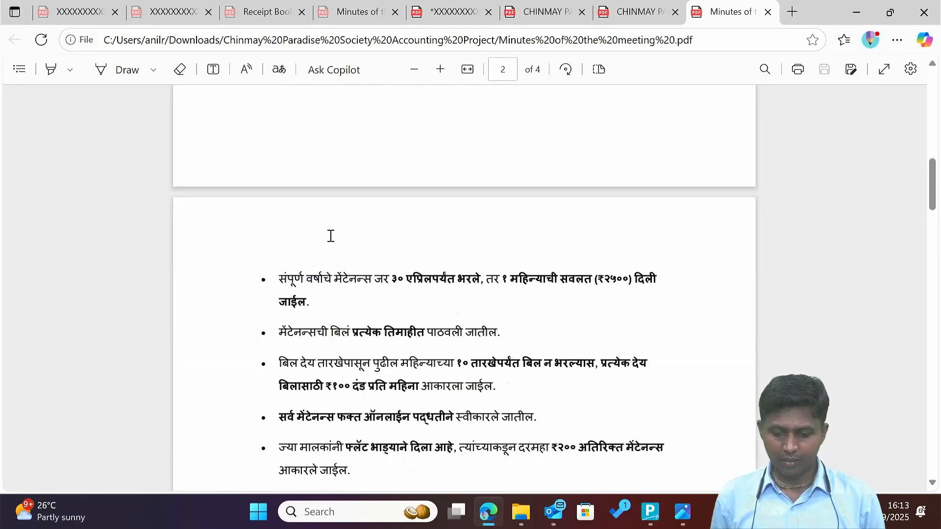
{"action": "key", "text": "alt+Tab"}
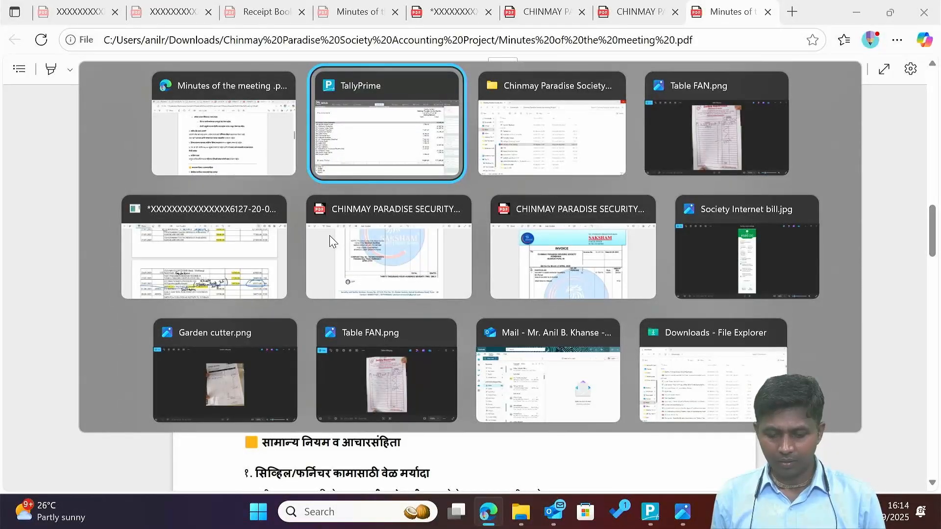
{"action": "key", "text": "Tab"}
{"action": "key", "text": "Tab"}
{"action": "key", "text": "Tab"}
Circle the first transaction date 21-06-2025 and the 20-06-2025 to 12-08-2025 statement period.
{"action": "scroll", "coordinate": [335, 228], "scroll_direction": "up", "scroll_amount": 10}
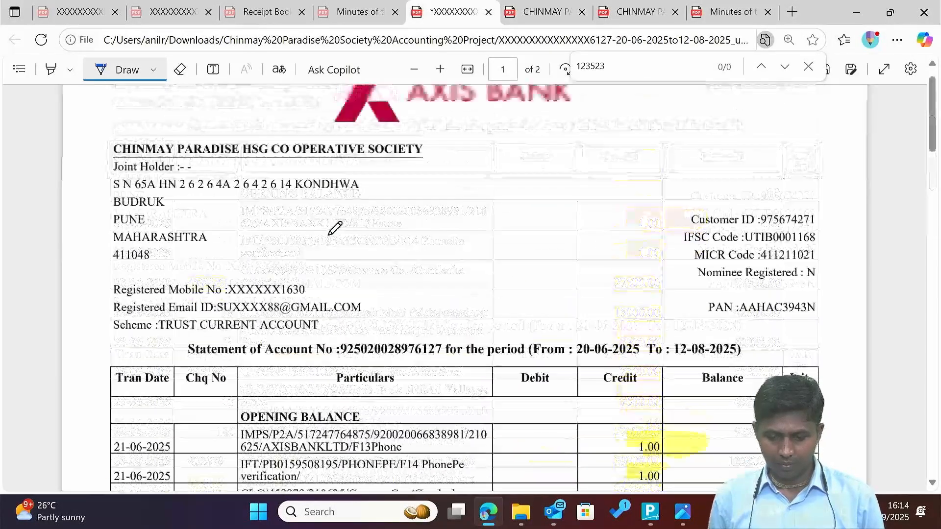
{"action": "scroll", "coordinate": [335, 228], "scroll_direction": "down", "scroll_amount": 4}
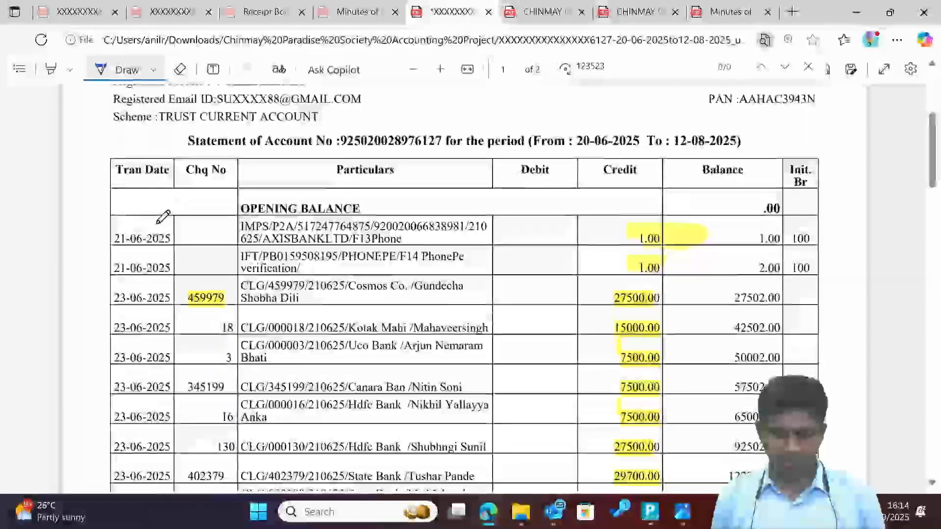
{"action": "mouse_move", "coordinate": [163, 216]}
{"action": "left_mouse_down"}
{"action": "mouse_move", "coordinate": [110, 249]}
{"action": "mouse_move", "coordinate": [185, 220]}
{"action": "mouse_move", "coordinate": [130, 212]}
{"action": "left_mouse_up"}
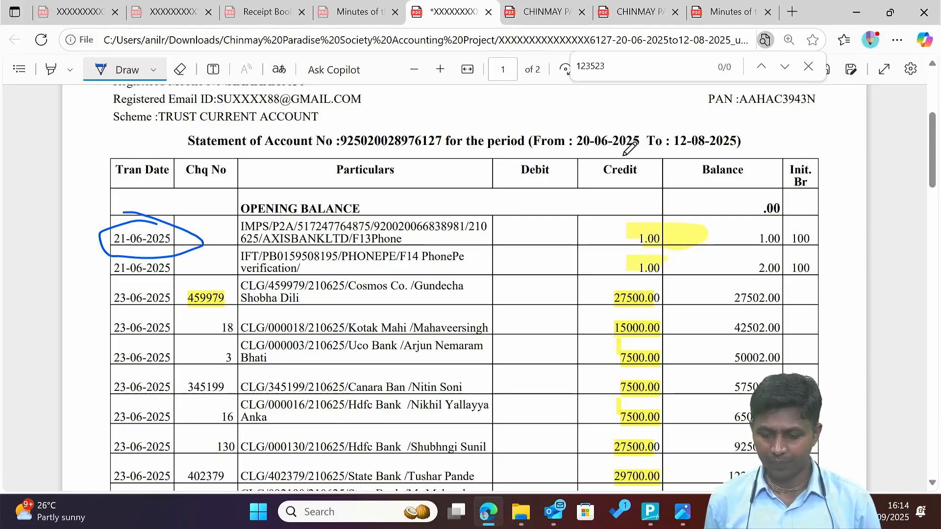
{"action": "mouse_move", "coordinate": [588, 143]}
{"action": "left_mouse_down"}
{"action": "mouse_move", "coordinate": [730, 156]}
{"action": "mouse_move", "coordinate": [710, 120]}
{"action": "mouse_move", "coordinate": [569, 141]}
{"action": "mouse_move", "coordinate": [579, 151]}
{"action": "left_mouse_up"}
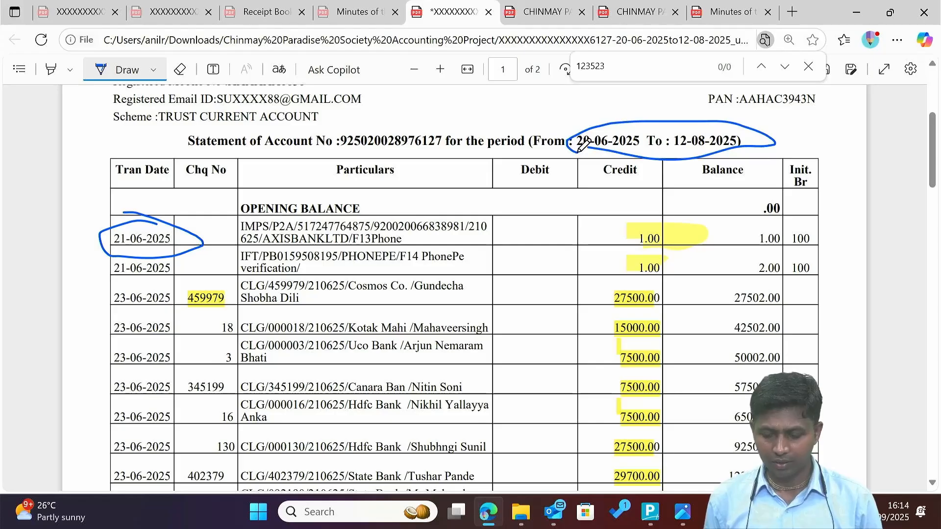
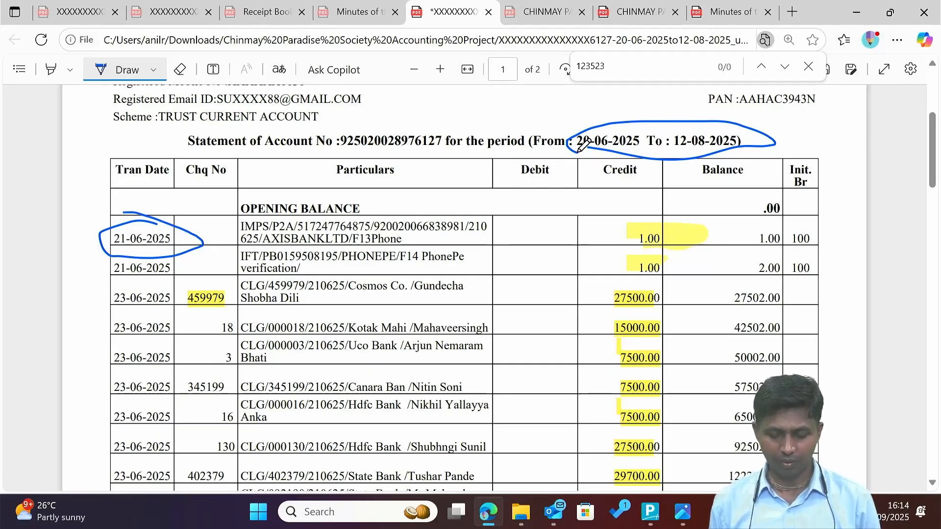
Bring Tally Prime's Sundry Debtors group summary back in front of the bank statement PDF.
{"action": "key", "text": "alt+Tab"}
{"action": "key", "text": "alt+Tab"}
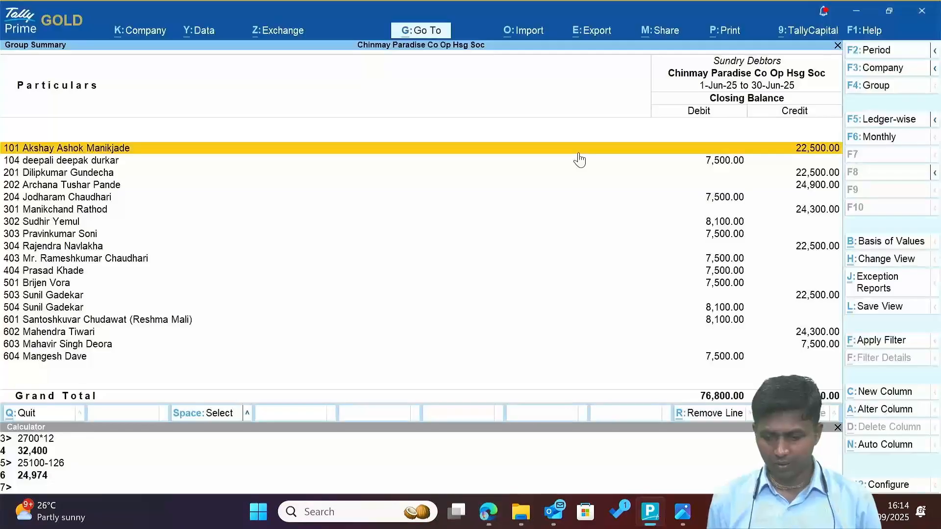
{"action": "left_click", "coordinate": [578, 160]}
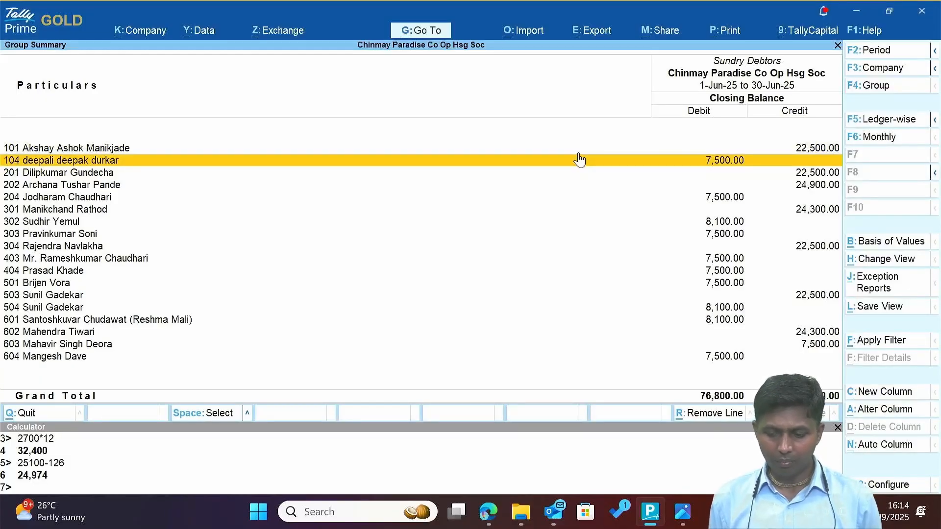
{"action": "key", "text": "Down"}
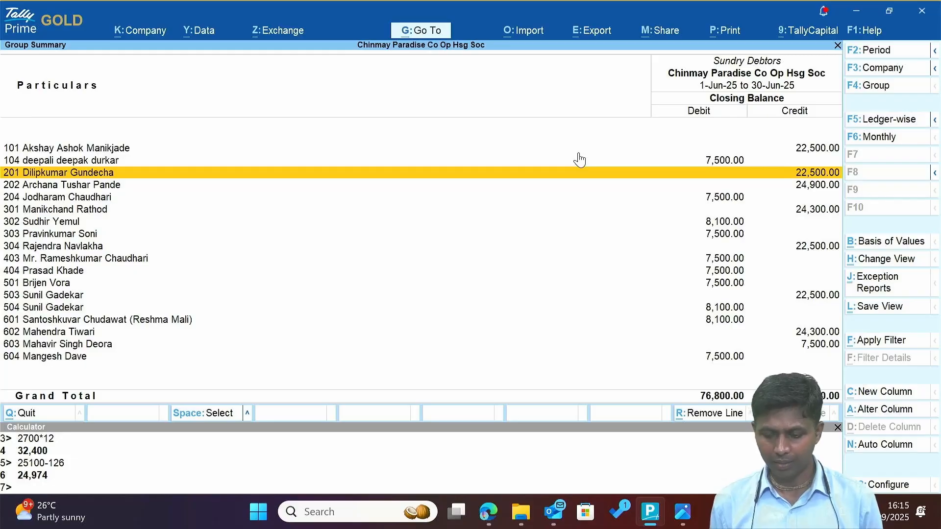
{"action": "key", "text": "Up"}
{"action": "key", "text": "Escape"}
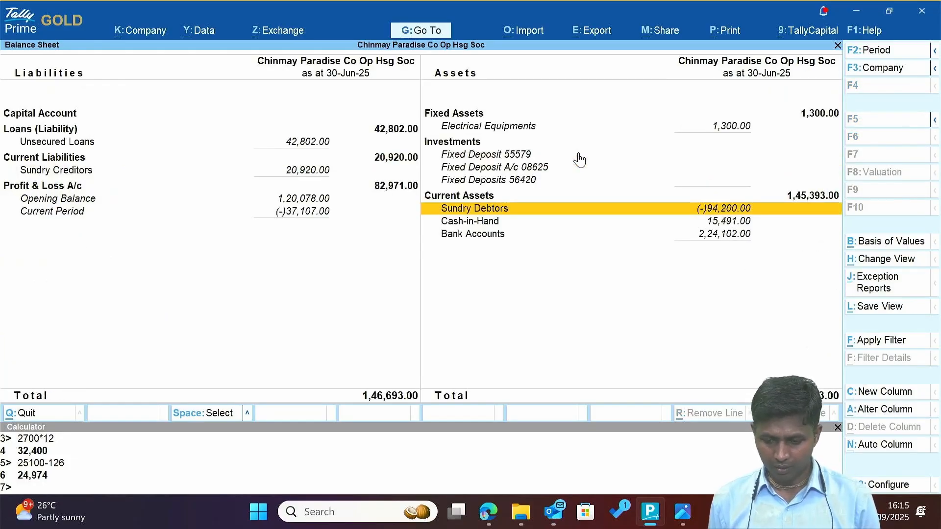
{"action": "key", "text": "Return"}
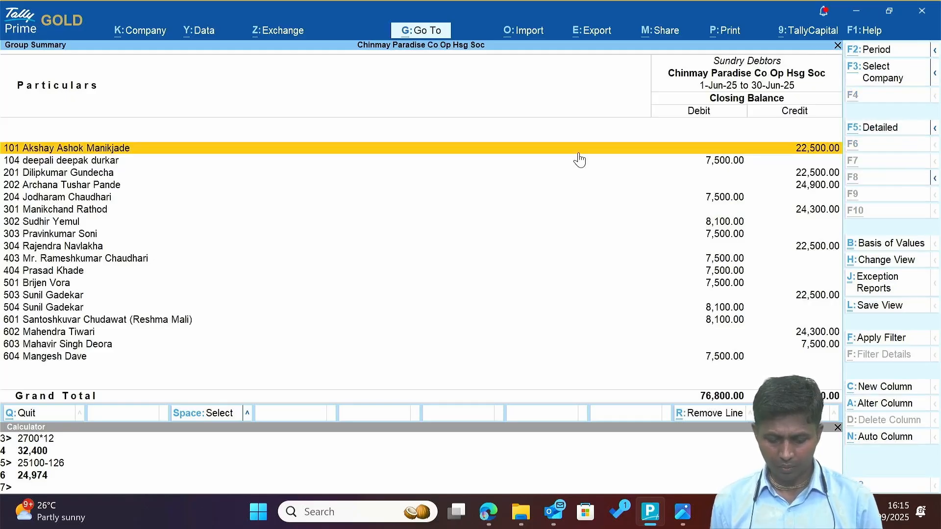
Change the Sundry Debtors summary period to 1-4-2025 through 1-7-2025.
{"action": "key", "text": "alt+F2"}
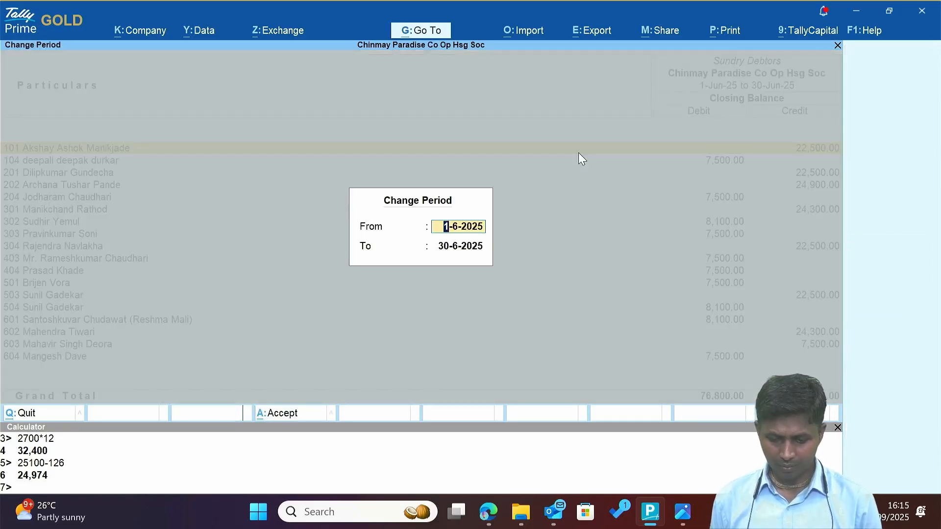
{"action": "type", "text": "1-4"}
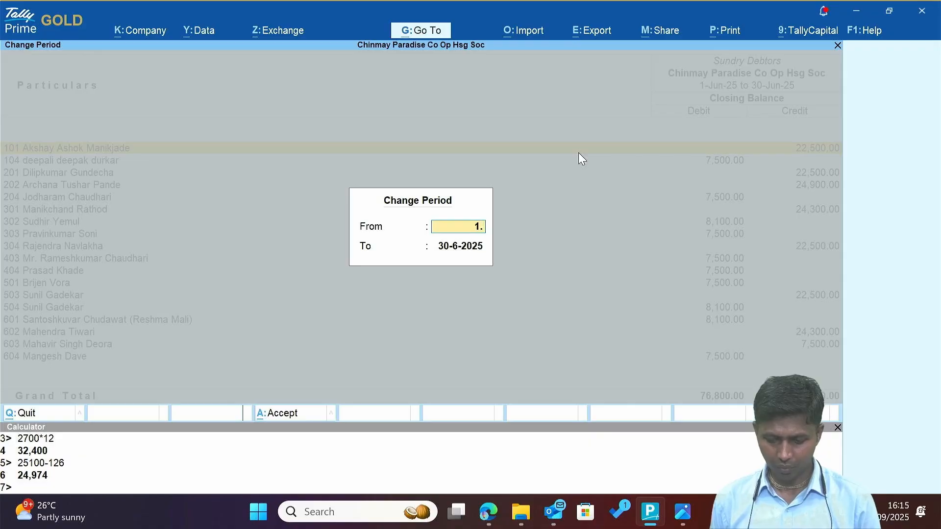
{"action": "key", "text": "Return"}
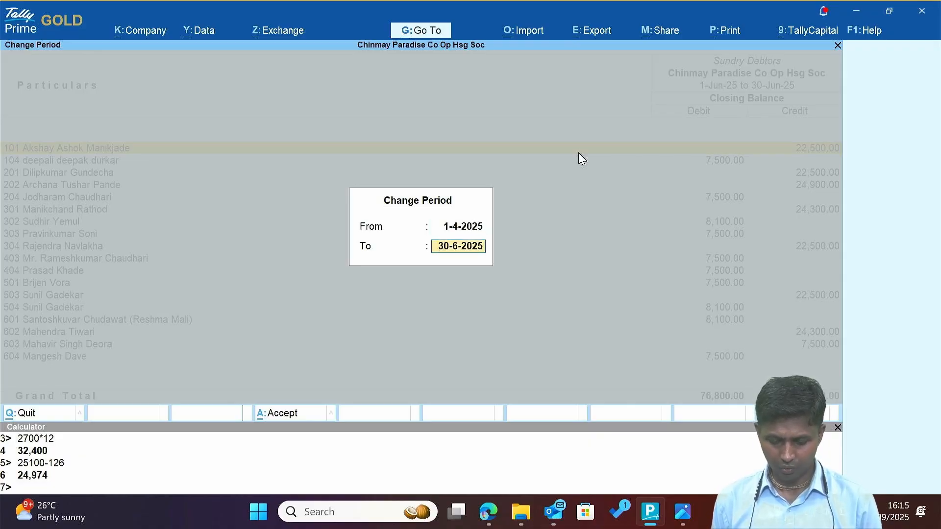
{"action": "type", "text": "1-7"}
{"action": "key", "text": "Return"}
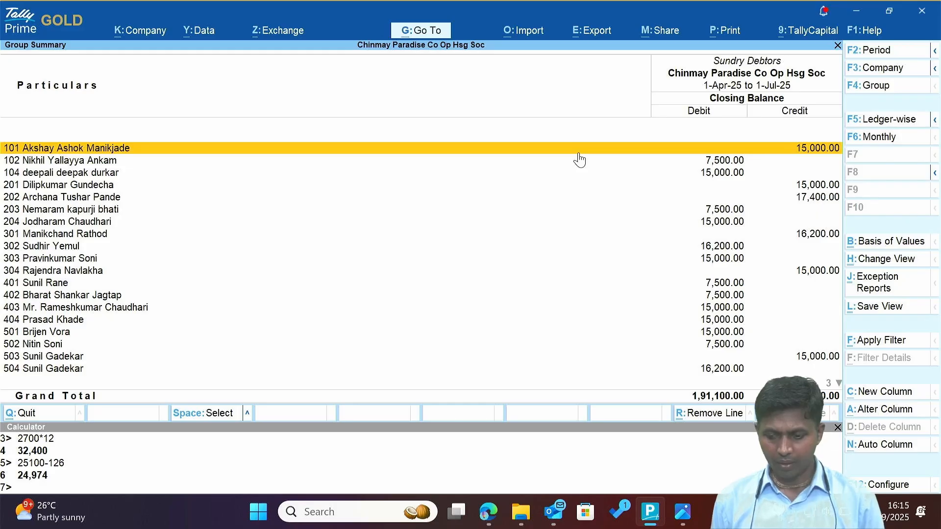
Review the member balances from flat 101 to 604, then reopen the period settings.
{"action": "key", "text": "Down"}
{"action": "key", "text": "Down"}
{"action": "key", "text": "Down"}
{"action": "key", "text": "Down"}
{"action": "key", "text": "Down"}
{"action": "key", "text": "Down"}
{"action": "key", "text": "Down"}
{"action": "key", "text": "Down"}
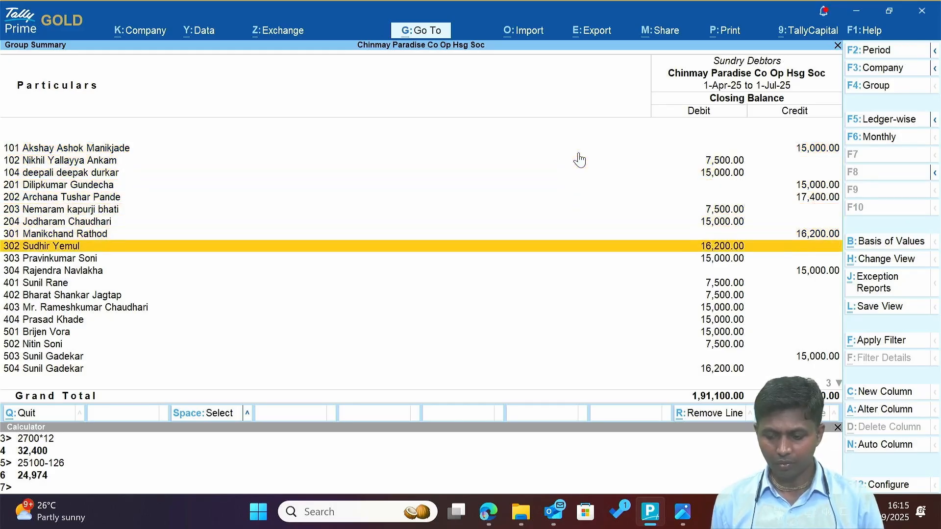
{"action": "key", "text": "Down"}
{"action": "key", "text": "Down"}
{"action": "key", "text": "Down"}
{"action": "key", "text": "Down"}
{"action": "key", "text": "Down"}
{"action": "key", "text": "Down"}
{"action": "key", "text": "Down"}
{"action": "key", "text": "Down"}
{"action": "key", "text": "Down"}
{"action": "key", "text": "Down"}
{"action": "key", "text": "Down"}
{"action": "key", "text": "Down"}
{"action": "key", "text": "Down"}
{"action": "key", "text": "Up"}
{"action": "key", "text": "Up"}
{"action": "key", "text": "Up"}
{"action": "key", "text": "Up"}
{"action": "key", "text": "Up"}
{"action": "key", "text": "Up"}
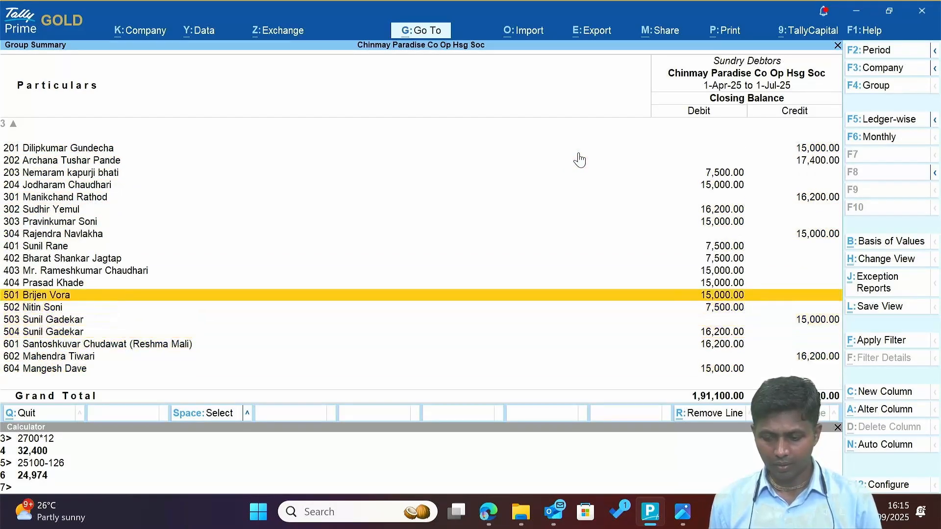
{"action": "key", "text": "Up"}
{"action": "key", "text": "Up"}
{"action": "key", "text": "Up"}
{"action": "key", "text": "Up"}
{"action": "key", "text": "Up"}
{"action": "key", "text": "Up"}
{"action": "key", "text": "Up"}
{"action": "key", "text": "Up"}
{"action": "key", "text": "Up"}
{"action": "key", "text": "Up"}
{"action": "key", "text": "Up"}
{"action": "key", "text": "Up"}
{"action": "key", "text": "Up"}
{"action": "key", "text": "Up"}
{"action": "key", "text": "Up"}
{"action": "key", "text": "Down"}
{"action": "key", "text": "Down"}
{"action": "key", "text": "Down"}
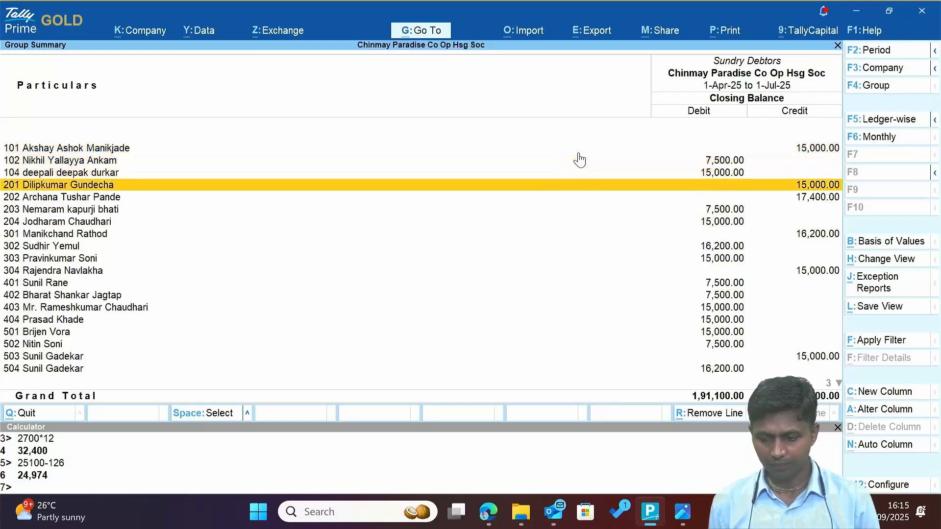
{"action": "key", "text": "Up"}
{"action": "key", "text": "Up"}
{"action": "key", "text": "Up"}
{"action": "key", "text": "Down"}
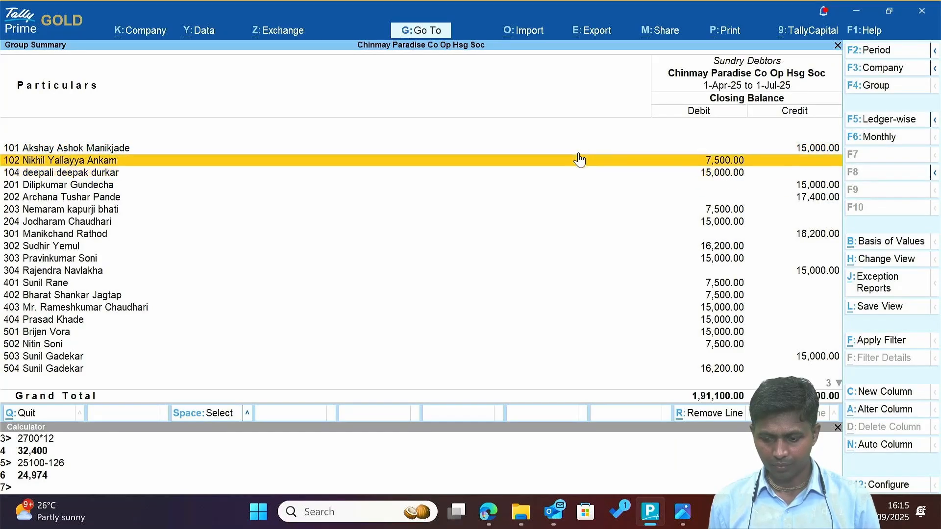
{"action": "key", "text": "Up"}
{"action": "key", "text": "F2"}
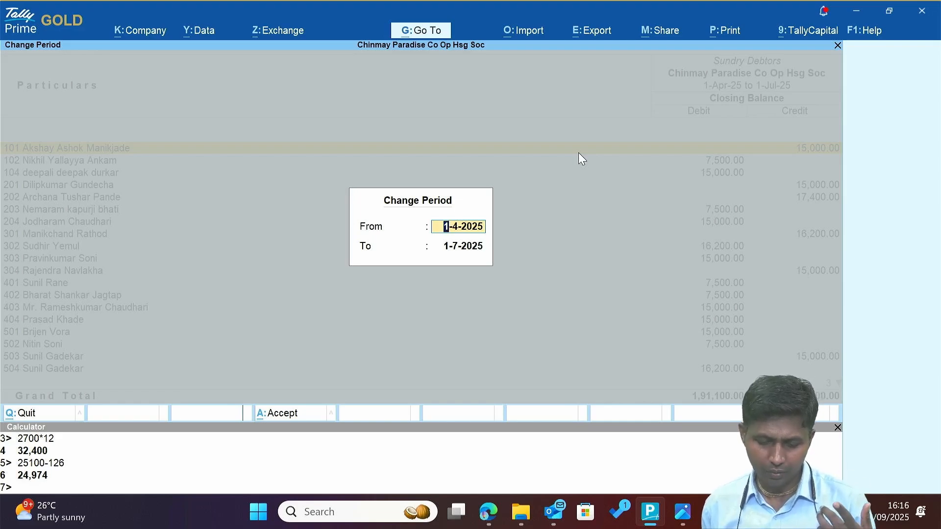
Set the summary period to run 1-Apr-25 to 30-Jun-25.
{"action": "key", "text": "Return"}
{"action": "type", "text": "3"}
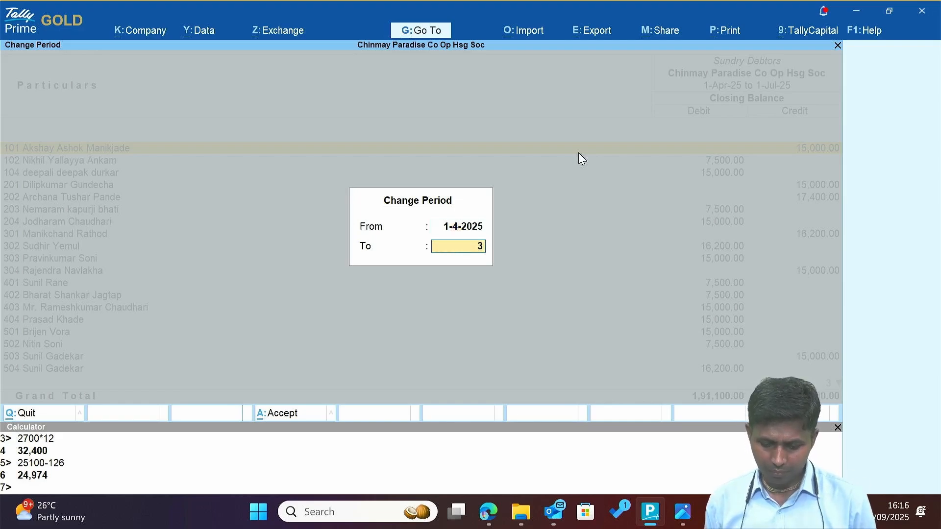
{"action": "type", "text": "0.6"}
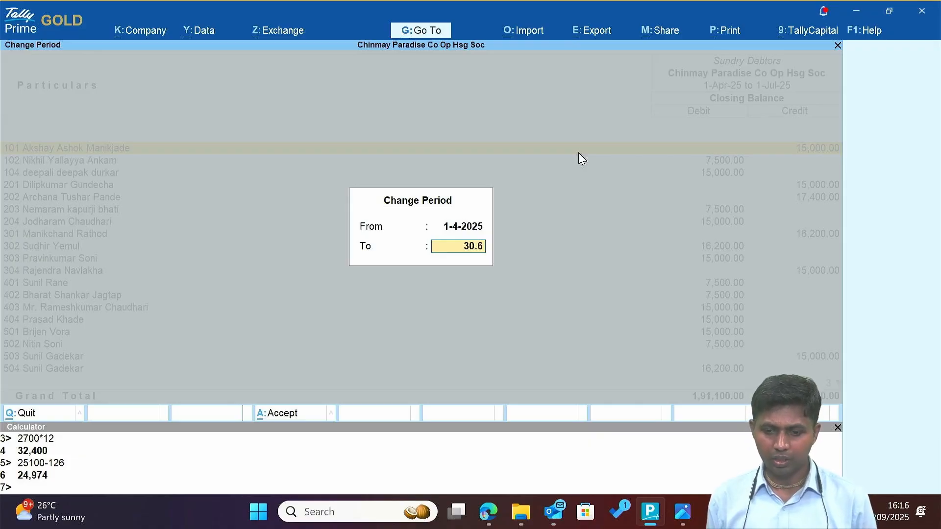
{"action": "key", "text": "Return"}
Scan the member closing balances from the top of the list down to flat 601.
{"action": "key", "text": "Down"}
{"action": "key", "text": "Down"}
{"action": "key", "text": "Down"}
{"action": "key", "text": "Down"}
{"action": "key", "text": "Down"}
{"action": "key", "text": "Down"}
{"action": "key", "text": "Down"}
{"action": "key", "text": "Down"}
{"action": "key", "text": "Down"}
{"action": "key", "text": "Down"}
{"action": "key", "text": "Down"}
{"action": "key", "text": "Down"}
{"action": "key", "text": "Down"}
{"action": "key", "text": "Down"}
{"action": "key", "text": "Down"}
{"action": "key", "text": "Down"}
{"action": "key", "text": "Down"}
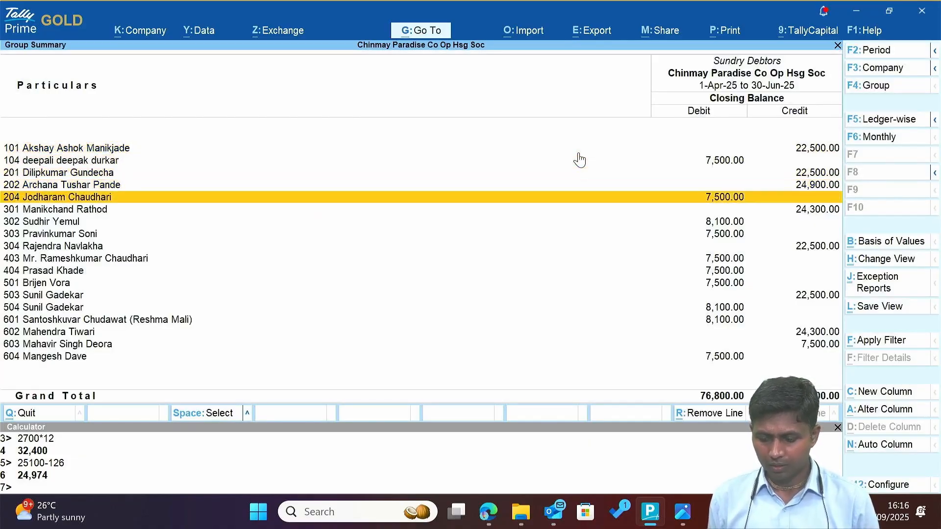
{"action": "key", "text": "Up"}
{"action": "key", "text": "Up"}
{"action": "key", "text": "Up"}
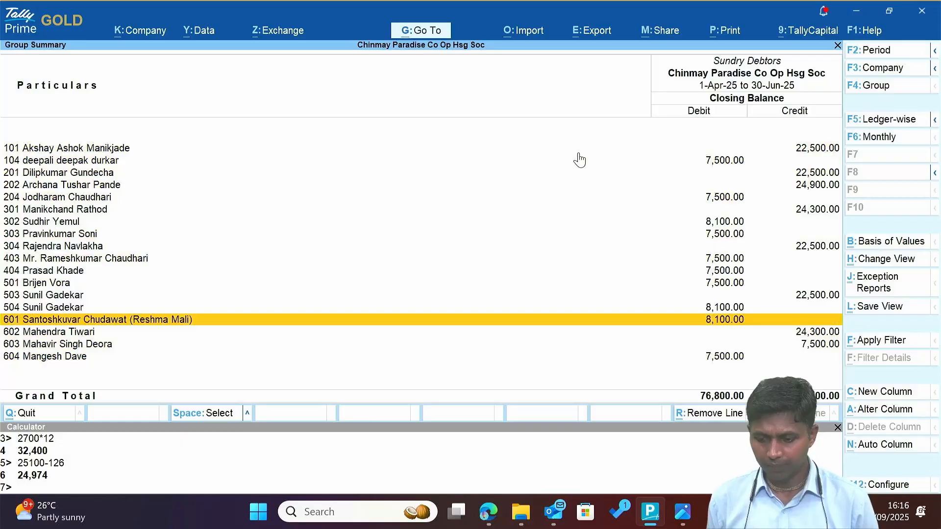
{"action": "key", "text": "Up"}
{"action": "key", "text": "Up"}
{"action": "key", "text": "Up"}
{"action": "key", "text": "Up"}
{"action": "key", "text": "Up"}
{"action": "key", "text": "Up"}
{"action": "key", "text": "Up"}
{"action": "key", "text": "Up"}
{"action": "key", "text": "Up"}
{"action": "key", "text": "Up"}
{"action": "key", "text": "Up"}
{"action": "key", "text": "Up"}
{"action": "key", "text": "Up"}
{"action": "key", "text": "Up"}
{"action": "key", "text": "Down"}
{"action": "key", "text": "Down"}
{"action": "key", "text": "Down"}
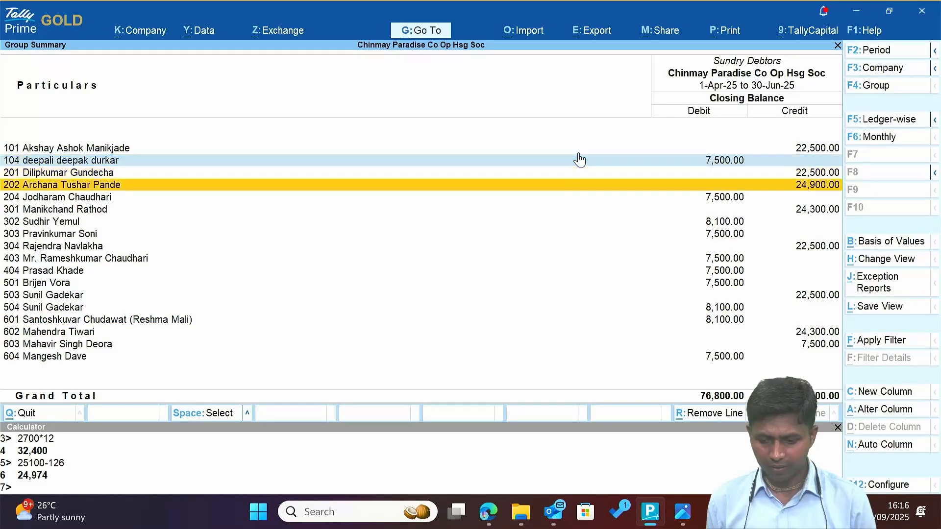
{"action": "key", "text": "Down"}
{"action": "key", "text": "space"}
{"action": "key", "text": "Down"}
{"action": "key", "text": "Down"}
{"action": "key", "text": "space"}
{"action": "key", "text": "Down"}
{"action": "key", "text": "space"}
{"action": "key", "text": "Down"}
{"action": "key", "text": "Down"}
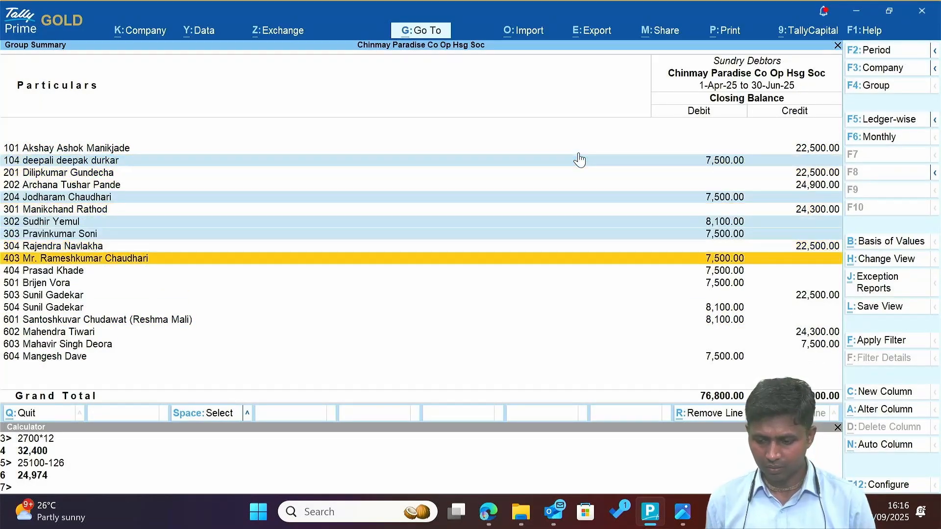
{"action": "key", "text": "space"}
{"action": "key", "text": "Down"}
{"action": "key", "text": "space"}
{"action": "key", "text": "Down"}
{"action": "key", "text": "space"}
{"action": "key", "text": "Down"}
{"action": "key", "text": "Down"}
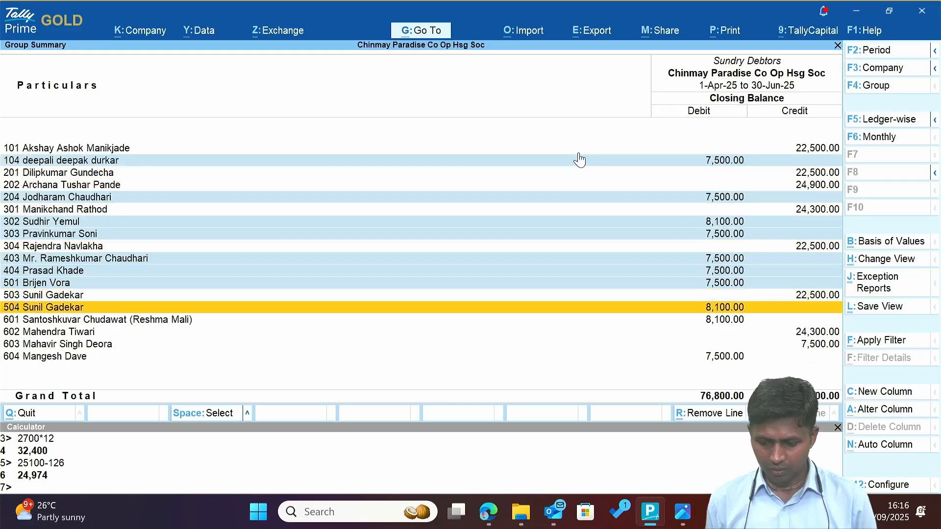
{"action": "key", "text": "space"}
{"action": "key", "text": "Down"}
{"action": "key", "text": "space"}
{"action": "key", "text": "Down"}
{"action": "key", "text": "Down"}
{"action": "key", "text": "Down"}
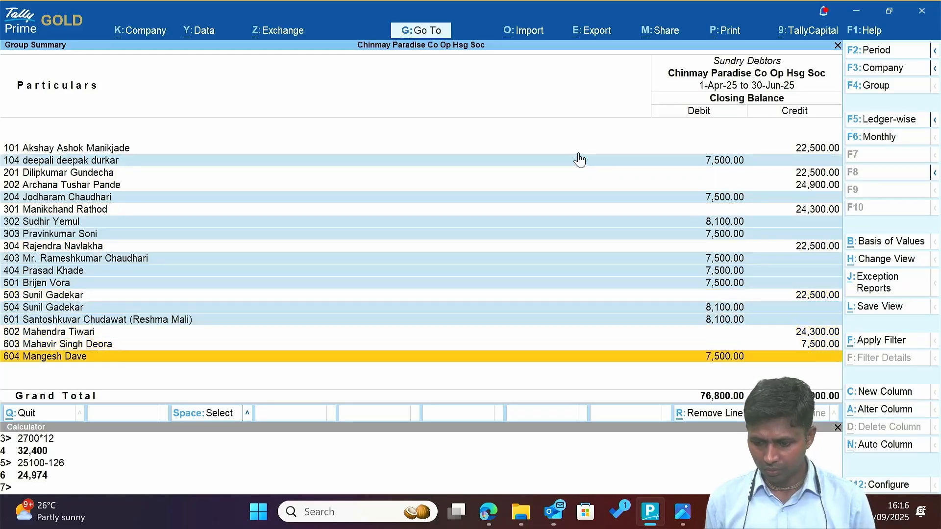
{"action": "key", "text": "space"}
Recheck members 104 through 302, then continue down to the last member, flat 604.
{"action": "key", "text": "Up"}
{"action": "key", "text": "Up"}
{"action": "key", "text": "Up"}
{"action": "key", "text": "Up"}
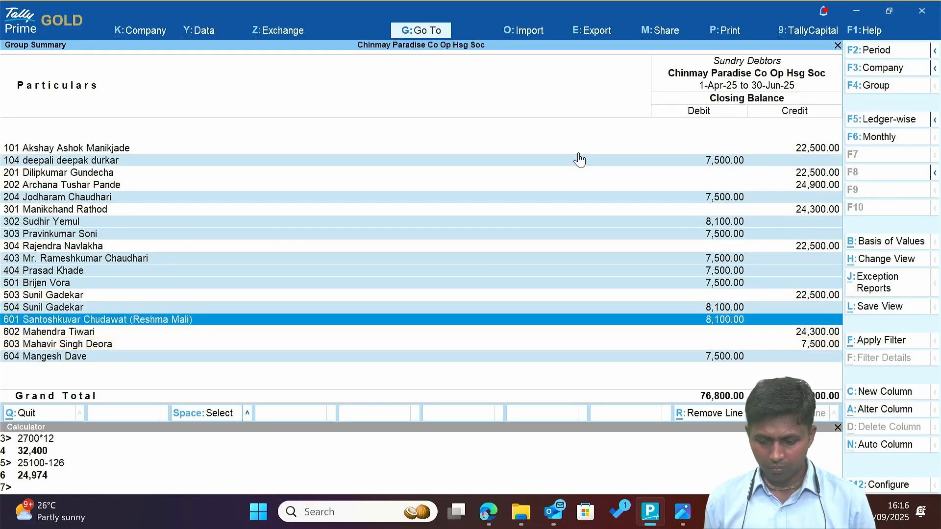
{"action": "key", "text": "Up"}
{"action": "key", "text": "Up"}
{"action": "key", "text": "Up"}
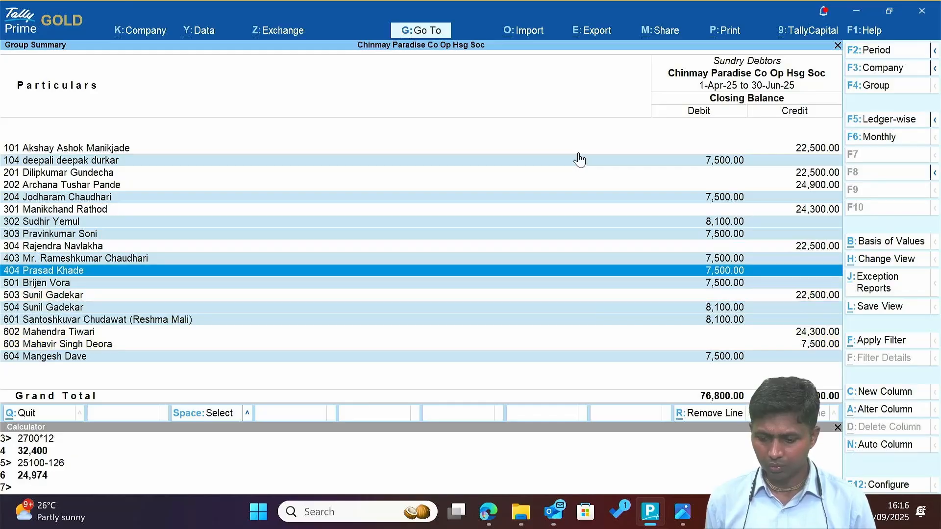
{"action": "key", "text": "Up"}
{"action": "key", "text": "Up"}
{"action": "key", "text": "Up"}
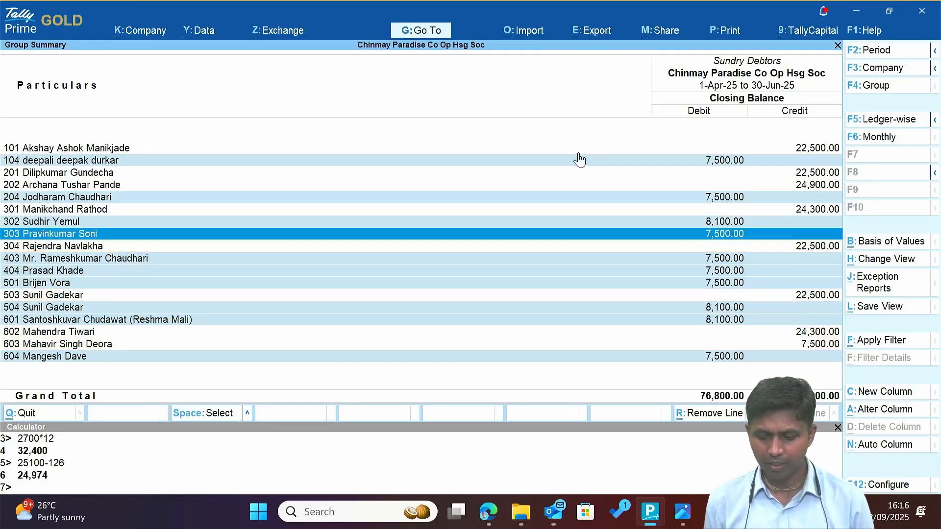
{"action": "key", "text": "Up"}
{"action": "key", "text": "Up"}
{"action": "key", "text": "Up"}
{"action": "key", "text": "Up"}
{"action": "key", "text": "Up"}
{"action": "key", "text": "Up"}
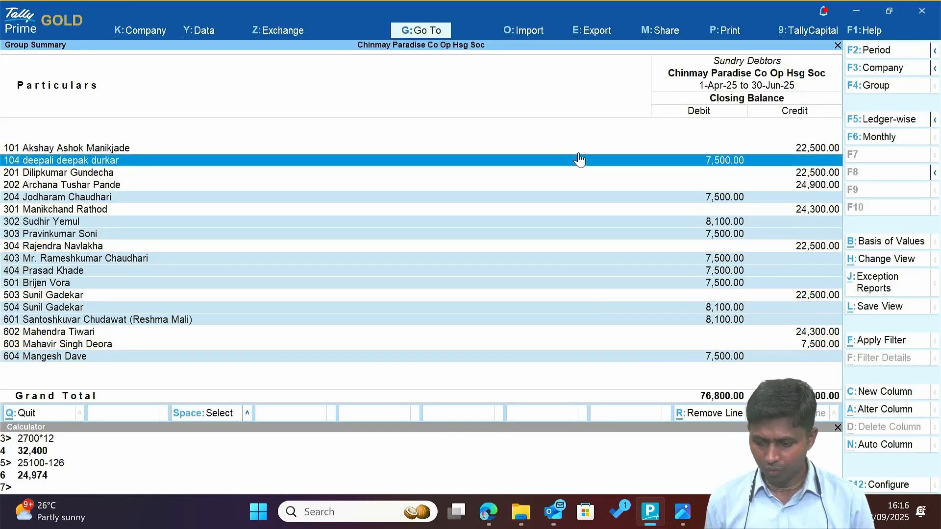
{"action": "key", "text": "Down"}
{"action": "key", "text": "Down"}
{"action": "key", "text": "Down"}
{"action": "key", "text": "Down"}
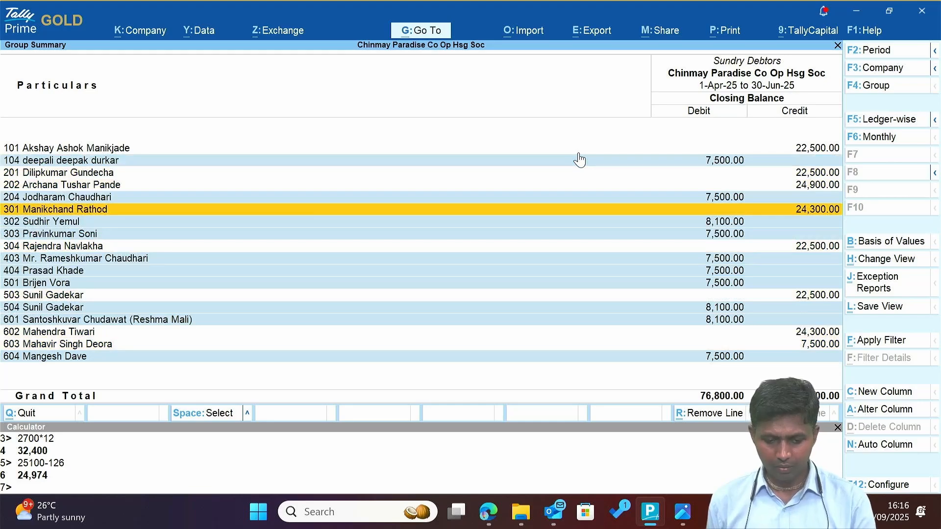
{"action": "key", "text": "Down"}
{"action": "key", "text": "Down"}
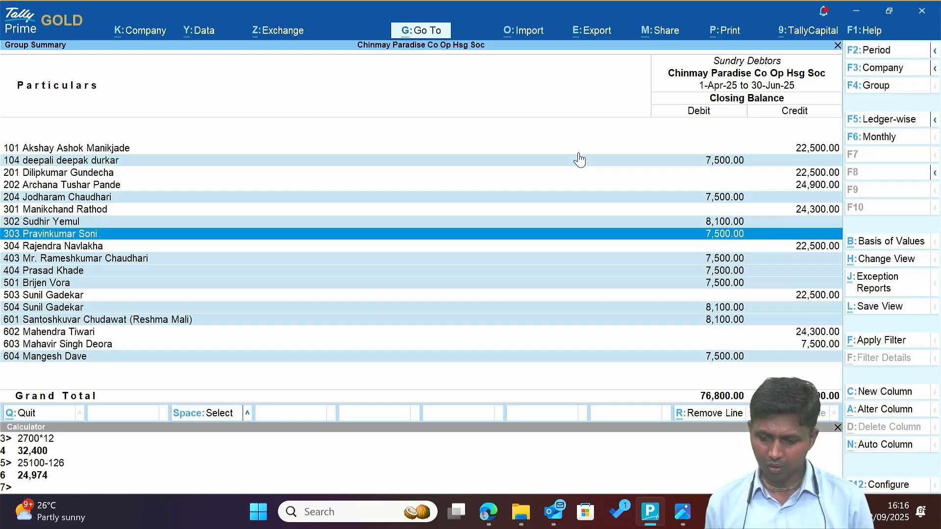
{"action": "key", "text": "Up"}
{"action": "key", "text": "Up"}
{"action": "key", "text": "Up"}
{"action": "key", "text": "Down"}
{"action": "key", "text": "Down"}
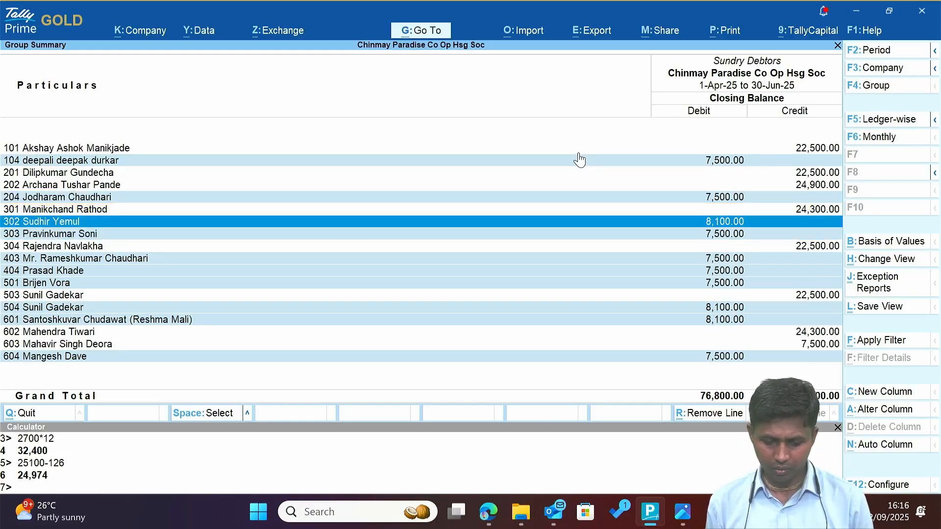
{"action": "key", "text": "Down"}
{"action": "key", "text": "Down"}
{"action": "key", "text": "Down"}
{"action": "key", "text": "Down"}
{"action": "key", "text": "Down"}
{"action": "key", "text": "Down"}
{"action": "key", "text": "Down"}
{"action": "key", "text": "Down"}
{"action": "key", "text": "Down"}
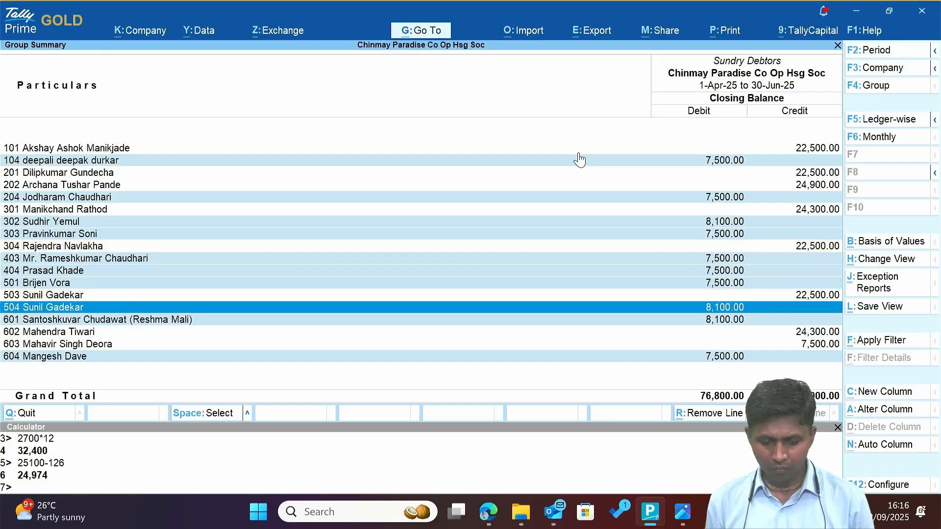
{"action": "key", "text": "Down"}
{"action": "key", "text": "Down"}
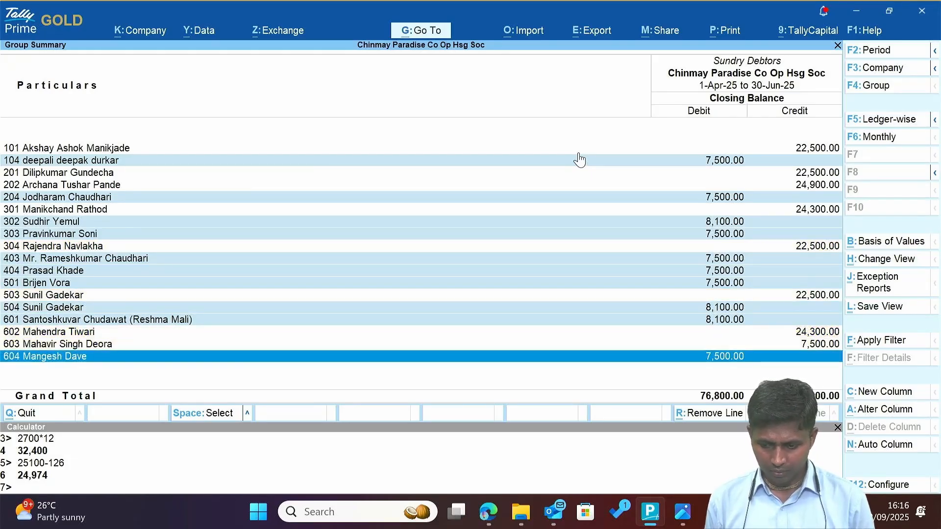
Launch a second TallyPrime instance from Windows search using 'tal'.
{"action": "key", "text": "super"}
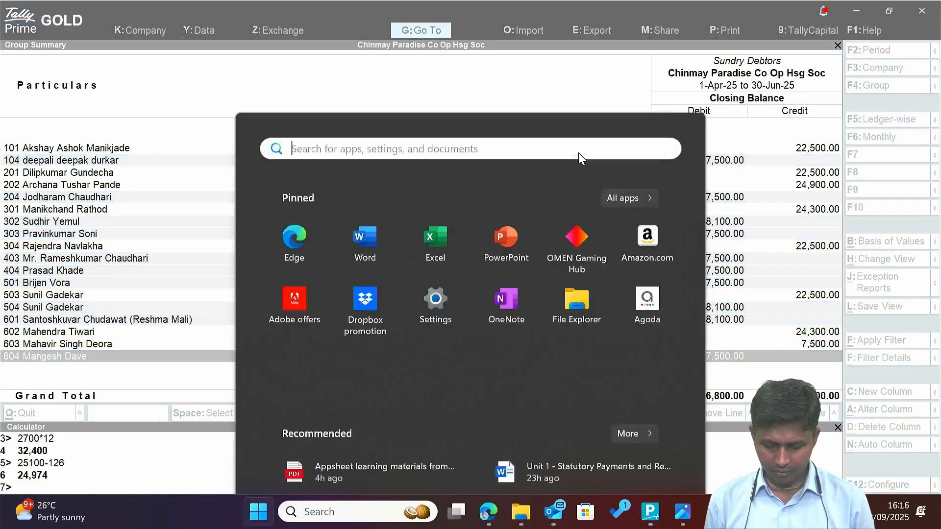
{"action": "type", "text": "tal"}
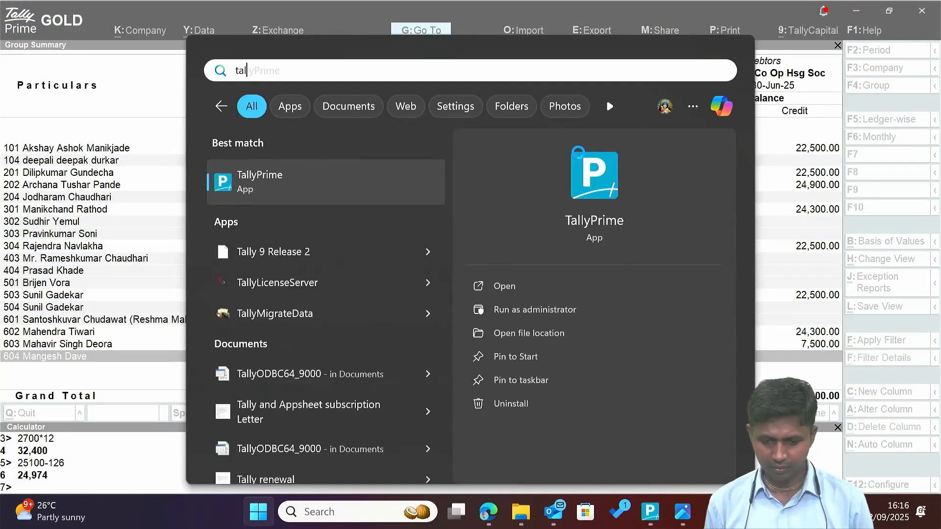
{"action": "key", "text": "Escape"}
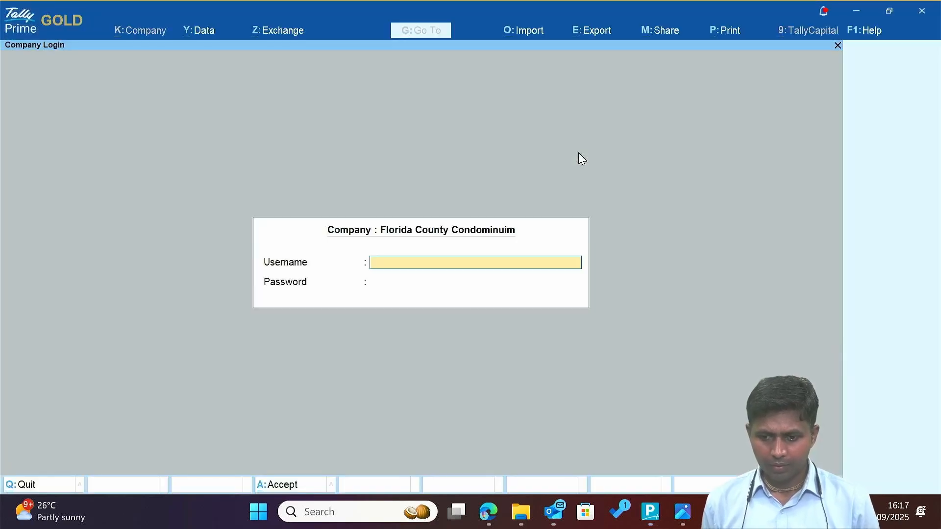
Load the company Chinmay Paradise Co Op Hsg Soc from the company list.
{"action": "key", "text": "Escape"}
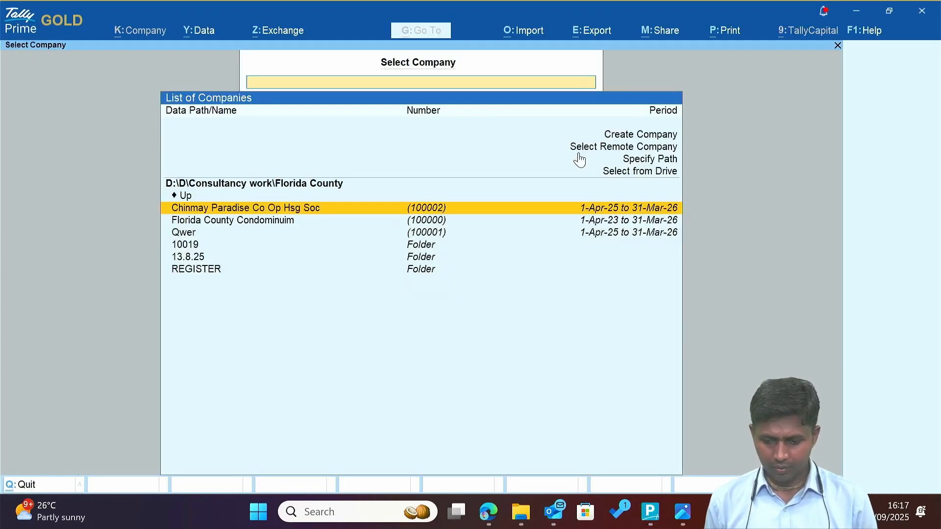
{"action": "key", "text": "Down"}
{"action": "key", "text": "Return"}
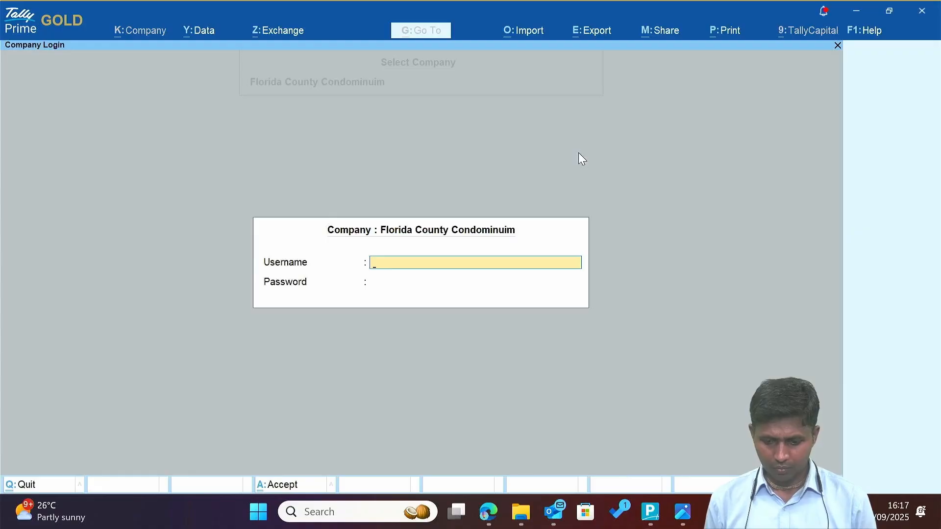
{"action": "key", "text": "Escape"}
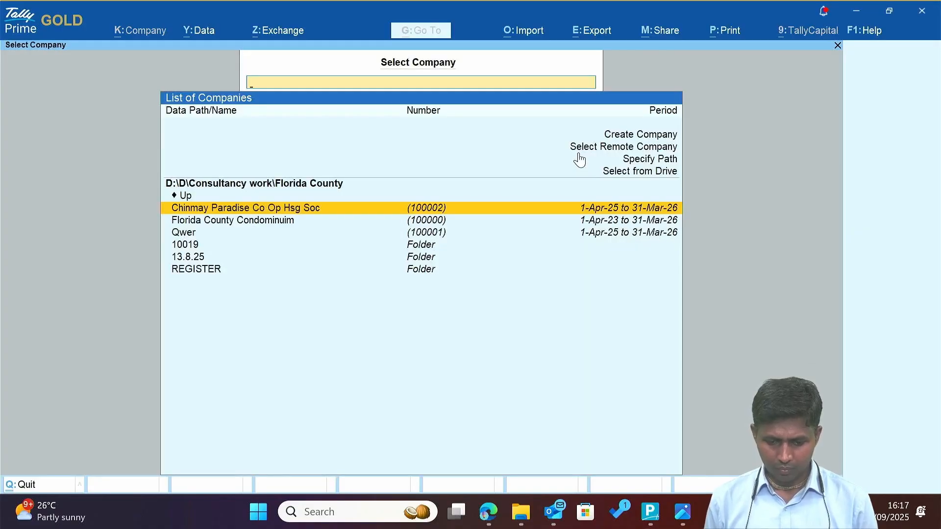
{"action": "key", "text": "Return"}
Start a new Journal voucher from Vouchers in the Chinmay Paradise company.
{"action": "key", "text": "Down"}
{"action": "key", "text": "Down"}
{"action": "key", "text": "Down"}
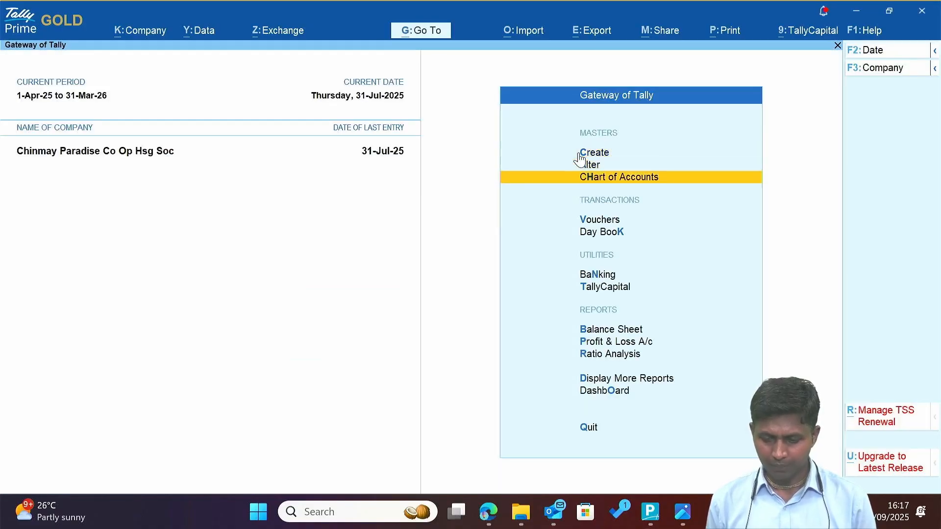
{"action": "key", "text": "Return"}
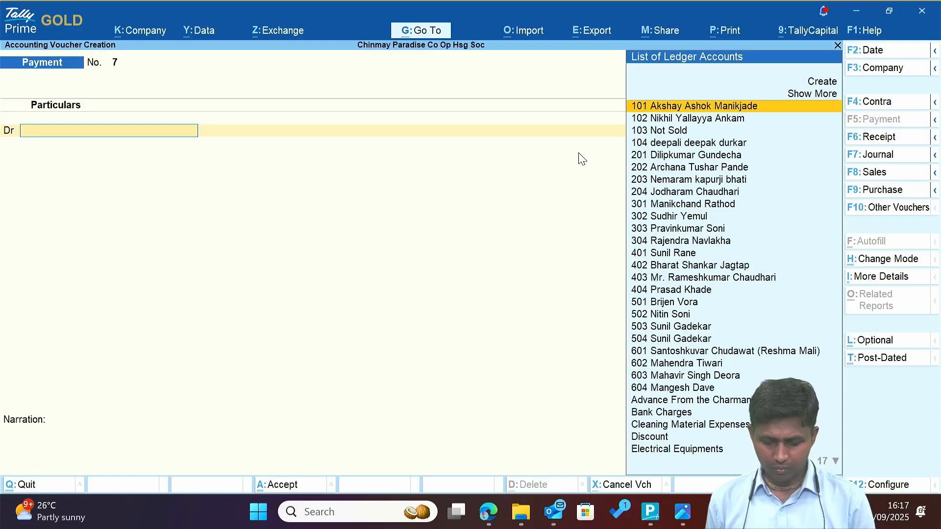
{"action": "key", "text": "F7"}
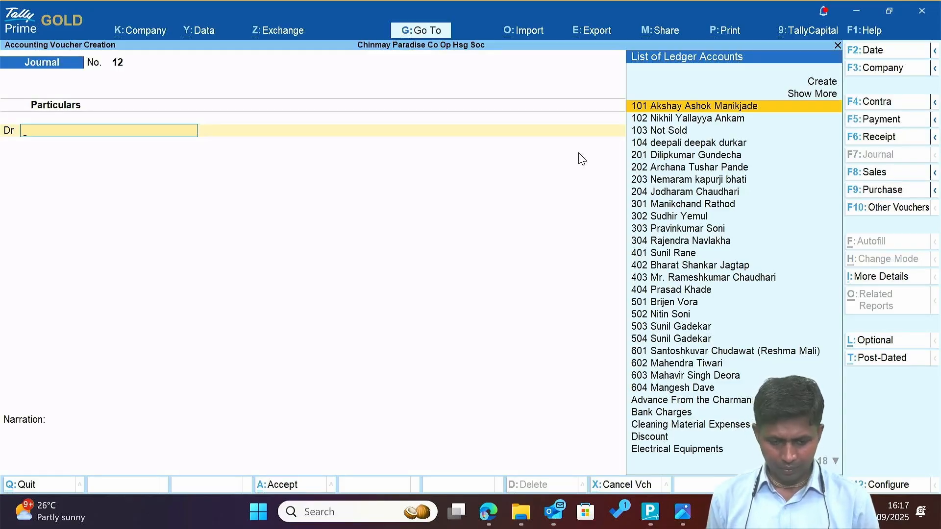
Check the Sundry Debtors member list up to member 303, then return to the voucher.
{"action": "key", "text": "Escape"}
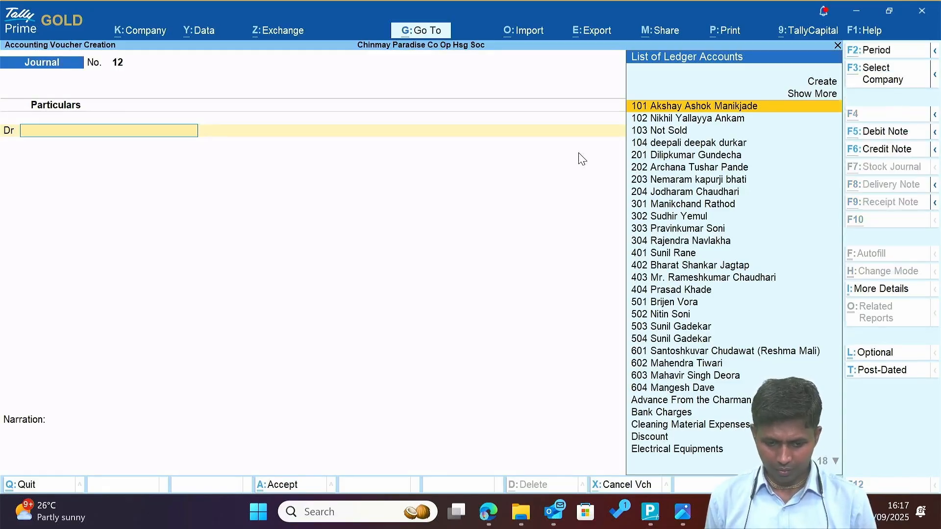
{"action": "key", "text": "Up"}
{"action": "key", "text": "Up"}
{"action": "key", "text": "Up"}
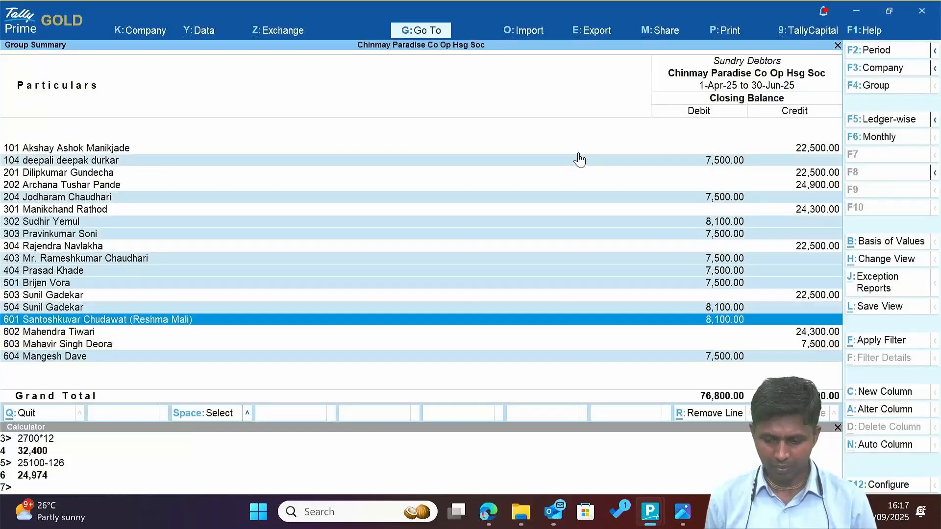
{"action": "key", "text": "Up"}
{"action": "key", "text": "Up"}
{"action": "key", "text": "Up"}
{"action": "key", "text": "alt+v"}
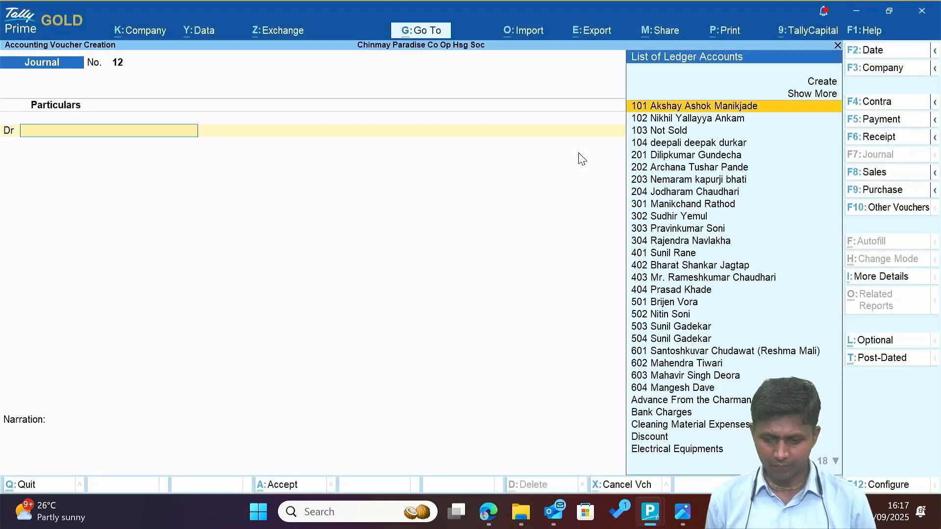
{"action": "key", "text": "Escape"}
{"action": "key", "text": "Up"}
{"action": "key", "text": "Up"}
{"action": "key", "text": "Up"}
{"action": "key", "text": "Up"}
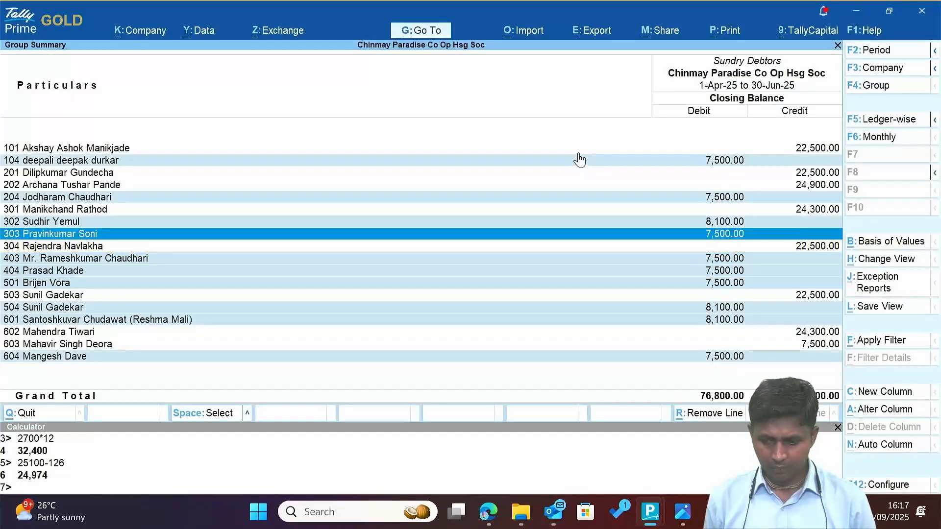
{"action": "key", "text": "Up"}
{"action": "key", "text": "Up"}
{"action": "key", "text": "Up"}
{"action": "key", "text": "Up"}
{"action": "key", "text": "Up"}
{"action": "key", "text": "Up"}
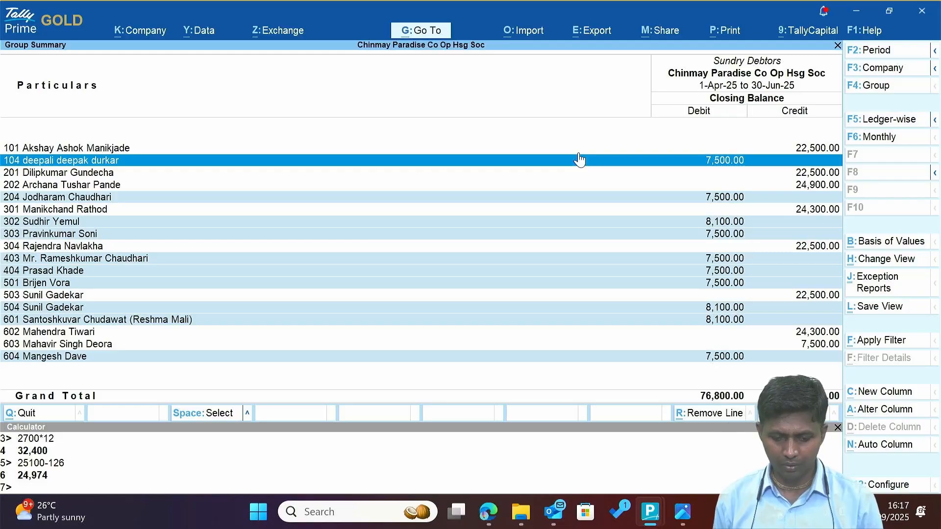
{"action": "key", "text": "alt+Tab"}
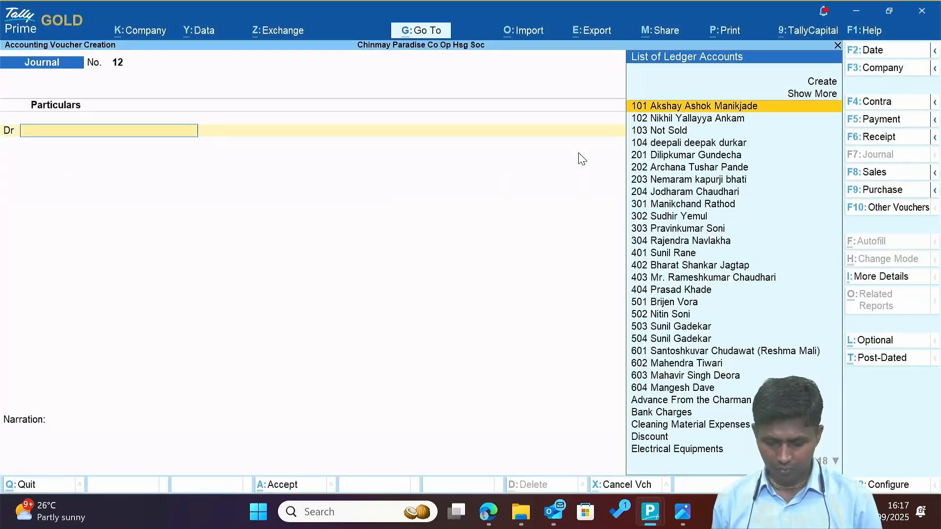
Debit member ledger 104 with 100, allocated On Account.
{"action": "type", "text": "104"}
{"action": "key", "text": "Return"}
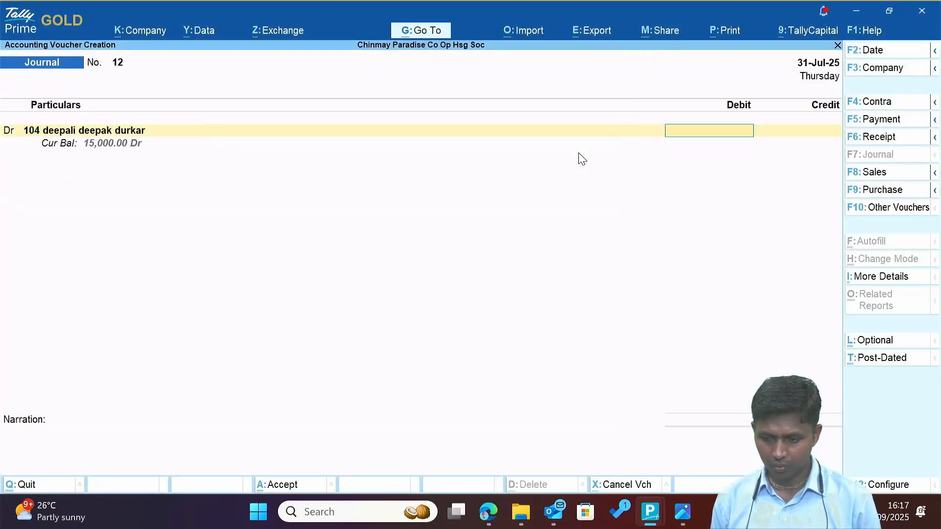
{"action": "type", "text": "100"}
{"action": "key", "text": "Return"}
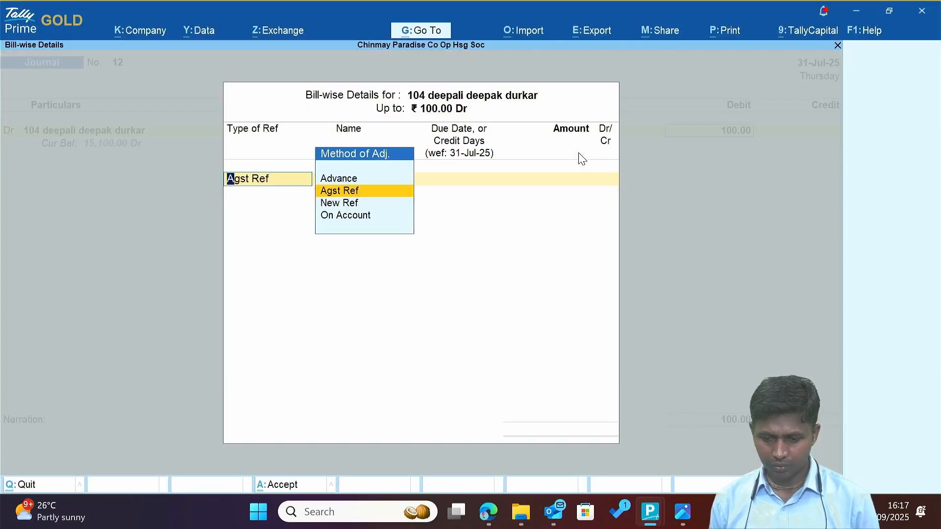
{"action": "key", "text": "Return"}
{"action": "key", "text": "BackSpace"}
{"action": "key", "text": "Down"}
{"action": "key", "text": "Down"}
{"action": "key", "text": "Return"}
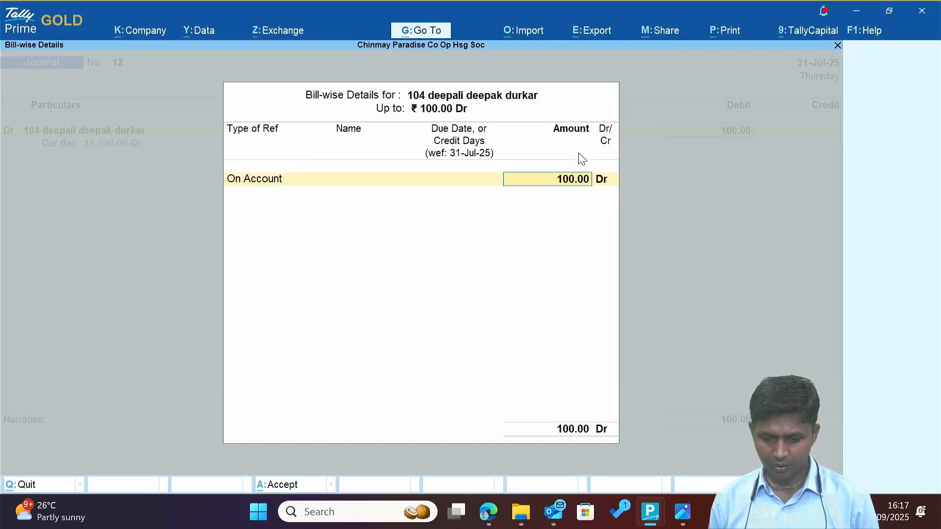
{"action": "key", "text": "Return"}
{"action": "key", "text": "Return"}
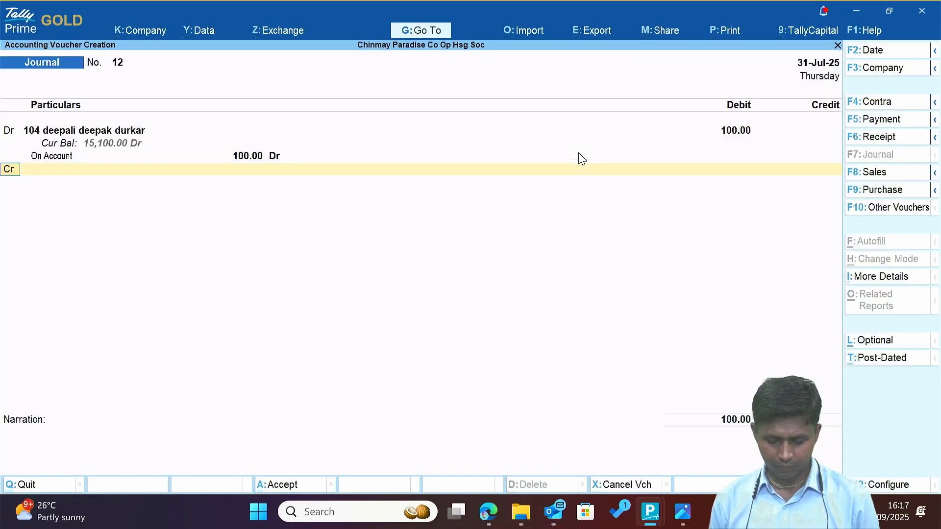
{"action": "key", "text": "Escape"}
{"action": "key", "text": "Escape"}
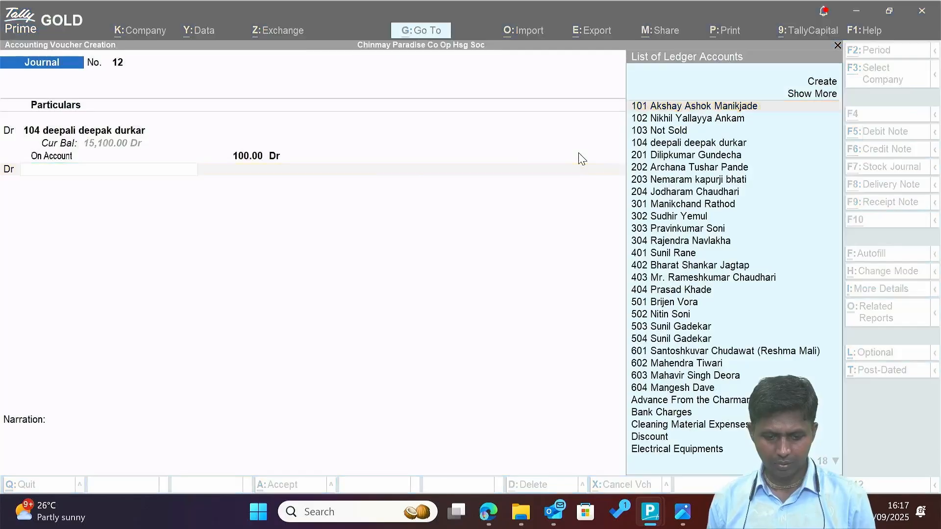
{"action": "key", "text": "Return"}
{"action": "key", "text": "Down"}
{"action": "key", "text": "Down"}
{"action": "key", "text": "Down"}
{"action": "key", "text": "Escape"}
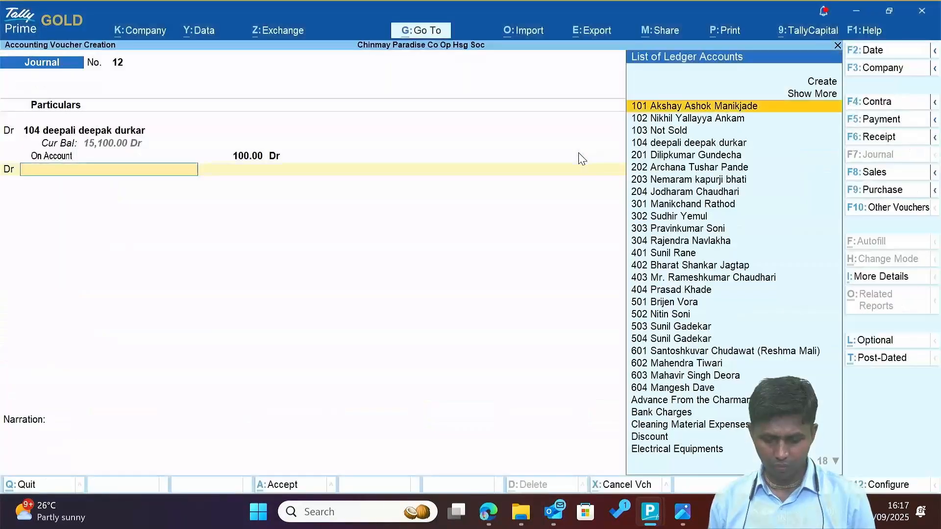
Debit member ledger 204 with 100, allocated On Account.
{"action": "type", "text": "204"}
{"action": "key", "text": "Return"}
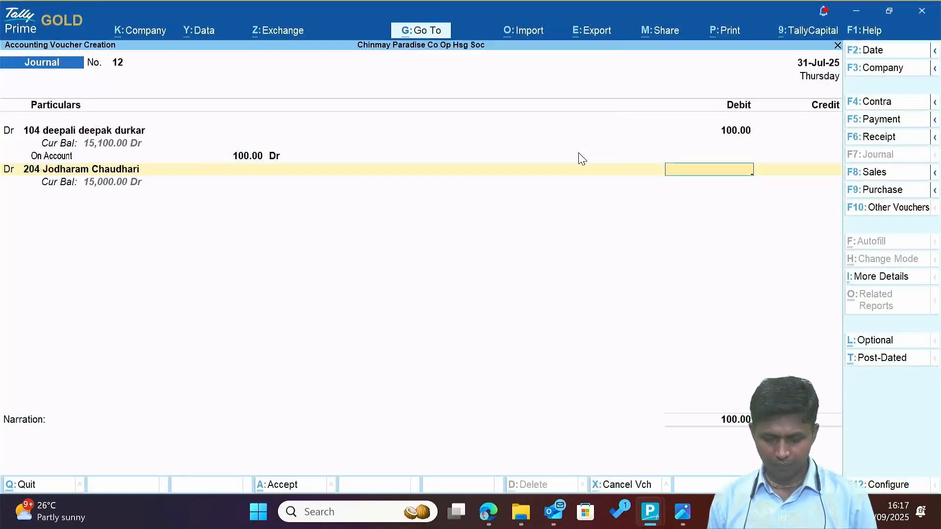
{"action": "type", "text": "100"}
{"action": "key", "text": "Return"}
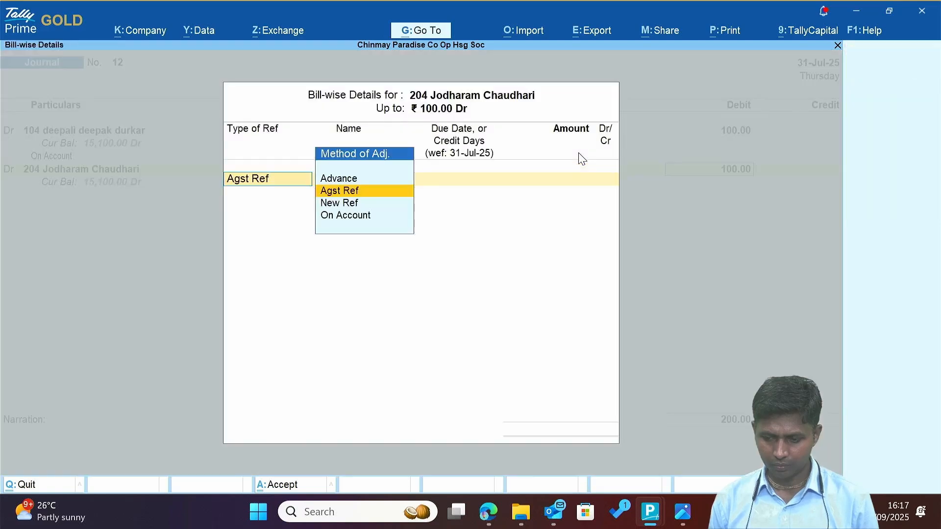
{"action": "key", "text": "Down"}
{"action": "key", "text": "Down"}
{"action": "key", "text": "Return"}
{"action": "key", "text": "Return"}
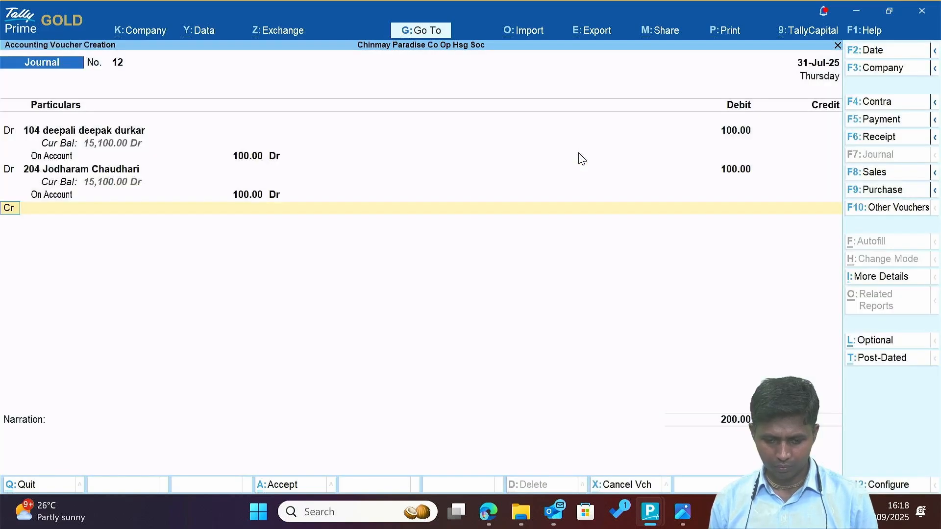
{"action": "key", "text": "Return"}
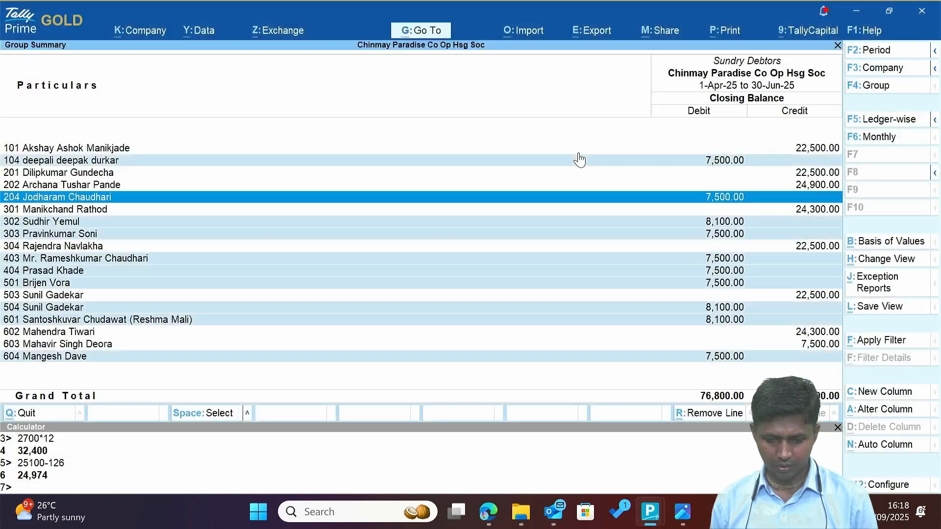
{"action": "key", "text": "Down"}
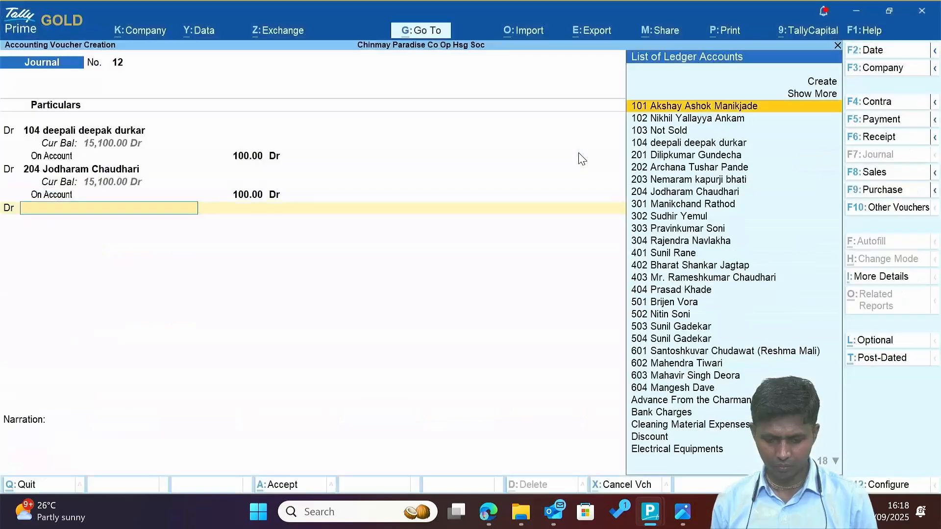
Debit member ledger 302 with 100 On Account and look up member 303.
{"action": "type", "text": "302"}
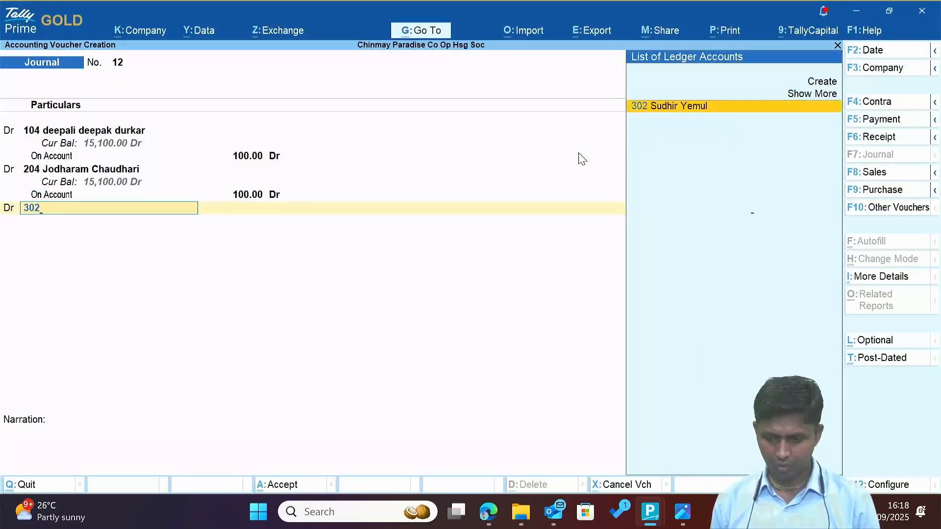
{"action": "key", "text": "Return"}
{"action": "type", "text": "100"}
{"action": "key", "text": "Return"}
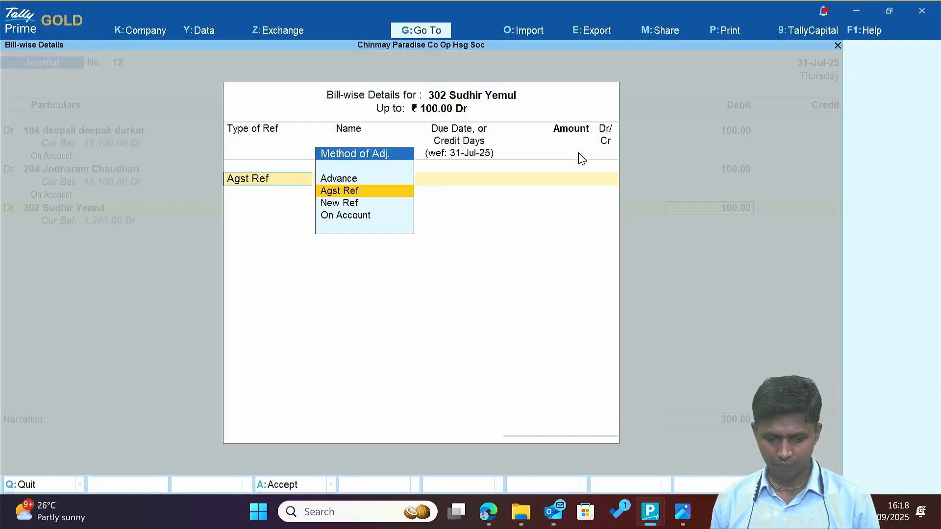
{"action": "key", "text": "Down"}
{"action": "key", "text": "Down"}
{"action": "key", "text": "Return"}
{"action": "key", "text": "Return"}
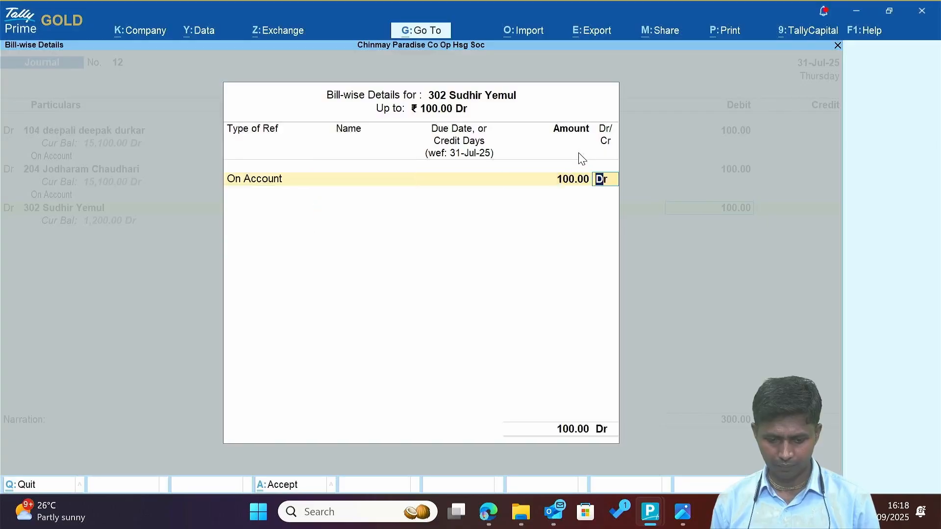
{"action": "key", "text": "Return"}
{"action": "key", "text": "Return"}
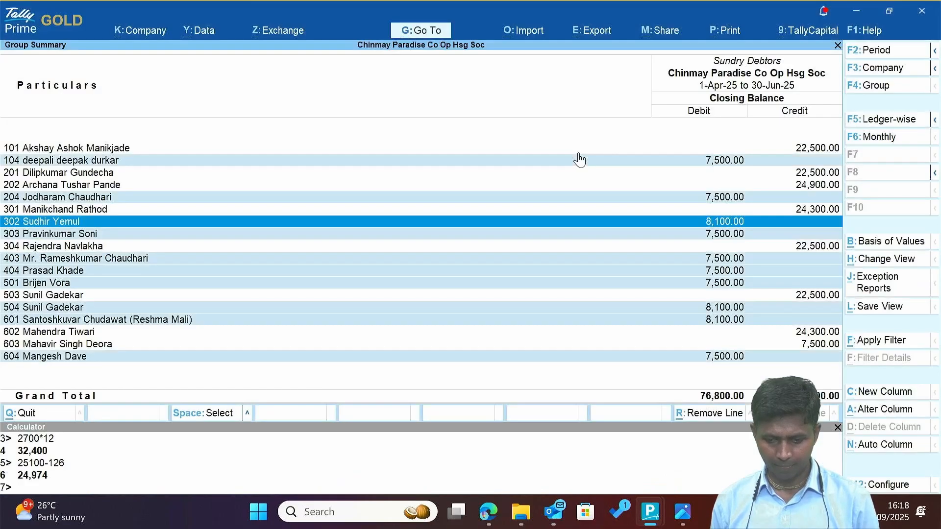
{"action": "key", "text": "Down"}
{"action": "key", "text": "Down"}
{"action": "key", "text": "Up"}
Debit flats 303 and 403 with 100 each, On Account.
{"action": "key", "text": "alt+Tab"}
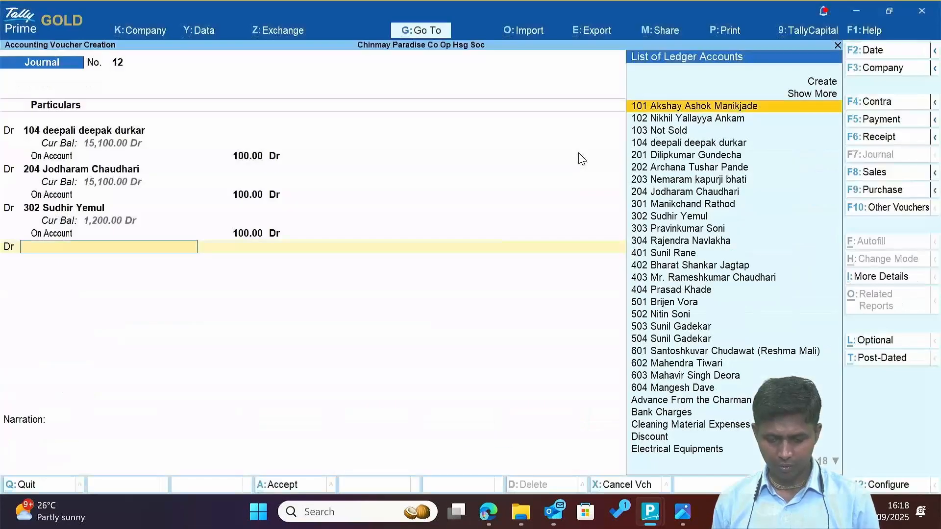
{"action": "type", "text": "303"}
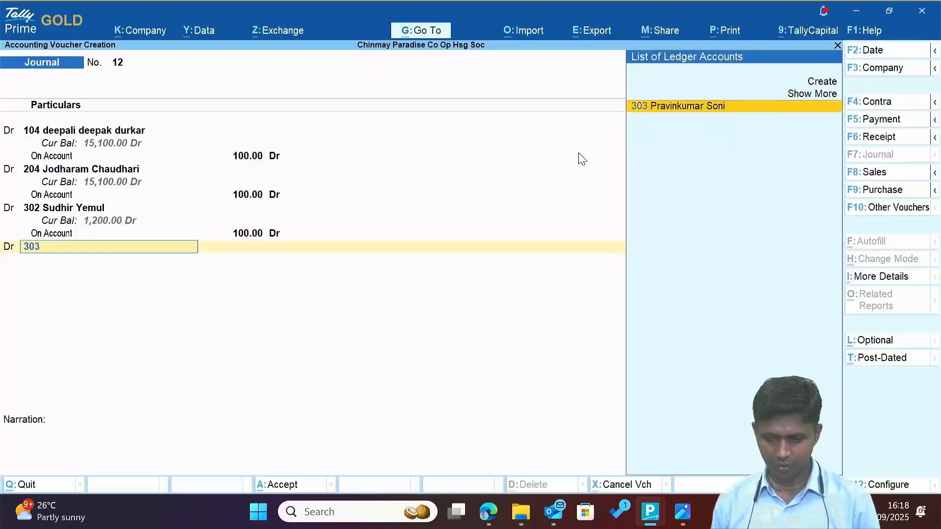
{"action": "key", "text": "Return"}
{"action": "type", "text": "100"}
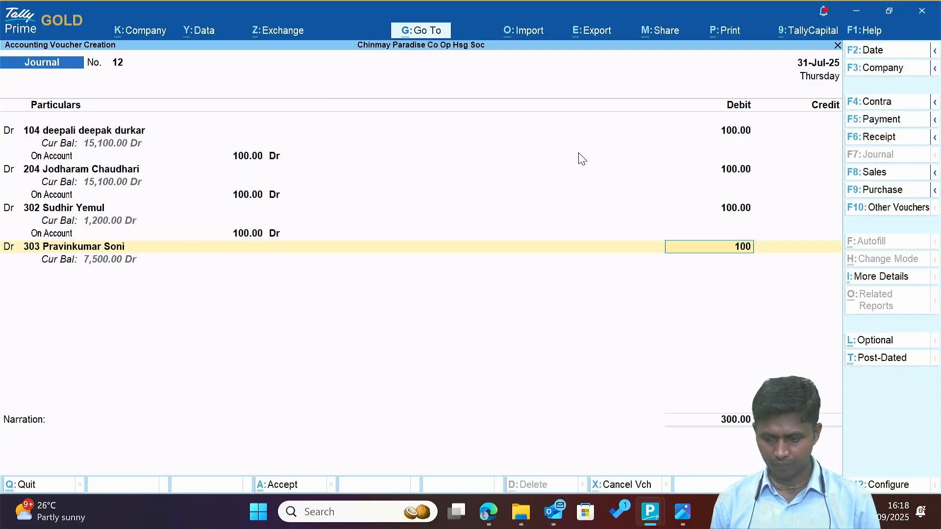
{"action": "key", "text": "Return"}
{"action": "key", "text": "Return"}
{"action": "key", "text": "Return"}
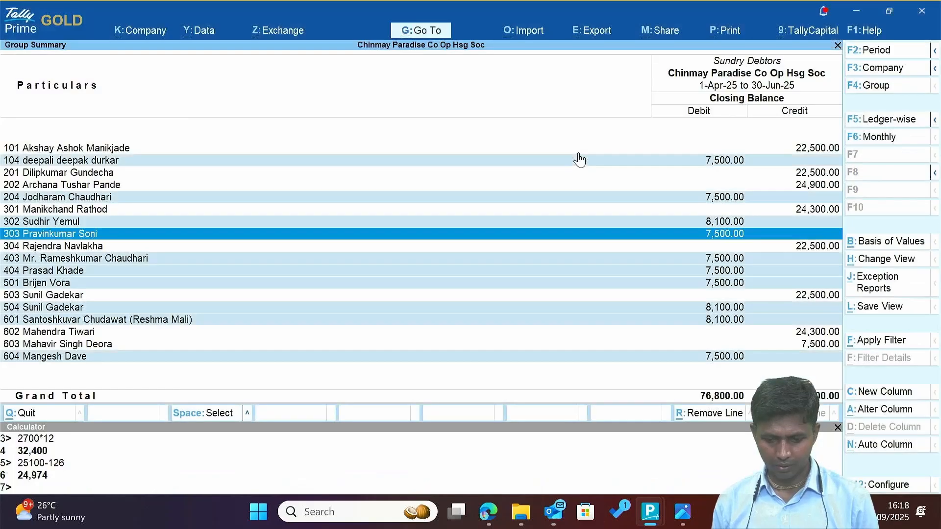
{"action": "key", "text": "Down"}
{"action": "key", "text": "Down"}
{"action": "key", "text": "Down"}
{"action": "key", "text": "Down"}
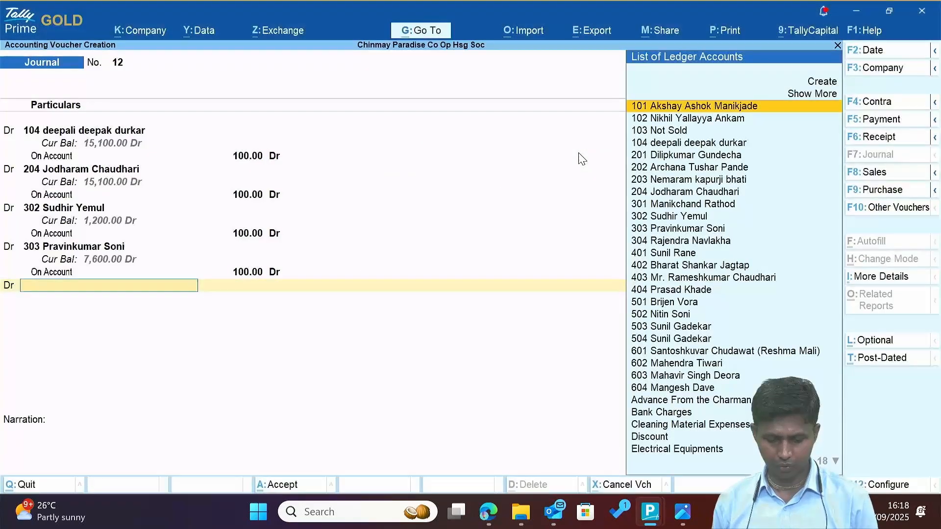
{"action": "type", "text": "403"}
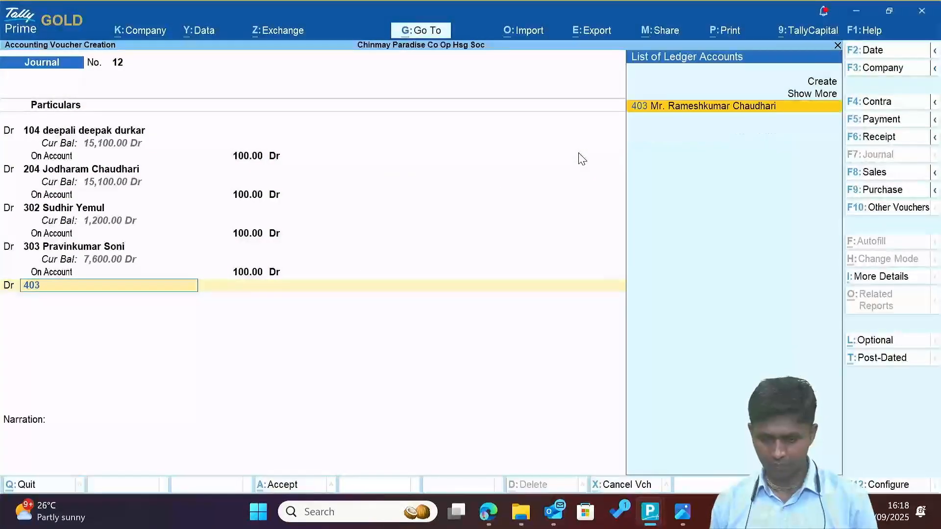
{"action": "key", "text": "Return"}
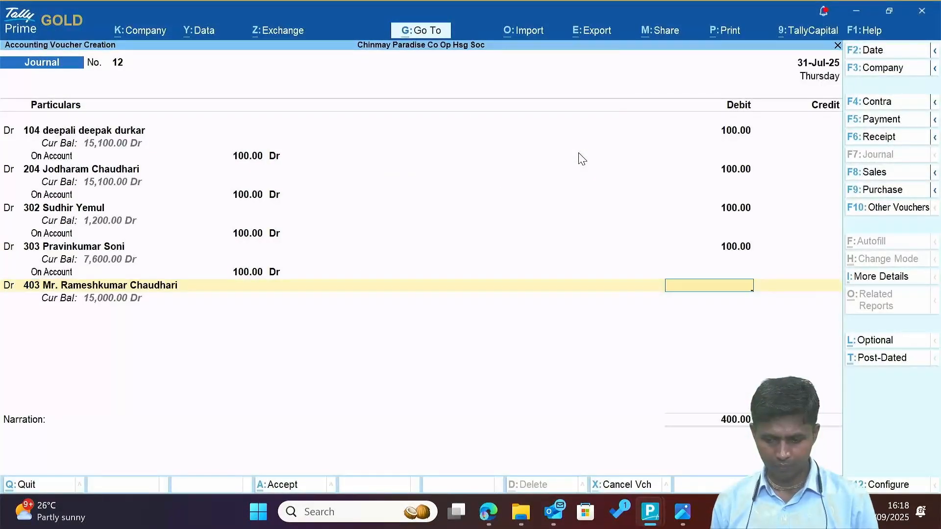
{"action": "type", "text": "100"}
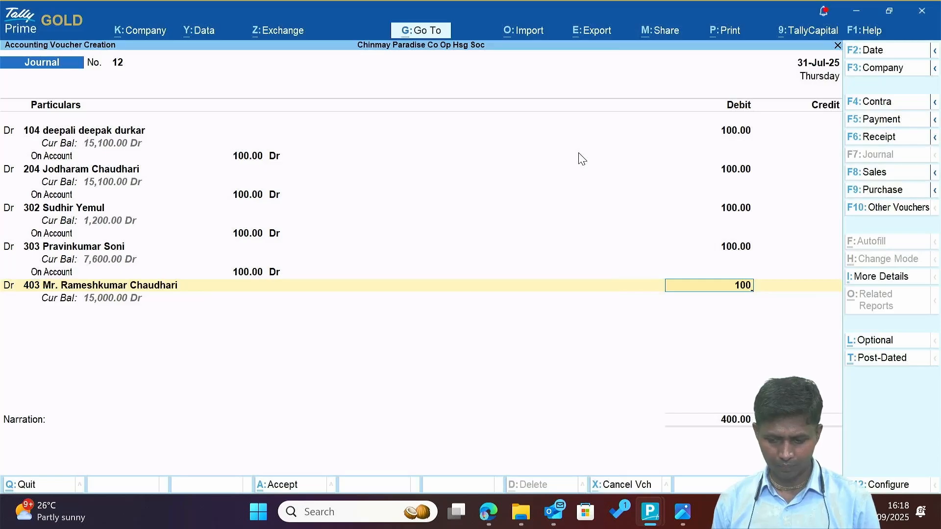
{"action": "key", "text": "Return"}
{"action": "key", "text": "Return"}
{"action": "key", "text": "Return"}
{"action": "key", "text": "Return"}
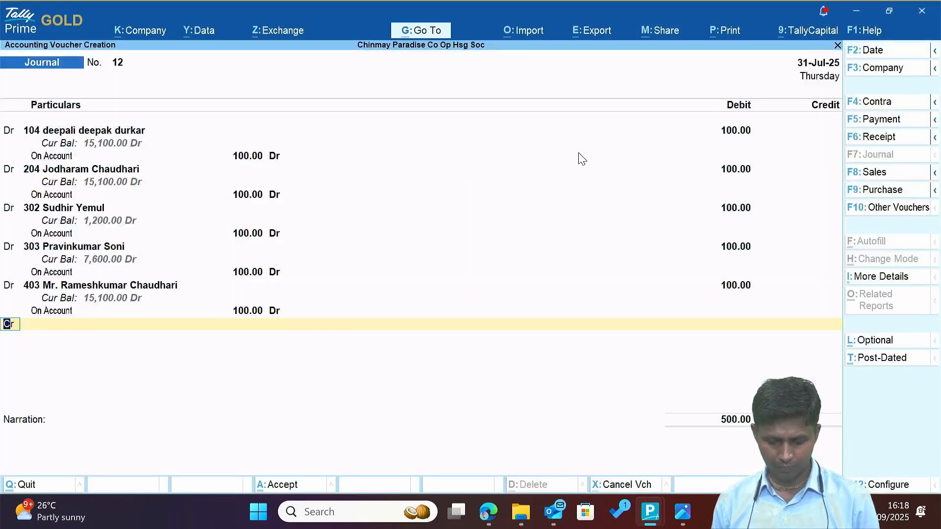
{"action": "key", "text": "Return"}
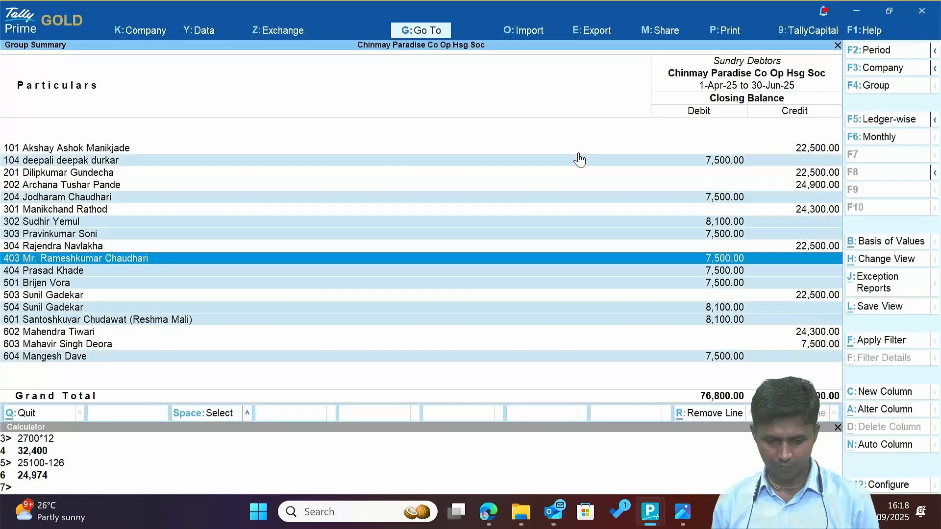
Add a 100 On Account debit for flat 404.
{"action": "key", "text": "Down"}
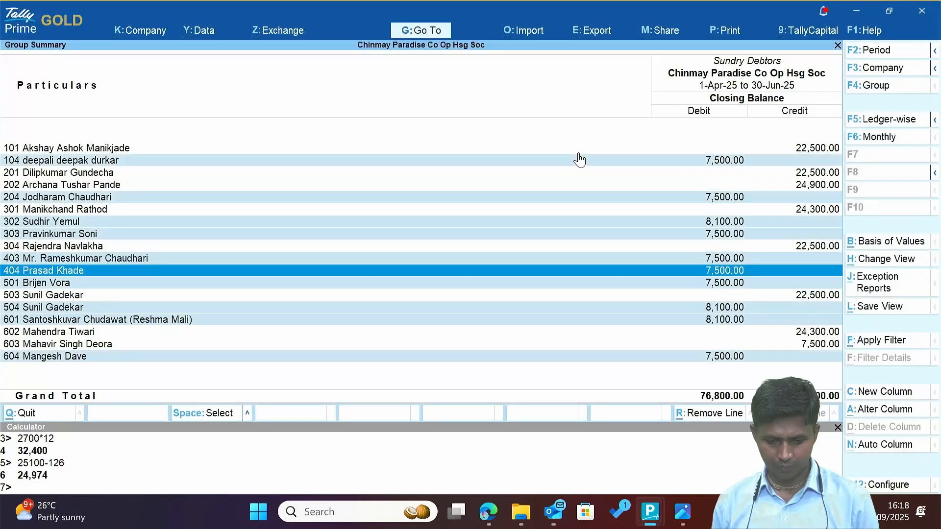
{"action": "key", "text": "Escape"}
{"action": "type", "text": "404"}
{"action": "key", "text": "Return"}
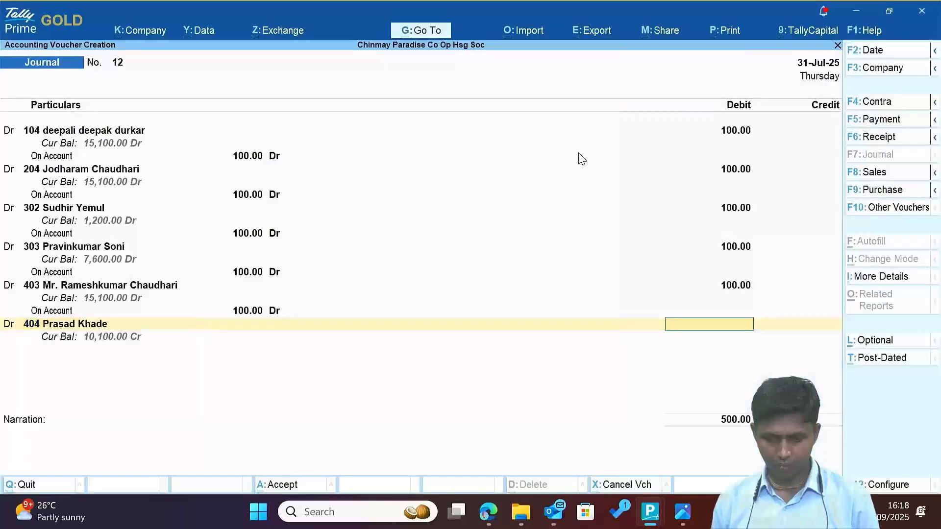
{"action": "type", "text": "100"}
{"action": "key", "text": "Return"}
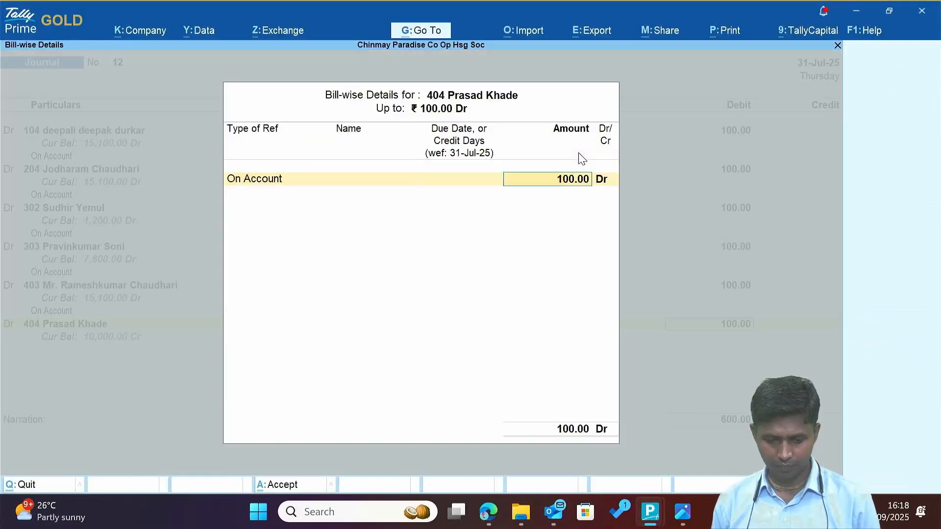
{"action": "key", "text": "Return"}
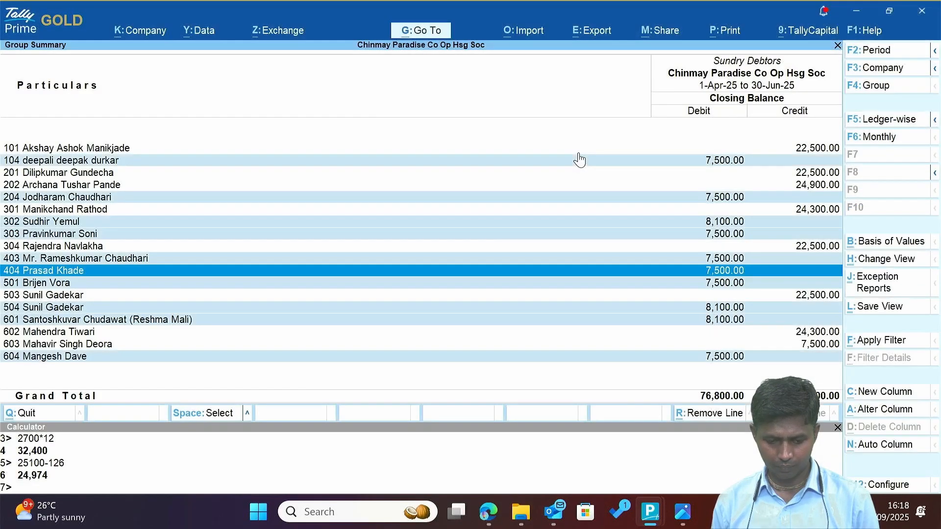
Add a 100 On Account debit line for flat 501.
{"action": "key", "text": "Down"}
{"action": "key", "text": "Escape"}
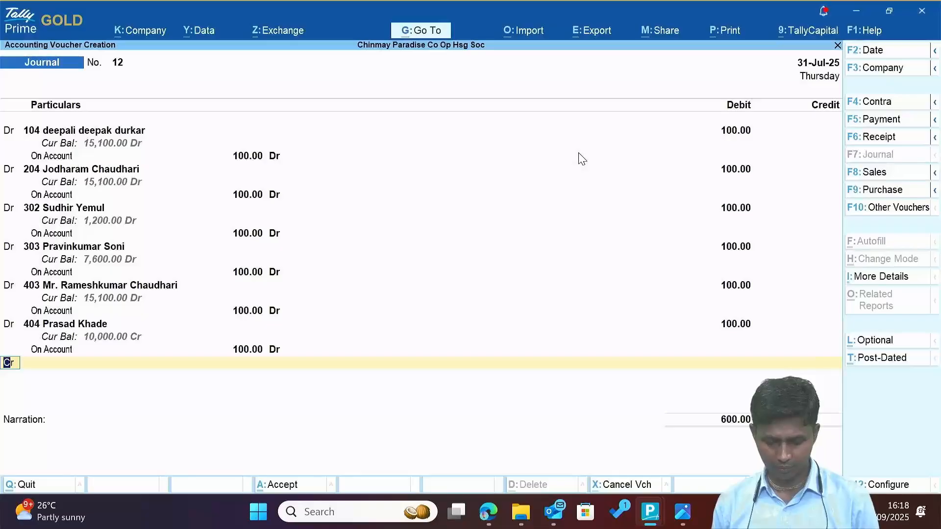
{"action": "key", "text": "d"}
{"action": "key", "text": "Return"}
{"action": "type", "text": "501"}
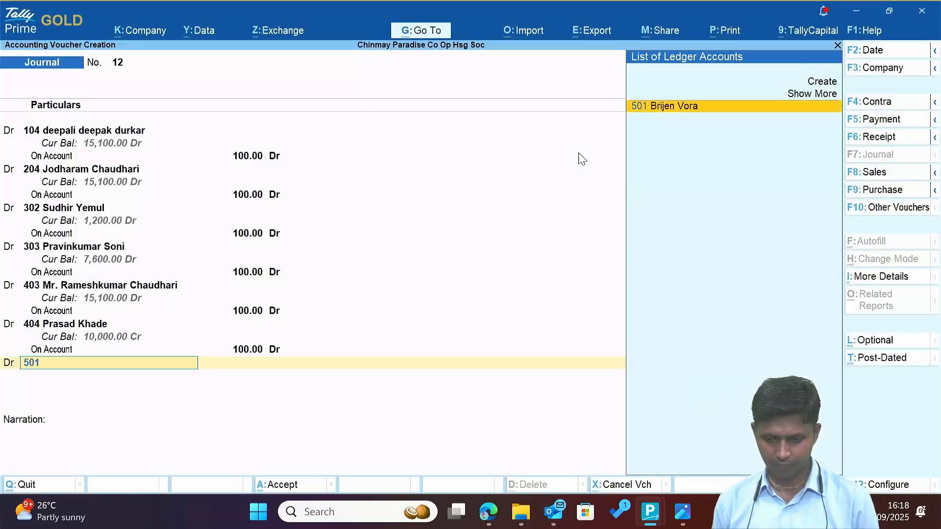
{"action": "key", "text": "Return"}
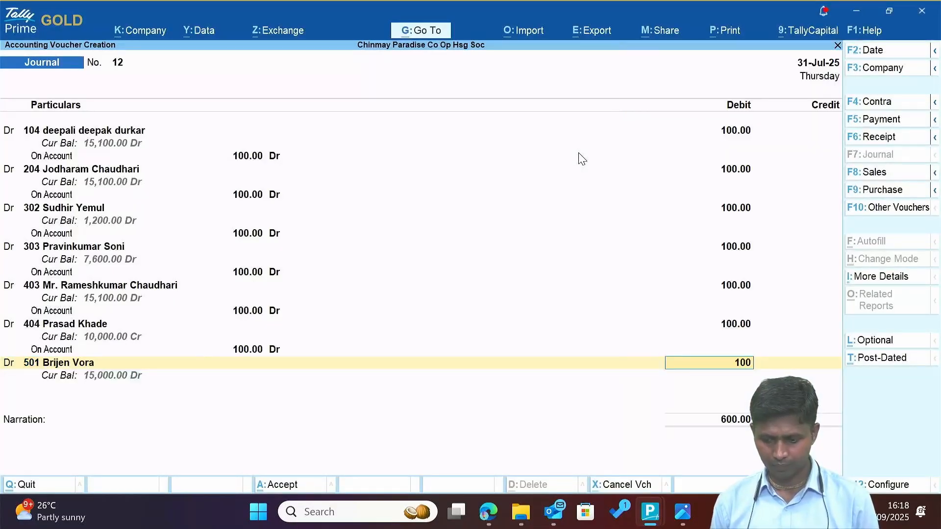
{"action": "type", "text": "100"}
{"action": "key", "text": "Return"}
{"action": "key", "text": "Return"}
{"action": "key", "text": "Return"}
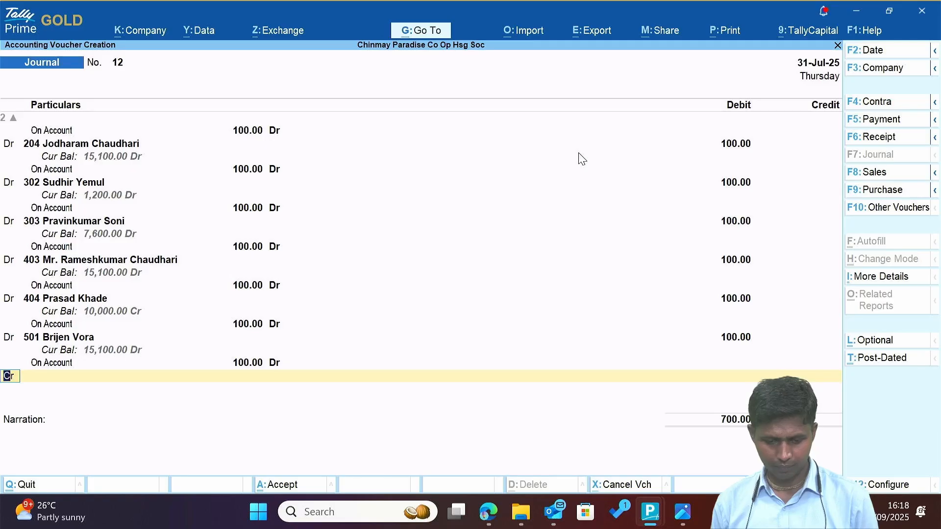
{"action": "key", "text": "d"}
{"action": "key", "text": "Return"}
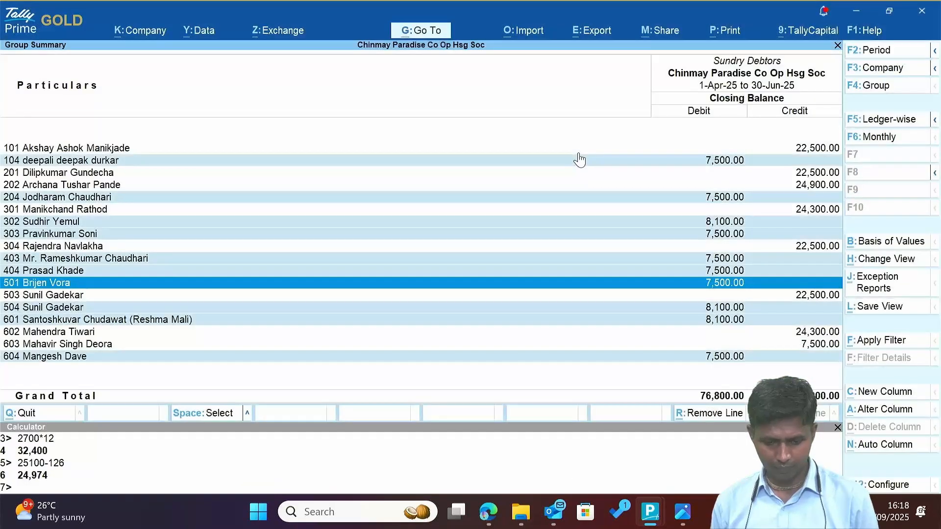
Debit flat 504 with 100 On Account, bringing total debits to 800.00.
{"action": "key", "text": "Down"}
{"action": "key", "text": "Down"}
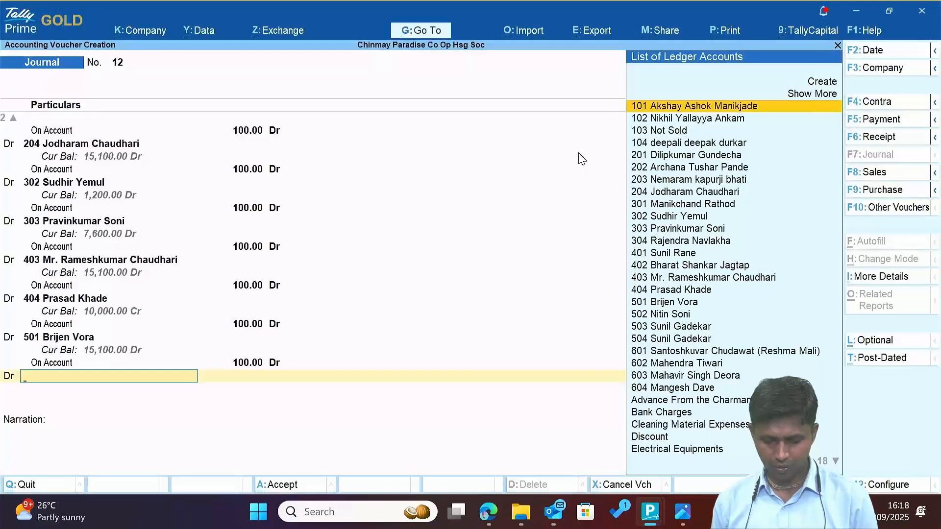
{"action": "type", "text": "5"}
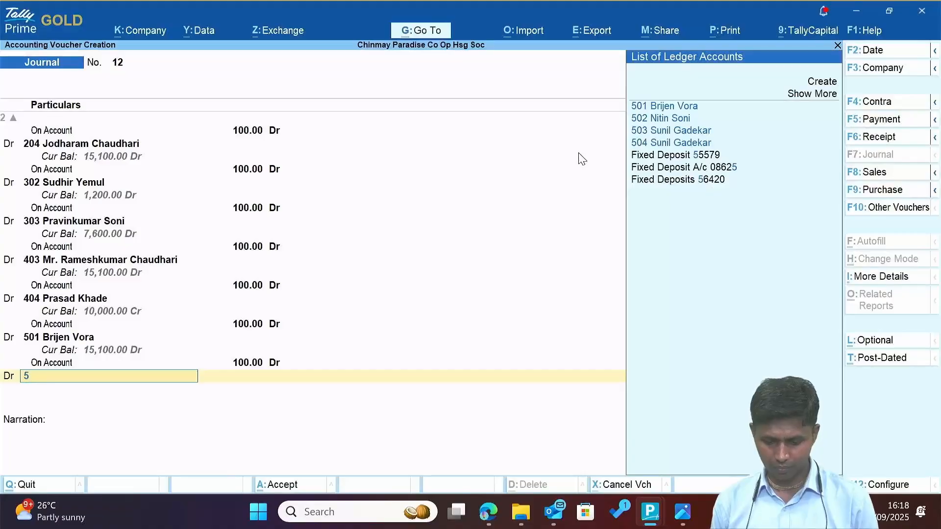
{"action": "type", "text": "04"}
{"action": "key", "text": "Return"}
{"action": "key", "text": "Return"}
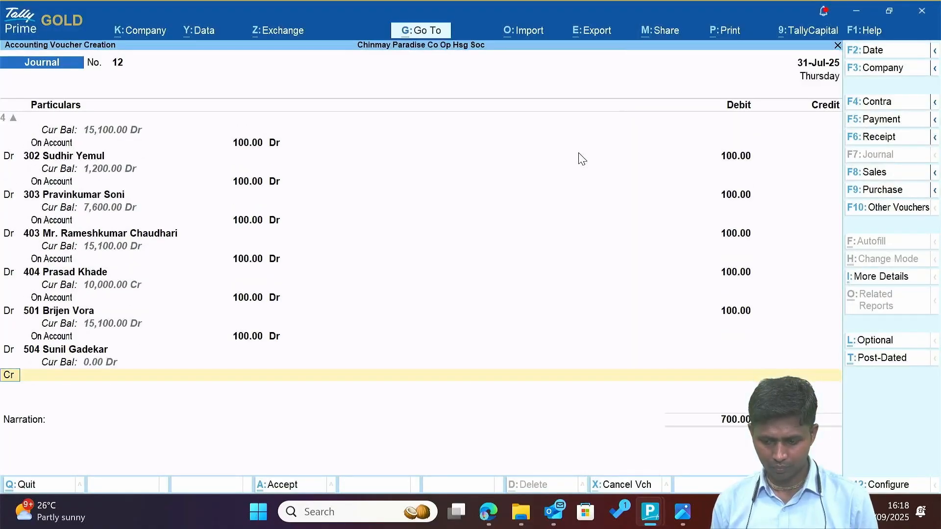
{"action": "key", "text": "BackSpace"}
{"action": "type", "text": "100"}
{"action": "key", "text": "Return"}
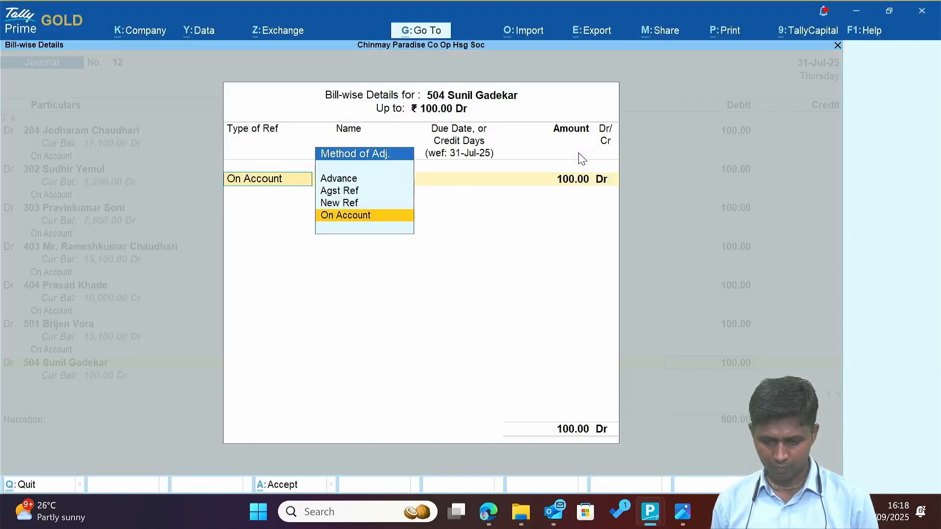
{"action": "key", "text": "Return"}
{"action": "key", "text": "Return"}
{"action": "key", "text": "Return"}
{"action": "key", "text": "alt+Tab"}
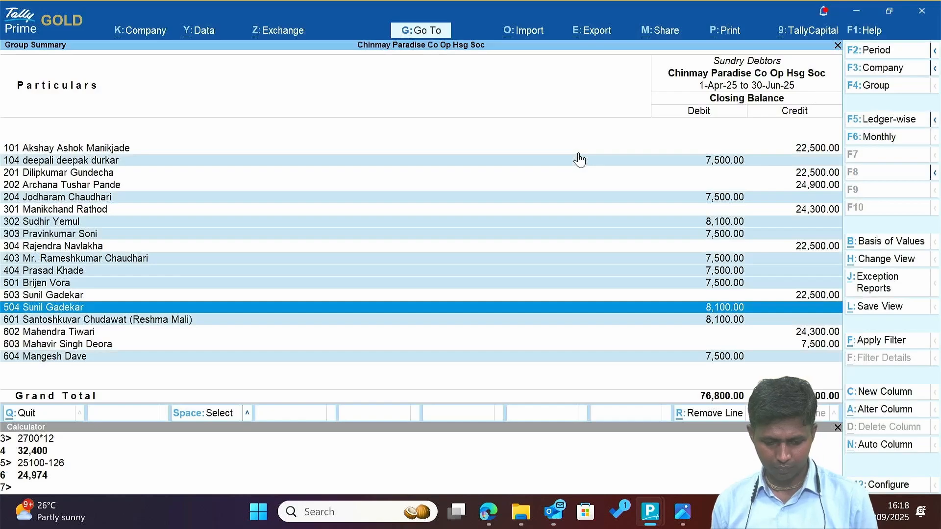
Begin a debit line for flat 601 and dismiss the spelling error message.
{"action": "key", "text": "Down"}
{"action": "key", "text": "alt+Tab"}
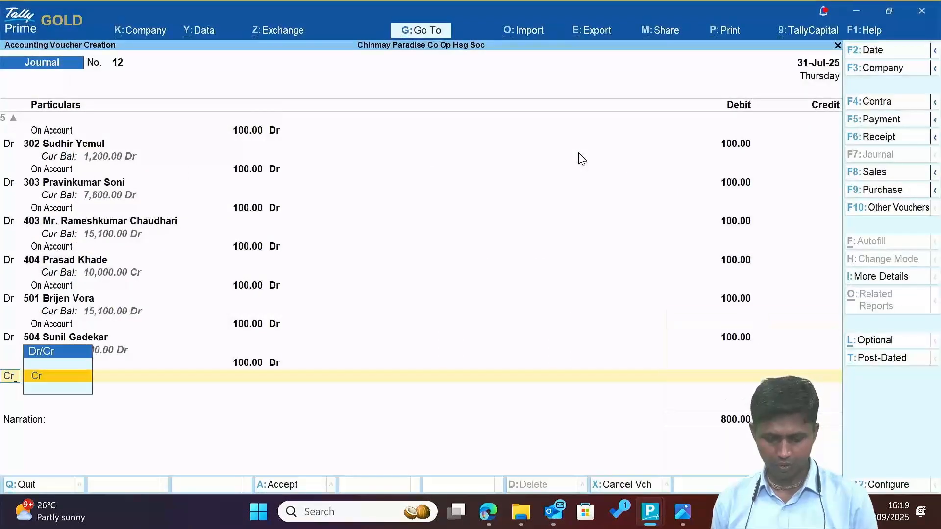
{"action": "type", "text": "601"}
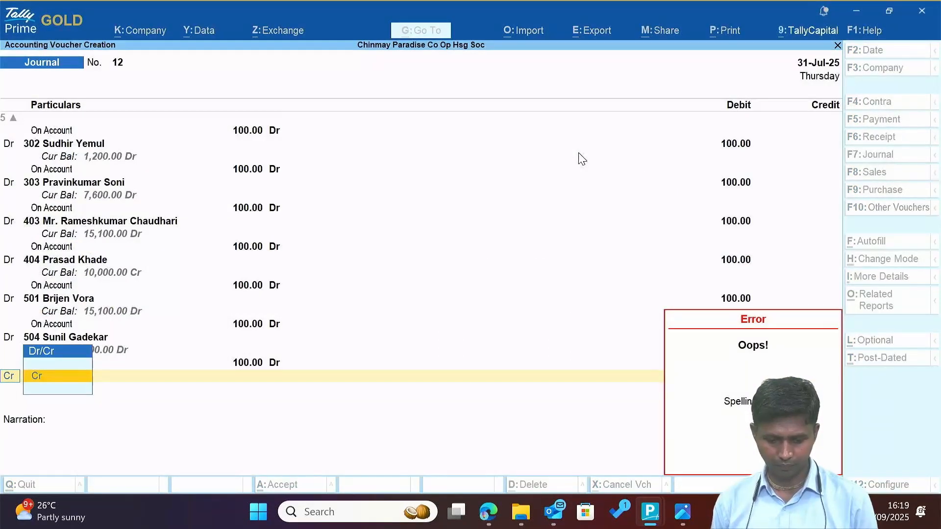
{"action": "key", "text": "Print"}
{"action": "key", "text": "Escape"}
{"action": "key", "text": "Escape"}
{"action": "type", "text": "6"}
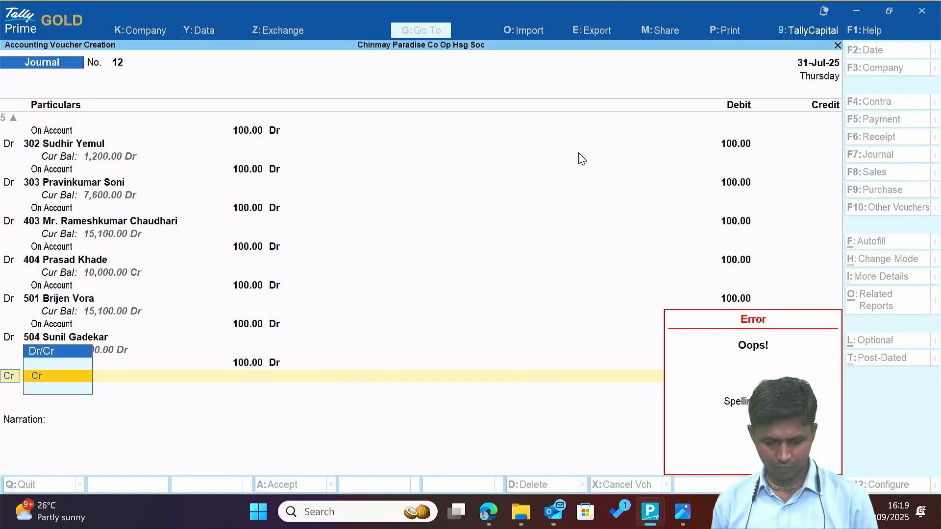
{"action": "key", "text": "Escape"}
Add a debit line for member ledger 601 of 100.00, allocated On Account.
{"action": "key", "text": "d"}
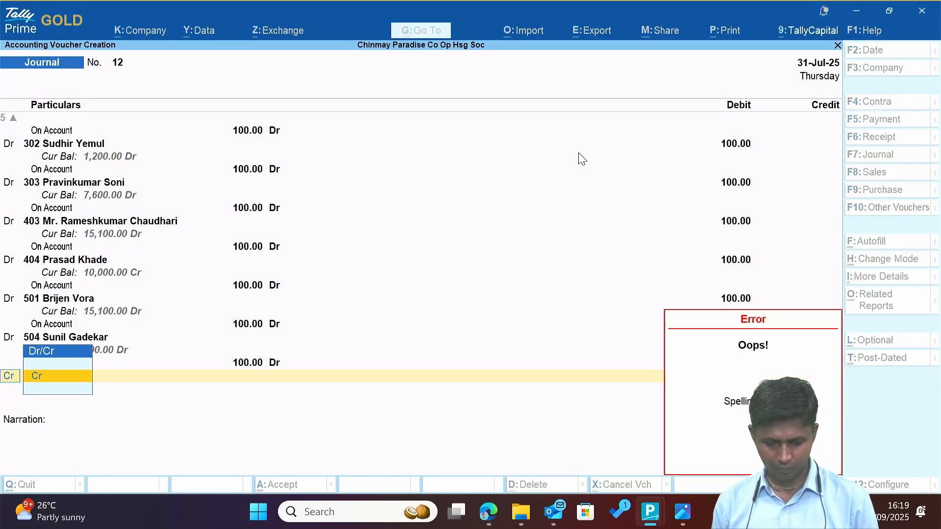
{"action": "key", "text": "BackSpace"}
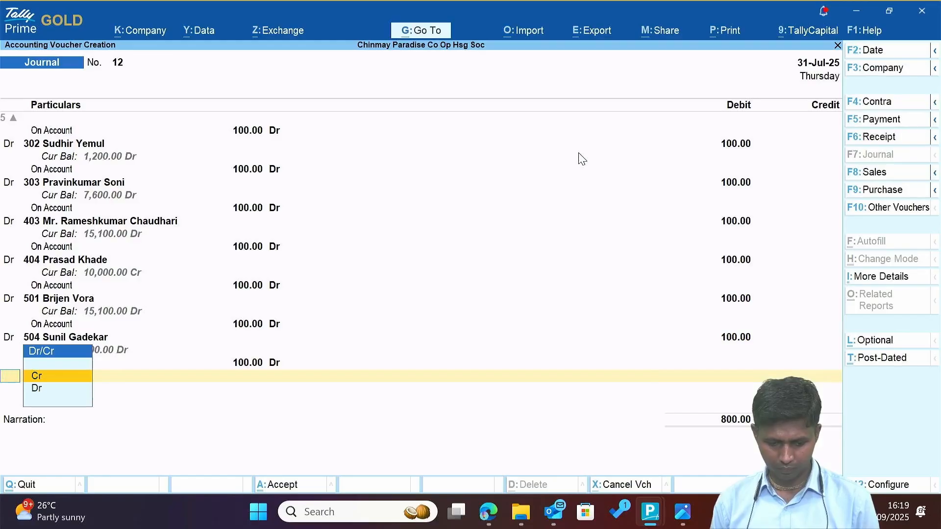
{"action": "type", "text": "d"}
{"action": "key", "text": "Return"}
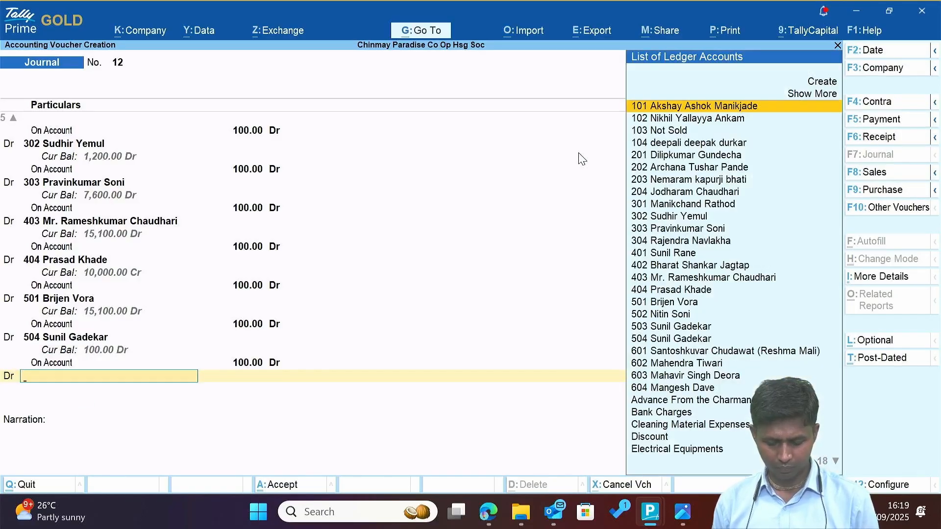
{"action": "type", "text": "601"}
{"action": "key", "text": "Return"}
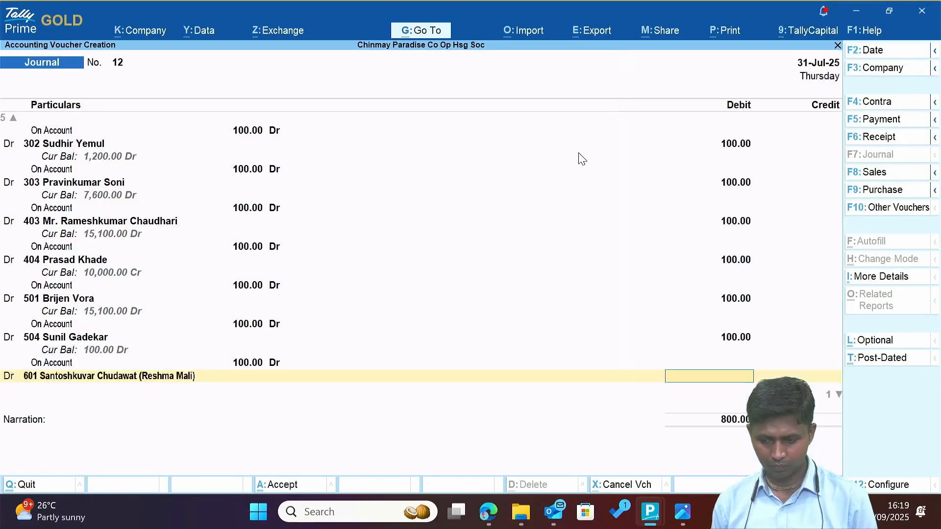
{"action": "key", "text": "Return"}
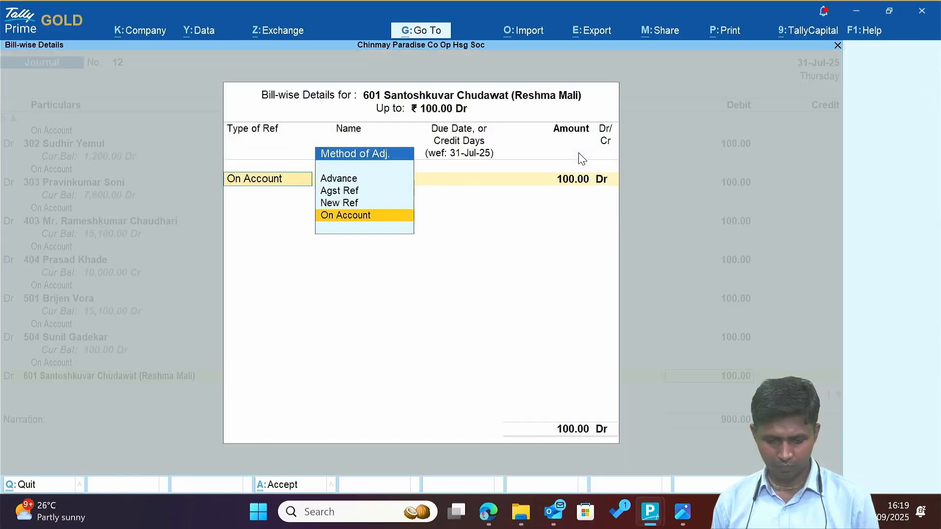
{"action": "key", "text": "Return"}
{"action": "key", "text": "Return"}
{"action": "key", "text": "Return"}
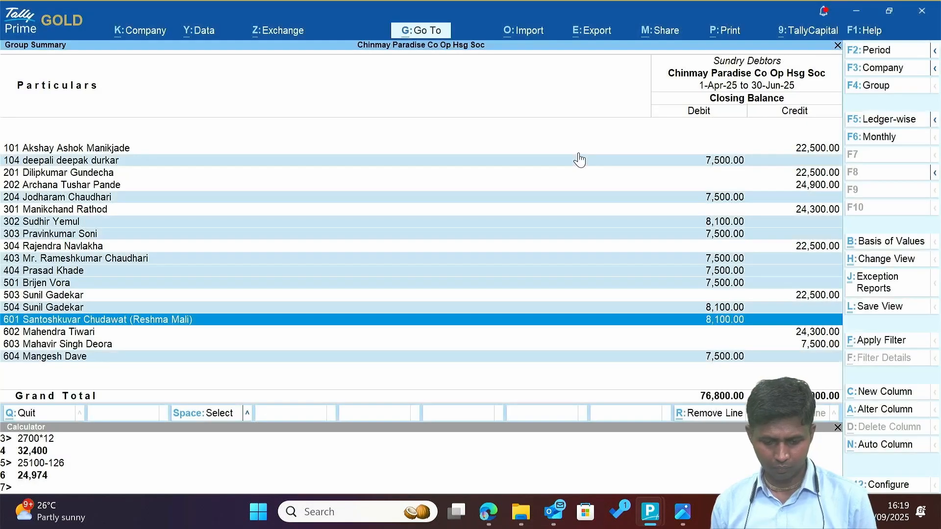
Add a debit line for member ledger 604 of 100.00 On Account, bringing debits to 1,000.00.
{"action": "key", "text": "Down"}
{"action": "key", "text": "Down"}
{"action": "key", "text": "Down"}
{"action": "key", "text": "alt+Tab"}
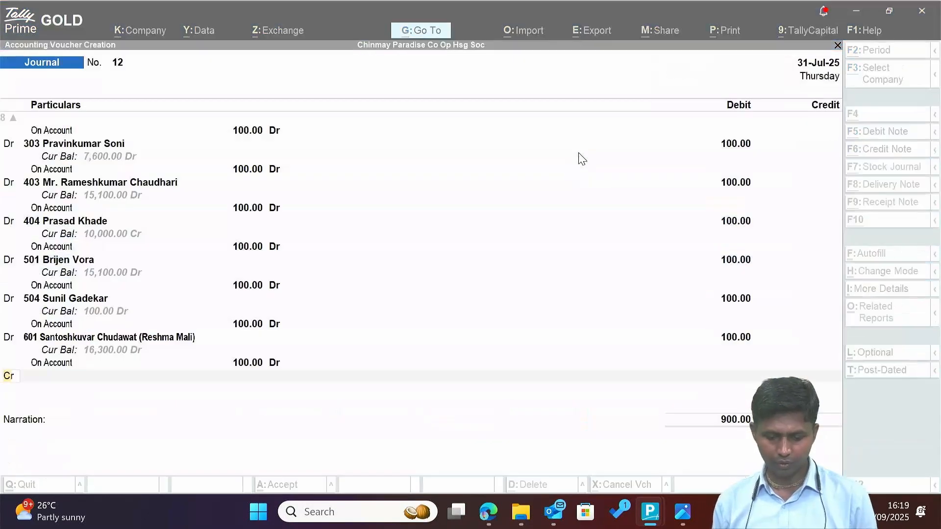
{"action": "type", "text": "604"}
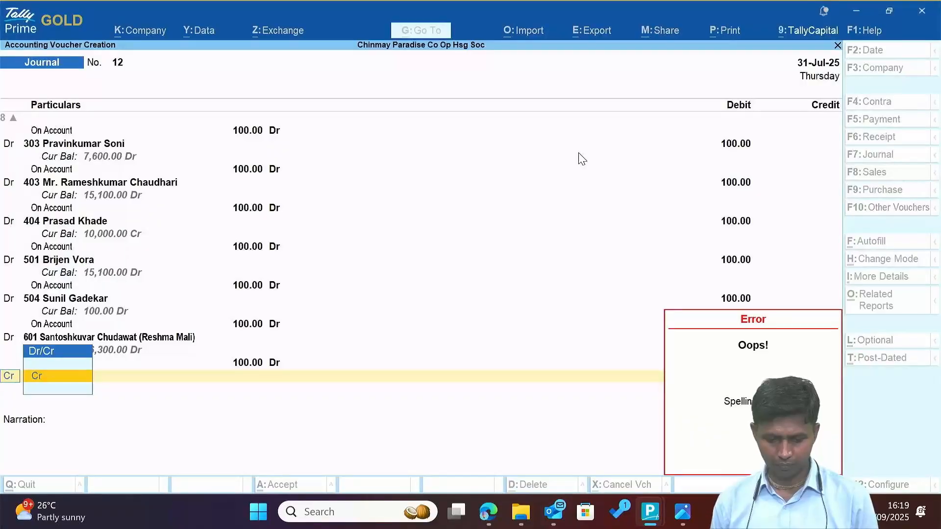
{"action": "key", "text": "BackSpace"}
{"action": "key", "text": "BackSpace"}
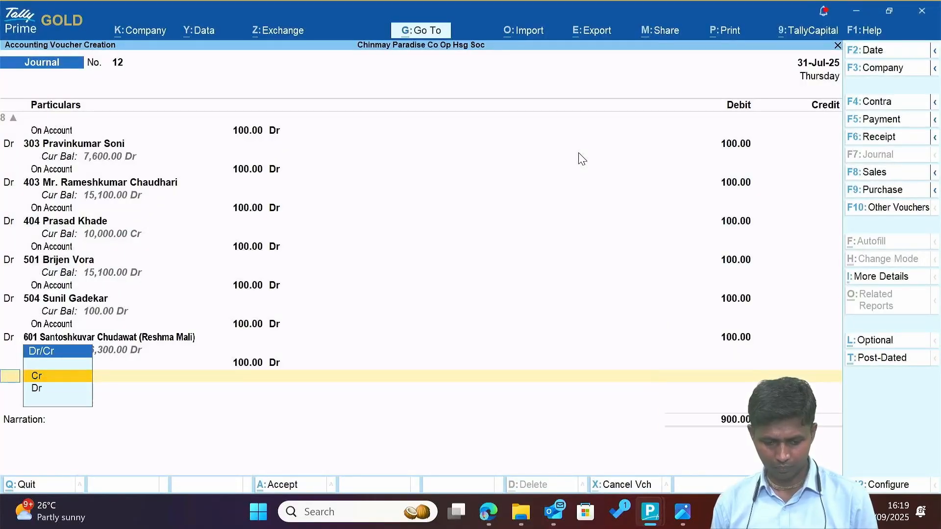
{"action": "type", "text": "d"}
{"action": "key", "text": "Return"}
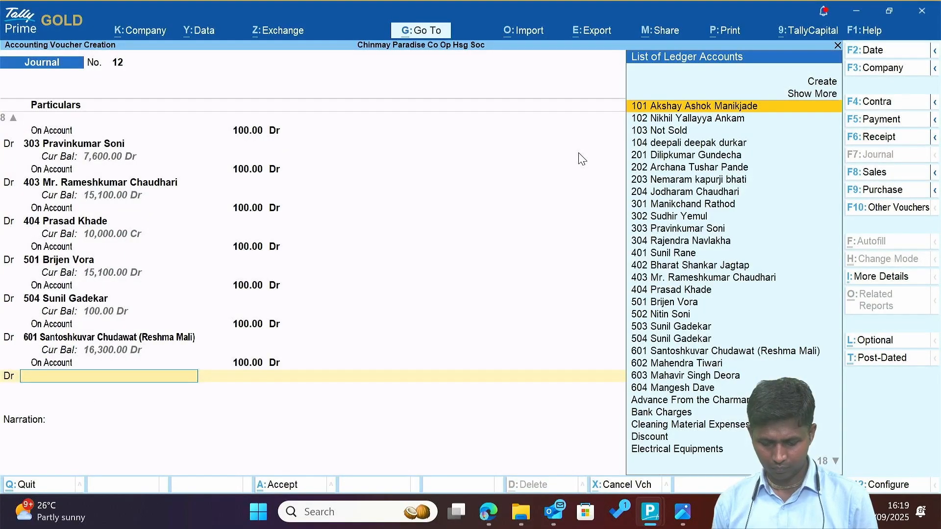
{"action": "type", "text": "604"}
{"action": "key", "text": "Return"}
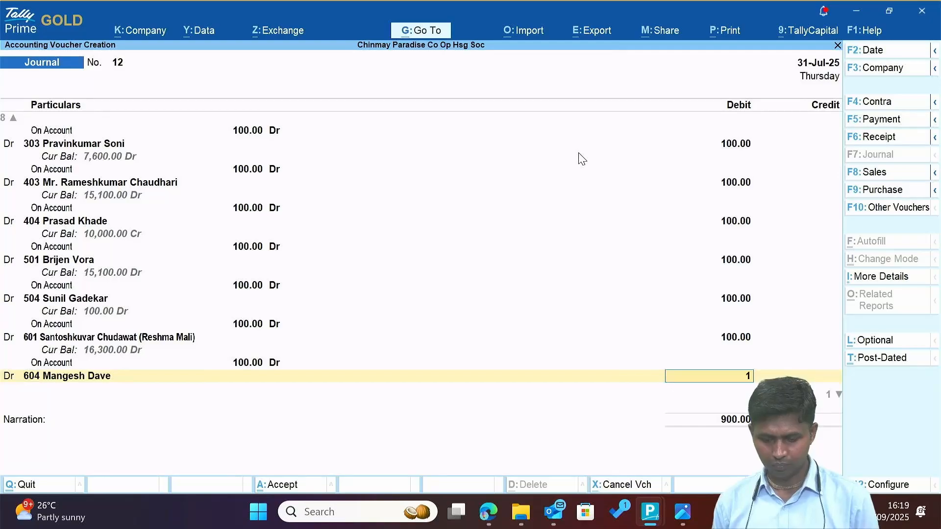
{"action": "key", "text": "Return"}
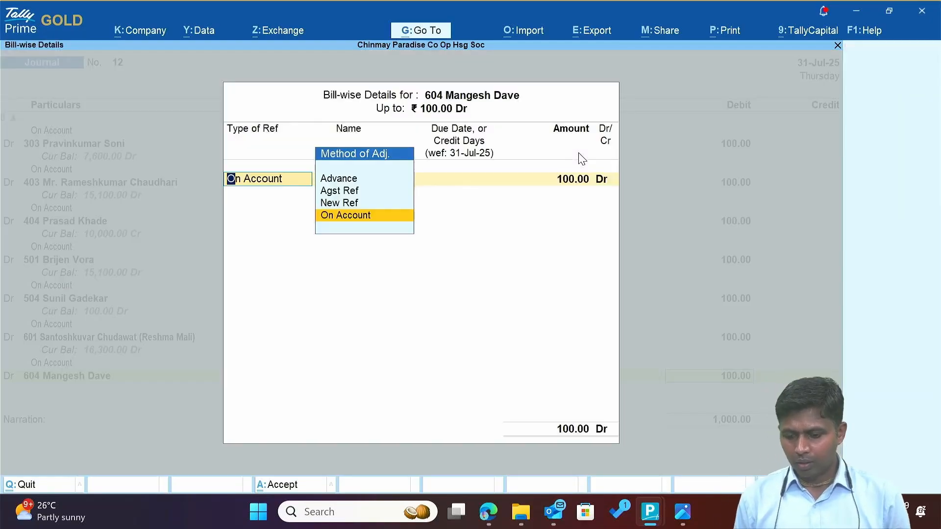
{"action": "key", "text": "Return"}
{"action": "key", "text": "Return"}
{"action": "key", "text": "Return"}
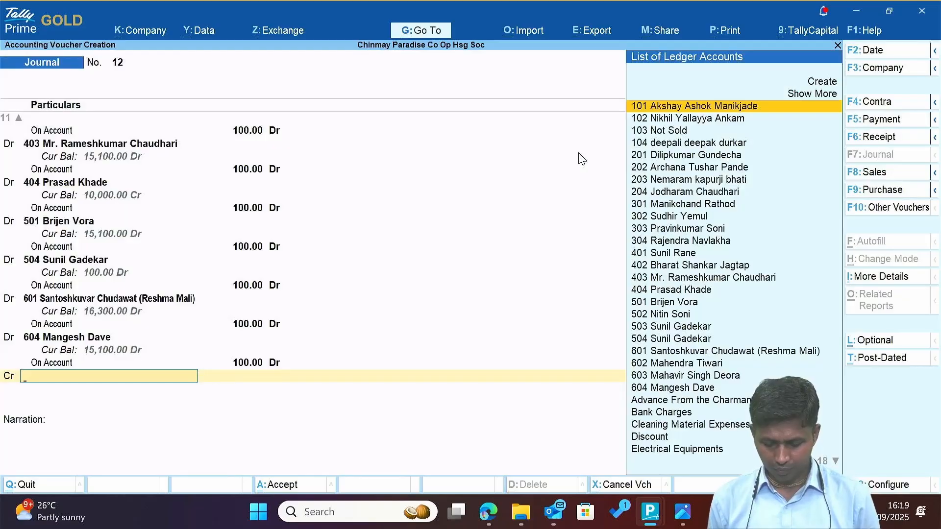
Create a new ledger 'Panelty' under the Indirect Incomes group for the credit line.
{"action": "key", "text": "alt+c"}
{"action": "type", "text": "Pane"}
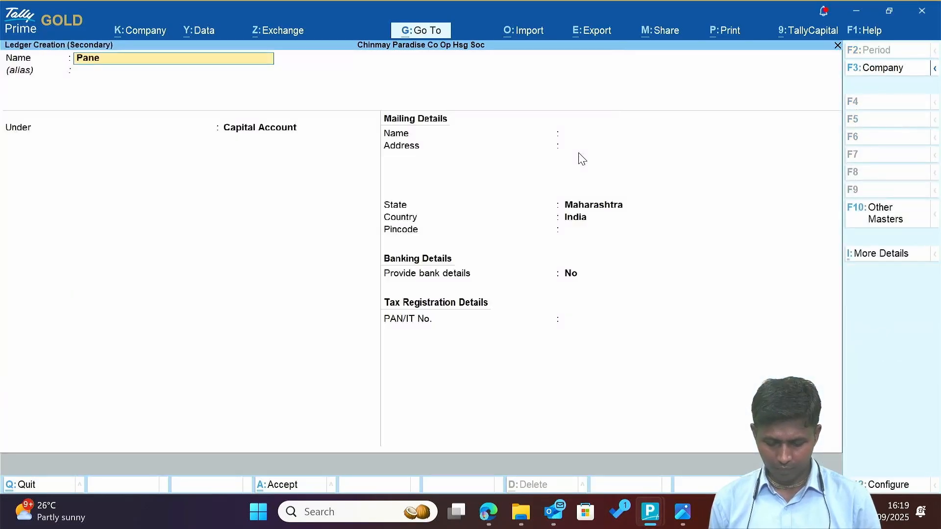
{"action": "type", "text": "lty"}
{"action": "key", "text": "Return"}
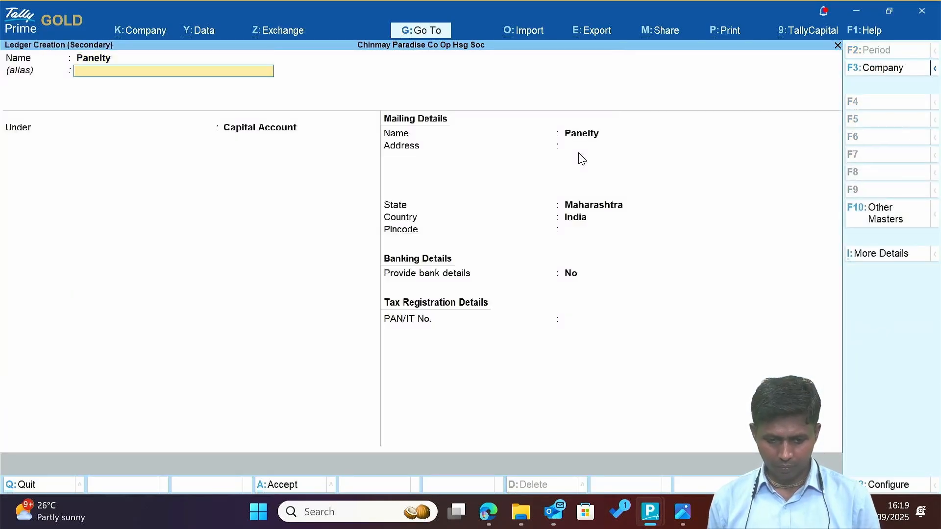
{"action": "key", "text": "Return"}
{"action": "key", "text": "BackSpace"}
{"action": "type", "text": "ind"}
{"action": "key", "text": "Down"}
{"action": "key", "text": "Down"}
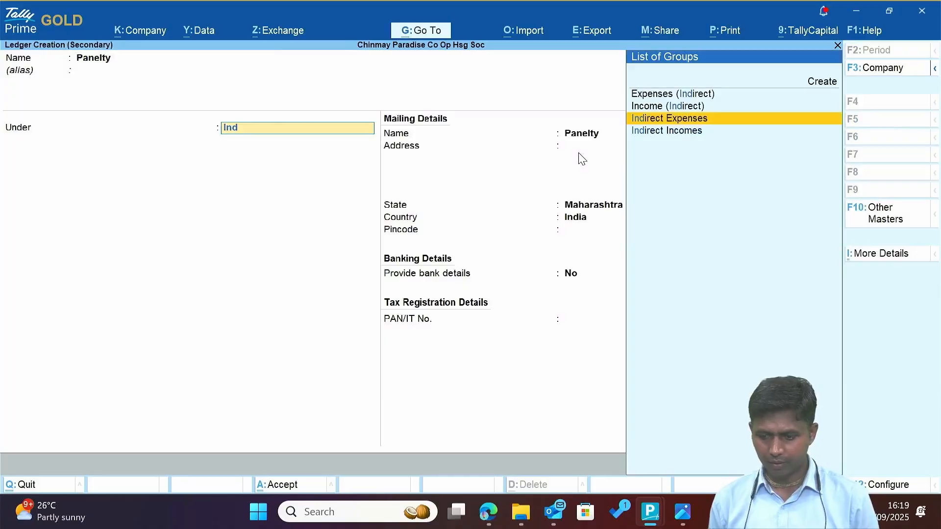
{"action": "key", "text": "Down"}
{"action": "key", "text": "Return"}
{"action": "key", "text": "Return"}
{"action": "key", "text": "ctrl+a"}
Credit 1,000.00 to Panelty, date the voucher 1-Jul-25 and save it.
{"action": "key", "text": "Return"}
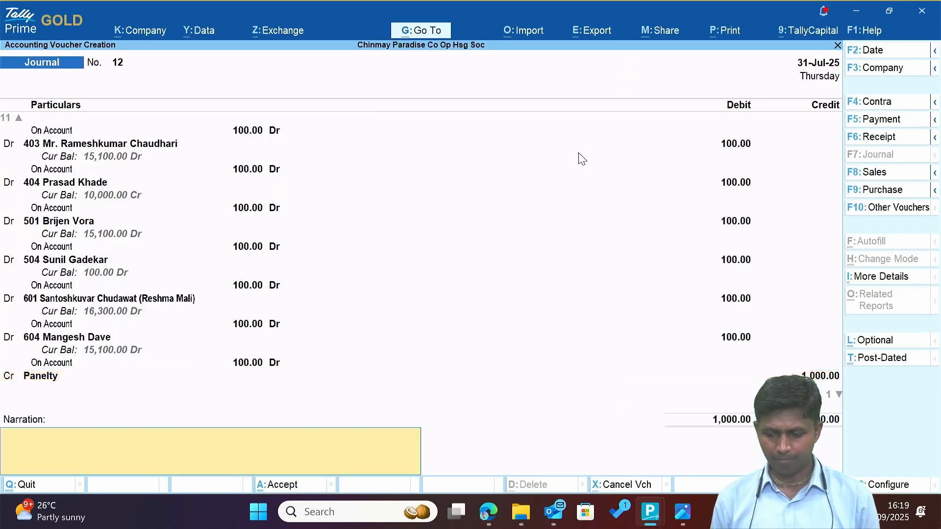
{"action": "key", "text": "Return"}
{"action": "key", "text": "Escape"}
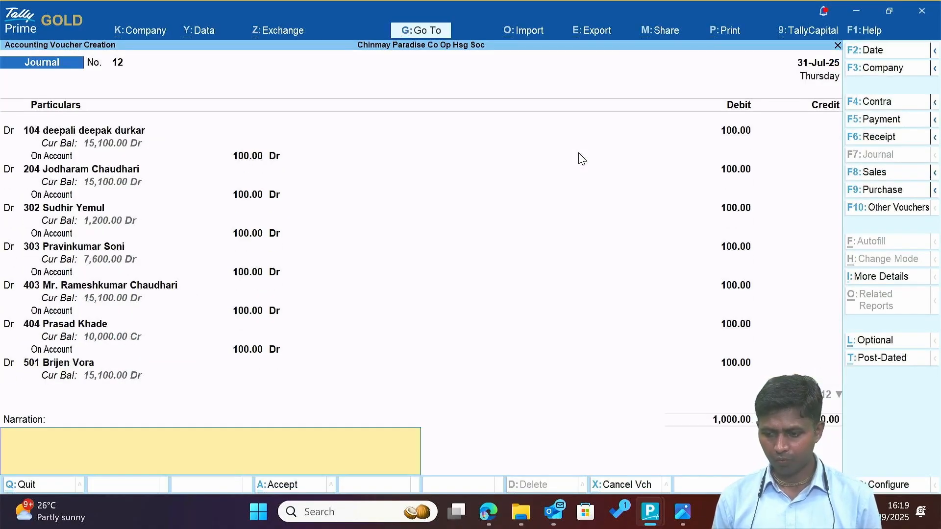
{"action": "key", "text": "F2"}
{"action": "type", "text": "1."}
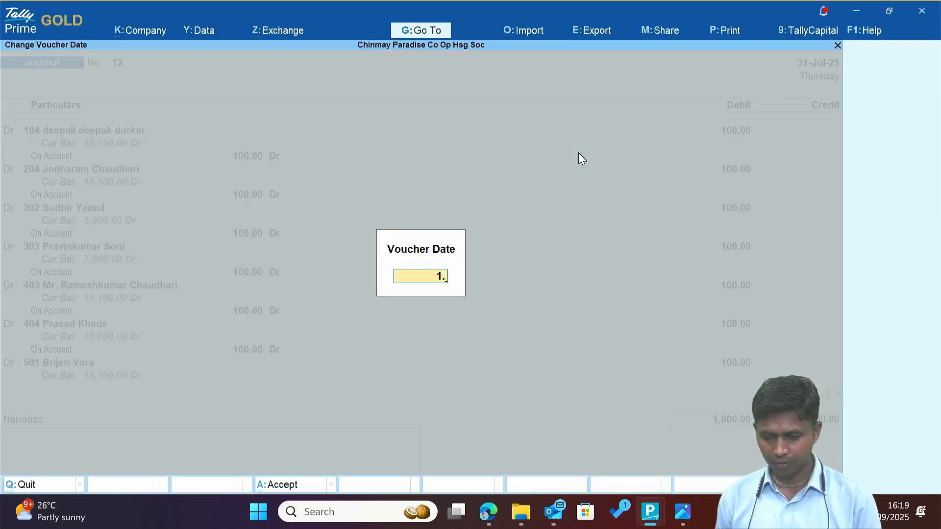
{"action": "type", "text": "7"}
{"action": "key", "text": "Return"}
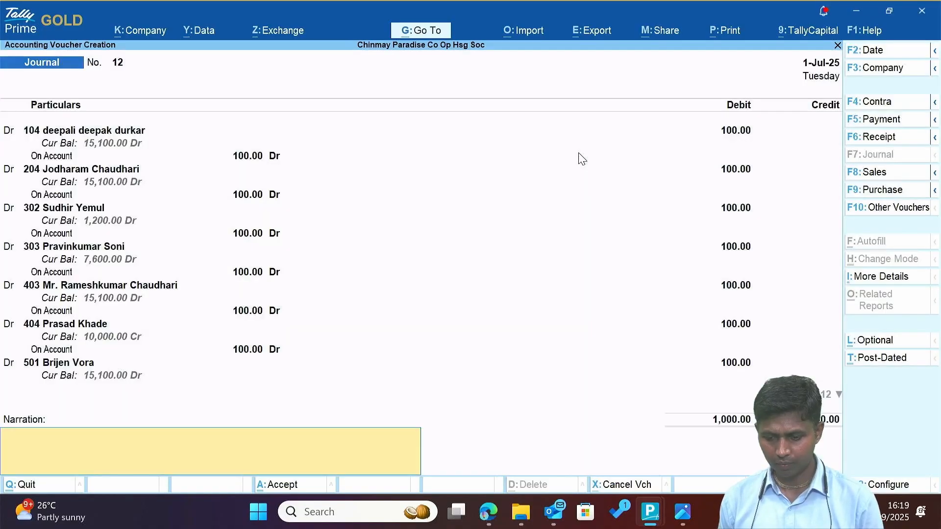
{"action": "key", "text": "Return"}
{"action": "key", "text": "Return"}
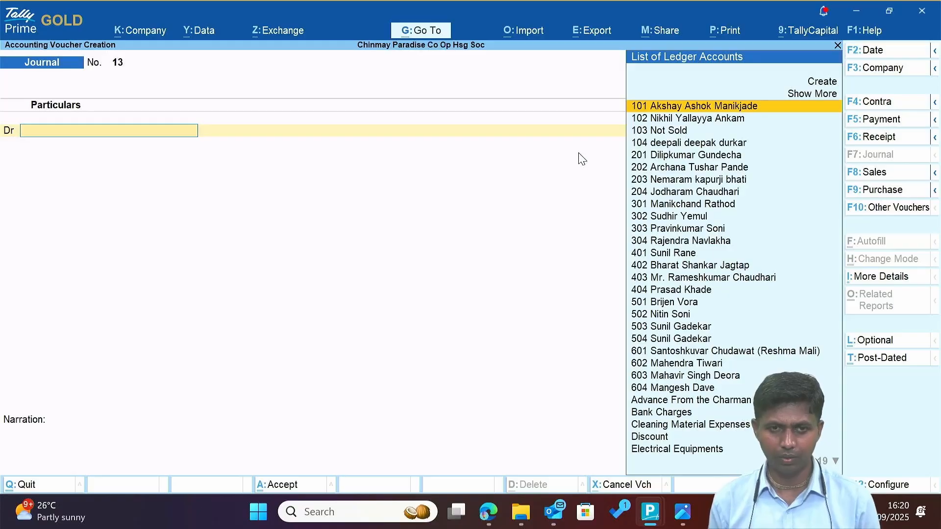
Return to the Gateway of Tally and open the Balance Sheet report.
{"action": "key", "text": "Escape"}
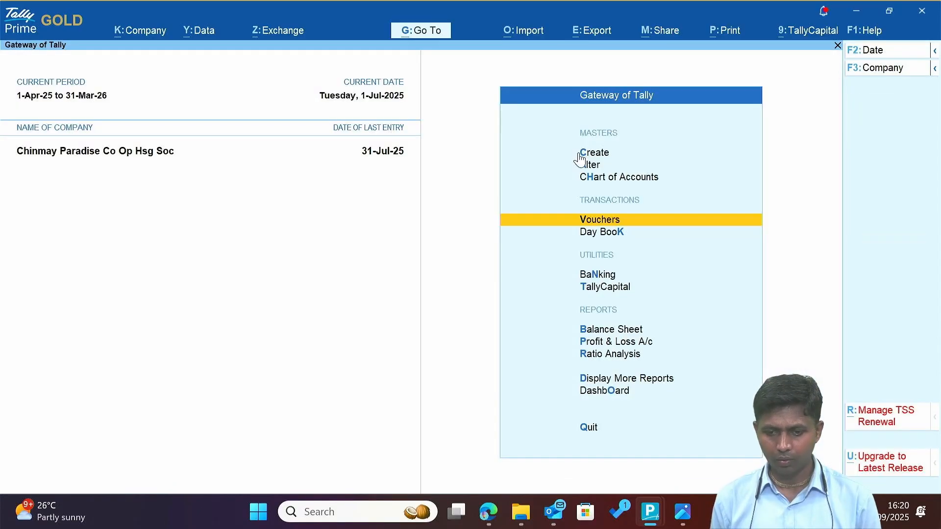
{"action": "key", "text": "Escape"}
{"action": "key", "text": "n"}
{"action": "key", "text": "Down"}
{"action": "key", "text": "Down"}
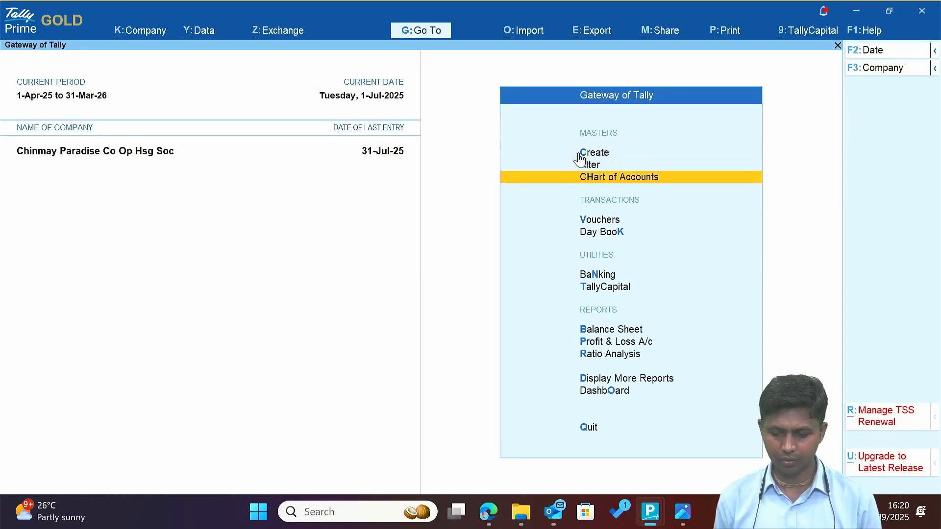
{"action": "key", "text": "b"}
Expand the Balance Sheet as at 31-Jul-25 to detailed view and review its asset and liability groups.
{"action": "key", "text": "alt+F5"}
{"action": "key", "text": "Right"}
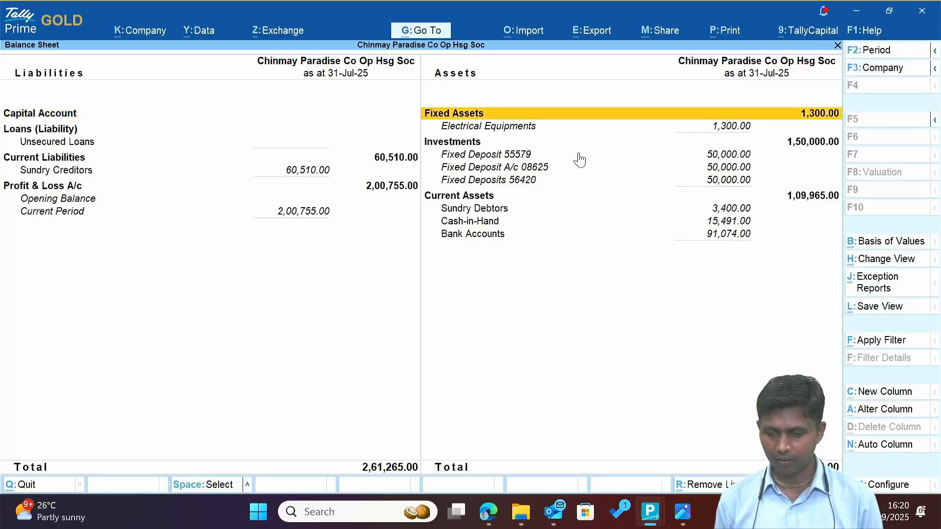
{"action": "key", "text": "Down"}
{"action": "key", "text": "Down"}
{"action": "key", "text": "Down"}
{"action": "key", "text": "Down"}
{"action": "key", "text": "Down"}
{"action": "key", "text": "Down"}
{"action": "key", "text": "Down"}
{"action": "key", "text": "Down"}
{"action": "key", "text": "Down"}
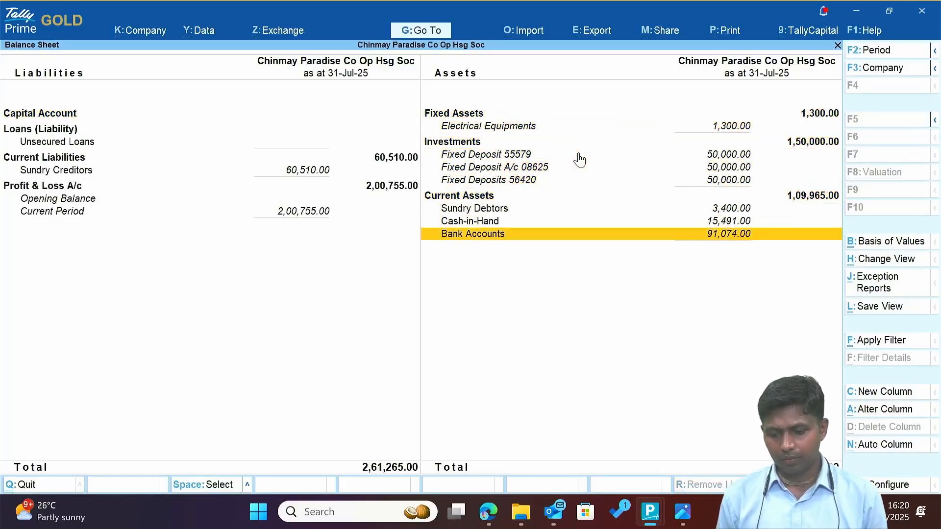
{"action": "key", "text": "Left"}
{"action": "key", "text": "Up"}
{"action": "key", "text": "Up"}
{"action": "key", "text": "Up"}
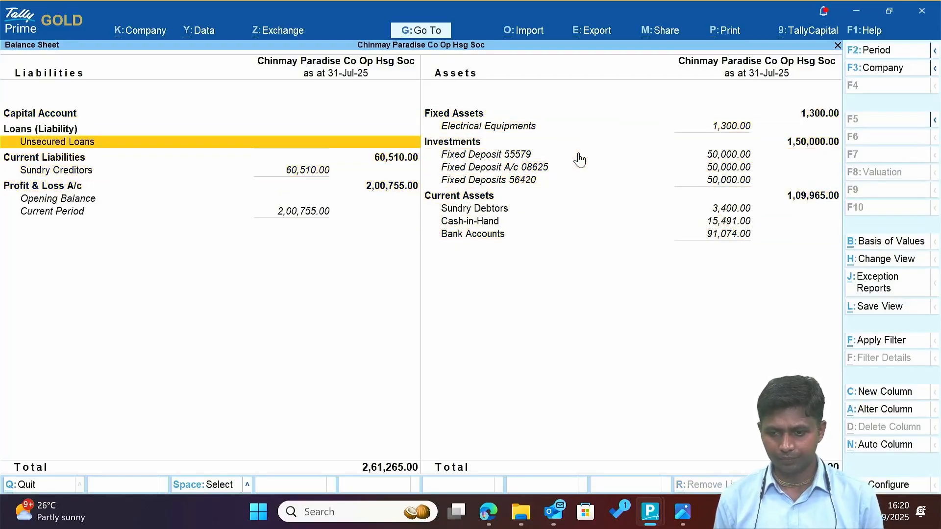